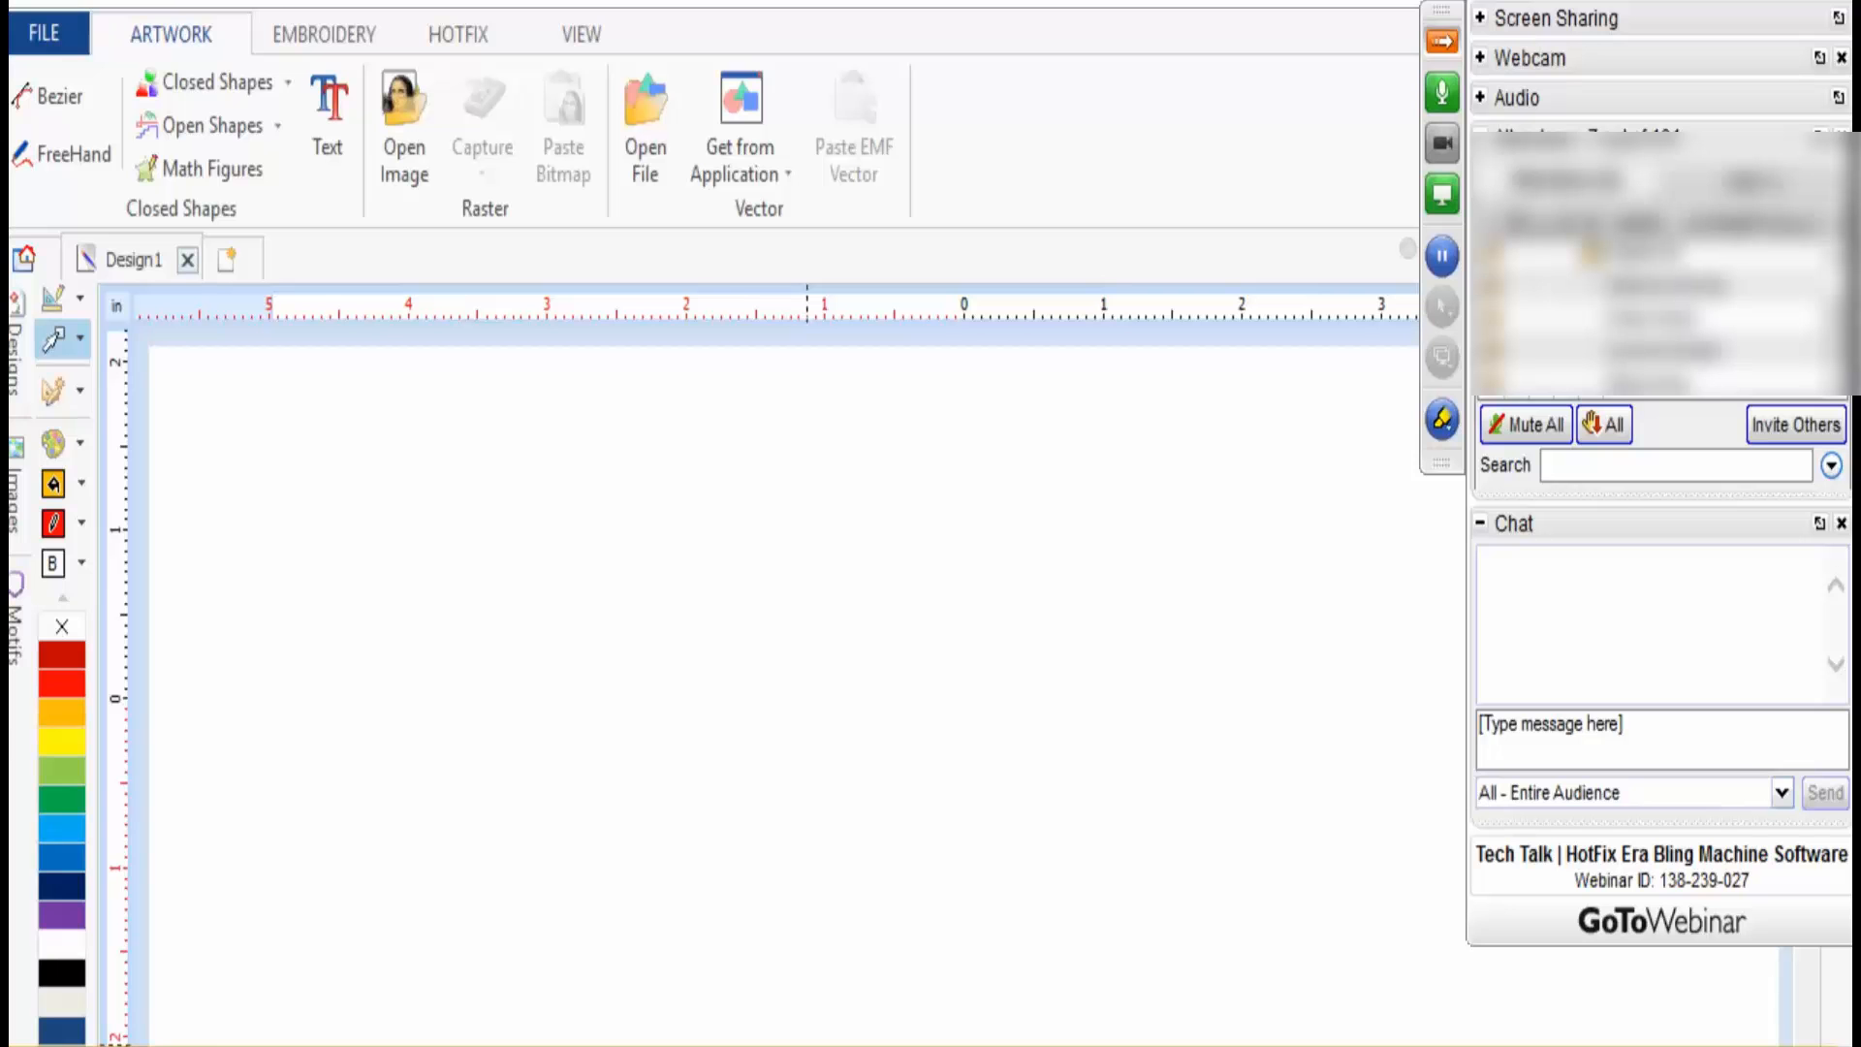
- Switch to the web browser and replace the current address with google.com to open the Google home page
{"action": "key", "text": "alt+Tab"}
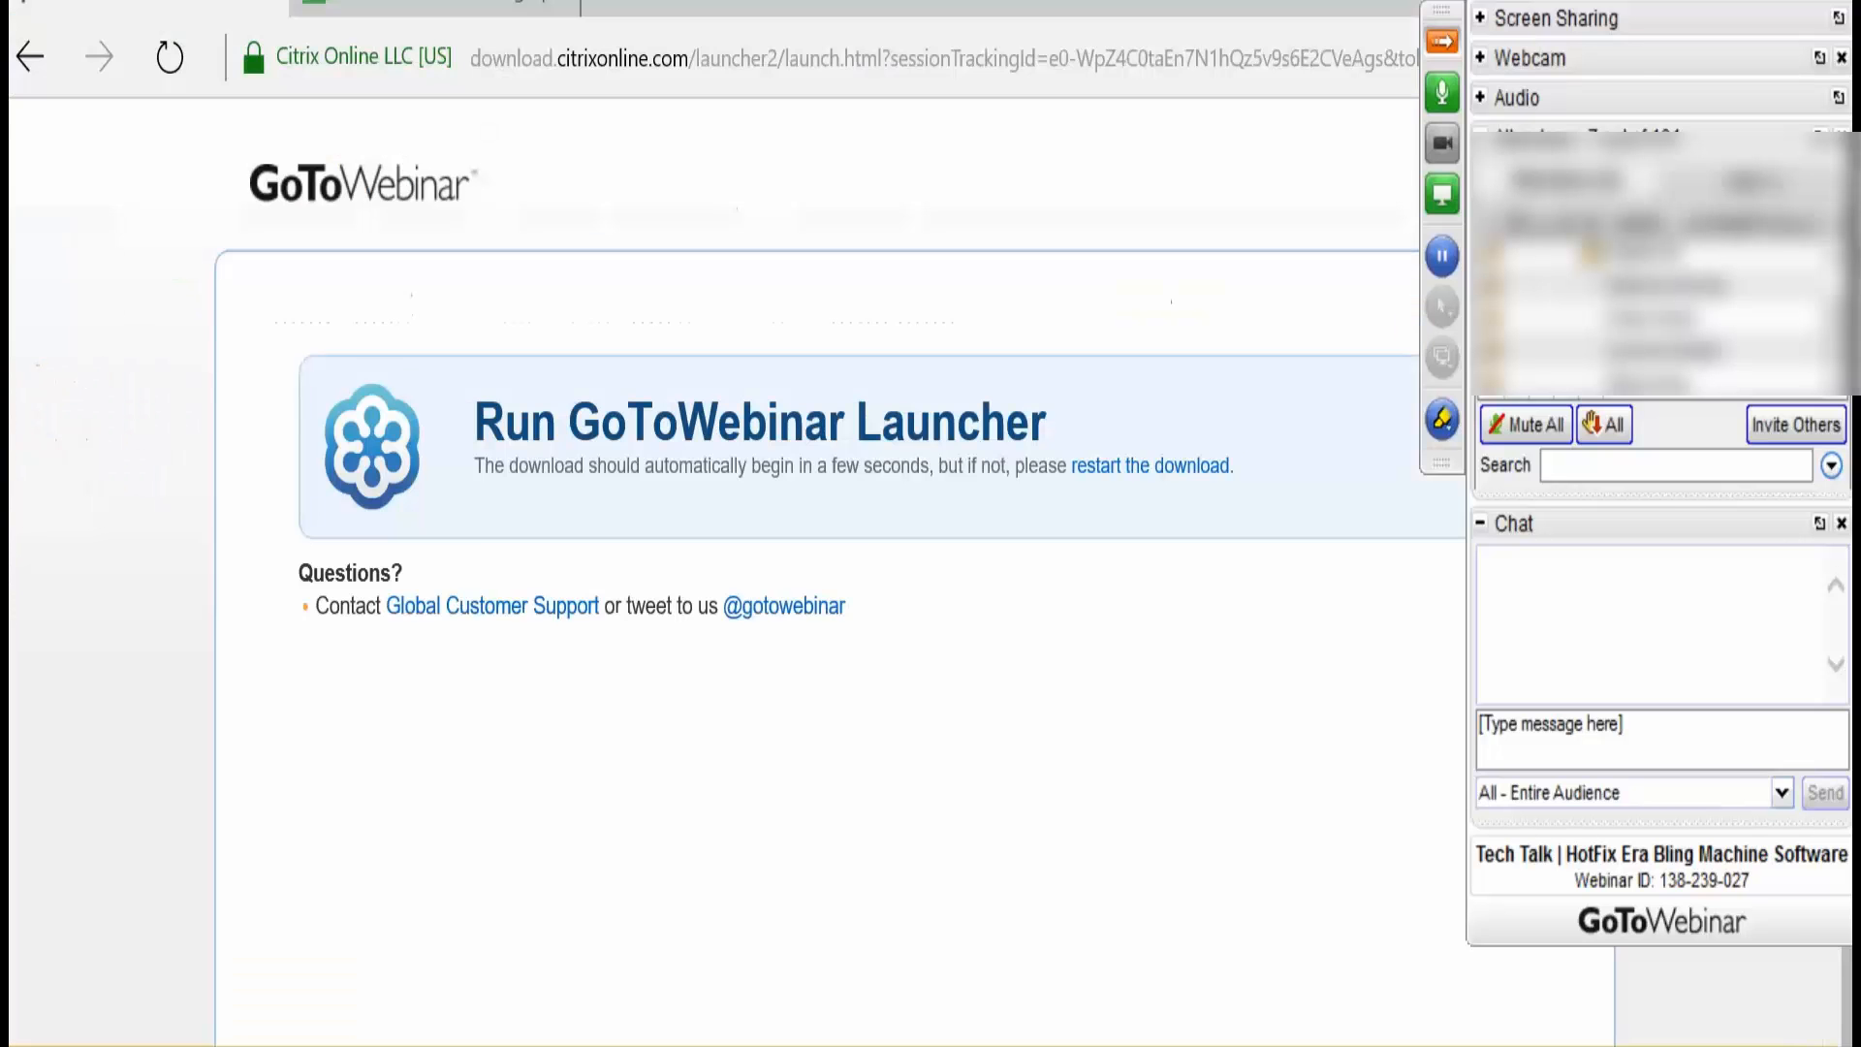
{"action": "left_click", "coordinate": [511, 66]}
{"action": "key", "text": "Delete"}
{"action": "key", "text": "Delete"}
{"action": "key", "text": "Delete"}
{"action": "key", "text": "Delete"}
{"action": "key", "text": "Delete"}
{"action": "key", "text": "Delete"}
{"action": "key", "text": "Delete"}
{"action": "key", "text": "Delete"}
{"action": "key", "text": "Delete"}
{"action": "key", "text": "Delete"}
{"action": "key", "text": "Delete"}
{"action": "key", "text": "Delete"}
{"action": "key", "text": "Delete"}
{"action": "key", "text": "Delete"}
{"action": "key", "text": "Delete"}
{"action": "key", "text": "Delete"}
{"action": "key", "text": "Delete"}
{"action": "key", "text": "Delete"}
{"action": "key", "text": "Delete"}
{"action": "key", "text": "Delete"}
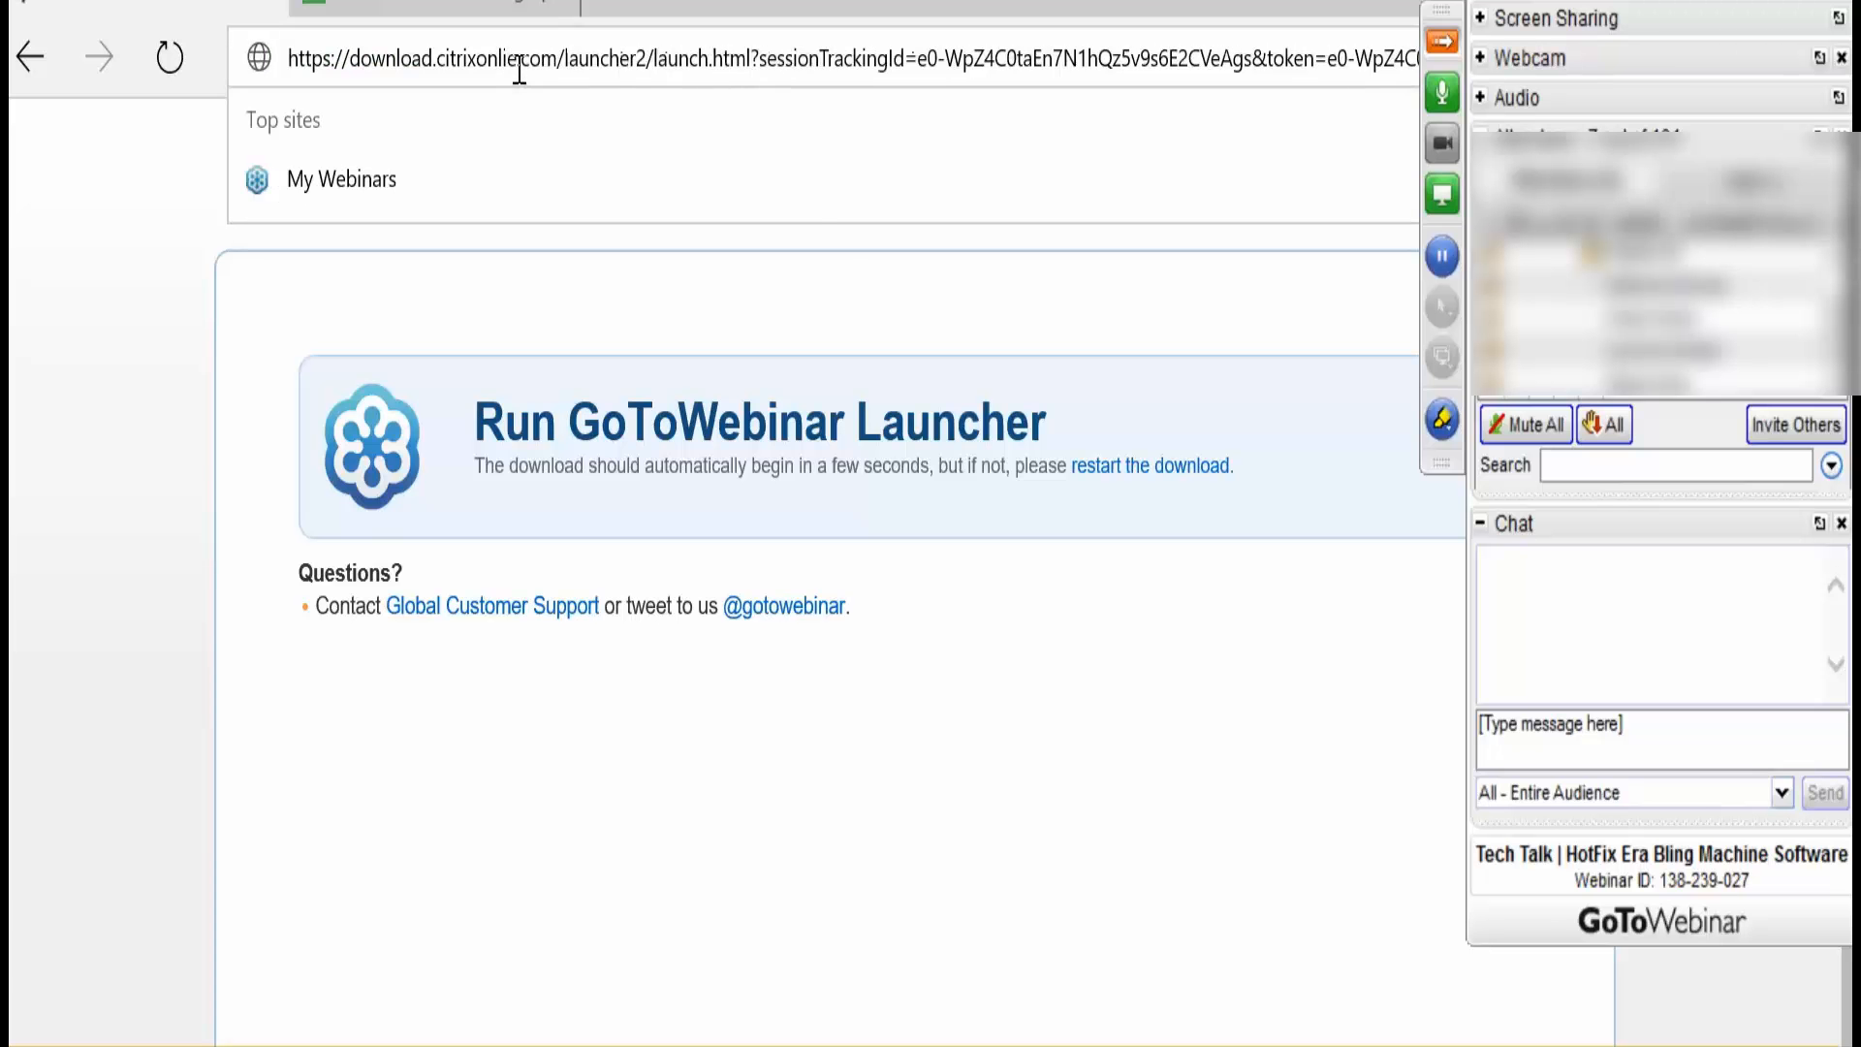
{"action": "key", "text": "Delete"}
{"action": "key", "text": "Delete"}
{"action": "key", "text": "Delete"}
{"action": "key", "text": "Delete"}
{"action": "key", "text": "Delete"}
{"action": "key", "text": "Delete"}
{"action": "key", "text": "Delete"}
{"action": "key", "text": "Delete"}
{"action": "key", "text": "Delete"}
{"action": "key", "text": "Delete"}
{"action": "key", "text": "Delete"}
{"action": "key", "text": "Delete"}
{"action": "key", "text": "Delete"}
{"action": "key", "text": "Delete"}
{"action": "key", "text": "Delete"}
{"action": "key", "text": "Delete"}
{"action": "key", "text": "Delete"}
{"action": "key", "text": "Delete"}
{"action": "key", "text": "Delete"}
{"action": "key", "text": "Delete"}
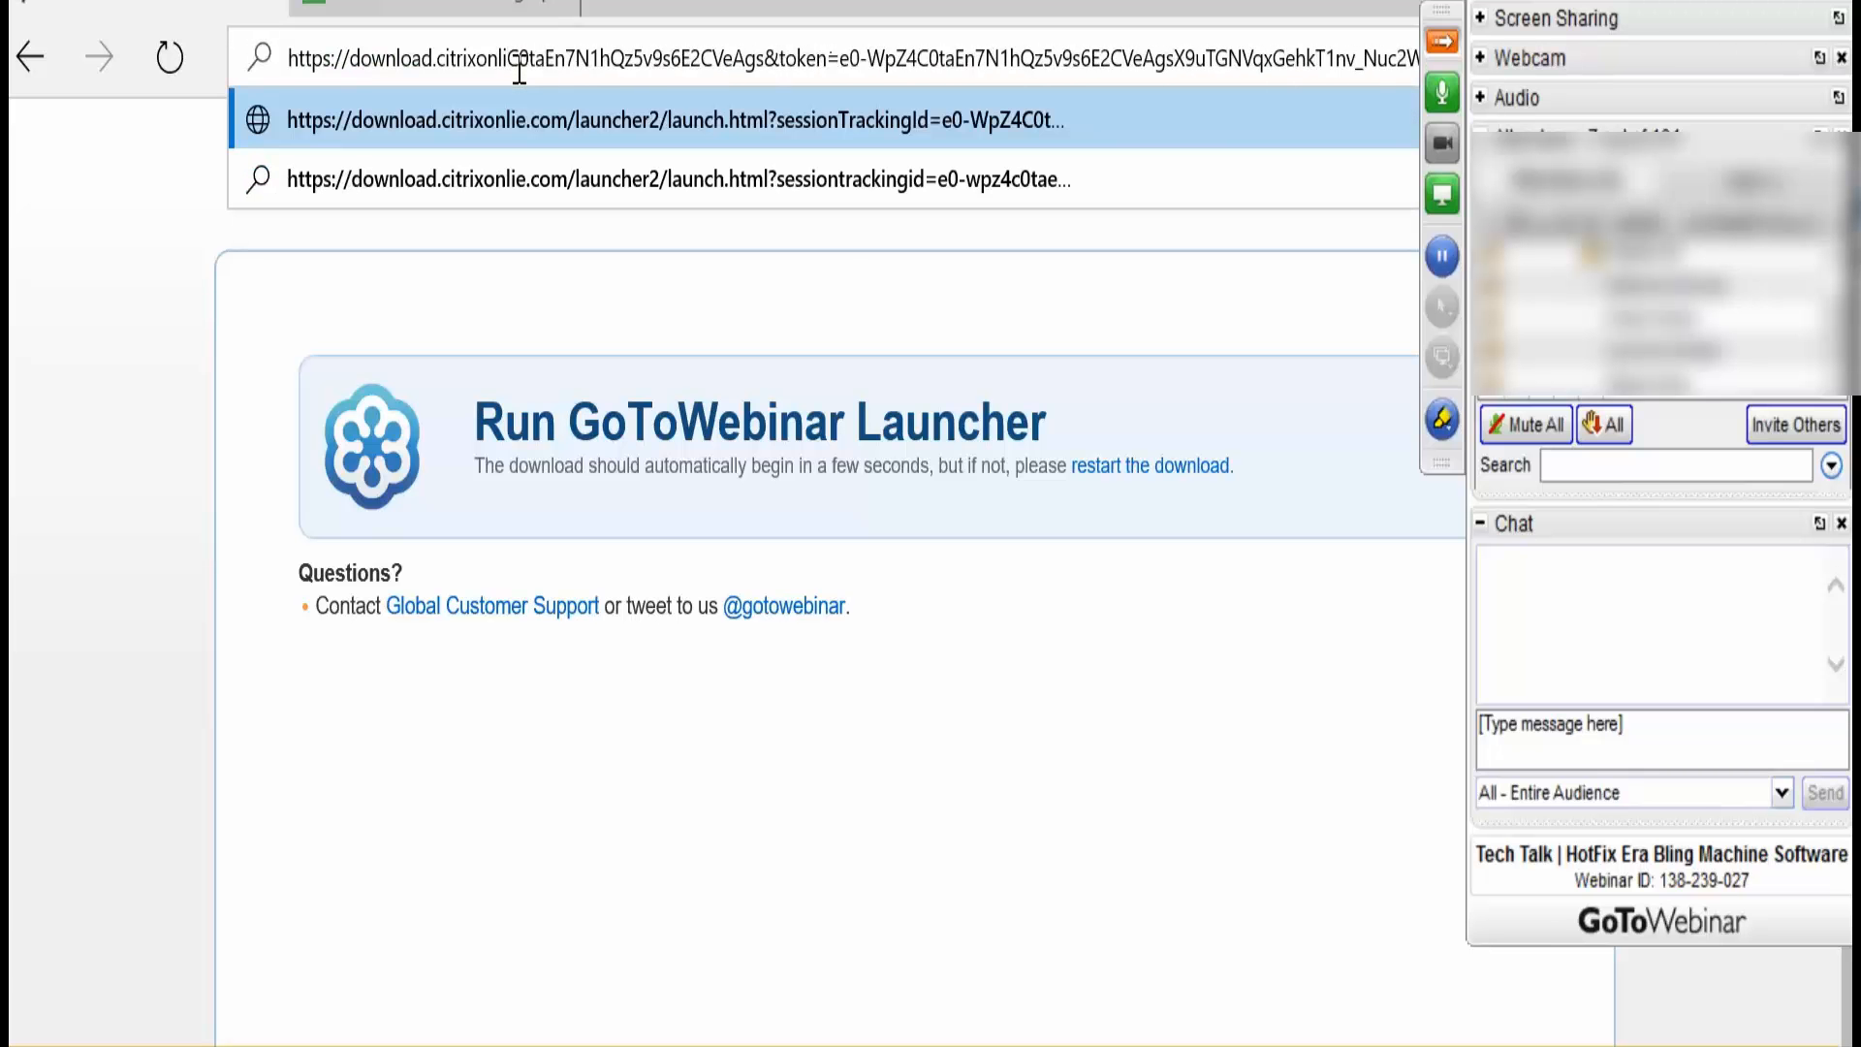
{"action": "key", "text": "Delete"}
{"action": "key", "text": "Delete"}
{"action": "key", "text": "Delete"}
{"action": "key", "text": "Delete"}
{"action": "key", "text": "Delete"}
{"action": "key", "text": "Delete"}
{"action": "key", "text": "Delete"}
{"action": "key", "text": "Delete"}
{"action": "key", "text": "Delete"}
{"action": "key", "text": "Delete"}
{"action": "key", "text": "Delete"}
{"action": "key", "text": "Delete"}
{"action": "key", "text": "Delete"}
{"action": "key", "text": "Delete"}
{"action": "key", "text": "Delete"}
{"action": "key", "text": "Delete"}
{"action": "key", "text": "Delete"}
{"action": "key", "text": "Delete"}
{"action": "key", "text": "Delete"}
{"action": "key", "text": "Delete"}
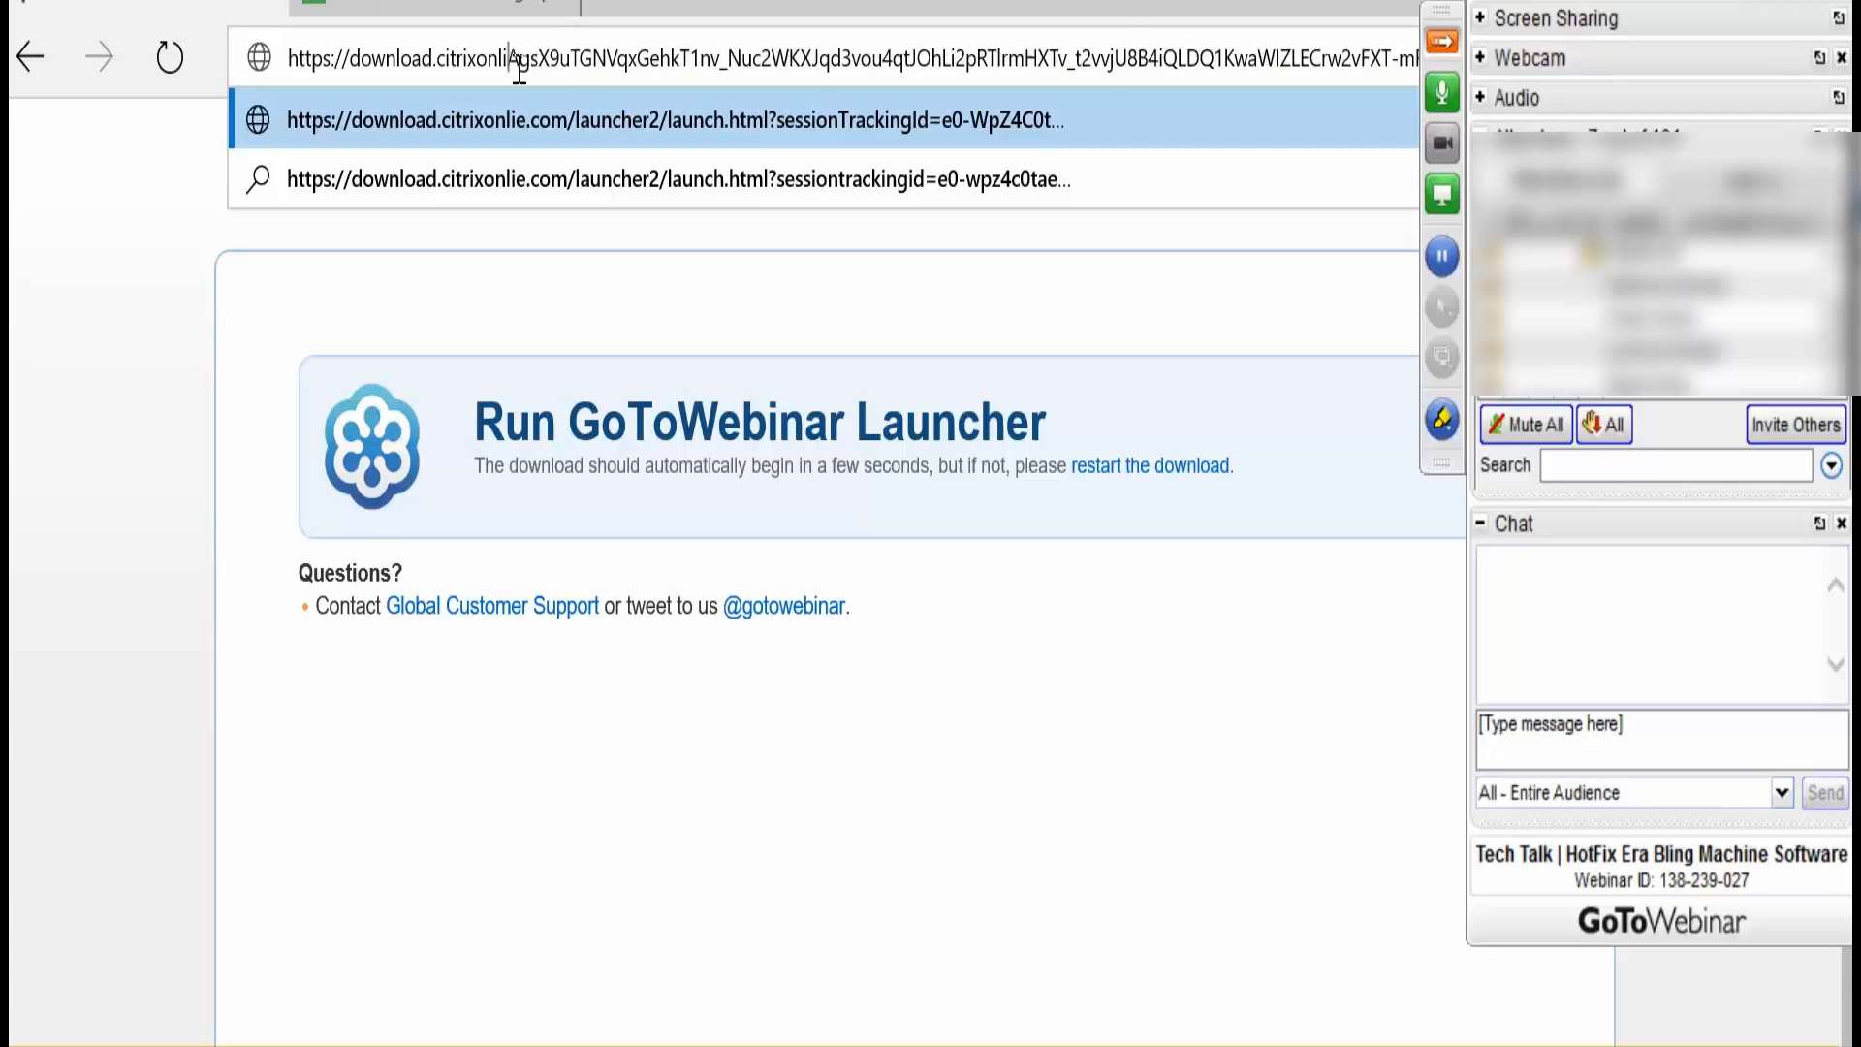
{"action": "key", "text": "Delete"}
{"action": "key", "text": "Delete"}
{"action": "key", "text": "Delete"}
{"action": "key", "text": "Delete"}
{"action": "key", "text": "Delete"}
{"action": "key", "text": "Delete"}
{"action": "key", "text": "Delete"}
{"action": "key", "text": "Delete"}
{"action": "key", "text": "Delete"}
{"action": "key", "text": "Delete"}
{"action": "key", "text": "Delete"}
{"action": "key", "text": "Delete"}
{"action": "key", "text": "Delete"}
{"action": "key", "text": "Delete"}
{"action": "key", "text": "Delete"}
{"action": "key", "text": "Delete"}
{"action": "key", "text": "Delete"}
{"action": "key", "text": "Delete"}
{"action": "key", "text": "Delete"}
{"action": "key", "text": "Delete"}
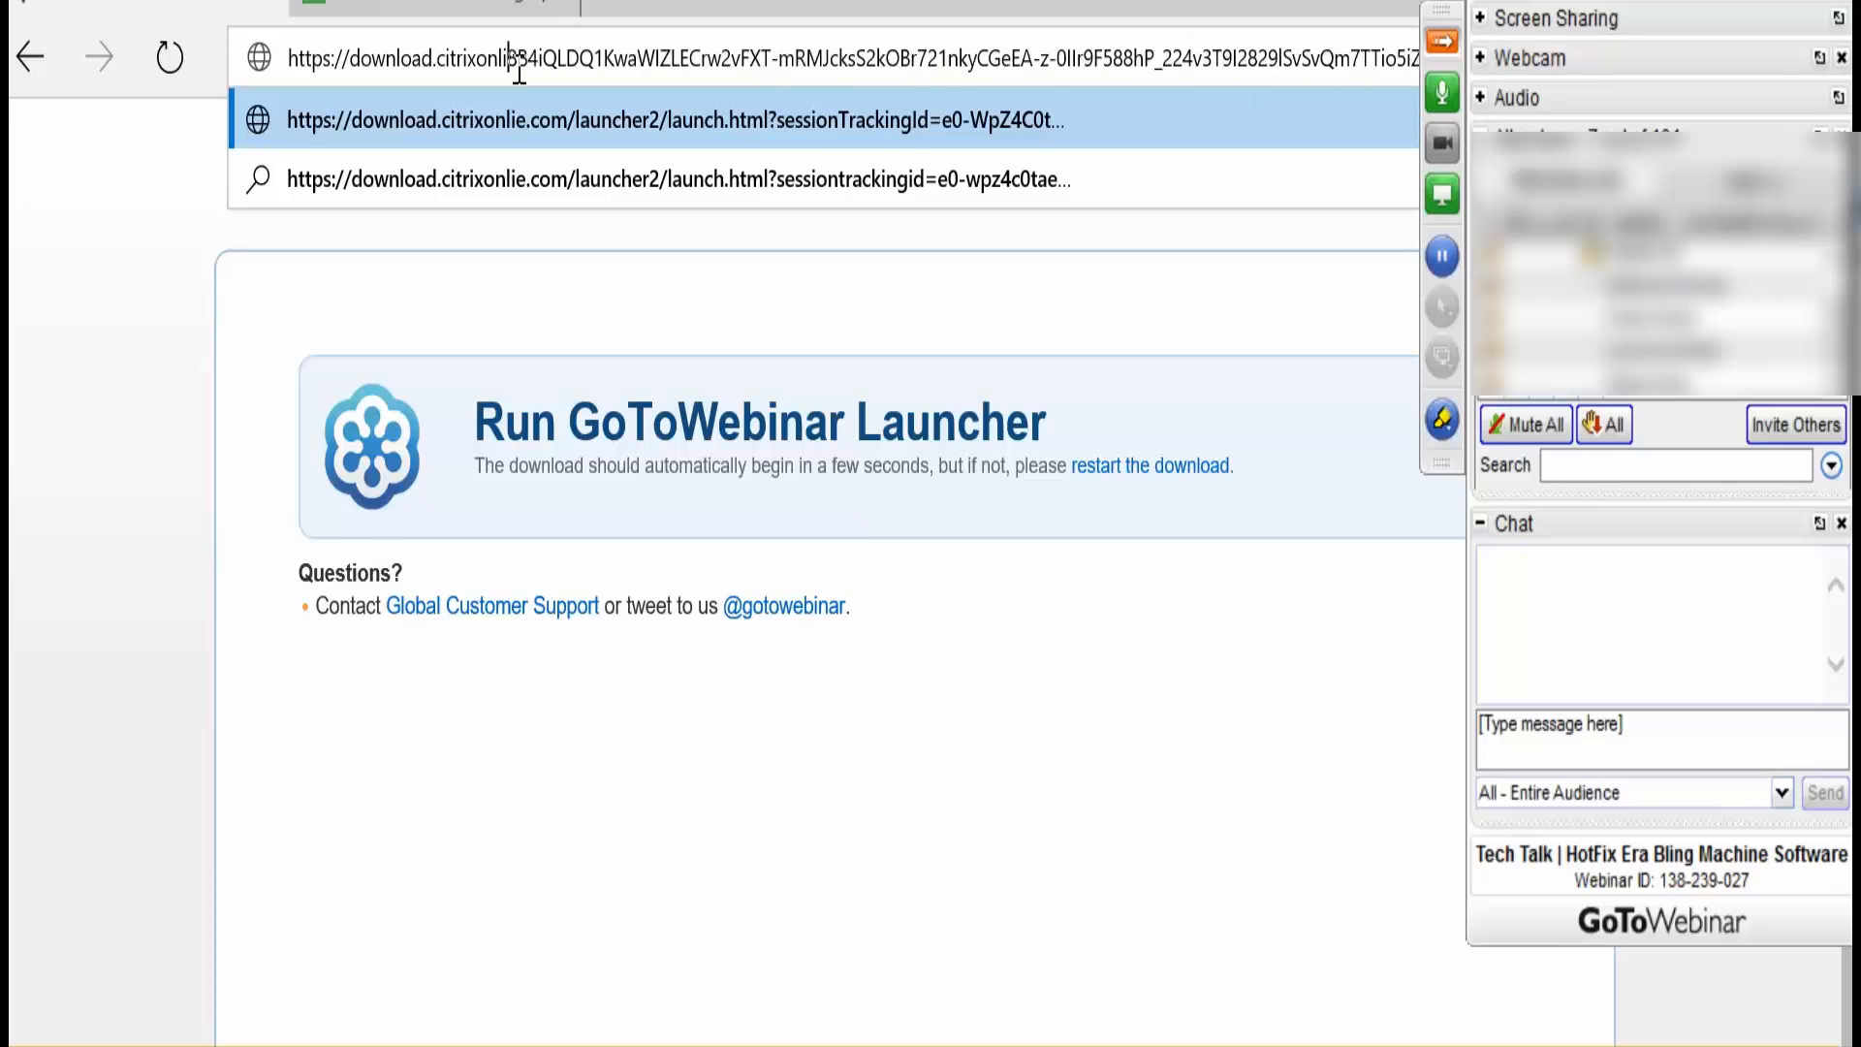
{"action": "key", "text": "ctrl+a"}
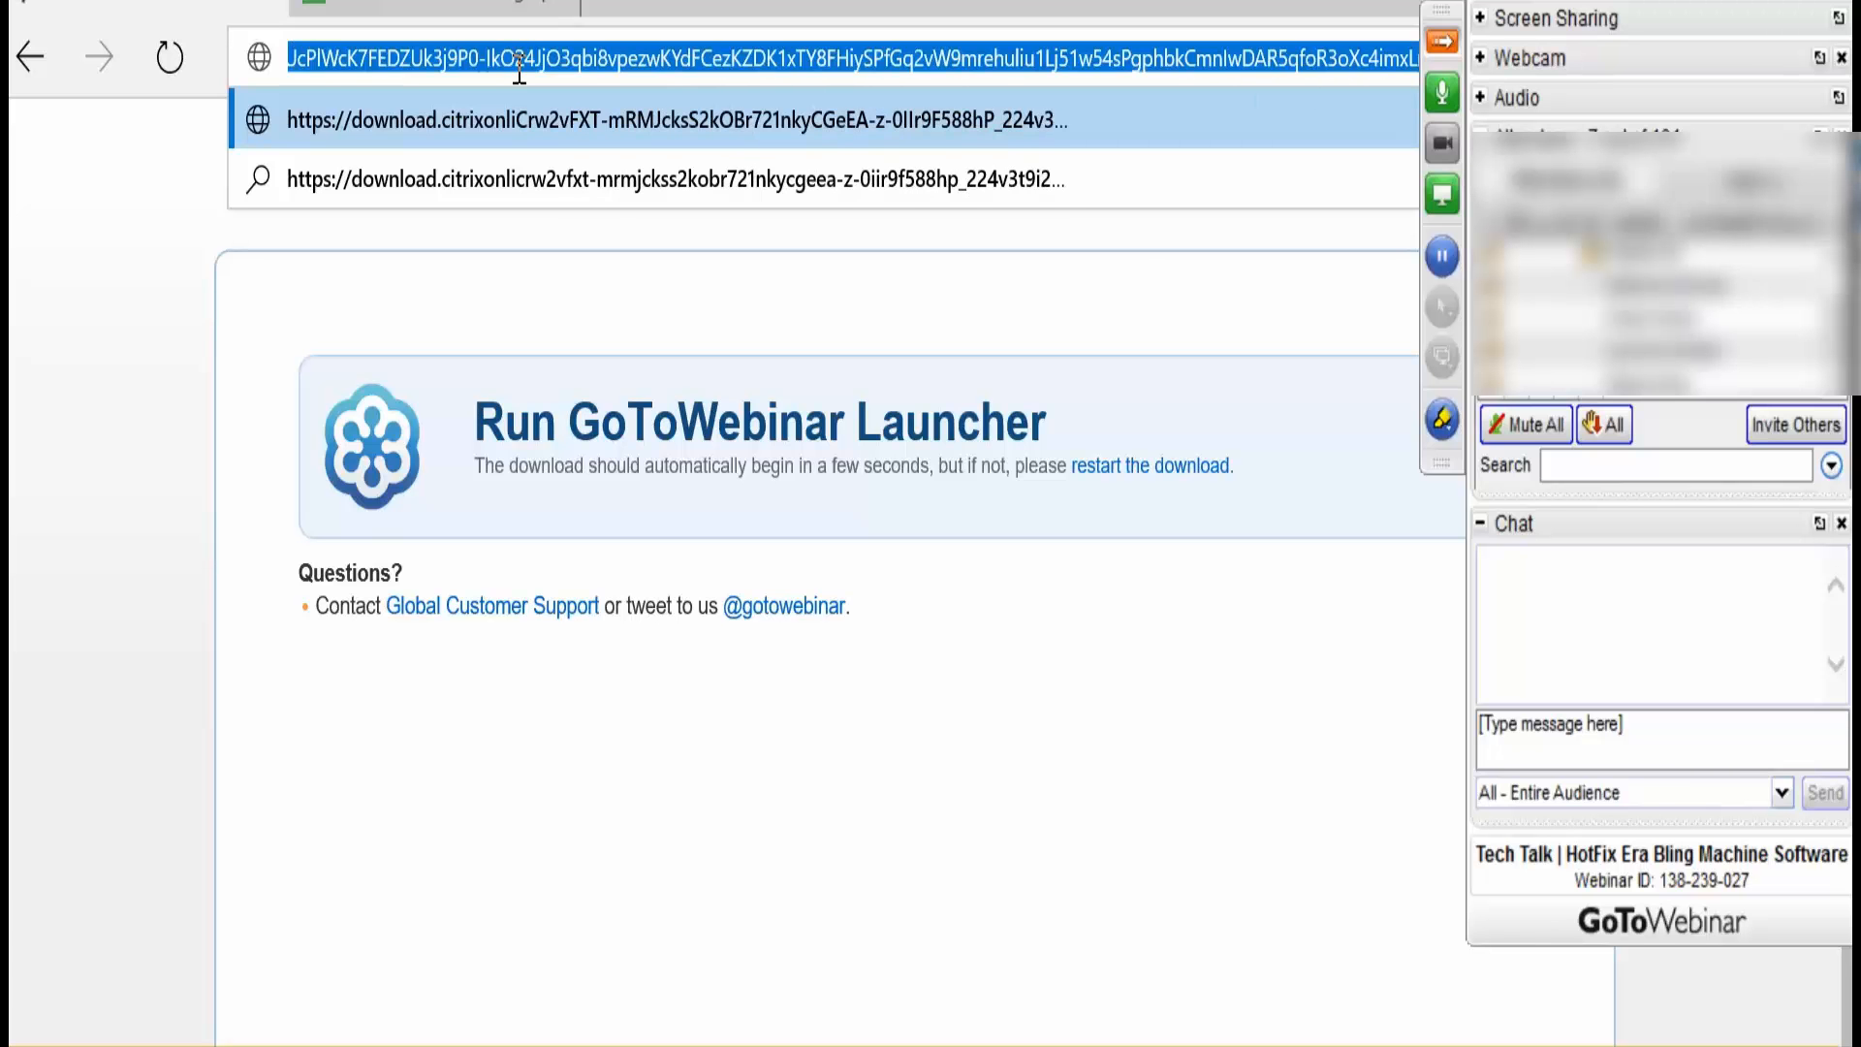
{"action": "key", "text": "Delete"}
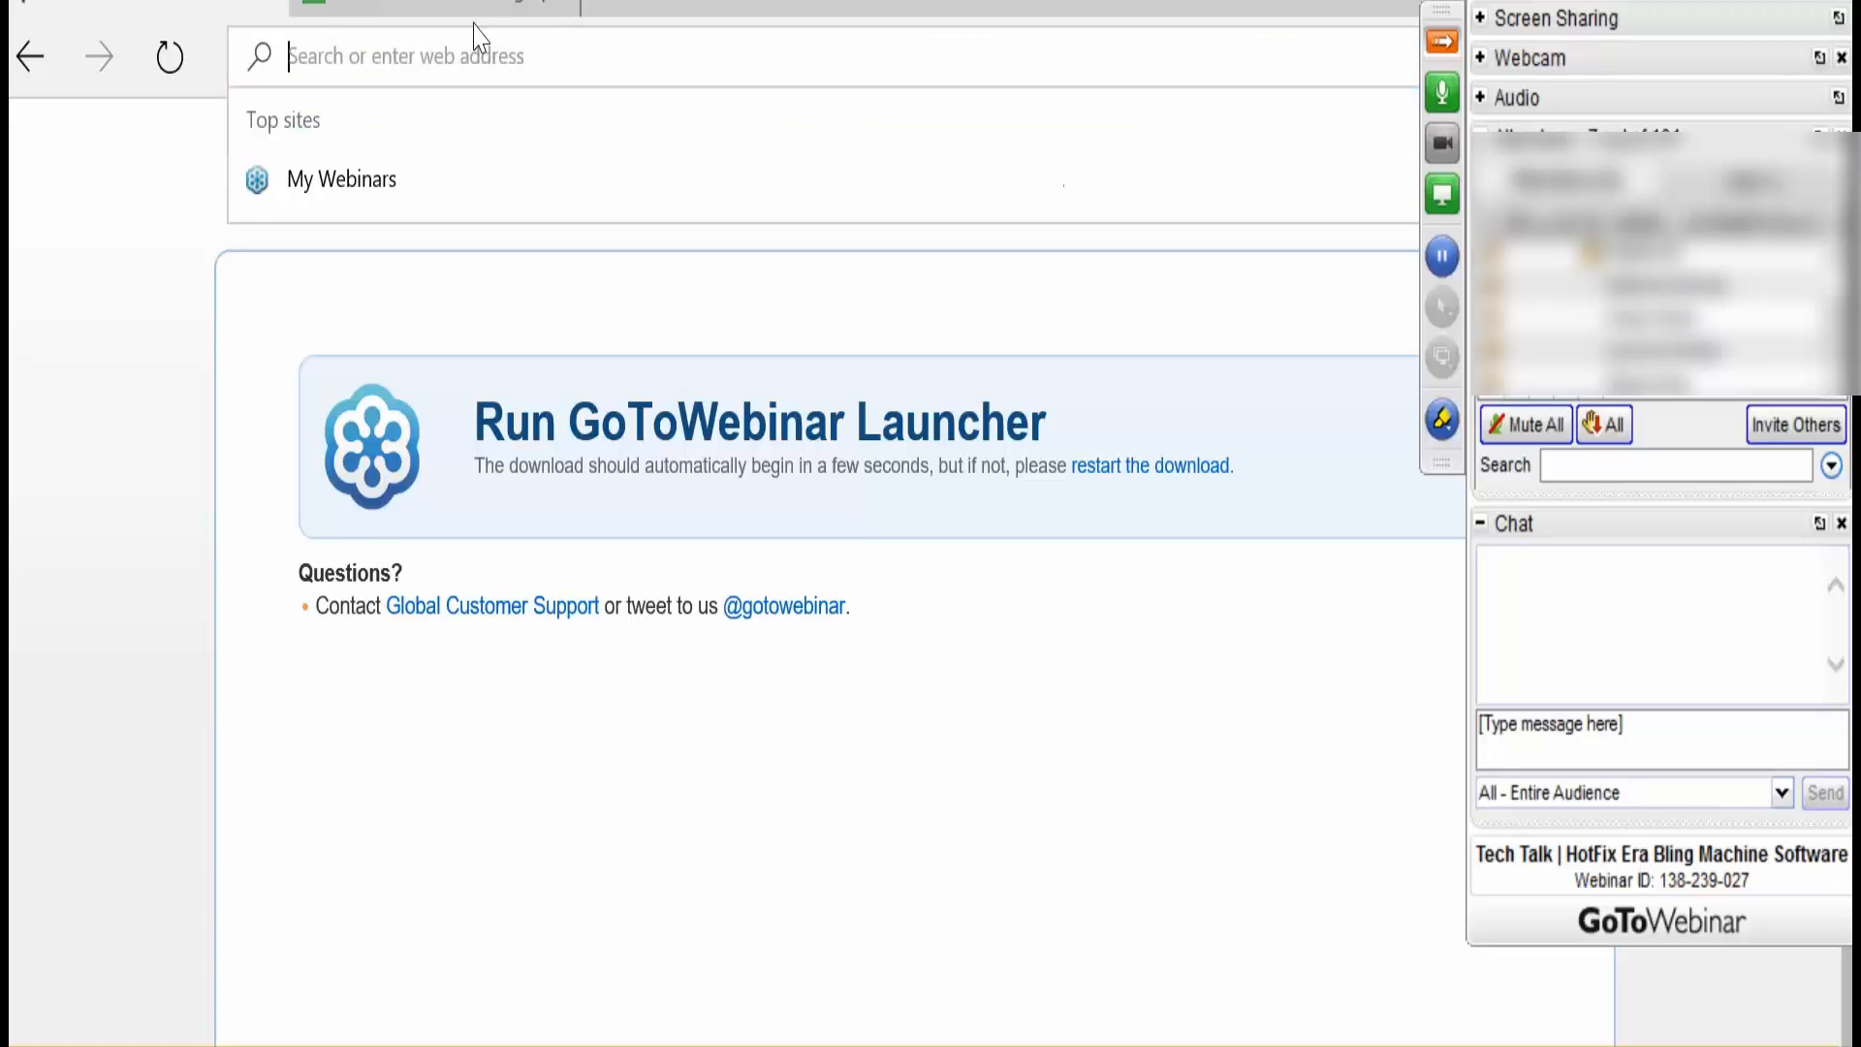
{"action": "type", "text": "google.com/"}
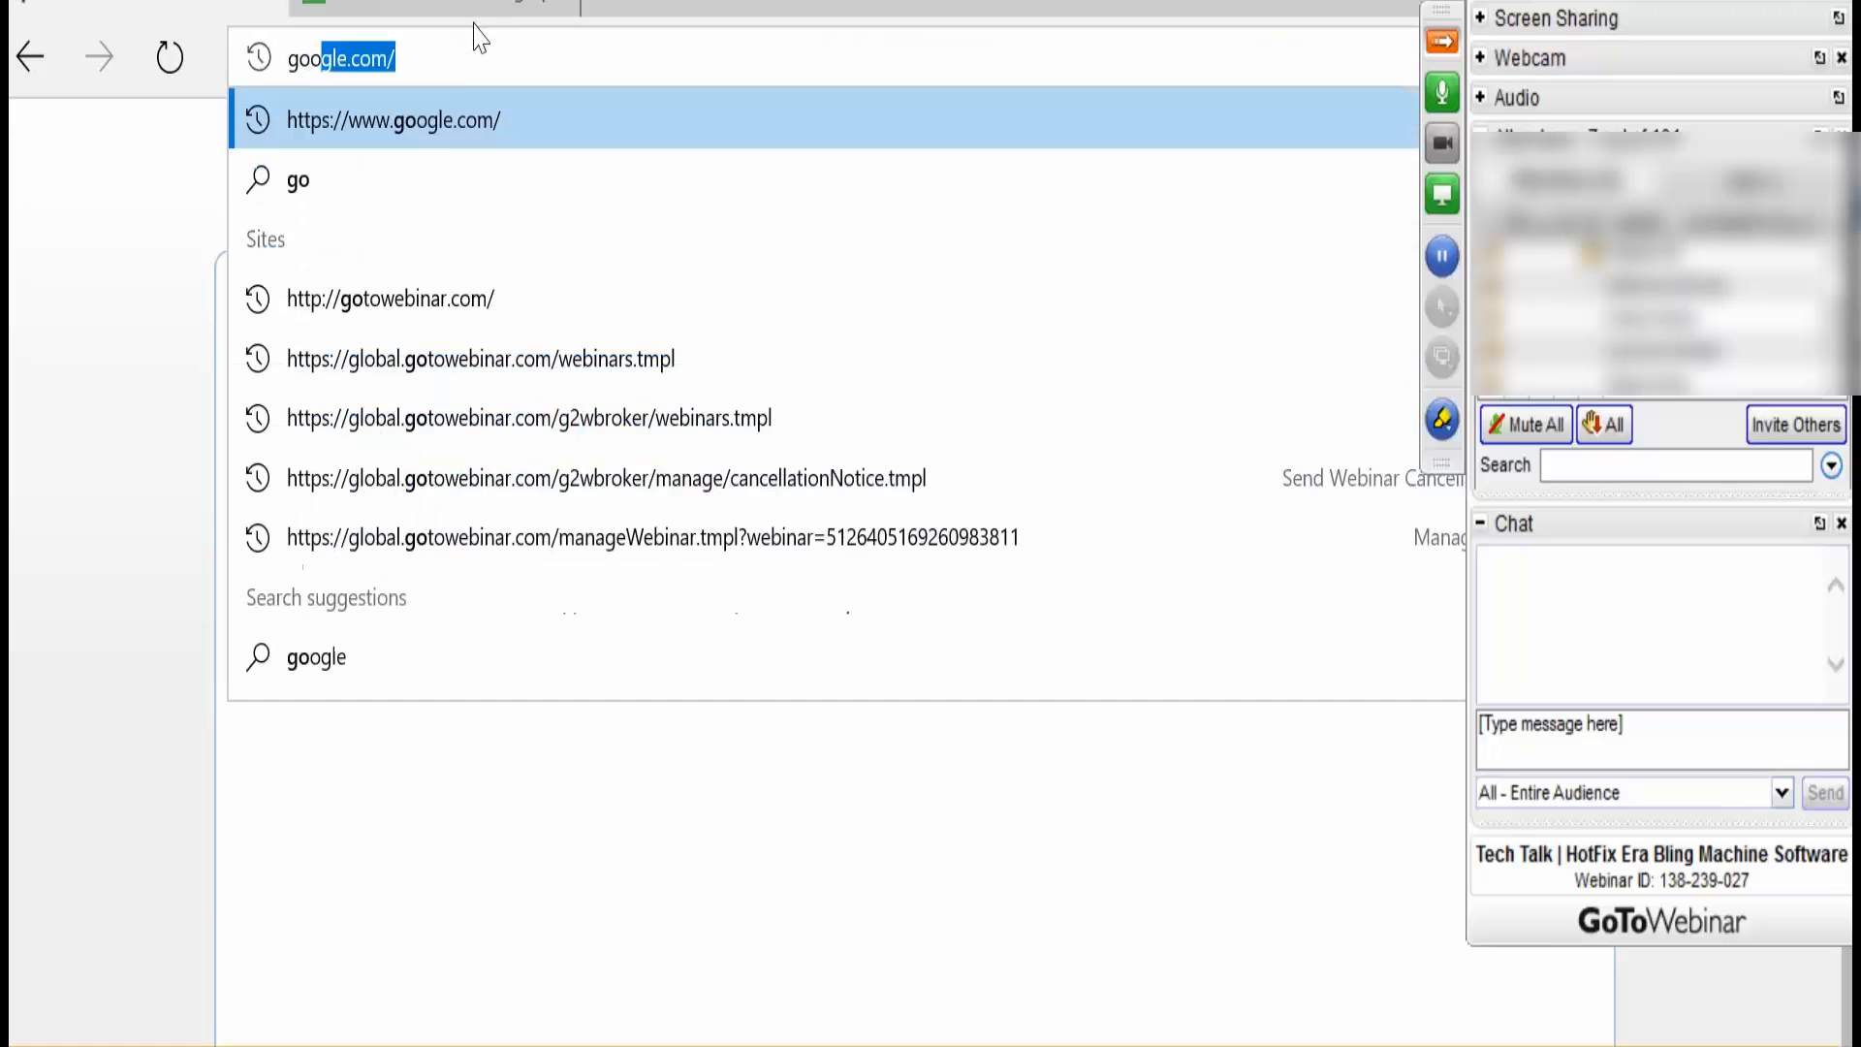
{"action": "key", "text": "Return"}
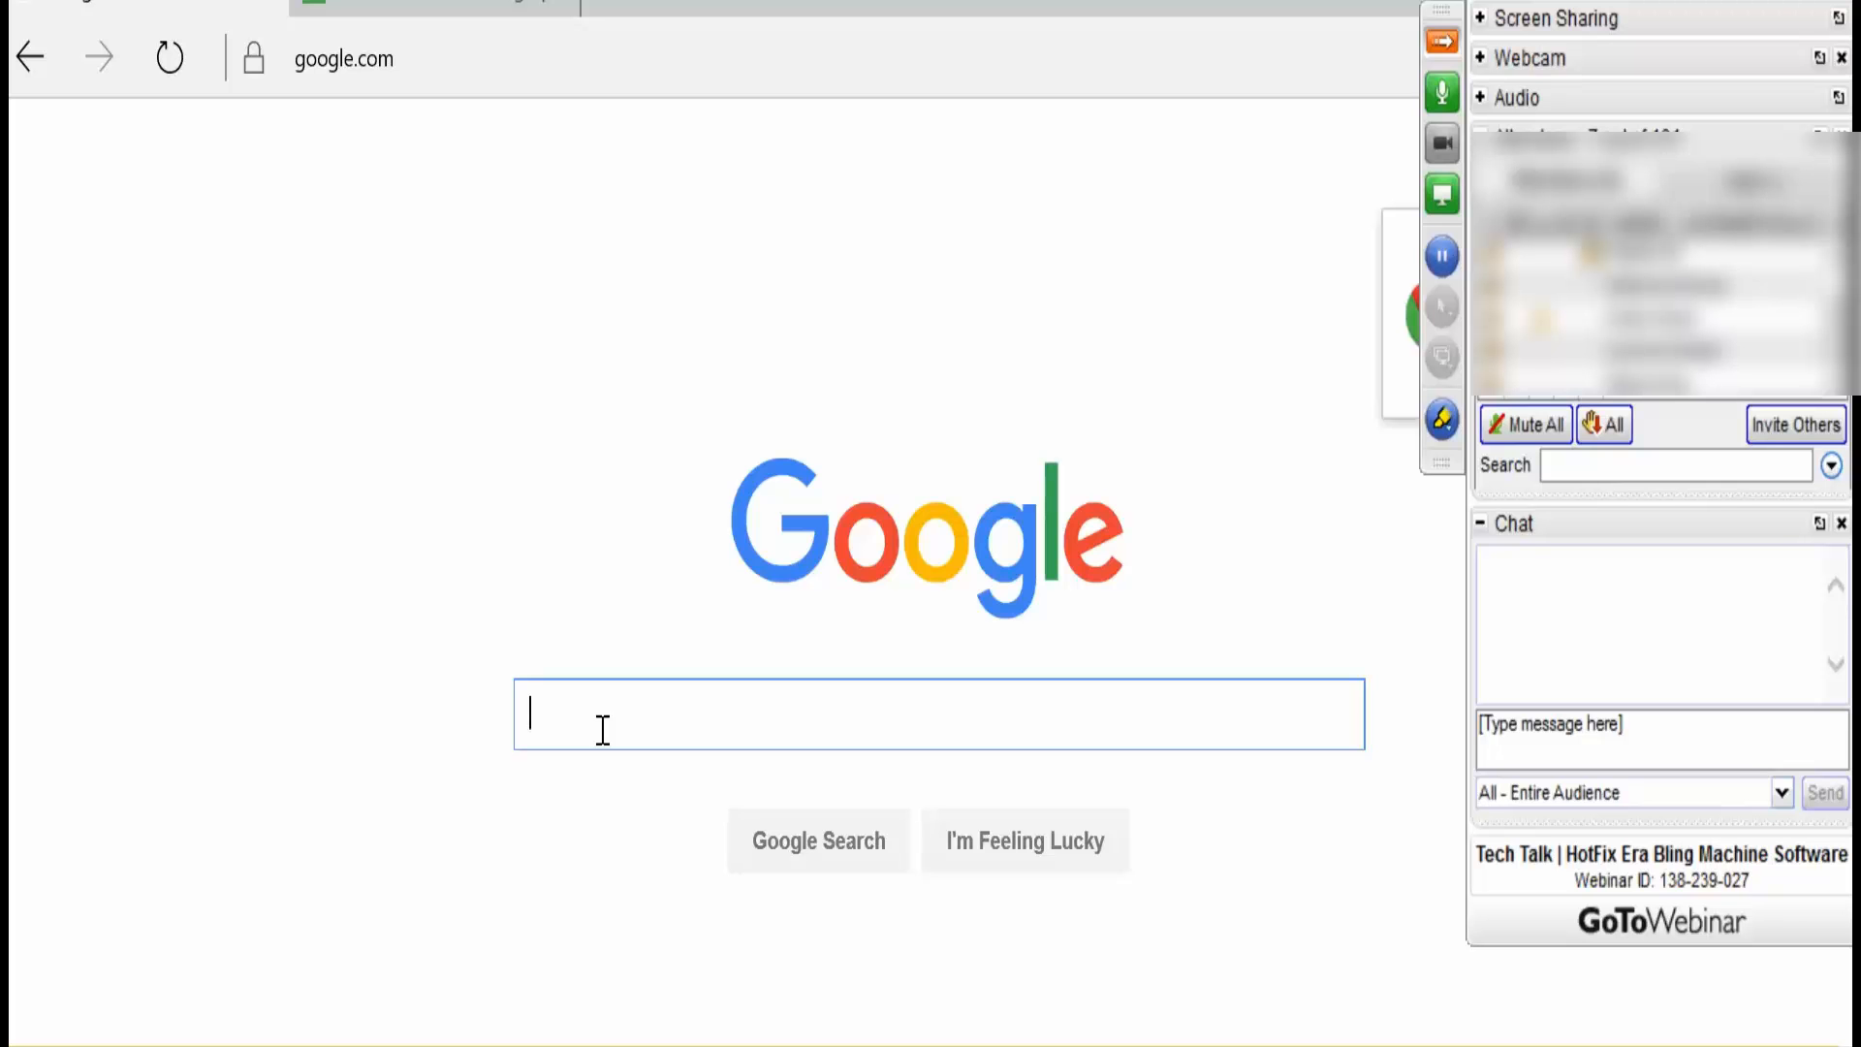
- Search Google for "Labor Day CLip Art" and show the image results
{"action": "type", "text": "Labor "}
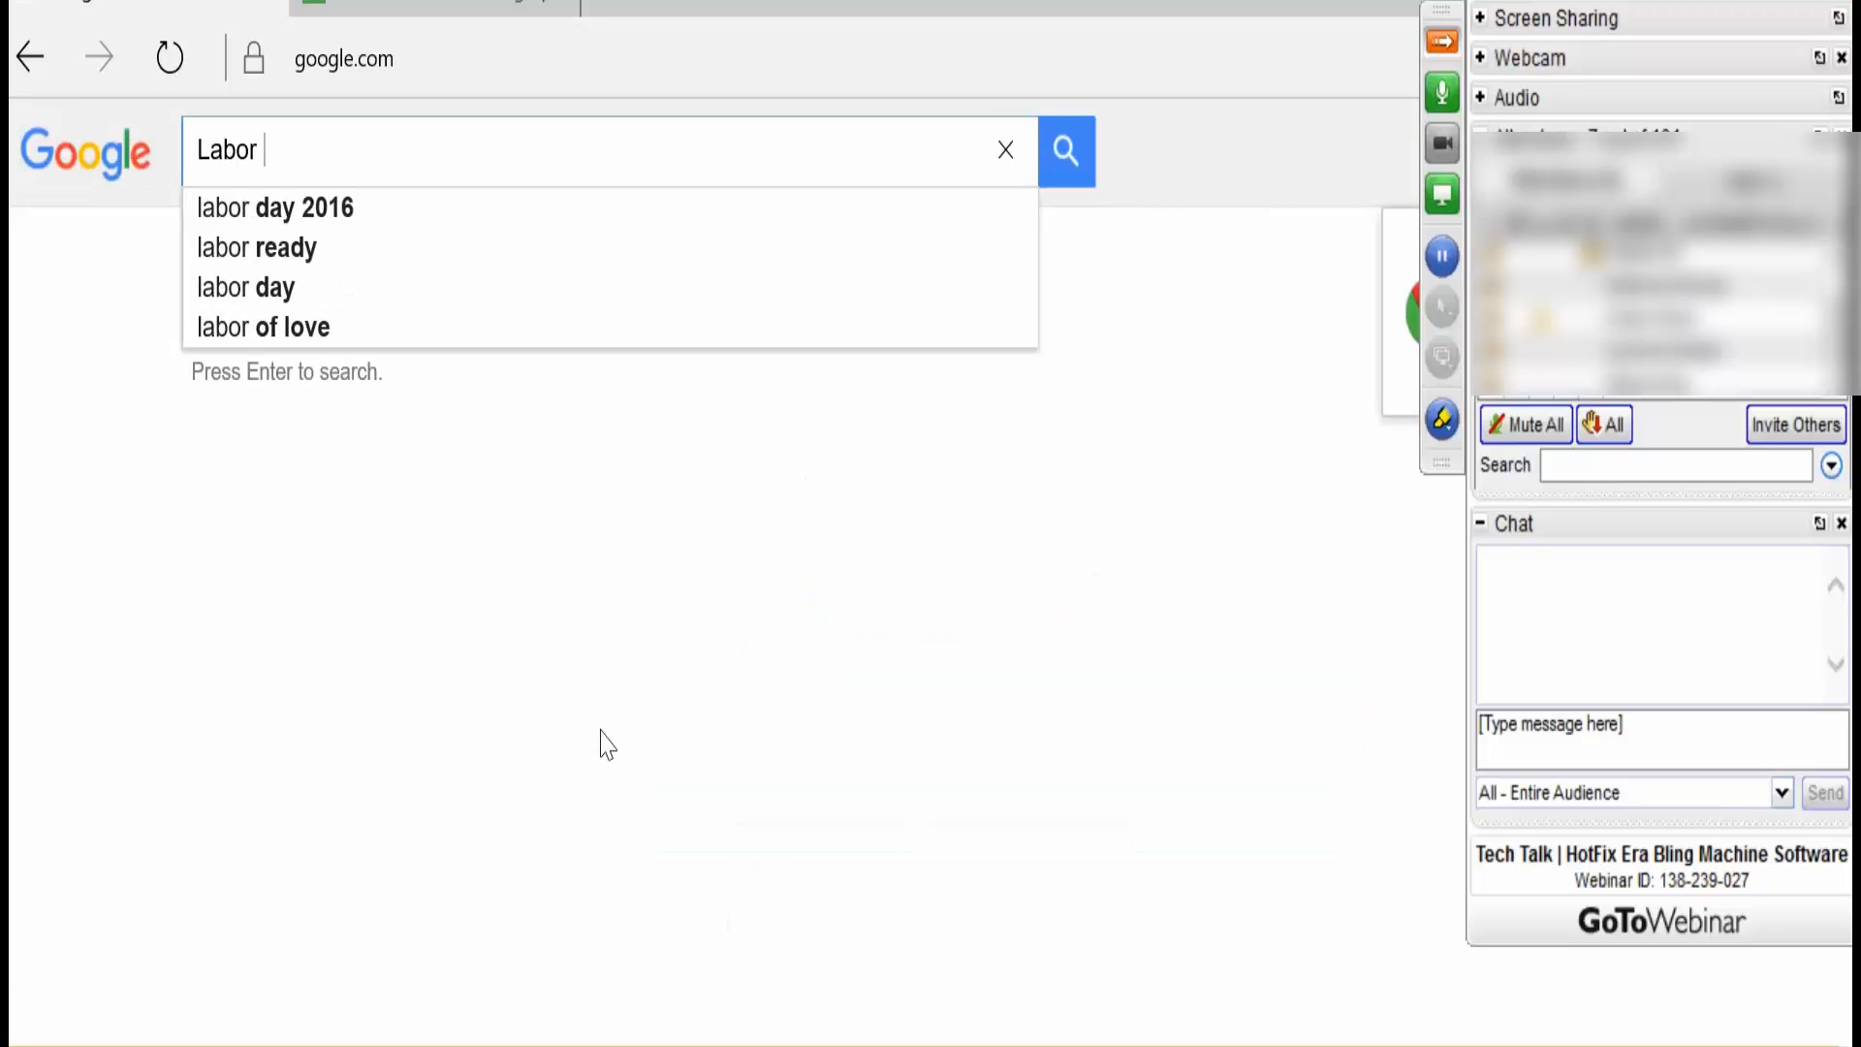
{"action": "type", "text": "Day CLip Ar"}
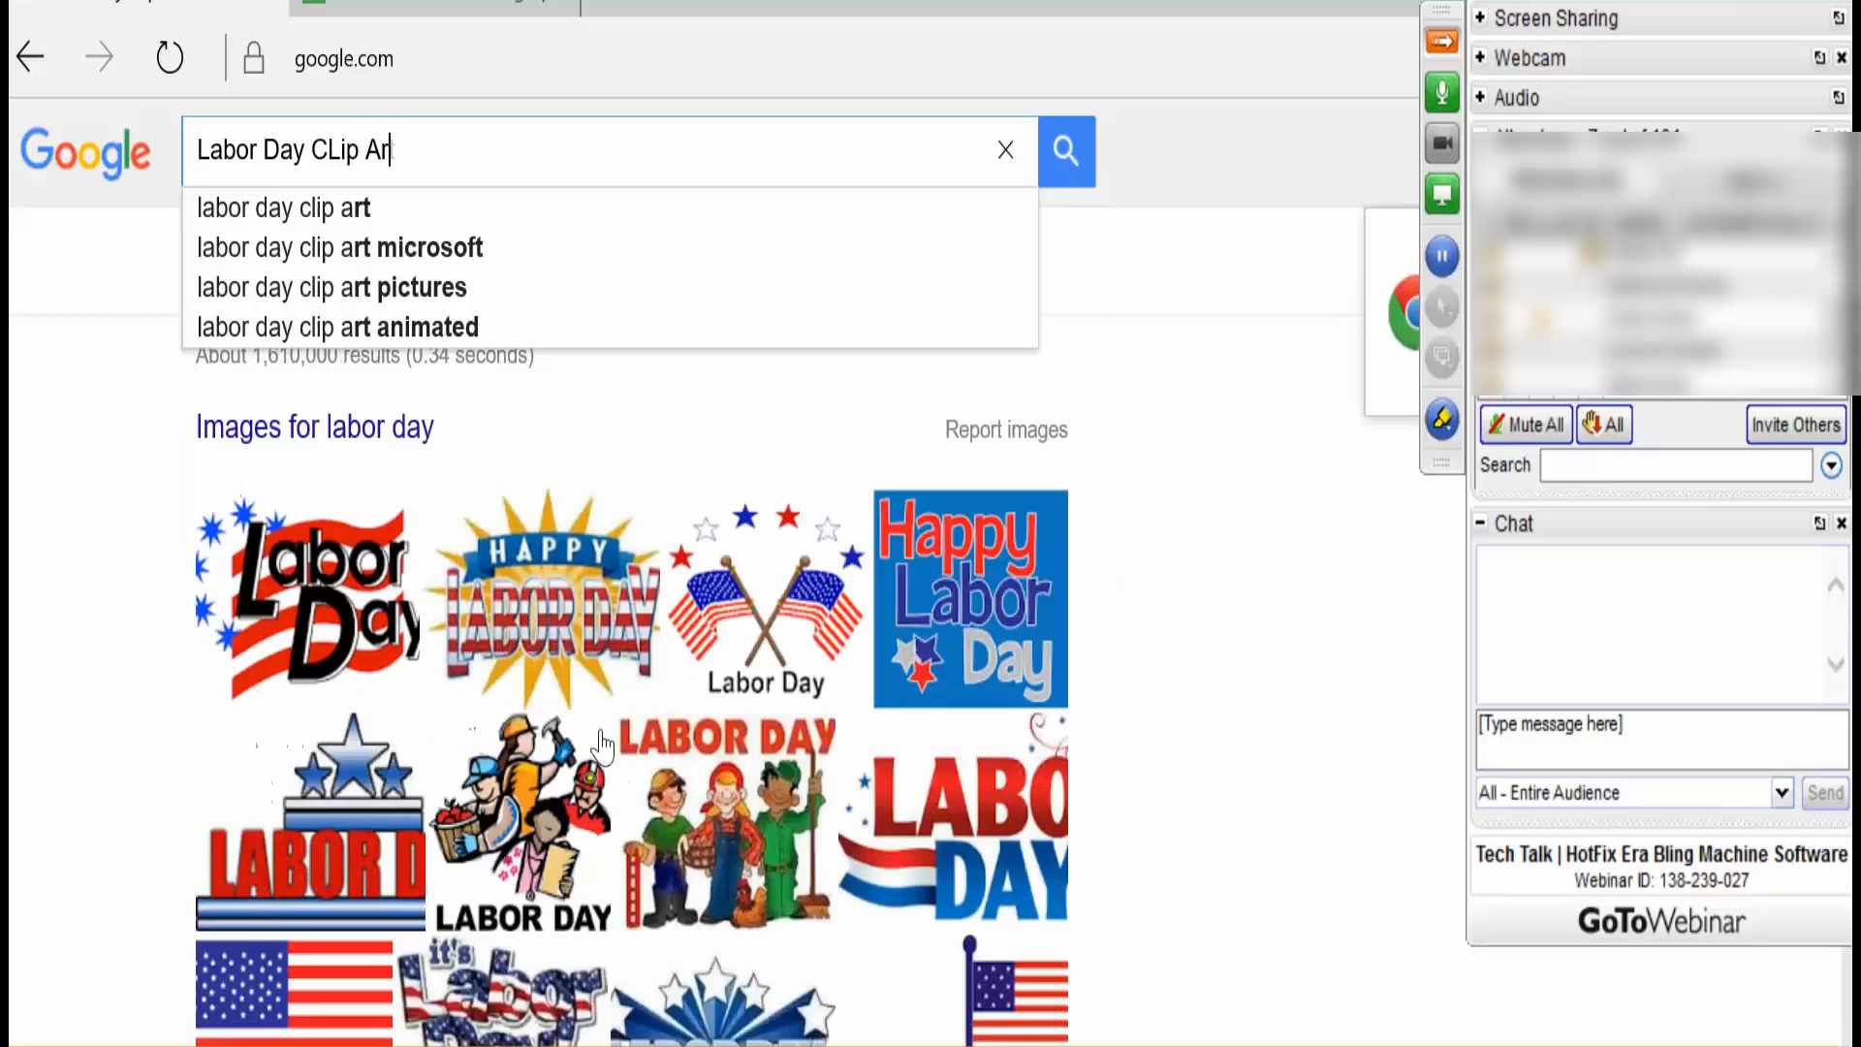
{"action": "type", "text": "t"}
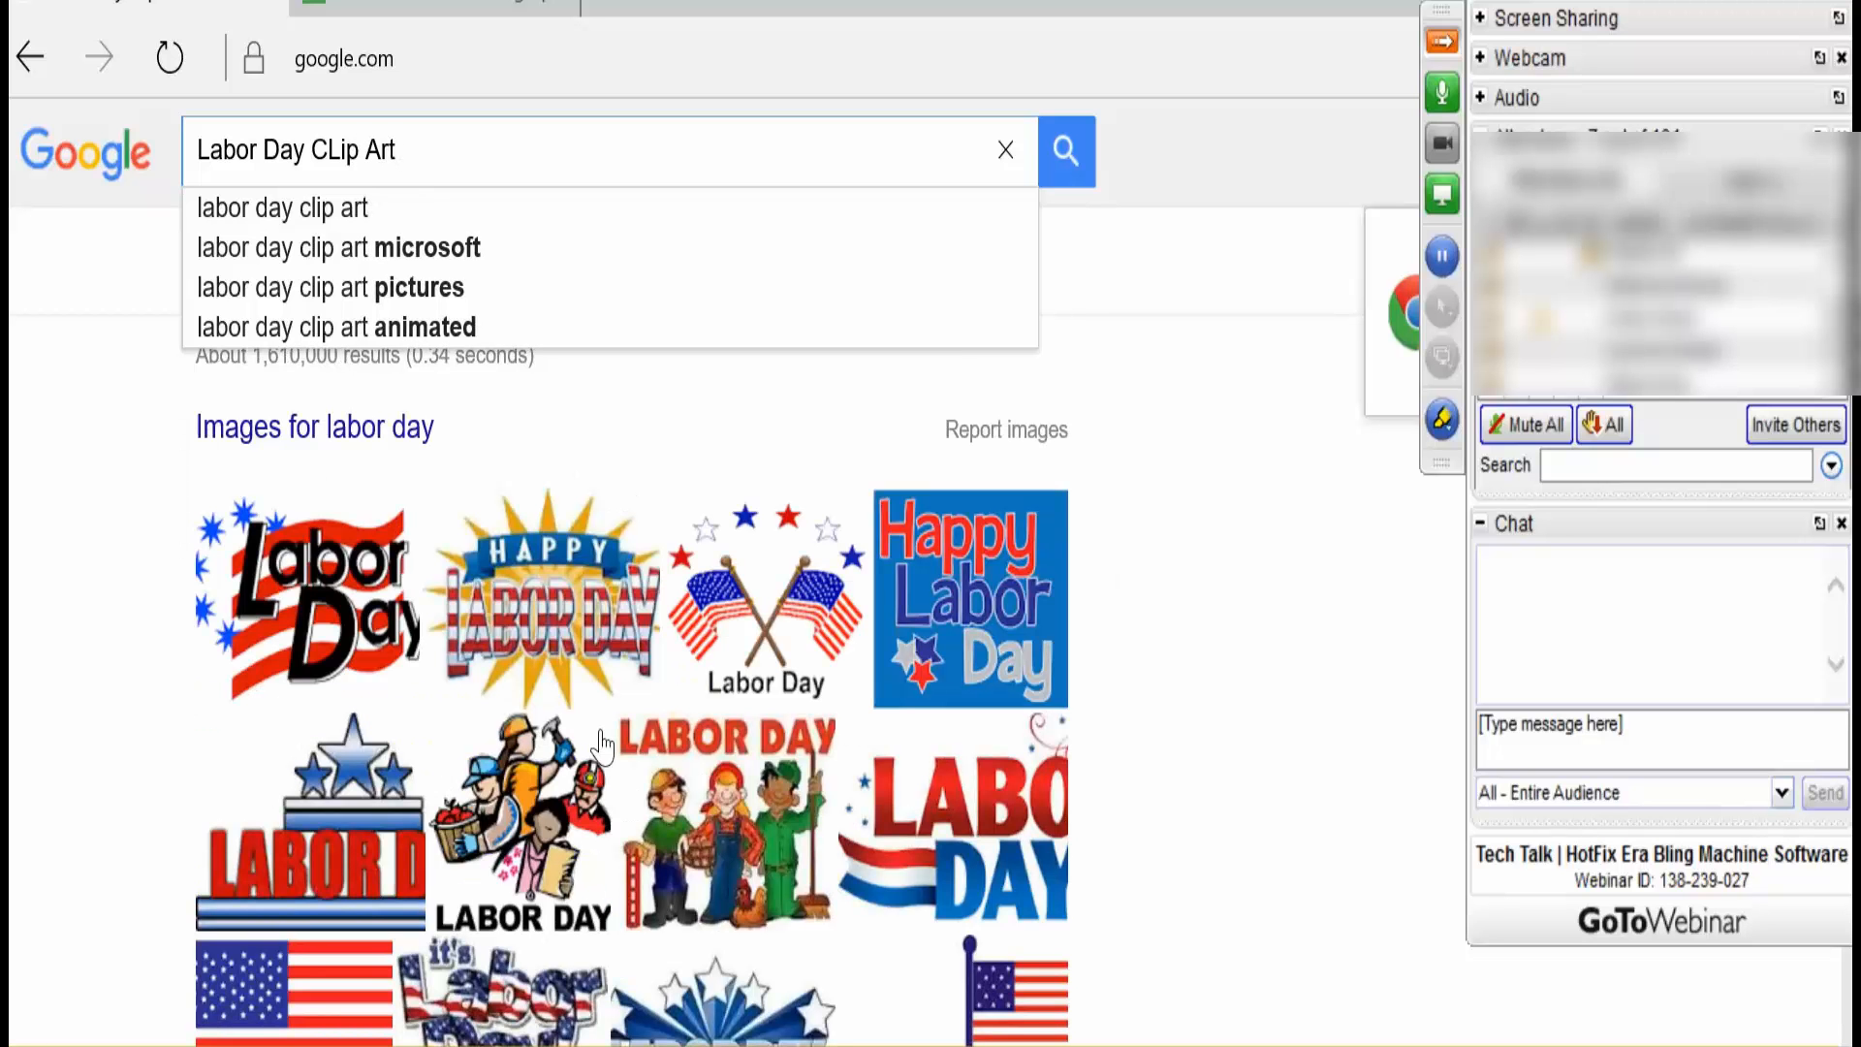
{"action": "key", "text": "Return"}
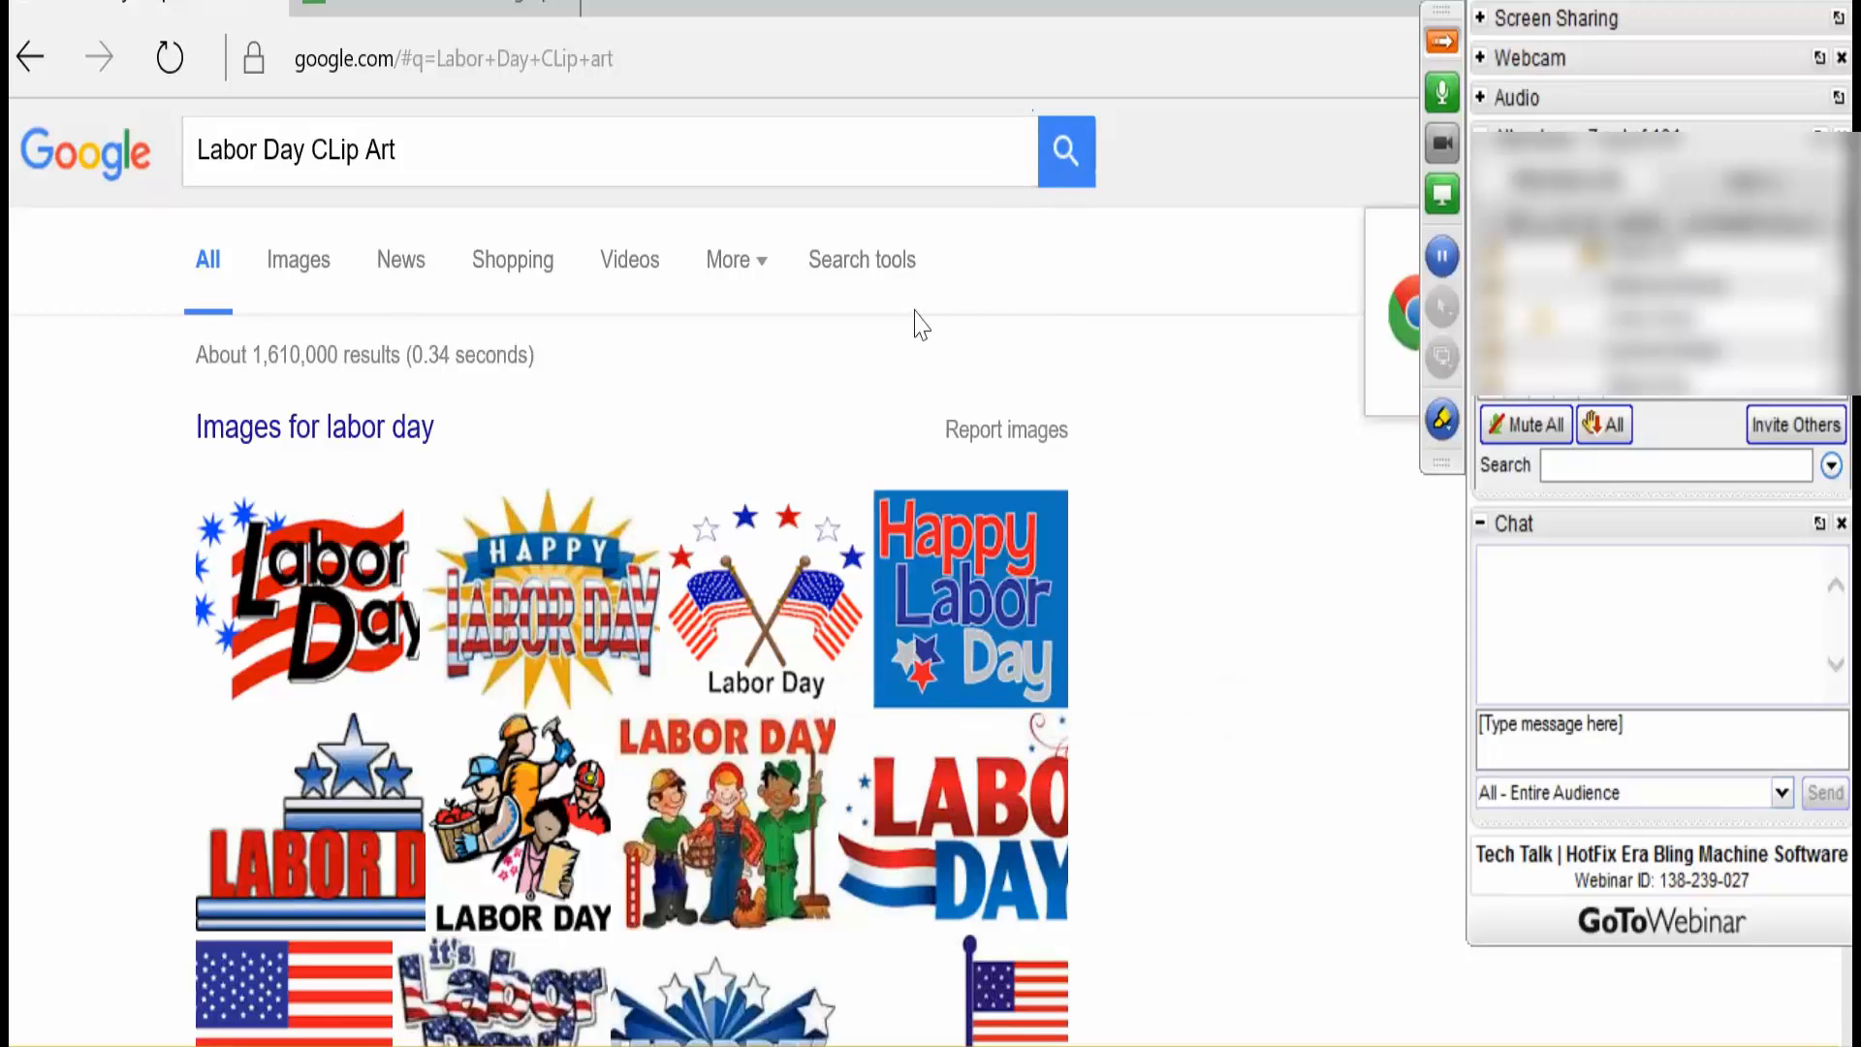
{"action": "left_click", "coordinate": [299, 259]}
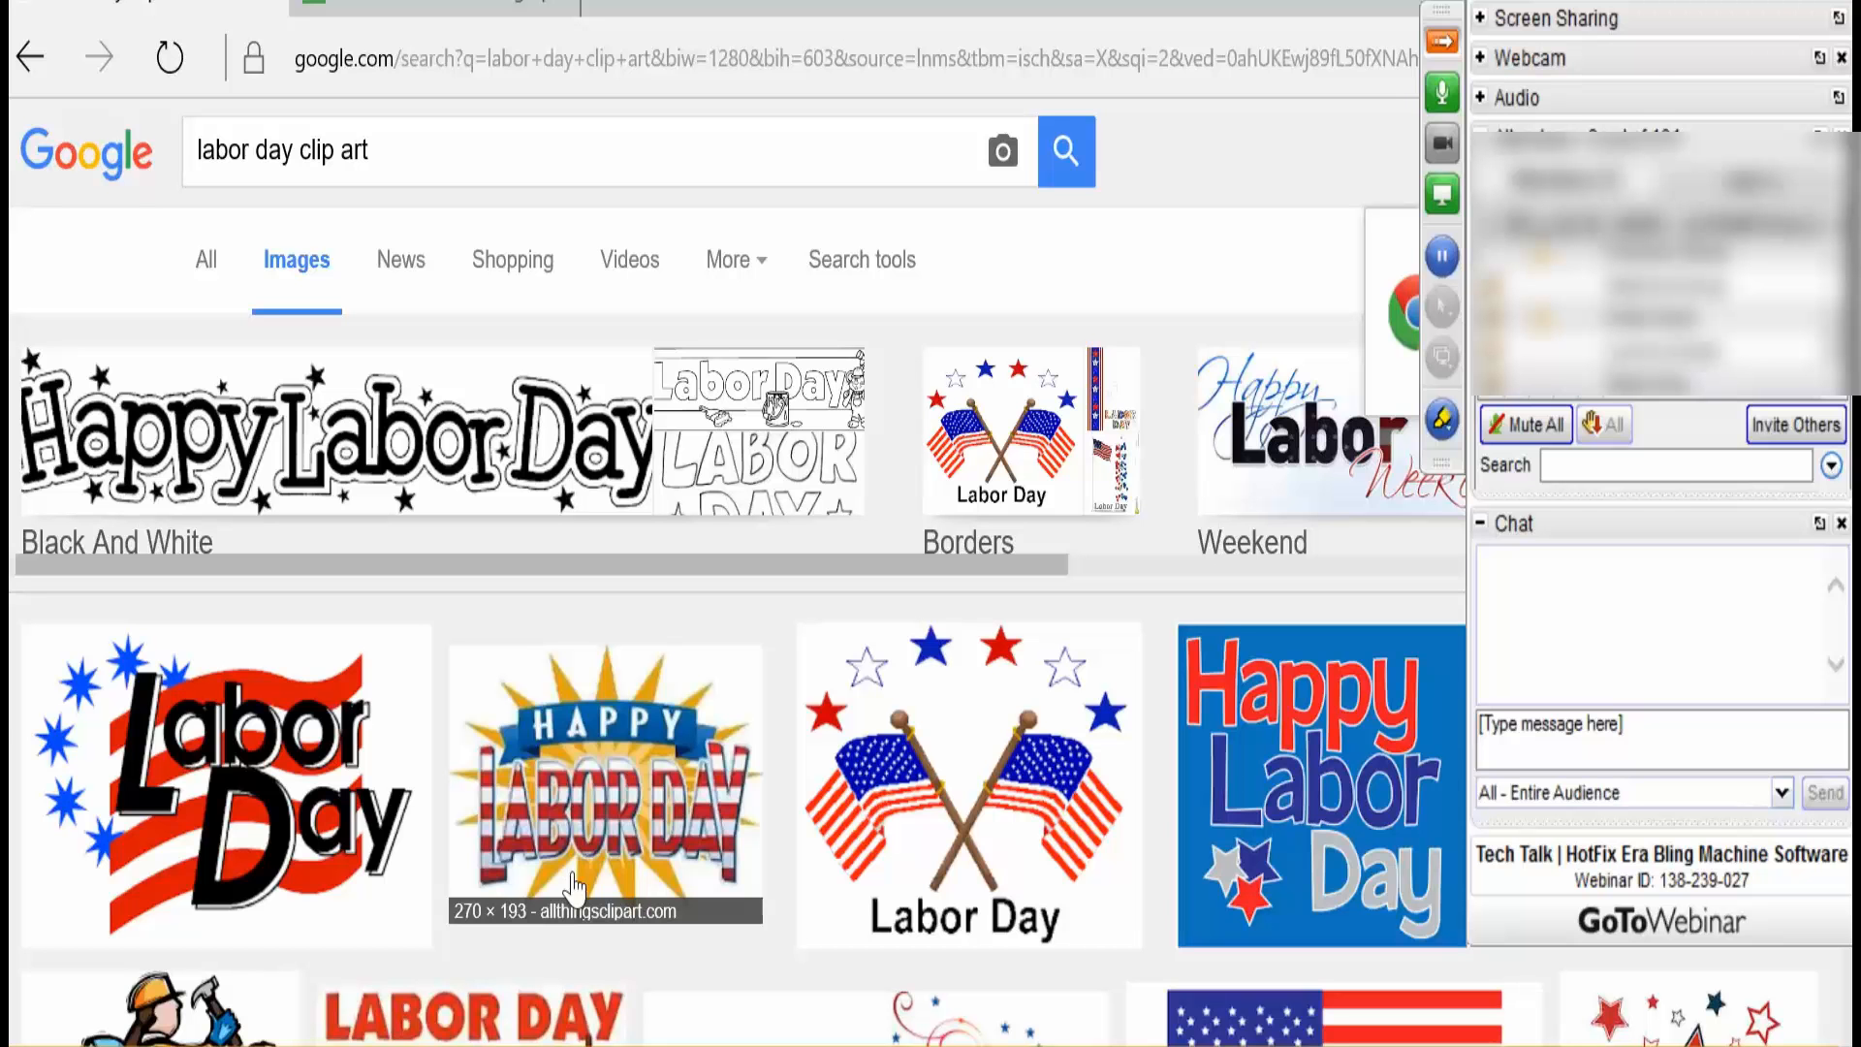
- Save the small Happy Labor Day sunburst picture from allthingsclipart.com to the Desktop as a PNG named untitled
{"action": "left_click", "coordinate": [638, 770]}
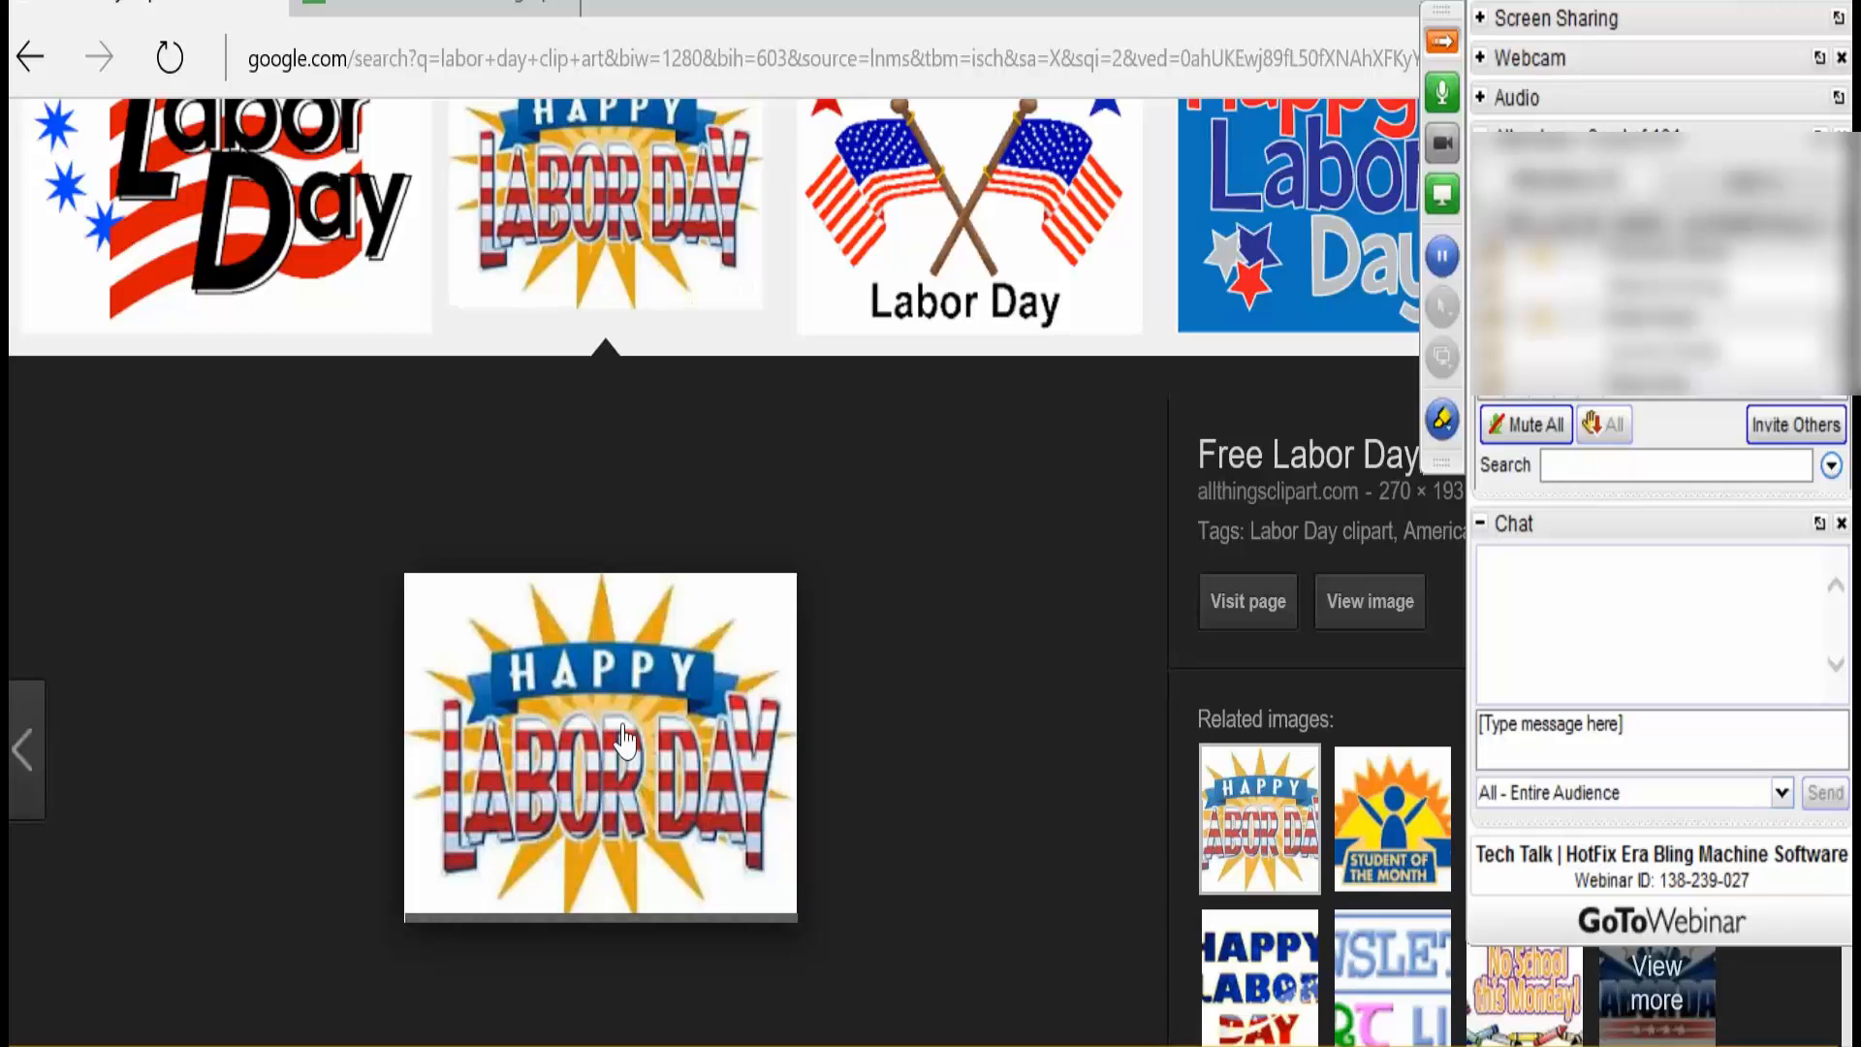
{"action": "right_click", "coordinate": [628, 669]}
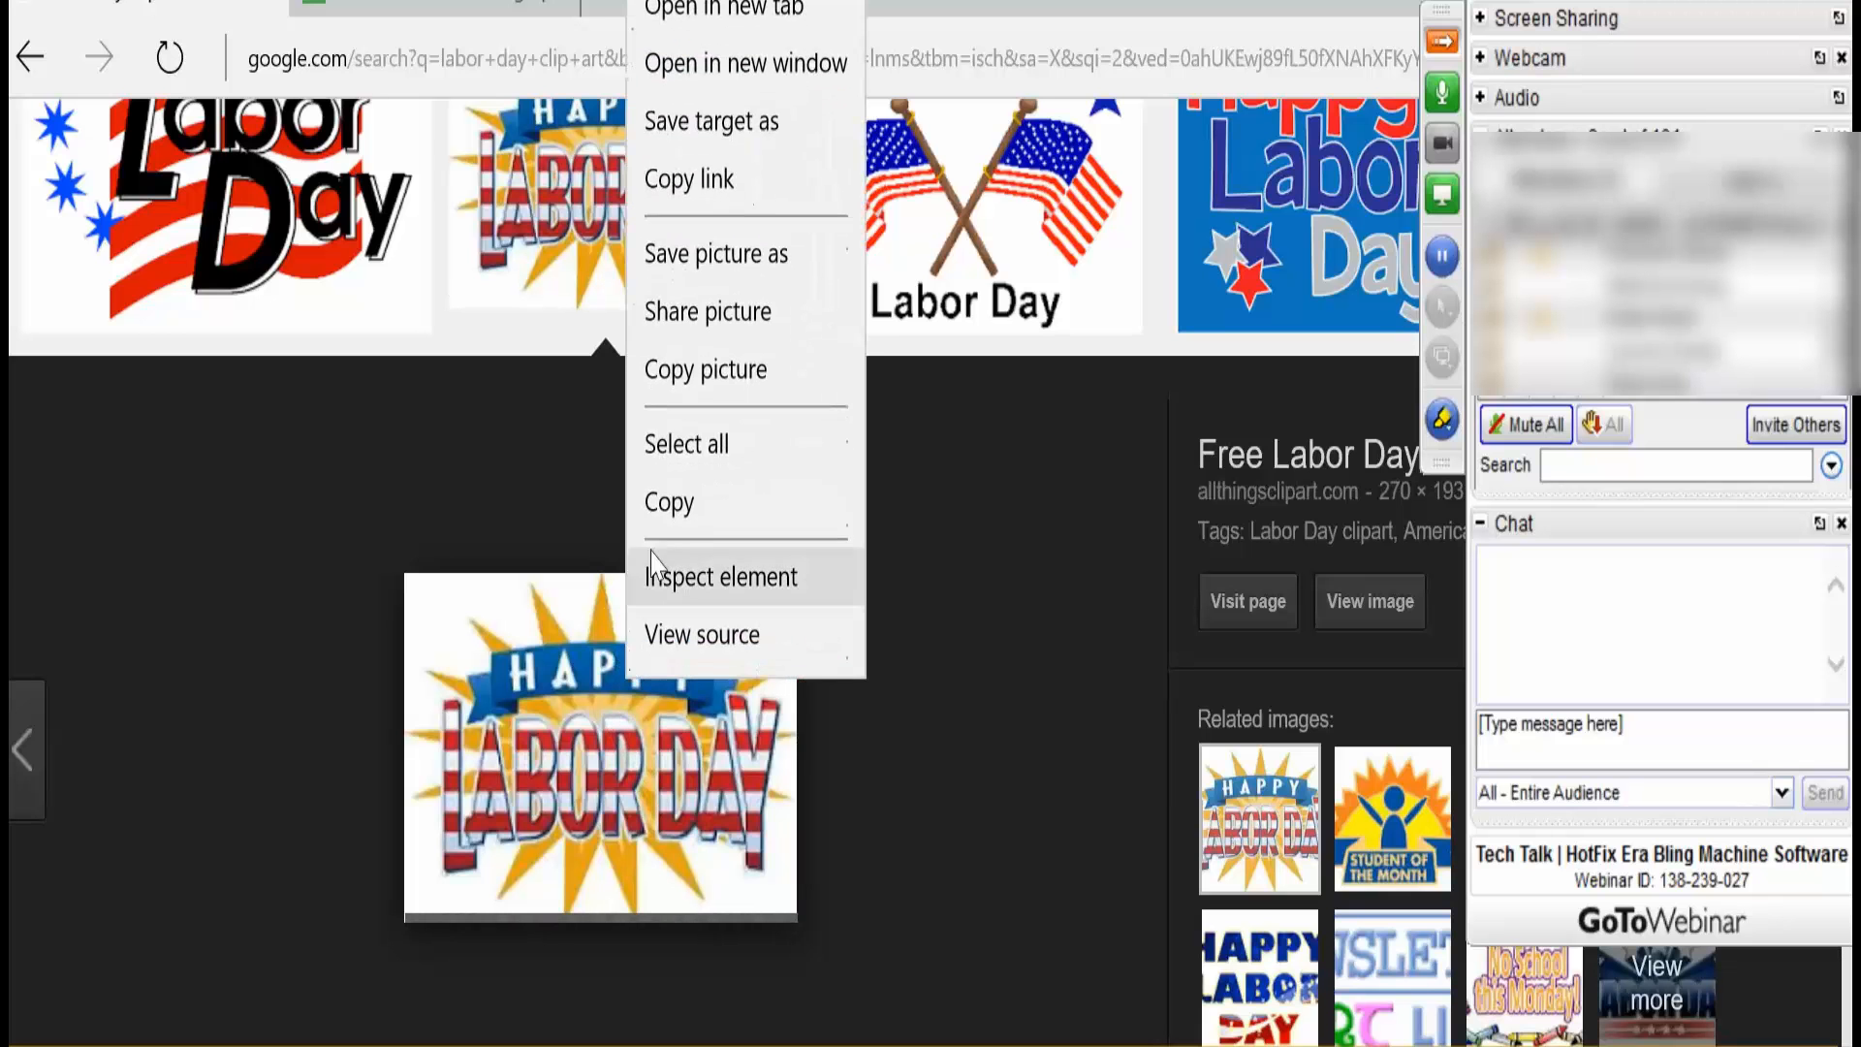
{"action": "left_click", "coordinate": [669, 254]}
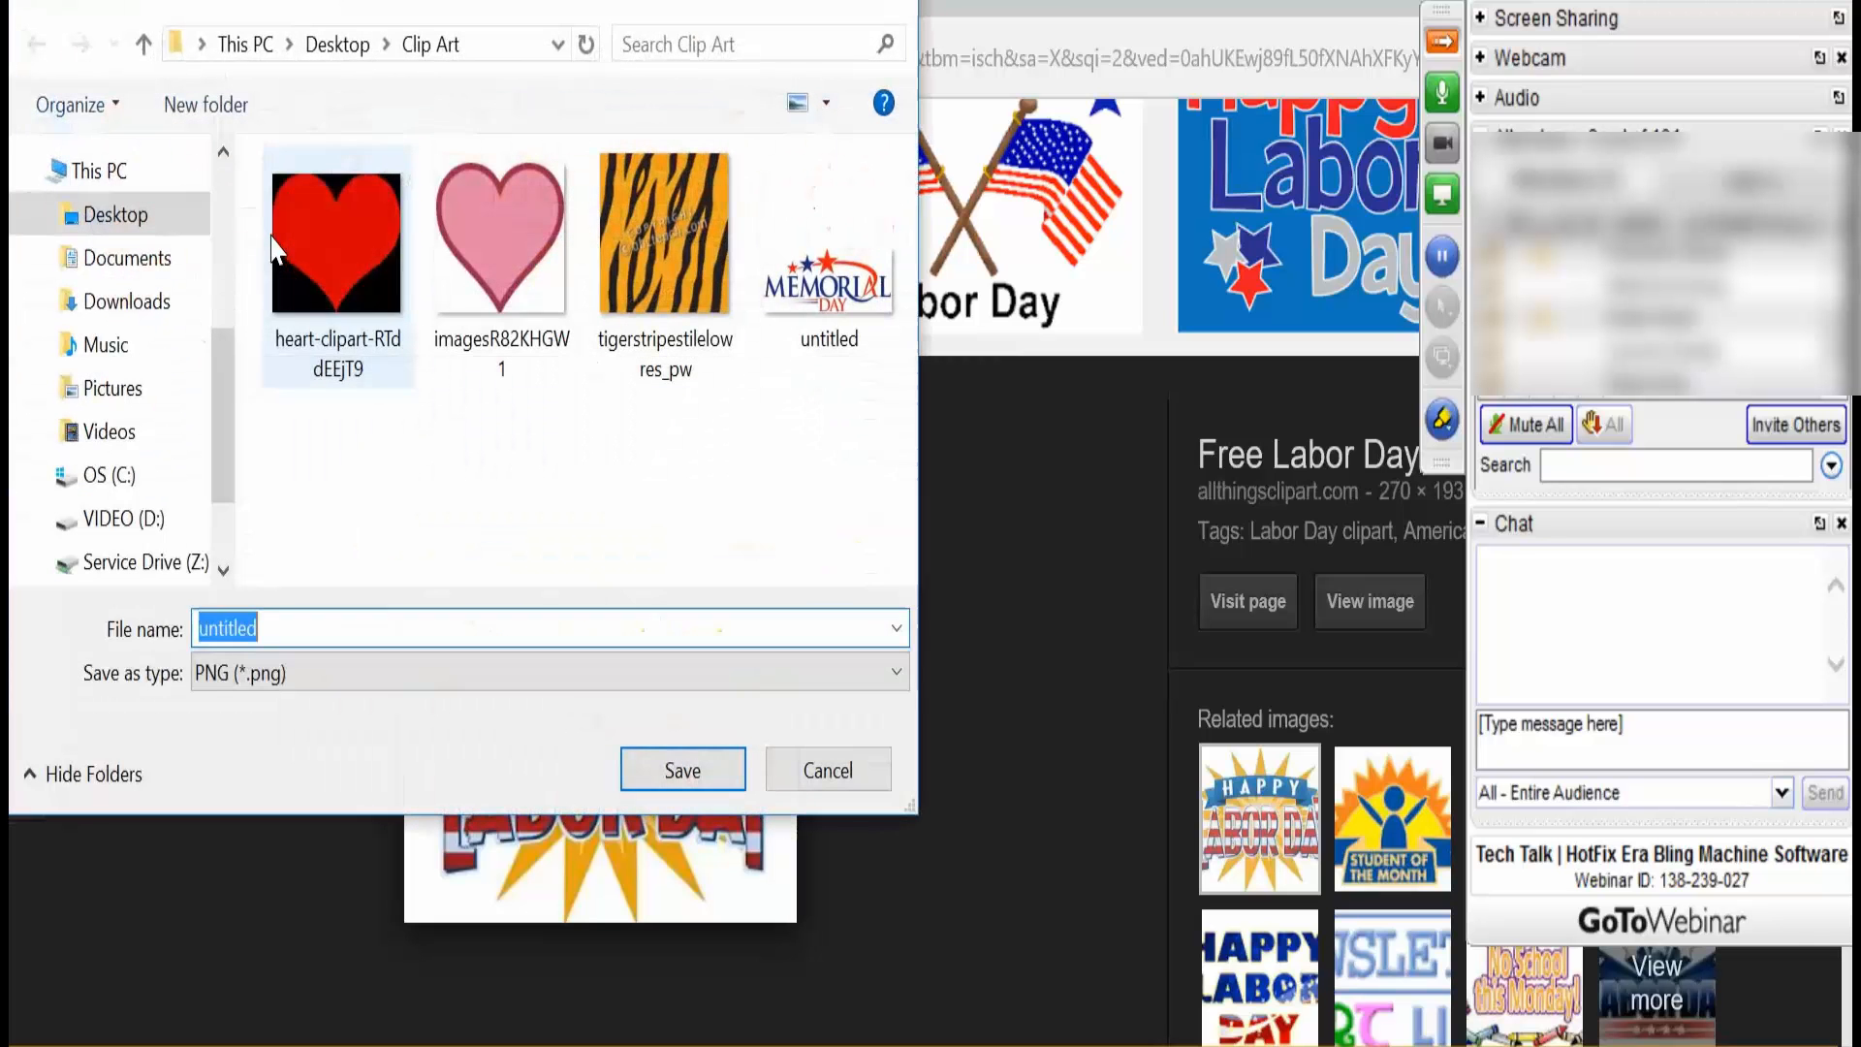
{"action": "left_click", "coordinate": [126, 218]}
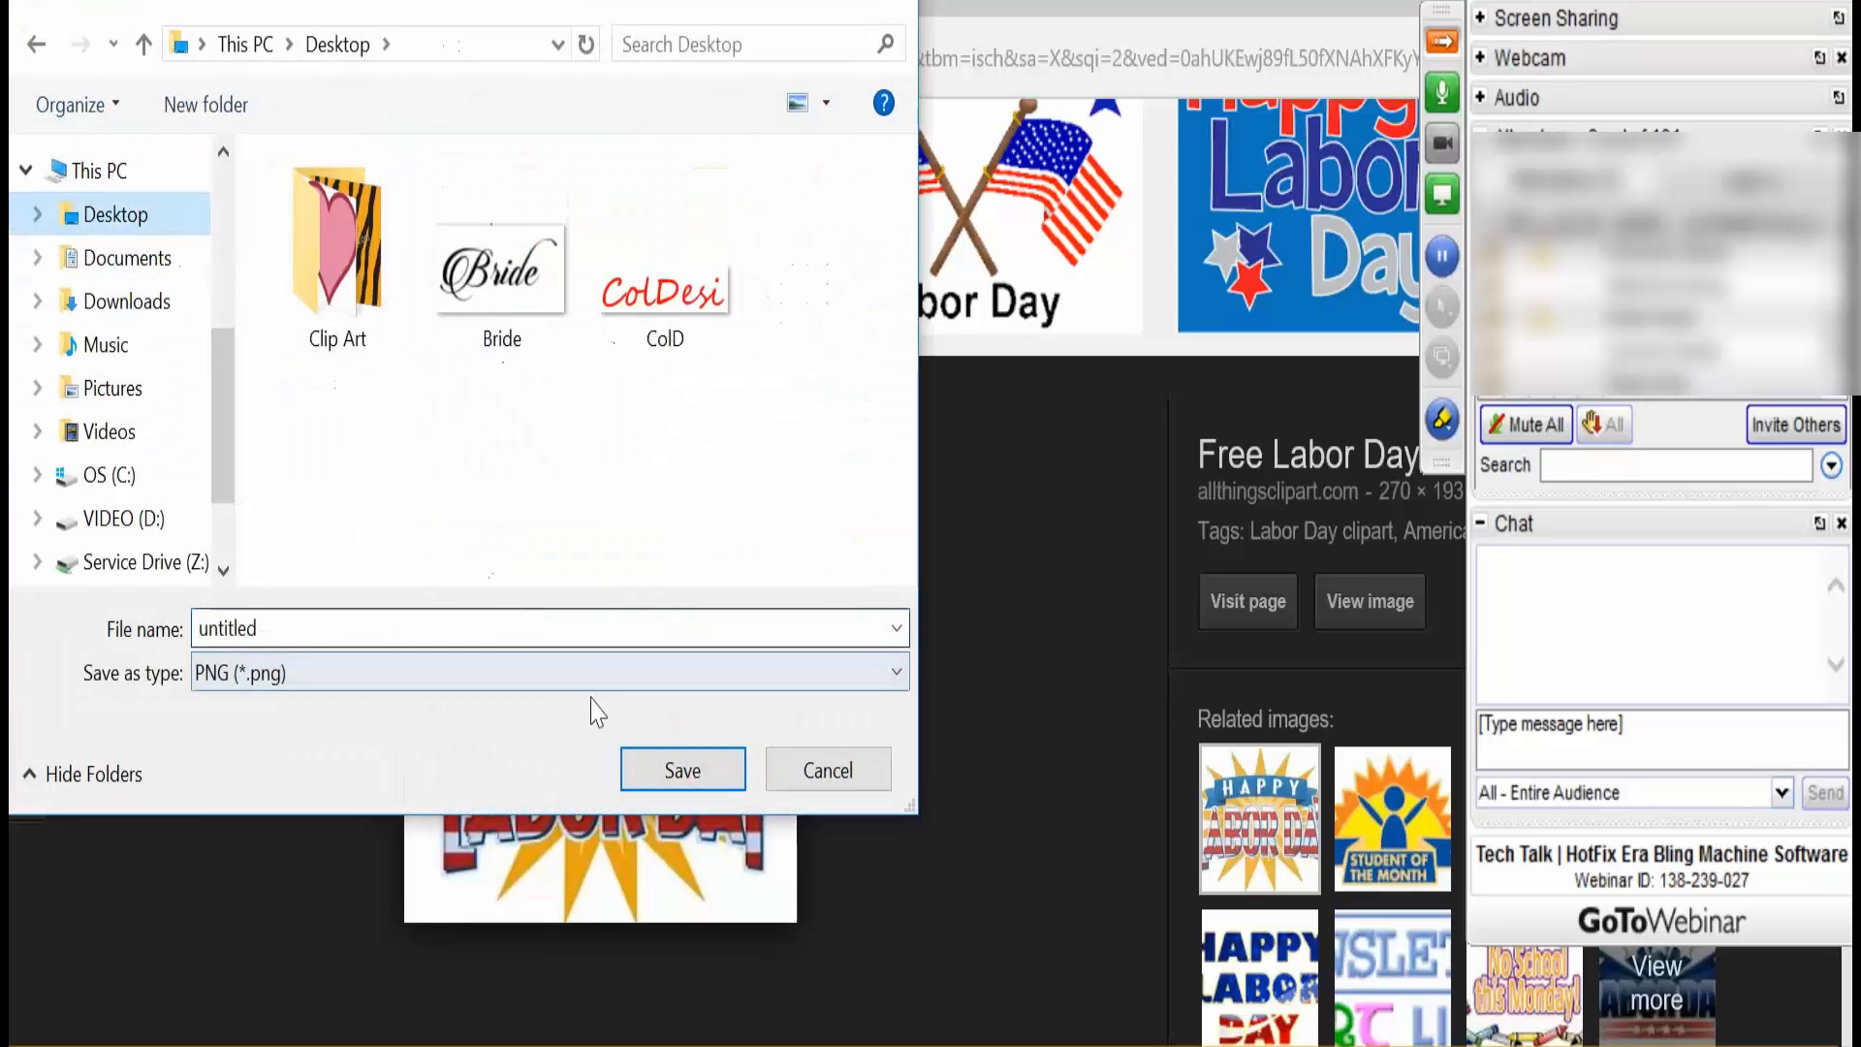
{"action": "left_click", "coordinate": [681, 769]}
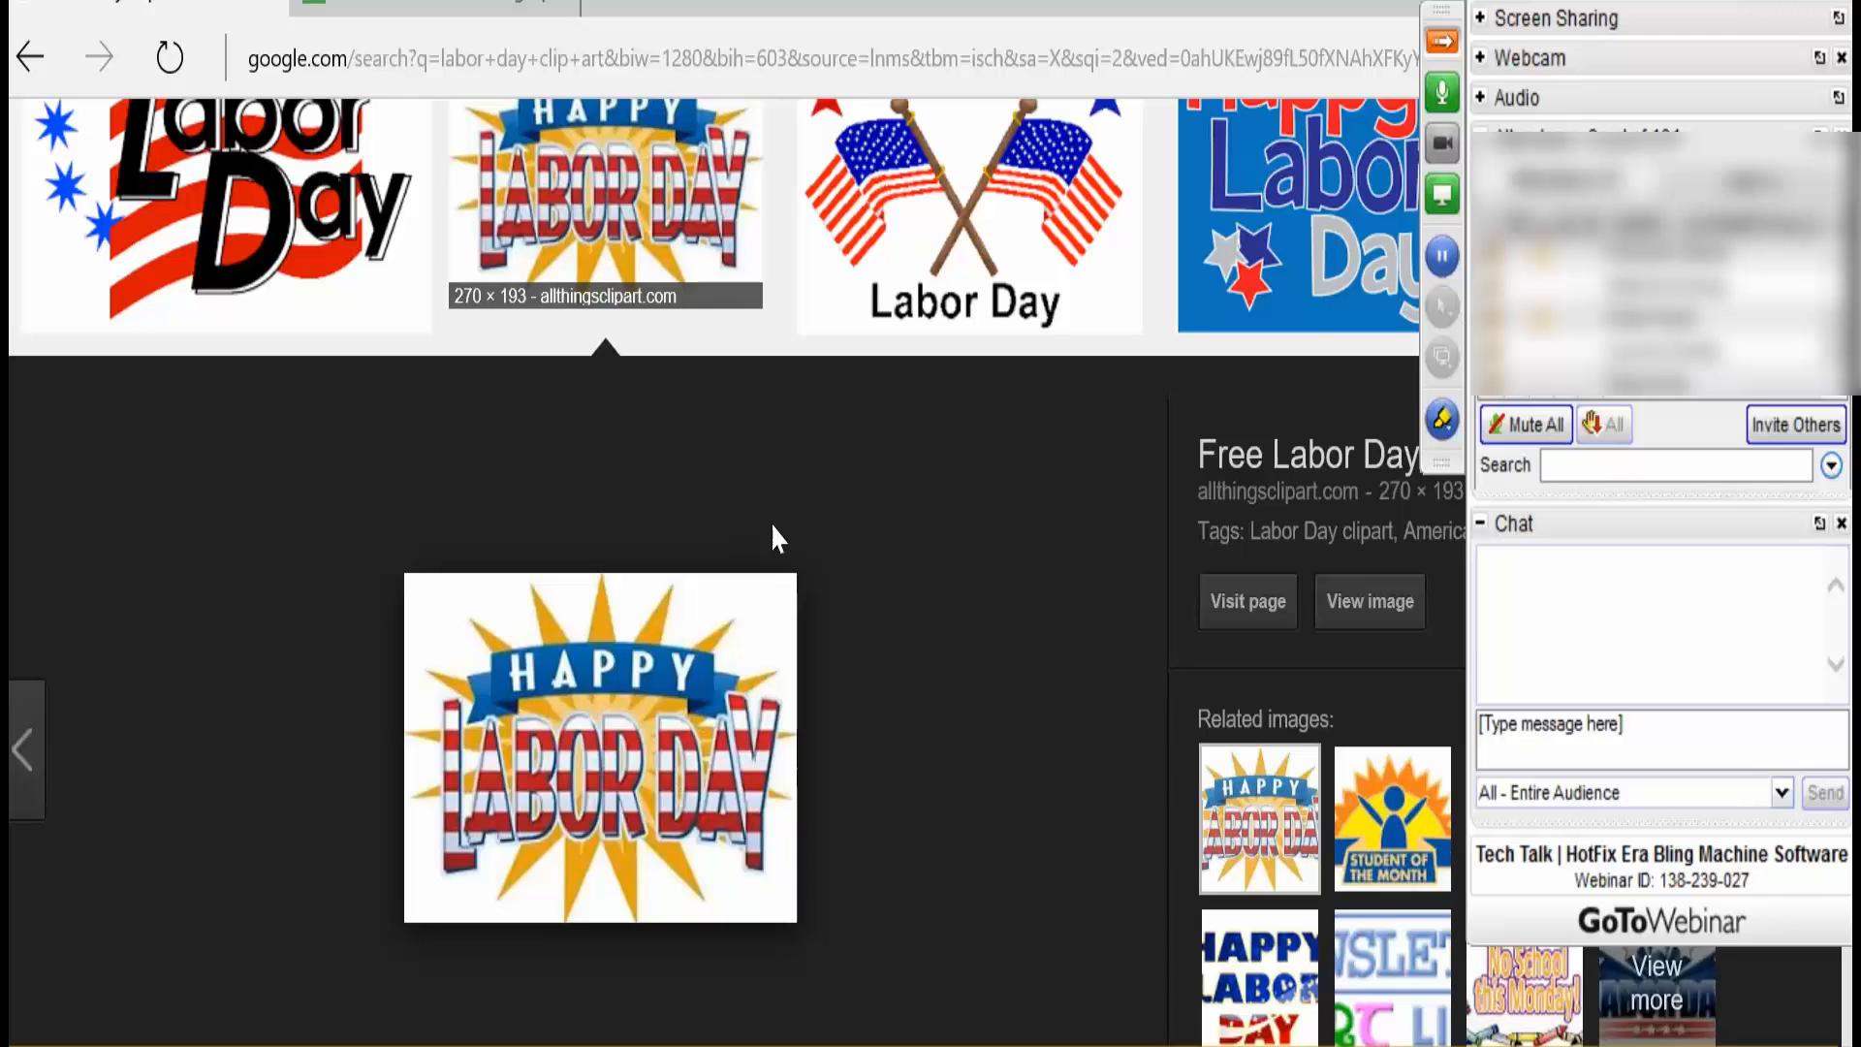
- Collapse the webinar control panel and close the image preview to look through the Labor Day clip art results
{"action": "left_click", "coordinate": [1442, 44]}
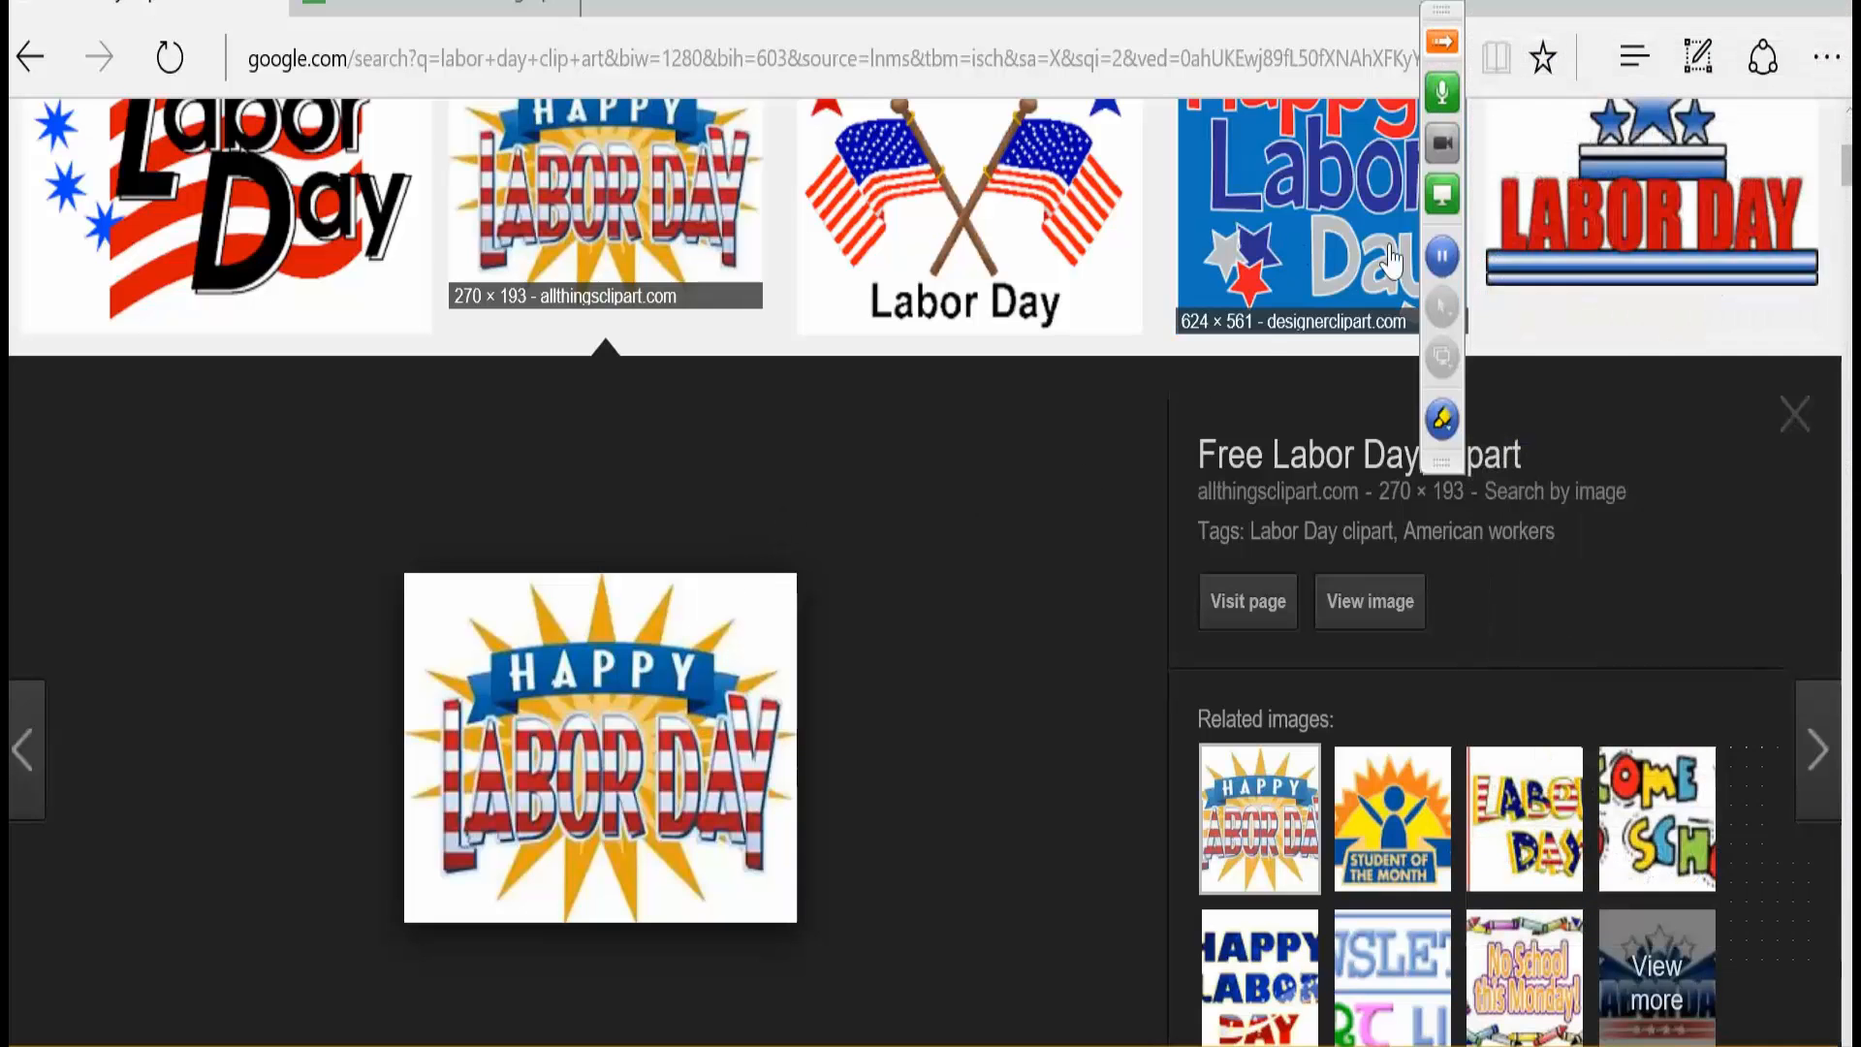
{"action": "left_click", "coordinate": [1792, 416]}
{"action": "scroll", "coordinate": [1086, 754], "scroll_direction": "down", "scroll_amount": 3}
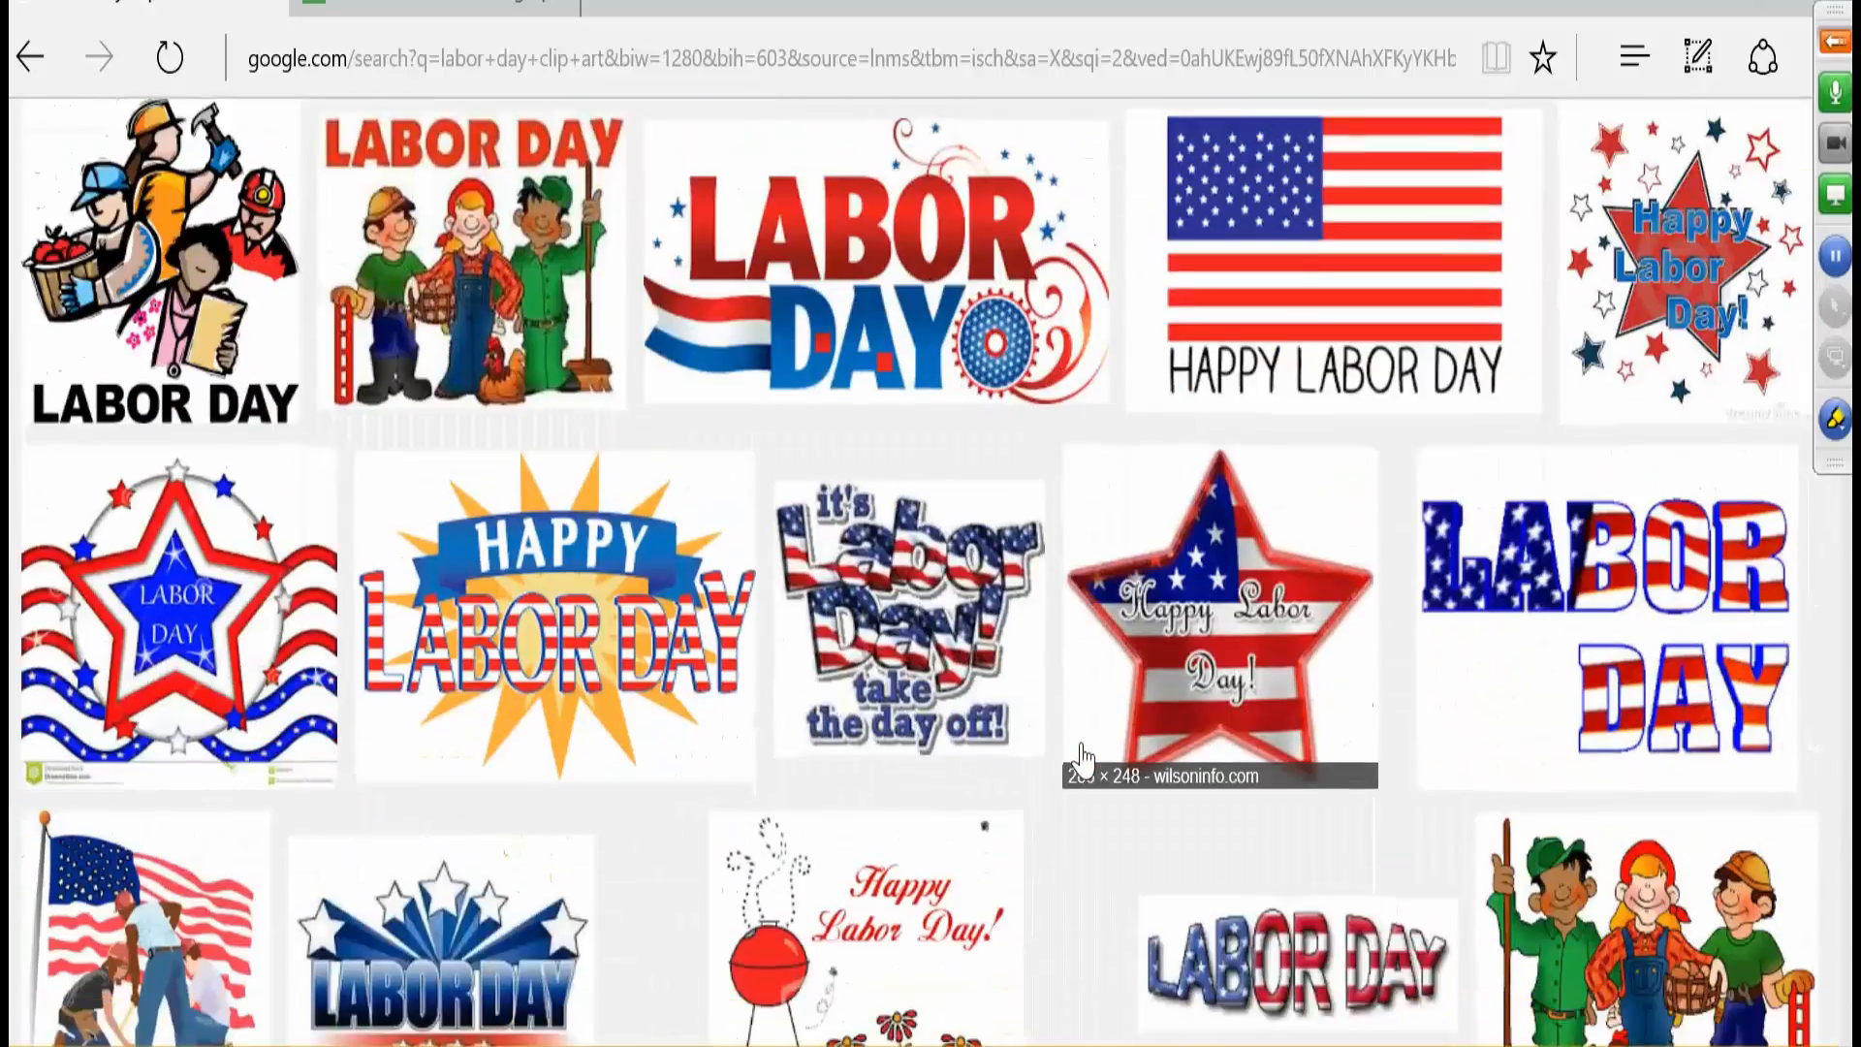
{"action": "scroll", "coordinate": [1084, 757], "scroll_direction": "down", "scroll_amount": 6}
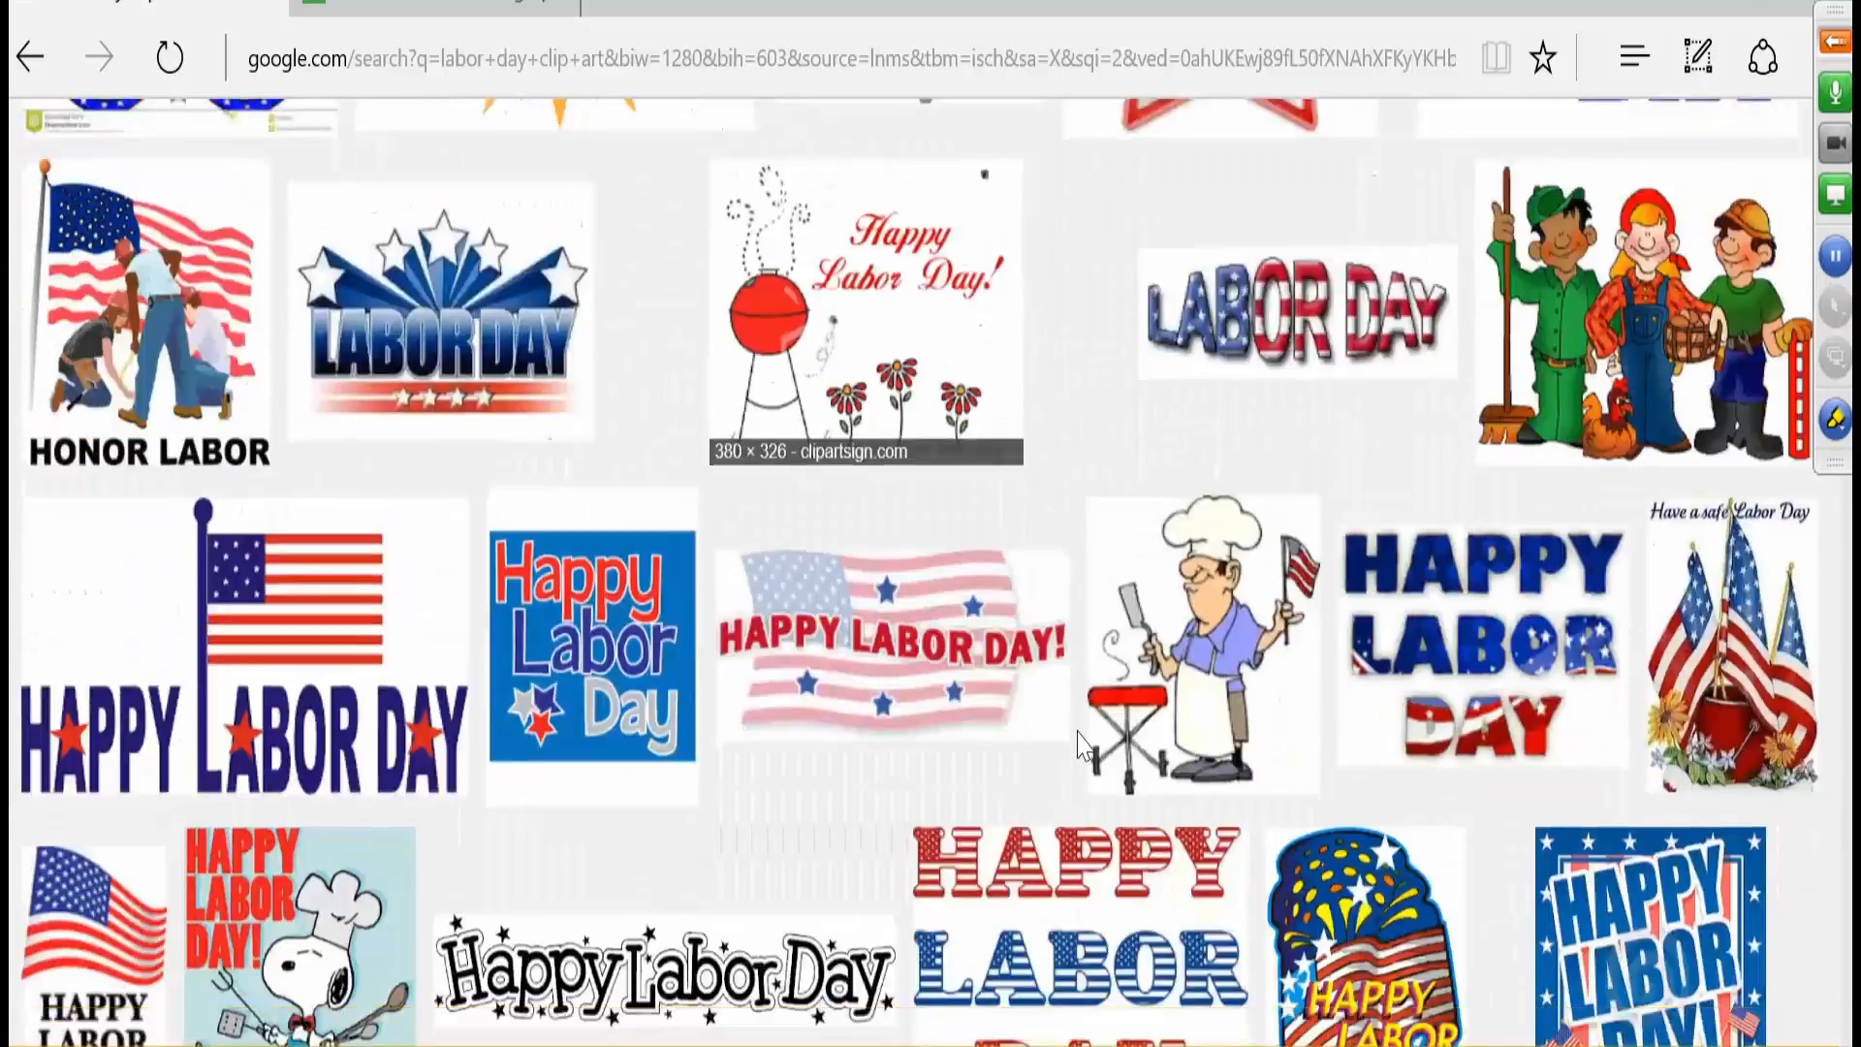
{"action": "scroll", "coordinate": [1080, 746], "scroll_direction": "up", "scroll_amount": 10}
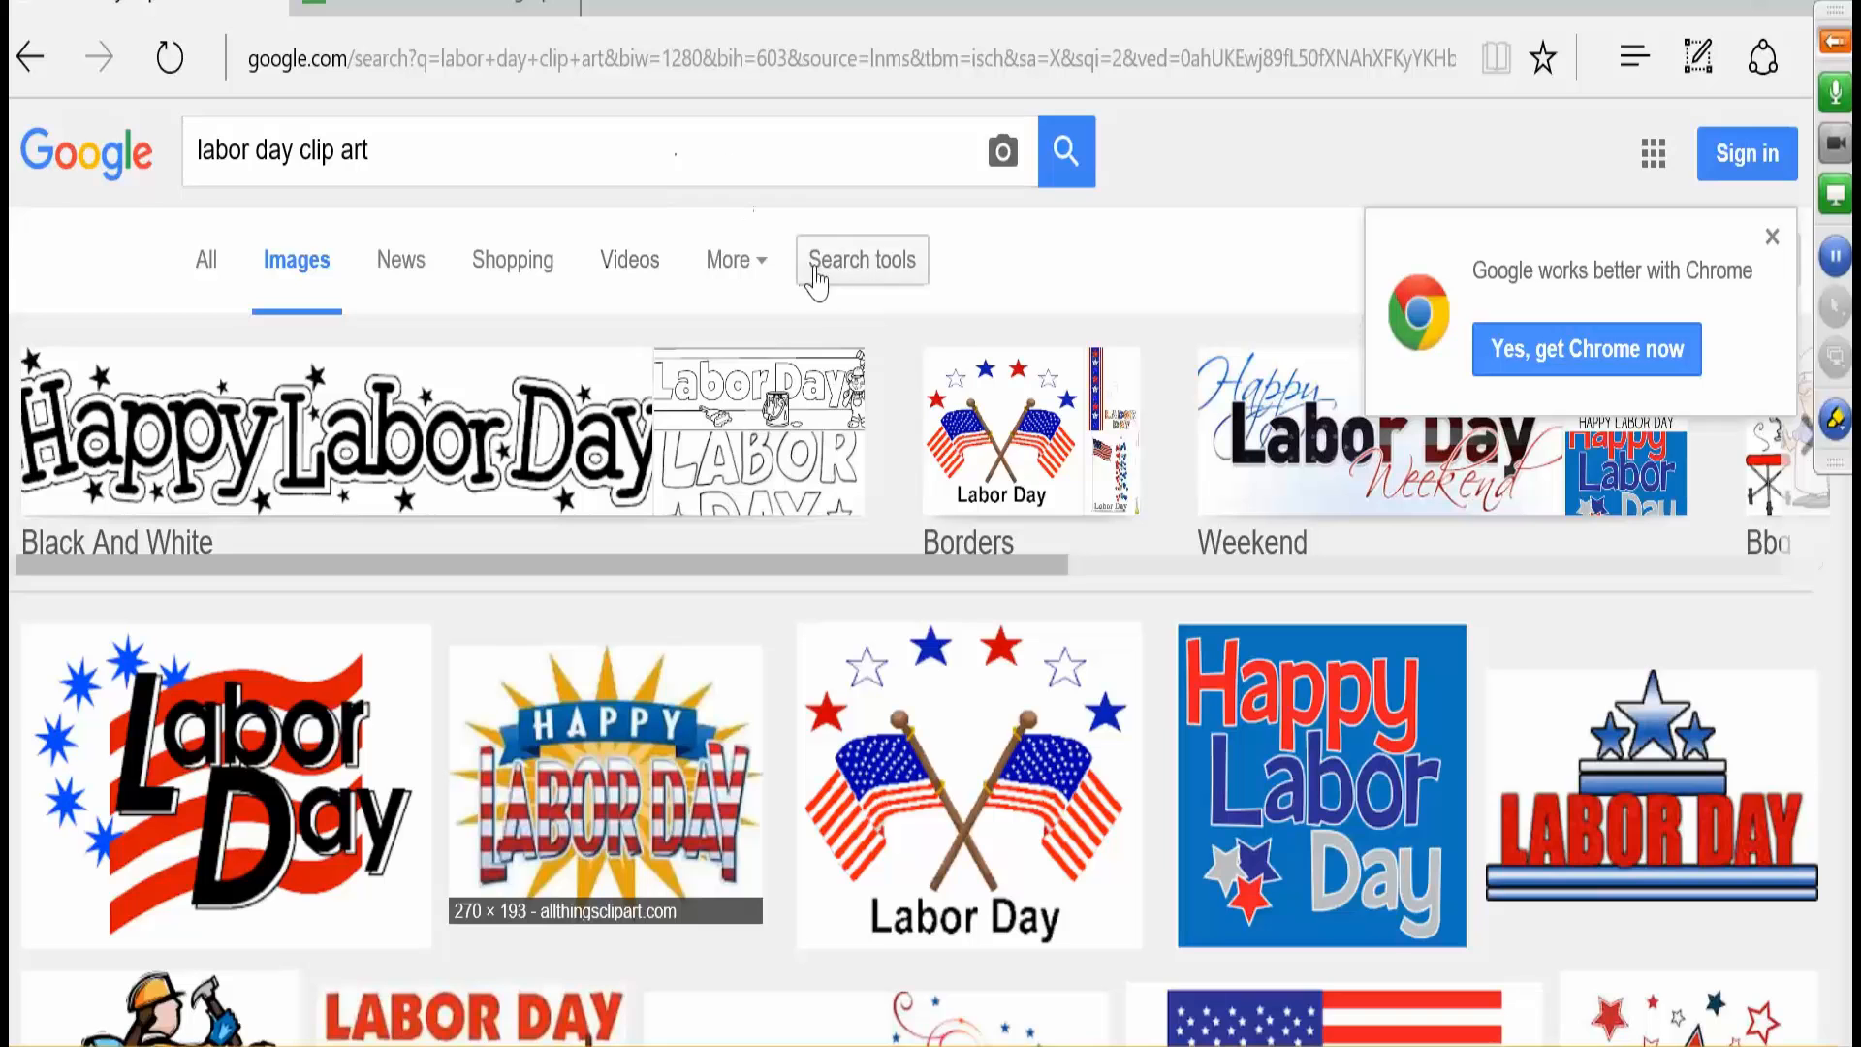
- Filter the Labor Day image results by size to Large
{"action": "left_click", "coordinate": [817, 280]}
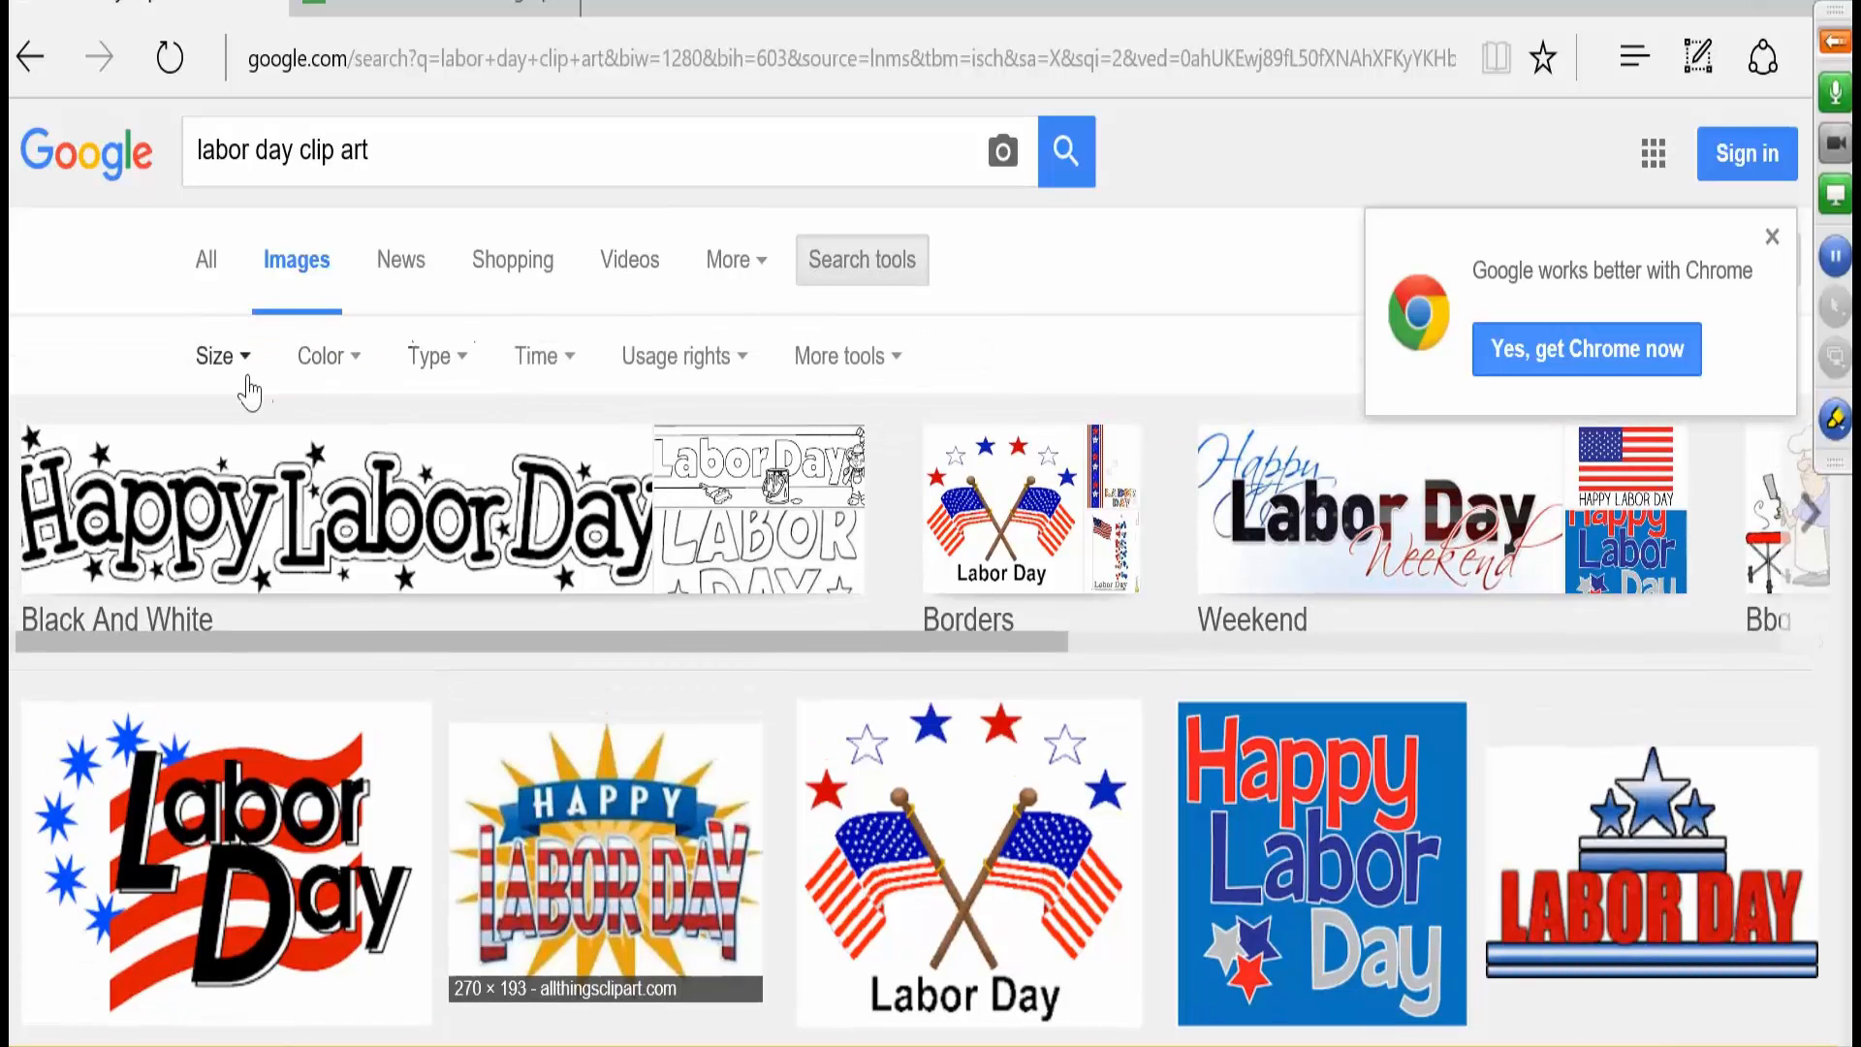
{"action": "left_click", "coordinate": [235, 367]}
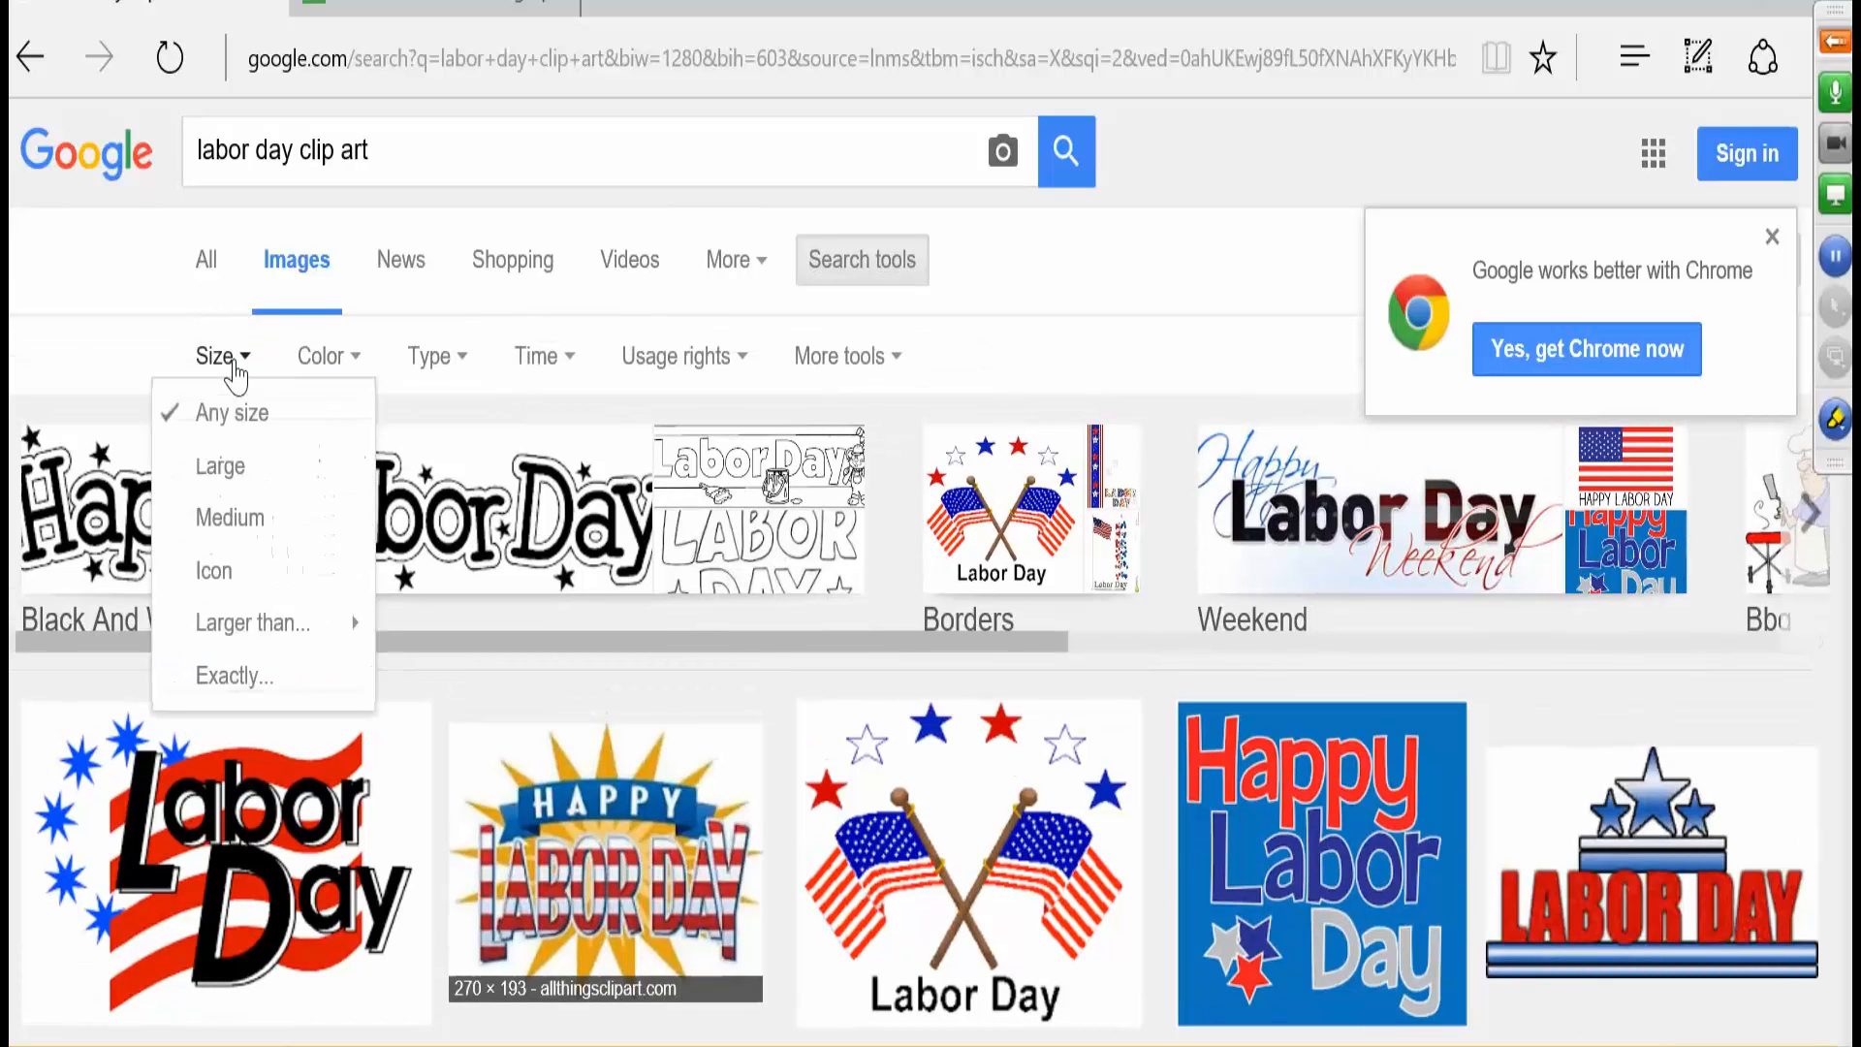
{"action": "left_click", "coordinate": [242, 485]}
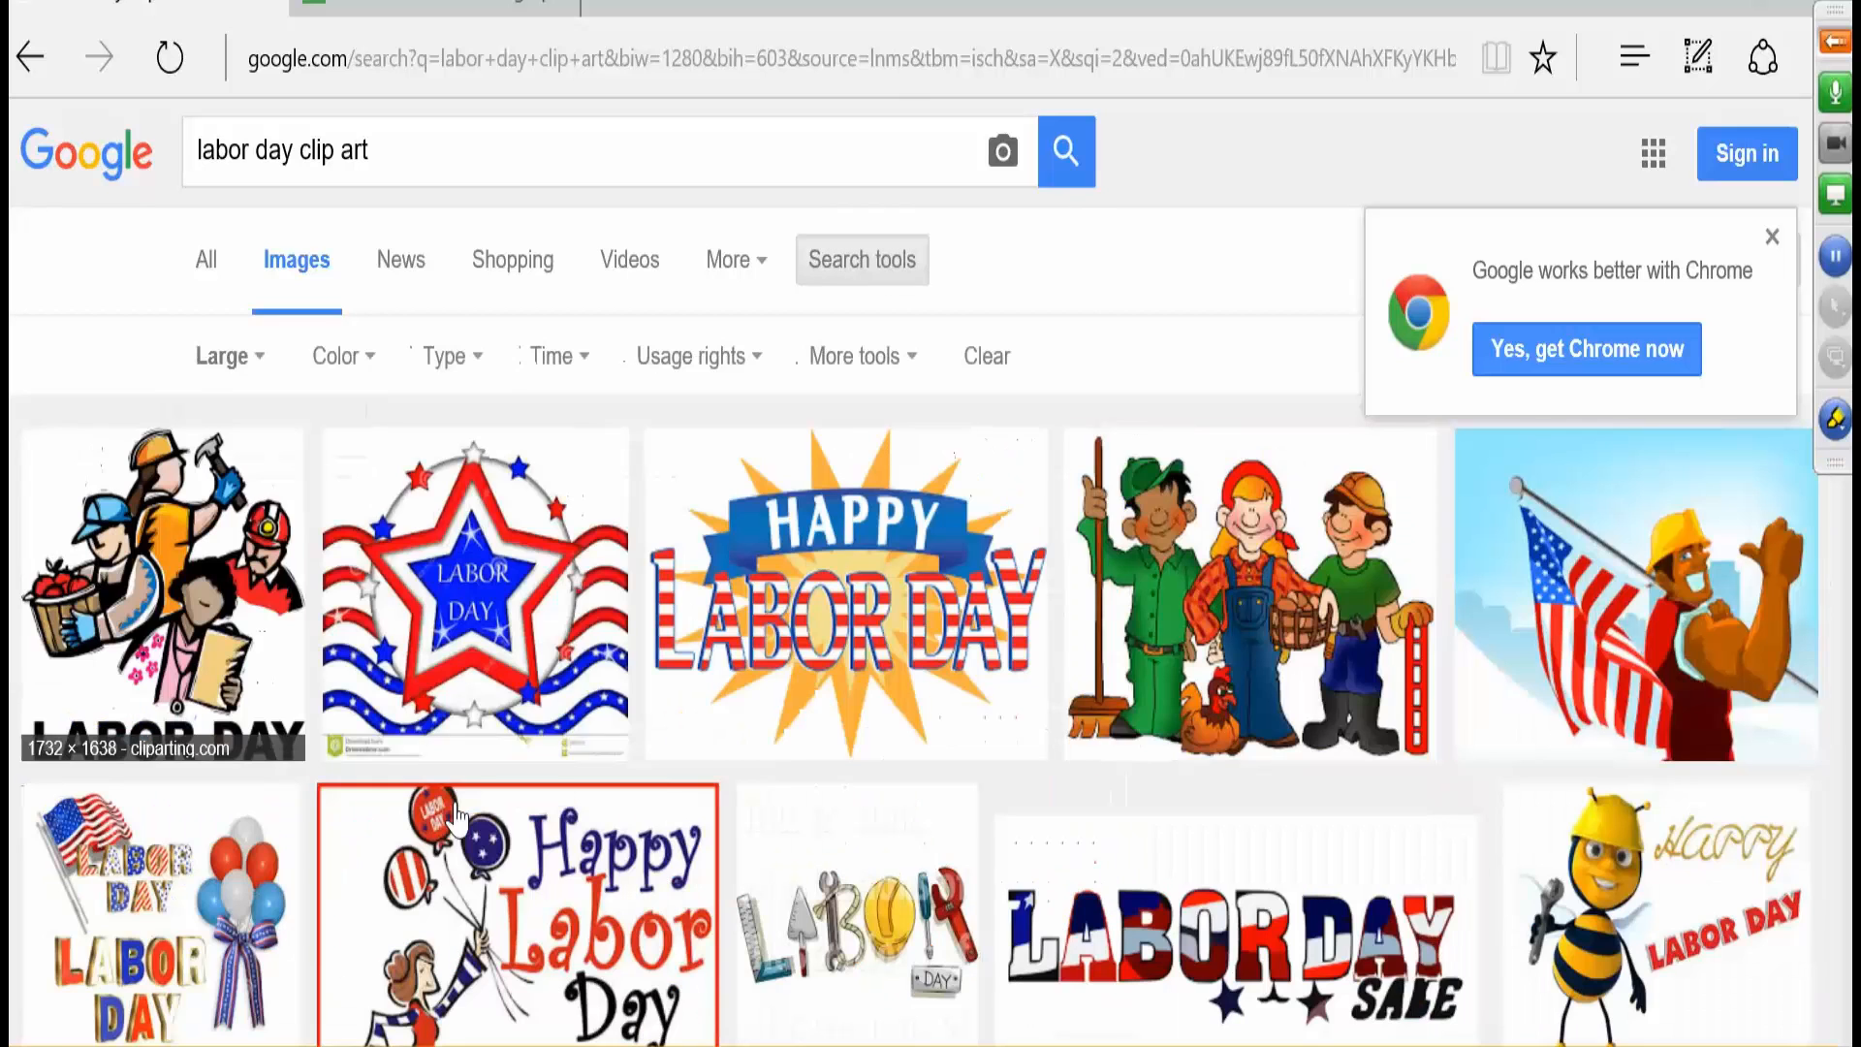
- Save the large Happy Labor Day sunburst picture to the Desktop as PNG Free-labor-day-clip-art-clipart-image and close its preview
{"action": "left_click", "coordinate": [725, 648]}
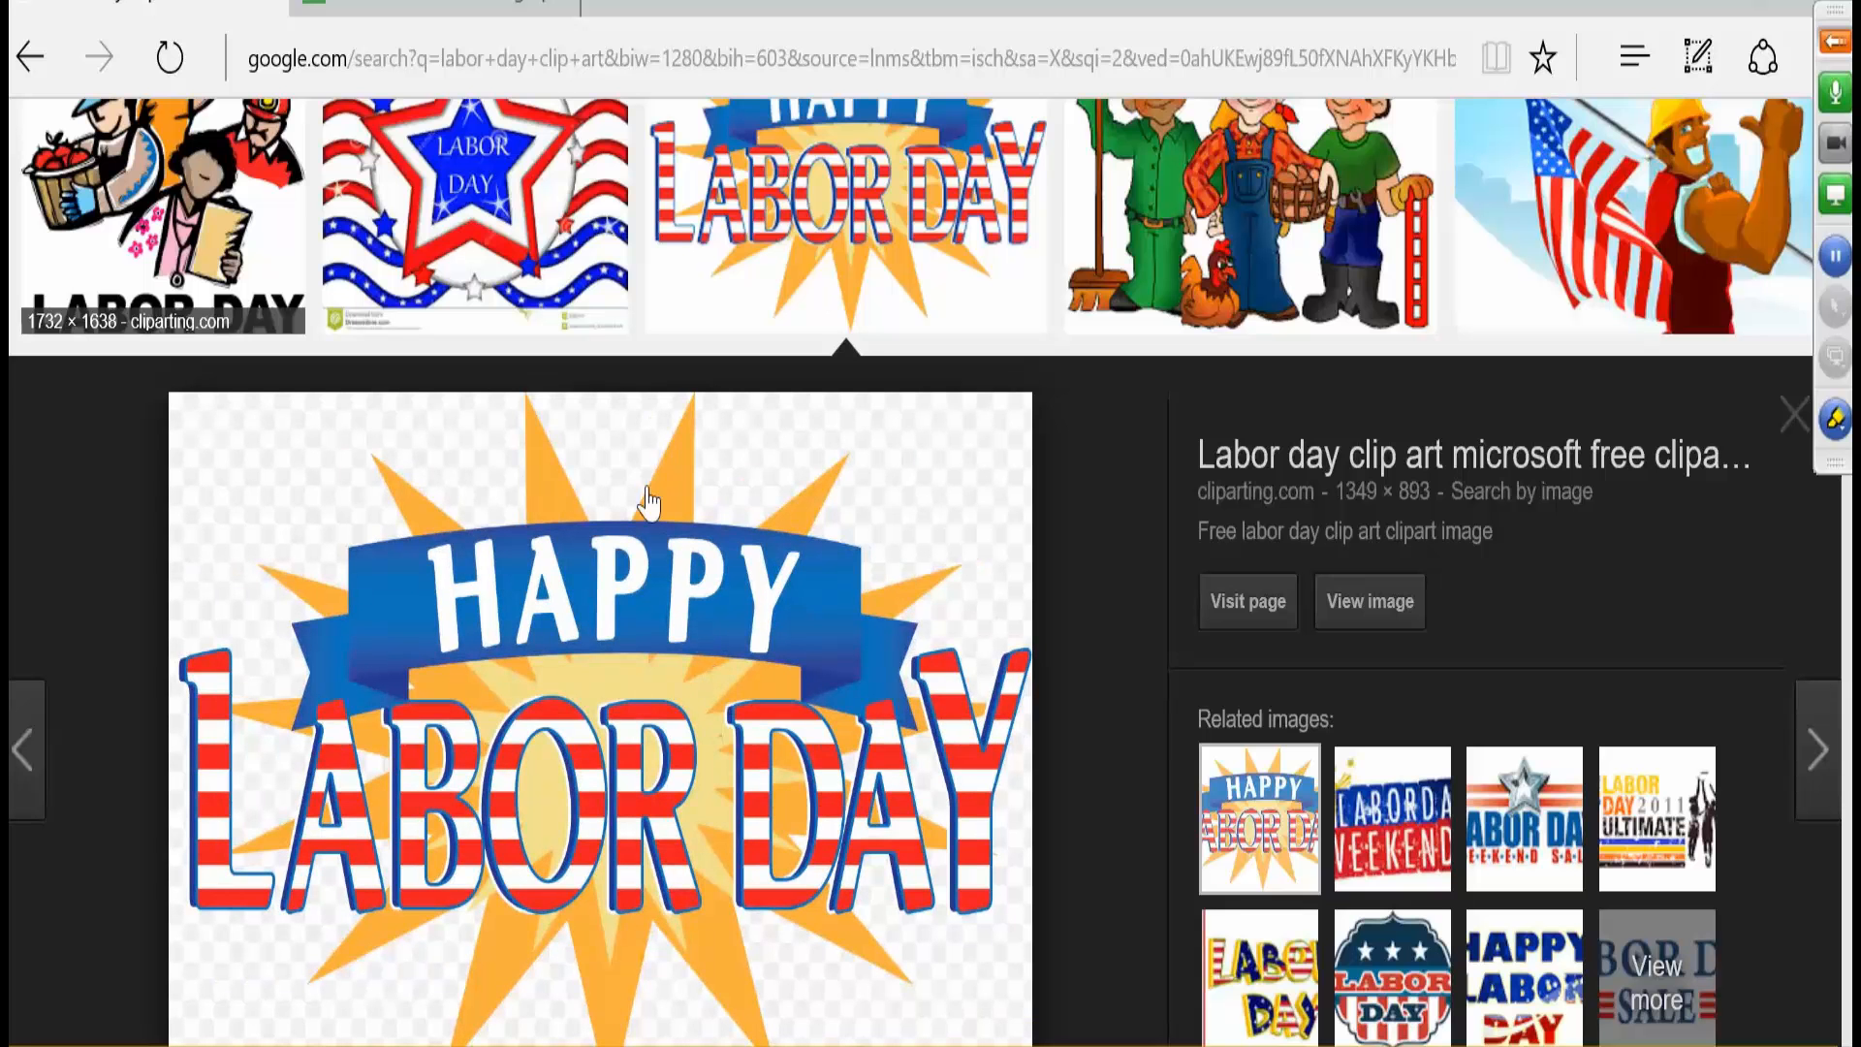
{"action": "right_click", "coordinate": [559, 845]}
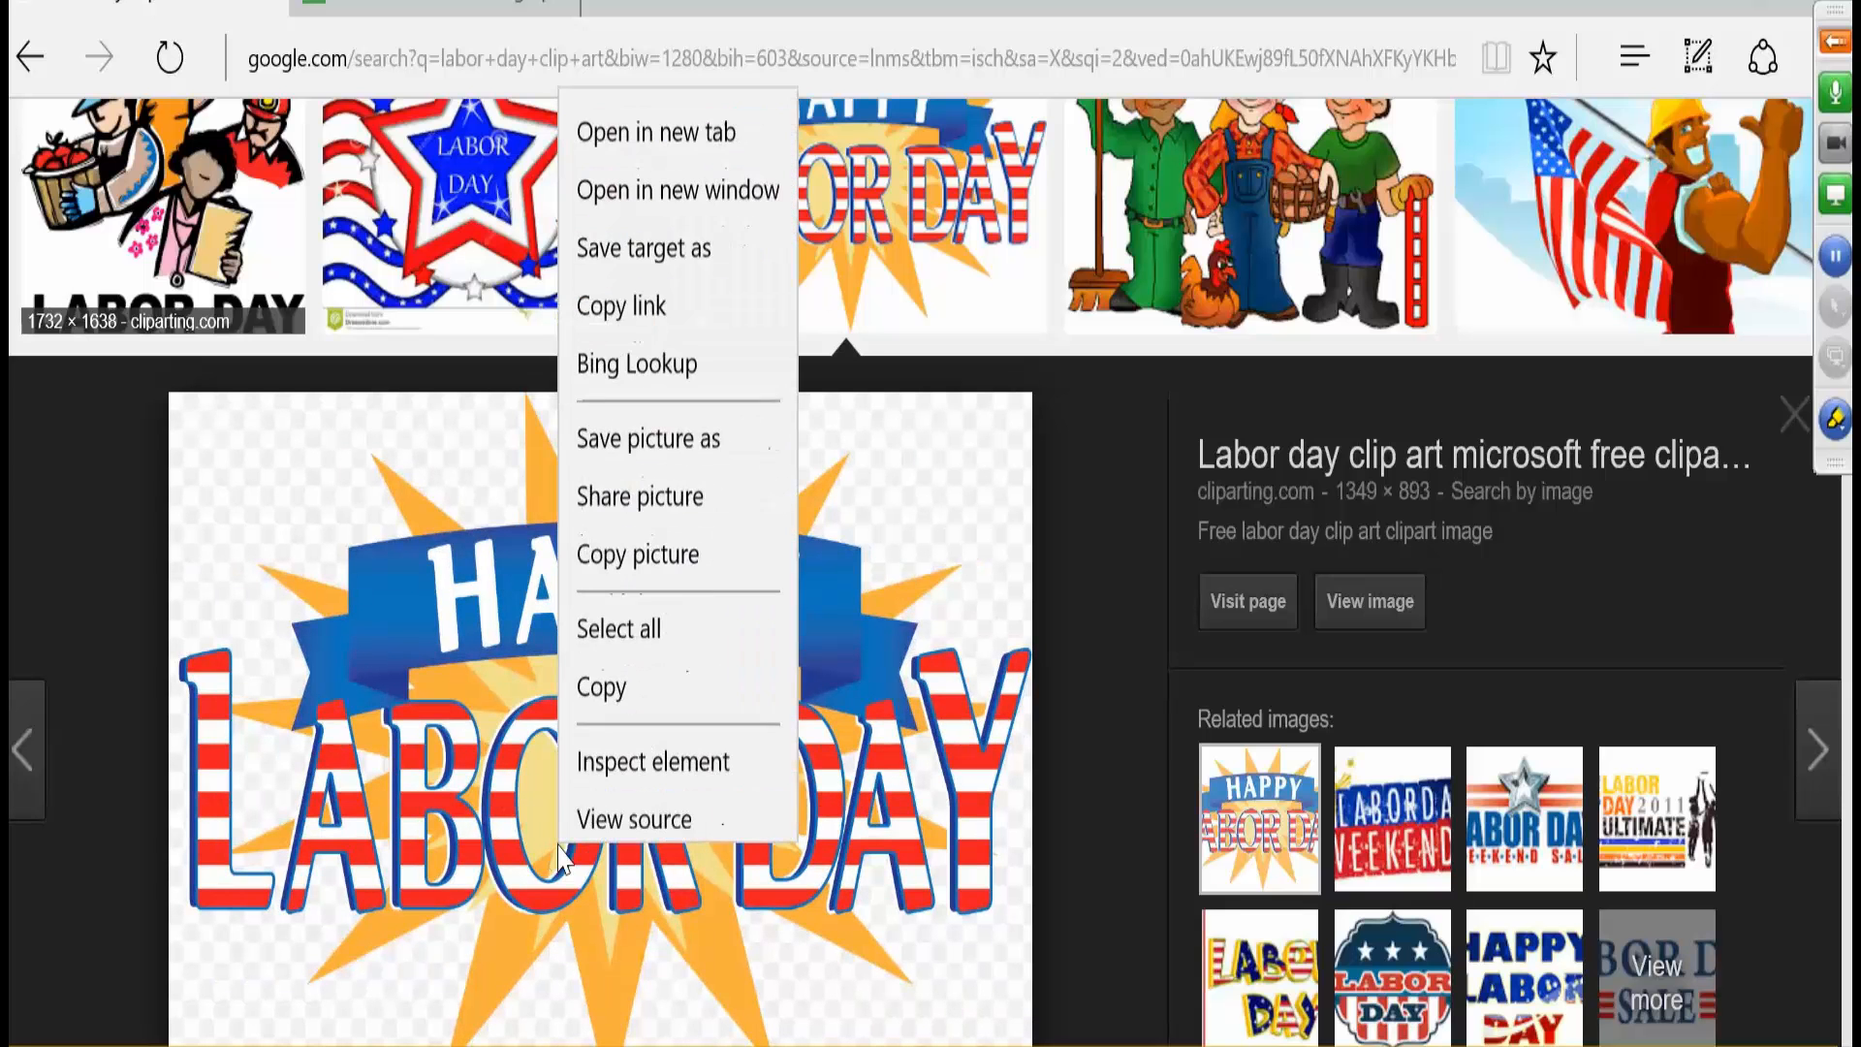
{"action": "left_click", "coordinate": [610, 438]}
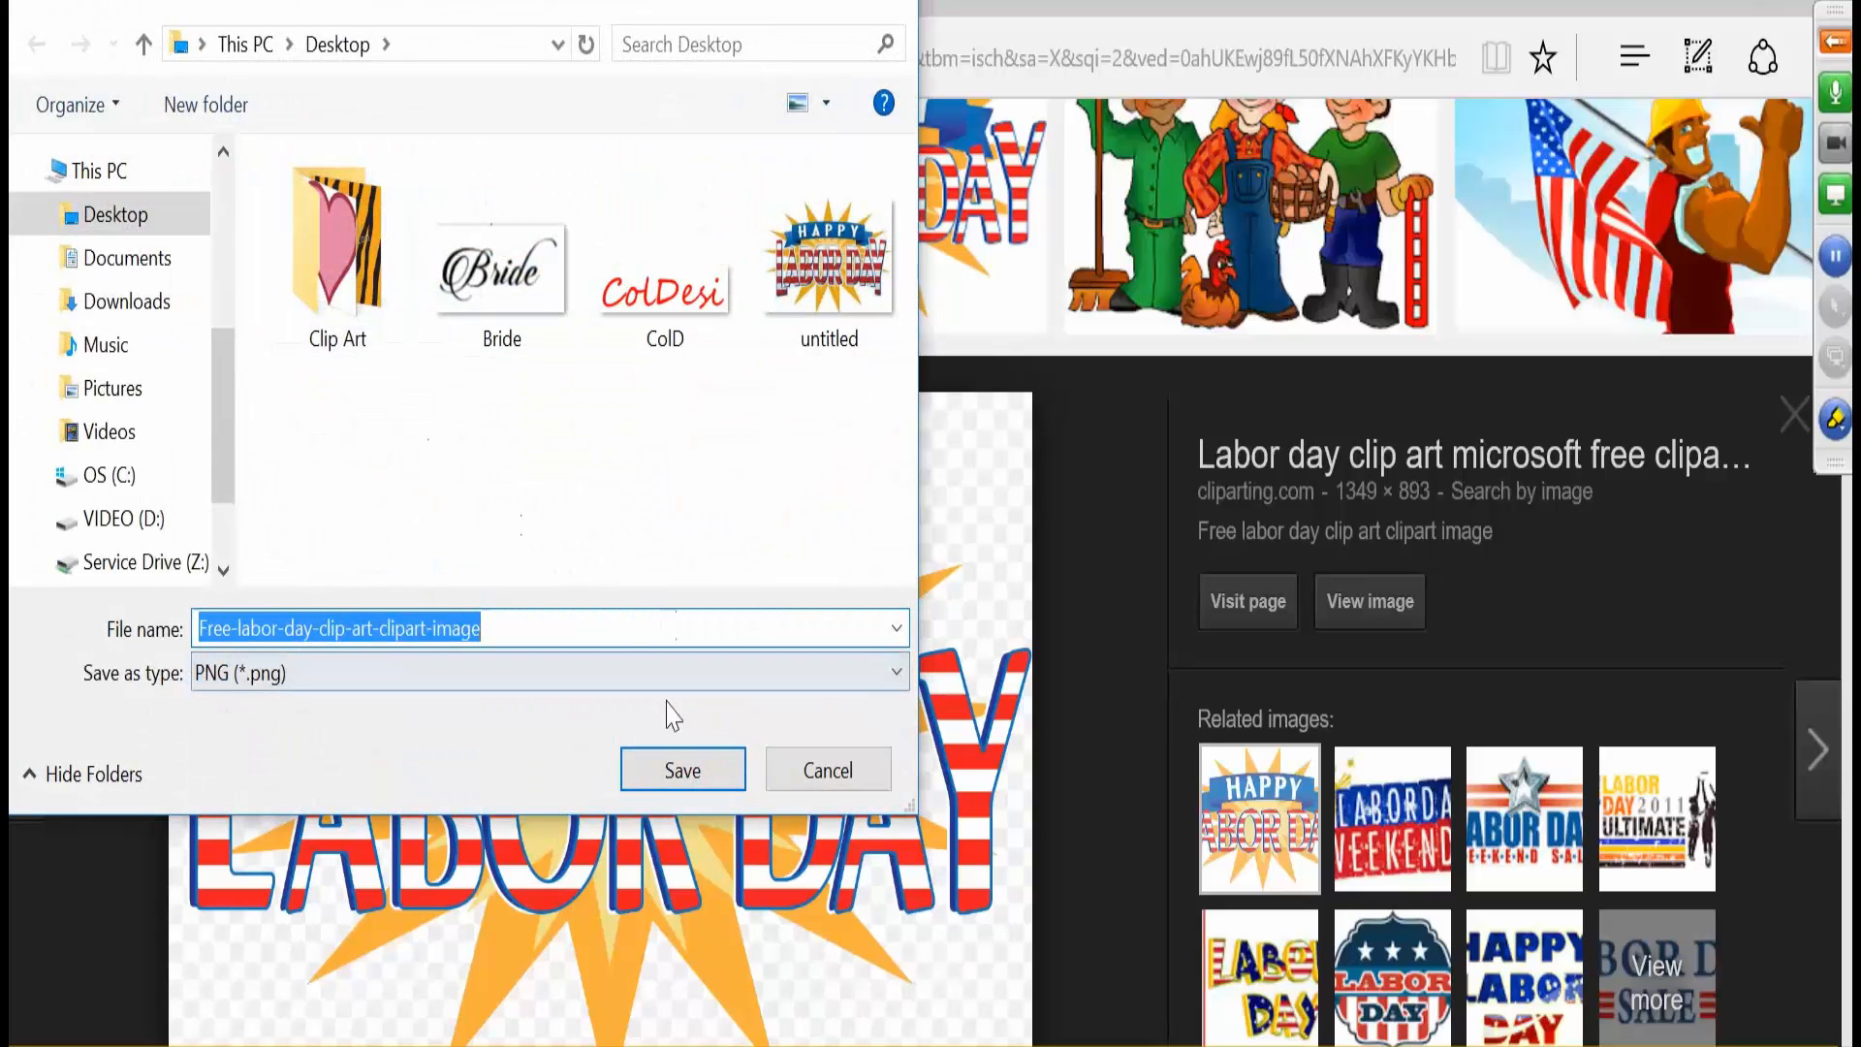
{"action": "left_click", "coordinate": [679, 771]}
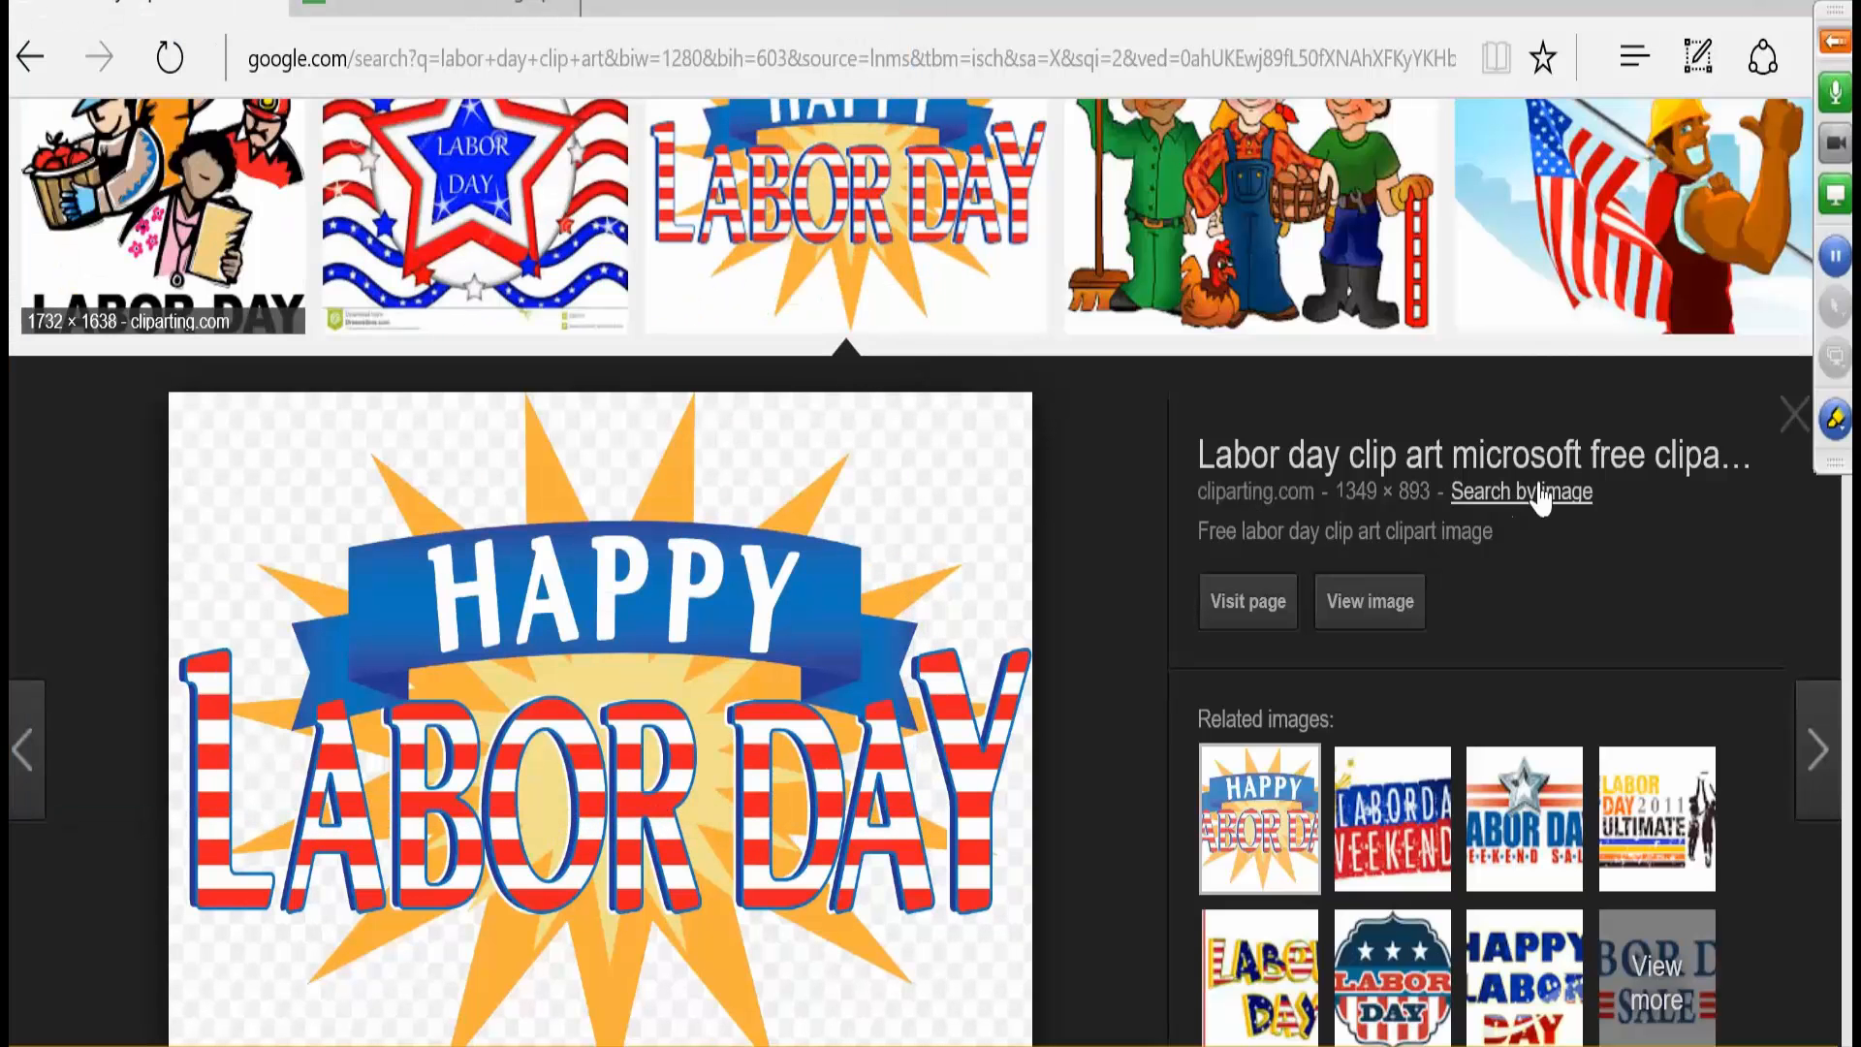
{"action": "left_click", "coordinate": [1795, 416]}
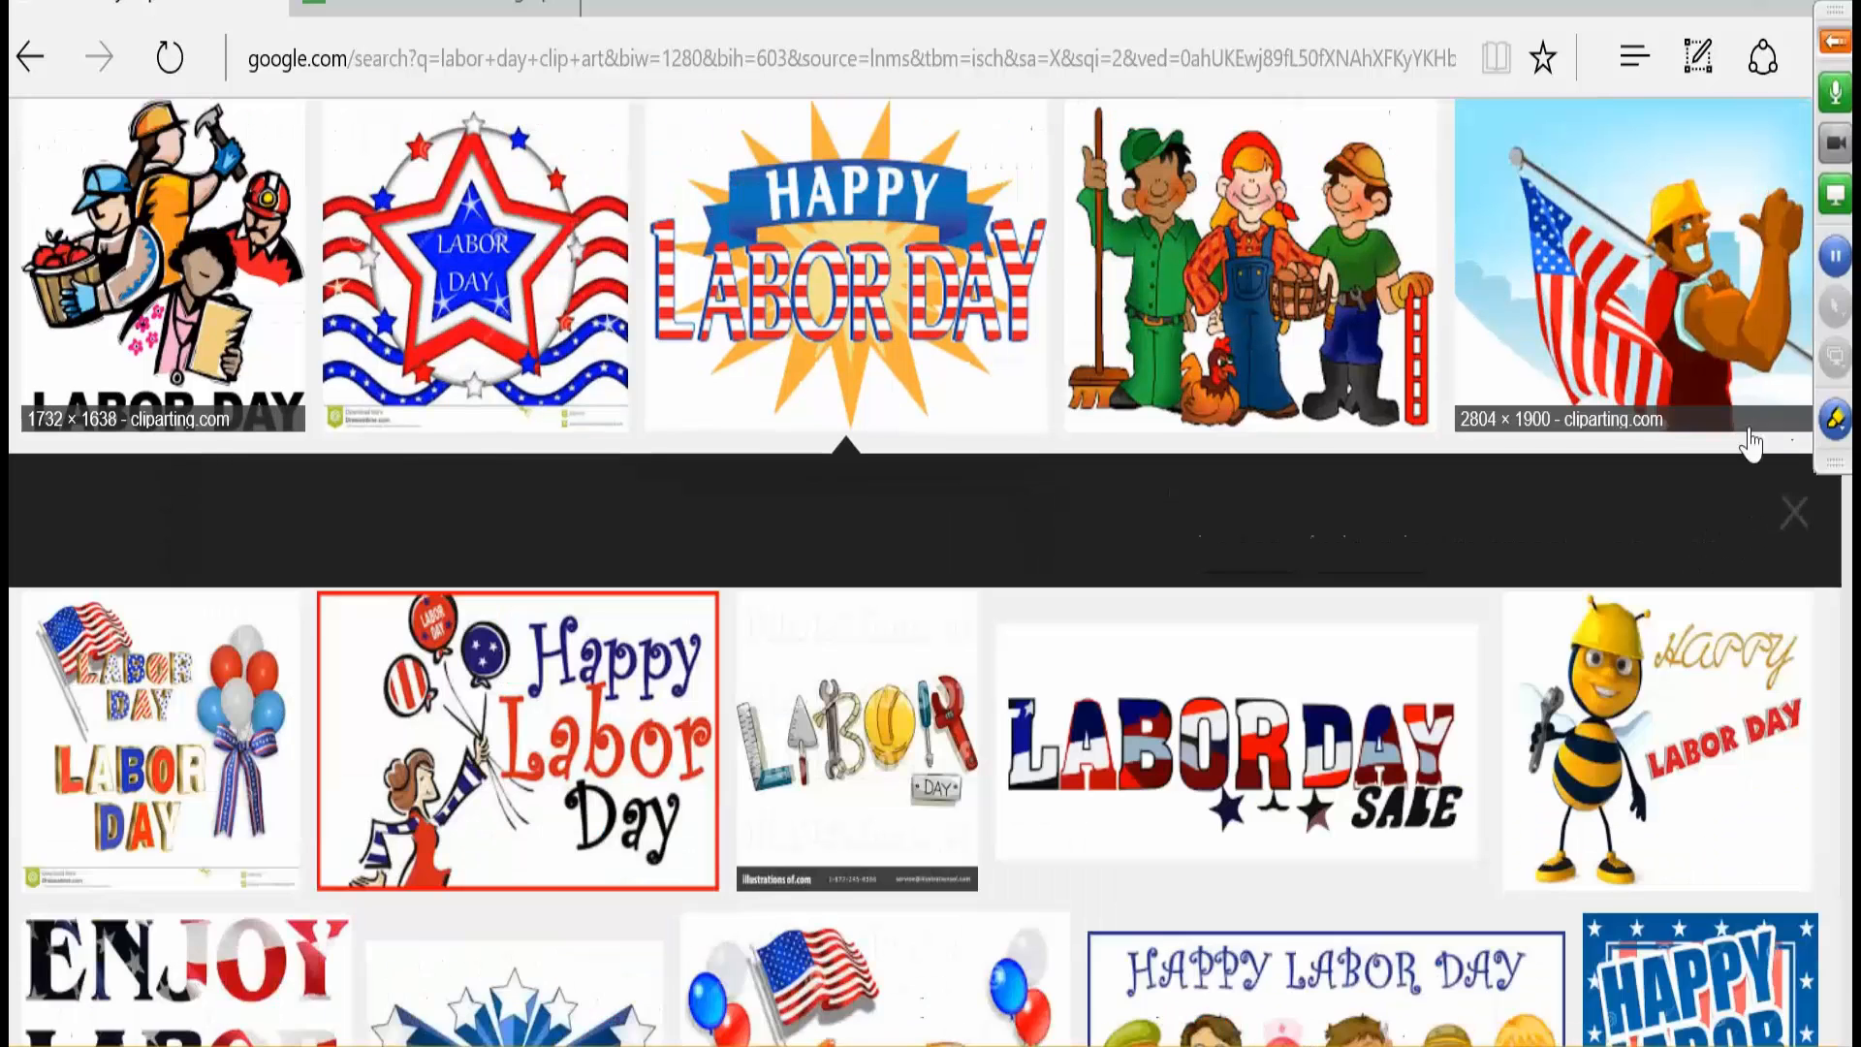
- Filter the large images by usage rights to Labeled for reuse with modification and look through the results
{"action": "scroll", "coordinate": [963, 390], "scroll_direction": "up", "scroll_amount": 3}
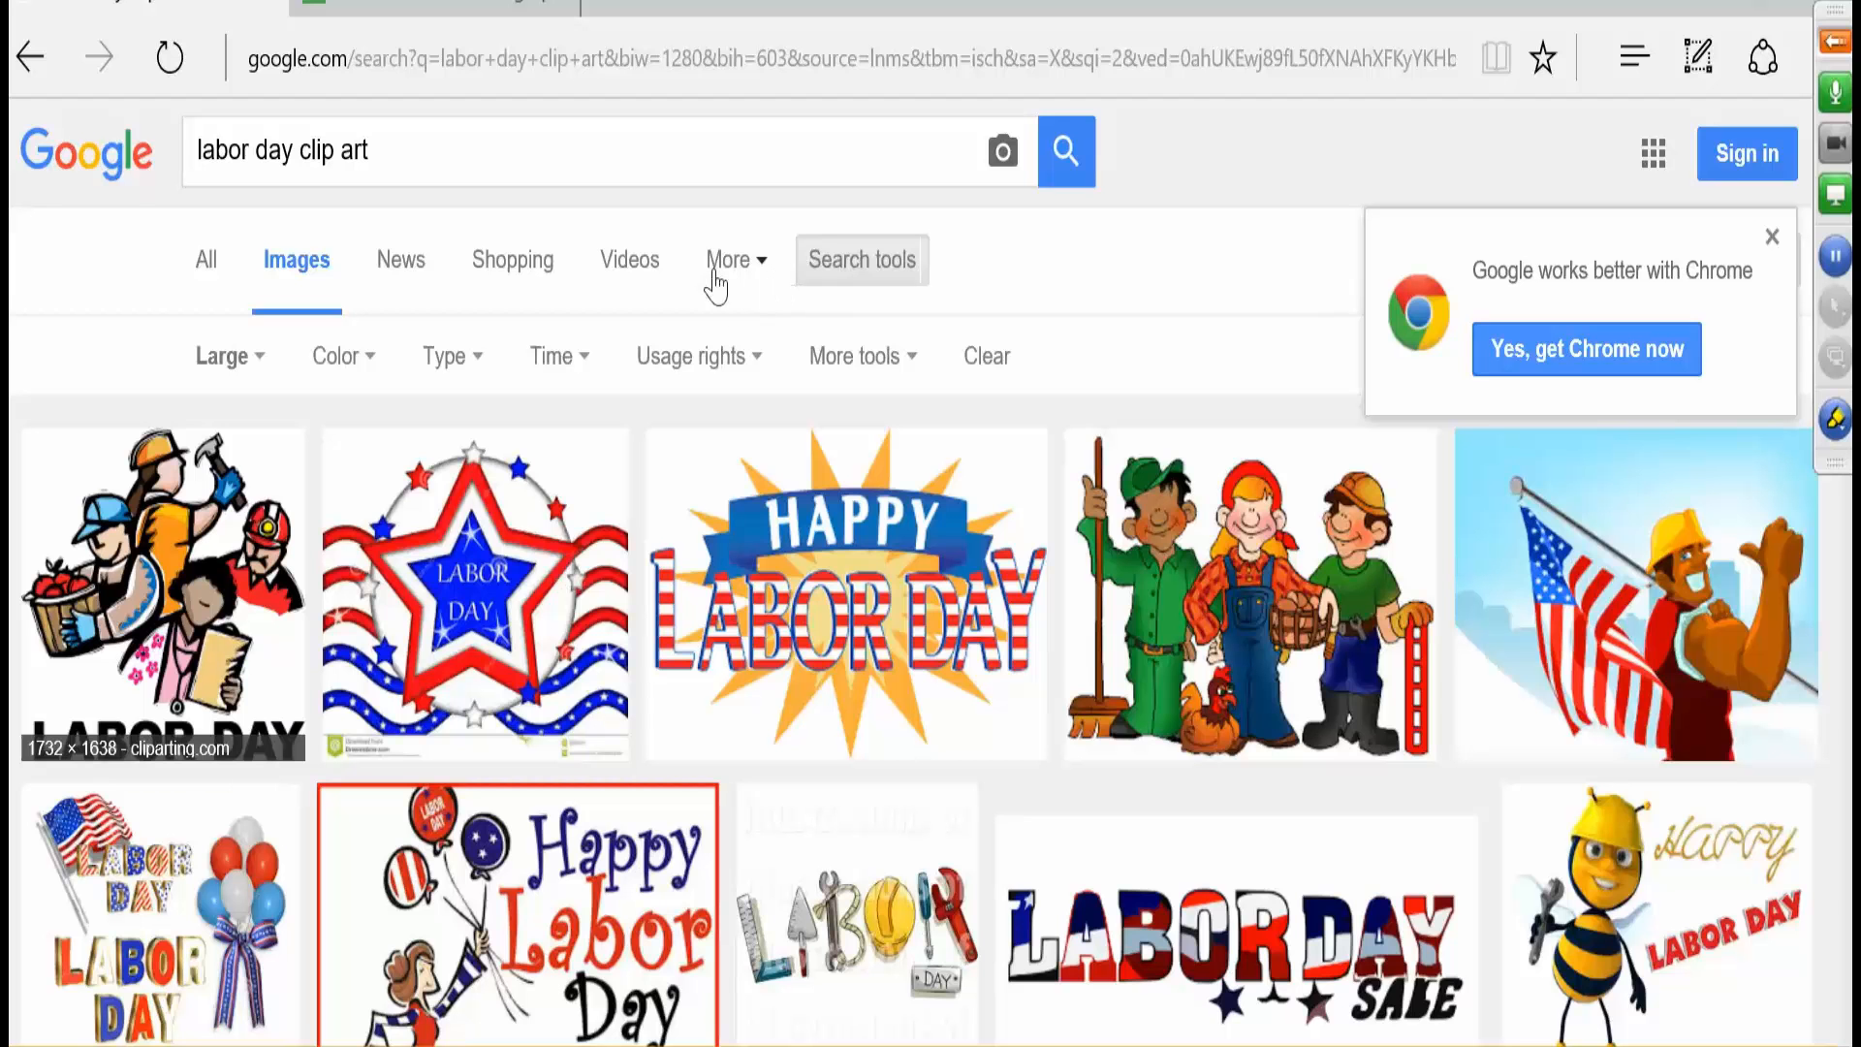
{"action": "left_click", "coordinate": [752, 359]}
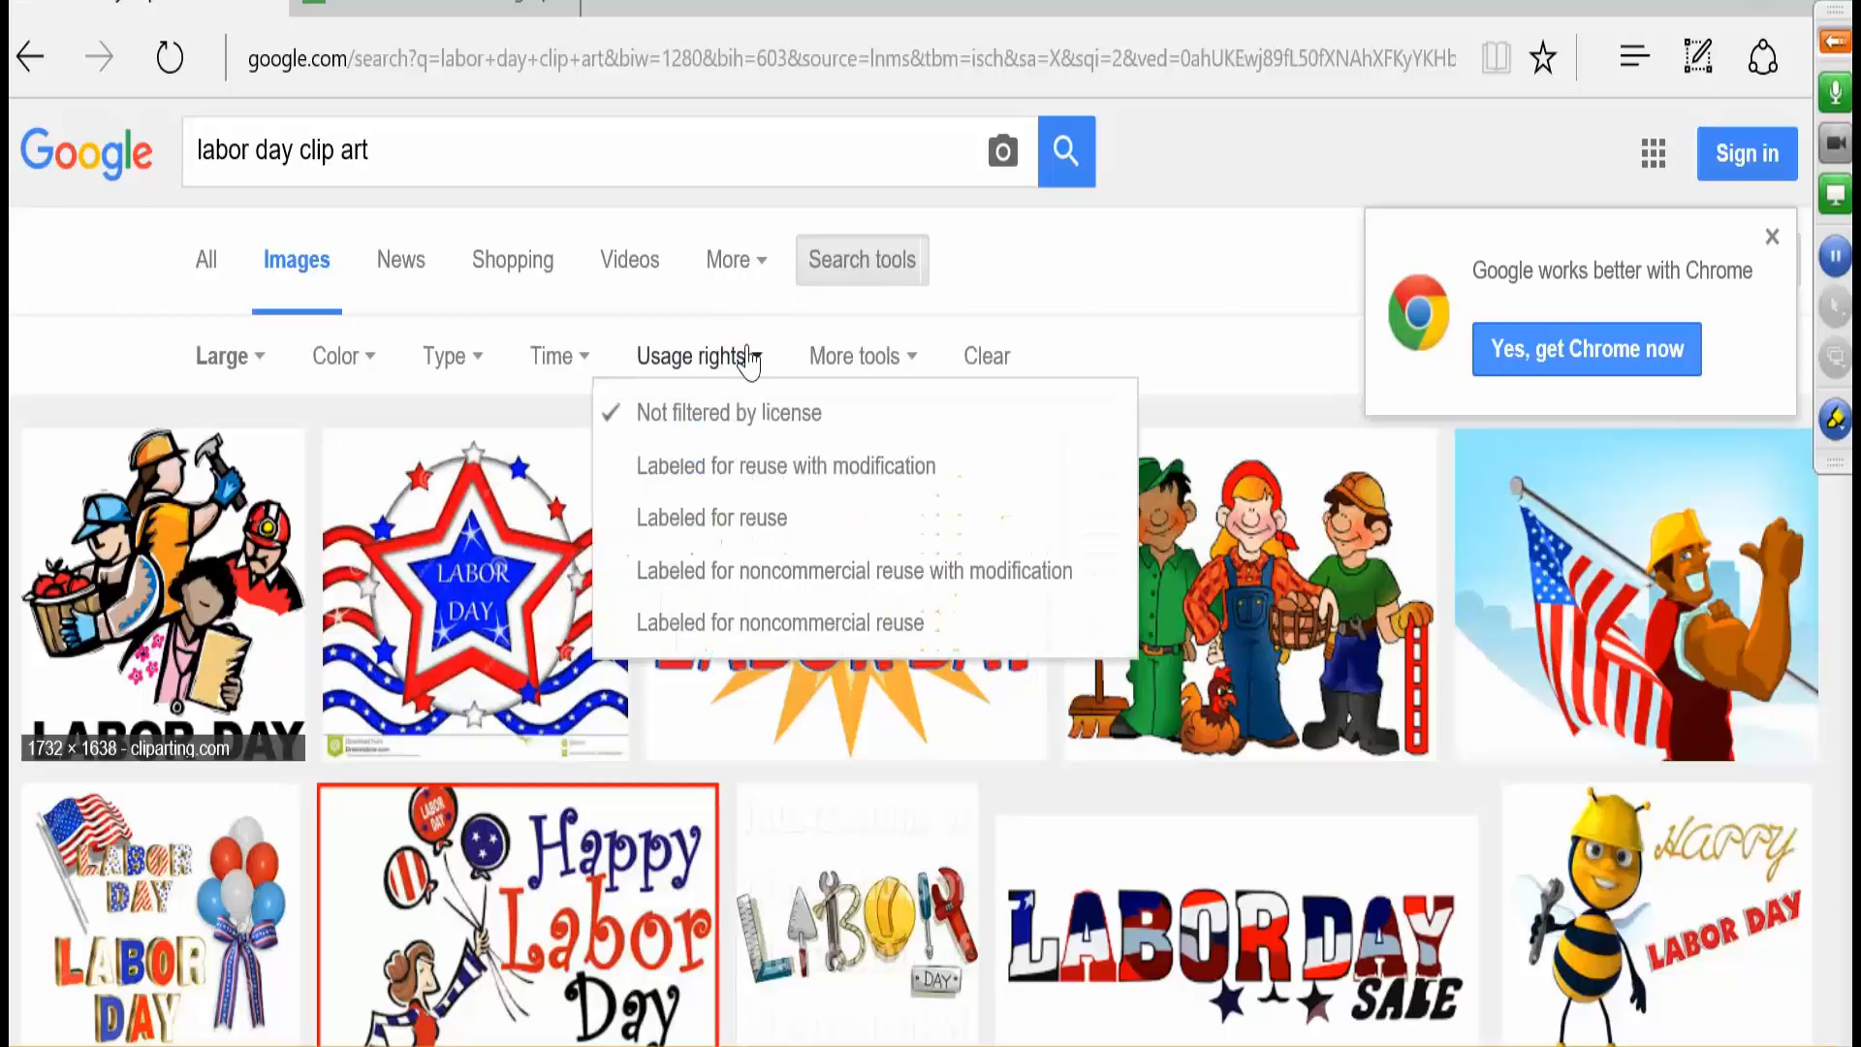
{"action": "left_click", "coordinate": [844, 500]}
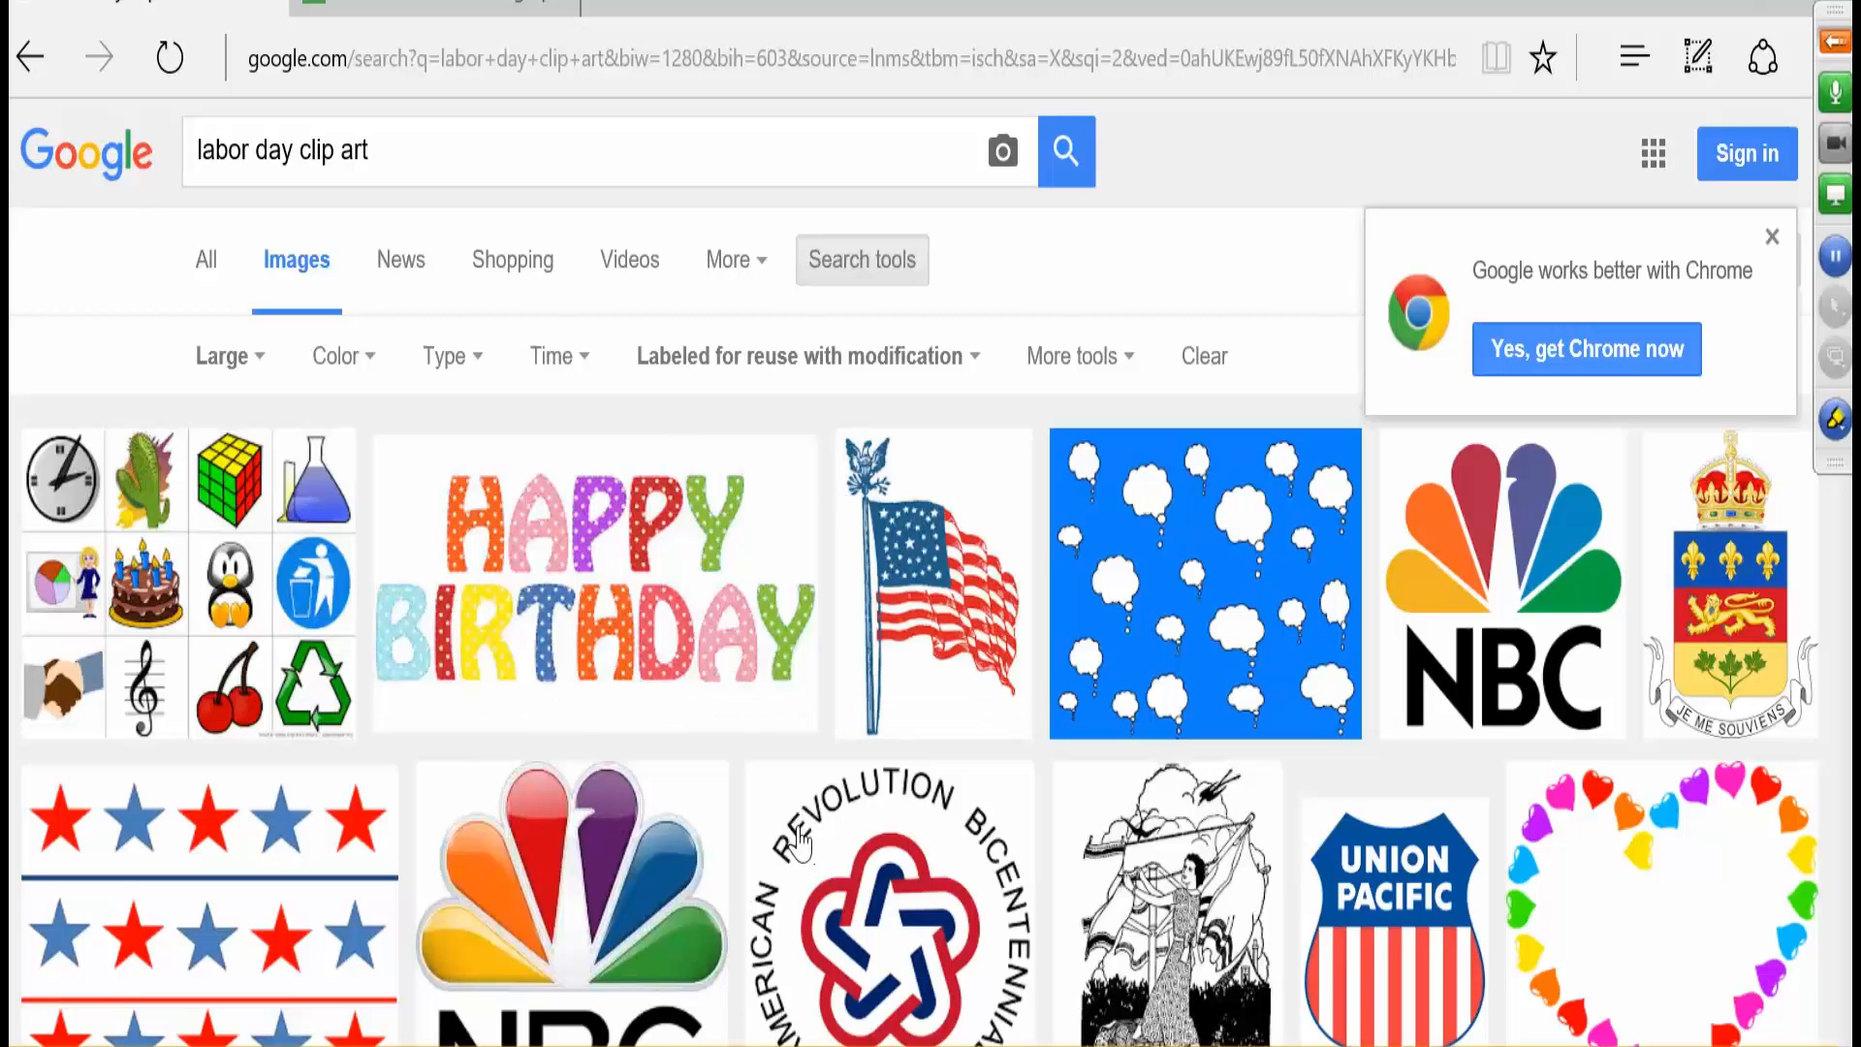
{"action": "scroll", "coordinate": [1202, 667], "scroll_direction": "down", "scroll_amount": 10}
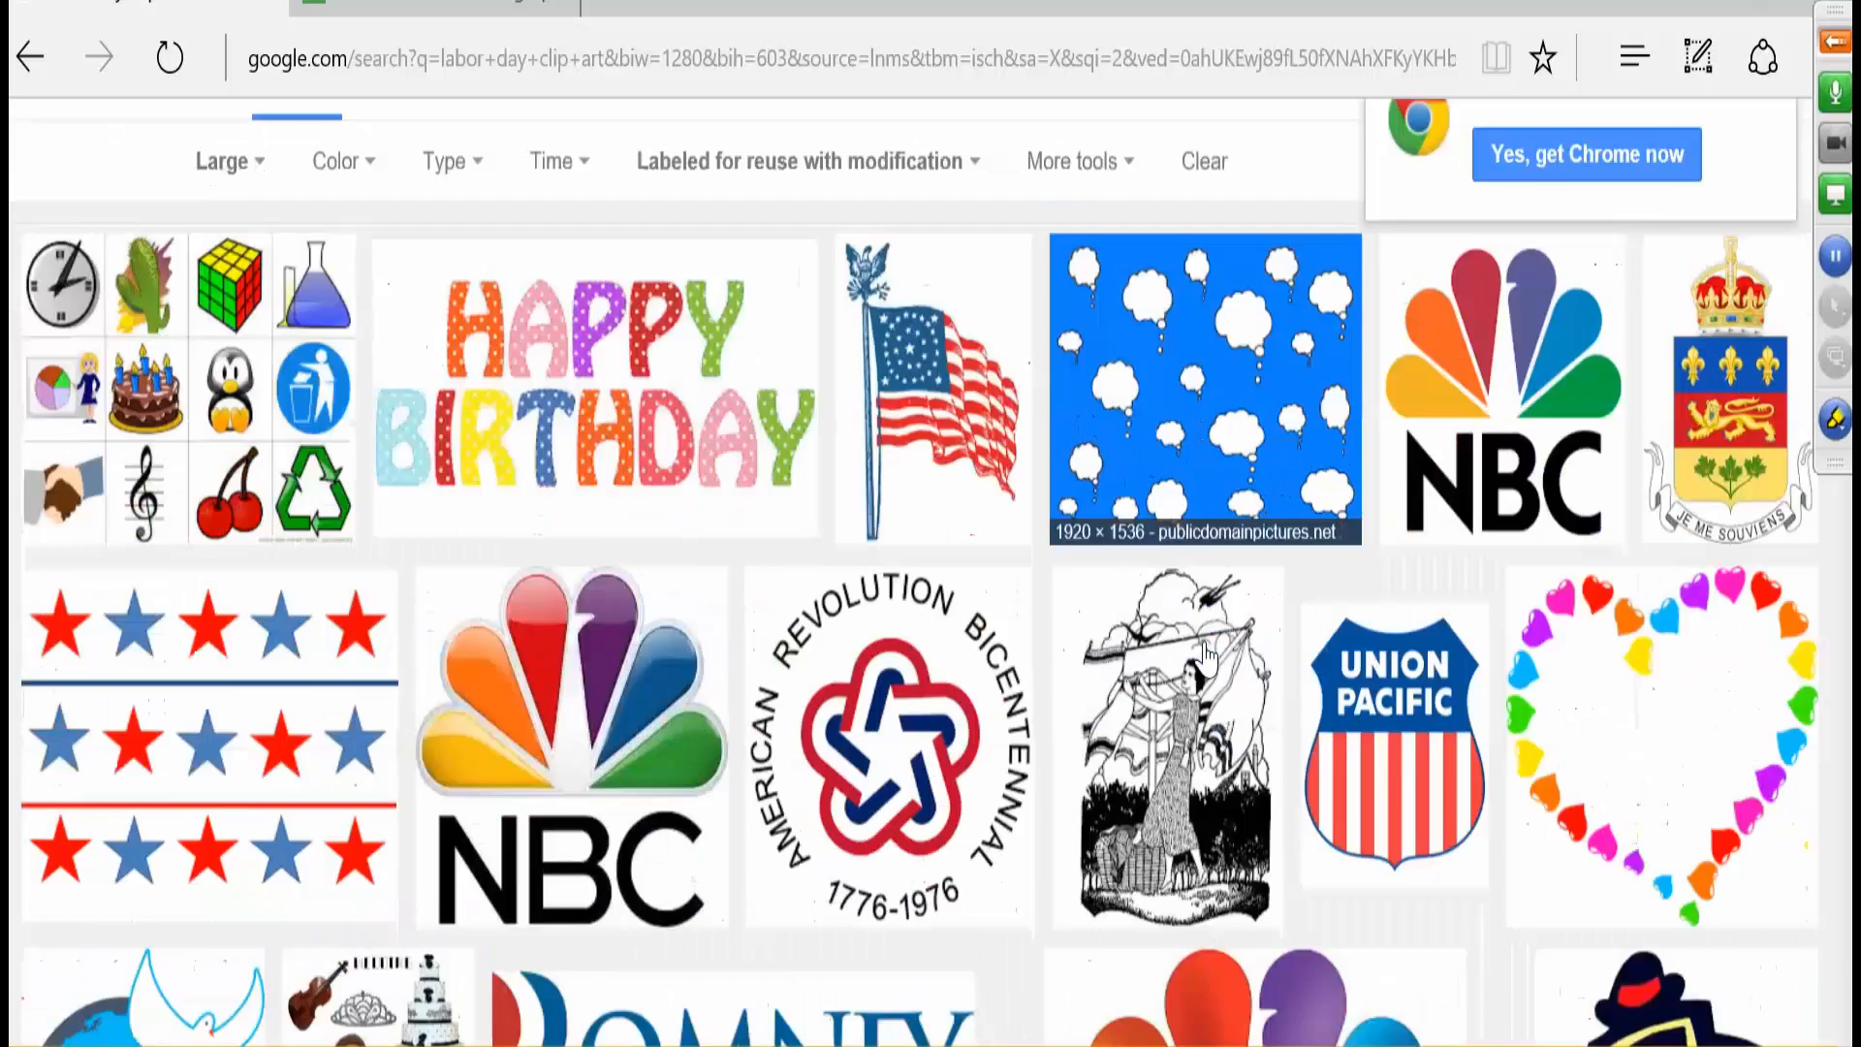
{"action": "scroll", "coordinate": [1202, 667], "scroll_direction": "down", "scroll_amount": 3}
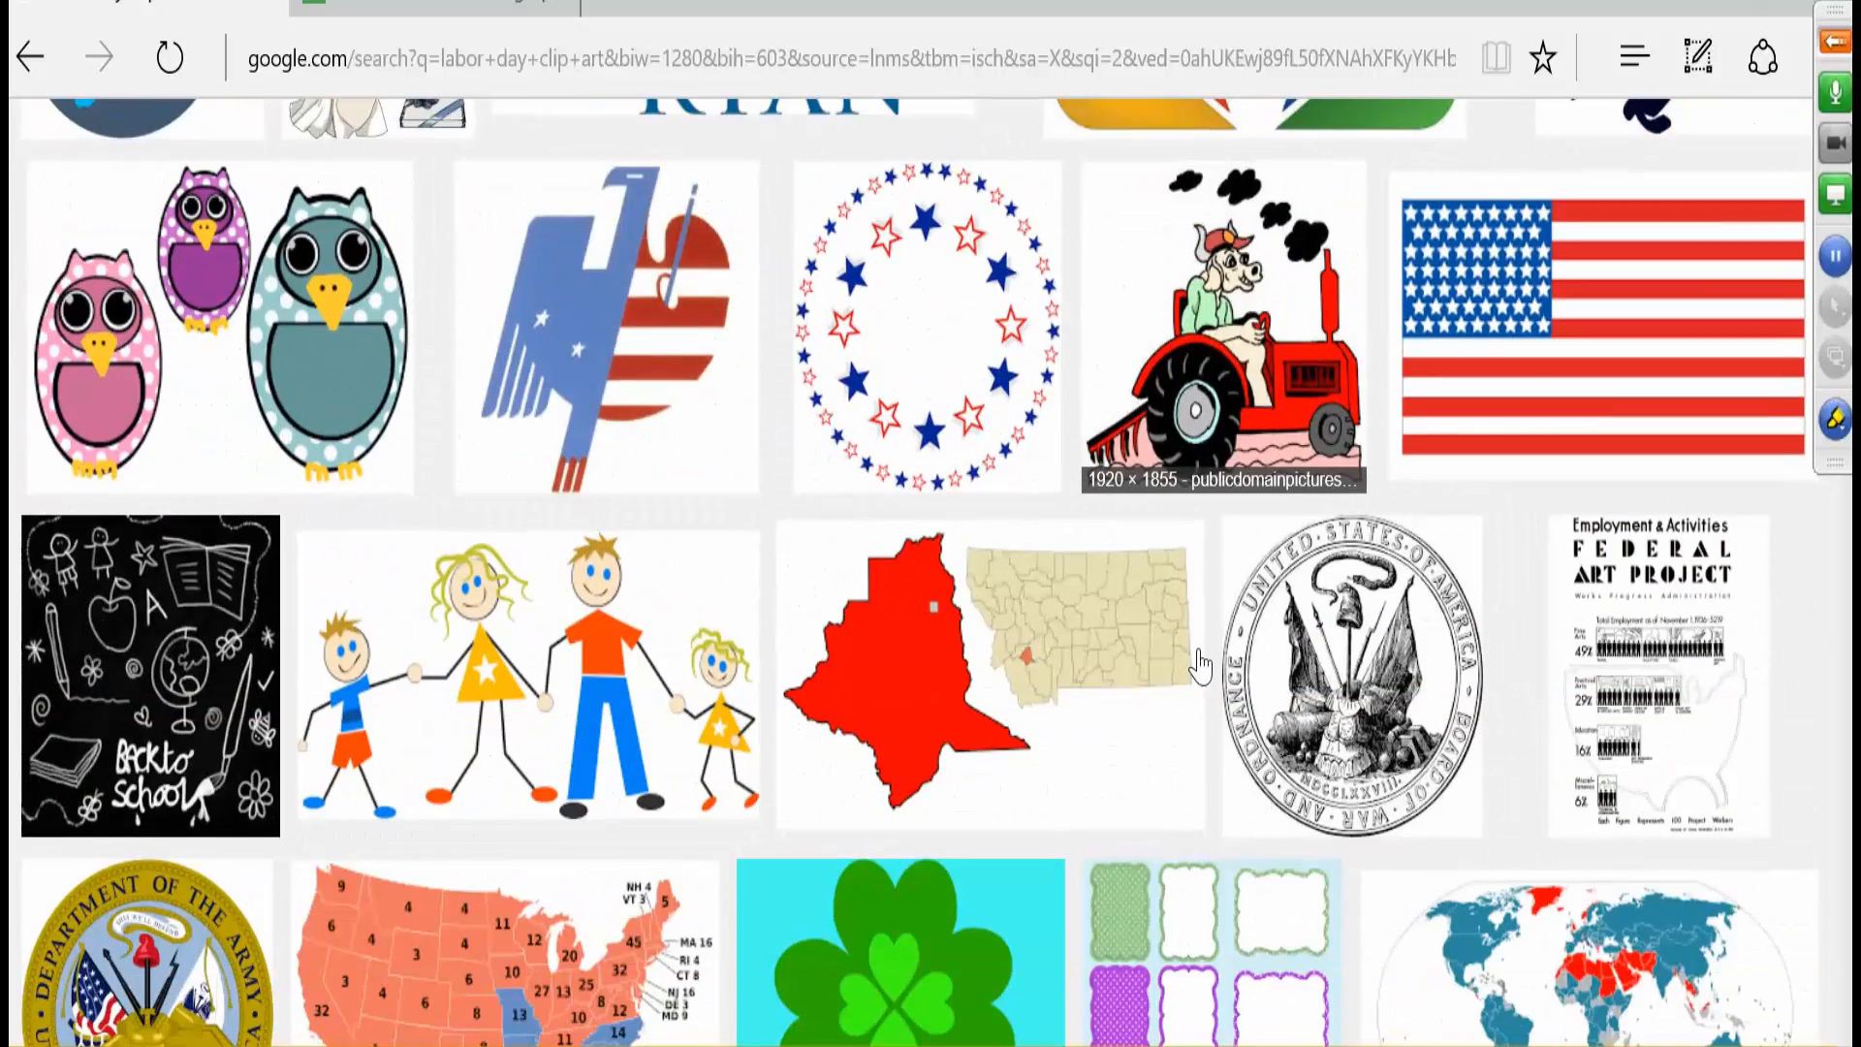
{"action": "scroll", "coordinate": [1200, 667], "scroll_direction": "down", "scroll_amount": 3}
{"action": "scroll", "coordinate": [1200, 667], "scroll_direction": "up", "scroll_amount": 15}
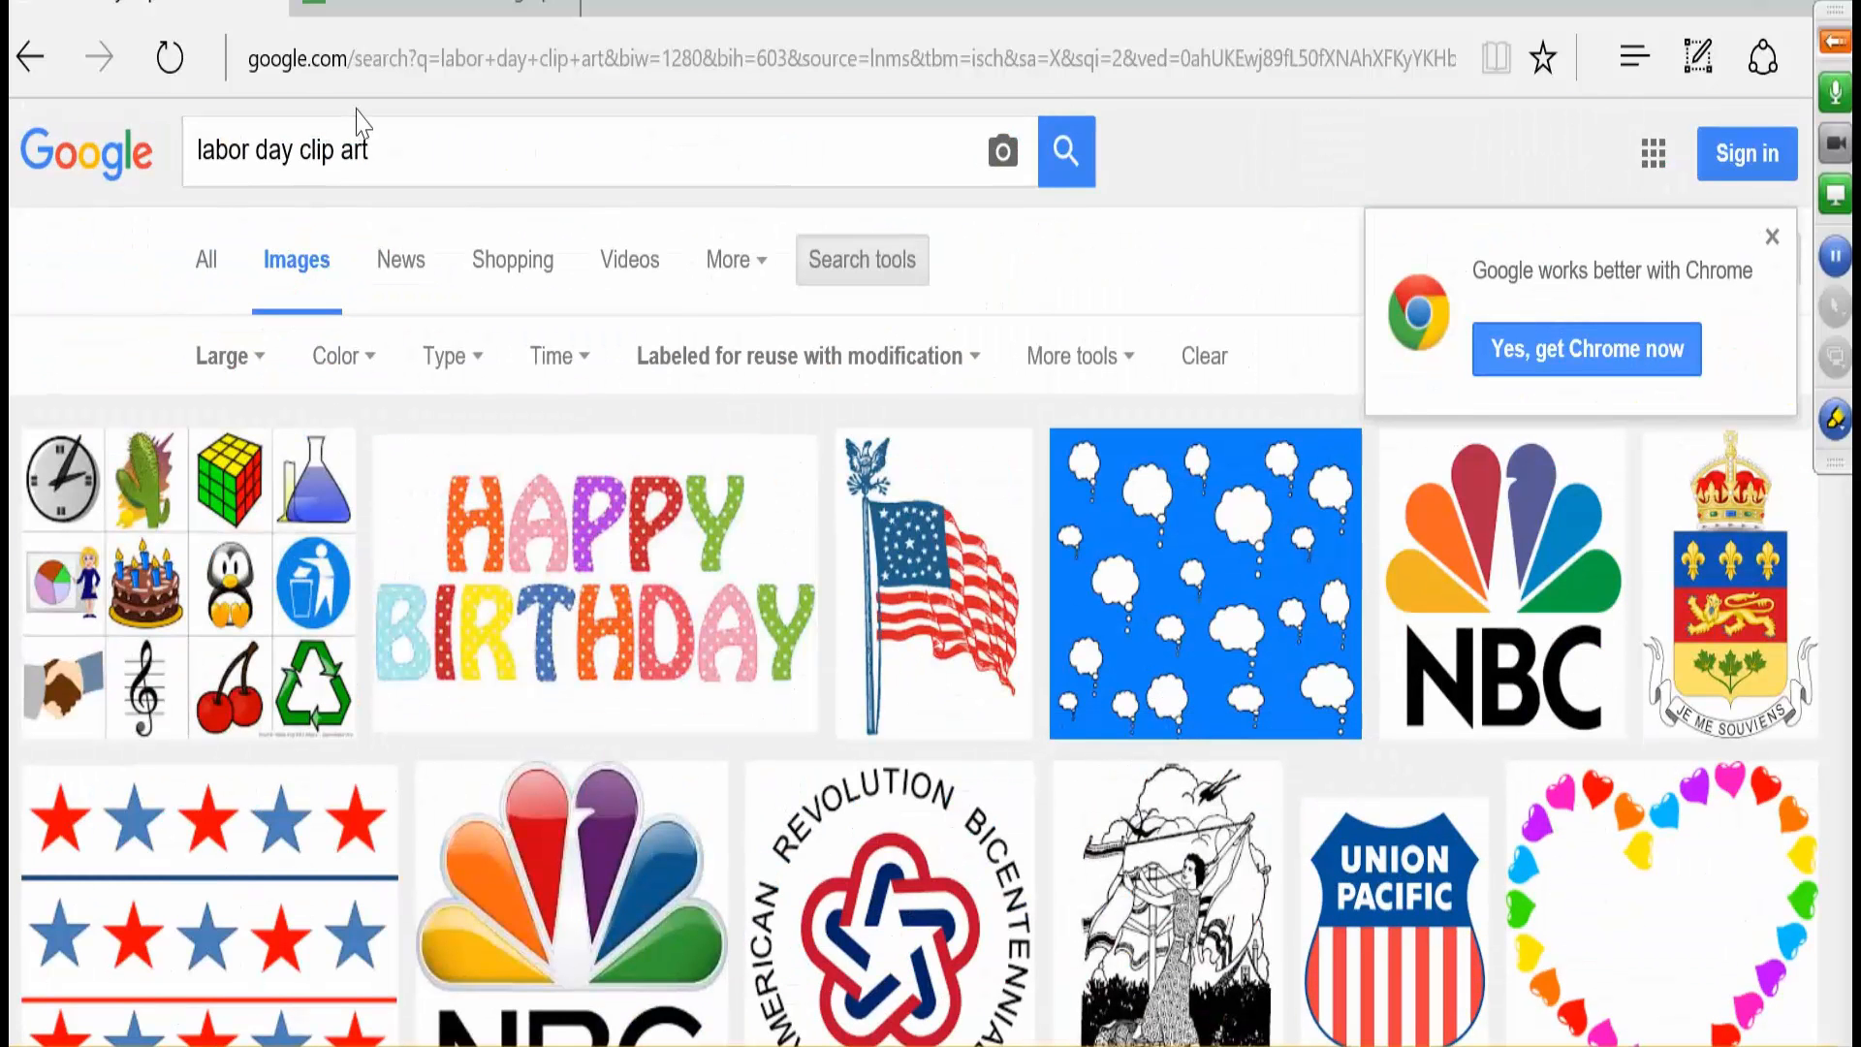
{"action": "left_click", "coordinate": [405, 56]}
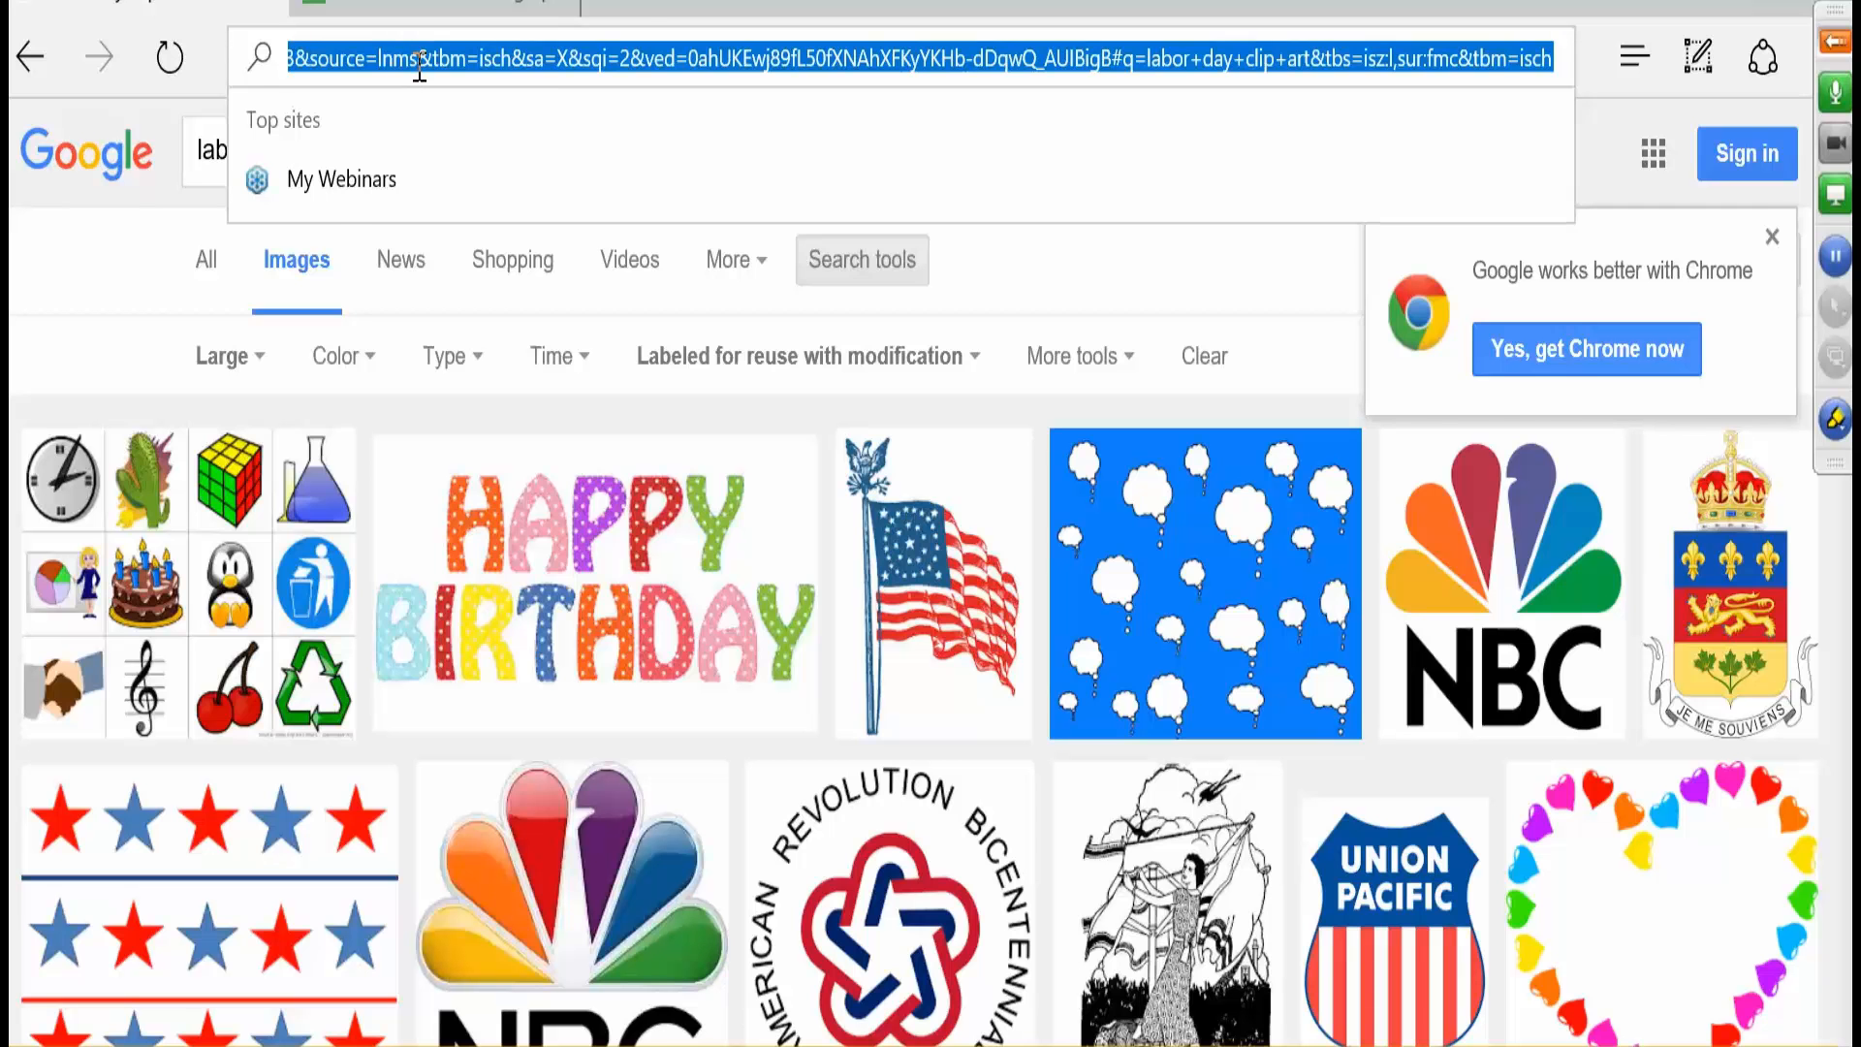
{"action": "type", "text": "ww"}
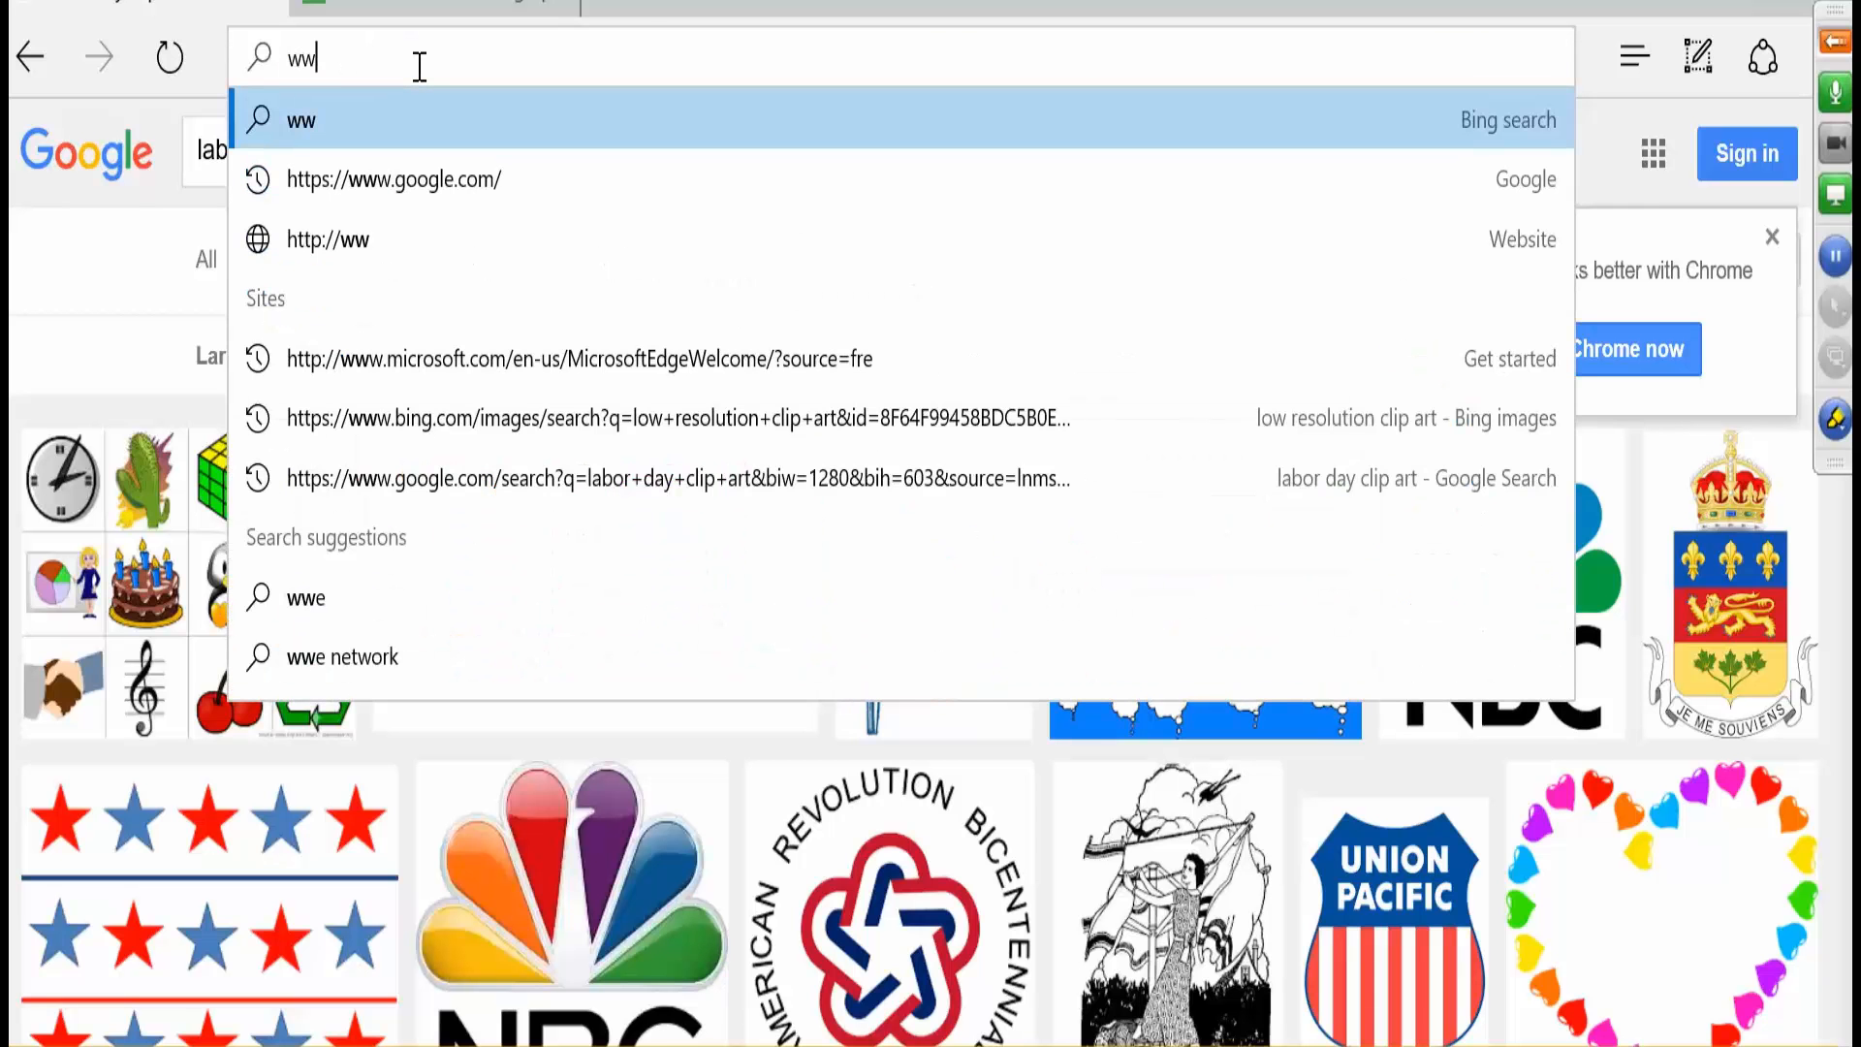
{"action": "type", "text": "w."}
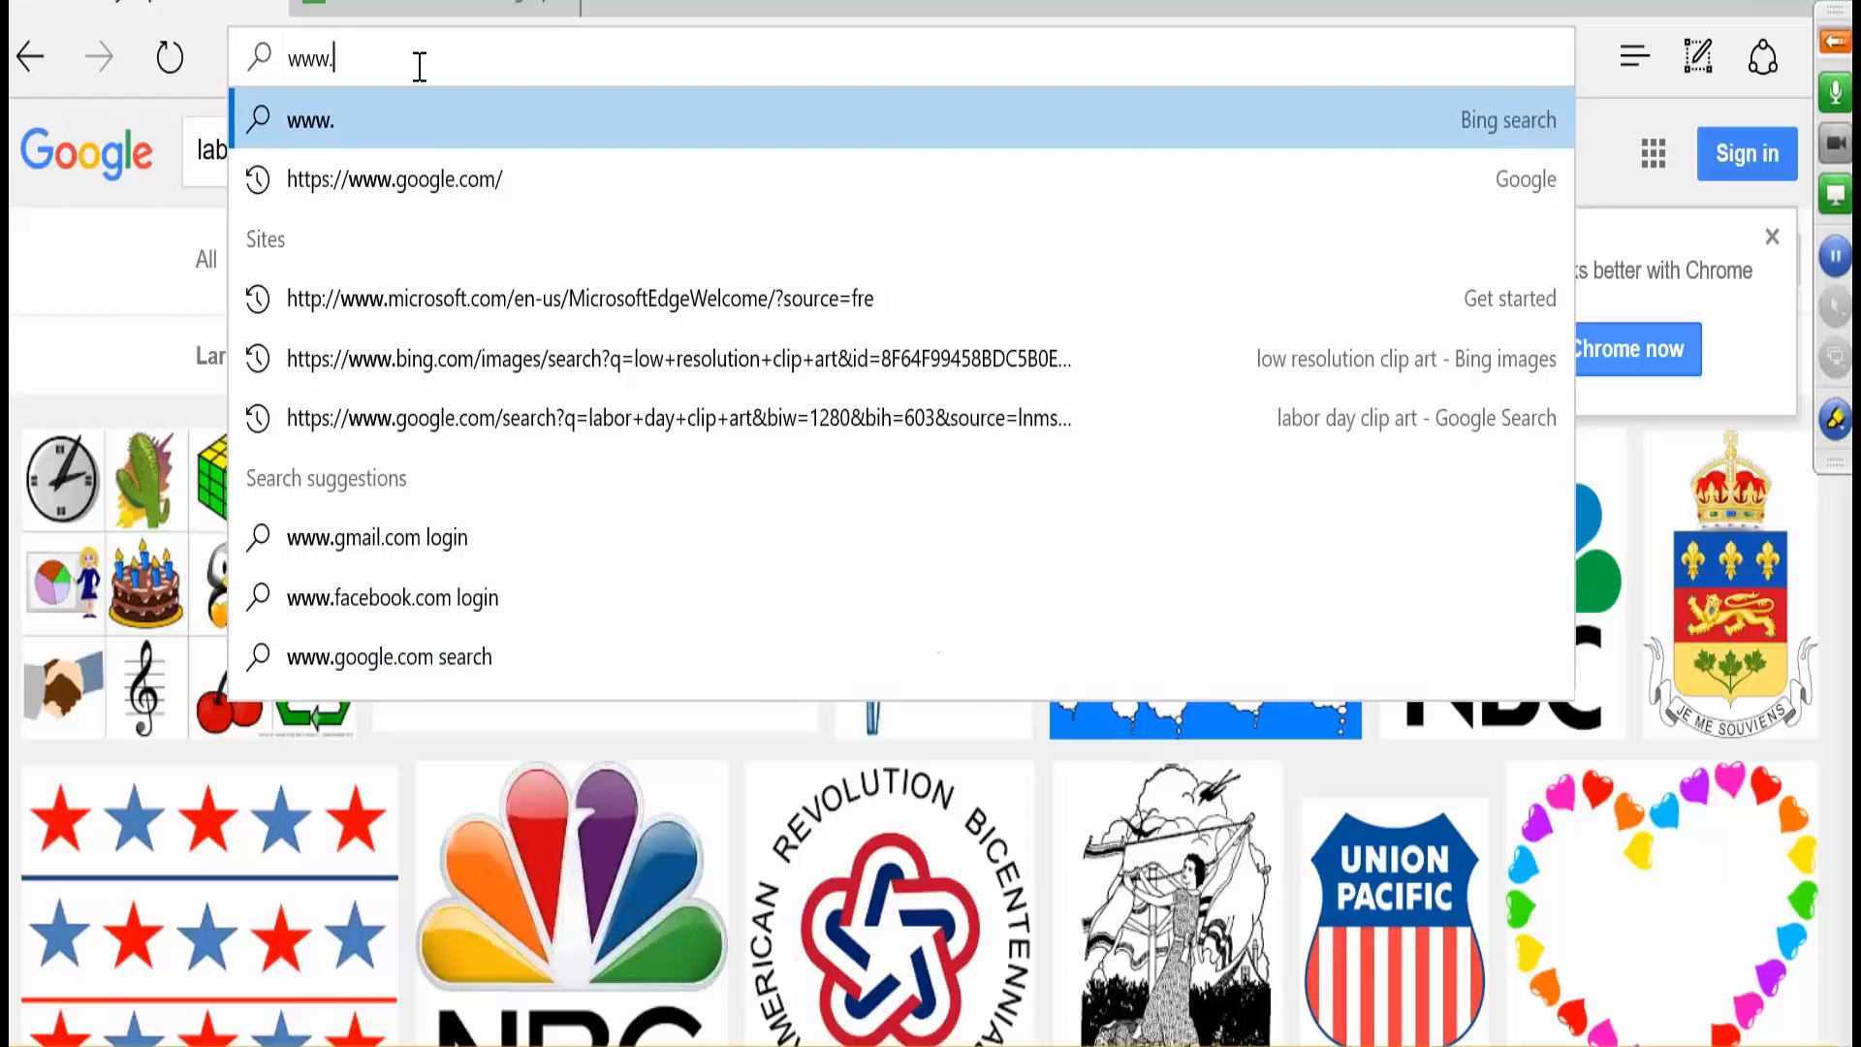
{"action": "type", "text": "p"}
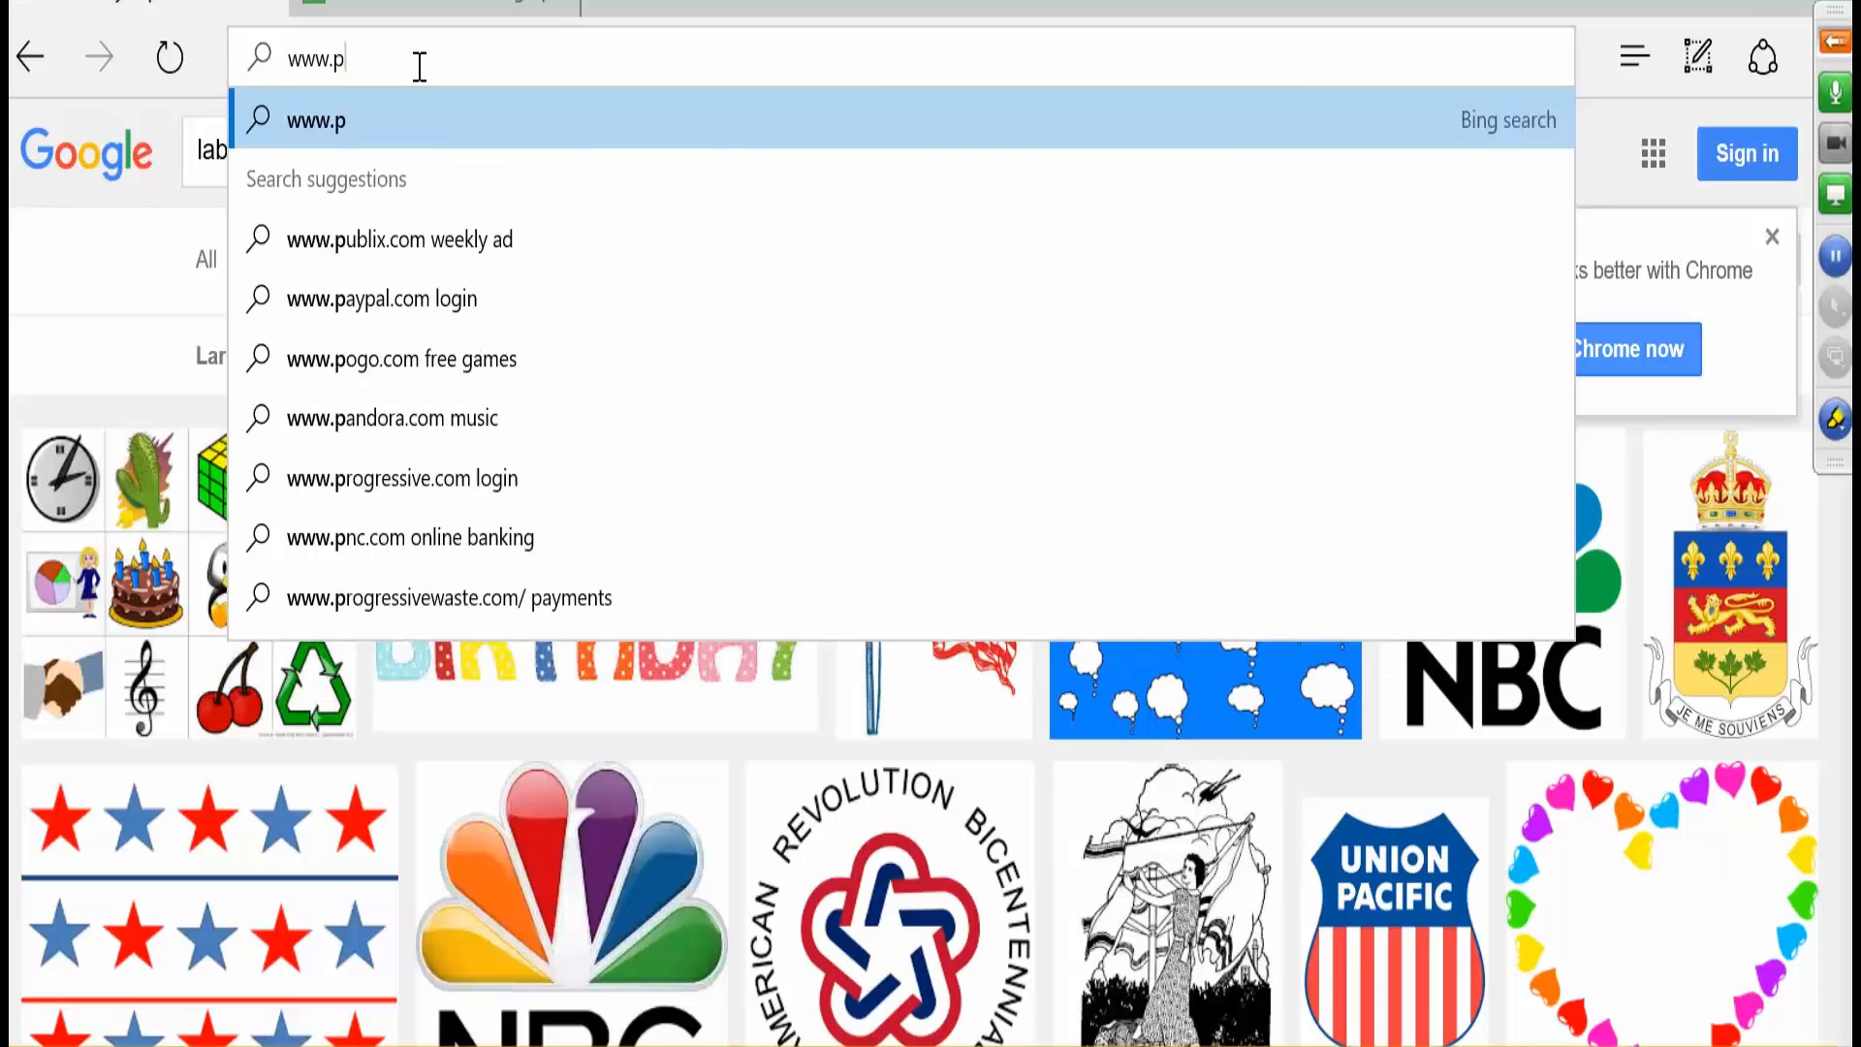
{"action": "type", "text": "i"}
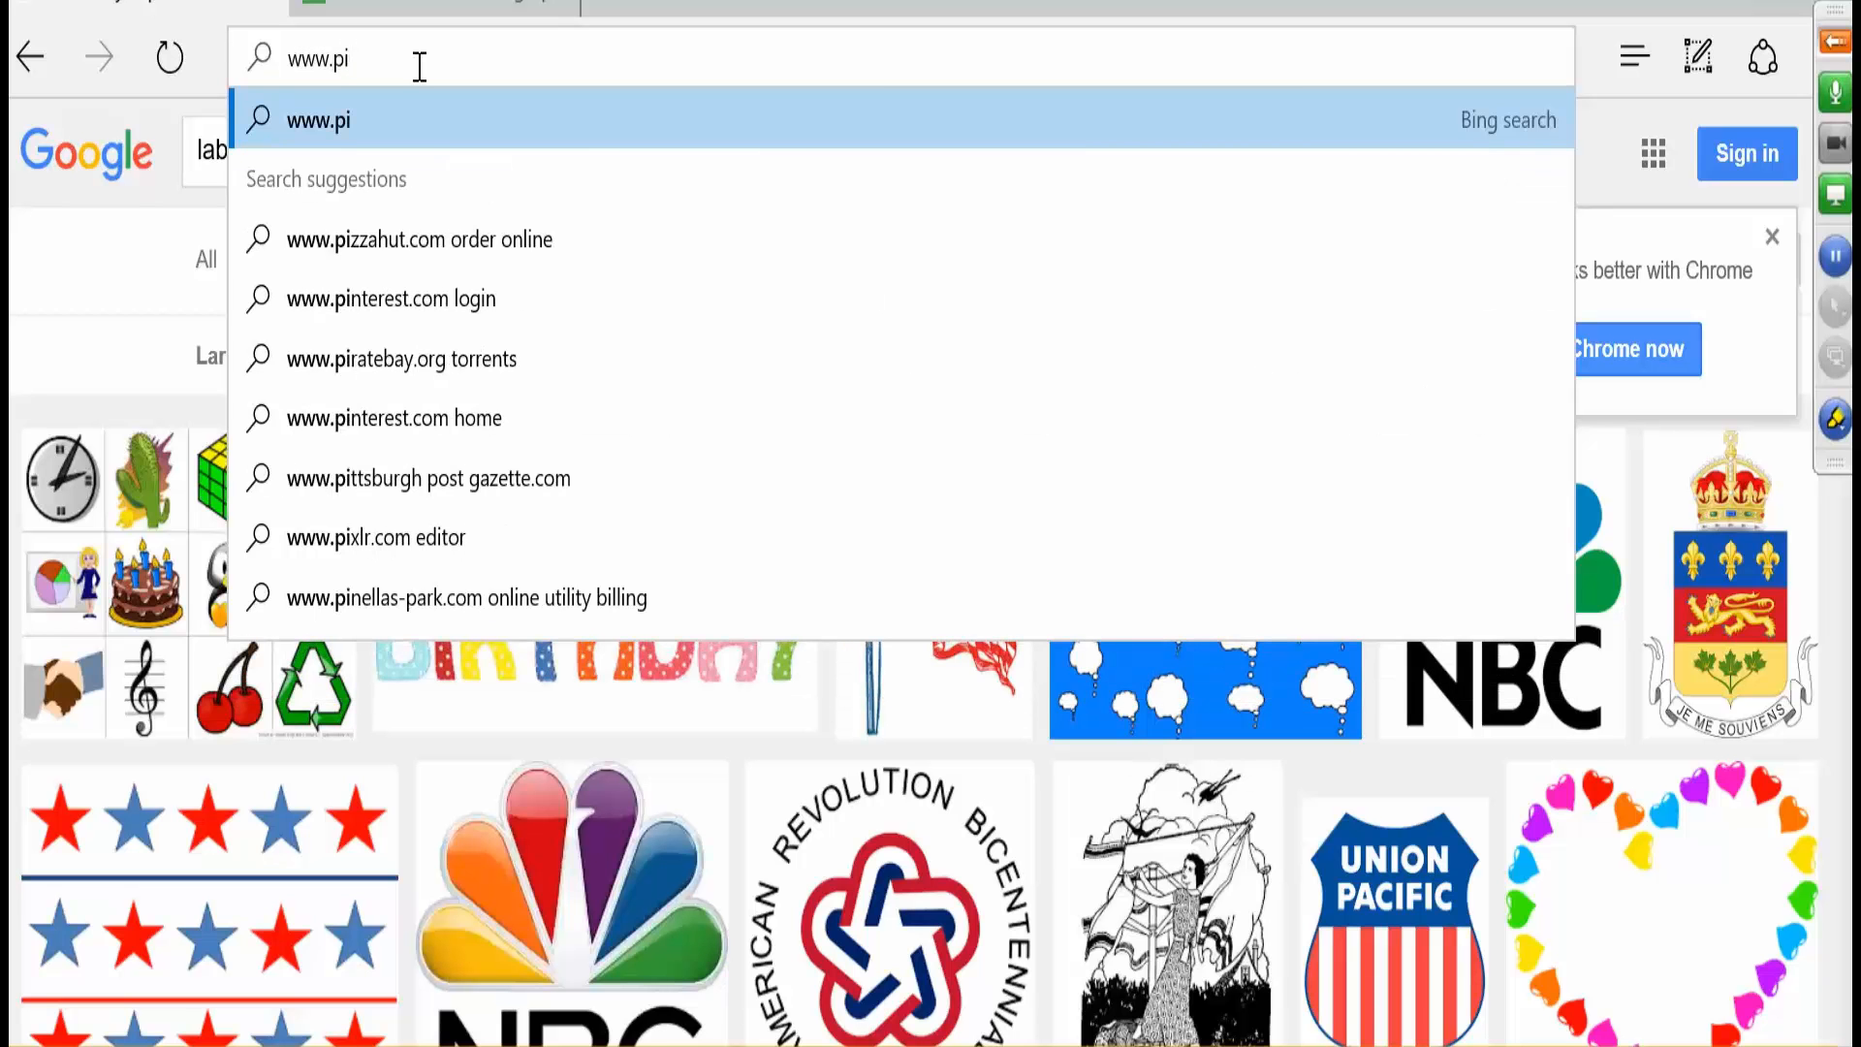
{"action": "type", "text": "xa"}
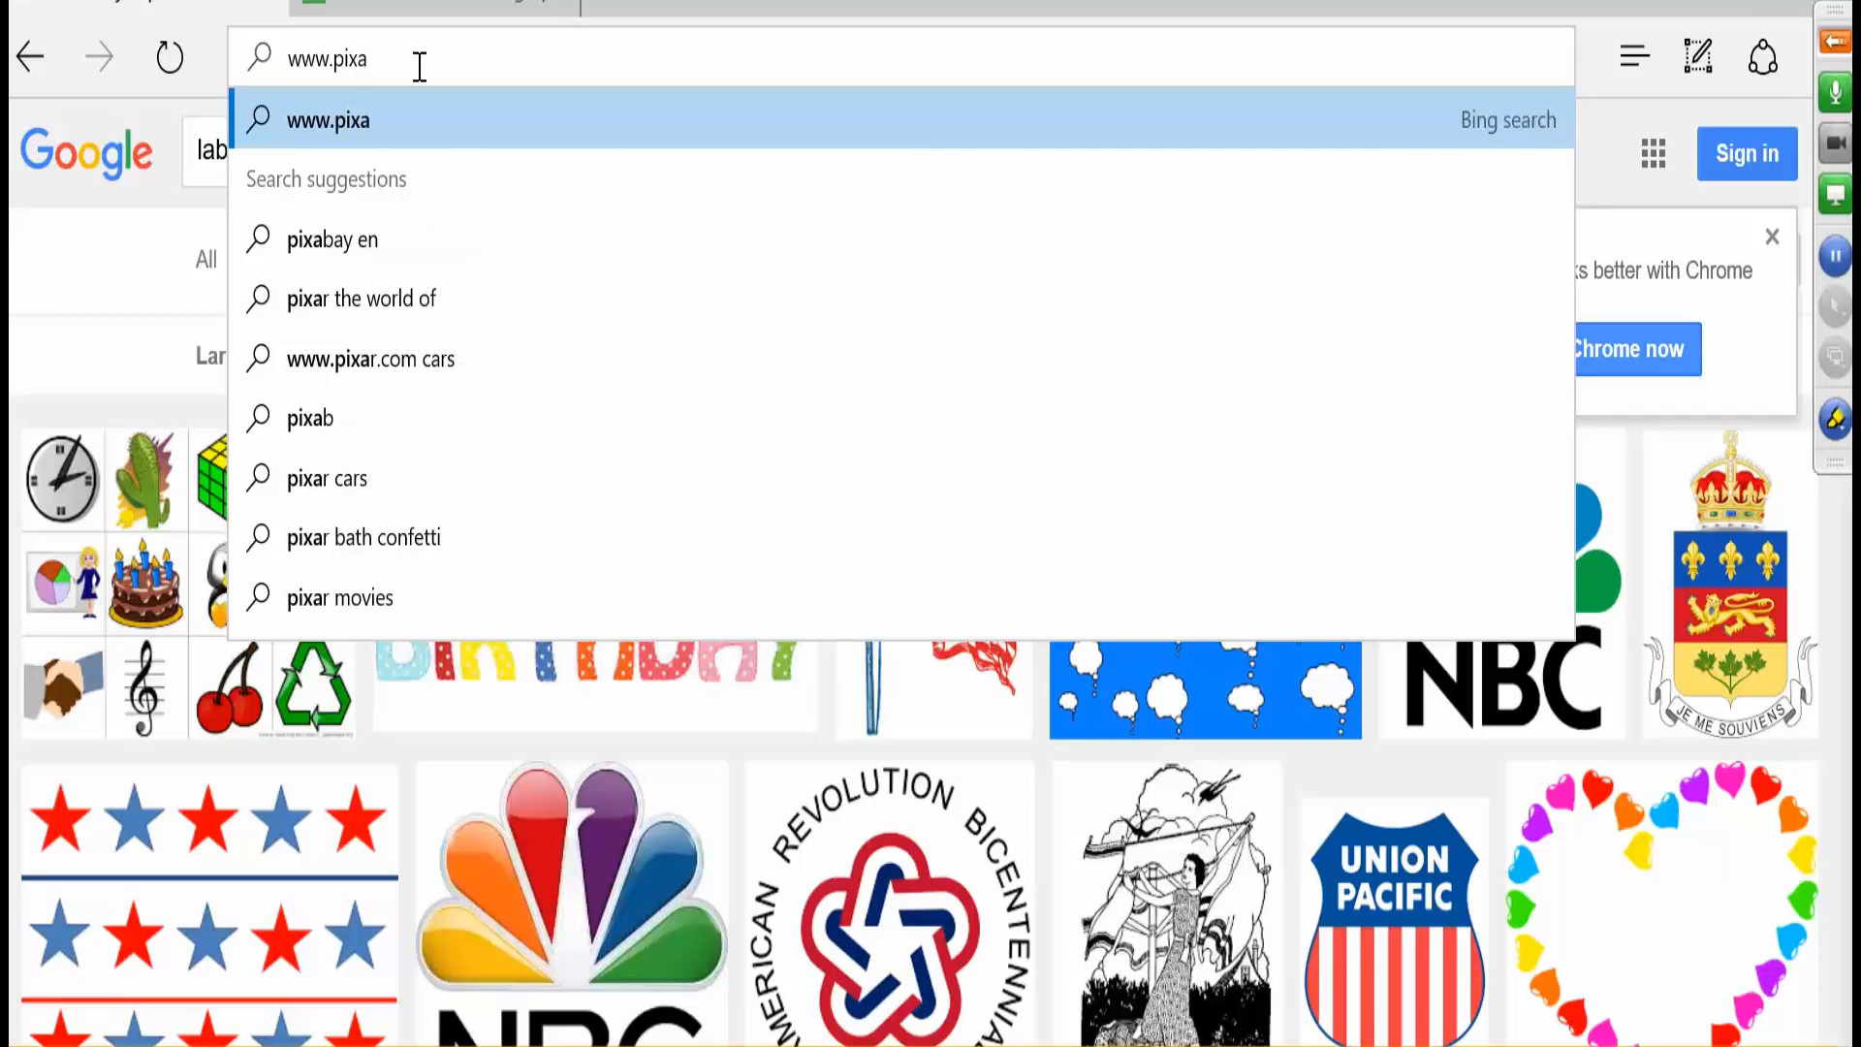
{"action": "type", "text": "bay"}
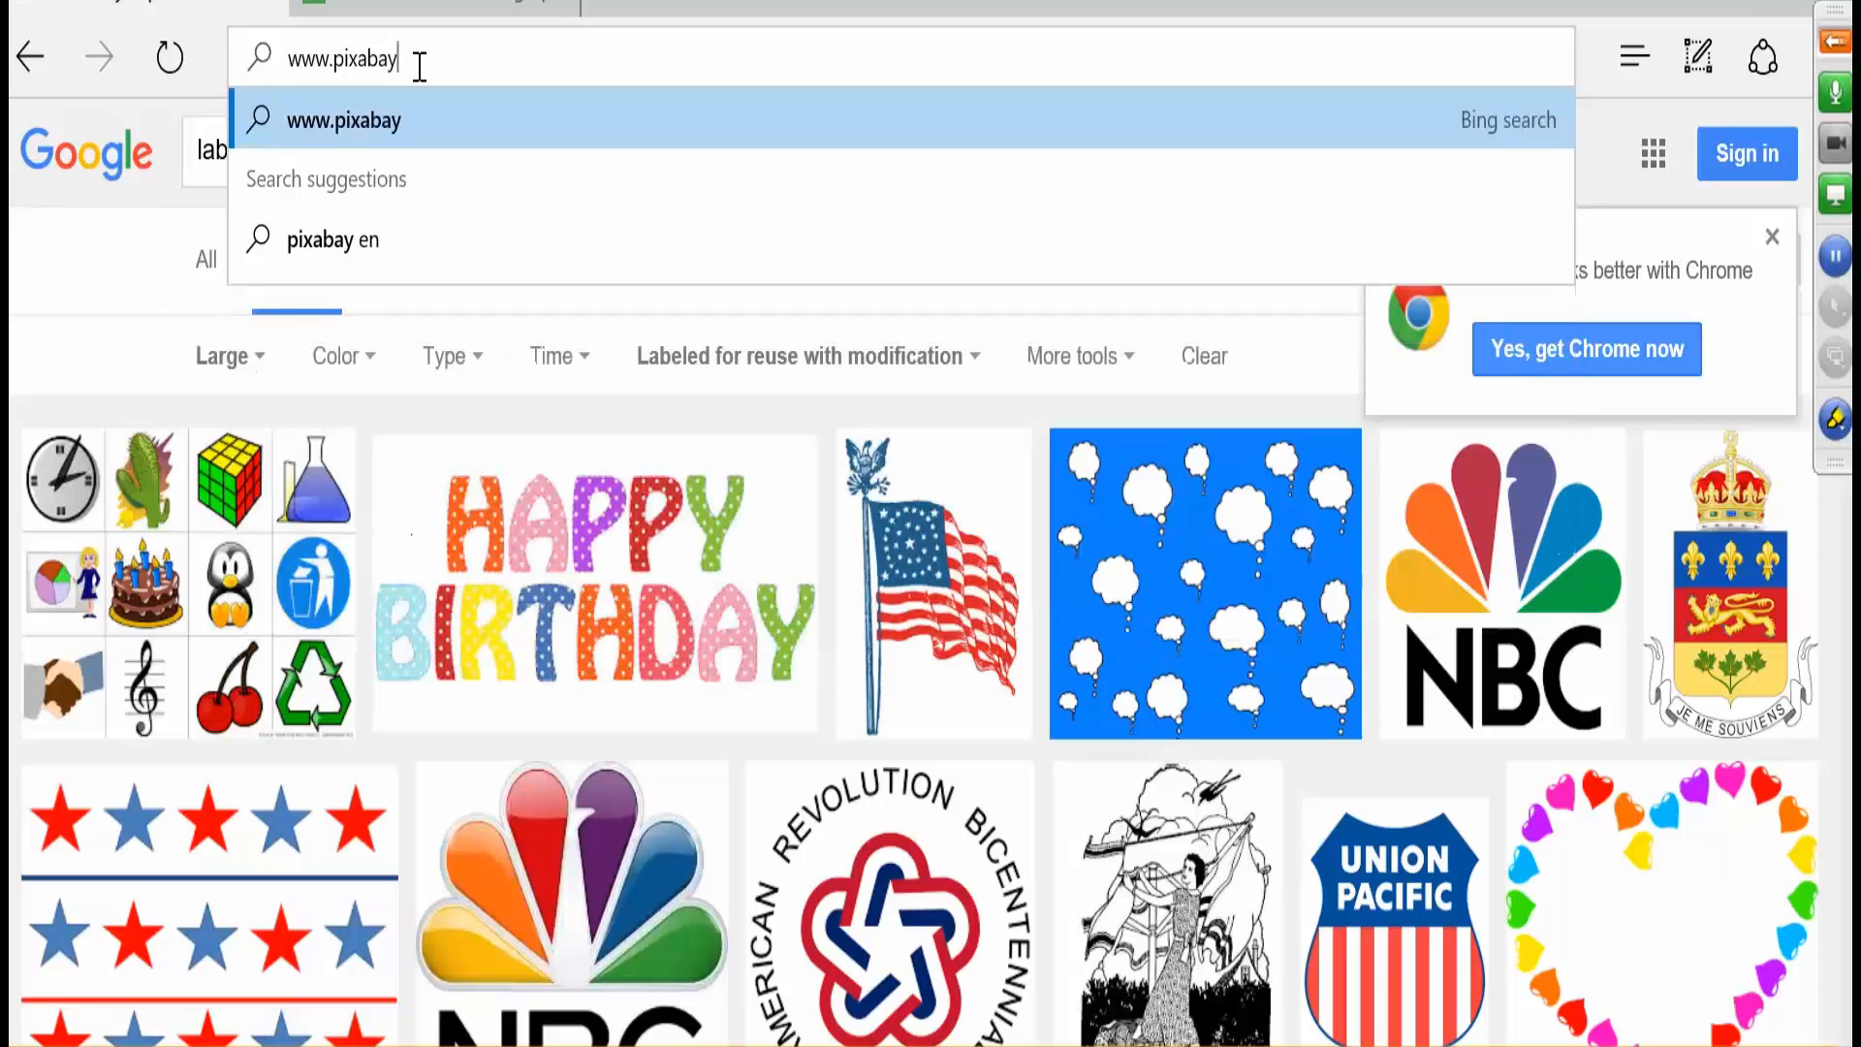
{"action": "type", "text": ".com"}
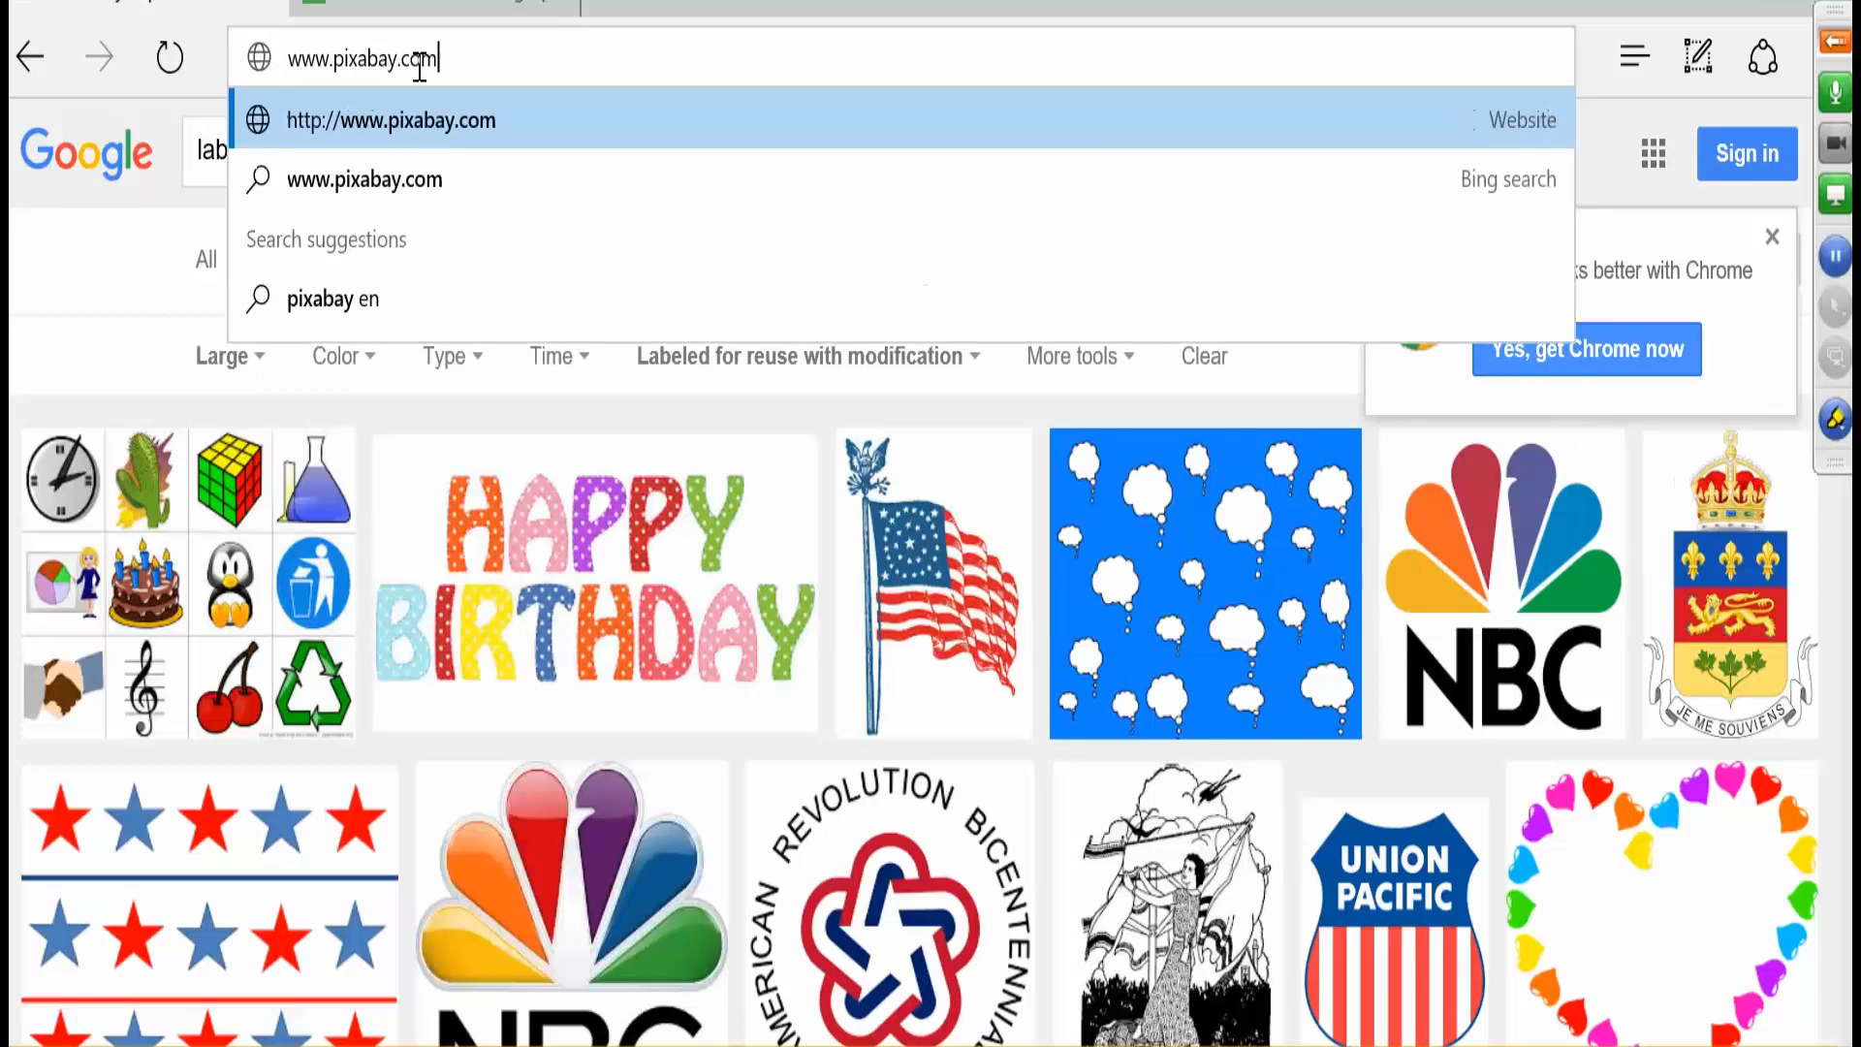
{"action": "key", "text": "Return"}
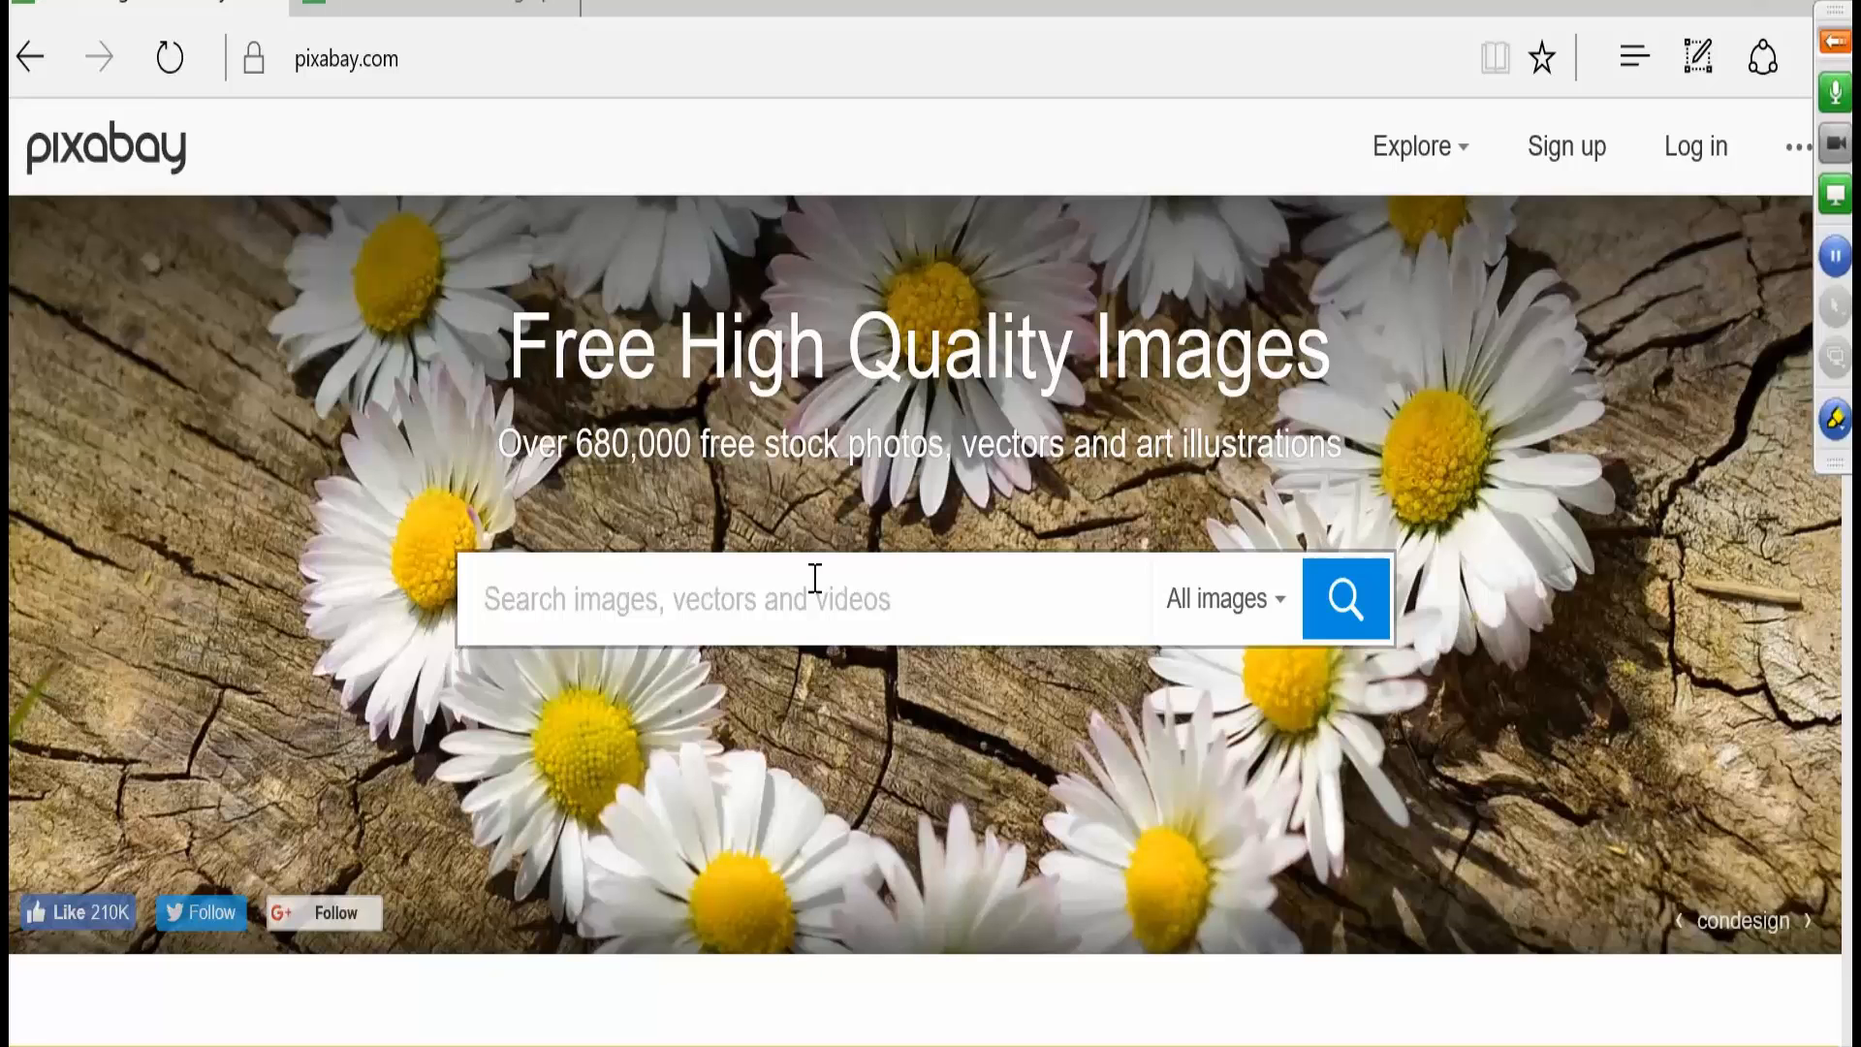
- Search Pixabay for Gymnastics with the media type limited to Vector graphics
{"action": "type", "text": "G"}
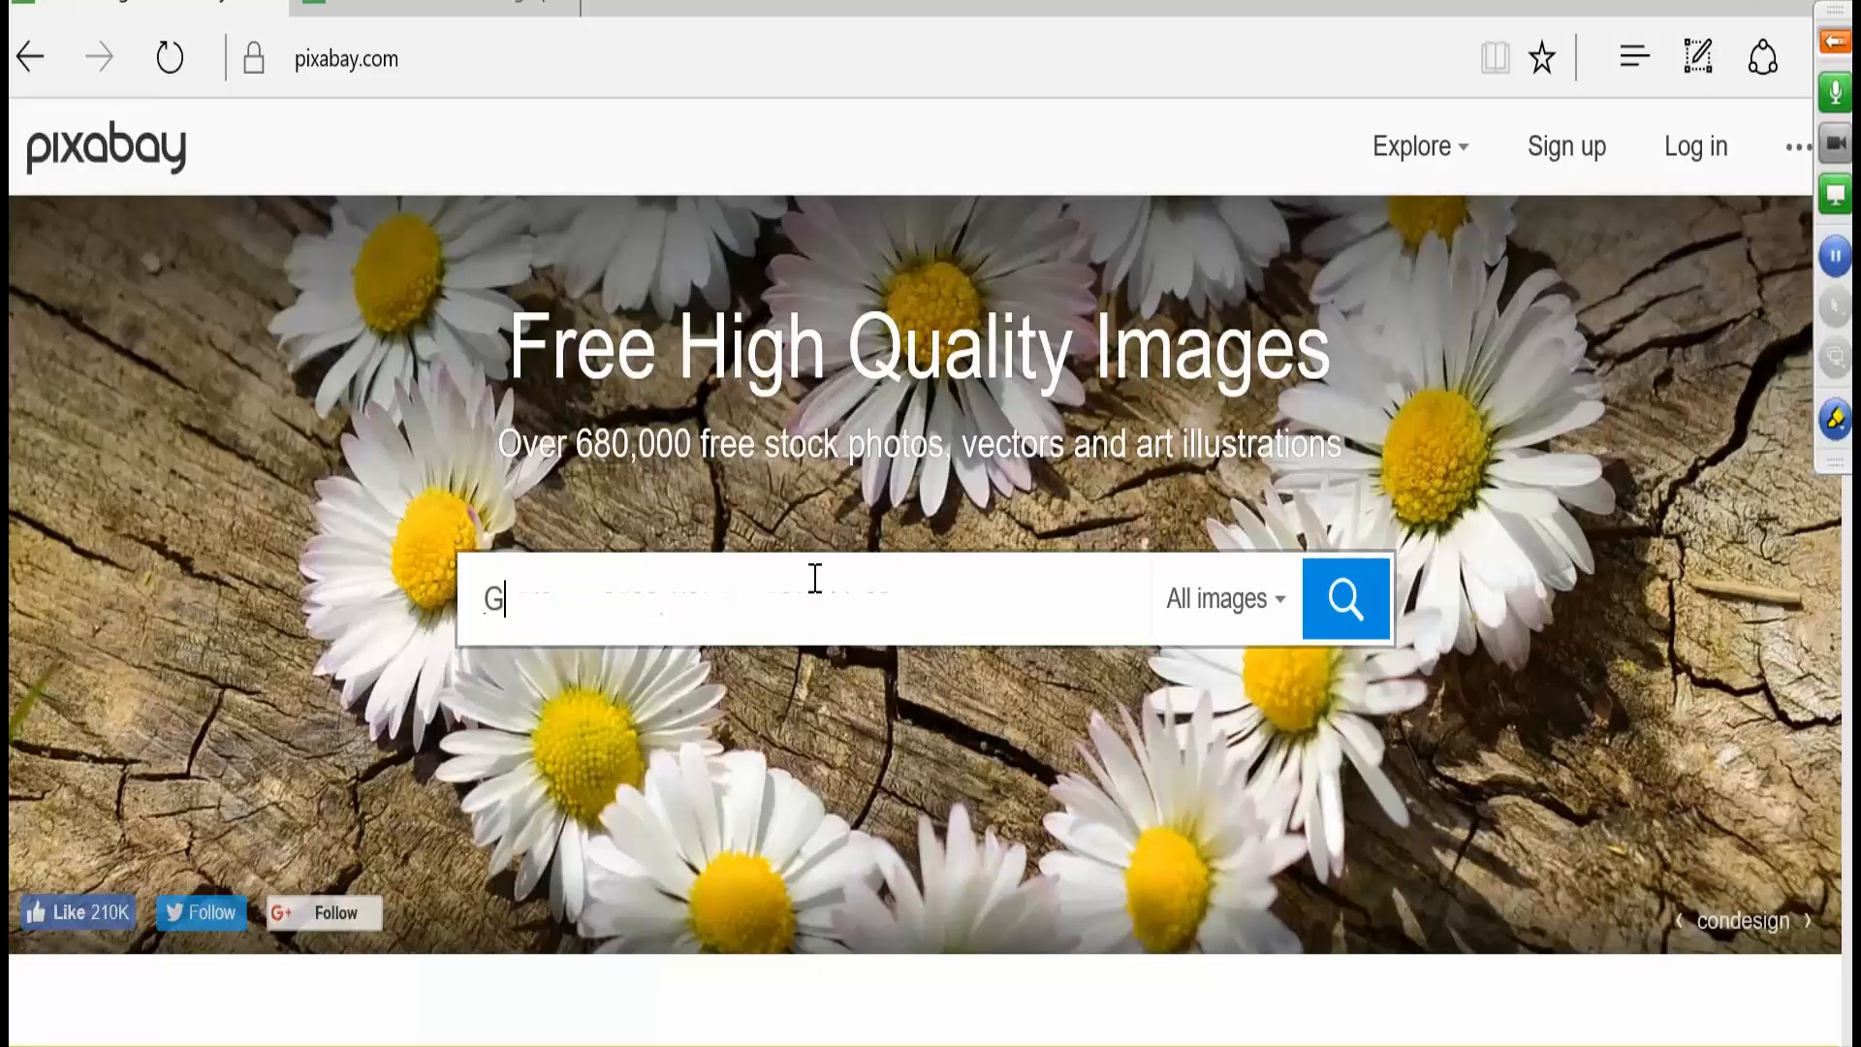
{"action": "type", "text": "ymnastics"}
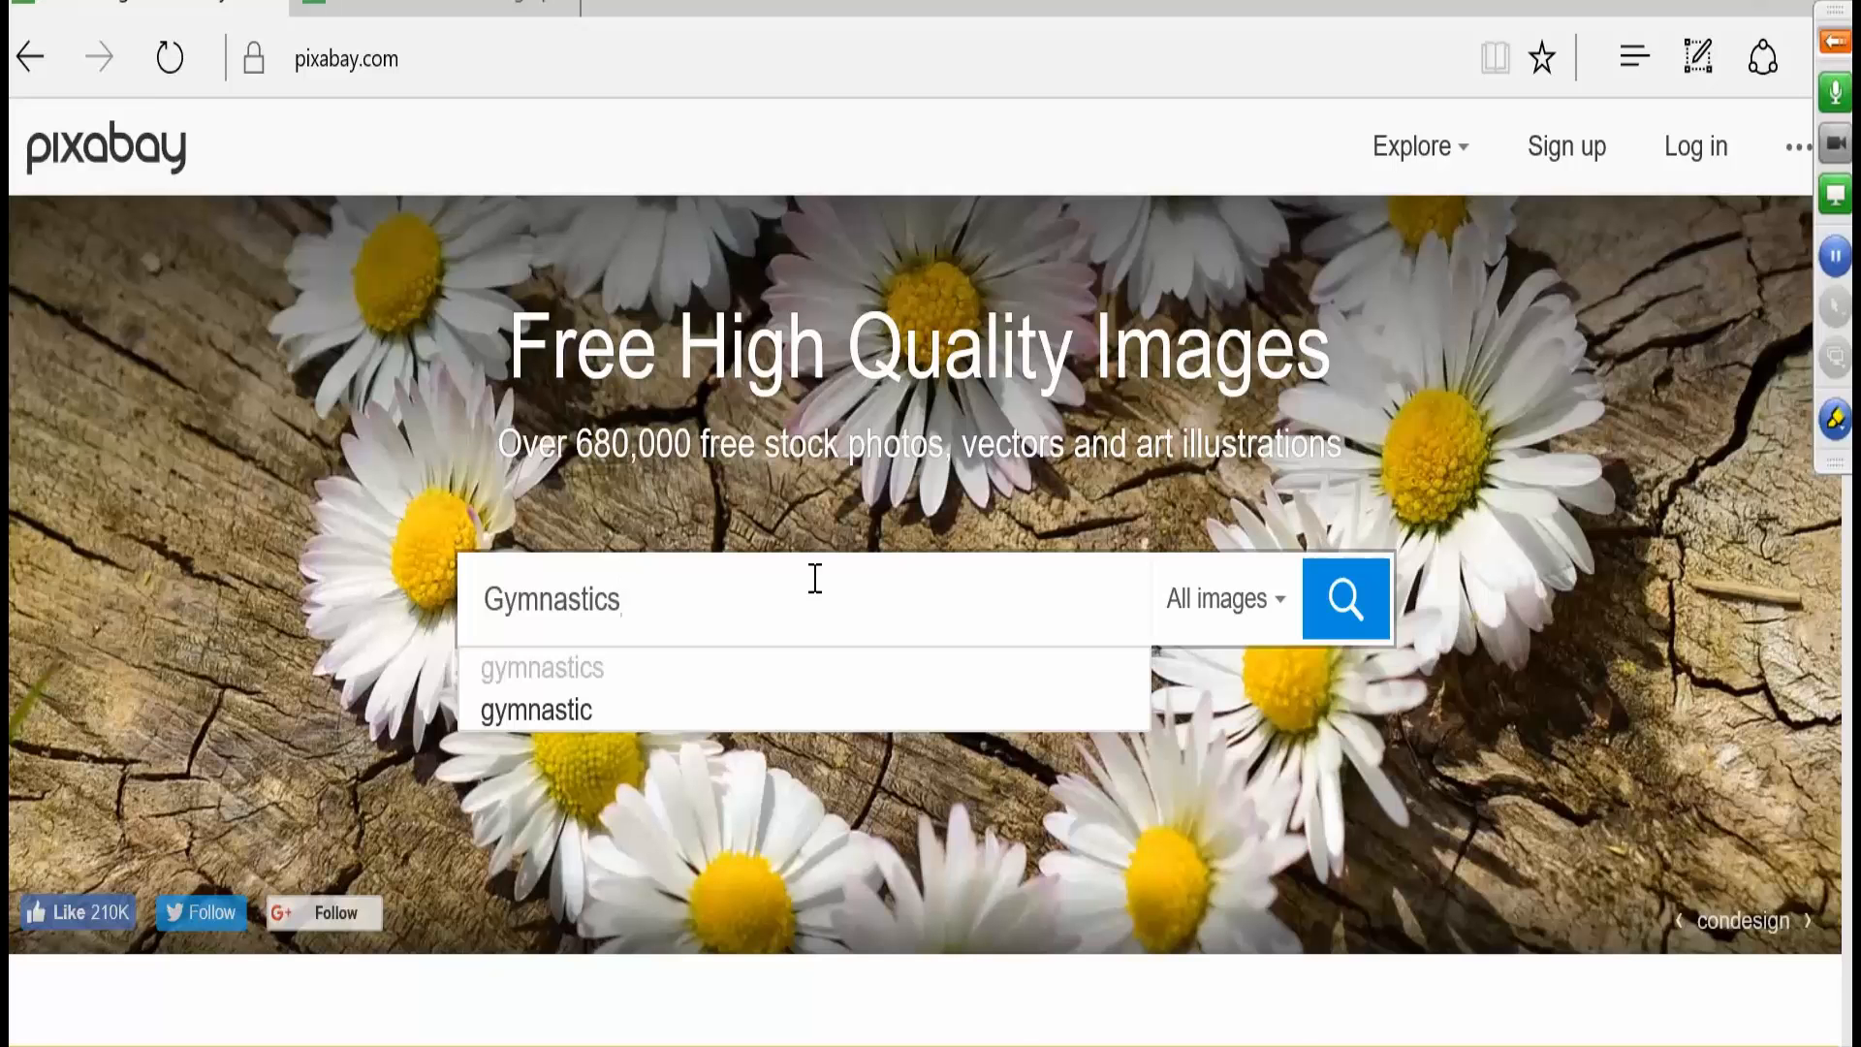
{"action": "left_click", "coordinate": [1205, 626]}
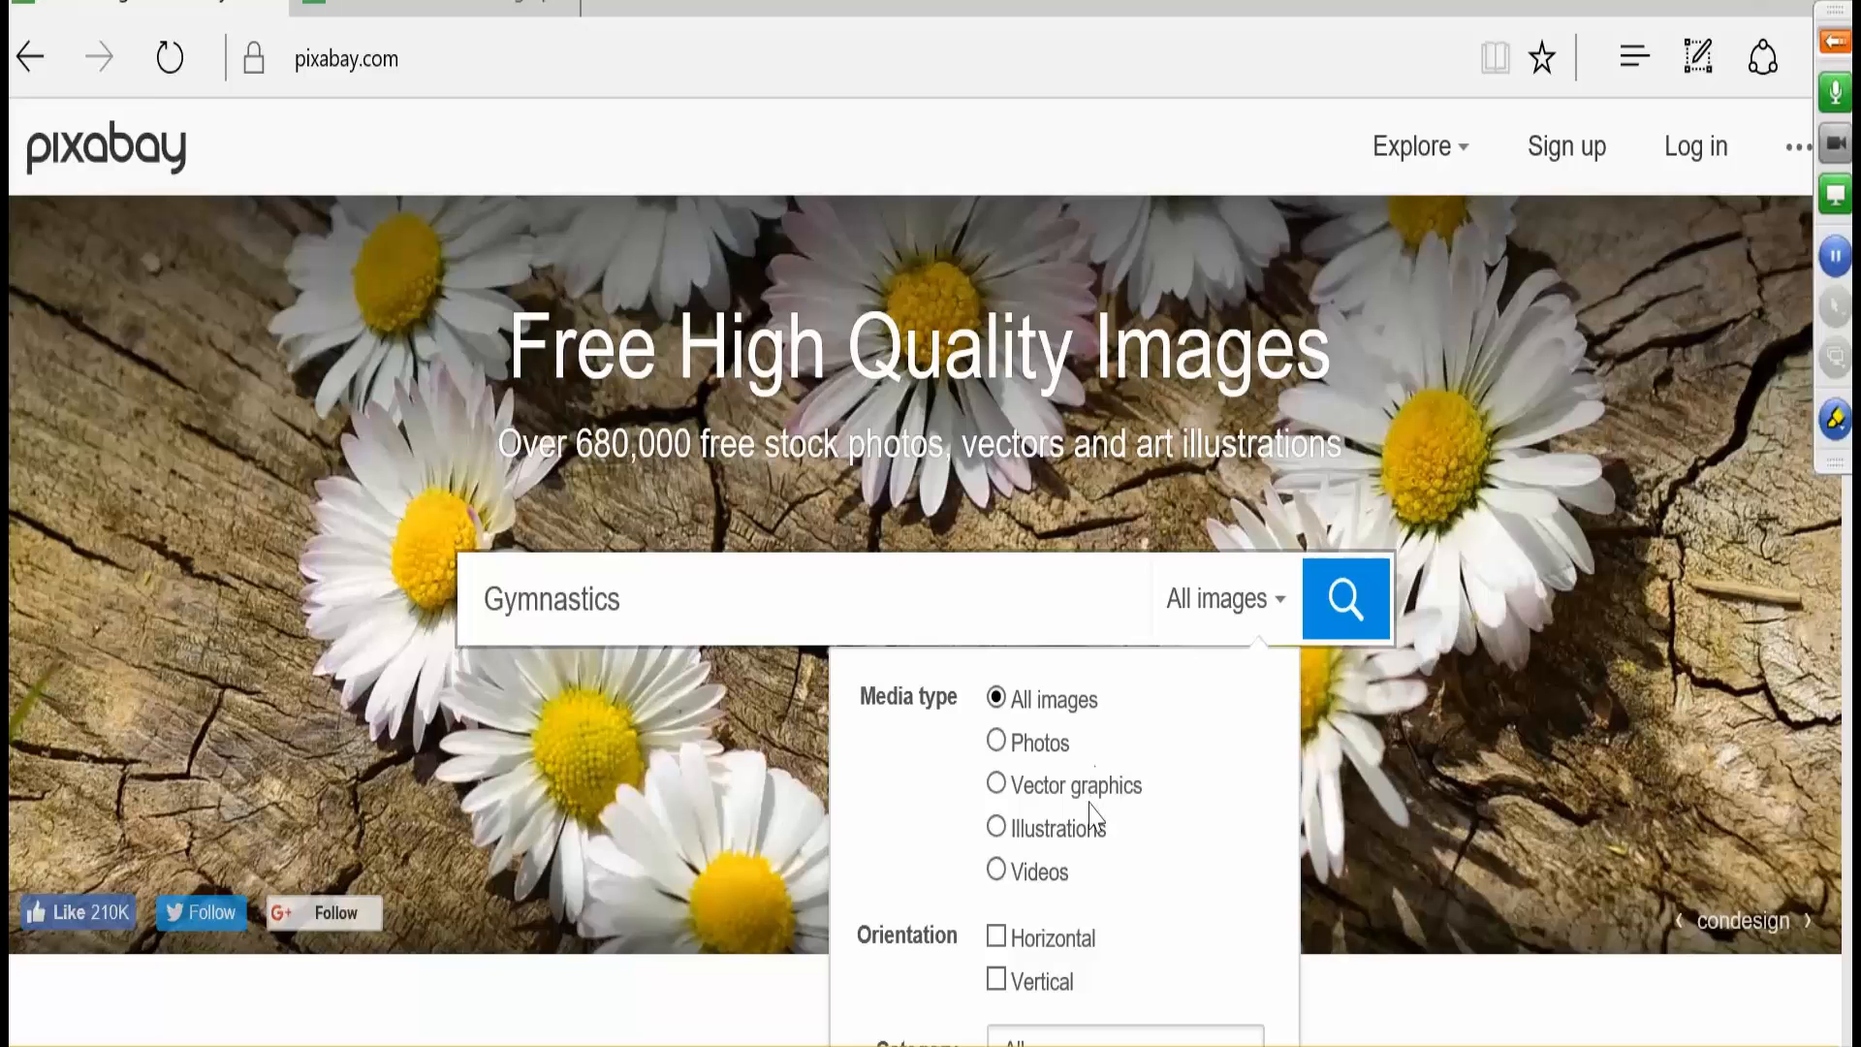
{"action": "left_click", "coordinate": [1057, 795]}
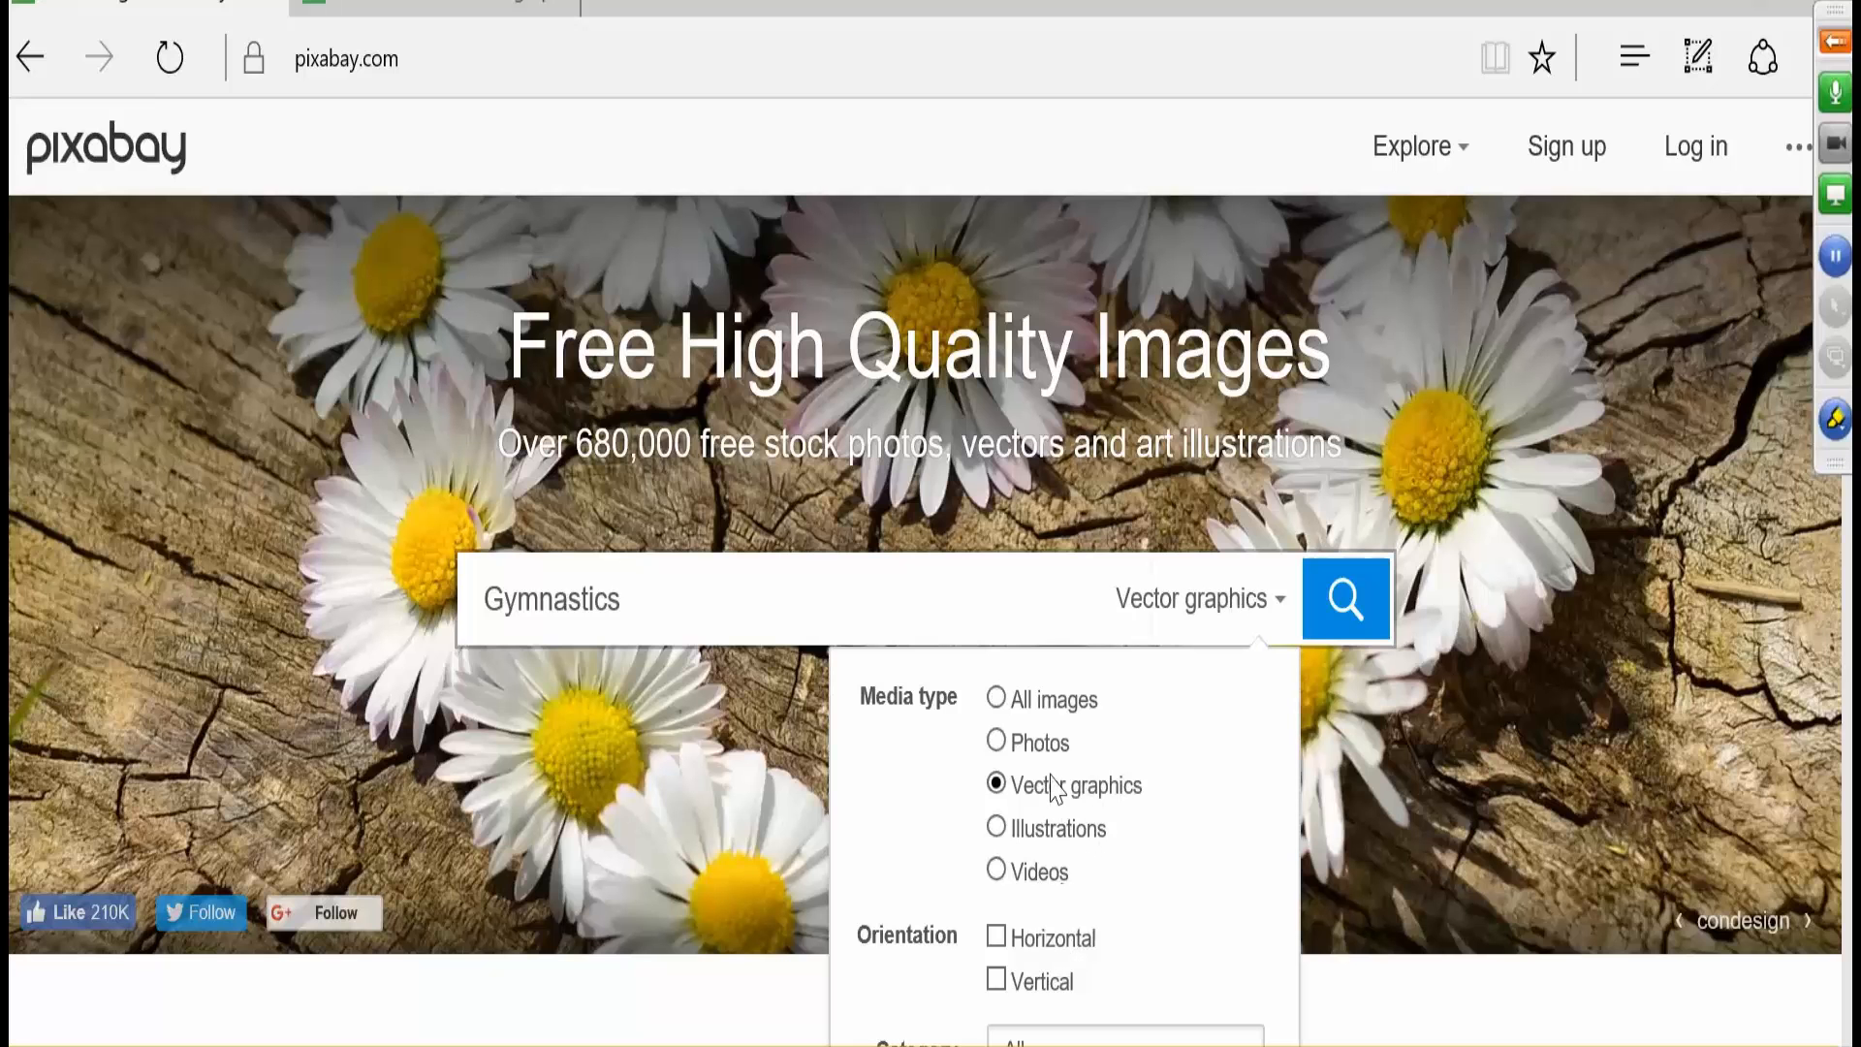
{"action": "left_click", "coordinate": [1344, 599]}
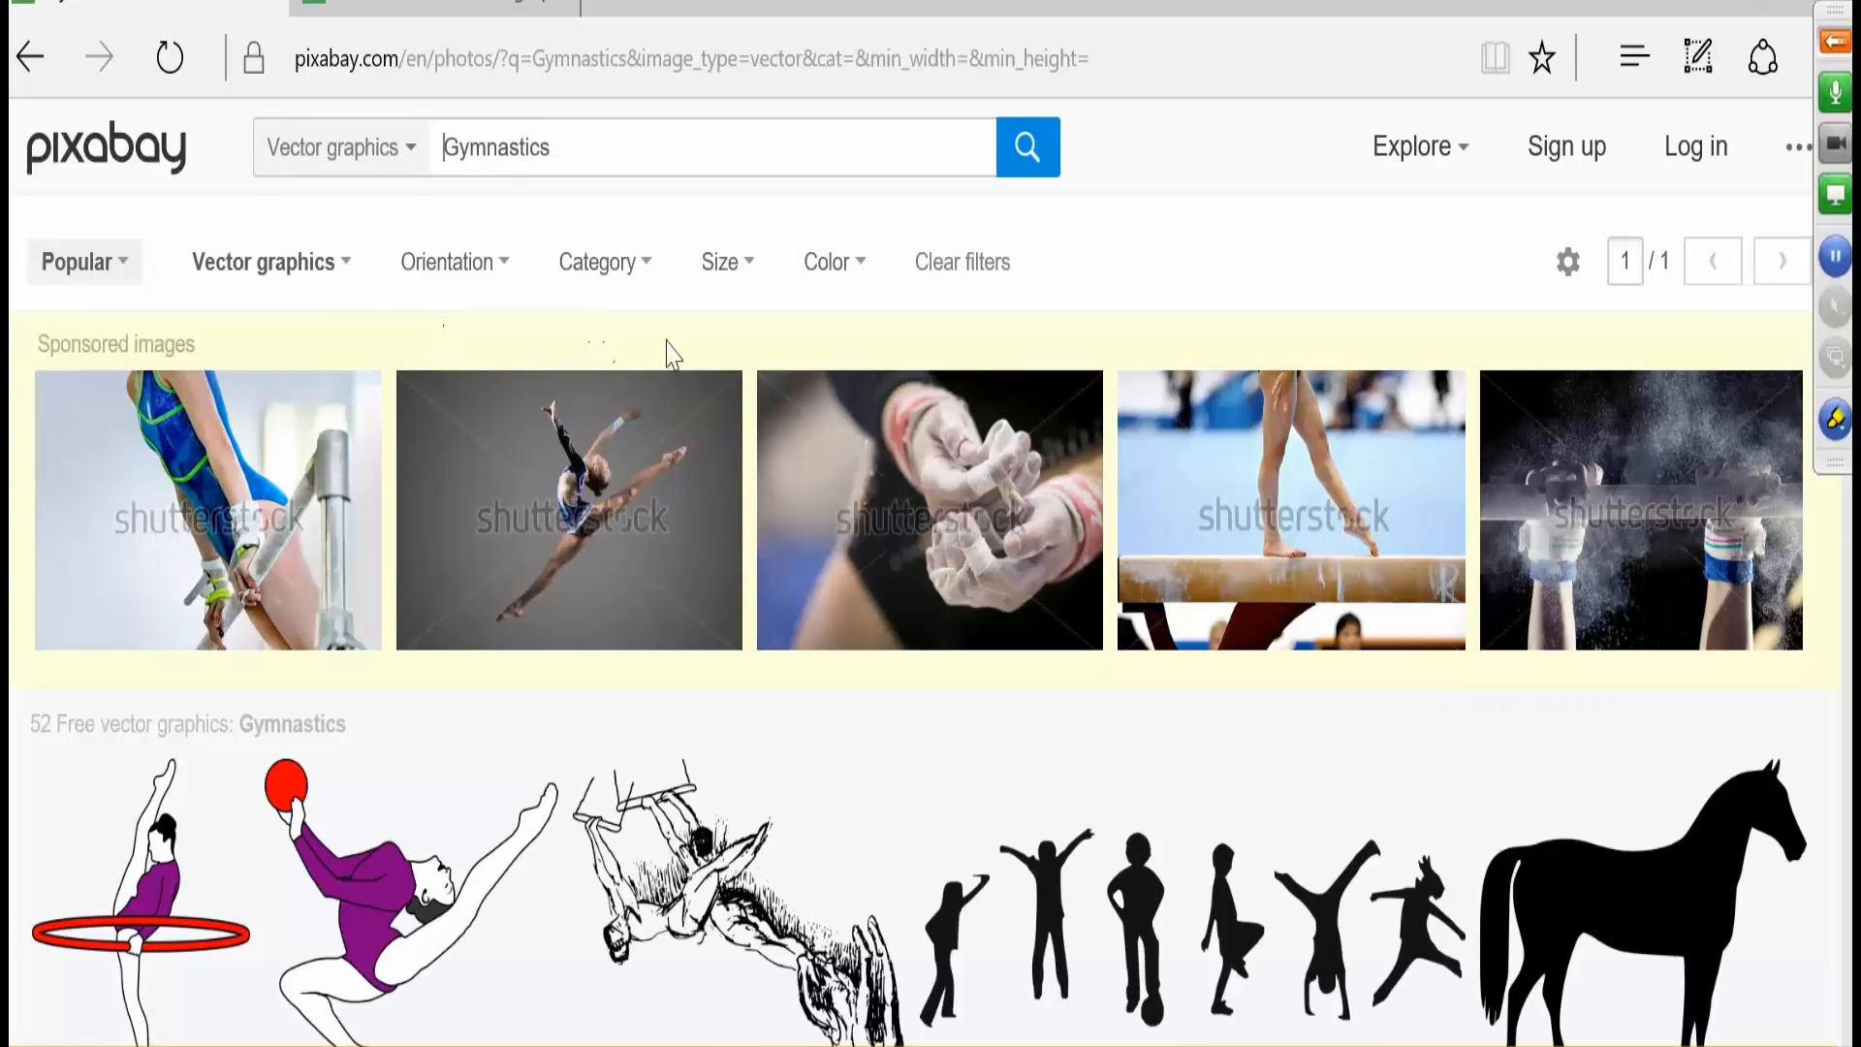
- Look over the first gymnastics vector results and check the available category and sort-order filter options
{"action": "scroll", "coordinate": [849, 567], "scroll_direction": "down", "scroll_amount": 5}
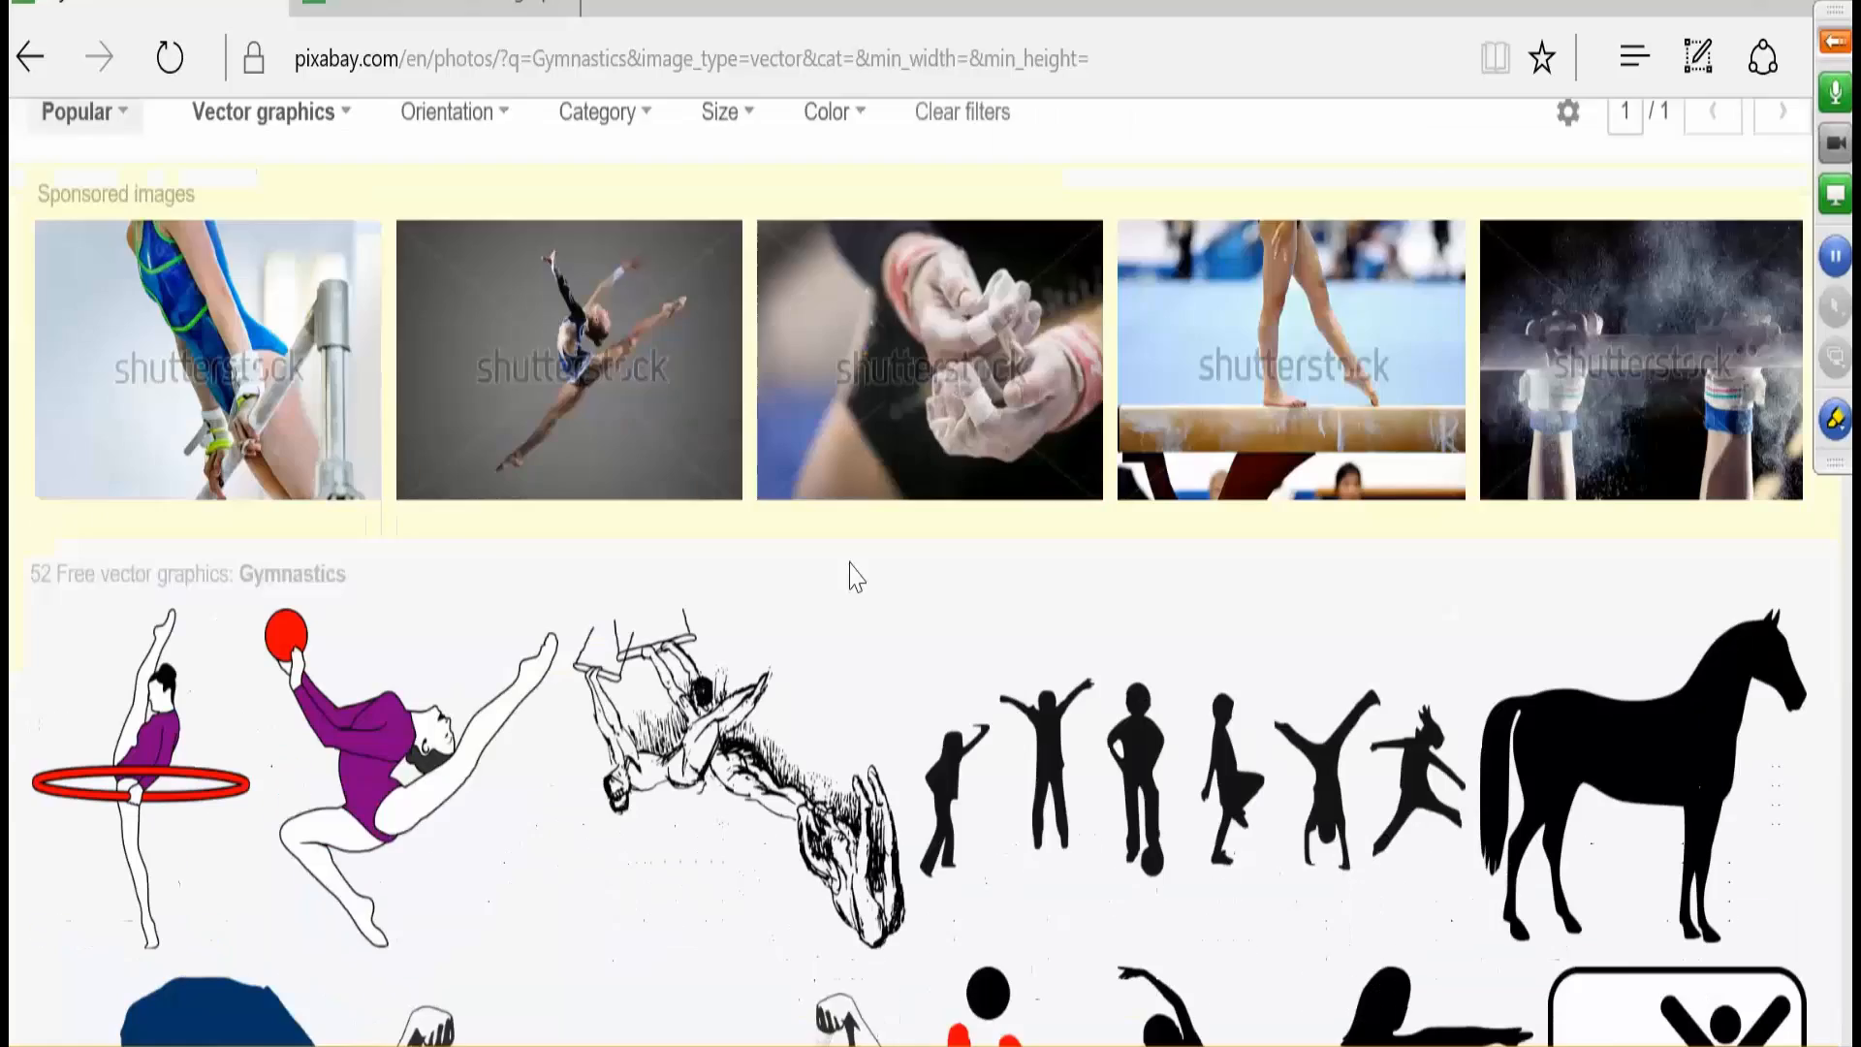
{"action": "mouse_move", "coordinate": [839, 577]}
{"action": "scroll", "coordinate": [839, 576], "scroll_direction": "down", "scroll_amount": 2}
{"action": "mouse_move", "coordinate": [727, 553]}
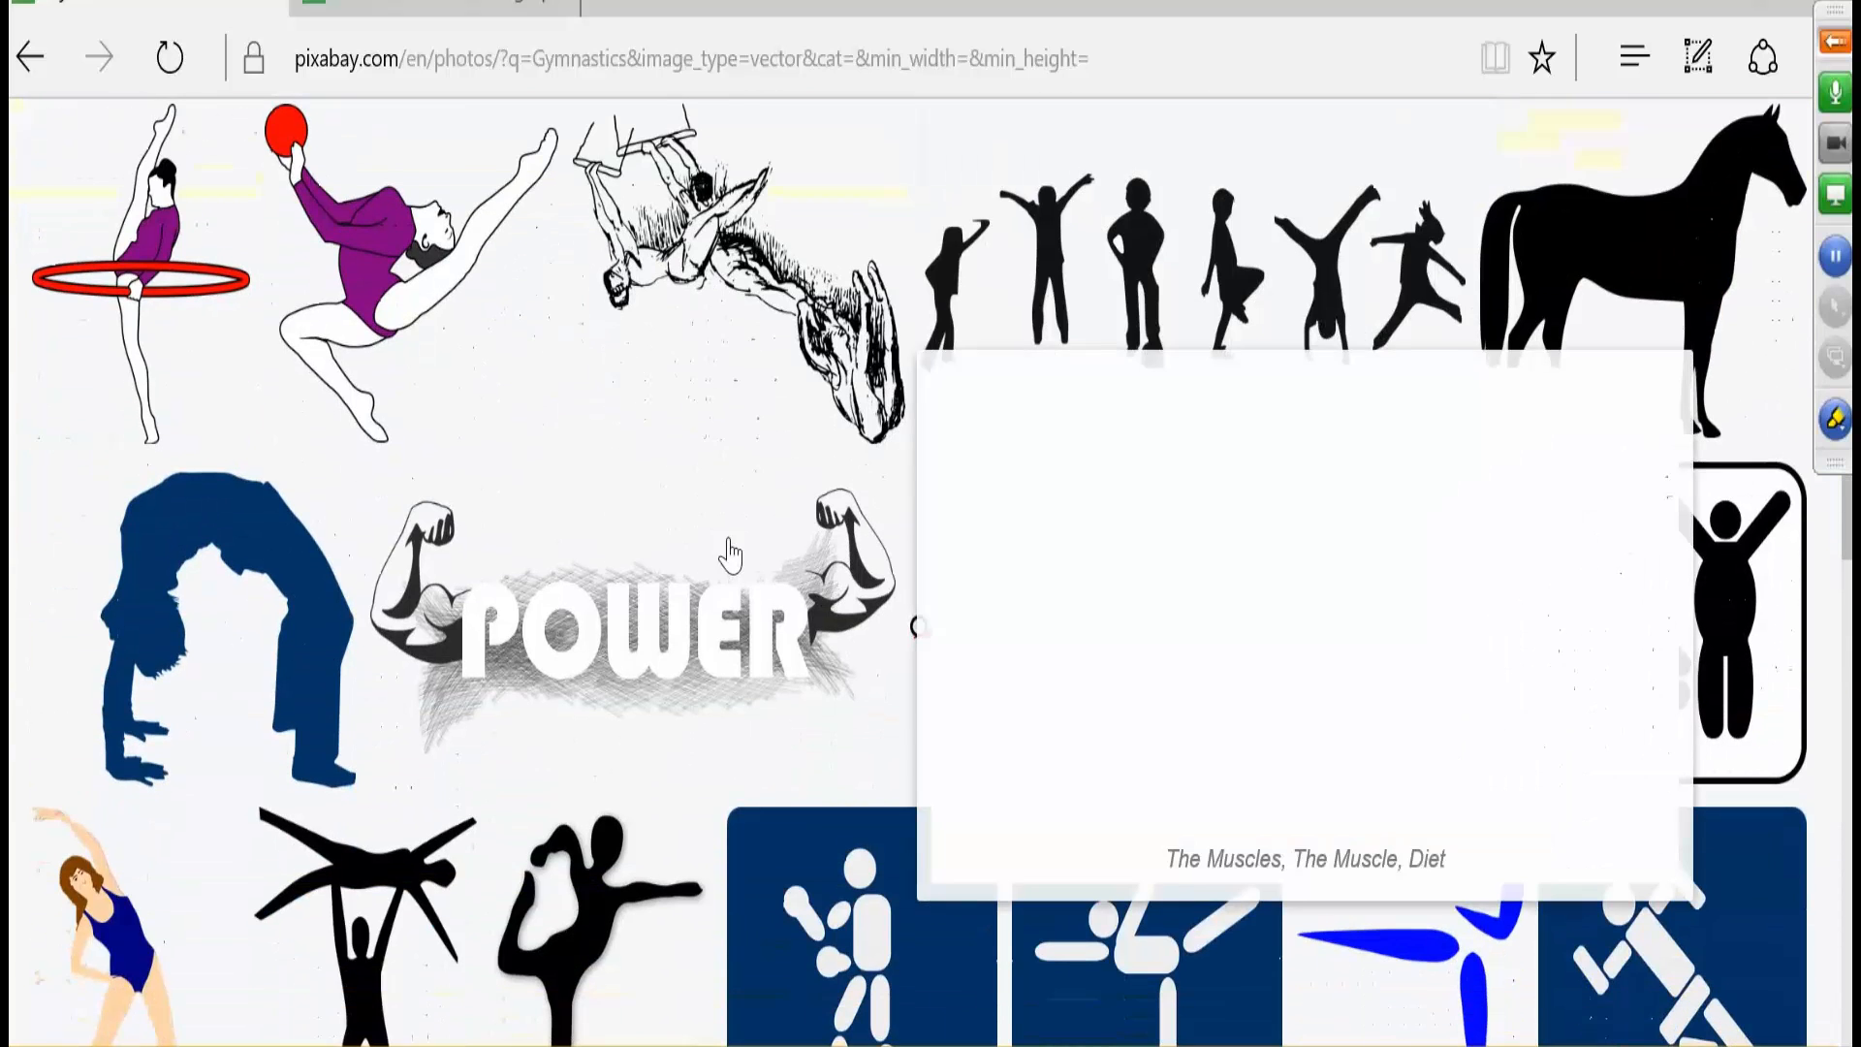
{"action": "scroll", "coordinate": [589, 568], "scroll_direction": "up", "scroll_amount": 7}
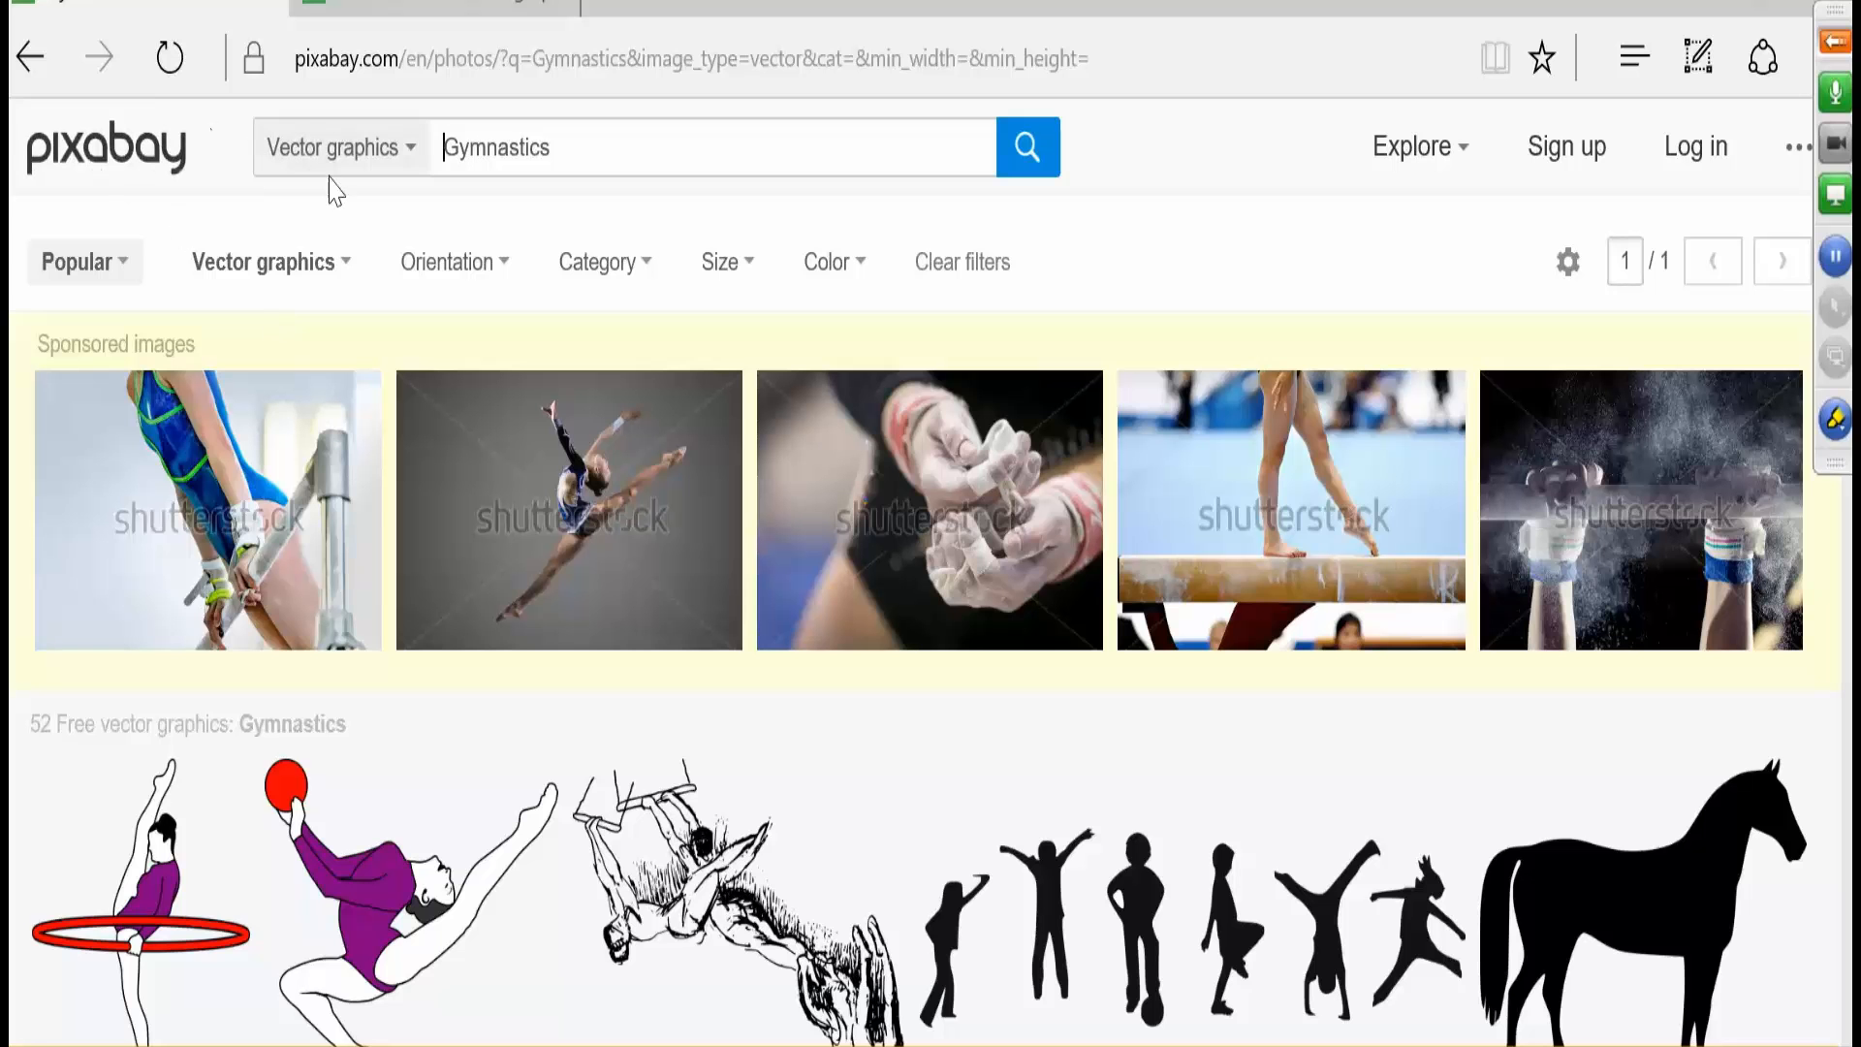
{"action": "left_click", "coordinate": [652, 277]}
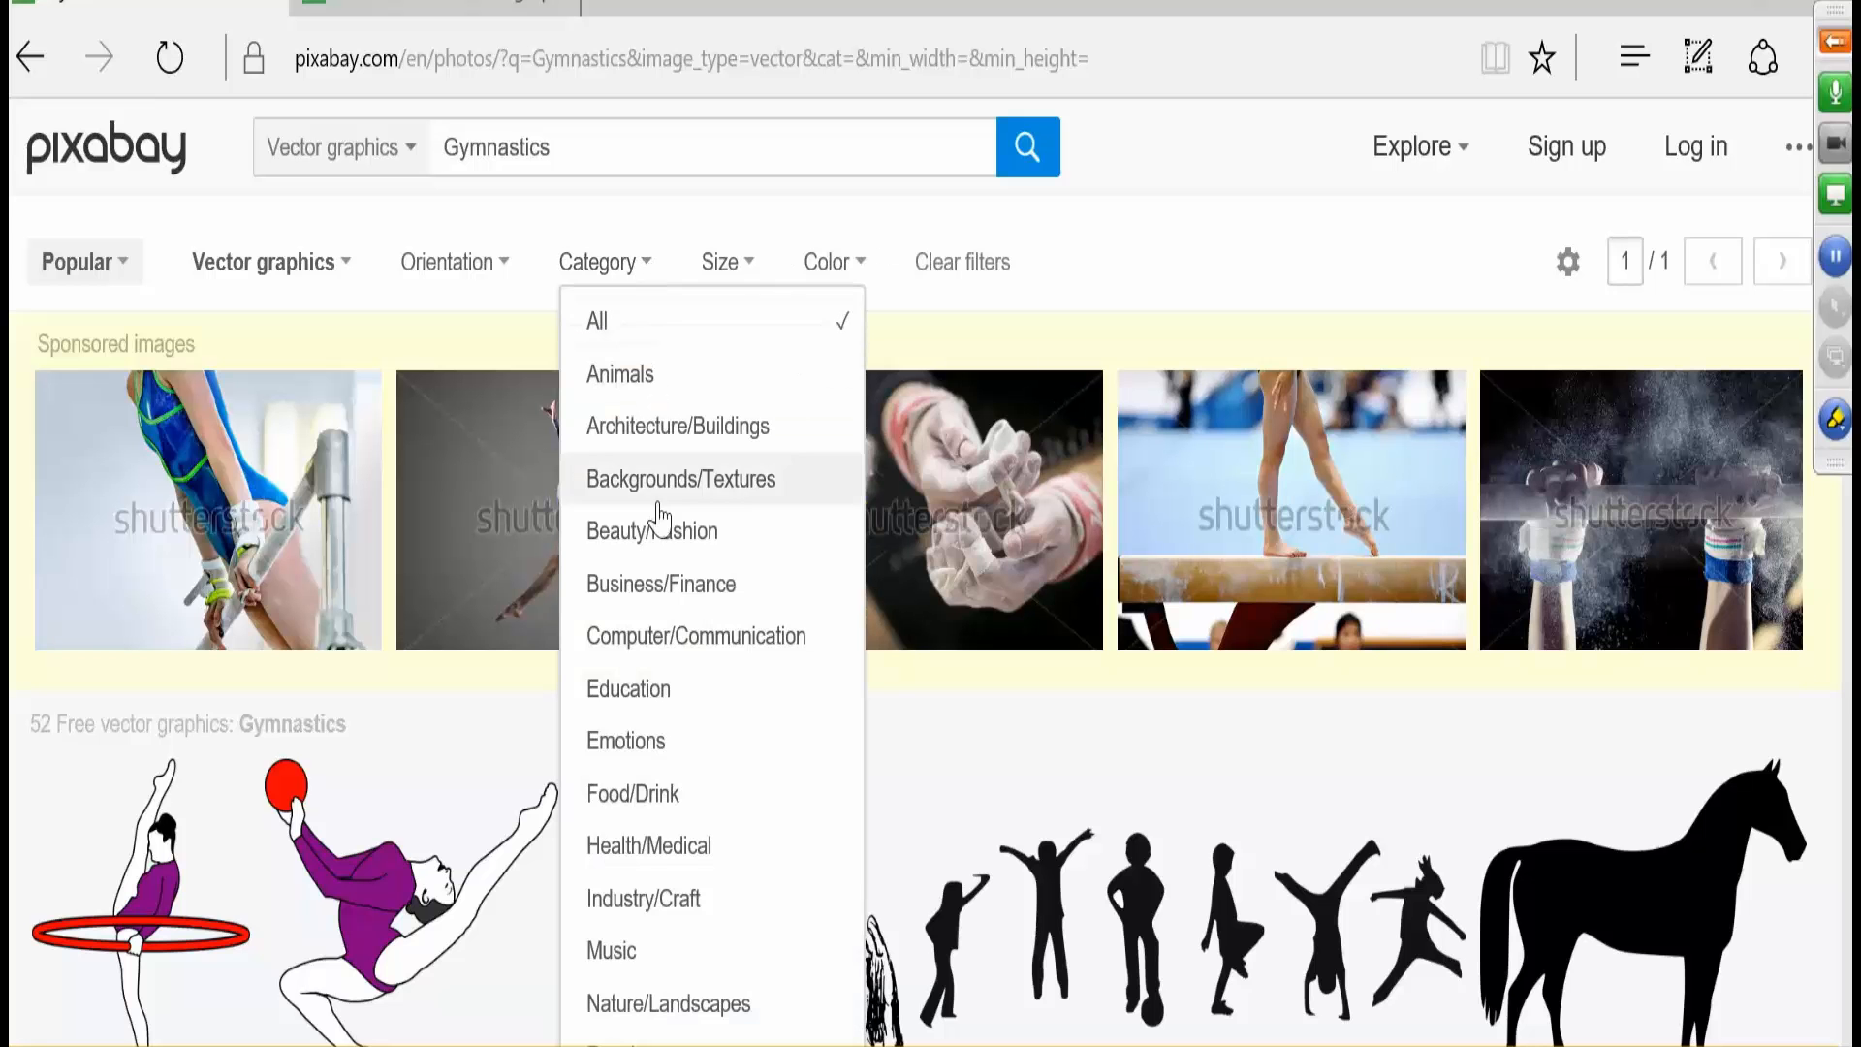
{"action": "left_click", "coordinate": [116, 275]}
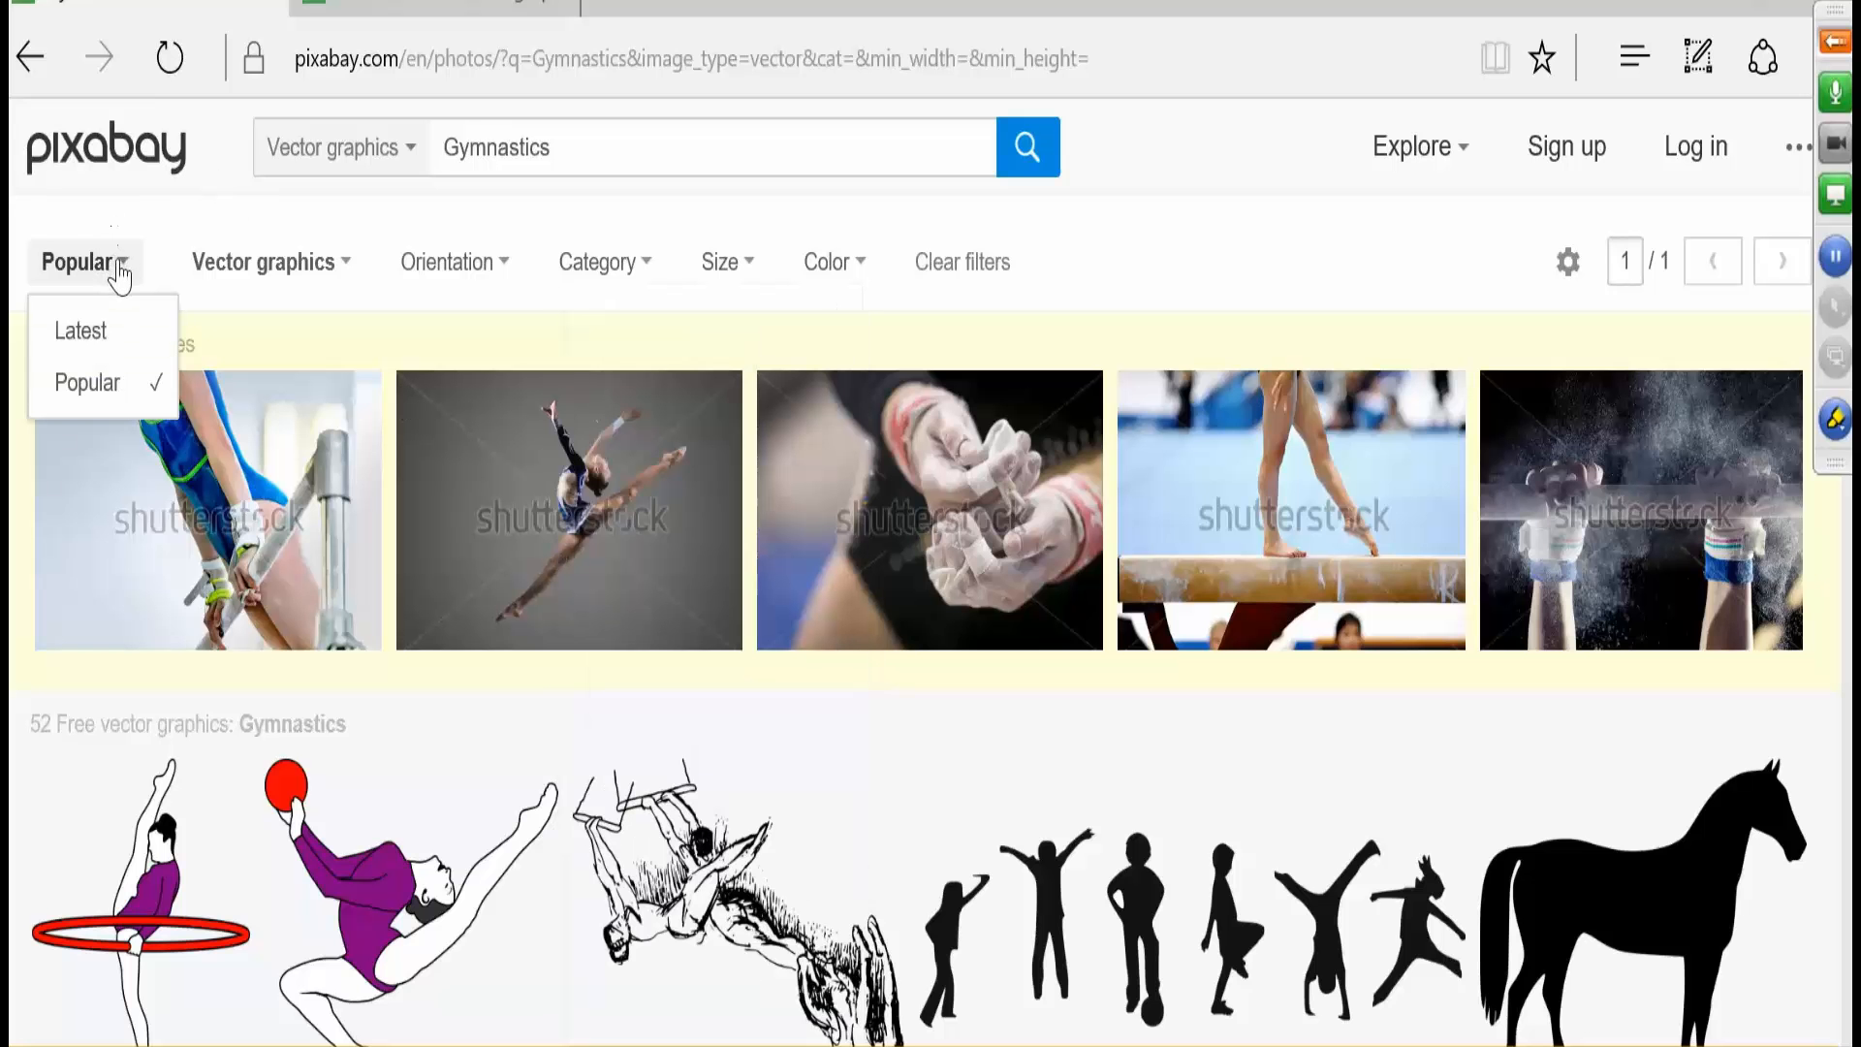
{"action": "left_click", "coordinate": [116, 276]}
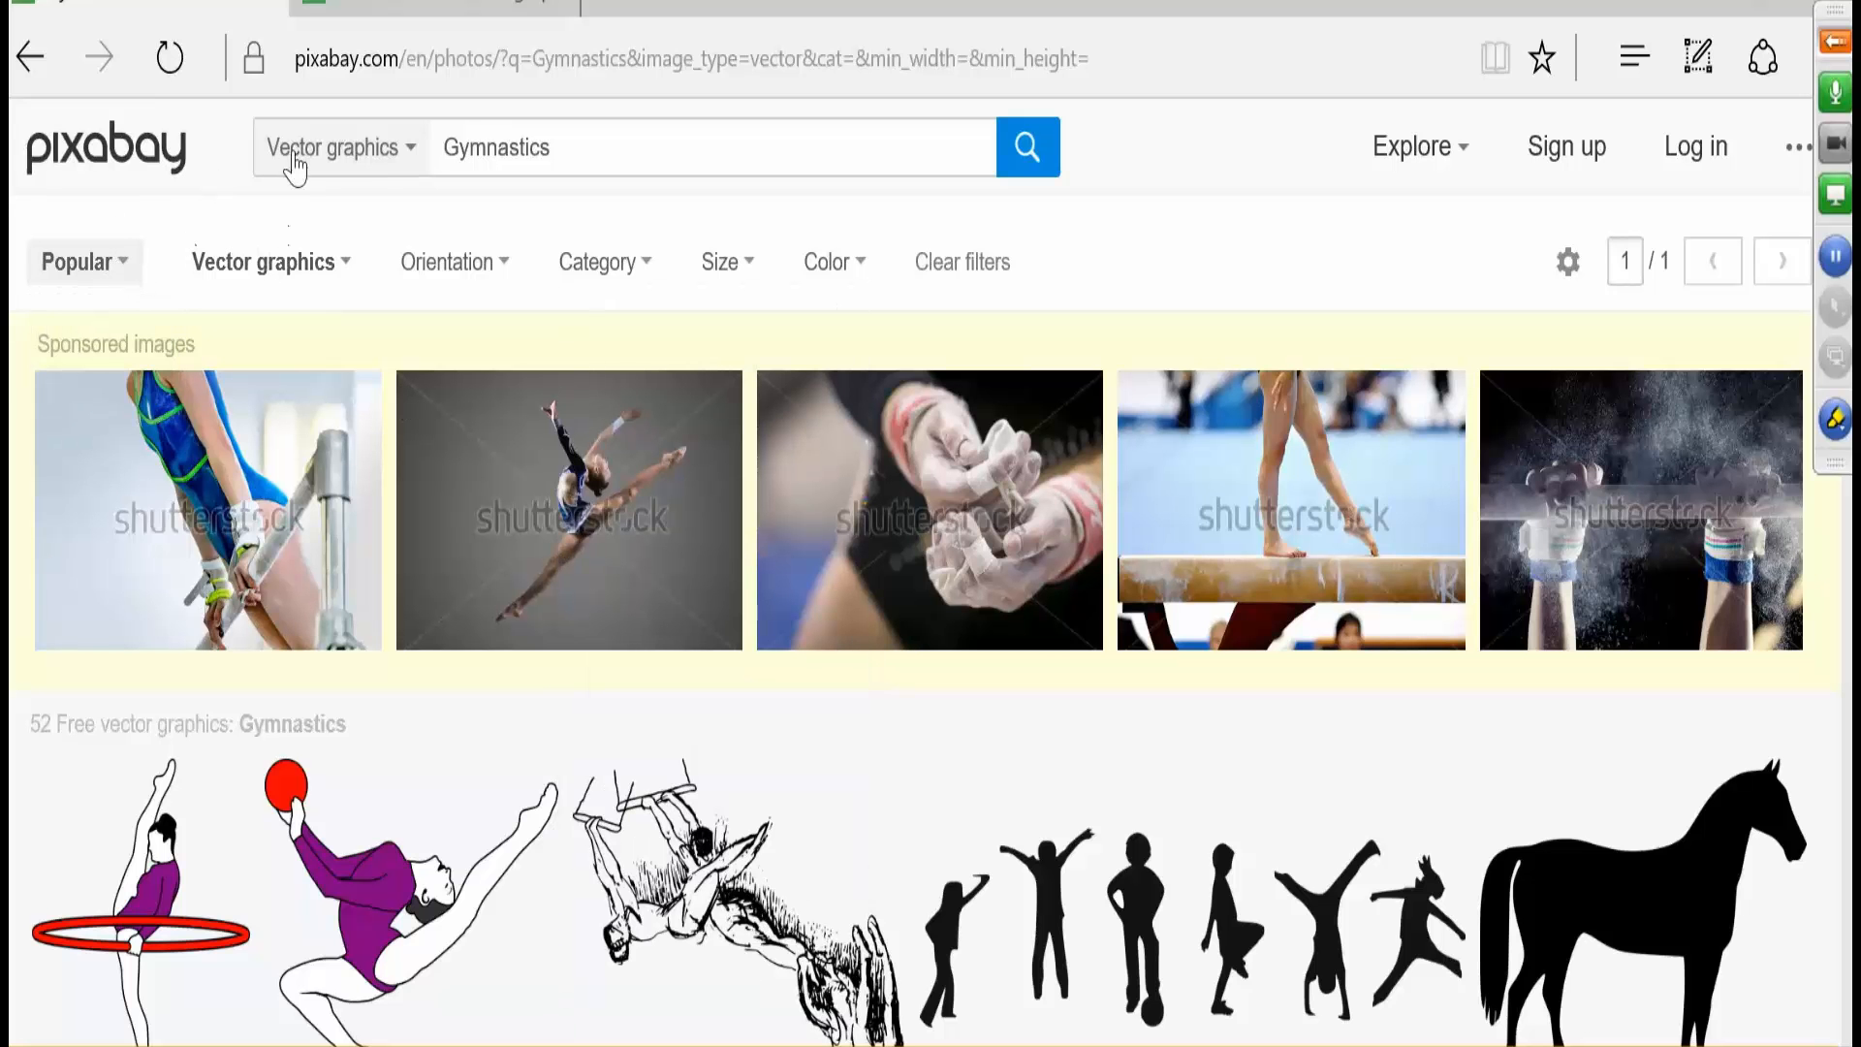
- Examine the remaining gymnastics vector graphics through to the end of the results, expanding the webinar control panel along the way
{"action": "scroll", "coordinate": [491, 450], "scroll_direction": "down", "scroll_amount": 15}
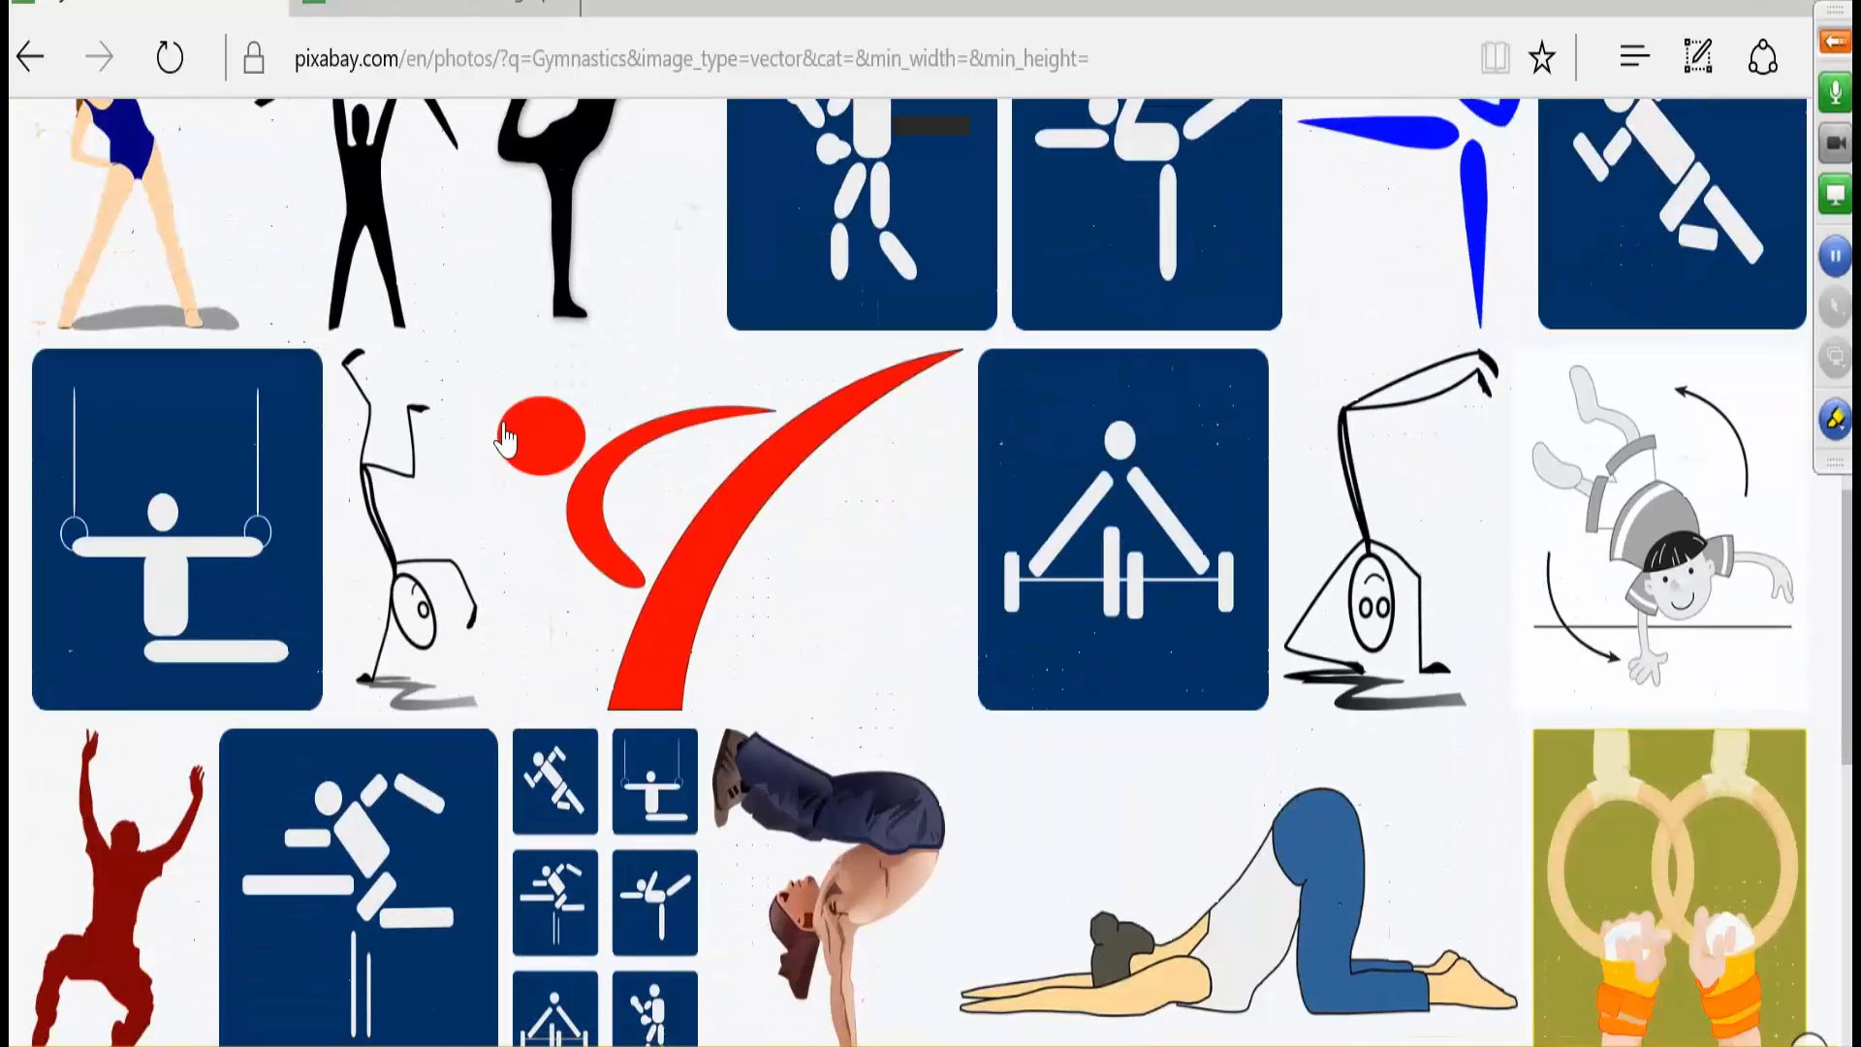
{"action": "mouse_move", "coordinate": [504, 439]}
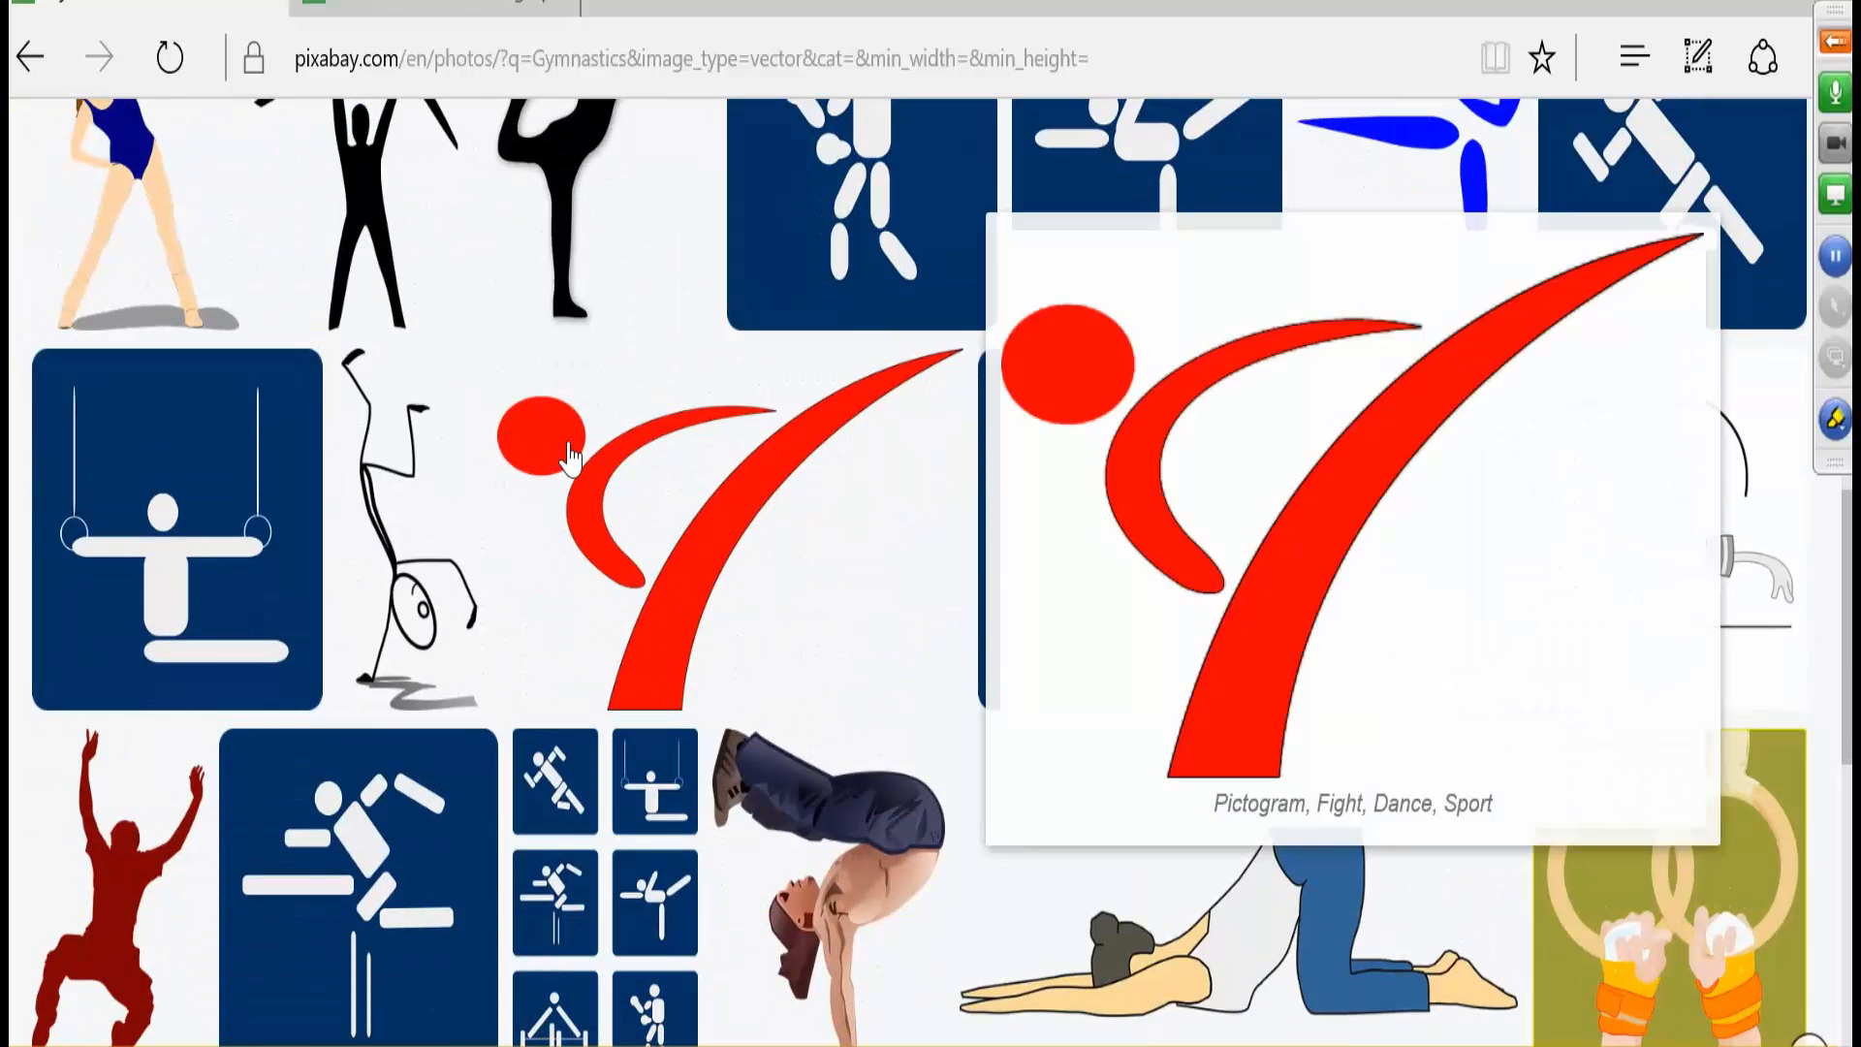
{"action": "scroll", "coordinate": [570, 456], "scroll_direction": "up", "scroll_amount": 5}
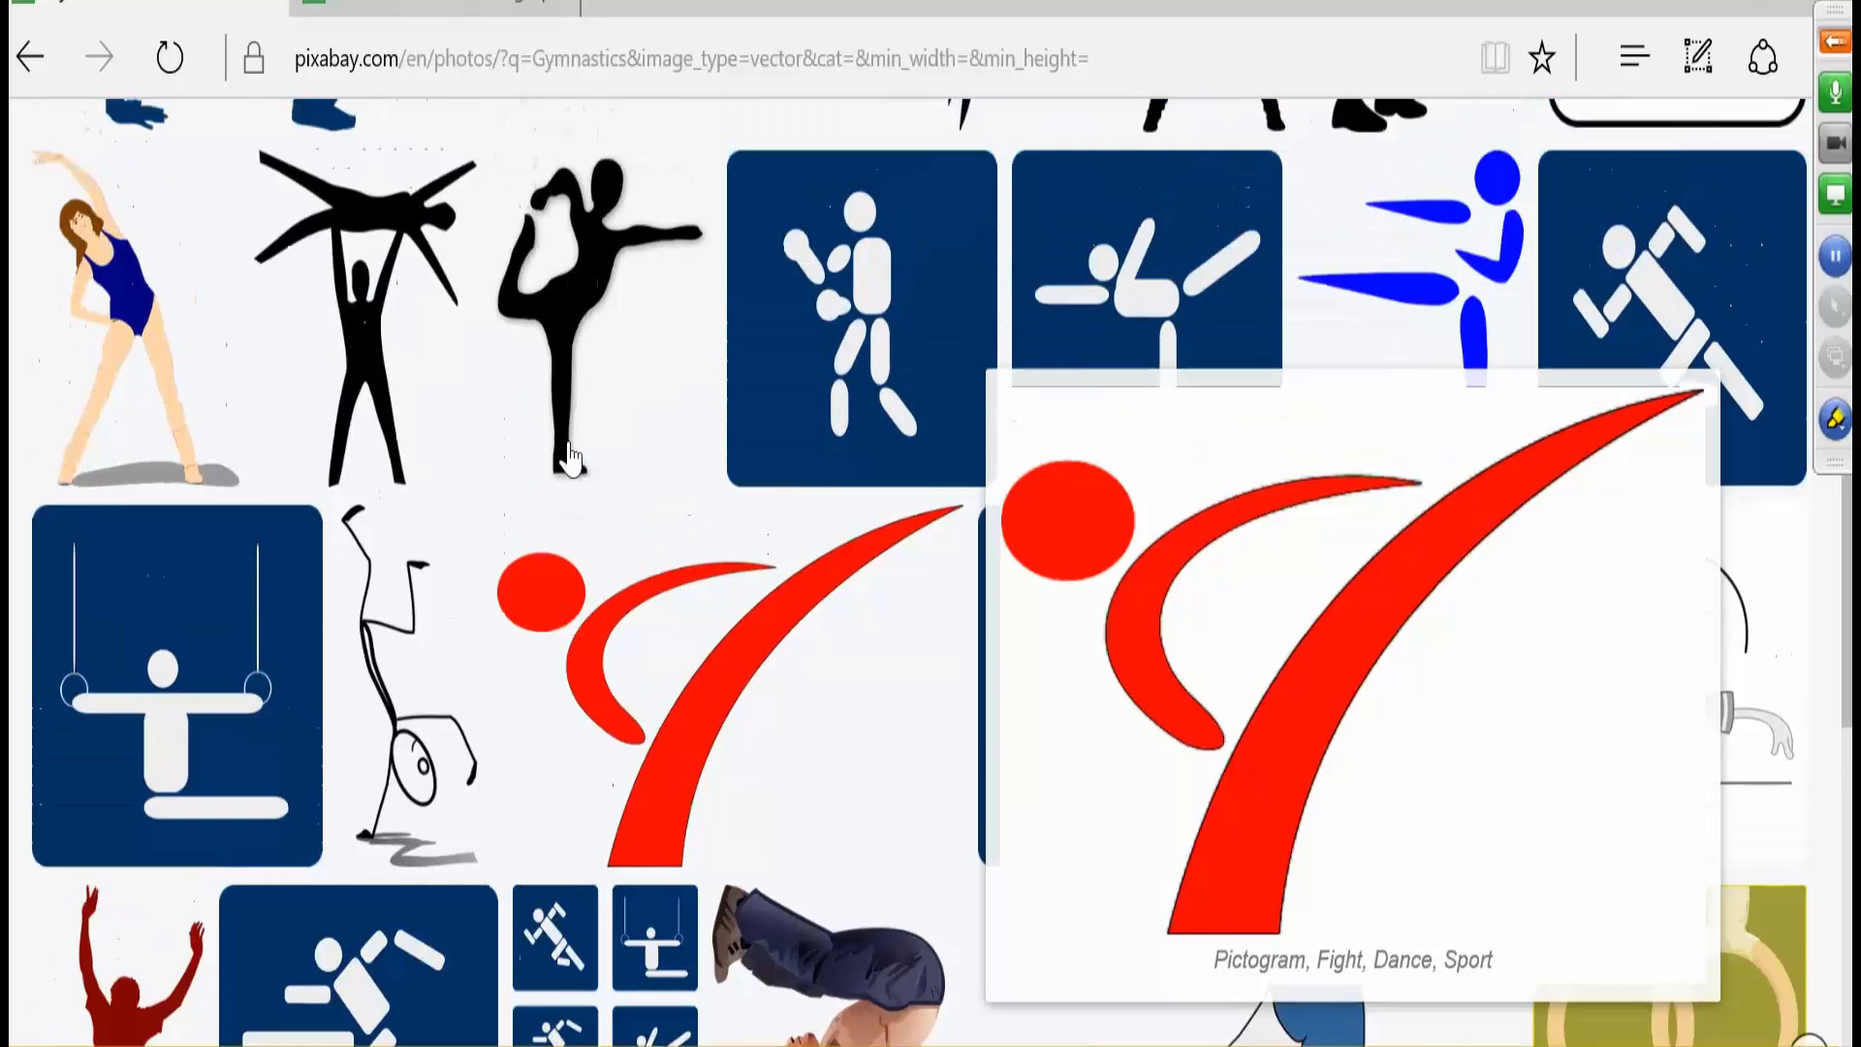
{"action": "scroll", "coordinate": [570, 455], "scroll_direction": "down", "scroll_amount": 9}
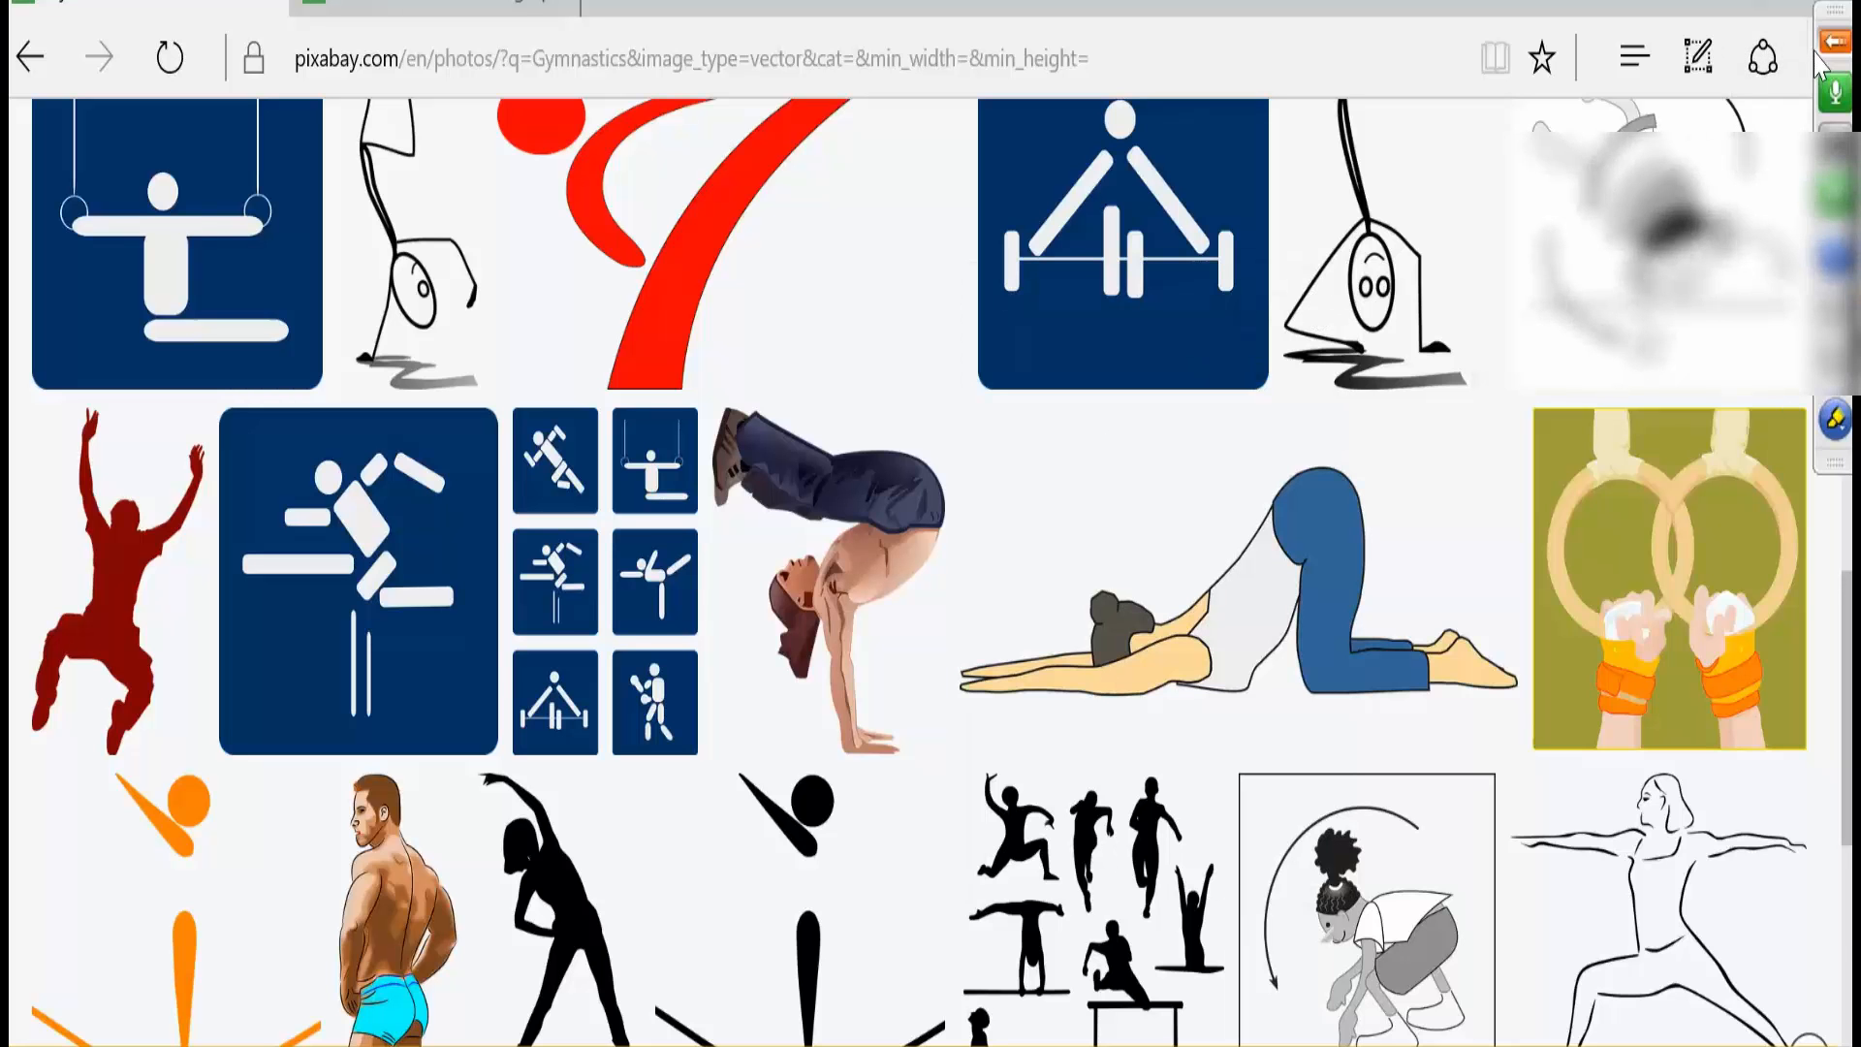
{"action": "left_click", "coordinate": [1834, 41]}
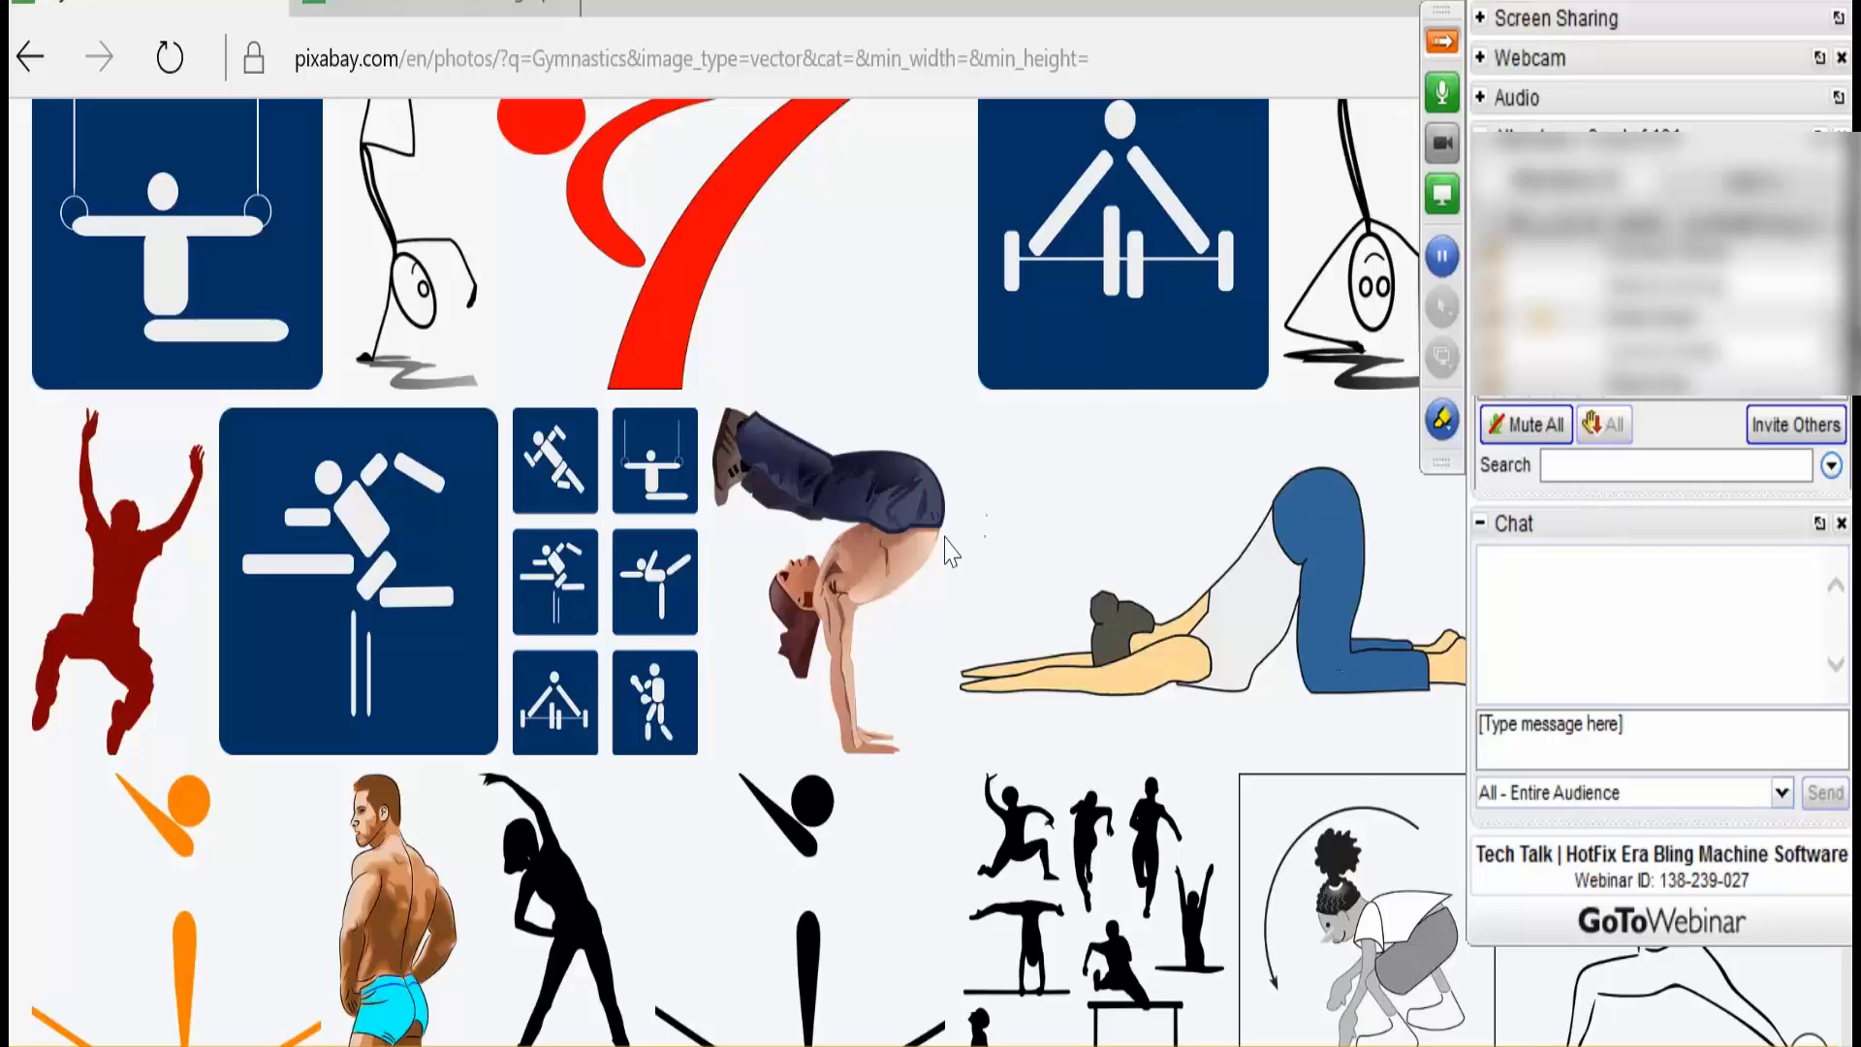
{"action": "mouse_move", "coordinate": [880, 549]}
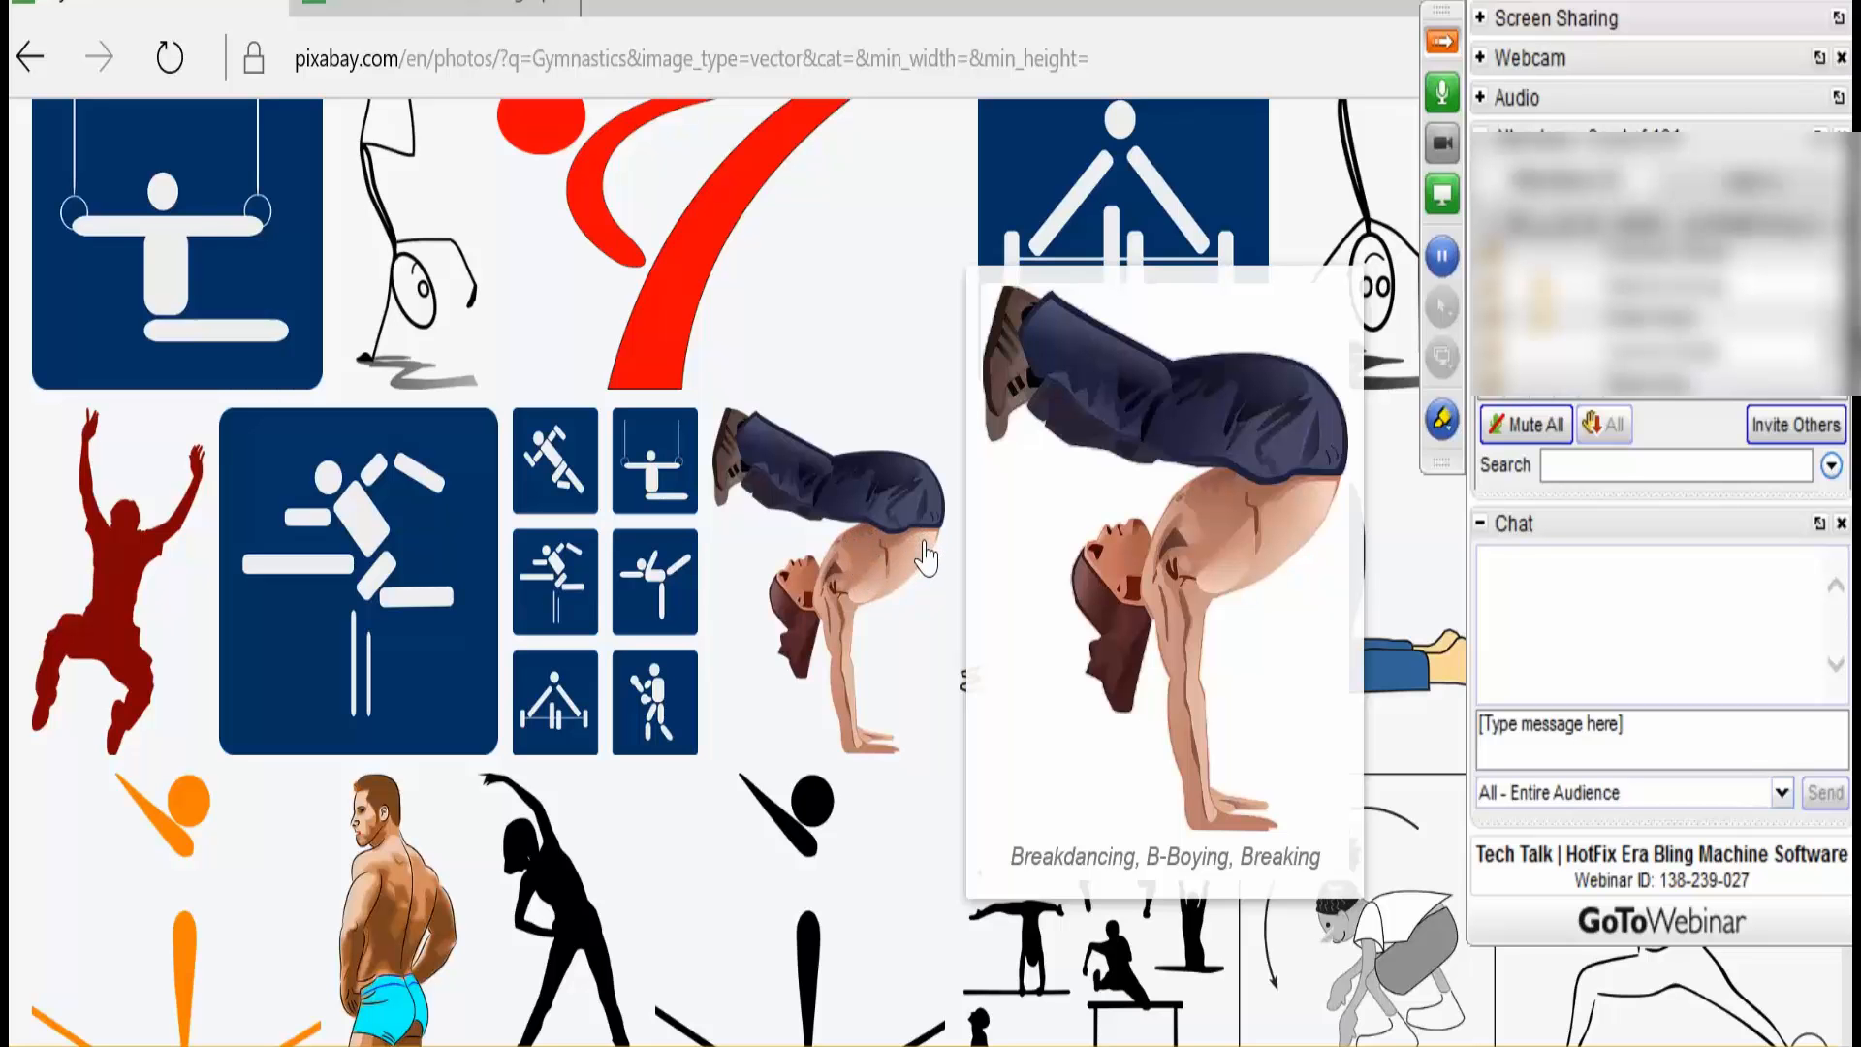
{"action": "scroll", "coordinate": [921, 548], "scroll_direction": "down", "scroll_amount": 10}
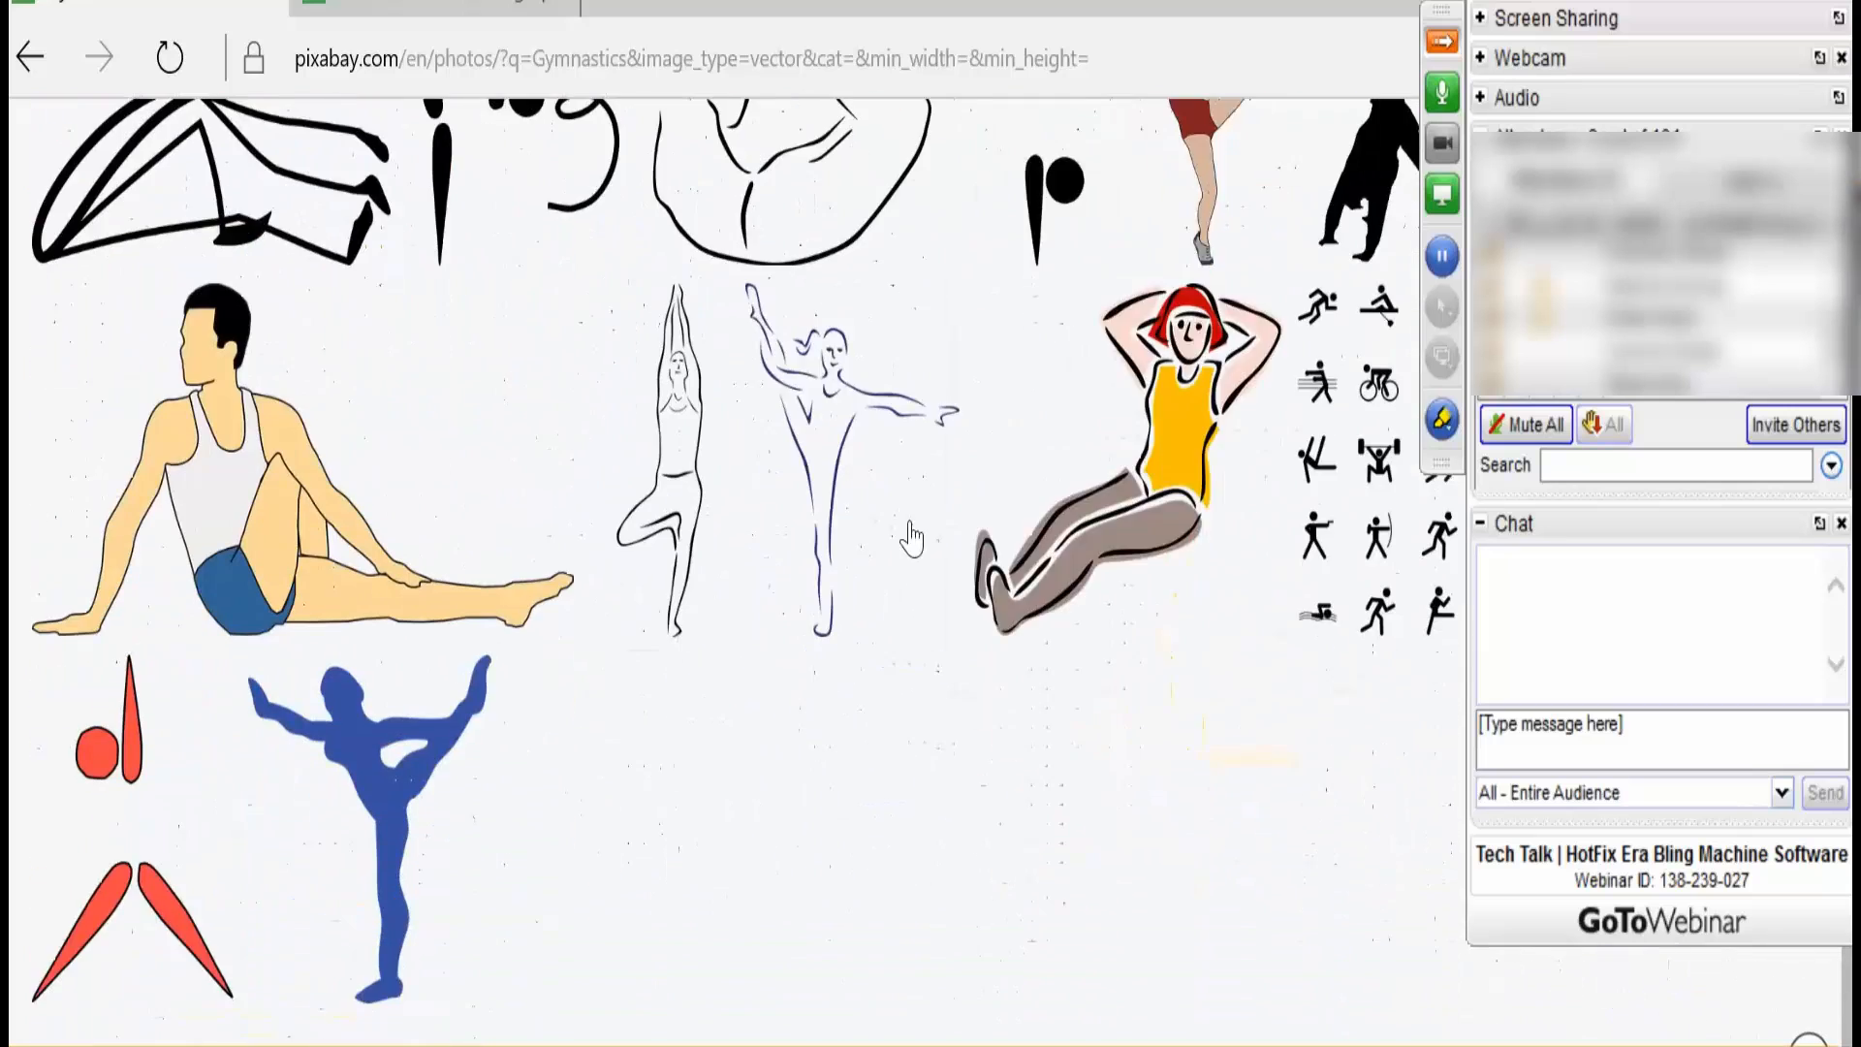
{"action": "scroll", "coordinate": [911, 539], "scroll_direction": "down", "scroll_amount": 2}
{"action": "scroll", "coordinate": [893, 525], "scroll_direction": "up", "scroll_amount": 12}
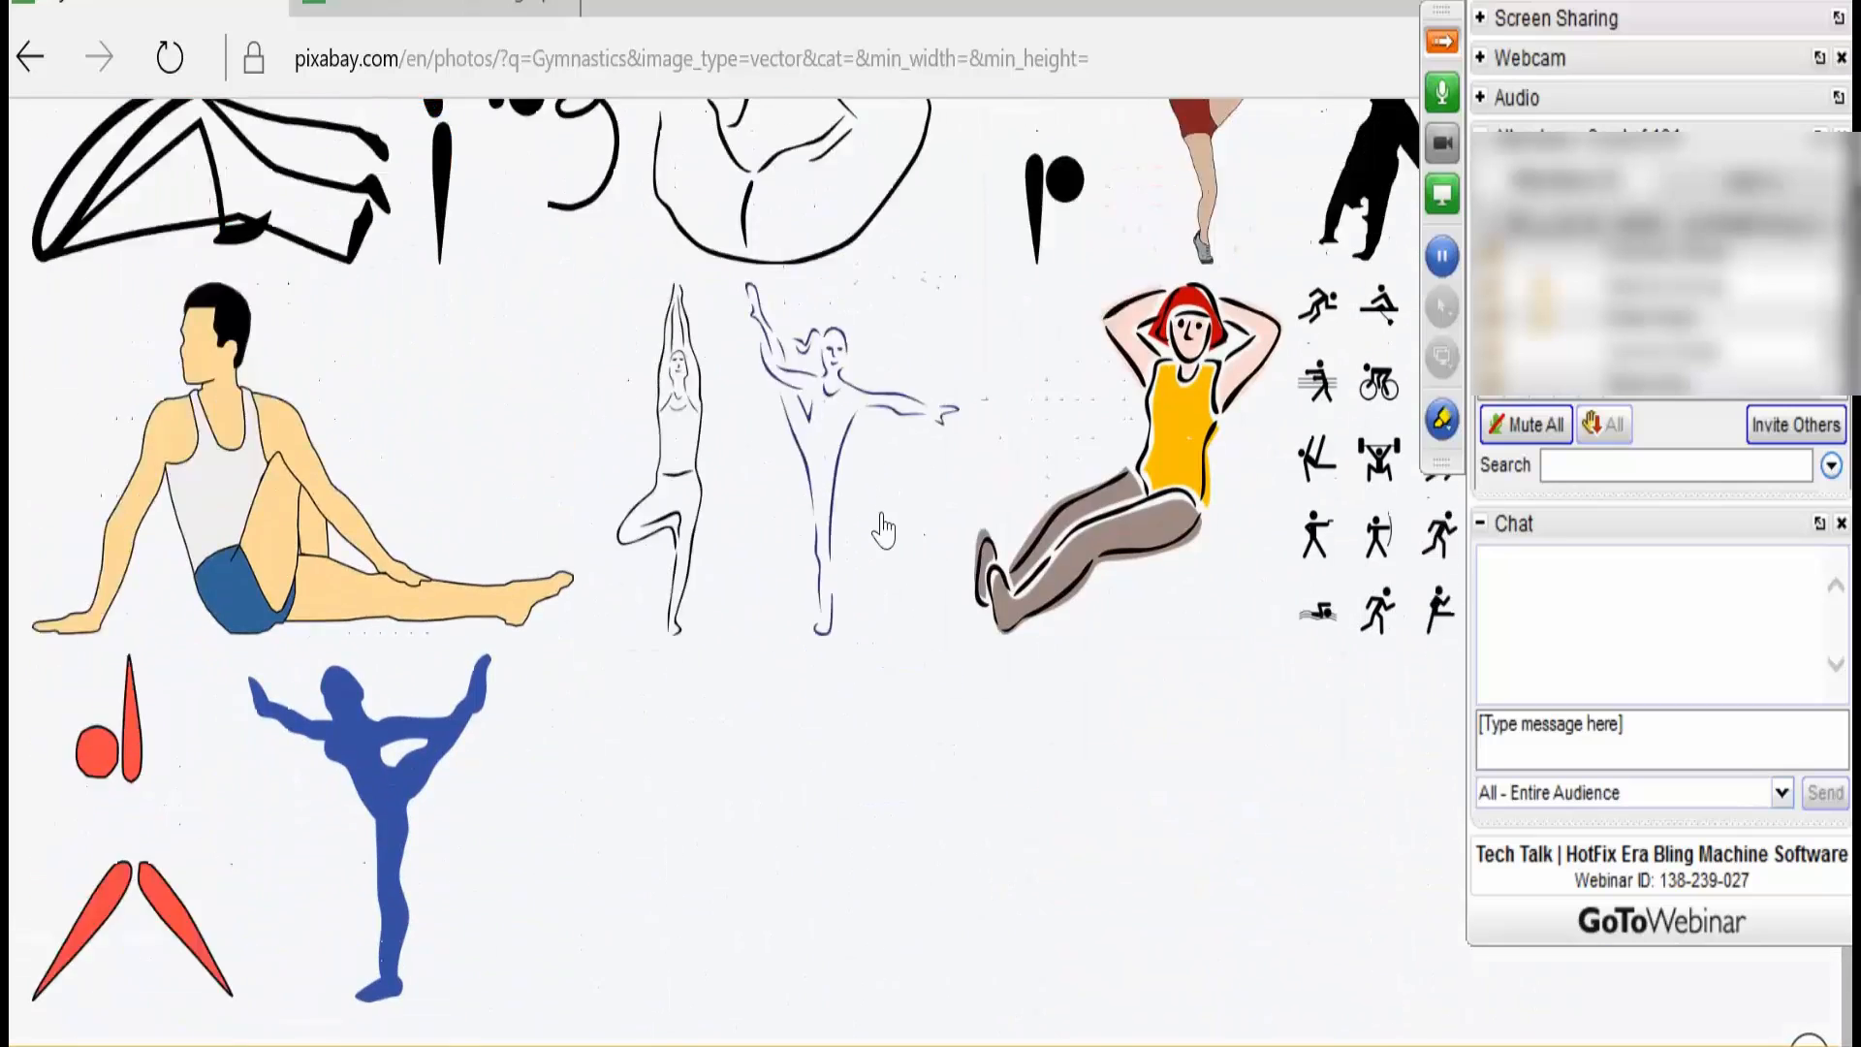
{"action": "scroll", "coordinate": [902, 558], "scroll_direction": "up", "scroll_amount": 4}
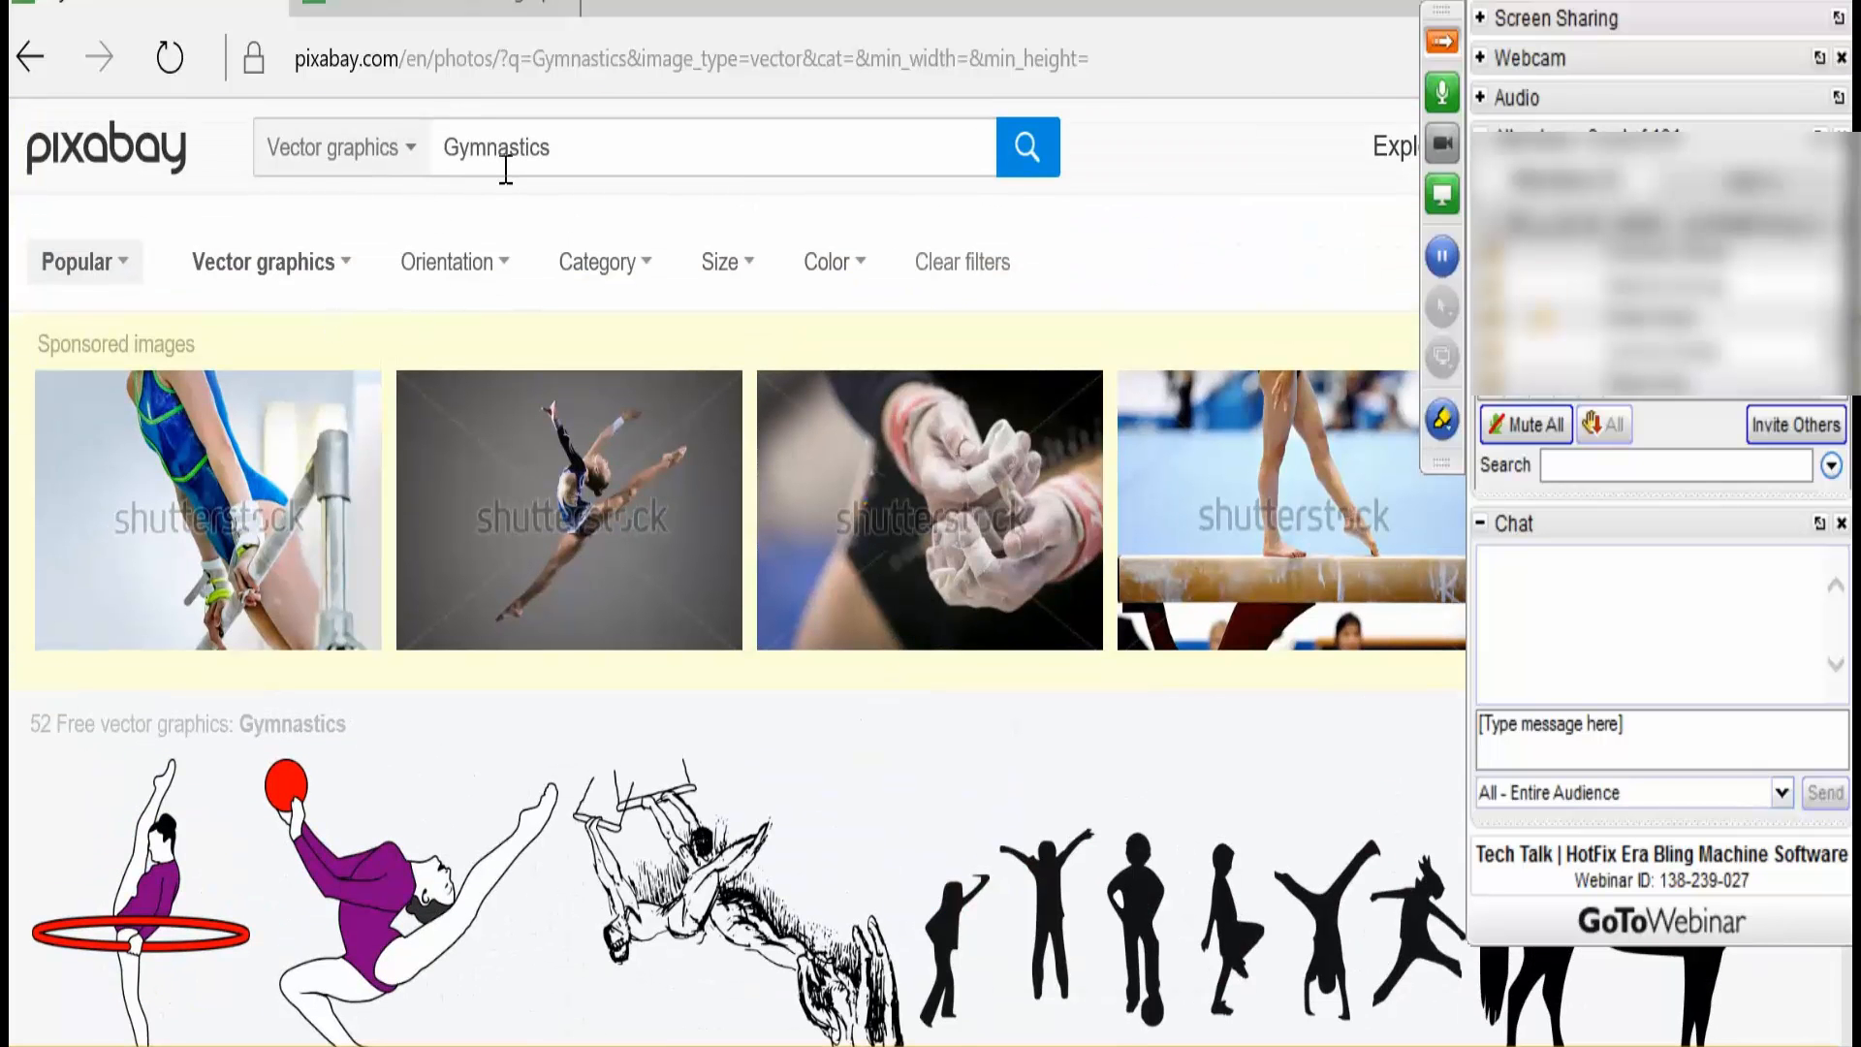
- Switch to HotFix Era and place the untitled Happy Labor Day raster image from the Desktop folder onto the Design1 workspace
{"action": "left_click", "coordinate": [535, 45]}
{"action": "key", "text": "alt+Tab"}
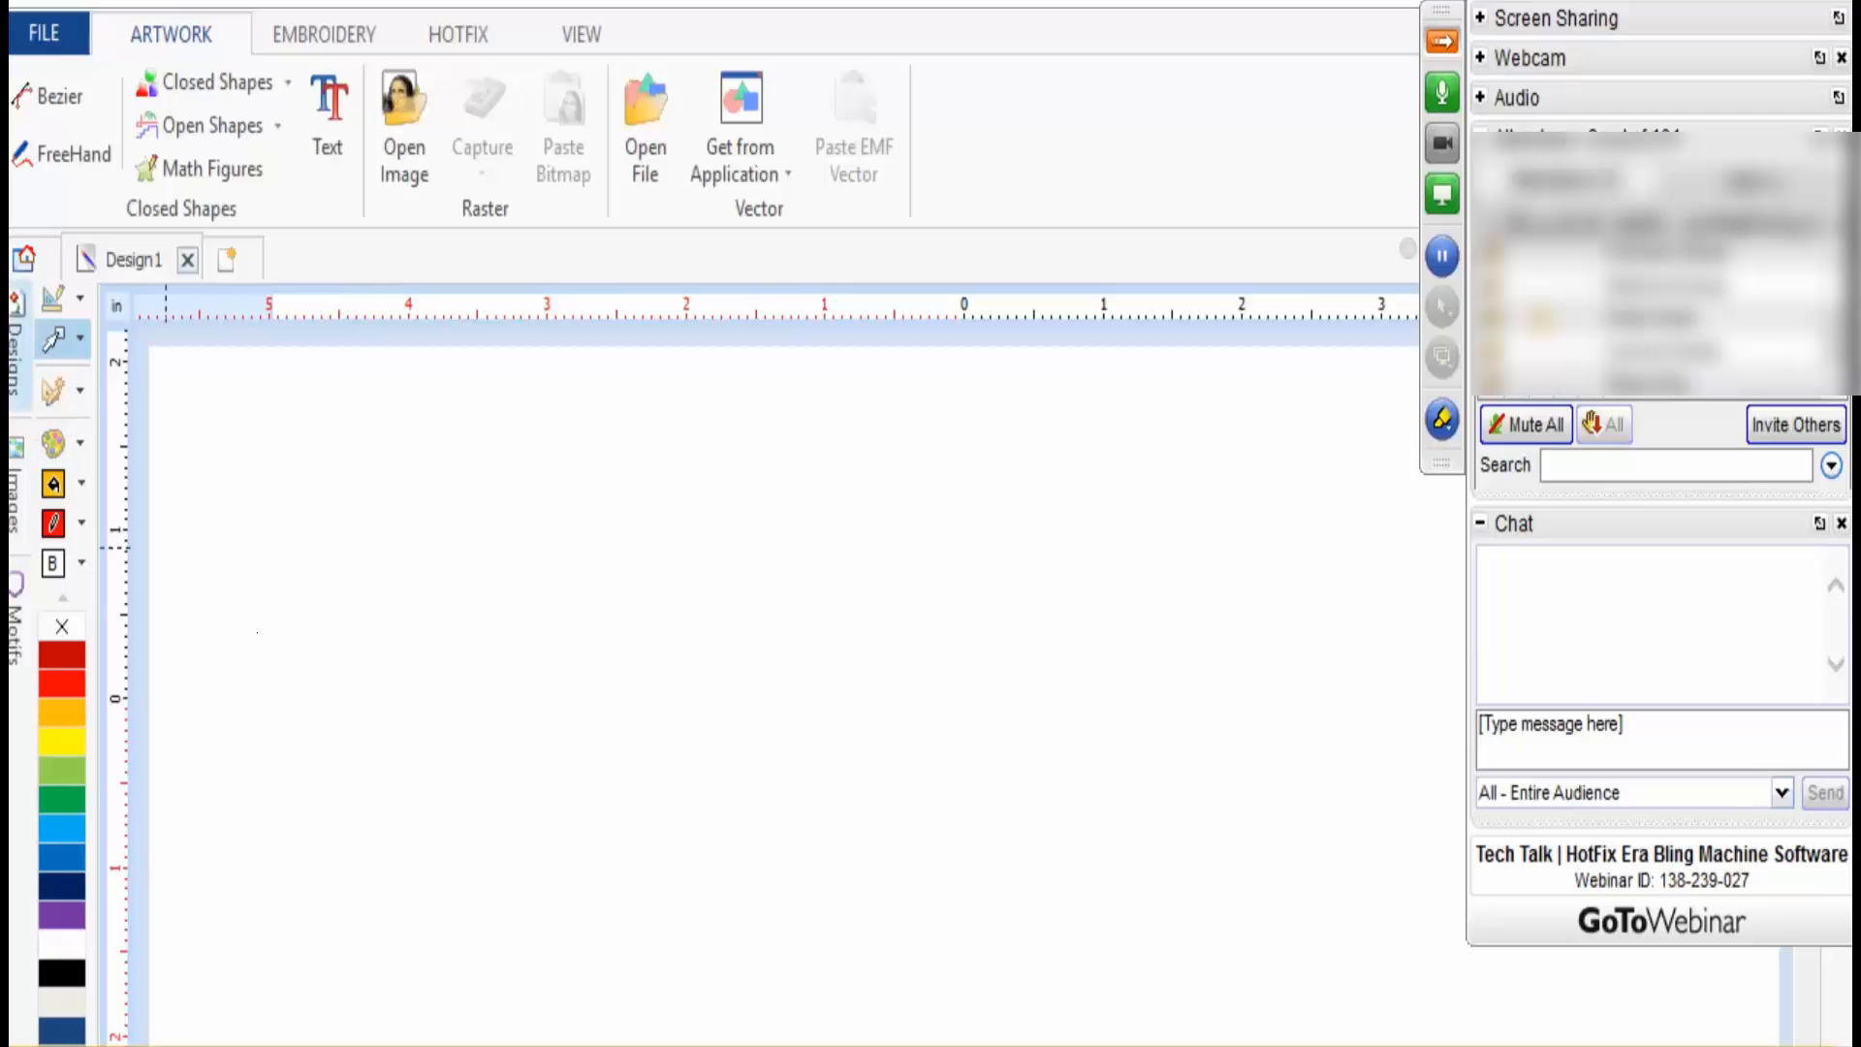
{"action": "left_click", "coordinate": [27, 499]}
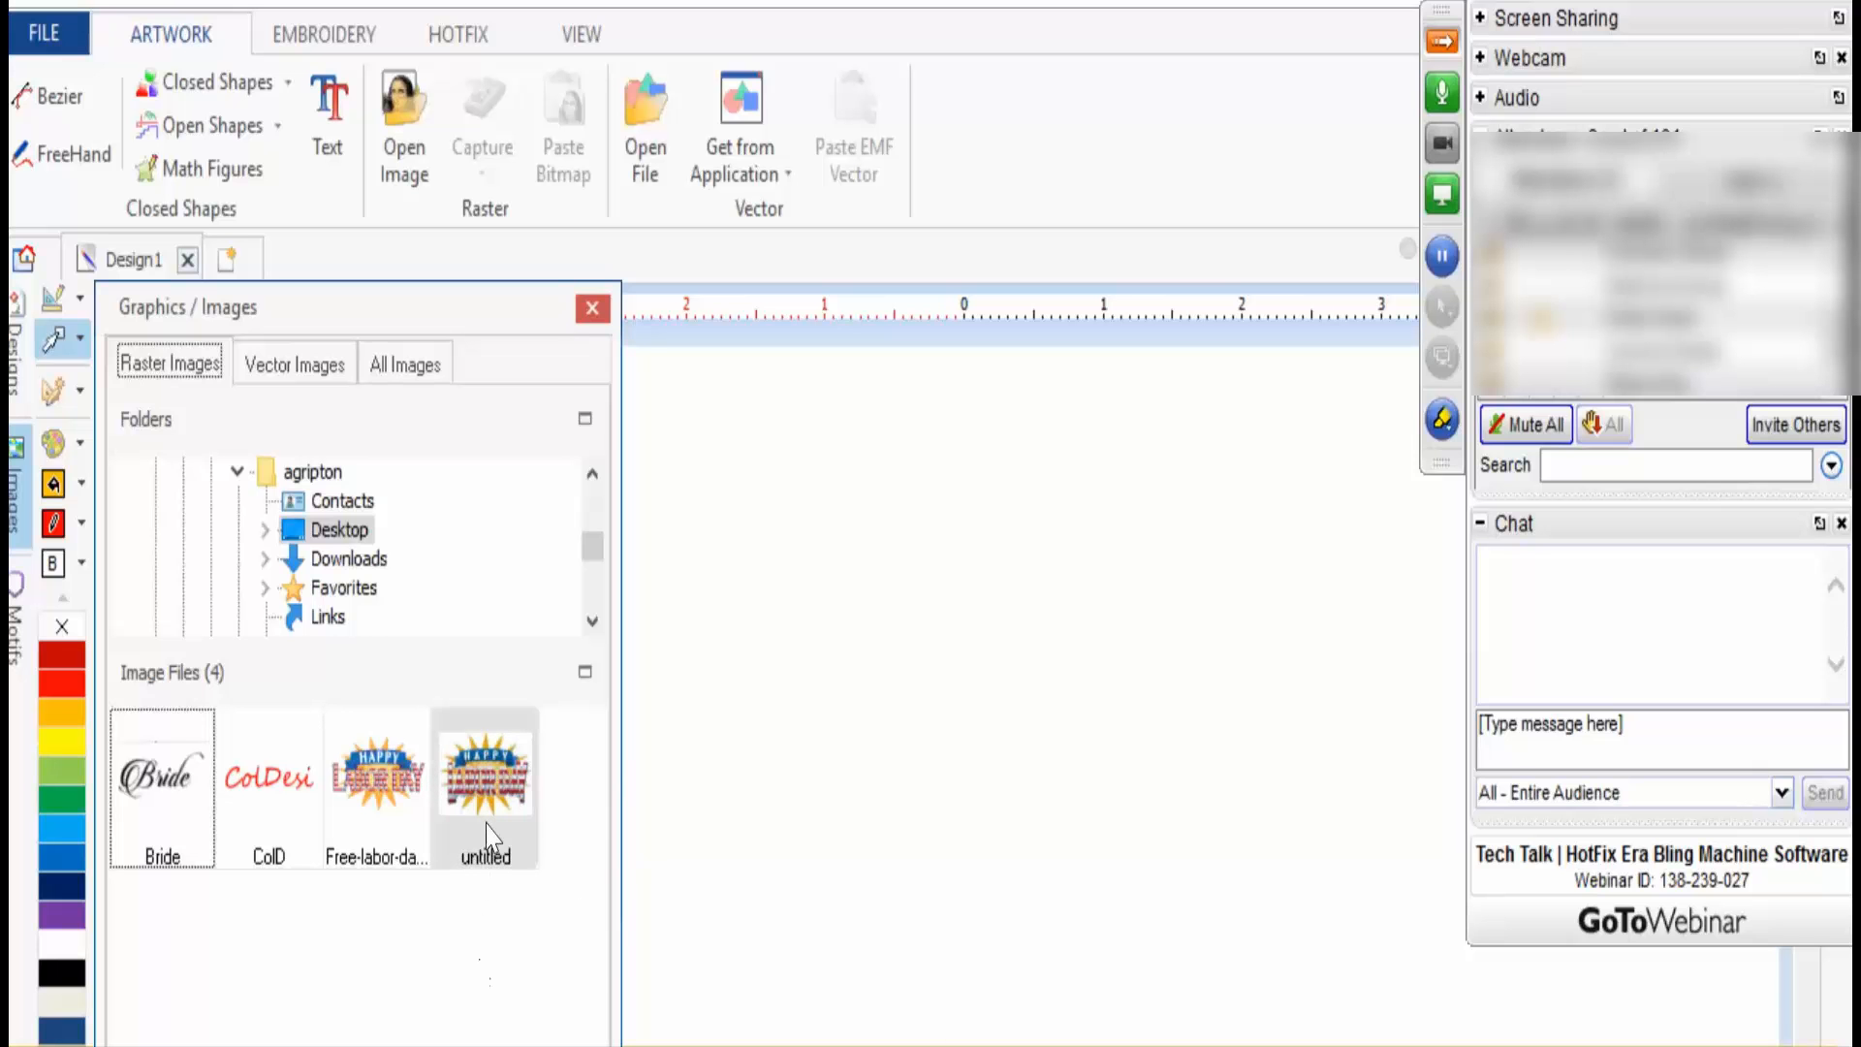
{"action": "left_click_drag", "start_coordinate": [486, 823], "coordinate": [770, 593]}
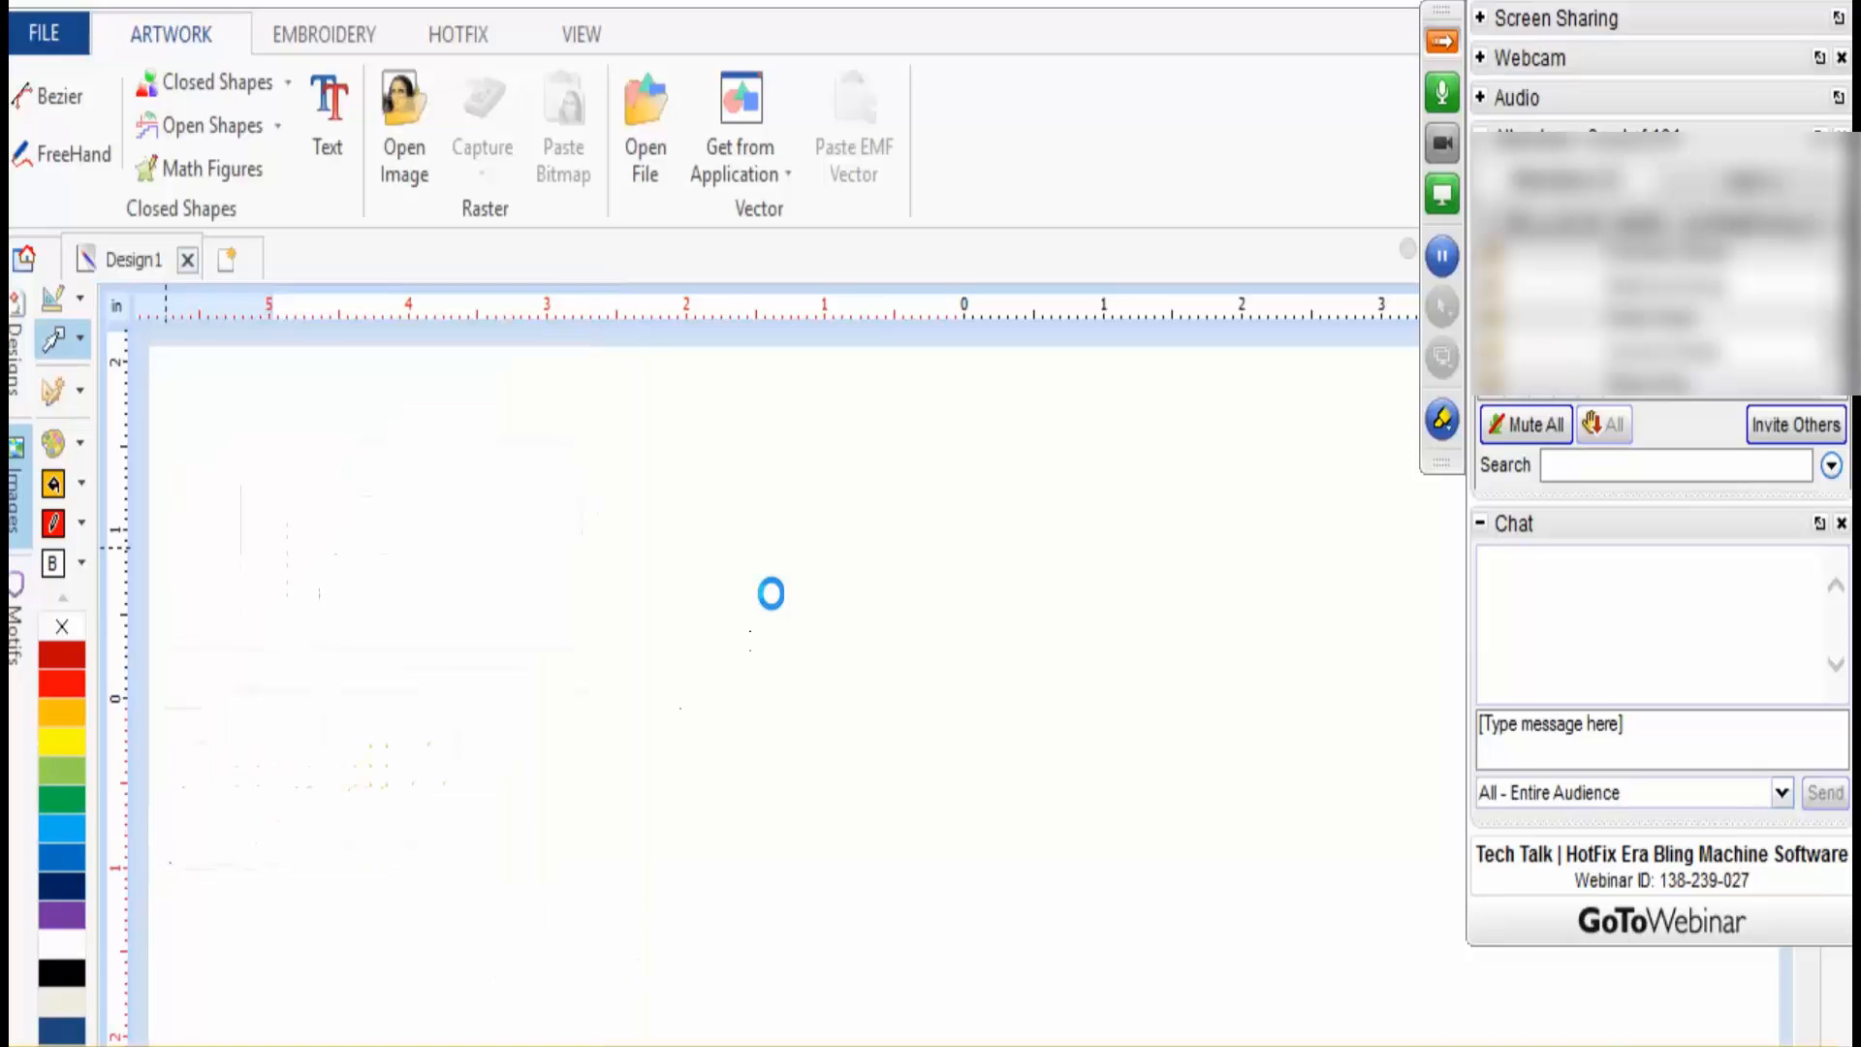
{"action": "left_click", "coordinate": [1009, 648]}
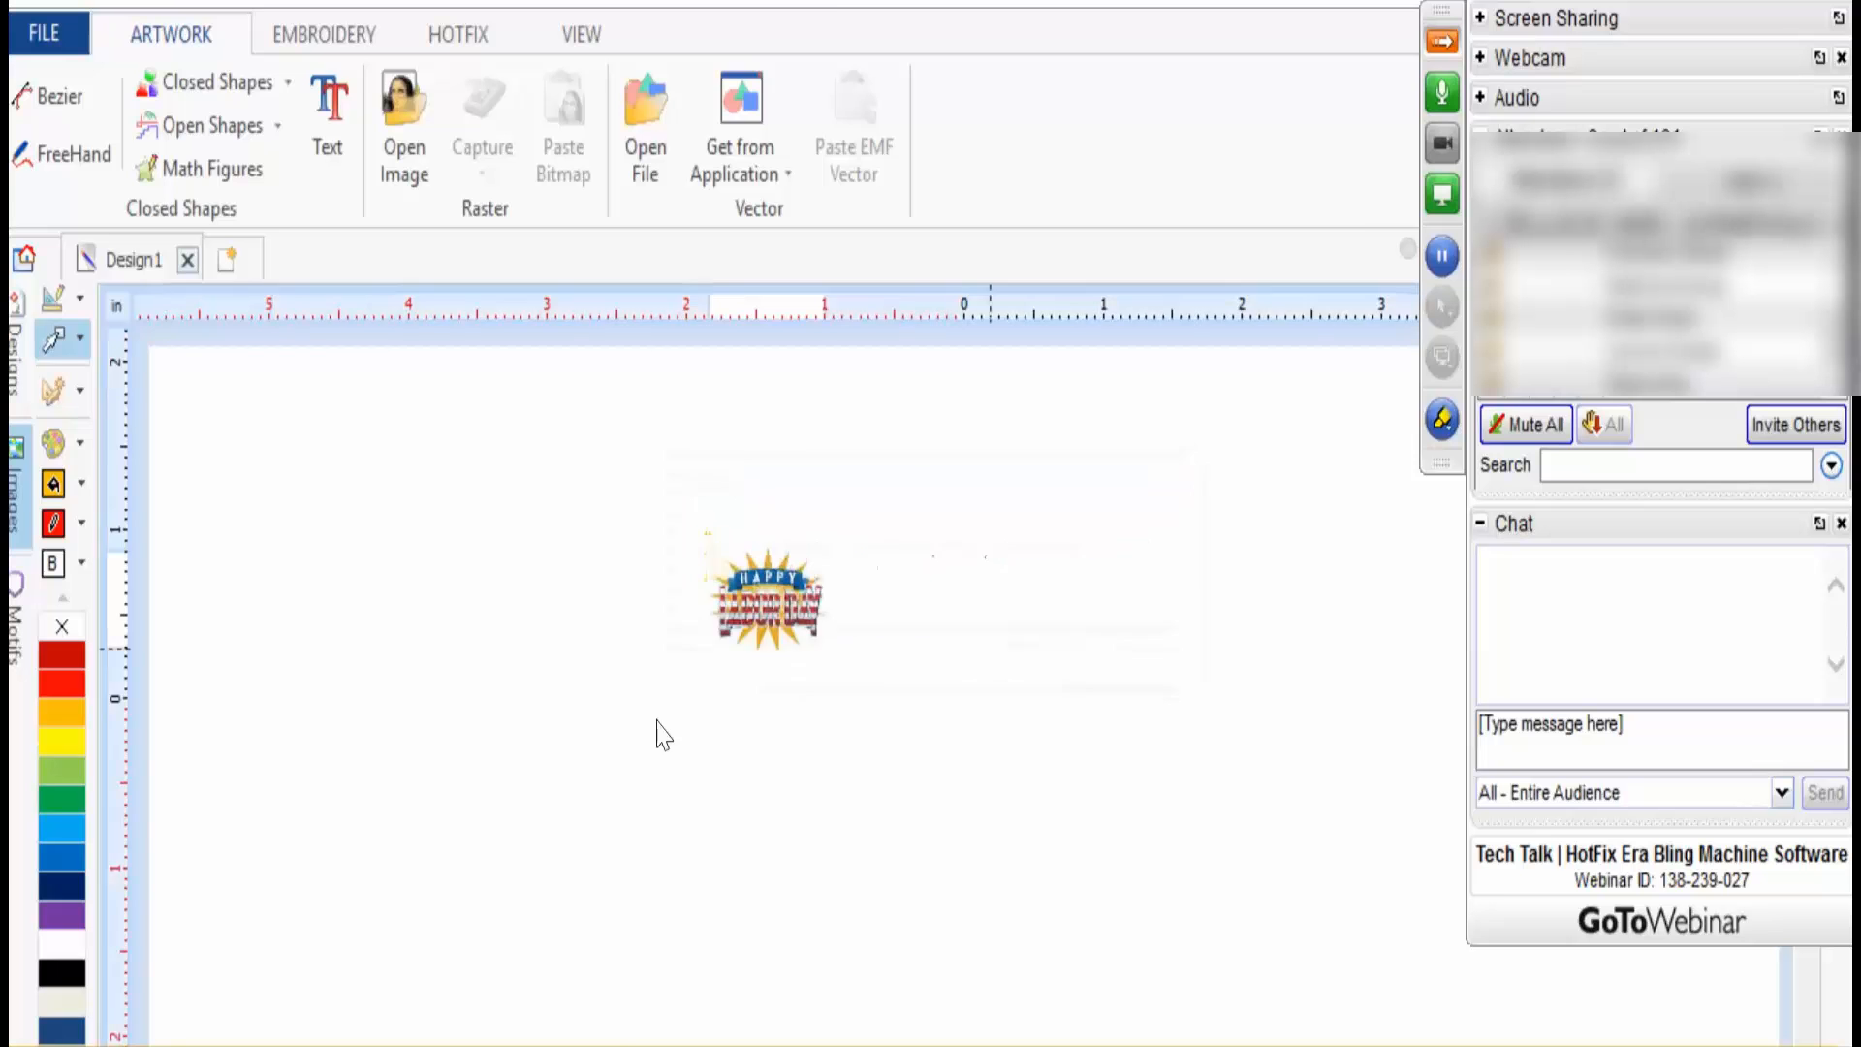
- Place the Free-labor-da... raster image from the Desktop folder beside the small Happy Labor Day image, accepting the loss of transparency information
{"action": "left_click", "coordinate": [14, 485]}
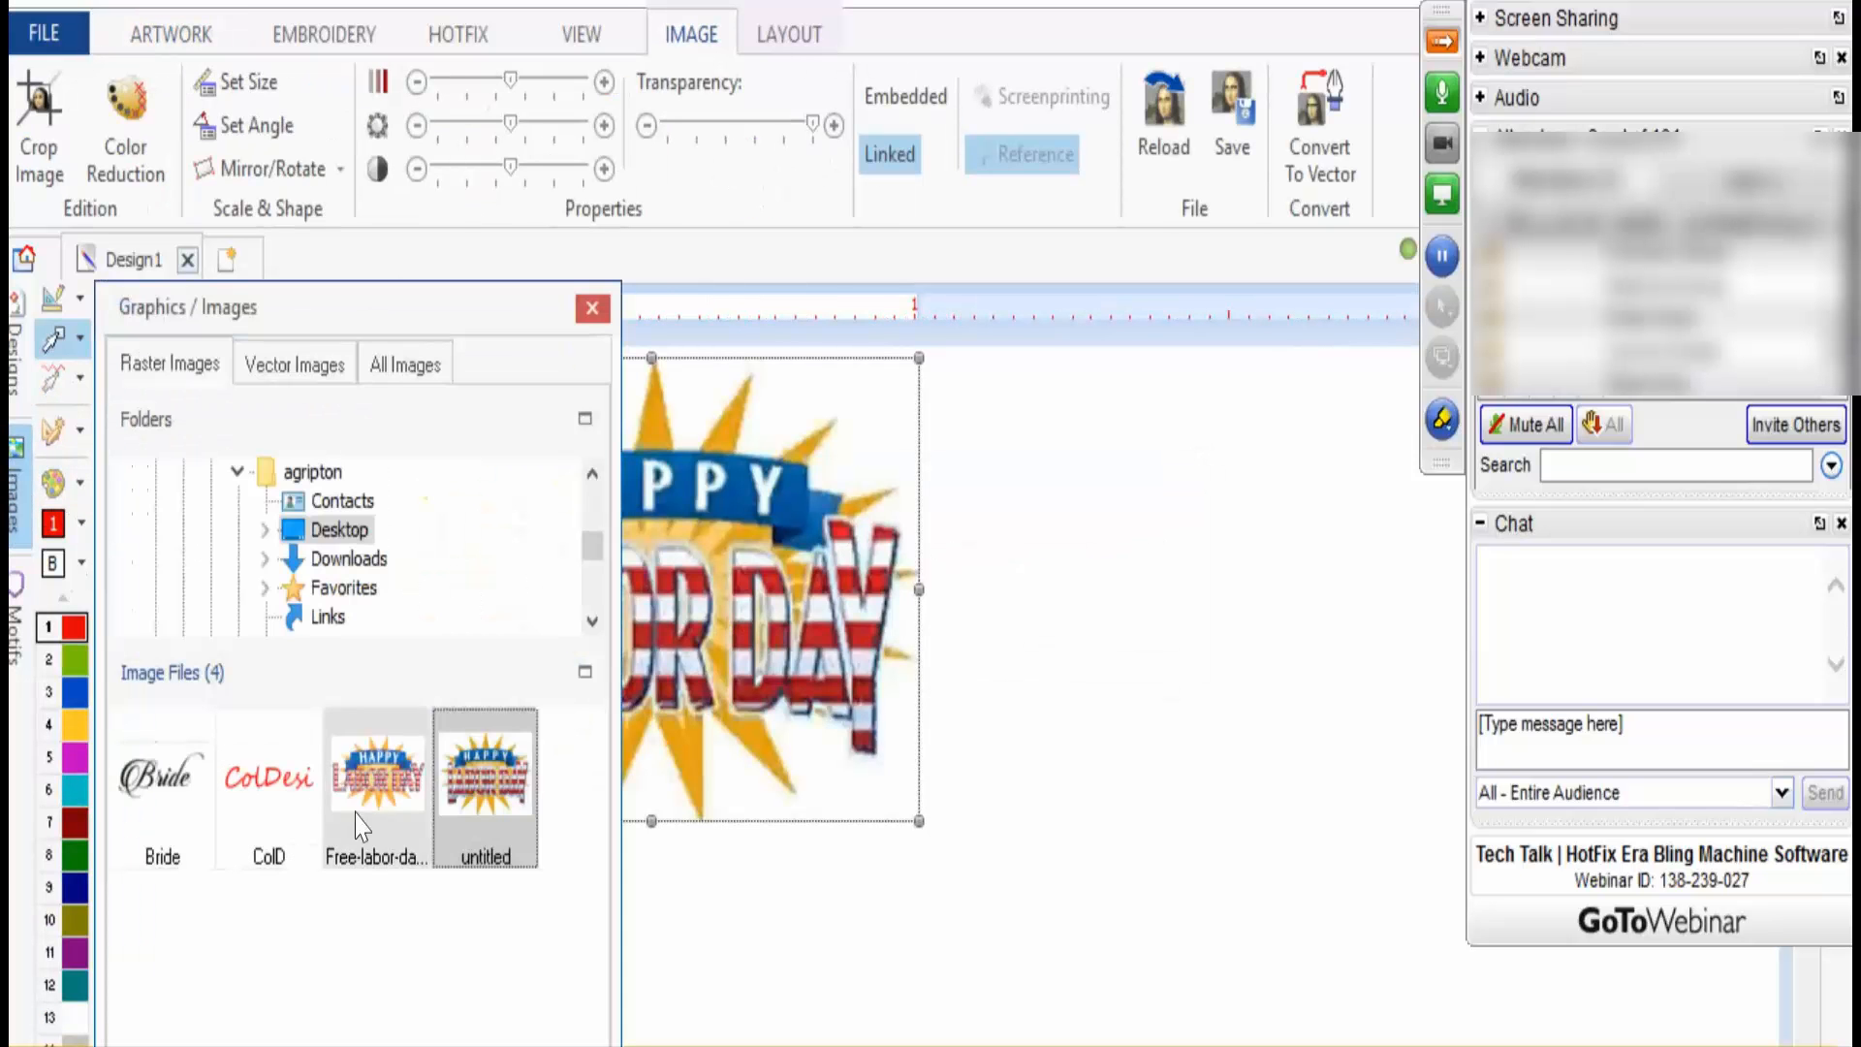
{"action": "left_click_drag", "start_coordinate": [361, 826], "coordinate": [1183, 644]}
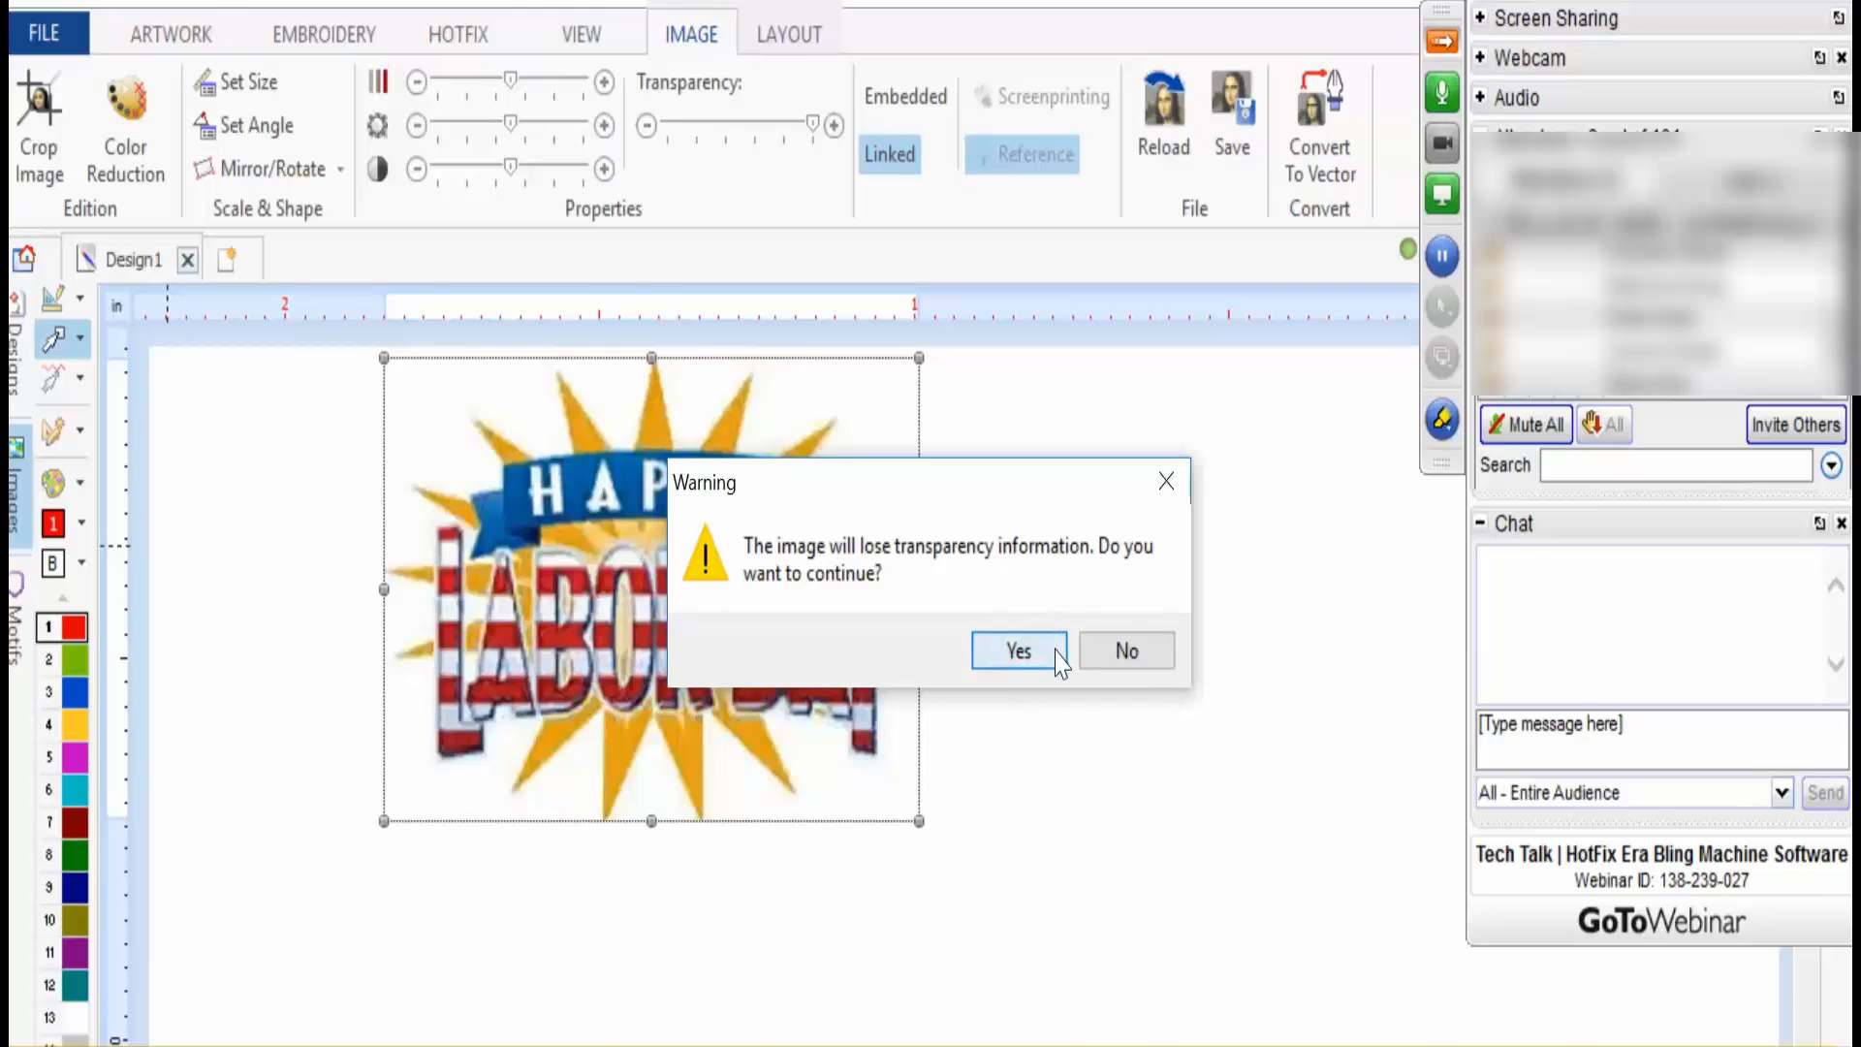
{"action": "left_click", "coordinate": [1018, 650]}
{"action": "left_click_drag", "start_coordinate": [967, 677], "coordinate": [1159, 661]}
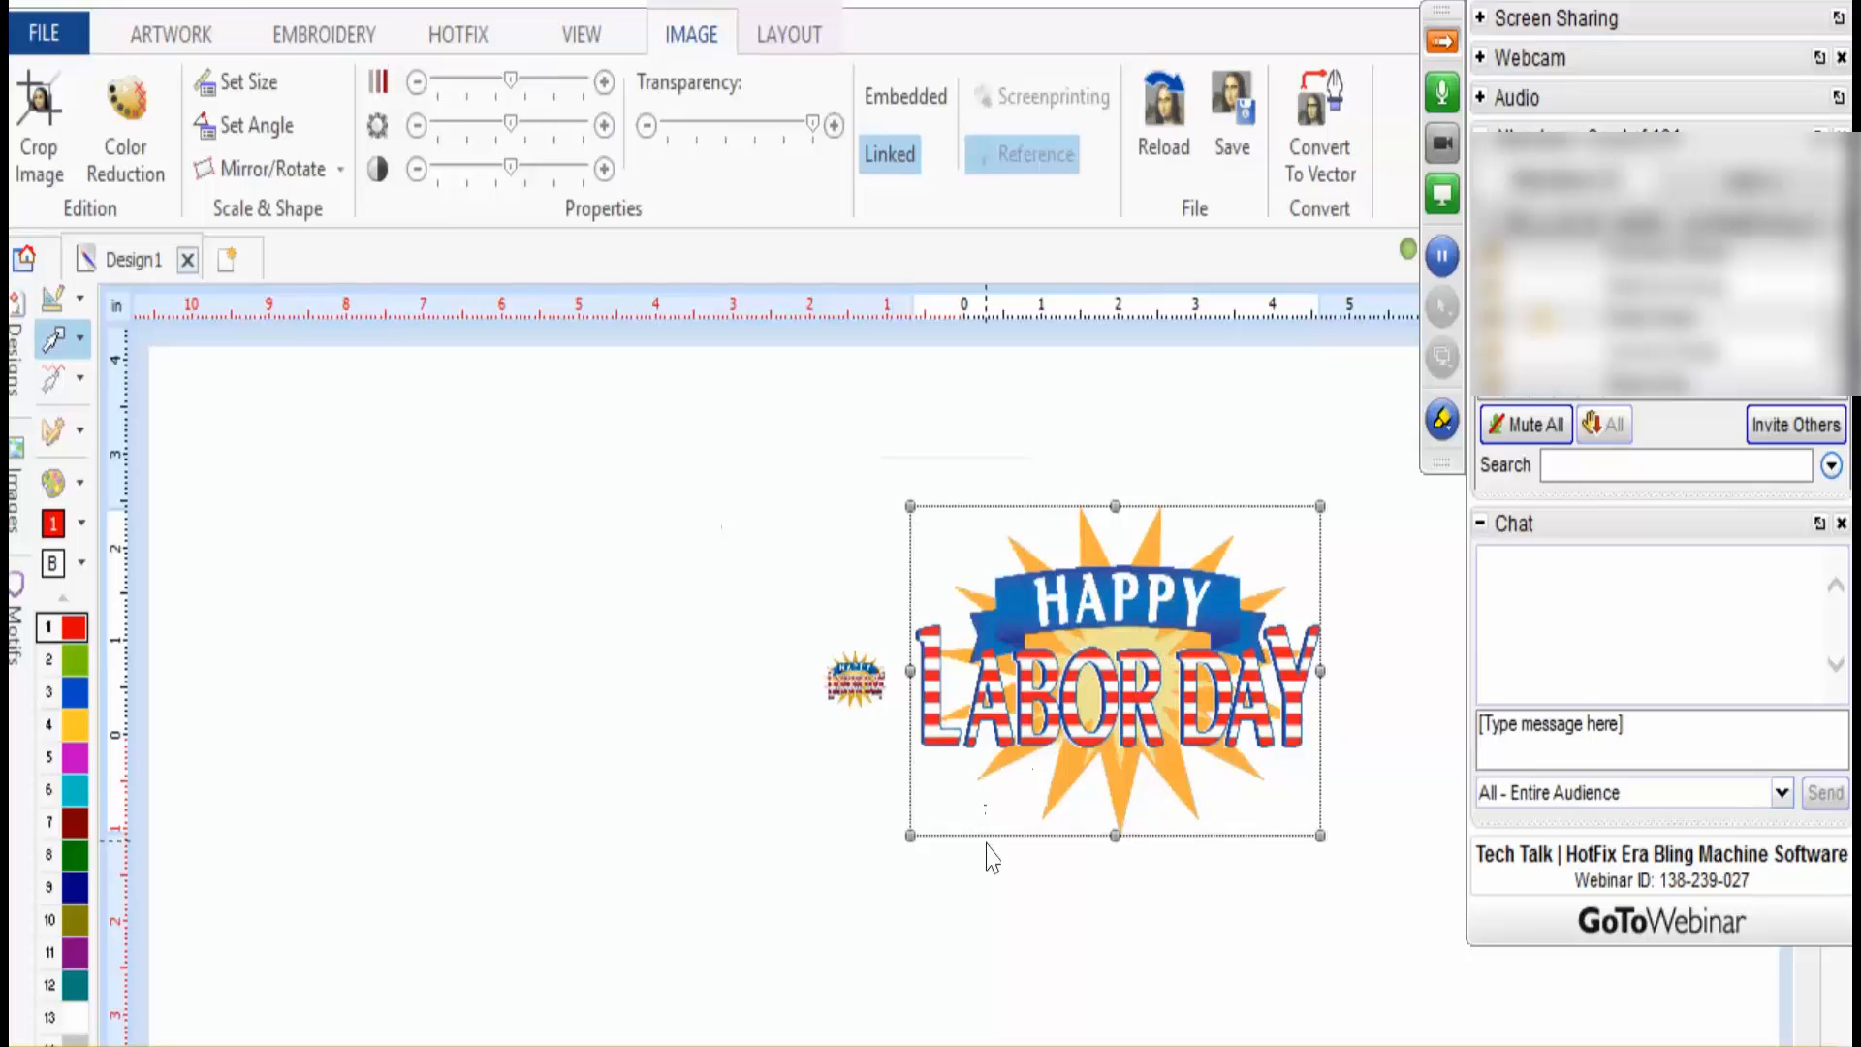
{"action": "left_click", "coordinate": [990, 884]}
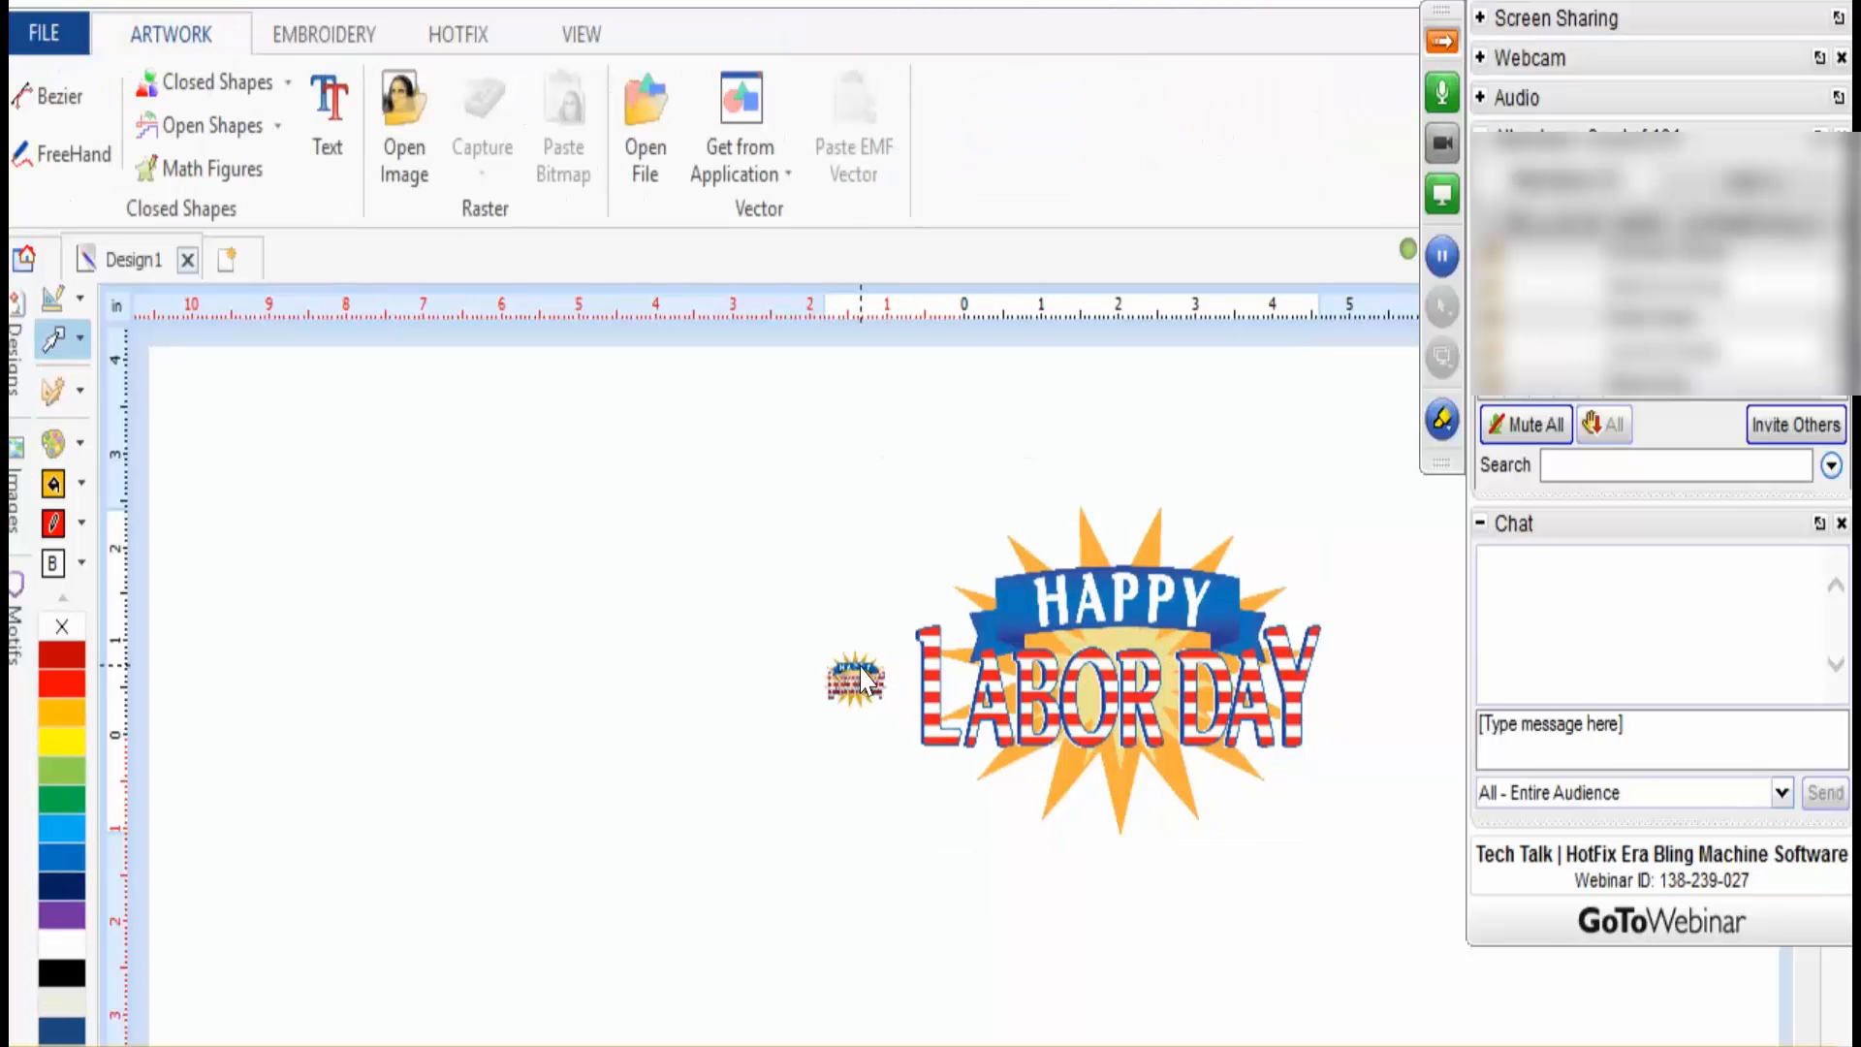
- Examine the edges and lettering of the small Happy Labor Day image up close
{"action": "scroll", "coordinate": [865, 678], "scroll_direction": "up", "scroll_amount": 3}
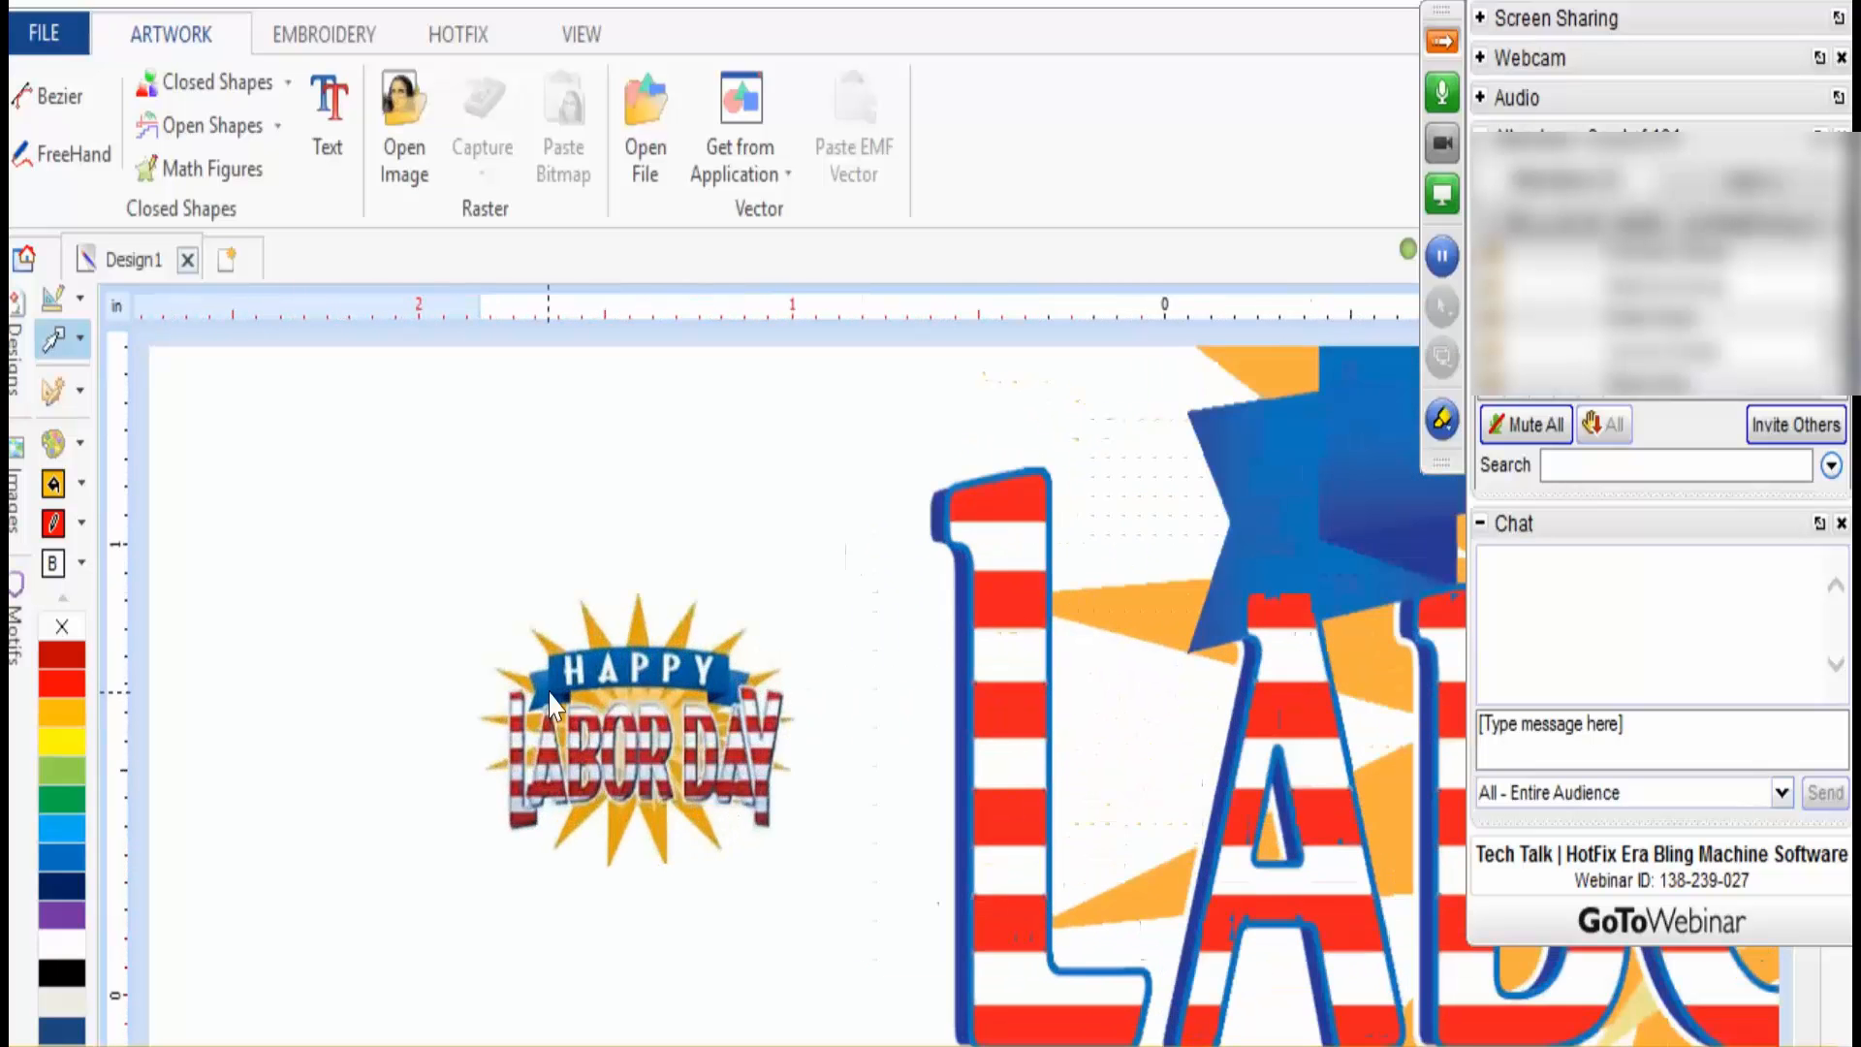
{"action": "scroll", "coordinate": [560, 696], "scroll_direction": "up", "scroll_amount": 3}
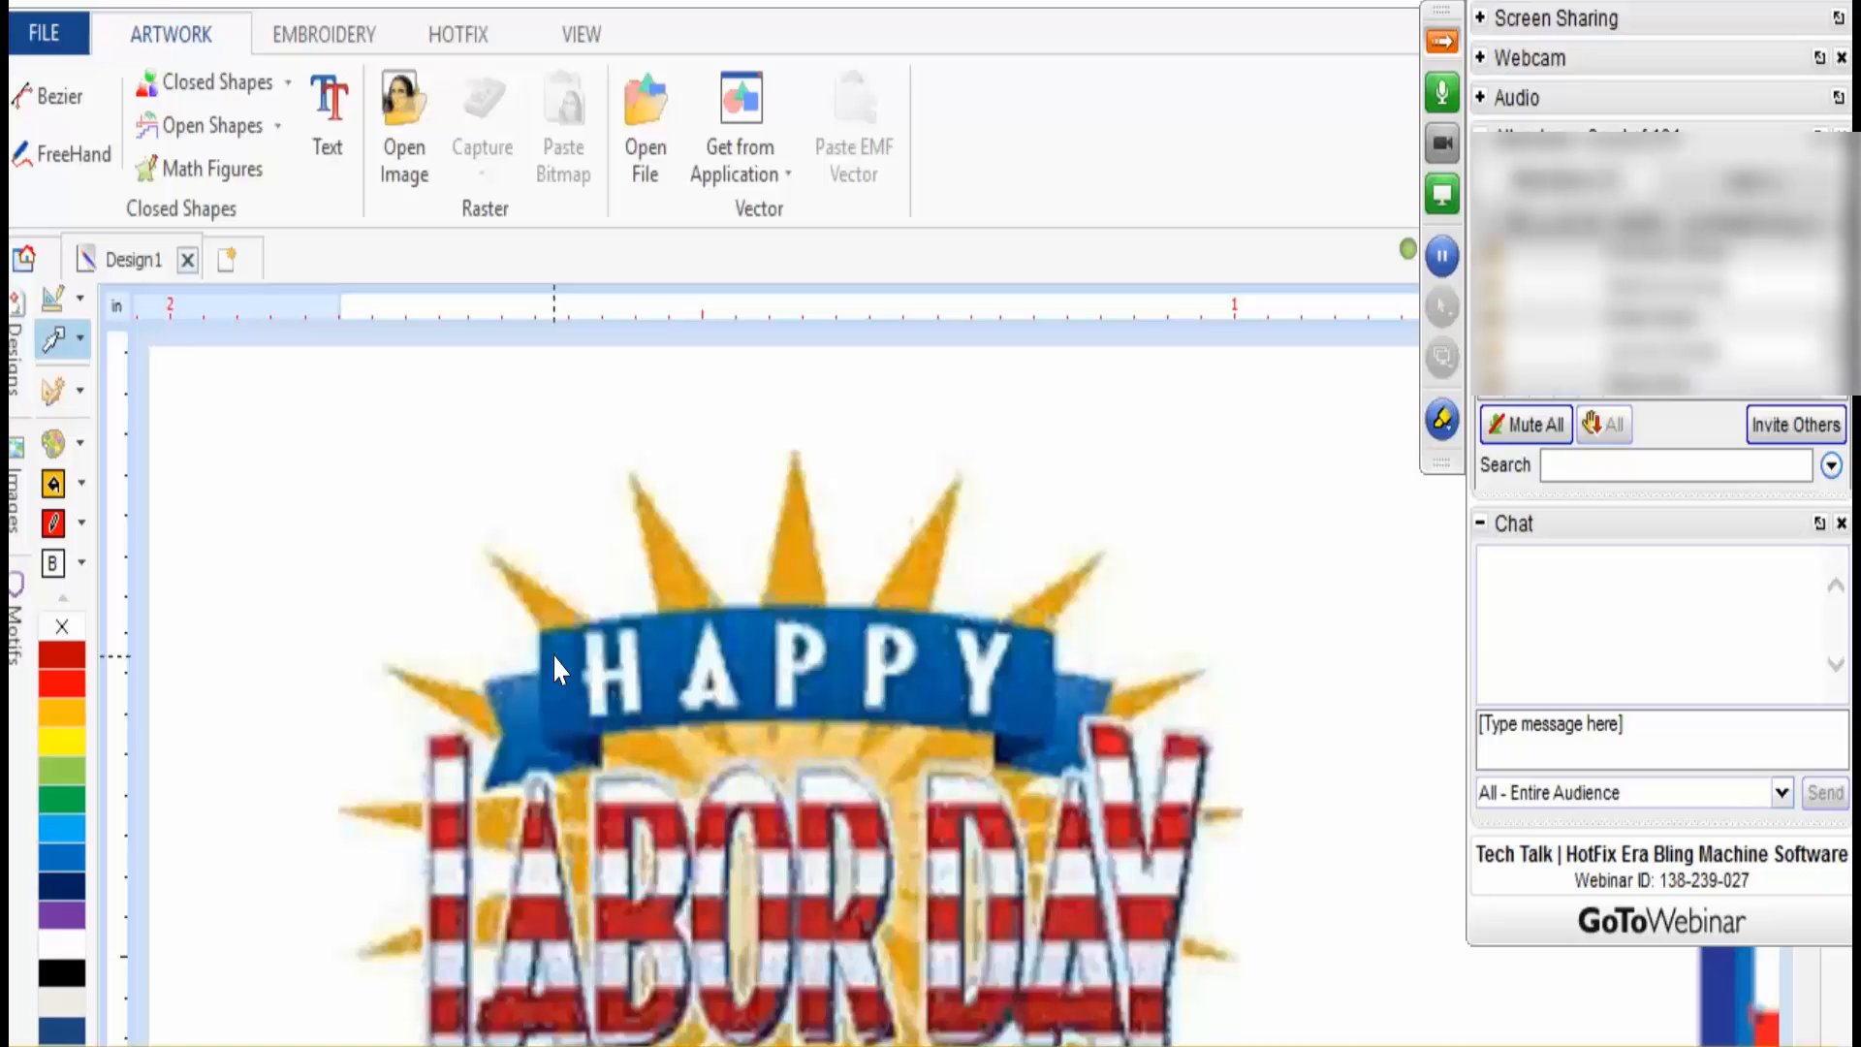
{"action": "scroll", "coordinate": [632, 684], "scroll_direction": "up", "scroll_amount": 2}
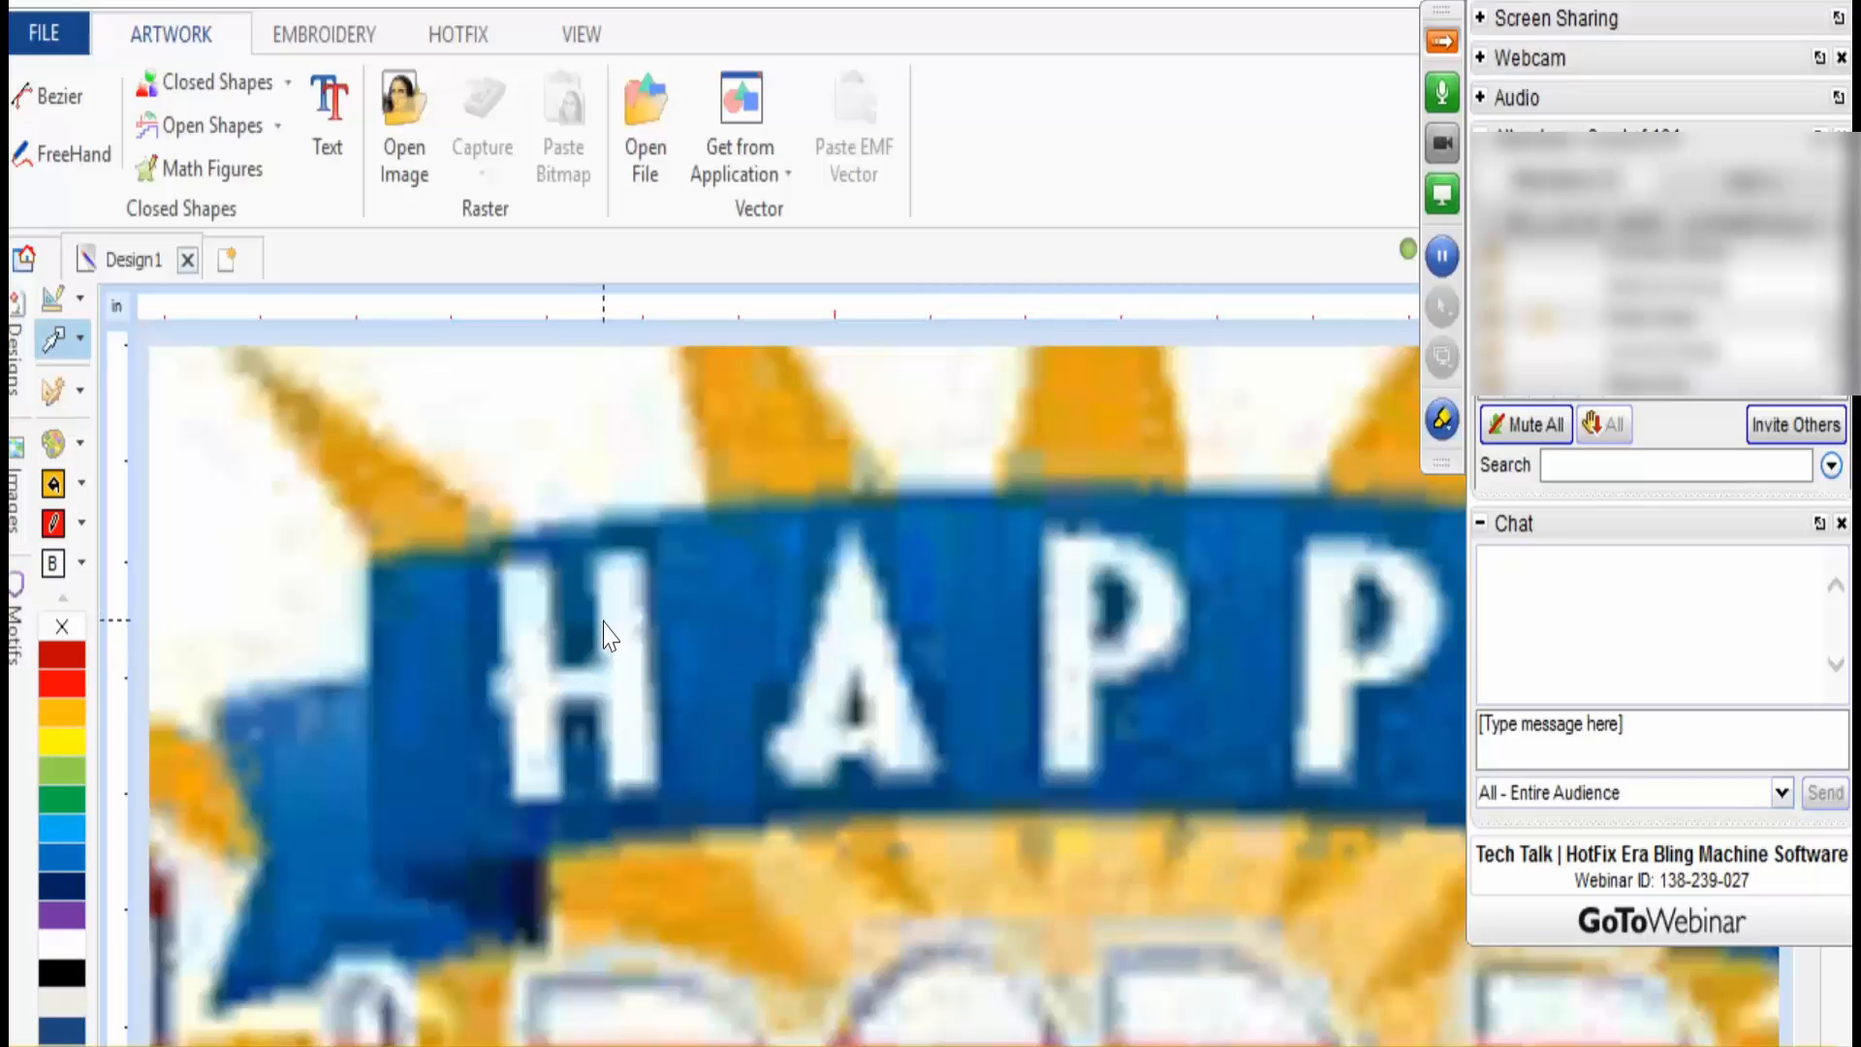
{"action": "scroll", "coordinate": [664, 621], "scroll_direction": "down", "scroll_amount": 3}
{"action": "scroll", "coordinate": [685, 635], "scroll_direction": "up", "scroll_amount": 3}
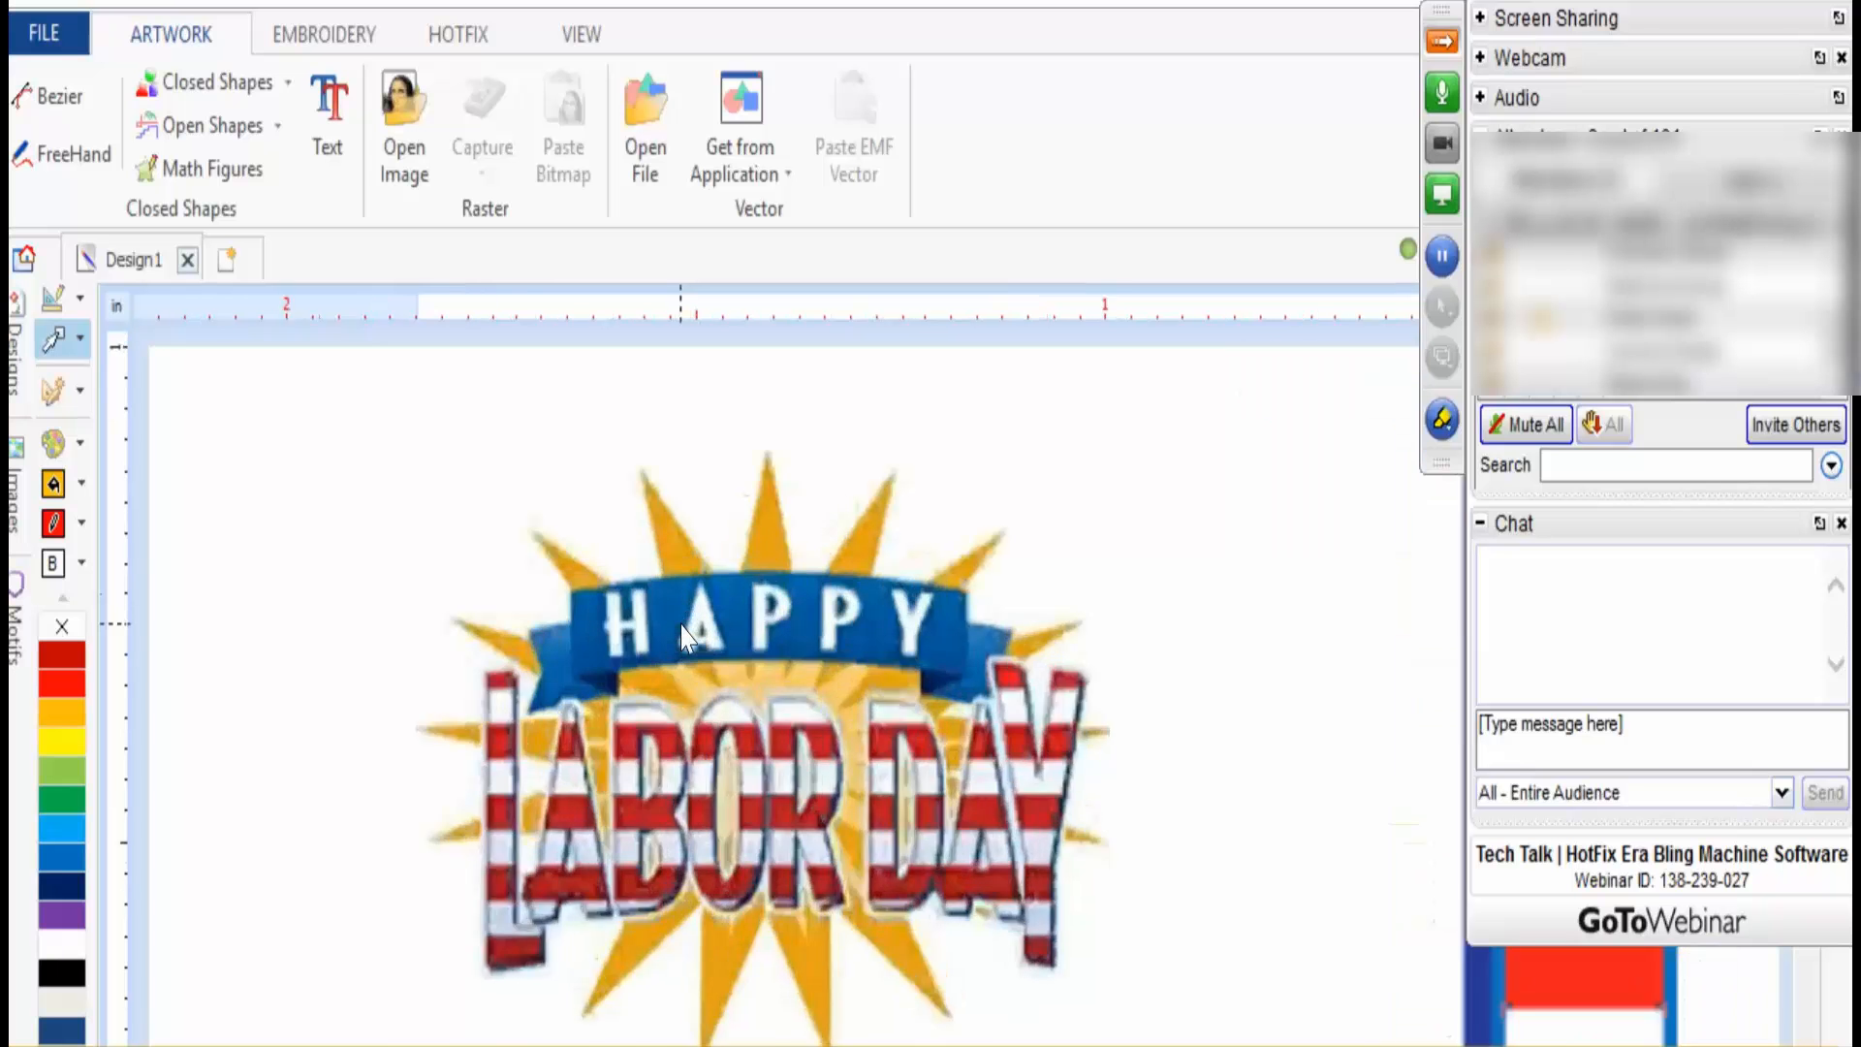
- Start a single hotfix area with Uniform Fill using an automatic digitizing method
{"action": "left_click", "coordinate": [329, 35]}
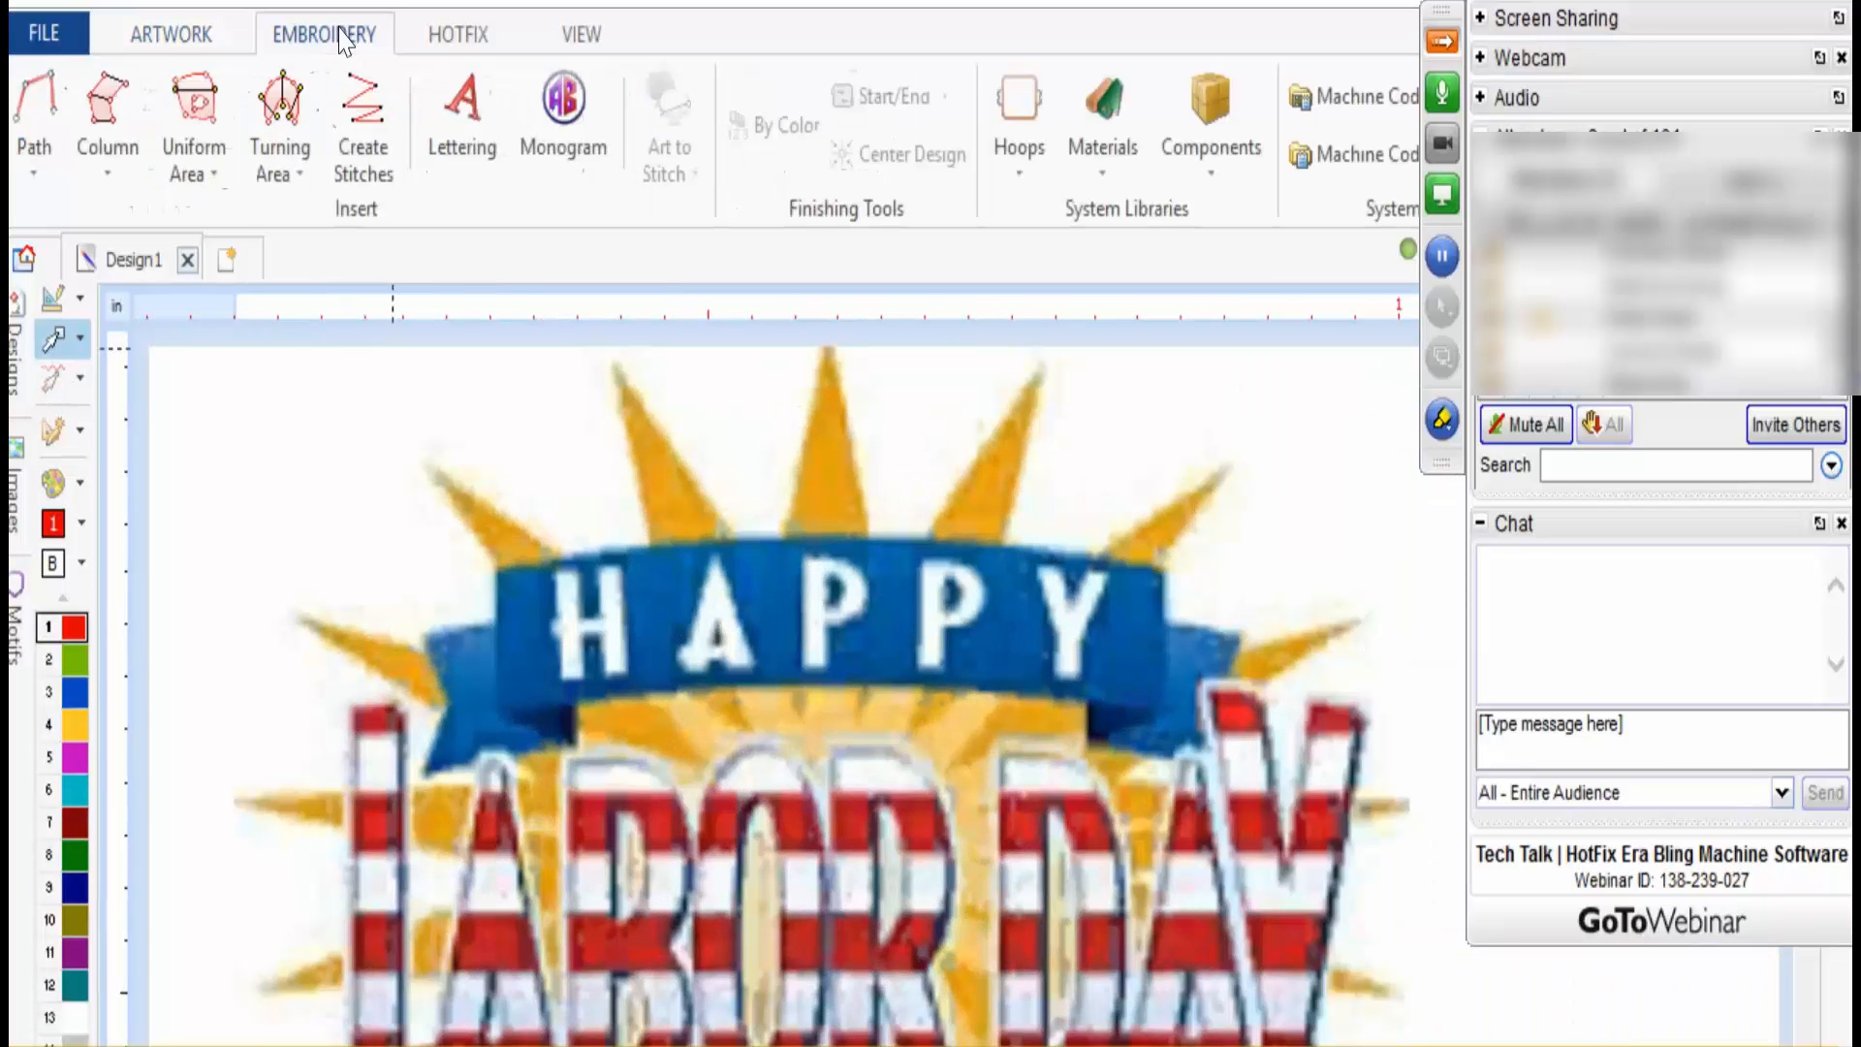
{"action": "left_click", "coordinate": [451, 43]}
{"action": "left_click", "coordinate": [53, 107]}
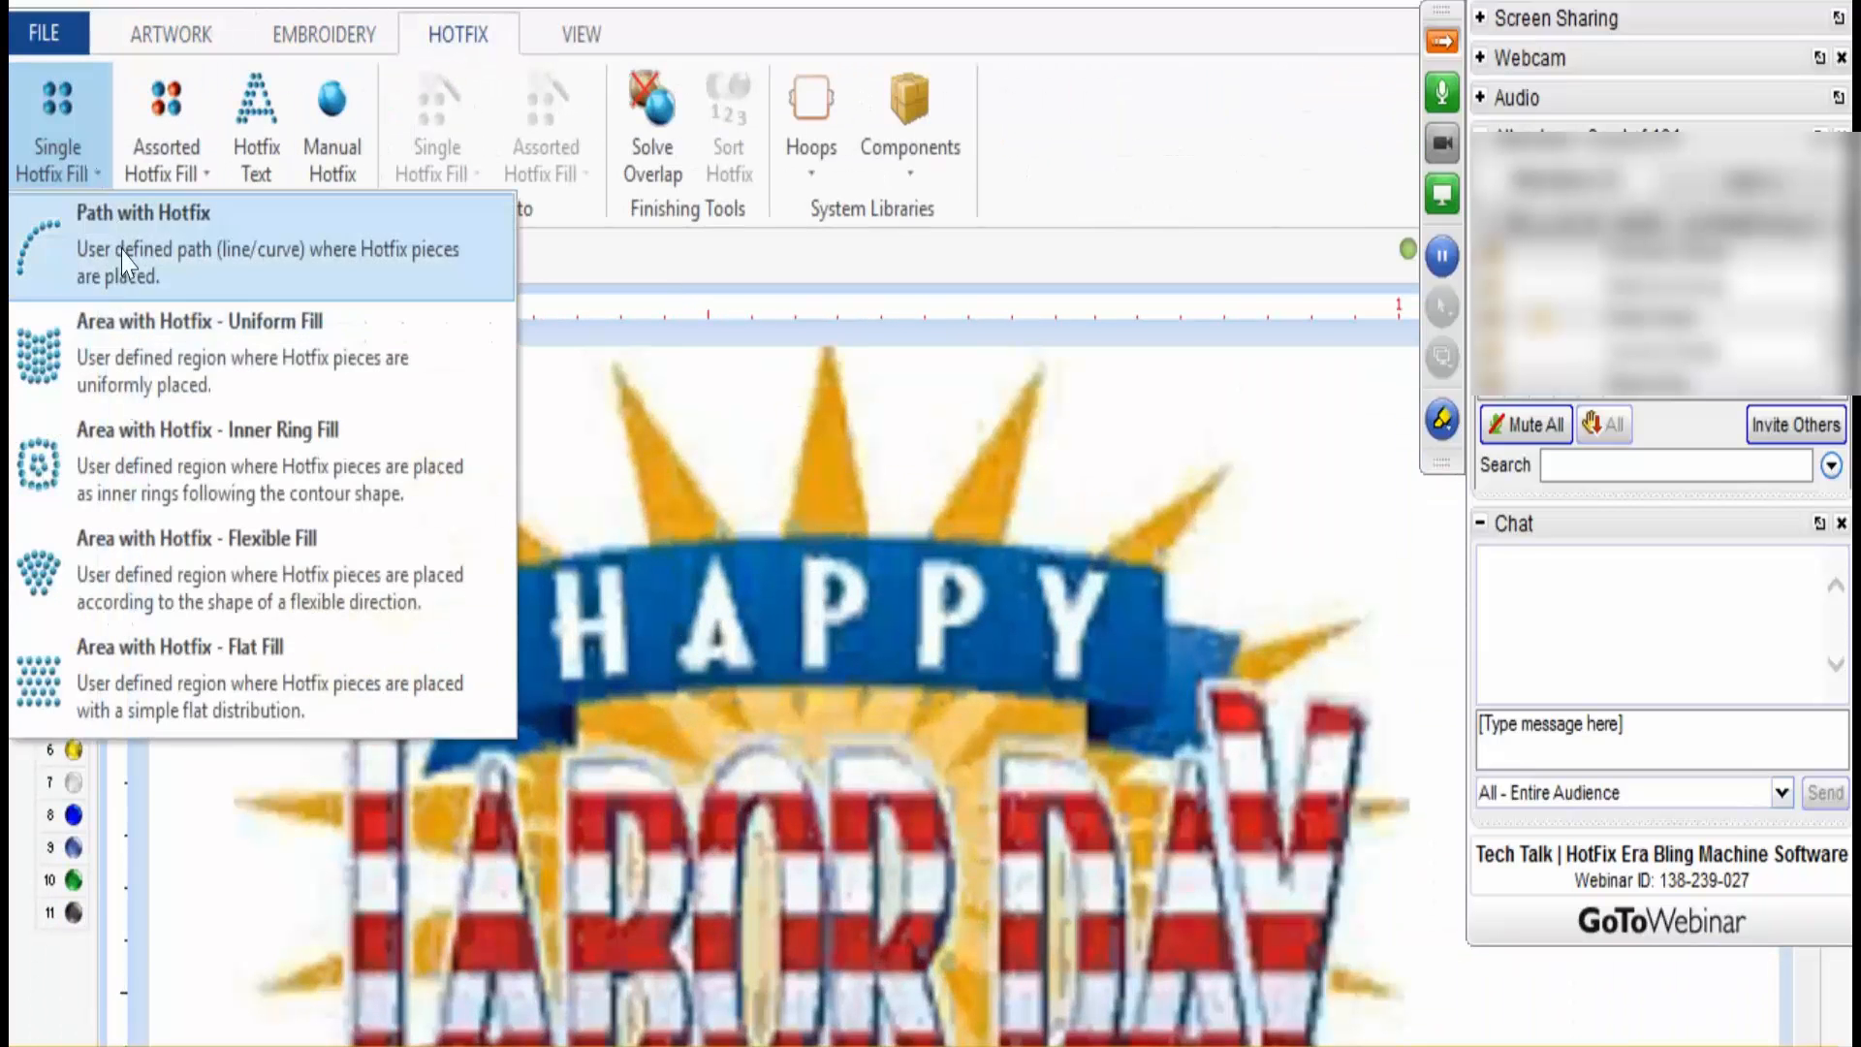
{"action": "left_click", "coordinate": [128, 358]}
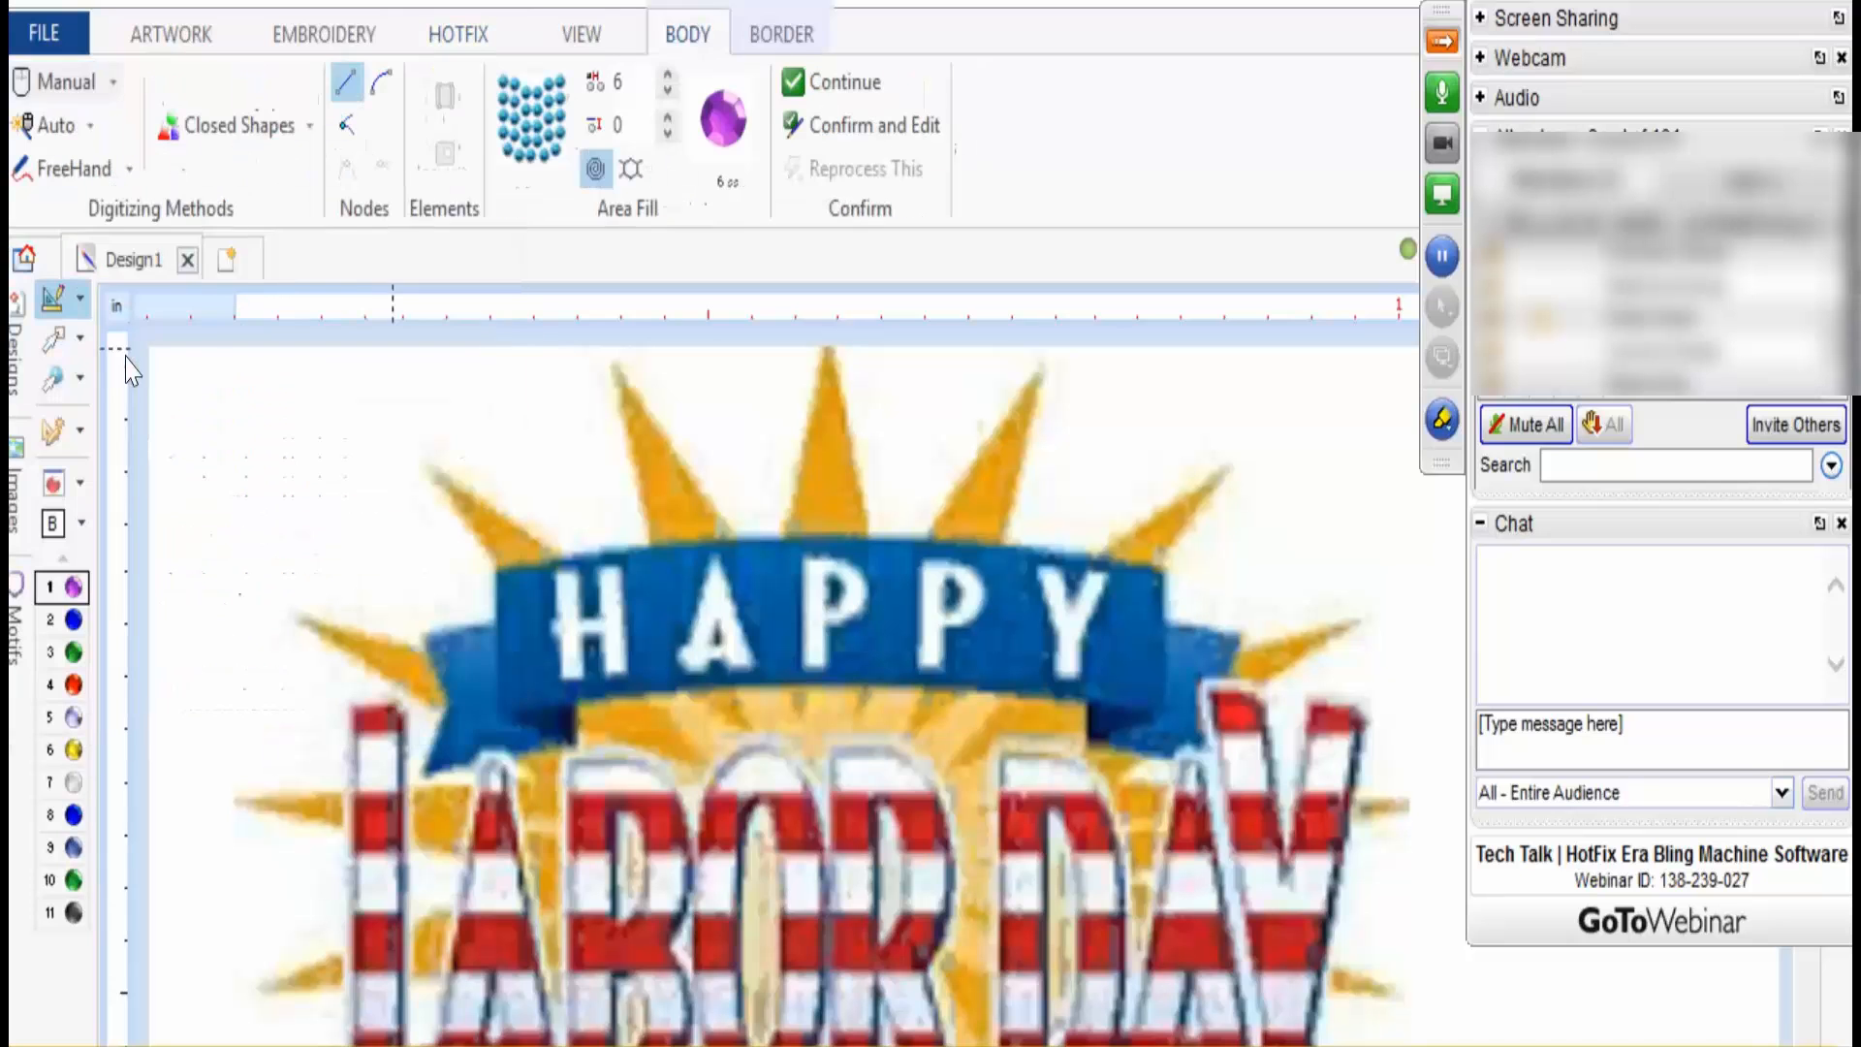
{"action": "left_click", "coordinate": [58, 126]}
{"action": "left_click", "coordinate": [104, 216]}
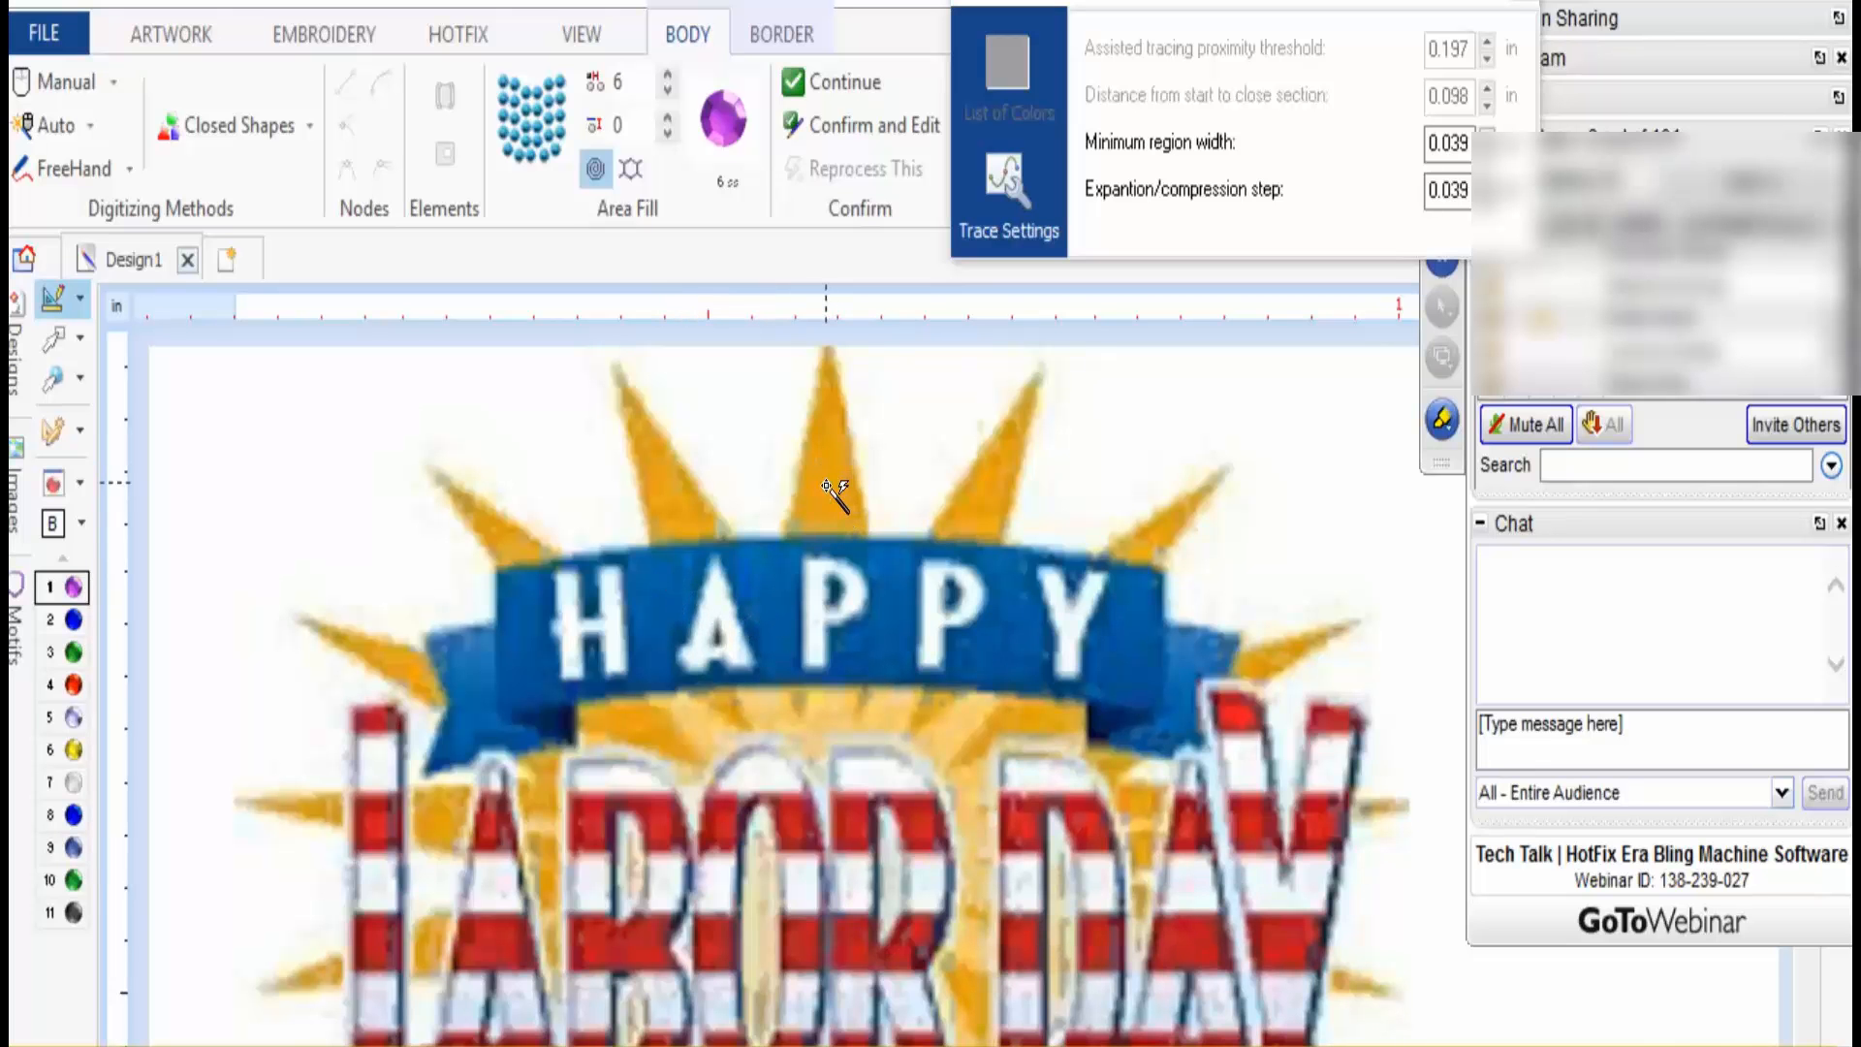
- Try automatic tracing on the red stripes of the letter A in the large Labor Day image, and leave the digitizing tool
{"action": "scroll", "coordinate": [841, 455], "scroll_direction": "down", "scroll_amount": 3}
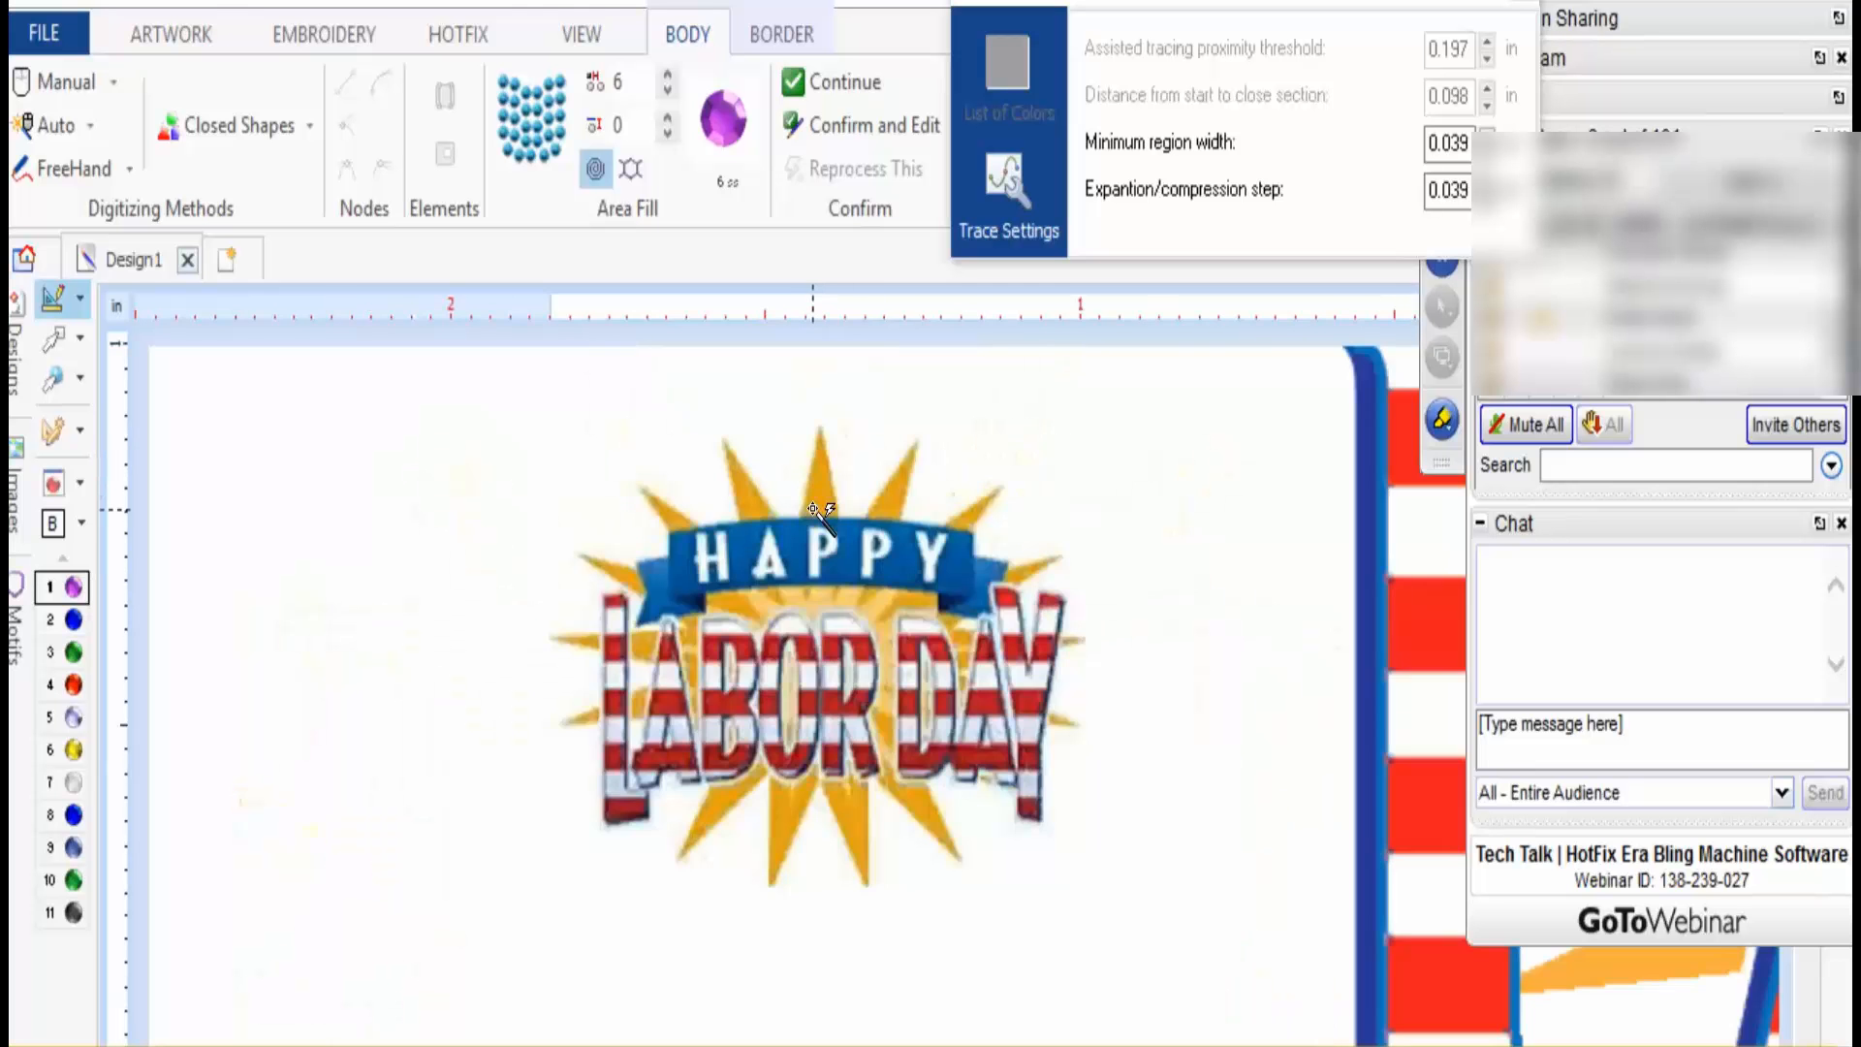
{"action": "scroll", "coordinate": [805, 517], "scroll_direction": "down", "scroll_amount": 4}
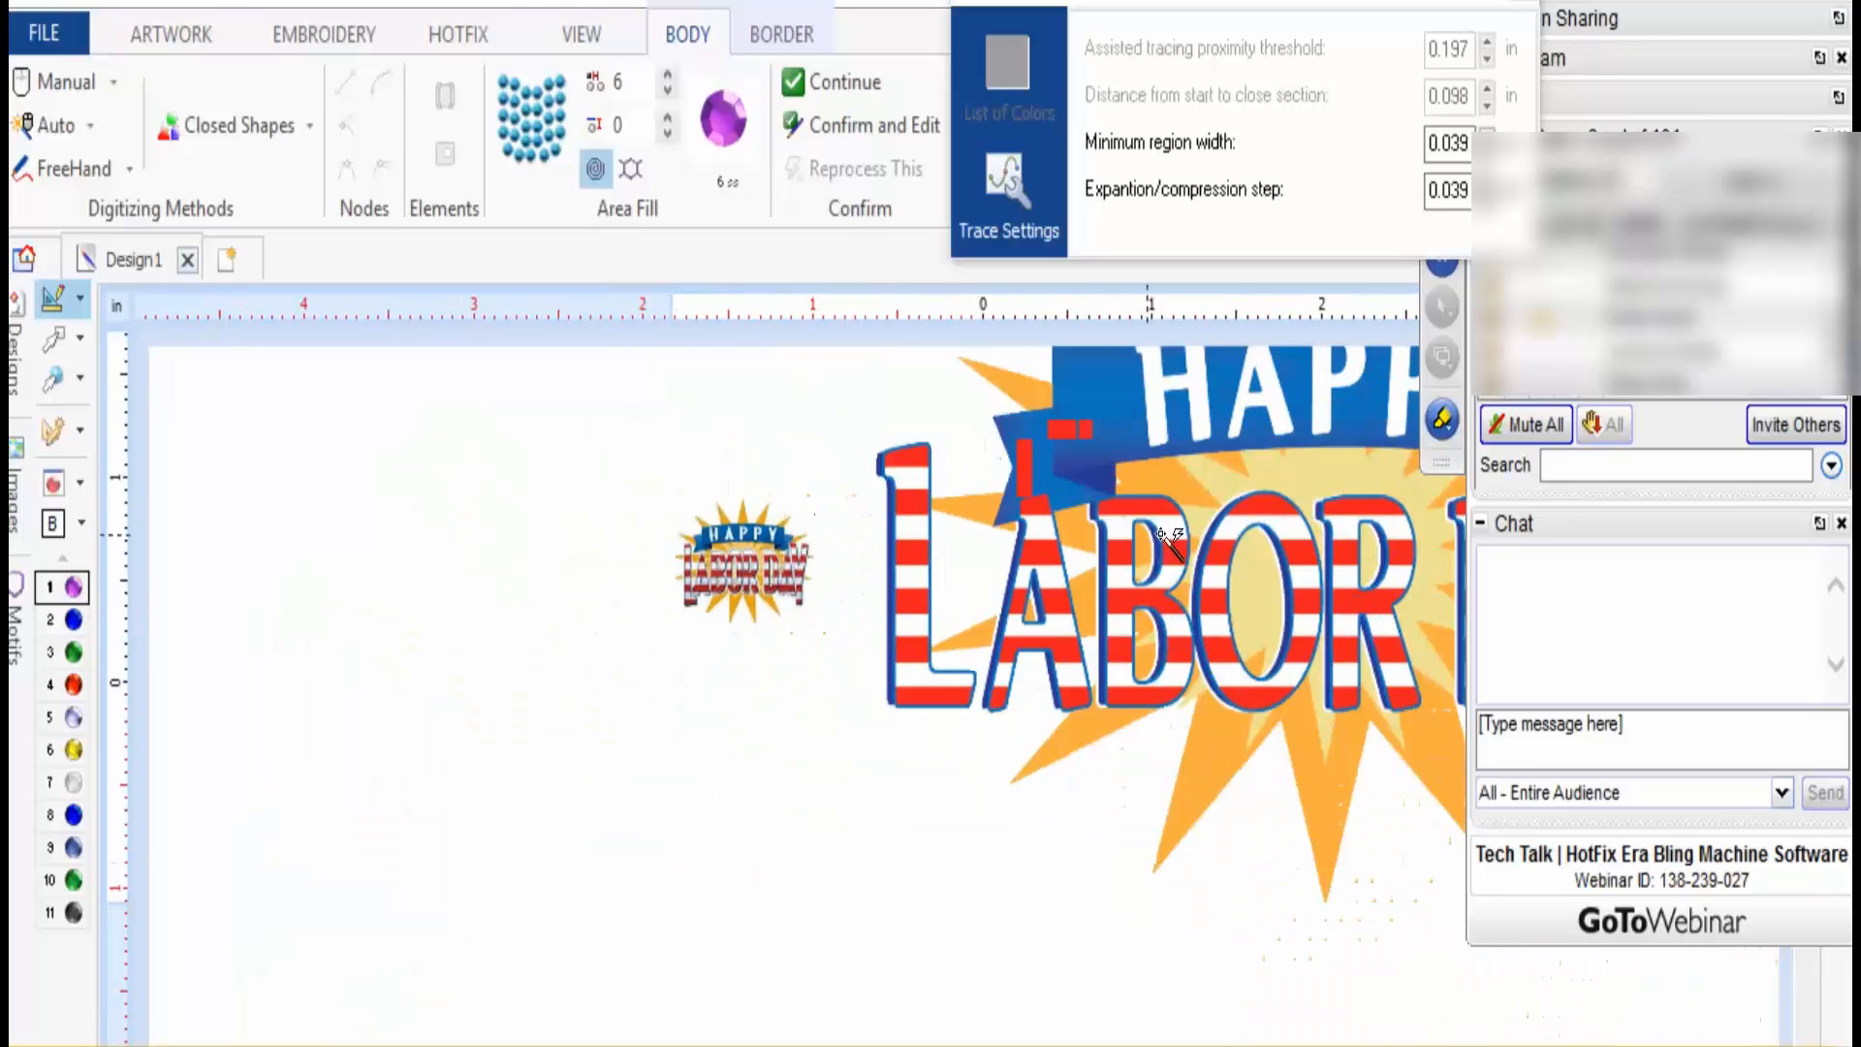
{"action": "scroll", "coordinate": [1192, 533], "scroll_direction": "up", "scroll_amount": 3}
{"action": "scroll", "coordinate": [1202, 538], "scroll_direction": "up", "scroll_amount": 1}
{"action": "left_click", "coordinate": [830, 588]}
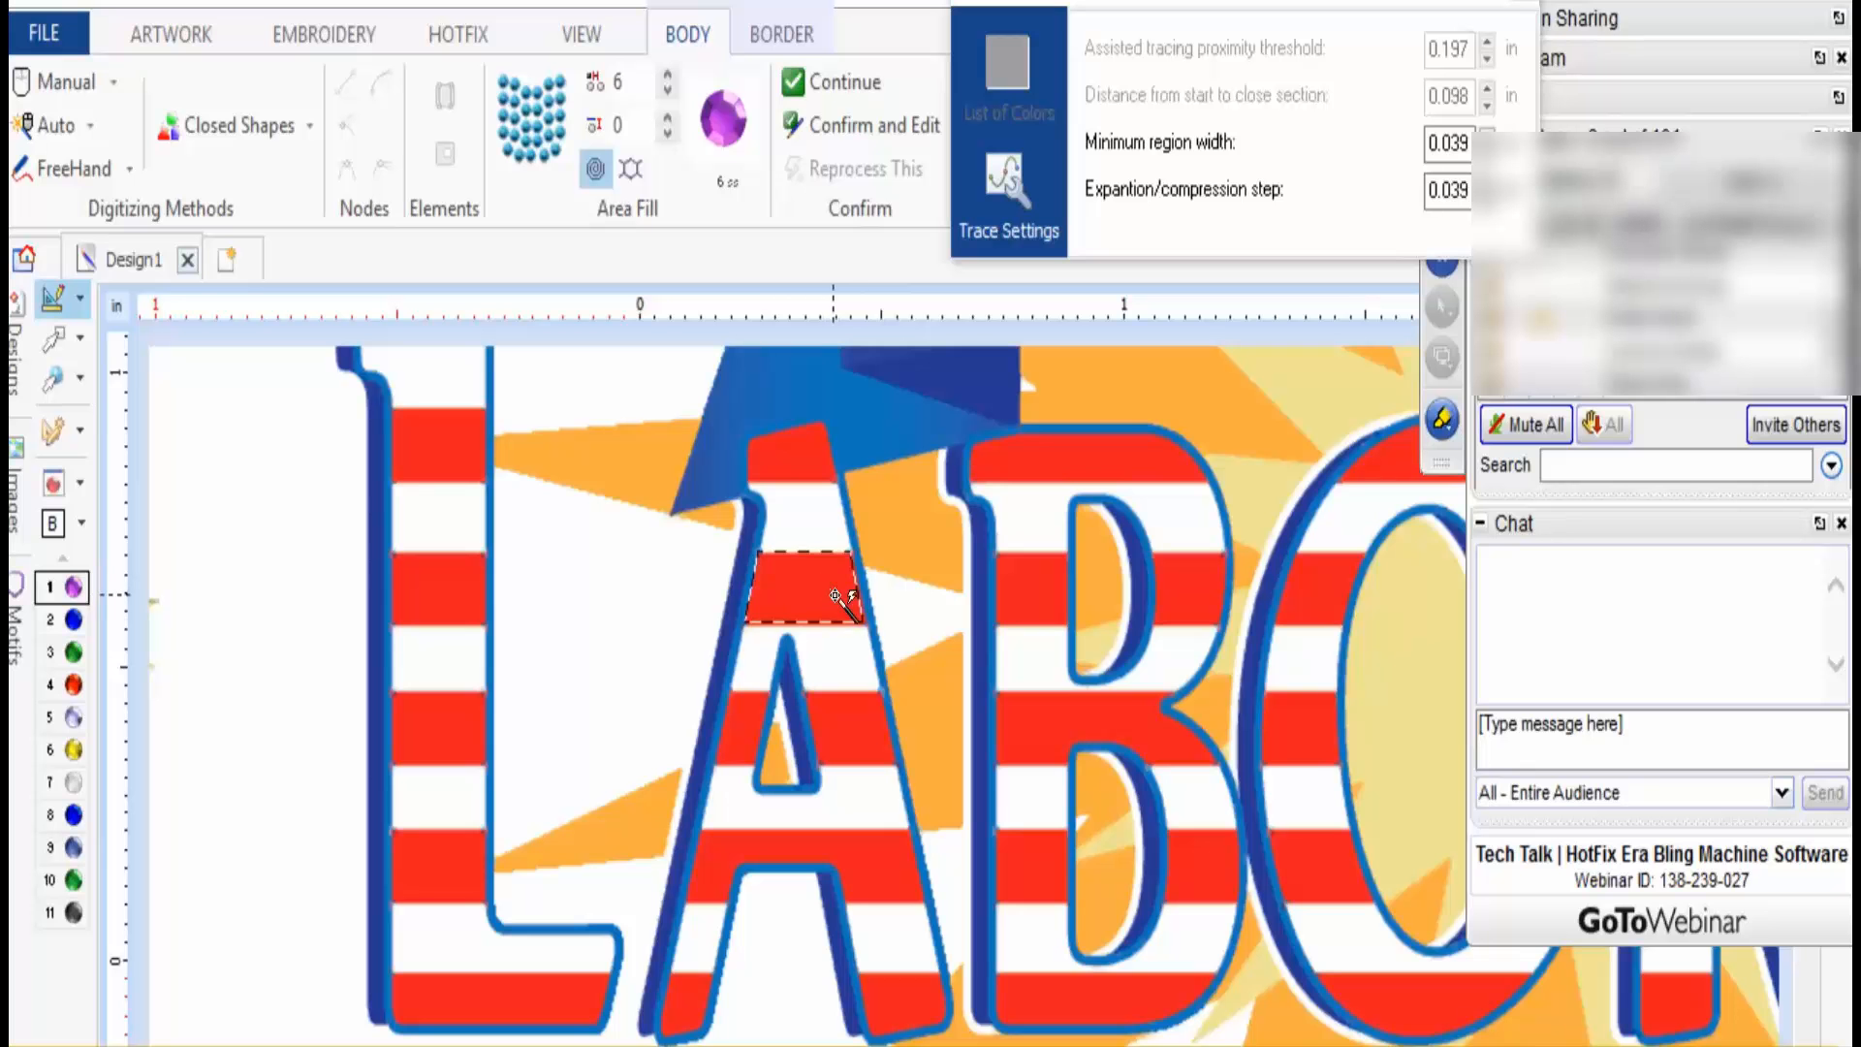
{"action": "left_click", "coordinate": [852, 727]}
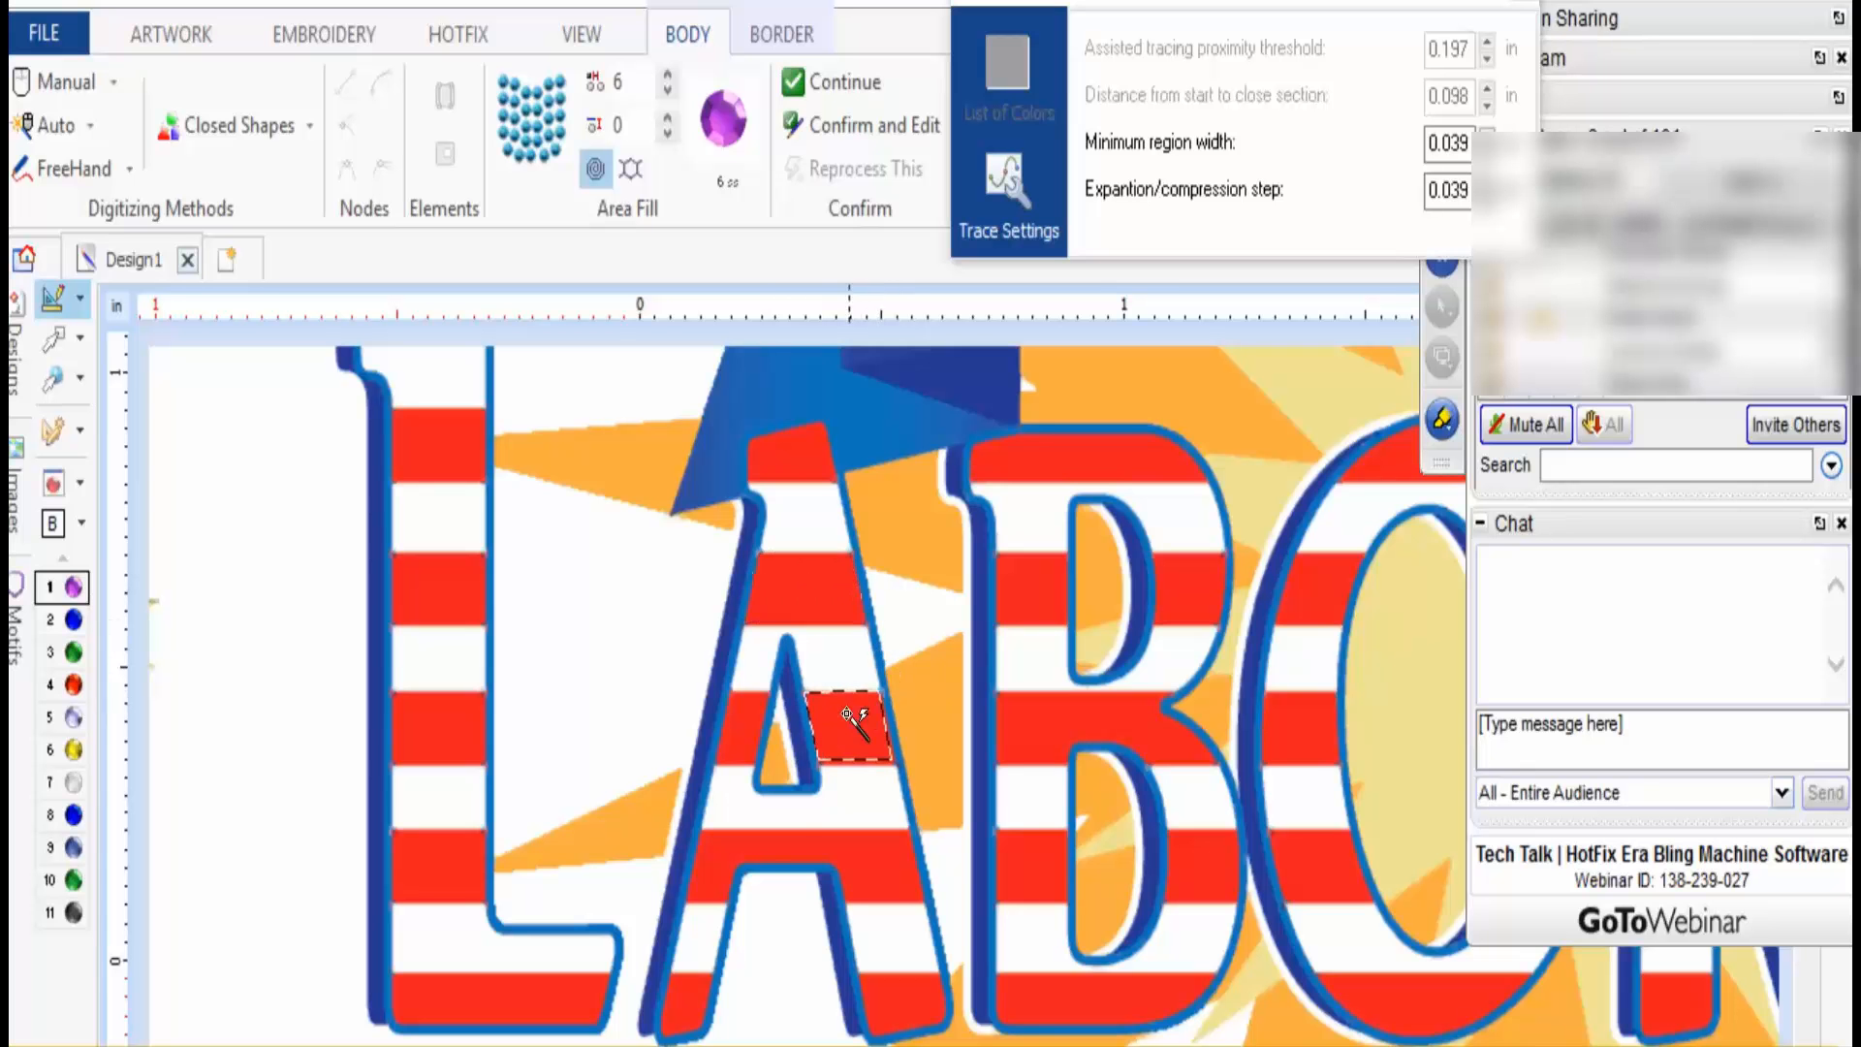
{"action": "left_click", "coordinate": [761, 727]}
{"action": "scroll", "coordinate": [719, 777], "scroll_direction": "down", "scroll_amount": 4}
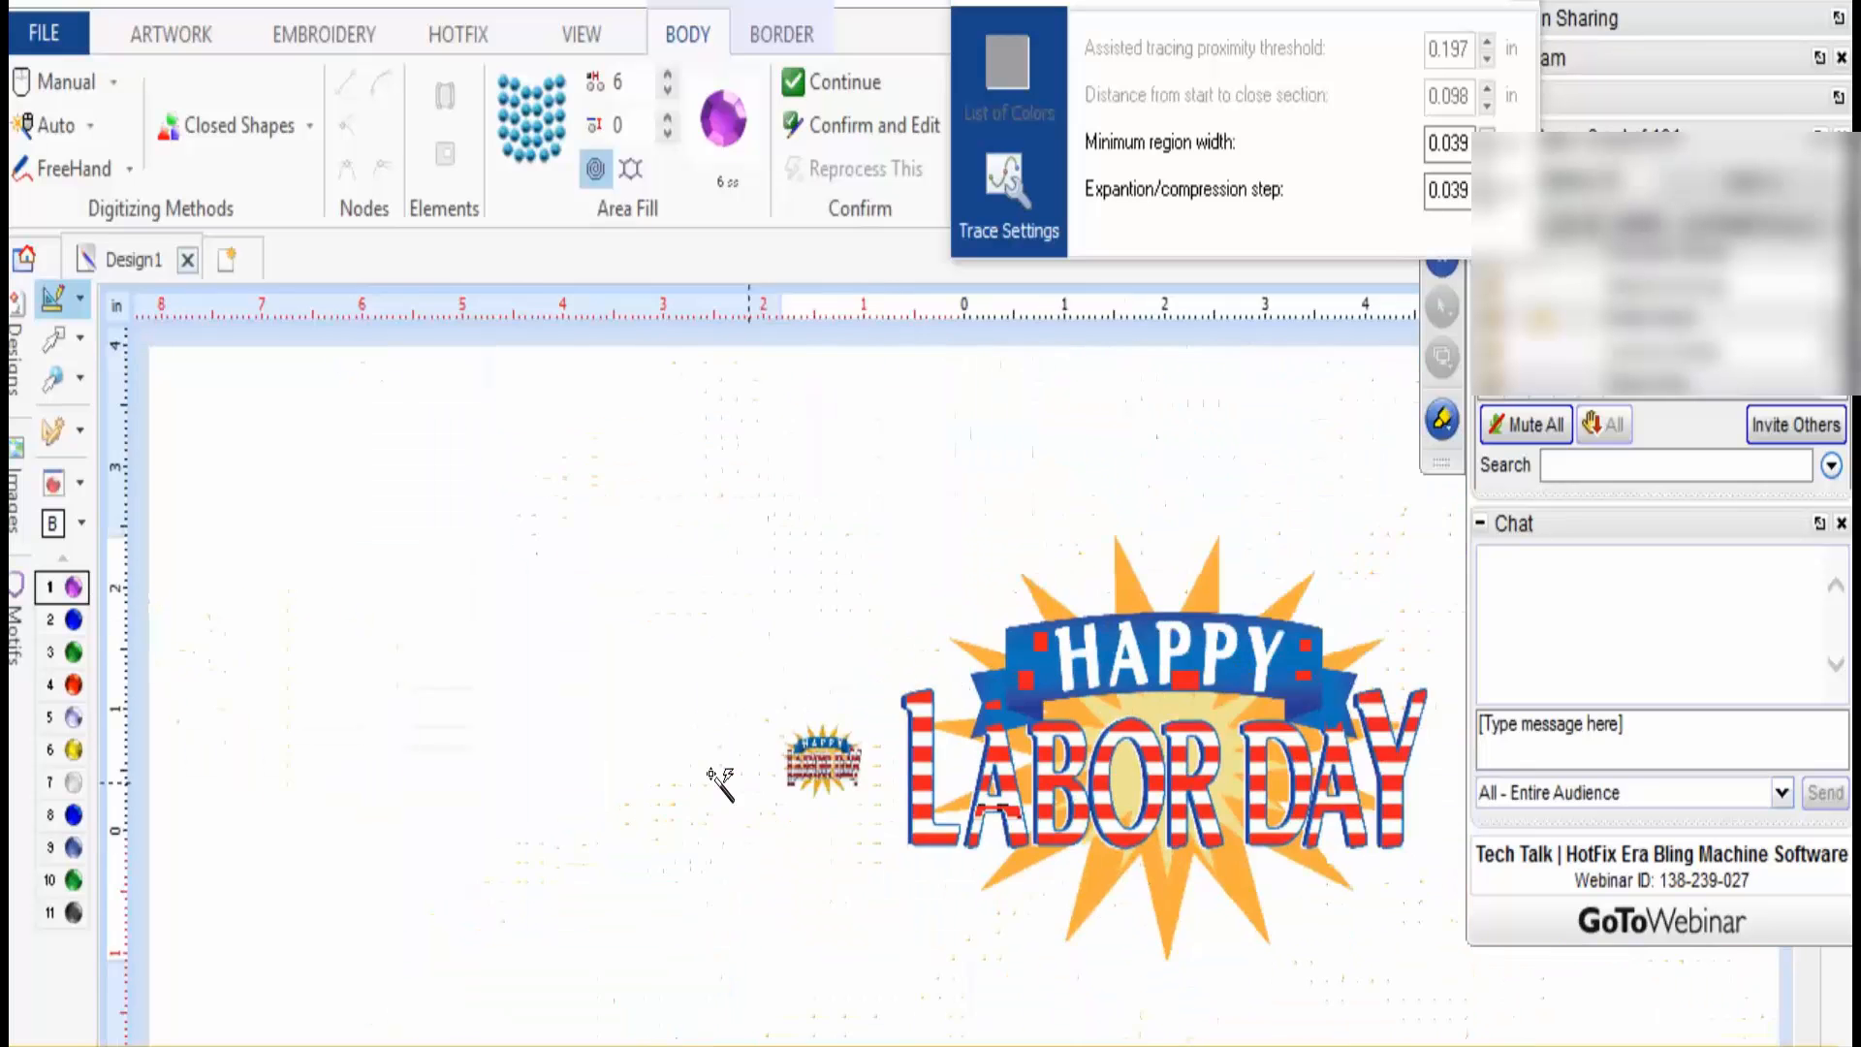
{"action": "left_click", "coordinate": [56, 345]}
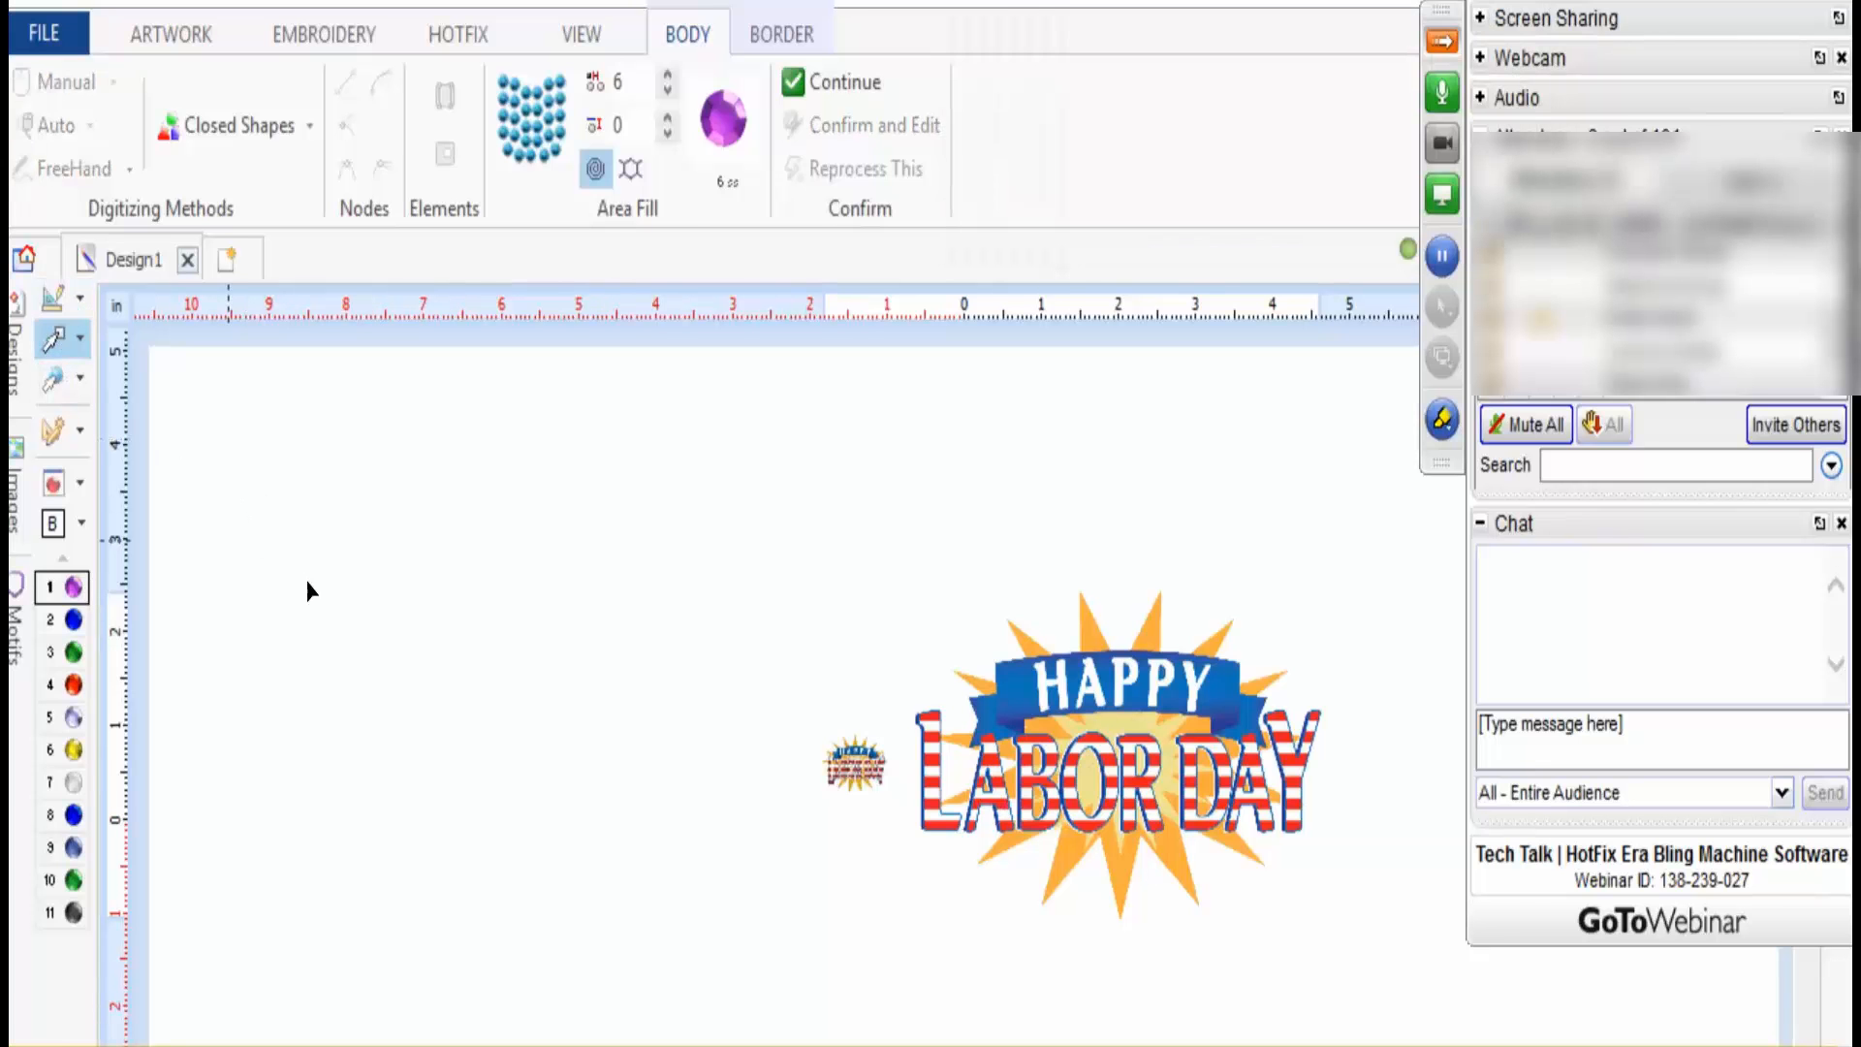
- Delete the small Happy Labor Day image and move the large one toward the middle of the workspace
{"action": "left_click_drag", "start_coordinate": [797, 721], "coordinate": [902, 840]}
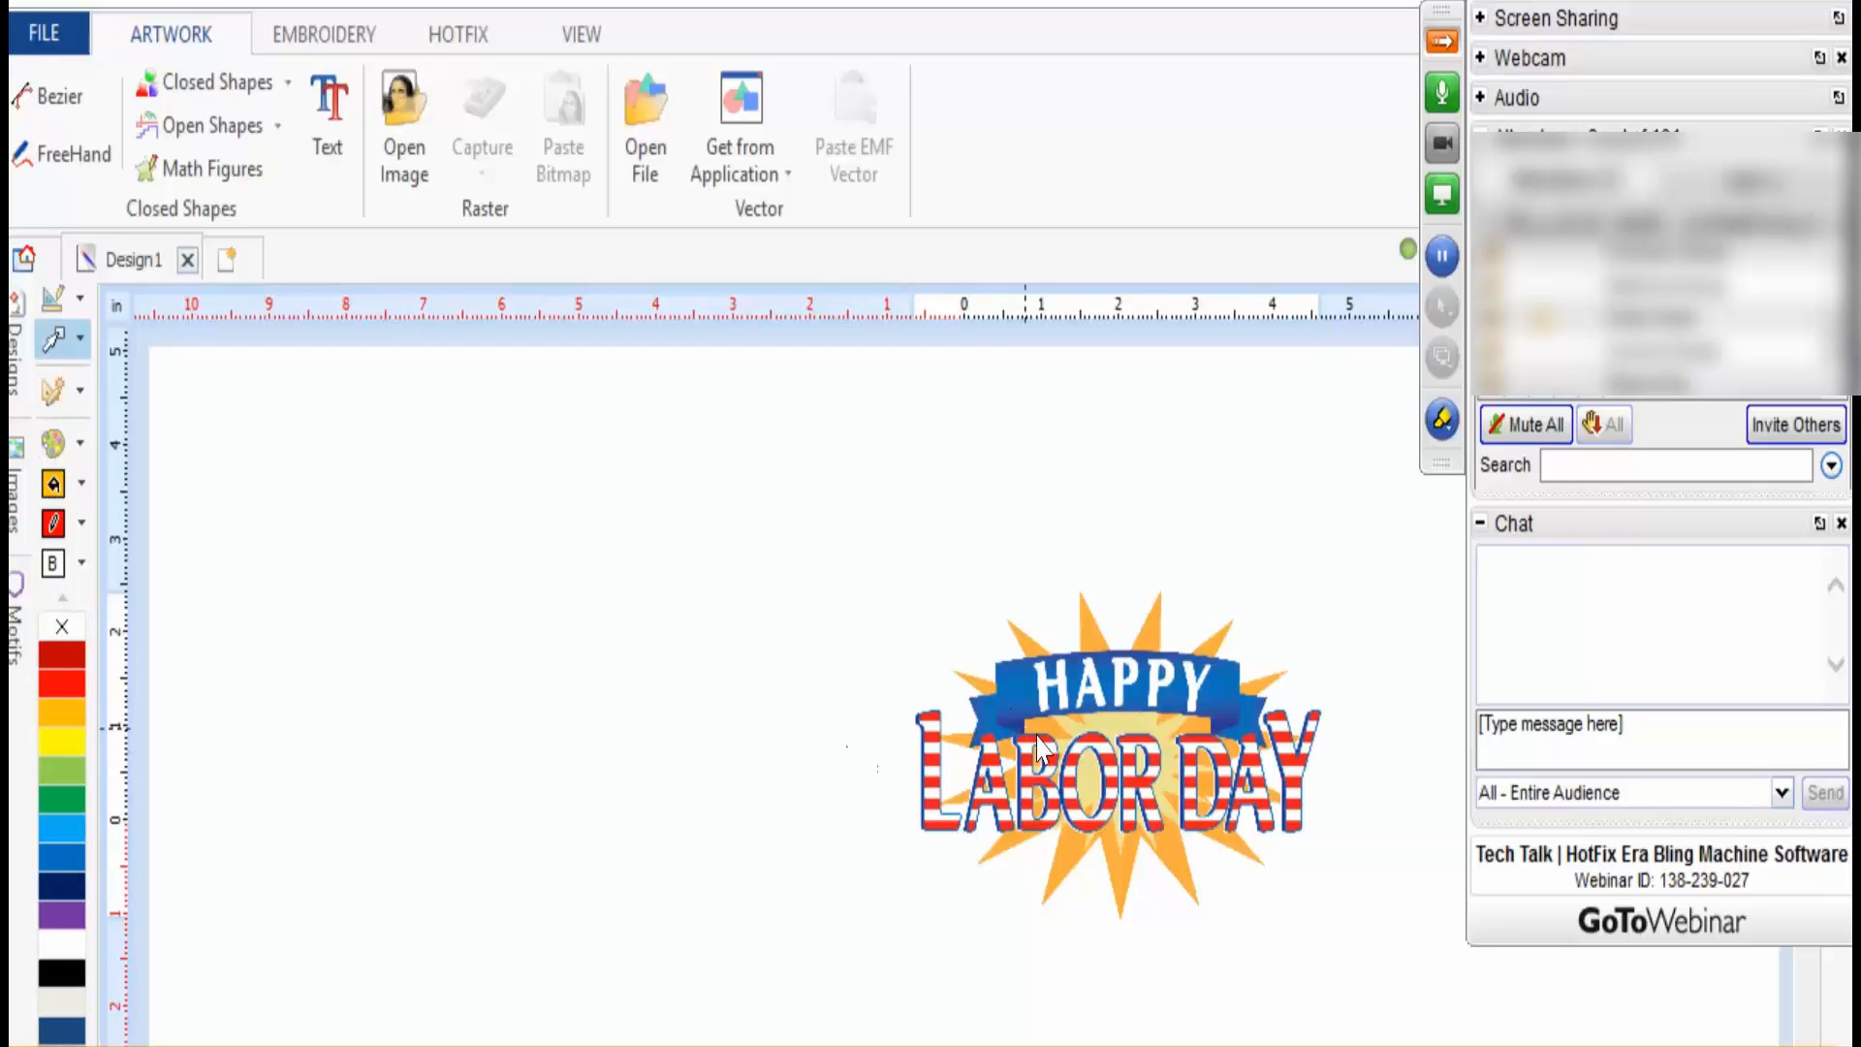
{"action": "scroll", "coordinate": [1228, 733], "scroll_direction": "up", "scroll_amount": 1}
{"action": "left_click", "coordinate": [1163, 718]}
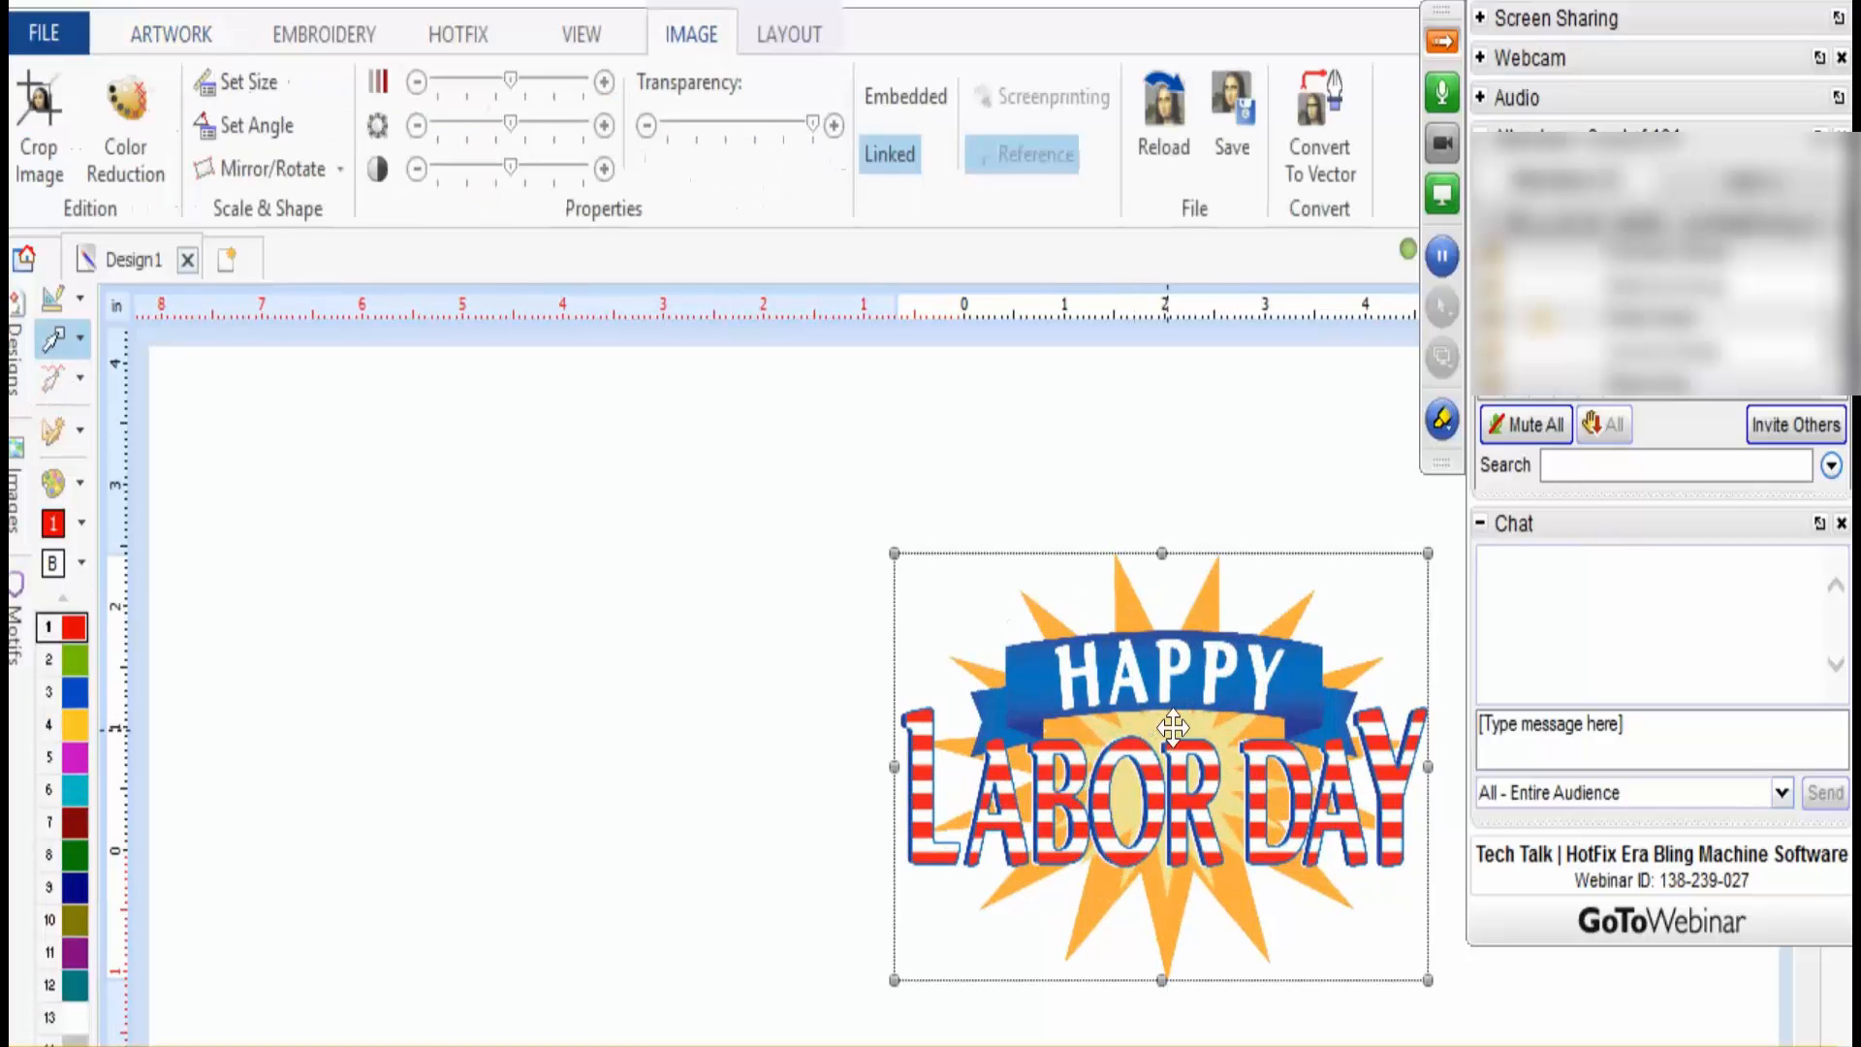
{"action": "left_click_drag", "start_coordinate": [1163, 717], "coordinate": [900, 619]}
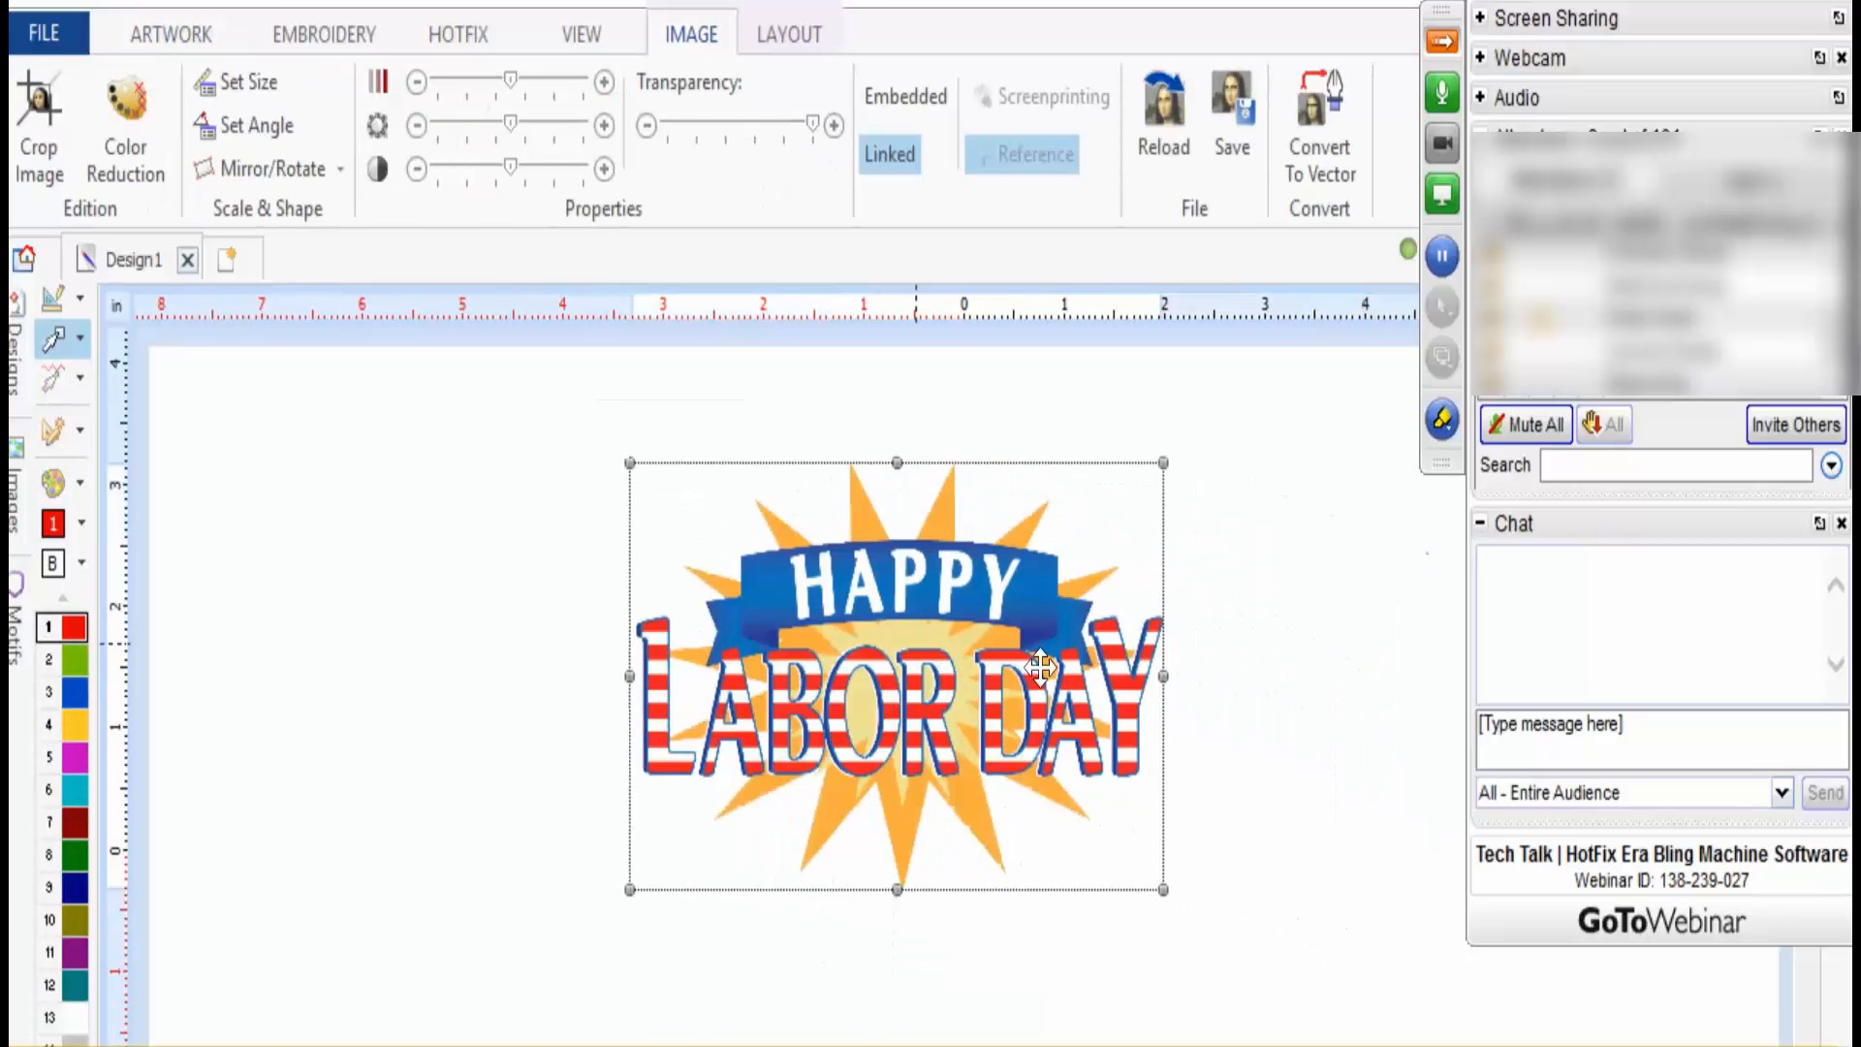
{"action": "left_click", "coordinate": [1313, 648]}
- Examine the HAPPY banner and lettering of the large Labor Day image at several magnifications
{"action": "scroll", "coordinate": [888, 617], "scroll_direction": "up", "scroll_amount": 1}
{"action": "scroll", "coordinate": [891, 625], "scroll_direction": "down", "scroll_amount": 1}
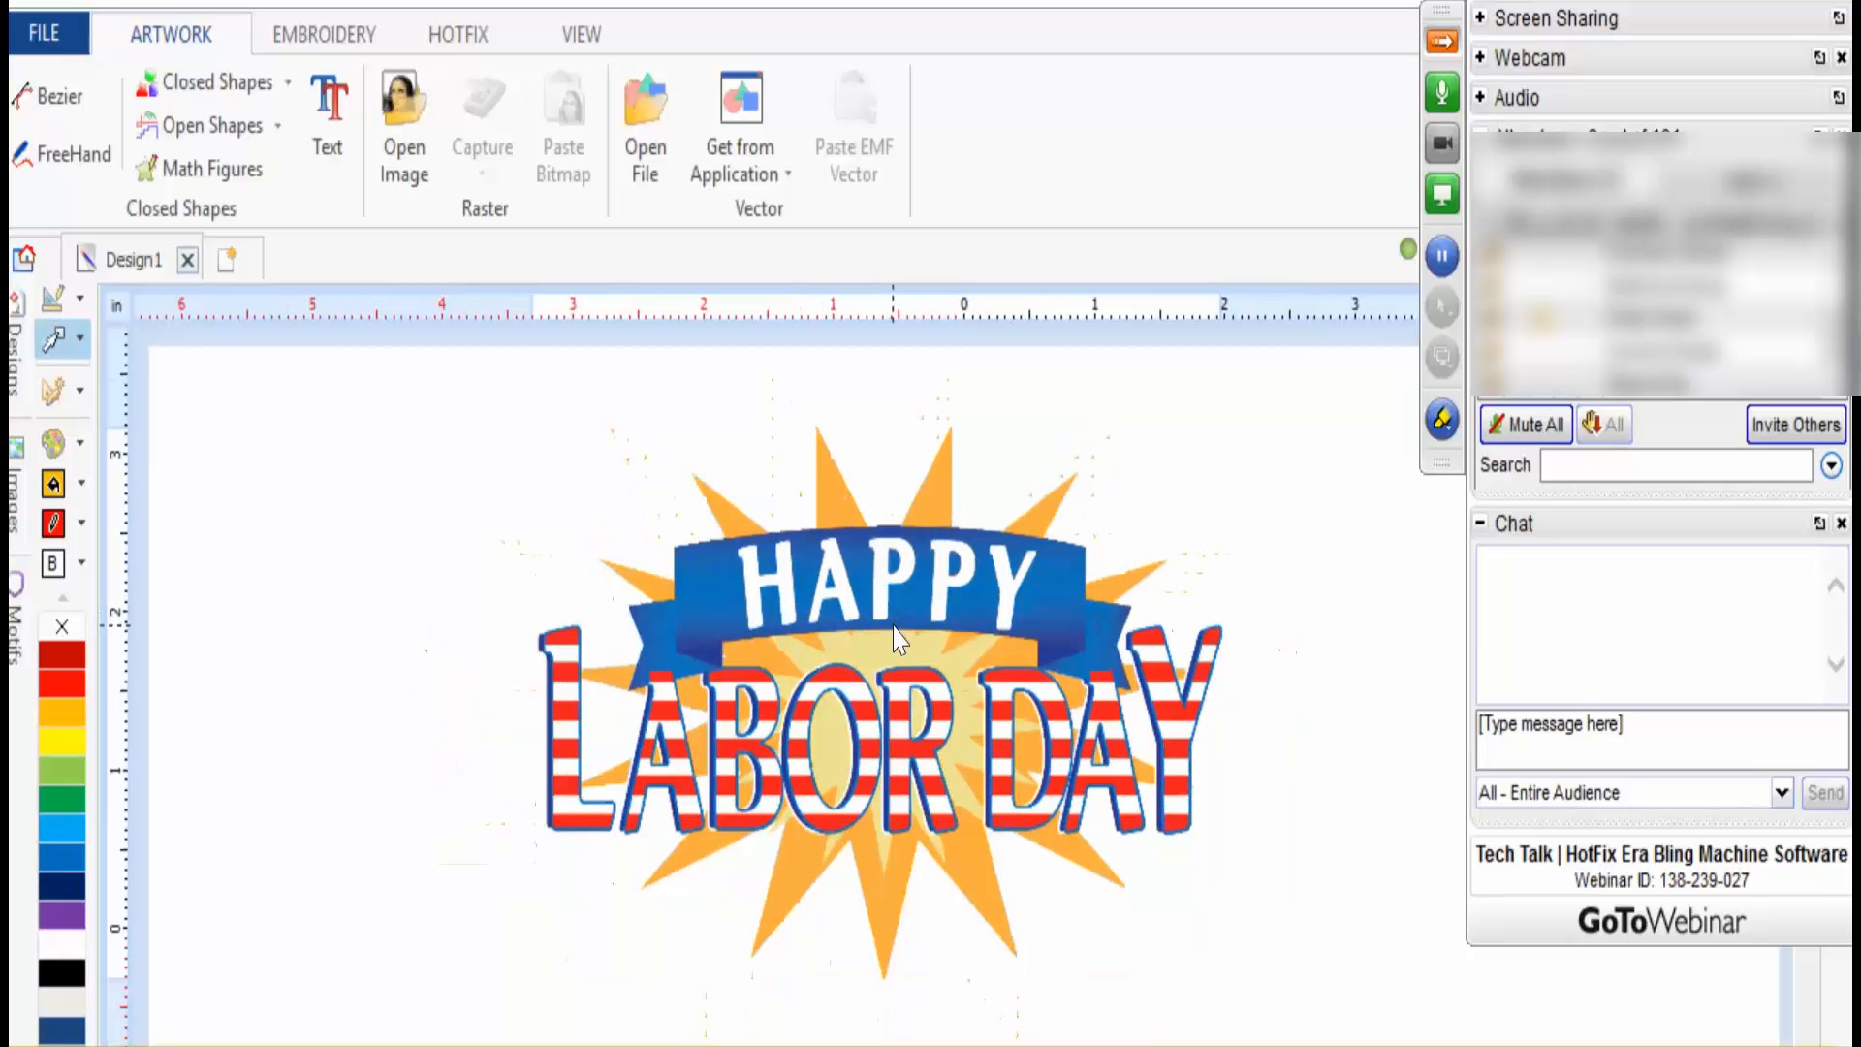
{"action": "scroll", "coordinate": [900, 635], "scroll_direction": "up", "scroll_amount": 1}
{"action": "scroll", "coordinate": [911, 524], "scroll_direction": "up", "scroll_amount": 3}
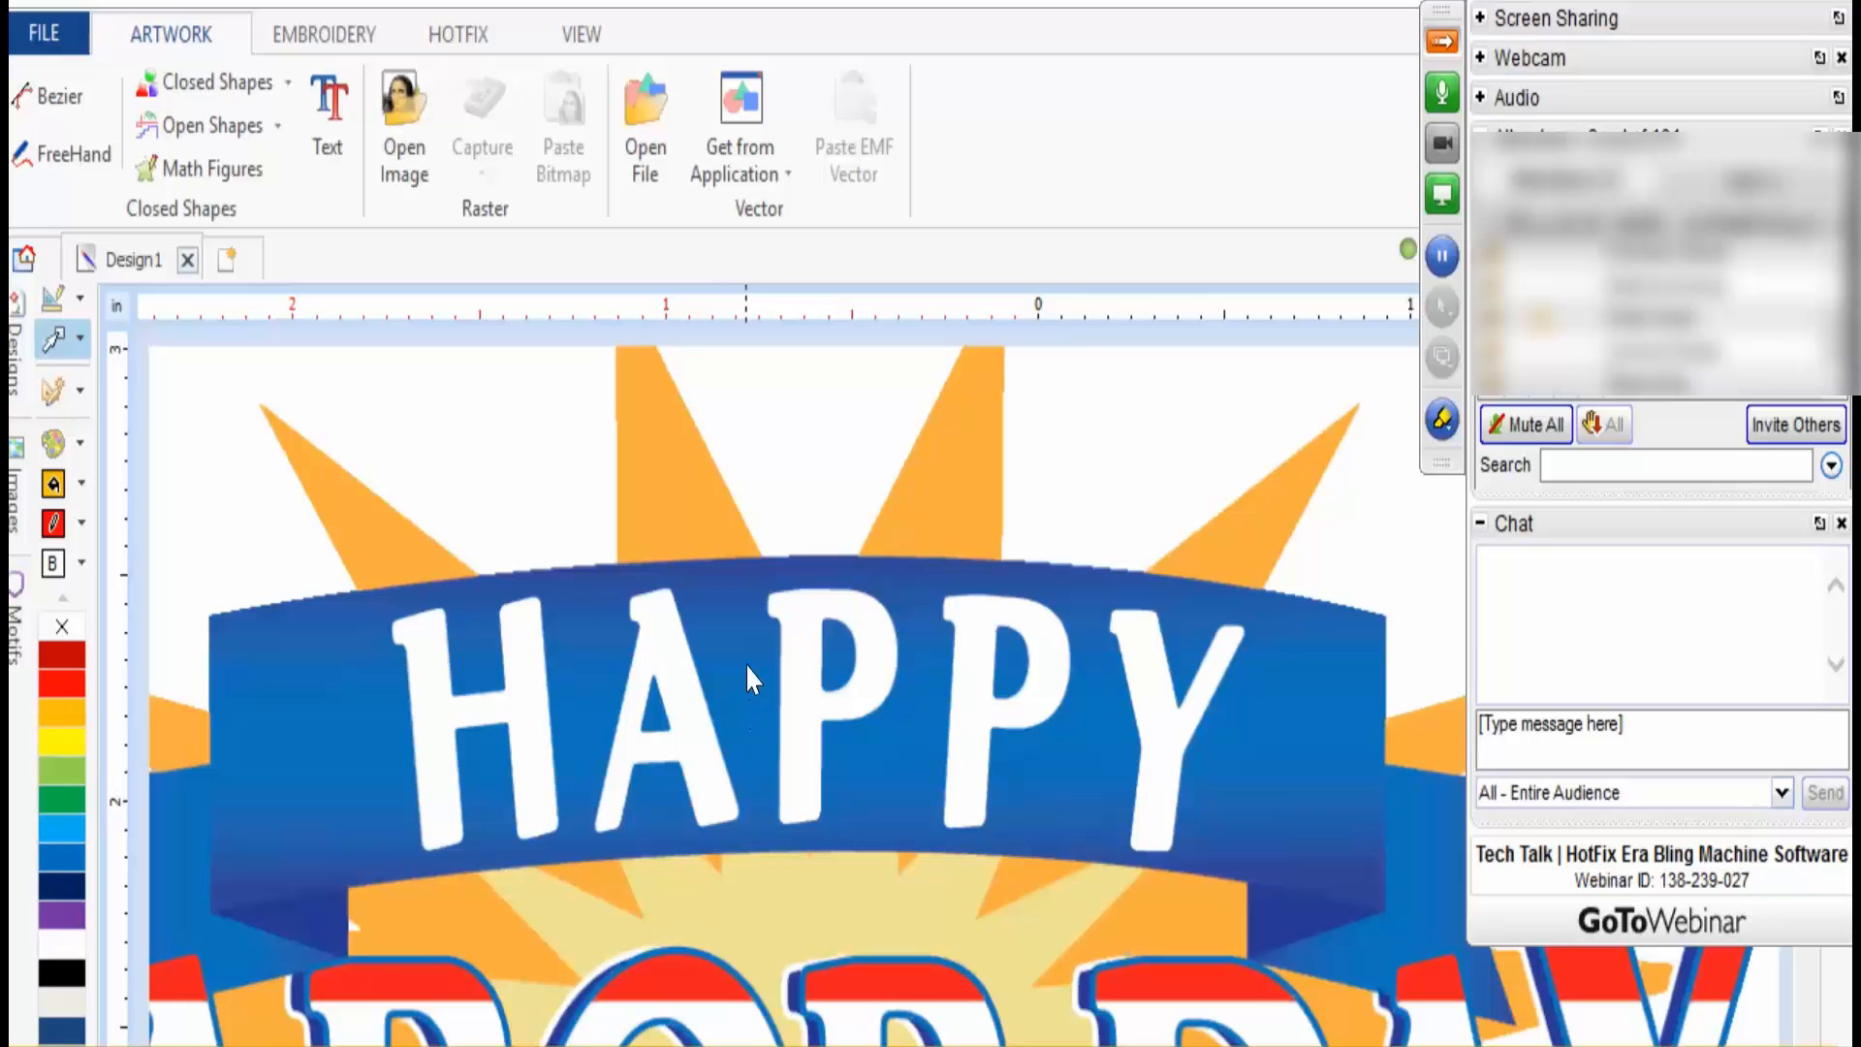
{"action": "scroll", "coordinate": [766, 606], "scroll_direction": "down", "scroll_amount": 1}
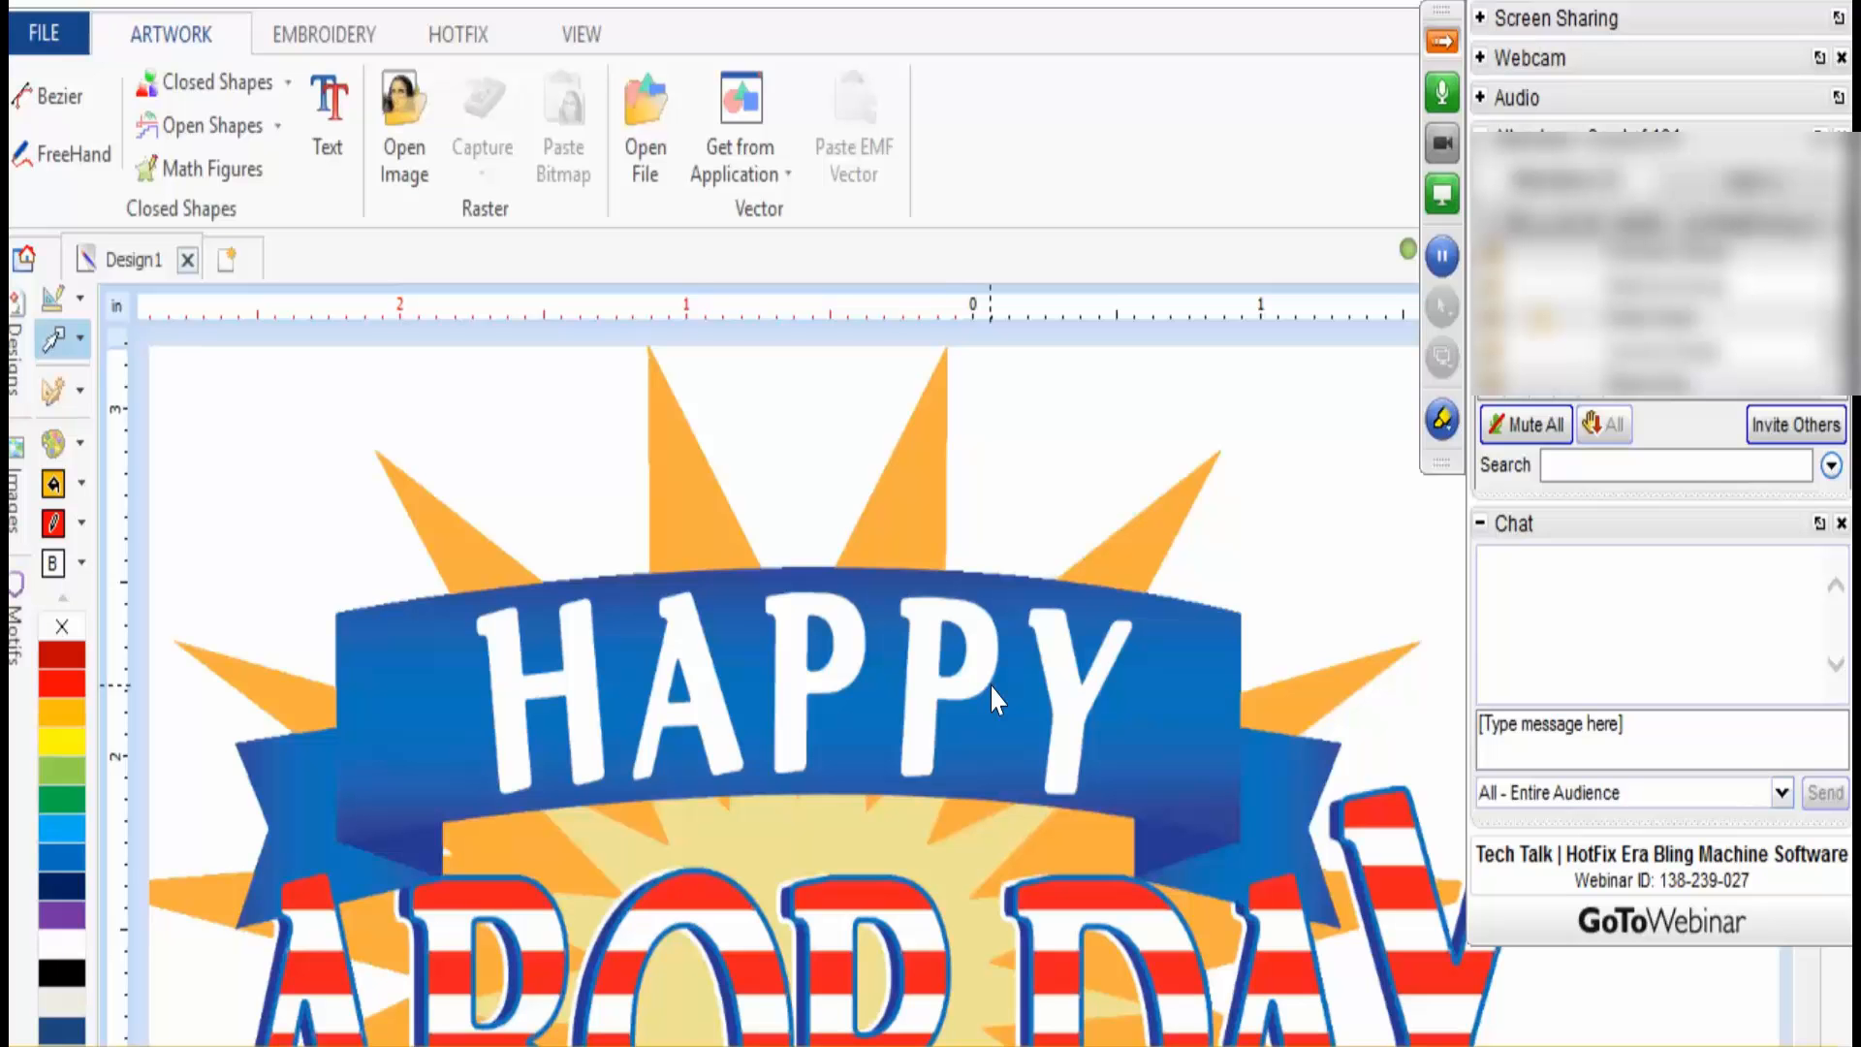
{"action": "scroll", "coordinate": [991, 683], "scroll_direction": "up", "scroll_amount": 1}
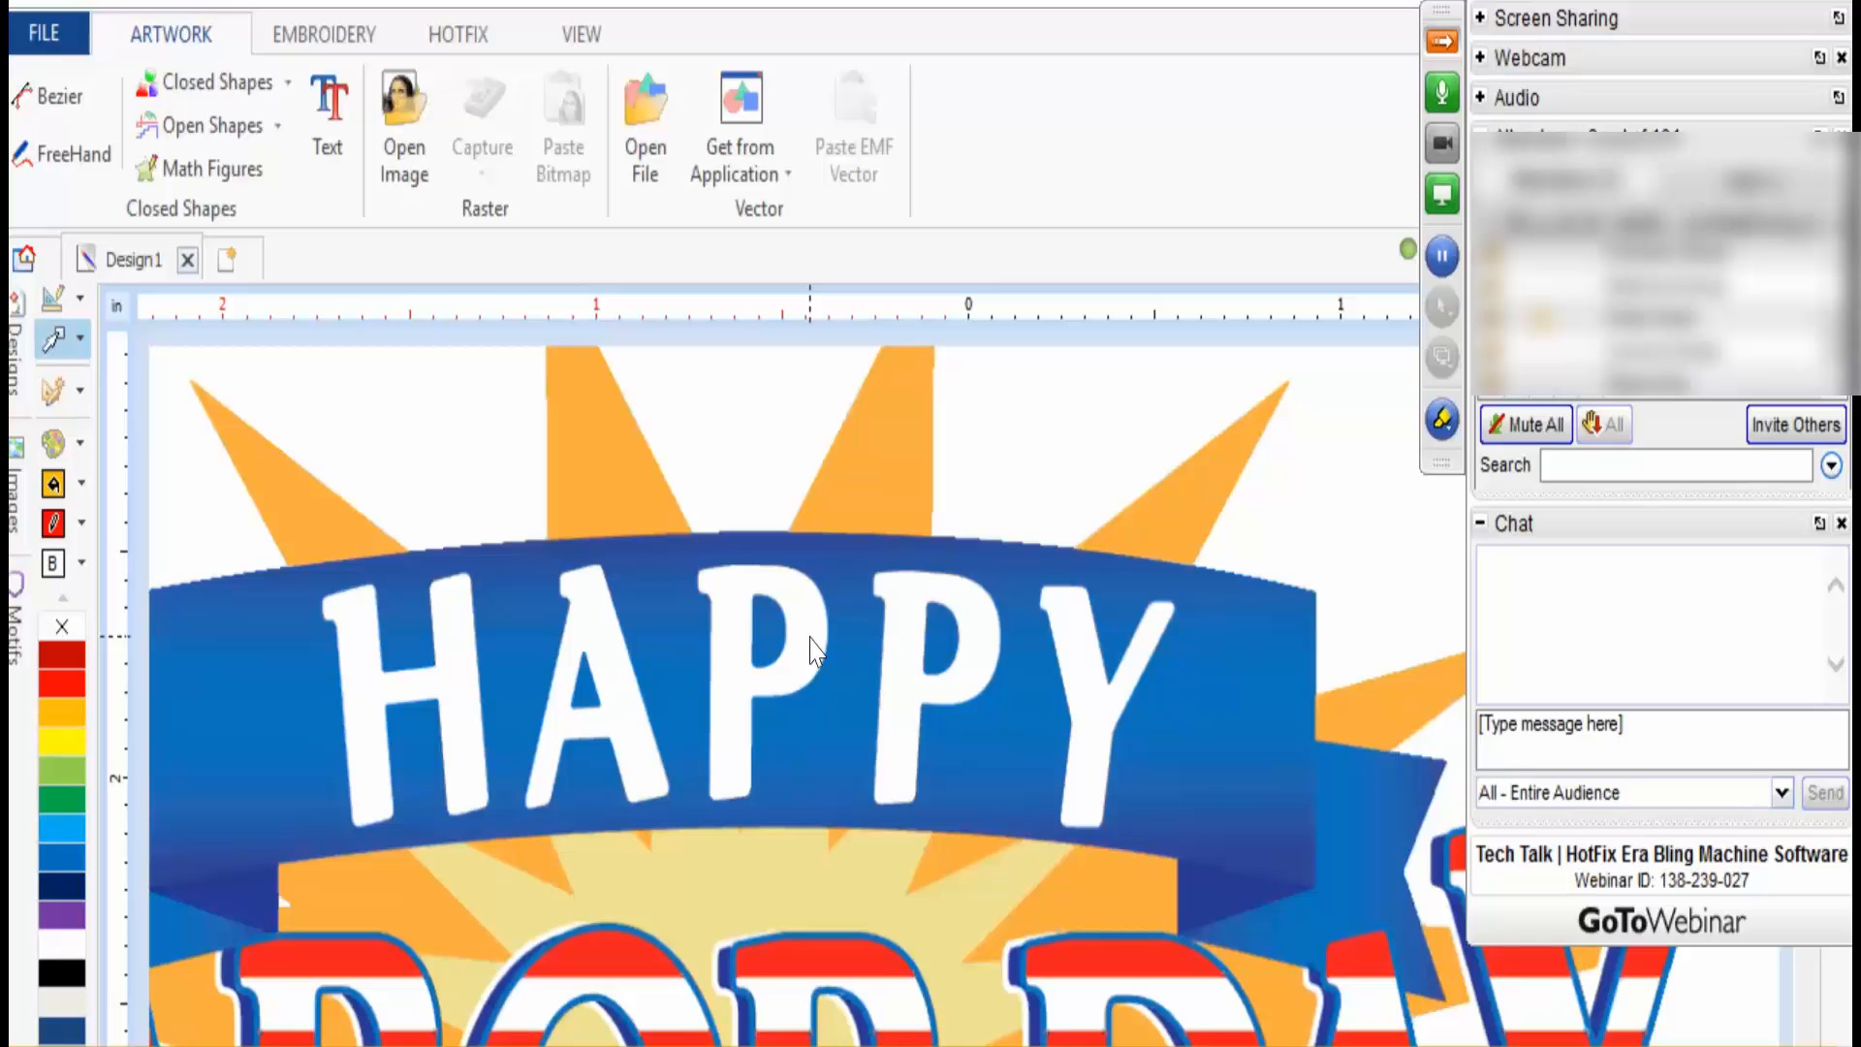
{"action": "scroll", "coordinate": [811, 651], "scroll_direction": "down", "scroll_amount": 2}
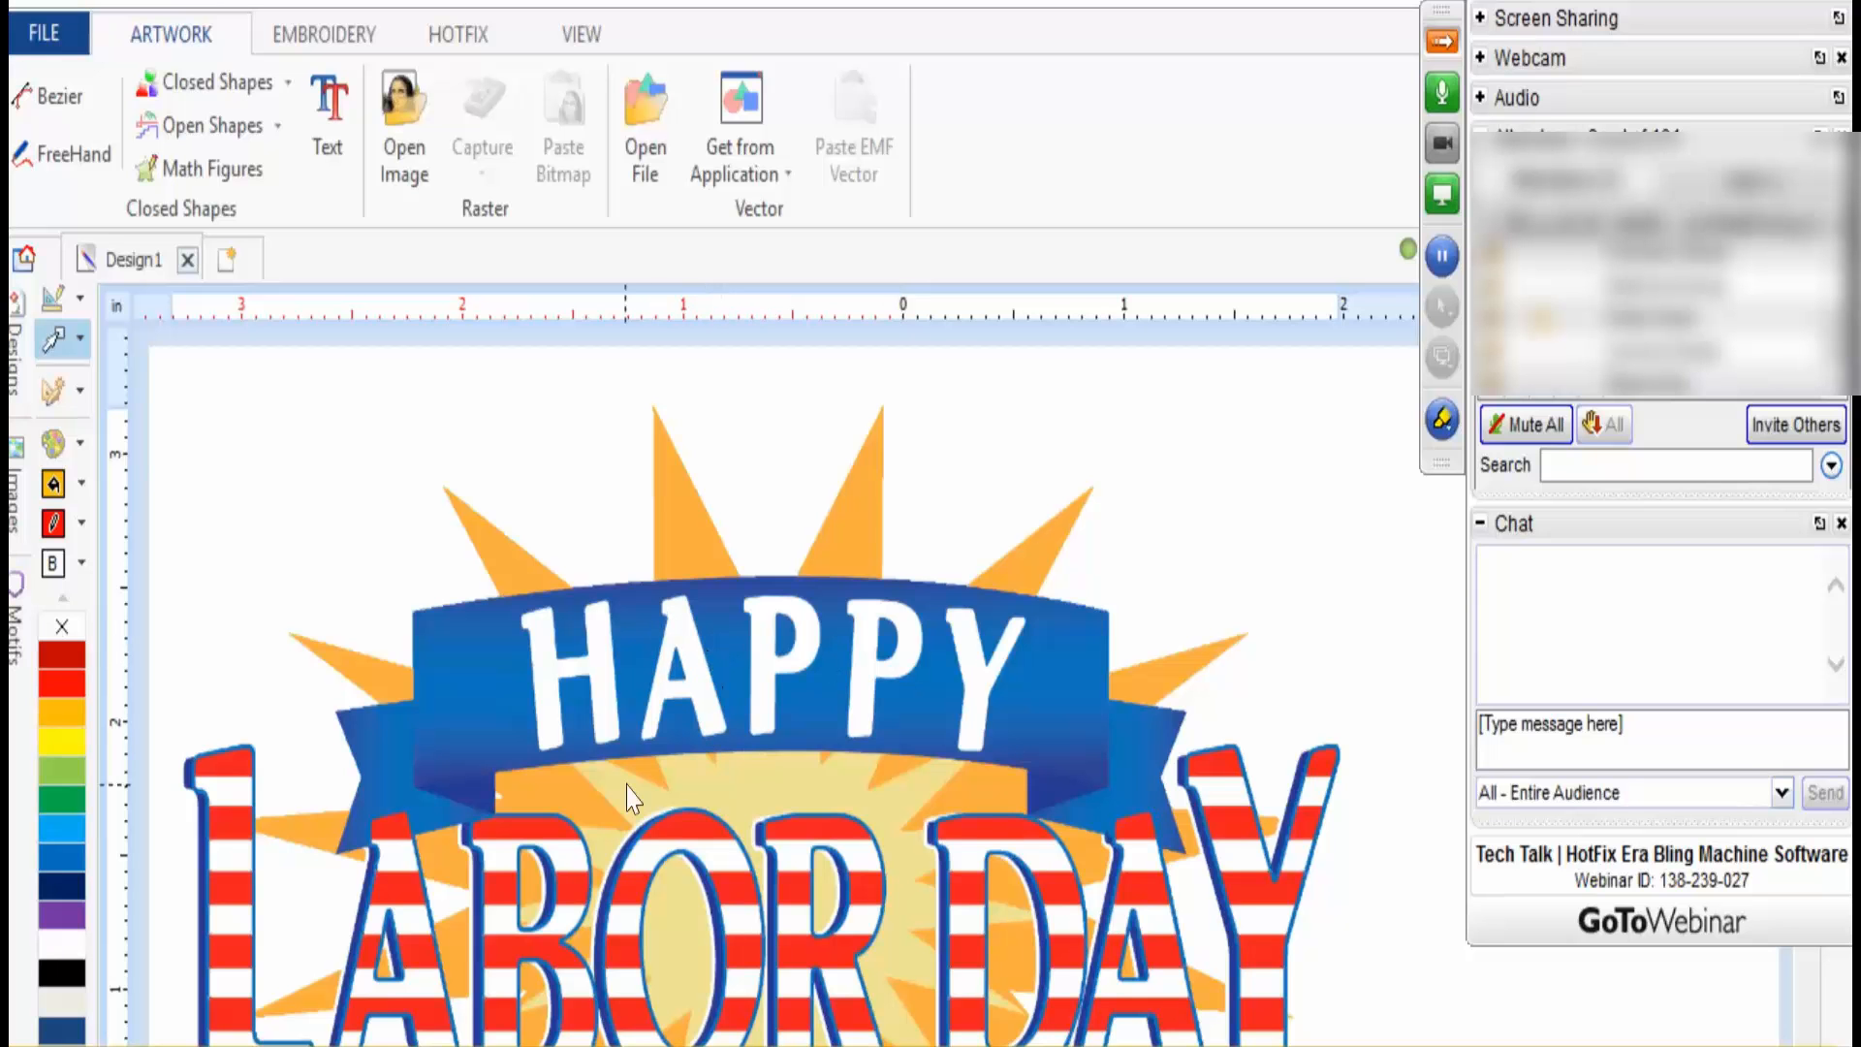
{"action": "scroll", "coordinate": [657, 783], "scroll_direction": "down", "scroll_amount": 3}
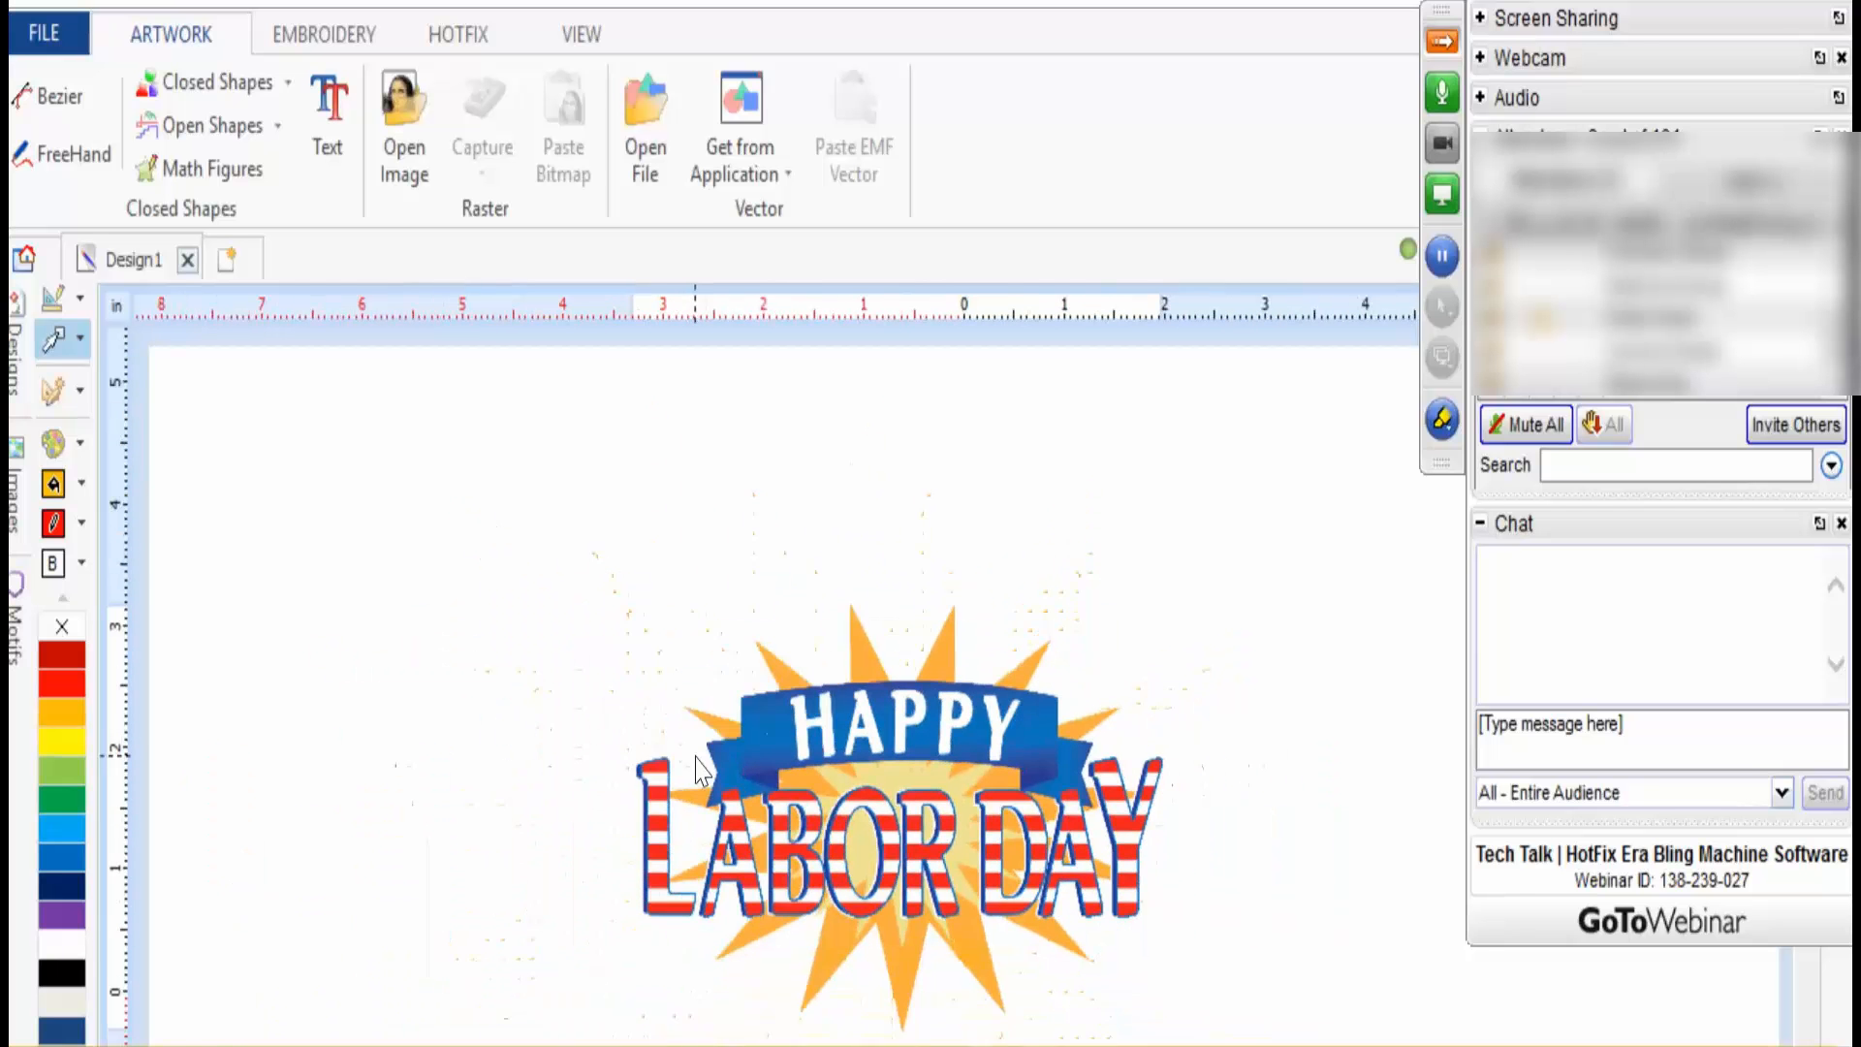
- Move the large Labor Day image slightly upward on the workspace
{"action": "left_click", "coordinate": [812, 845]}
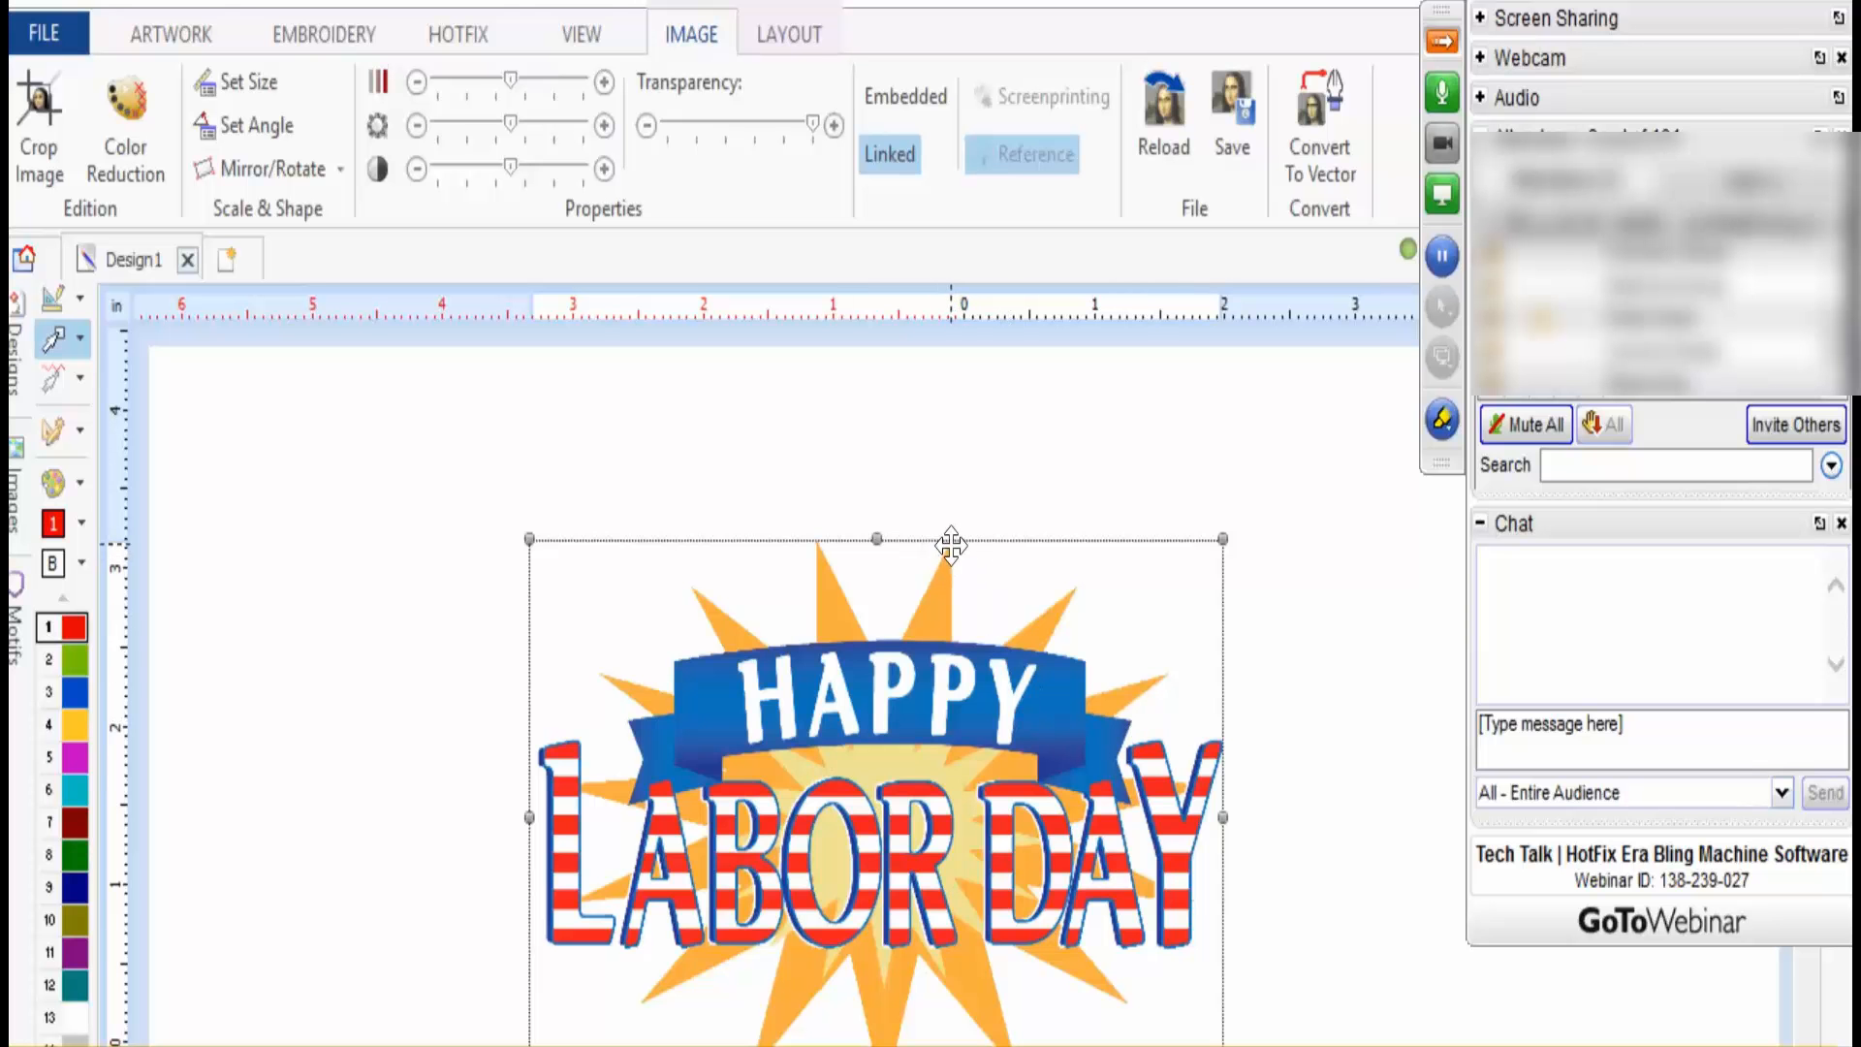
{"action": "scroll", "coordinate": [885, 1018], "scroll_direction": "down", "scroll_amount": 3}
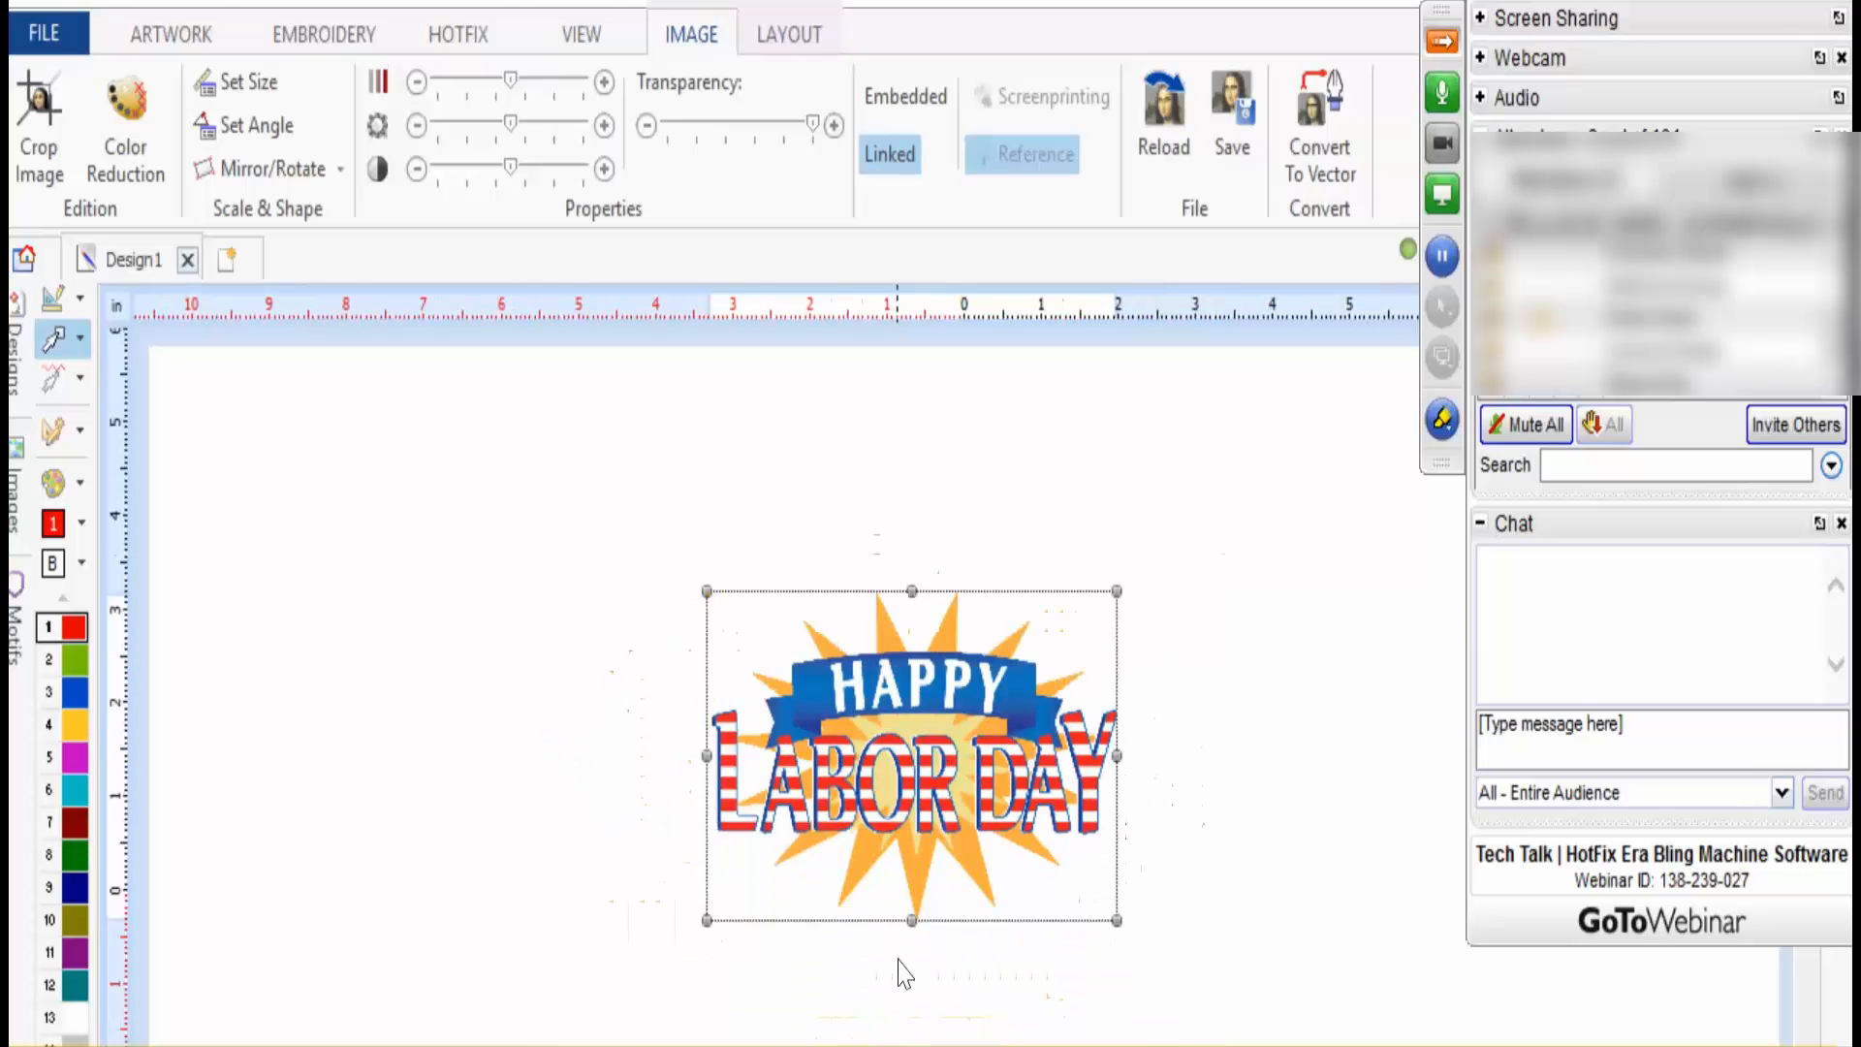
{"action": "left_click_drag", "start_coordinate": [914, 802], "coordinate": [908, 742]}
- Inspect the large image's banner, stripes and the outline of the letter L close up for edge sharpness
{"action": "scroll", "coordinate": [892, 567], "scroll_direction": "up", "scroll_amount": 3}
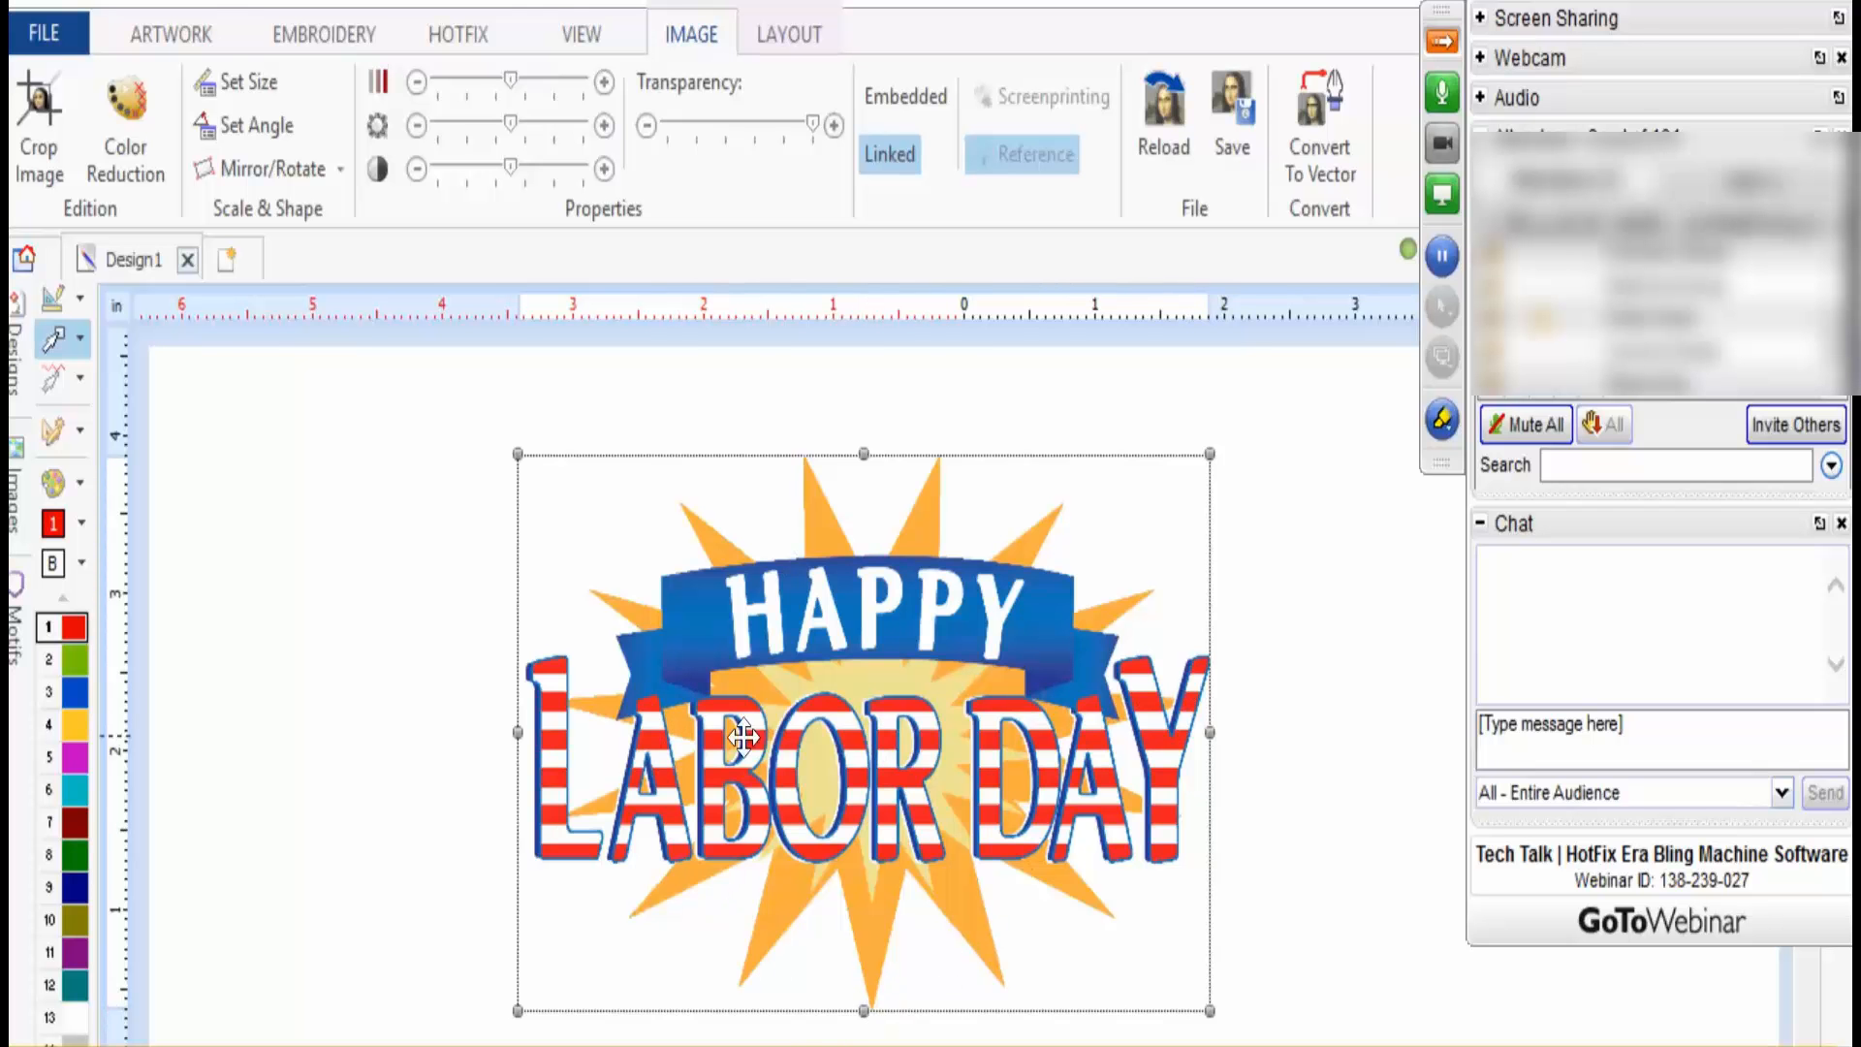
{"action": "scroll", "coordinate": [522, 662], "scroll_direction": "up", "scroll_amount": 4}
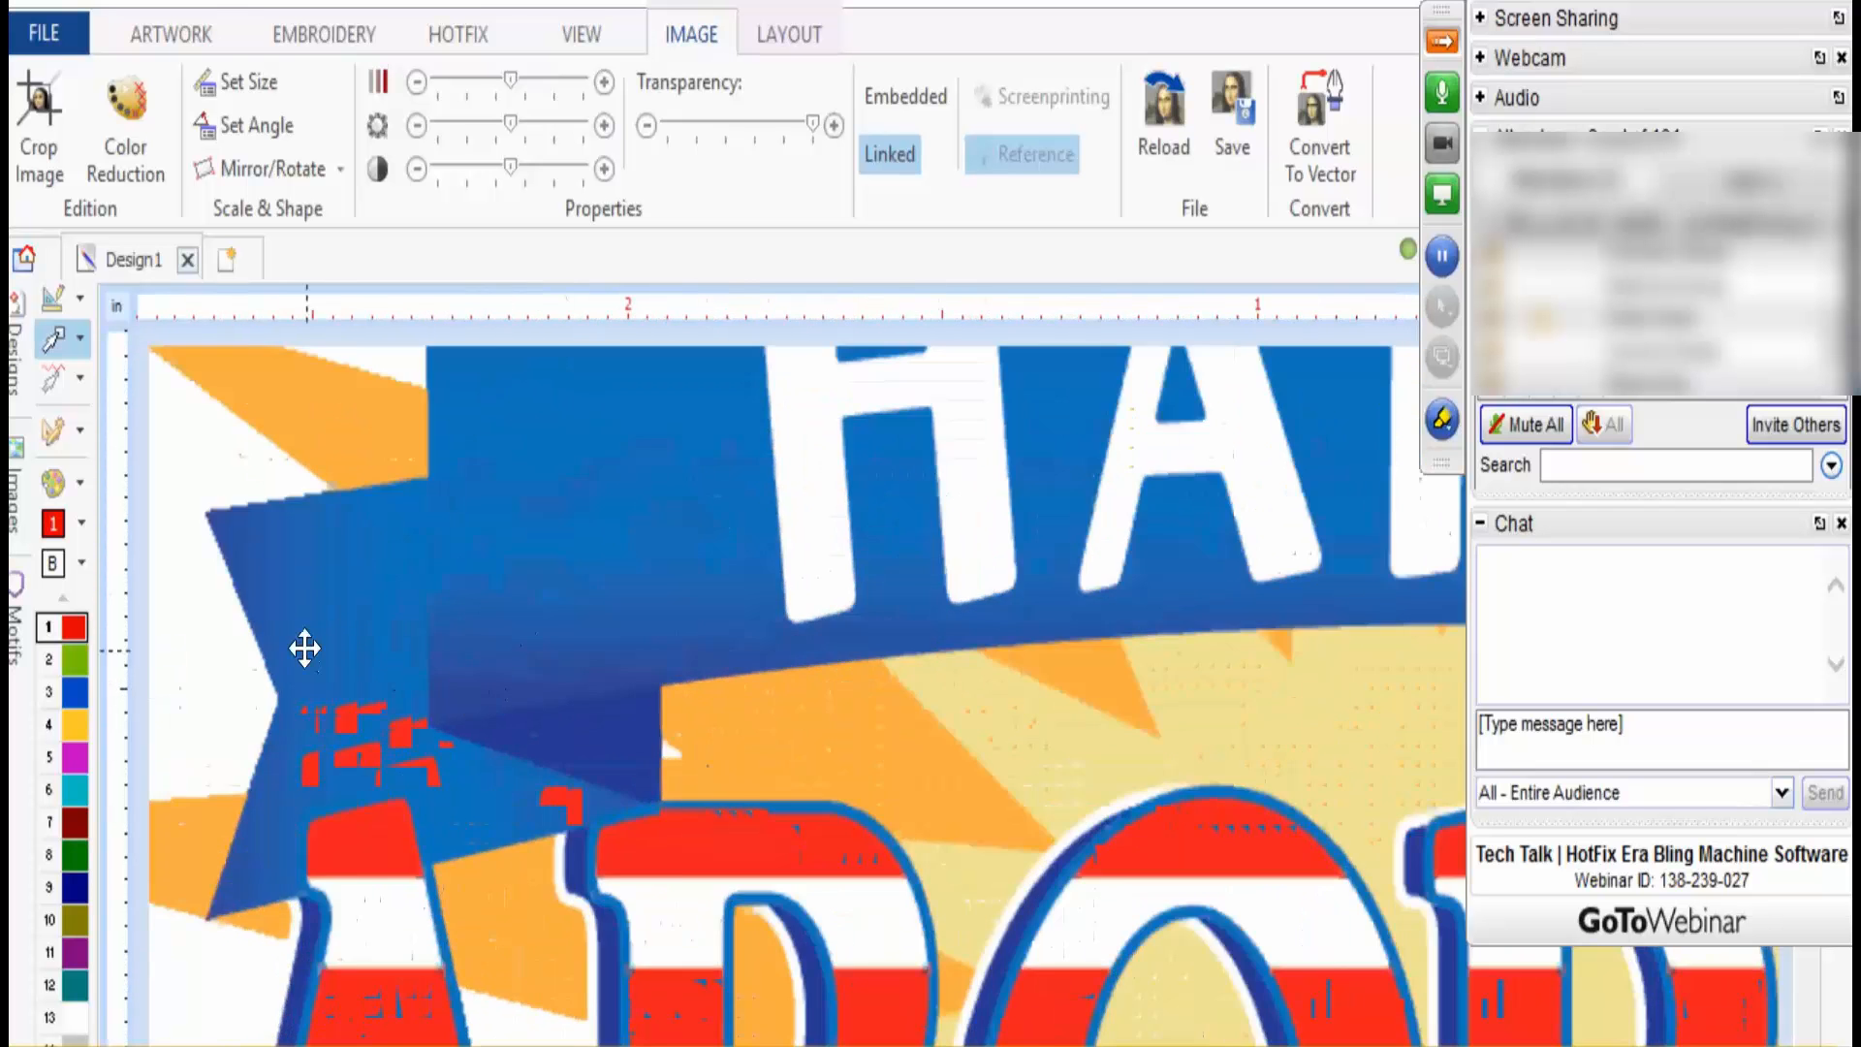
{"action": "scroll", "coordinate": [303, 649], "scroll_direction": "down", "scroll_amount": 3}
{"action": "scroll", "coordinate": [278, 673], "scroll_direction": "up", "scroll_amount": 3}
{"action": "scroll", "coordinate": [291, 659], "scroll_direction": "up", "scroll_amount": 6}
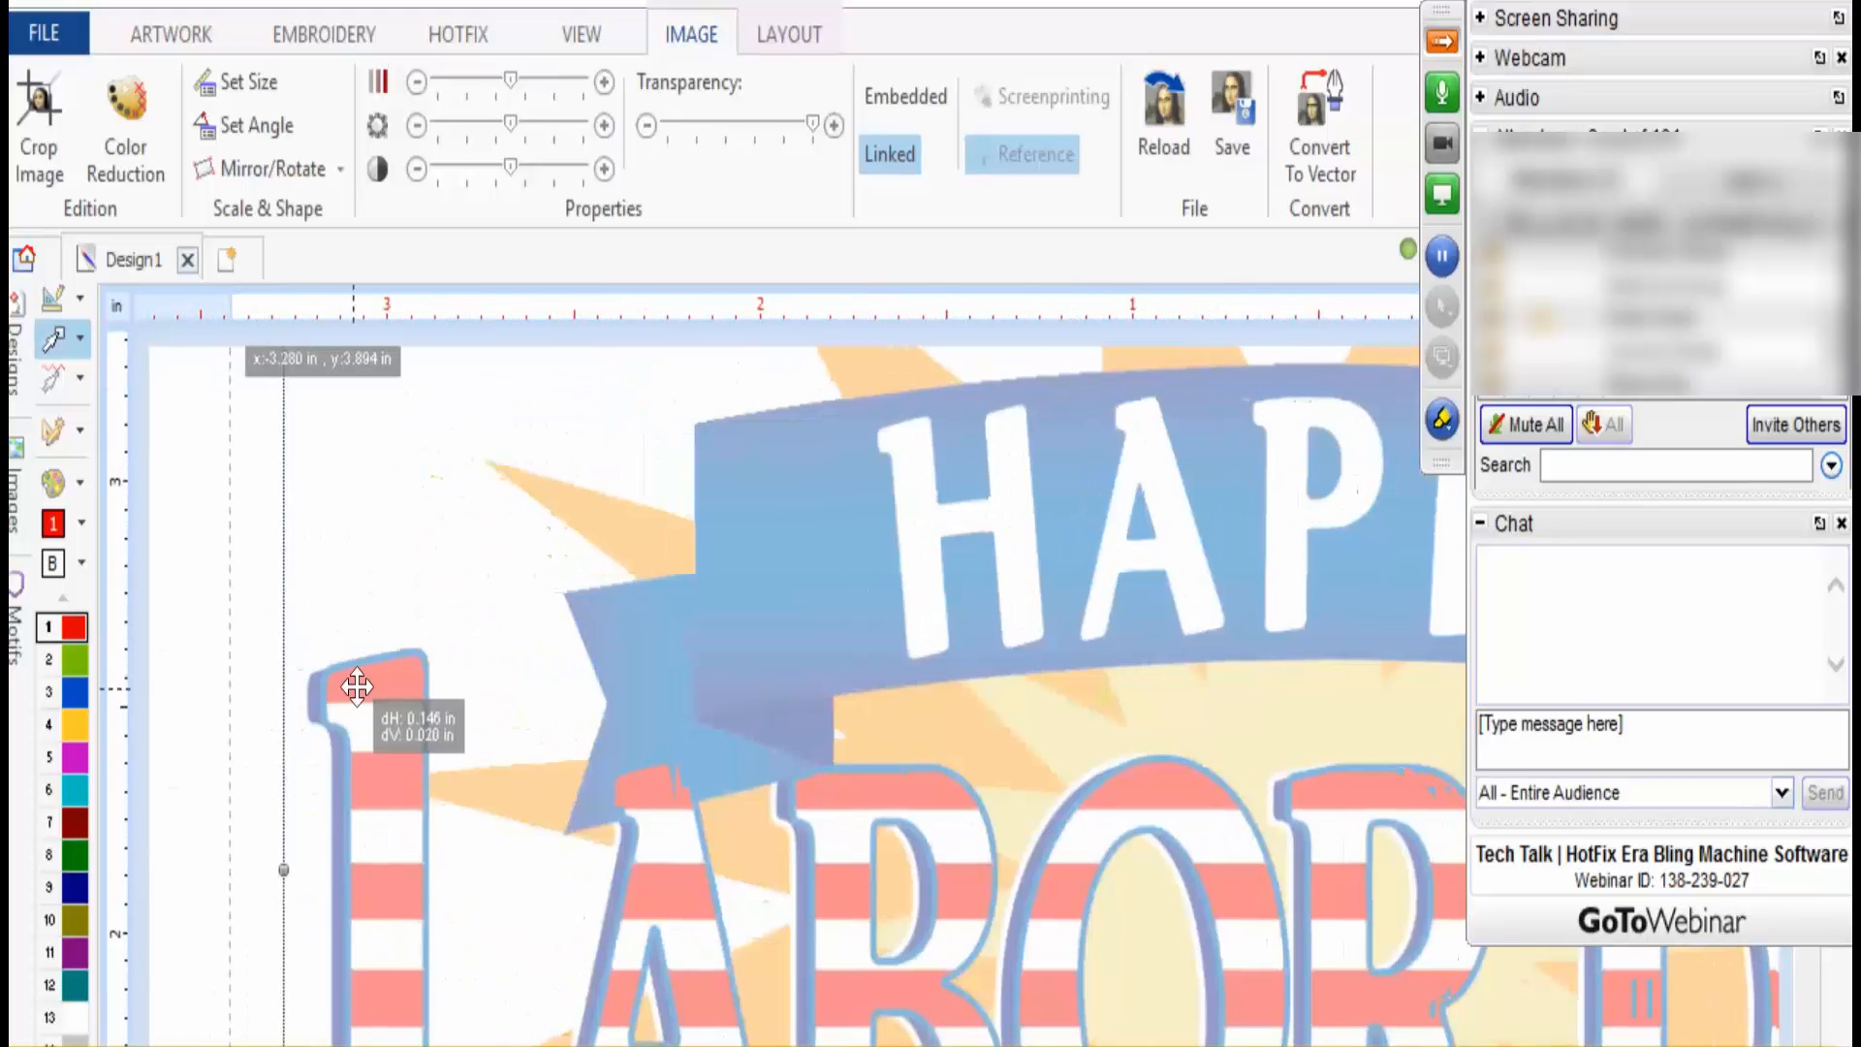
{"action": "scroll", "coordinate": [303, 684], "scroll_direction": "up", "scroll_amount": 2}
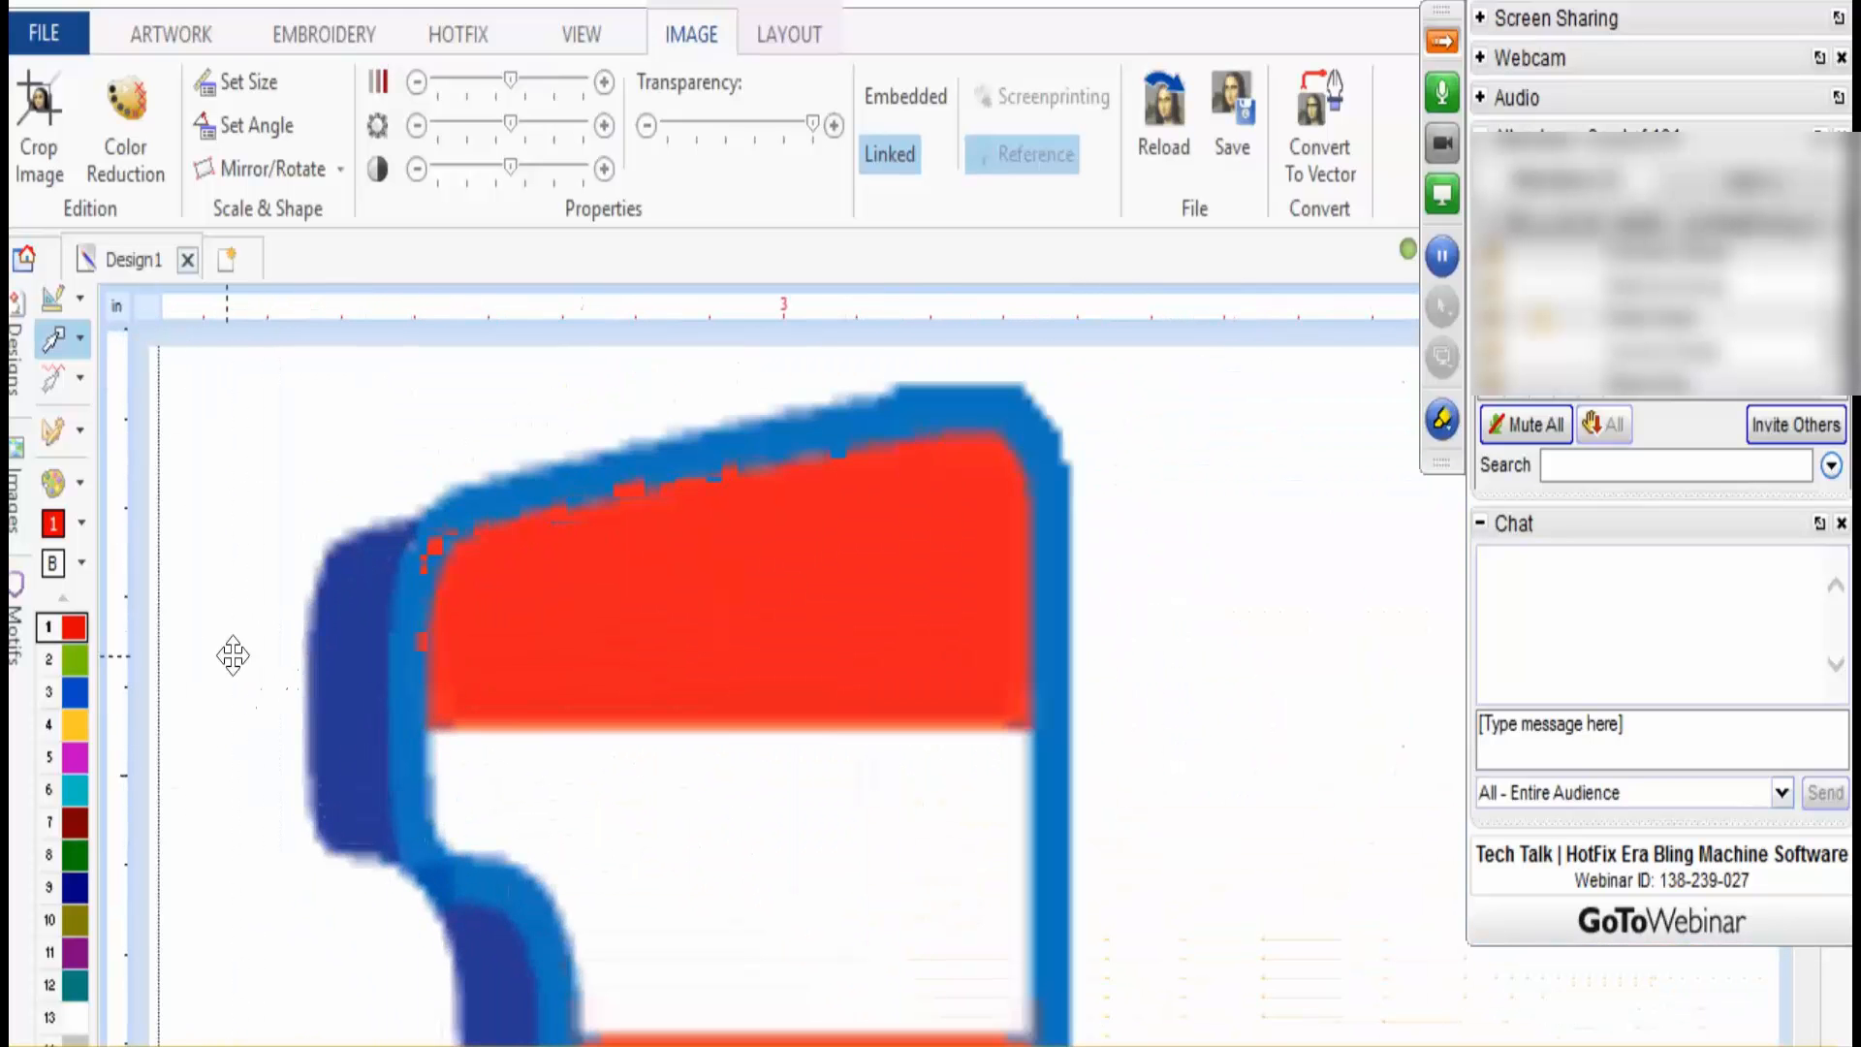
{"action": "scroll", "coordinate": [299, 647], "scroll_direction": "down", "scroll_amount": 1}
{"action": "scroll", "coordinate": [299, 647], "scroll_direction": "down", "scroll_amount": 4}
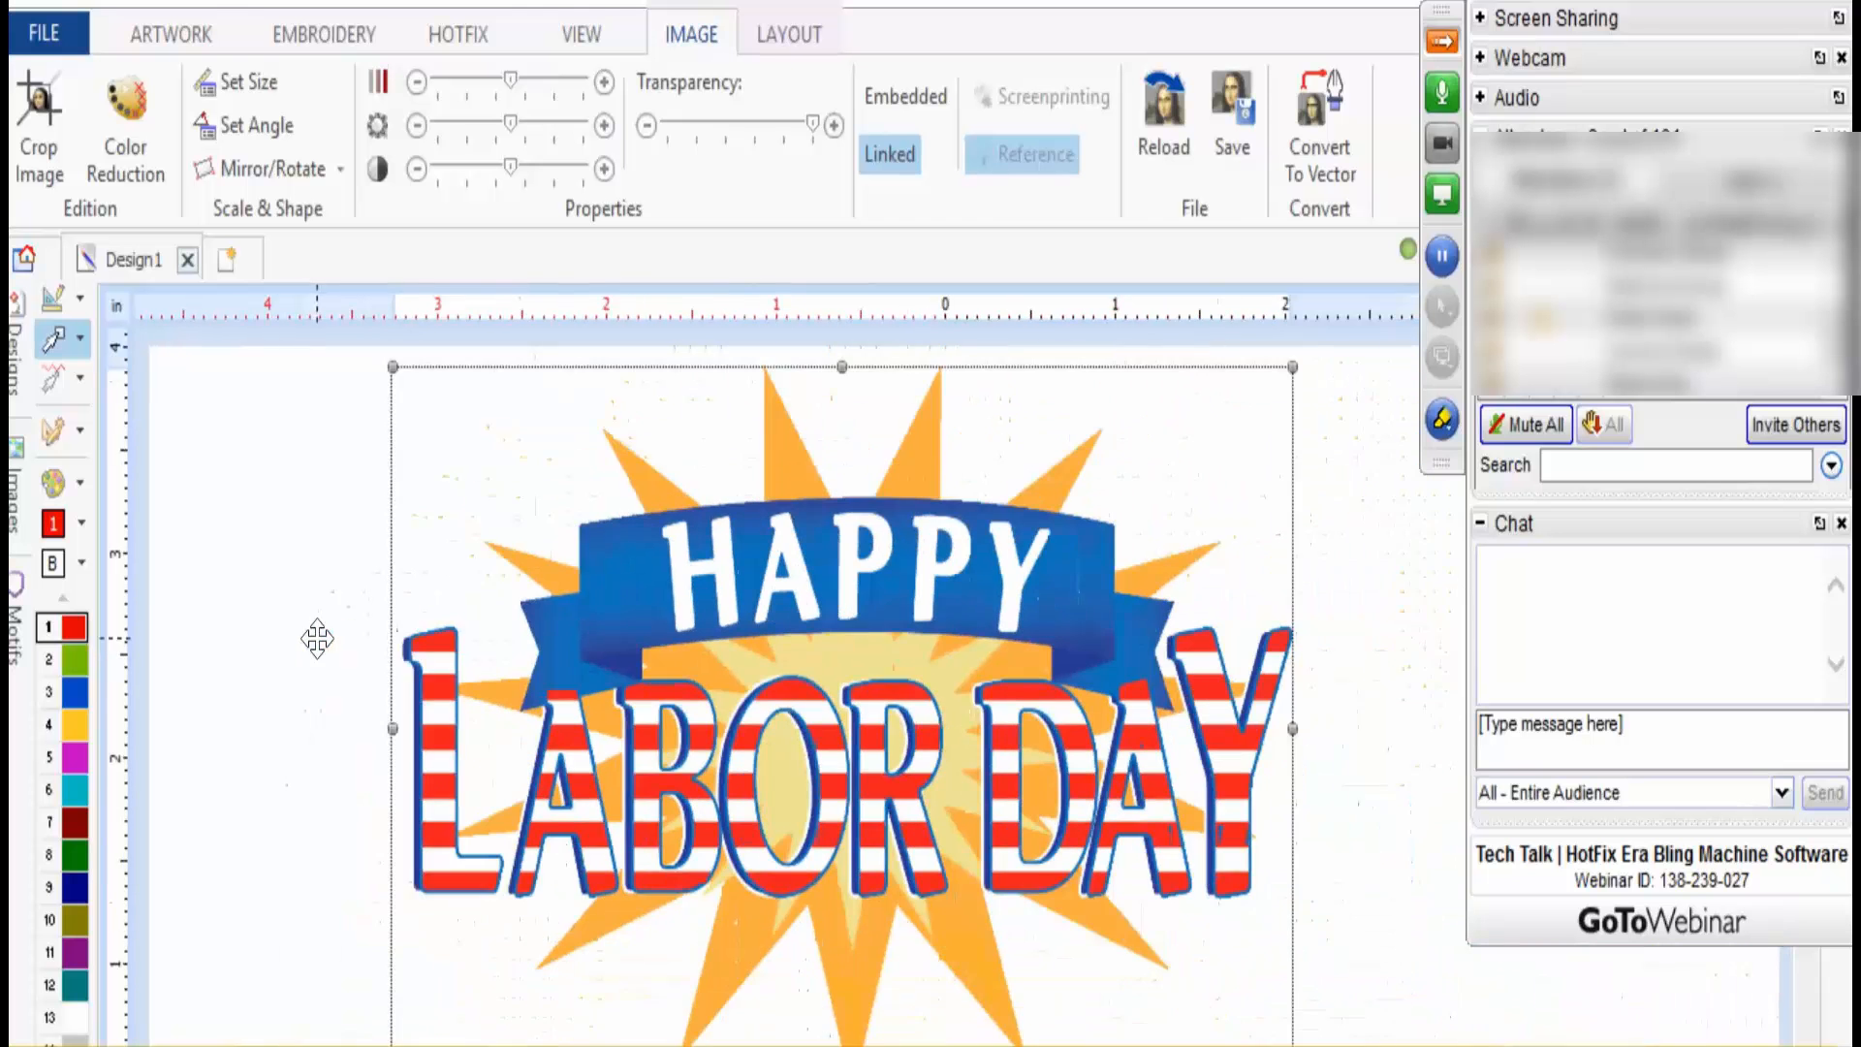
{"action": "scroll", "coordinate": [339, 654], "scroll_direction": "down", "scroll_amount": 1}
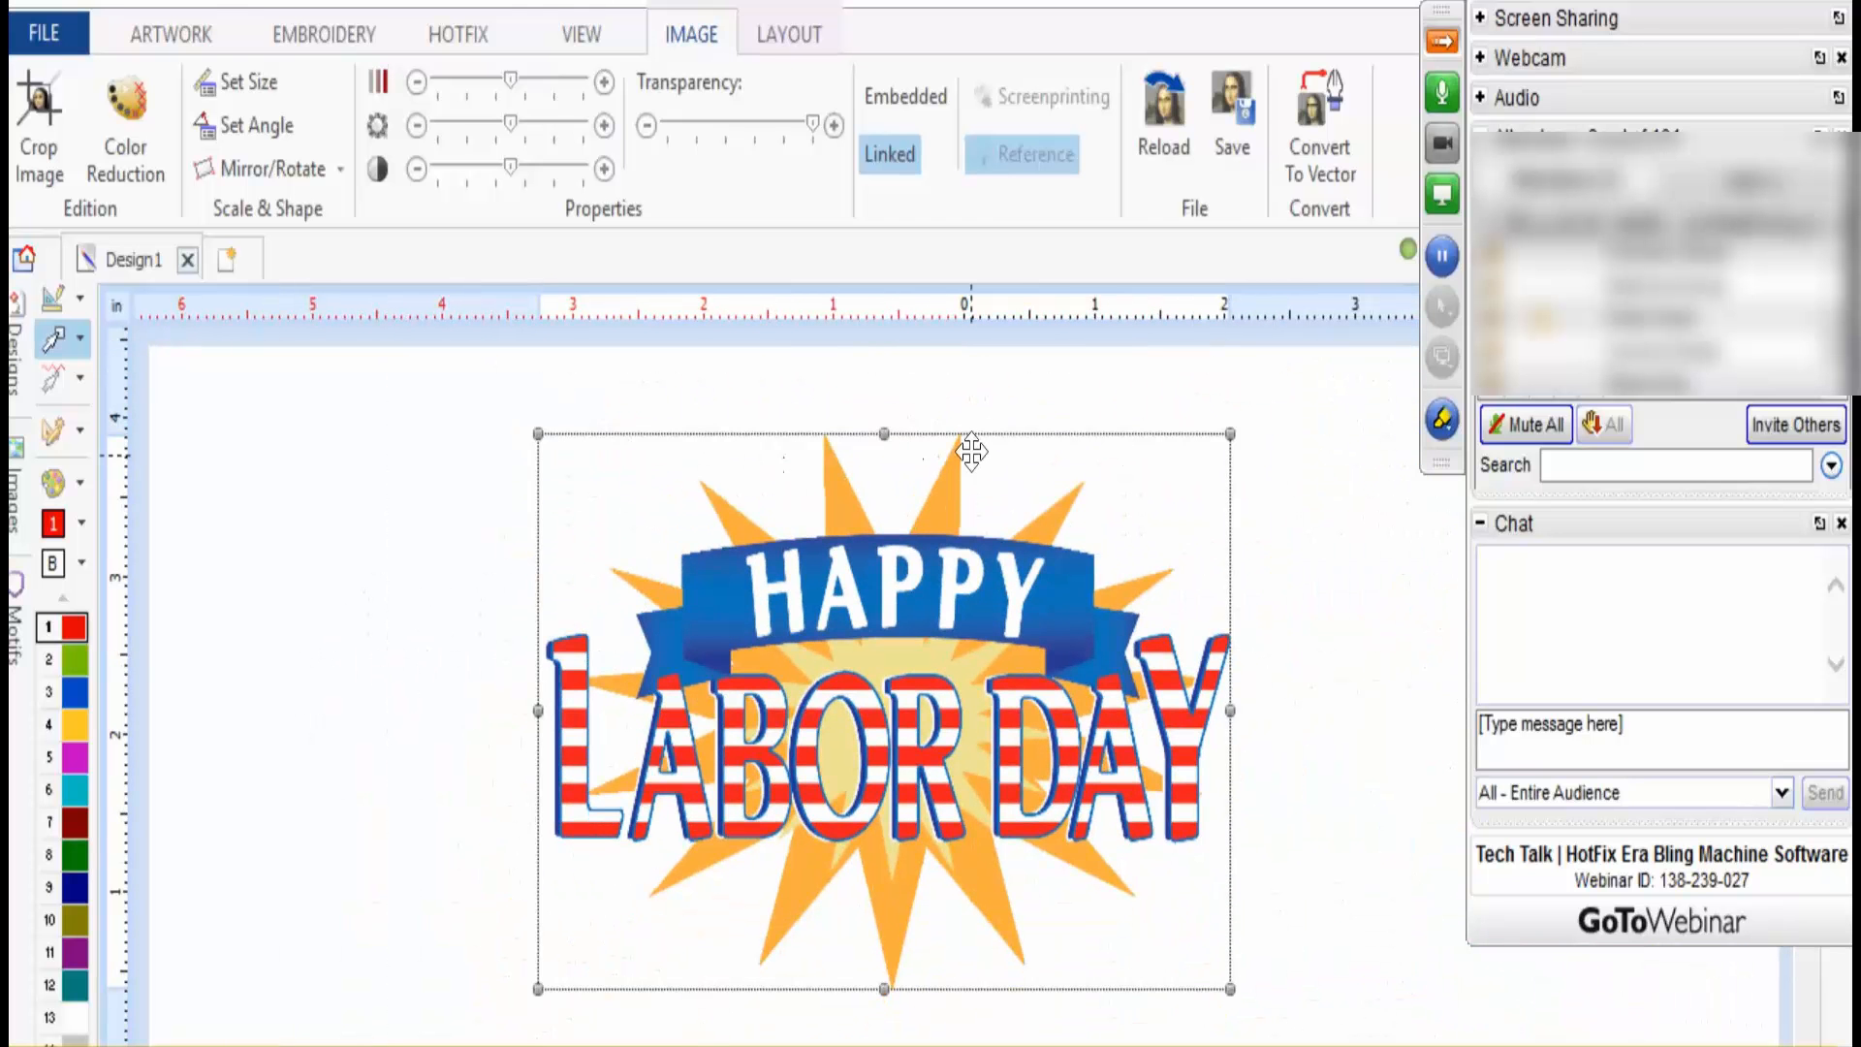
- Set the workspace background color to black behind the Labor Day image
{"action": "left_click", "coordinate": [771, 36]}
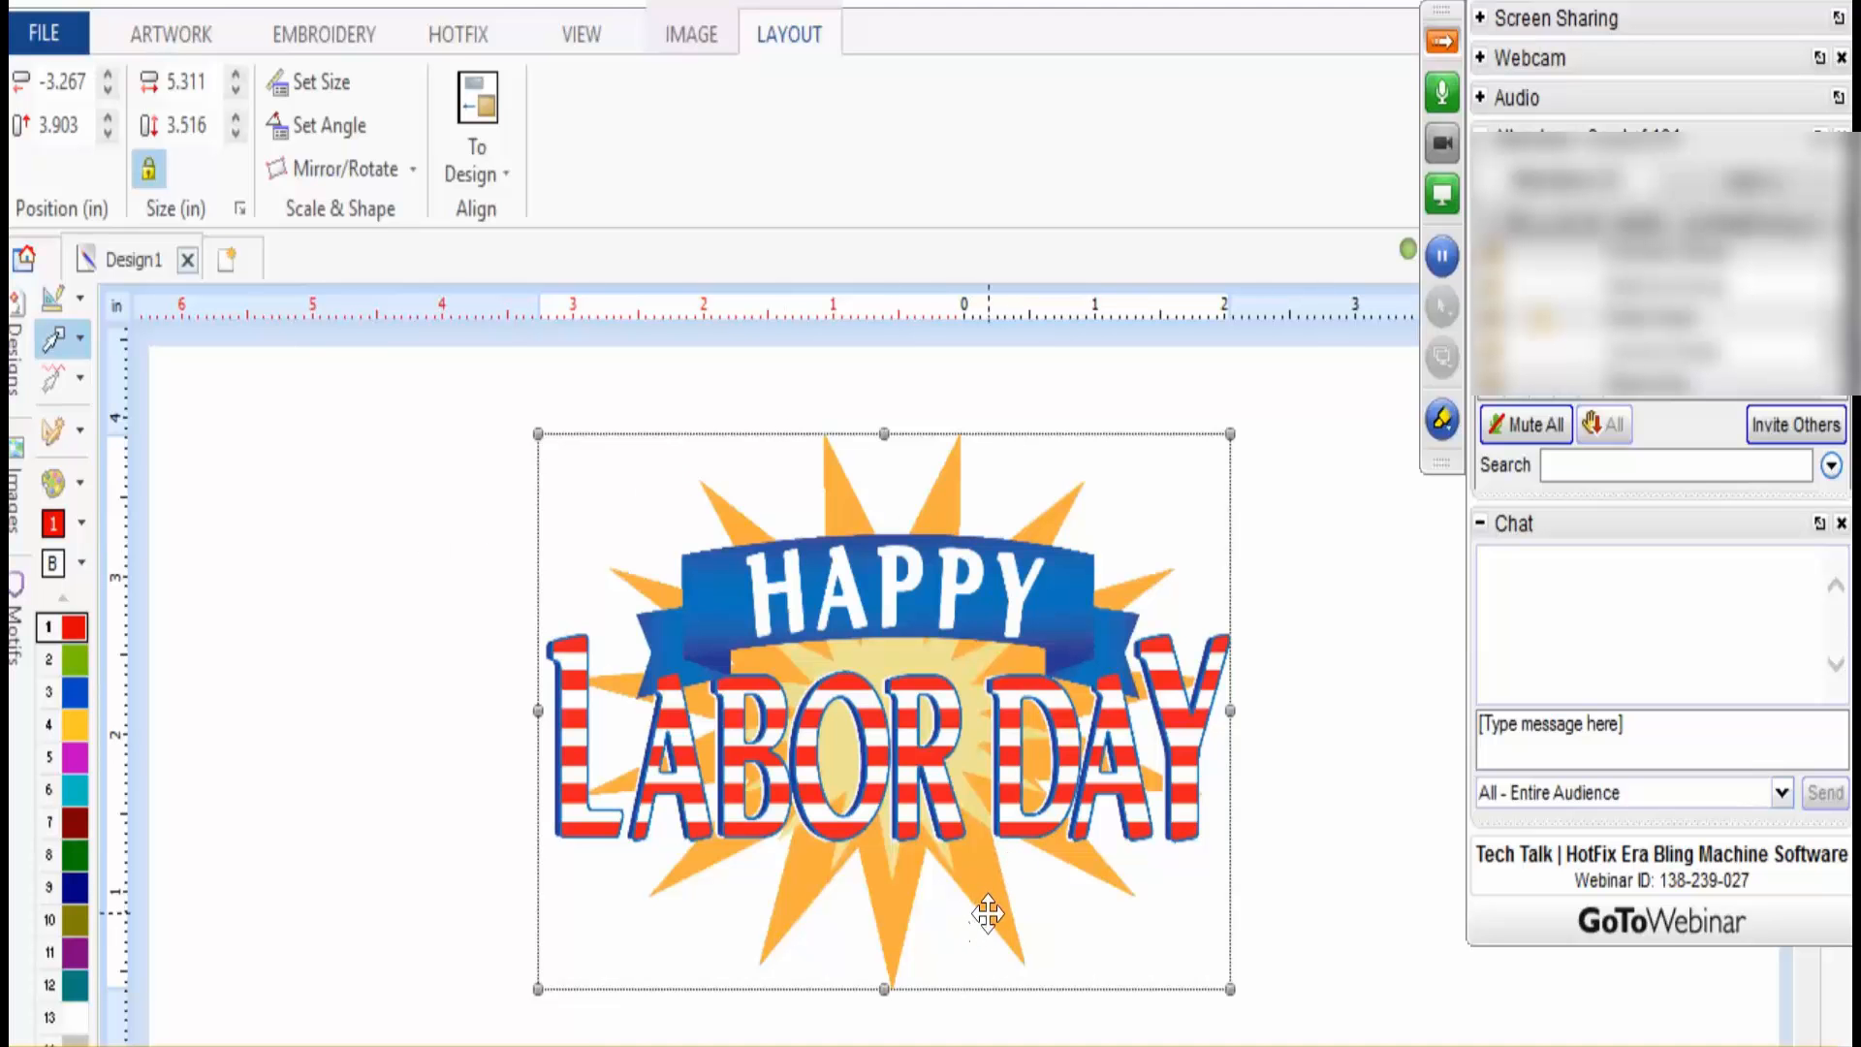
{"action": "left_click", "coordinate": [53, 562]}
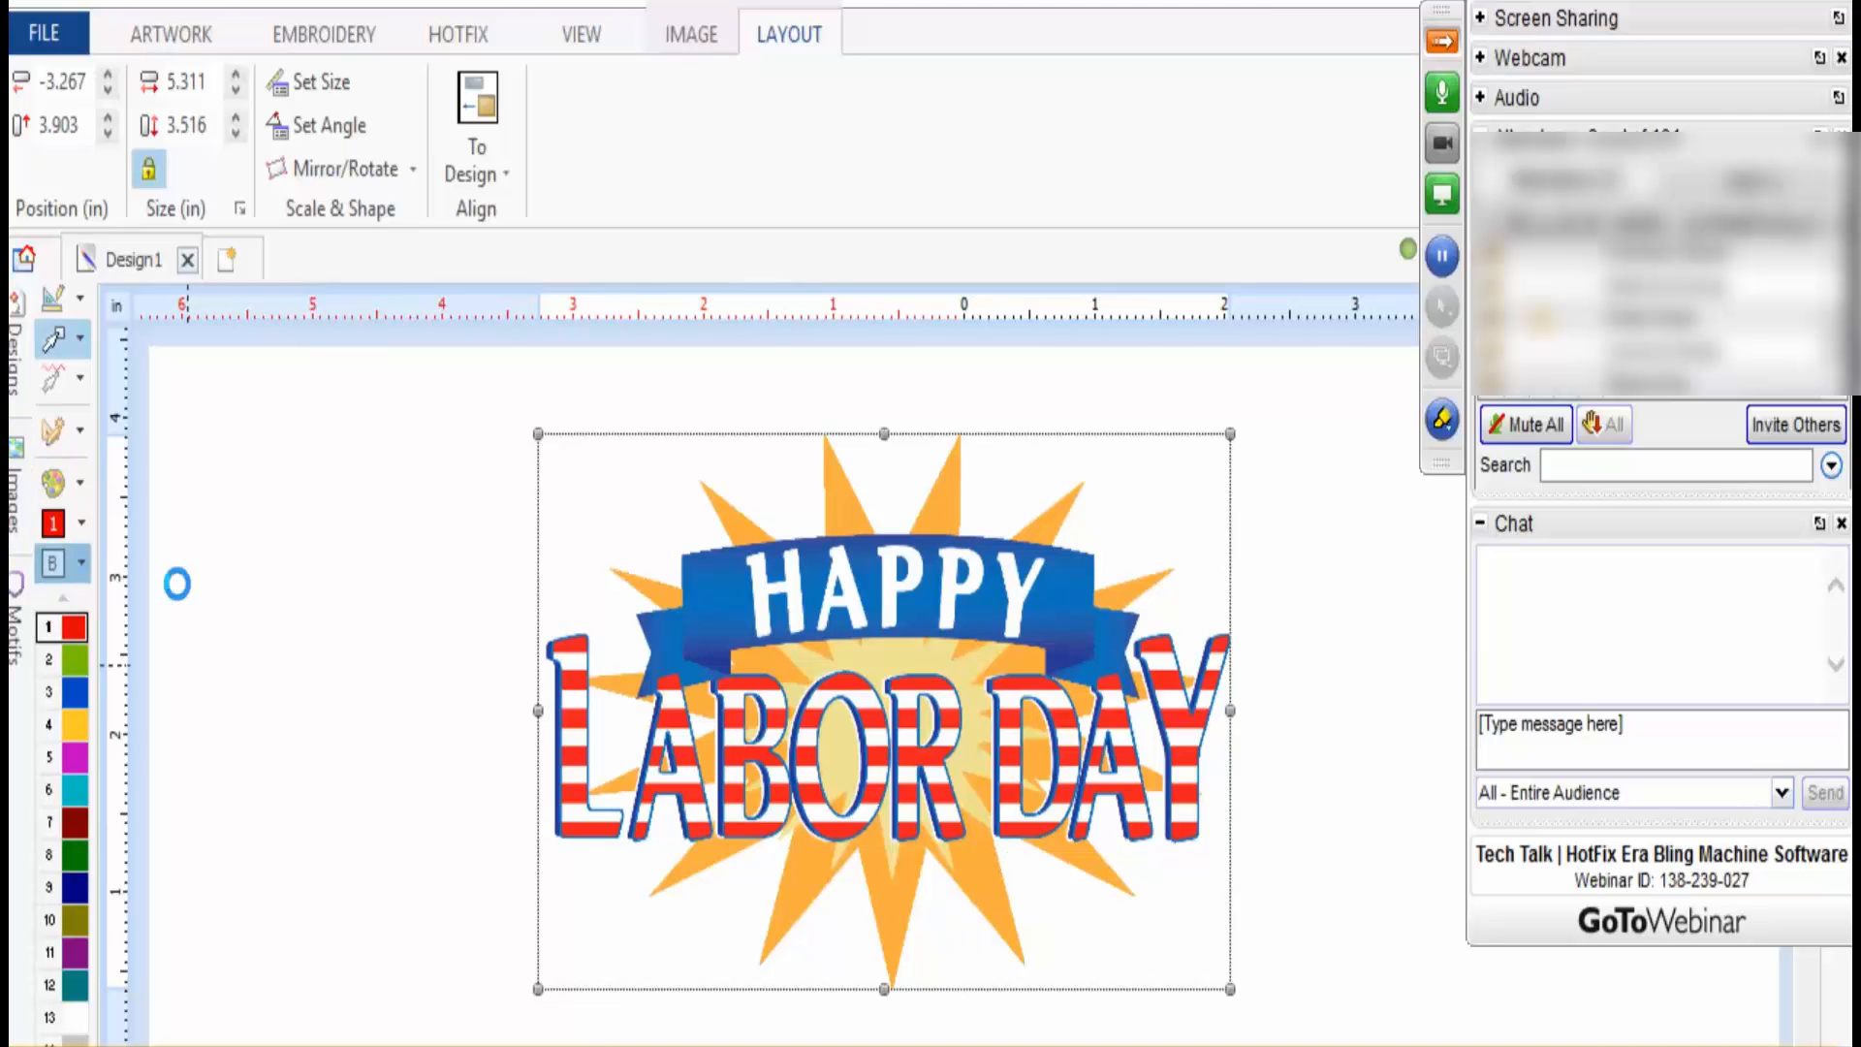
{"action": "left_click_drag", "start_coordinate": [871, 425], "coordinate": [864, 367]}
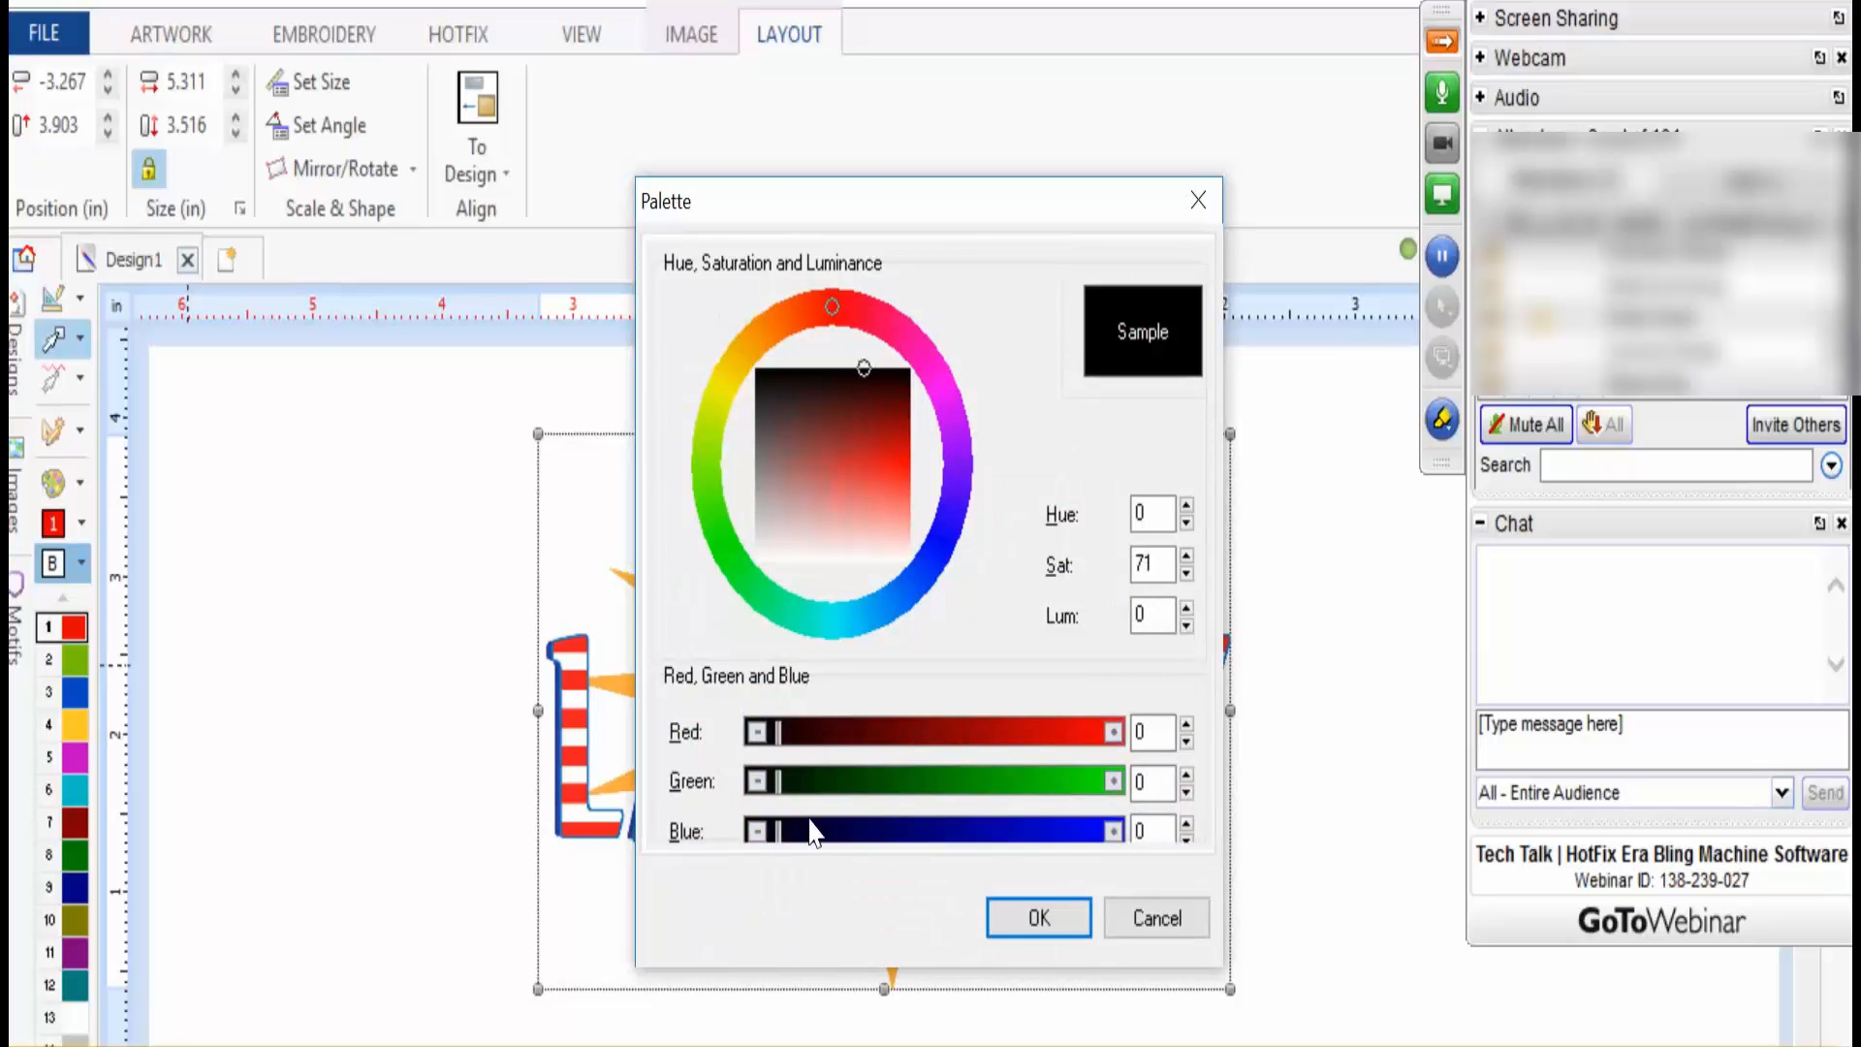
{"action": "left_click", "coordinate": [1047, 917]}
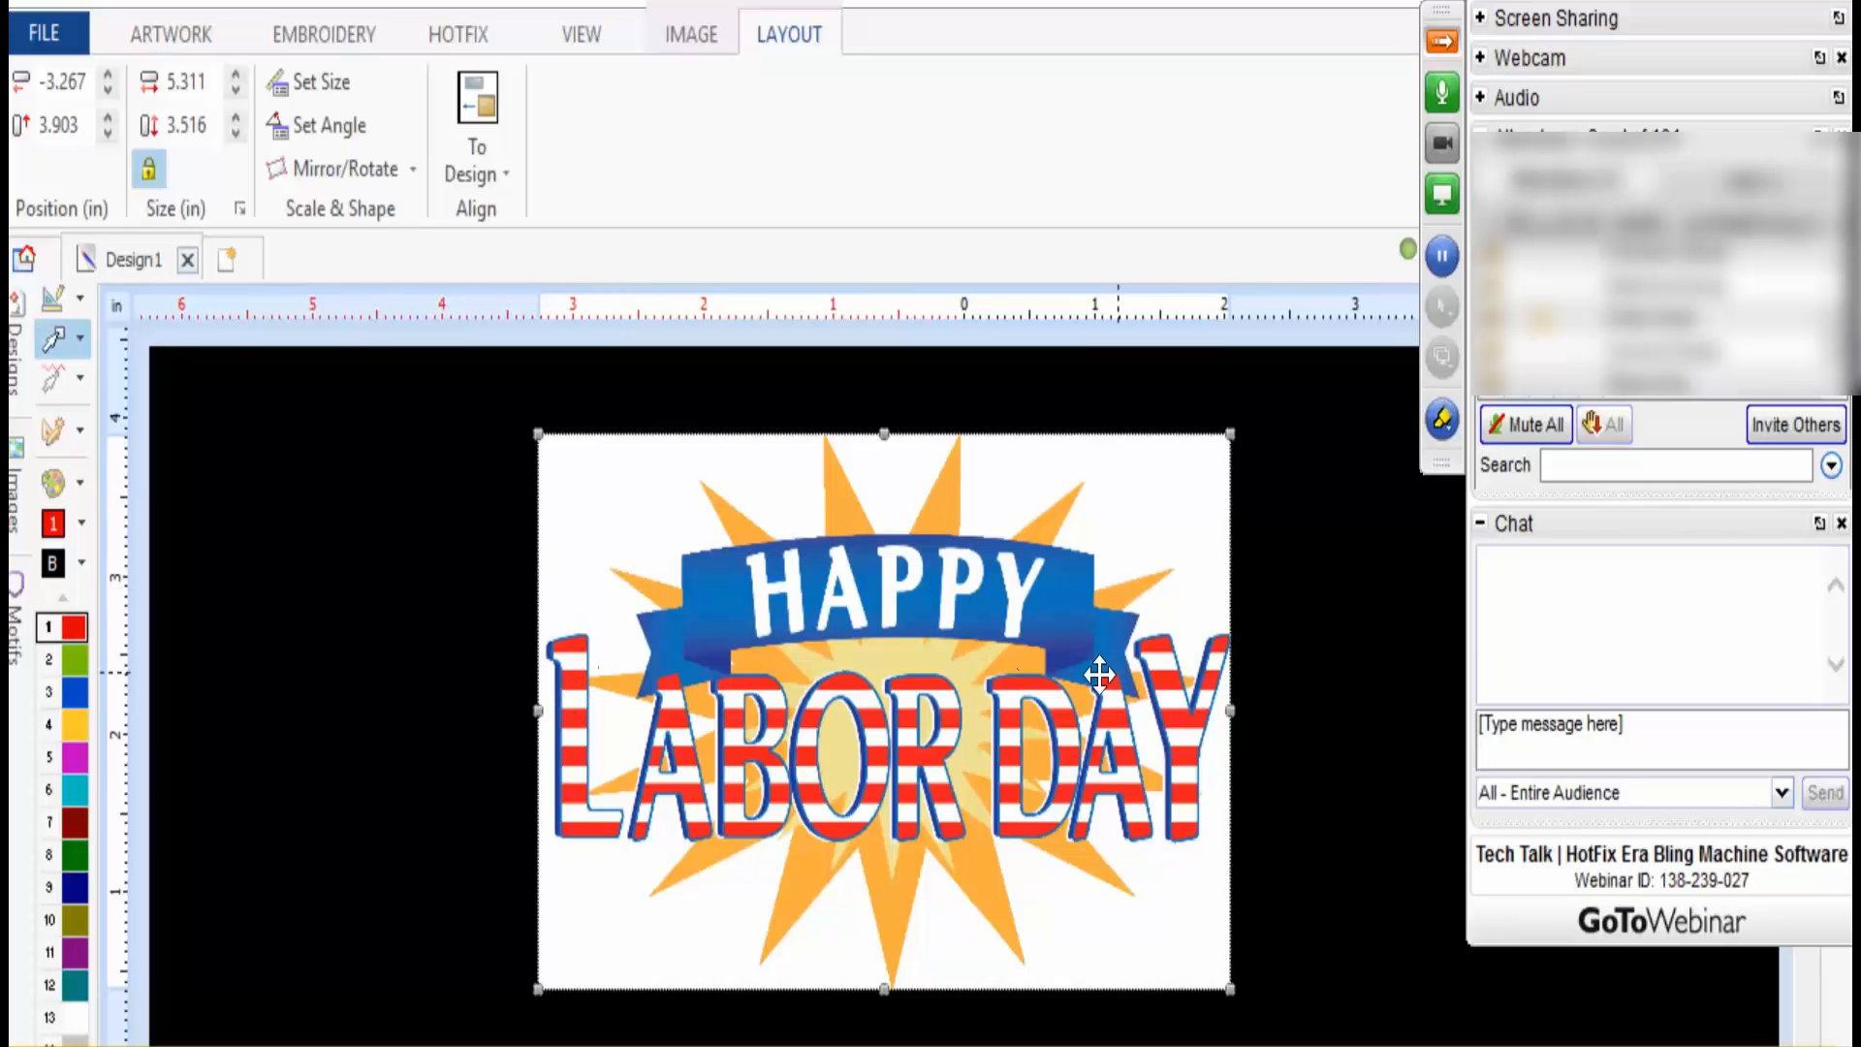
- Scale the Labor Day image by setting the distance from the L's outer edge to the Y's outer edge to 7 in
{"action": "left_click", "coordinate": [320, 83]}
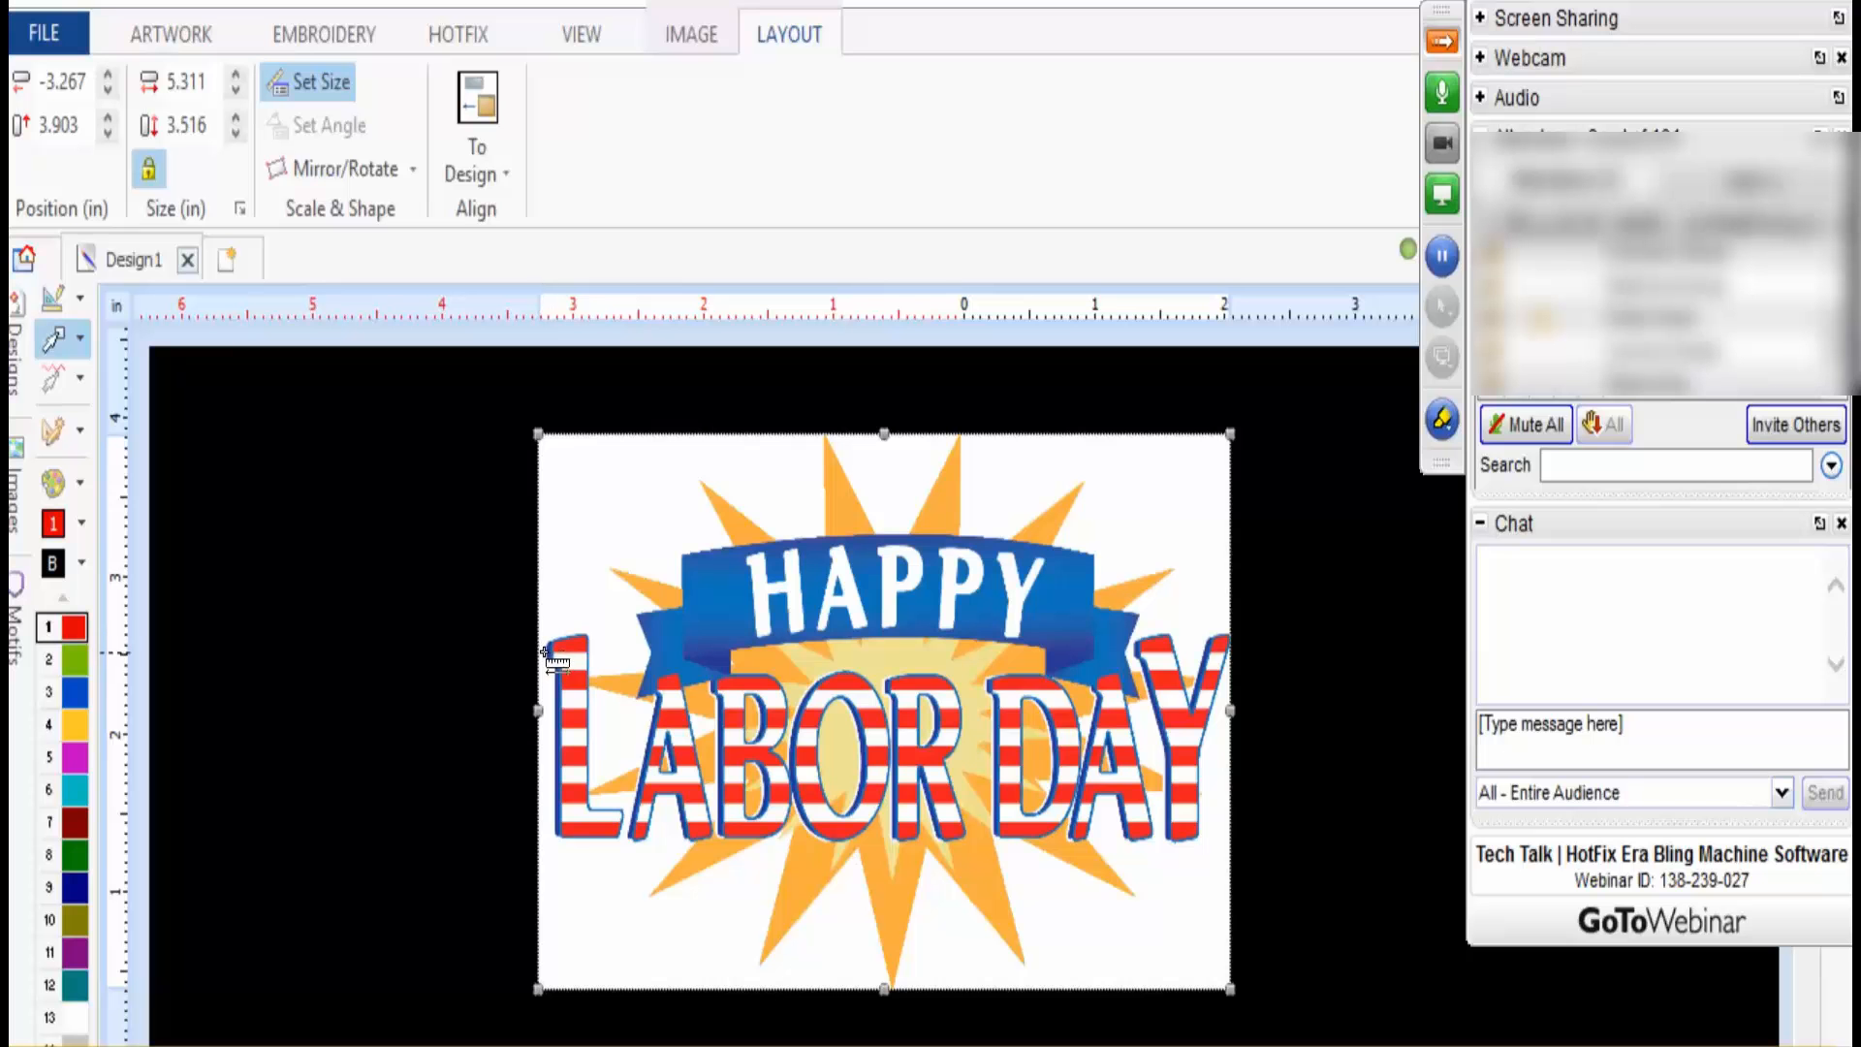
{"action": "left_click_drag", "start_coordinate": [551, 659], "coordinate": [1229, 657]}
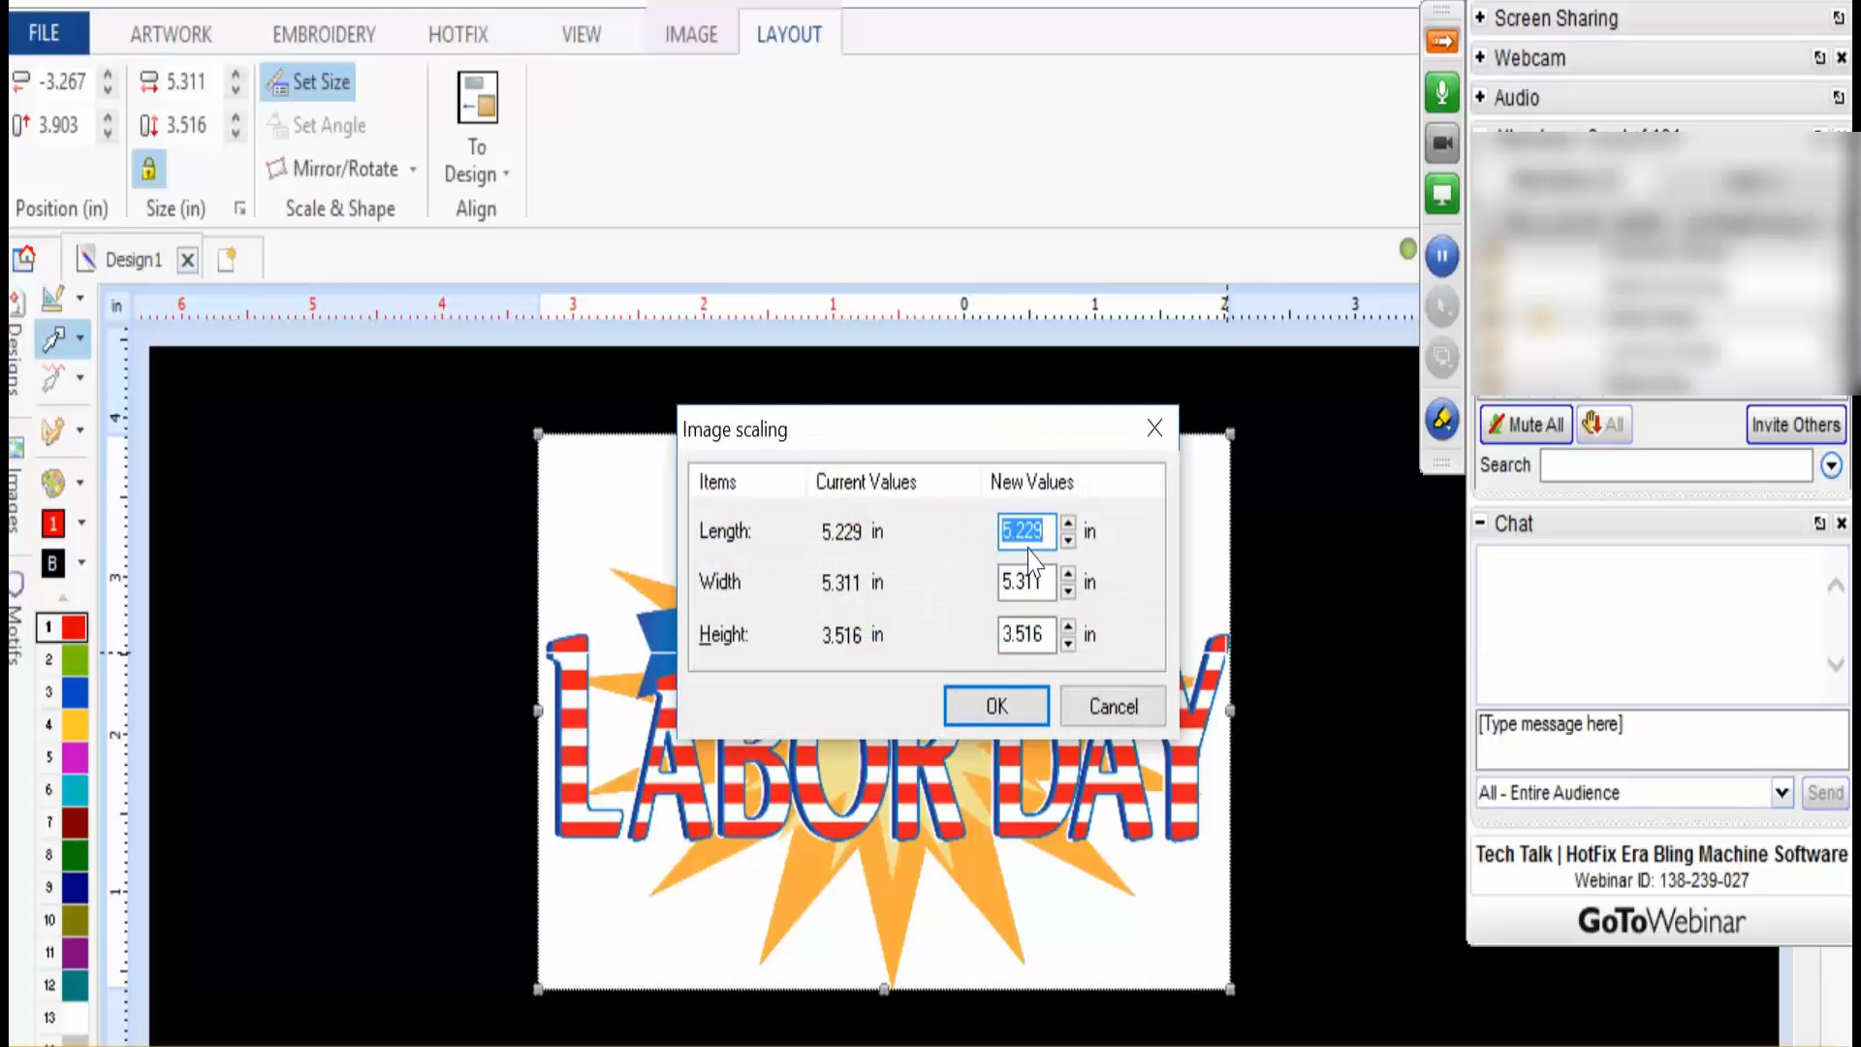
{"action": "type", "text": "7."}
{"action": "key", "text": "Return"}
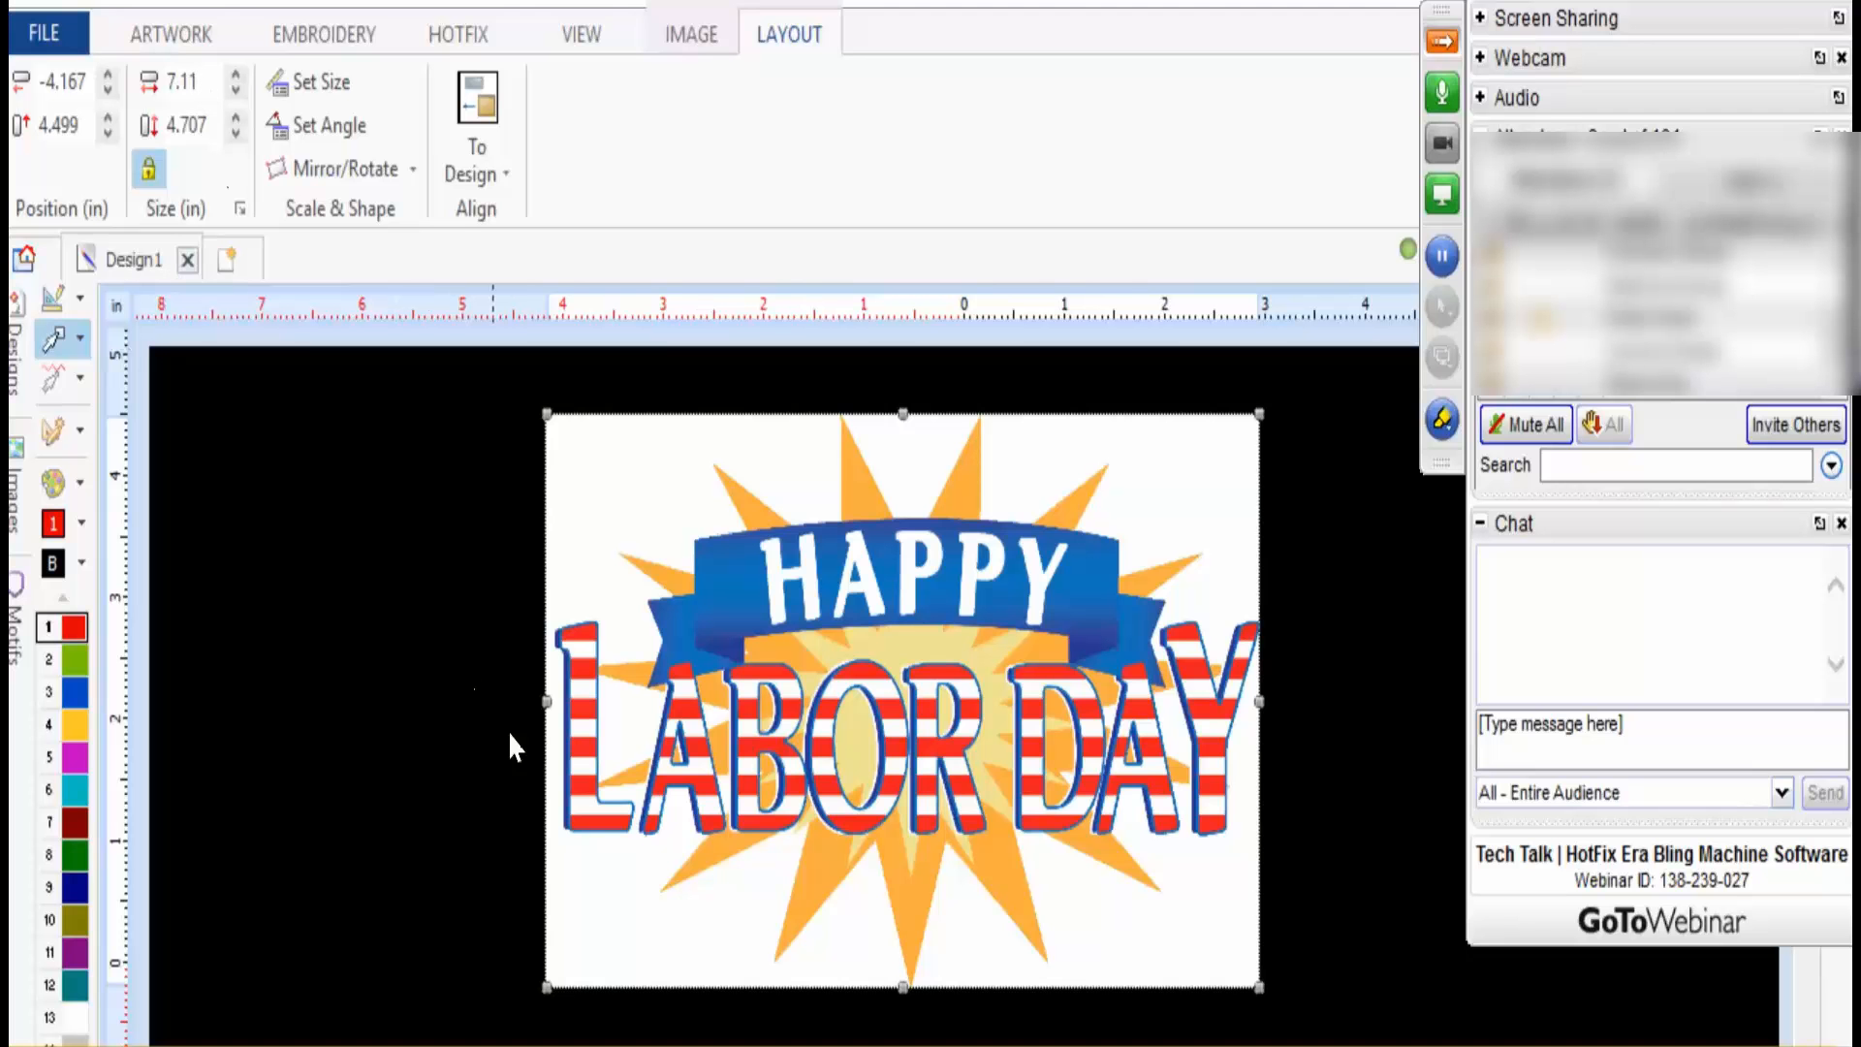
{"action": "left_click", "coordinate": [444, 711]}
- Examine the stripe and outline edges of the letters O and R in the scaled image at several magnifications
{"action": "left_click", "coordinate": [685, 692]}
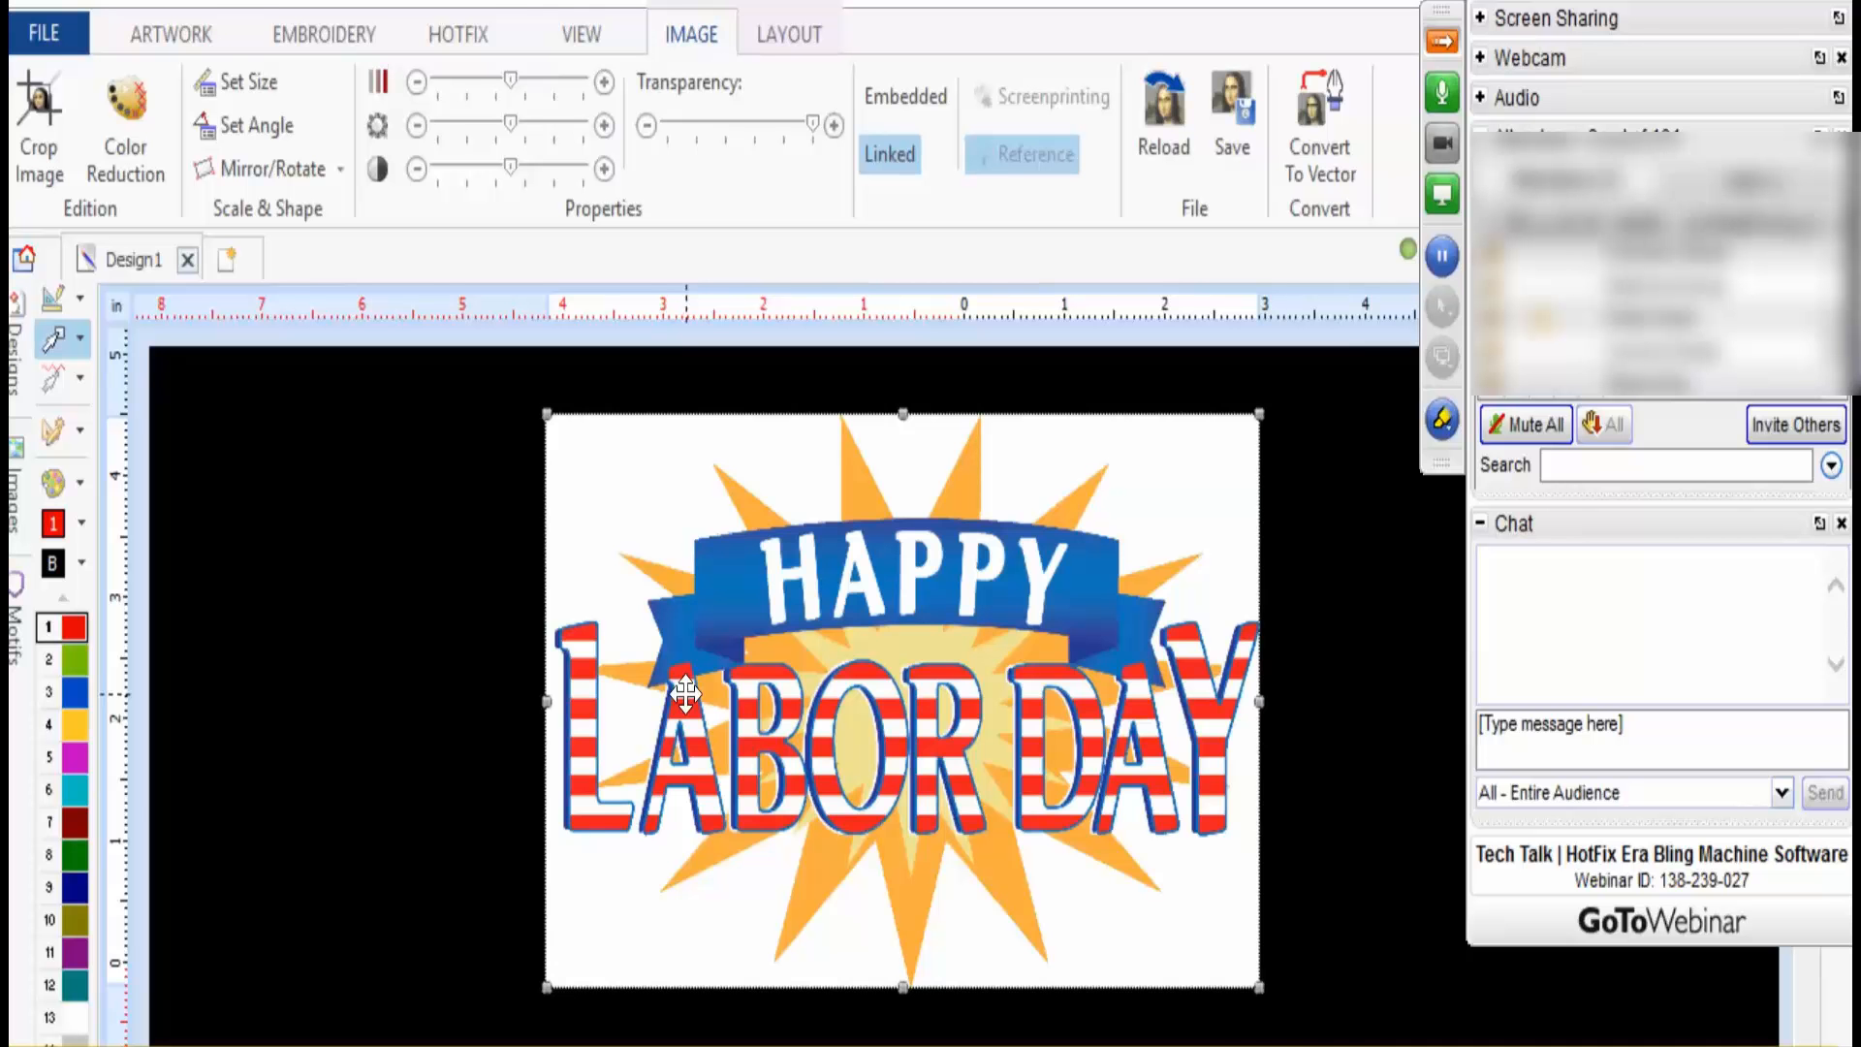
{"action": "scroll", "coordinate": [885, 740], "scroll_direction": "up", "scroll_amount": 5}
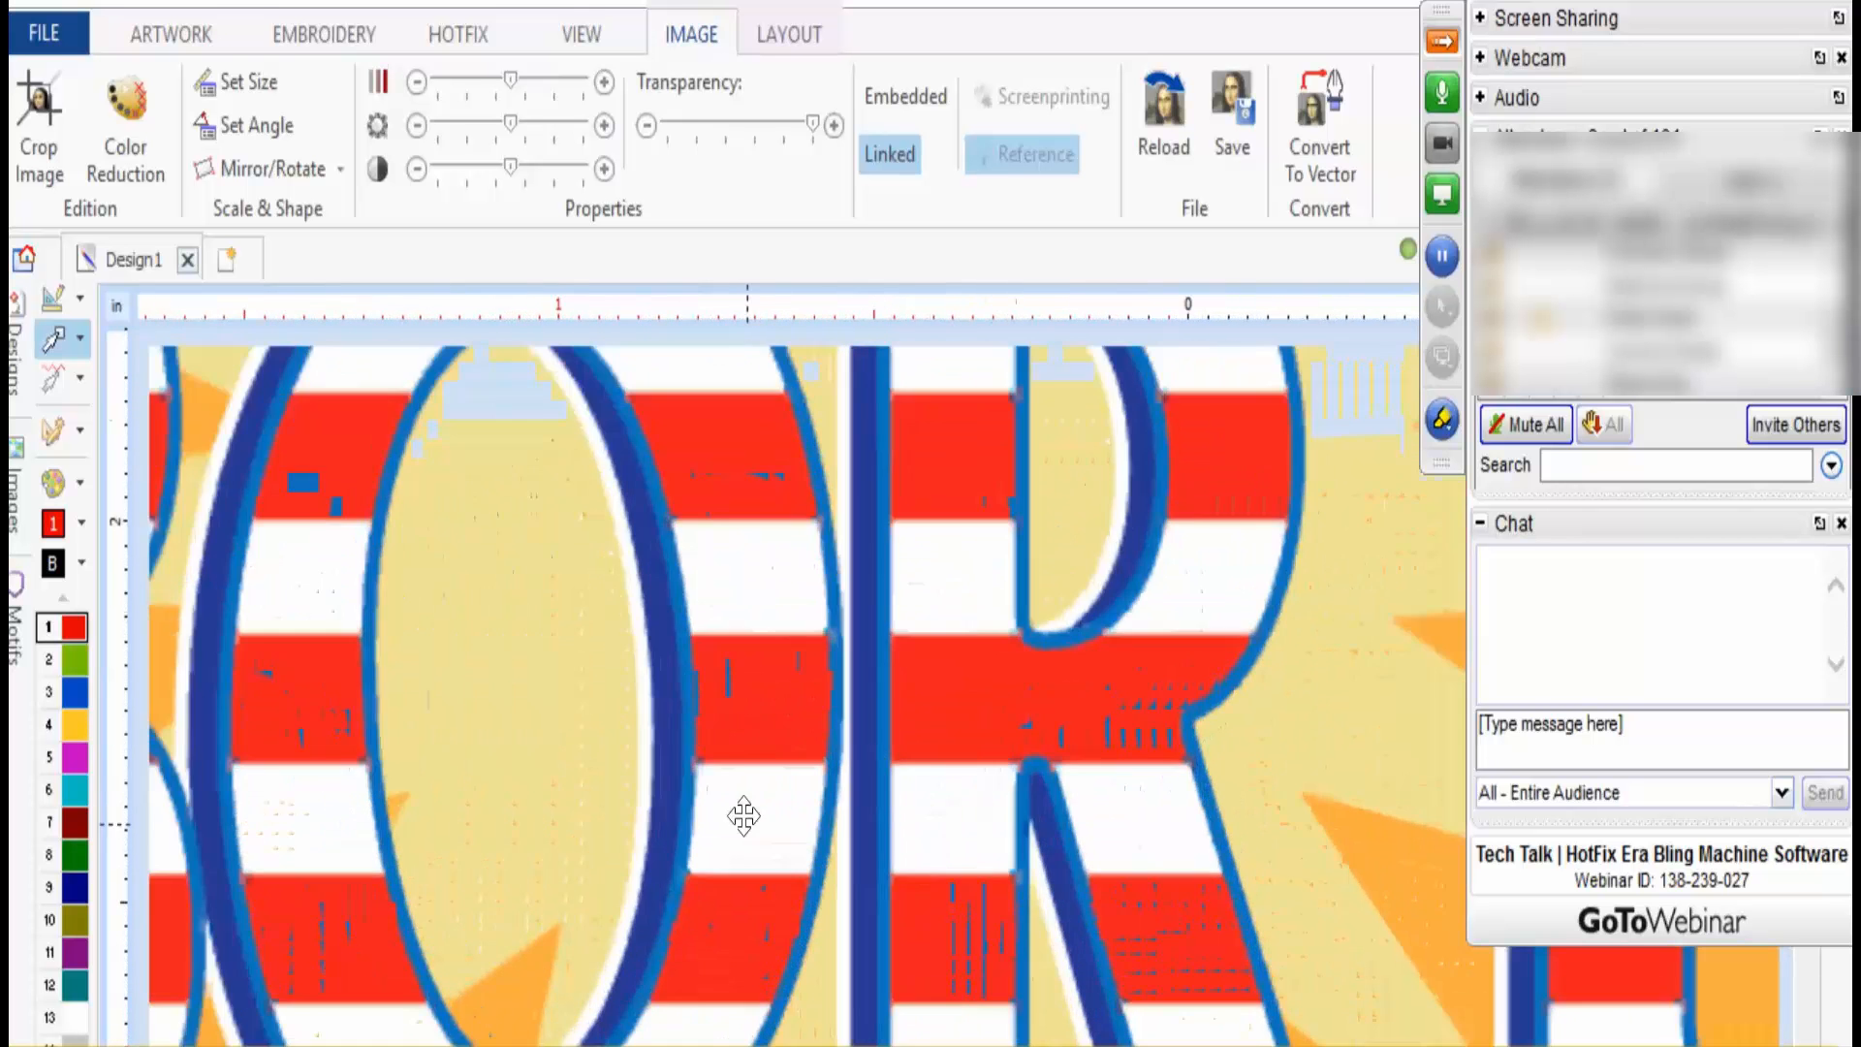
{"action": "scroll", "coordinate": [689, 688], "scroll_direction": "up", "scroll_amount": 2}
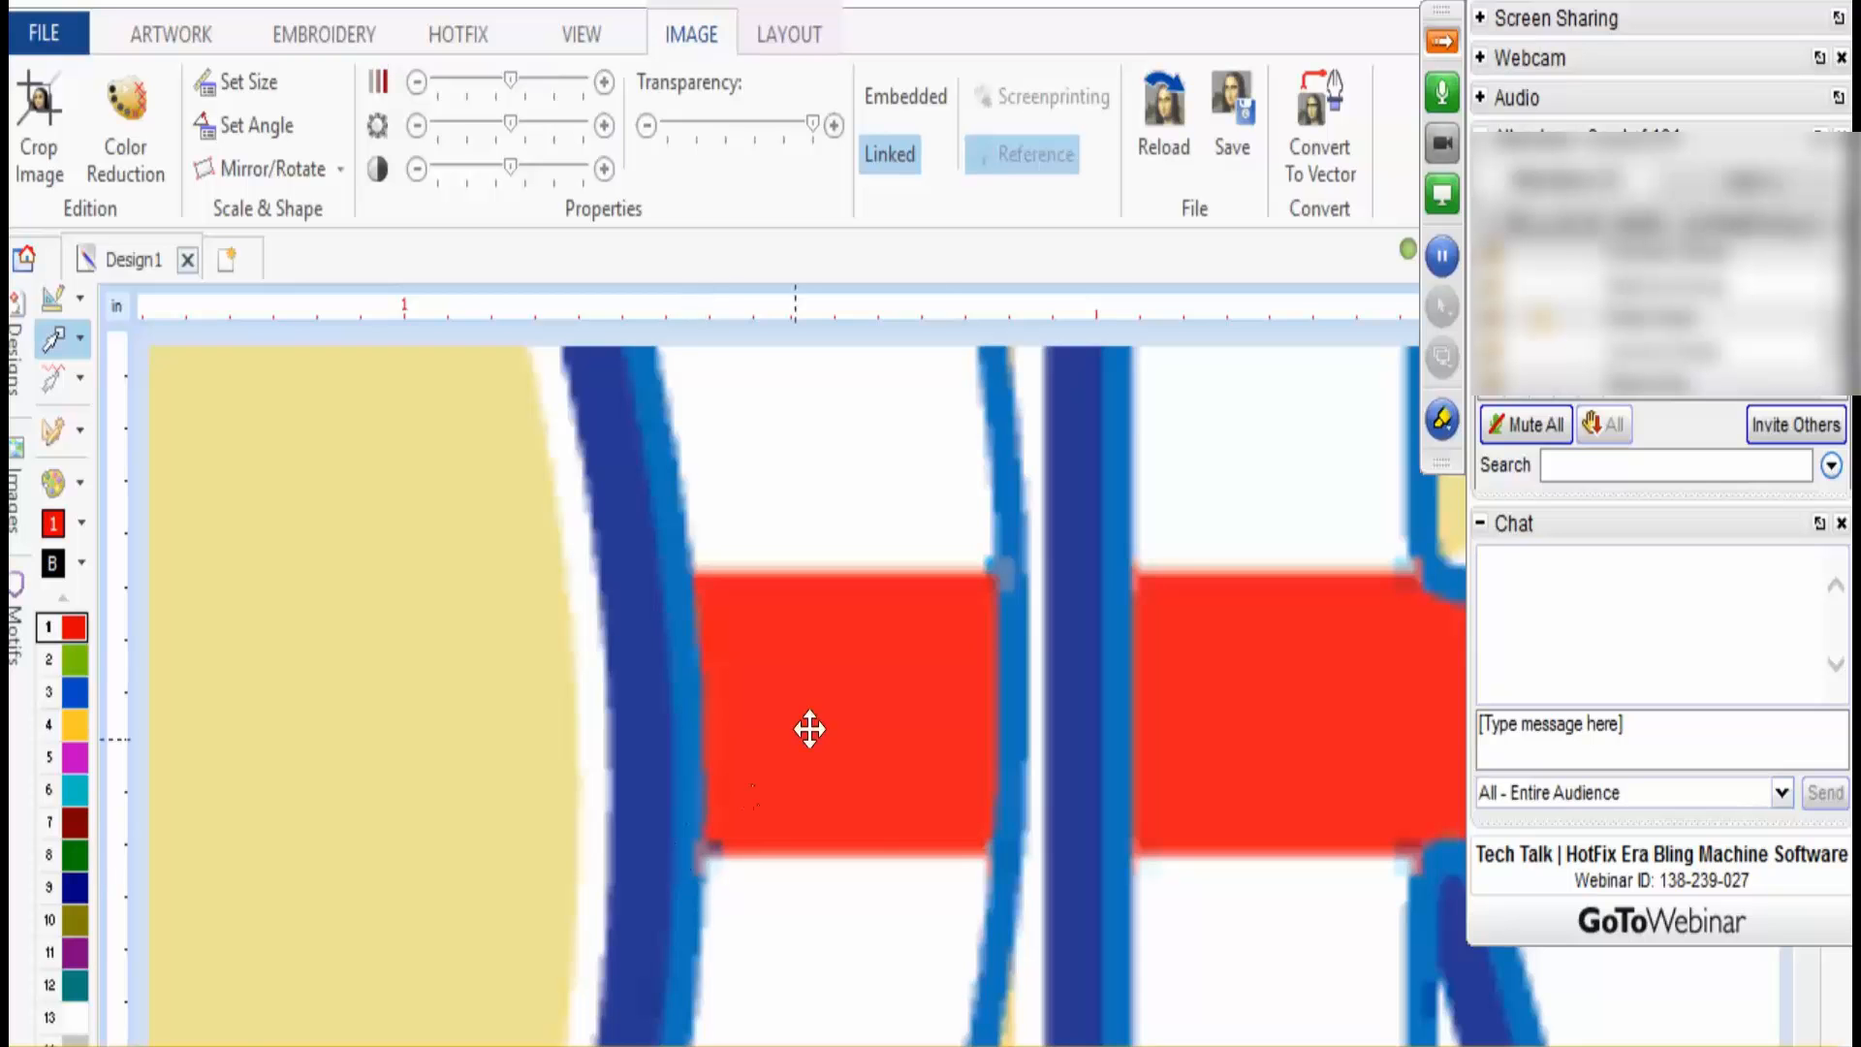
{"action": "scroll", "coordinate": [969, 601], "scroll_direction": "up", "scroll_amount": 1}
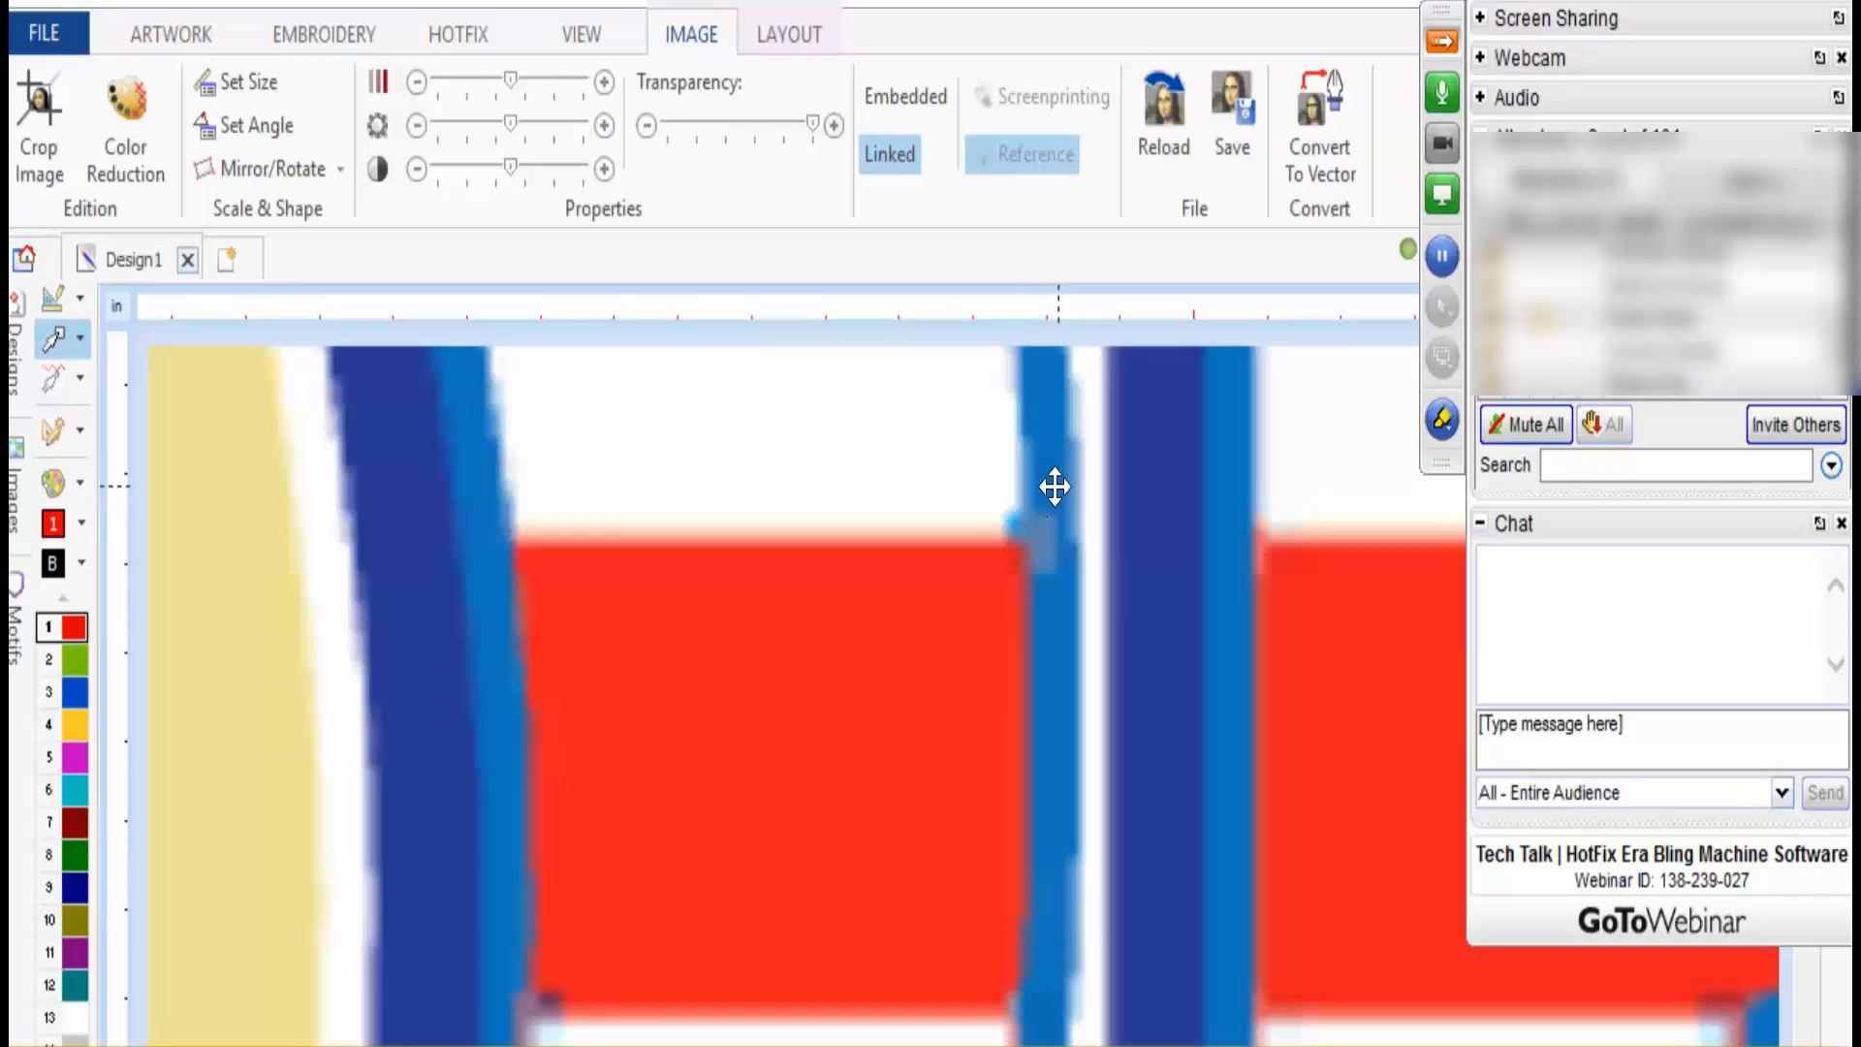
{"action": "scroll", "coordinate": [1044, 474], "scroll_direction": "down", "scroll_amount": 1}
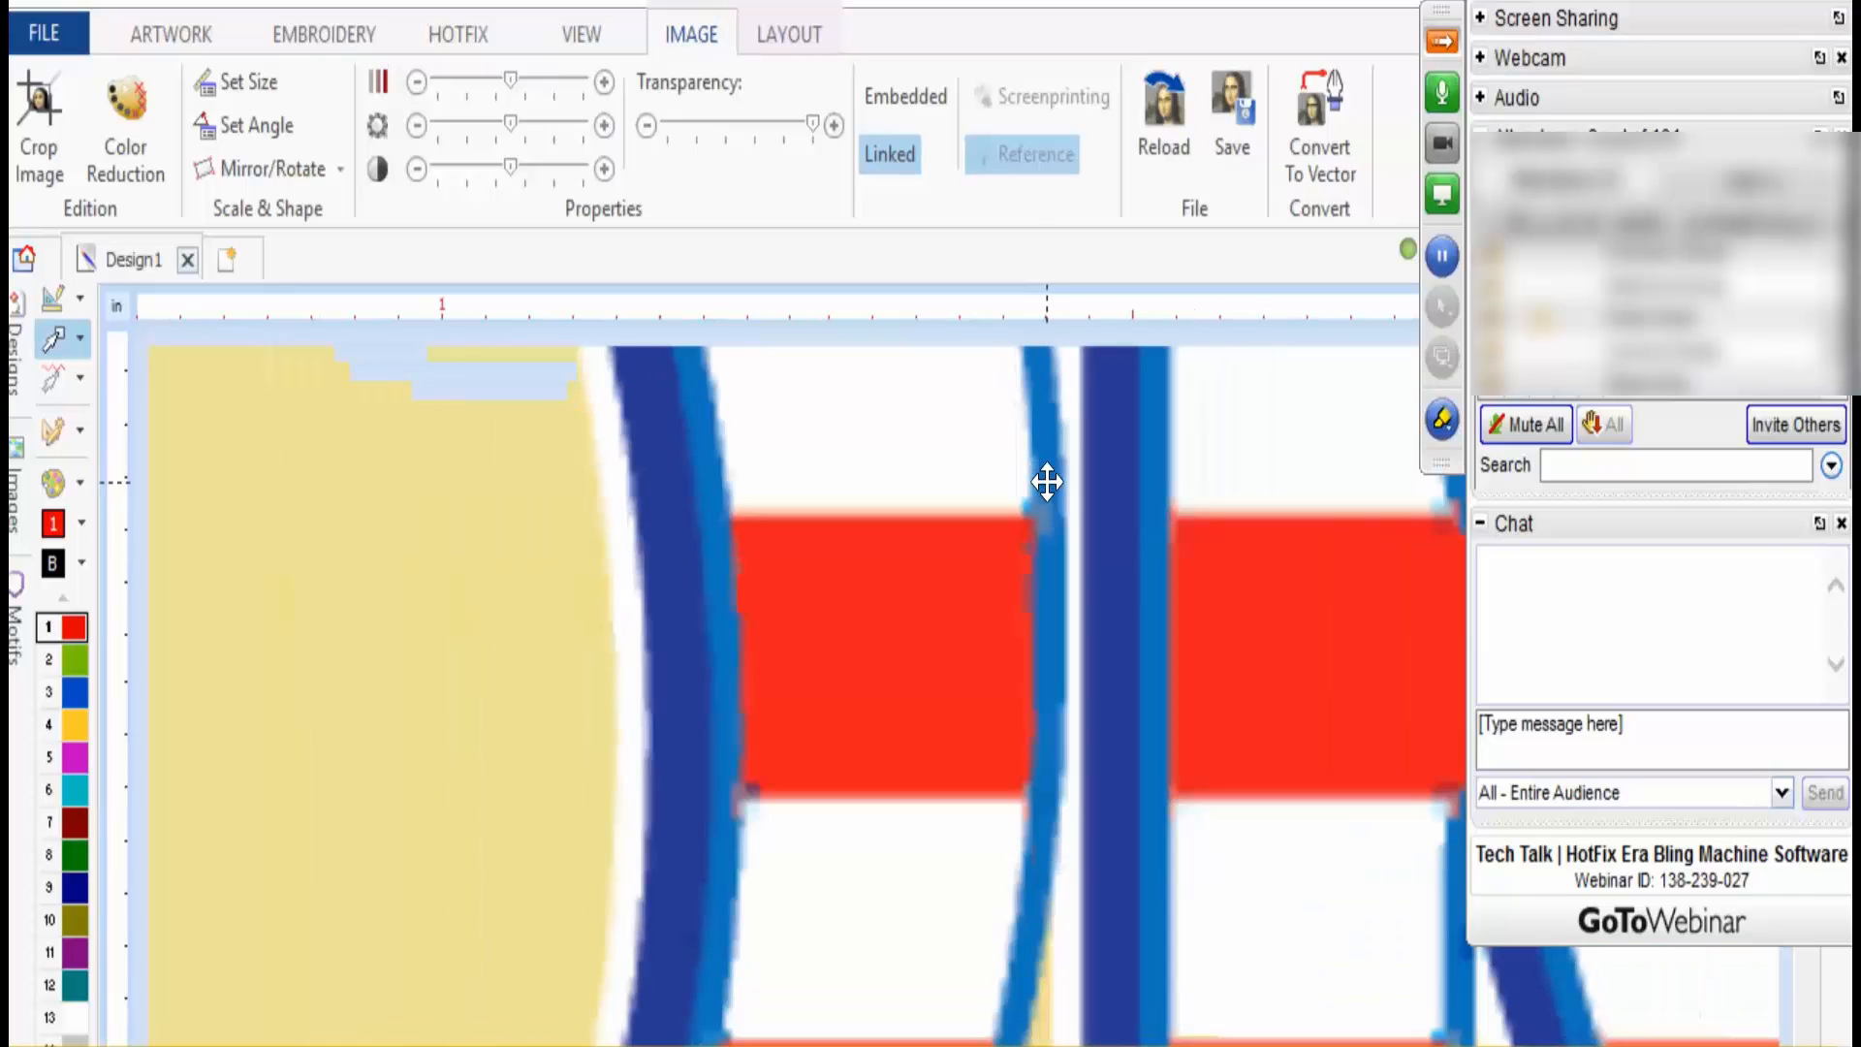
{"action": "scroll", "coordinate": [1043, 474], "scroll_direction": "down", "scroll_amount": 1}
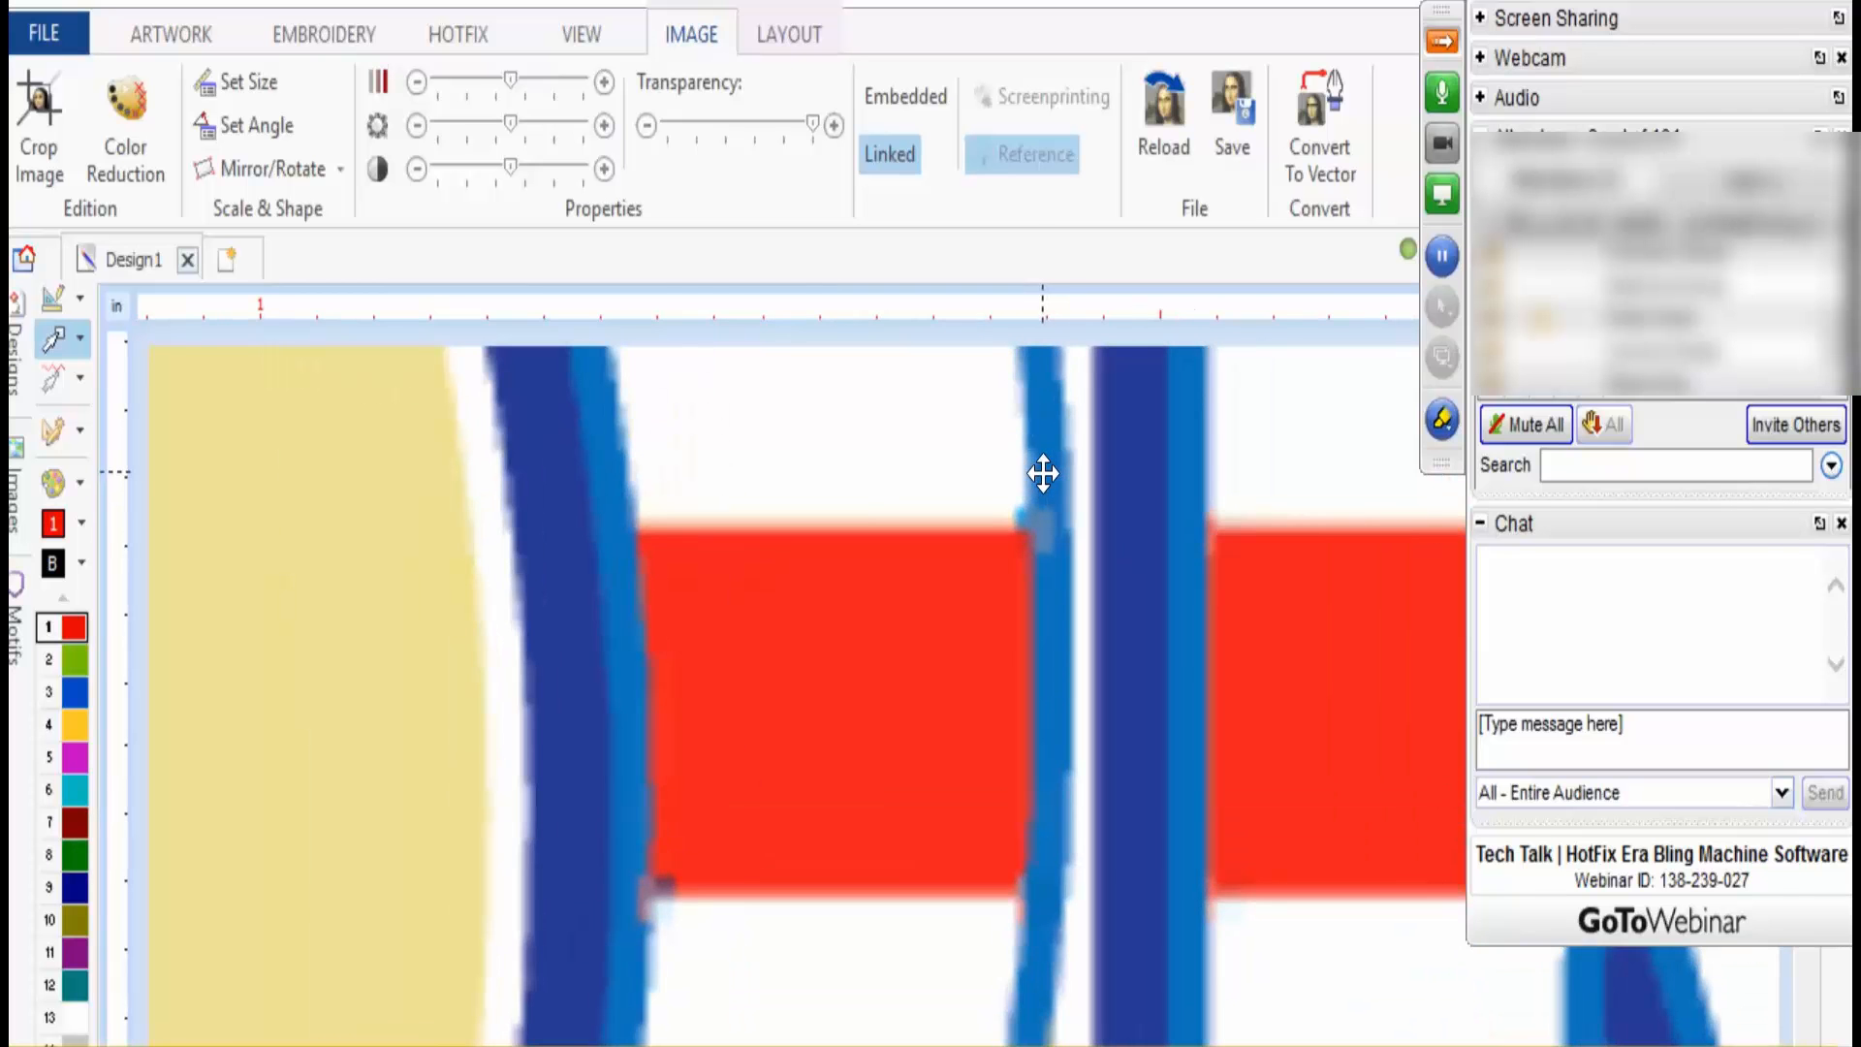
{"action": "left_click", "coordinate": [128, 106]}
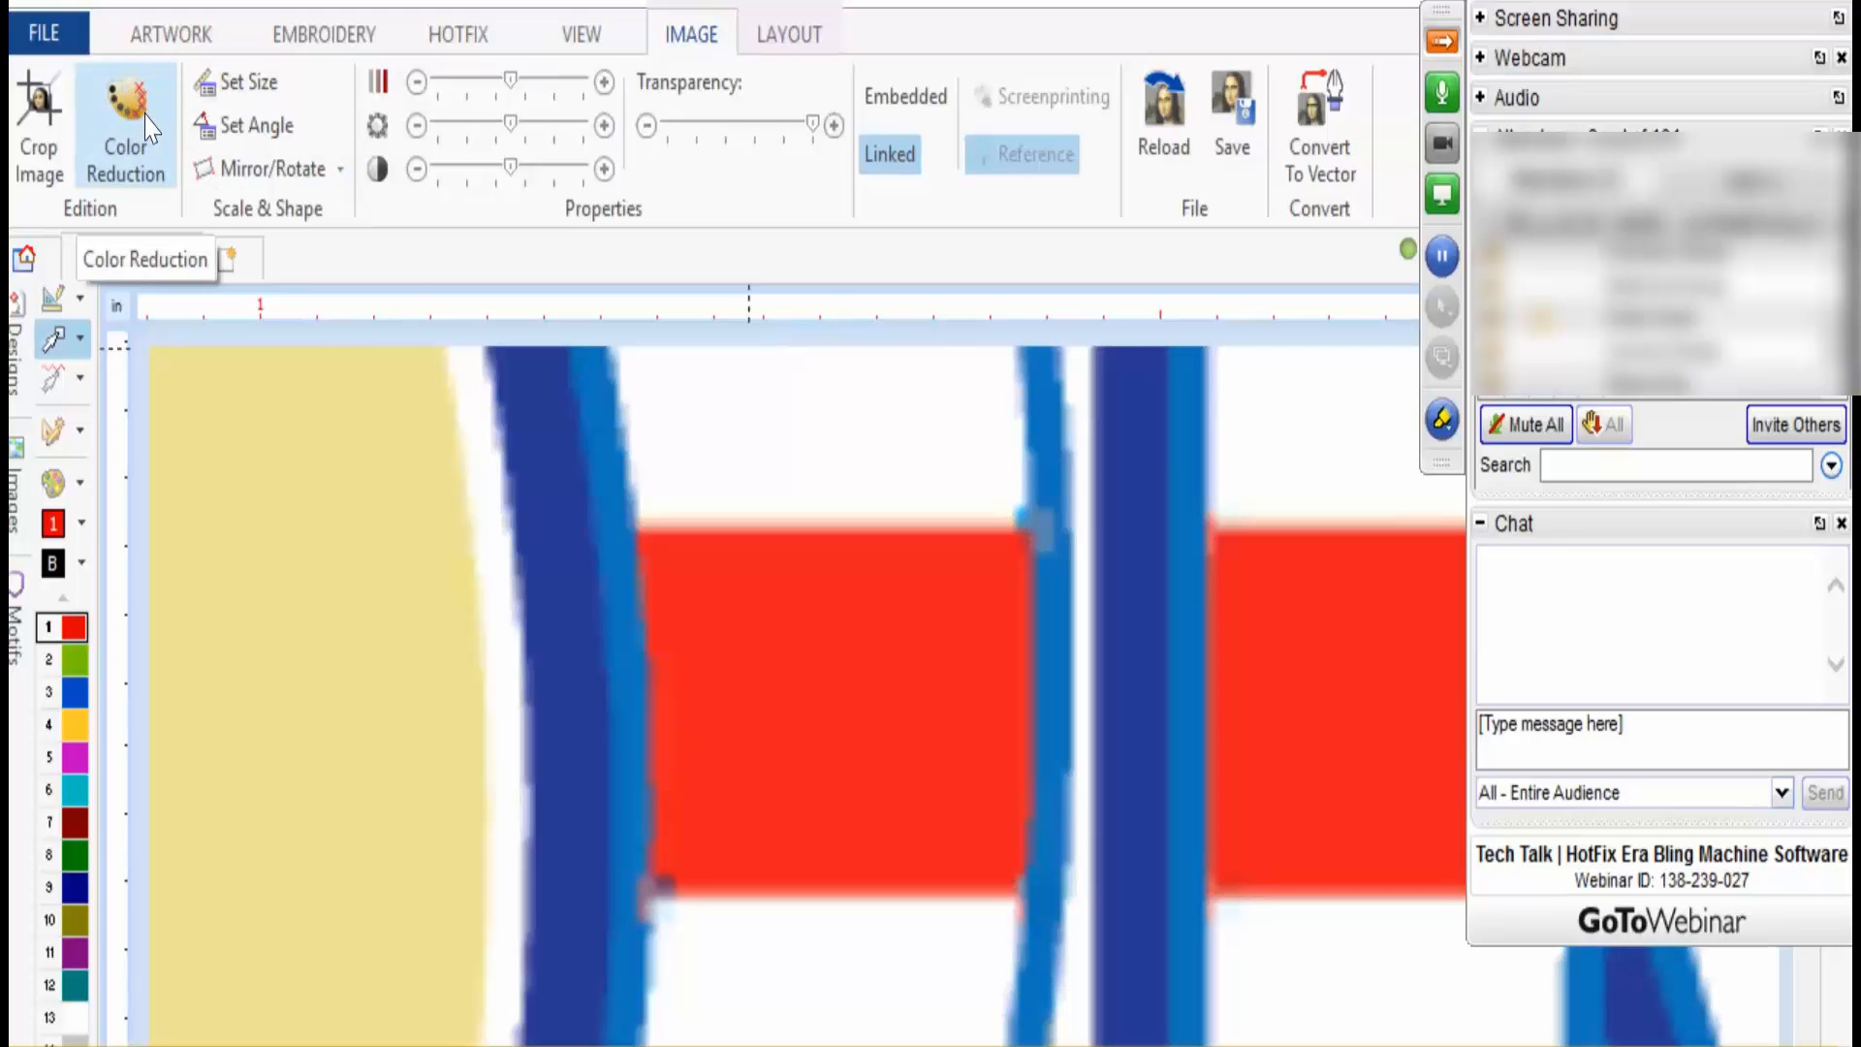
{"action": "scroll", "coordinate": [747, 676], "scroll_direction": "down", "scroll_amount": 2}
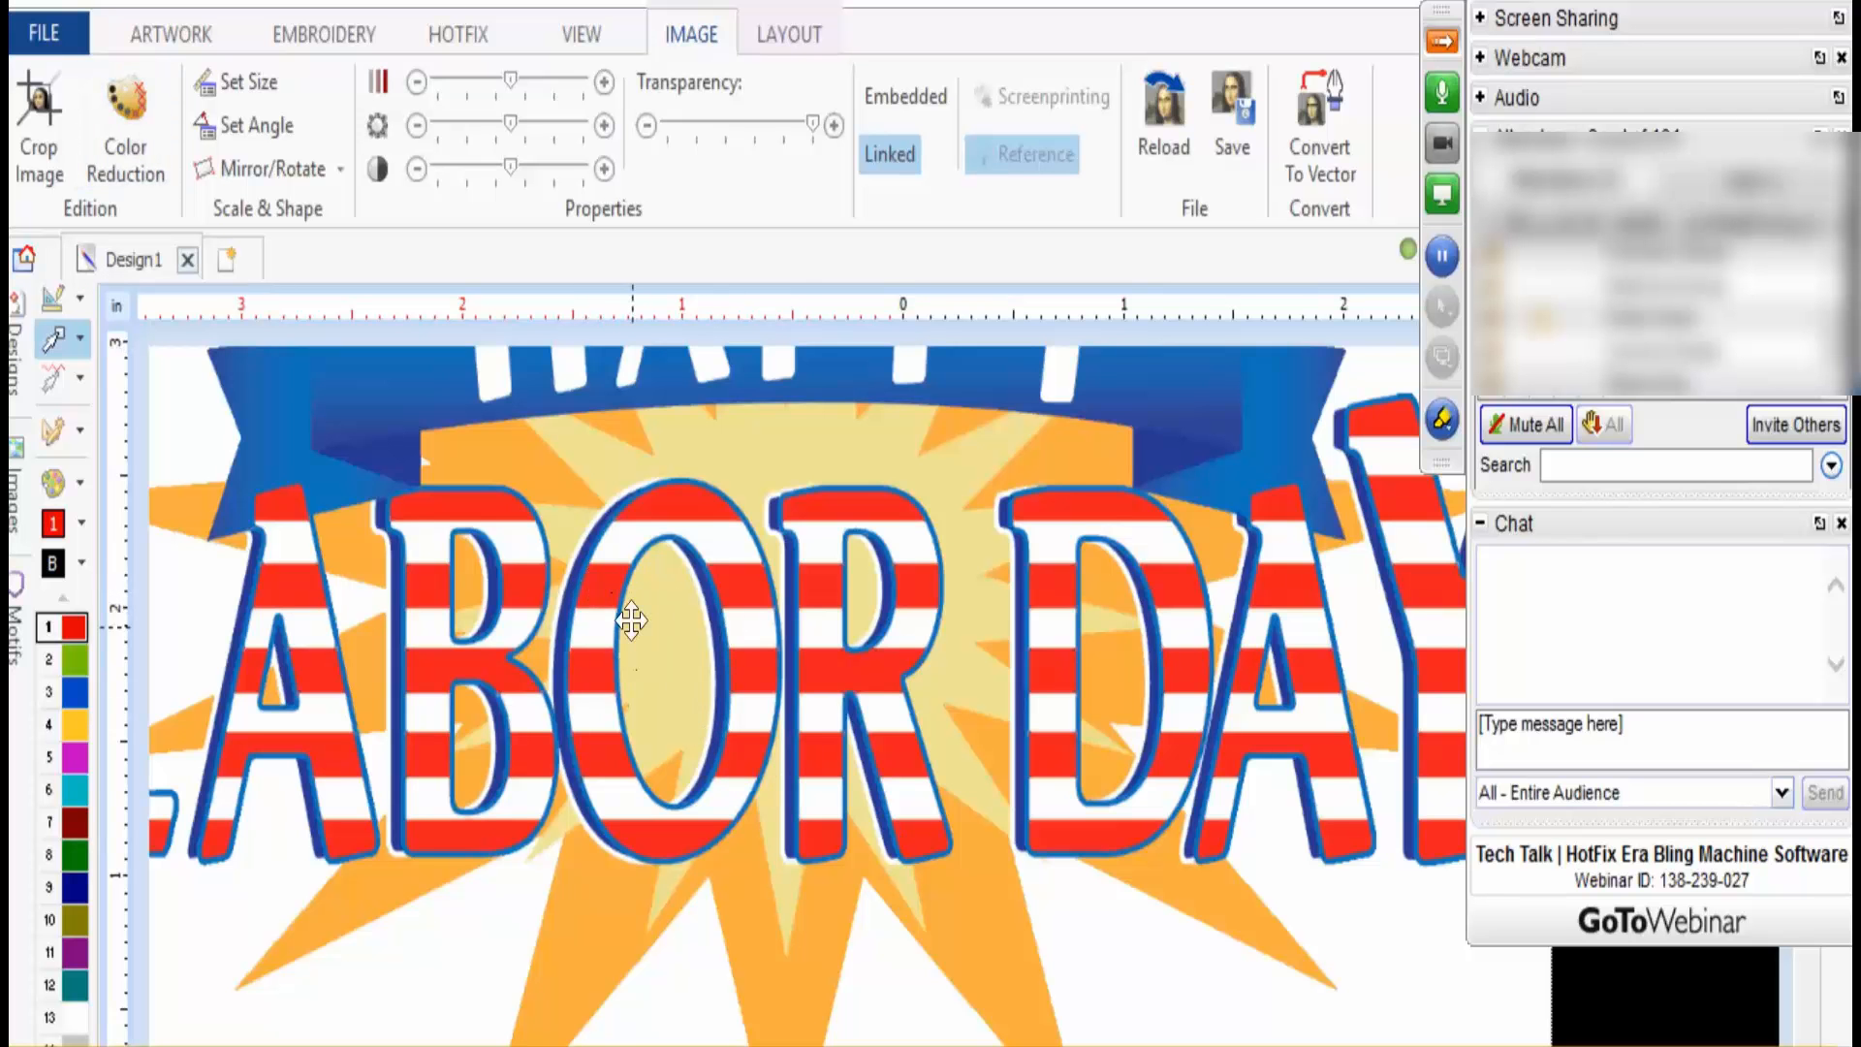
- Open Color Reduction for the Labor Day image and filter it to up to 32 colors
{"action": "left_click", "coordinate": [117, 126]}
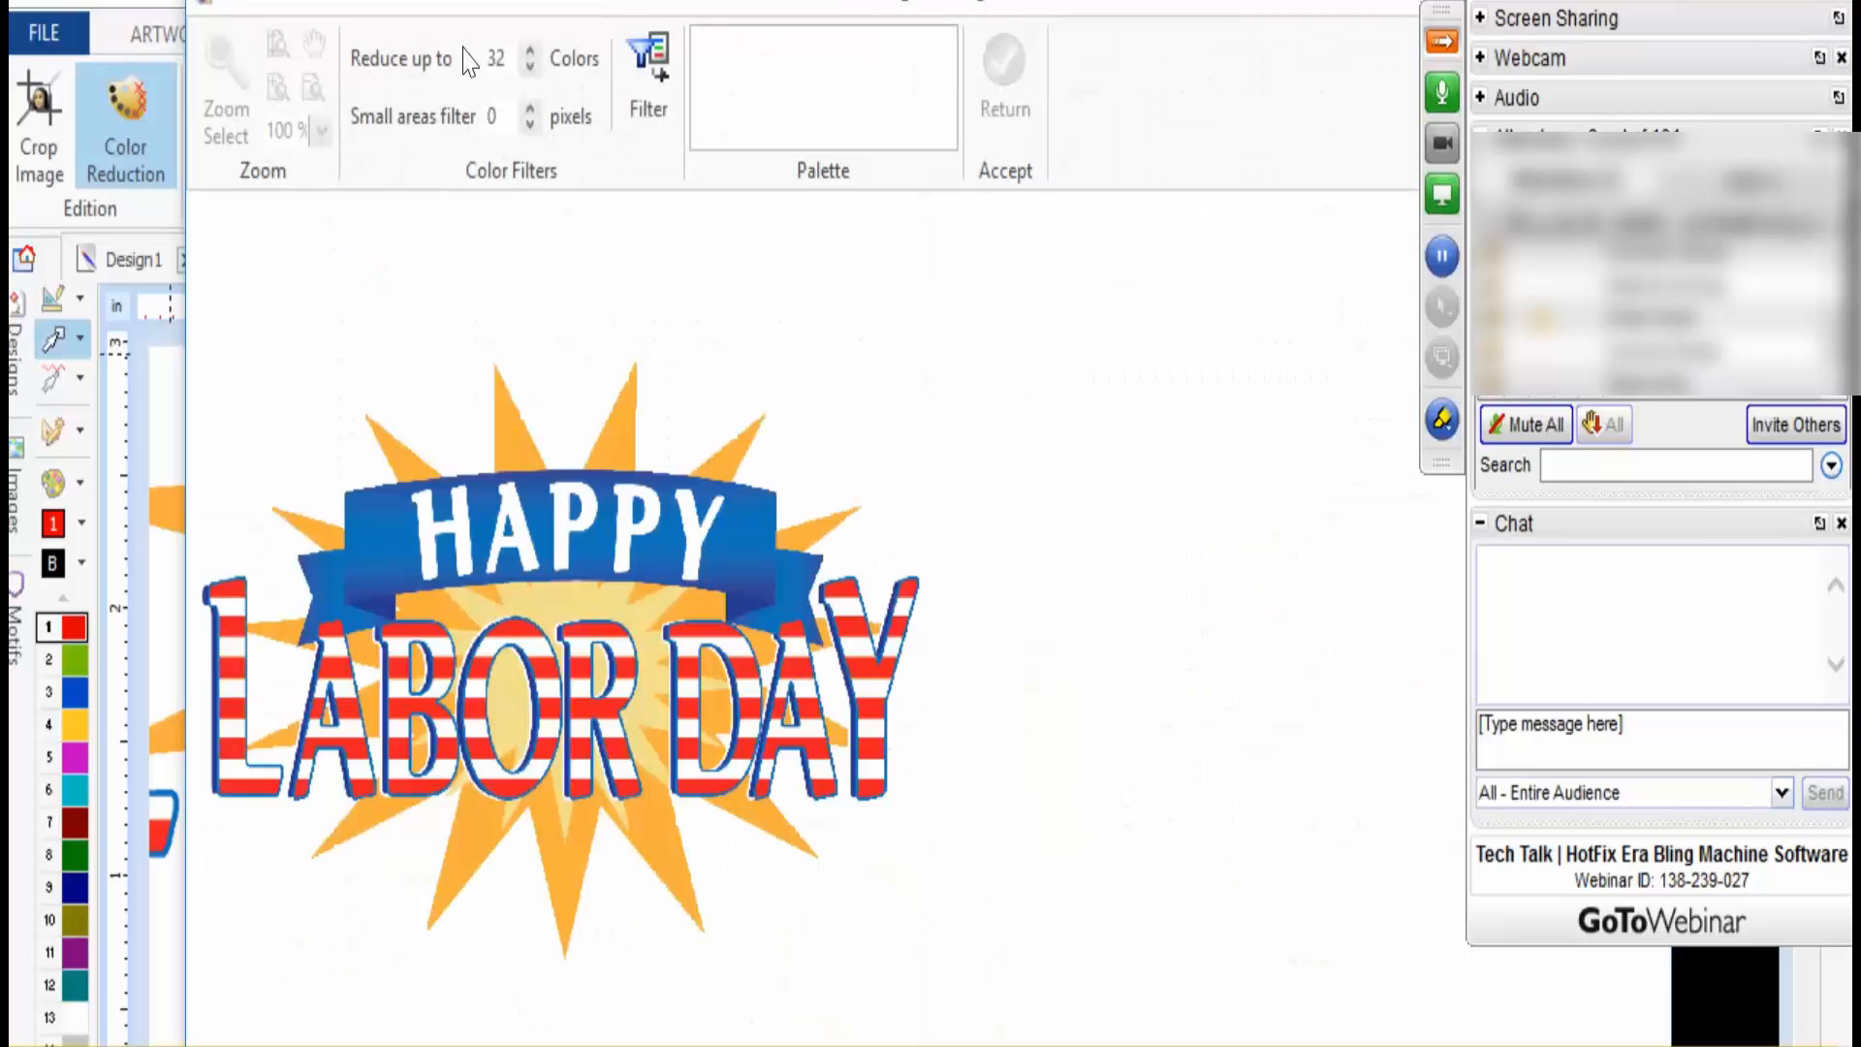
{"action": "double_click", "coordinate": [496, 60]}
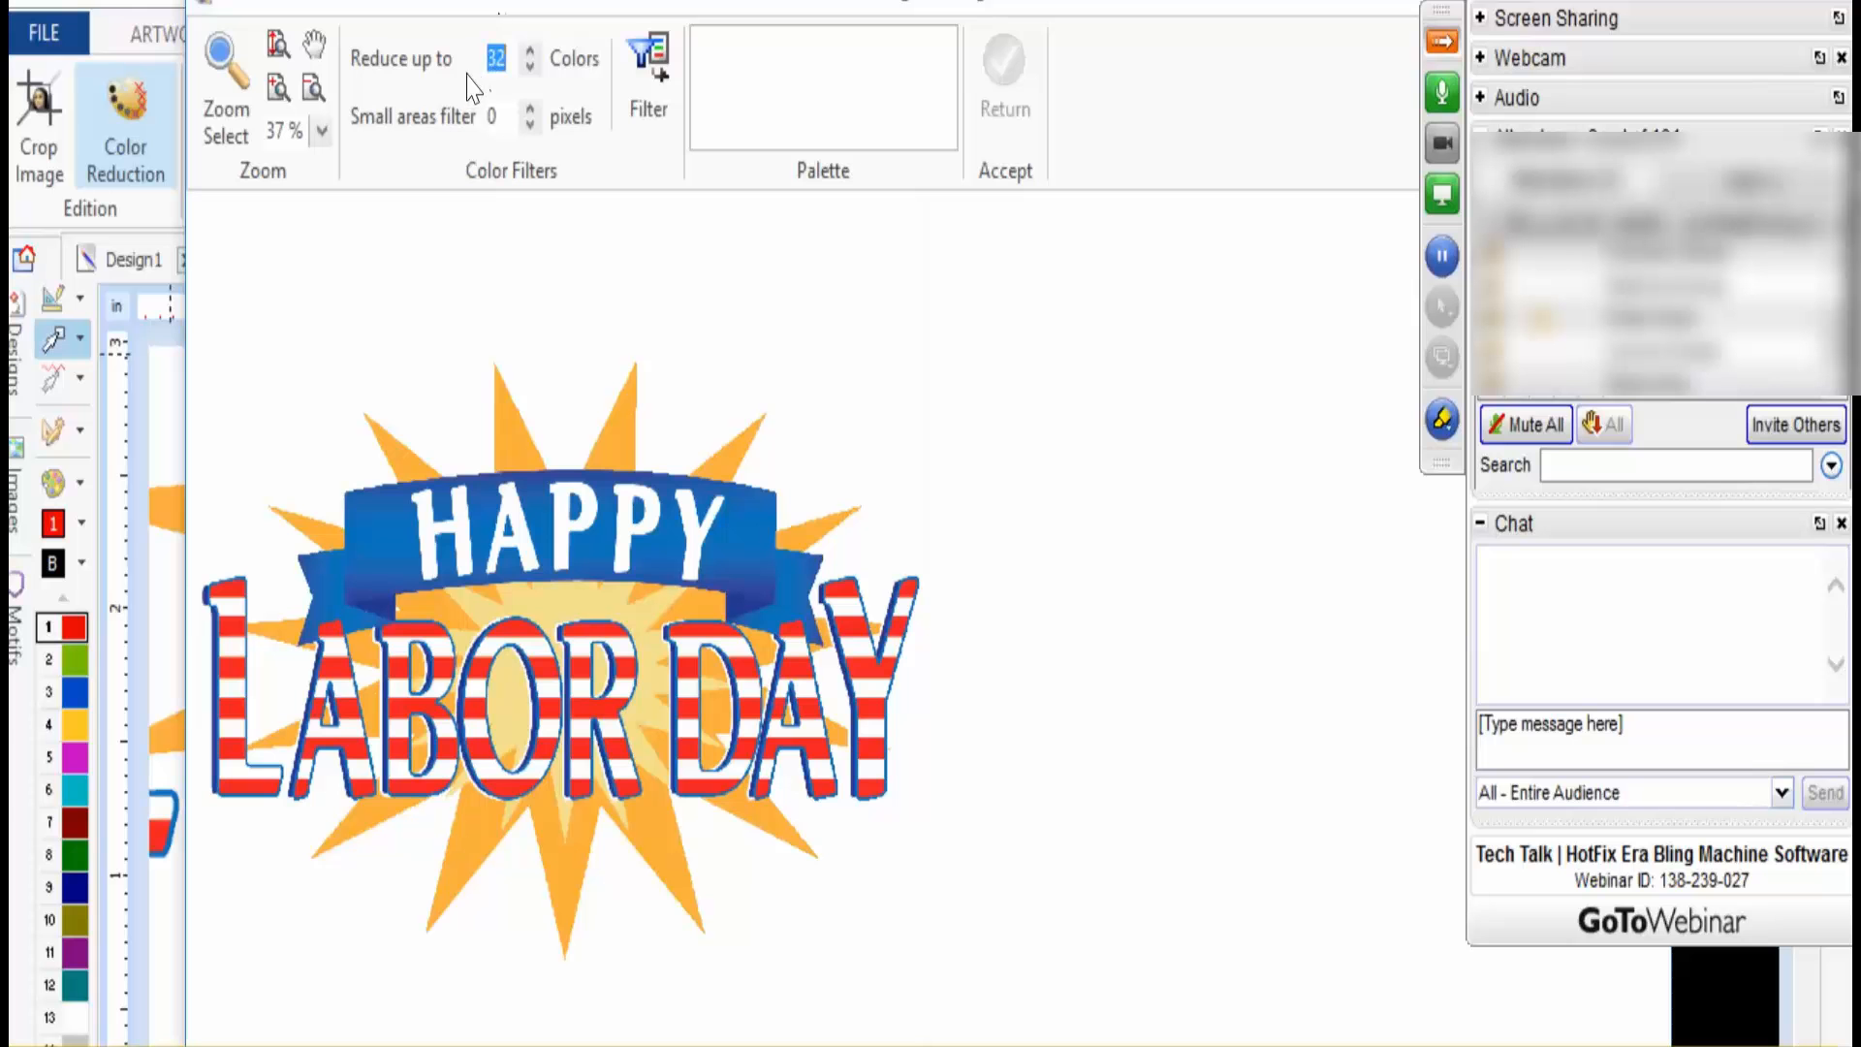
{"action": "left_click", "coordinate": [646, 73]}
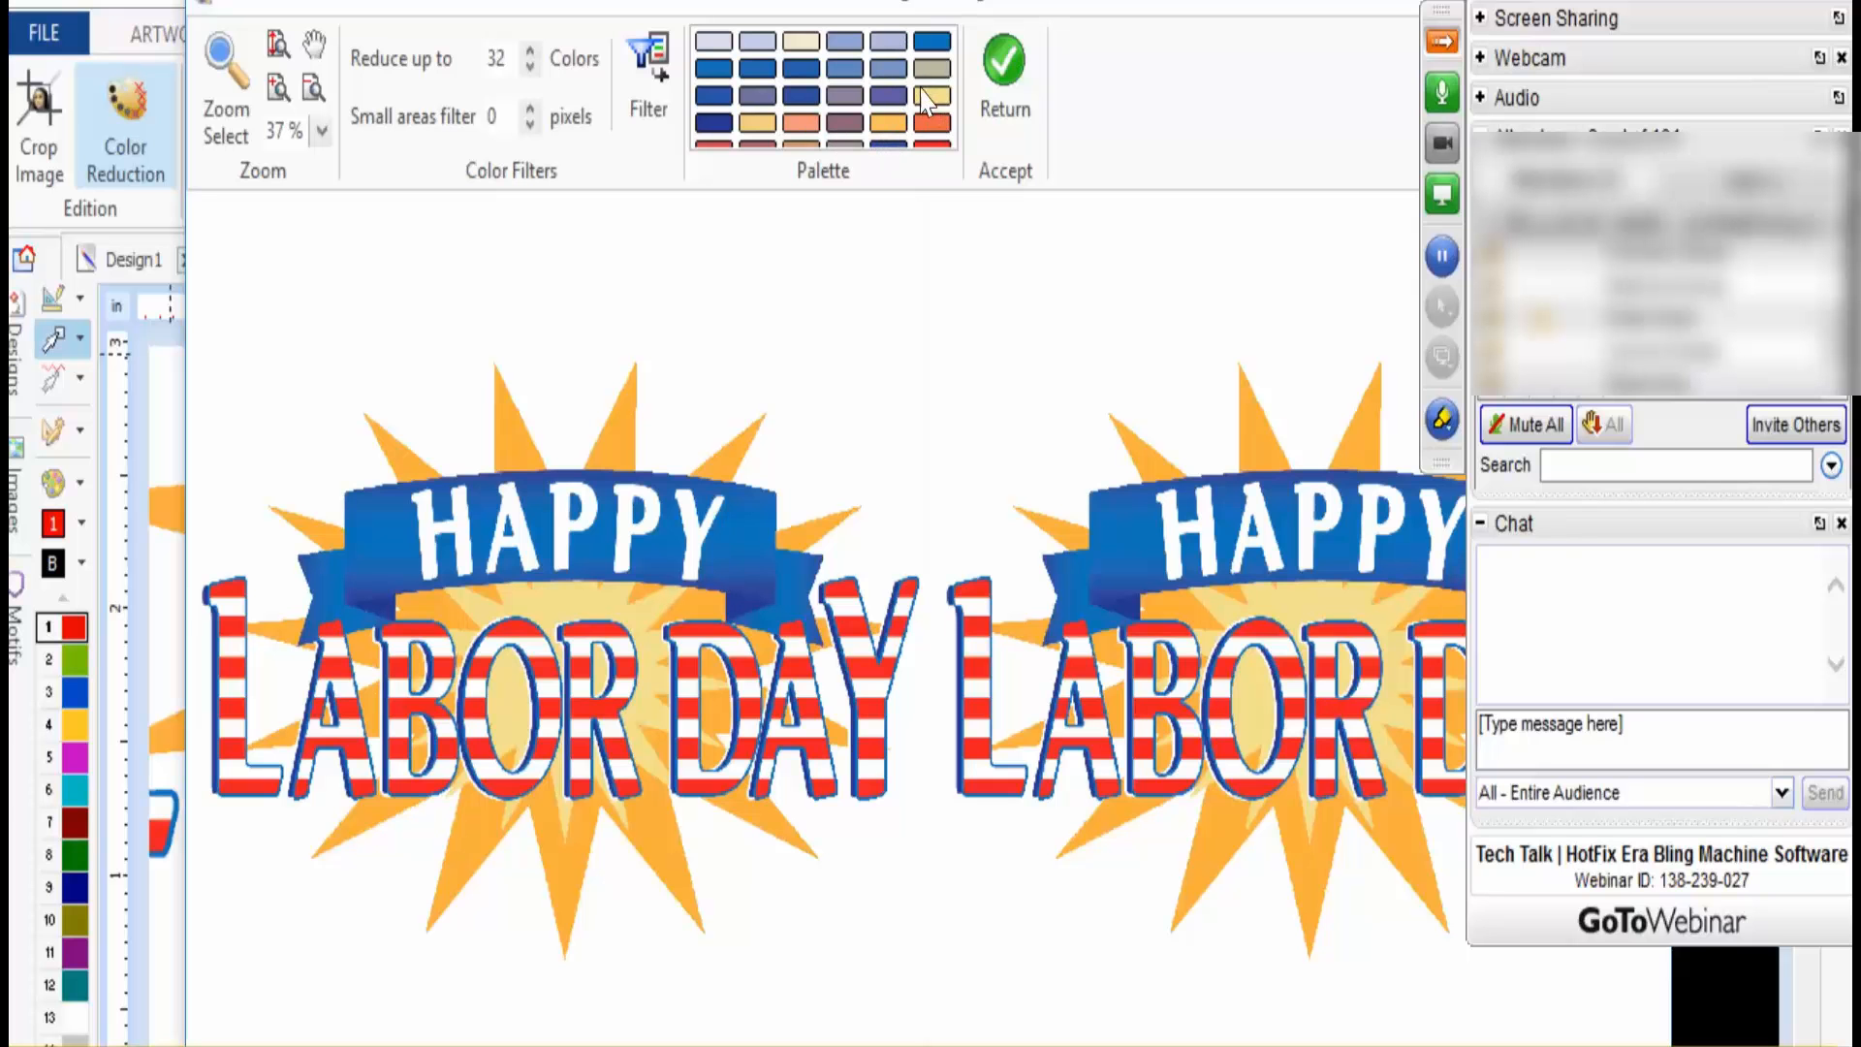
- Filter the image to up to 5 colors and collapse the webinar control panel to uncover the full preview
{"action": "double_click", "coordinate": [496, 64]}
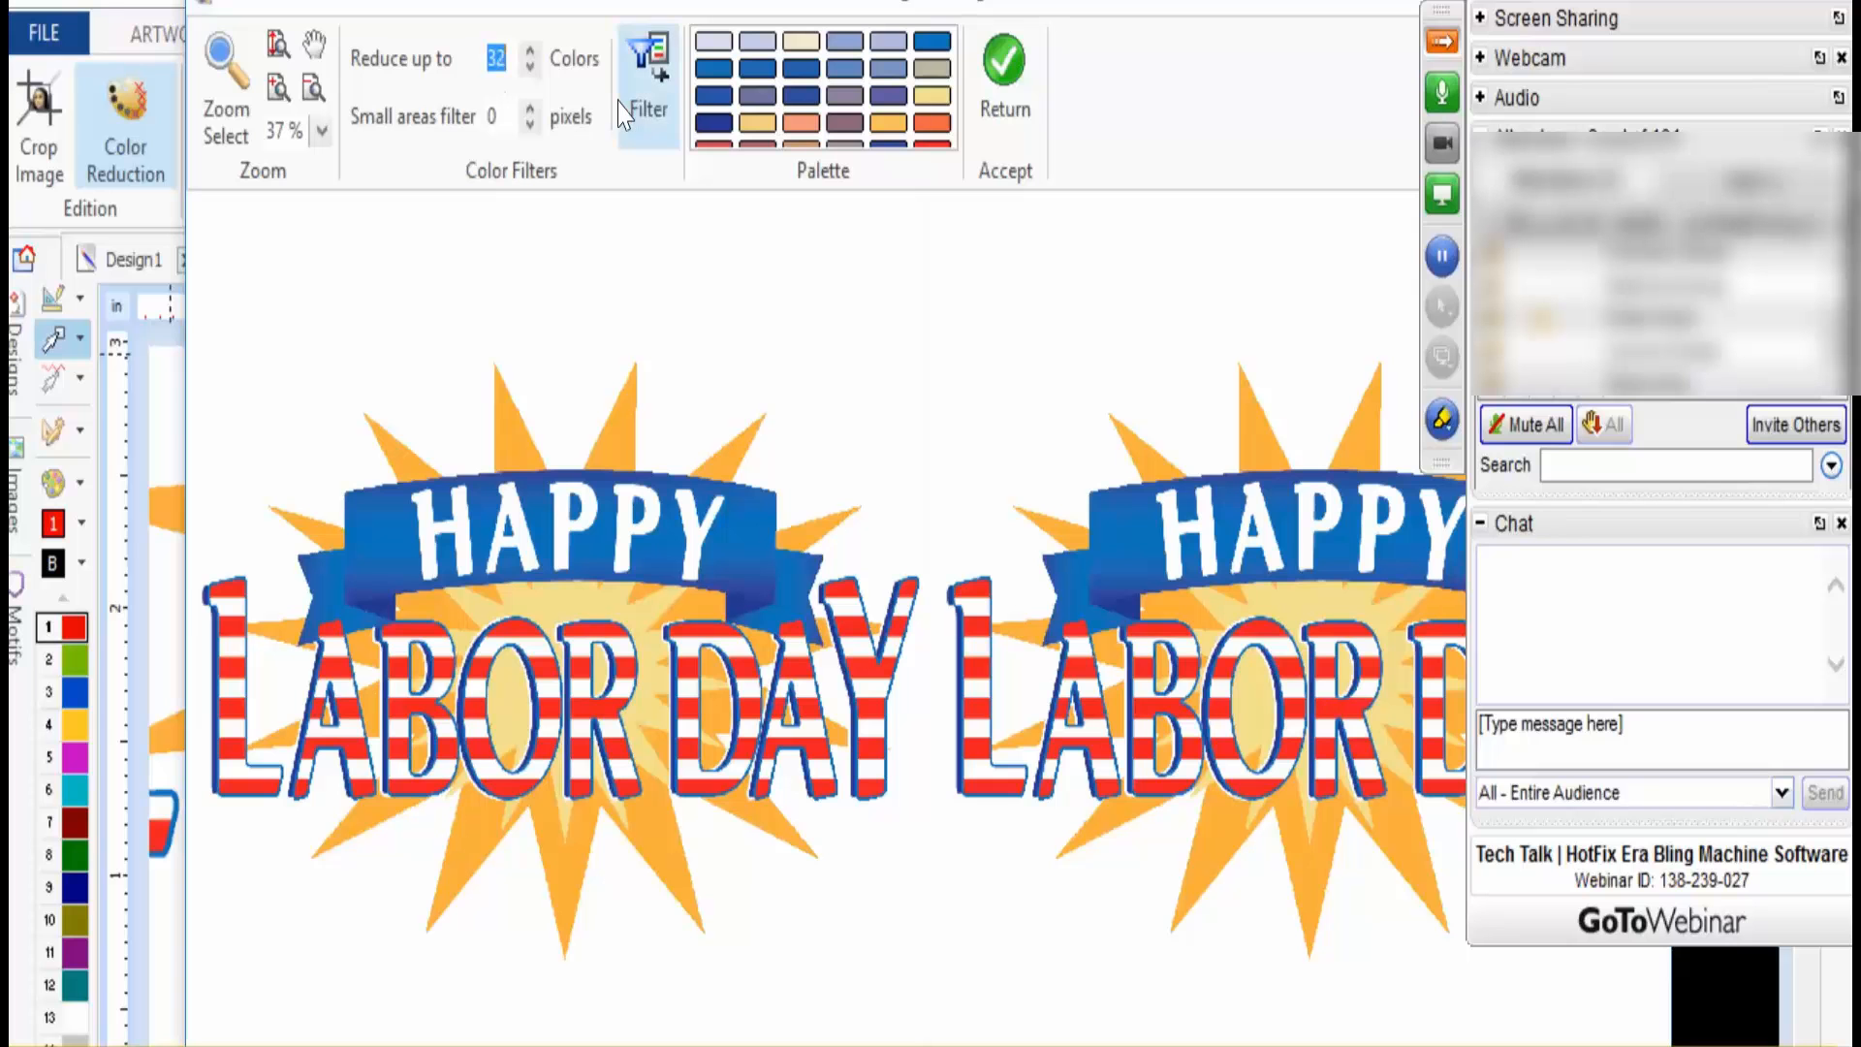
{"action": "type", "text": "5"}
{"action": "left_click", "coordinate": [649, 92]}
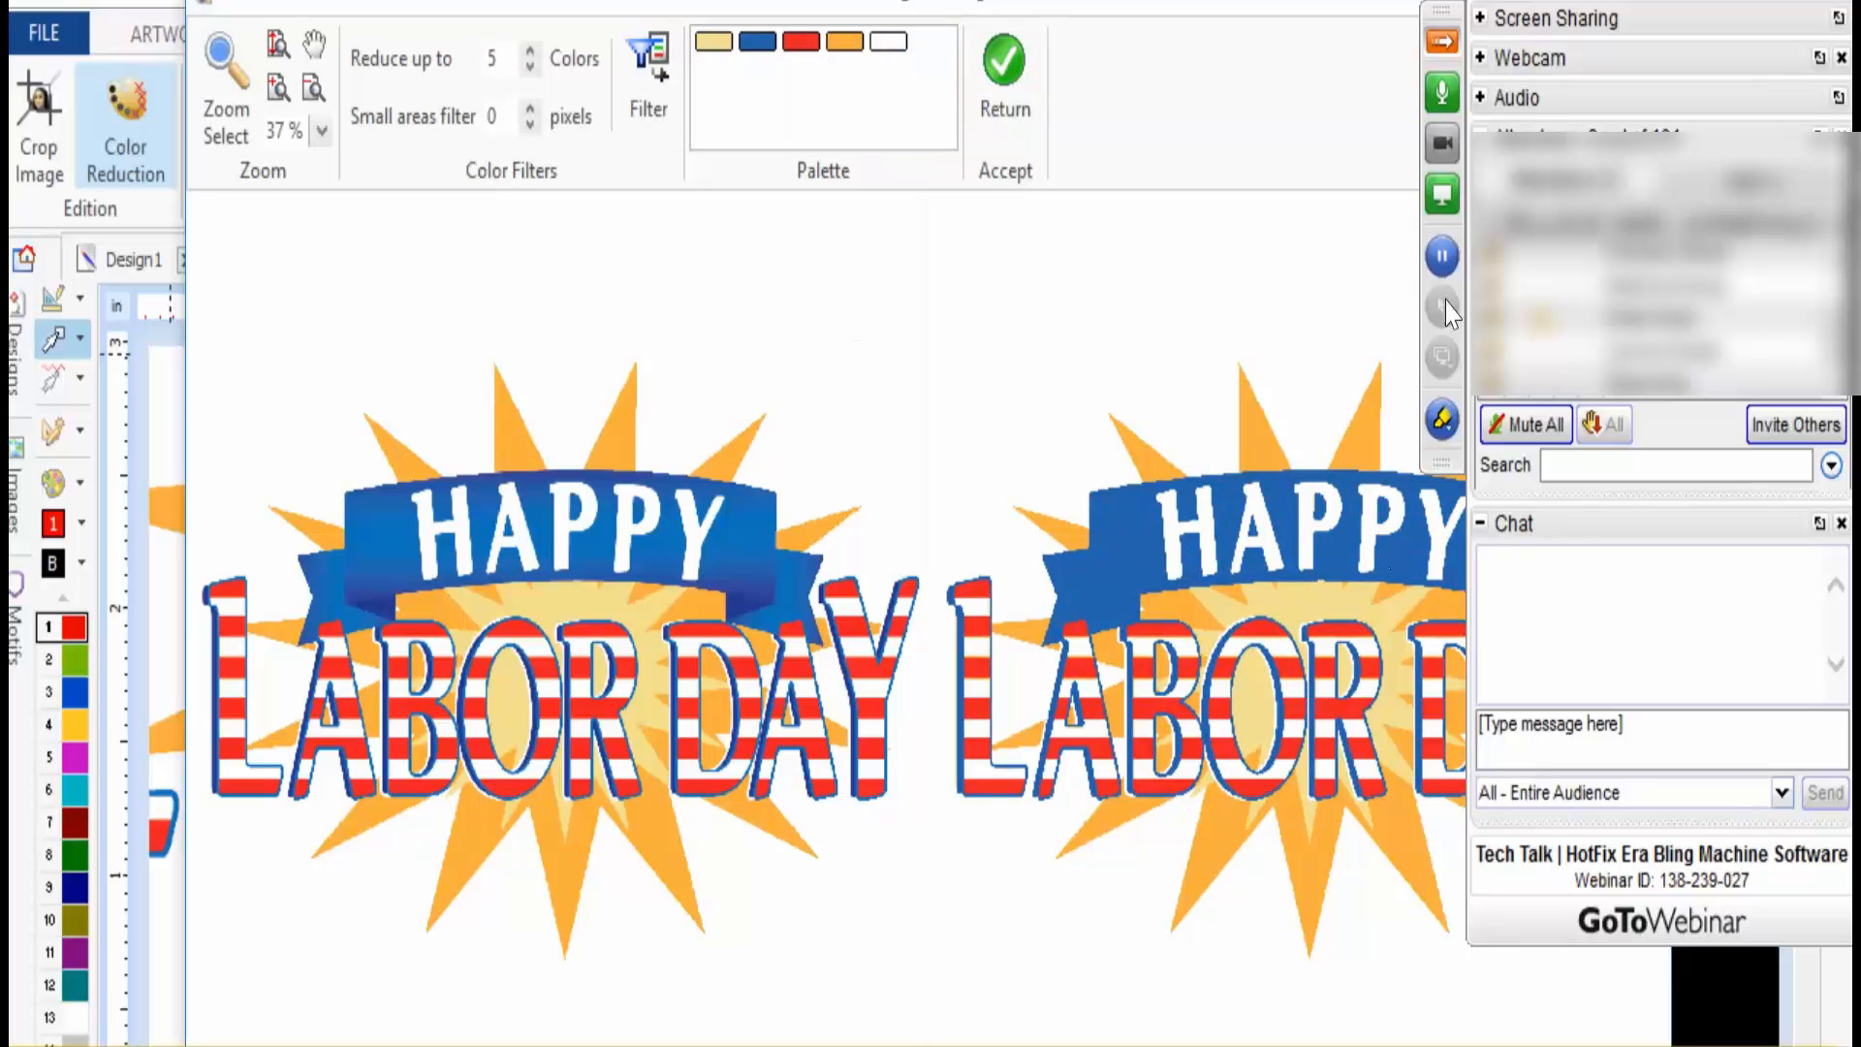
{"action": "left_click", "coordinate": [1443, 40]}
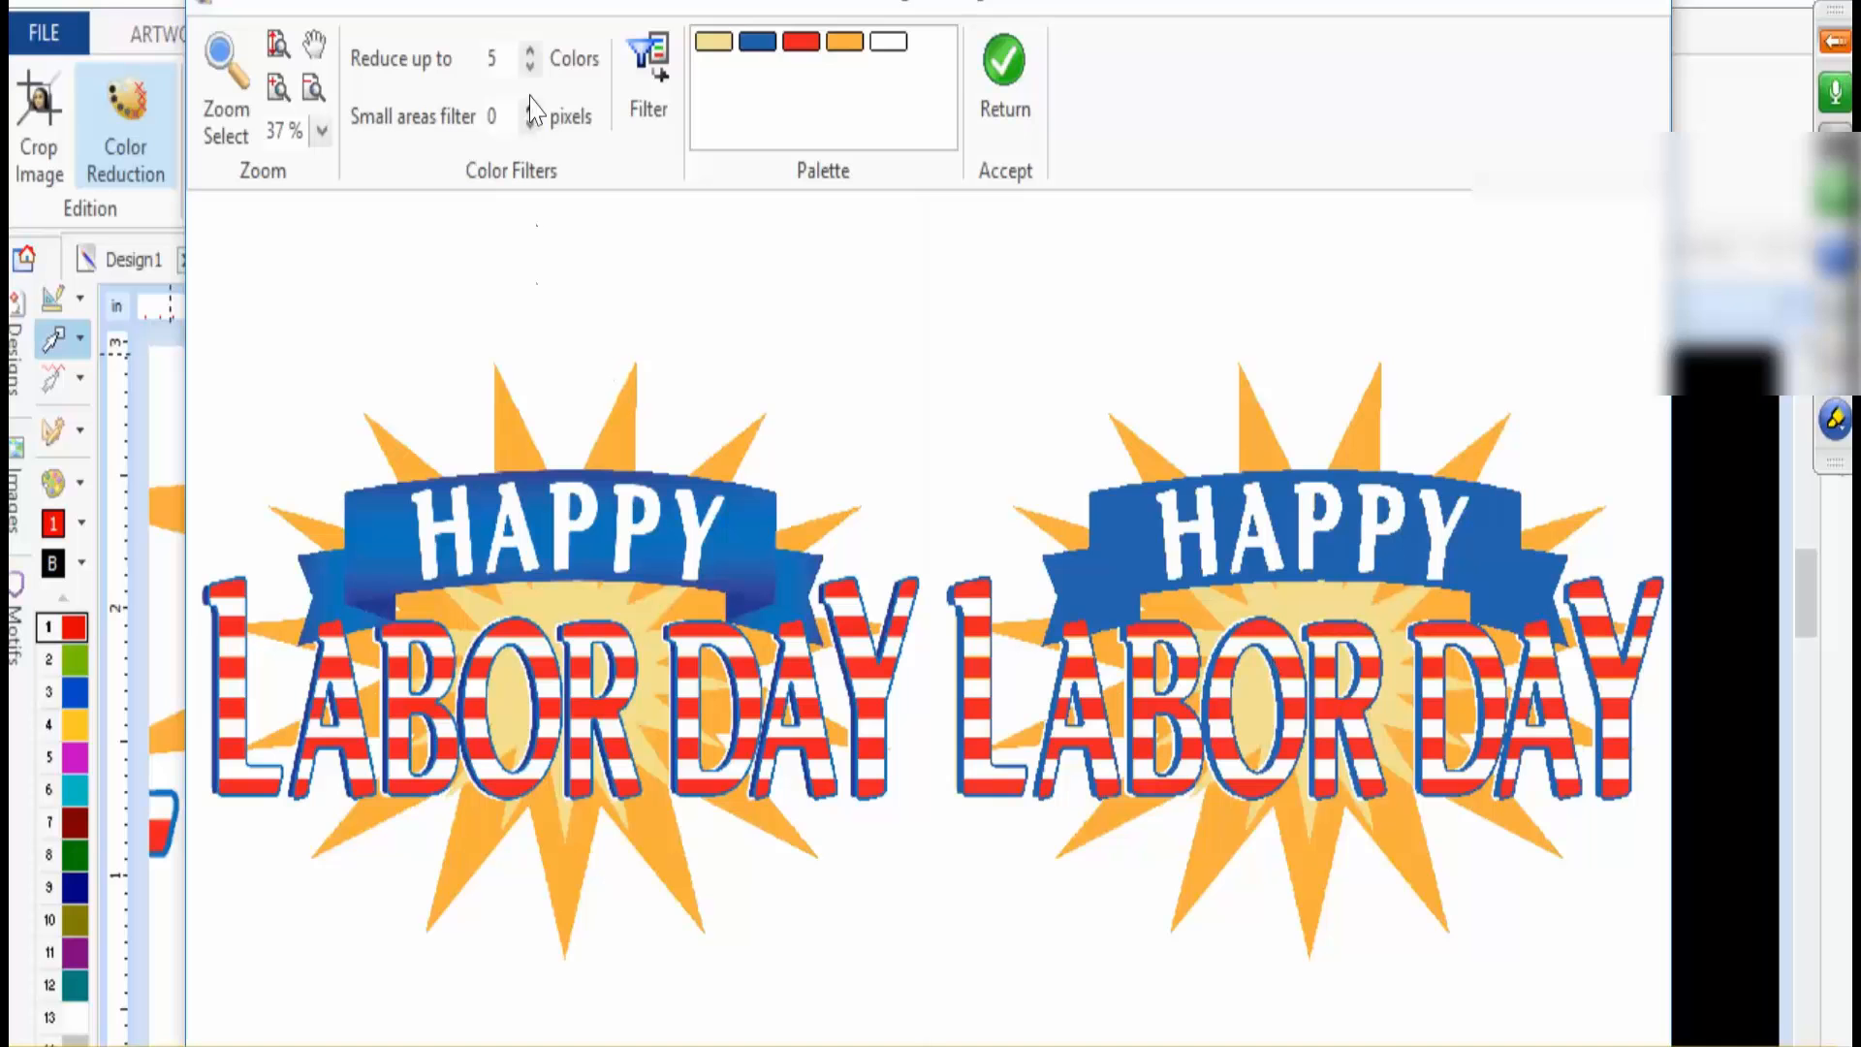
- Preview the color reduction with 6 colors and again with 7 colors
{"action": "left_click", "coordinate": [531, 51]}
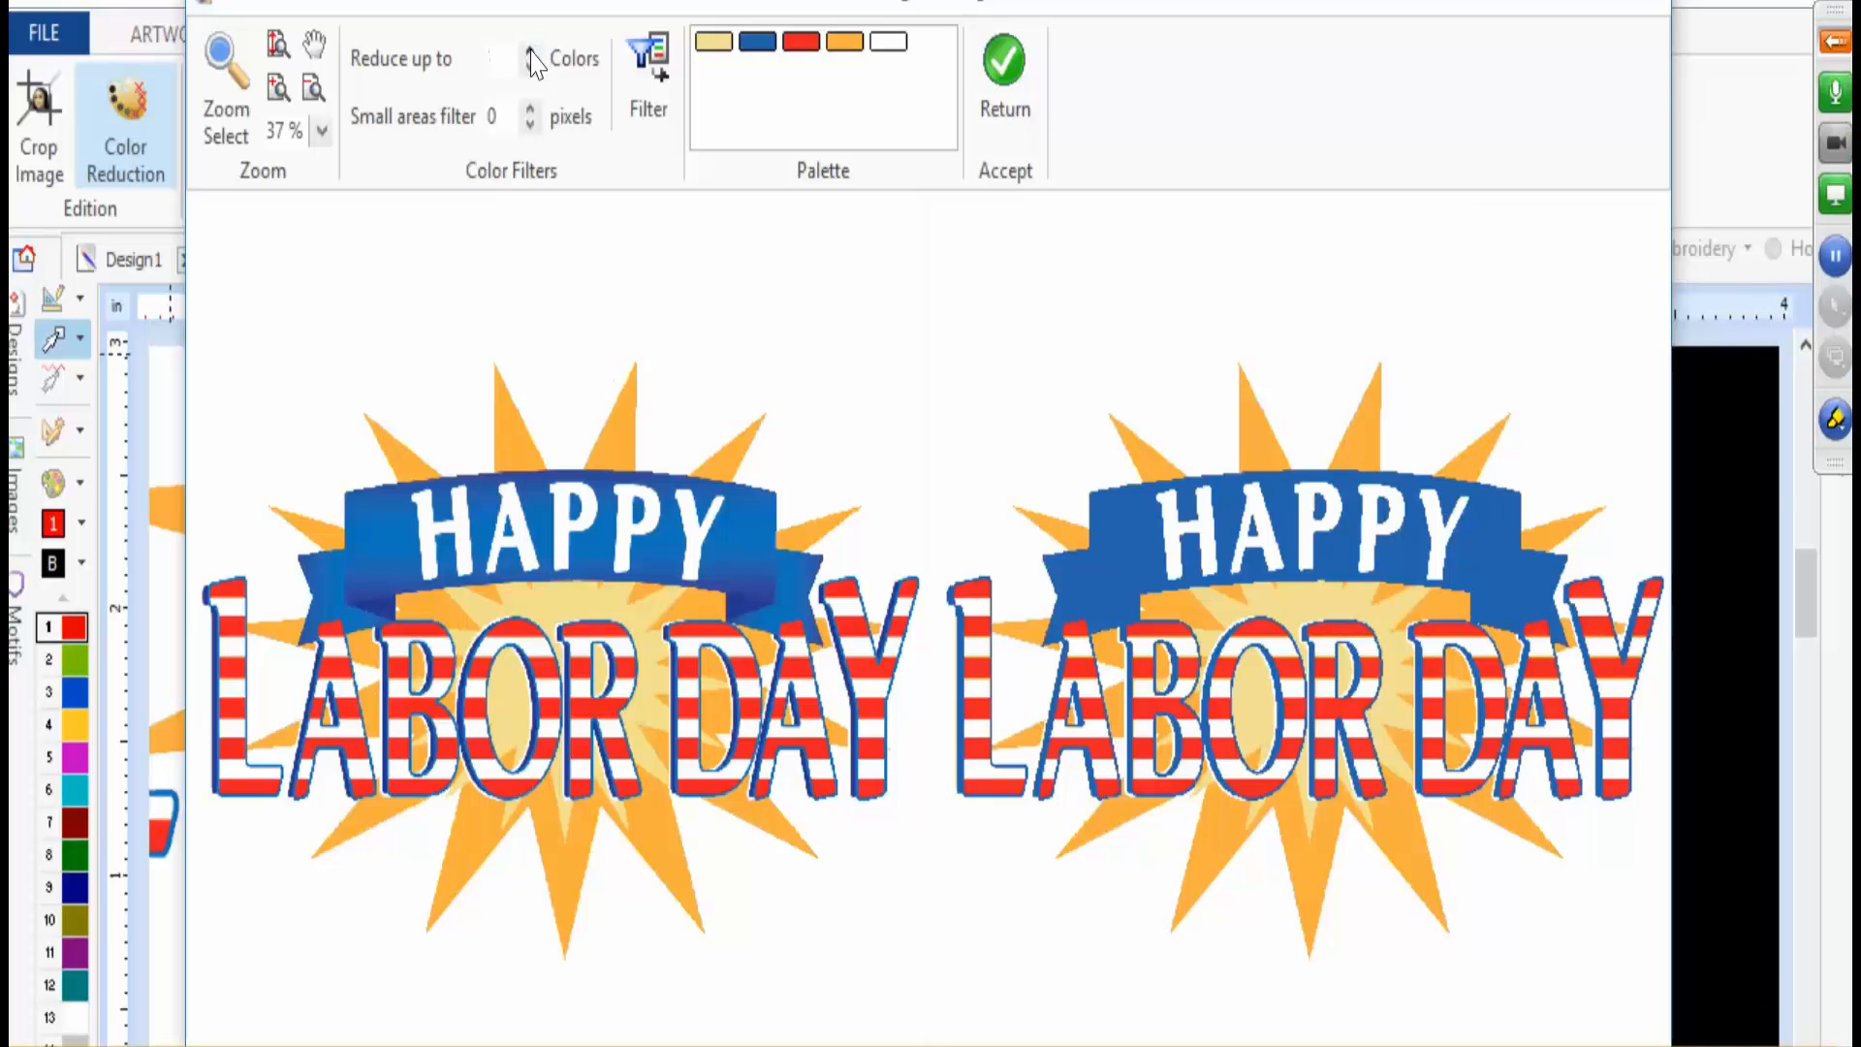
{"action": "left_click", "coordinate": [648, 59]}
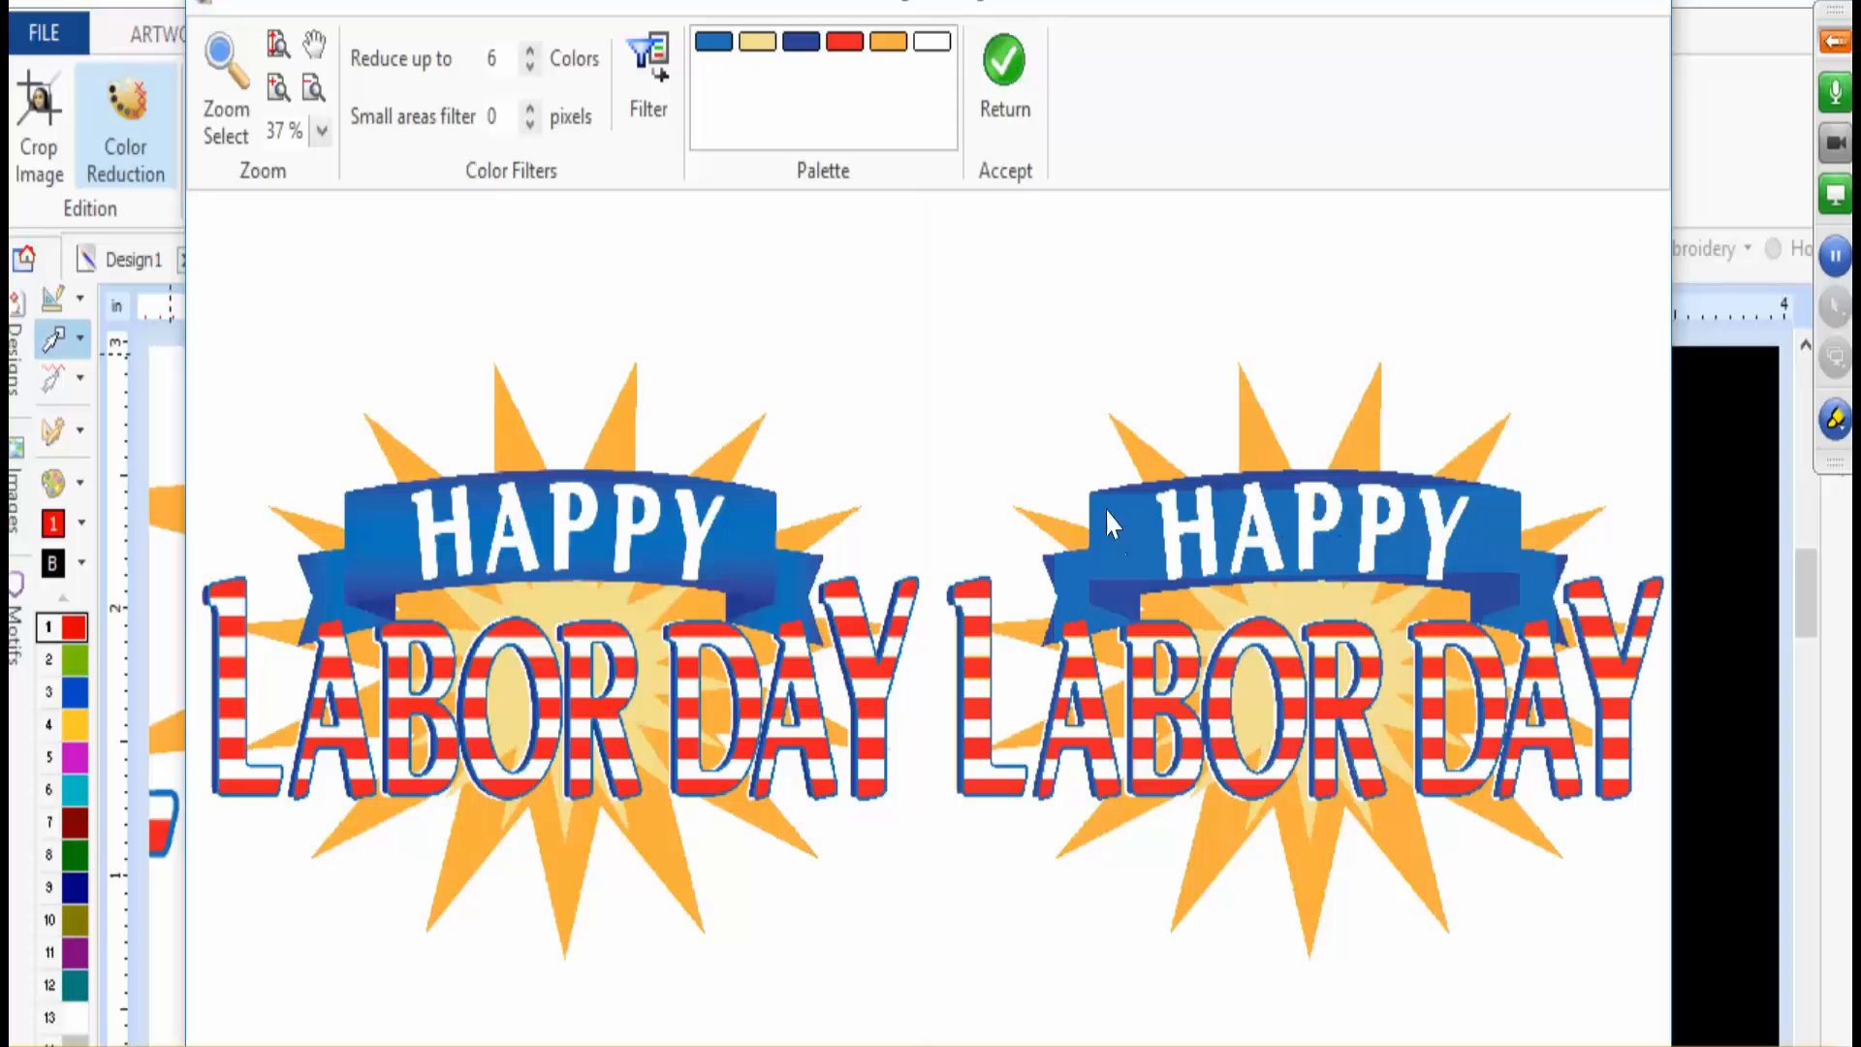
{"action": "left_click", "coordinate": [530, 52]}
{"action": "left_click", "coordinate": [649, 88]}
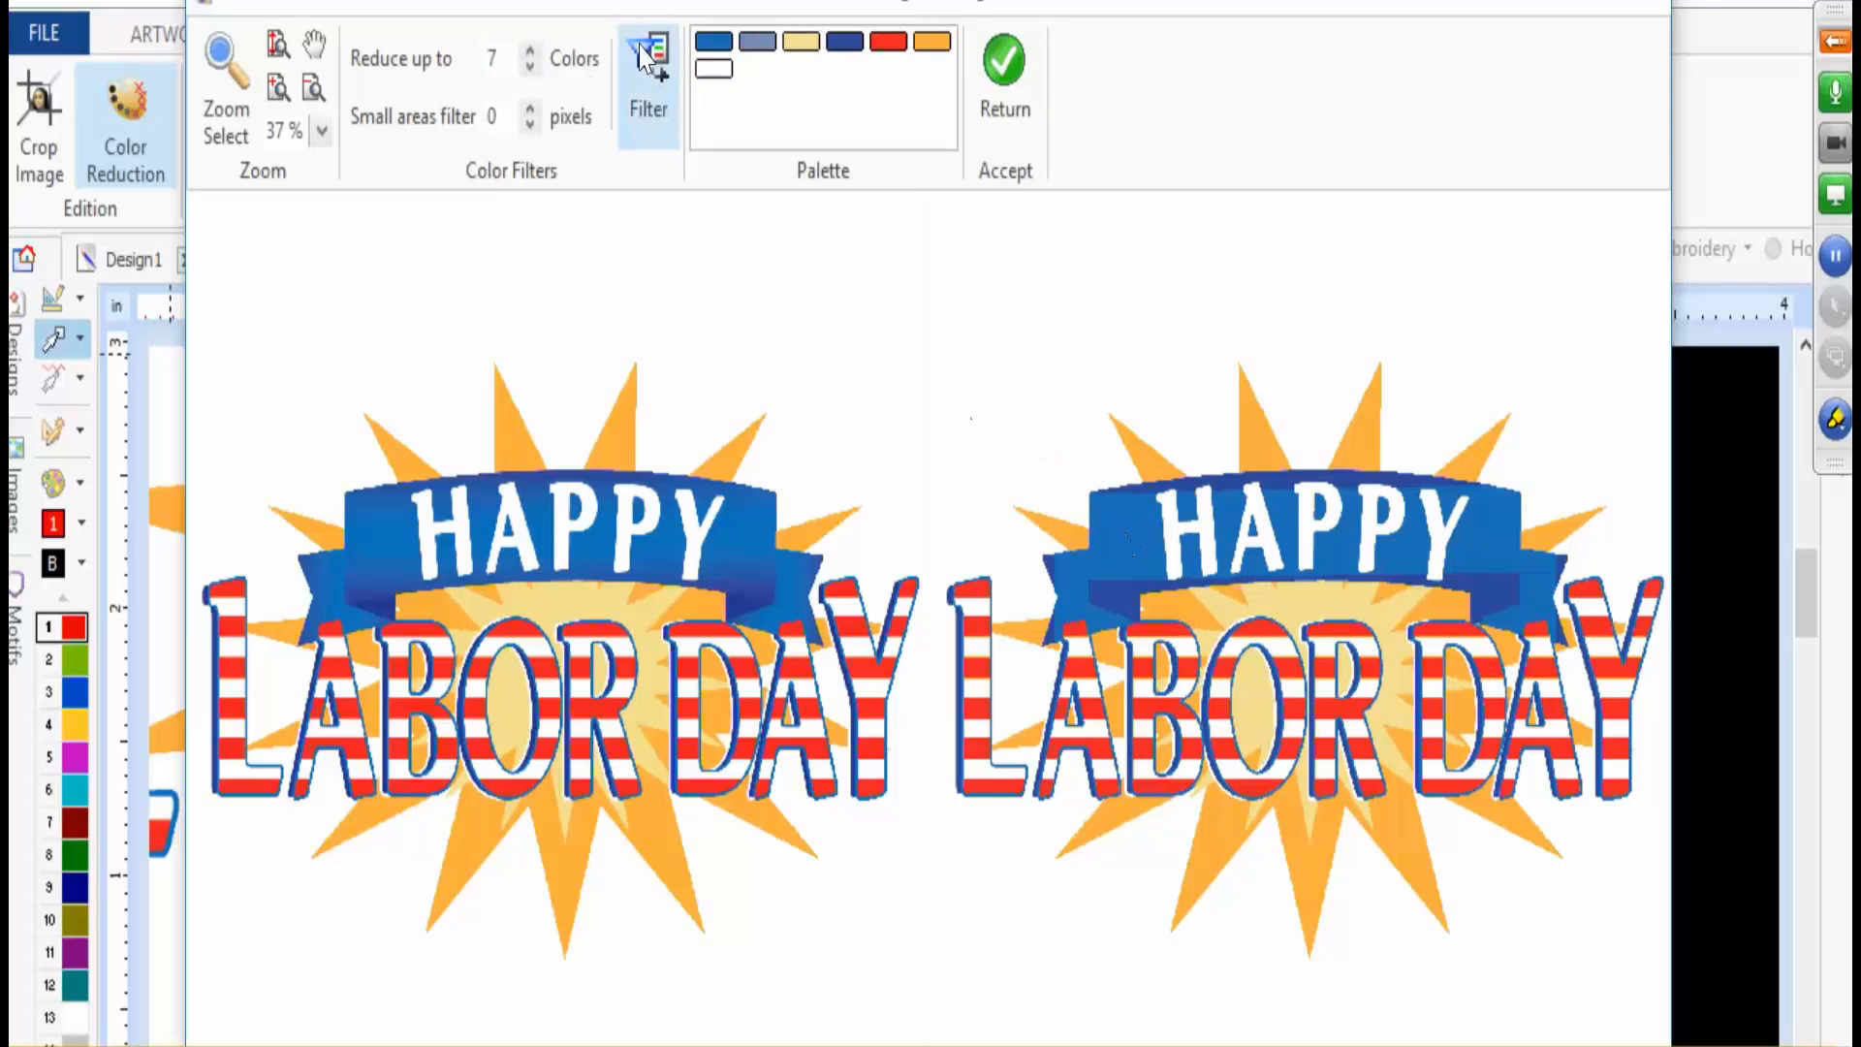
- Preview the color reduction with 11 colors, and set the color limit back to 5
{"action": "left_click", "coordinate": [531, 53]}
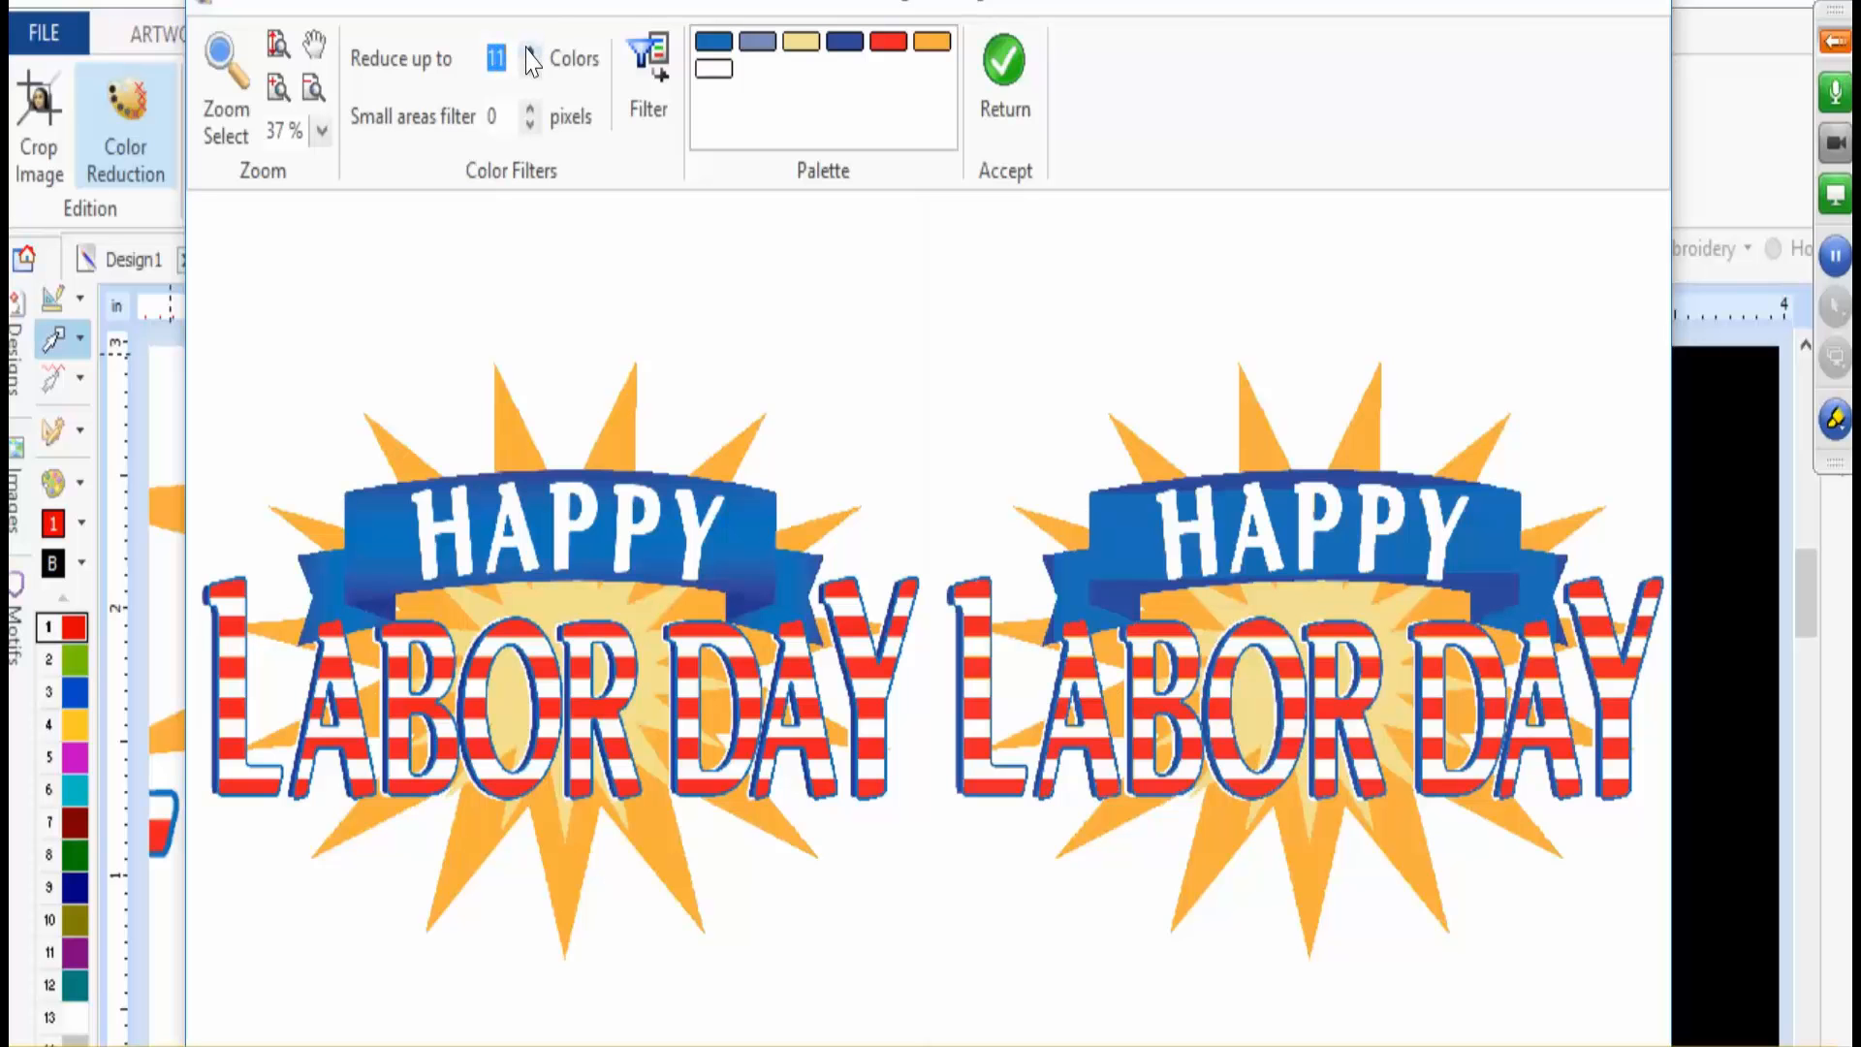
{"action": "left_click", "coordinate": [648, 73]}
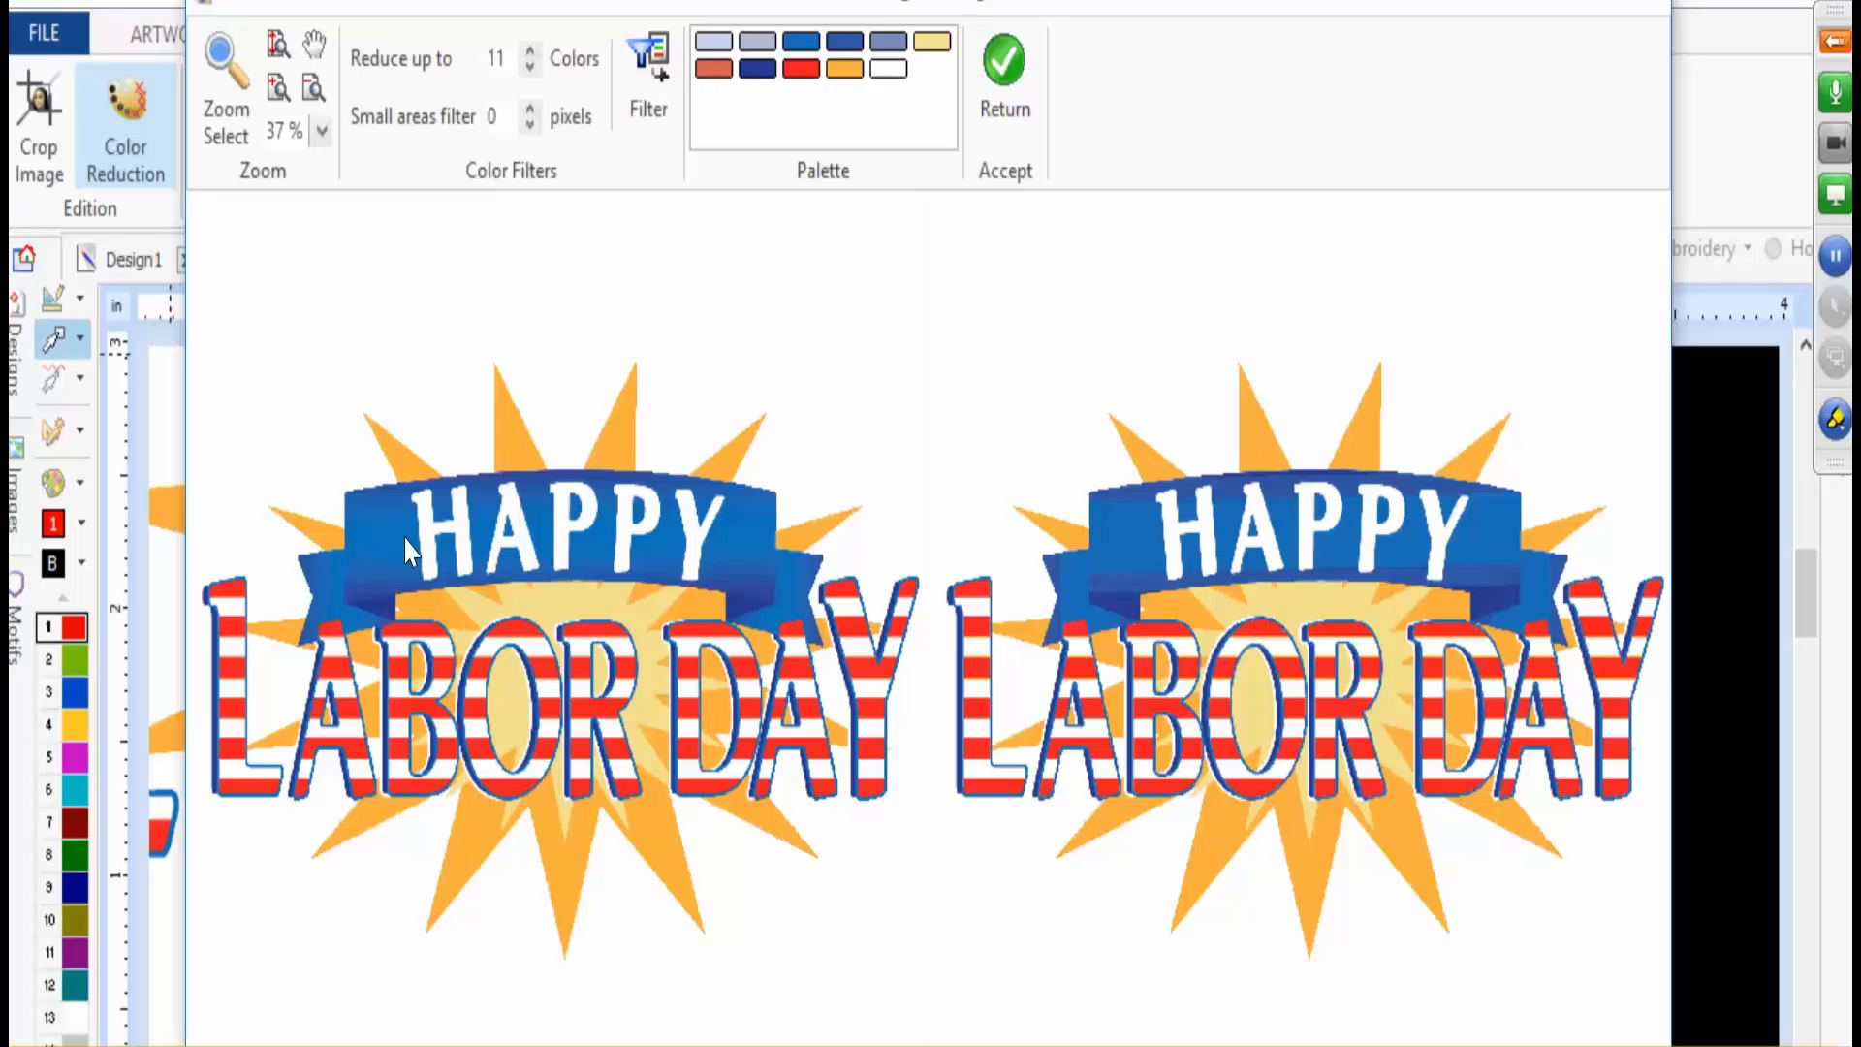
{"action": "double_click", "coordinate": [494, 58]}
{"action": "type", "text": "5"}
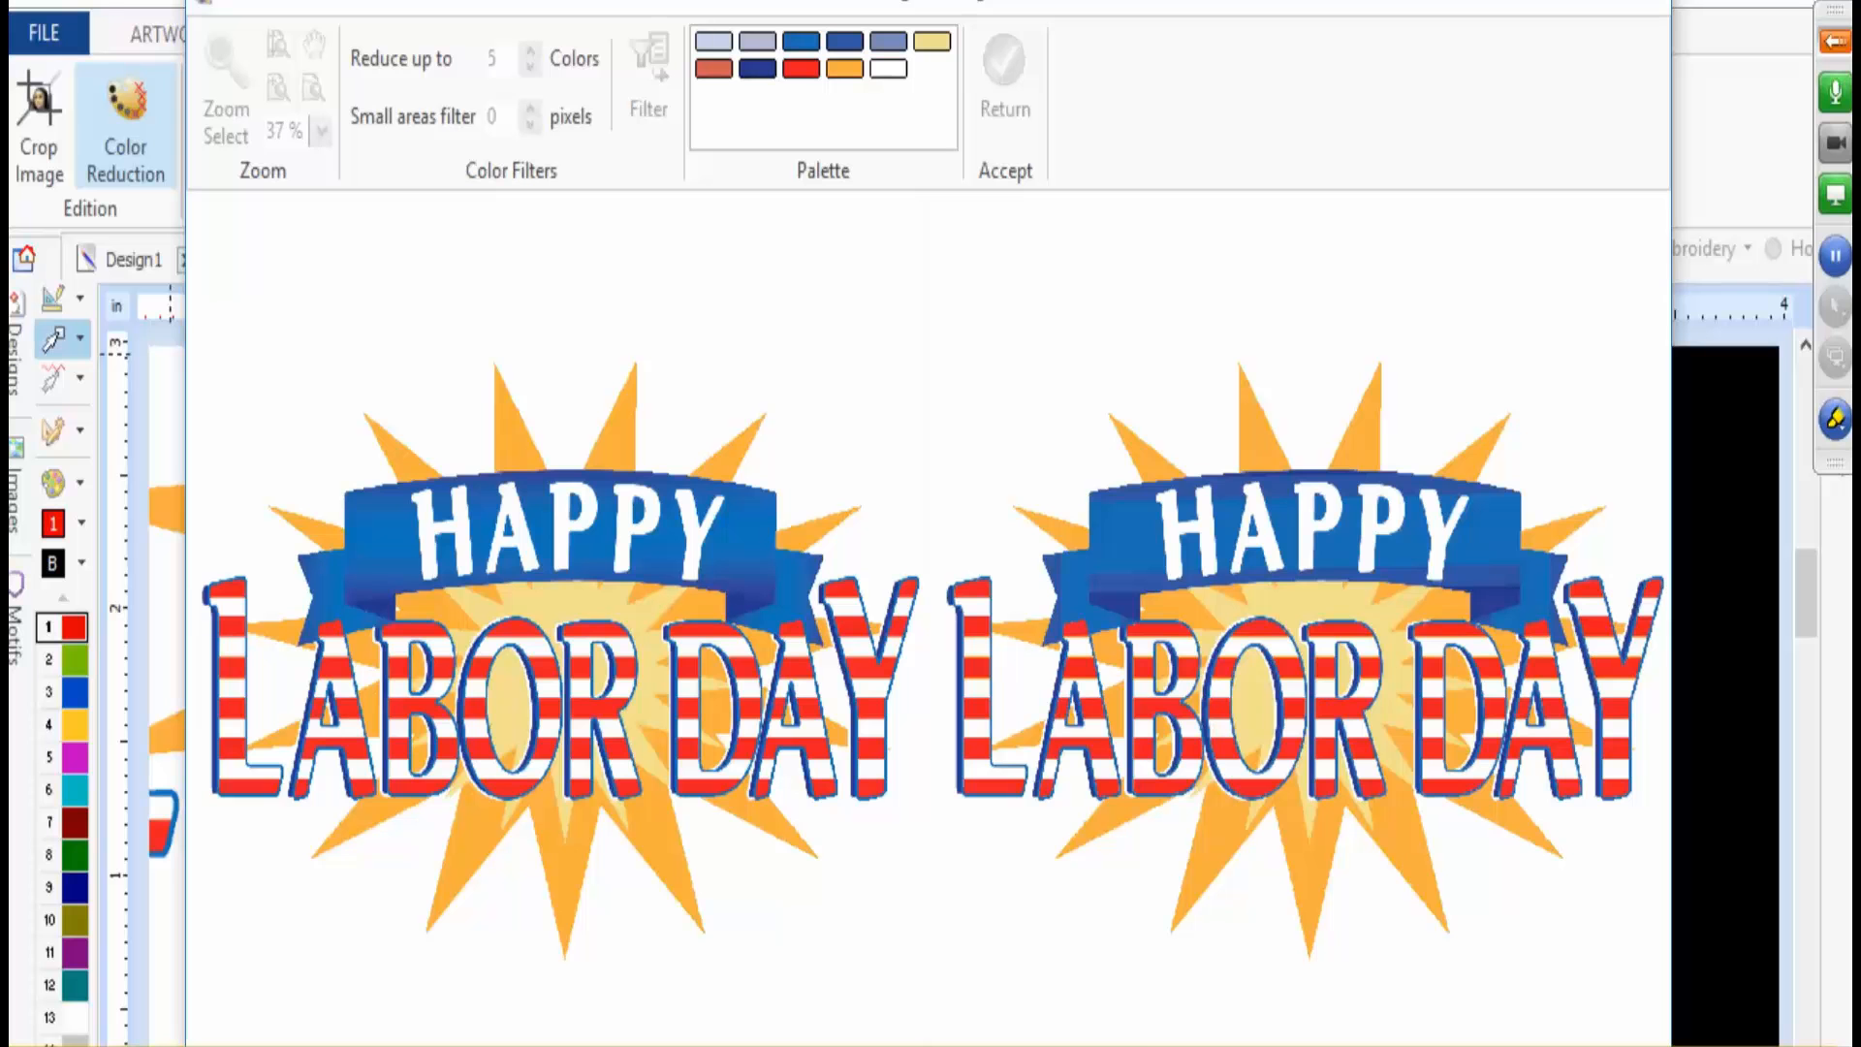
- End the Design Era task in Task Manager and show the desktop
{"action": "left_click_drag", "start_coordinate": [1056, 959], "coordinate": [1065, 1046]}
{"action": "right_click", "coordinate": [1211, 1046]}
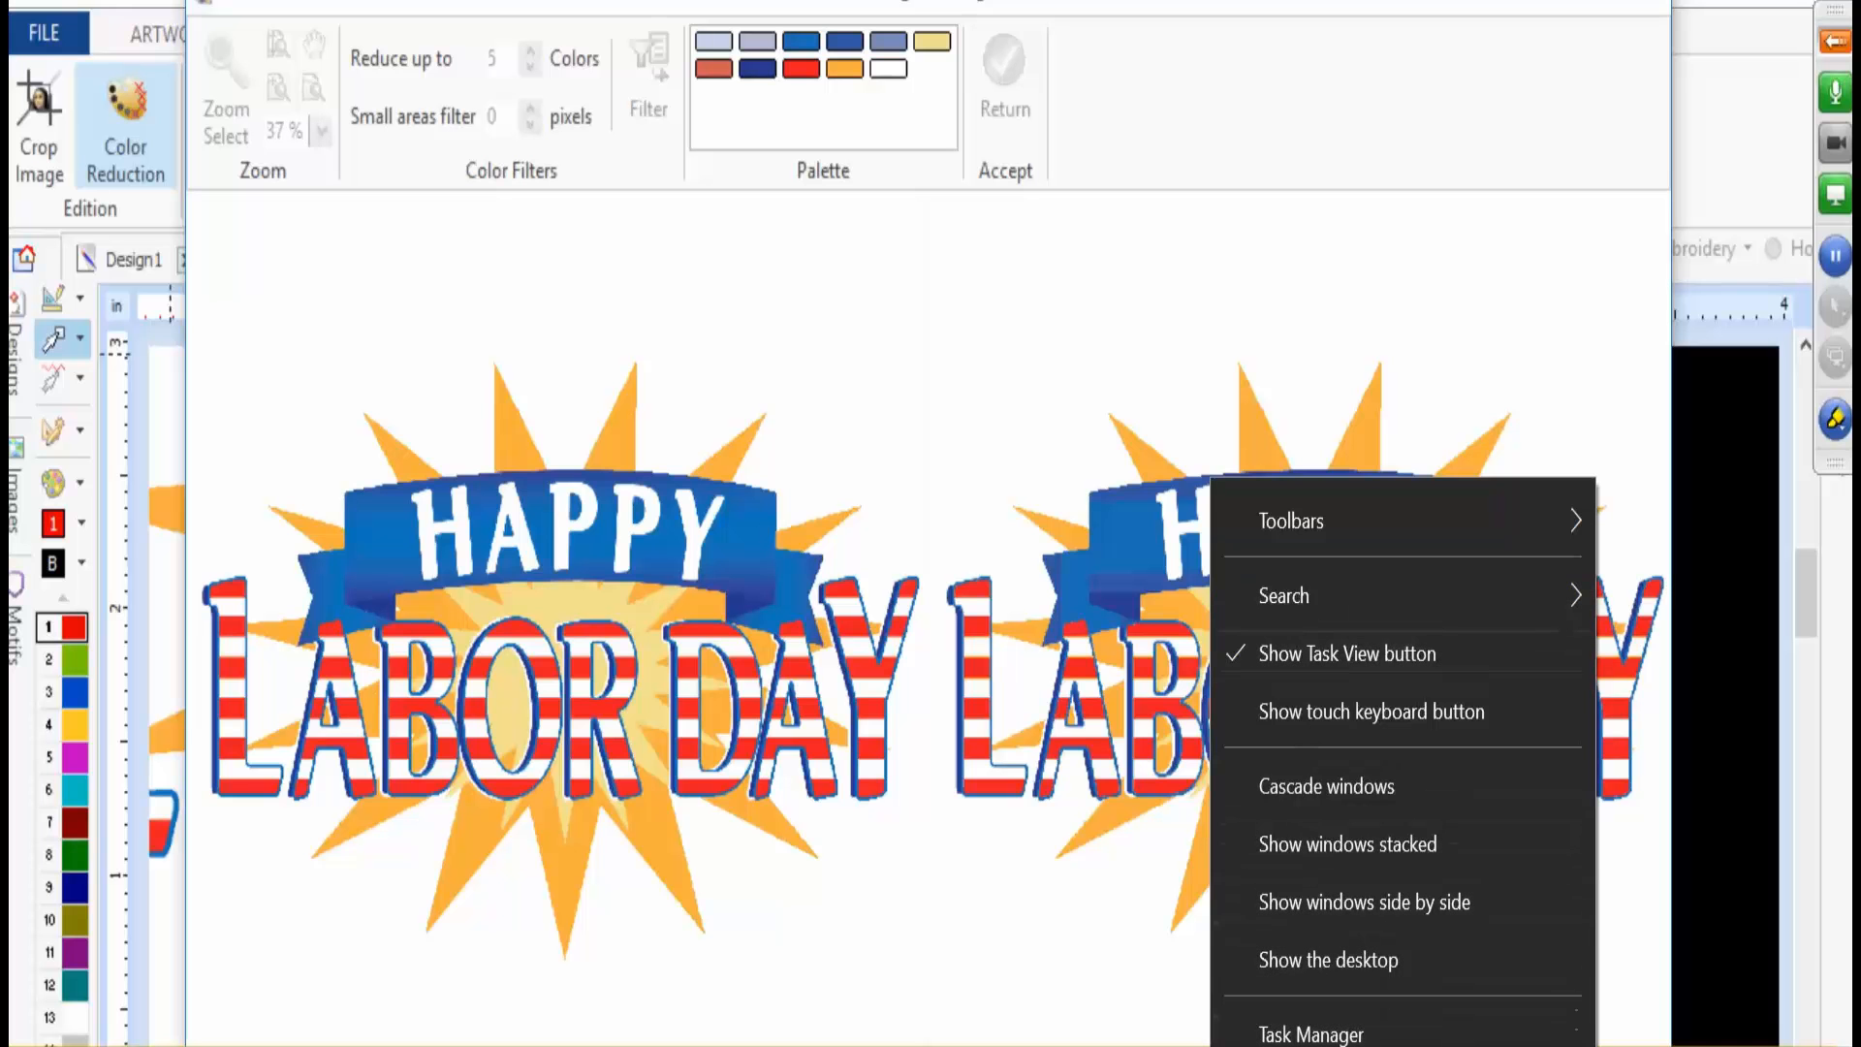
{"action": "left_click", "coordinate": [1124, 742]}
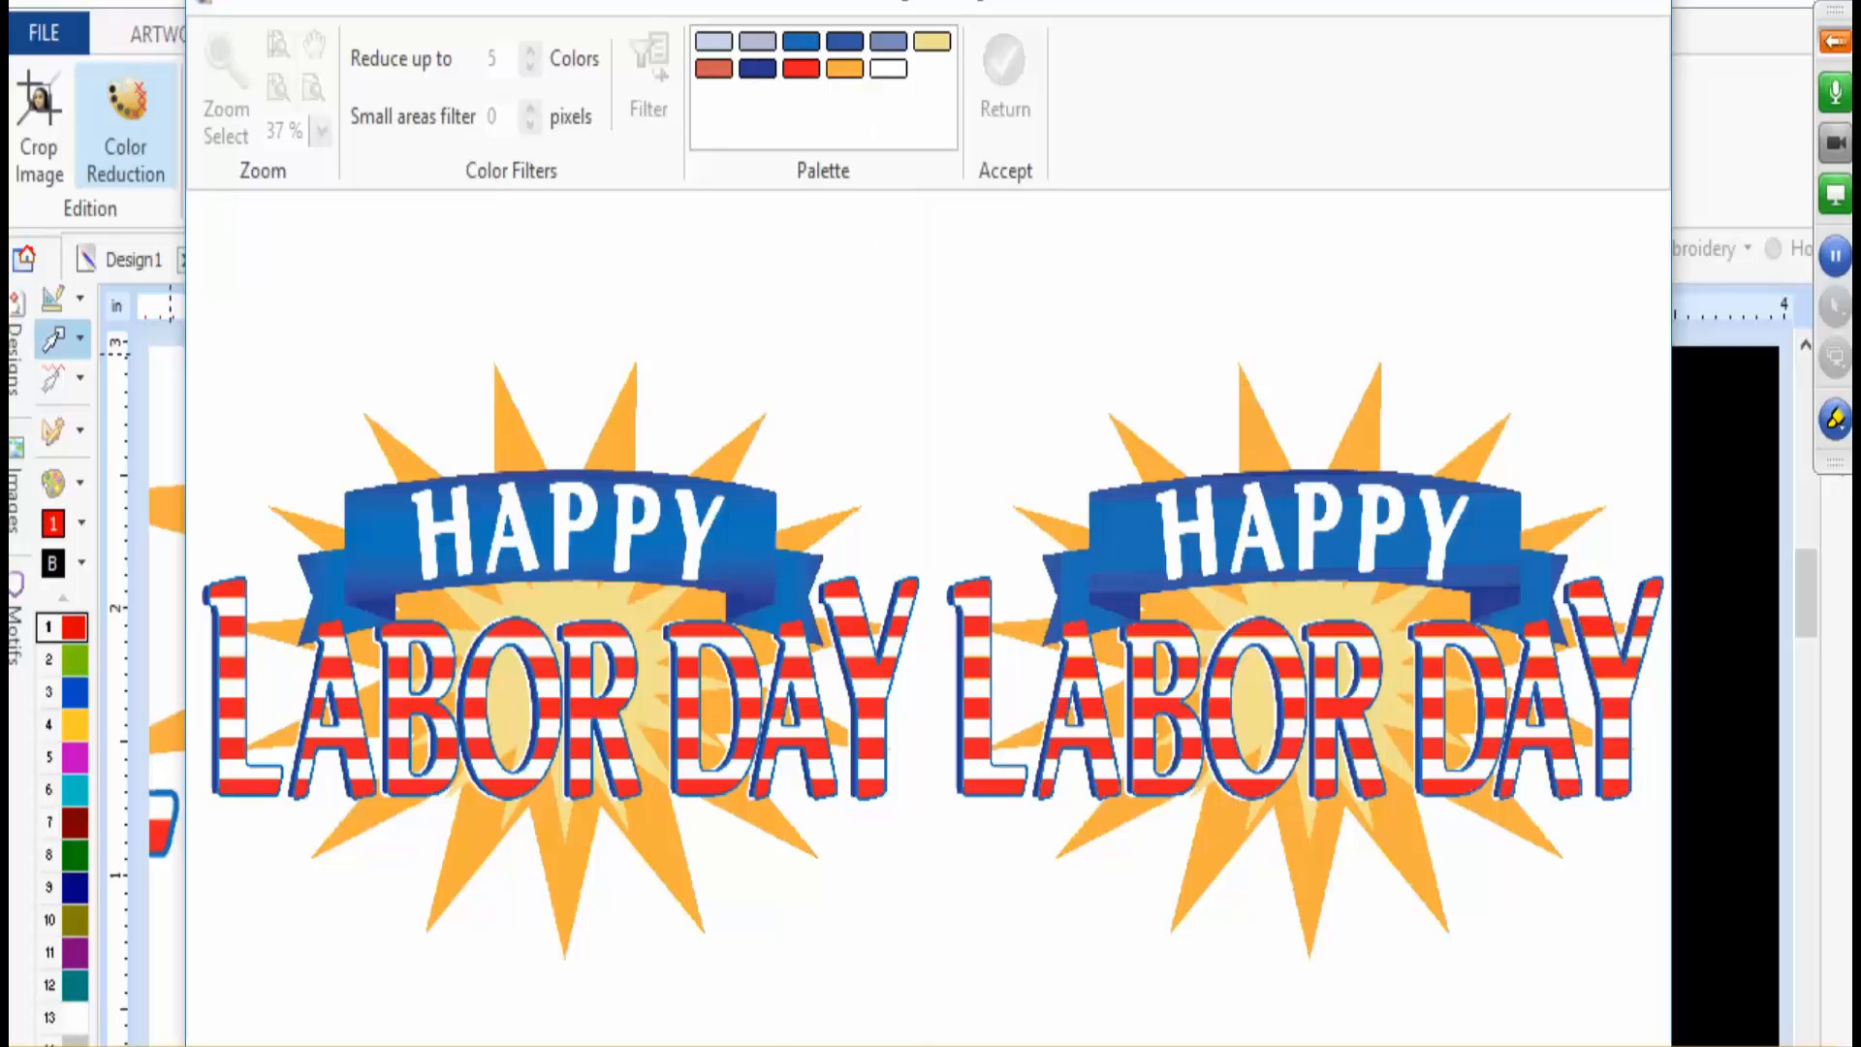
{"action": "right_click", "coordinate": [377, 1046]}
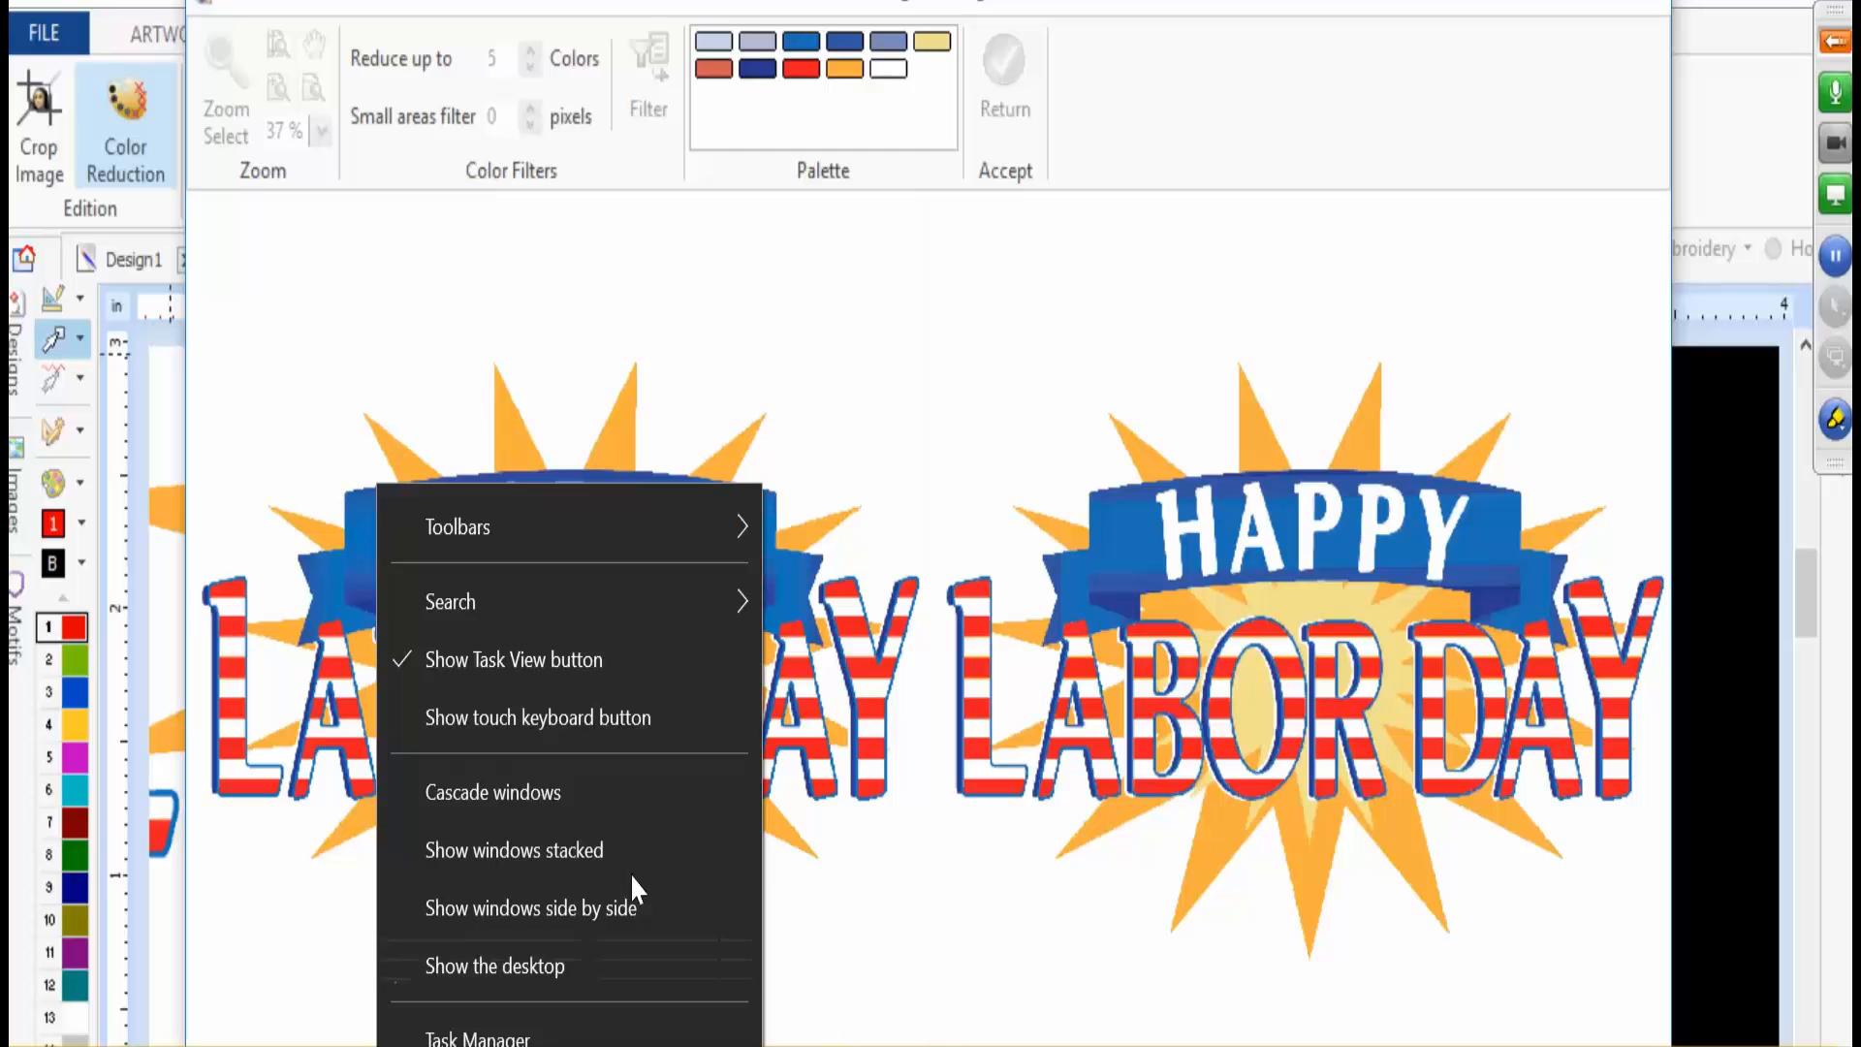
{"action": "left_click", "coordinate": [536, 1039]}
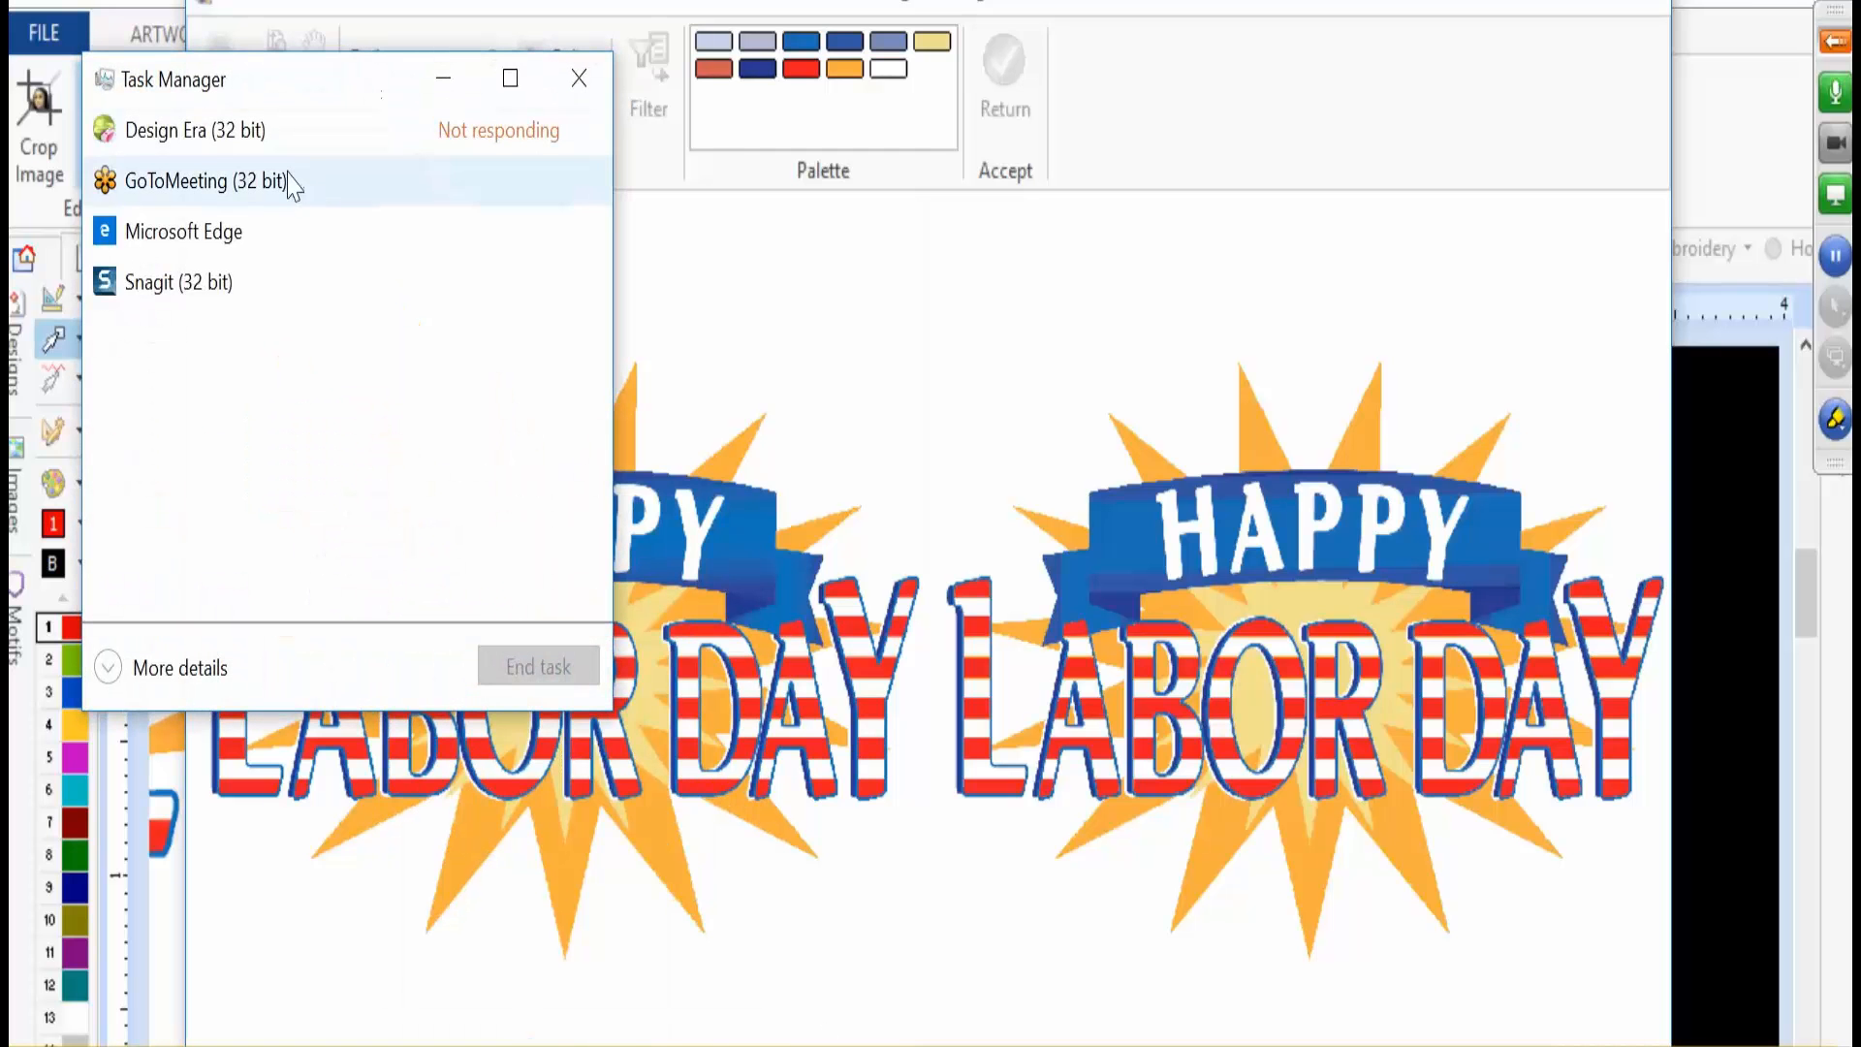
{"action": "left_click", "coordinate": [291, 147]}
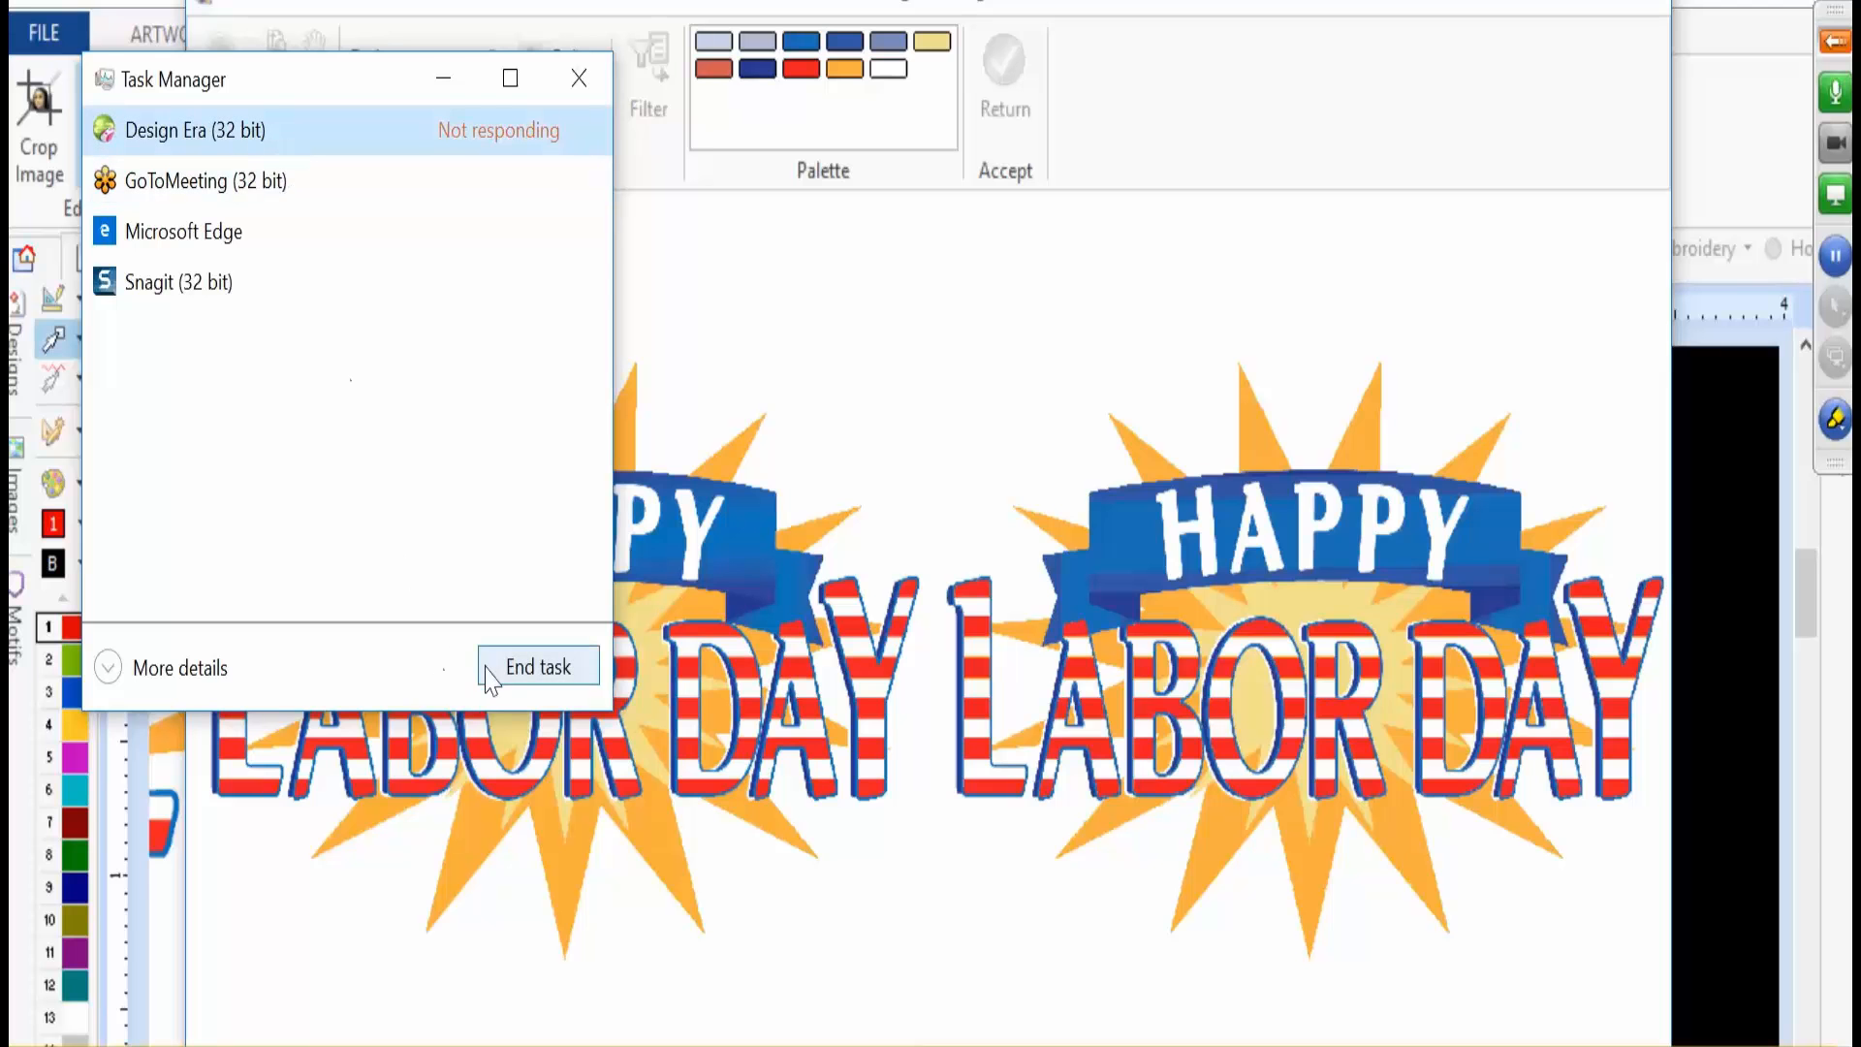
{"action": "left_click", "coordinate": [538, 665]}
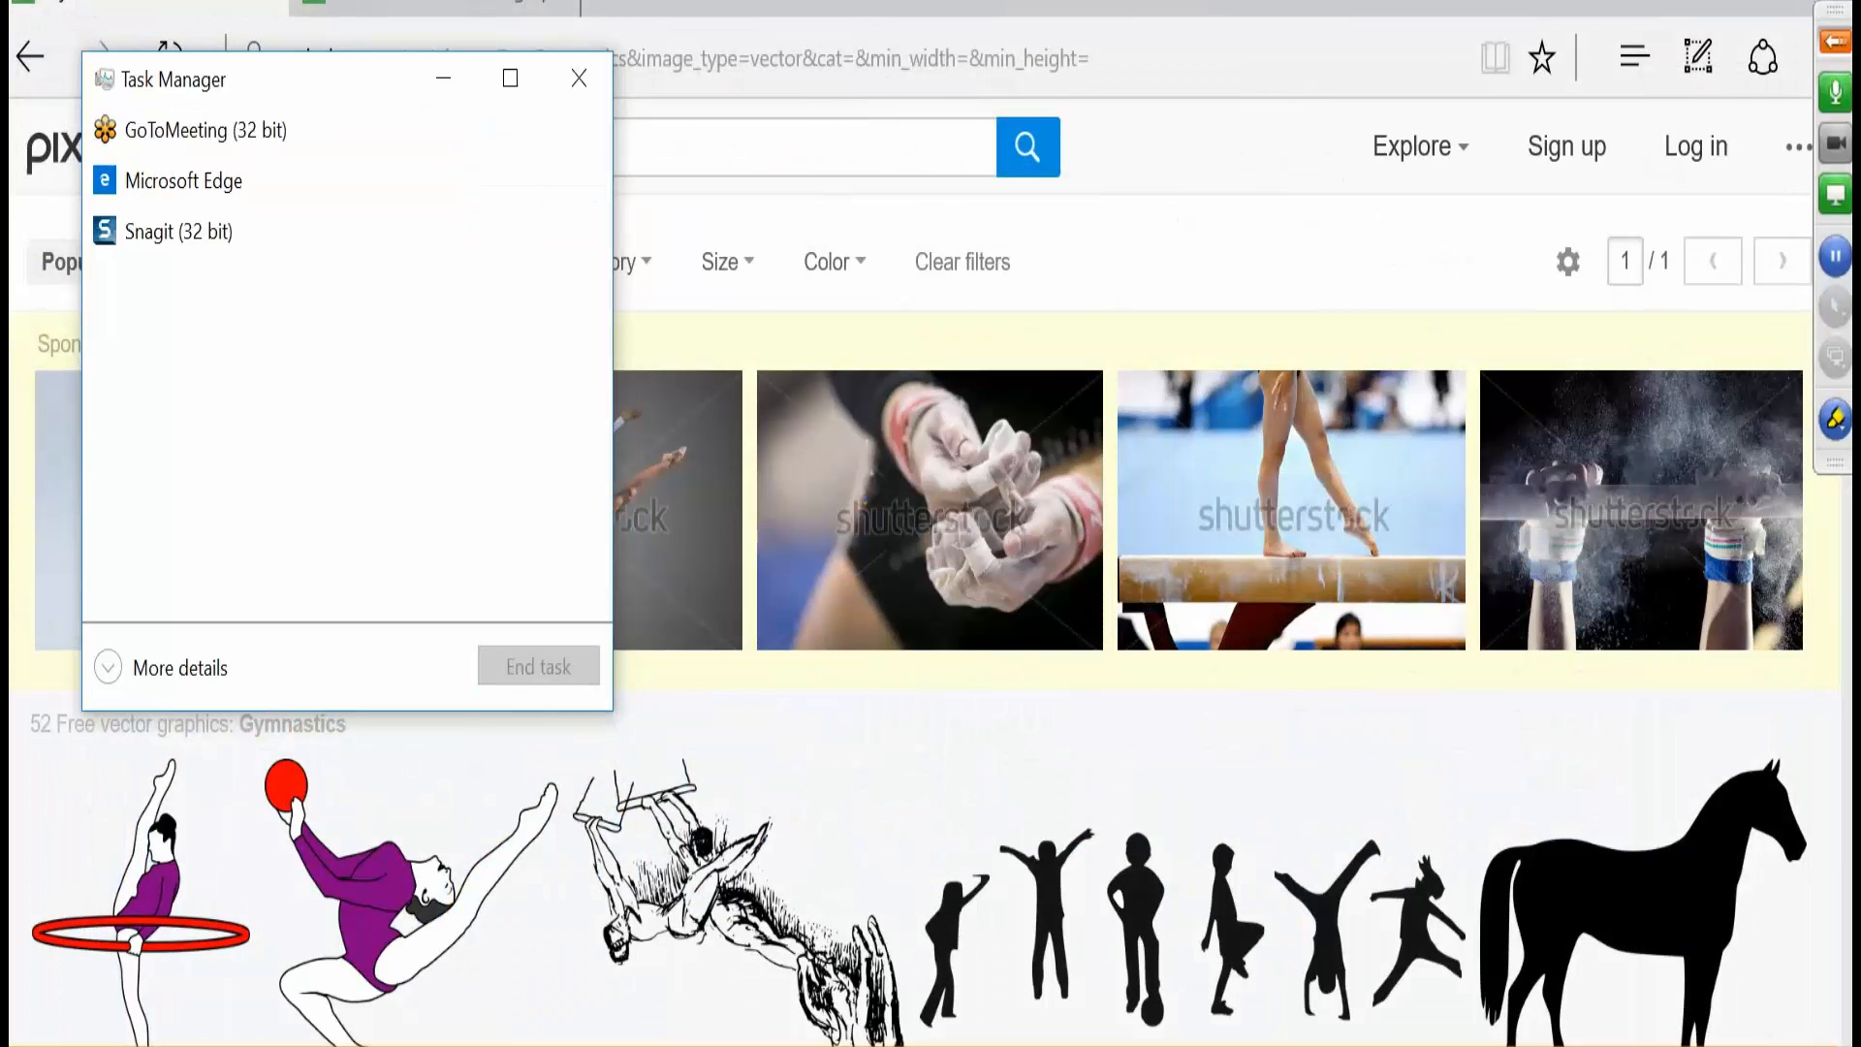
{"action": "right_click", "coordinate": [1139, 1043]}
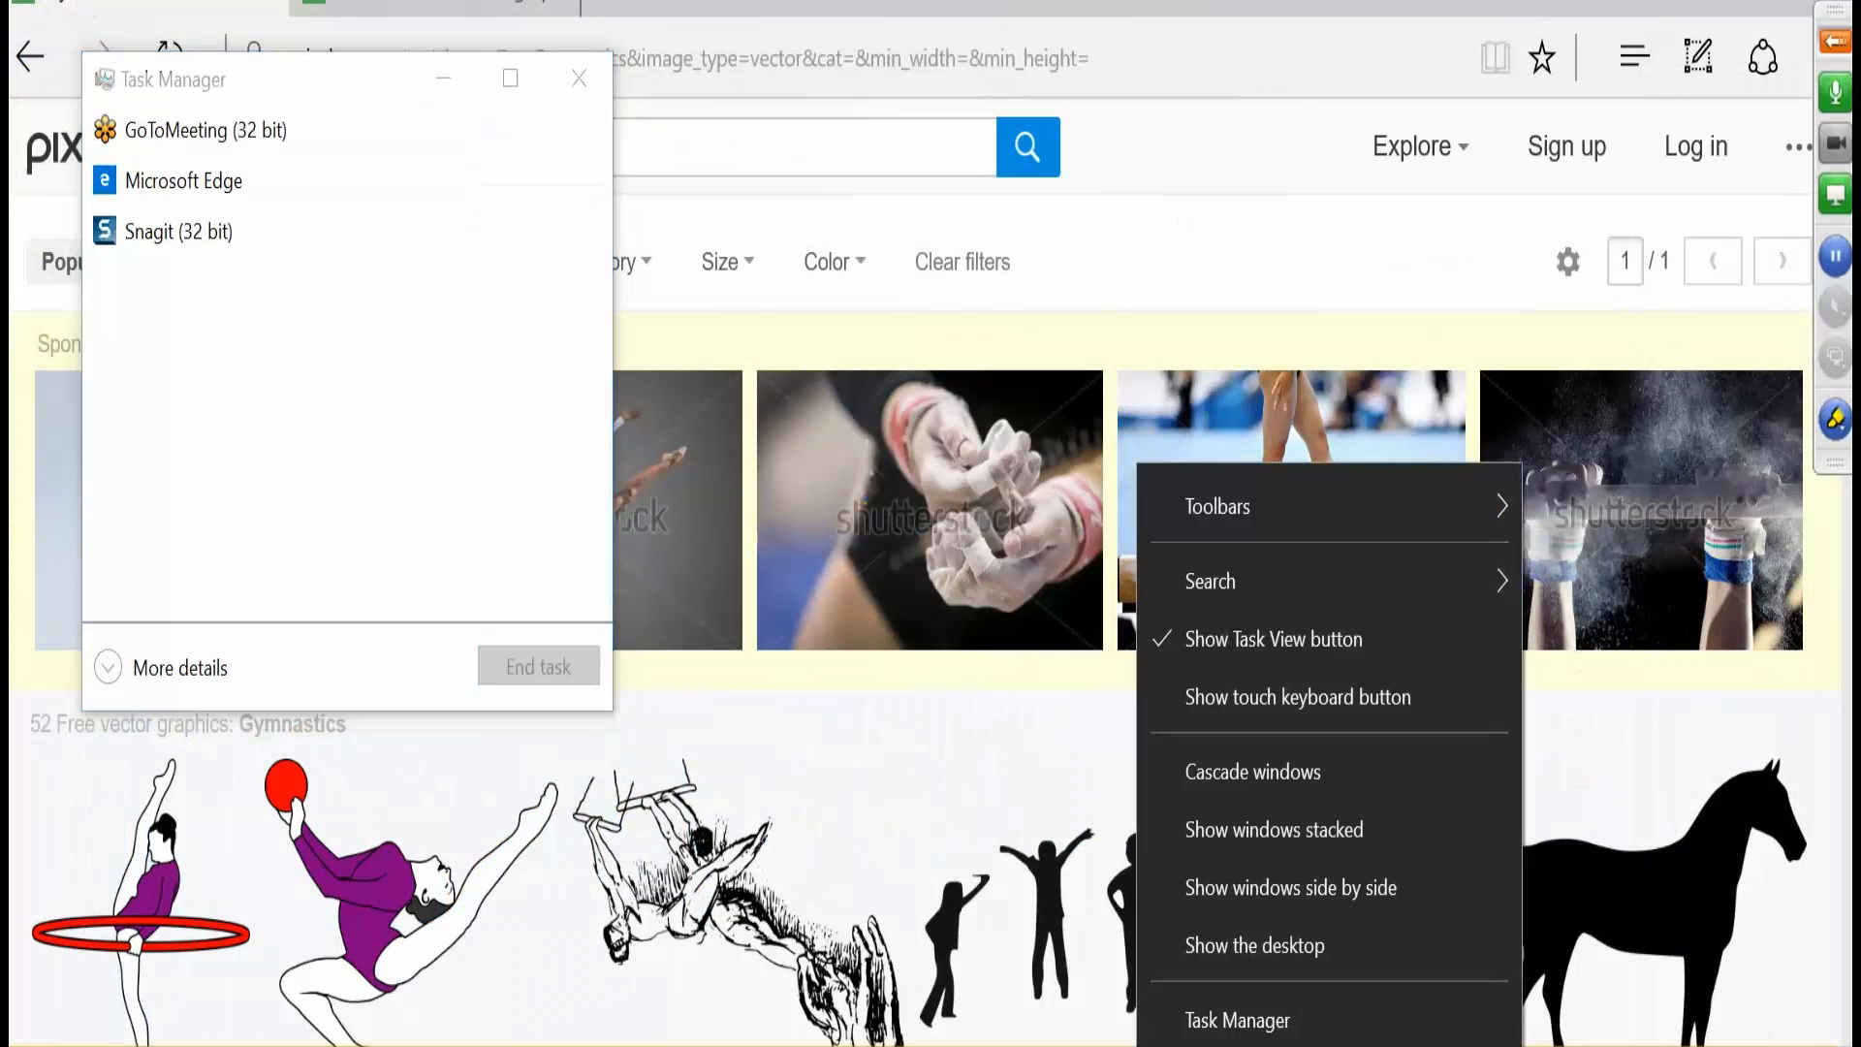
{"action": "left_click", "coordinate": [1188, 939]}
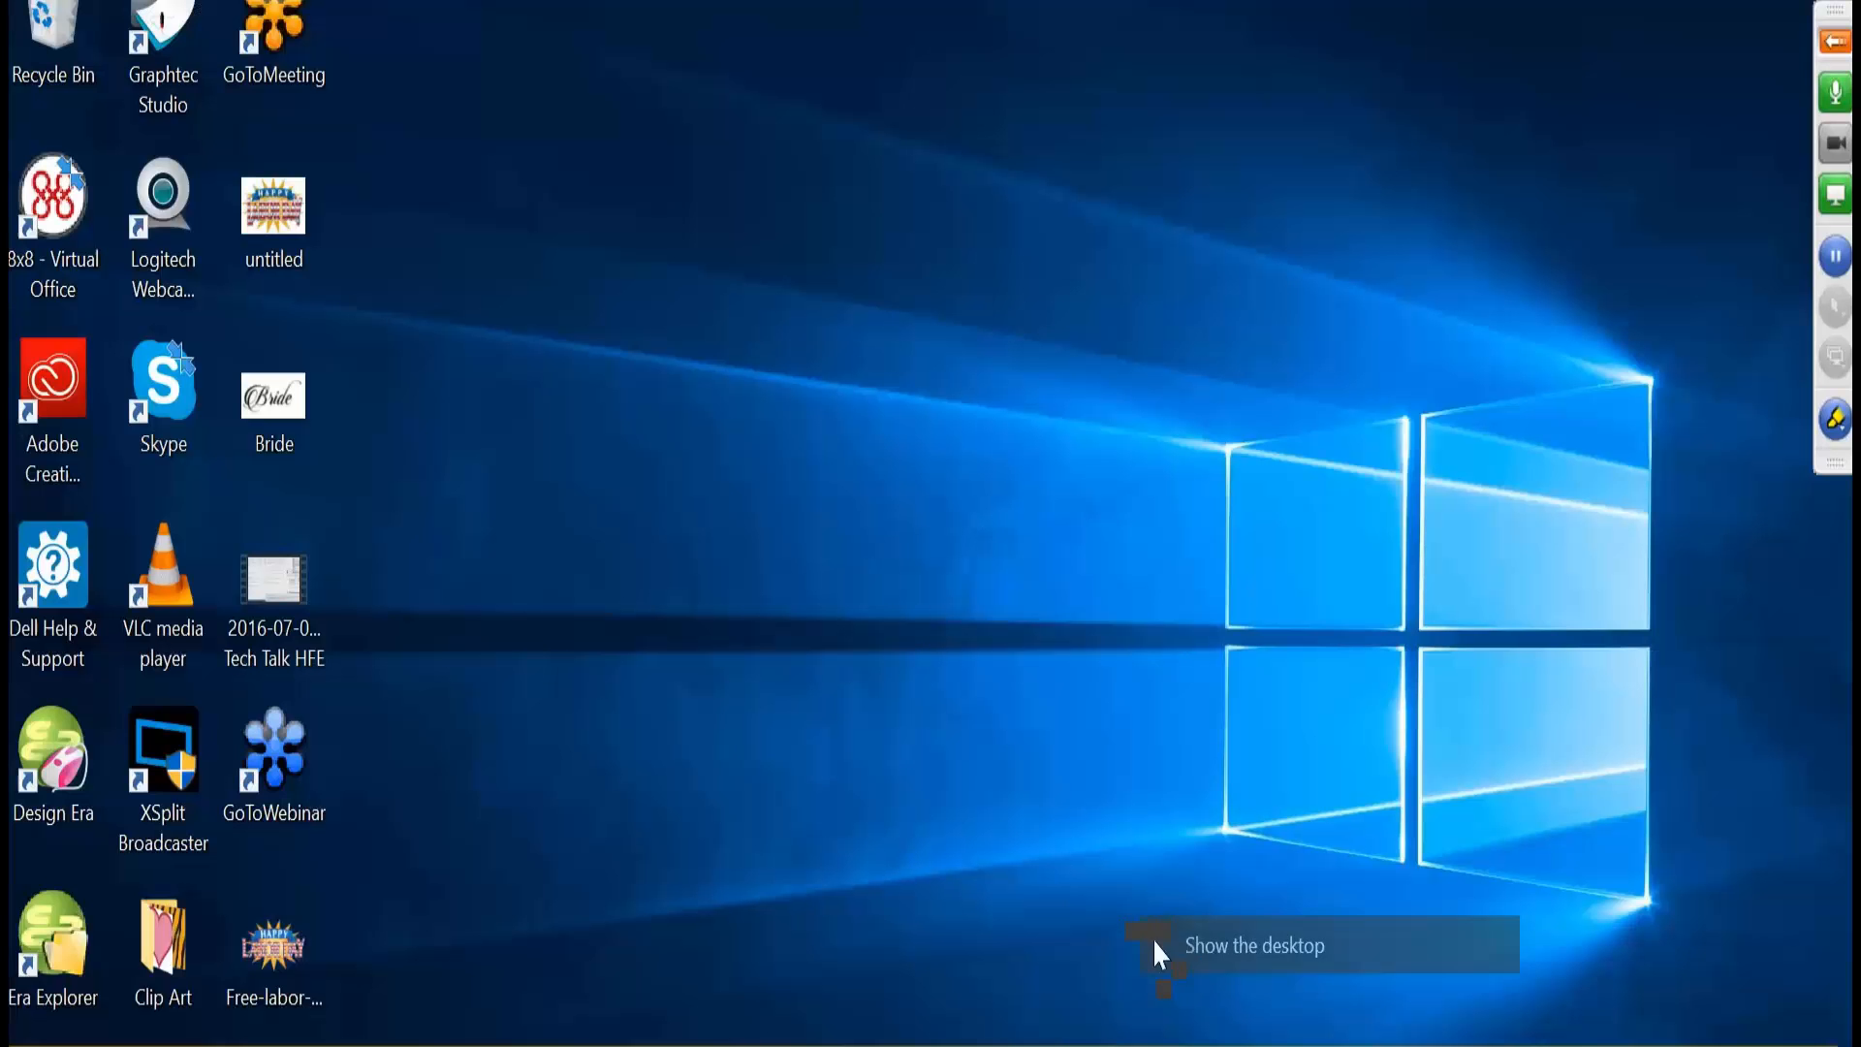
- Relaunch Design Era and place the Free-labor-da... raster image from the Desktop folder into a new design, accepting the loss of transparency
{"action": "left_click", "coordinate": [28, 751]}
{"action": "double_click", "coordinate": [28, 752]}
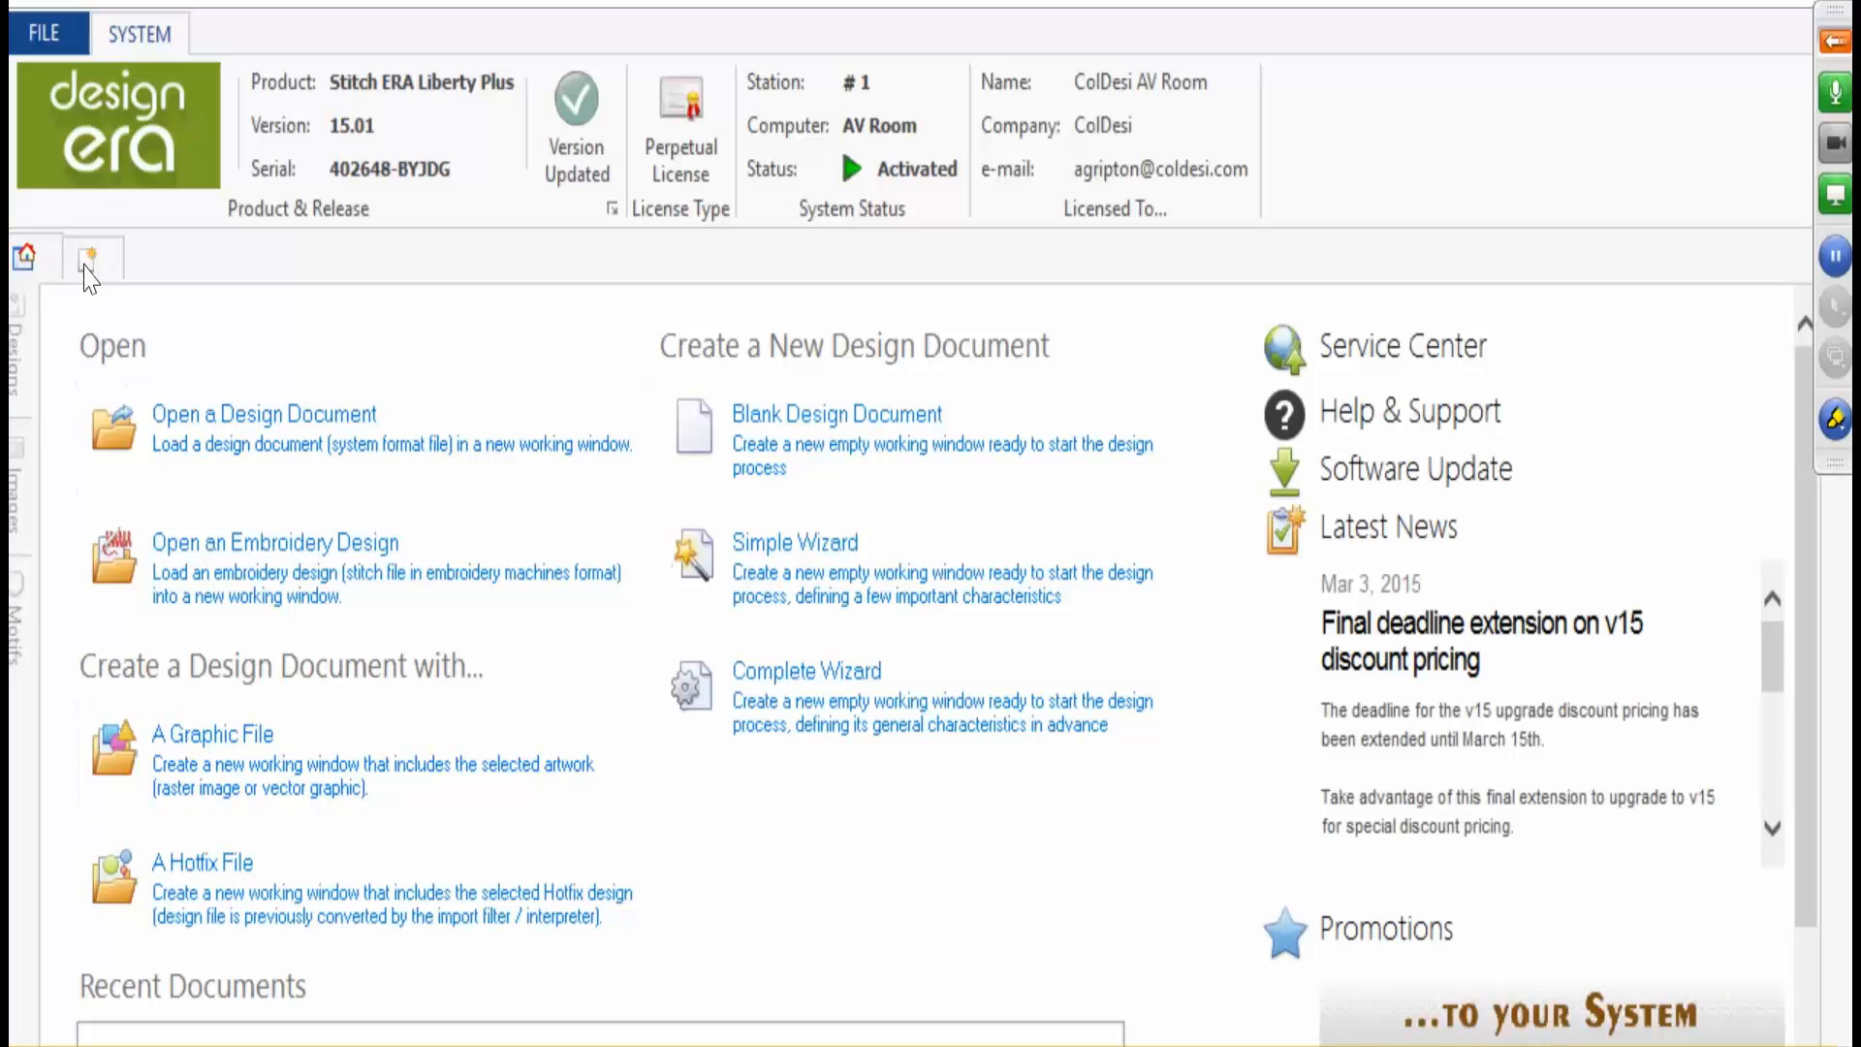
{"action": "left_click", "coordinate": [17, 488]}
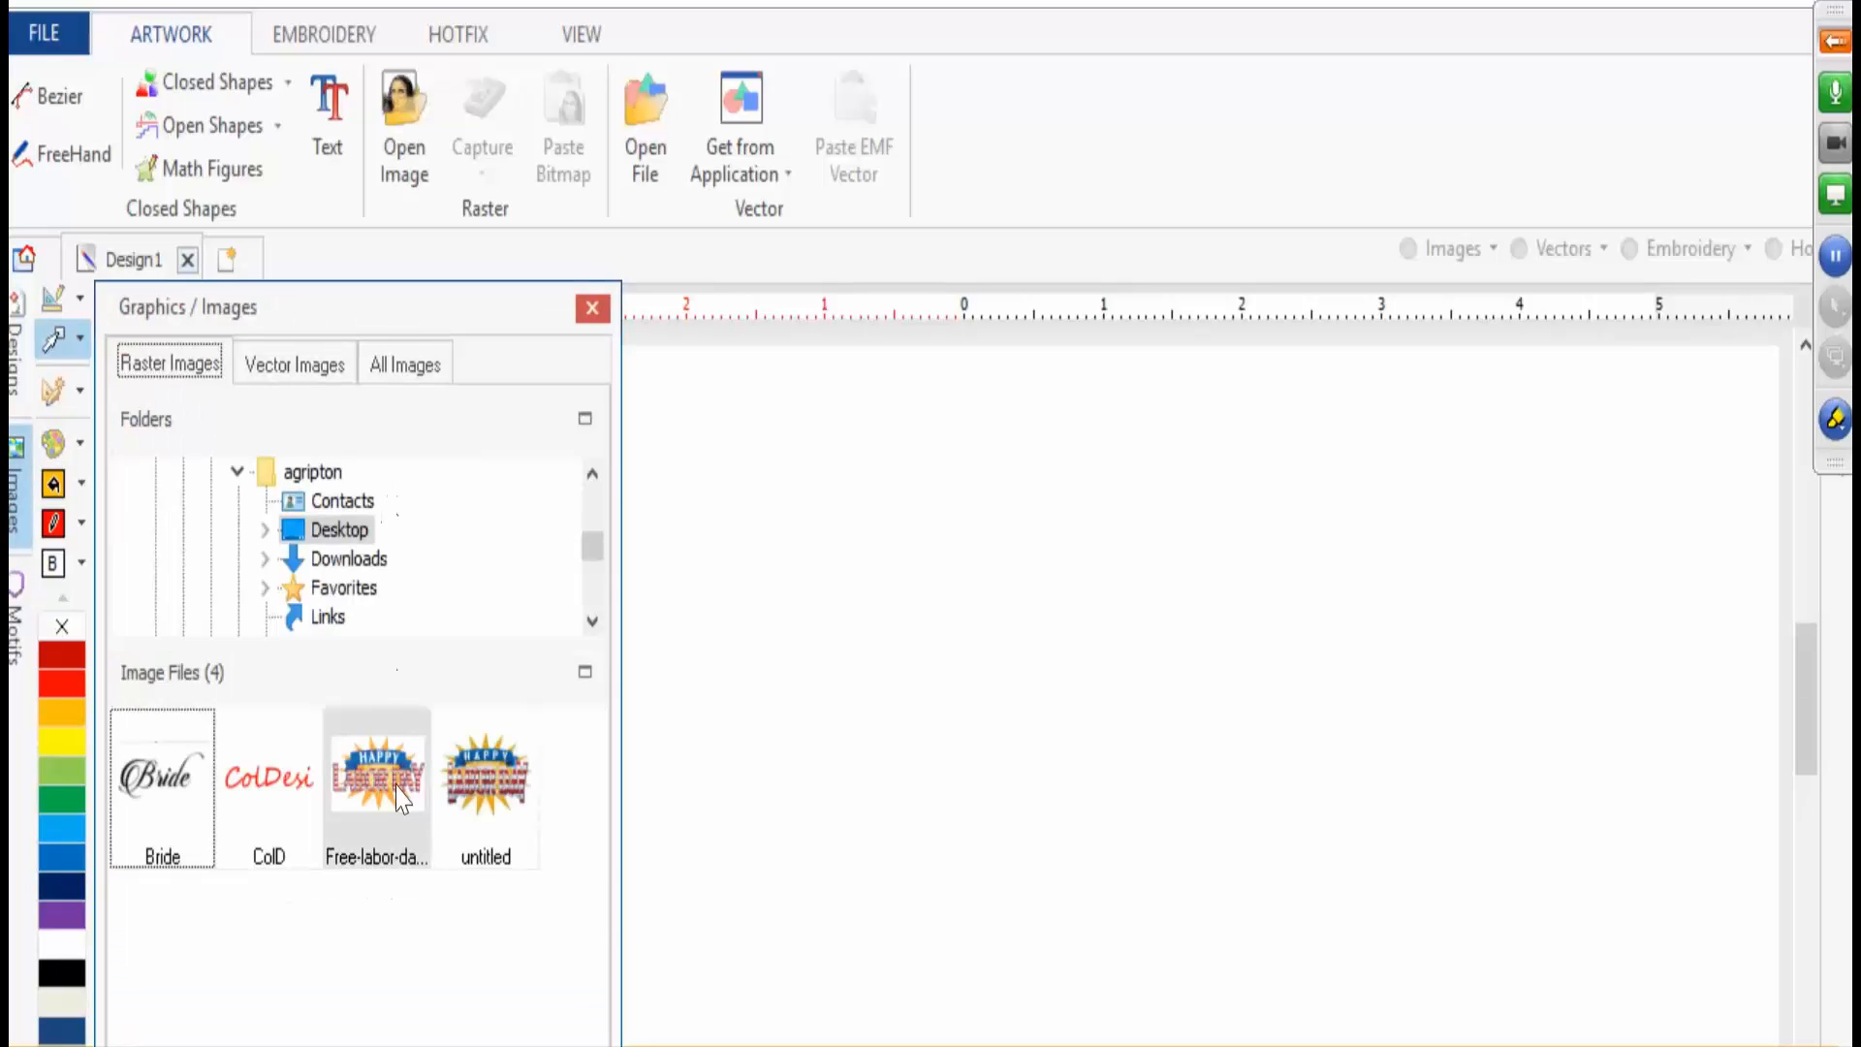
{"action": "mouse_move", "coordinate": [469, 812]}
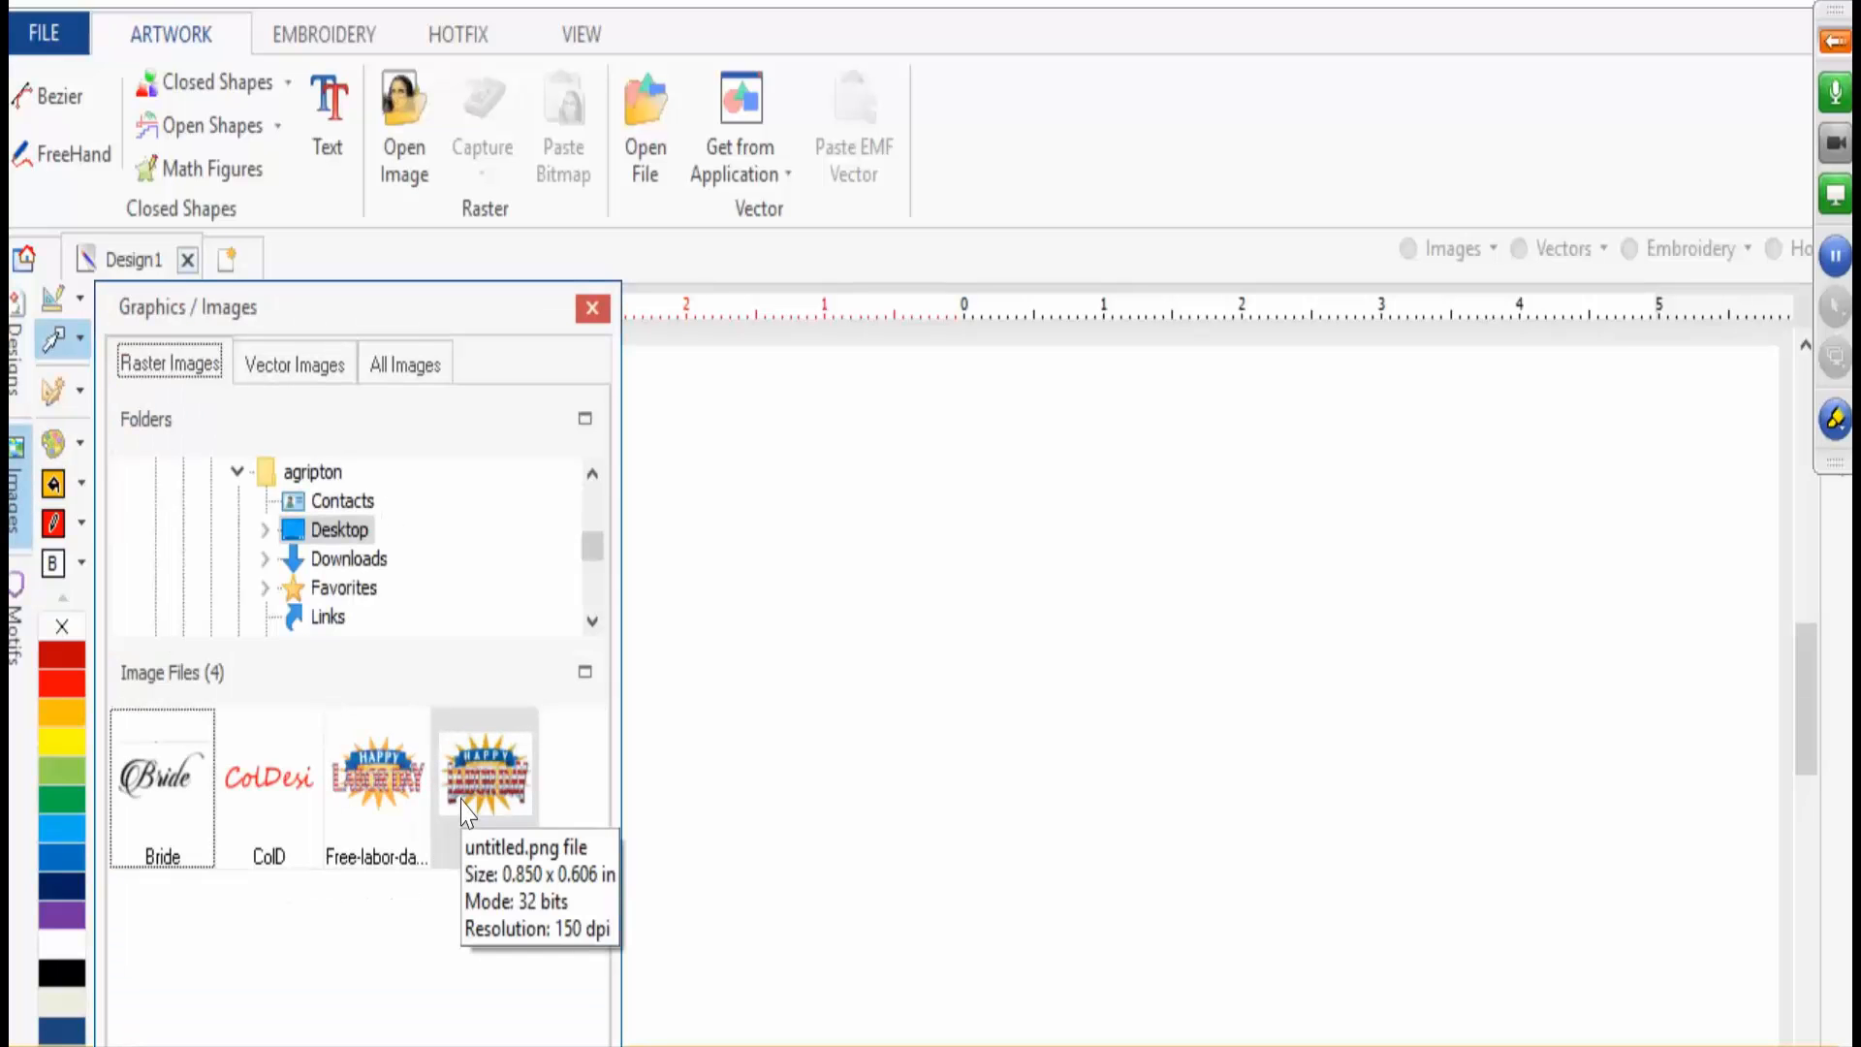
{"action": "left_click_drag", "start_coordinate": [376, 781], "coordinate": [921, 729]}
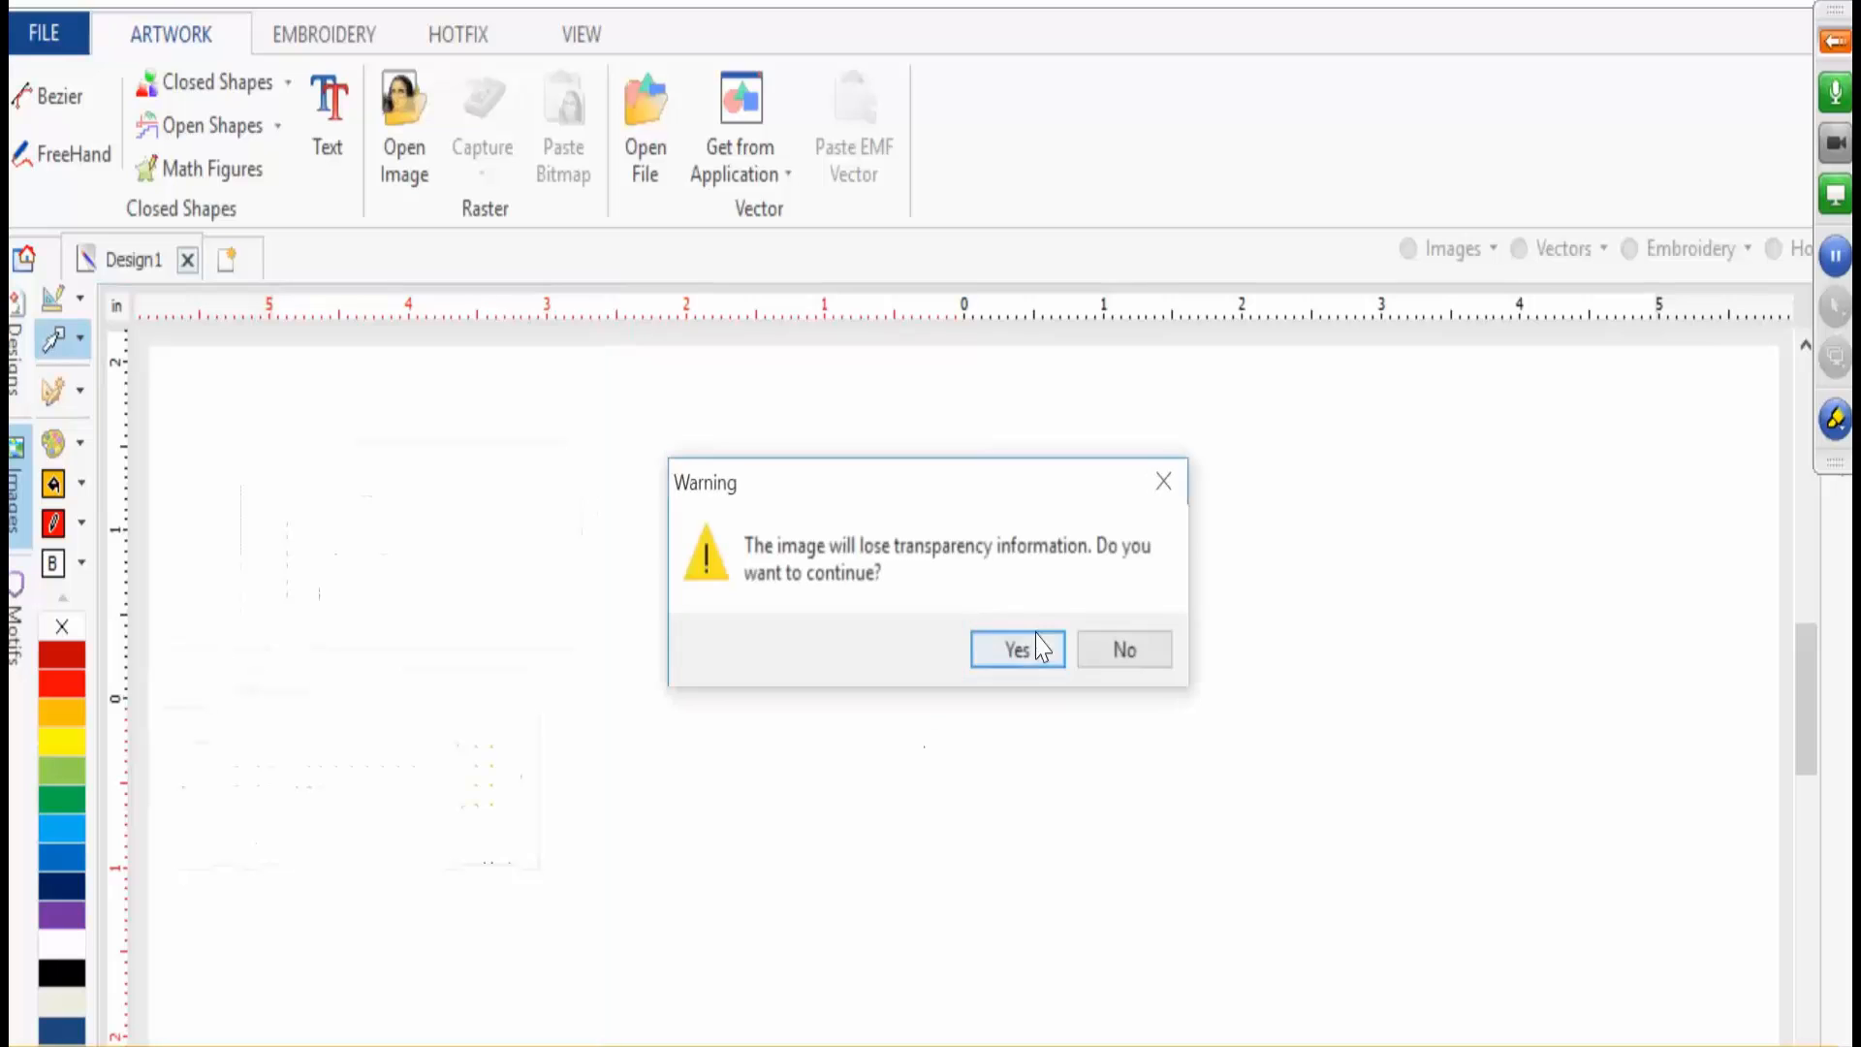
{"action": "left_click", "coordinate": [1041, 648]}
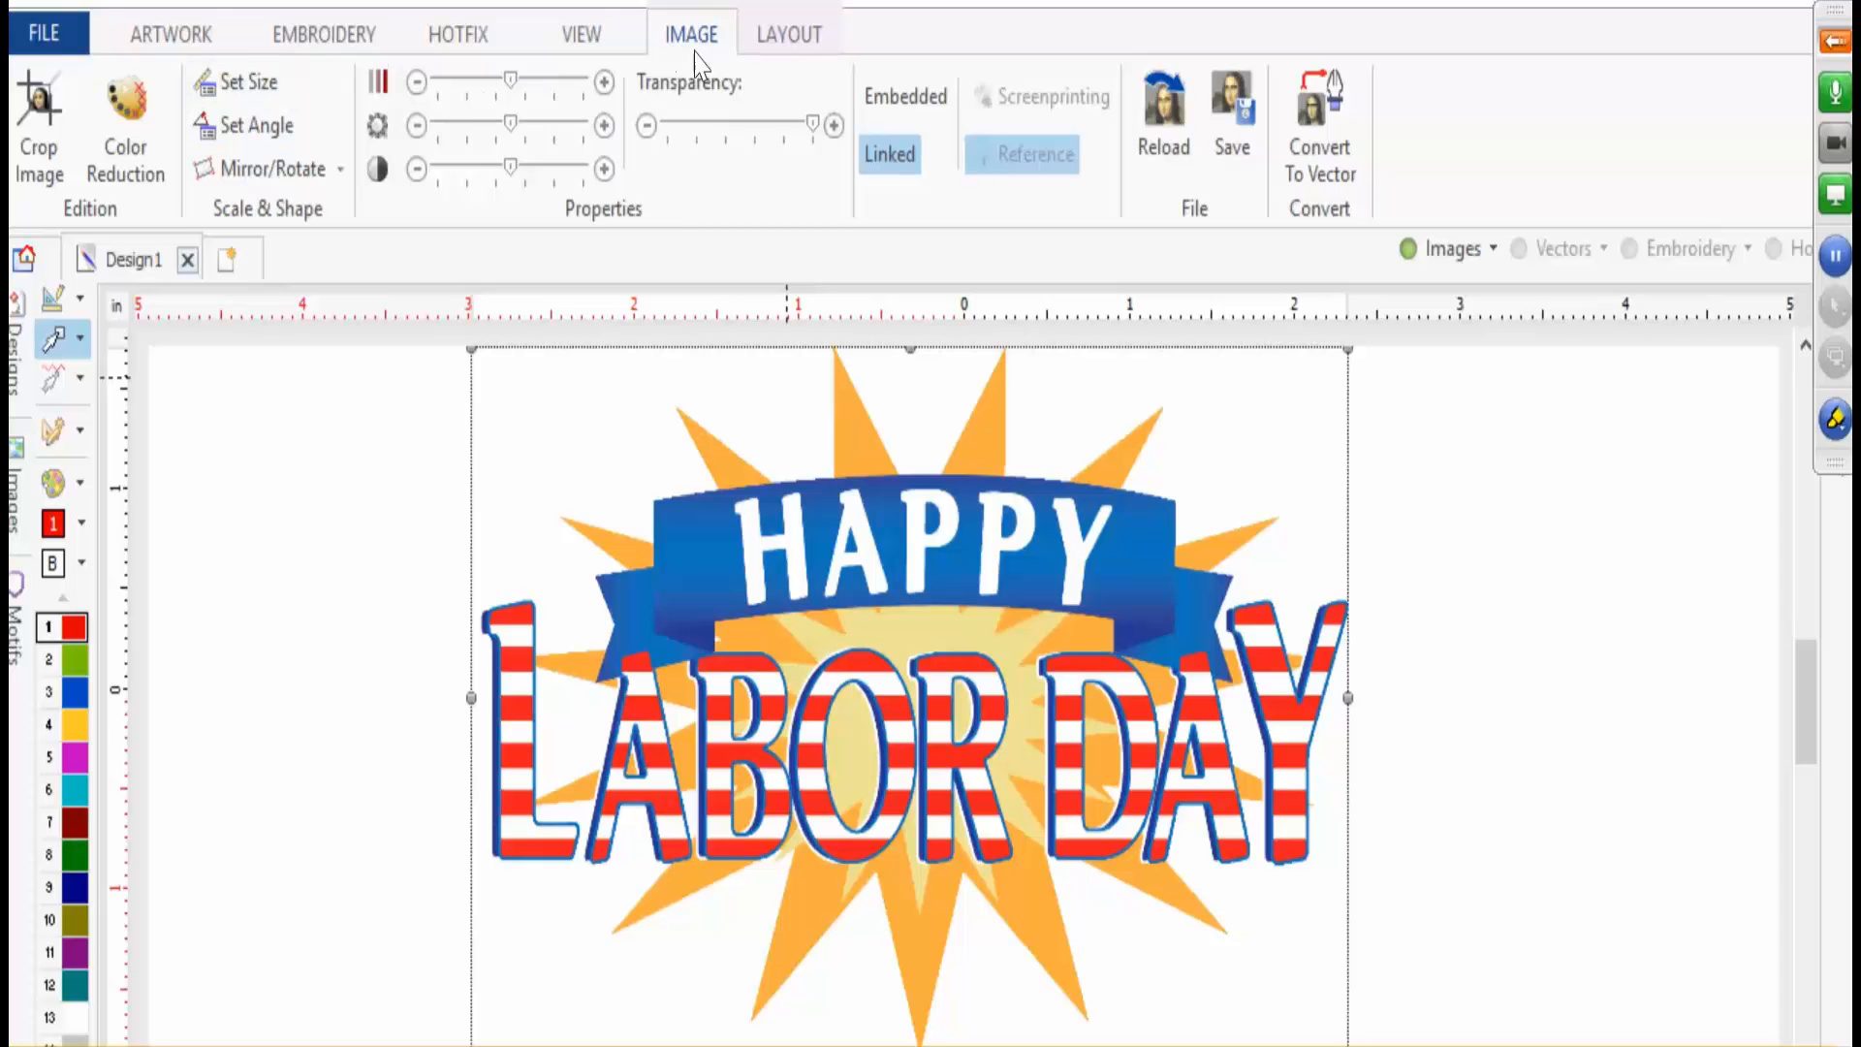
- Set the Labor Day image's width to 7.011 in with proportions locked, and deselect the image
{"action": "left_click", "coordinate": [788, 37]}
{"action": "double_click", "coordinate": [207, 78]}
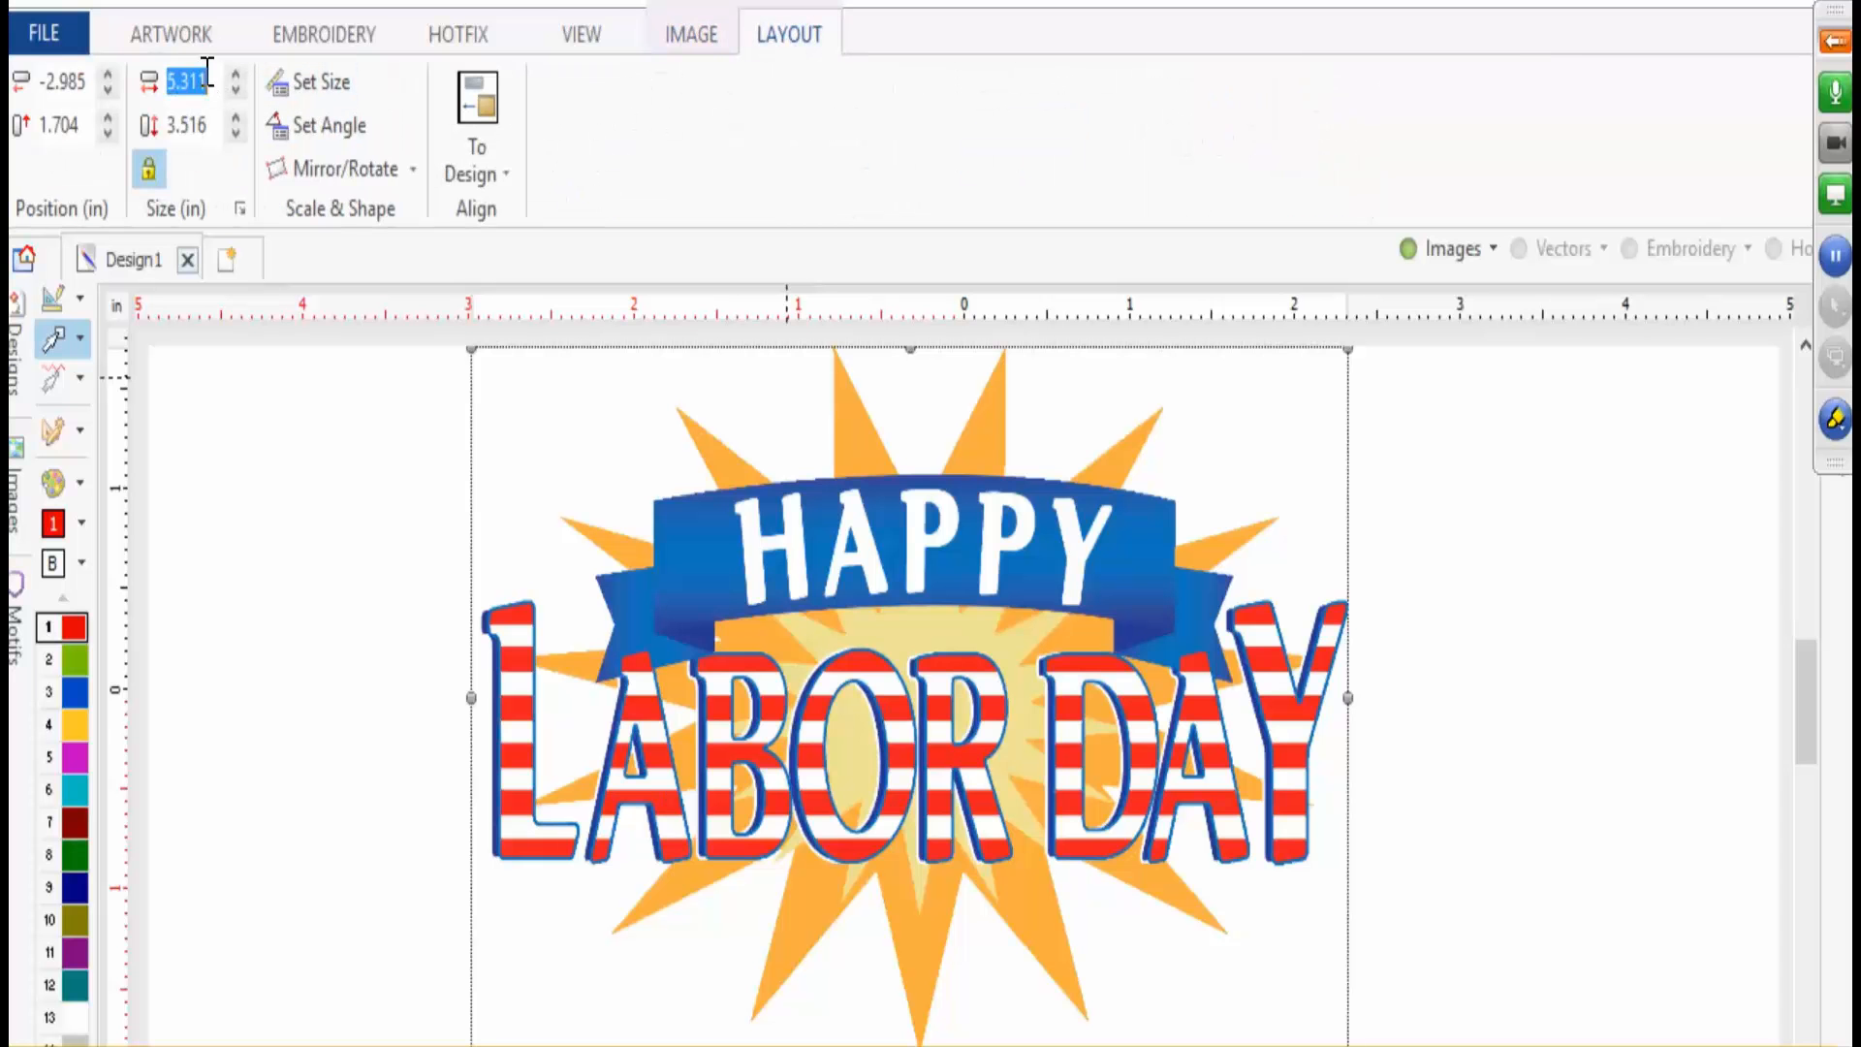
{"action": "type", "text": "7.011"}
{"action": "key", "text": "Return"}
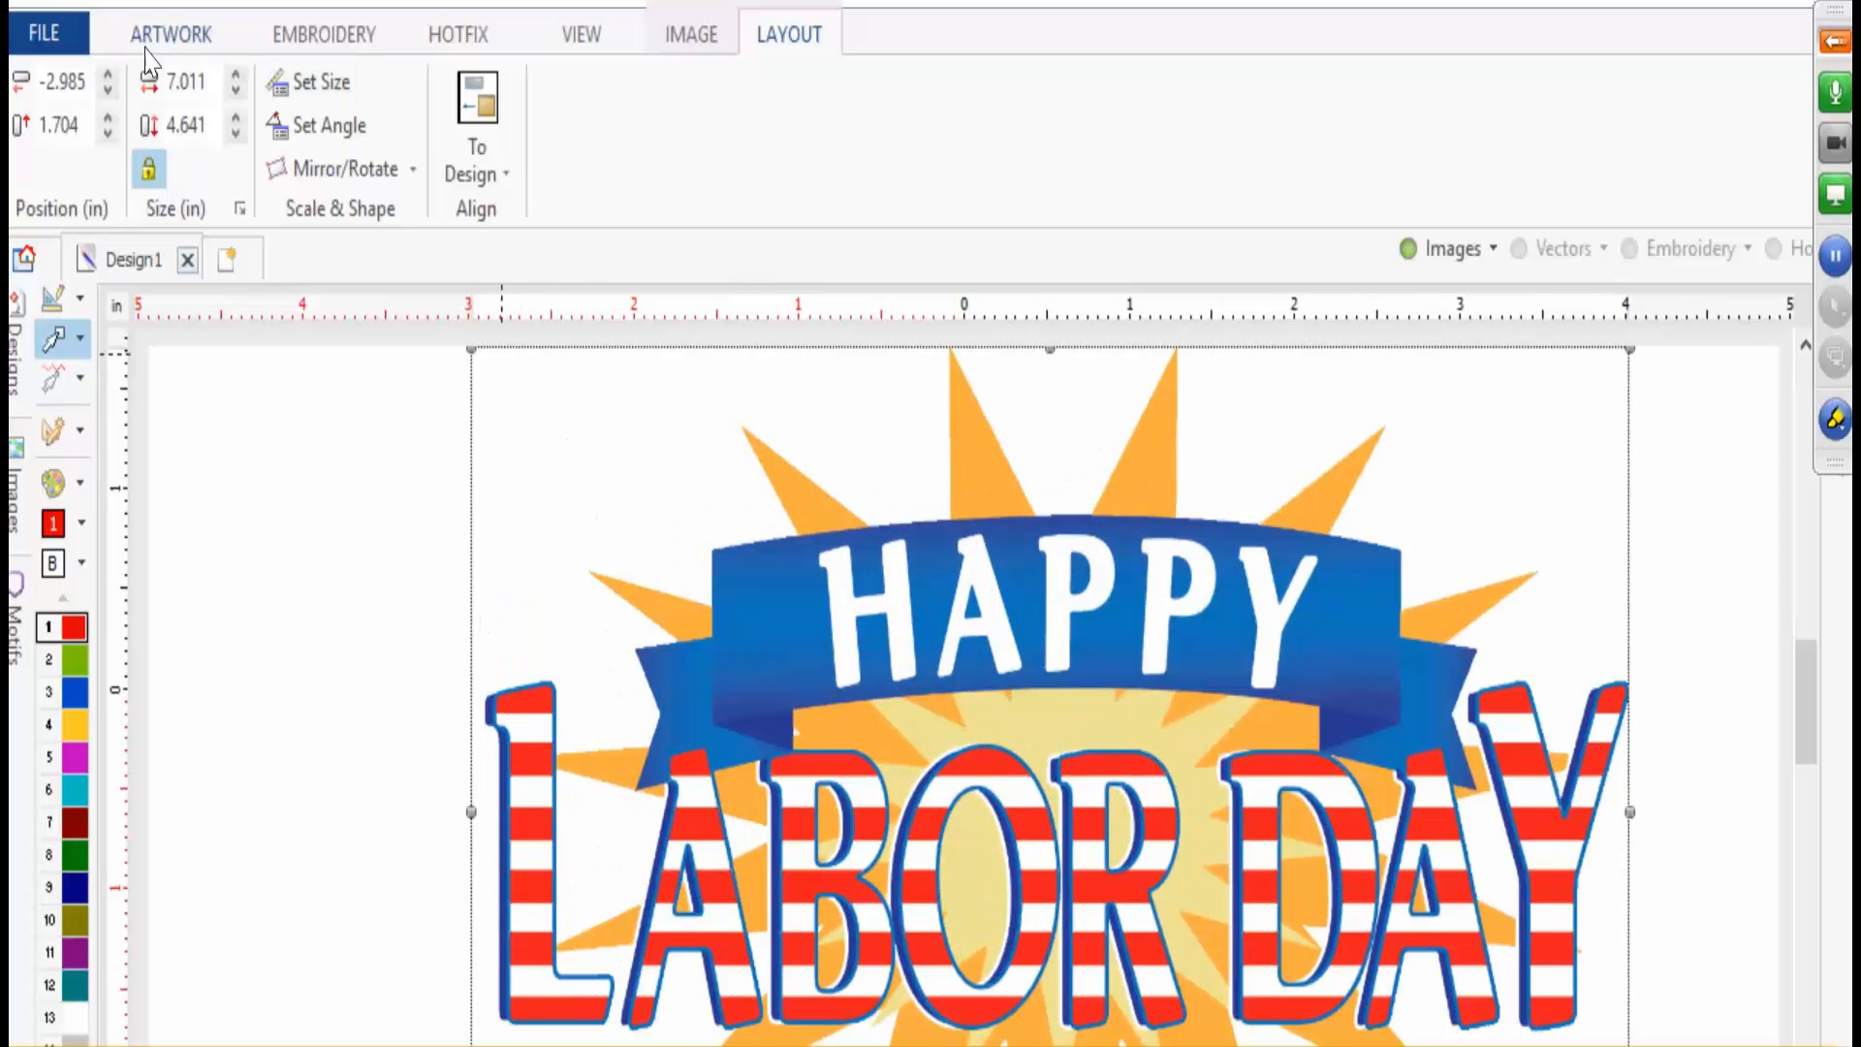
{"action": "left_click", "coordinate": [254, 456]}
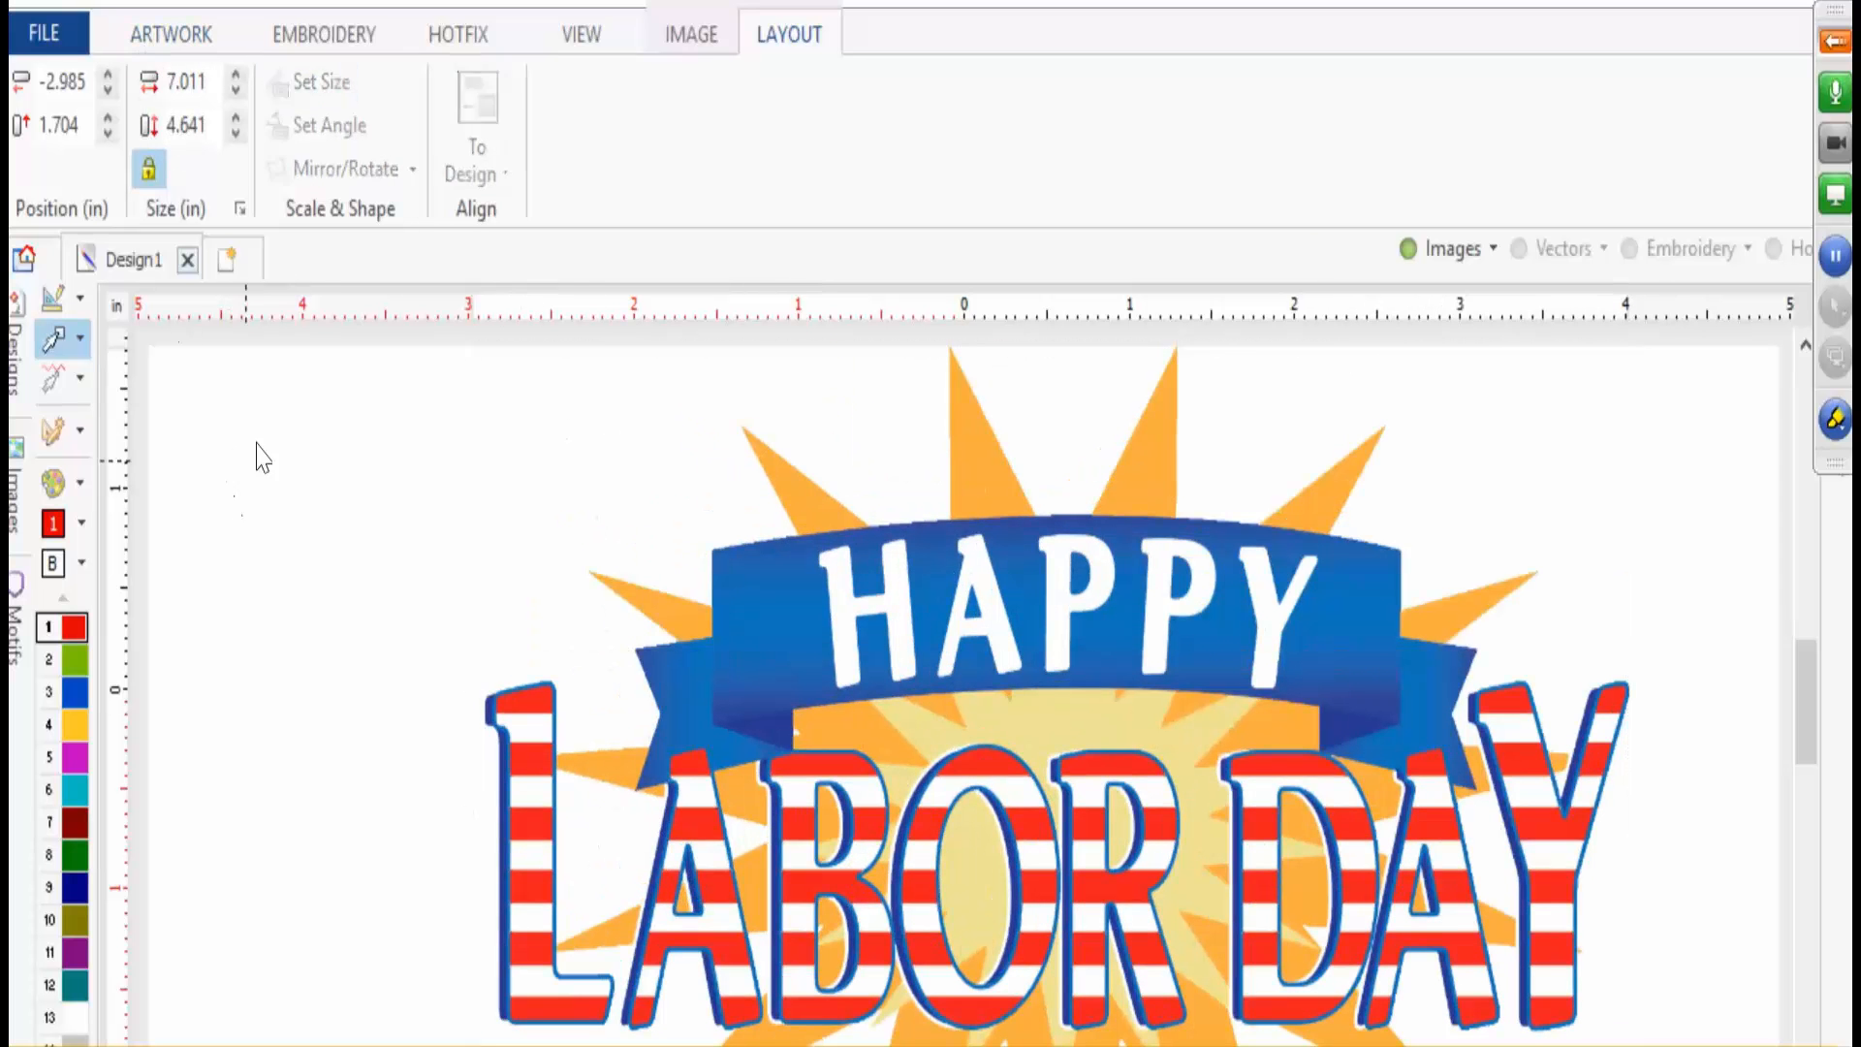
- Reduce the Labor Day image to 5 colors and return the filtered result to the design
{"action": "left_click", "coordinate": [786, 606]}
{"action": "left_click", "coordinate": [126, 128]}
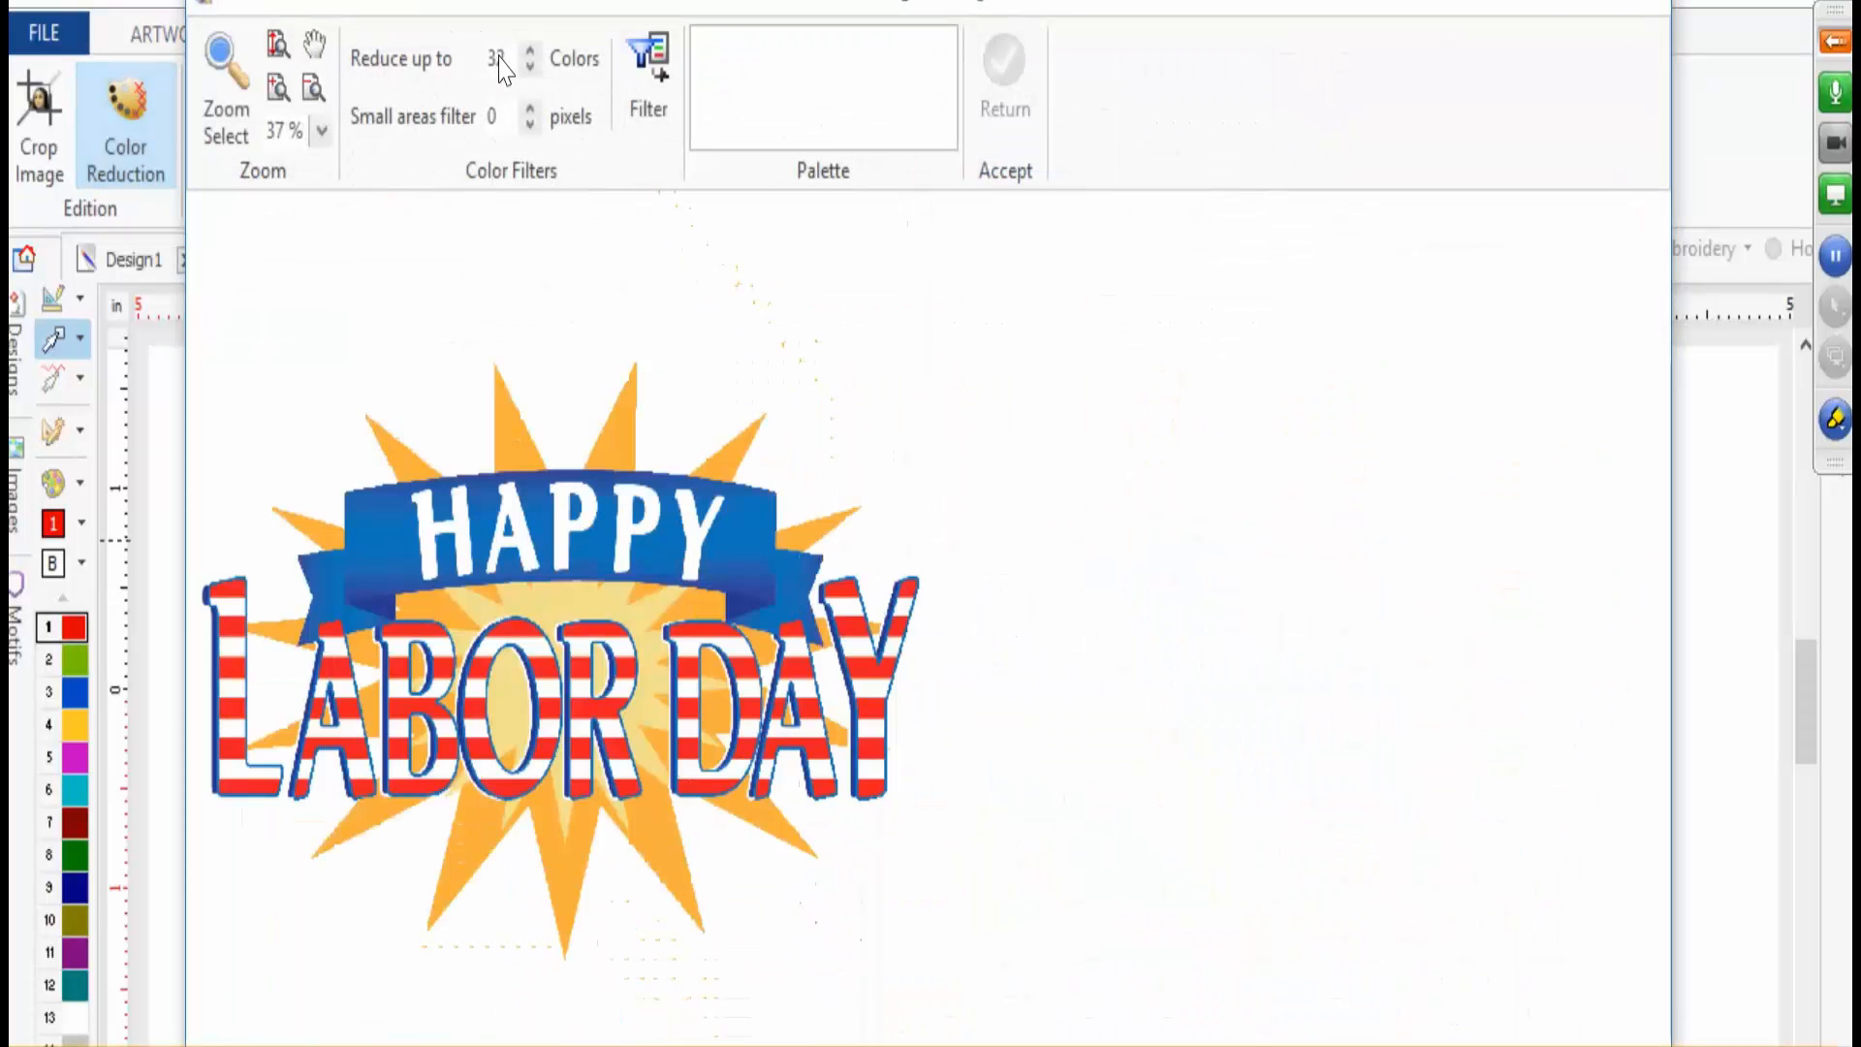
{"action": "double_click", "coordinate": [500, 58]}
{"action": "type", "text": "5"}
{"action": "key", "text": "Return"}
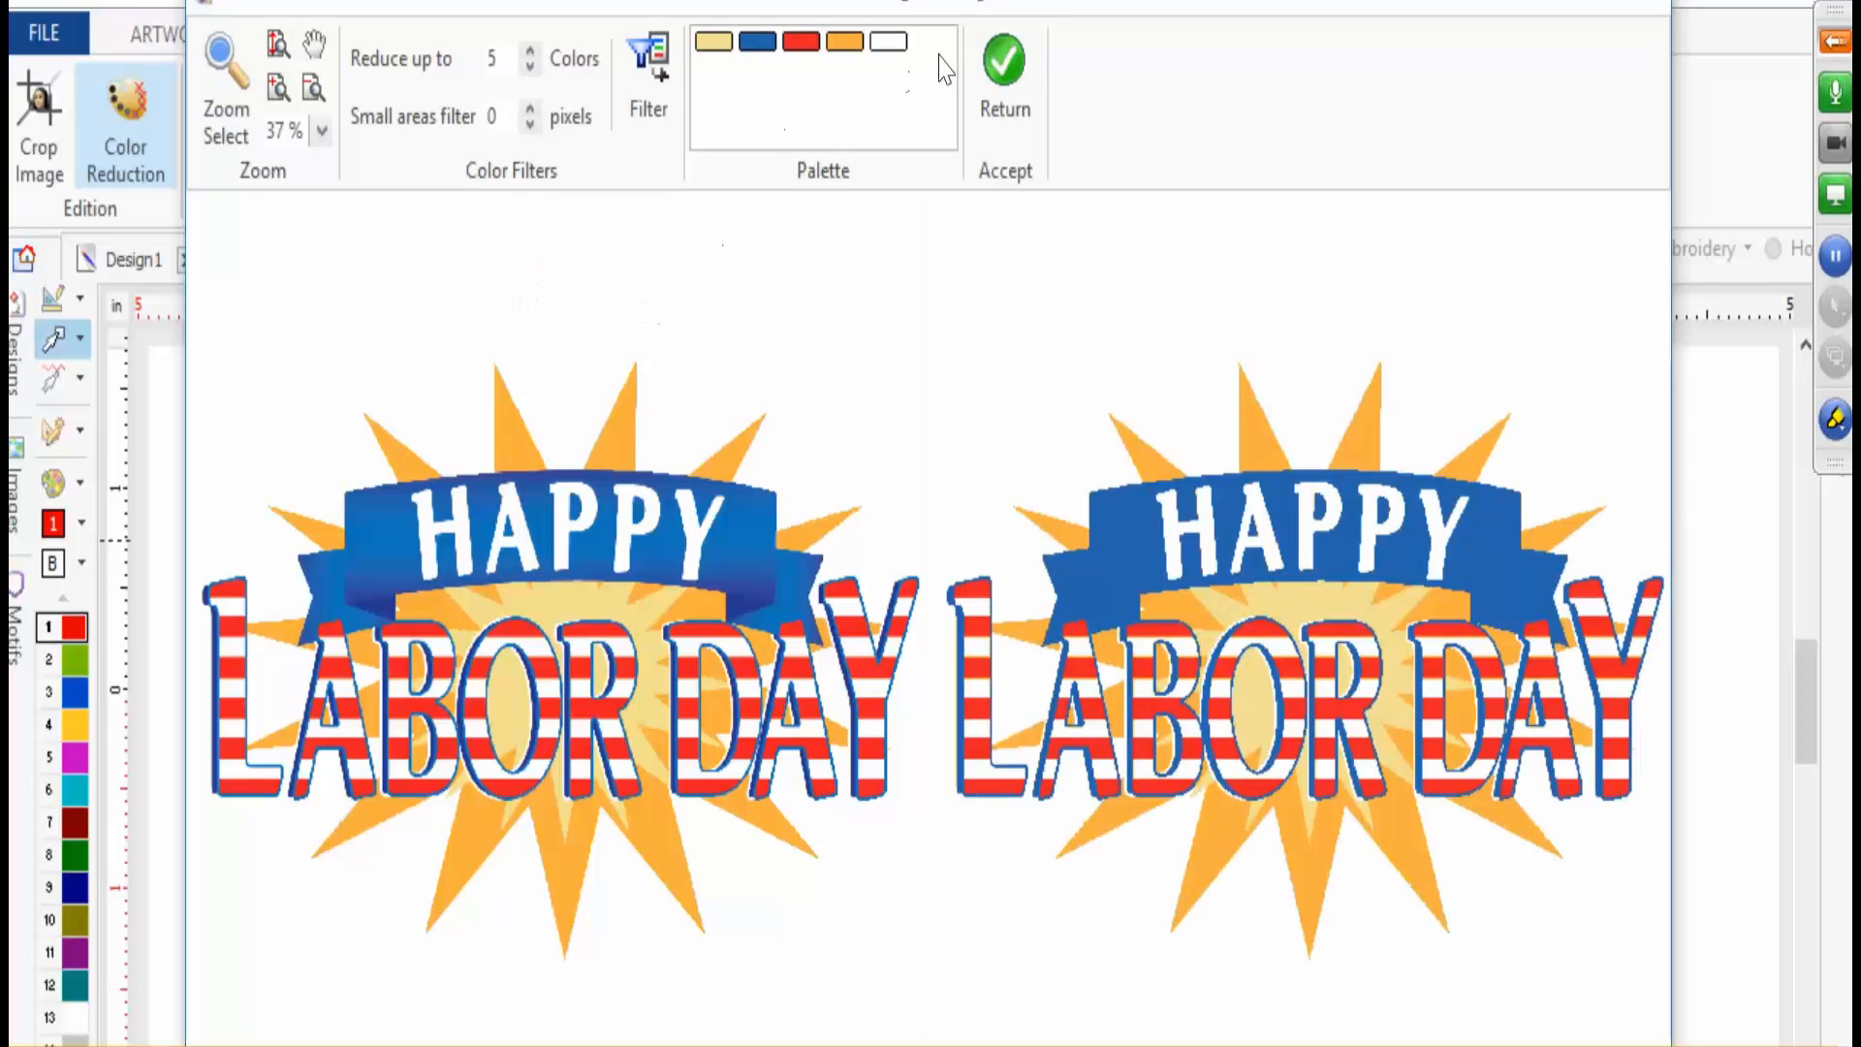
{"action": "left_click", "coordinate": [989, 76]}
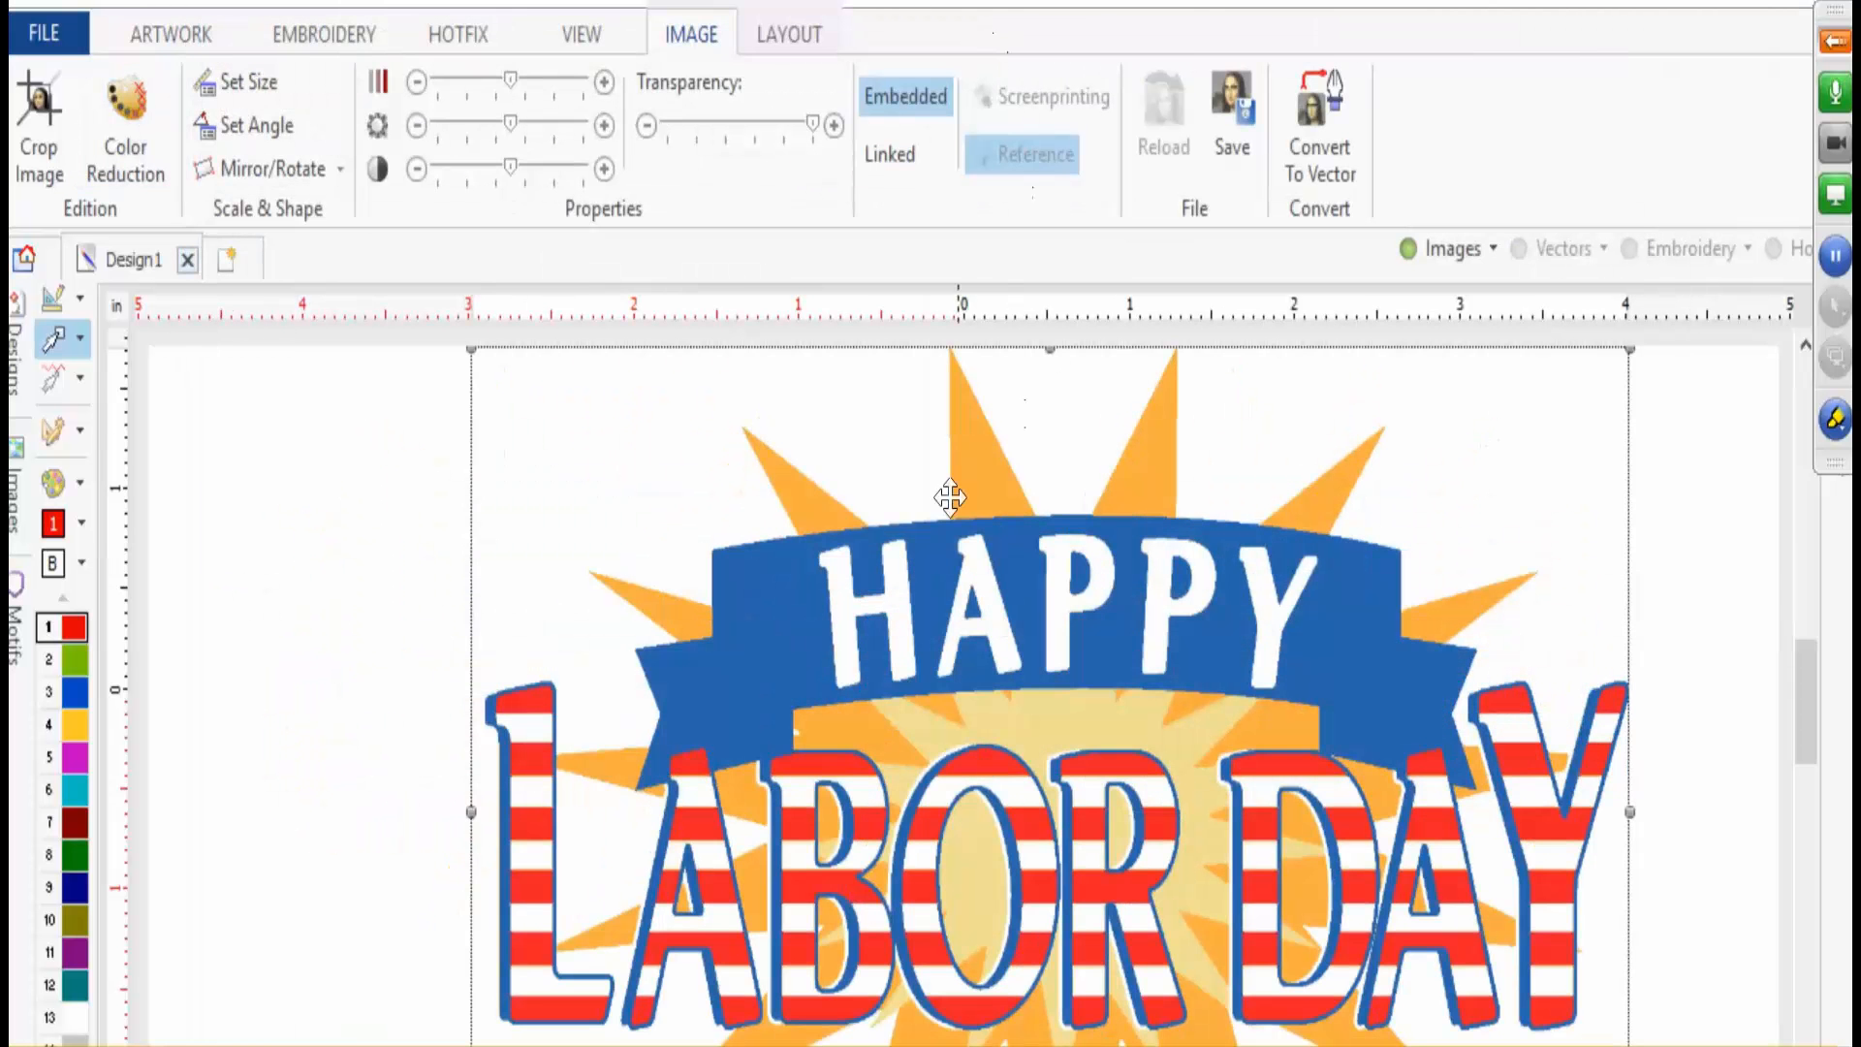
- Examine the color-reduced image's lettering, outlines and stripe edges up close and at full view
{"action": "scroll", "coordinate": [947, 698], "scroll_direction": "down", "scroll_amount": 2}
{"action": "scroll", "coordinate": [1089, 659], "scroll_direction": "up", "scroll_amount": 5}
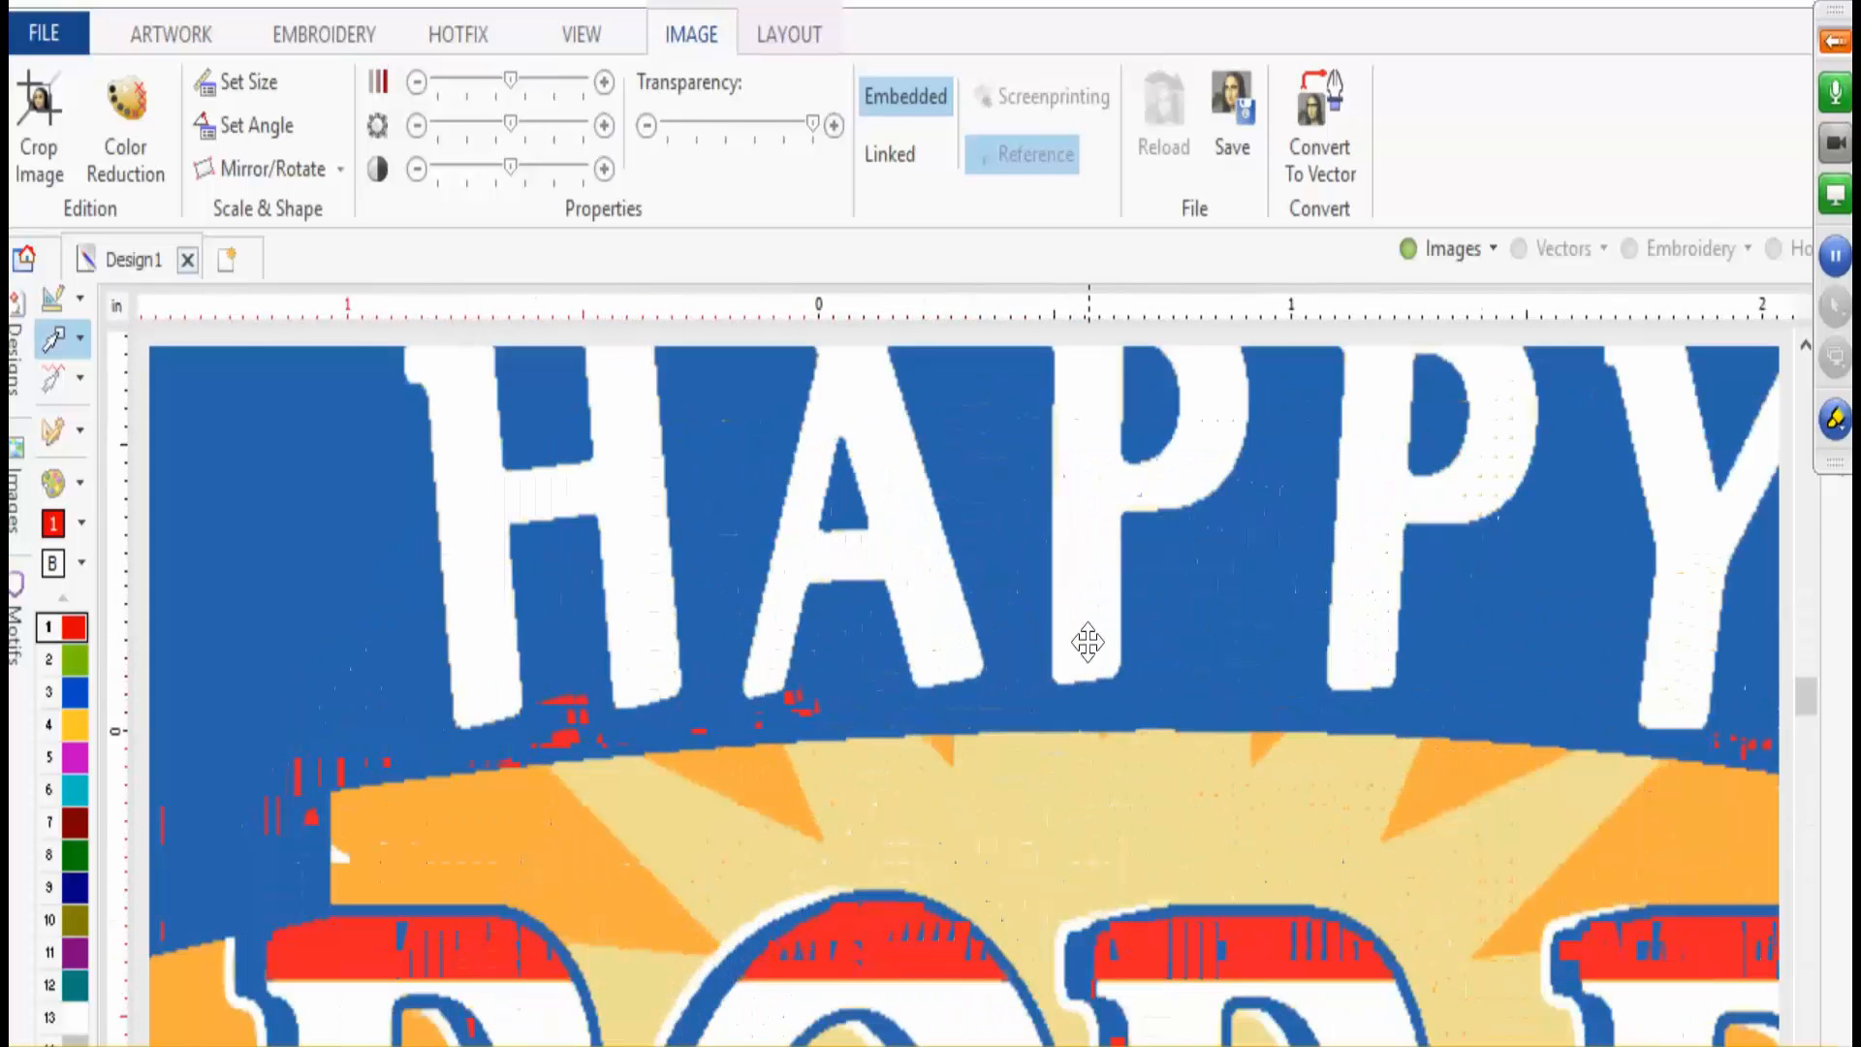
{"action": "scroll", "coordinate": [1071, 679], "scroll_direction": "down", "scroll_amount": 2}
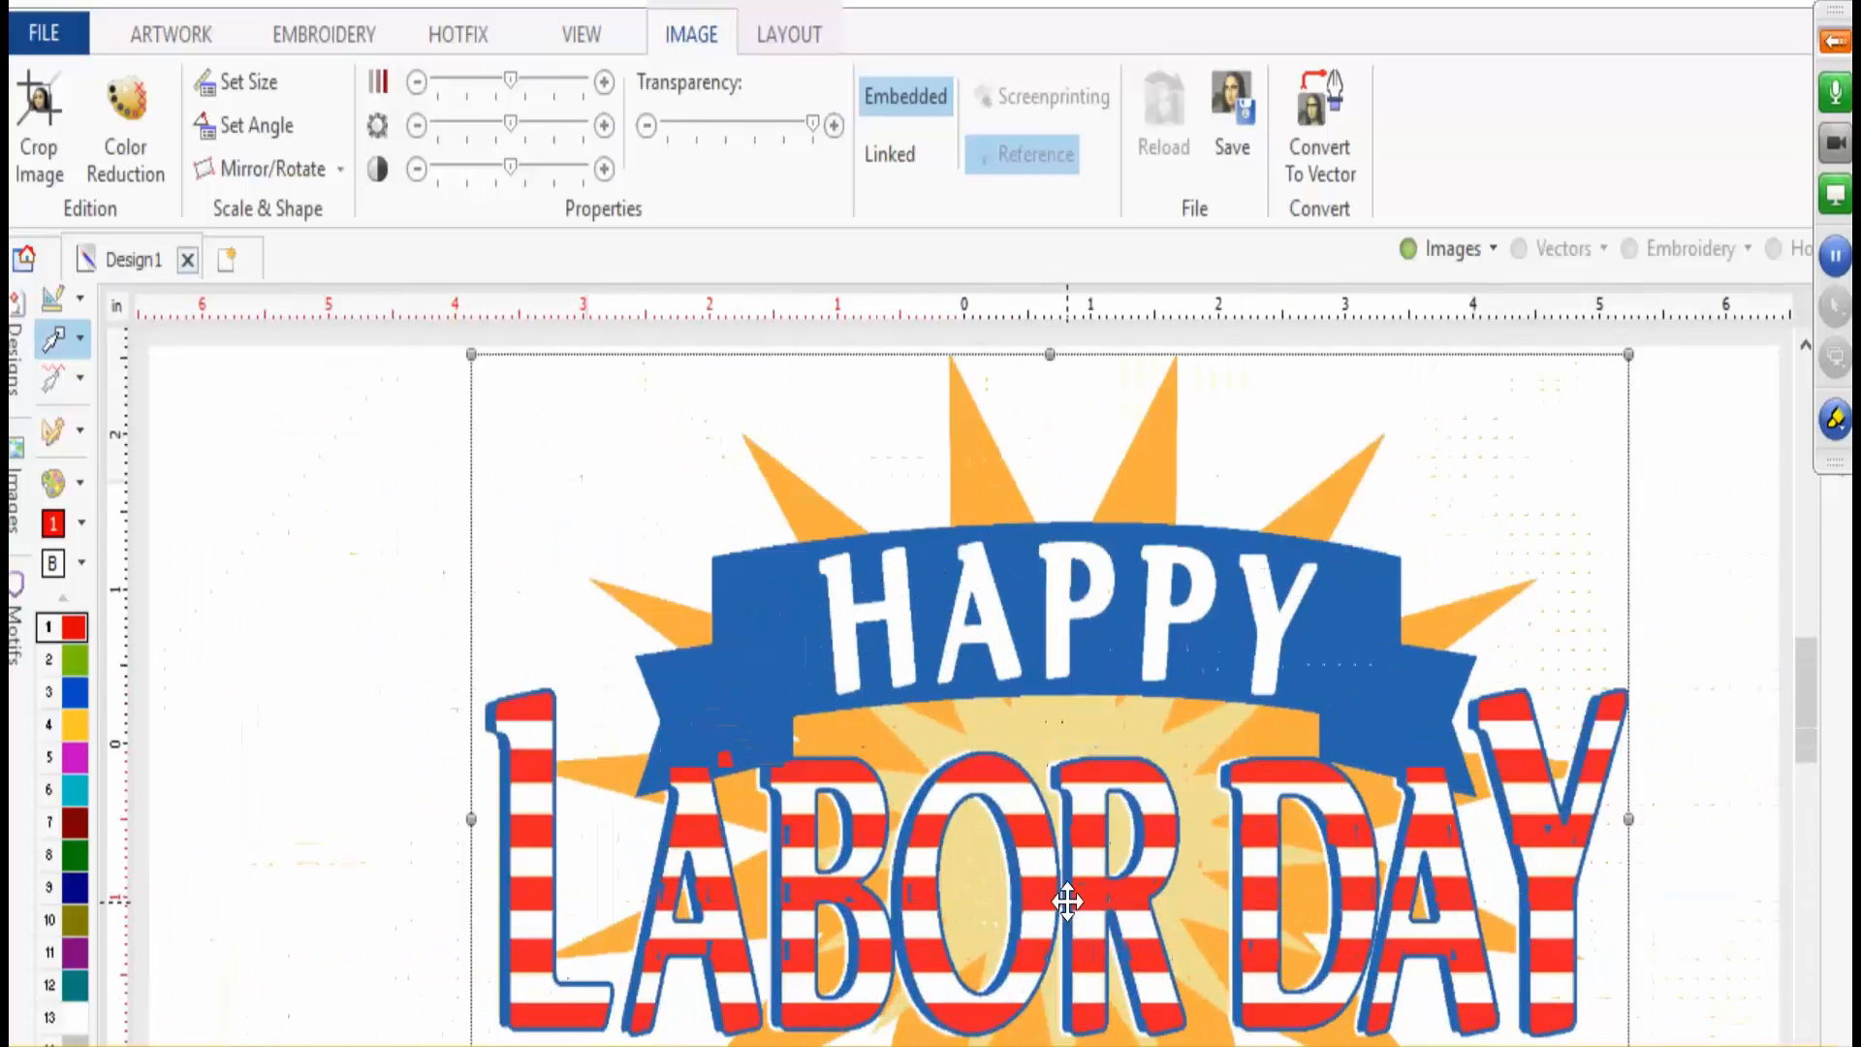
{"action": "scroll", "coordinate": [1063, 889], "scroll_direction": "up", "scroll_amount": 5}
{"action": "scroll", "coordinate": [993, 886], "scroll_direction": "up", "scroll_amount": 2}
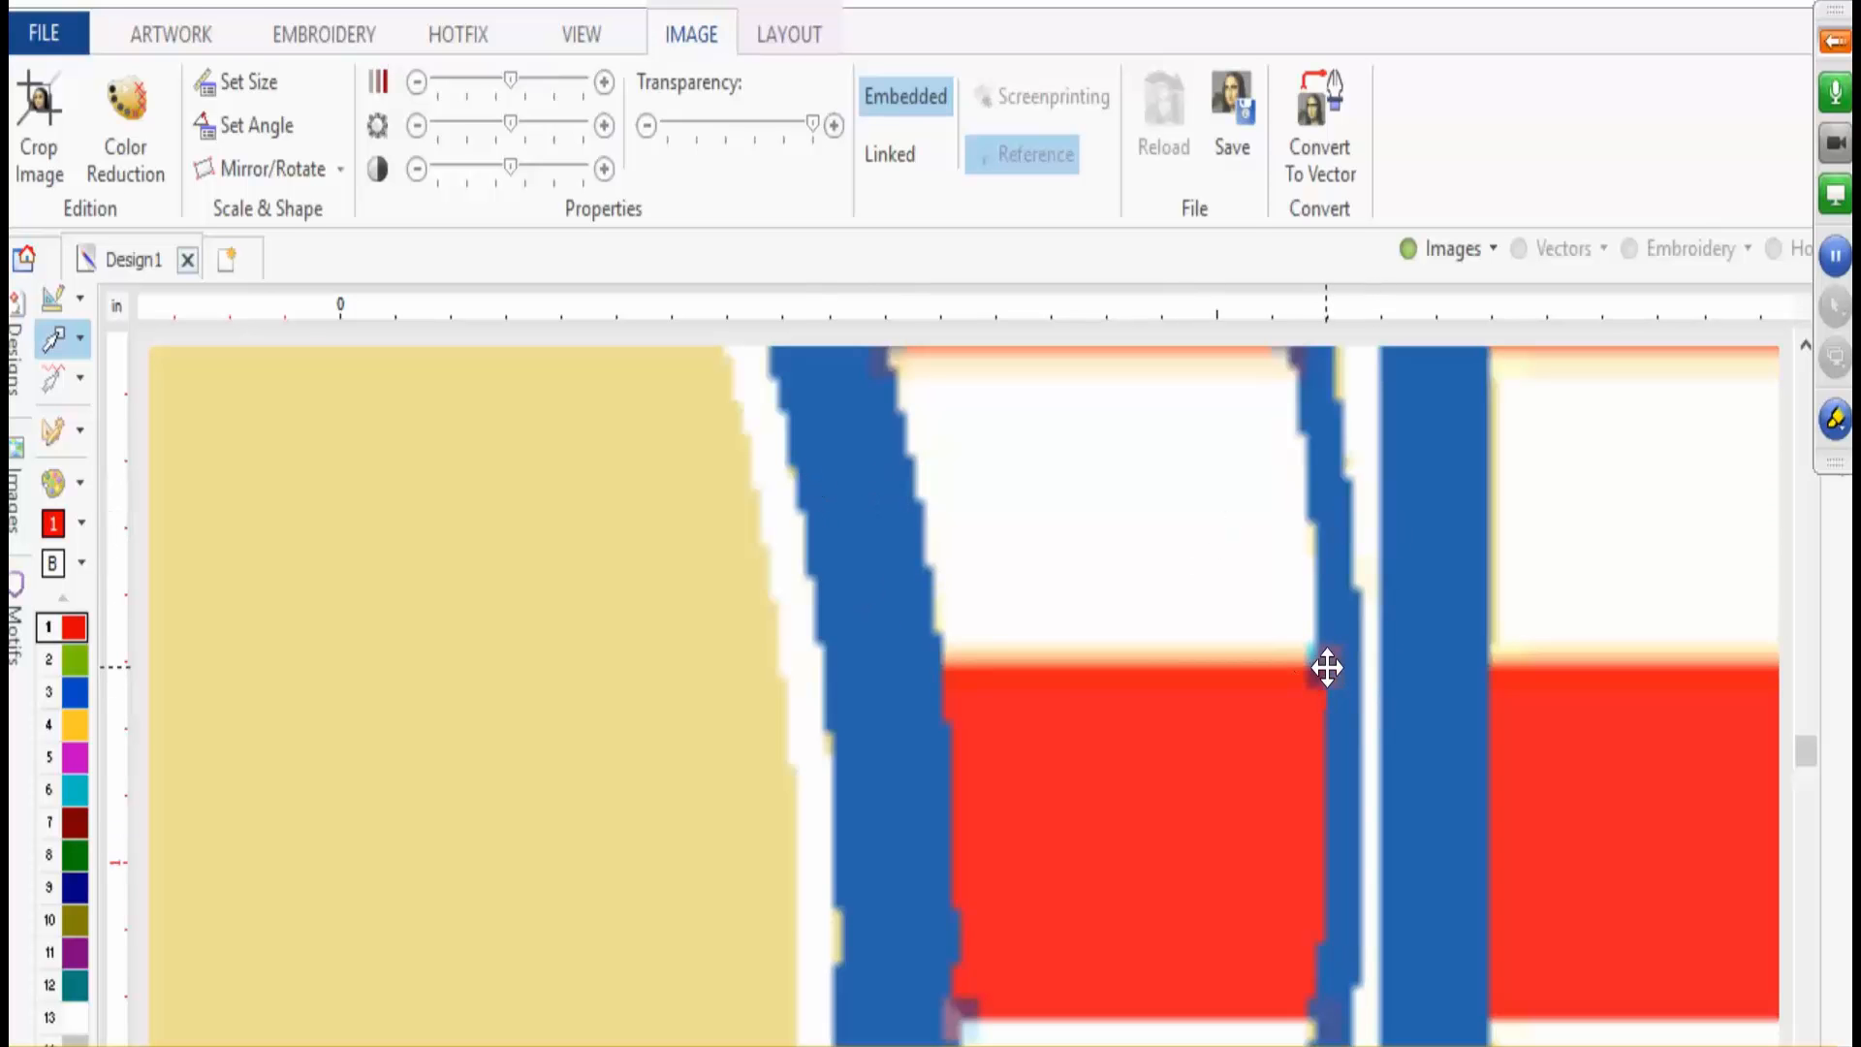
{"action": "scroll", "coordinate": [1342, 620], "scroll_direction": "down", "scroll_amount": 3}
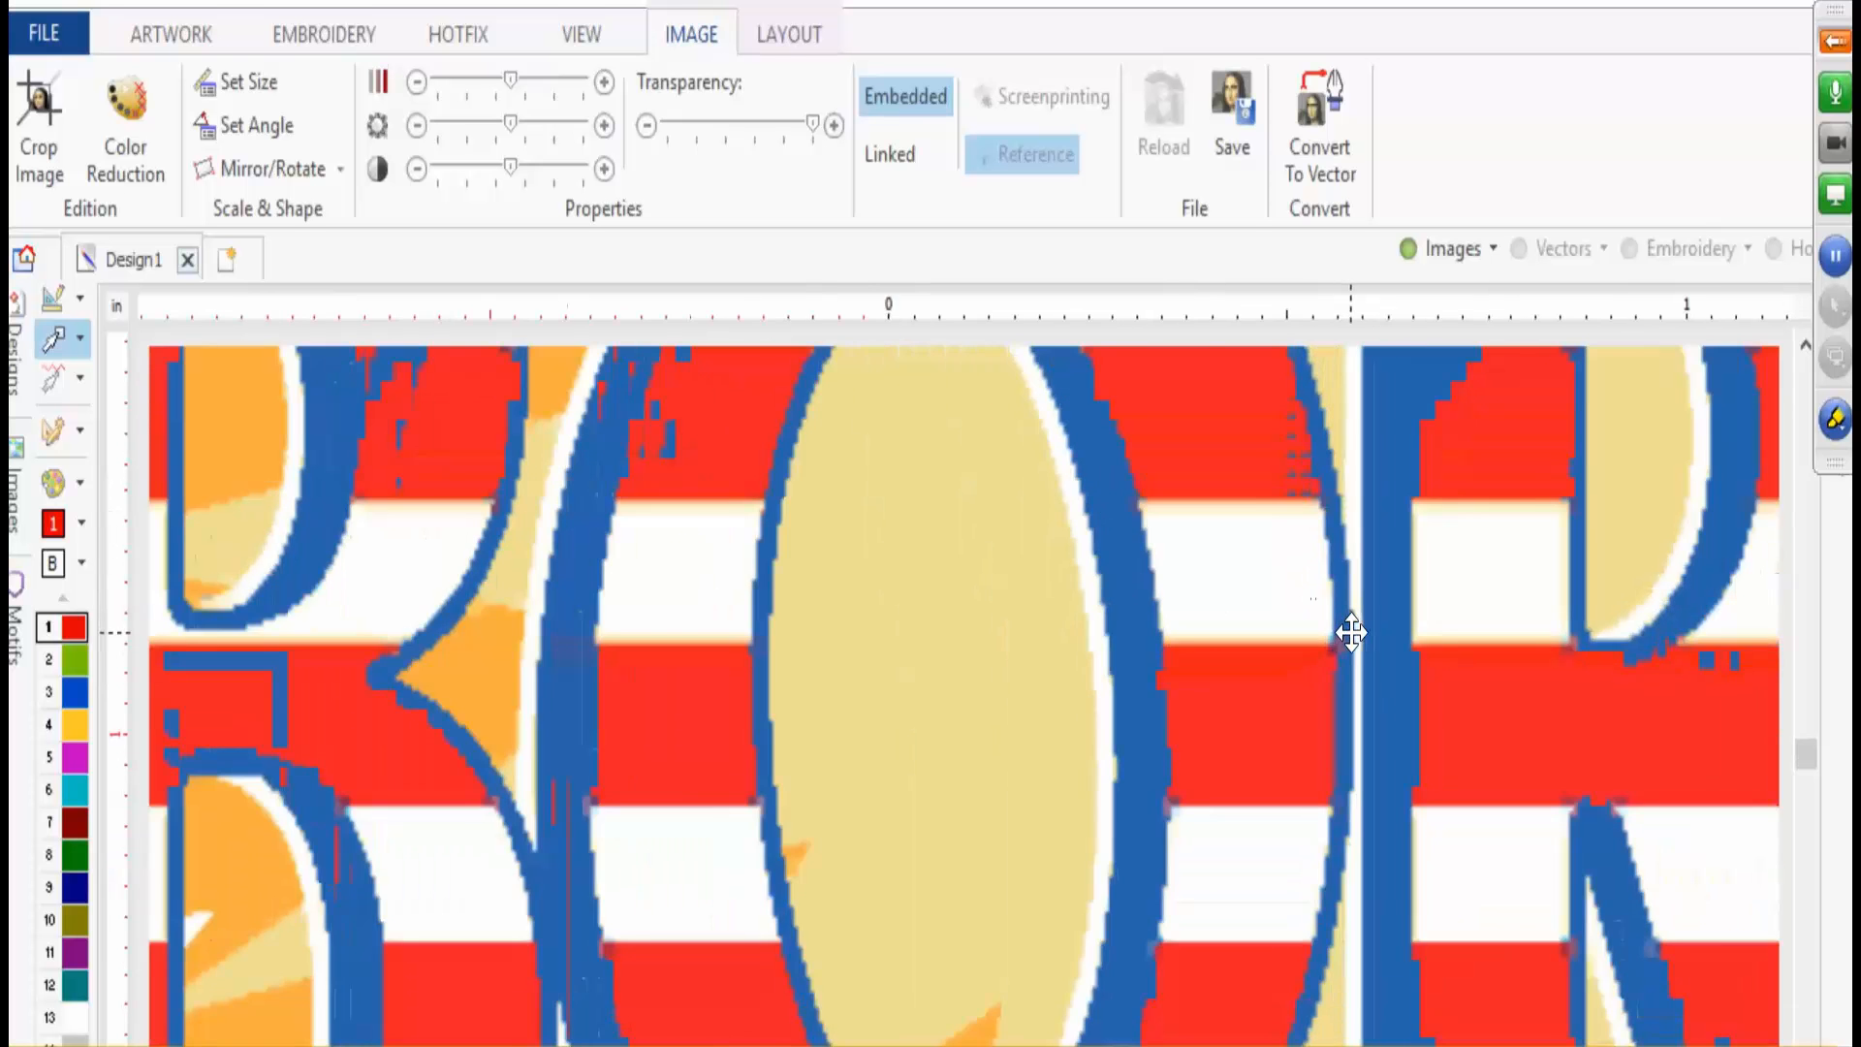
{"action": "scroll", "coordinate": [1288, 748], "scroll_direction": "down", "scroll_amount": 2}
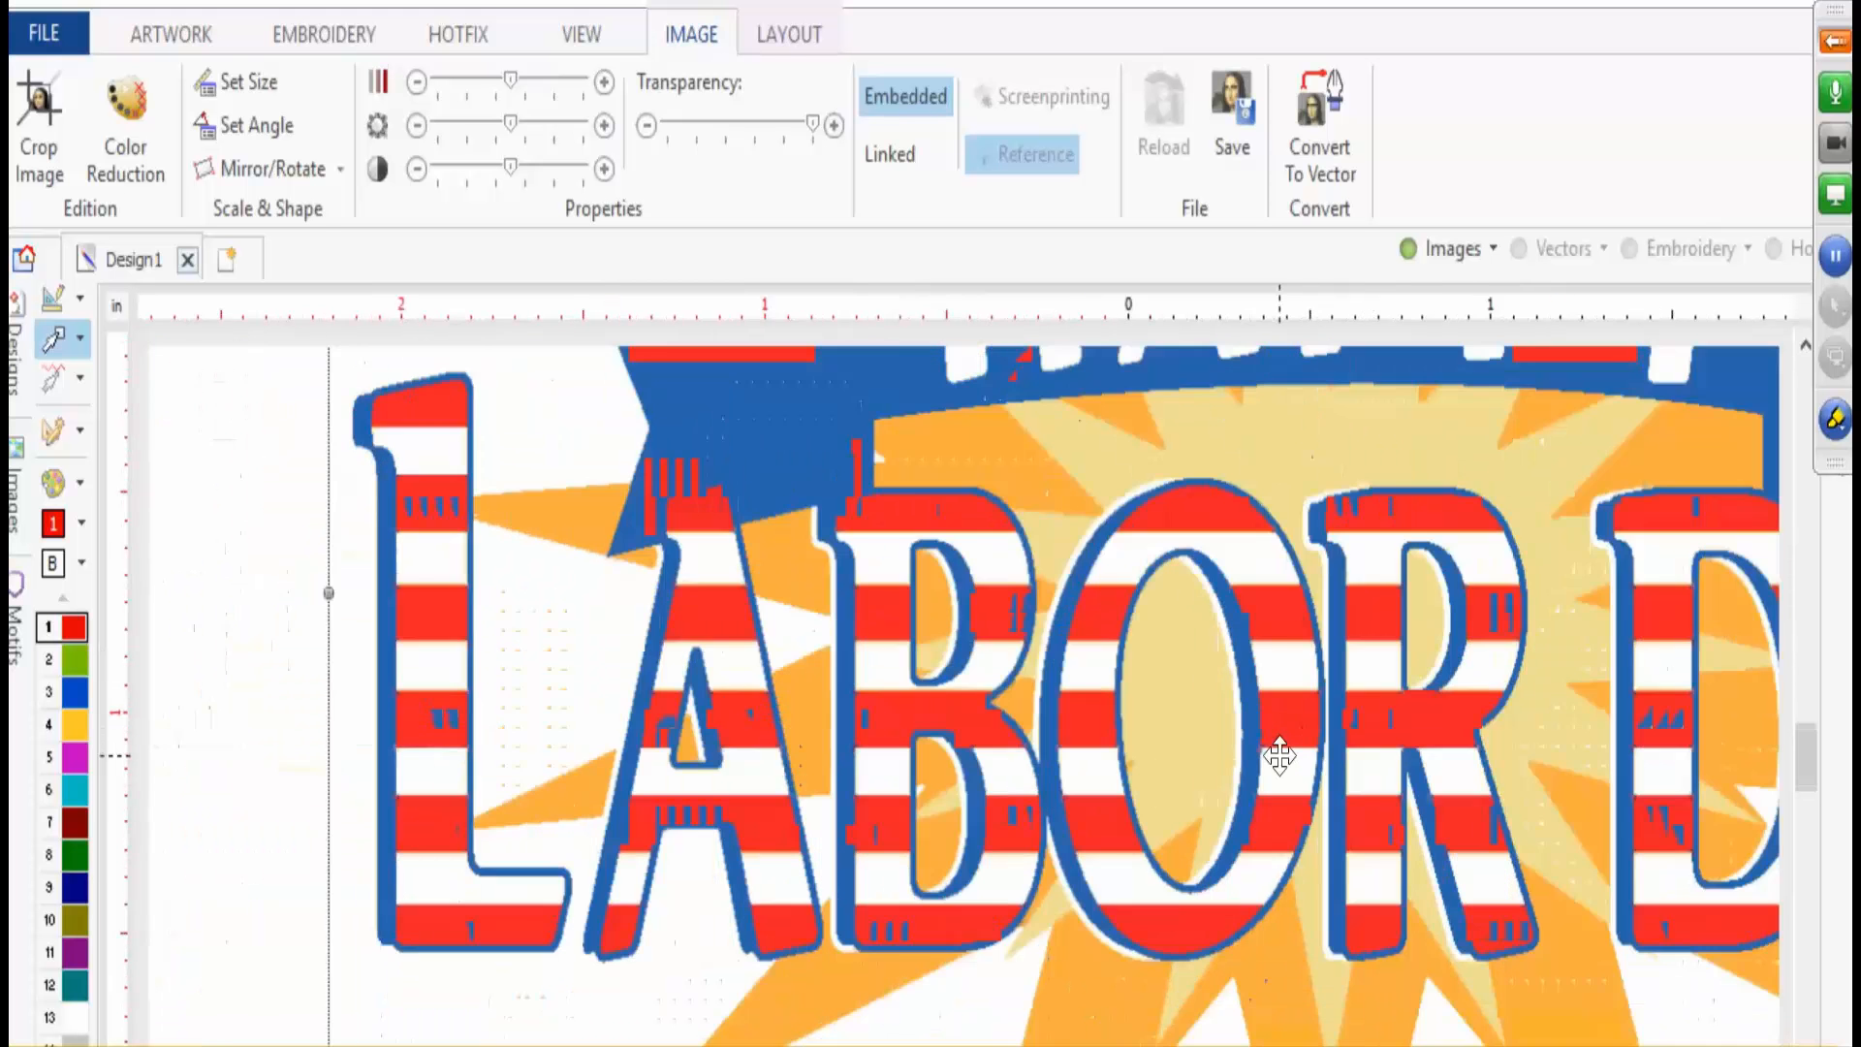
{"action": "scroll", "coordinate": [1311, 684], "scroll_direction": "up", "scroll_amount": 4}
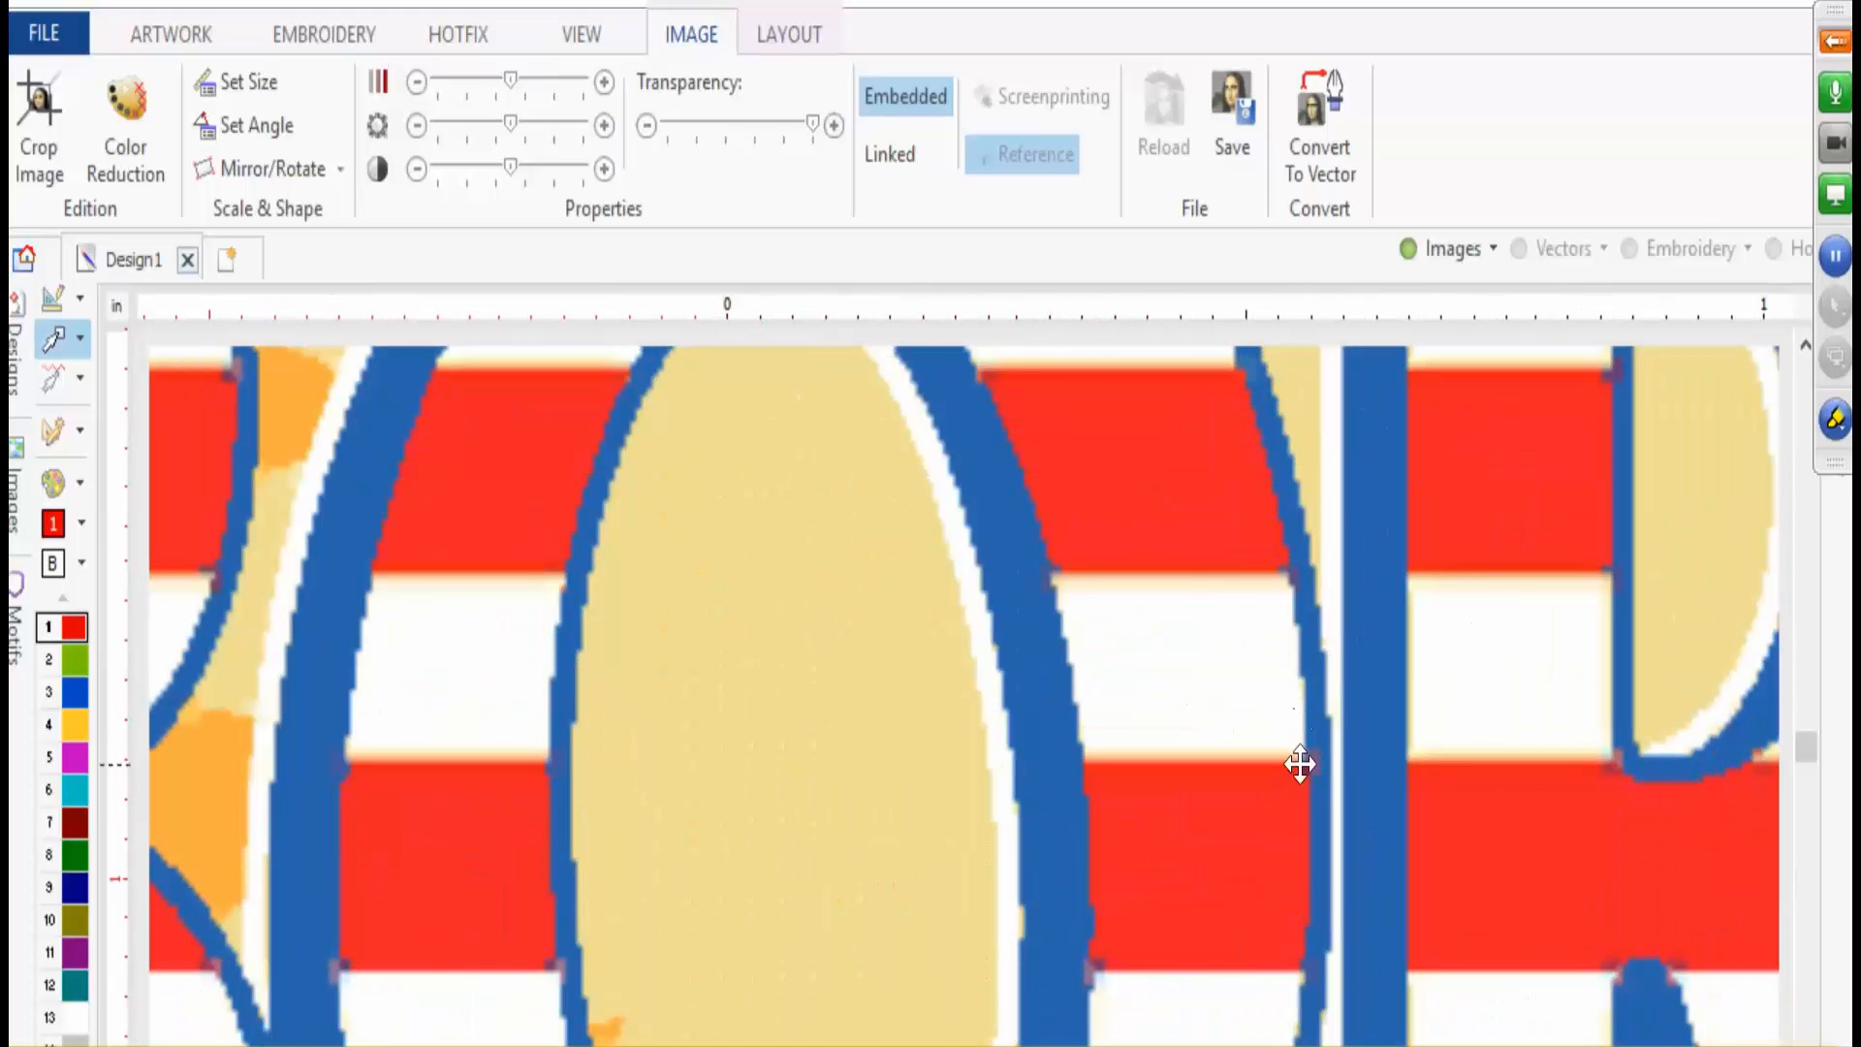
{"action": "scroll", "coordinate": [1309, 749], "scroll_direction": "down", "scroll_amount": 2}
{"action": "scroll", "coordinate": [1309, 725], "scroll_direction": "down", "scroll_amount": 6}
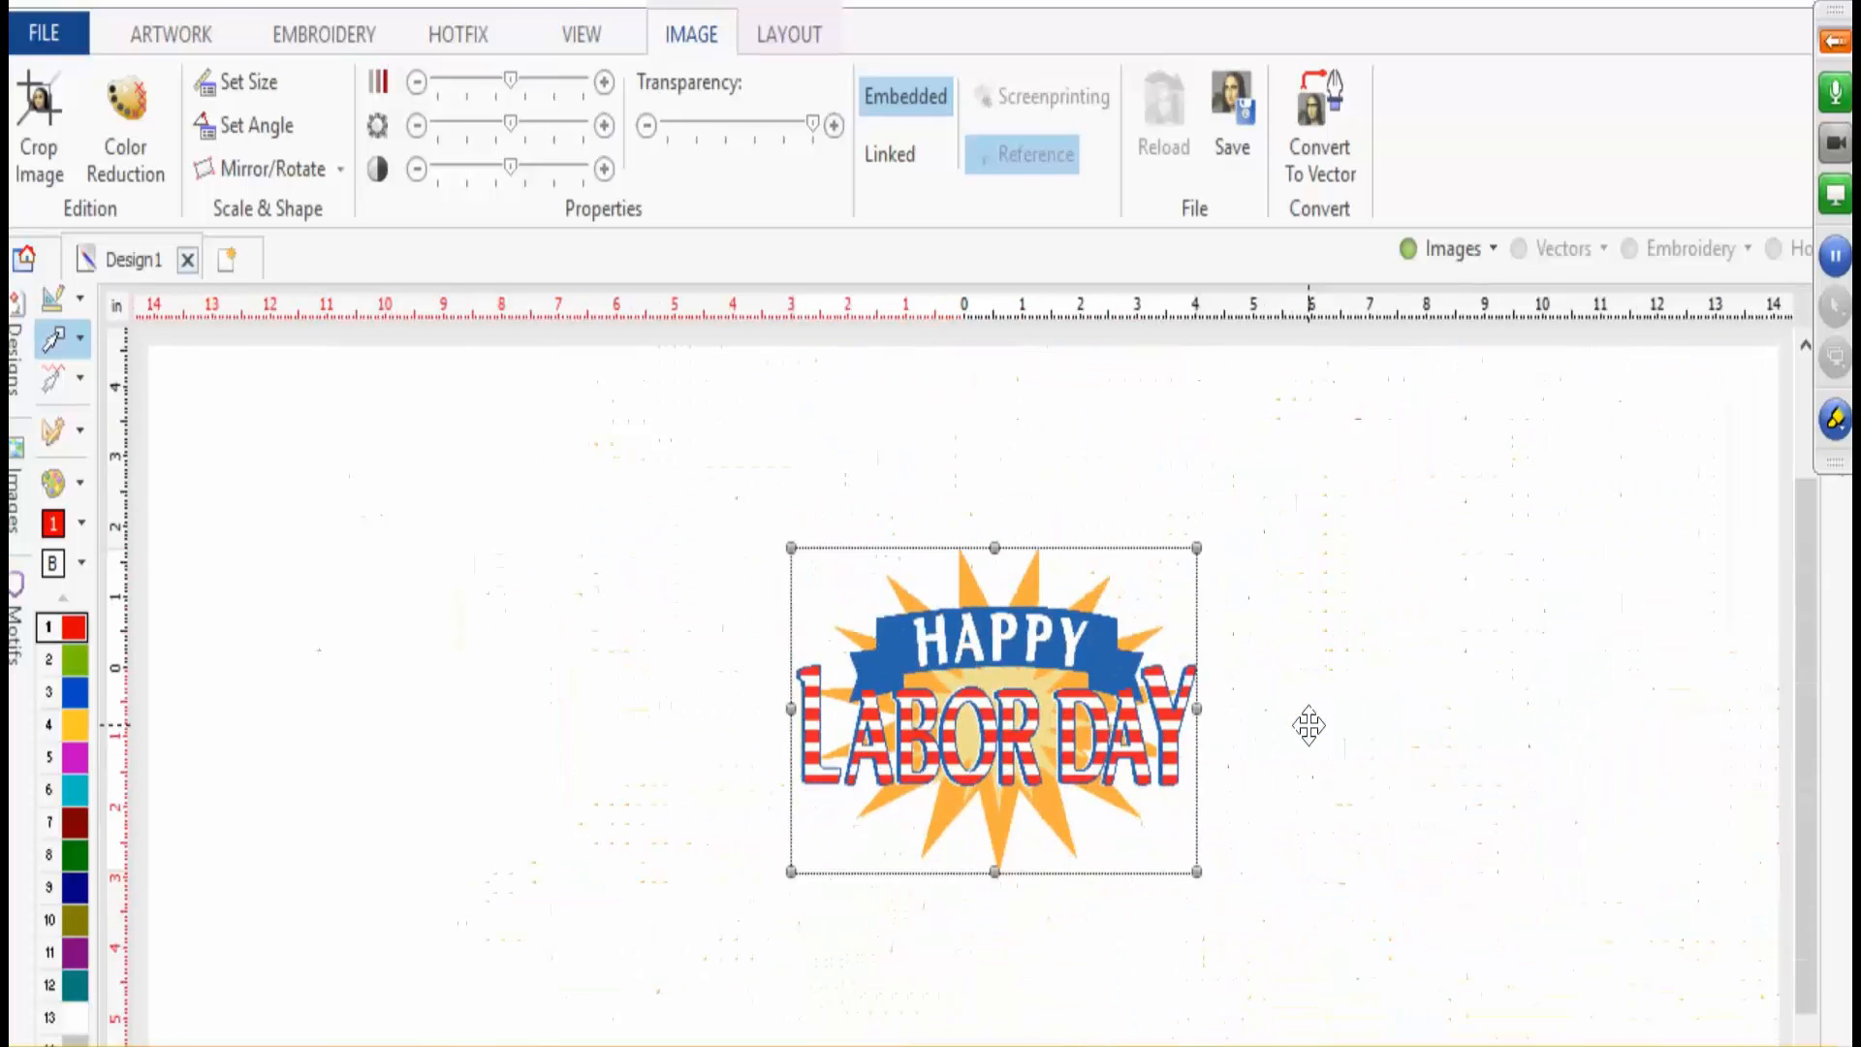
{"action": "scroll", "coordinate": [1139, 739], "scroll_direction": "up", "scroll_amount": 2}
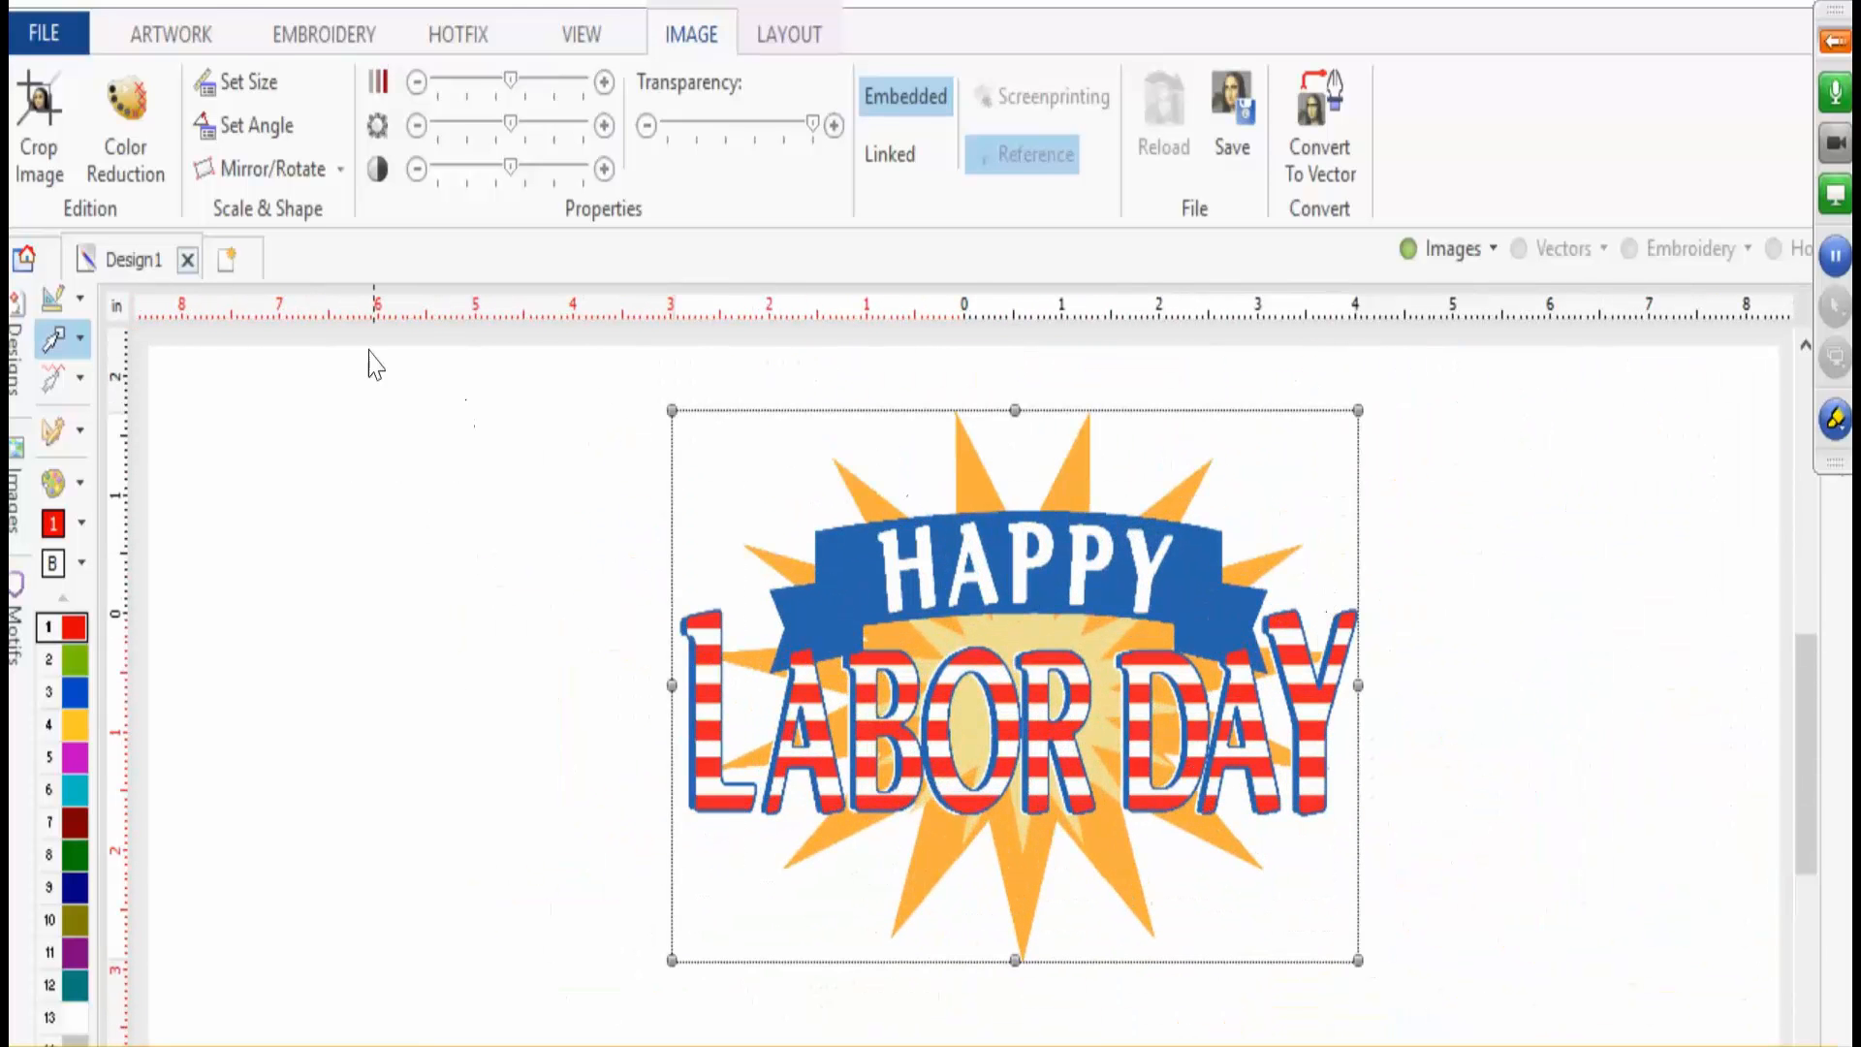
- Open the Hotfix Catalog from the deselected design and clear the bead palette to start a new one
{"action": "left_click", "coordinate": [442, 446]}
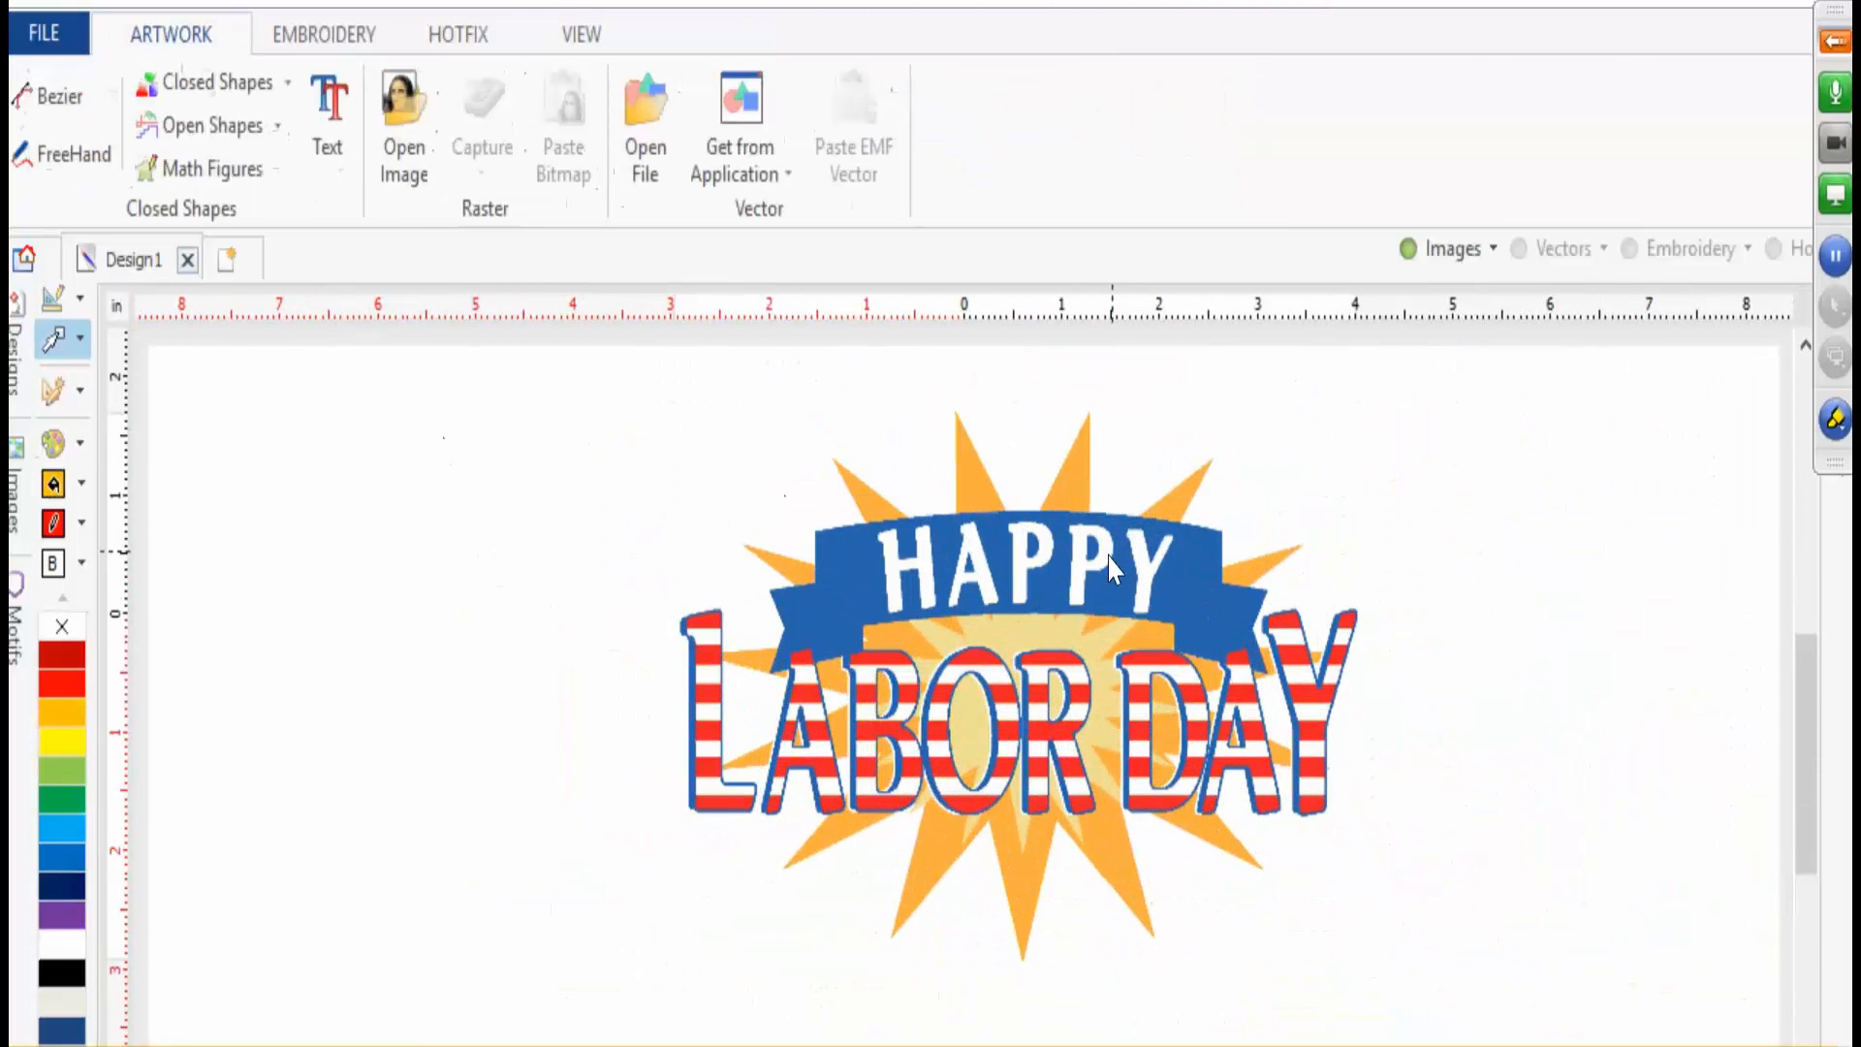
{"action": "left_click", "coordinate": [455, 34]}
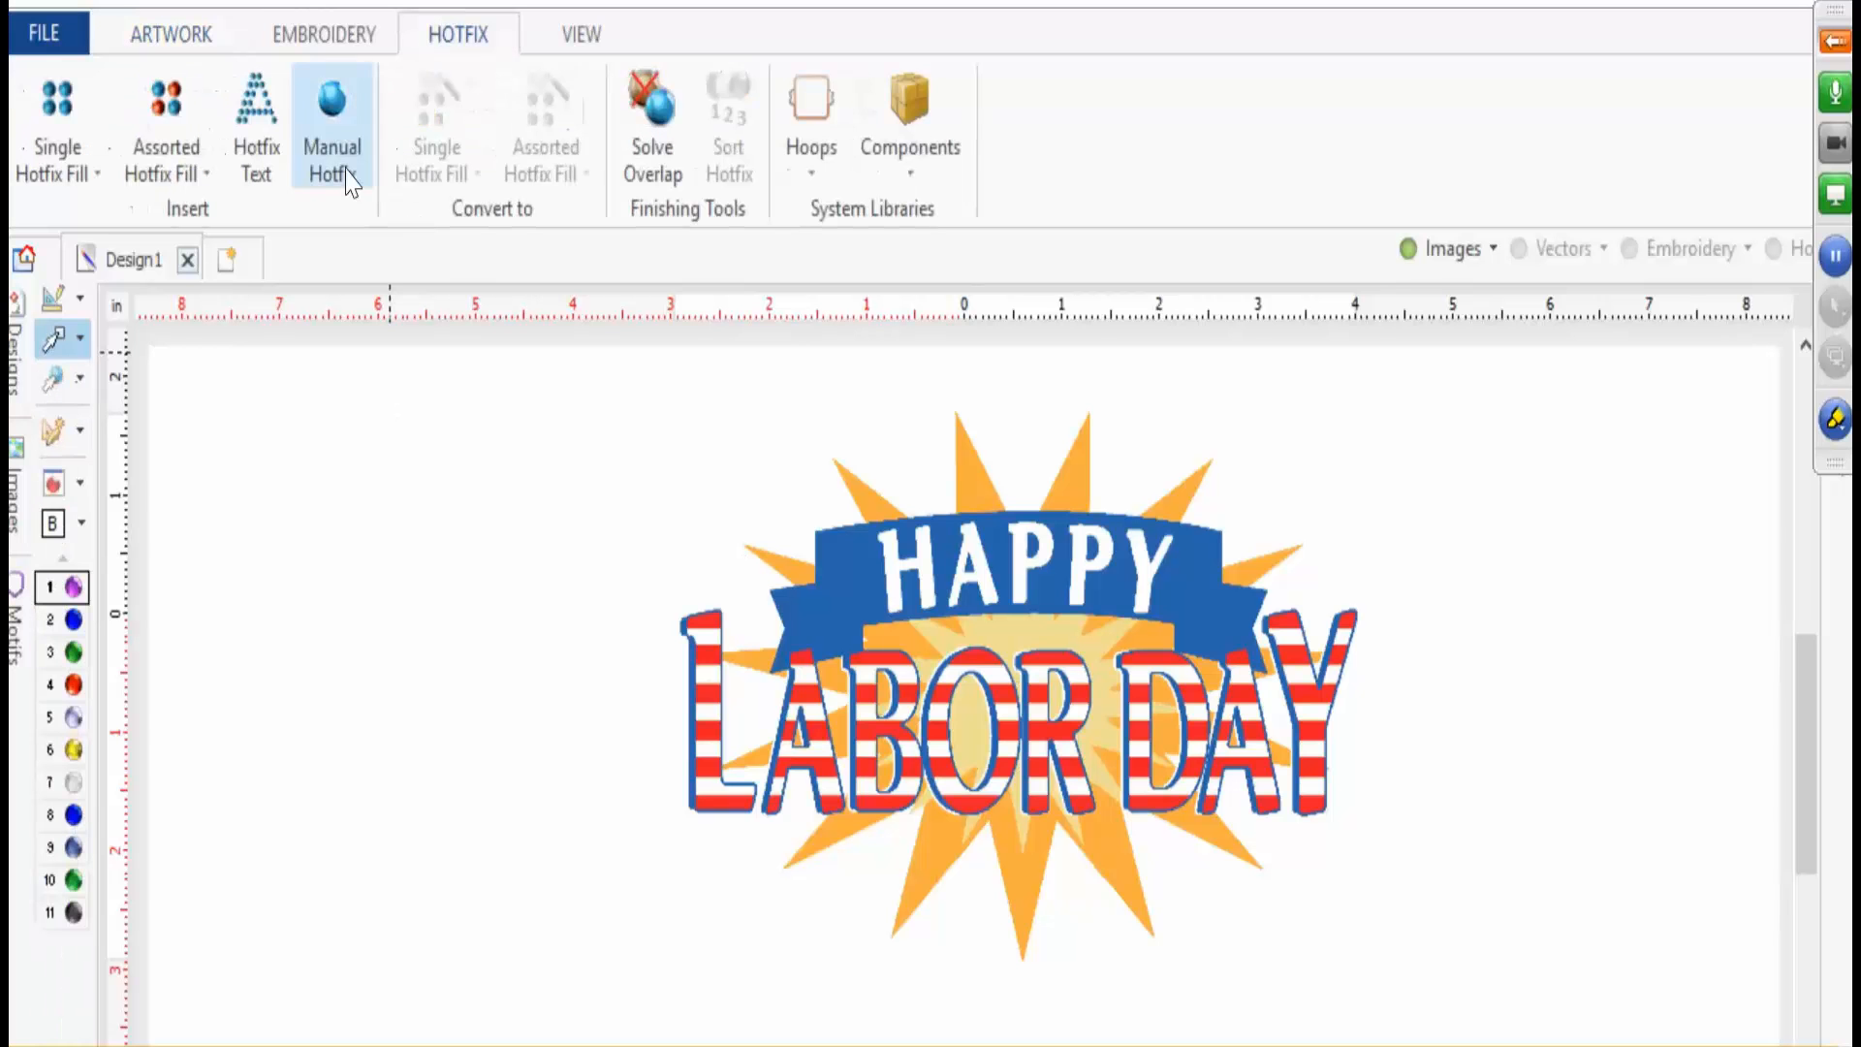
{"action": "left_click", "coordinate": [53, 482]}
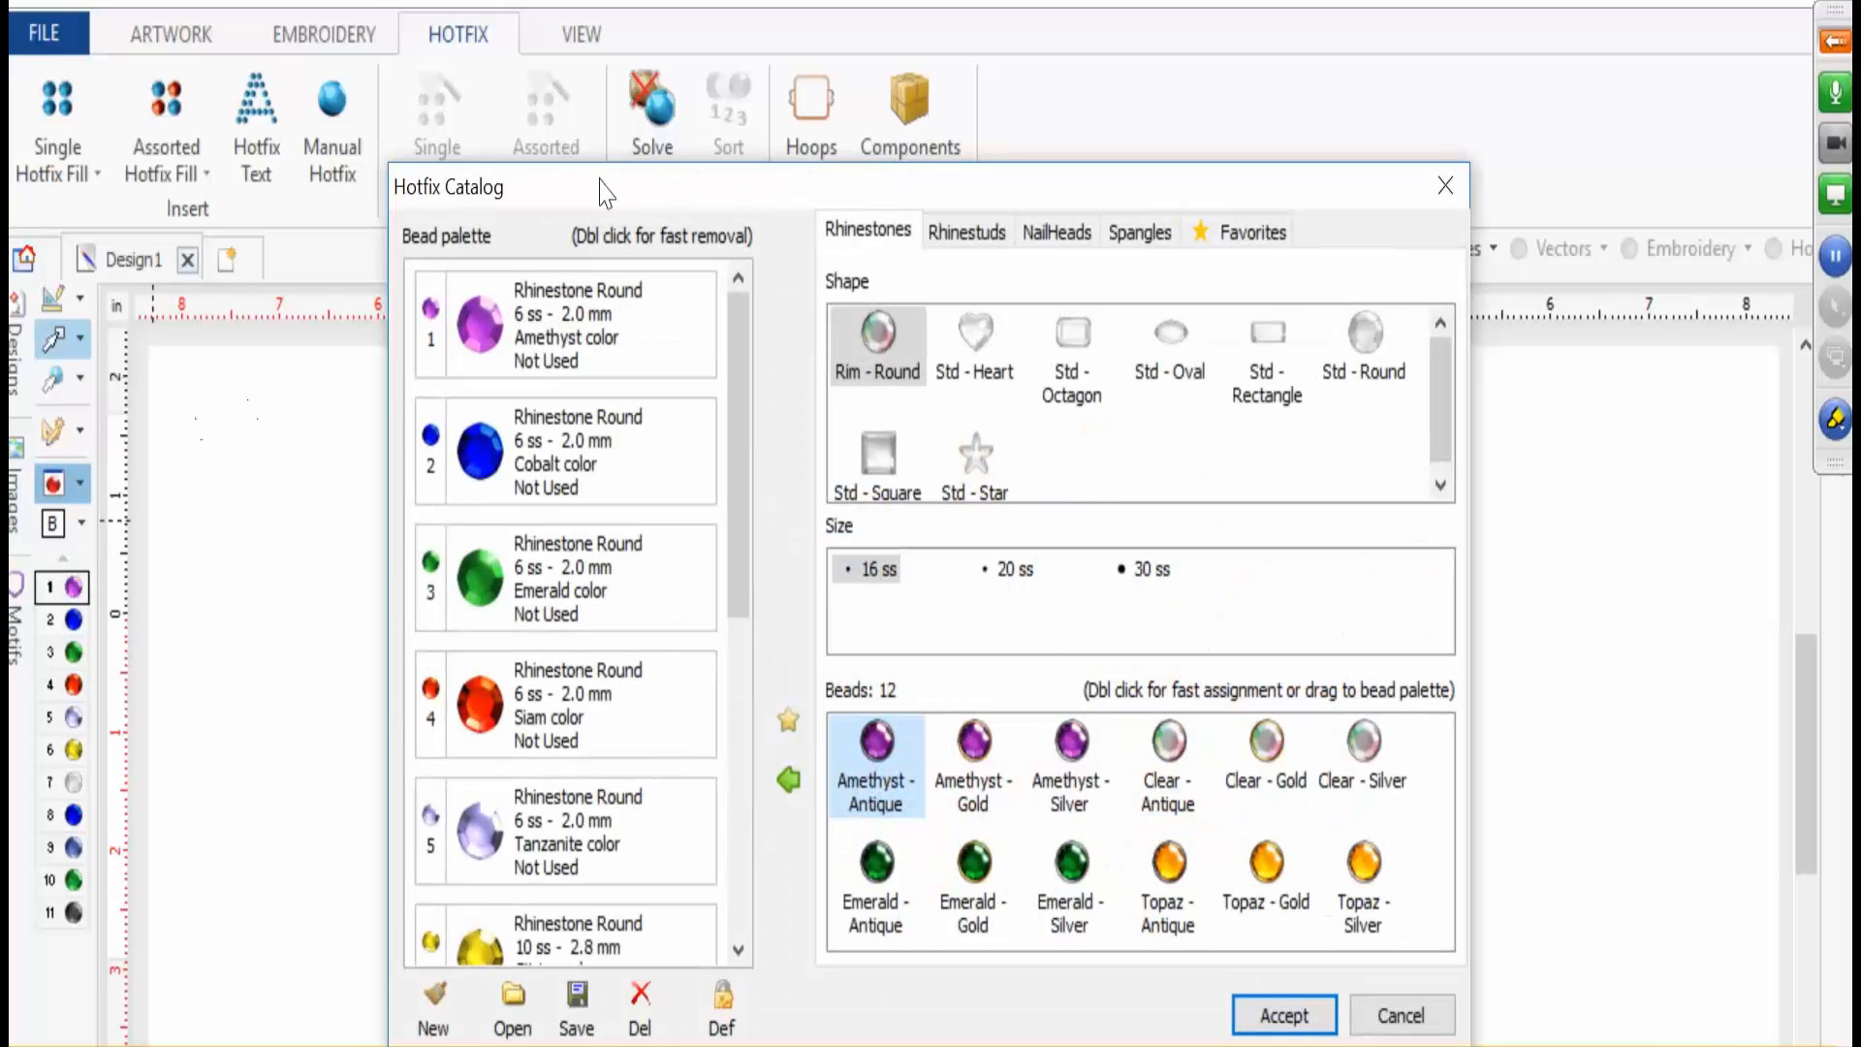
{"action": "left_click_drag", "start_coordinate": [602, 187], "coordinate": [323, 122]}
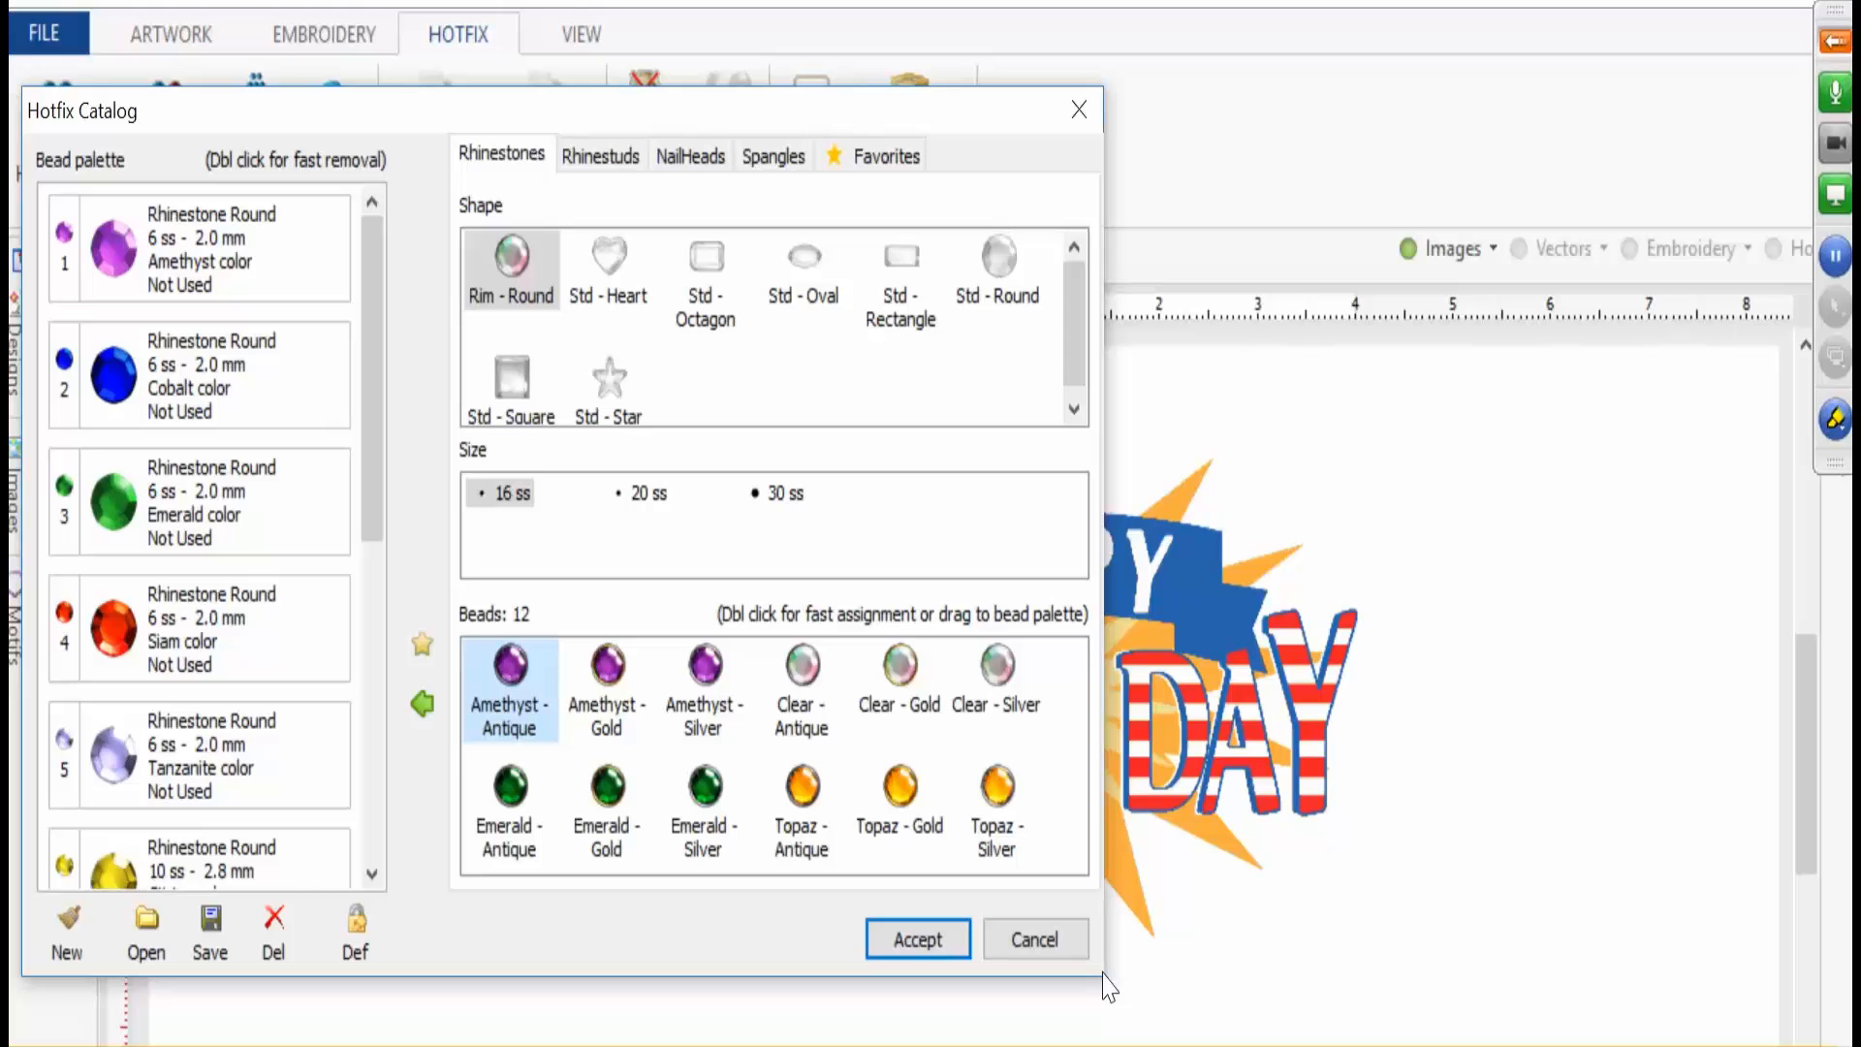
{"action": "left_click", "coordinate": [55, 933]}
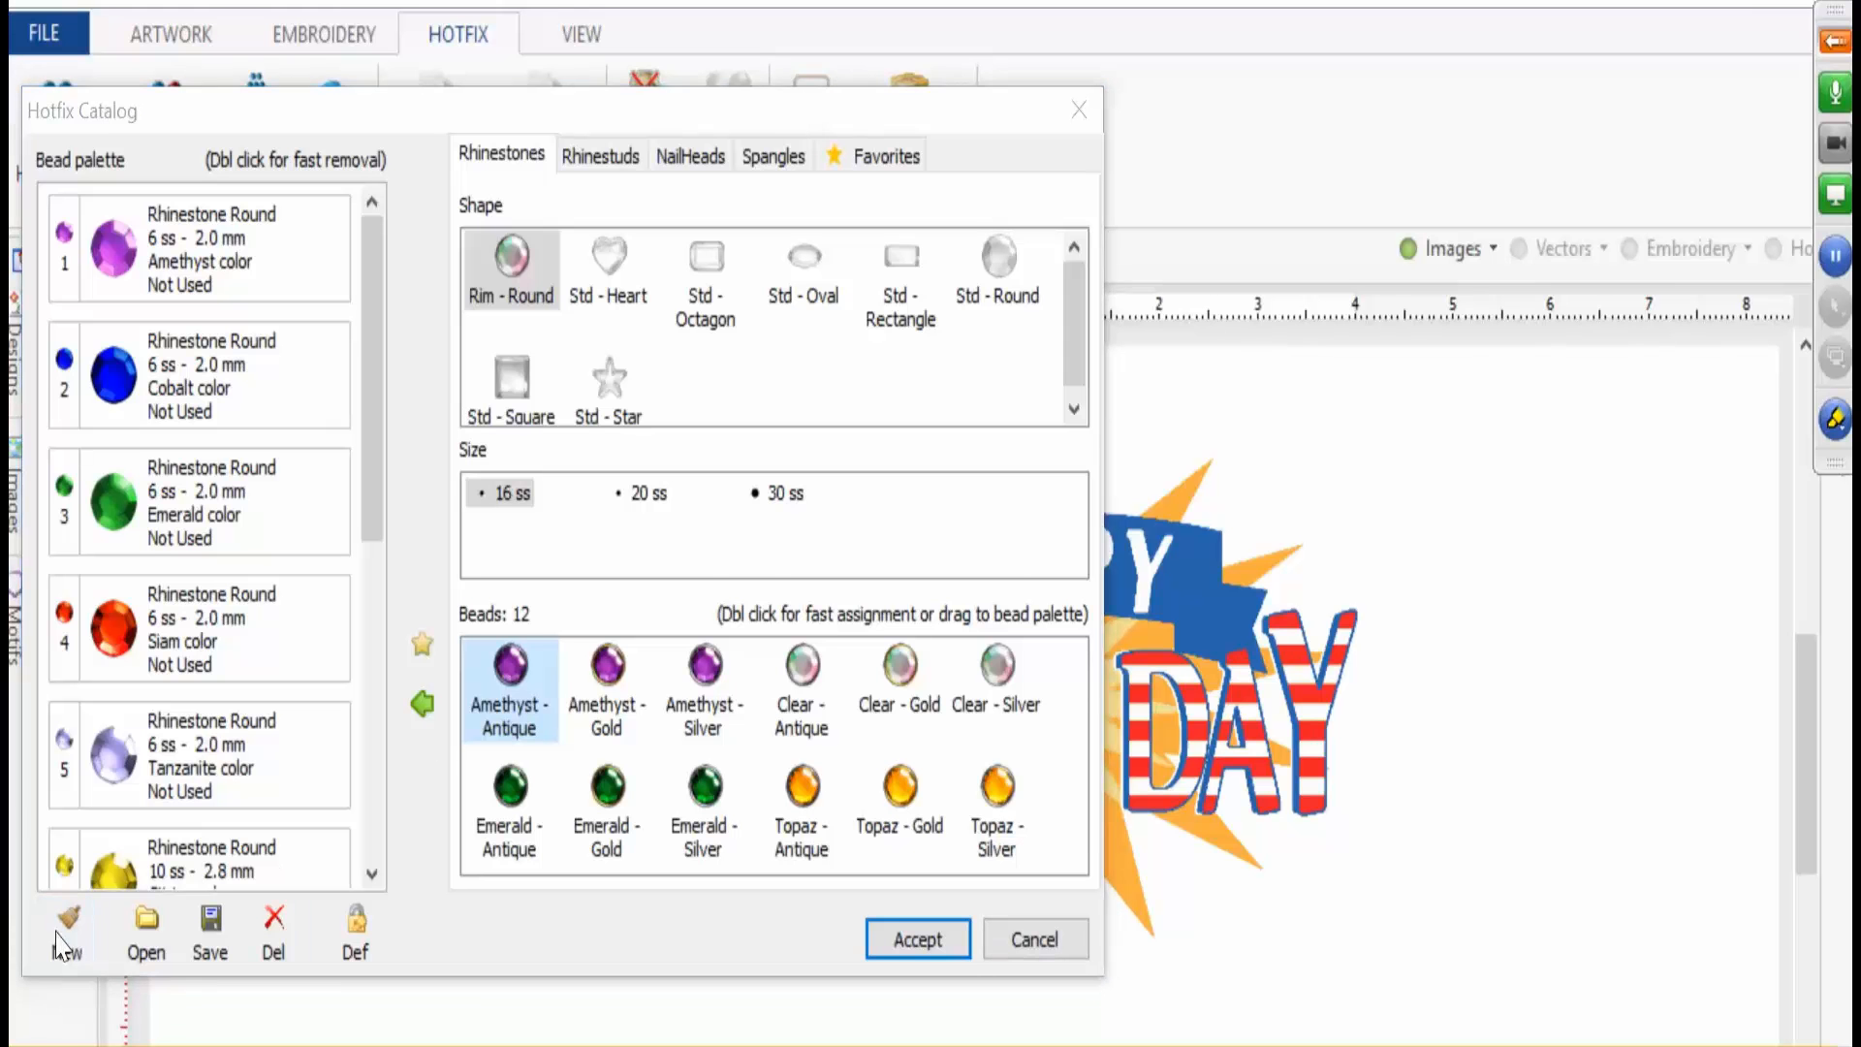
{"action": "left_click", "coordinate": [1009, 639]}
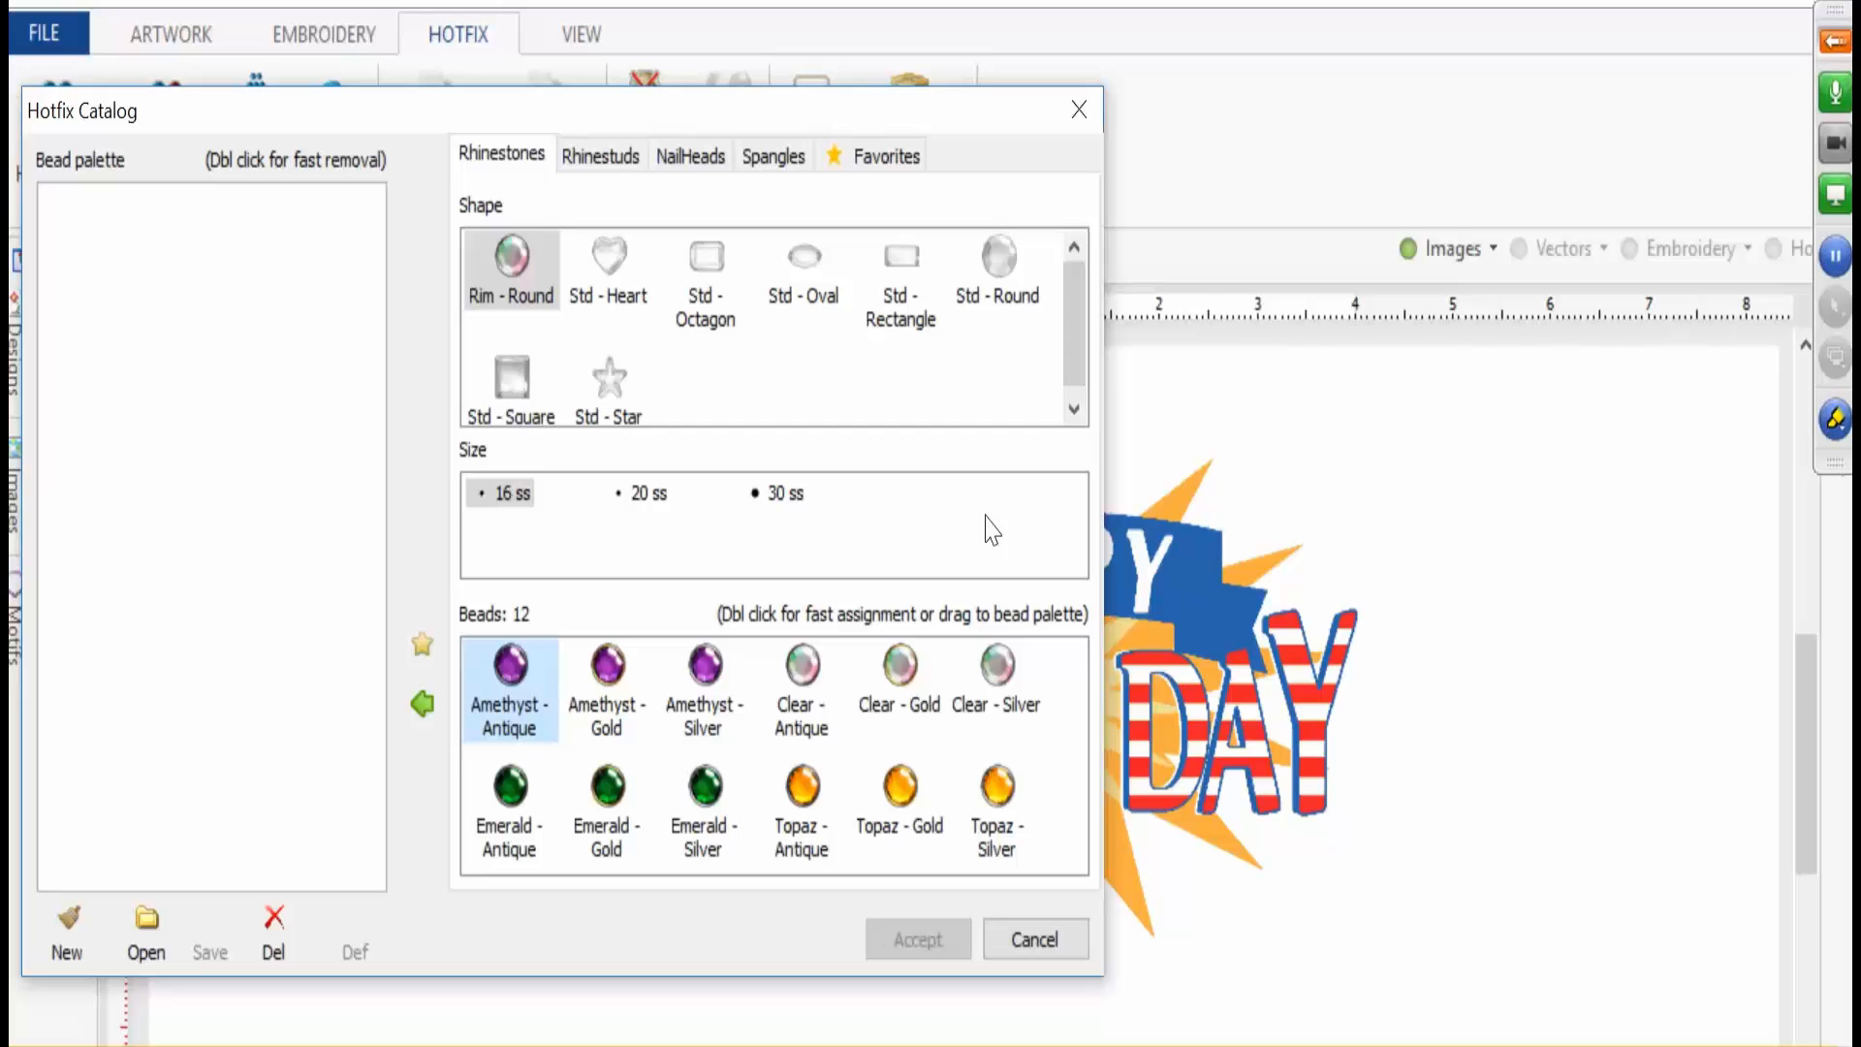
- Uncover the artwork beside the catalog and add 6 ss Std - Round rhinestones in Clear - Crystal and Cobalt to the bead palette
{"action": "left_click_drag", "start_coordinate": [898, 123], "coordinate": [518, 180]}
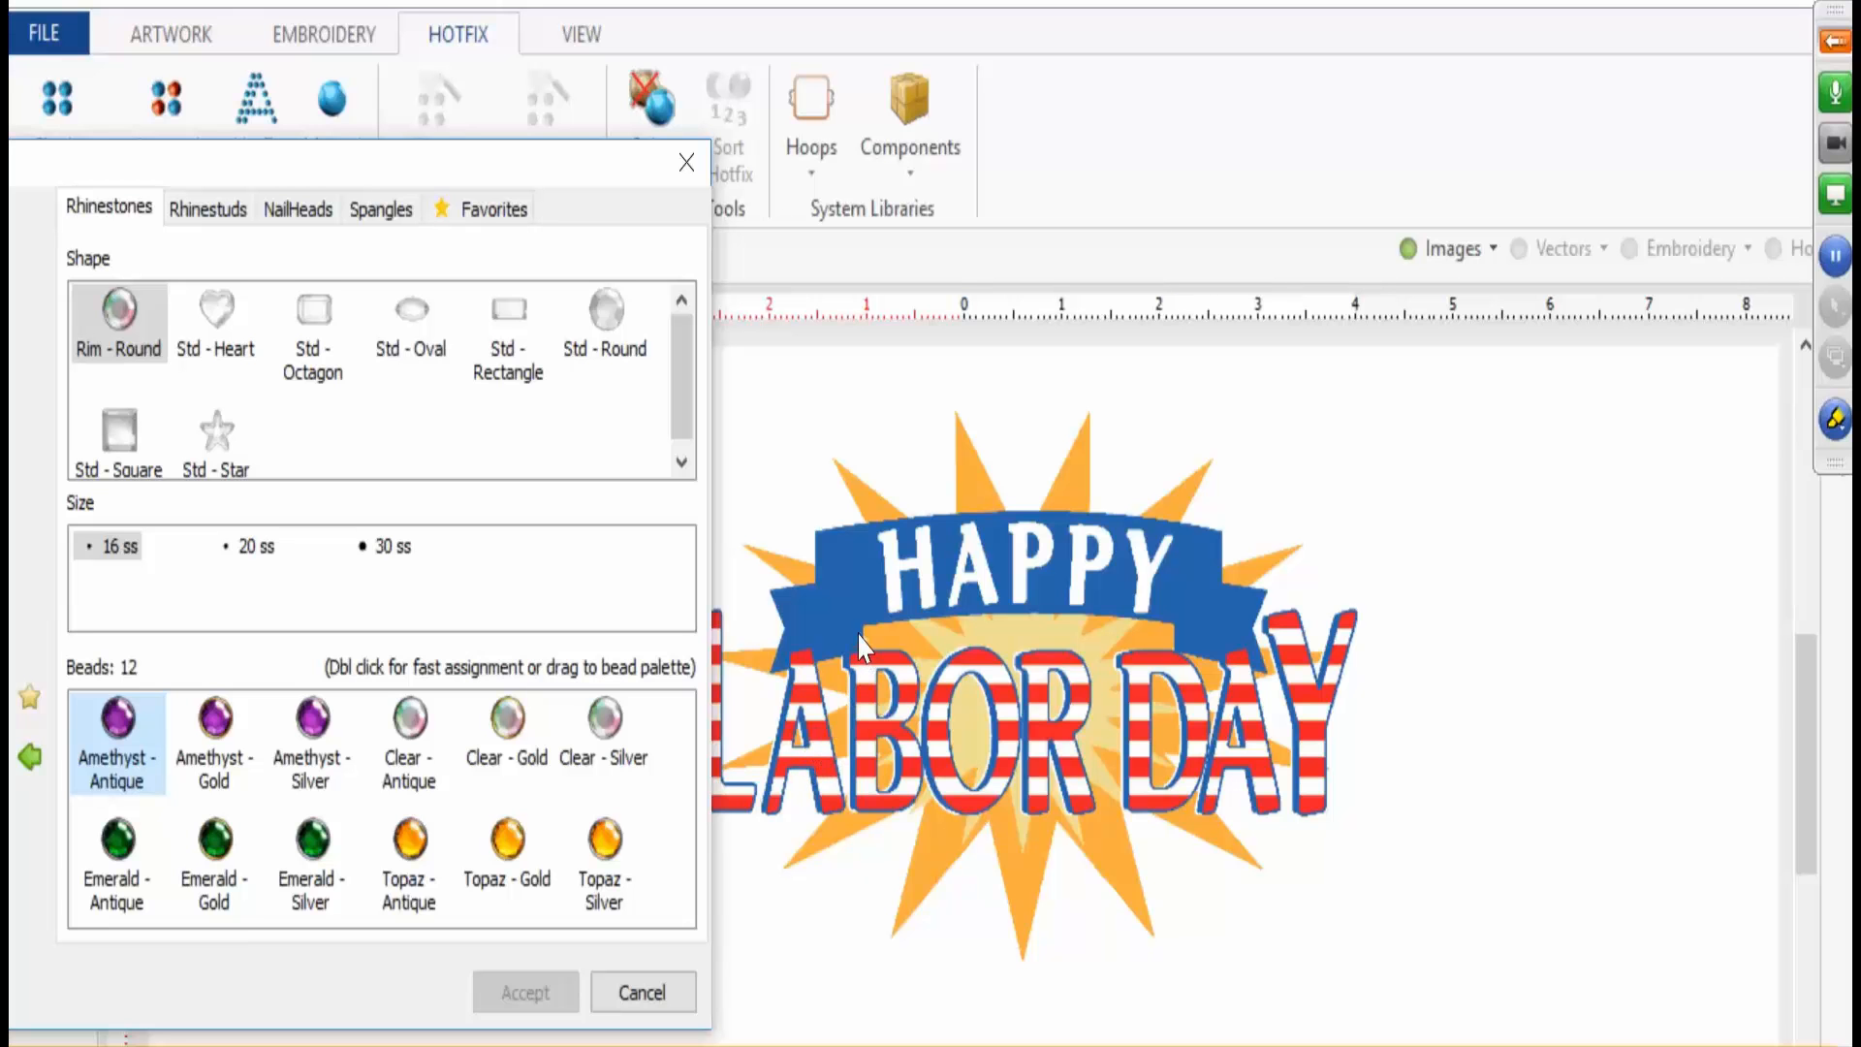
{"action": "left_click", "coordinate": [602, 337]}
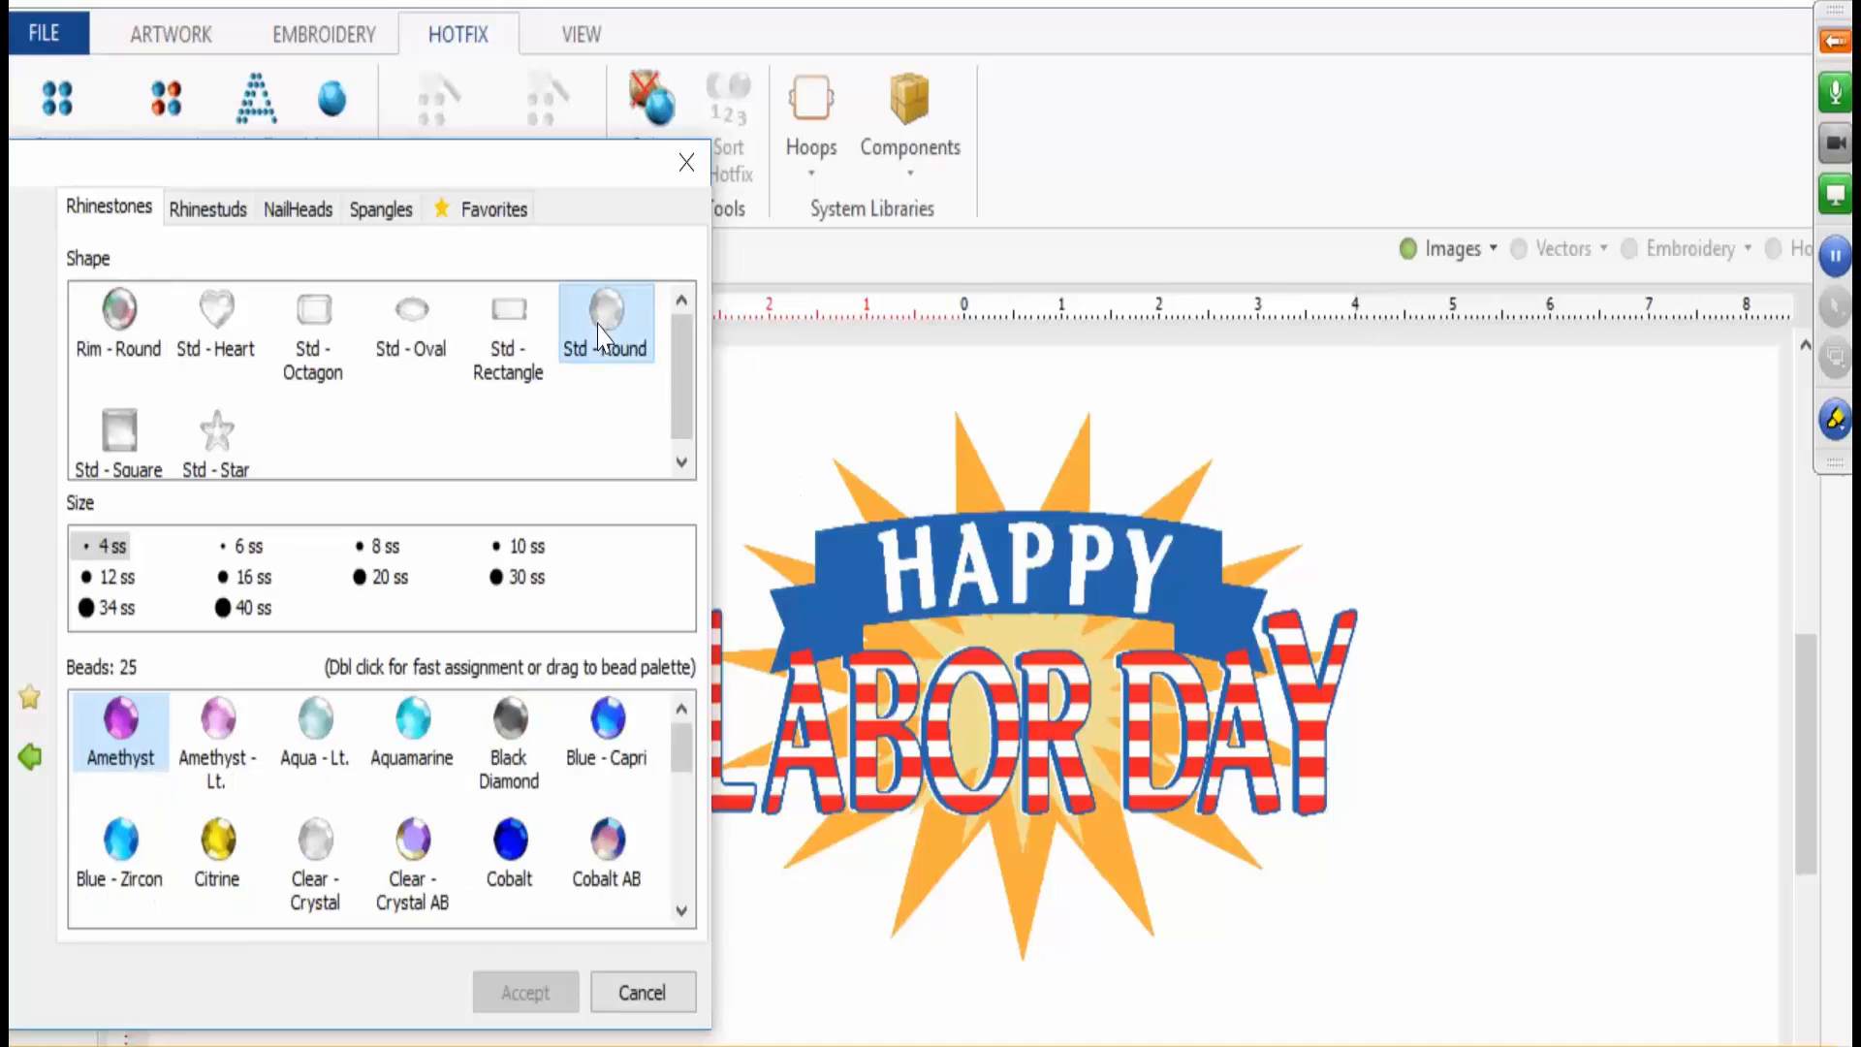
{"action": "left_click", "coordinate": [266, 554]}
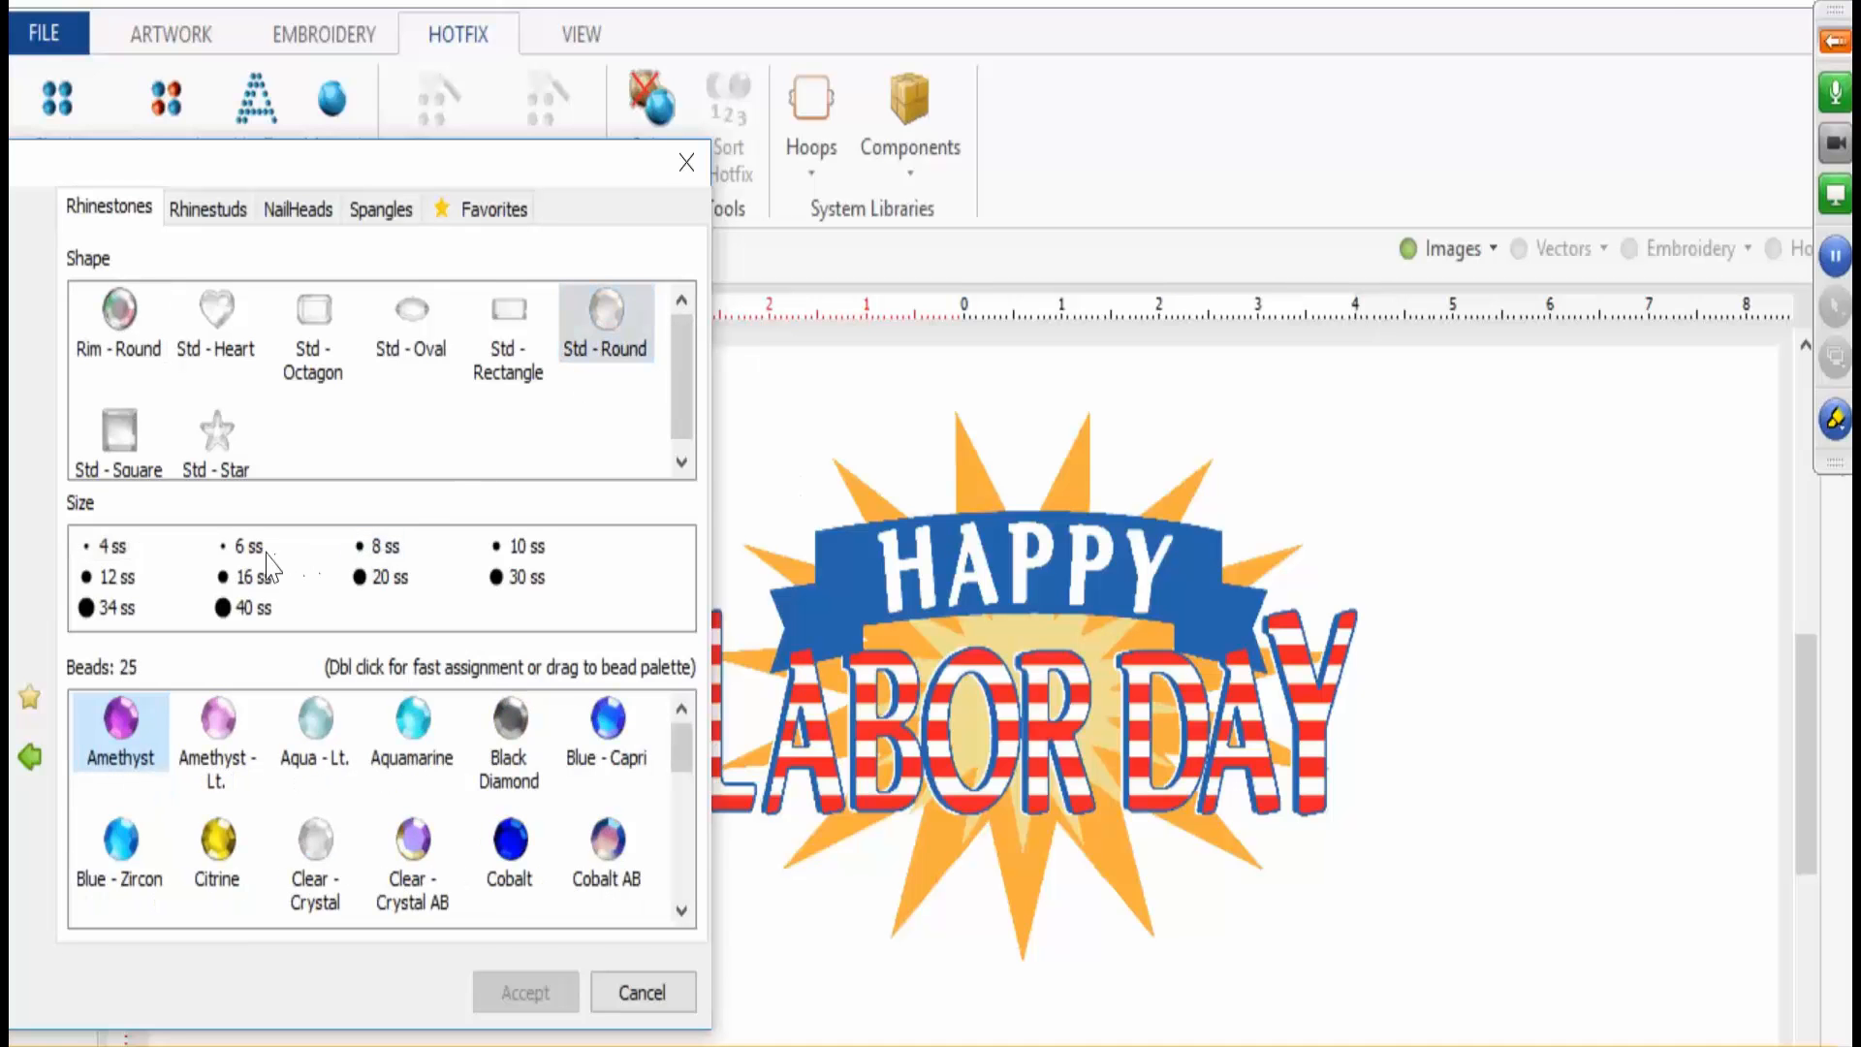
{"action": "left_click", "coordinate": [250, 547]}
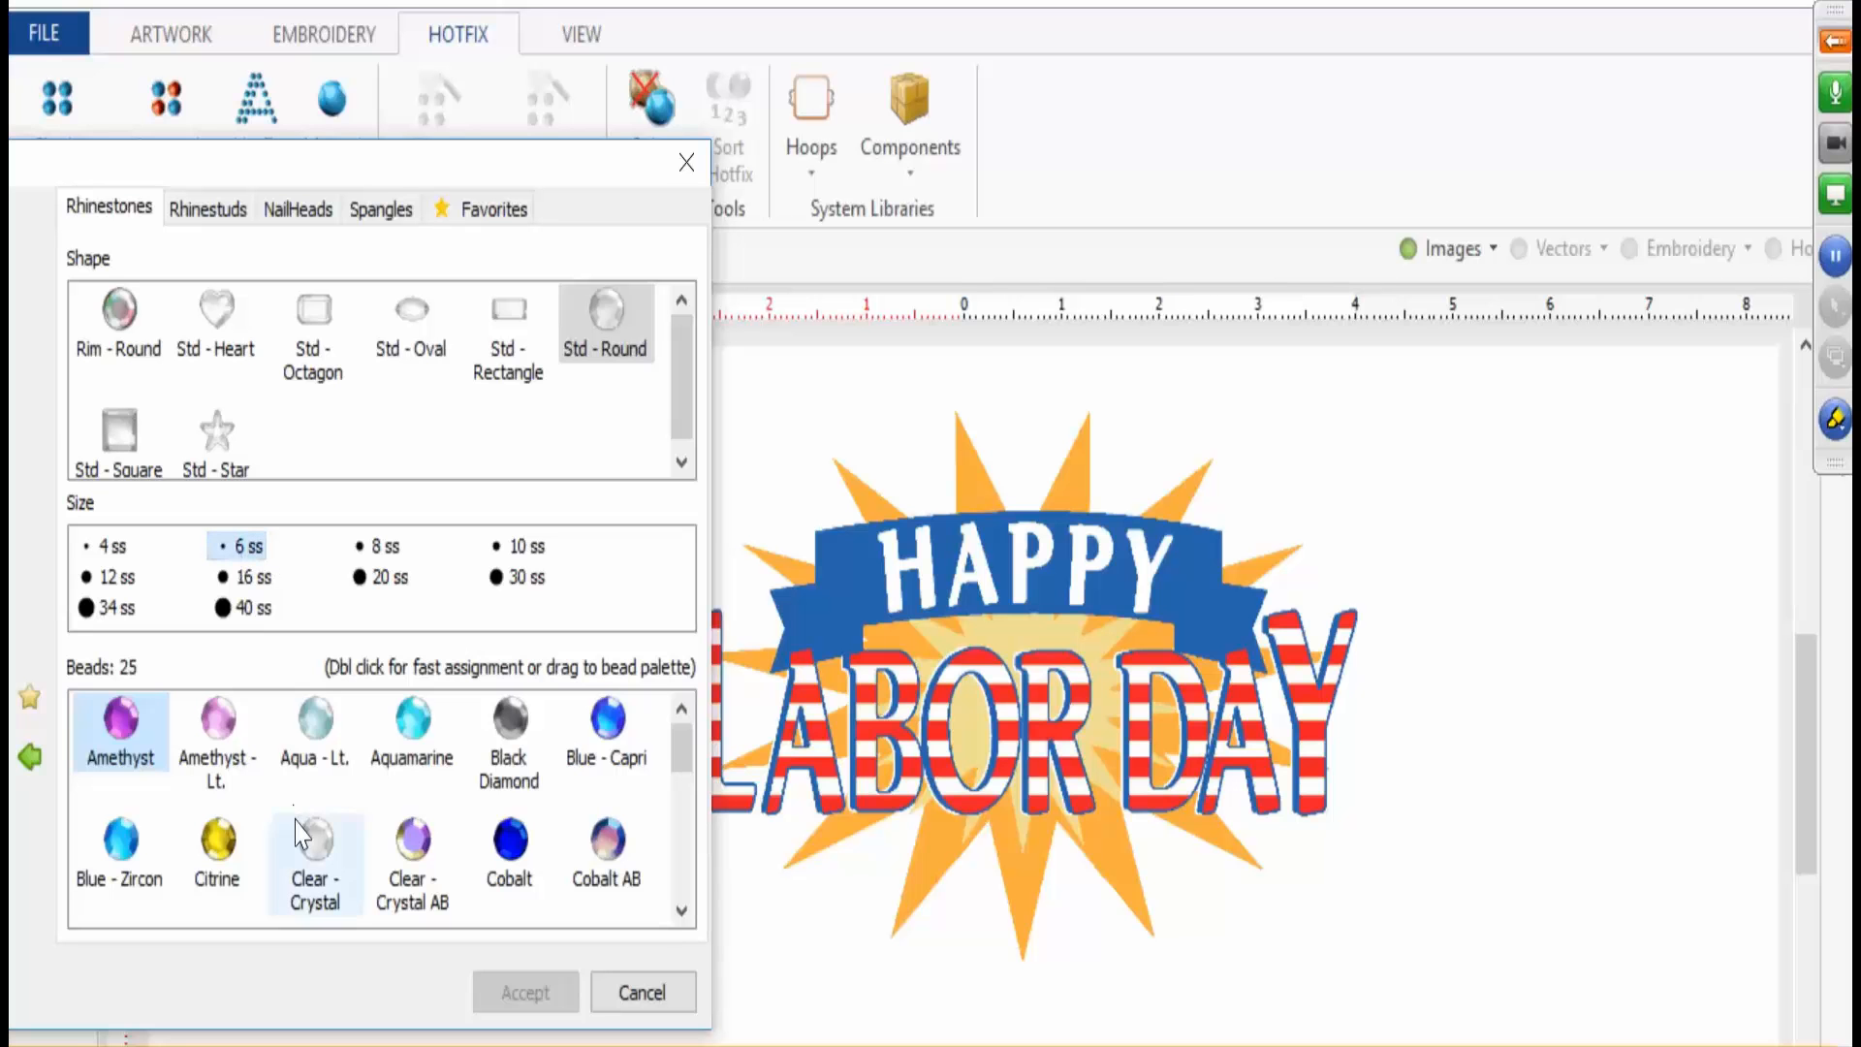
{"action": "left_click", "coordinate": [318, 866]}
{"action": "left_click", "coordinate": [29, 756]}
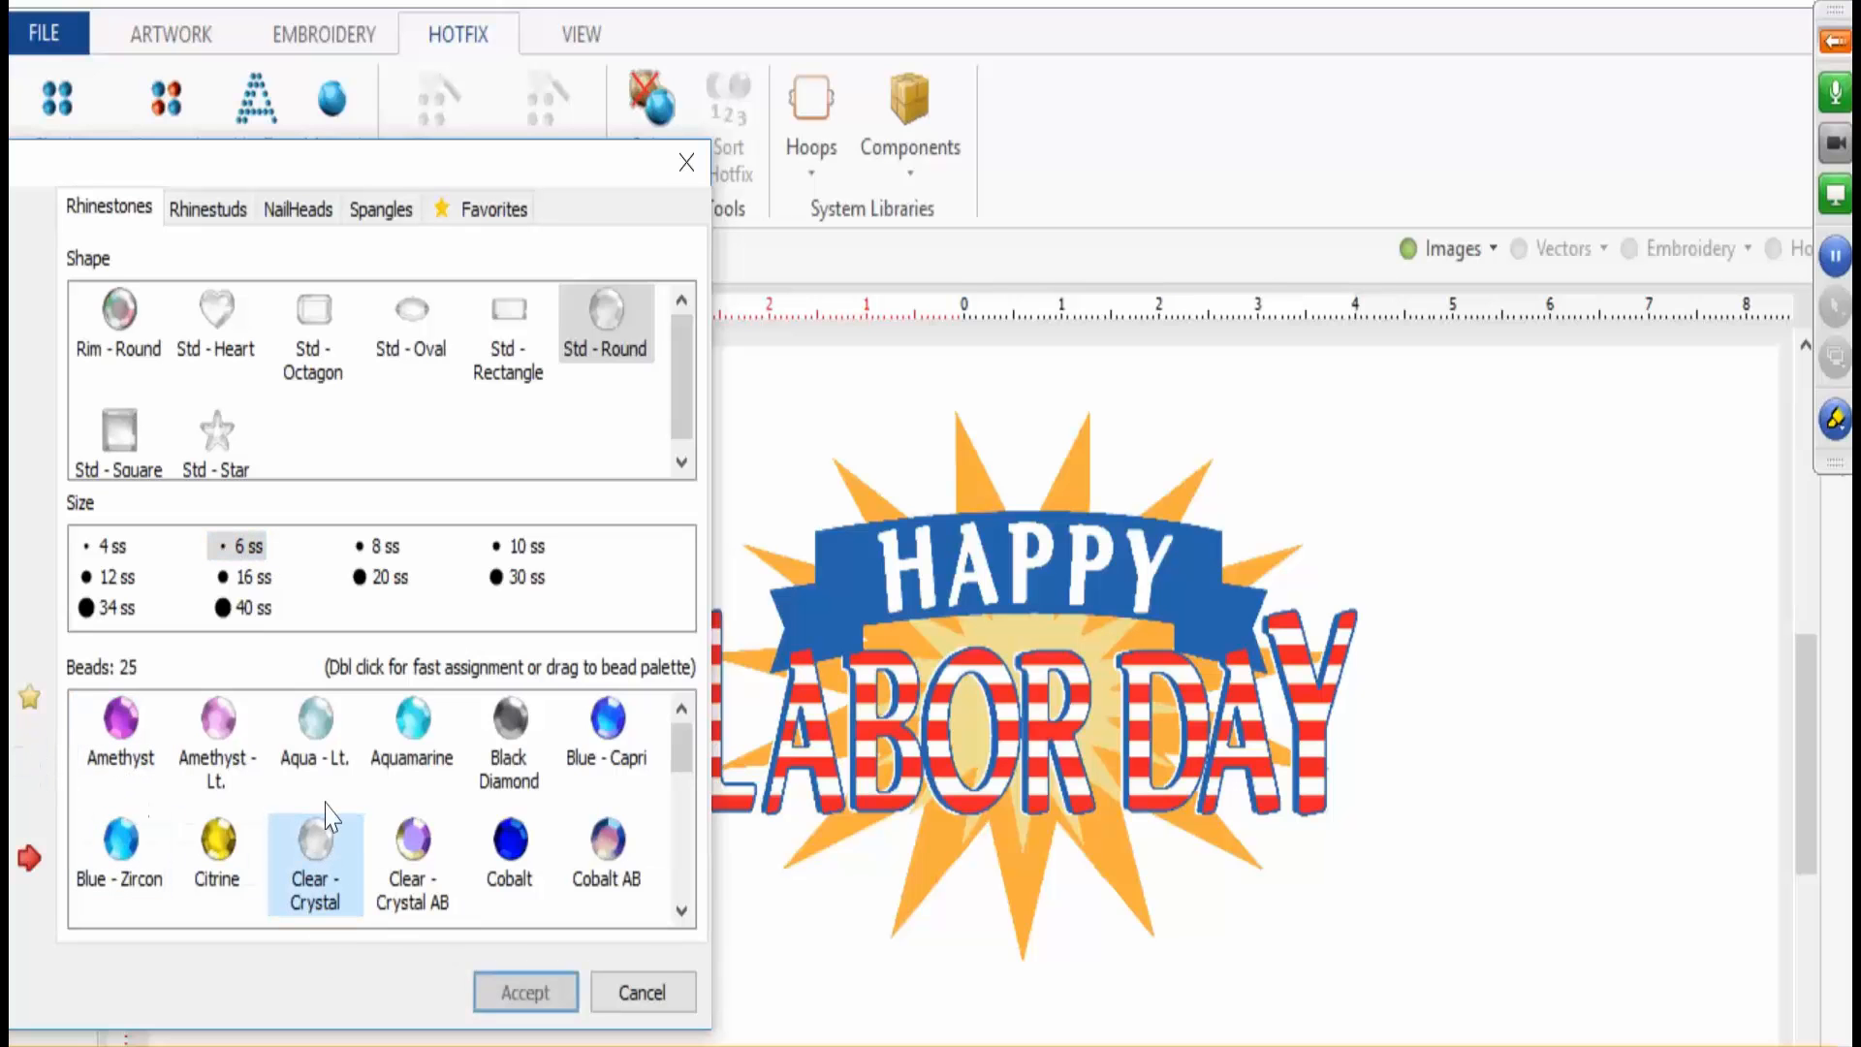
{"action": "double_click", "coordinate": [538, 853]}
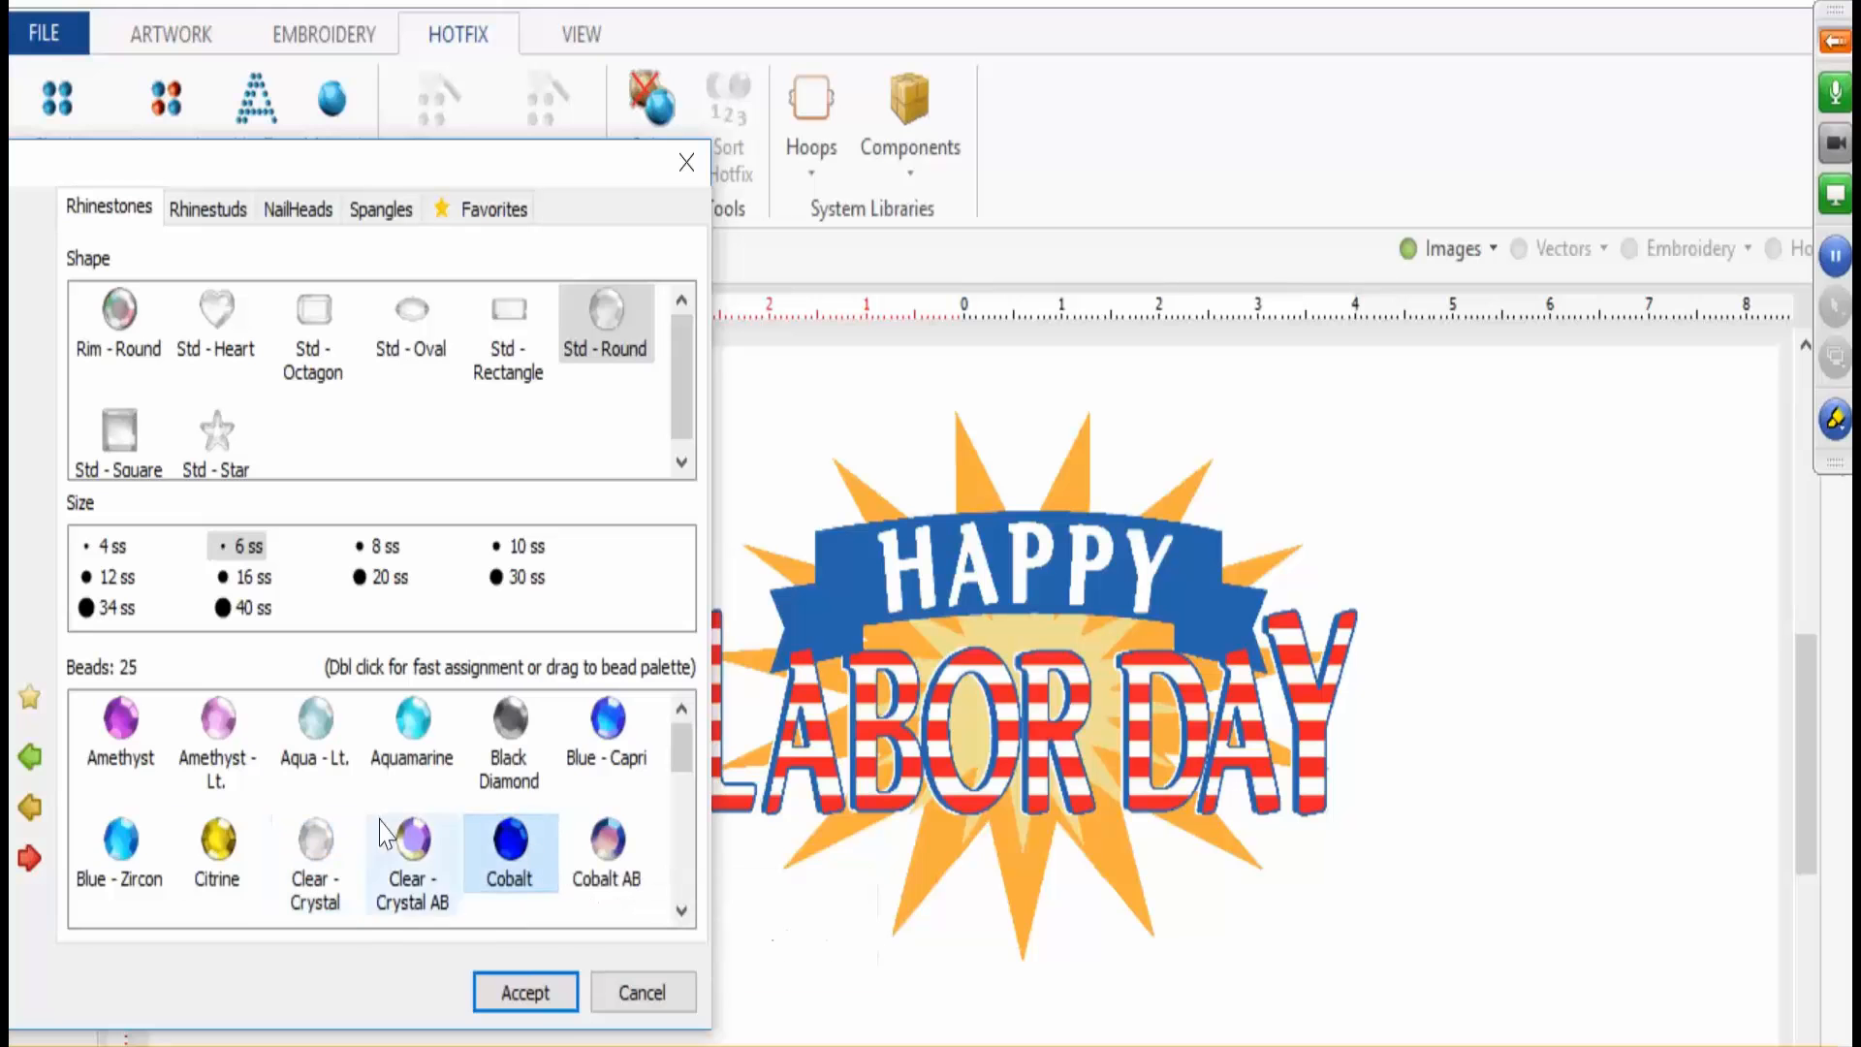
{"action": "left_click", "coordinate": [31, 758]}
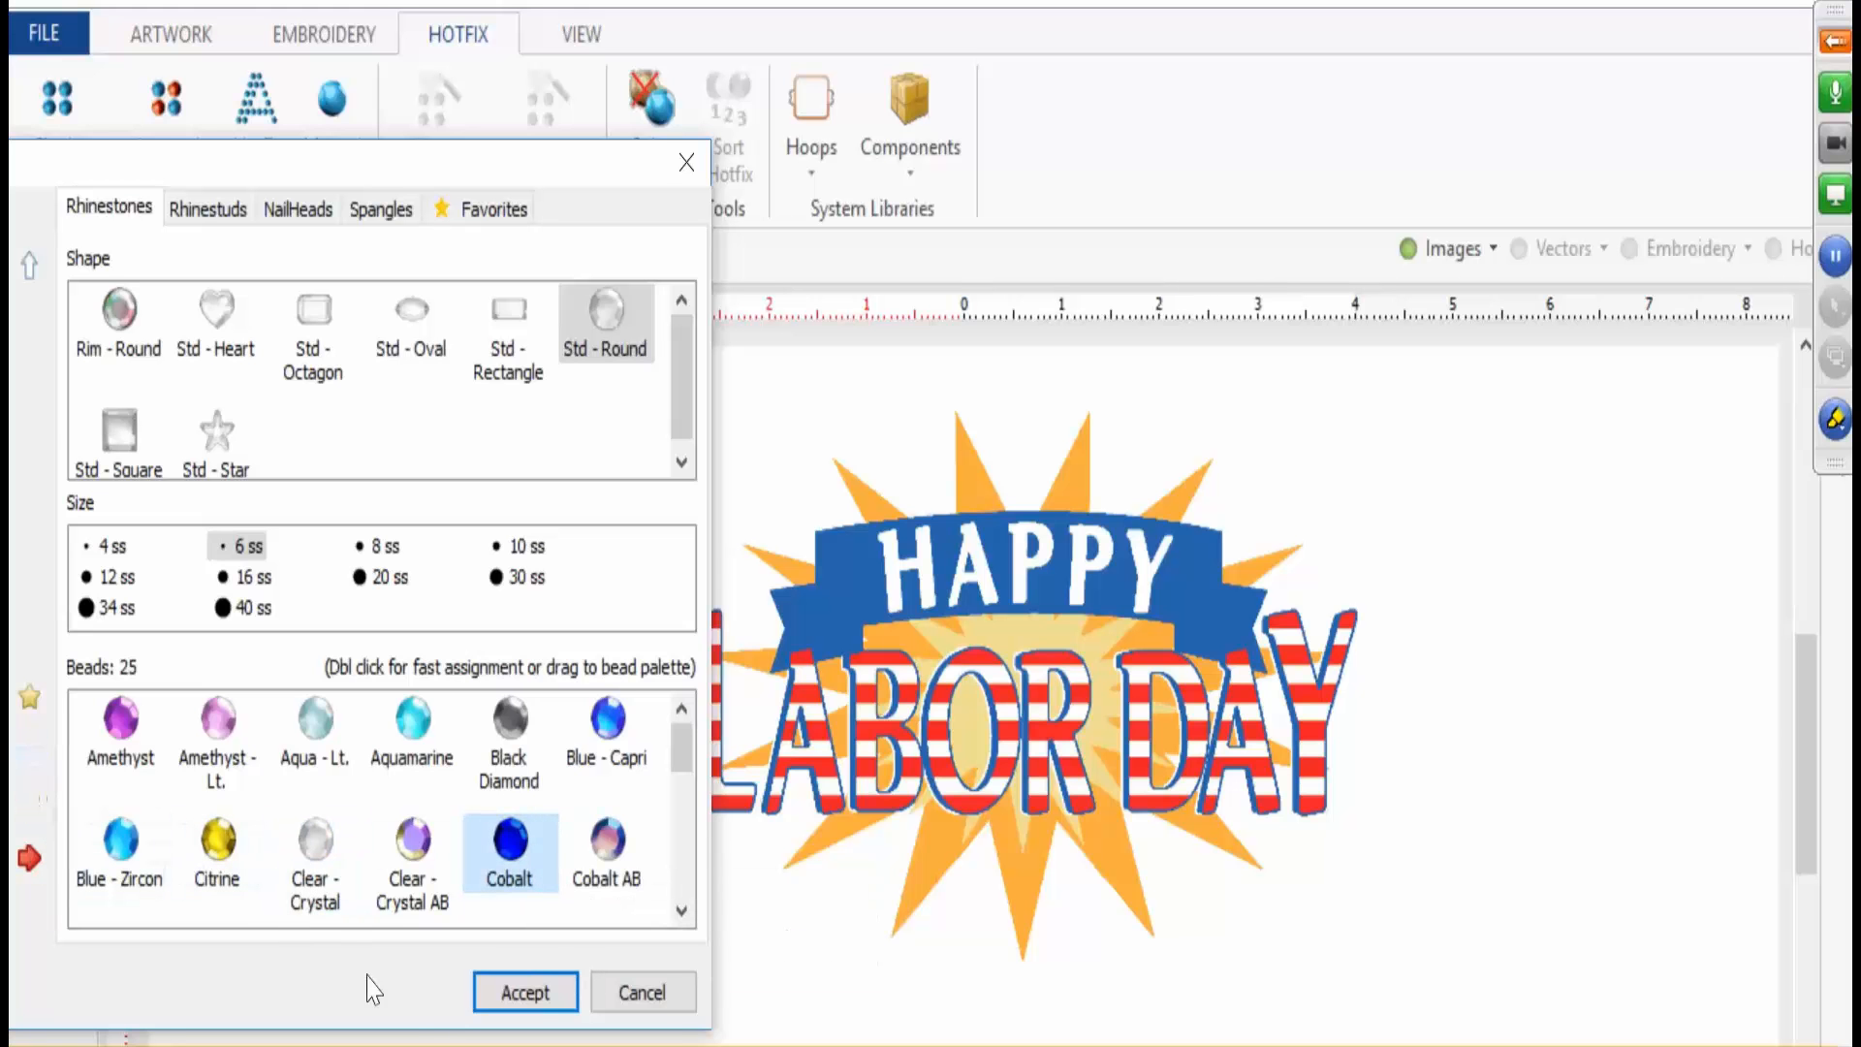
- Add the 6 ss Siam - Lt. round rhinestone to the bead palette and uncover the artwork beside the catalog
{"action": "left_click", "coordinate": [681, 911]}
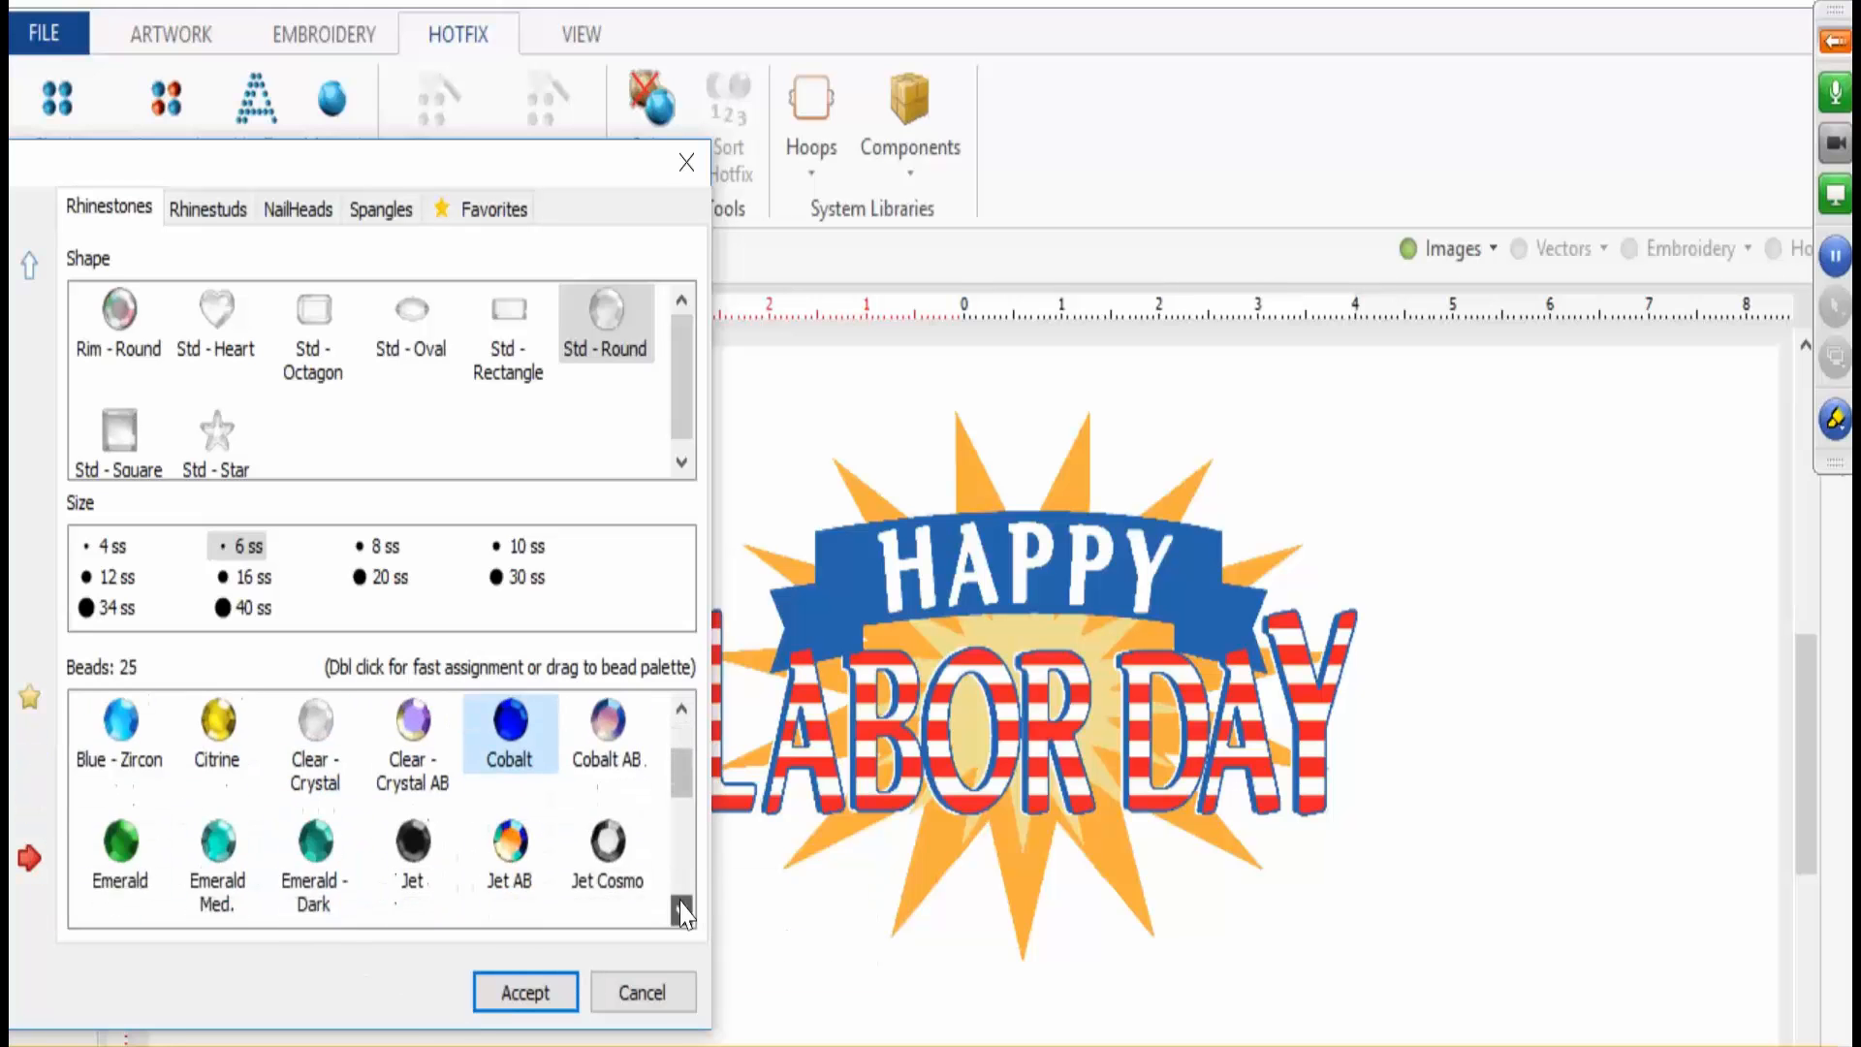
{"action": "left_click", "coordinate": [682, 906]}
{"action": "left_click", "coordinate": [682, 906]}
{"action": "left_click", "coordinate": [682, 905]}
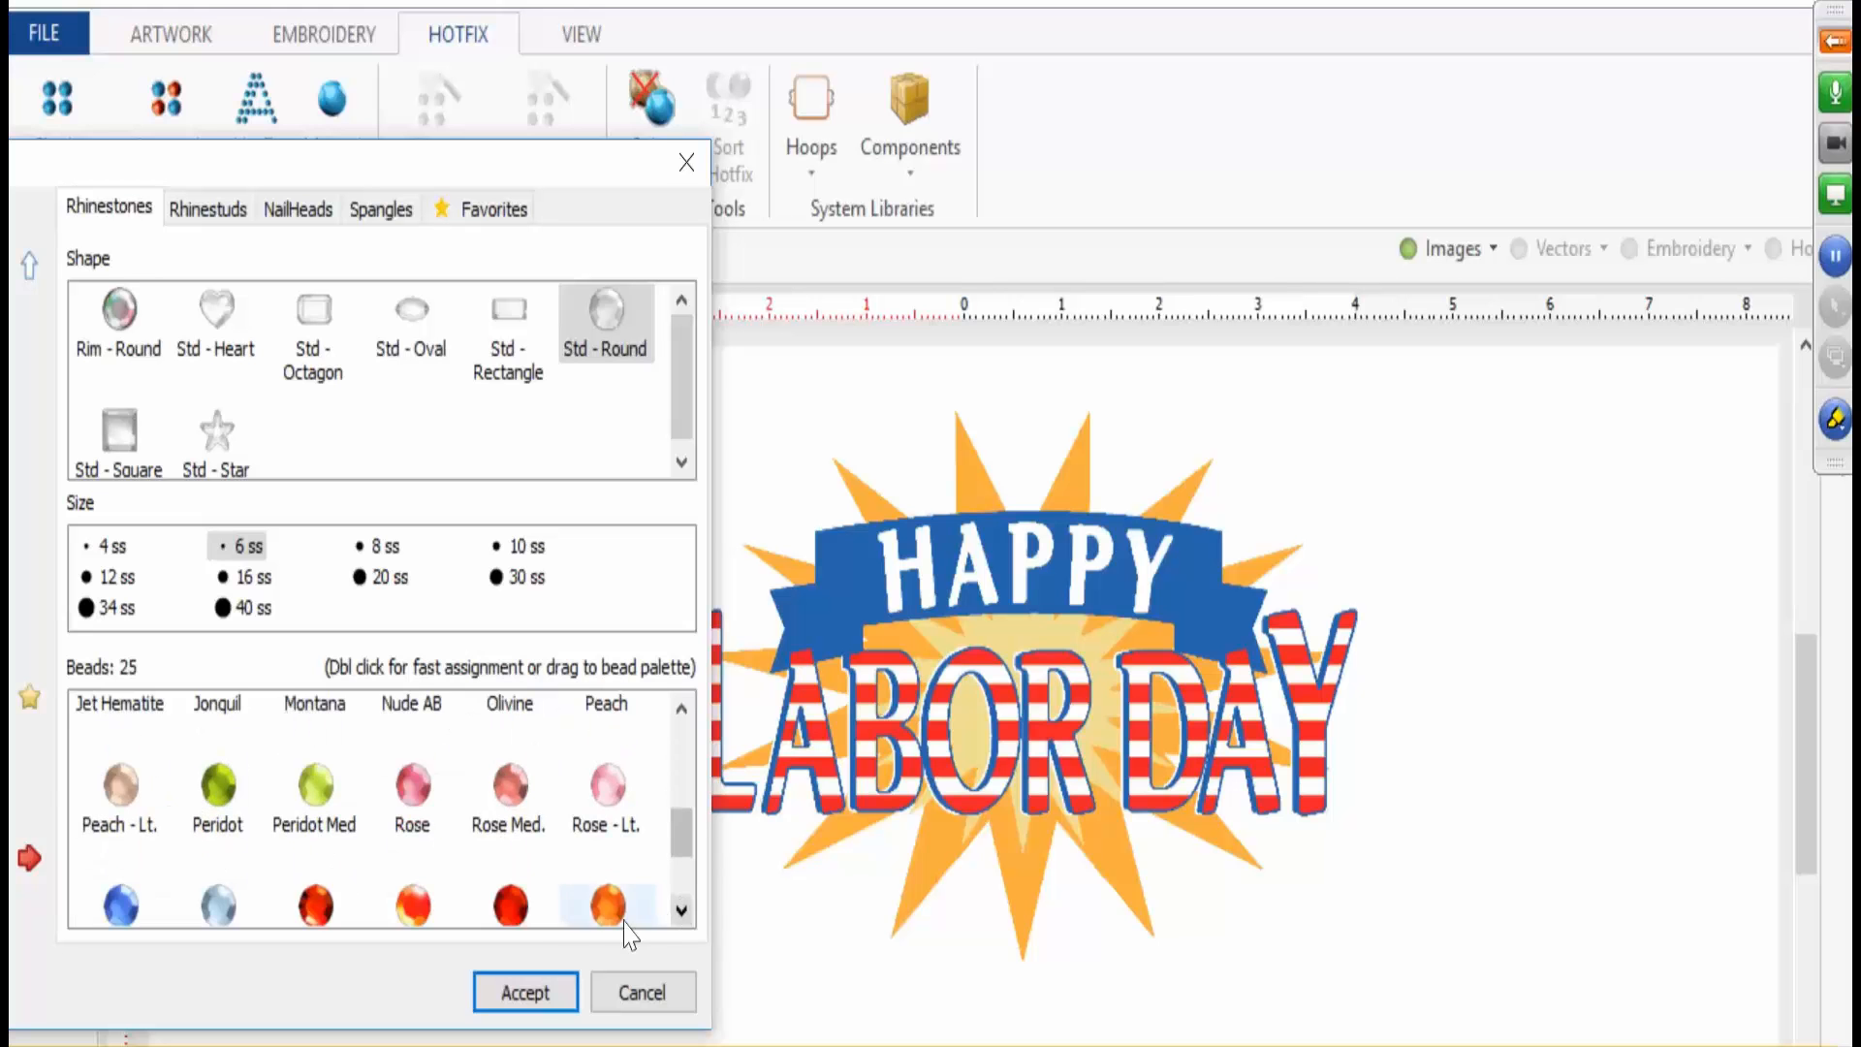
{"action": "left_click", "coordinate": [532, 931]}
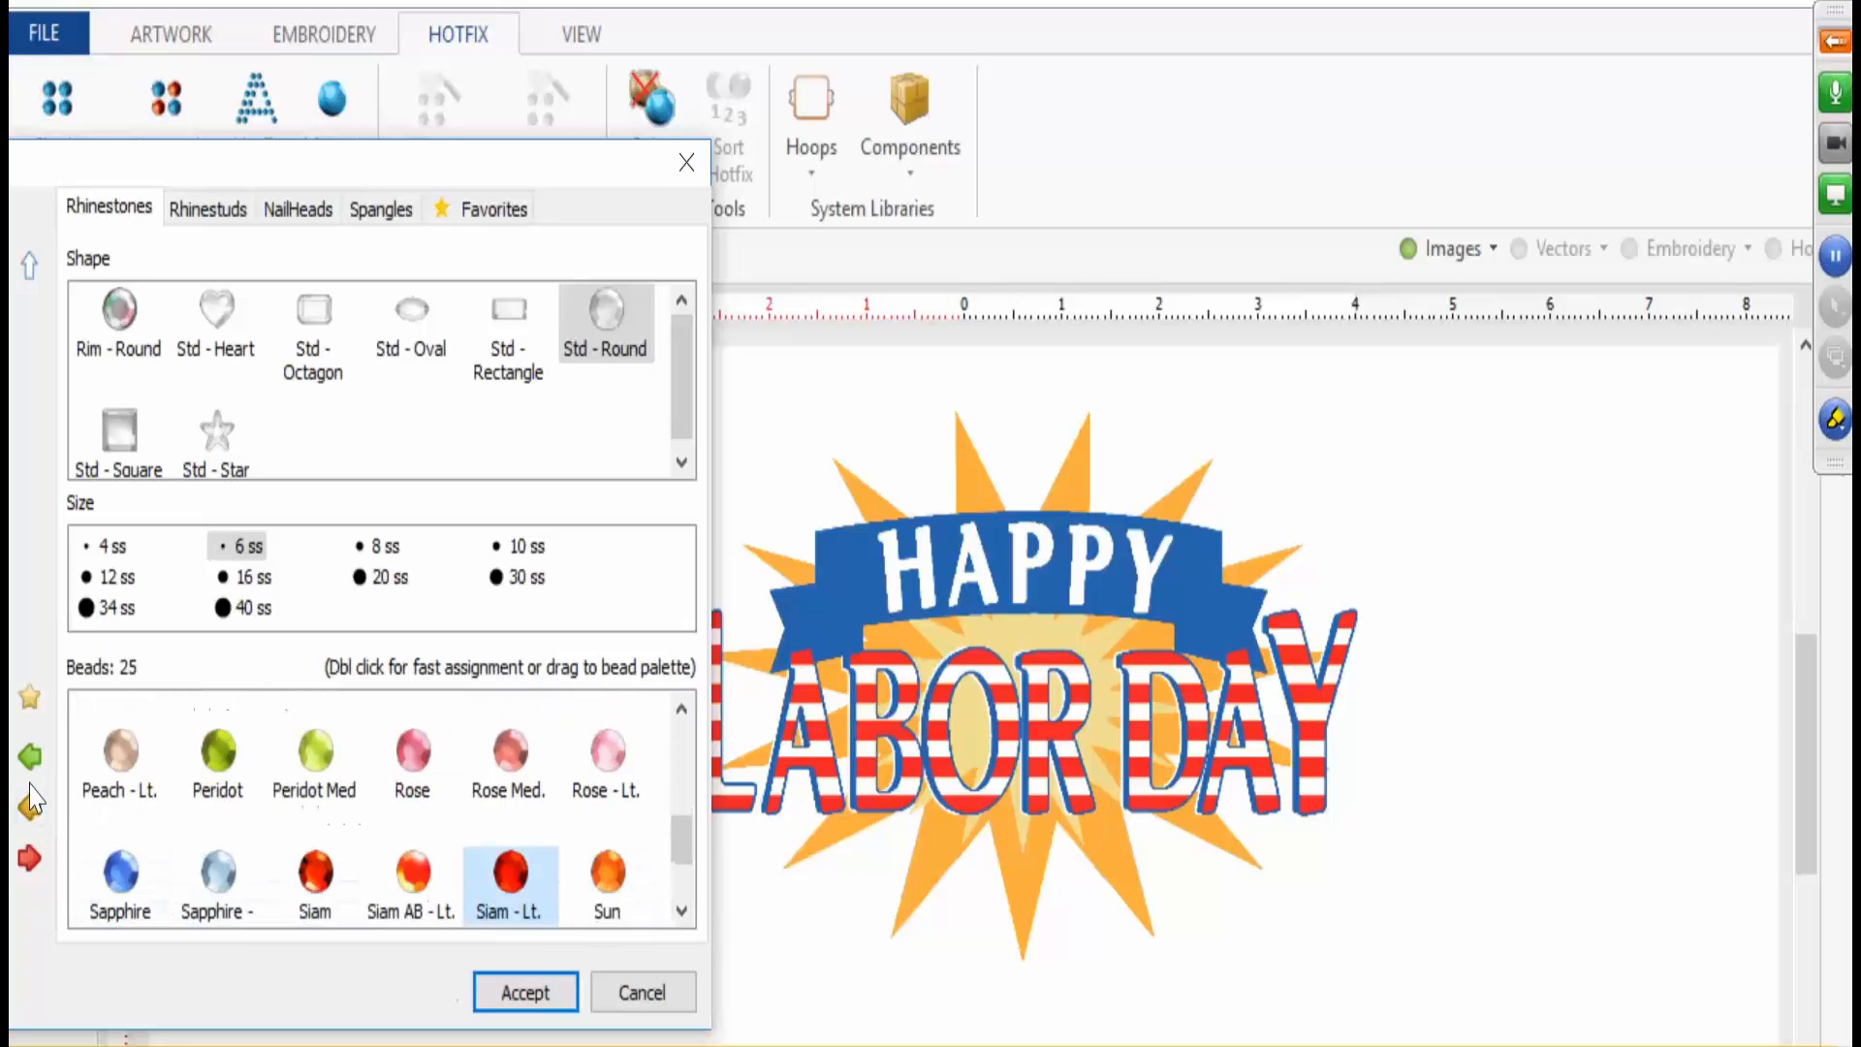
{"action": "left_click", "coordinate": [31, 762]}
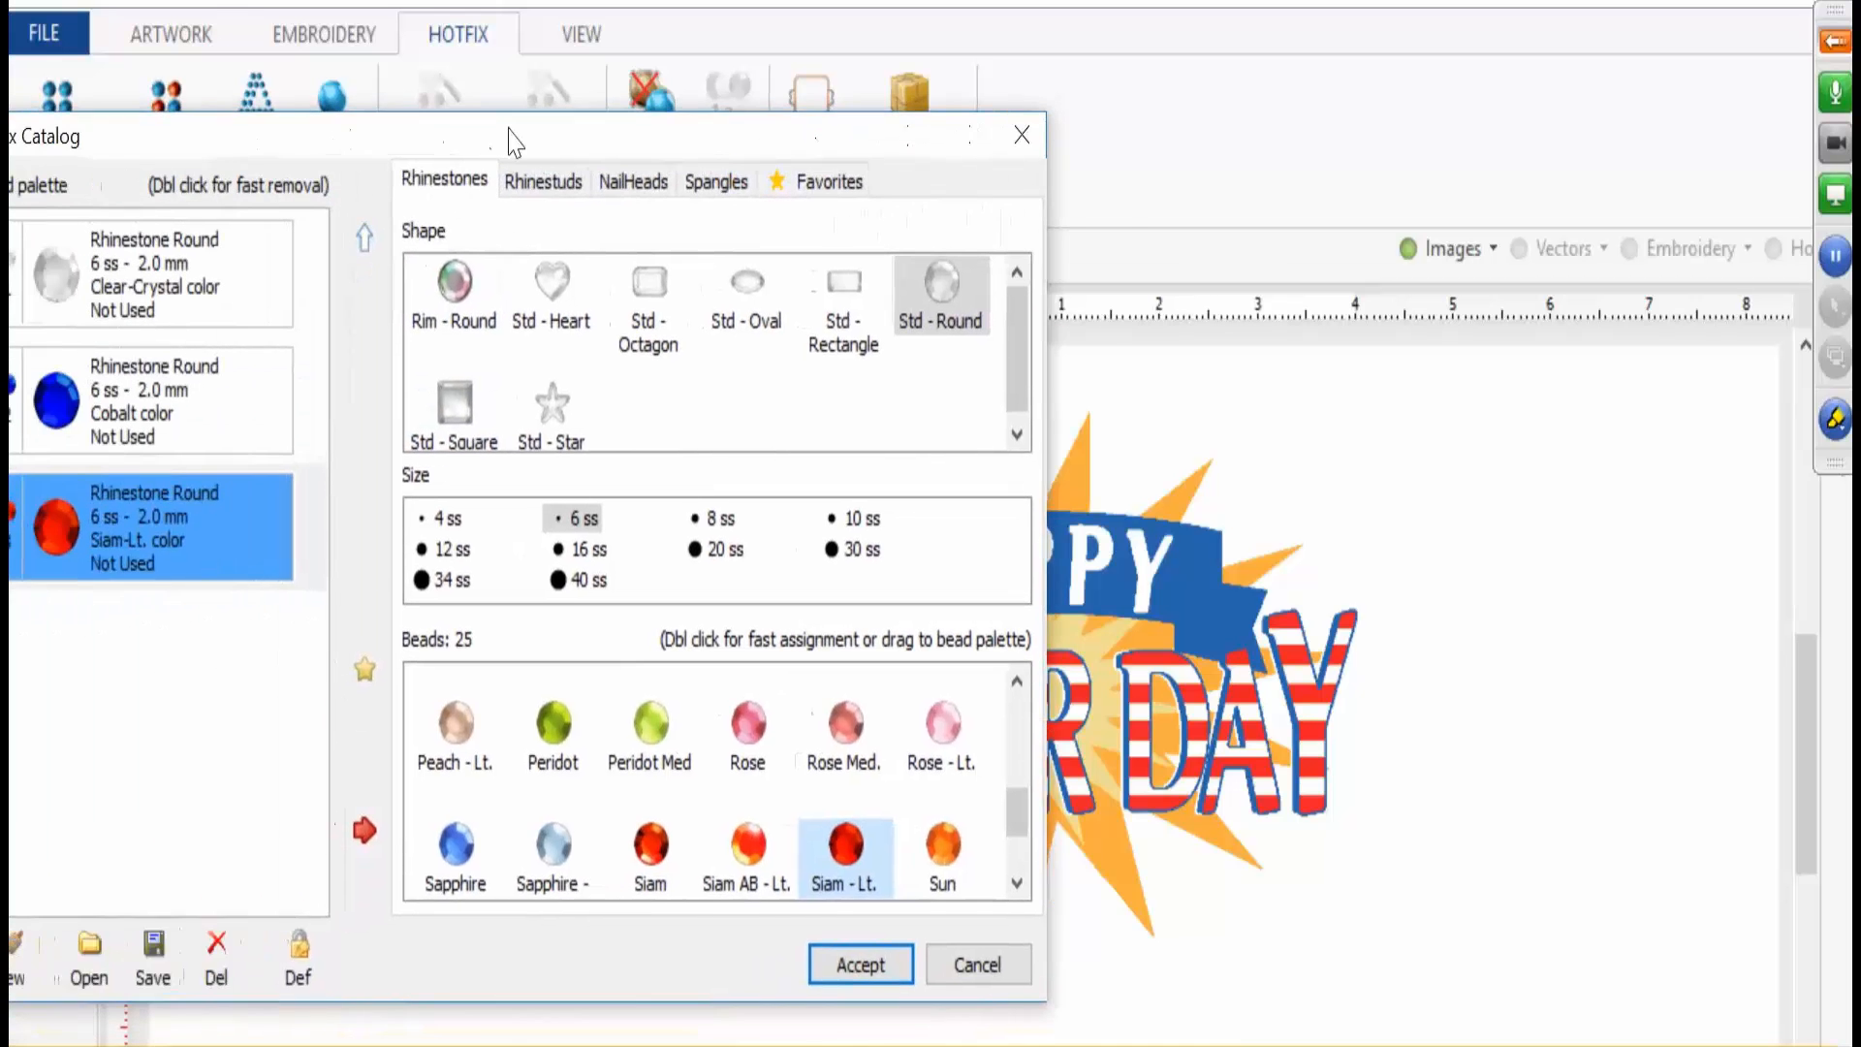
{"action": "left_click_drag", "start_coordinate": [582, 131], "coordinate": [166, 163]}
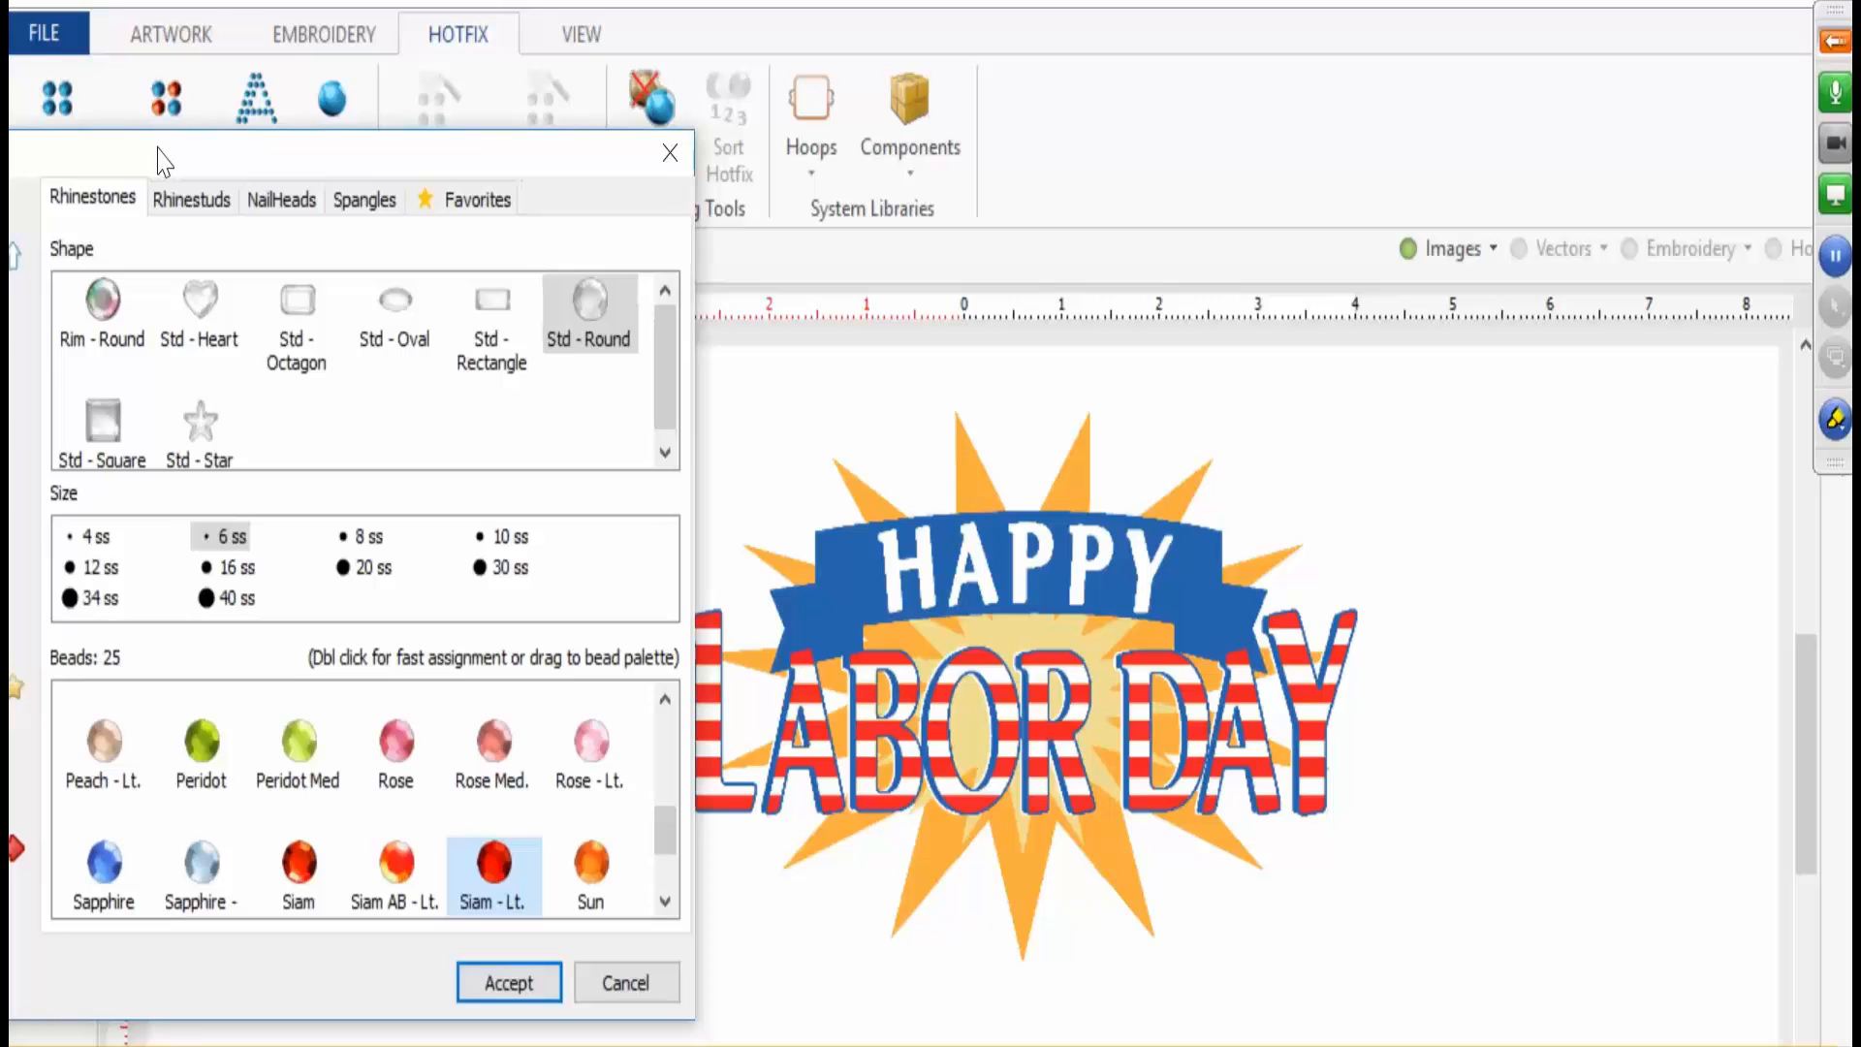
- Add a 10 ss Topaz - Smoked round rhinestone to the bead palette for the orange sunburst
{"action": "left_click", "coordinate": [500, 537]}
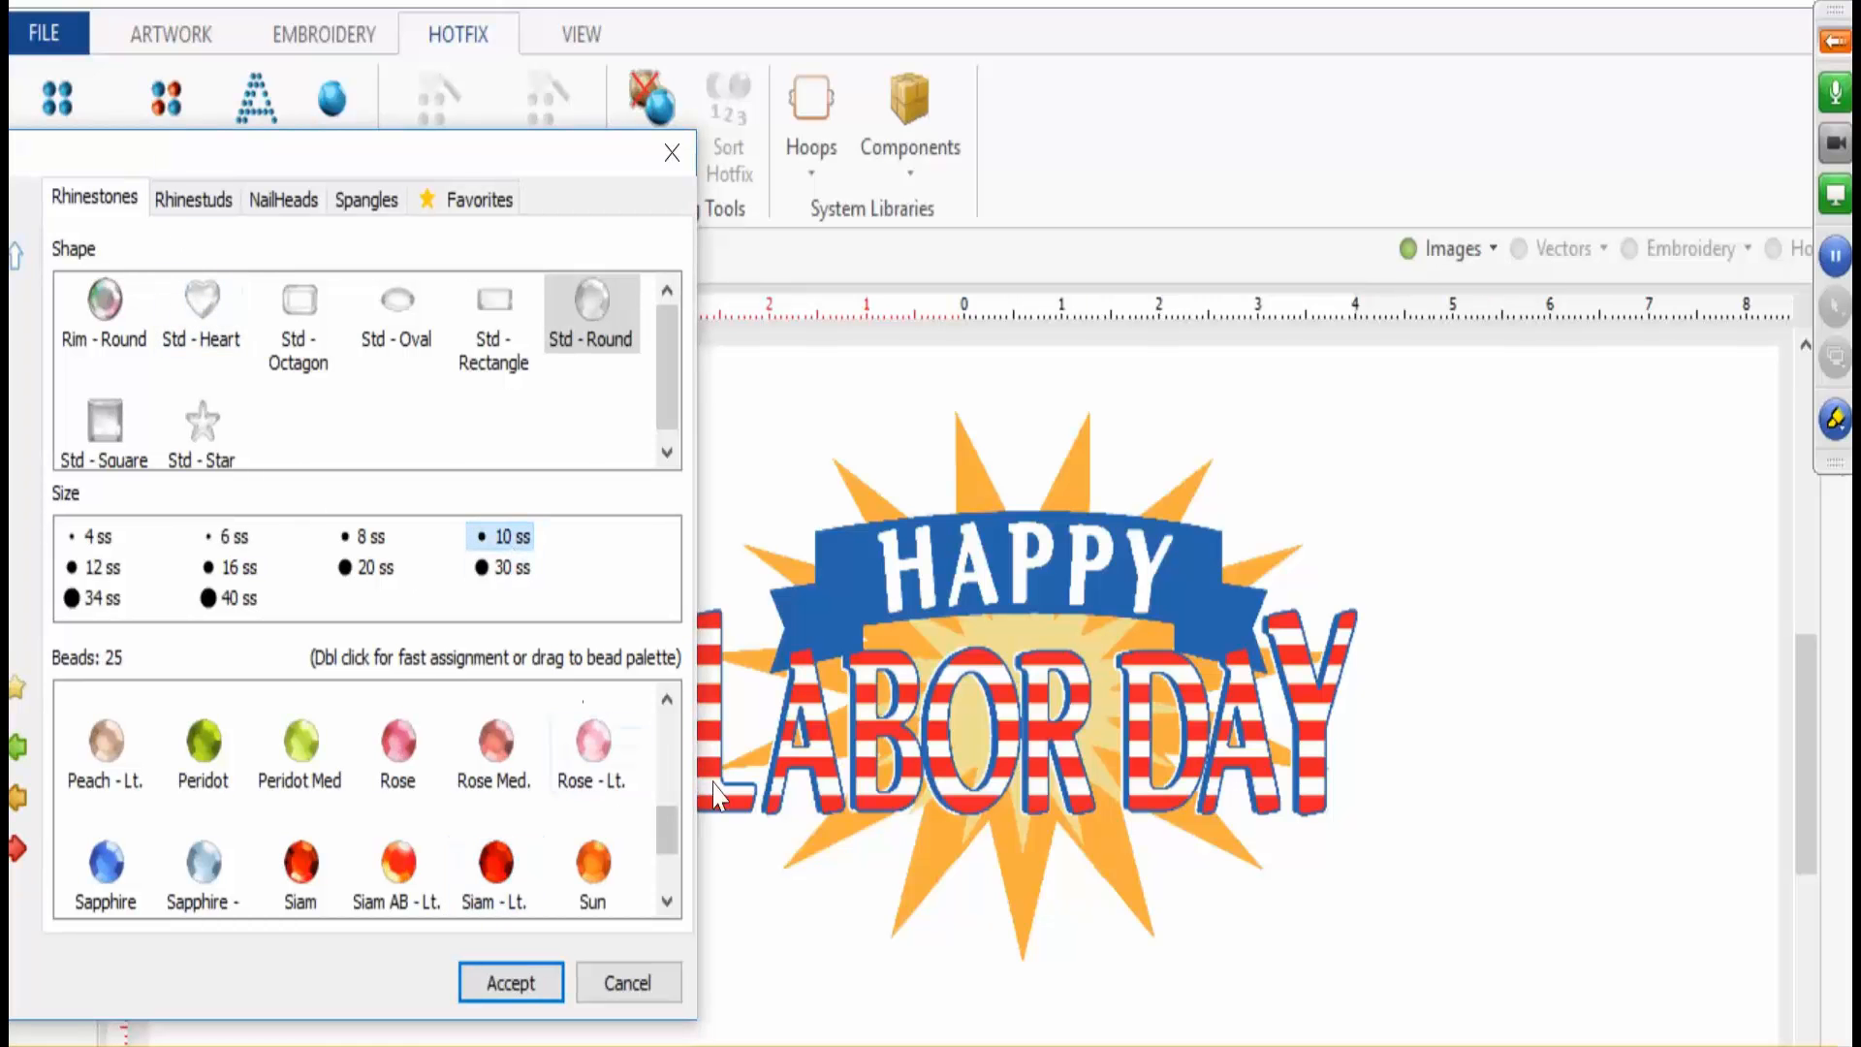
{"action": "scroll", "coordinate": [669, 833], "scroll_direction": "down", "scroll_amount": 3}
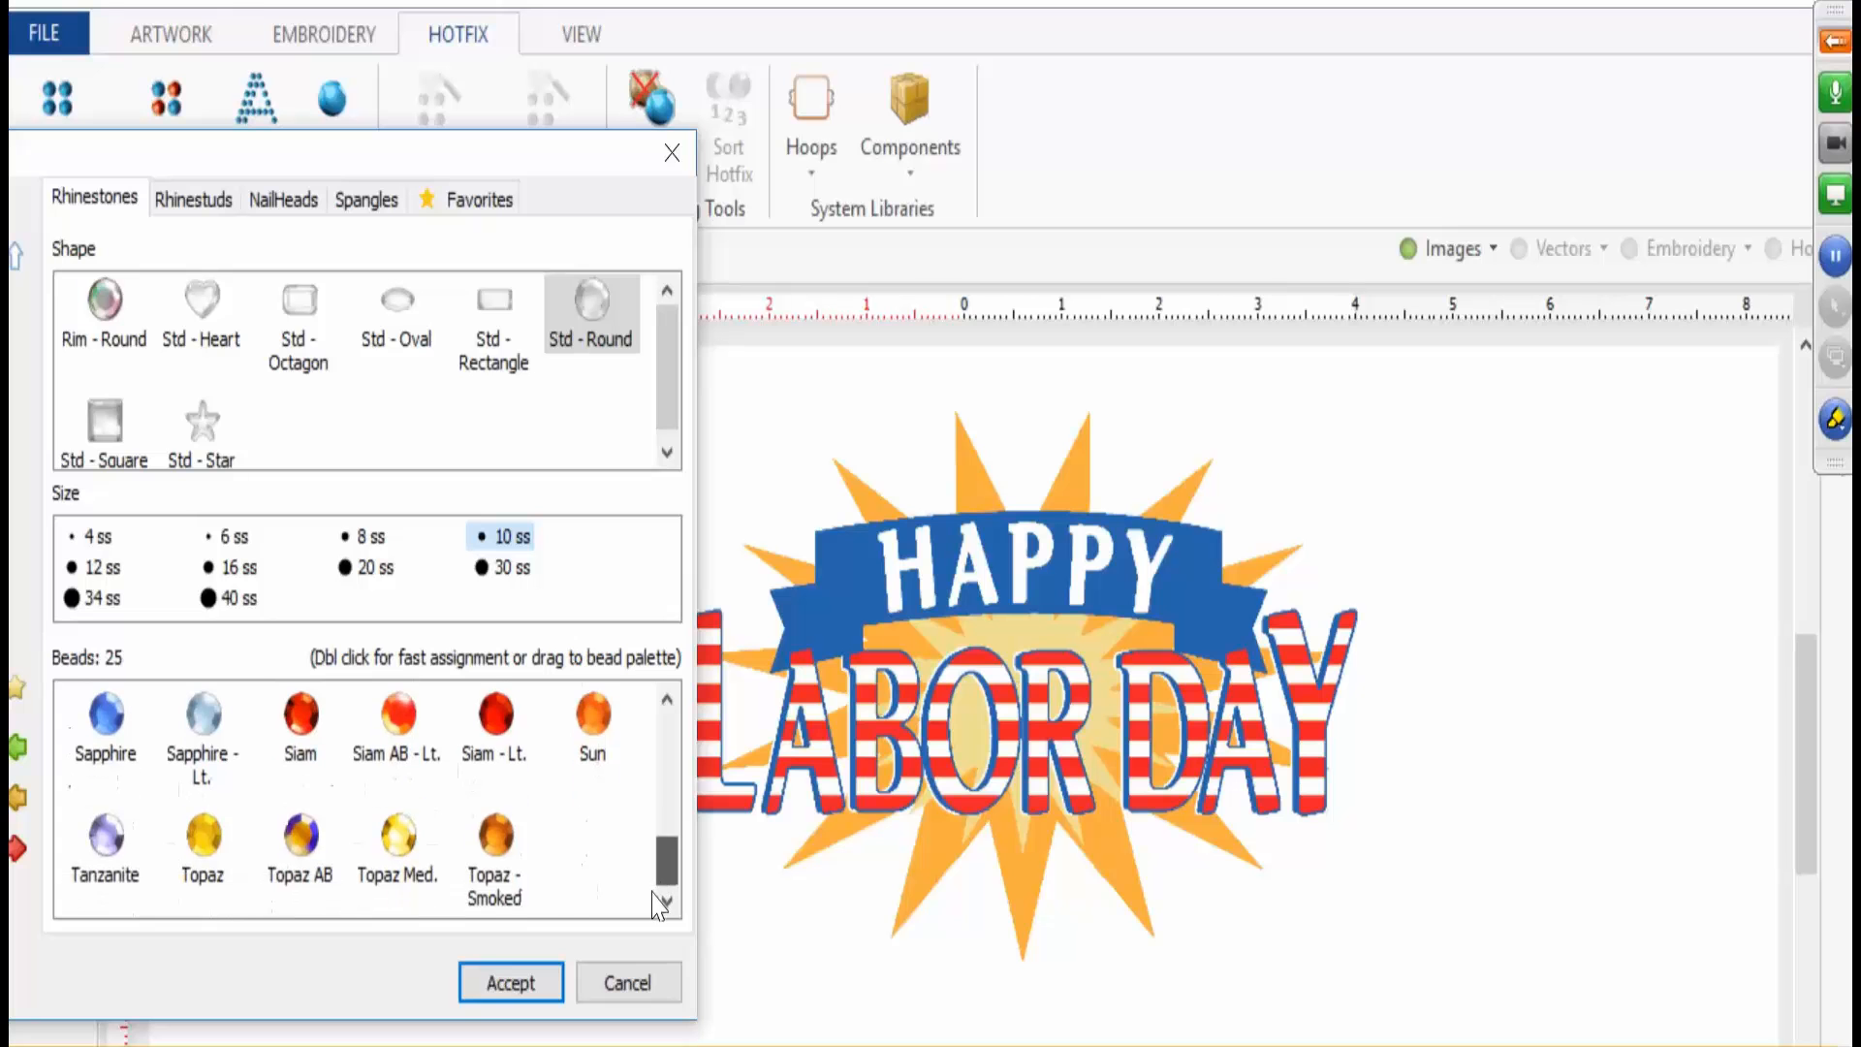
{"action": "left_click", "coordinate": [488, 858]}
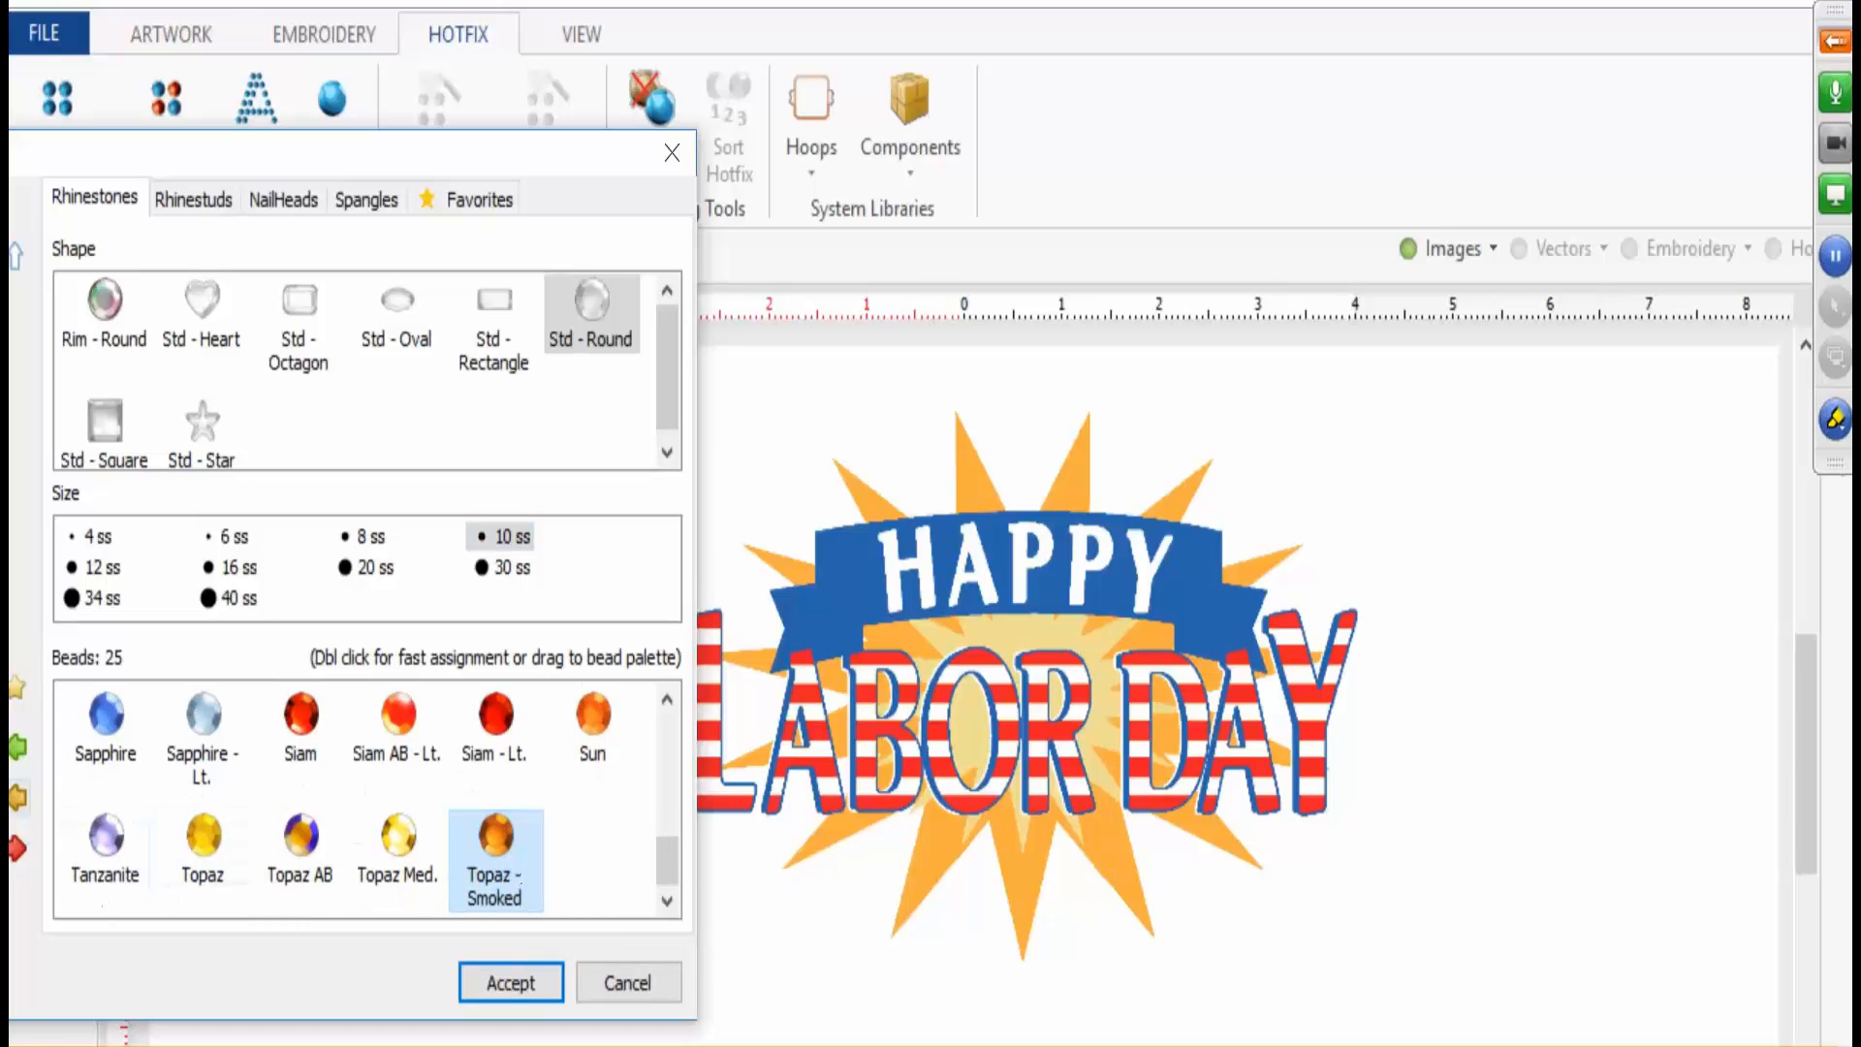
{"action": "left_click", "coordinate": [195, 846]}
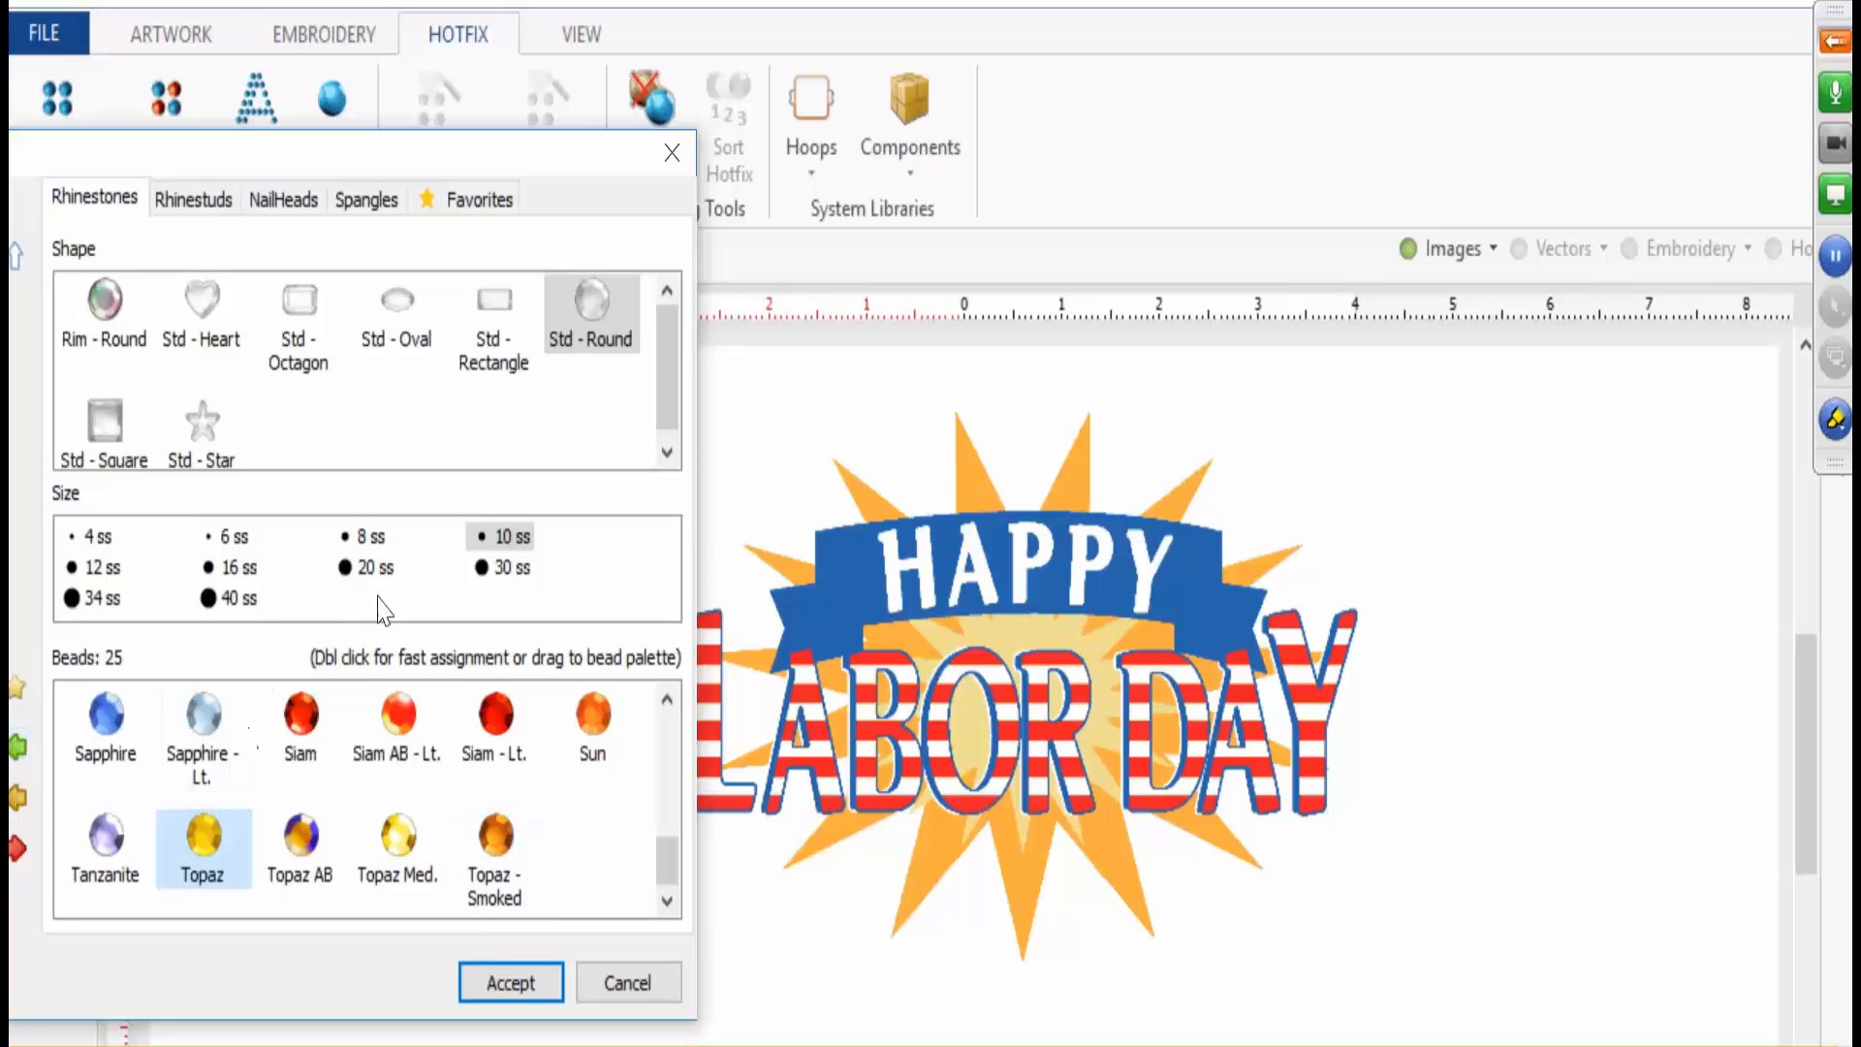
- Add the 6 ss Amethyst and Sapphire rhinestones, review the whole bead palette and accept it for the design
{"action": "left_click", "coordinate": [243, 541]}
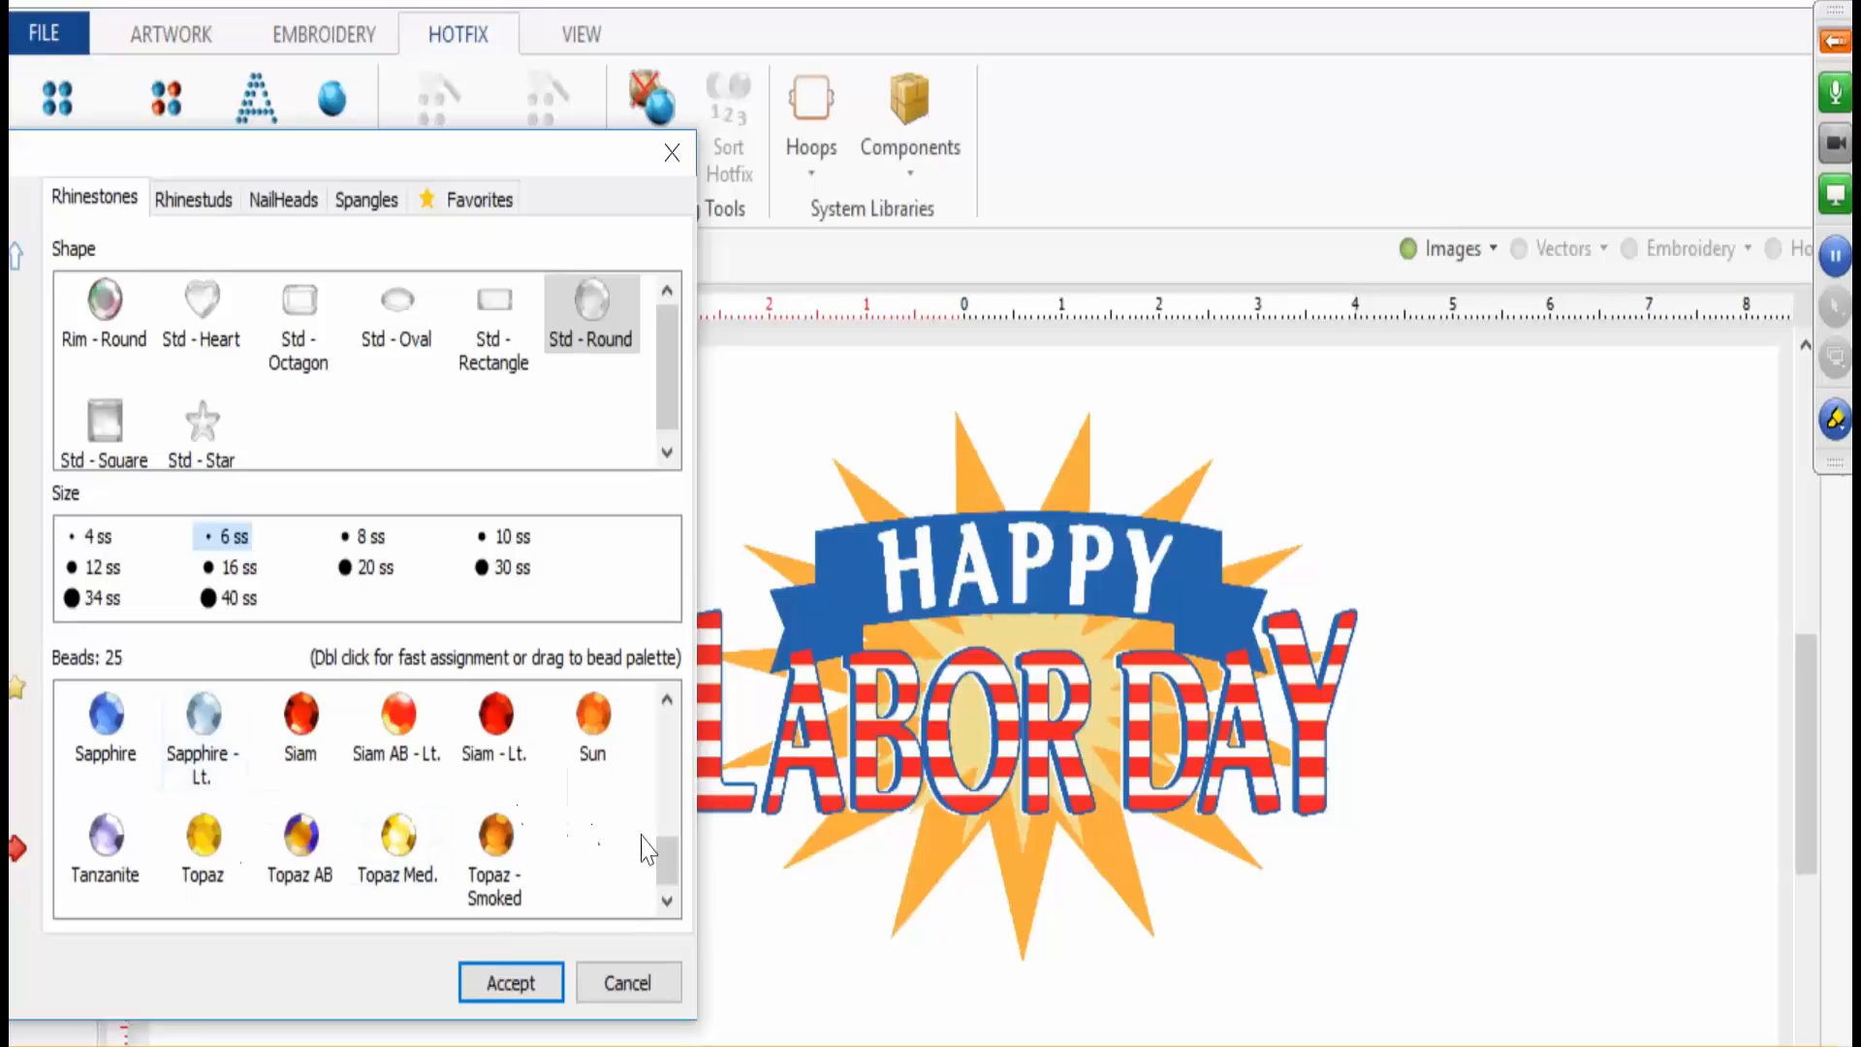
{"action": "left_click", "coordinate": [97, 723]}
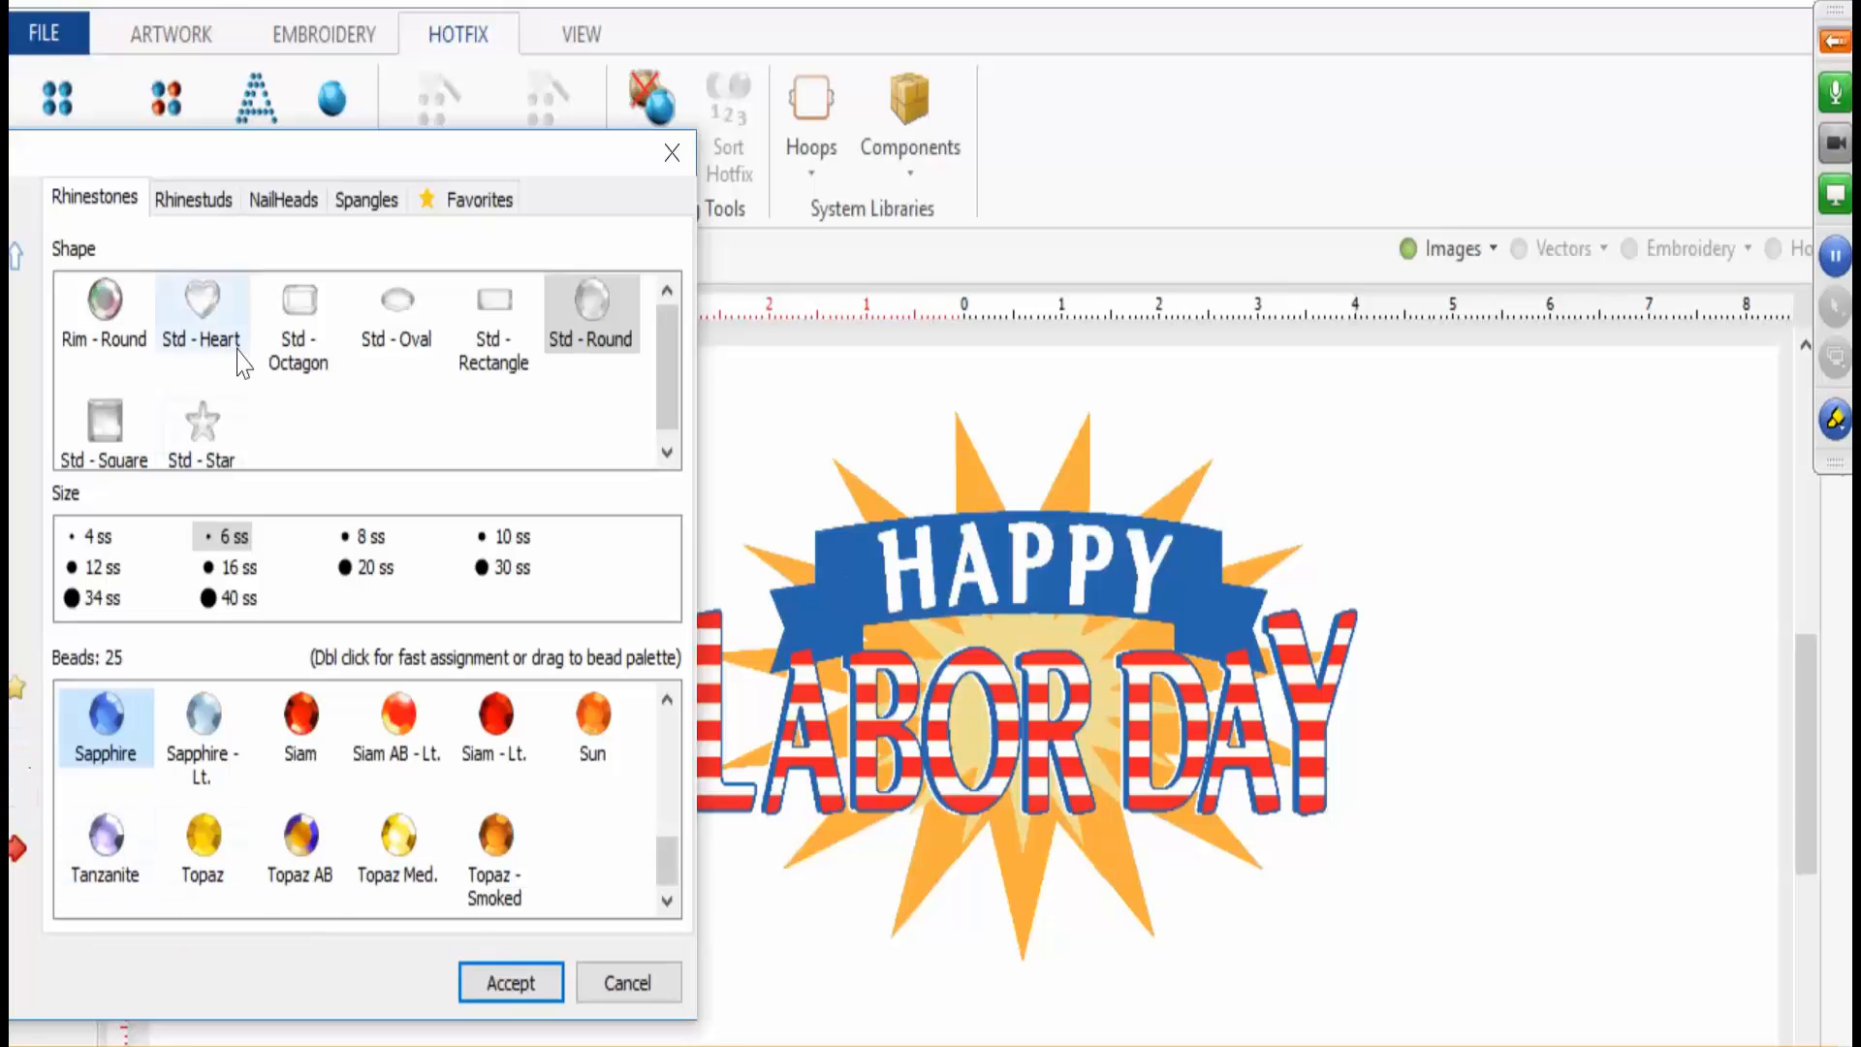
{"action": "left_click_drag", "start_coordinate": [425, 155], "coordinate": [1248, 110]}
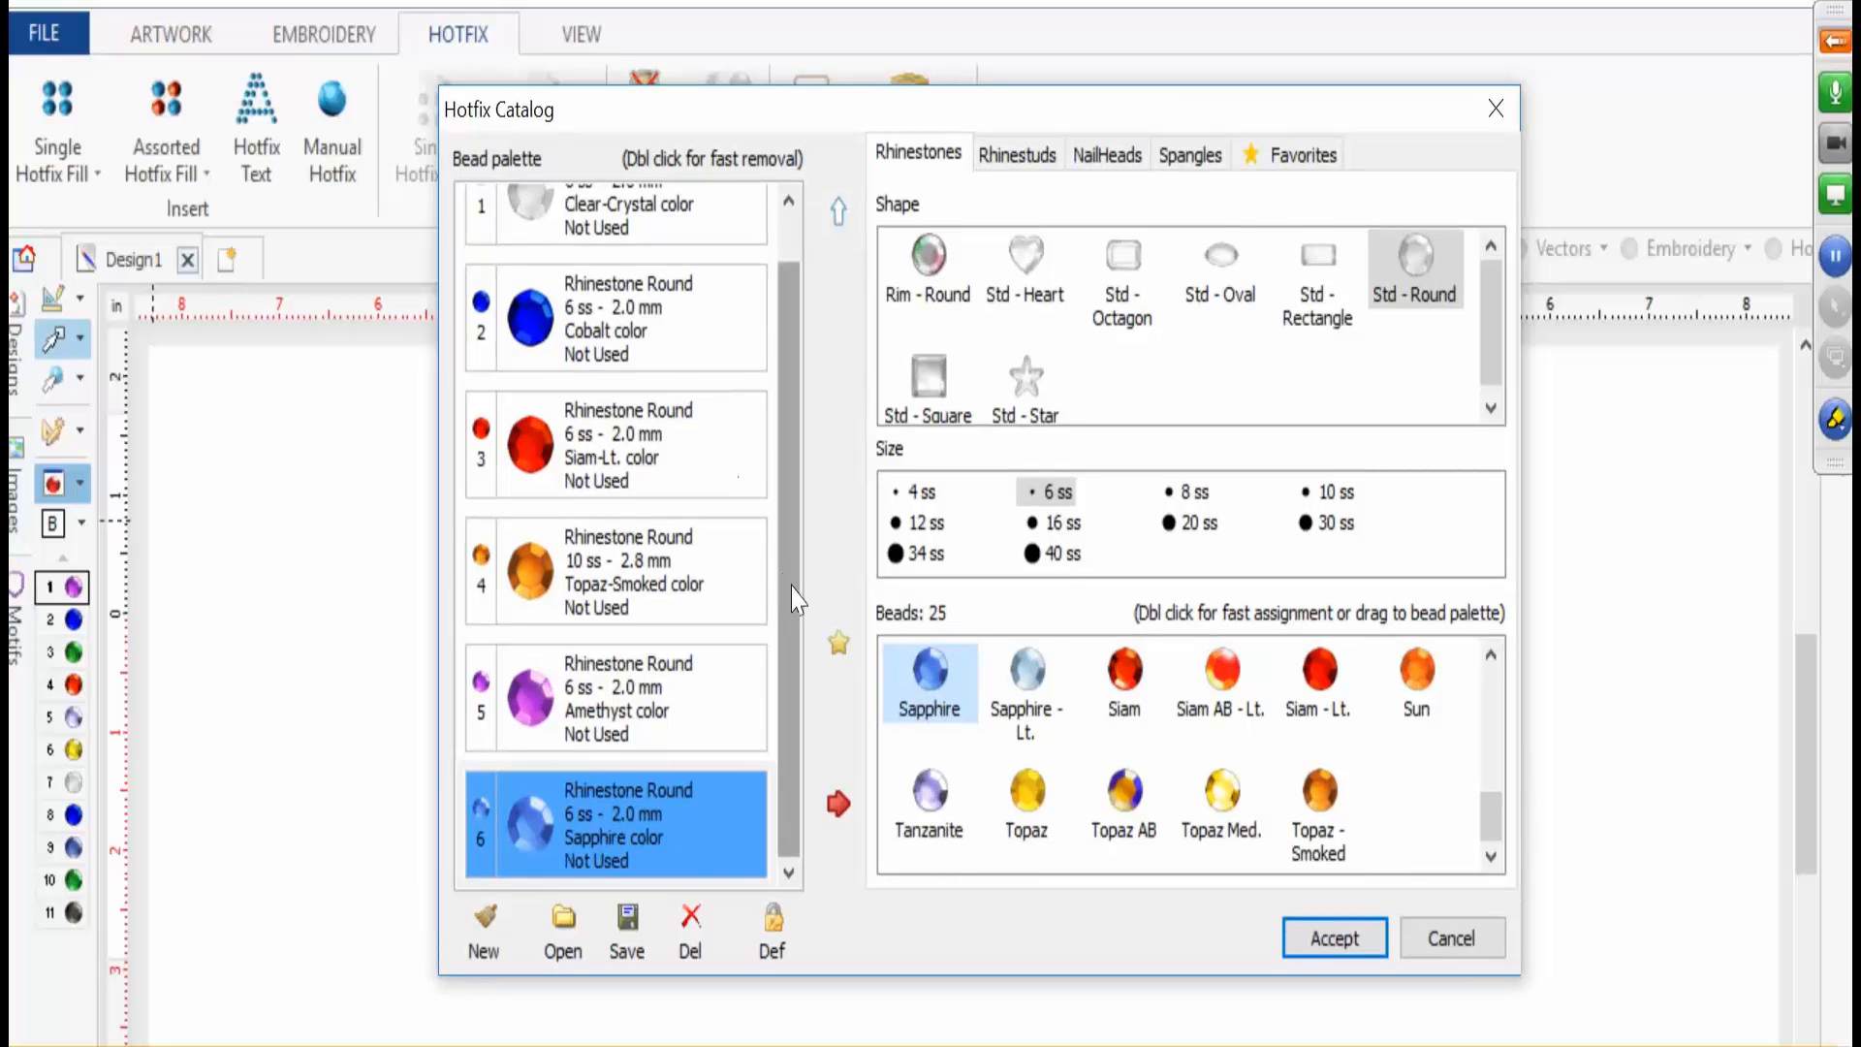
{"action": "left_click_drag", "start_coordinate": [791, 588], "coordinate": [823, 368]}
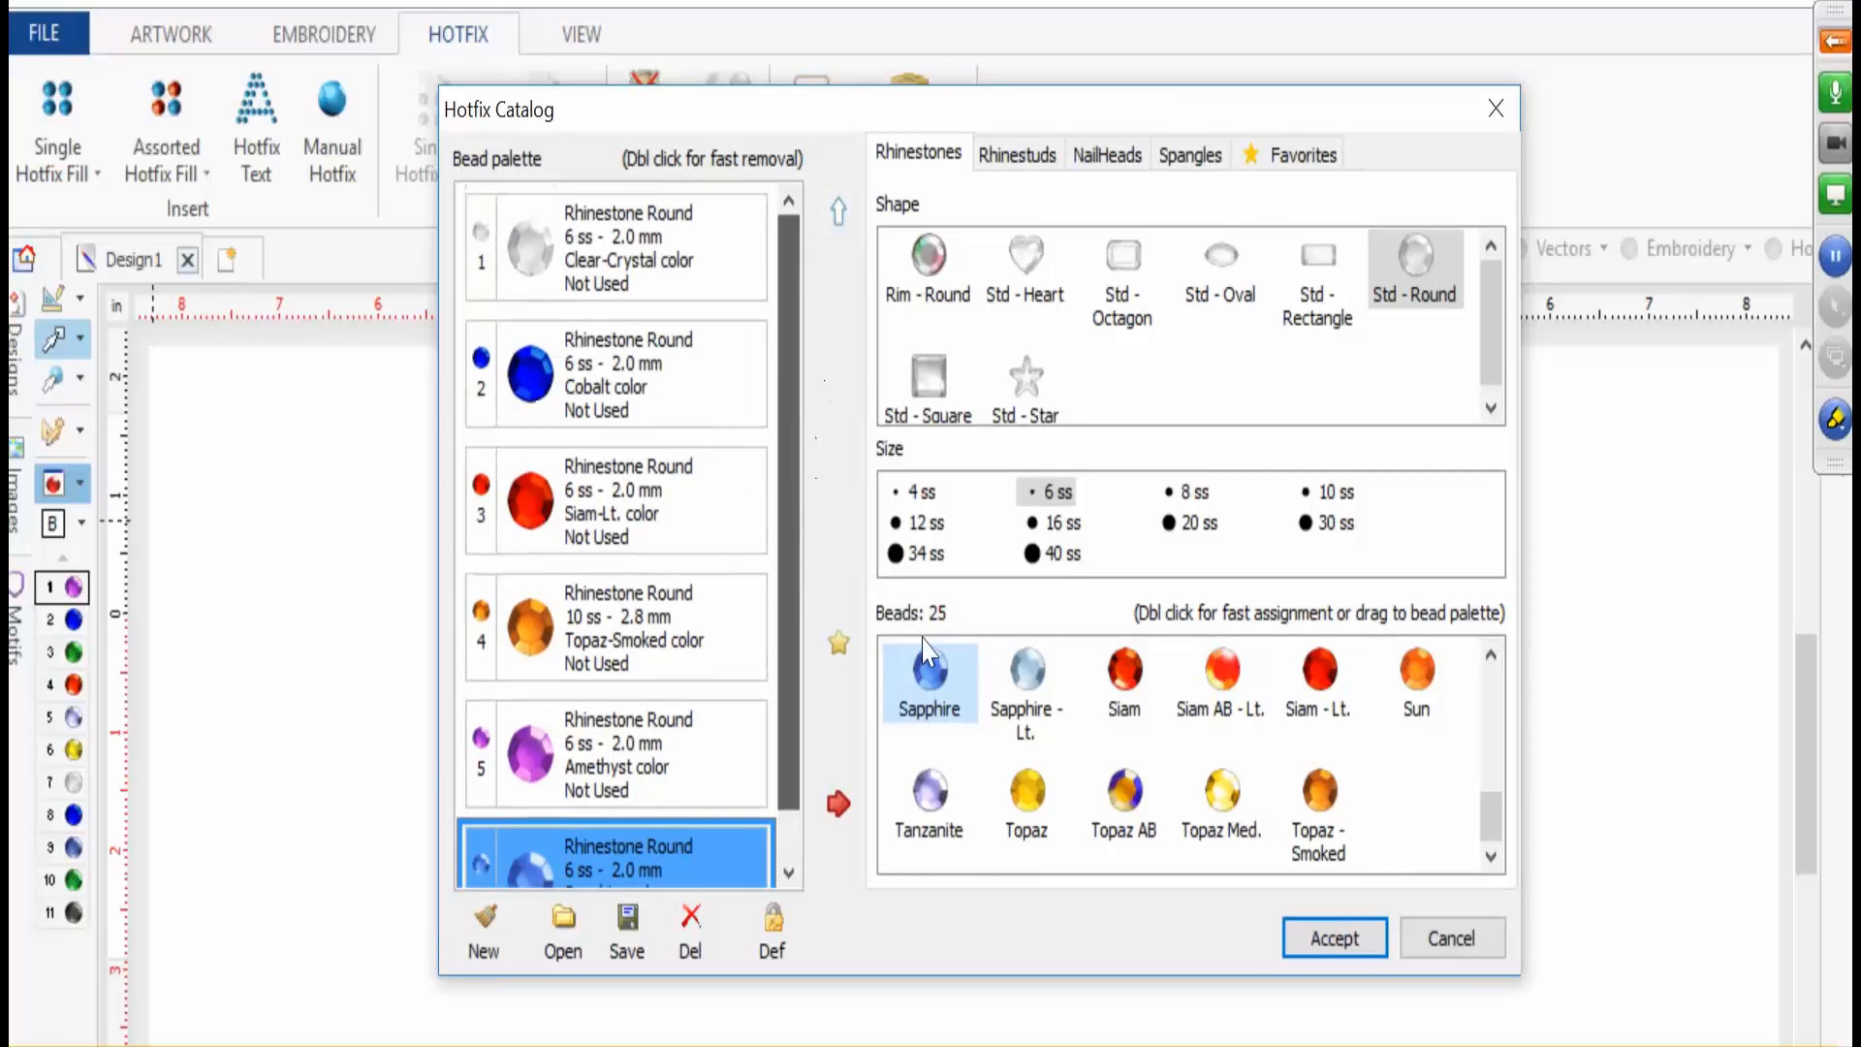
{"action": "left_click", "coordinate": [1352, 940]}
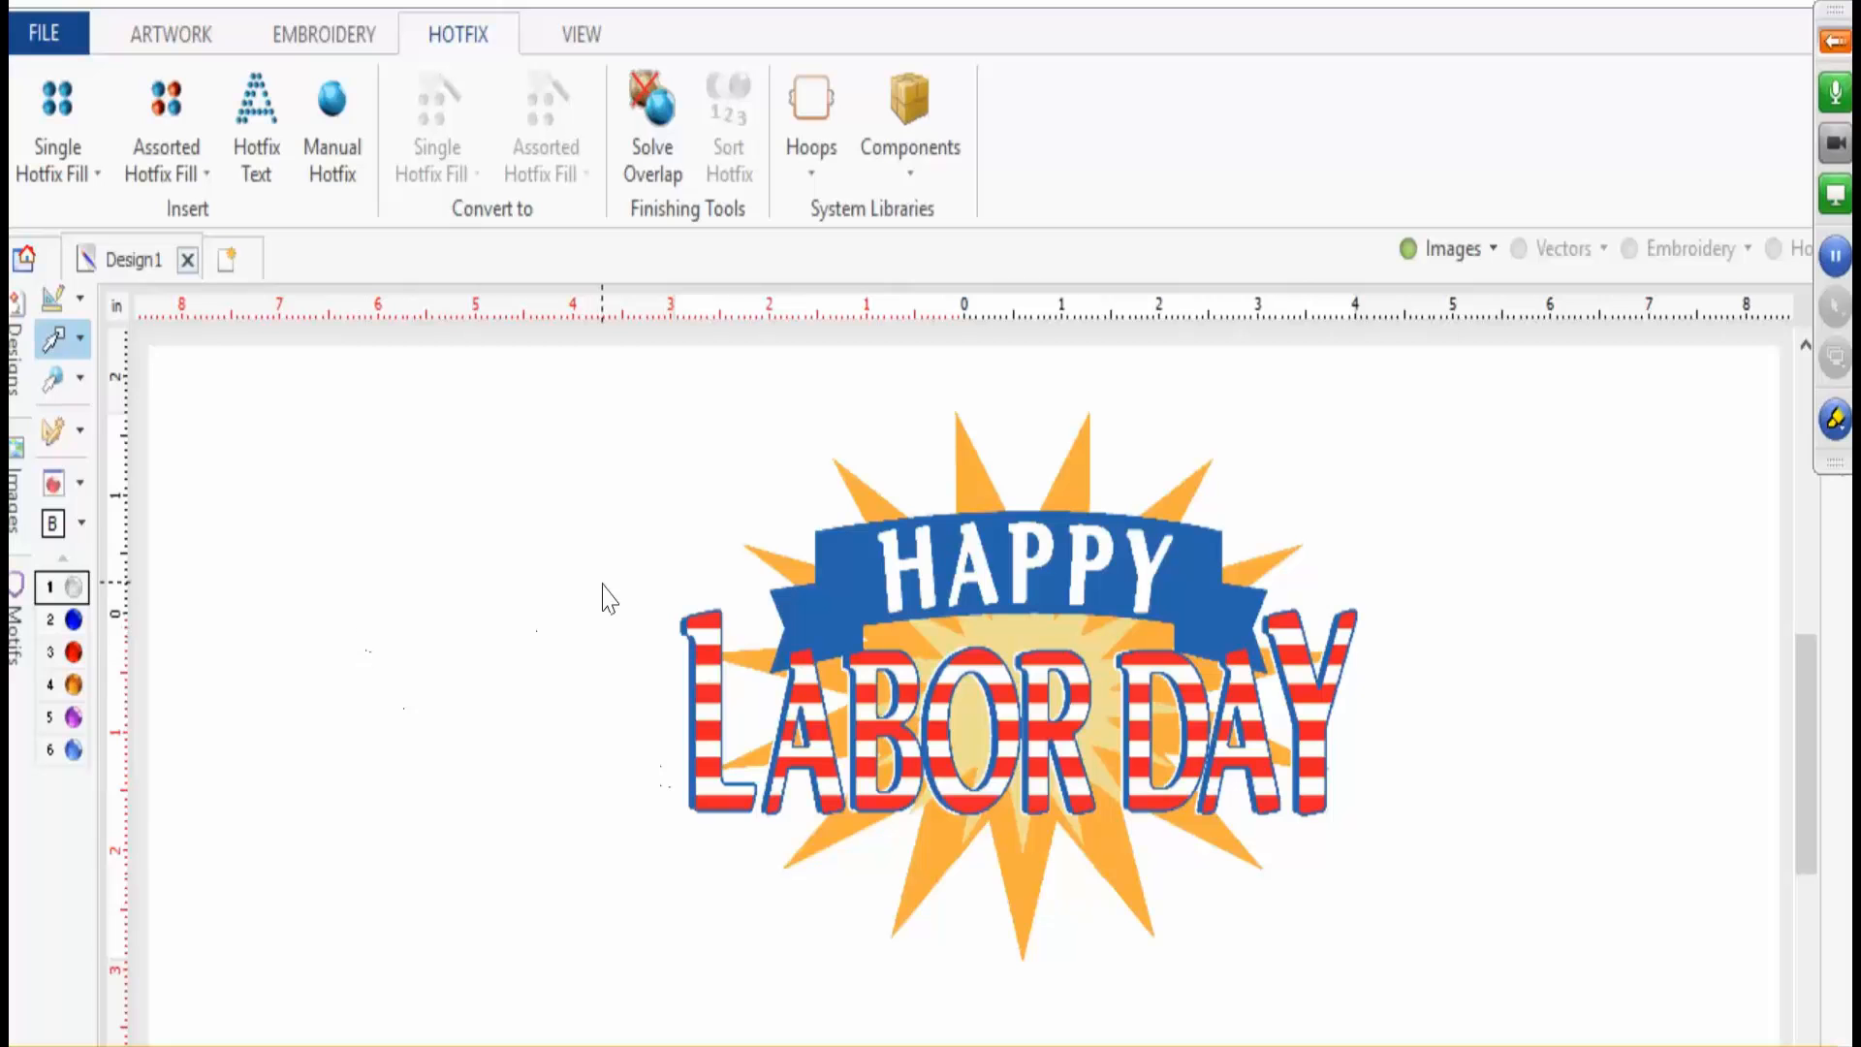
{"action": "scroll", "coordinate": [861, 534], "scroll_direction": "up", "scroll_amount": 1}
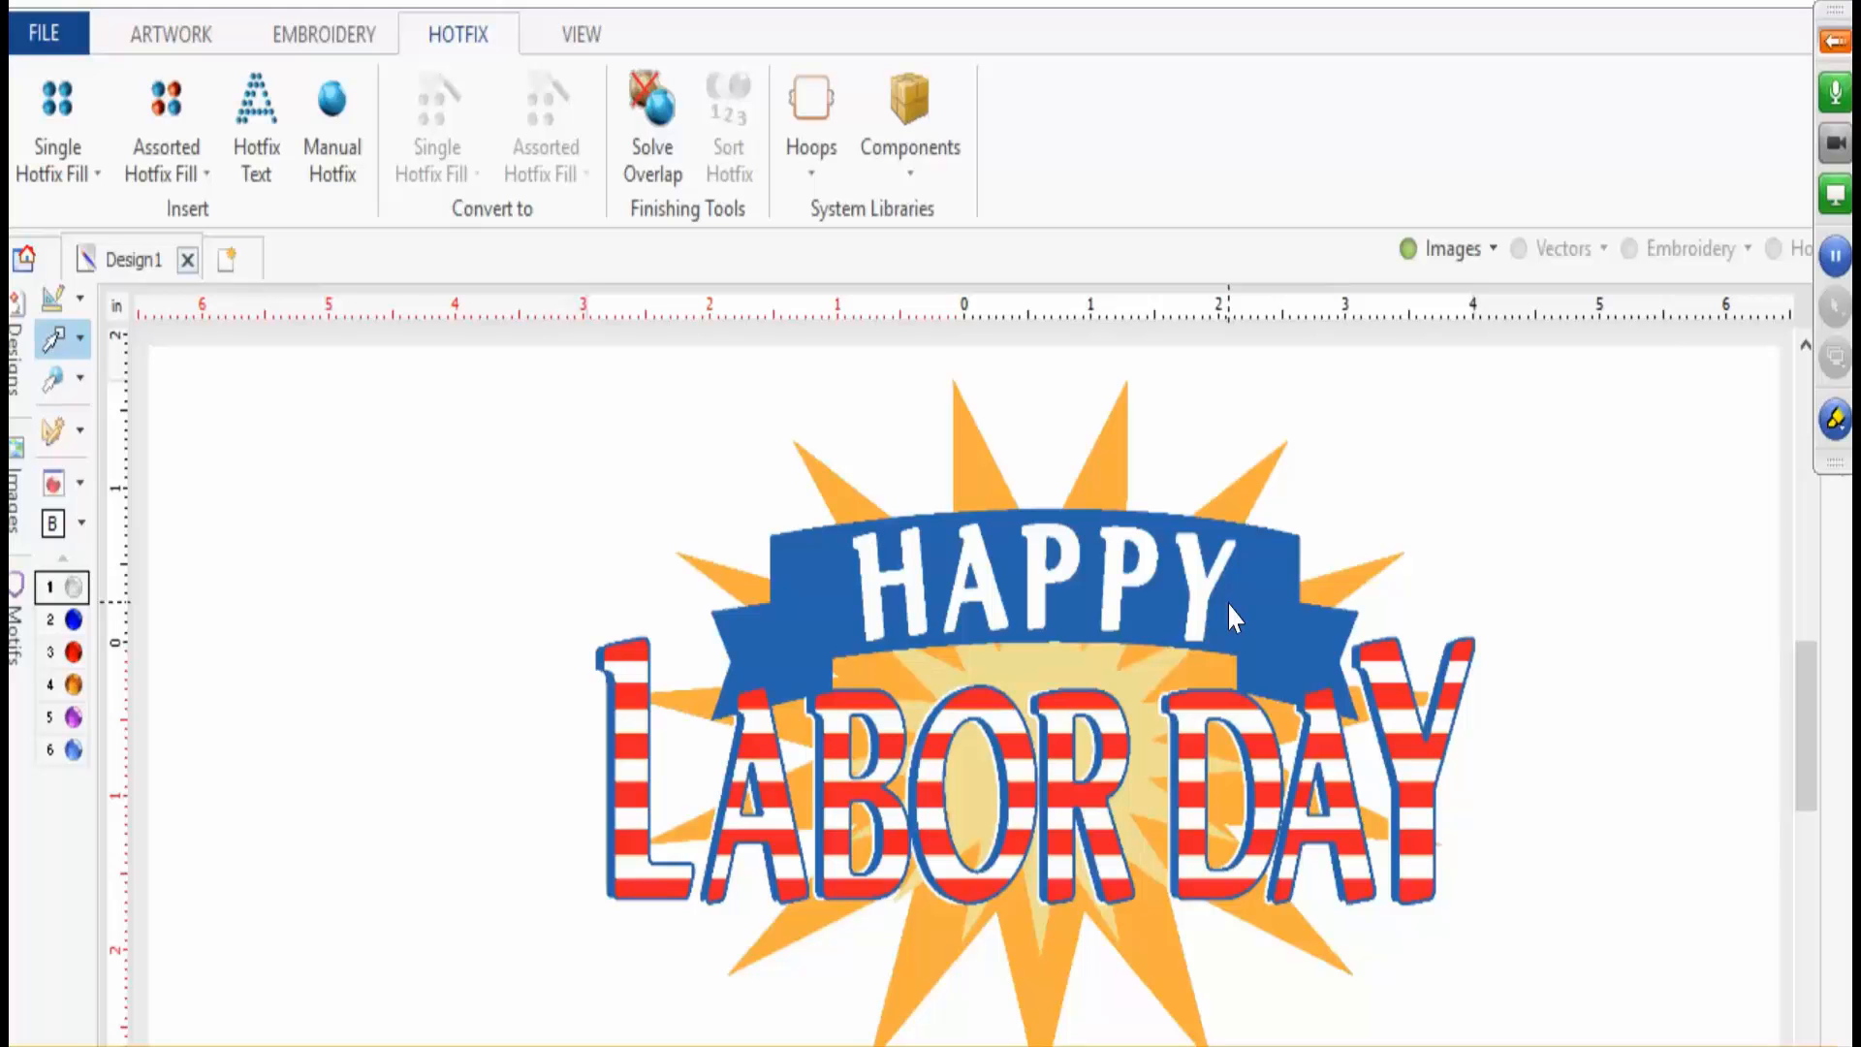
{"action": "left_click", "coordinate": [1835, 41]}
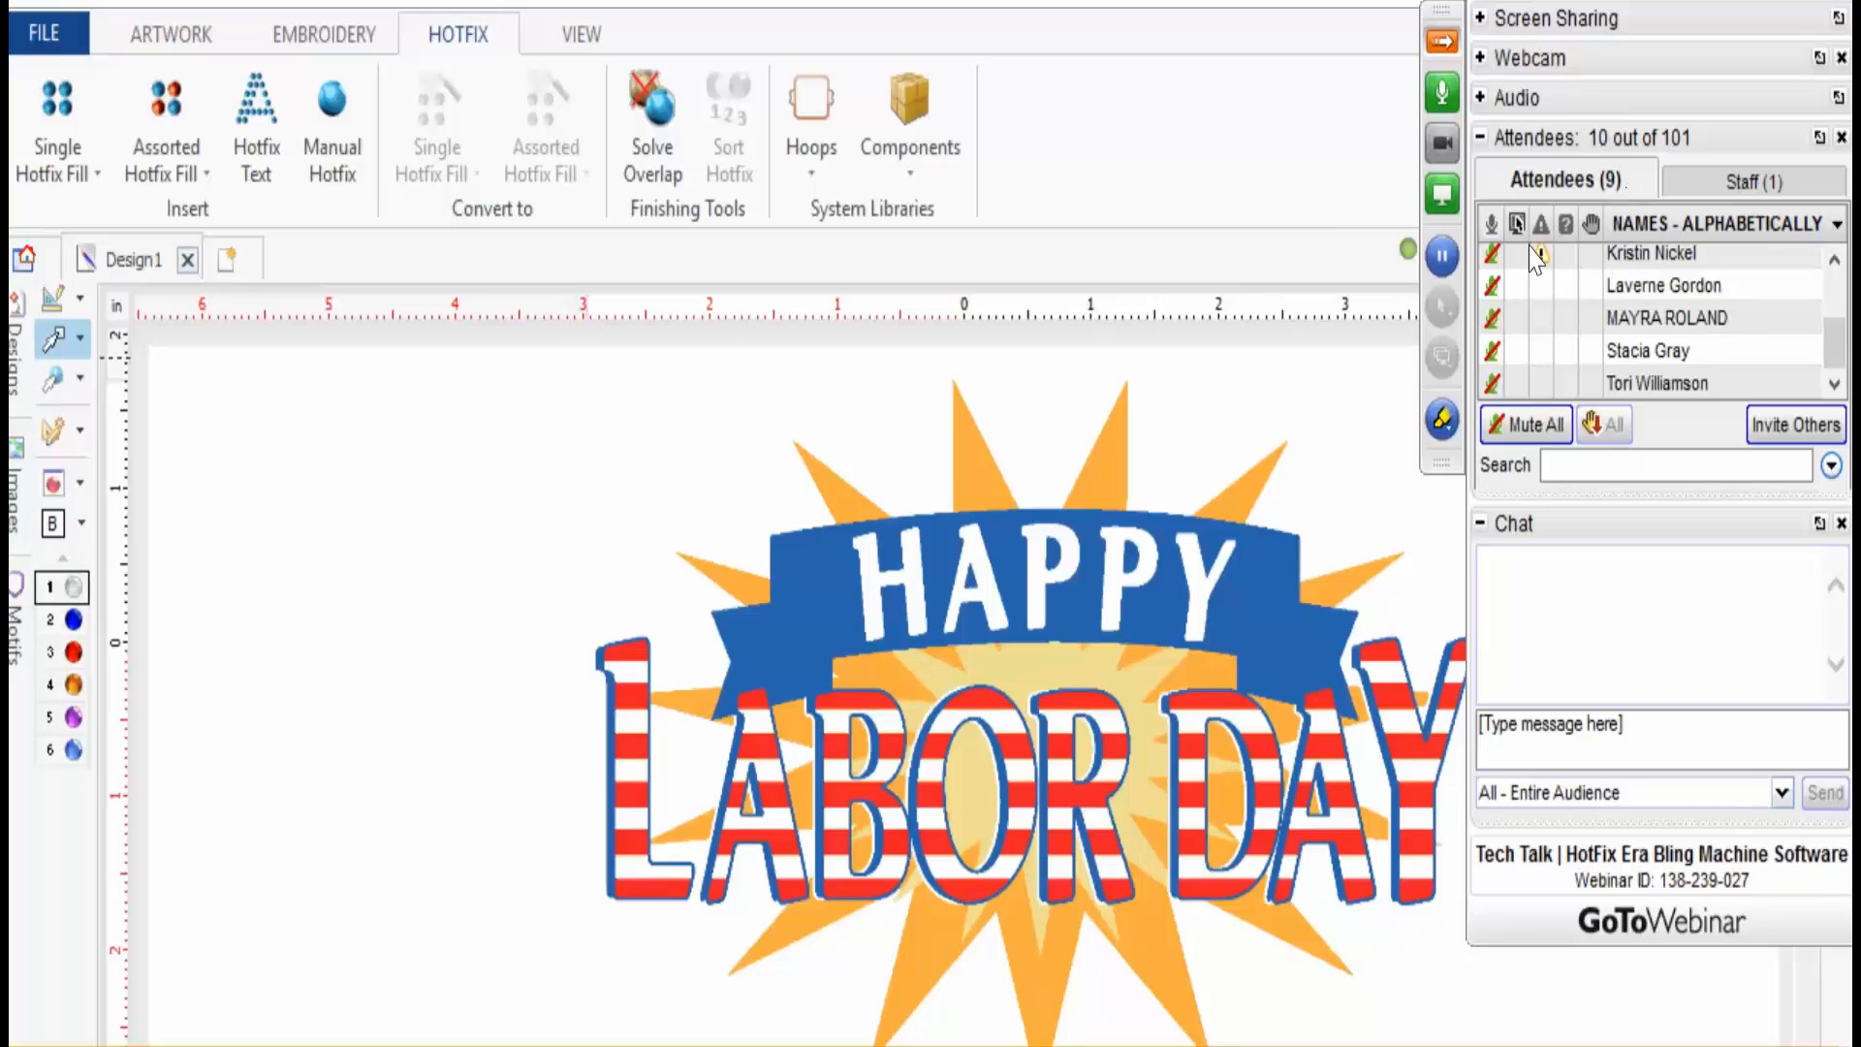
{"action": "left_click", "coordinate": [1443, 41]}
{"action": "scroll", "coordinate": [1070, 766], "scroll_direction": "up", "scroll_amount": 2}
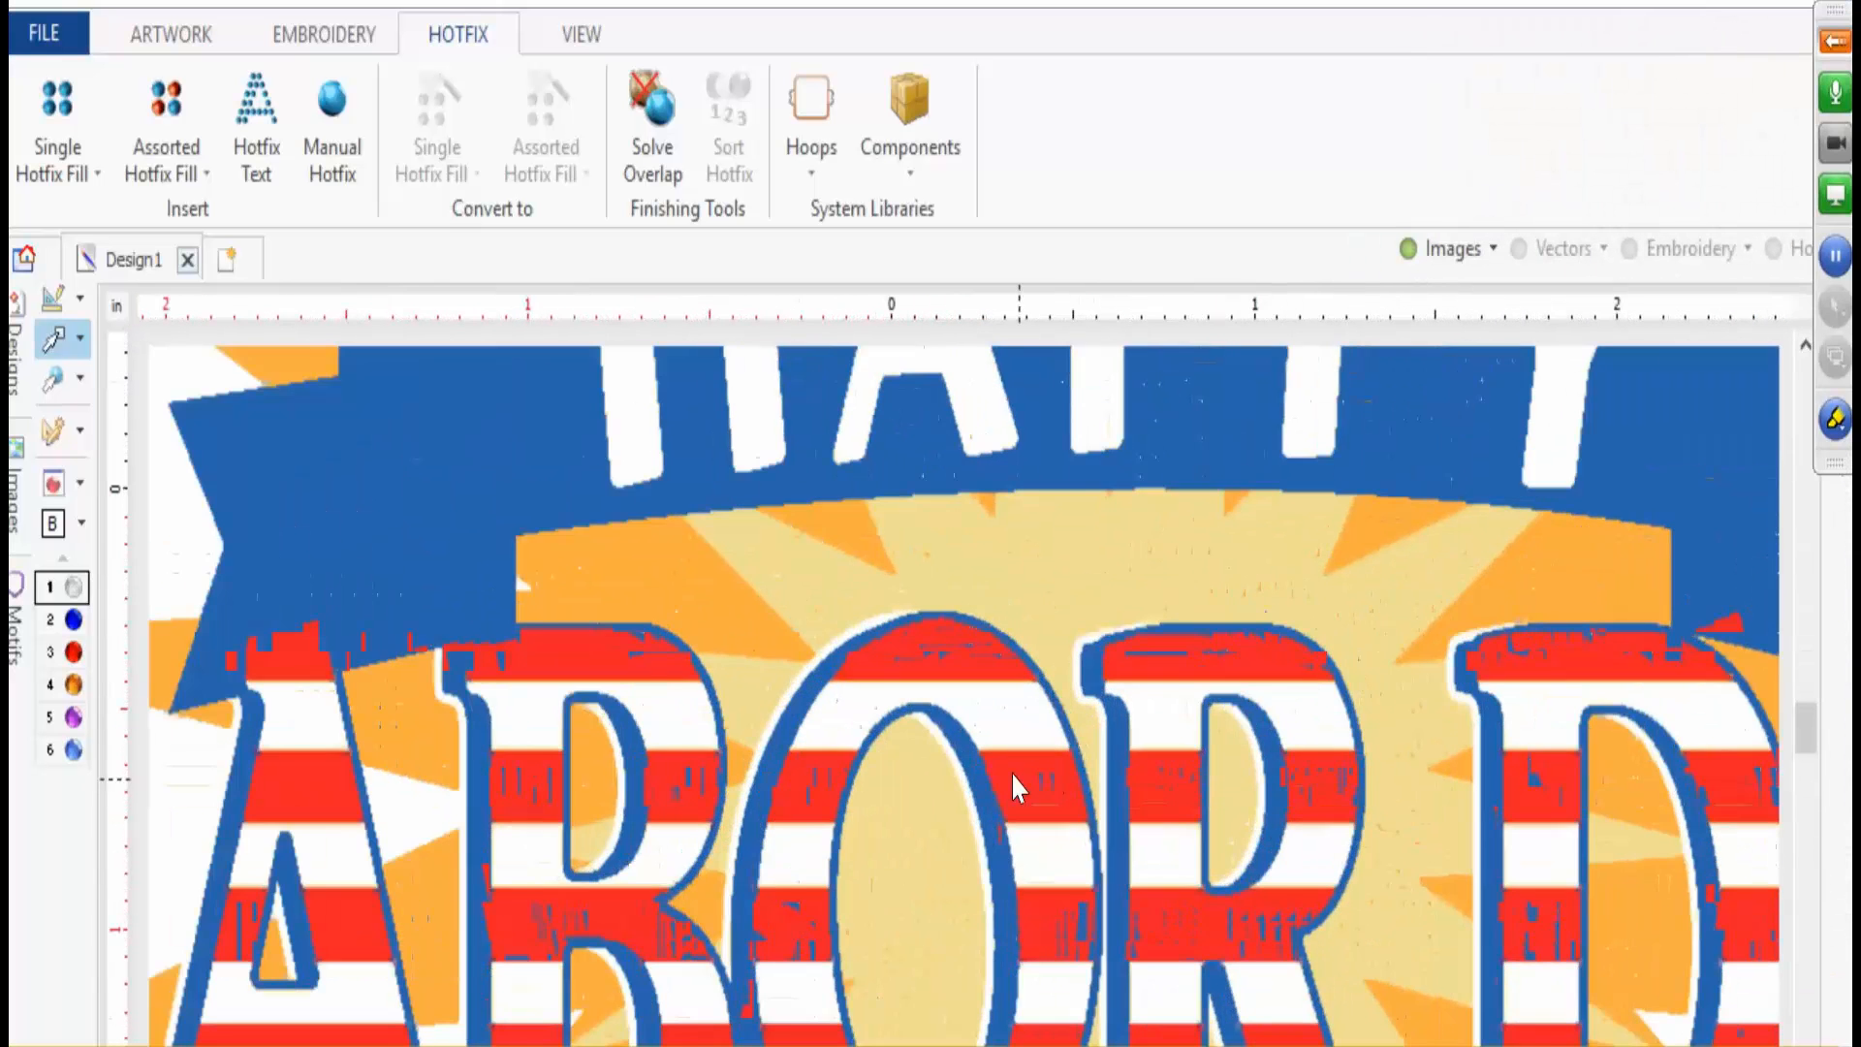
{"action": "scroll", "coordinate": [841, 776], "scroll_direction": "down", "scroll_amount": 1}
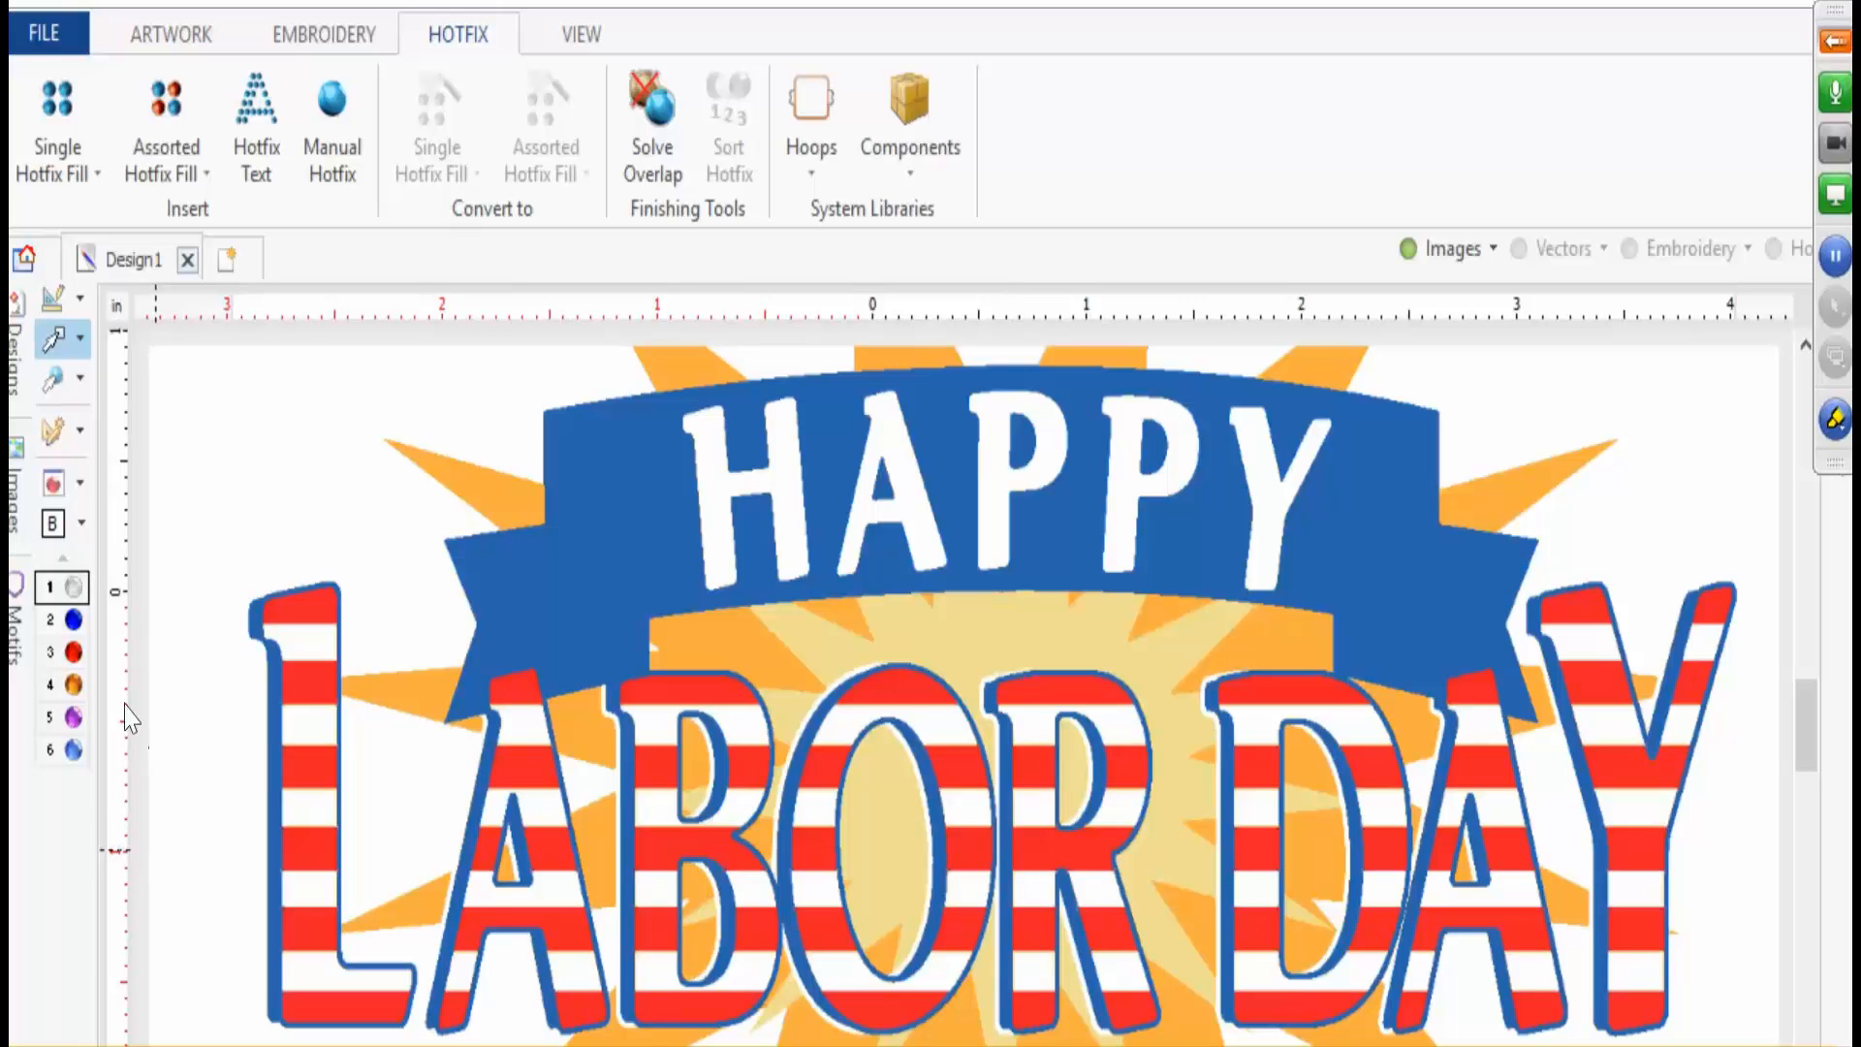
- Auto-trace the uppermost white stripe of the letter L as an Area with Hotfix - Uniform Fill in 6 ss clear crystal
{"action": "scroll", "coordinate": [178, 657], "scroll_direction": "up", "scroll_amount": 6}
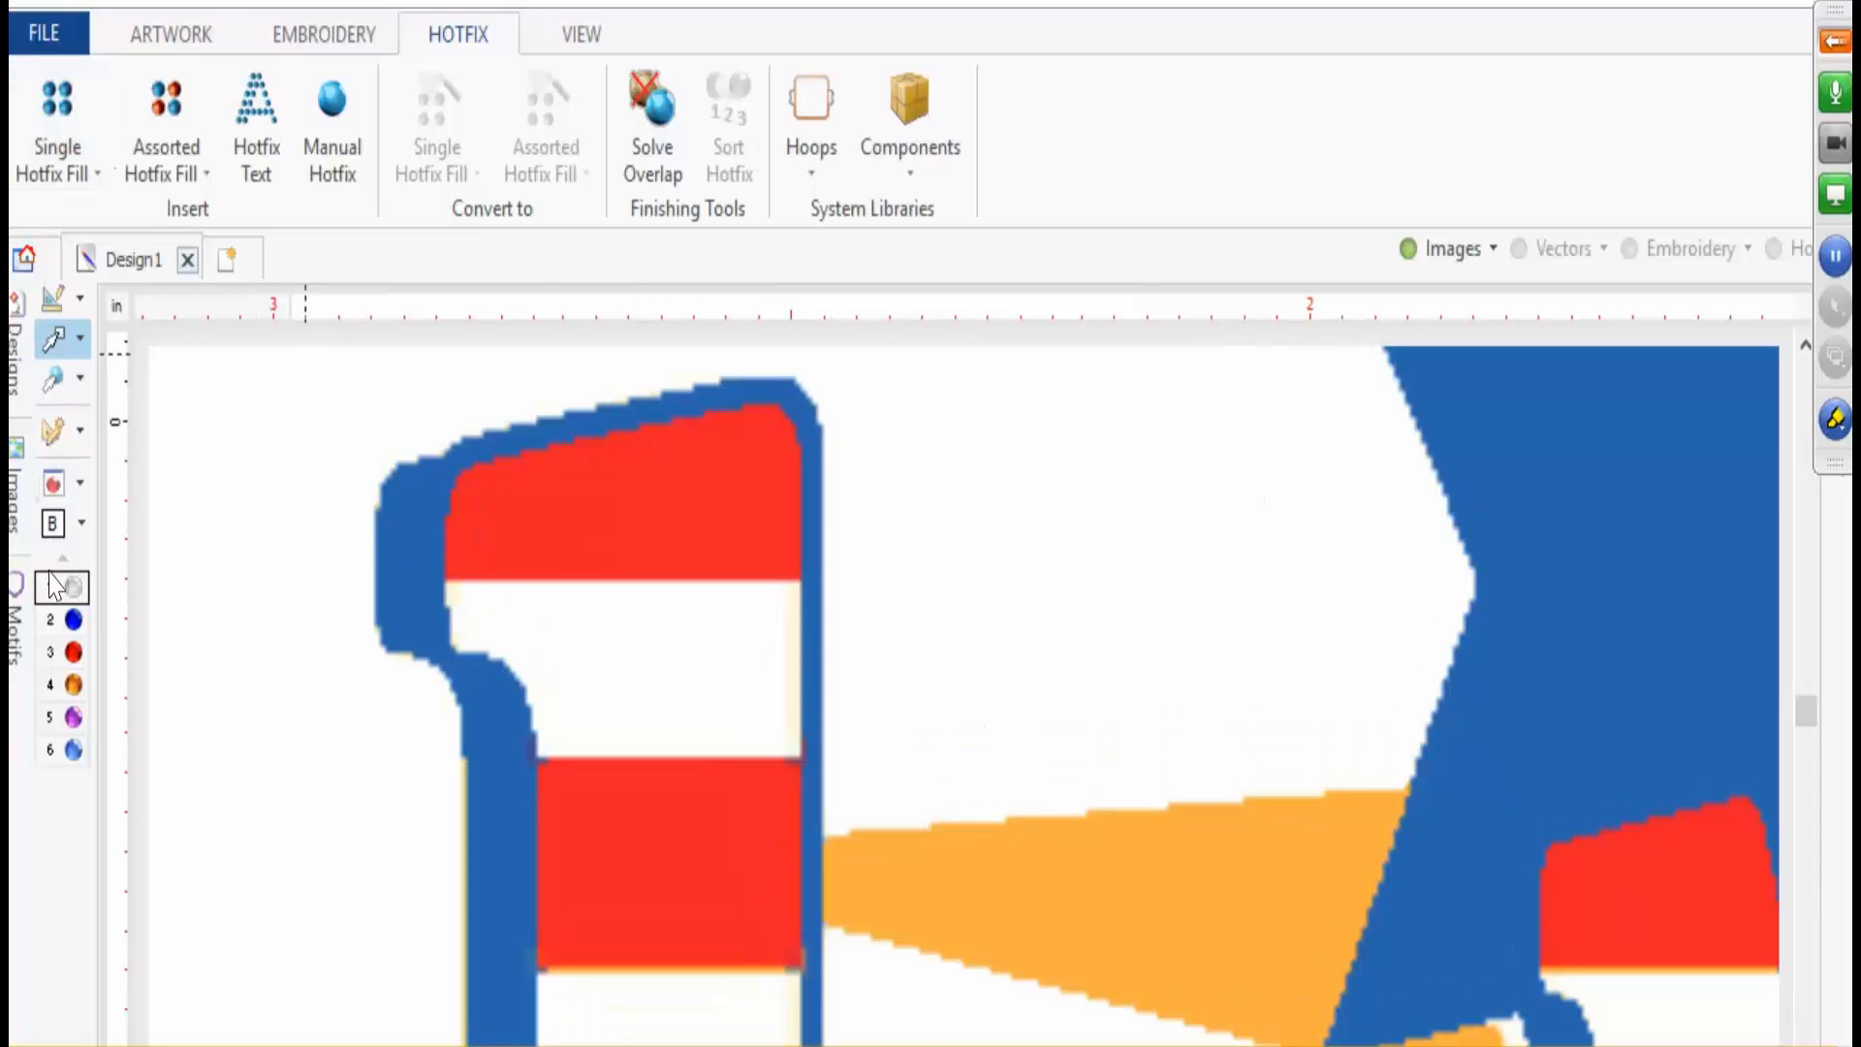
{"action": "left_click", "coordinate": [57, 160]}
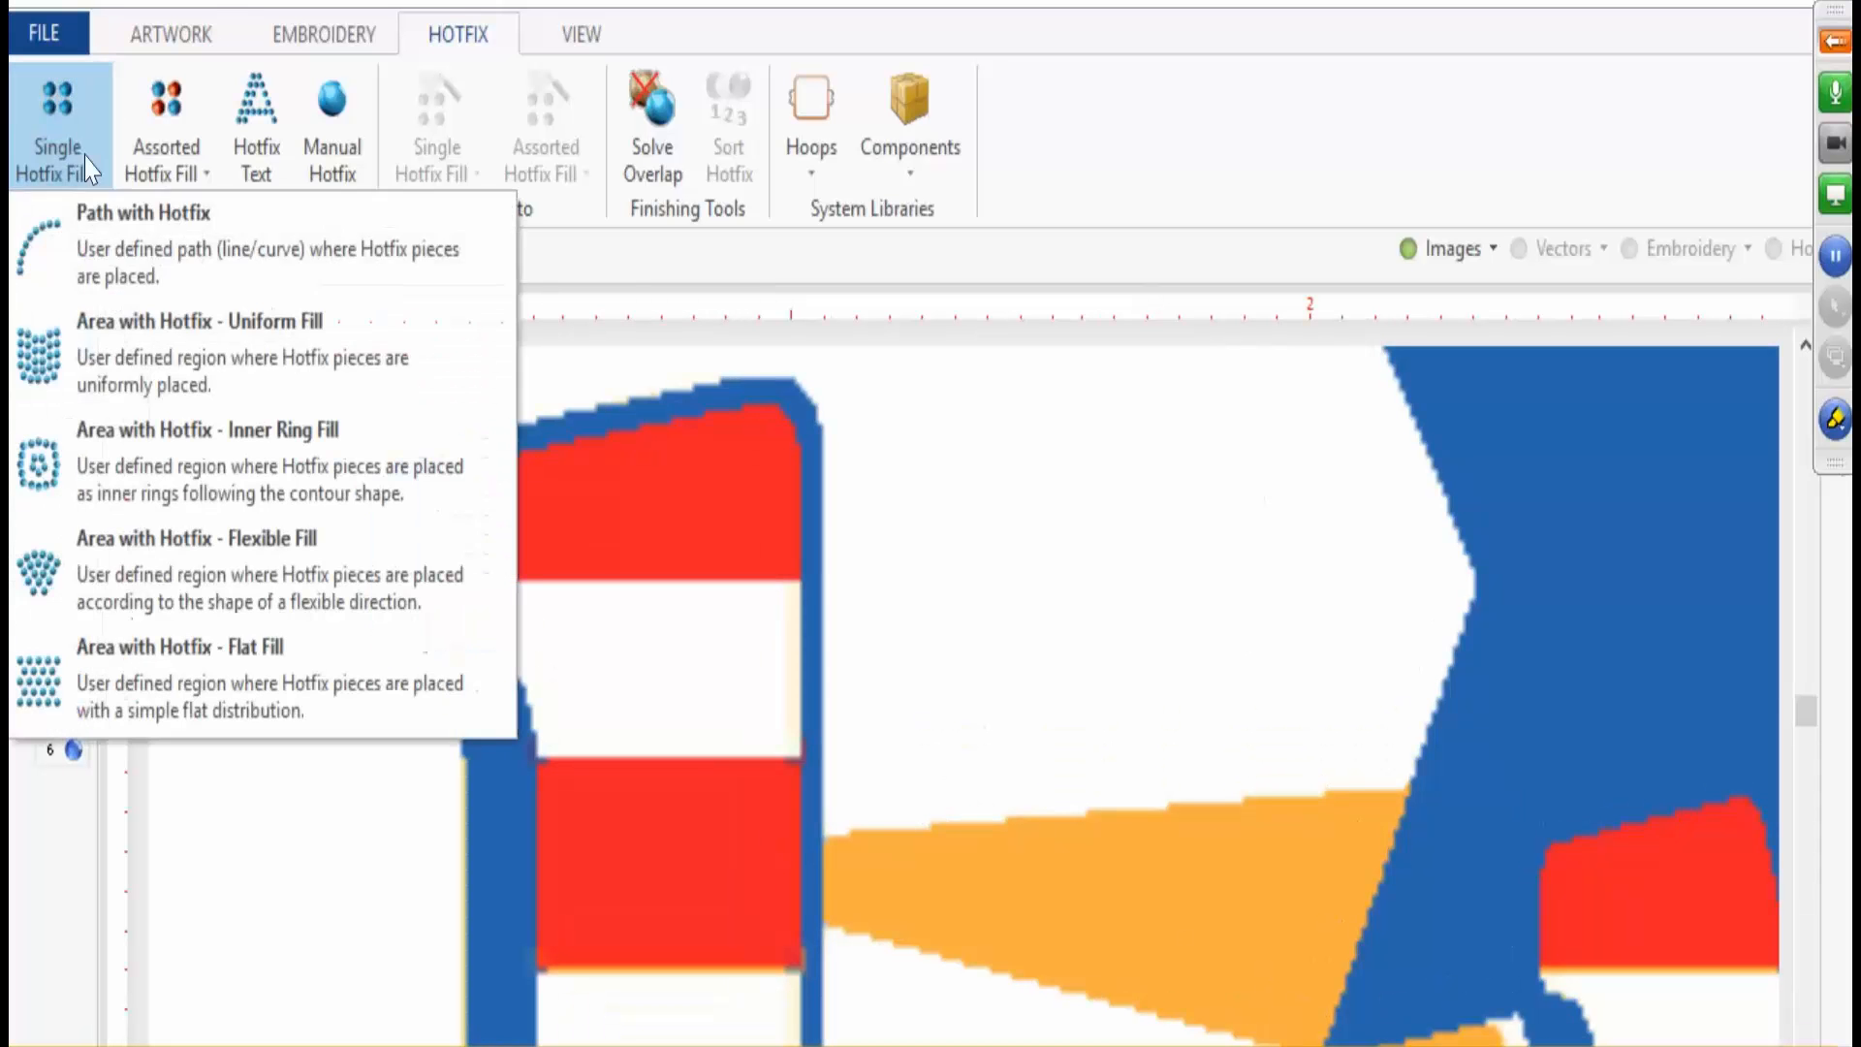
{"action": "left_click", "coordinate": [104, 330]}
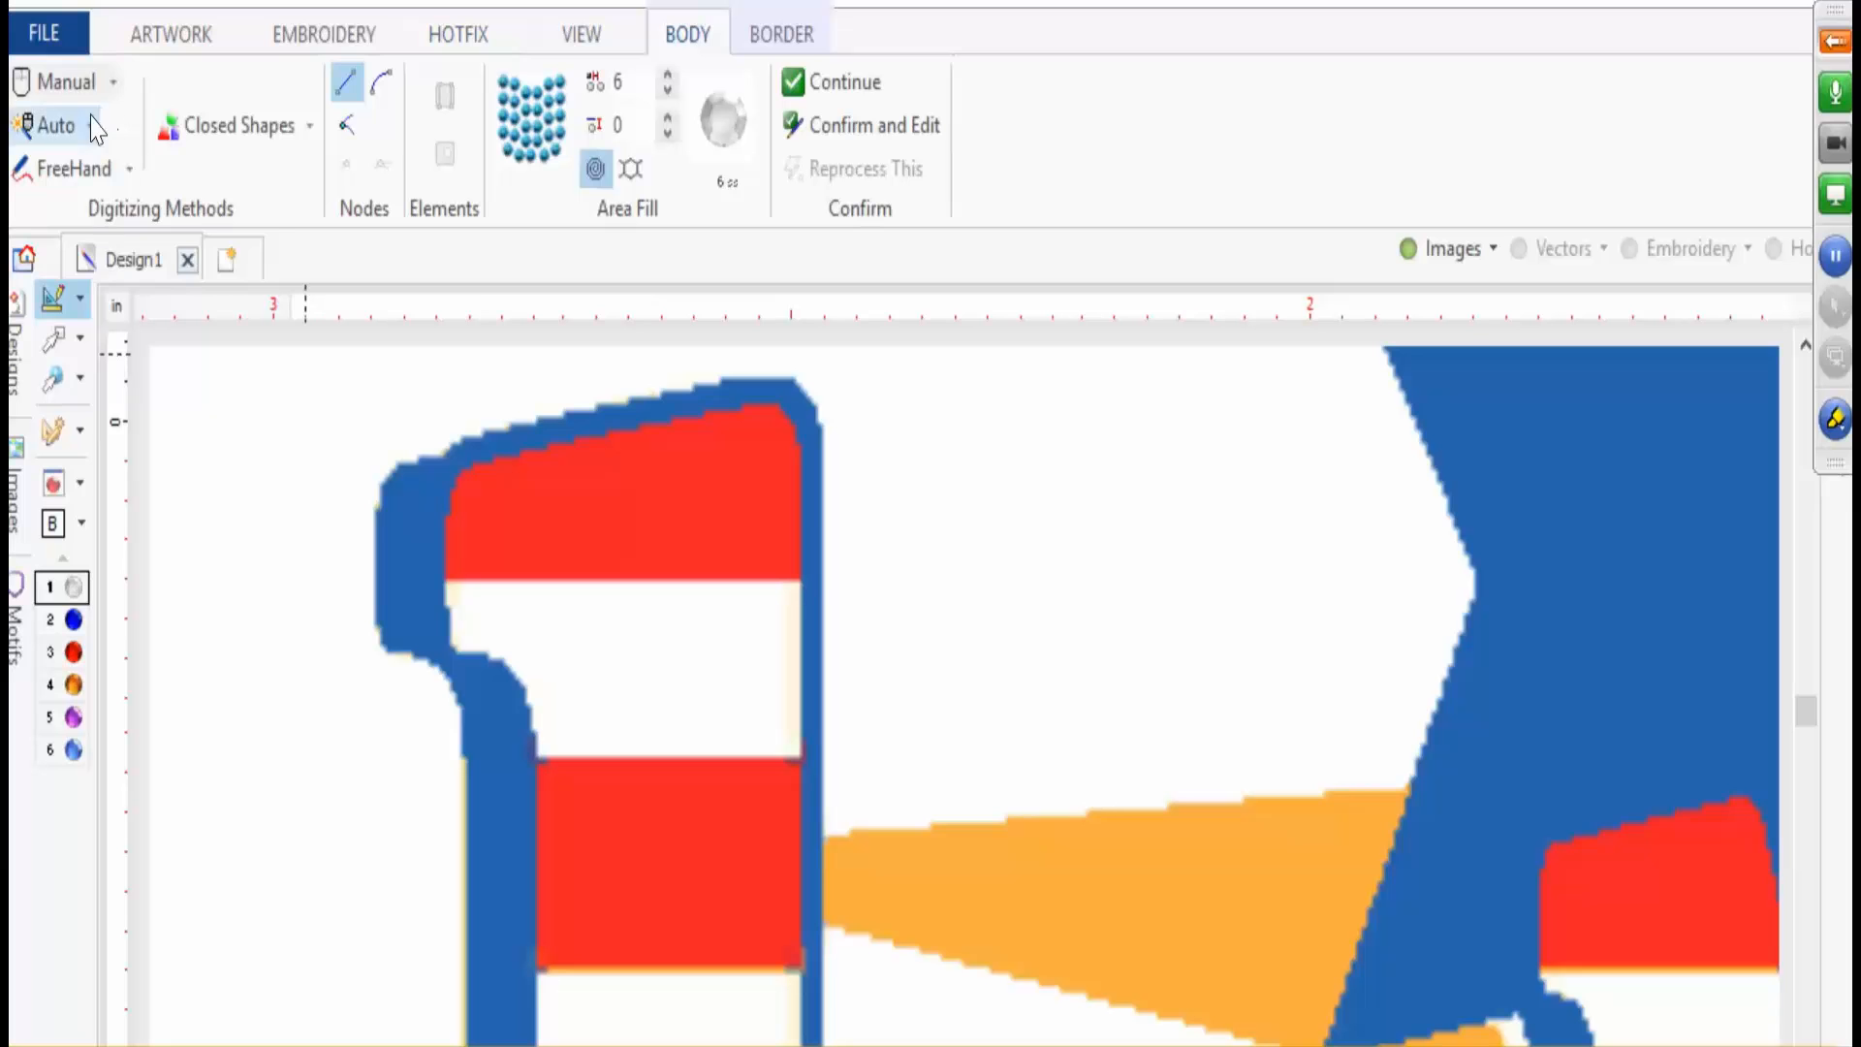
{"action": "left_click", "coordinate": [92, 130]}
{"action": "left_click", "coordinate": [109, 205]}
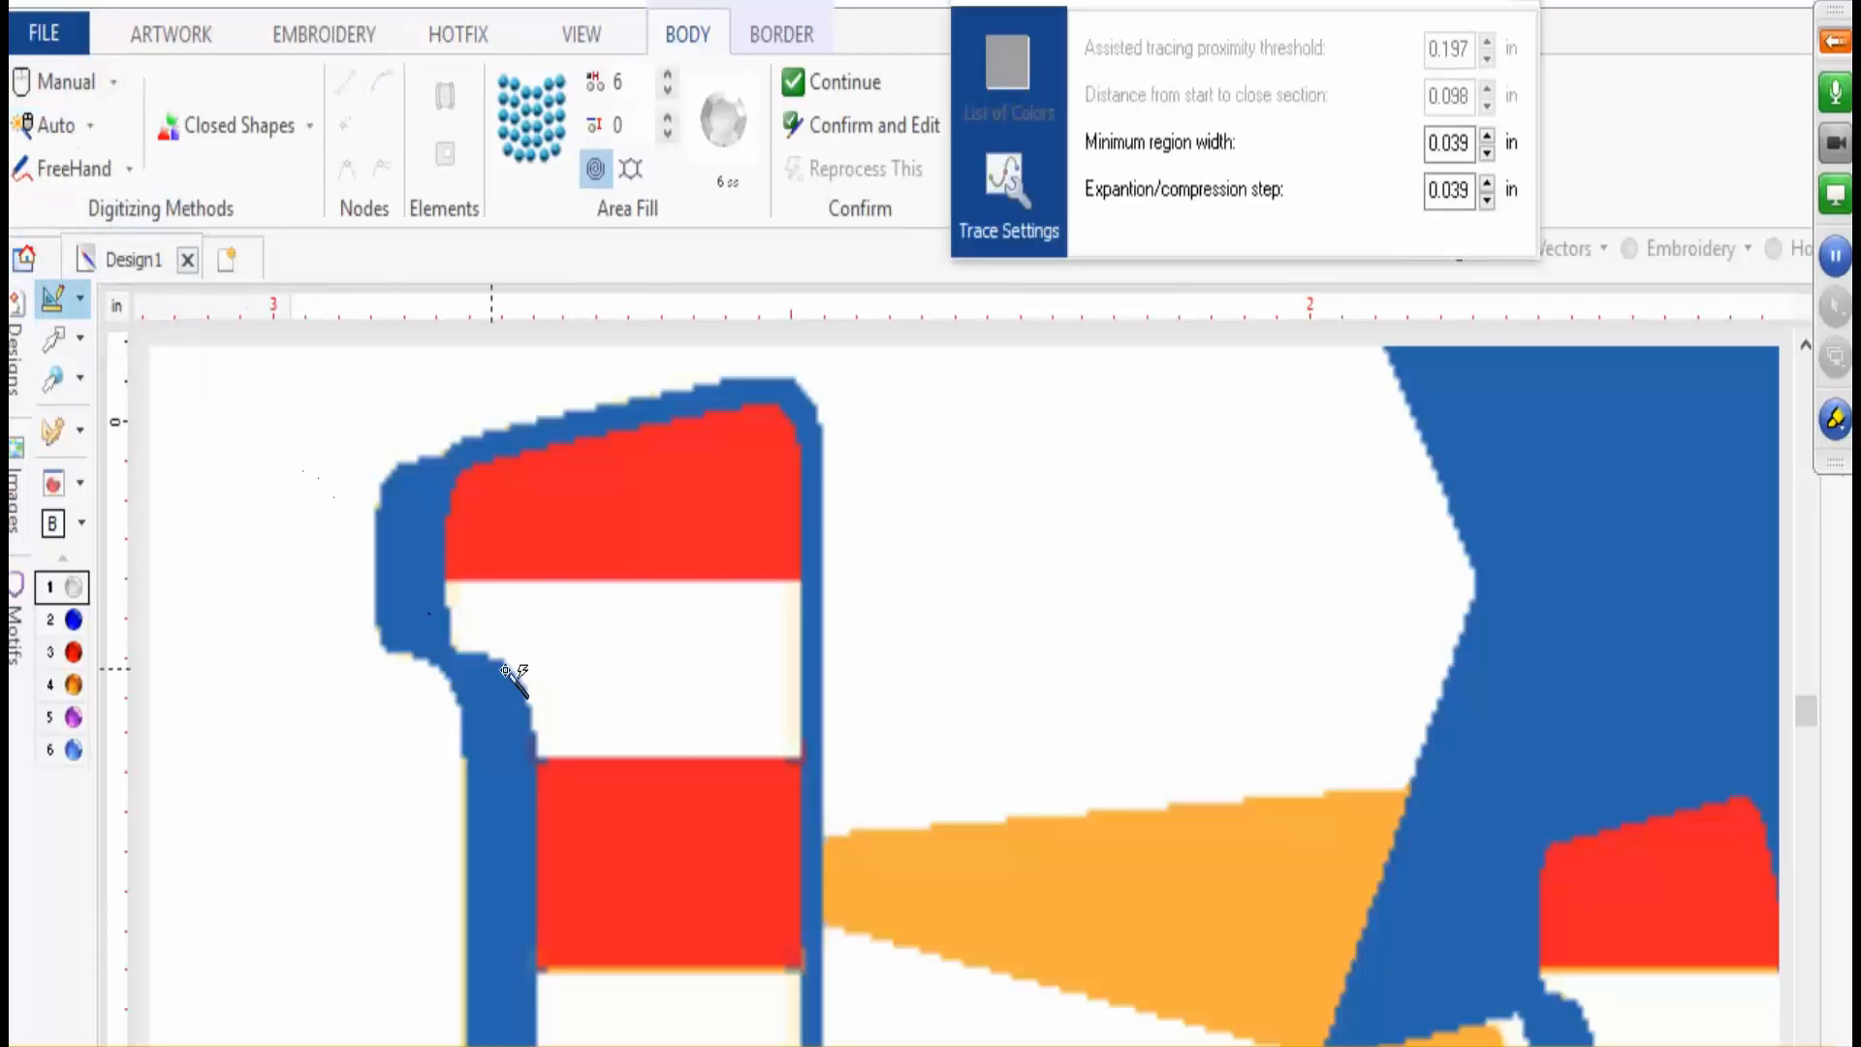
{"action": "left_click", "coordinate": [725, 655]}
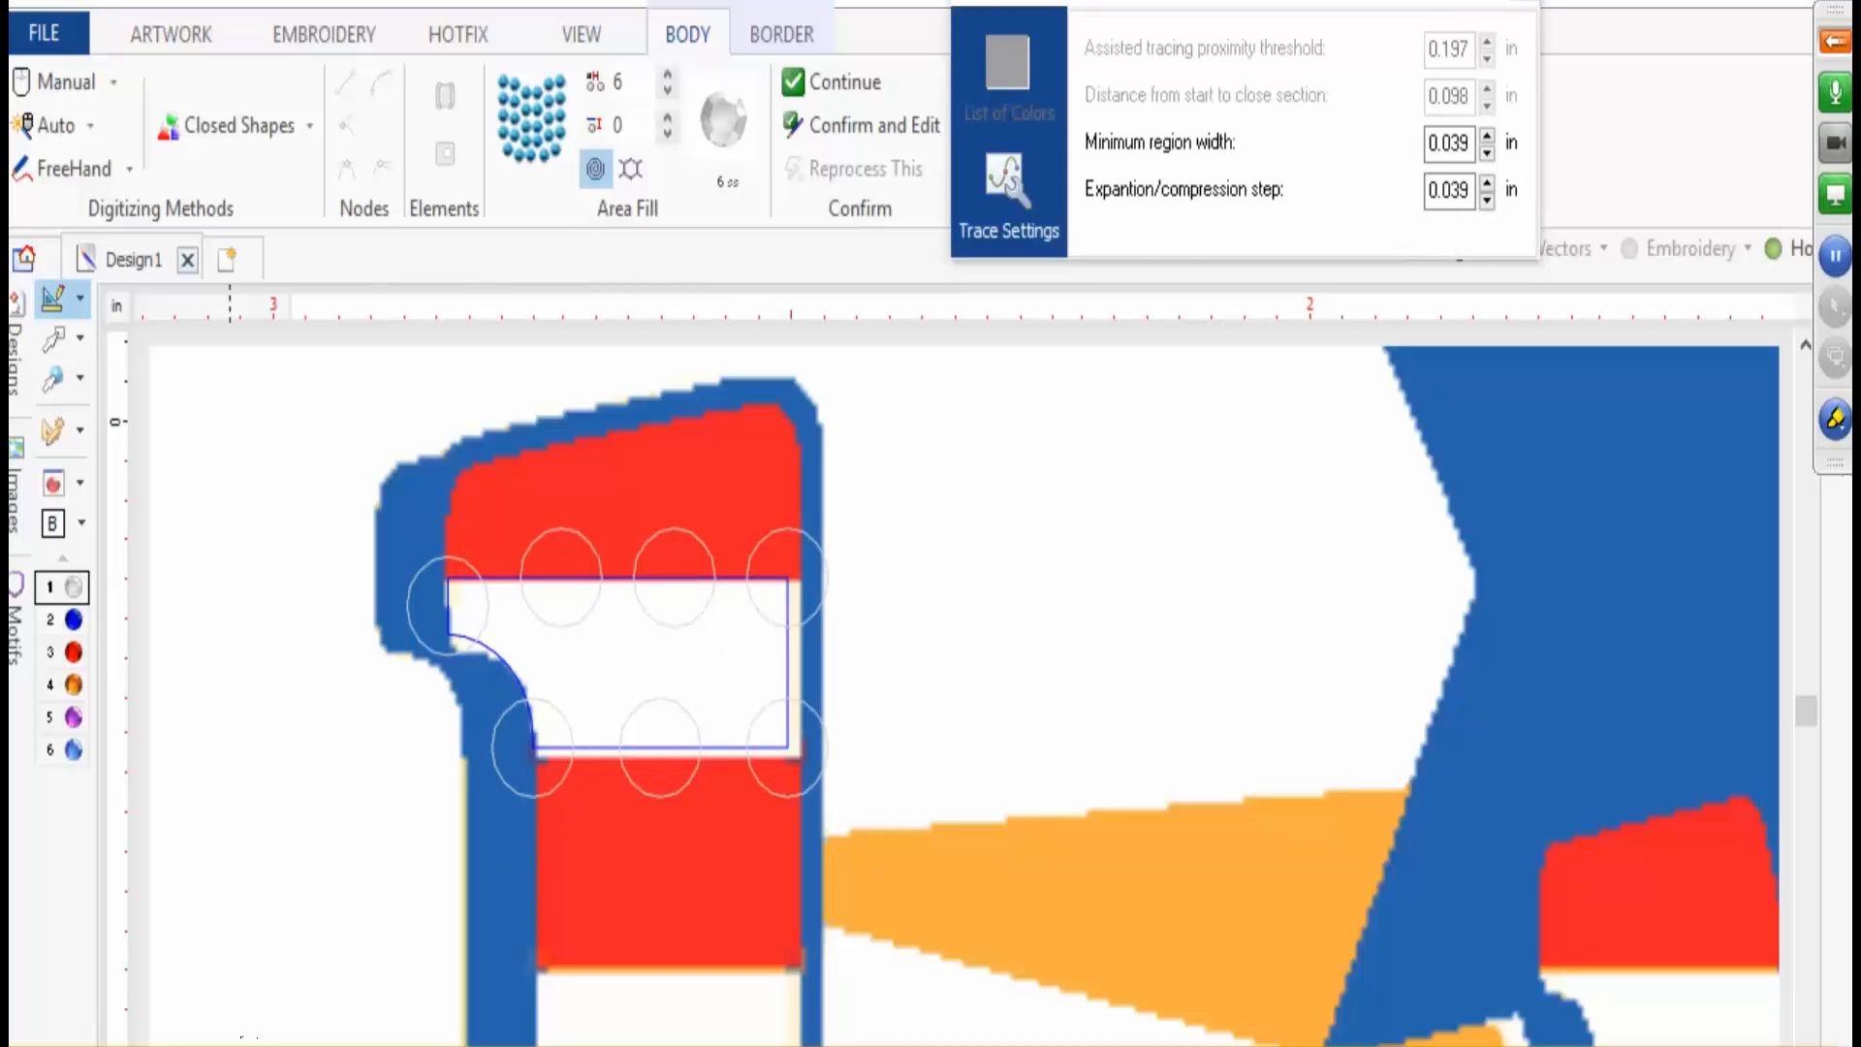
{"action": "left_click", "coordinate": [67, 328]}
- Set the clear crystal fill's bead spacing to 3 and deselect the fill
{"action": "left_click", "coordinate": [653, 87]}
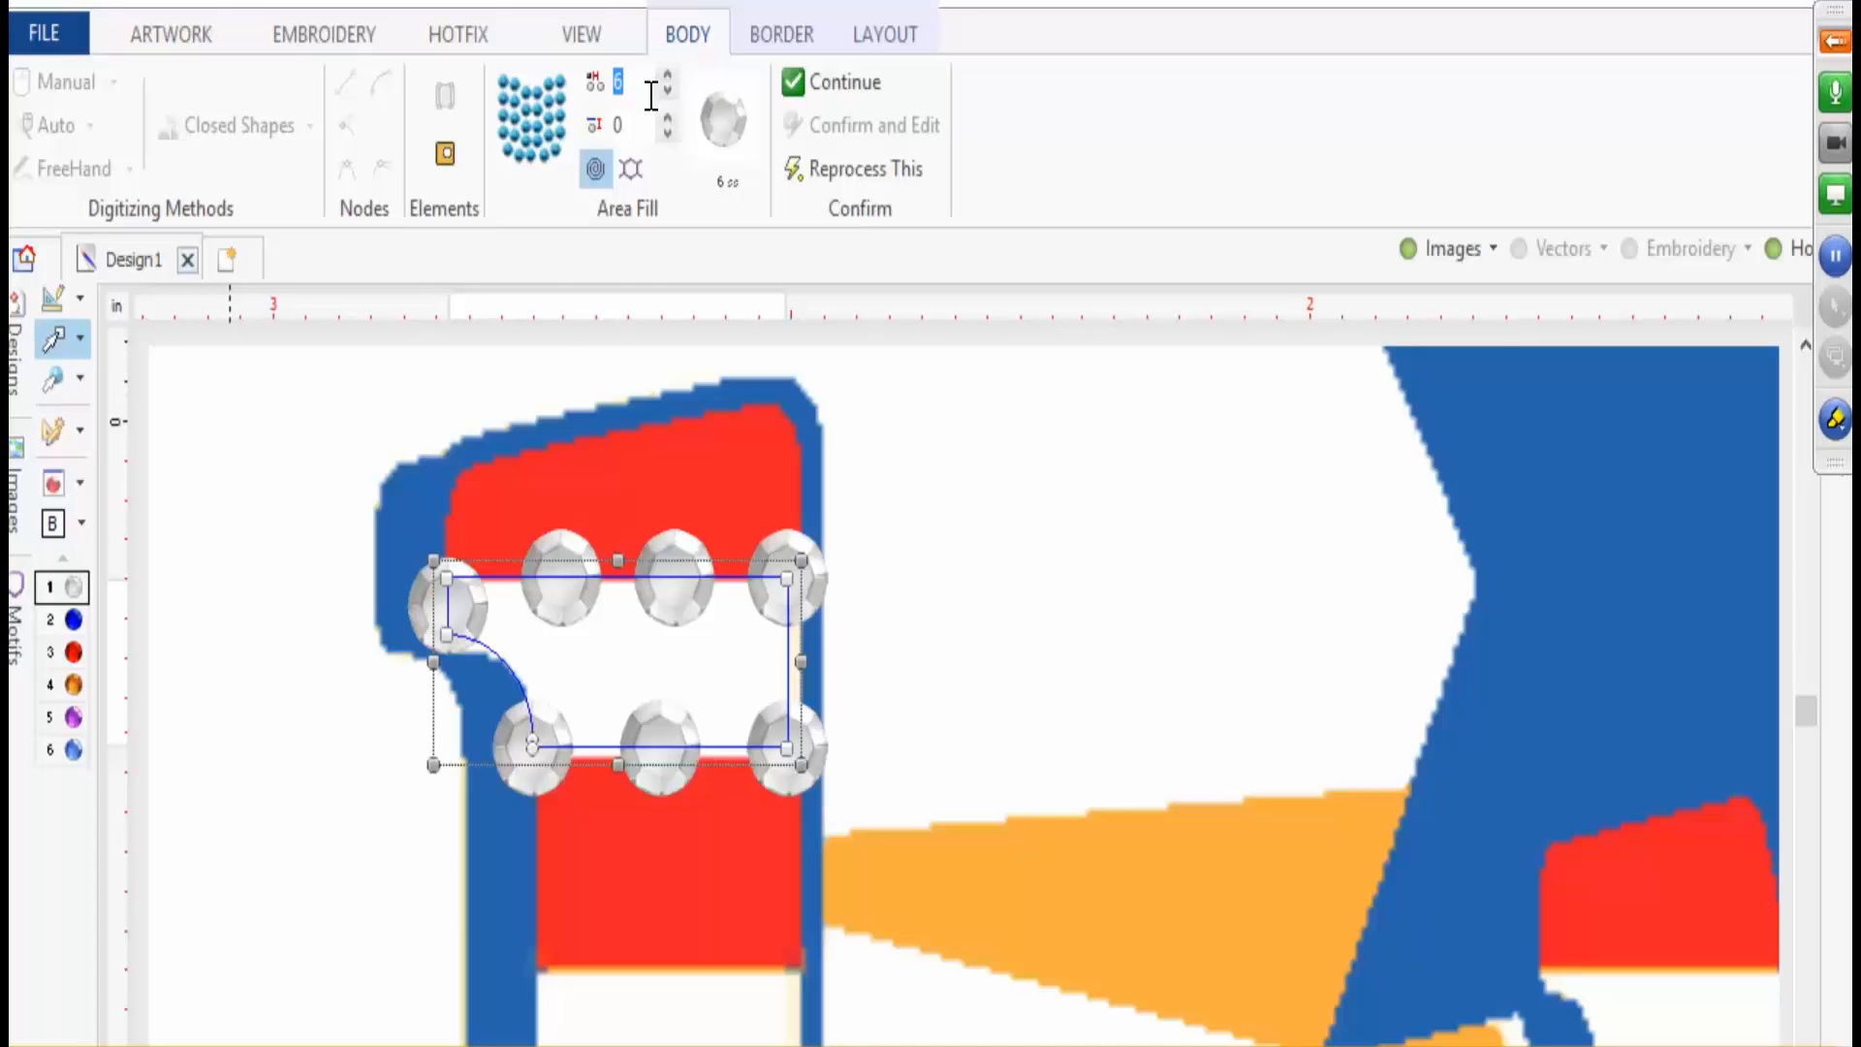
{"action": "type", "text": "3"}
{"action": "left_click", "coordinate": [187, 484]}
{"action": "left_click", "coordinate": [78, 176]}
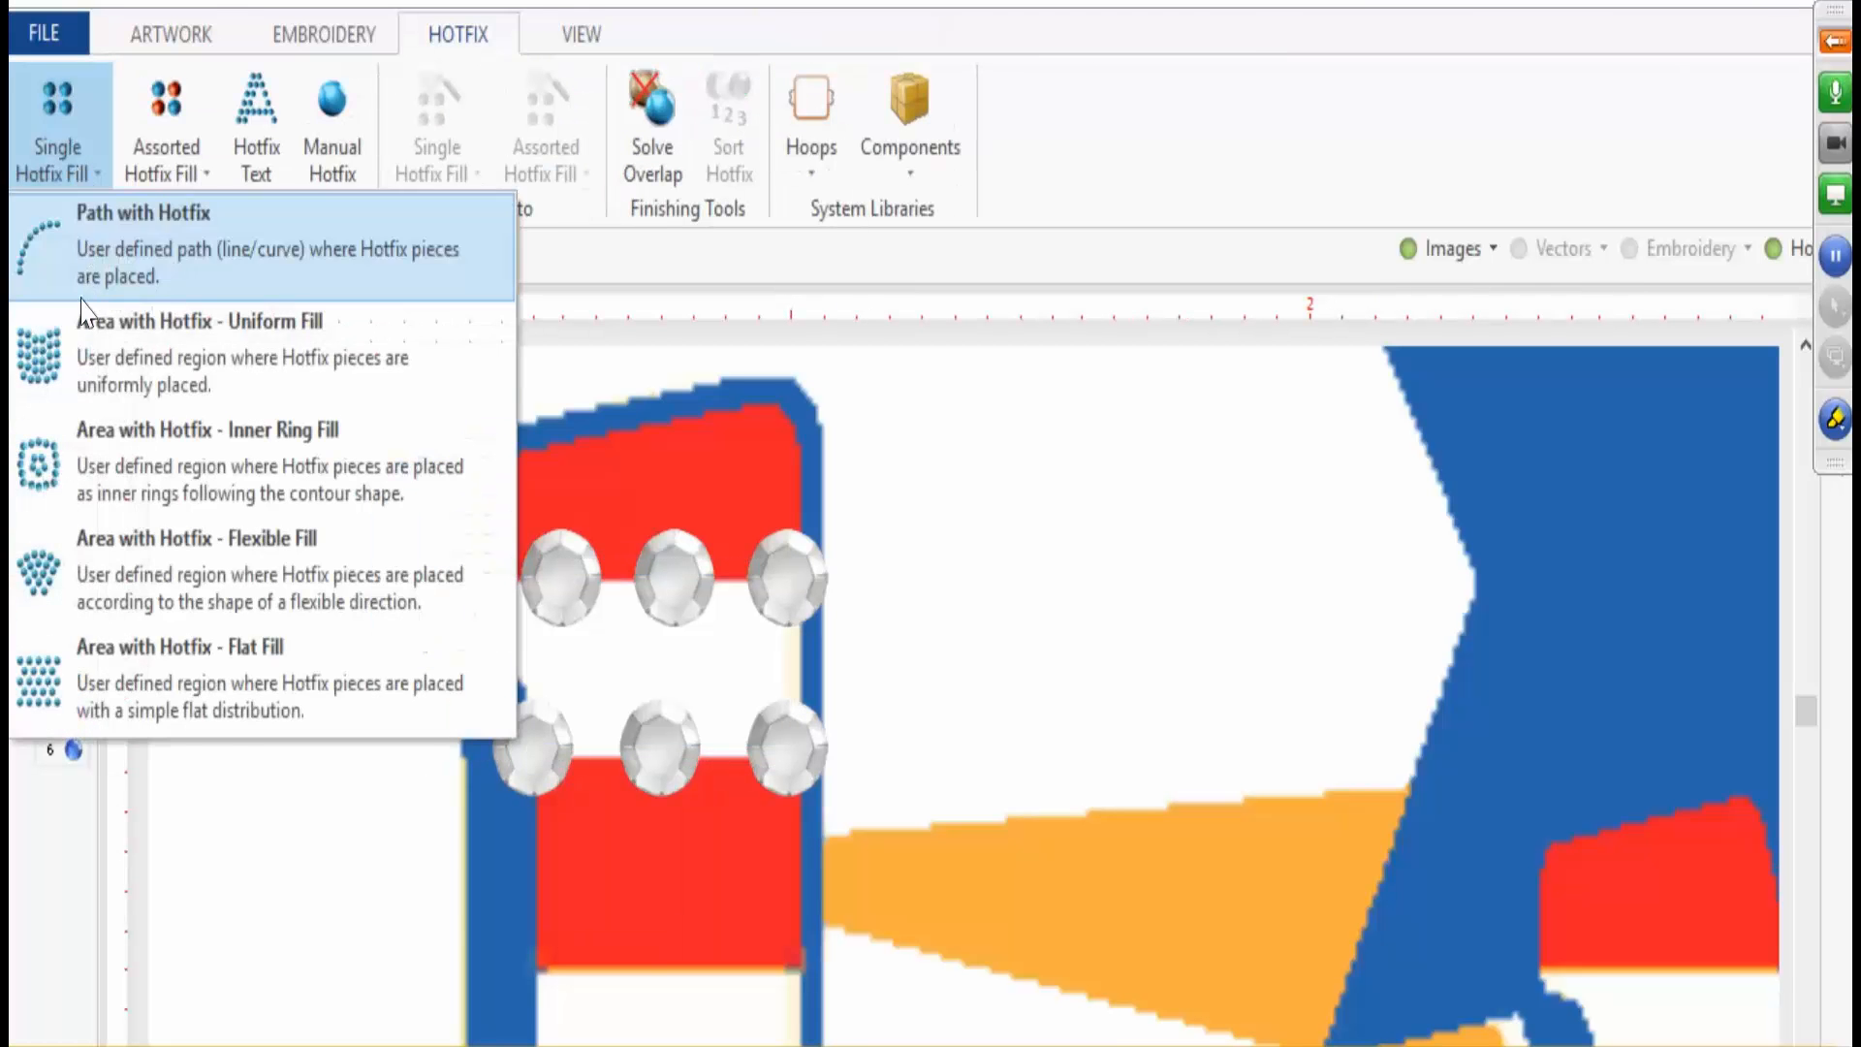
{"action": "left_click", "coordinate": [193, 802]}
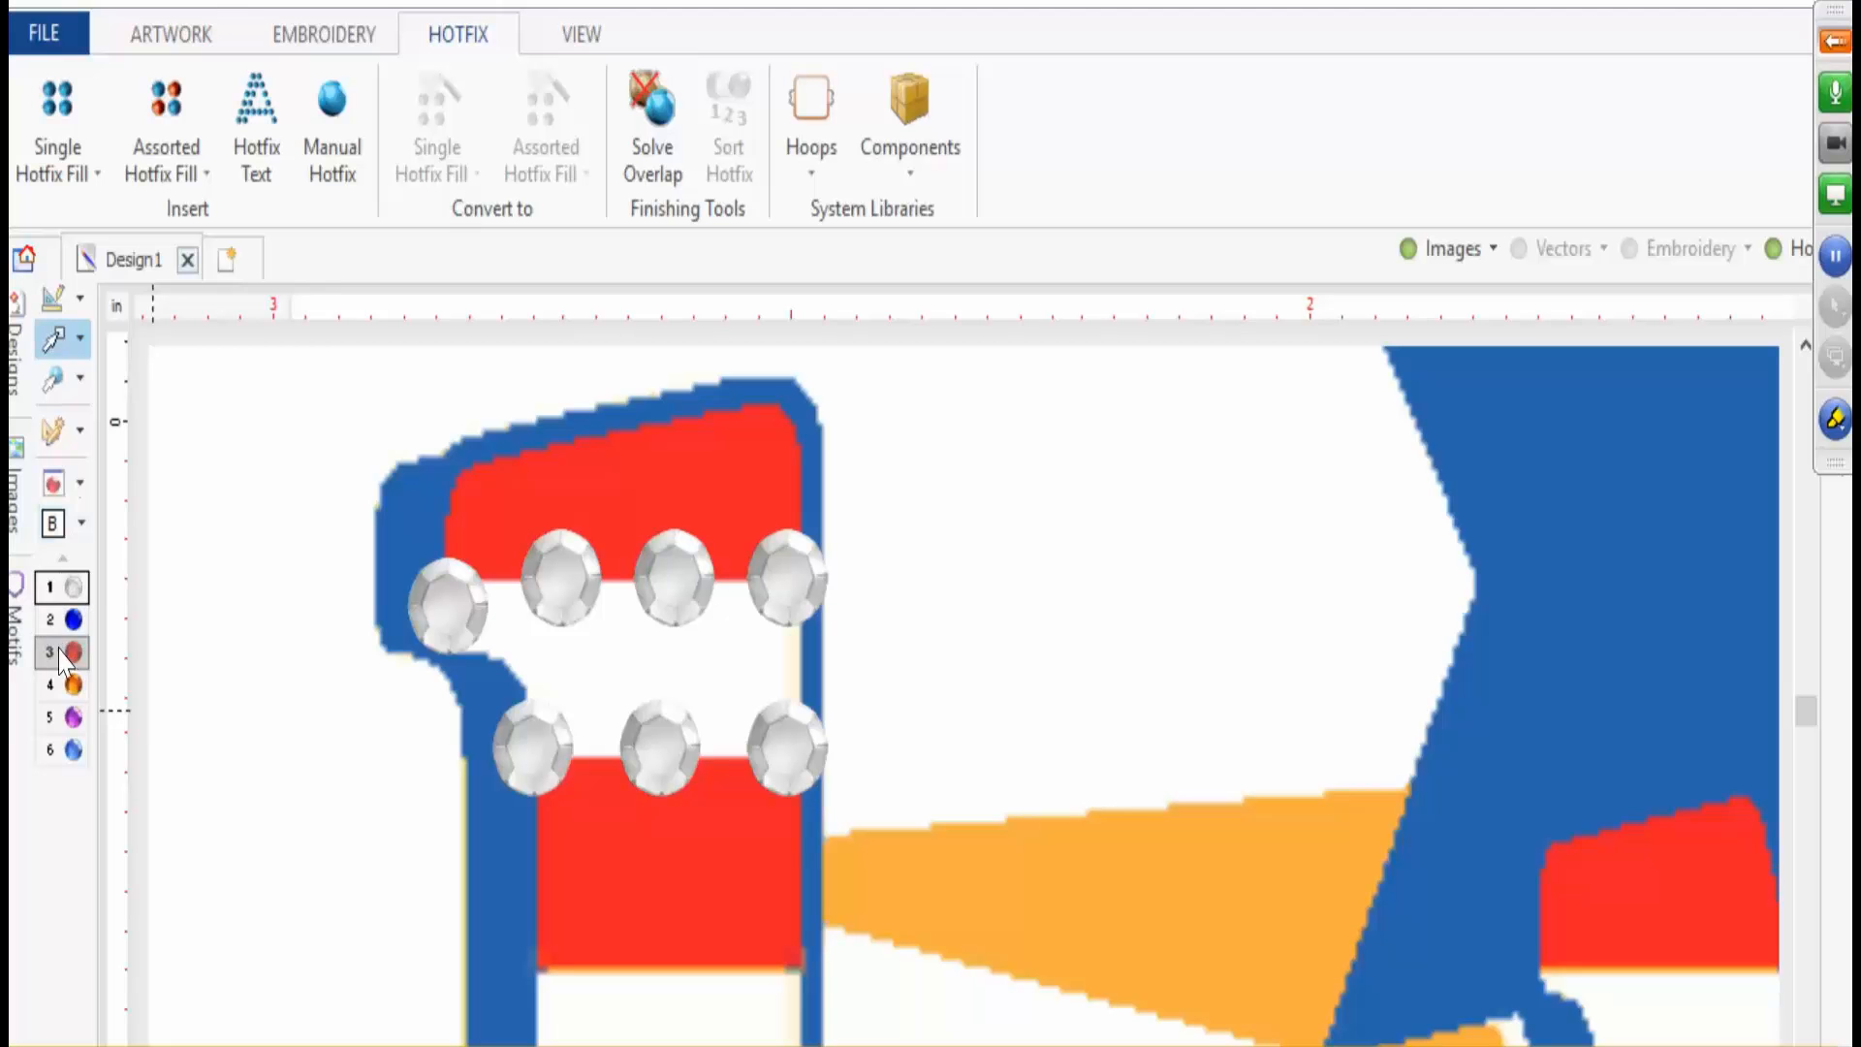
{"action": "left_click", "coordinate": [60, 160]}
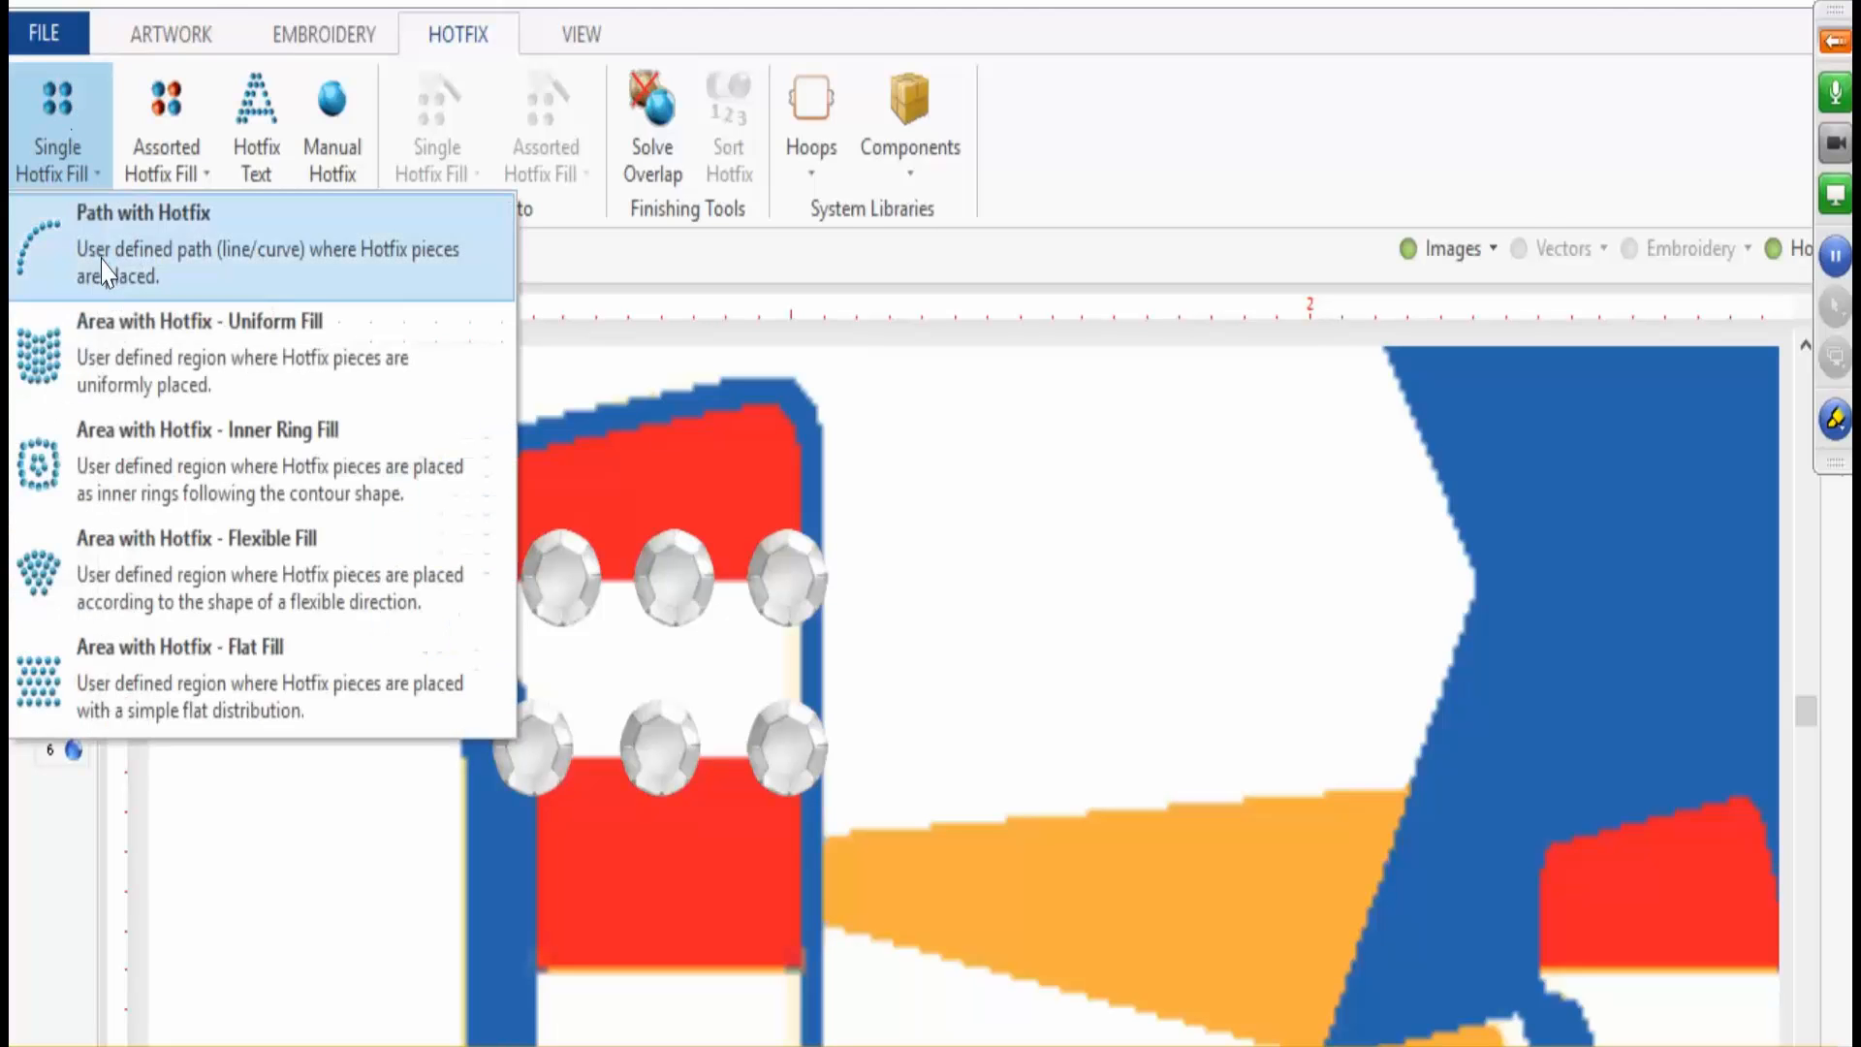
{"action": "left_click", "coordinate": [150, 260]}
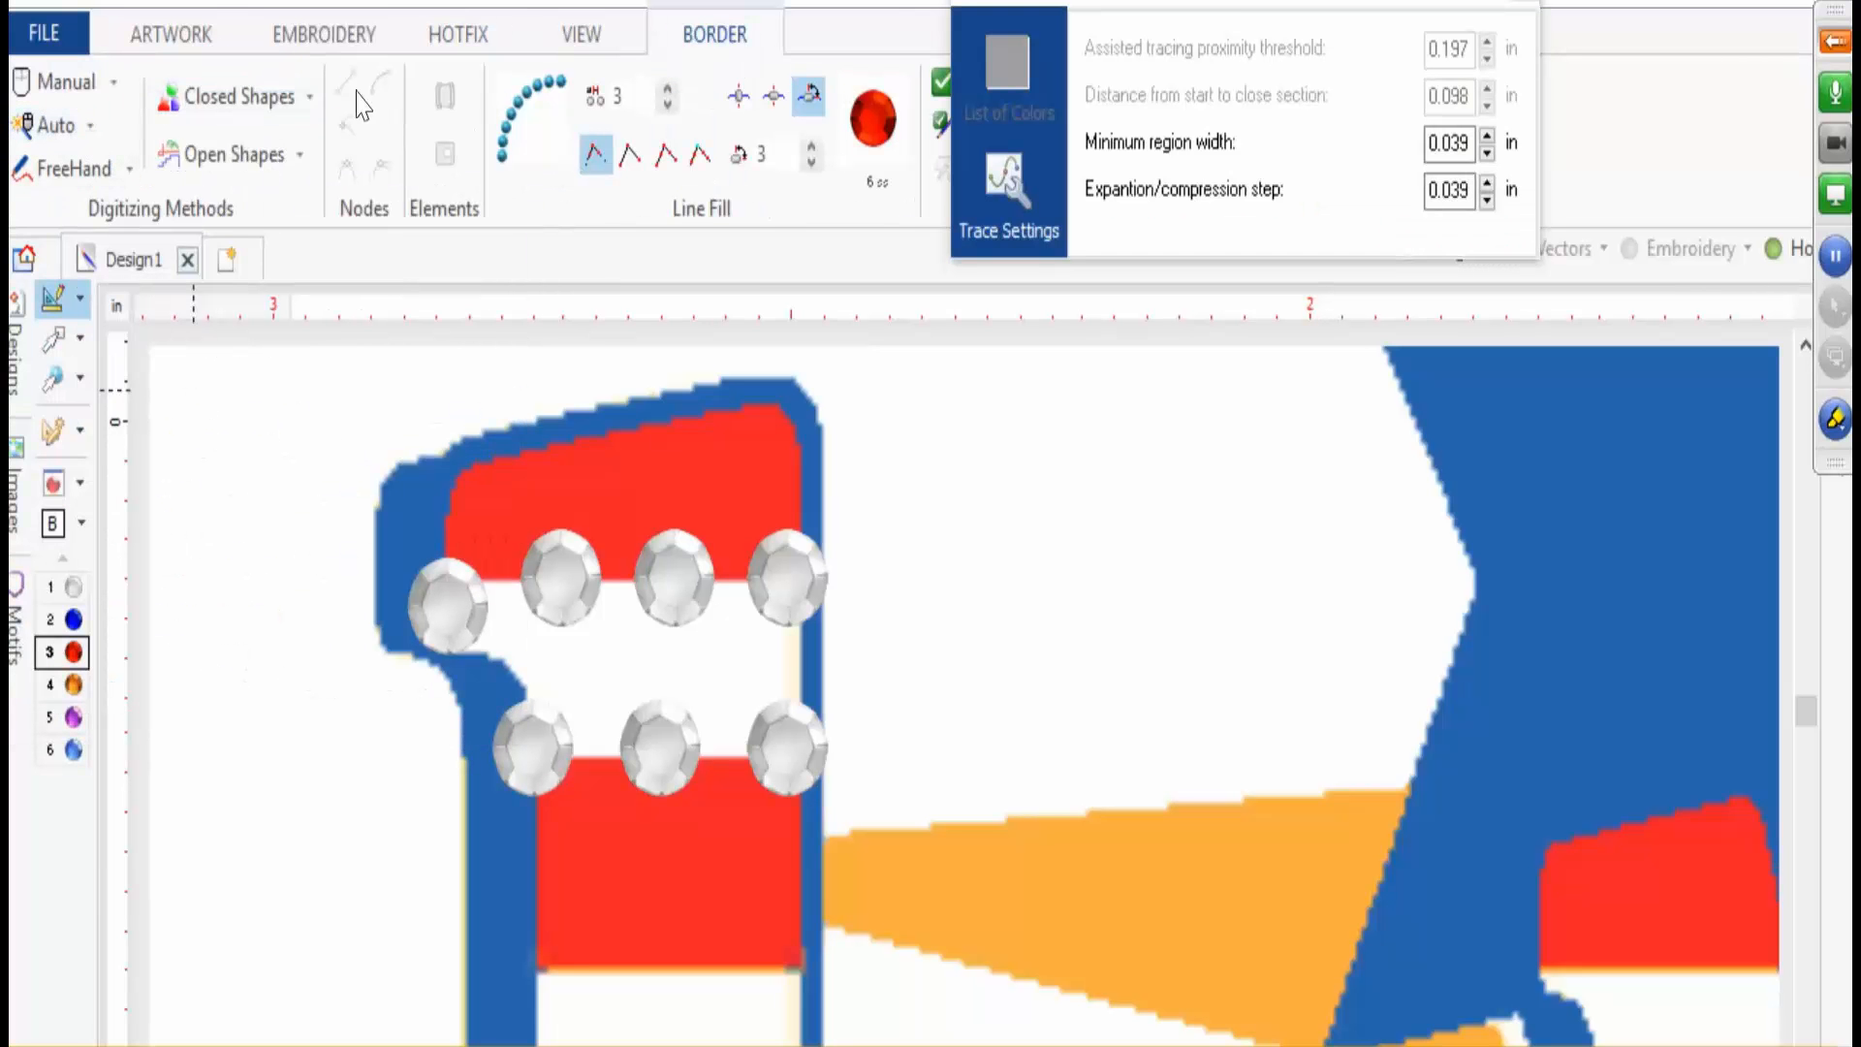
- Auto-trace the top red stripe of the letter L as a Uniform Fill in 6 ss Siam-Lt. with bead spacing 3
{"action": "left_click", "coordinate": [458, 34]}
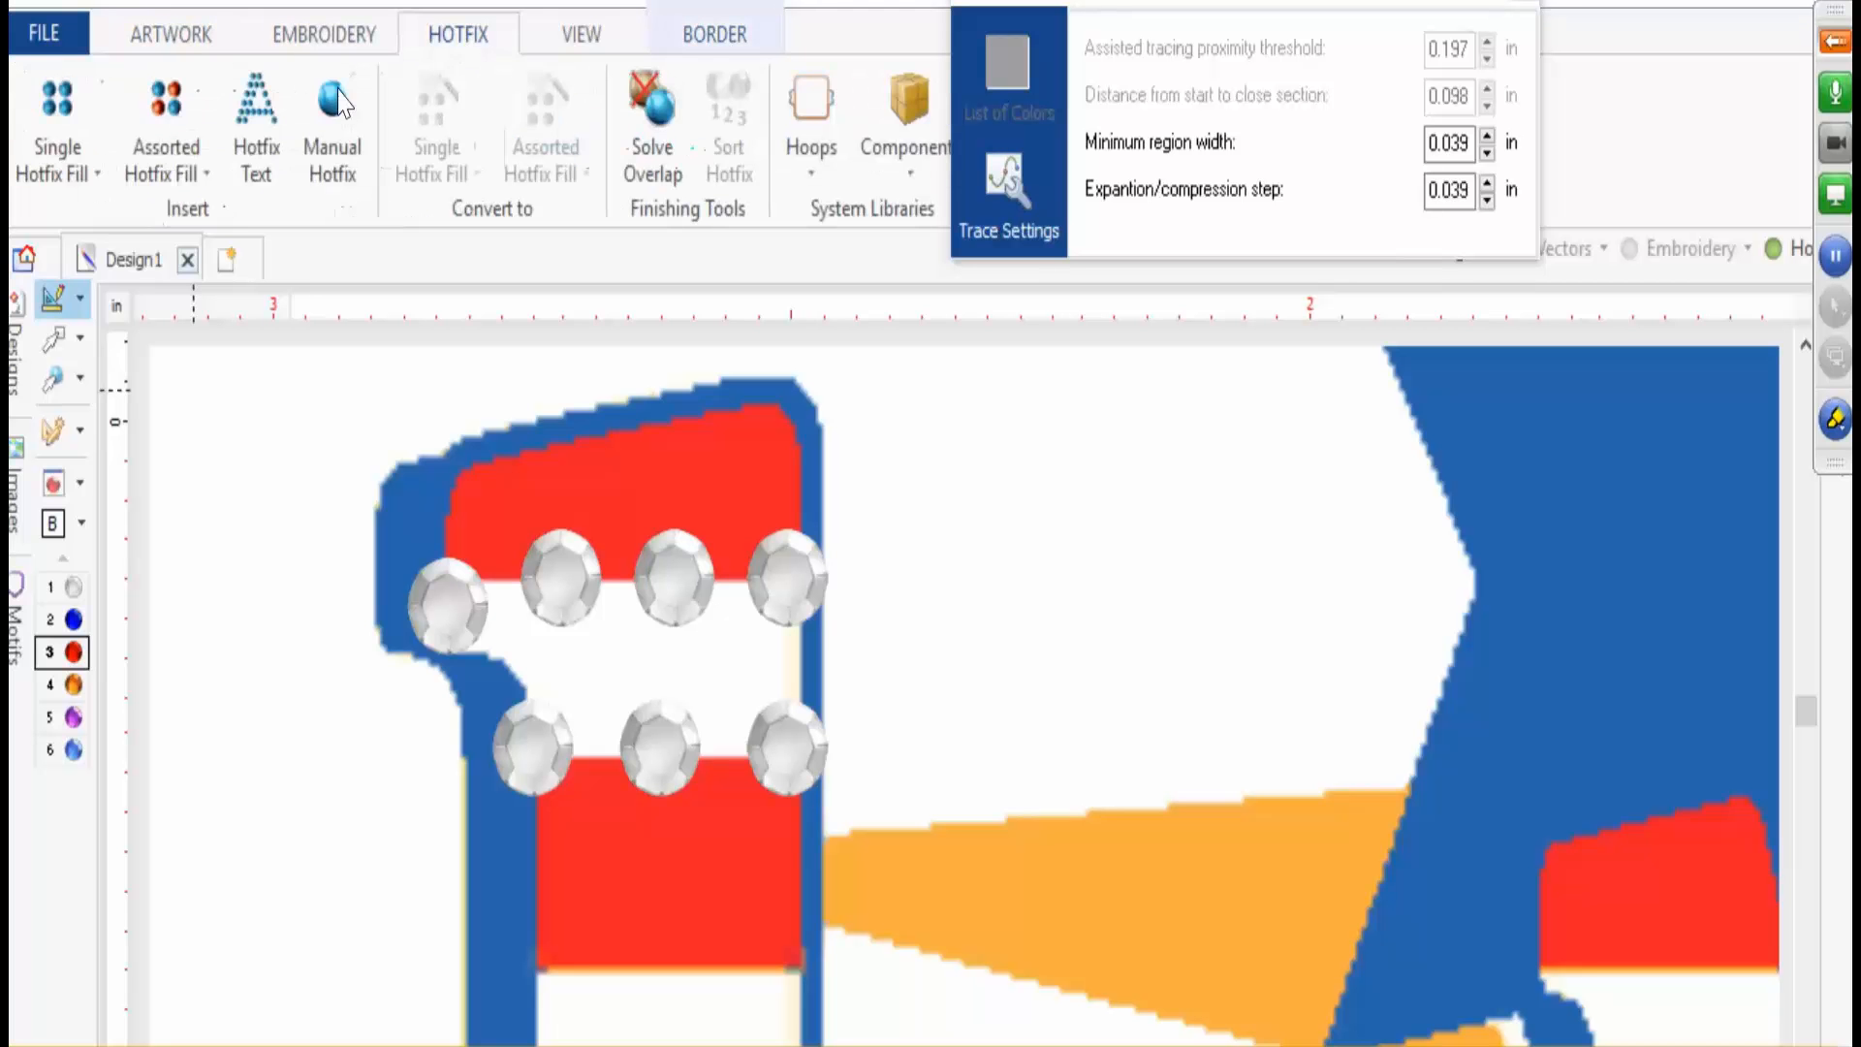
{"action": "left_click", "coordinate": [62, 185]}
{"action": "left_click", "coordinate": [86, 324]}
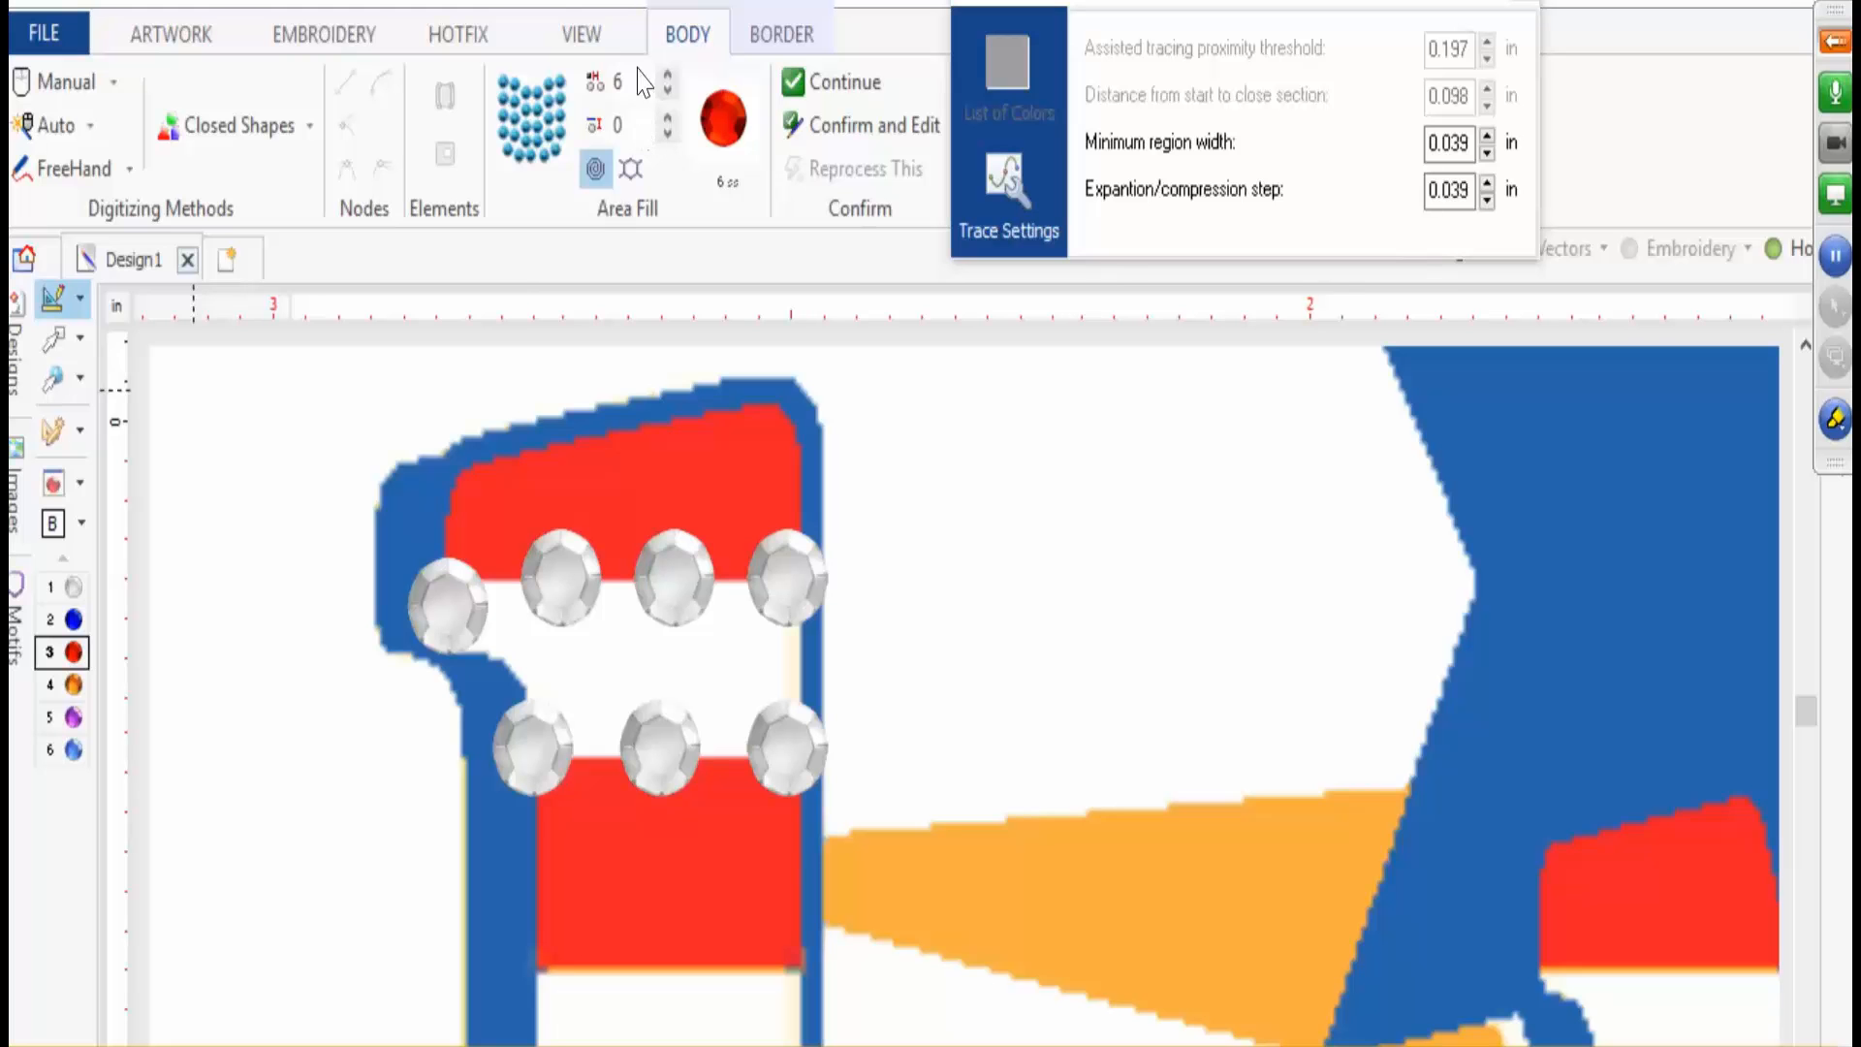
{"action": "double_click", "coordinate": [640, 70]}
{"action": "left_click", "coordinate": [586, 490]}
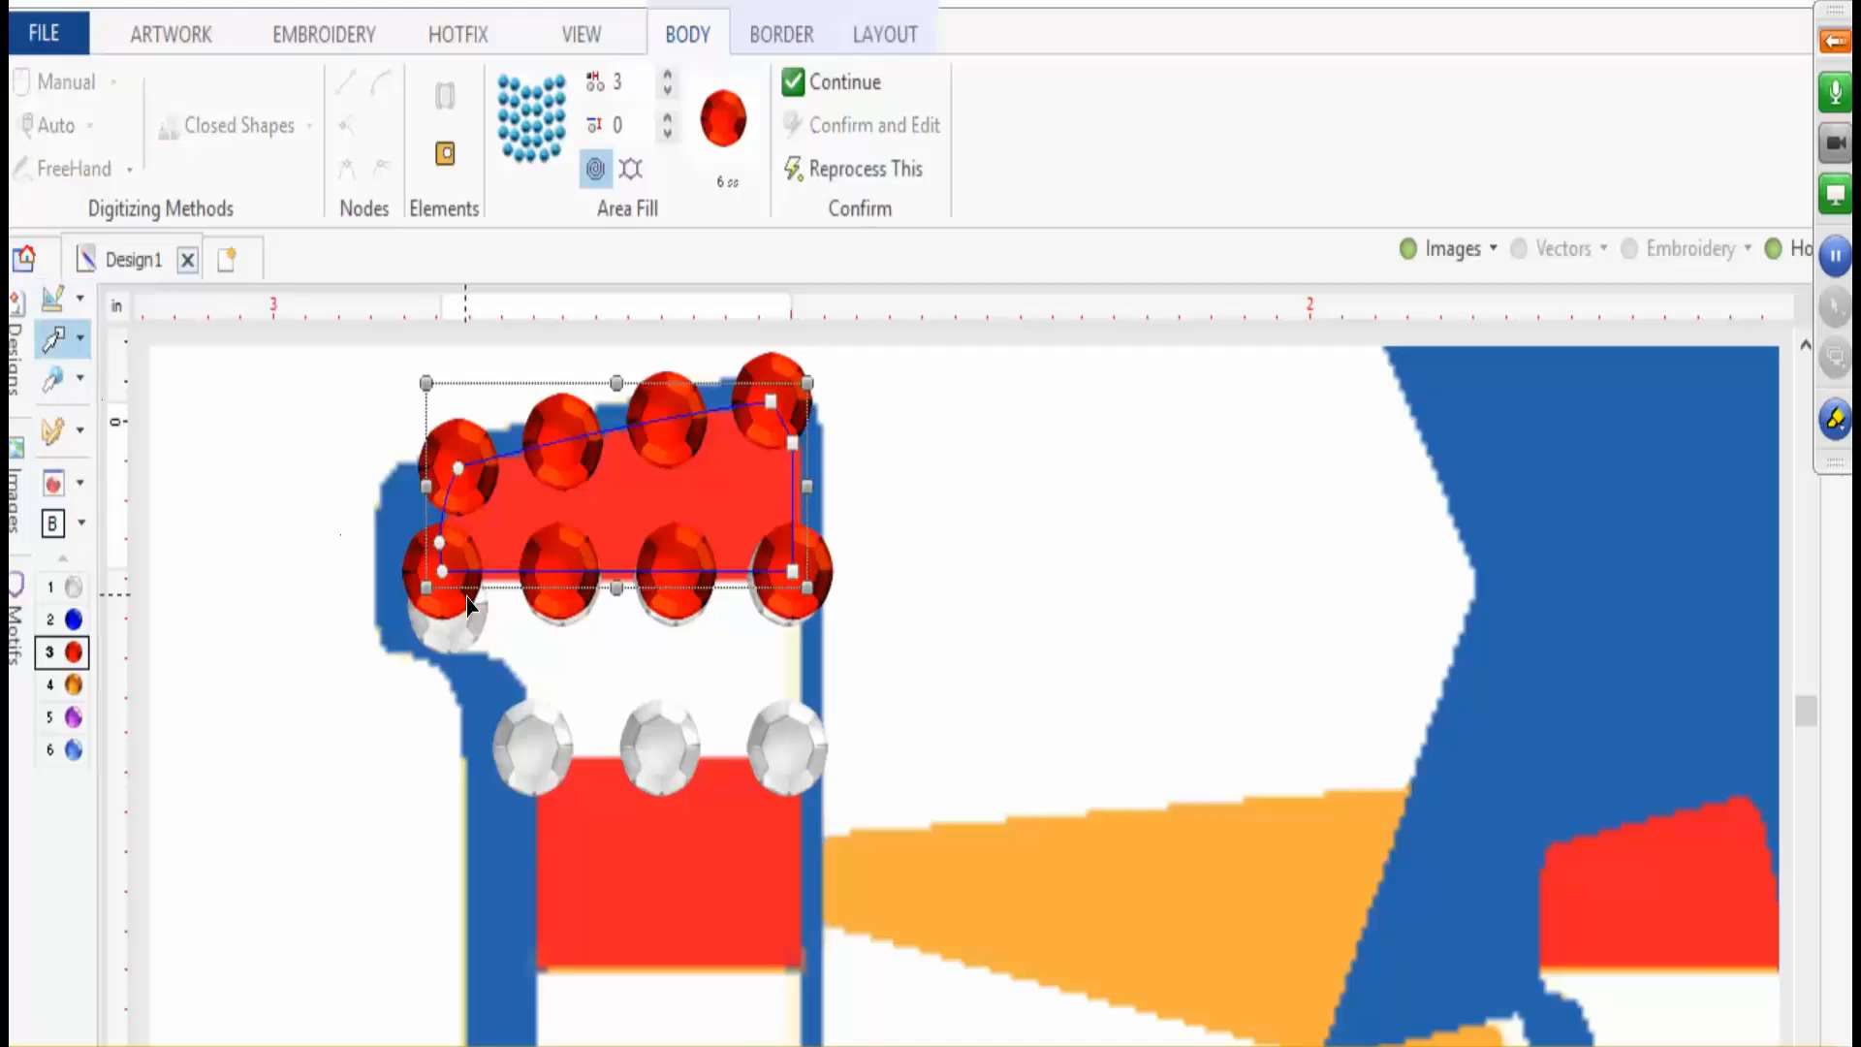
- Hide the background image and select the clear crystal fill that lies under the red one
{"action": "scroll", "coordinate": [466, 595], "scroll_direction": "down", "scroll_amount": 1}
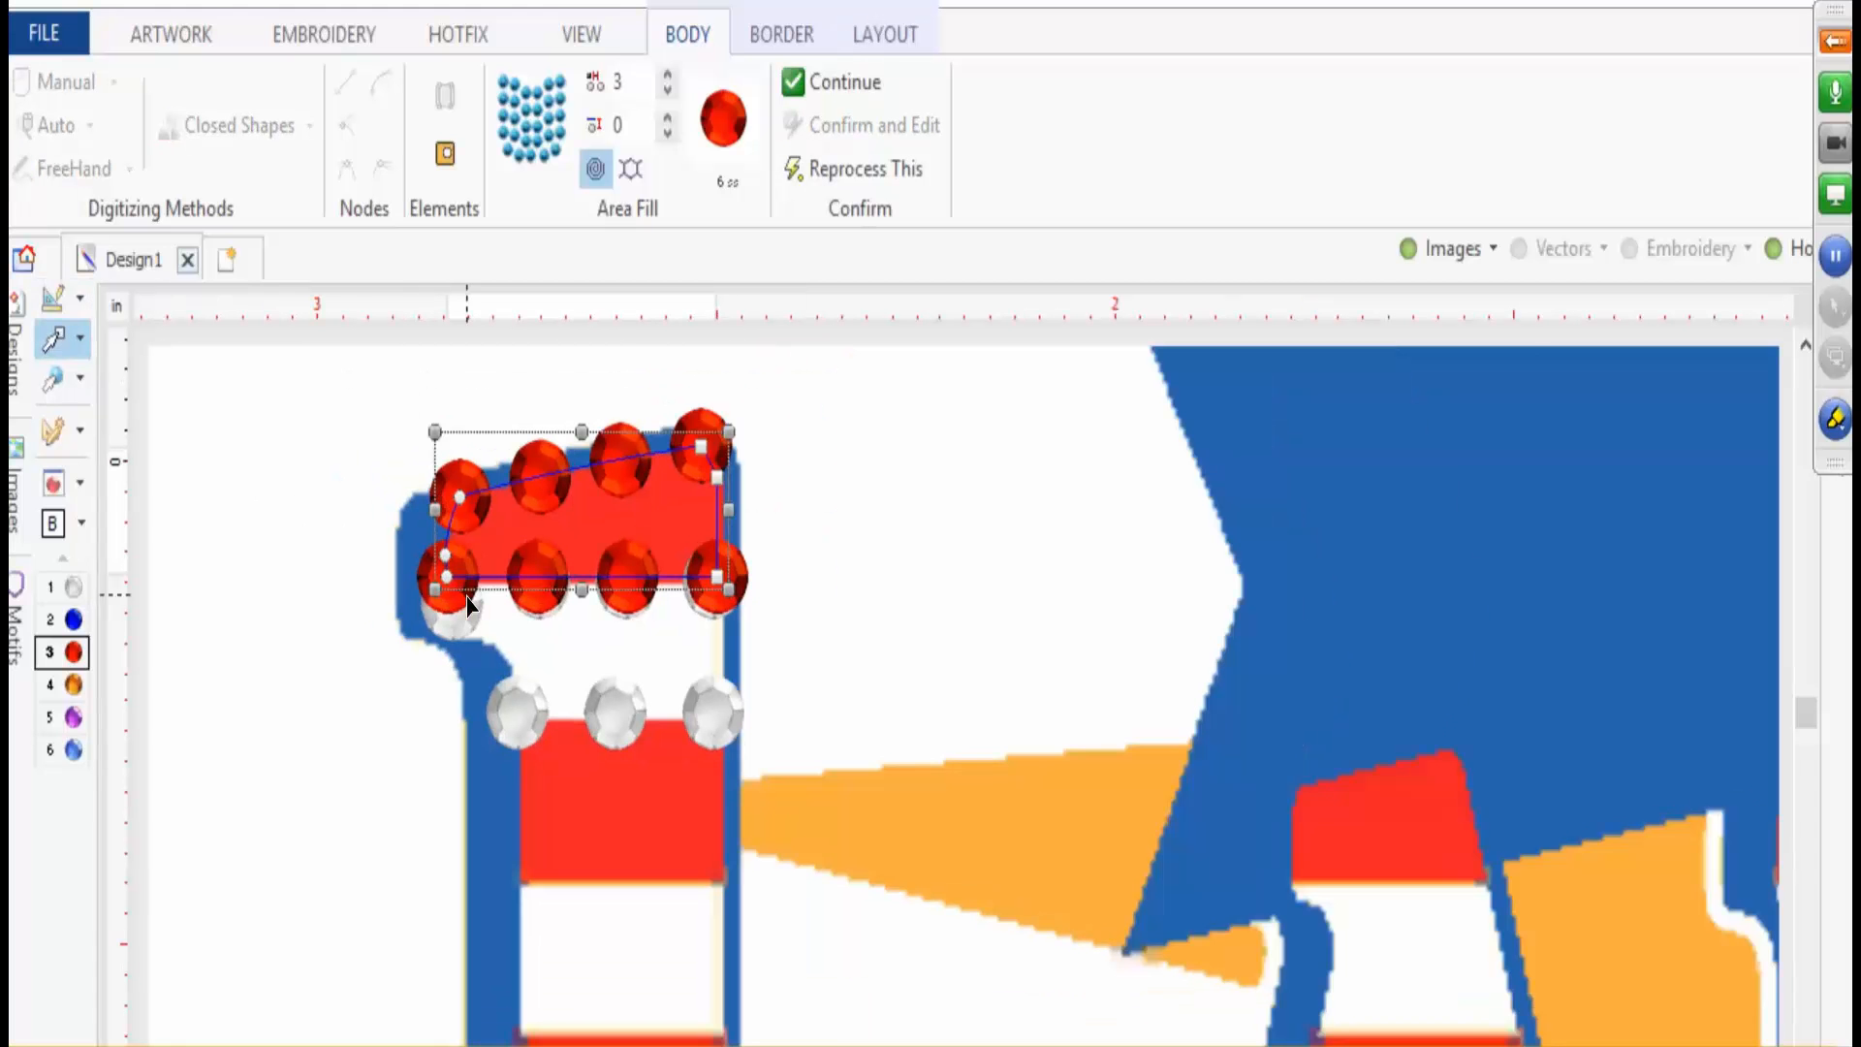
{"action": "left_click", "coordinate": [1408, 249]}
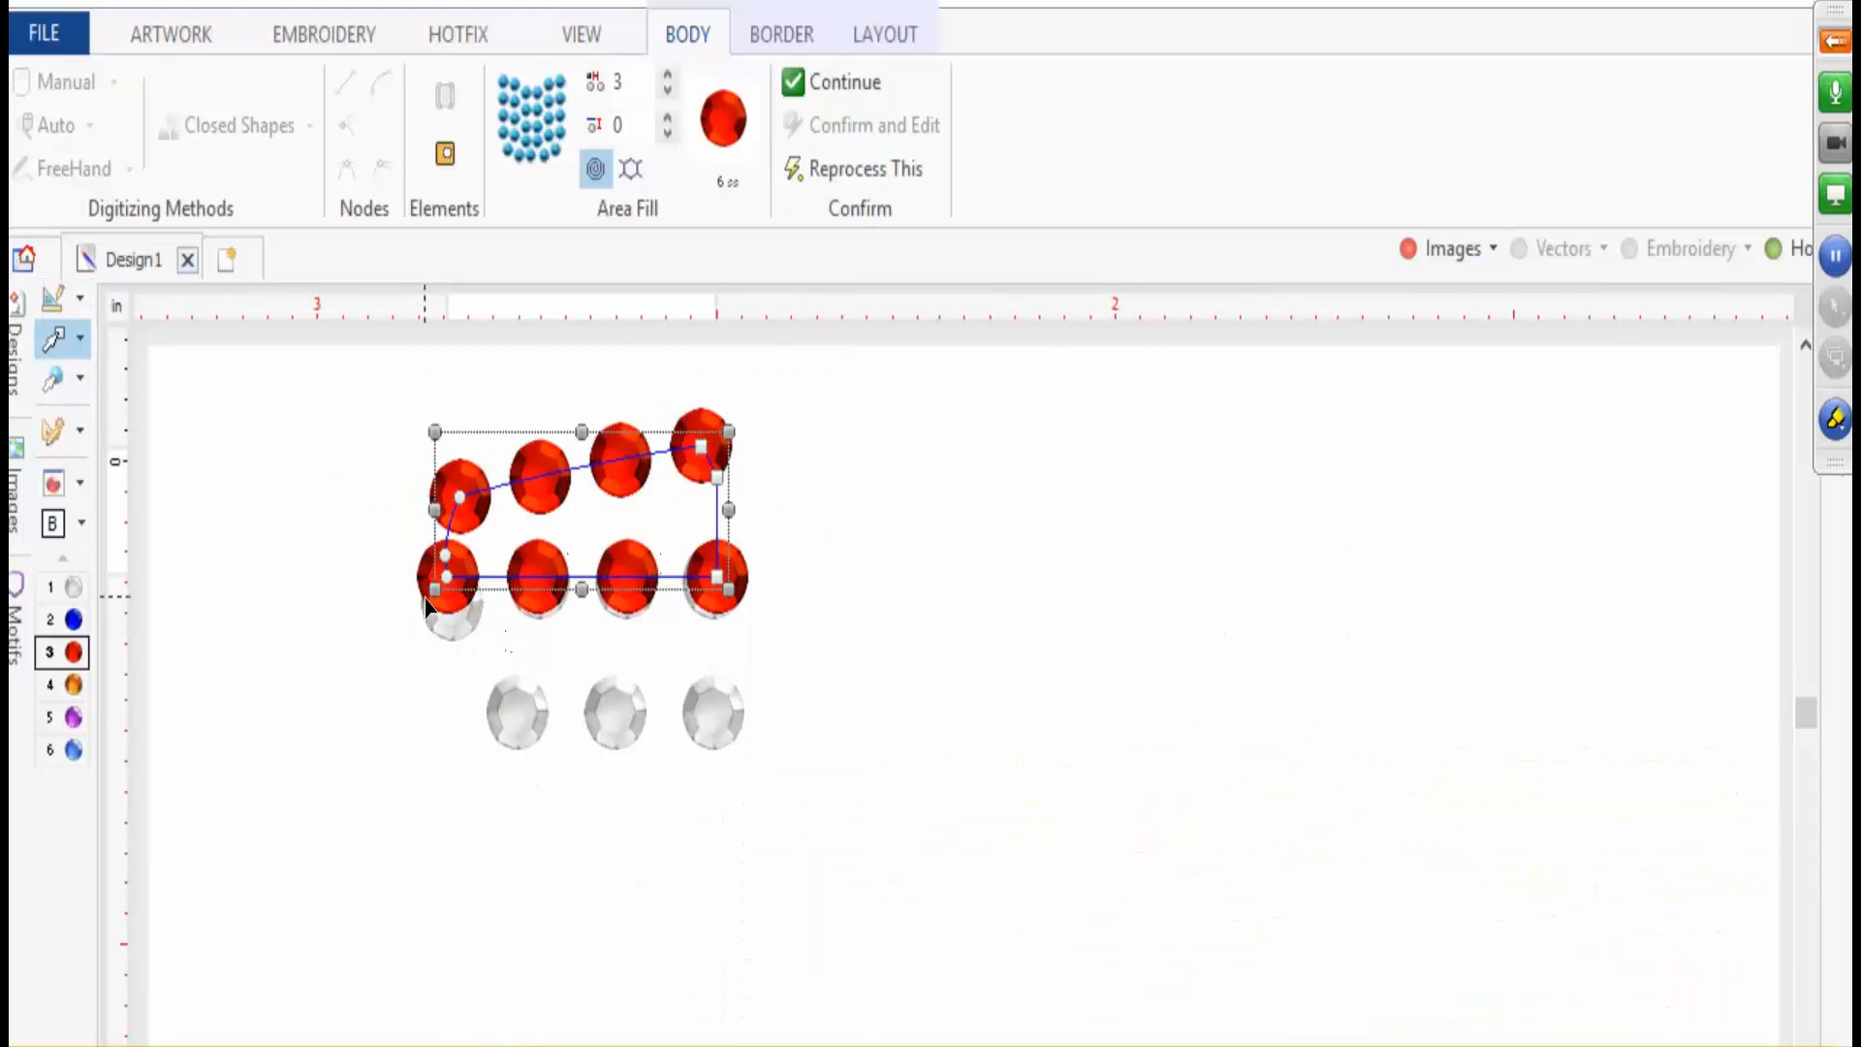
{"action": "left_click", "coordinate": [380, 617]}
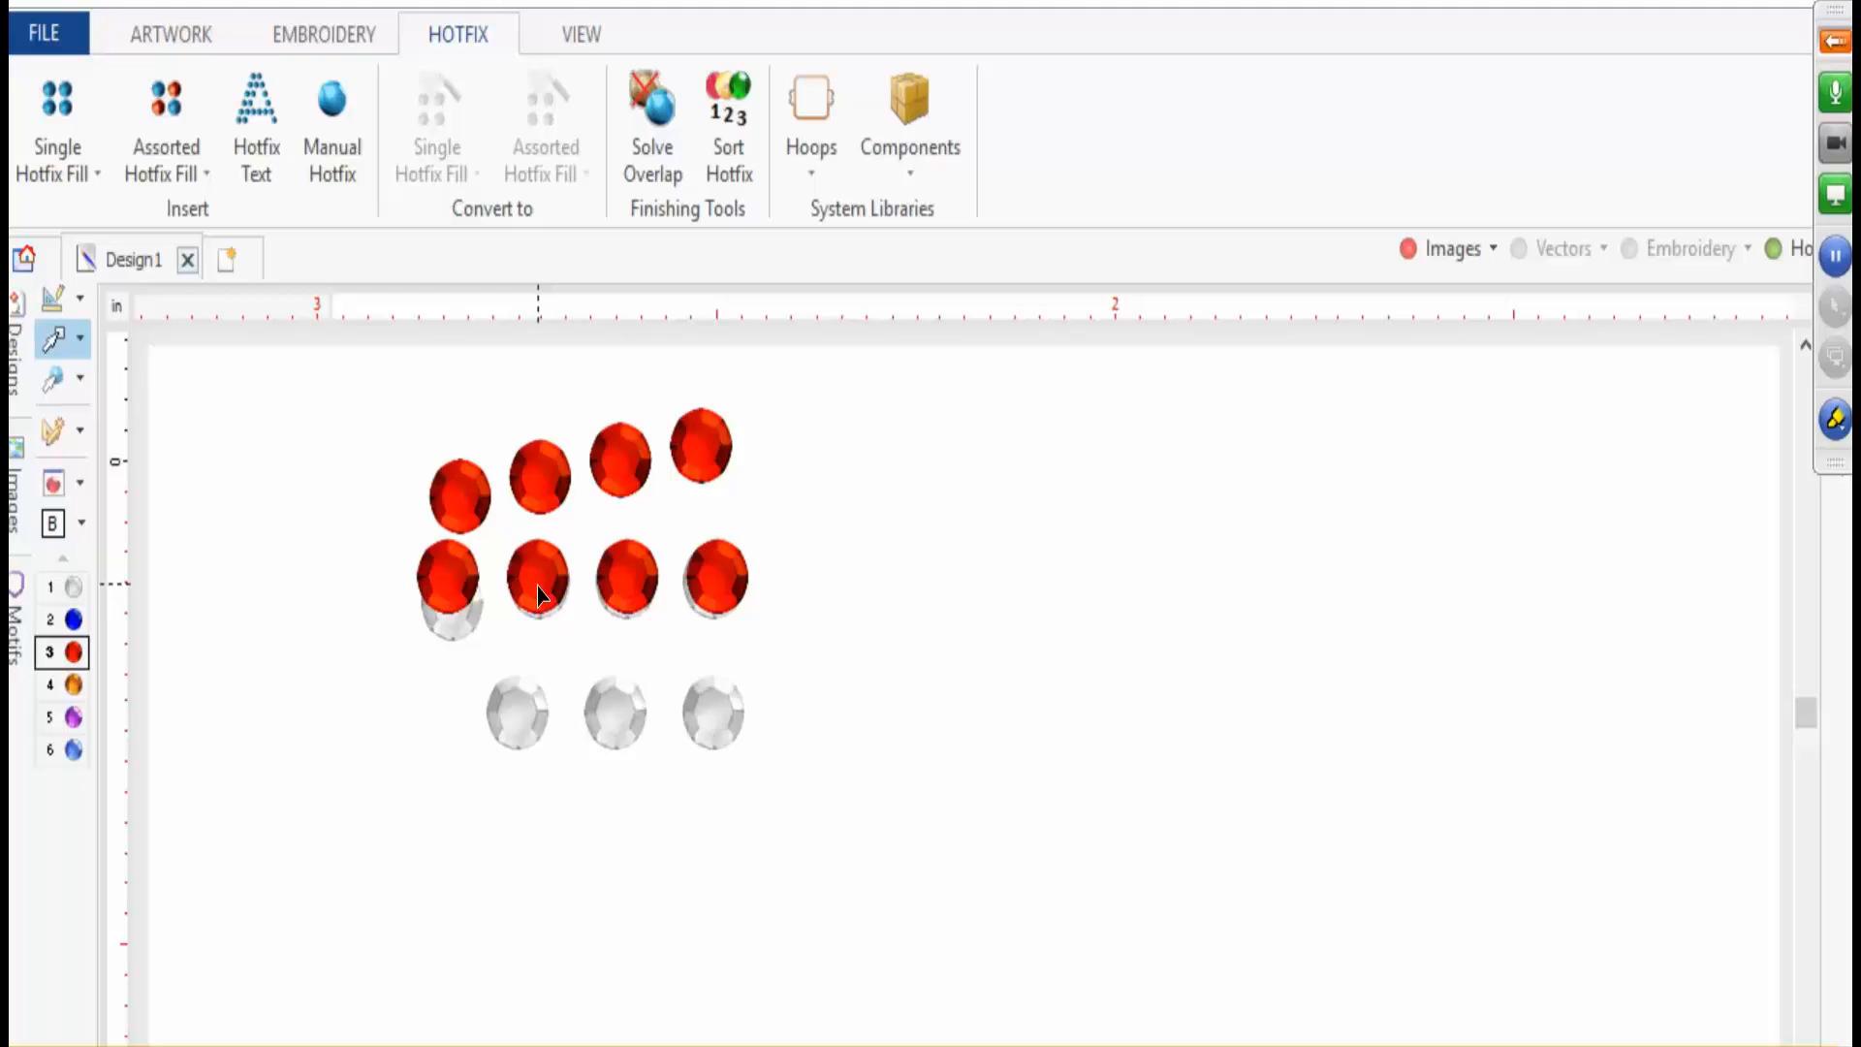
{"action": "left_click", "coordinate": [516, 695]}
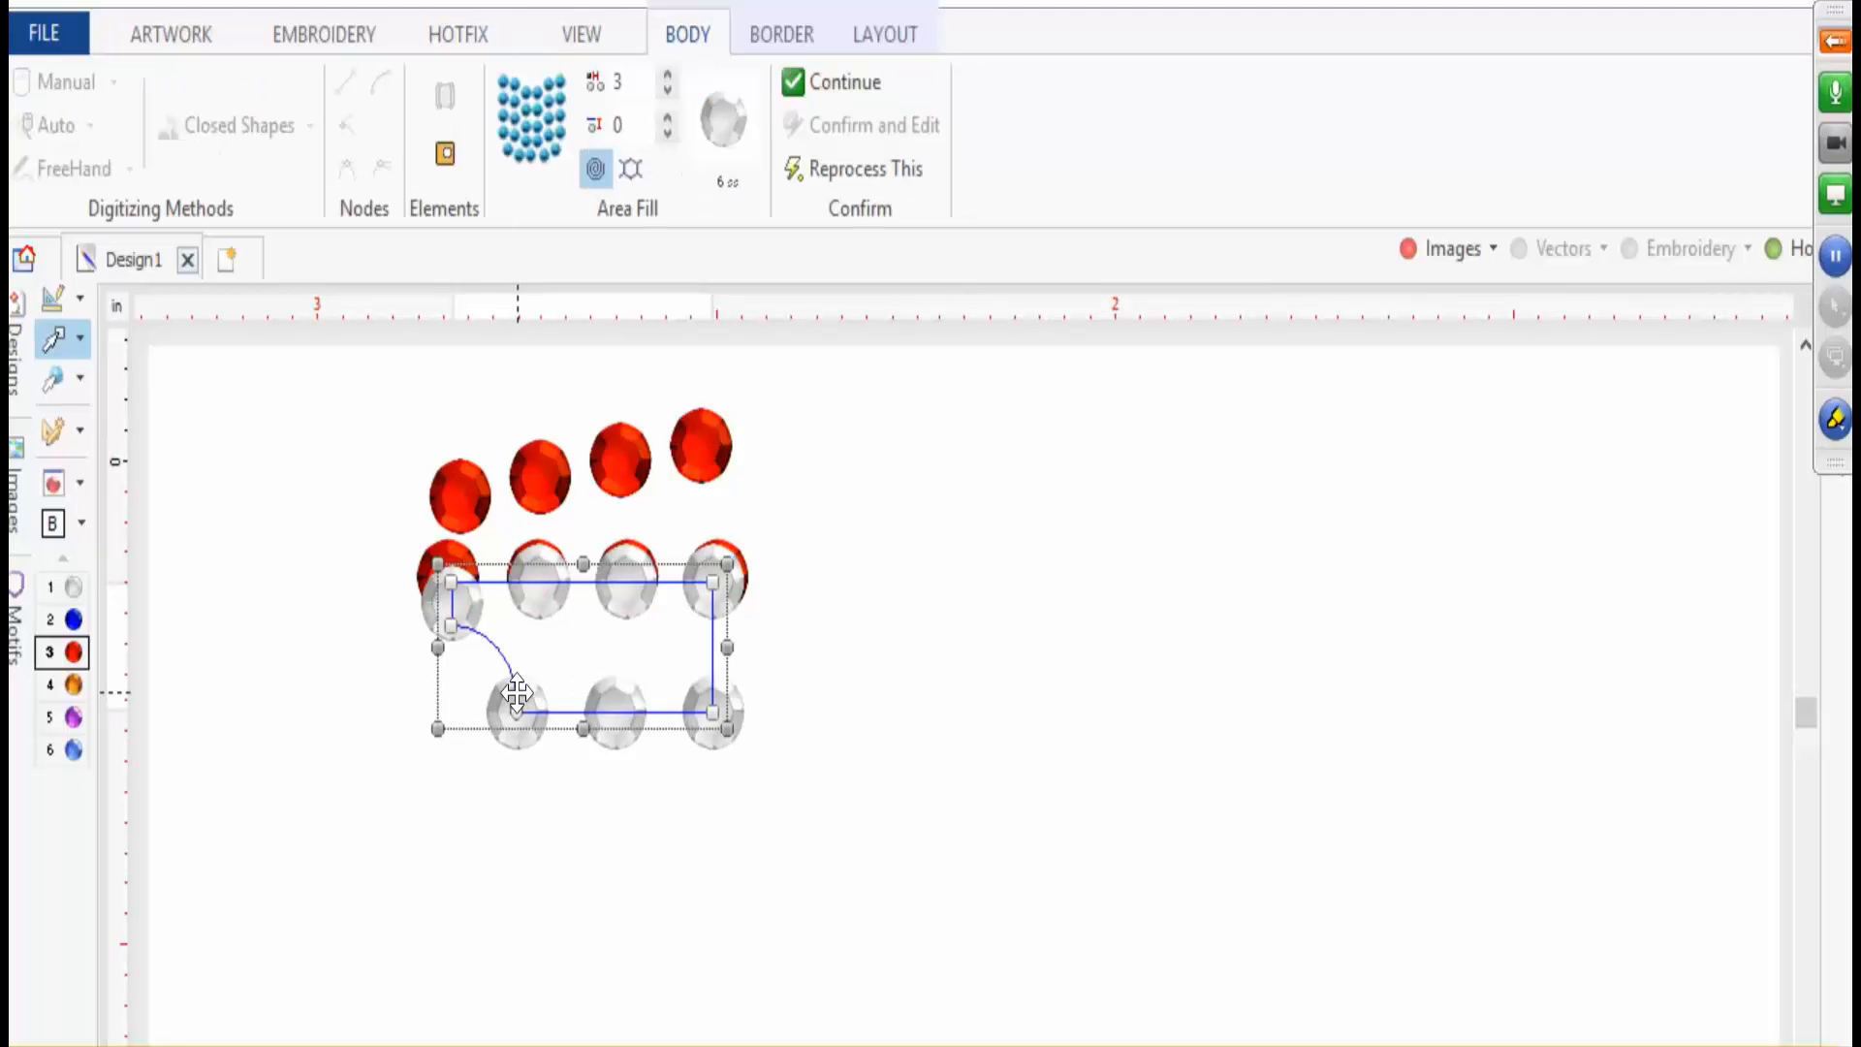
- Delete both test fills, the clear crystal one and the red one
{"action": "left_click", "coordinate": [550, 548]}
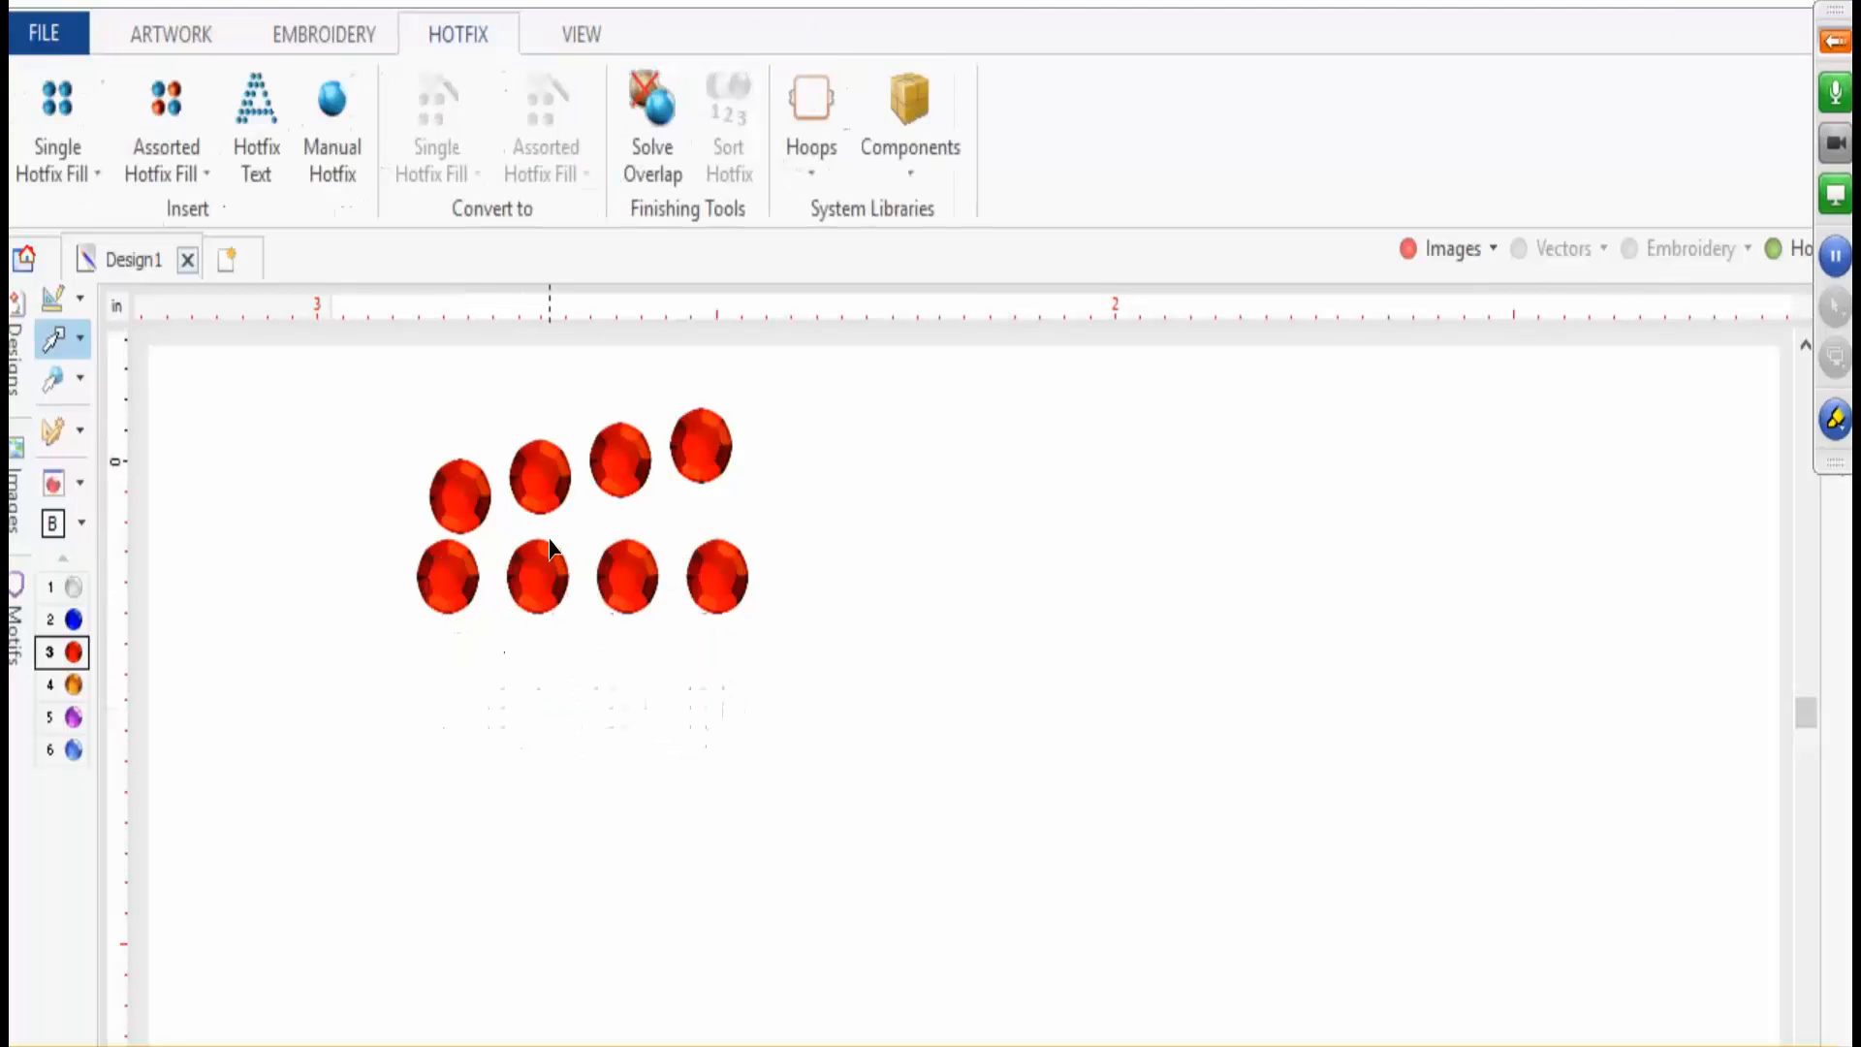
{"action": "left_click", "coordinate": [550, 548]}
{"action": "key", "text": "Delete"}
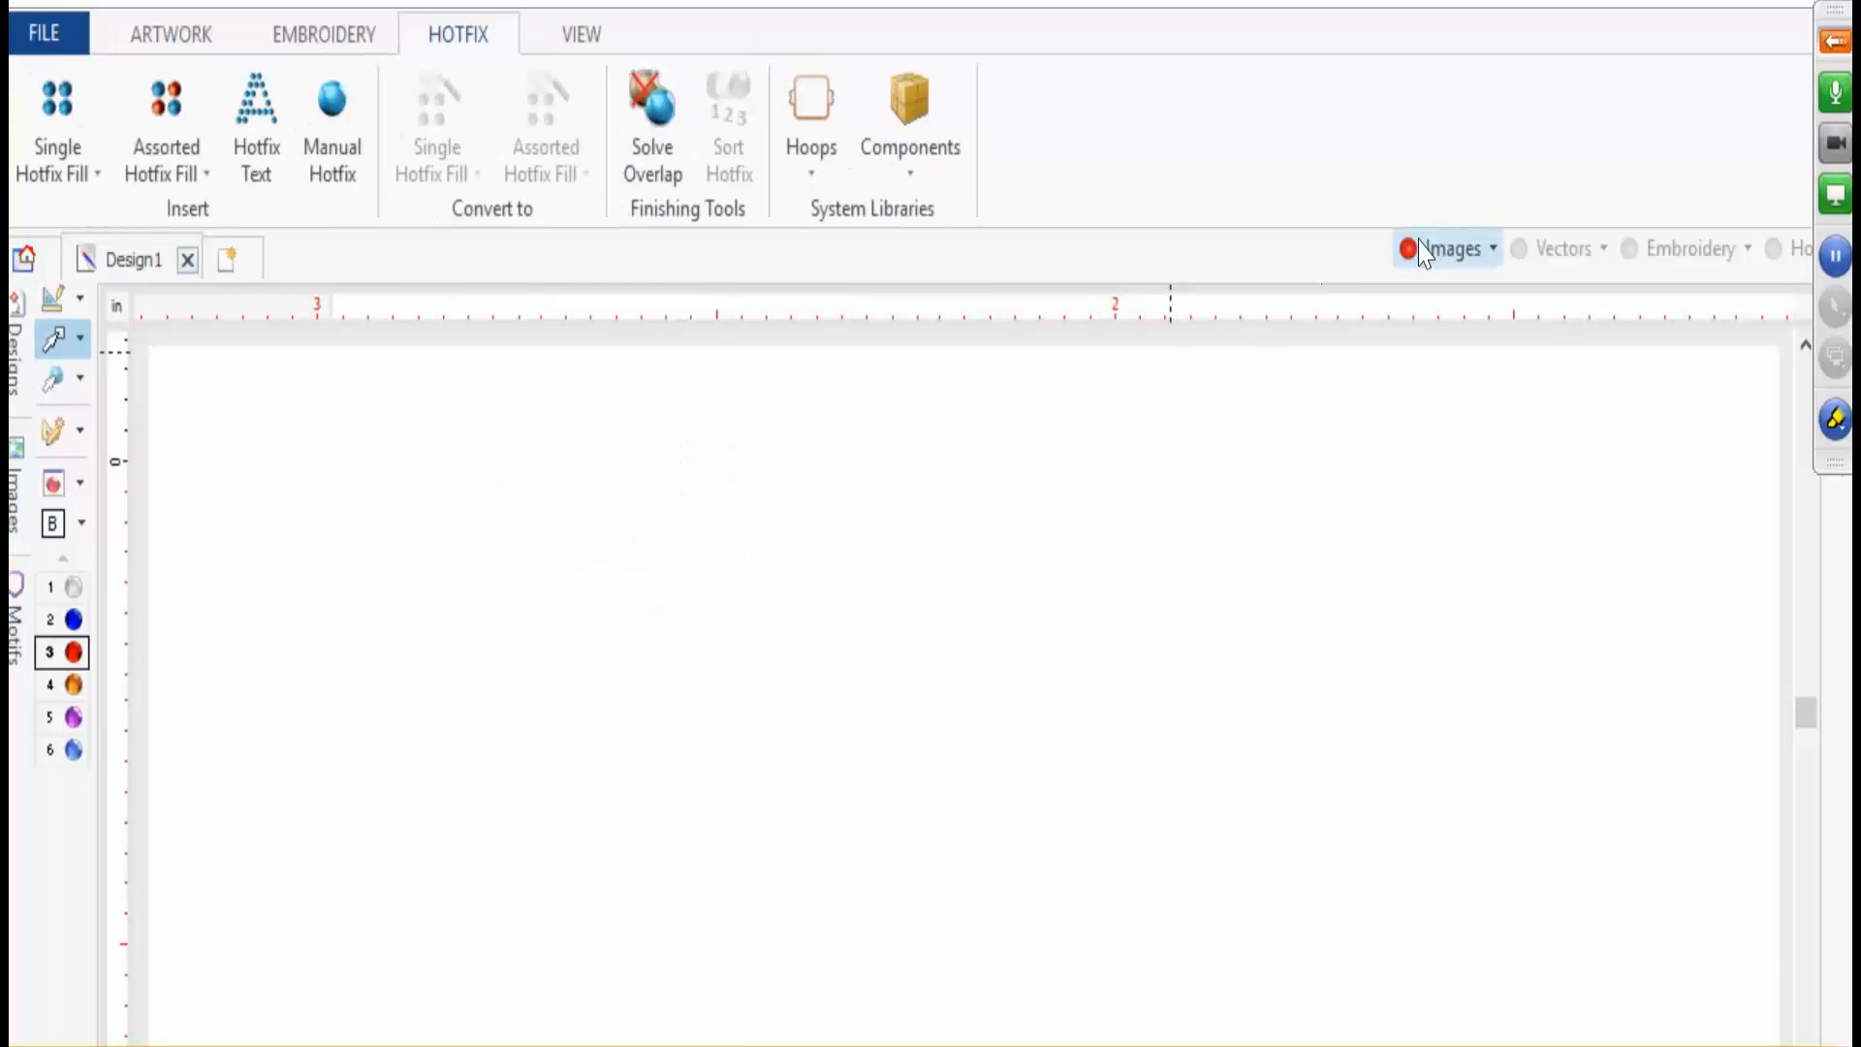
- Show the background image again with the letter L in view
{"action": "left_click", "coordinate": [1422, 254]}
{"action": "scroll", "coordinate": [988, 574], "scroll_direction": "down", "scroll_amount": 5}
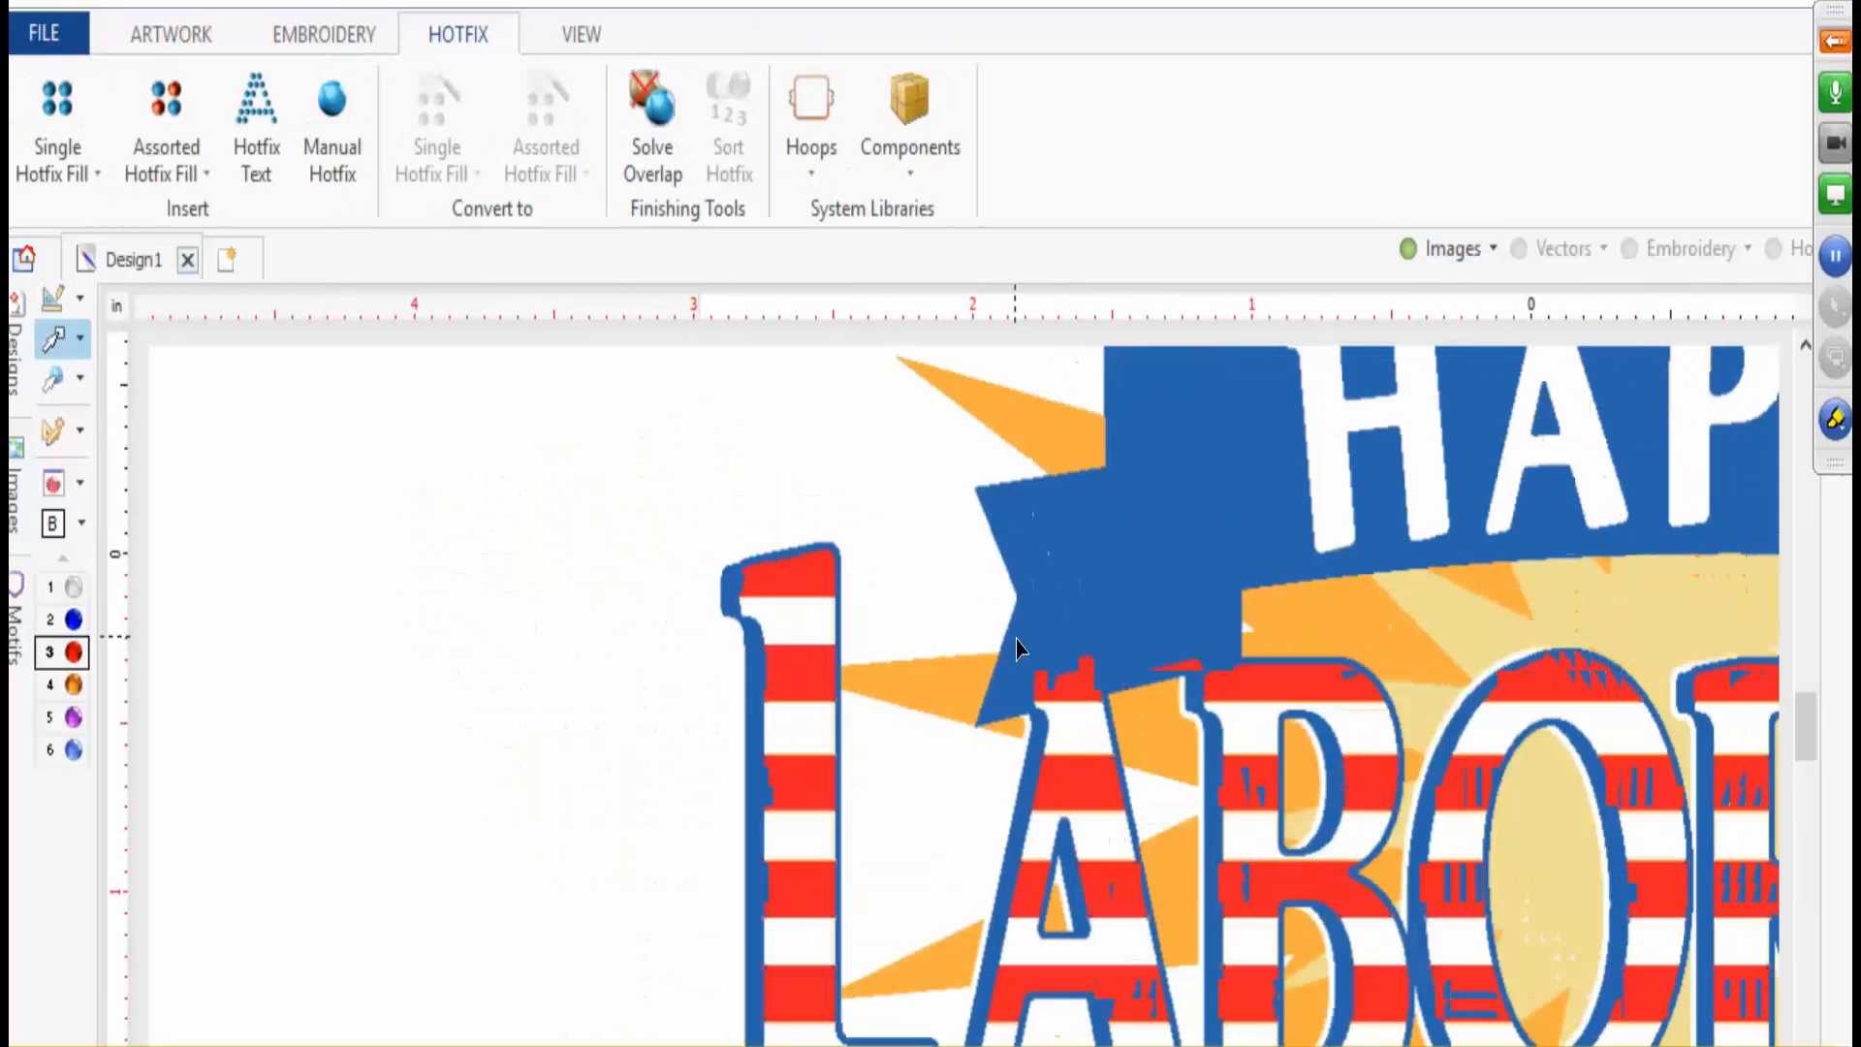
{"action": "scroll", "coordinate": [1017, 648], "scroll_direction": "down", "scroll_amount": 2}
{"action": "scroll", "coordinate": [489, 591], "scroll_direction": "up", "scroll_amount": 3}
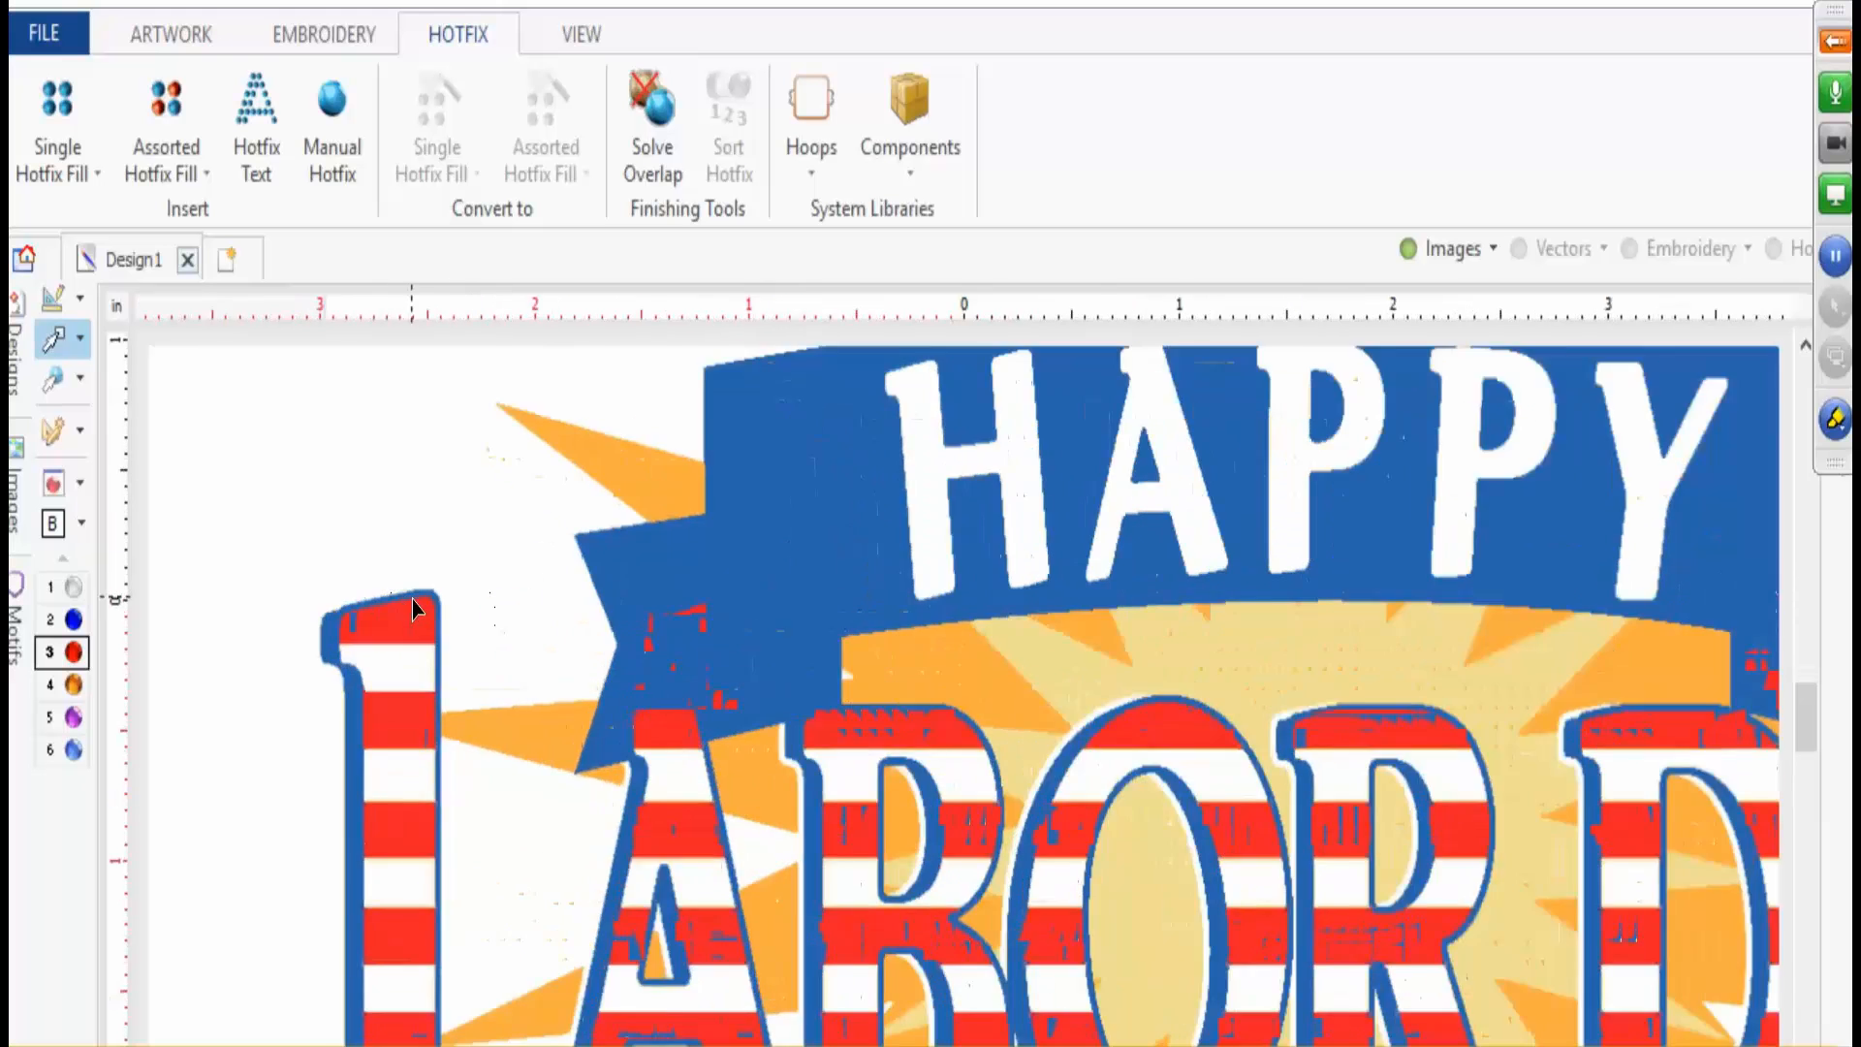
{"action": "scroll", "coordinate": [444, 601], "scroll_direction": "down", "scroll_amount": 1}
{"action": "scroll", "coordinate": [433, 651], "scroll_direction": "up", "scroll_amount": 2}
{"action": "scroll", "coordinate": [349, 630], "scroll_direction": "up", "scroll_amount": 1}
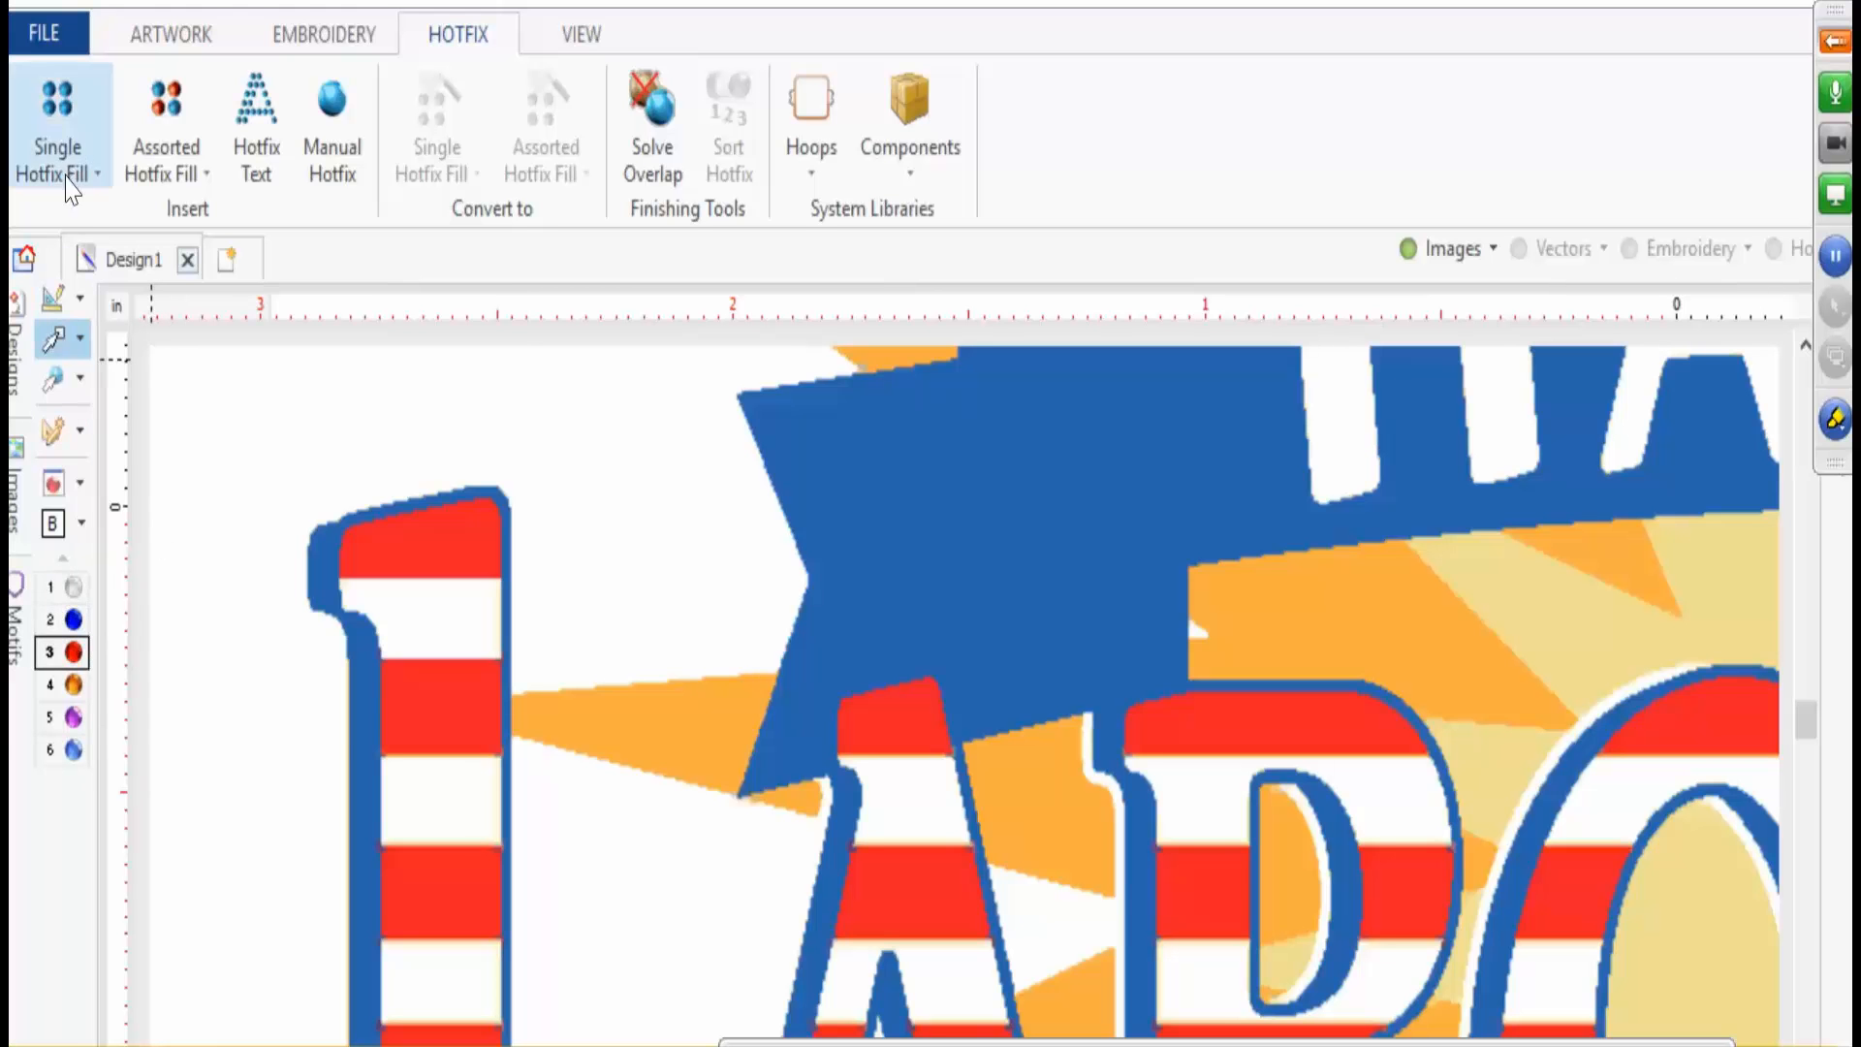
- Start a single hotfix fill in 6 ss red with auto-trace and pick all red stripes of the letter L
{"action": "left_click", "coordinate": [73, 156]}
{"action": "left_click", "coordinate": [116, 351]}
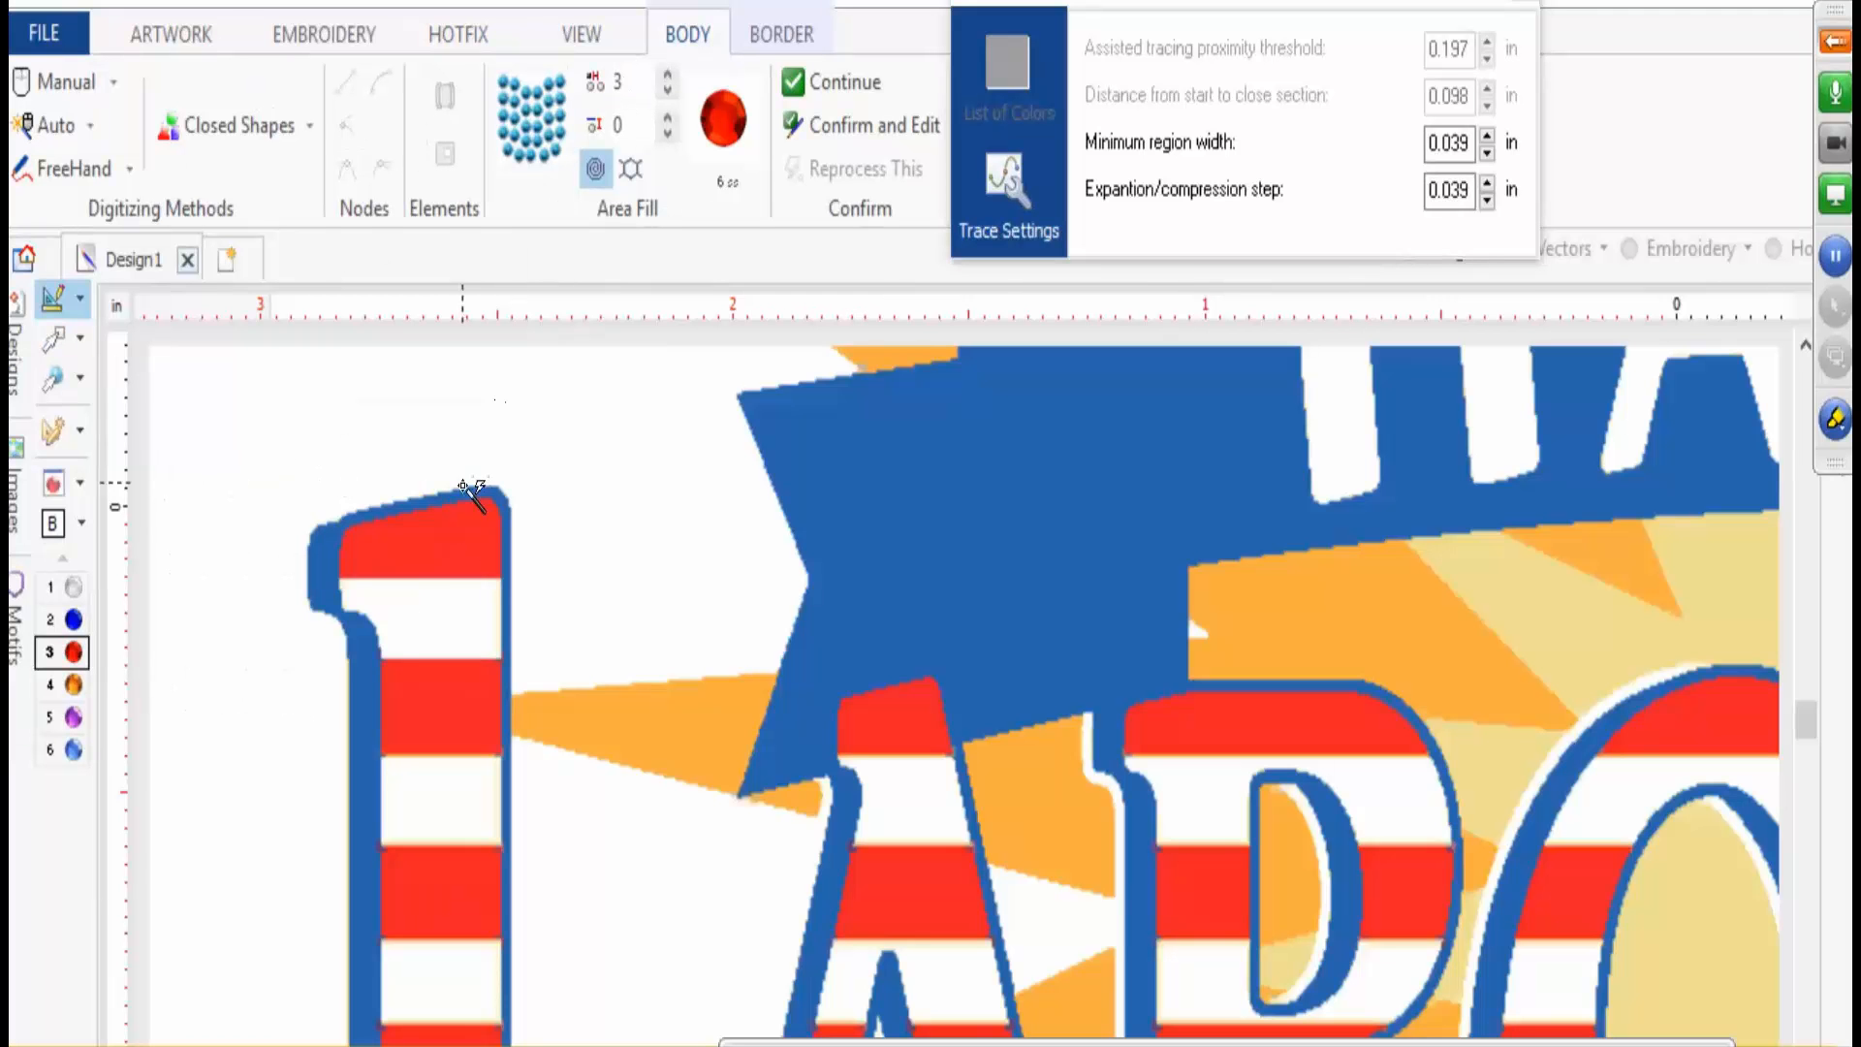
{"action": "left_click", "coordinate": [463, 560]}
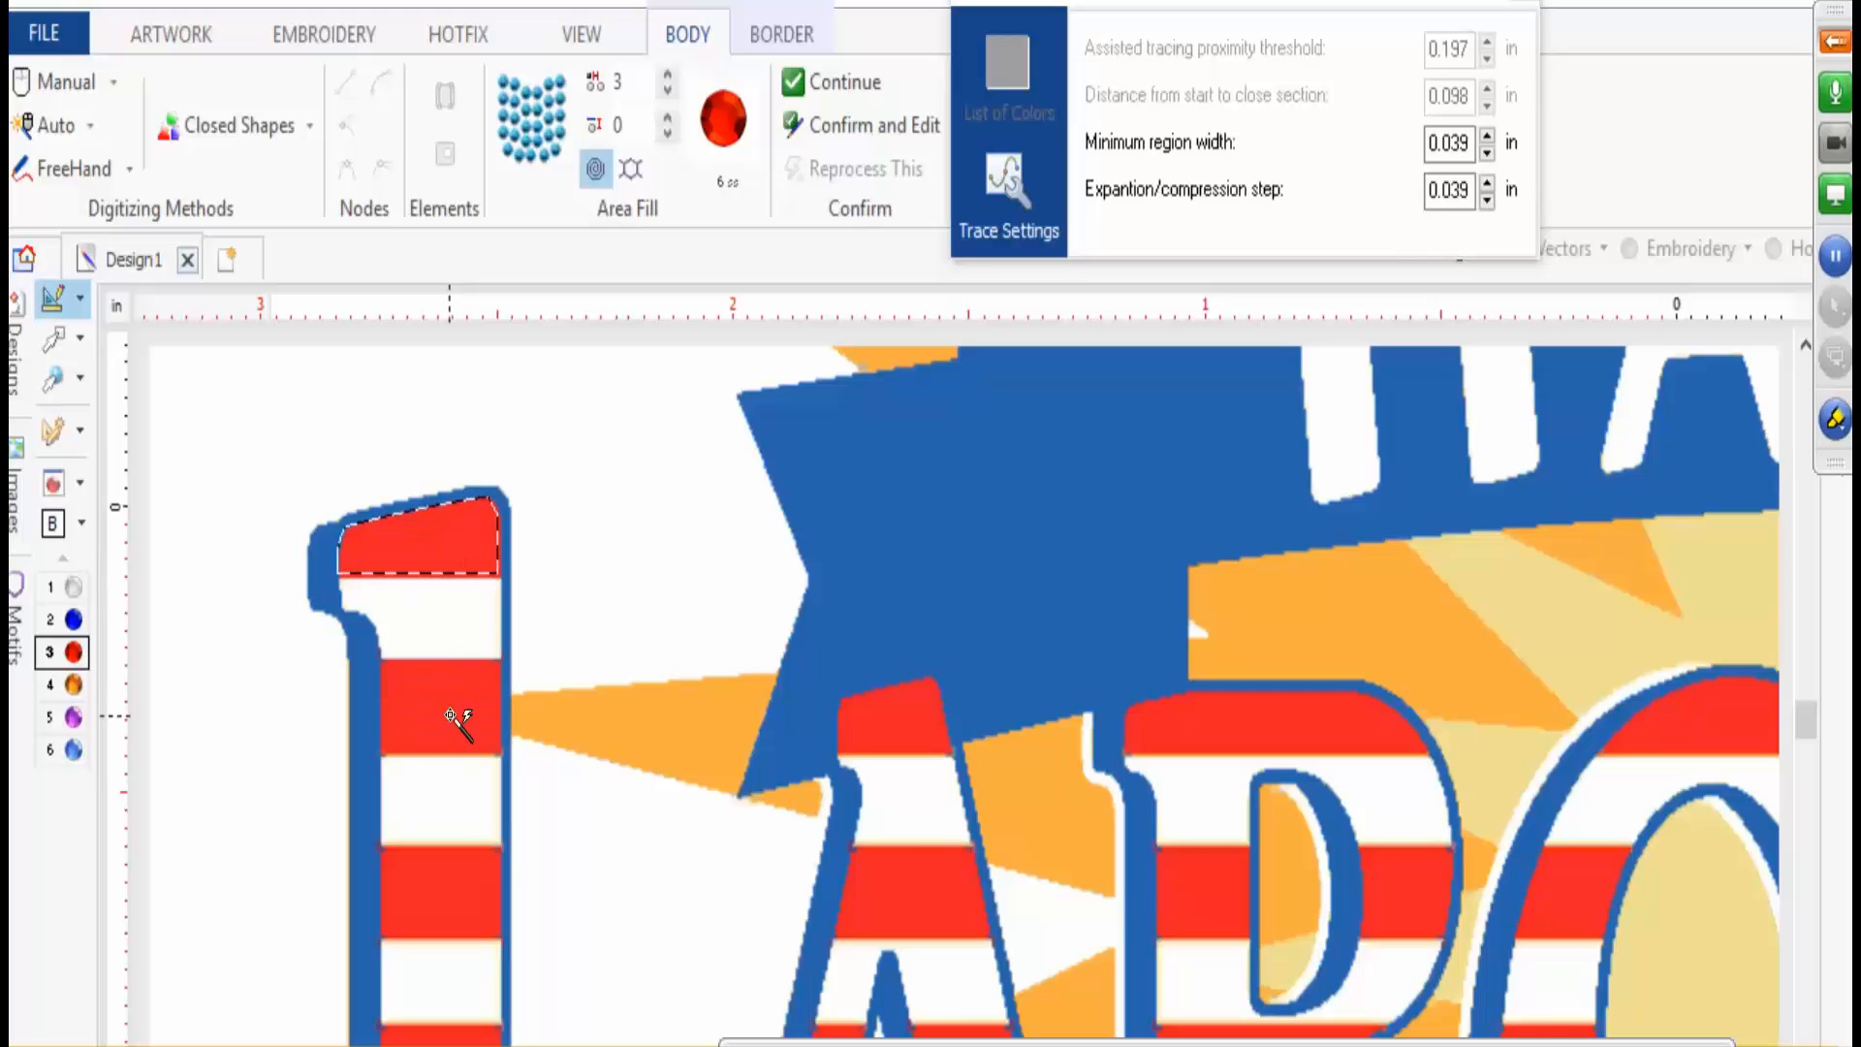
{"action": "scroll", "coordinate": [450, 729], "scroll_direction": "down", "scroll_amount": 5}
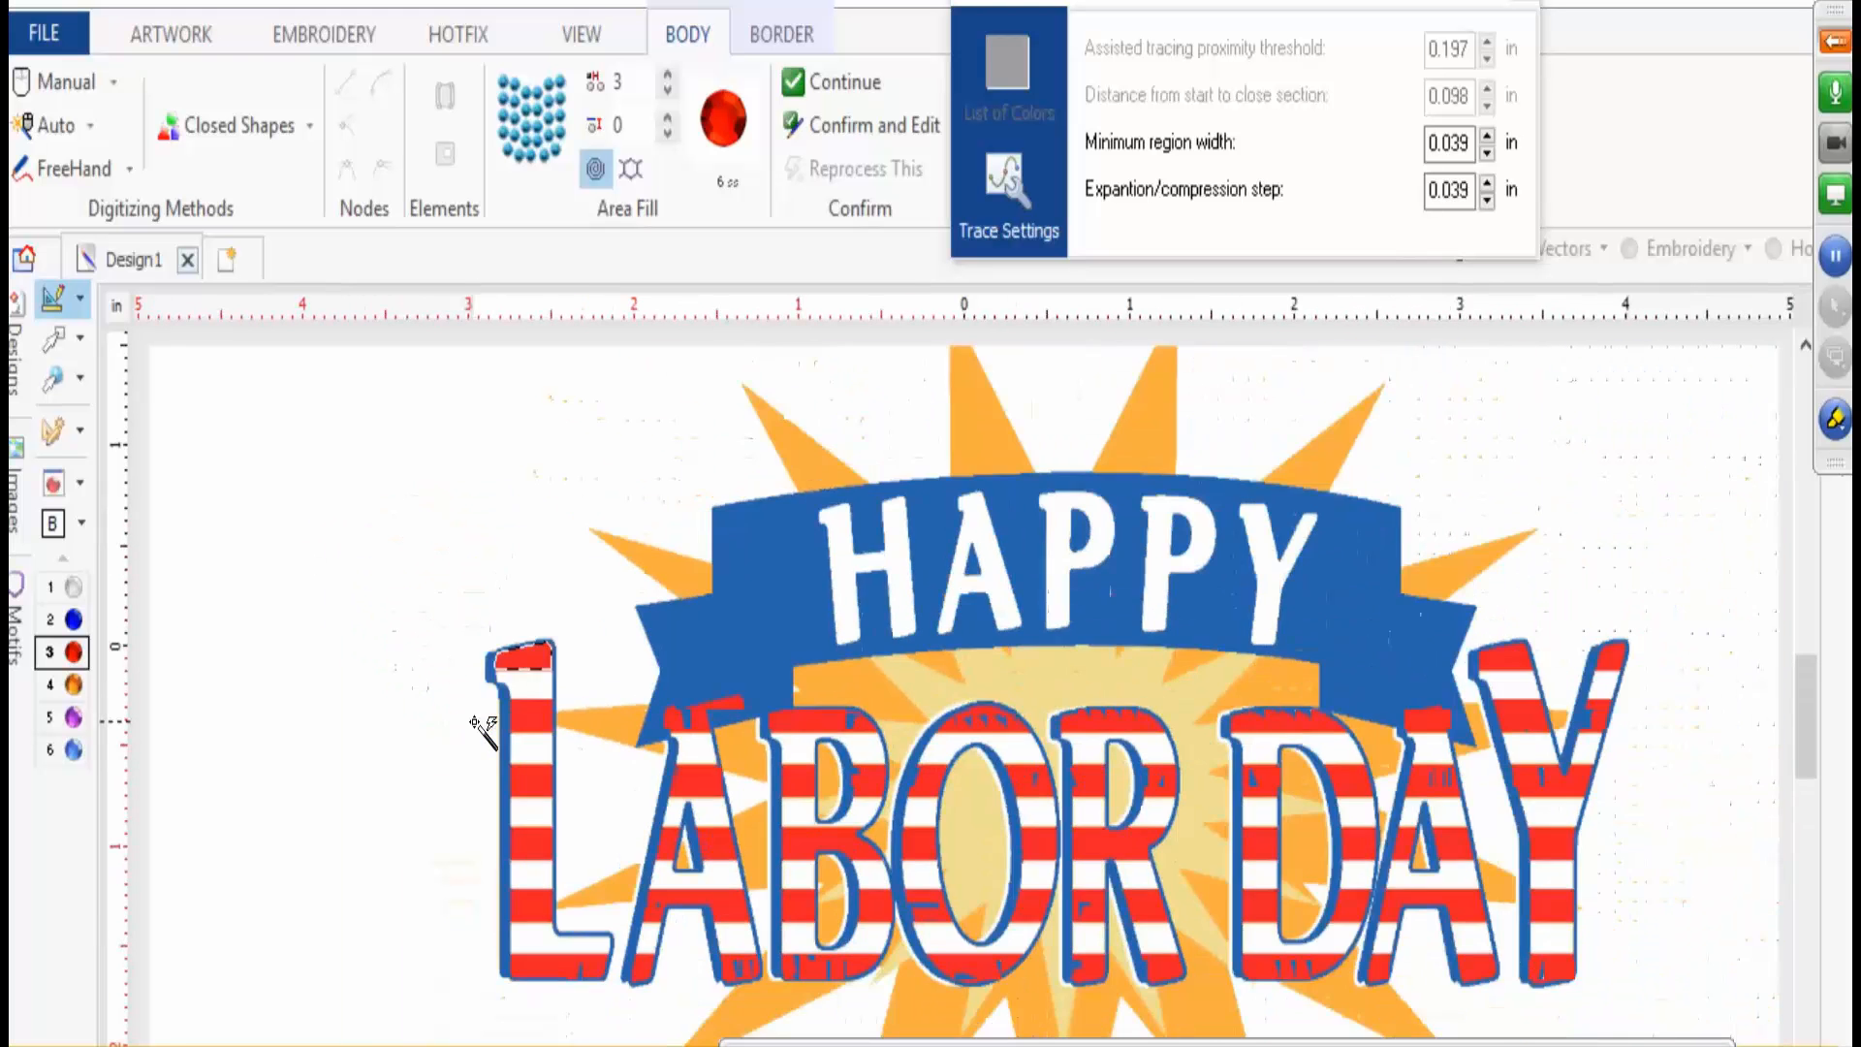
{"action": "scroll", "coordinate": [725, 754], "scroll_direction": "up", "scroll_amount": 2}
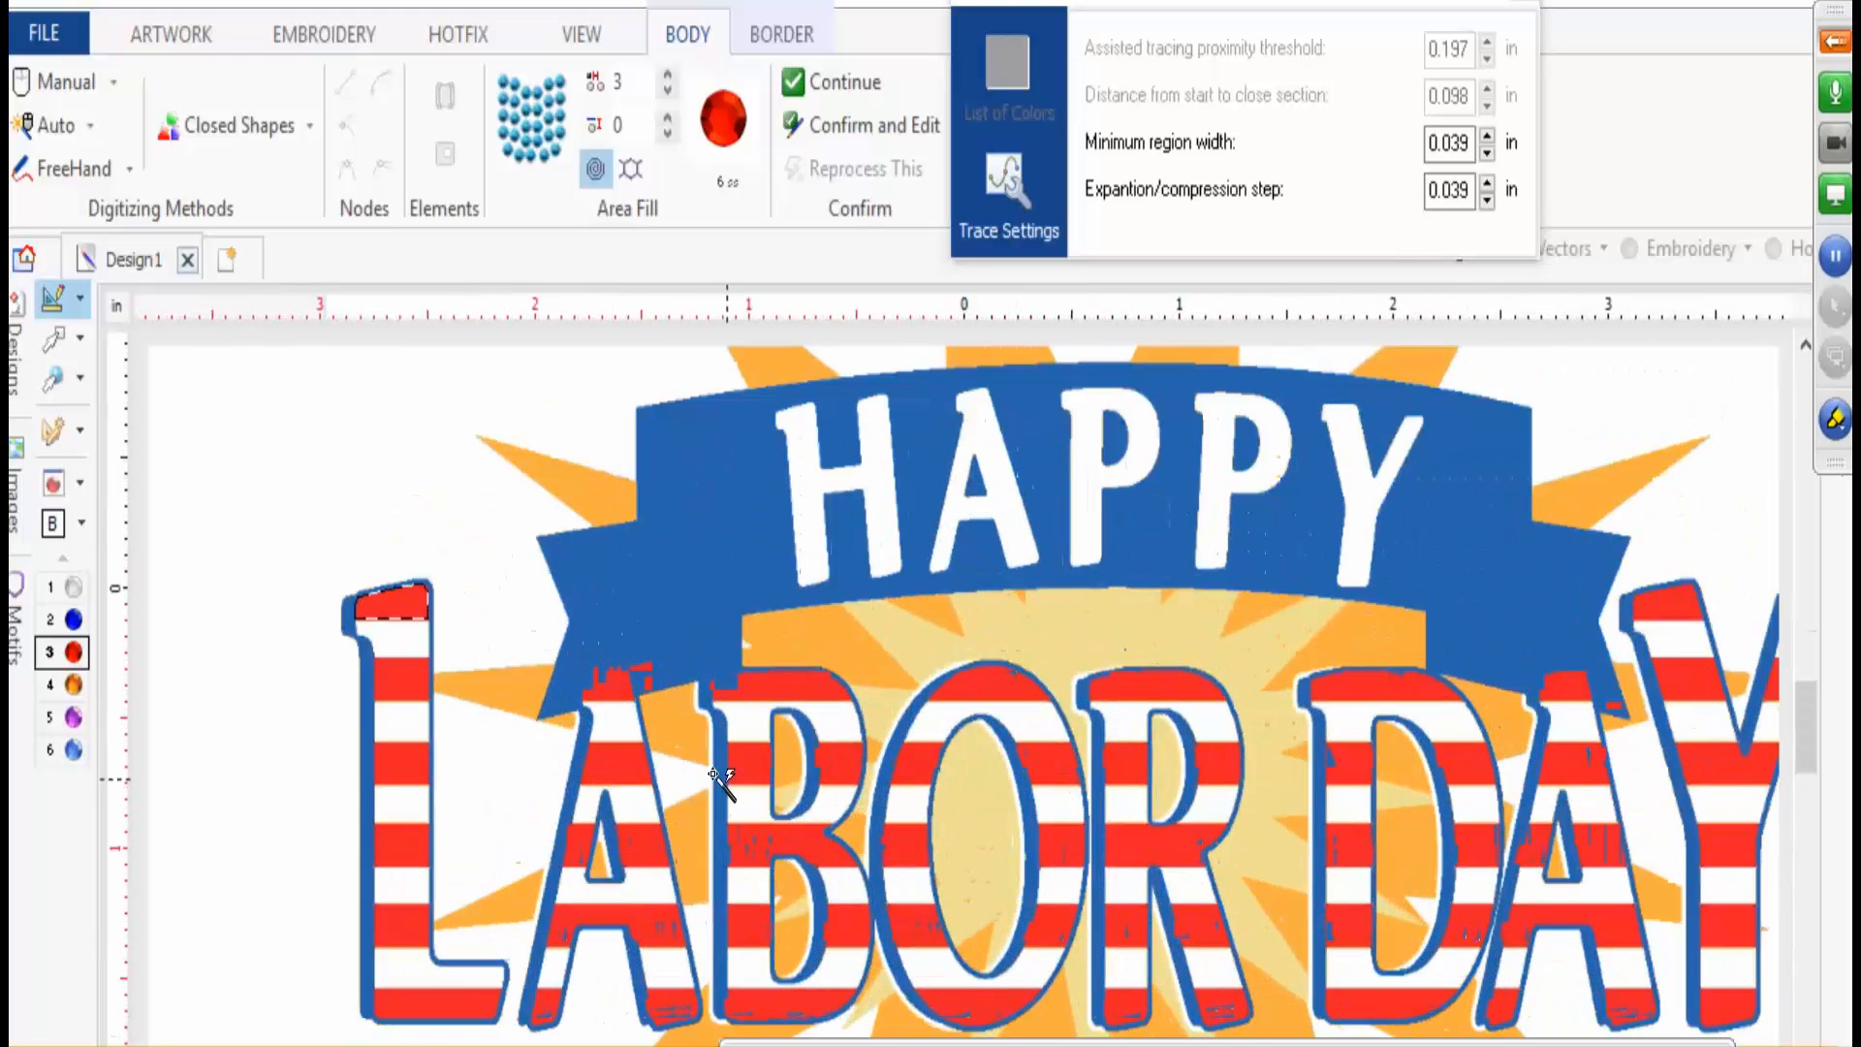
{"action": "left_click", "coordinate": [394, 679], "text": "shift"}
{"action": "left_click", "coordinate": [398, 766], "text": "shift"}
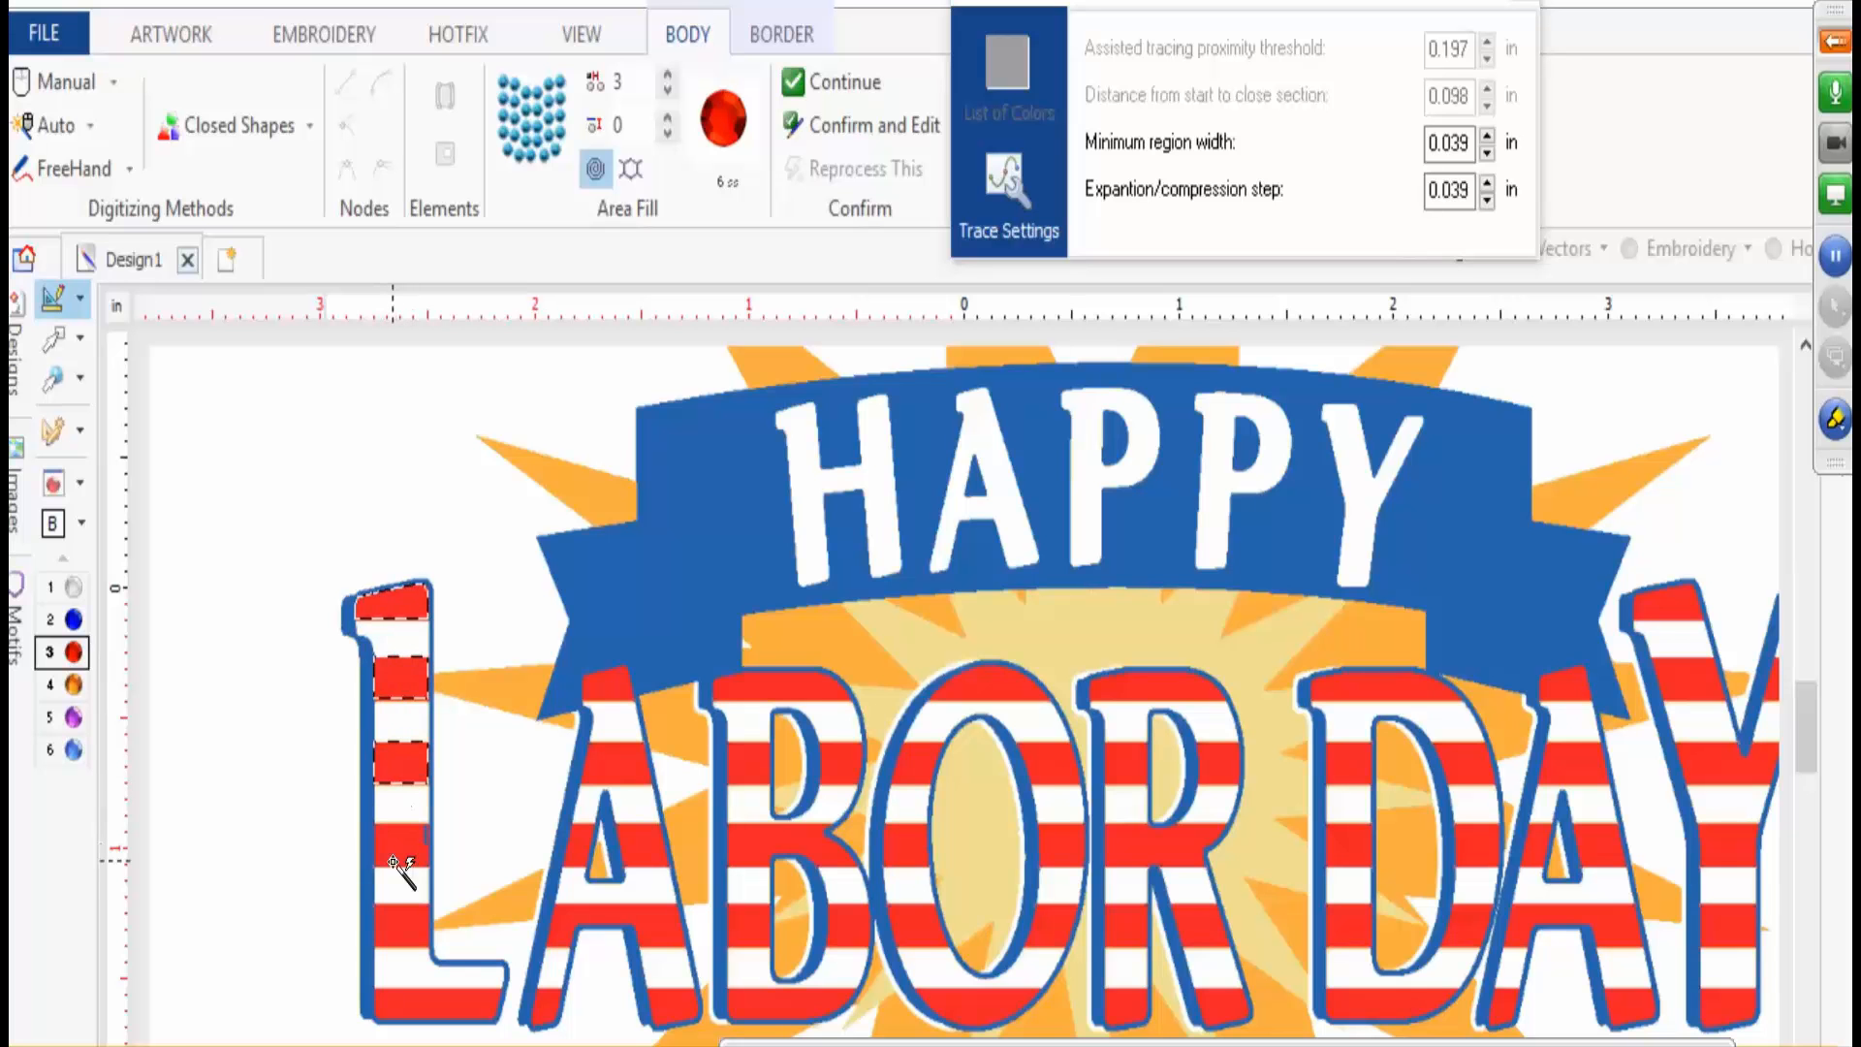
{"action": "left_click", "coordinate": [398, 843], "text": "shift"}
{"action": "left_click", "coordinate": [409, 921], "text": "shift"}
{"action": "left_click", "coordinate": [427, 1006], "text": "shift"}
- Add the red stripes of the A in LABOR to the auto-trace, from its left foot up to its tip
{"action": "left_click", "coordinate": [546, 1008], "text": "shift"}
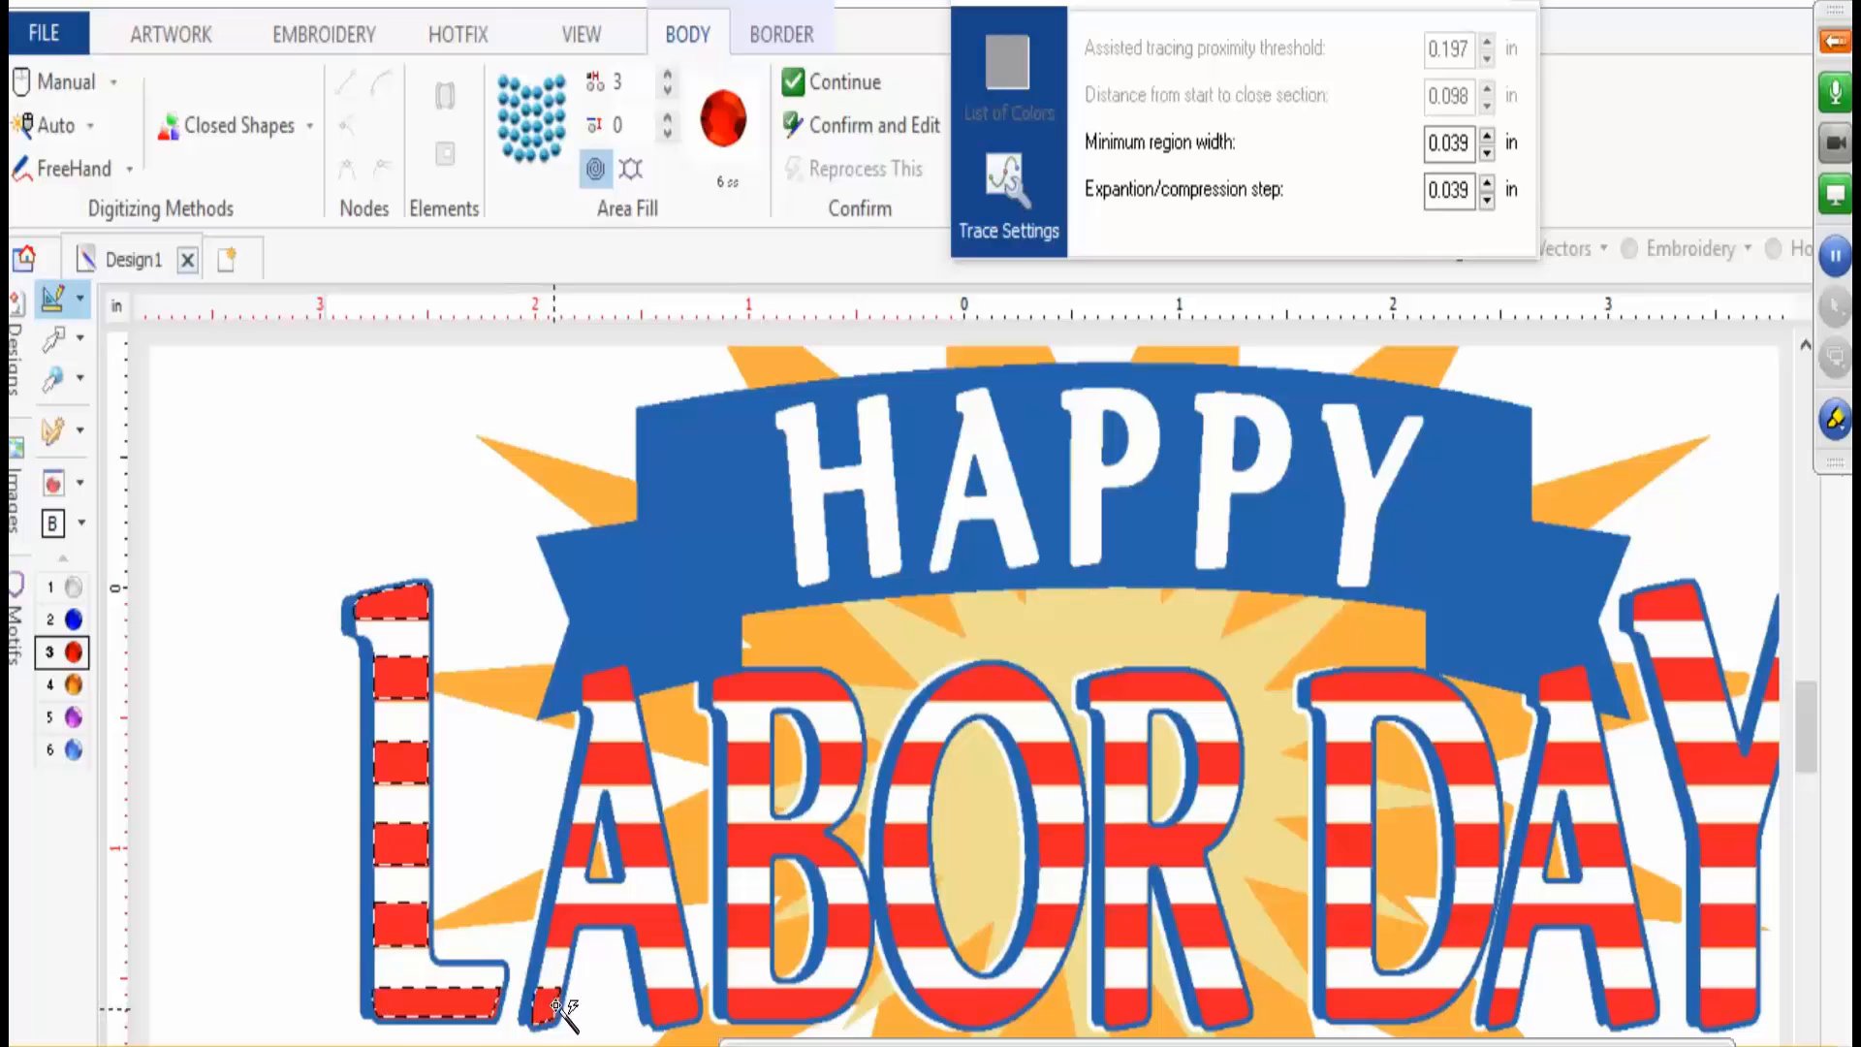
{"action": "left_click", "coordinate": [576, 921], "text": "shift"}
{"action": "left_click", "coordinate": [587, 853], "text": "shift"}
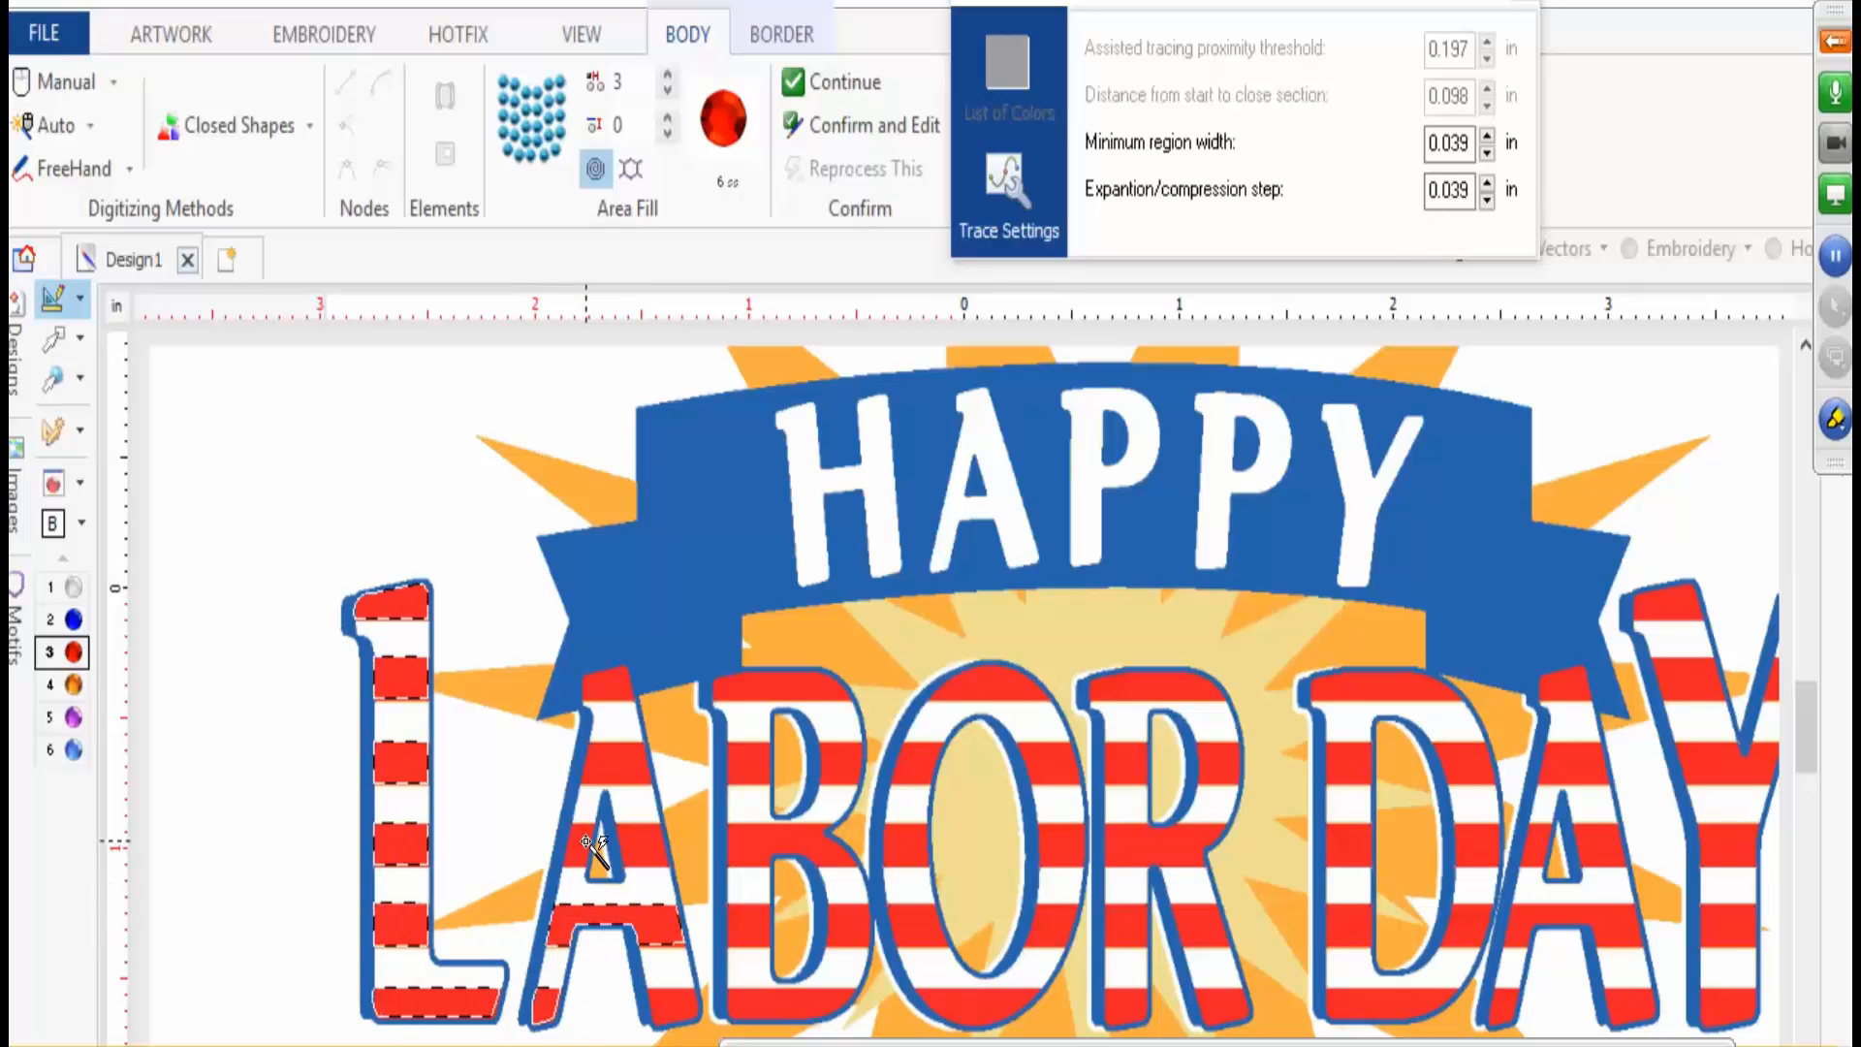
{"action": "left_click", "coordinate": [606, 762], "text": "shift"}
{"action": "left_click", "coordinate": [609, 683], "text": "shift"}
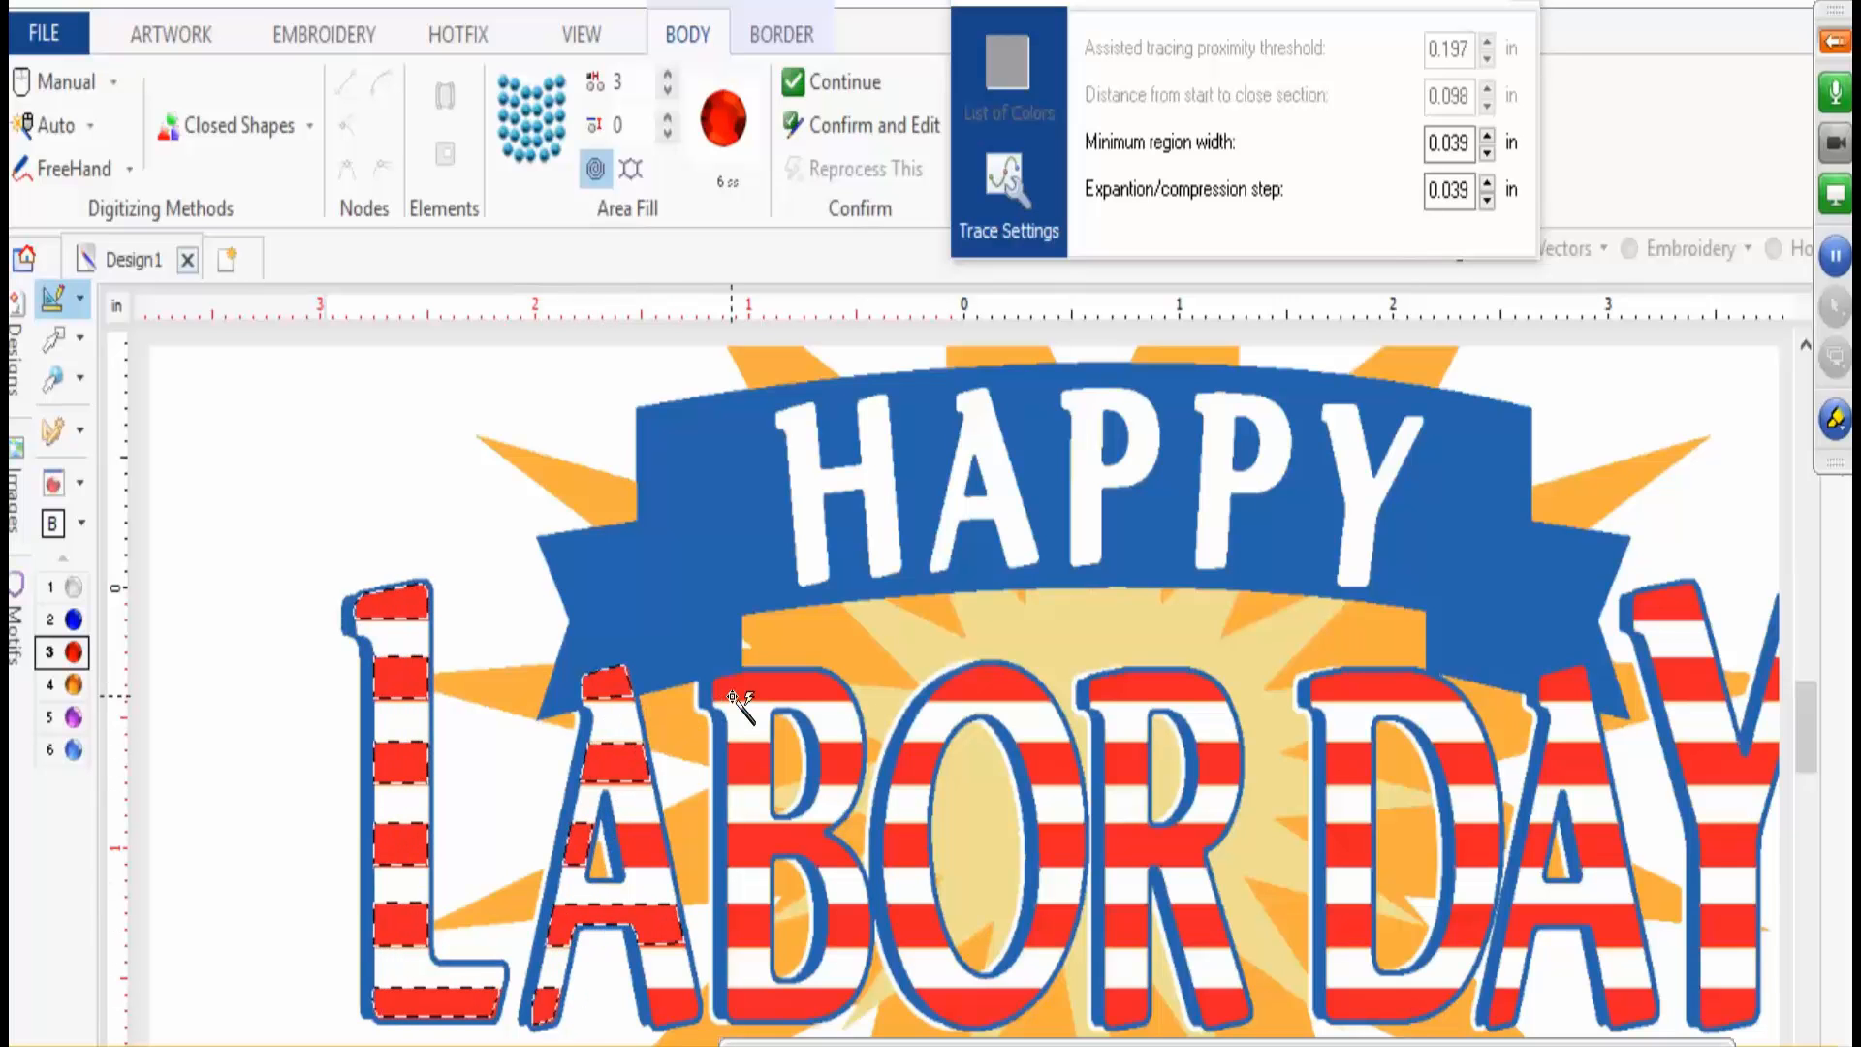
- Add the red stripes of the letter B to the auto-trace, on both sides of its openings
{"action": "left_click", "coordinate": [744, 690], "text": "shift"}
{"action": "left_click", "coordinate": [749, 767], "text": "shift"}
{"action": "left_click", "coordinate": [845, 770], "text": "shift"}
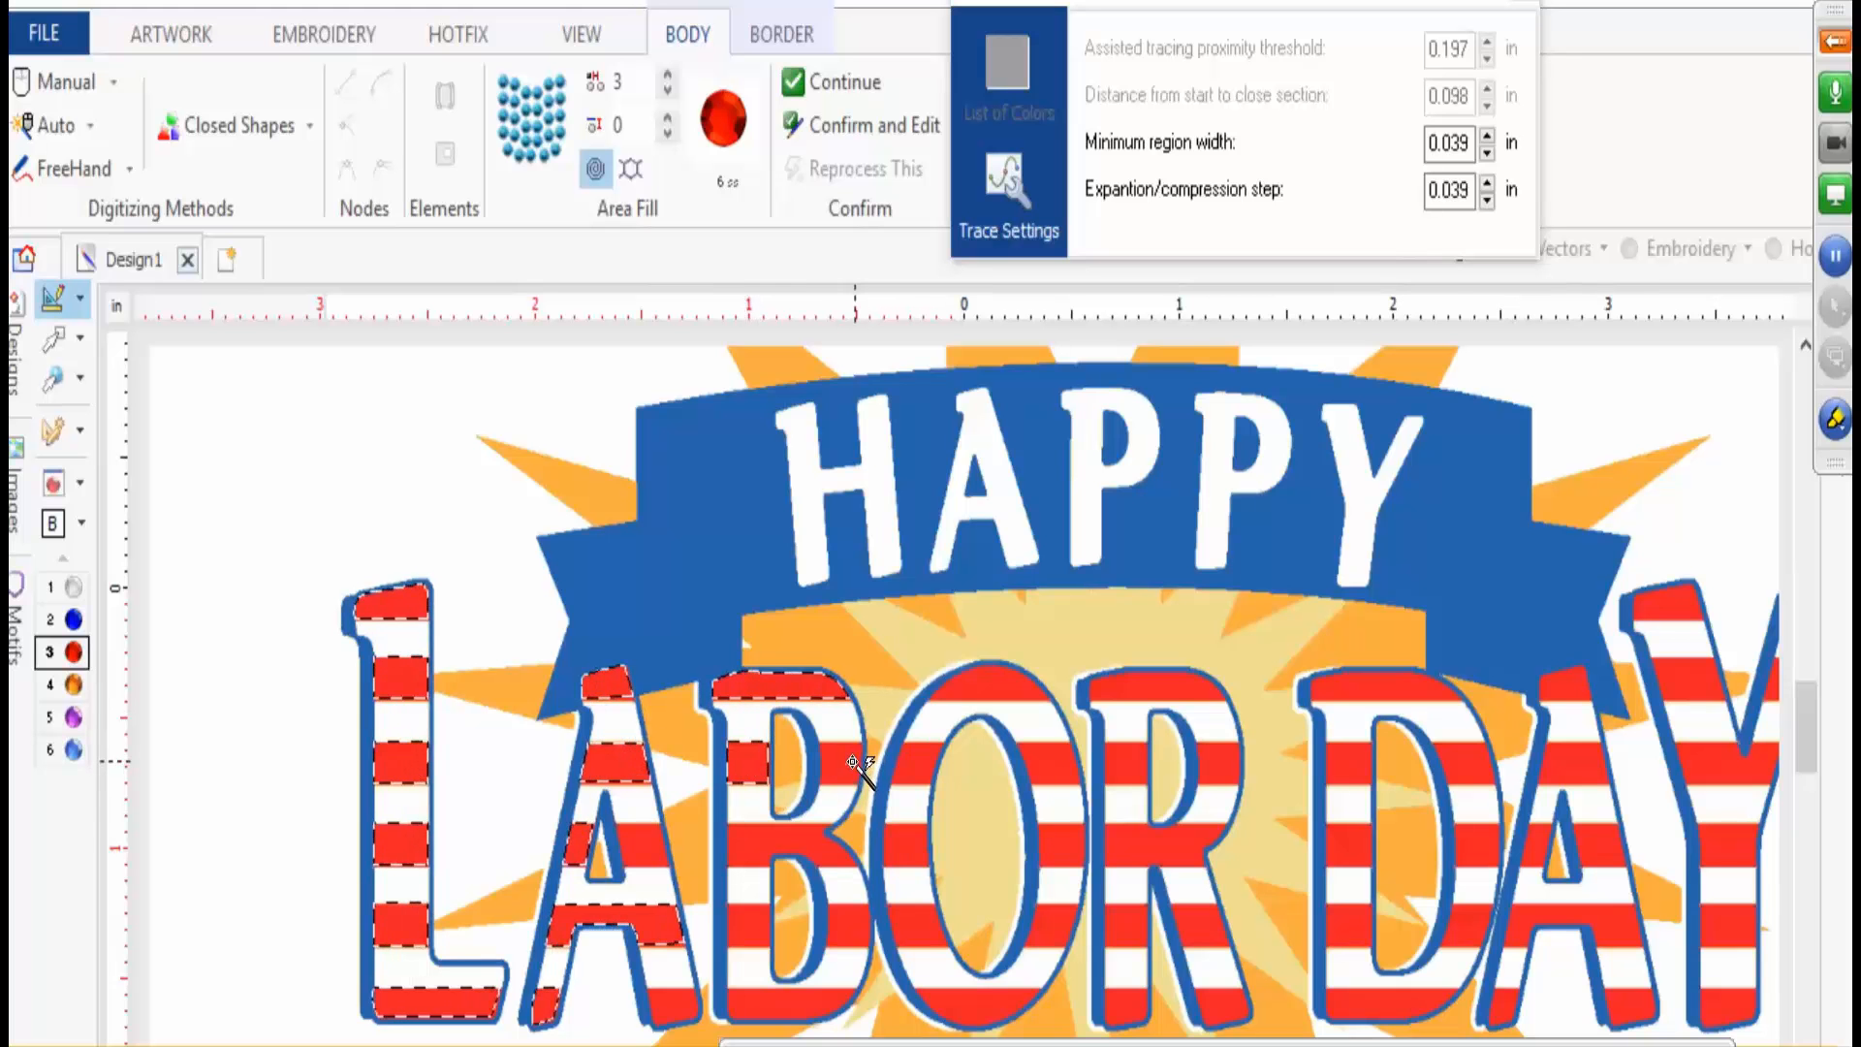
{"action": "left_click", "coordinate": [813, 835], "text": "shift"}
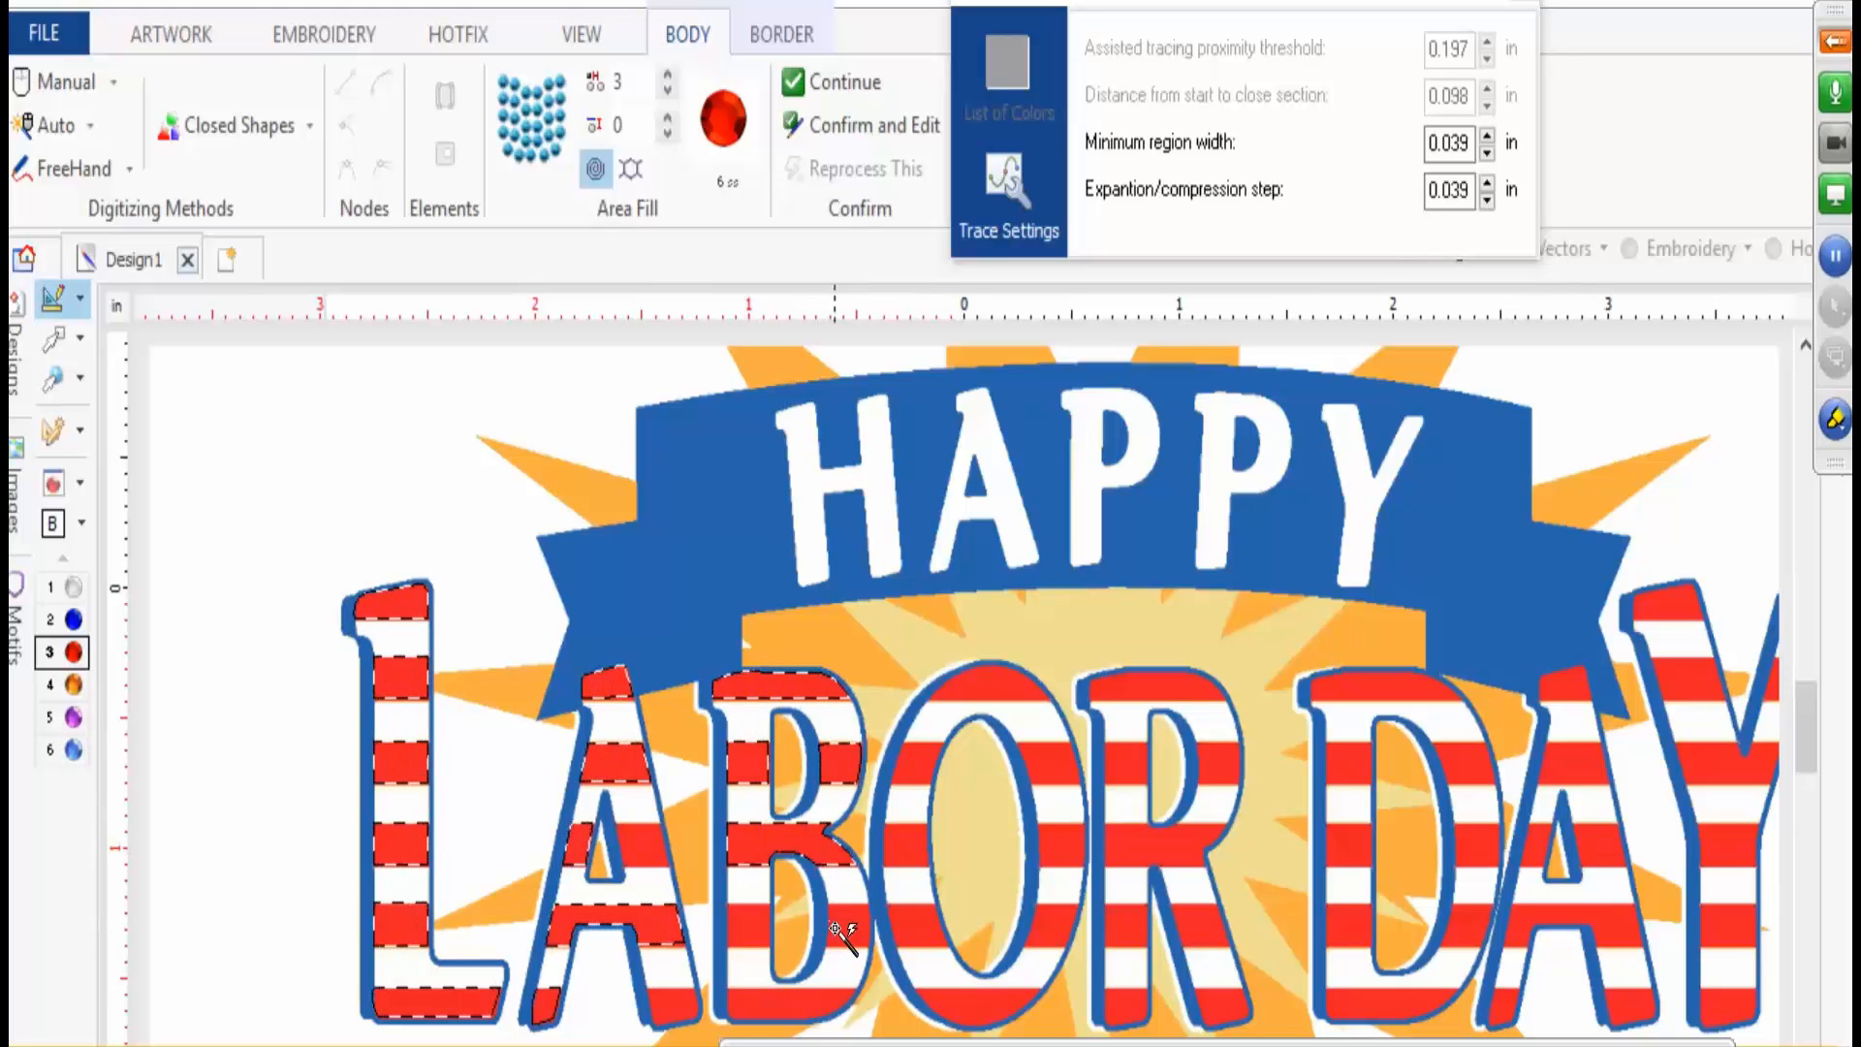
{"action": "left_click", "coordinate": [839, 916], "text": "shift"}
{"action": "left_click", "coordinate": [761, 940], "text": "shift"}
{"action": "left_click", "coordinate": [766, 999], "text": "shift"}
- Add the red stripes of the letter O to the auto-trace, on both sides of its opening
{"action": "left_click", "coordinate": [936, 1004], "text": "shift"}
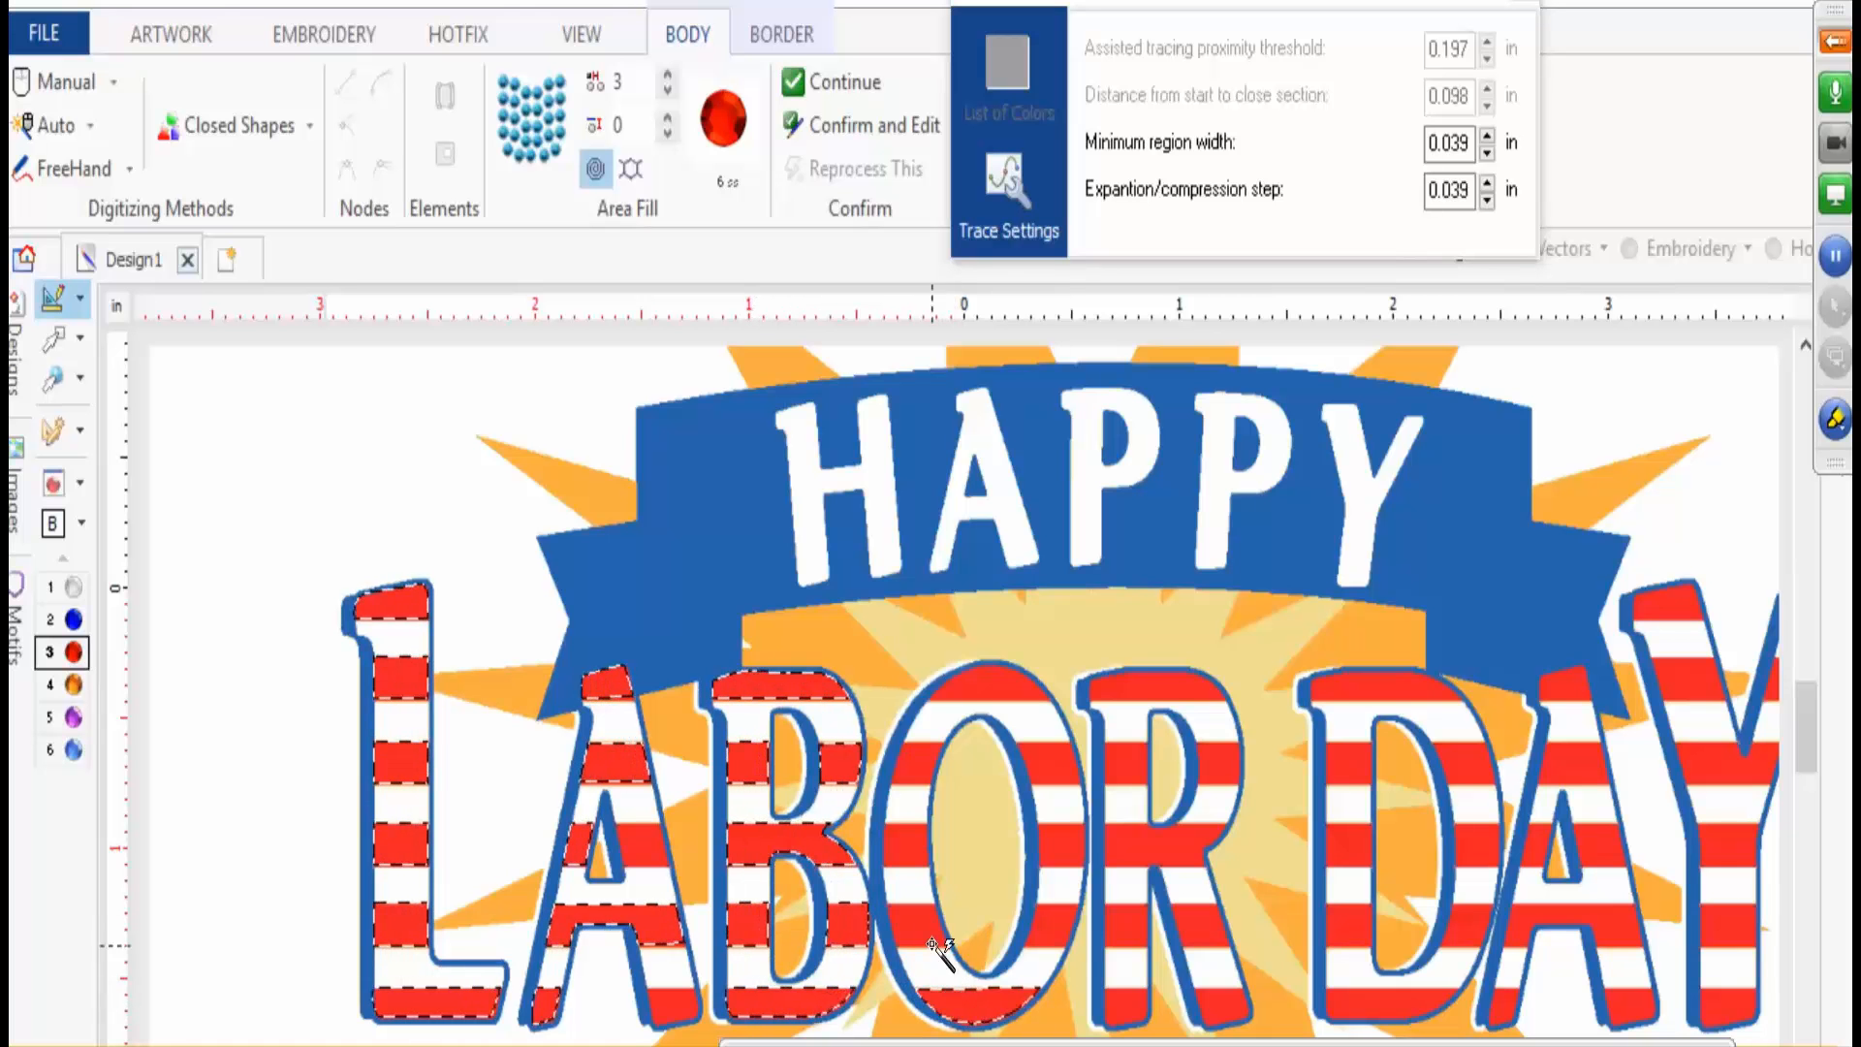
{"action": "left_click", "coordinate": [923, 922], "text": "shift"}
{"action": "left_click", "coordinate": [913, 839], "text": "shift"}
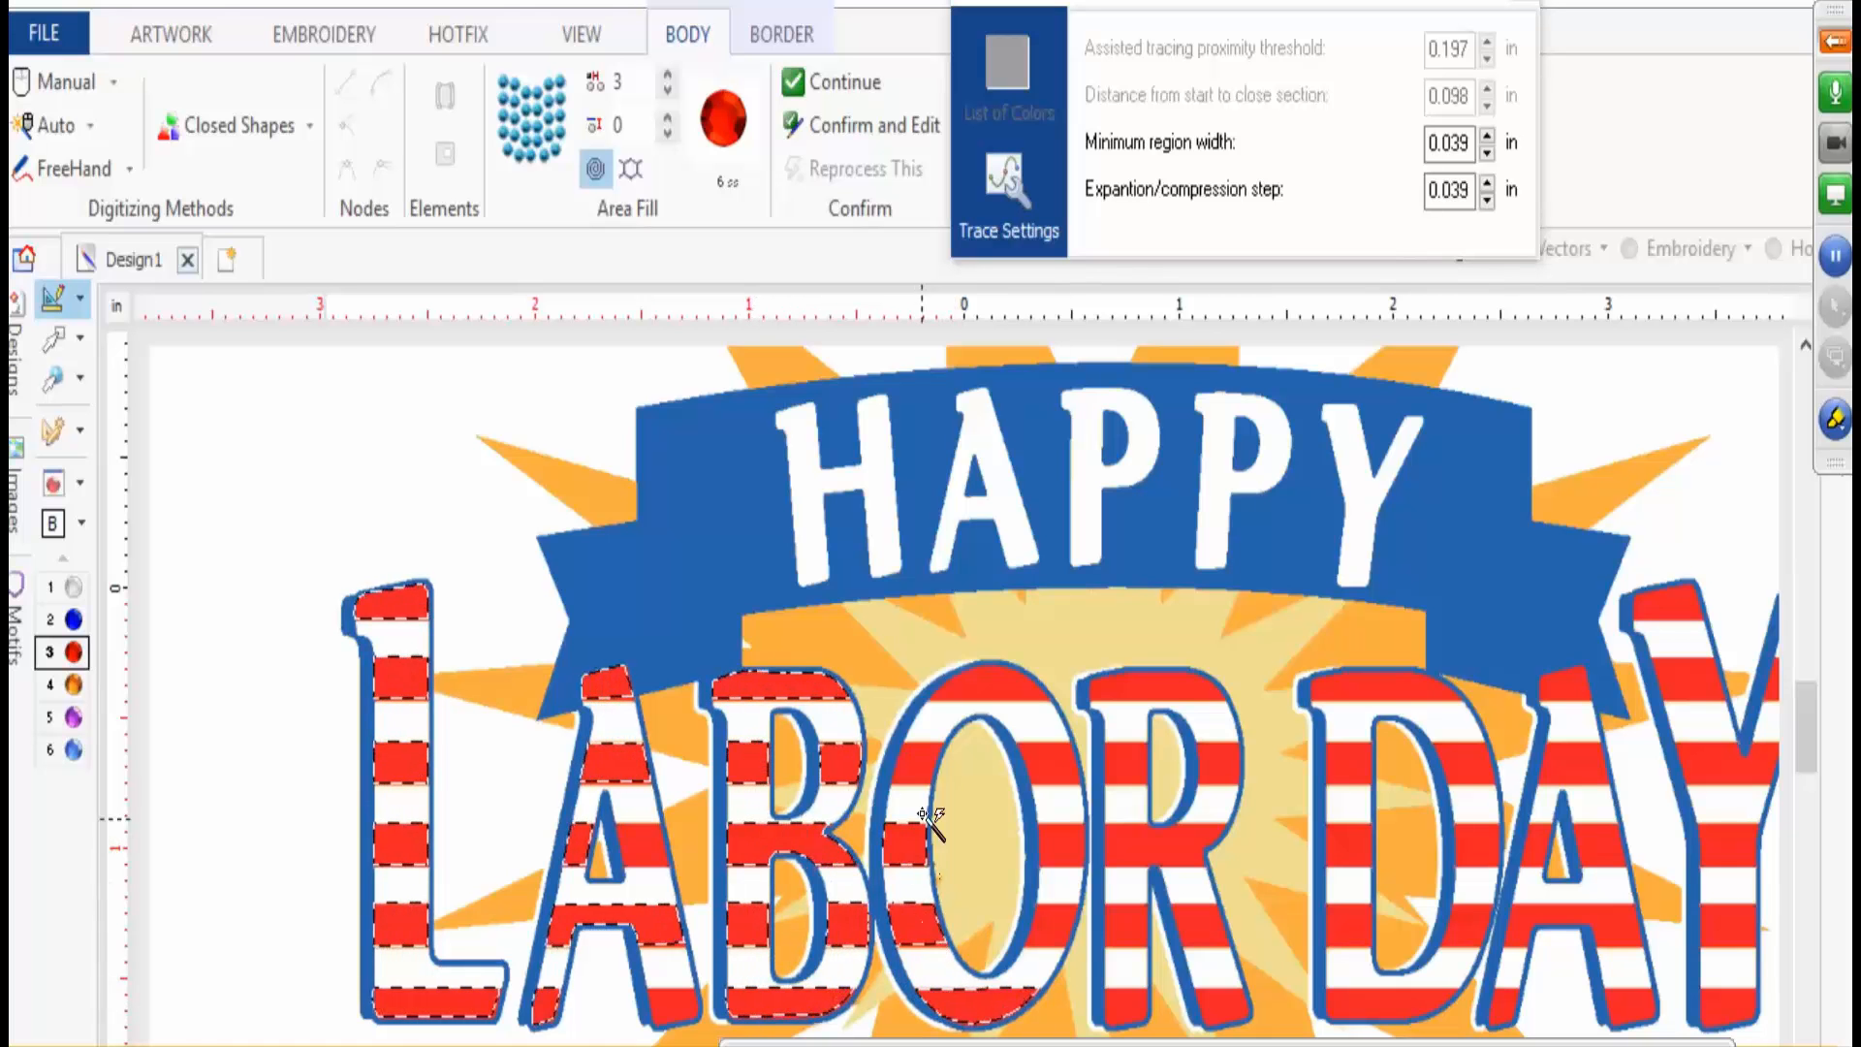
{"action": "left_click", "coordinate": [937, 762], "text": "shift"}
{"action": "left_click", "coordinate": [985, 676], "text": "shift"}
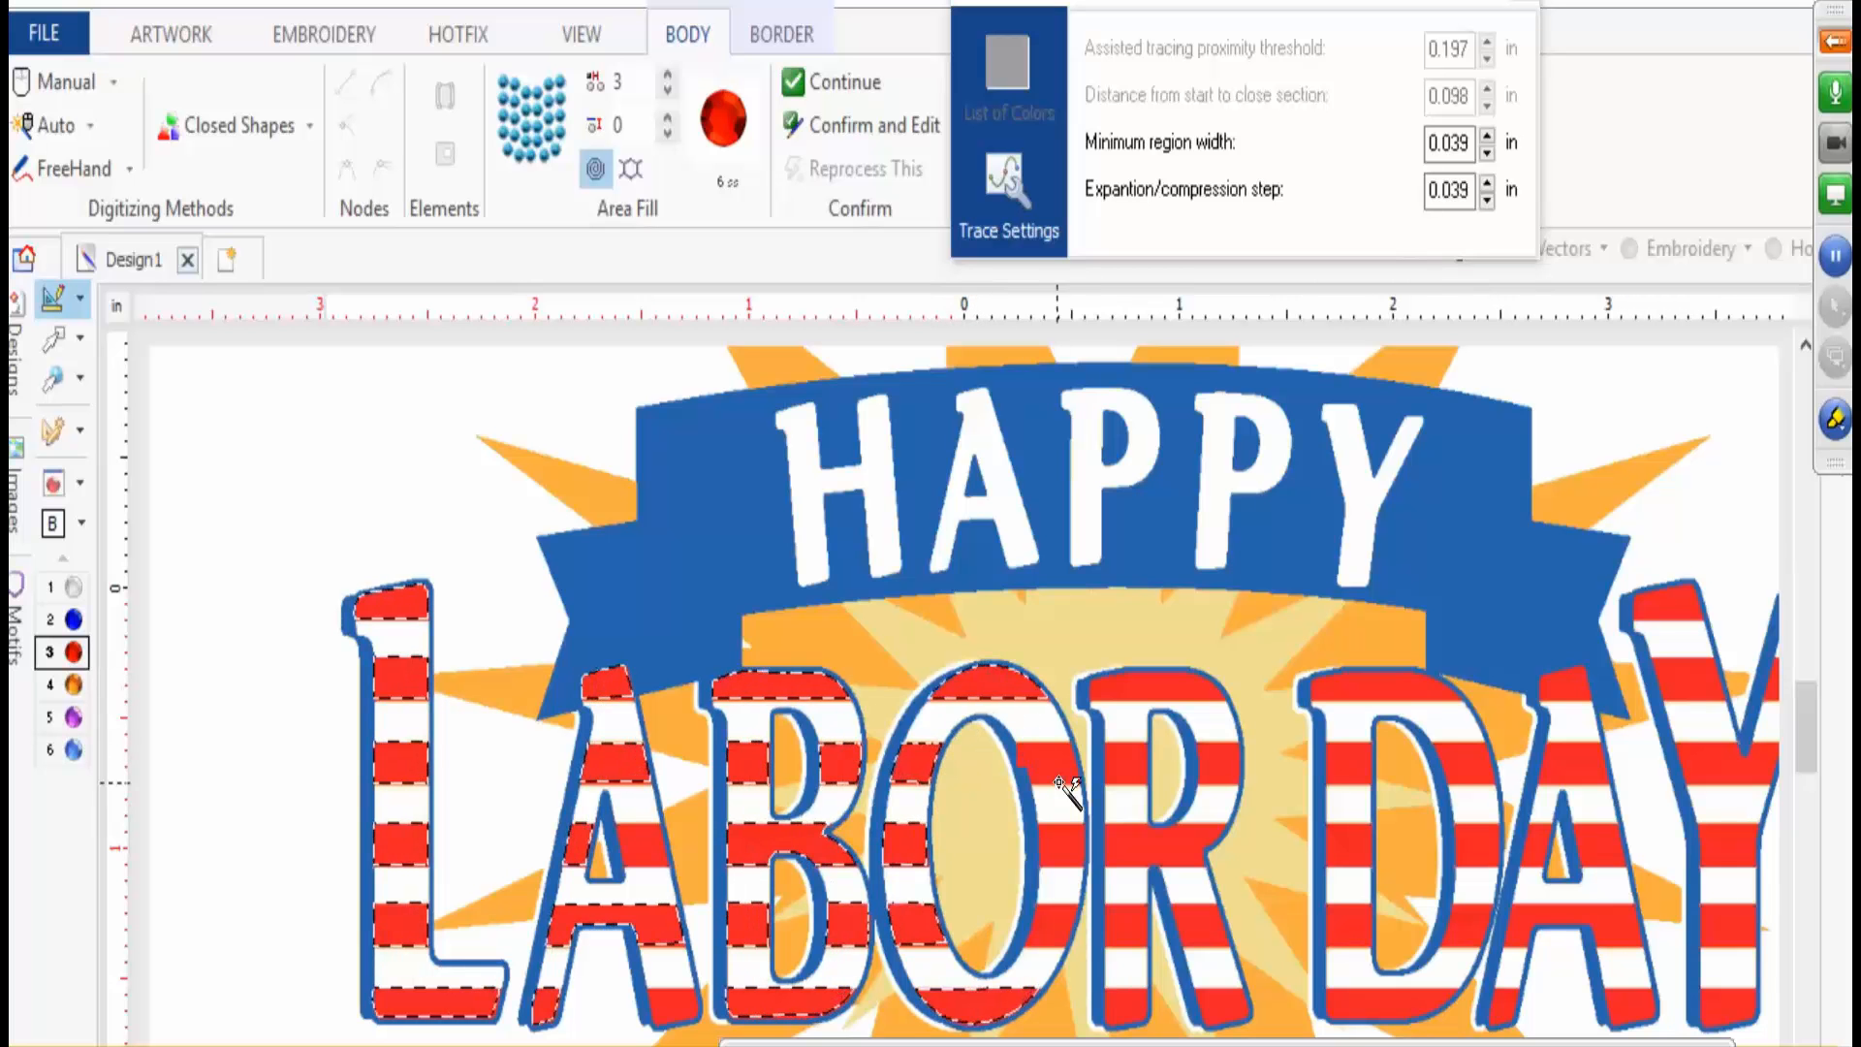
{"action": "left_click", "coordinate": [1053, 763], "text": "shift"}
{"action": "left_click", "coordinate": [1069, 842], "text": "shift"}
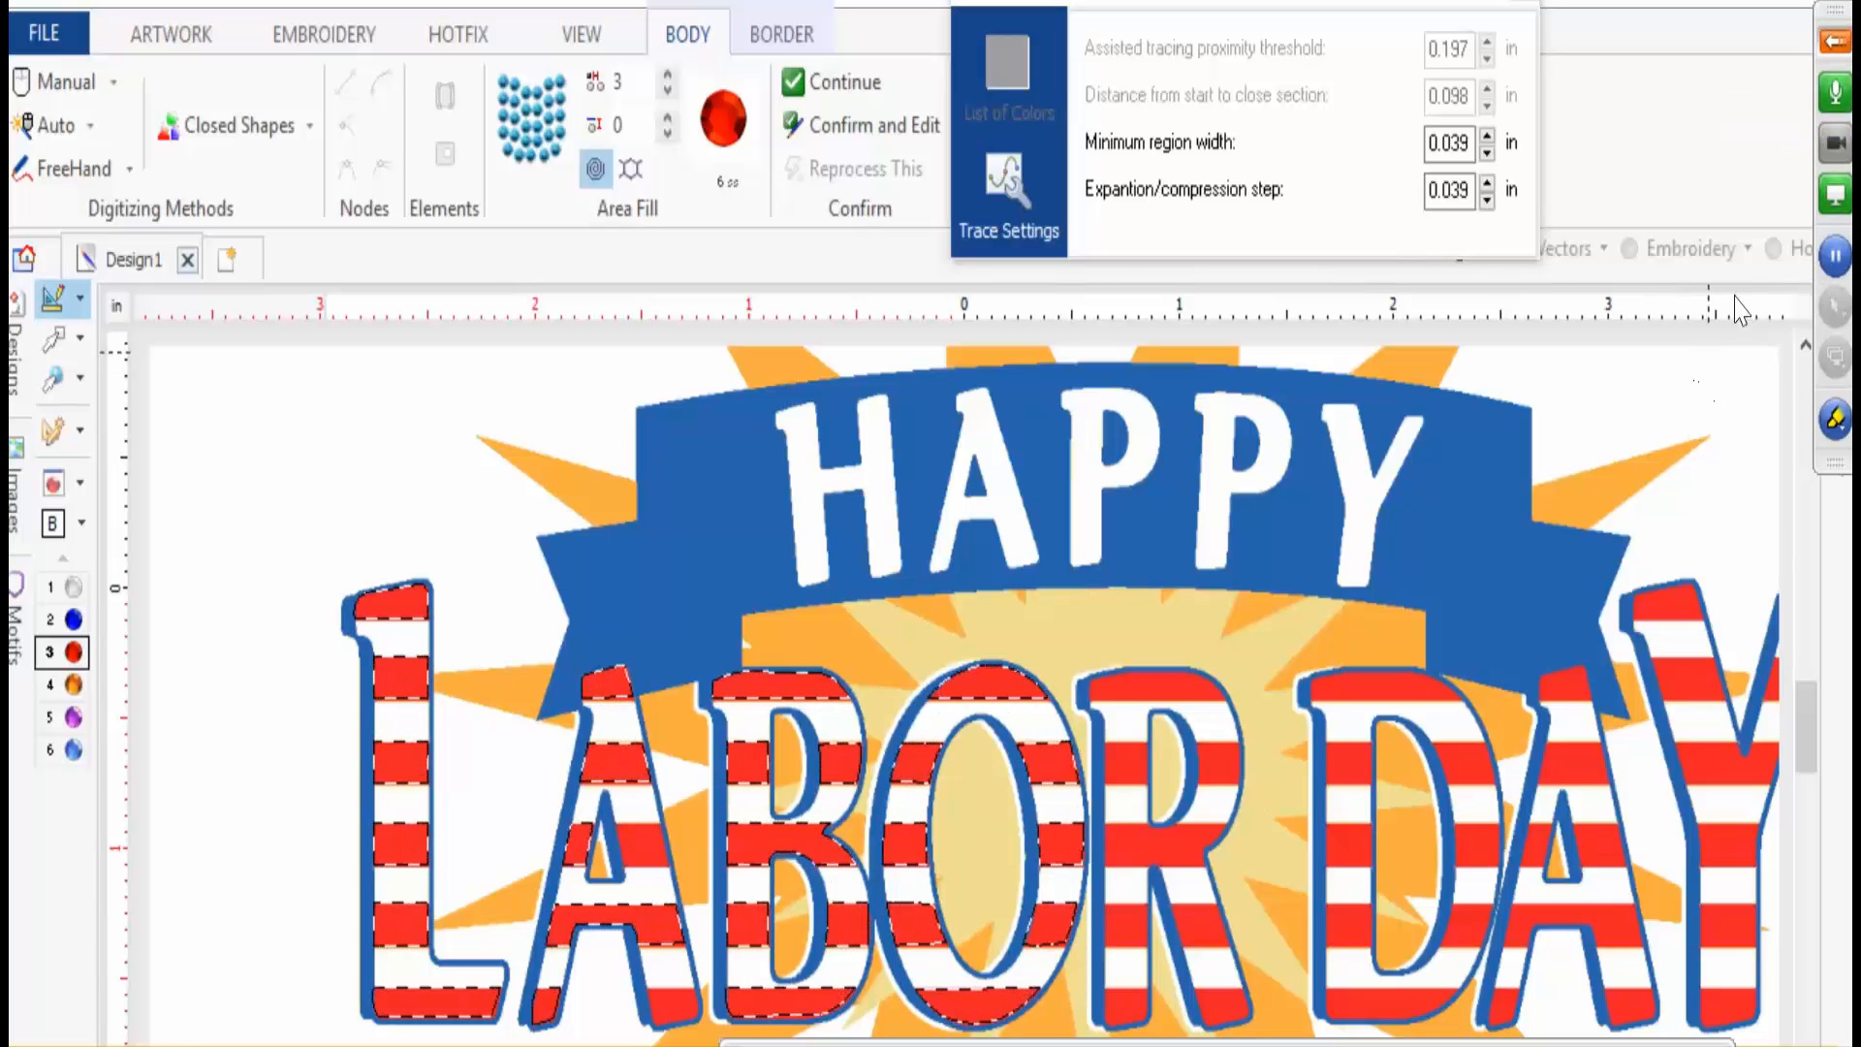
- Add the red stripes of the R in LABOR to the auto-trace, including both feet
{"action": "left_click", "coordinate": [1202, 691], "text": "shift"}
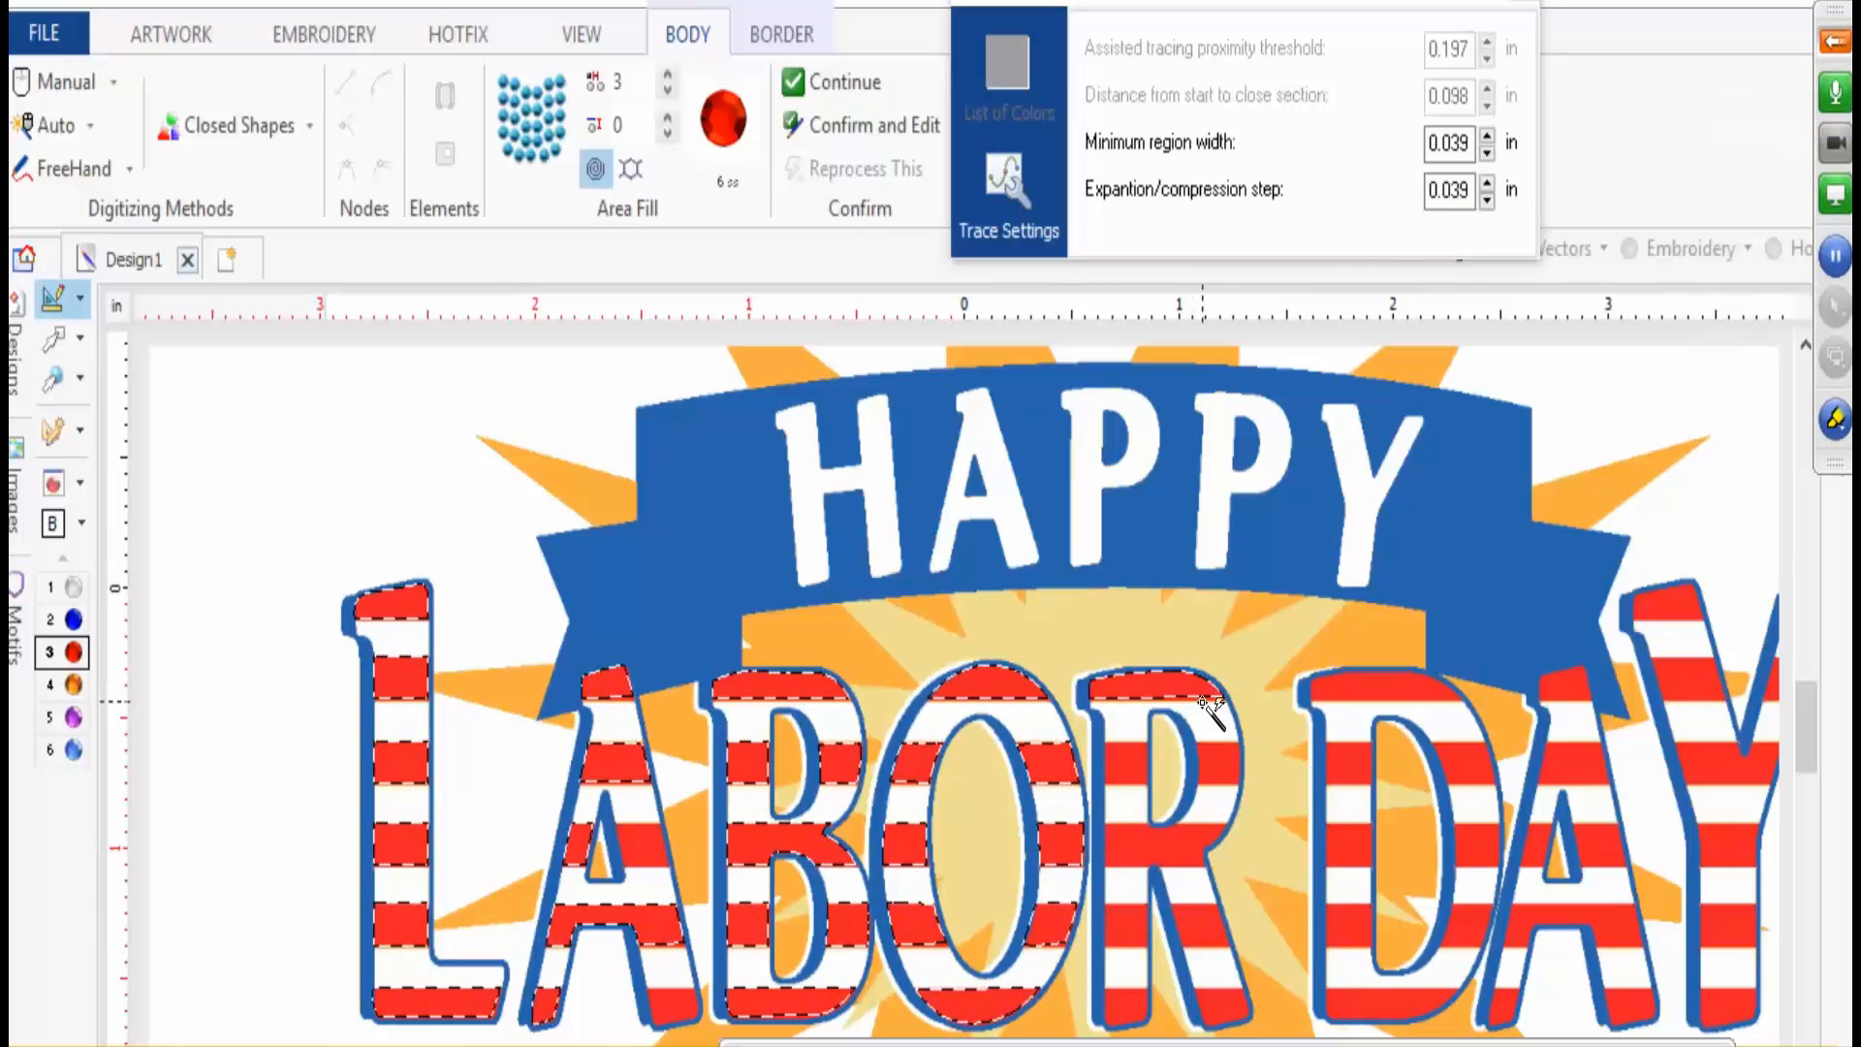
{"action": "left_click", "coordinate": [1143, 761], "text": "shift"}
{"action": "left_click", "coordinate": [1142, 840], "text": "shift"}
{"action": "left_click", "coordinate": [1129, 917], "text": "shift"}
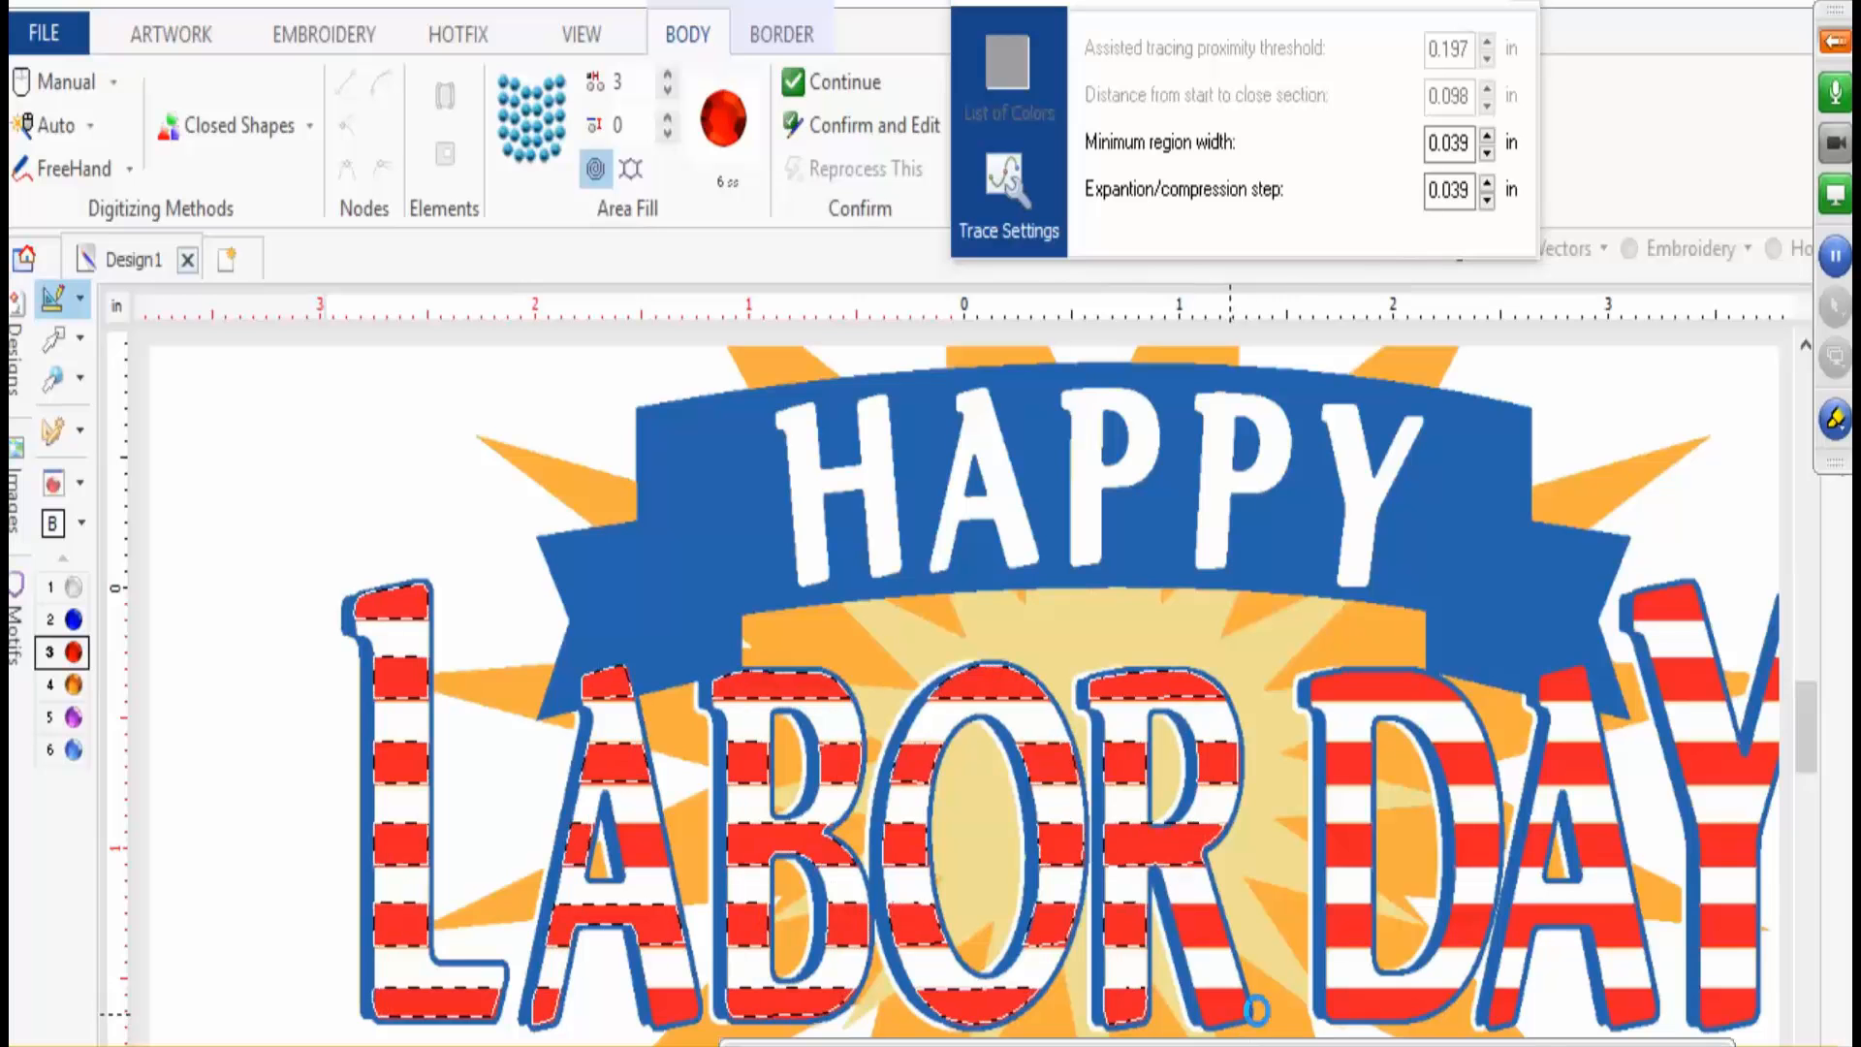
{"action": "left_click", "coordinate": [1233, 1003], "text": "shift"}
- Add the red stripes of the letter D to the auto-trace, on both sides of its opening
{"action": "left_click", "coordinate": [1371, 998], "text": "shift"}
{"action": "left_click", "coordinate": [1364, 920], "text": "shift"}
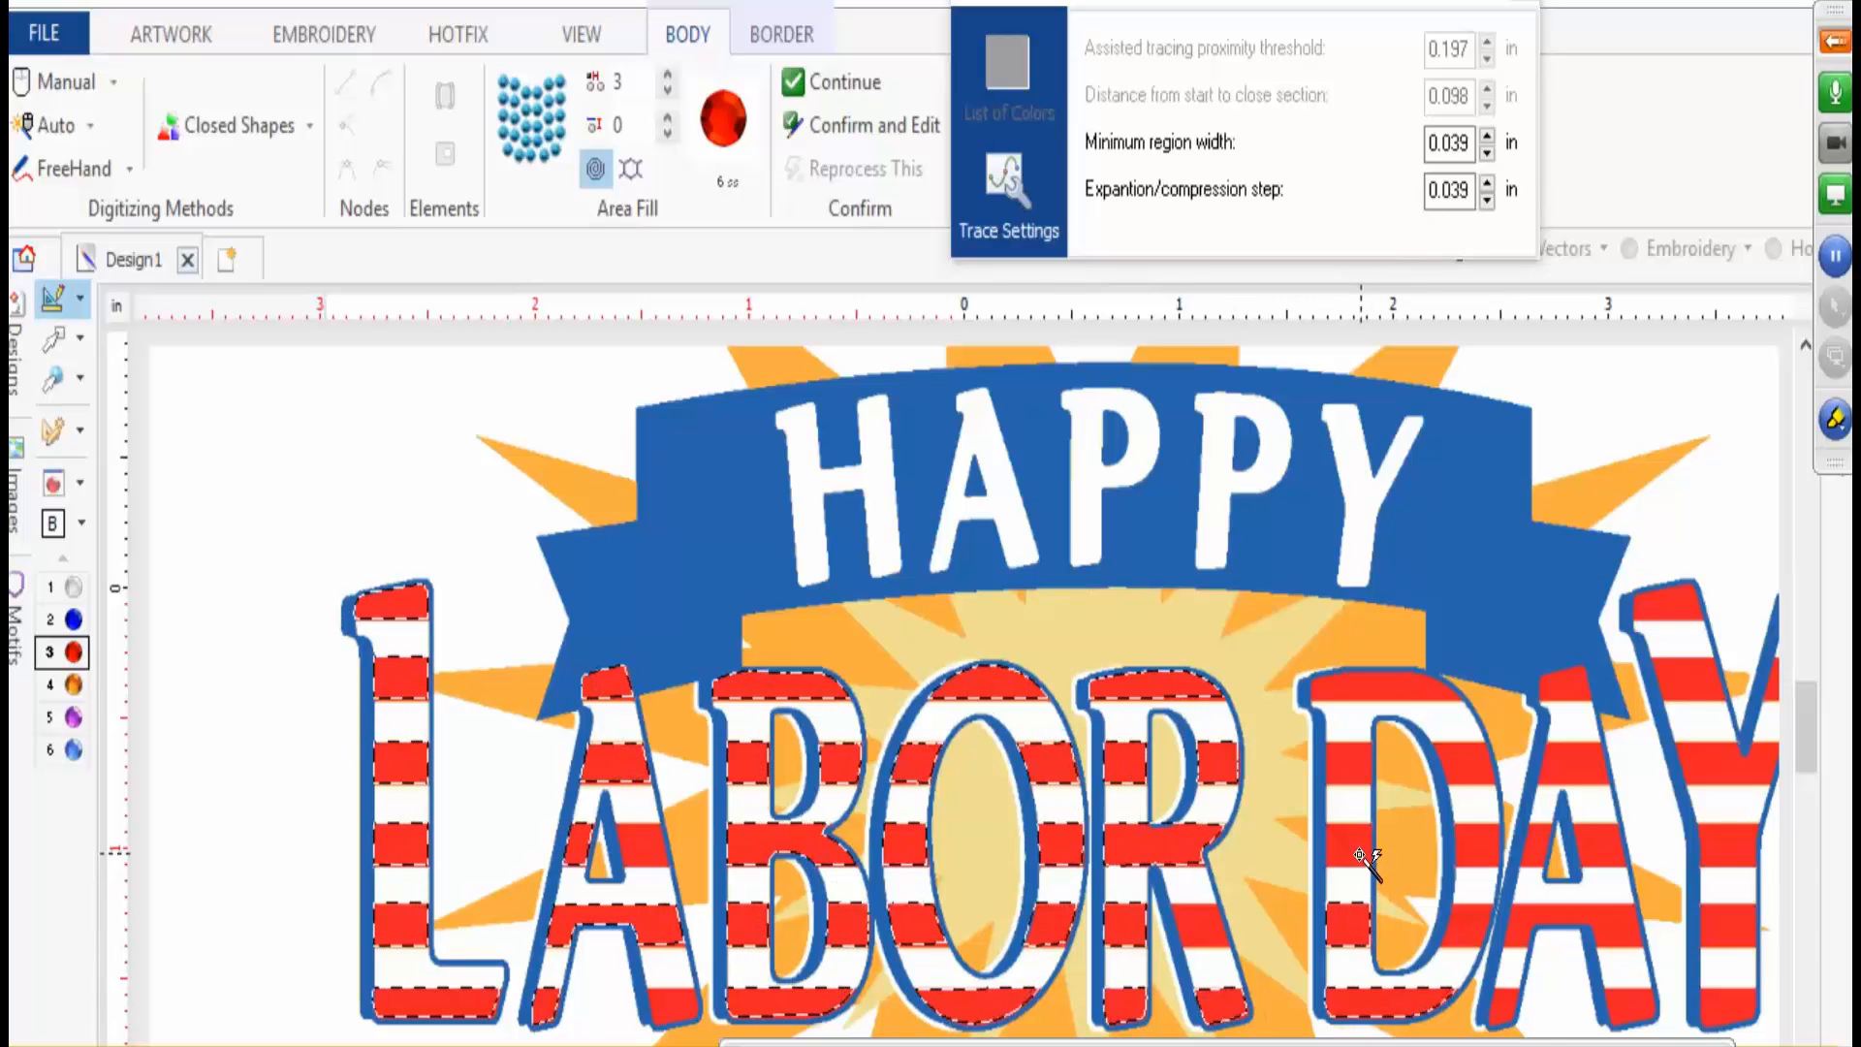
{"action": "left_click", "coordinate": [1357, 839], "text": "shift"}
{"action": "left_click", "coordinate": [1367, 770], "text": "shift"}
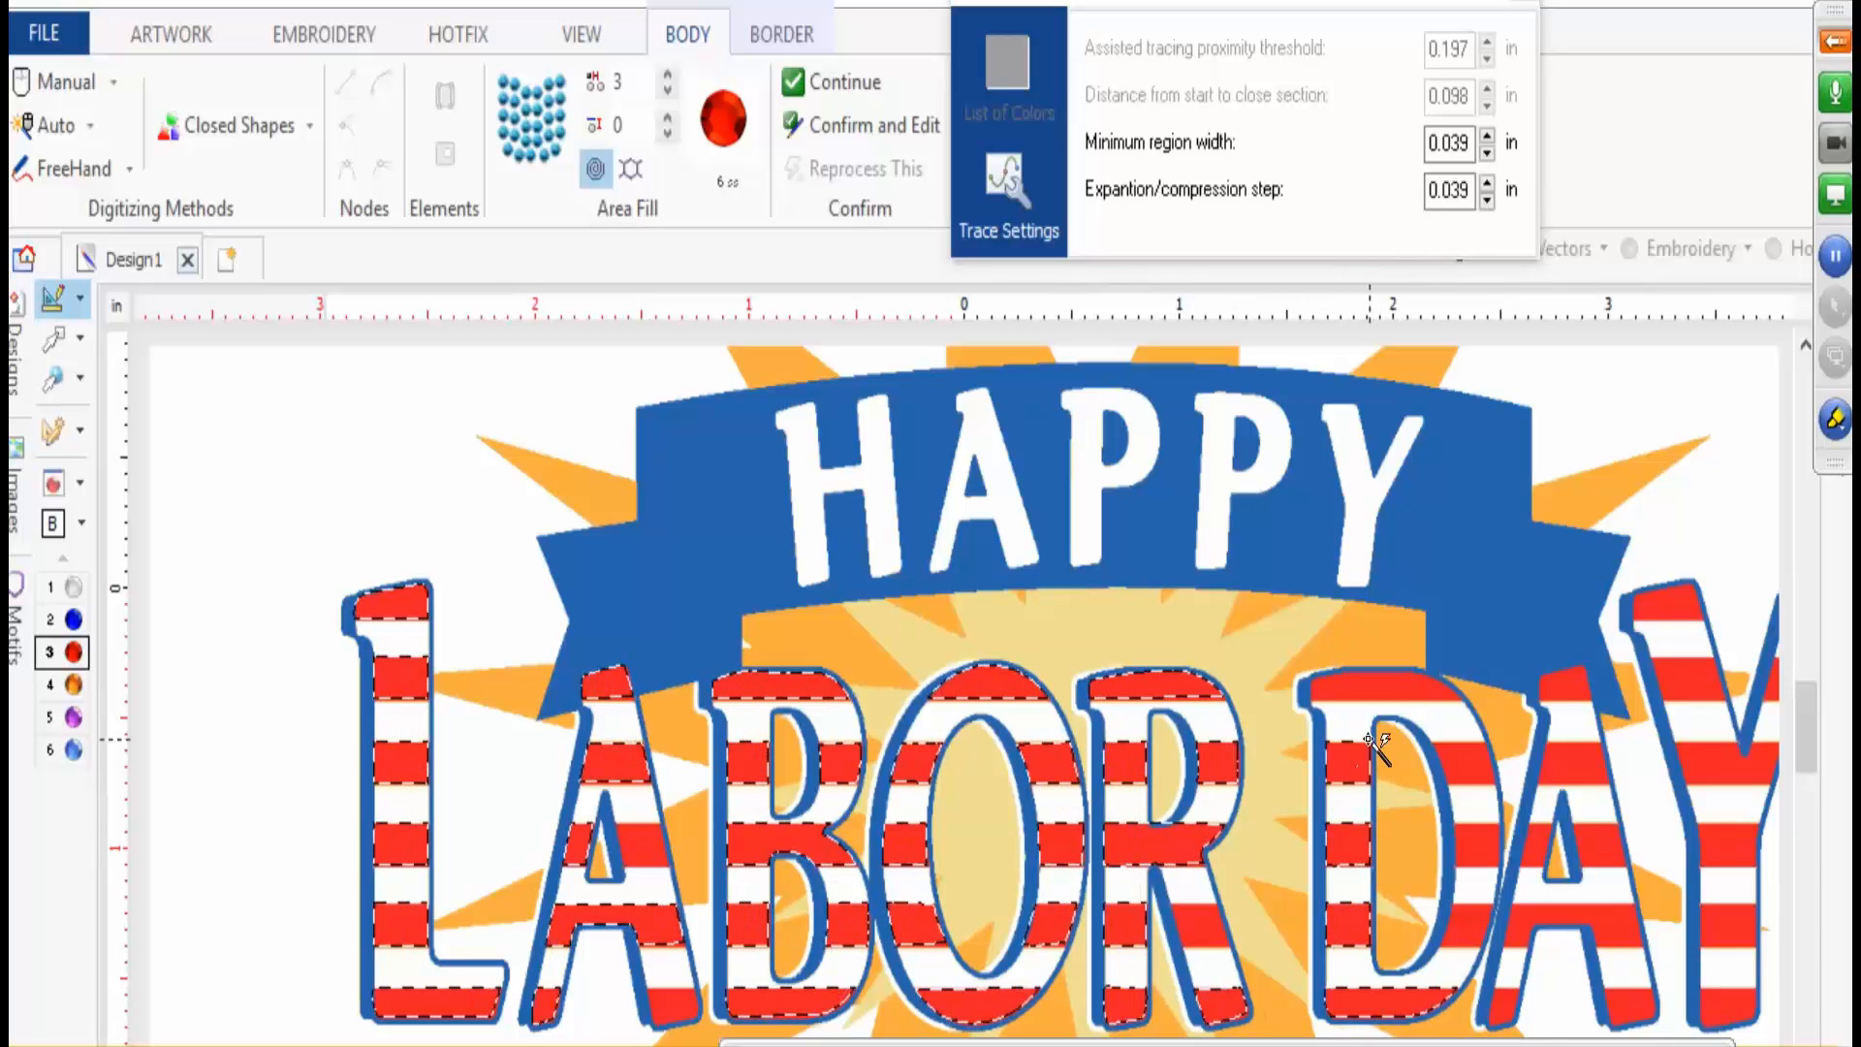
{"action": "left_click", "coordinate": [1386, 681], "text": "shift"}
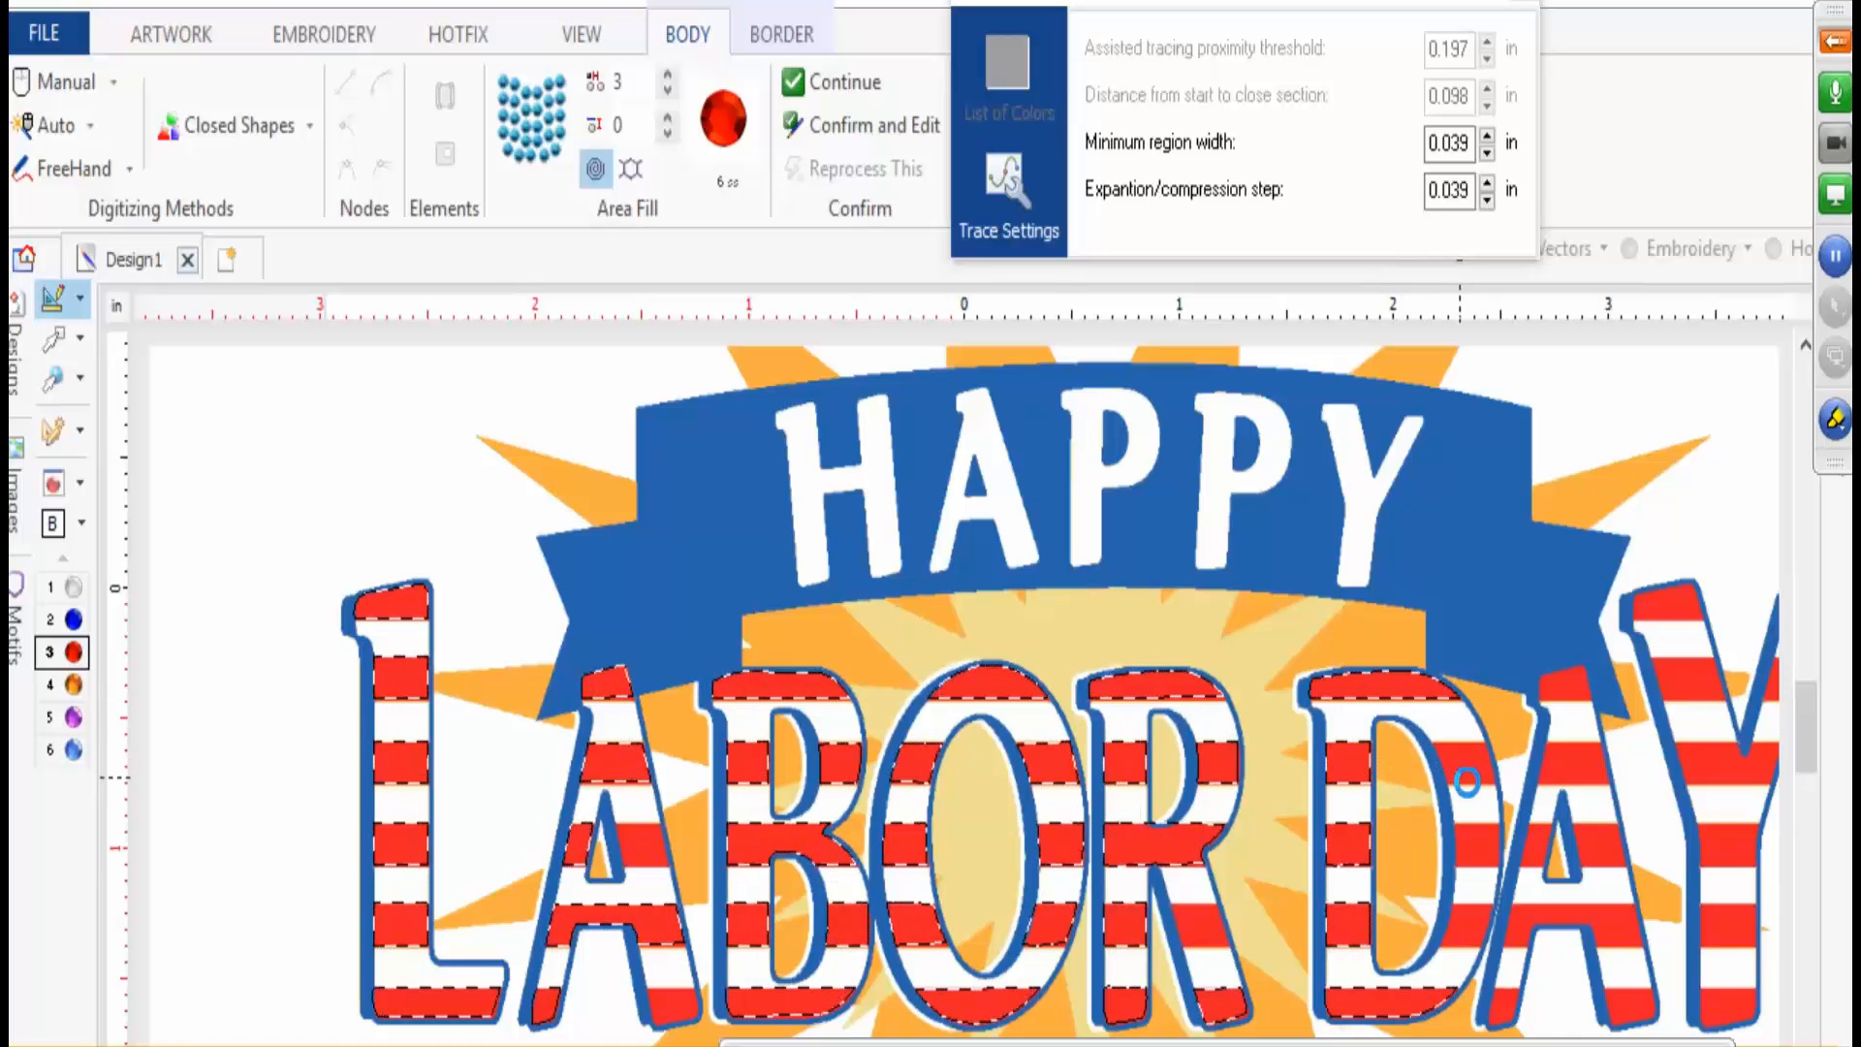
{"action": "left_click", "coordinate": [1483, 850], "text": "shift"}
{"action": "left_click", "coordinate": [1473, 932], "text": "shift"}
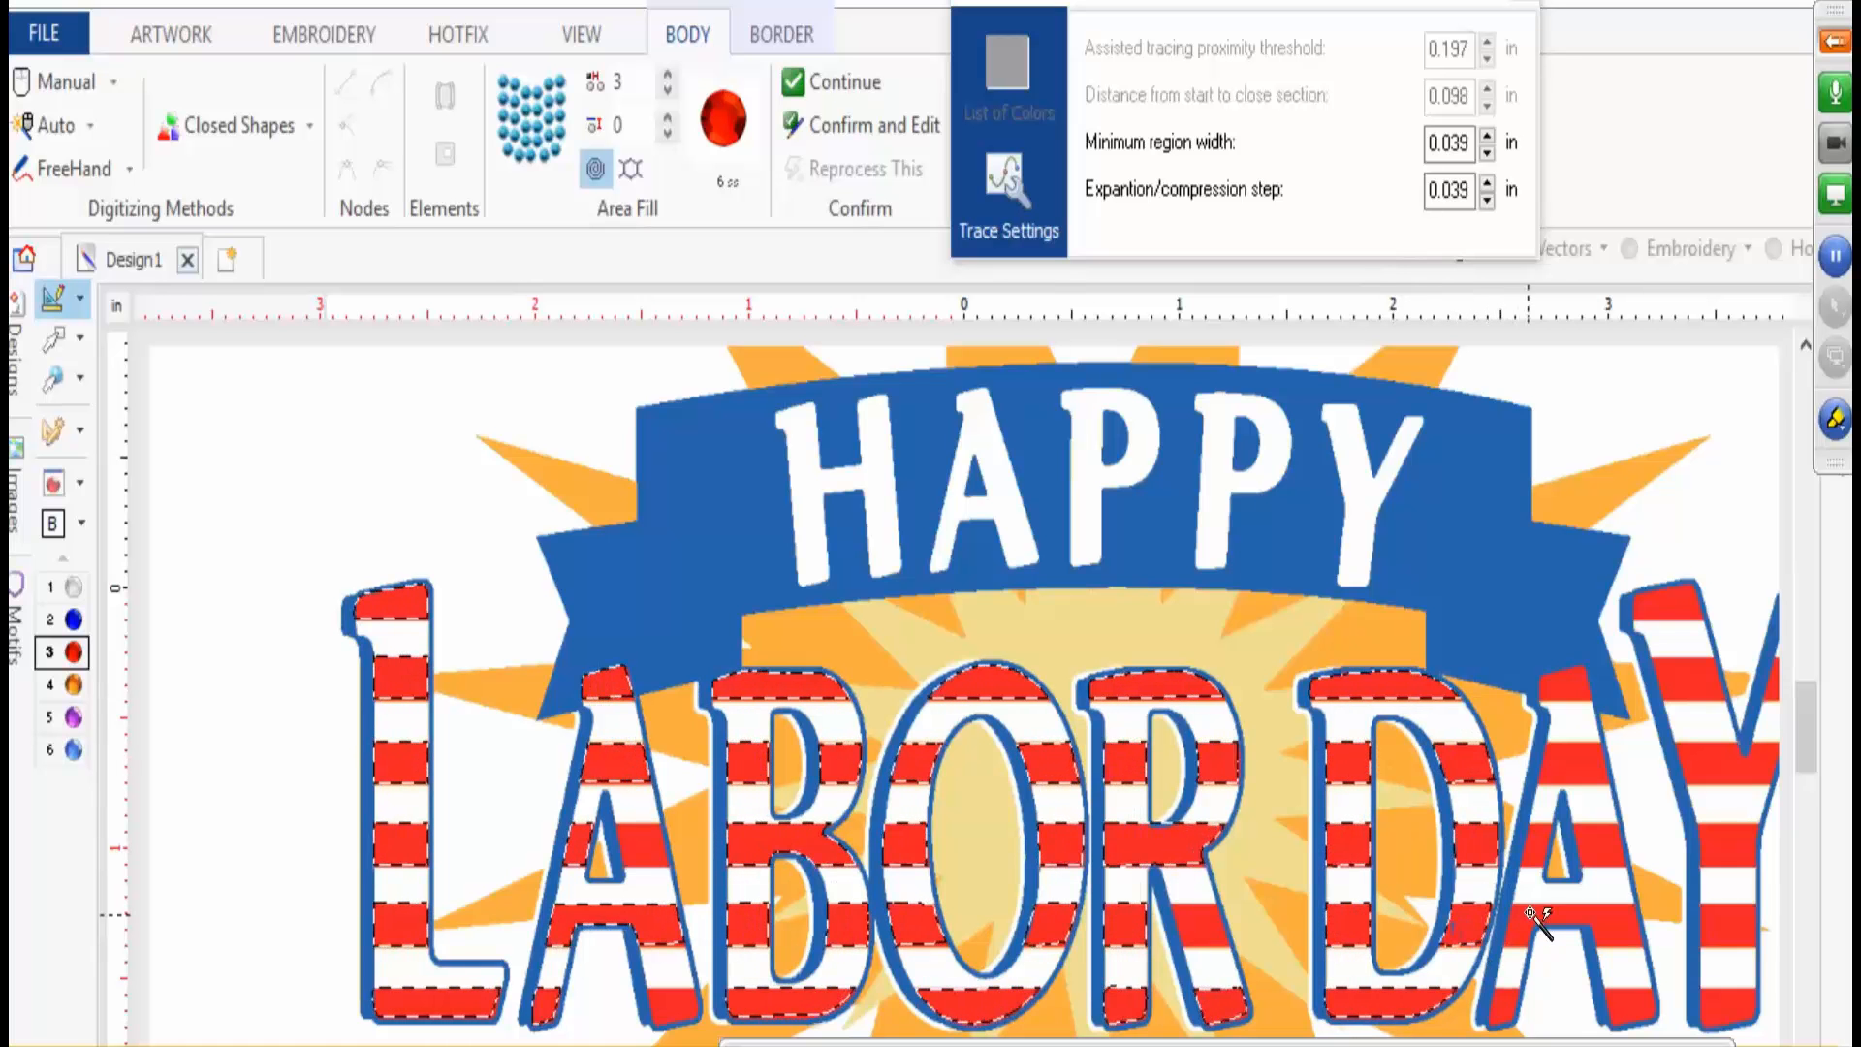
- Add the red stripes of the A and Y in DAY to the auto-trace and generate the red uniform fills
{"action": "left_click", "coordinate": [1585, 764]}
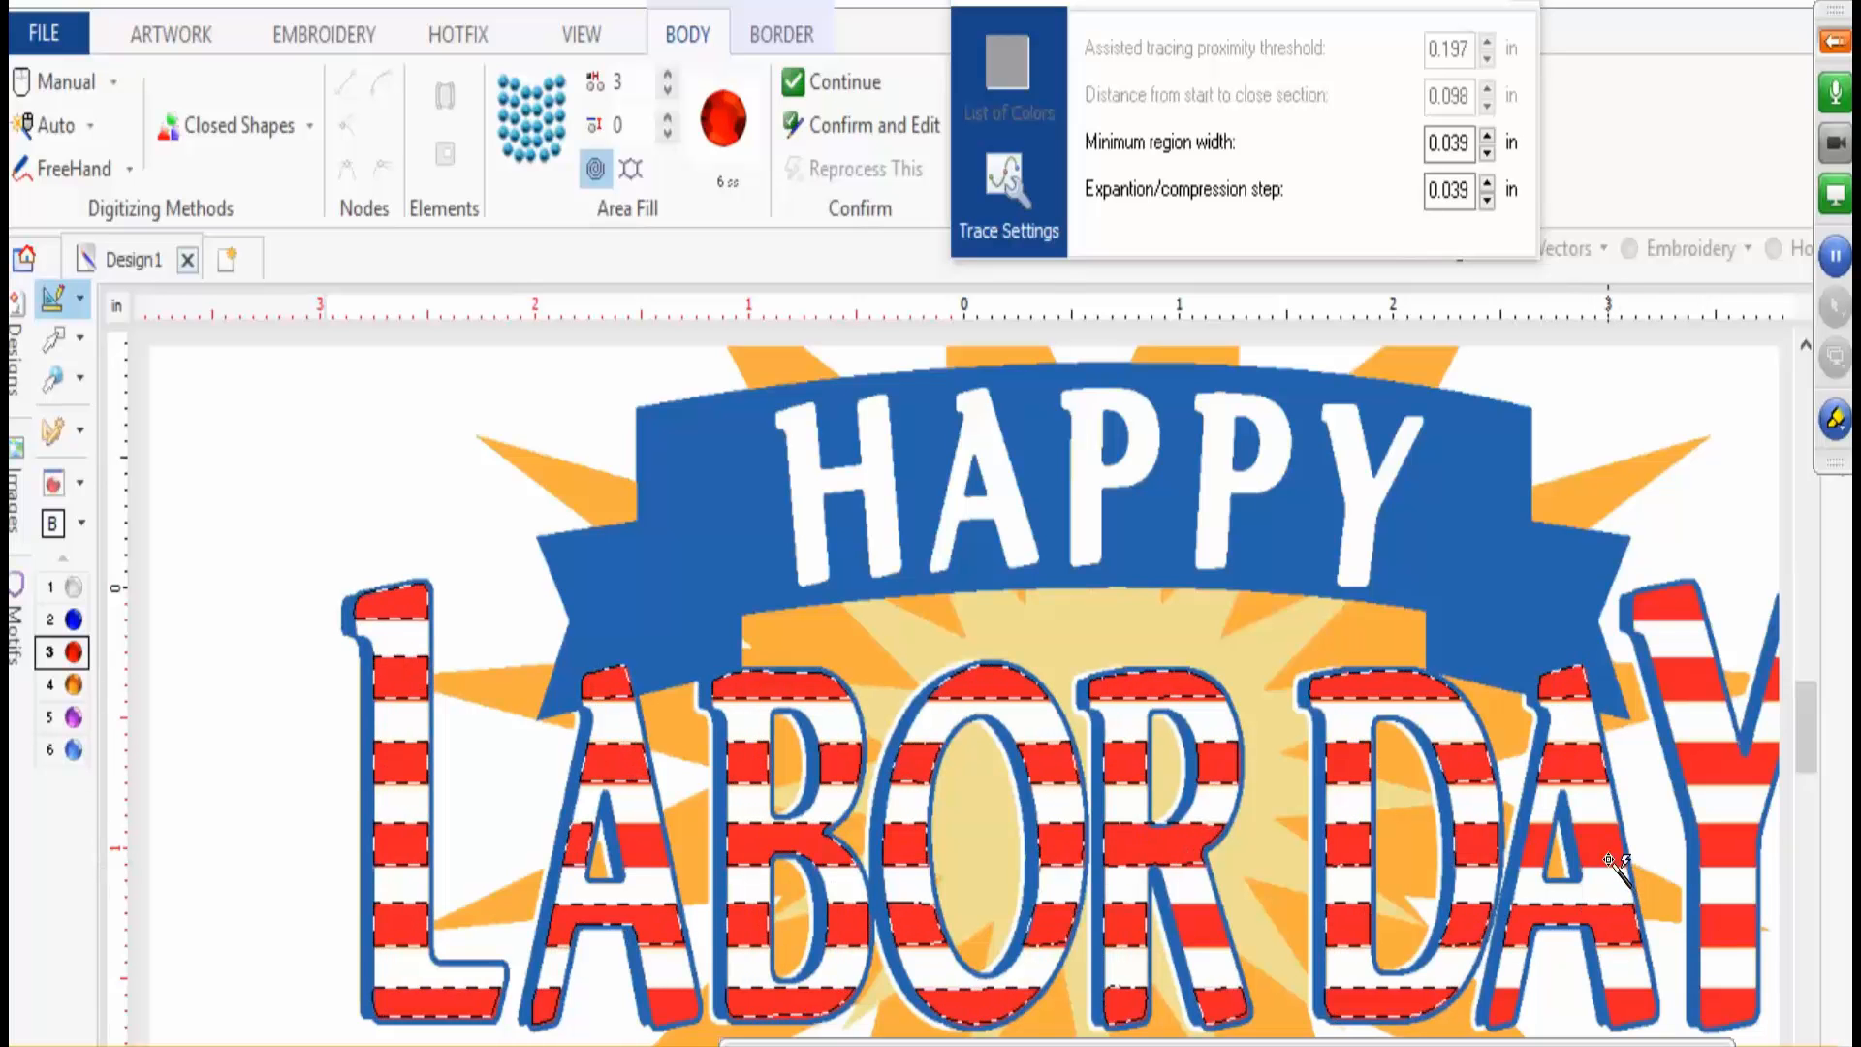
{"action": "left_click", "coordinate": [1584, 839]}
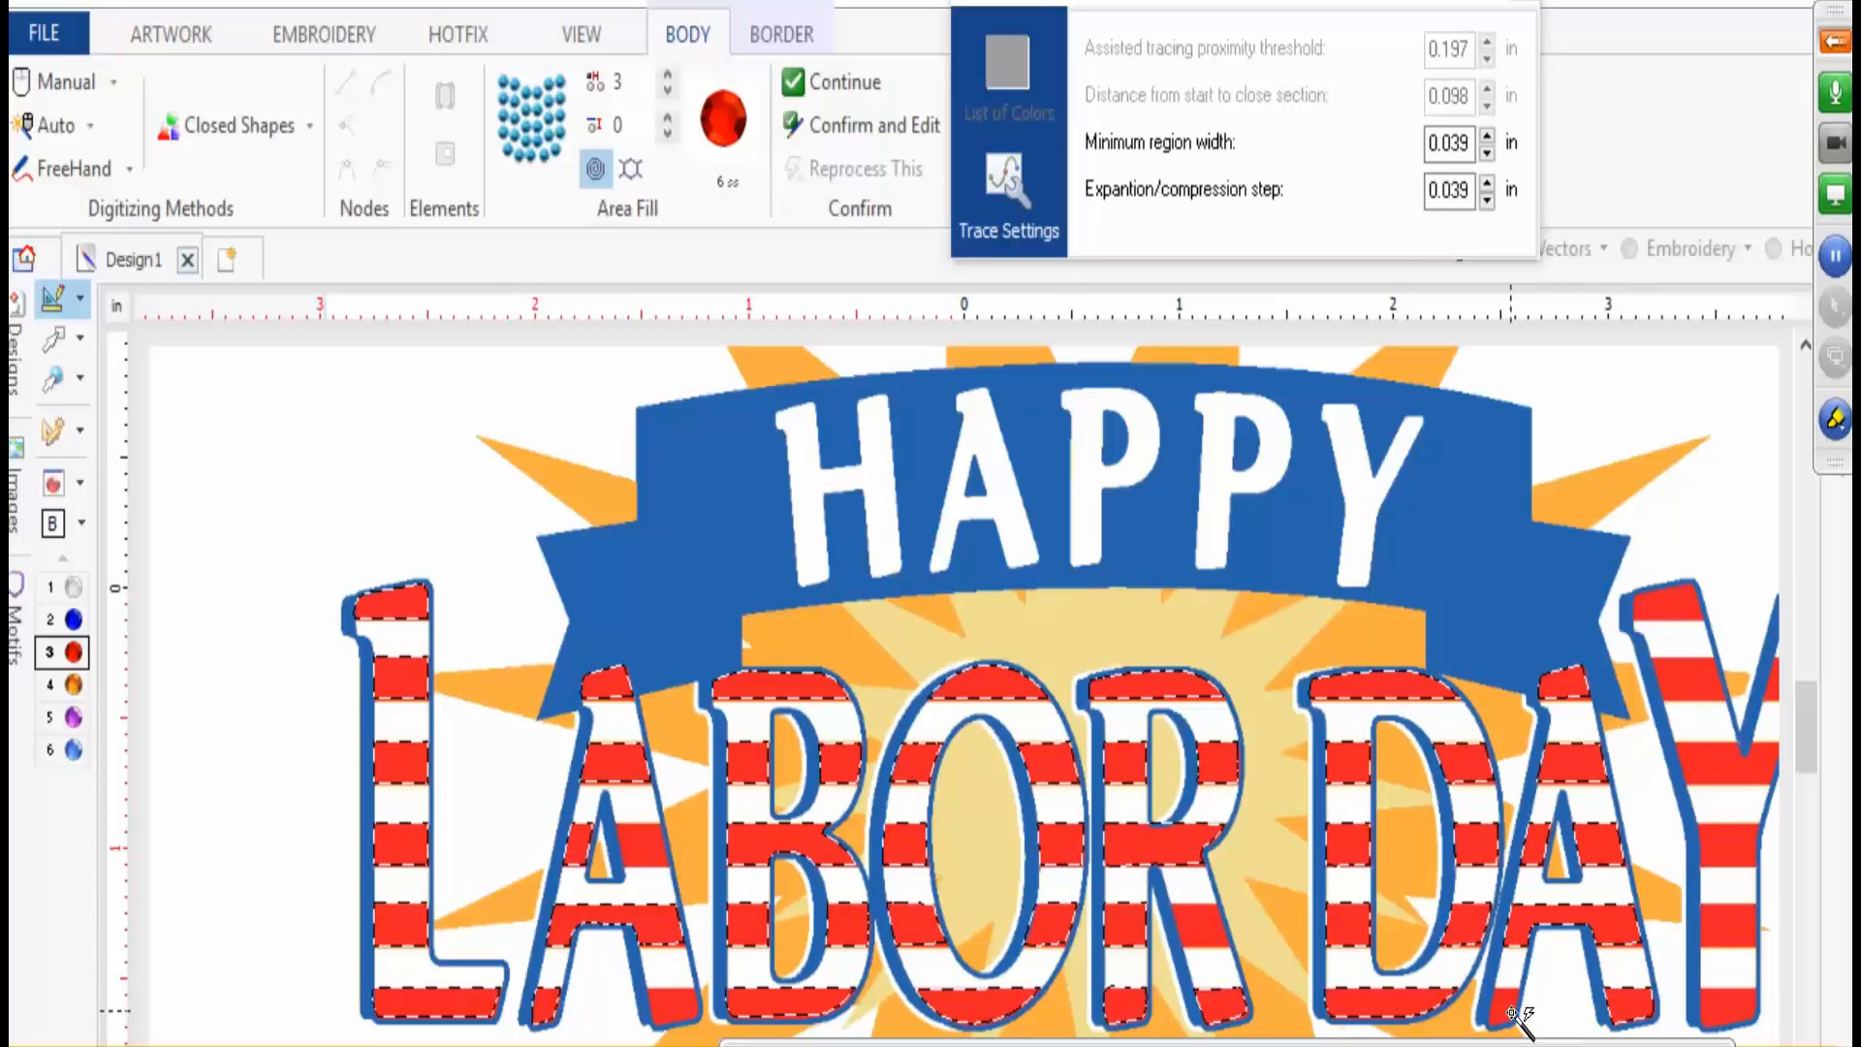
{"action": "left_click", "coordinate": [1721, 1003]}
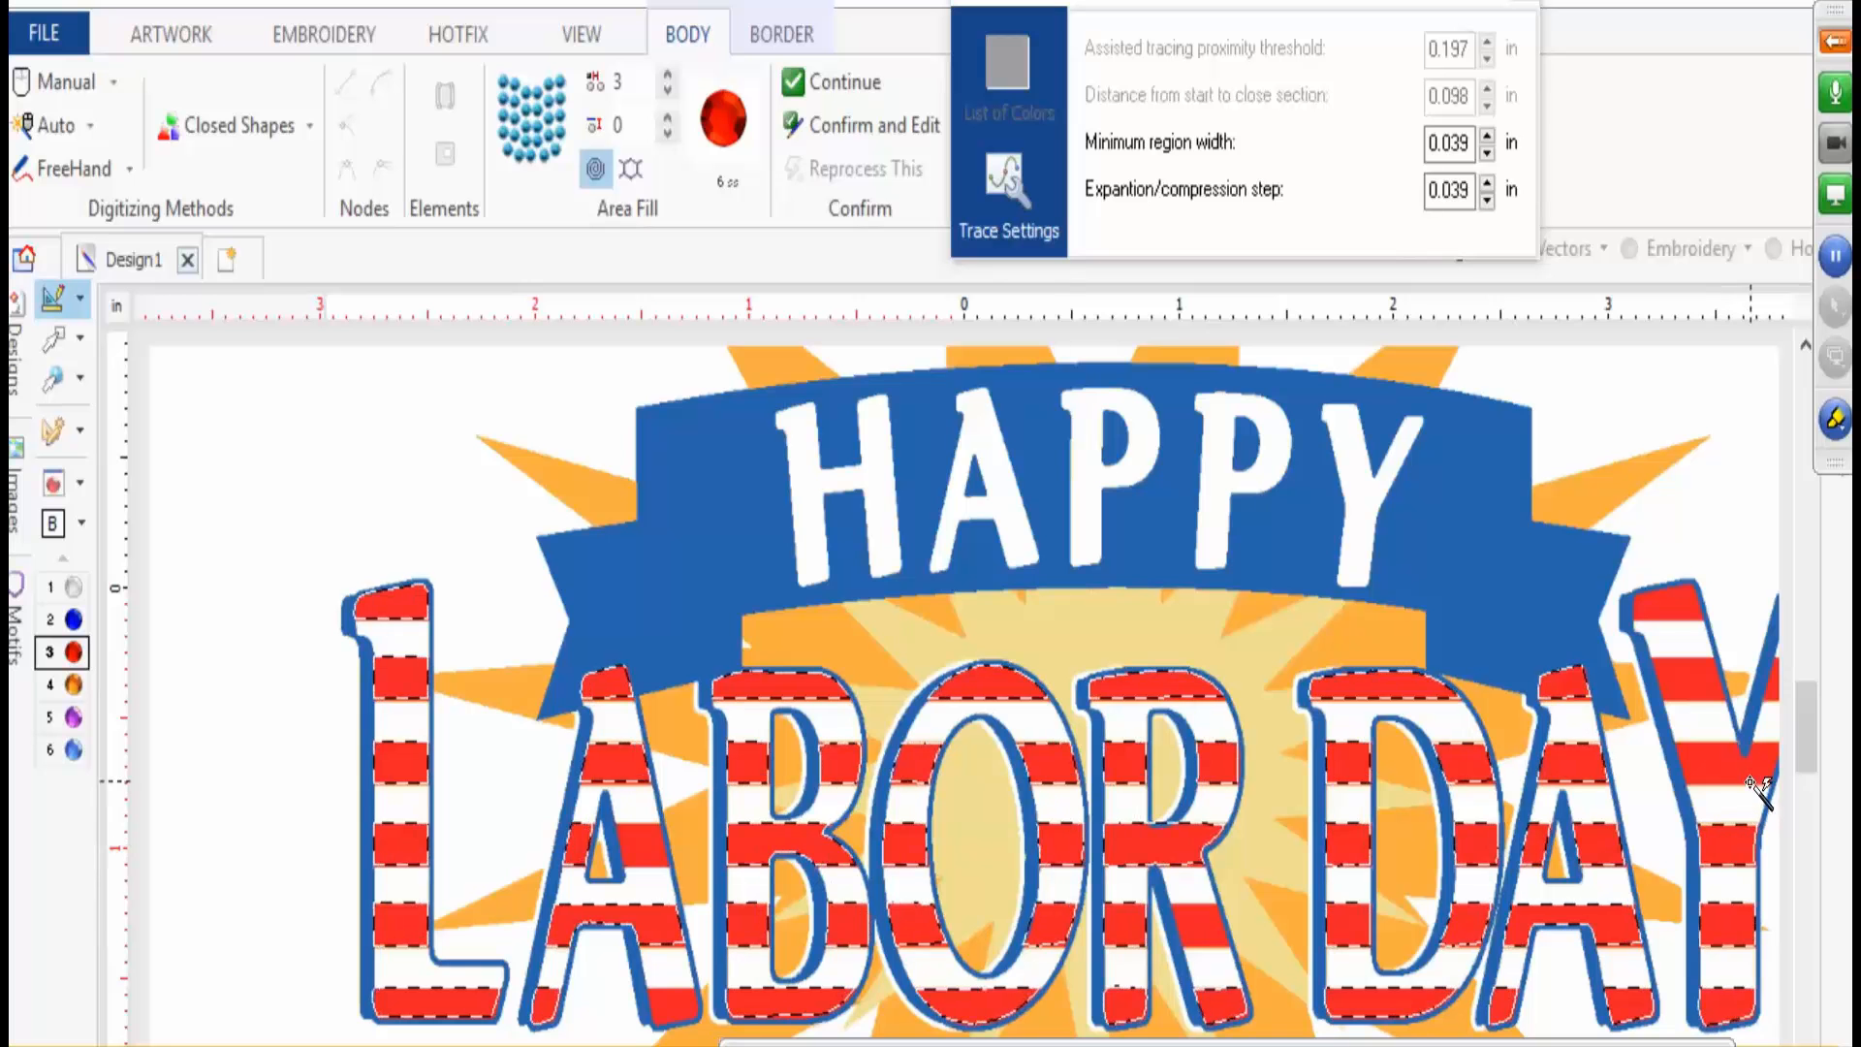
{"action": "left_click", "coordinate": [1697, 675]}
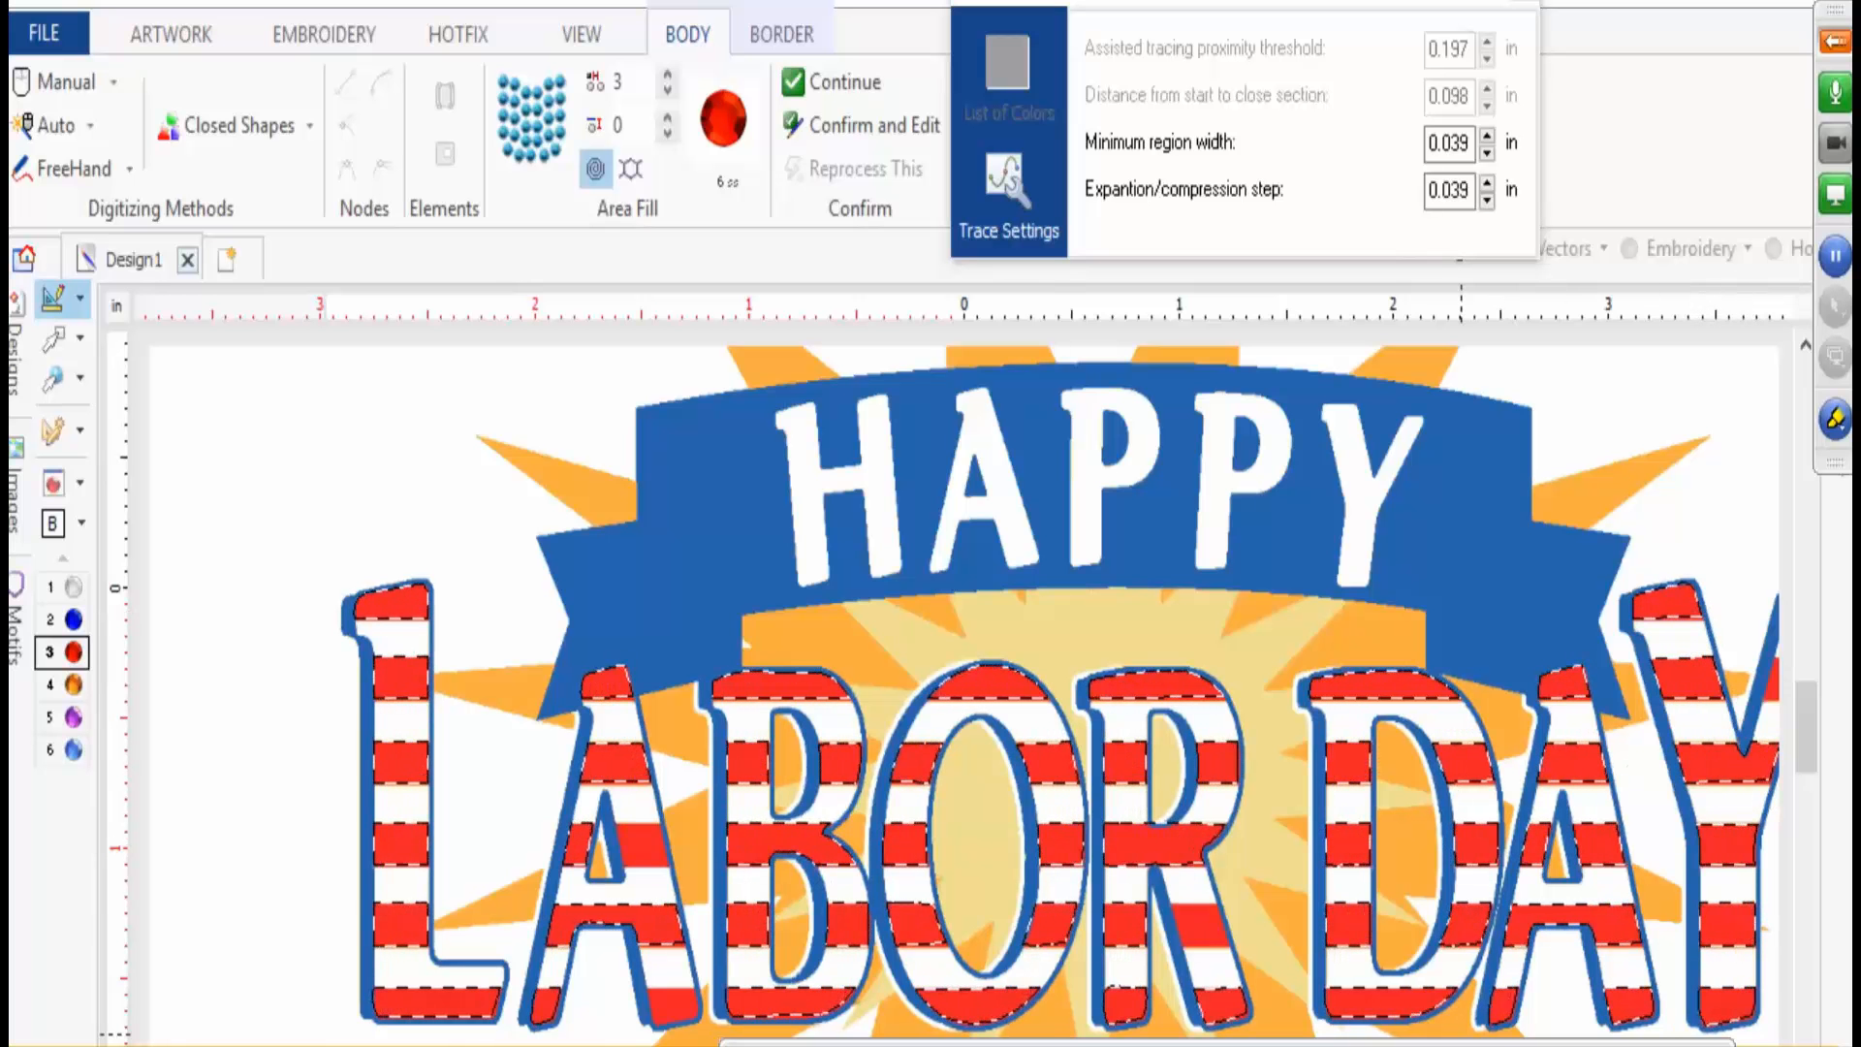
{"action": "left_click_drag", "start_coordinate": [948, 889], "coordinate": [500, 793]}
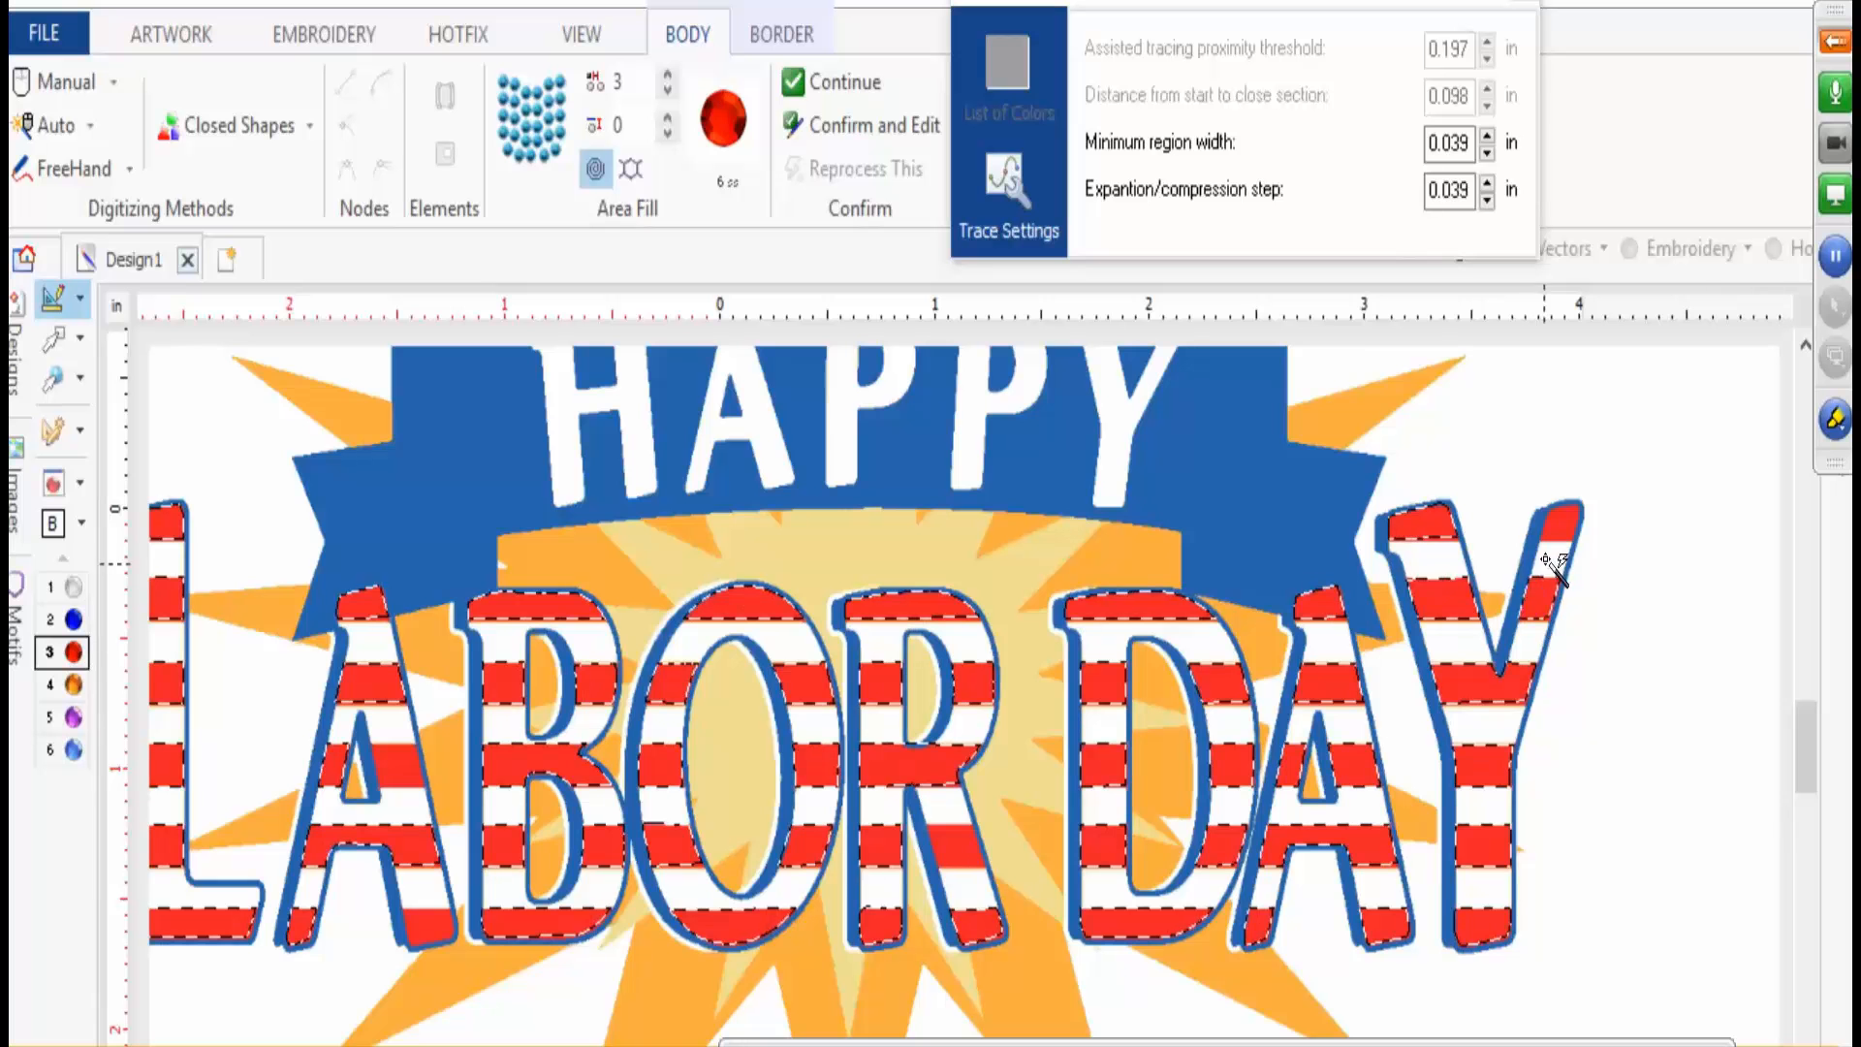
{"action": "scroll", "coordinate": [1105, 766], "scroll_direction": "down", "scroll_amount": 1}
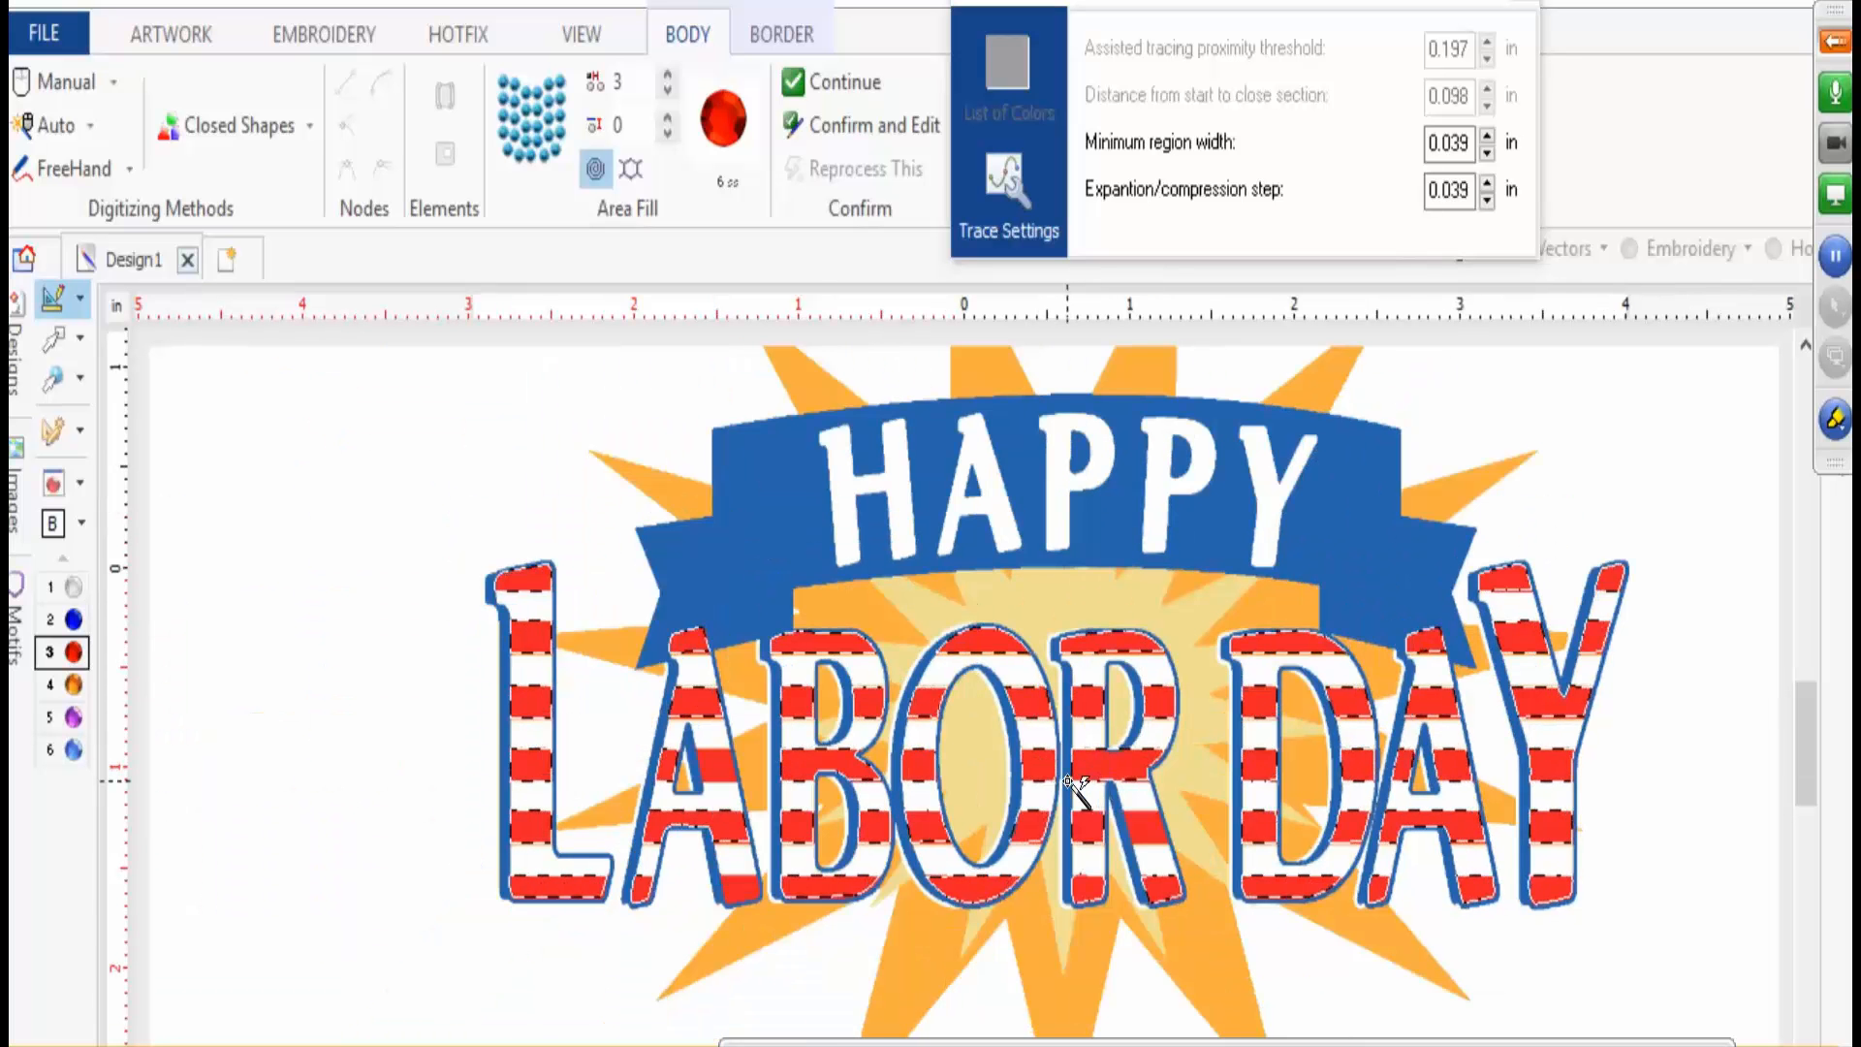
{"action": "key", "text": "Return"}
{"action": "left_click", "coordinate": [52, 341]}
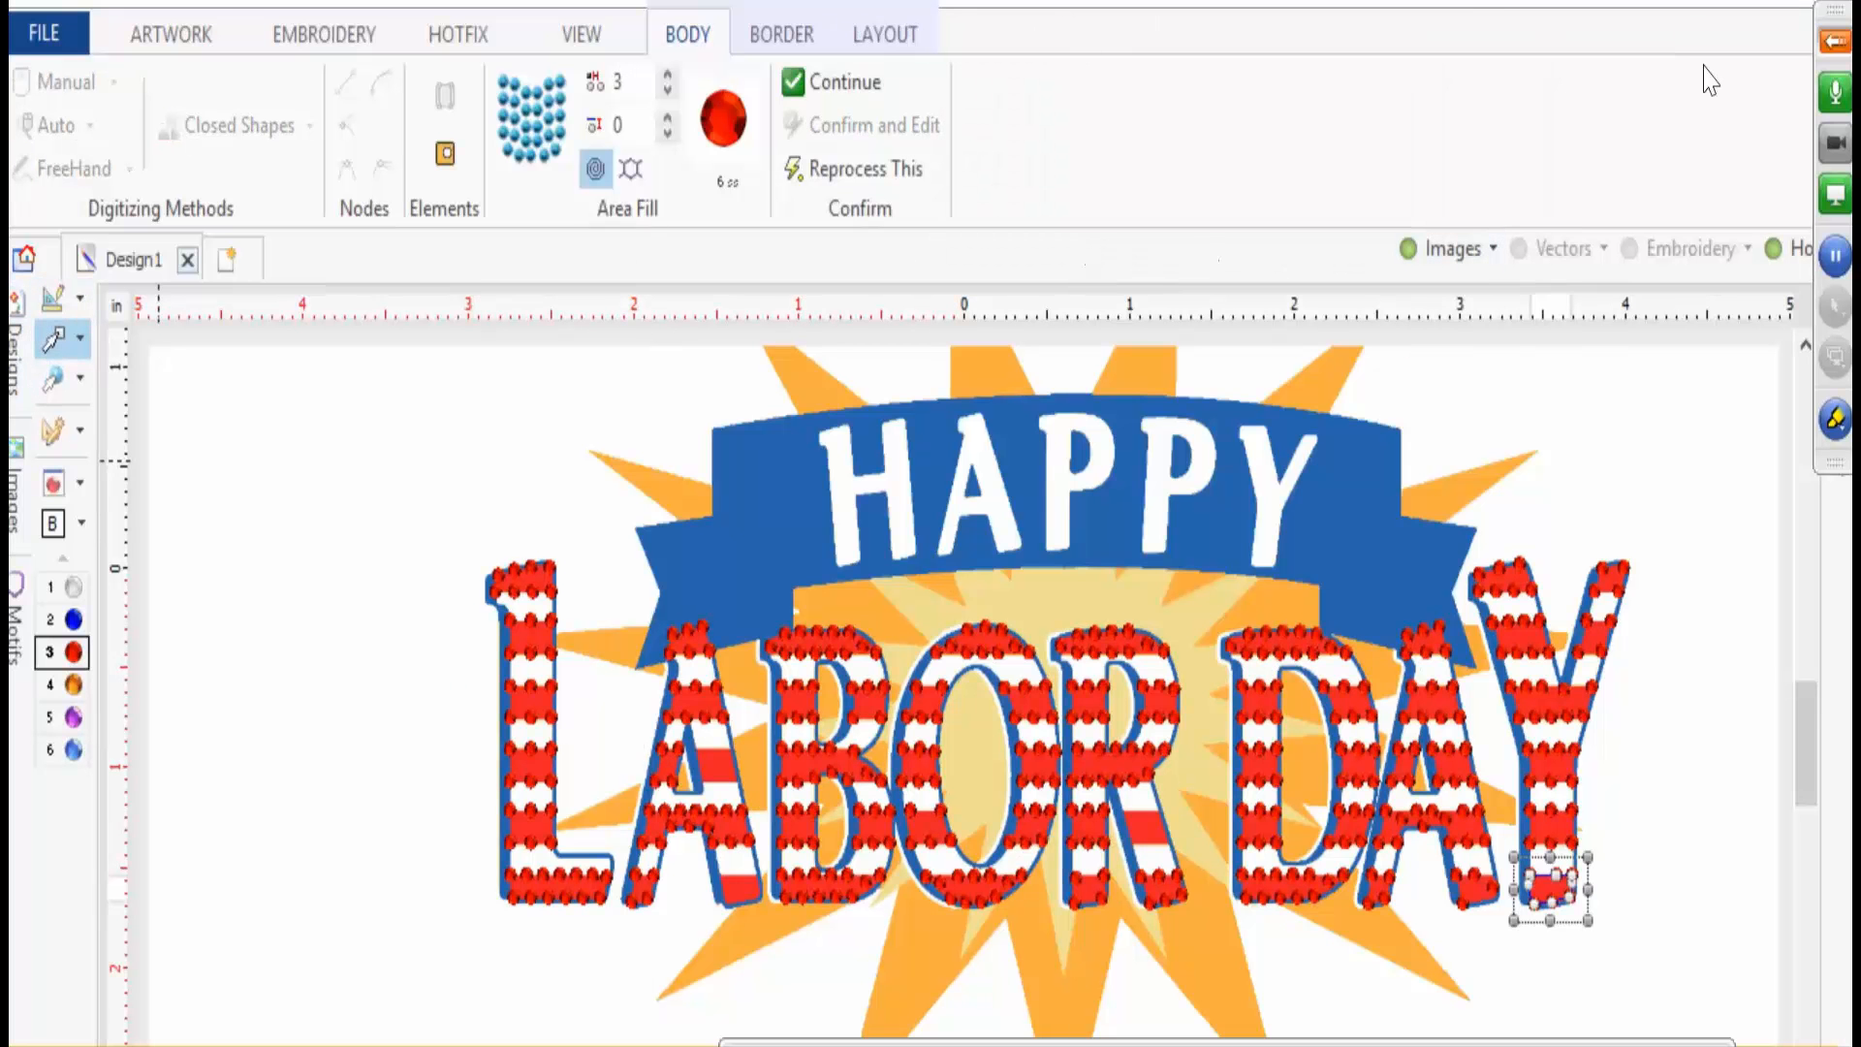
- Open the Object Manager and select HF Uniform Fill area 47, the lowest stripe of the letter D
{"action": "left_click_drag", "start_coordinate": [1842, 12], "coordinate": [1845, 593]}
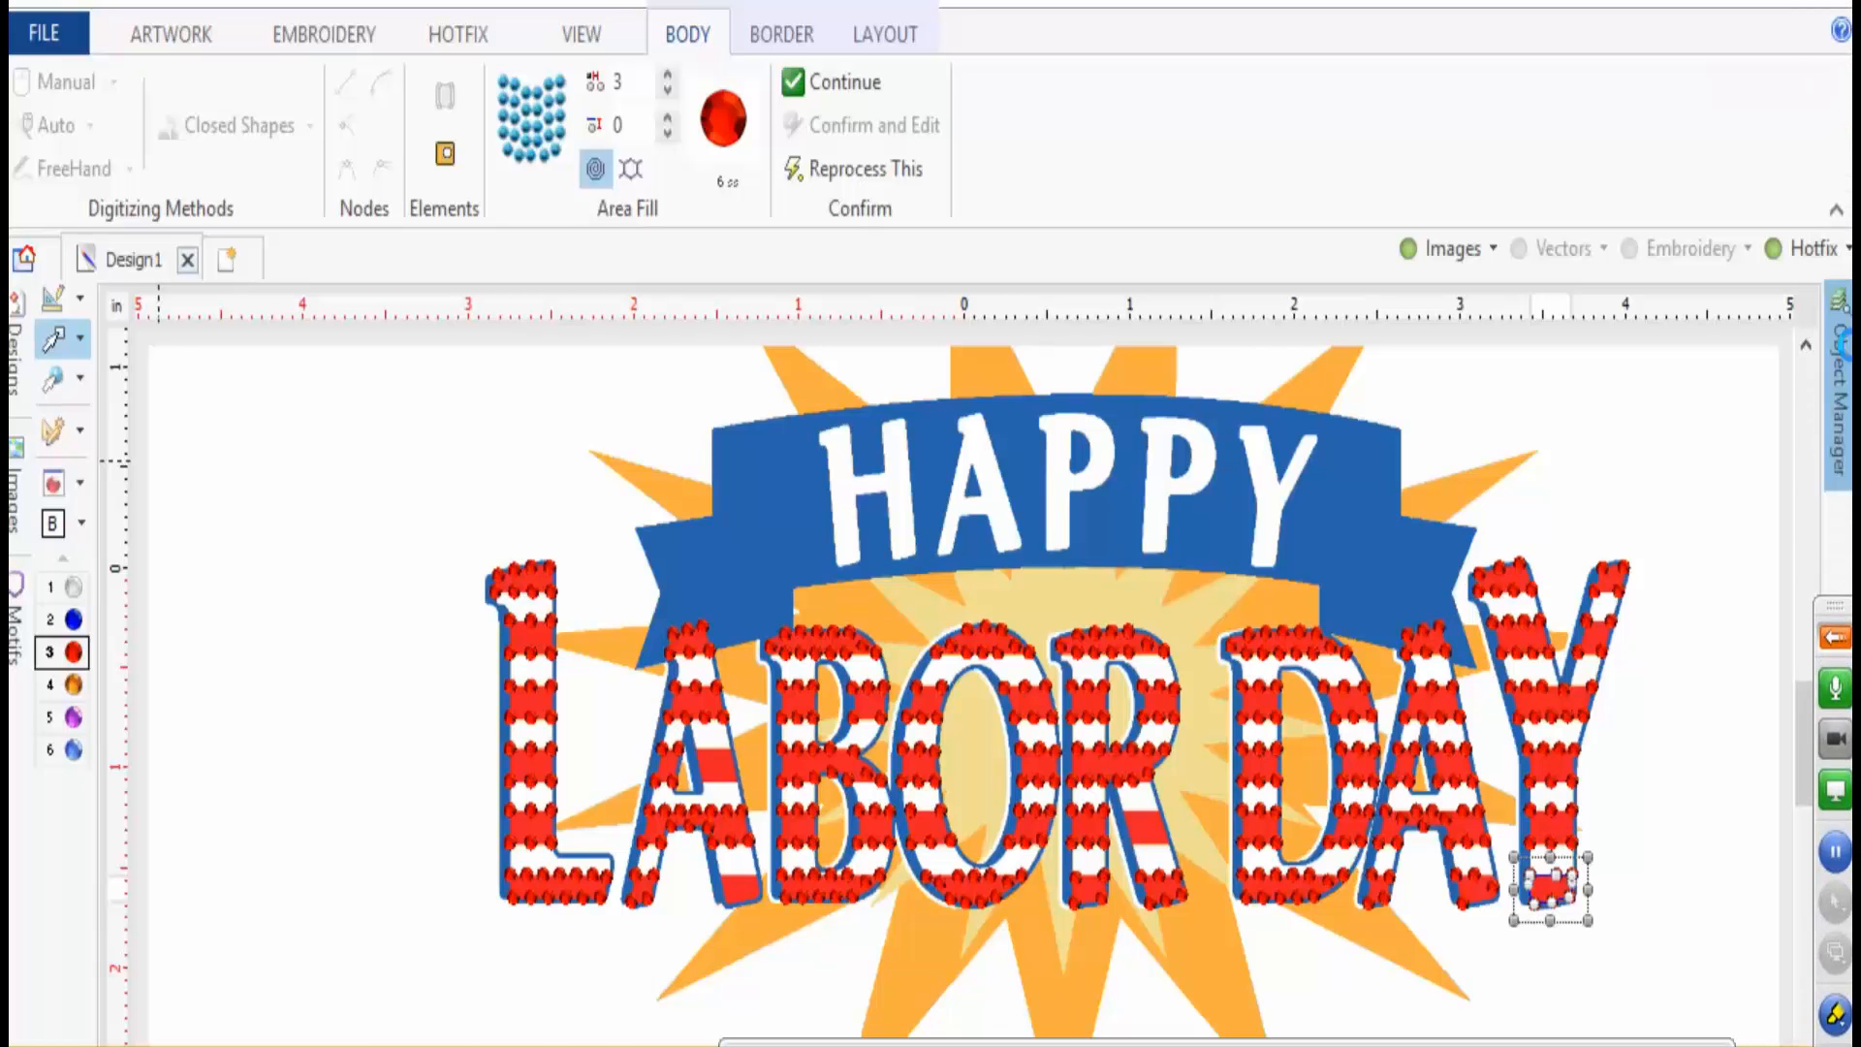
{"action": "left_click", "coordinate": [1839, 397]}
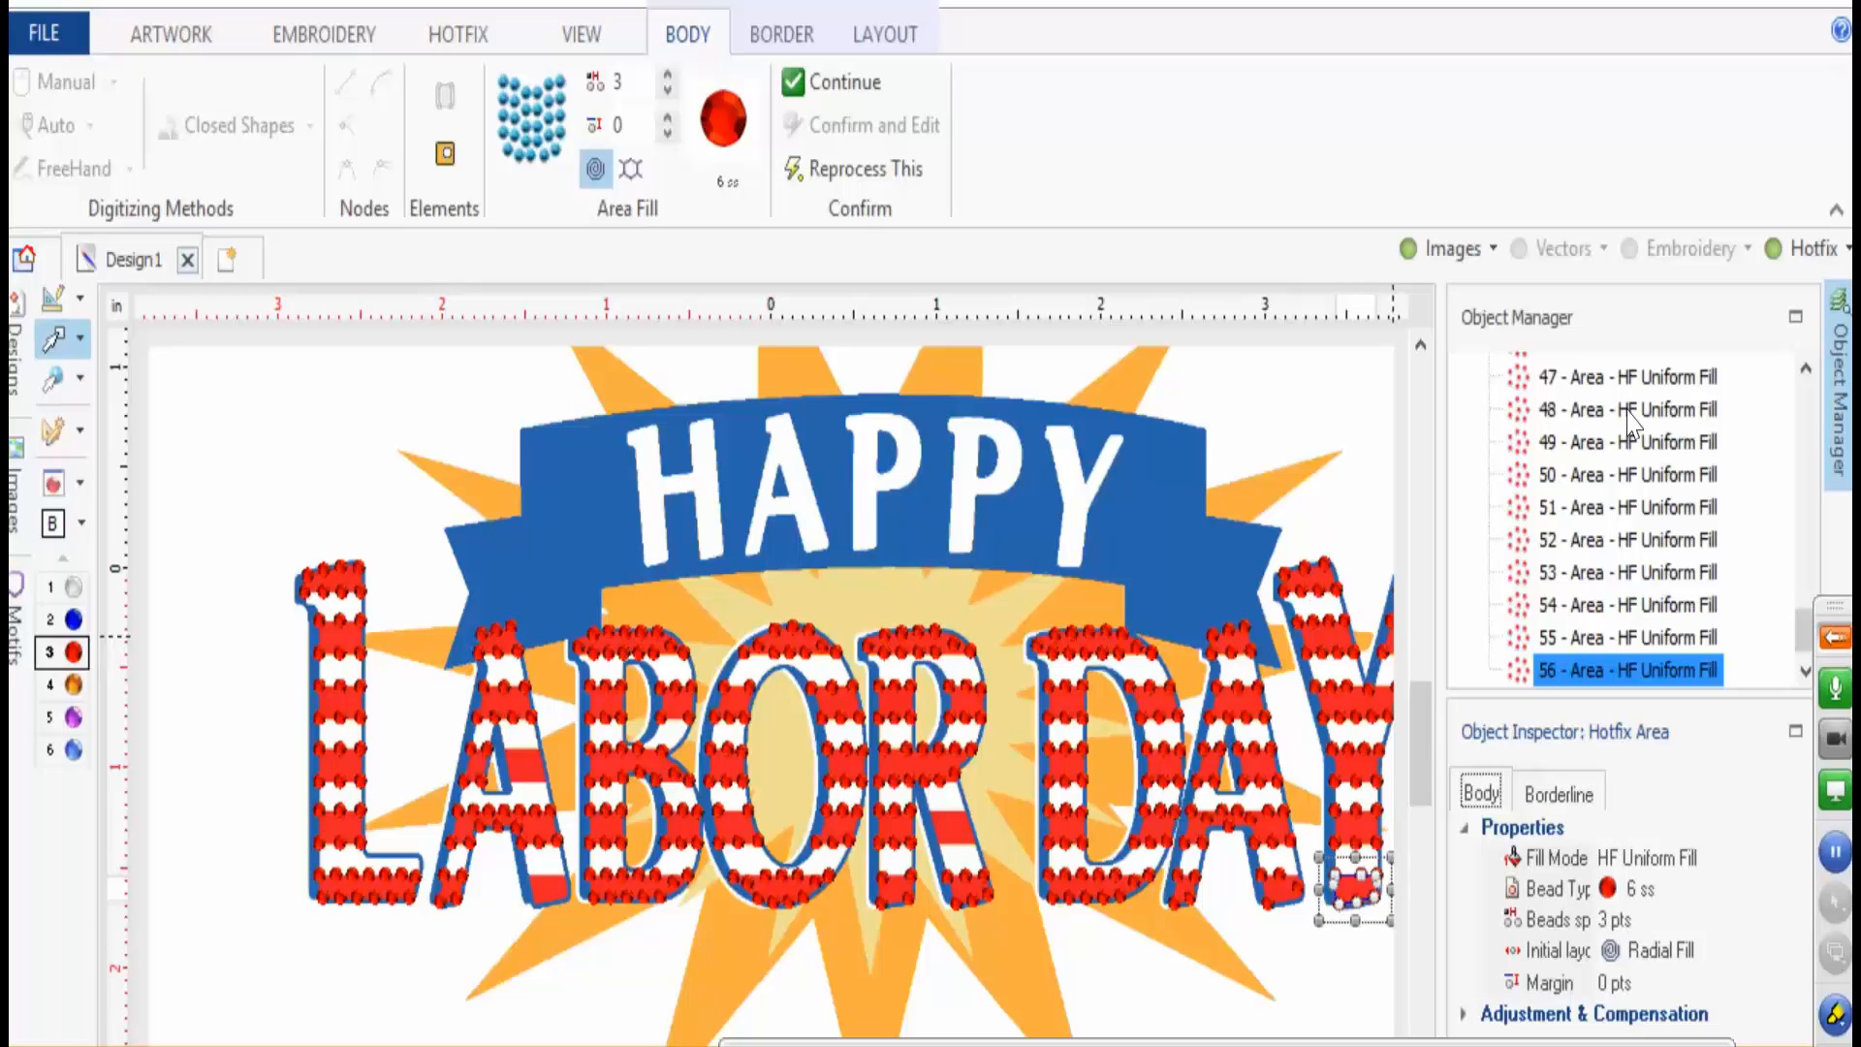
{"action": "left_click", "coordinate": [1632, 378]}
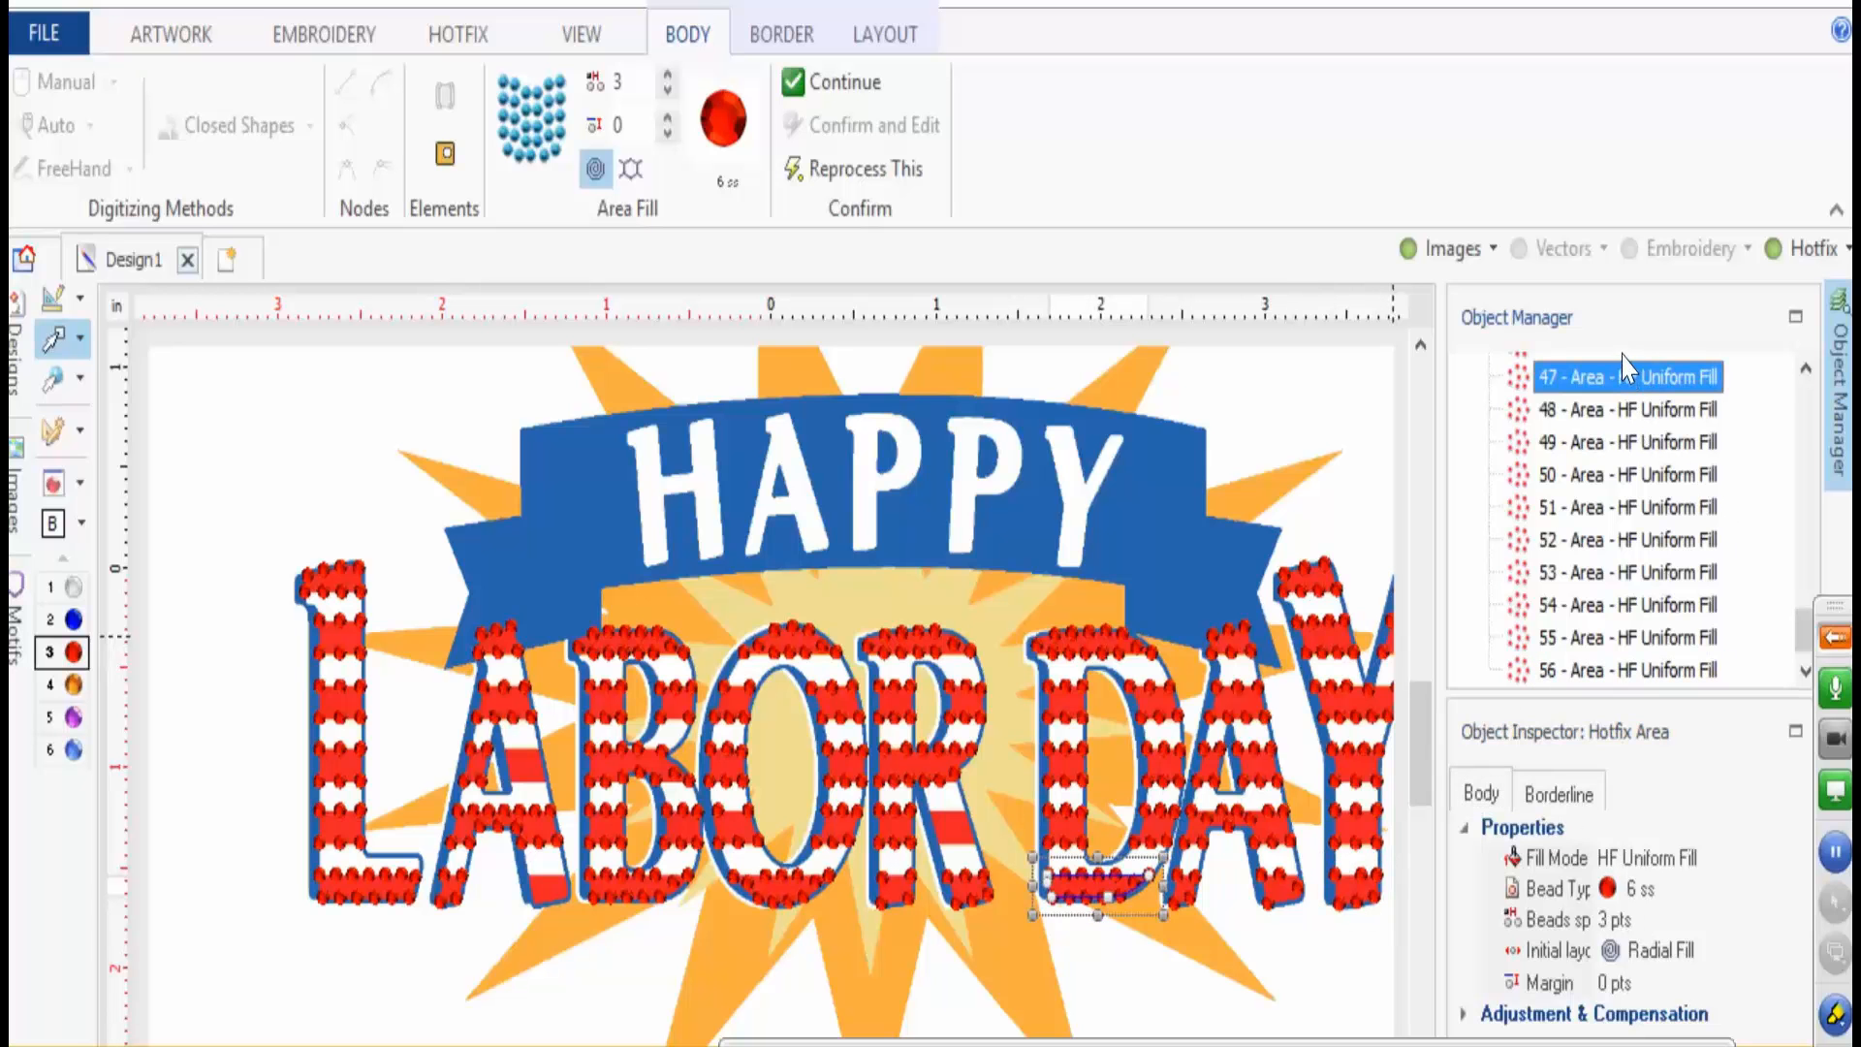
- Hide the image layer and set the bead spacing of all the red HF Uniform Fill areas to 2 pts
{"action": "left_click", "coordinate": [1578, 443]}
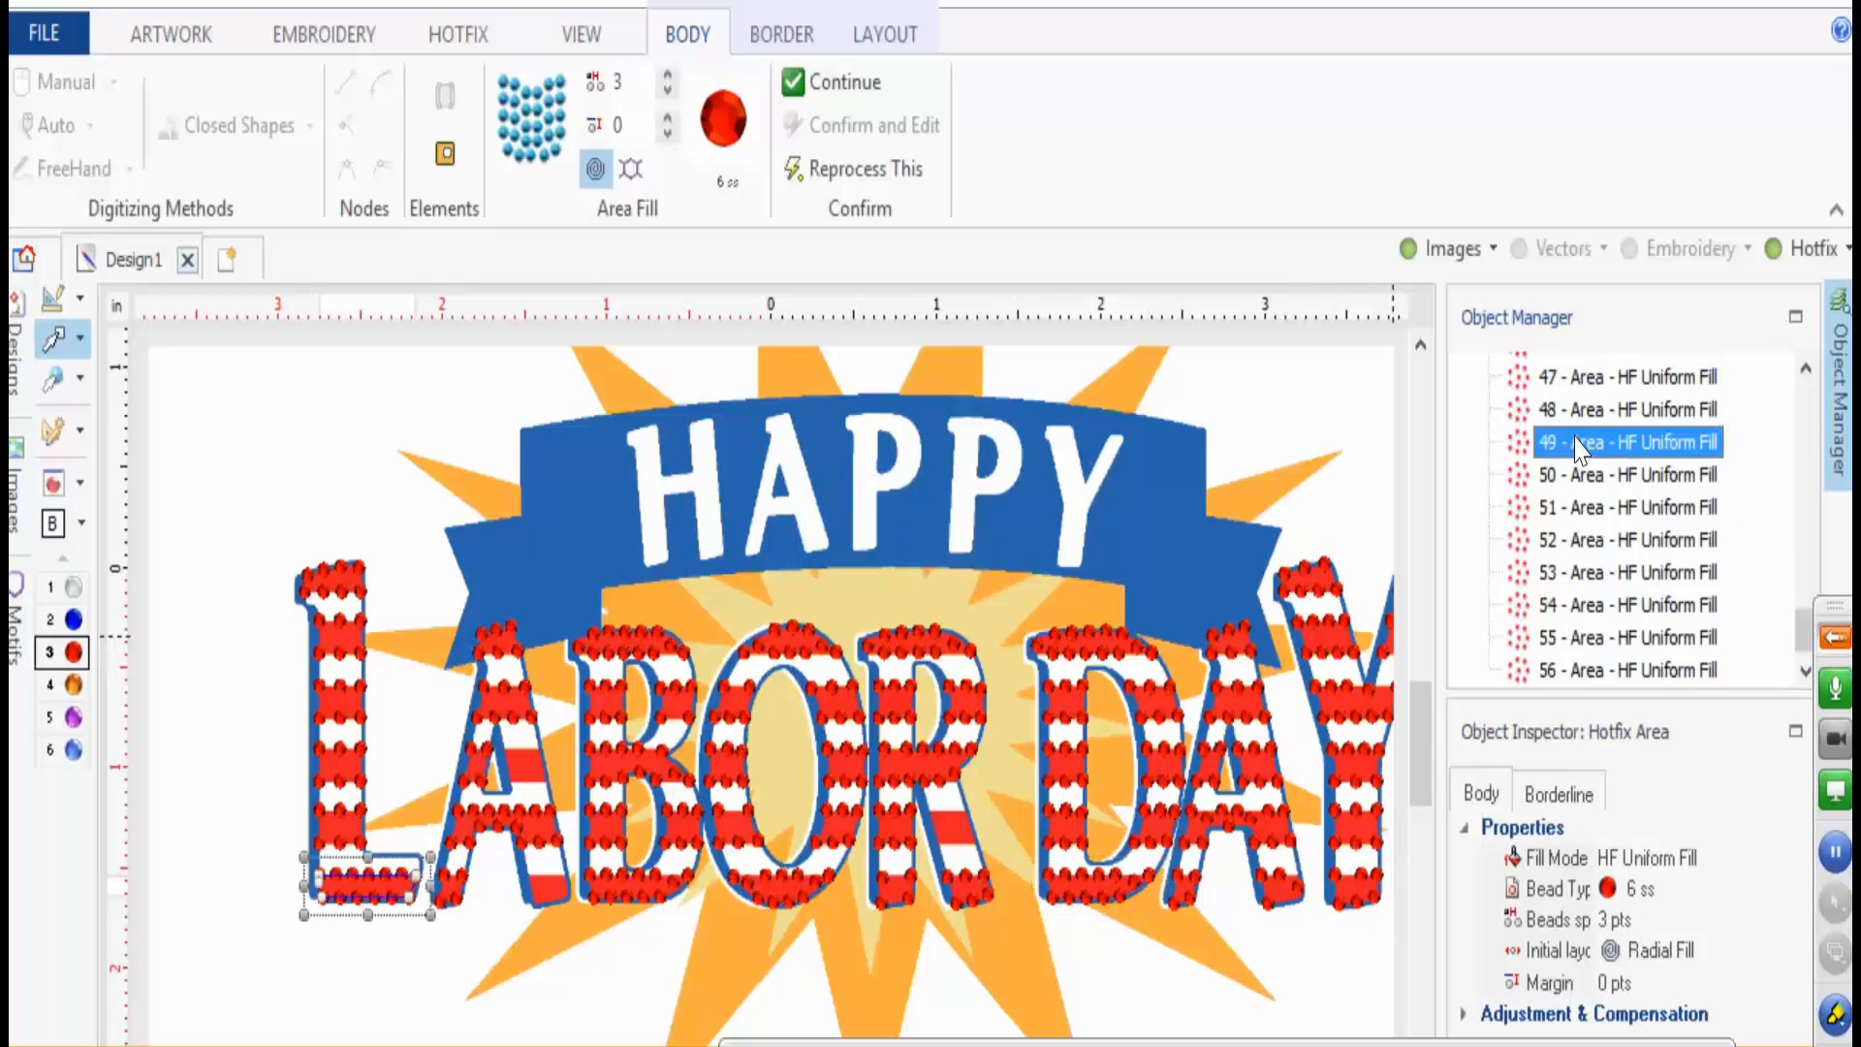
{"action": "left_click", "coordinate": [1447, 250]}
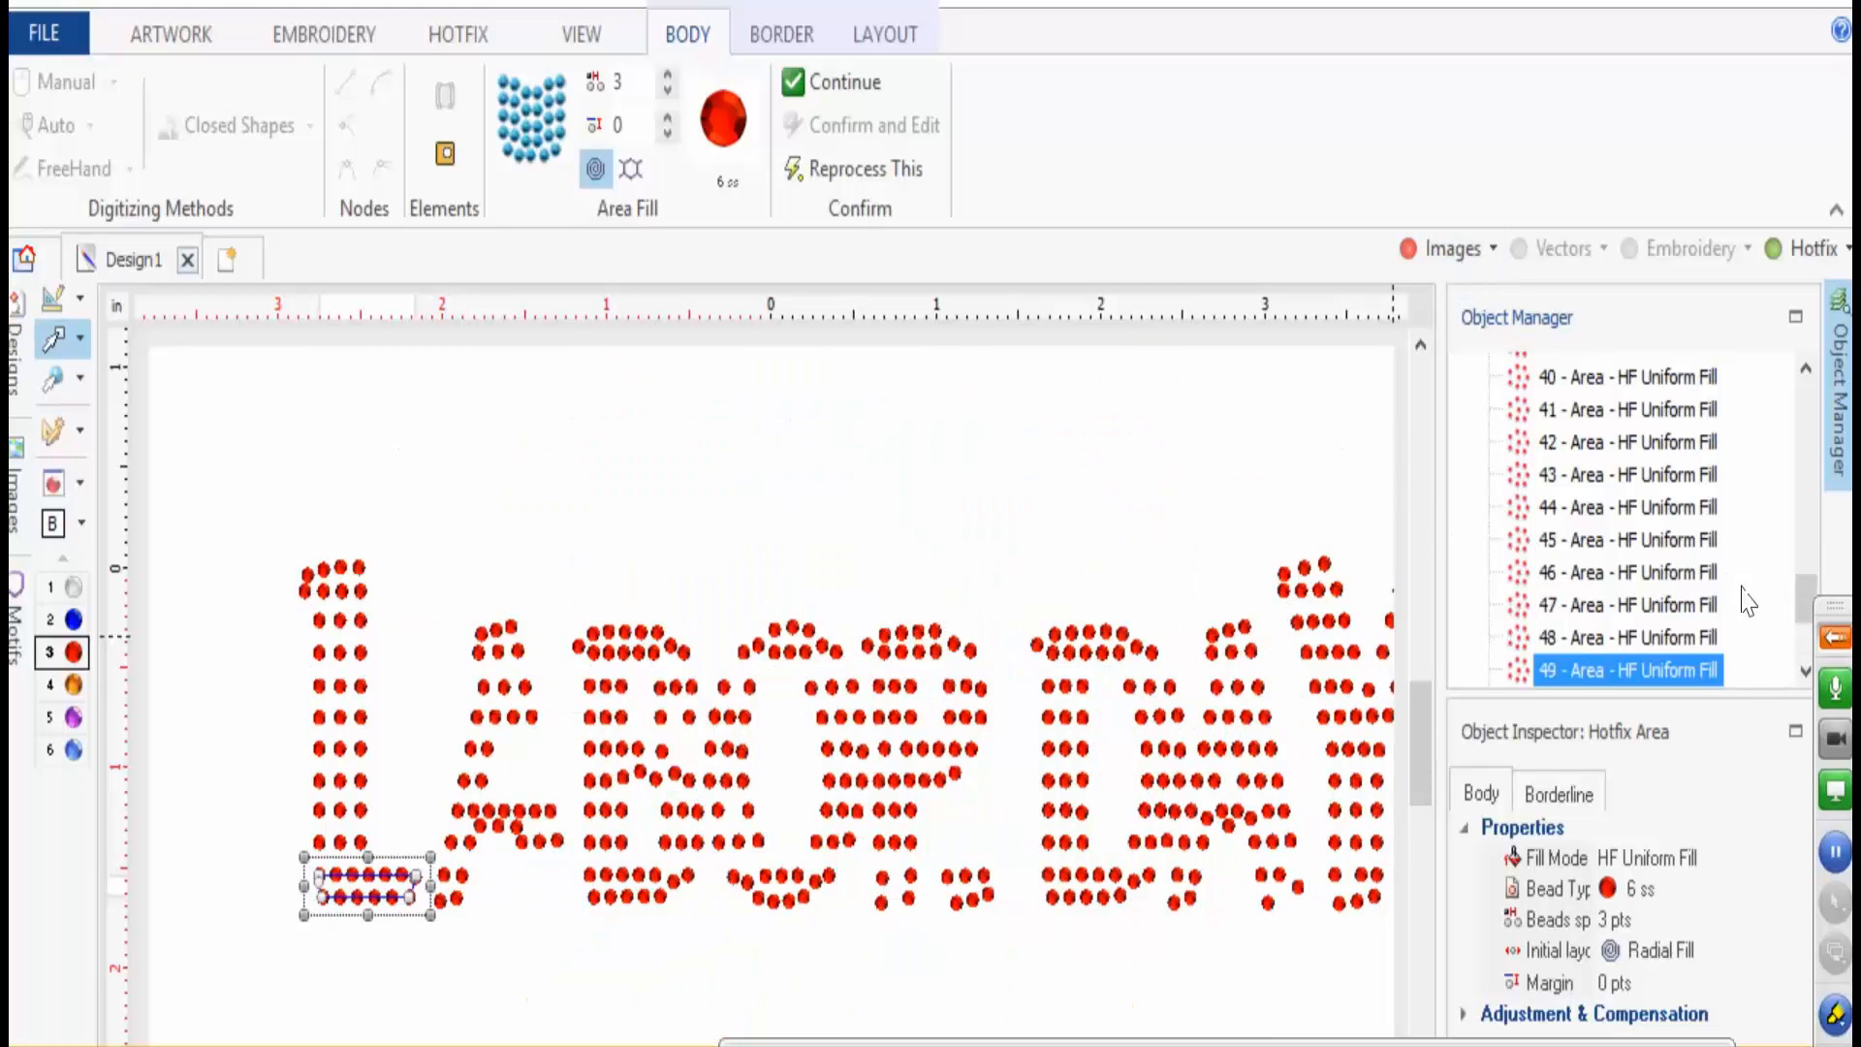
{"action": "left_click_drag", "start_coordinate": [1799, 585], "coordinate": [1788, 667]}
{"action": "left_click", "coordinate": [1708, 438]}
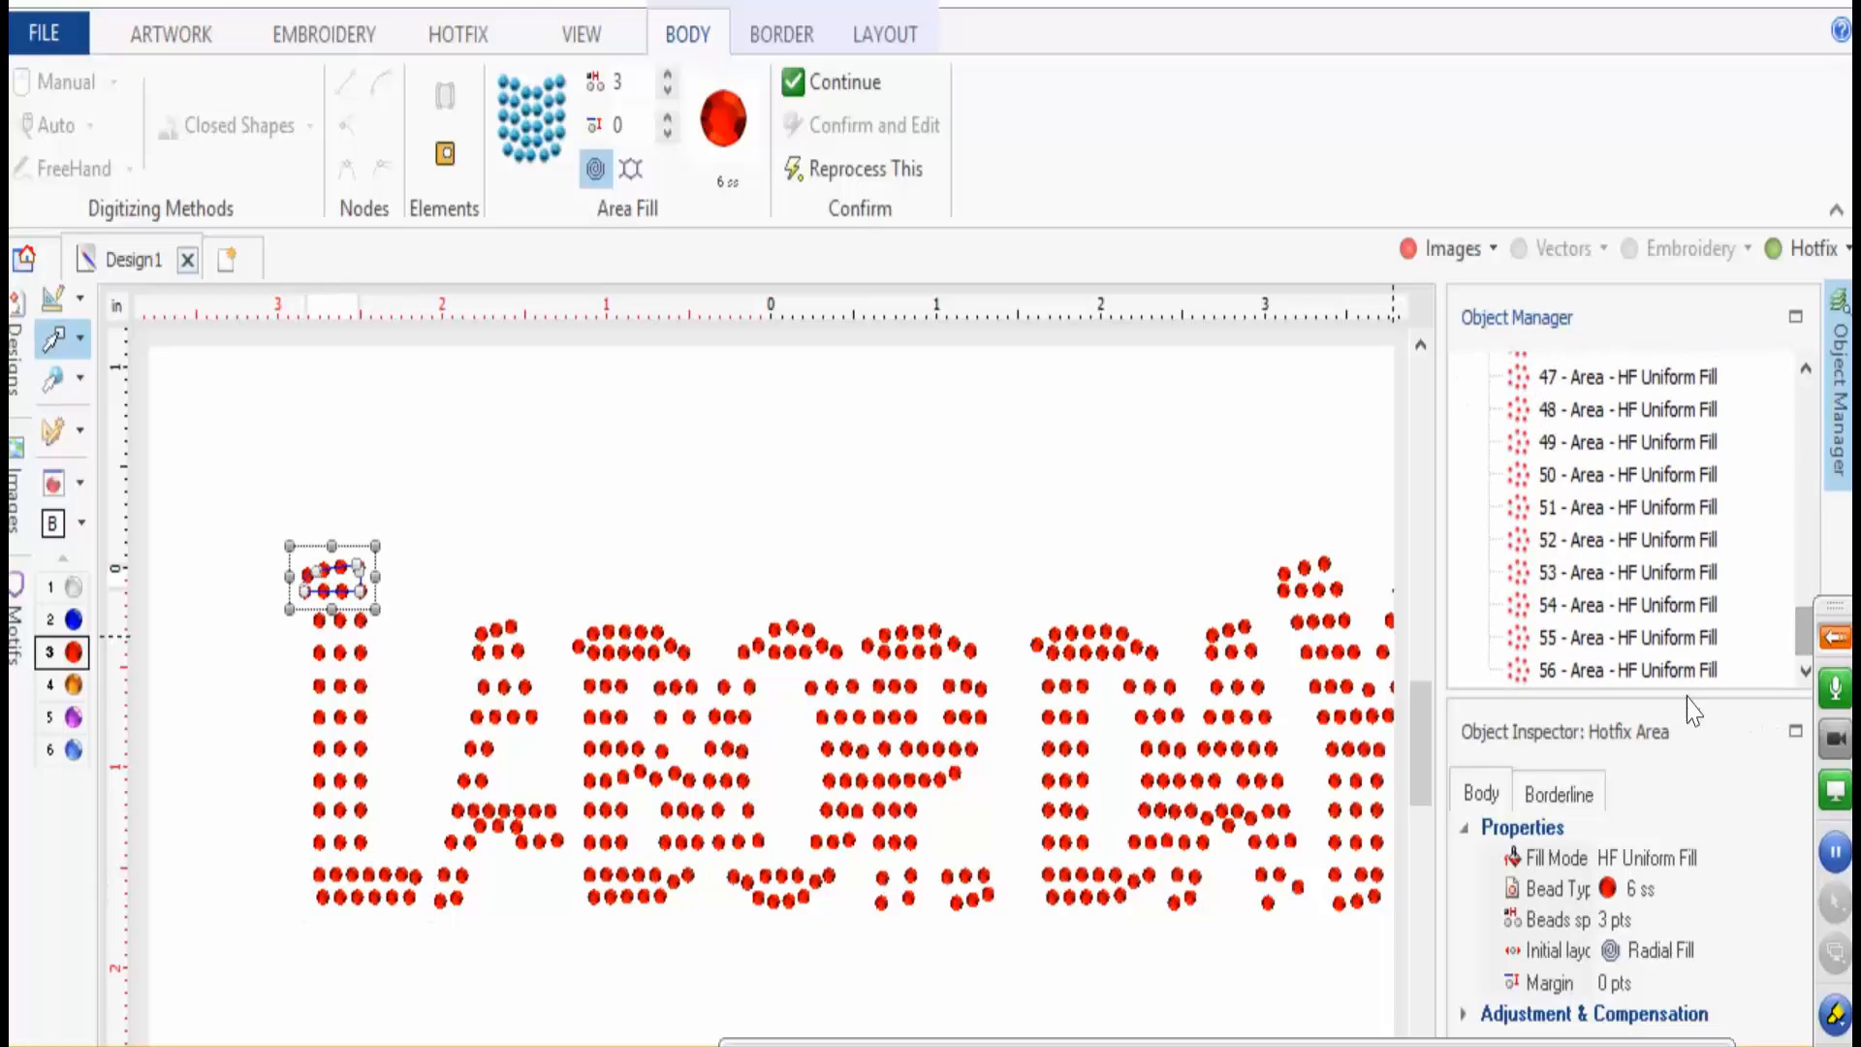
{"action": "left_click", "coordinate": [1664, 675], "text": "shift"}
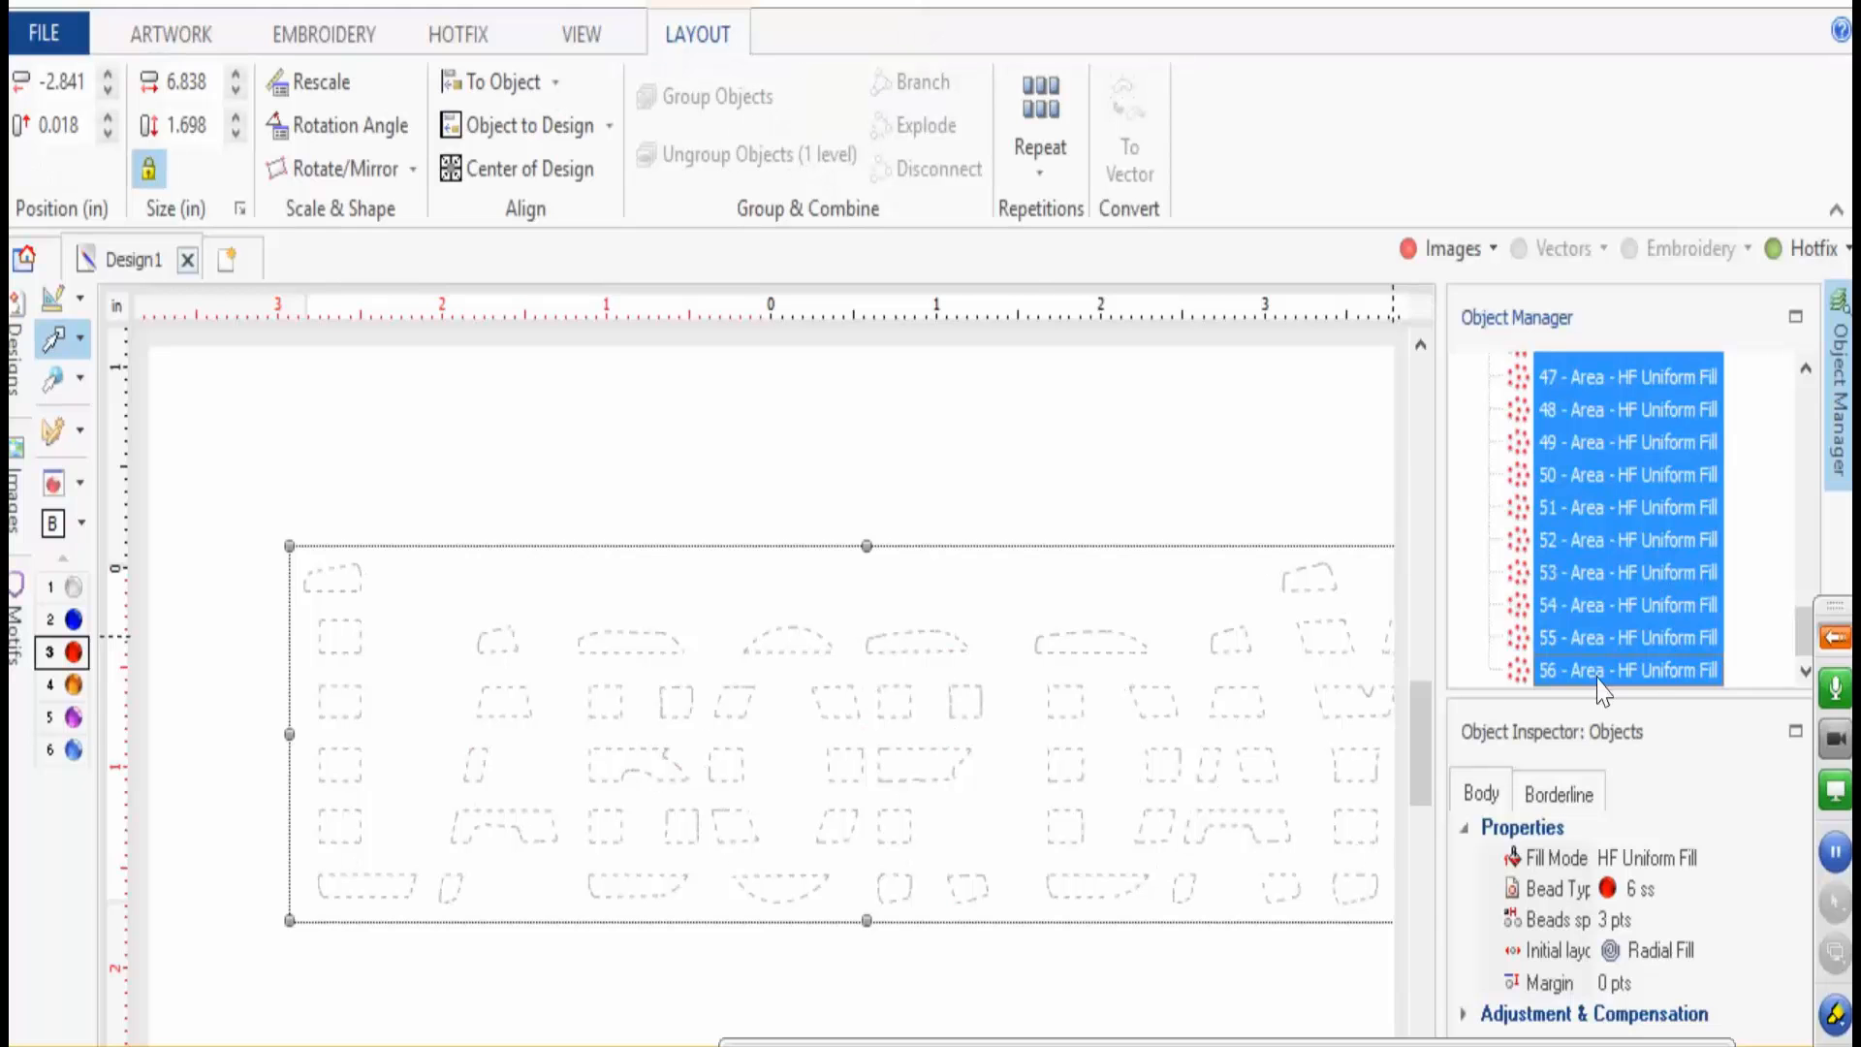
{"action": "left_click", "coordinate": [1608, 919]}
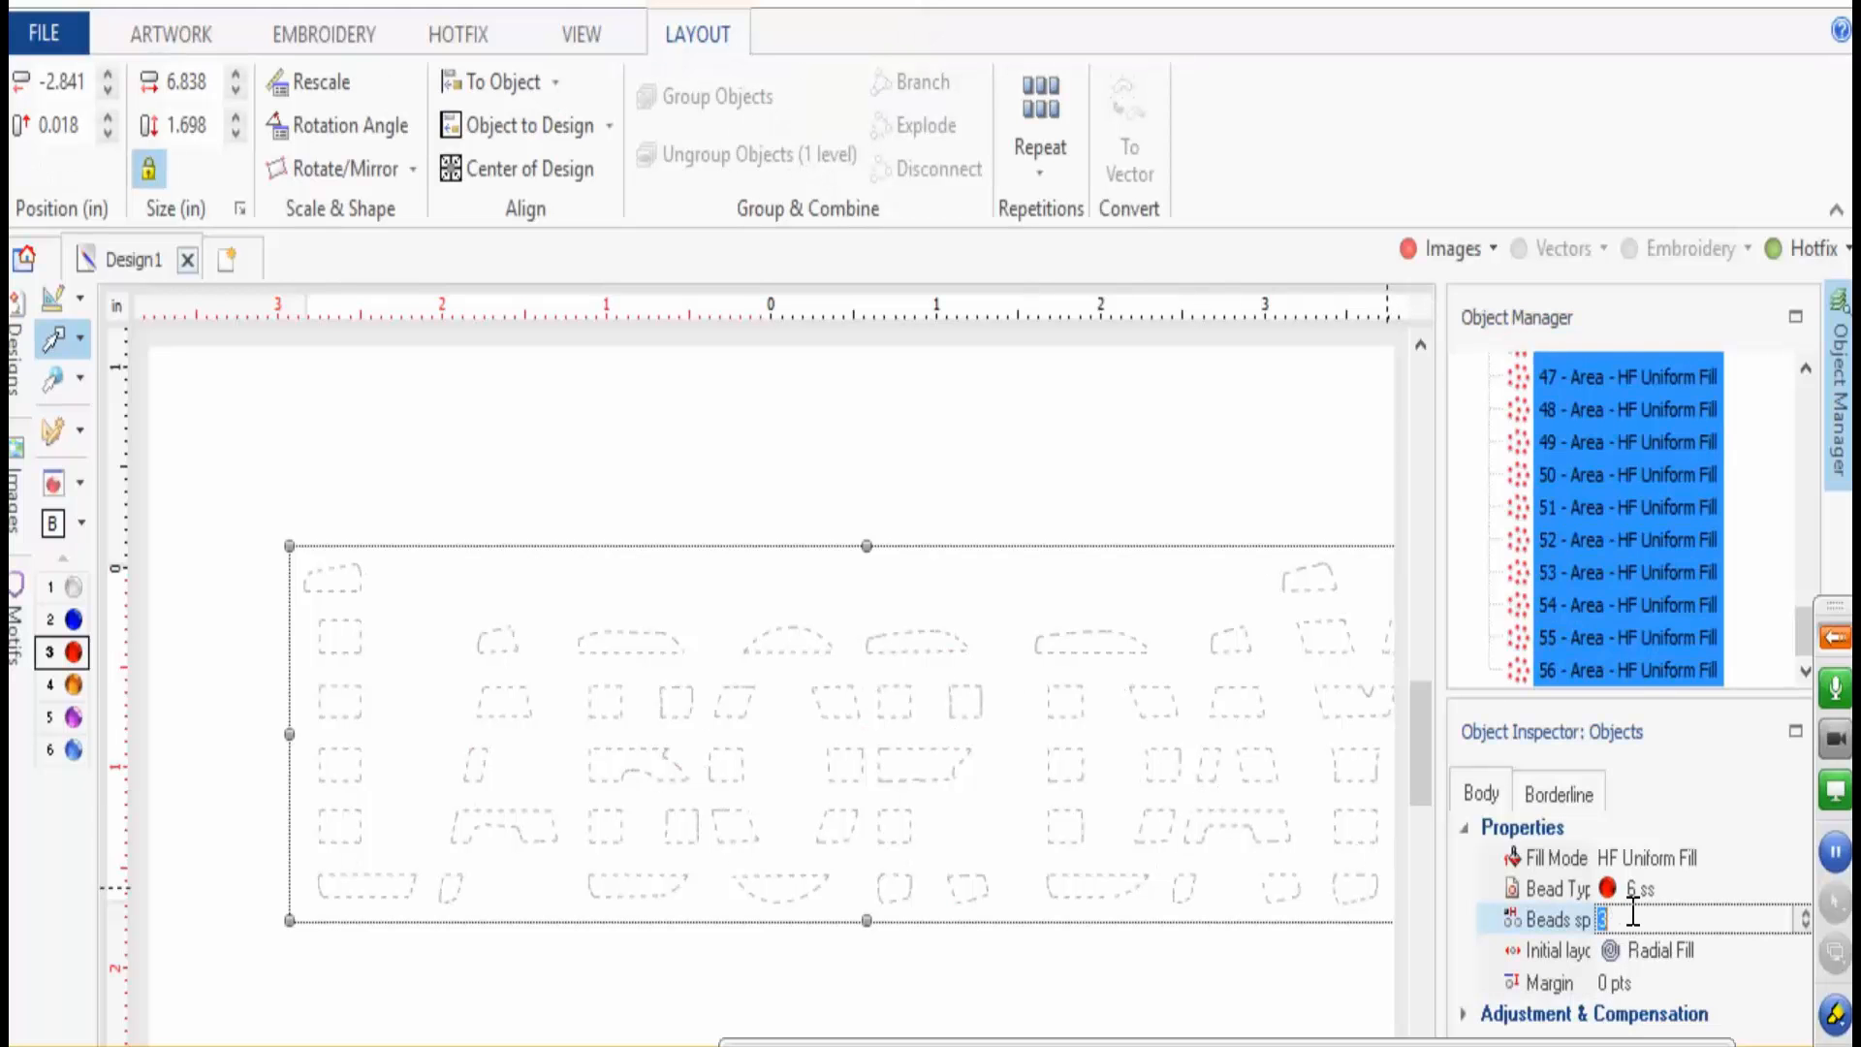
{"action": "type", "text": "2"}
{"action": "key", "text": "Return"}
{"action": "left_click", "coordinate": [1095, 424]}
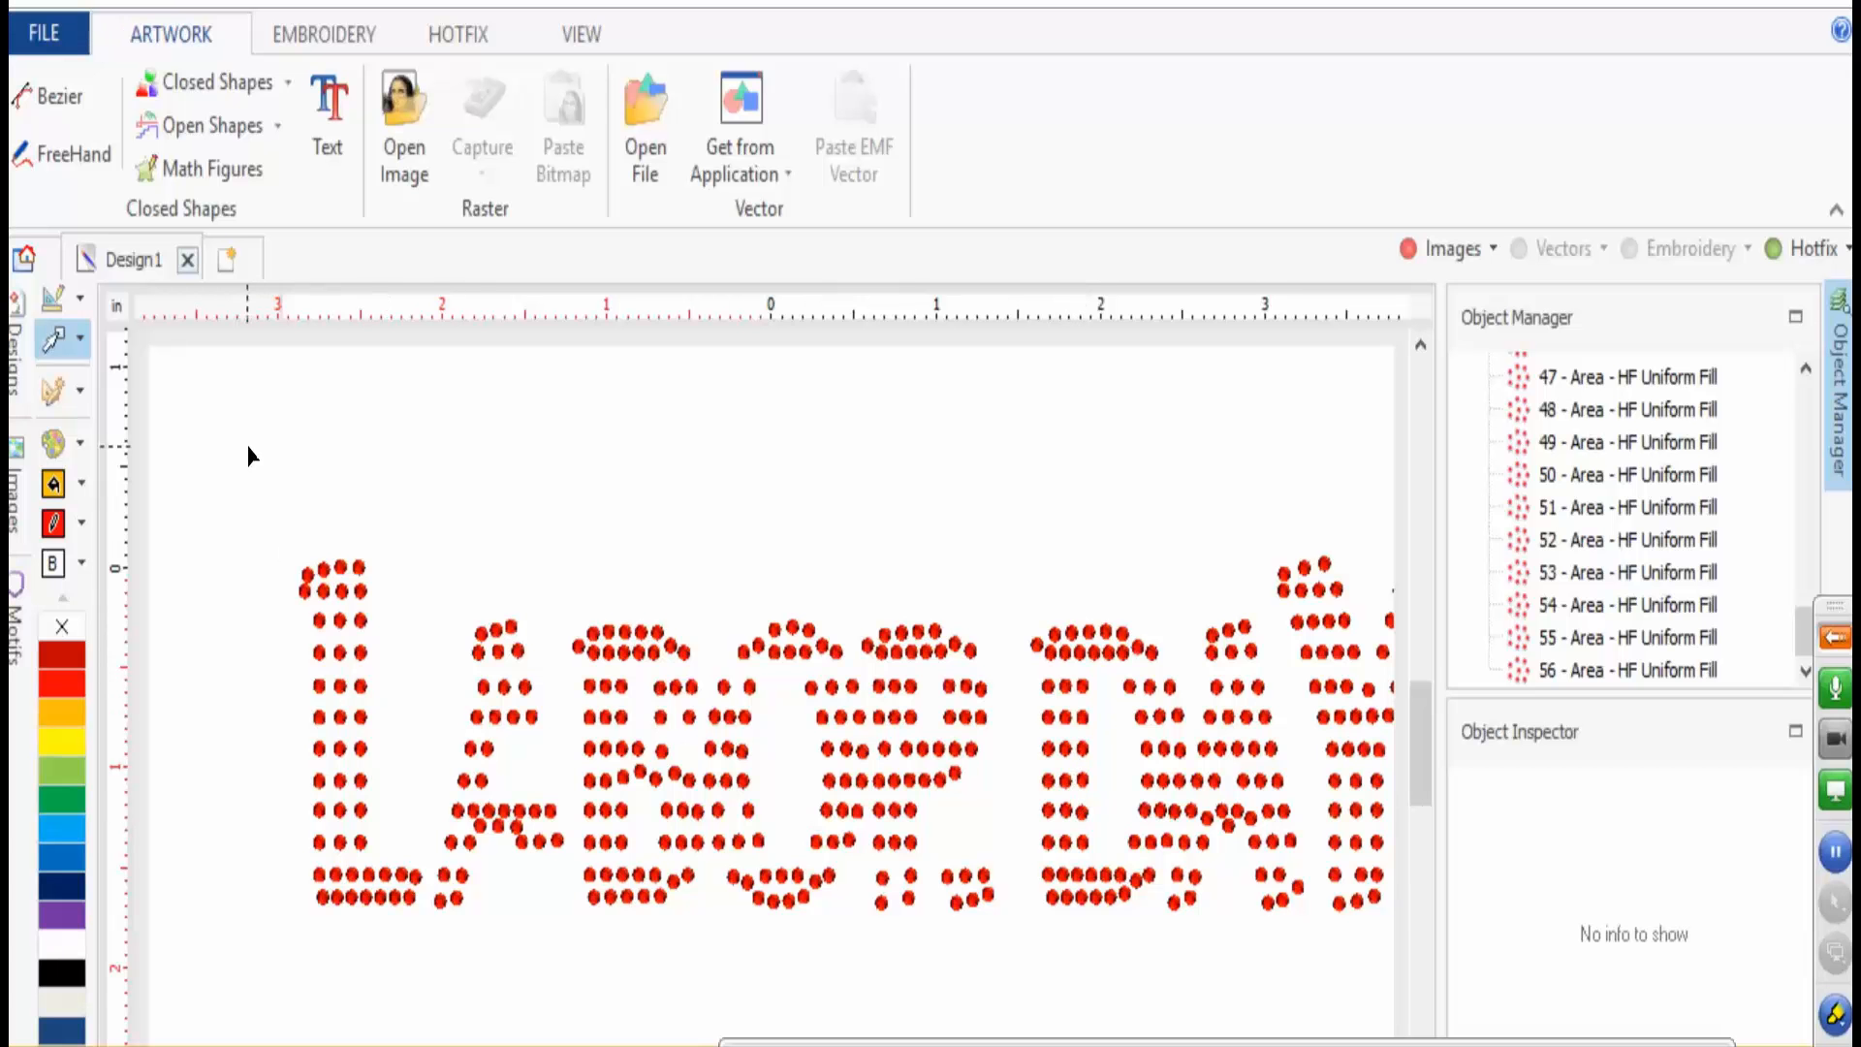
{"action": "scroll", "coordinate": [248, 446], "scroll_direction": "down", "scroll_amount": 2}
{"action": "left_click_drag", "start_coordinate": [301, 416], "coordinate": [1212, 852]}
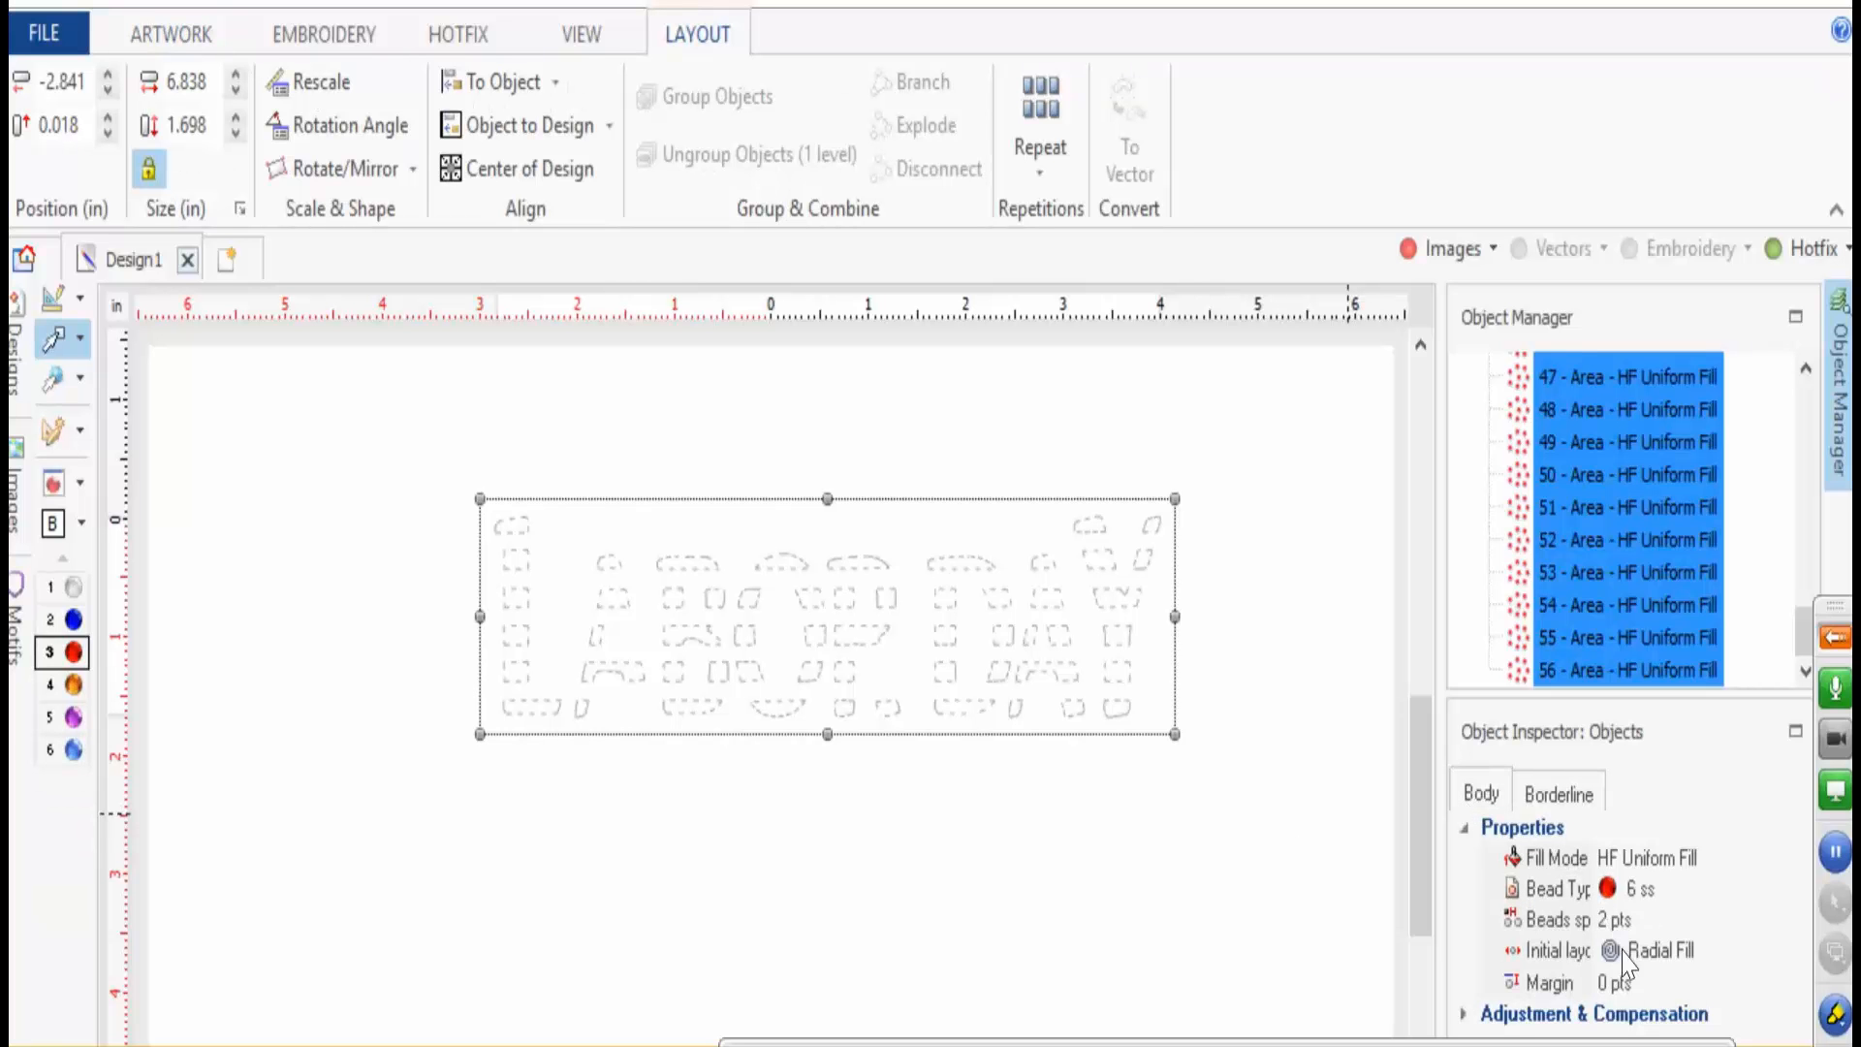
{"action": "left_click", "coordinate": [1334, 842]}
- Show the image layer again and try a margin of 6 pts on the fill in the top stripe of the B
{"action": "left_click", "coordinate": [1409, 248]}
{"action": "scroll", "coordinate": [619, 531], "scroll_direction": "up", "scroll_amount": 5}
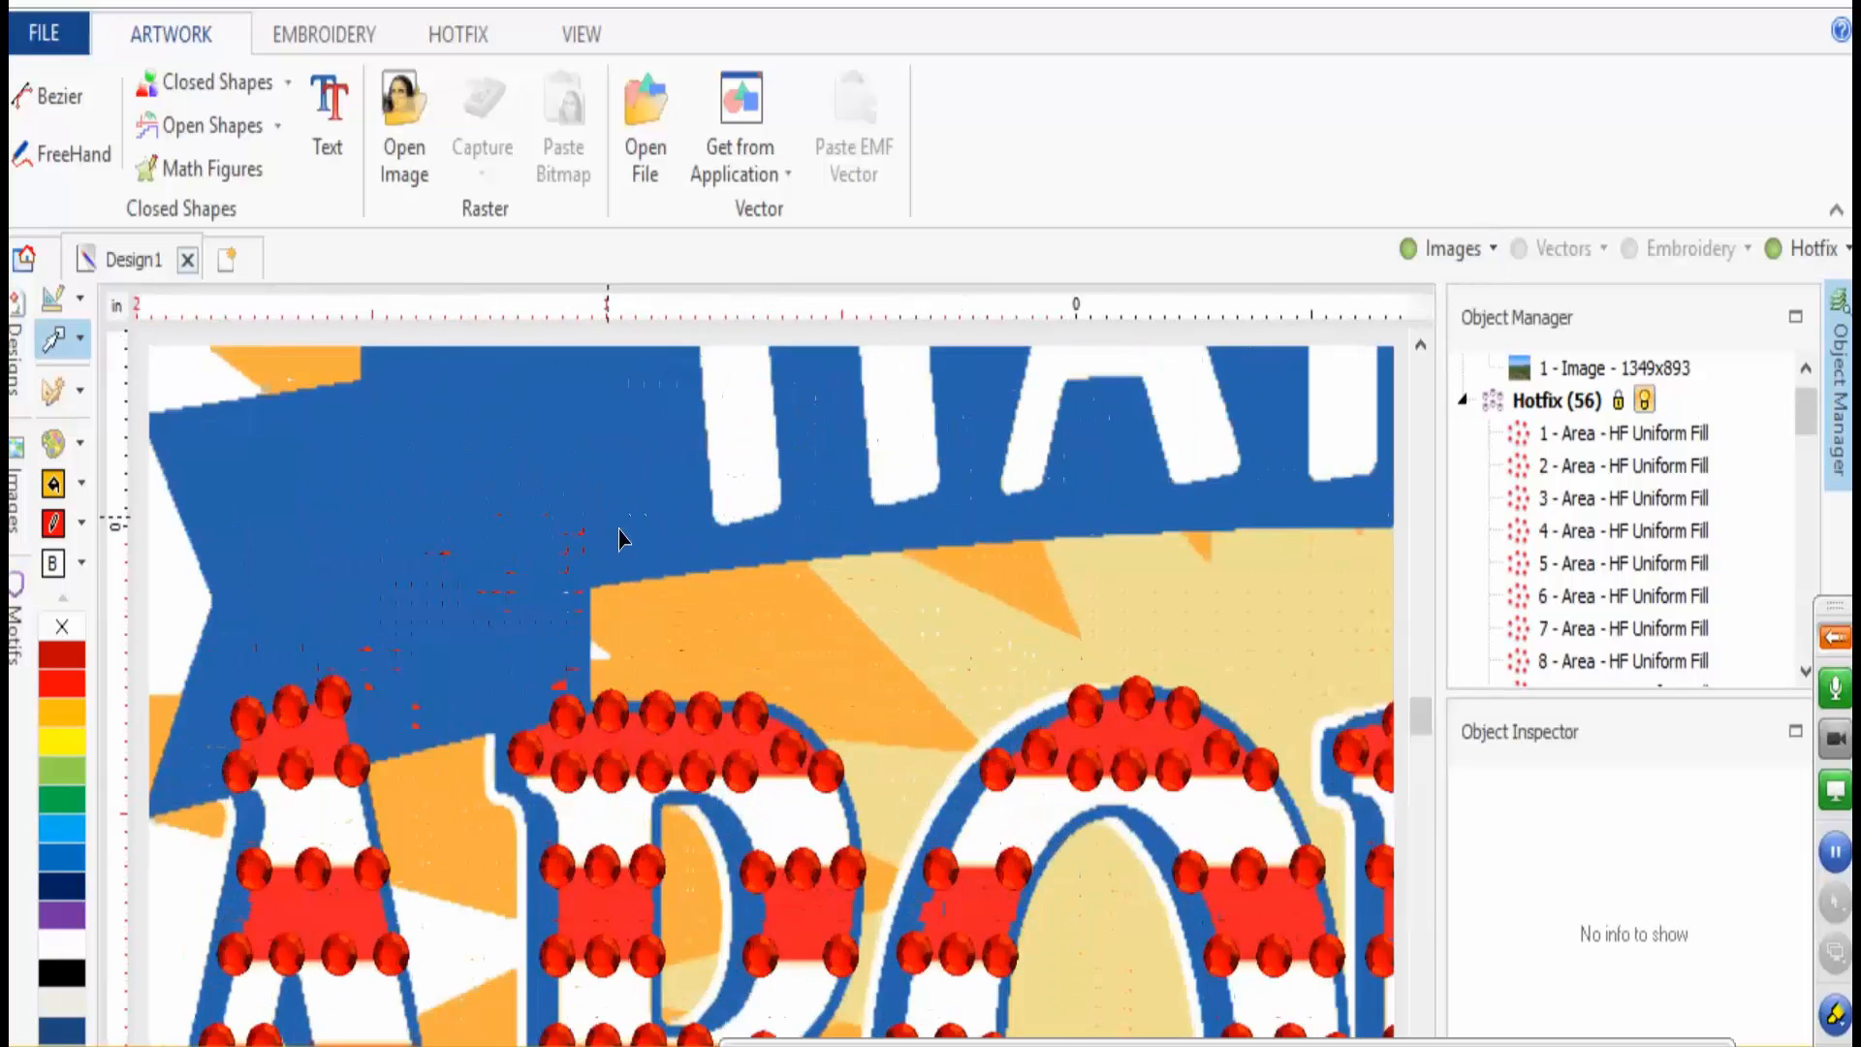
{"action": "scroll", "coordinate": [636, 783], "scroll_direction": "up", "scroll_amount": 2}
{"action": "left_click", "coordinate": [569, 606]}
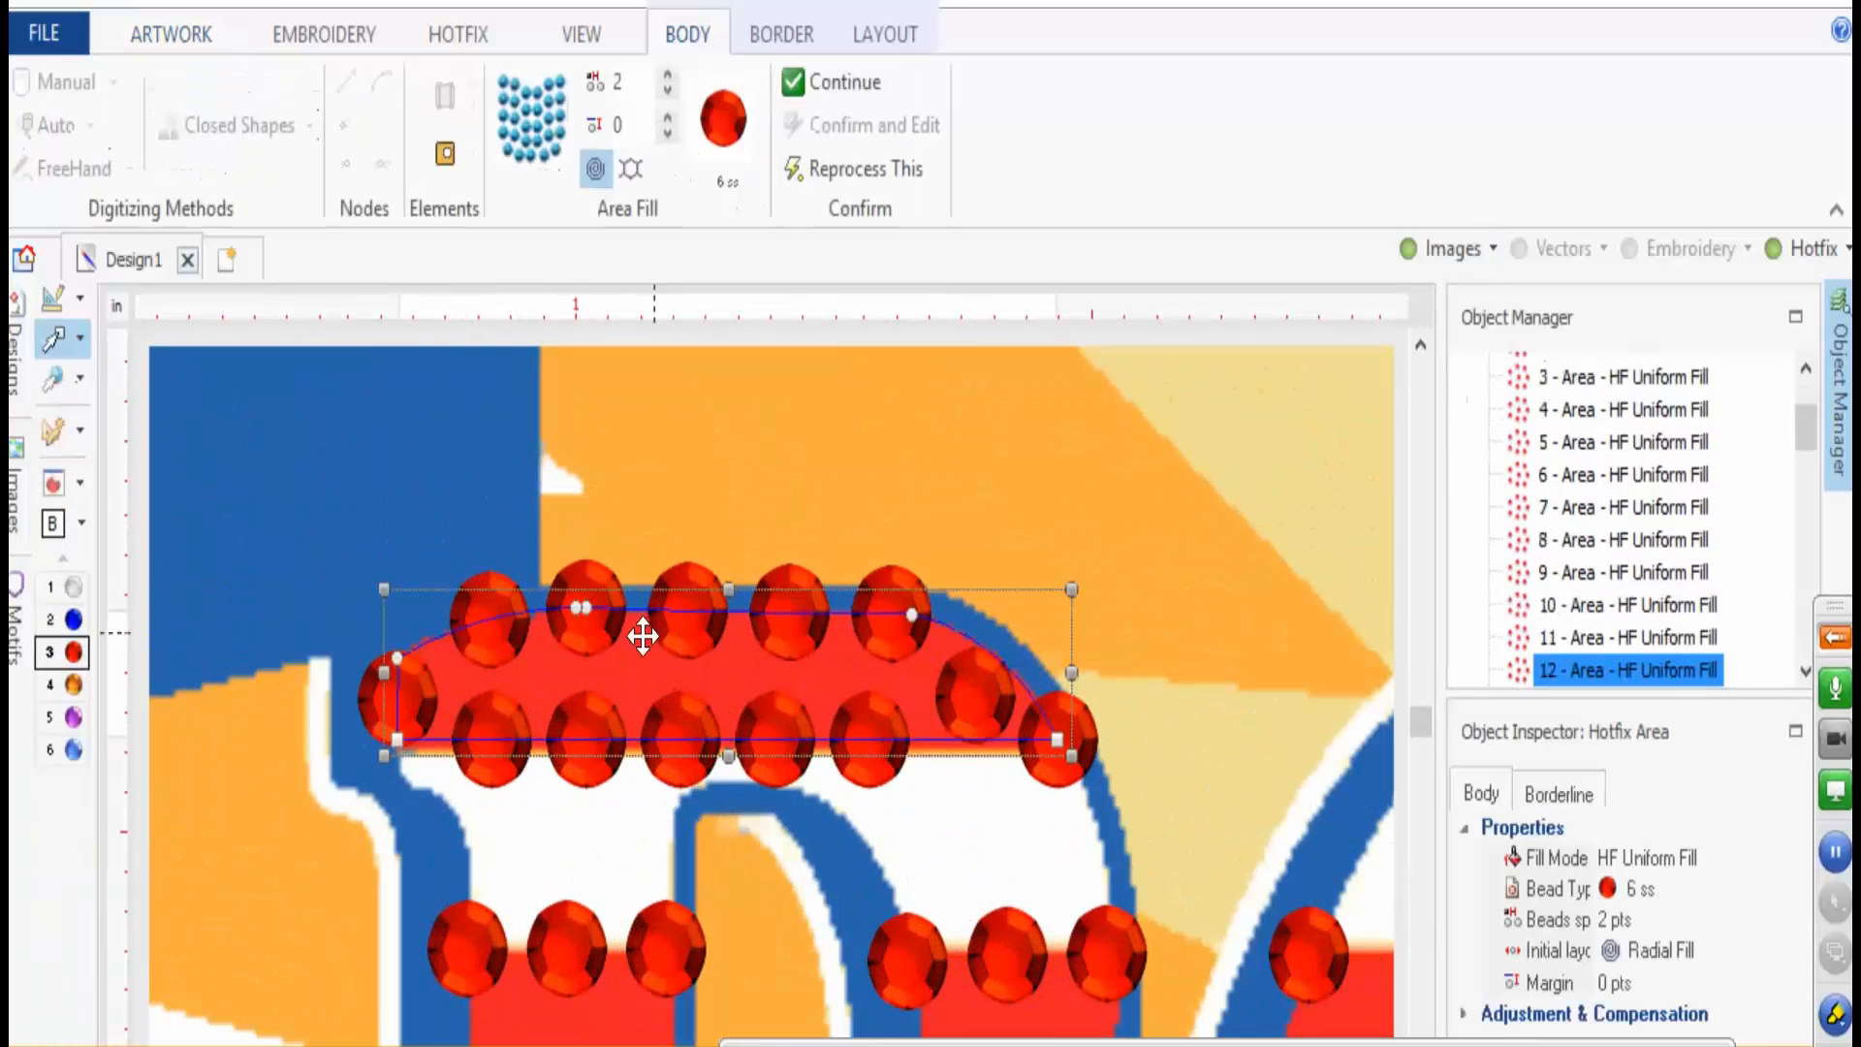
{"action": "scroll", "coordinate": [767, 601], "scroll_direction": "up", "scroll_amount": 2}
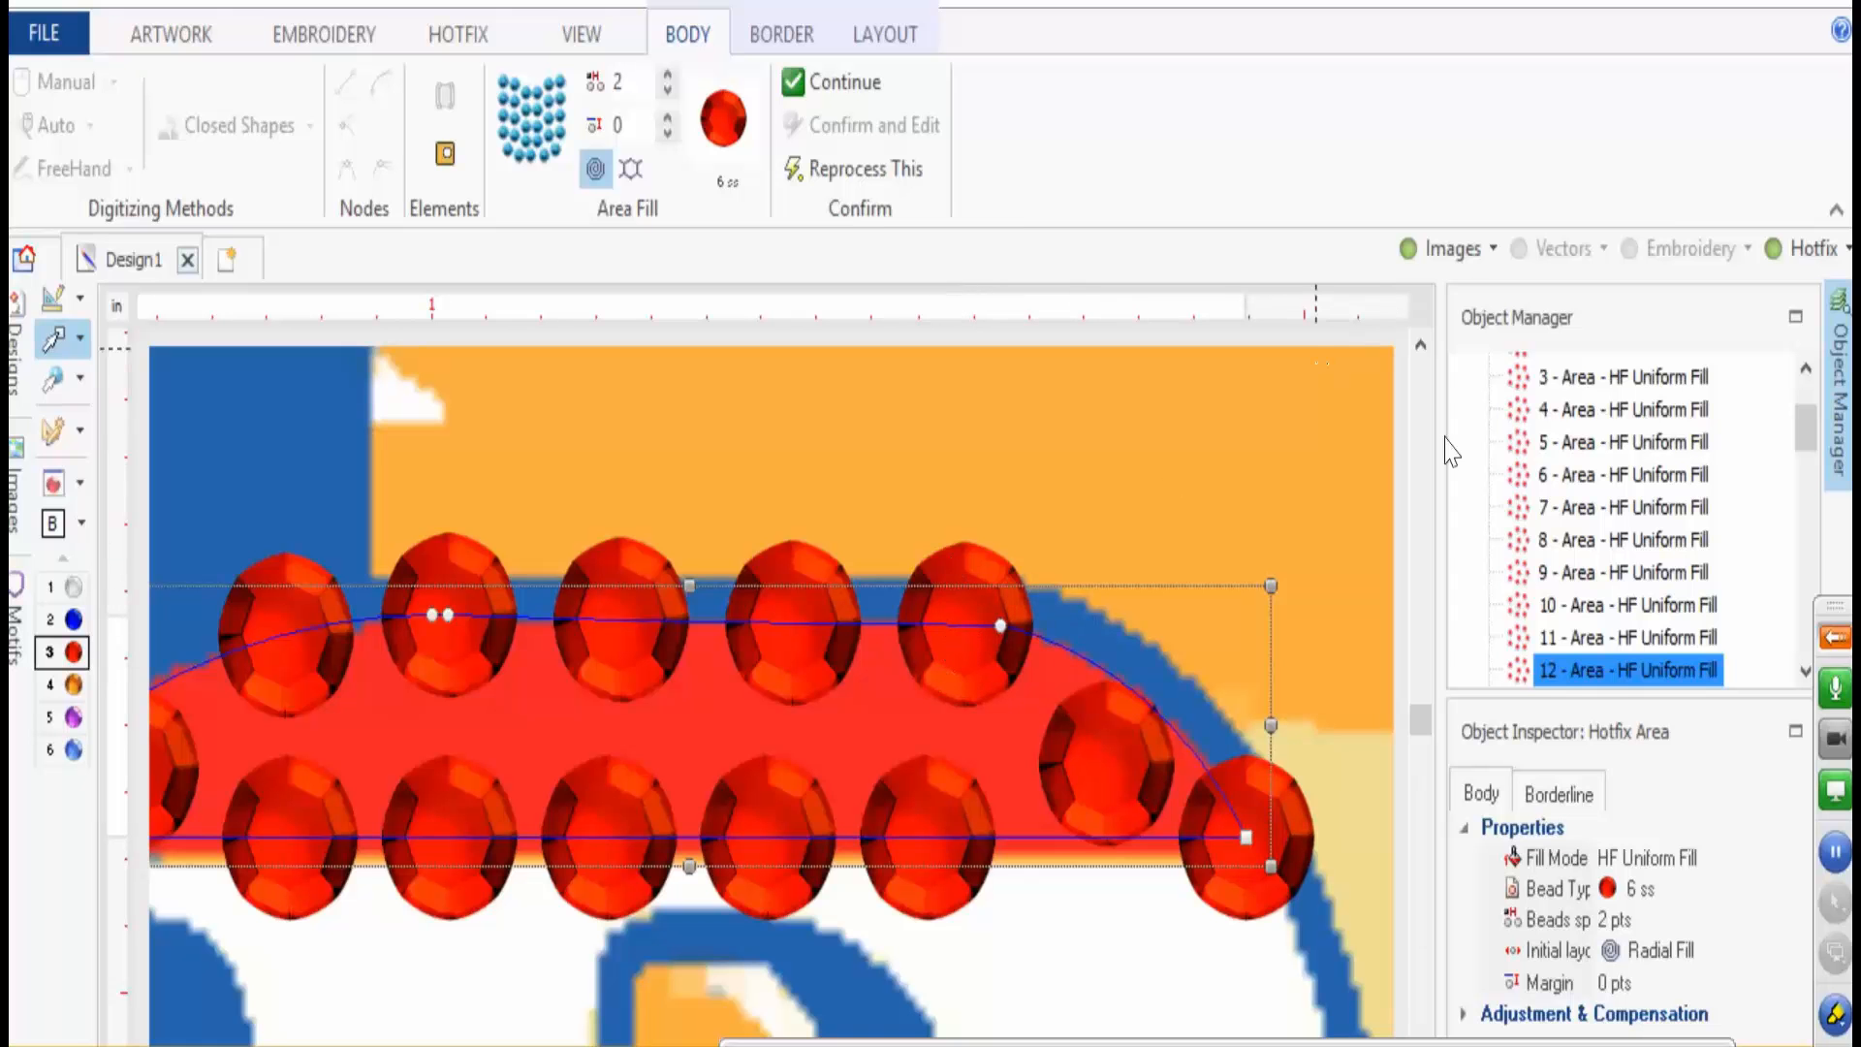
{"action": "left_click", "coordinate": [668, 117]}
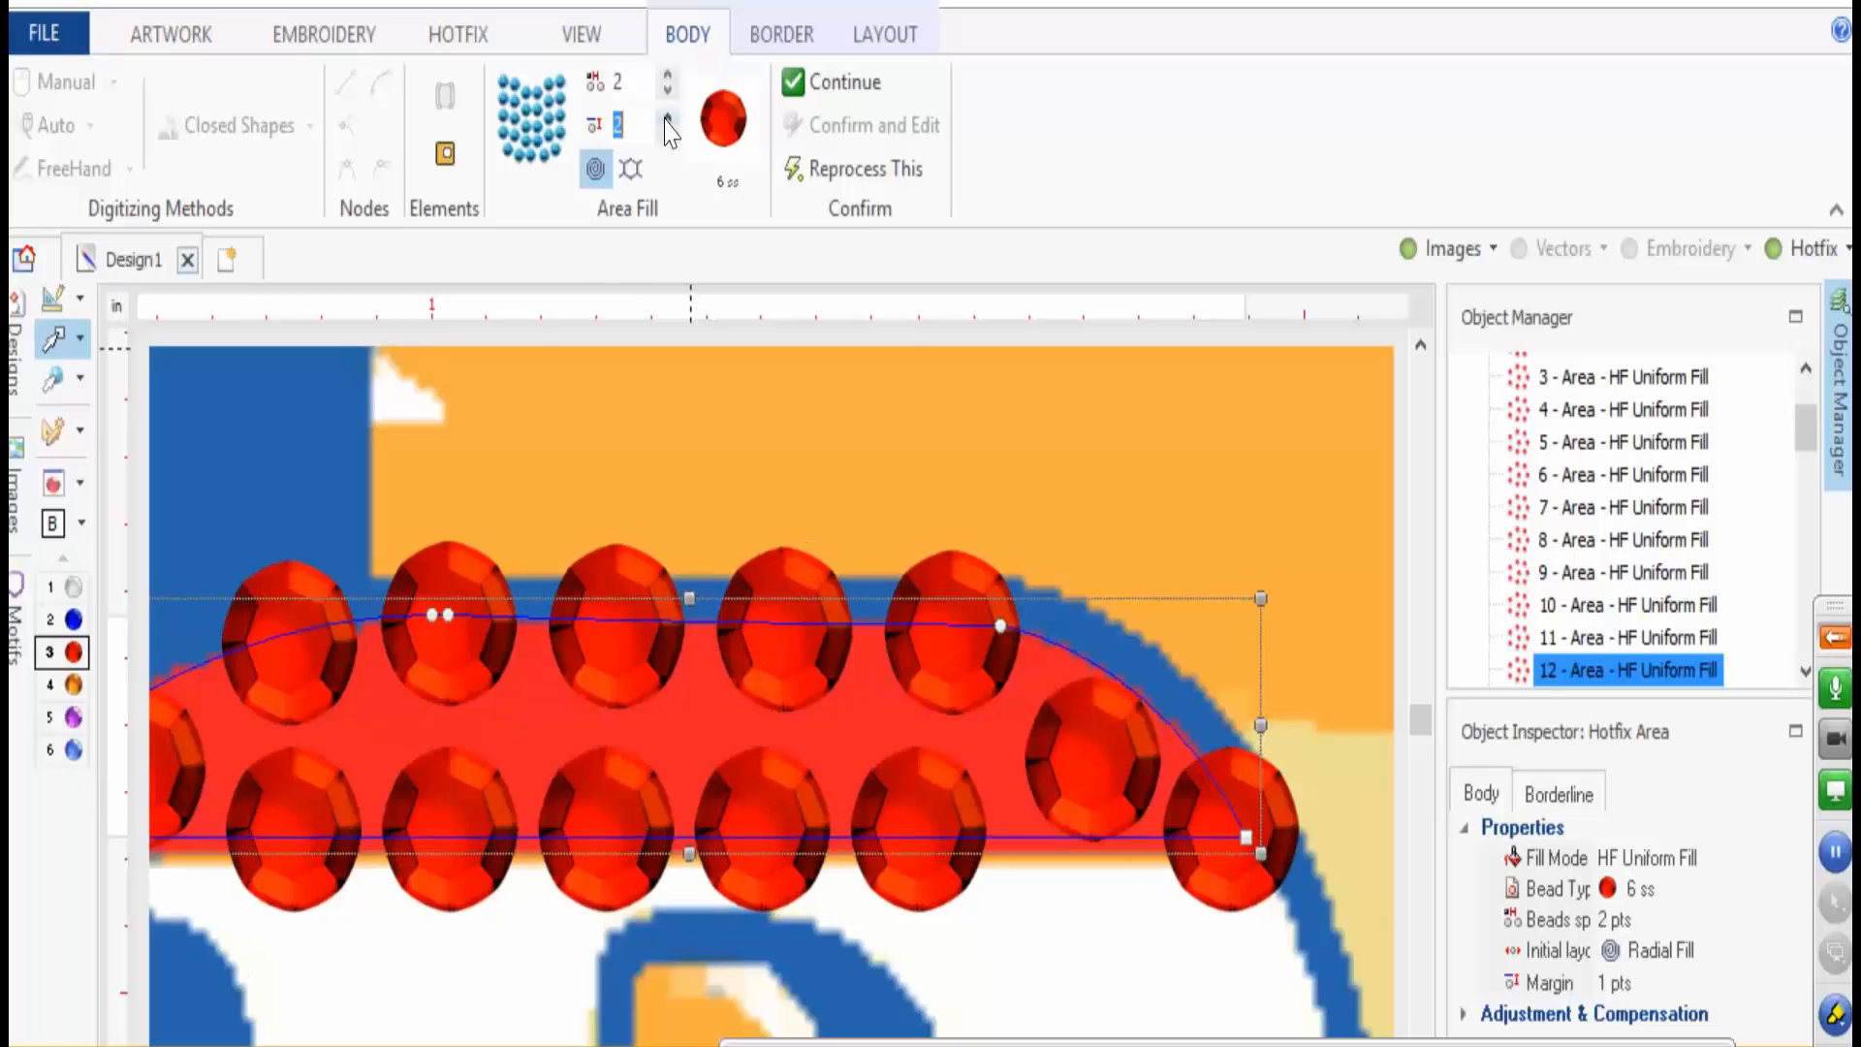
{"action": "left_click", "coordinate": [668, 118]}
{"action": "left_click", "coordinate": [668, 117]}
{"action": "left_click", "coordinate": [667, 117]}
{"action": "left_click", "coordinate": [668, 117]}
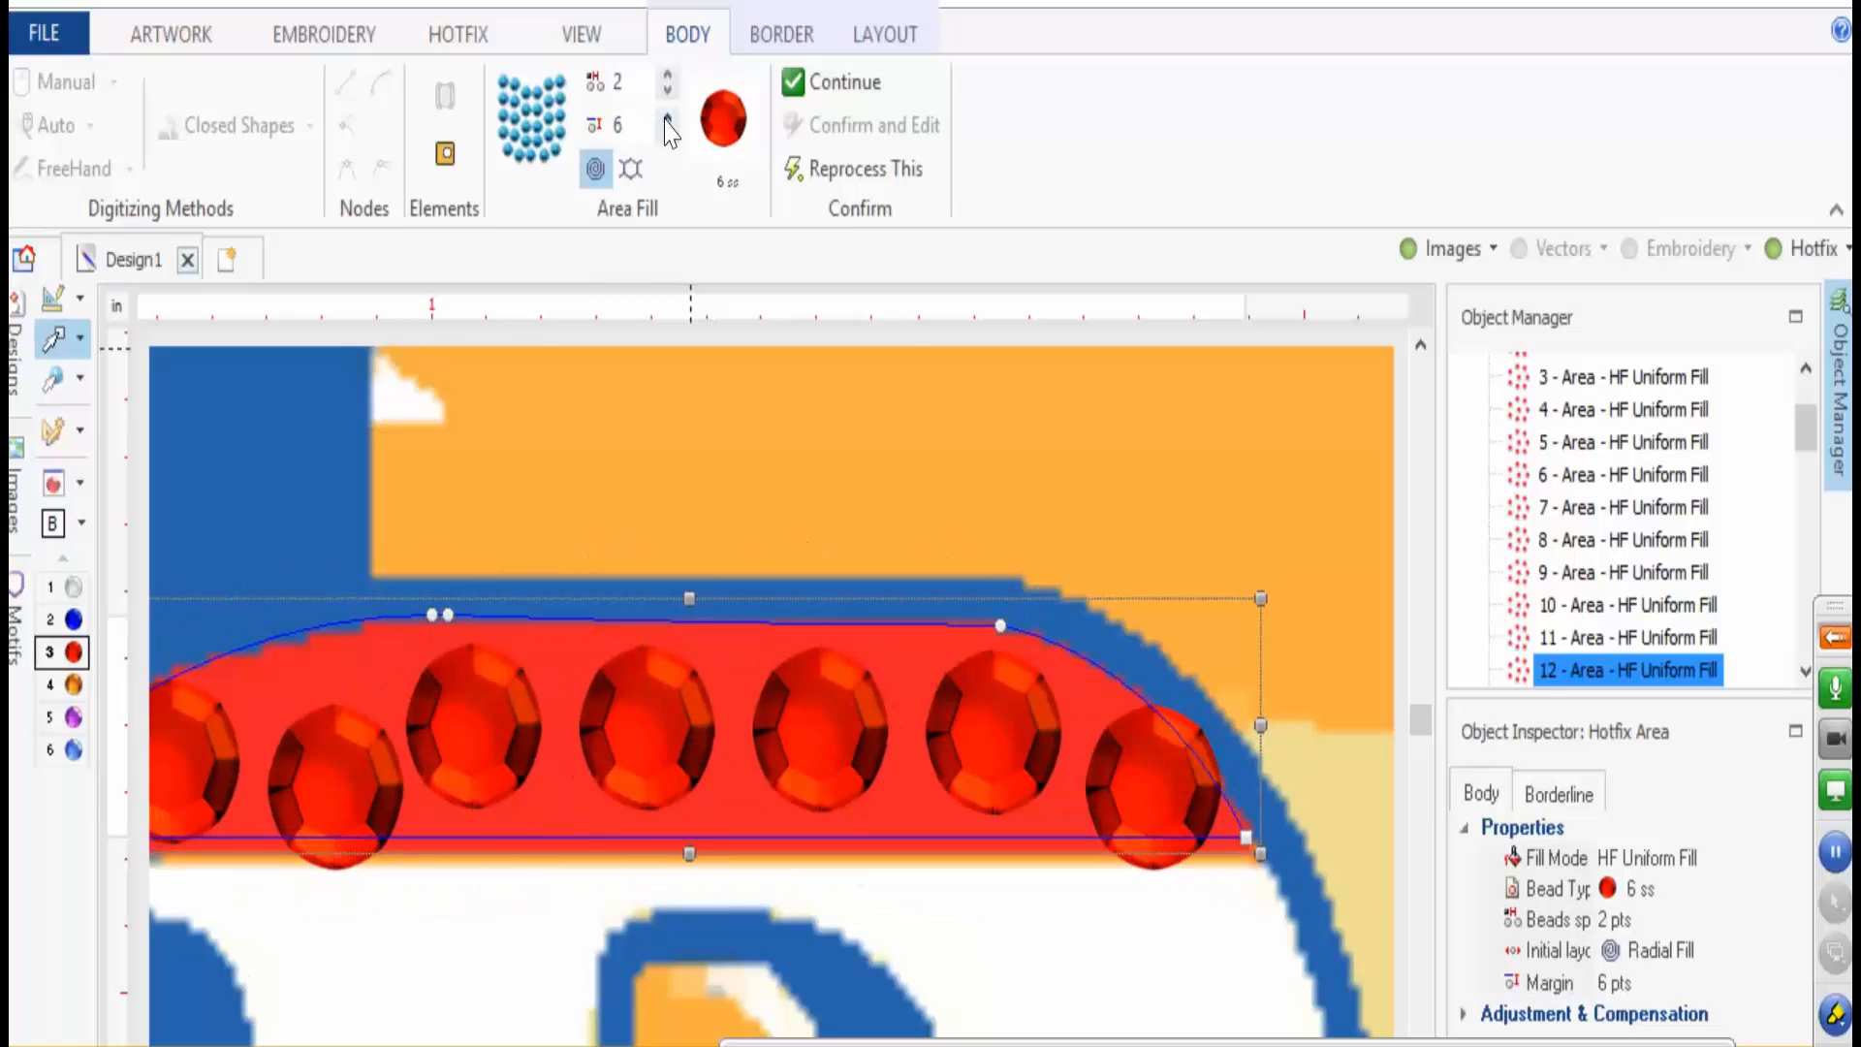
{"action": "scroll", "coordinate": [1049, 471], "scroll_direction": "down", "scroll_amount": 5}
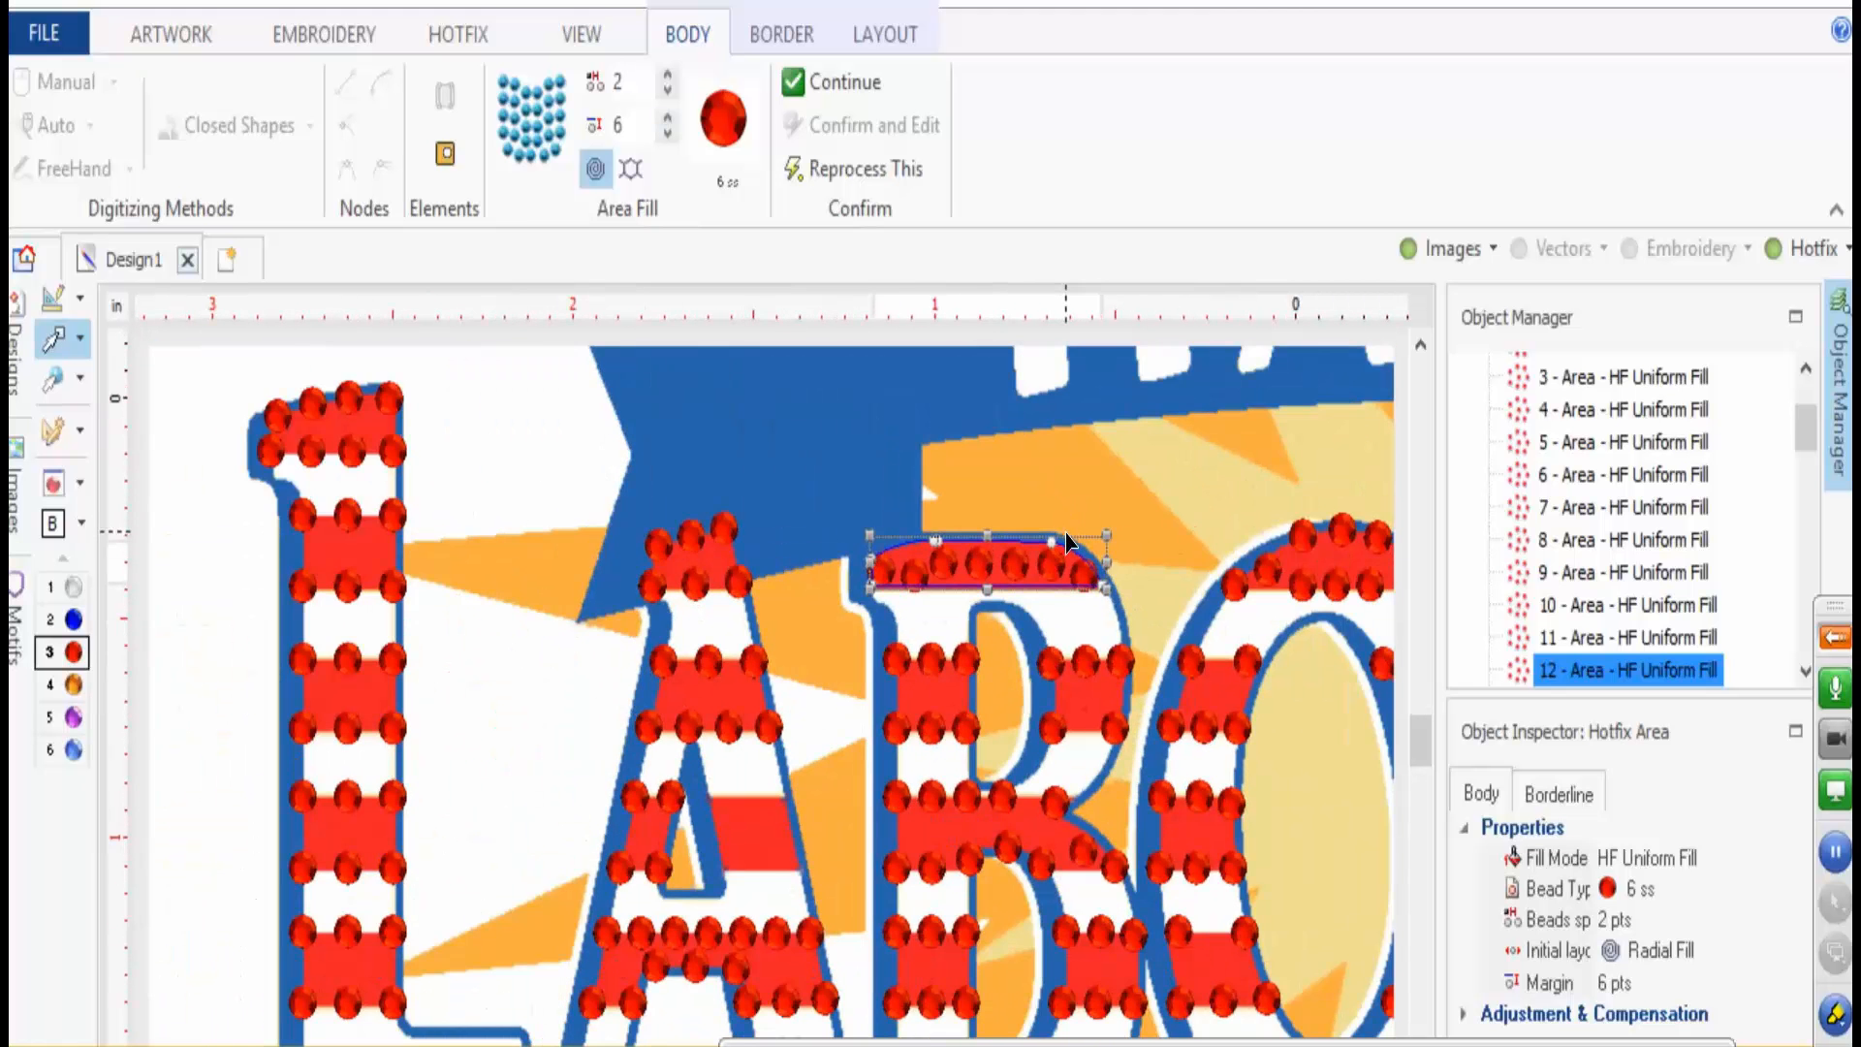
{"action": "scroll", "coordinate": [1026, 539], "scroll_direction": "down", "scroll_amount": 3}
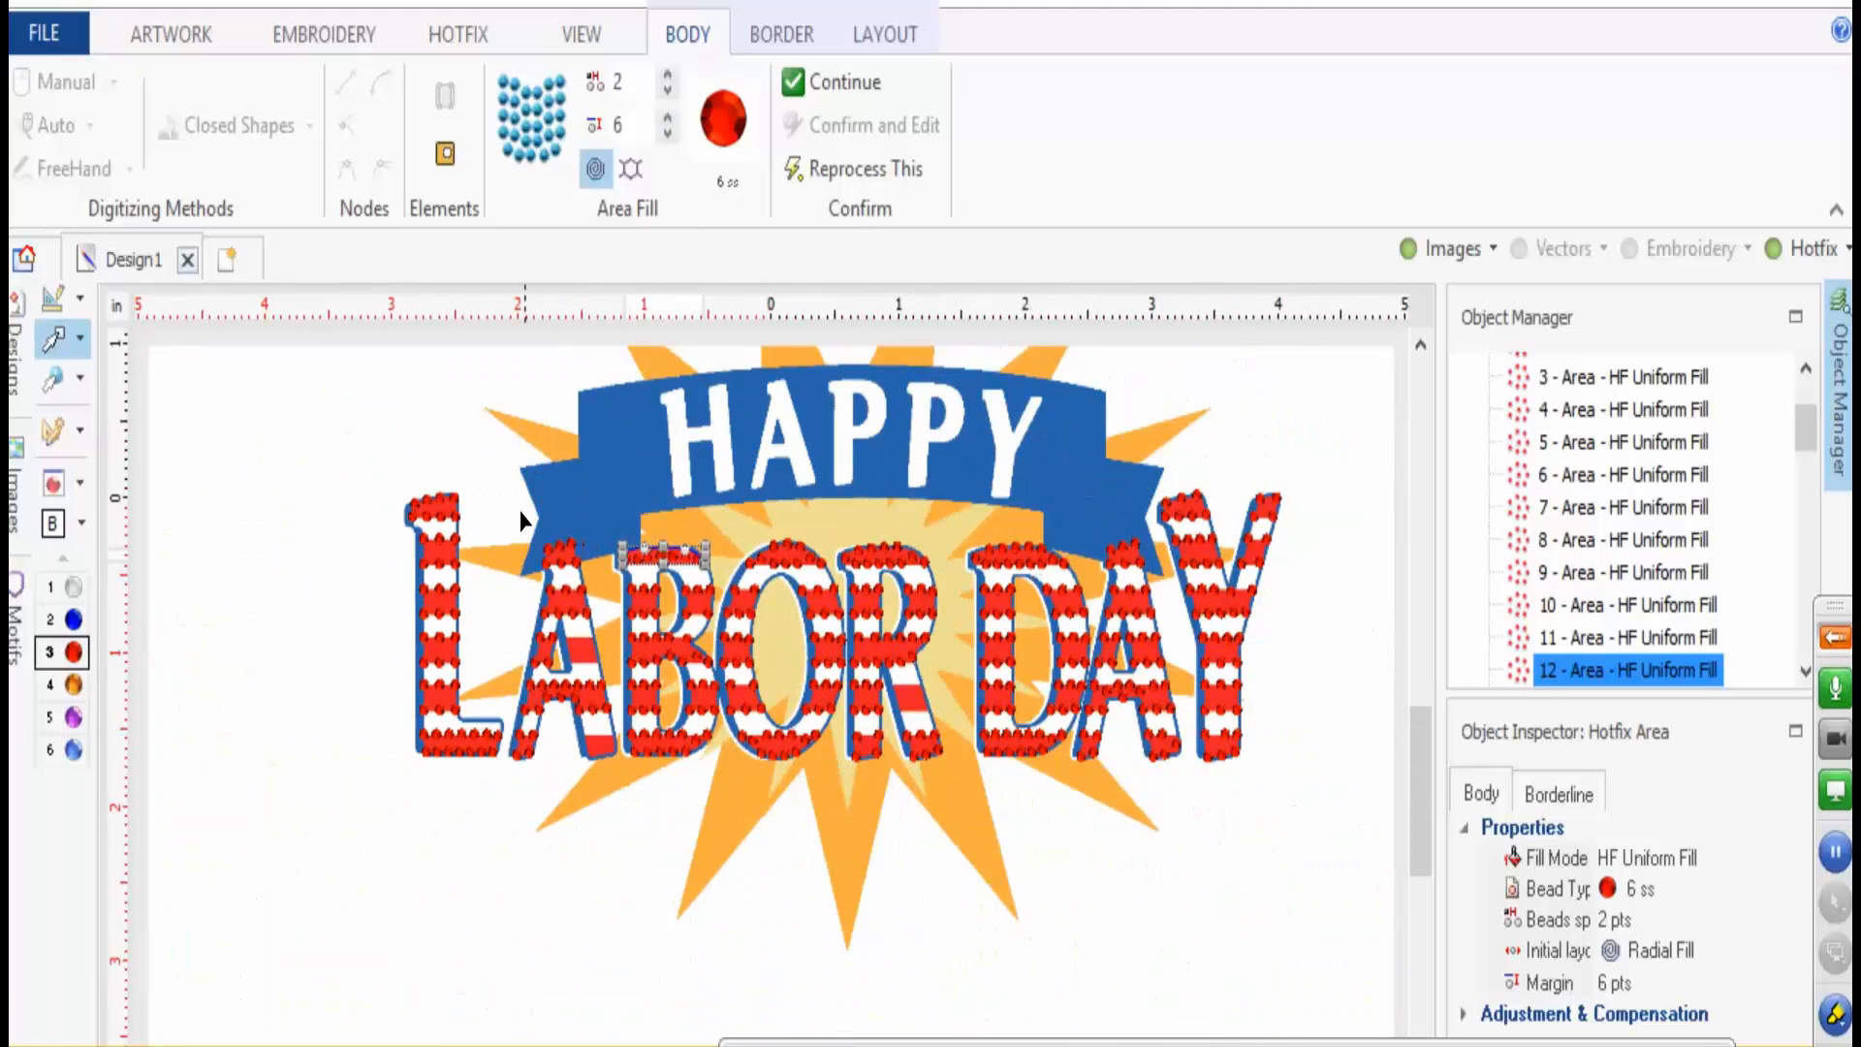
- Try a larger margin on all the red fills together and hide the image layer
{"action": "left_click_drag", "start_coordinate": [291, 385], "coordinate": [1330, 911]}
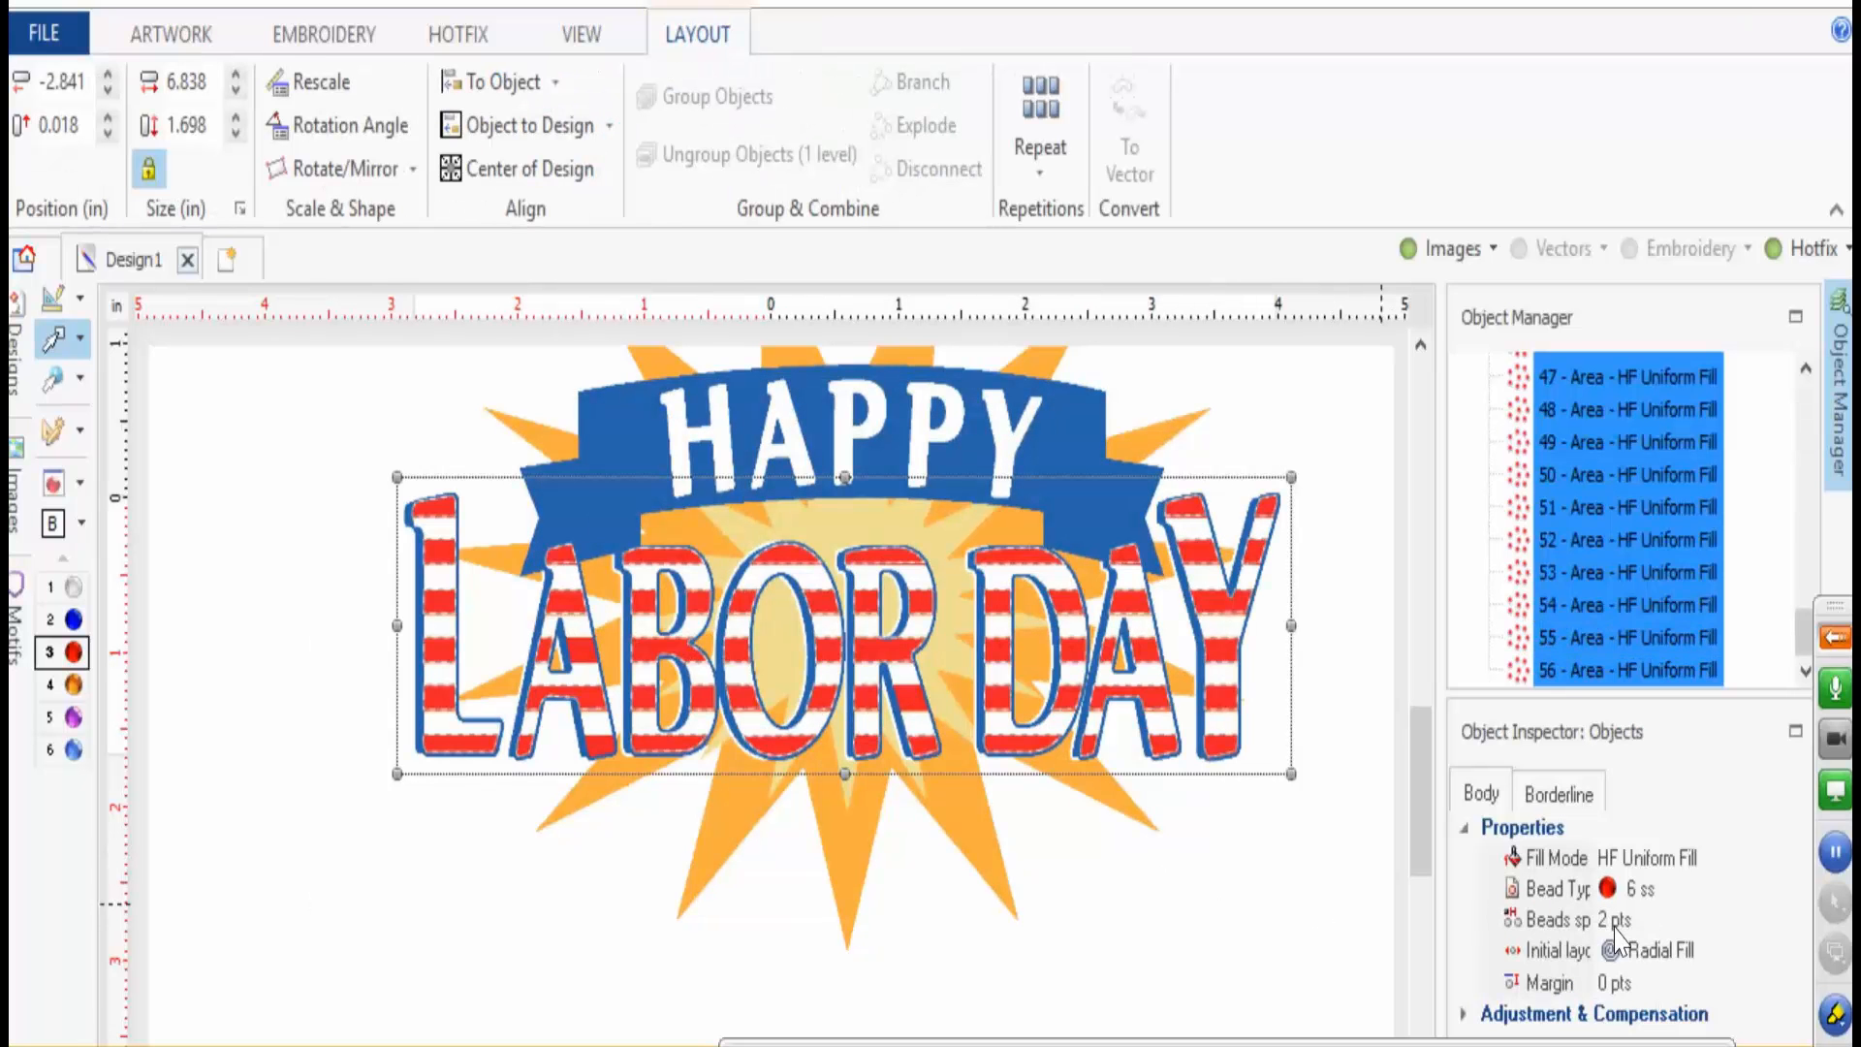
{"action": "left_click", "coordinate": [1609, 994]}
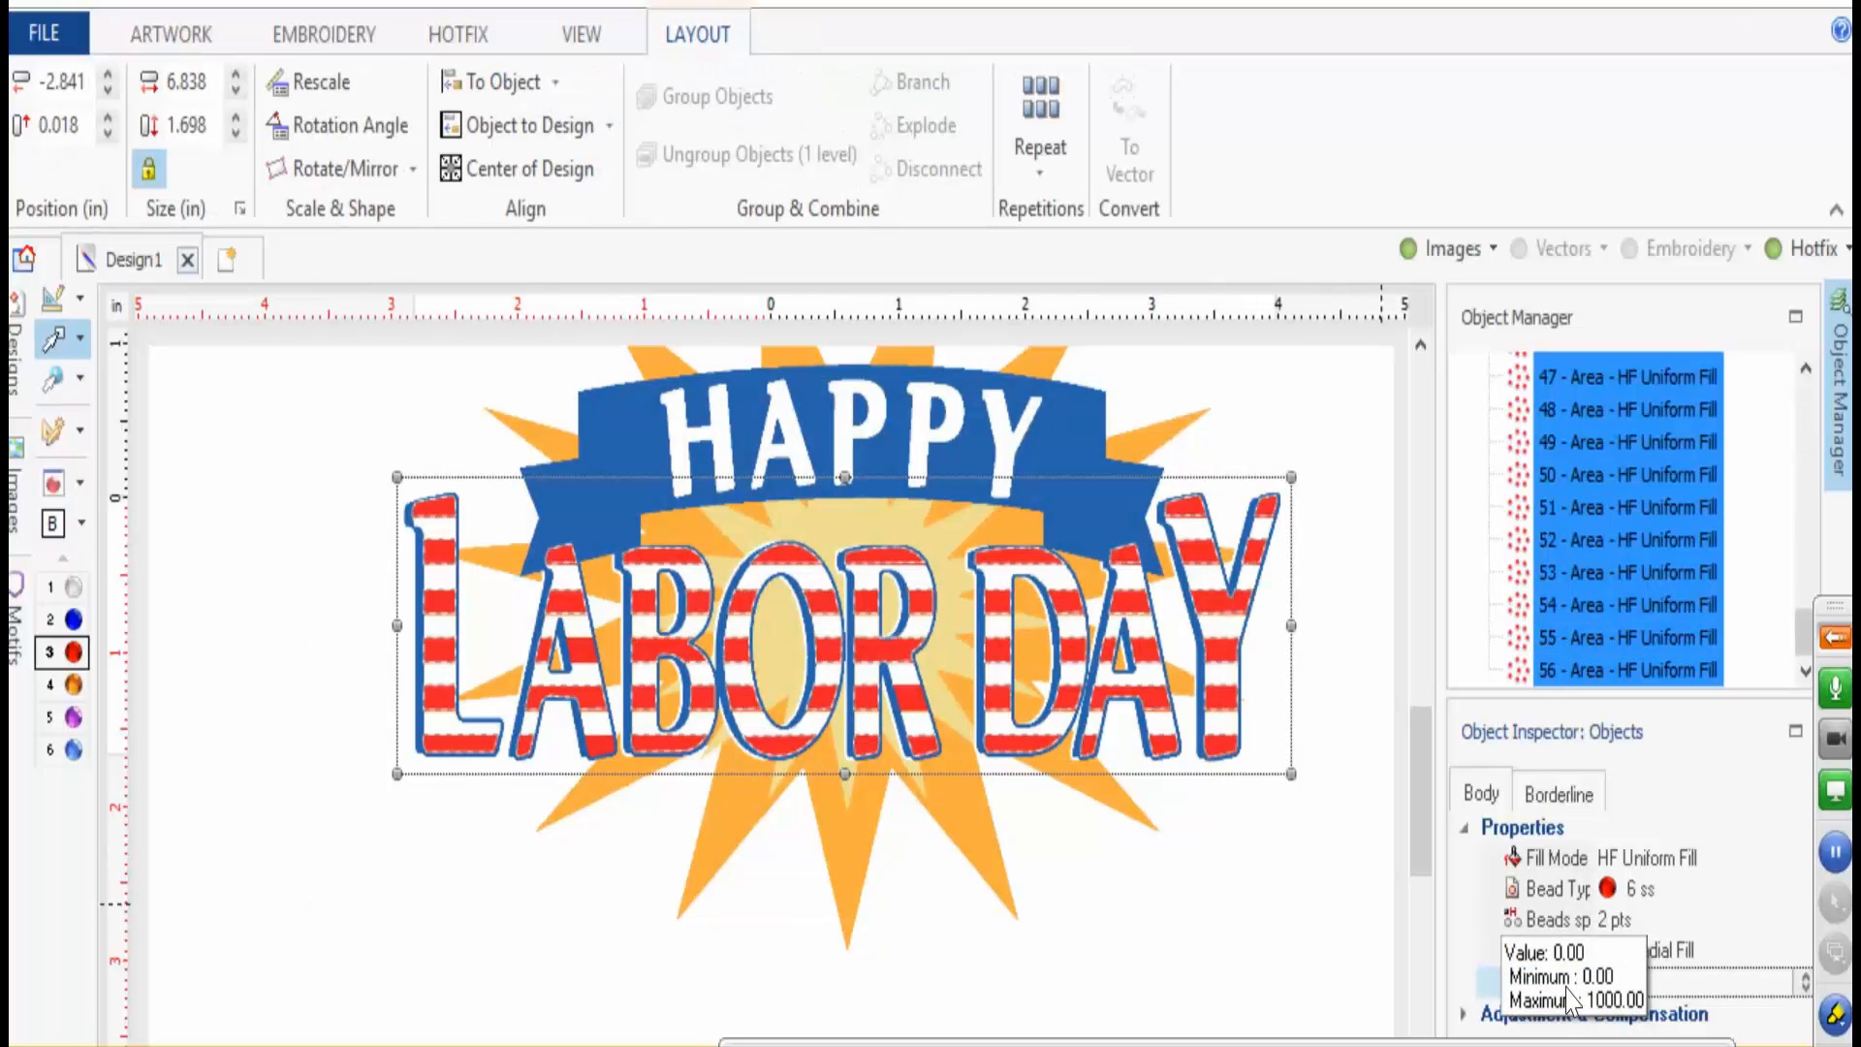
{"action": "left_click", "coordinate": [346, 695]}
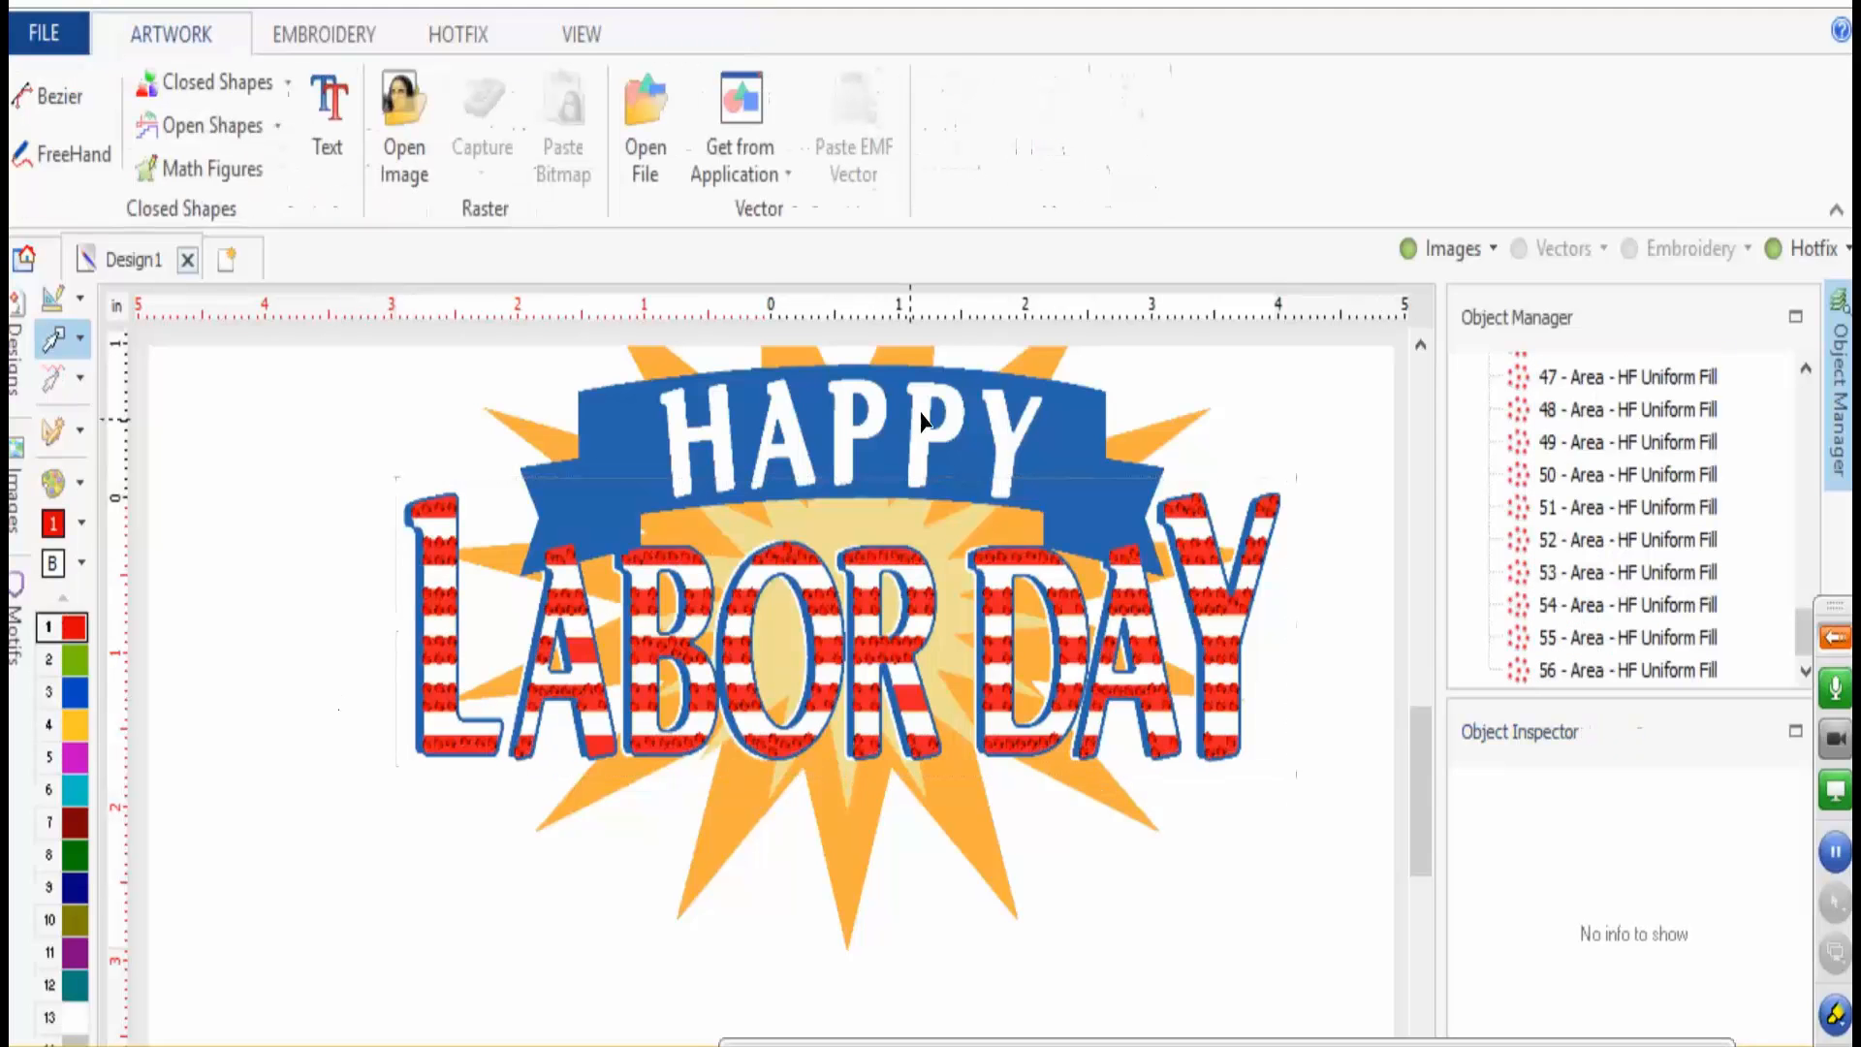
{"action": "left_click", "coordinate": [1472, 254]}
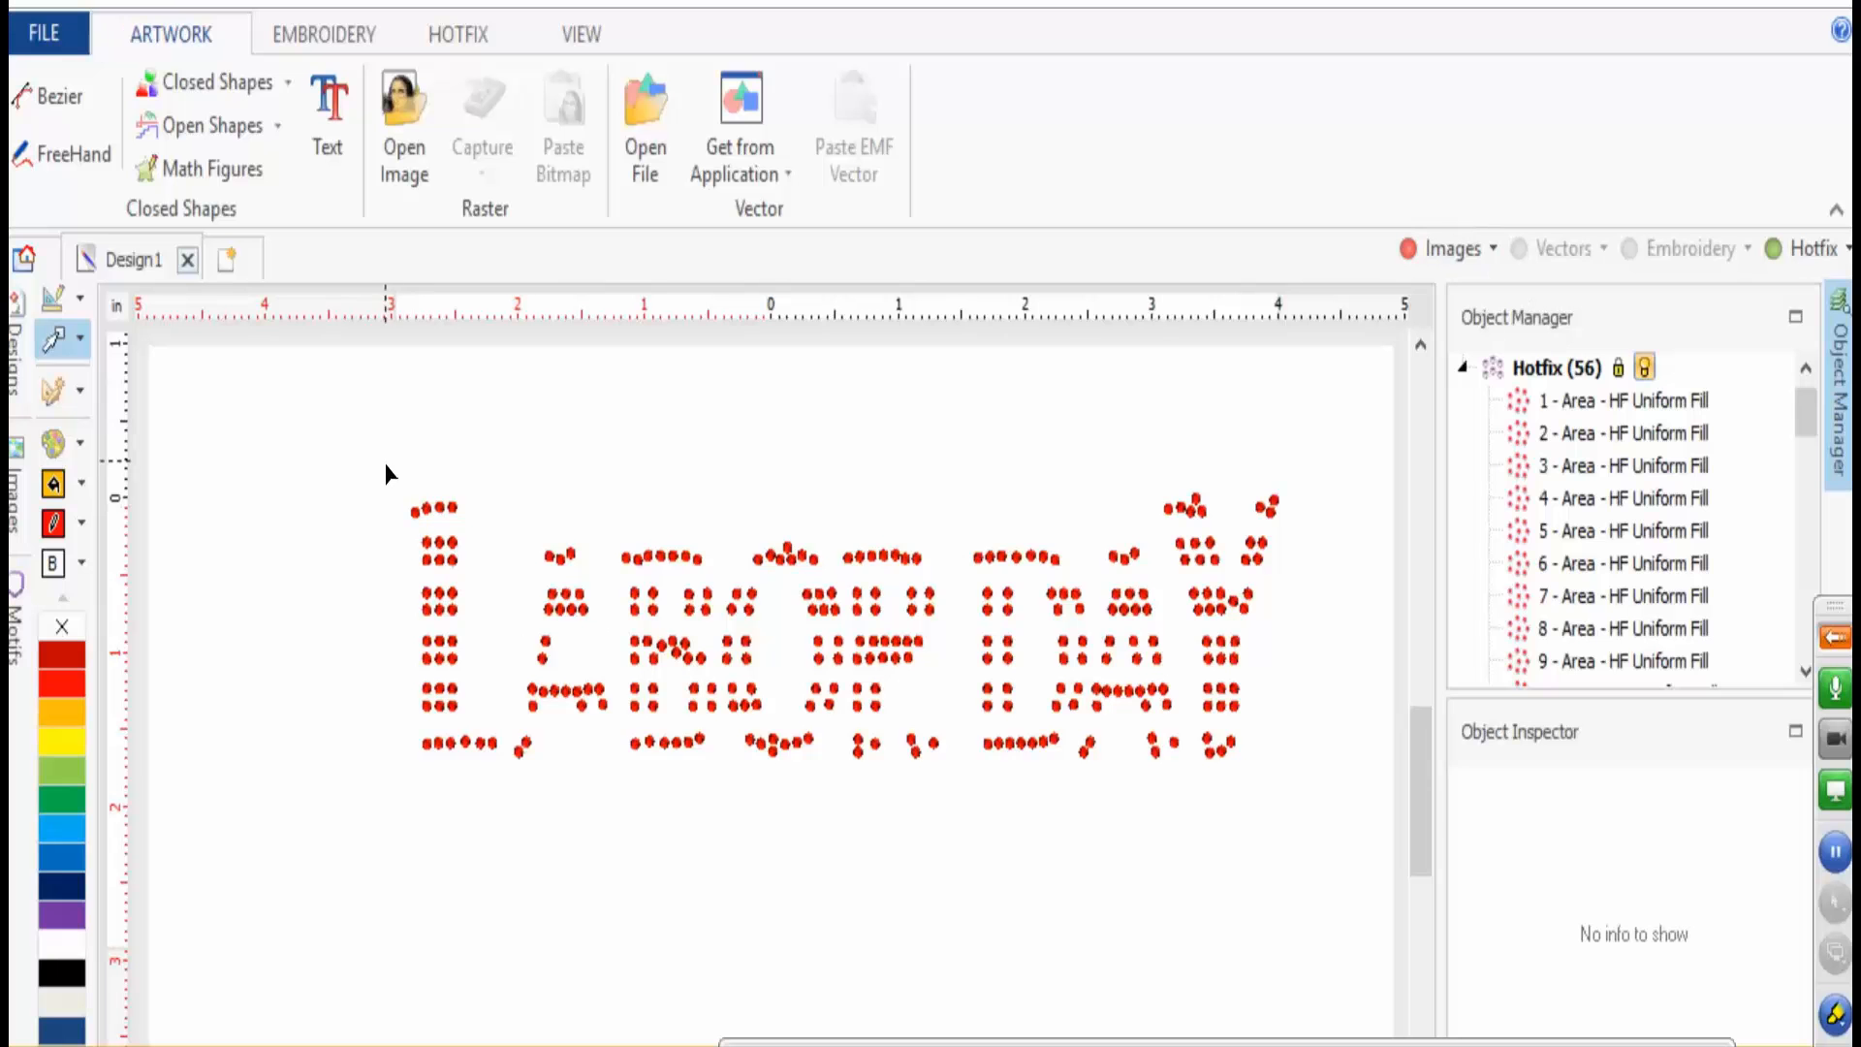
- Set the margin of all the red fills to 0 pts and their initial layout to Hexagon
{"action": "left_click_drag", "start_coordinate": [379, 456], "coordinate": [1322, 940]}
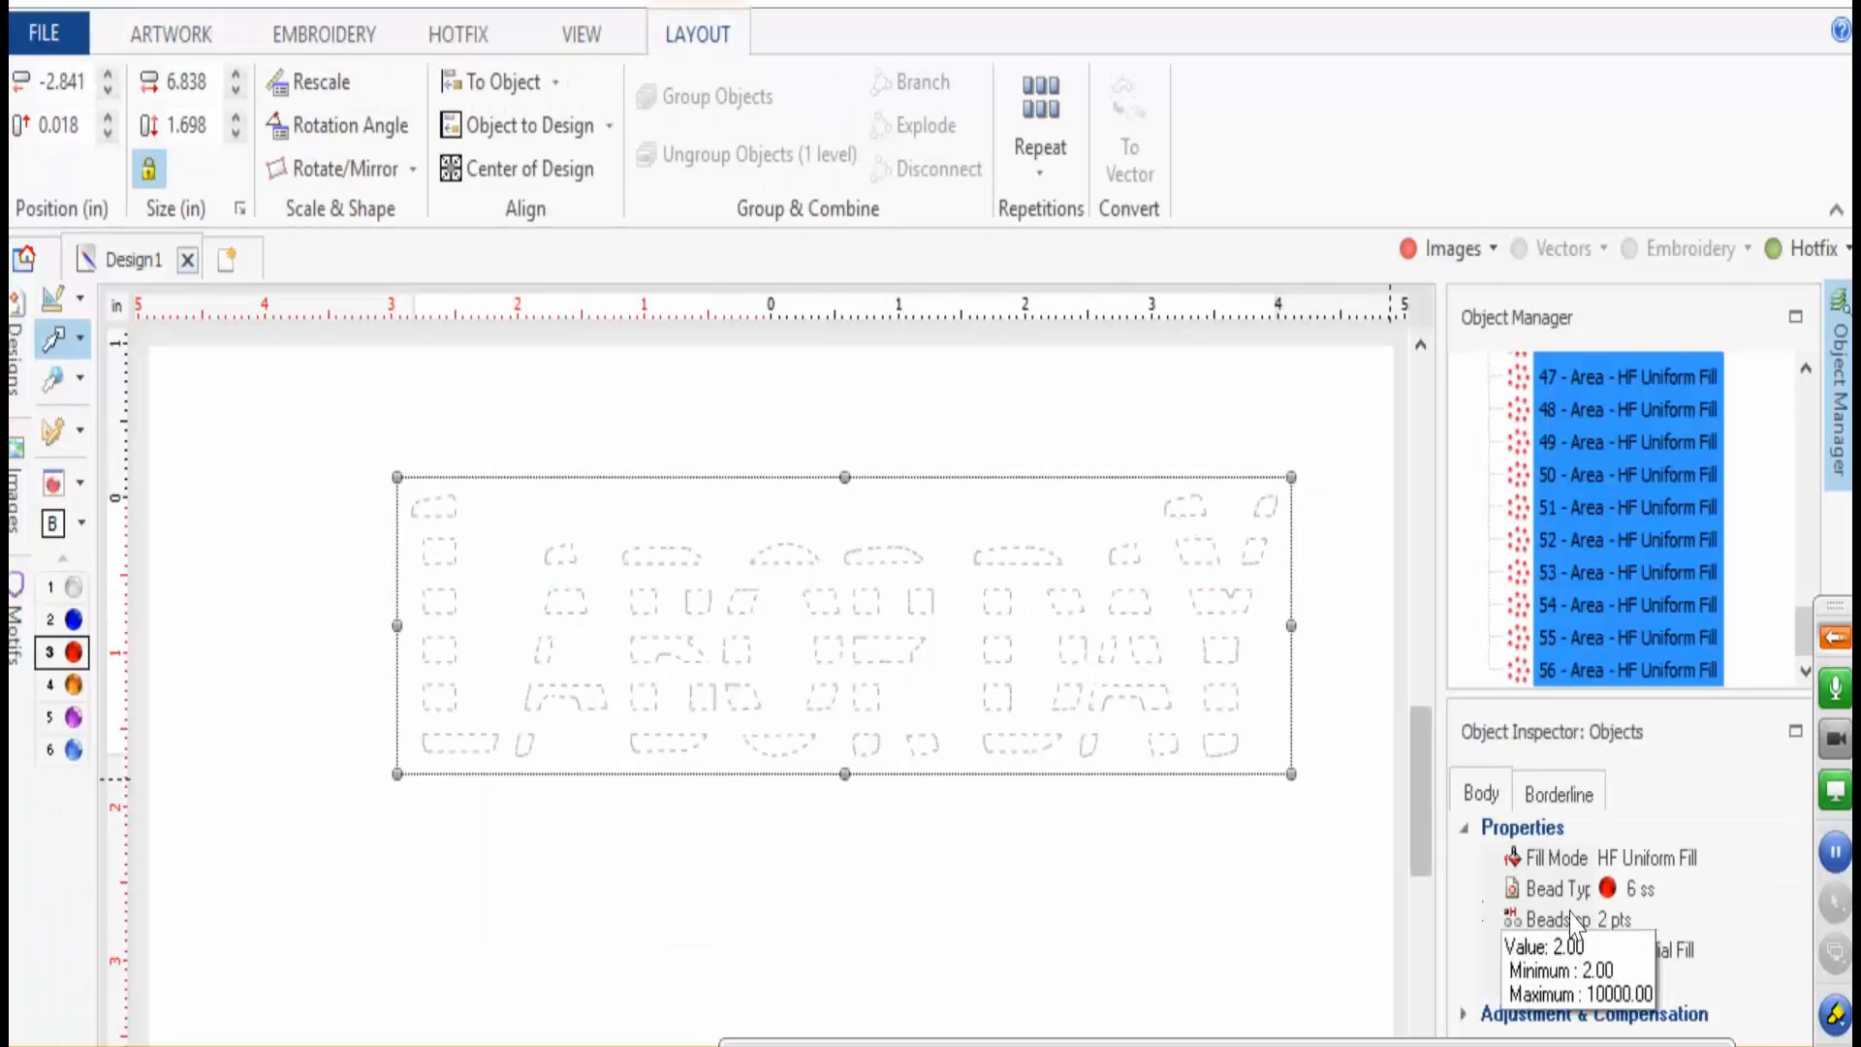
{"action": "left_click", "coordinate": [1627, 987]}
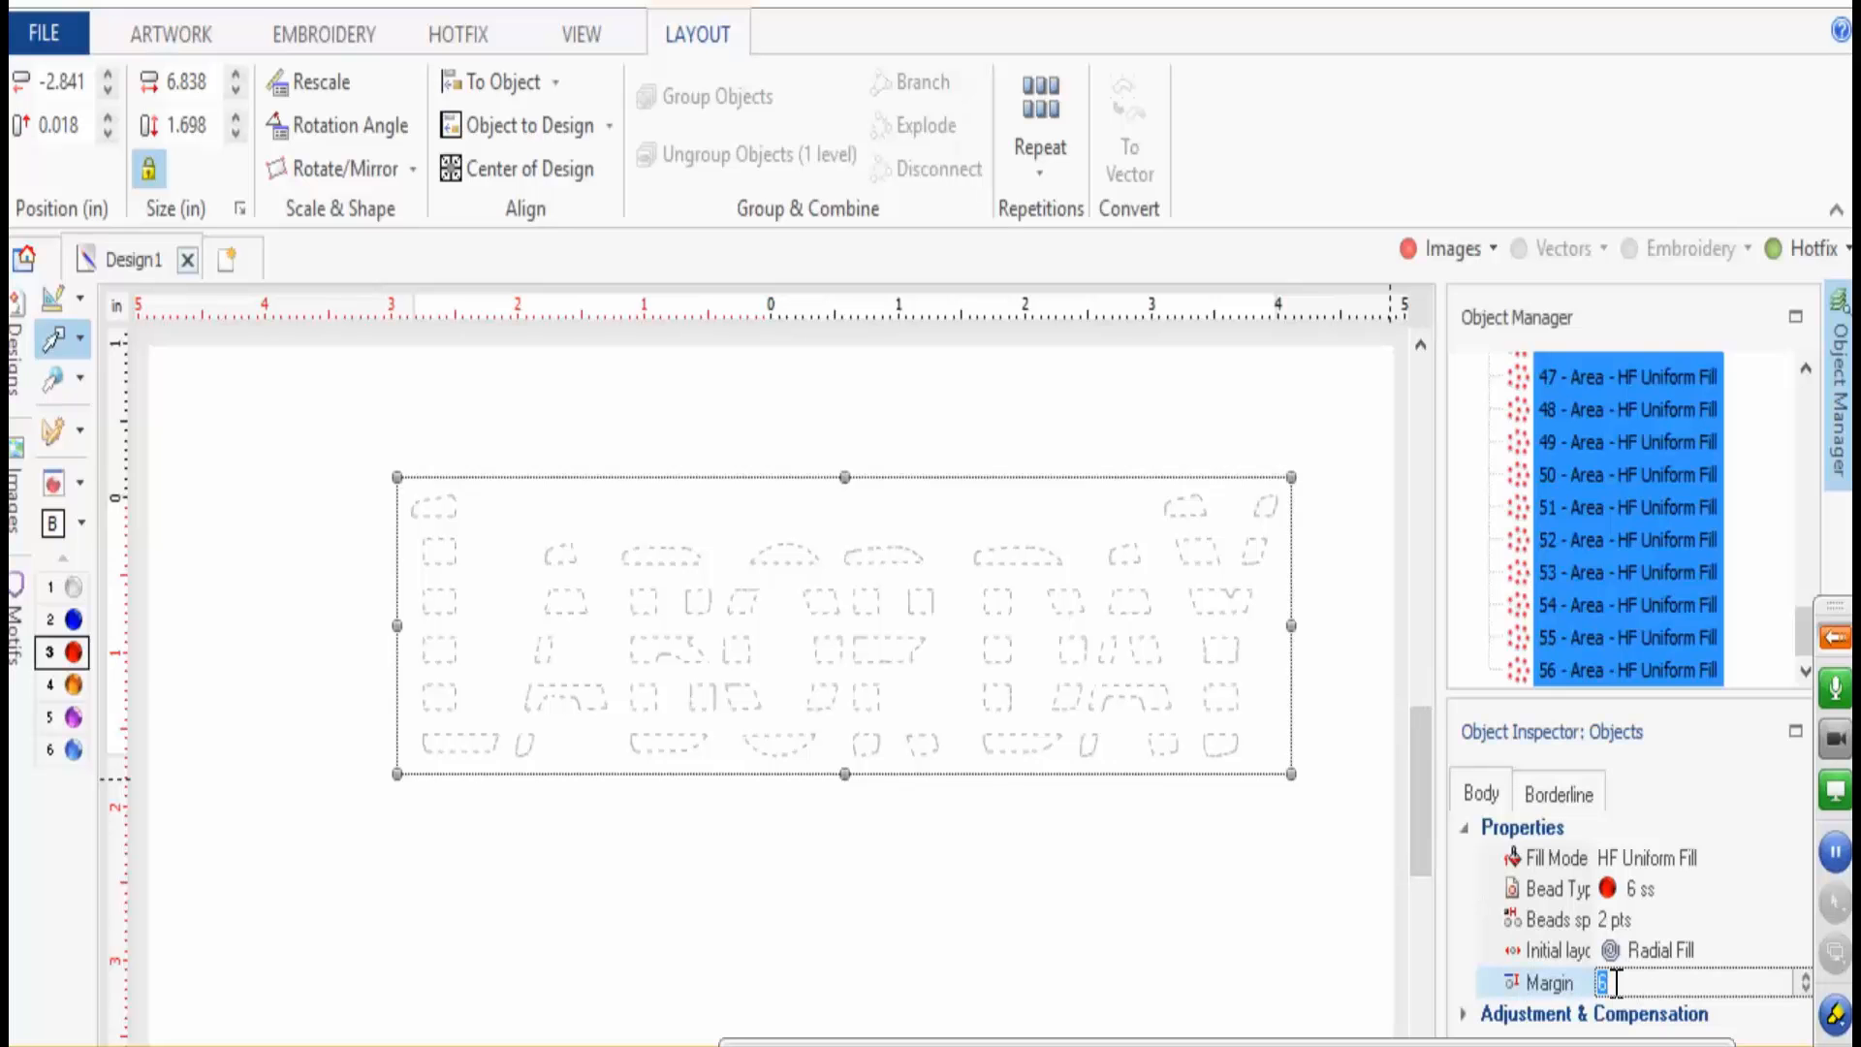
{"action": "left_click", "coordinate": [1690, 950]}
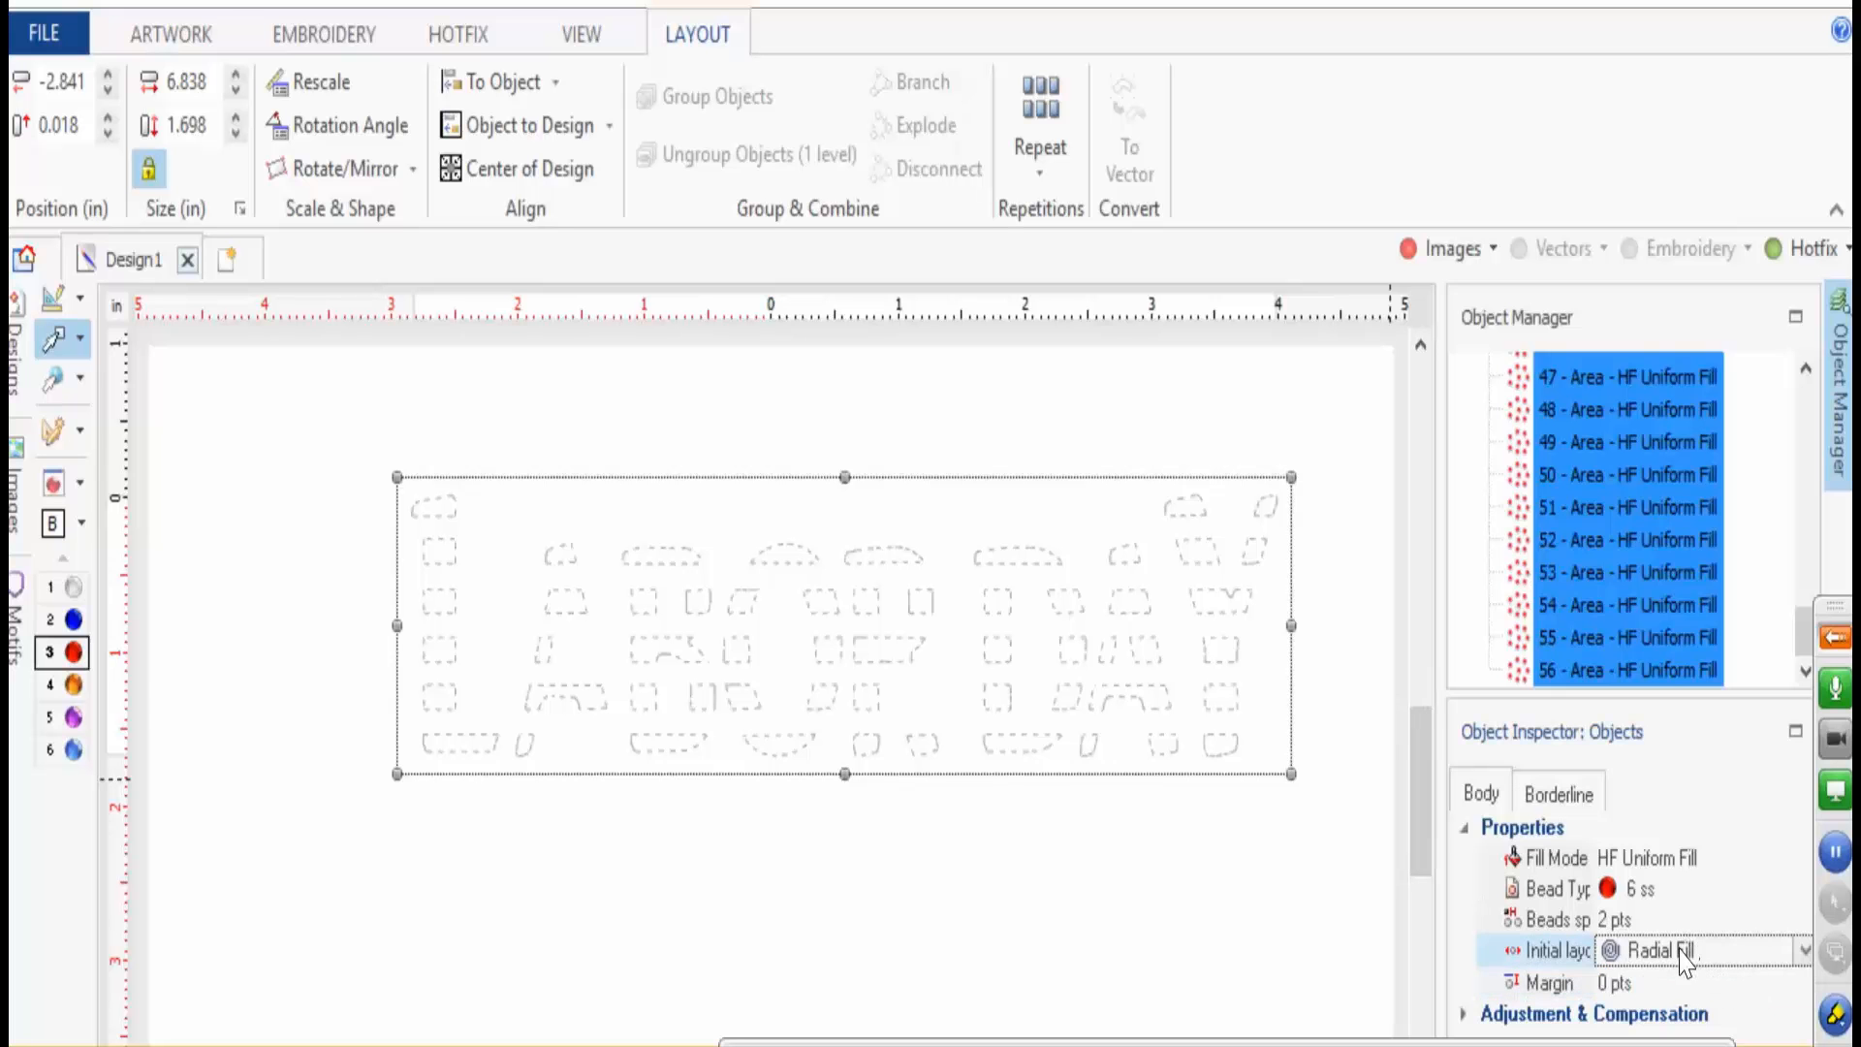
{"action": "left_click", "coordinate": [1687, 954]}
{"action": "left_click", "coordinate": [1664, 1016]}
{"action": "left_click", "coordinate": [1133, 886]}
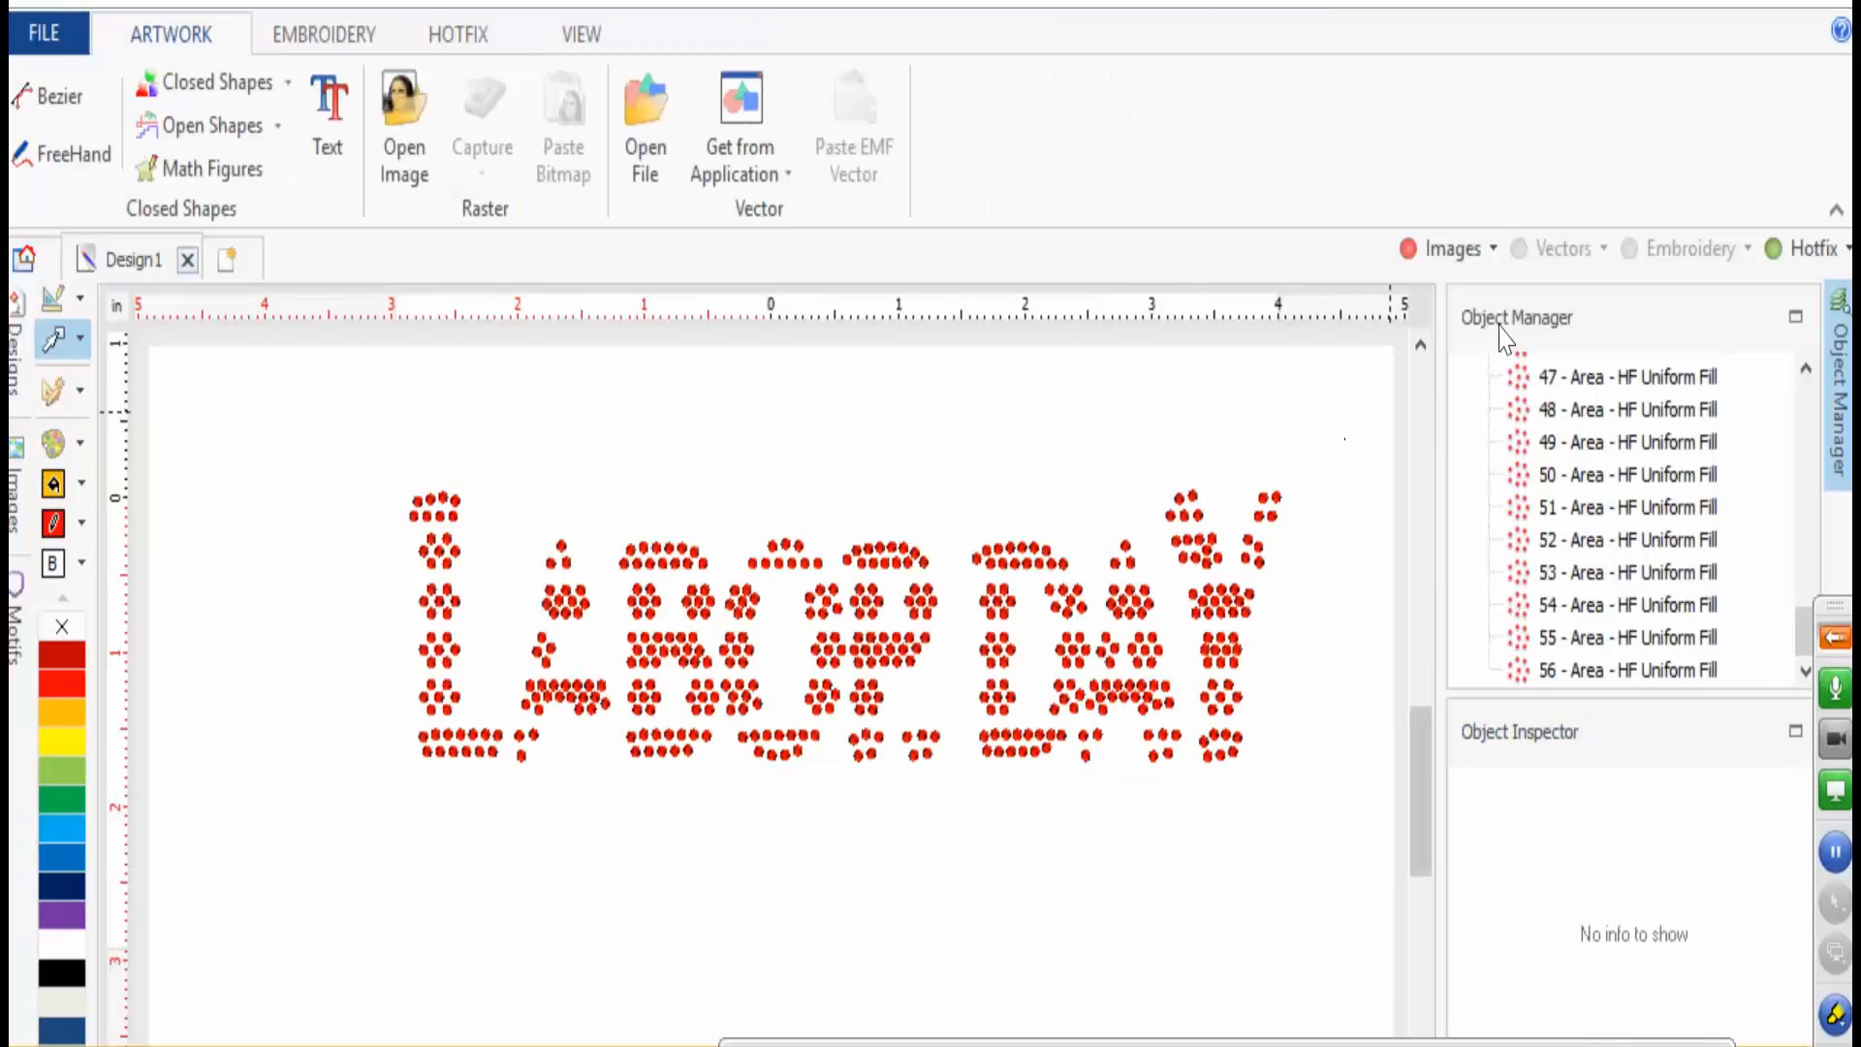
- Show the image layer again, check the red fills against the letter stripes, and hide the hotfix layer
{"action": "left_click", "coordinate": [1454, 250]}
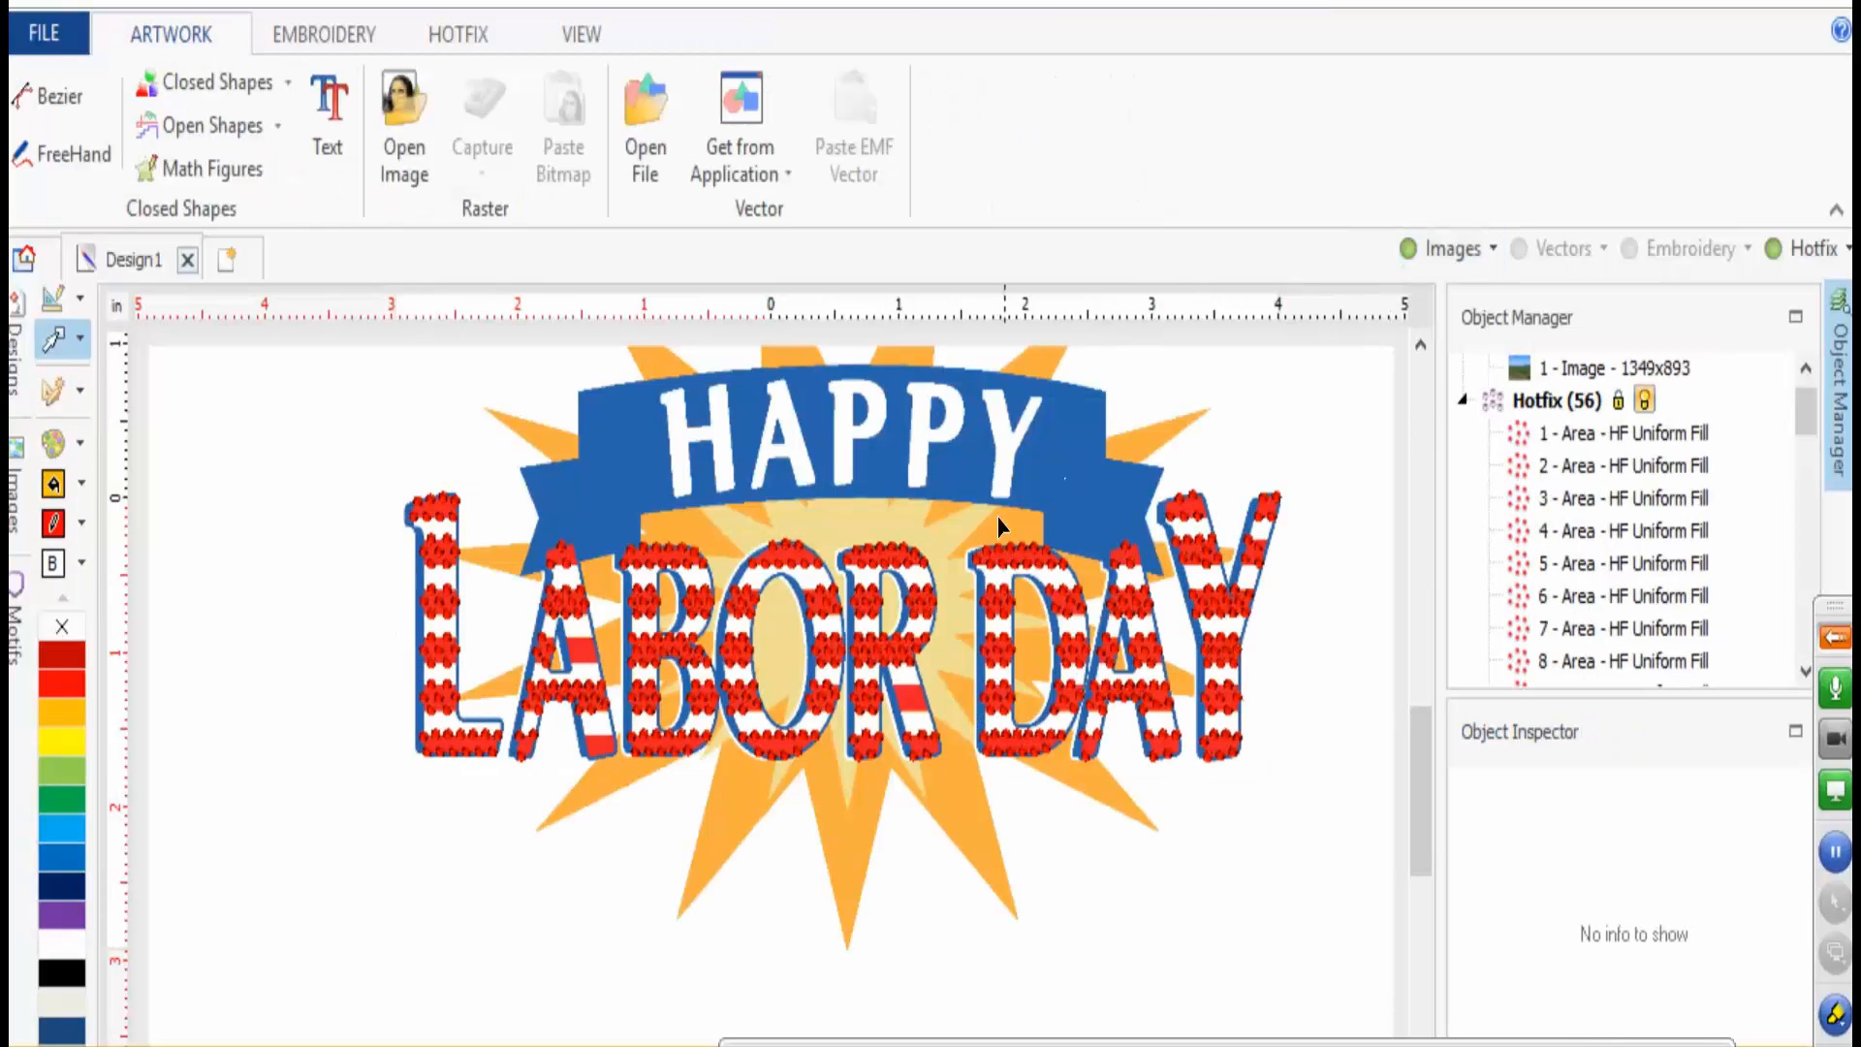
{"action": "scroll", "coordinate": [826, 615], "scroll_direction": "up", "scroll_amount": 3}
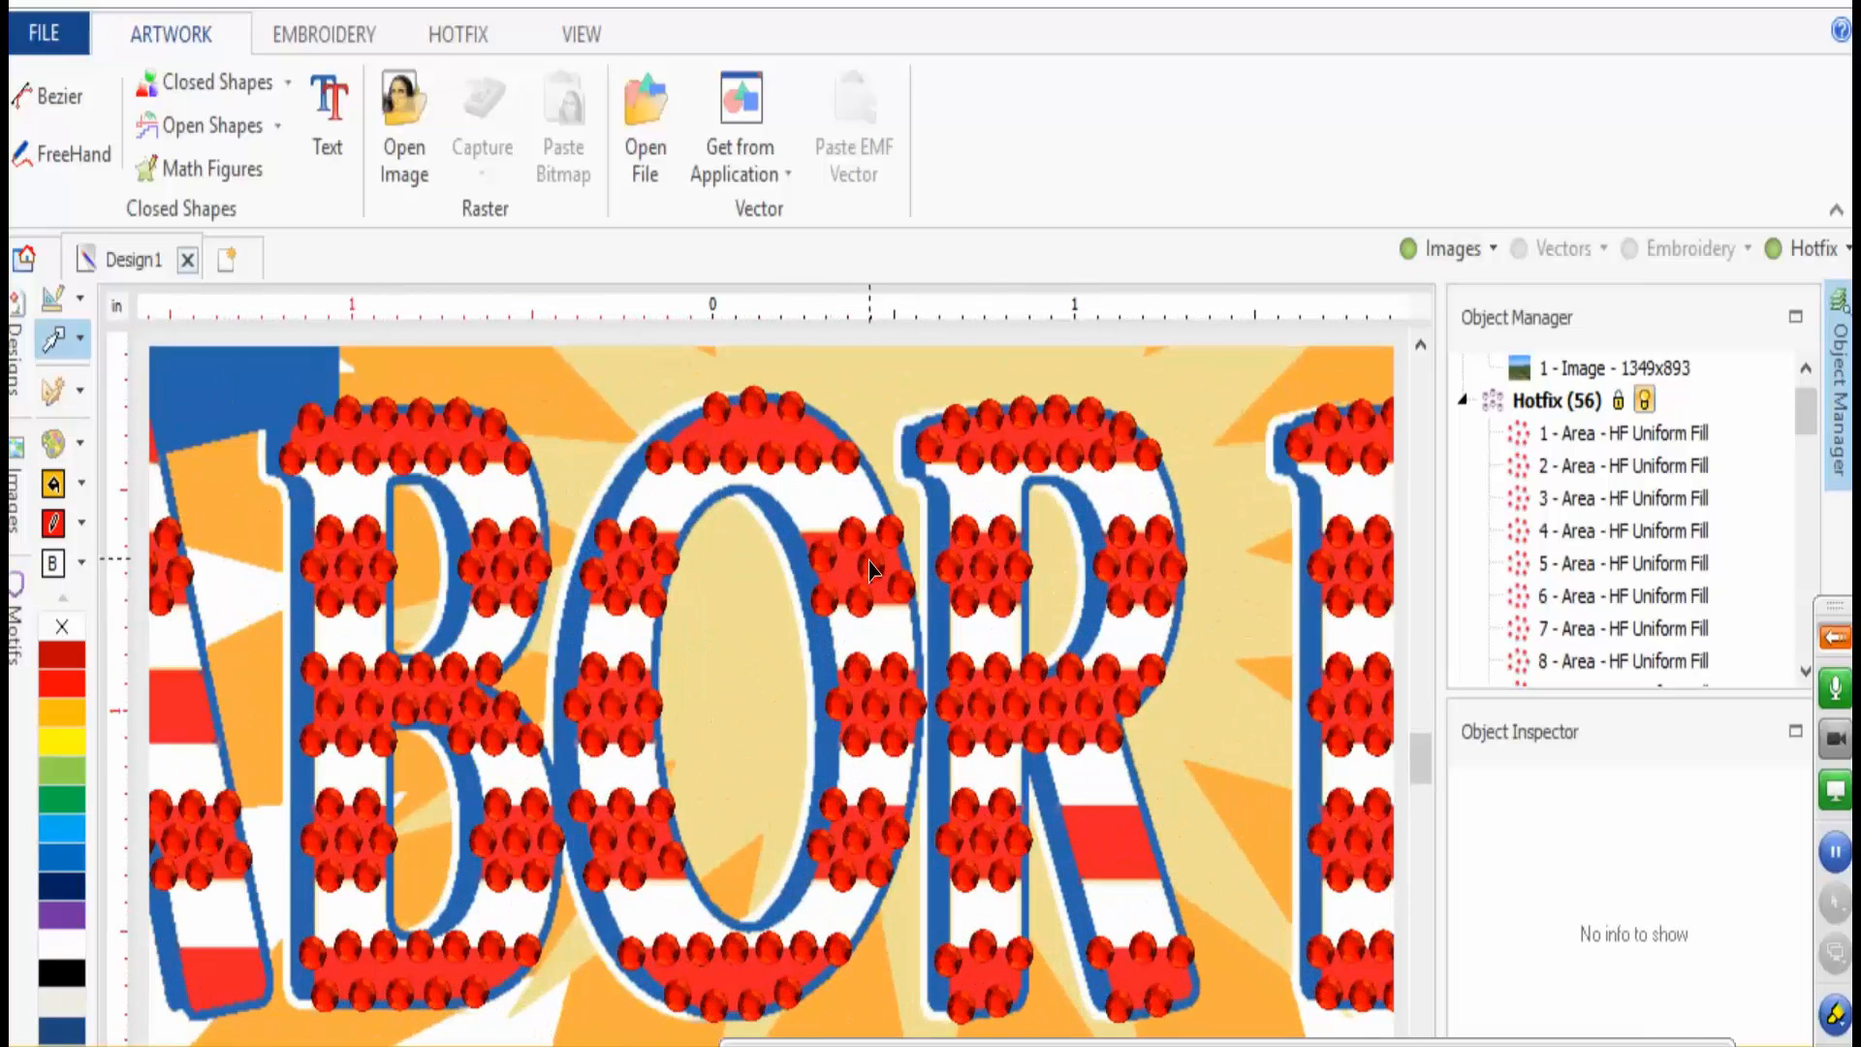
{"action": "scroll", "coordinate": [801, 631], "scroll_direction": "down", "scroll_amount": 2}
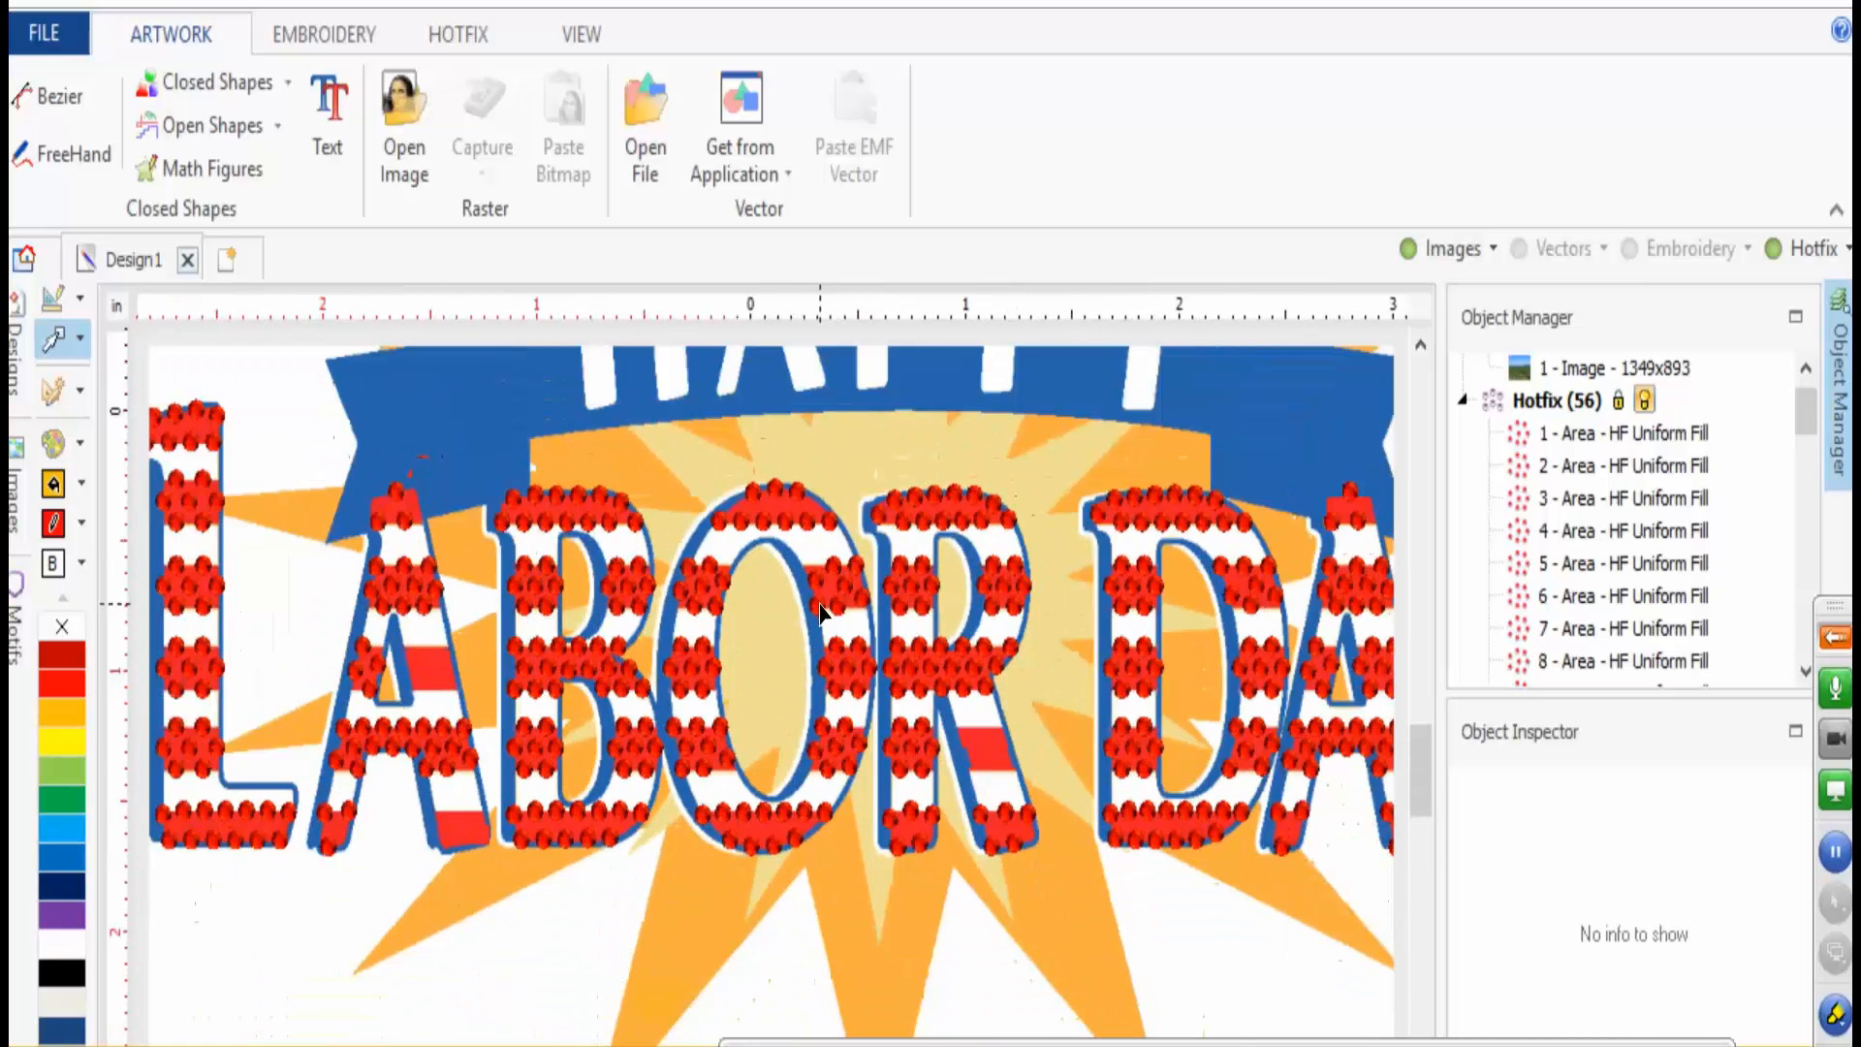
{"action": "scroll", "coordinate": [582, 557], "scroll_direction": "down", "scroll_amount": 1}
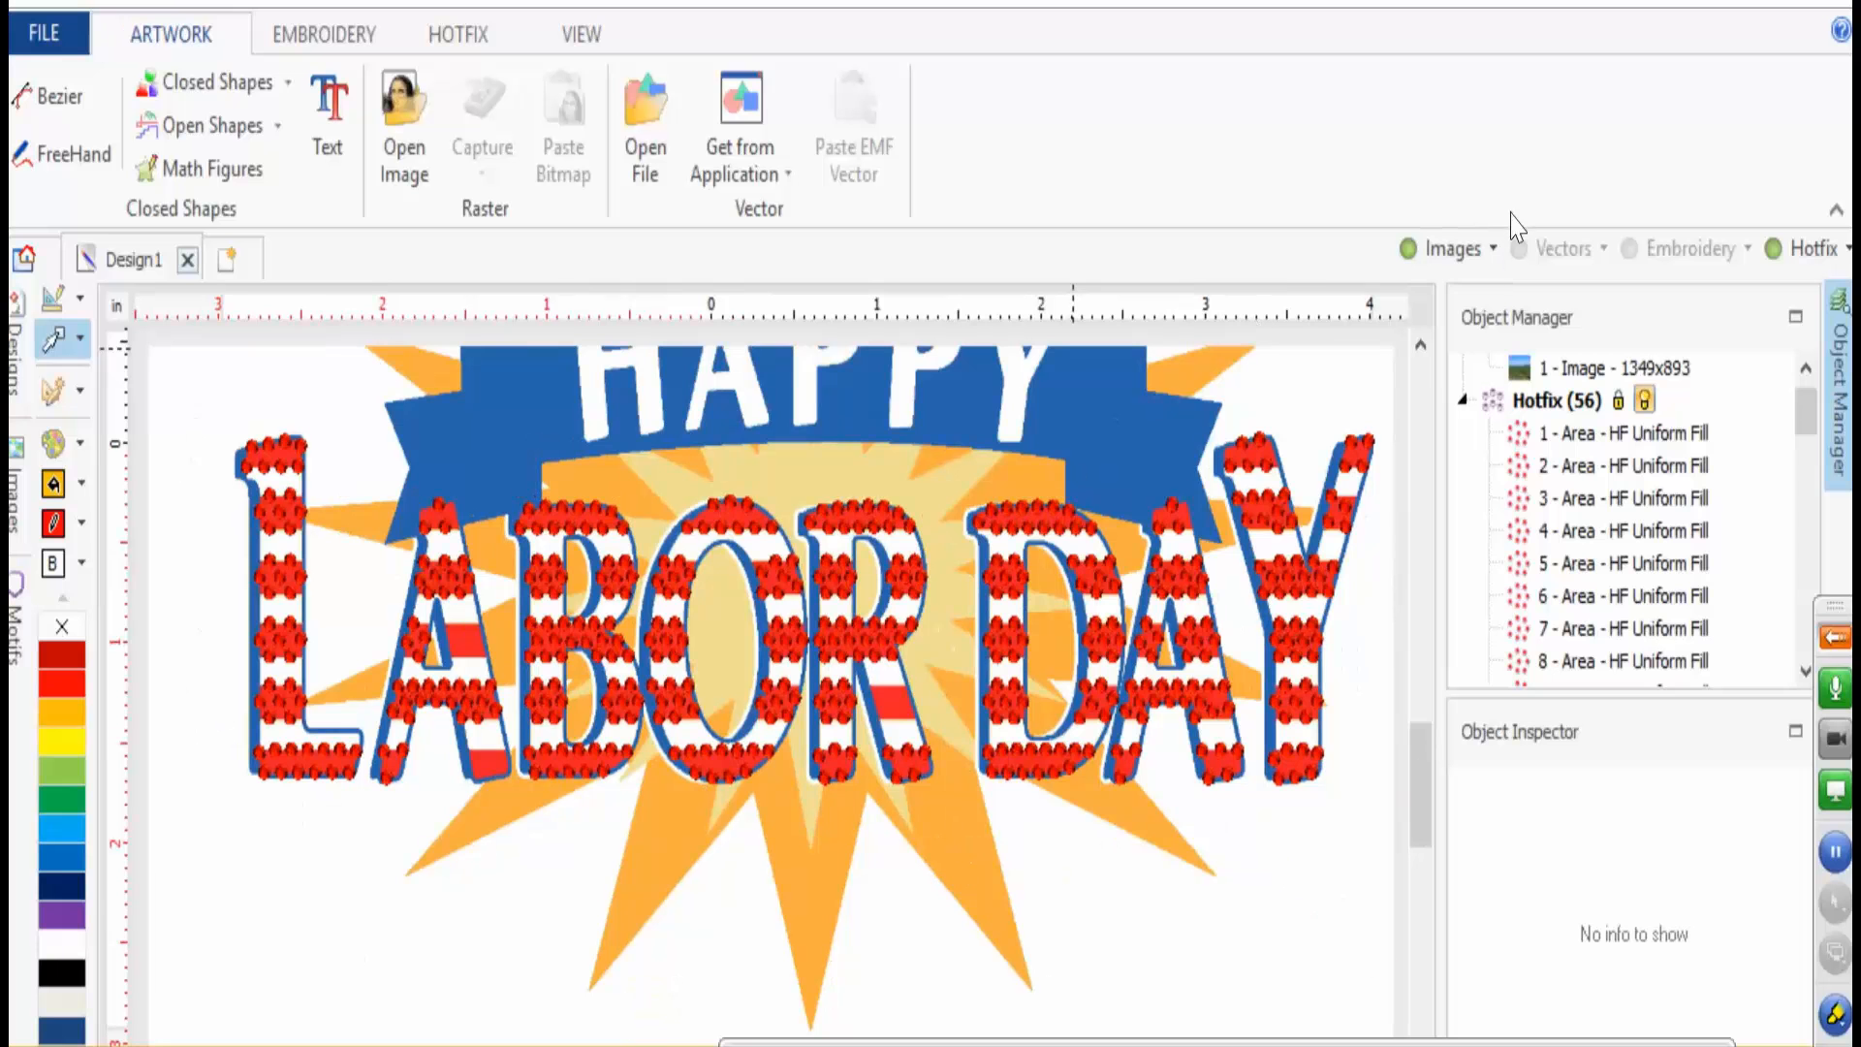
{"action": "left_click", "coordinate": [1794, 249]}
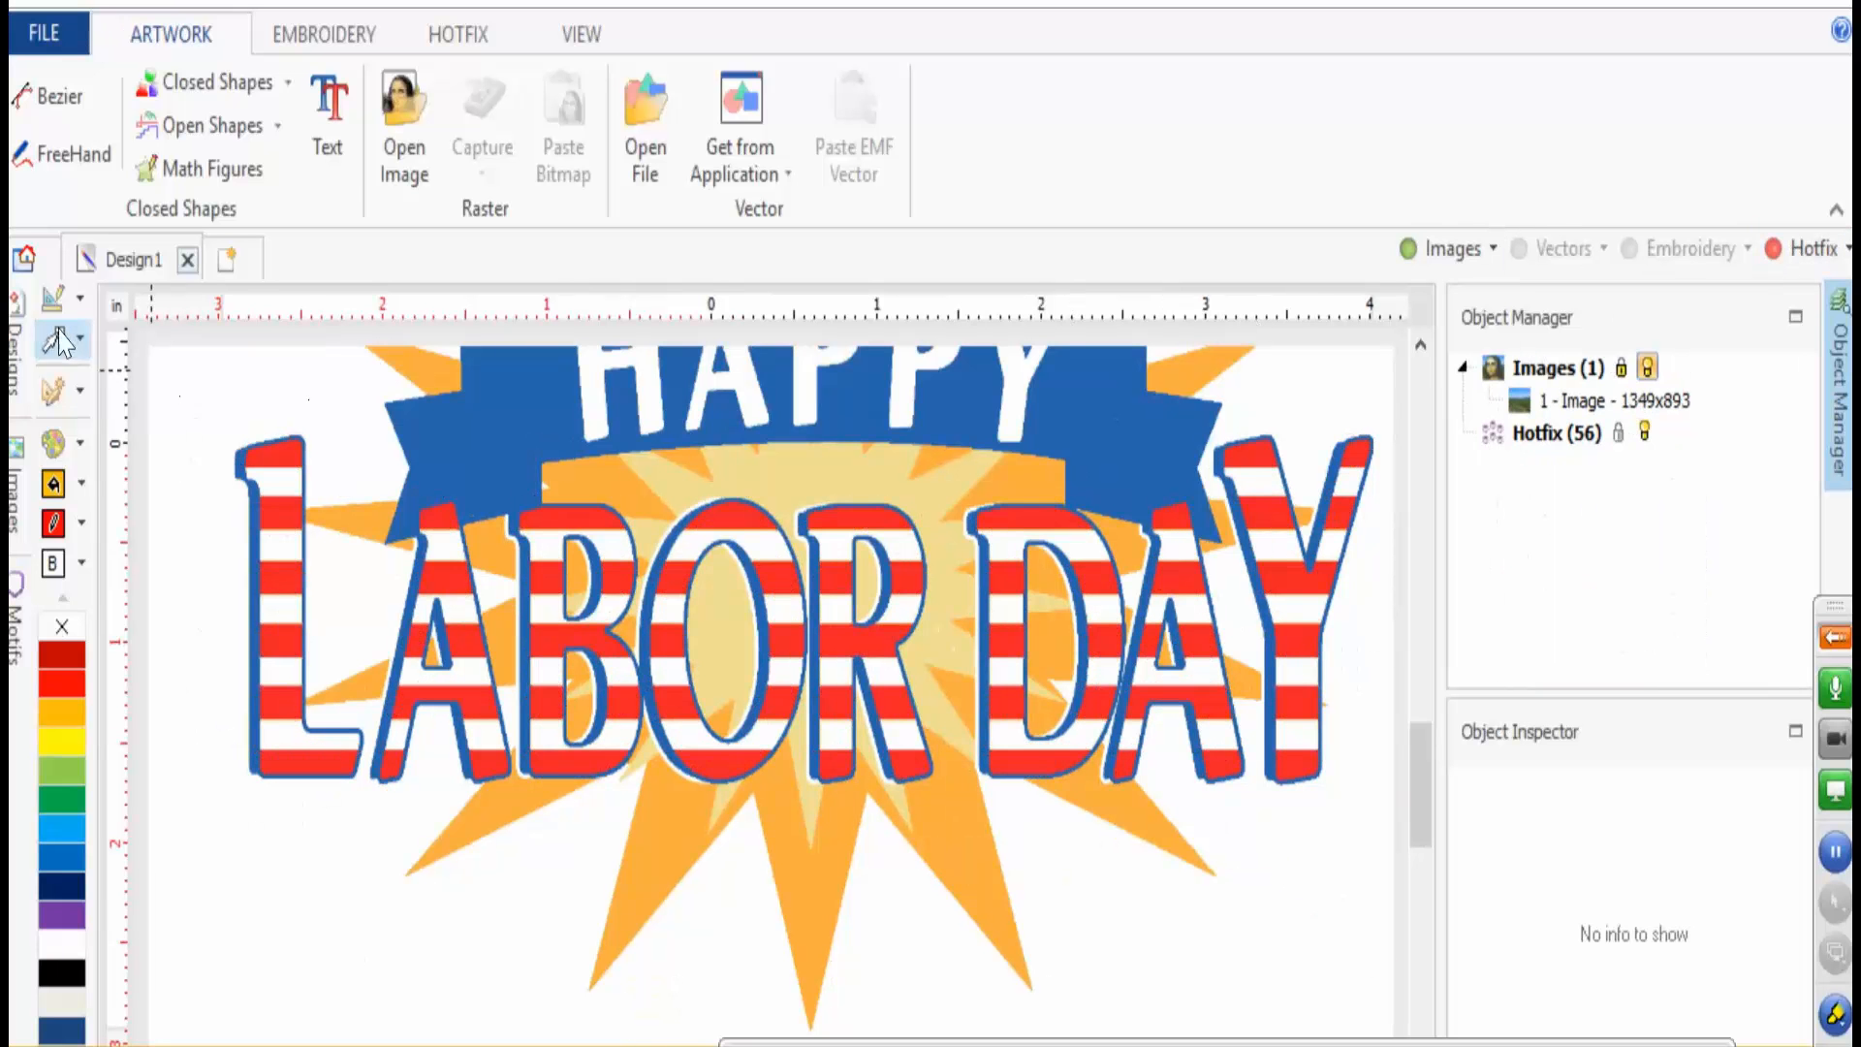
- Start a single hotfix Uniform Fill area with the clear 6 ss bead of color 1, 3 pts bead spacing and Hexagon layout
{"action": "left_click", "coordinate": [450, 35]}
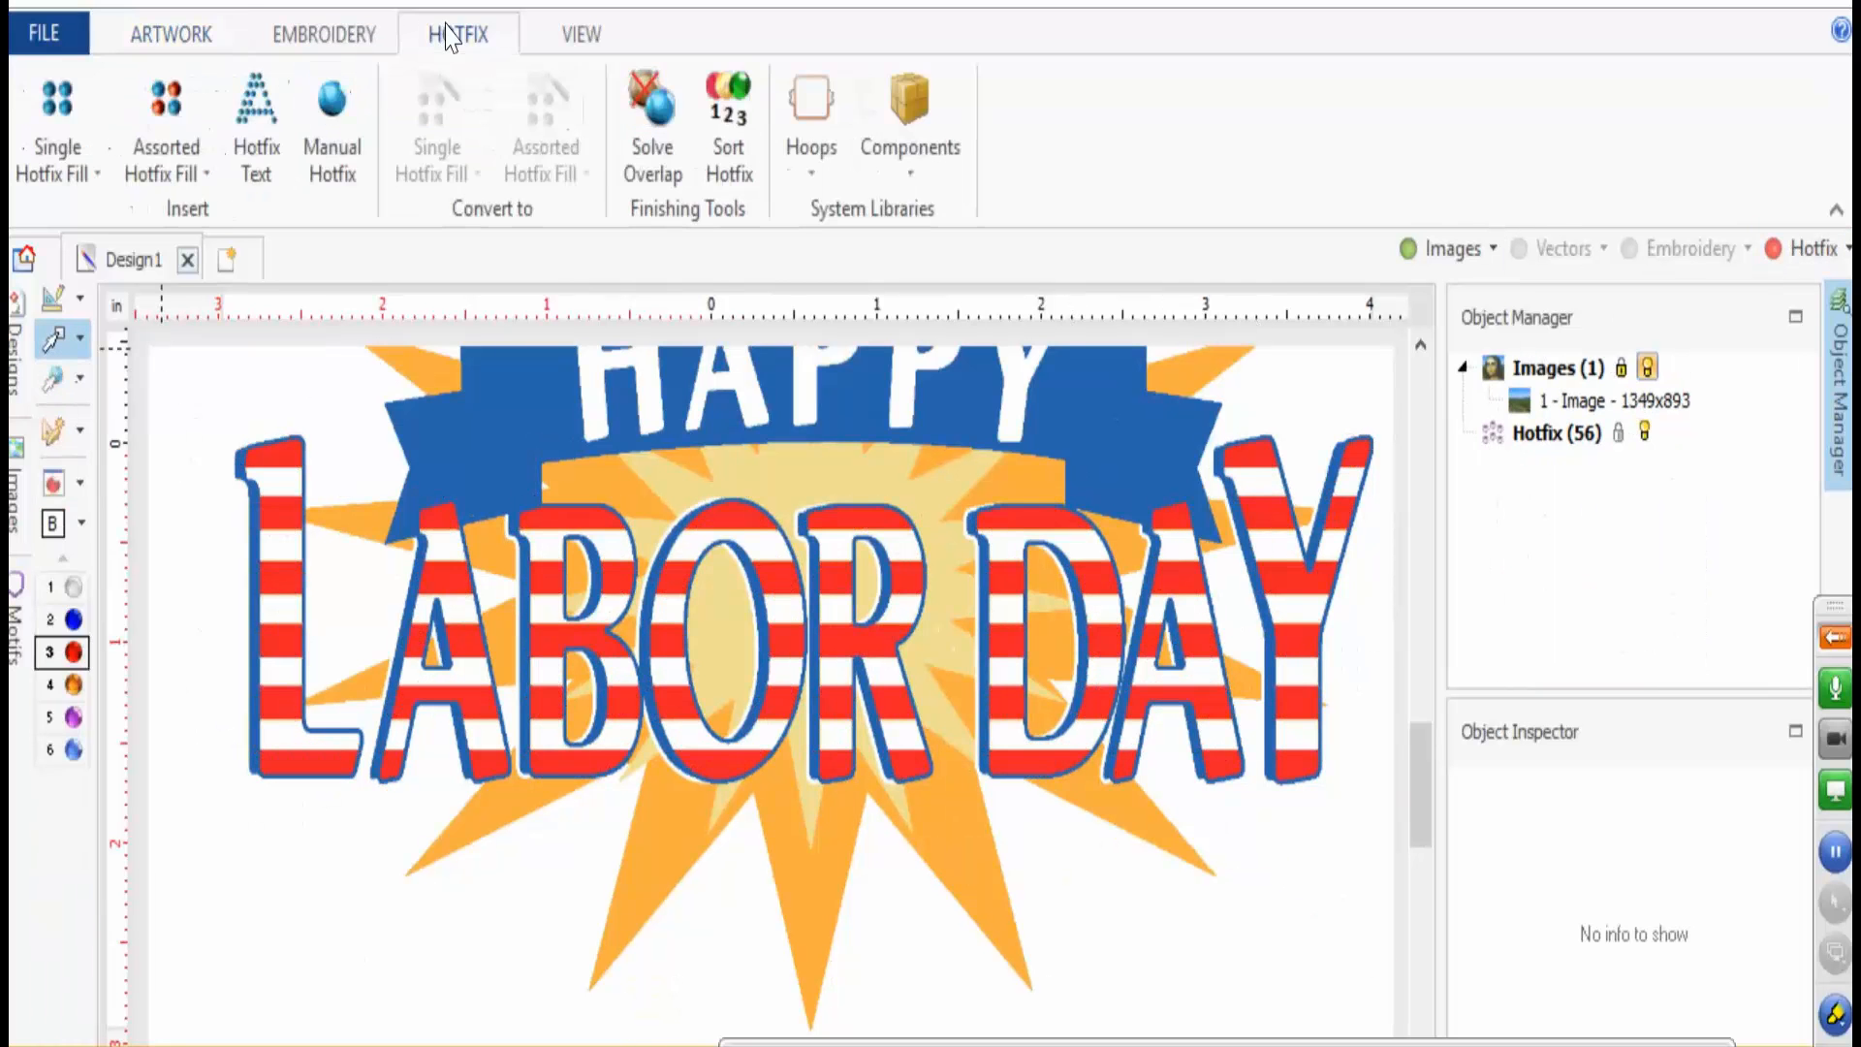
{"action": "left_click", "coordinate": [70, 591]}
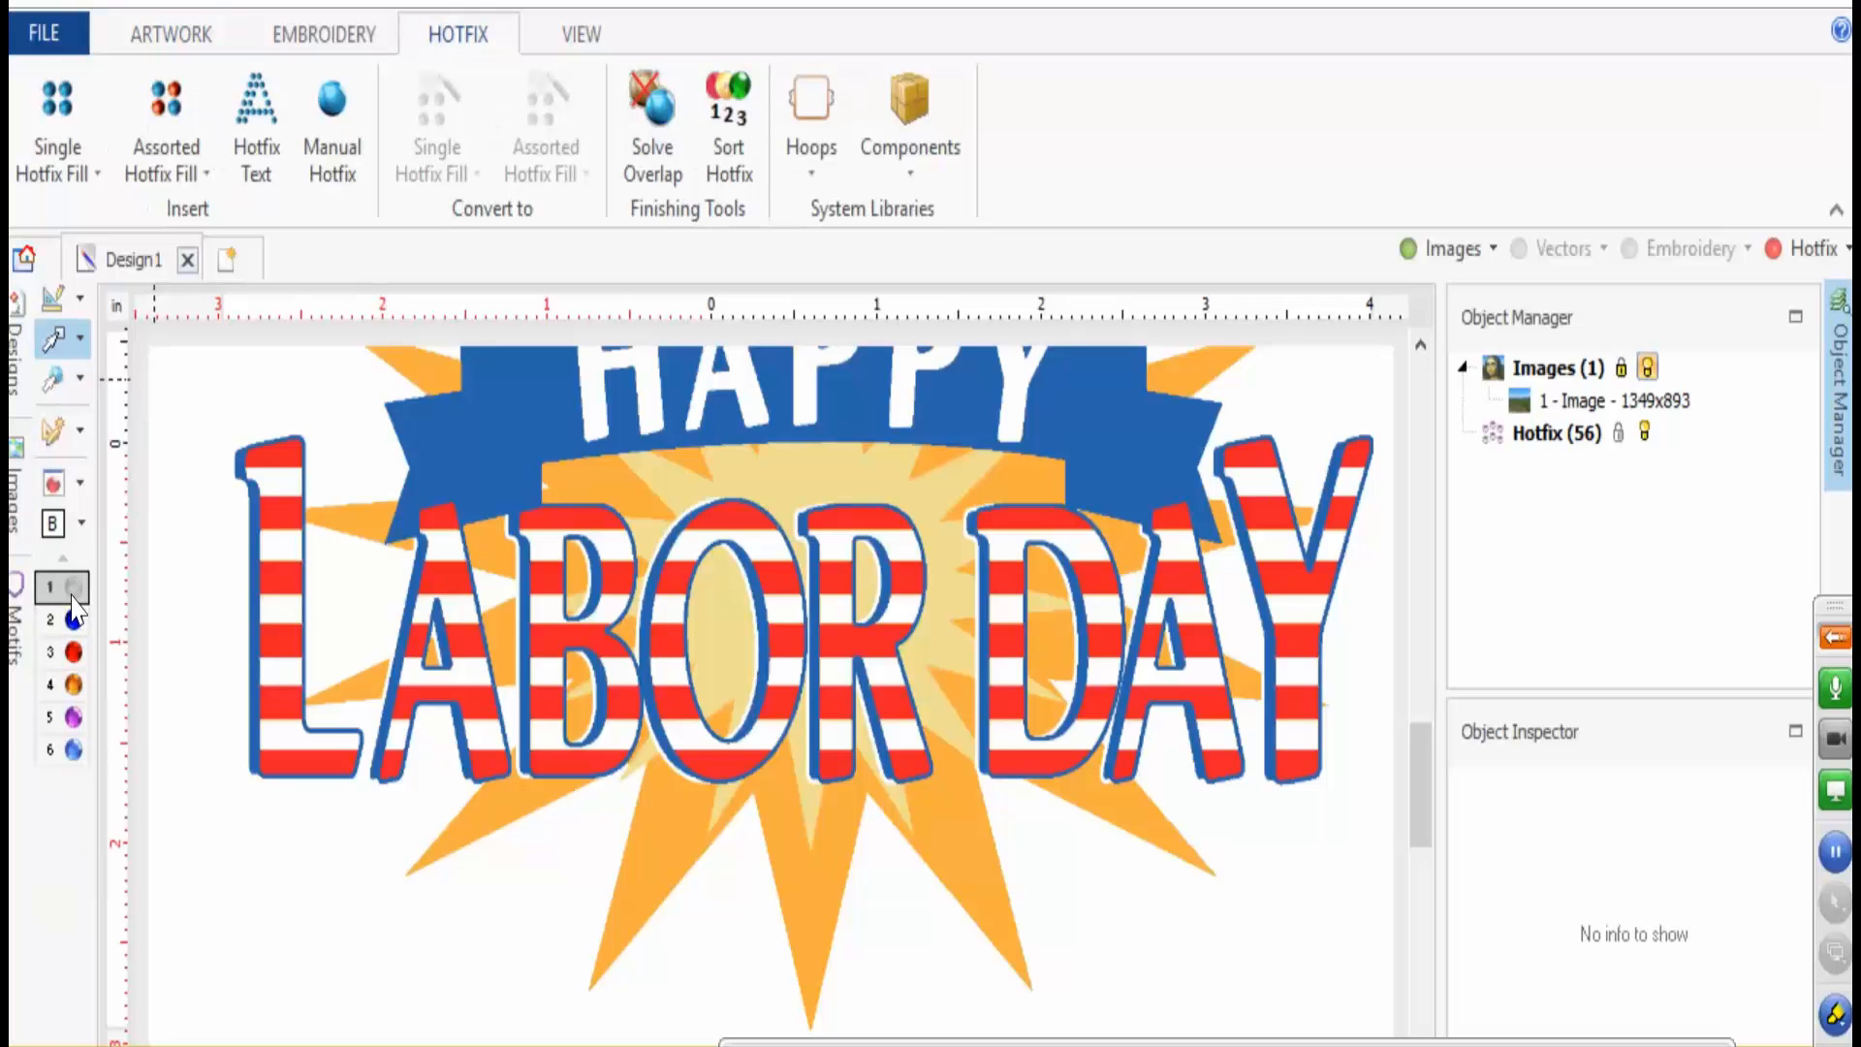
{"action": "left_click", "coordinate": [60, 147]}
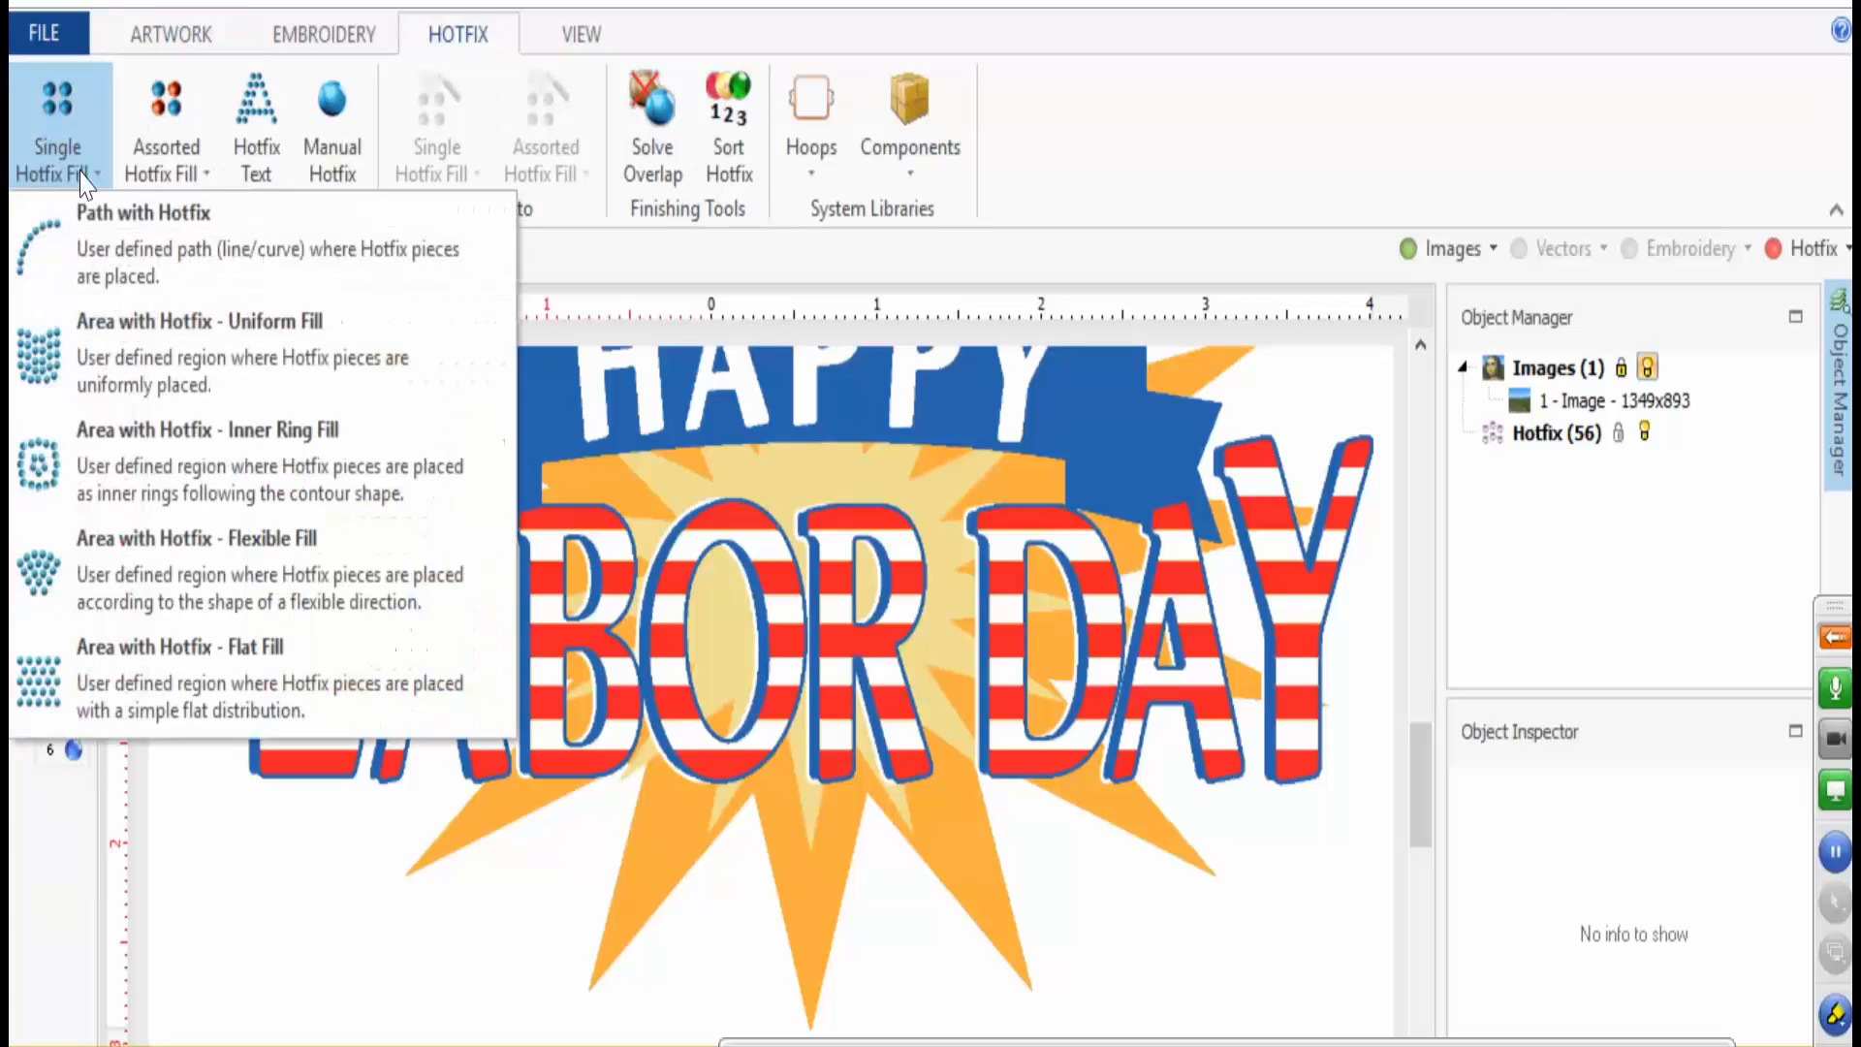
{"action": "left_click", "coordinate": [114, 341]}
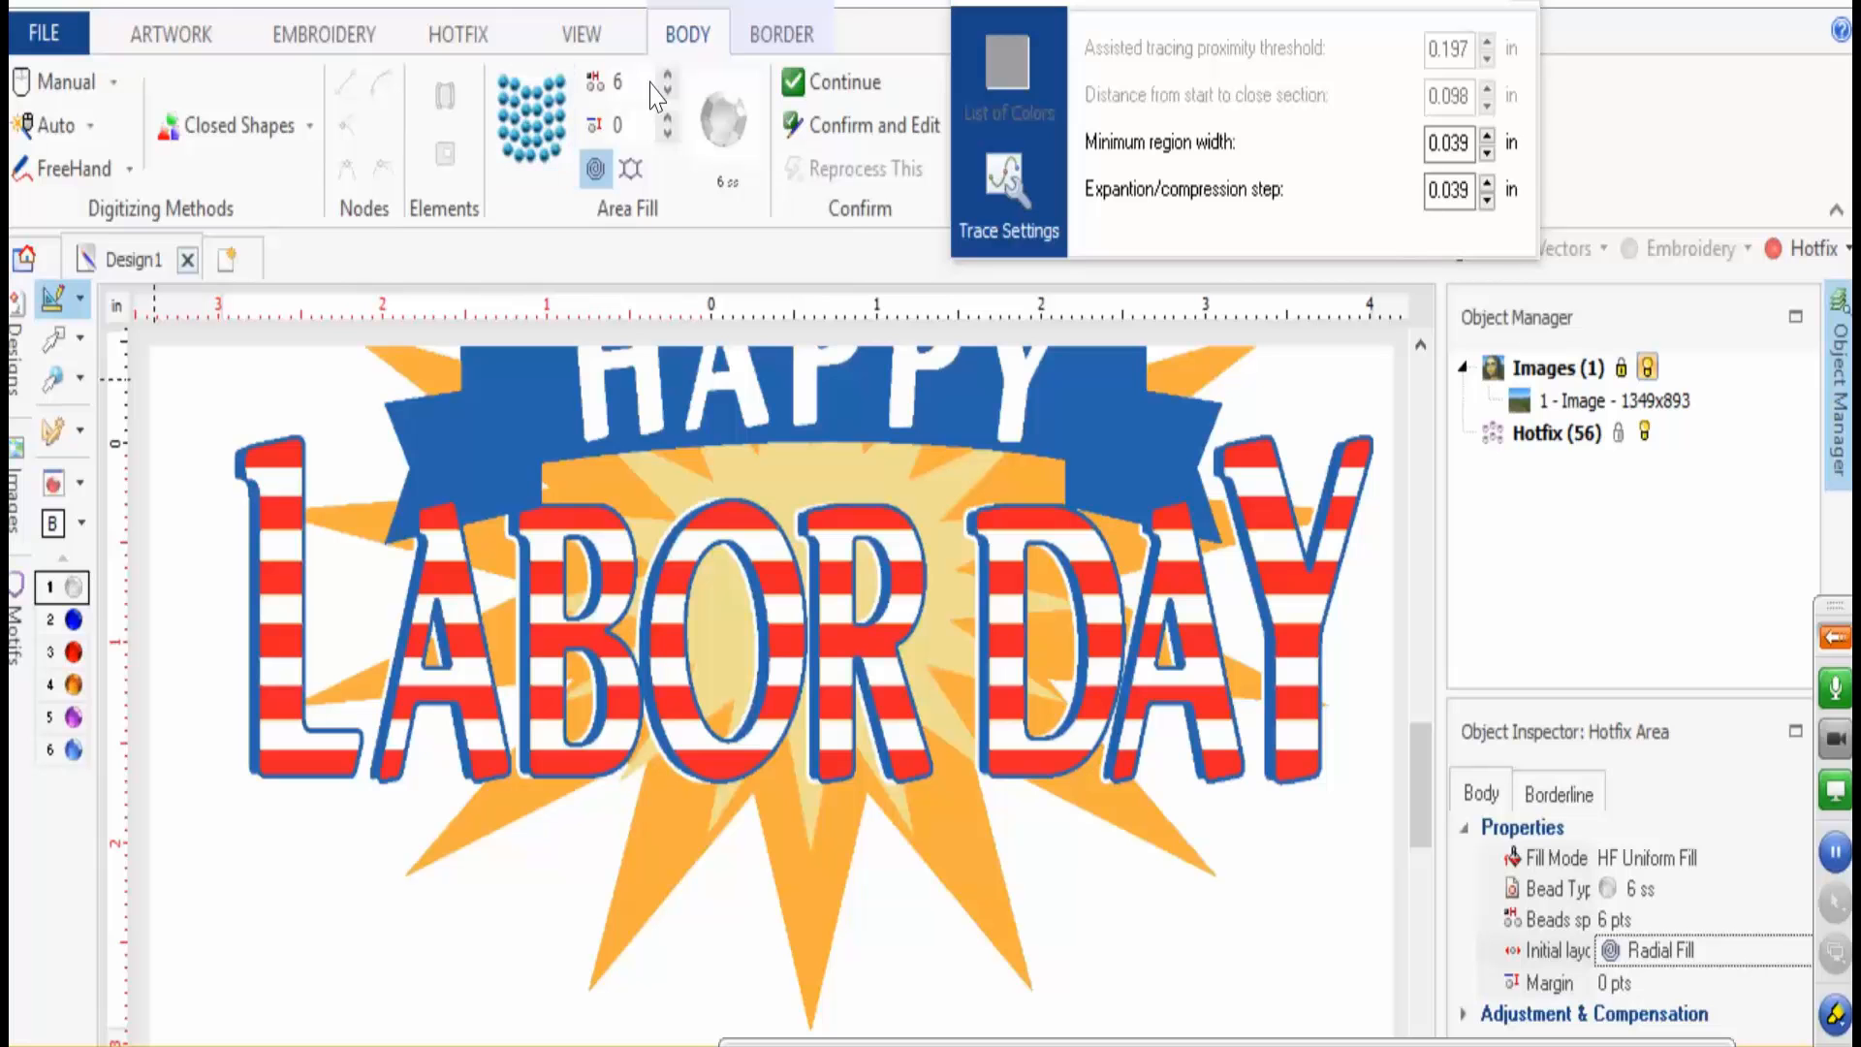
{"action": "double_click", "coordinate": [646, 82]}
{"action": "type", "text": "3"}
{"action": "left_click", "coordinate": [631, 174]}
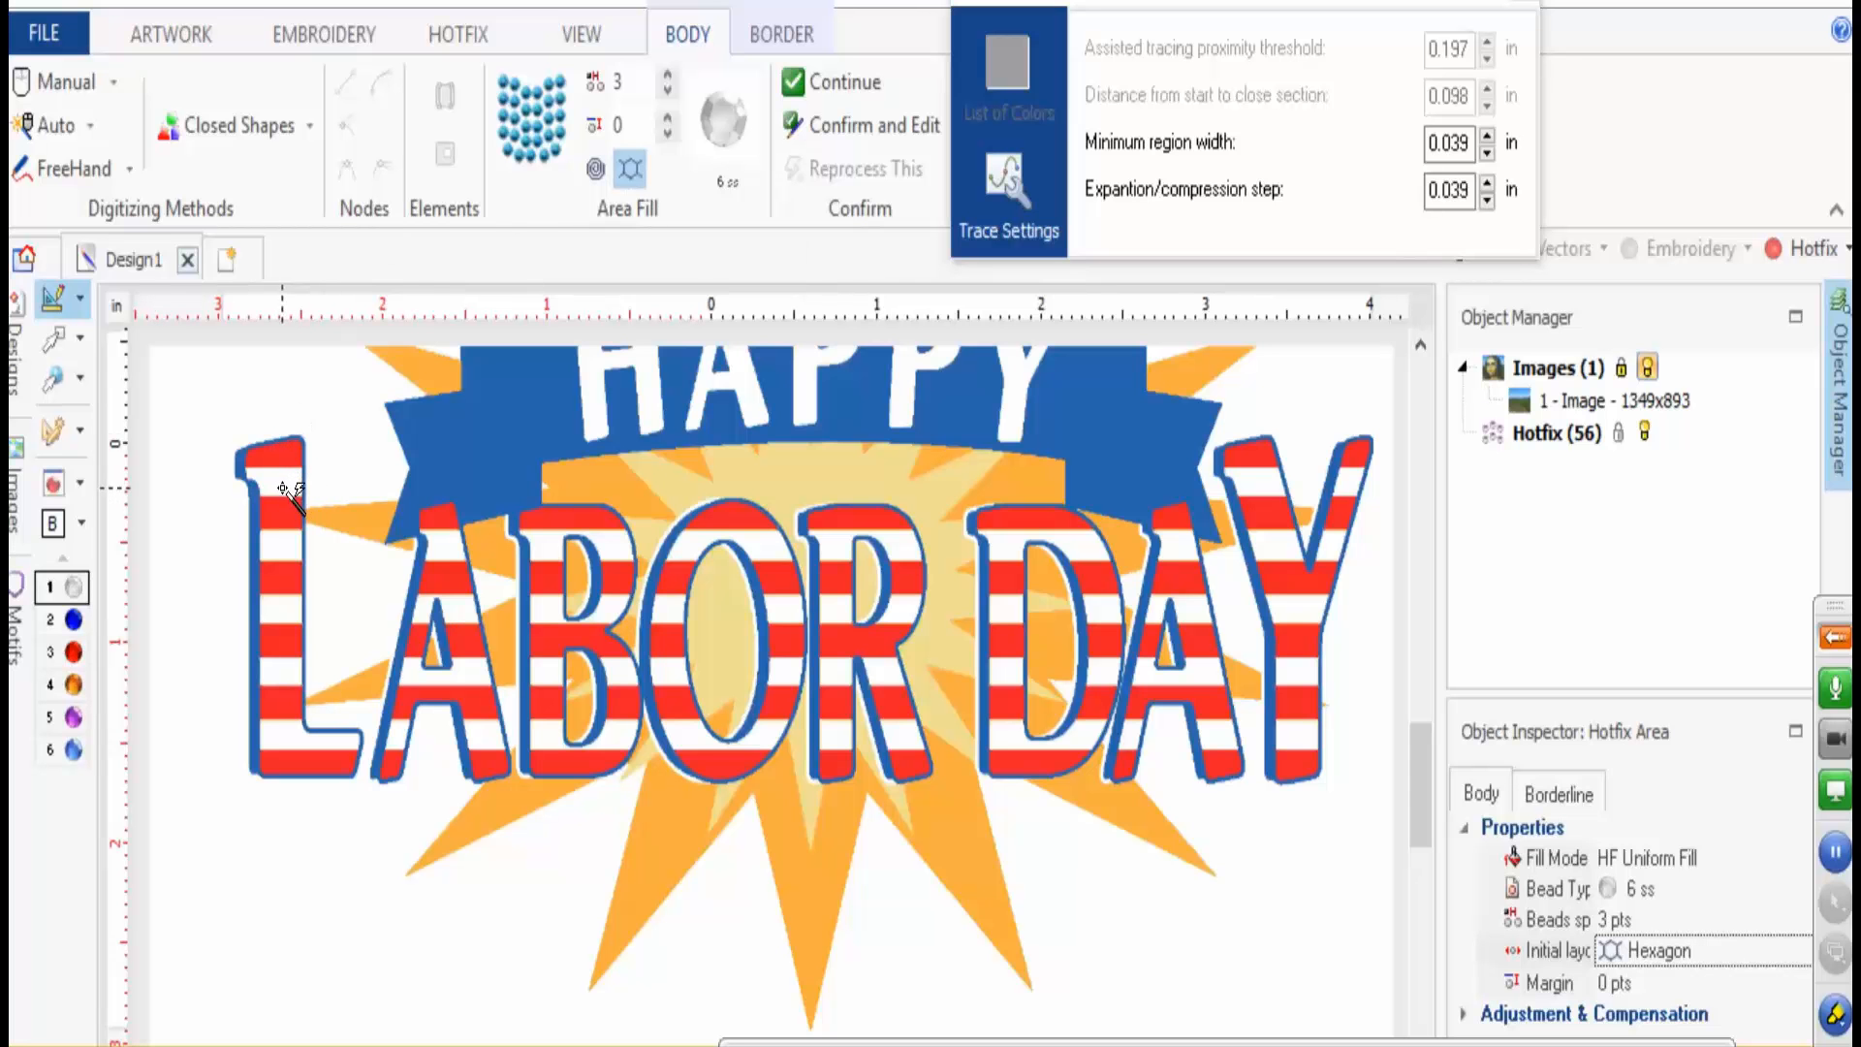
- Auto-trace the five white stripes of the letter L in LABOR as regions for the clear hotfix fill
{"action": "left_click", "coordinate": [283, 484]}
{"action": "left_click", "coordinate": [289, 543]}
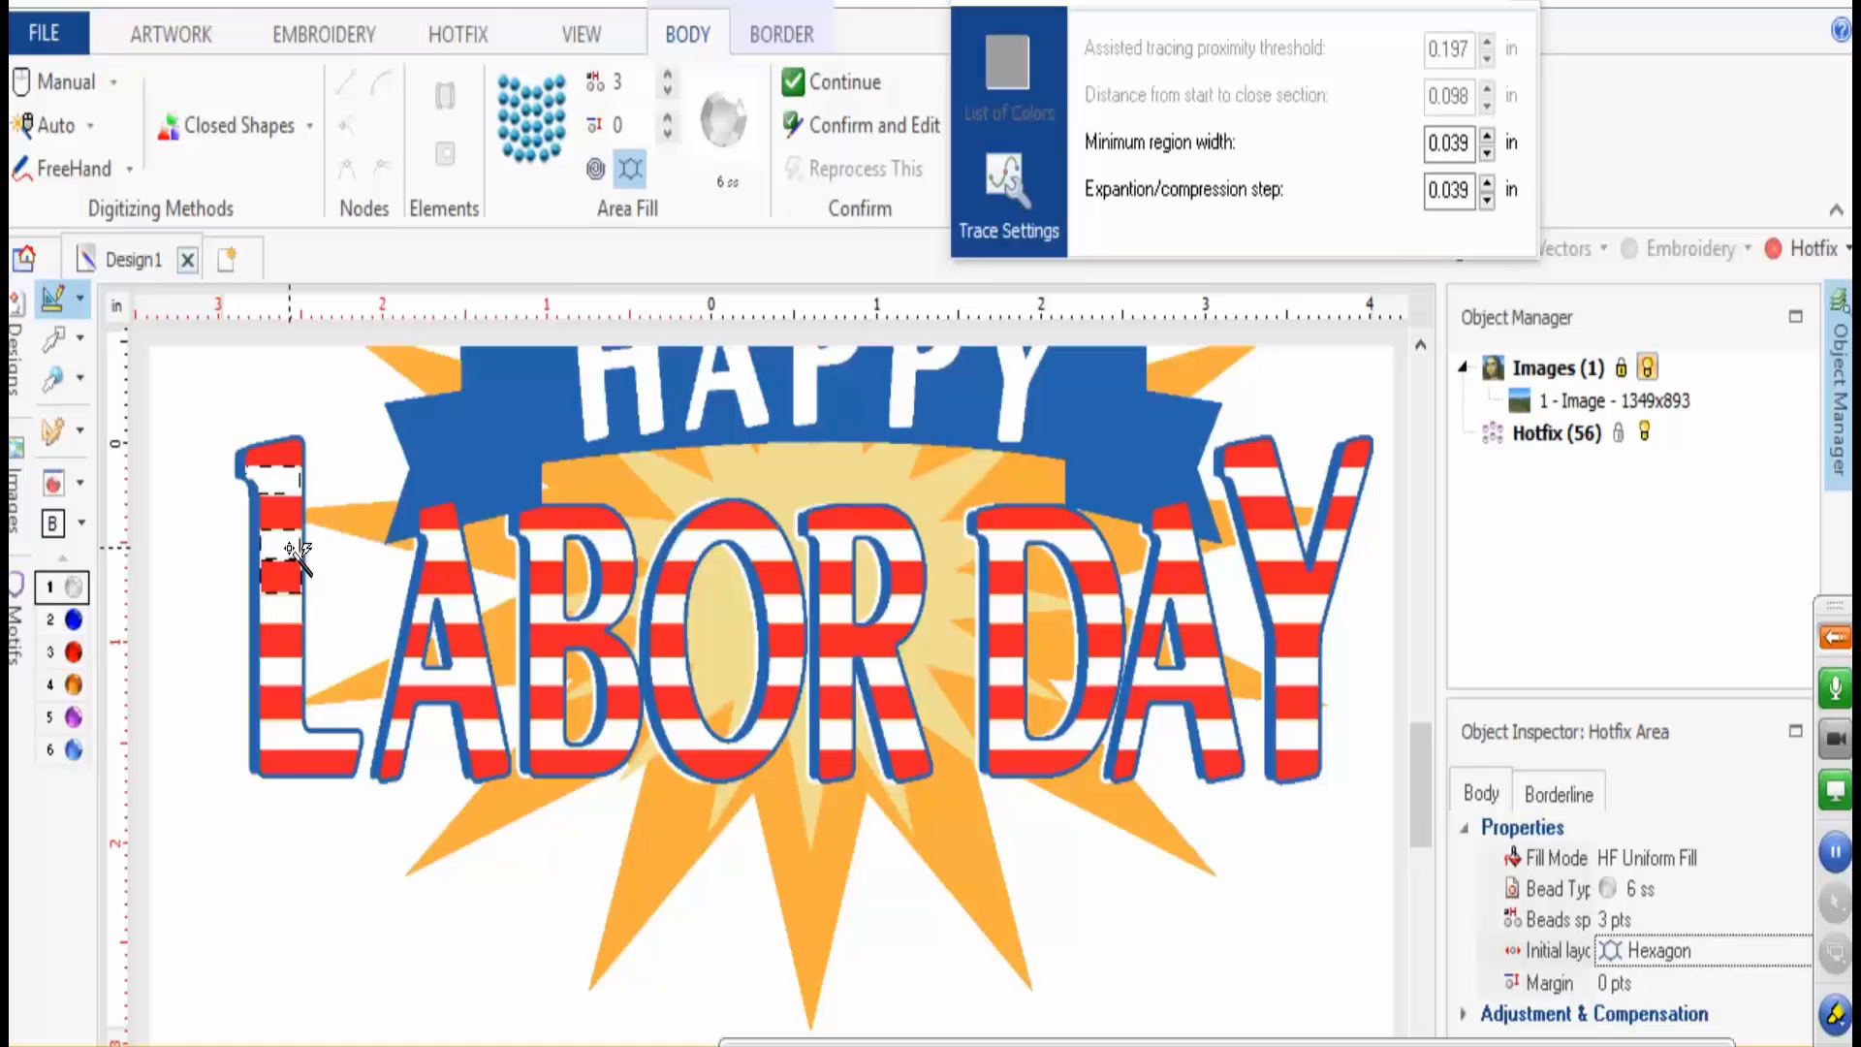
{"action": "left_click", "coordinate": [288, 614]}
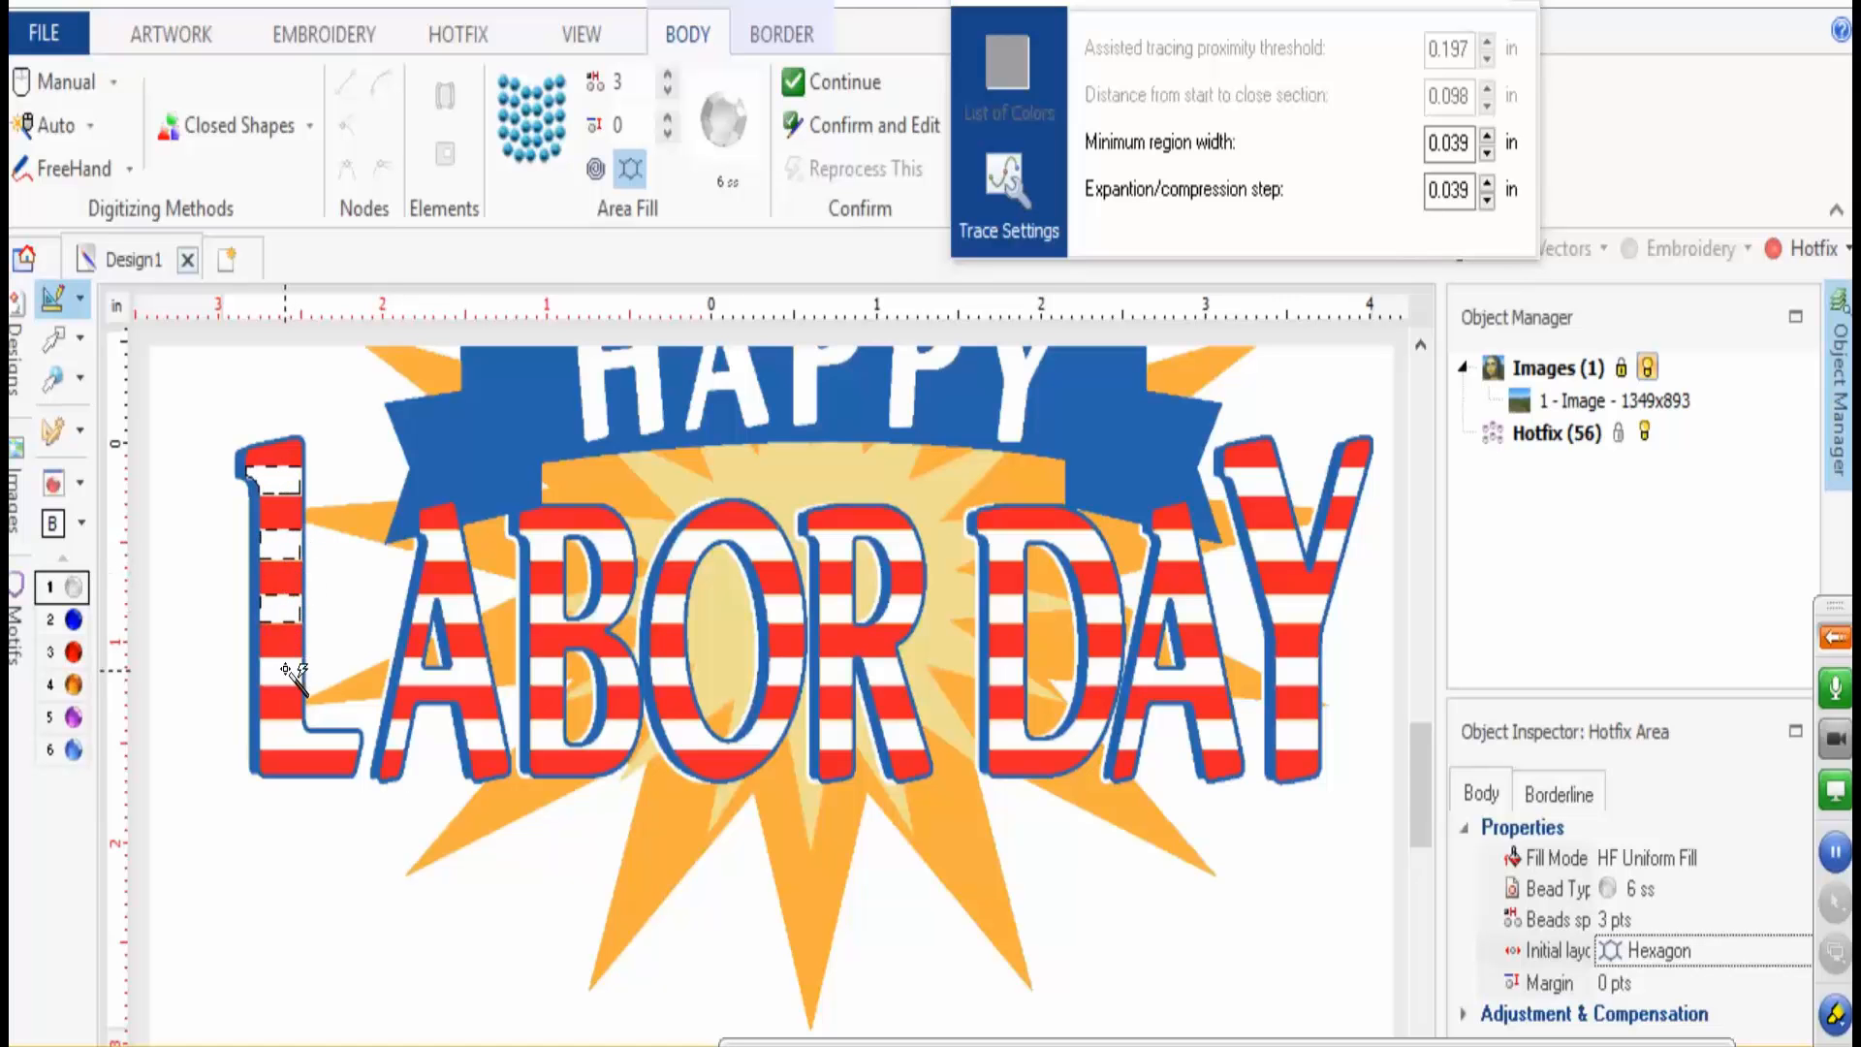
{"action": "left_click", "coordinate": [289, 668]}
{"action": "left_click", "coordinate": [293, 745]}
- Add the white stripes of the letter A in LABOR to the traced fill regions
{"action": "left_click", "coordinate": [399, 739]}
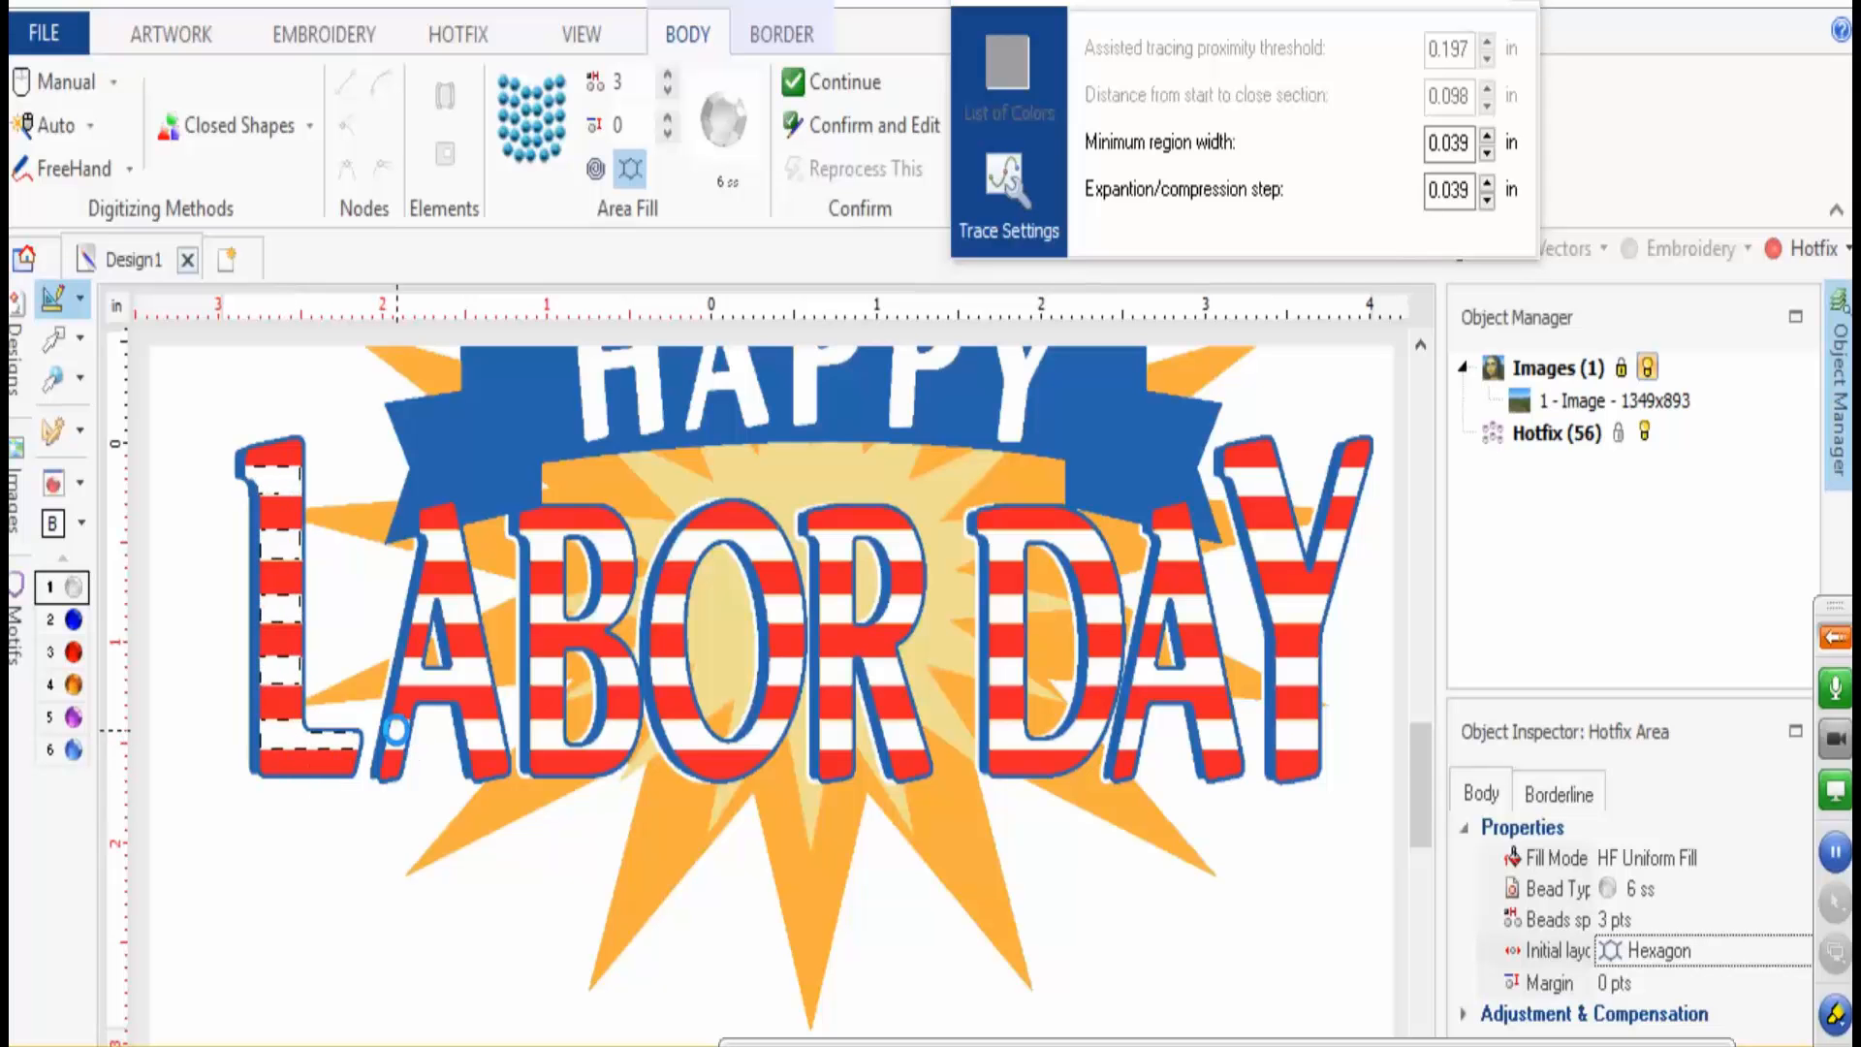
{"action": "left_click", "coordinate": [409, 675]}
{"action": "left_click", "coordinate": [424, 612]}
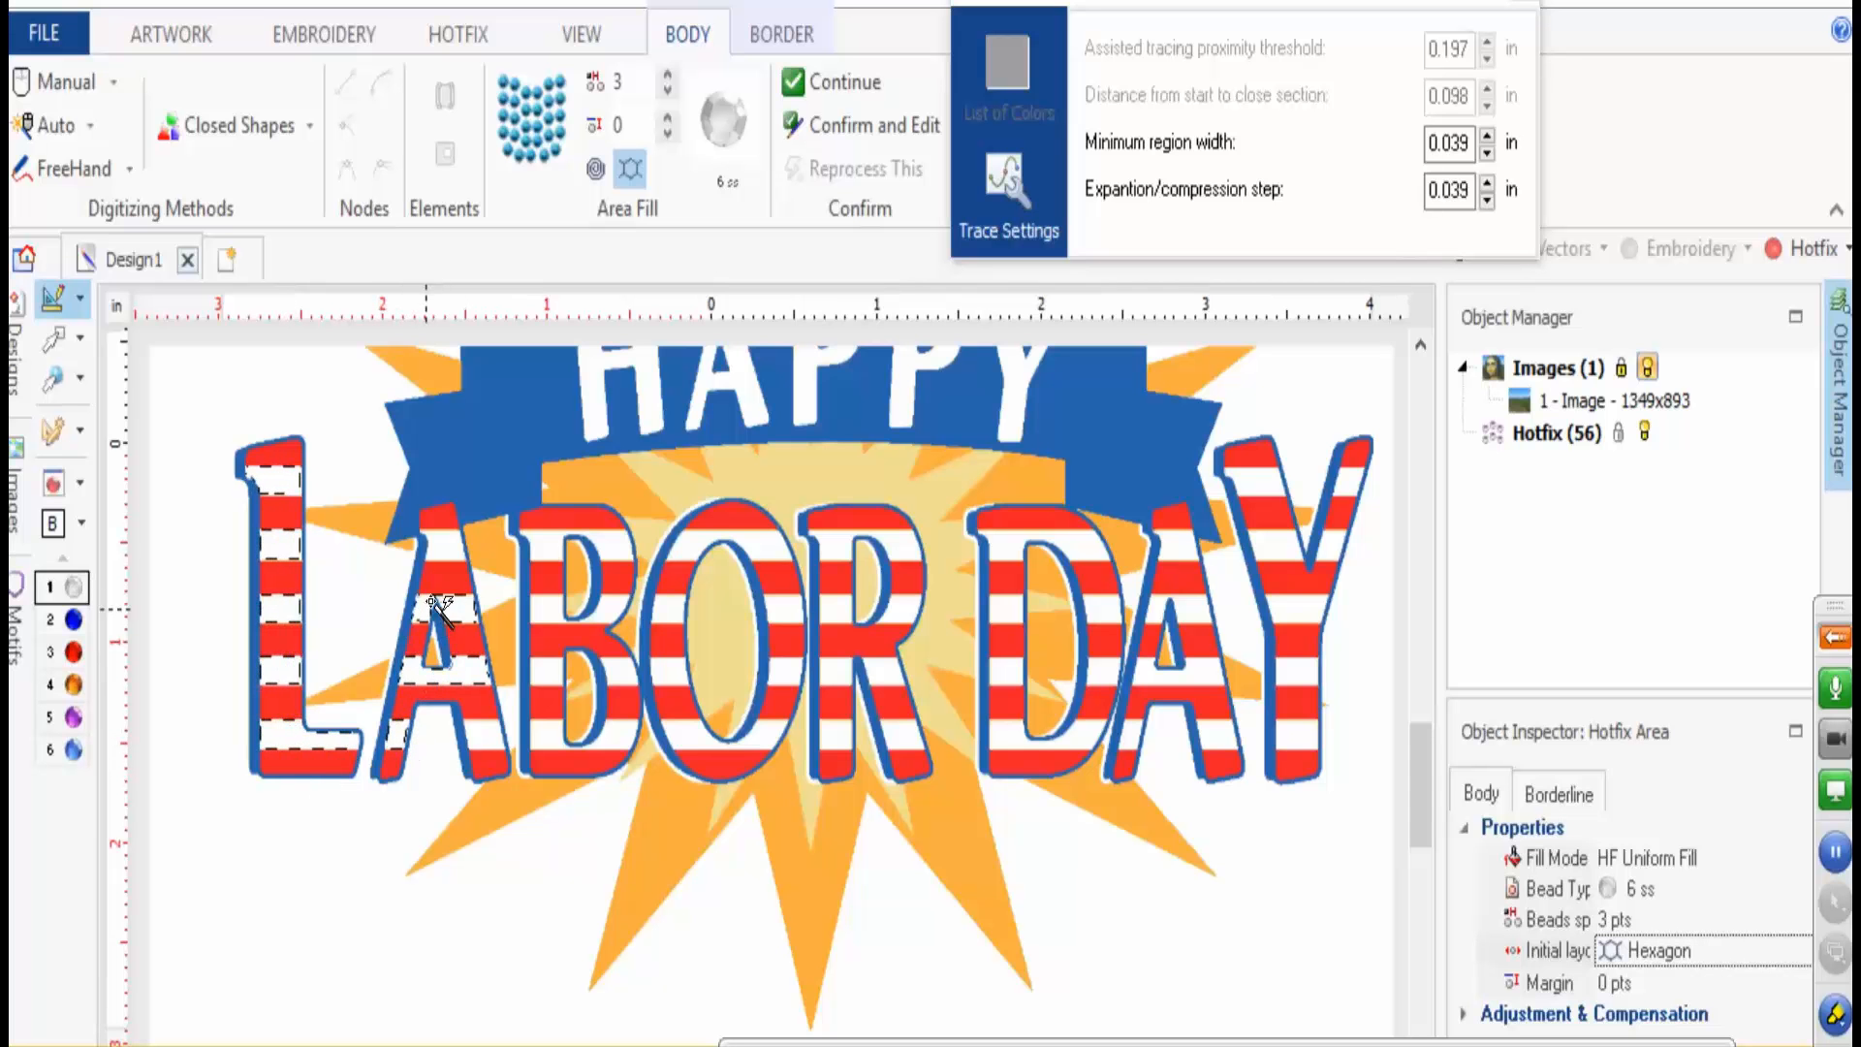
{"action": "left_click", "coordinate": [446, 536]}
{"action": "left_click", "coordinate": [470, 697]}
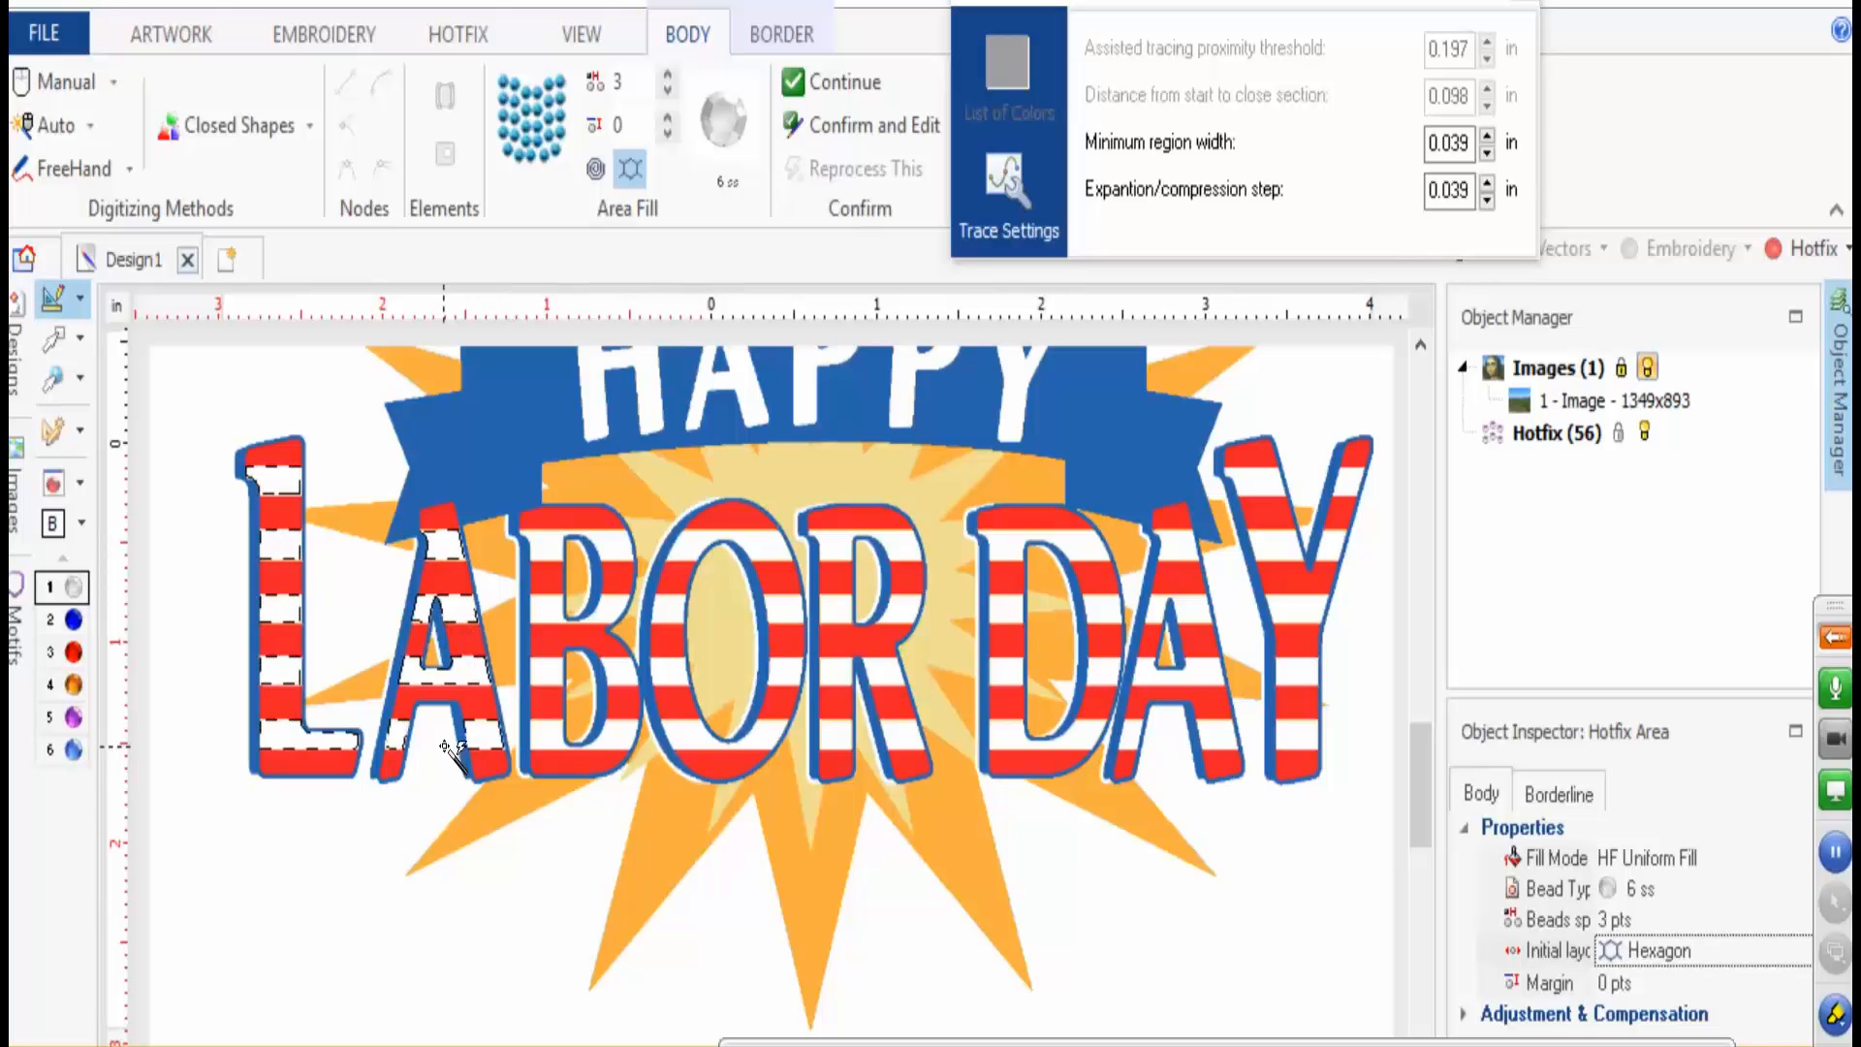
- Add the white stripes of the letter B in LABOR to the traced fill regions
{"action": "left_click", "coordinate": [621, 735]}
{"action": "left_click", "coordinate": [623, 670]}
{"action": "left_click", "coordinate": [602, 604]}
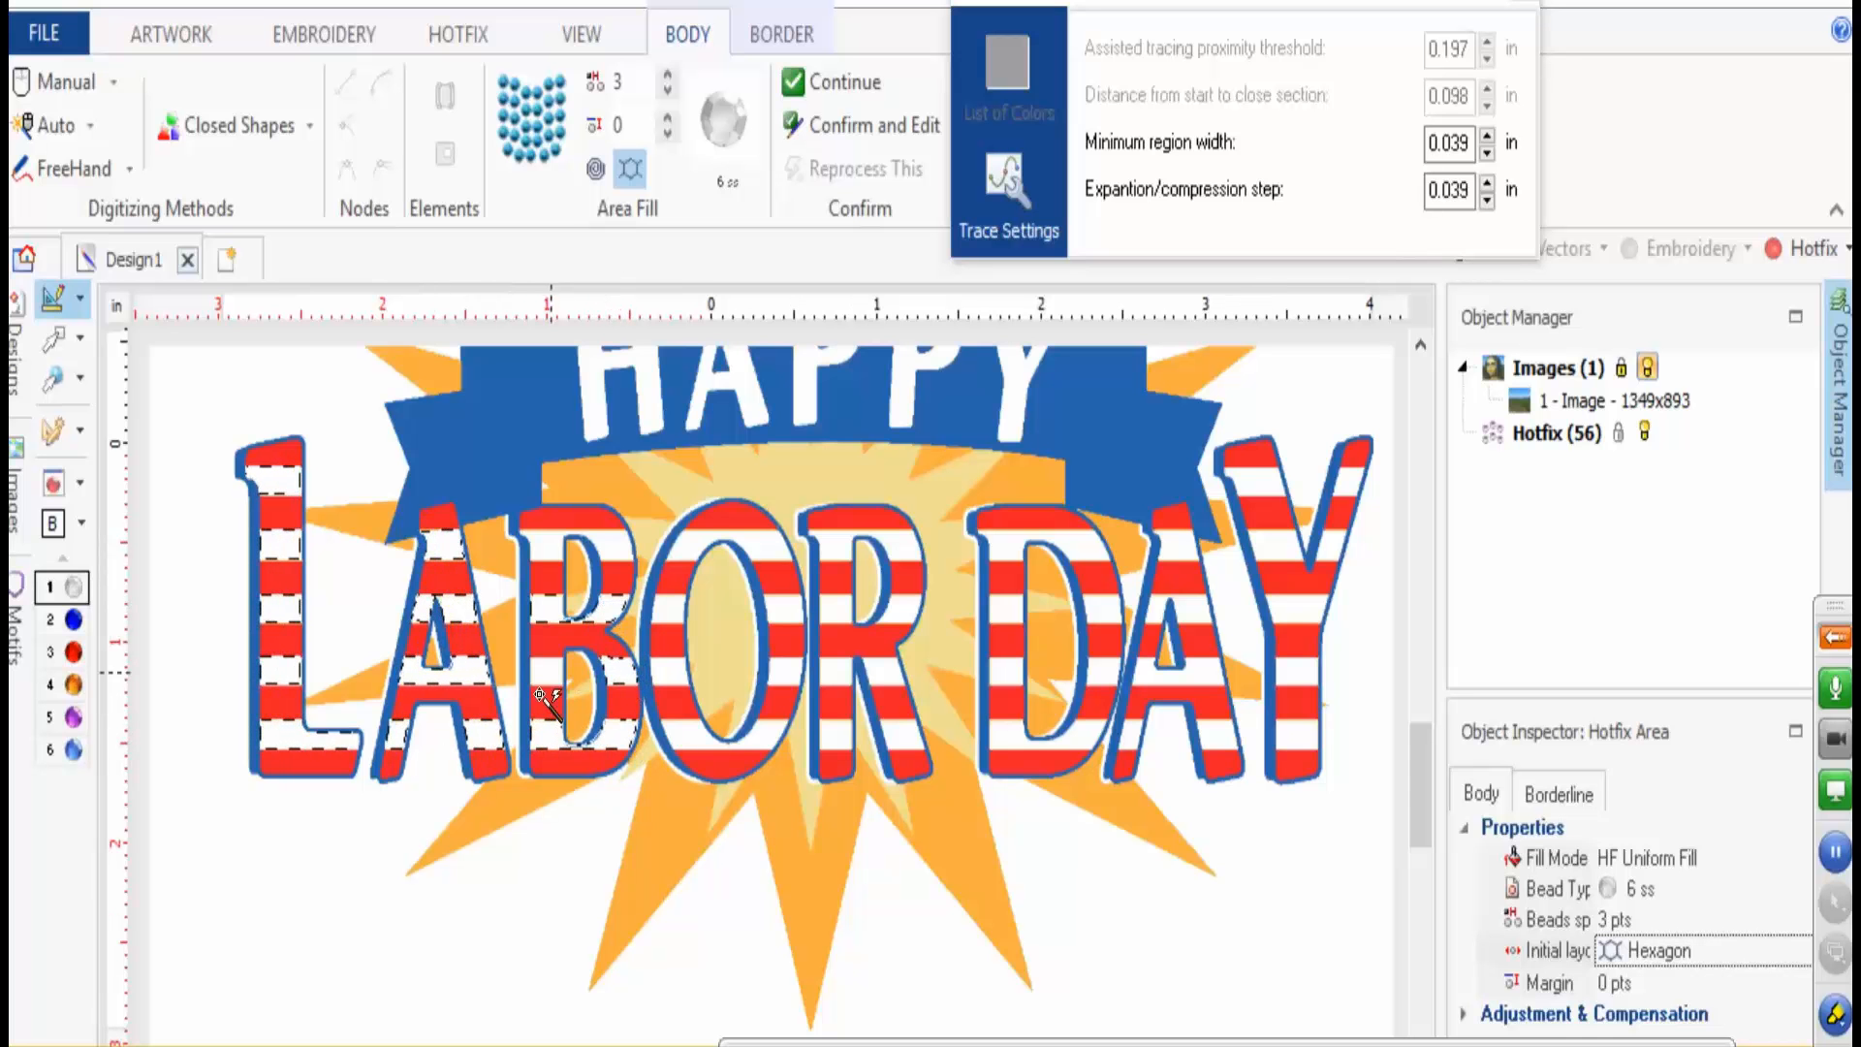
{"action": "left_click", "coordinate": [548, 673]}
{"action": "left_click", "coordinate": [564, 548]}
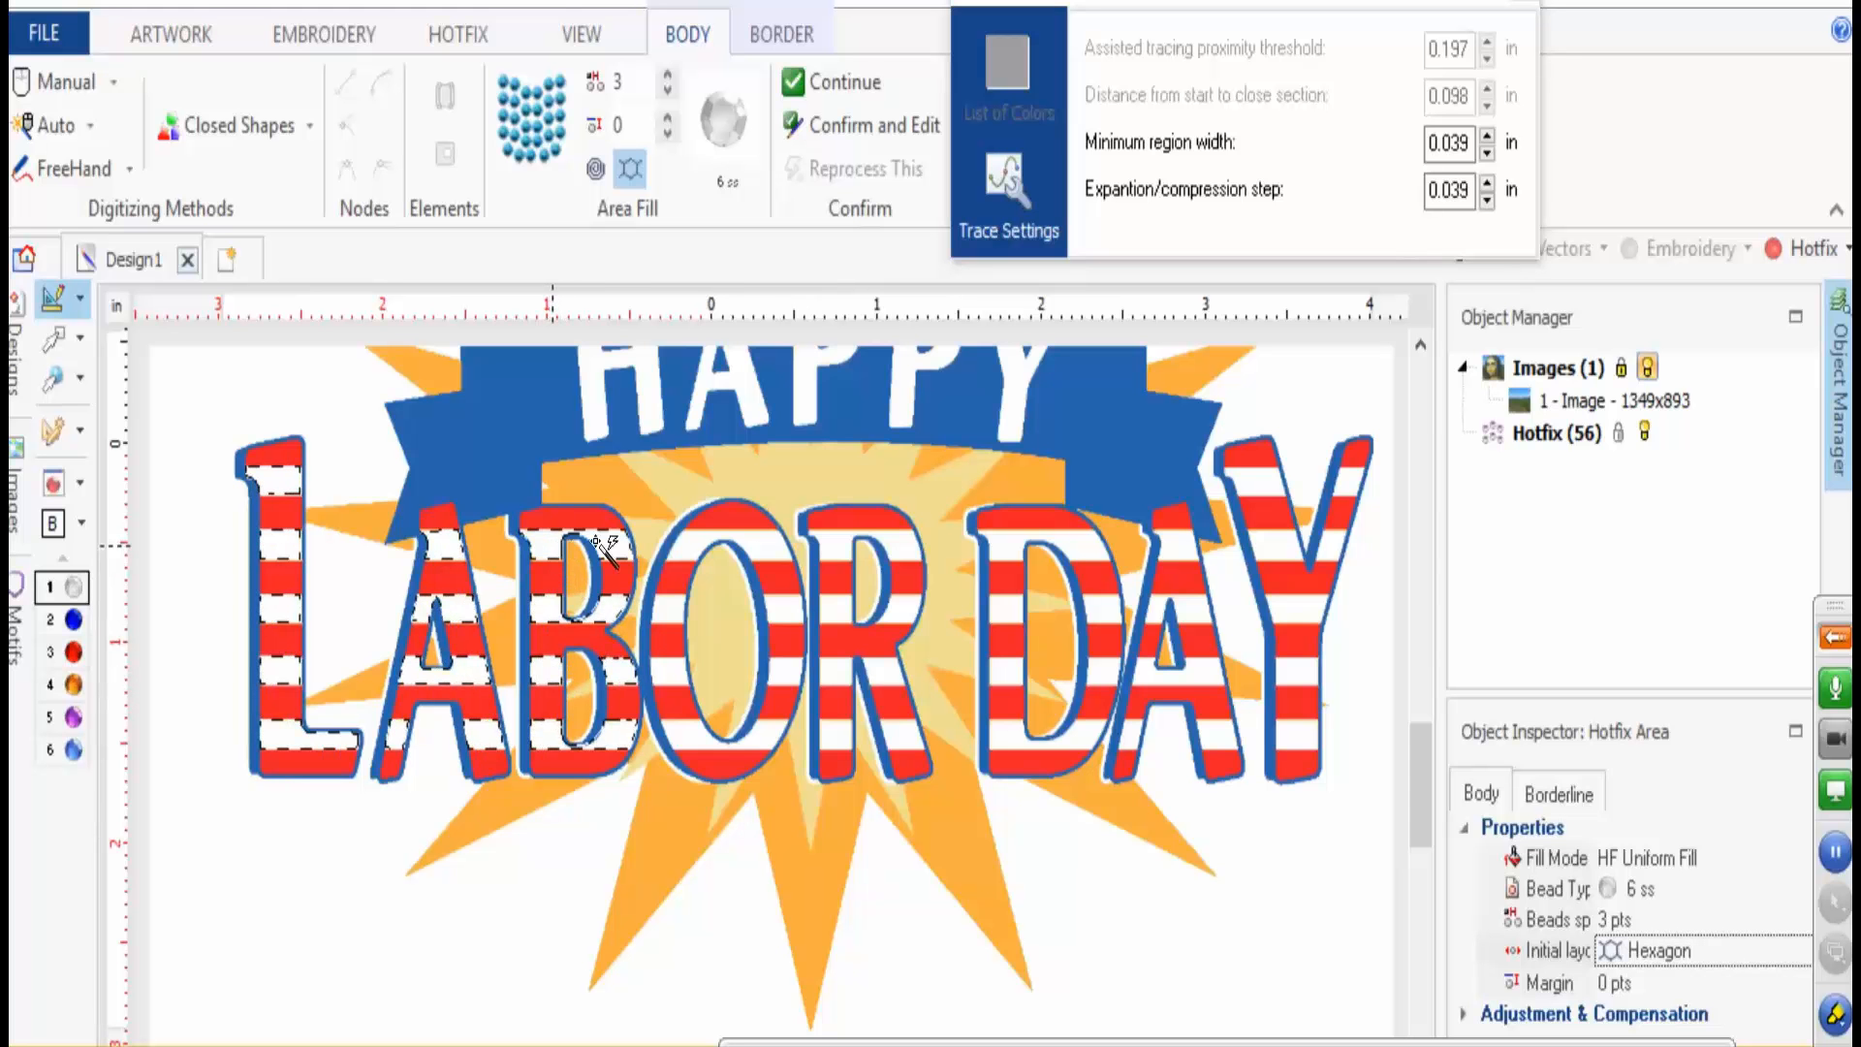
- Add the white stripes on both sides of the letter O in LABOR to the traced fill regions
{"action": "left_click", "coordinate": [703, 541]}
{"action": "left_click", "coordinate": [678, 608]}
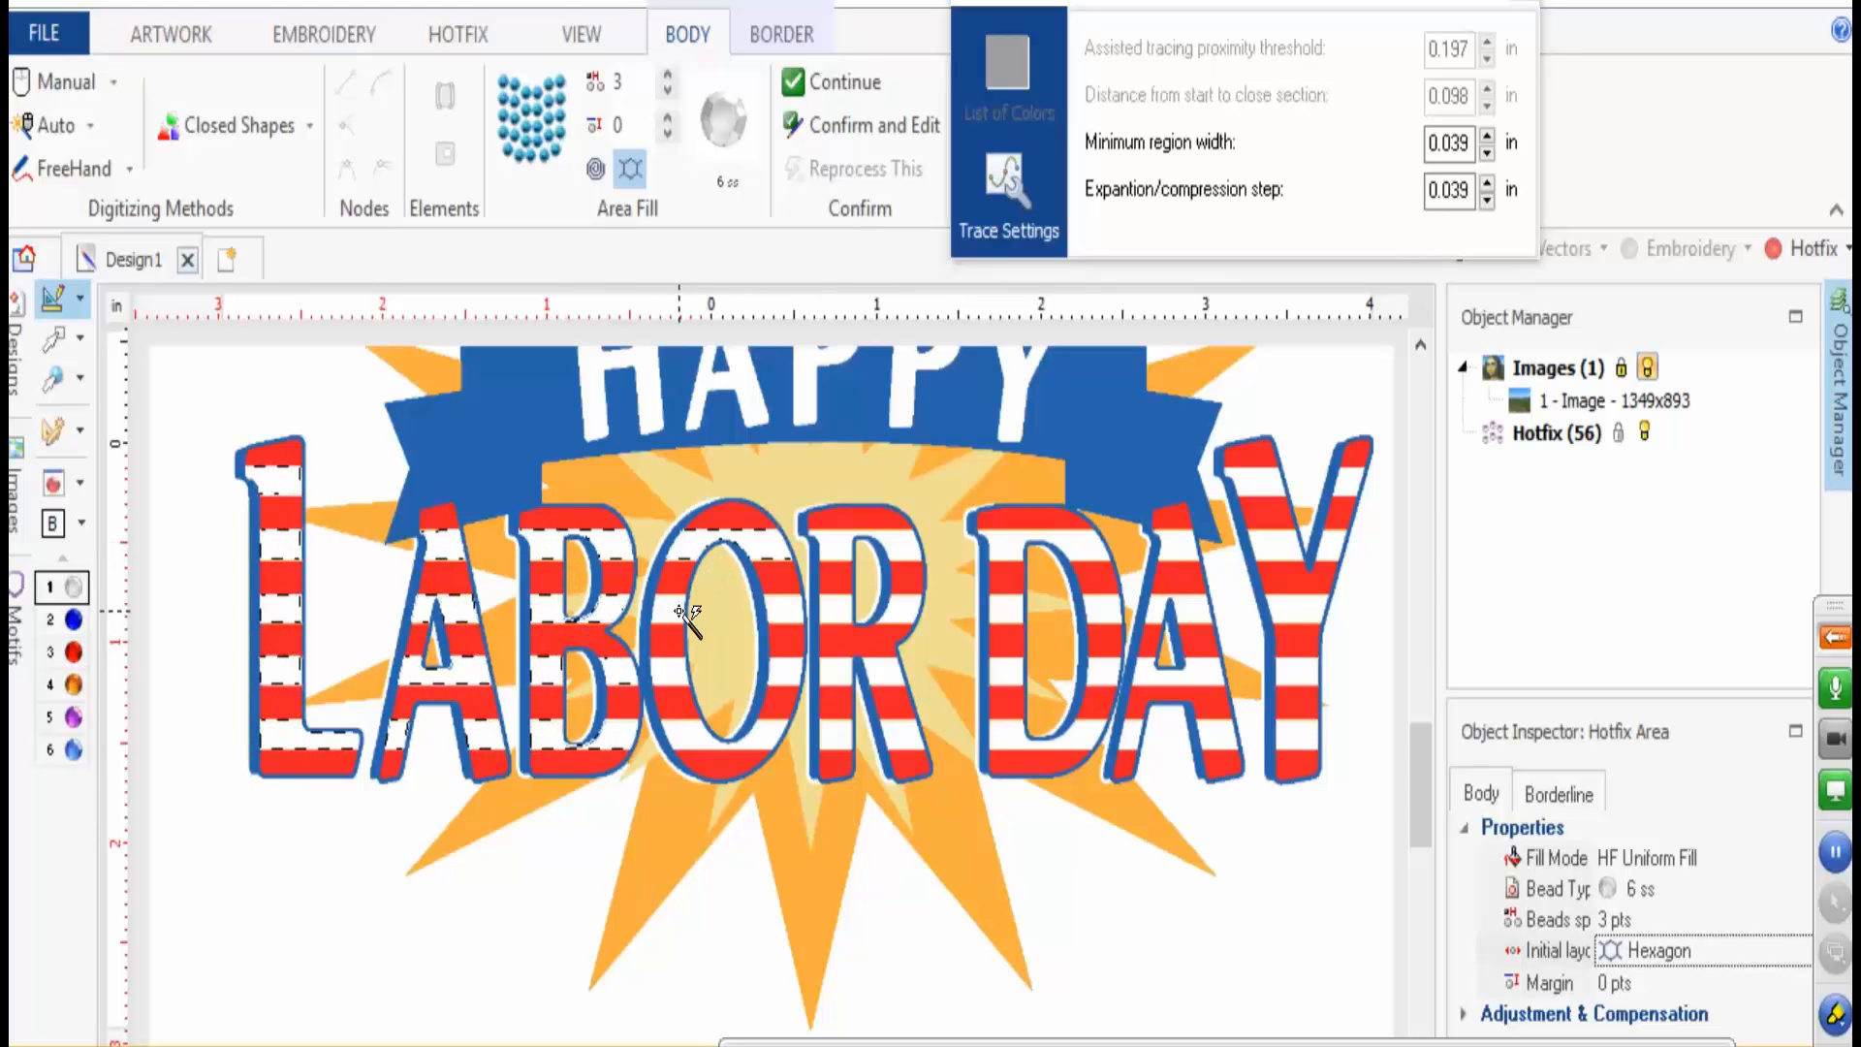
{"action": "left_click", "coordinate": [677, 674]}
{"action": "left_click", "coordinate": [690, 738]}
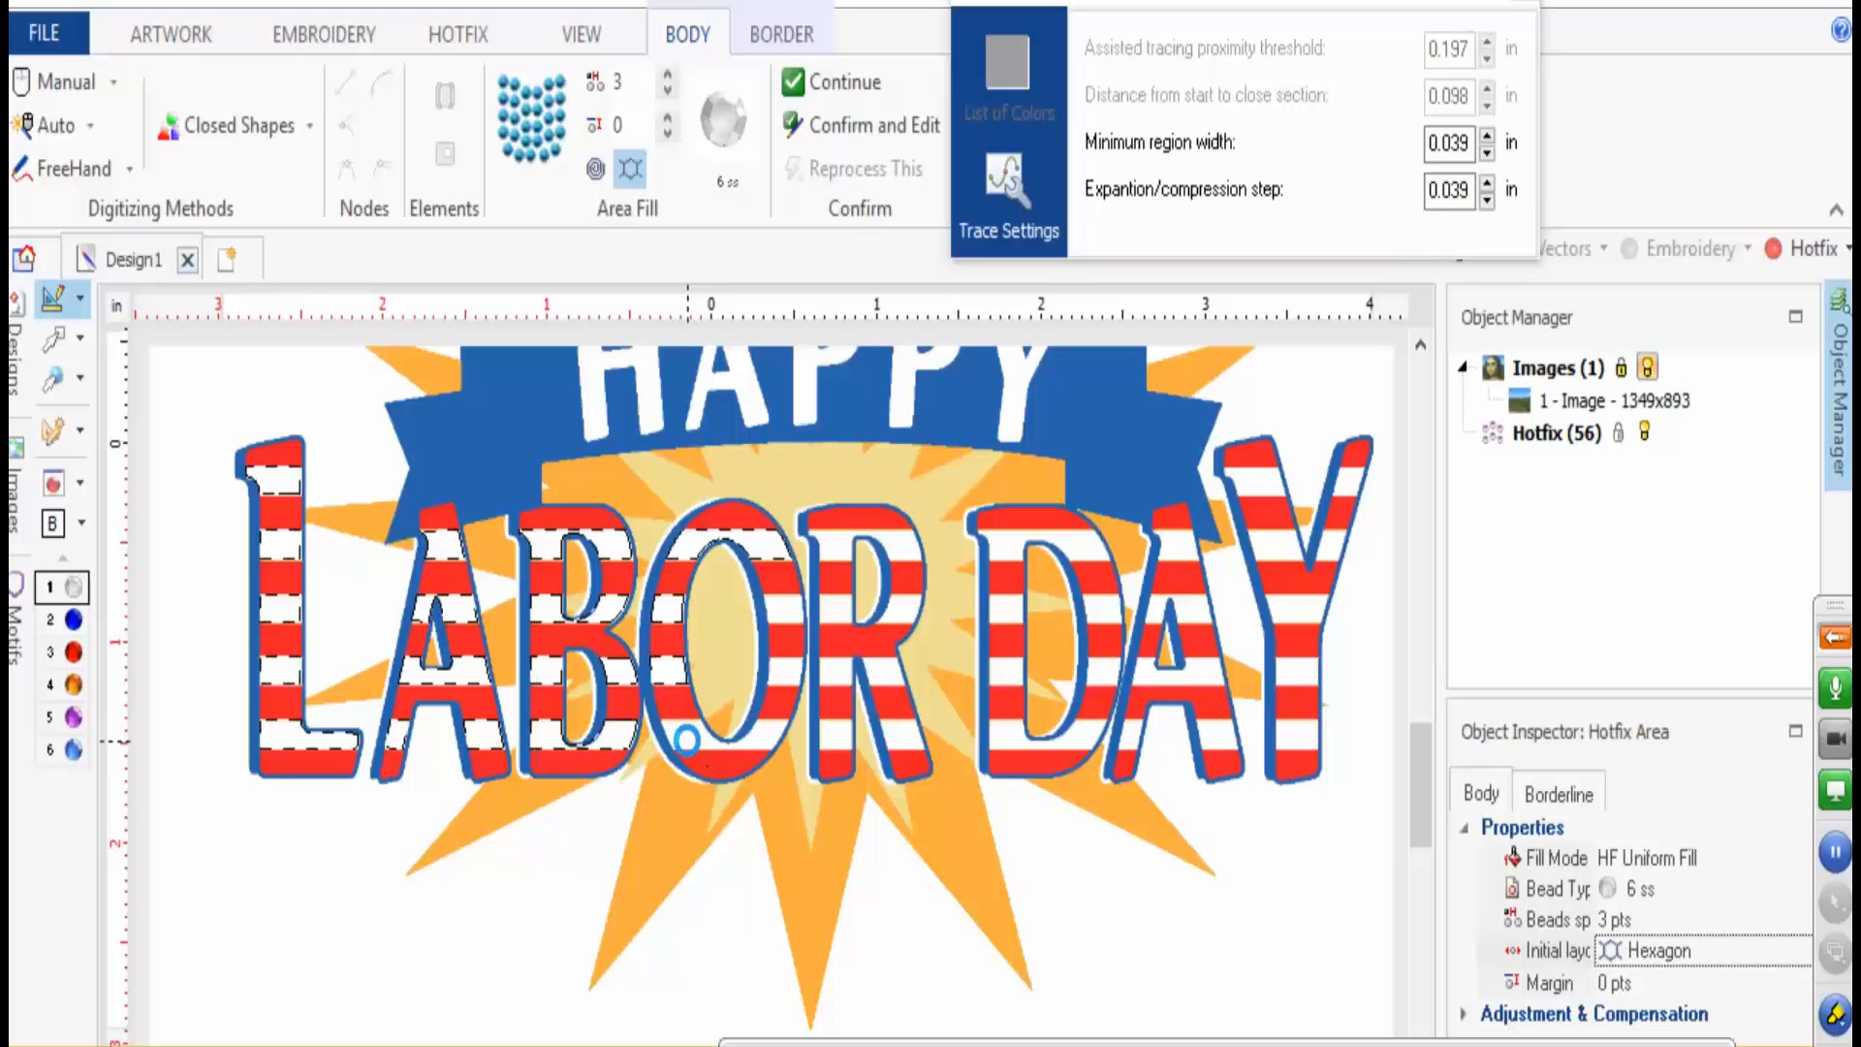
{"action": "left_click", "coordinate": [778, 670]}
- Add the white stripes of the letter R in LABOR, including its bowl and leg, to the traced fill regions
{"action": "left_click", "coordinate": [835, 544]}
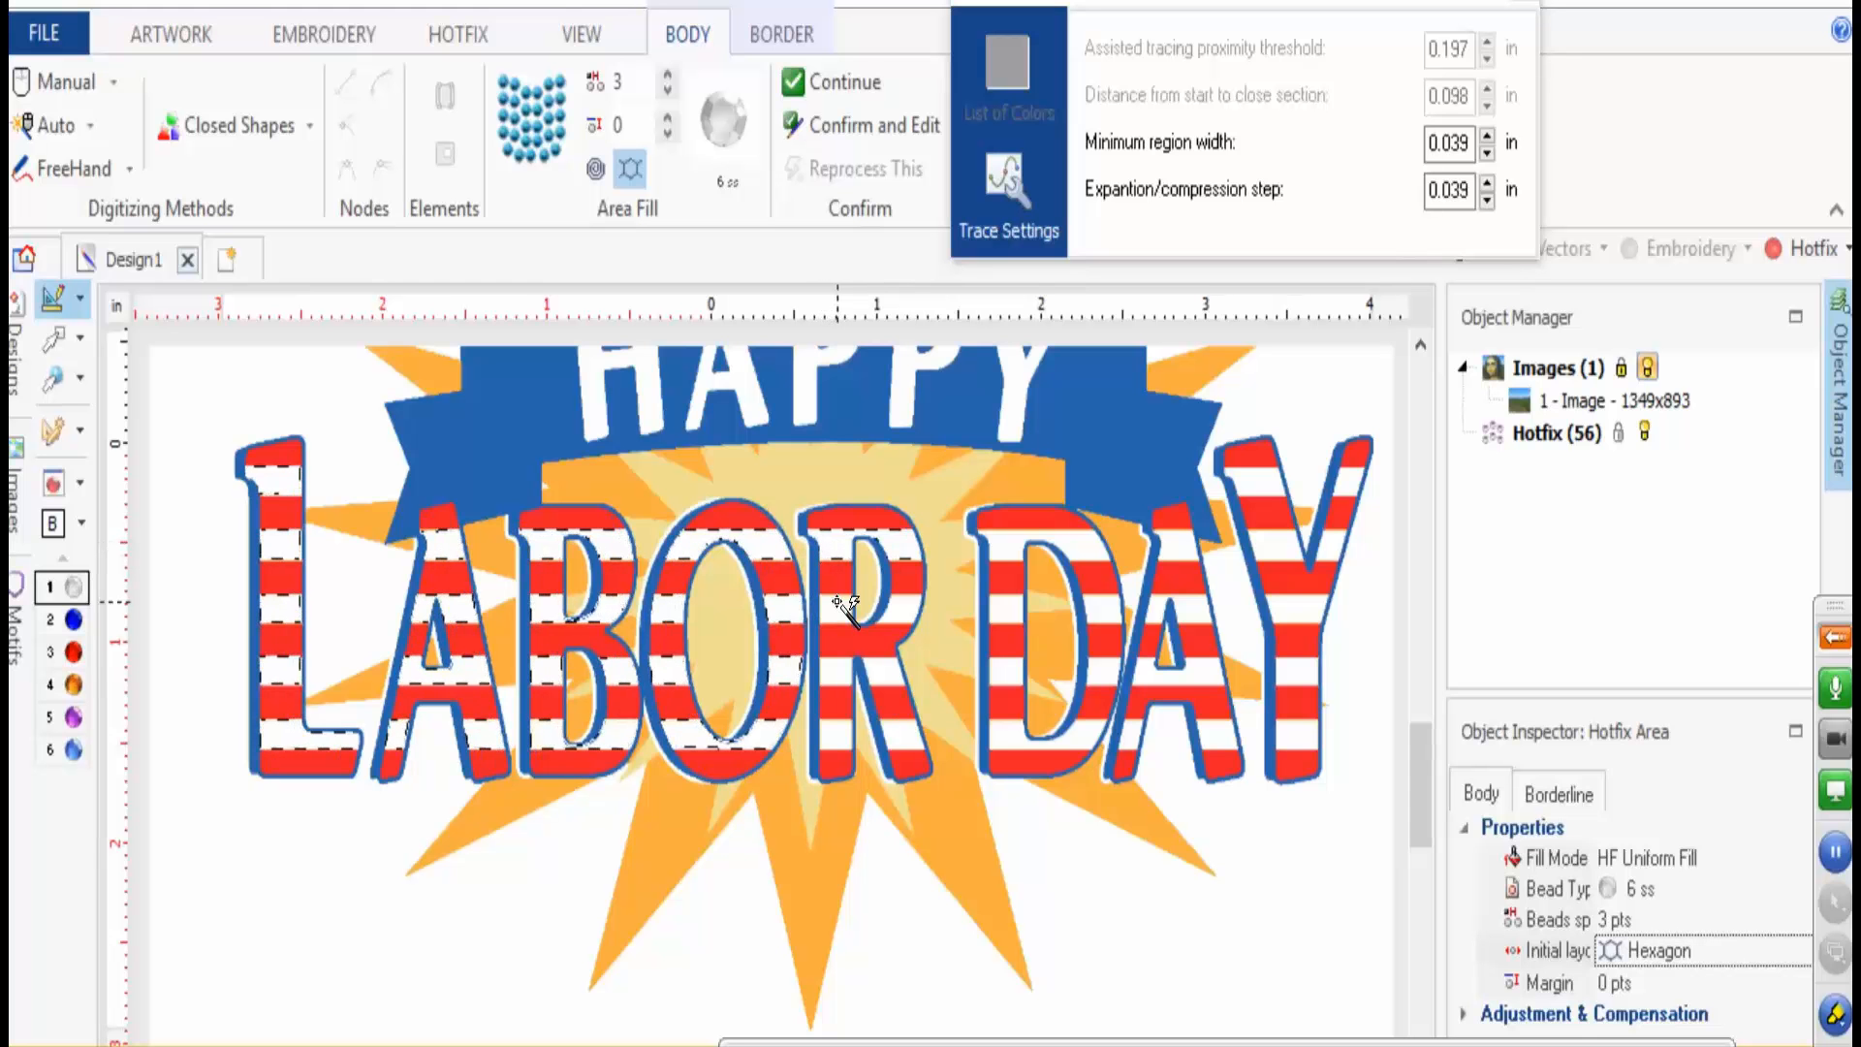
{"action": "left_click", "coordinate": [836, 610]}
{"action": "left_click", "coordinate": [837, 672]}
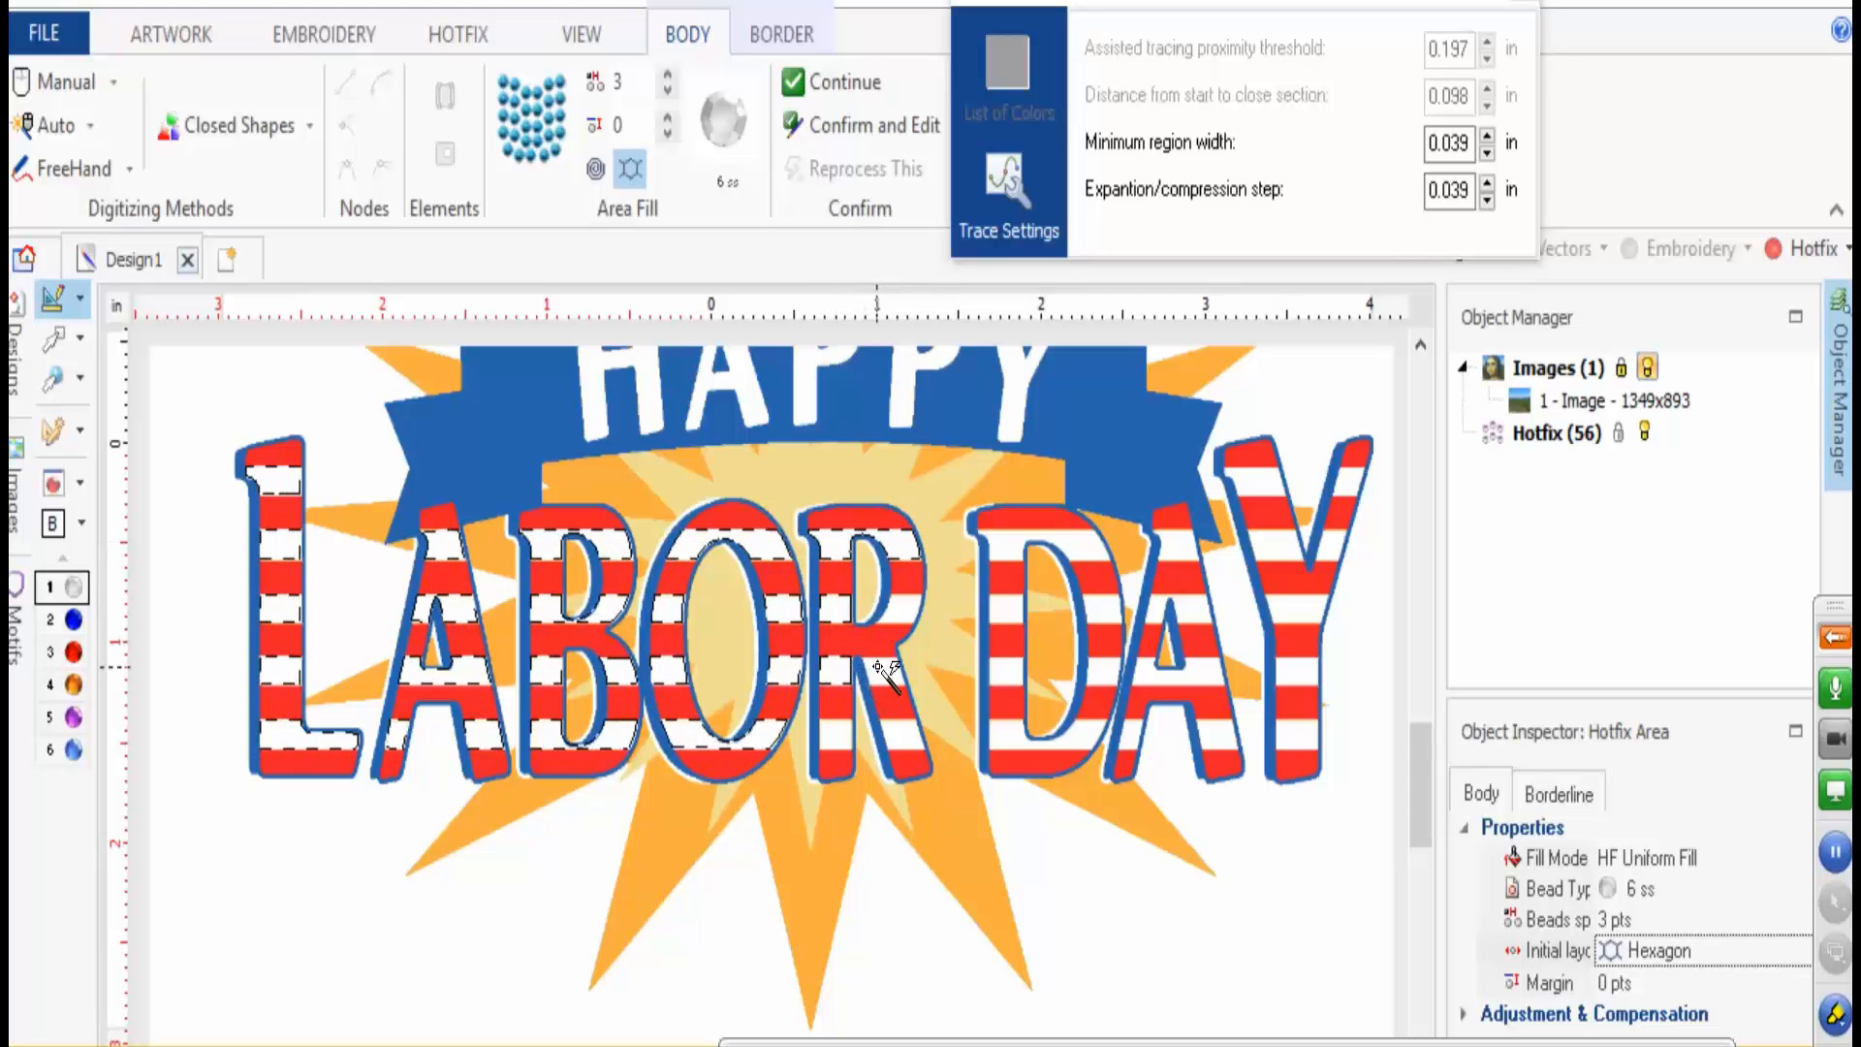
{"action": "left_click", "coordinate": [885, 667]}
{"action": "left_click", "coordinate": [903, 601]}
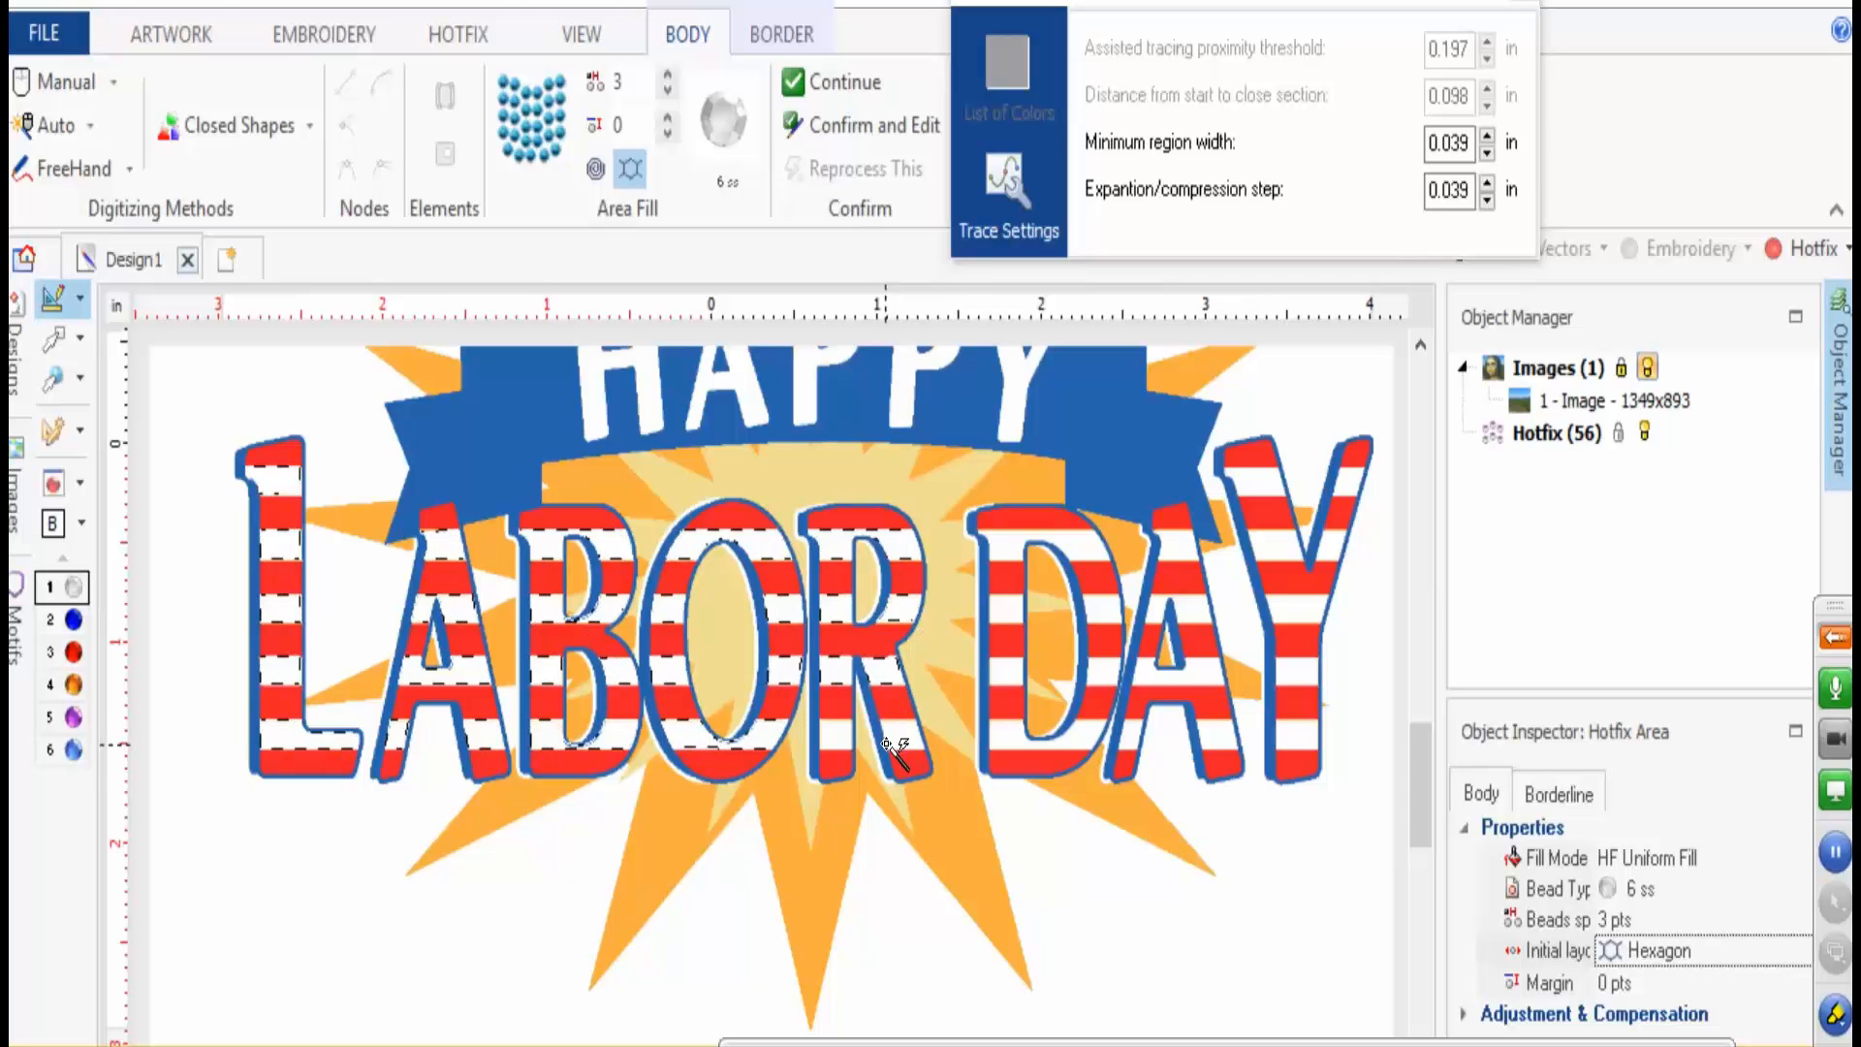
{"action": "left_click", "coordinate": [886, 739]}
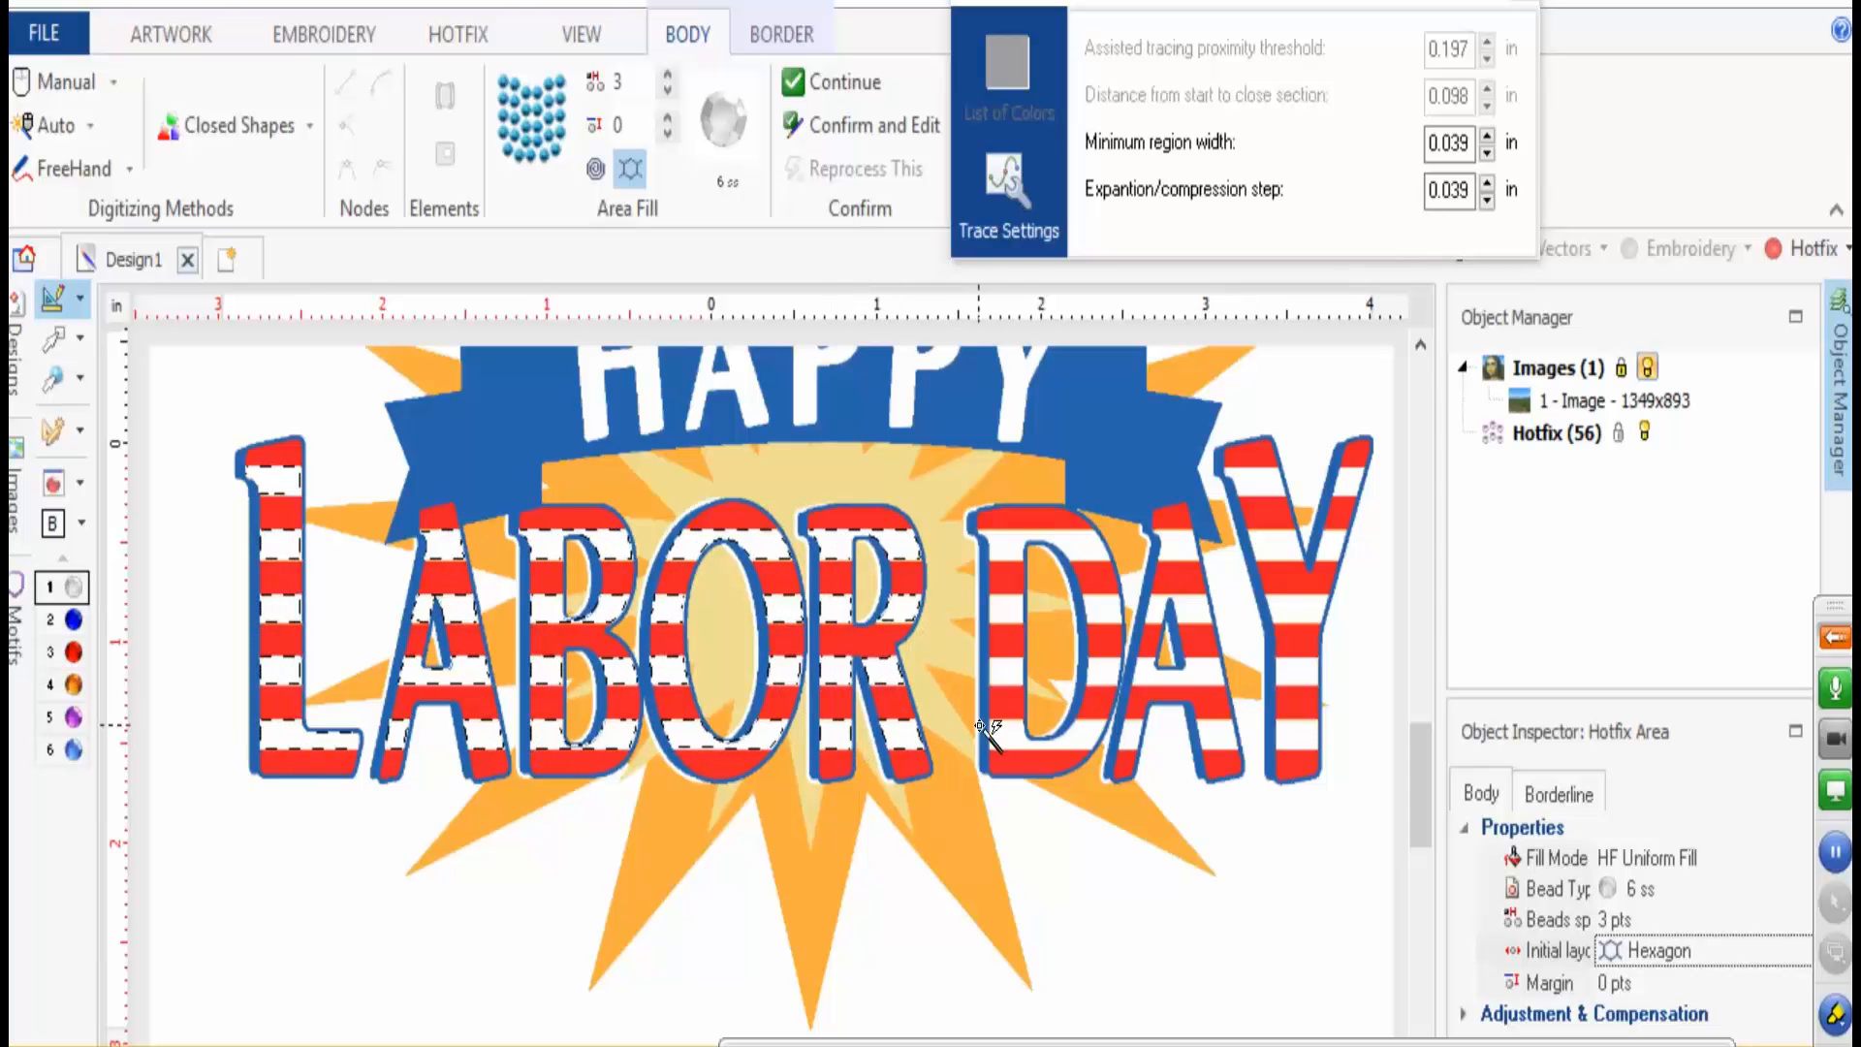
- Add the white stripes of the letter D in DAY to the traced fill regions
{"action": "left_click", "coordinate": [1010, 673]}
{"action": "left_click", "coordinate": [1011, 603]}
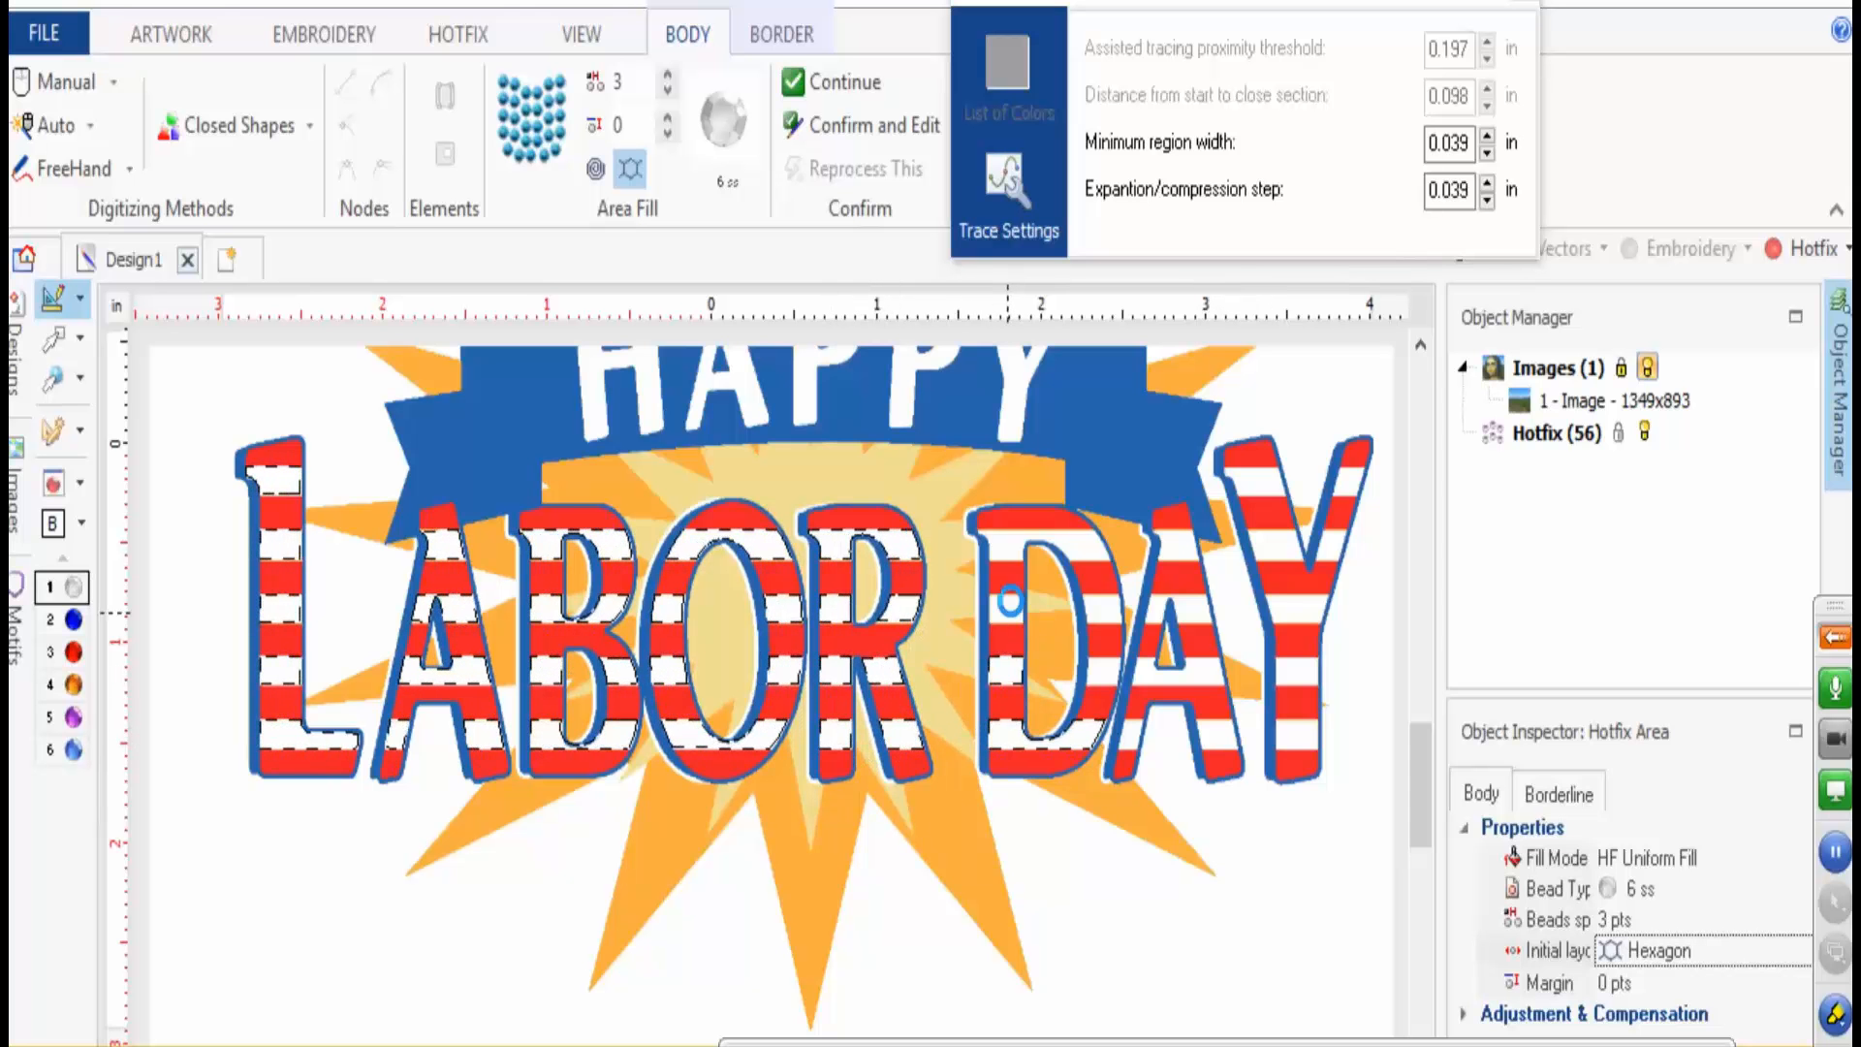
{"action": "left_click", "coordinate": [1021, 539]}
{"action": "left_click", "coordinate": [1103, 606]}
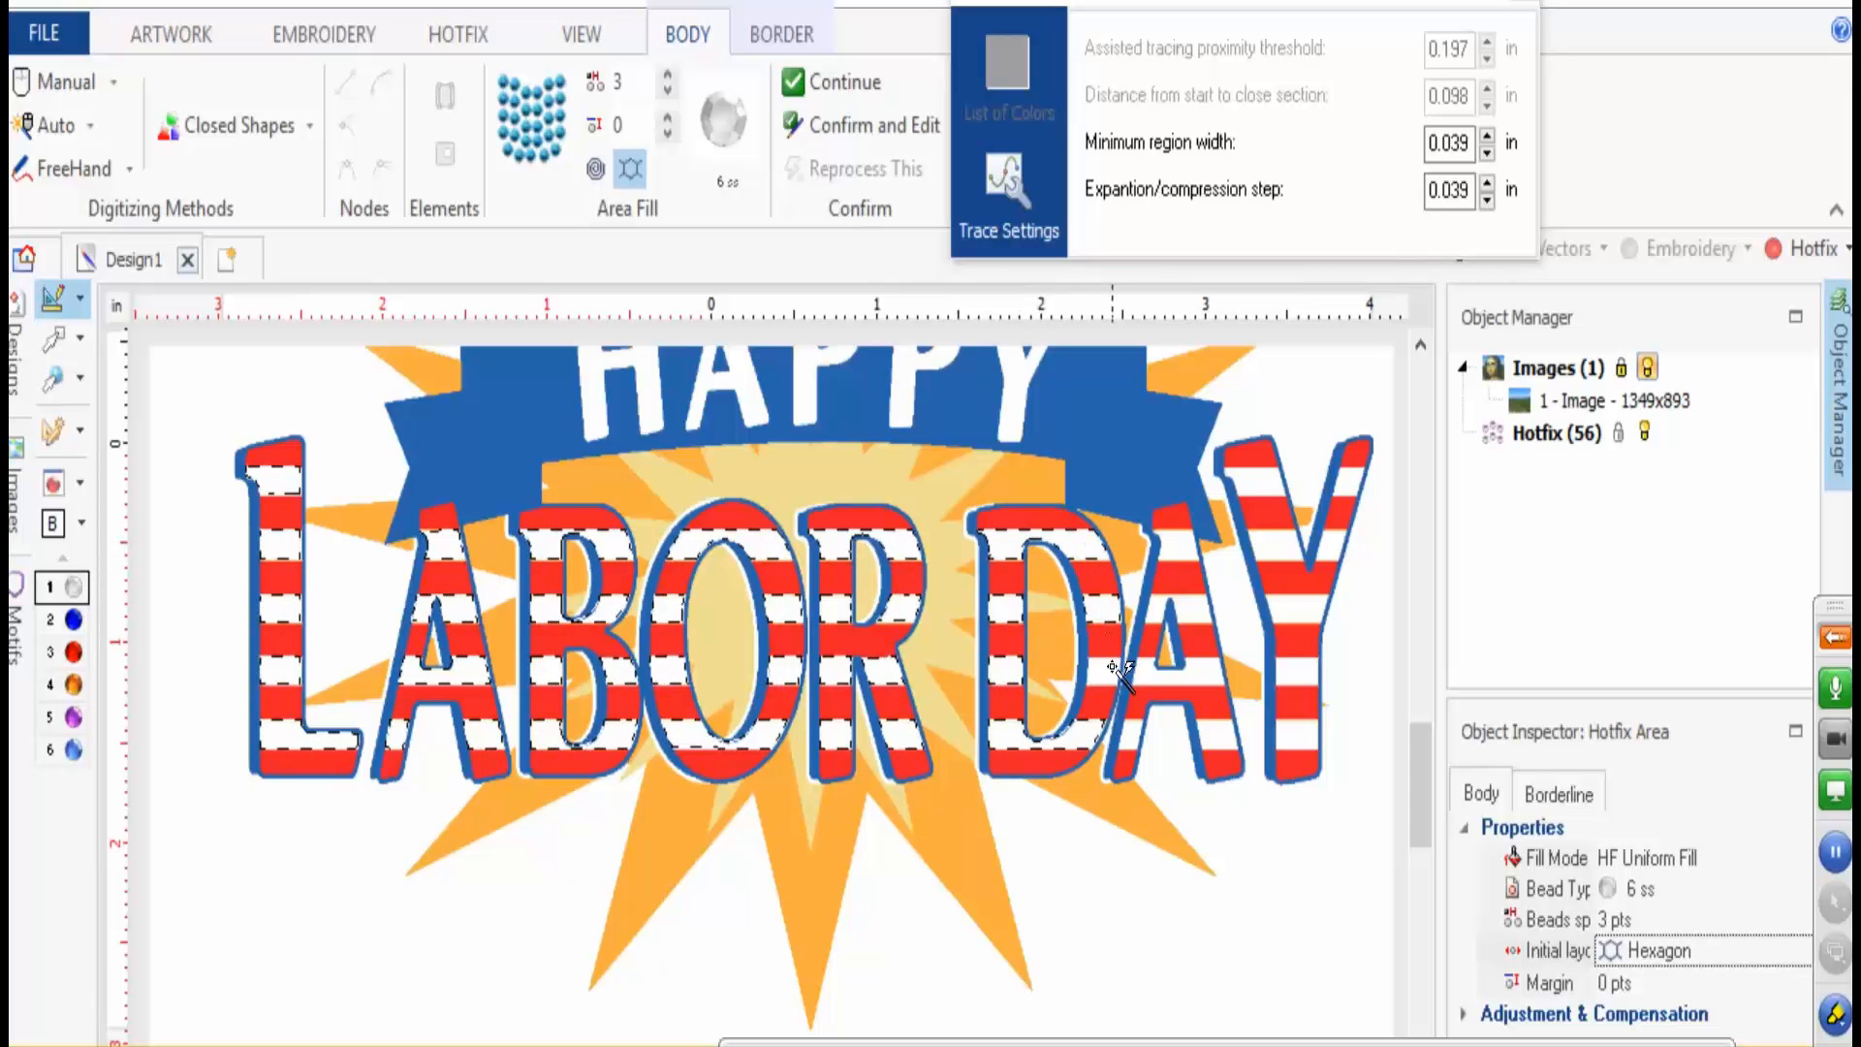
{"action": "left_click", "coordinate": [1115, 677]}
- Add the white stripes of the letter A in DAY to the traced fill regions
{"action": "left_click", "coordinate": [1118, 738]}
{"action": "left_click", "coordinate": [1129, 739]}
{"action": "left_click", "coordinate": [1145, 663]}
{"action": "left_click", "coordinate": [1216, 742]}
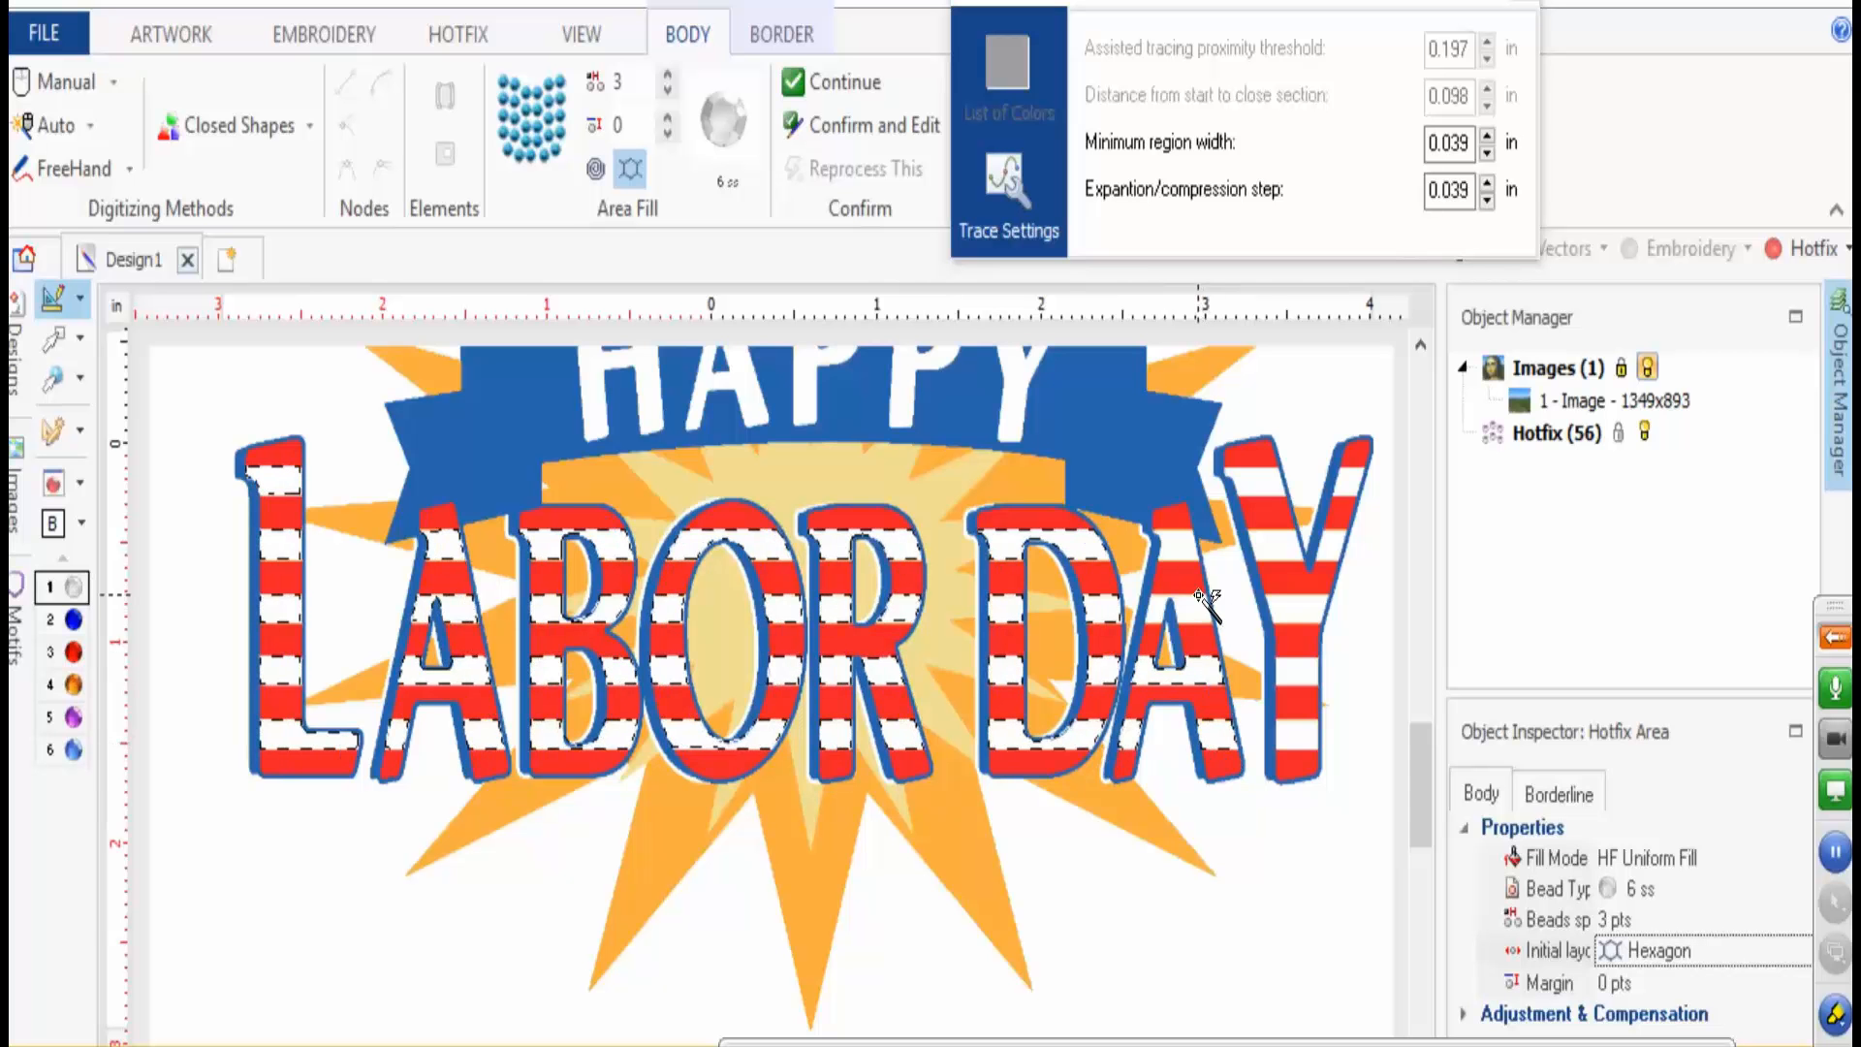
{"action": "left_click", "coordinate": [1175, 538]}
- Add the white stripes on the stem and both arms of the letter Y in DAY to the traced fill regions
{"action": "left_click", "coordinate": [1279, 620]}
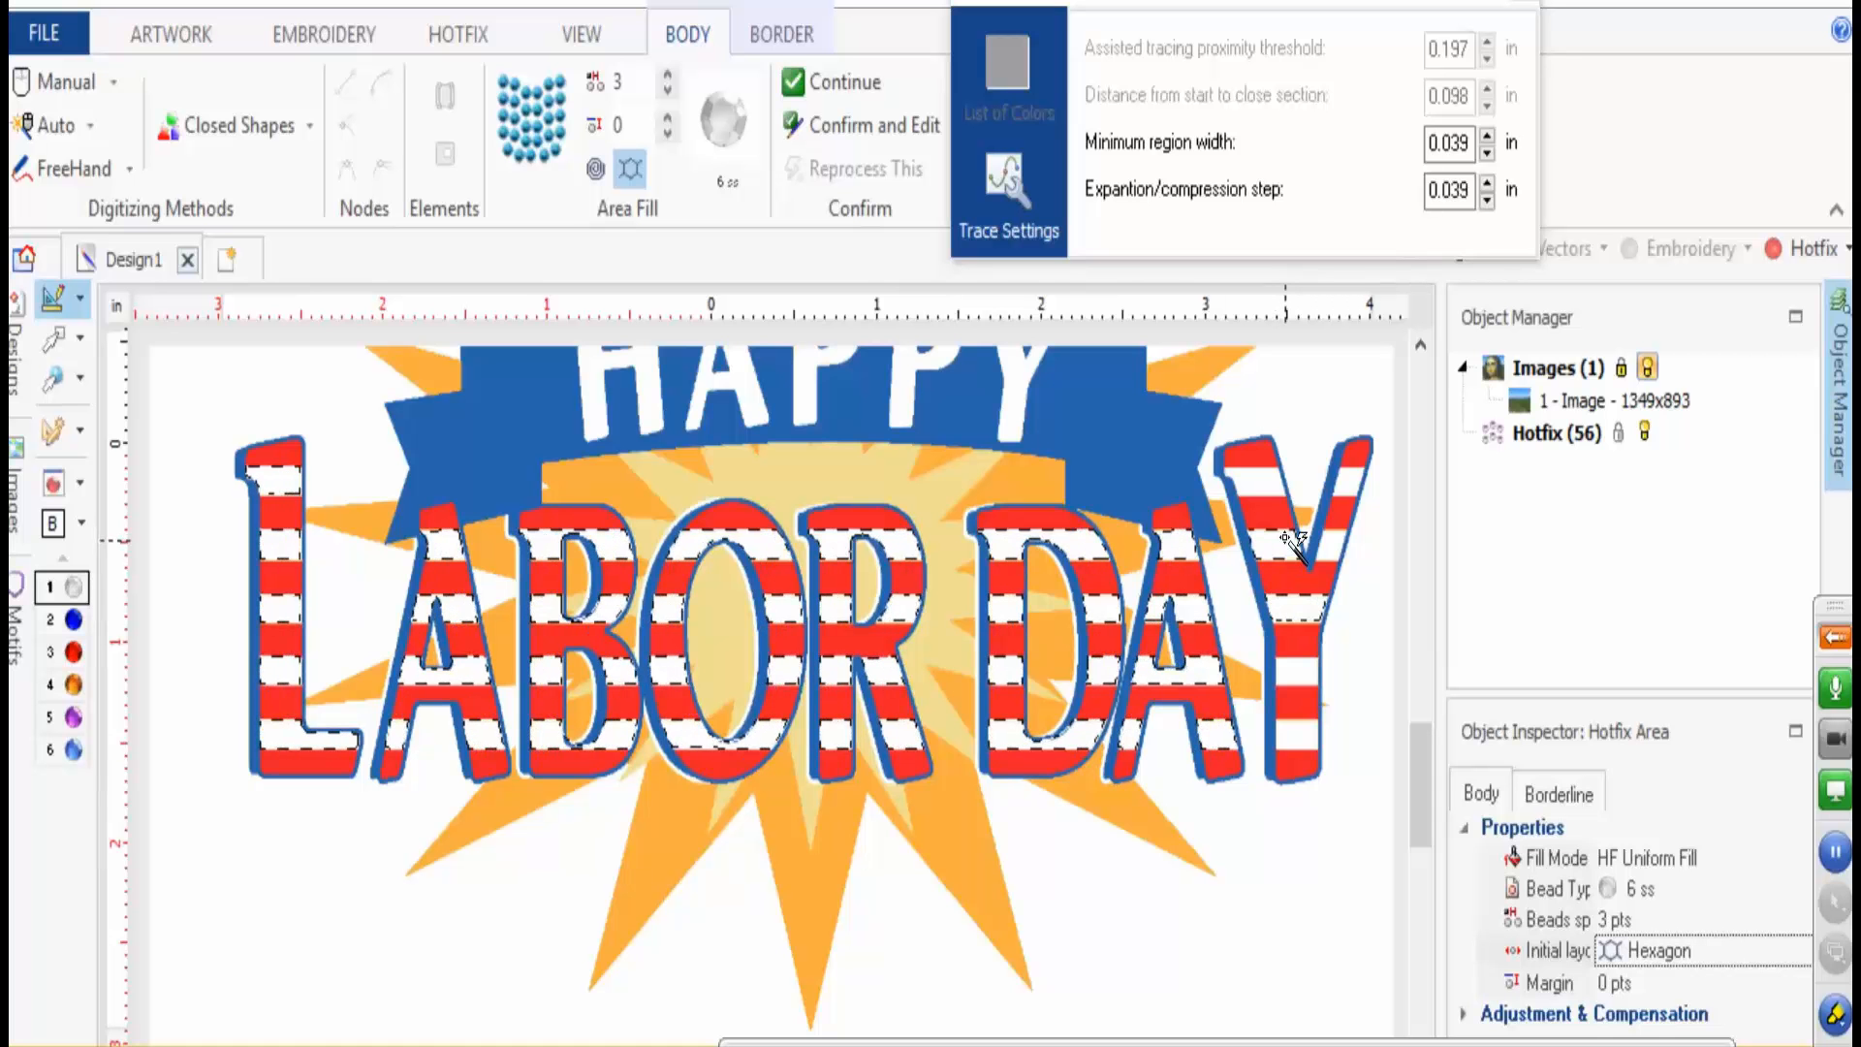
{"action": "left_click", "coordinate": [1250, 484]}
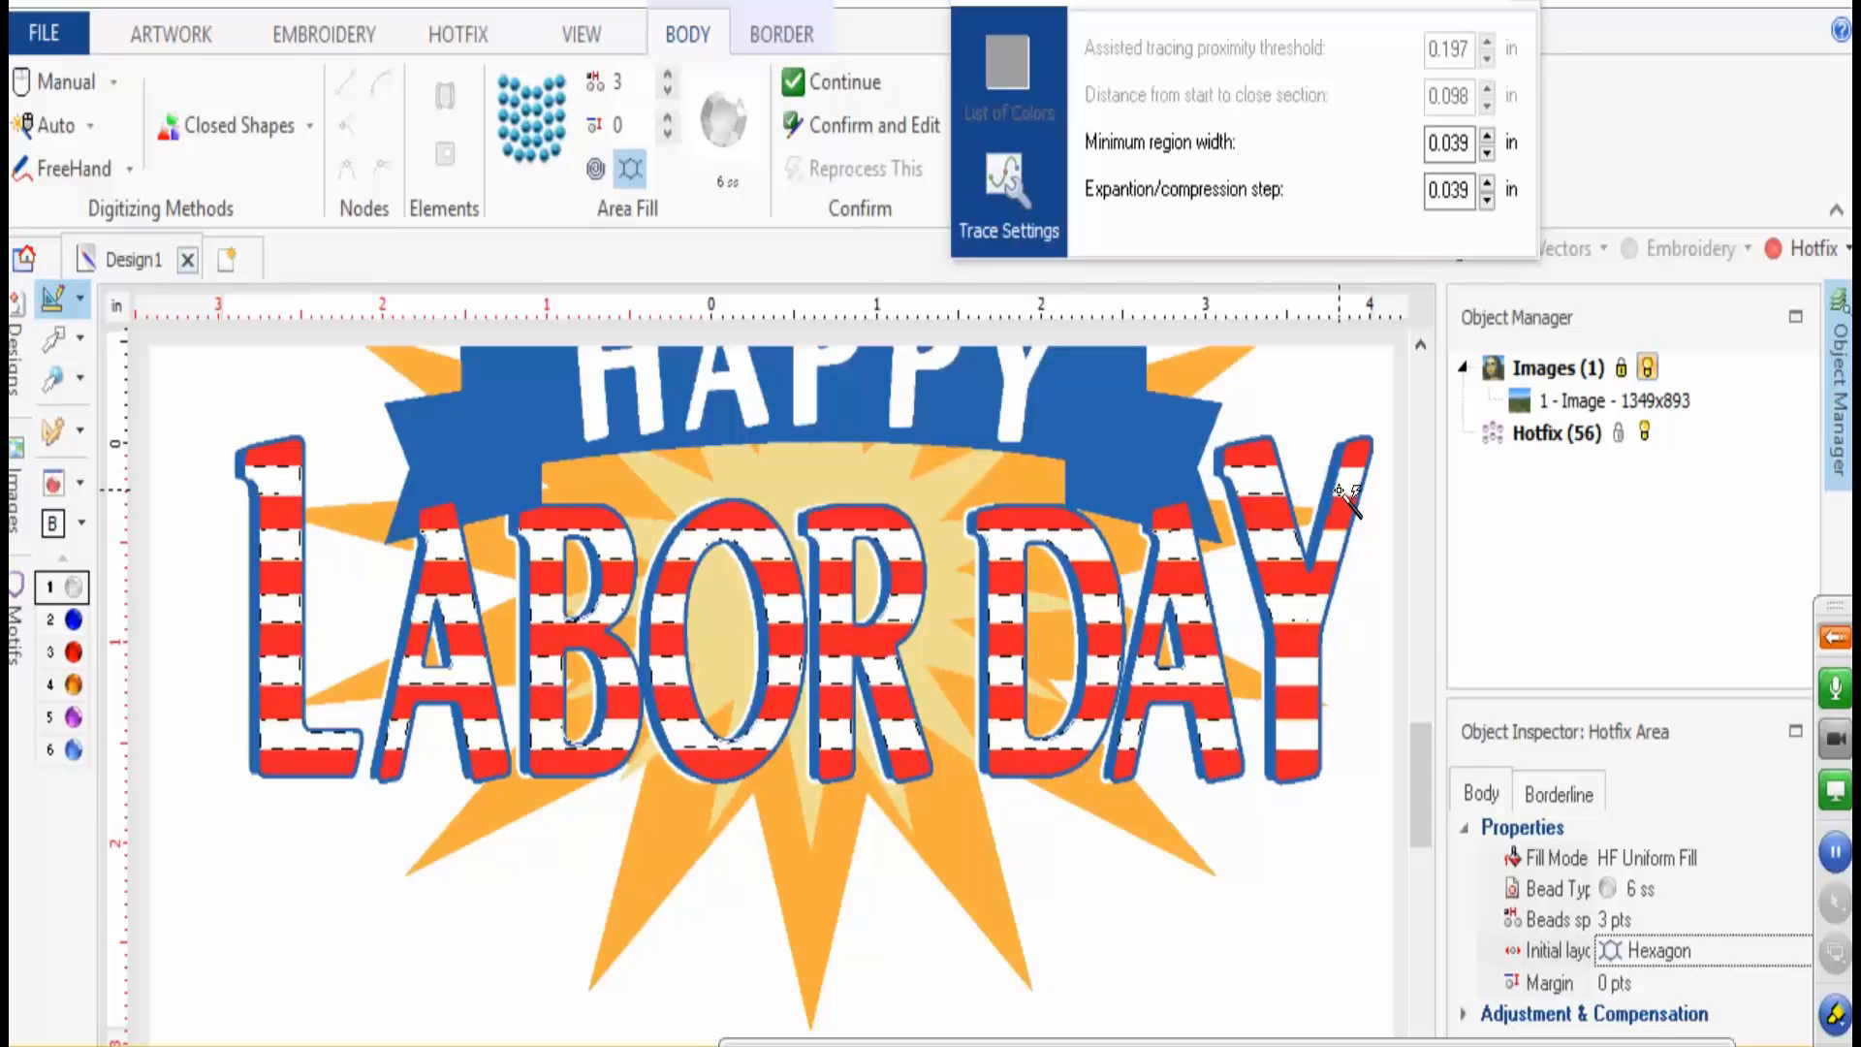
{"action": "left_click", "coordinate": [1341, 487]}
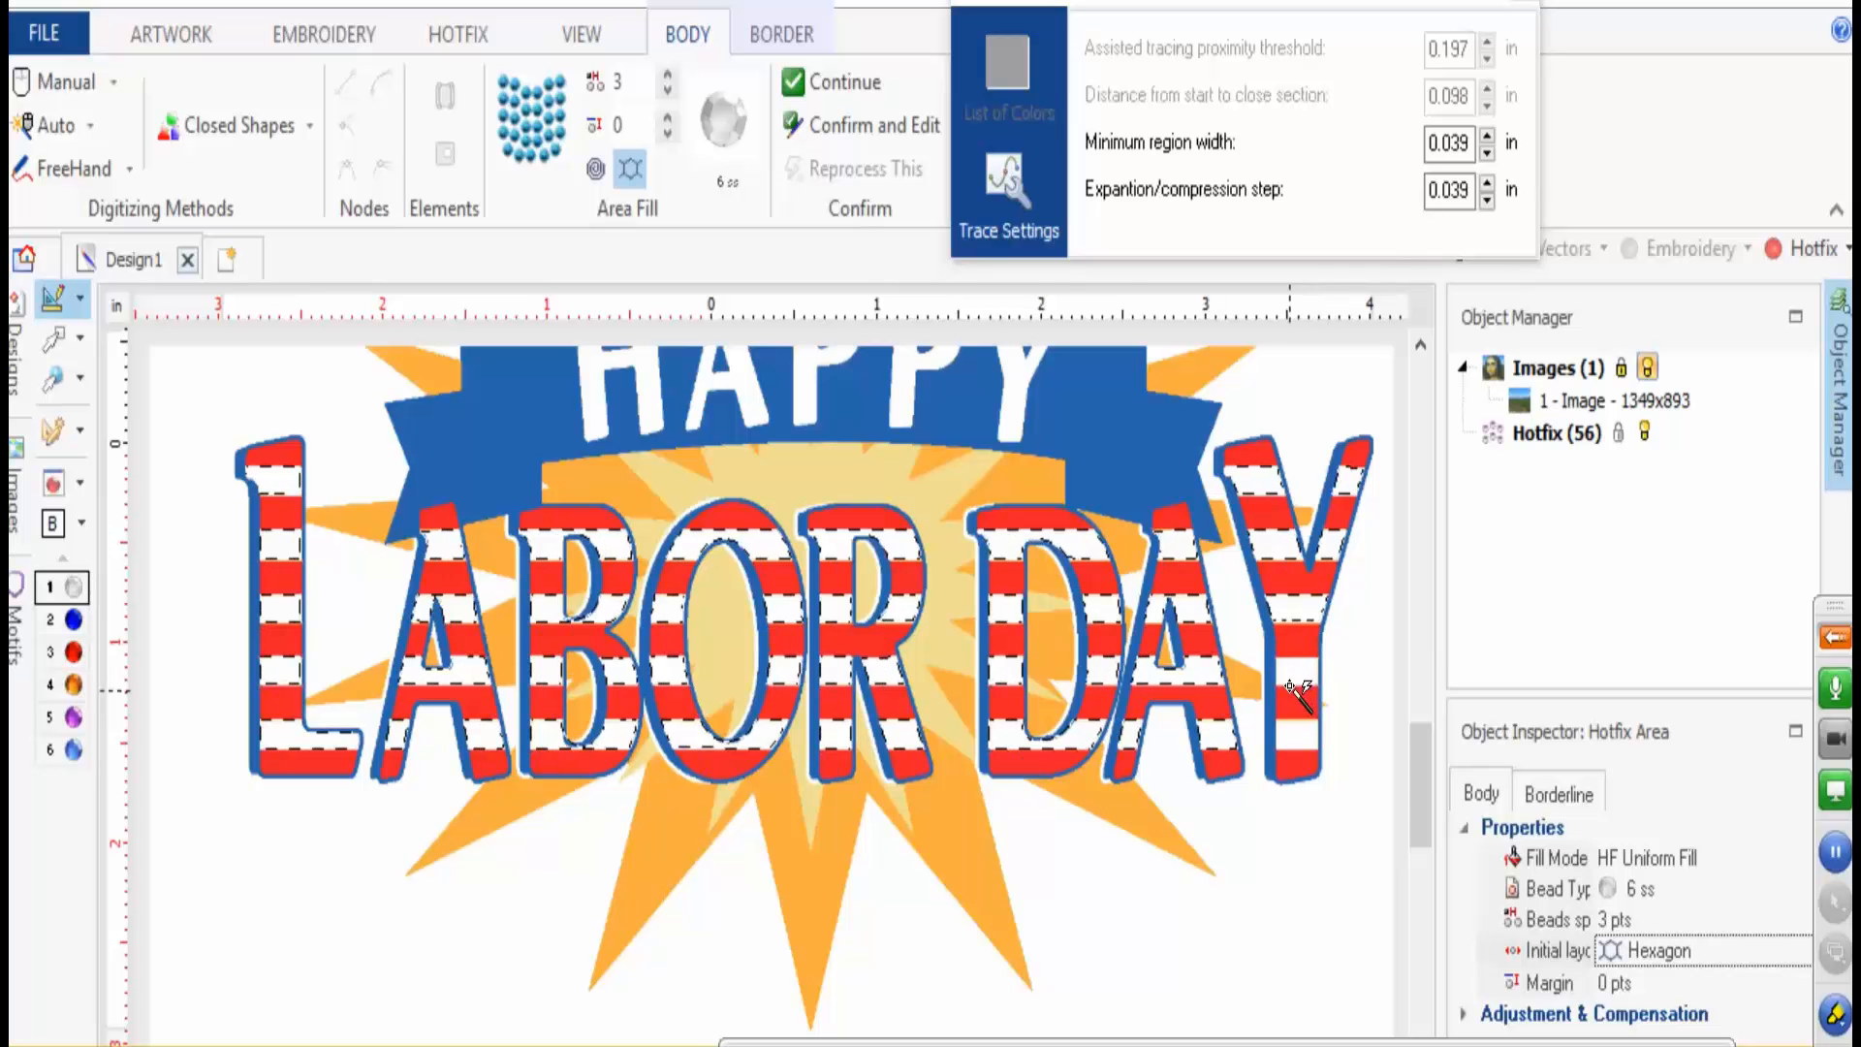
{"action": "left_click", "coordinate": [1286, 733]}
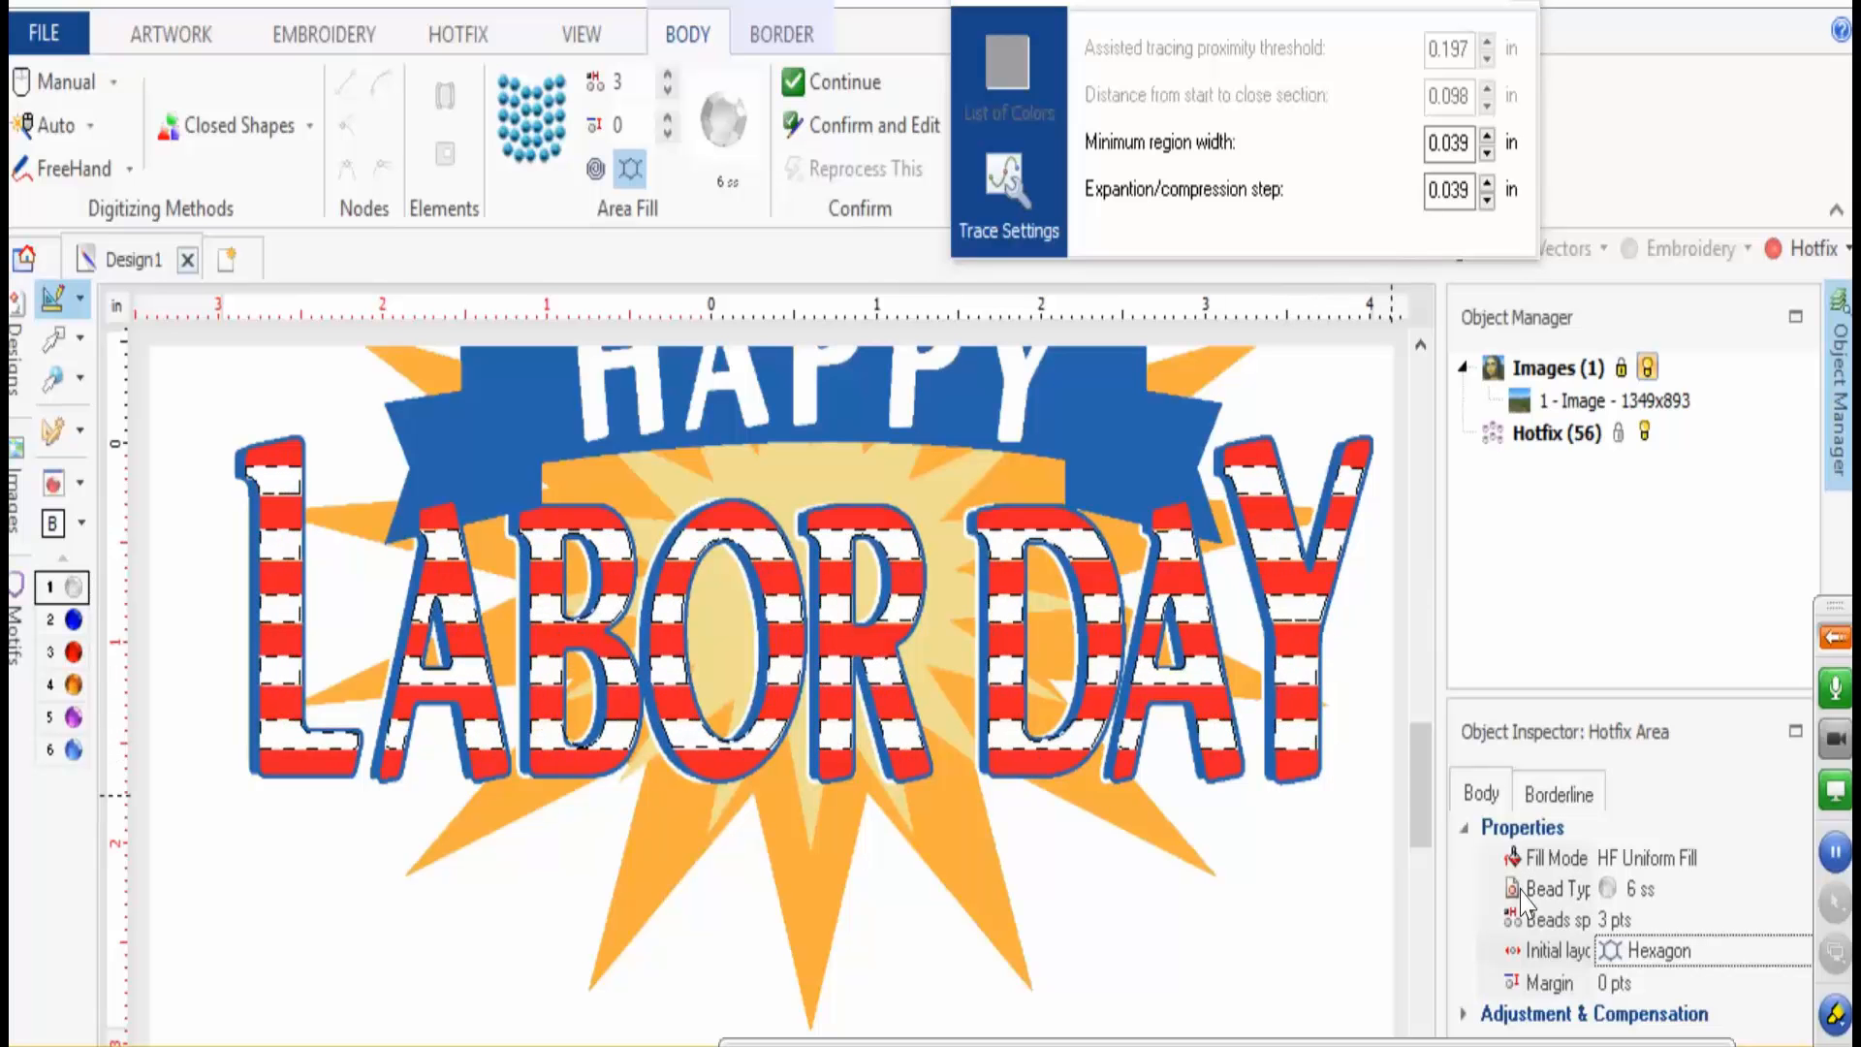
- Generate the clear hotfix fills from the traced white stripes and show the hotfix layer
{"action": "key", "text": "Return"}
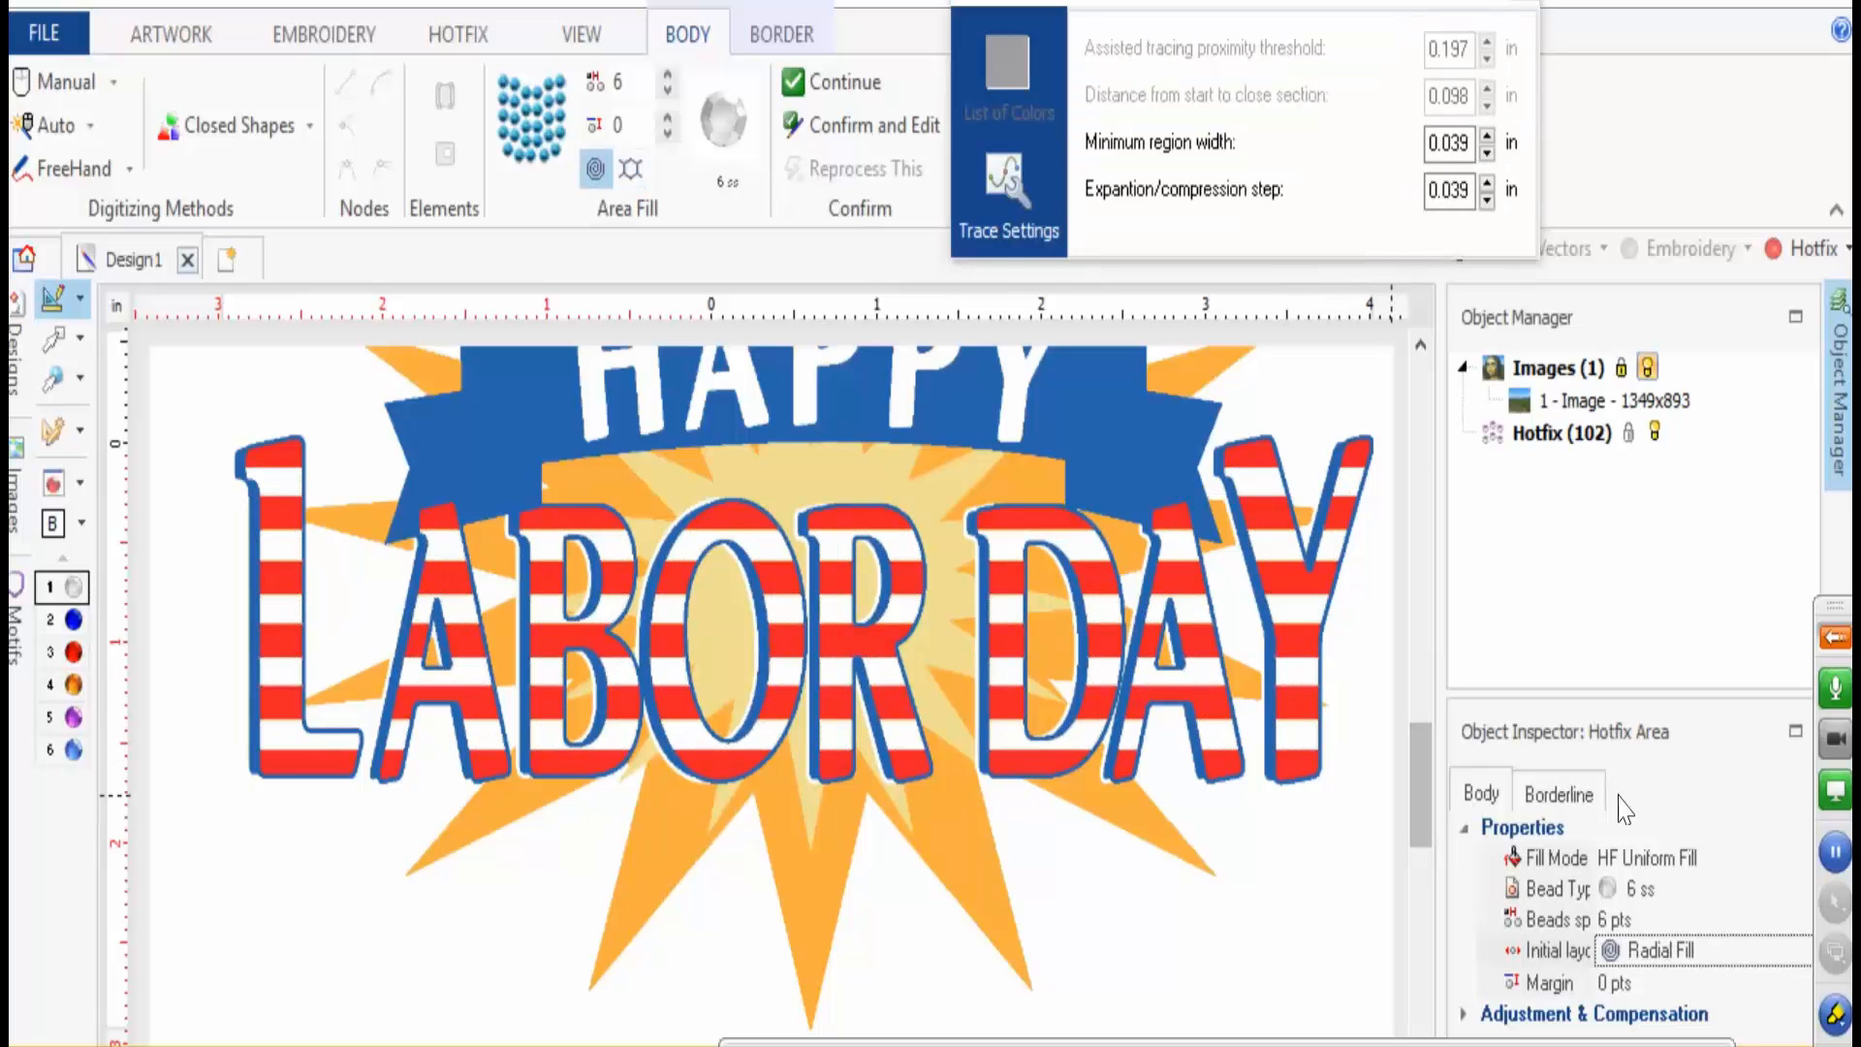
{"action": "left_click", "coordinate": [1774, 248]}
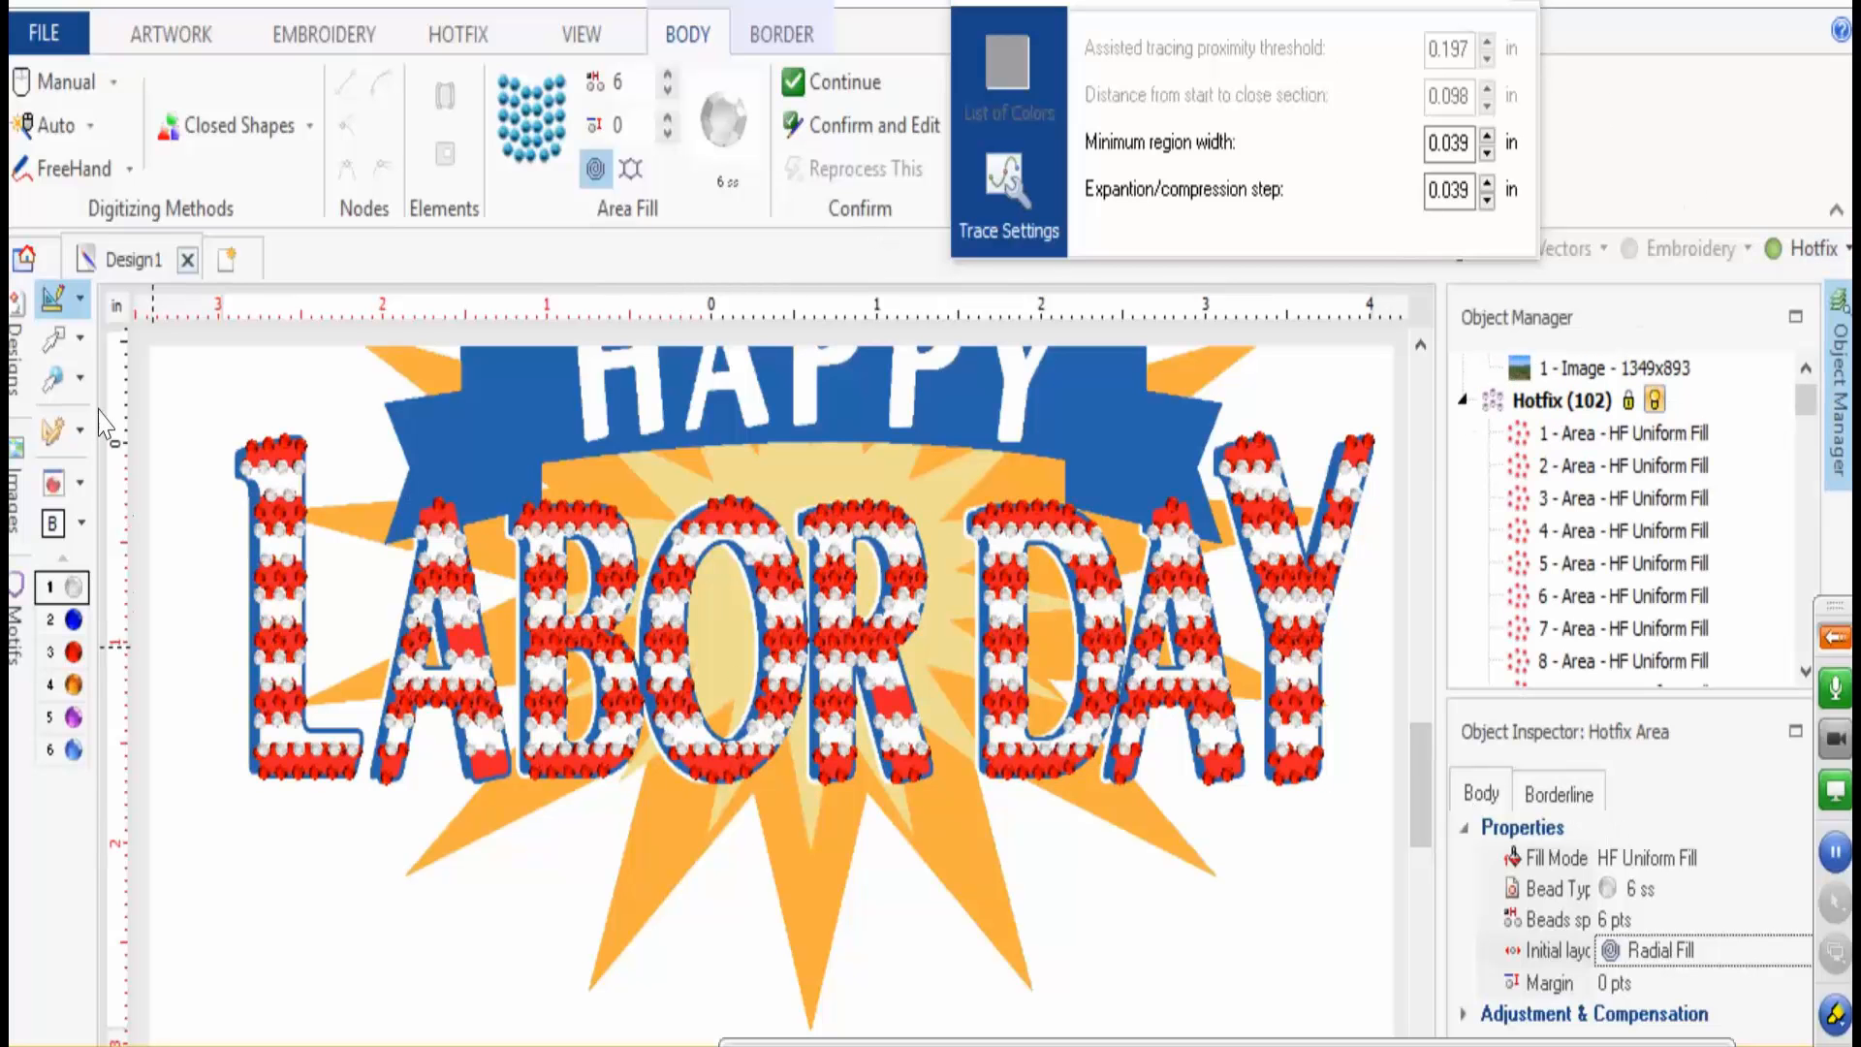
- Select all the clear fills of the white stripes, areas 57 to 102, and open their bead spacing for editing
{"action": "left_click", "coordinate": [51, 340]}
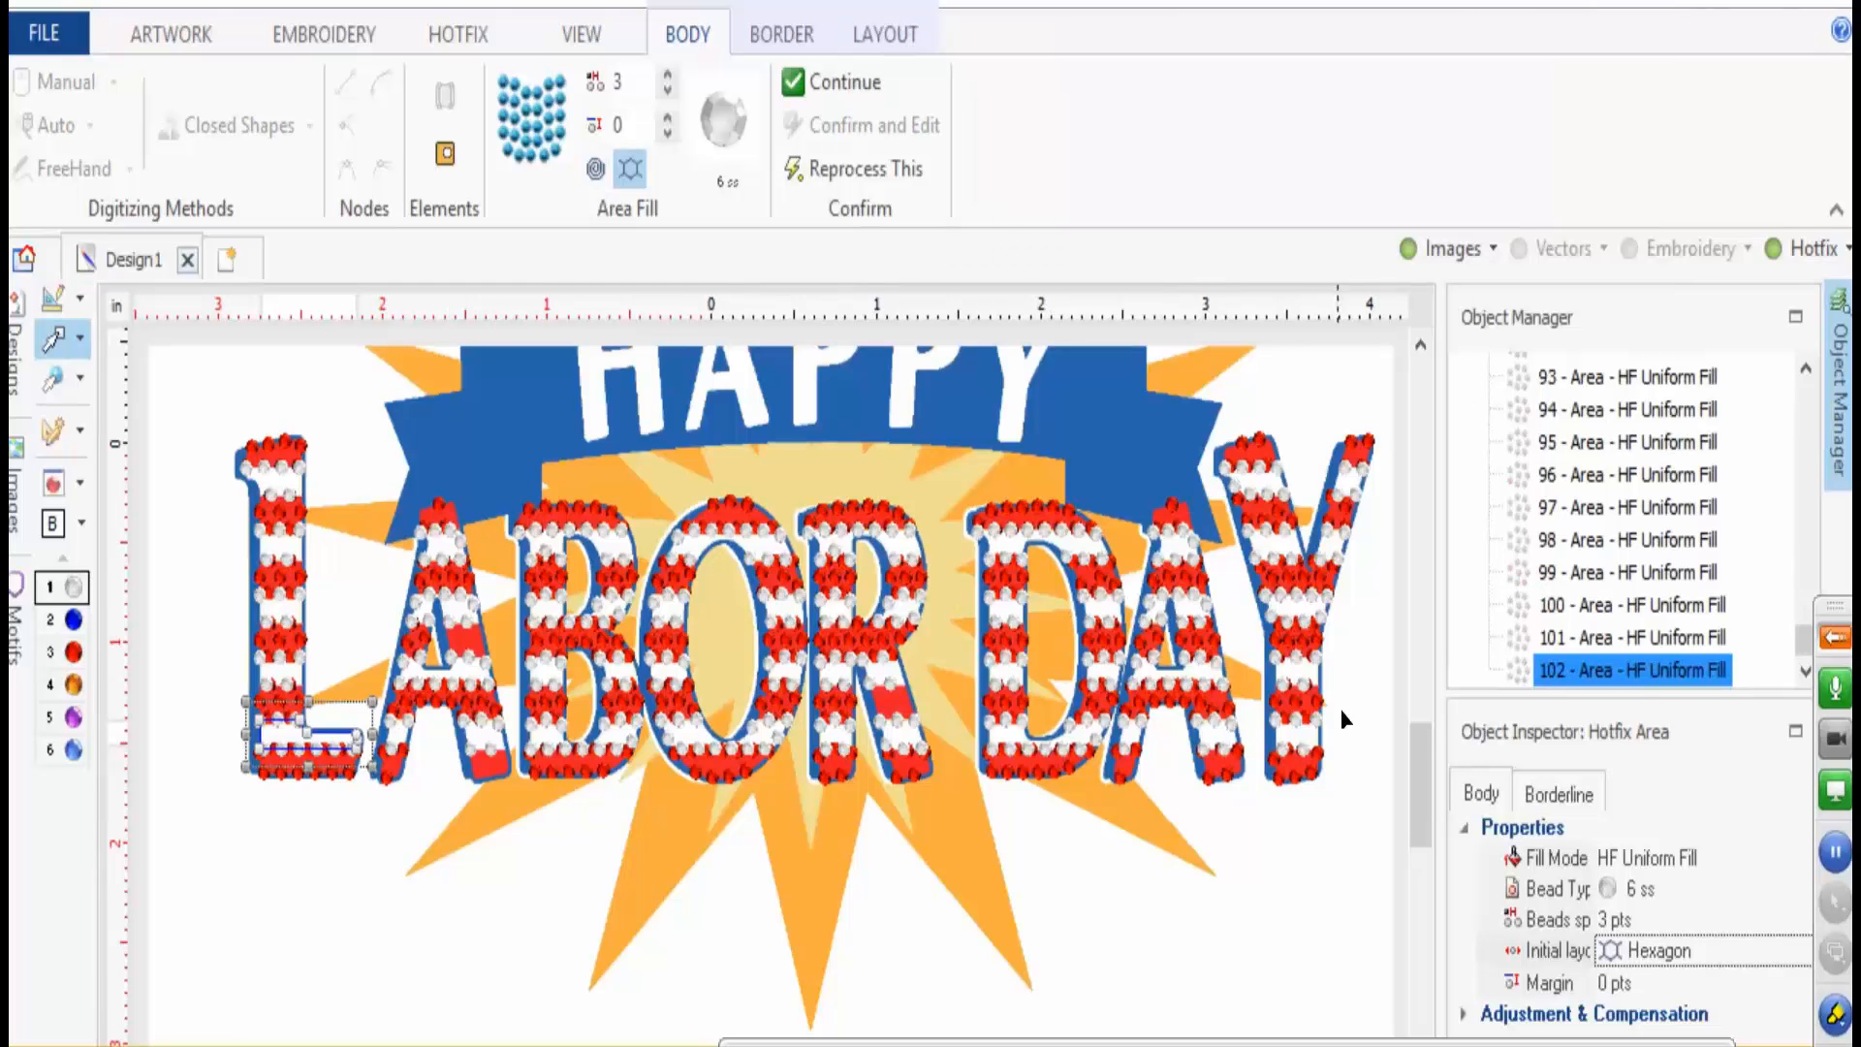
{"action": "left_click", "coordinate": [1594, 507]}
{"action": "scroll", "coordinate": [1598, 514], "scroll_direction": "up", "scroll_amount": 12}
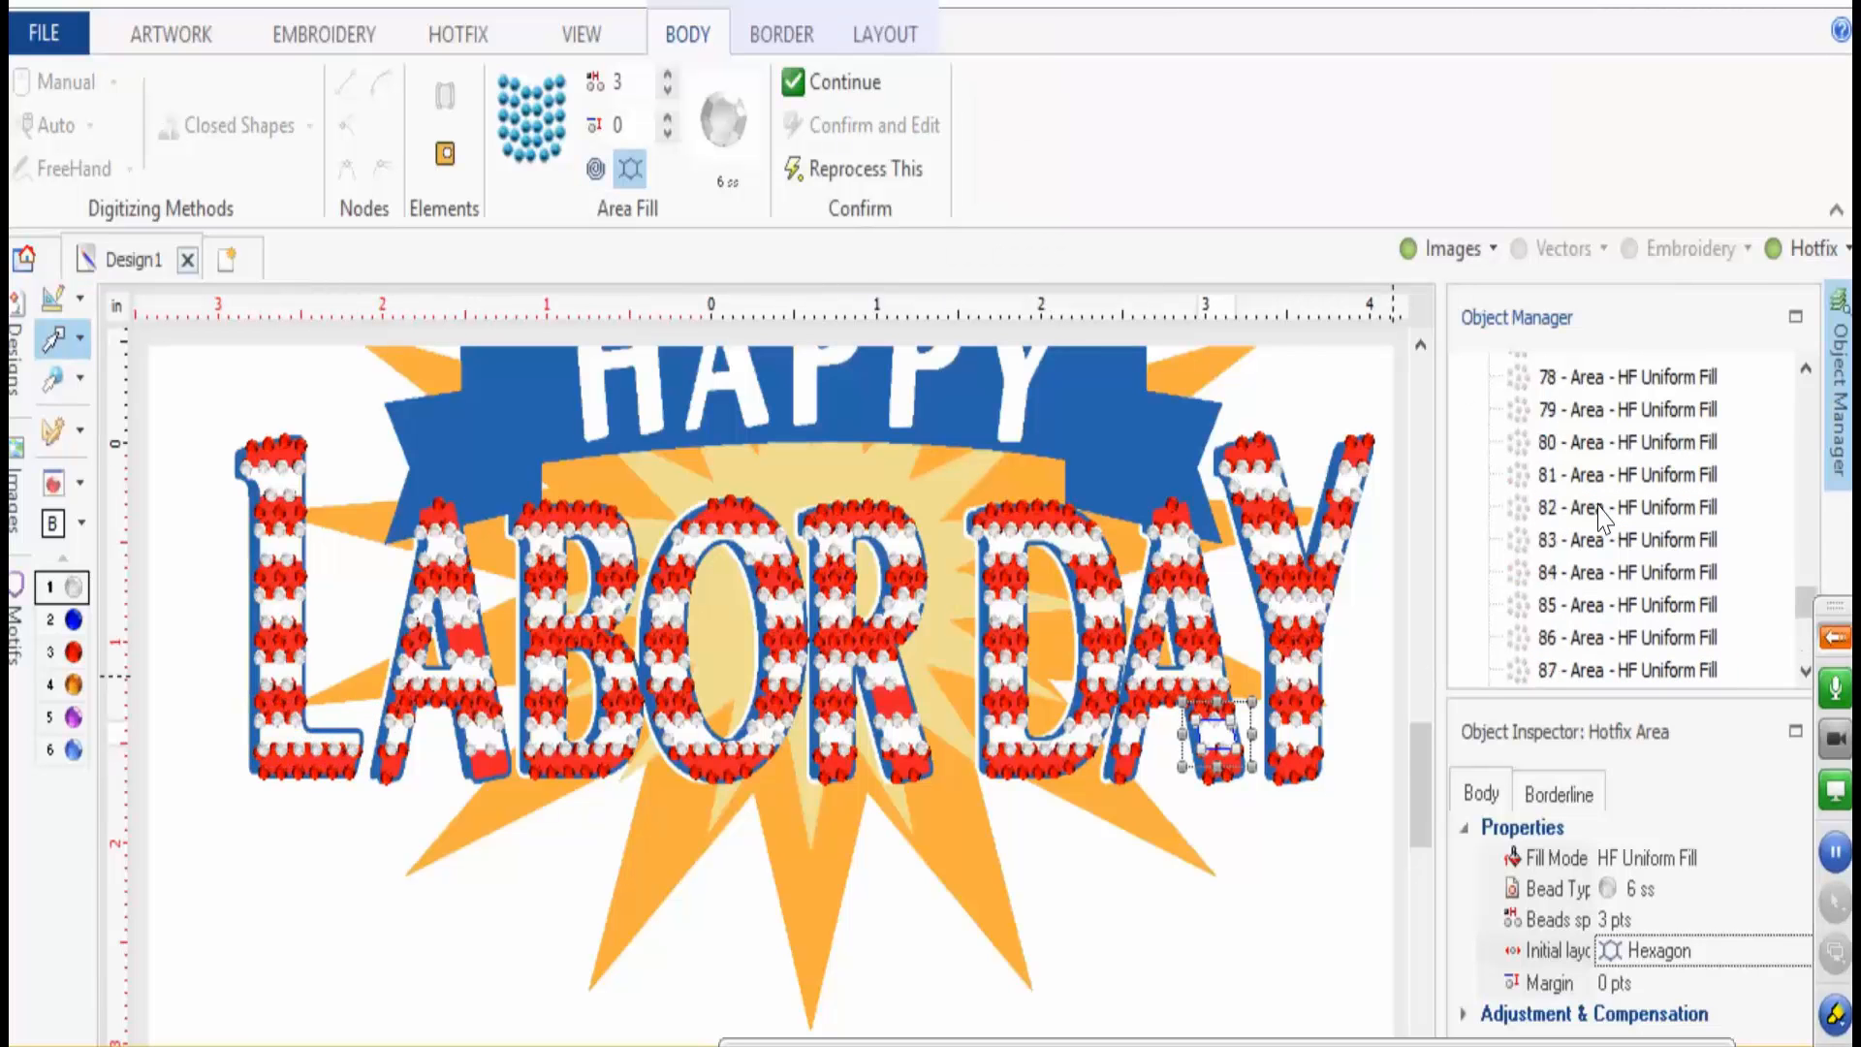
{"action": "scroll", "coordinate": [1600, 514], "scroll_direction": "up", "scroll_amount": 3}
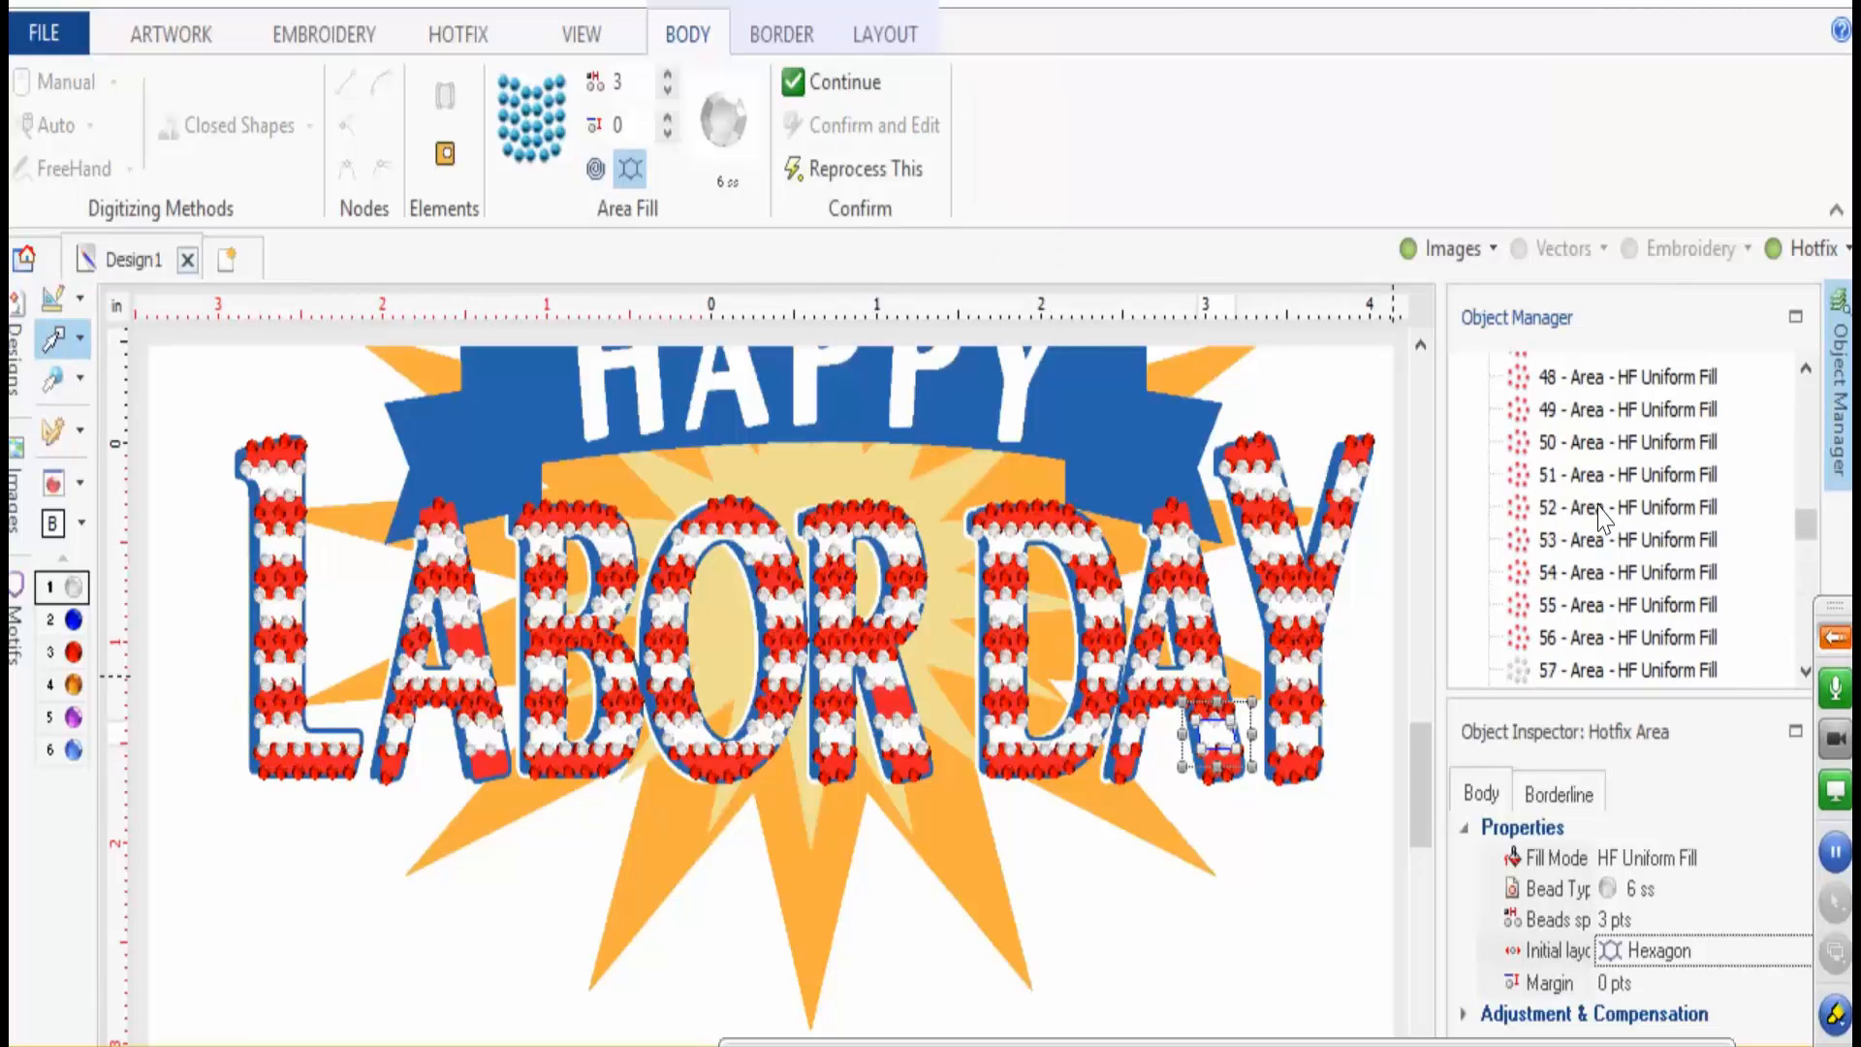
{"action": "scroll", "coordinate": [1586, 523], "scroll_direction": "down", "scroll_amount": 1}
{"action": "left_click", "coordinate": [1581, 574]}
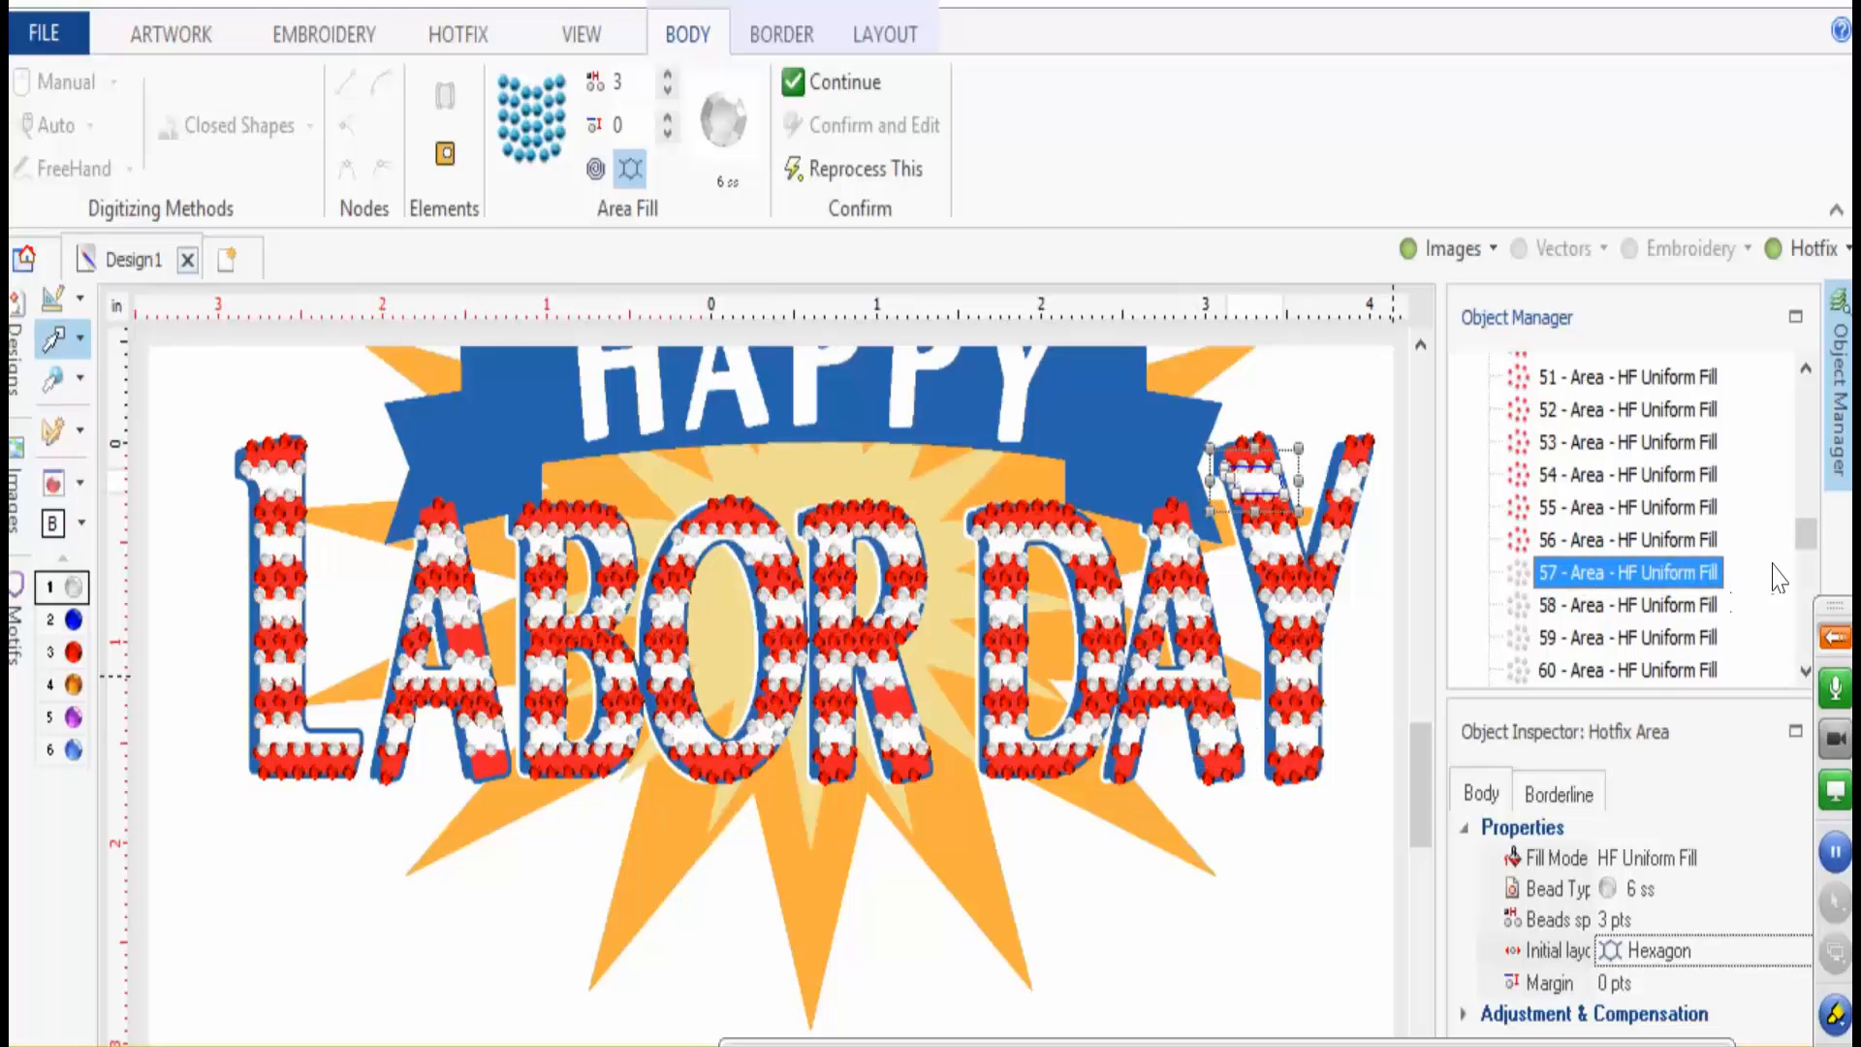
{"action": "left_click_drag", "start_coordinate": [1803, 553], "coordinate": [1794, 655]}
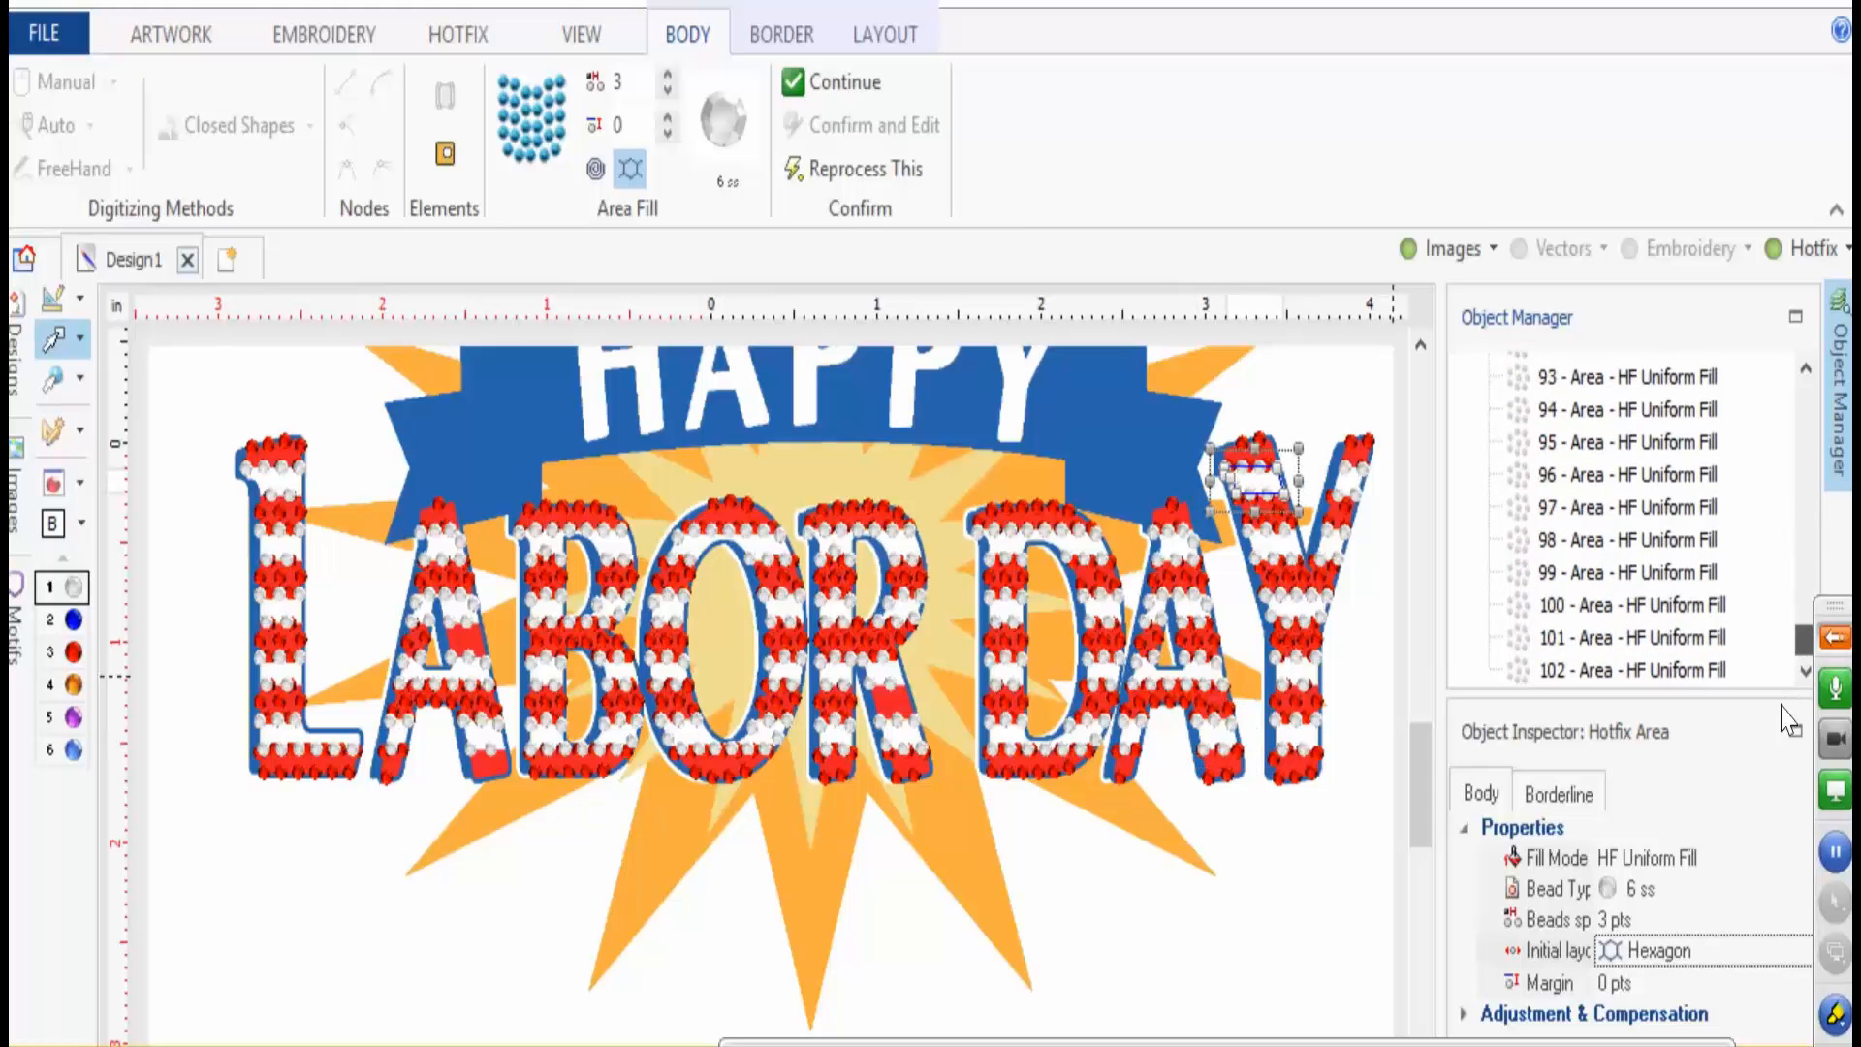
{"action": "left_click", "coordinate": [1699, 670], "text": "shift"}
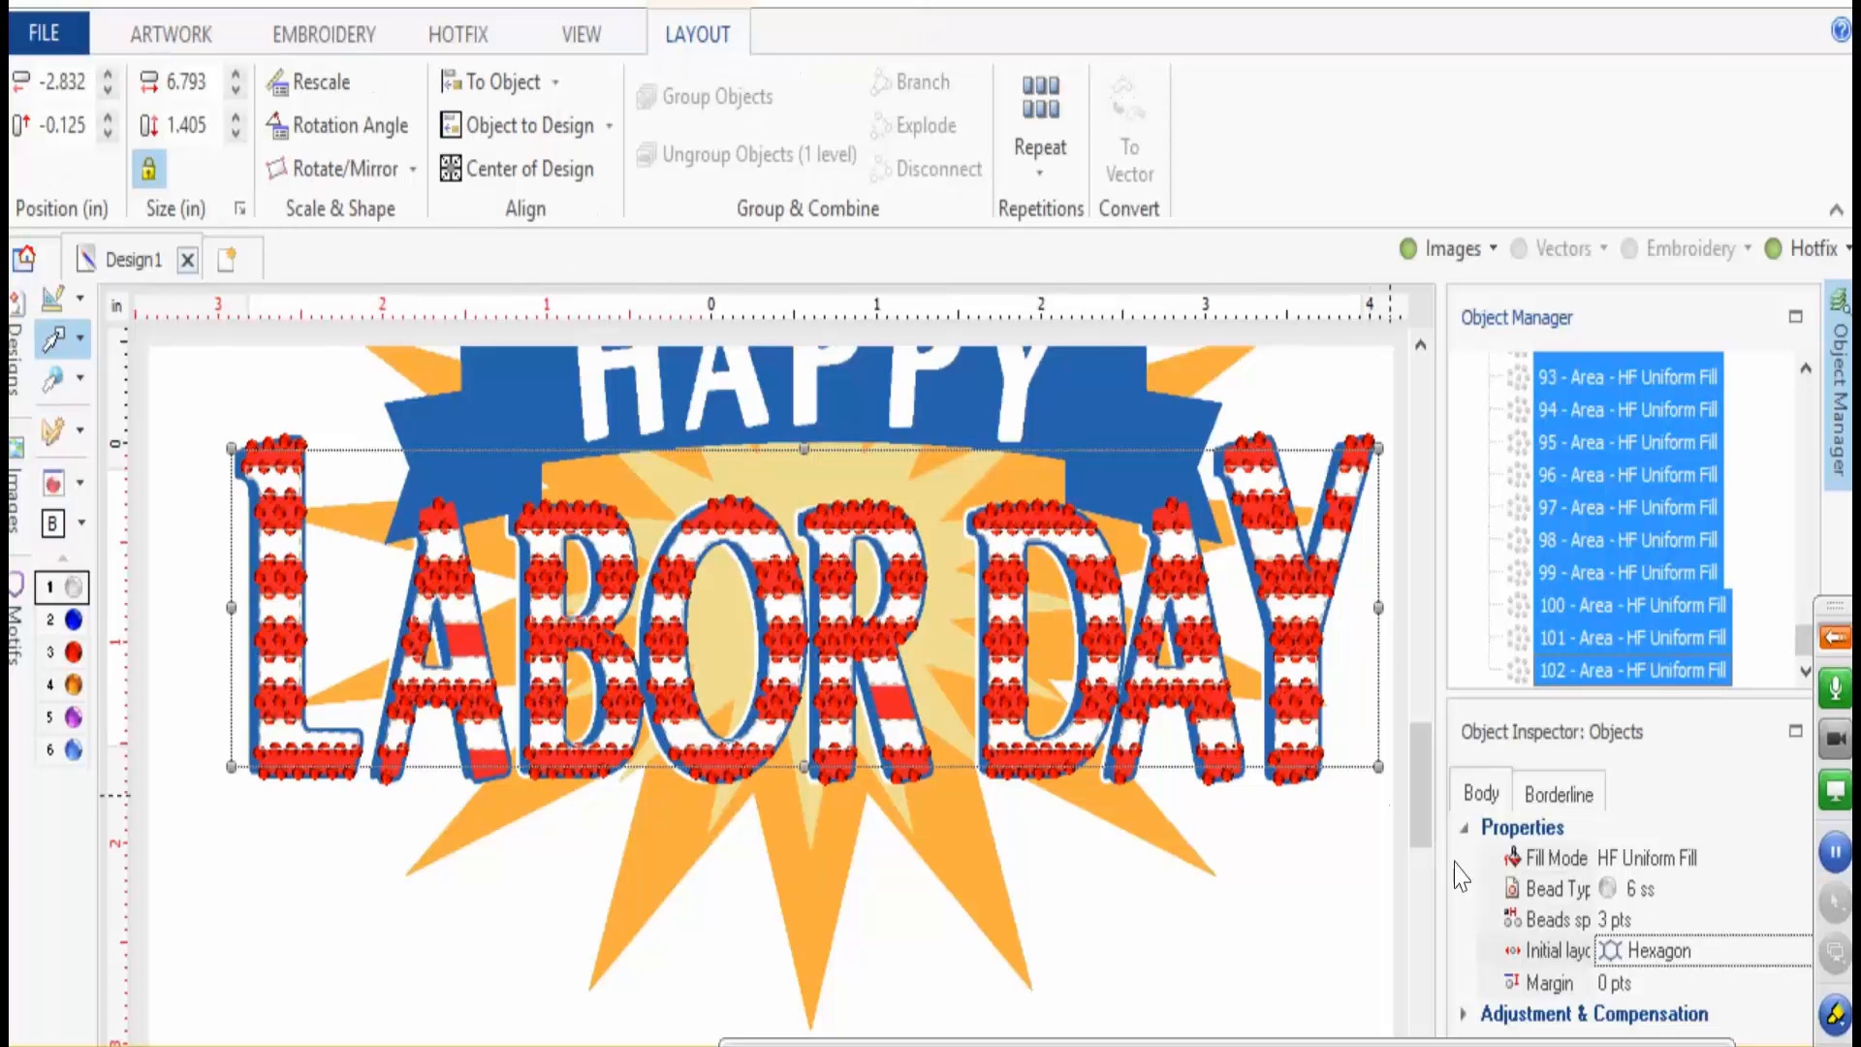
{"action": "left_click", "coordinate": [1616, 933]}
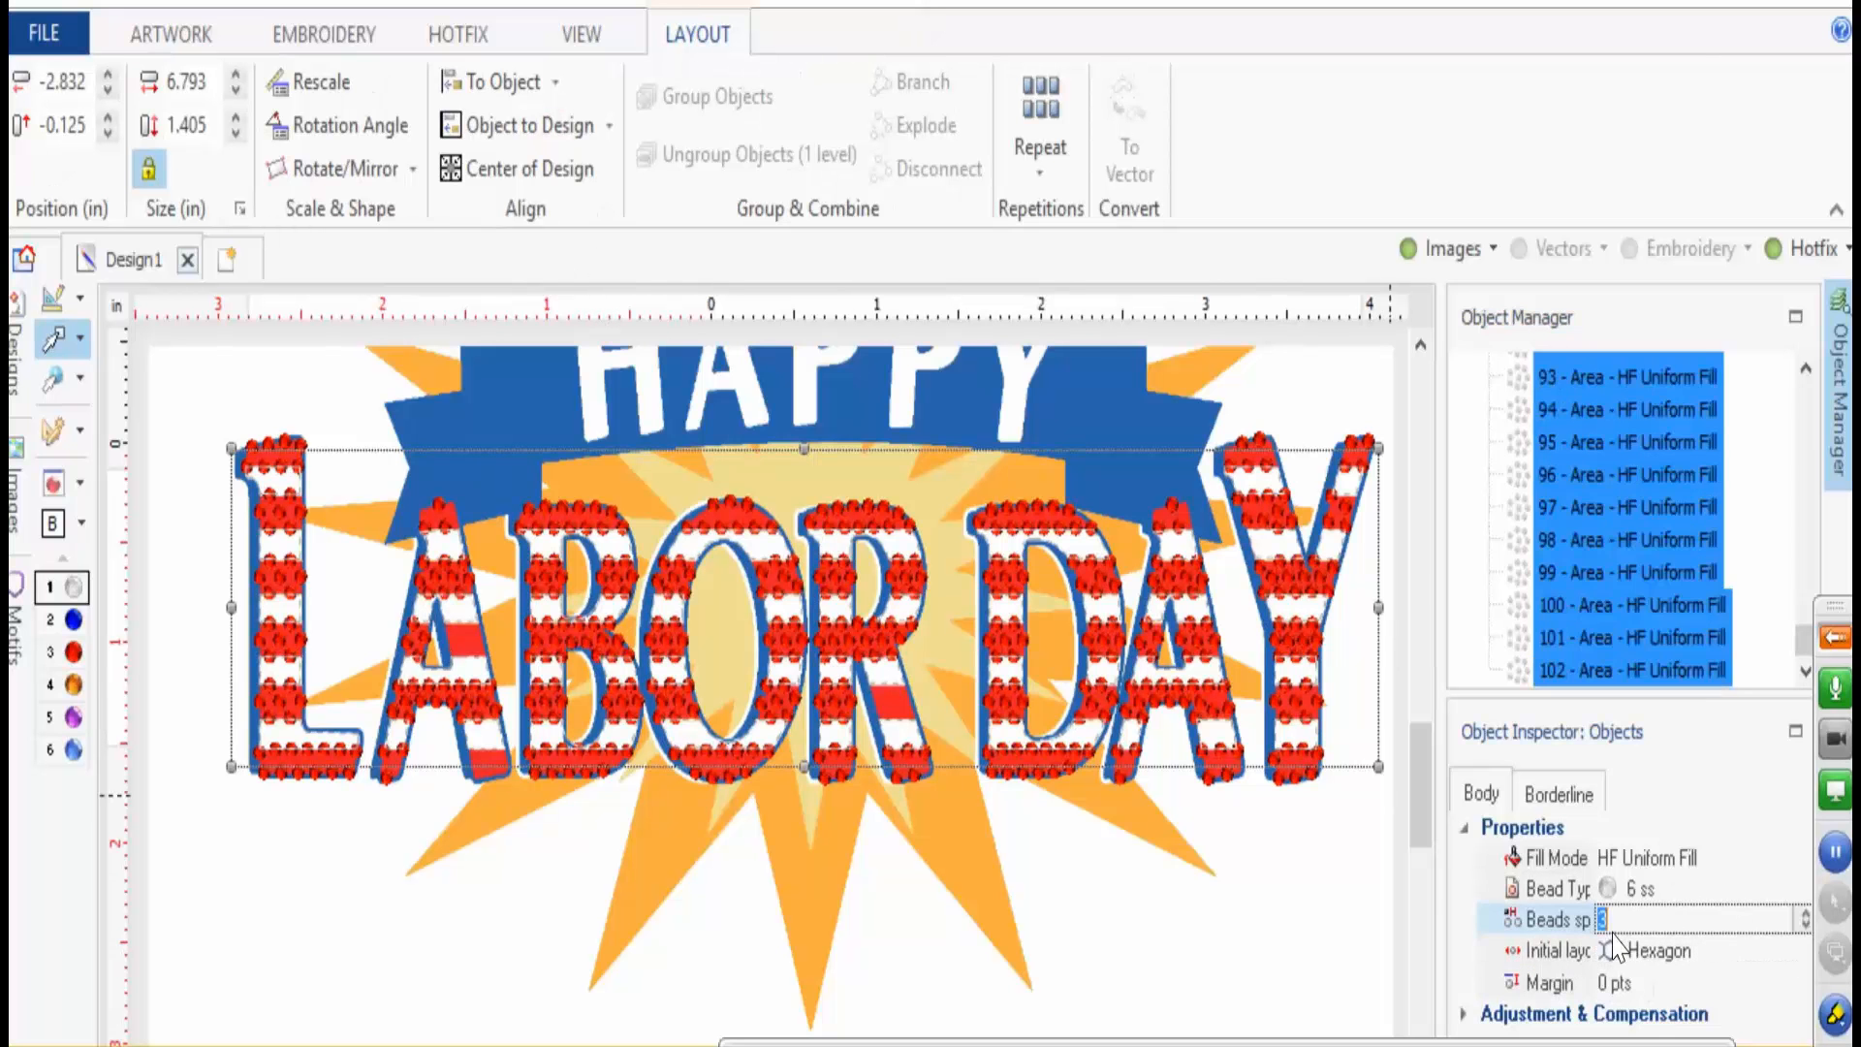
{"action": "double_click", "coordinate": [1609, 917]}
- Clear the selection and hide the image layer so only the hotfix stones of the whole design are shown
{"action": "left_click", "coordinate": [1281, 888]}
{"action": "scroll", "coordinate": [1294, 899], "scroll_direction": "down", "scroll_amount": 3}
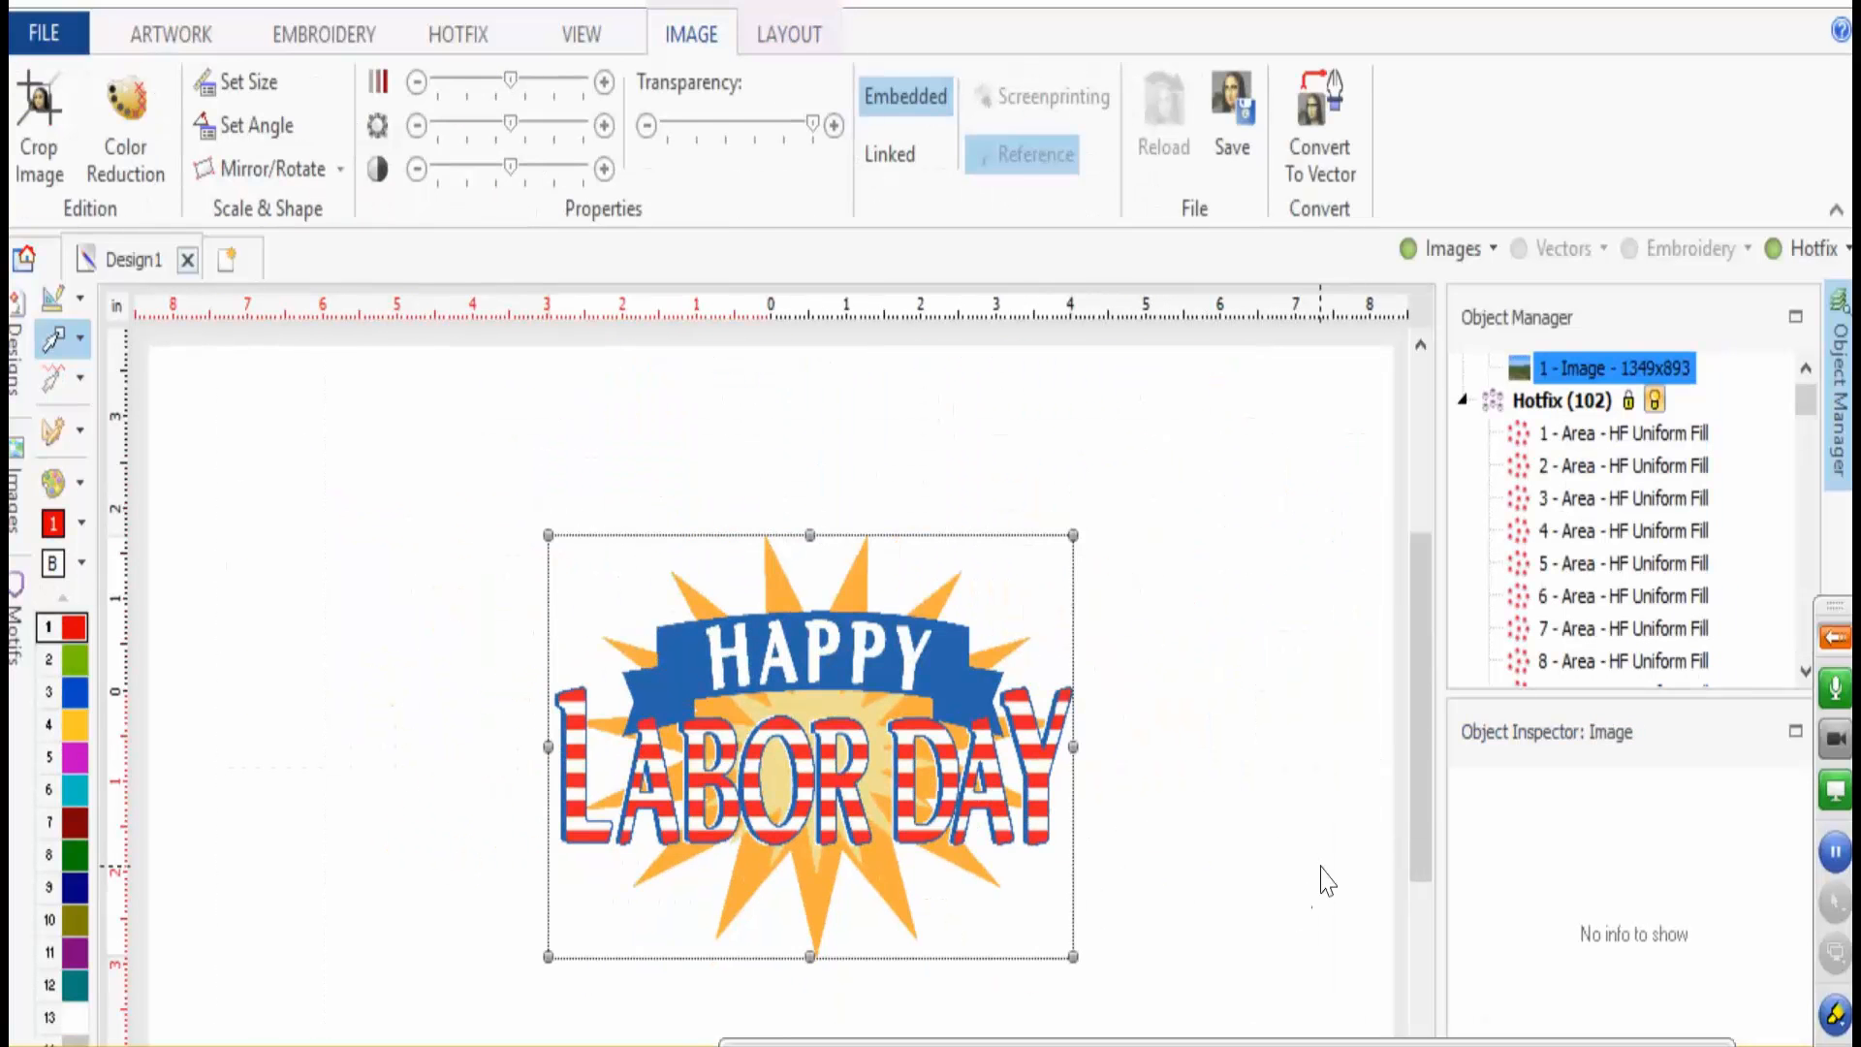
{"action": "left_click", "coordinate": [1321, 872]}
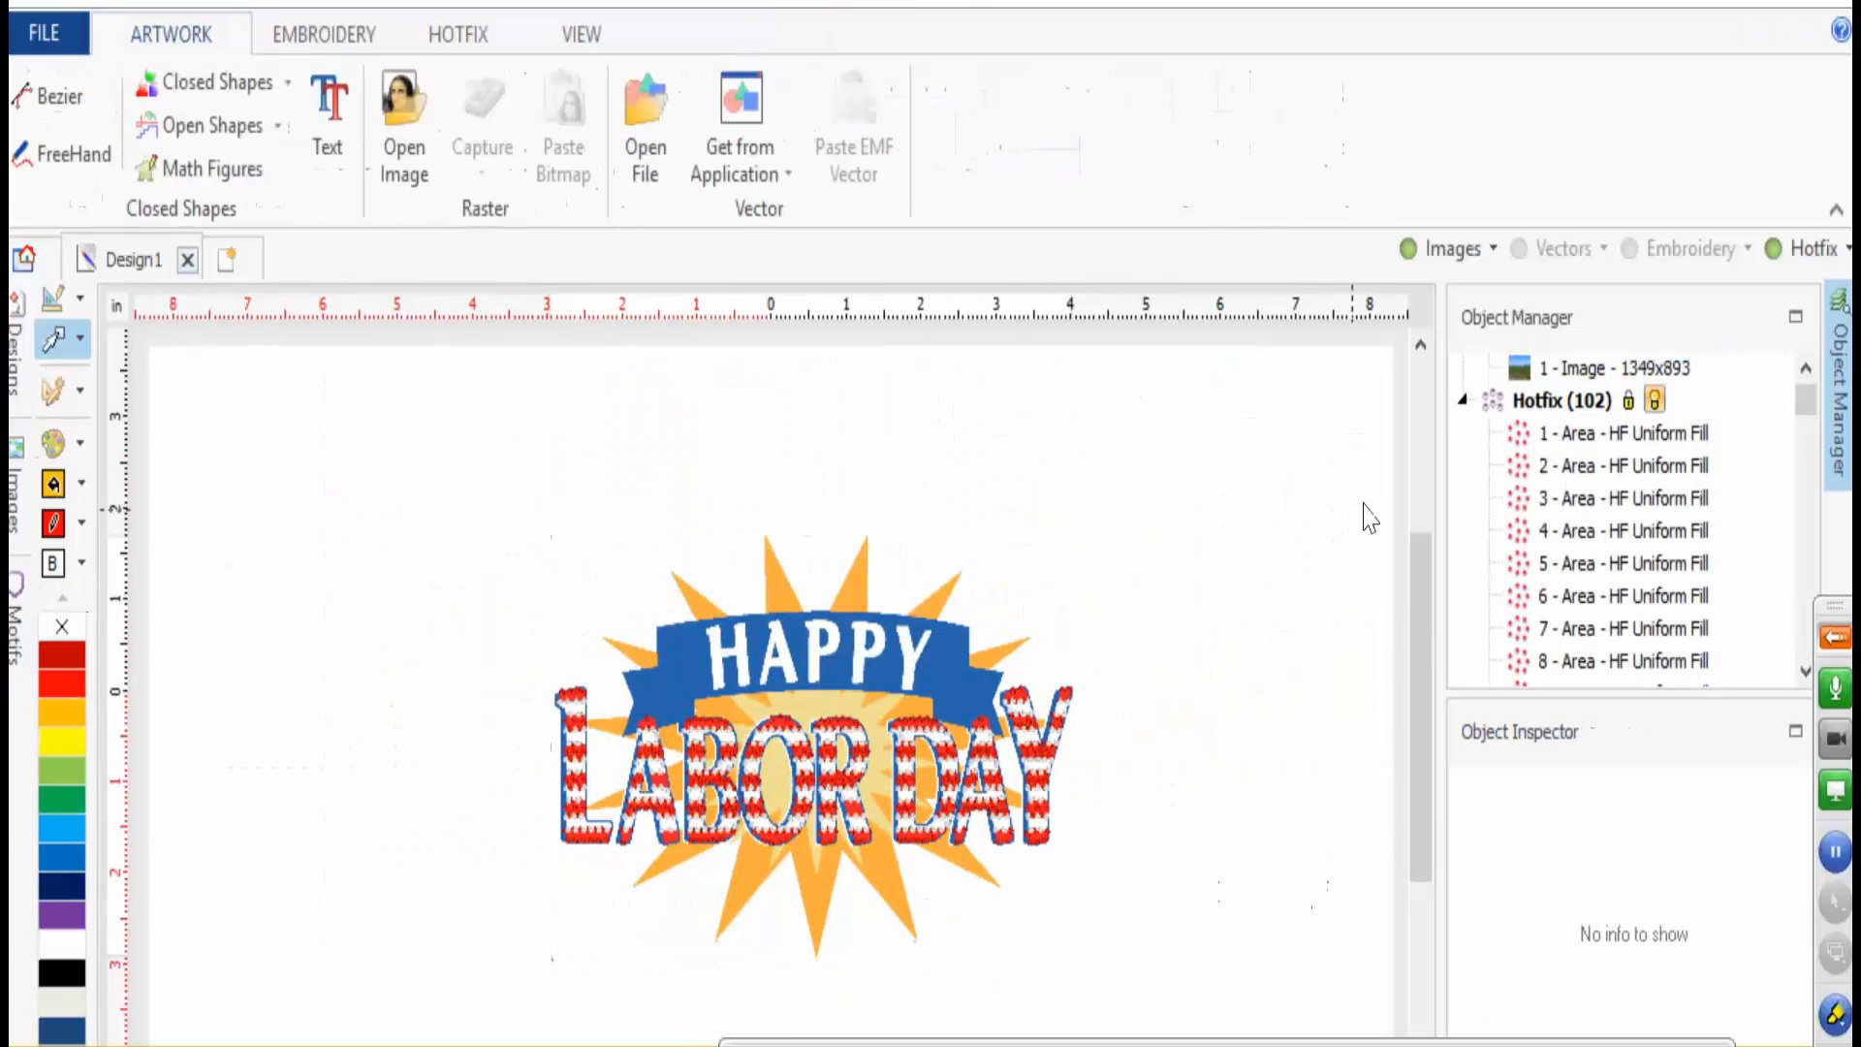
{"action": "left_click", "coordinate": [1454, 249]}
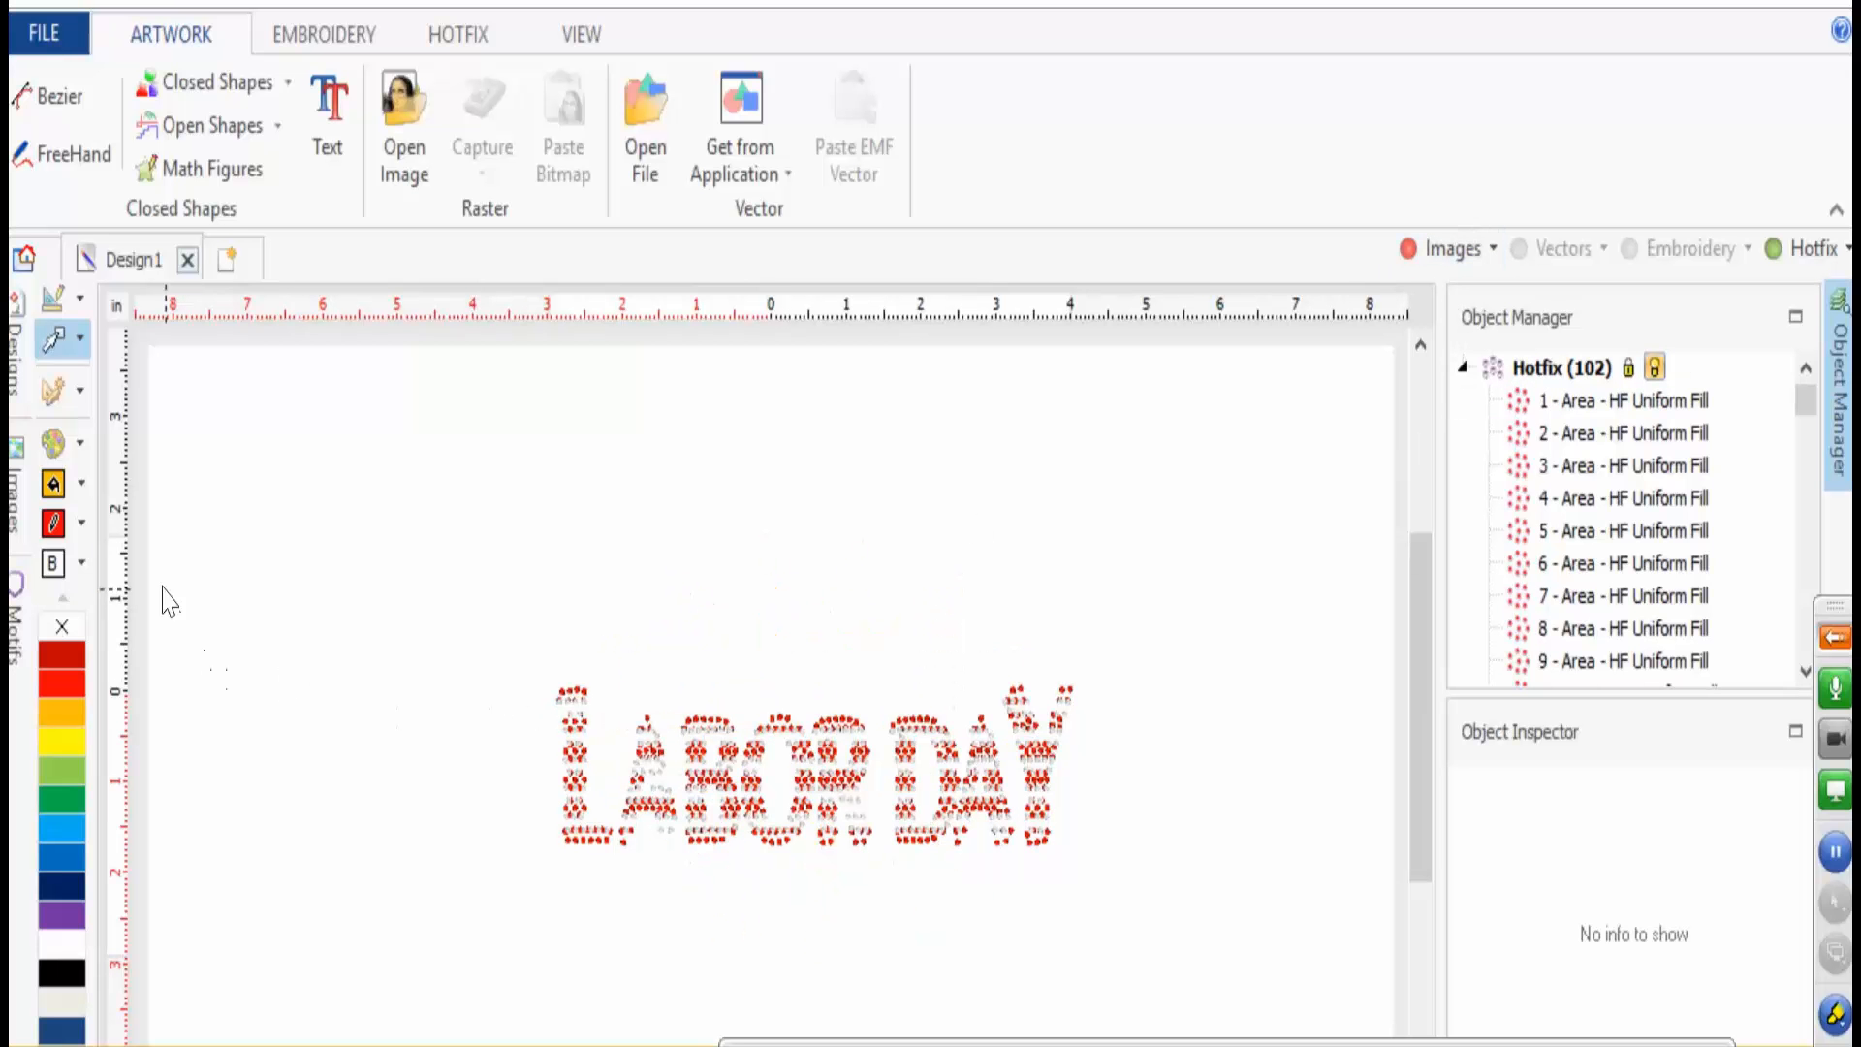
- Set the background color of the design to black (red, green and blue 0)
{"action": "left_click", "coordinate": [49, 568]}
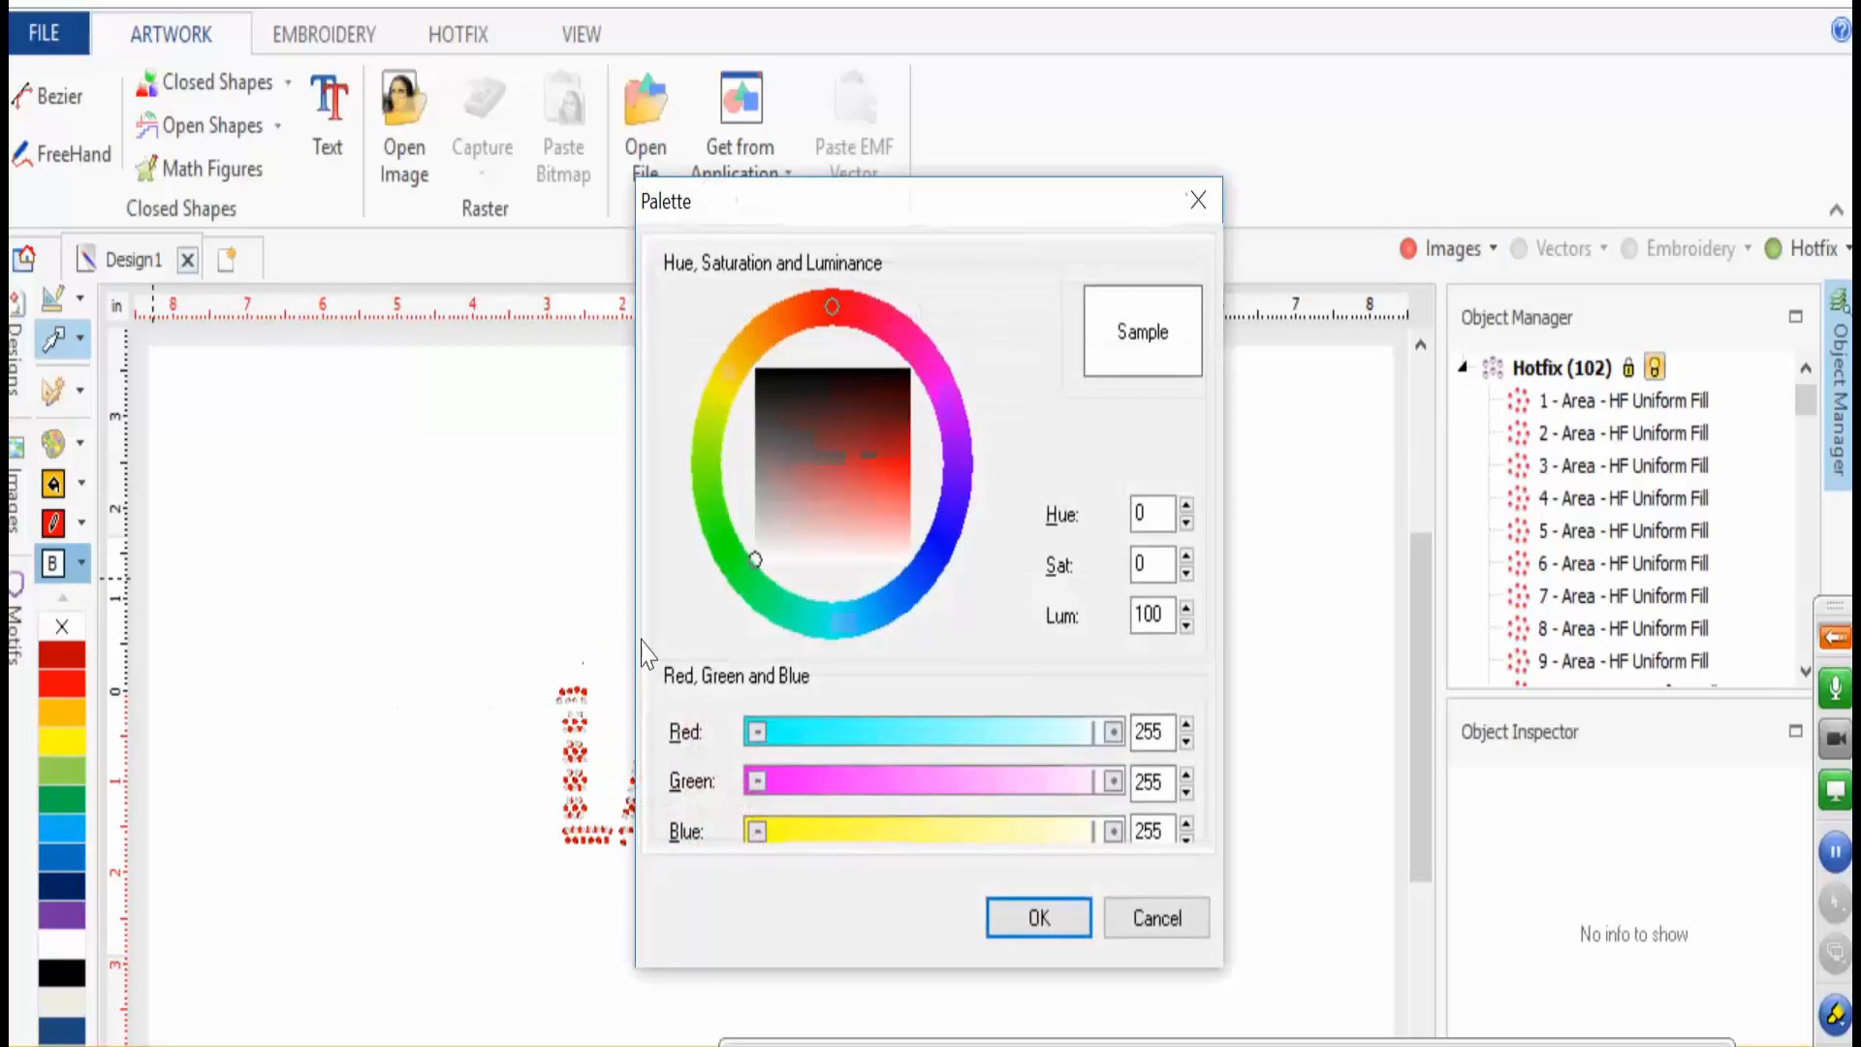
{"action": "left_click", "coordinate": [799, 502]}
{"action": "left_click", "coordinate": [820, 371]}
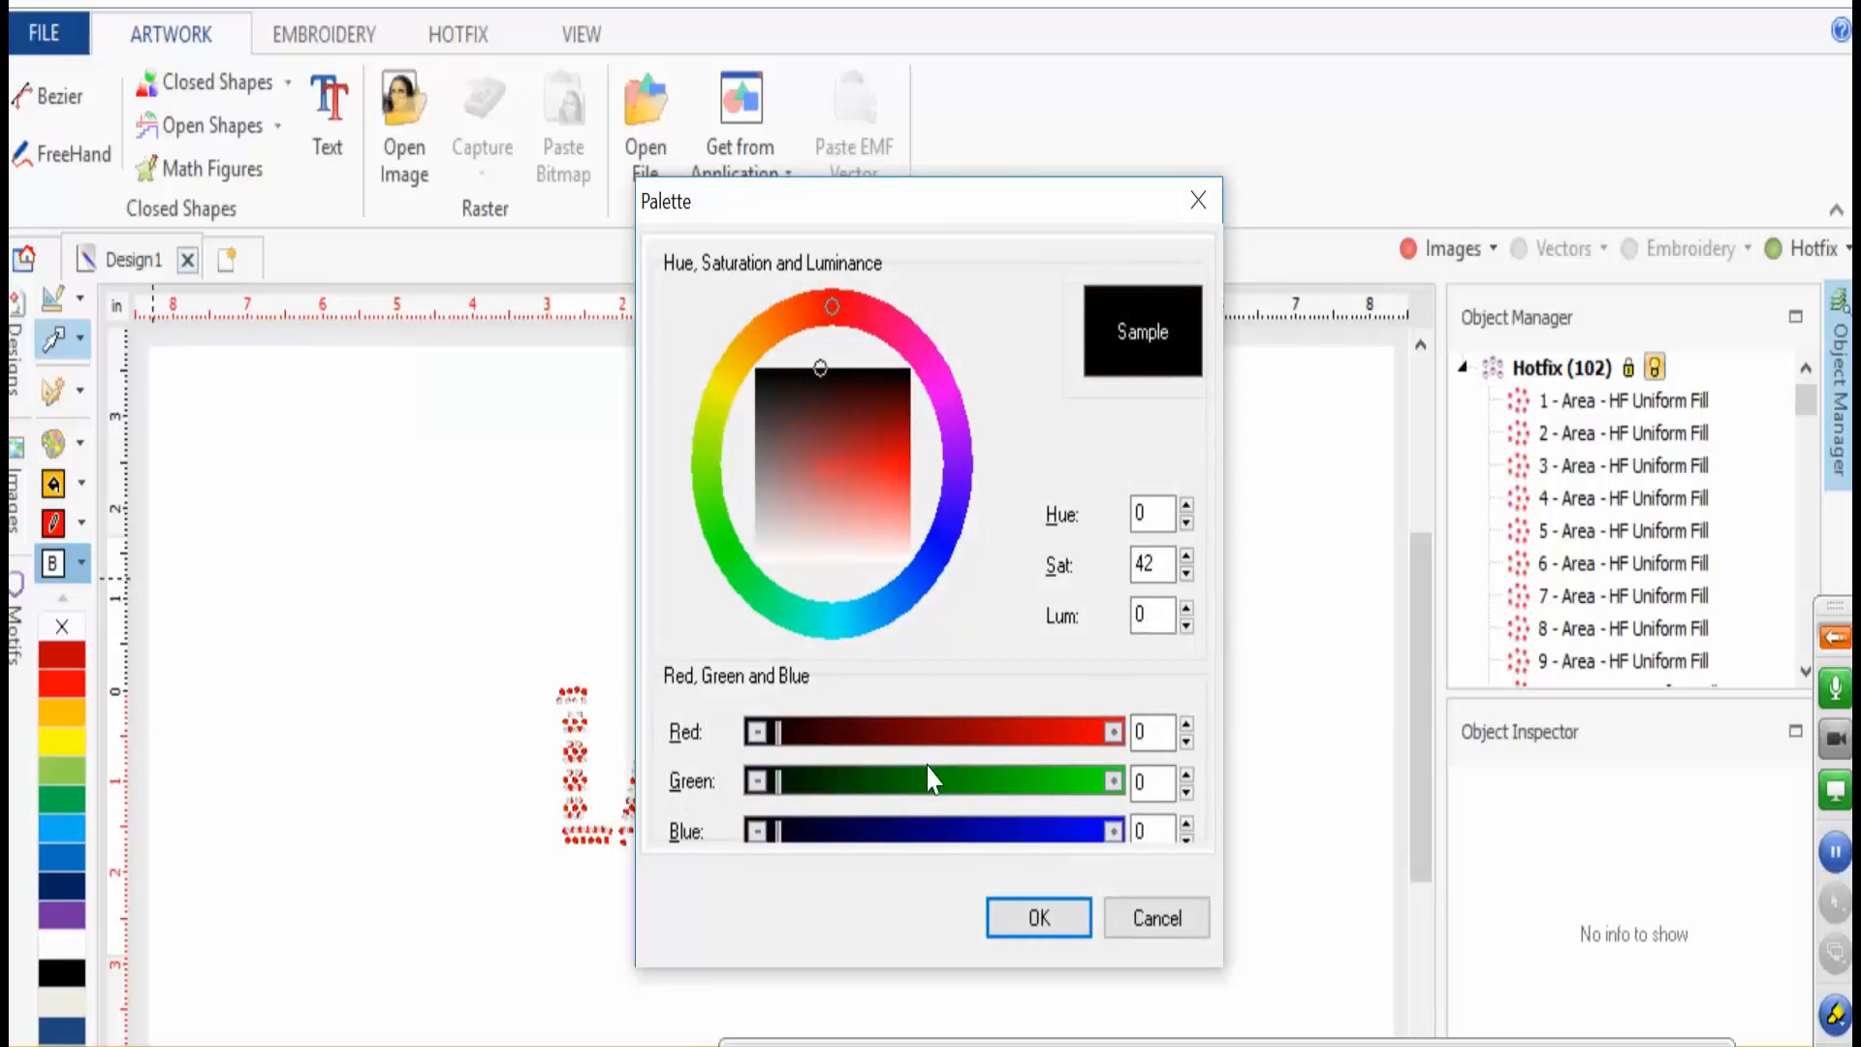
{"action": "left_click", "coordinate": [1036, 915]}
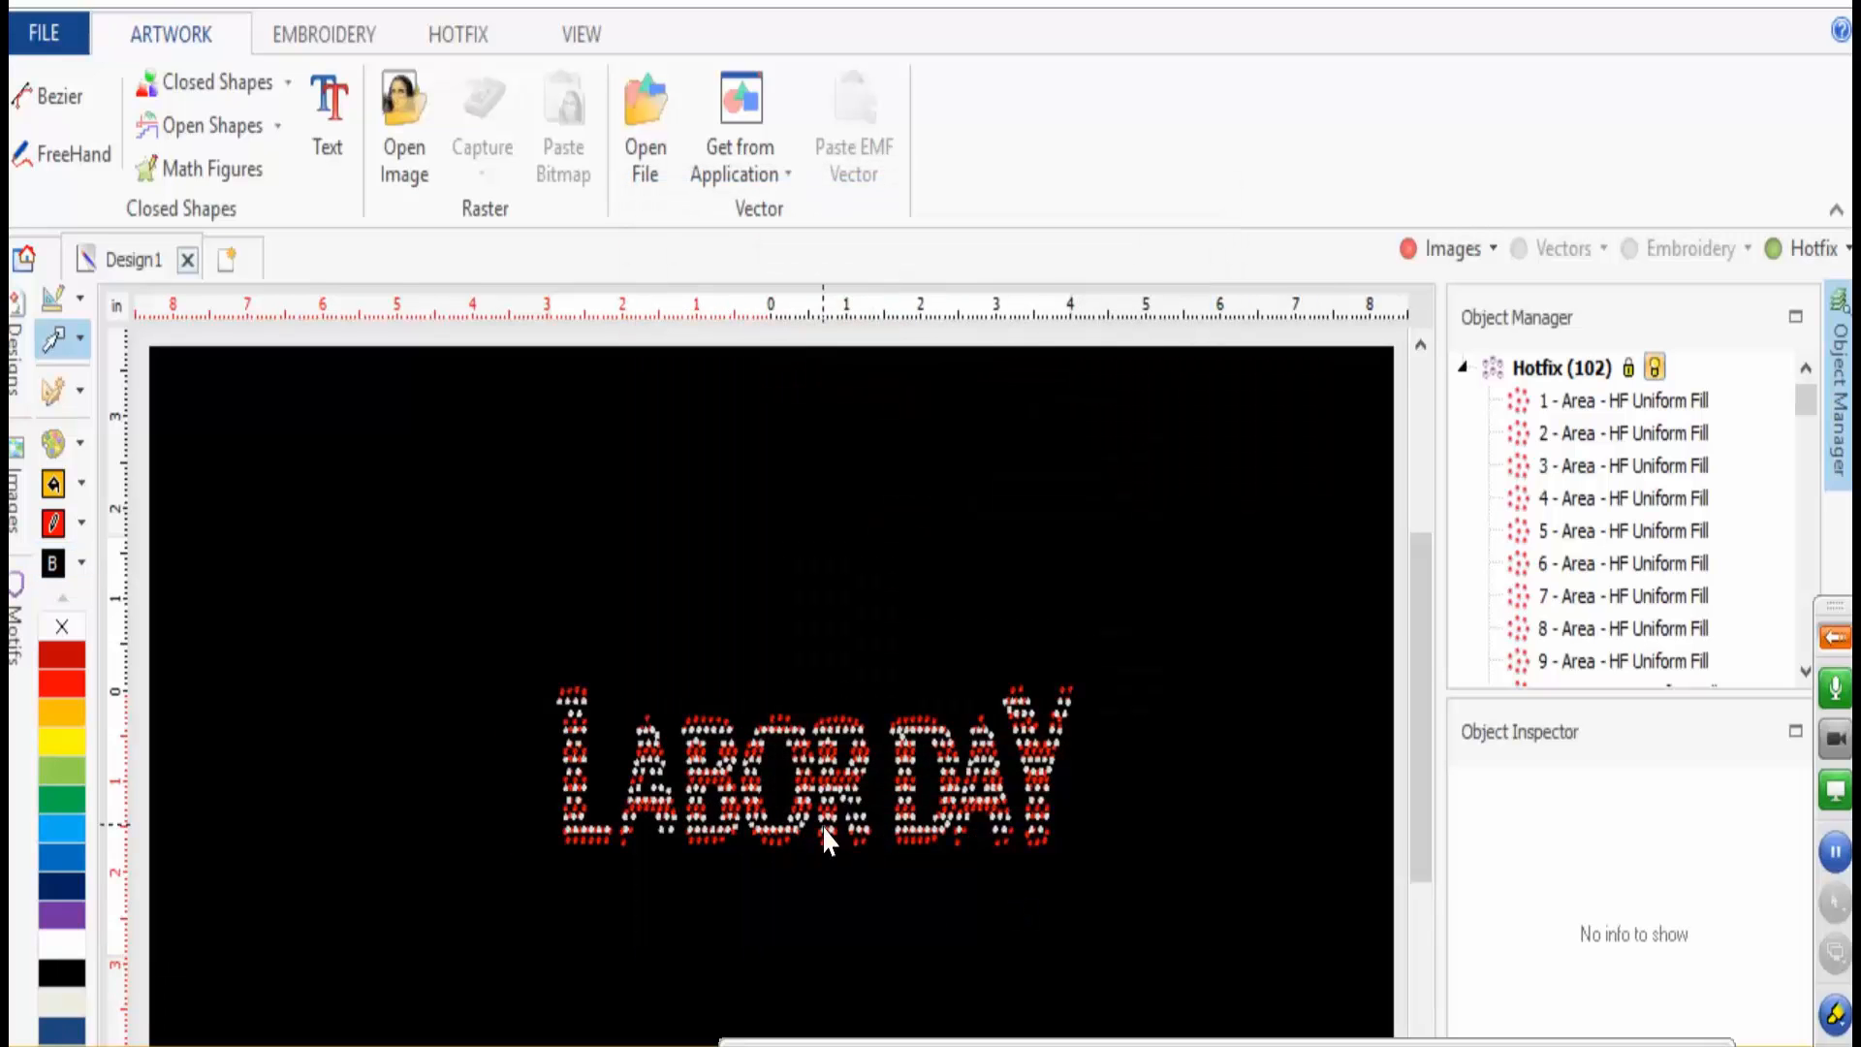
- Enlarge the Labor Day image together with all its hotfix fills until the lettering is about 9.35 in wide, and hide the image layer
{"action": "scroll", "coordinate": [824, 836], "scroll_direction": "up", "scroll_amount": 1}
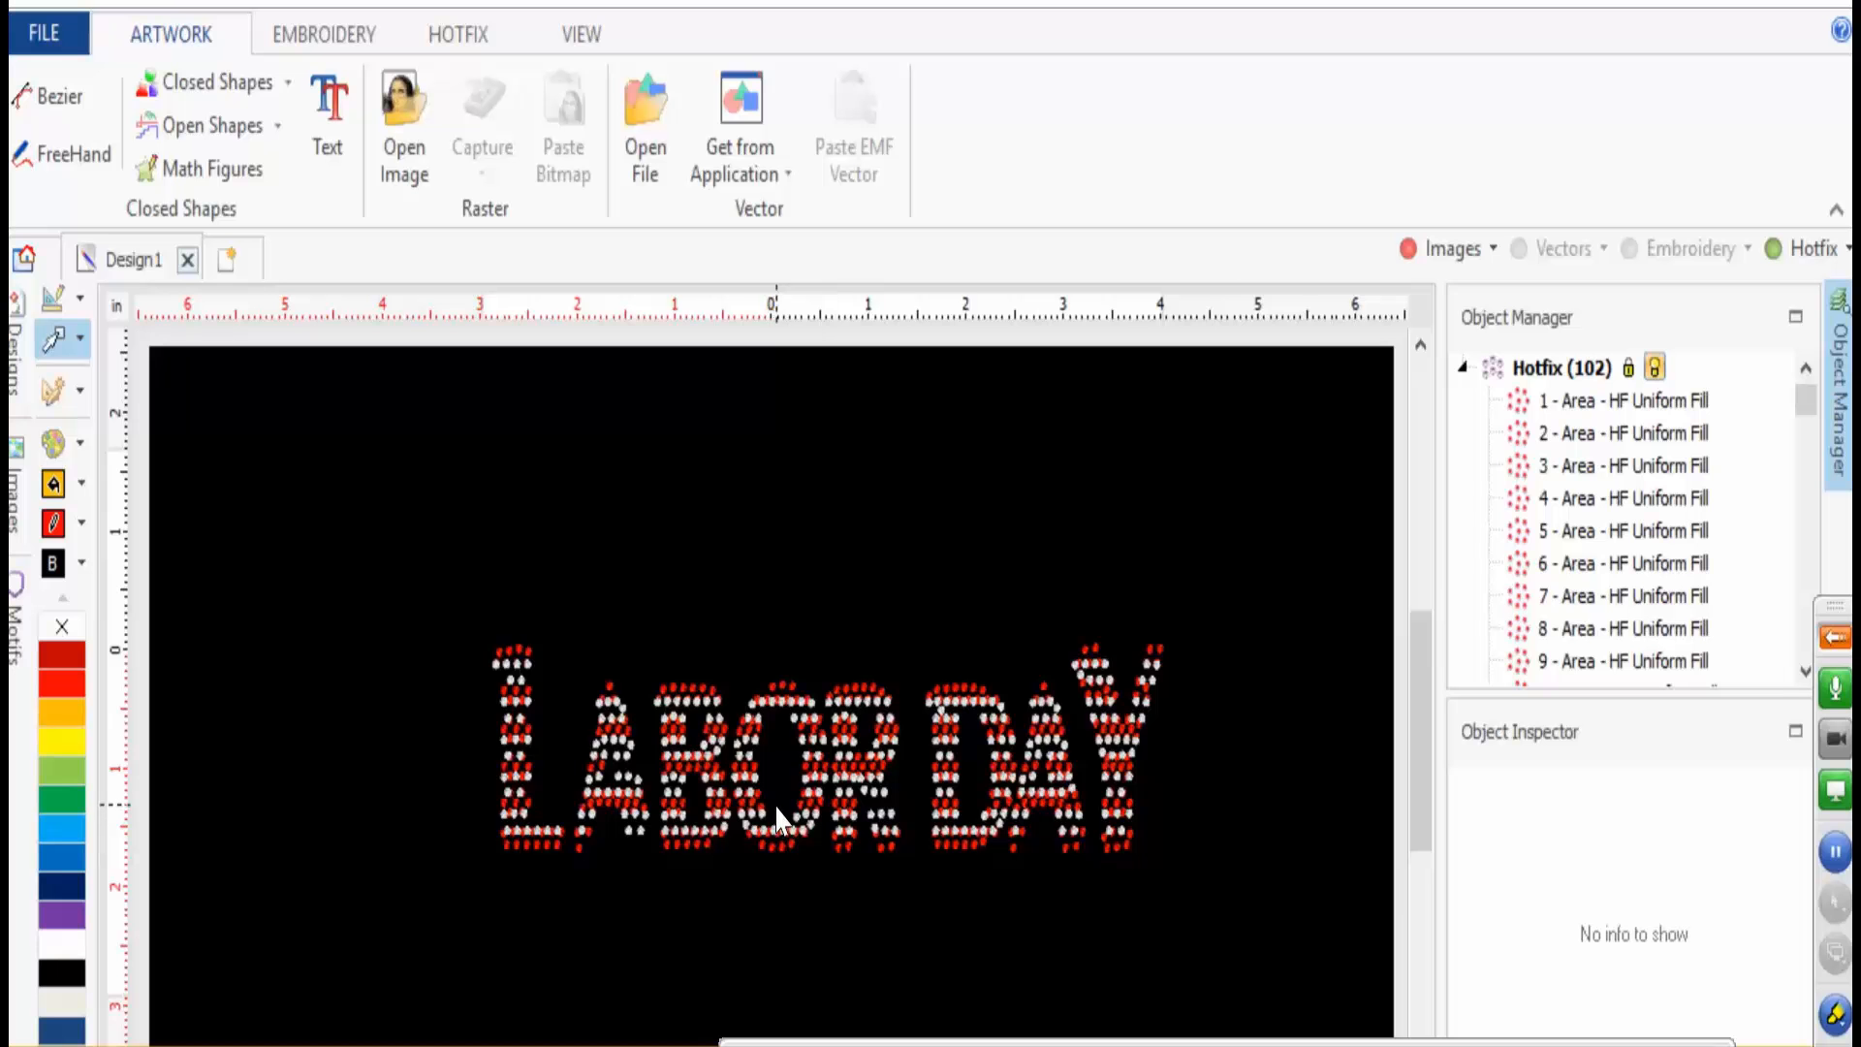
{"action": "scroll", "coordinate": [776, 819], "scroll_direction": "down", "scroll_amount": 1}
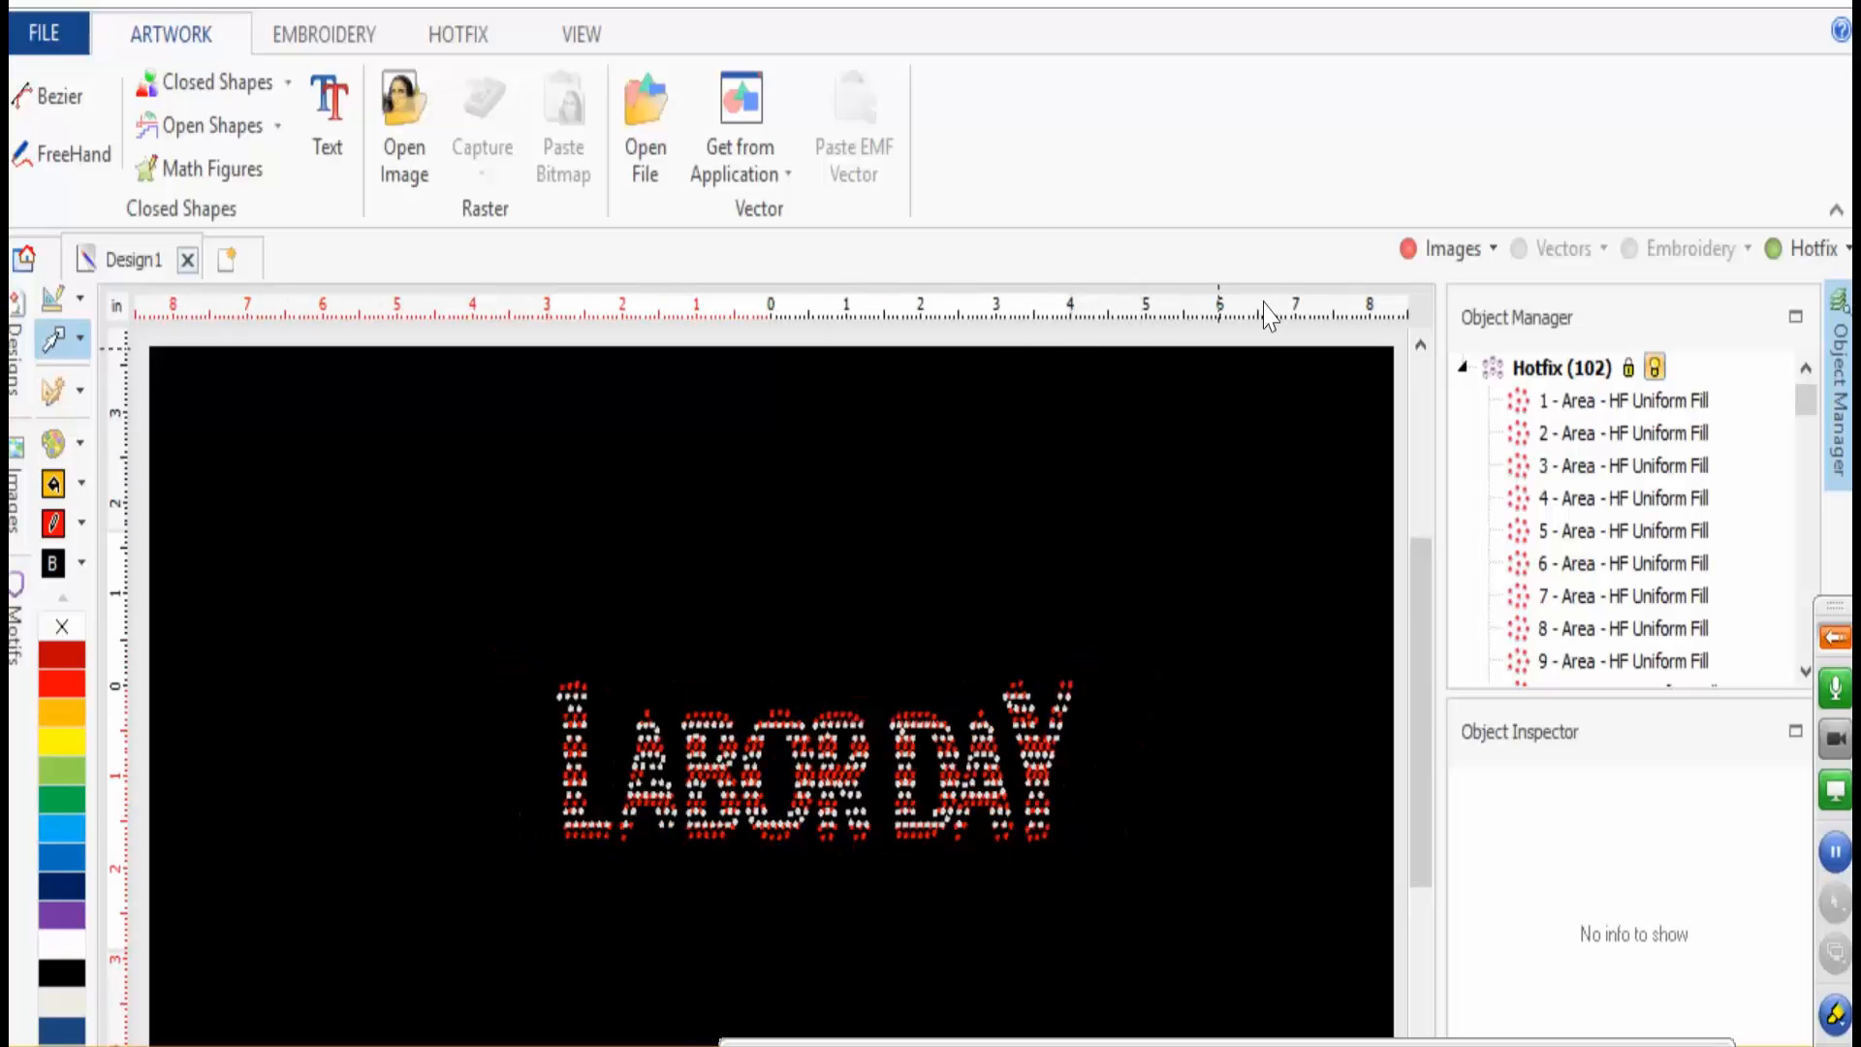
{"action": "left_click_drag", "start_coordinate": [405, 619], "coordinate": [1386, 1030]}
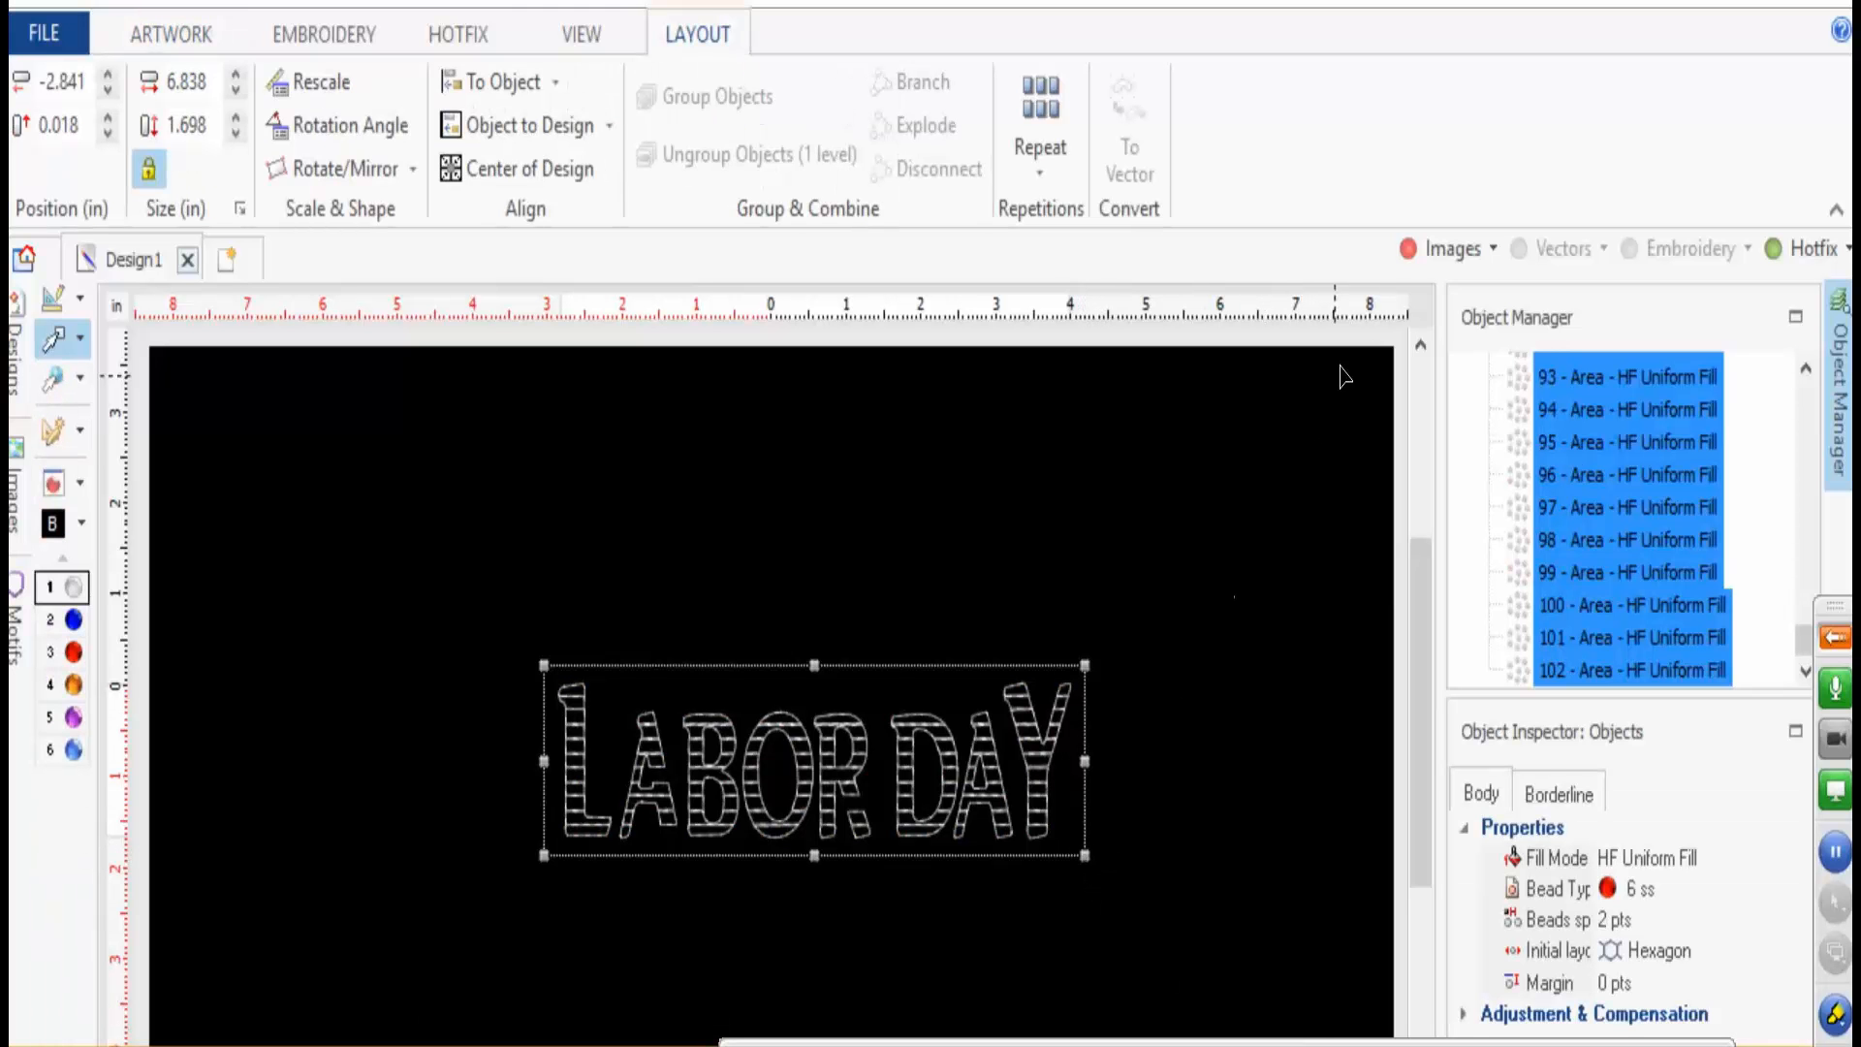
{"action": "left_click", "coordinate": [1411, 249]}
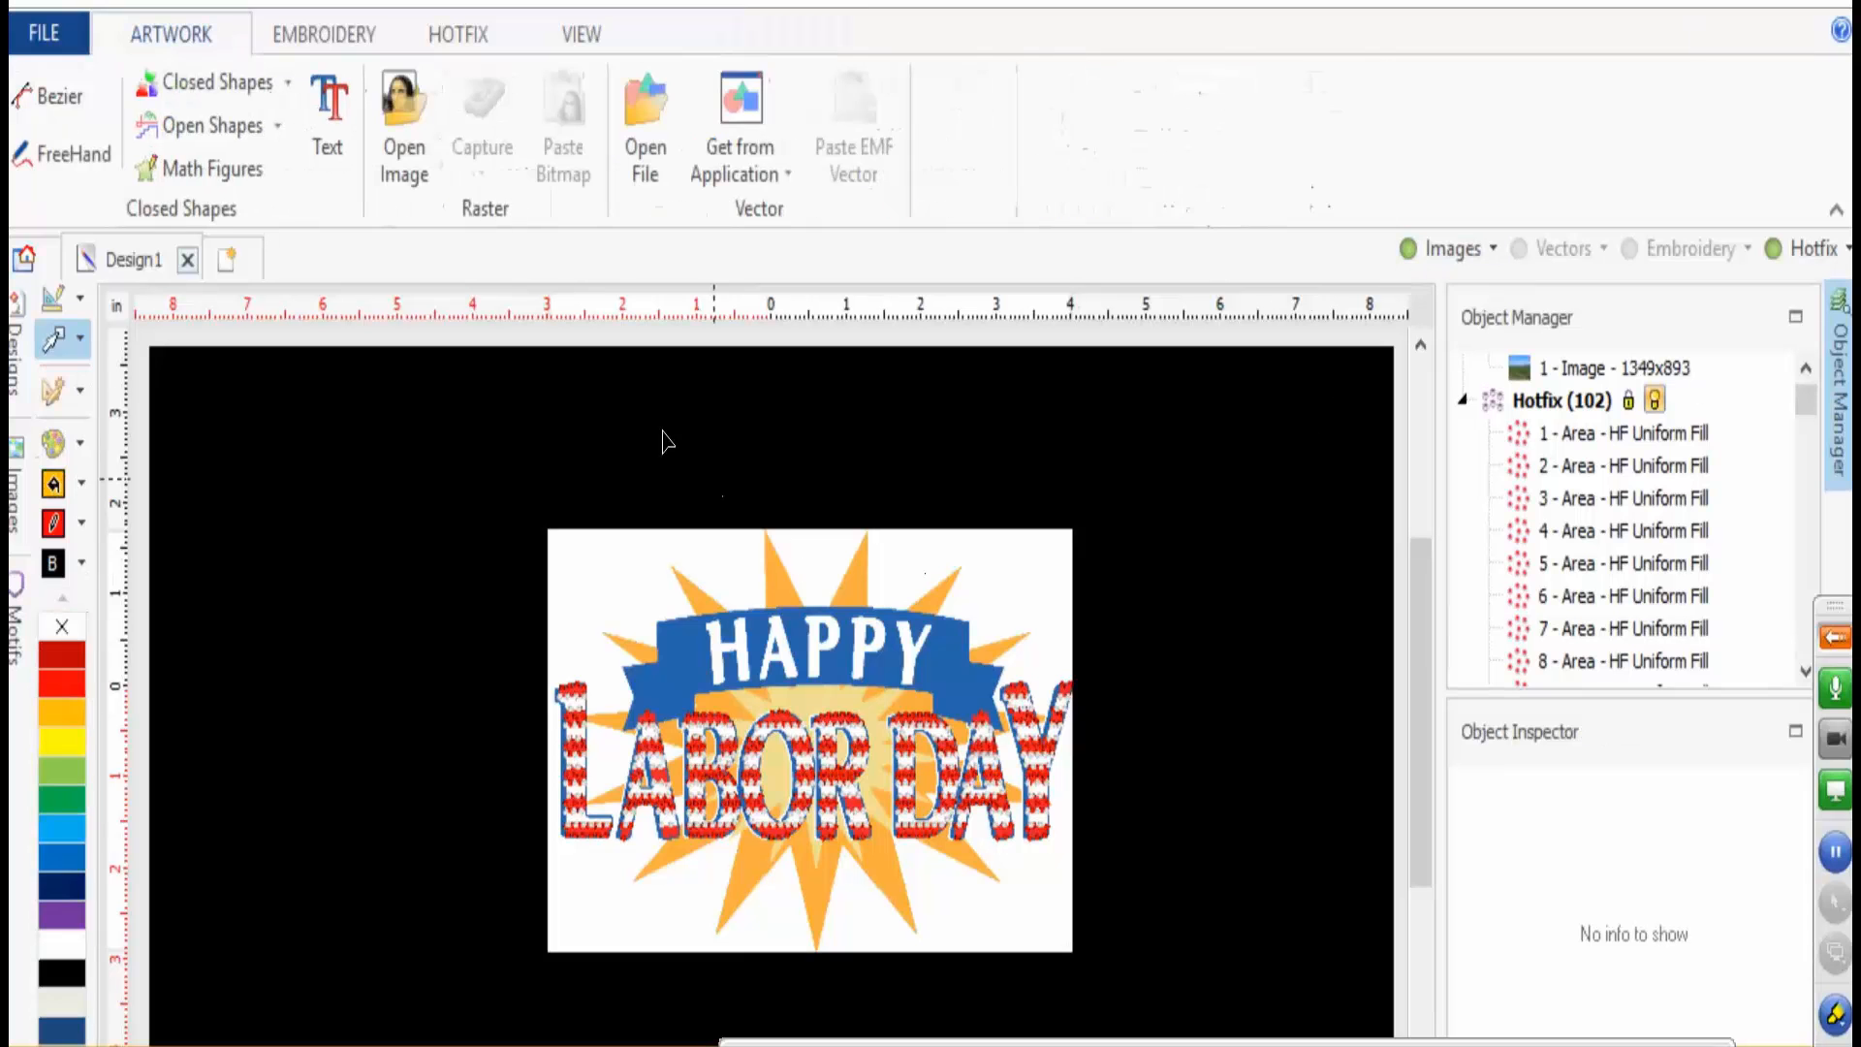
{"action": "left_click_drag", "start_coordinate": [368, 394], "coordinate": [1183, 1015]}
{"action": "left_click", "coordinate": [1371, 698]}
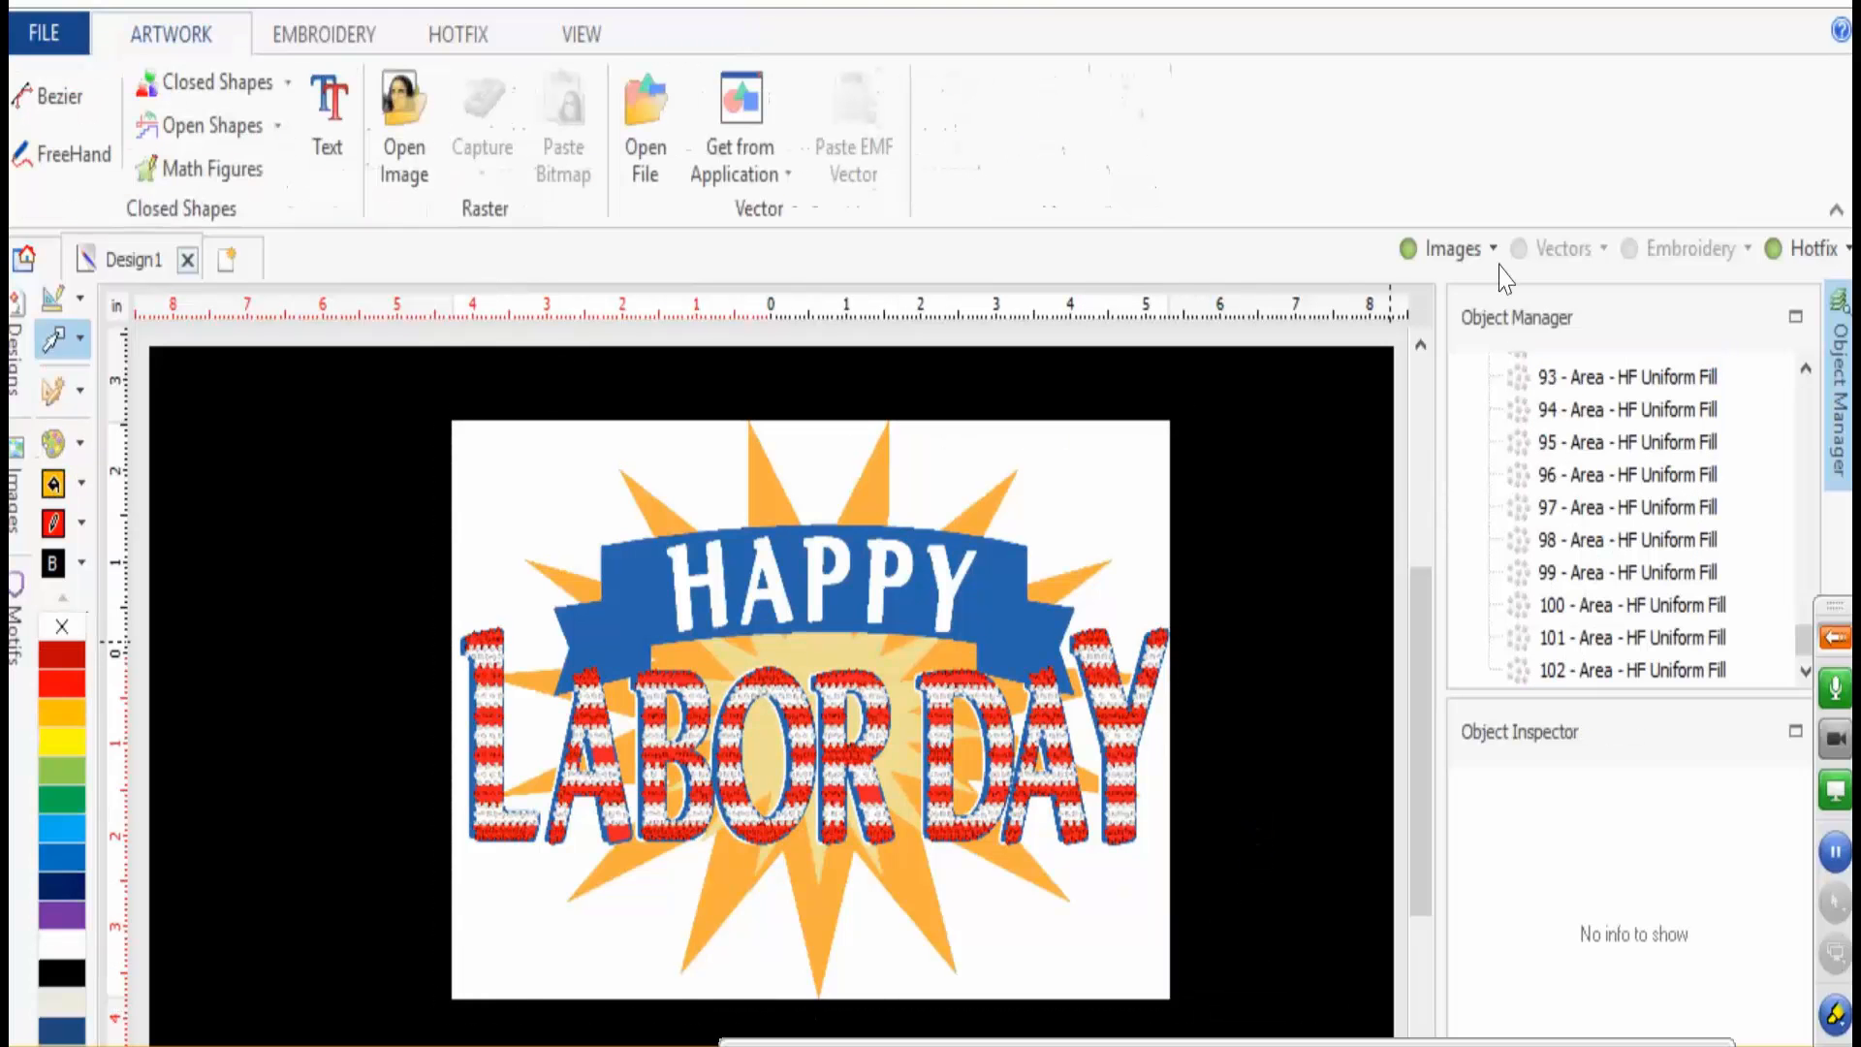
{"action": "left_click", "coordinate": [1454, 248]}
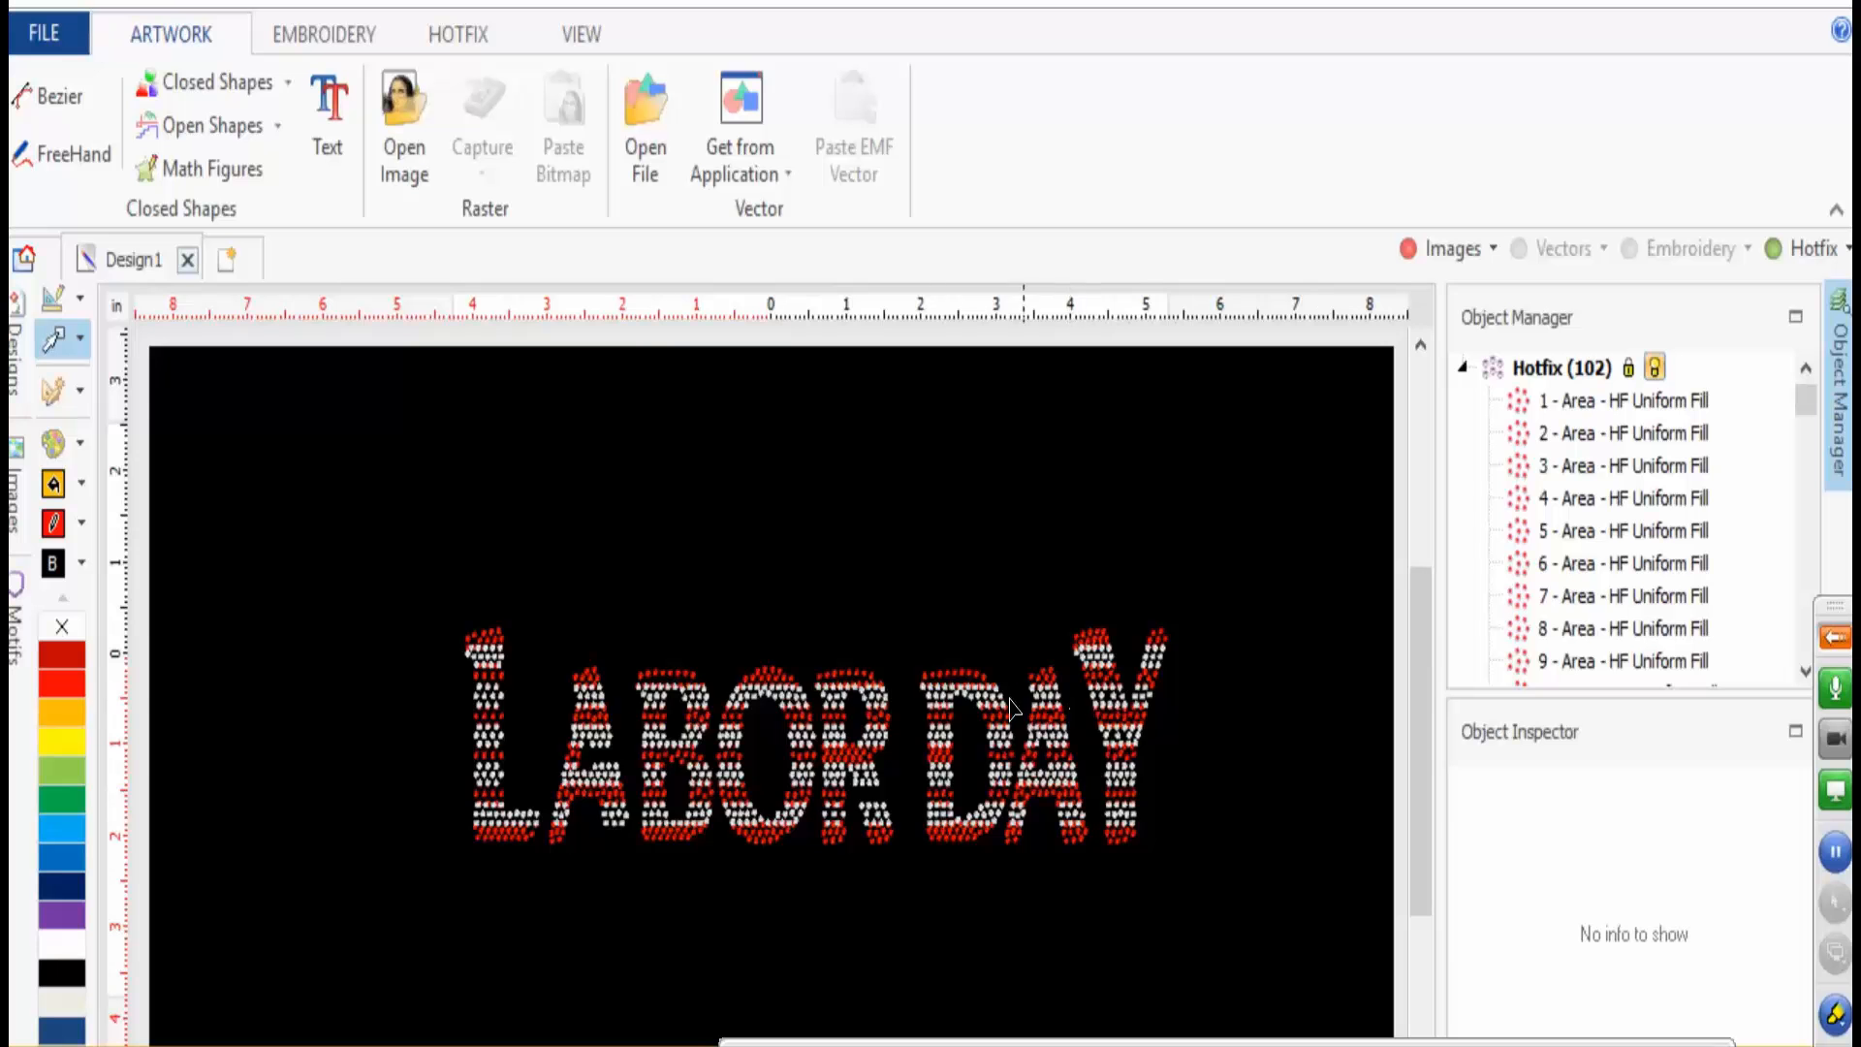
- Solve the overlapping stones between the red and clear hotfix areas of the whole design
{"action": "scroll", "coordinate": [896, 694], "scroll_direction": "up", "scroll_amount": 3}
{"action": "scroll", "coordinate": [940, 696], "scroll_direction": "down", "scroll_amount": 3}
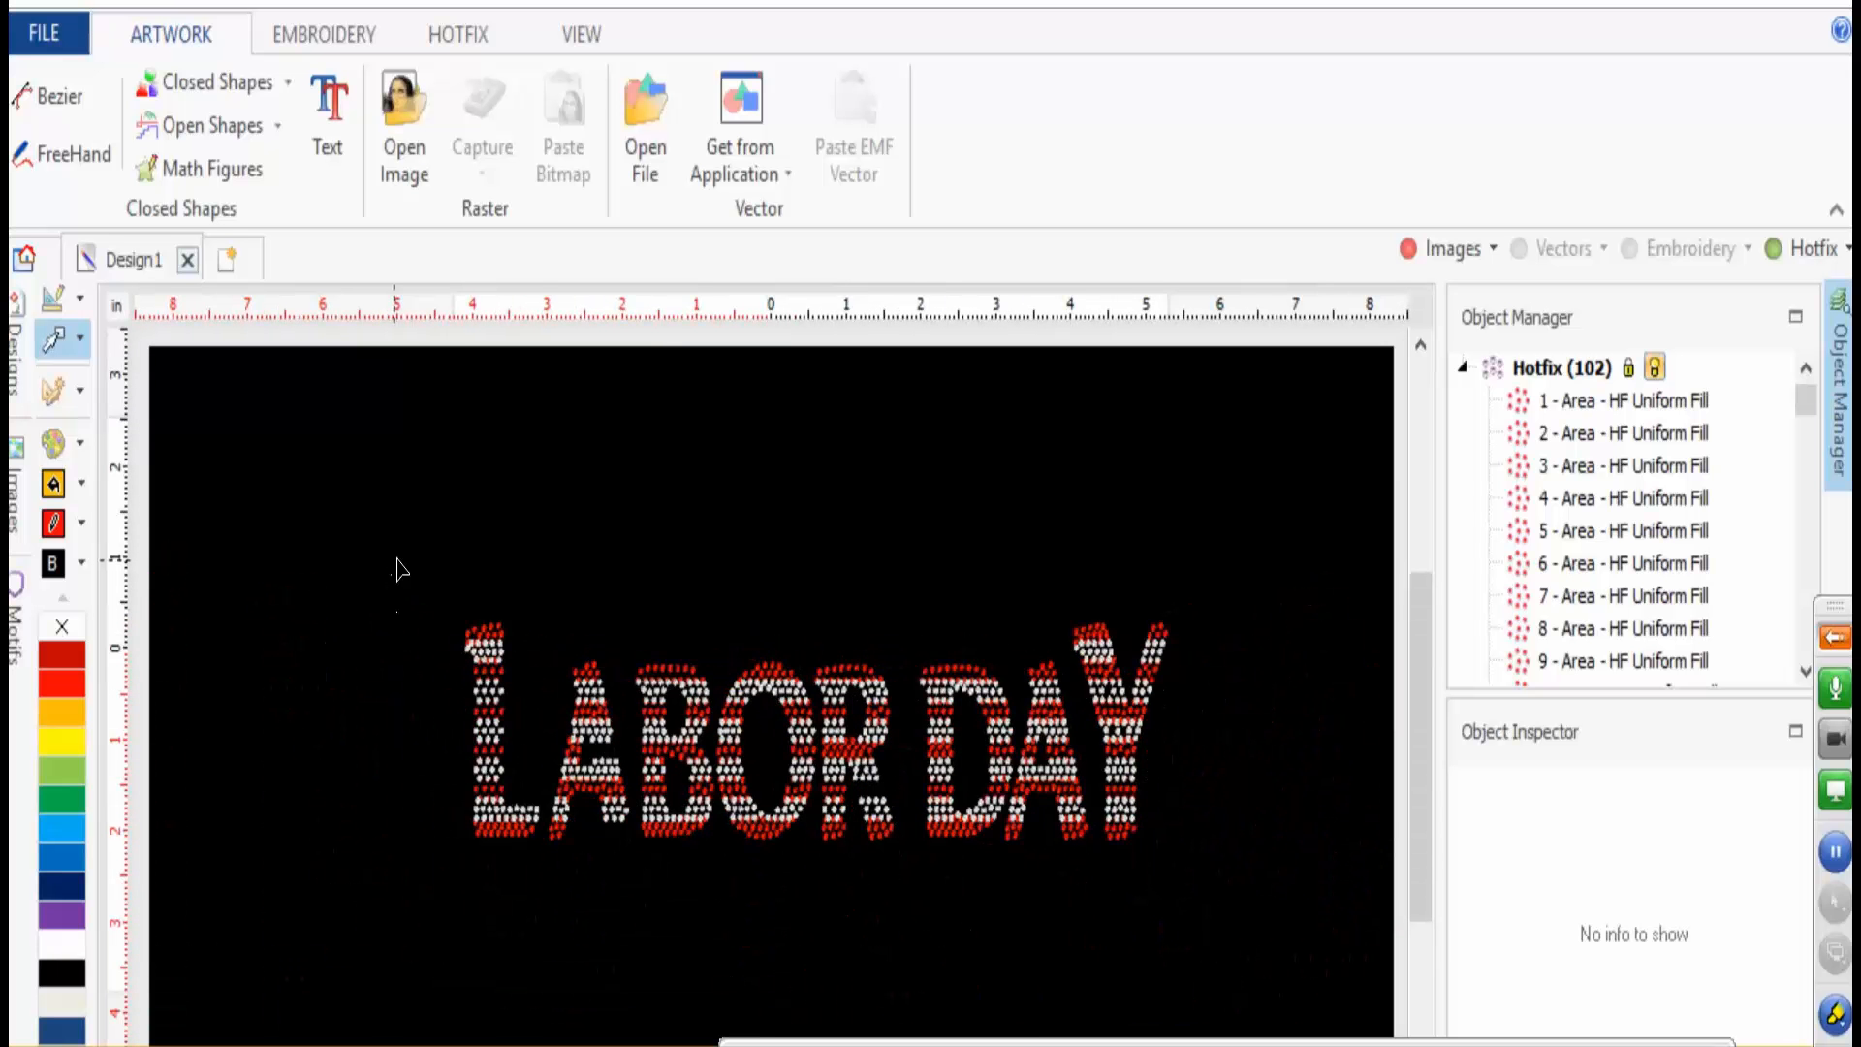
{"action": "left_click_drag", "start_coordinate": [417, 528], "coordinate": [1227, 936]}
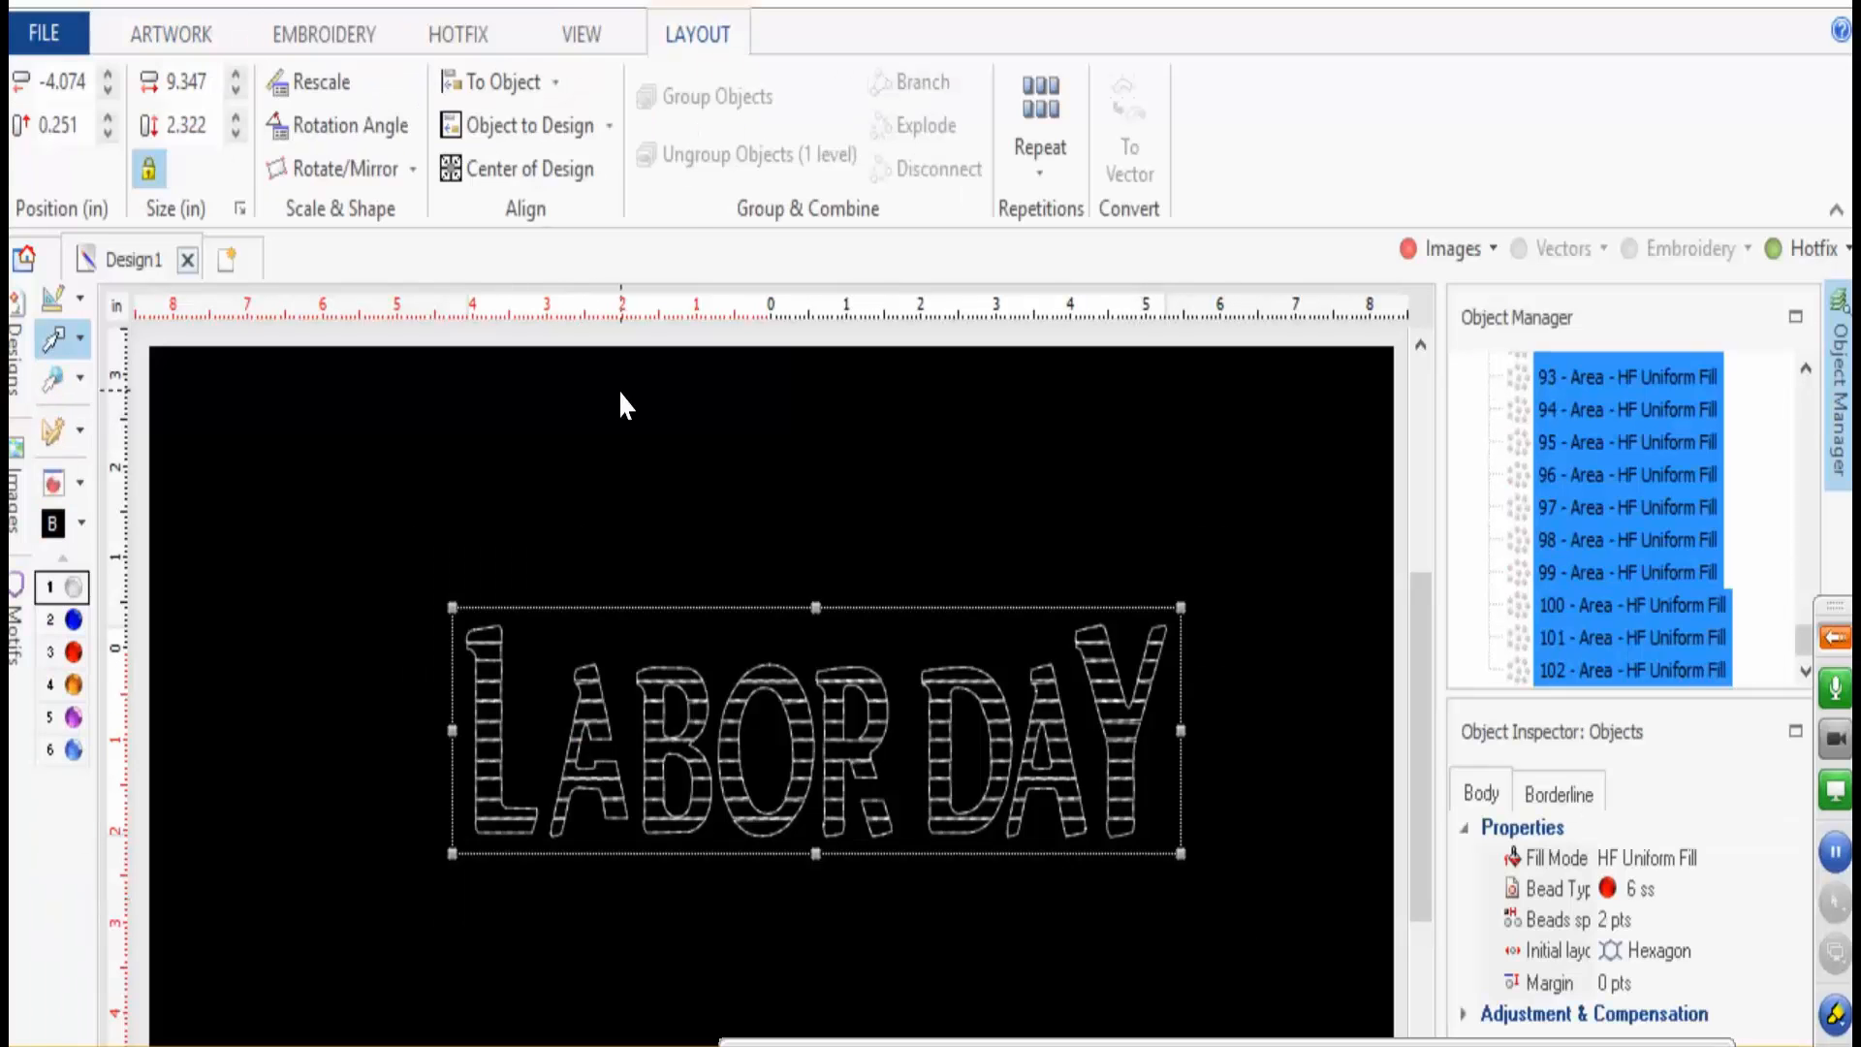
{"action": "left_click", "coordinate": [630, 489]}
{"action": "left_click", "coordinate": [453, 44]}
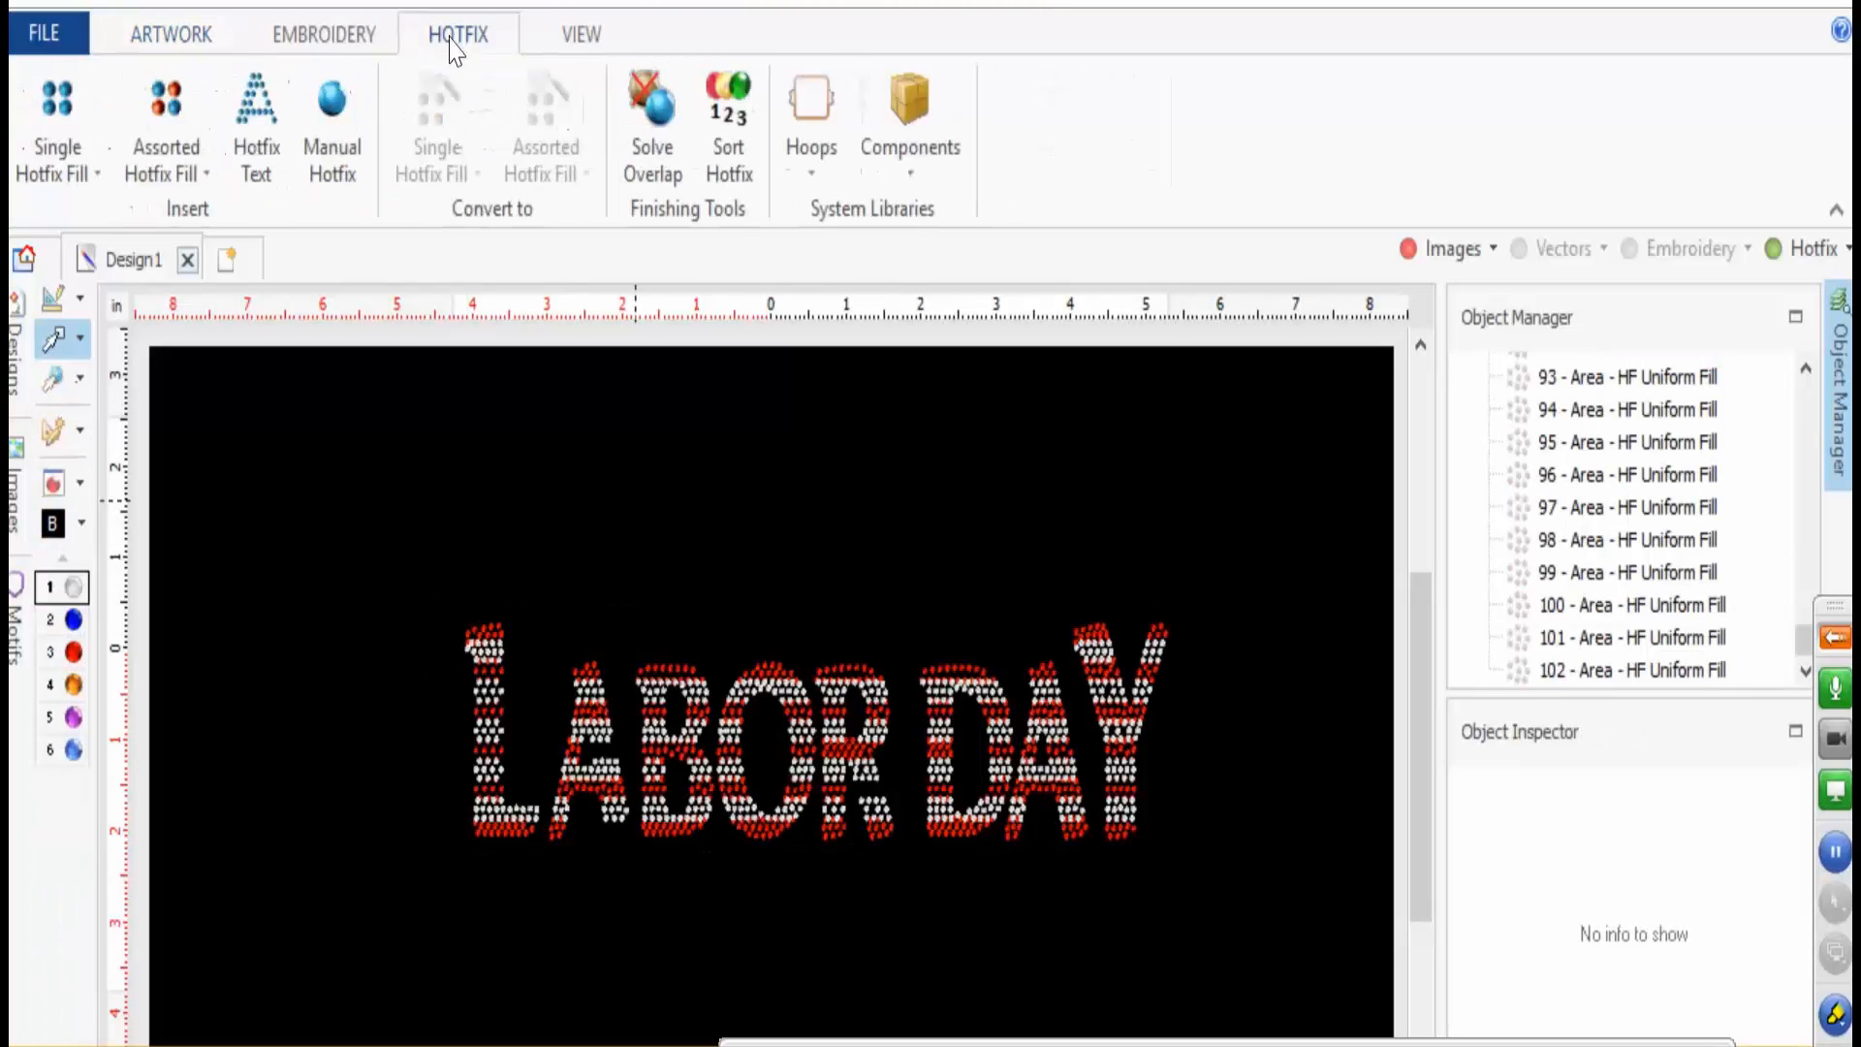
{"action": "left_click", "coordinate": [631, 113]}
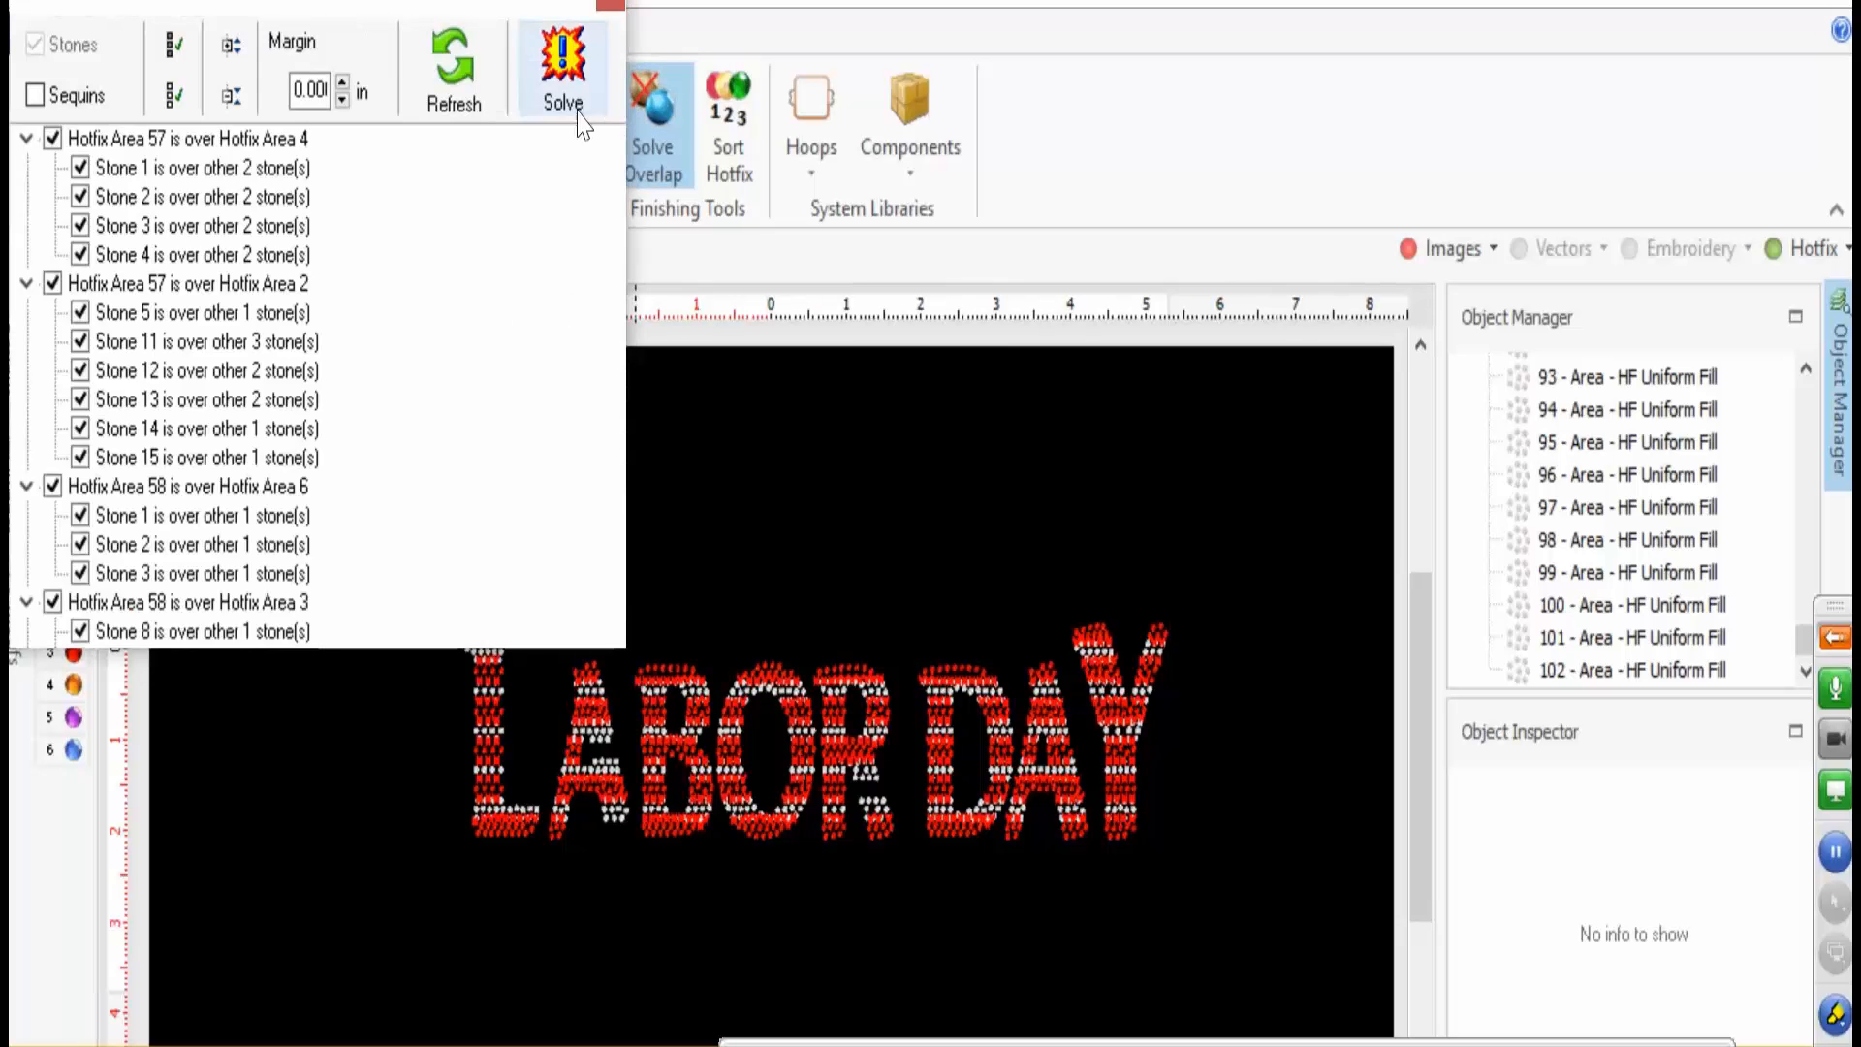
{"action": "left_click", "coordinate": [550, 89]}
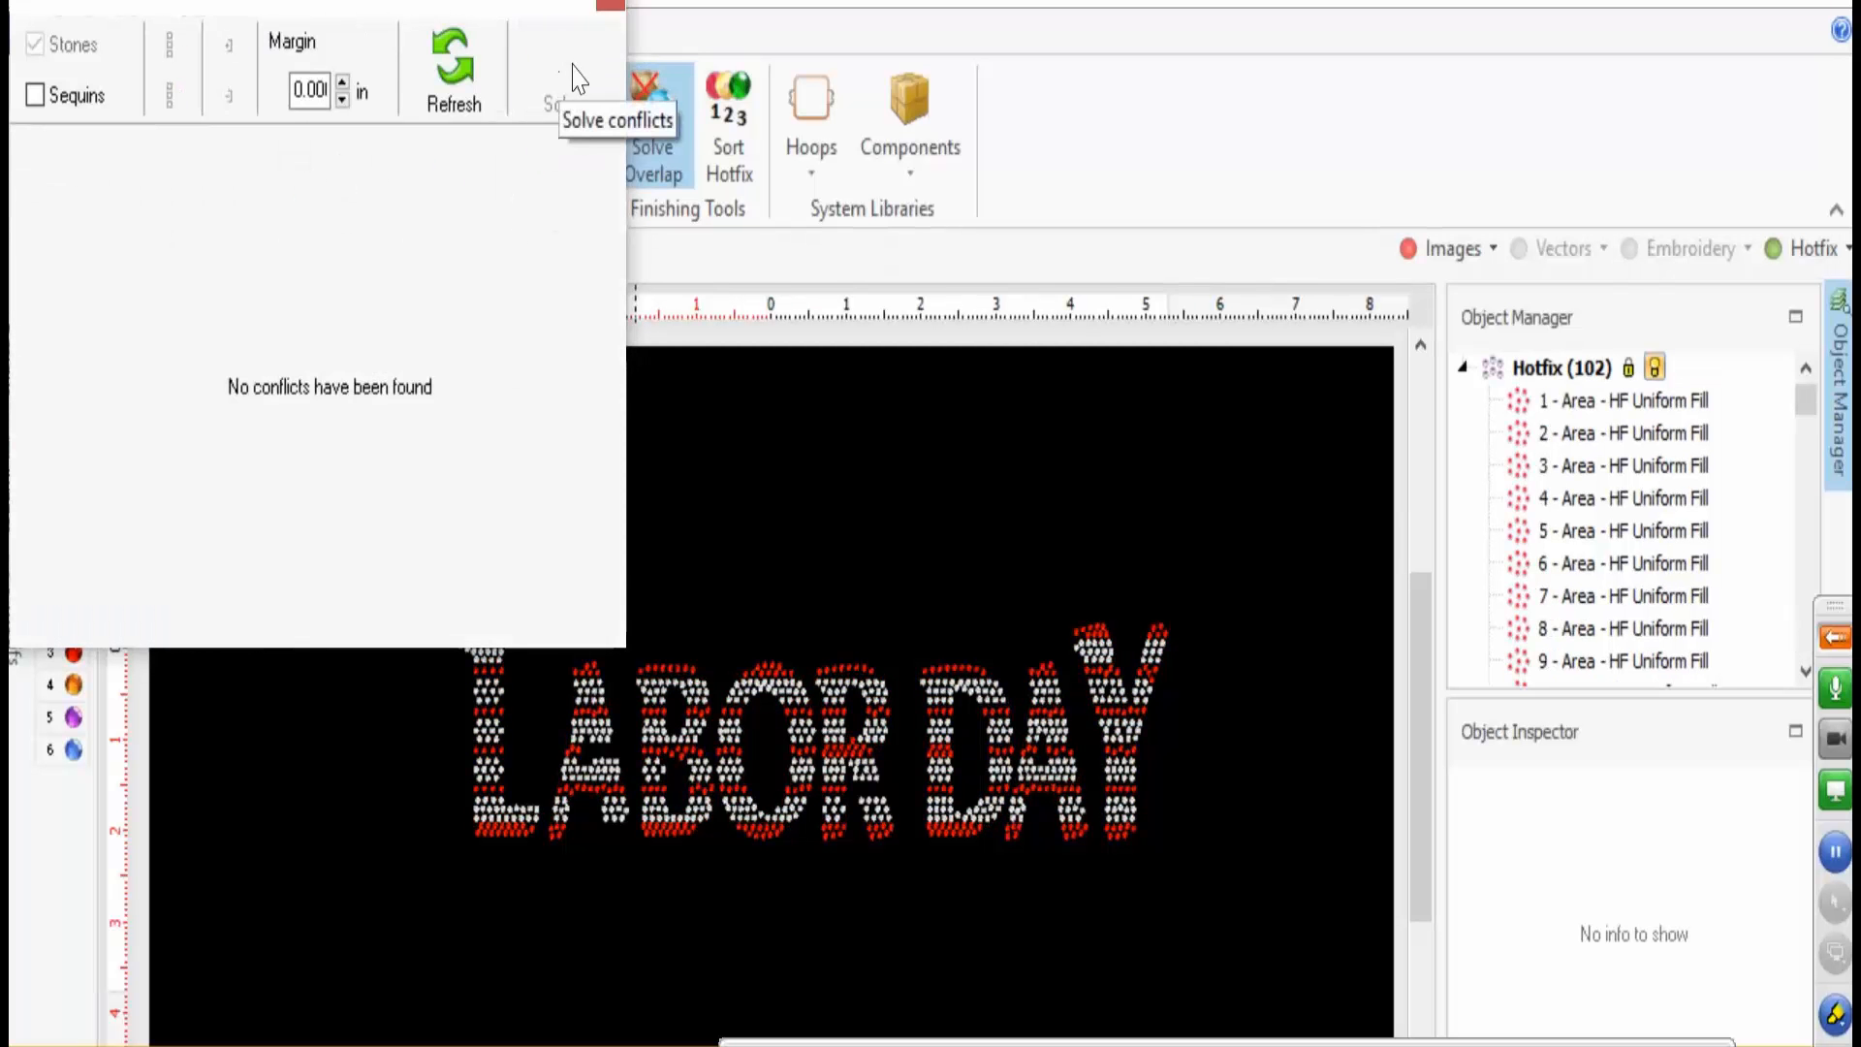
{"action": "left_click", "coordinate": [611, 5]}
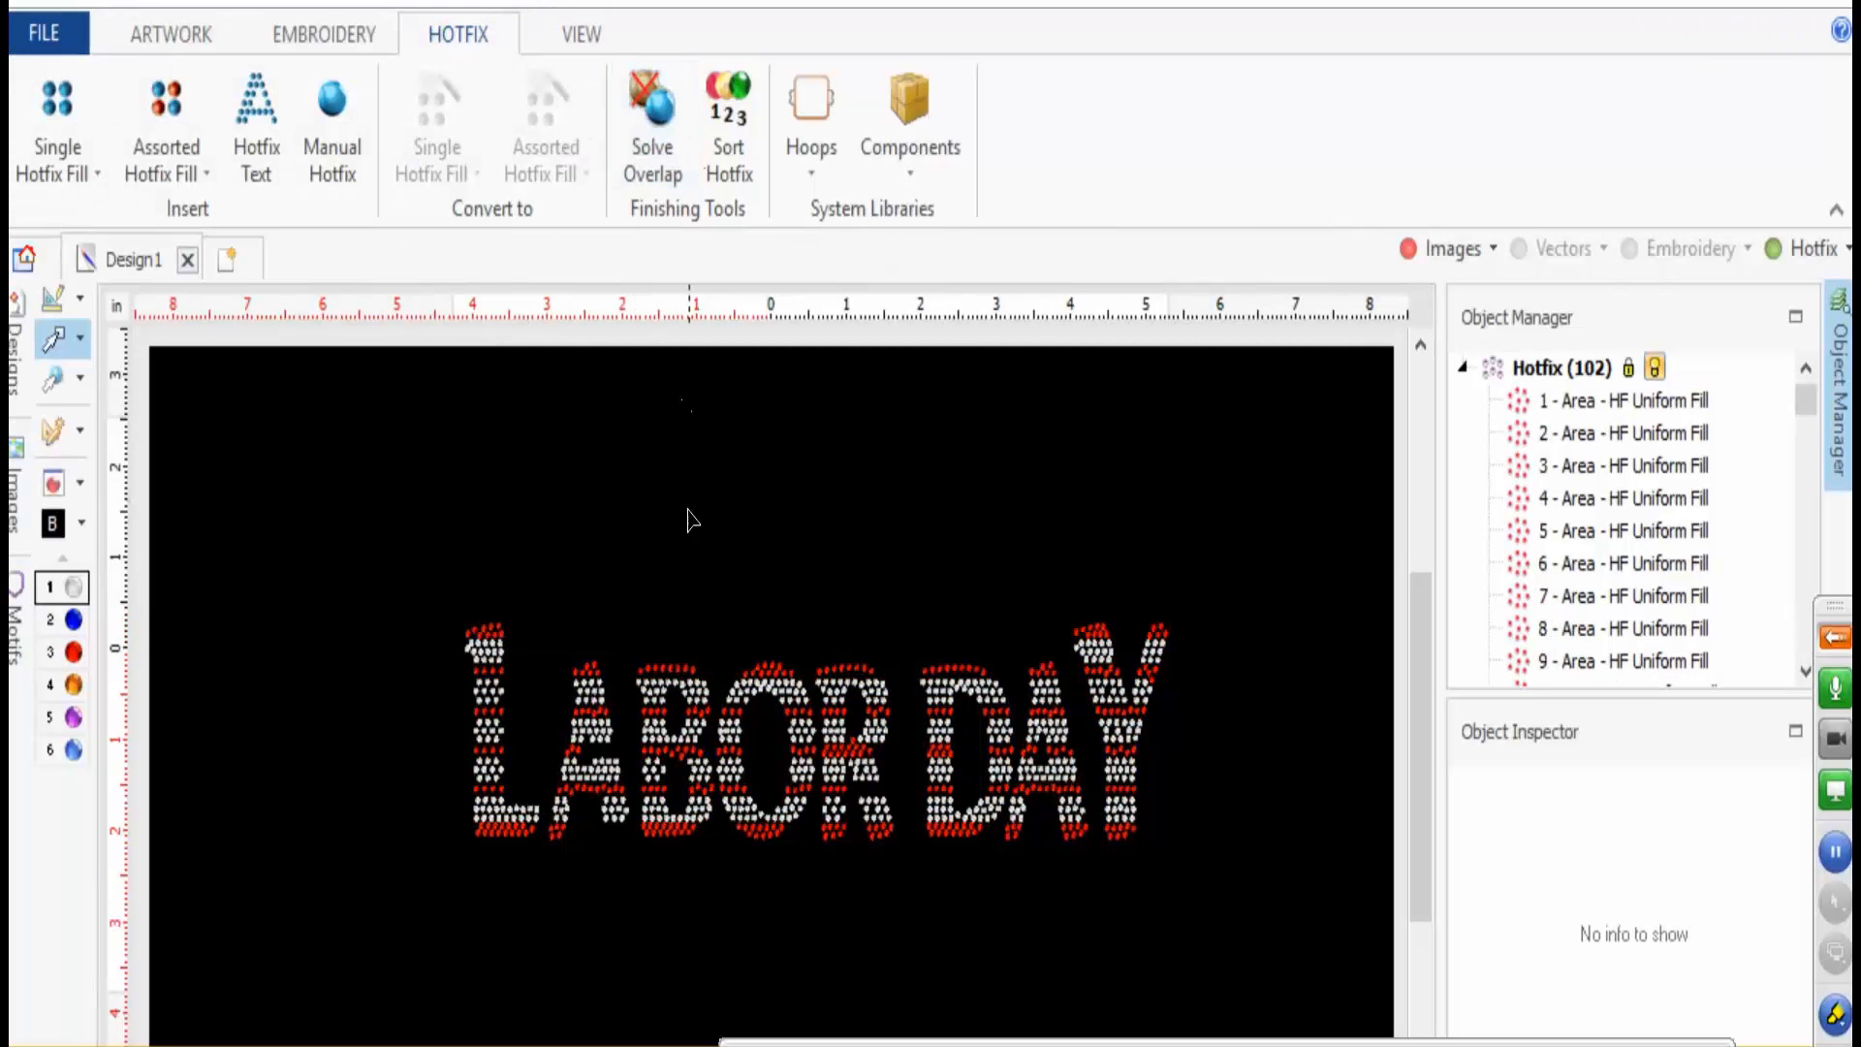
{"action": "scroll", "coordinate": [816, 766], "scroll_direction": "up", "scroll_amount": 3}
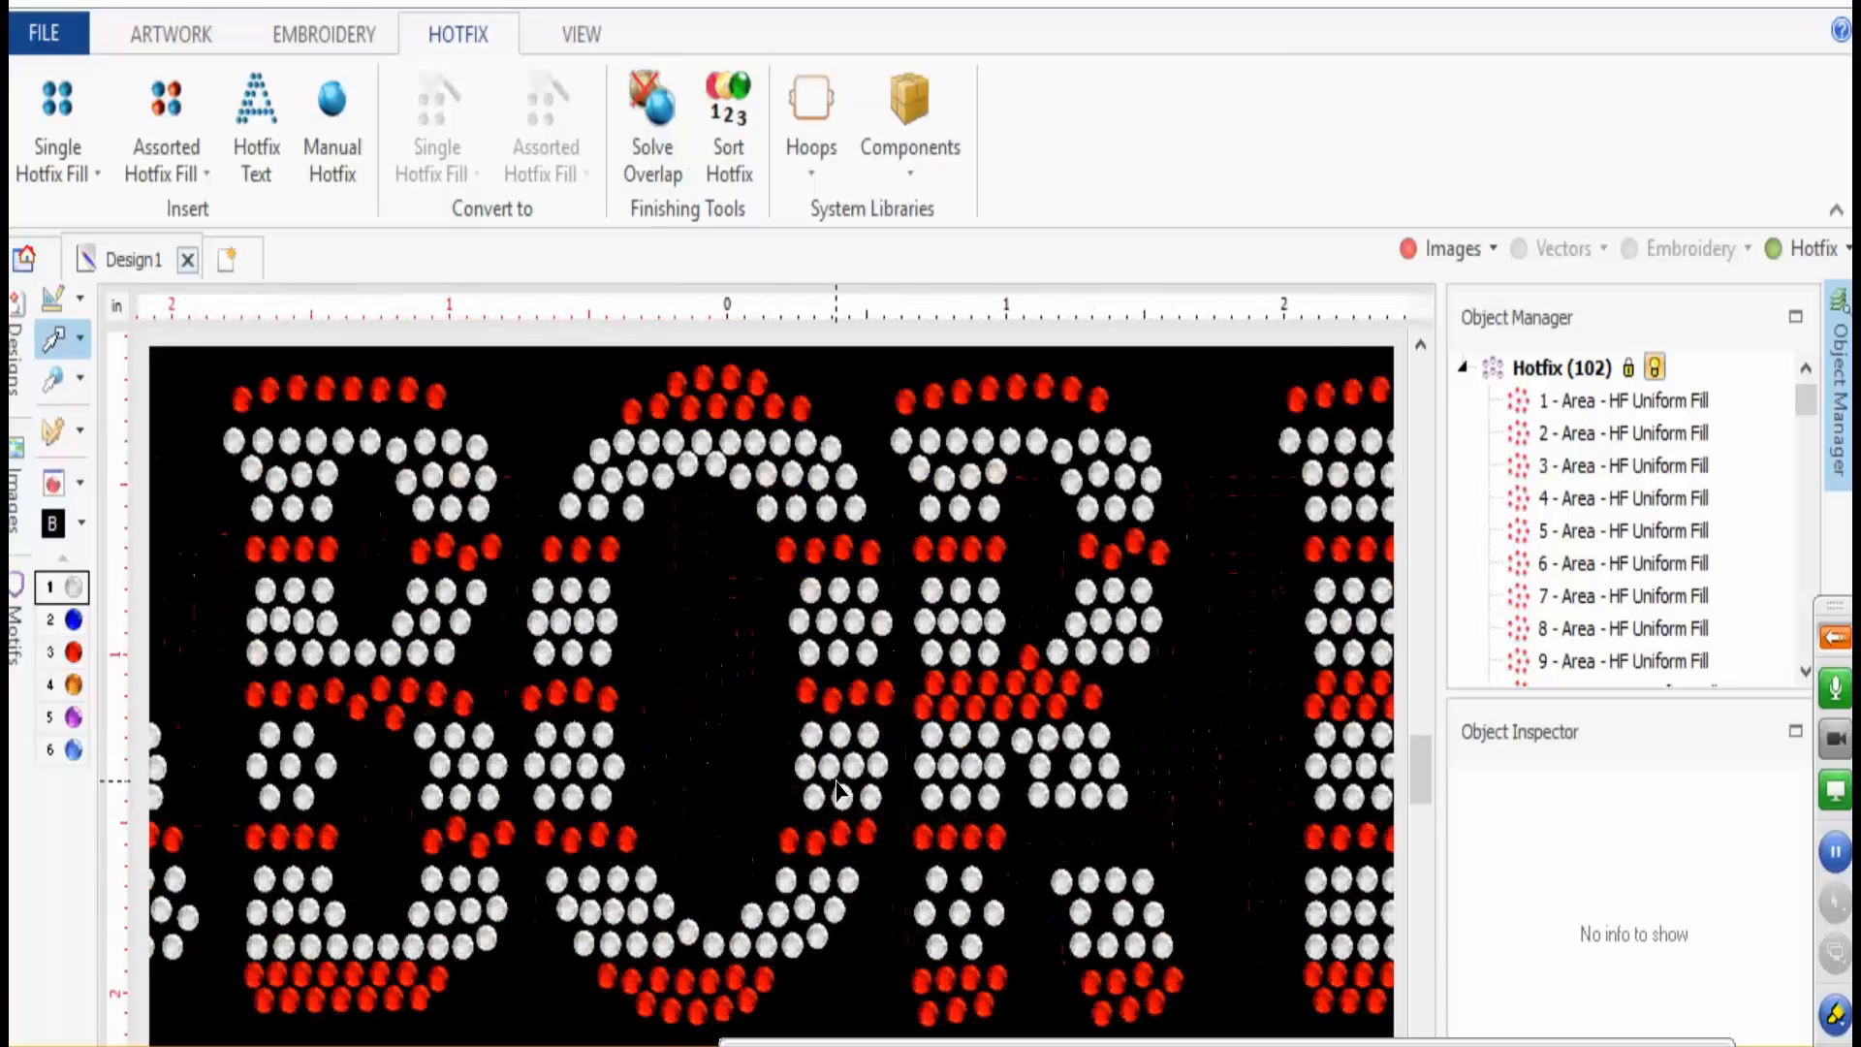
- Show the image layer and auto-trace the white letters of HAPPY as clear 6 ss uniform hotfix fills with 3 pts bead spacing
{"action": "left_click", "coordinate": [1408, 249]}
{"action": "scroll", "coordinate": [1011, 604], "scroll_direction": "down", "scroll_amount": 3}
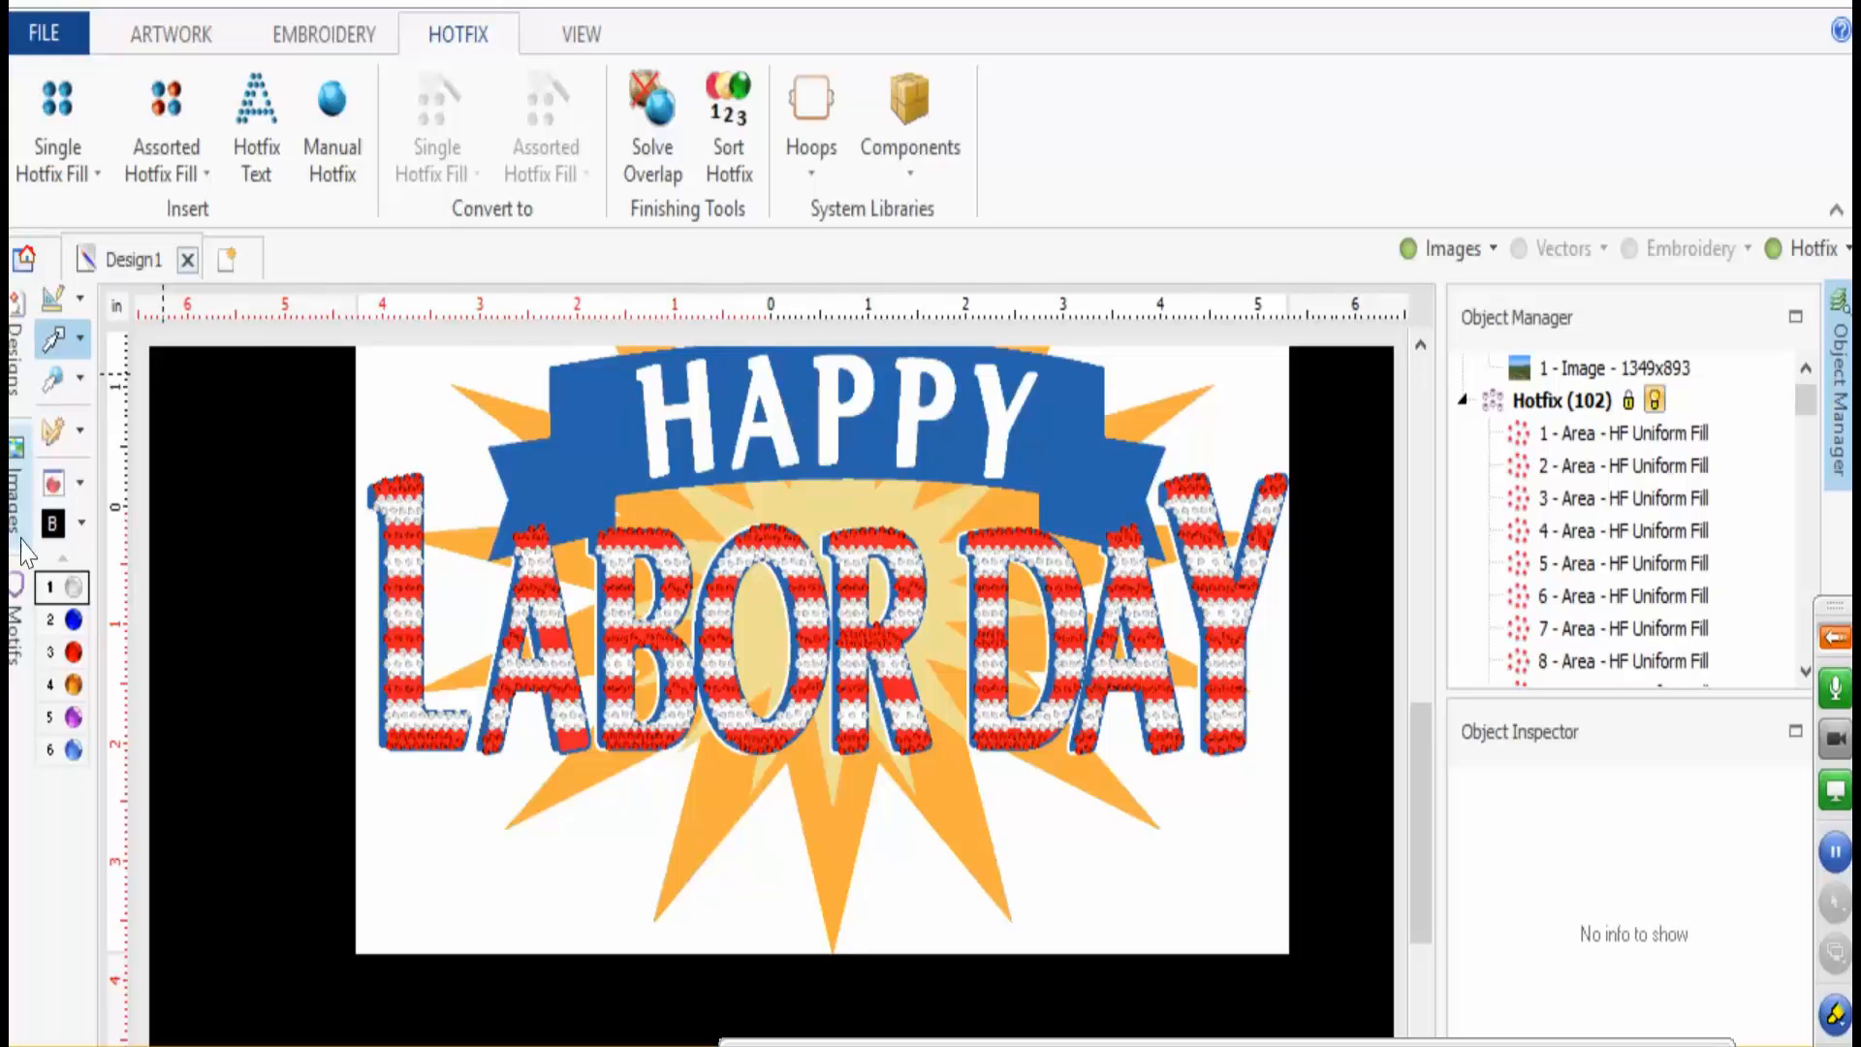
{"action": "left_click", "coordinate": [72, 588]}
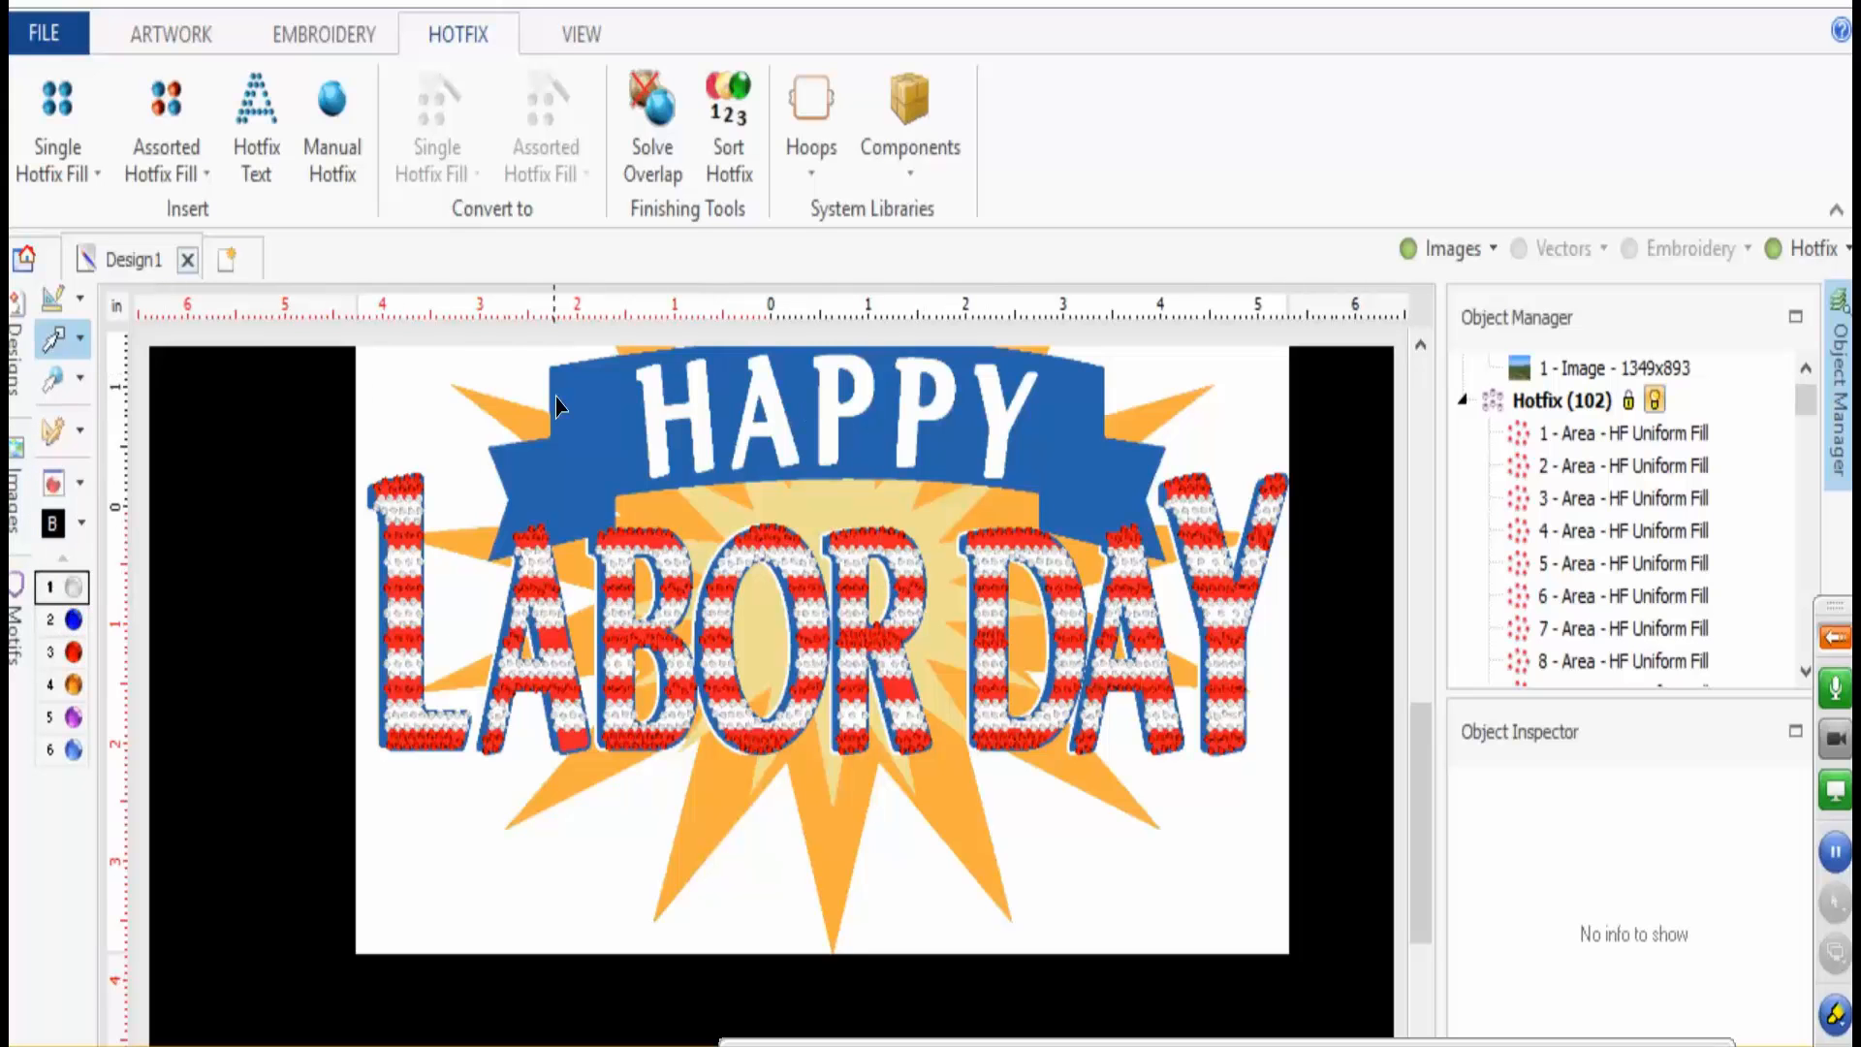
{"action": "left_click", "coordinate": [55, 118]}
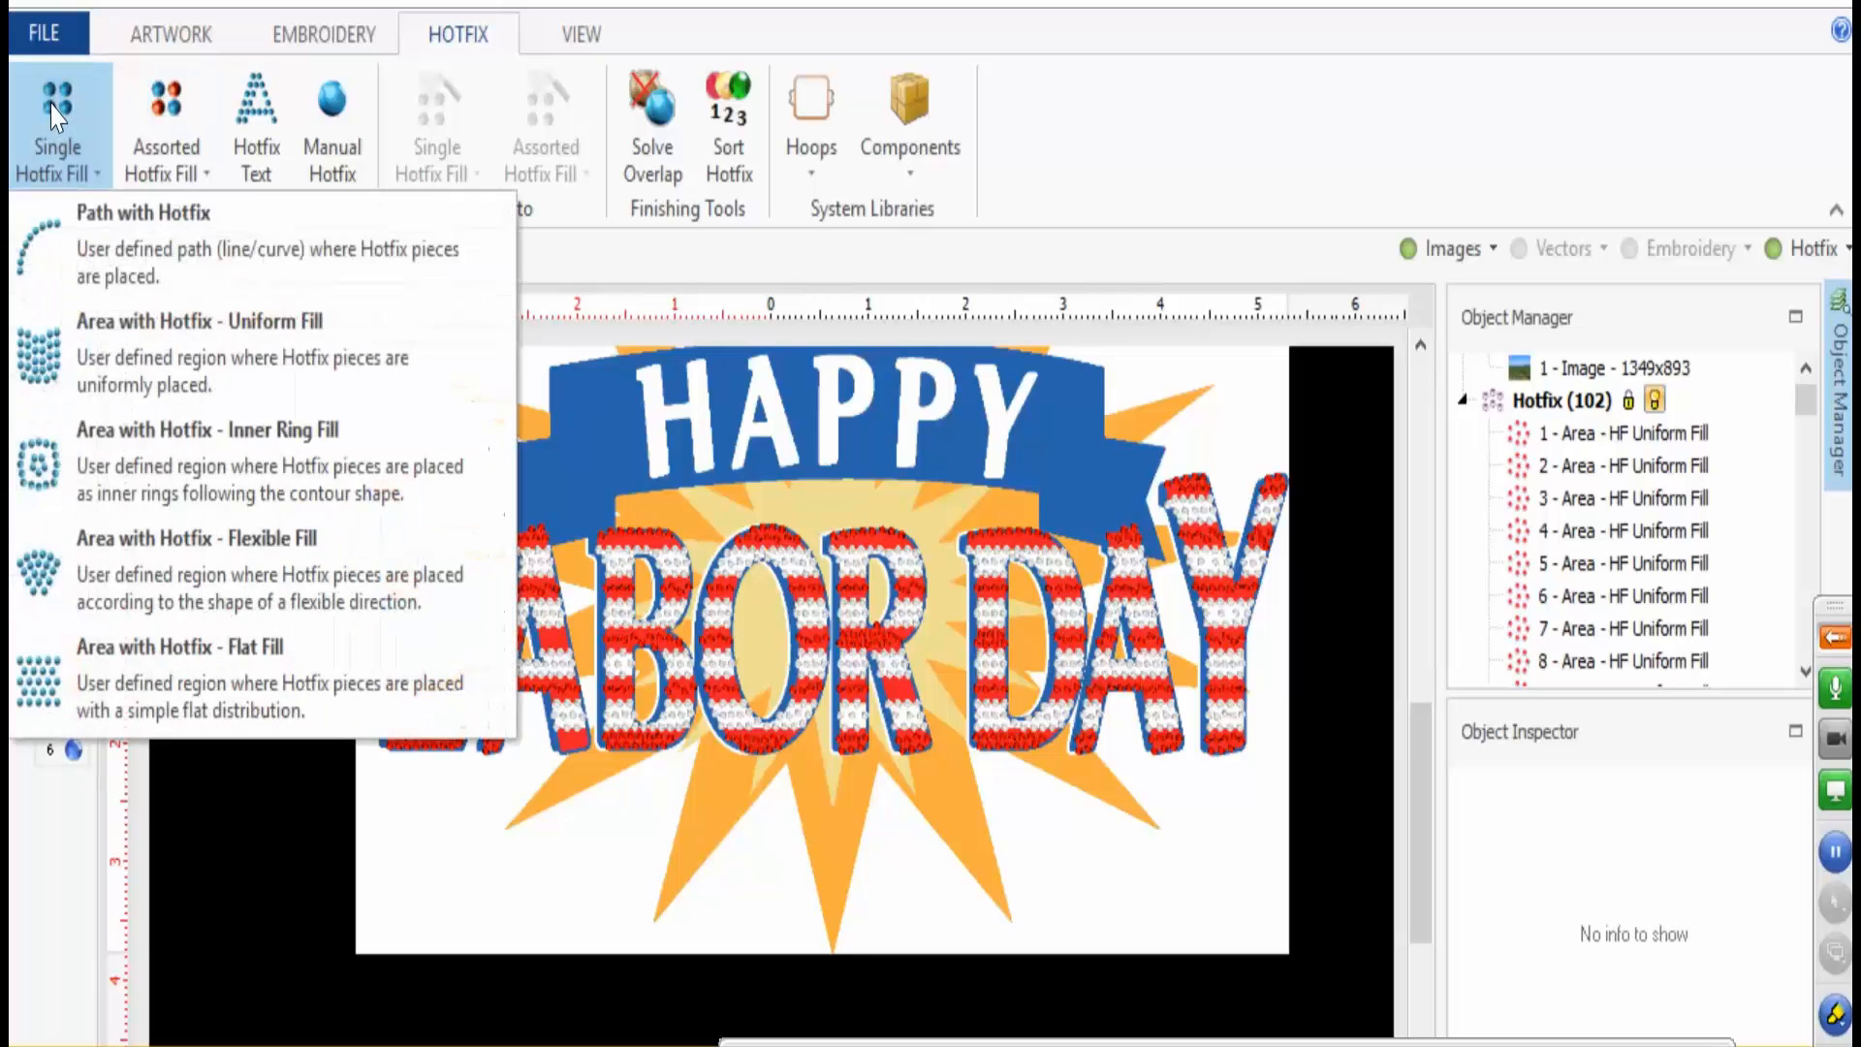
{"action": "left_click", "coordinate": [69, 318]}
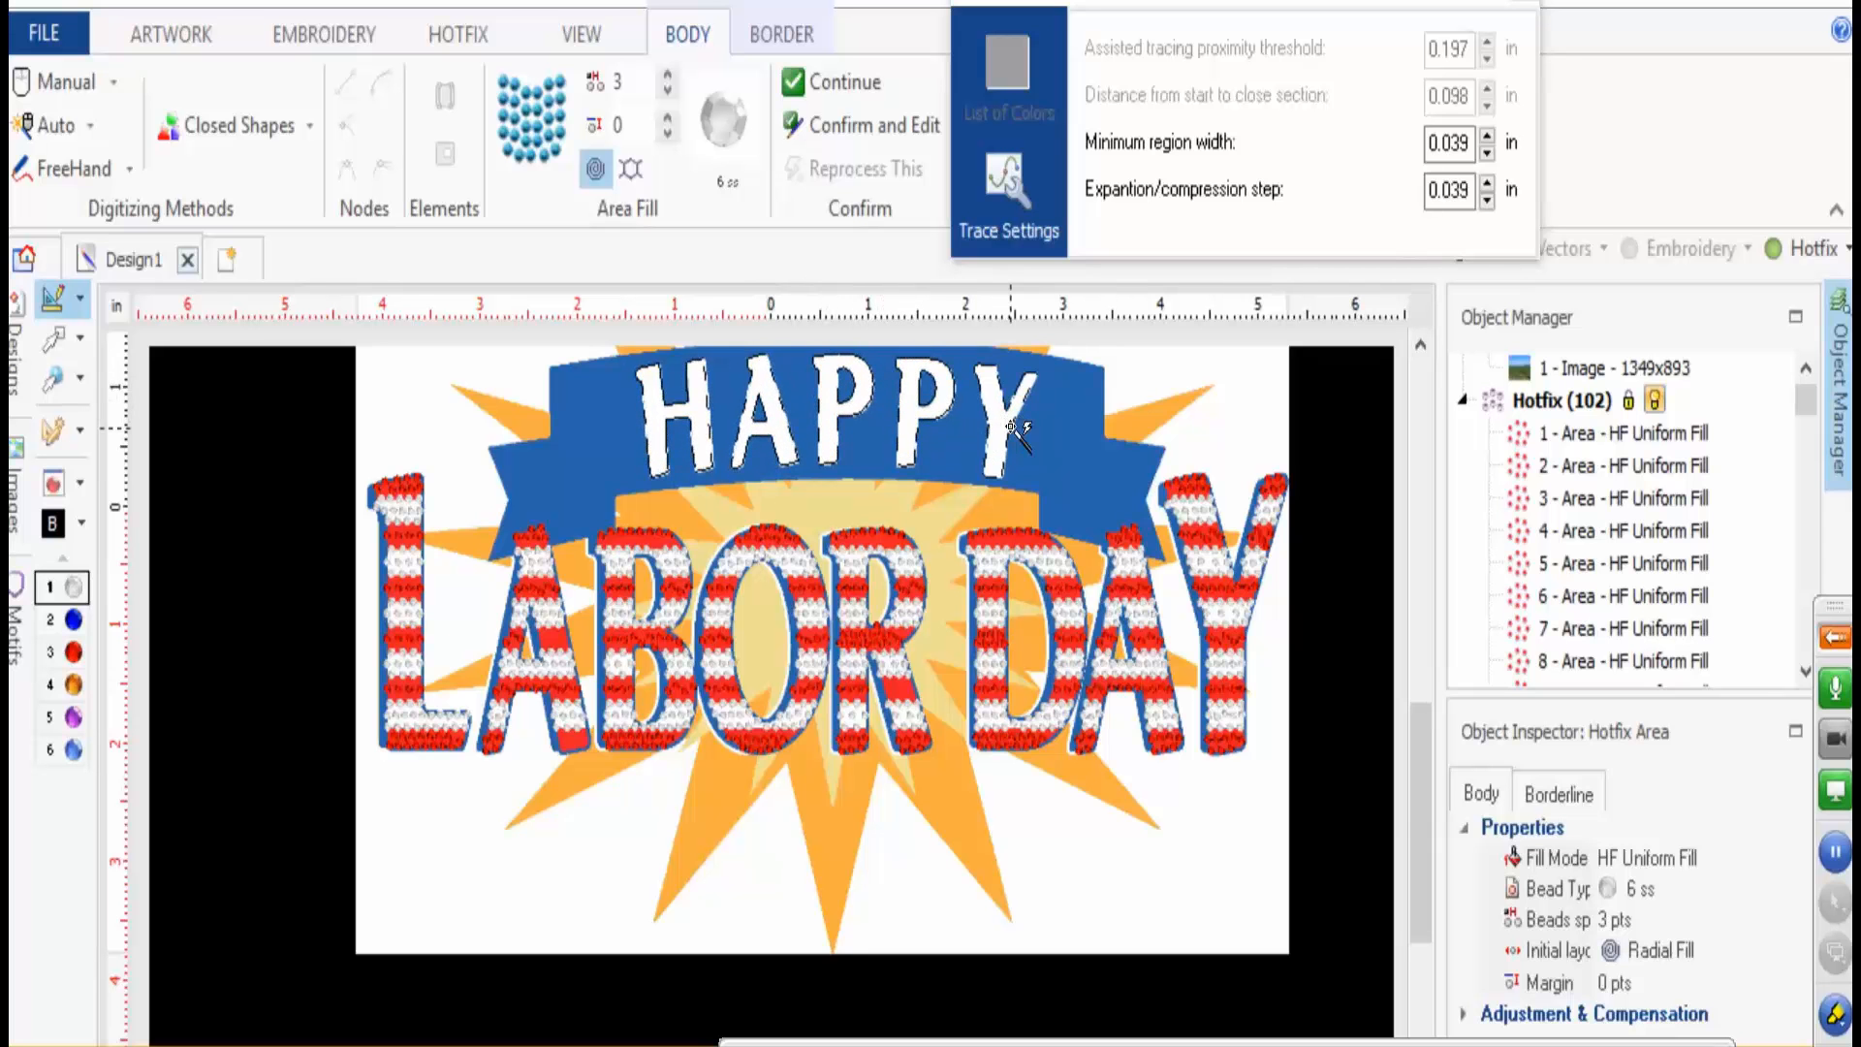
{"action": "key", "text": "Return"}
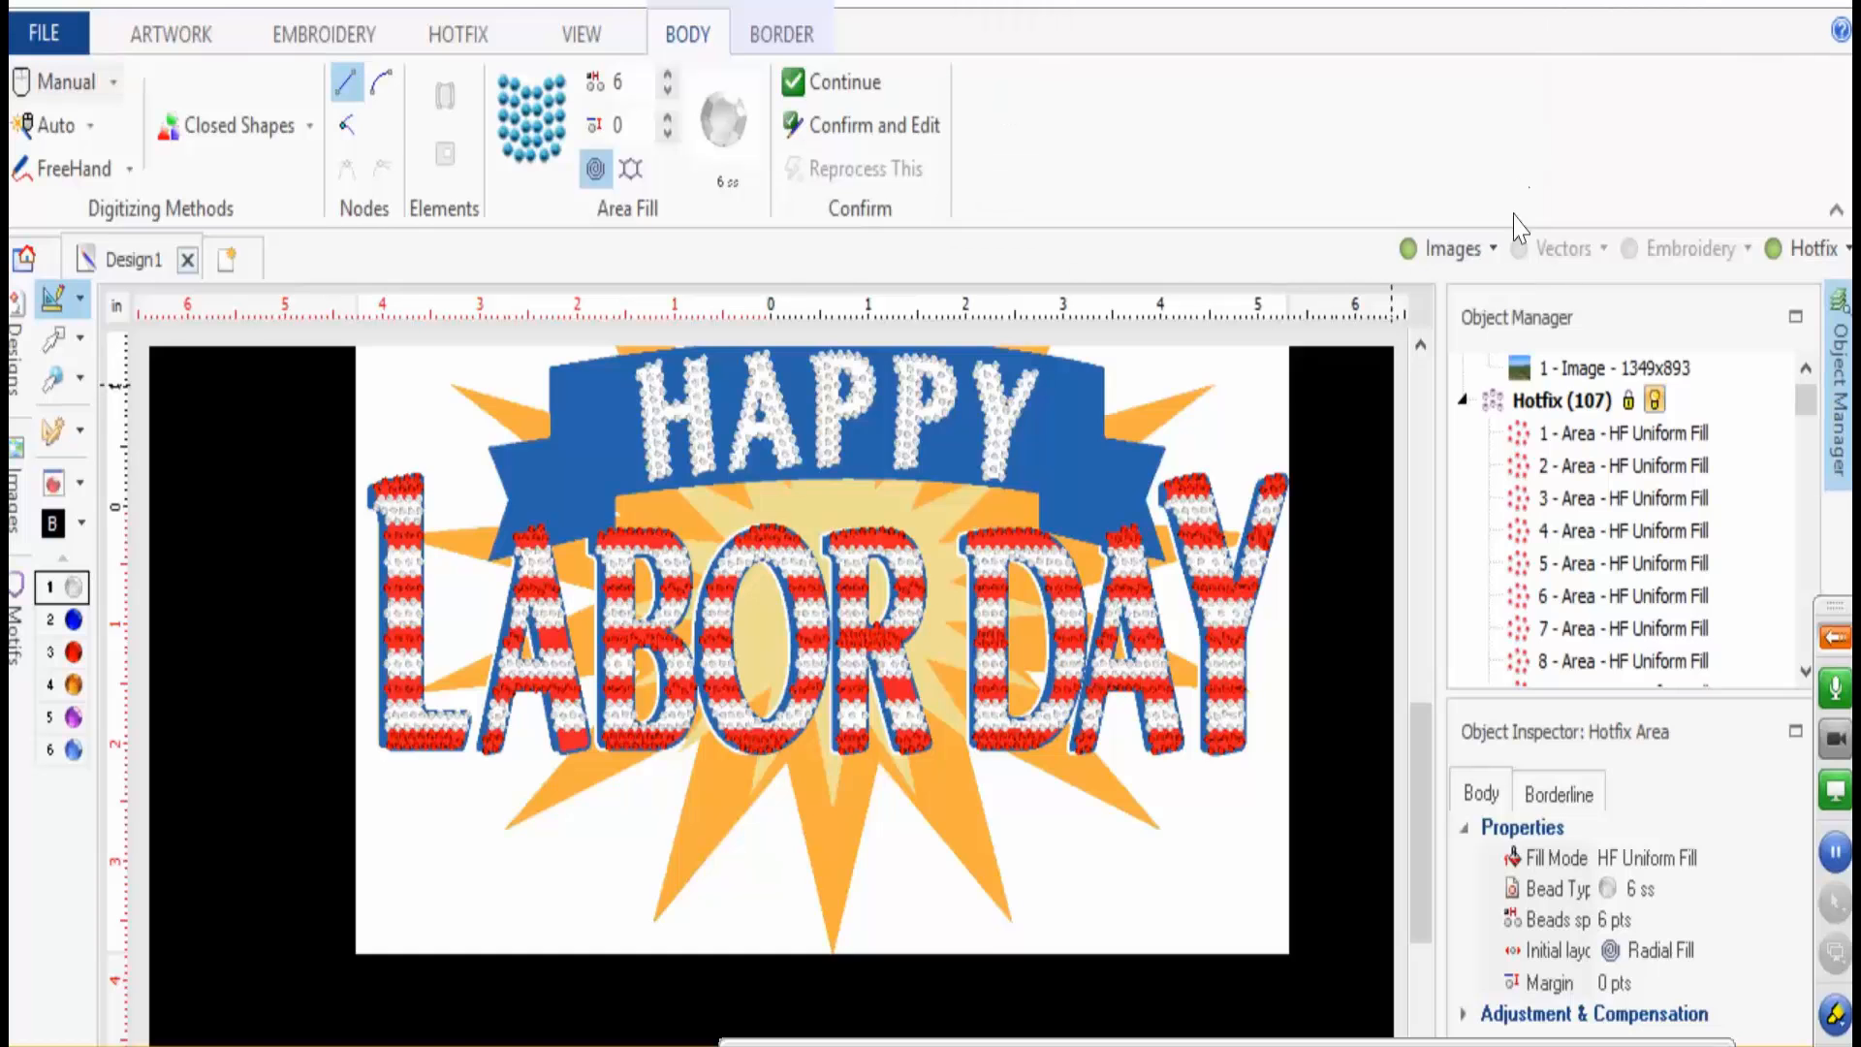
- Hide the image layer and set the bead spacing of the letter A fill in HAPPY to 2 pts
{"action": "left_click", "coordinate": [1466, 254]}
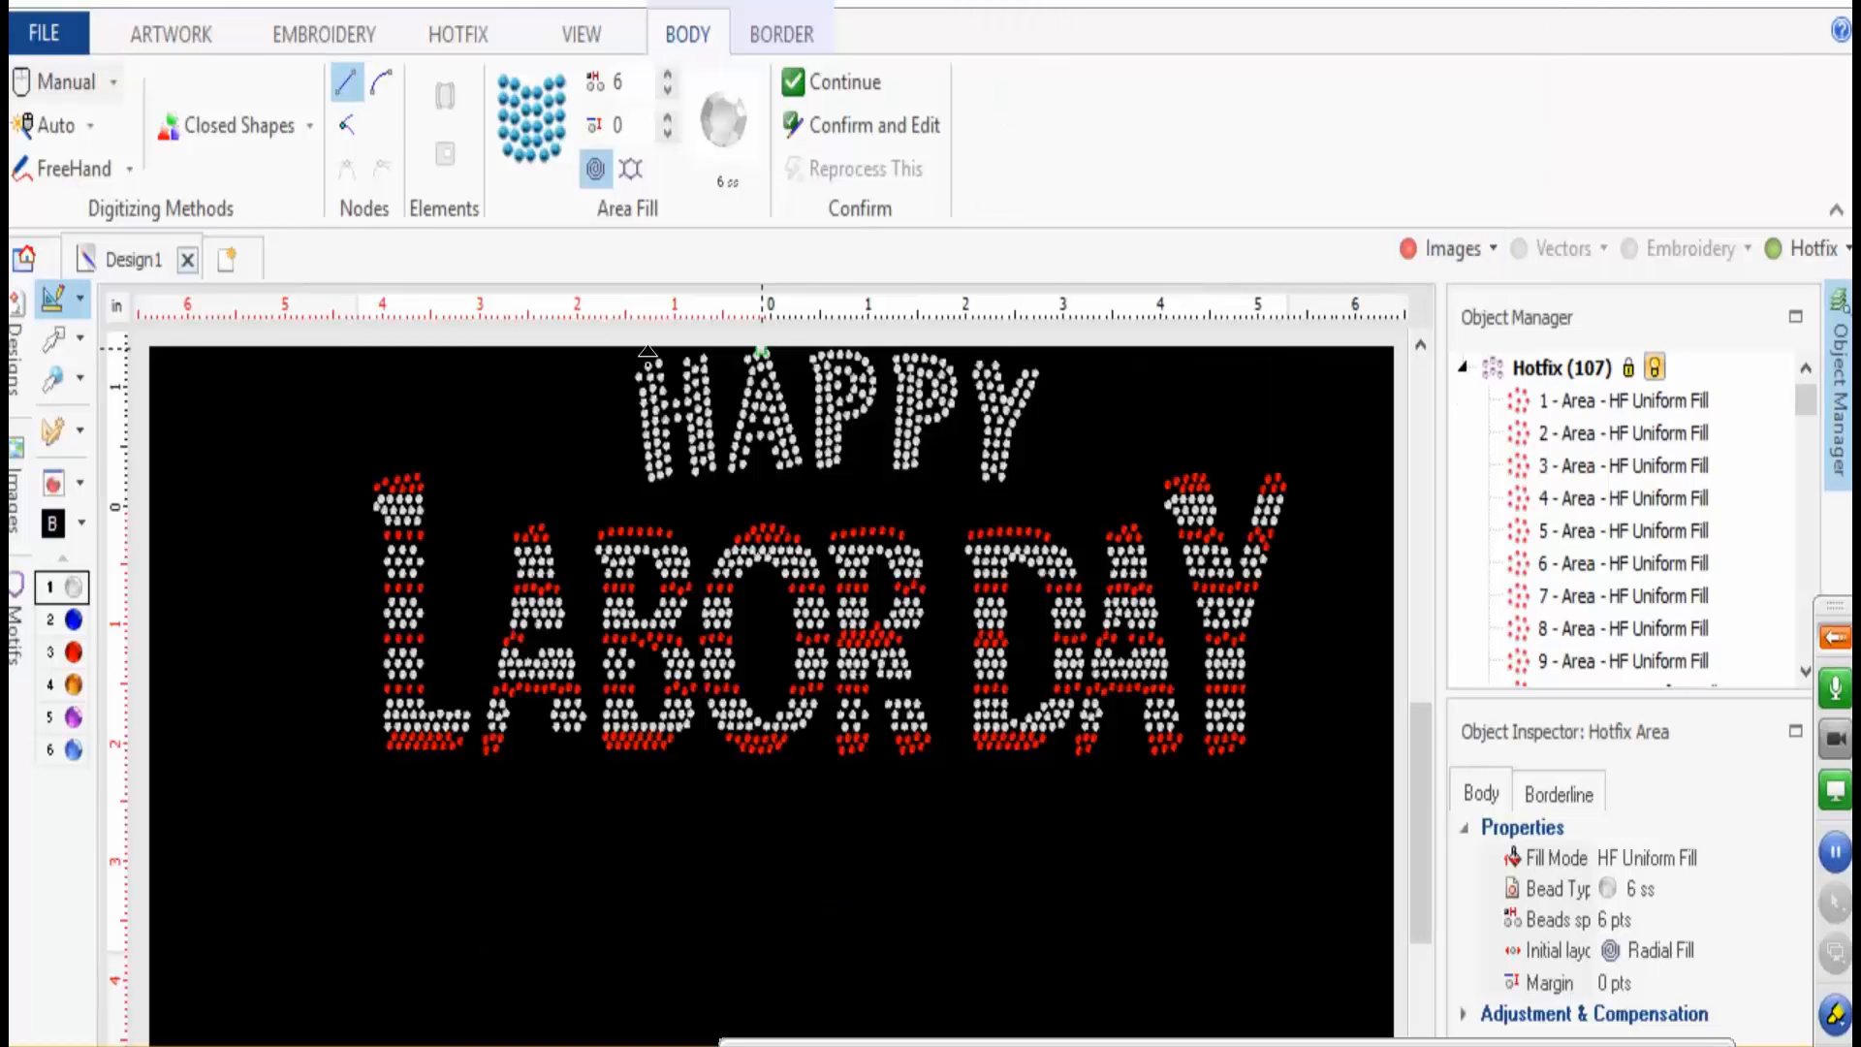
{"action": "left_click", "coordinate": [54, 339]}
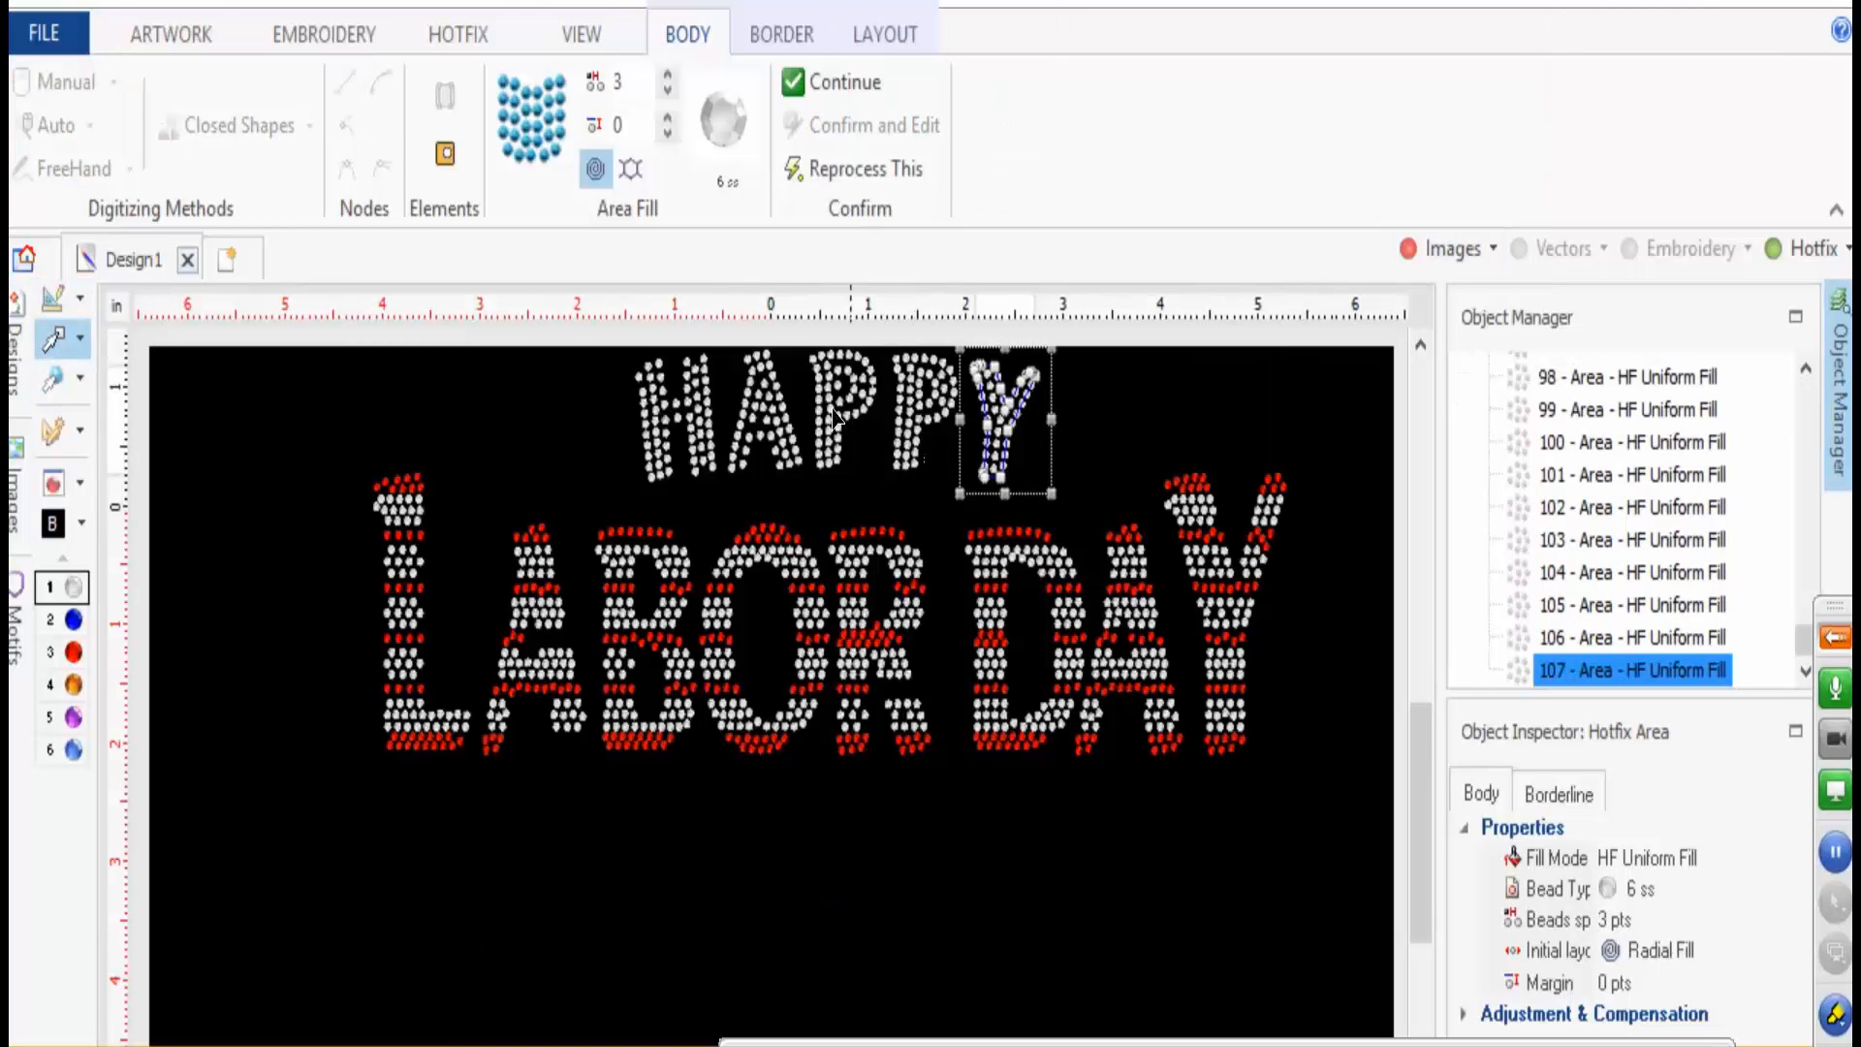
{"action": "left_click", "coordinate": [796, 412]}
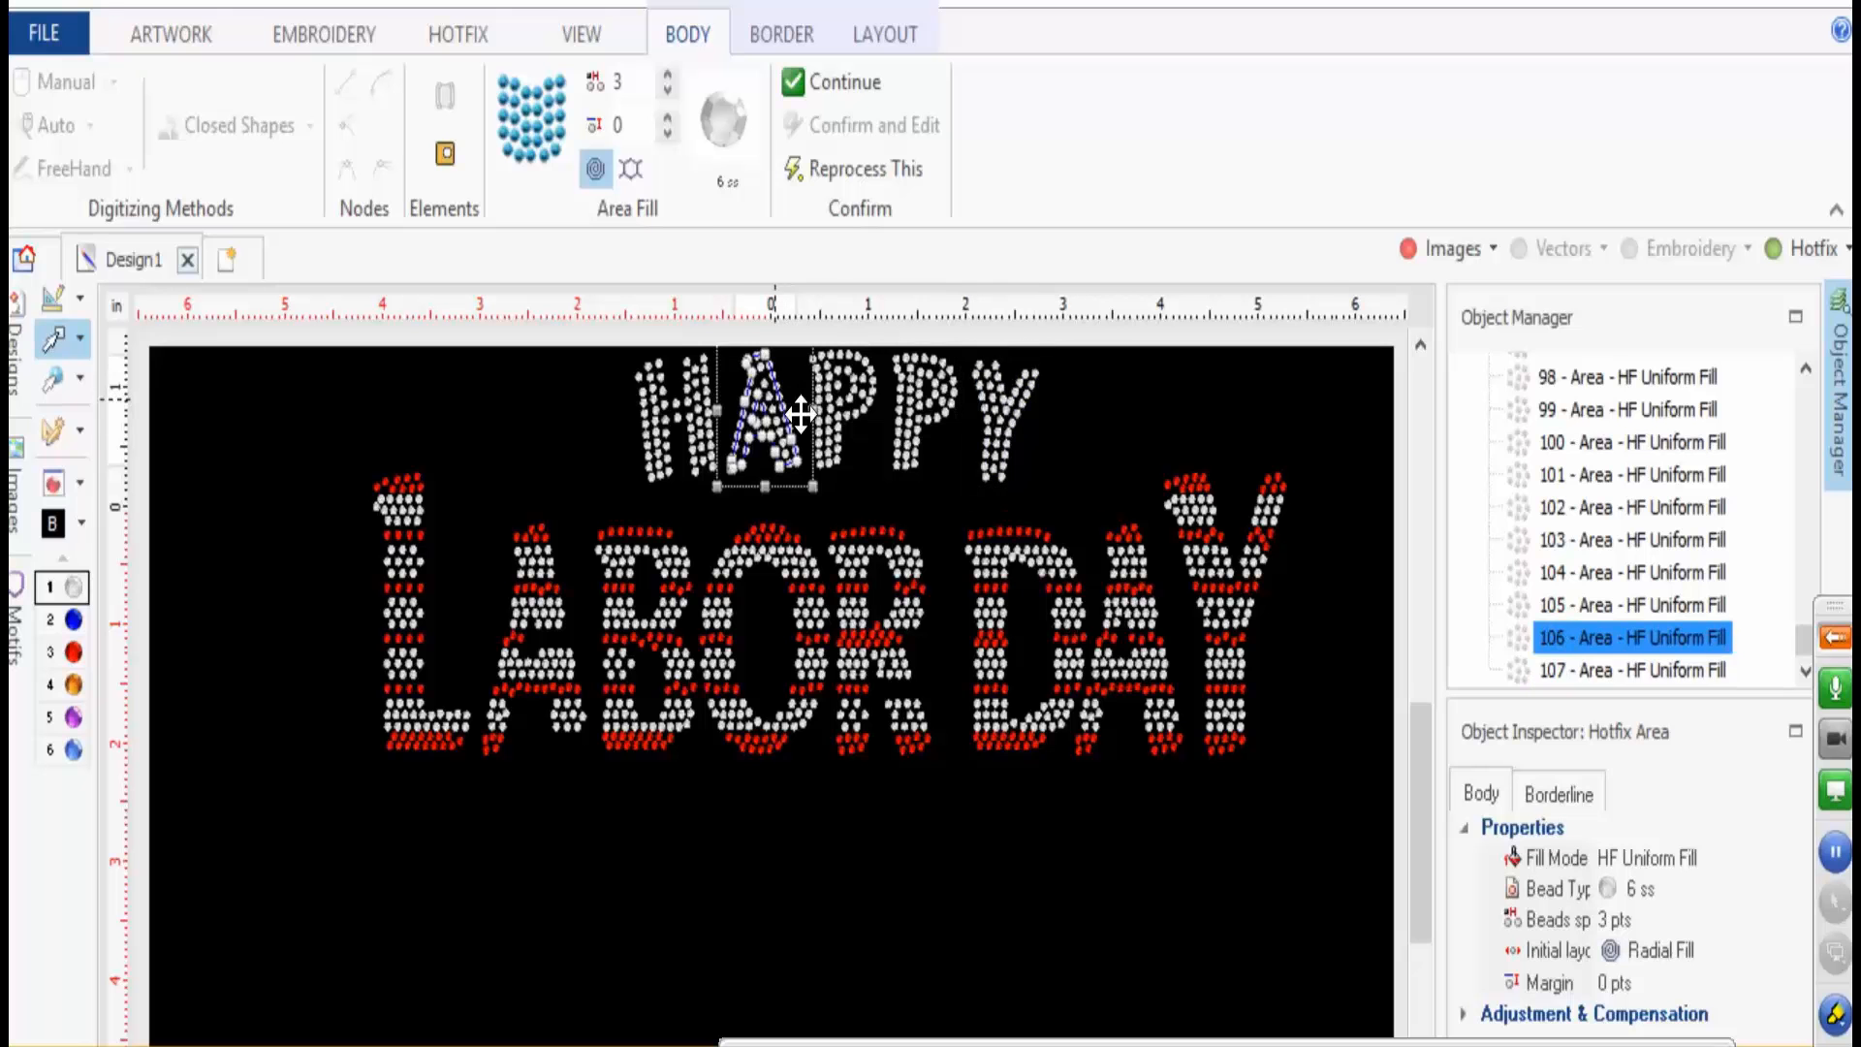
{"action": "left_click", "coordinate": [668, 90]}
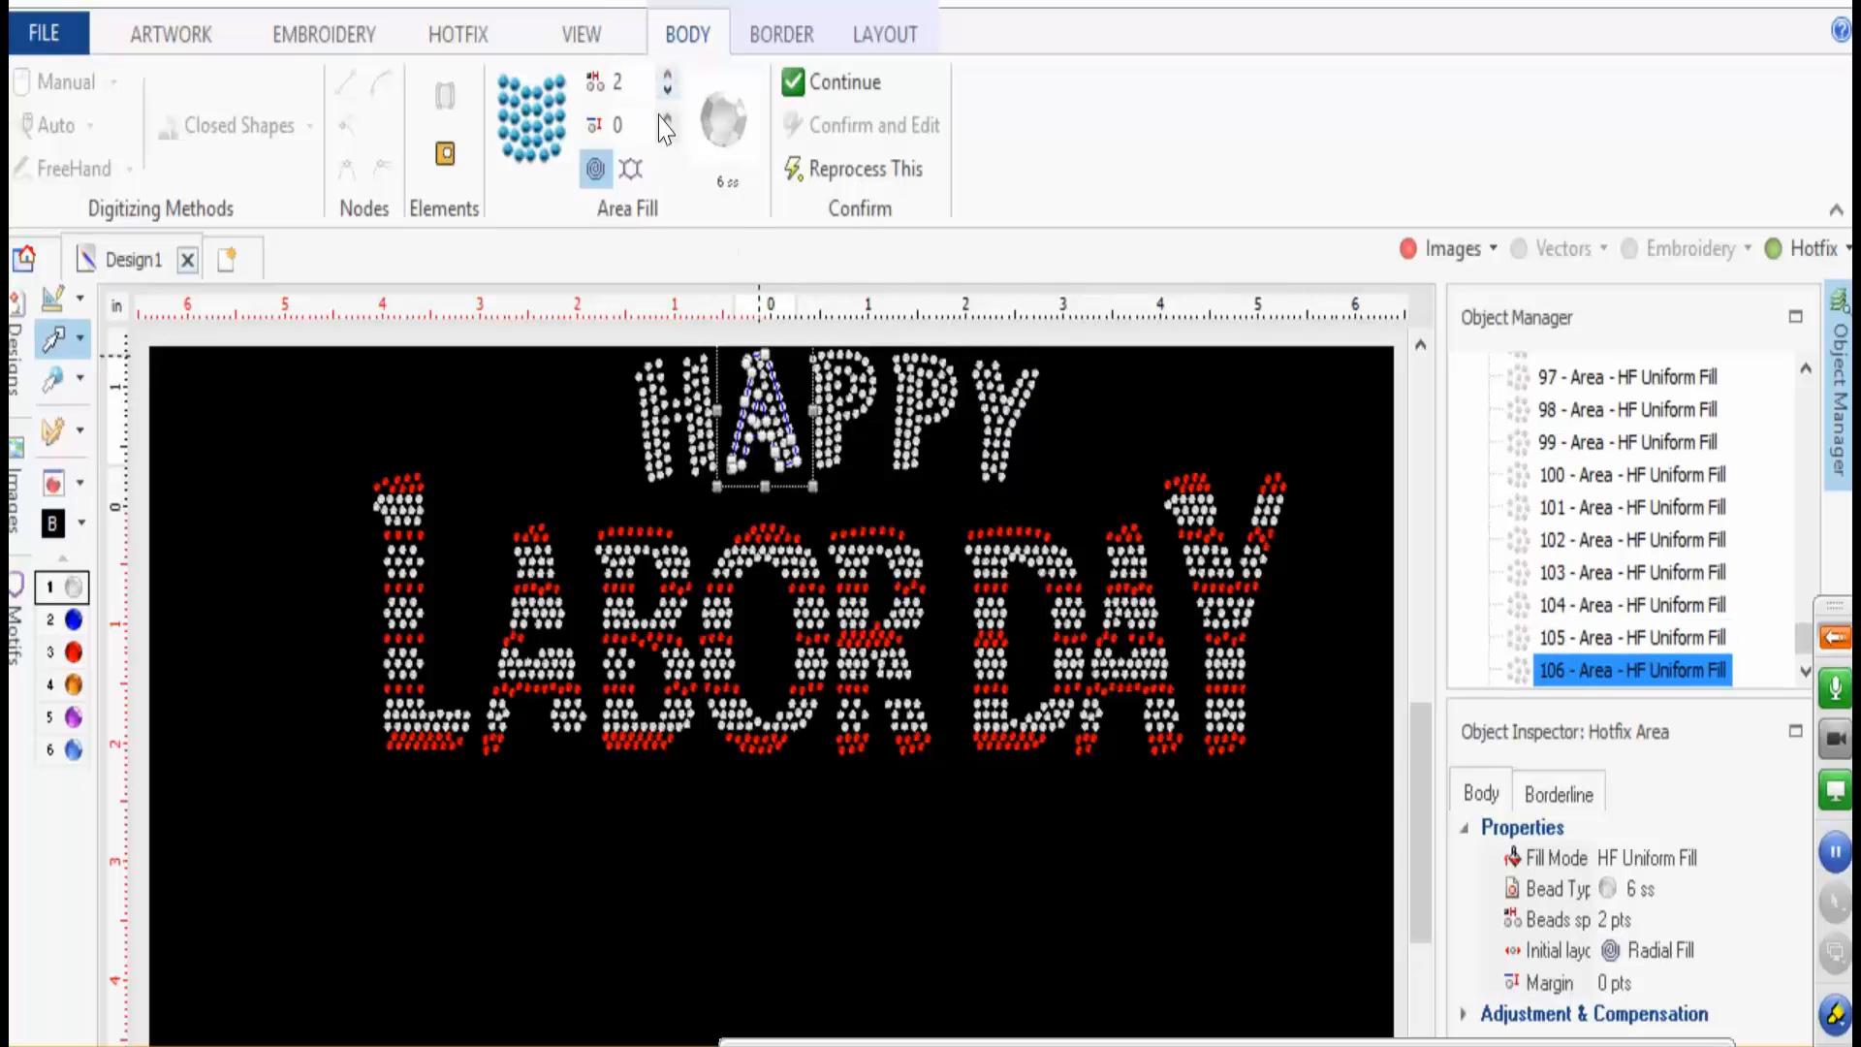
{"action": "left_click", "coordinate": [264, 498]}
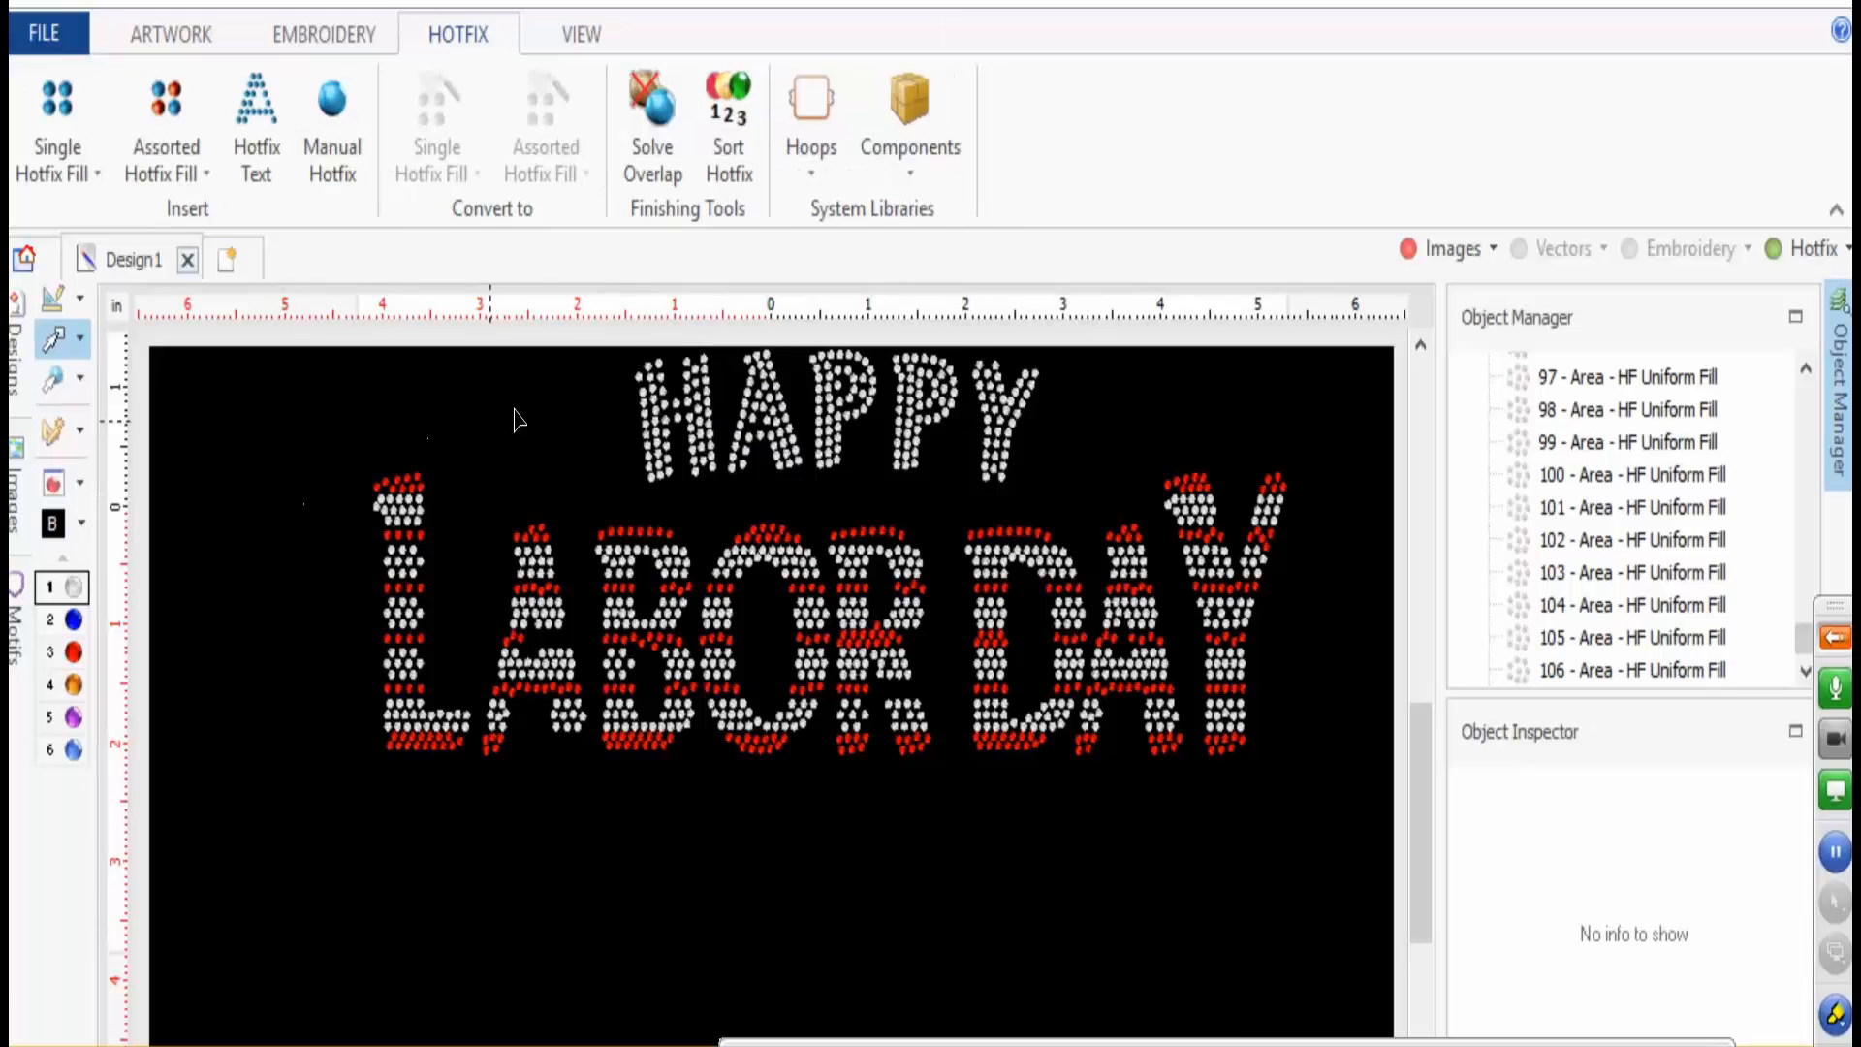
- Show the image layer and move the stones covering the opening of the A in HAPPY down onto its white crossbar
{"action": "scroll", "coordinate": [725, 364], "scroll_direction": "up", "scroll_amount": 2}
{"action": "scroll", "coordinate": [727, 373], "scroll_direction": "up", "scroll_amount": 1}
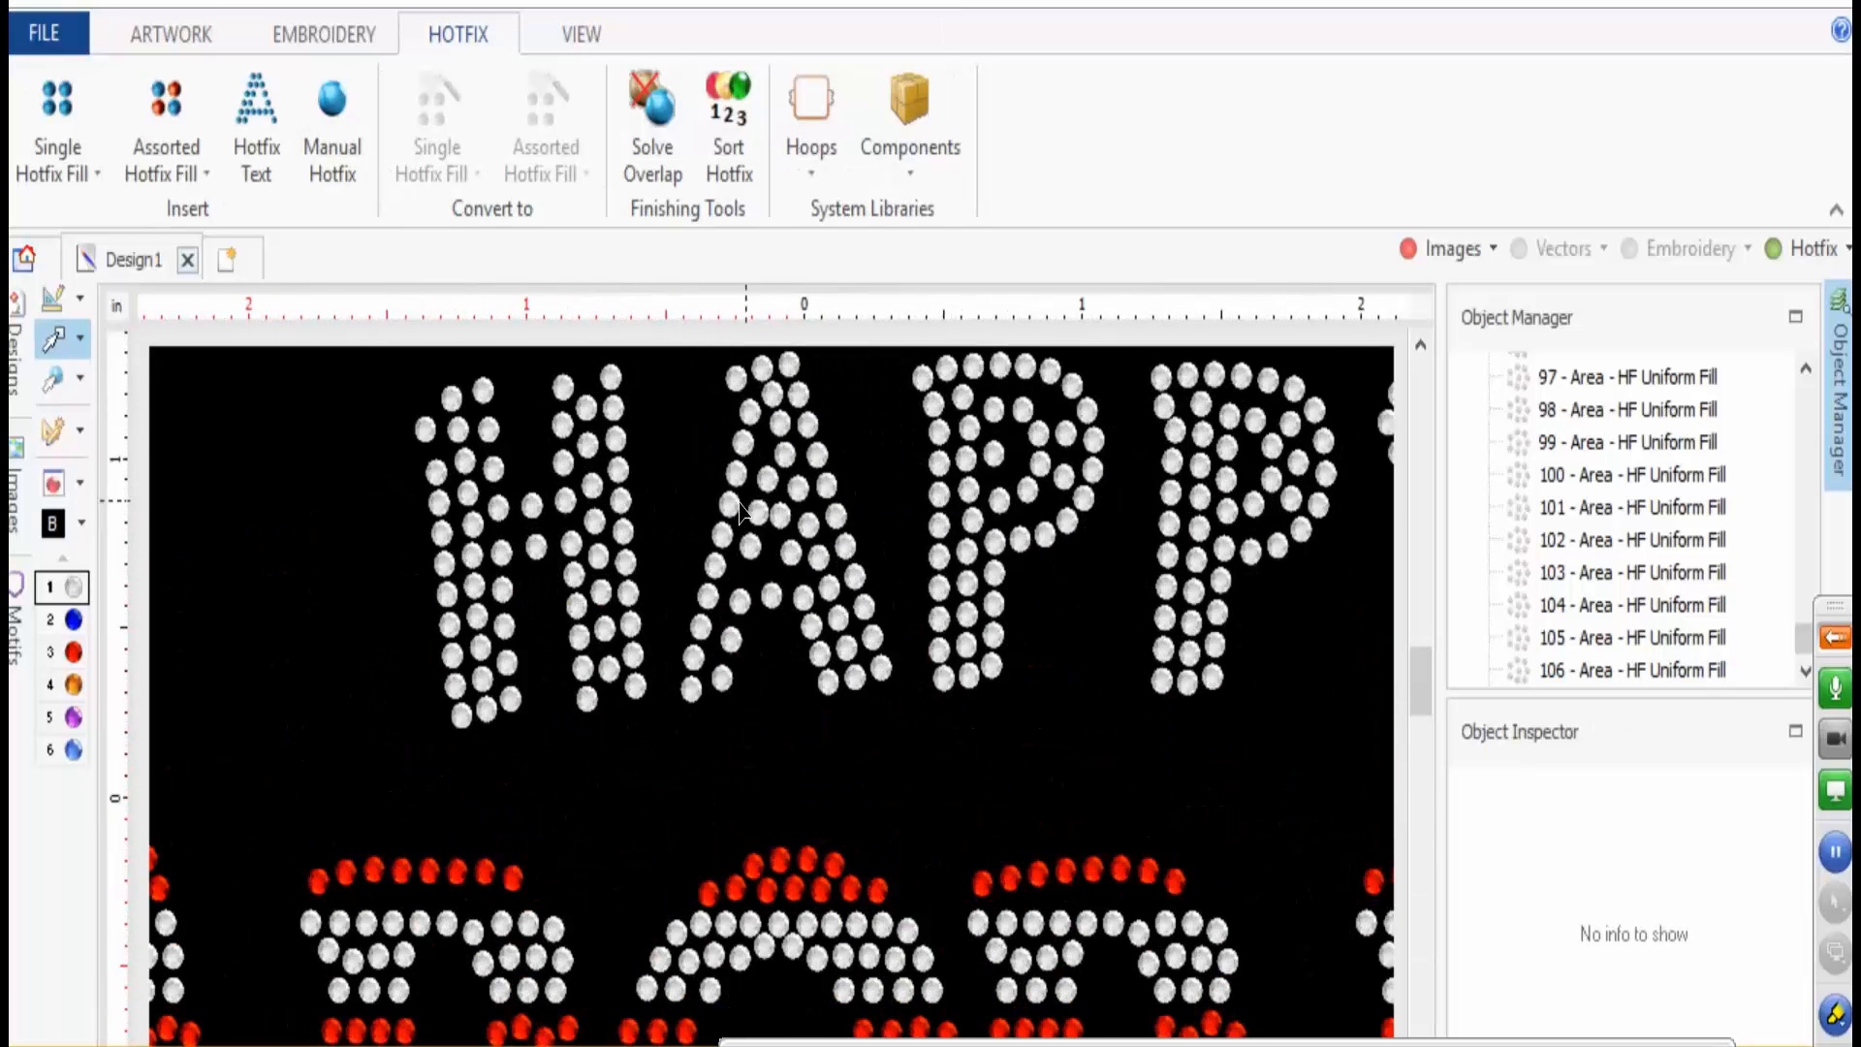
{"action": "scroll", "coordinate": [788, 511], "scroll_direction": "up", "scroll_amount": 2}
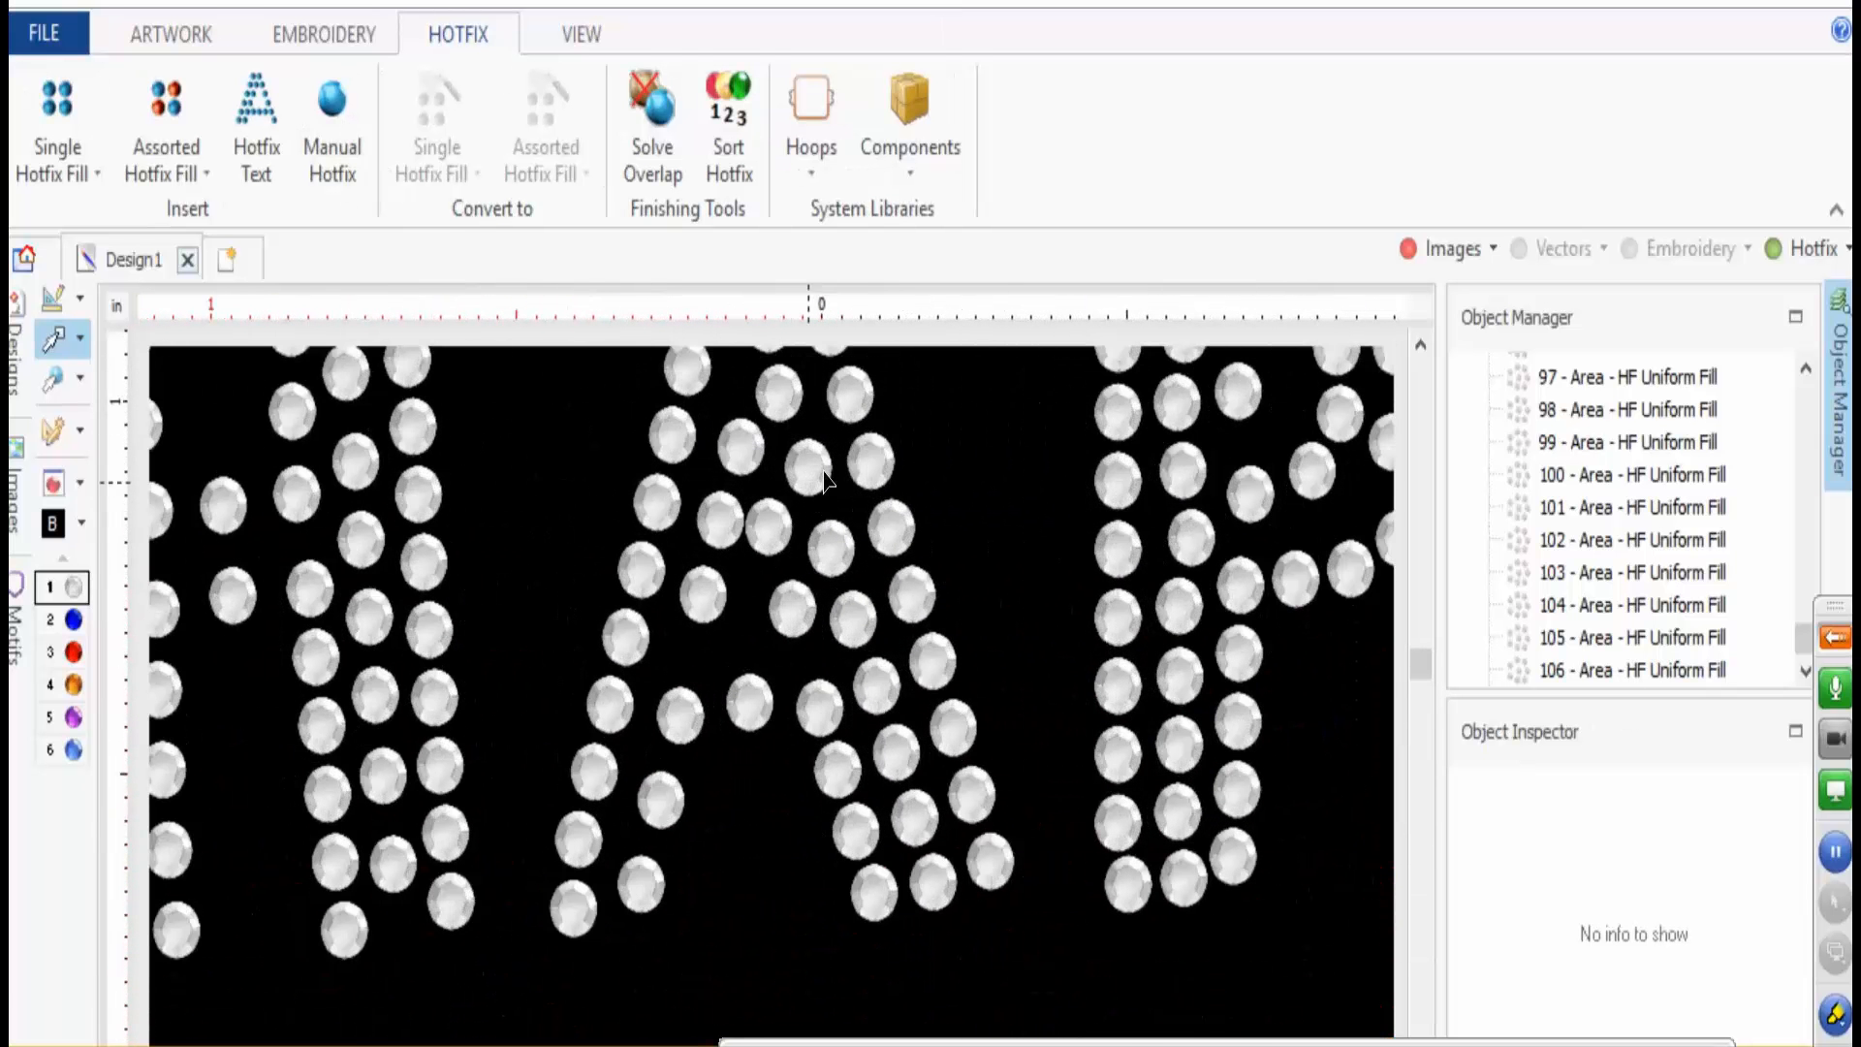
{"action": "left_click", "coordinate": [1425, 248]}
{"action": "scroll", "coordinate": [781, 579], "scroll_direction": "up", "scroll_amount": 2}
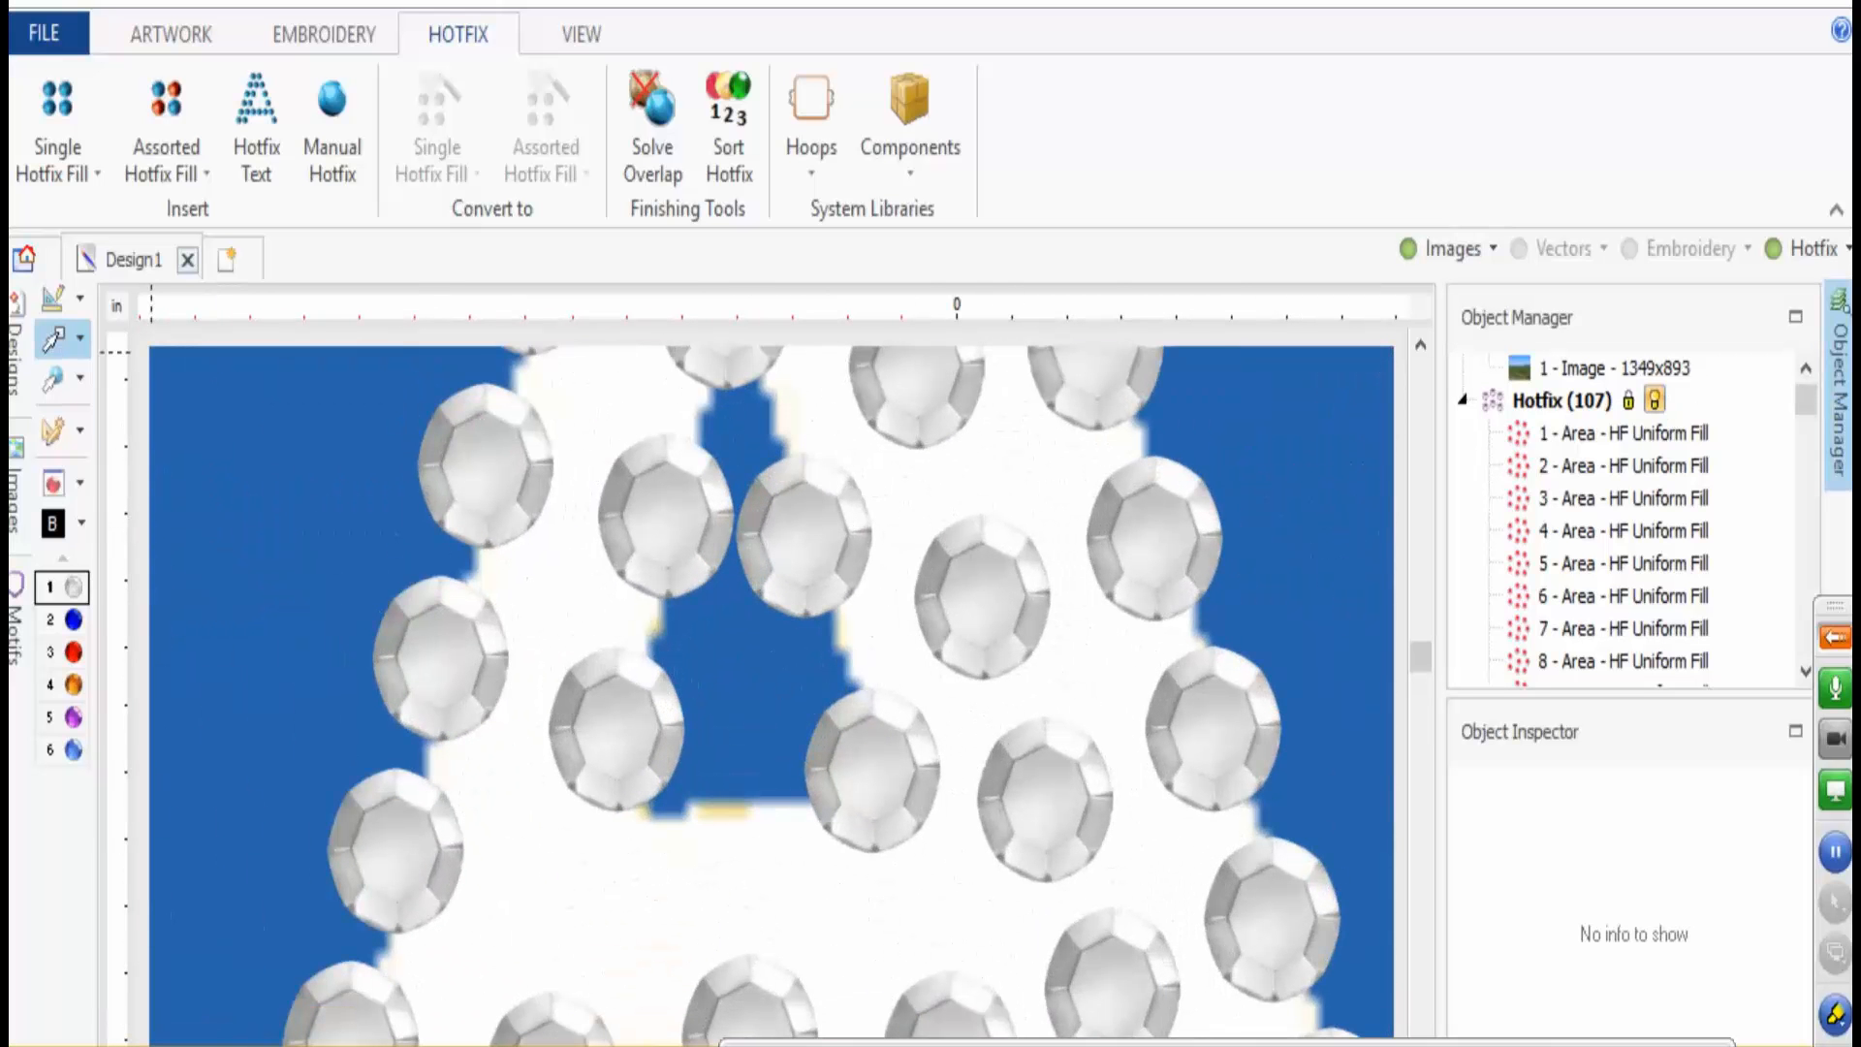
{"action": "left_click", "coordinate": [58, 380]}
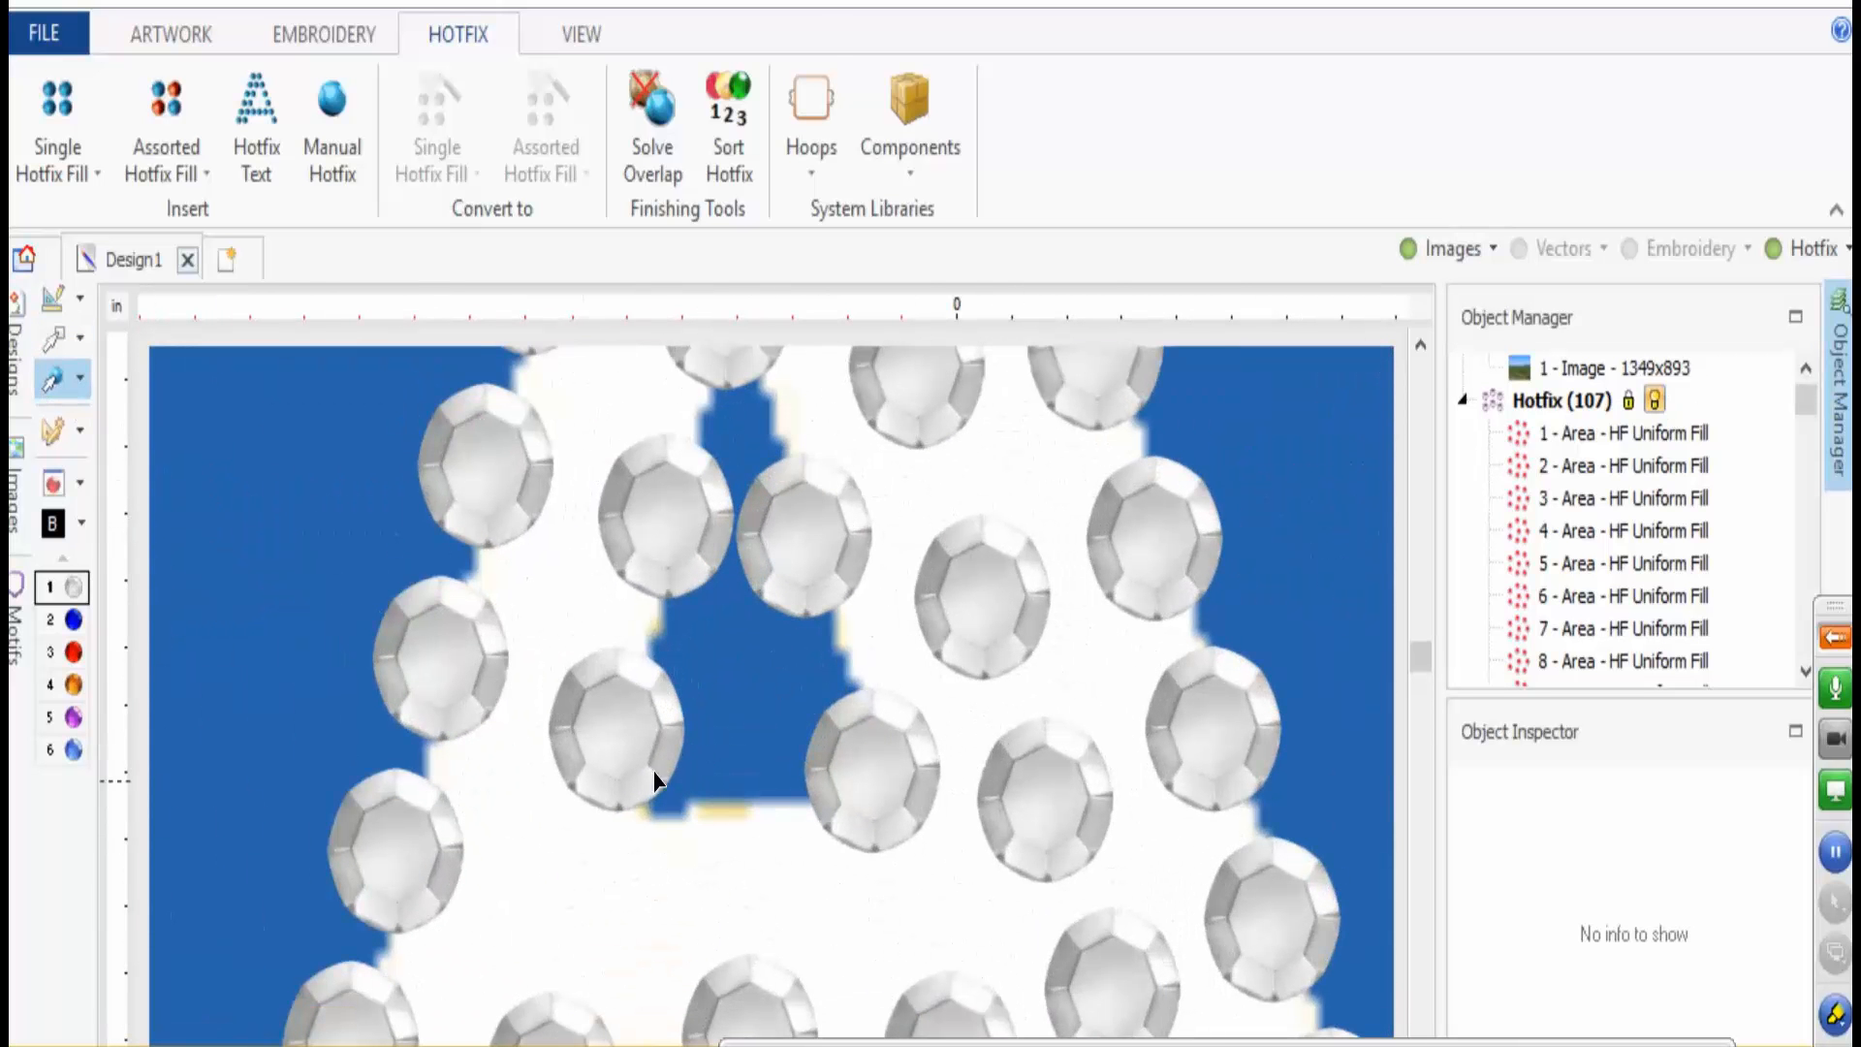
{"action": "left_click_drag", "start_coordinate": [824, 527], "coordinate": [580, 902]}
{"action": "left_click_drag", "start_coordinate": [848, 720], "coordinate": [729, 908]}
{"action": "scroll", "coordinate": [710, 864], "scroll_direction": "down", "scroll_amount": 4}
{"action": "scroll", "coordinate": [709, 864], "scroll_direction": "up", "scroll_amount": 4}
{"action": "left_click_drag", "start_coordinate": [740, 694], "coordinate": [739, 714]}
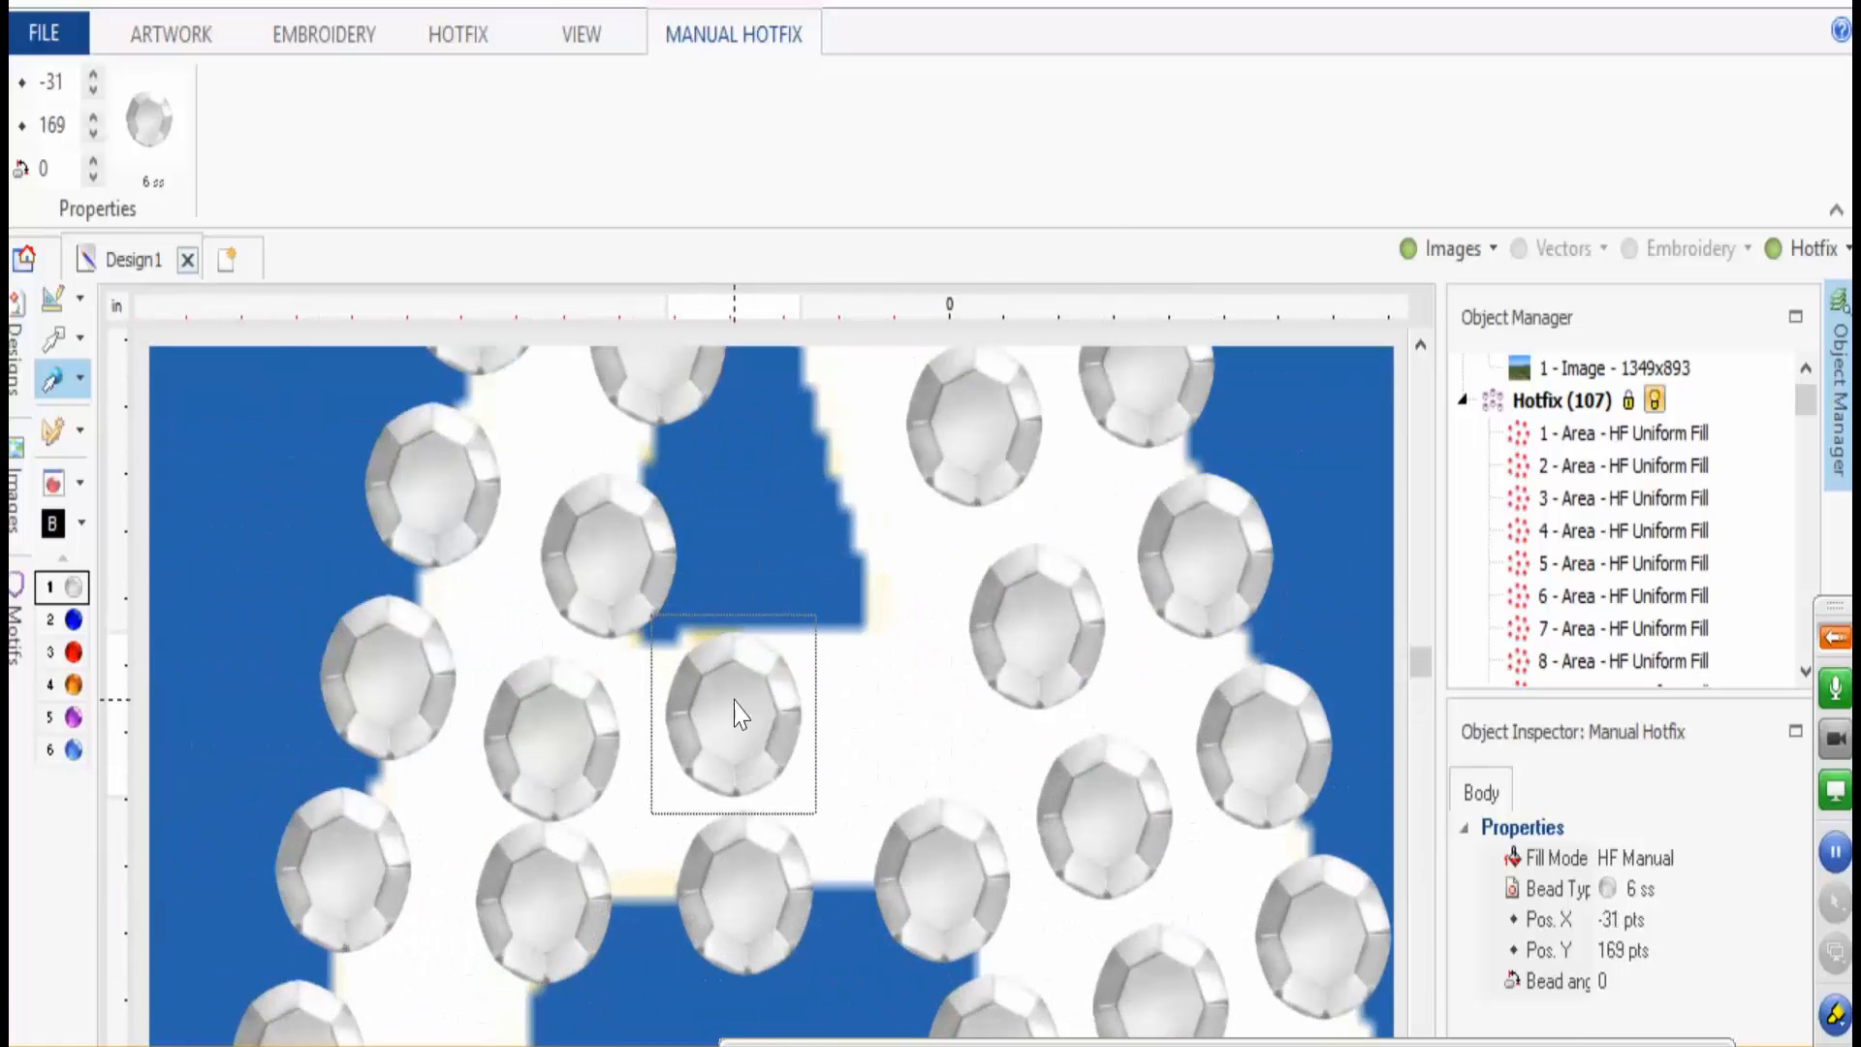
- Insert a clear 6 ss stone on the crossbar of the A in HAPPY at about X -6, Y 174 pts
{"action": "right_click", "coordinate": [737, 713]}
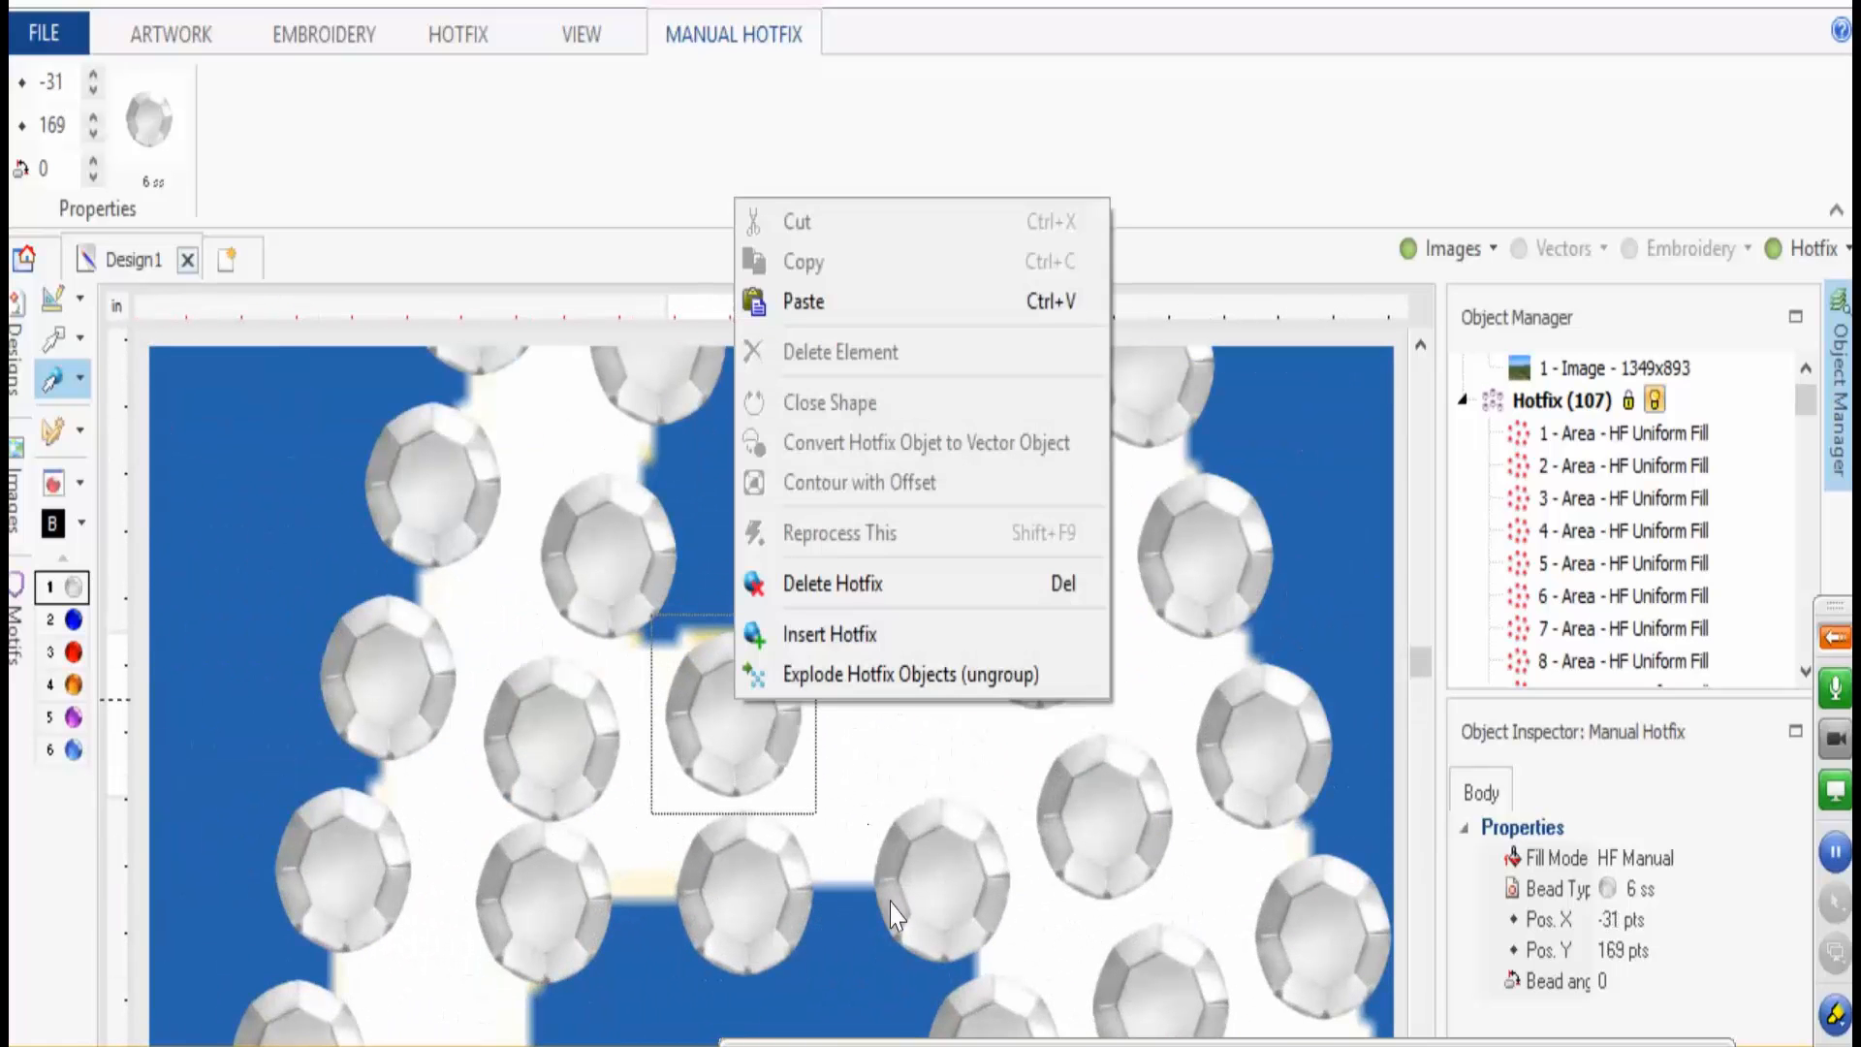
{"action": "left_click", "coordinate": [894, 636]}
{"action": "scroll", "coordinate": [891, 711], "scroll_direction": "down", "scroll_amount": 5}
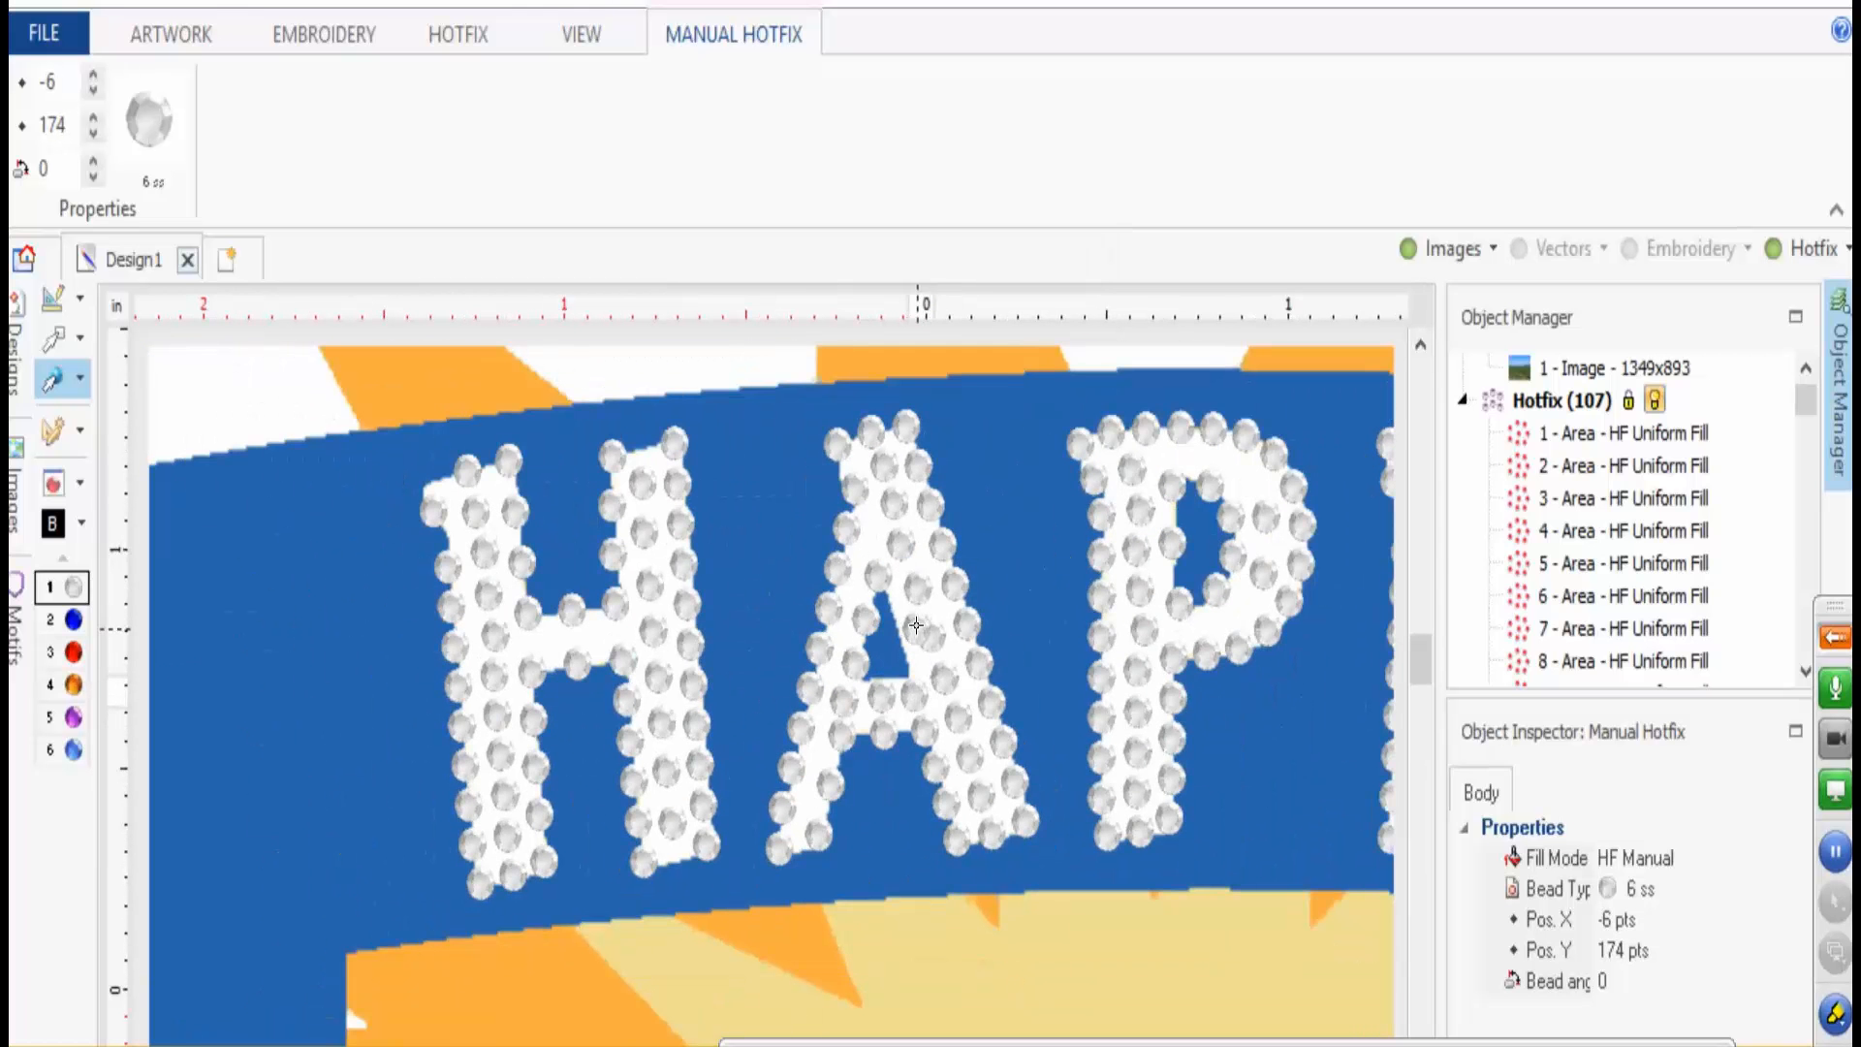
{"action": "scroll", "coordinate": [890, 585], "scroll_direction": "up", "scroll_amount": 5}
- Move the stones above and along the left side of the A's opening fully onto the white of the letter
{"action": "left_click_drag", "start_coordinate": [877, 577], "coordinate": [939, 482]}
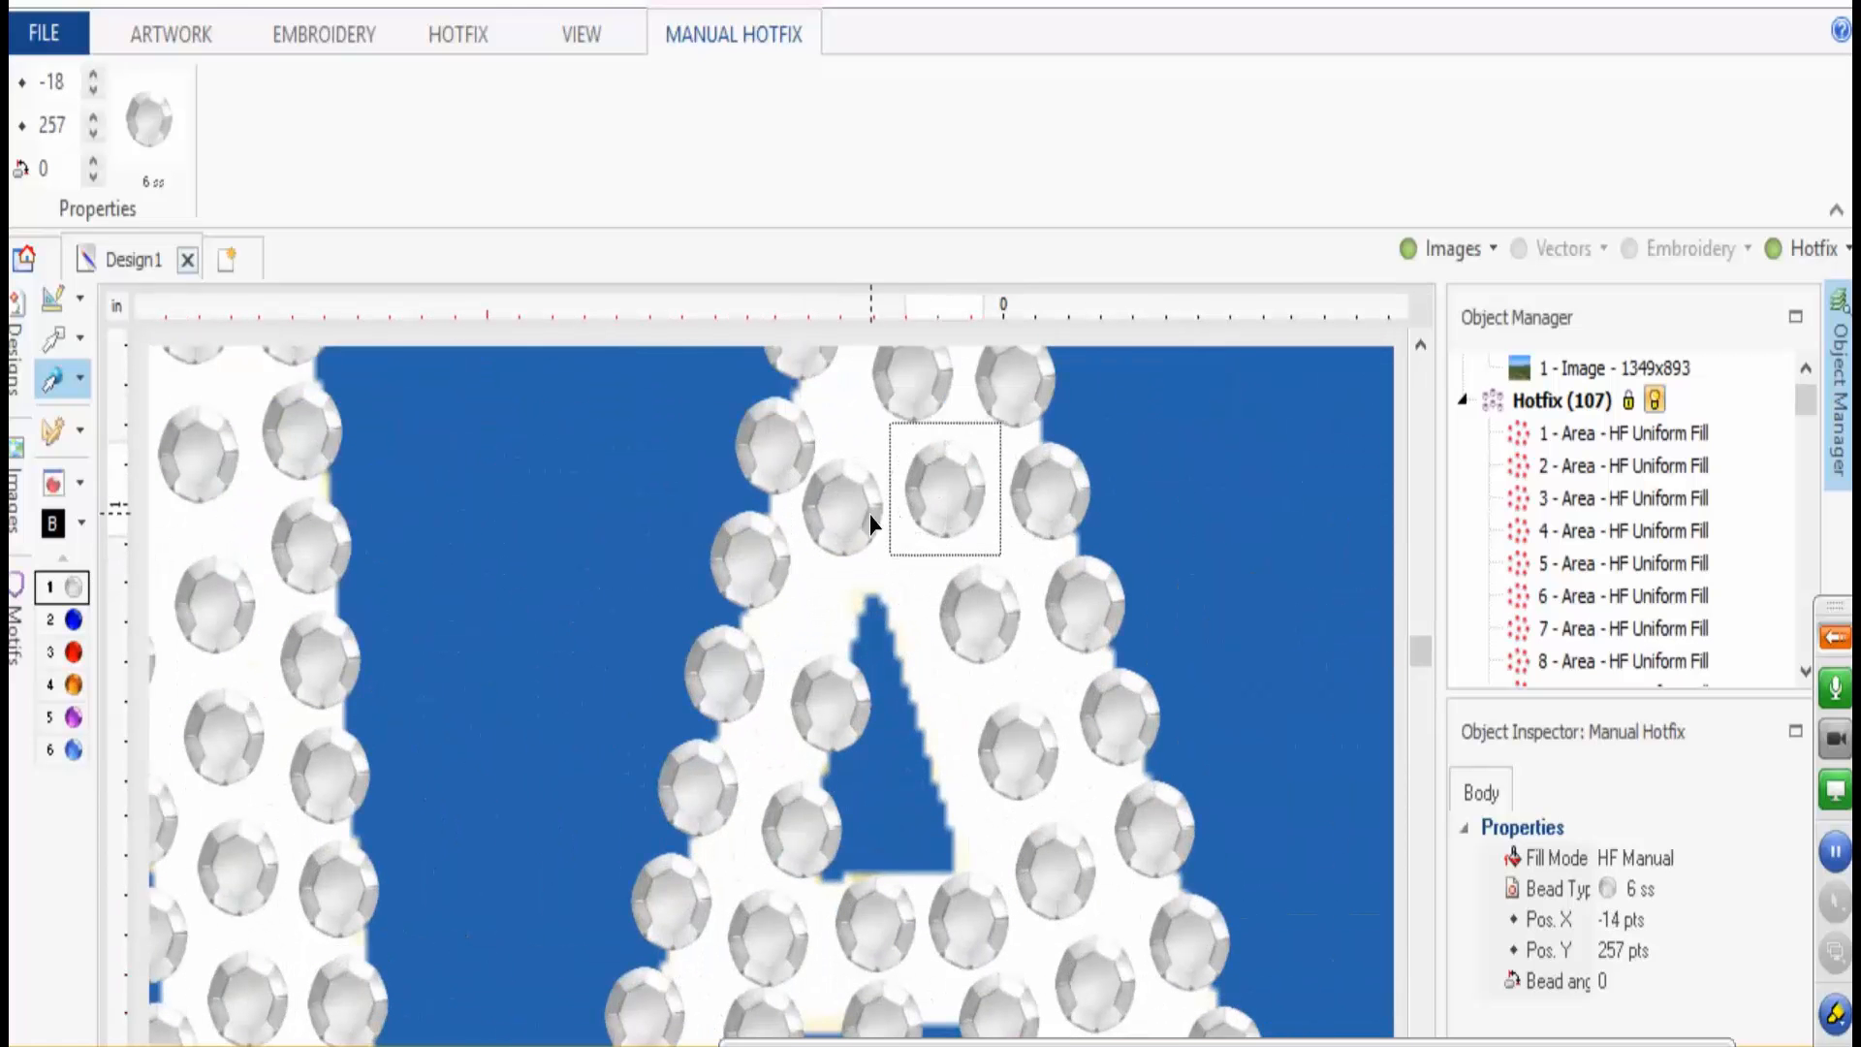
{"action": "left_click_drag", "start_coordinate": [846, 526], "coordinate": [860, 518]}
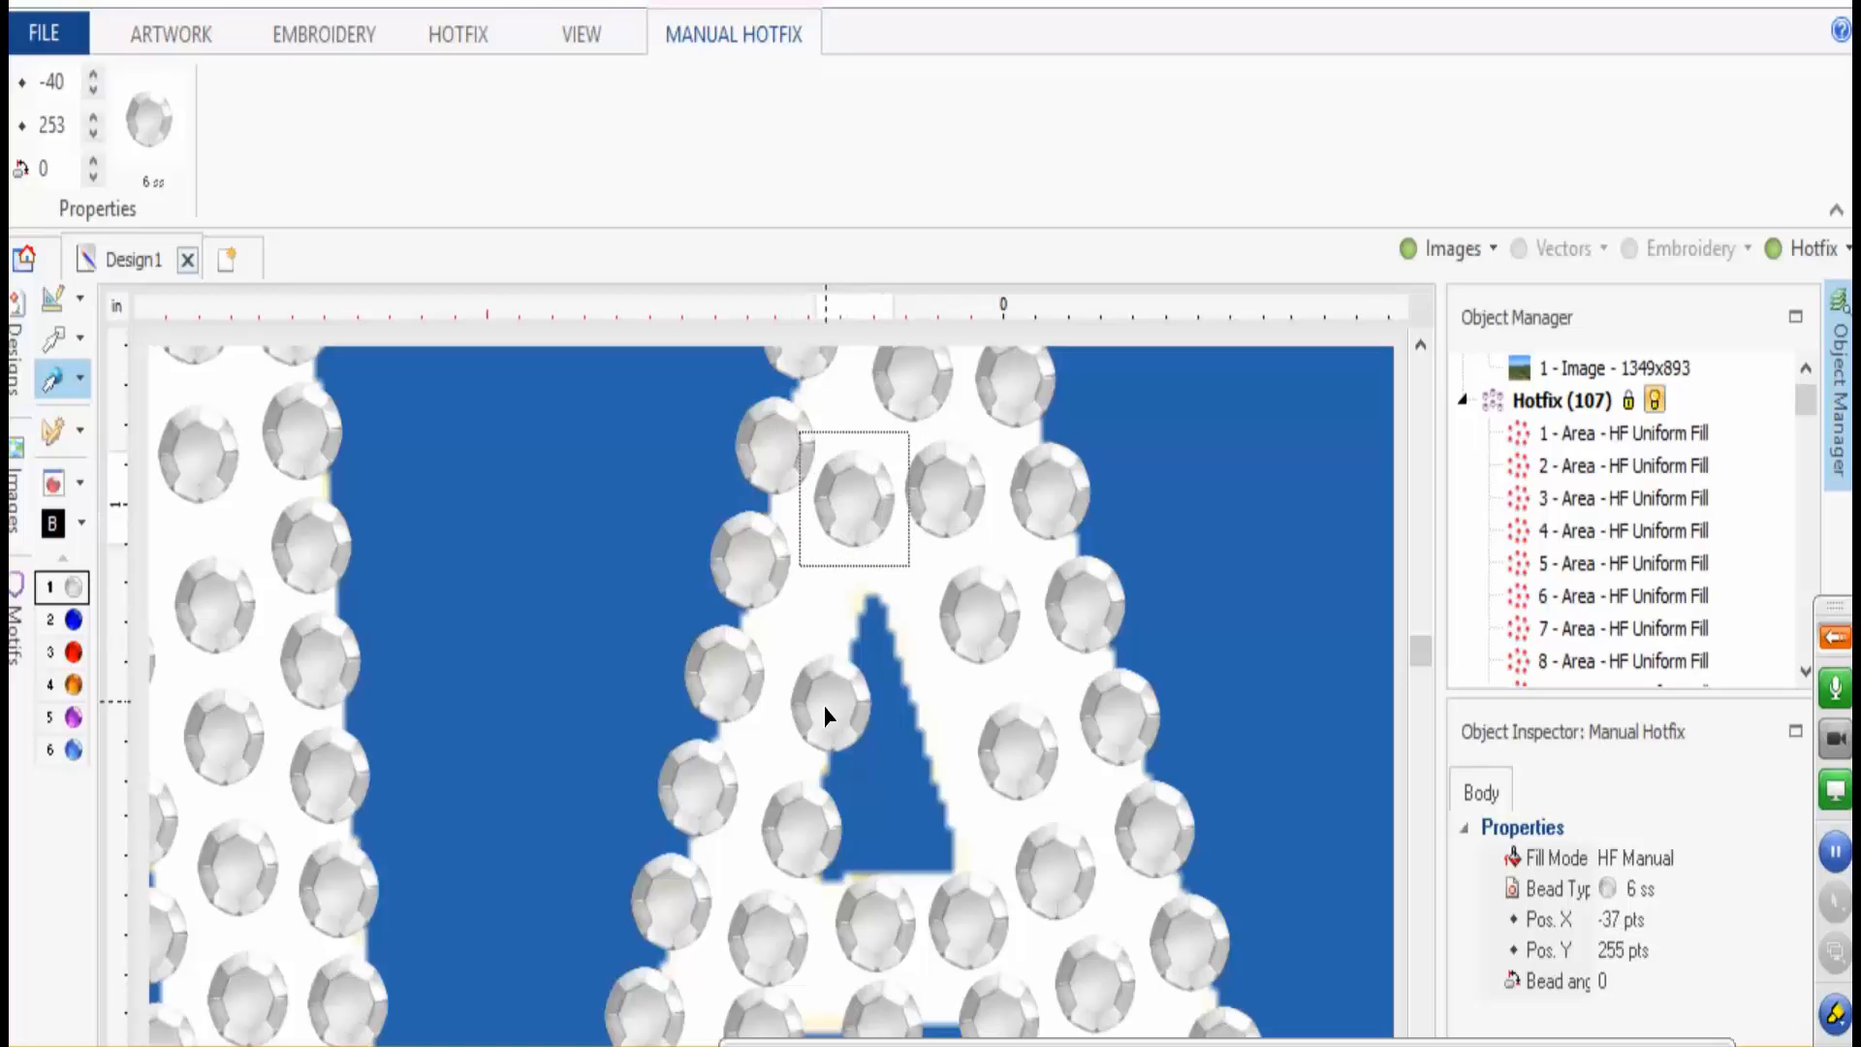
{"action": "left_click_drag", "start_coordinate": [813, 723], "coordinate": [814, 626]}
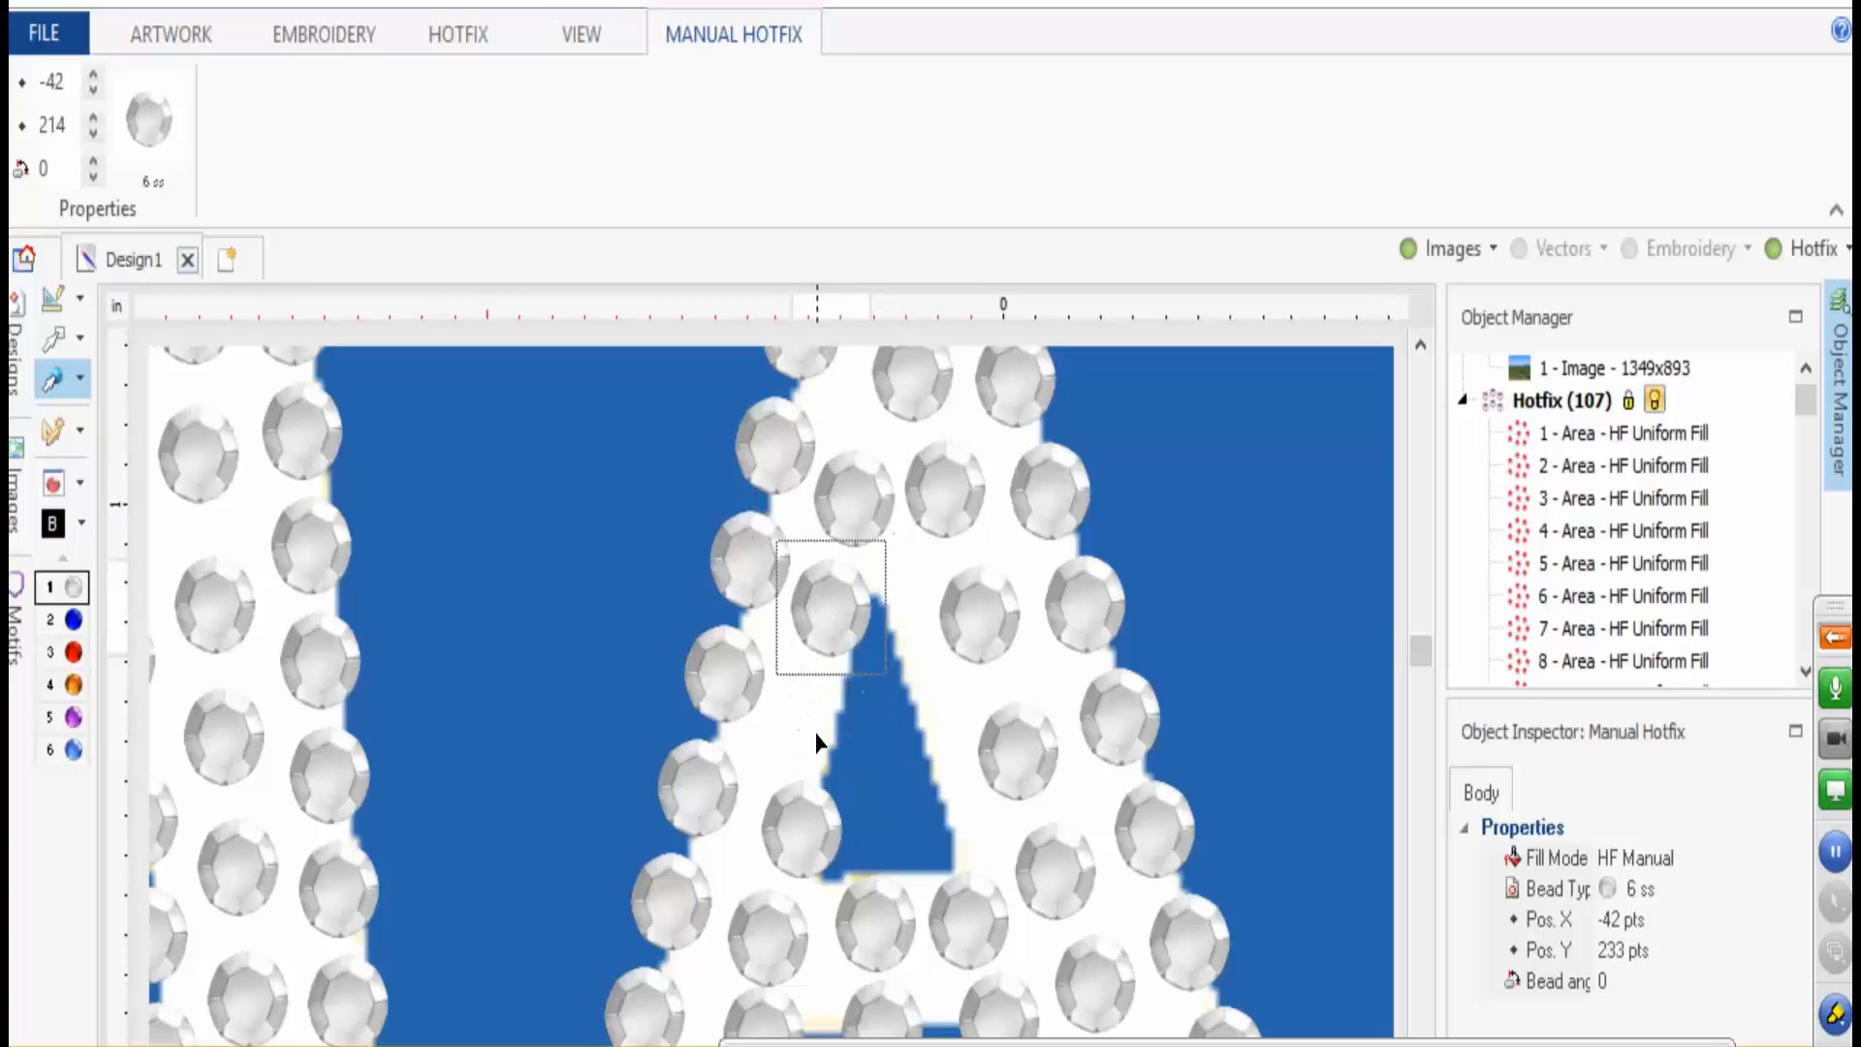
{"action": "left_click_drag", "start_coordinate": [783, 832], "coordinate": [785, 717]}
- Insert two clear 6 ss stones beside the A's opening, at X -52, Y 192 pts and X -9, Y 193 pts
{"action": "right_click", "coordinate": [776, 863]}
{"action": "left_click", "coordinate": [814, 790]}
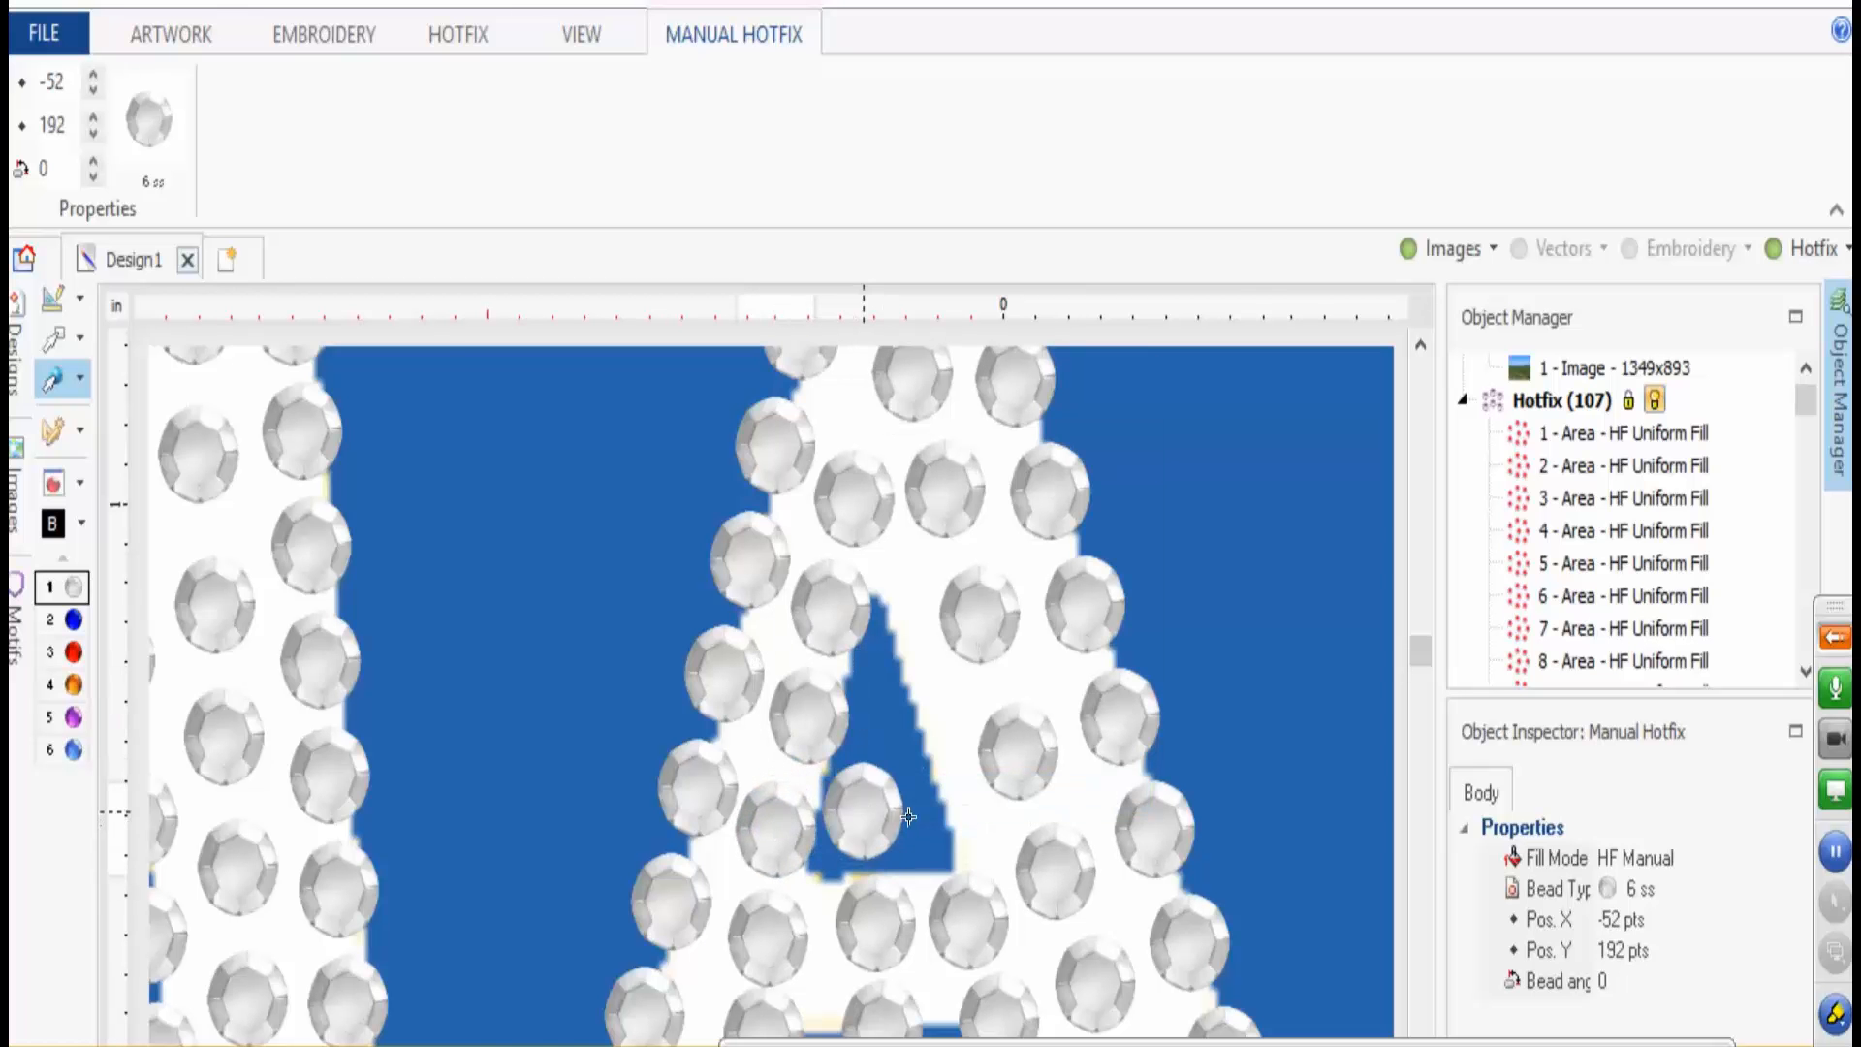
{"action": "left_click", "coordinate": [964, 807]}
{"action": "scroll", "coordinate": [960, 809], "scroll_direction": "down", "scroll_amount": 5}
{"action": "scroll", "coordinate": [1020, 758], "scroll_direction": "up", "scroll_amount": 5}
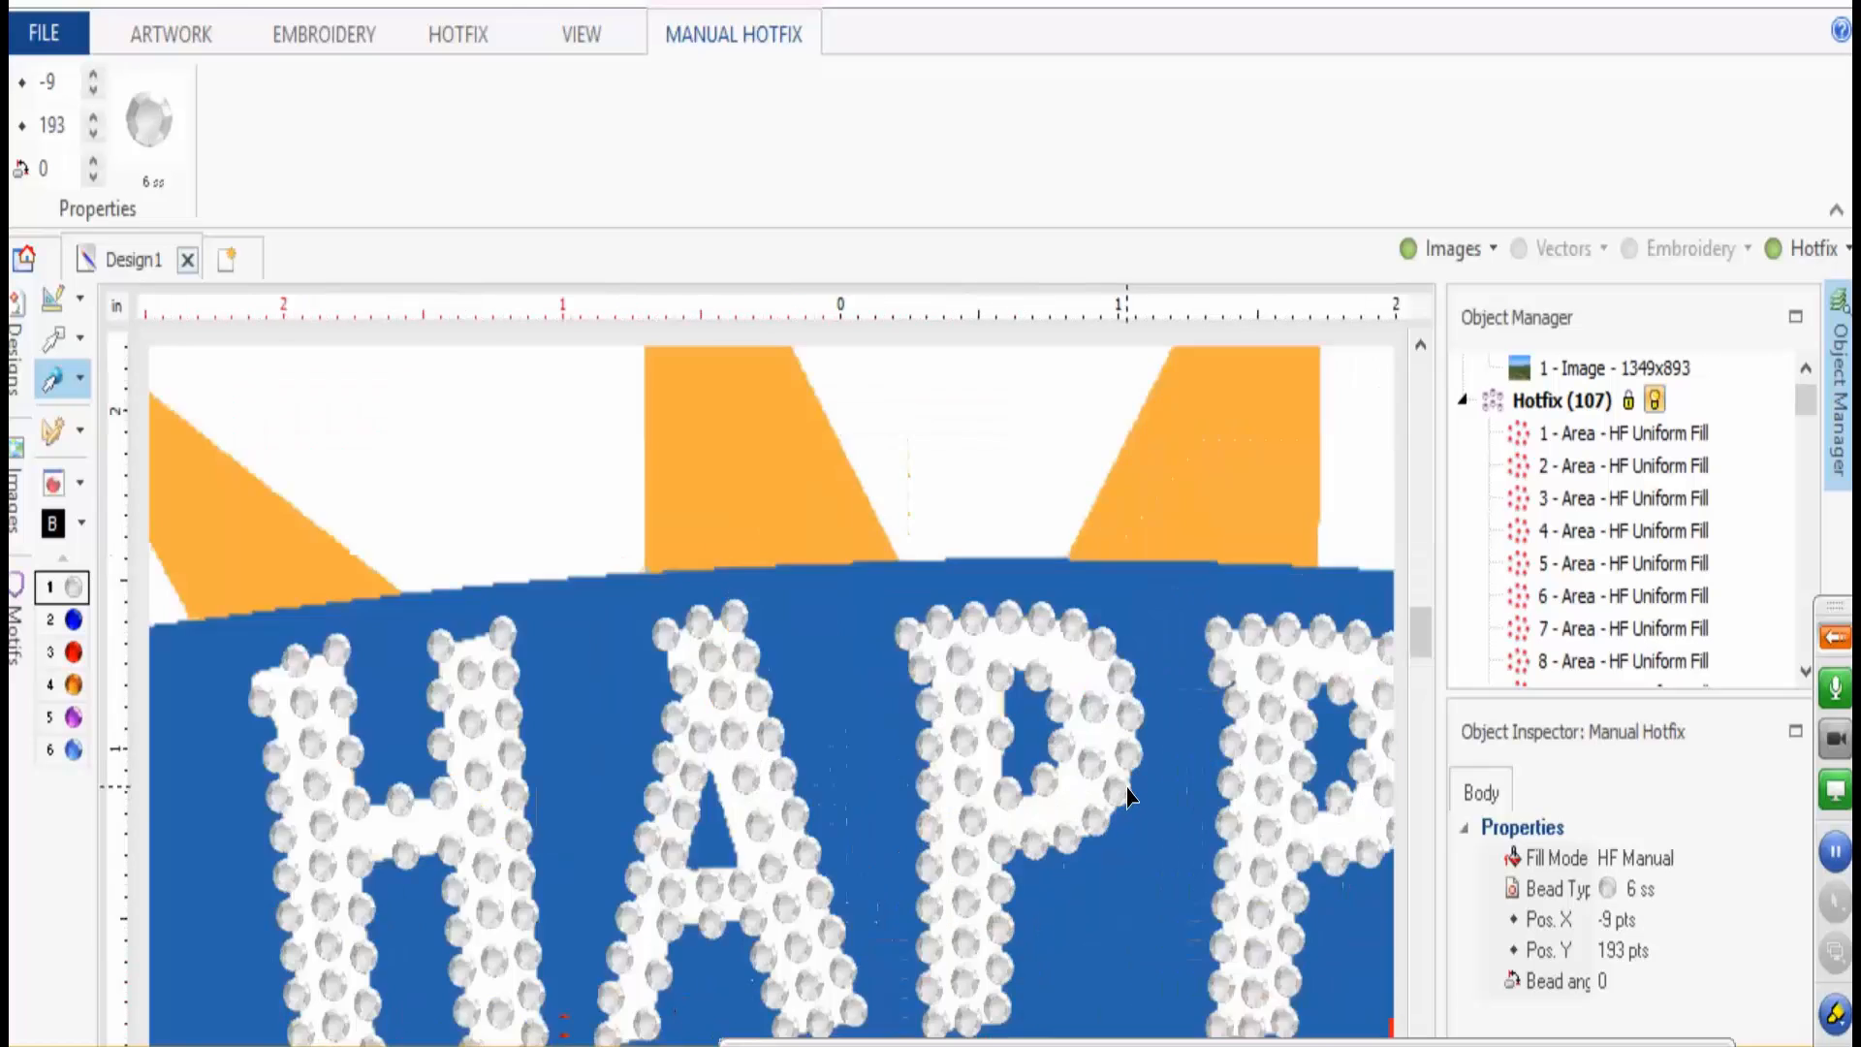
- Move the stones around the lower part of the first P's opening in HAPPY off the blue and onto the white of the letter
{"action": "scroll", "coordinate": [989, 764], "scroll_direction": "up", "scroll_amount": 3}
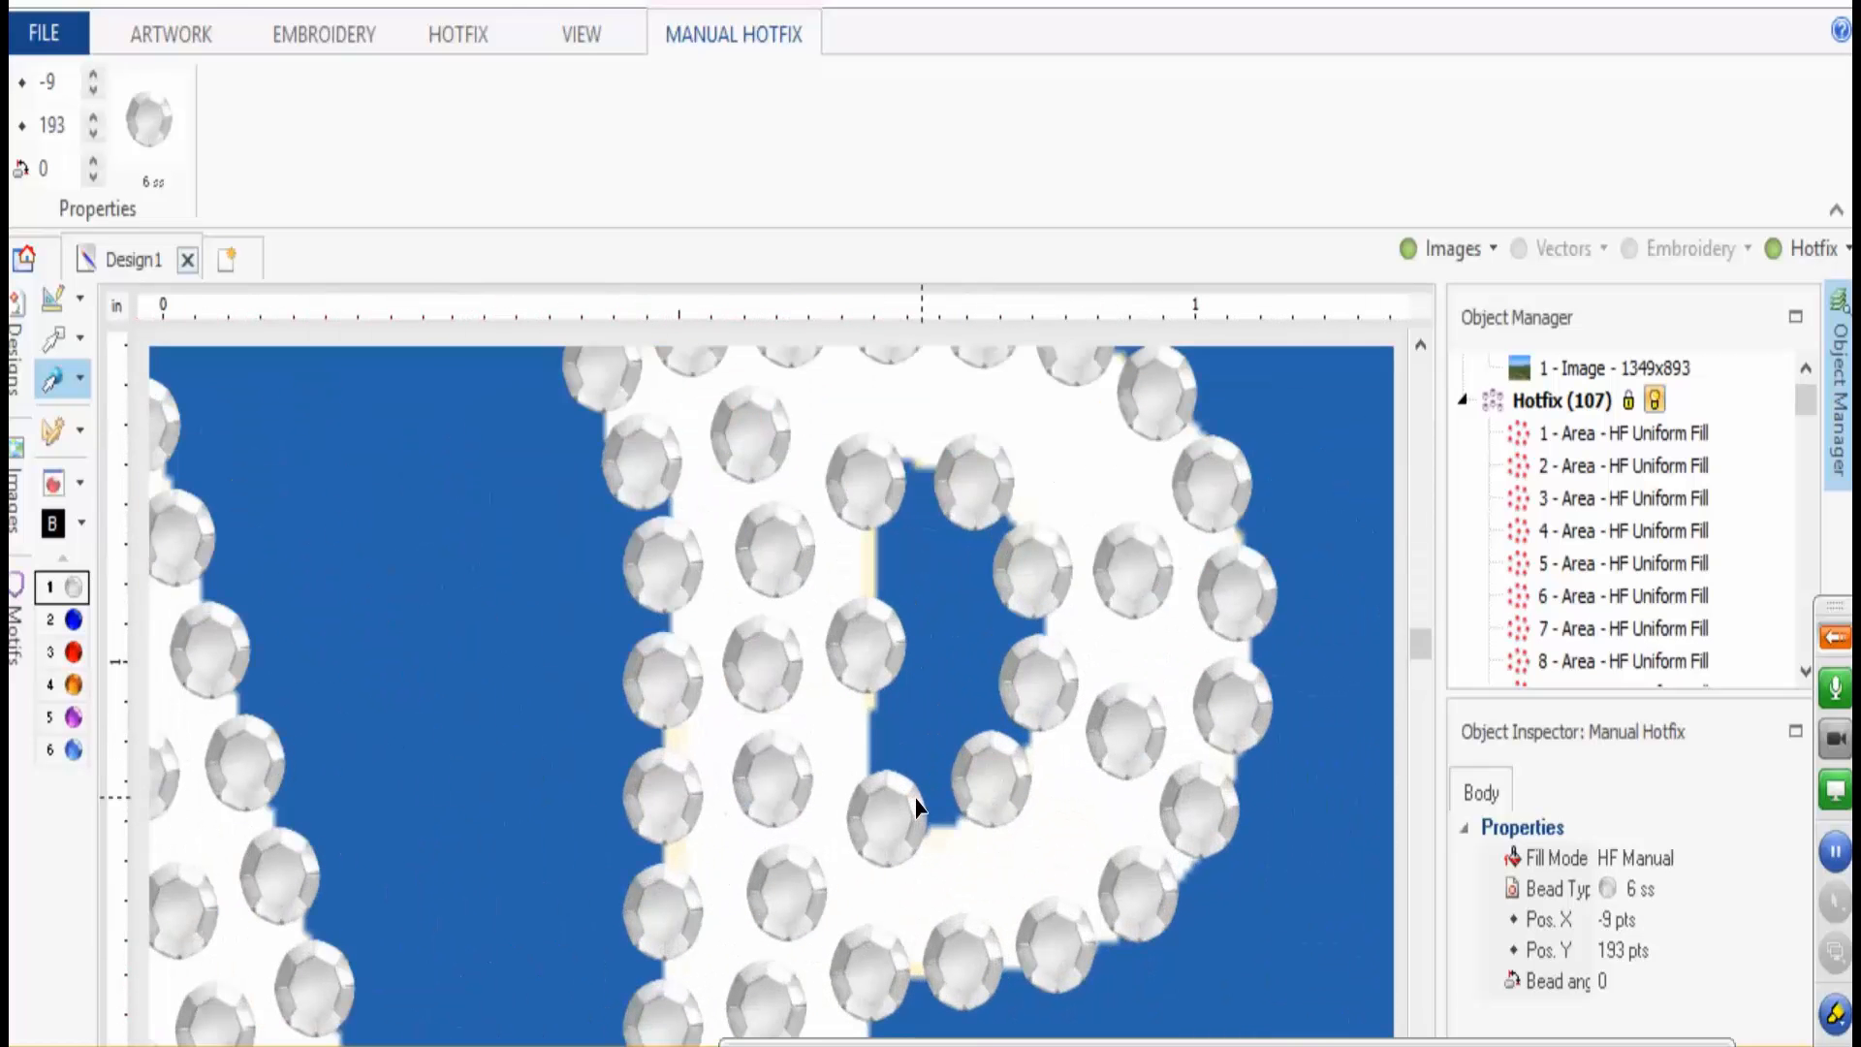
{"action": "left_click_drag", "start_coordinate": [882, 809], "coordinate": [876, 826]}
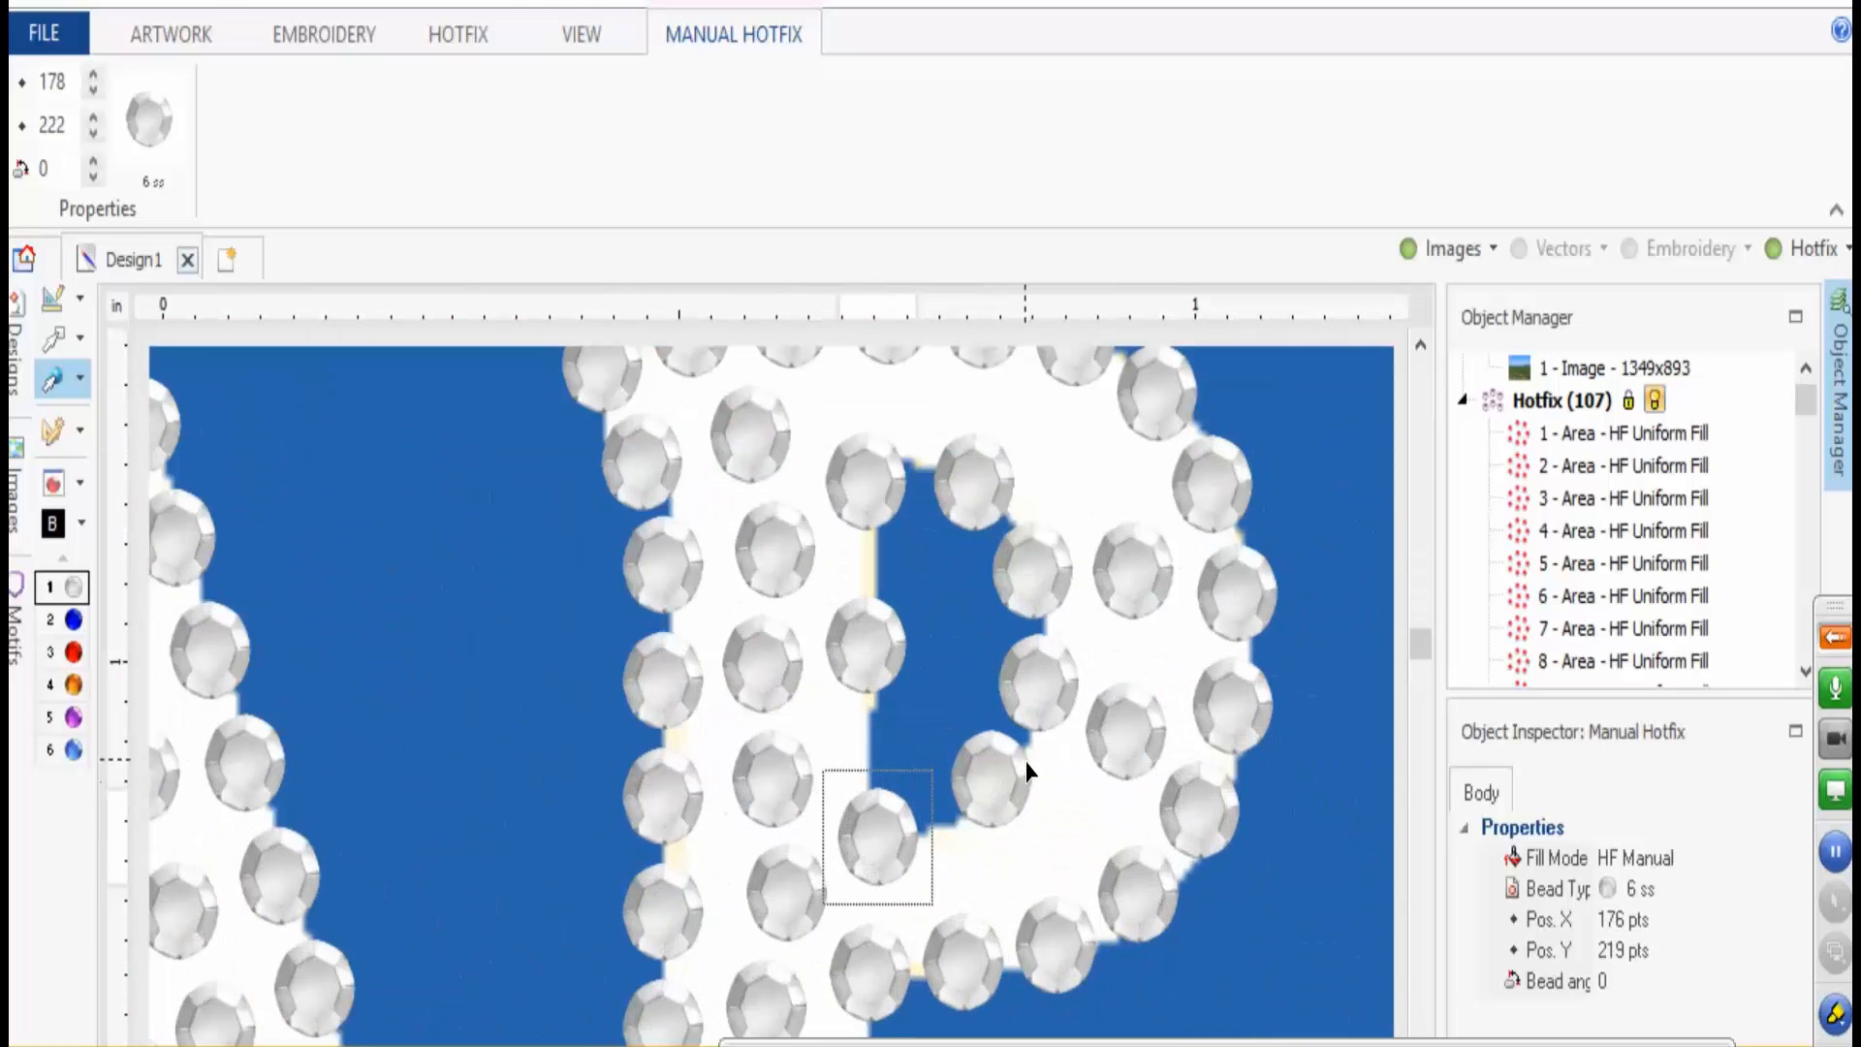
{"action": "left_click_drag", "start_coordinate": [1026, 767], "coordinate": [1002, 815]}
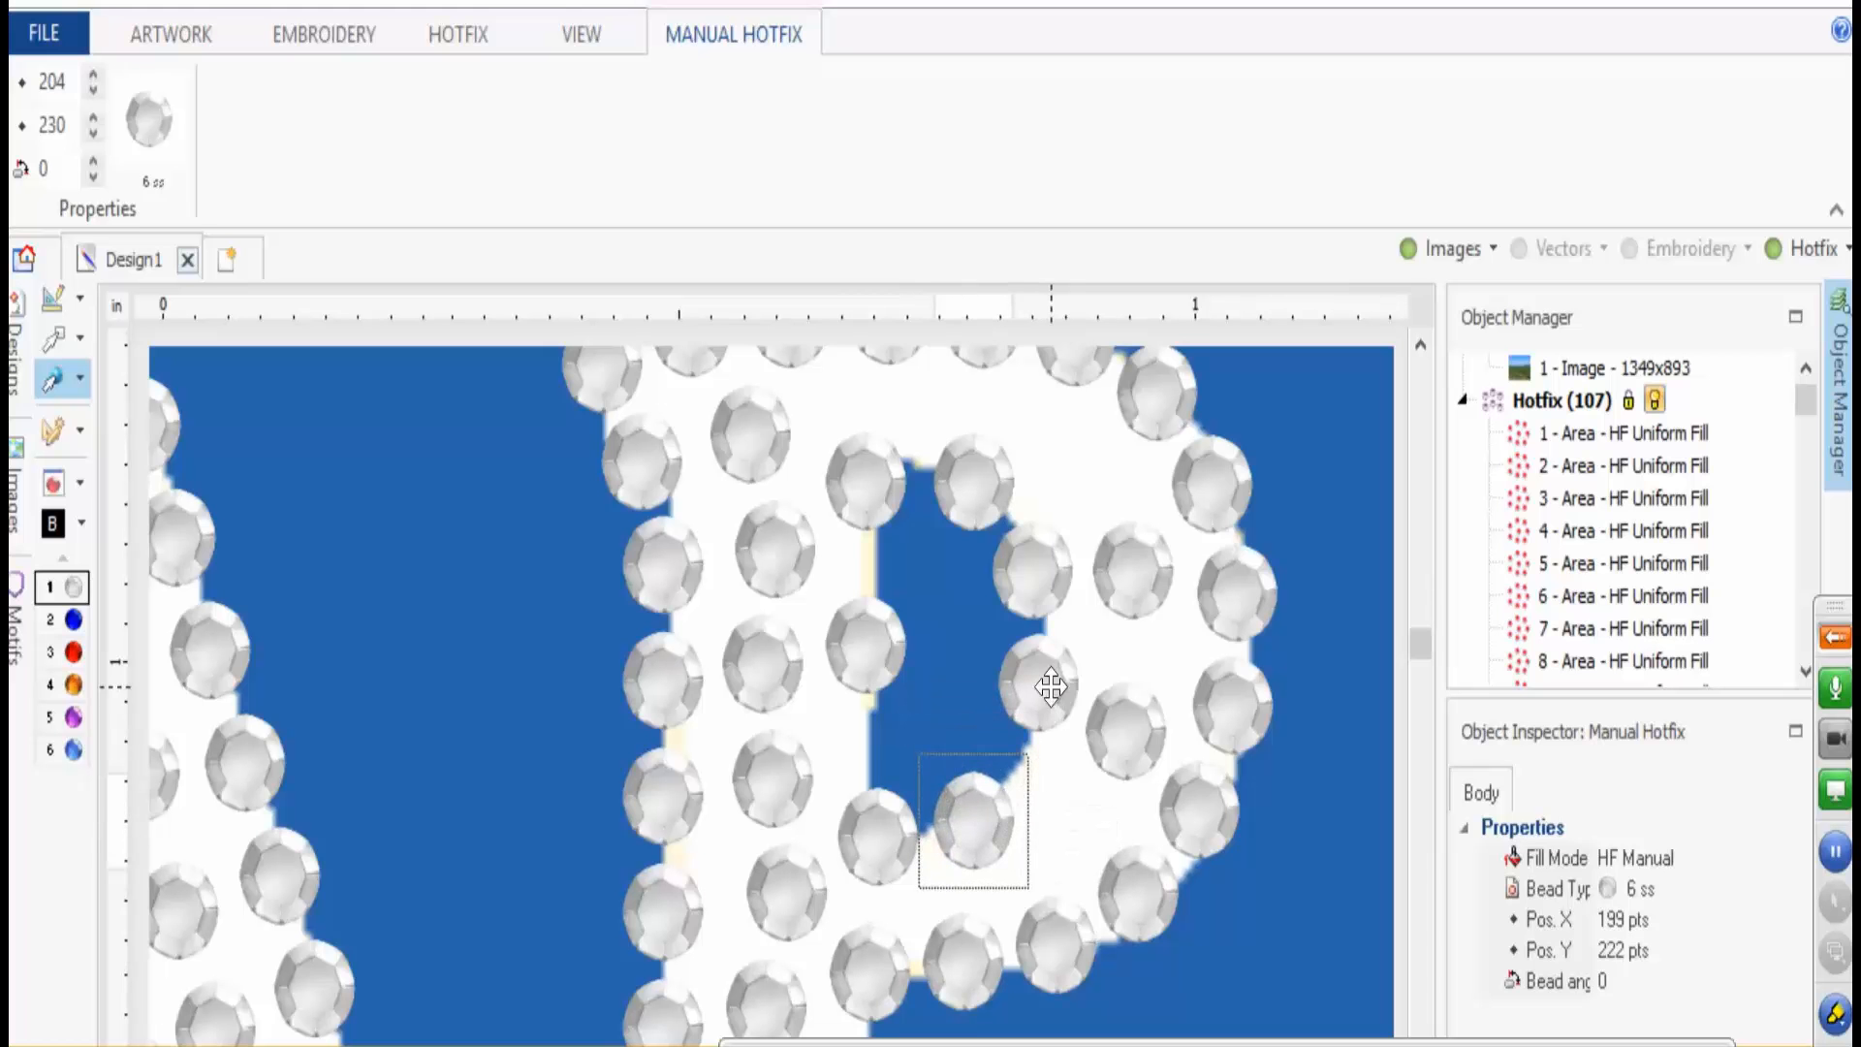
{"action": "left_click_drag", "start_coordinate": [1050, 687], "coordinate": [1077, 802]}
{"action": "left_click_drag", "start_coordinate": [1114, 608], "coordinate": [1120, 757]}
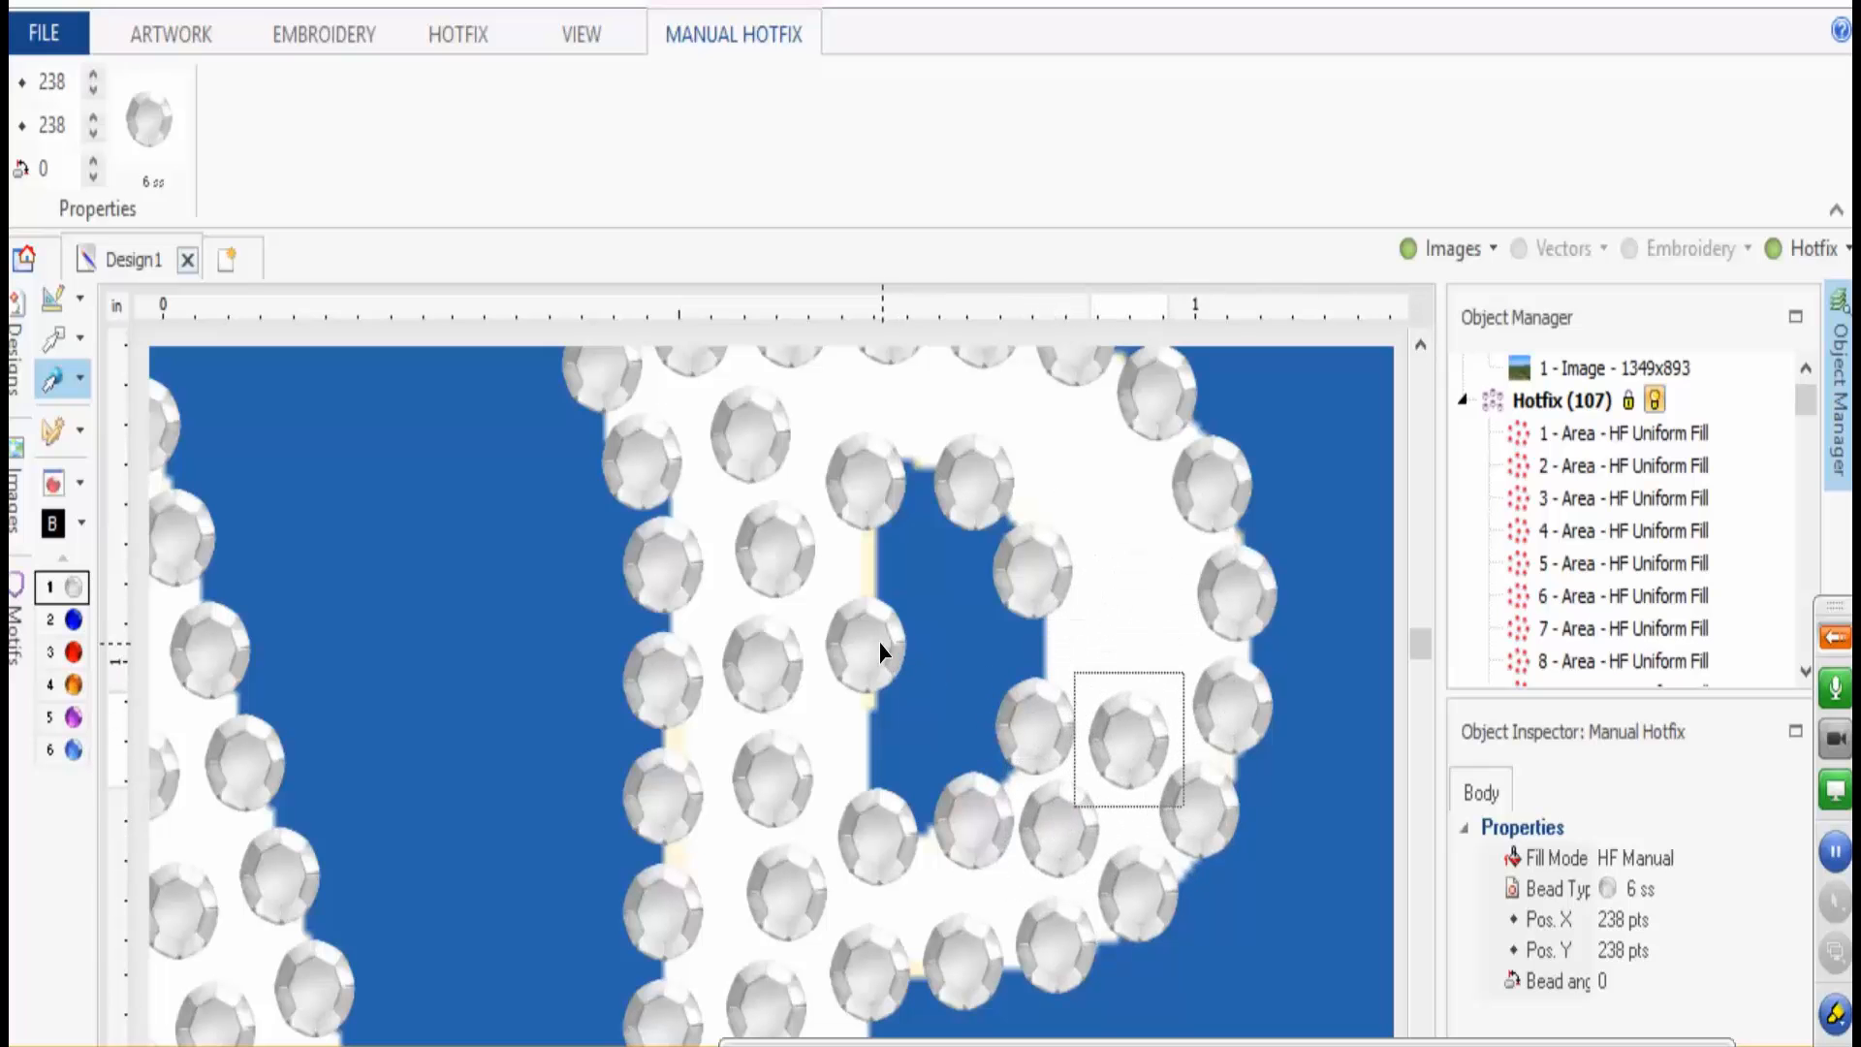
{"action": "left_click_drag", "start_coordinate": [880, 642], "coordinate": [869, 717]}
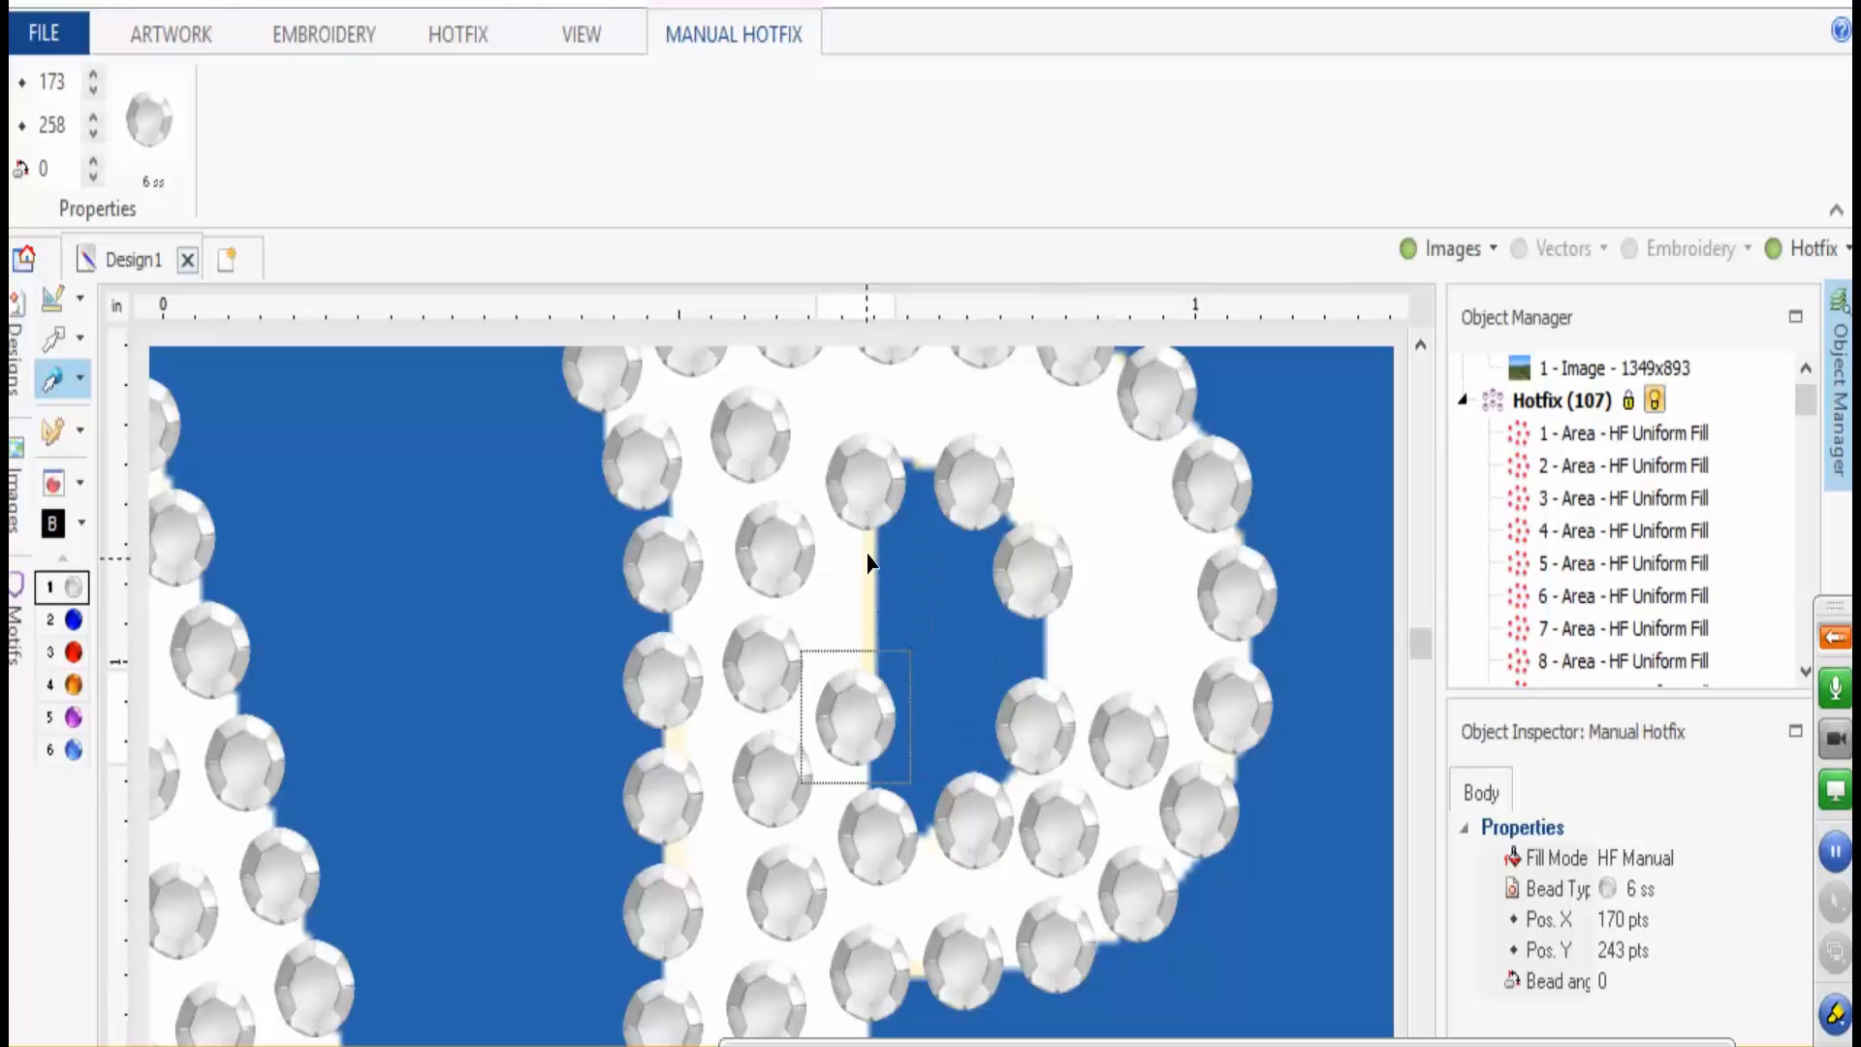
- Move the stones around the upper part of the first P's opening onto the white, placing two above it at X 171, Y 297 and X 194, Y 298 pts
{"action": "left_click", "coordinate": [872, 496]}
{"action": "left_click_drag", "start_coordinate": [784, 537], "coordinate": [766, 535]}
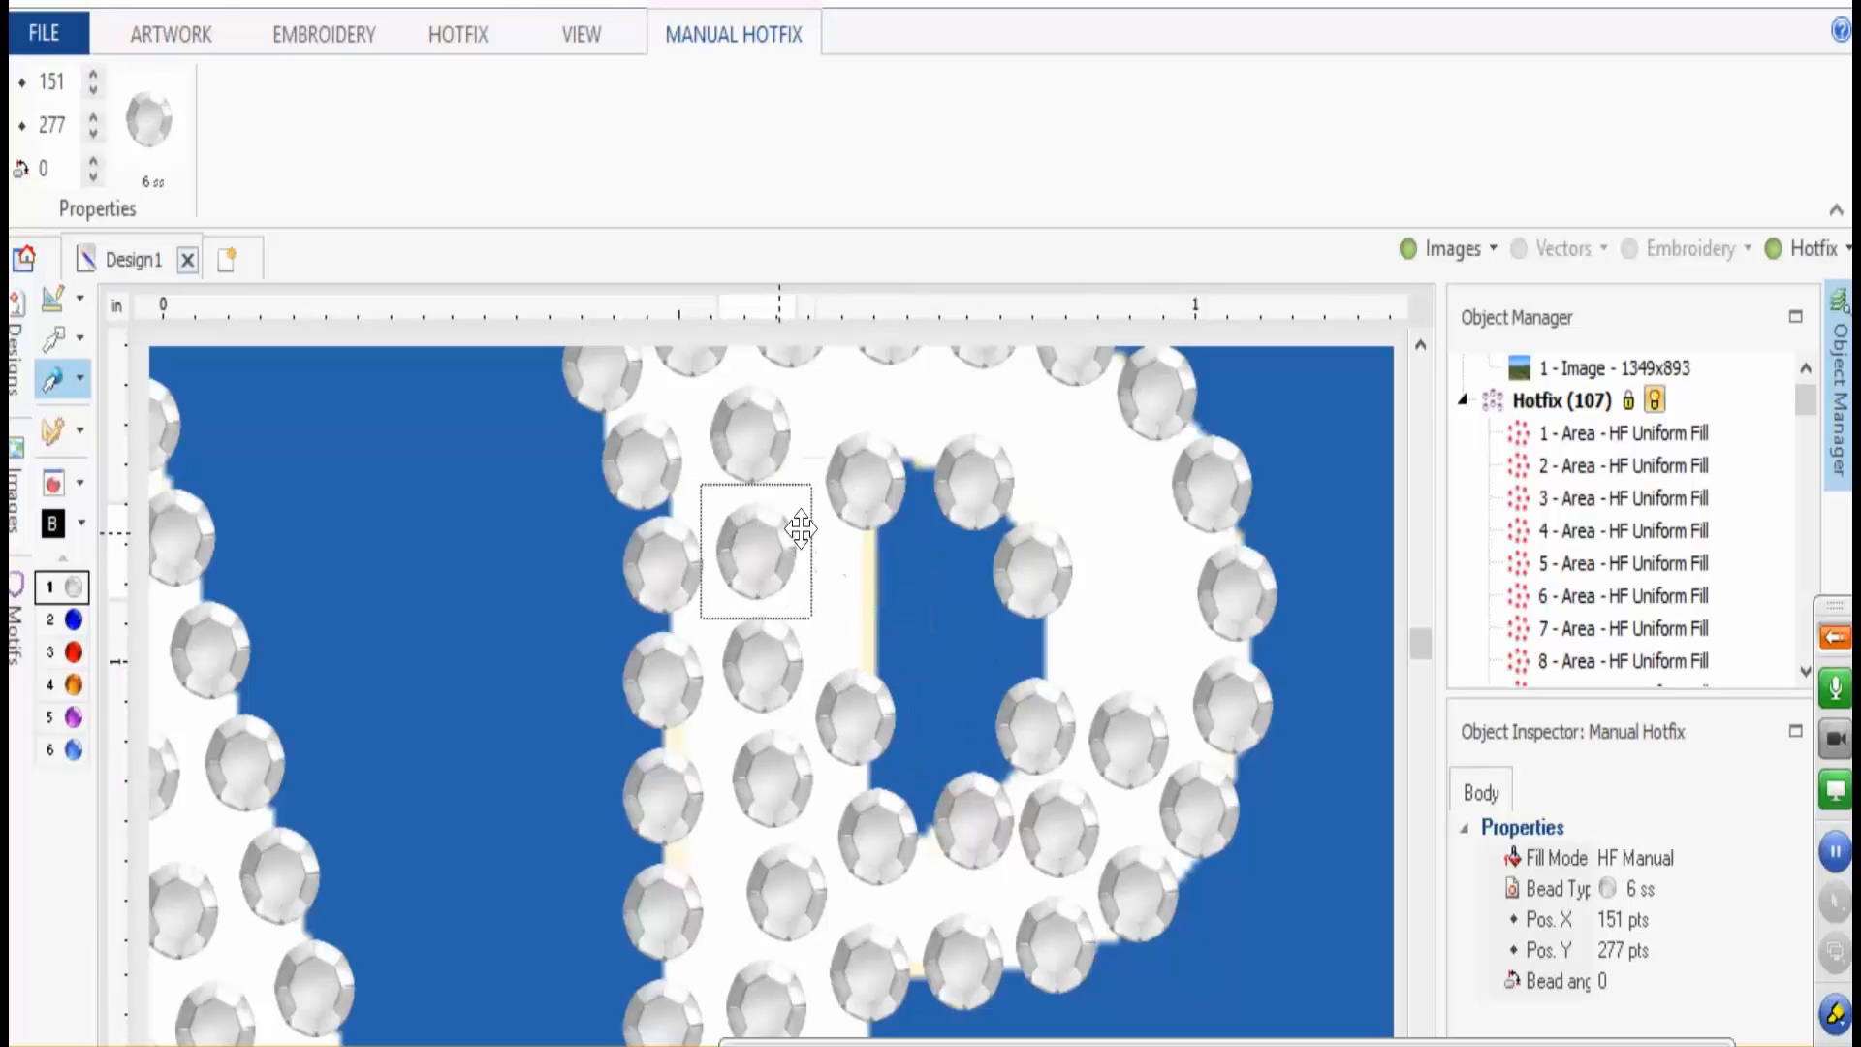
{"action": "left_click_drag", "start_coordinate": [862, 485], "coordinate": [853, 601]}
{"action": "left_click_drag", "start_coordinate": [950, 465], "coordinate": [831, 441]}
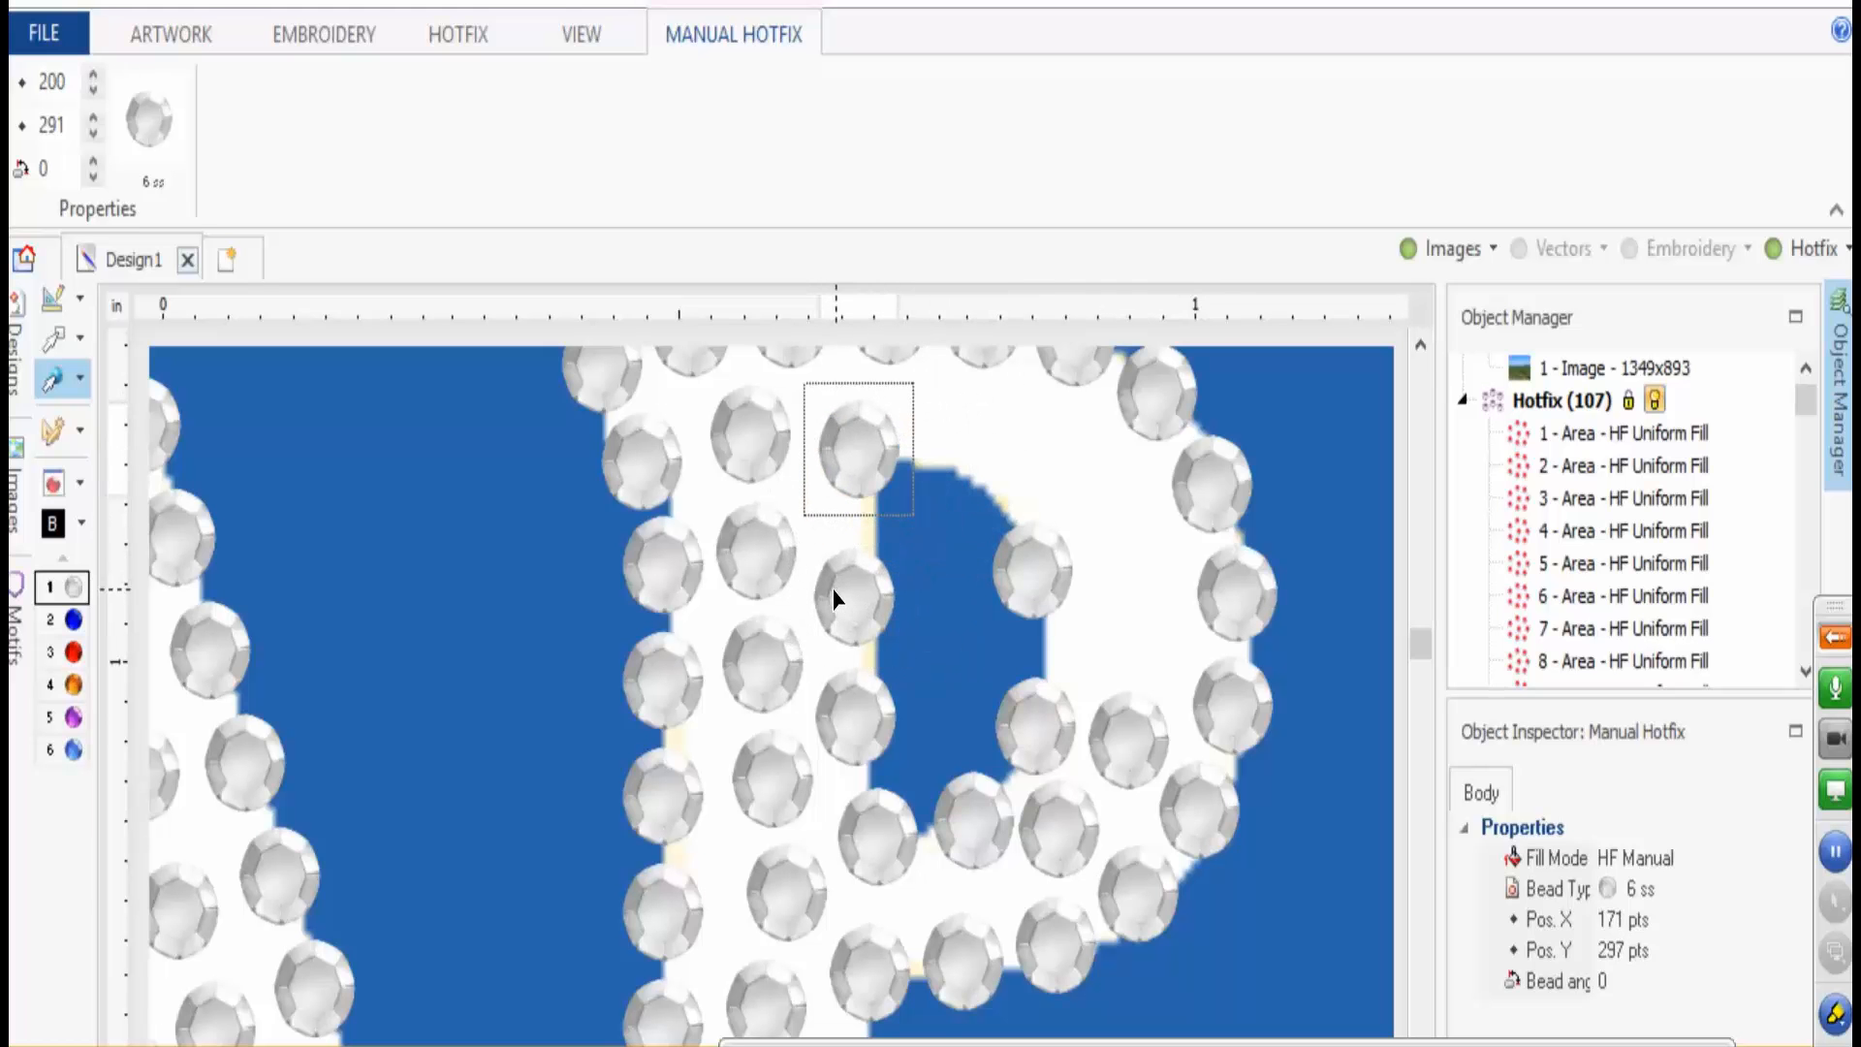
{"action": "left_click_drag", "start_coordinate": [834, 590], "coordinate": [833, 572]}
{"action": "left_click_drag", "start_coordinate": [1037, 560], "coordinate": [948, 430]}
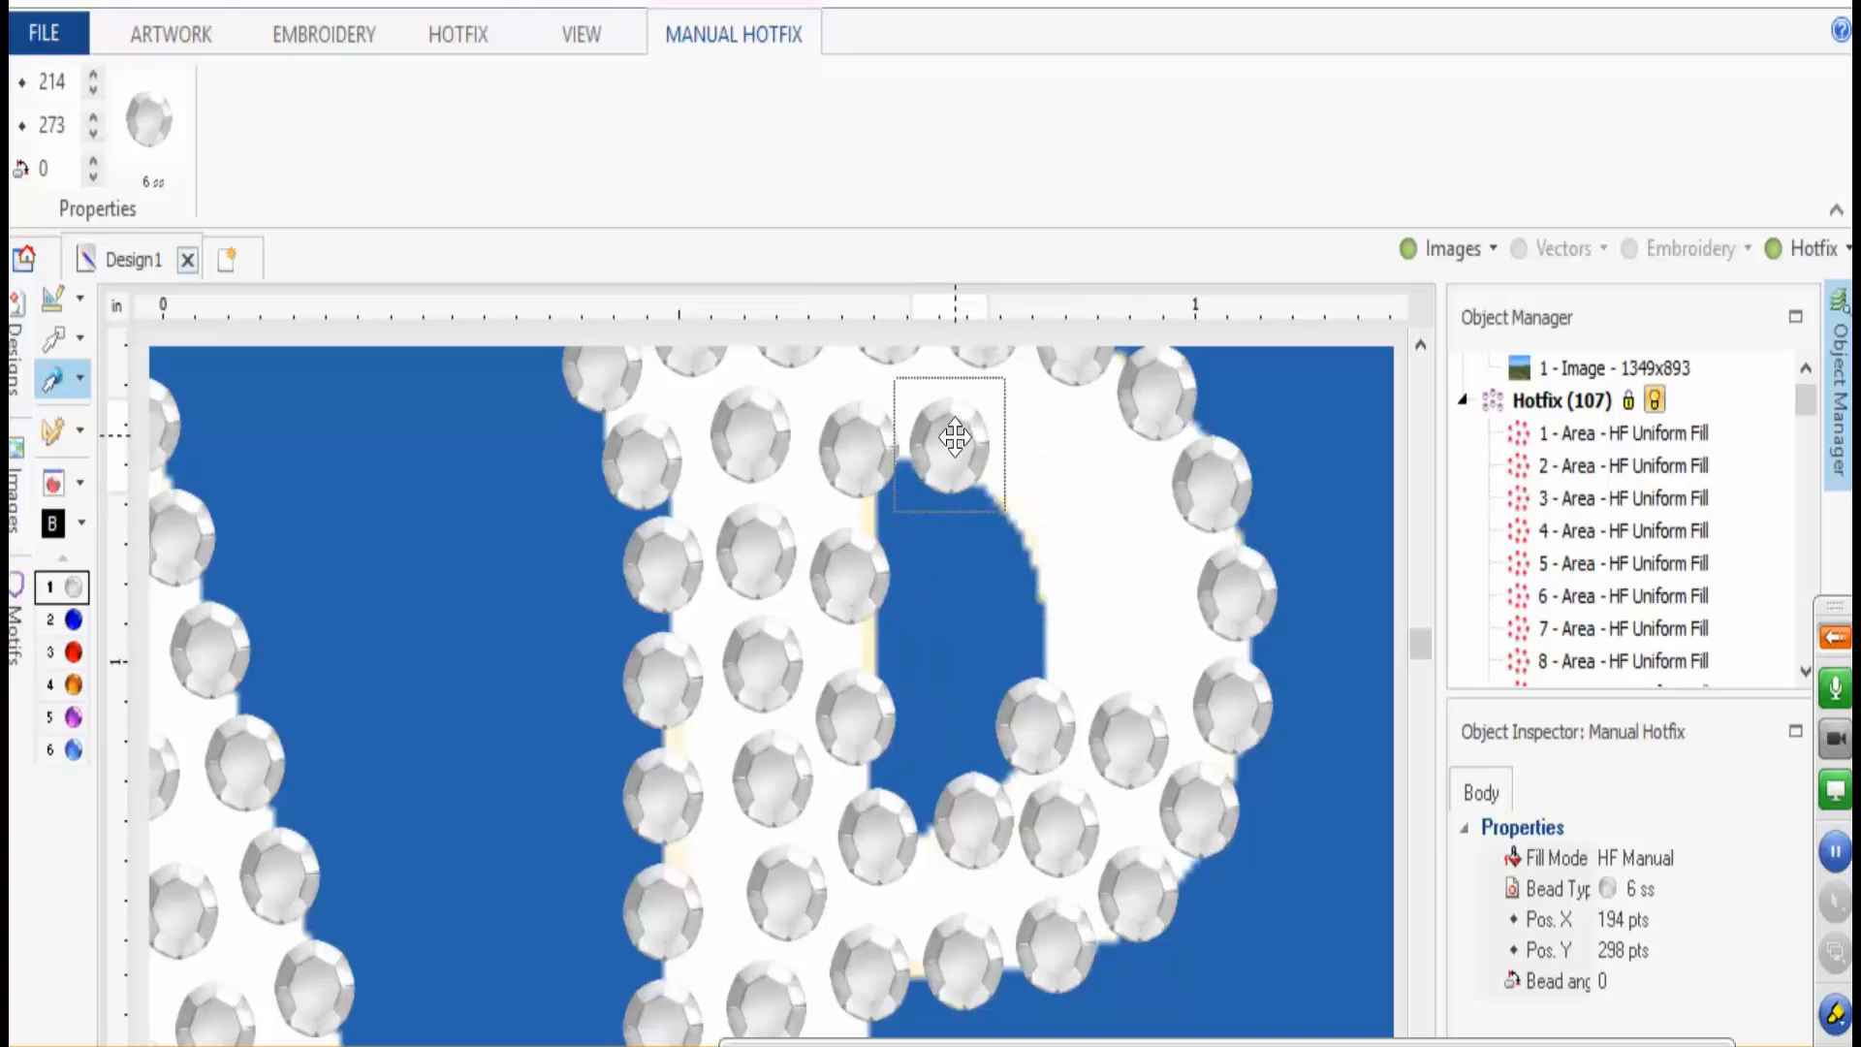
- Insert clear 6 ss stones right of the first P's opening, including at X 220, Y 265, X 242, Y 263 and X 234, Y 286 pts
{"action": "right_click", "coordinate": [954, 448]}
{"action": "left_click", "coordinate": [1039, 926]}
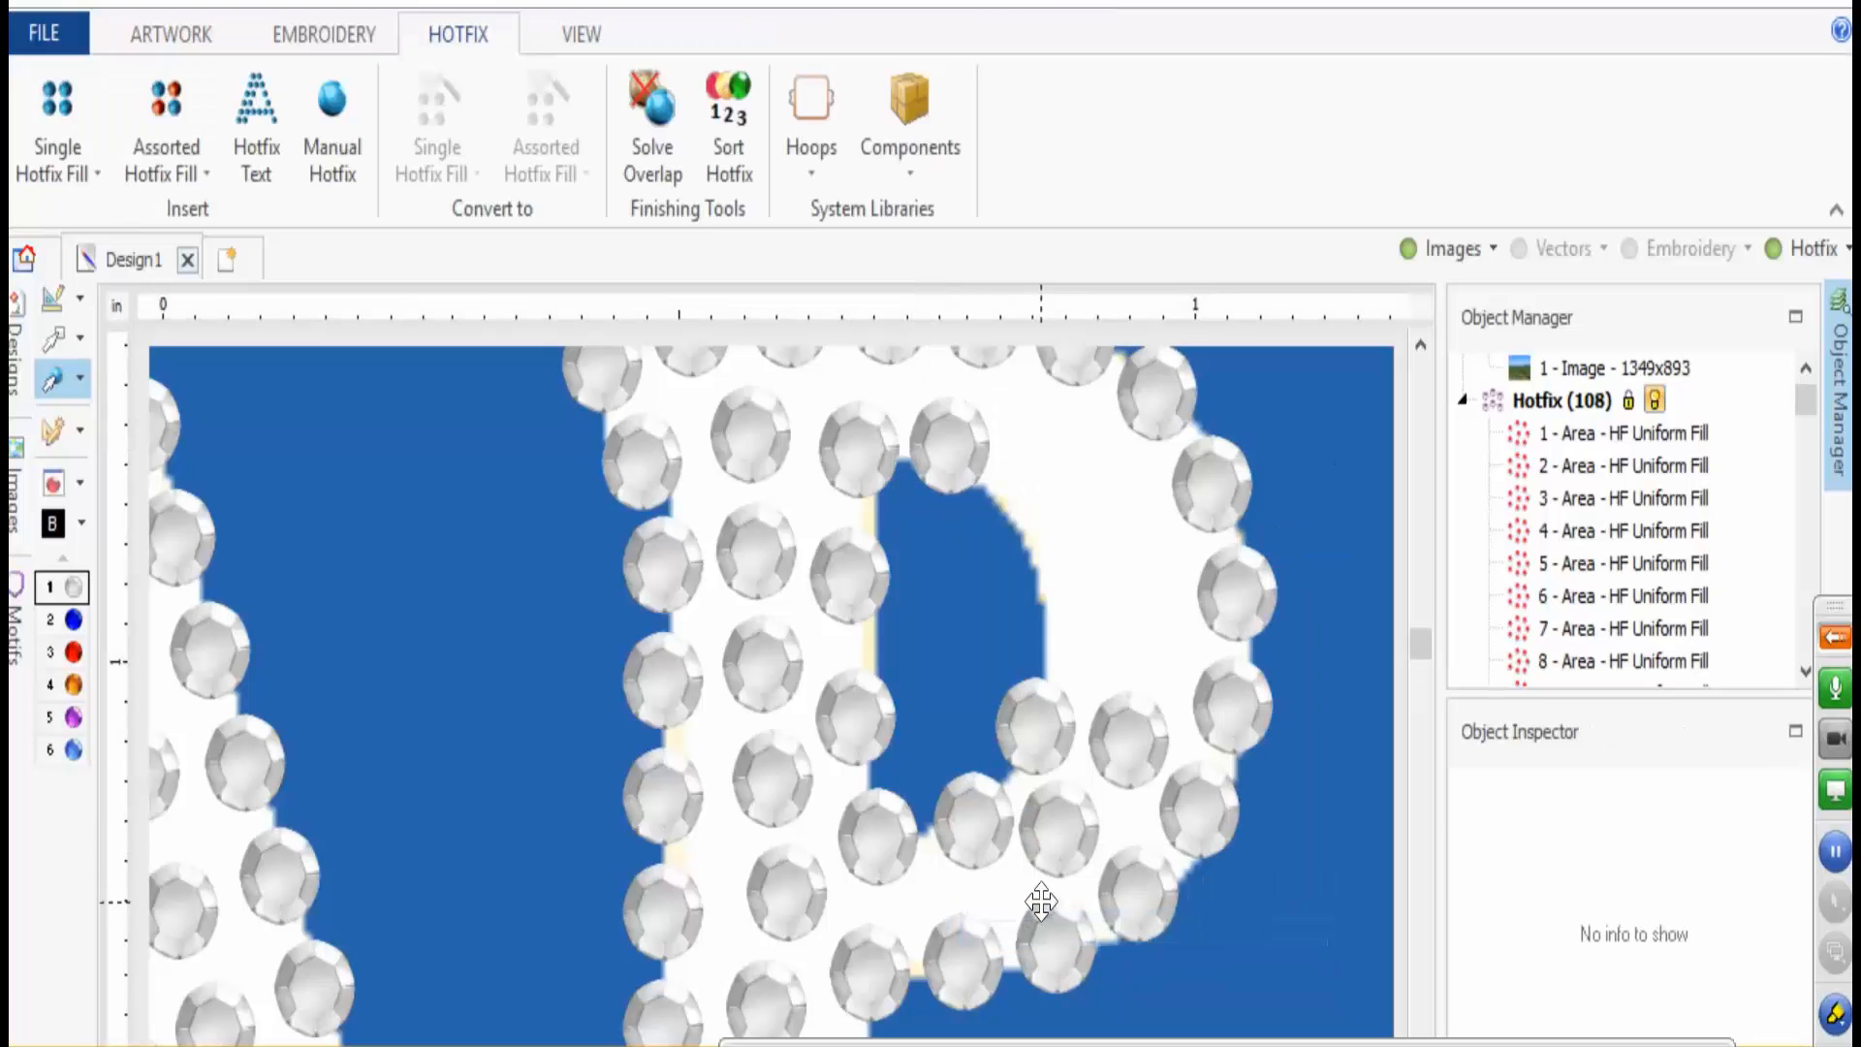
{"action": "right_click", "coordinate": [968, 452]}
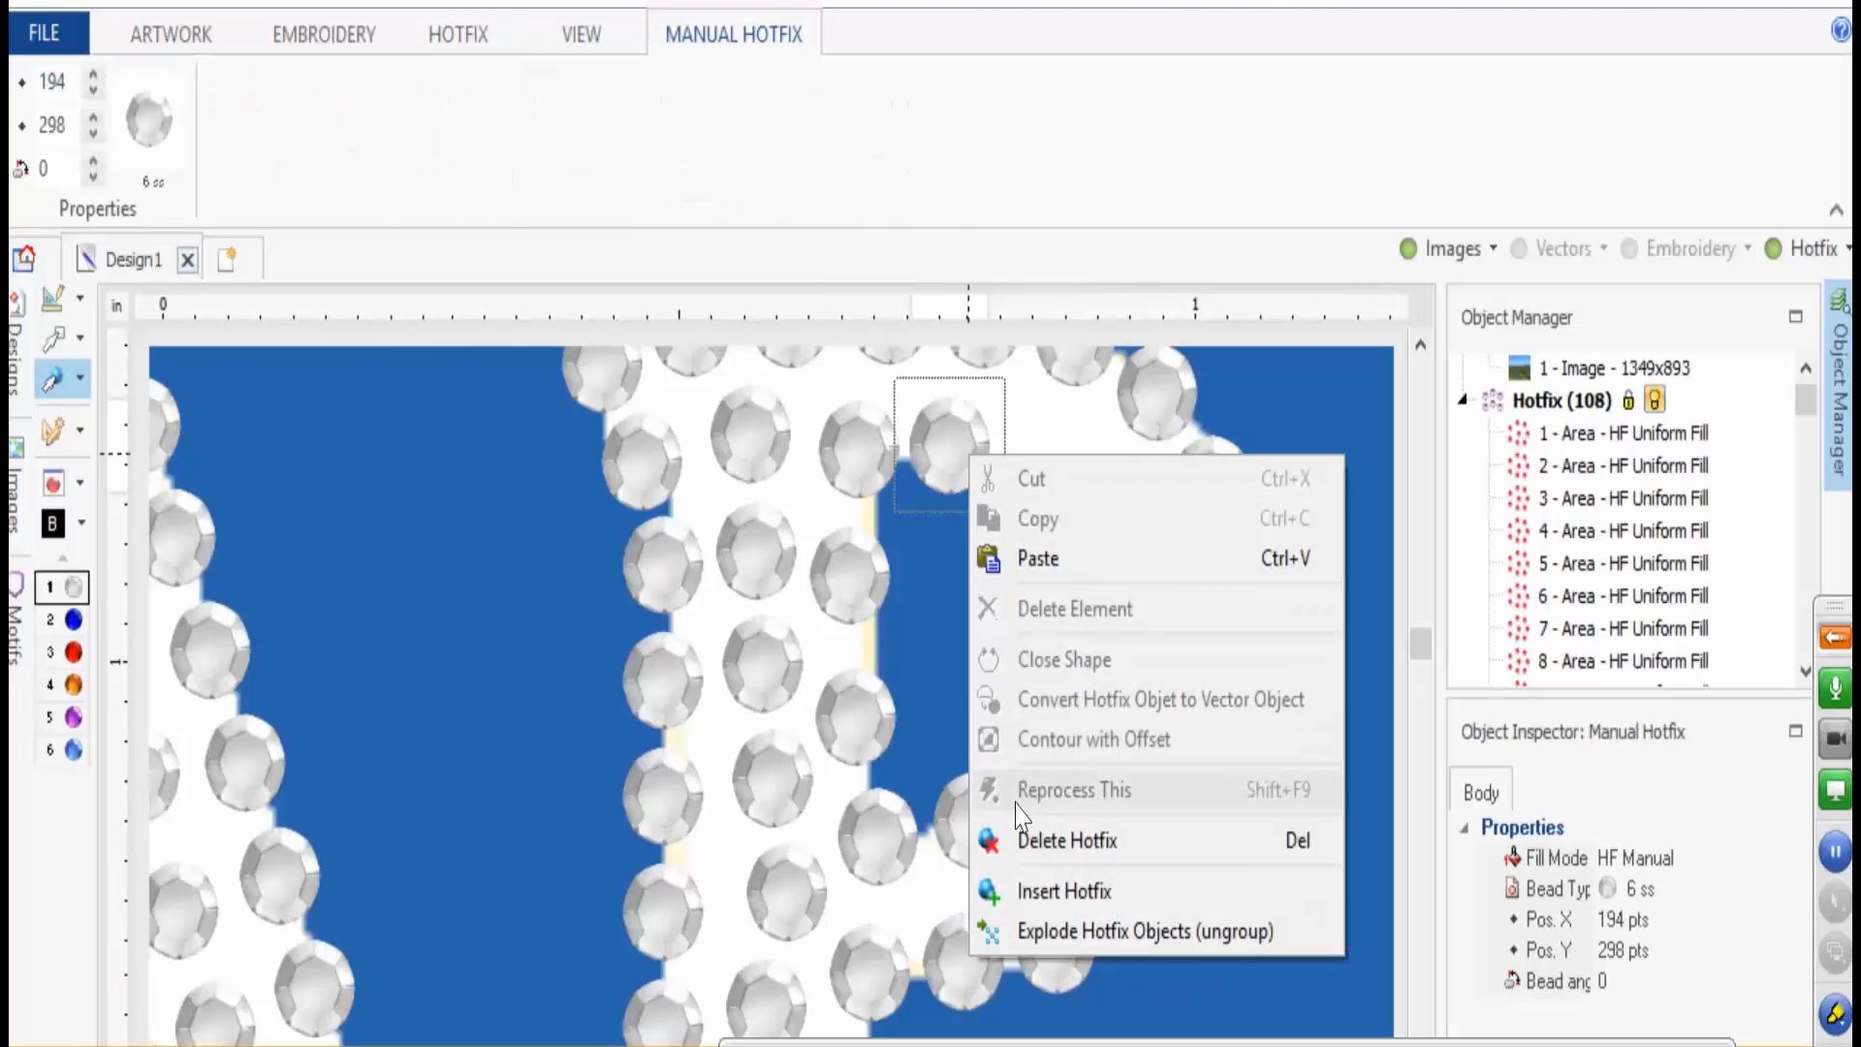
{"action": "left_click", "coordinate": [1014, 890]}
{"action": "left_click_drag", "start_coordinate": [1049, 666], "coordinate": [1059, 613]}
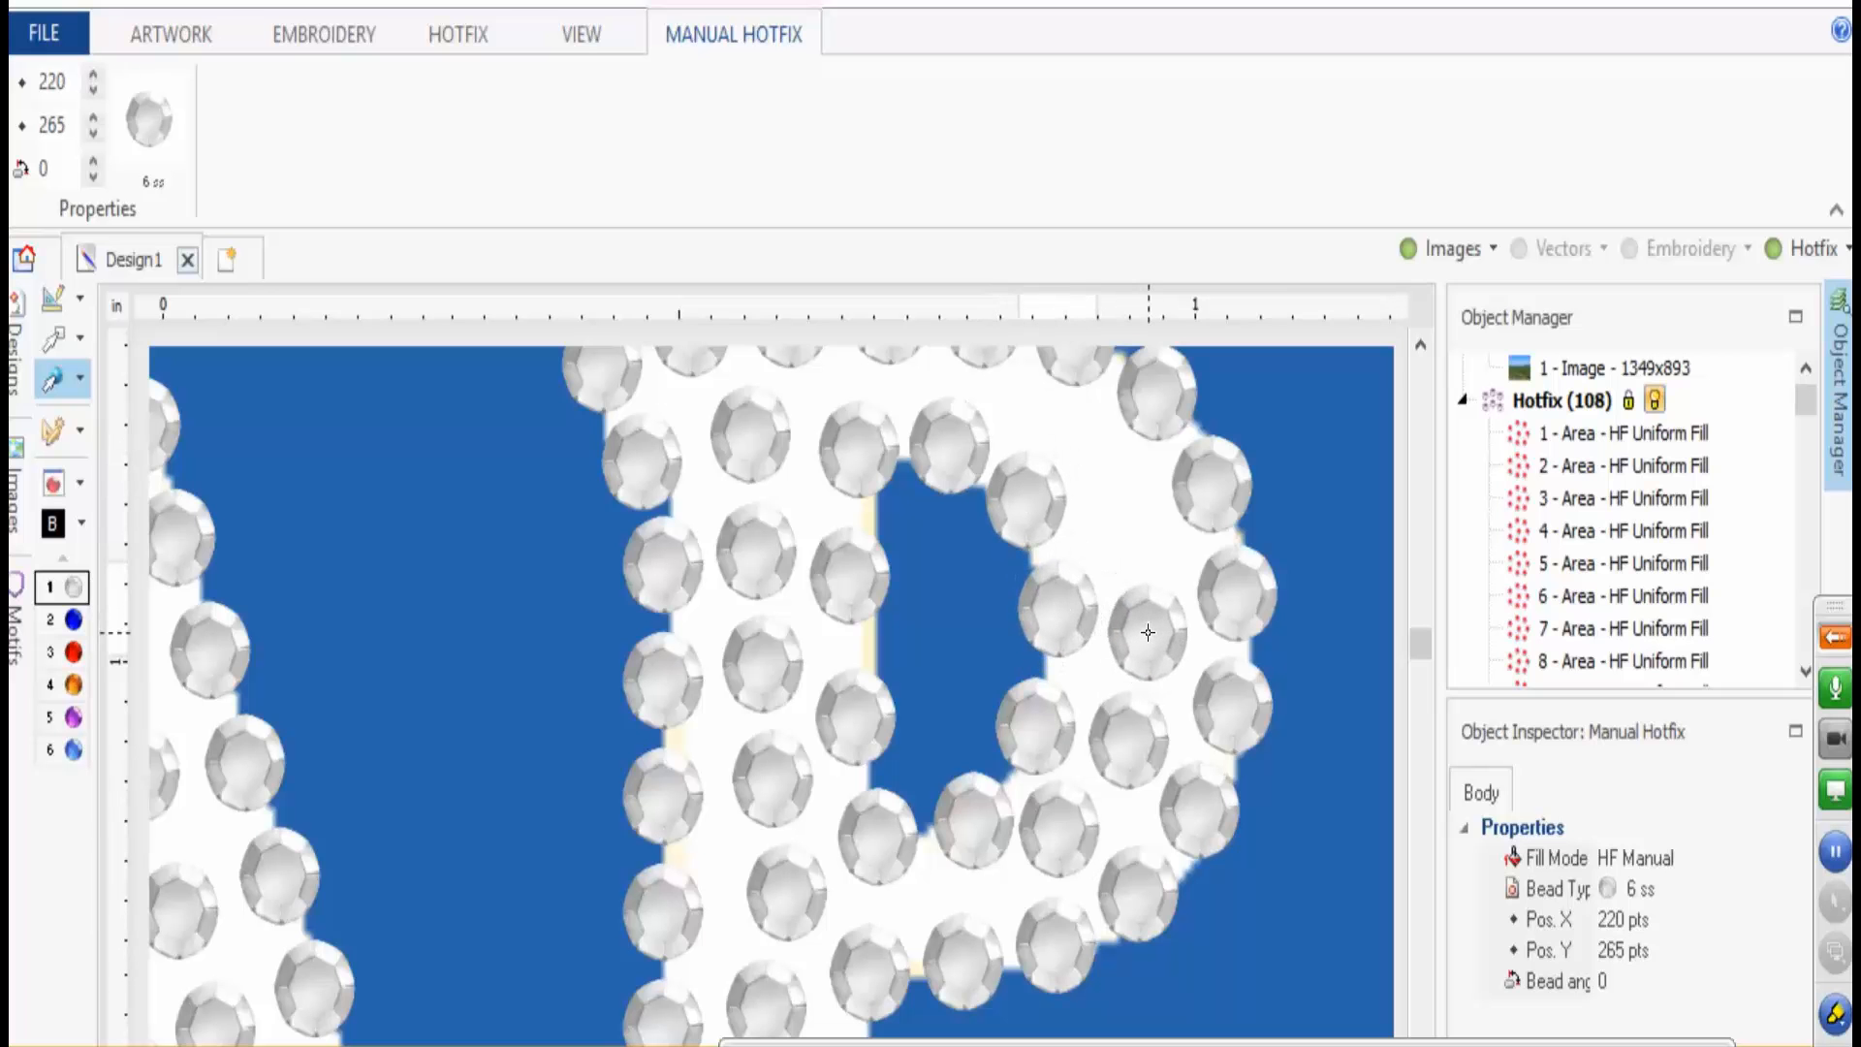
{"action": "left_click", "coordinate": [1148, 621]}
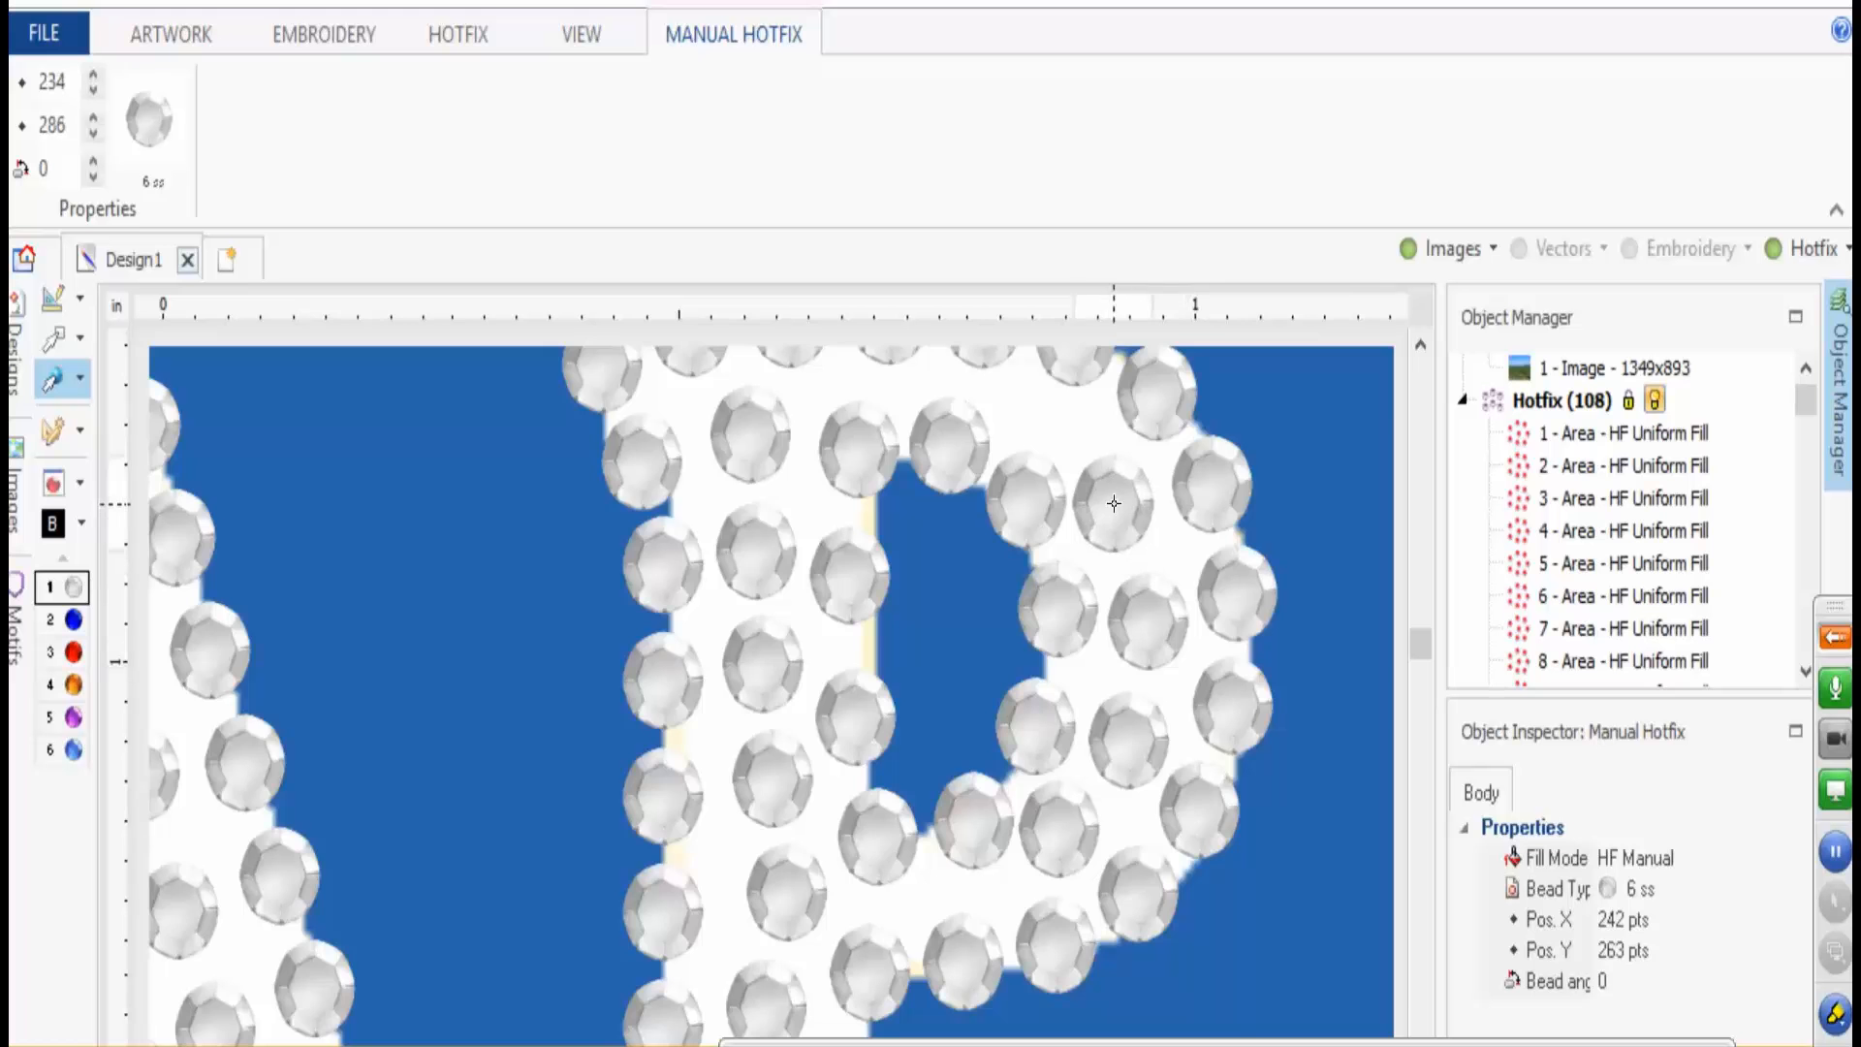
- Move the stones at the bottom, left side and top of the second P's opening in HAPPY onto the white of the letter
{"action": "key", "text": "1"}
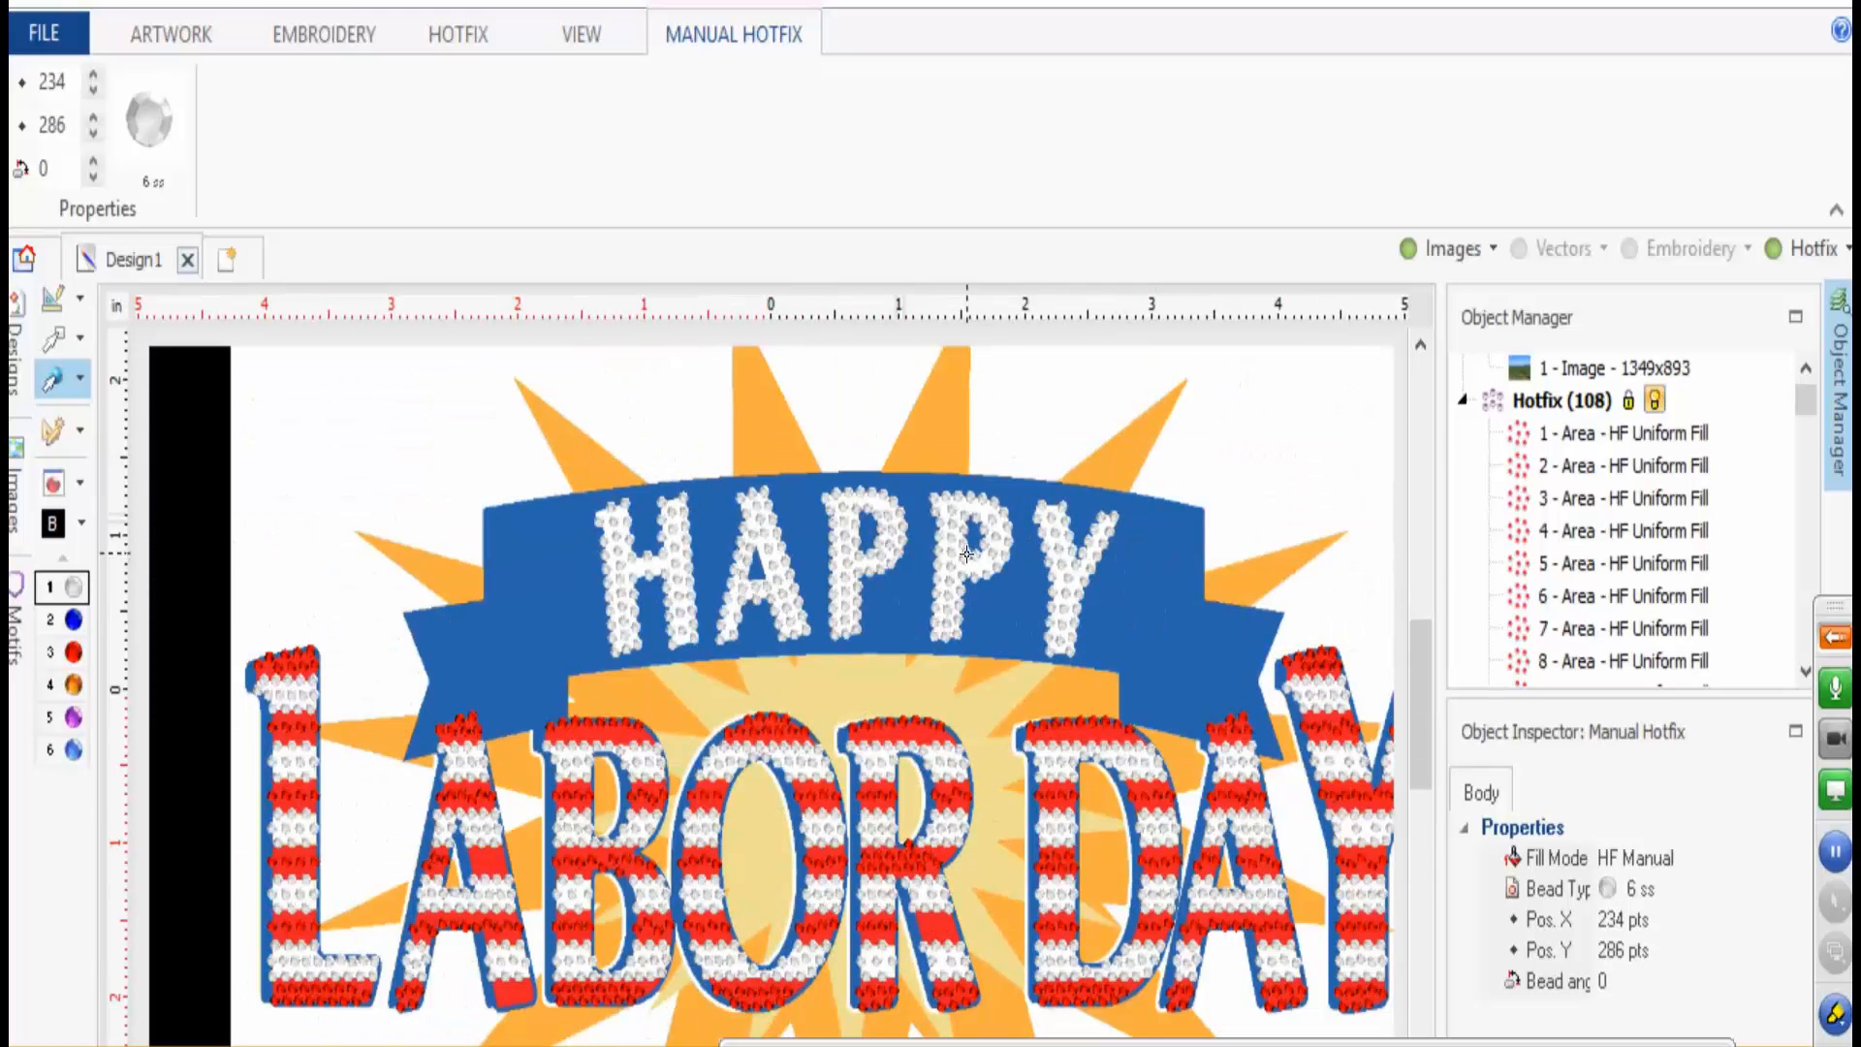
{"action": "scroll", "coordinate": [1000, 553], "scroll_direction": "up", "scroll_amount": 2}
{"action": "scroll", "coordinate": [999, 556], "scroll_direction": "up", "scroll_amount": 2}
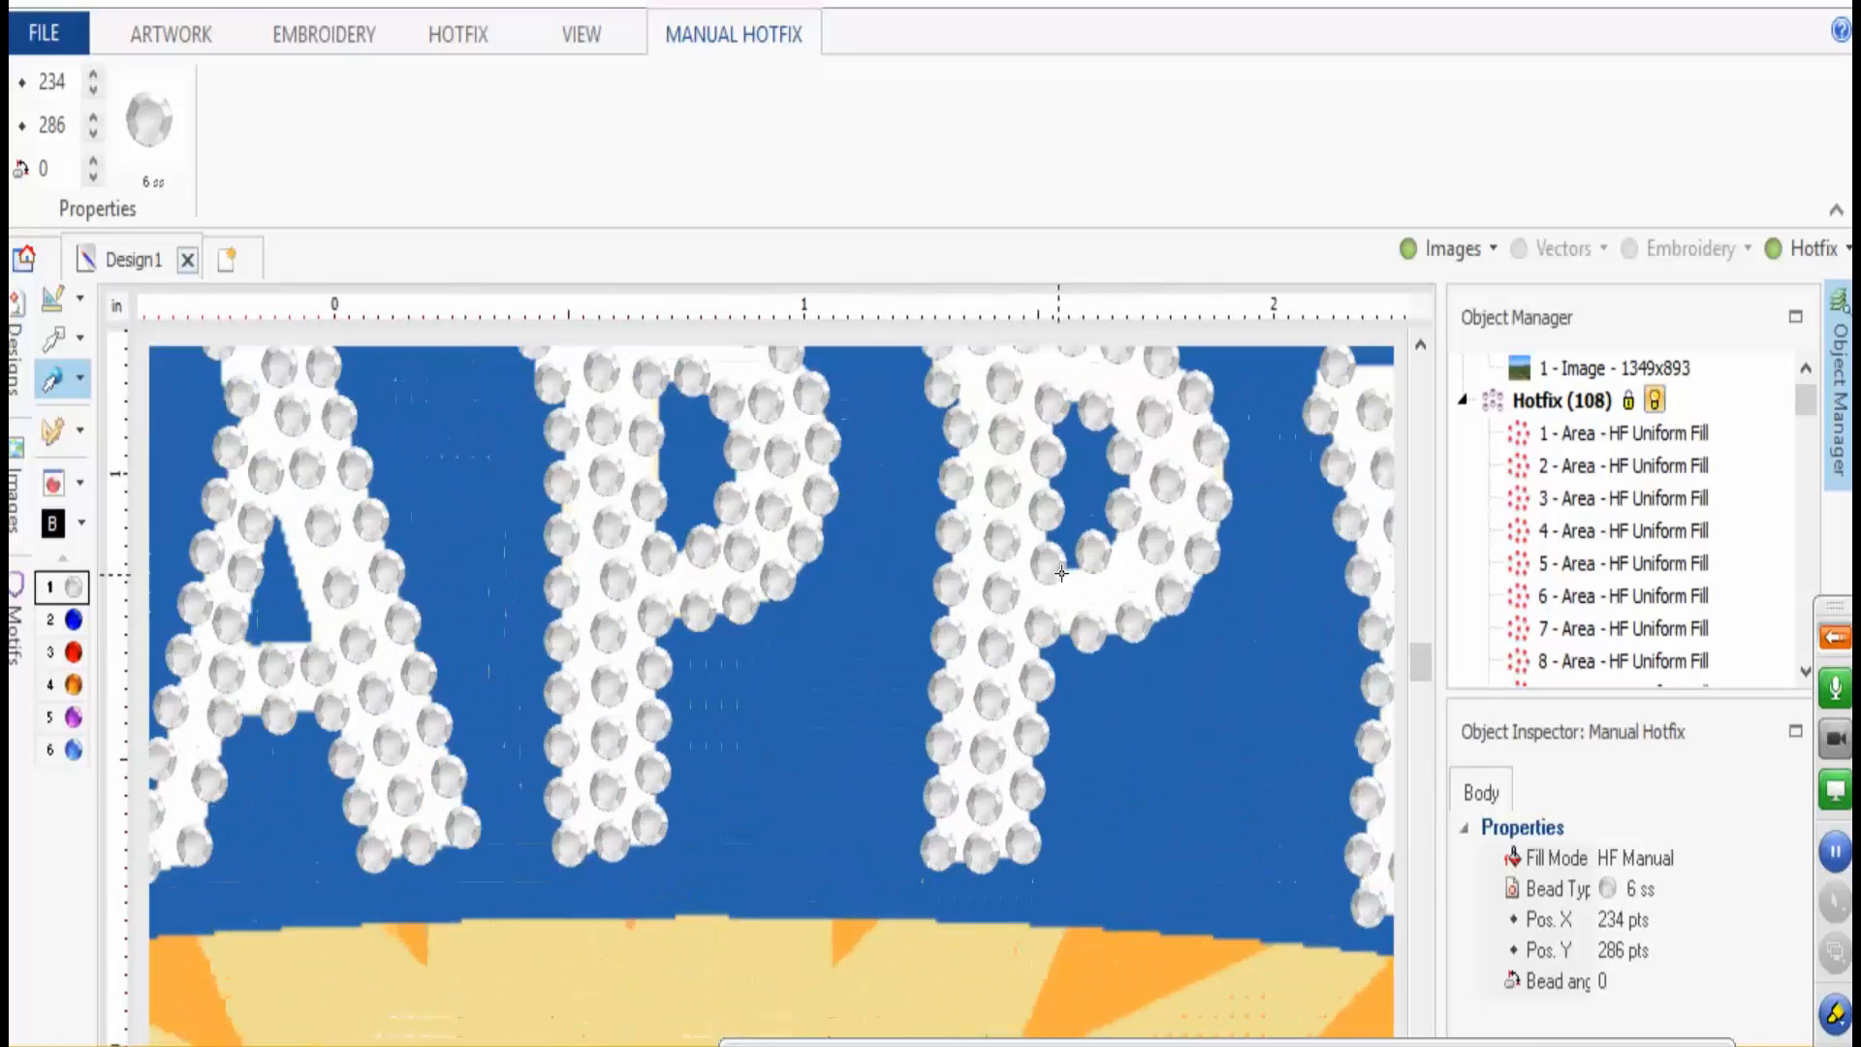
{"action": "scroll", "coordinate": [1099, 533], "scroll_direction": "up", "scroll_amount": 2}
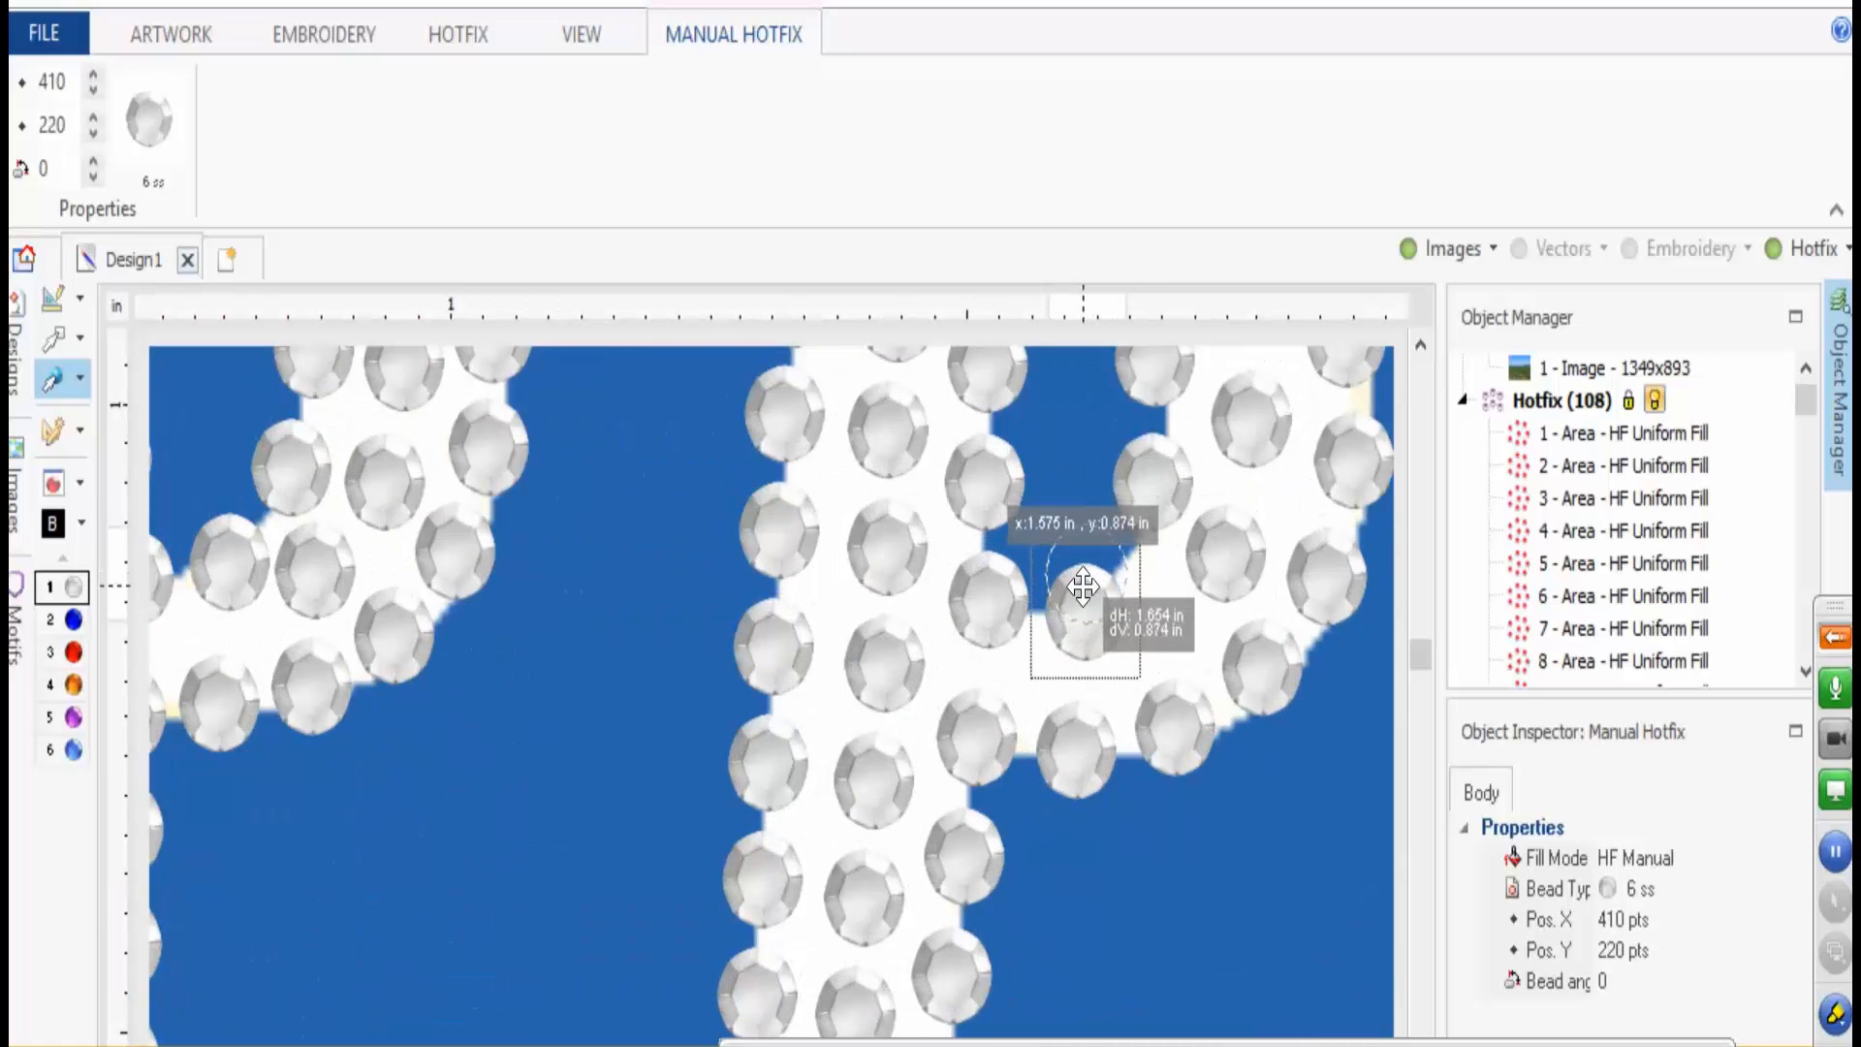
{"action": "left_click_drag", "start_coordinate": [979, 559], "coordinate": [993, 433]}
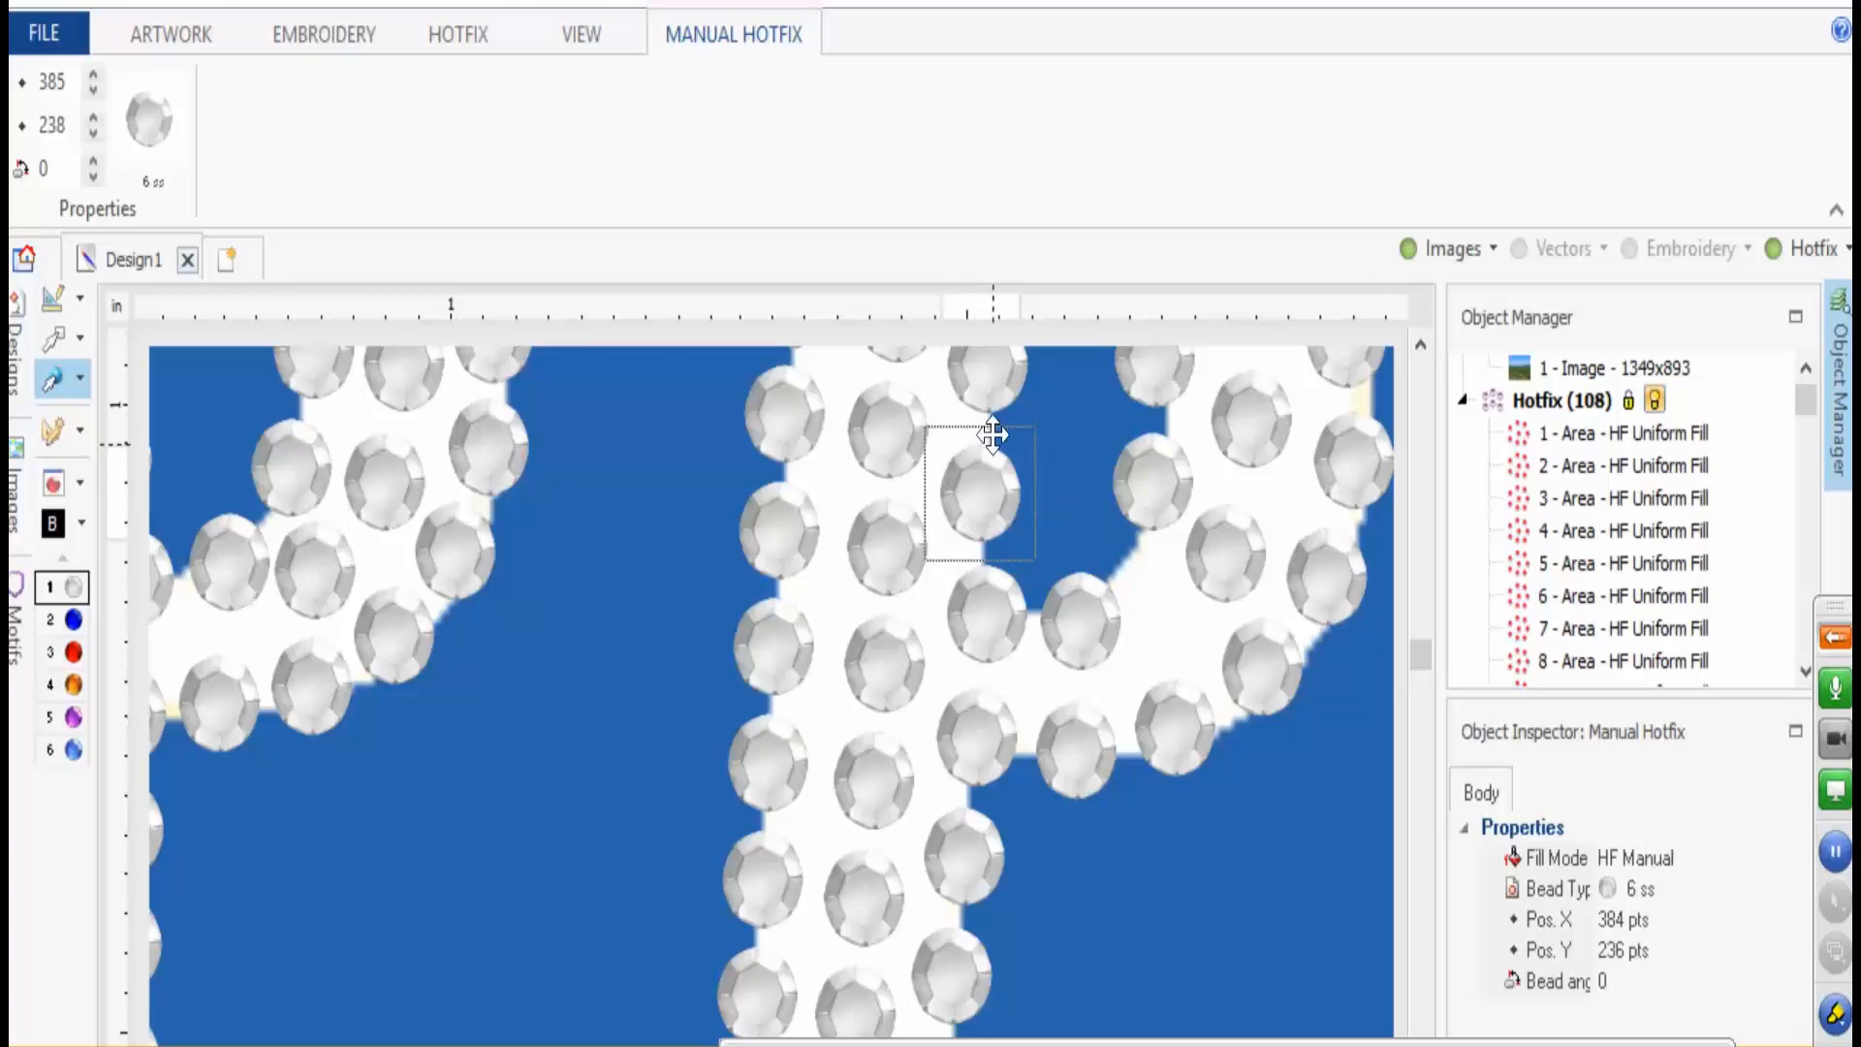
{"action": "left_click_drag", "start_coordinate": [1134, 493], "coordinate": [1075, 766]}
{"action": "left_click_drag", "start_coordinate": [1042, 490], "coordinate": [1035, 471]}
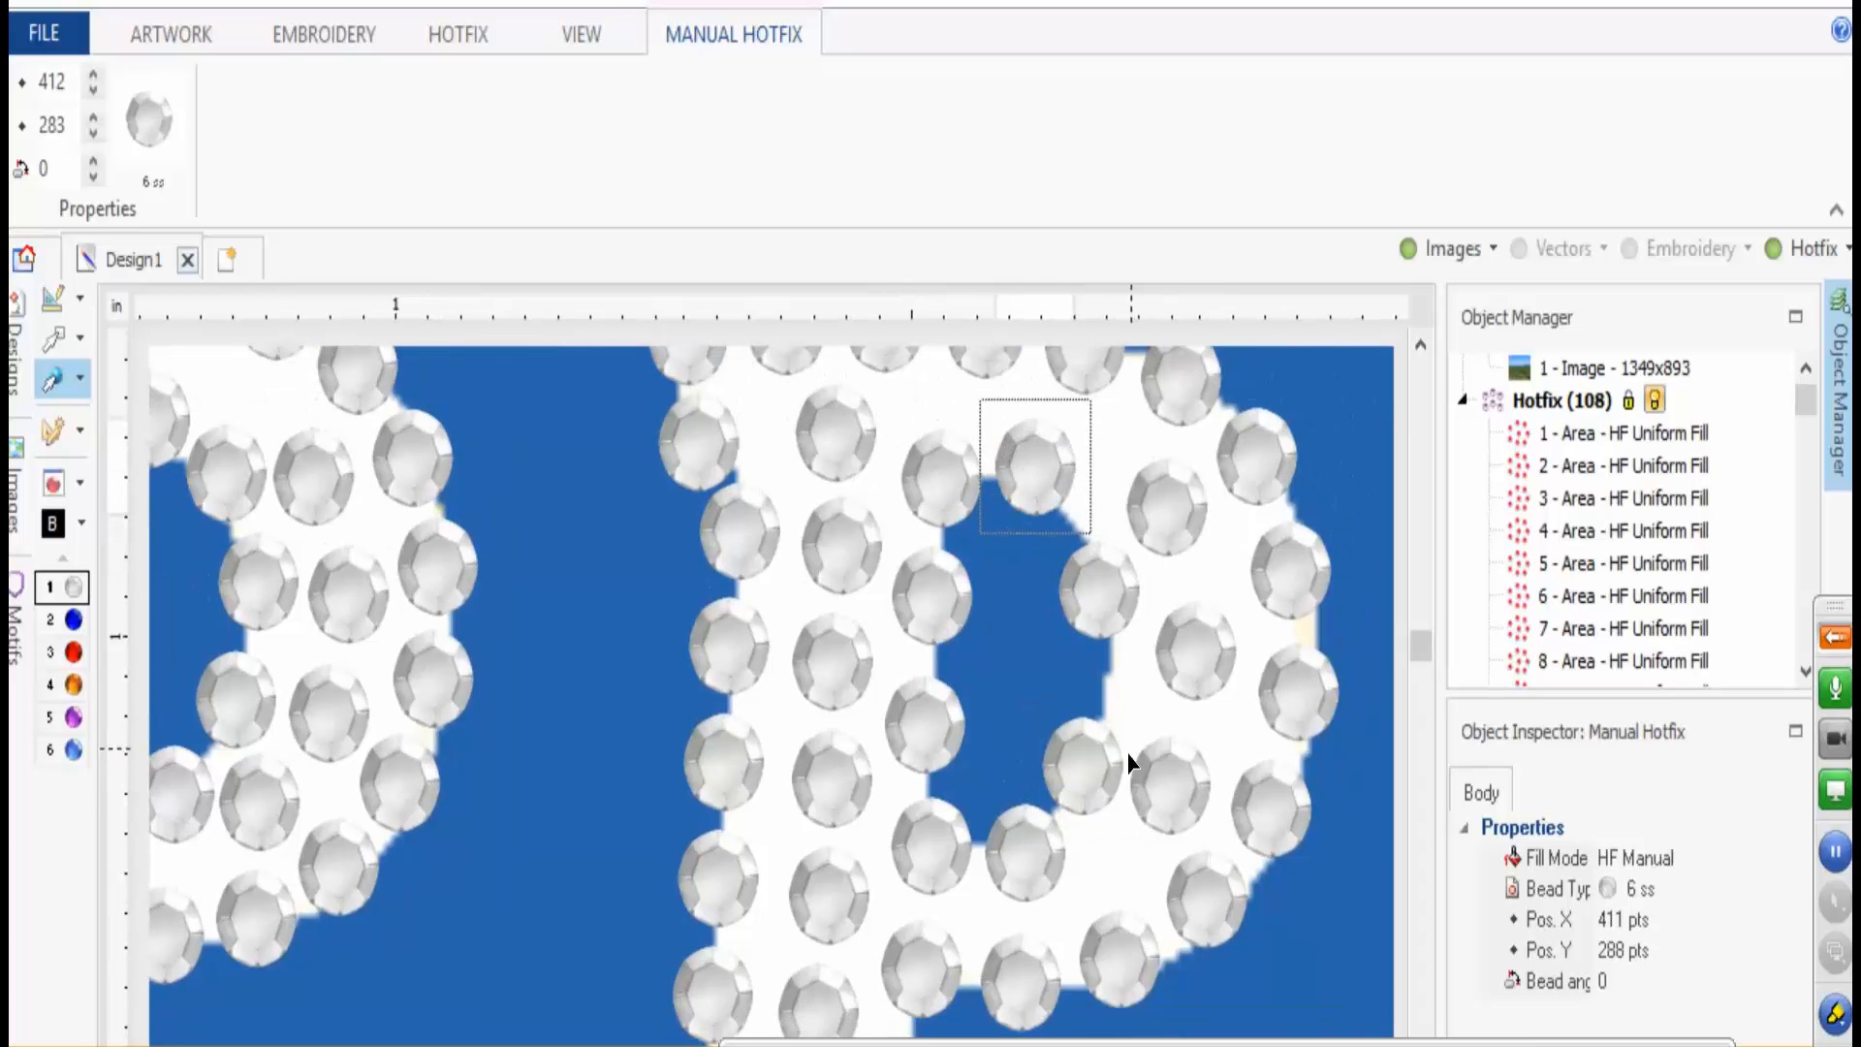
- Move the stones along the right side of the second P's opening onto the white, placing one below right of it at X 435, Y 210 pts
{"action": "left_click", "coordinate": [1086, 768]}
{"action": "left_click_drag", "start_coordinate": [1105, 588], "coordinate": [1108, 543]}
{"action": "left_click_drag", "start_coordinate": [1181, 676], "coordinate": [1098, 673]}
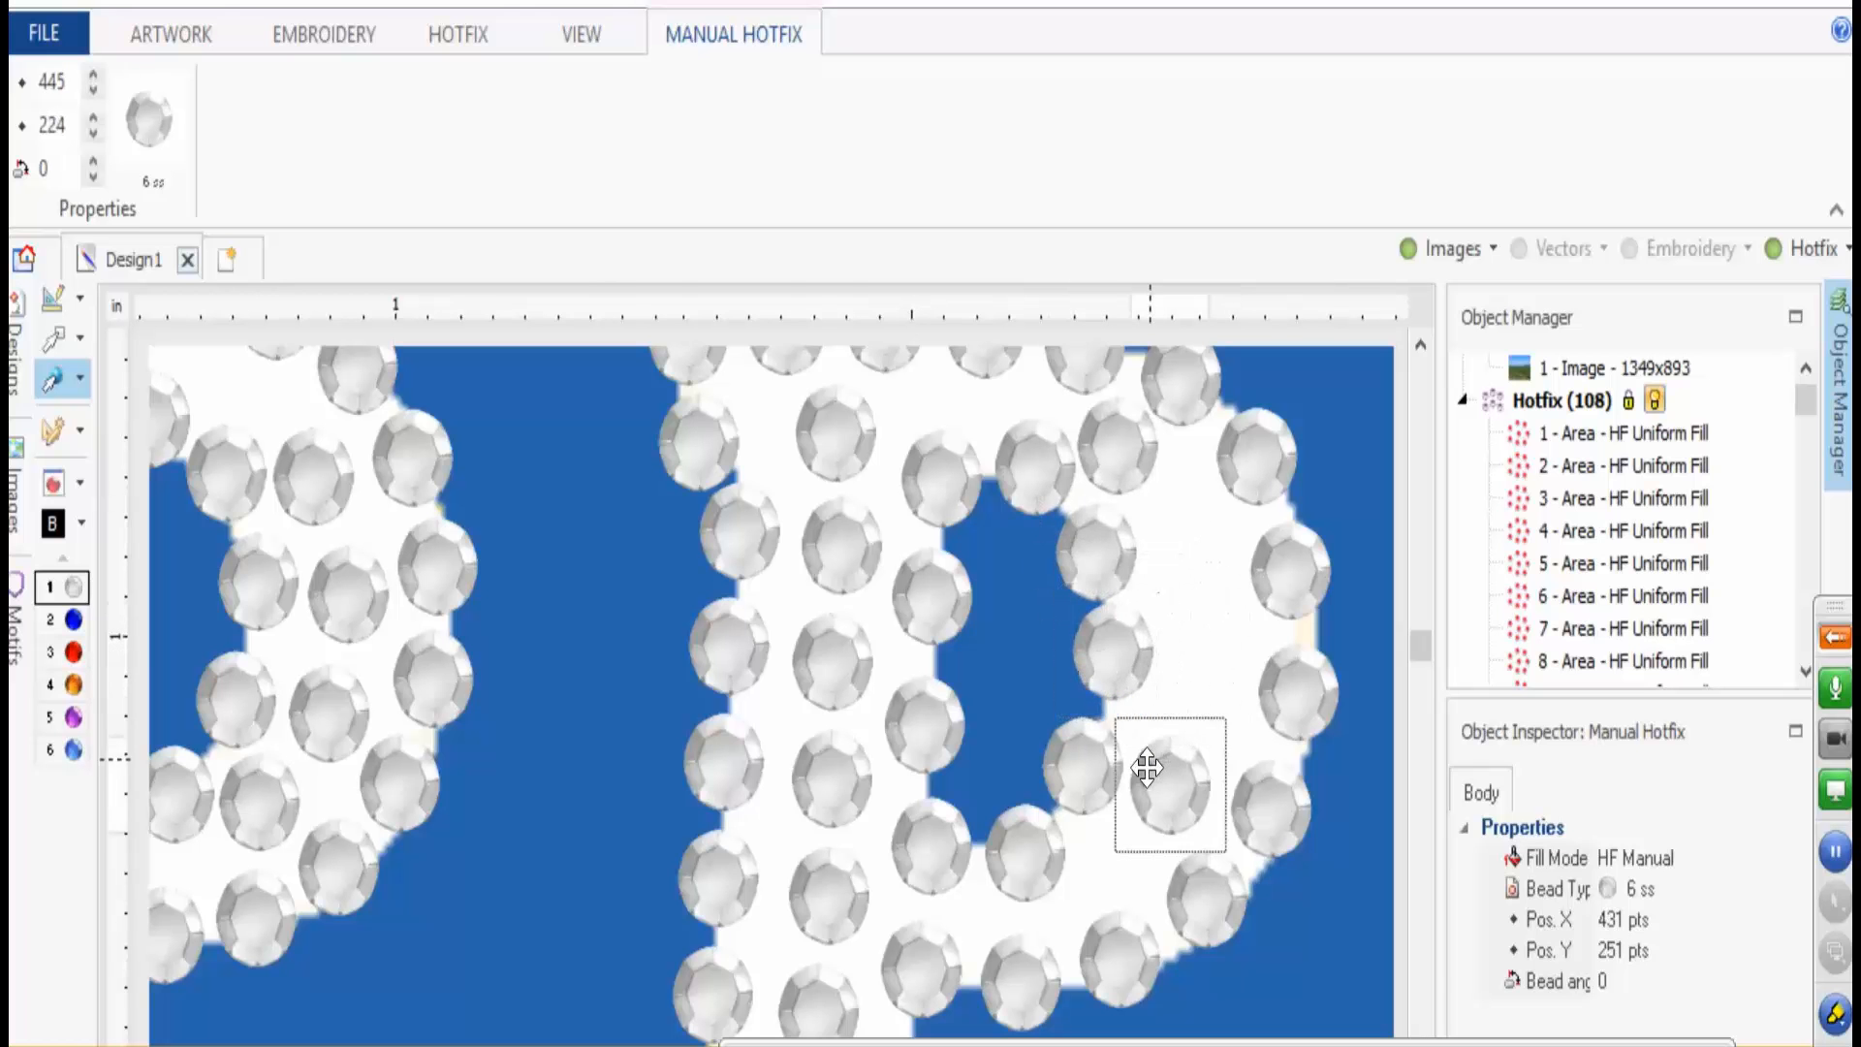
{"action": "left_click_drag", "start_coordinate": [1147, 767], "coordinate": [1116, 826]}
- Insert a clear 6 ss stone in the gap right of the second P's opening at X 450, Y 278 pts
{"action": "right_click", "coordinate": [1116, 826]}
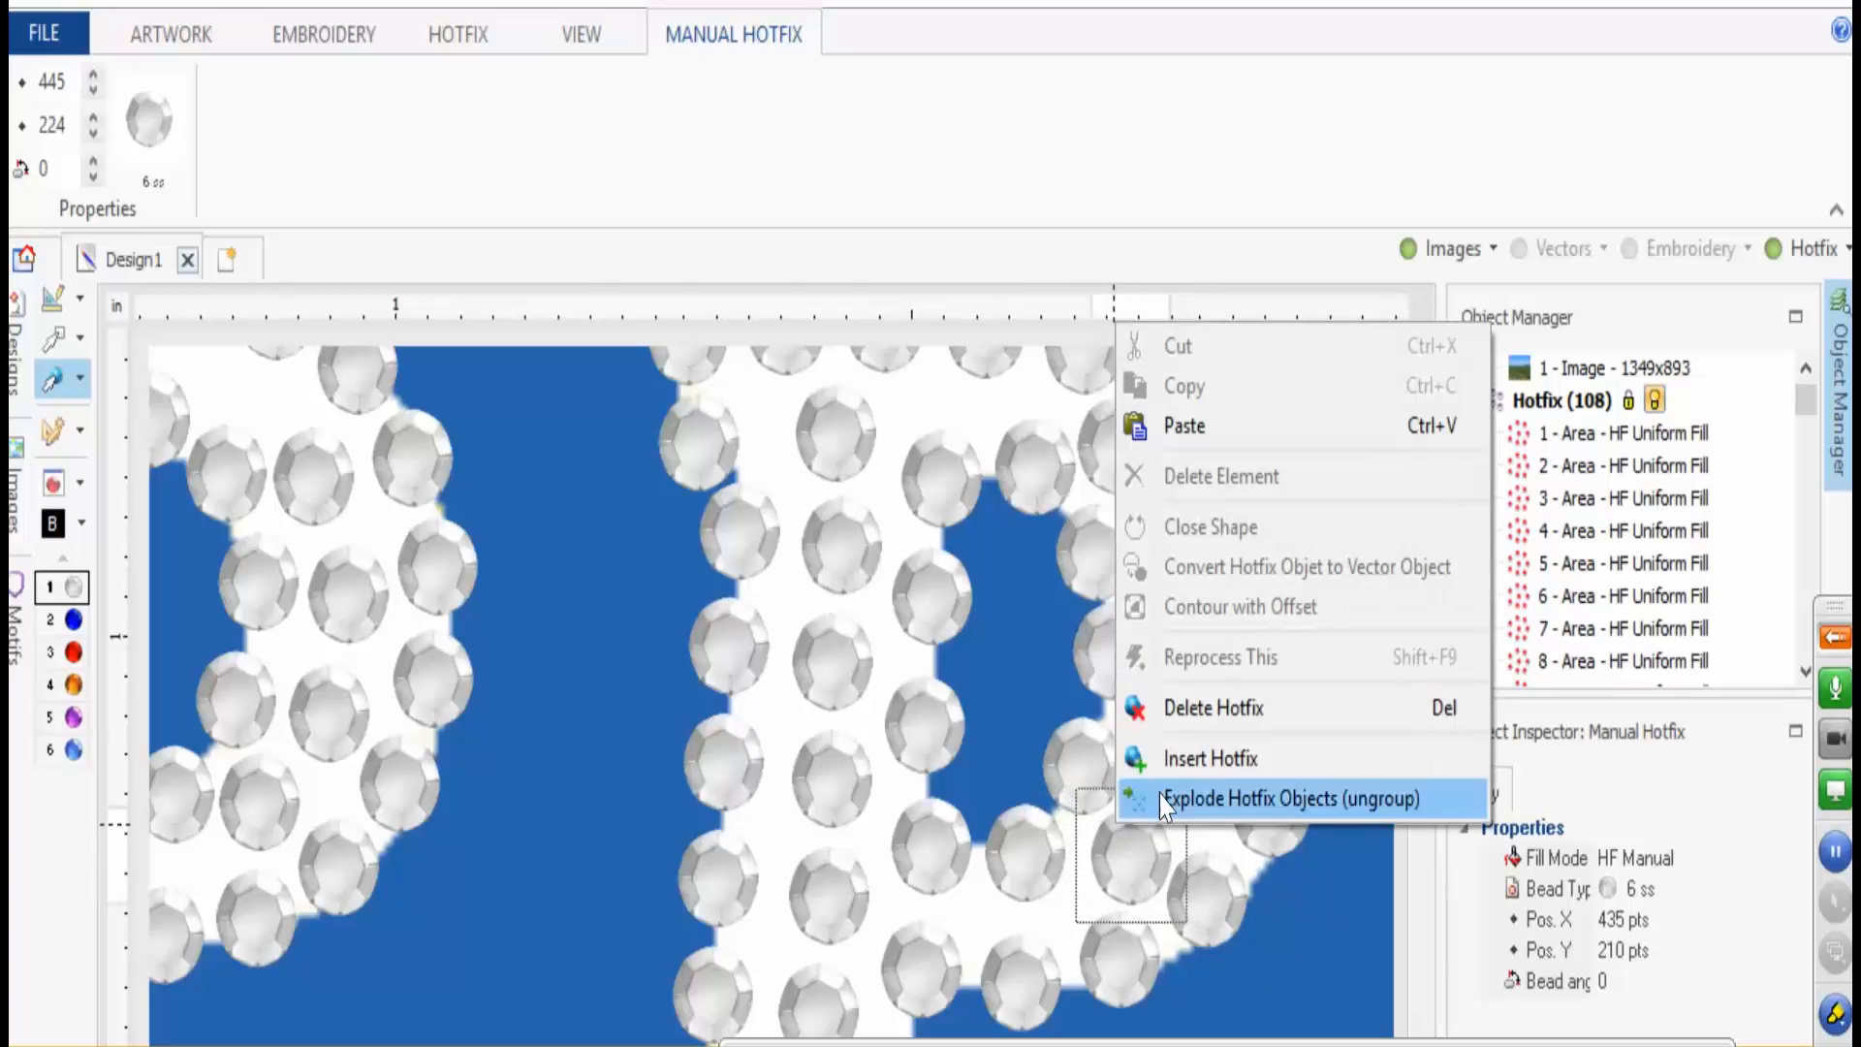
{"action": "left_click", "coordinate": [1182, 754]}
{"action": "left_click_drag", "start_coordinate": [1182, 745], "coordinate": [1197, 584]}
{"action": "scroll", "coordinate": [1196, 585], "scroll_direction": "down", "scroll_amount": 3}
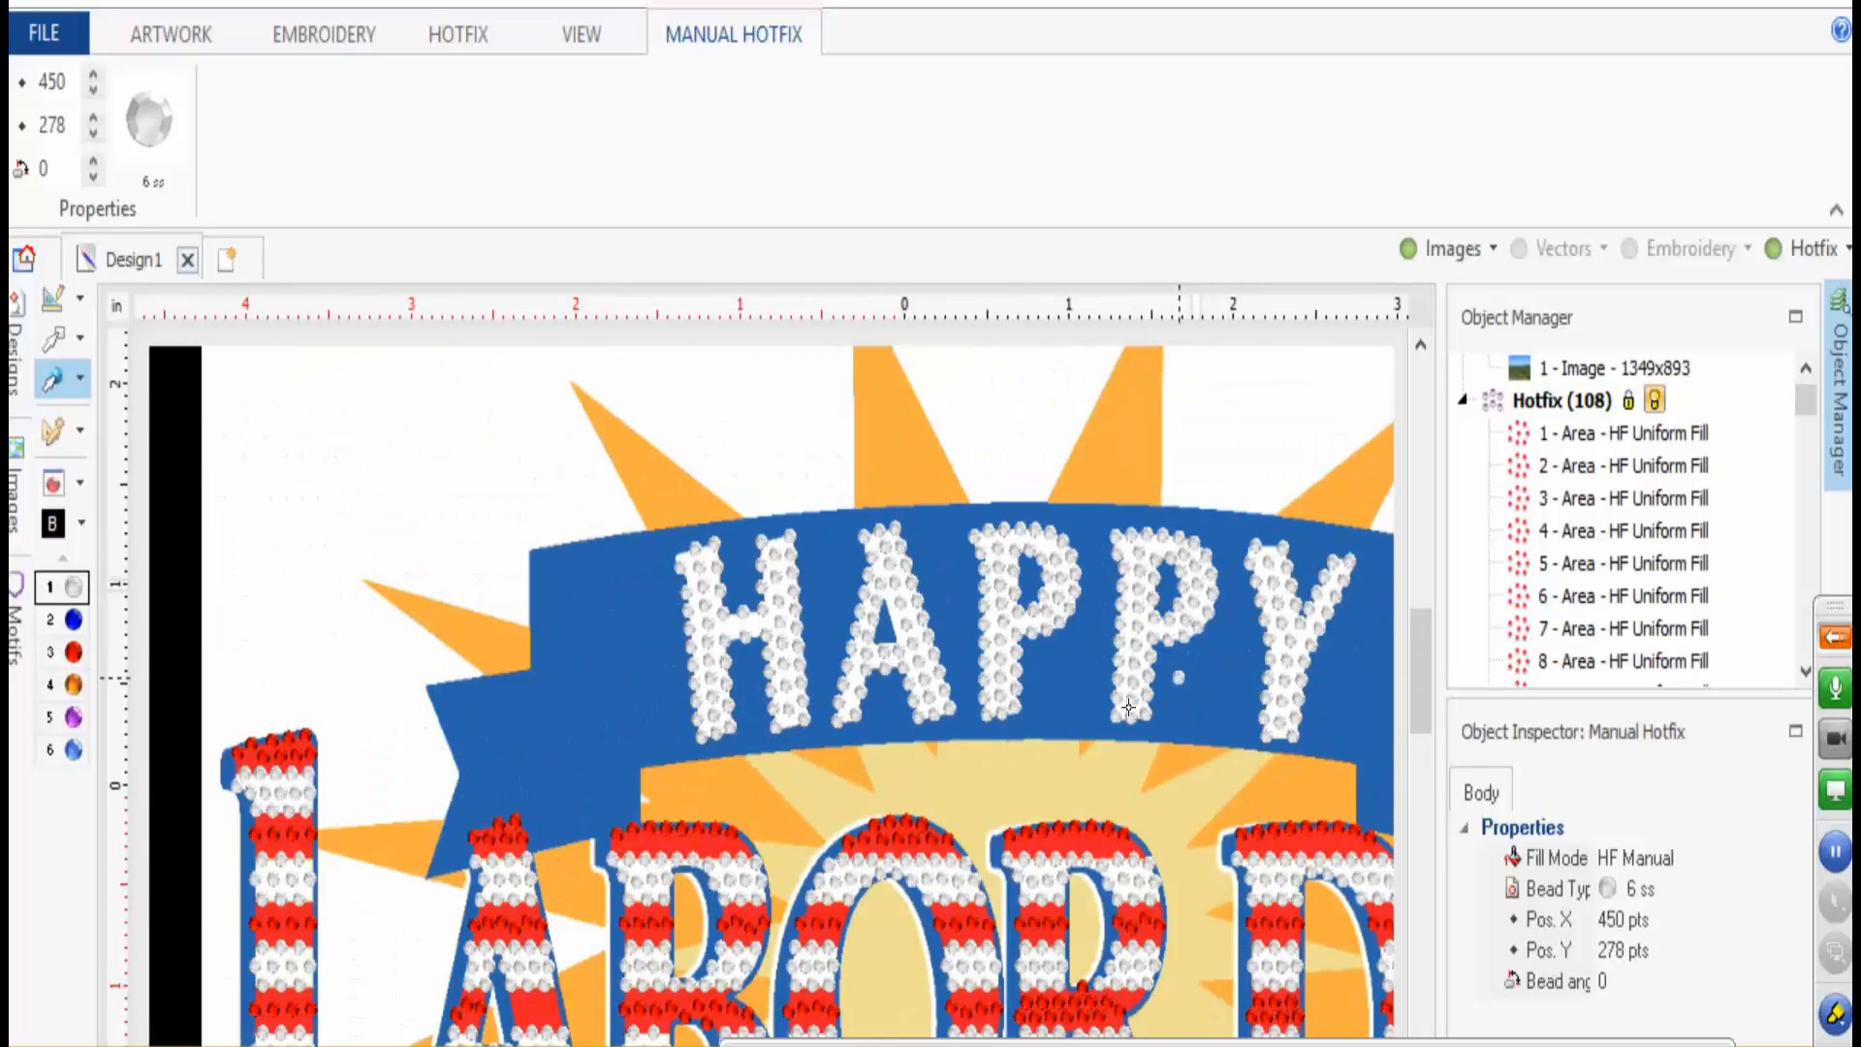
- Move the stones along the inner edge of the H's left stem in HAPPY upward, including to X -281, Y 224 and X -290, Y 280 pts
{"action": "scroll", "coordinate": [702, 643], "scroll_direction": "up", "scroll_amount": 5}
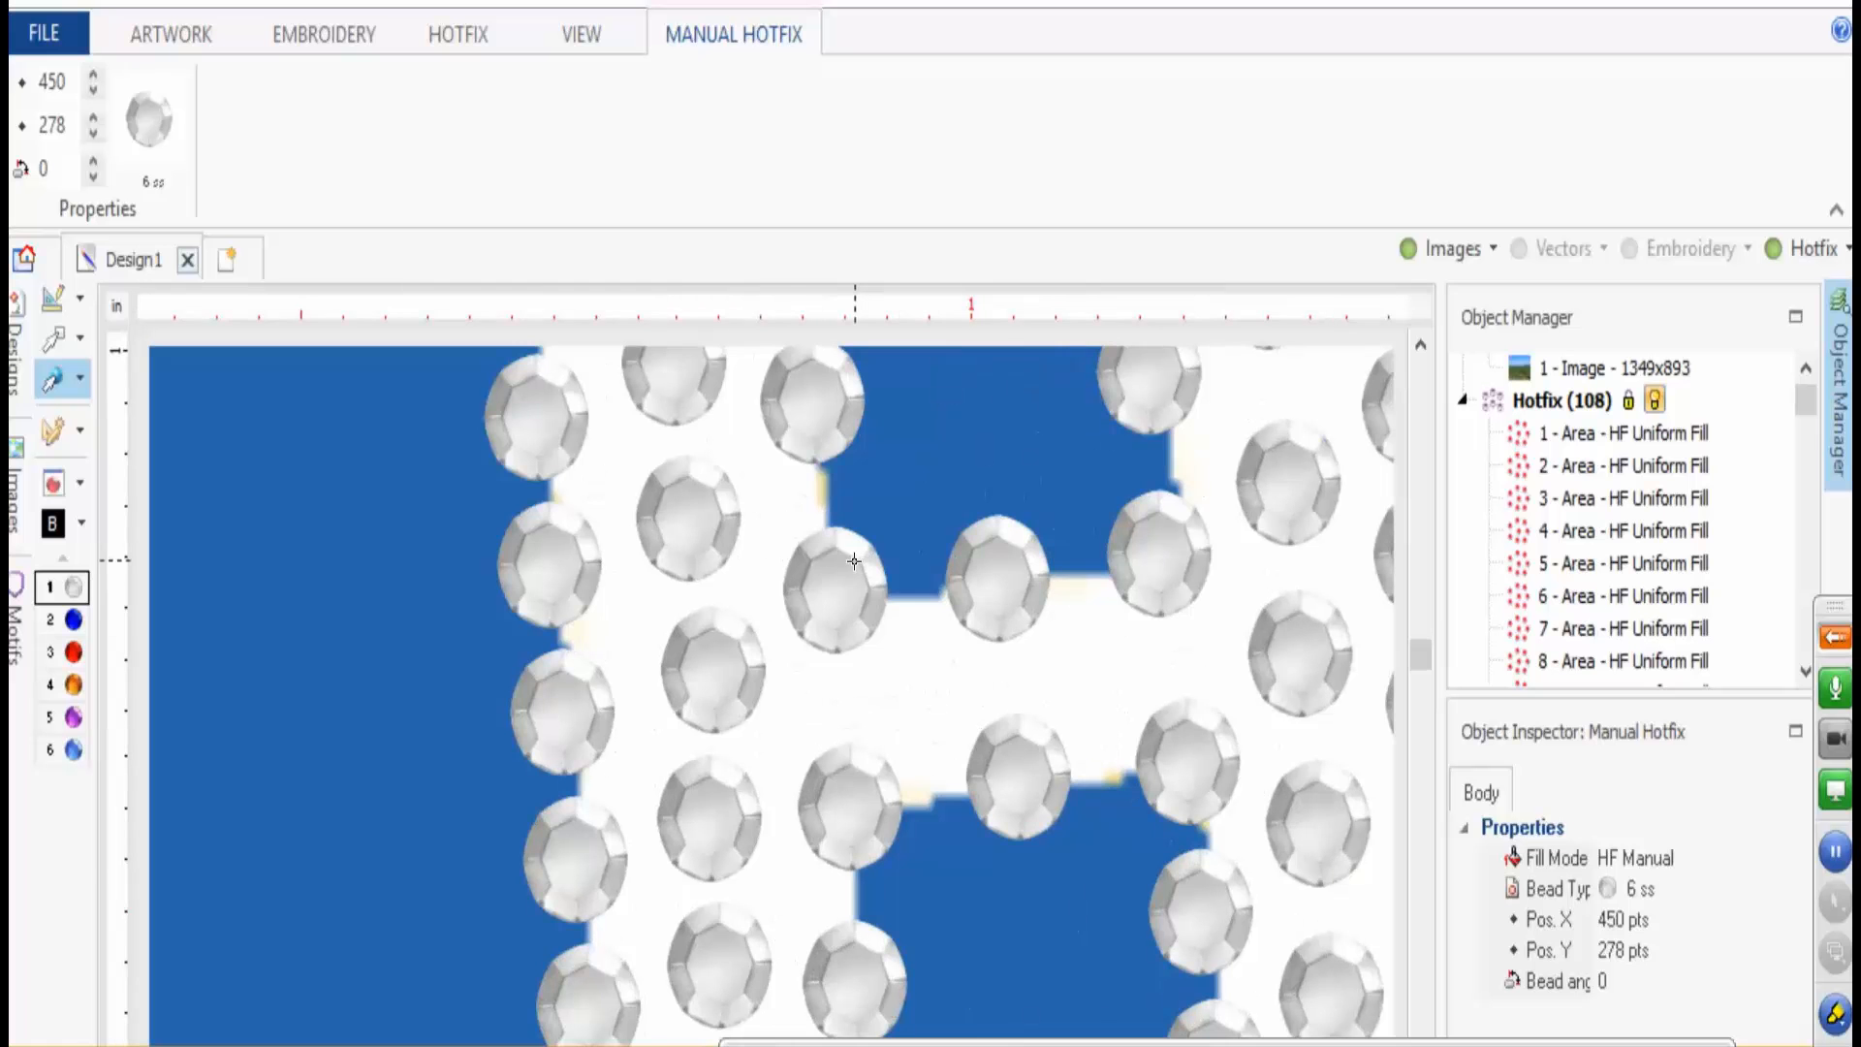
{"action": "left_click_drag", "start_coordinate": [844, 575], "coordinate": [839, 481]}
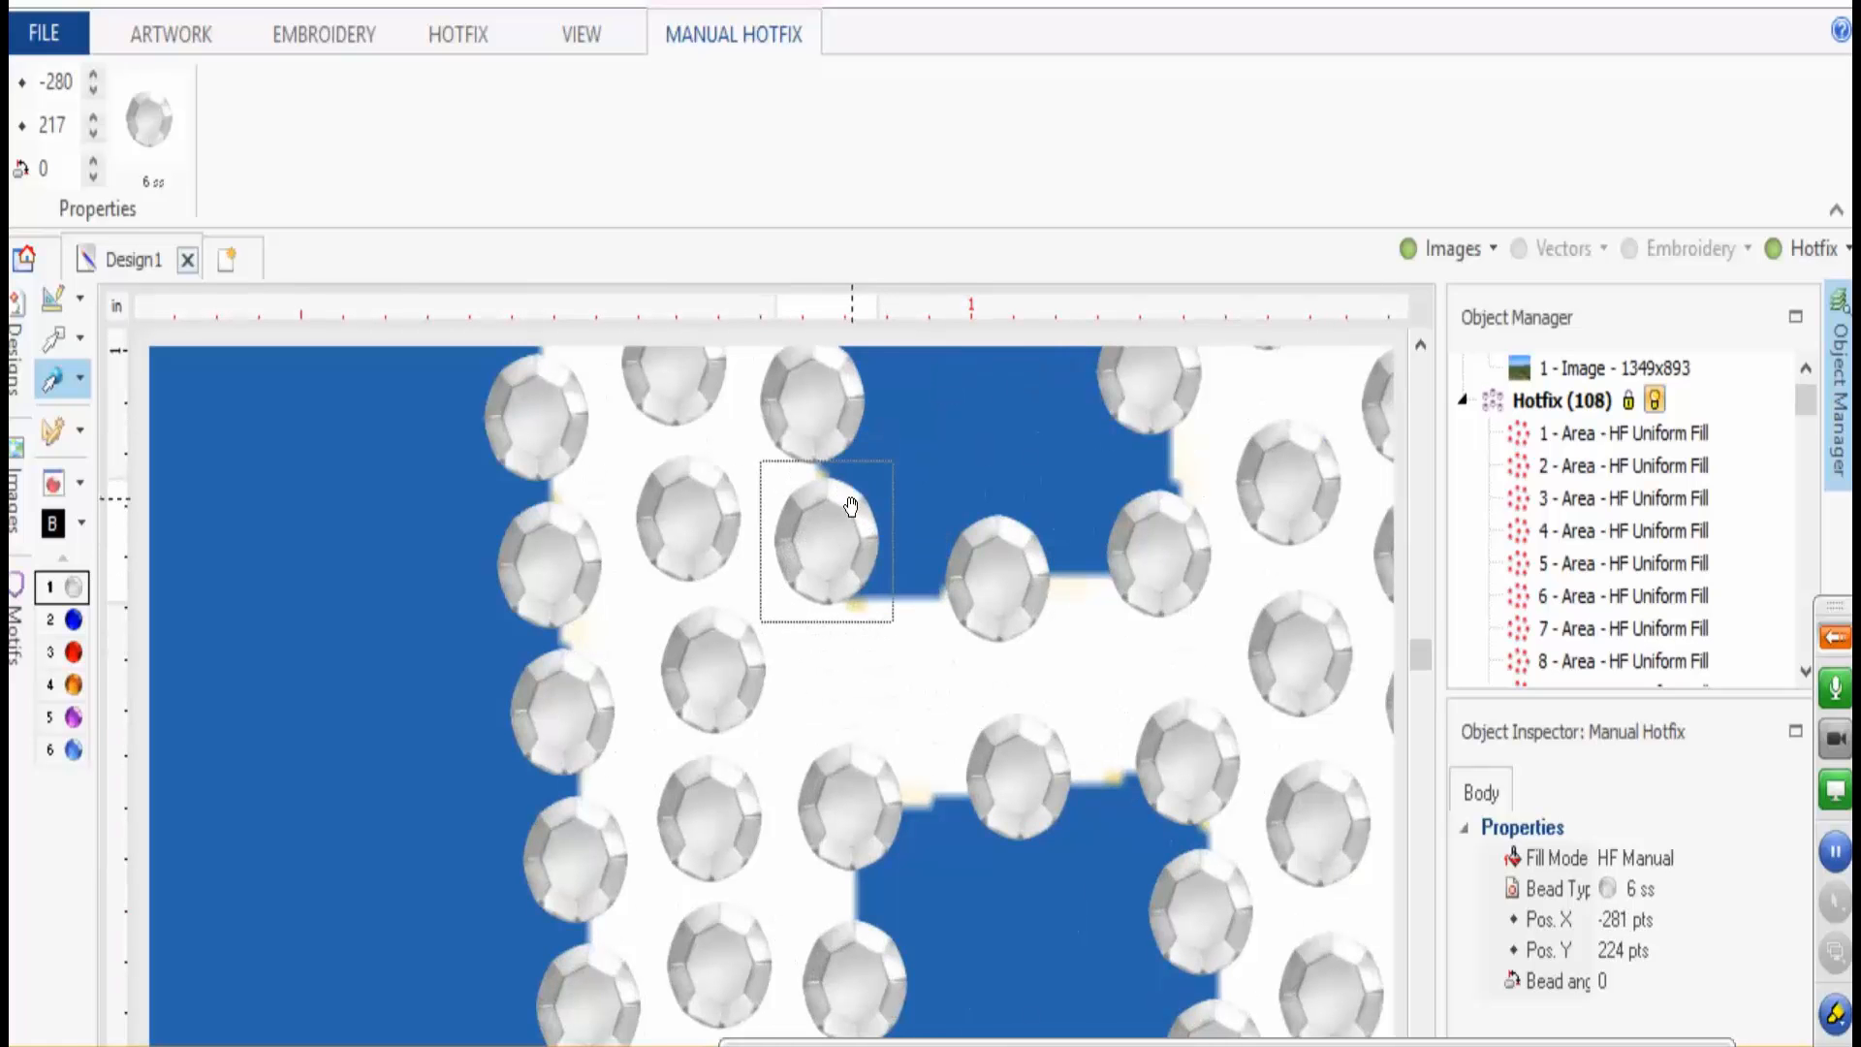
{"action": "scroll", "coordinate": [853, 582], "scroll_direction": "up", "scroll_amount": 3}
{"action": "left_click_drag", "start_coordinate": [839, 659], "coordinate": [835, 582]}
{"action": "scroll", "coordinate": [829, 669], "scroll_direction": "up", "scroll_amount": 3}
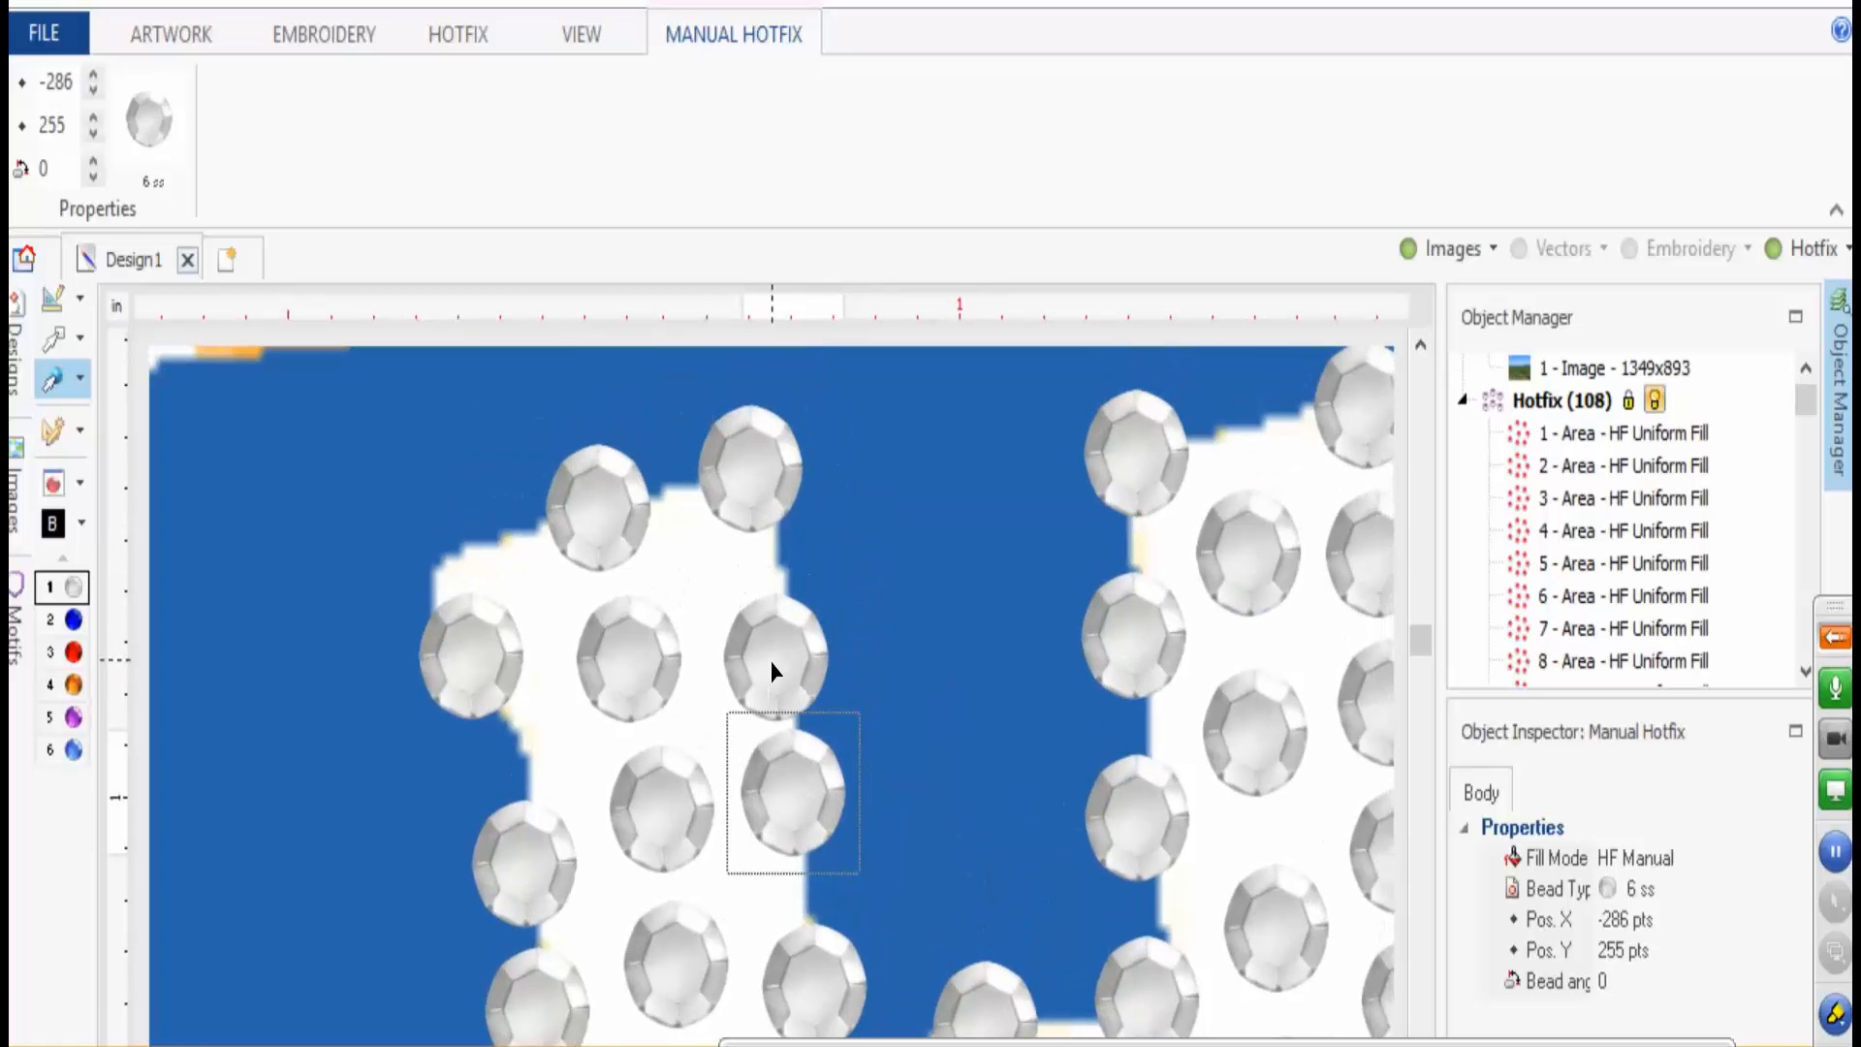
{"action": "left_click_drag", "start_coordinate": [773, 668], "coordinate": [779, 651]}
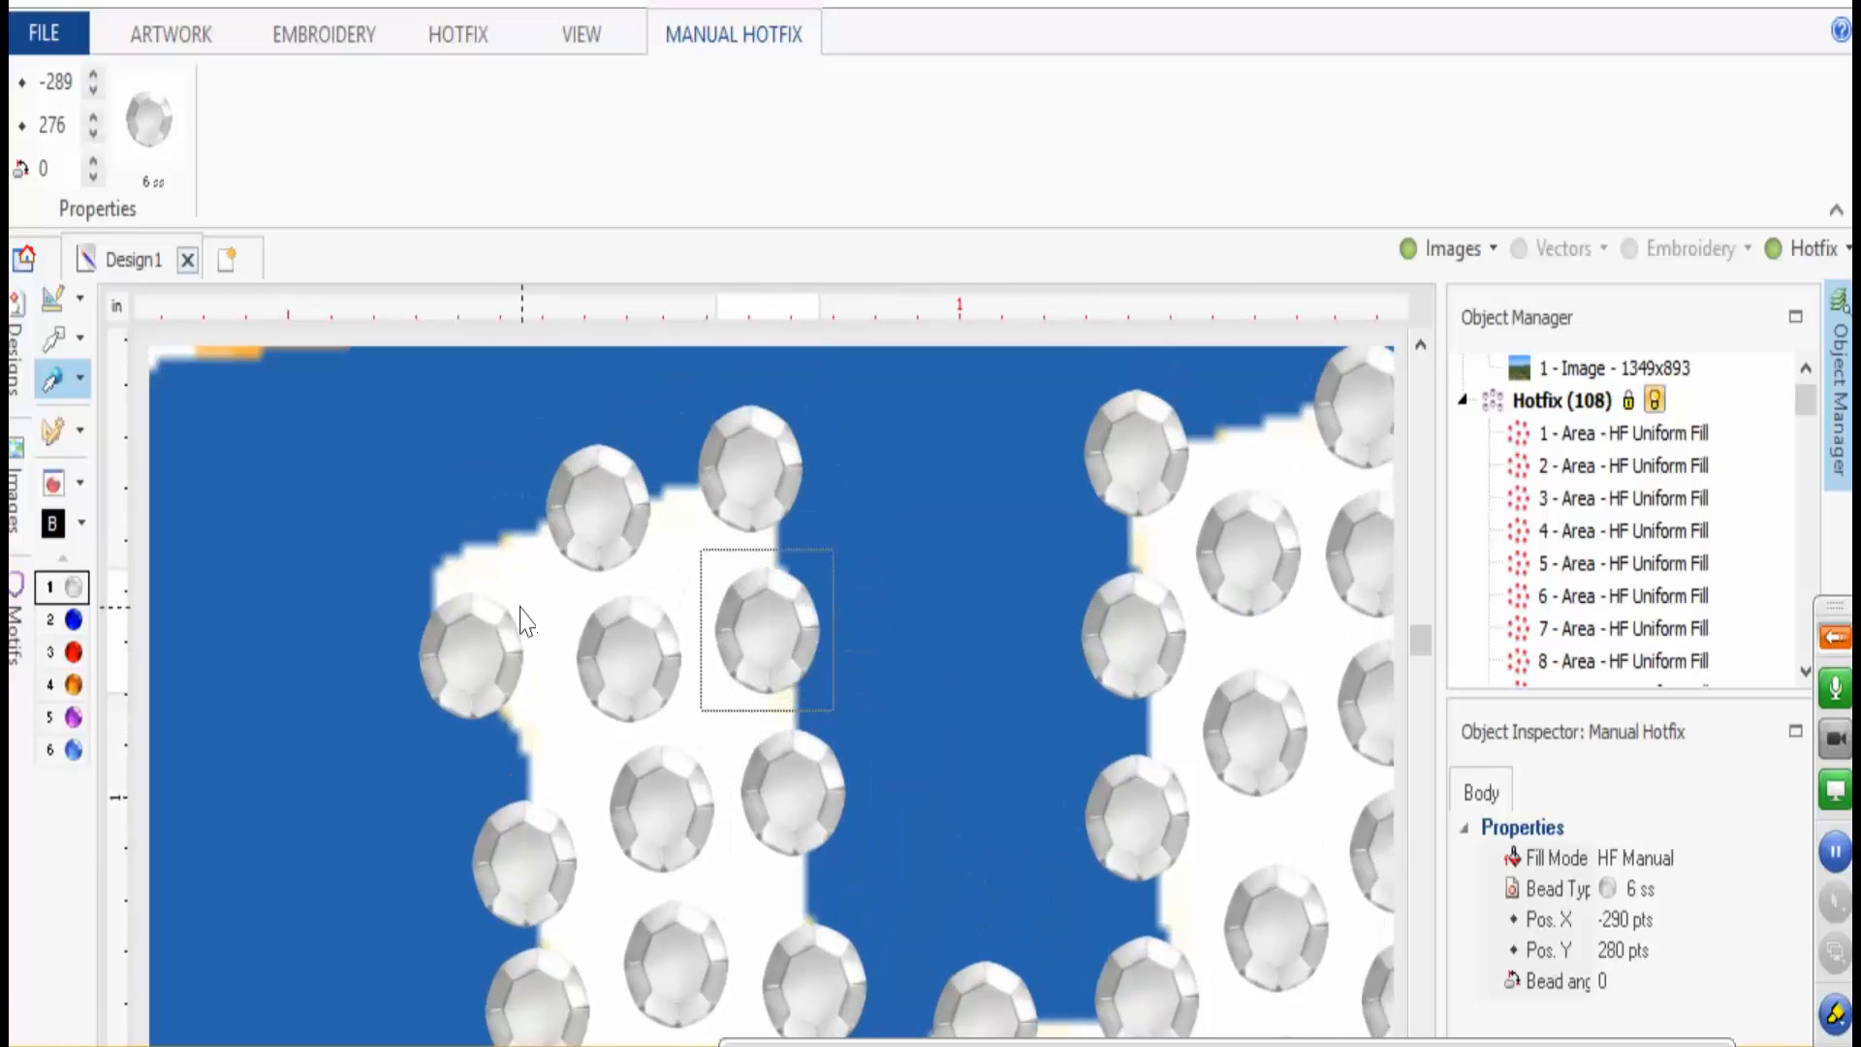
- Move the H's upper-left corner stone to X -345, Y 290 pts and insert a clear 6 ss stone below it at X -337, Y 269 pts
{"action": "left_click_drag", "start_coordinate": [471, 635], "coordinate": [484, 552]}
{"action": "right_click", "coordinate": [485, 549]}
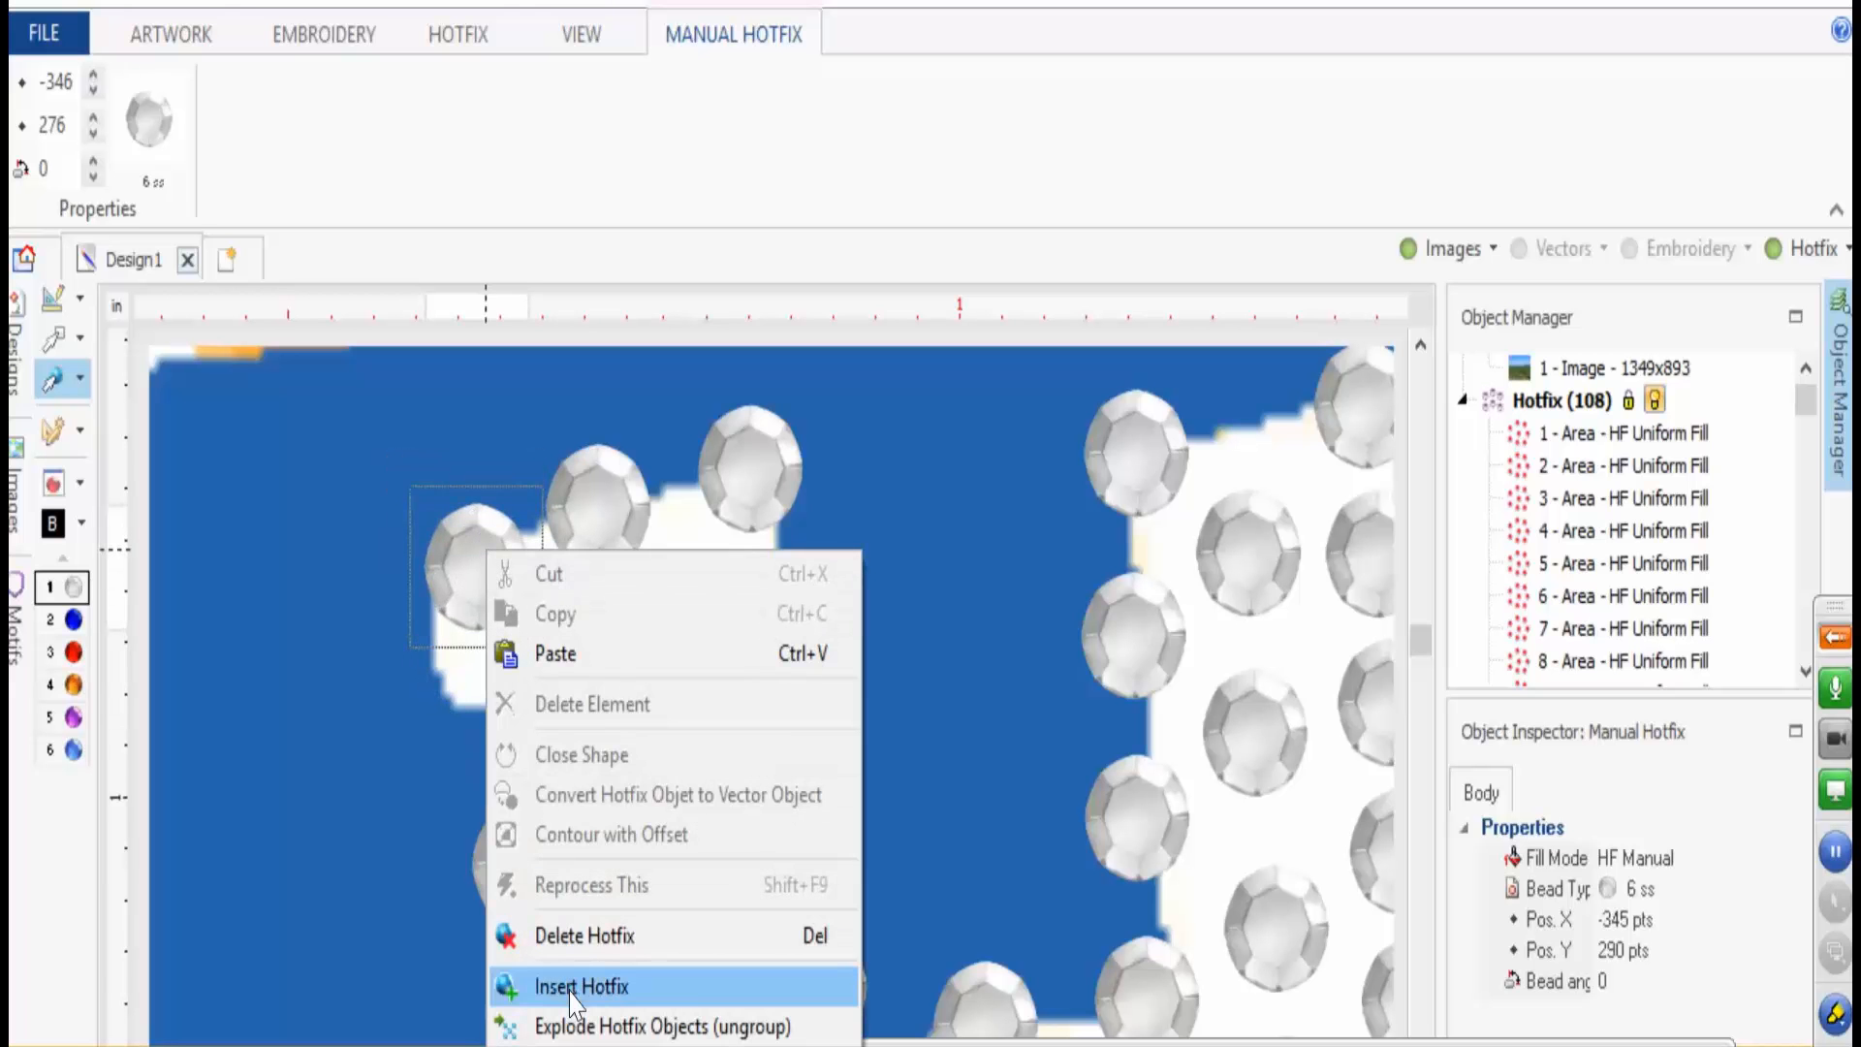
{"action": "left_click", "coordinate": [603, 985]}
{"action": "left_click", "coordinate": [479, 723]}
{"action": "left_click_drag", "start_coordinate": [479, 723], "coordinate": [522, 698]}
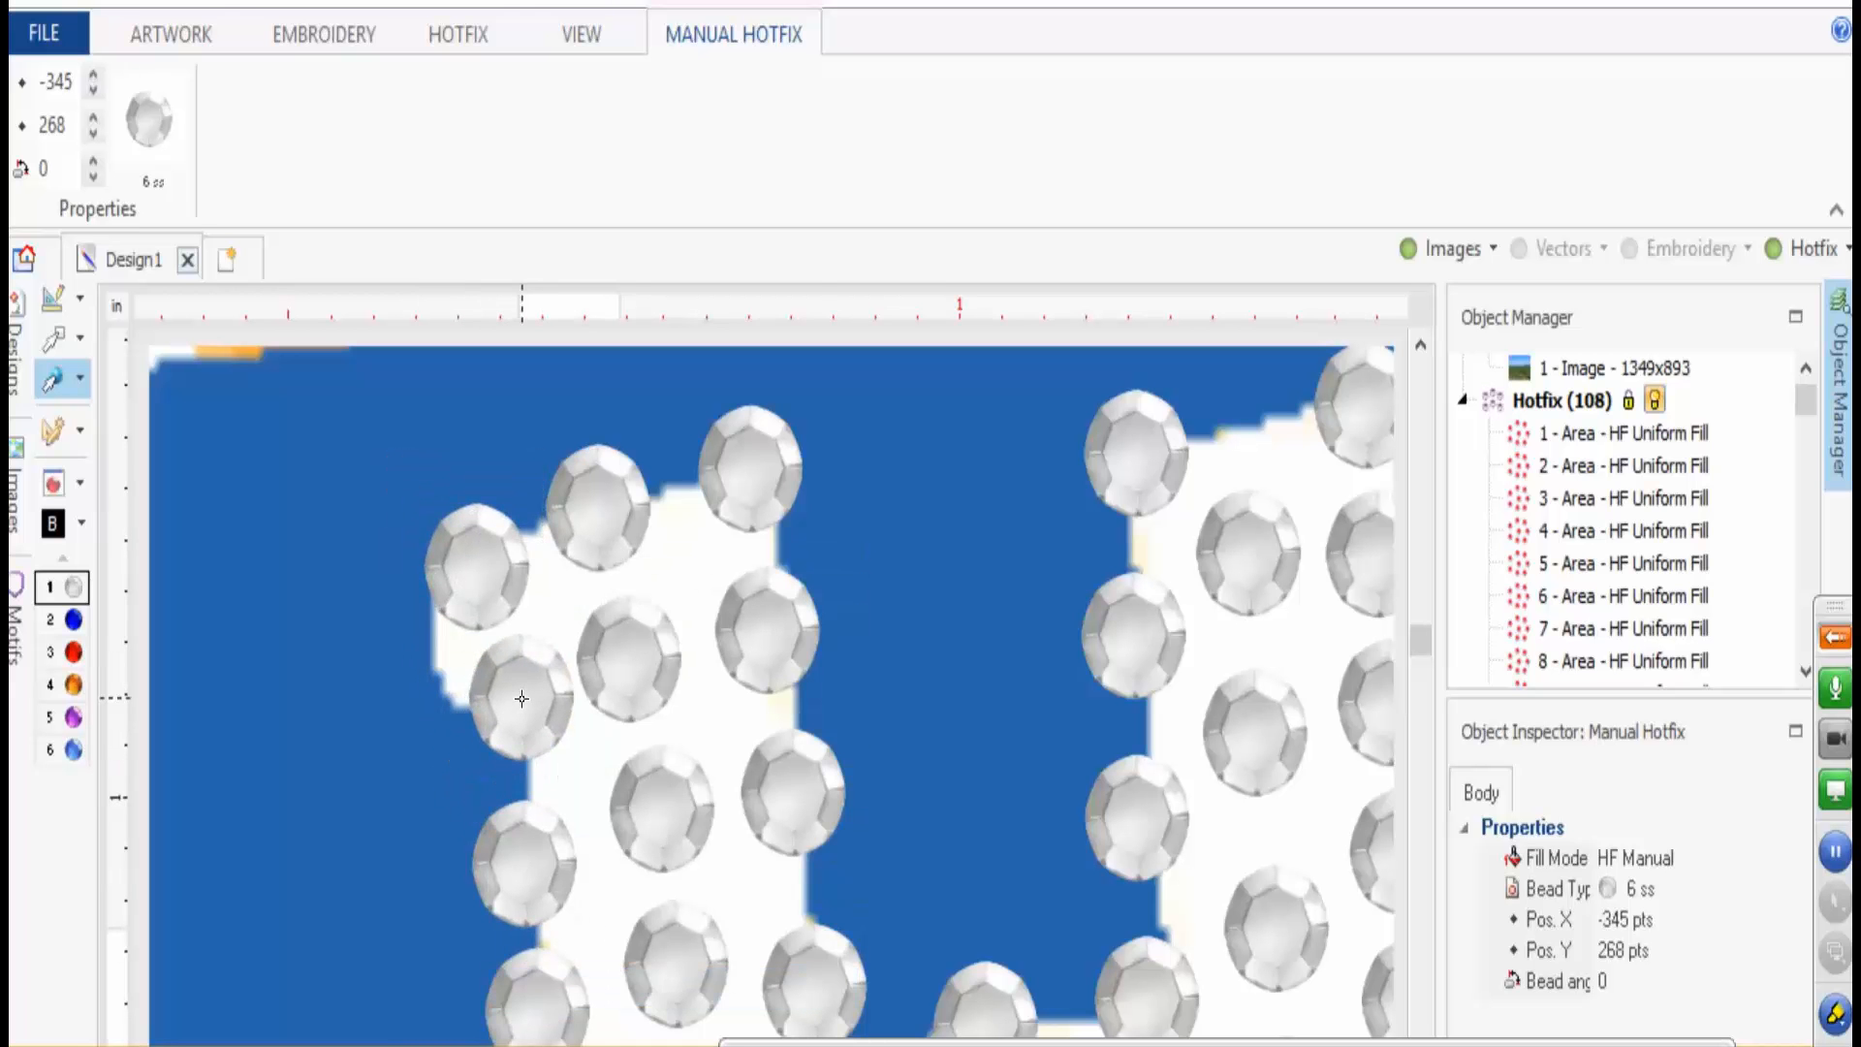
- Rearrange the stones at the upper end of the H's right stem to fill its top edge and inner edge
{"action": "scroll", "coordinate": [531, 702], "scroll_direction": "down", "scroll_amount": 3}
{"action": "scroll", "coordinate": [751, 718], "scroll_direction": "up", "scroll_amount": 3}
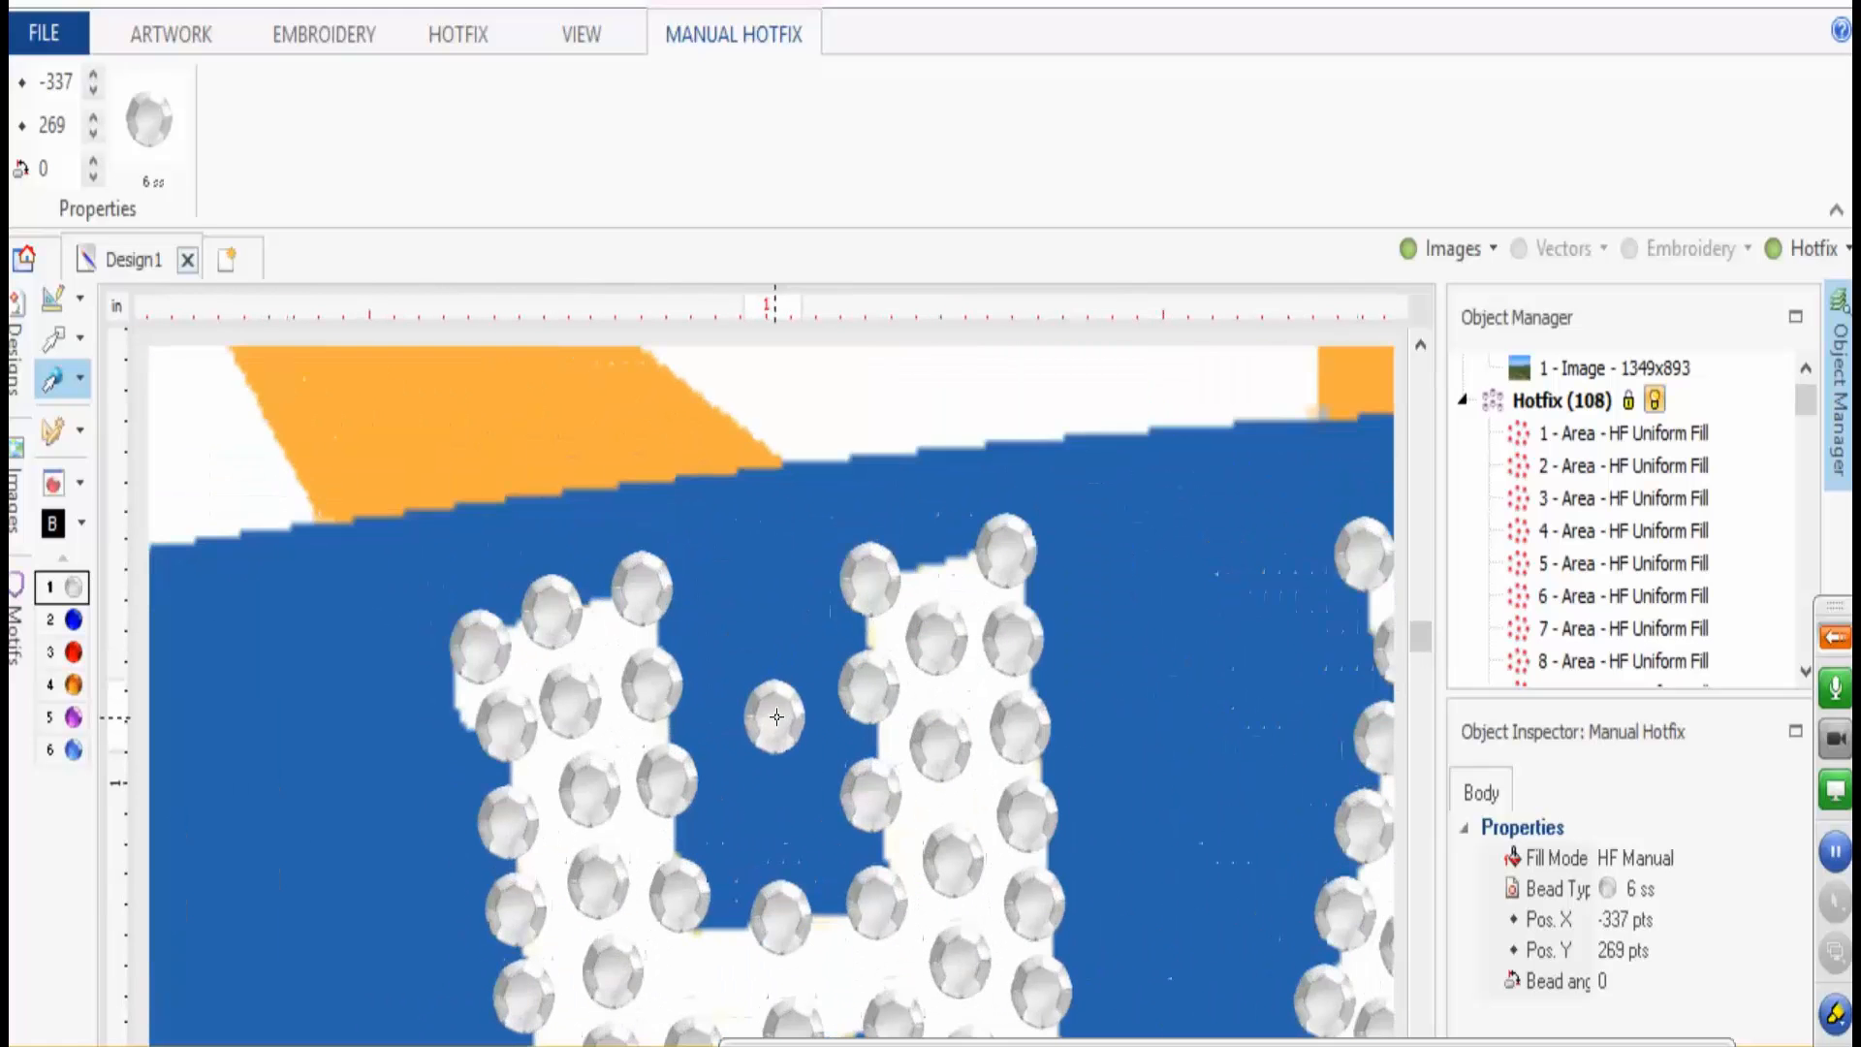
{"action": "scroll", "coordinate": [916, 534], "scroll_direction": "up", "scroll_amount": 2}
{"action": "left_click_drag", "start_coordinate": [856, 614], "coordinate": [838, 617]}
{"action": "left_click_drag", "start_coordinate": [952, 734], "coordinate": [943, 594]}
{"action": "left_click_drag", "start_coordinate": [860, 791], "coordinate": [844, 760]}
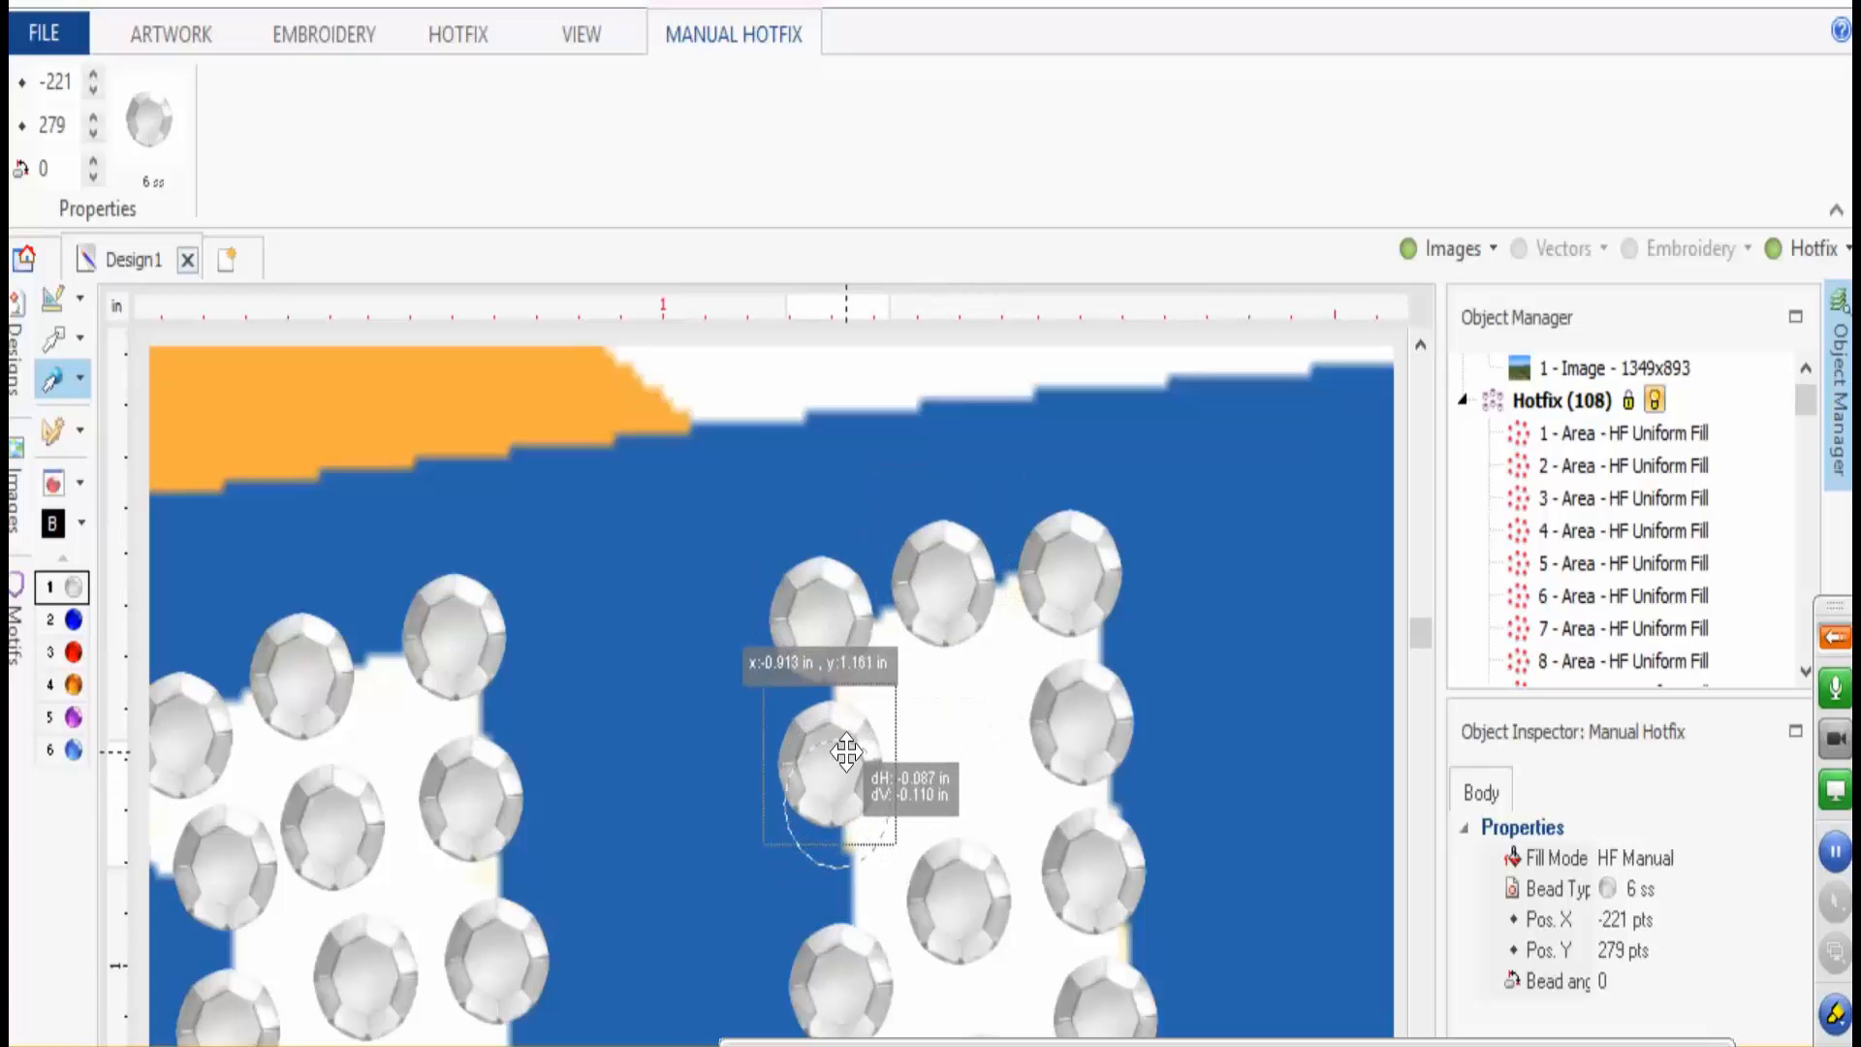
{"action": "left_click_drag", "start_coordinate": [952, 892], "coordinate": [844, 602]}
{"action": "scroll", "coordinate": [952, 727], "scroll_direction": "down", "scroll_amount": 3}
{"action": "scroll", "coordinate": [954, 795], "scroll_direction": "up", "scroll_amount": 4}
- Insert a clear 6 ss stone in the middle of the H's right stem at X -195, Y 265 pts
{"action": "right_click", "coordinate": [843, 602]}
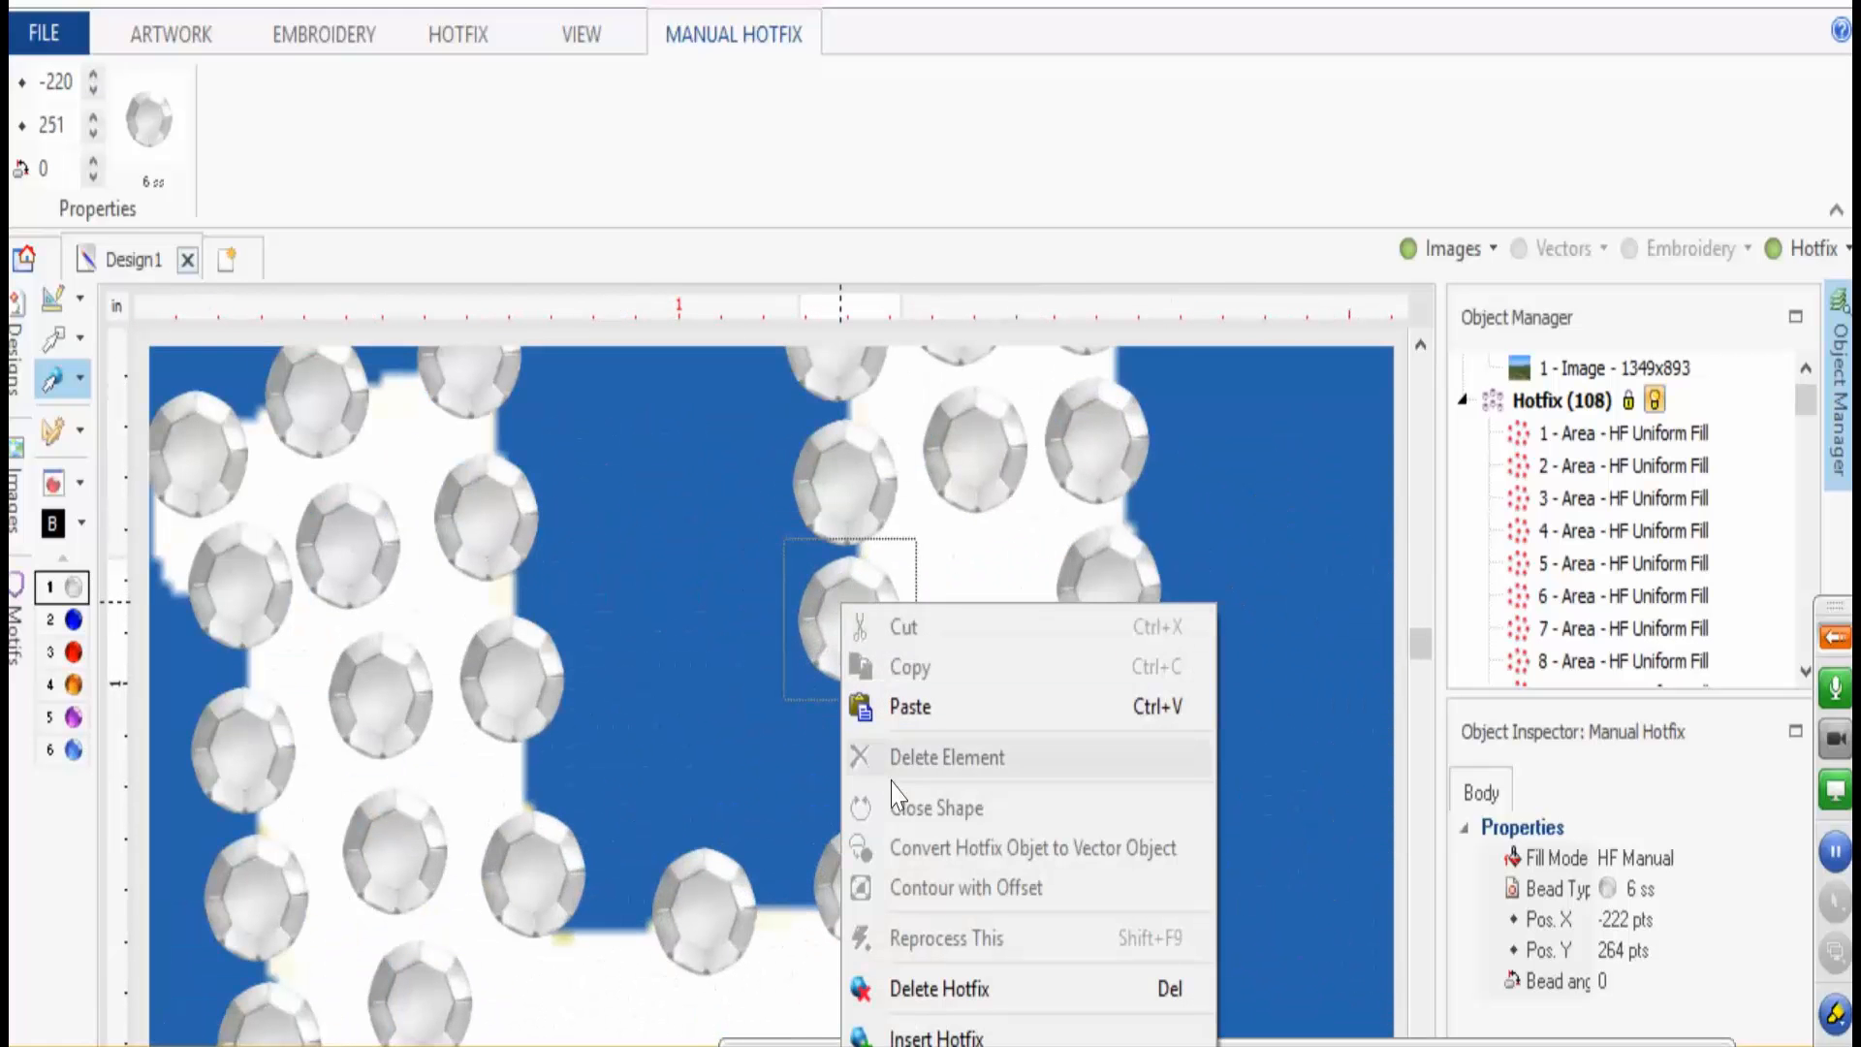
{"action": "left_click", "coordinate": [937, 1036]}
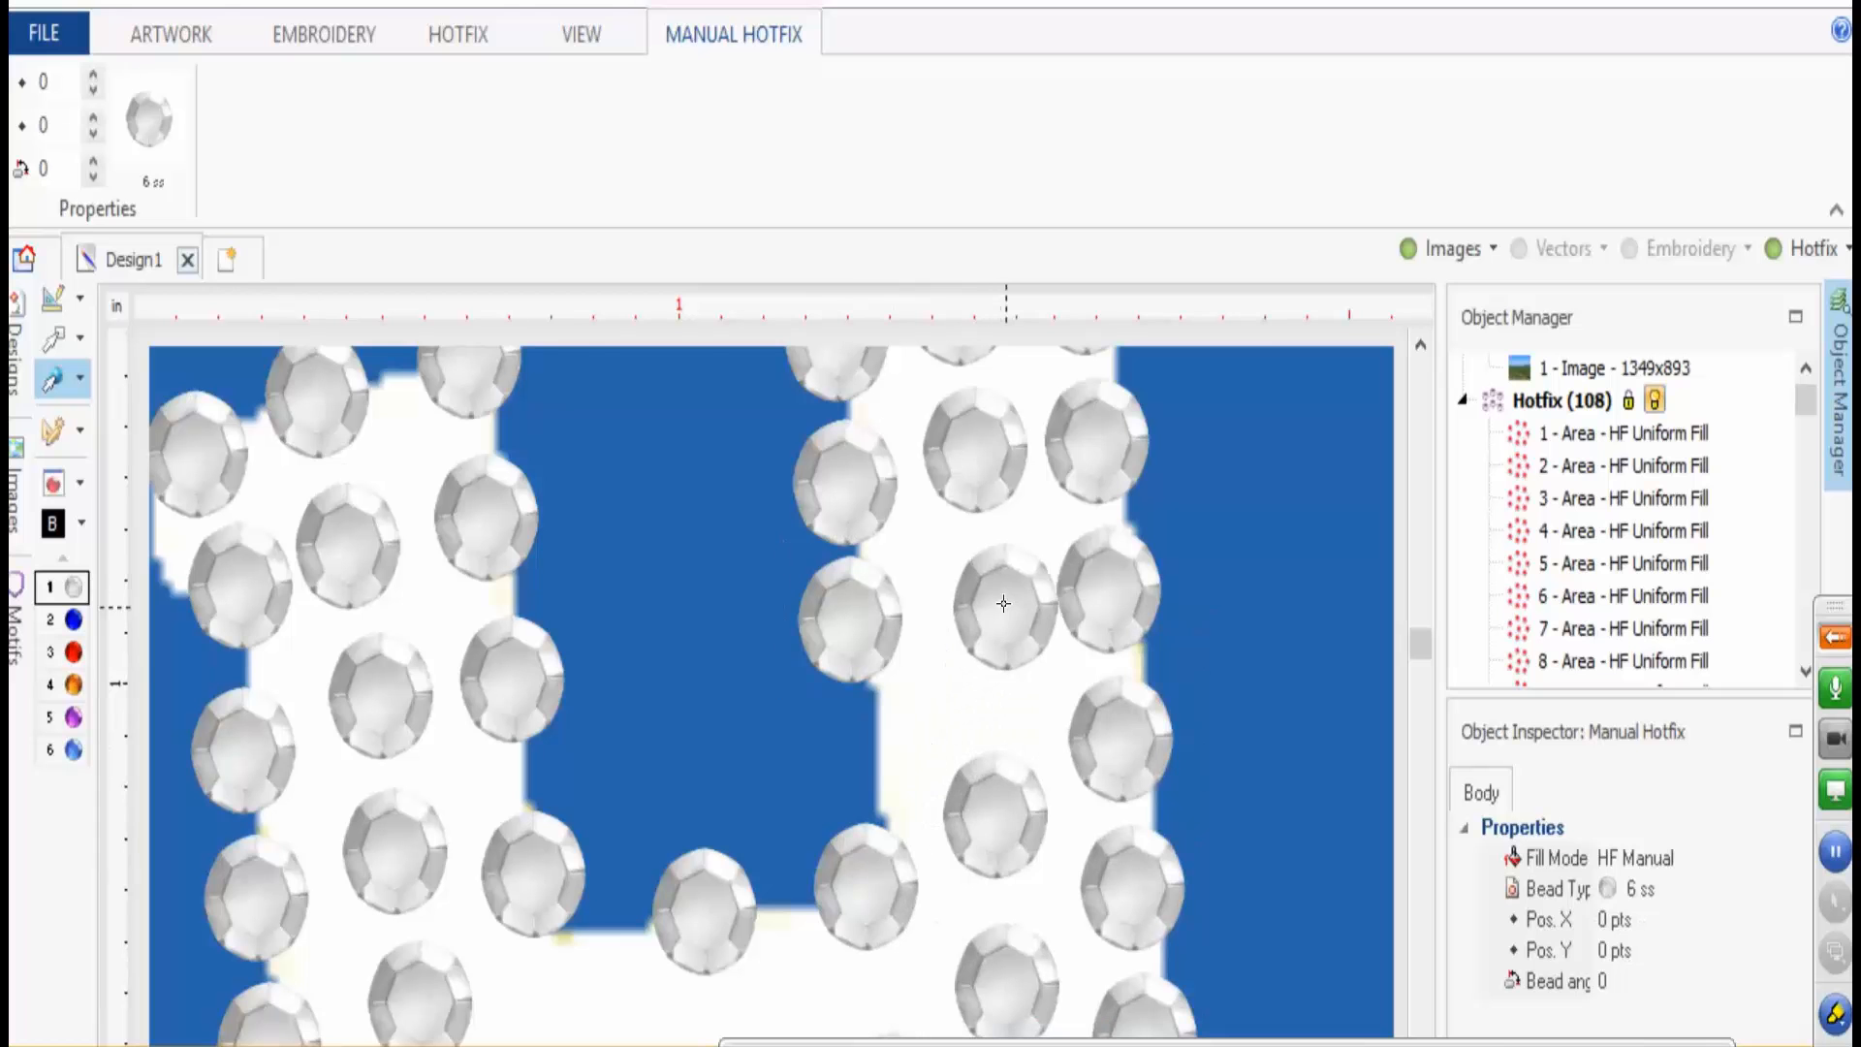
{"action": "left_click", "coordinate": [989, 611]}
{"action": "key", "text": "Escape"}
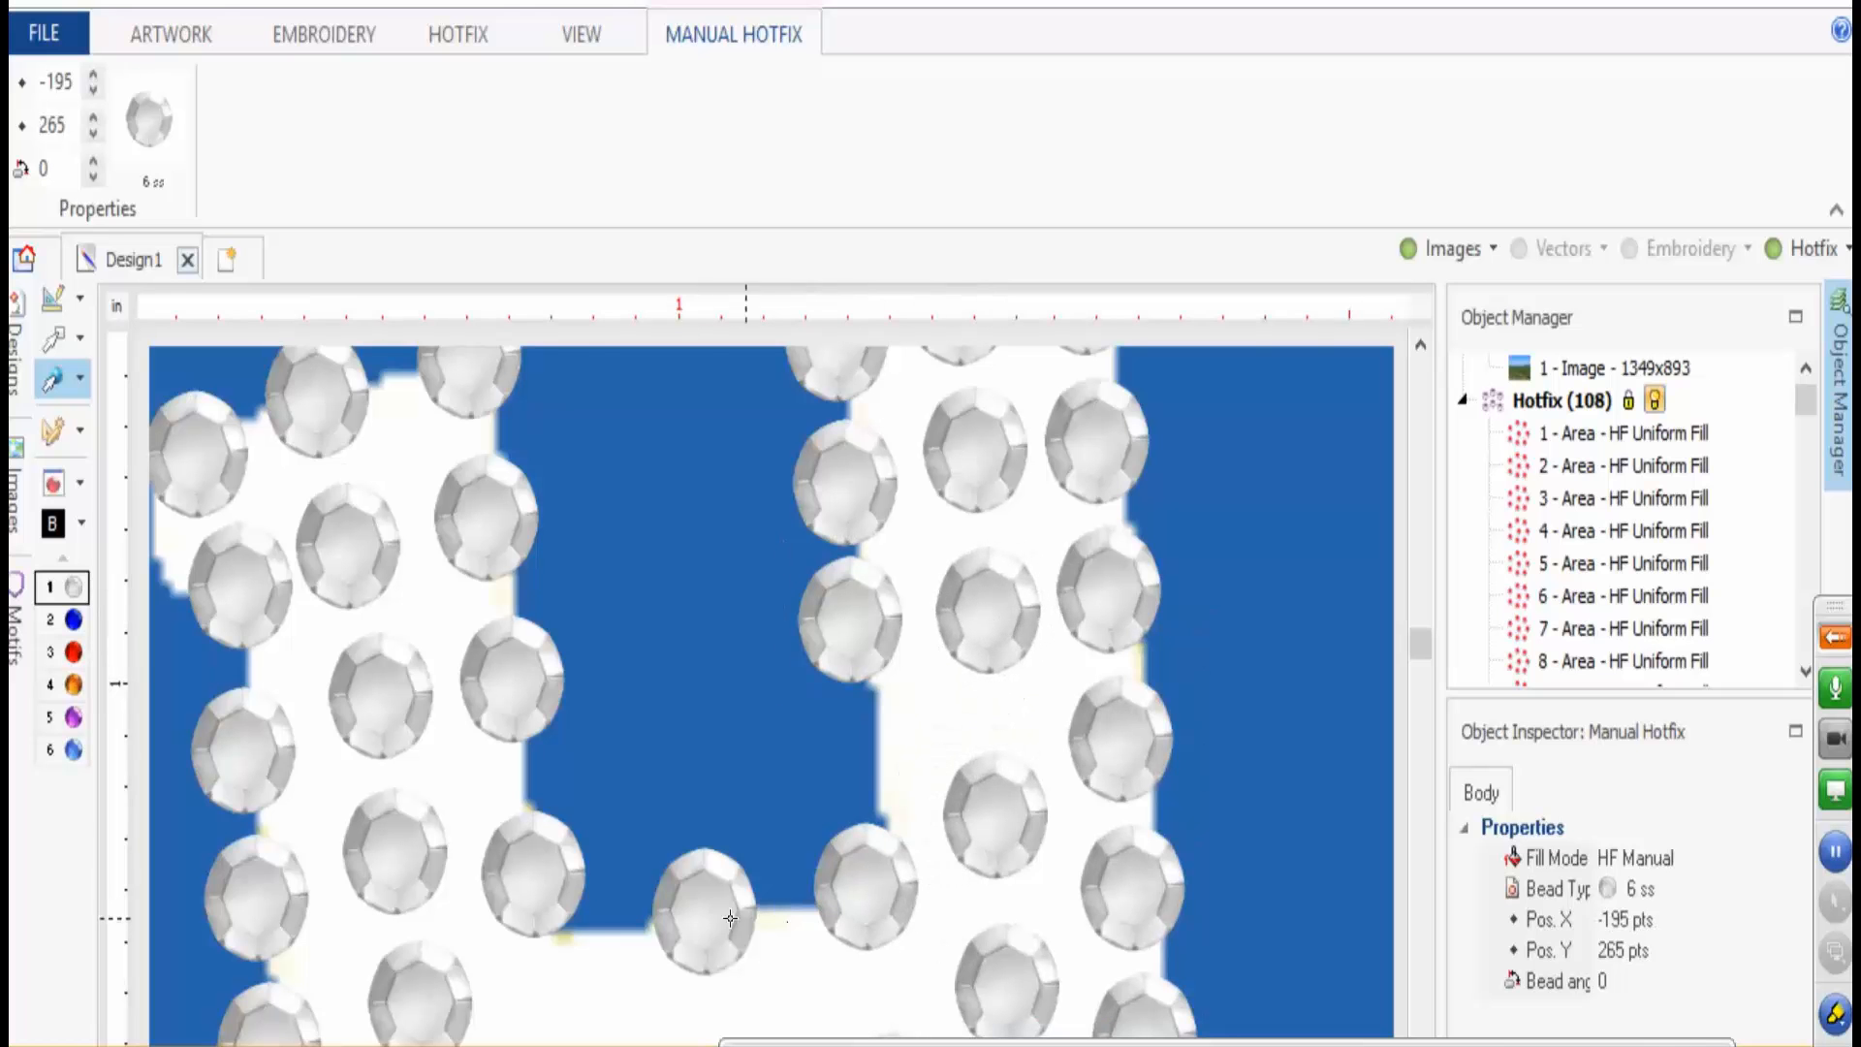
- Shift the stones on the upper edge of the H's crossbar and move those along its right stem's inner edge down
{"action": "left_click_drag", "start_coordinate": [692, 927], "coordinate": [669, 898]}
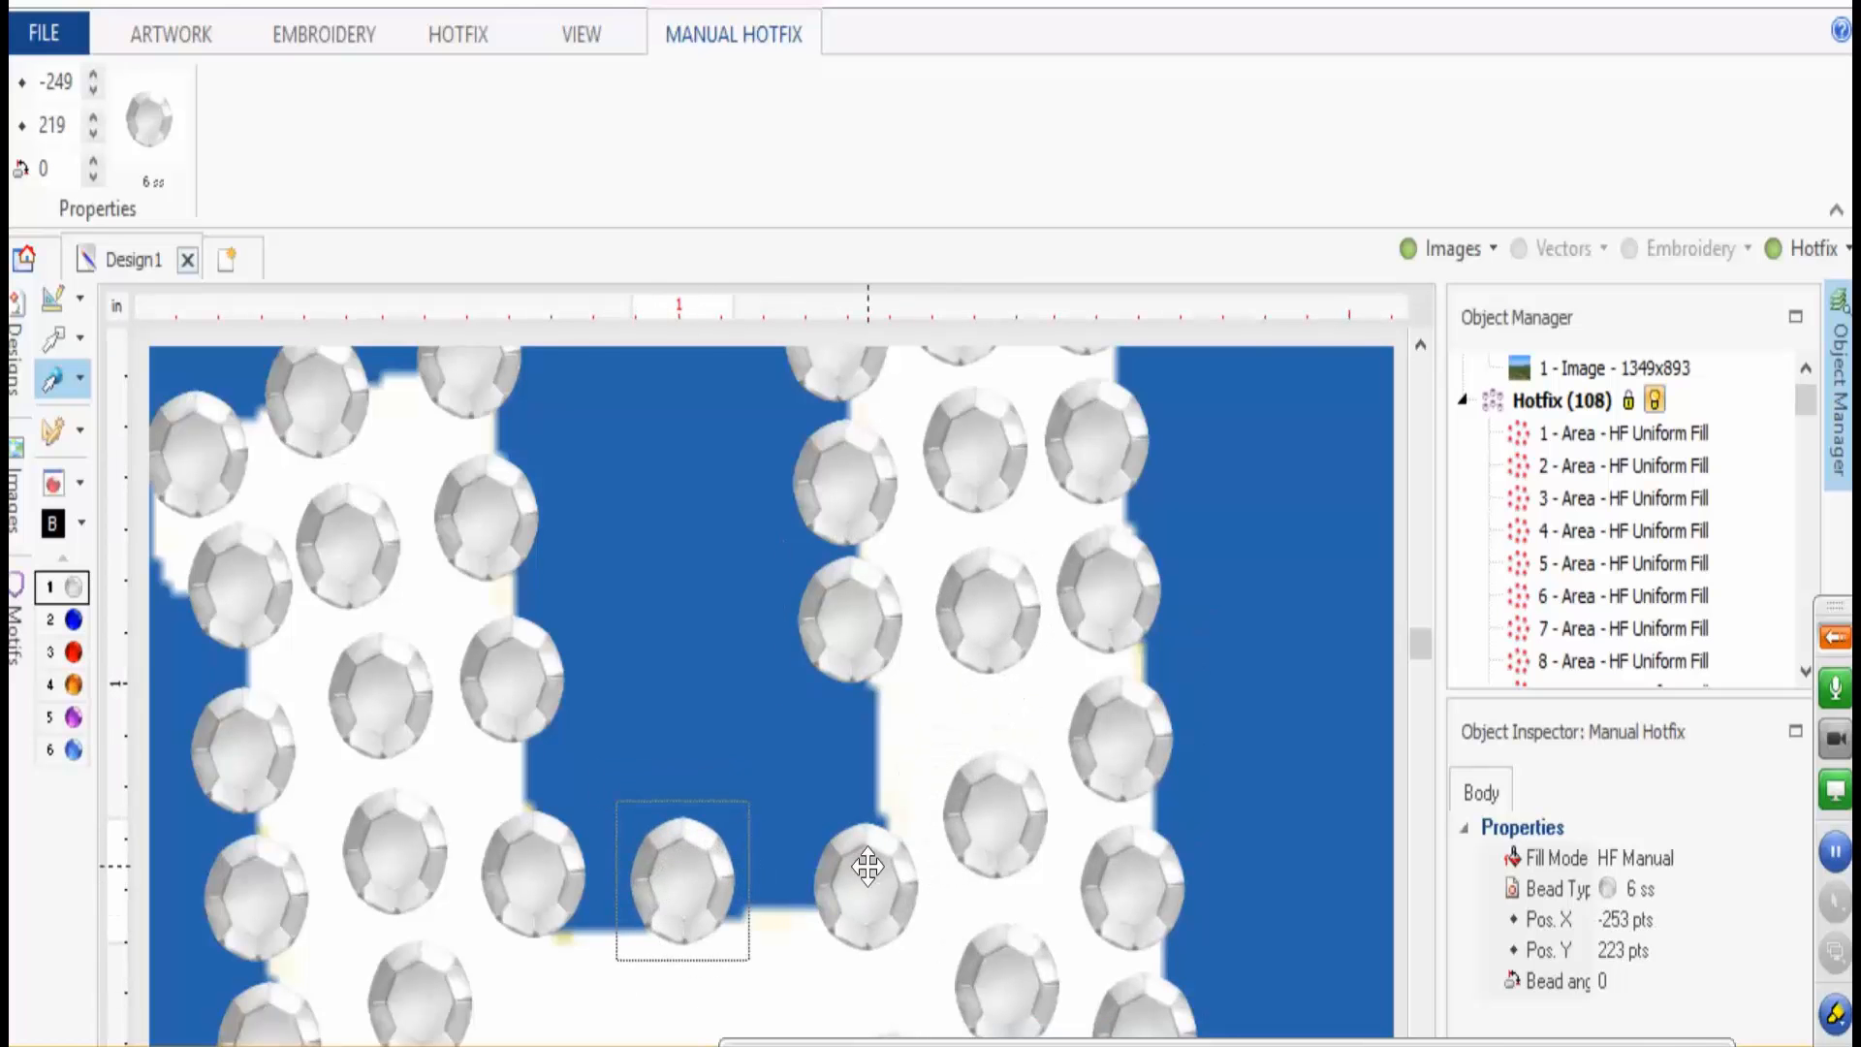
{"action": "left_click_drag", "start_coordinate": [867, 866], "coordinate": [847, 853]}
{"action": "left_click_drag", "start_coordinate": [858, 615], "coordinate": [859, 710]}
{"action": "left_click_drag", "start_coordinate": [833, 447], "coordinate": [883, 682]}
{"action": "scroll", "coordinate": [839, 550], "scroll_direction": "up", "scroll_amount": 5}
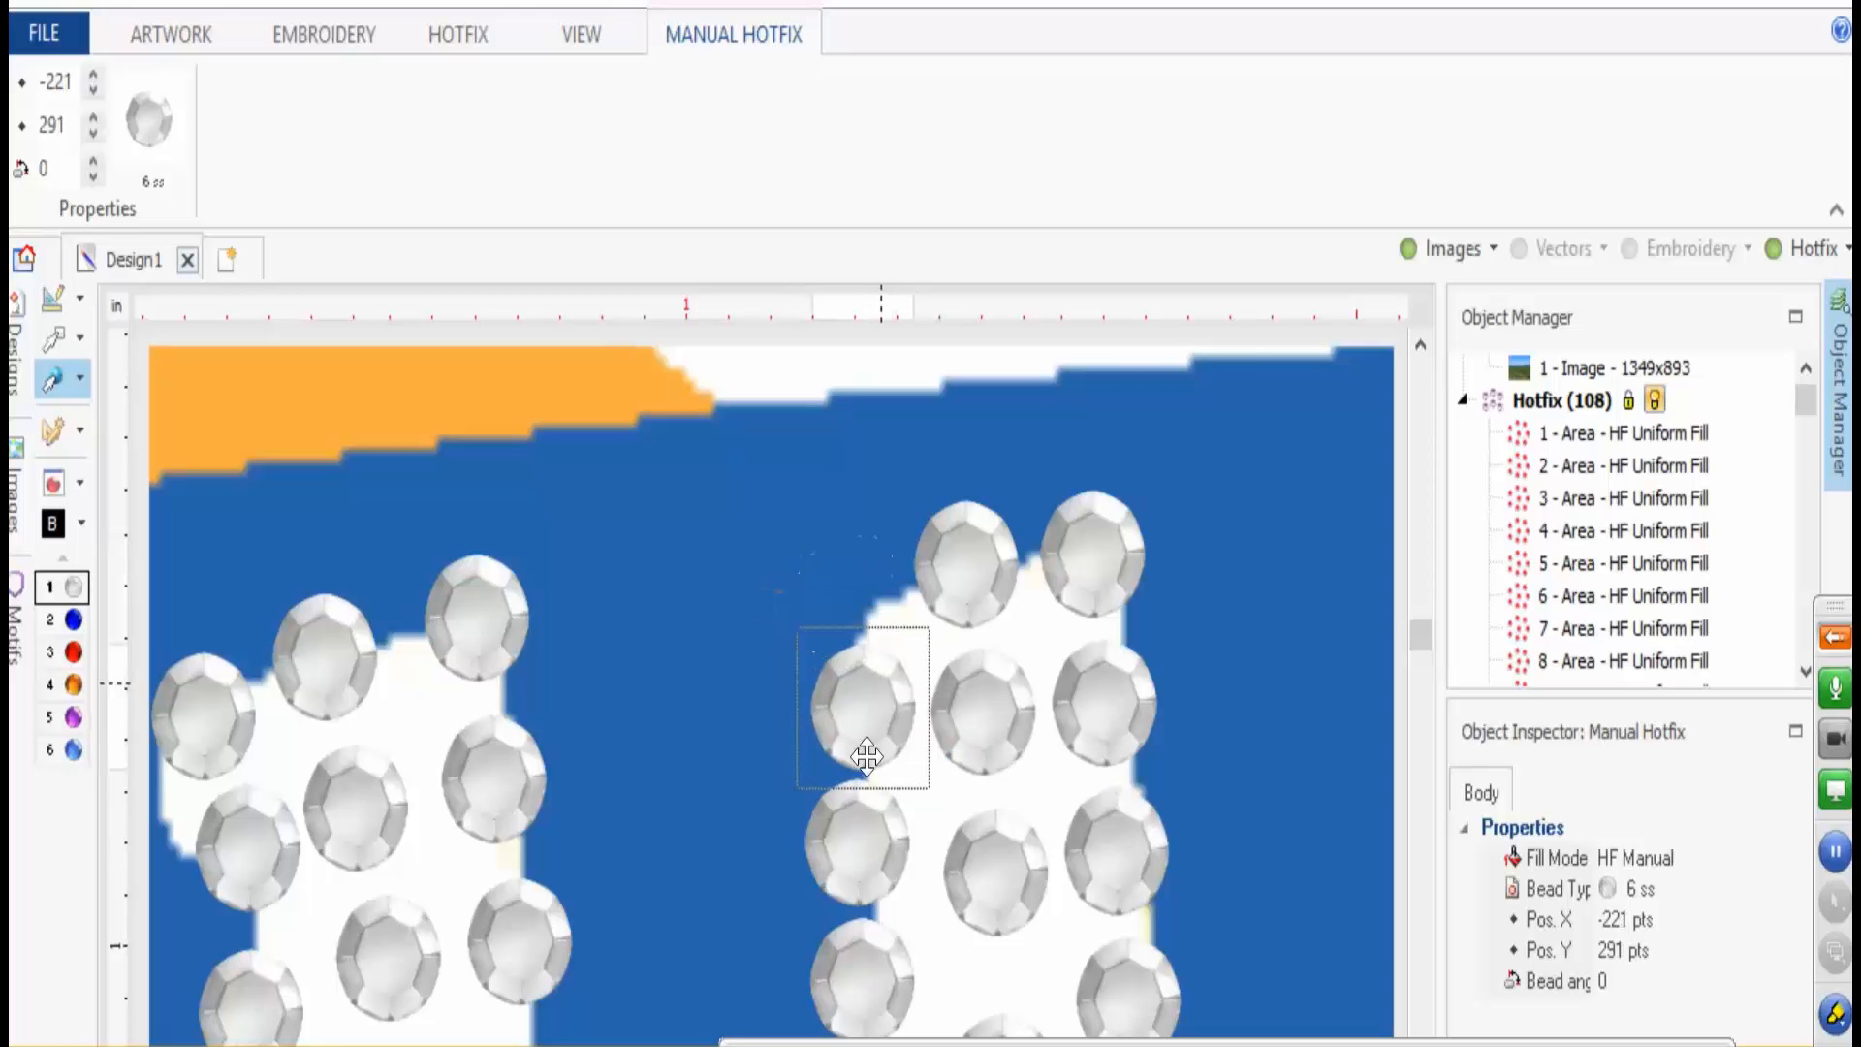
- Move the H's right-stem inner-edge stone to X -219, Y 270 pts and insert a clear 6 ss stone at the upper-left corner, X -222, Y 314 pts
{"action": "left_click", "coordinate": [864, 795]}
{"action": "left_click_drag", "start_coordinate": [864, 795], "coordinate": [873, 809]}
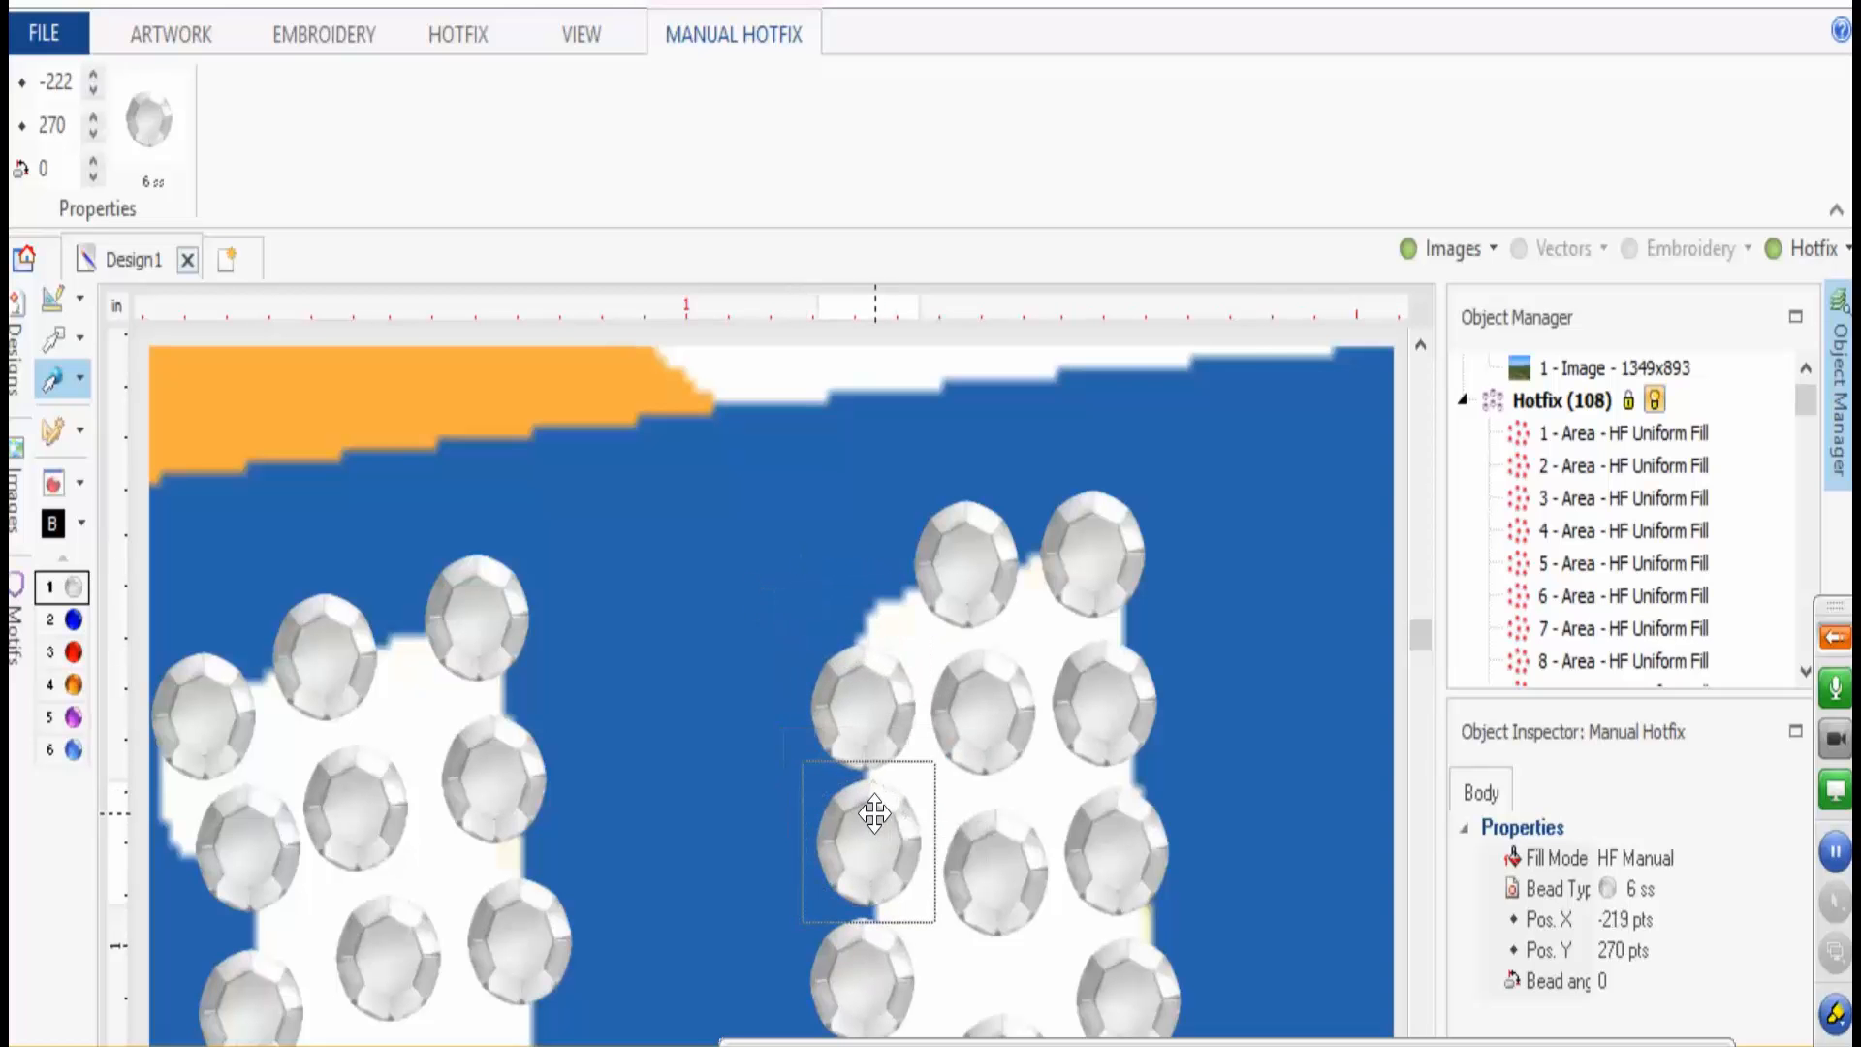
{"action": "right_click", "coordinate": [878, 809]}
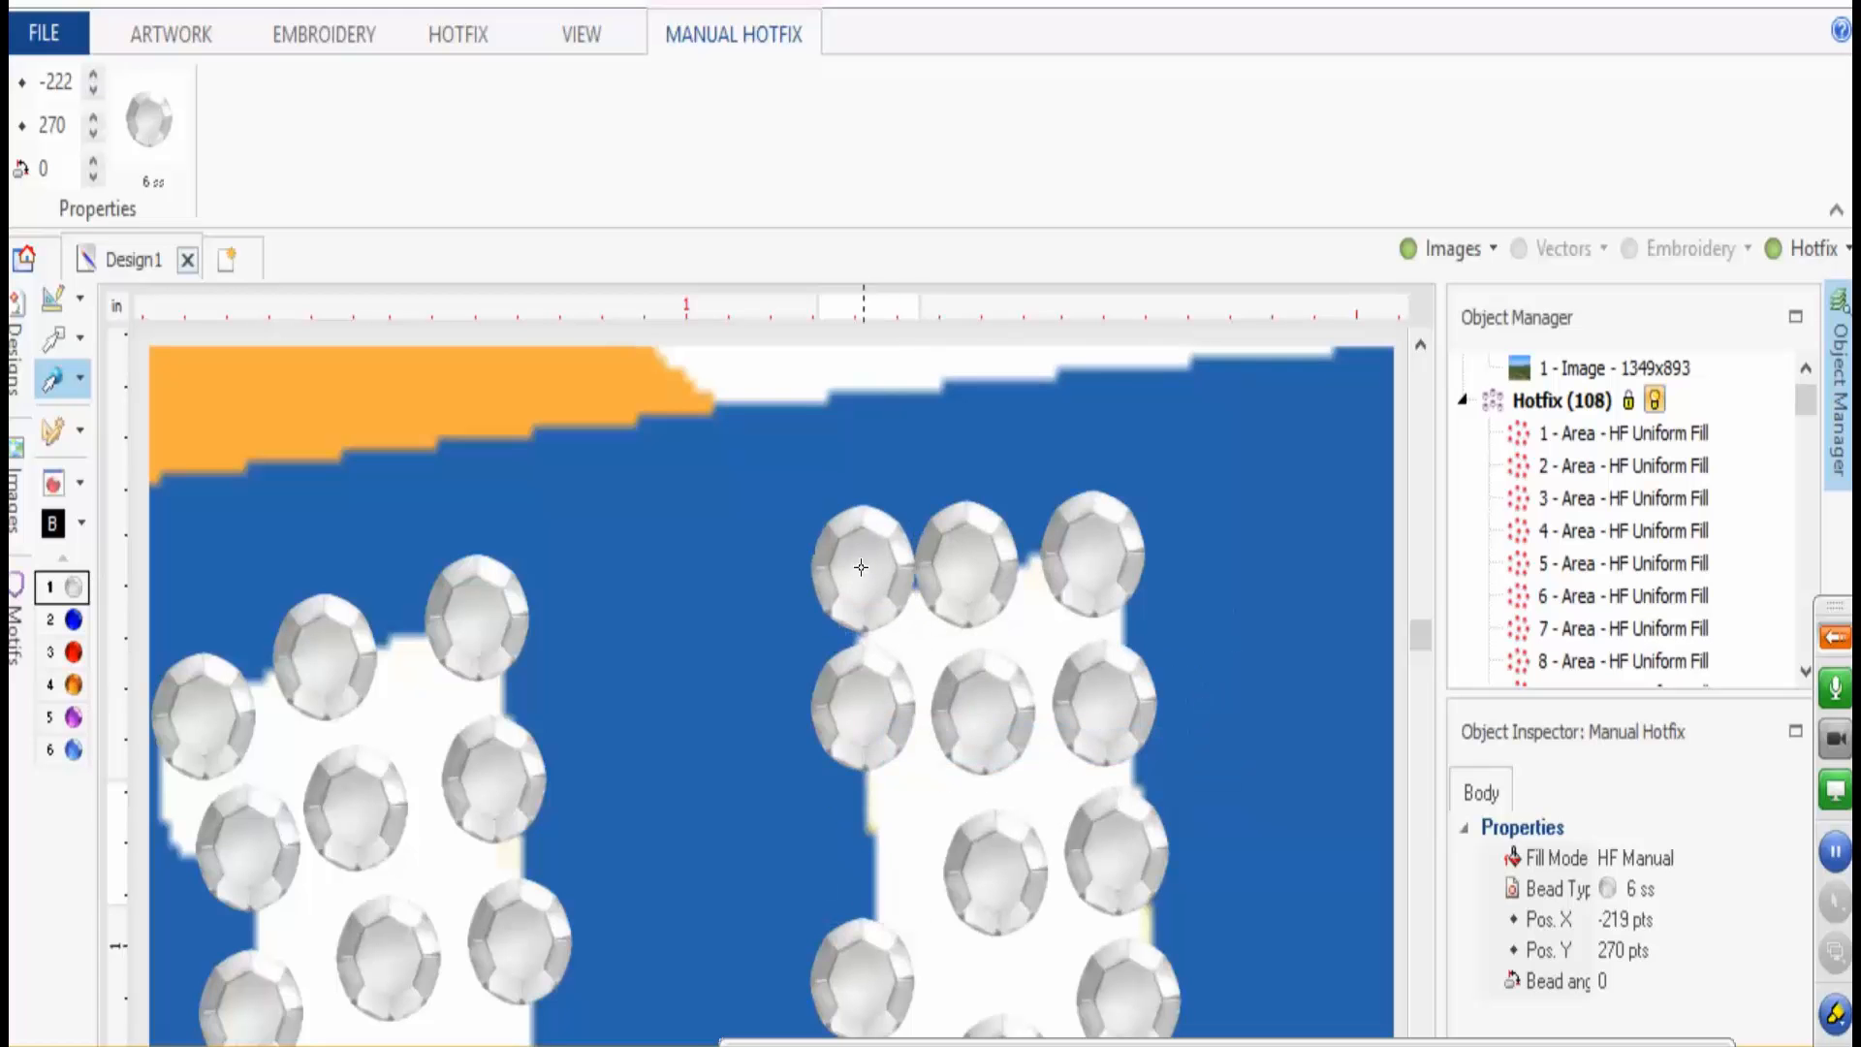
{"action": "left_click", "coordinate": [849, 562]}
- Raise the upper-edge stones of the H's crossbar, spread them to open a gap before the right stem, and shift the adjoining stem stone outward
{"action": "scroll", "coordinate": [895, 617], "scroll_direction": "down", "scroll_amount": 4}
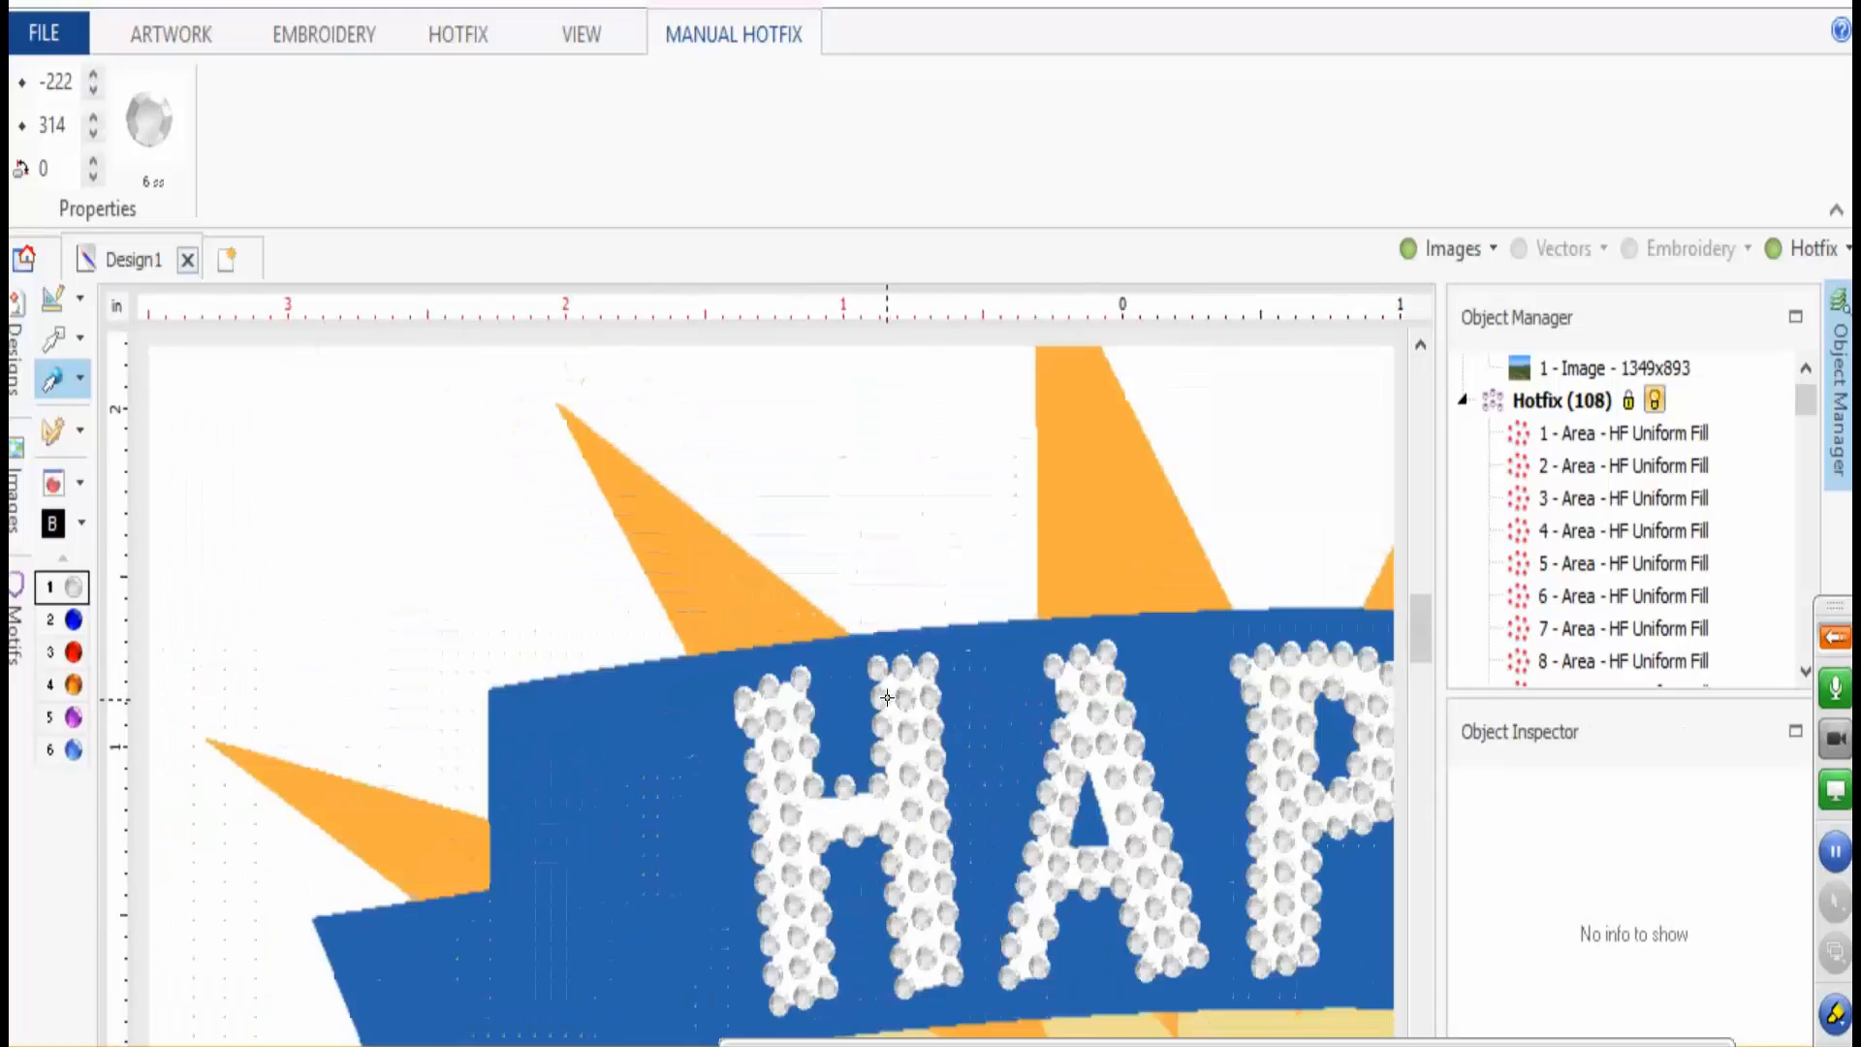
{"action": "scroll", "coordinate": [829, 710], "scroll_direction": "up", "scroll_amount": 3}
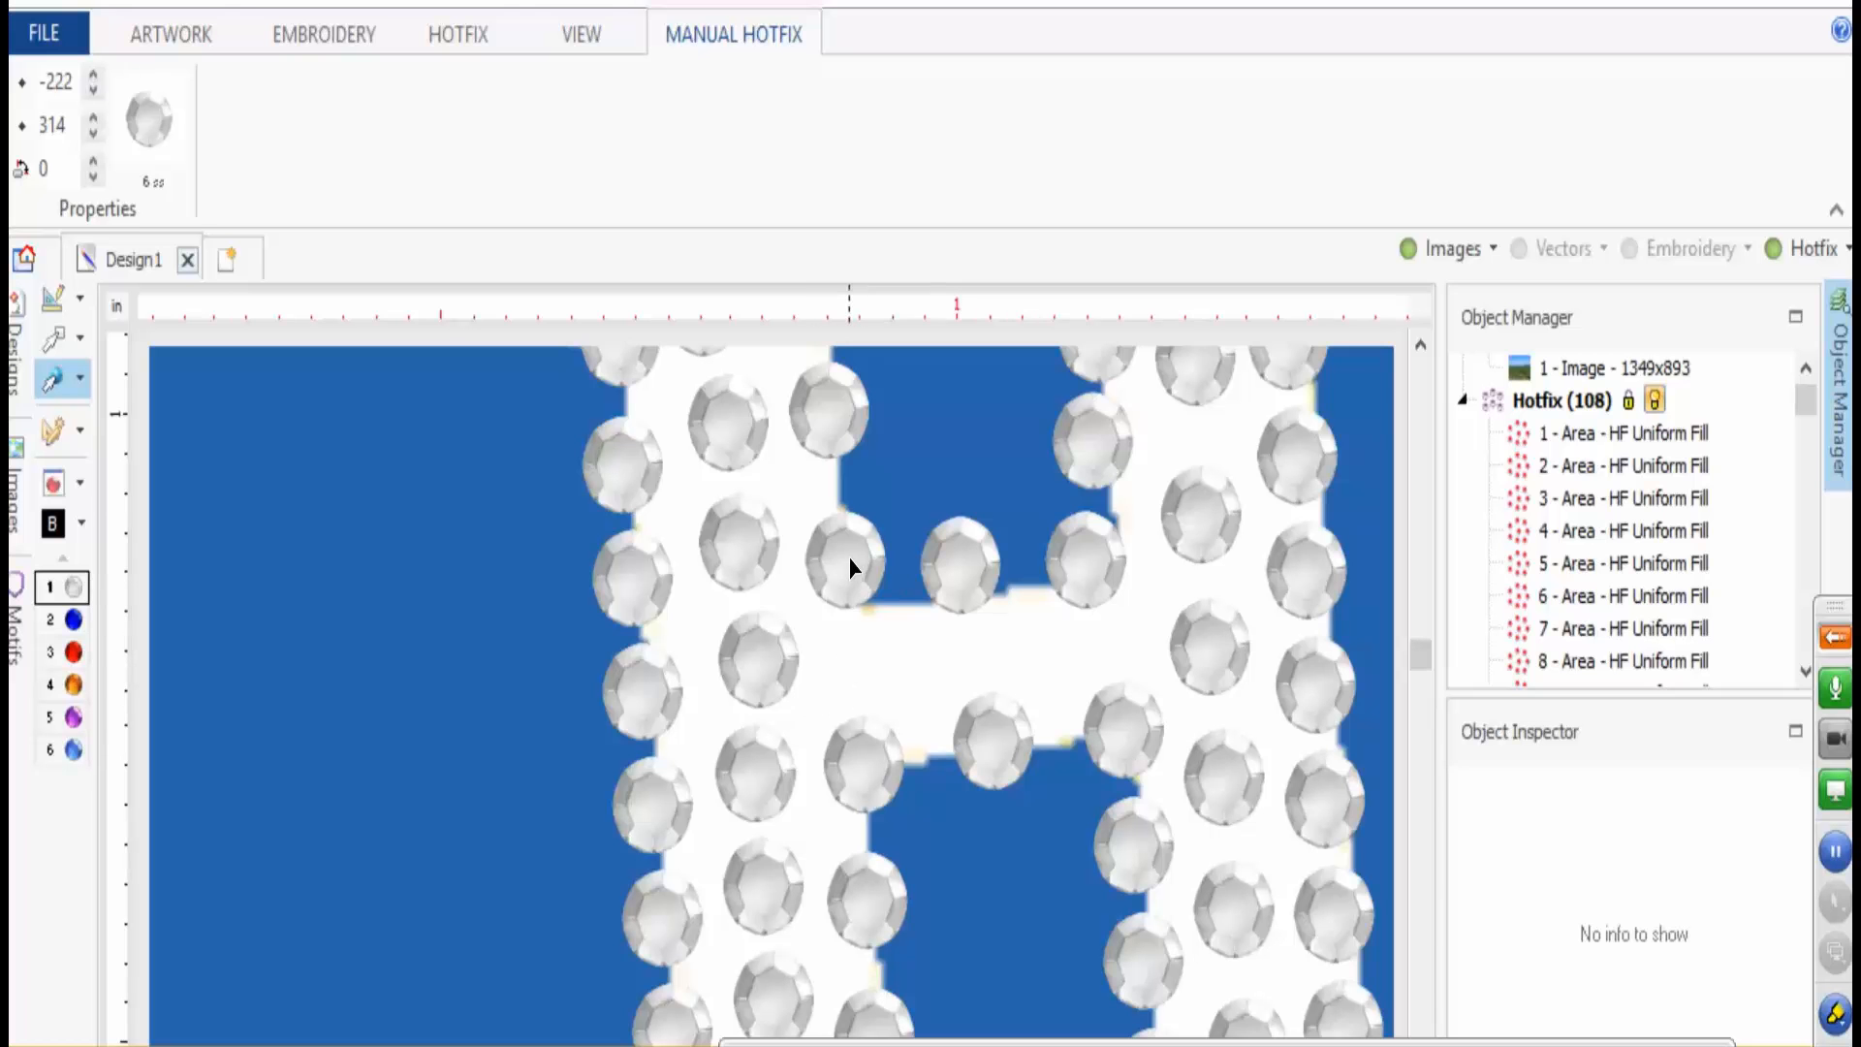
{"action": "left_click_drag", "start_coordinate": [849, 562], "coordinate": [835, 534]}
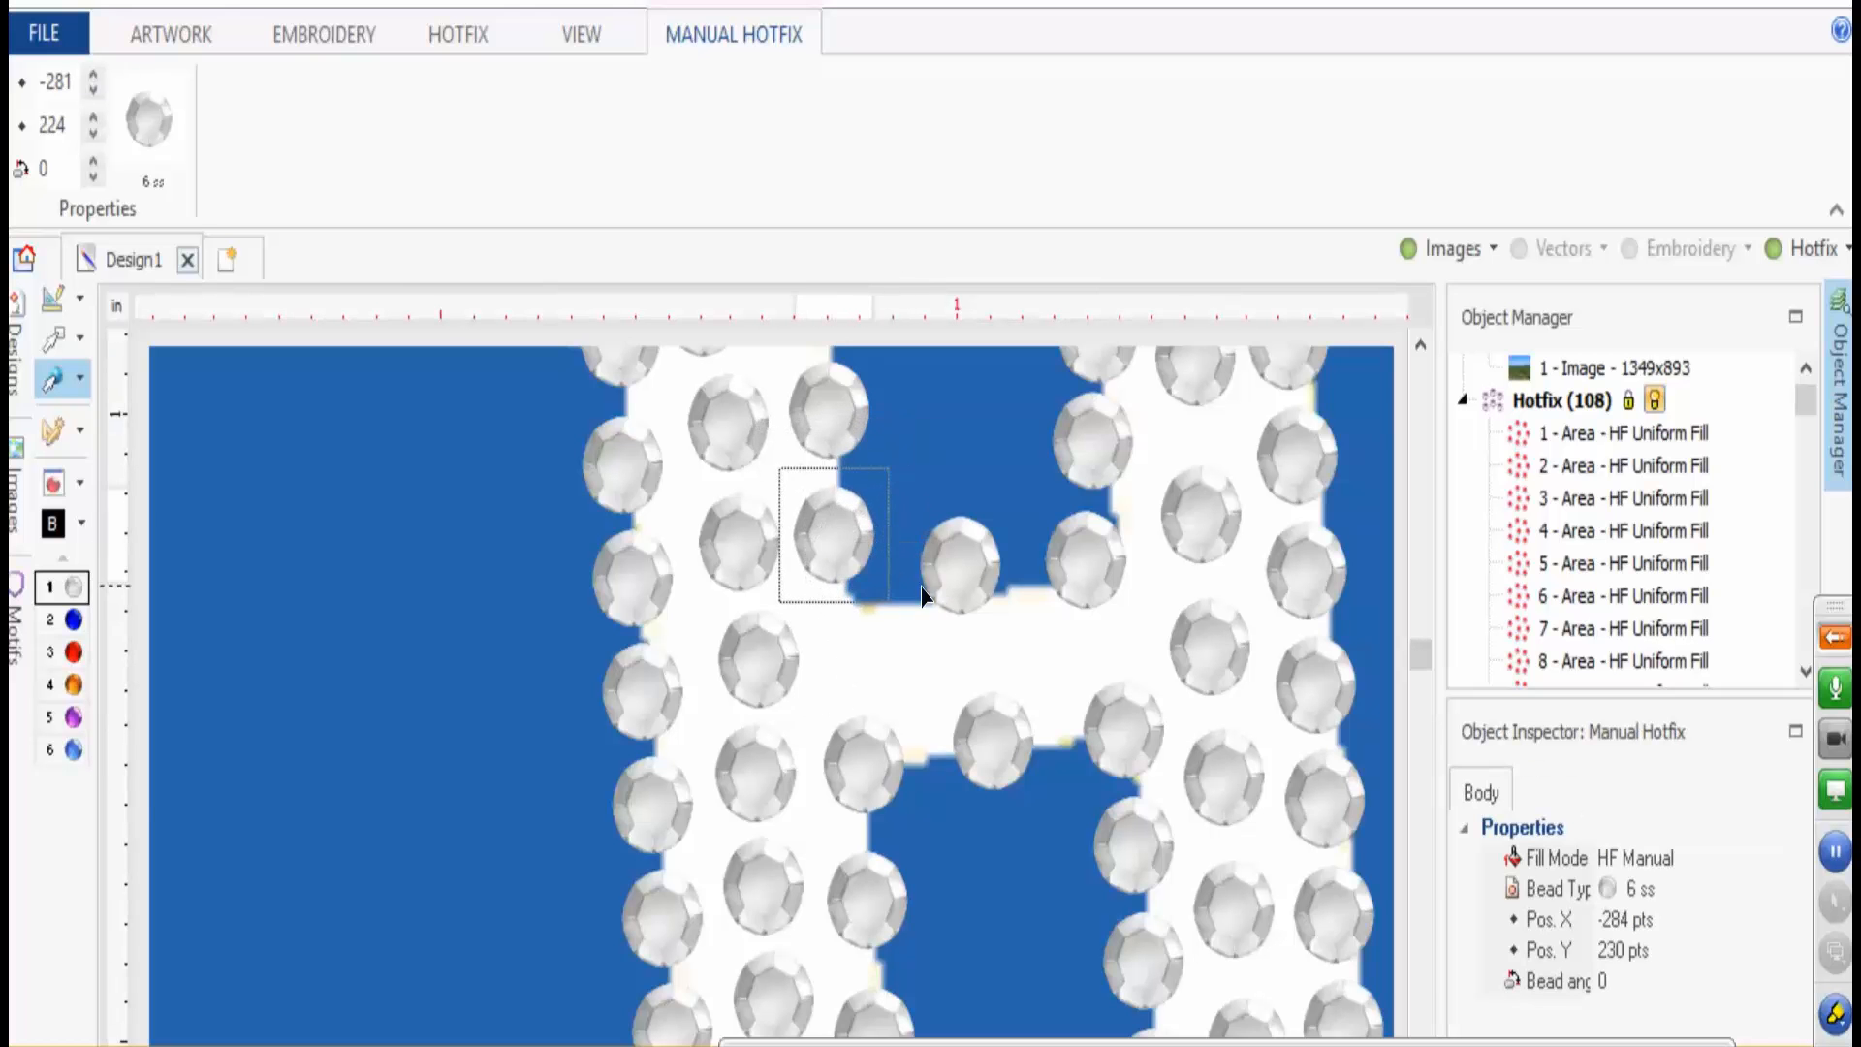
{"action": "left_click_drag", "start_coordinate": [950, 577], "coordinate": [943, 553]}
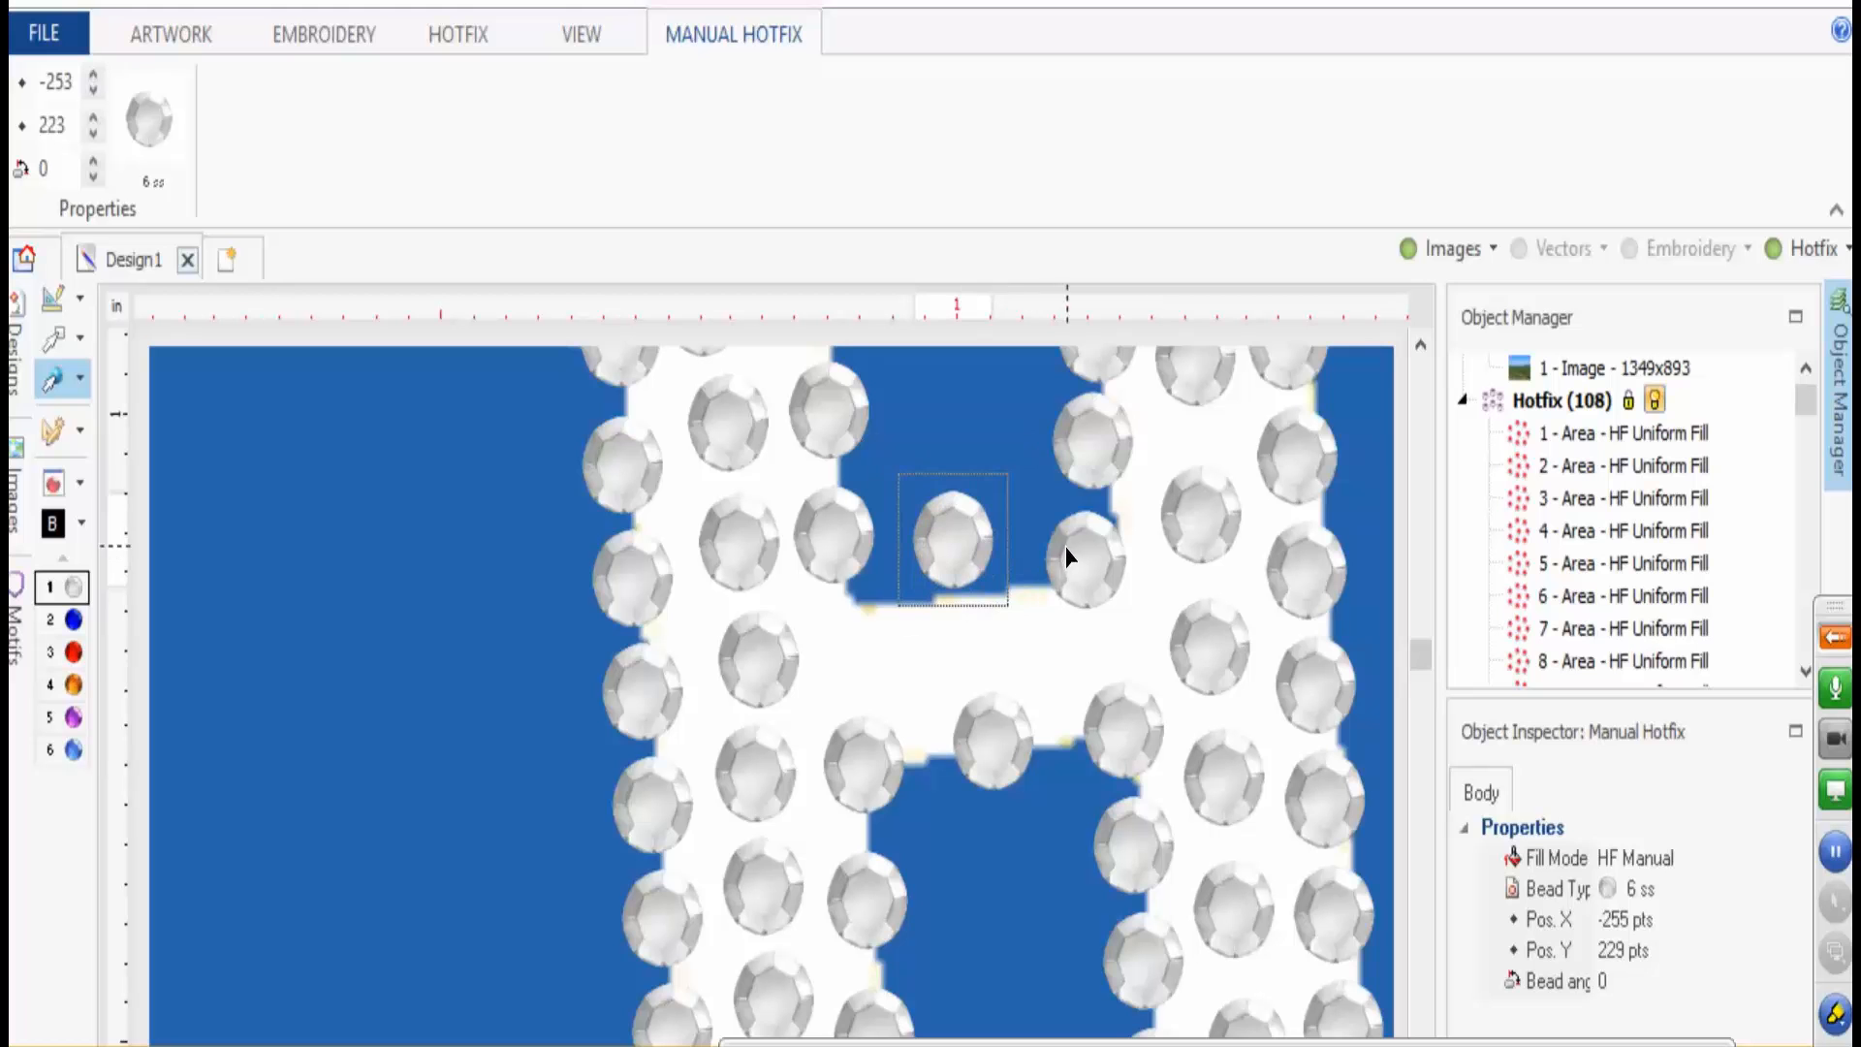
{"action": "left_click_drag", "start_coordinate": [1066, 546], "coordinate": [1078, 532]}
{"action": "left_click_drag", "start_coordinate": [1097, 424], "coordinate": [1097, 423]}
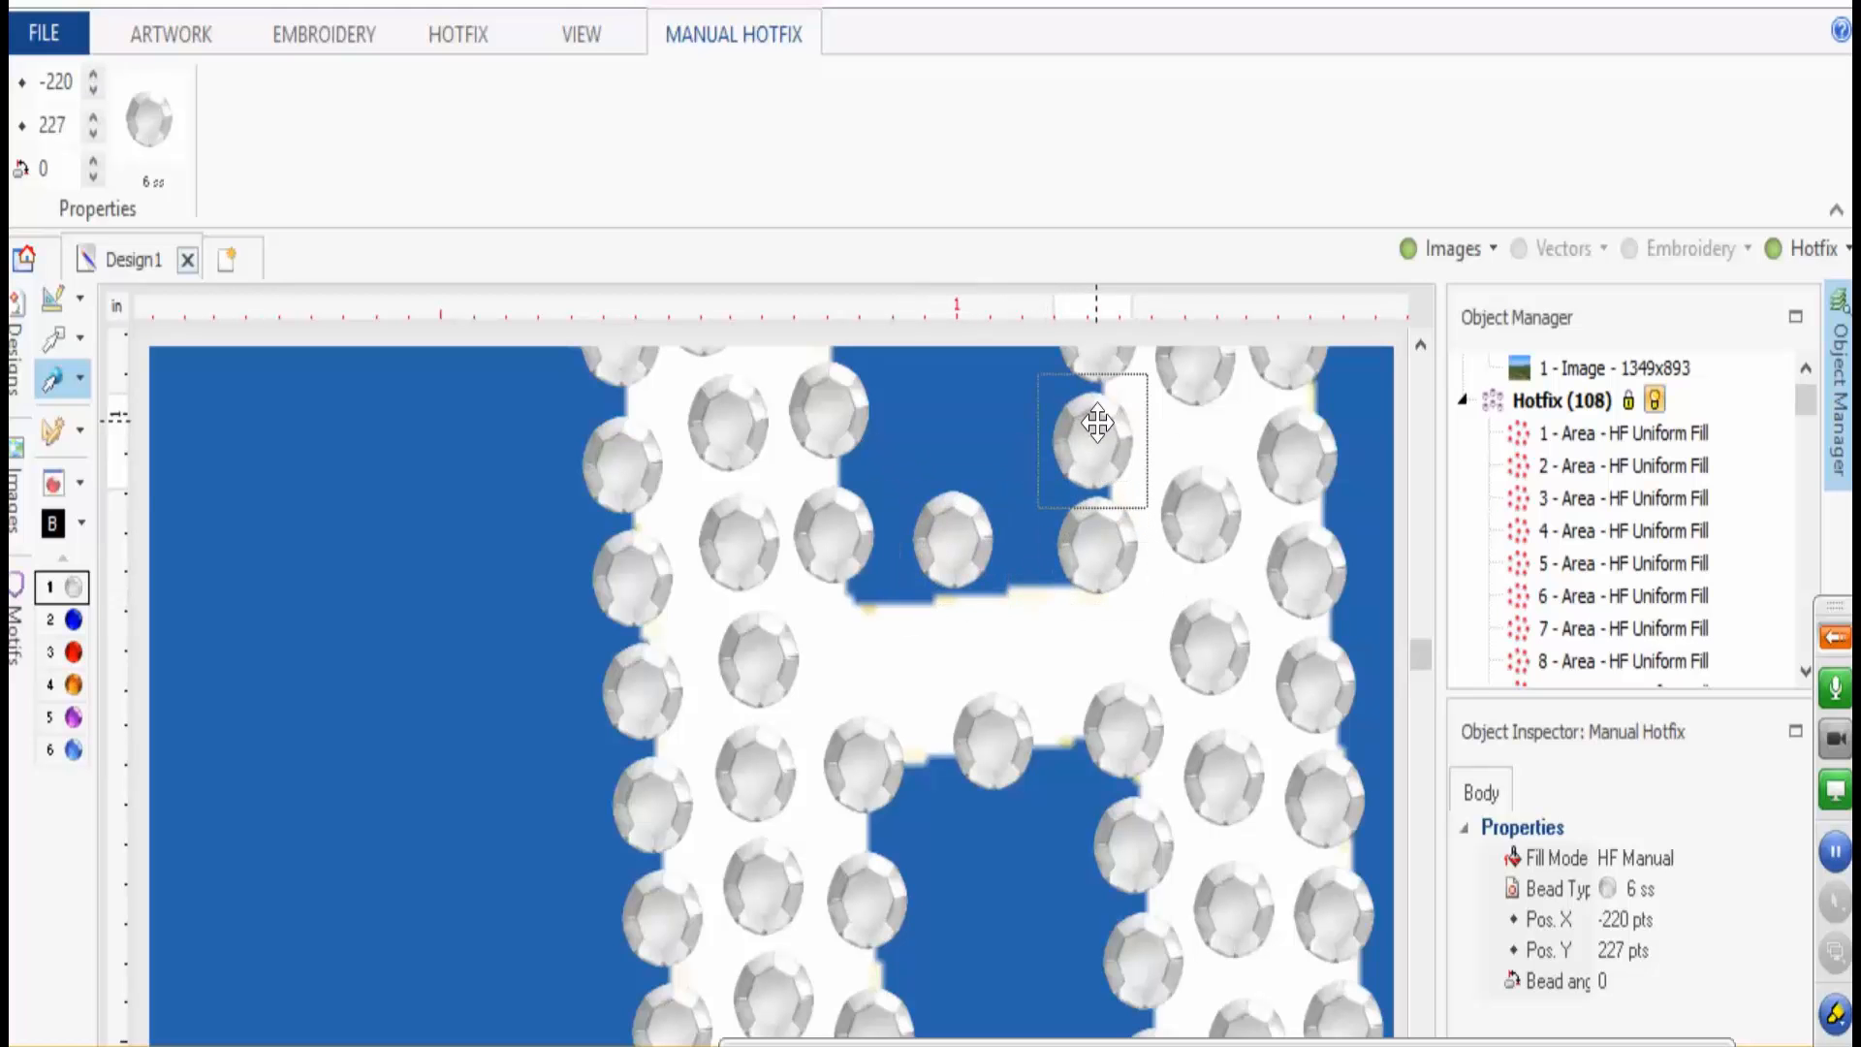
{"action": "left_click_drag", "start_coordinate": [938, 561], "coordinate": [907, 562]}
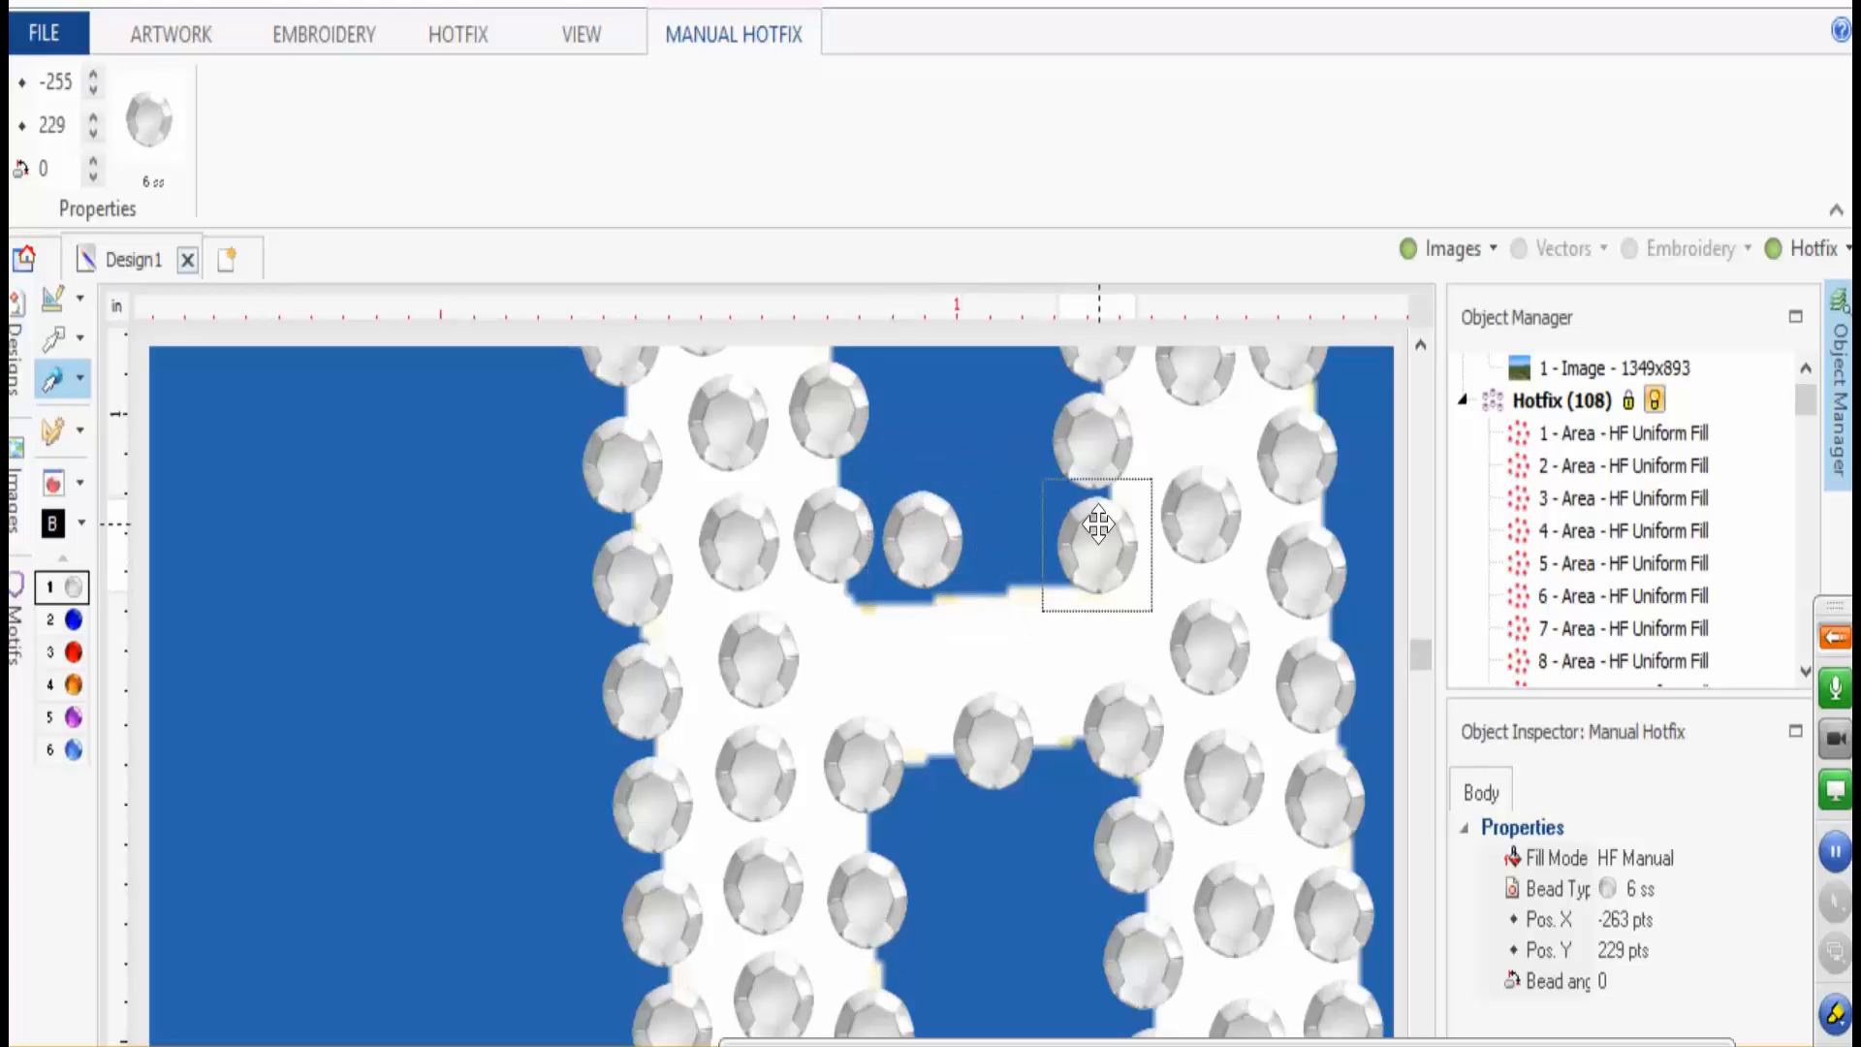
{"action": "left_click_drag", "start_coordinate": [1088, 521], "coordinate": [1107, 528]}
{"action": "left_click_drag", "start_coordinate": [1095, 426], "coordinate": [1112, 444]}
- Insert a clear 6 ss stone in the gap on the crossbar's upper edge at X -241, Y 227 pts
{"action": "right_click", "coordinate": [1113, 446]}
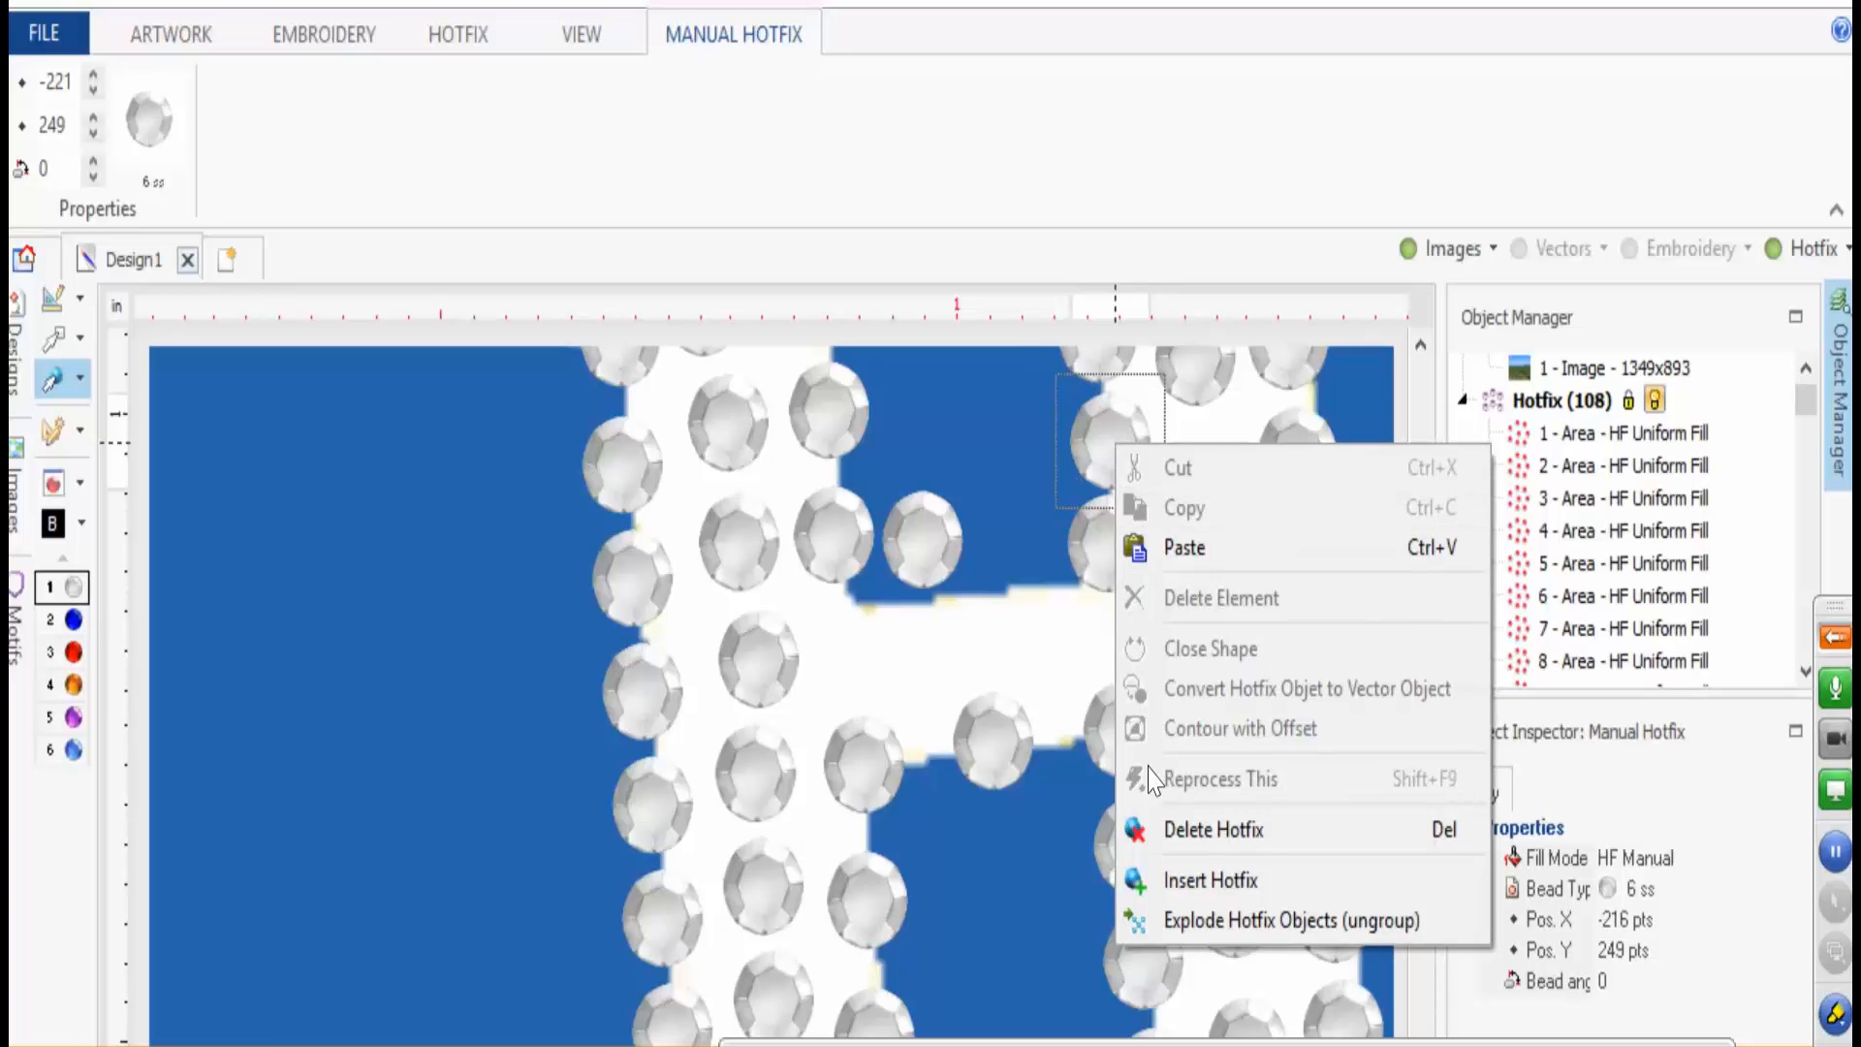
{"action": "left_click", "coordinate": [1178, 880]}
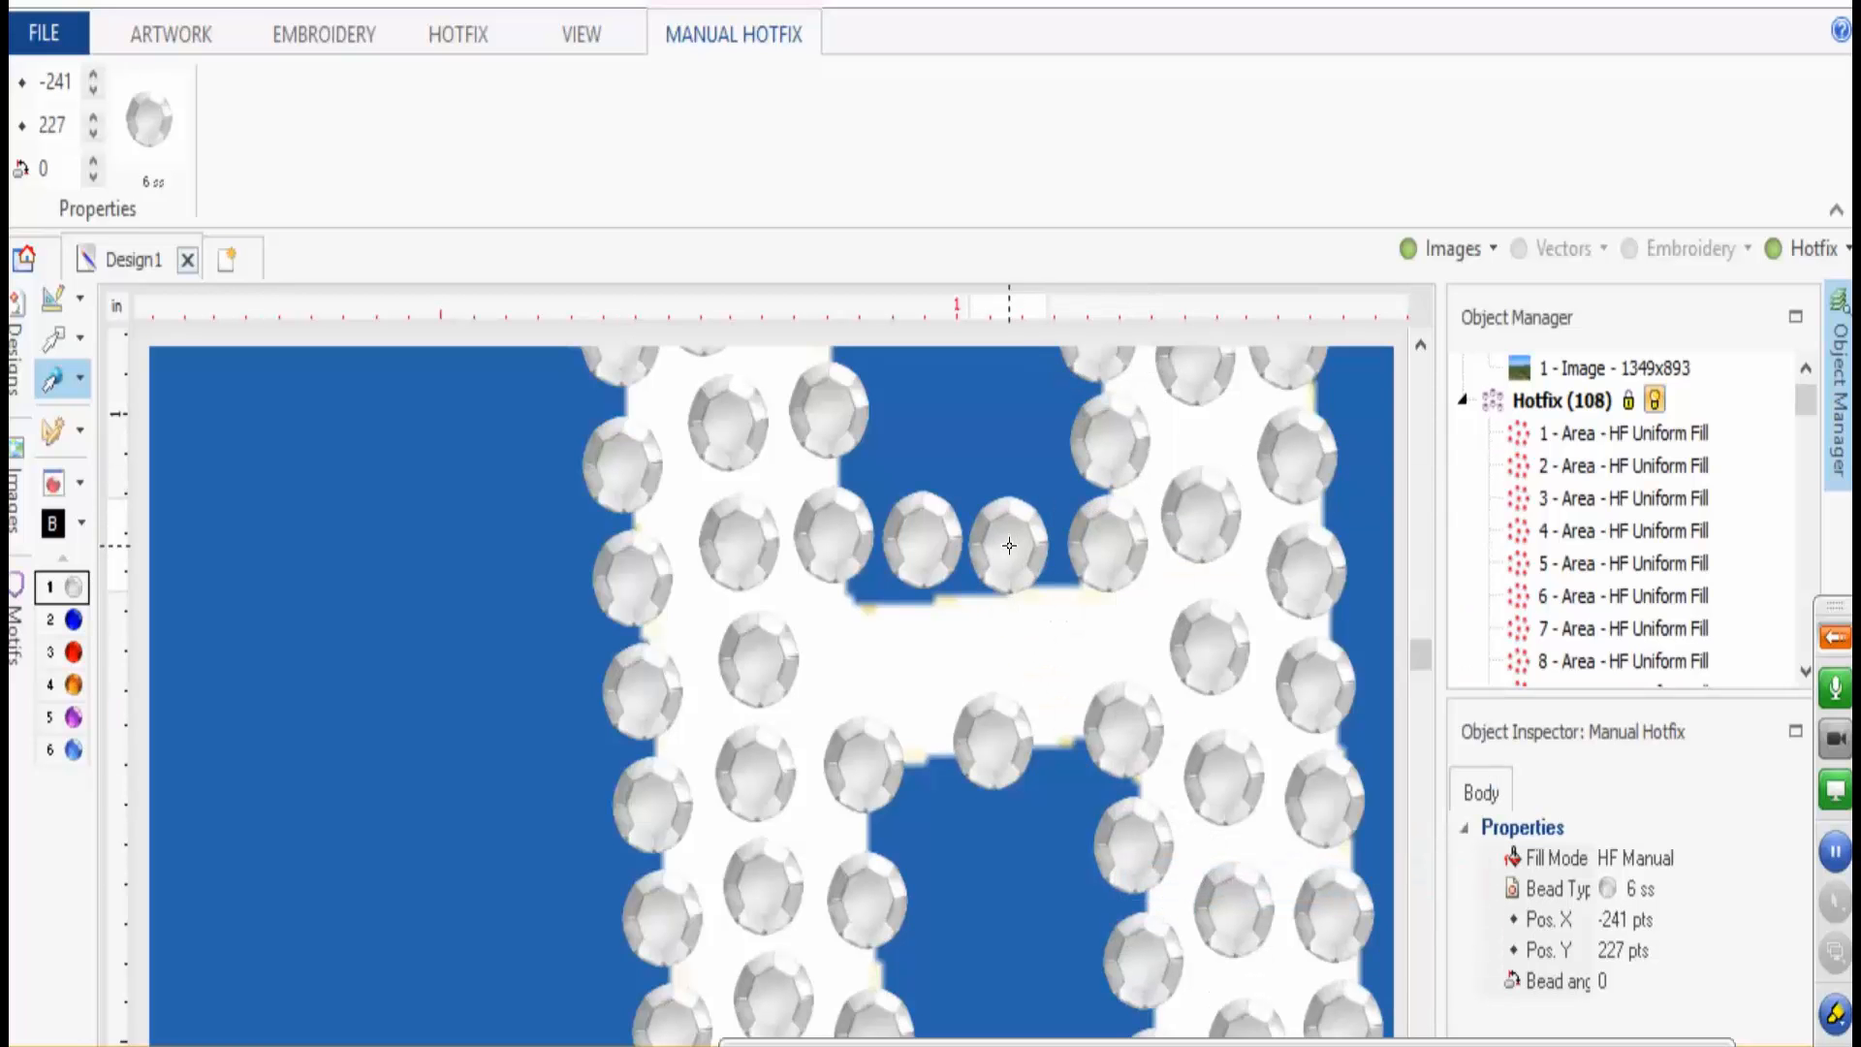
{"action": "left_click", "coordinate": [1012, 542]}
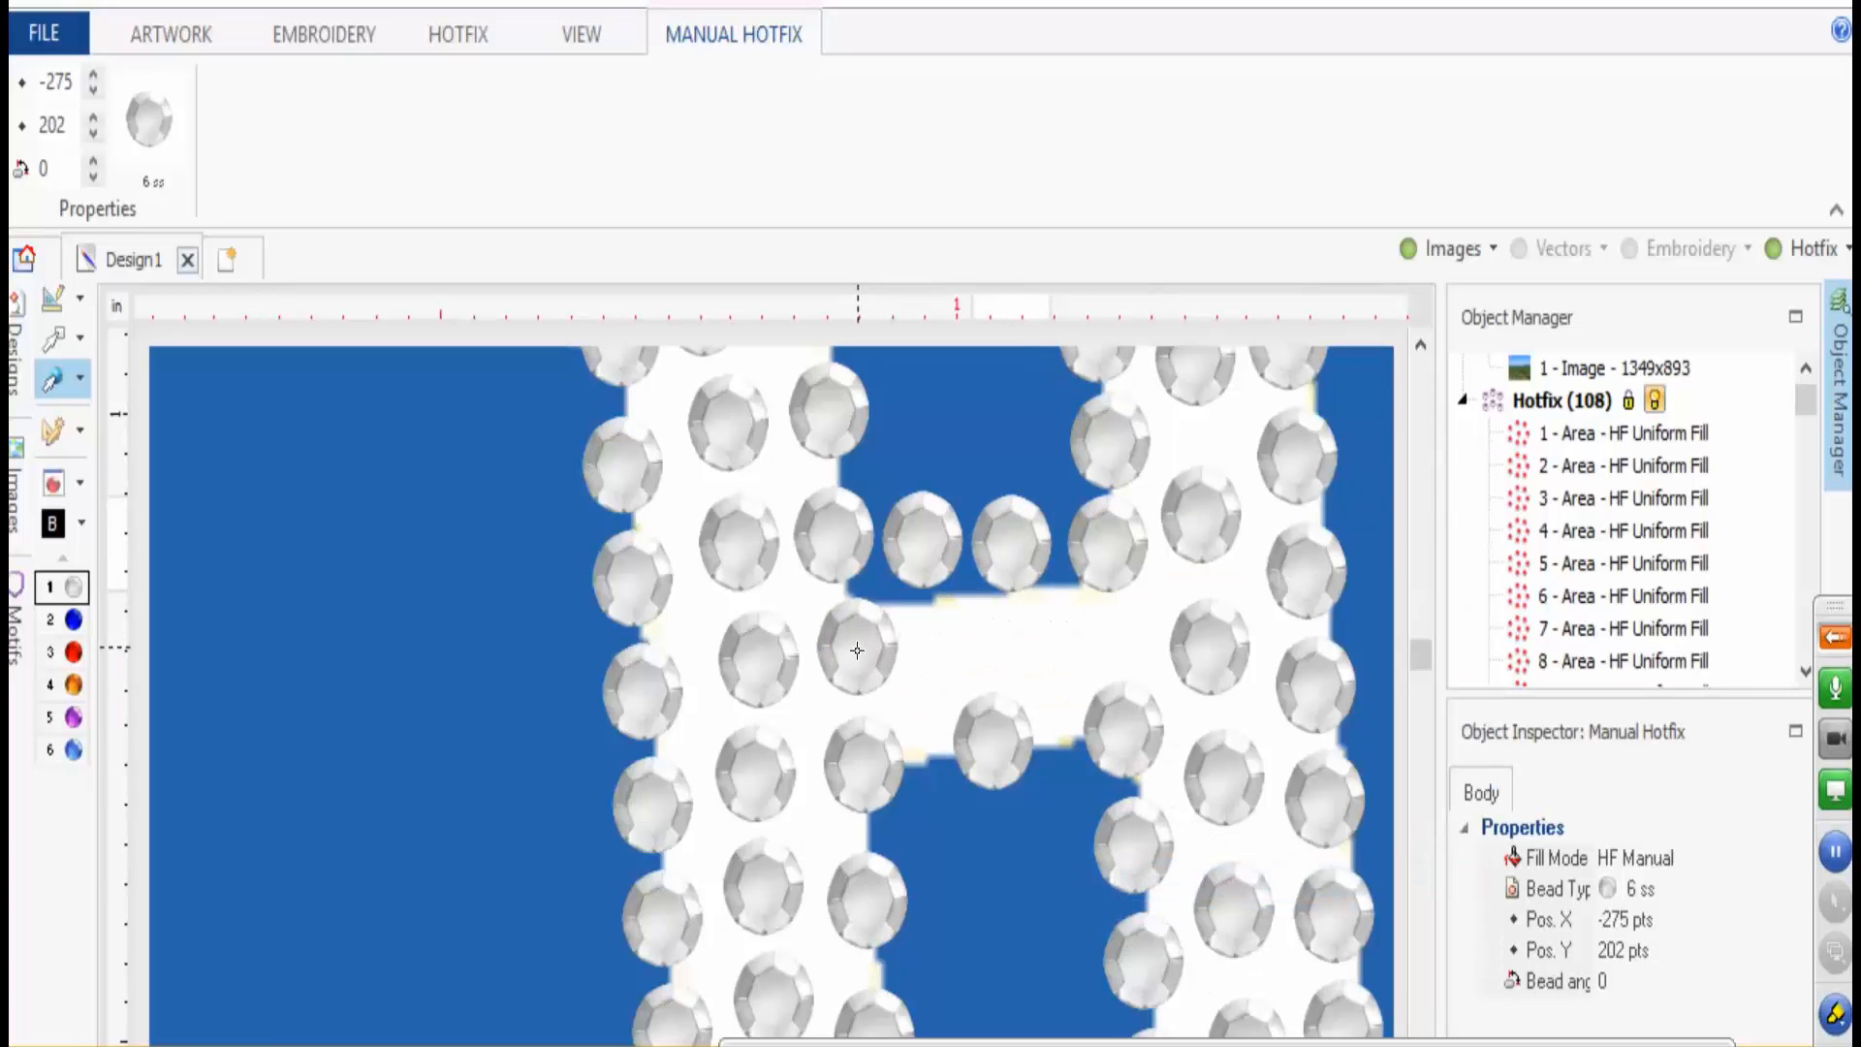
- Insert a row of four clear 6 ss stones along the middle of the H's crossbar between the two stems
{"action": "left_click", "coordinate": [855, 651]}
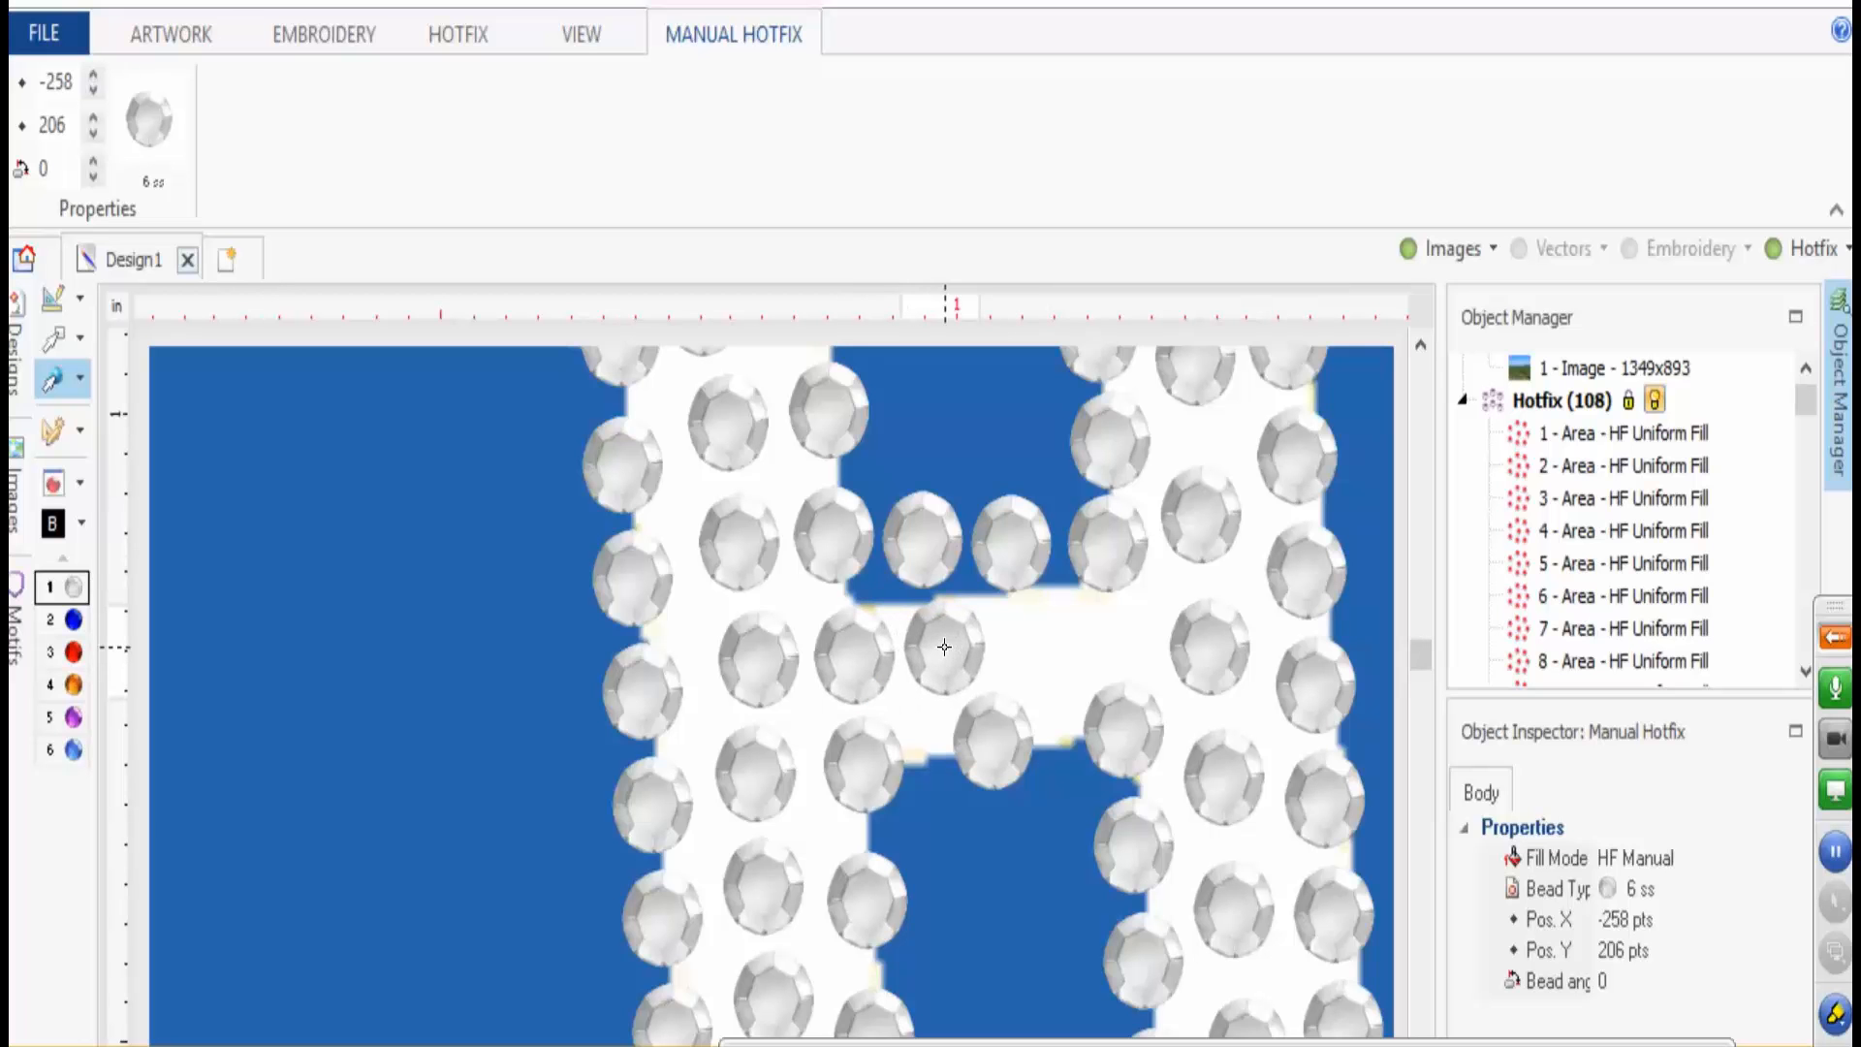
{"action": "left_click", "coordinate": [944, 647]}
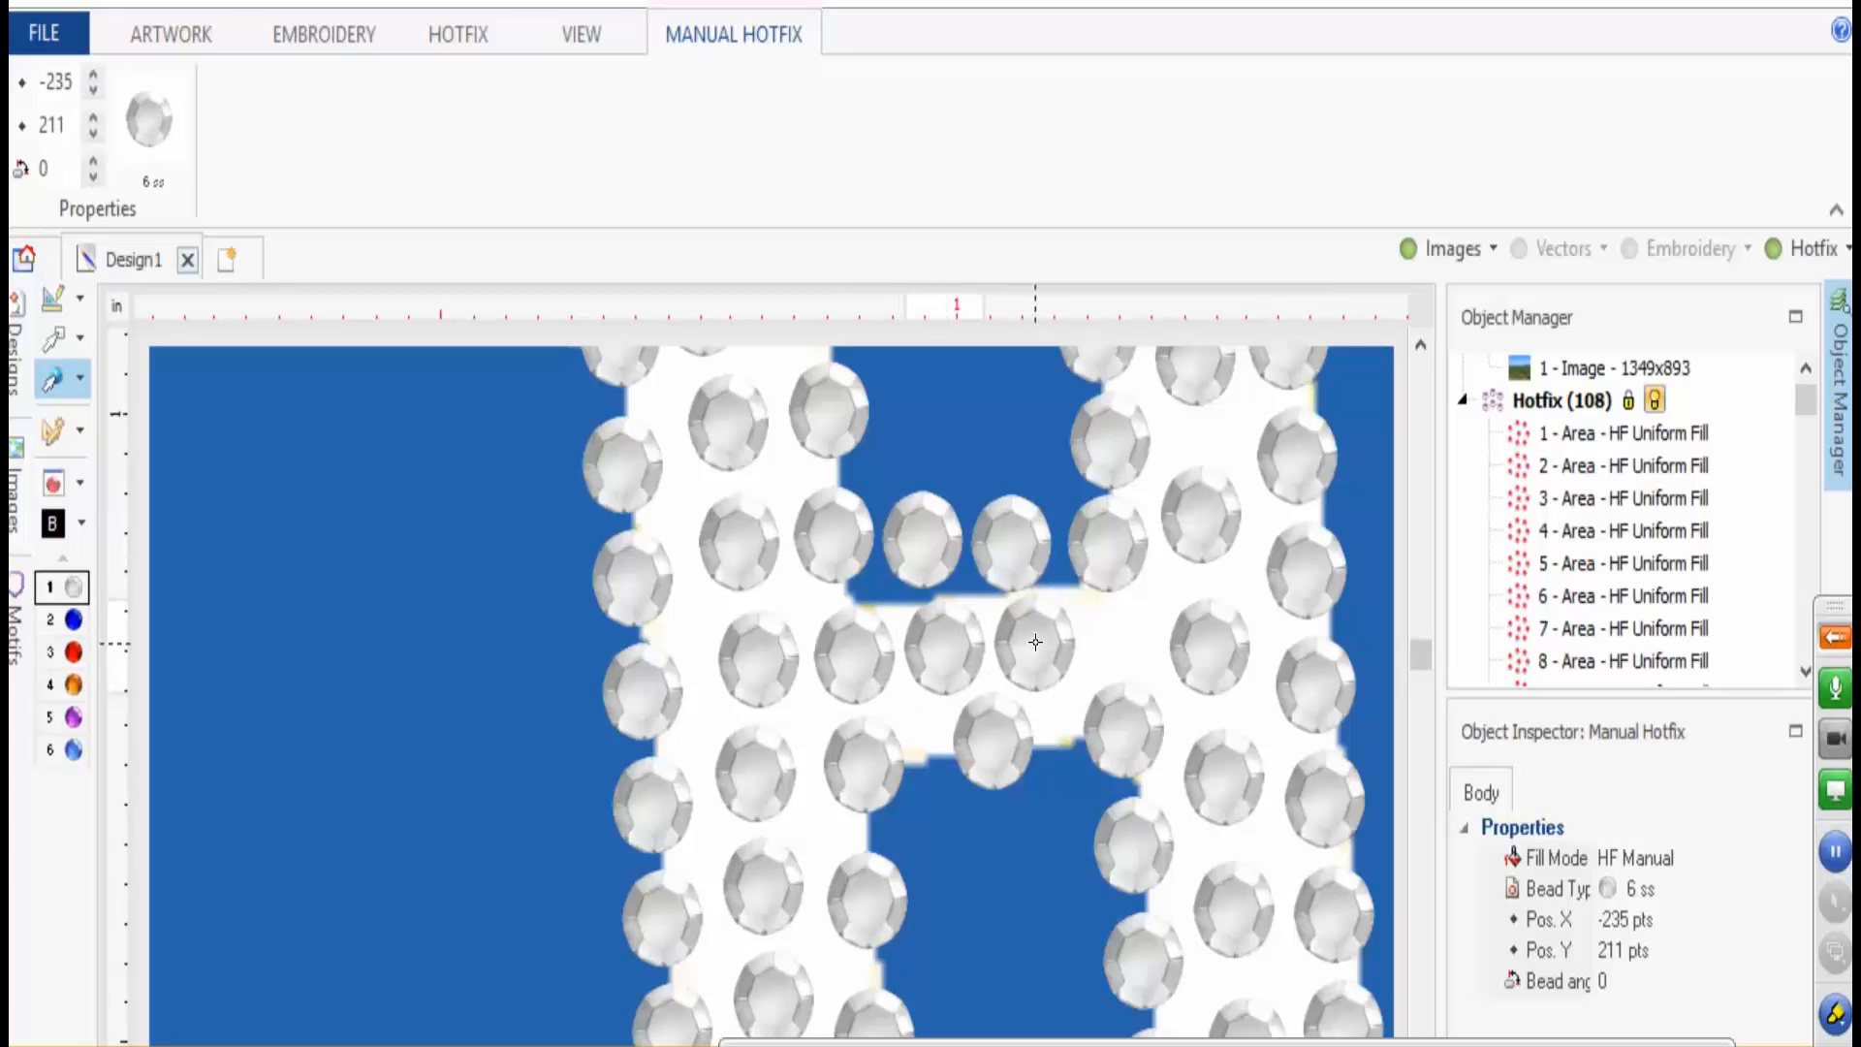
{"action": "left_click", "coordinate": [1026, 644]}
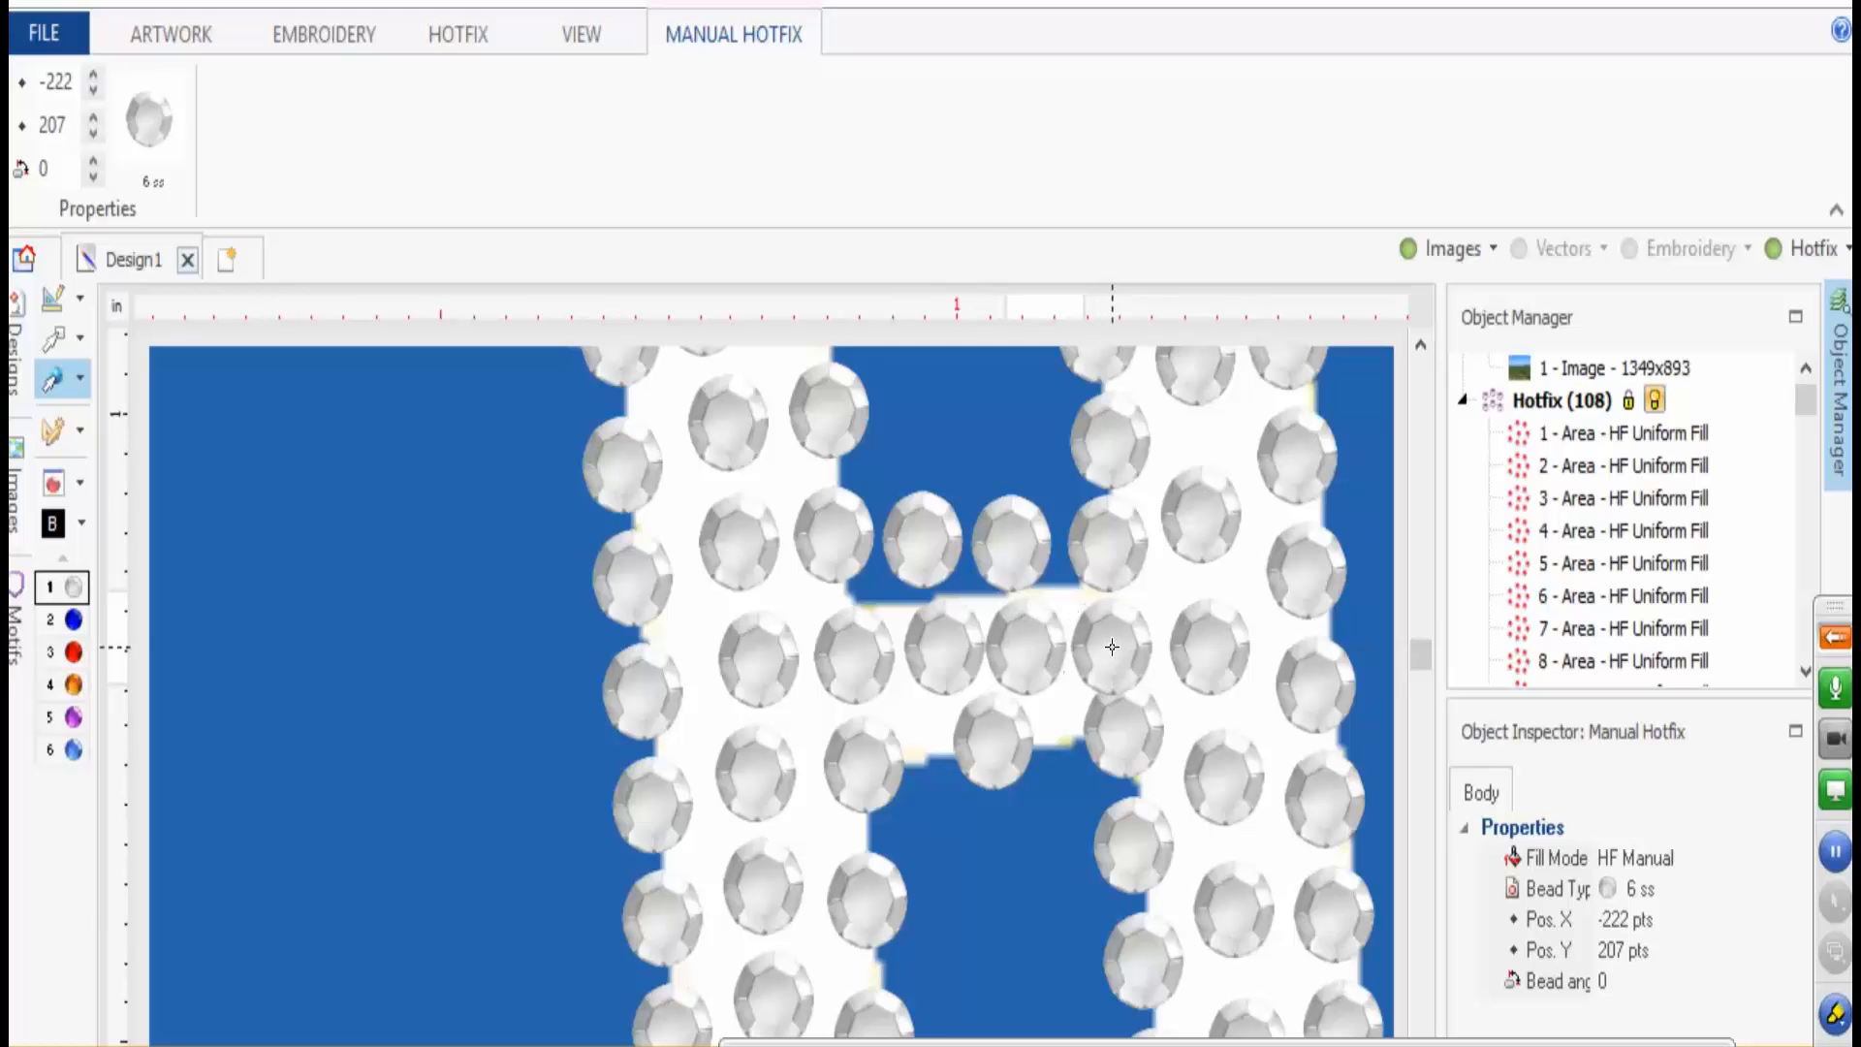
{"action": "left_click", "coordinate": [1116, 651]}
{"action": "scroll", "coordinate": [1128, 650], "scroll_direction": "down", "scroll_amount": 3}
{"action": "scroll", "coordinate": [1128, 654], "scroll_direction": "up", "scroll_amount": 5}
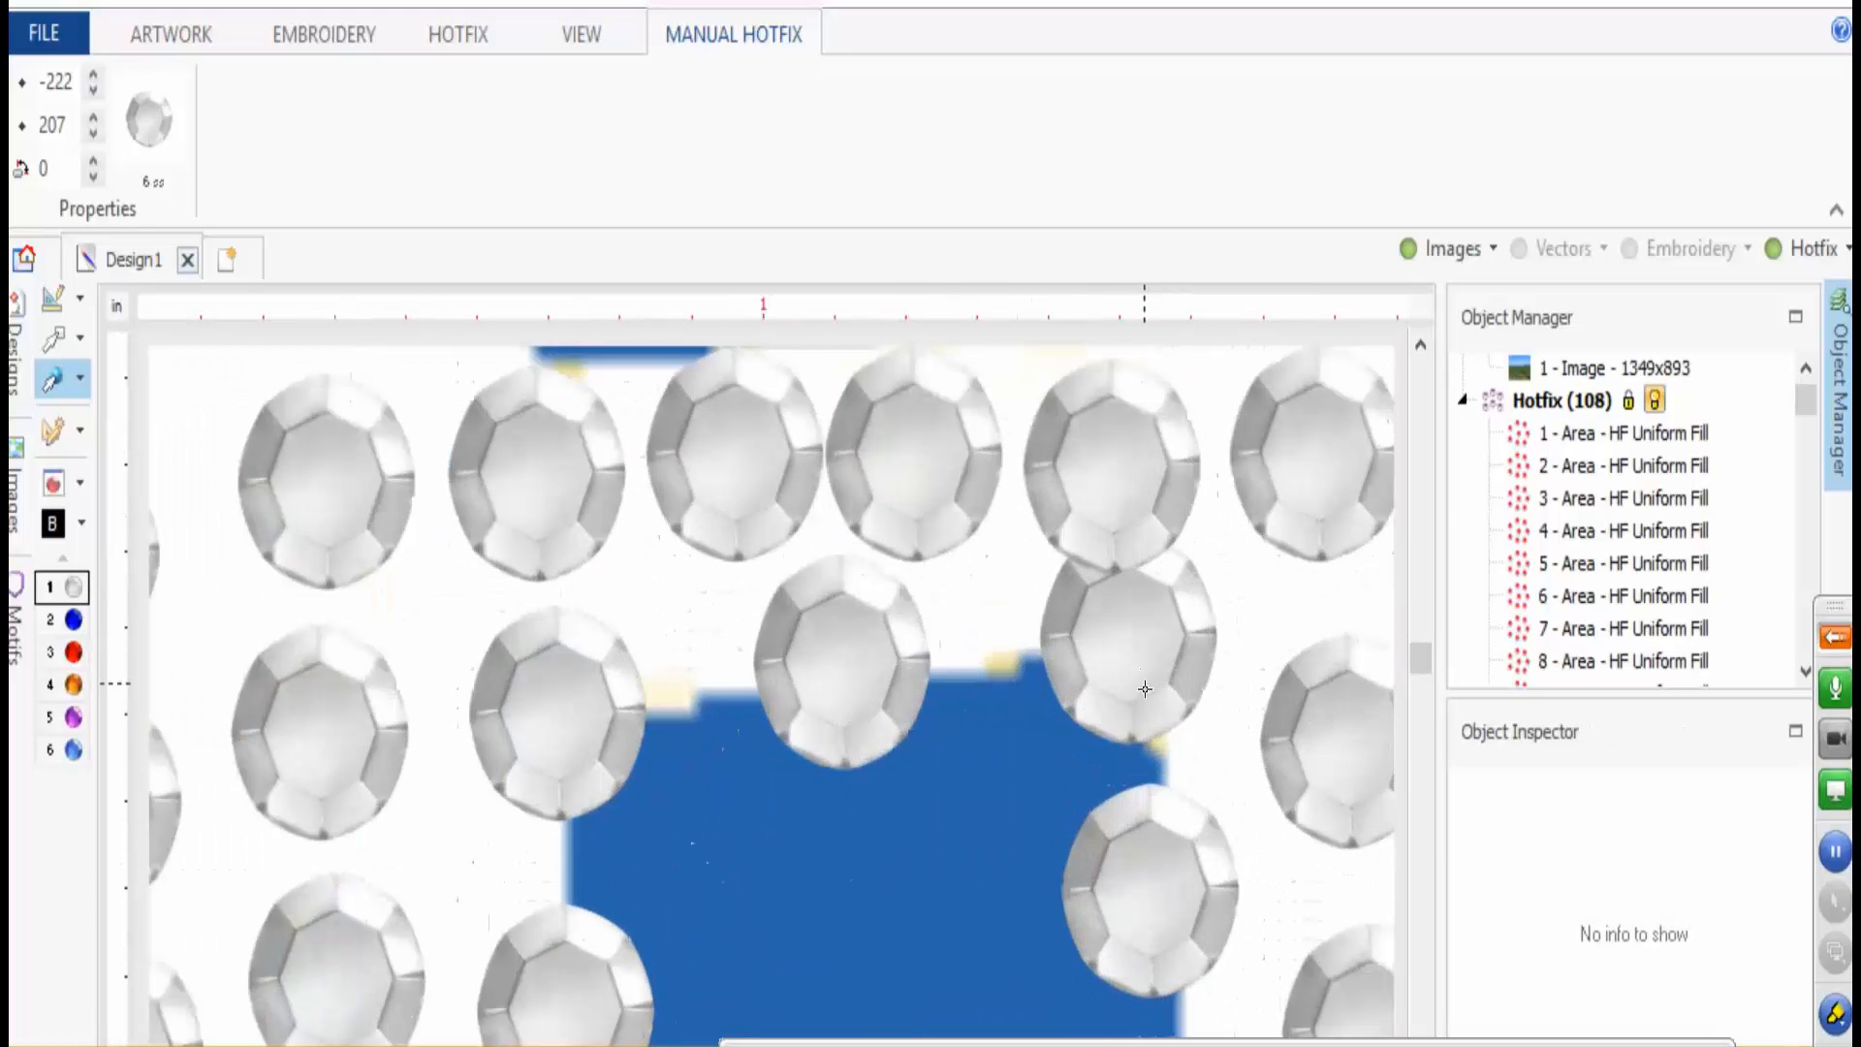
- Space out the stones along the lower edge of the H's crossbar and insert an extra 6 ss stone in the gap
{"action": "left_click", "coordinate": [1131, 881]}
{"action": "left_click_drag", "start_coordinate": [1130, 882], "coordinate": [1122, 708]}
{"action": "left_click_drag", "start_coordinate": [848, 660], "coordinate": [935, 695]}
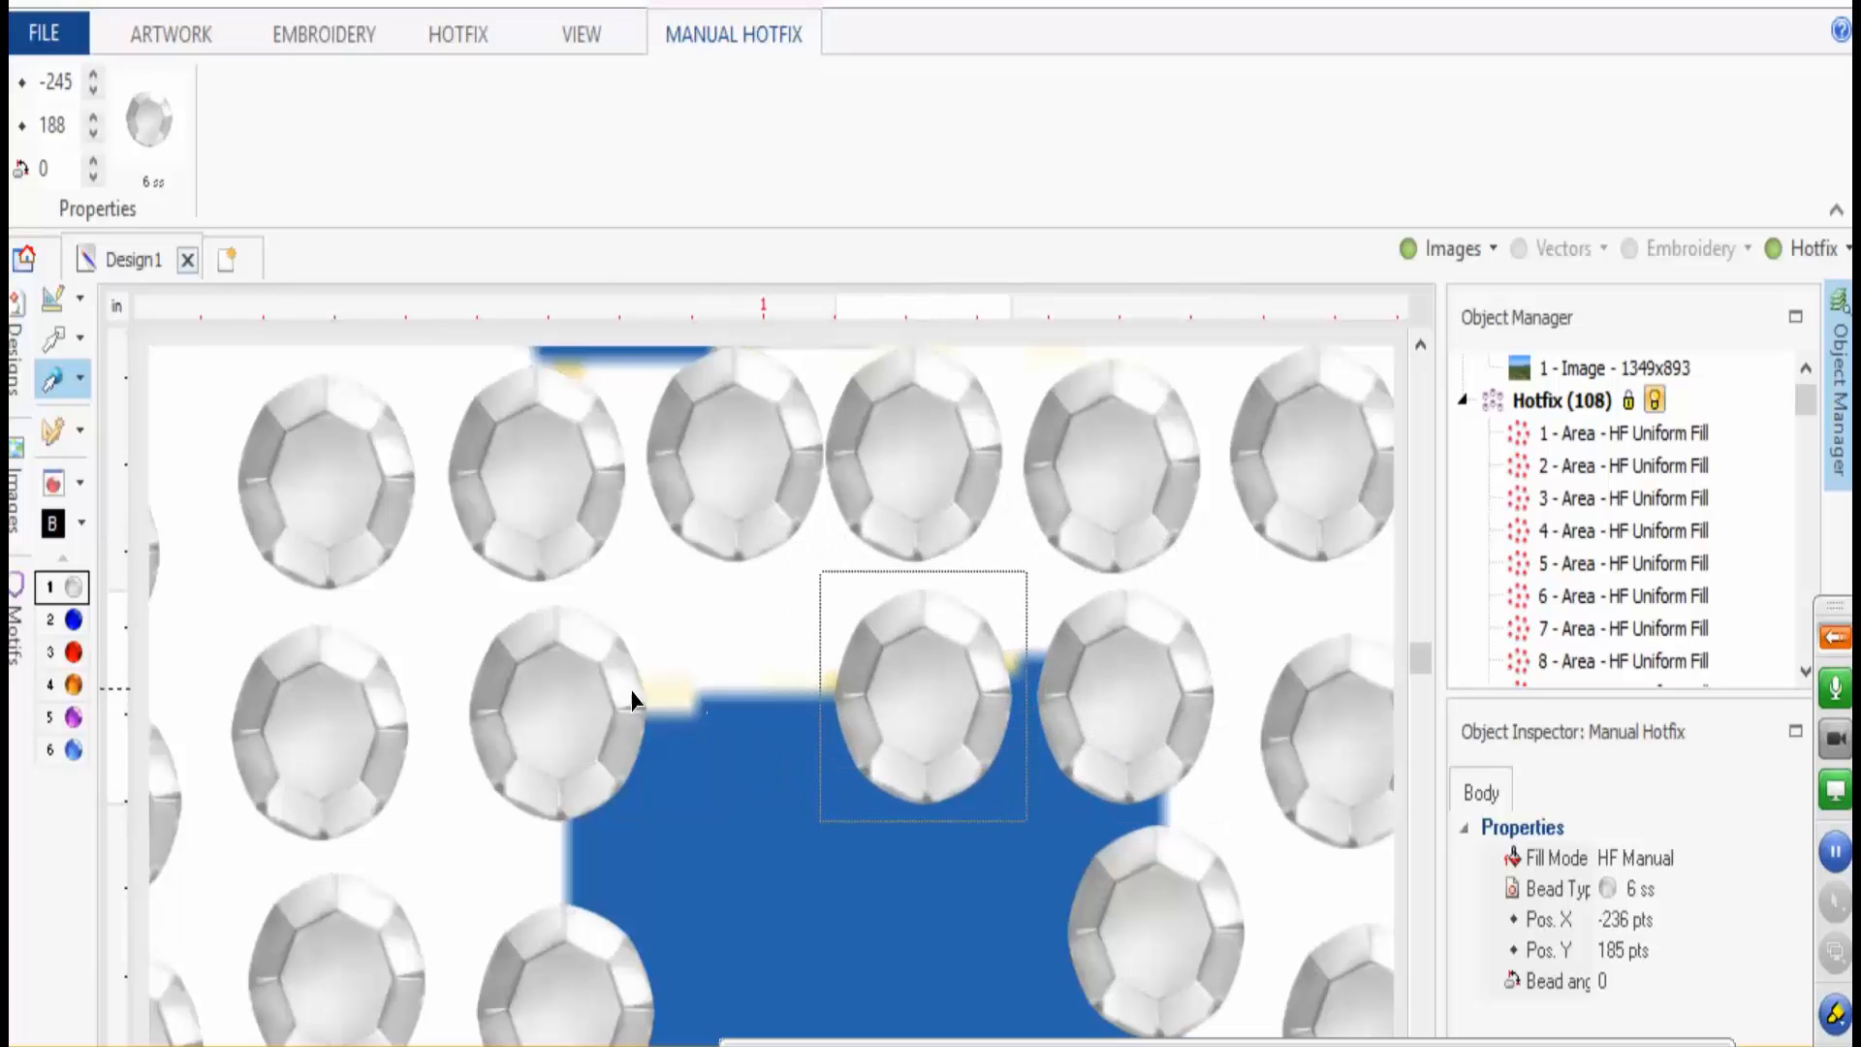
{"action": "left_click_drag", "start_coordinate": [597, 678], "coordinate": [566, 683]}
{"action": "right_click", "coordinate": [566, 683]}
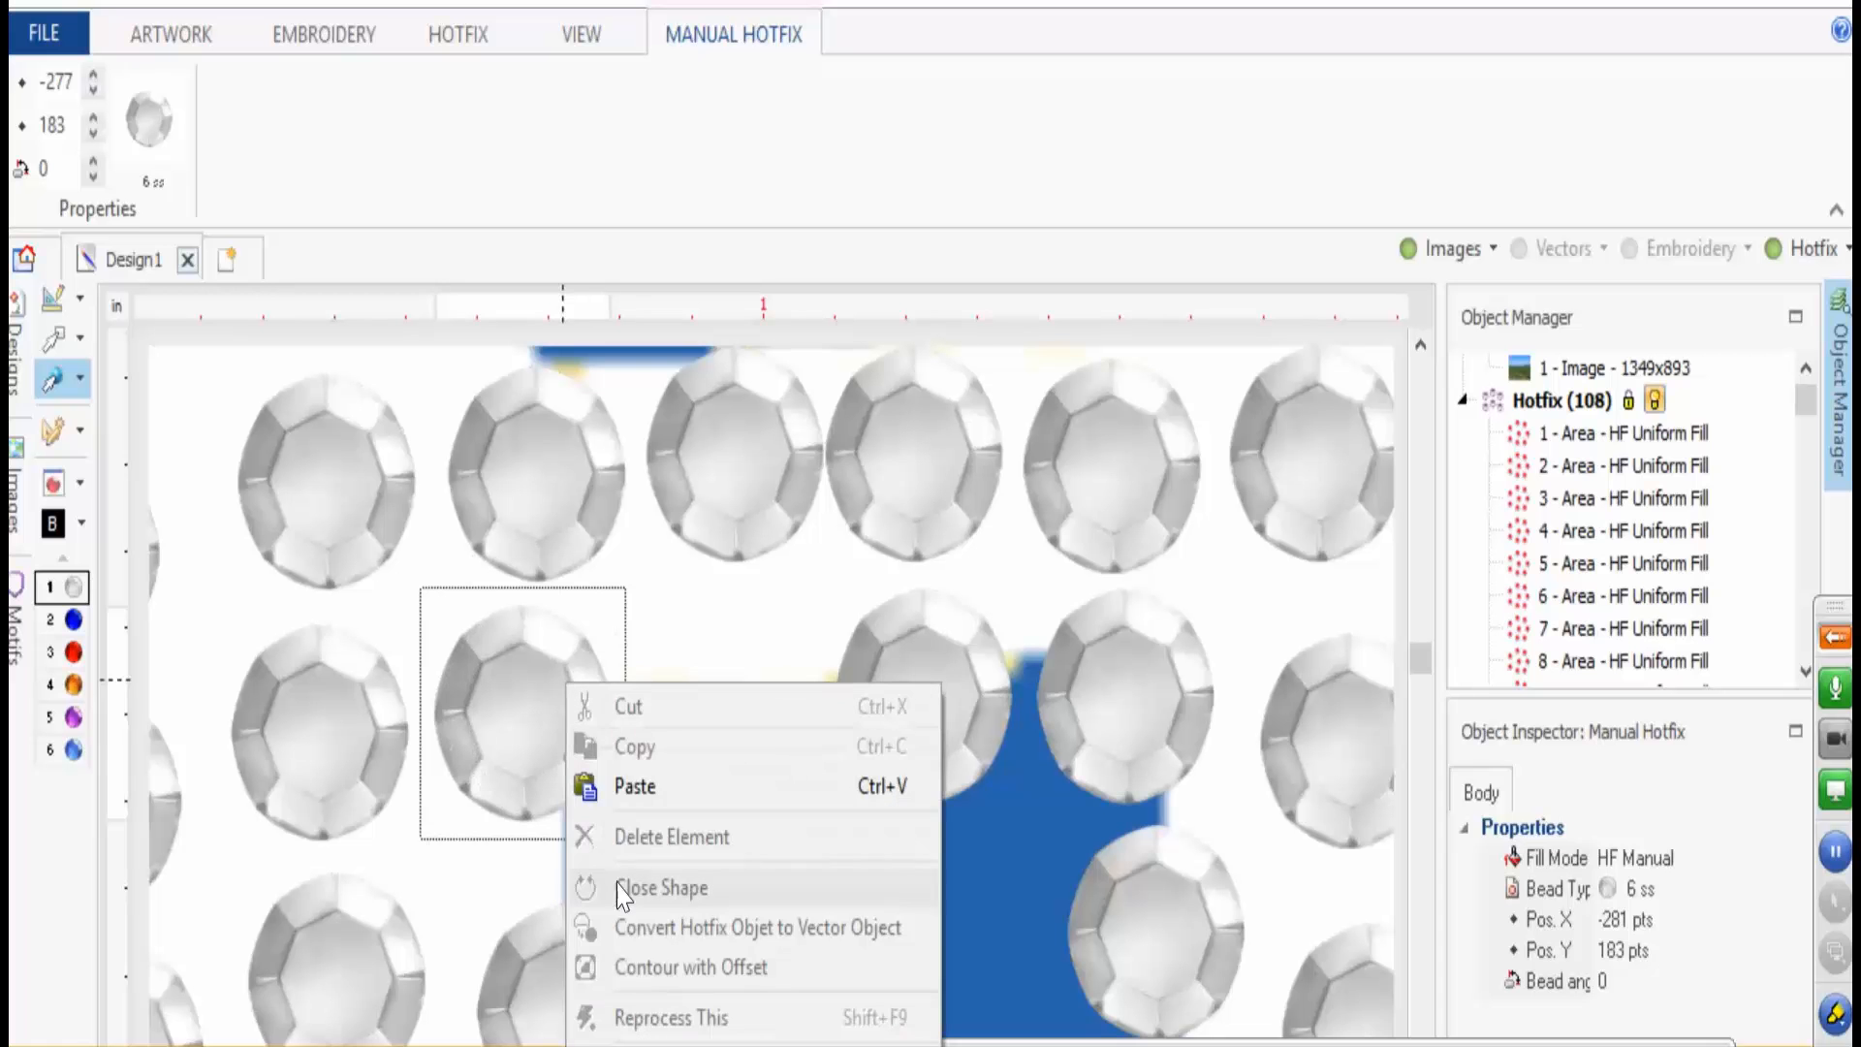
{"action": "left_click", "coordinate": [635, 786]}
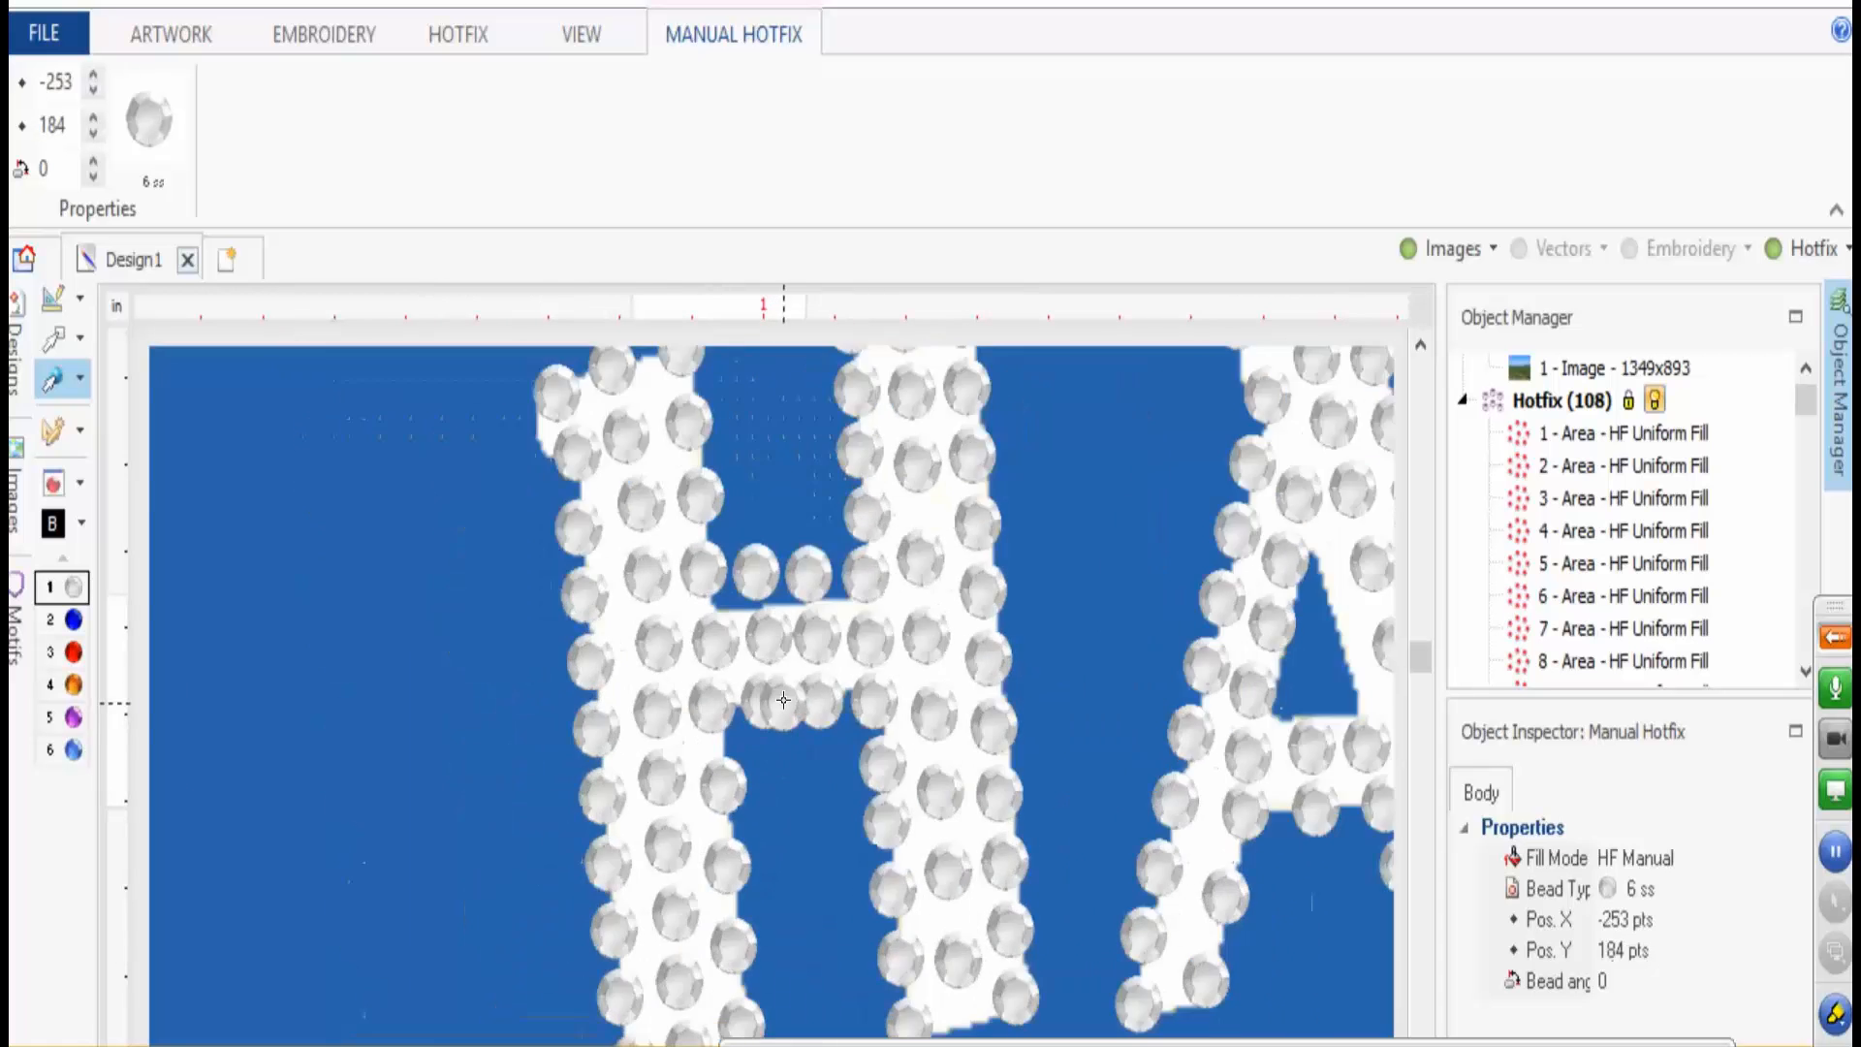
- Hide the background image to inspect the stone spacing across the HAPPY LABOR DAY lettering, and show the image again
{"action": "scroll", "coordinate": [766, 659], "scroll_direction": "down", "scroll_amount": 3}
{"action": "scroll", "coordinate": [788, 636], "scroll_direction": "down", "scroll_amount": 4}
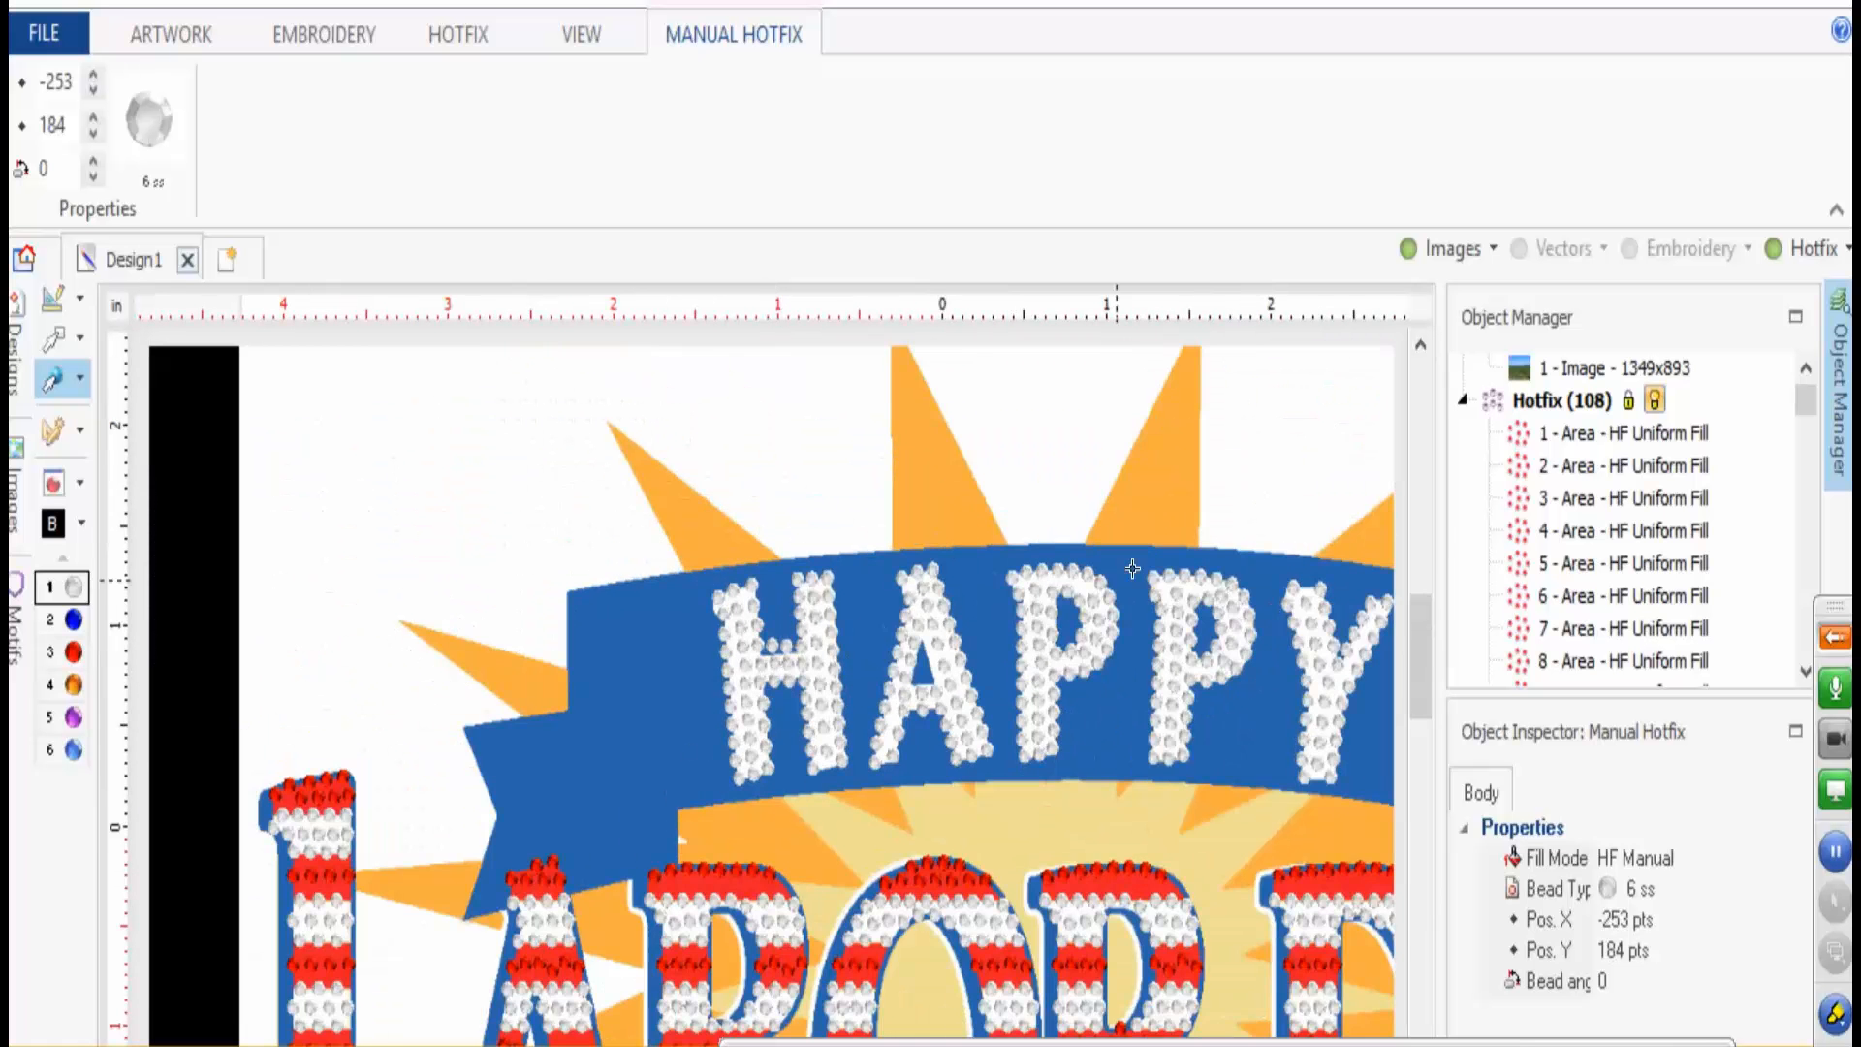
{"action": "left_click", "coordinate": [1409, 249]}
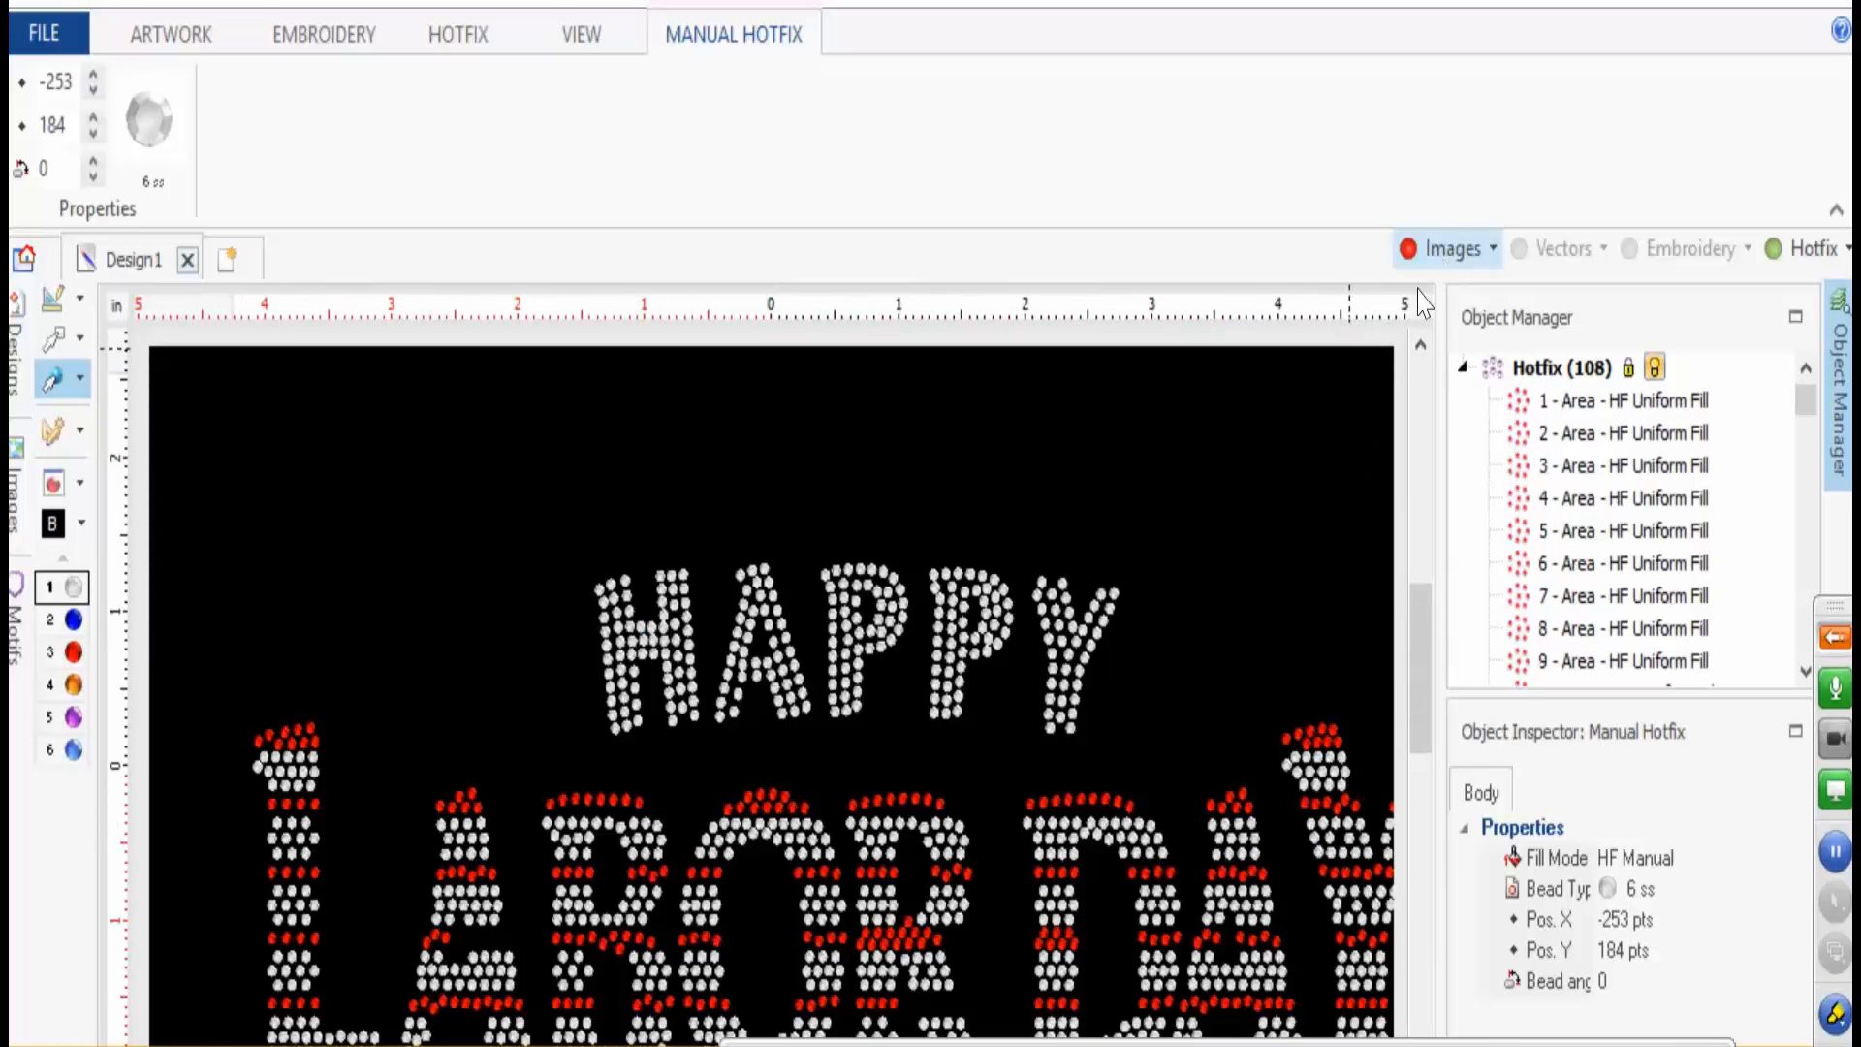
{"action": "scroll", "coordinate": [735, 727], "scroll_direction": "up", "scroll_amount": 5}
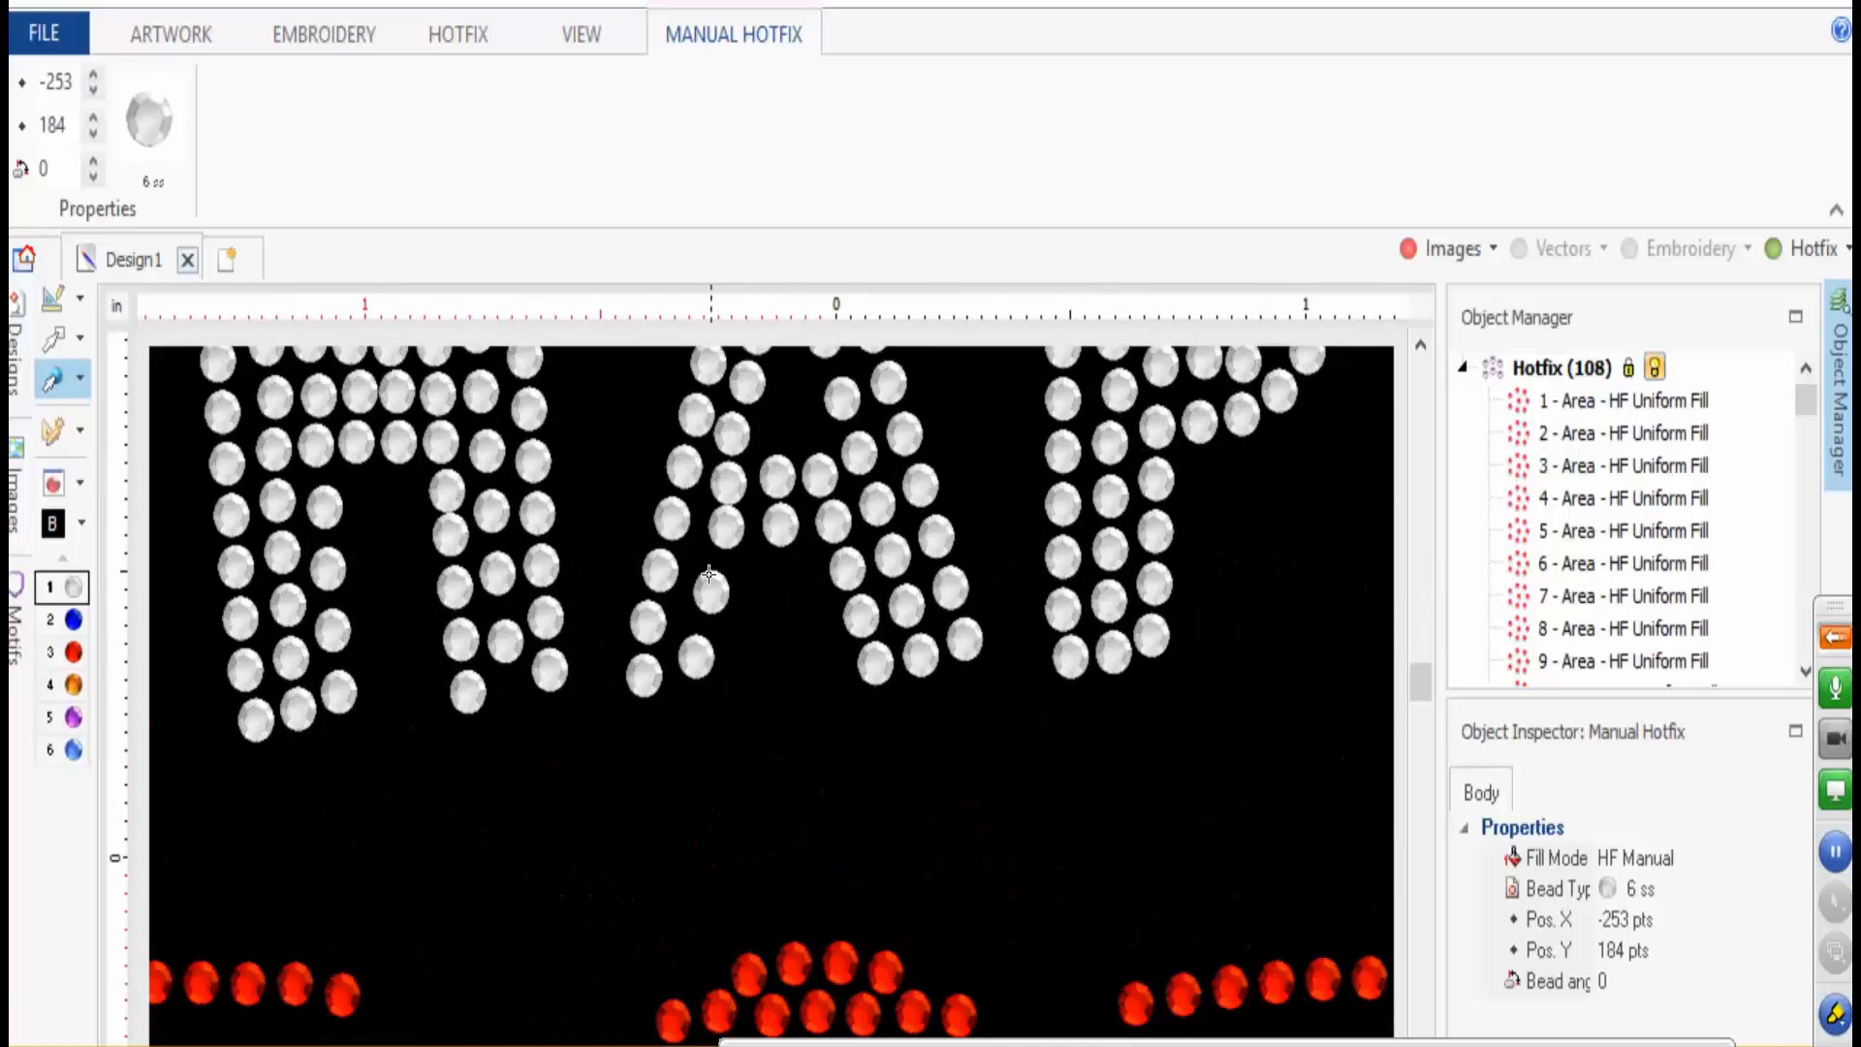
{"action": "scroll", "coordinate": [744, 592], "scroll_direction": "down", "scroll_amount": 5}
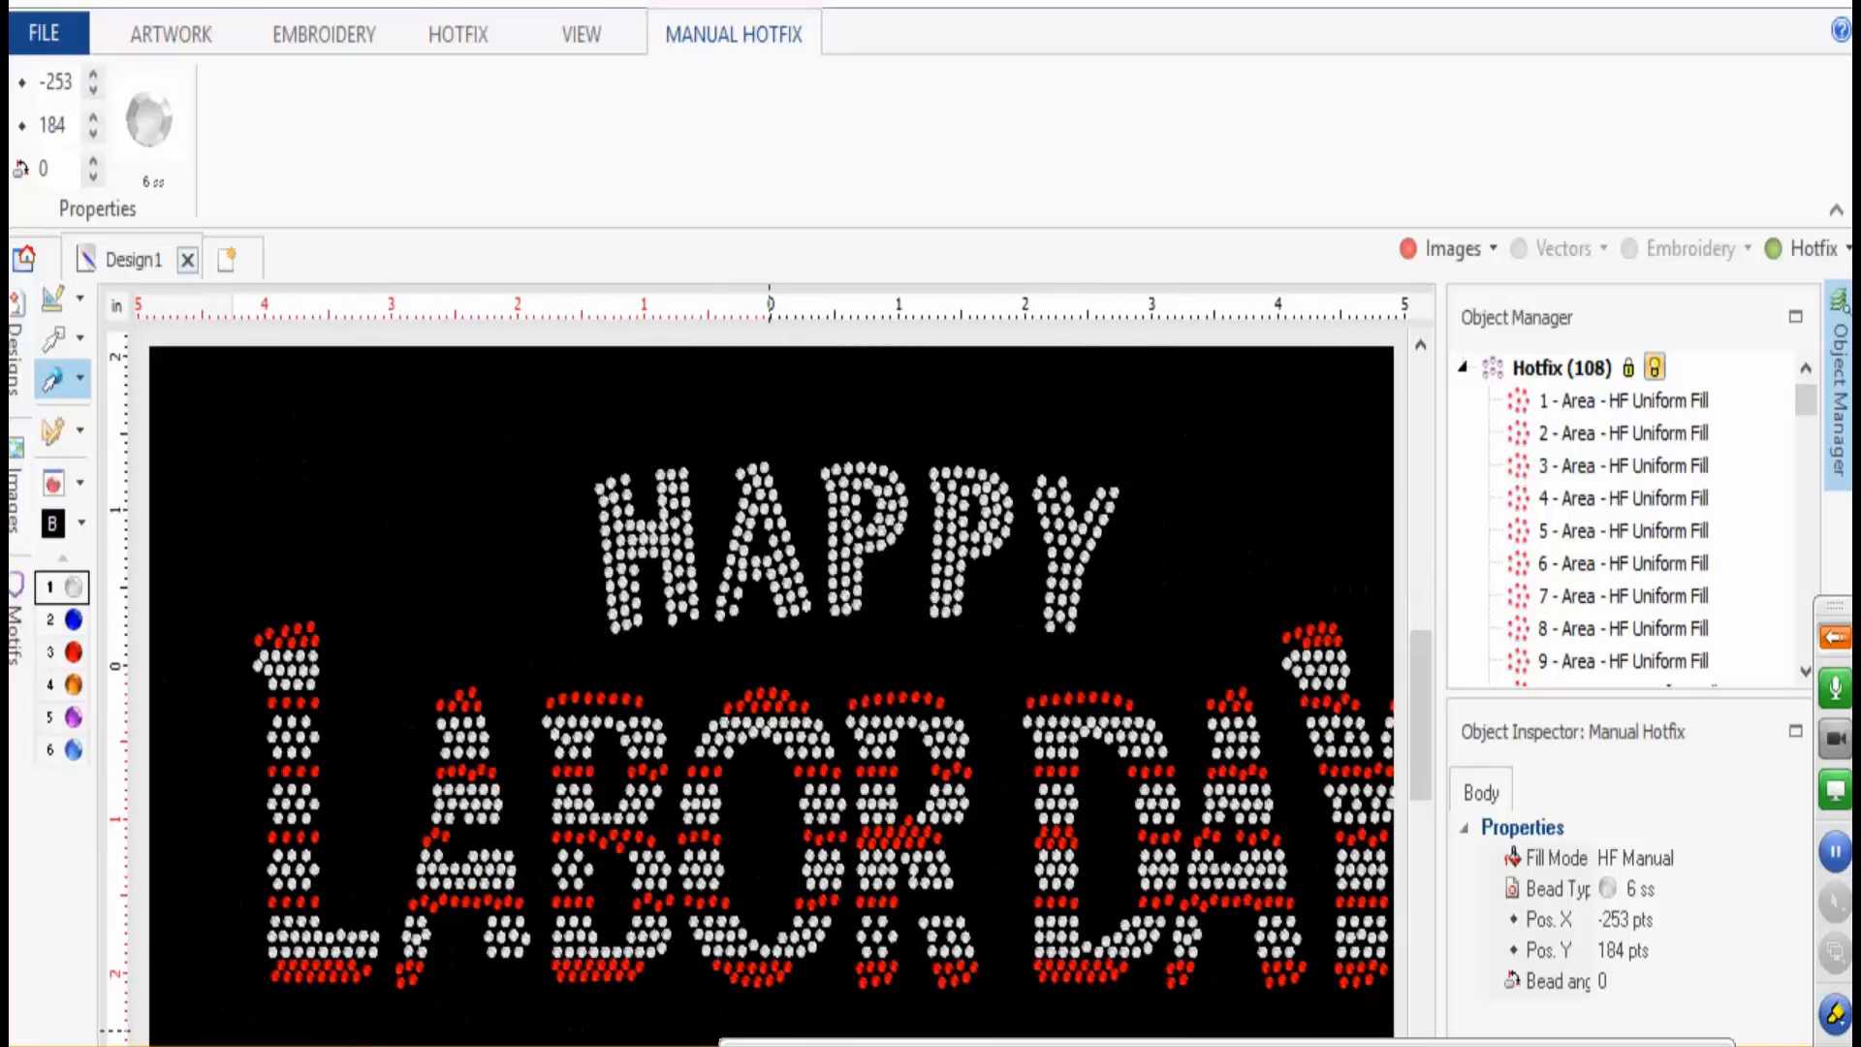
{"action": "scroll", "coordinate": [714, 921], "scroll_direction": "down", "scroll_amount": 1}
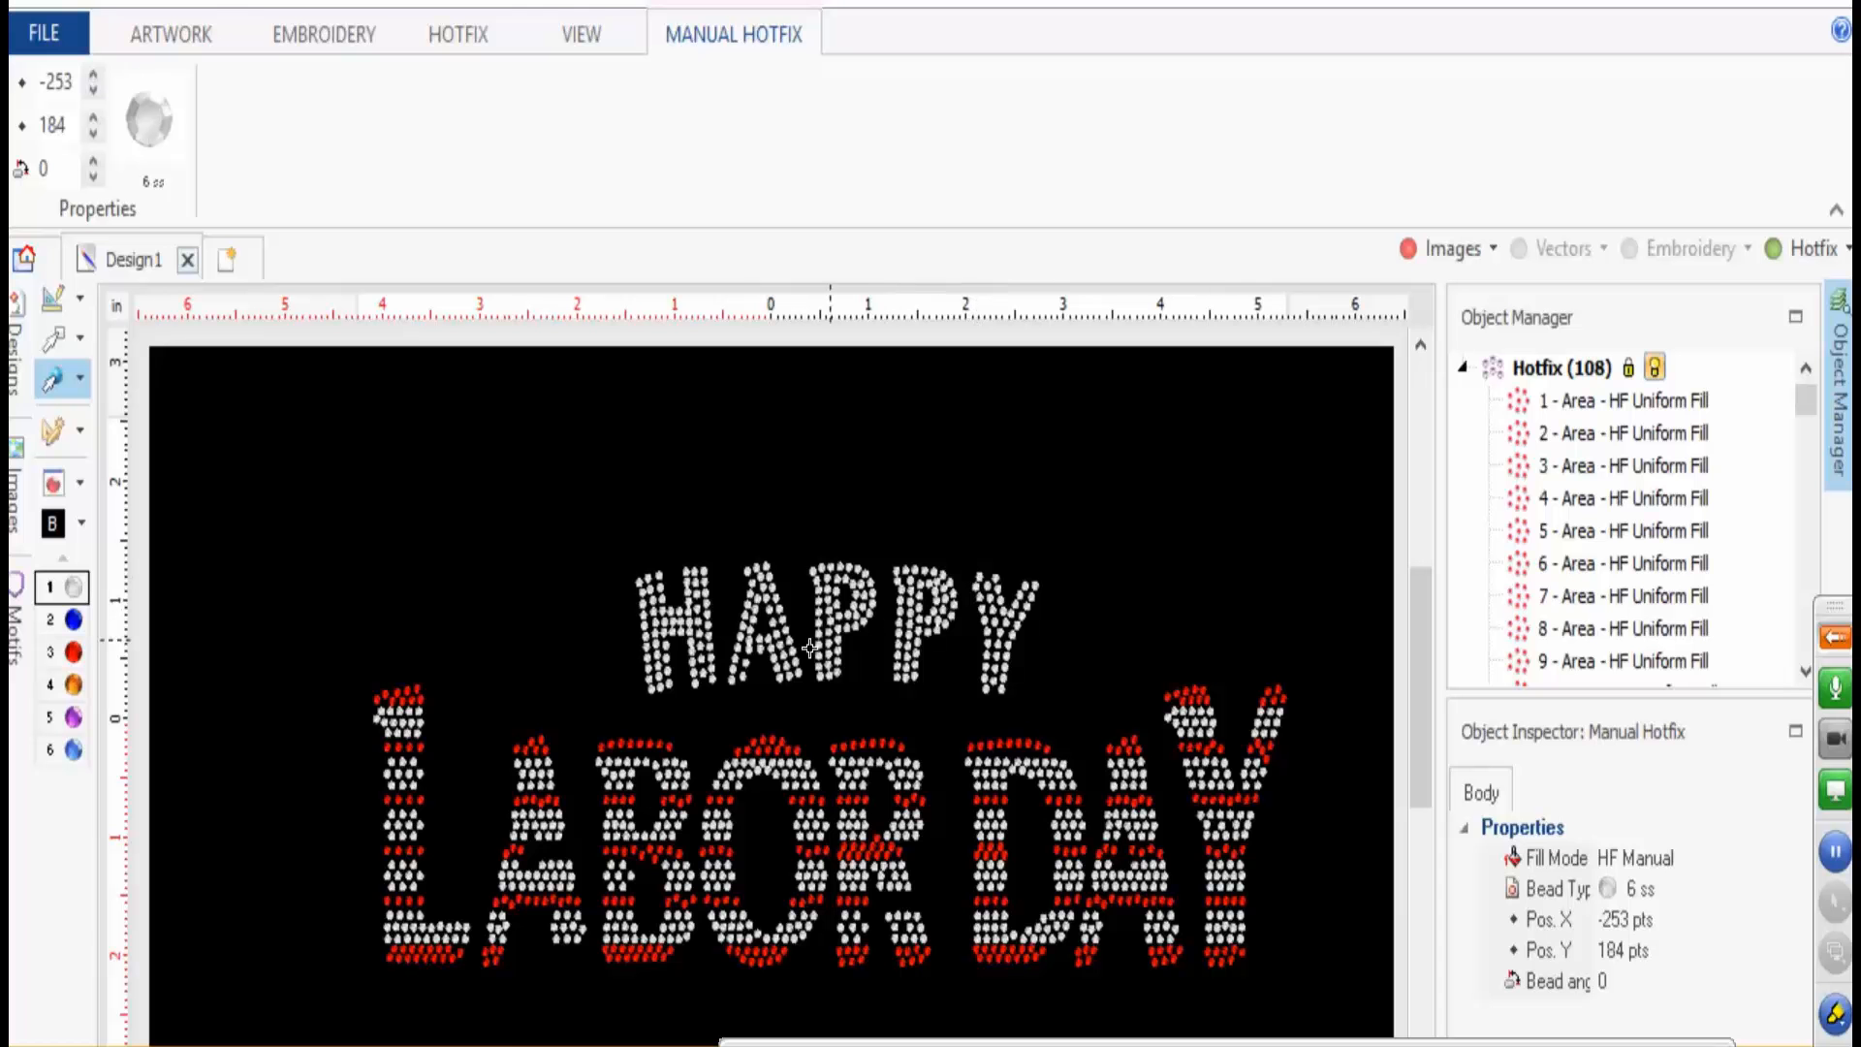
{"action": "left_click", "coordinate": [1451, 248]}
- Reposition the stones at the foot of the A's left leg and insert a 6 ss stone in the gap between them
{"action": "scroll", "coordinate": [771, 740], "scroll_direction": "up", "scroll_amount": 5}
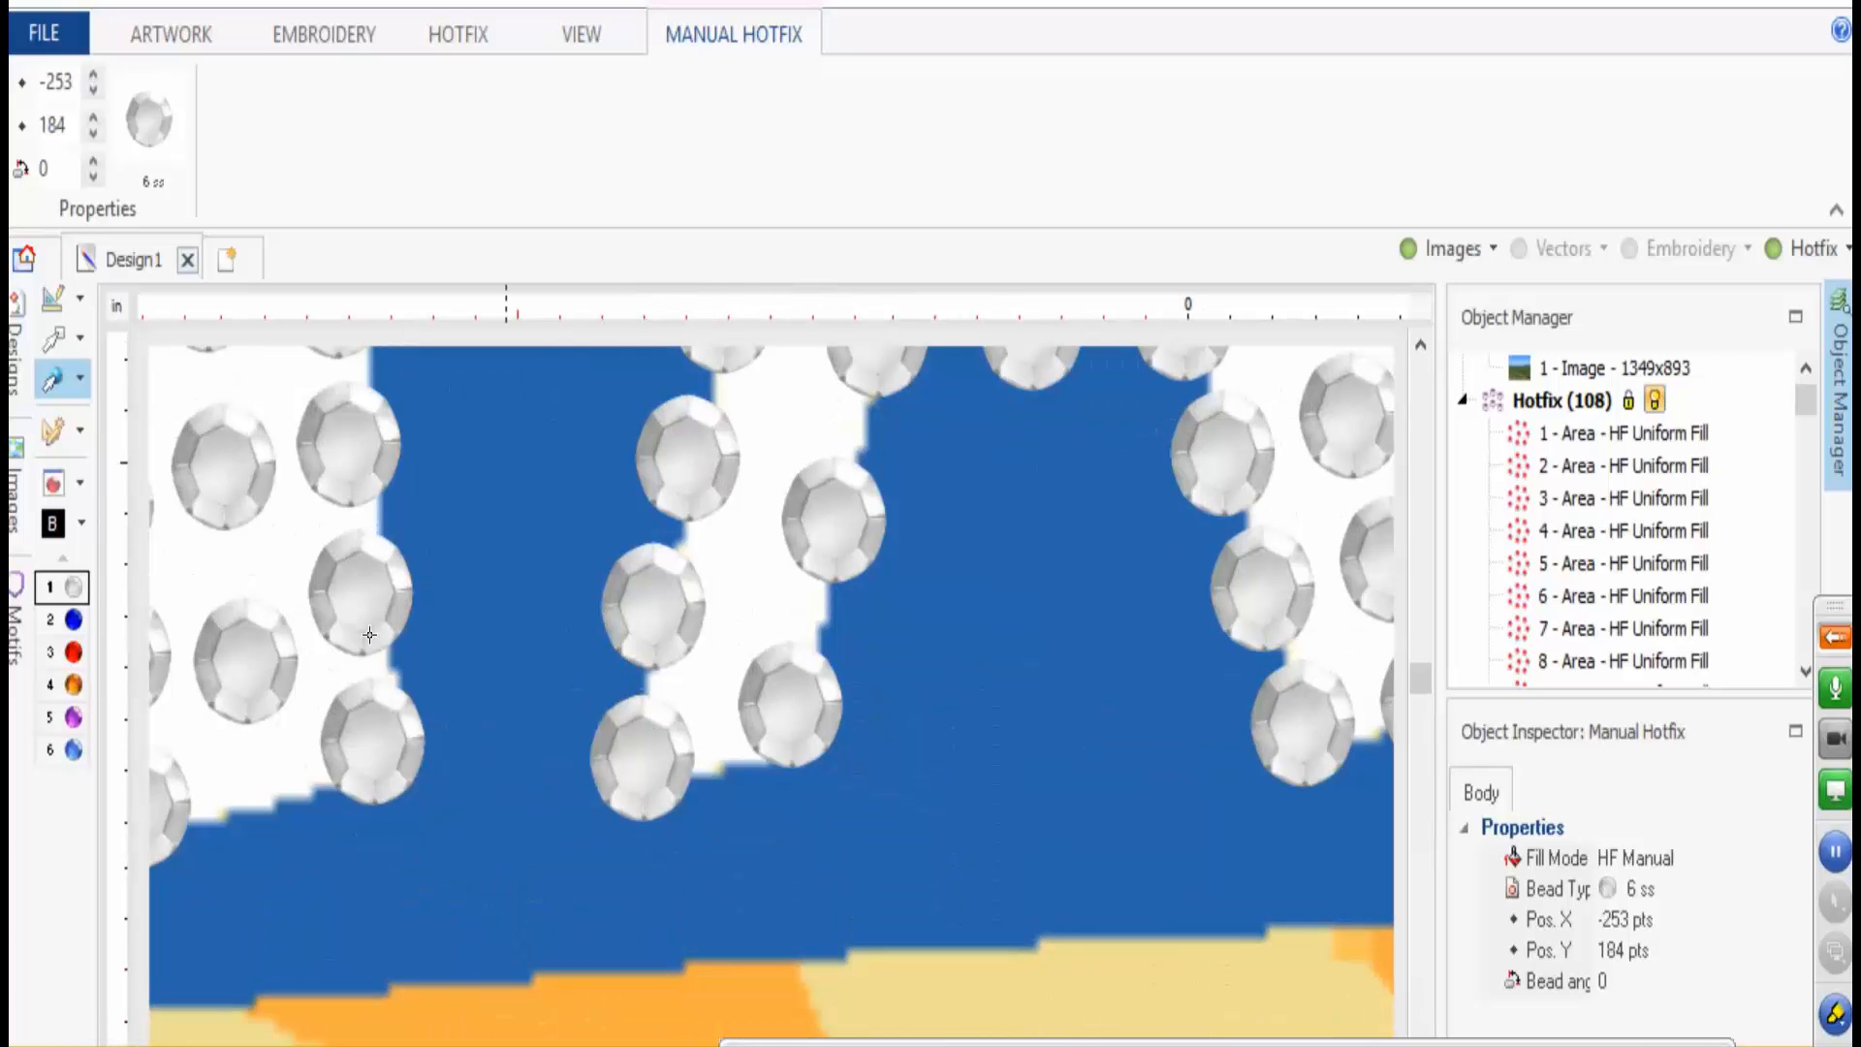
{"action": "left_click", "coordinate": [822, 730]}
{"action": "left_click_drag", "start_coordinate": [801, 700], "coordinate": [795, 743]}
{"action": "left_click", "coordinate": [658, 754]}
{"action": "left_click_drag", "start_coordinate": [656, 748], "coordinate": [642, 735]}
{"action": "left_click", "coordinate": [841, 499]}
{"action": "left_click_drag", "start_coordinate": [841, 499], "coordinate": [854, 456]}
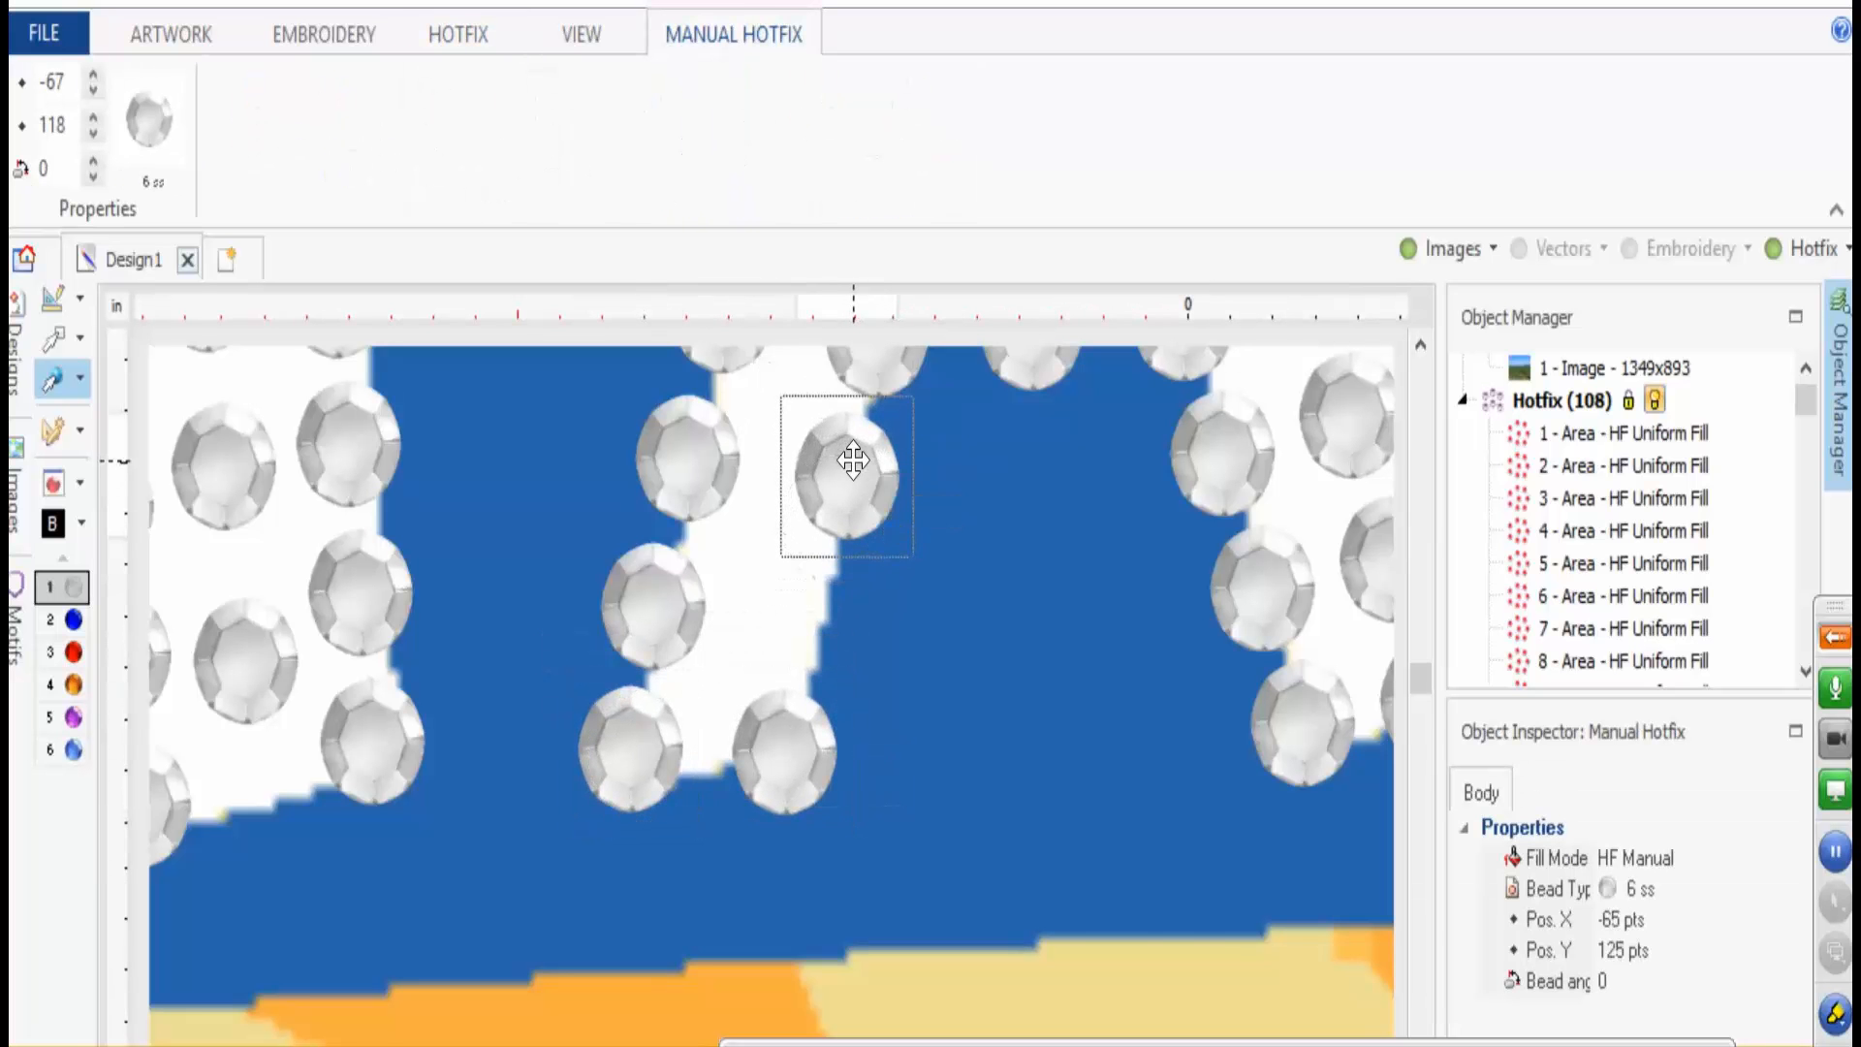
{"action": "right_click", "coordinate": [853, 472]}
{"action": "left_click", "coordinate": [906, 908]}
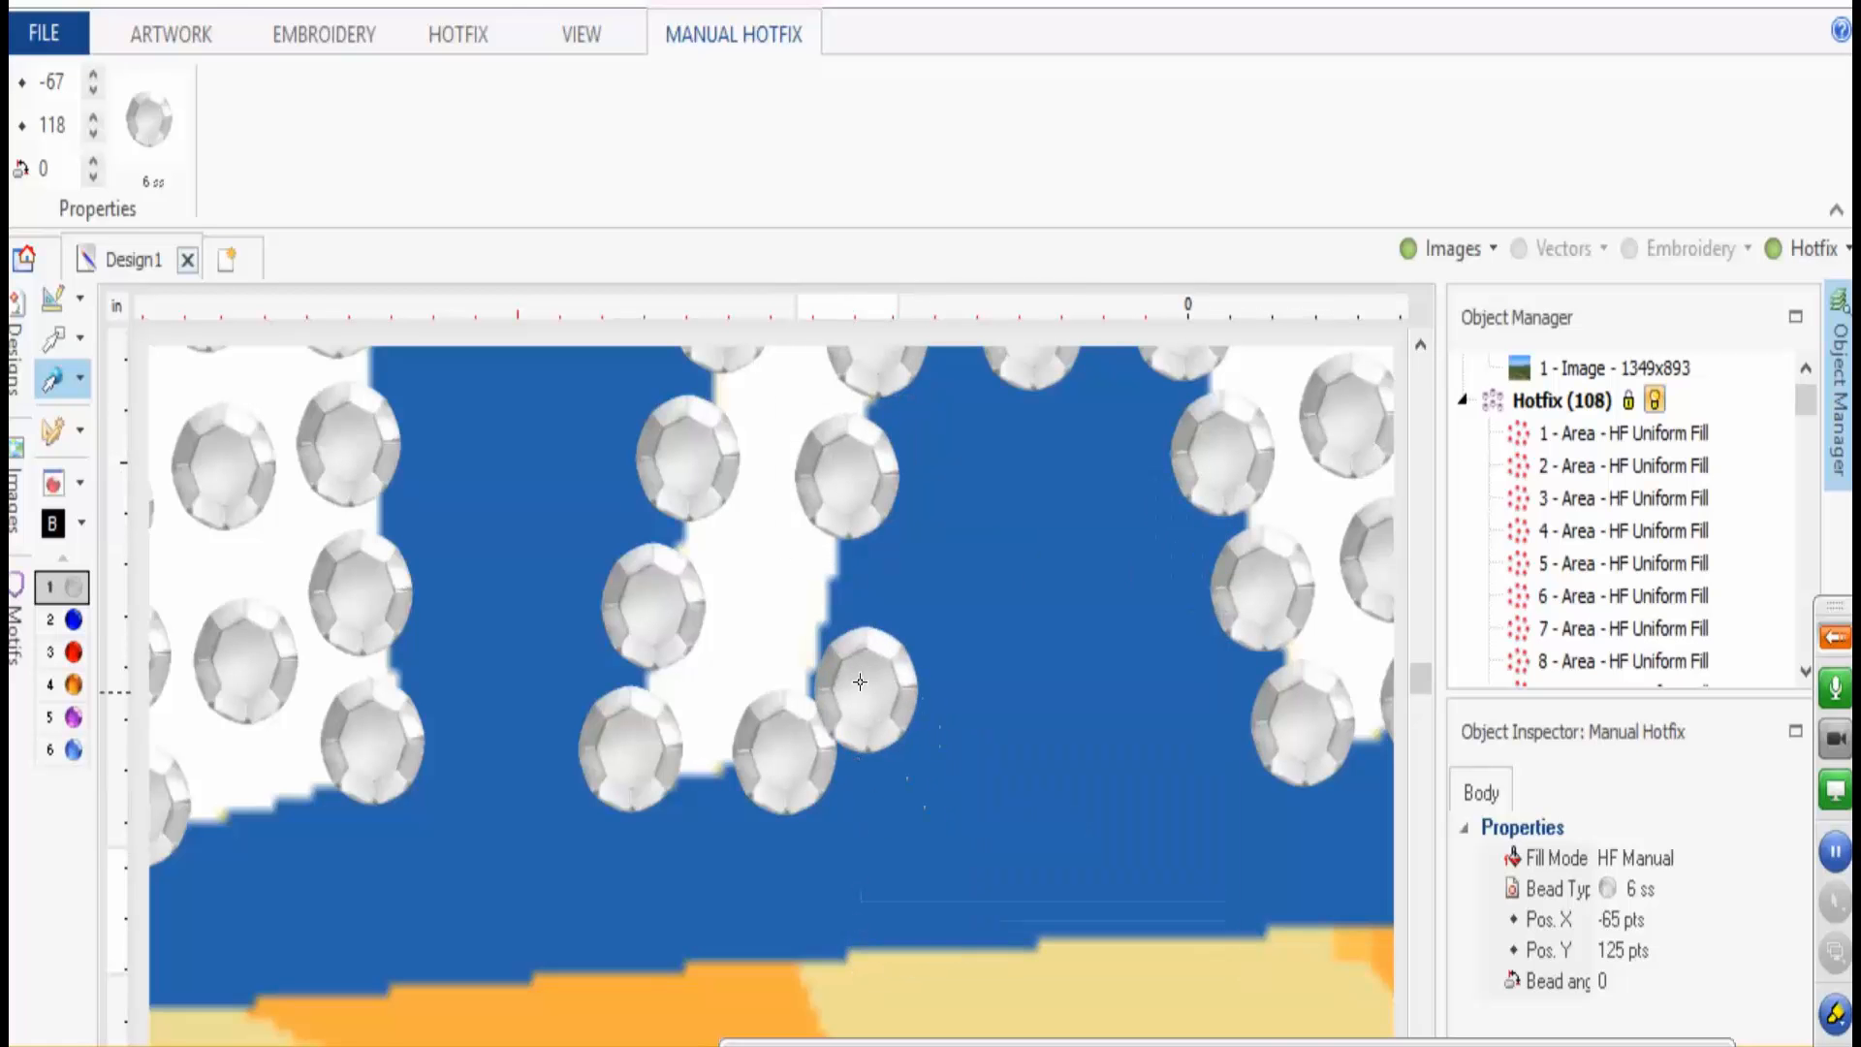
- Fill the middle of the Y's bottom row with a 6 ss stone and nudge the surrounding stones to even the spacing
{"action": "scroll", "coordinate": [822, 616], "scroll_direction": "down", "scroll_amount": 5}
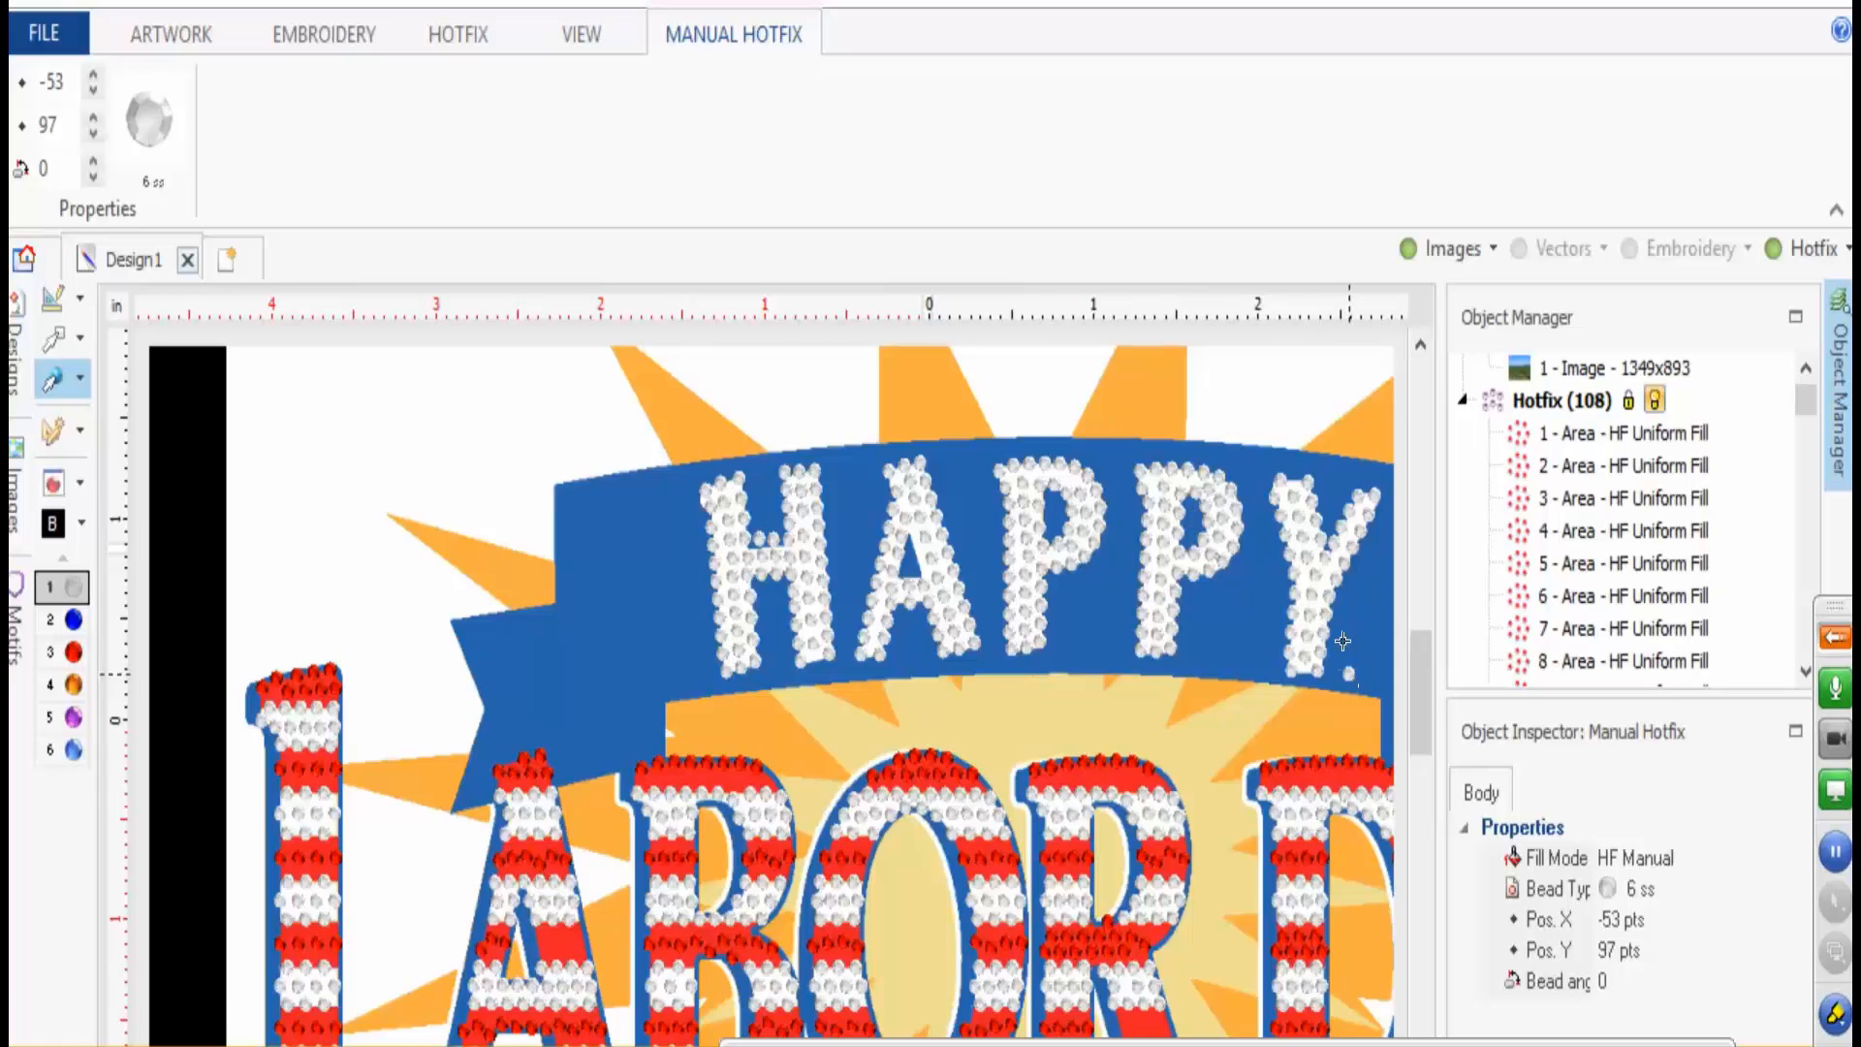
{"action": "scroll", "coordinate": [1343, 641], "scroll_direction": "up", "scroll_amount": 5}
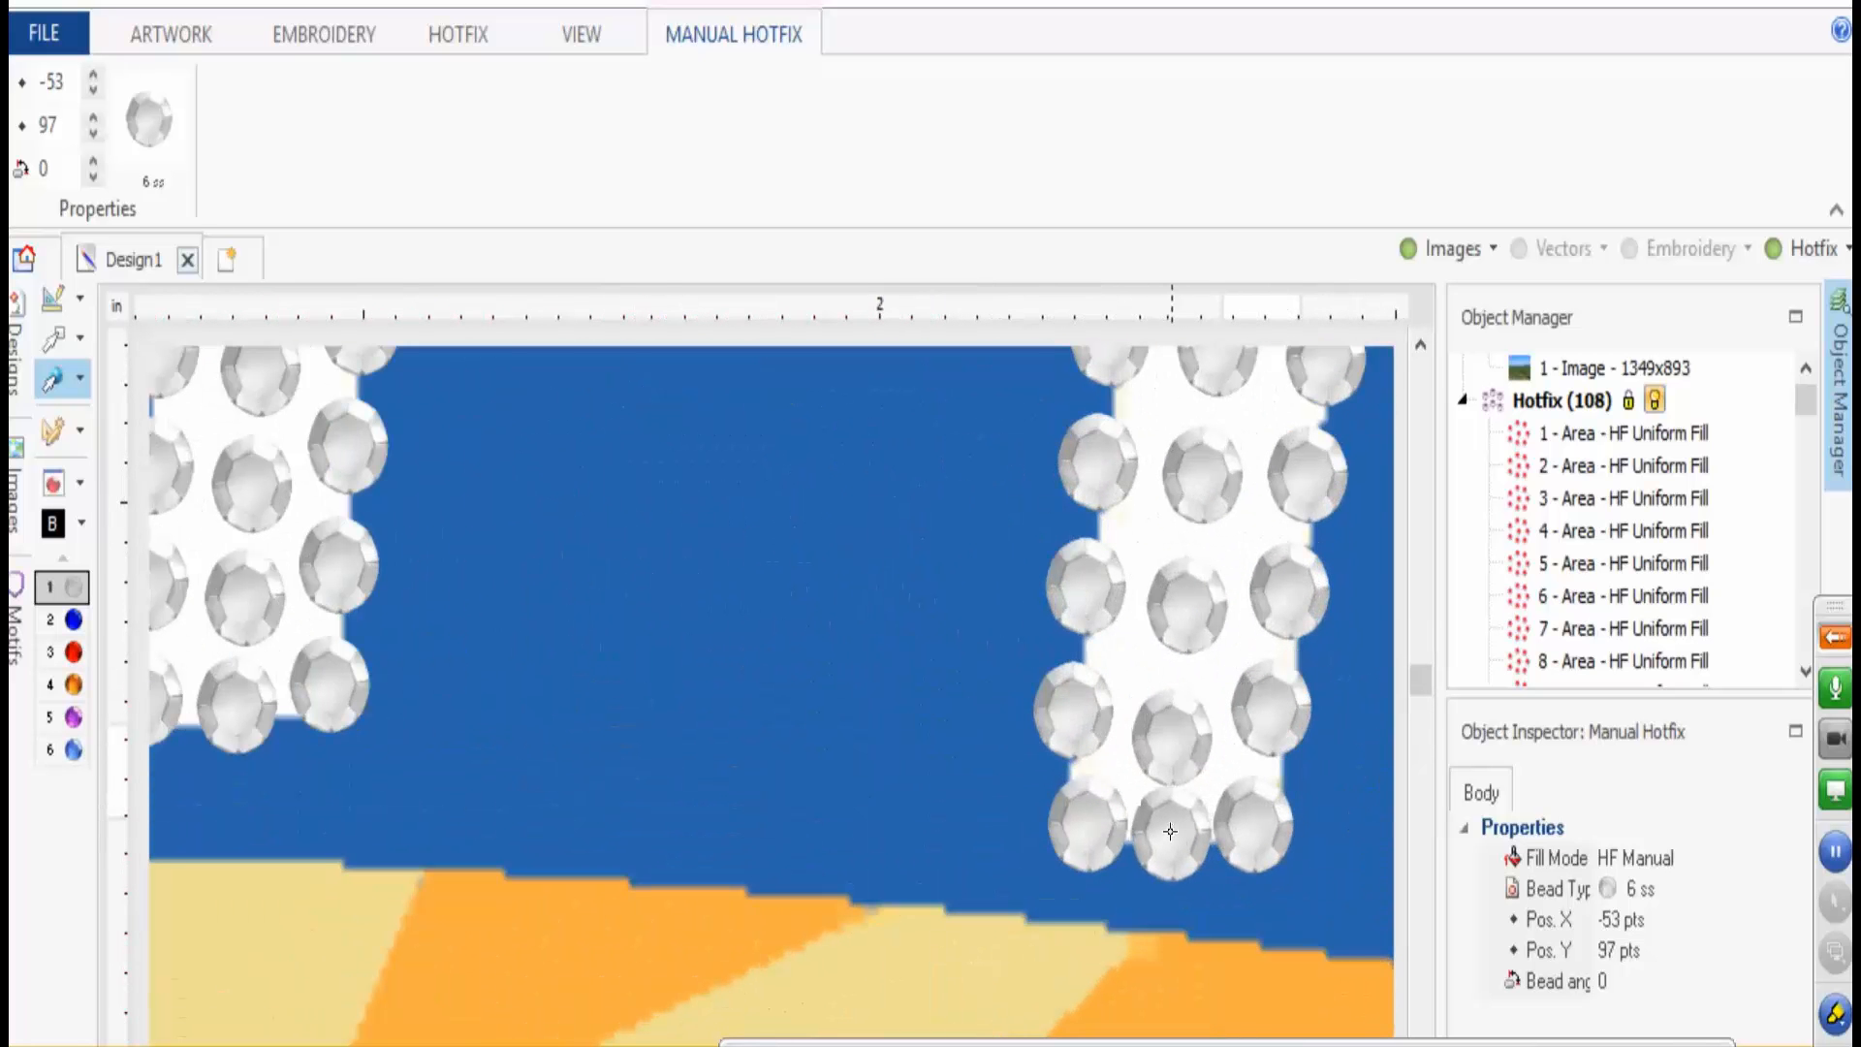
{"action": "mouse_move", "coordinate": [1086, 832]}
{"action": "left_mouse_down"}
{"action": "mouse_move", "coordinate": [1049, 831]}
{"action": "mouse_move", "coordinate": [1071, 835]}
{"action": "left_mouse_up"}
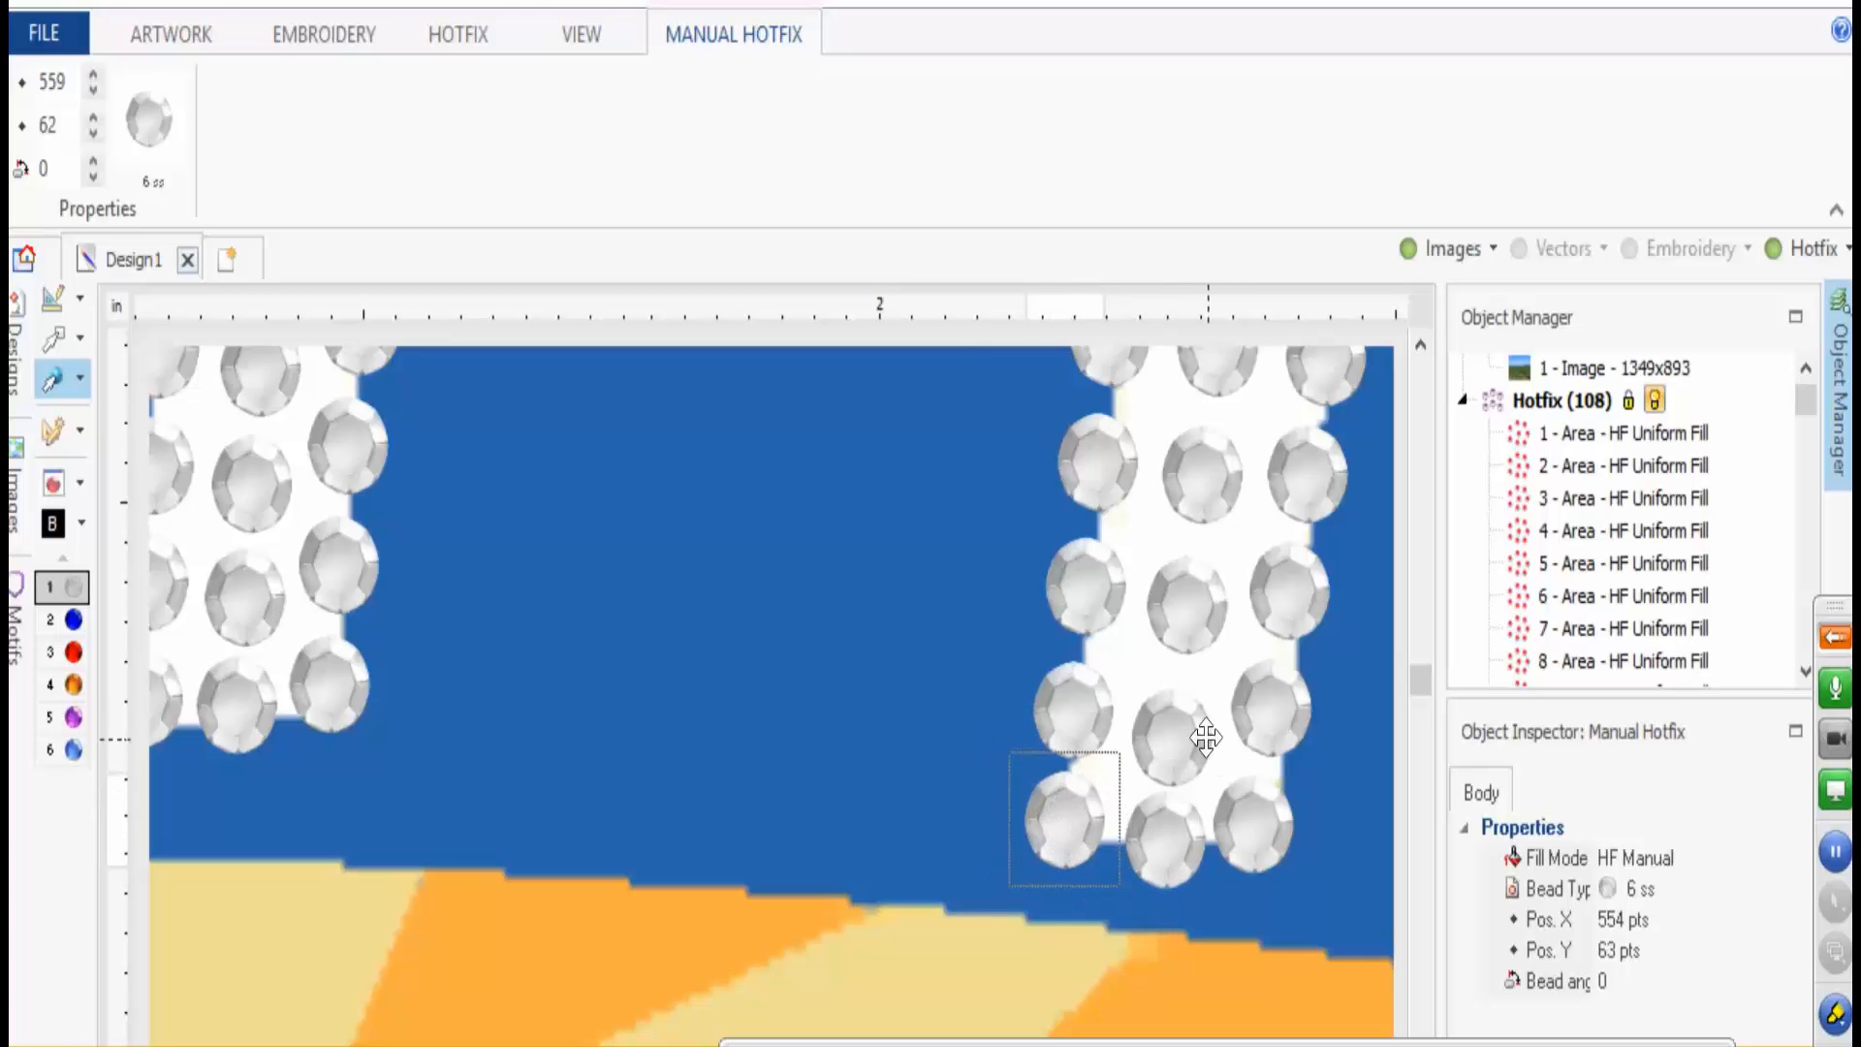
{"action": "left_click_drag", "start_coordinate": [1207, 739], "coordinate": [1191, 726]}
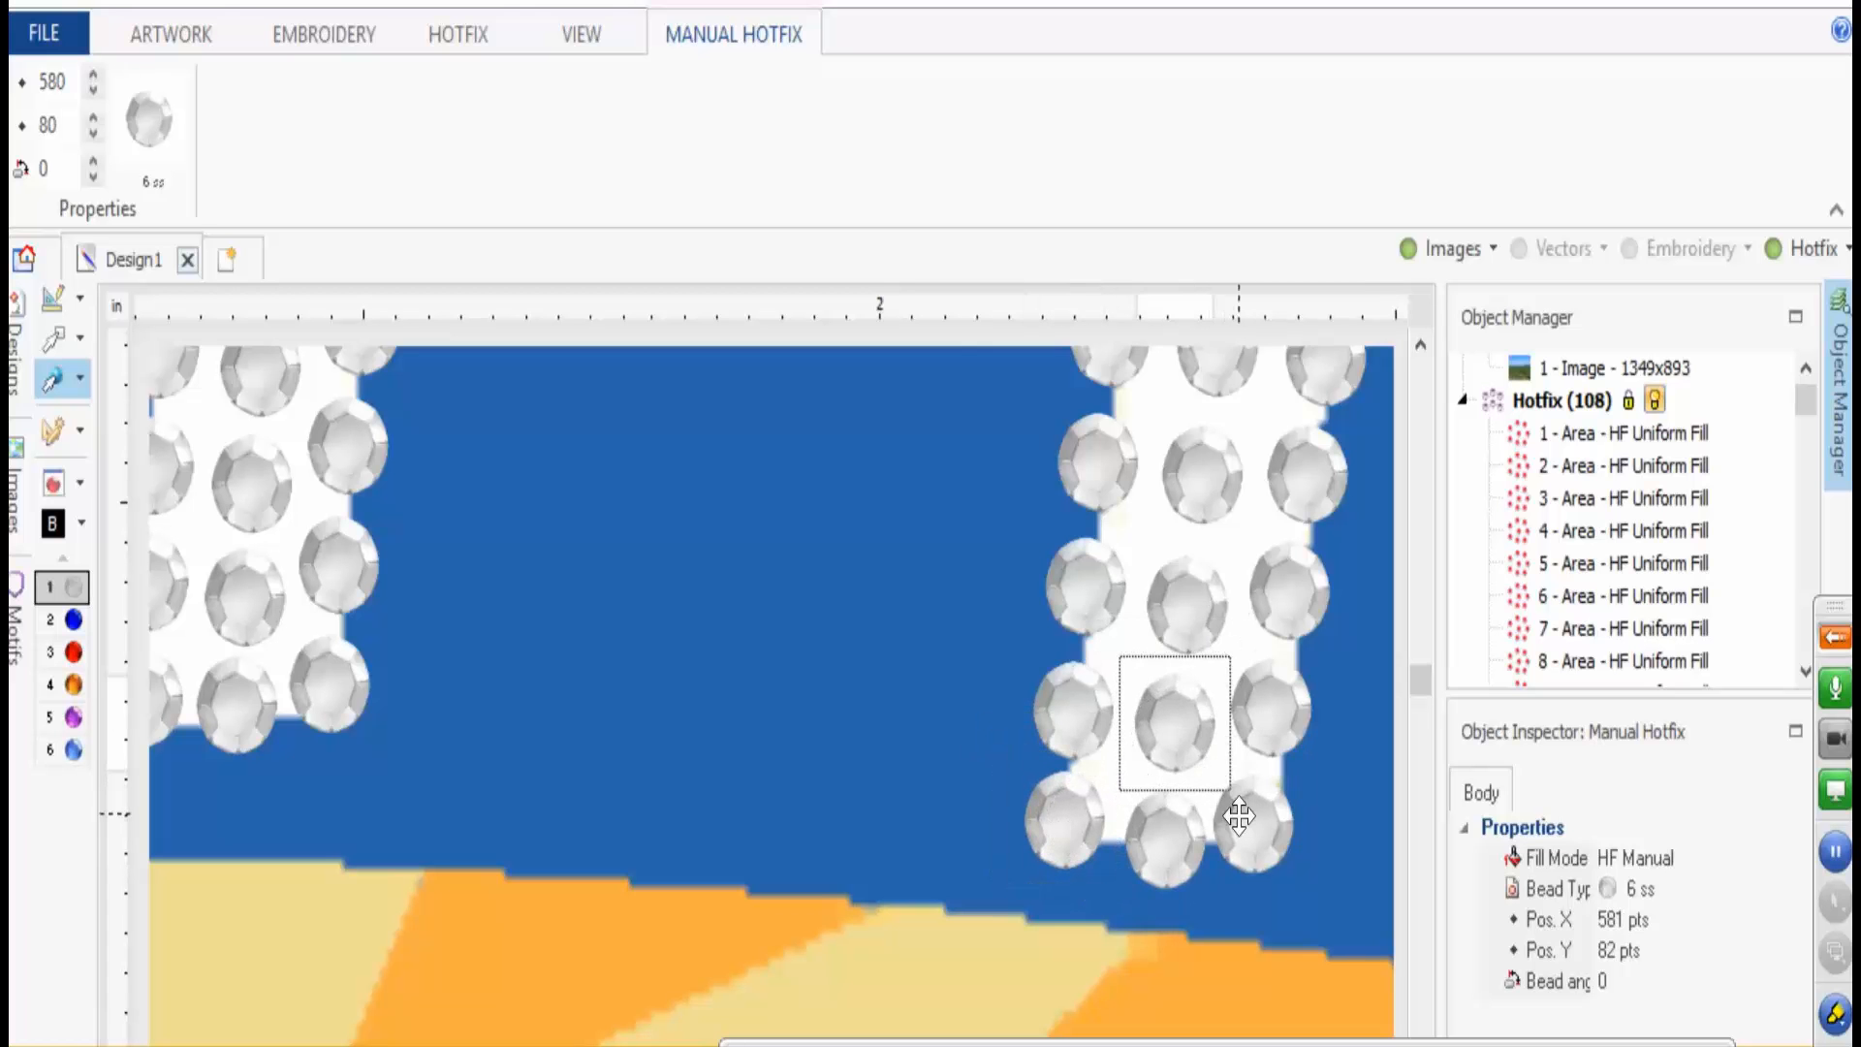
{"action": "left_click_drag", "start_coordinate": [1236, 814], "coordinate": [1241, 823]}
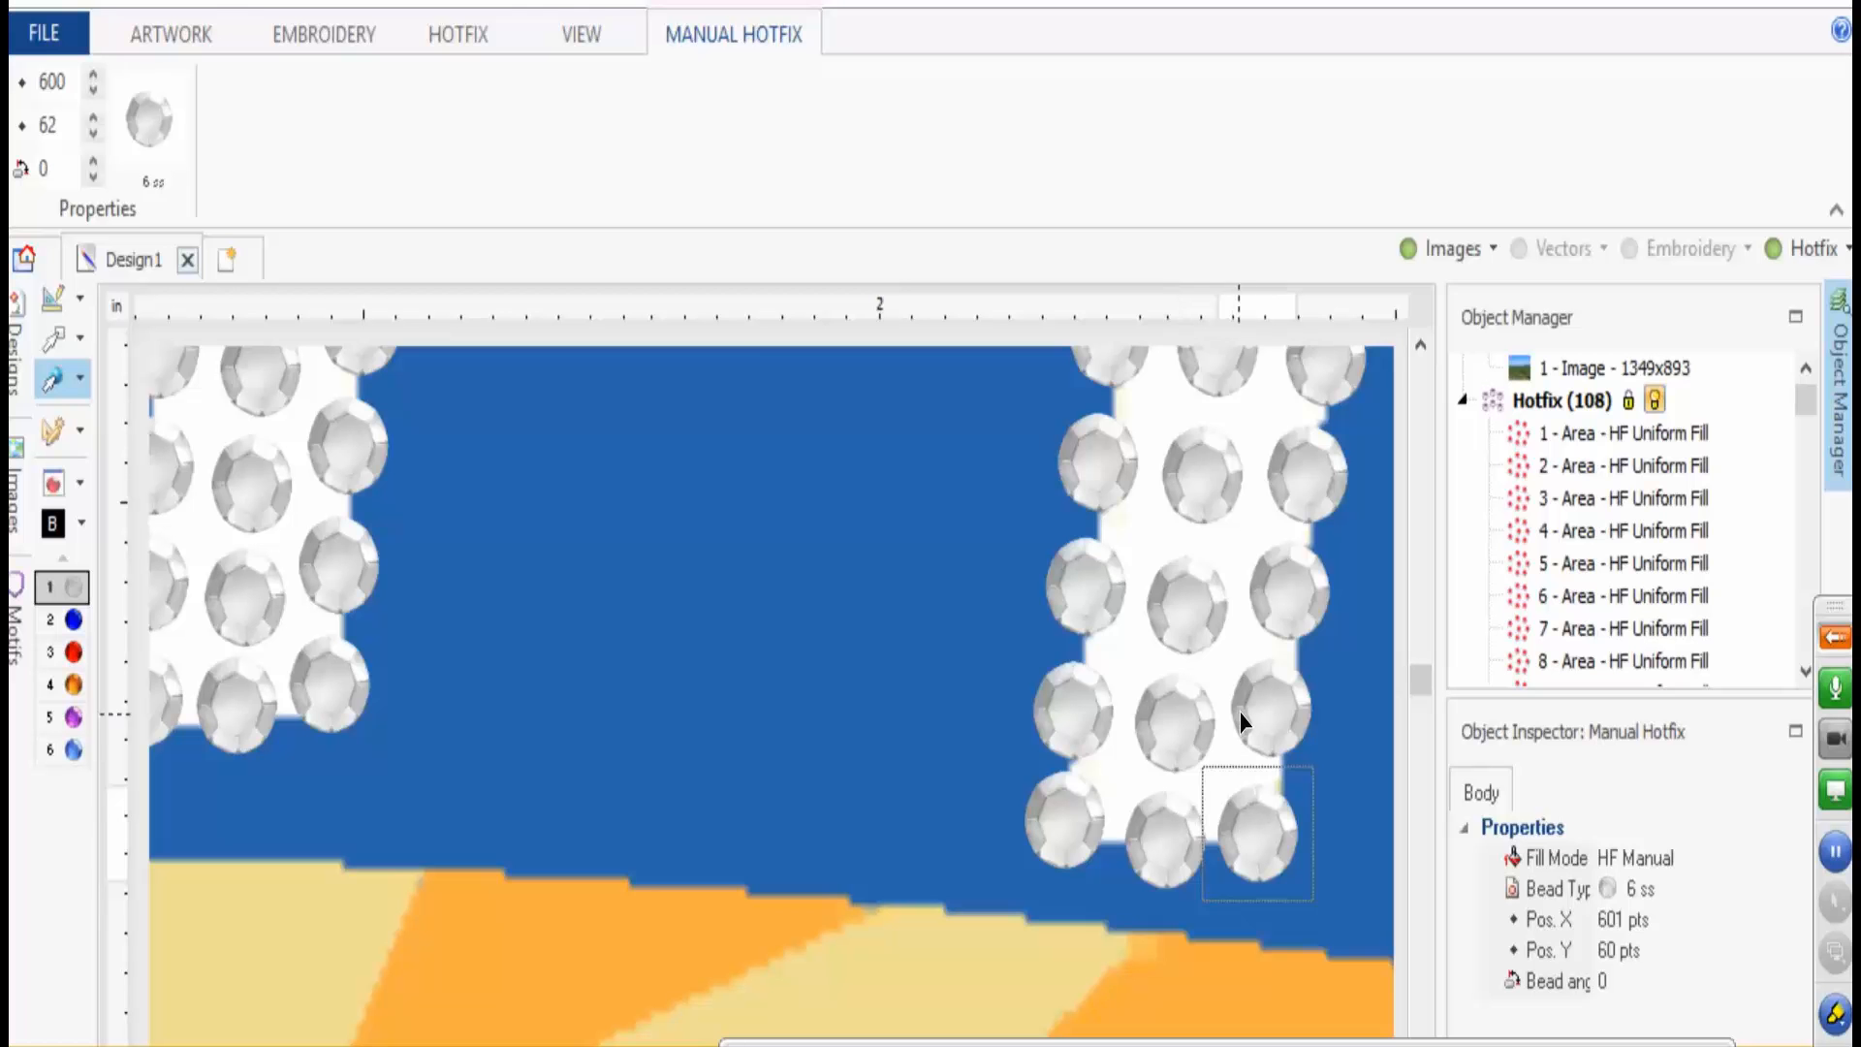
{"action": "left_click_drag", "start_coordinate": [1241, 712], "coordinate": [1226, 998]}
- Nudge the stones along both edges of the Y's left arm so they are evenly spaced and follow the letter's outline
{"action": "left_click_drag", "start_coordinate": [1248, 590], "coordinate": [1042, 983]}
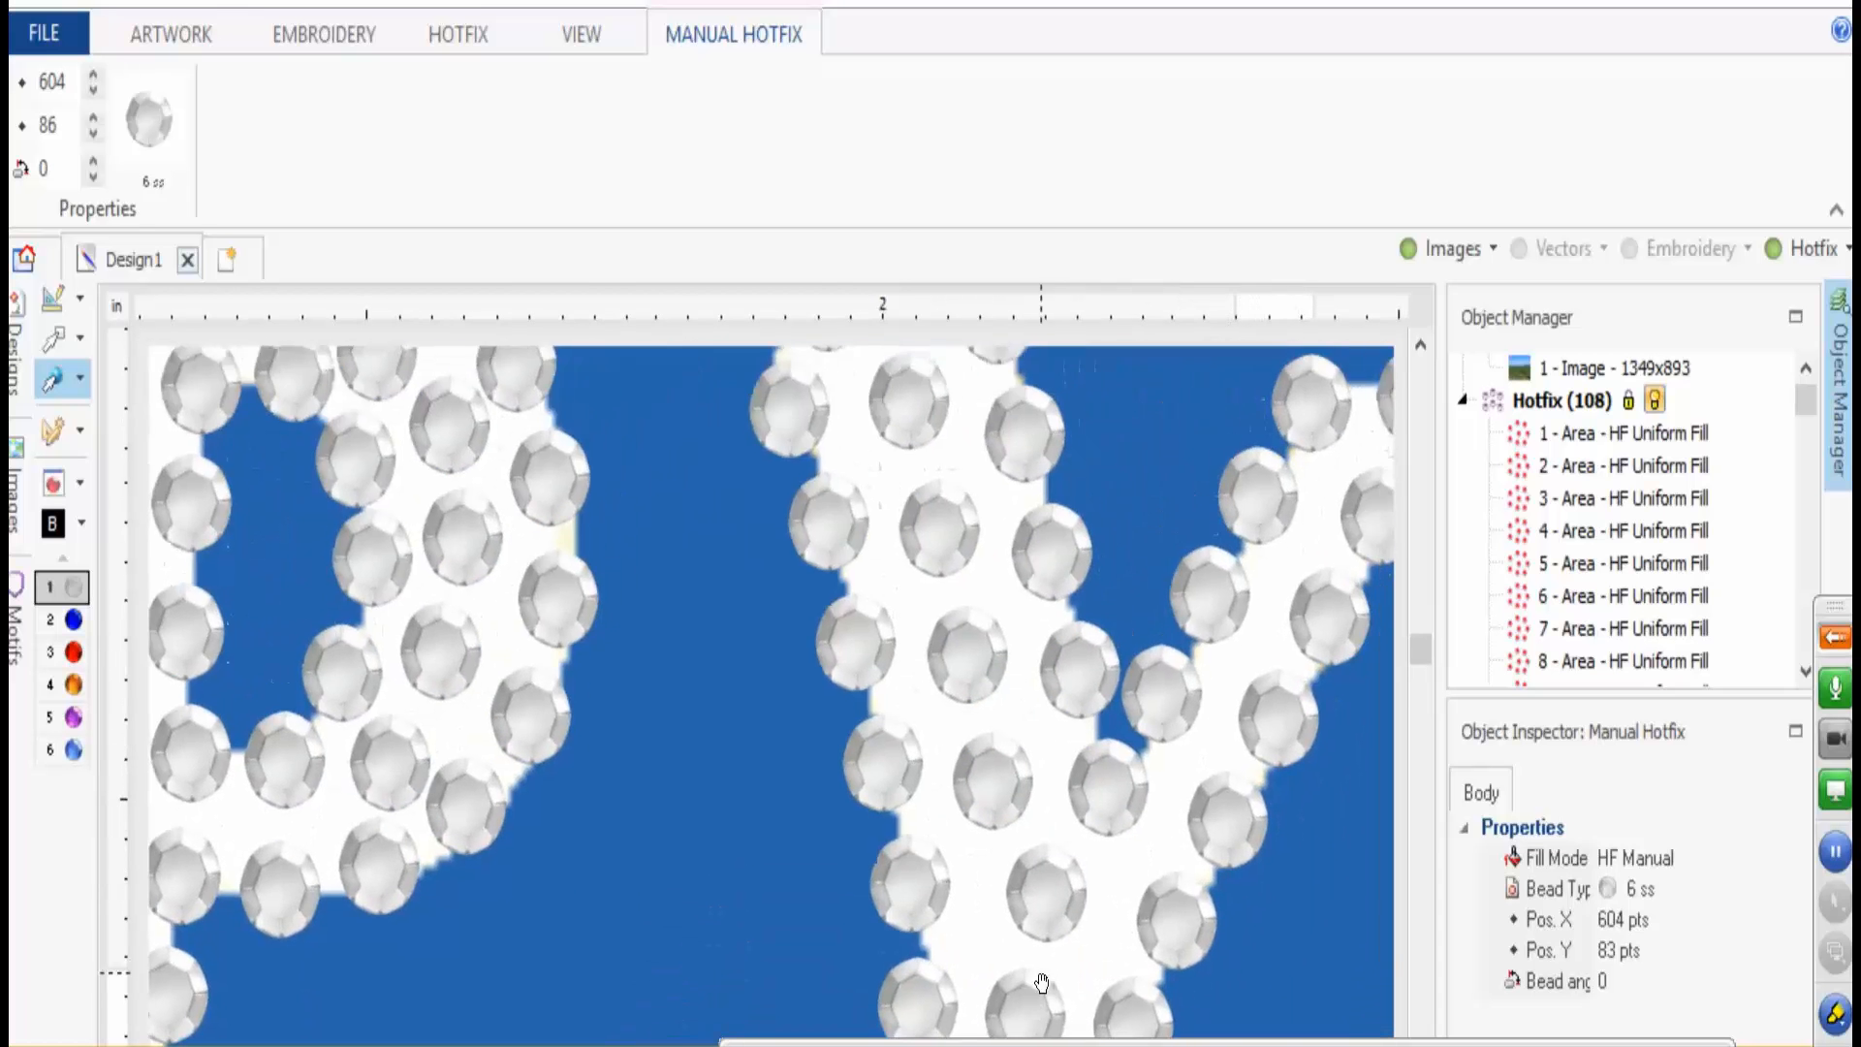
{"action": "left_click_drag", "start_coordinate": [1088, 585], "coordinate": [1101, 892]}
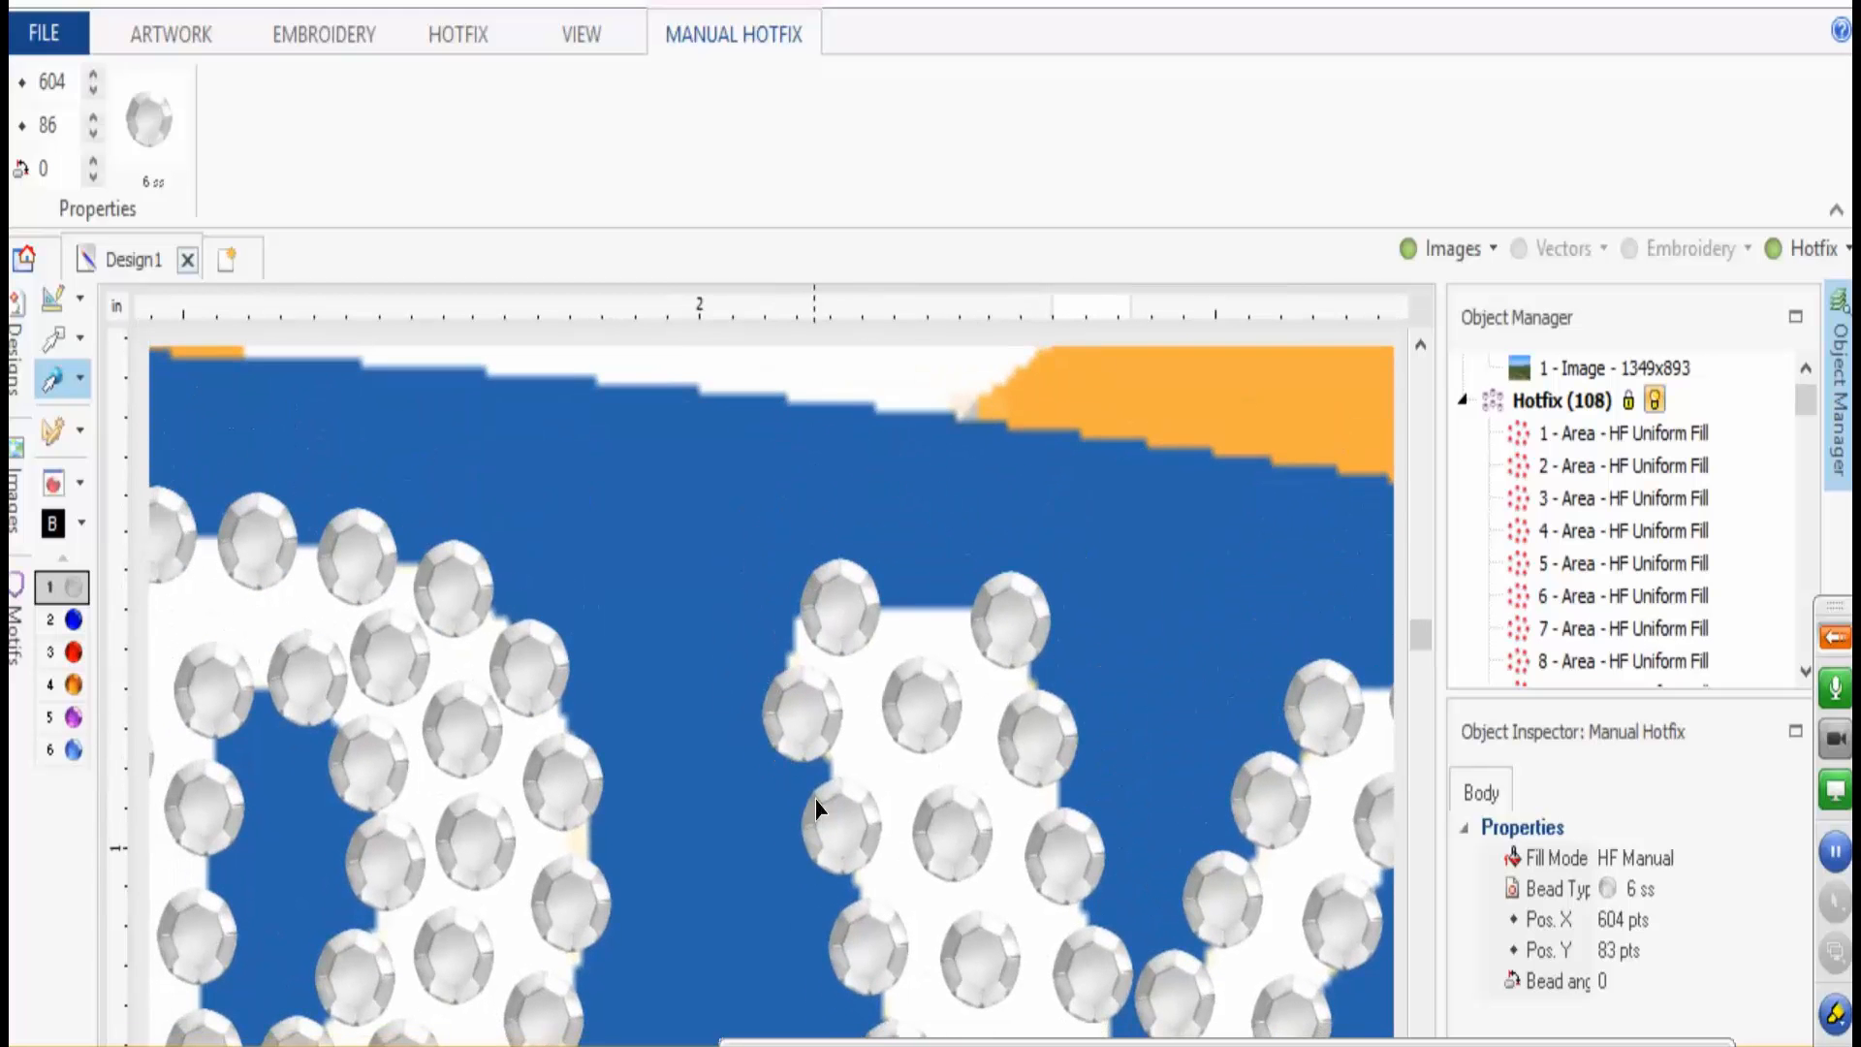
{"action": "left_click_drag", "start_coordinate": [825, 830], "coordinate": [828, 848]}
{"action": "left_click_drag", "start_coordinate": [829, 839], "coordinate": [776, 491]}
{"action": "left_click_drag", "start_coordinate": [836, 691], "coordinate": [845, 707]}
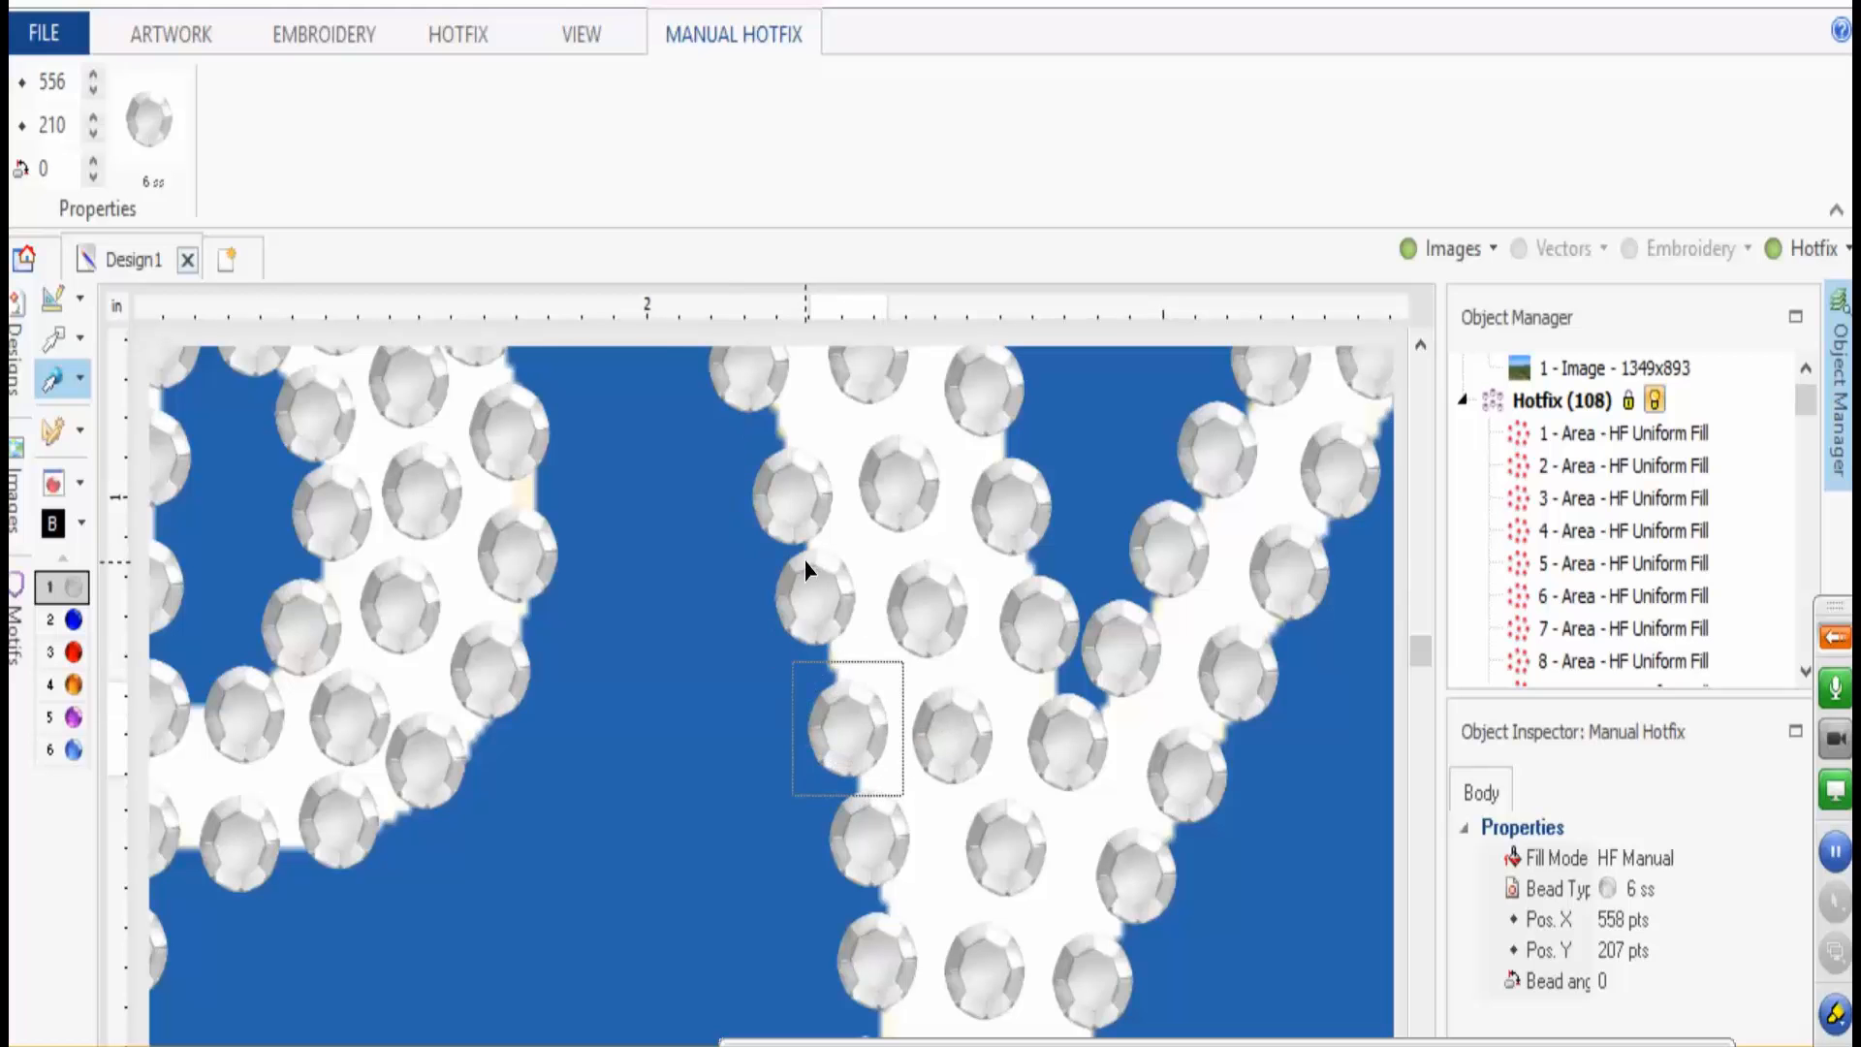
{"action": "left_click_drag", "start_coordinate": [804, 557], "coordinate": [810, 582]}
{"action": "left_click_drag", "start_coordinate": [789, 477], "coordinate": [804, 497]}
{"action": "left_click_drag", "start_coordinate": [1025, 506], "coordinate": [1006, 505]}
{"action": "left_click_drag", "start_coordinate": [1027, 610], "coordinate": [1008, 618]}
- Rearrange the stones at the top of the Y's left arm into a three-stone row and insert a 6 ss stone beneath it
{"action": "left_click_drag", "start_coordinate": [886, 554], "coordinate": [938, 788]}
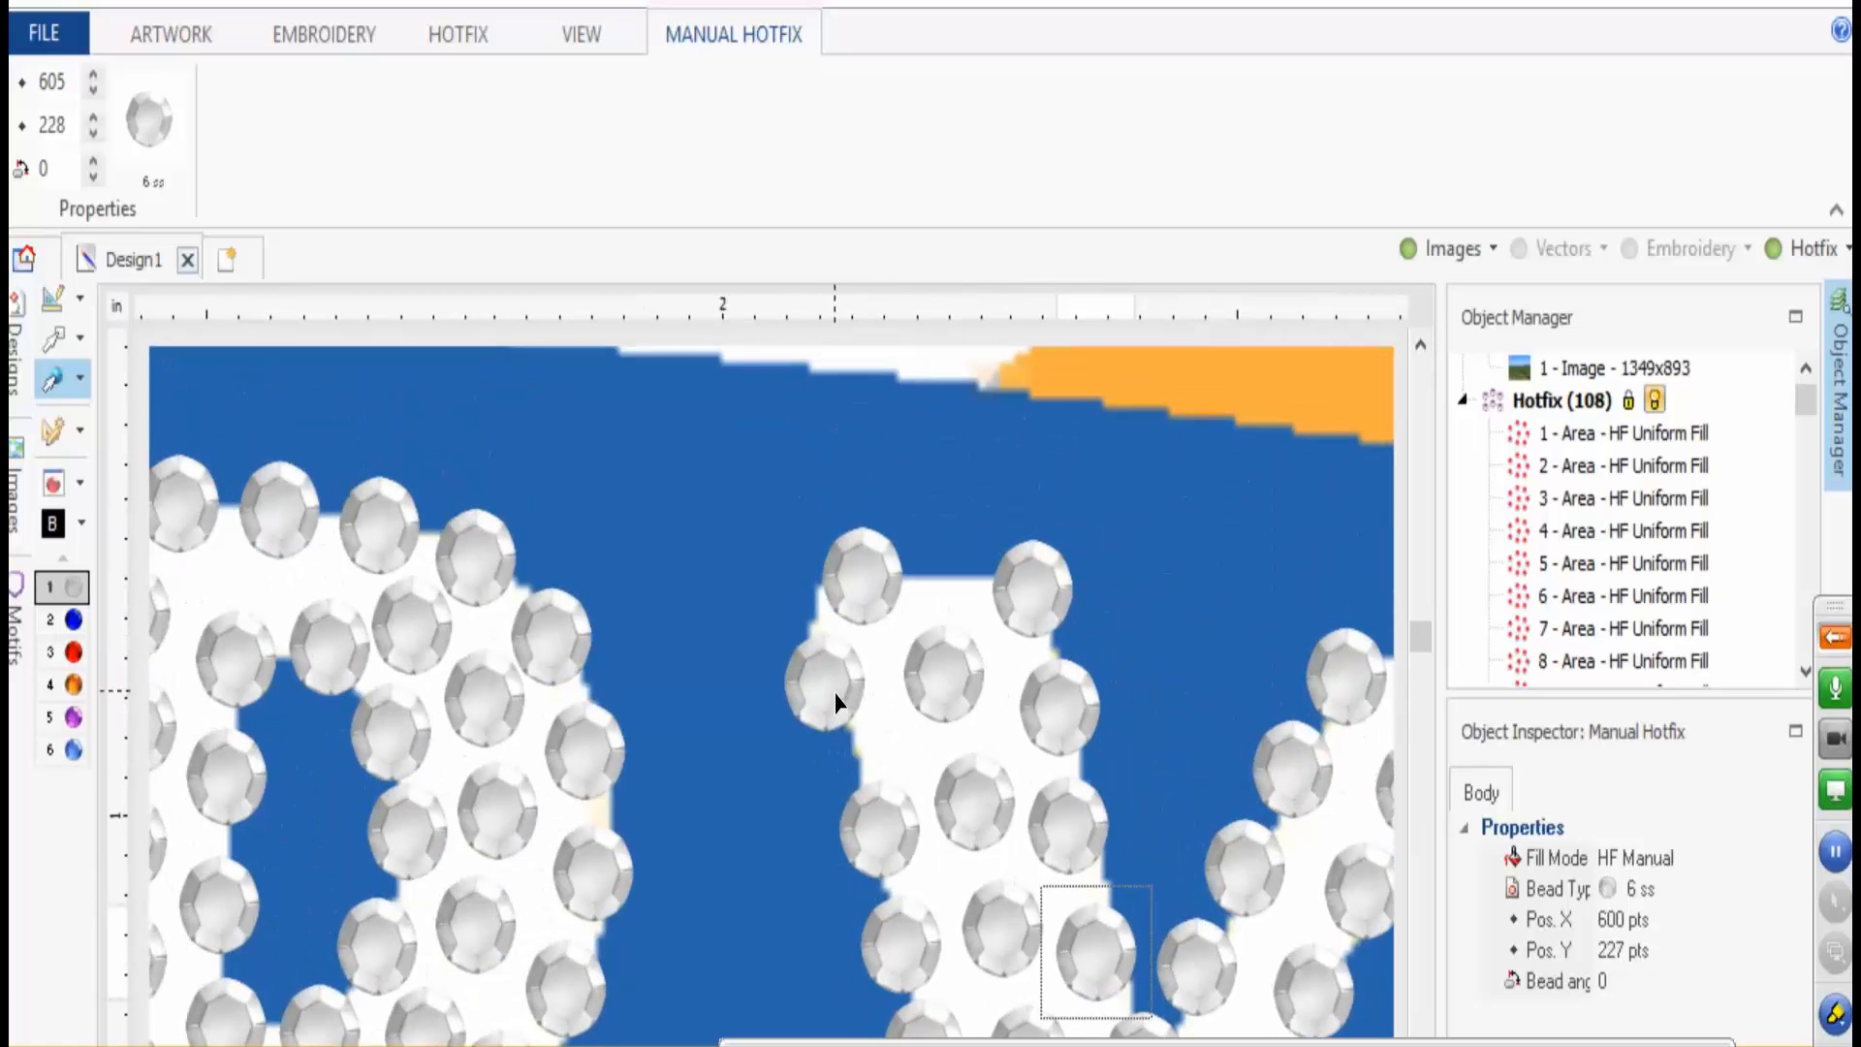
{"action": "left_click_drag", "start_coordinate": [835, 692], "coordinate": [819, 583]}
{"action": "left_click_drag", "start_coordinate": [938, 667], "coordinate": [919, 579]}
{"action": "left_click", "coordinate": [819, 587]}
{"action": "right_click", "coordinate": [863, 609]}
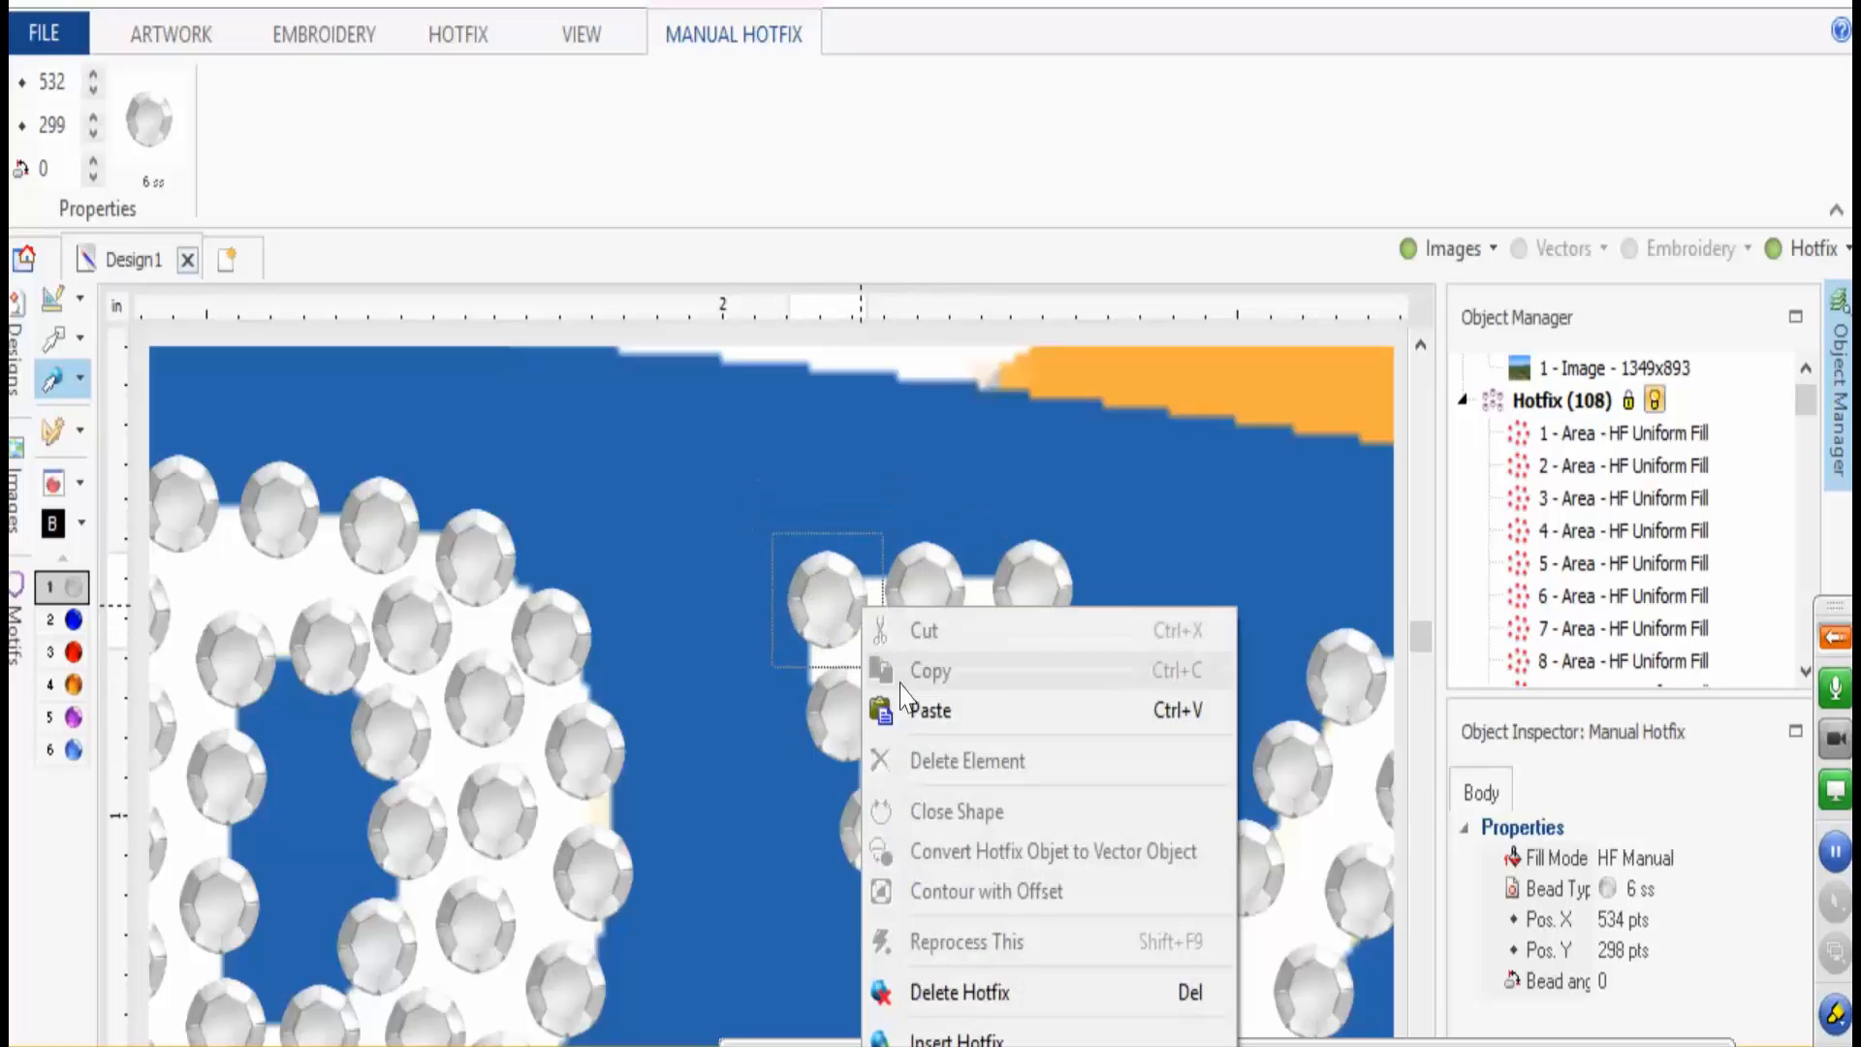
{"action": "left_click", "coordinate": [960, 1039]}
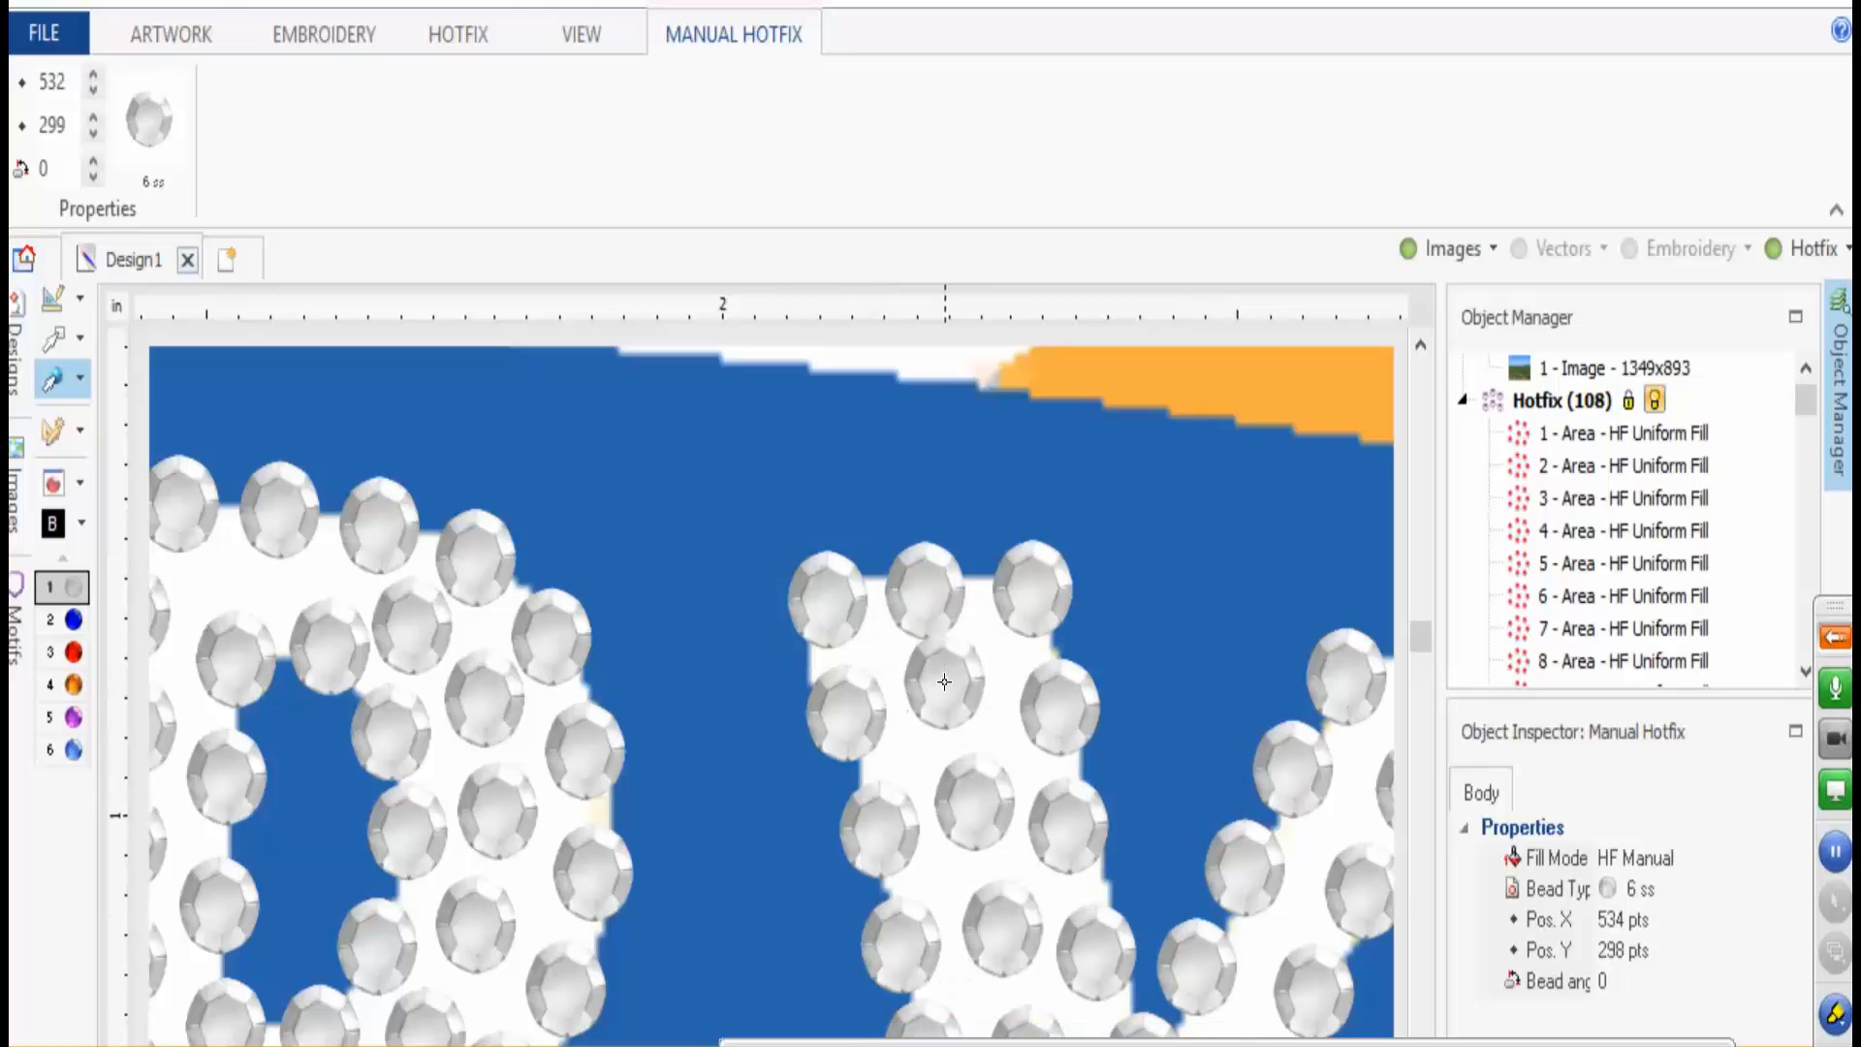
{"action": "left_click", "coordinate": [952, 697]}
- Hide the background image, shift the lower row of stones on the A's crossbar leftward, and insert a 6 ss stone at its right end
{"action": "scroll", "coordinate": [970, 704], "scroll_direction": "down", "scroll_amount": 6}
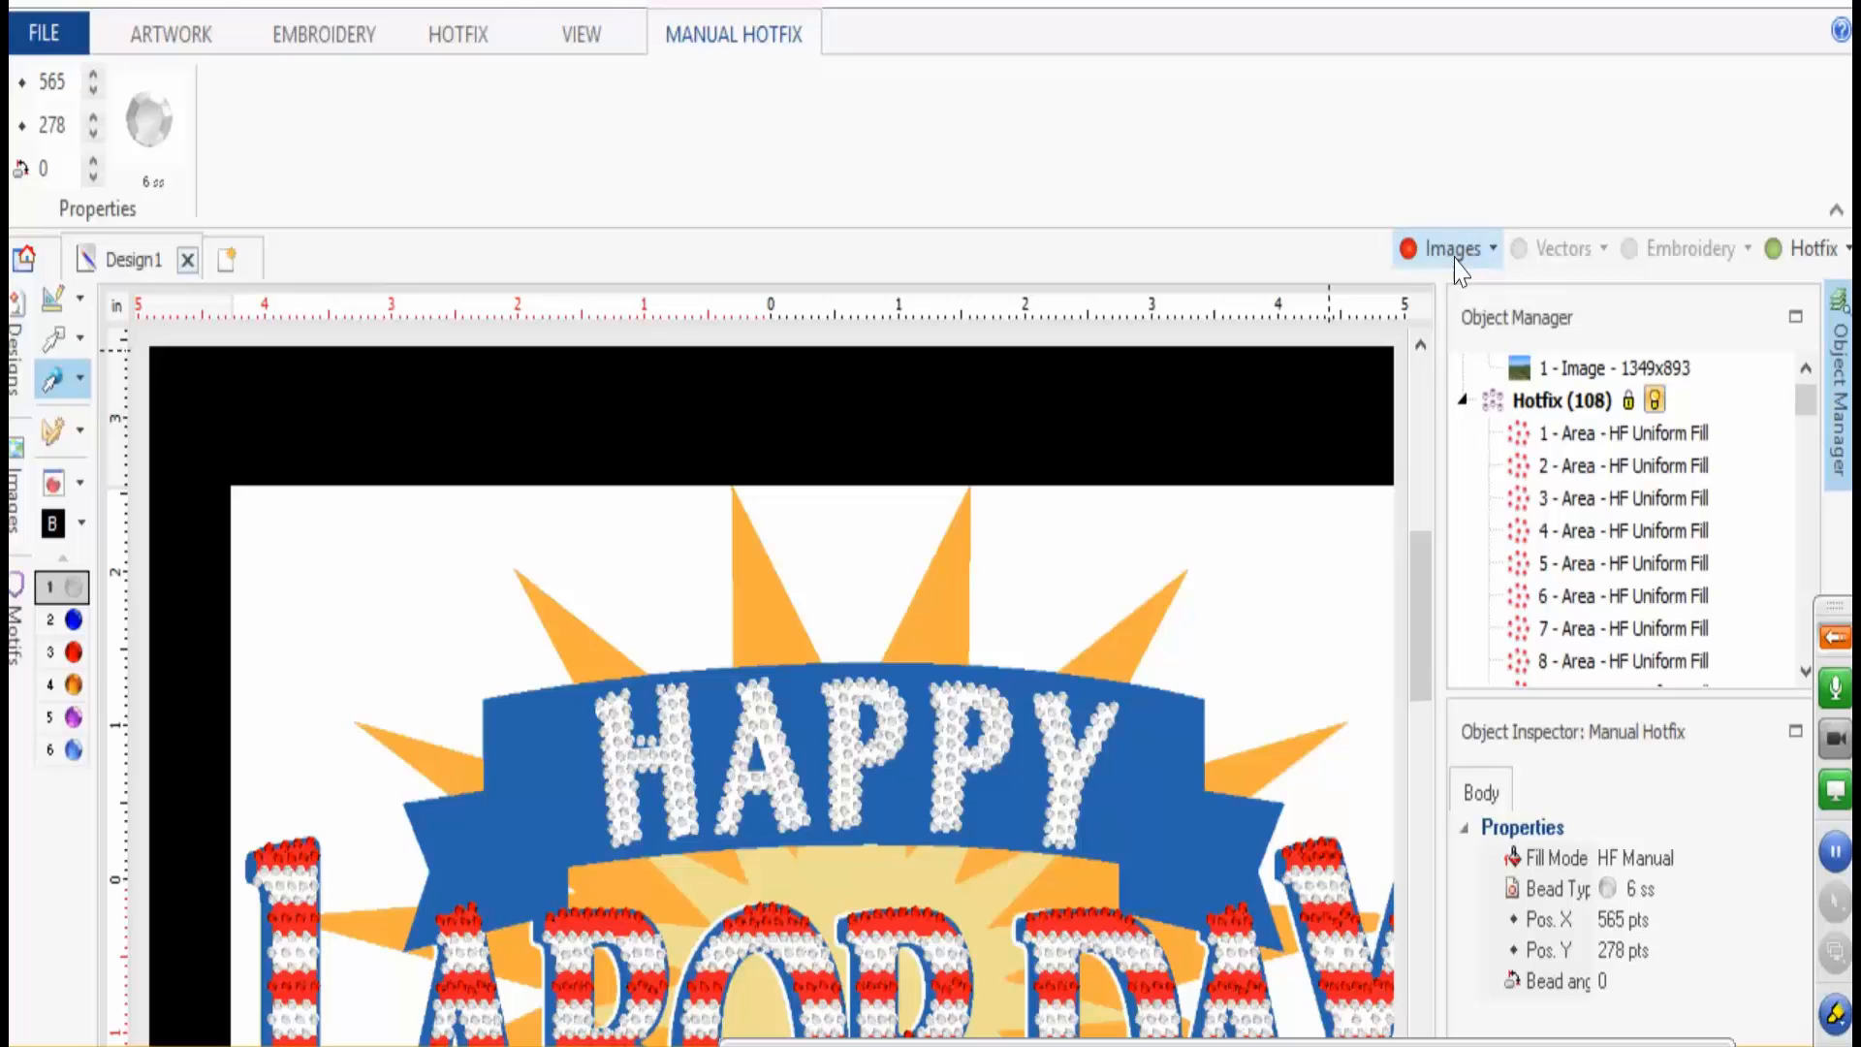
{"action": "left_click", "coordinate": [1454, 254]}
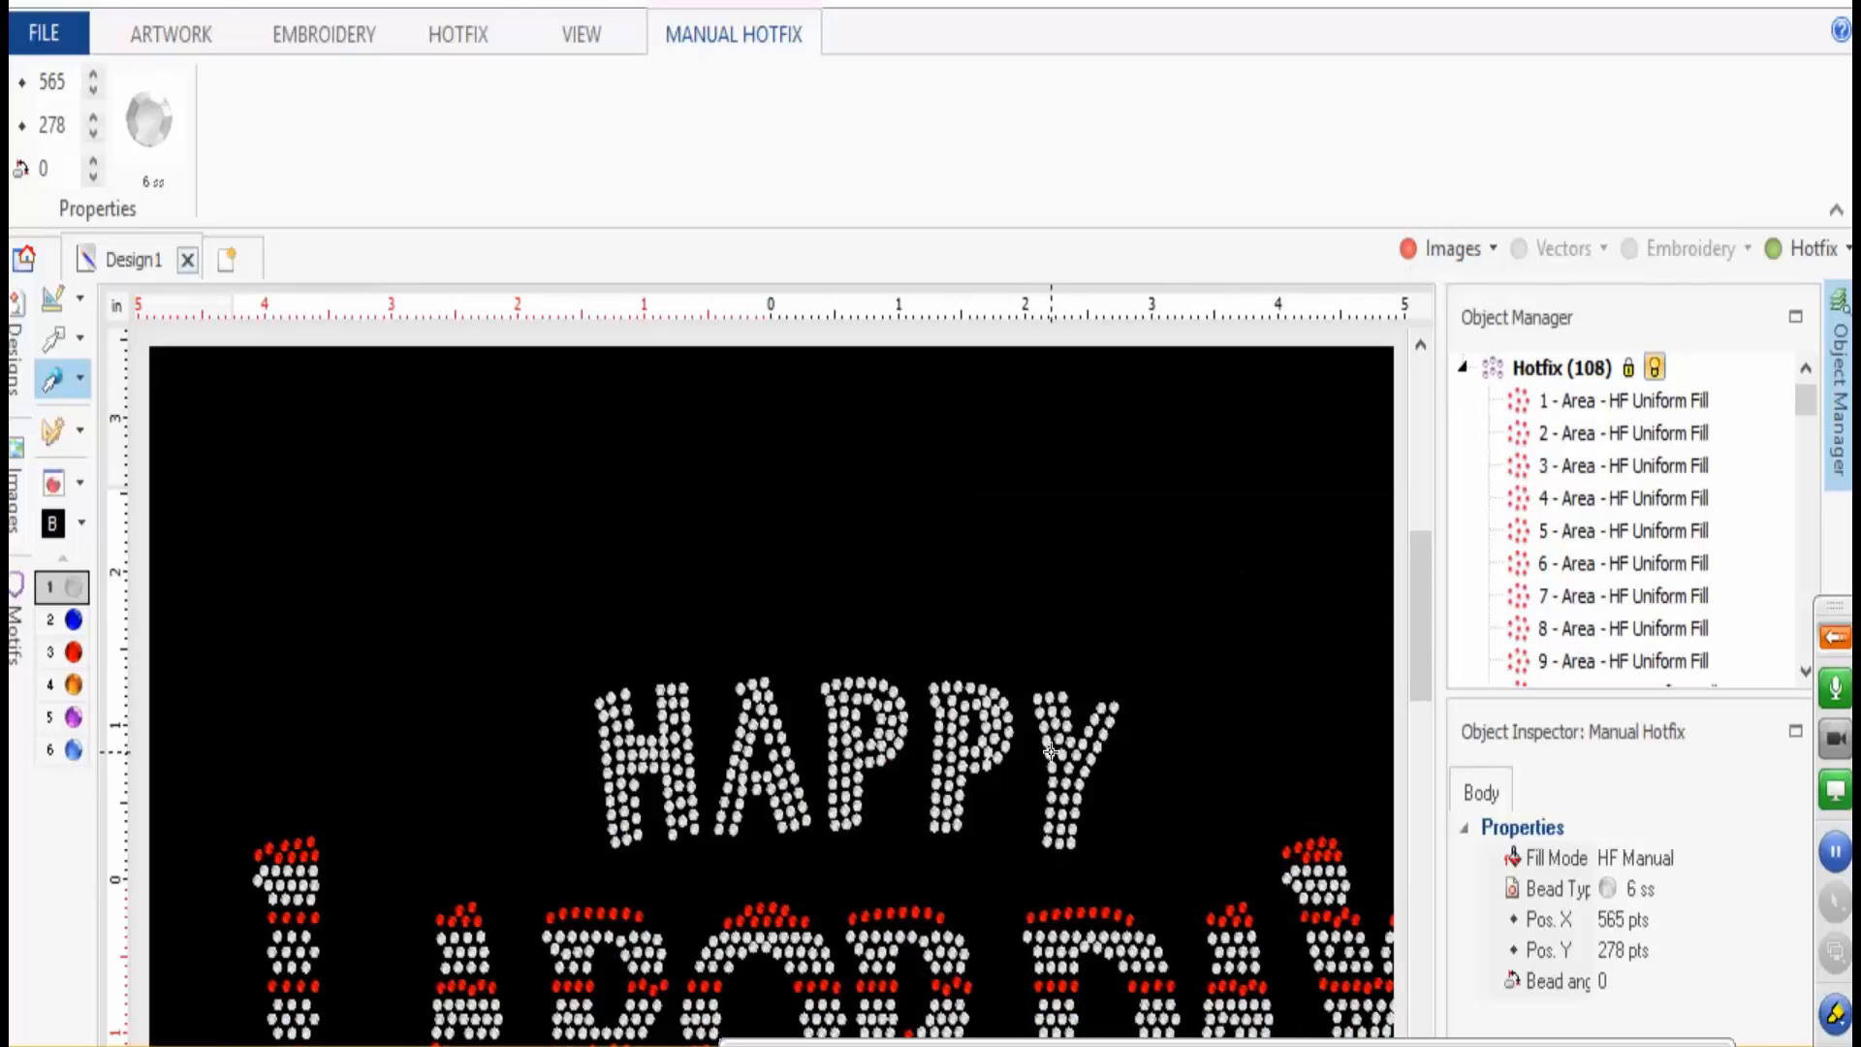
{"action": "scroll", "coordinate": [659, 775], "scroll_direction": "up", "scroll_amount": 5}
{"action": "scroll", "coordinate": [1082, 583], "scroll_direction": "up", "scroll_amount": 3}
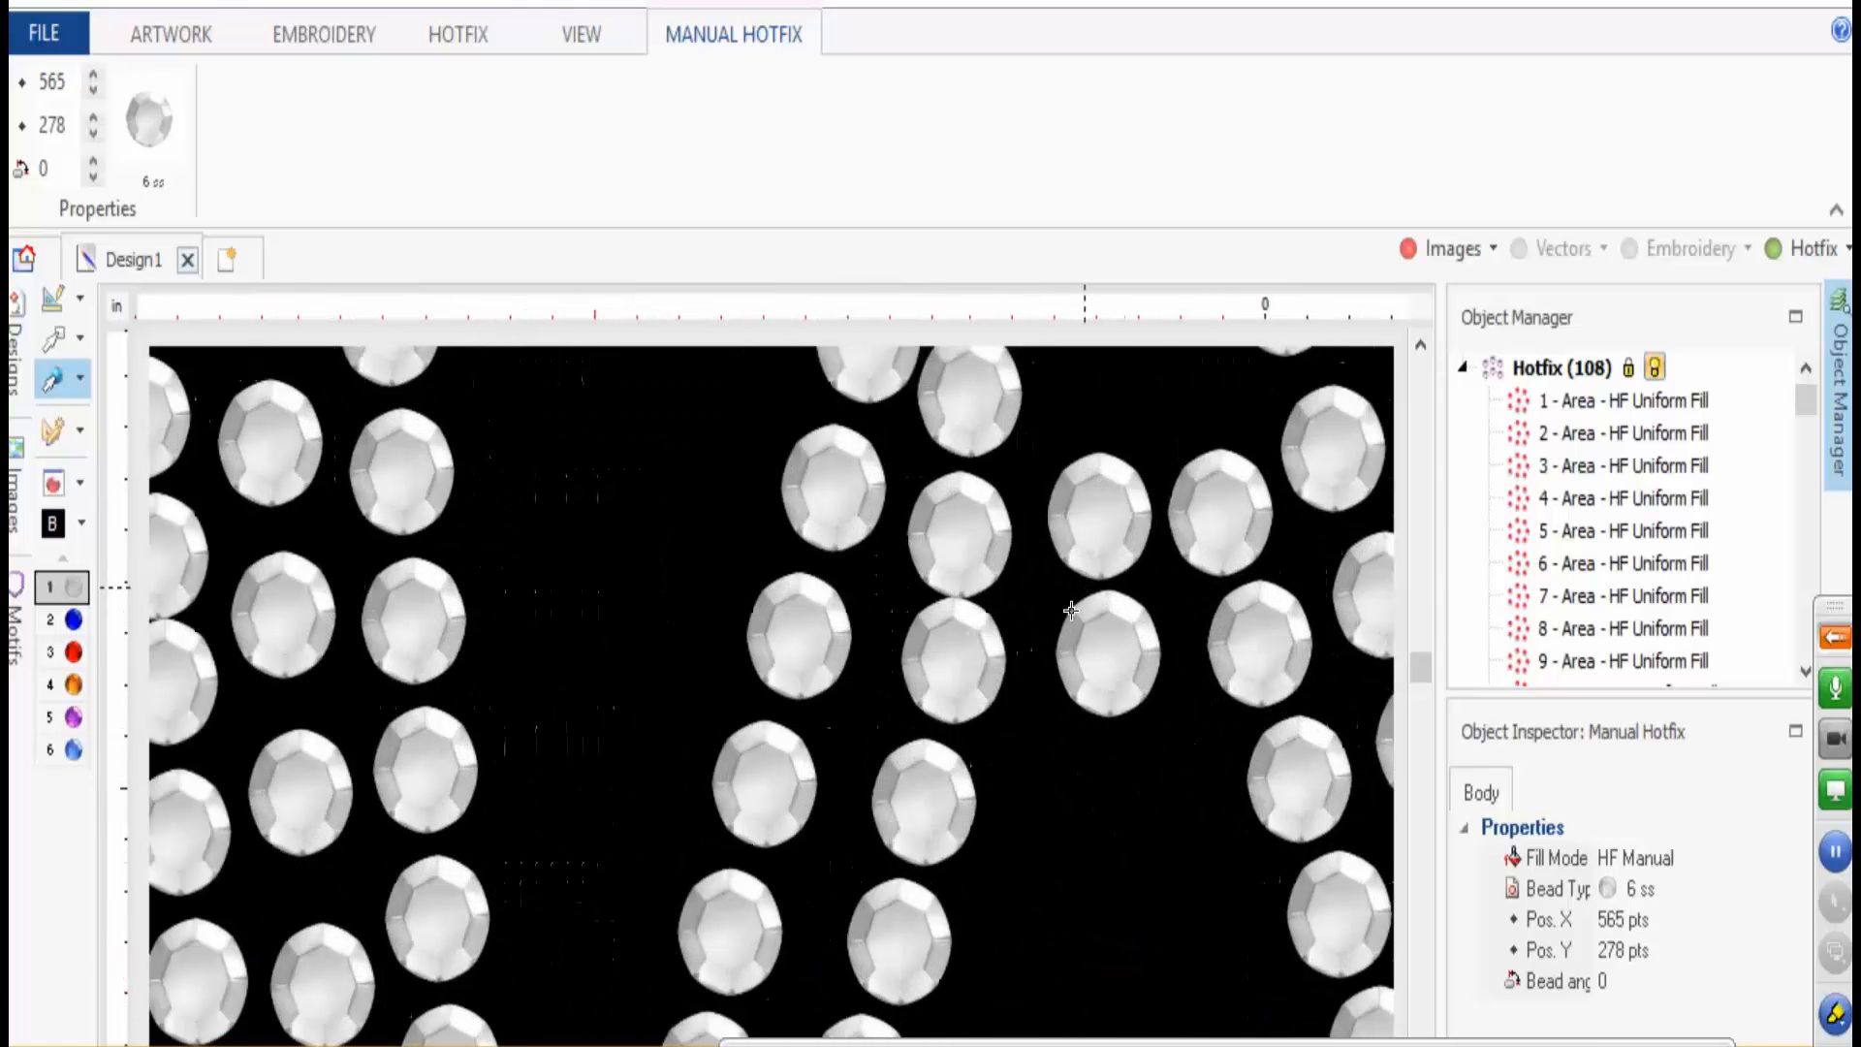
{"action": "left_click_drag", "start_coordinate": [926, 666], "coordinate": [899, 669]}
{"action": "left_click_drag", "start_coordinate": [1094, 628], "coordinate": [1033, 642]}
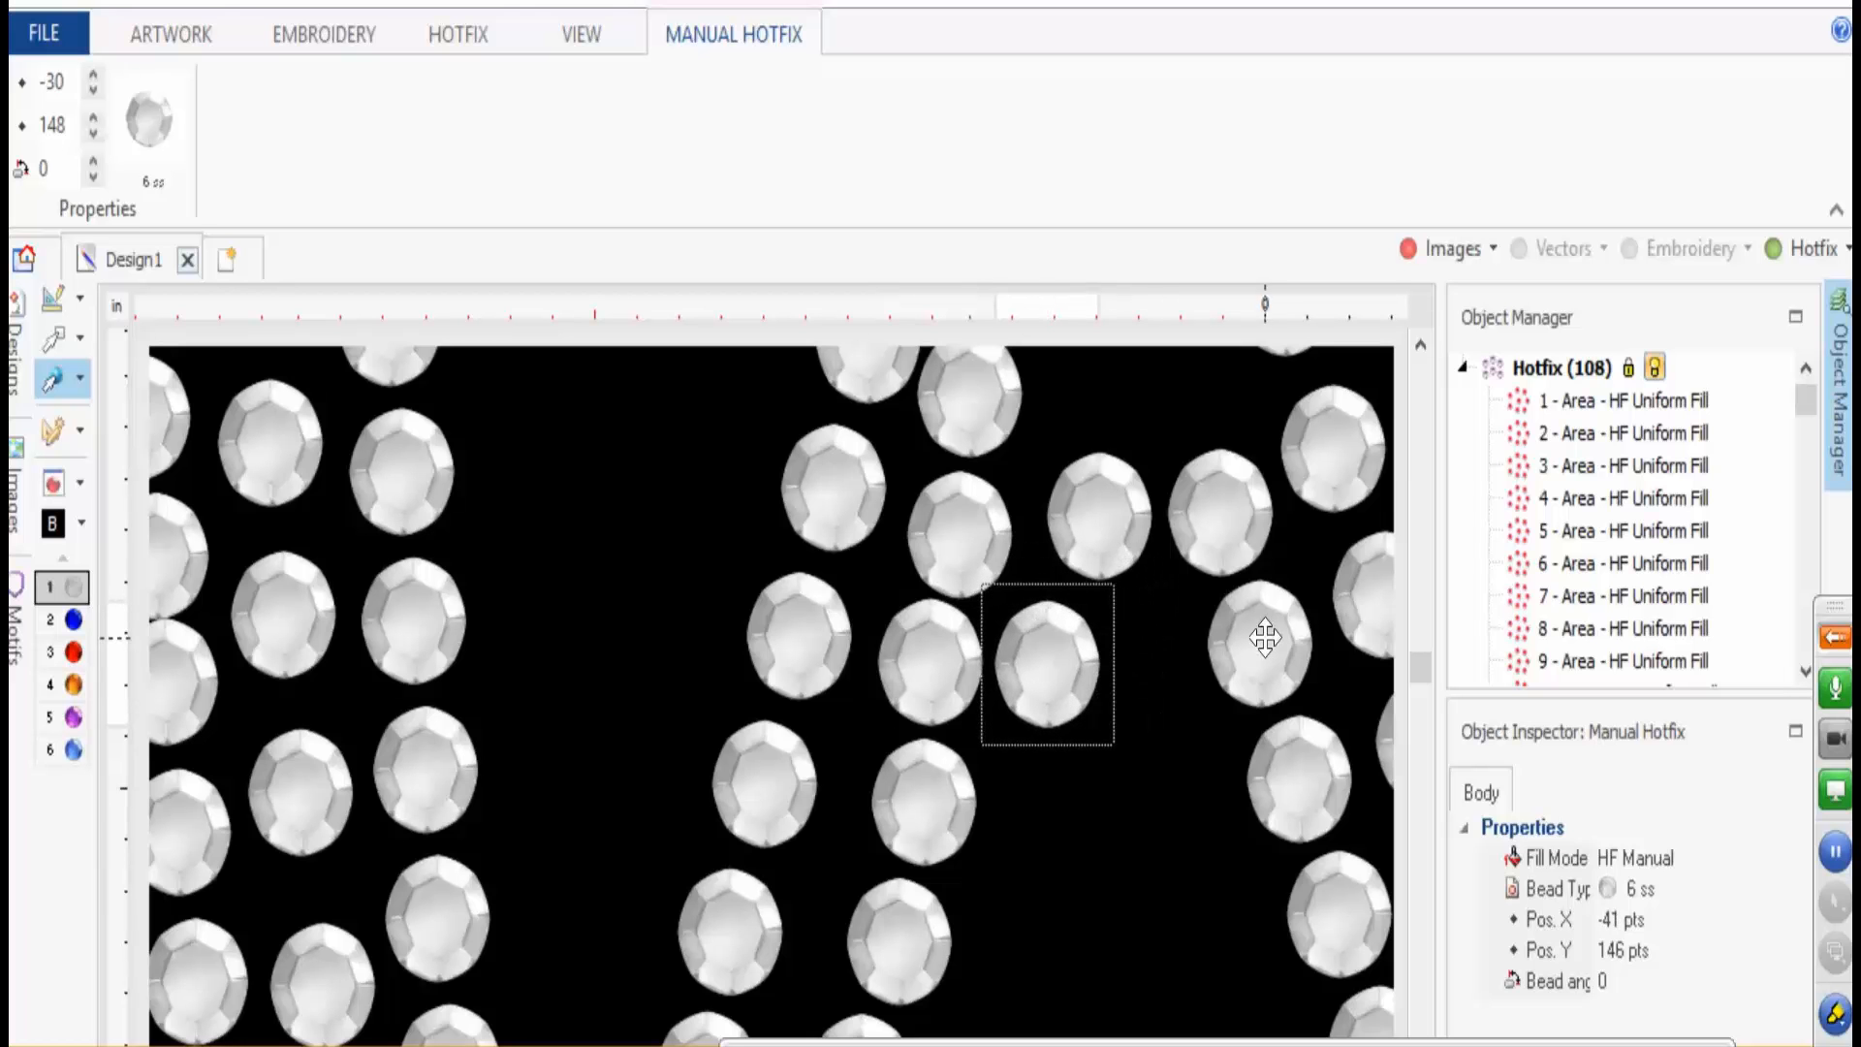
{"action": "left_click_drag", "start_coordinate": [1265, 637], "coordinate": [1169, 658]}
{"action": "right_click", "coordinate": [1176, 667]}
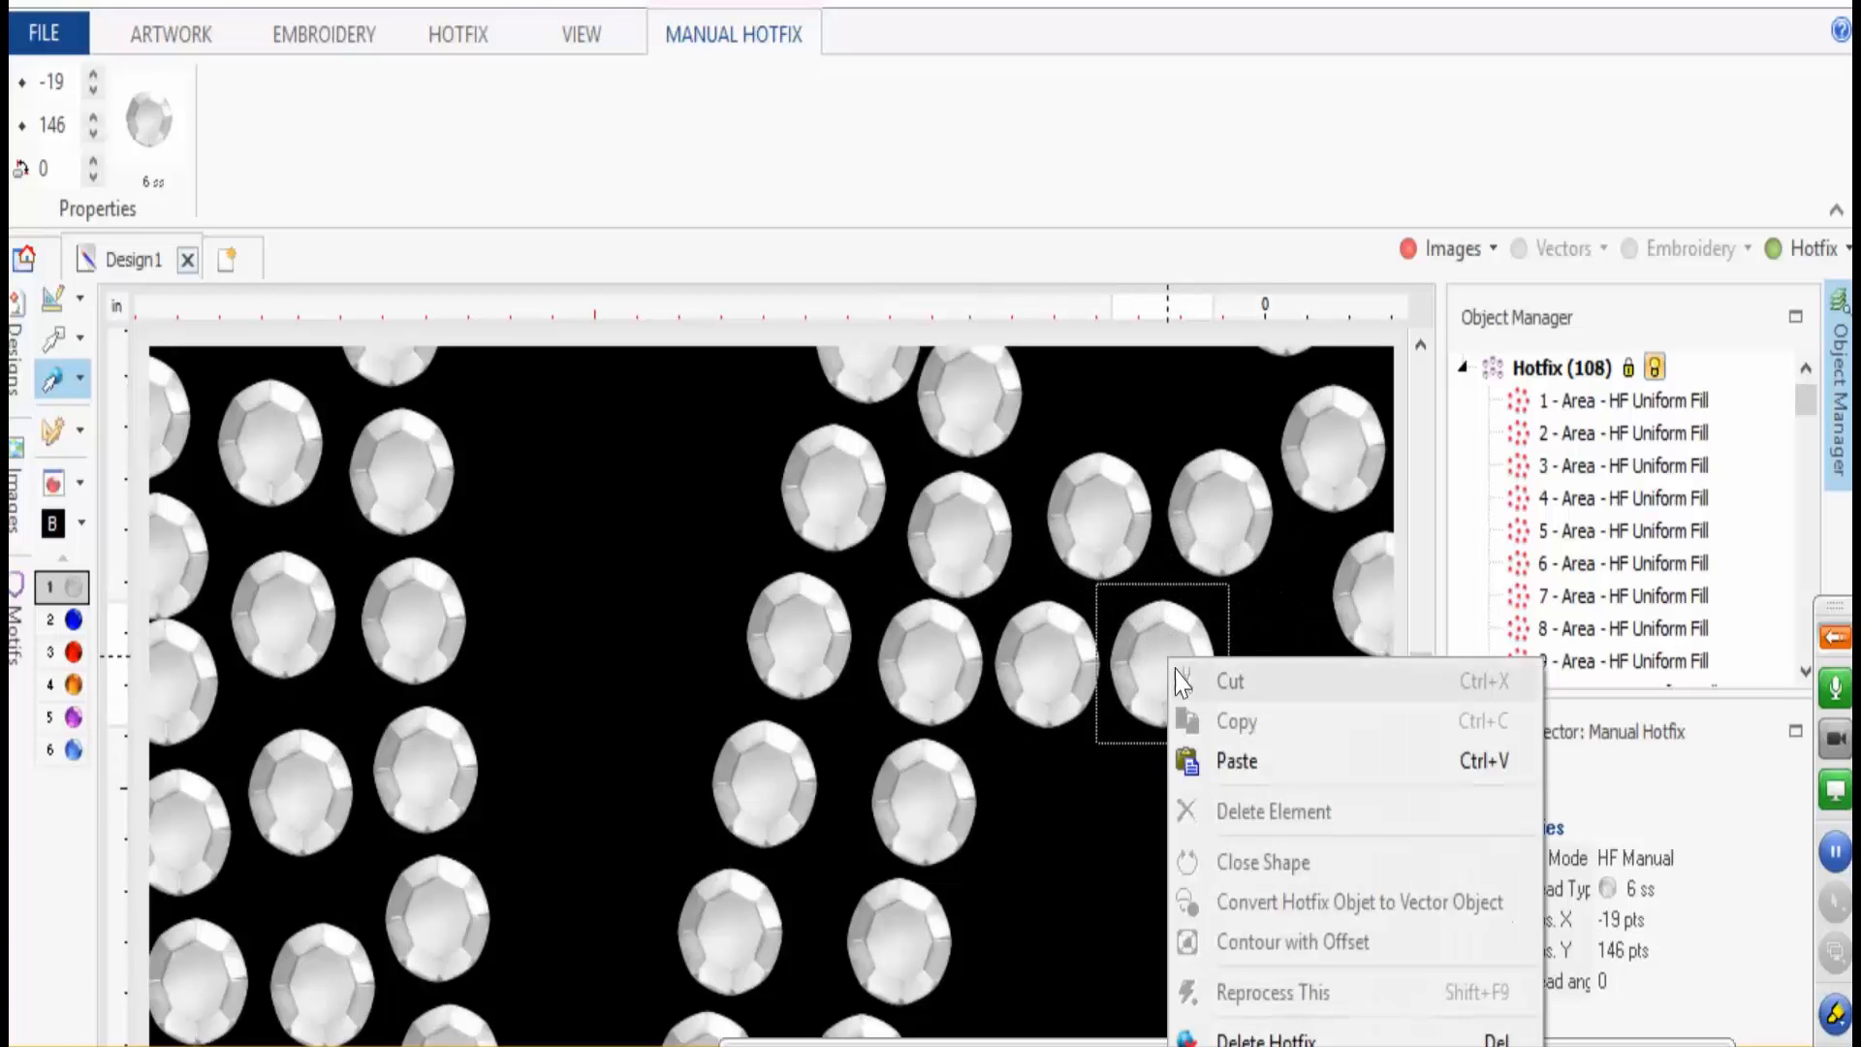
{"action": "left_click", "coordinate": [1250, 761]}
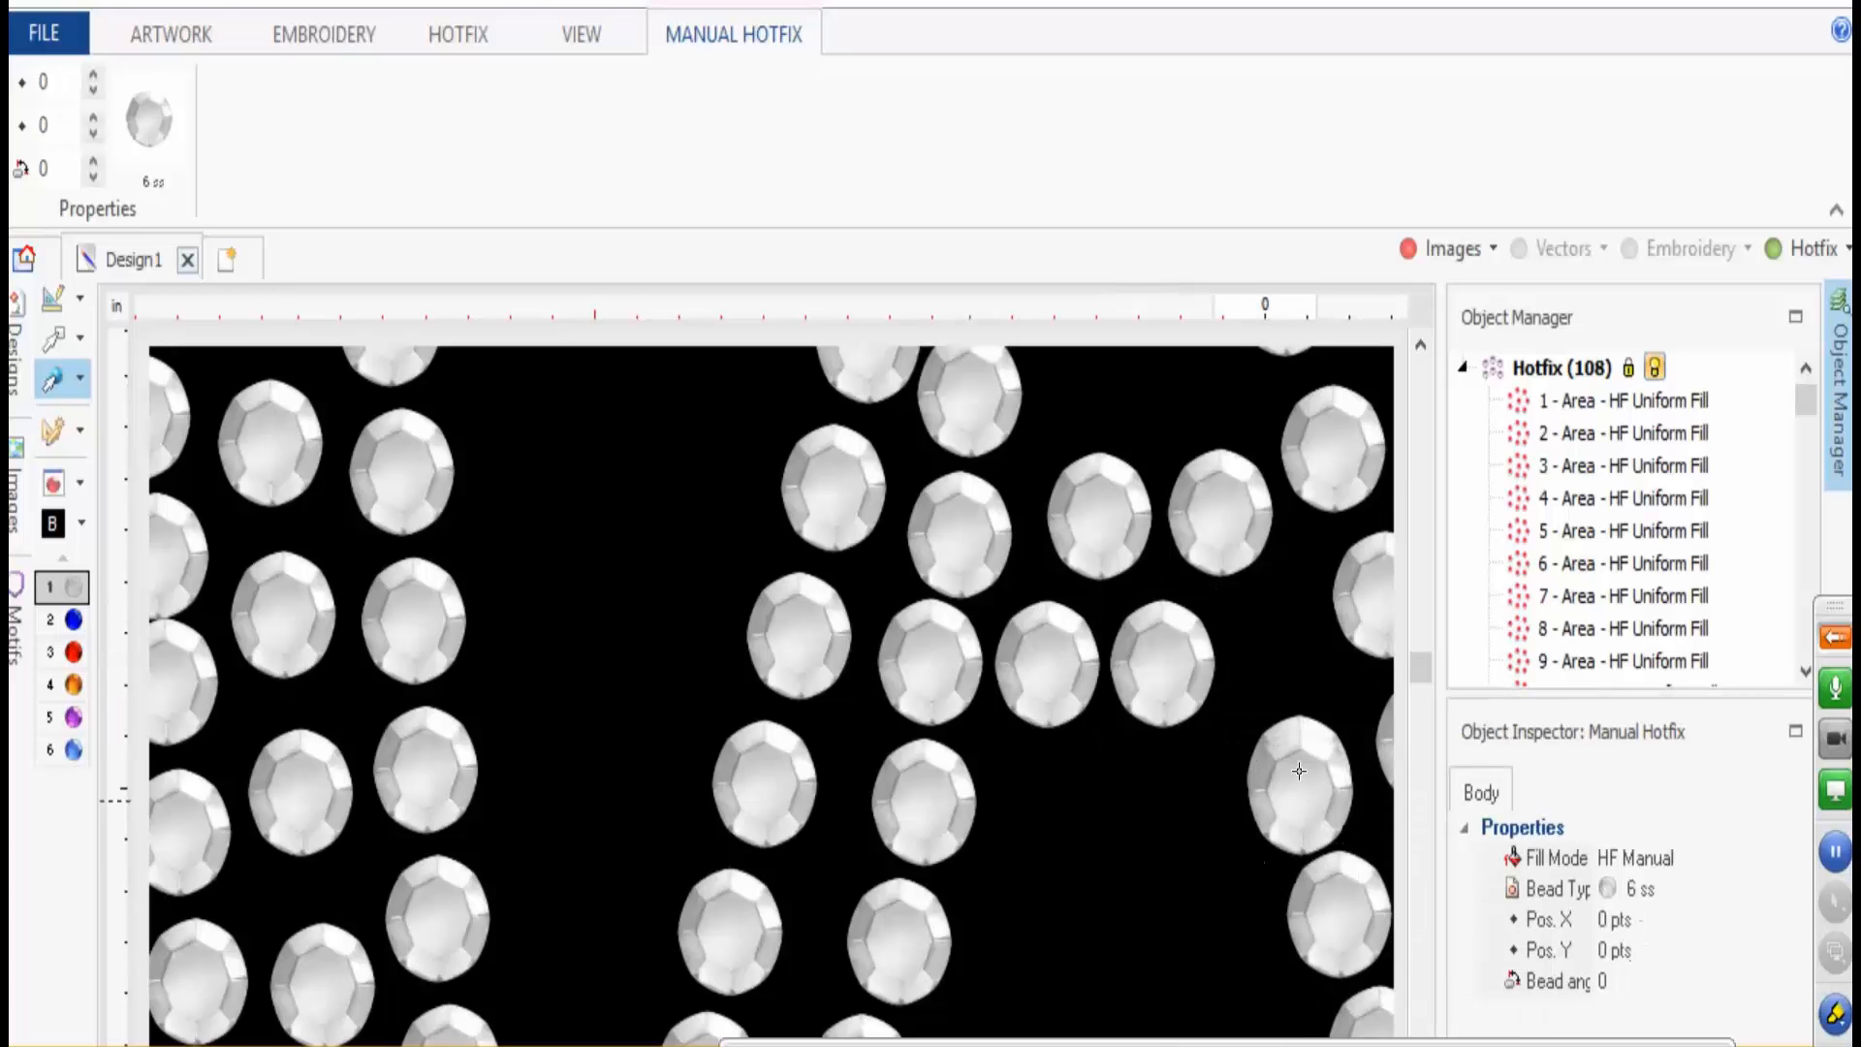
{"action": "left_click", "coordinate": [1278, 638]}
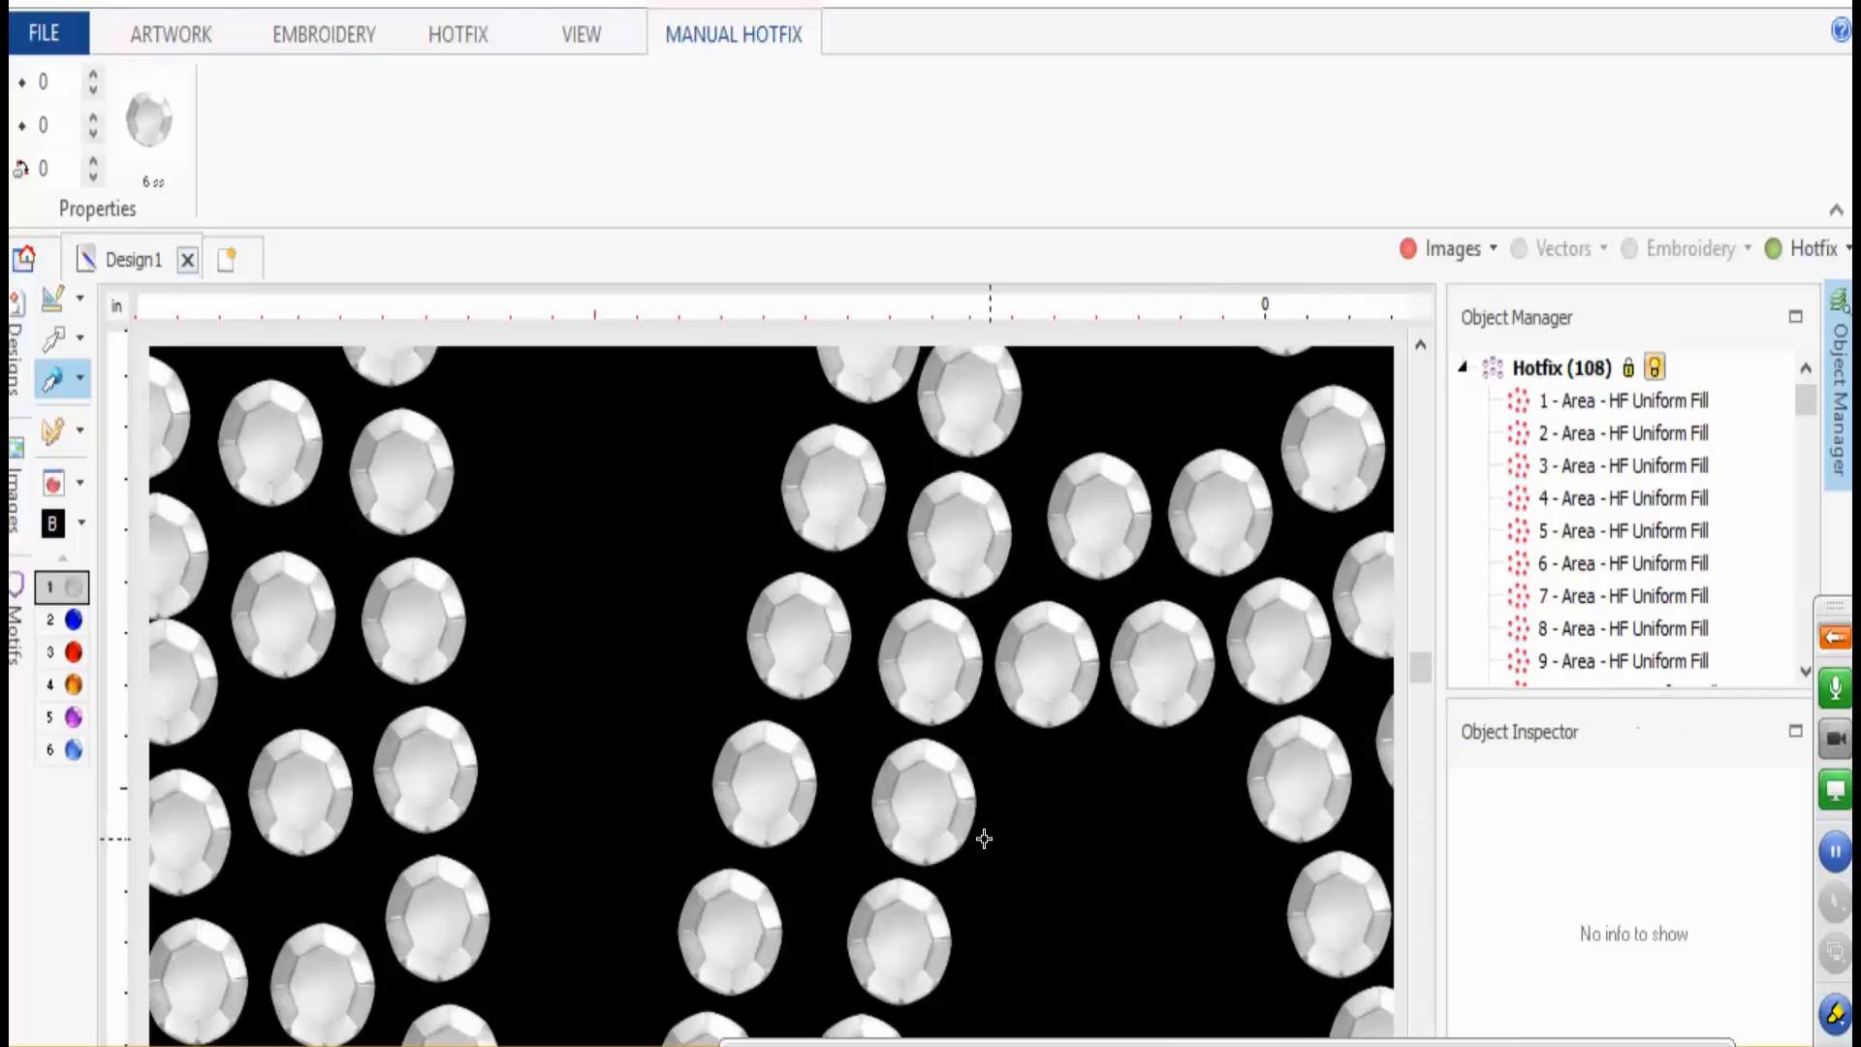
- Nudge the two inner stones of the A's left leg below the crossbar into line, and exit manual stone editing
{"action": "left_click_drag", "start_coordinate": [949, 836], "coordinate": [932, 851]}
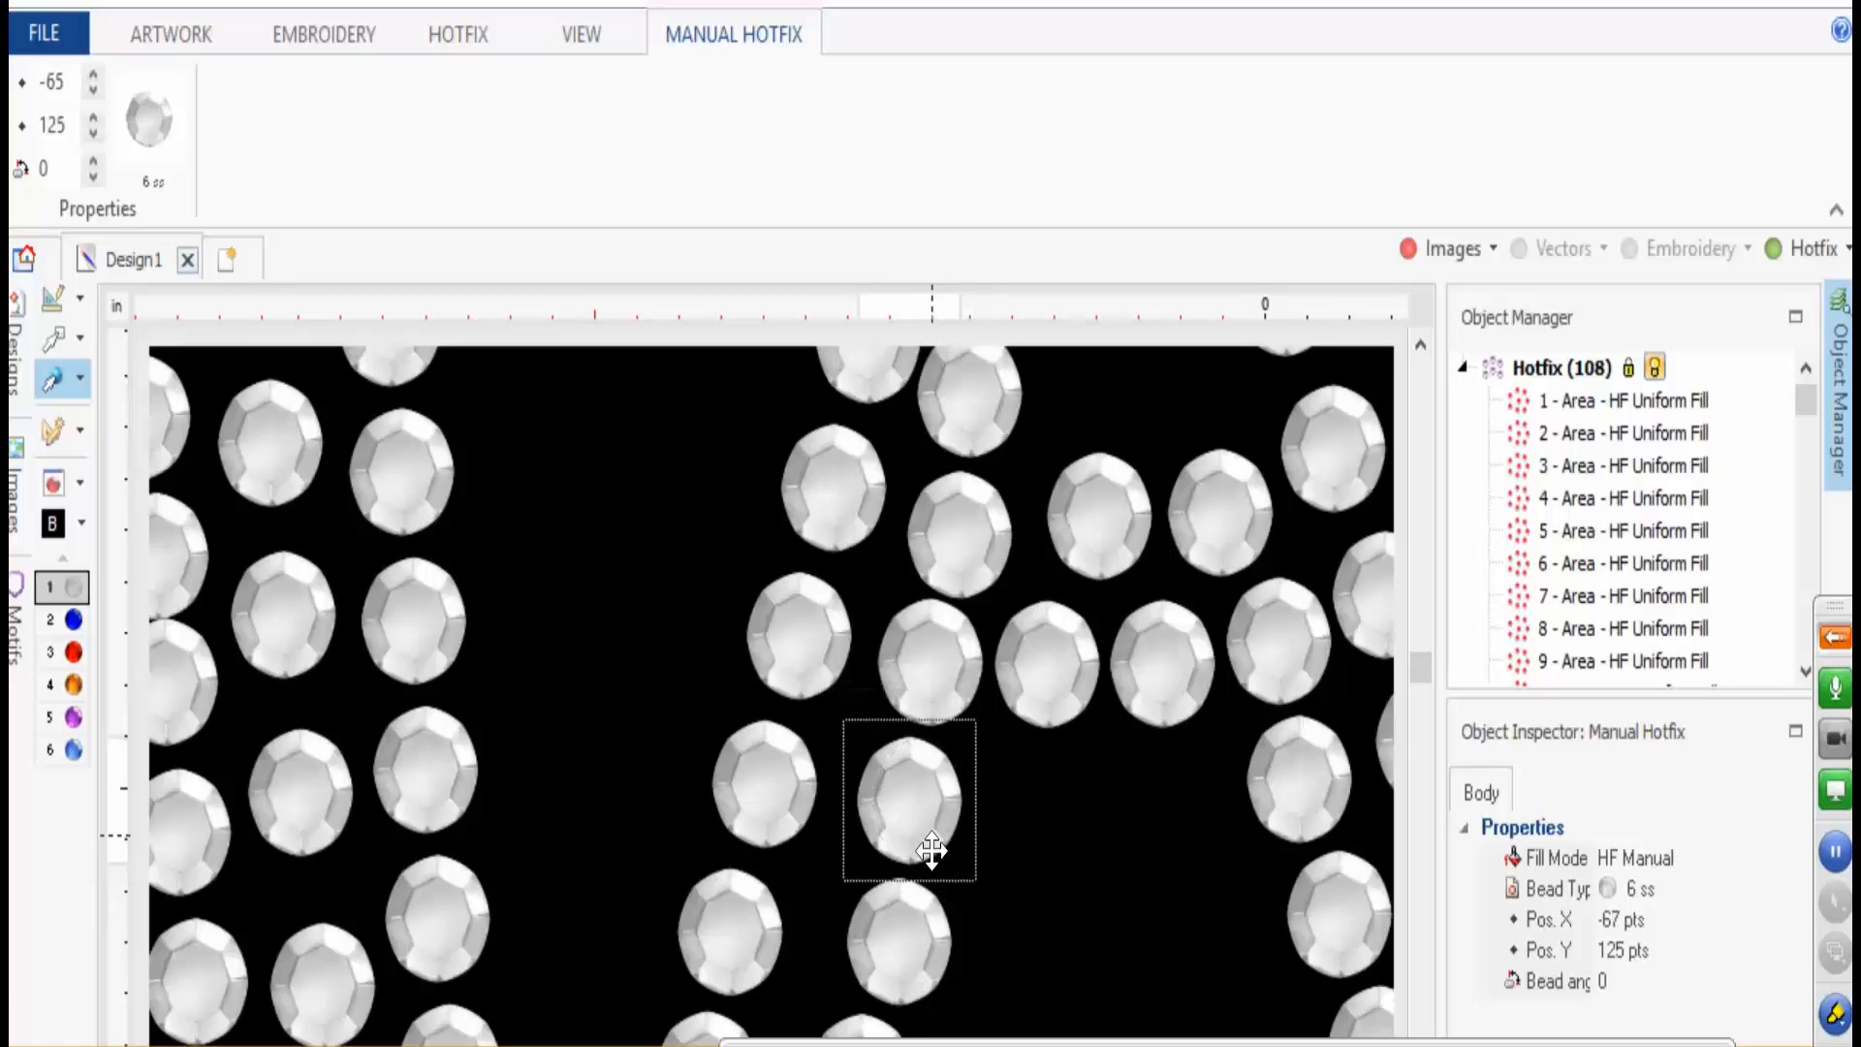
{"action": "mouse_move", "coordinate": [933, 957]}
{"action": "left_mouse_down"}
{"action": "mouse_move", "coordinate": [910, 948]}
{"action": "mouse_move", "coordinate": [926, 939]}
{"action": "left_mouse_up"}
{"action": "scroll", "coordinate": [927, 935], "scroll_direction": "down", "scroll_amount": 4}
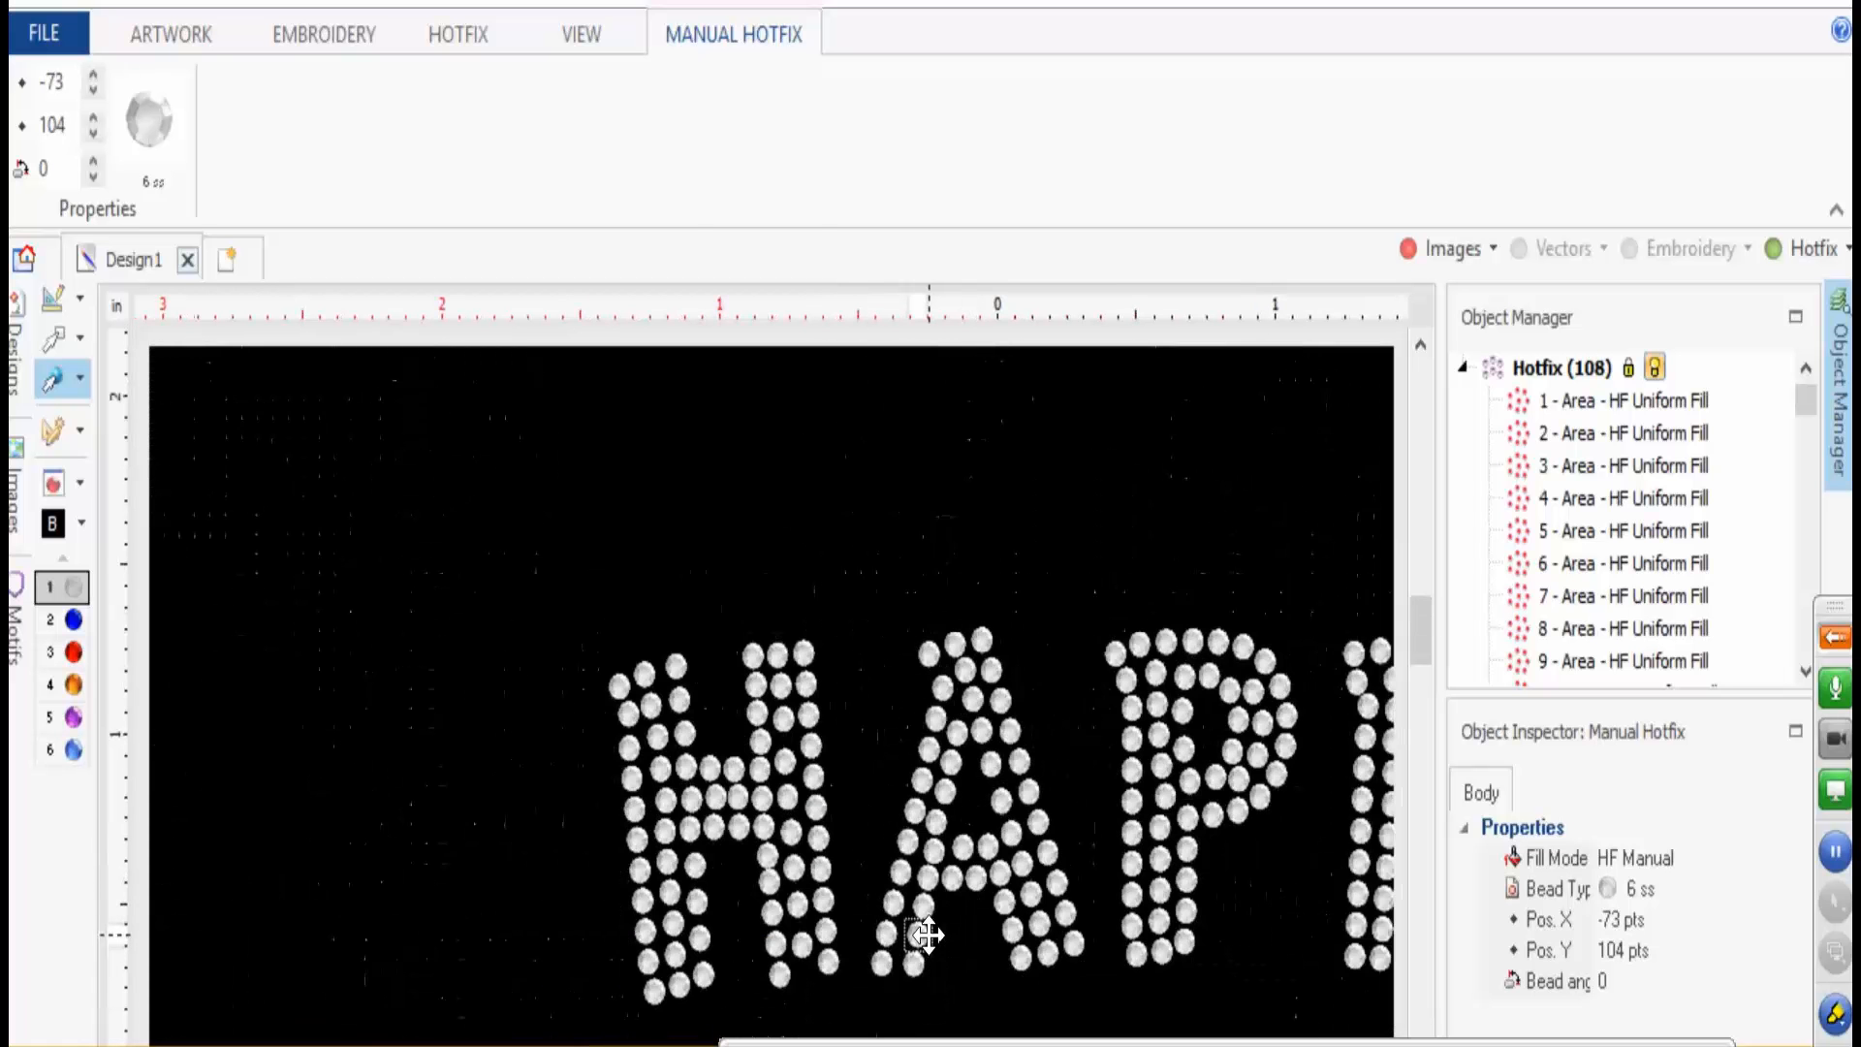
{"action": "key", "text": "Escape"}
{"action": "scroll", "coordinate": [960, 892], "scroll_direction": "down", "scroll_amount": 1}
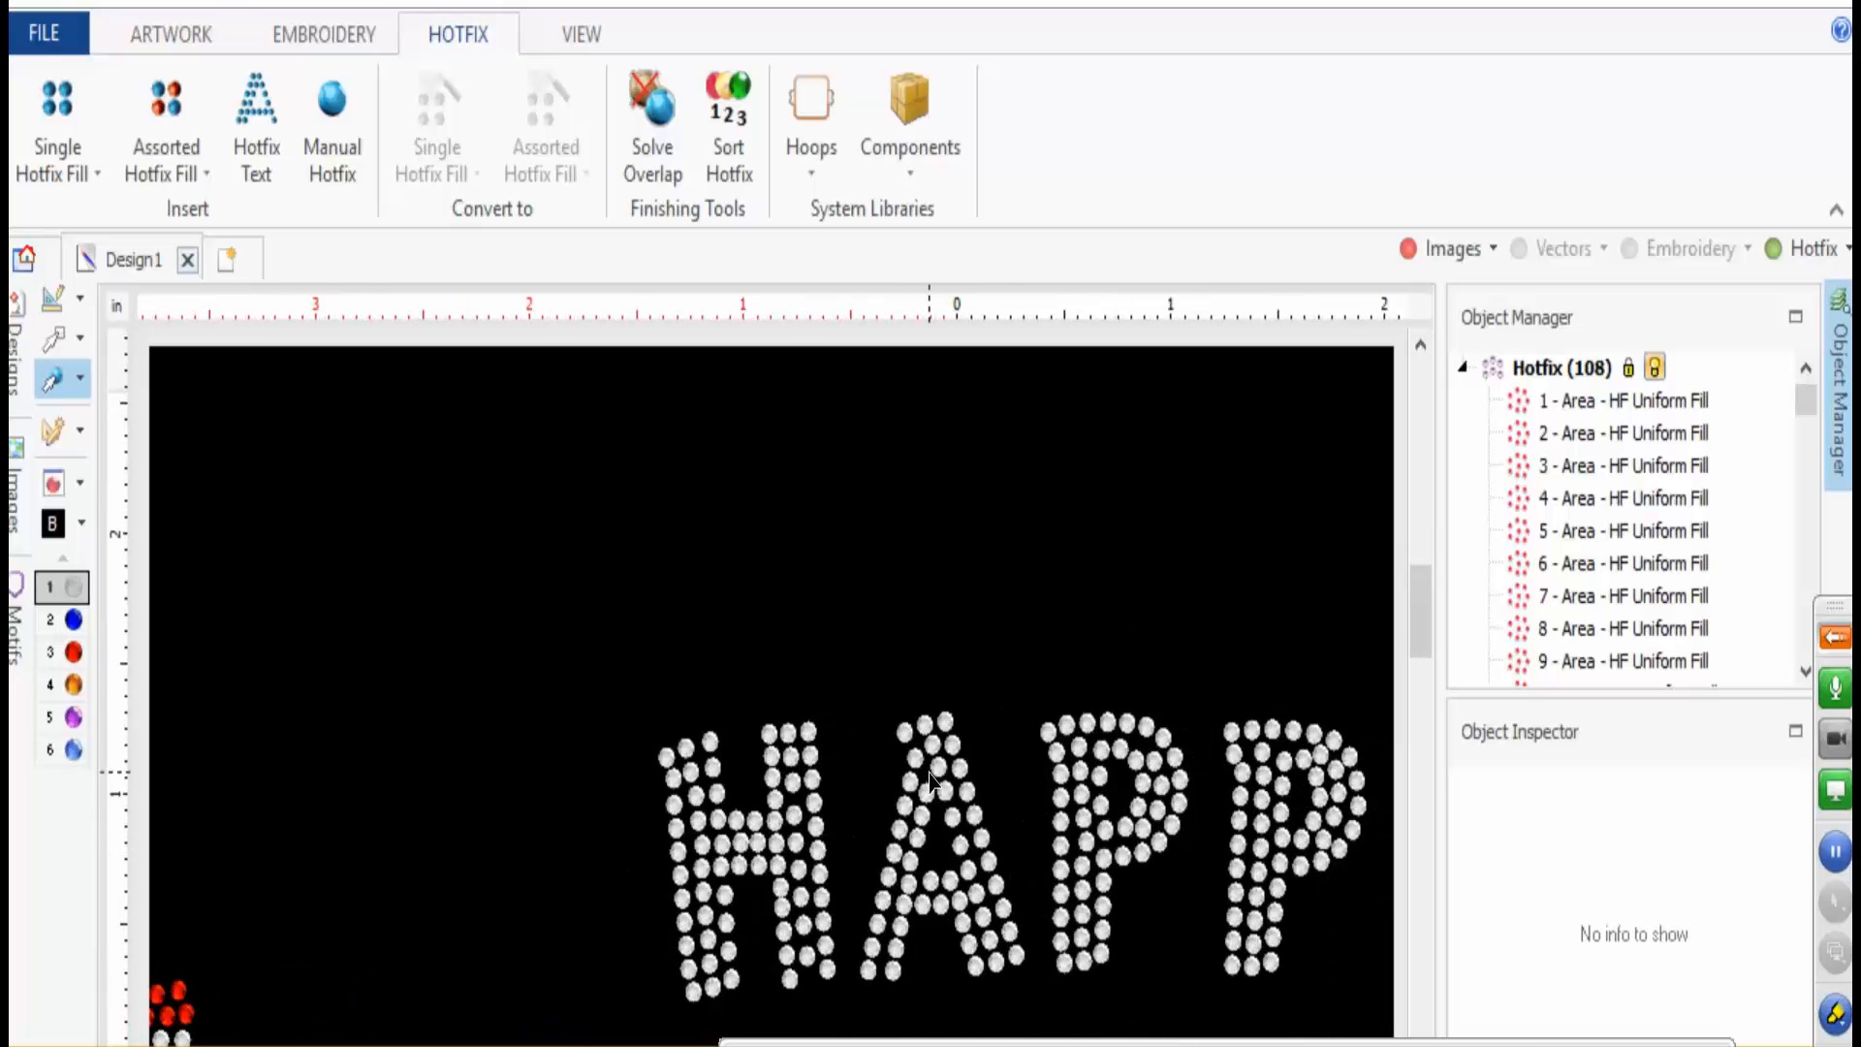
{"action": "scroll", "coordinate": [1020, 735], "scroll_direction": "down", "scroll_amount": 2}
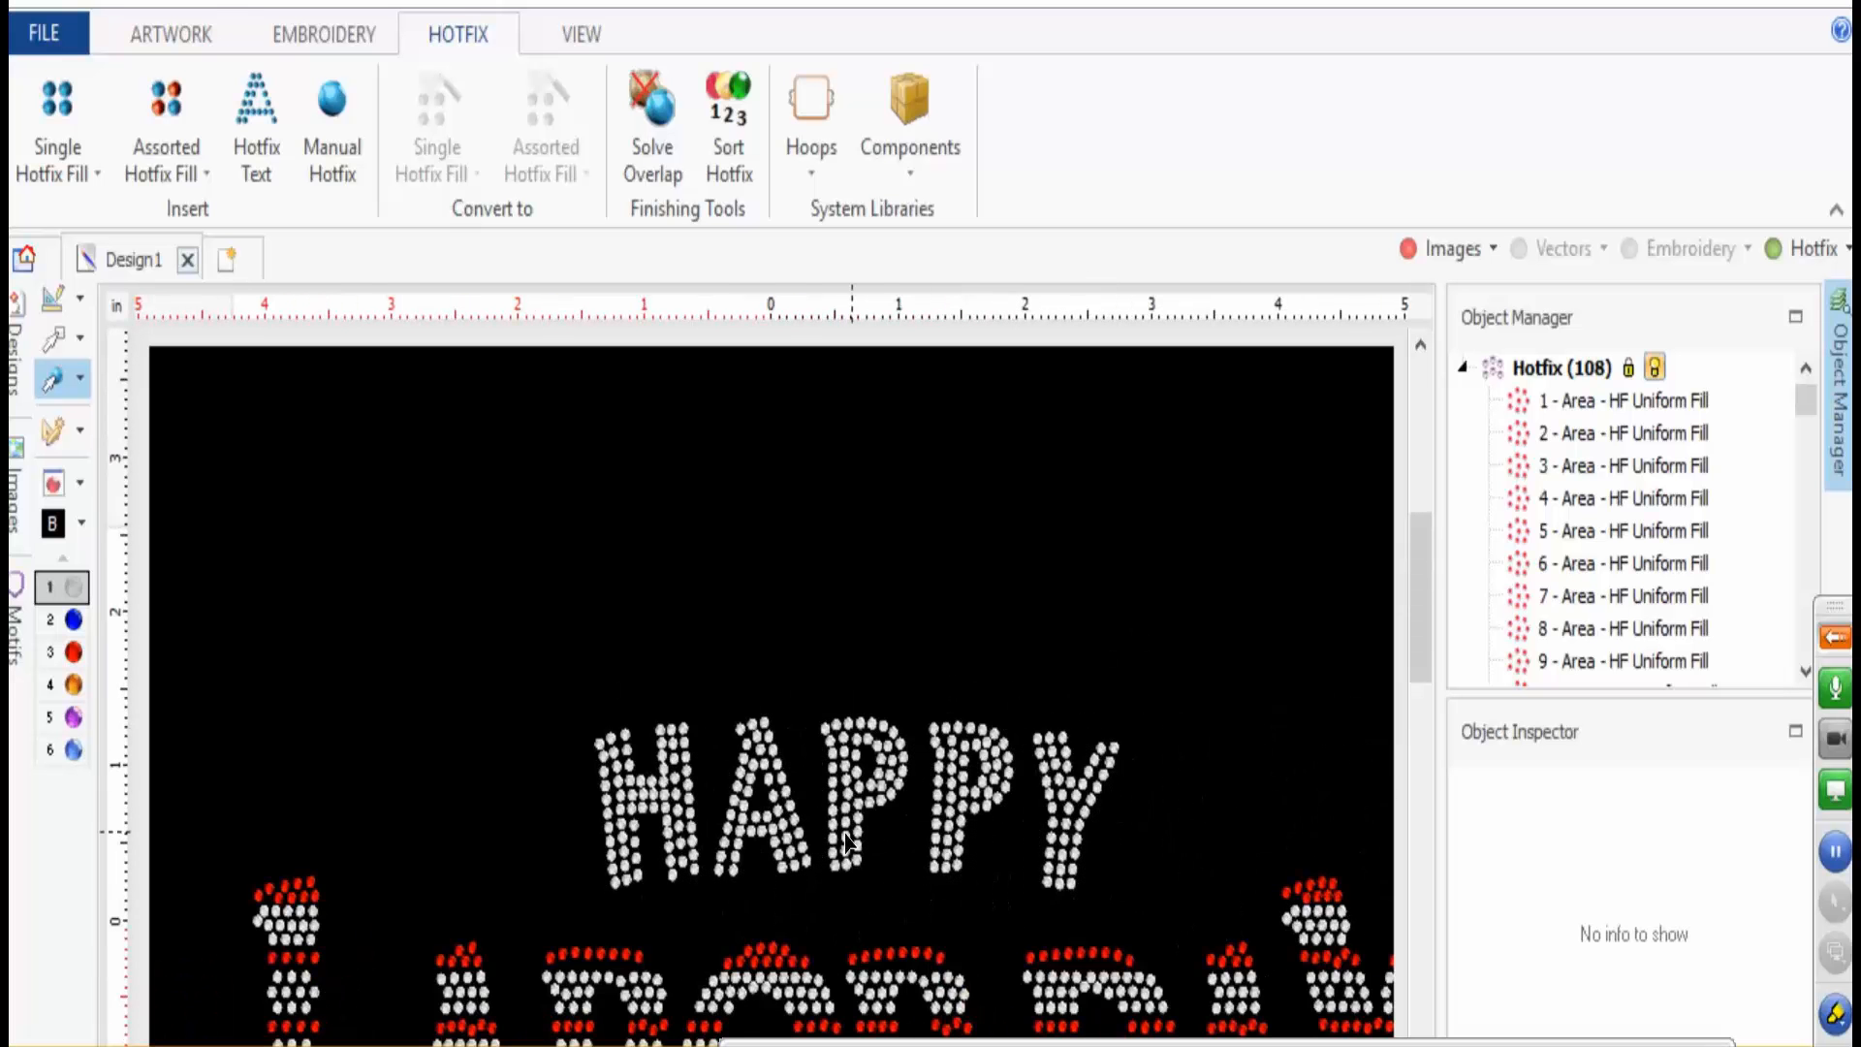
{"action": "scroll", "coordinate": [713, 815], "scroll_direction": "up", "scroll_amount": 4}
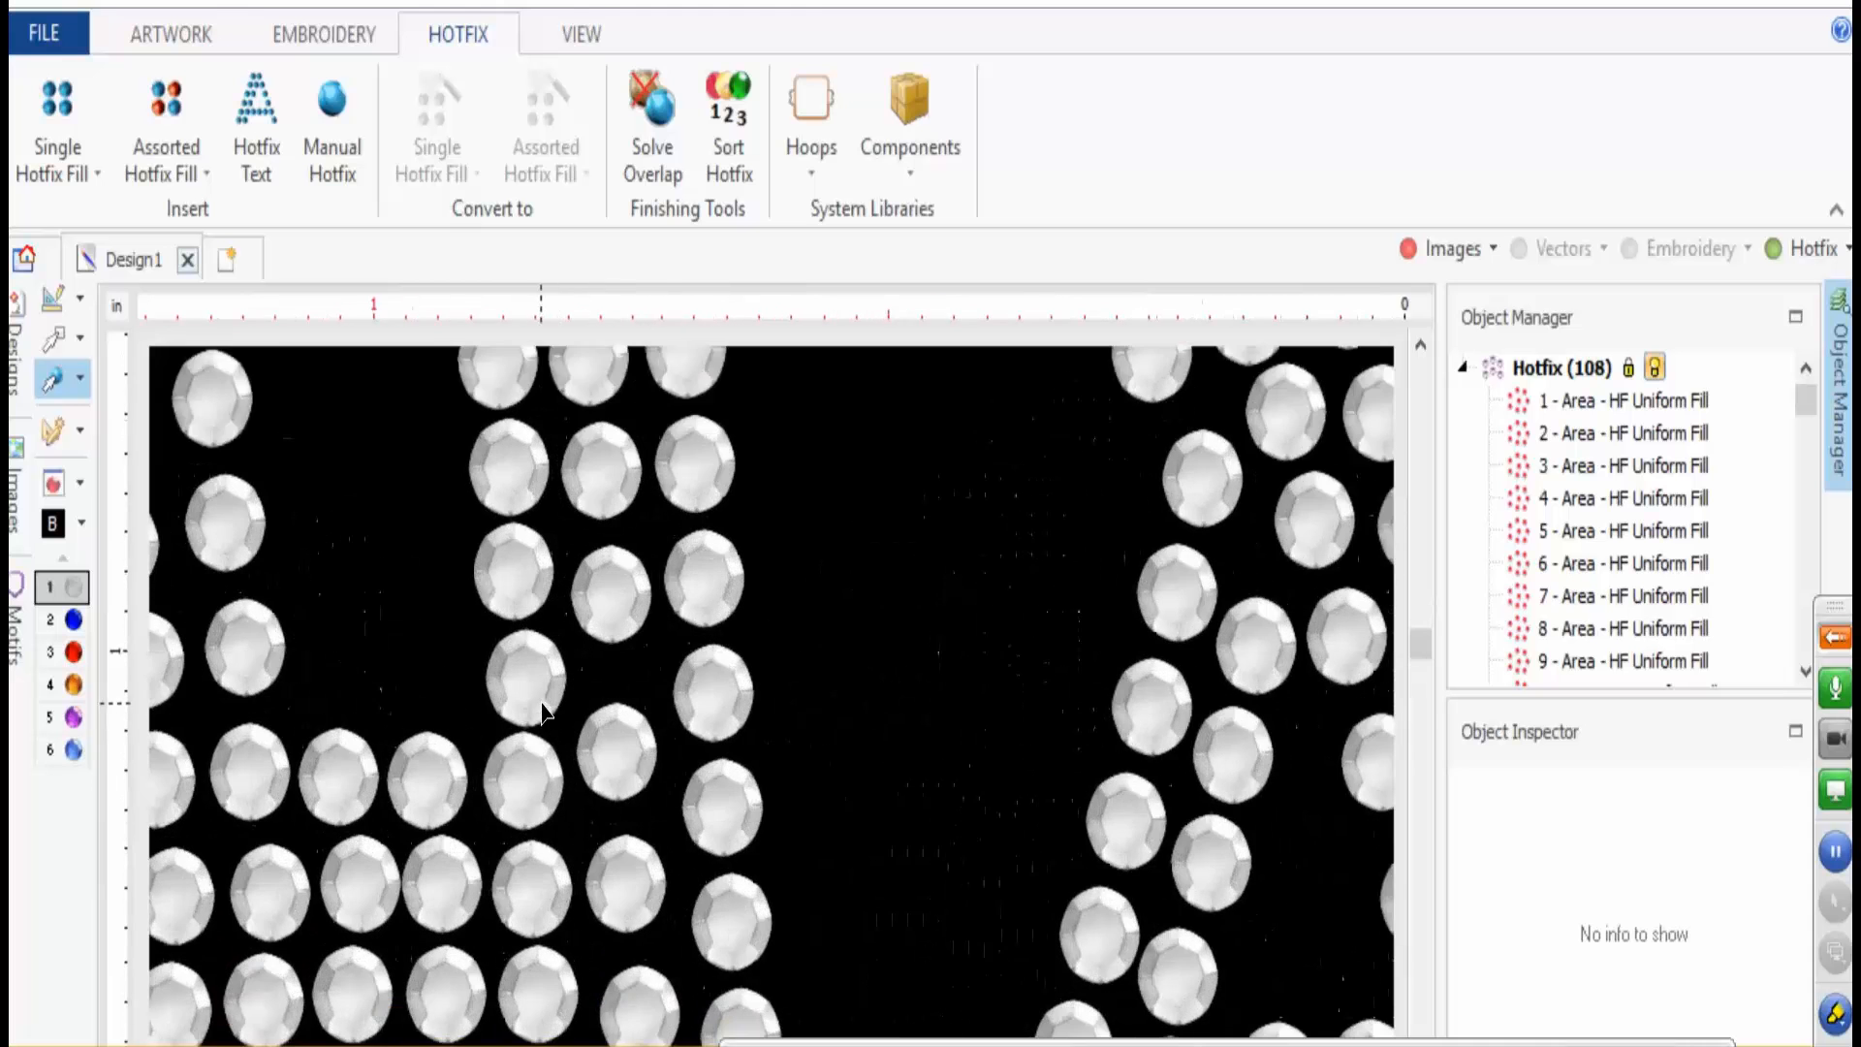
{"action": "left_click", "coordinate": [621, 759]}
{"action": "scroll", "coordinate": [616, 752], "scroll_direction": "down", "scroll_amount": 3}
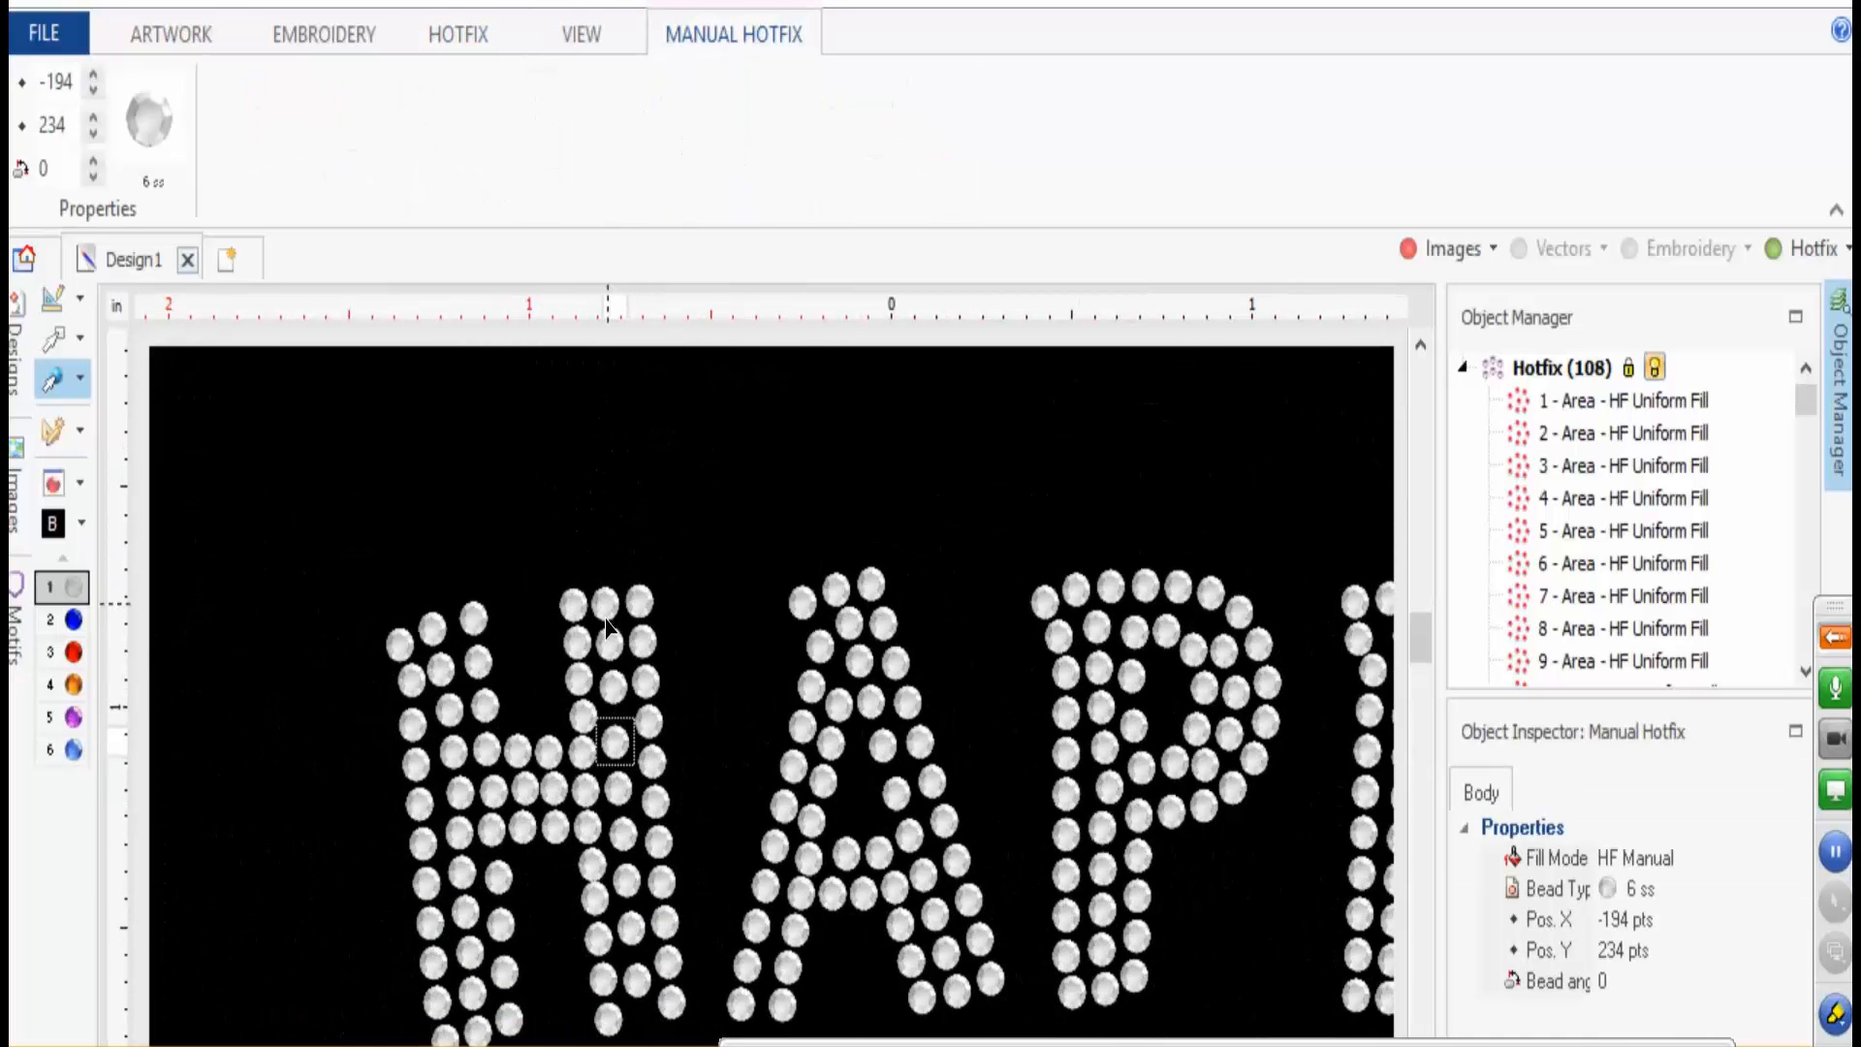
{"action": "left_click", "coordinate": [669, 1001]}
{"action": "left_click", "coordinate": [334, 449]}
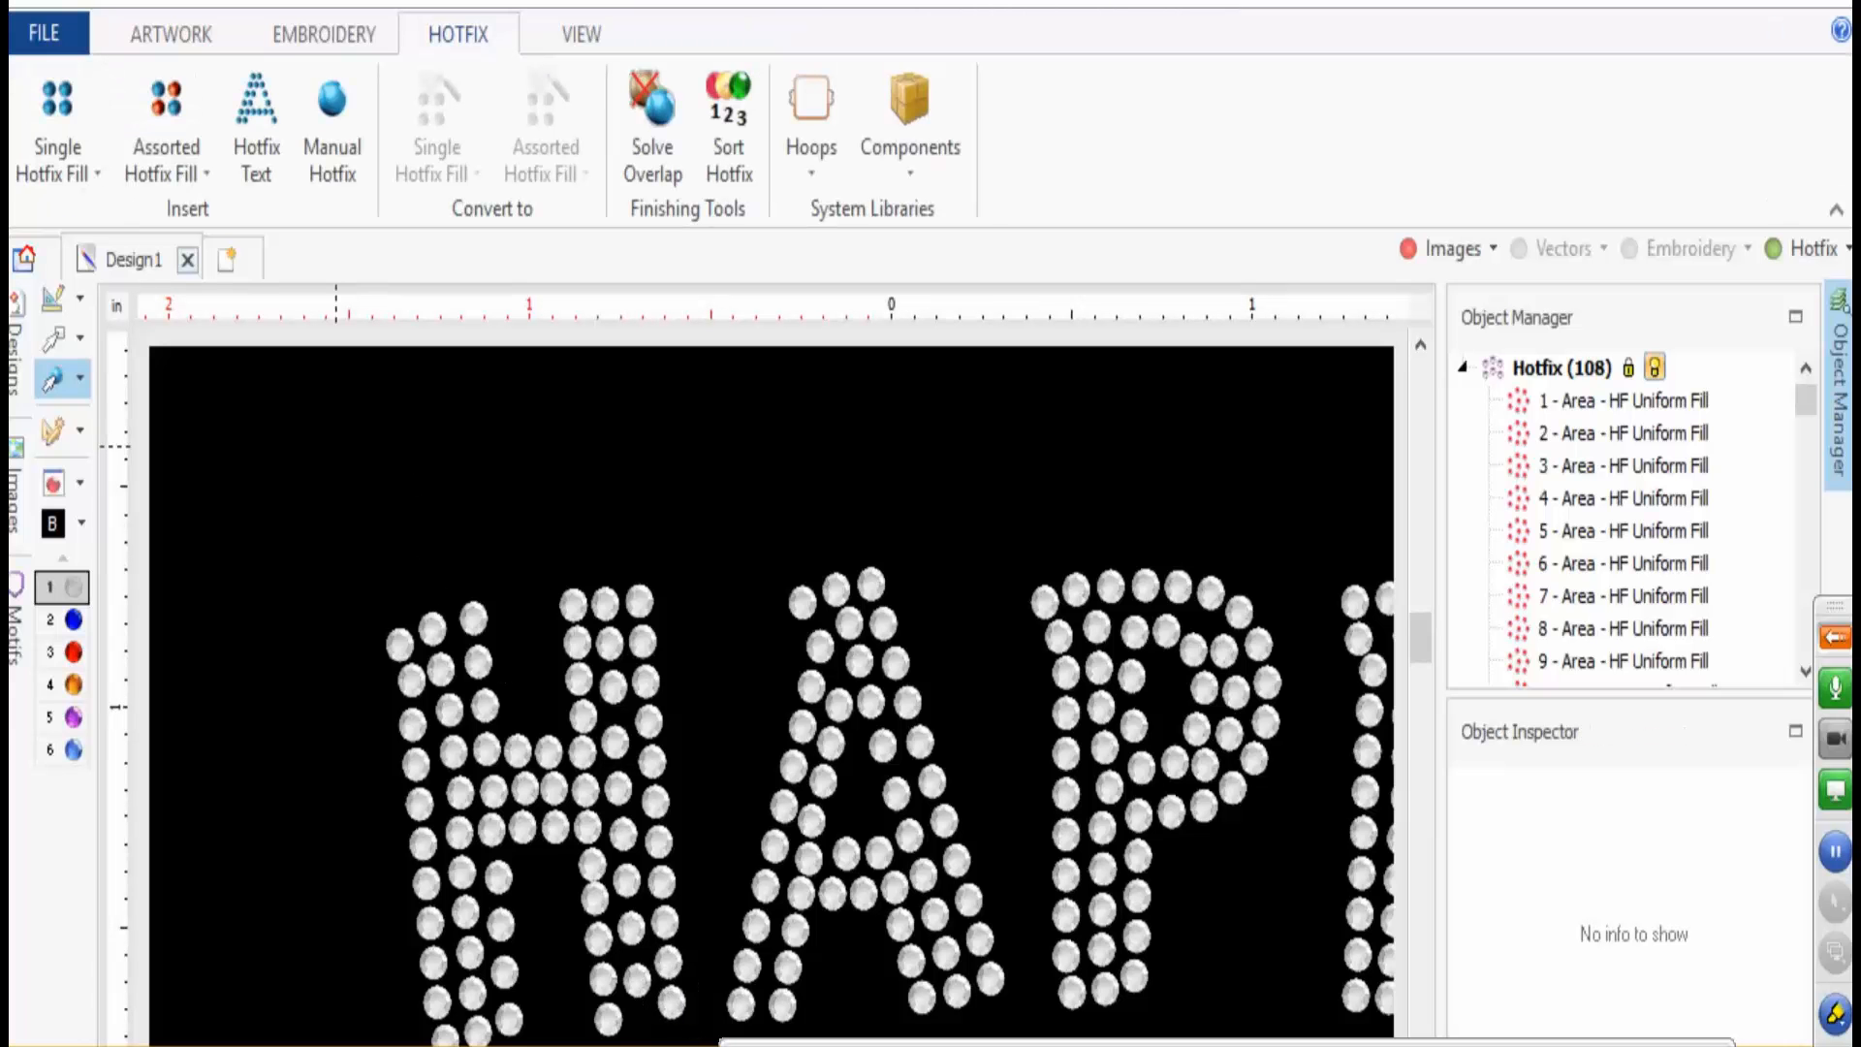
- Draw a straight hotfix path of 6 ss stones with 3 pts spacing down the middle of the H's right leg
{"action": "left_click", "coordinate": [57, 163]}
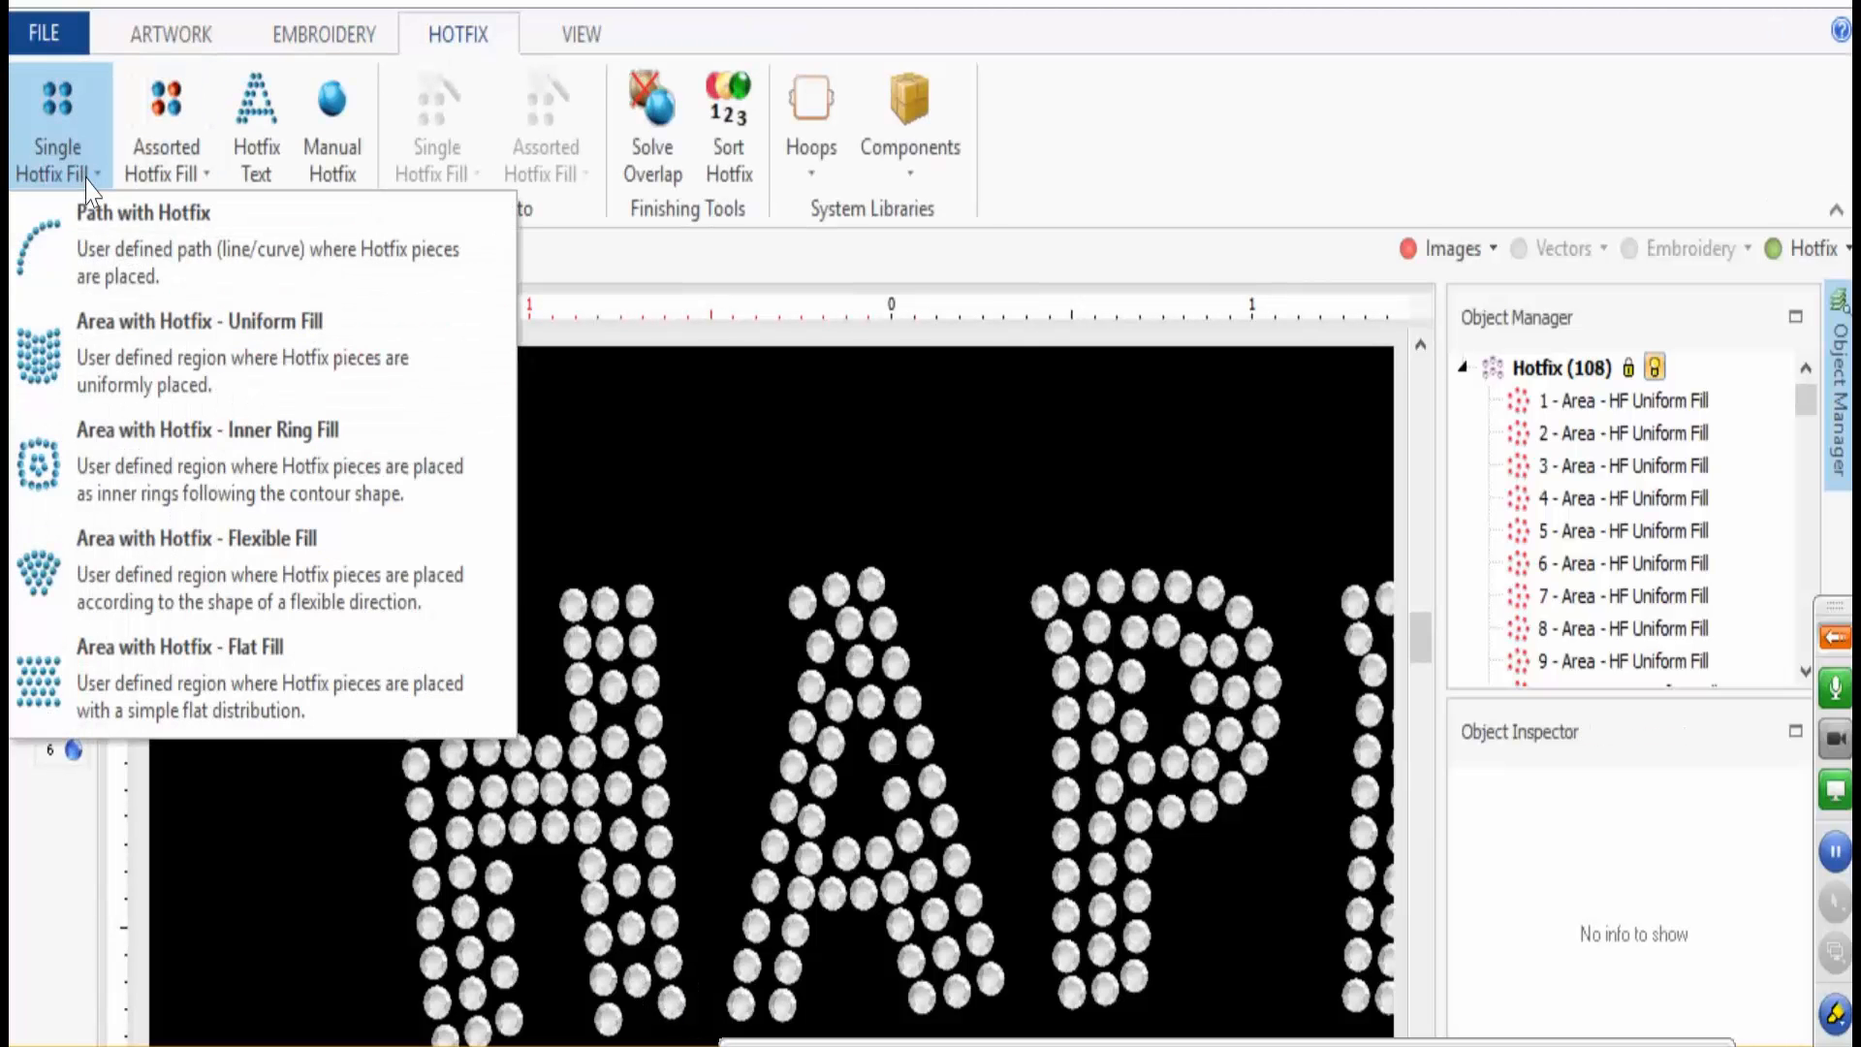
{"action": "left_click", "coordinate": [100, 215]}
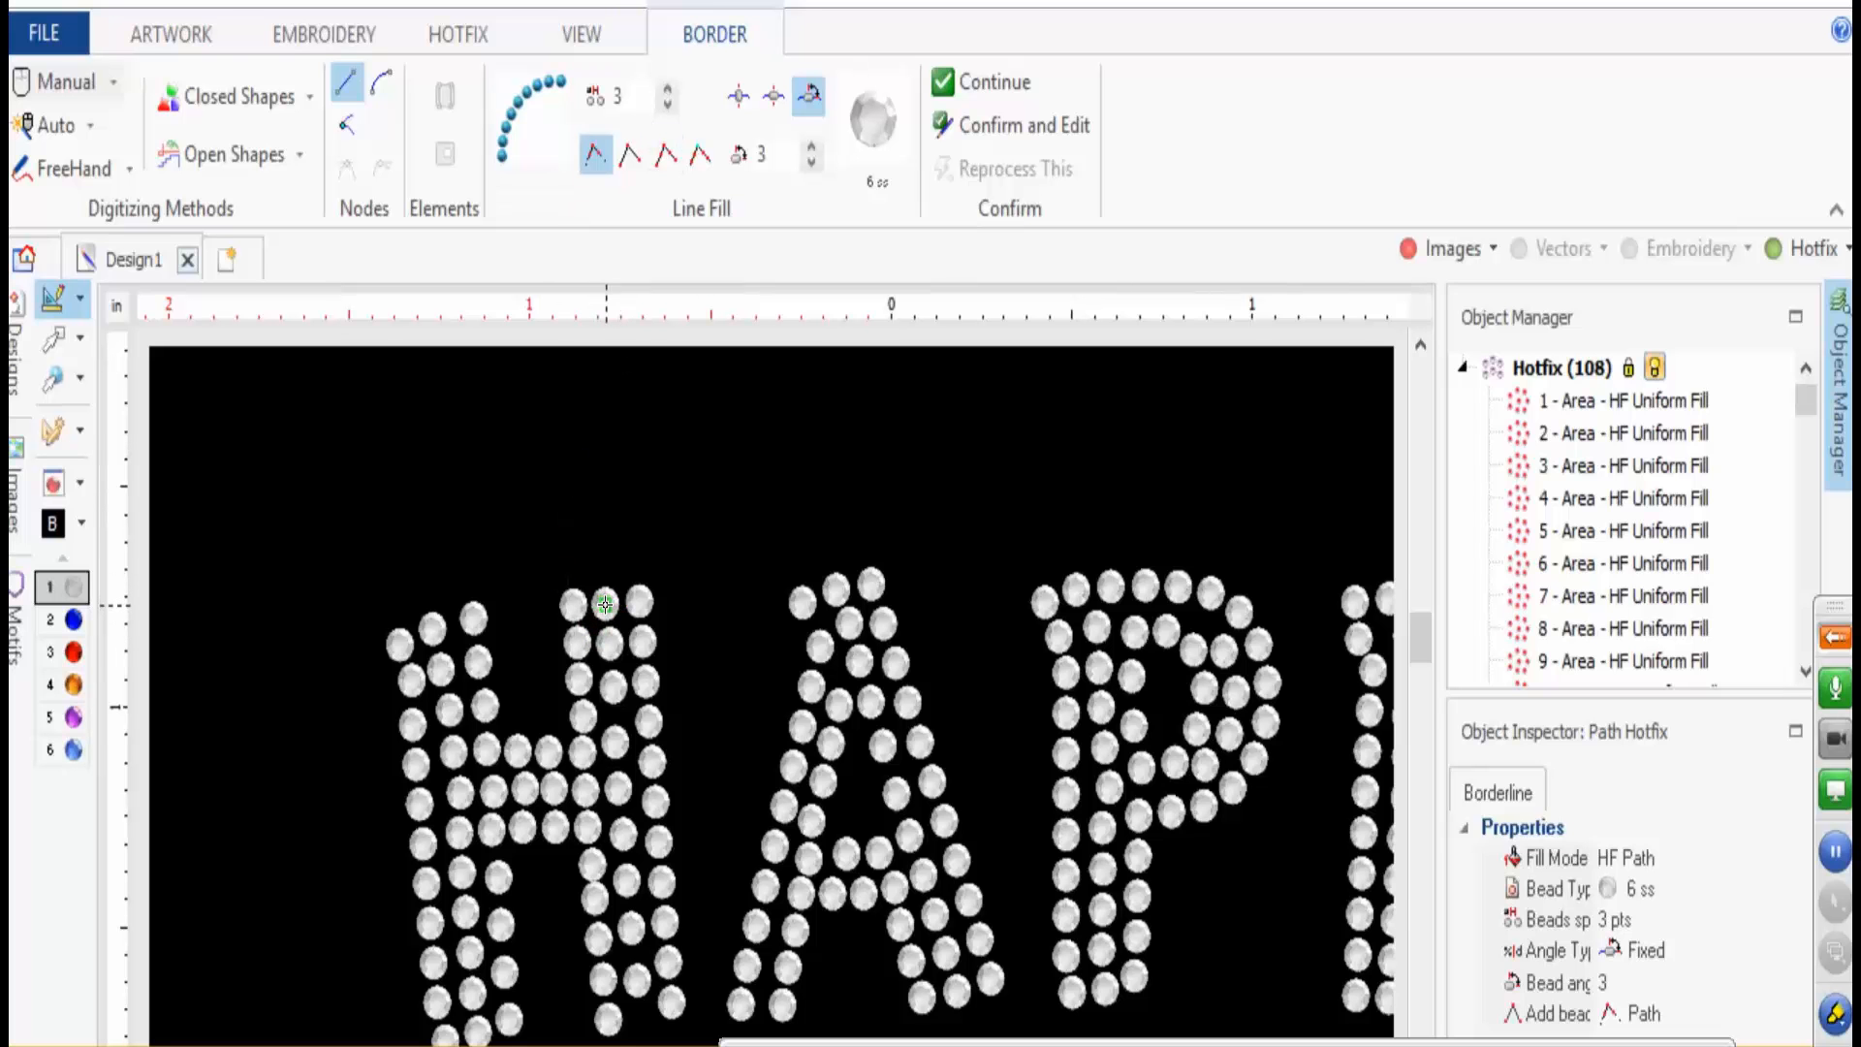
{"action": "right_click", "coordinate": [642, 1011]}
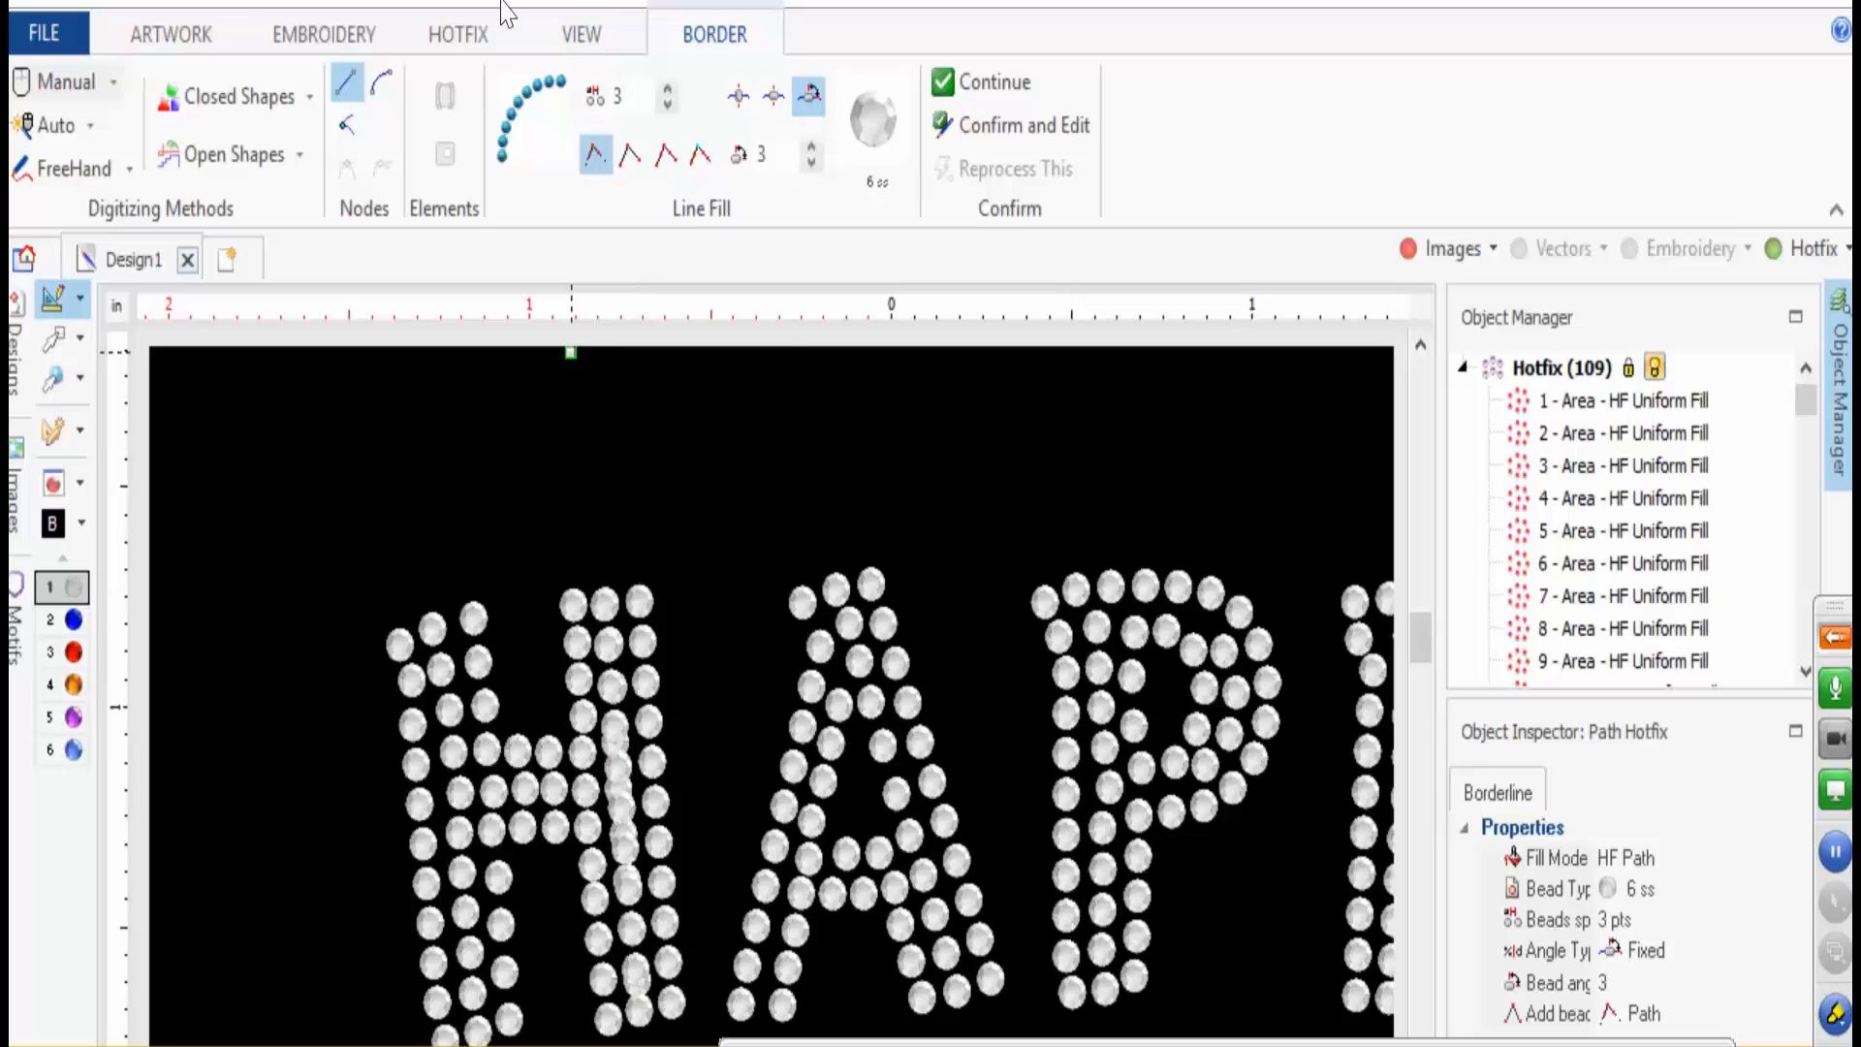
- Solve all overlap conflicts between stones in the design with Solve Overlap
{"action": "left_click", "coordinate": [441, 38]}
{"action": "left_click", "coordinate": [652, 121]}
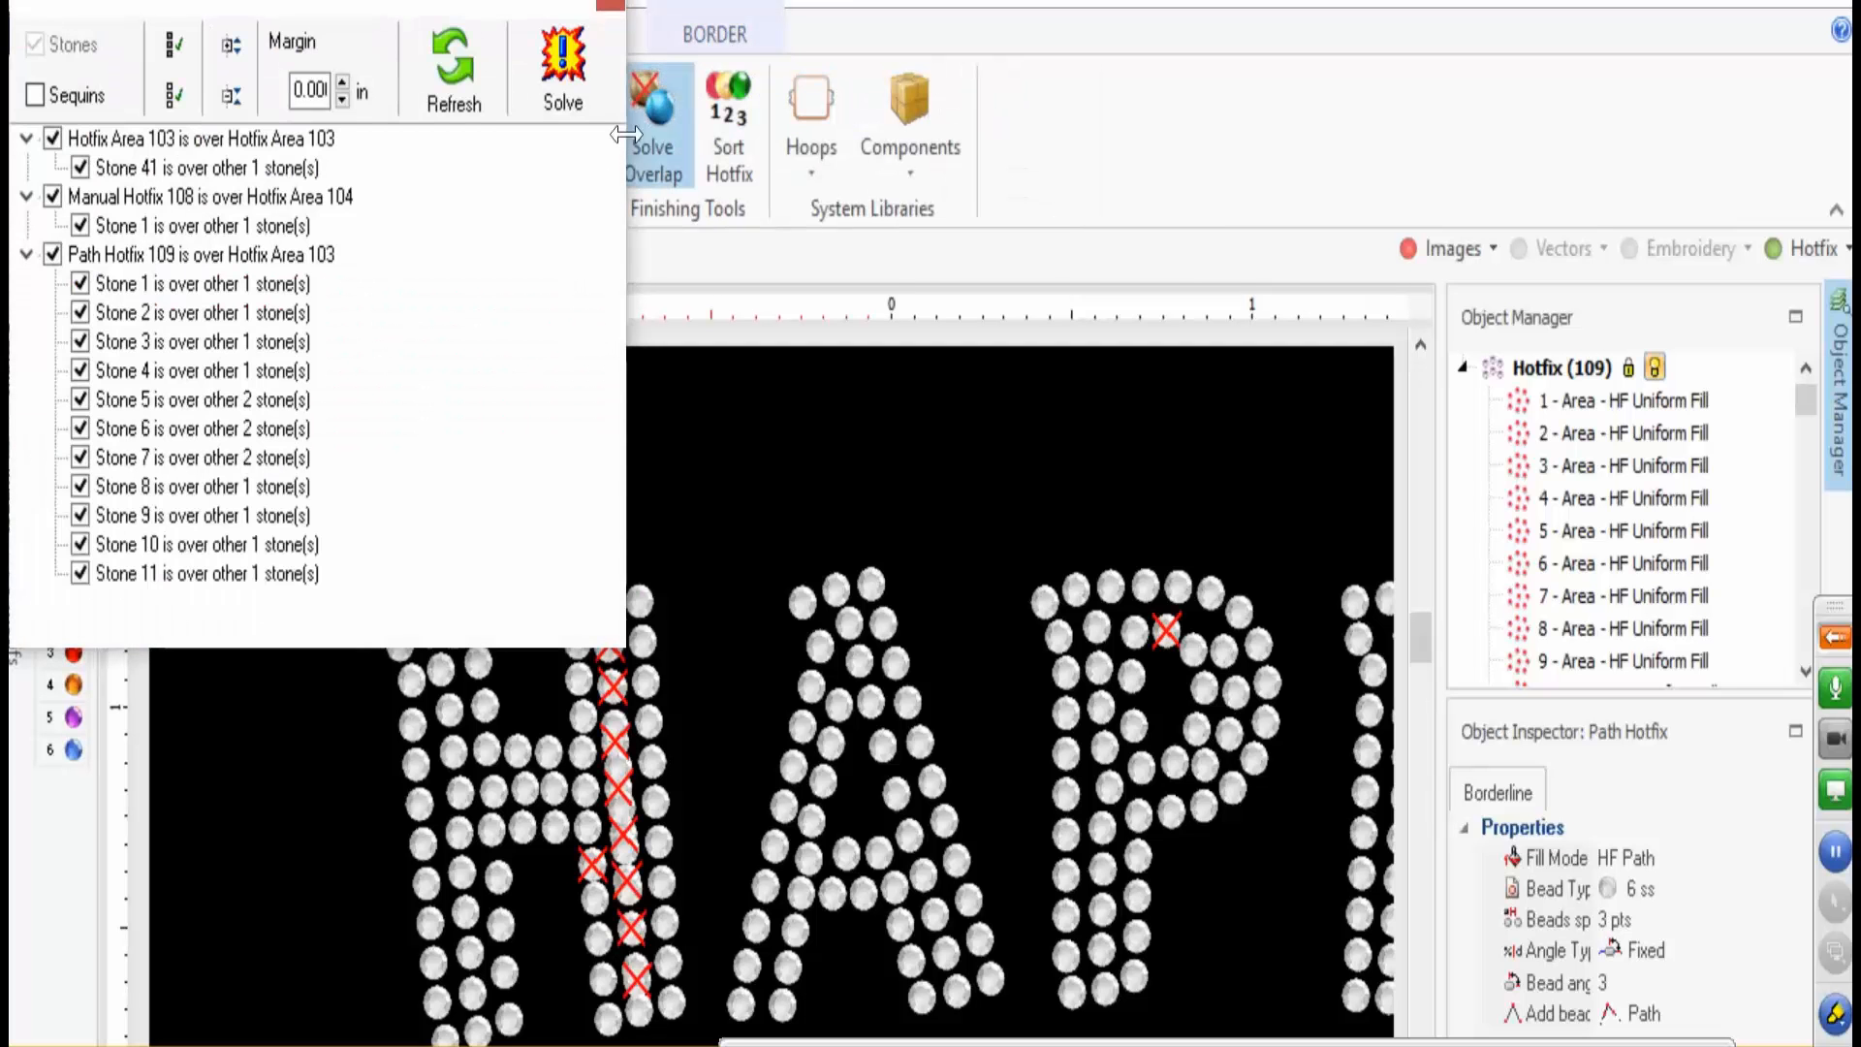
{"action": "left_click", "coordinate": [561, 89]}
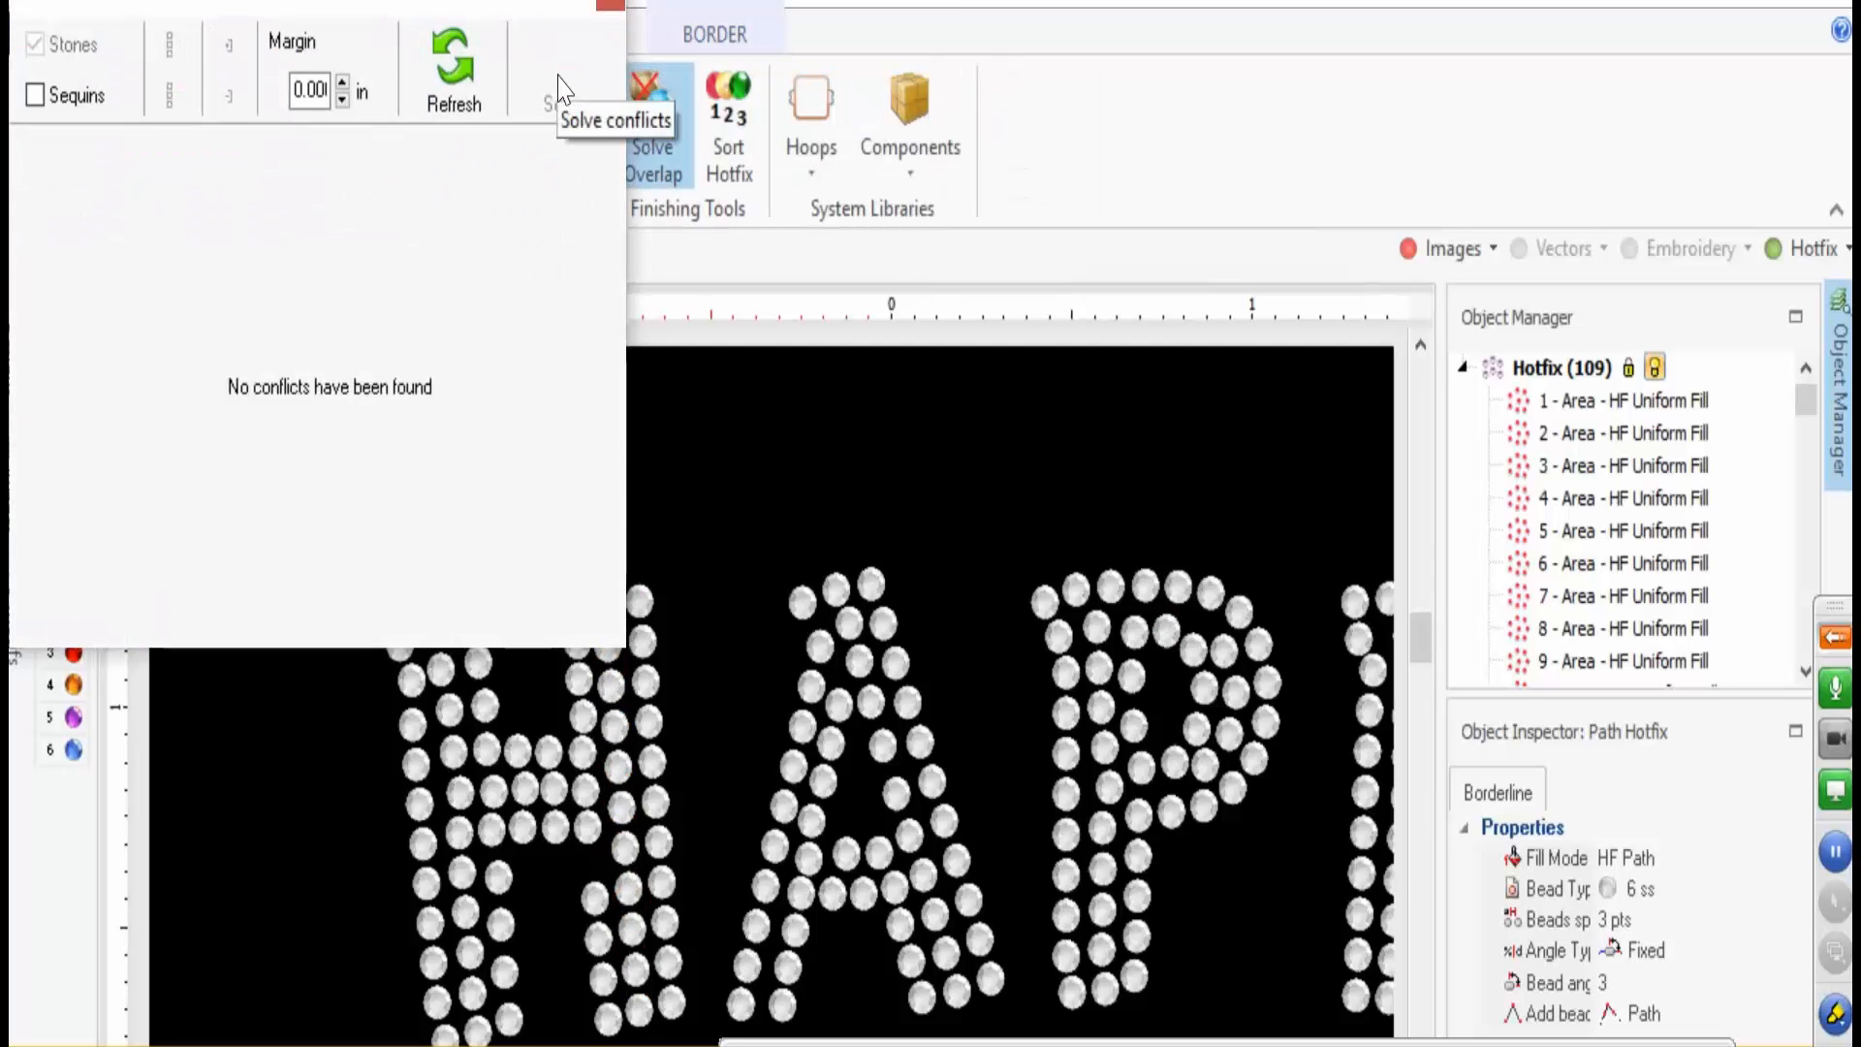
{"action": "left_click", "coordinate": [611, 6]}
- Insert a 6 ss stone in the gap beneath the right end of the H's crossbar and shift the stone below it downward
{"action": "scroll", "coordinate": [567, 805], "scroll_direction": "up", "scroll_amount": 4}
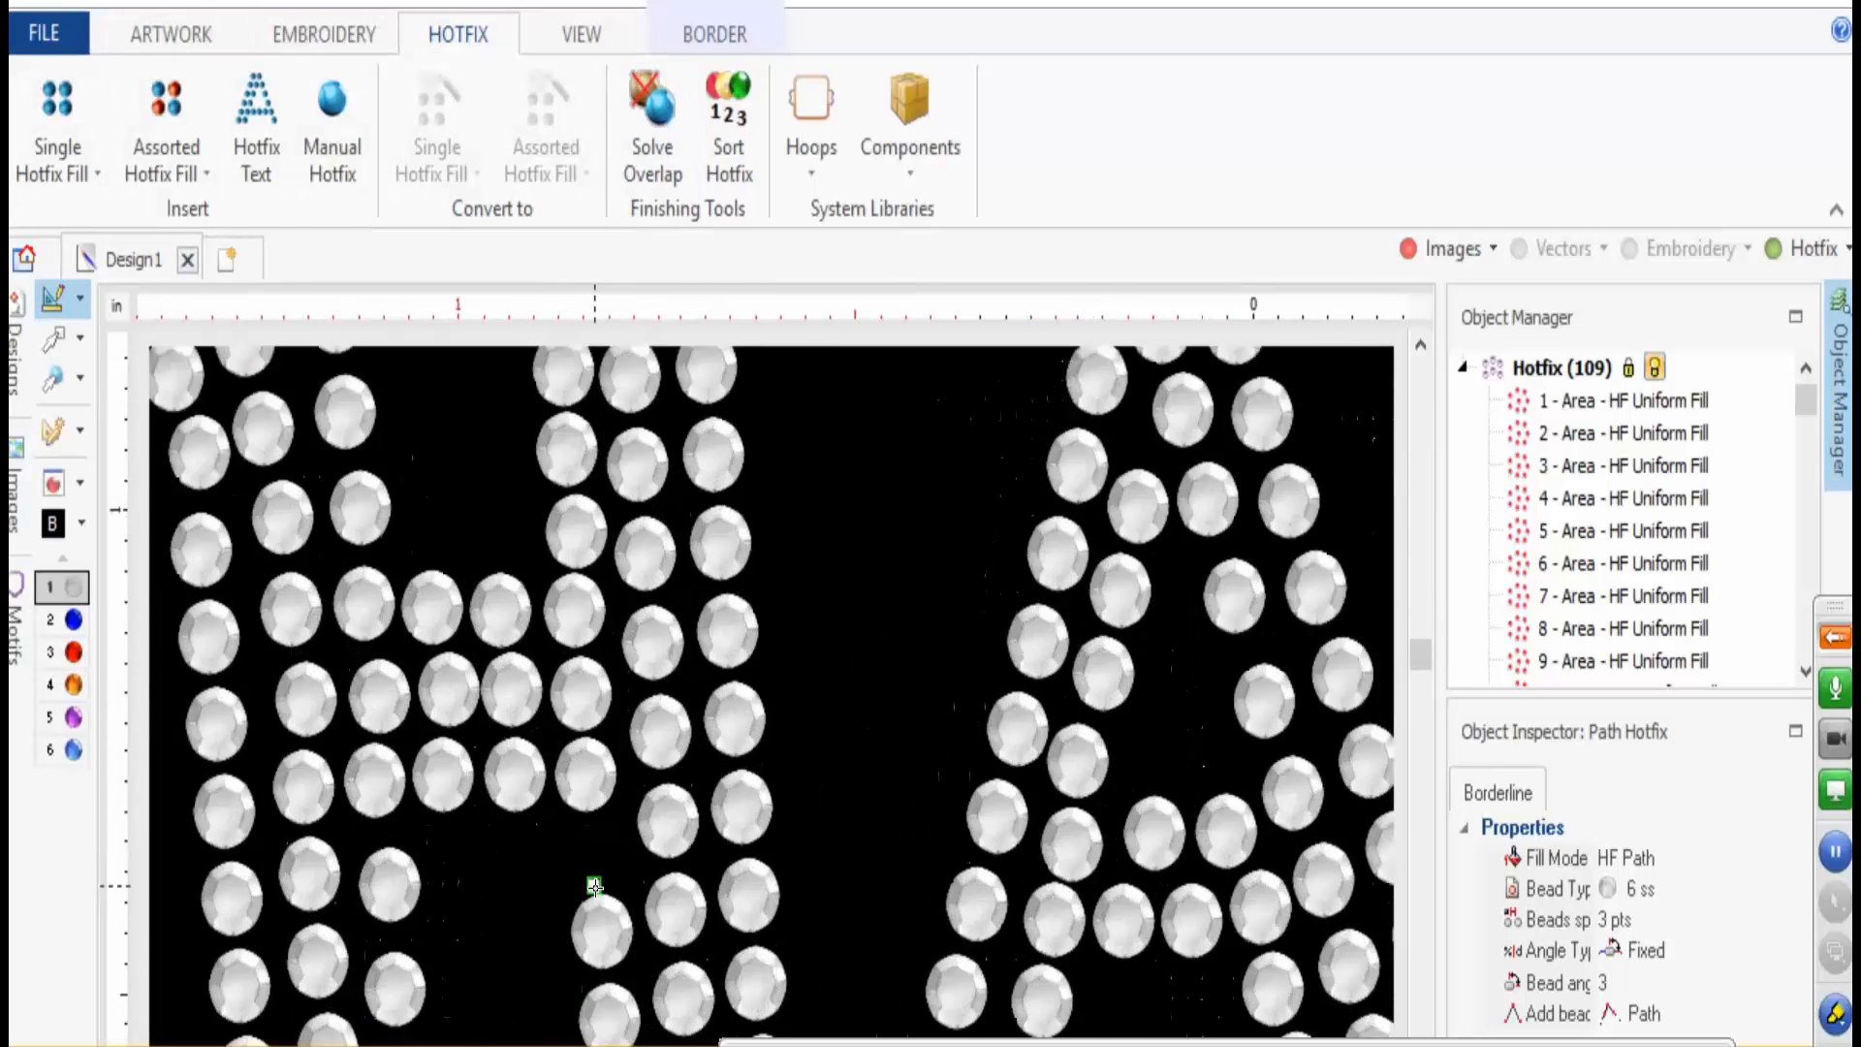
{"action": "left_click", "coordinate": [53, 378]}
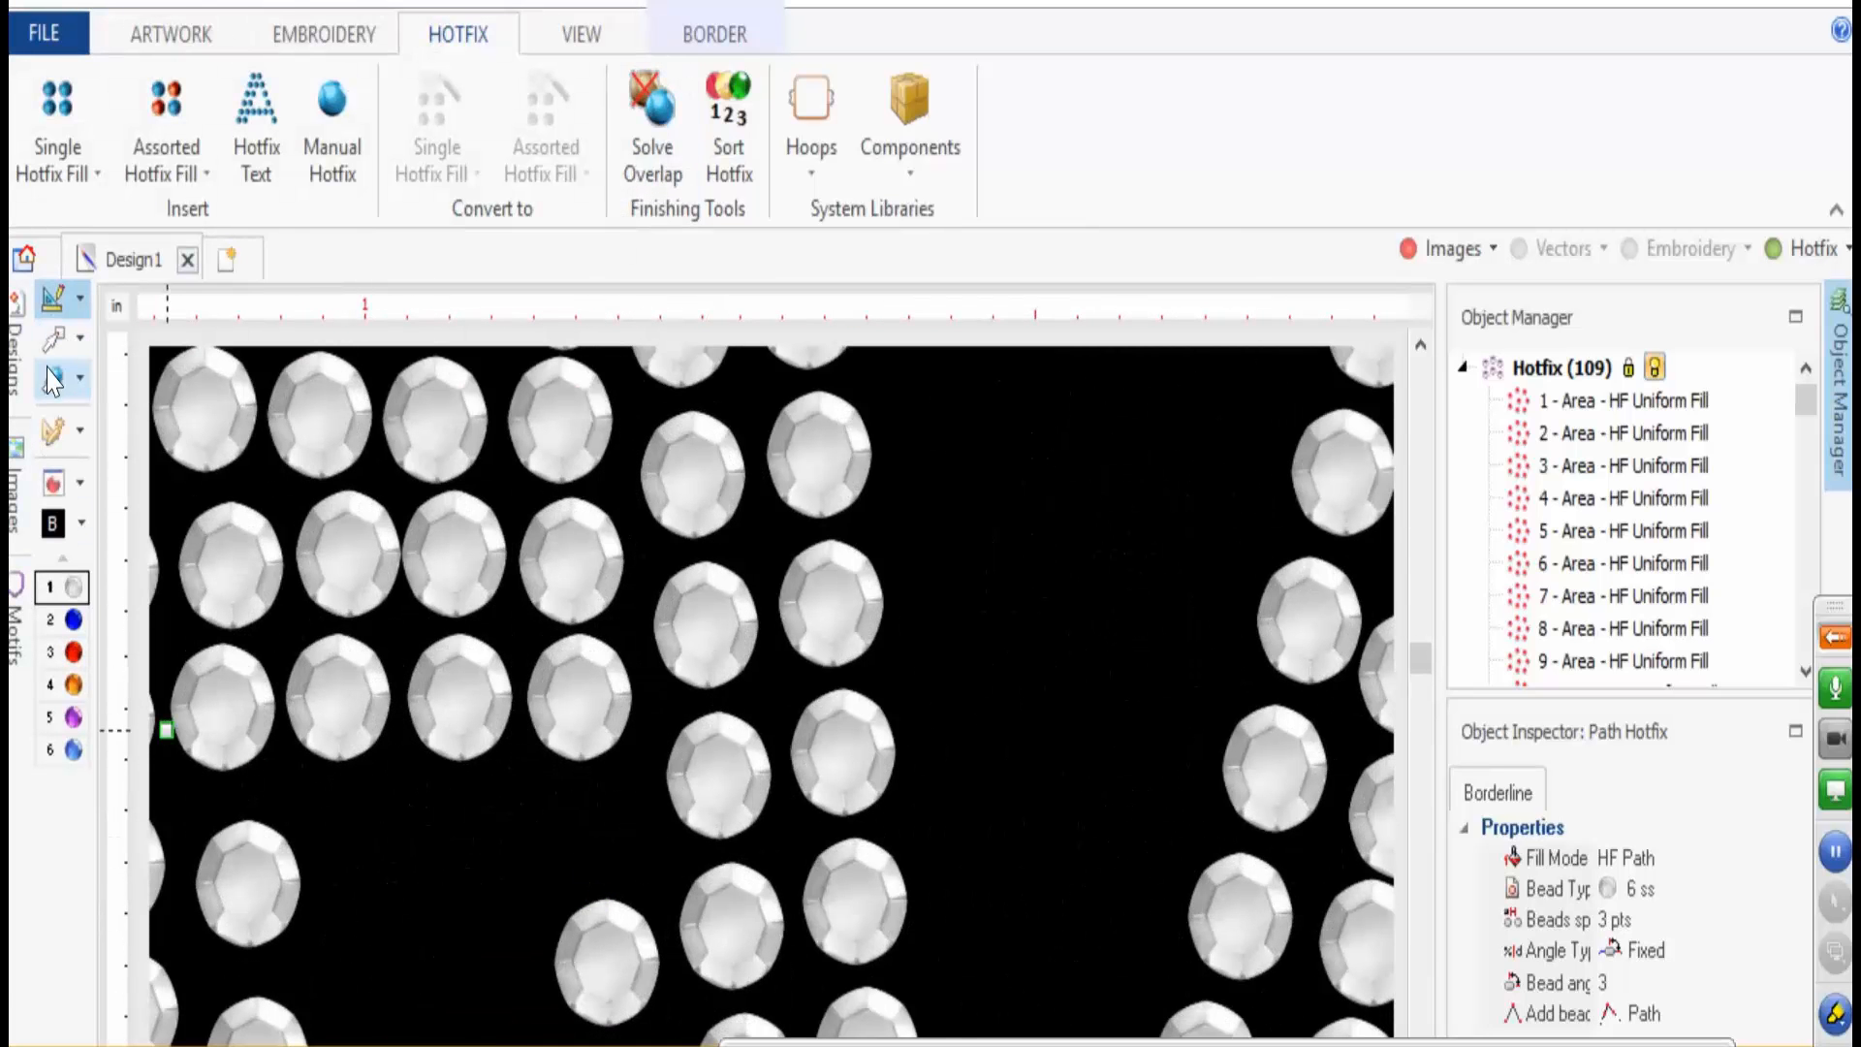
{"action": "left_click", "coordinate": [560, 718]}
{"action": "right_click", "coordinate": [568, 781]}
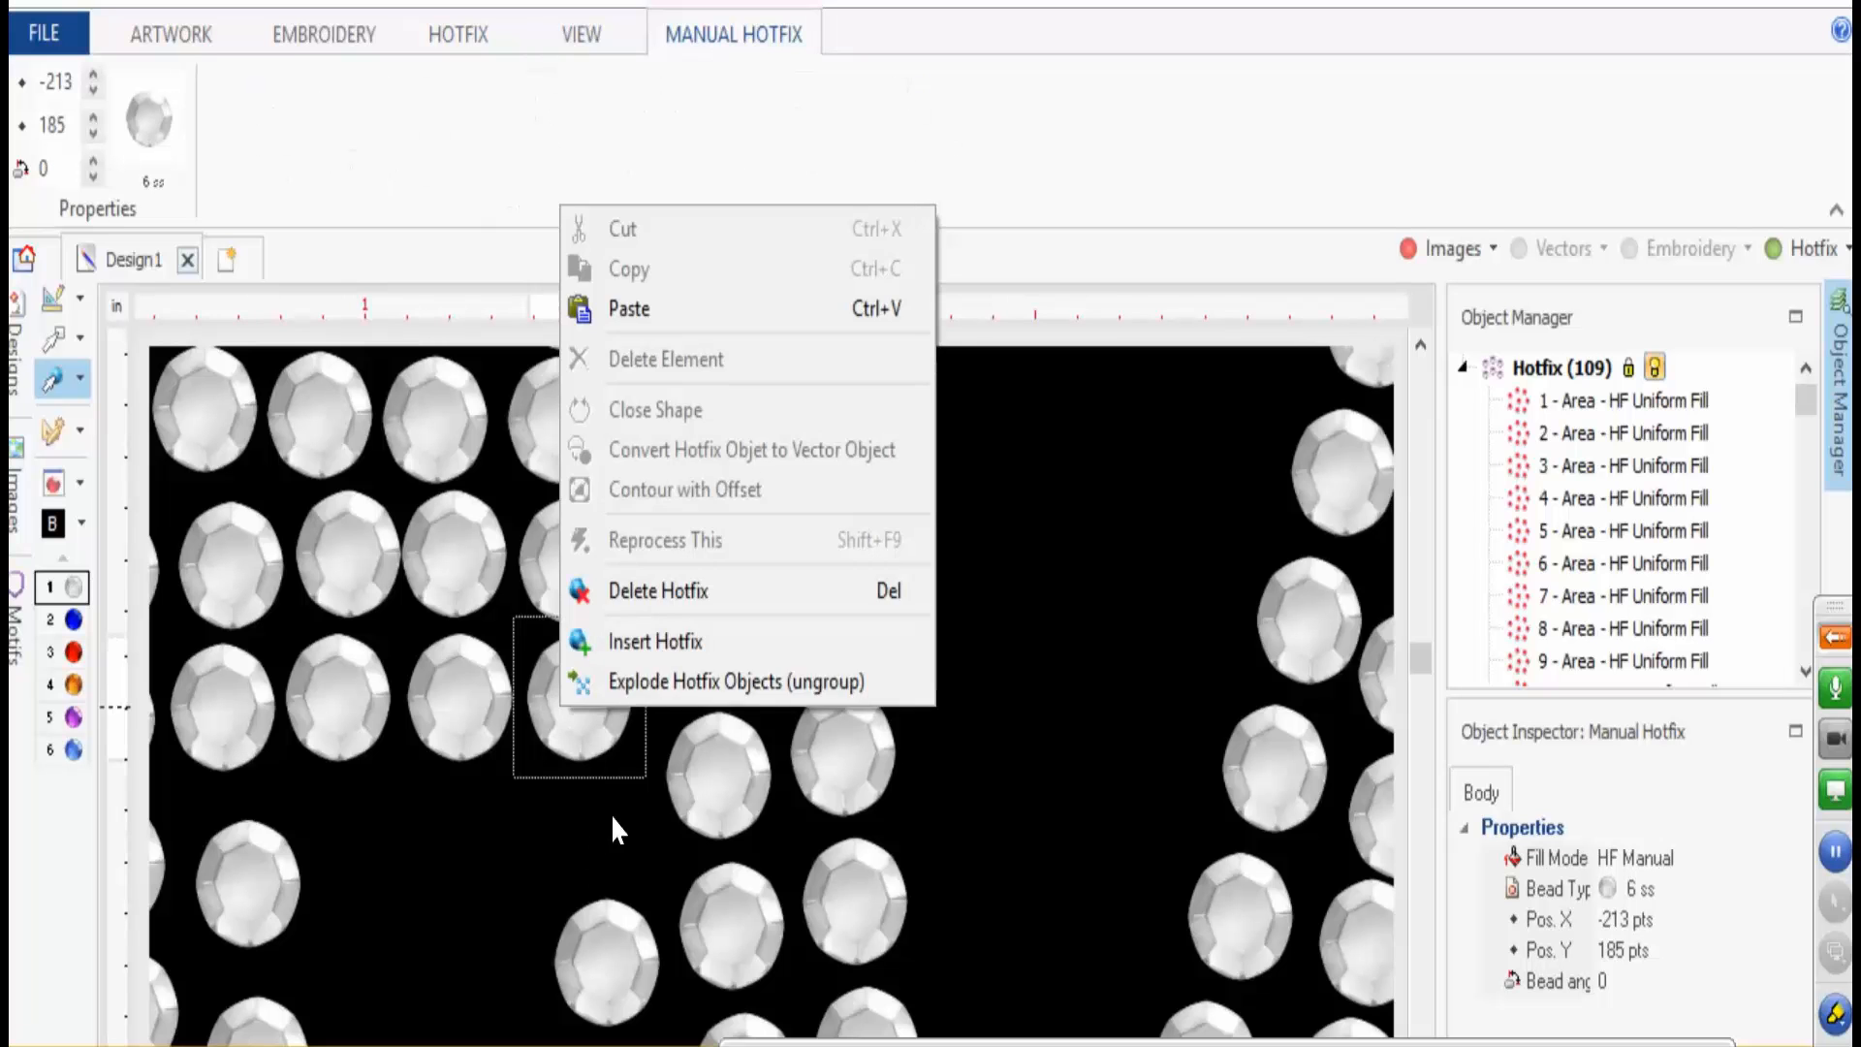
{"action": "left_click", "coordinate": [618, 642]}
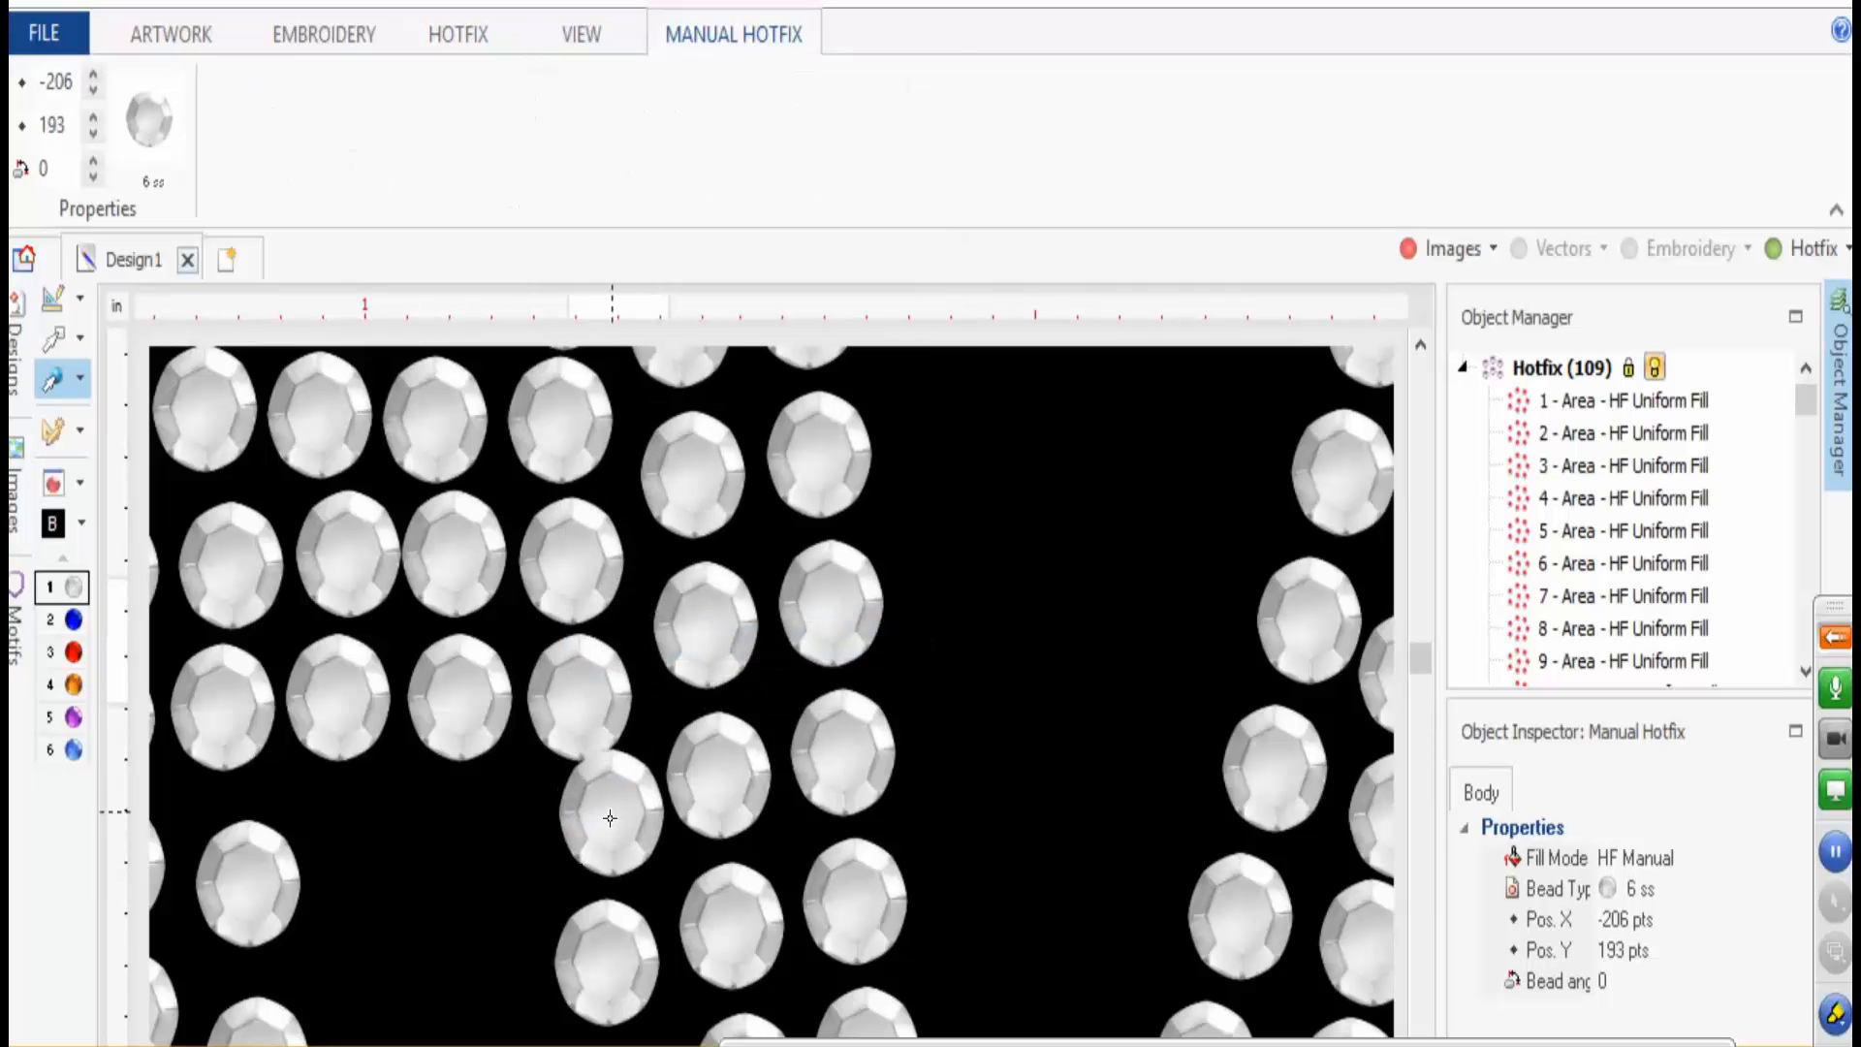
{"action": "left_click", "coordinate": [594, 830]}
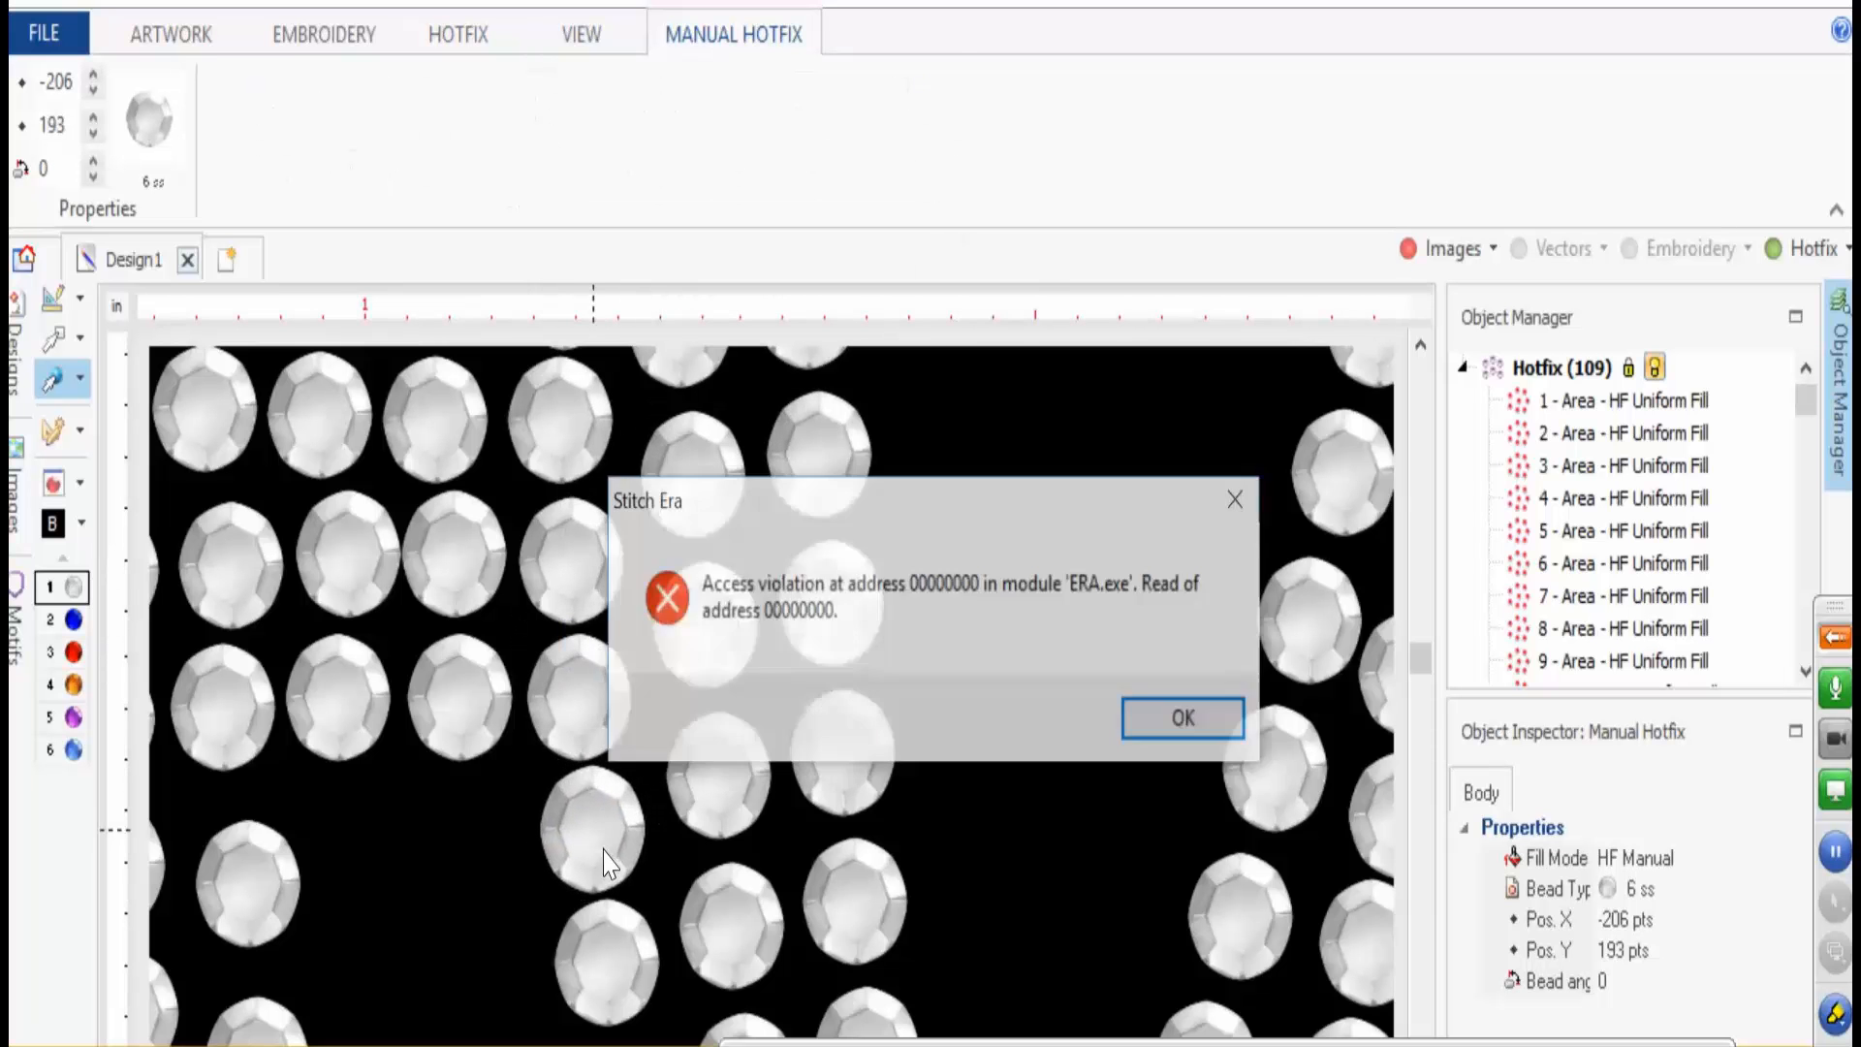
{"action": "key", "text": "Return"}
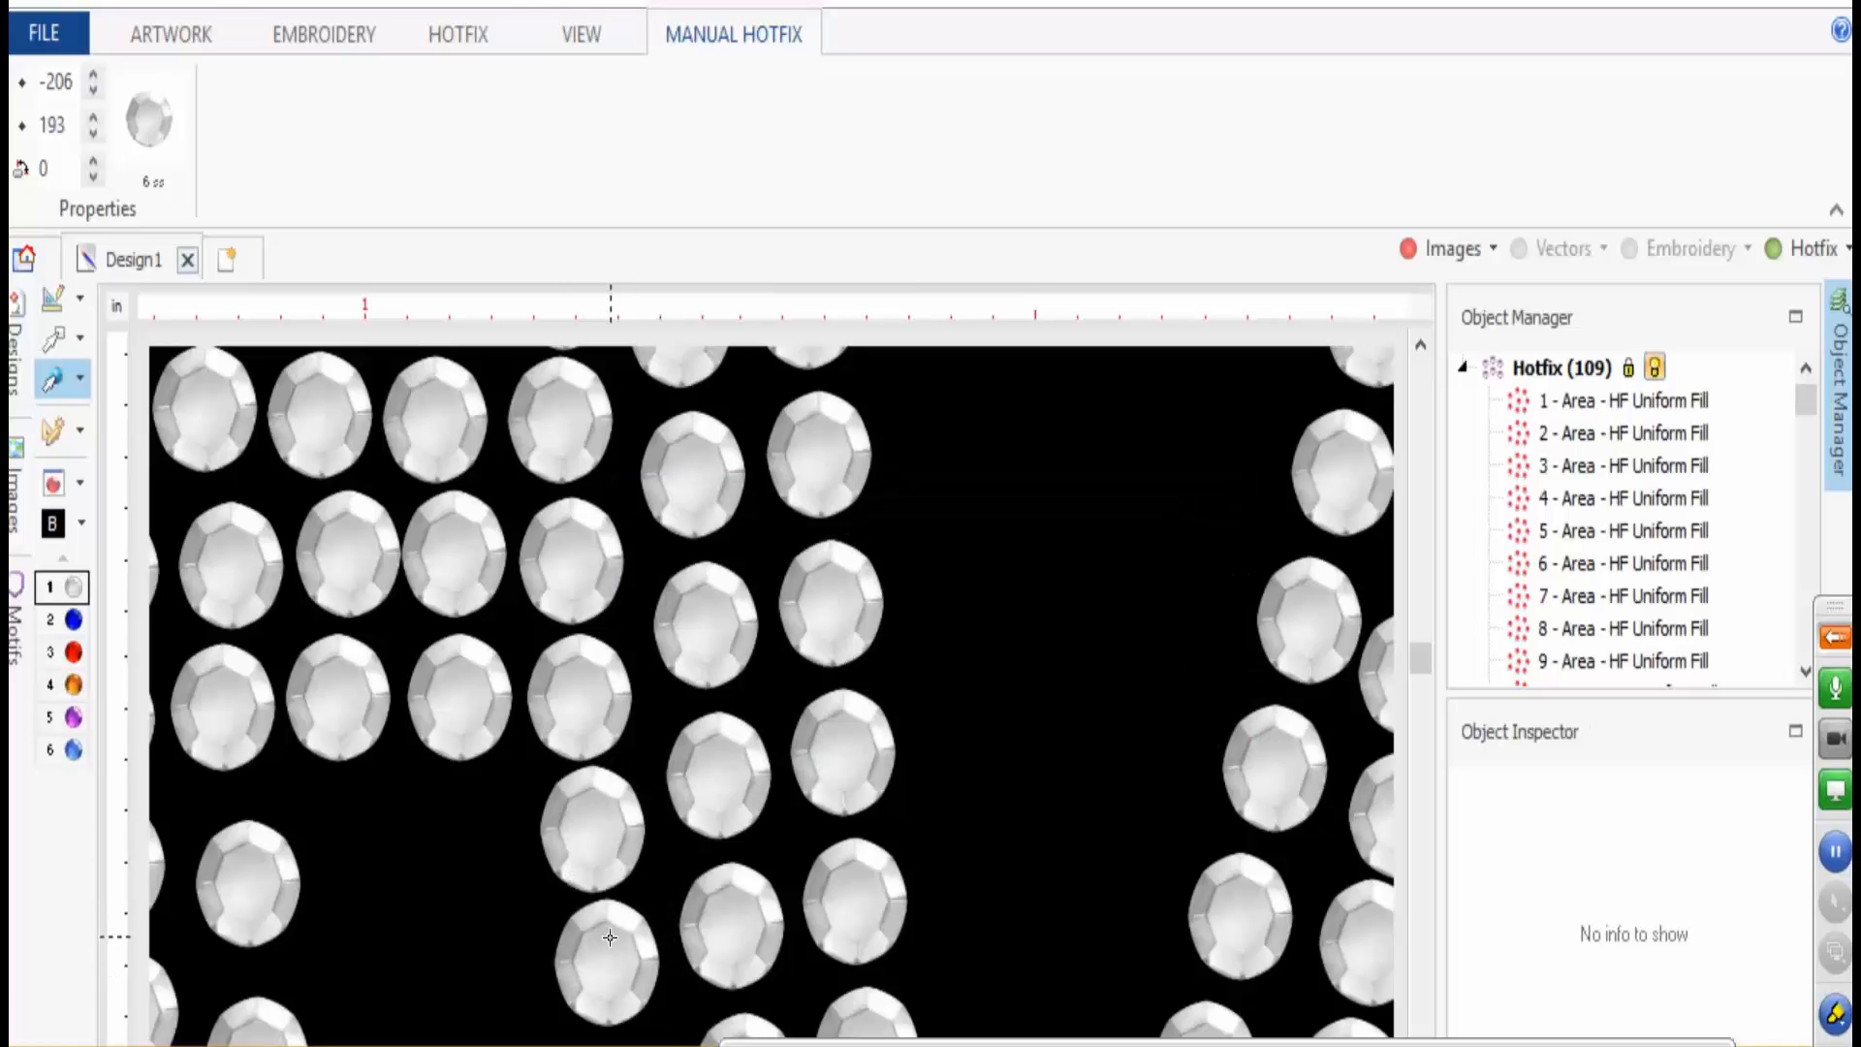
{"action": "left_click", "coordinate": [608, 939]}
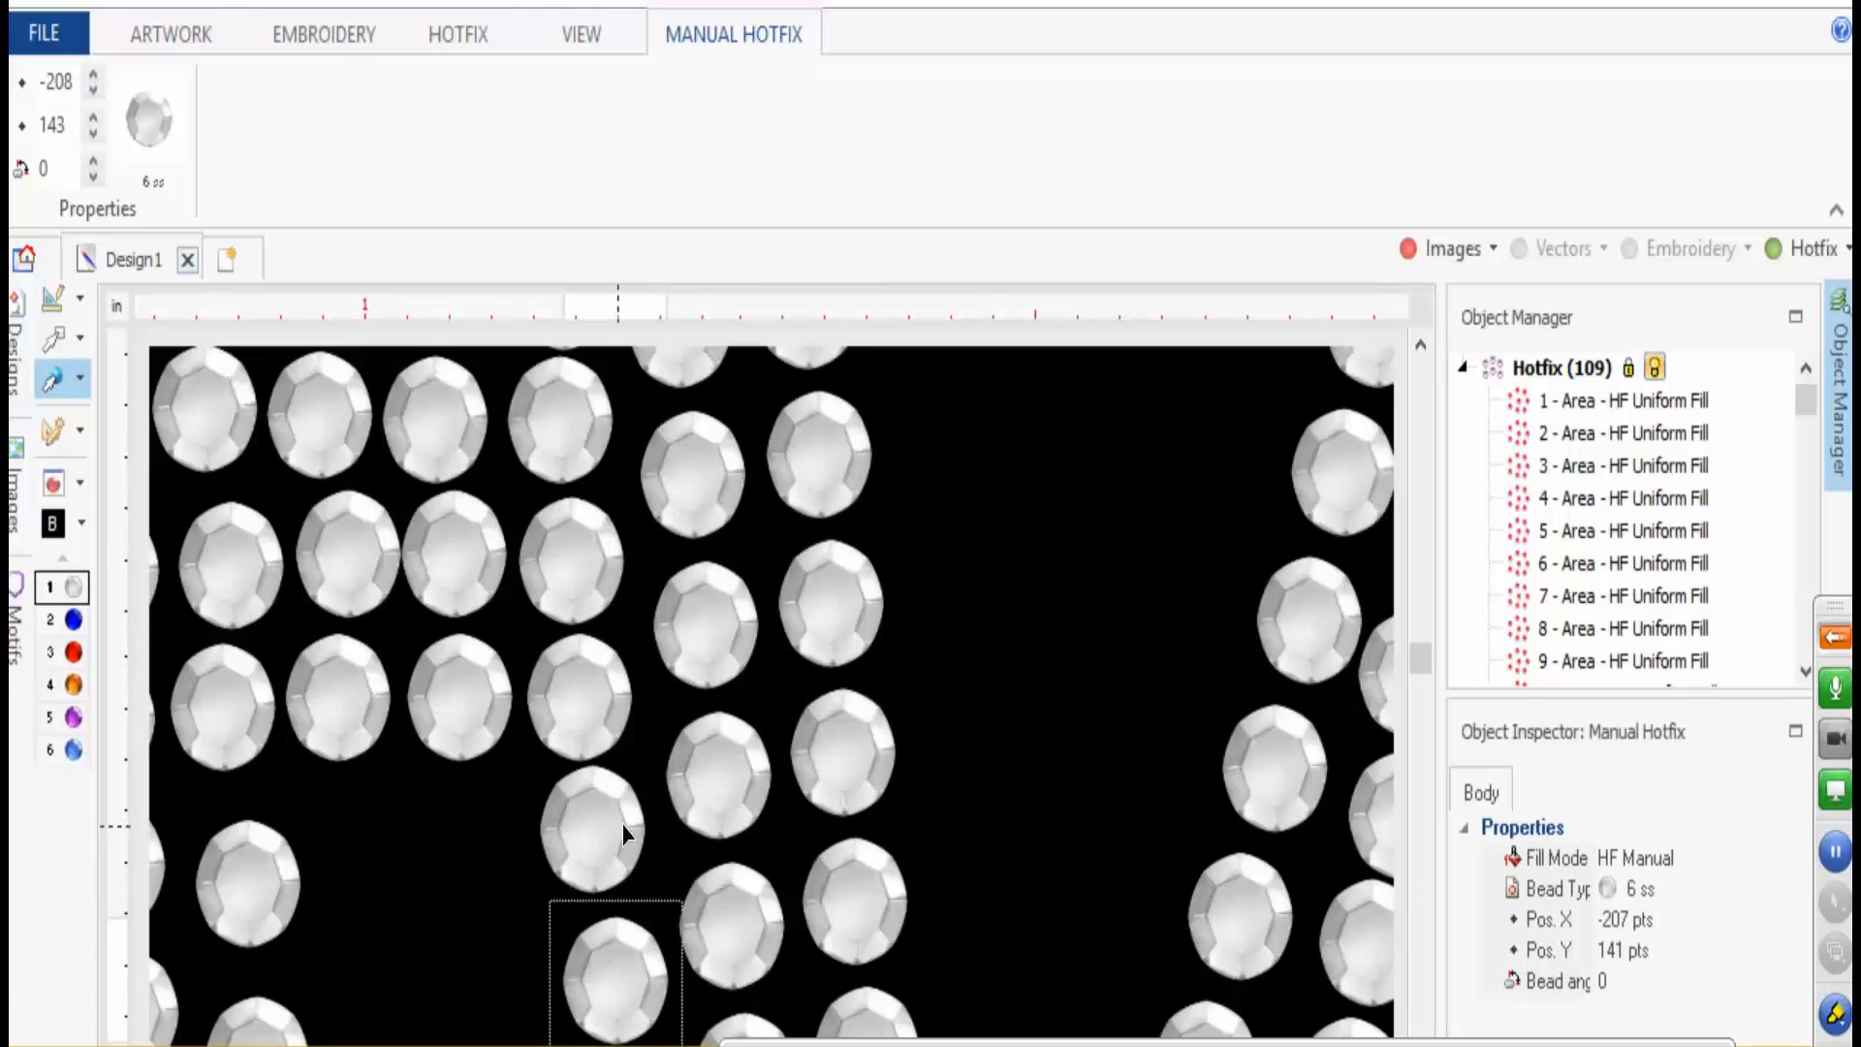
{"action": "scroll", "coordinate": [624, 831], "scroll_direction": "down", "scroll_amount": 5}
{"action": "key", "text": "Escape"}
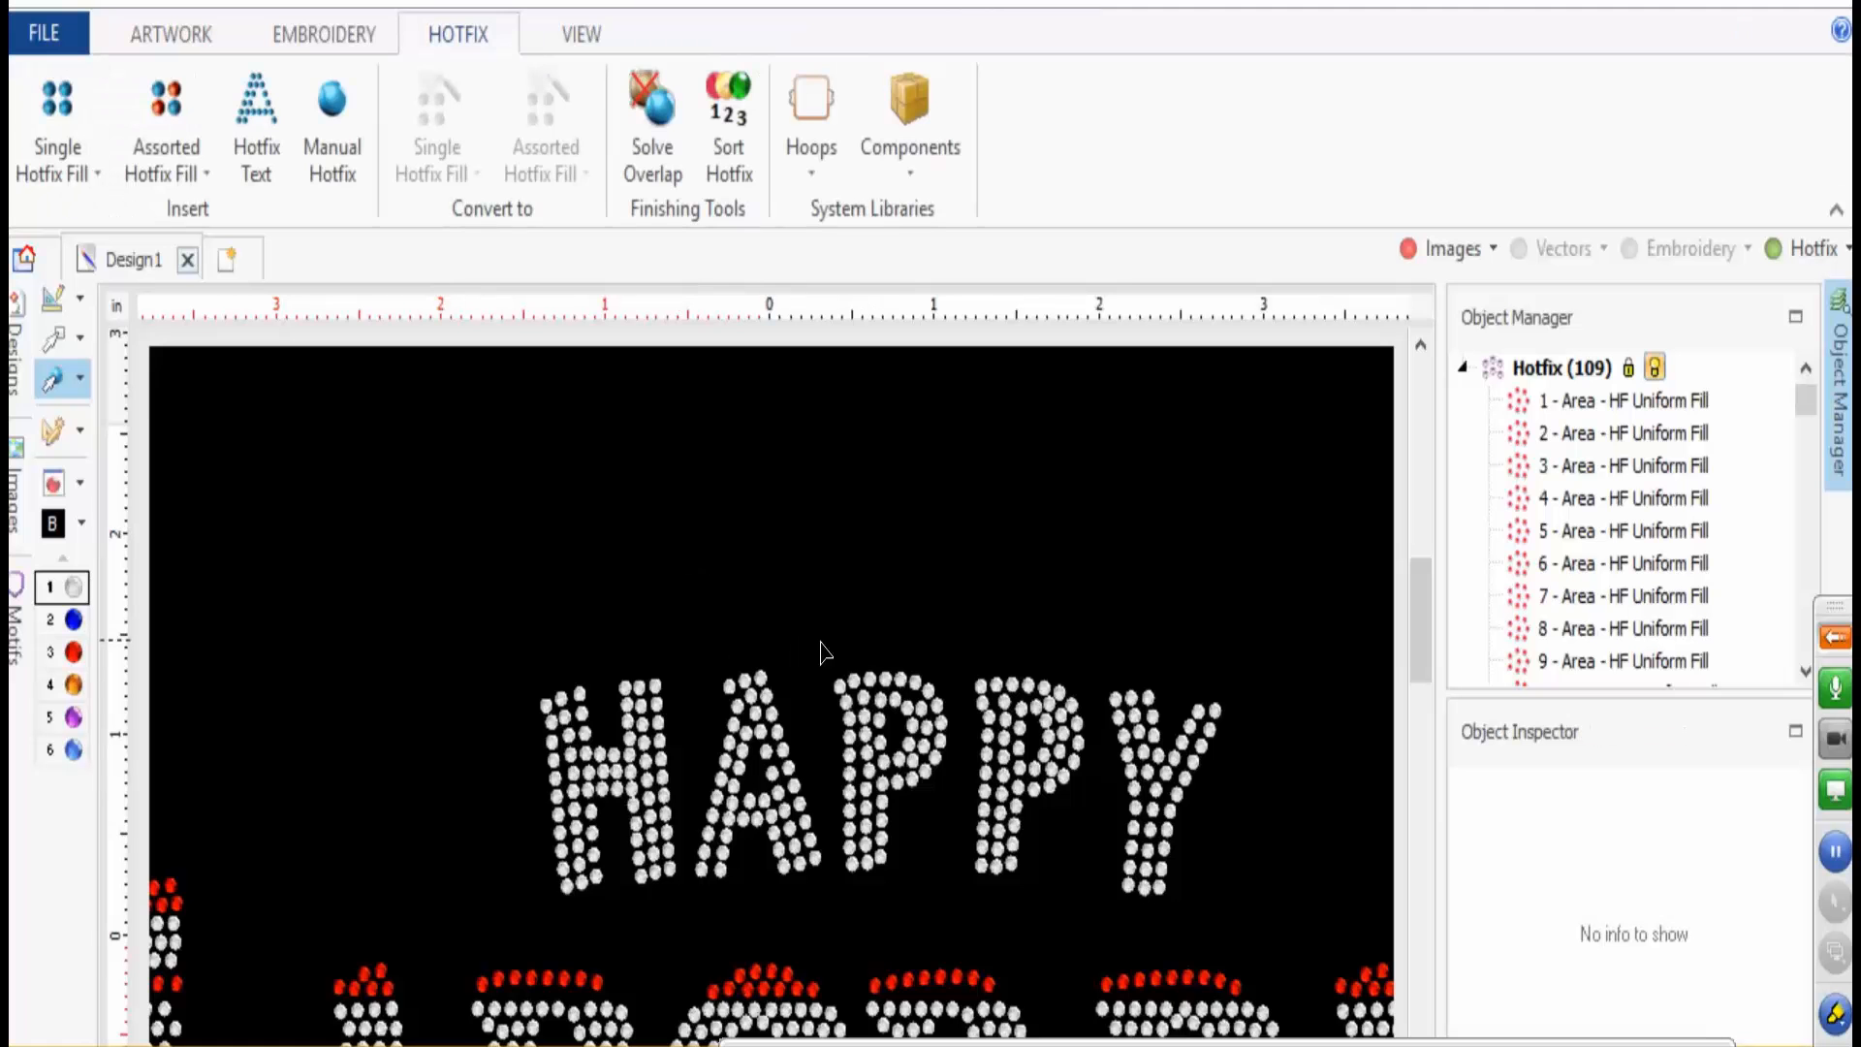
- Show the background image again and choose blue stone 6 from the hotfix palette
{"action": "scroll", "coordinate": [825, 651], "scroll_direction": "down", "scroll_amount": 3}
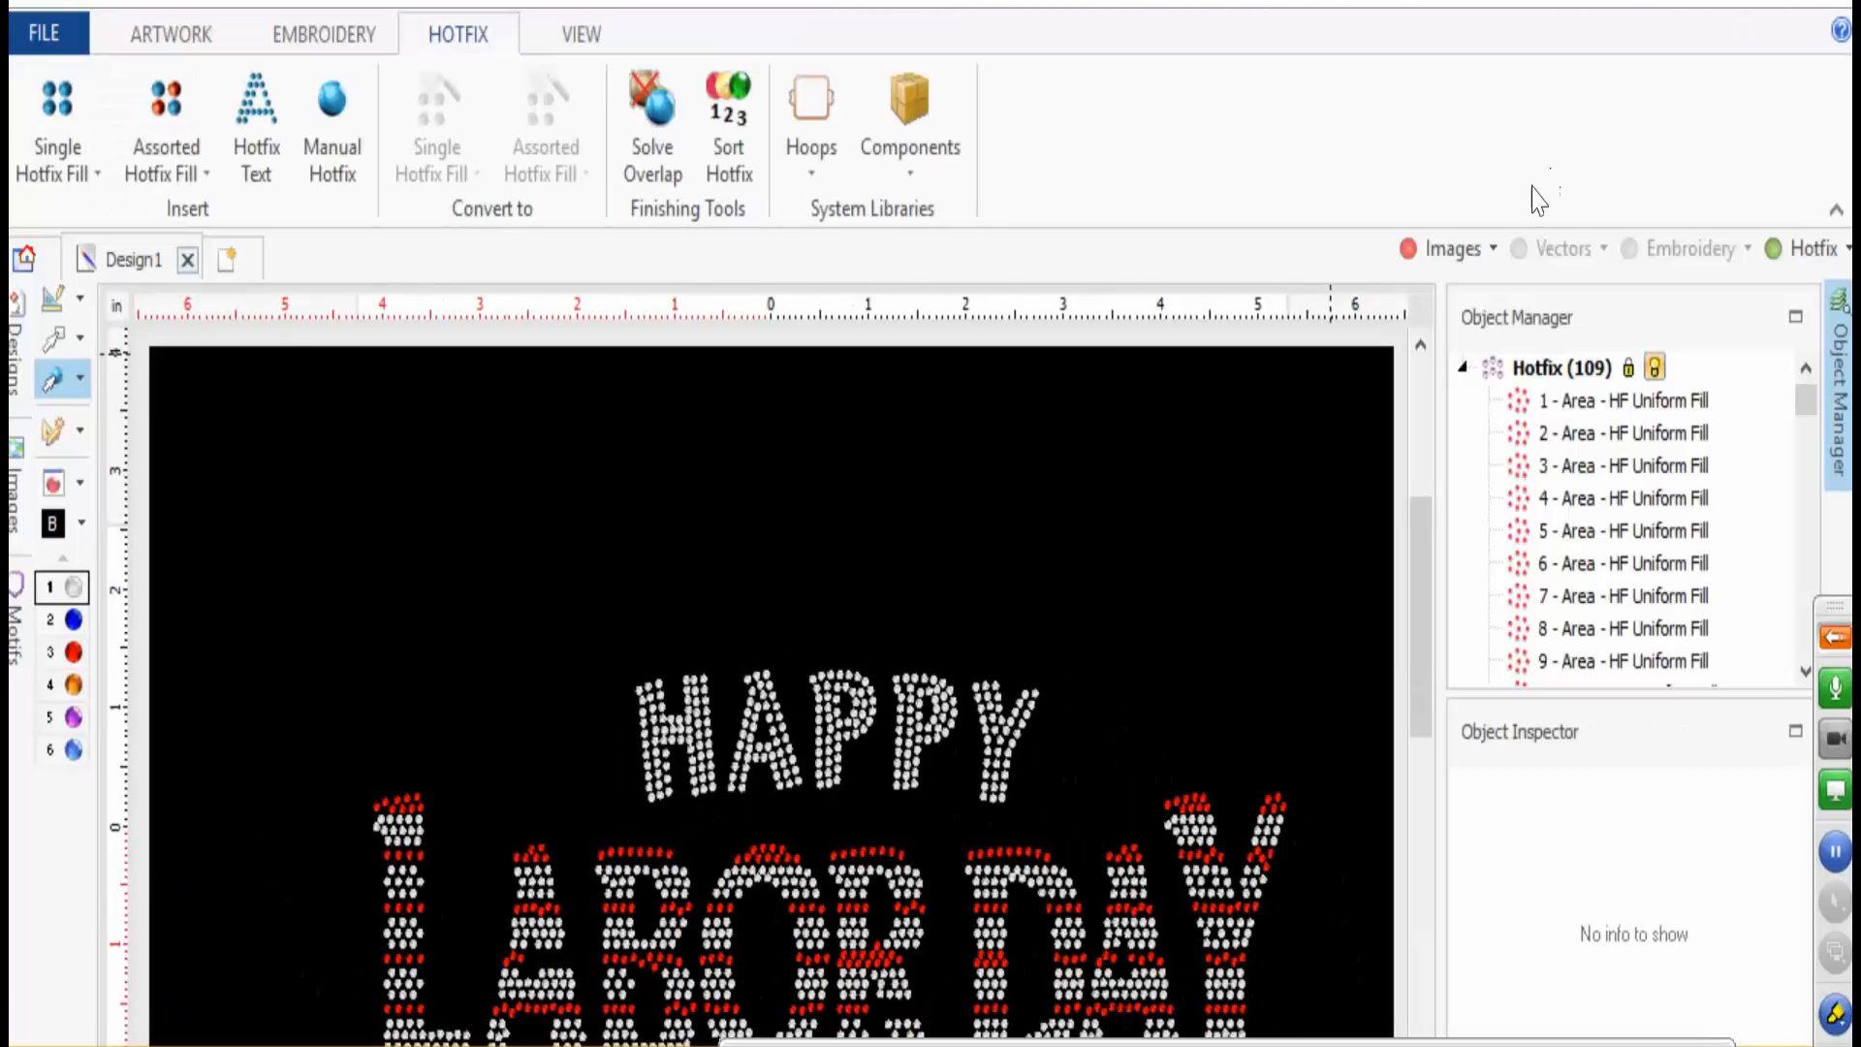
{"action": "left_click", "coordinate": [1464, 250]}
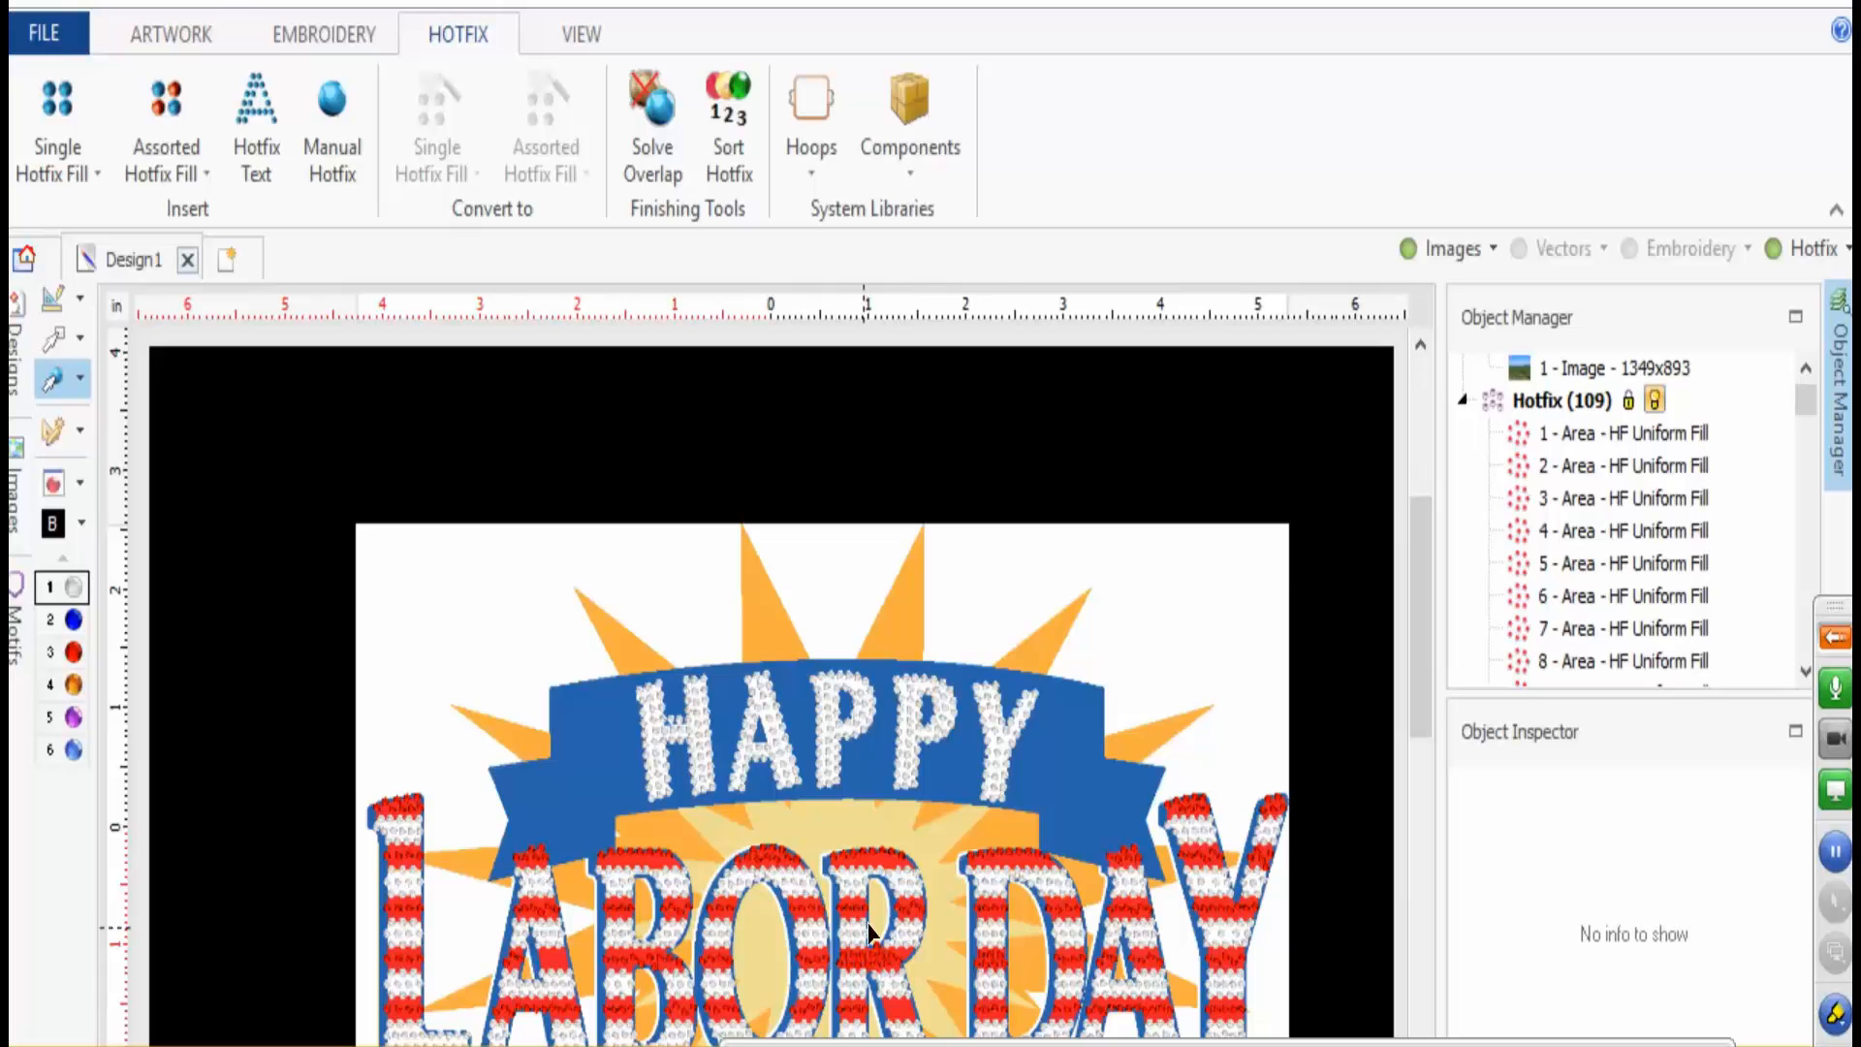
{"action": "scroll", "coordinate": [870, 933], "scroll_direction": "down", "scroll_amount": 2}
{"action": "scroll", "coordinate": [931, 844], "scroll_direction": "up", "scroll_amount": 4}
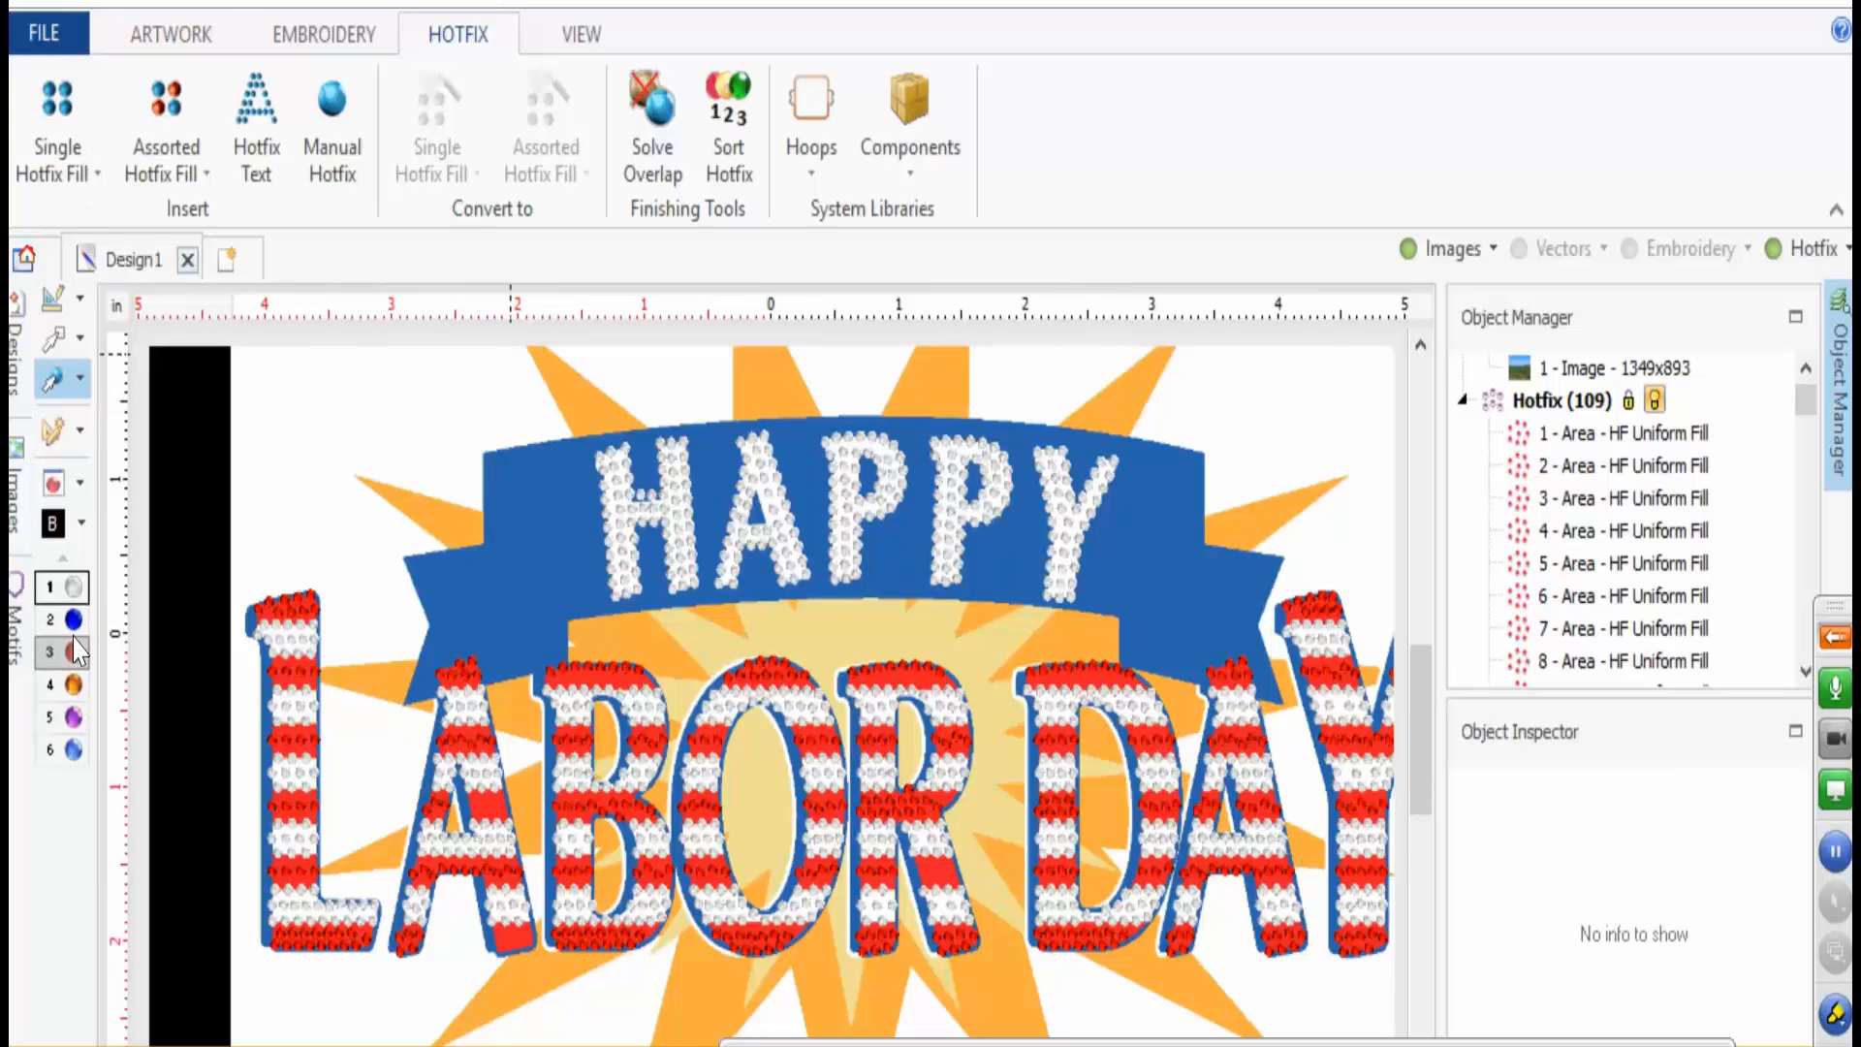
{"action": "left_click", "coordinate": [70, 750]}
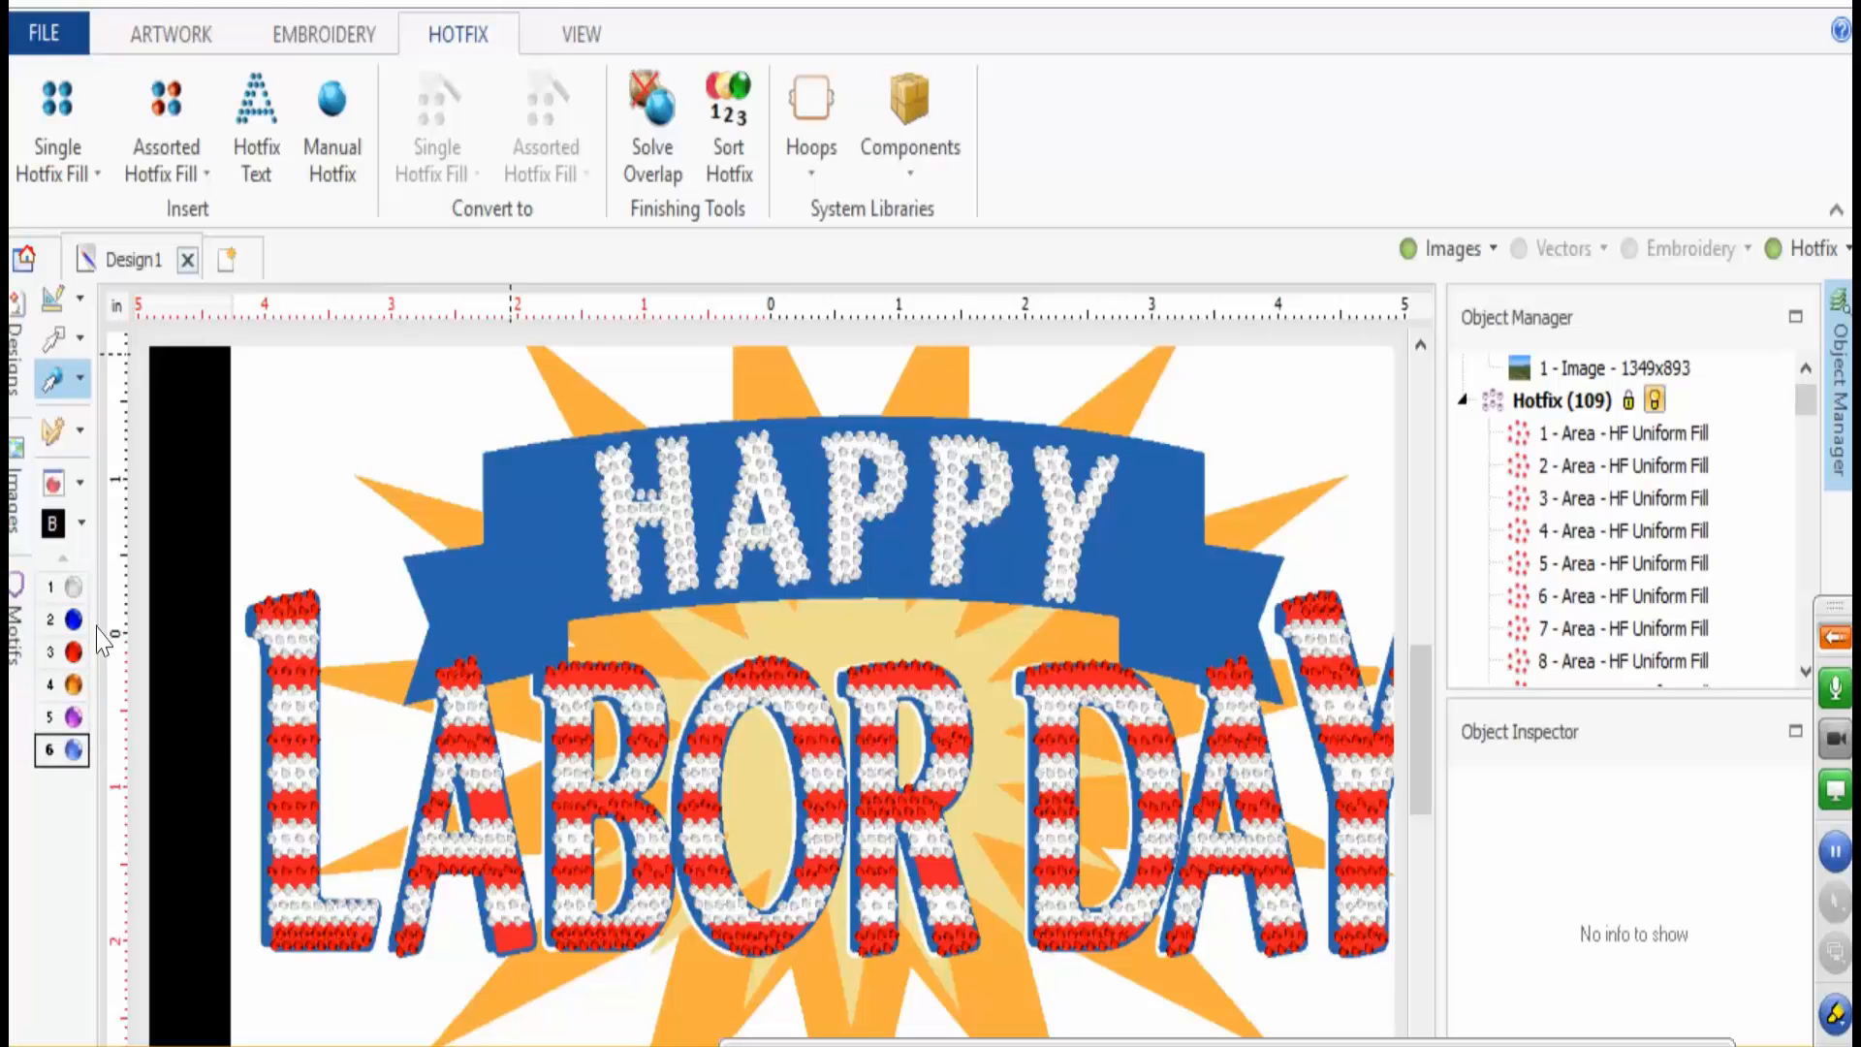
- Try to trace the blue banner's outline as a hotfix path with the Auto Complete method
{"action": "left_click", "coordinate": [64, 160]}
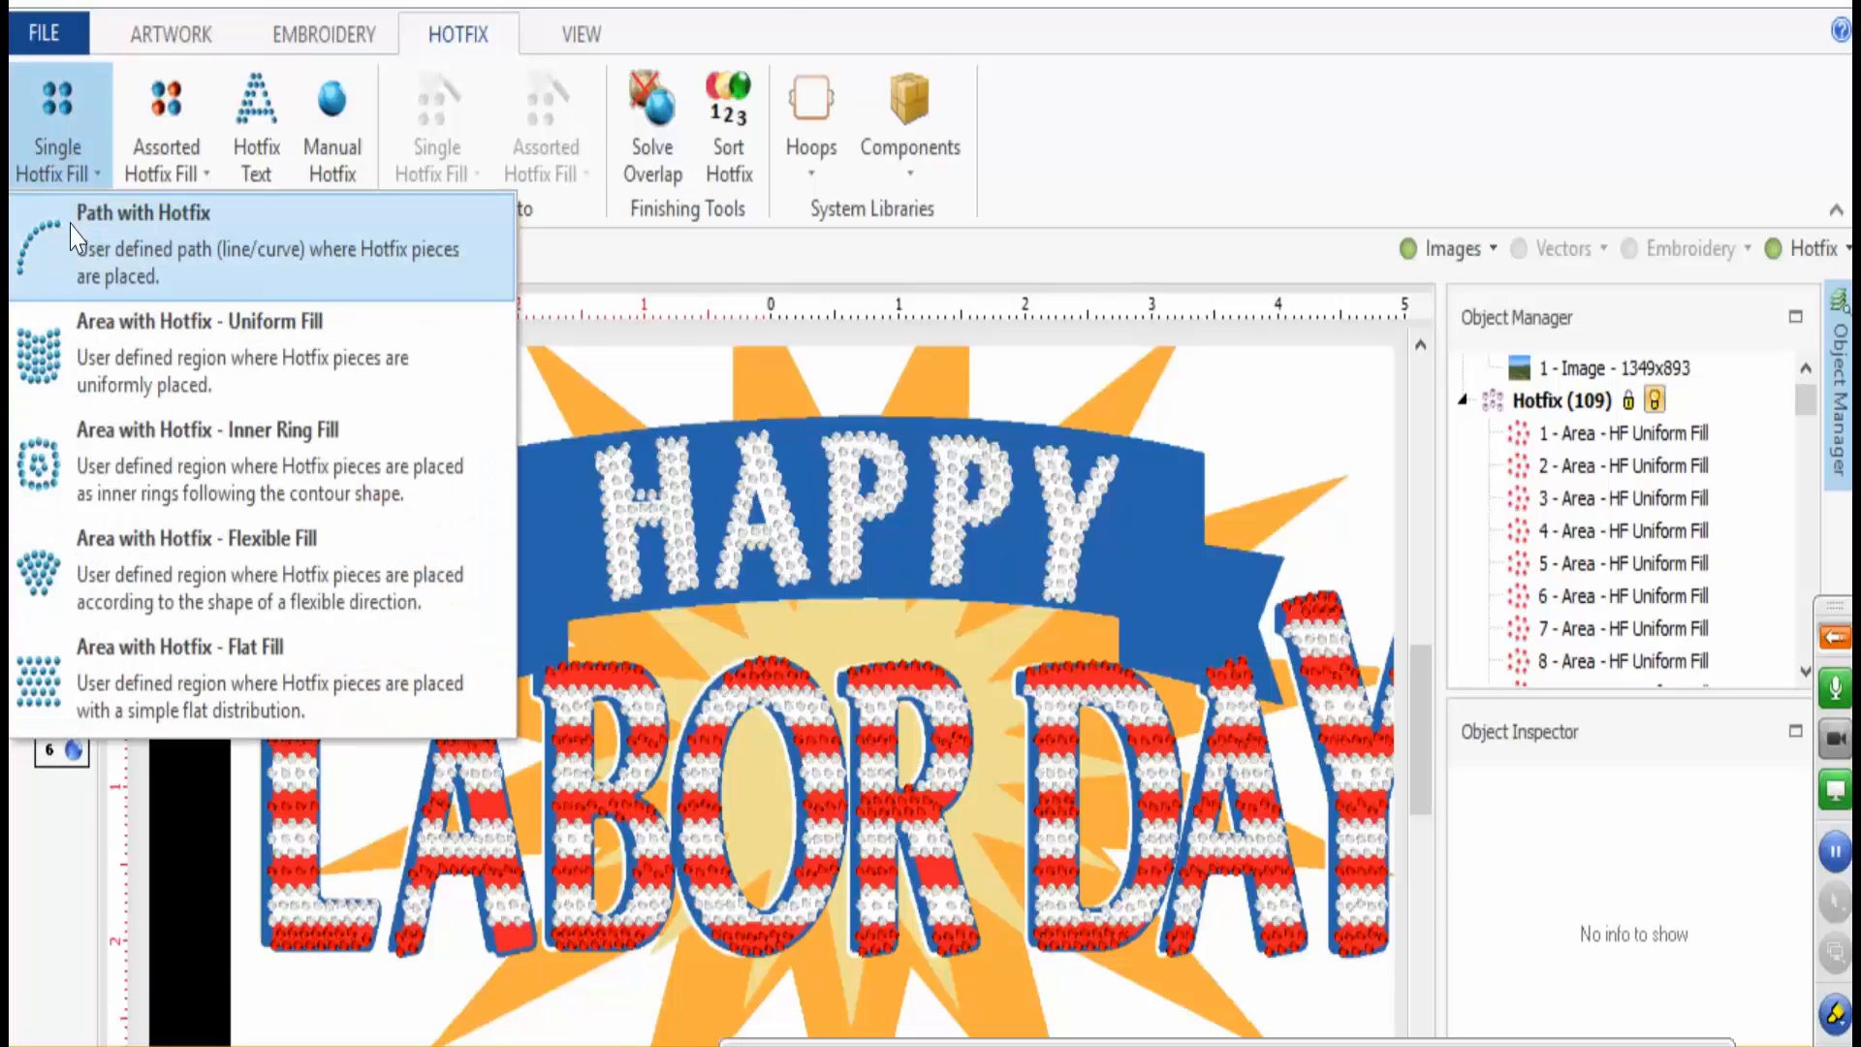
{"action": "left_click", "coordinate": [82, 218]}
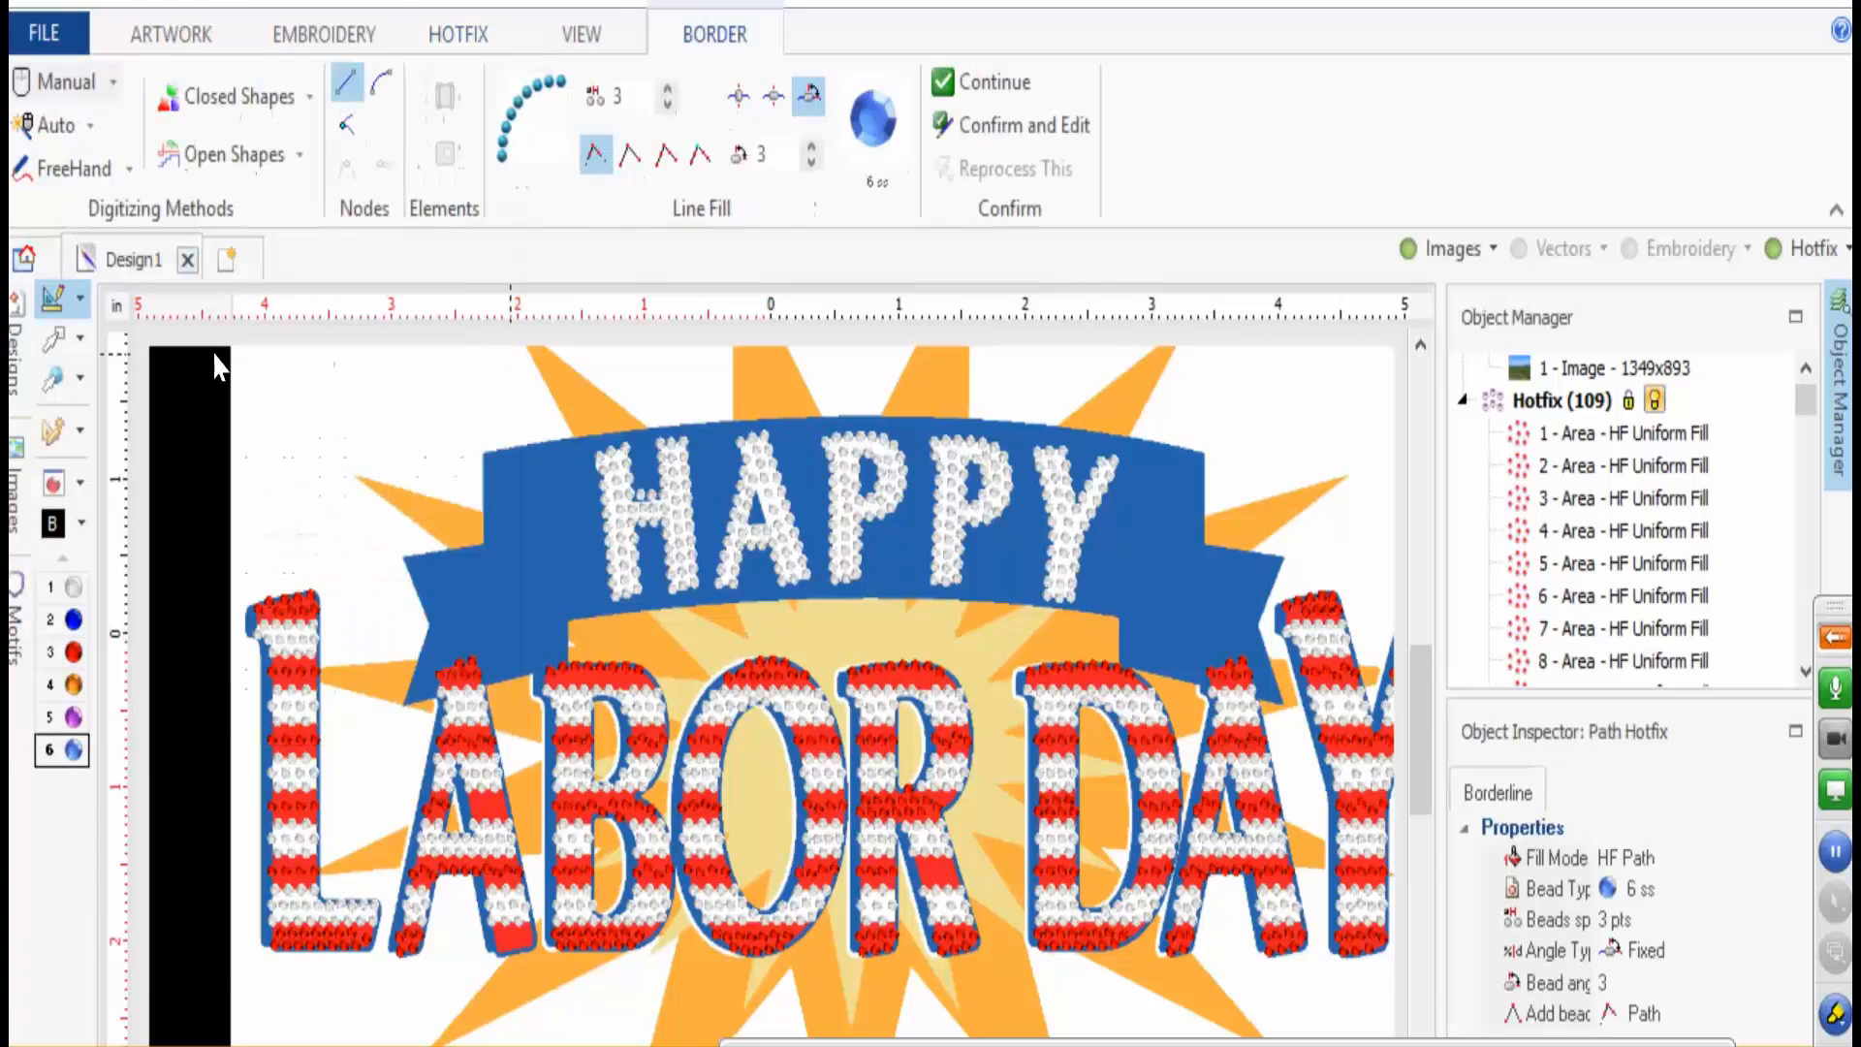
{"action": "left_click", "coordinate": [46, 128]}
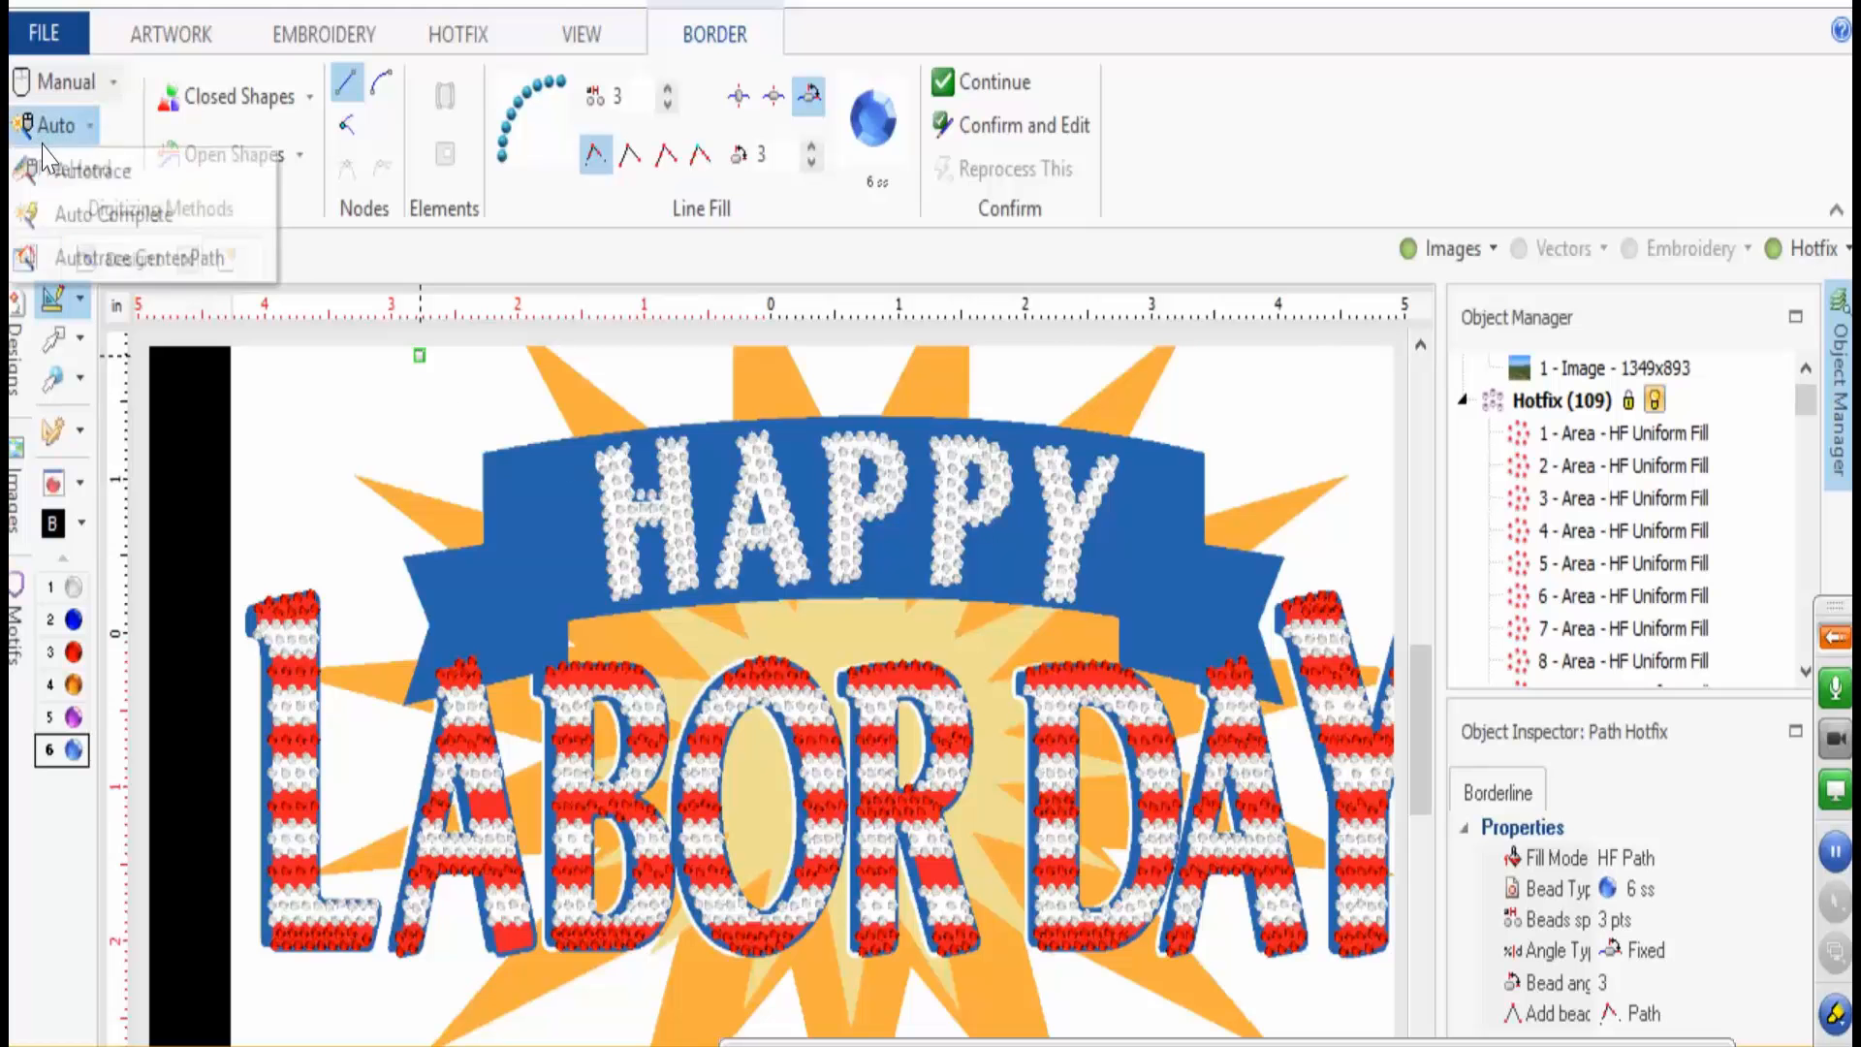
{"action": "left_click", "coordinate": [92, 212]}
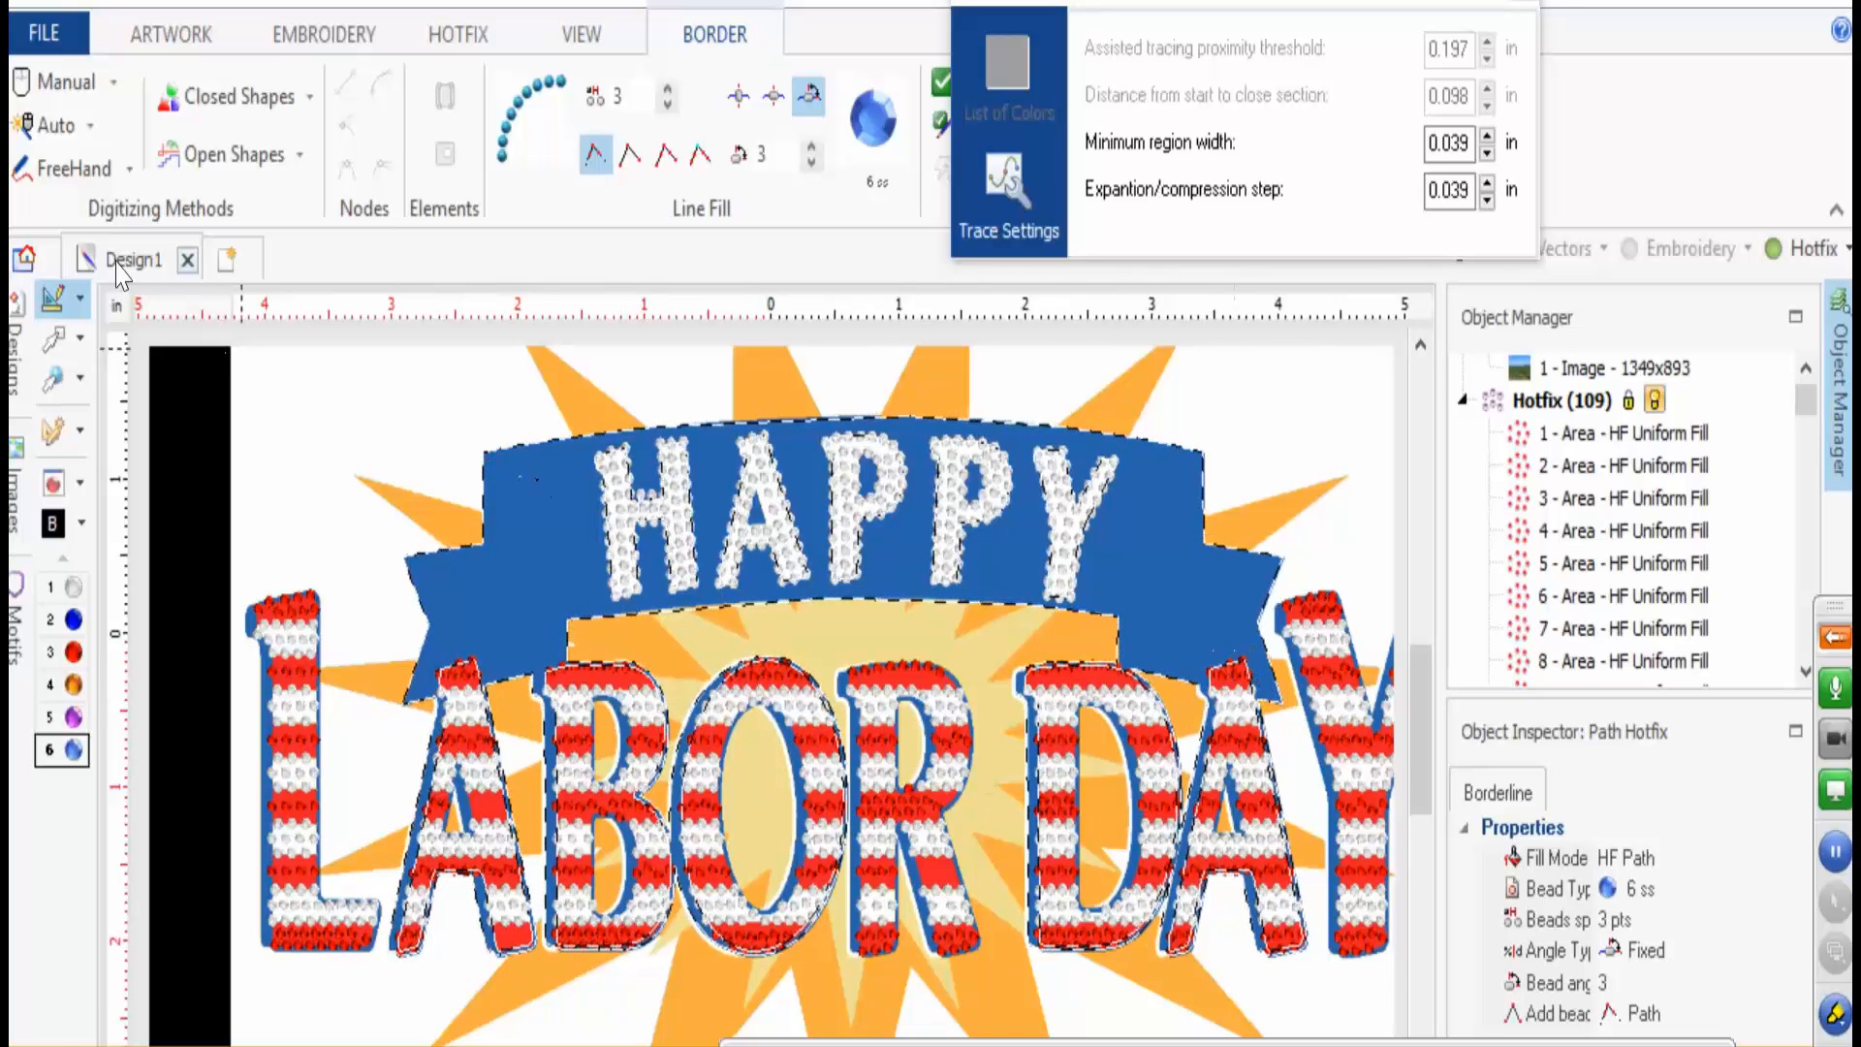
{"action": "left_click", "coordinate": [66, 334]}
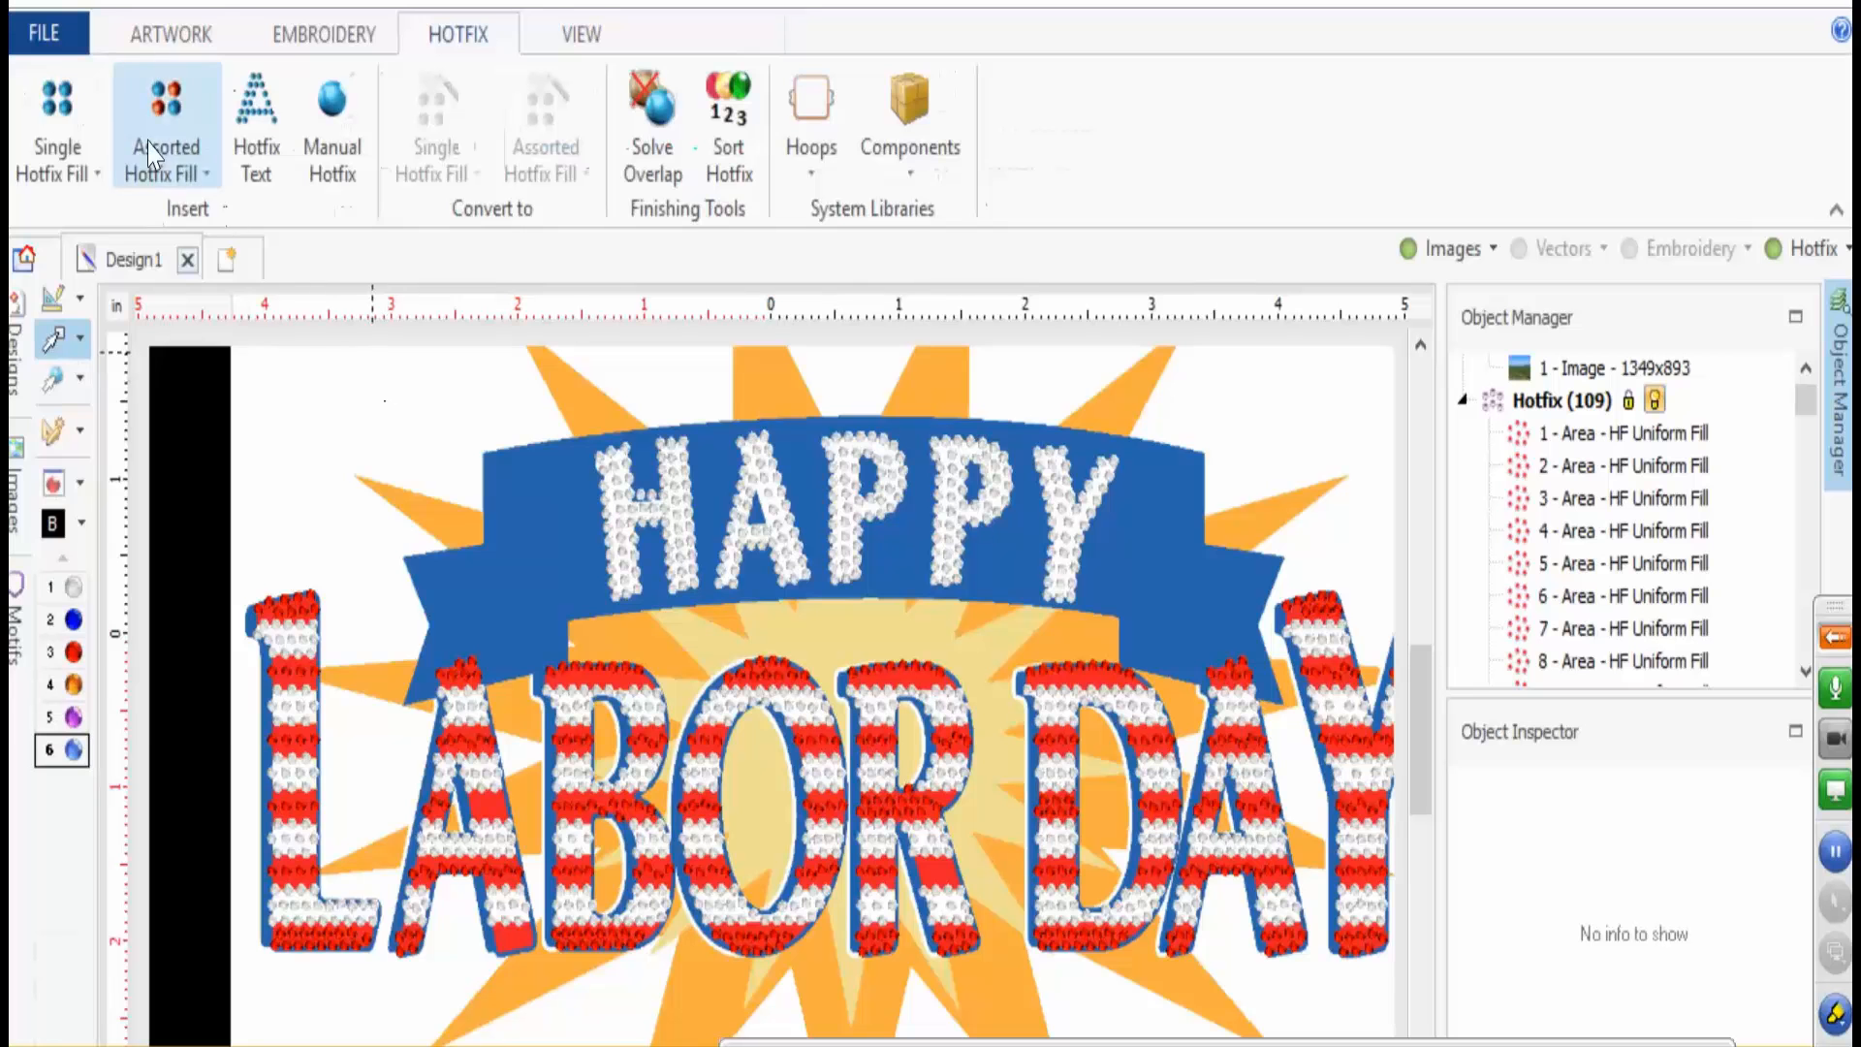
- Start a manually digitized hotfix path of blue 6 ss stones with a straight segment up the banner's left end
{"action": "left_click", "coordinate": [53, 145]}
{"action": "left_click", "coordinate": [78, 205]}
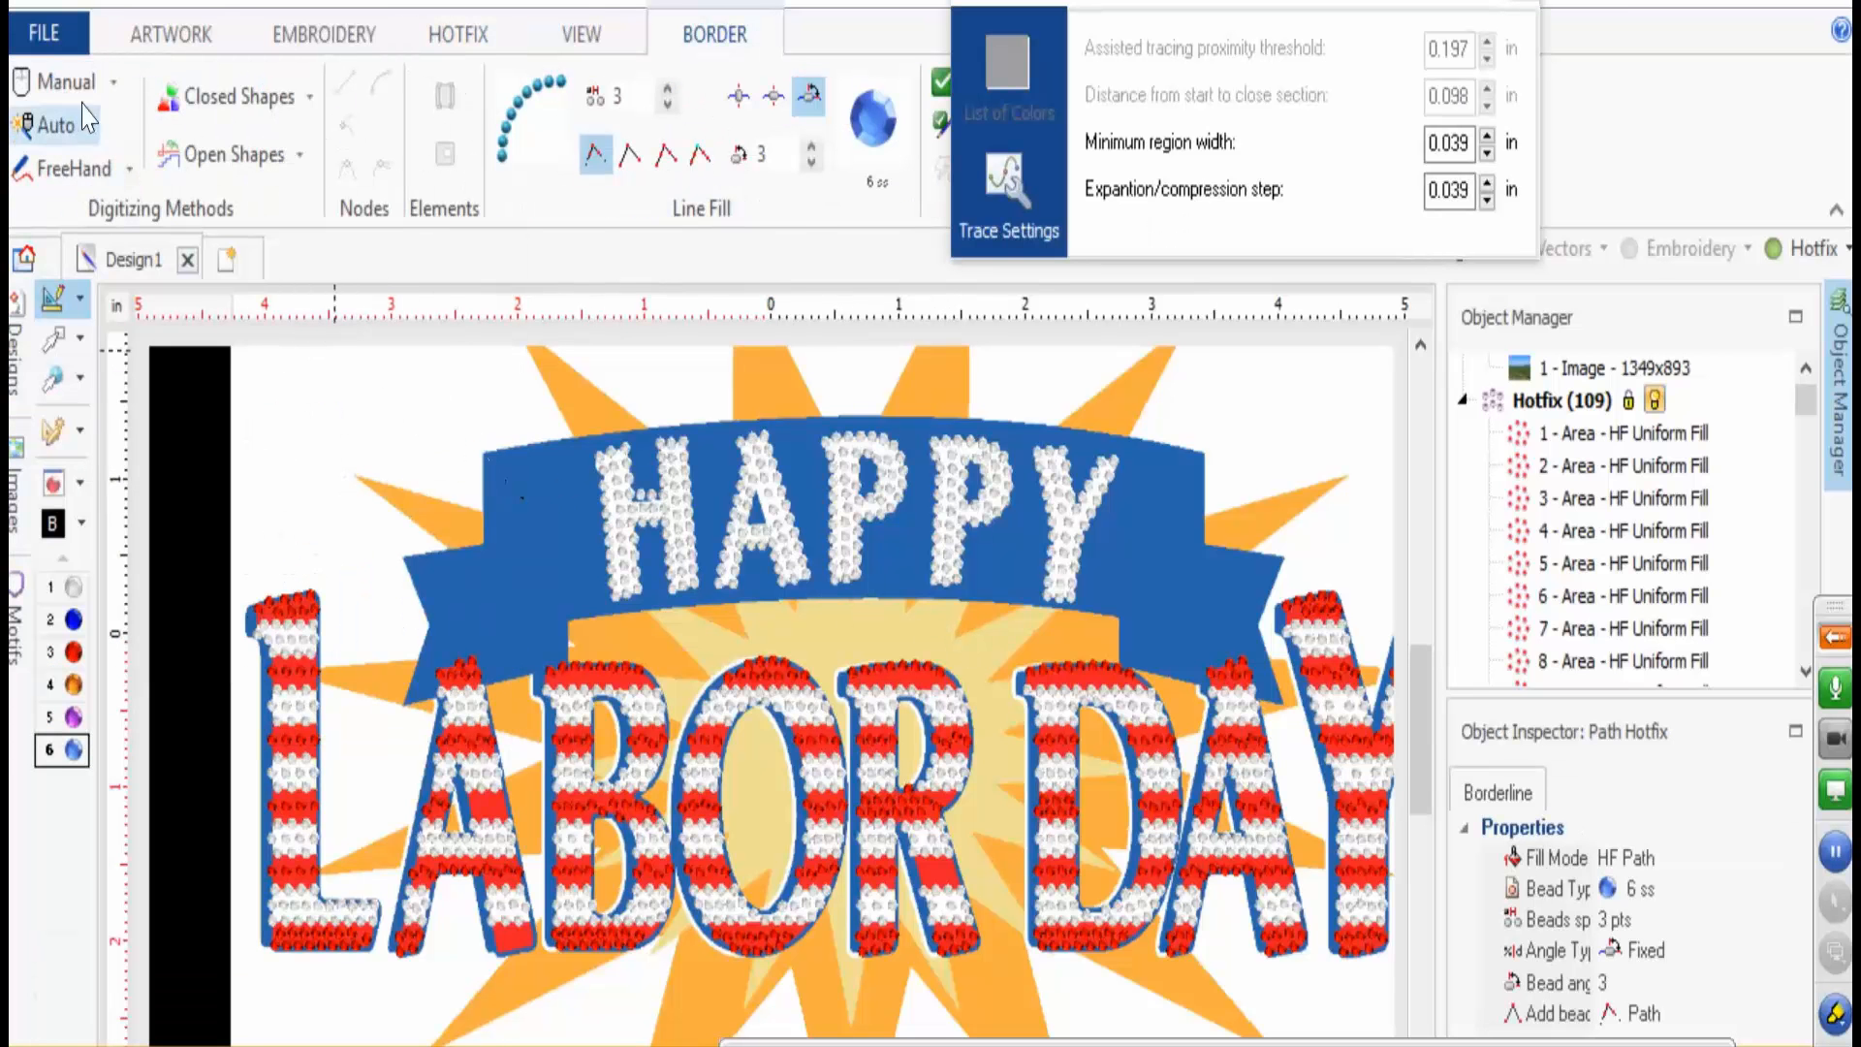
{"action": "left_click", "coordinate": [66, 82]}
{"action": "scroll", "coordinate": [466, 456], "scroll_direction": "up", "scroll_amount": 3}
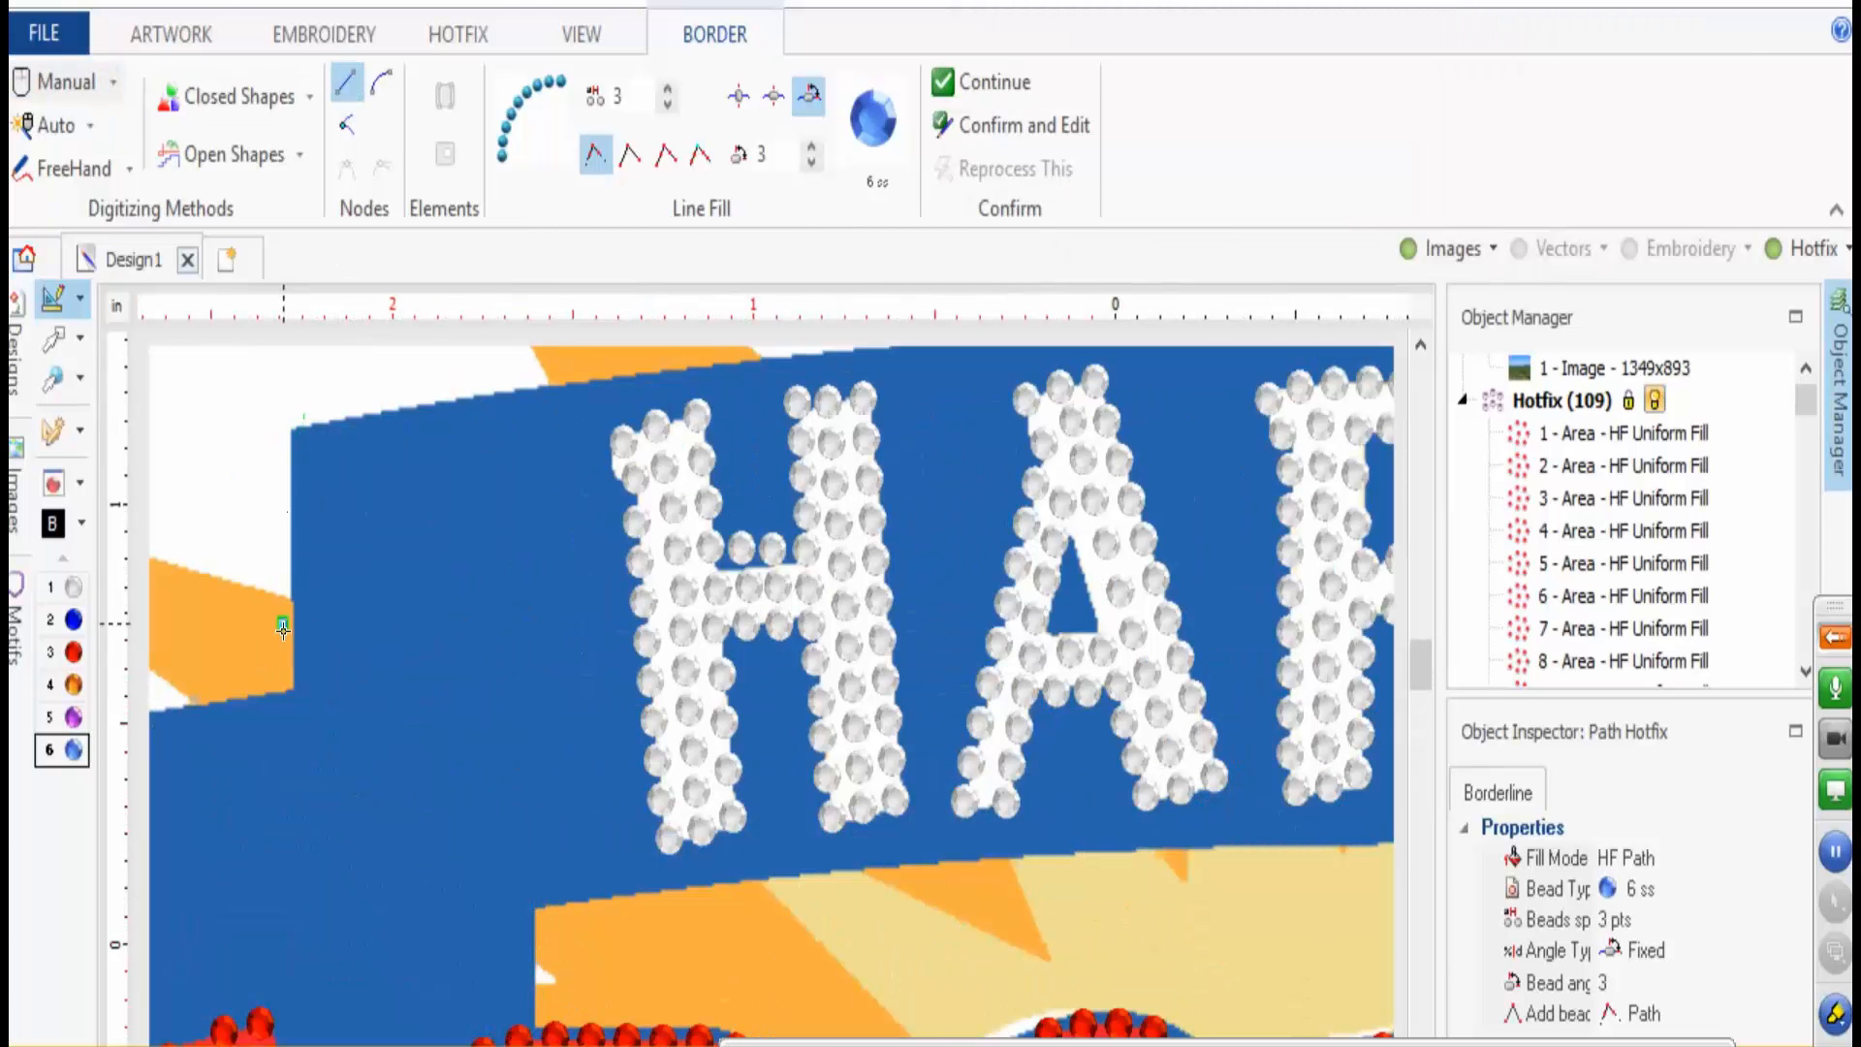
{"action": "left_click", "coordinate": [304, 683]}
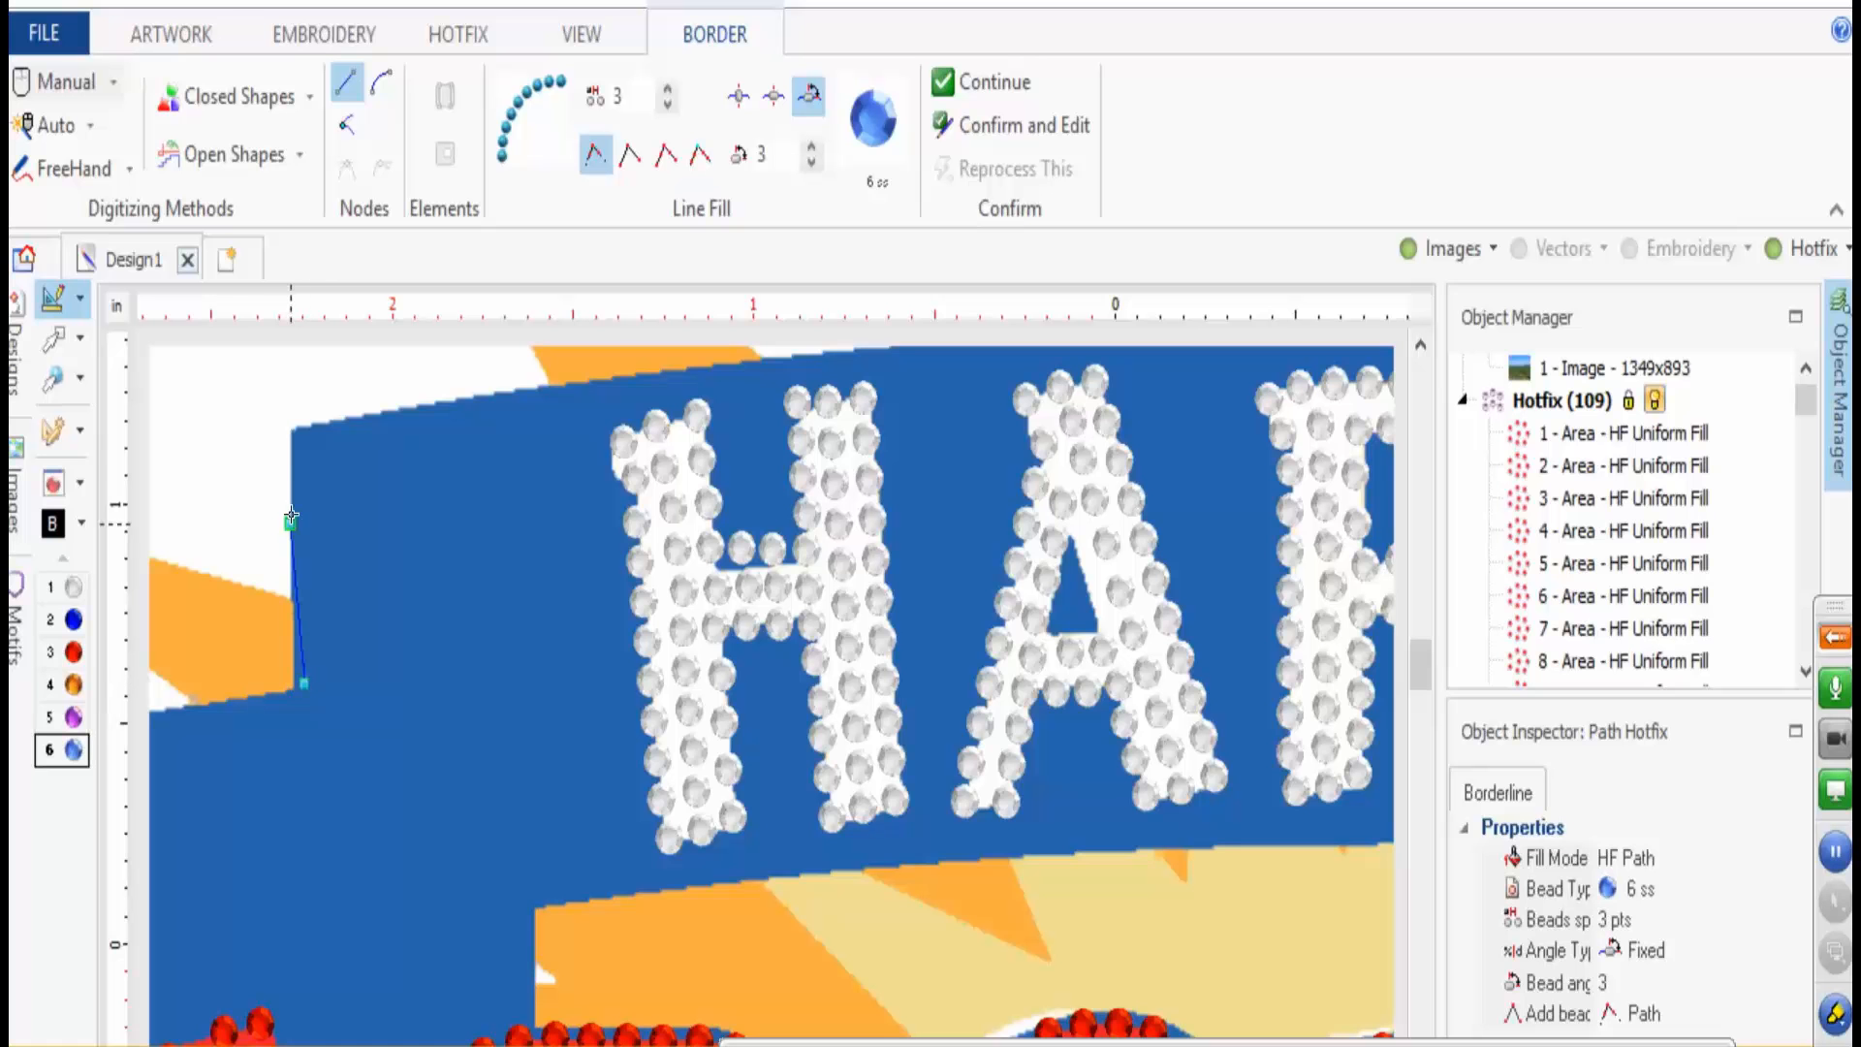
{"action": "left_click", "coordinate": [302, 437]}
- Continue the path with curve nodes along the banner's arched upper edge to its upper right corner
{"action": "left_click", "coordinate": [381, 84]}
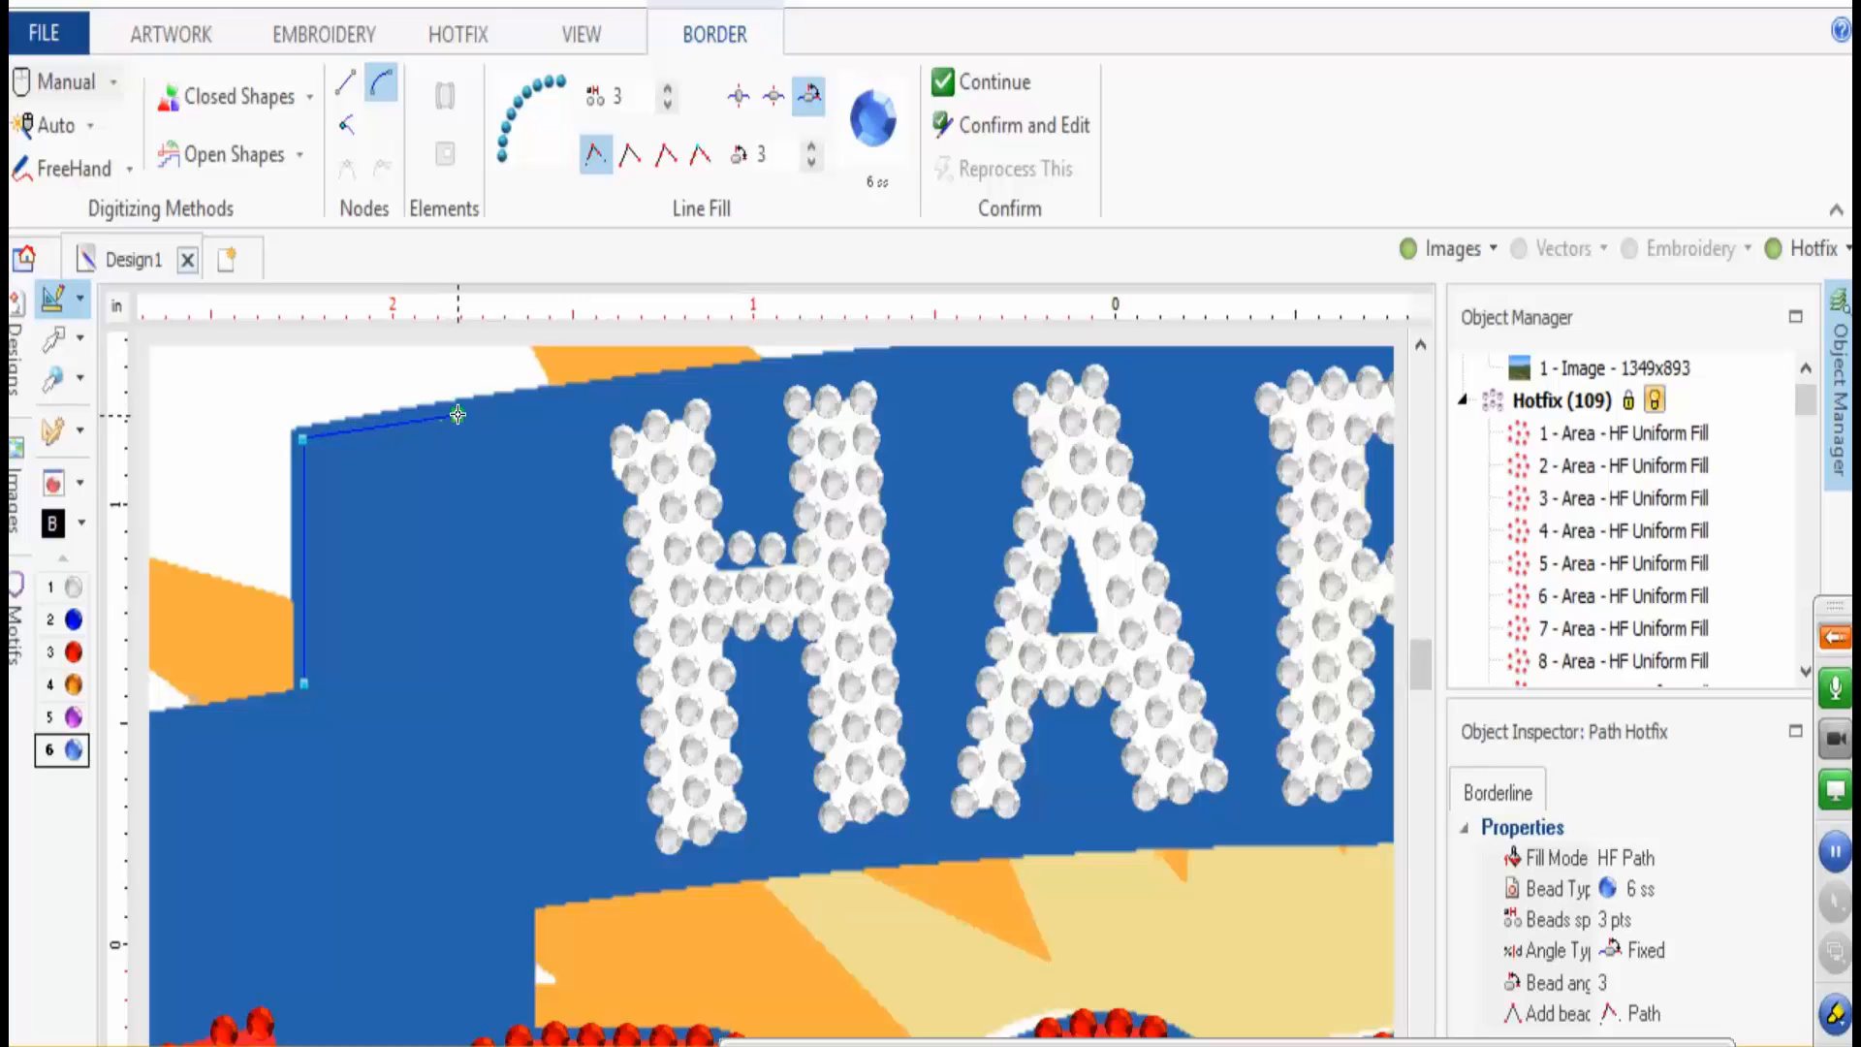
{"action": "left_click", "coordinate": [461, 406]}
{"action": "left_click", "coordinate": [886, 354]}
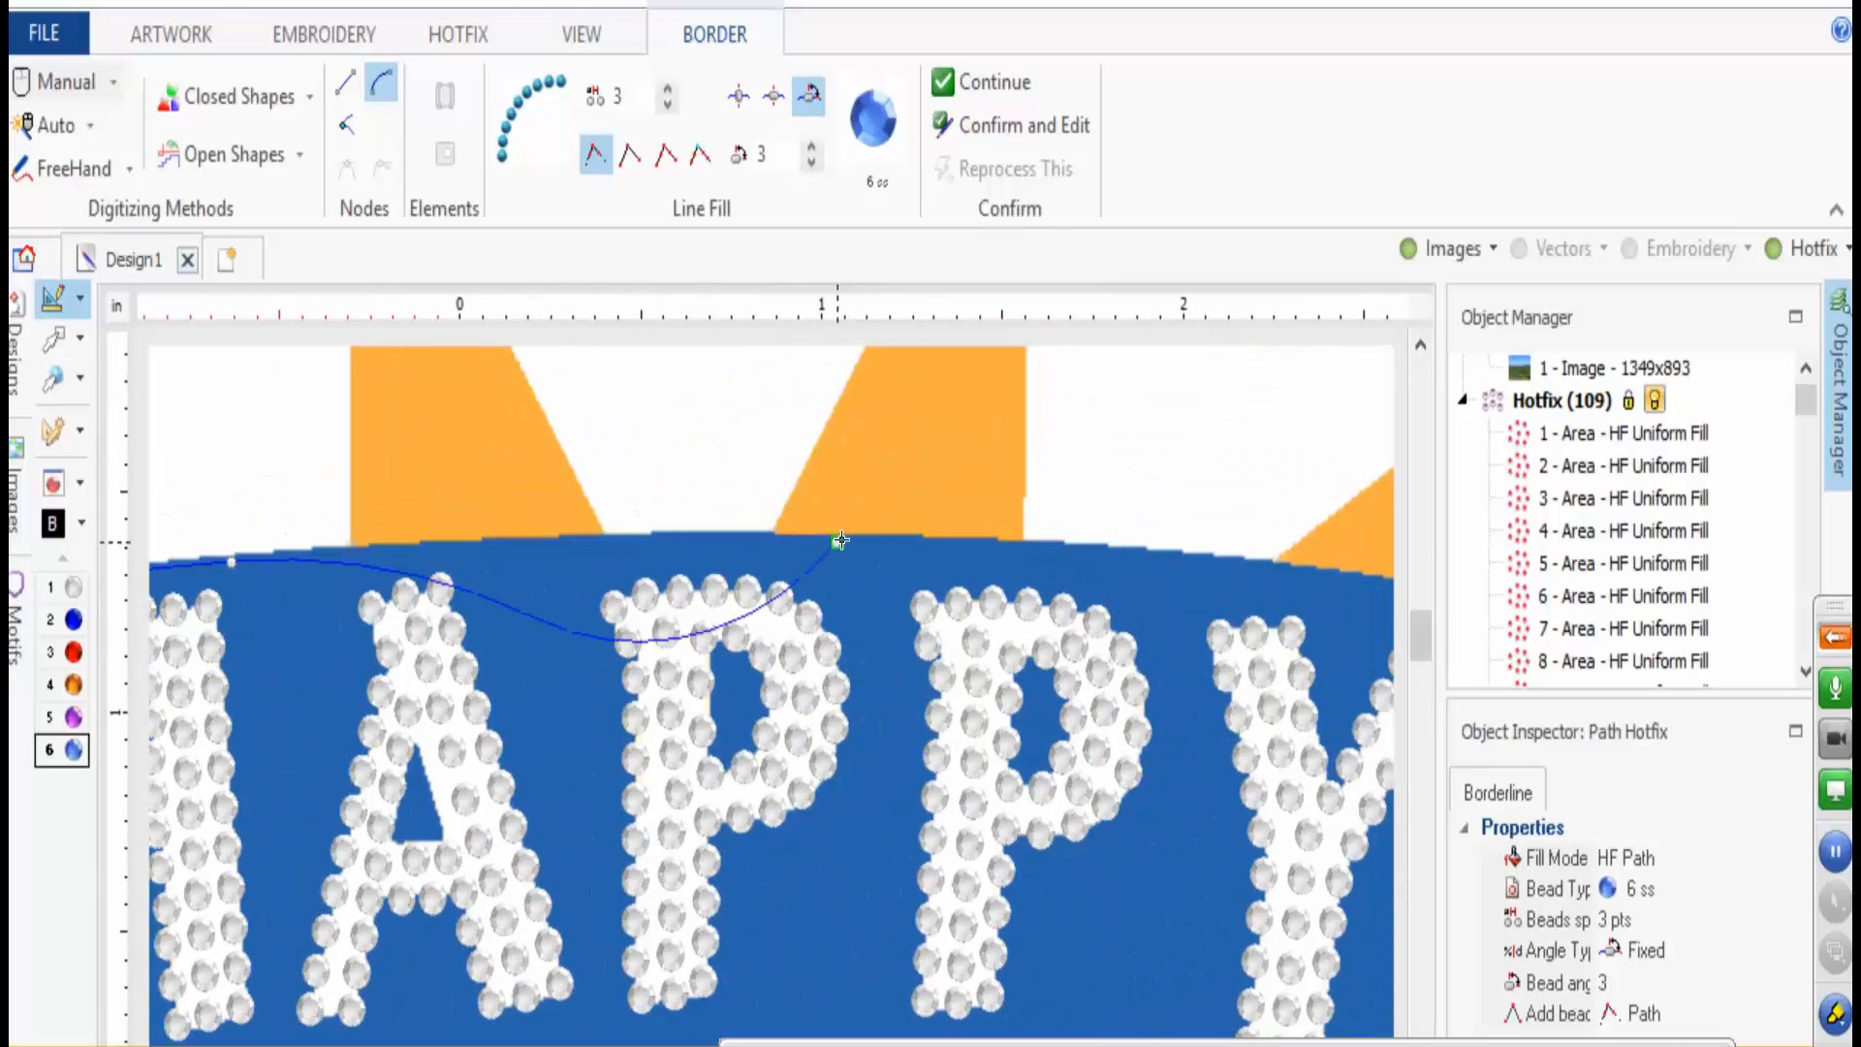
{"action": "left_click", "coordinate": [840, 541]}
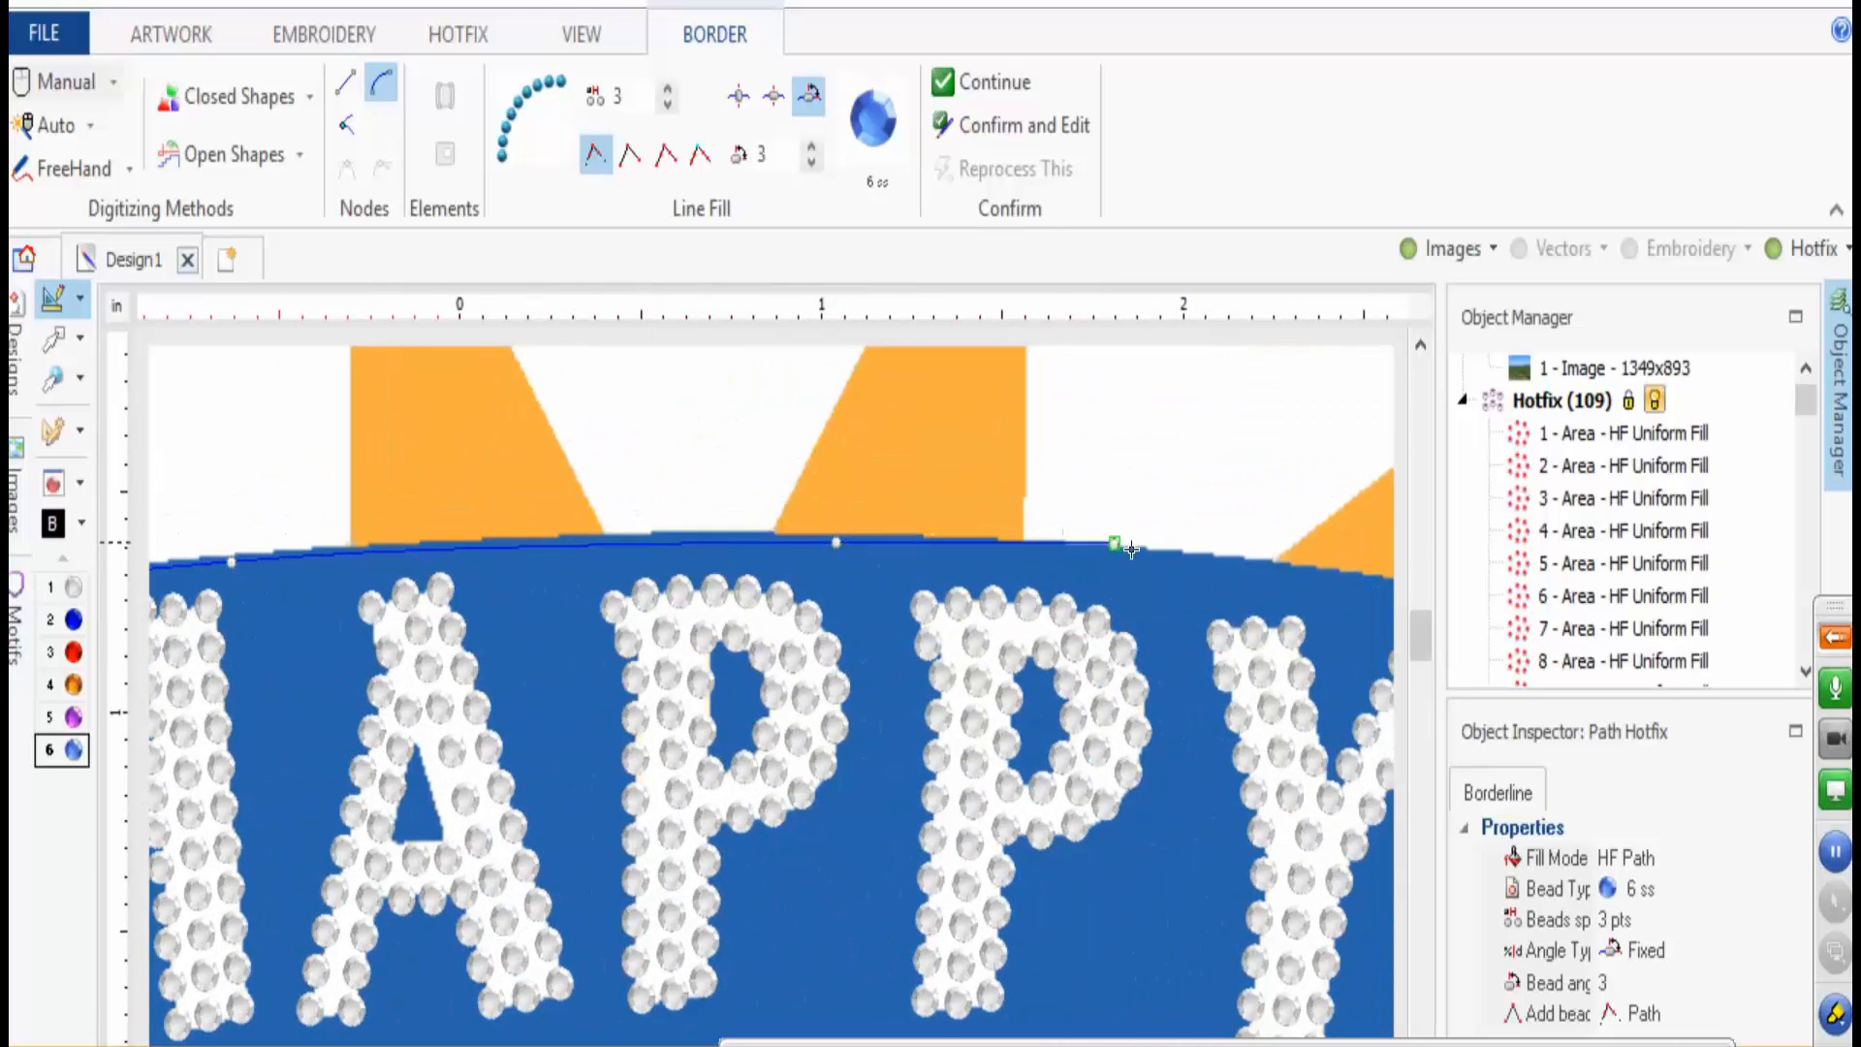
{"action": "left_click", "coordinate": [1298, 570]}
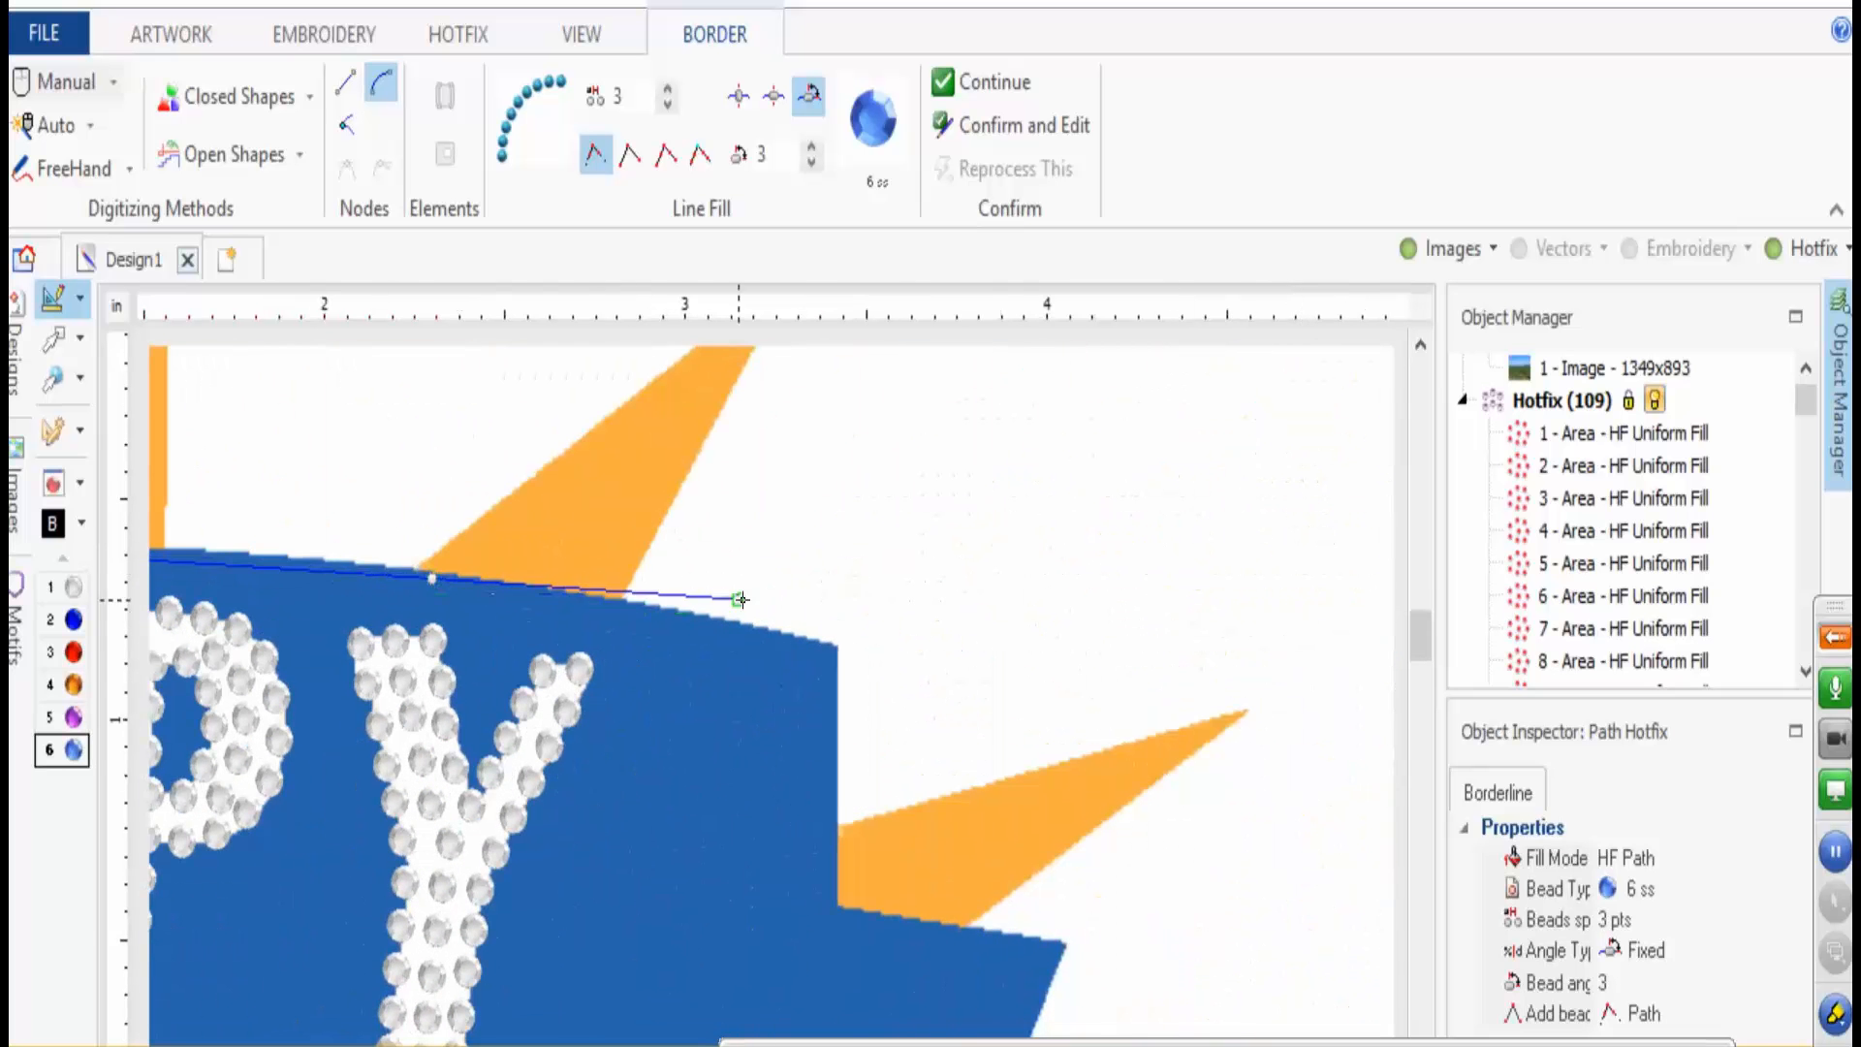
{"action": "left_click", "coordinate": [828, 654]}
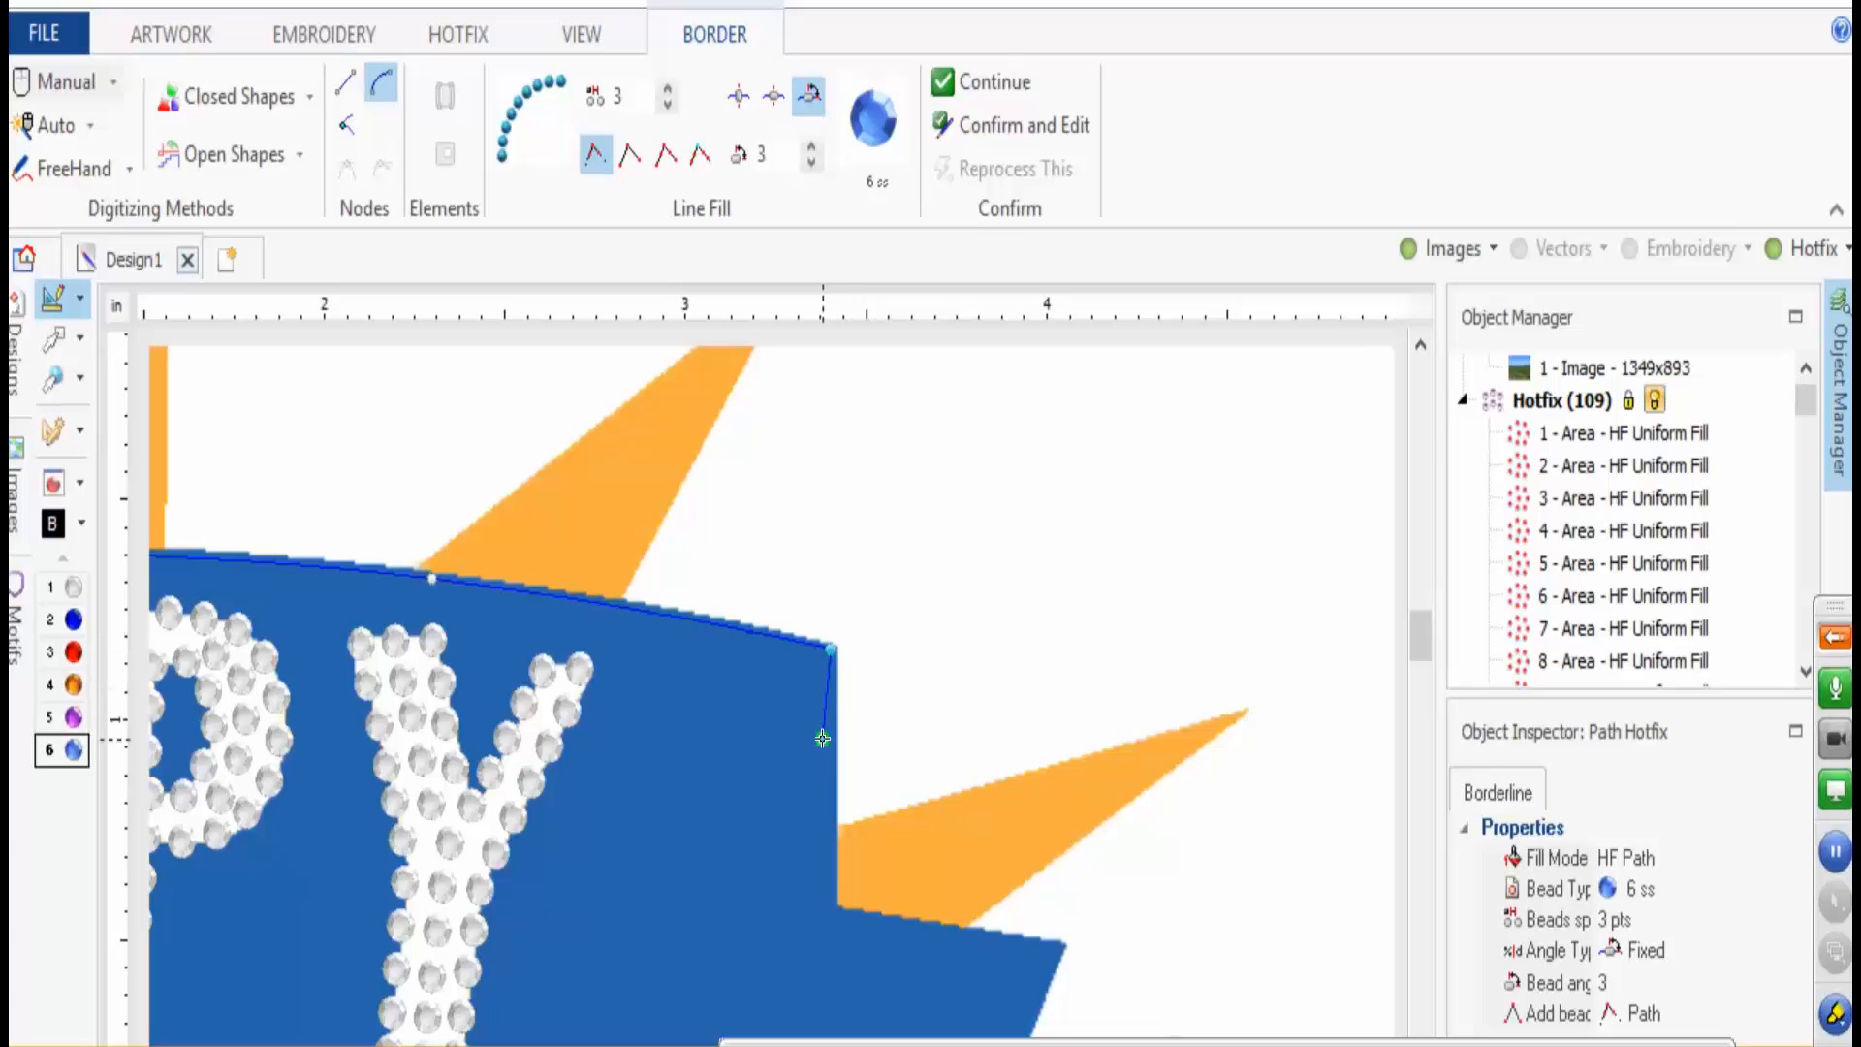
- Continue the path with straight segments down the banner's right side and around the notched right tail to its lower tip, then finish it
{"action": "left_click", "coordinate": [832, 914]}
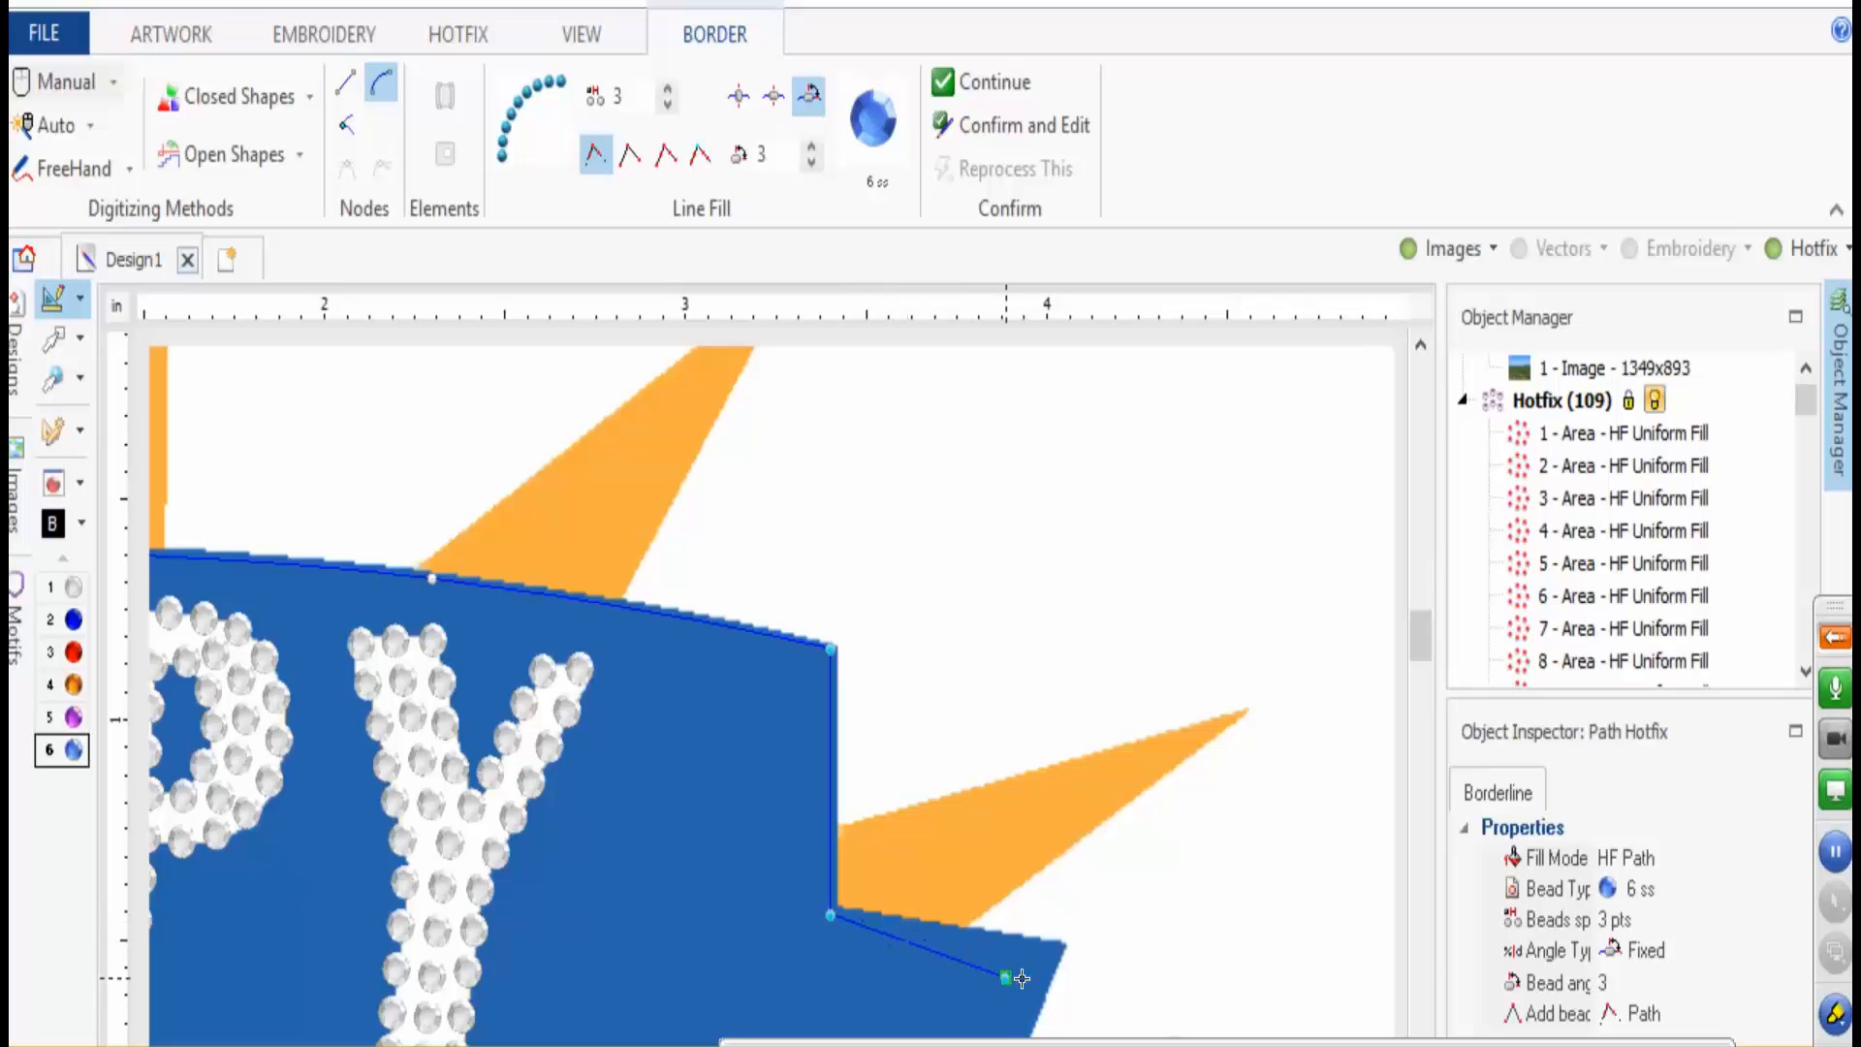
{"action": "left_click", "coordinate": [1061, 945]}
{"action": "scroll", "coordinate": [994, 931], "scroll_direction": "down", "scroll_amount": 5}
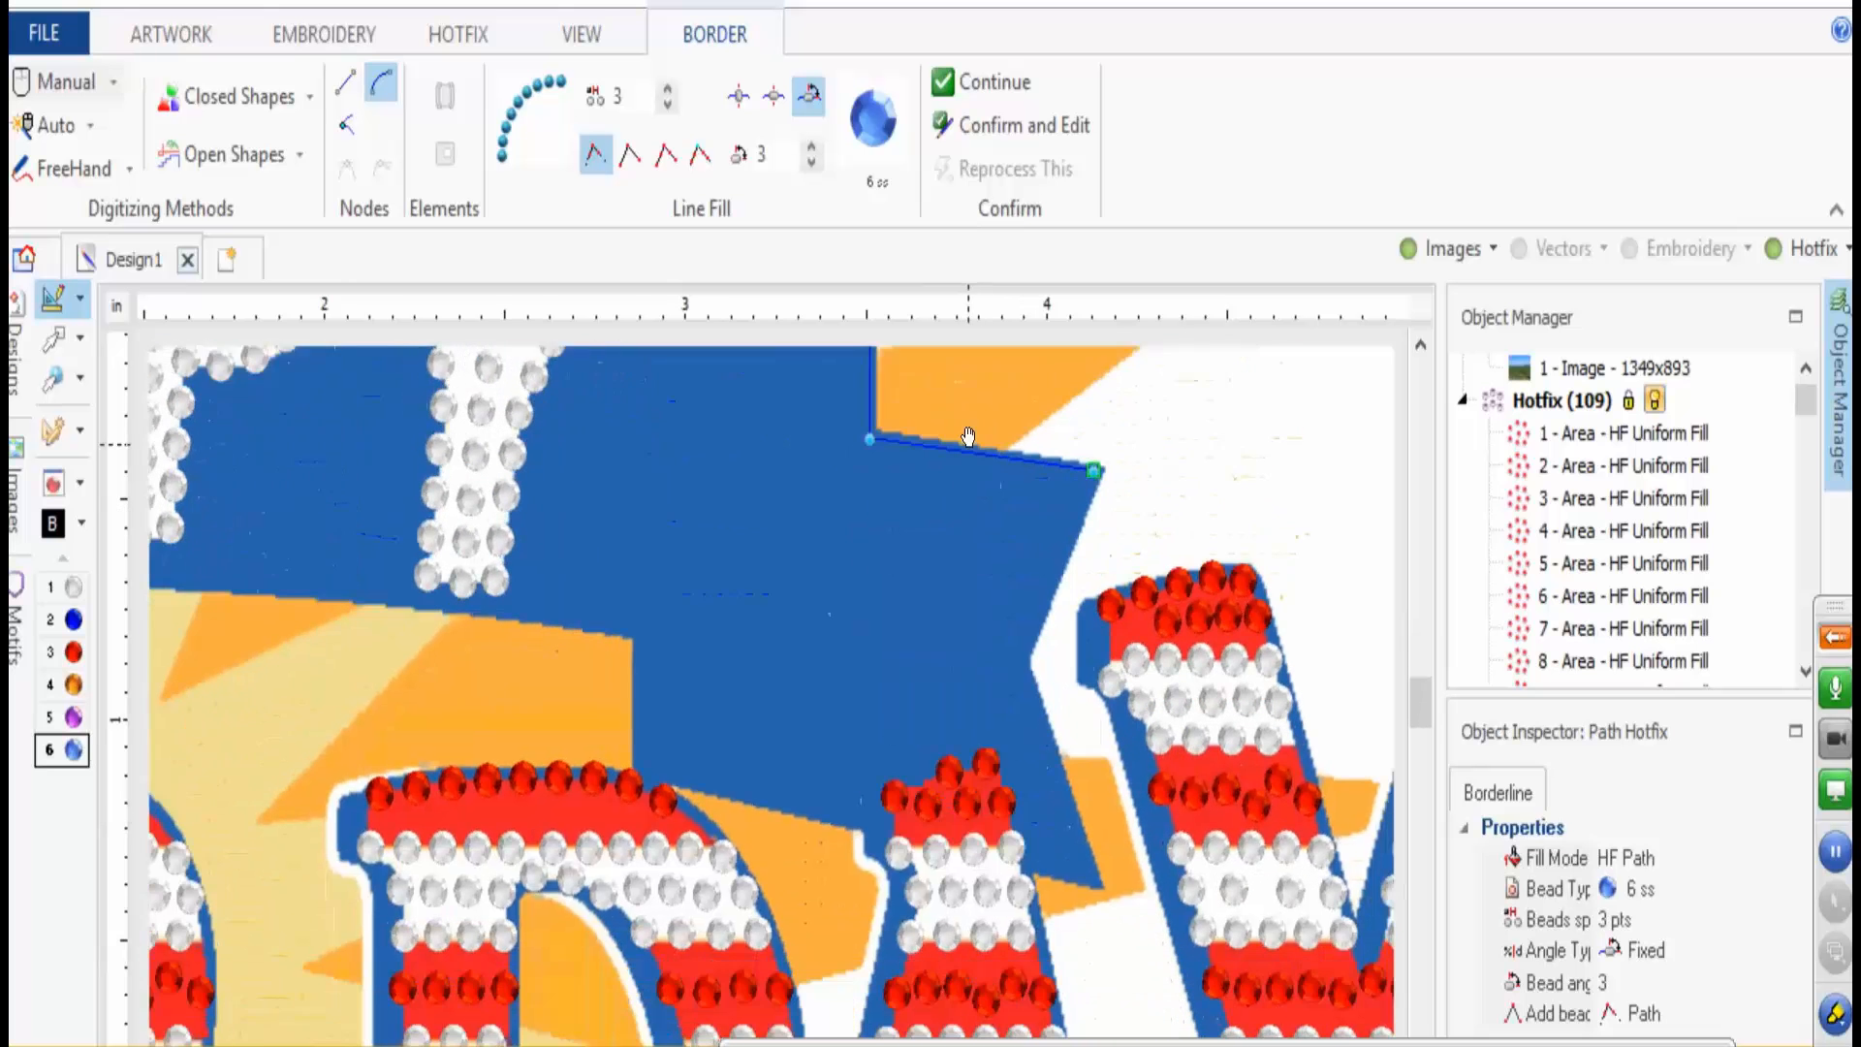
{"action": "scroll", "coordinate": [970, 446], "scroll_direction": "down", "scroll_amount": 1}
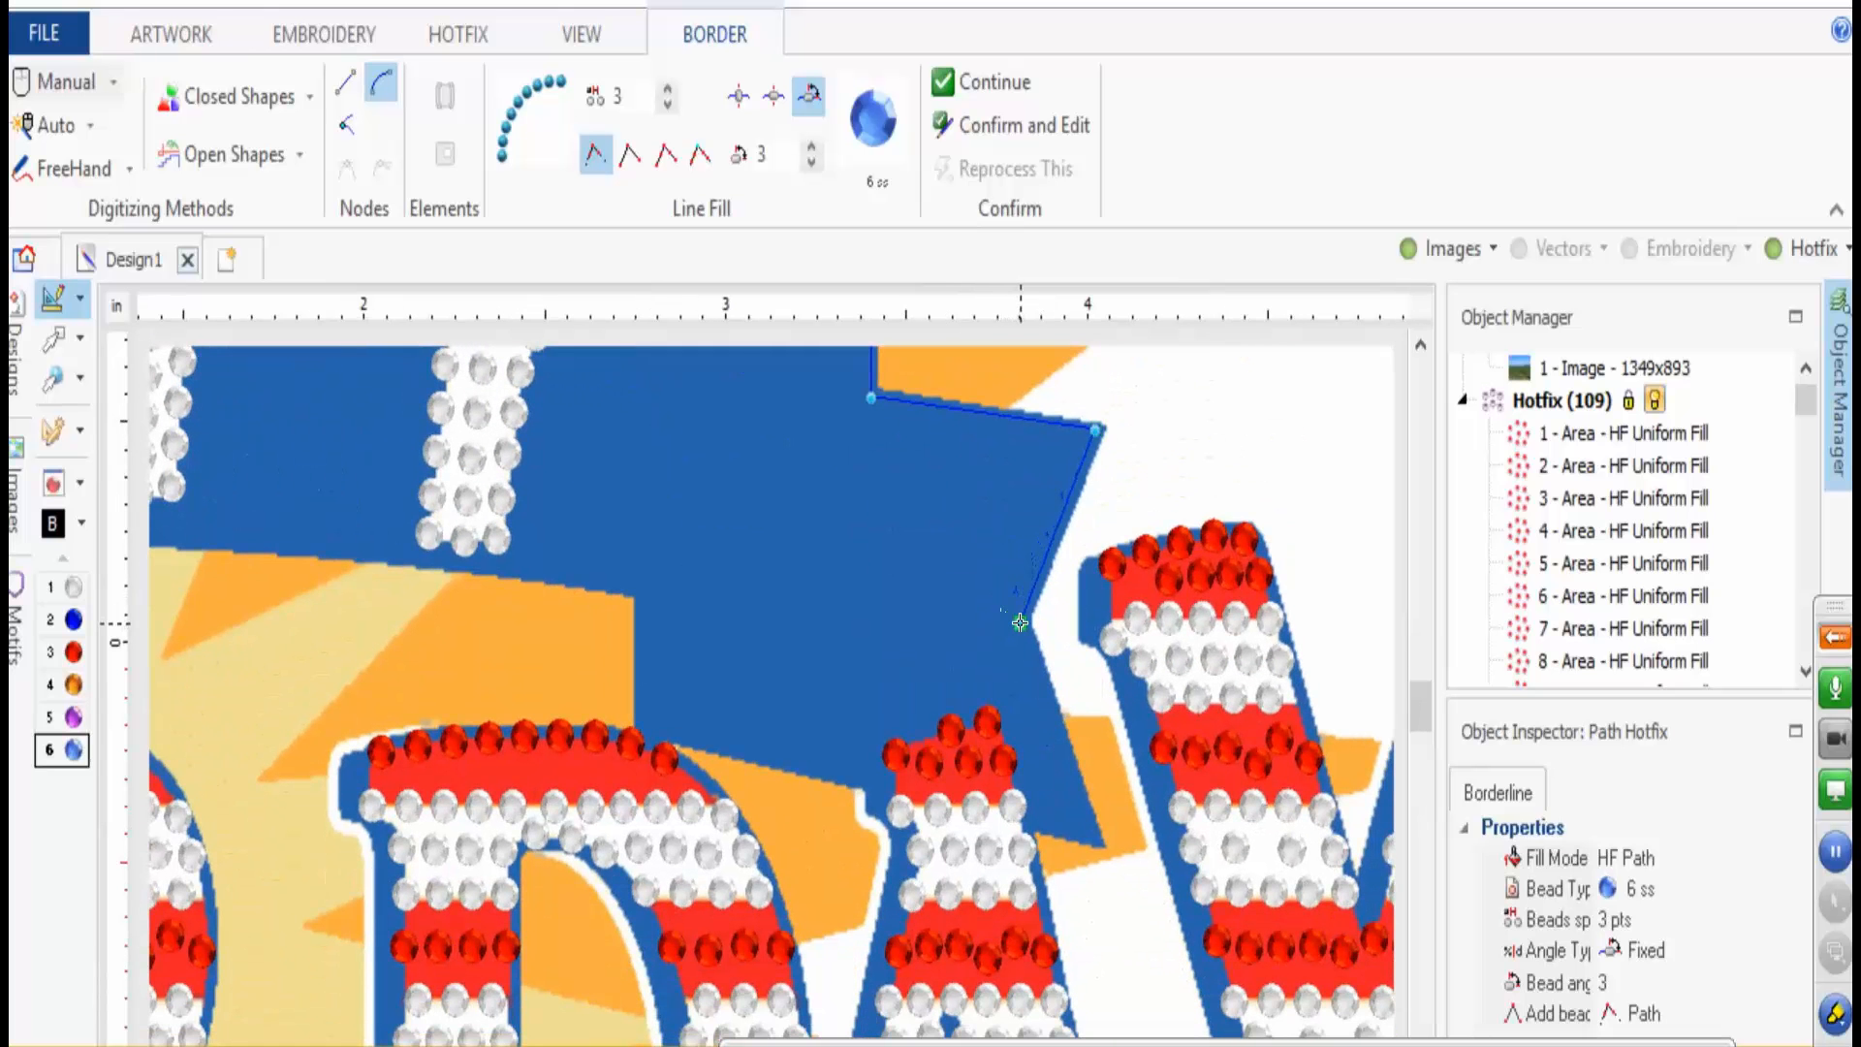
{"action": "left_click", "coordinate": [1020, 622]}
{"action": "left_click", "coordinate": [1097, 829]}
{"action": "key", "text": "Return"}
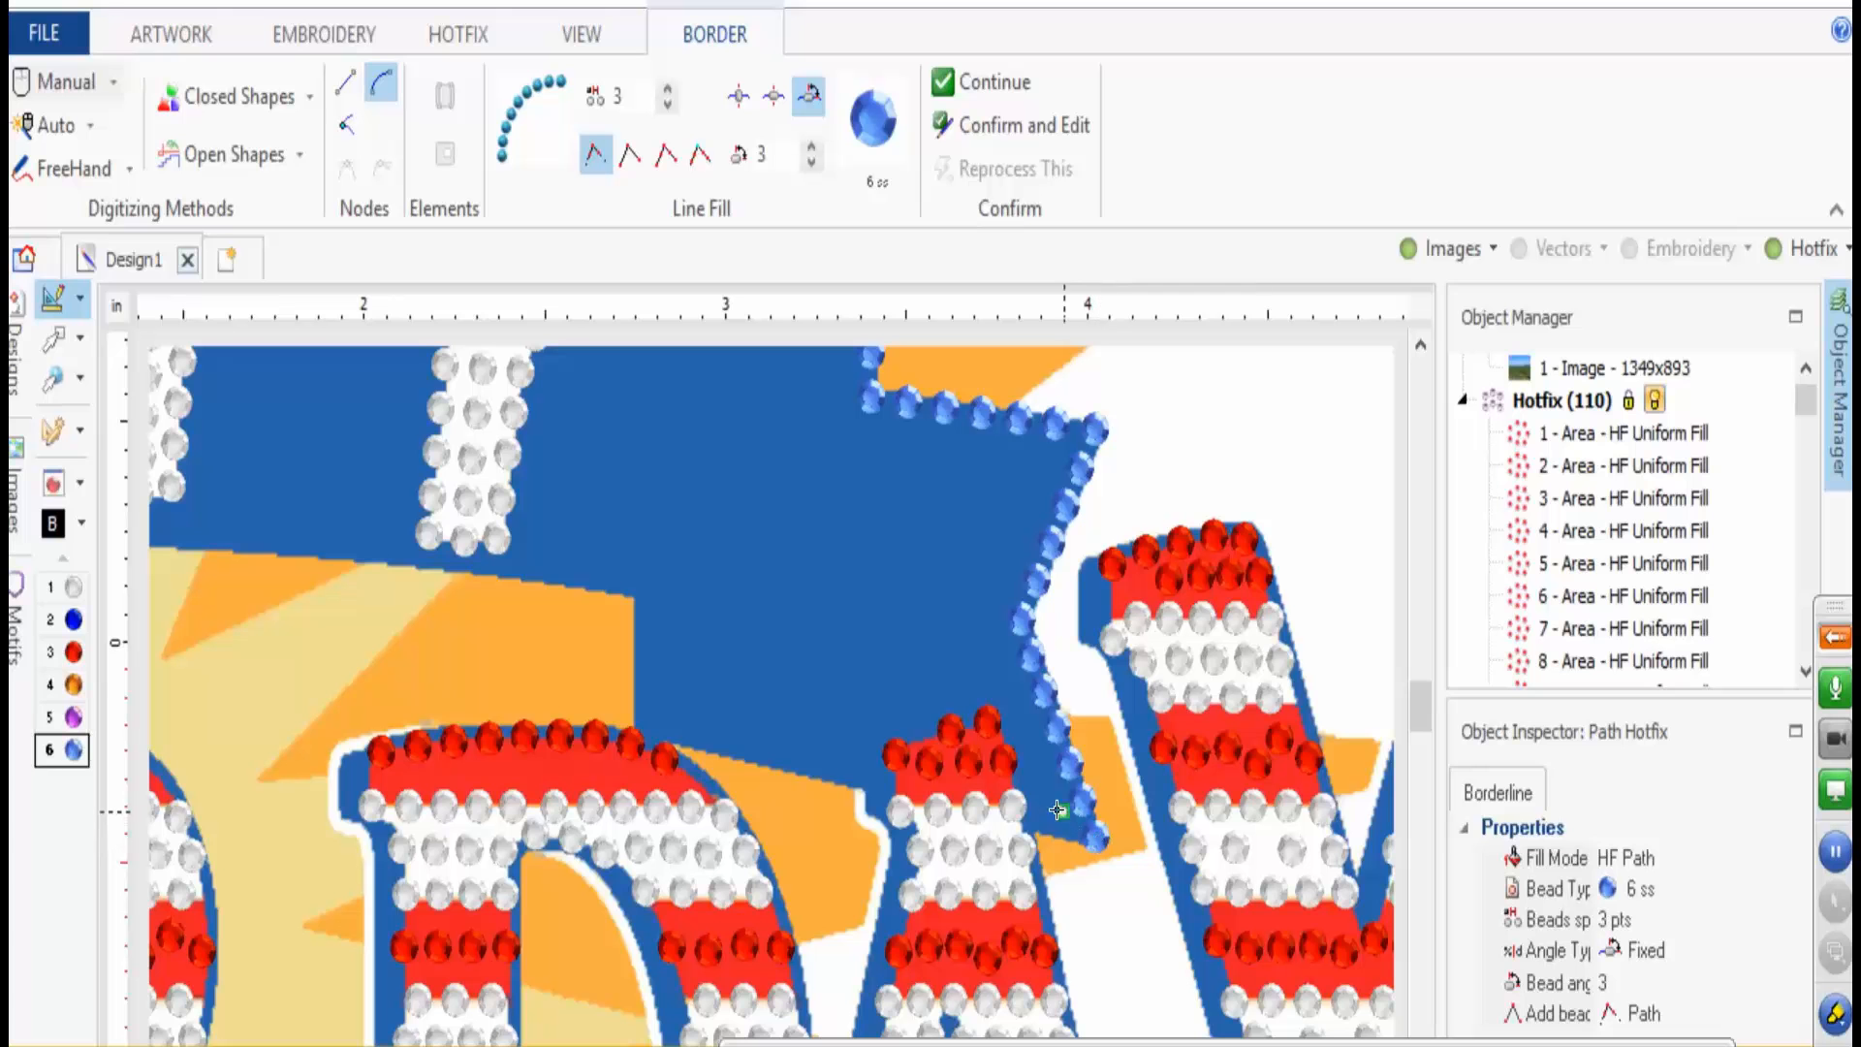
- Add a short straight path of blue stones along the right tail's lower edge, from the fold to the letter A
{"action": "left_click", "coordinate": [645, 714]}
{"action": "left_click", "coordinate": [862, 770]}
{"action": "key", "text": "Return"}
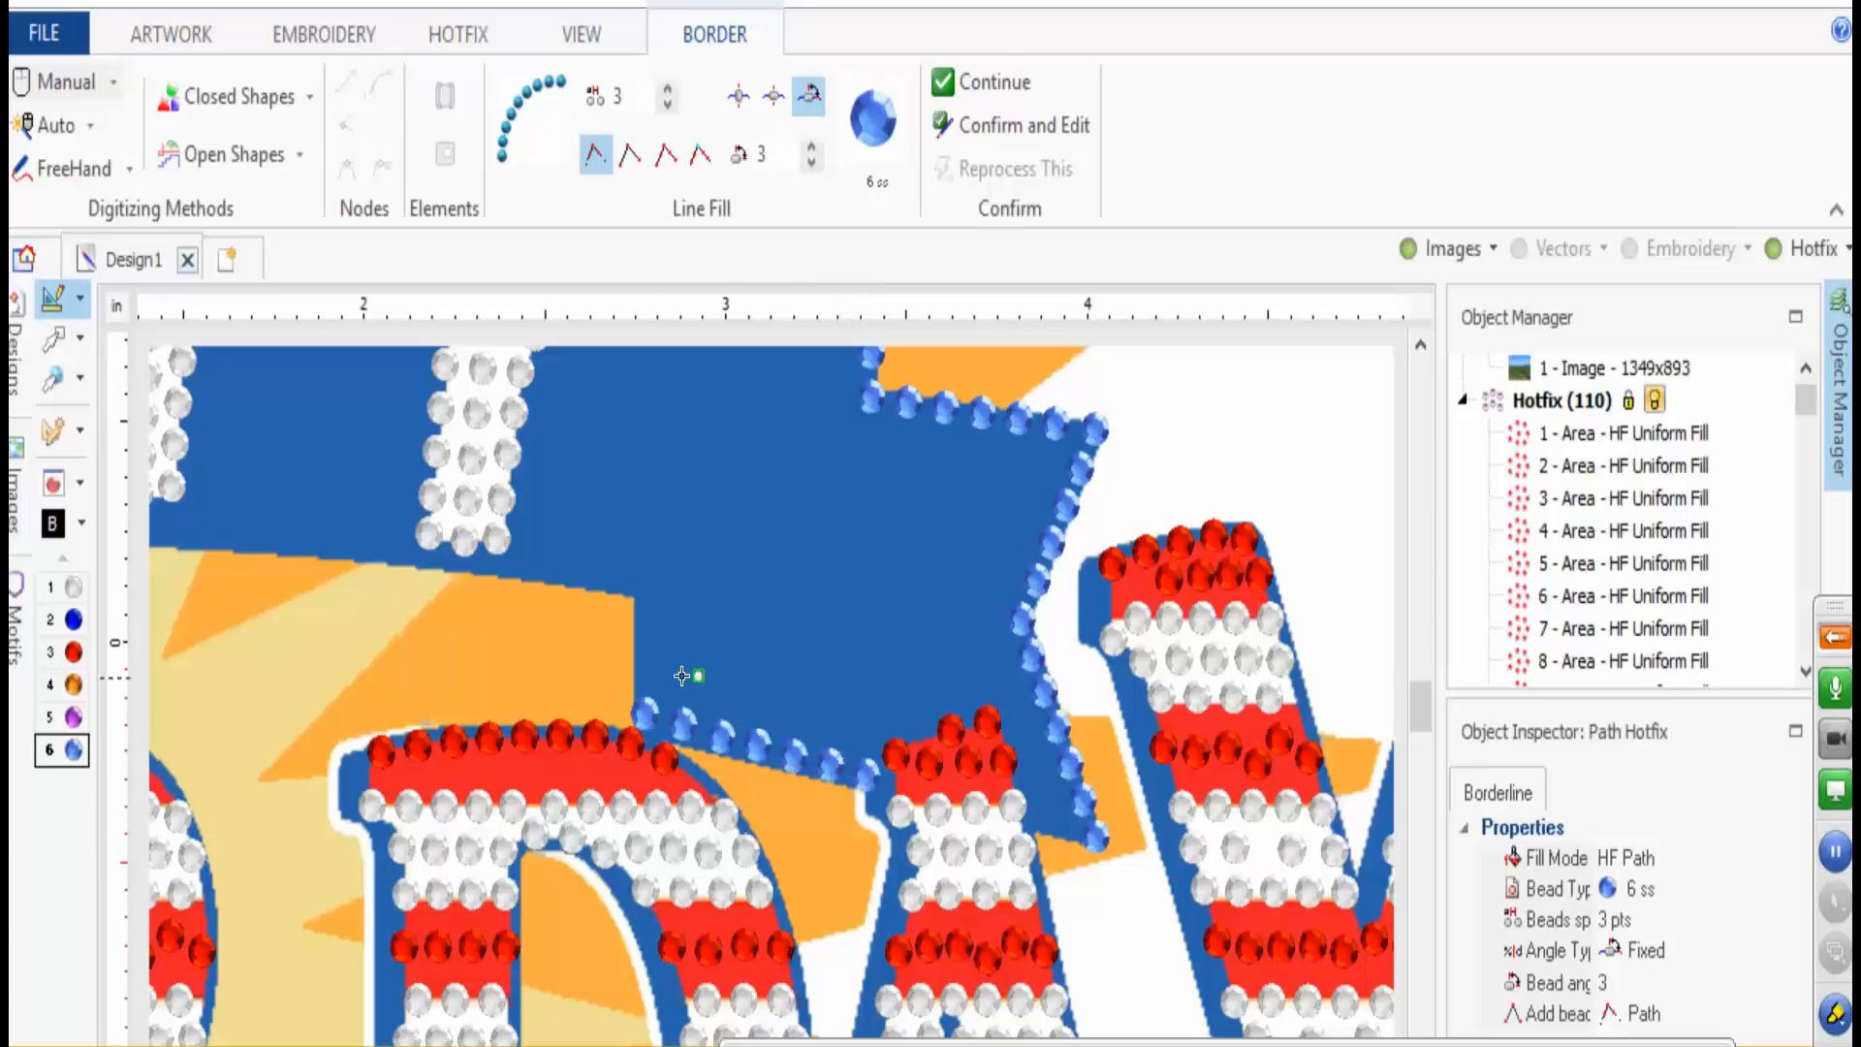
- Digitize a path up the right fold, along the banner's arched lower edge with curve nodes, and down the left fold
{"action": "left_click", "coordinate": [642, 587]}
{"action": "left_click", "coordinate": [492, 576]}
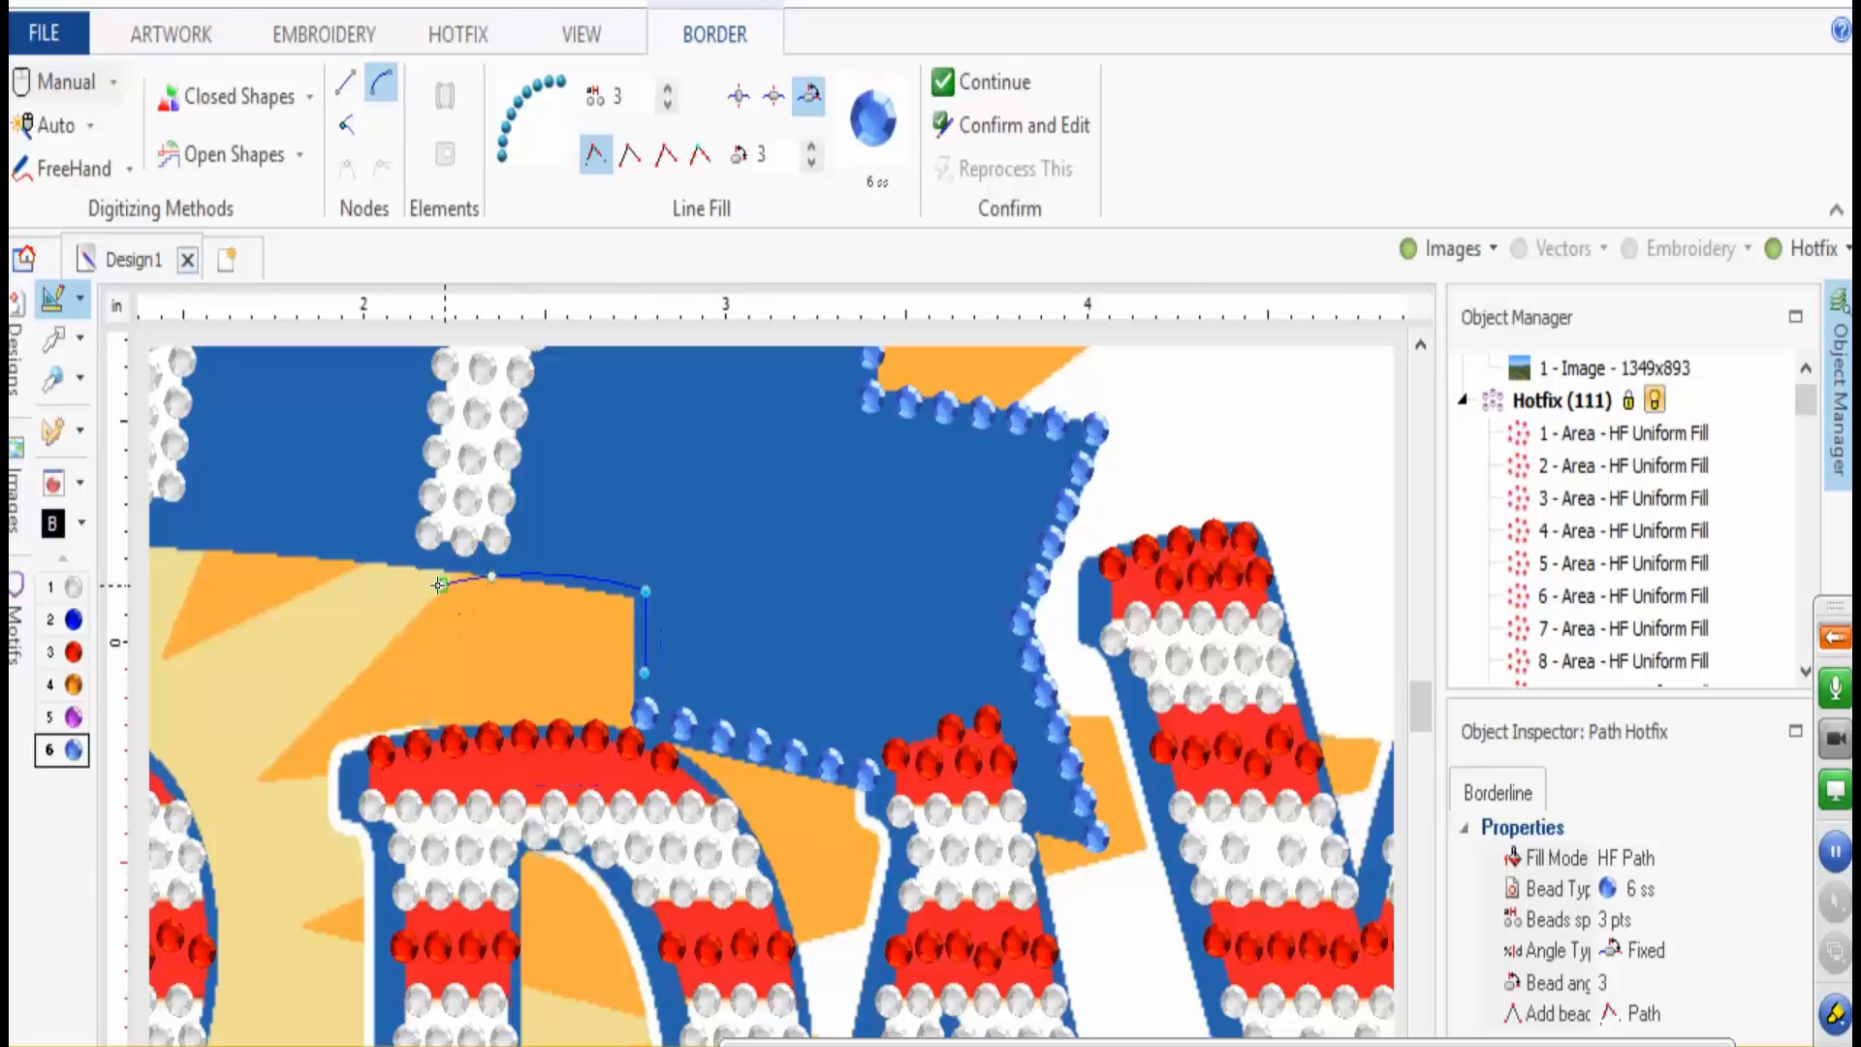
{"action": "left_click", "coordinate": [311, 558]}
{"action": "left_click_drag", "start_coordinate": [312, 557], "coordinate": [1374, 544]}
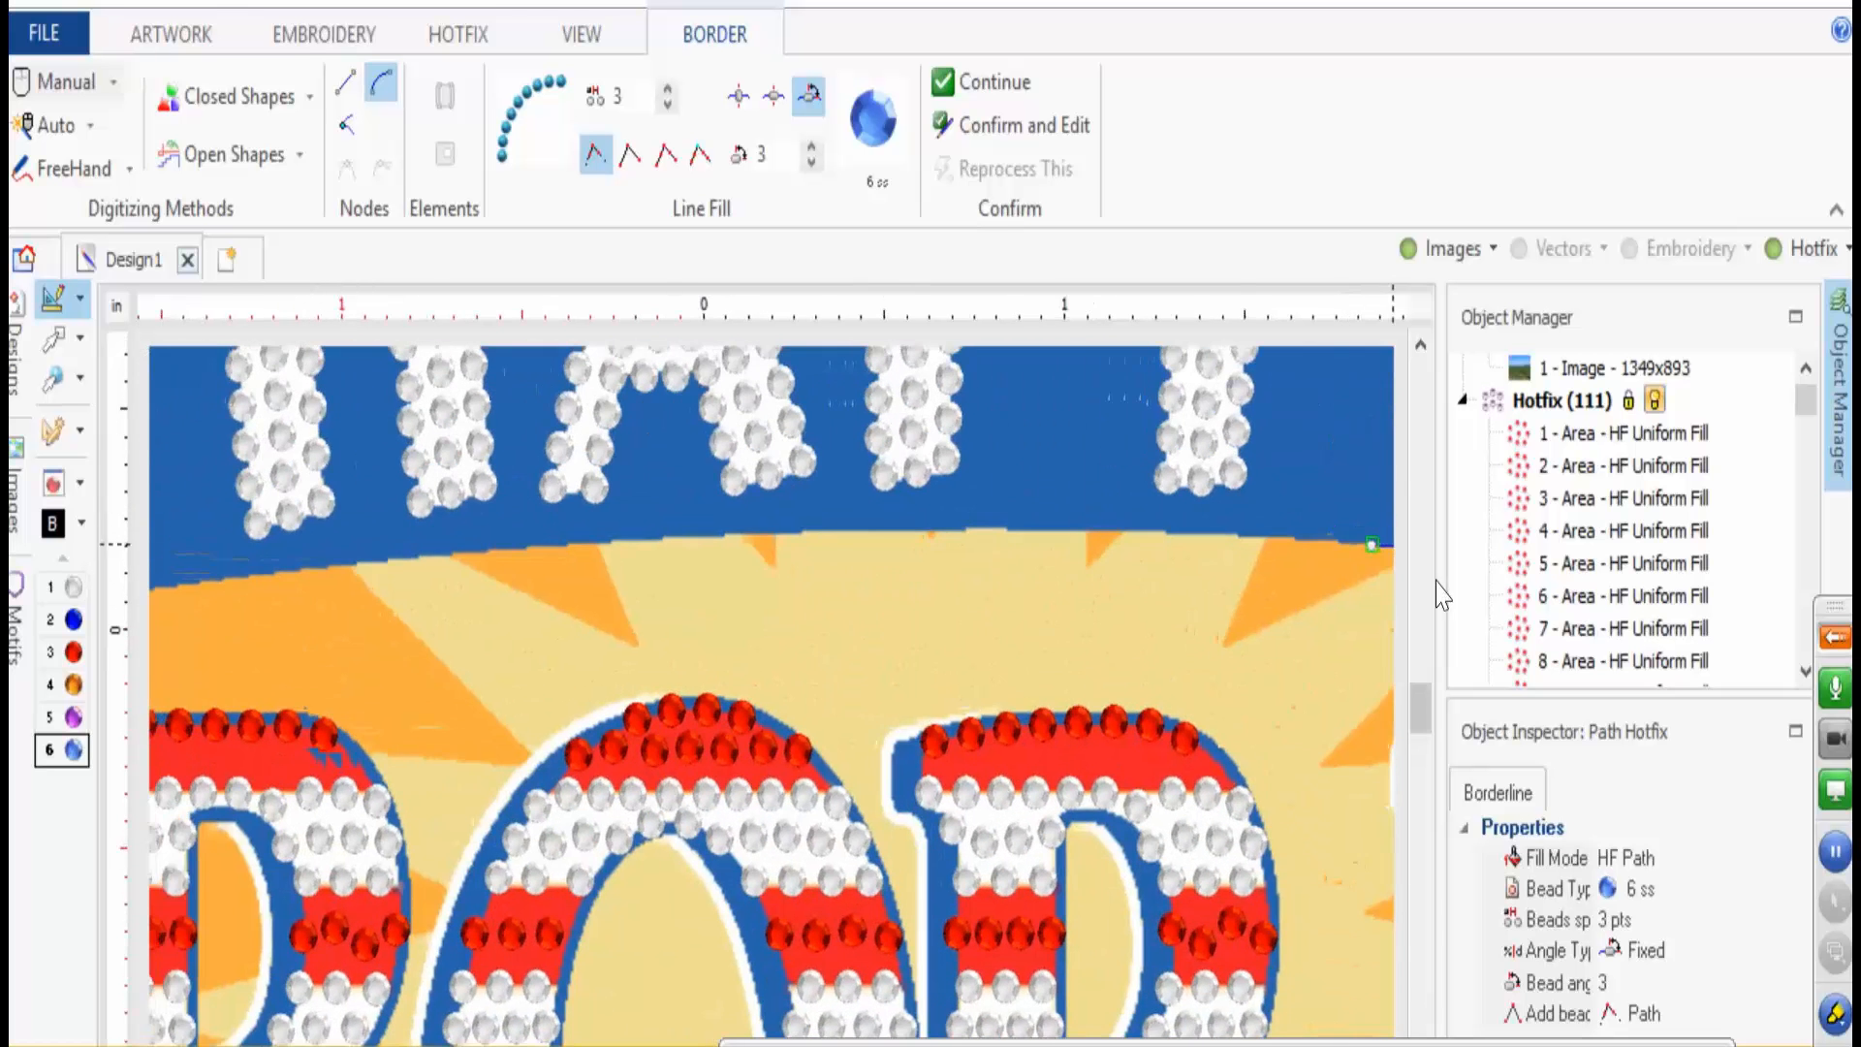
{"action": "left_click", "coordinate": [743, 541]}
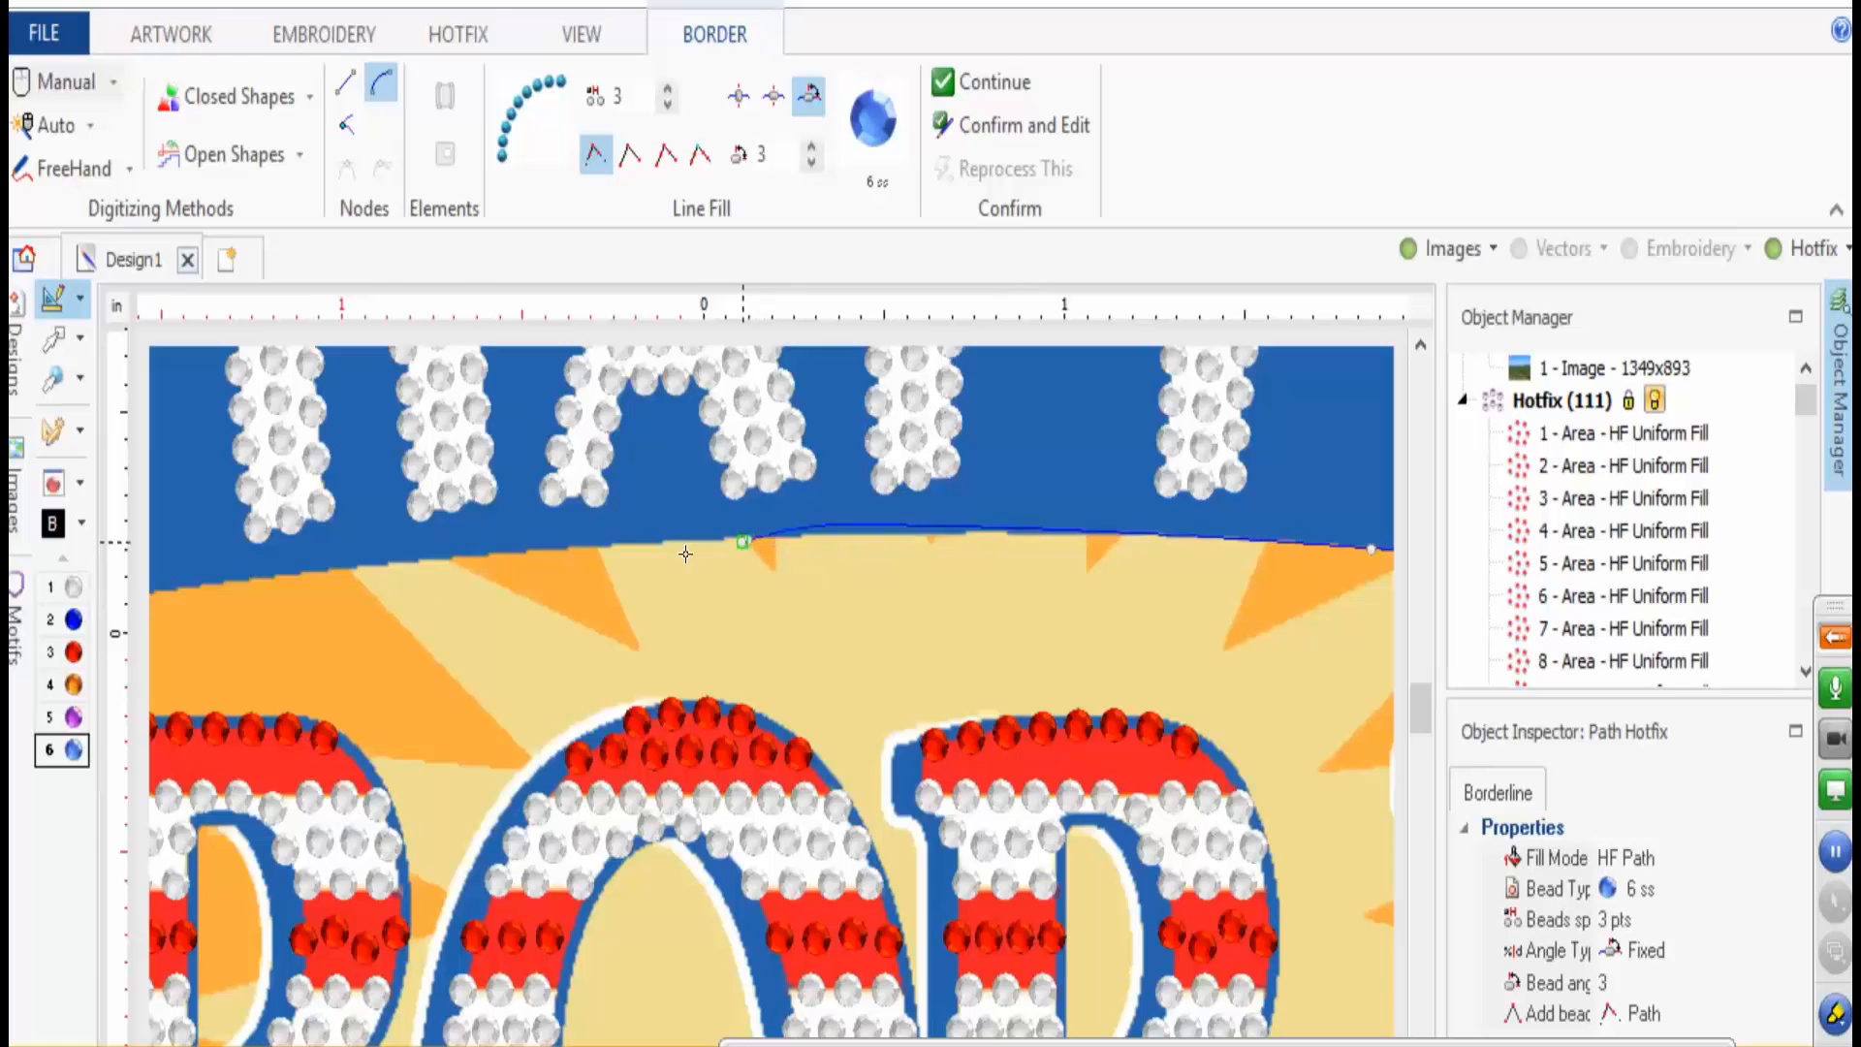
{"action": "left_click", "coordinate": [245, 580]}
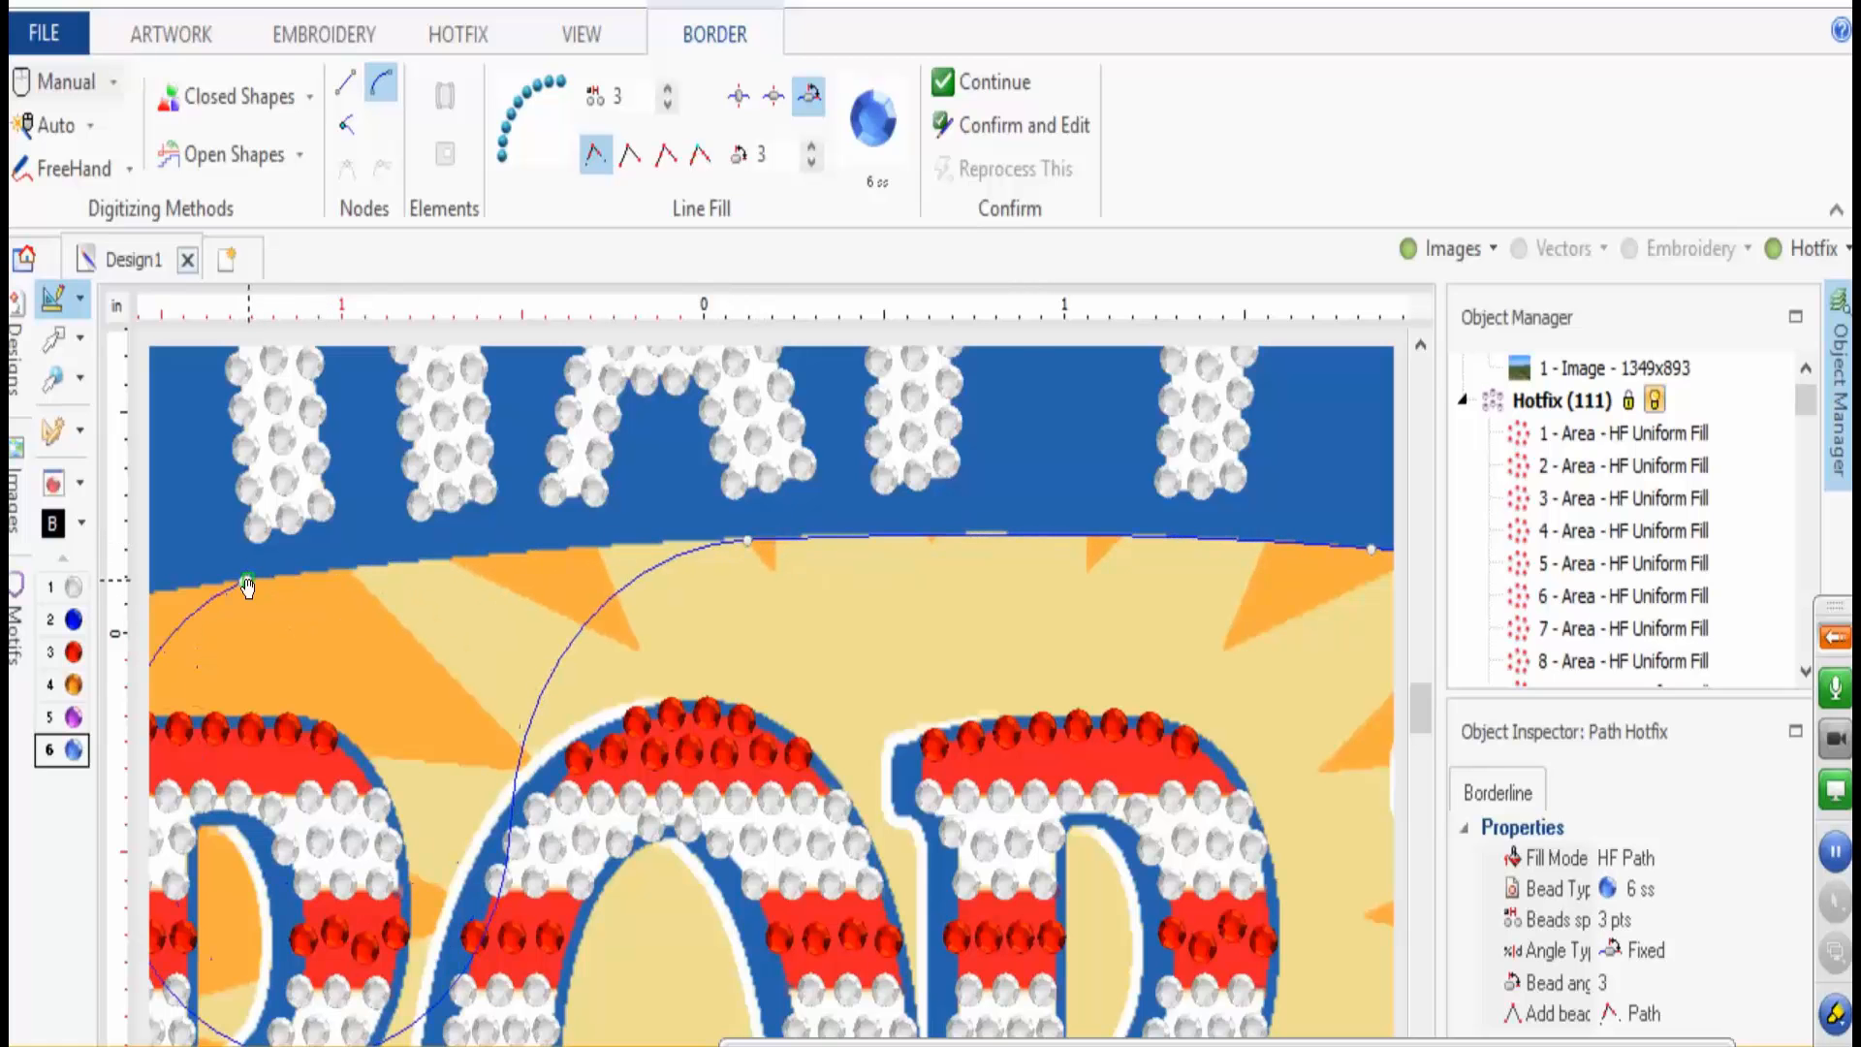
{"action": "left_click_drag", "start_coordinate": [193, 604], "coordinate": [930, 579]}
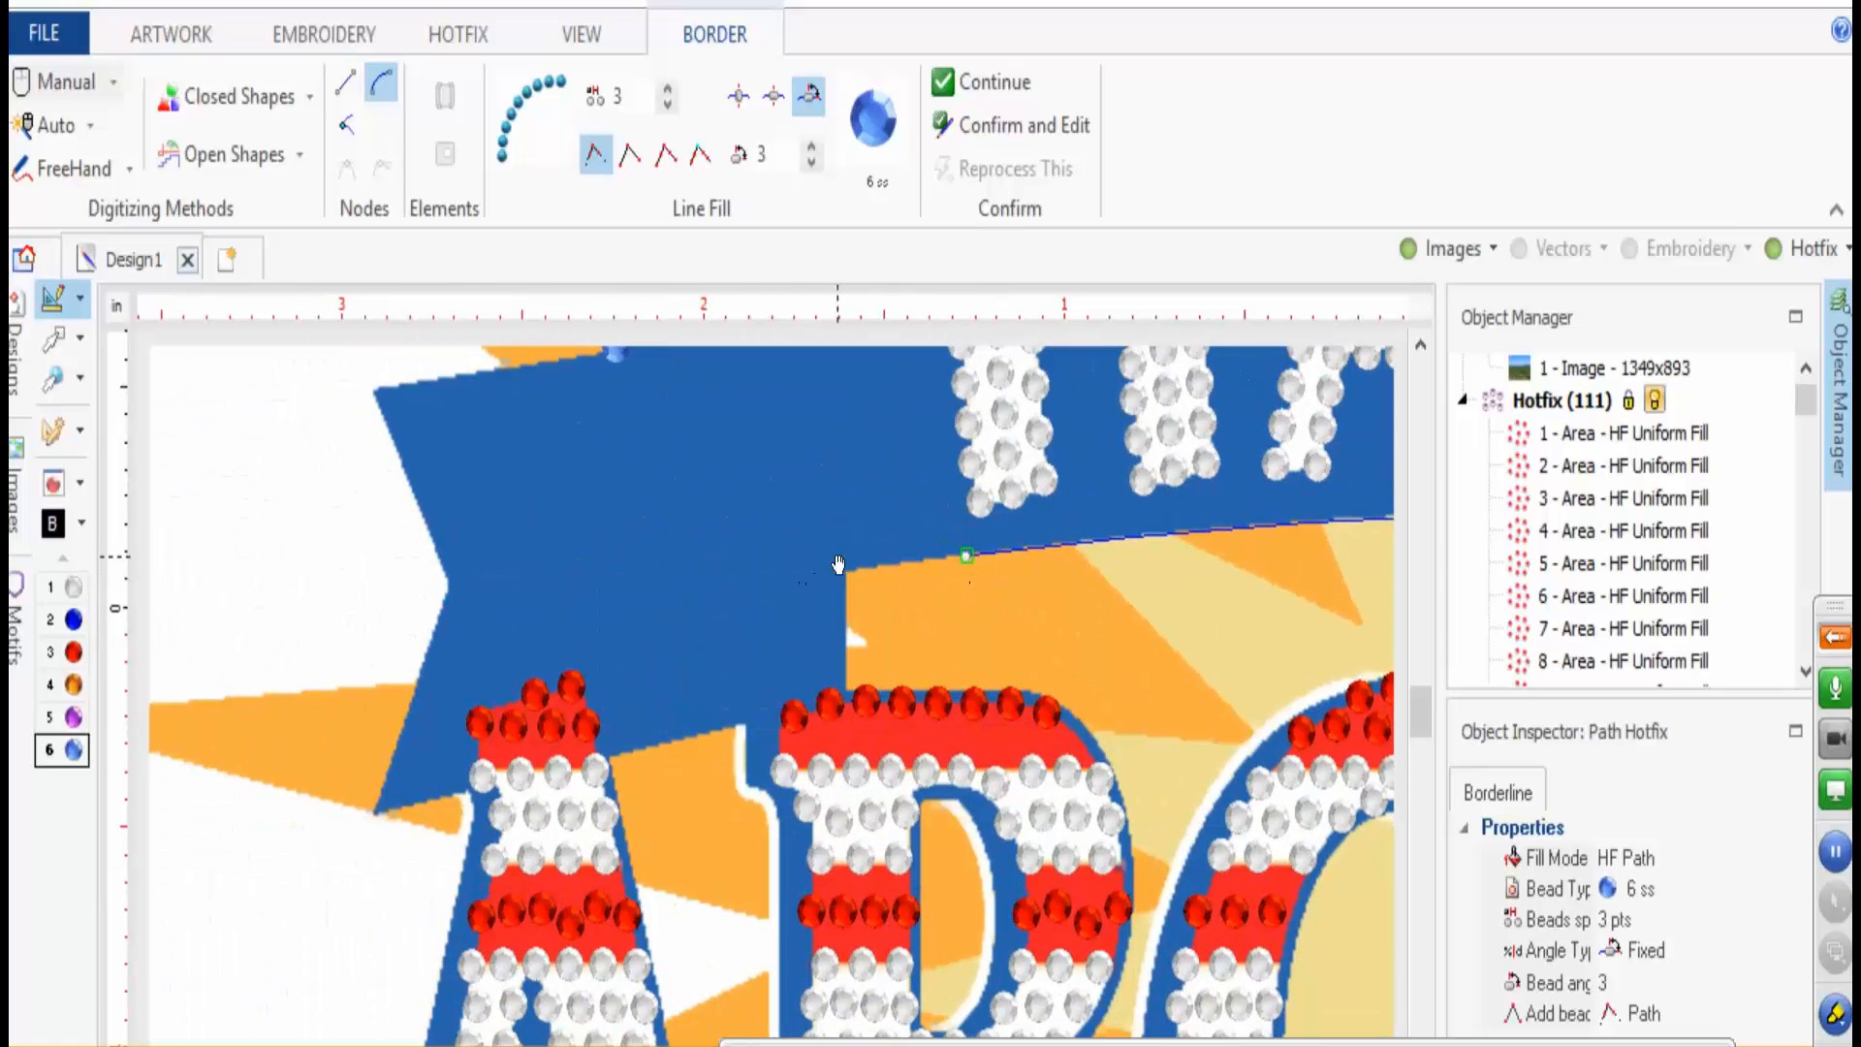
{"action": "left_click", "coordinate": [840, 572]}
{"action": "left_click", "coordinate": [842, 645]}
{"action": "key", "text": "Return"}
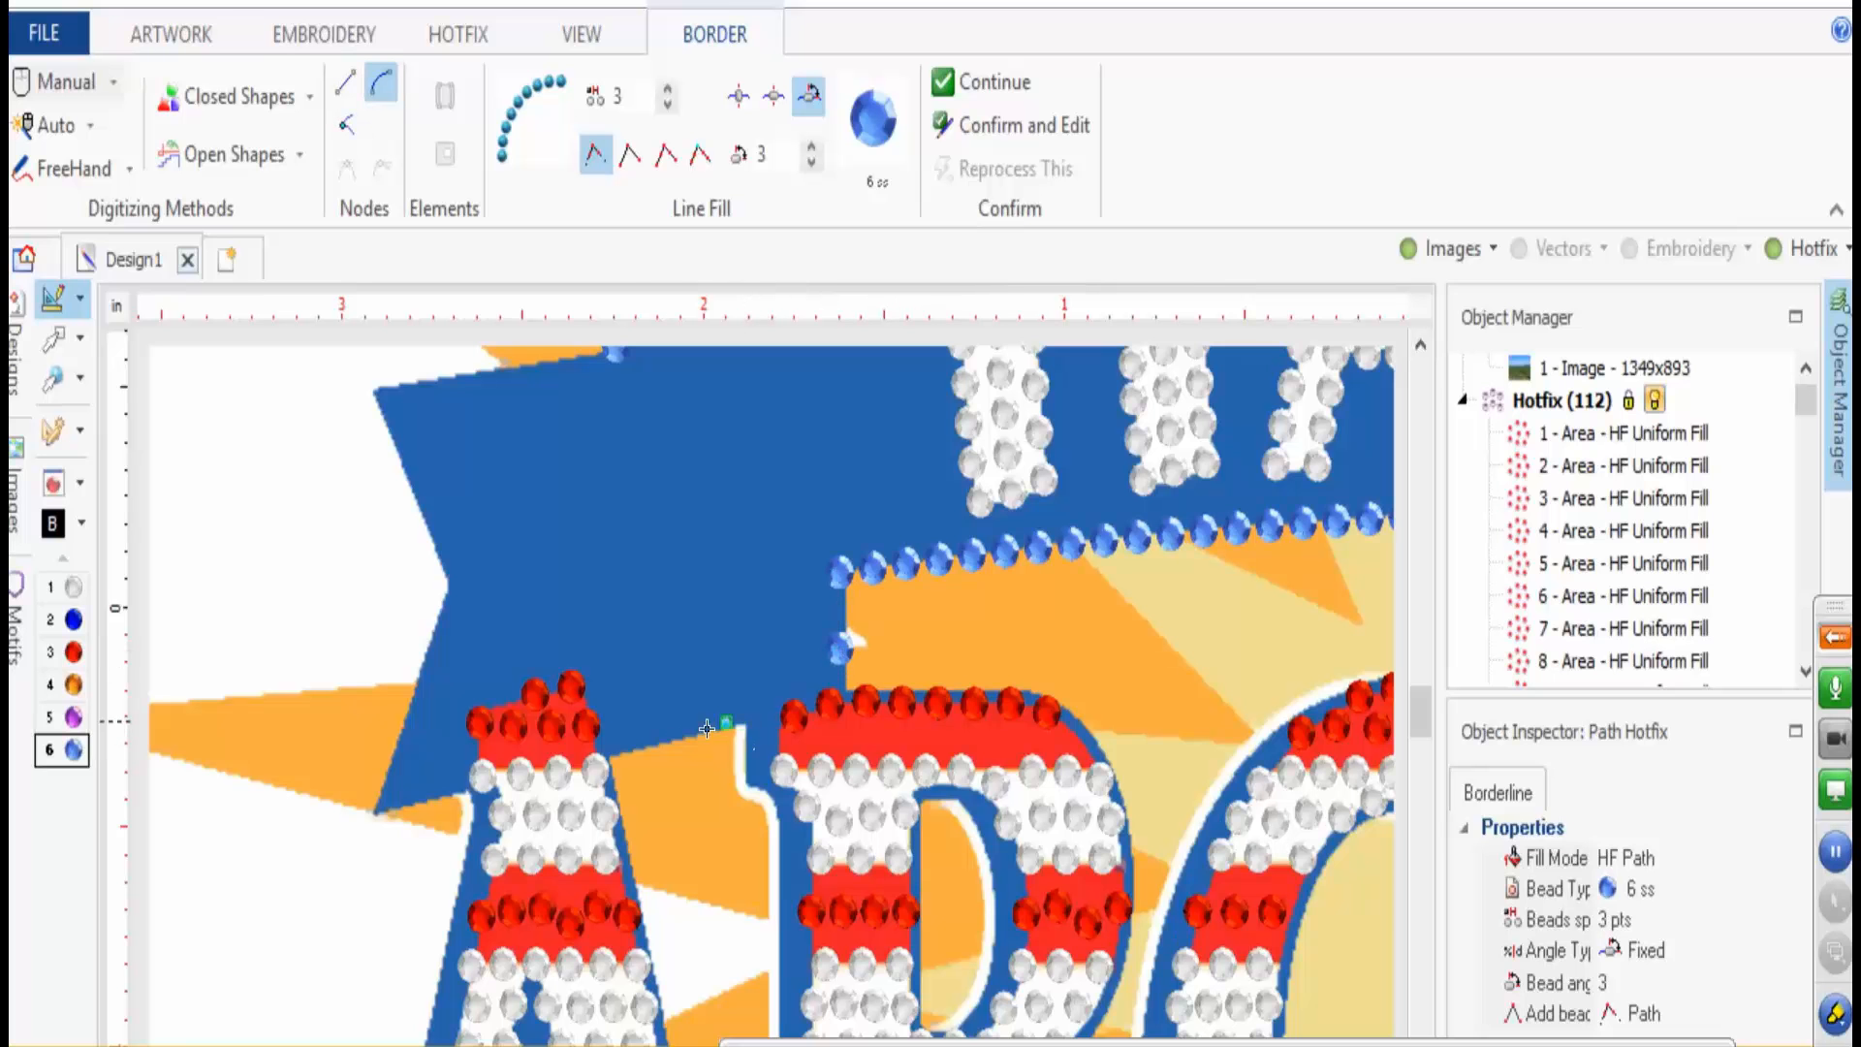
- Add a short straight path of blue stones along the left tail's lower edge, between the first A and the B of LABOR
{"action": "left_click", "coordinate": [623, 746]}
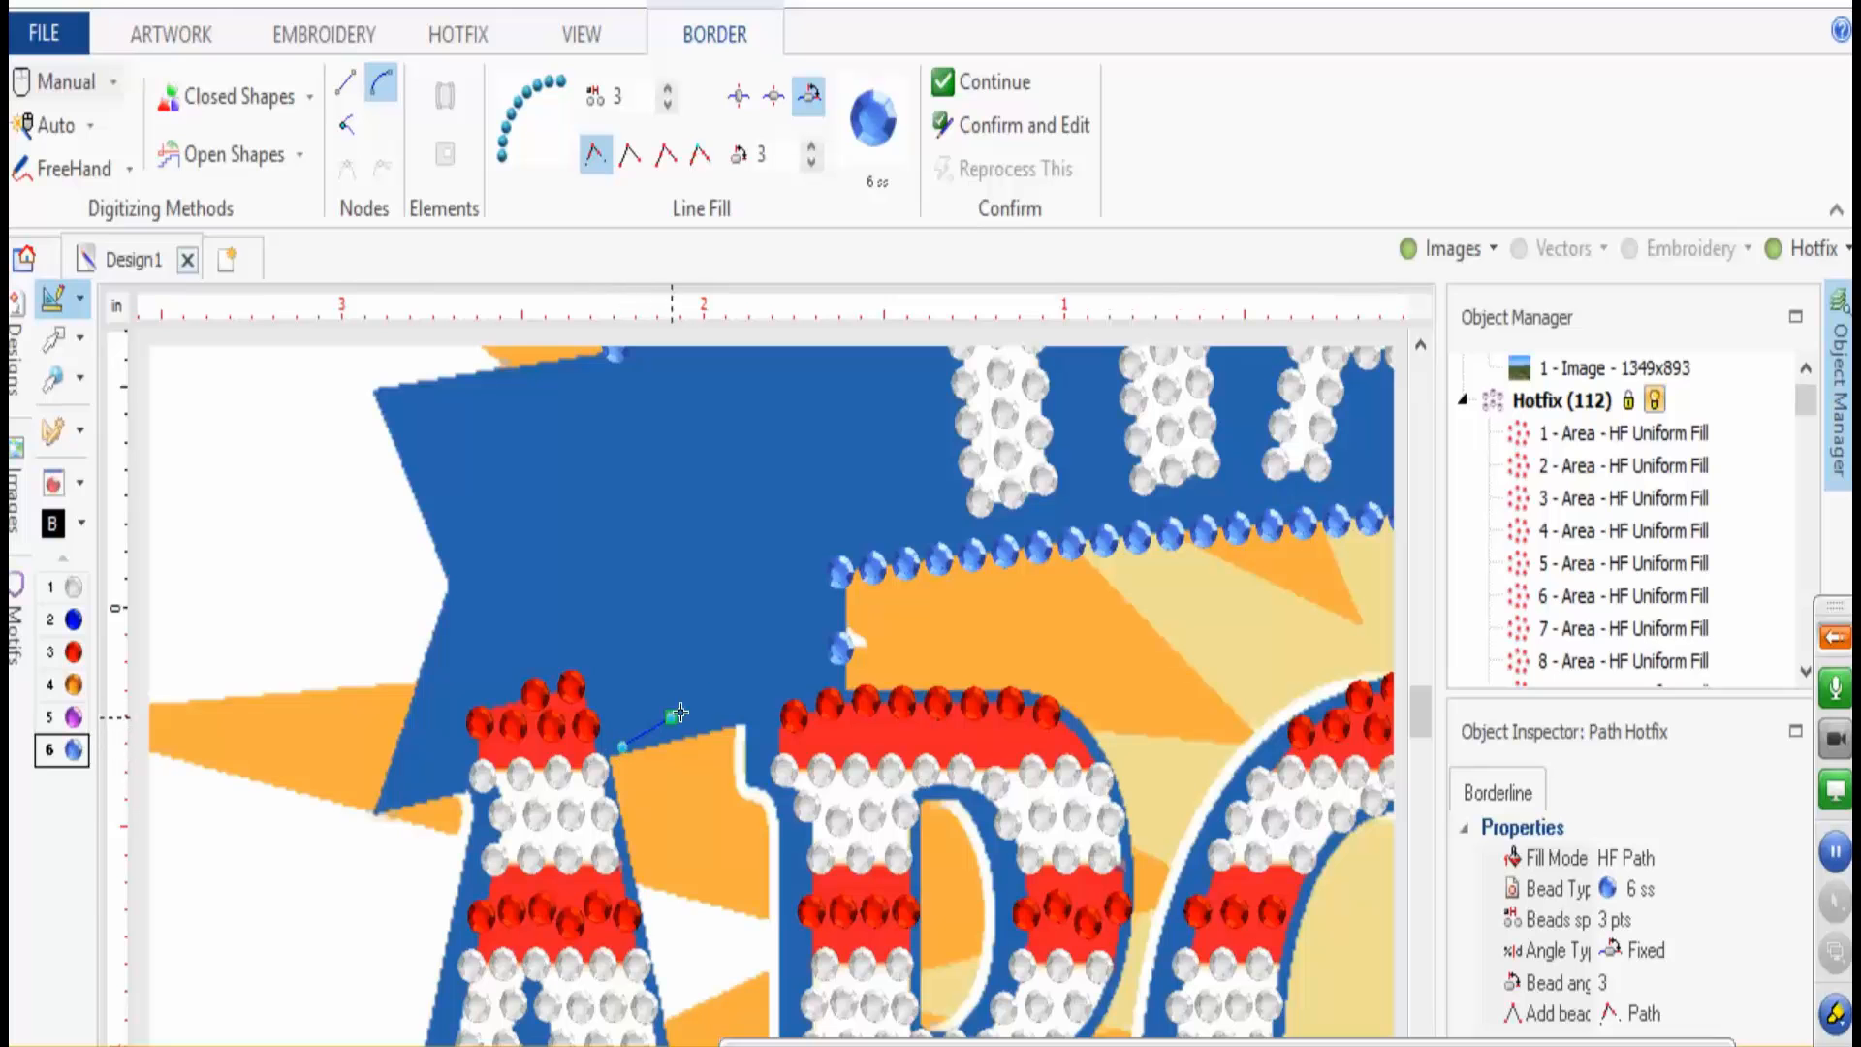
{"action": "left_click", "coordinate": [763, 700]}
{"action": "key", "text": "Return"}
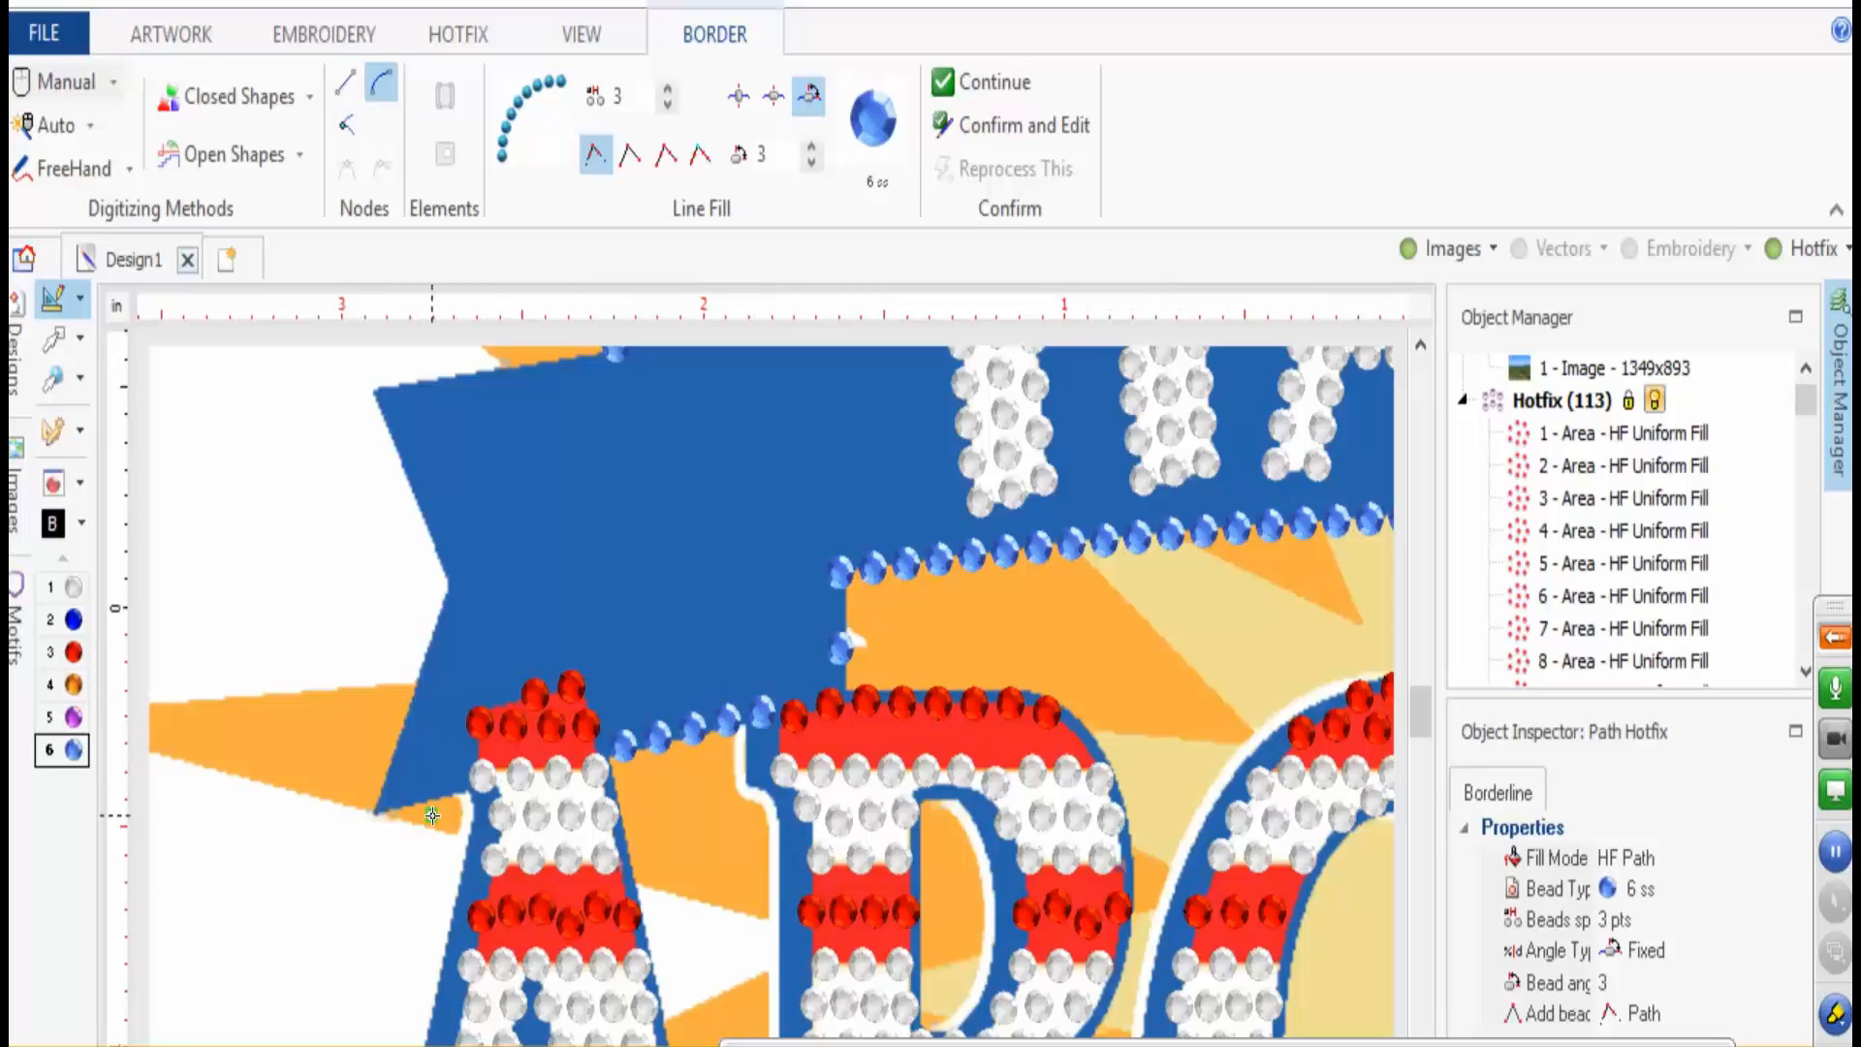
- Outline the notched left tail from beside the letter A through its lower tip, notch and upper tip to the banner's left end
{"action": "left_click", "coordinate": [376, 811]}
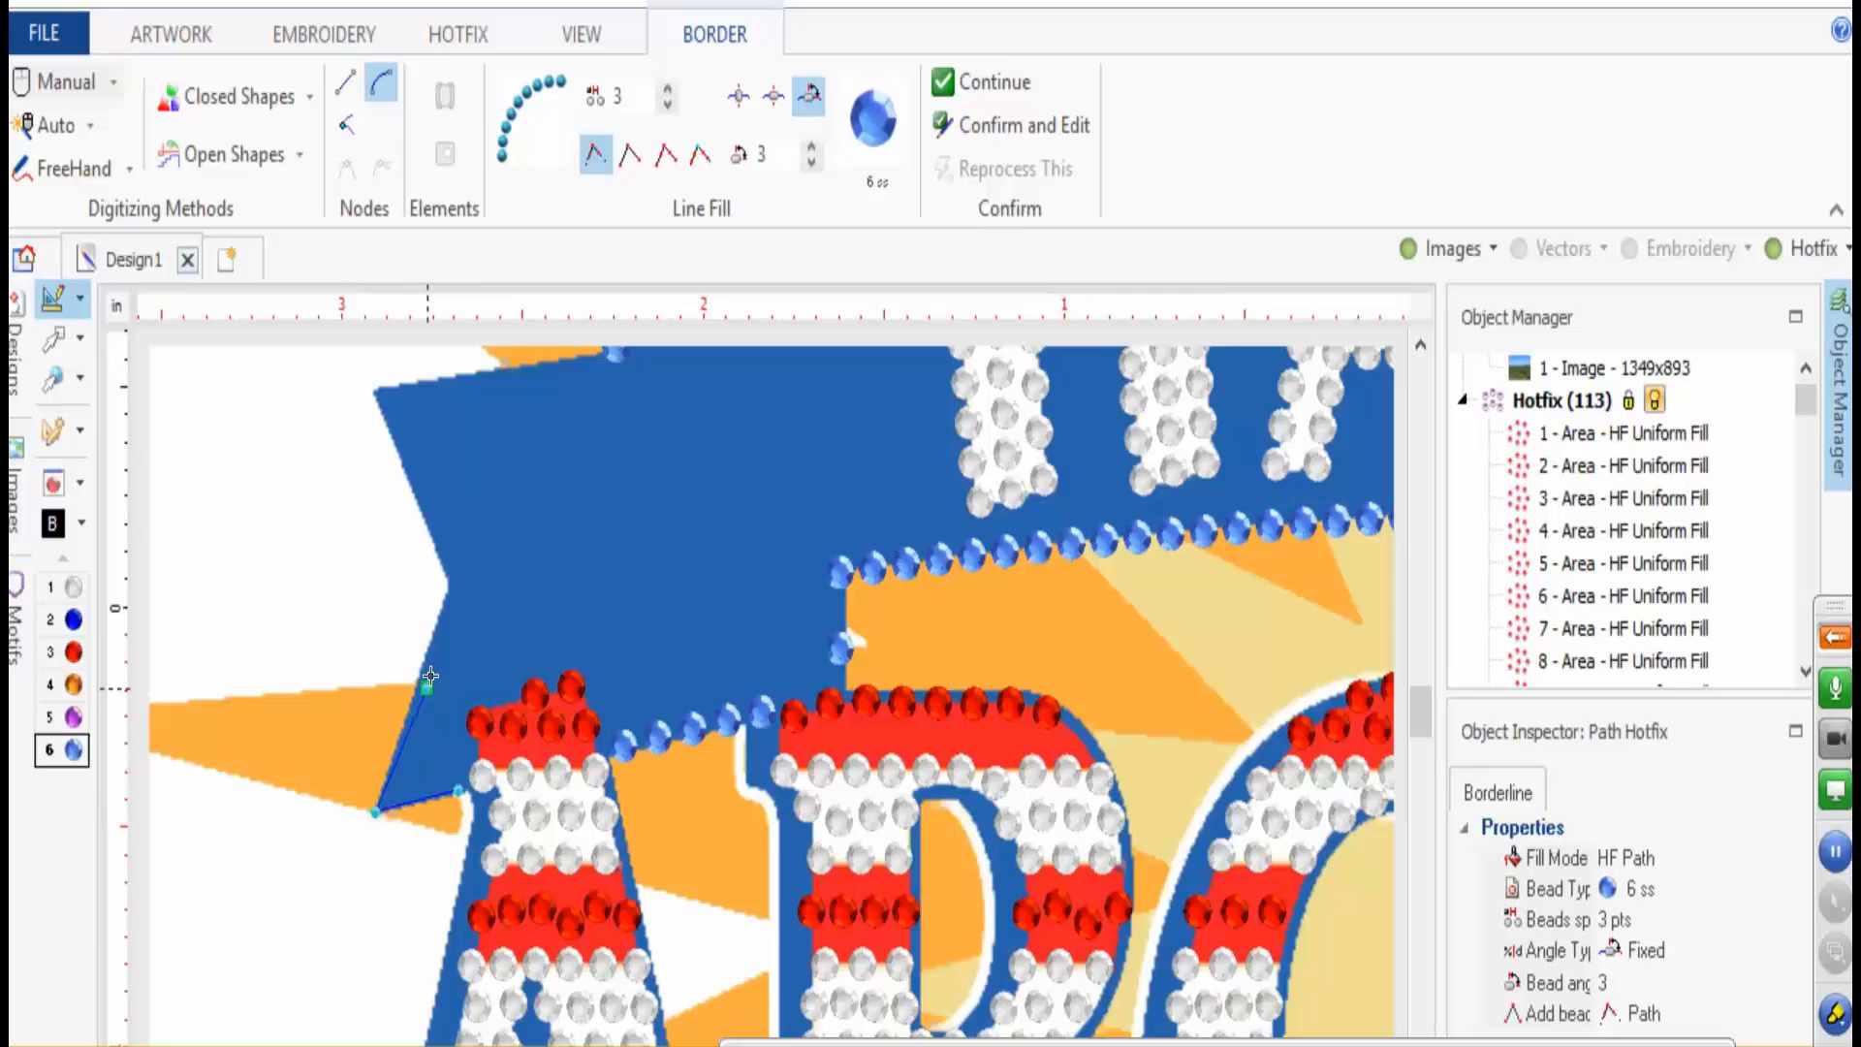
{"action": "left_click", "coordinate": [448, 574]}
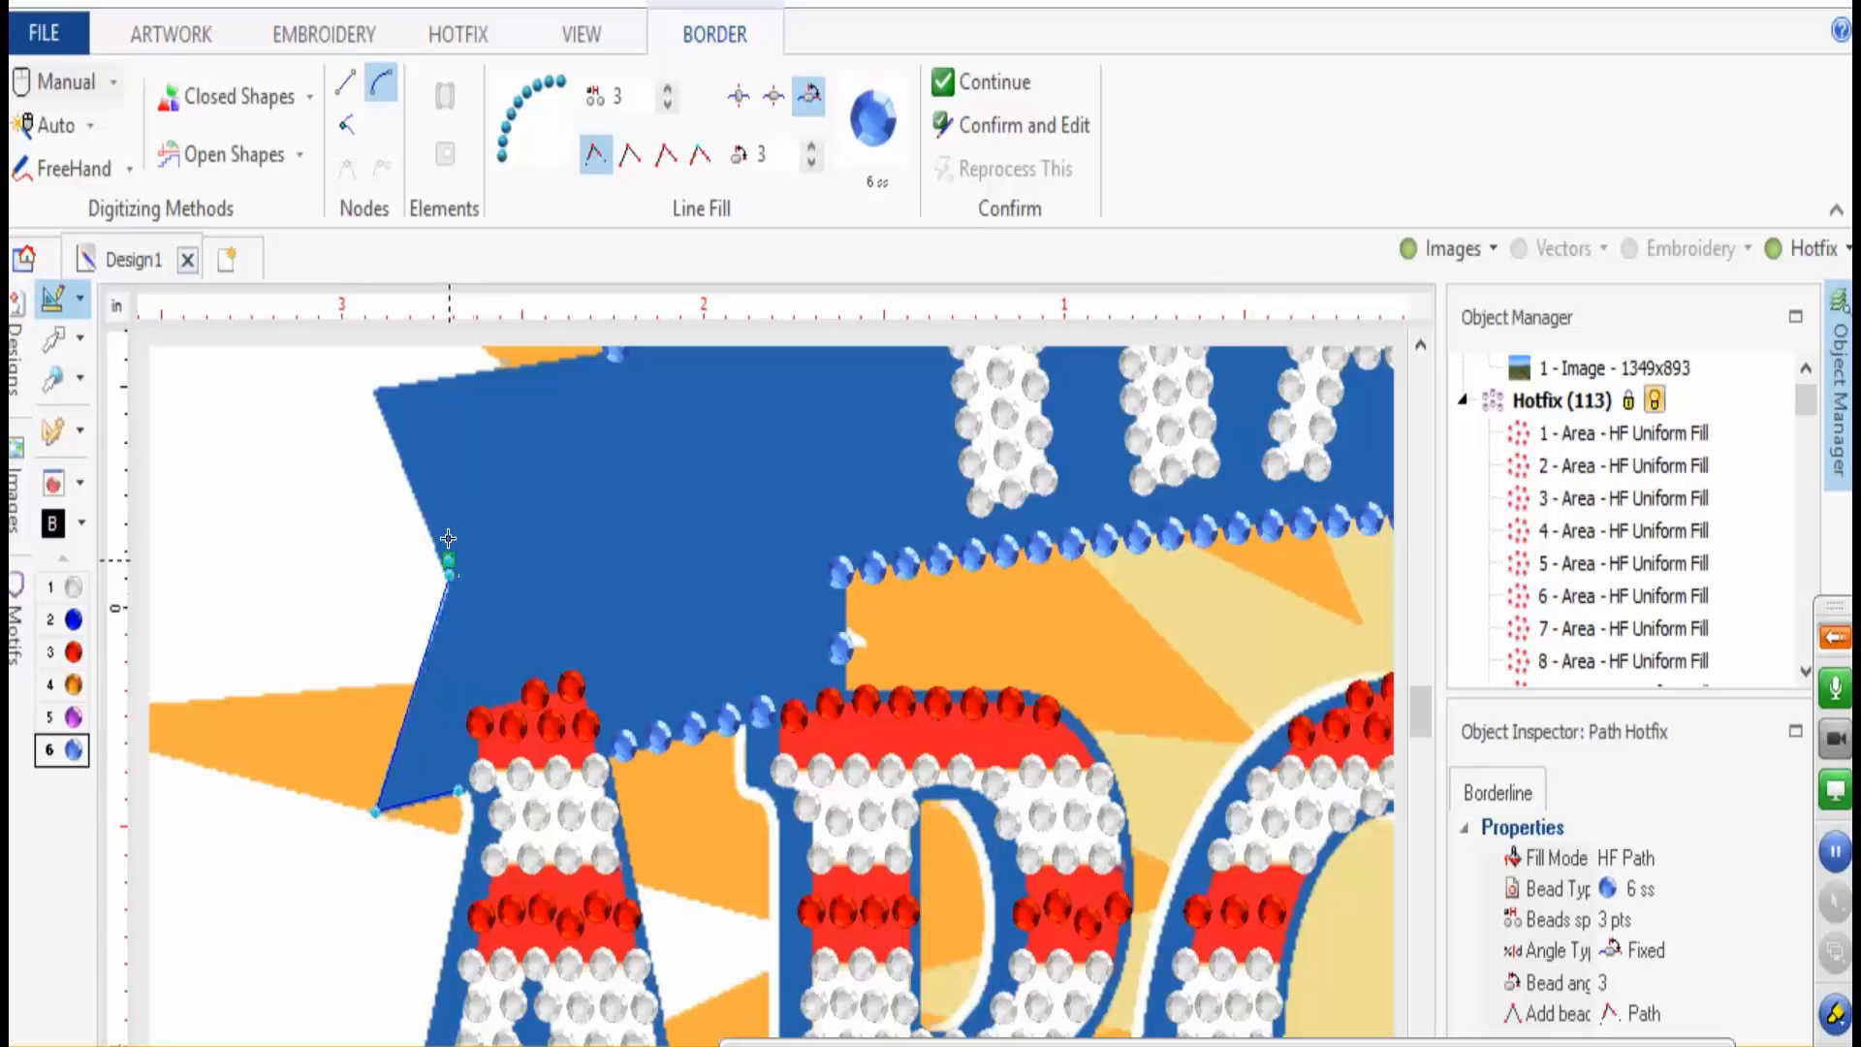
{"action": "right_click", "coordinate": [380, 385]}
{"action": "left_click", "coordinate": [381, 398]}
{"action": "scroll", "coordinate": [388, 407], "scroll_direction": "up", "scroll_amount": 5}
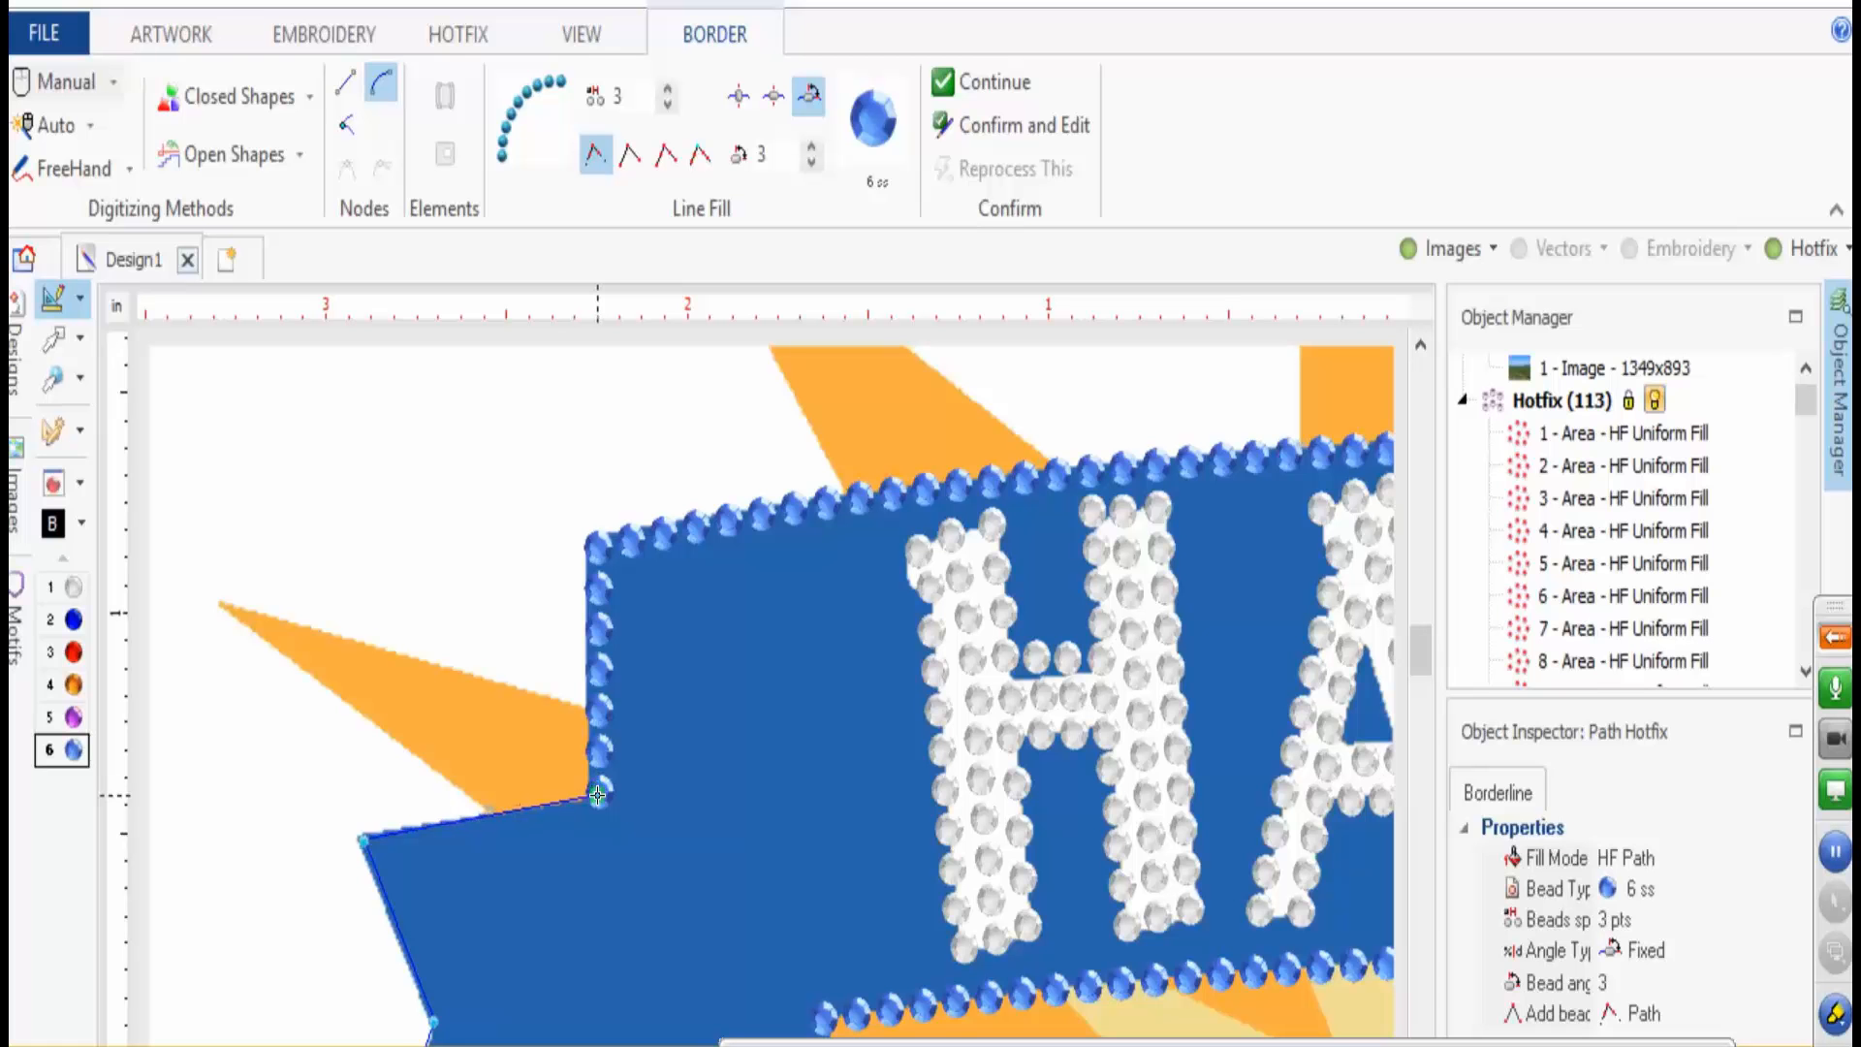
{"action": "left_click", "coordinate": [597, 795]}
{"action": "key", "text": "Return"}
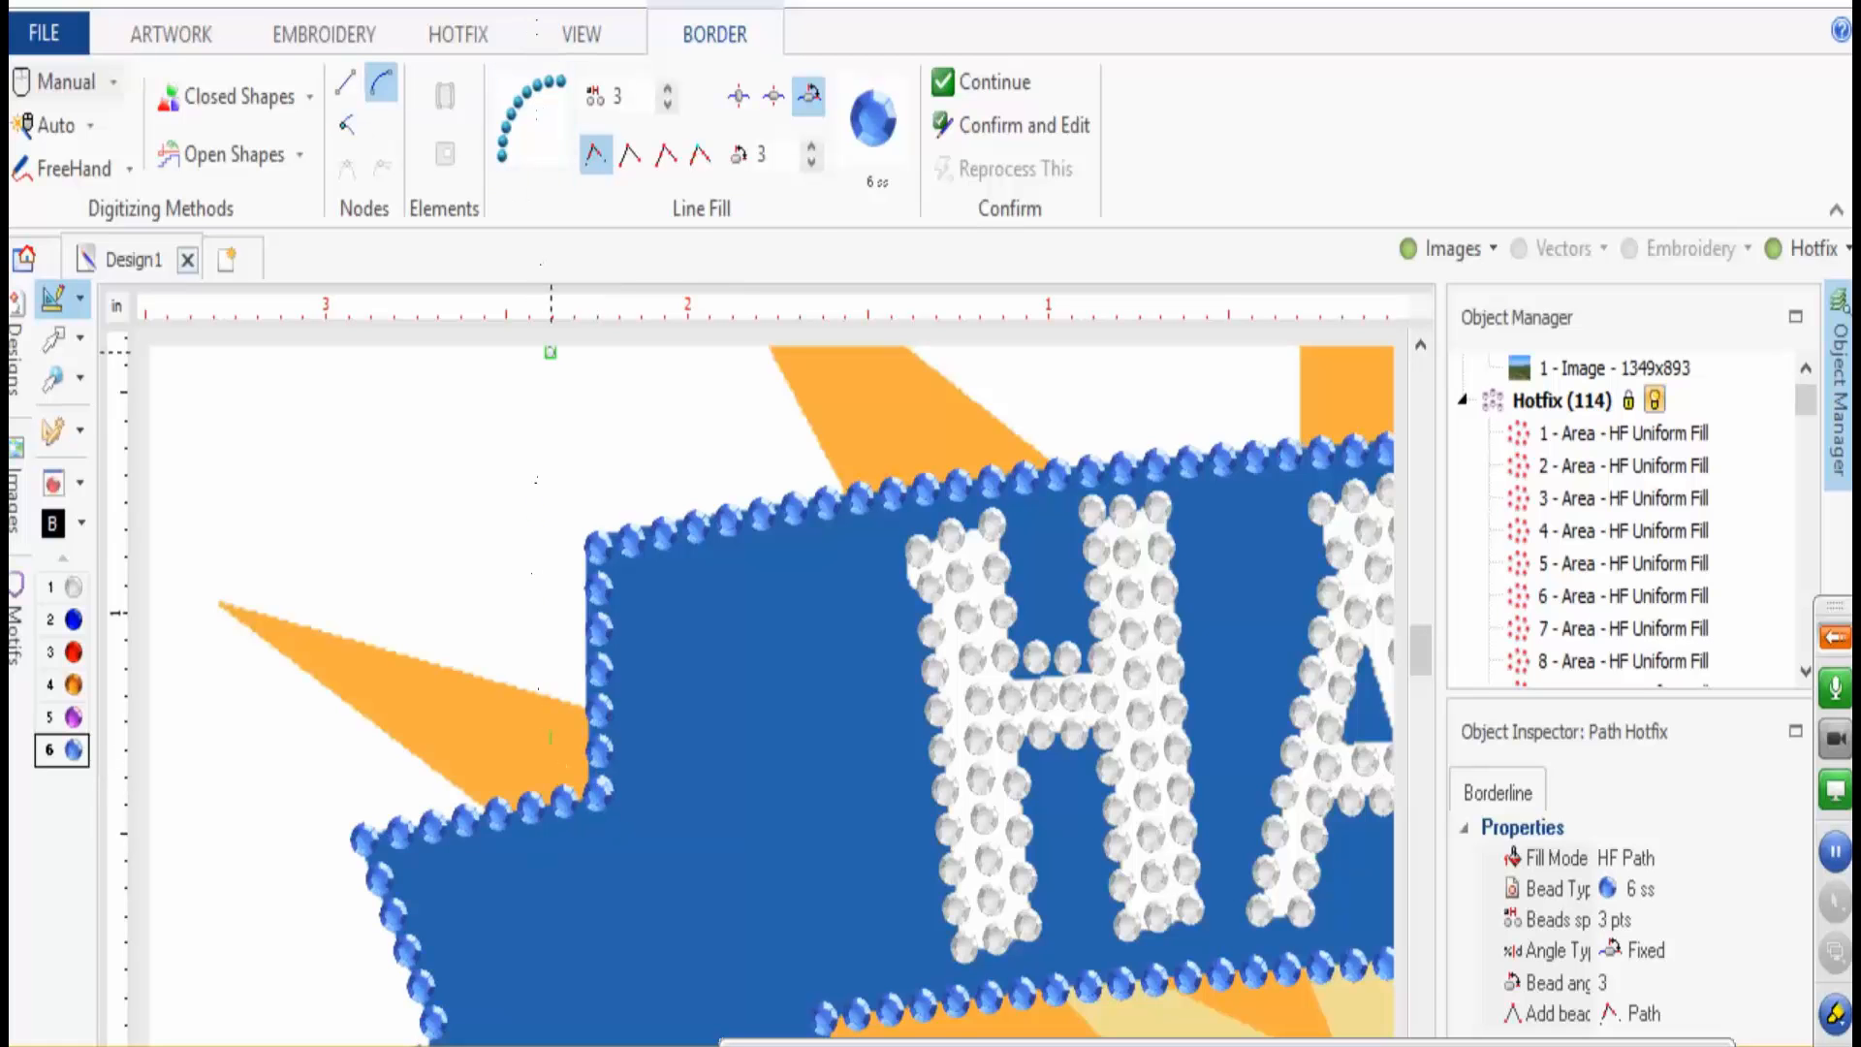
- Run Solve Overlap to remove the conflicting stones between the path hotfixes and the other objects
{"action": "left_click", "coordinate": [458, 35]}
{"action": "left_click", "coordinate": [646, 144]}
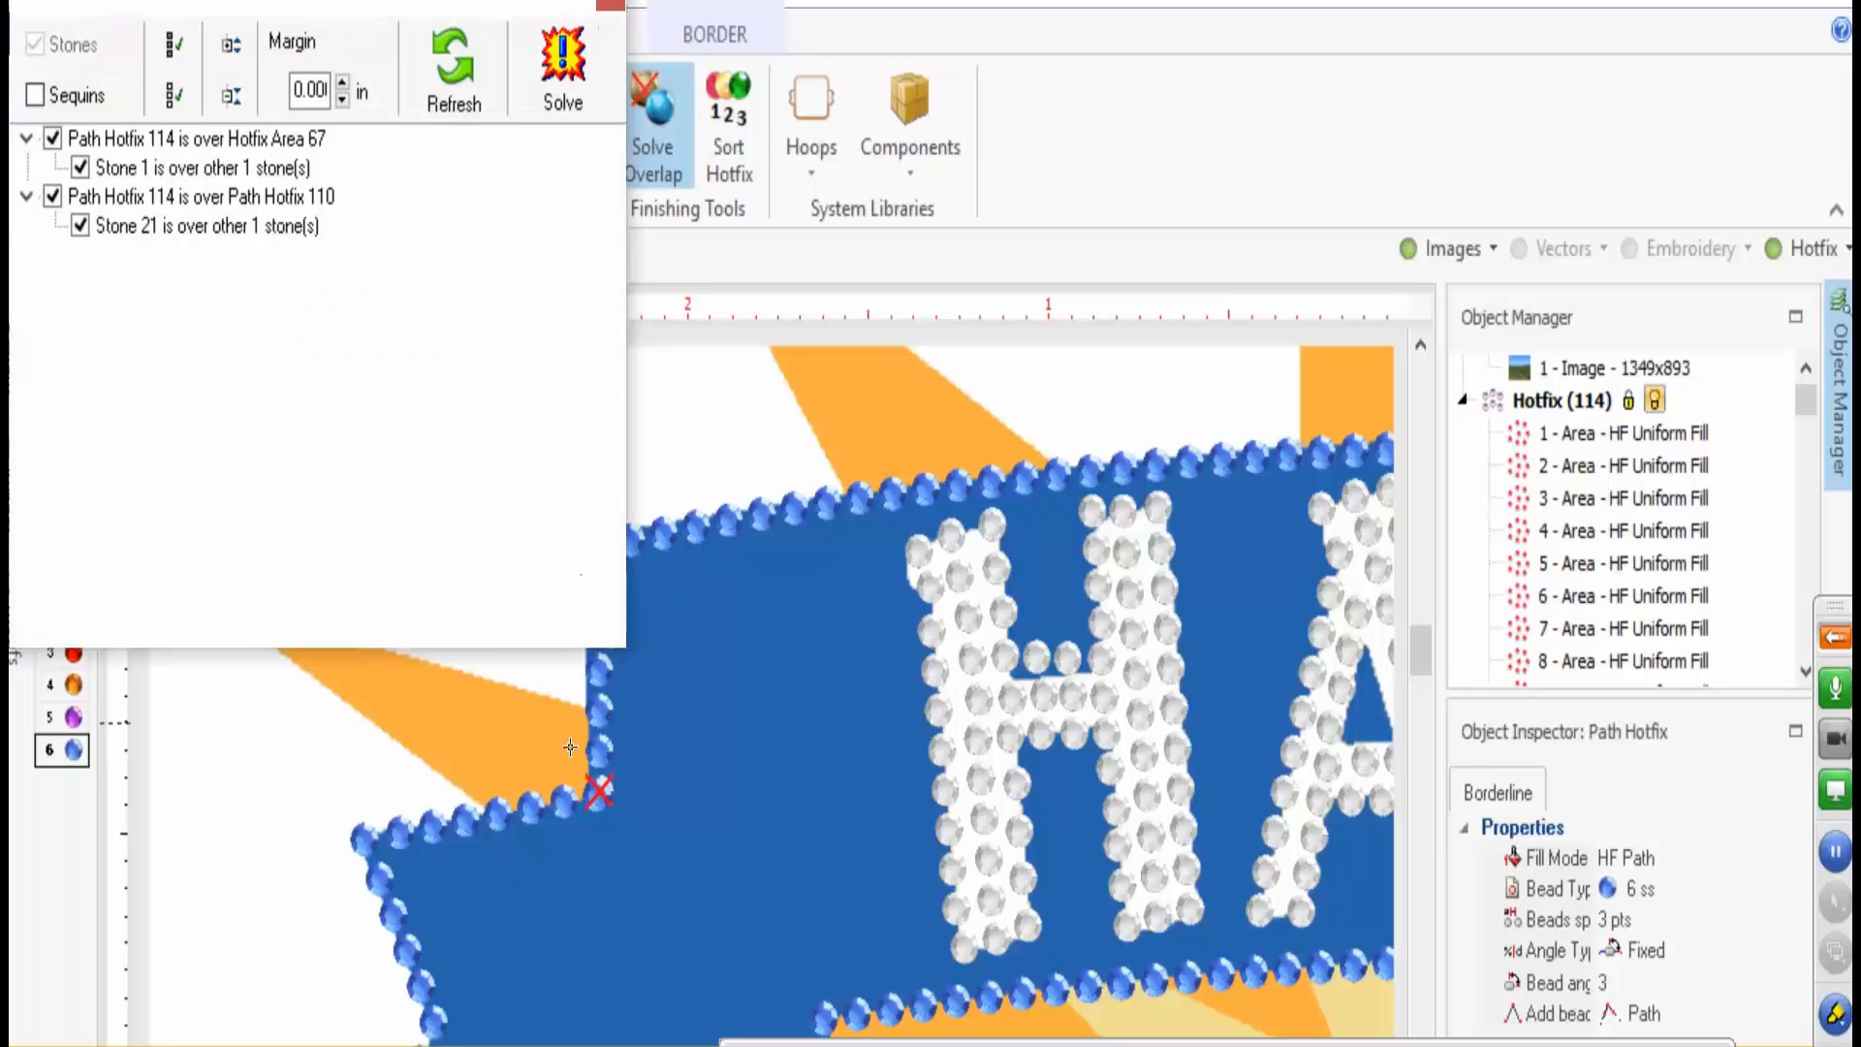
{"action": "left_click", "coordinate": [560, 77]}
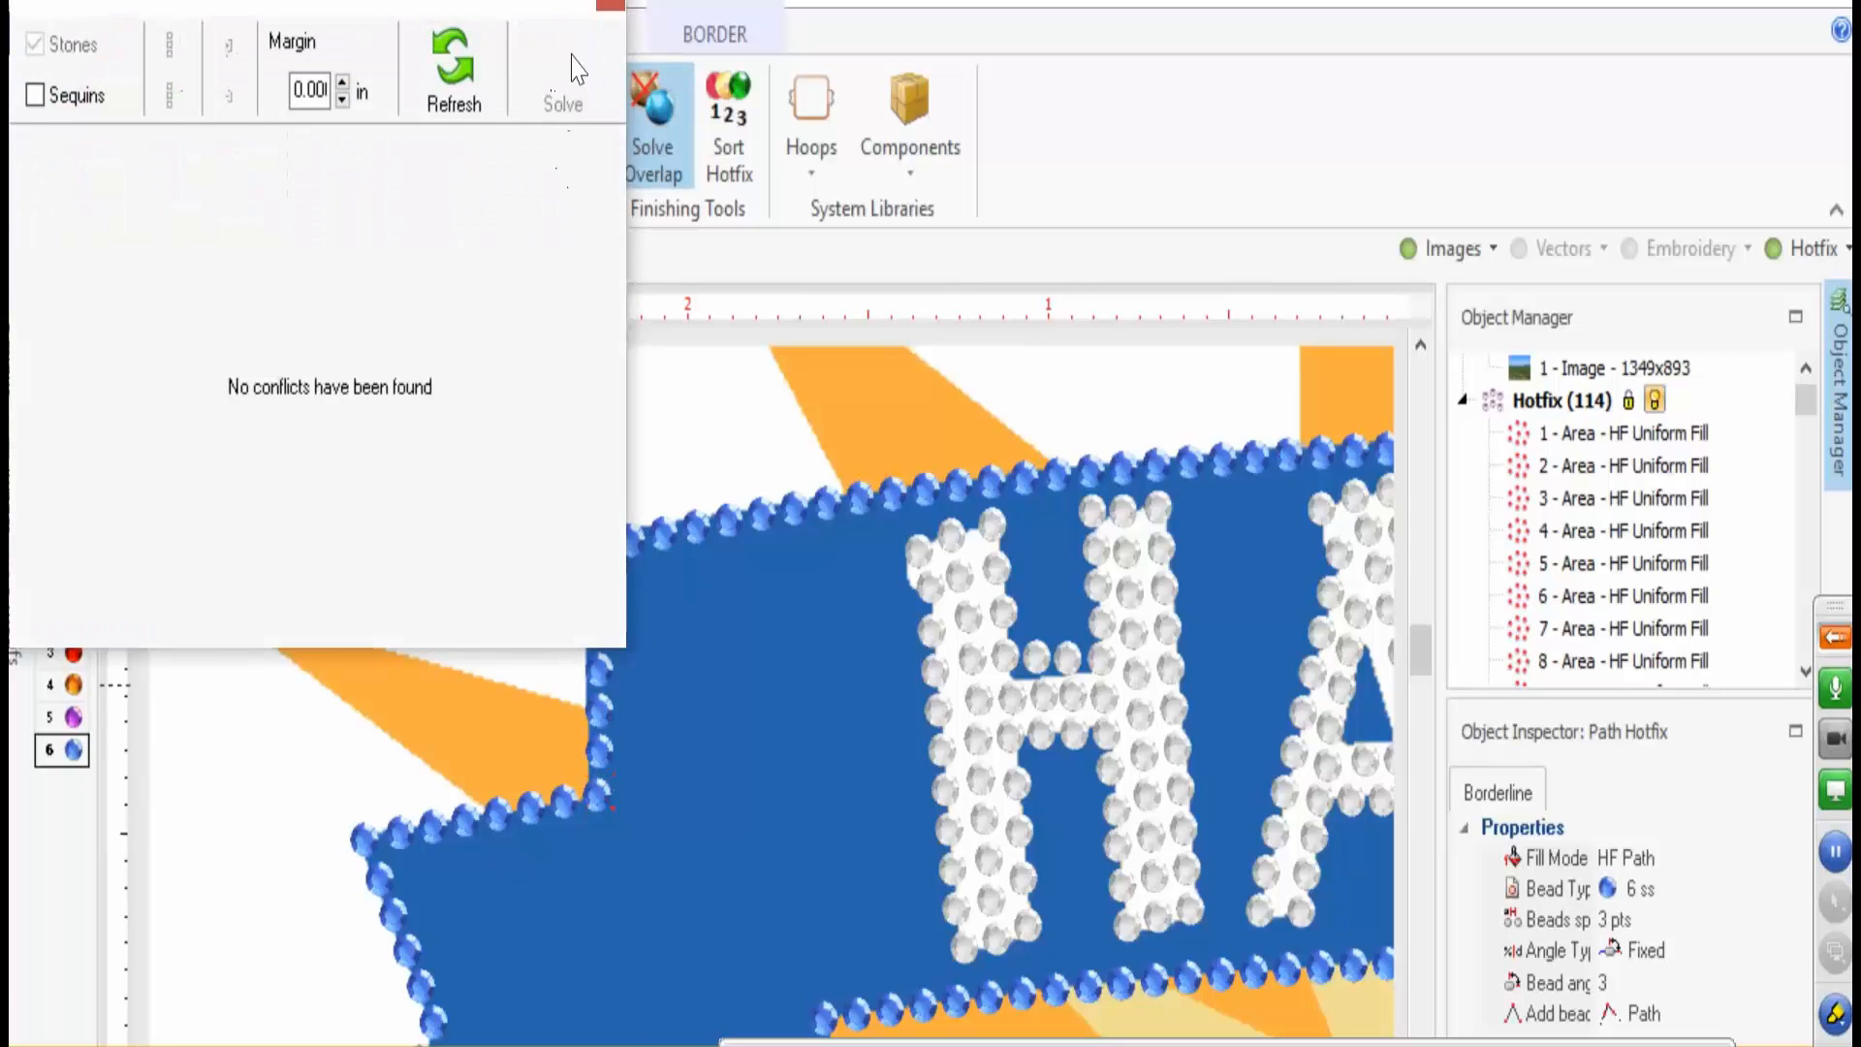
{"action": "left_click", "coordinate": [611, 7]}
{"action": "scroll", "coordinate": [694, 764], "scroll_direction": "down", "scroll_amount": 5}
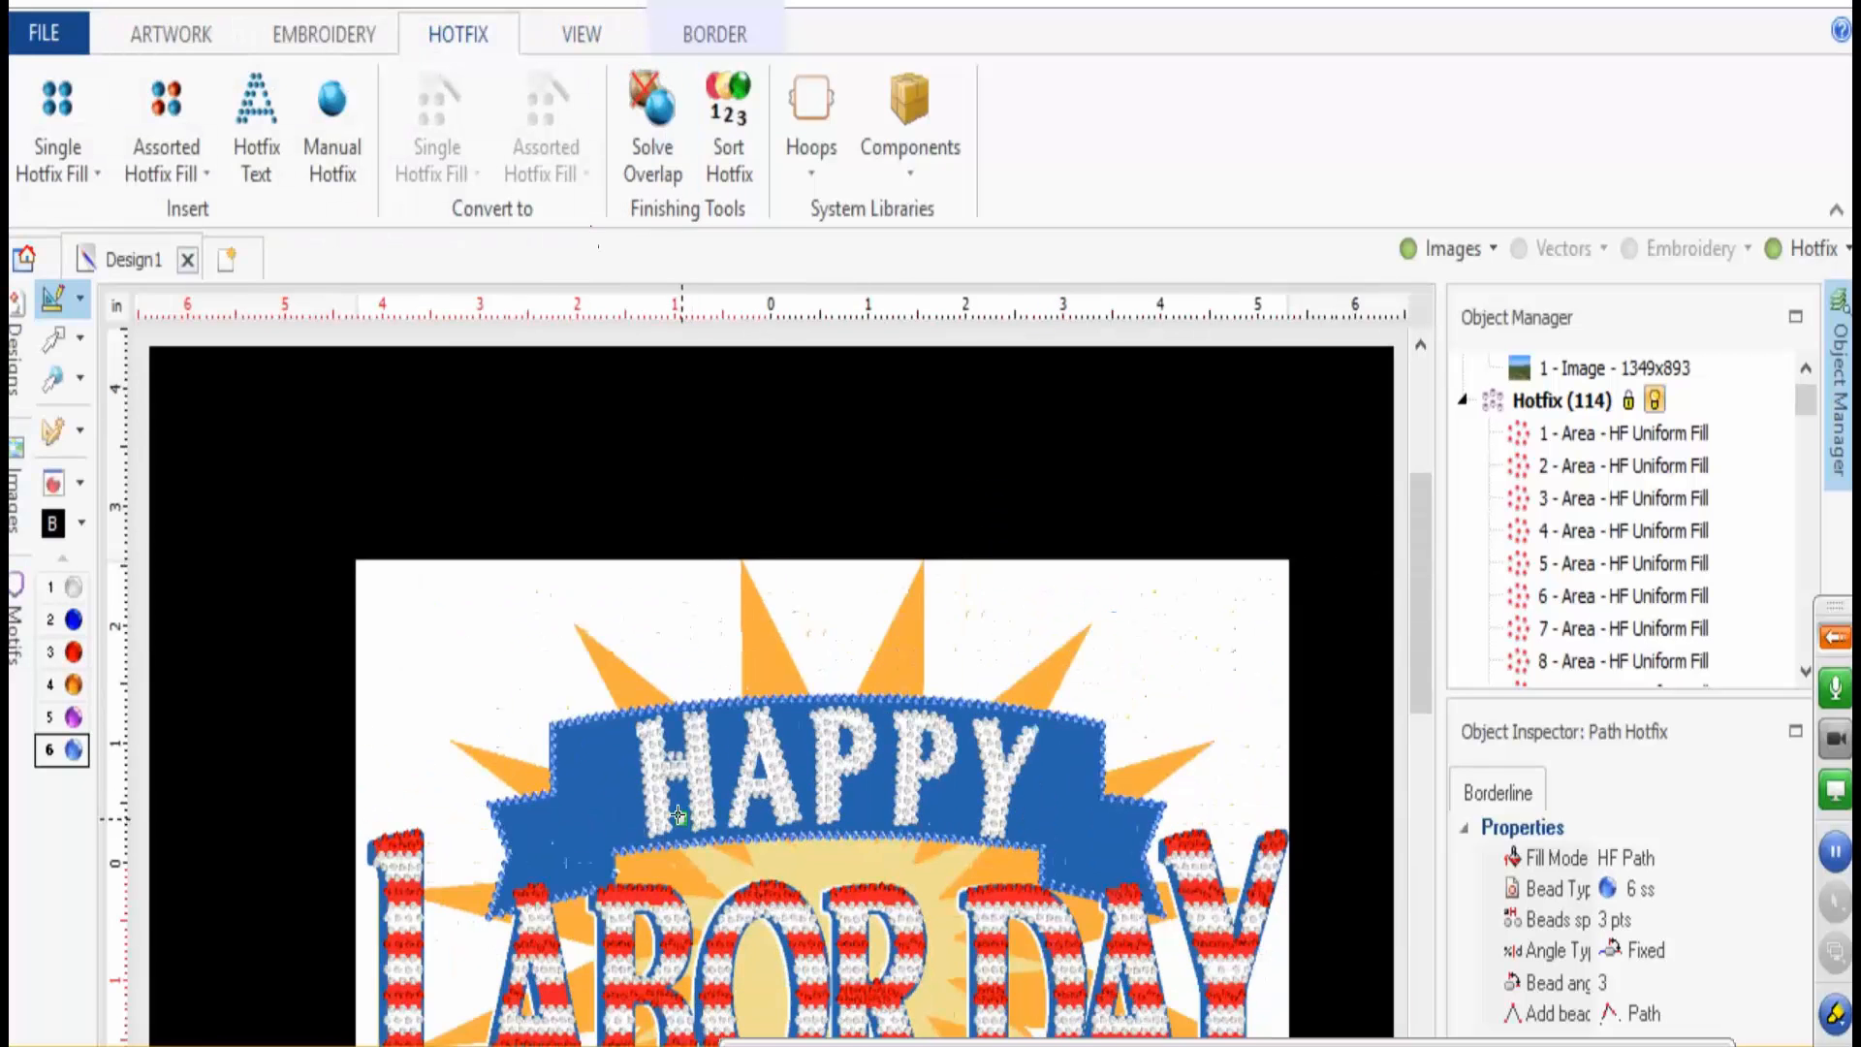
- Place a single blue 6 ss stone with Manual Hotfix on the right tail's lower edge, between the letter A and the tip
{"action": "left_click", "coordinate": [332, 121]}
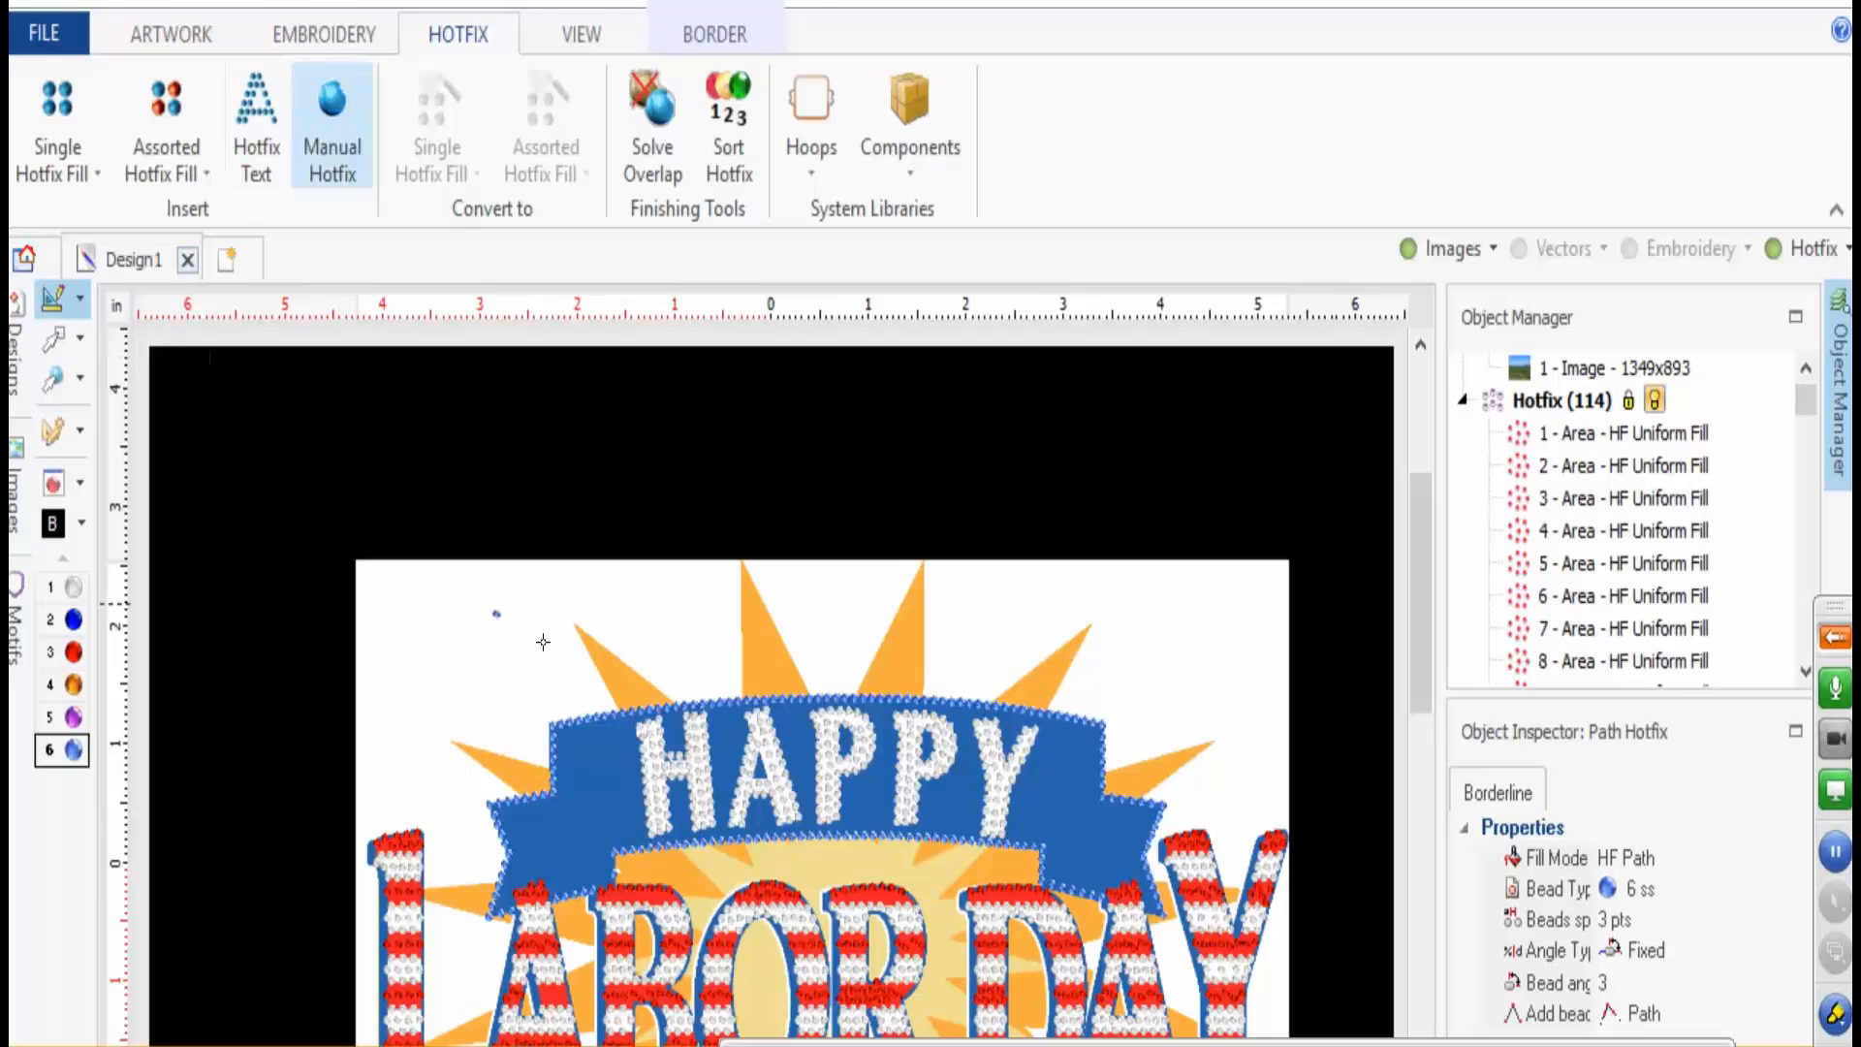
{"action": "left_click", "coordinate": [935, 794]}
{"action": "scroll", "coordinate": [889, 877], "scroll_direction": "up", "scroll_amount": 4}
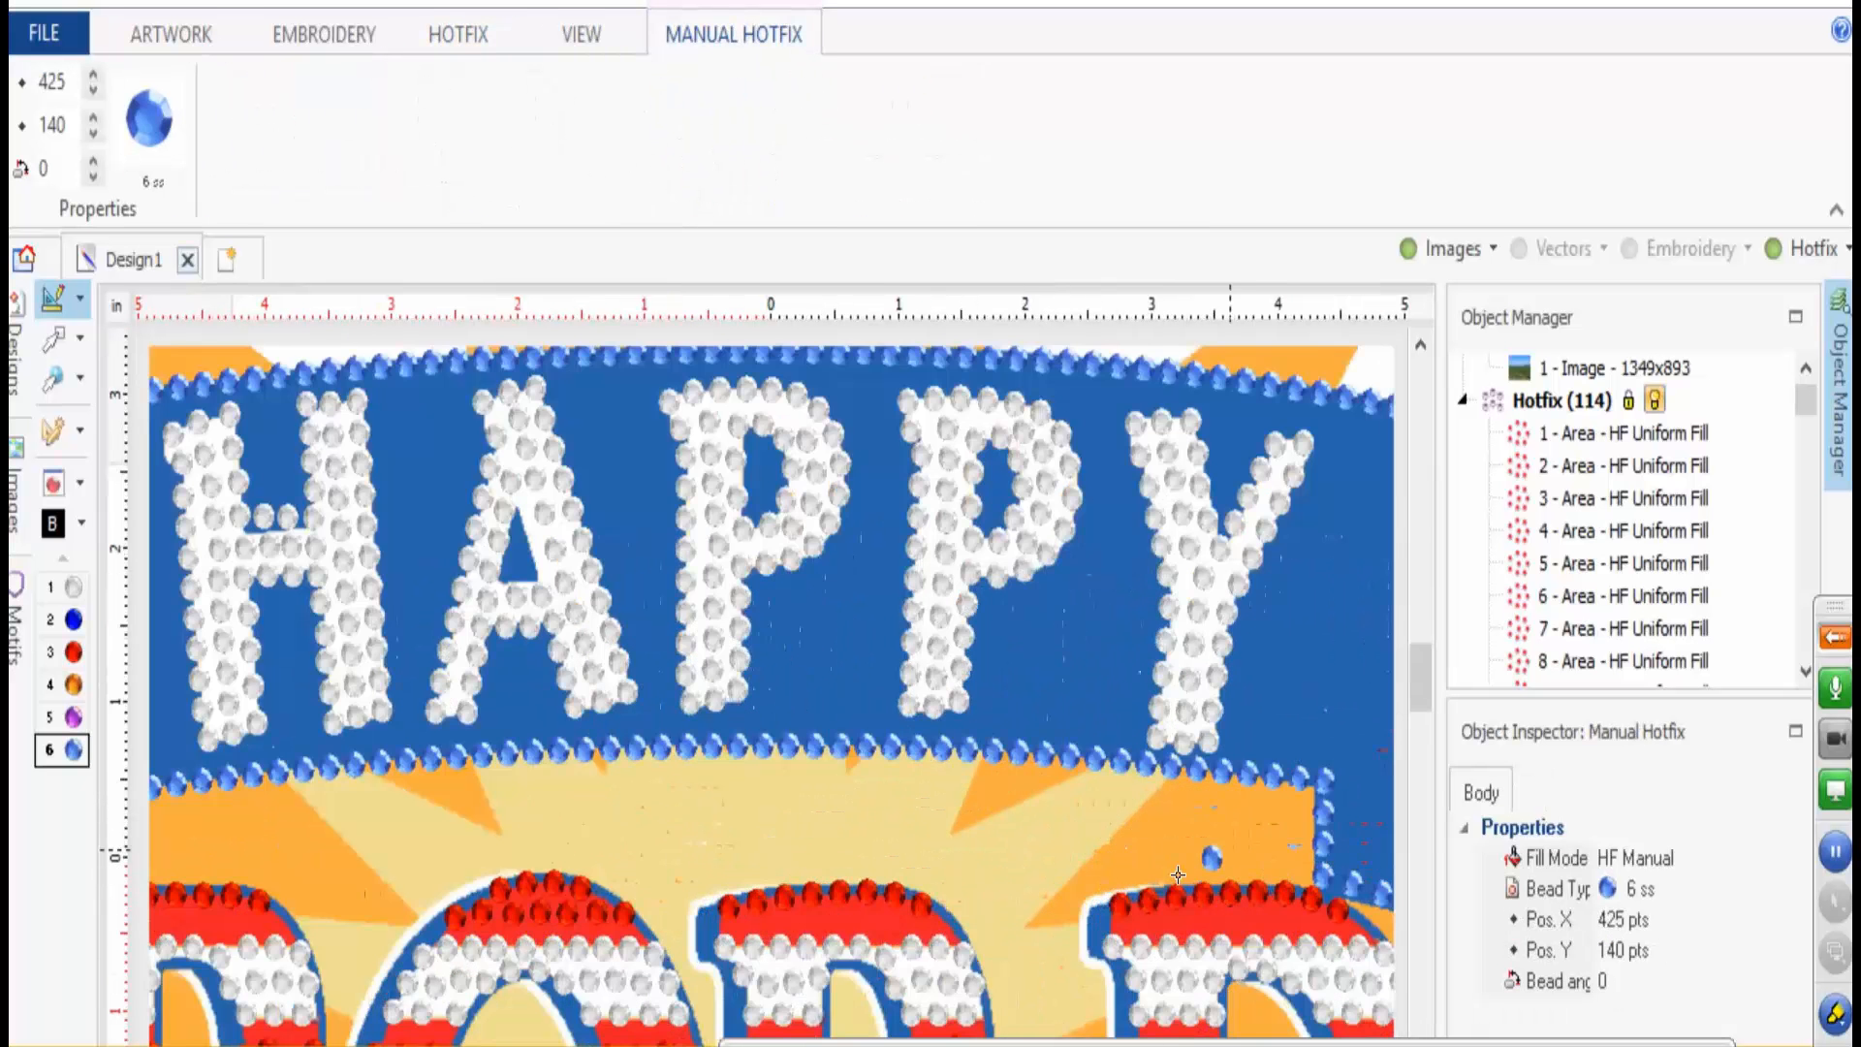
{"action": "scroll", "coordinate": [731, 930], "scroll_direction": "down", "scroll_amount": 3}
{"action": "scroll", "coordinate": [688, 713], "scroll_direction": "up", "scroll_amount": 6}
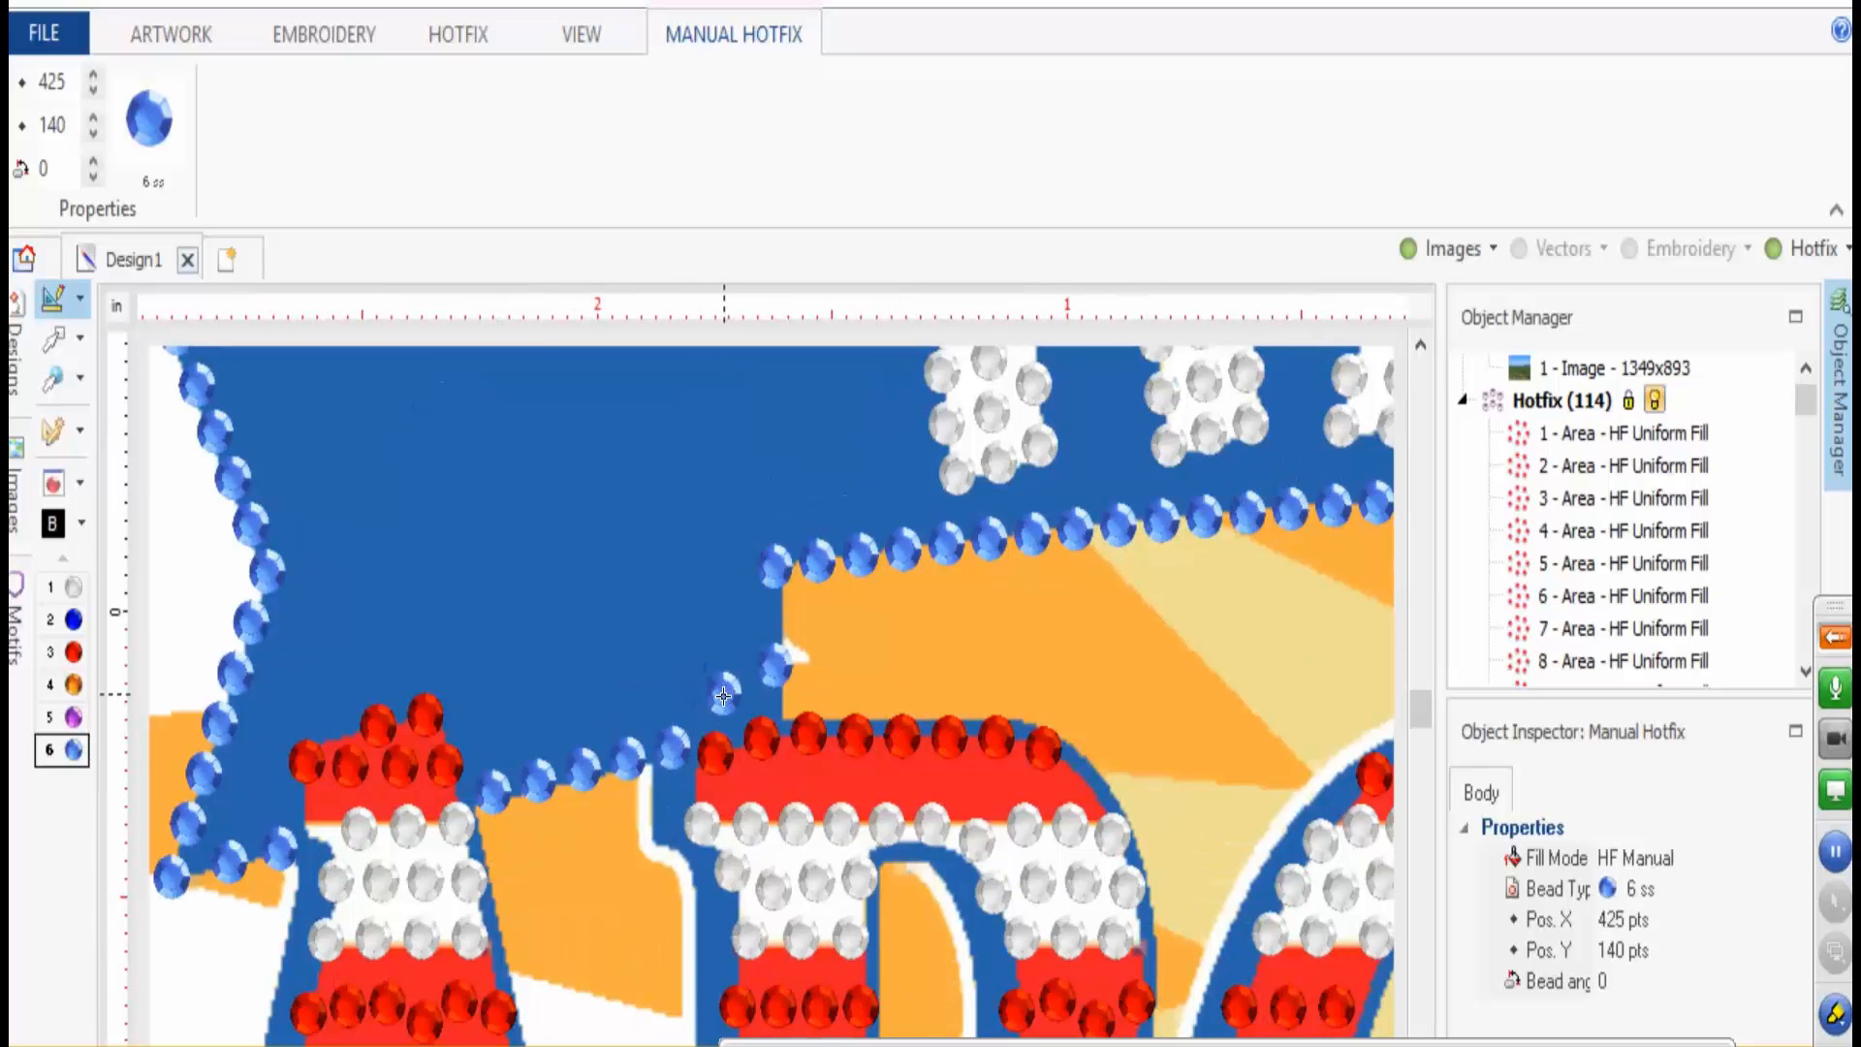
{"action": "scroll", "coordinate": [717, 720], "scroll_direction": "down", "scroll_amount": 5}
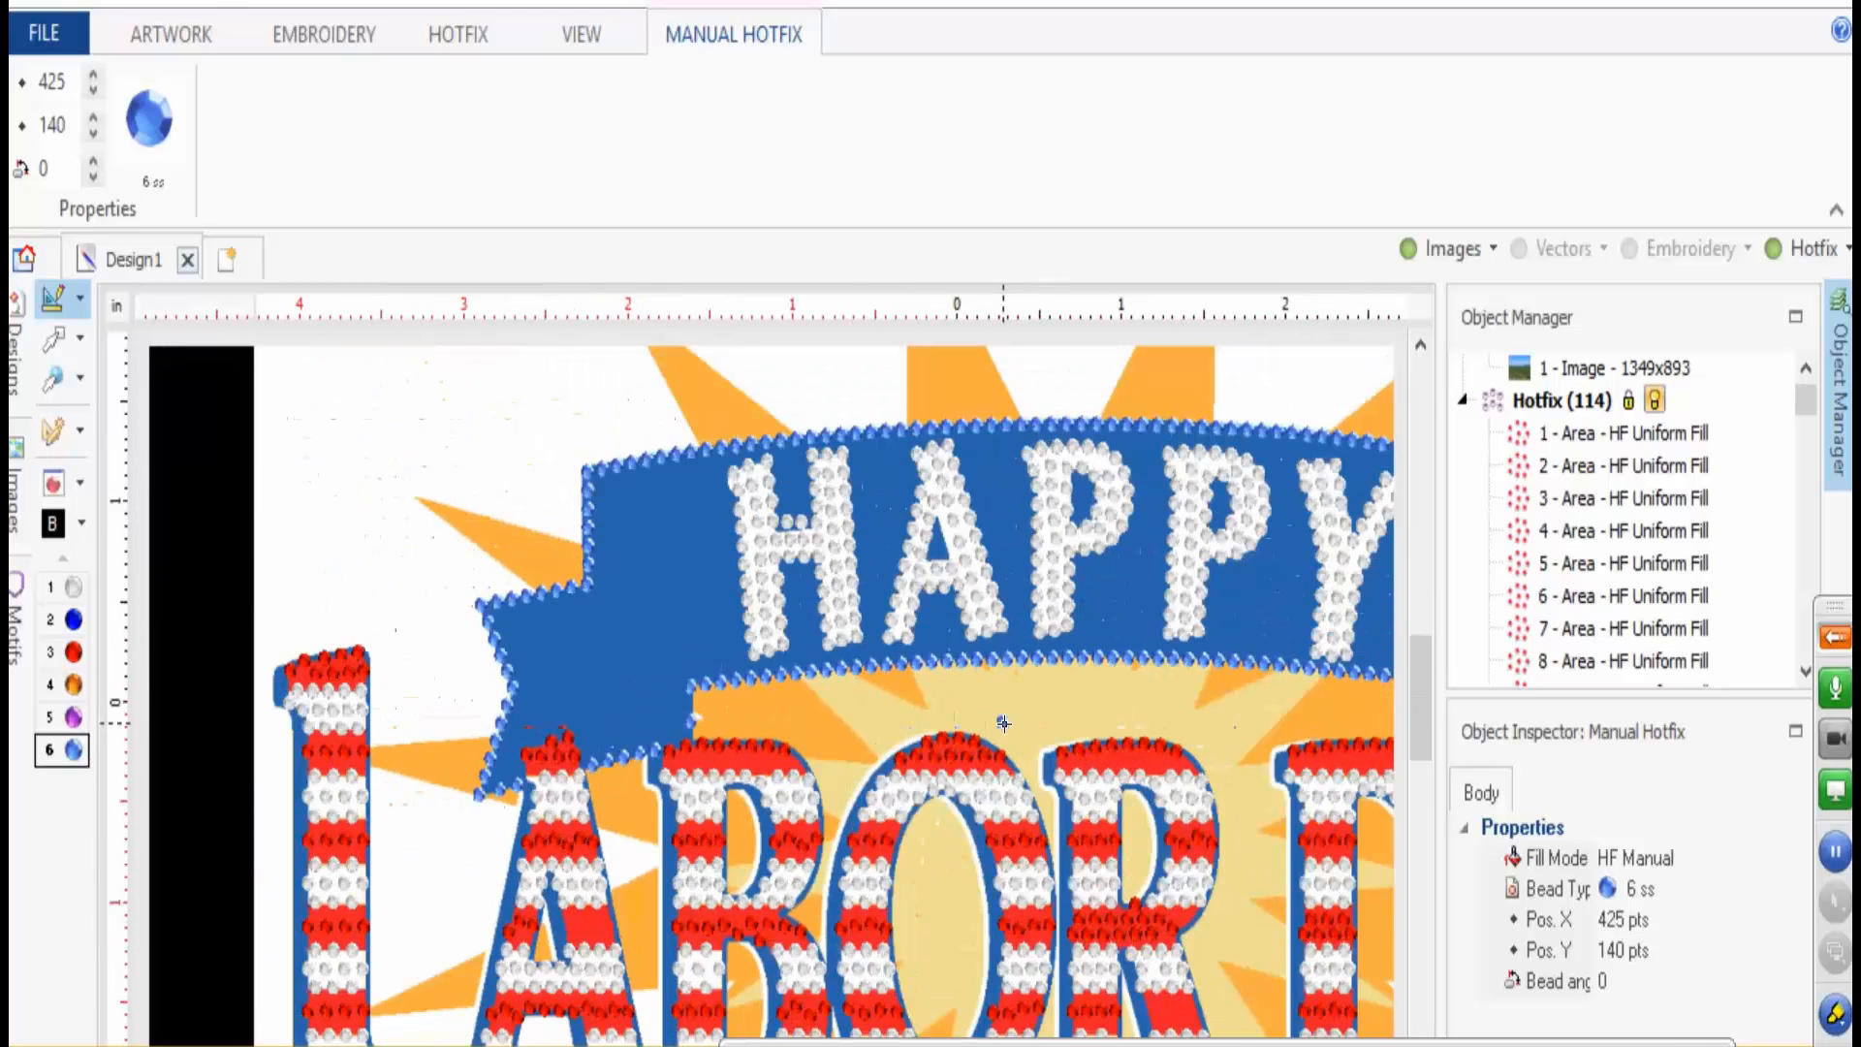
{"action": "left_click", "coordinate": [994, 706]}
{"action": "left_click_drag", "start_coordinate": [852, 722], "coordinate": [482, 805]}
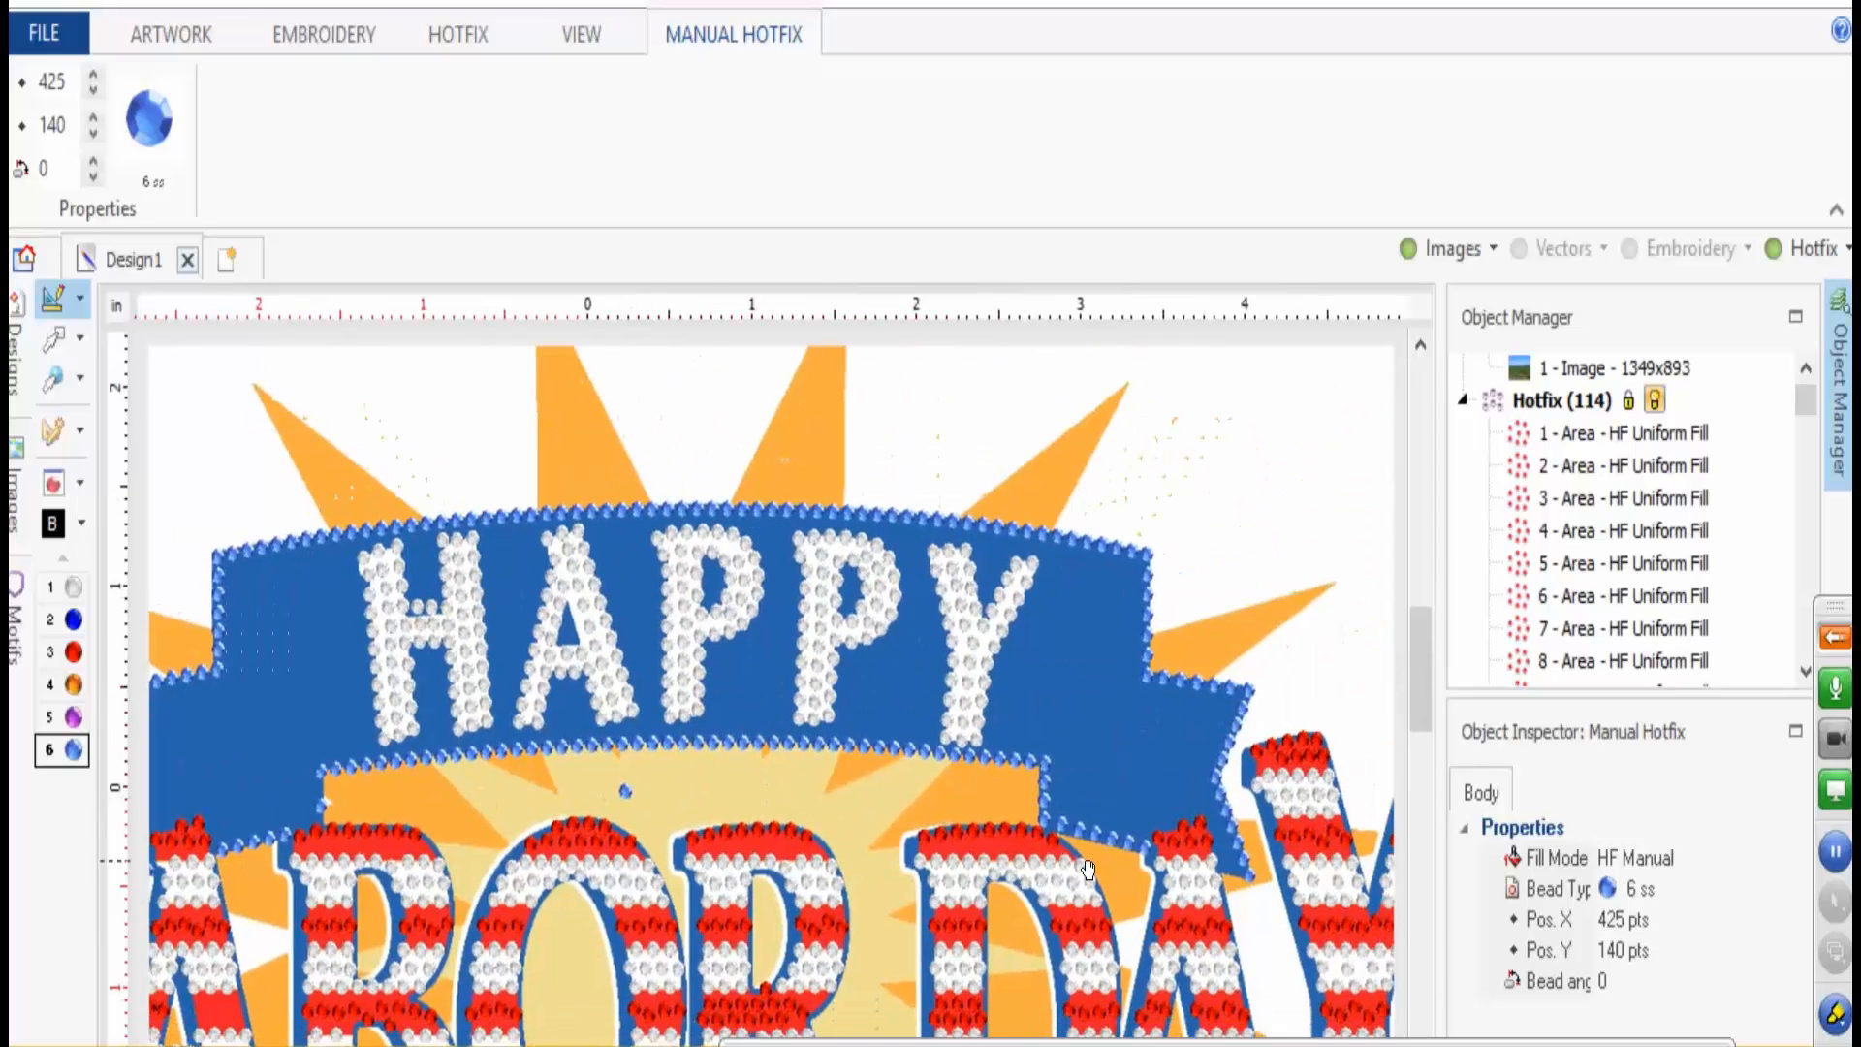
{"action": "scroll", "coordinate": [1195, 853], "scroll_direction": "up", "scroll_amount": 1}
{"action": "scroll", "coordinate": [1277, 888], "scroll_direction": "up", "scroll_amount": 5}
{"action": "scroll", "coordinate": [947, 815], "scroll_direction": "up", "scroll_amount": 5}
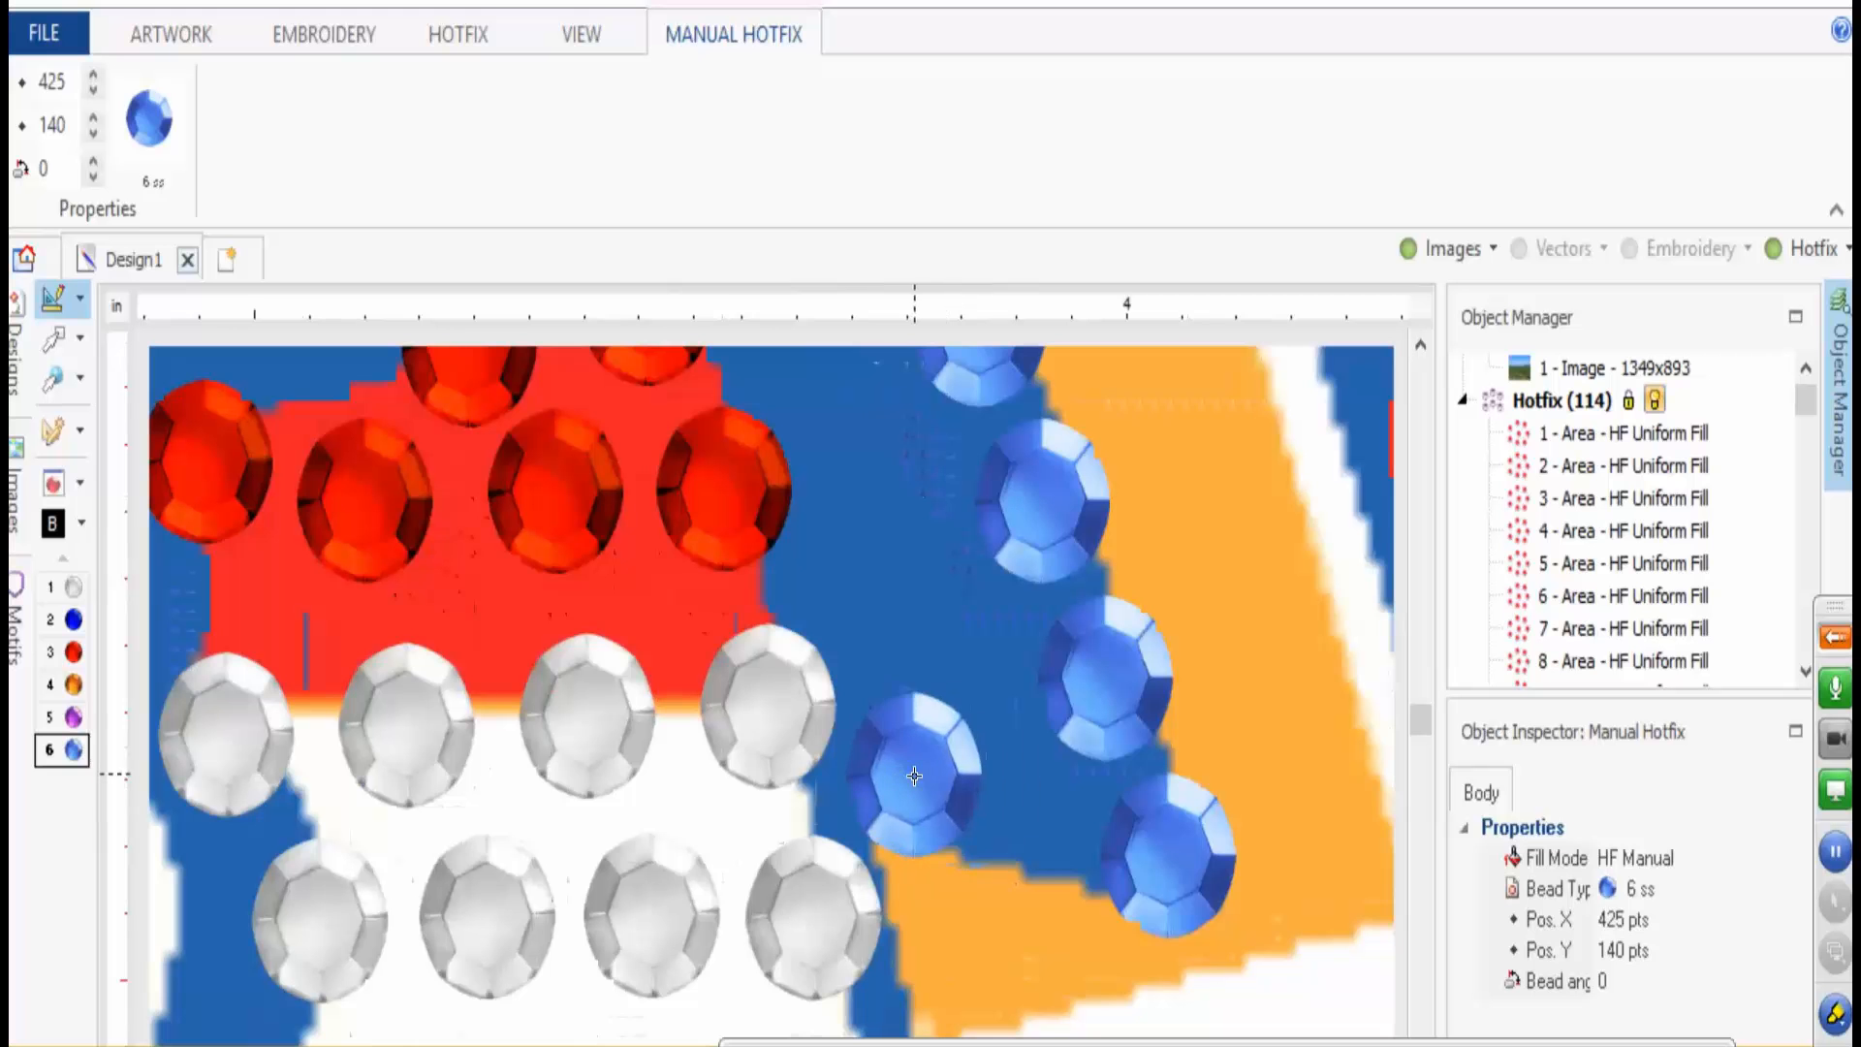
{"action": "left_click", "coordinate": [962, 801]}
{"action": "scroll", "coordinate": [950, 801], "scroll_direction": "down", "scroll_amount": 5}
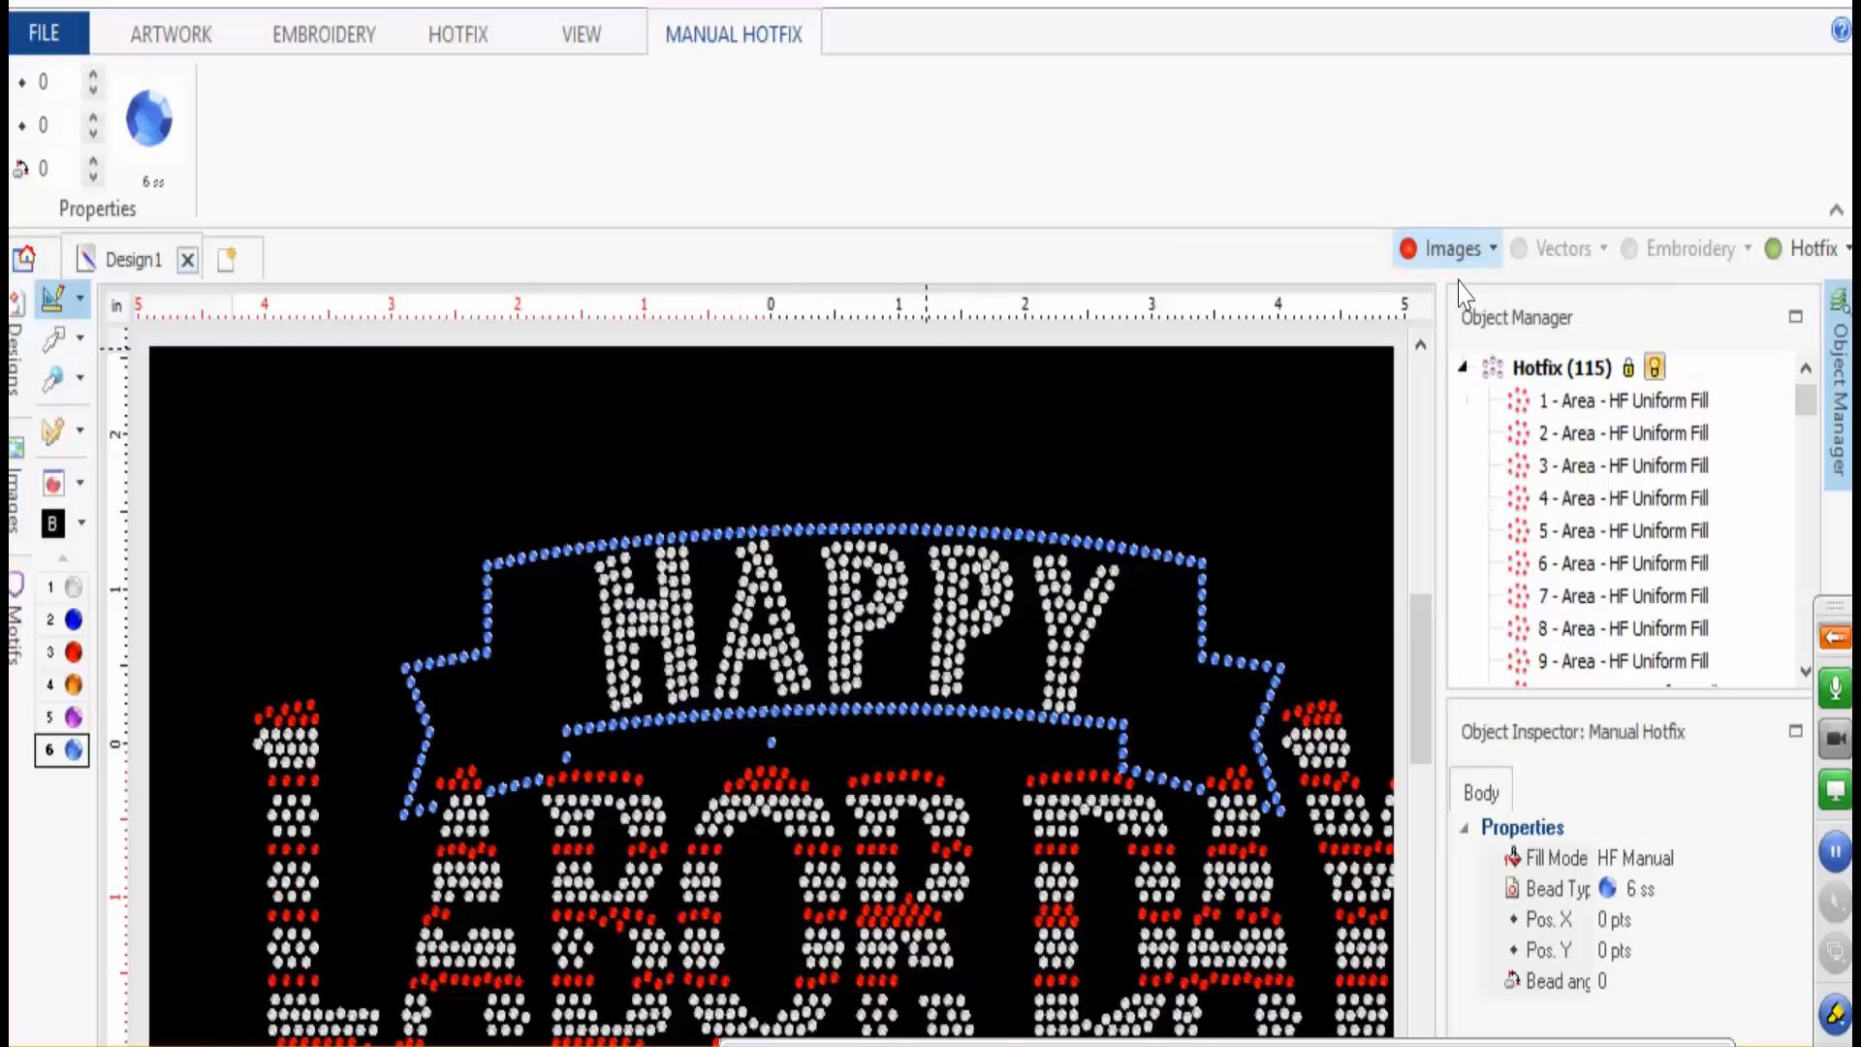
- Hide the background image and add a single blue 6 ss stone in the gap of the banner's left fold
{"action": "left_click", "coordinate": [1452, 245]}
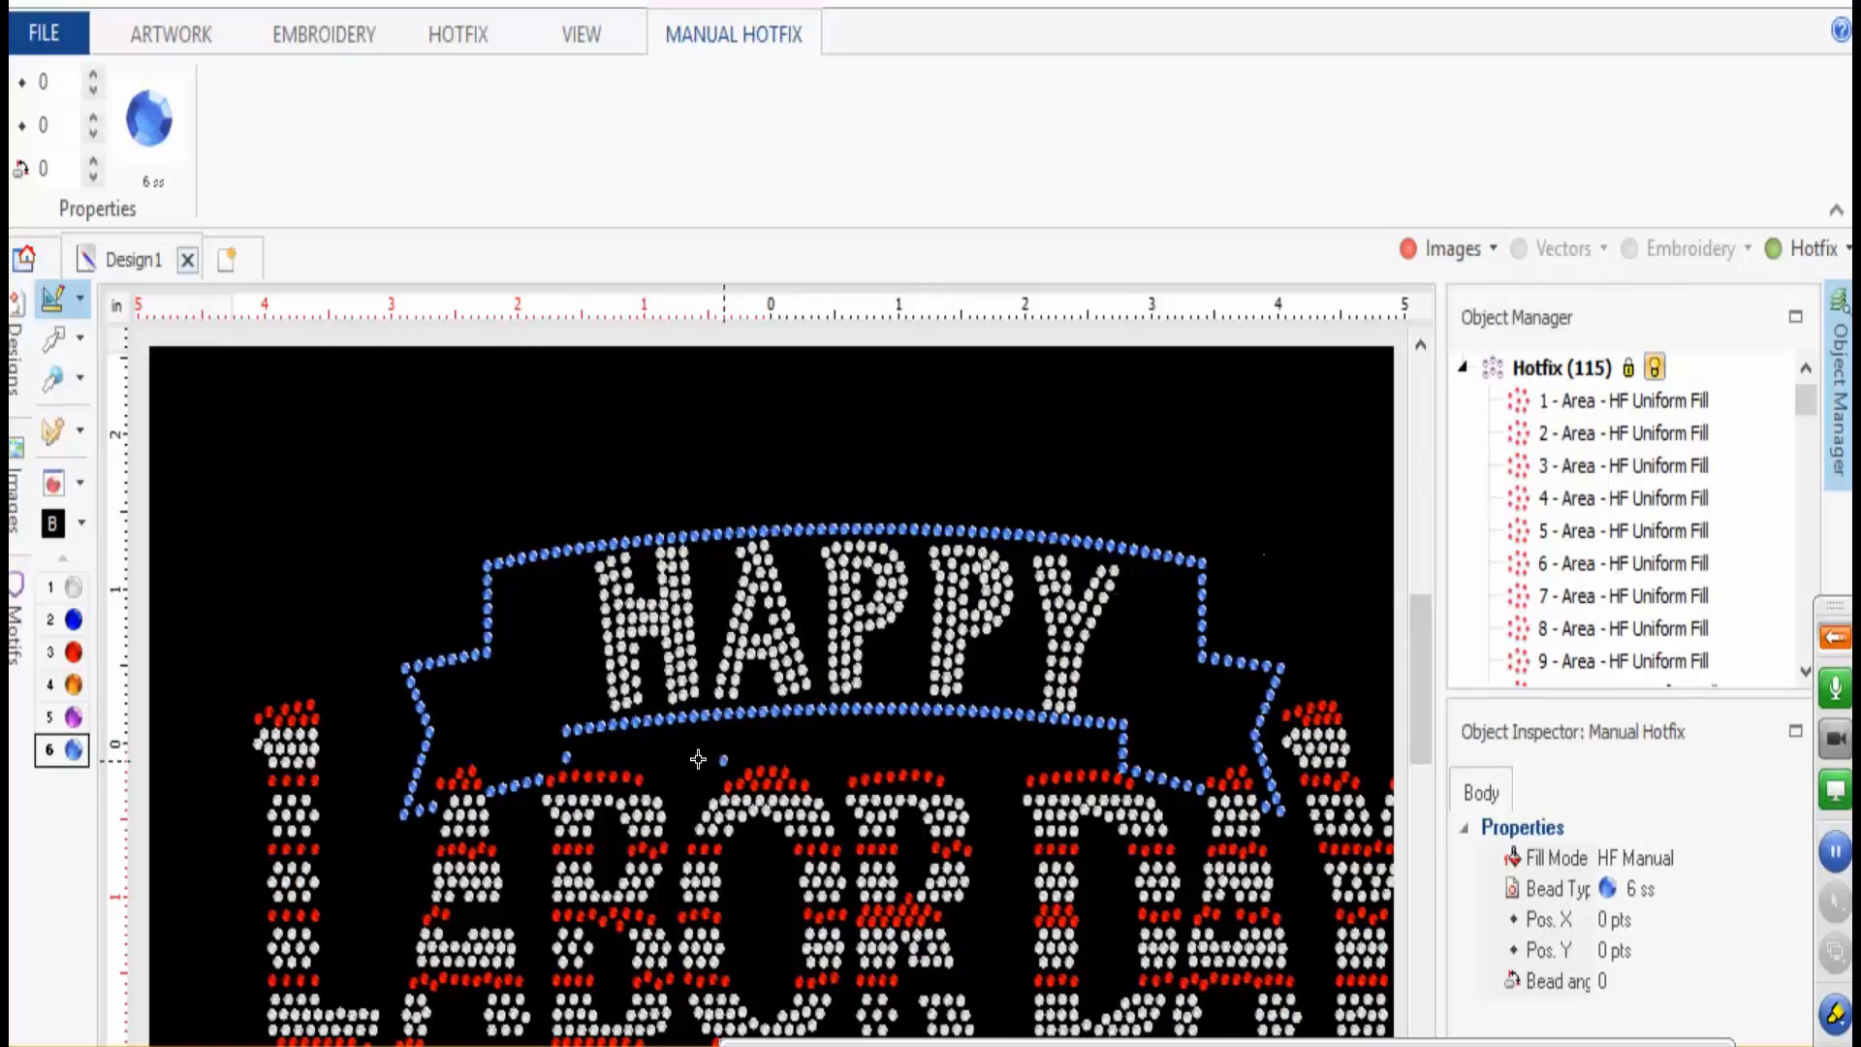
{"action": "scroll", "coordinate": [698, 759], "scroll_direction": "up", "scroll_amount": 5}
{"action": "scroll", "coordinate": [423, 666], "scroll_direction": "up", "scroll_amount": 1}
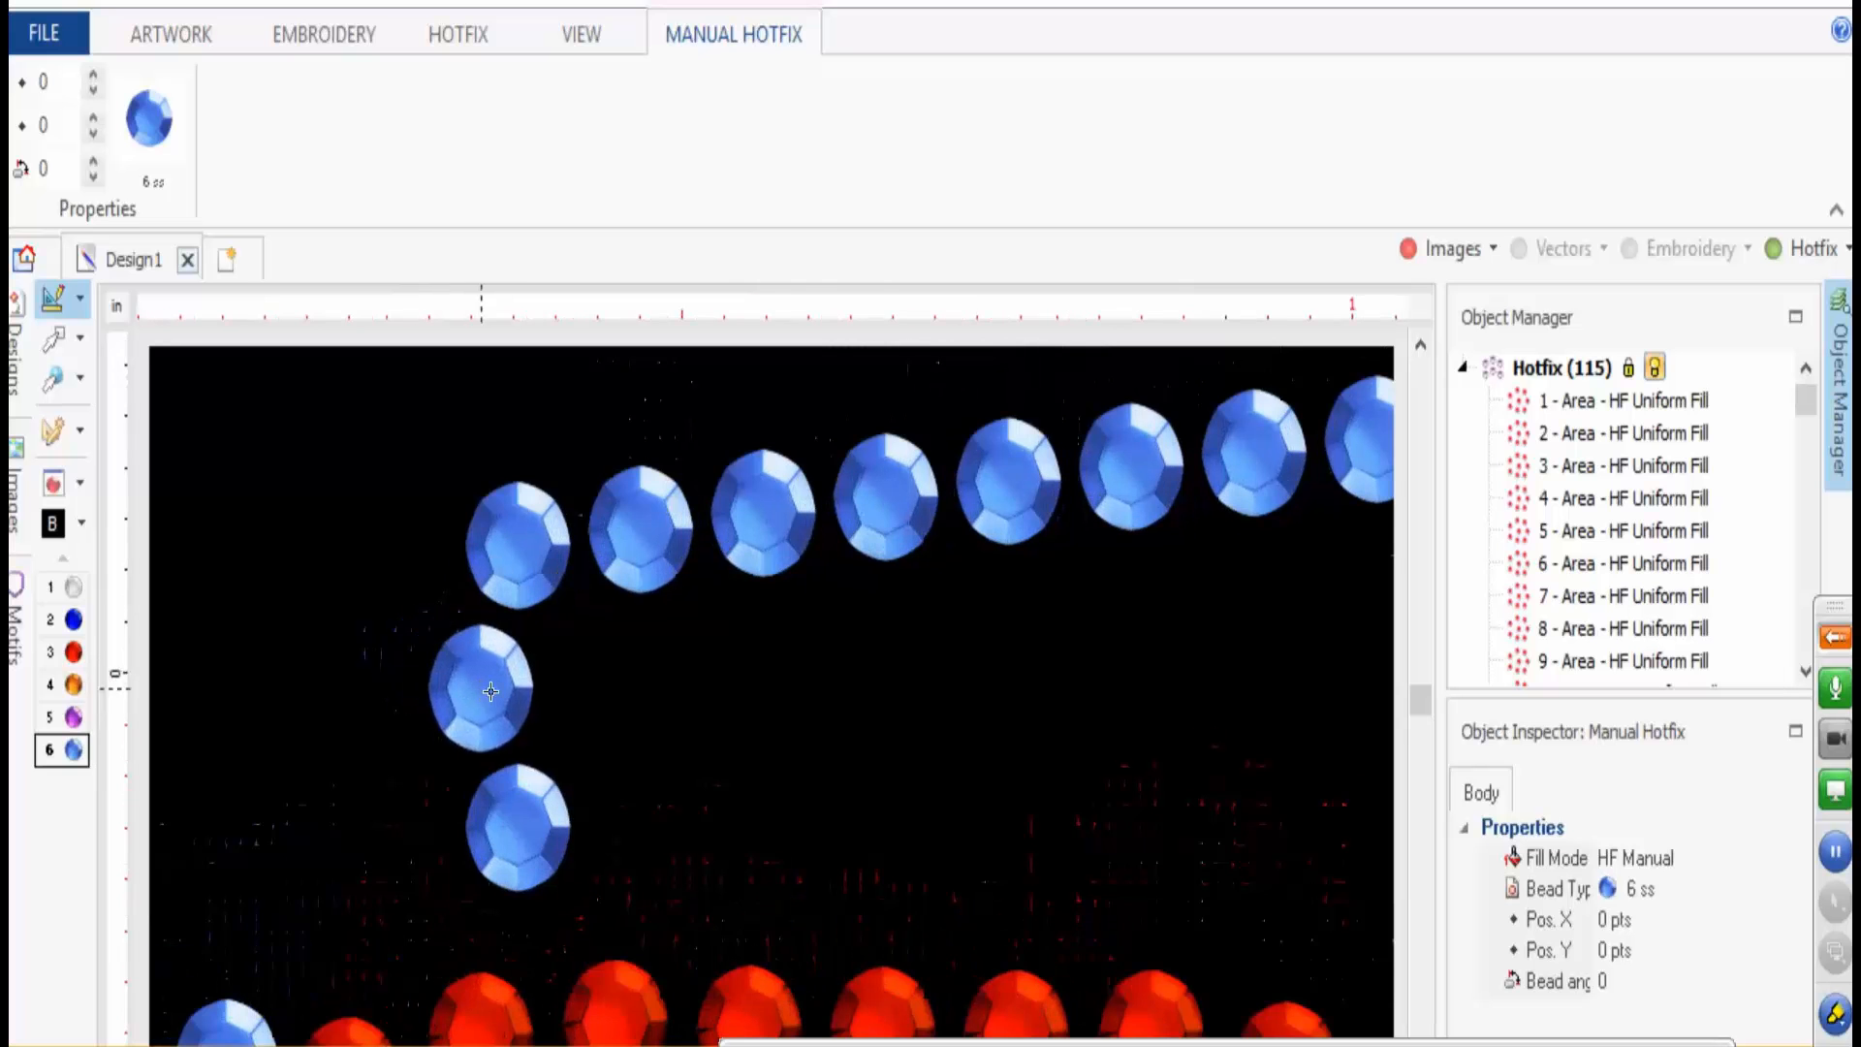
{"action": "left_click", "coordinate": [519, 688]}
{"action": "left_click", "coordinate": [518, 832]}
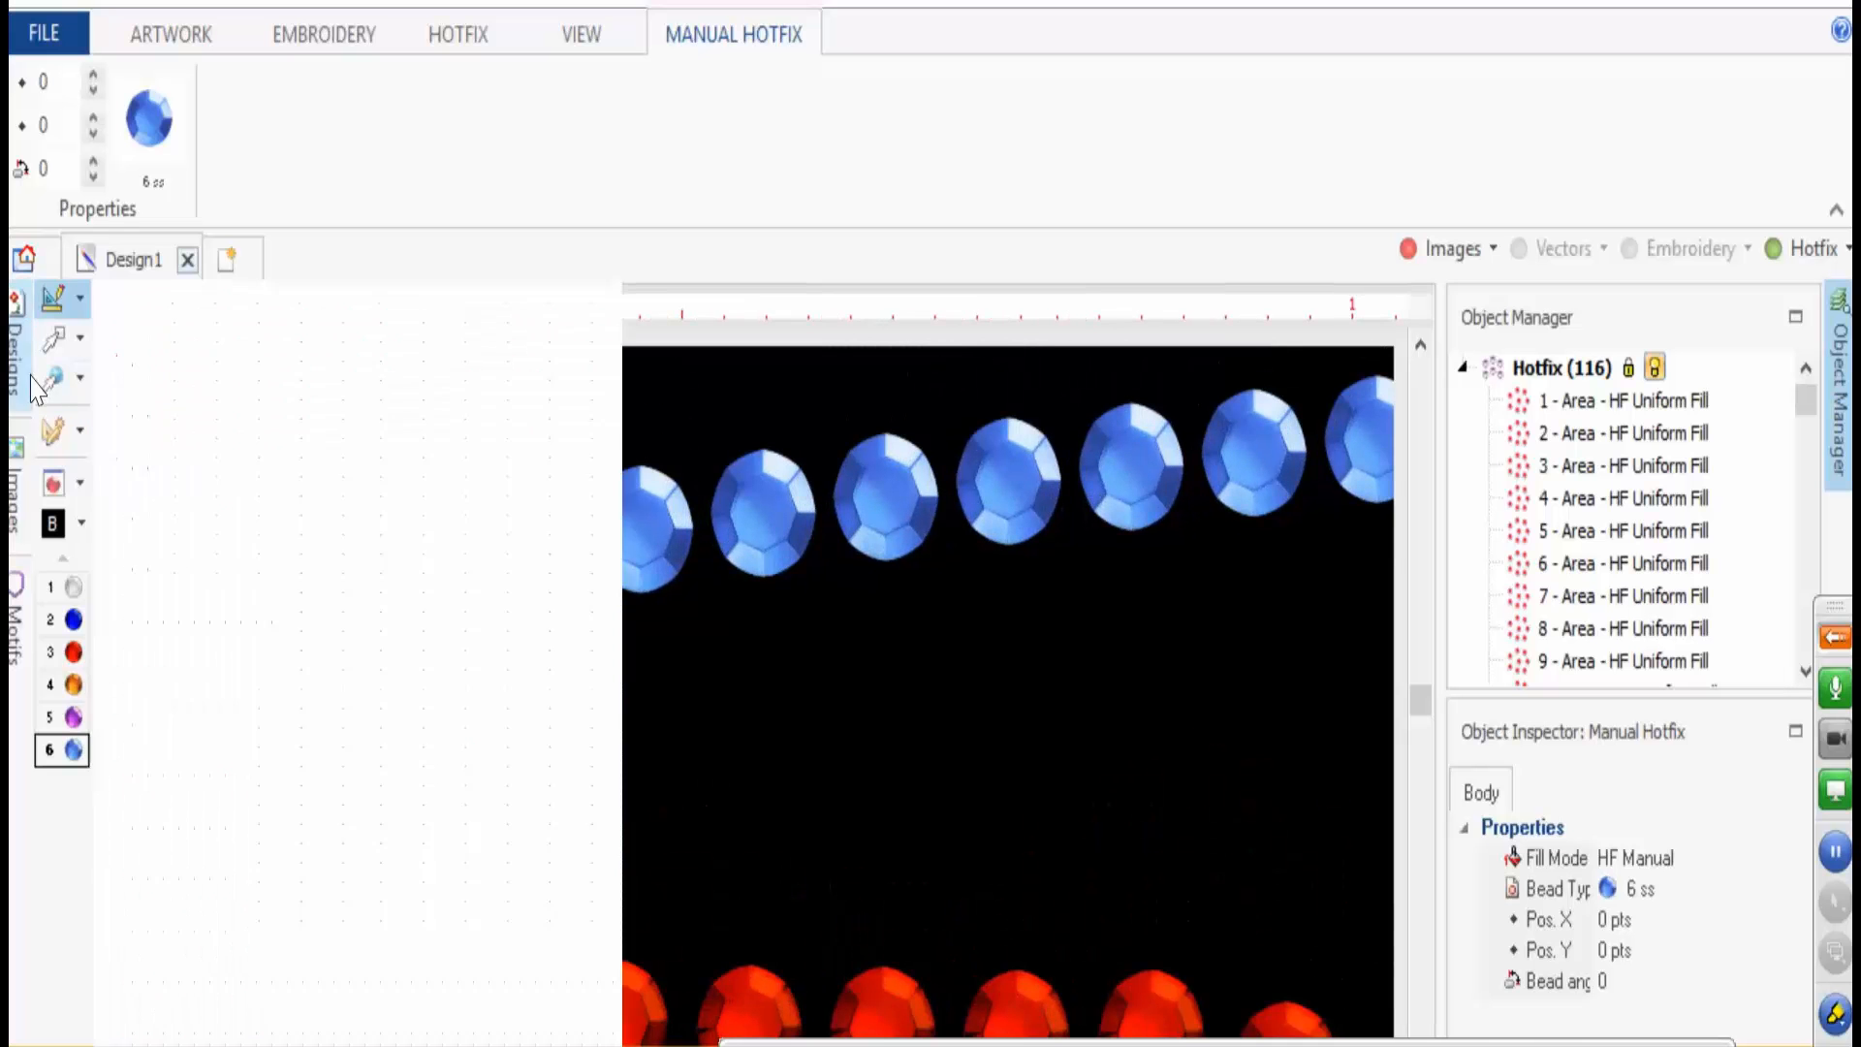
- Edit the individual stones at the left fold, moving the newly placed stone into line between its neighbors
{"action": "left_click", "coordinate": [79, 388]}
{"action": "left_click", "coordinate": [55, 386]}
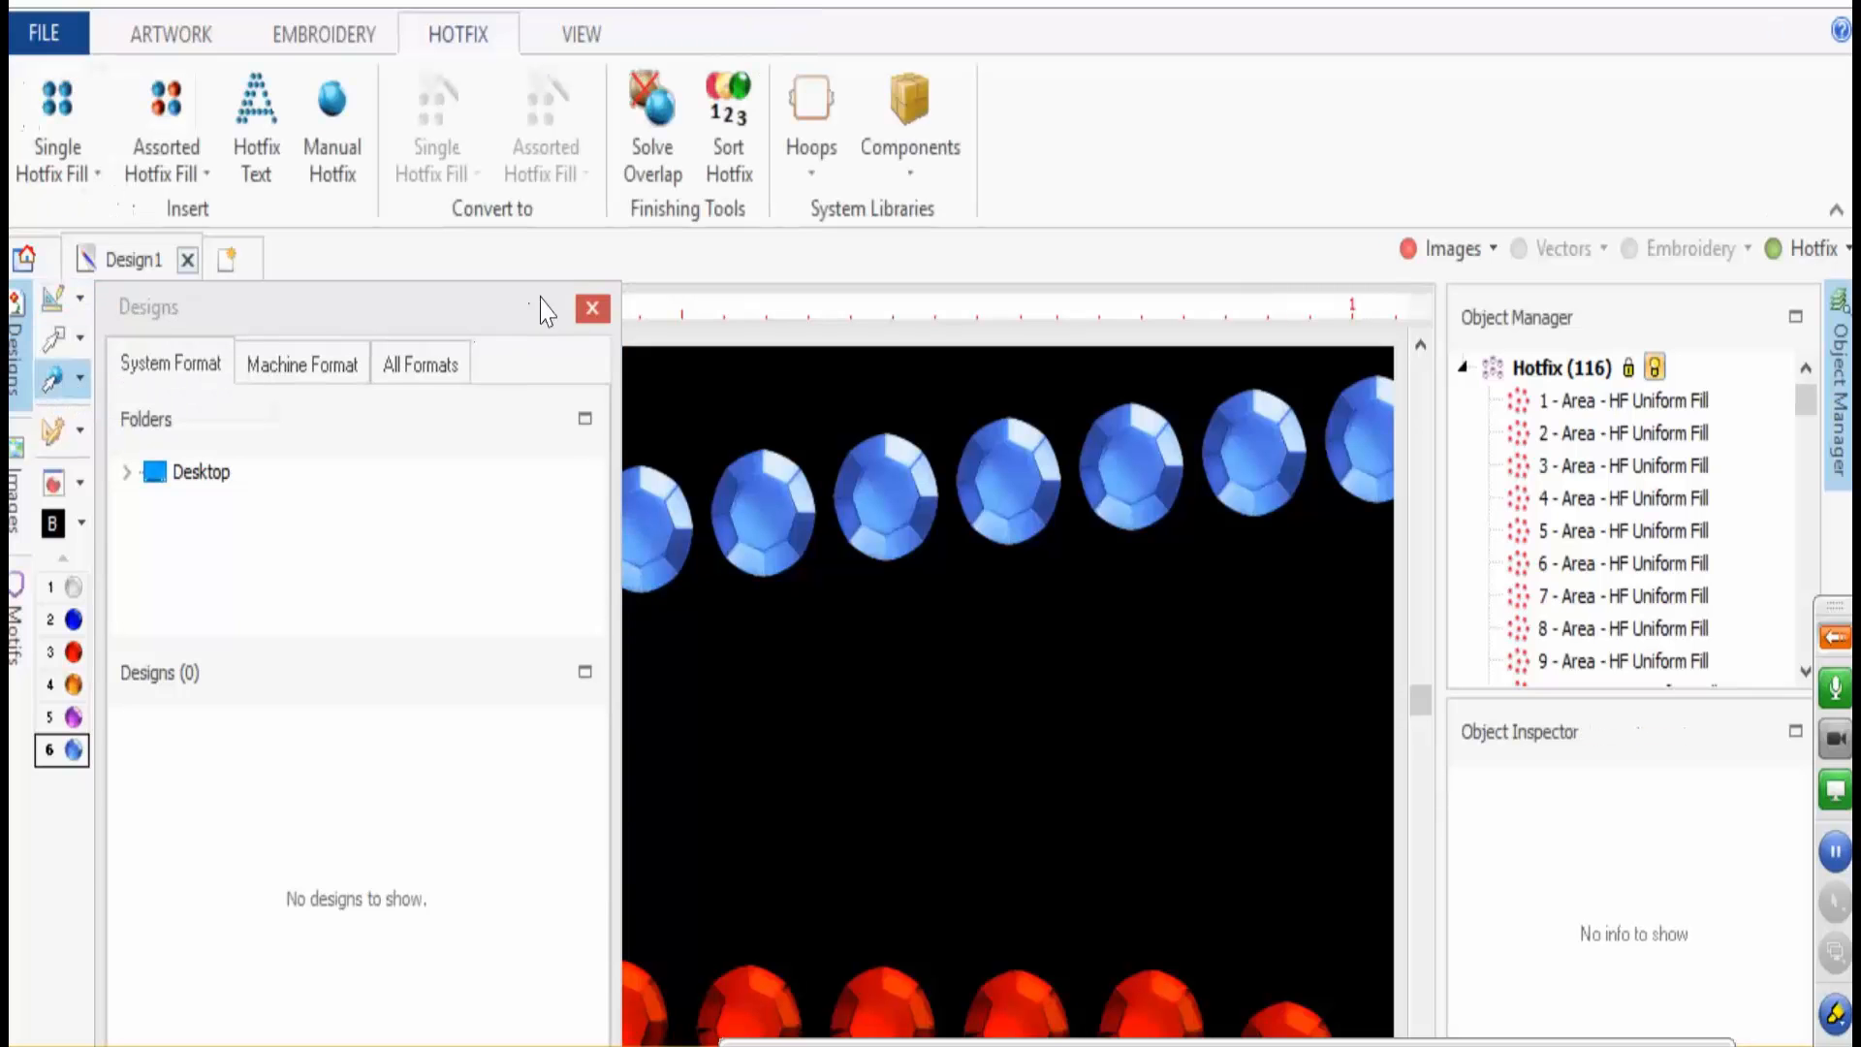
{"action": "left_click", "coordinate": [592, 309]}
{"action": "left_click_drag", "start_coordinate": [504, 822], "coordinate": [544, 861]}
{"action": "left_click_drag", "start_coordinate": [555, 676], "coordinate": [556, 682]}
{"action": "scroll", "coordinate": [560, 736], "scroll_direction": "down", "scroll_amount": 4}
{"action": "scroll", "coordinate": [577, 770], "scroll_direction": "down", "scroll_amount": 2}
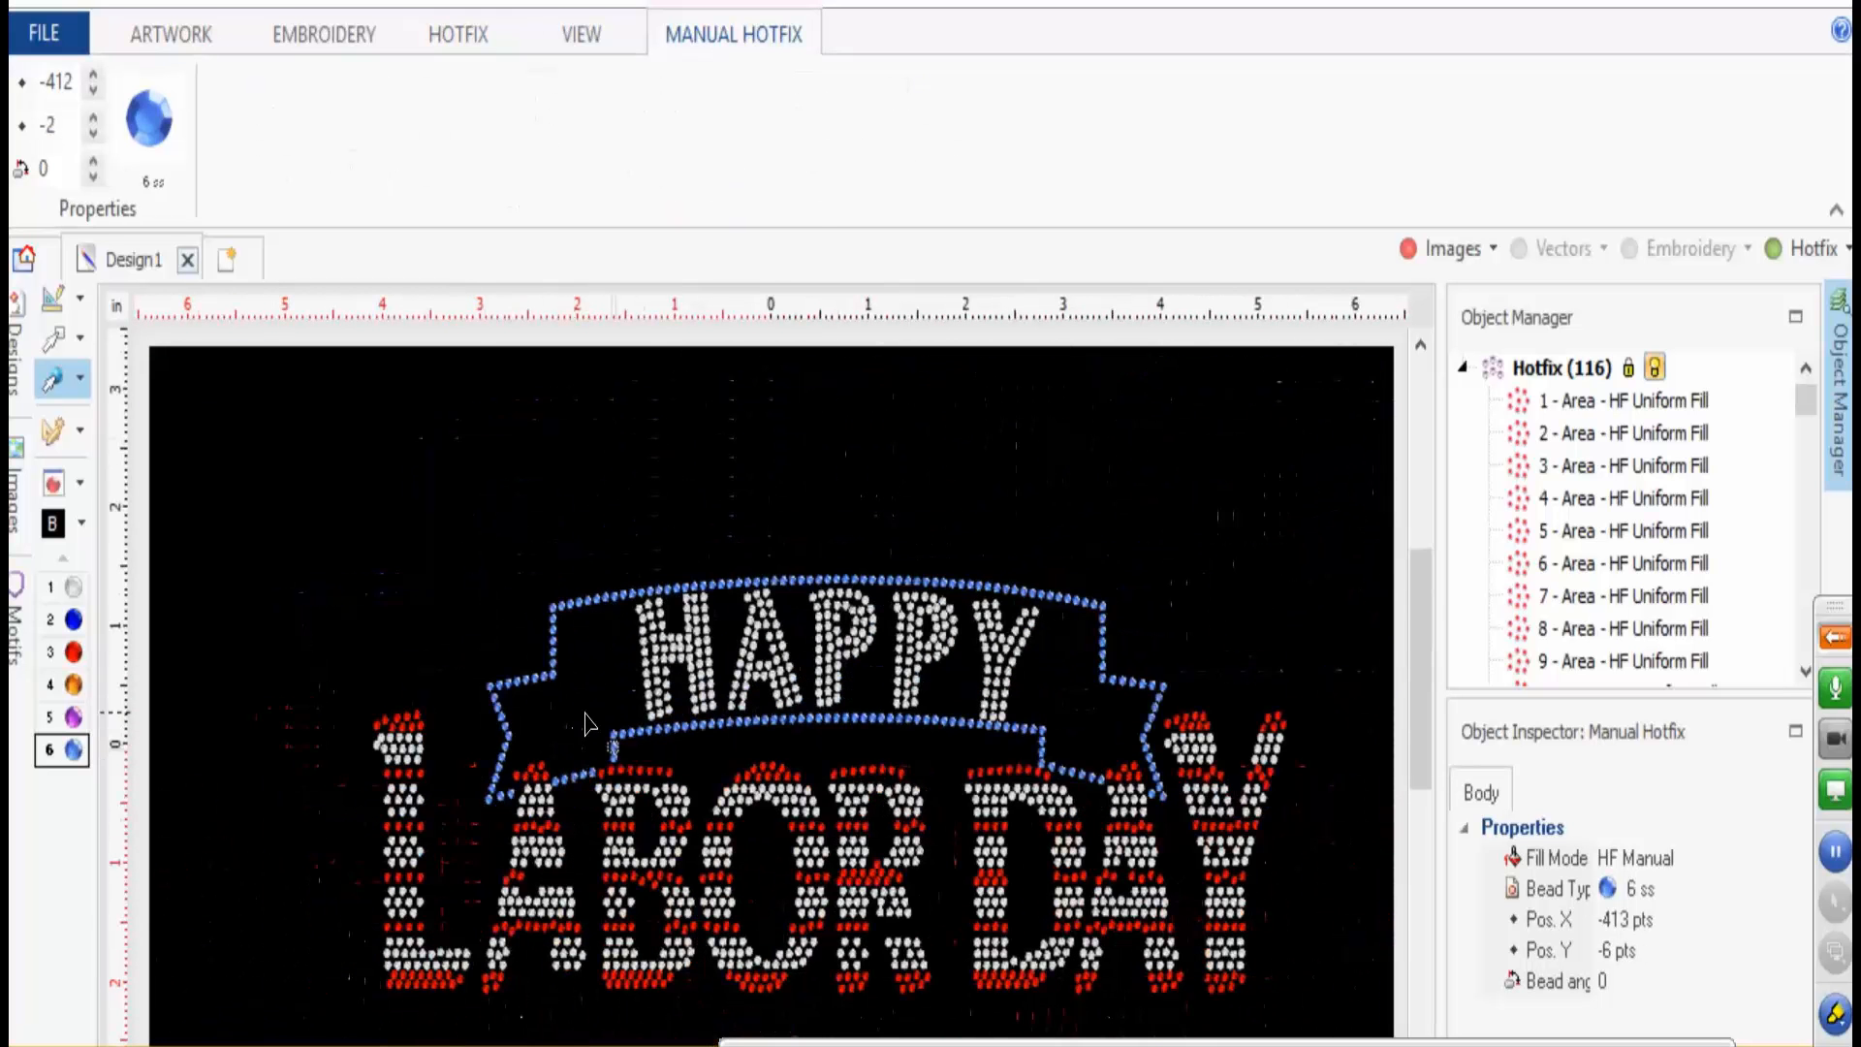
{"action": "left_click", "coordinate": [878, 528]}
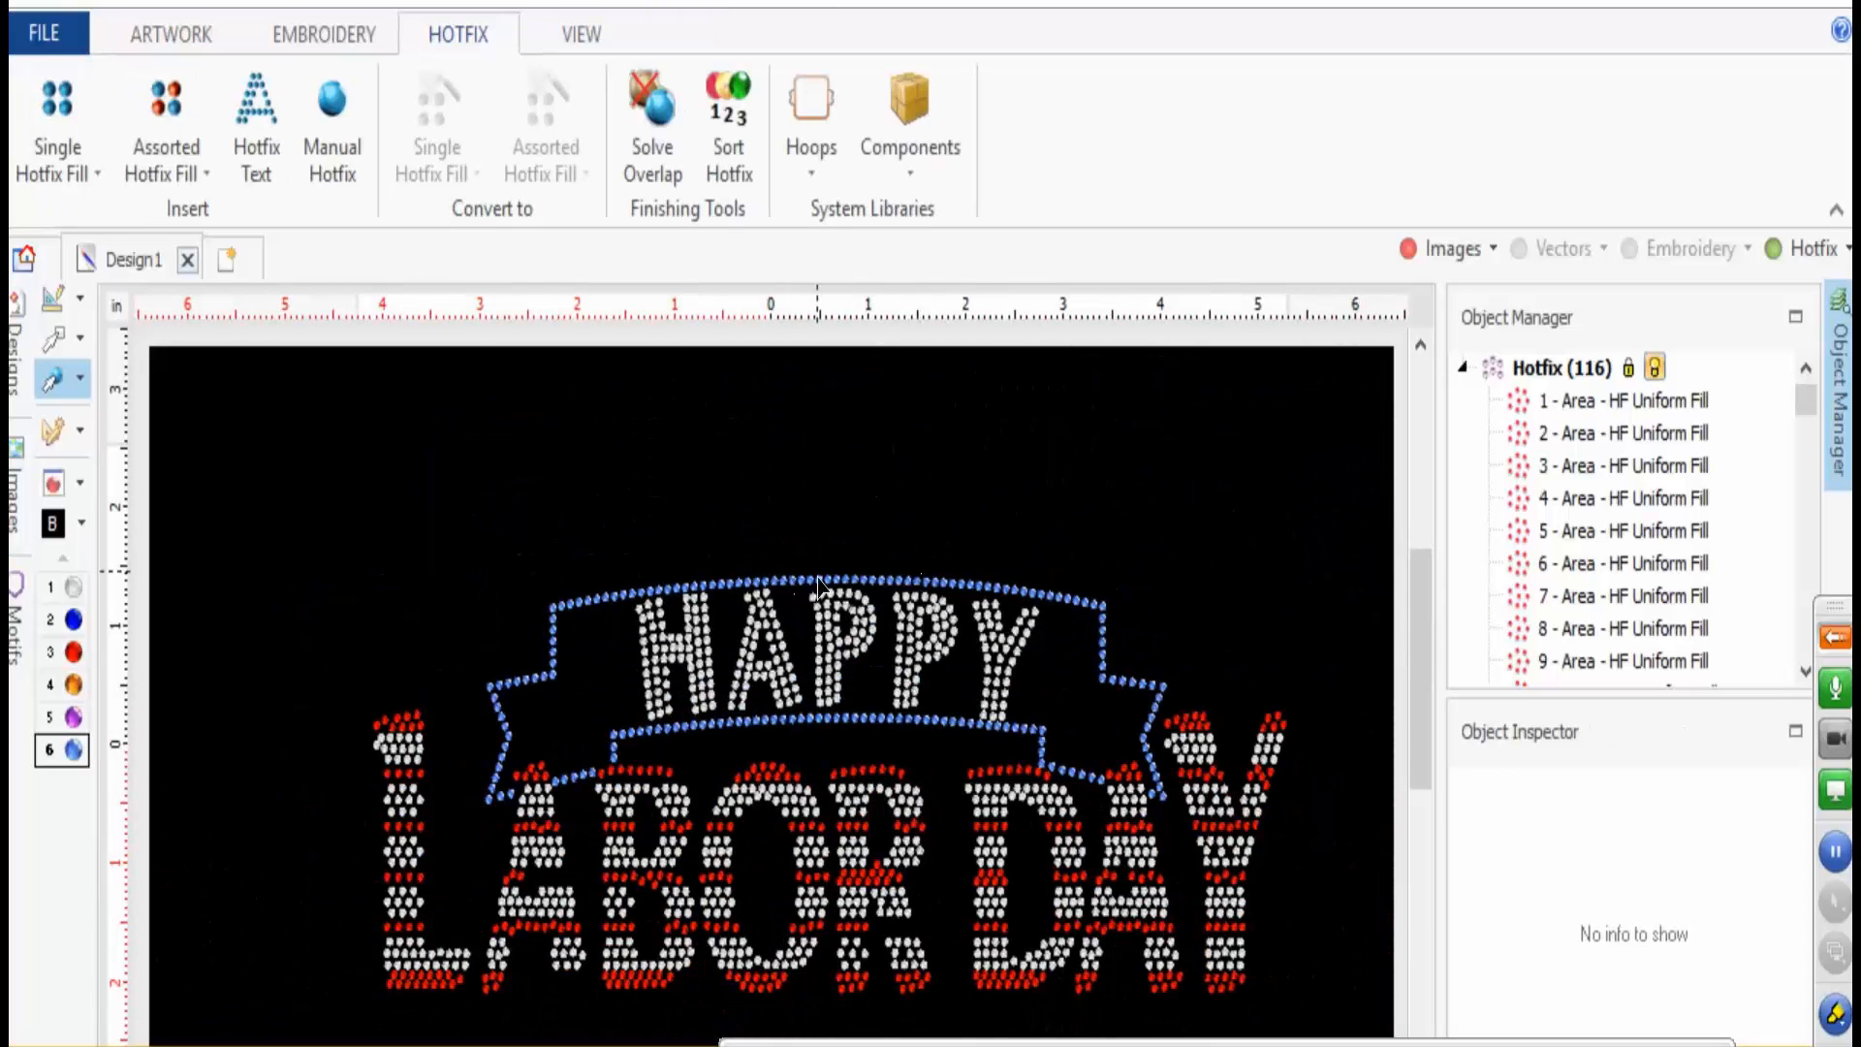
- Show the background image and scatter single blue 6 ss stones with Manual Hotfix in the banner area beside the letter H's left side
{"action": "left_click", "coordinate": [1443, 250]}
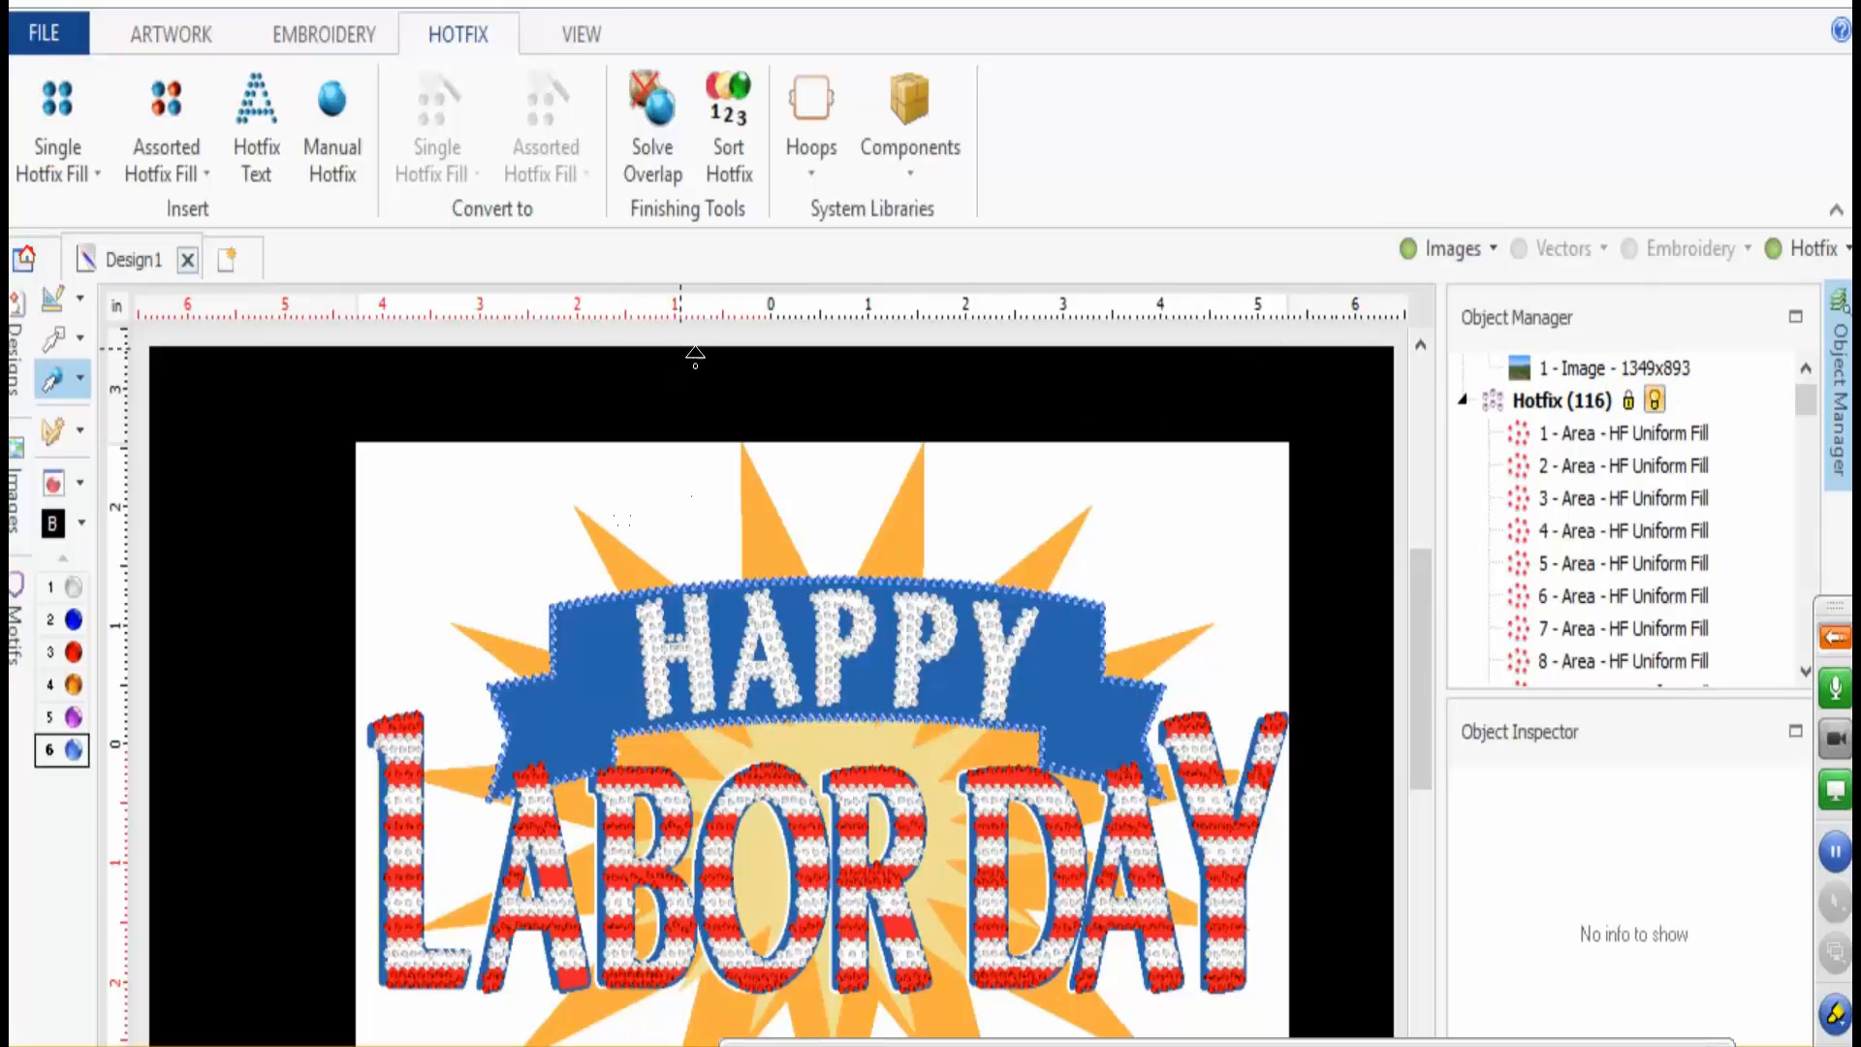
{"action": "left_click", "coordinate": [335, 143]}
{"action": "scroll", "coordinate": [514, 647], "scroll_direction": "up", "scroll_amount": 3}
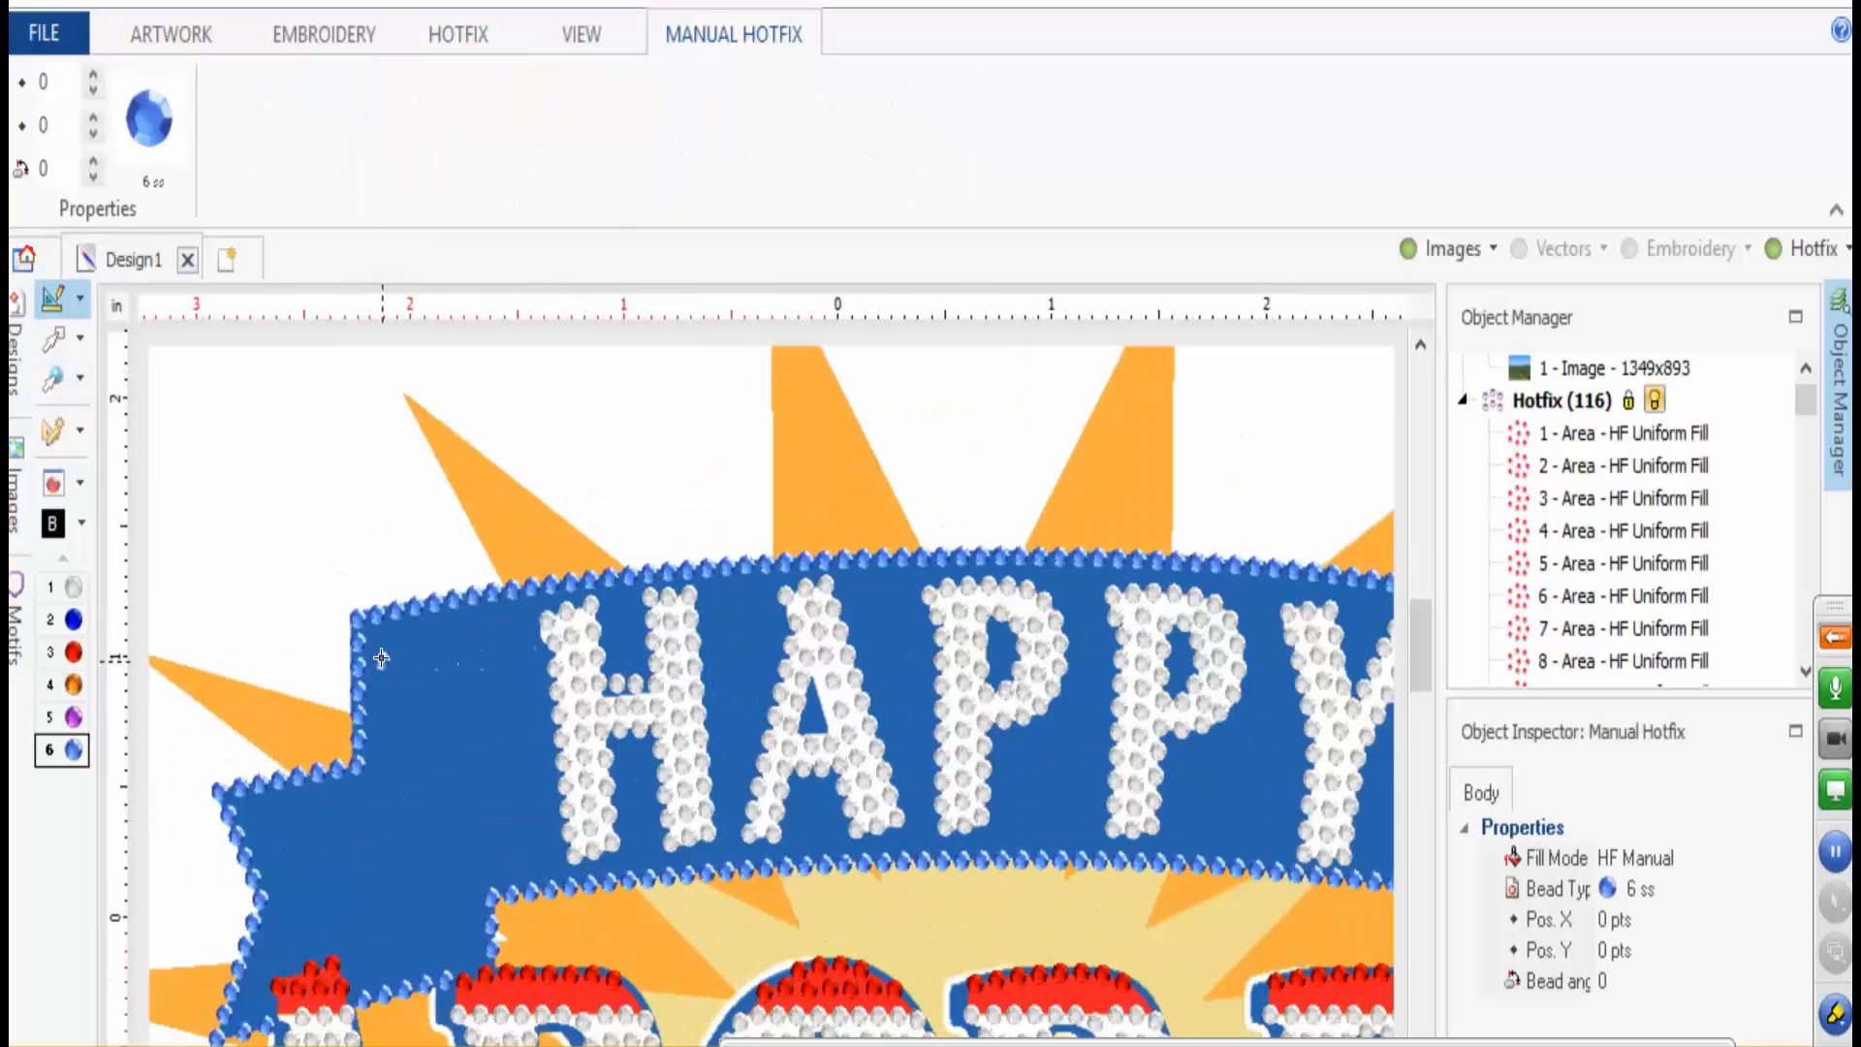
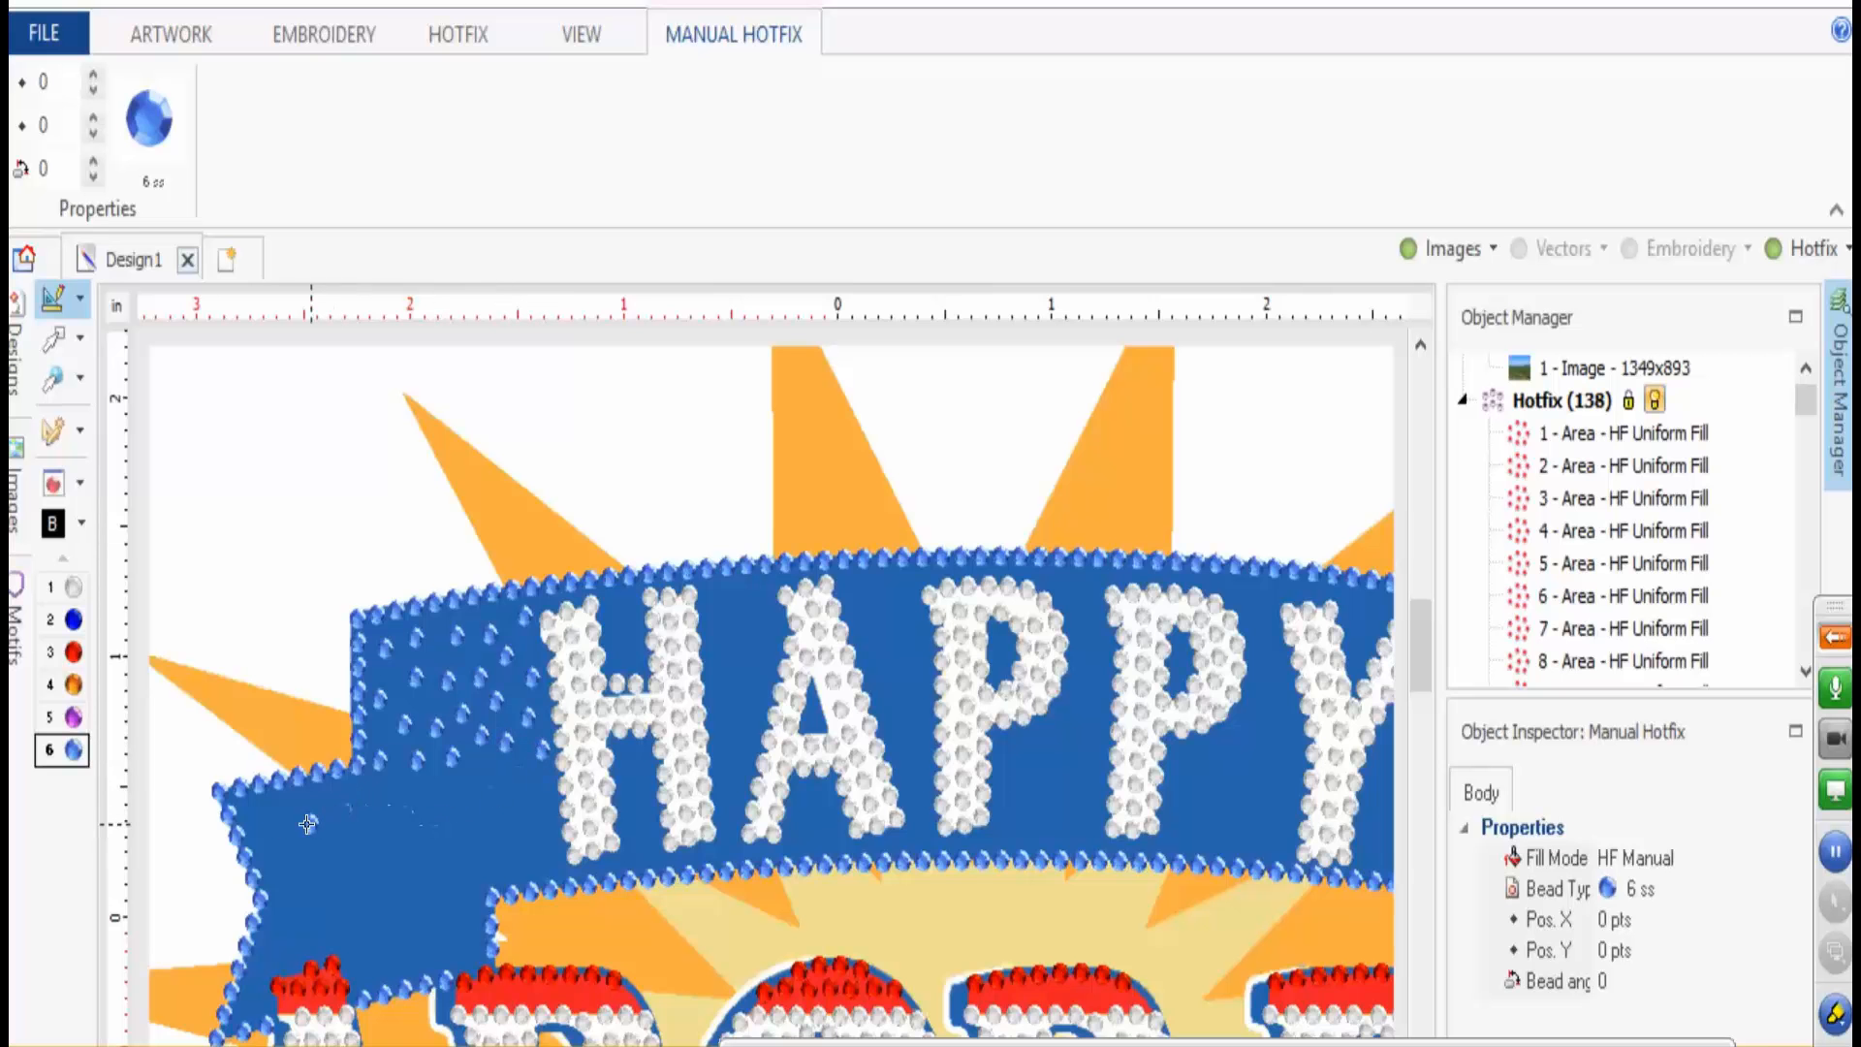
- Scatter single blue 6 ss stones inside the banner's left tail, filling the area just under its upper edge
{"action": "scroll", "coordinate": [307, 823], "scroll_direction": "up", "scroll_amount": 3}
{"action": "left_click", "coordinate": [294, 762]}
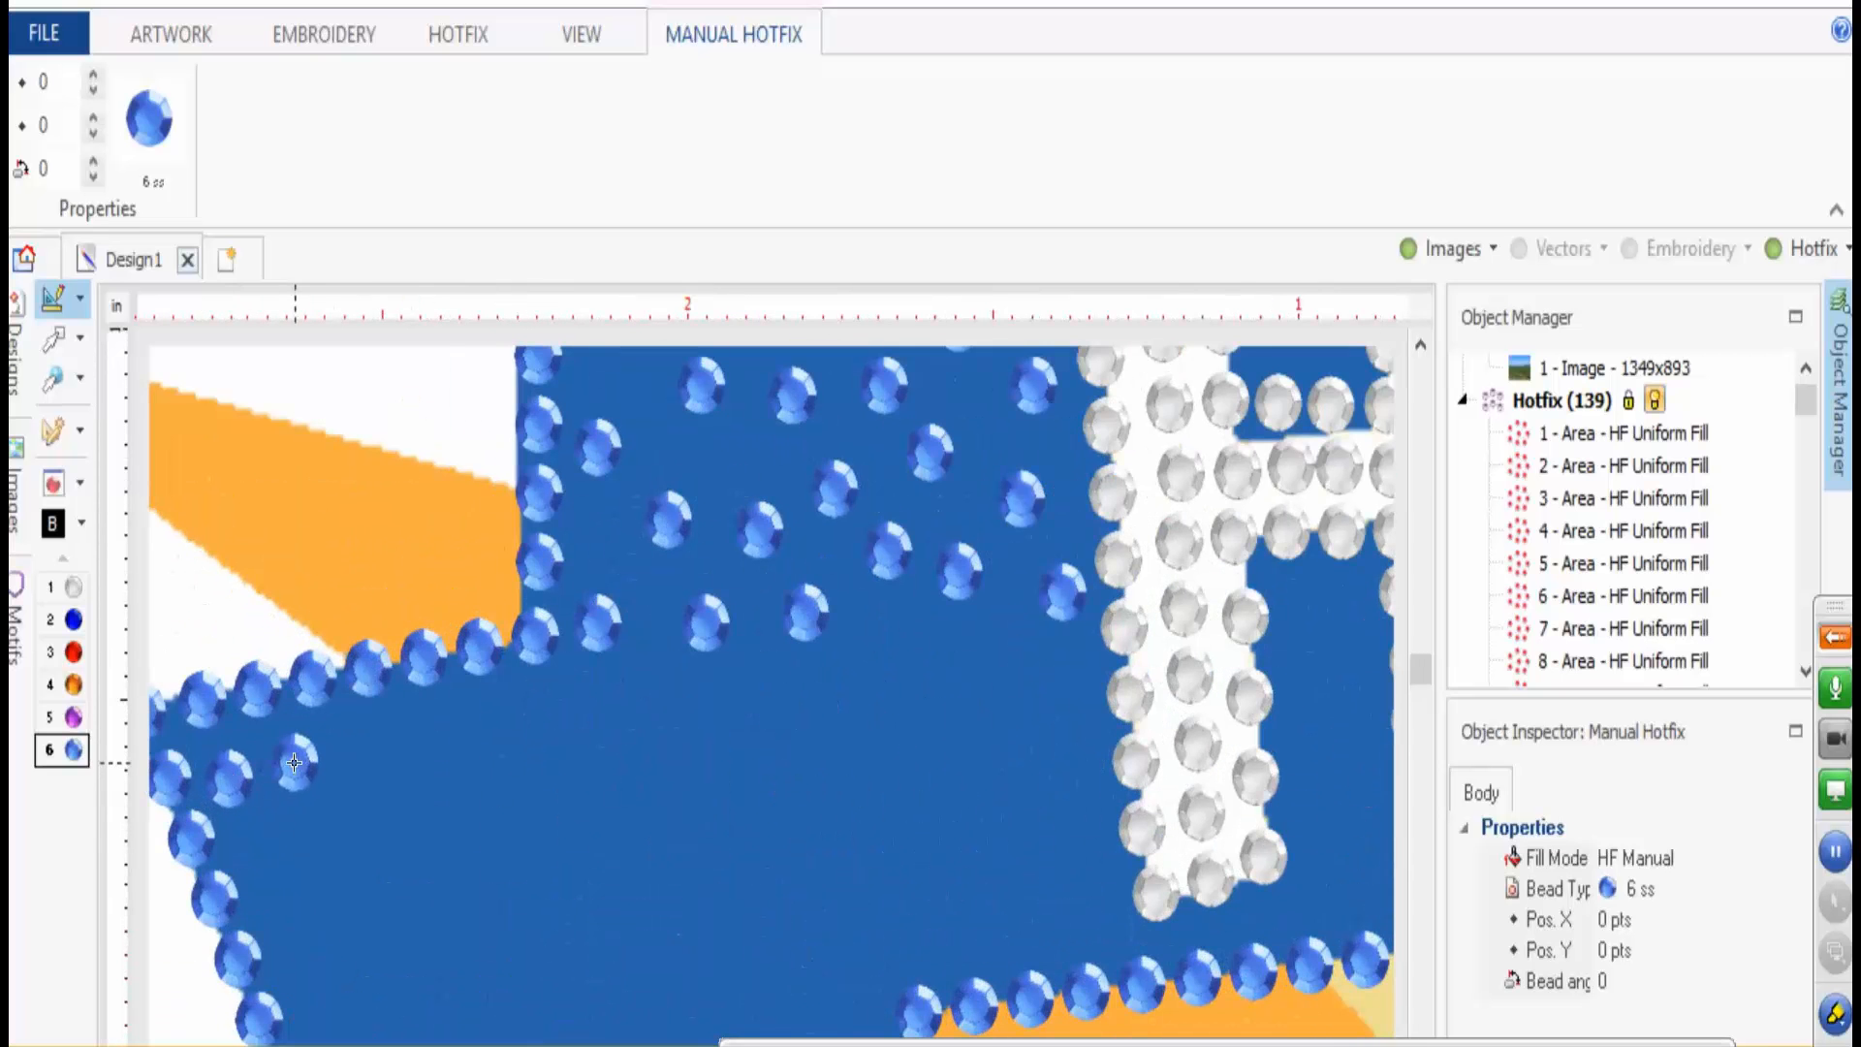
{"action": "left_click", "coordinate": [270, 853]}
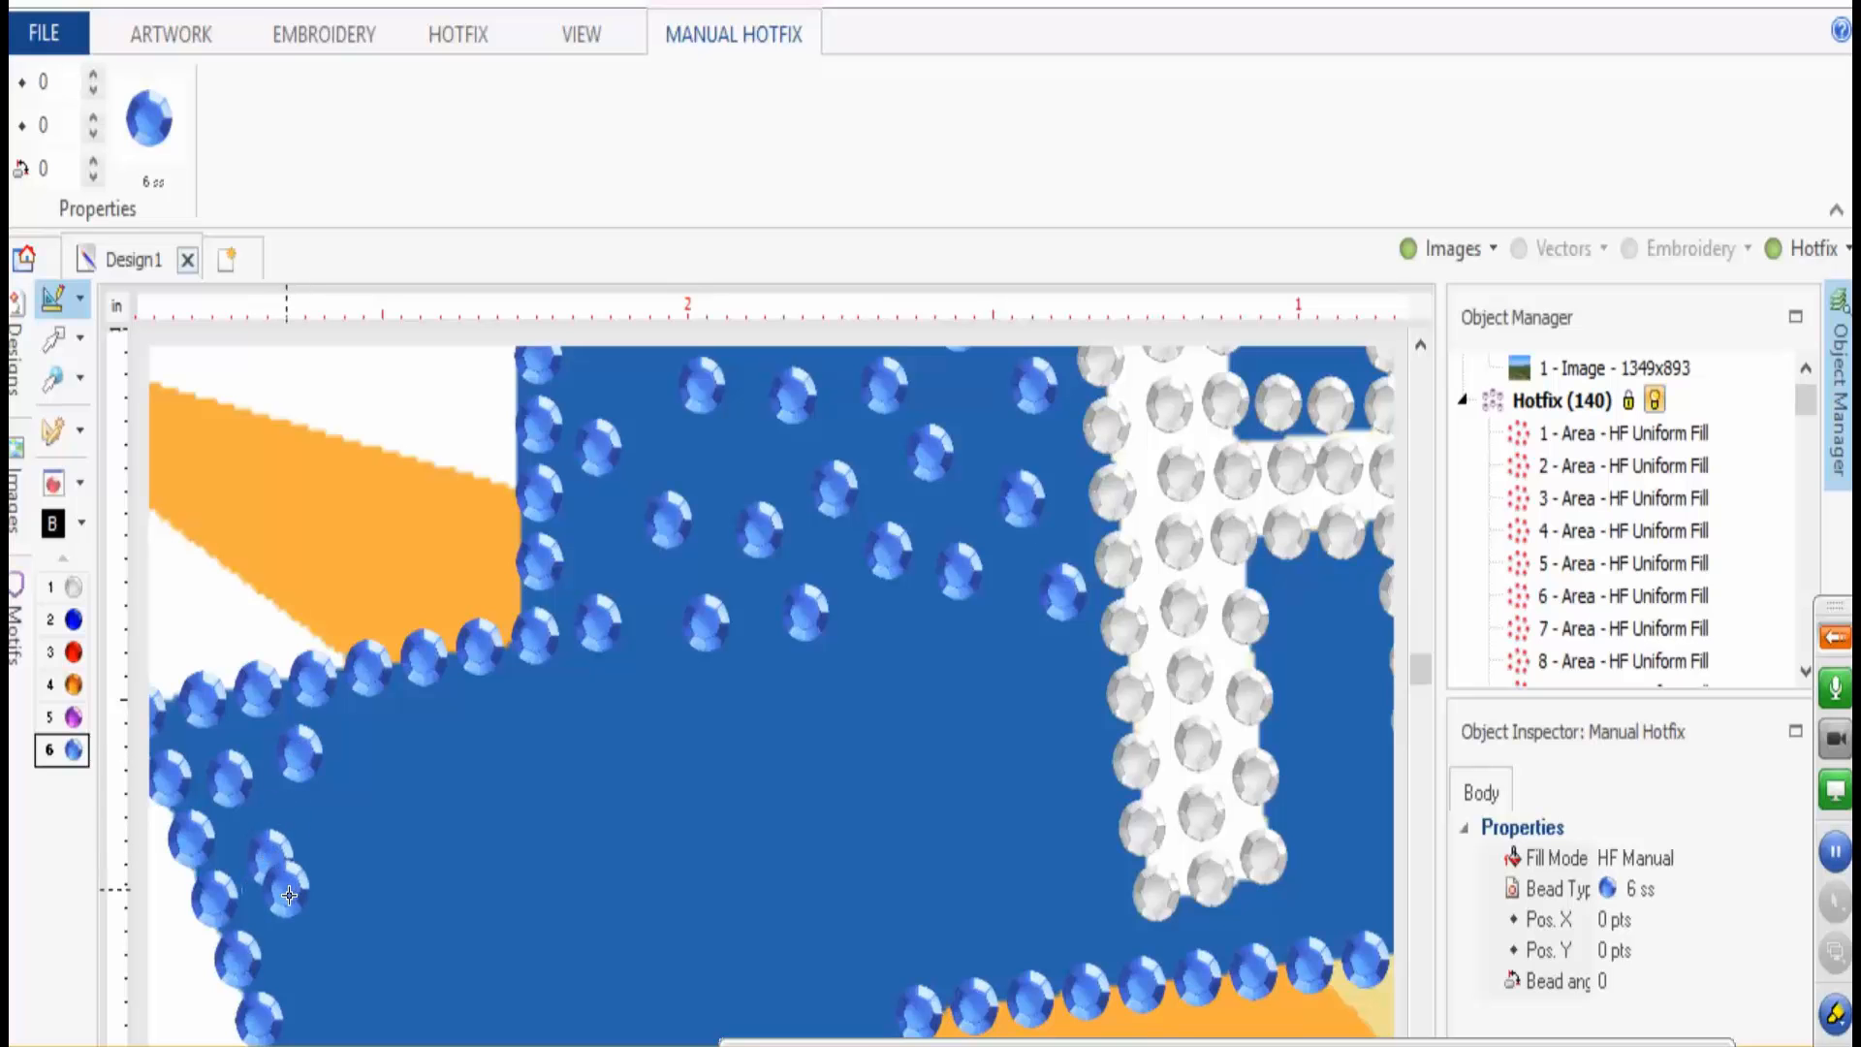
{"action": "left_click", "coordinate": [316, 938]}
{"action": "left_click", "coordinate": [337, 818]}
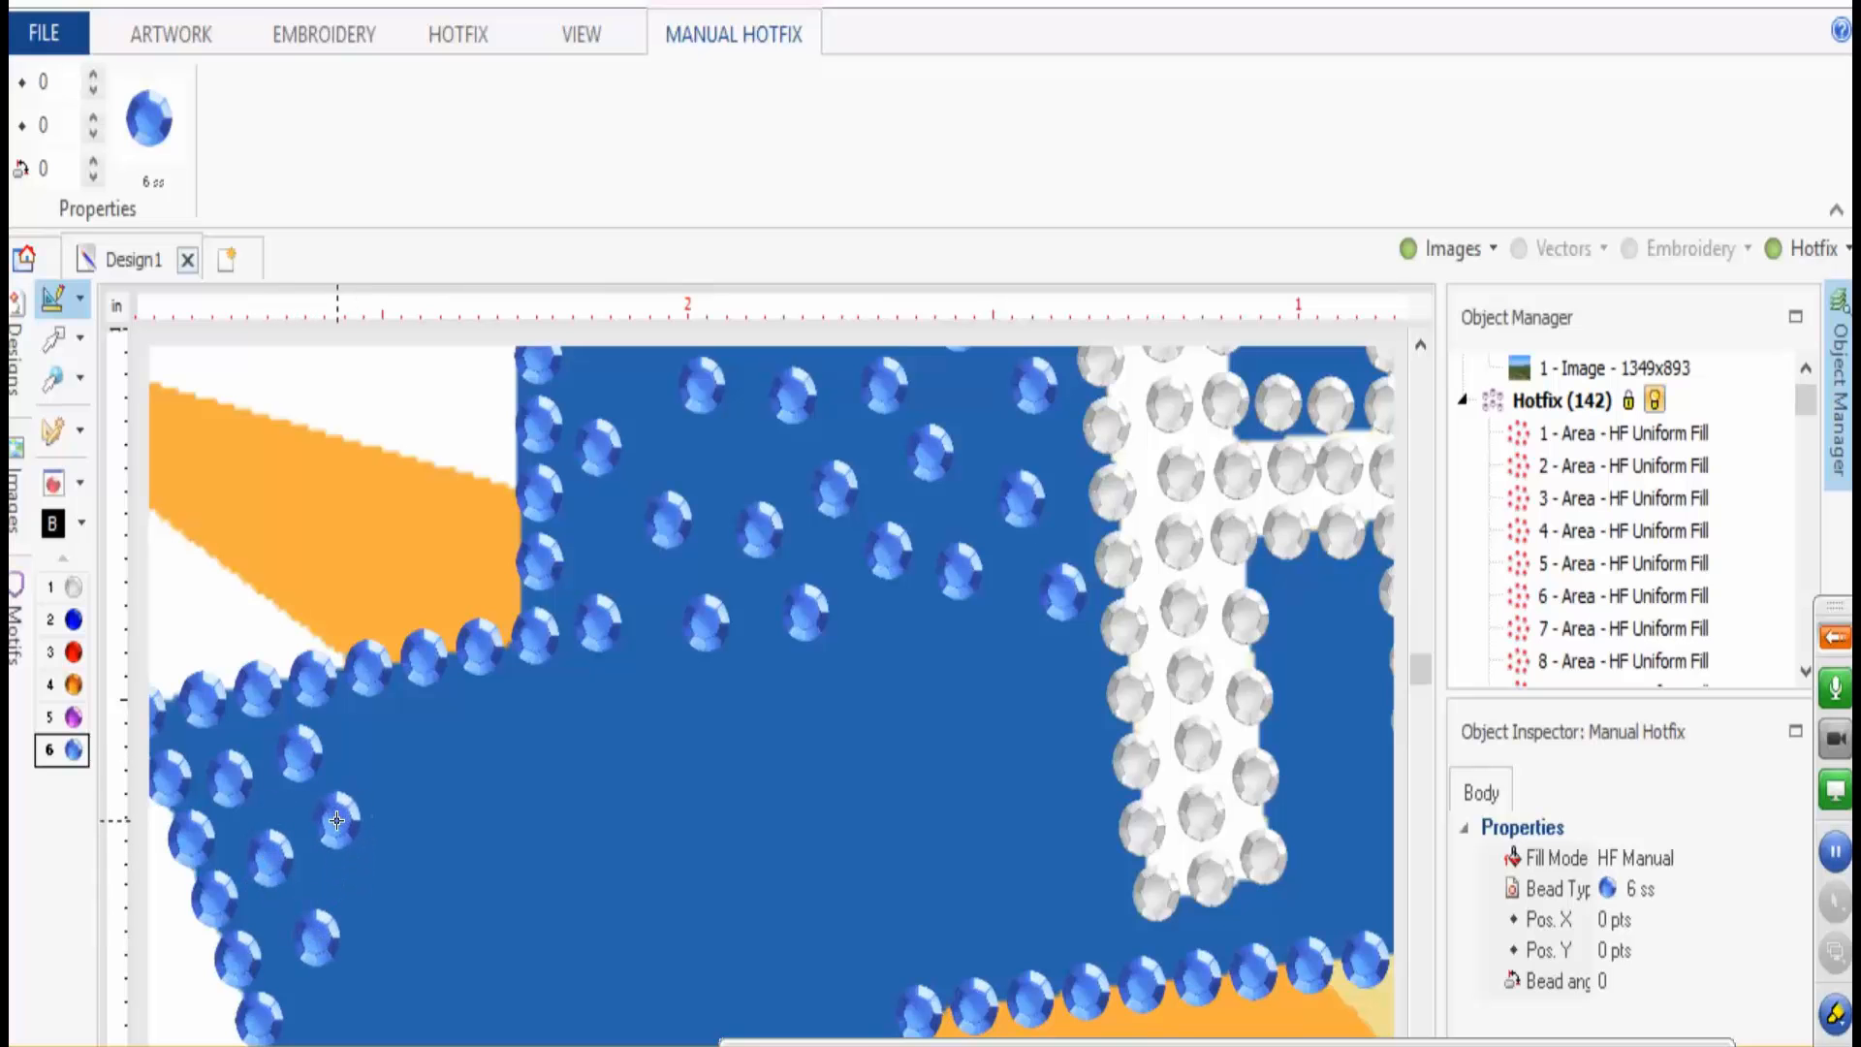
{"action": "left_click", "coordinate": [378, 895]}
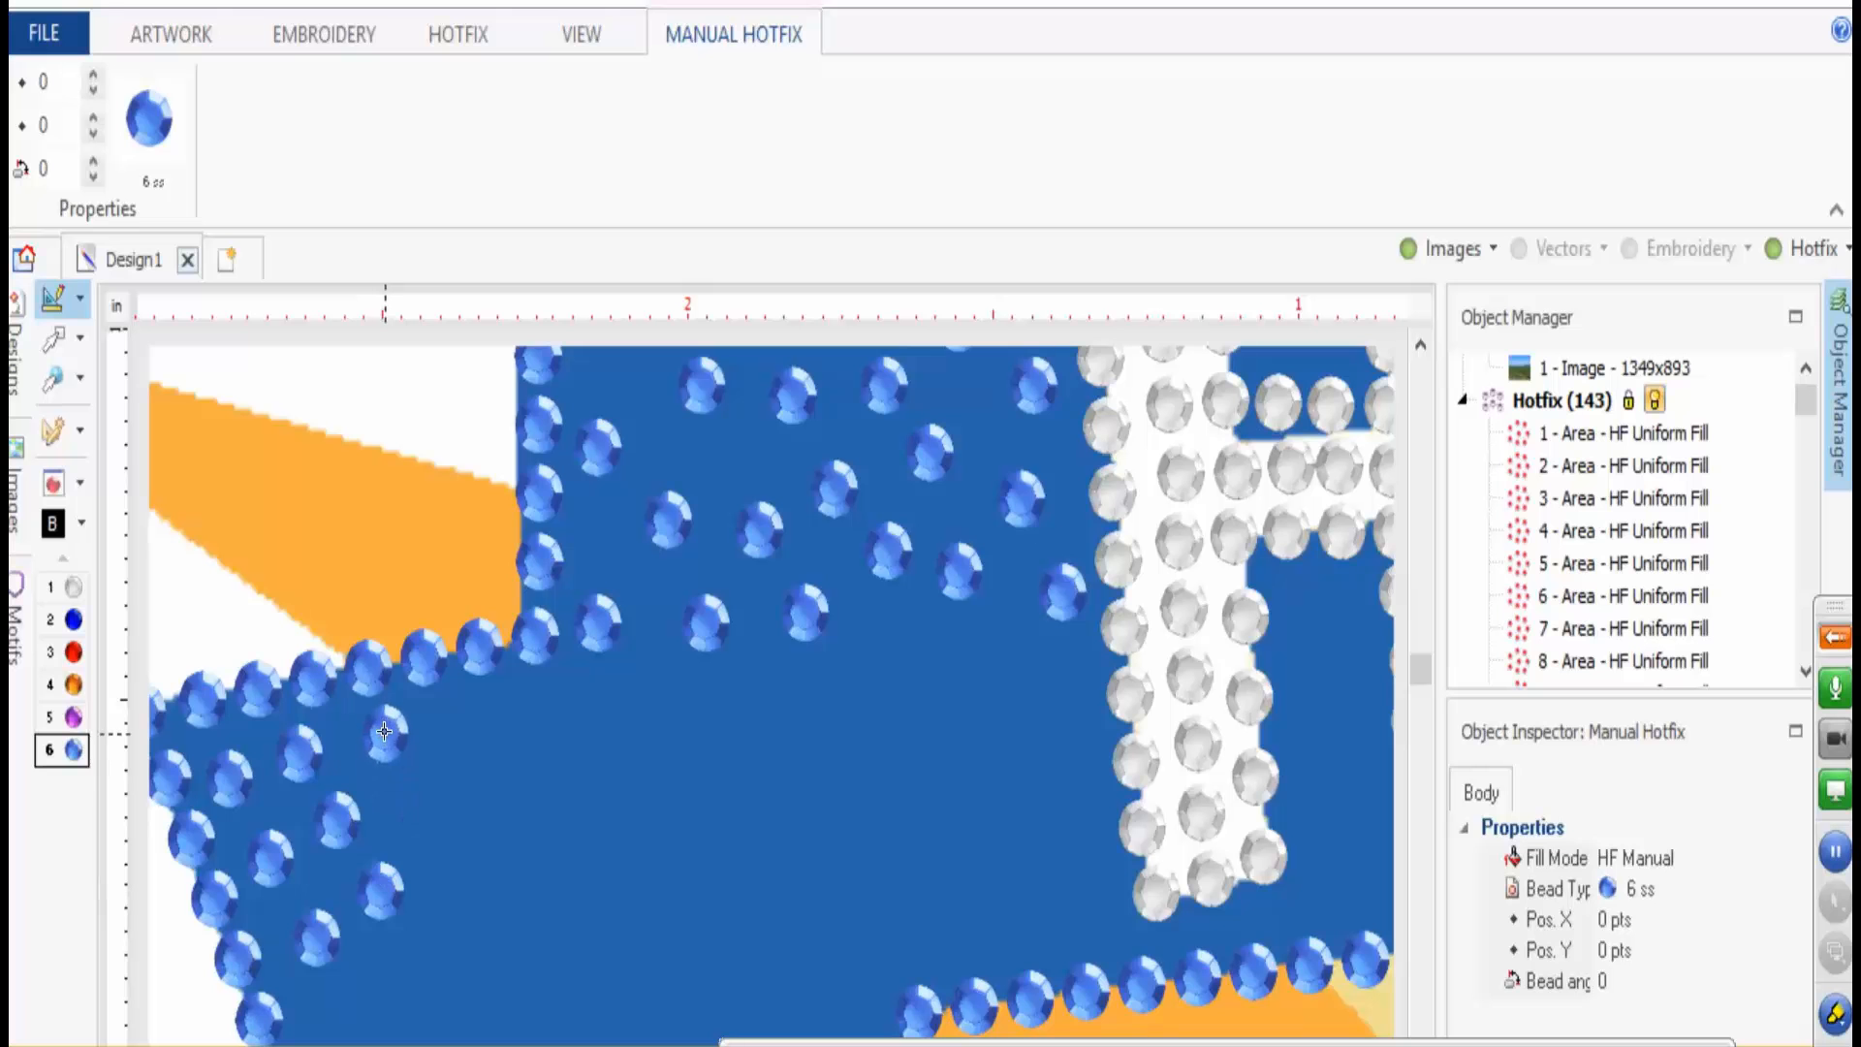
{"action": "left_click", "coordinate": [367, 744]}
{"action": "left_click", "coordinate": [404, 811]}
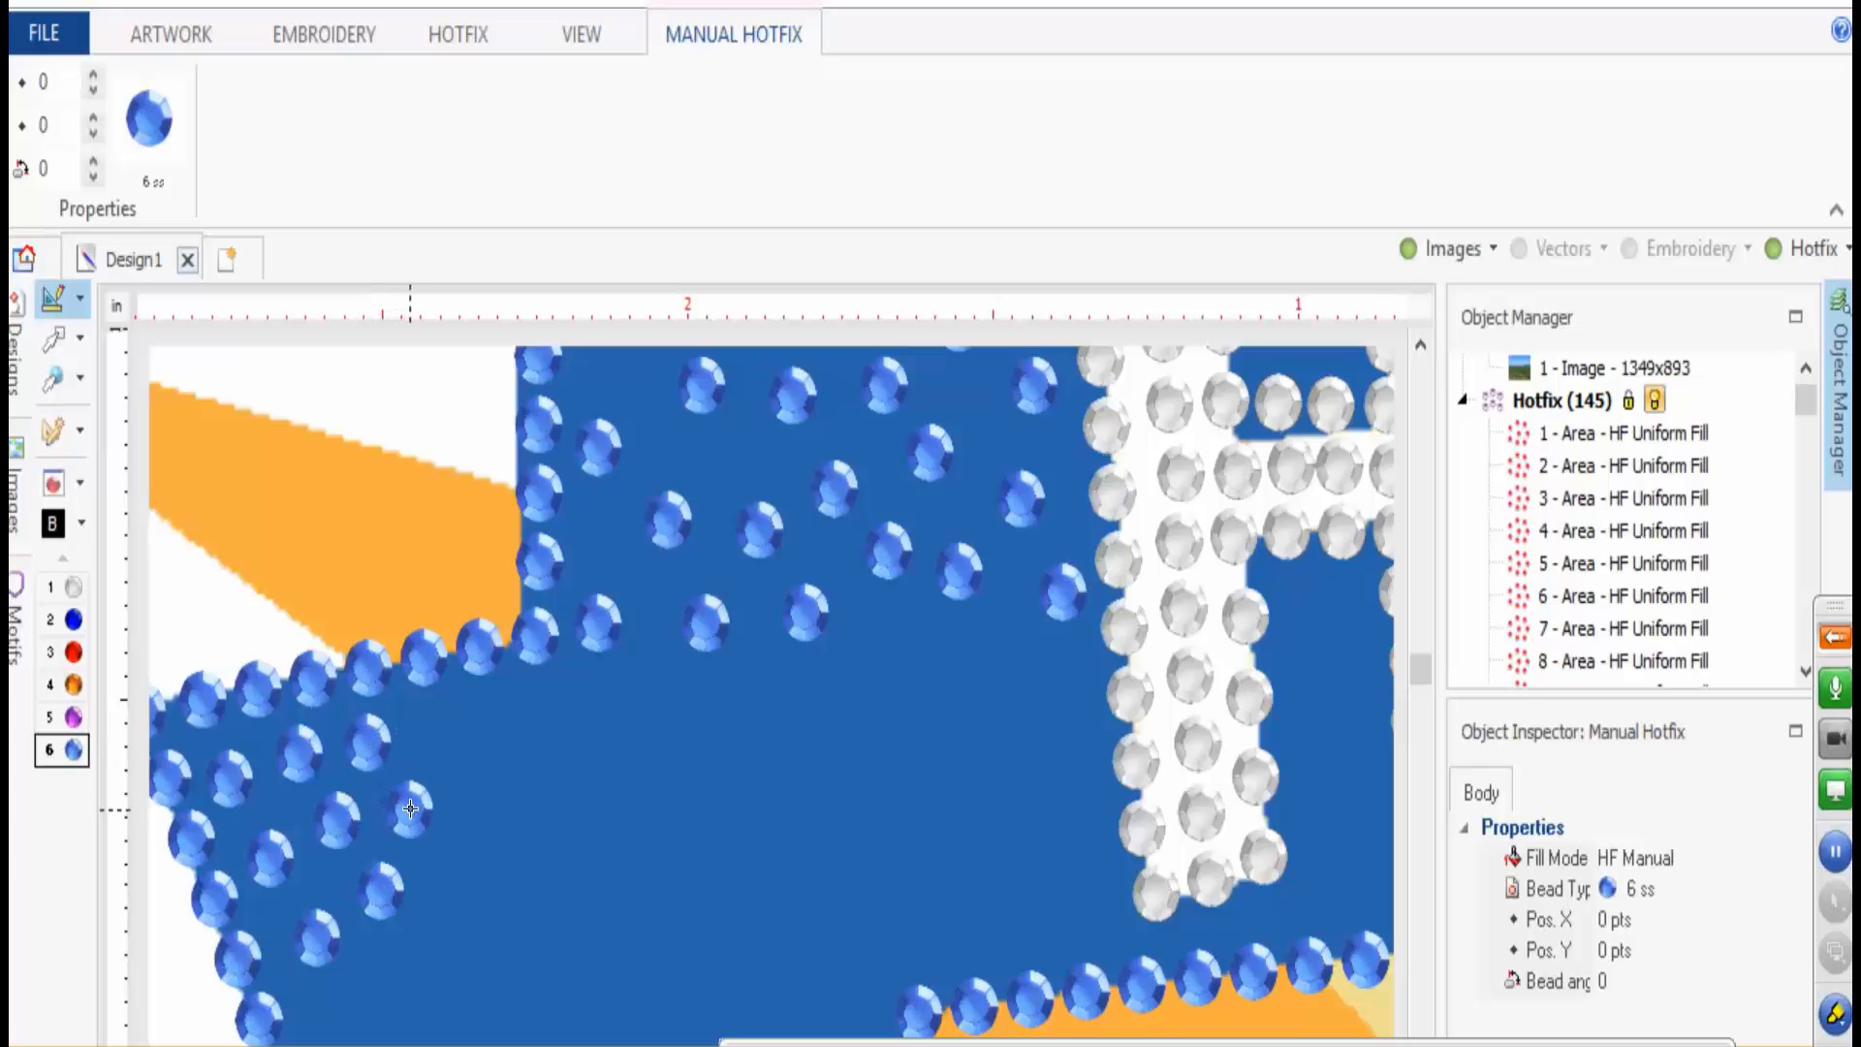
{"action": "left_click", "coordinate": [440, 724]}
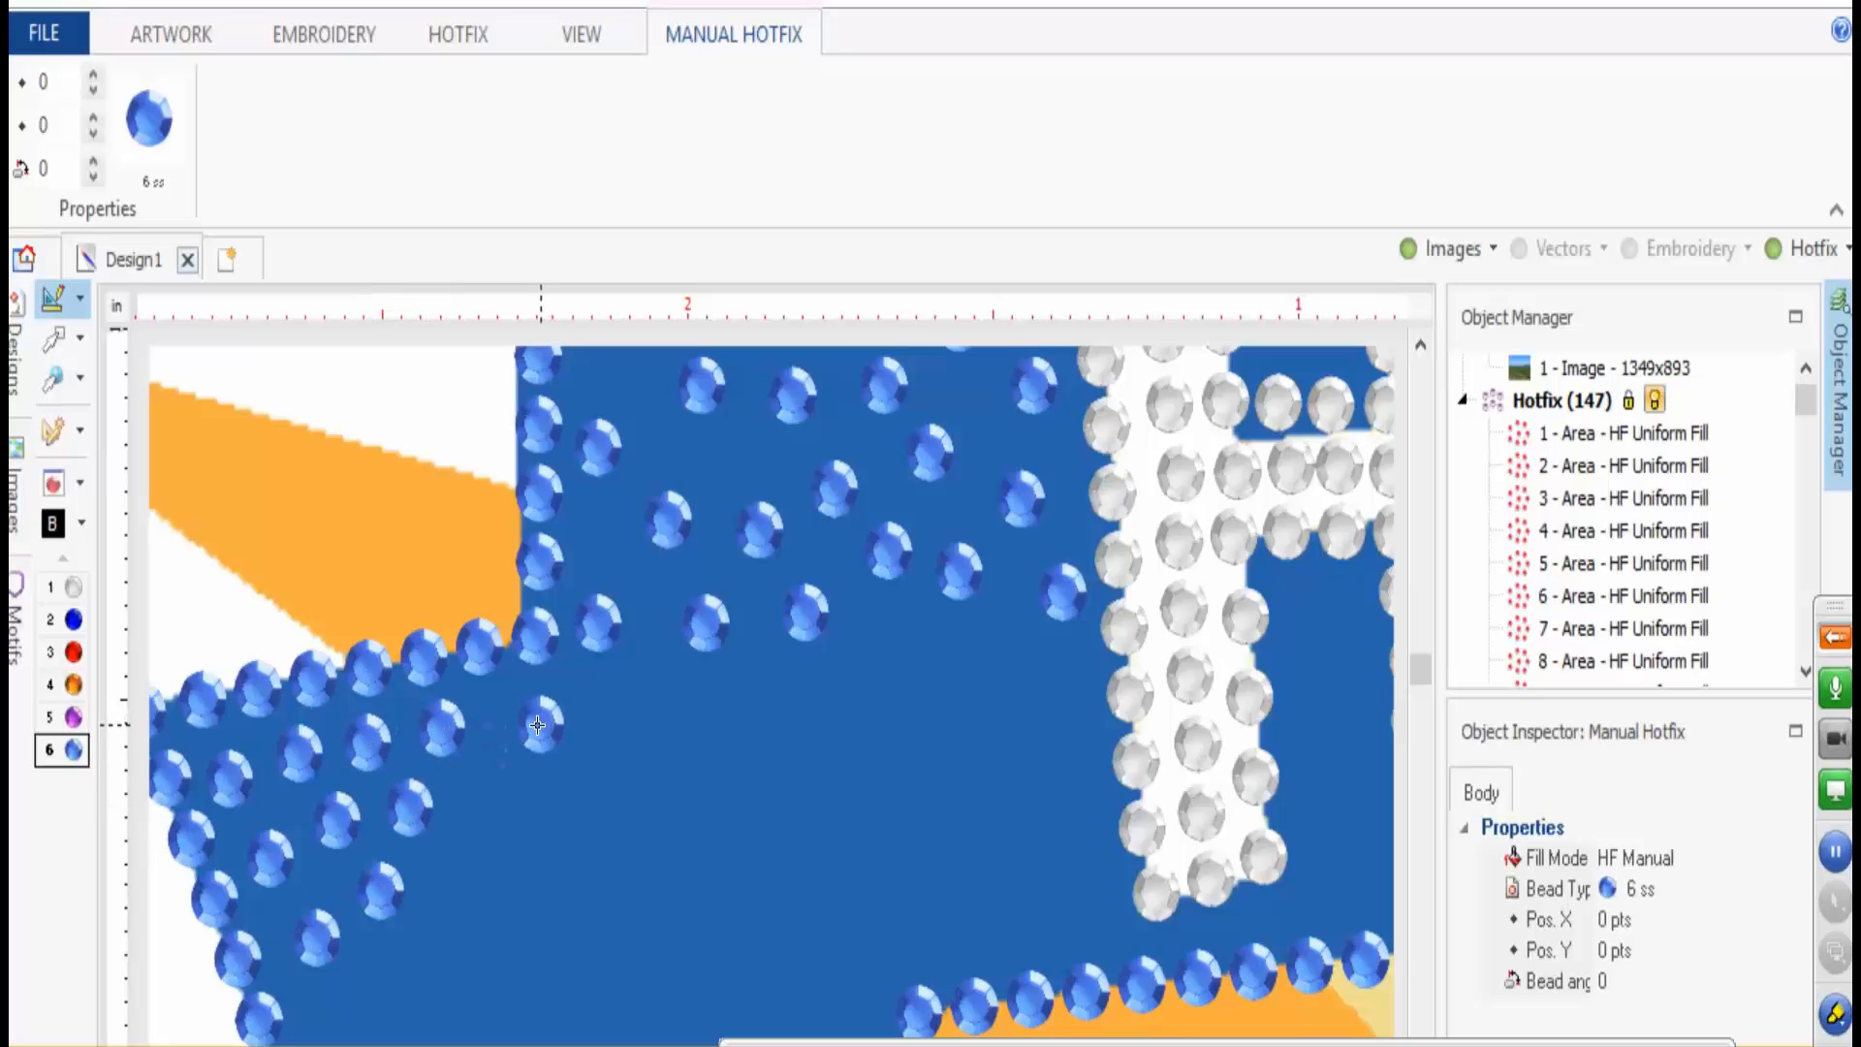
{"action": "left_click", "coordinate": [511, 694]}
- Continue scattering blue 6 ss stones through the middle of the left tail, up to the fold below the banner's corner
{"action": "left_click", "coordinate": [363, 1005]}
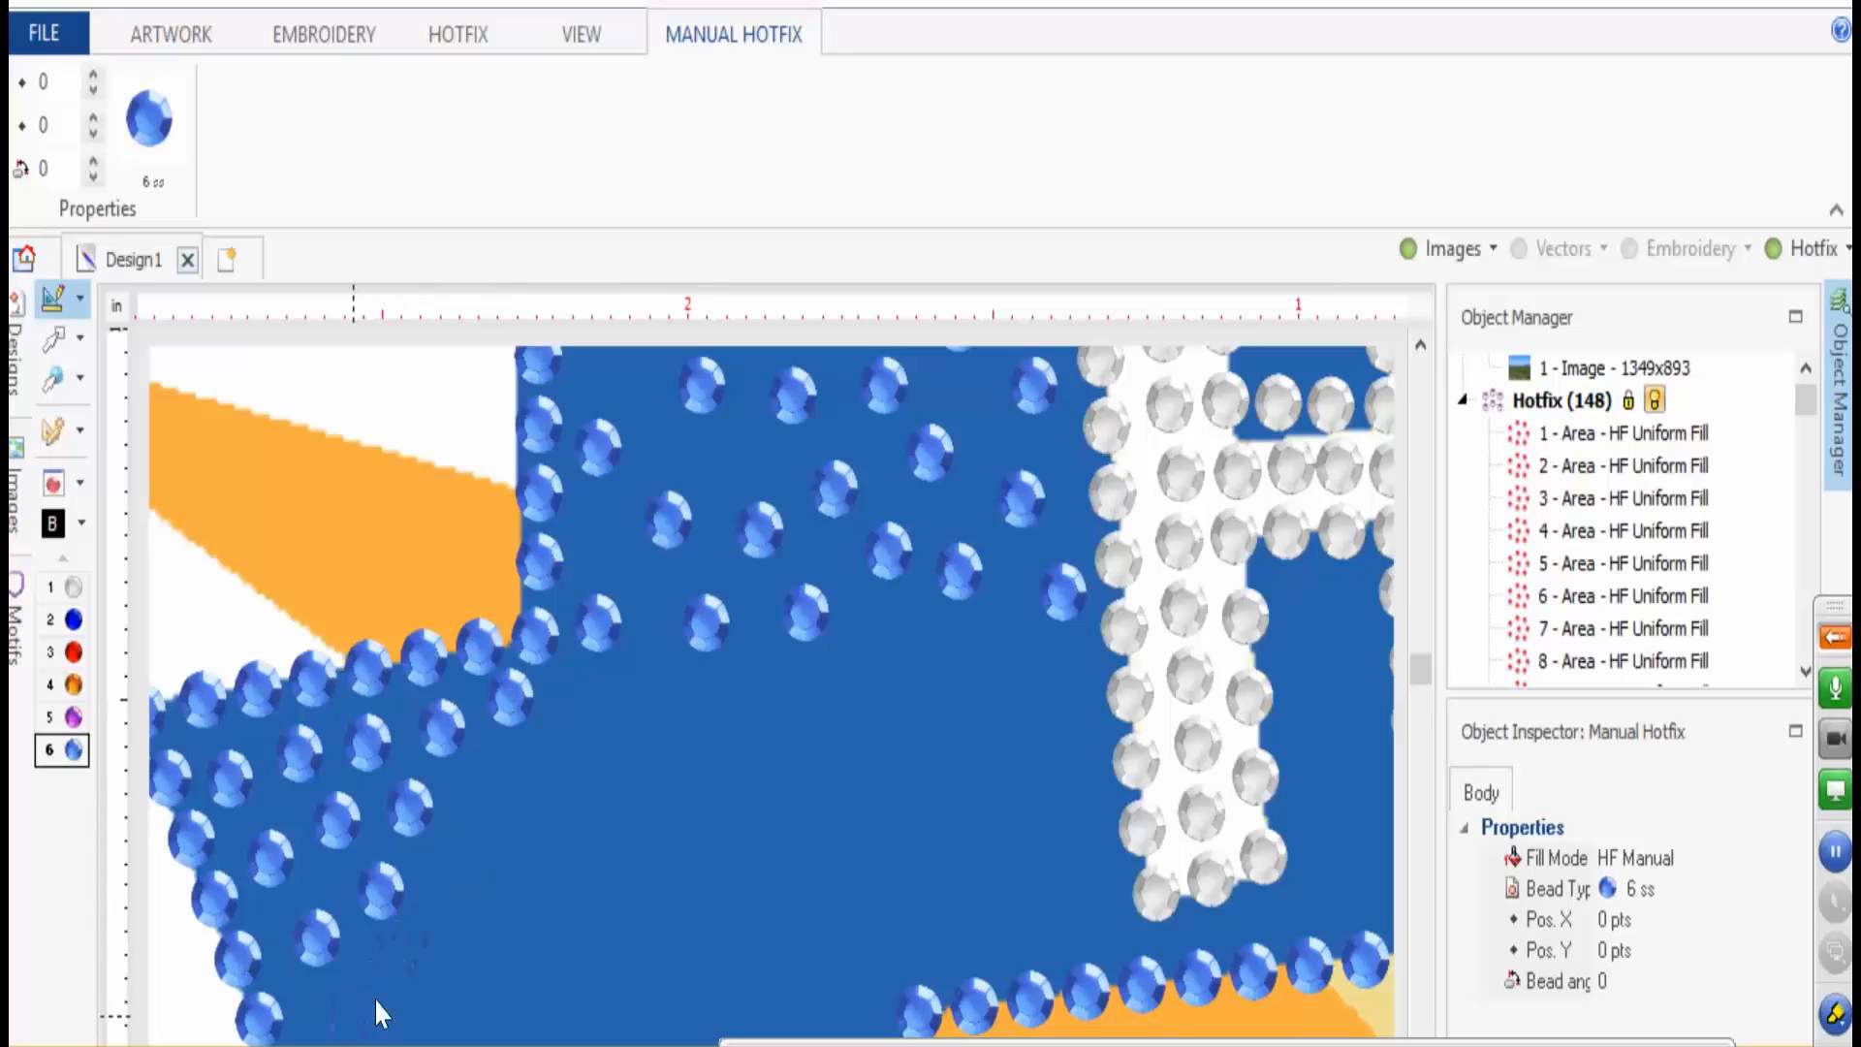
{"action": "left_click", "coordinate": [413, 953]}
{"action": "left_click", "coordinate": [465, 863]}
{"action": "left_click", "coordinate": [485, 939]}
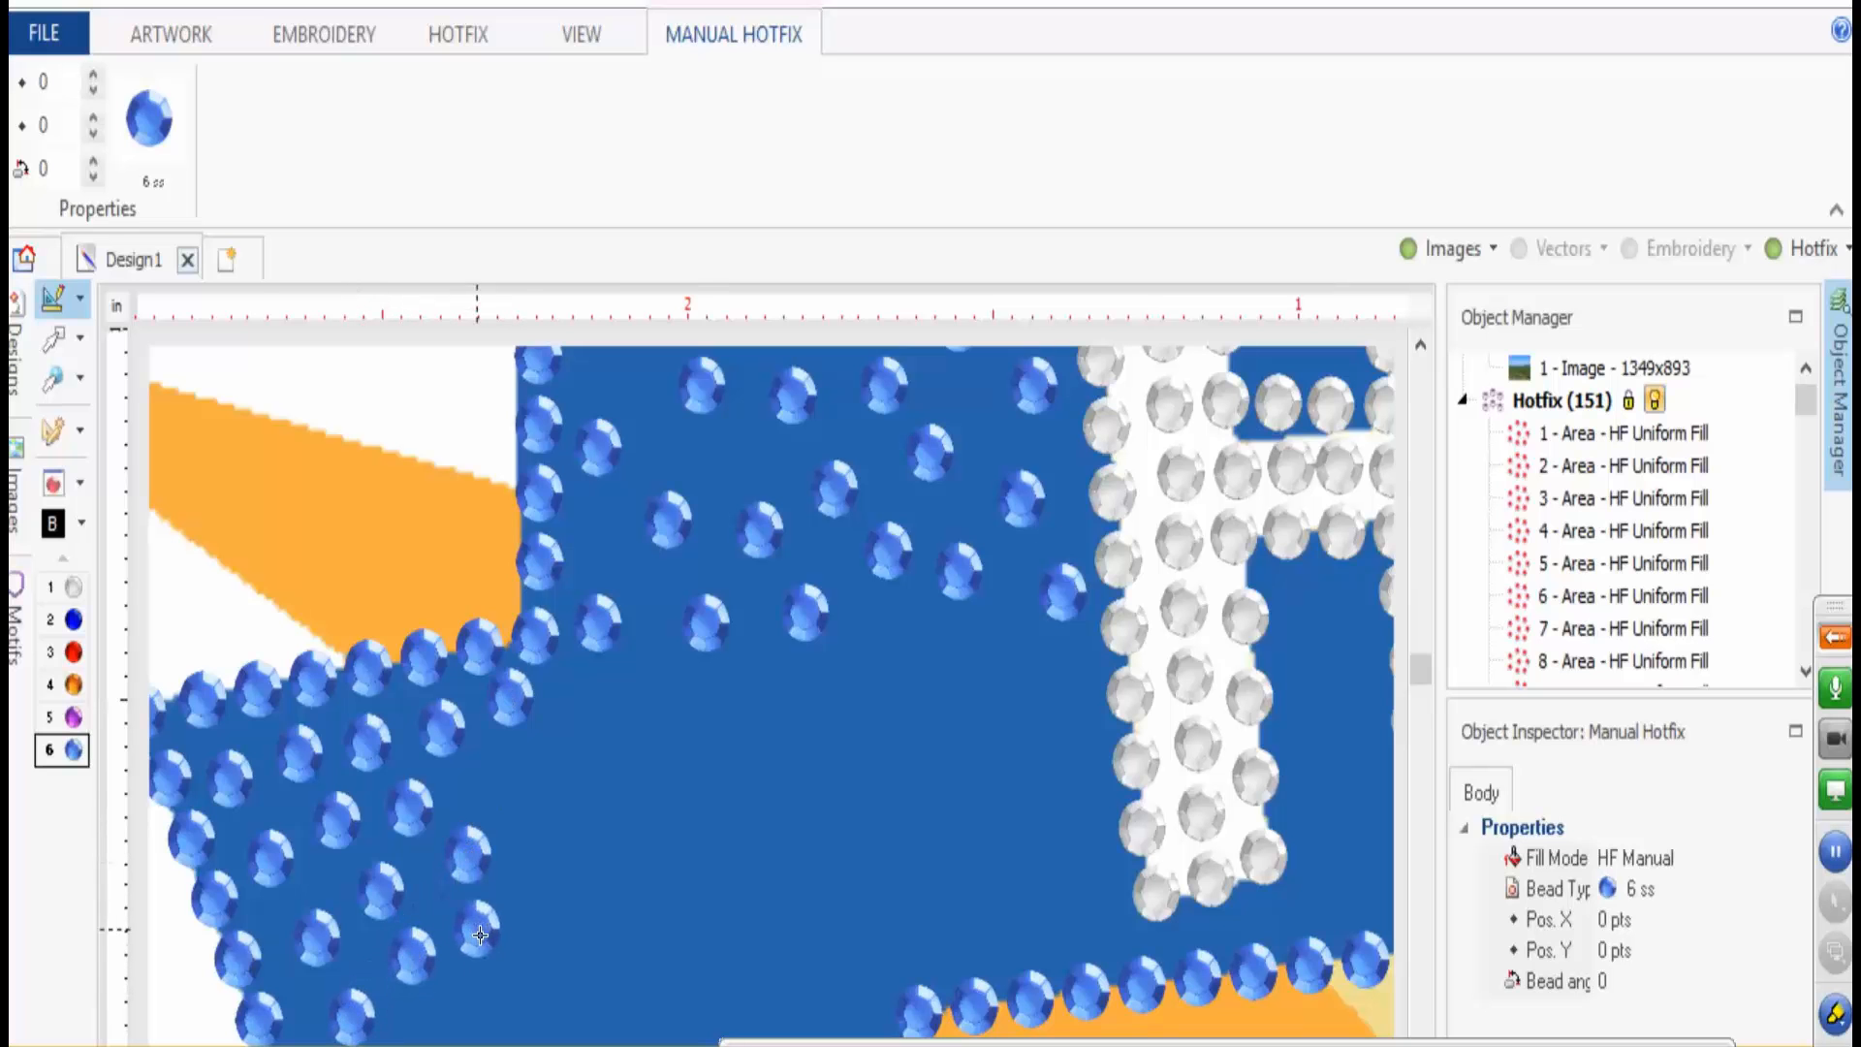
{"action": "left_click", "coordinate": [501, 781]}
{"action": "left_click", "coordinate": [538, 877]}
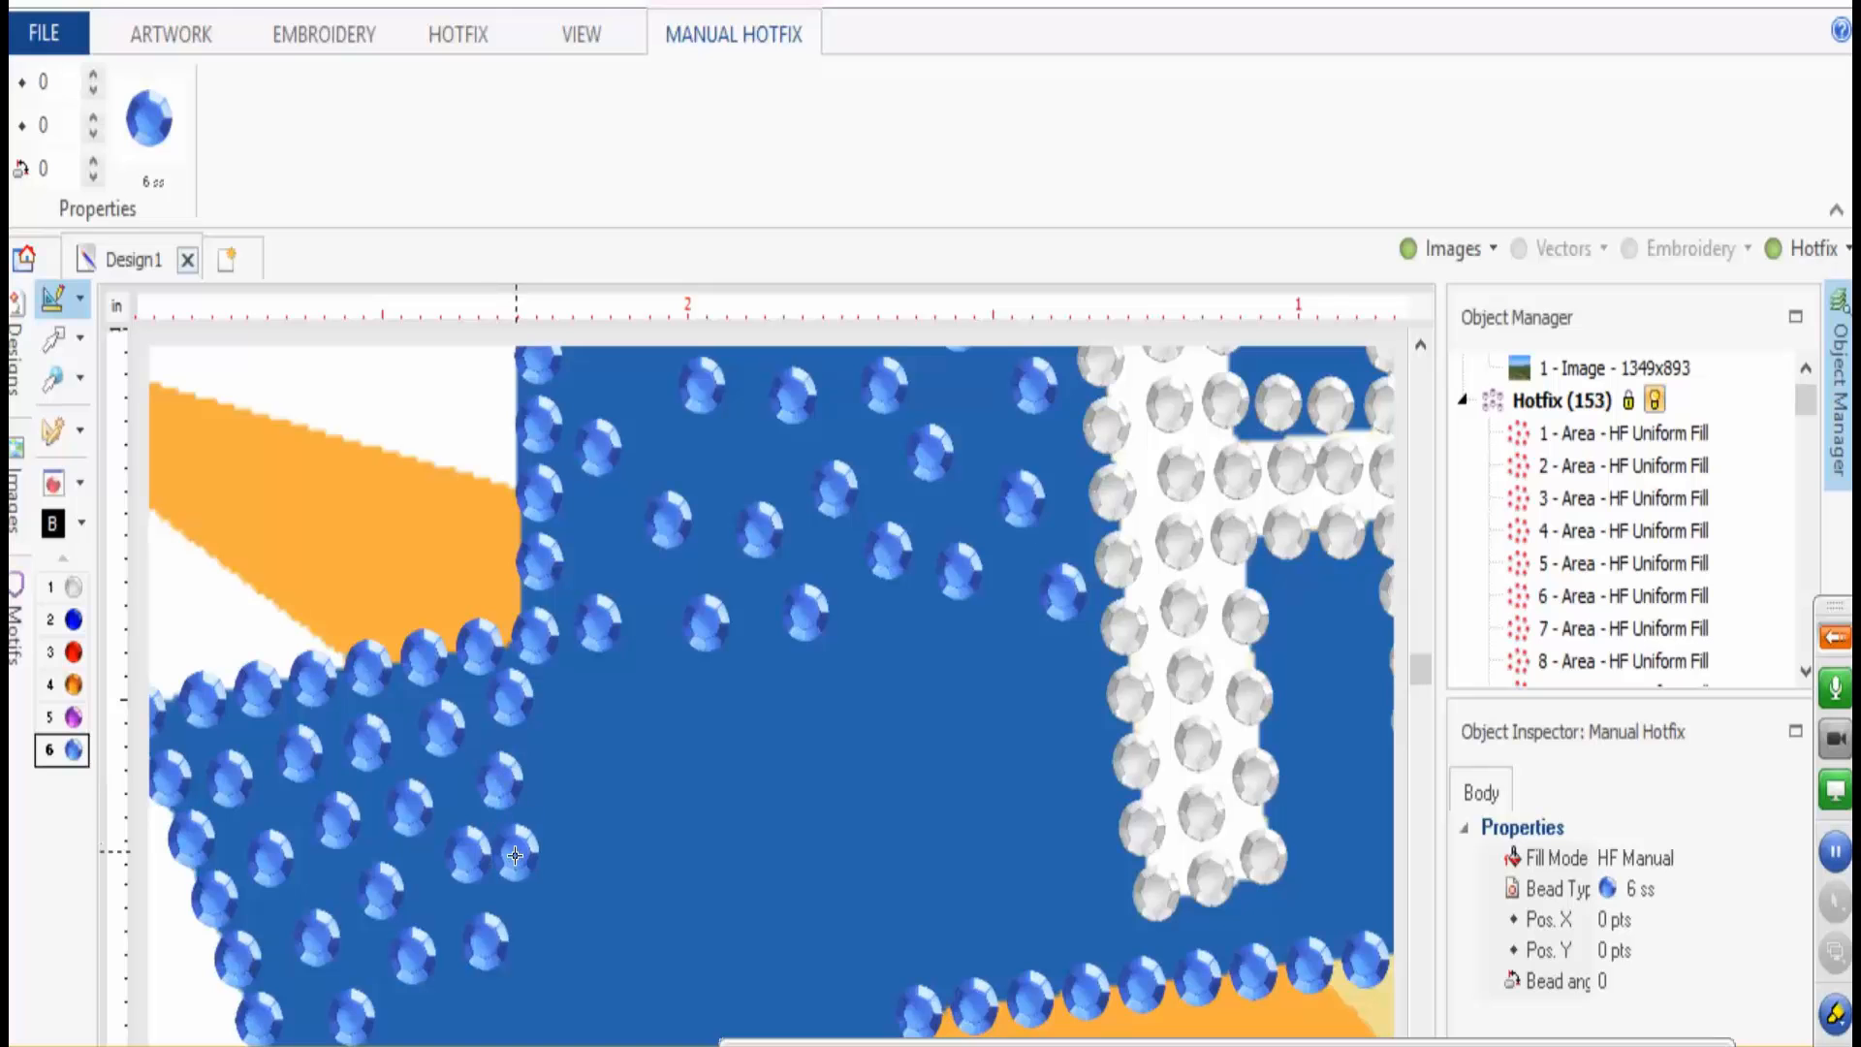
{"action": "left_click", "coordinate": [579, 722]}
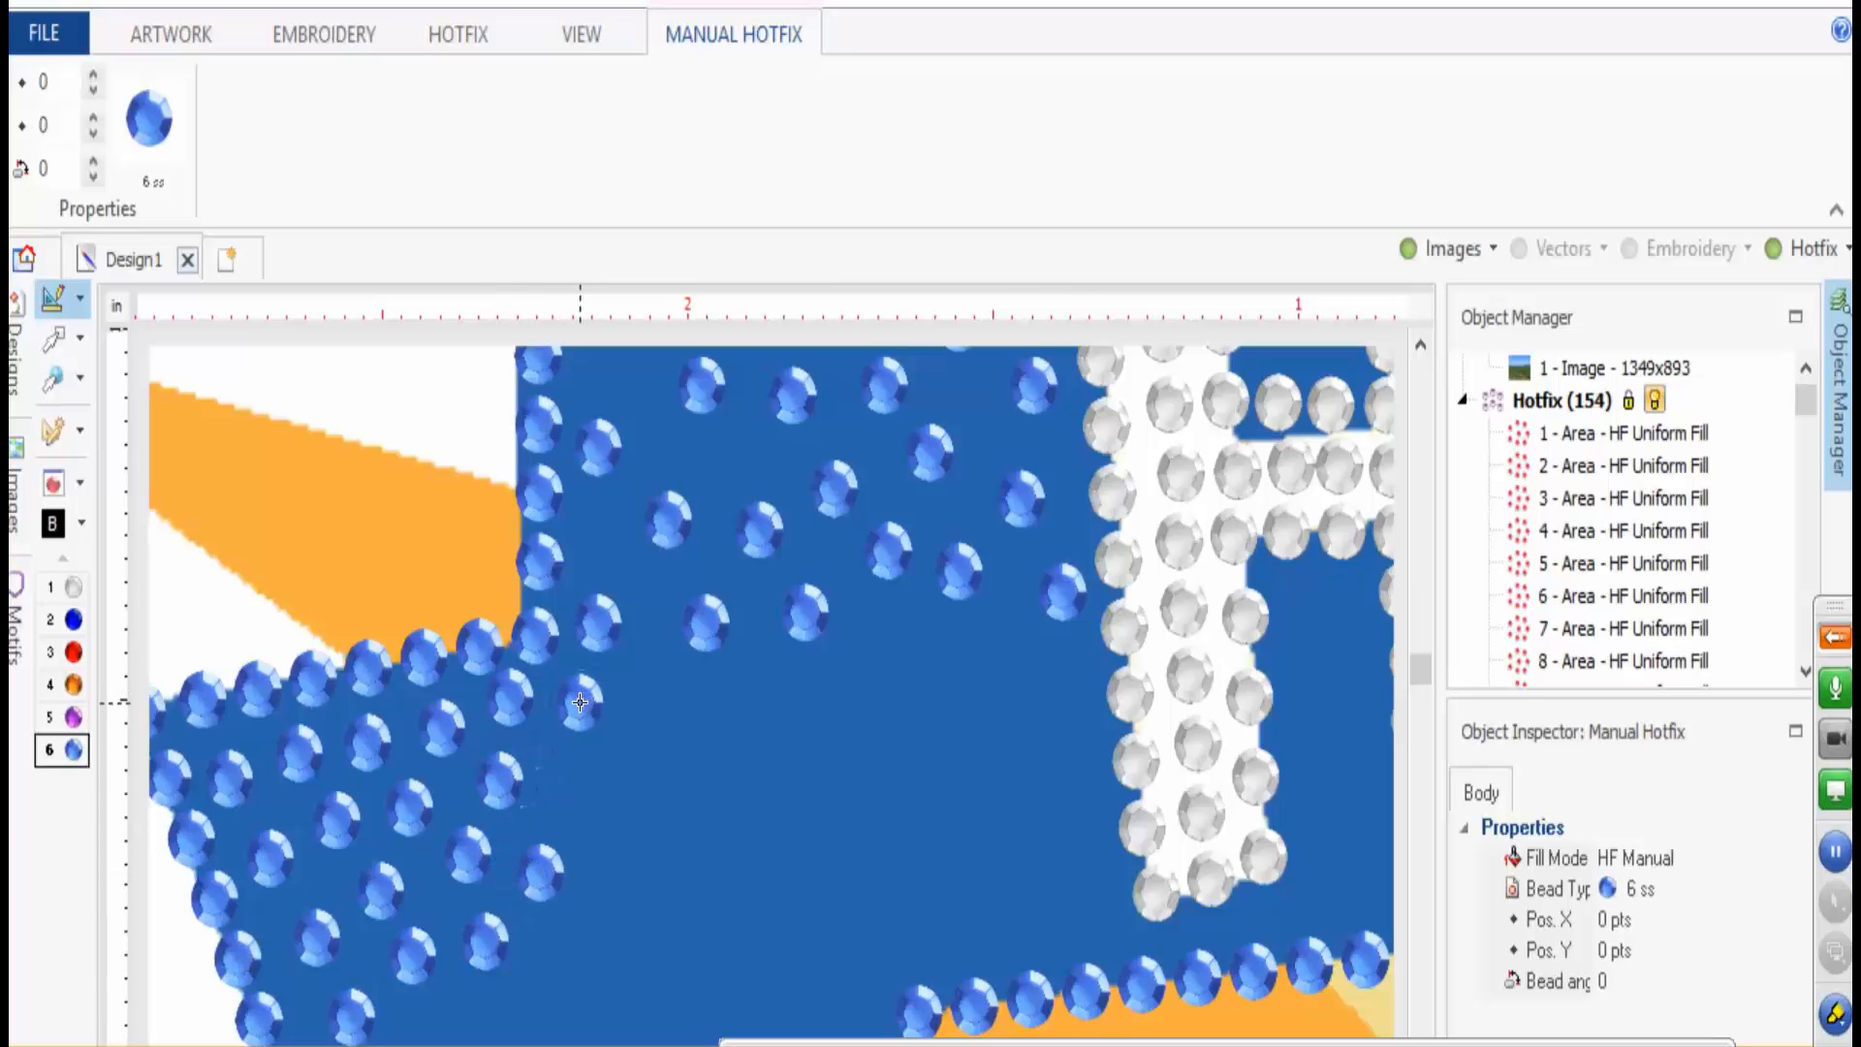
{"action": "left_click", "coordinate": [566, 797]}
{"action": "left_click_drag", "start_coordinate": [566, 797], "coordinate": [592, 798]}
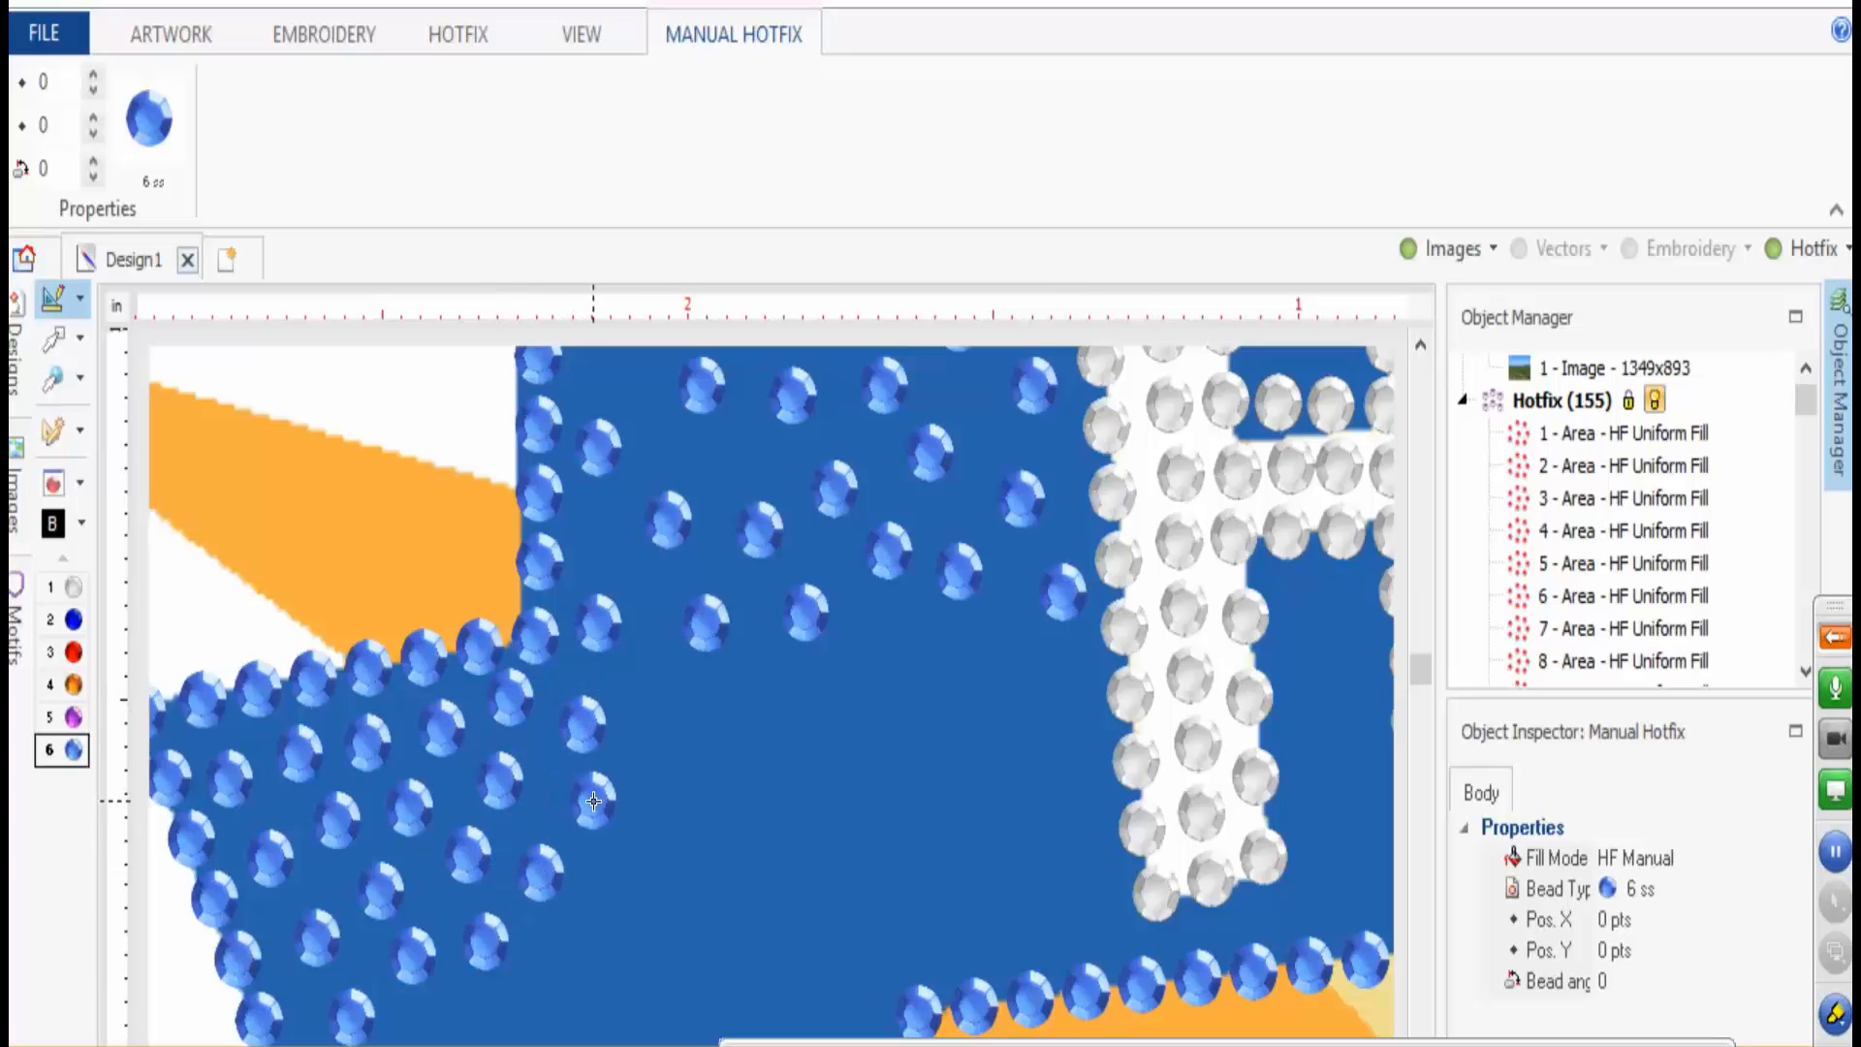
- Place blue 6 ss stones in the banner from the left fold toward the lower part of the letter H
{"action": "left_click", "coordinate": [658, 712]}
{"action": "left_click", "coordinate": [773, 686]}
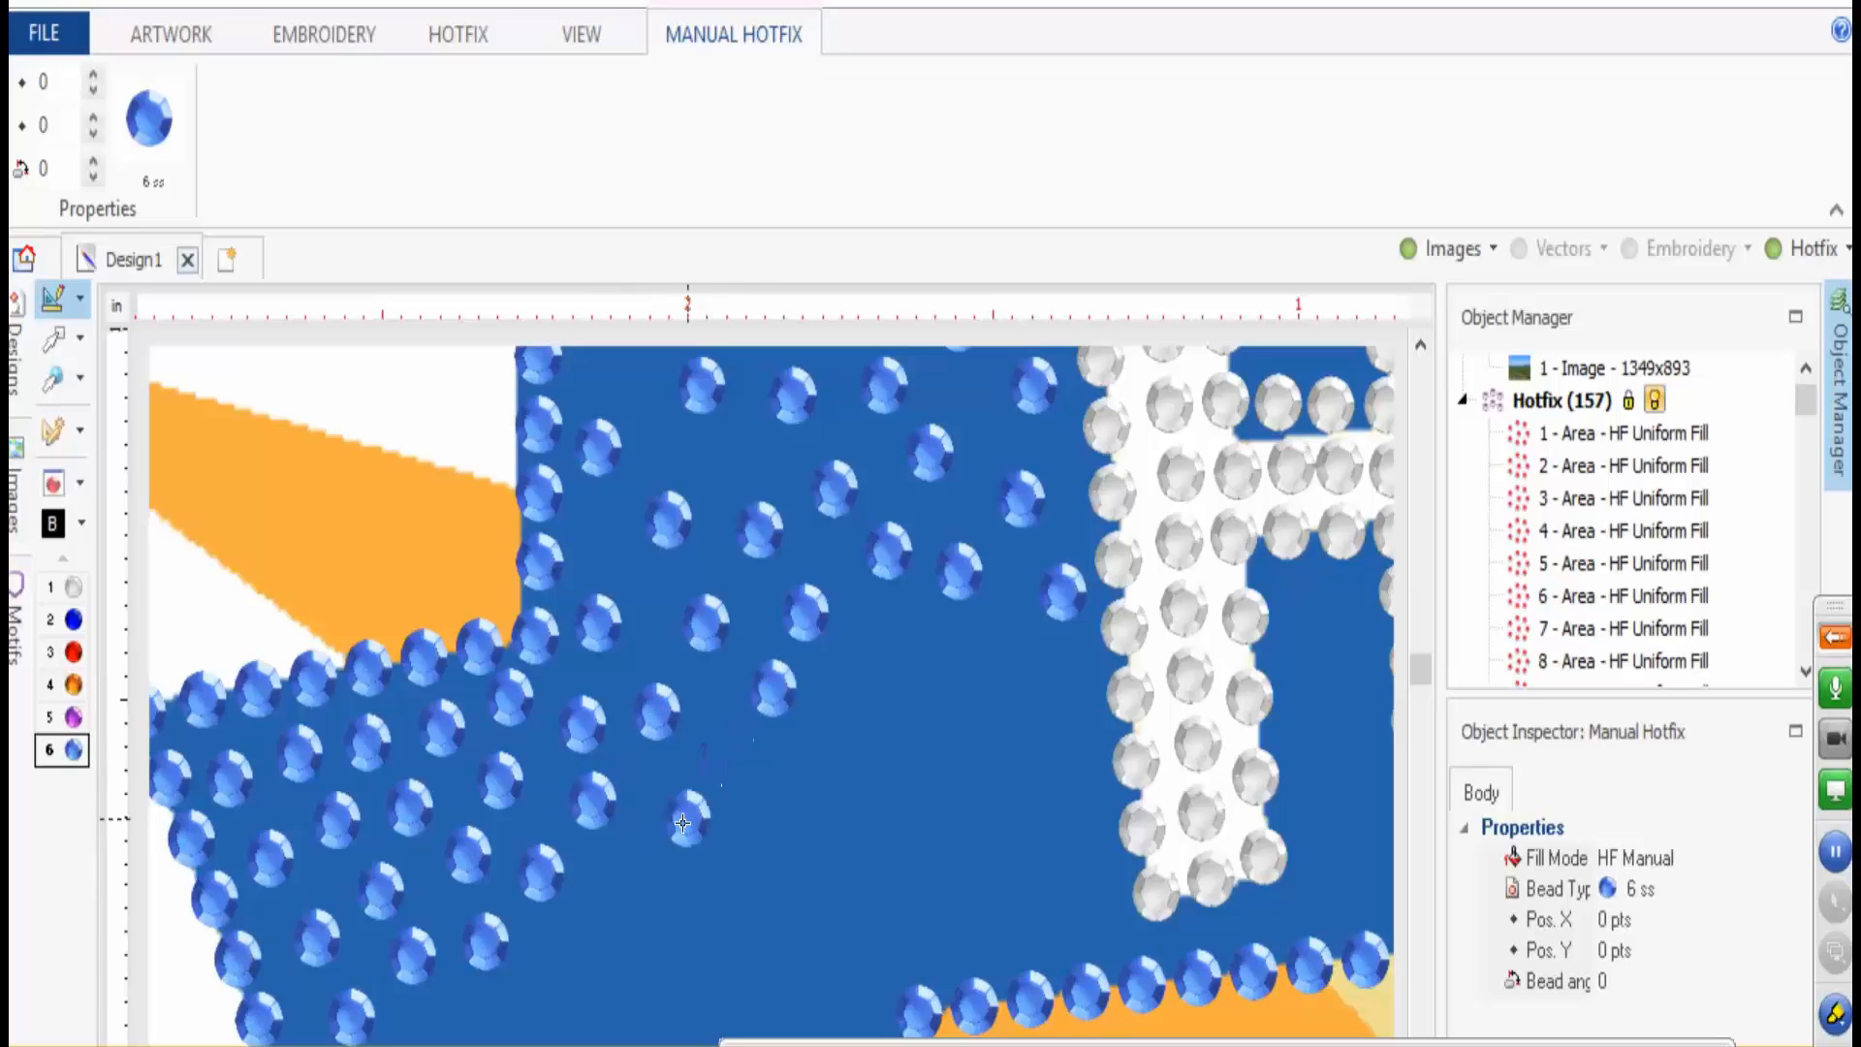
{"action": "left_click", "coordinate": [666, 836]}
{"action": "left_click", "coordinate": [752, 797]}
{"action": "left_click", "coordinate": [879, 656]}
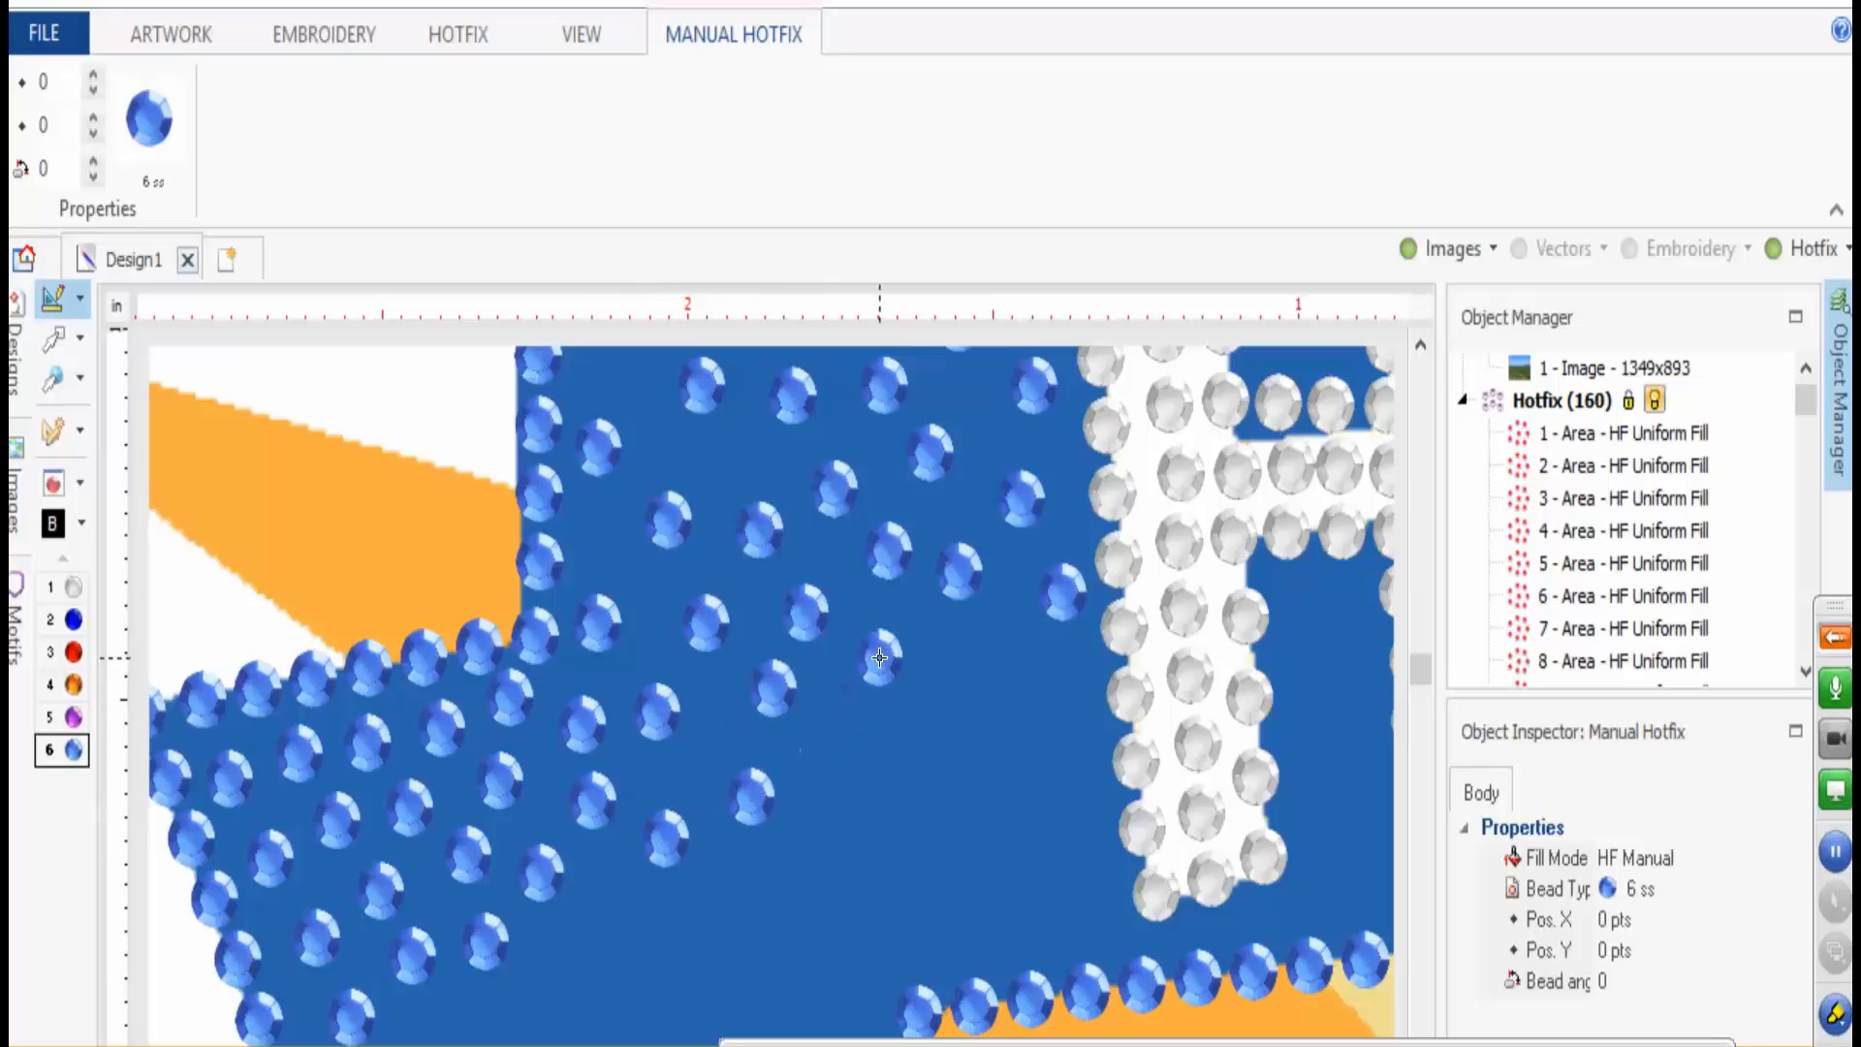
{"action": "left_click", "coordinate": [850, 792]}
{"action": "left_click", "coordinate": [978, 677]}
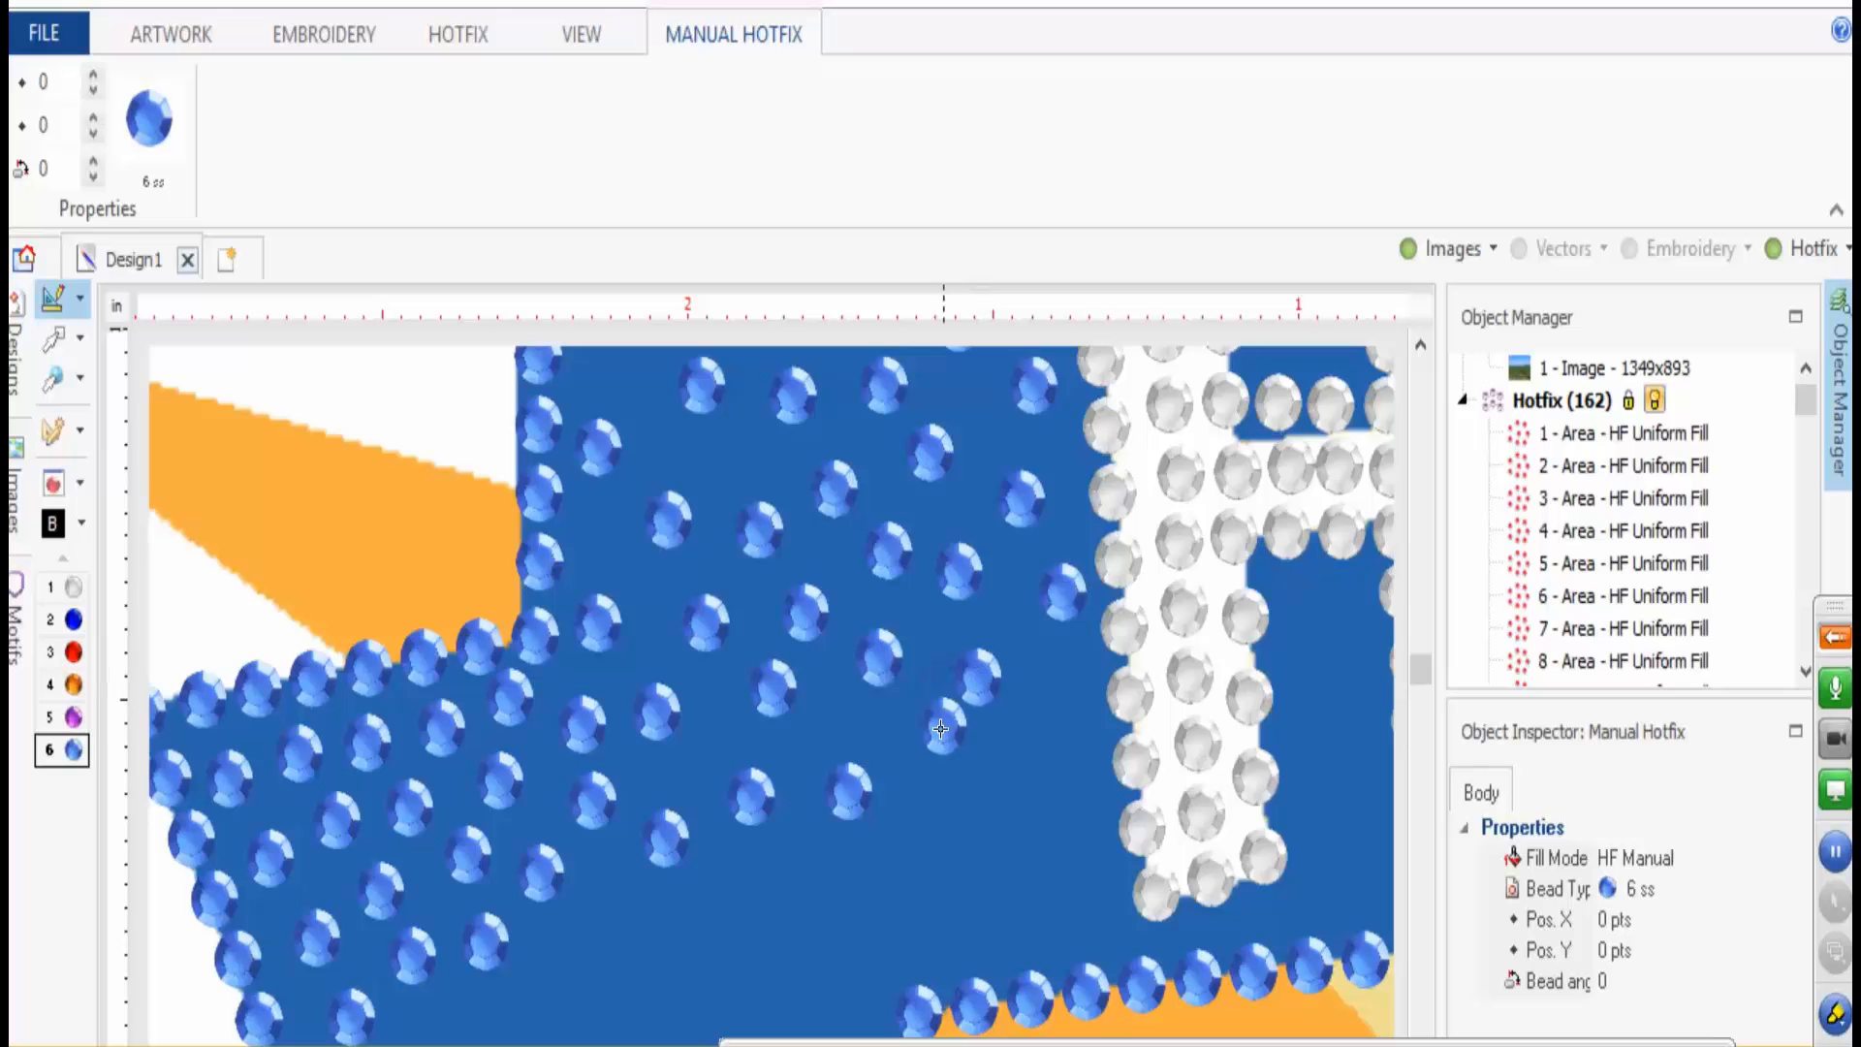
{"action": "left_click", "coordinate": [927, 741]}
{"action": "left_click", "coordinate": [913, 849]}
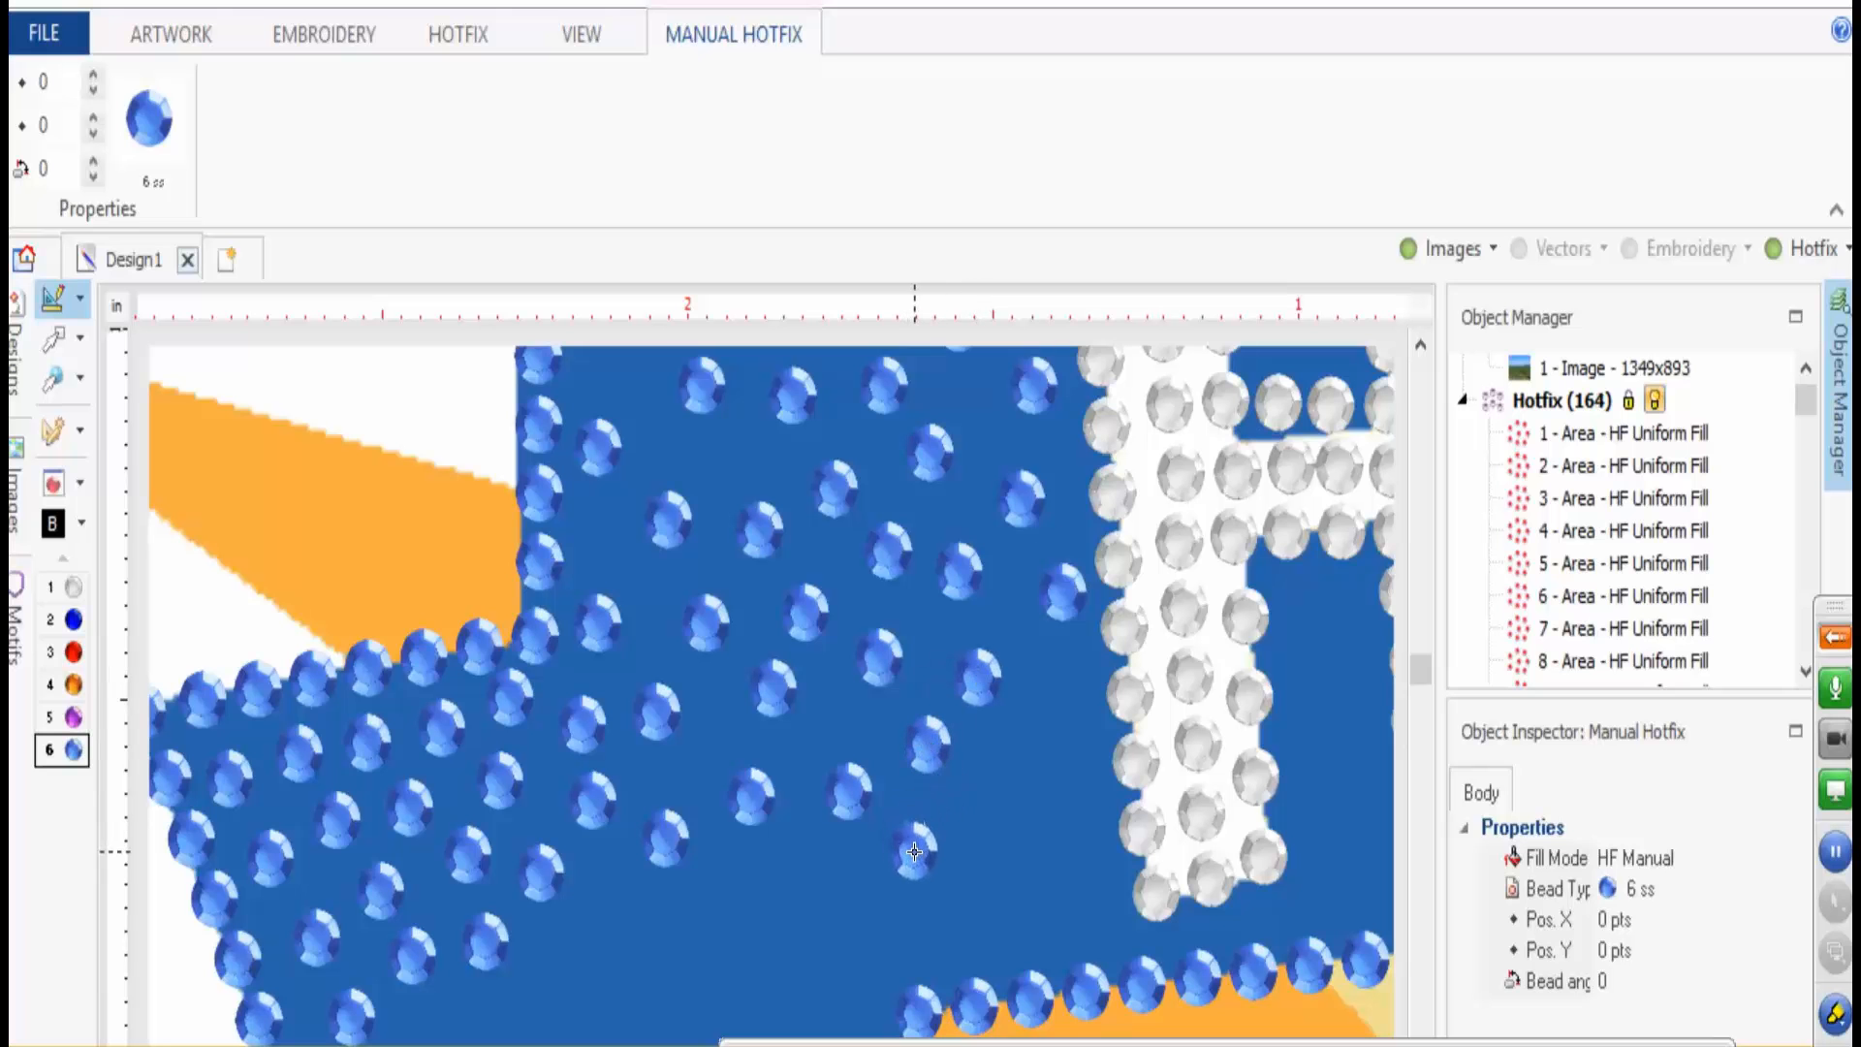
- Add a diagonal row of blue 6 ss stones below the last ones, running down from the letter H toward the left tail
{"action": "left_click", "coordinate": [805, 844]}
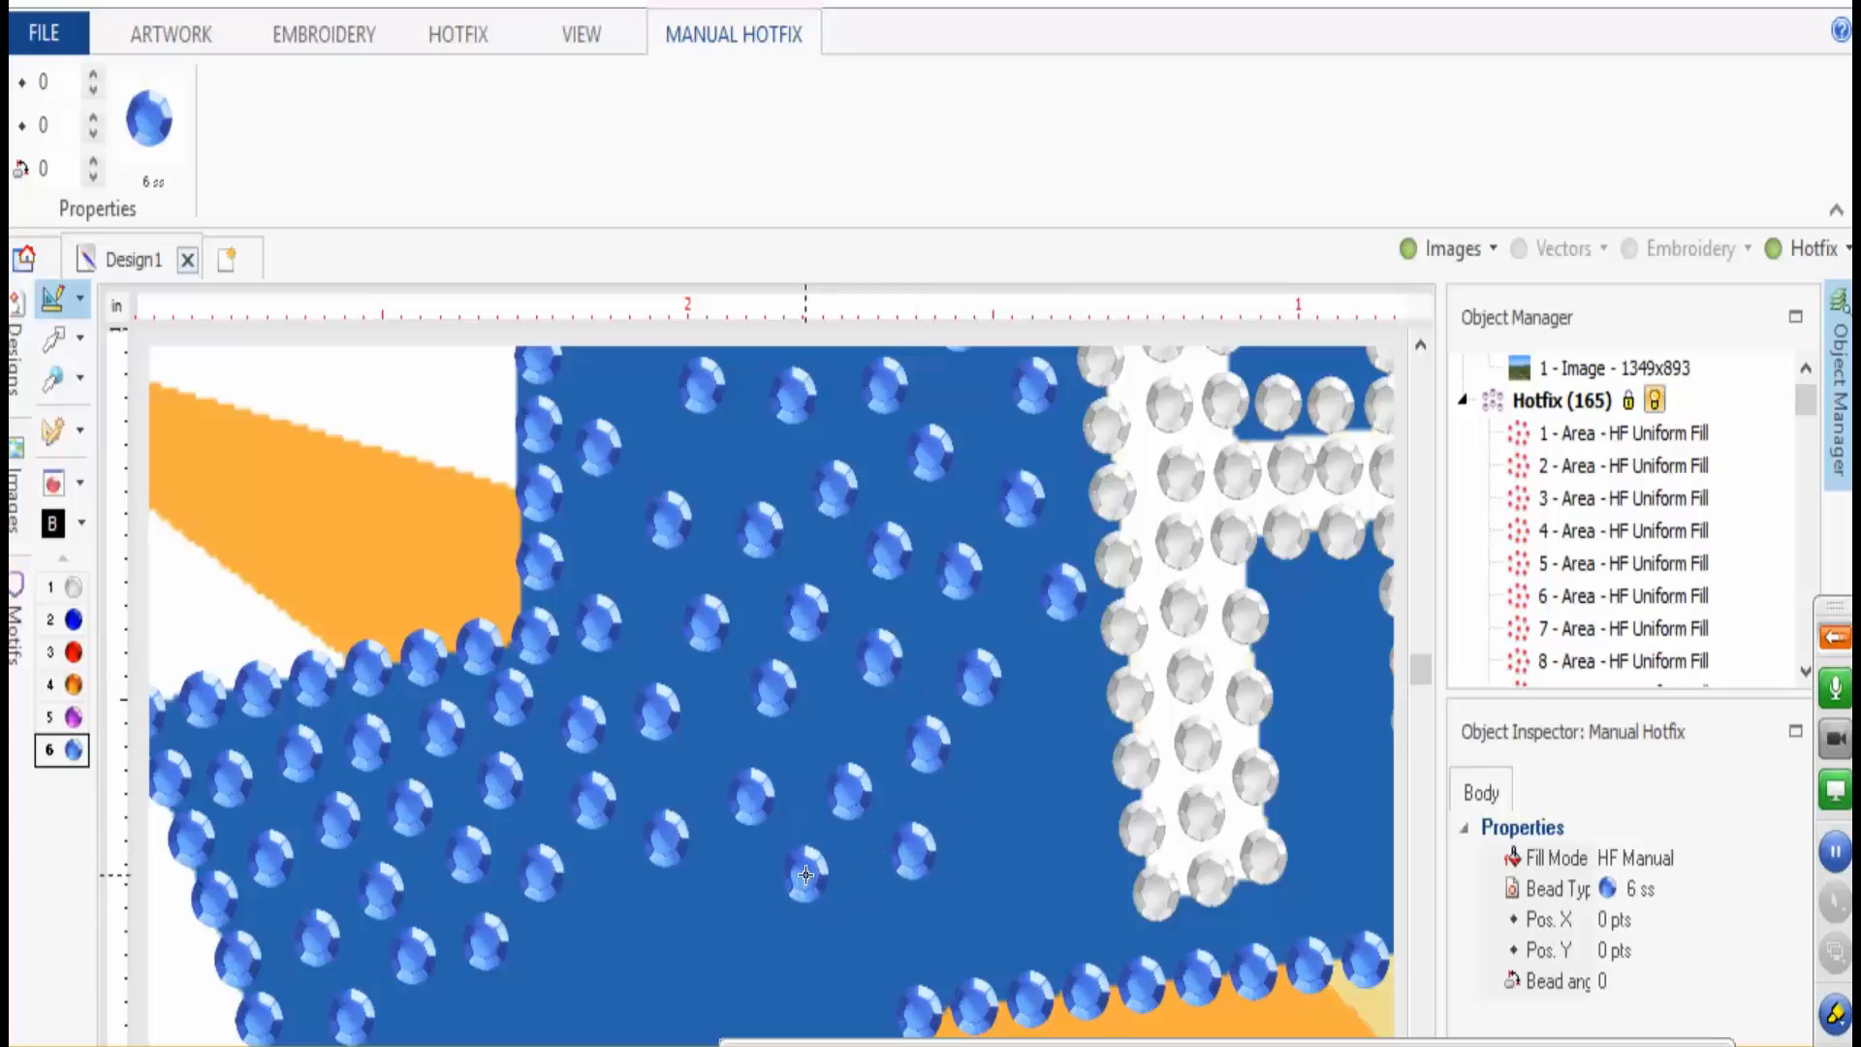
{"action": "left_click", "coordinate": [727, 912]}
{"action": "left_click", "coordinate": [594, 924]}
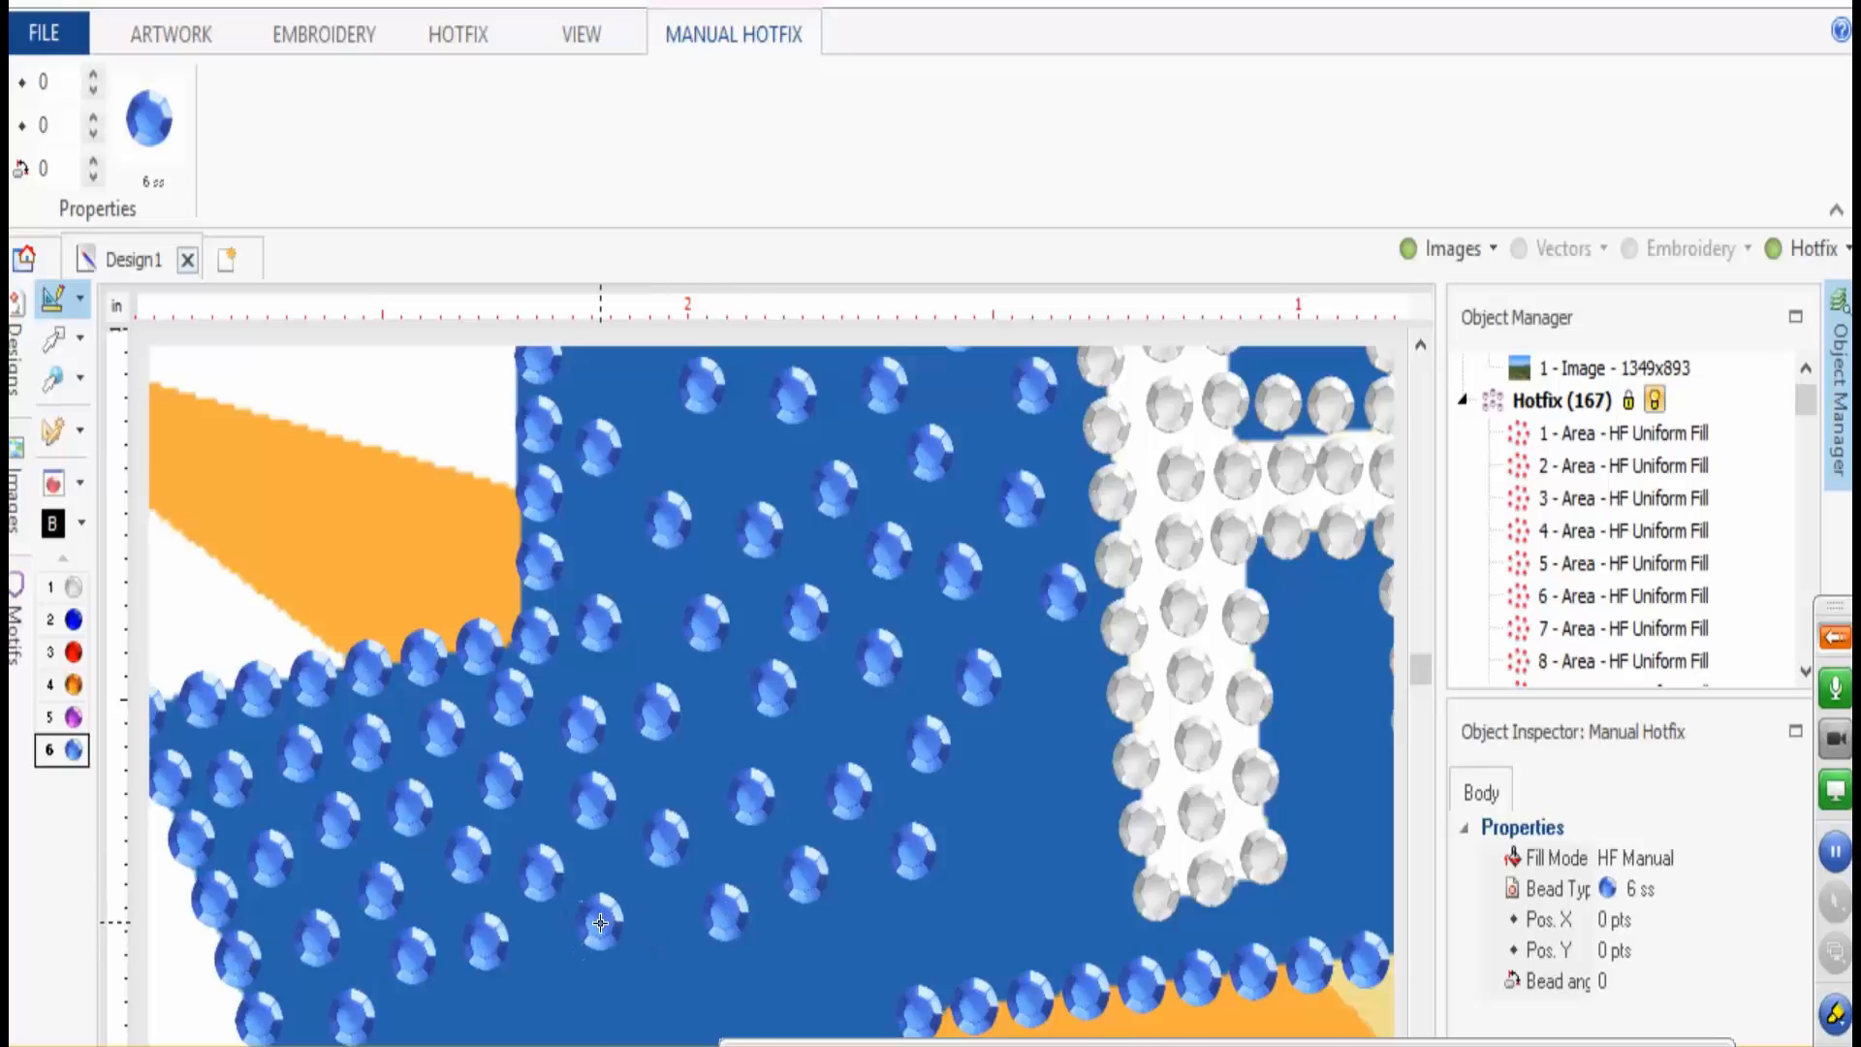
{"action": "left_click", "coordinate": [600, 917]}
- Fill the left tail around its notch and above the red top of the letter A with scattered blue 6 ss stones
{"action": "left_click_drag", "start_coordinate": [603, 912], "coordinate": [742, 367]}
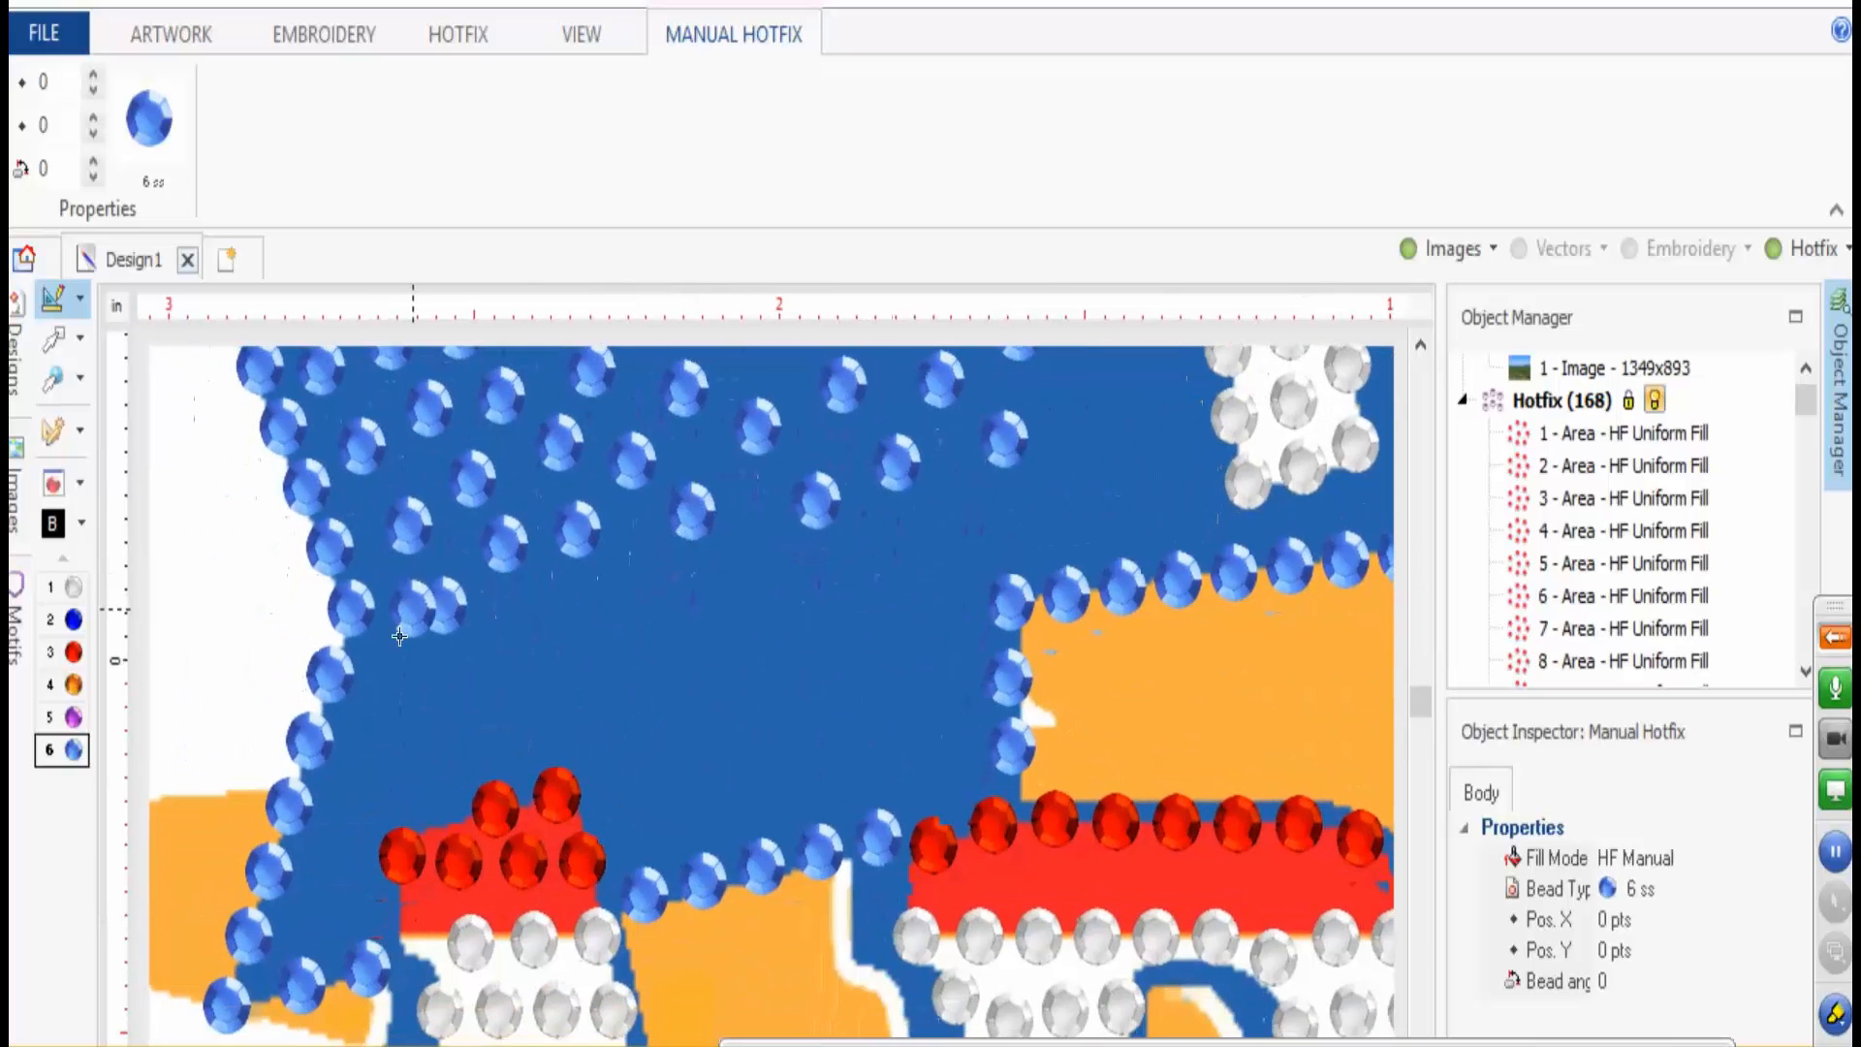
{"action": "left_click", "coordinate": [369, 764]}
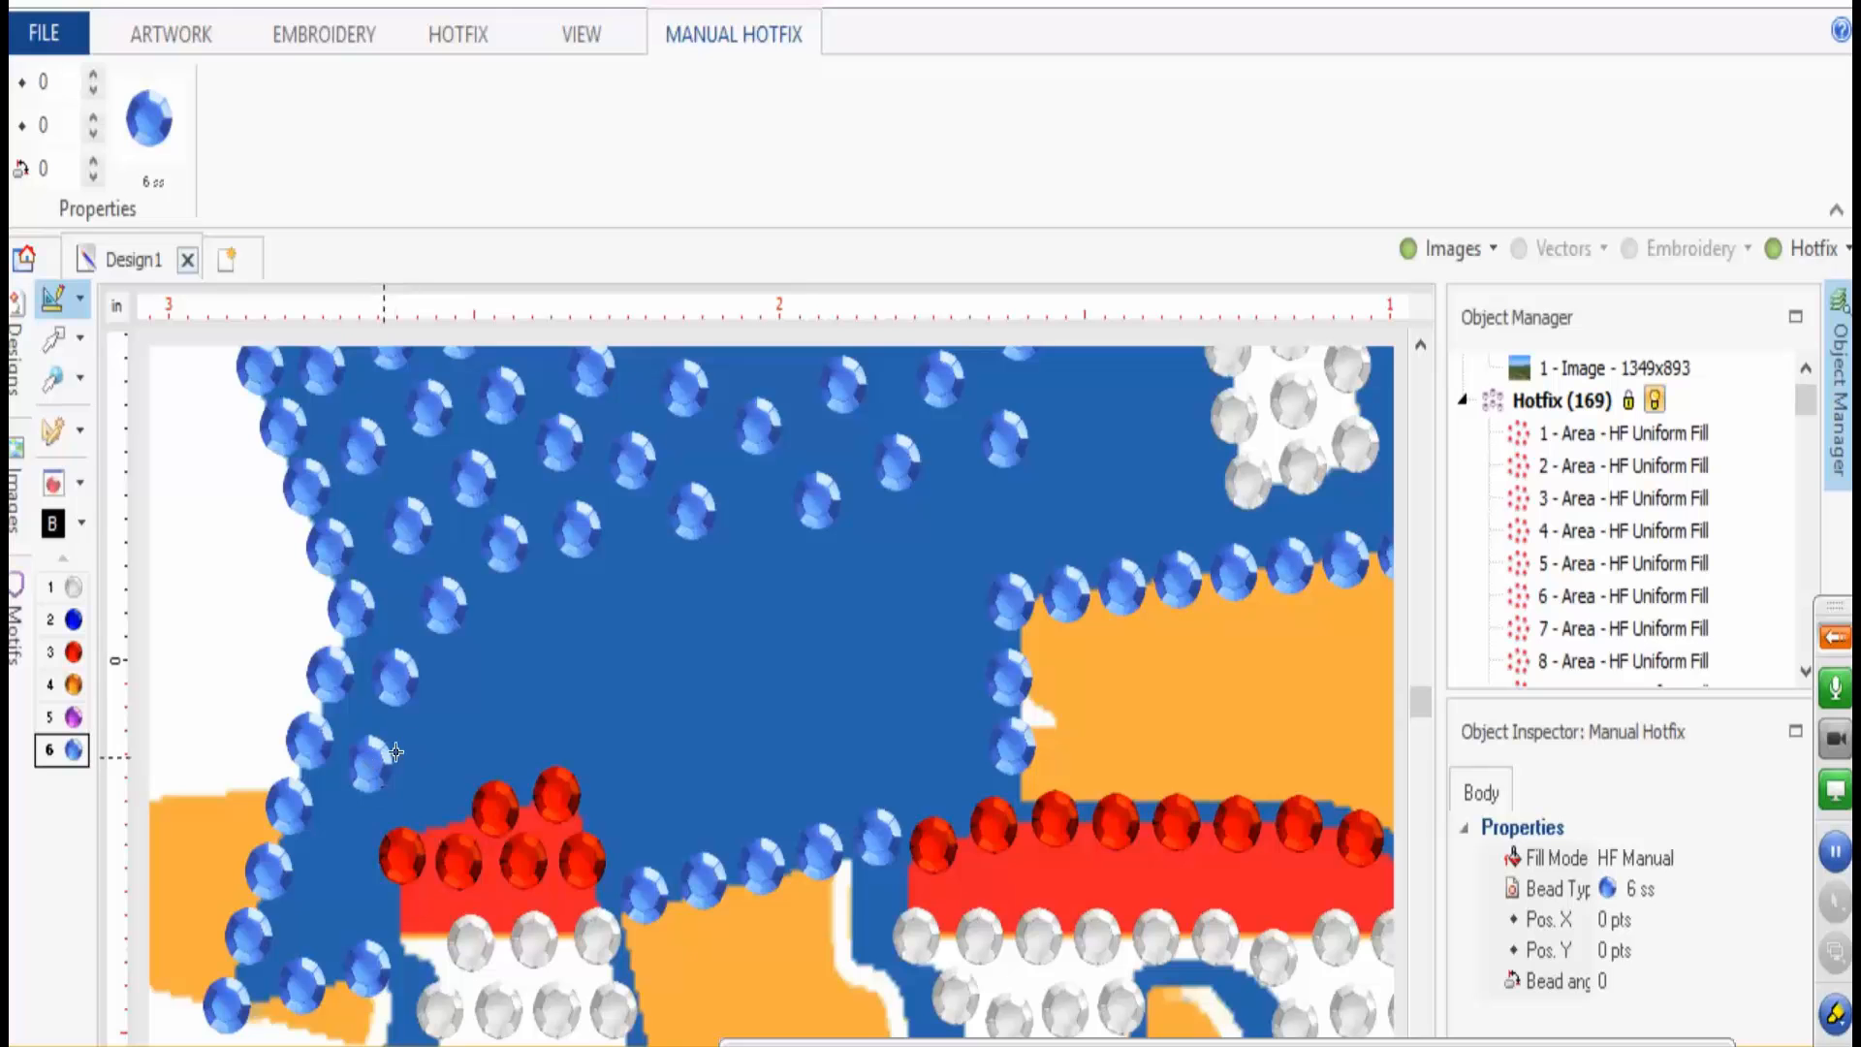
{"action": "left_click", "coordinate": [449, 732]}
{"action": "left_click", "coordinate": [502, 657]}
{"action": "left_click", "coordinate": [582, 614]}
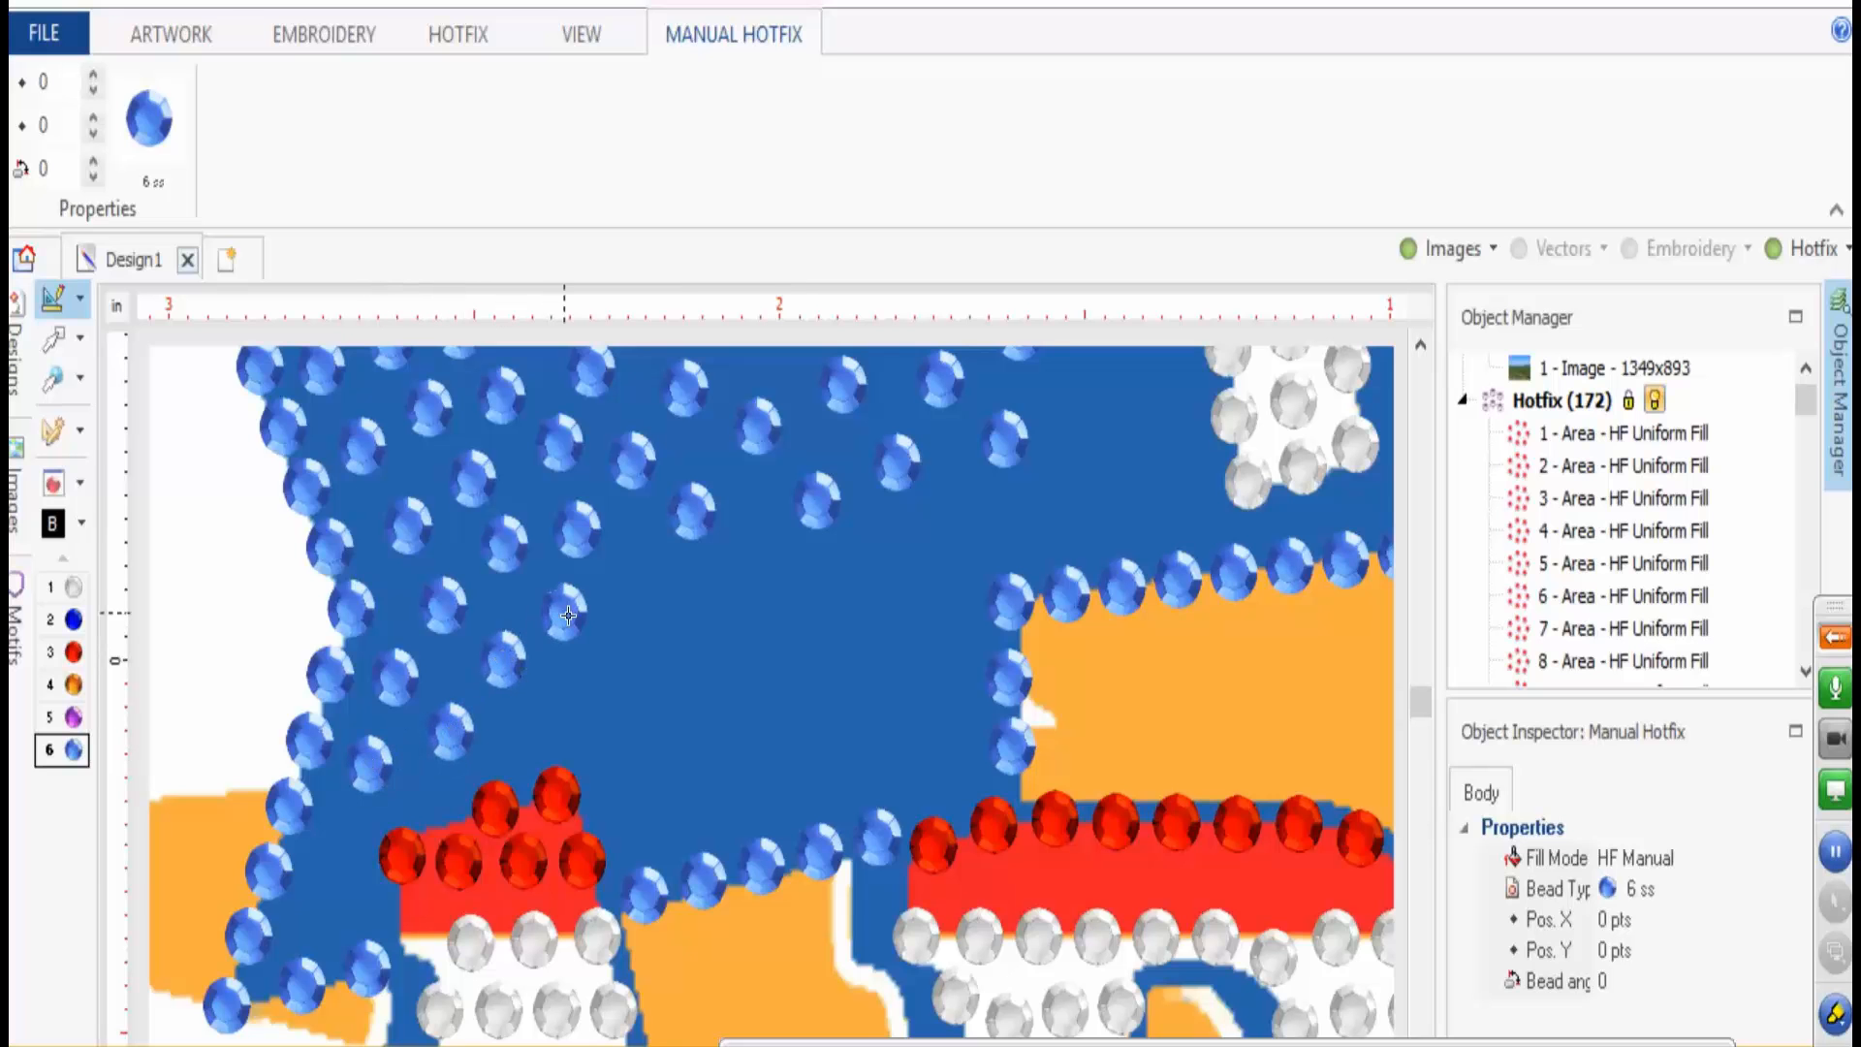
{"action": "left_click", "coordinate": [505, 738]}
{"action": "left_click", "coordinate": [515, 732]}
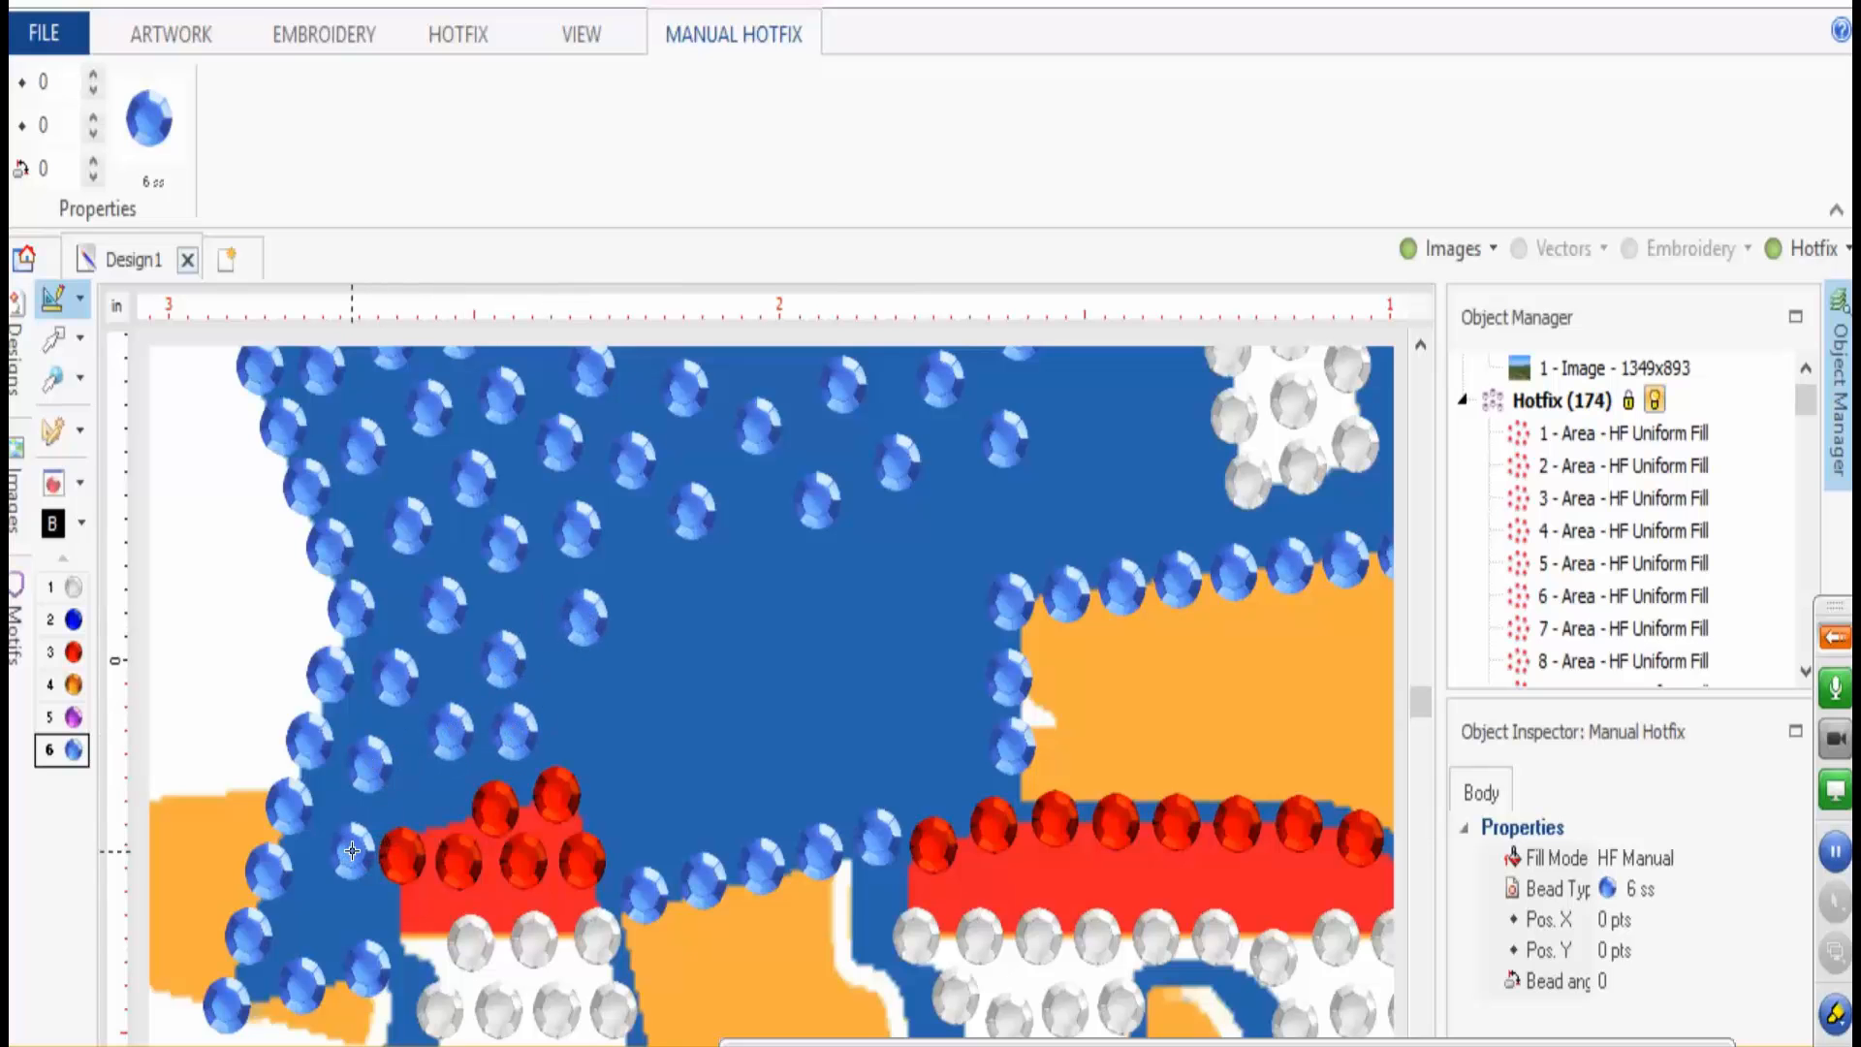
{"action": "left_click", "coordinate": [334, 858]}
- Scatter blue 6 ss stones in the left tail to the right of the letter A's red top
{"action": "left_click", "coordinate": [649, 817]}
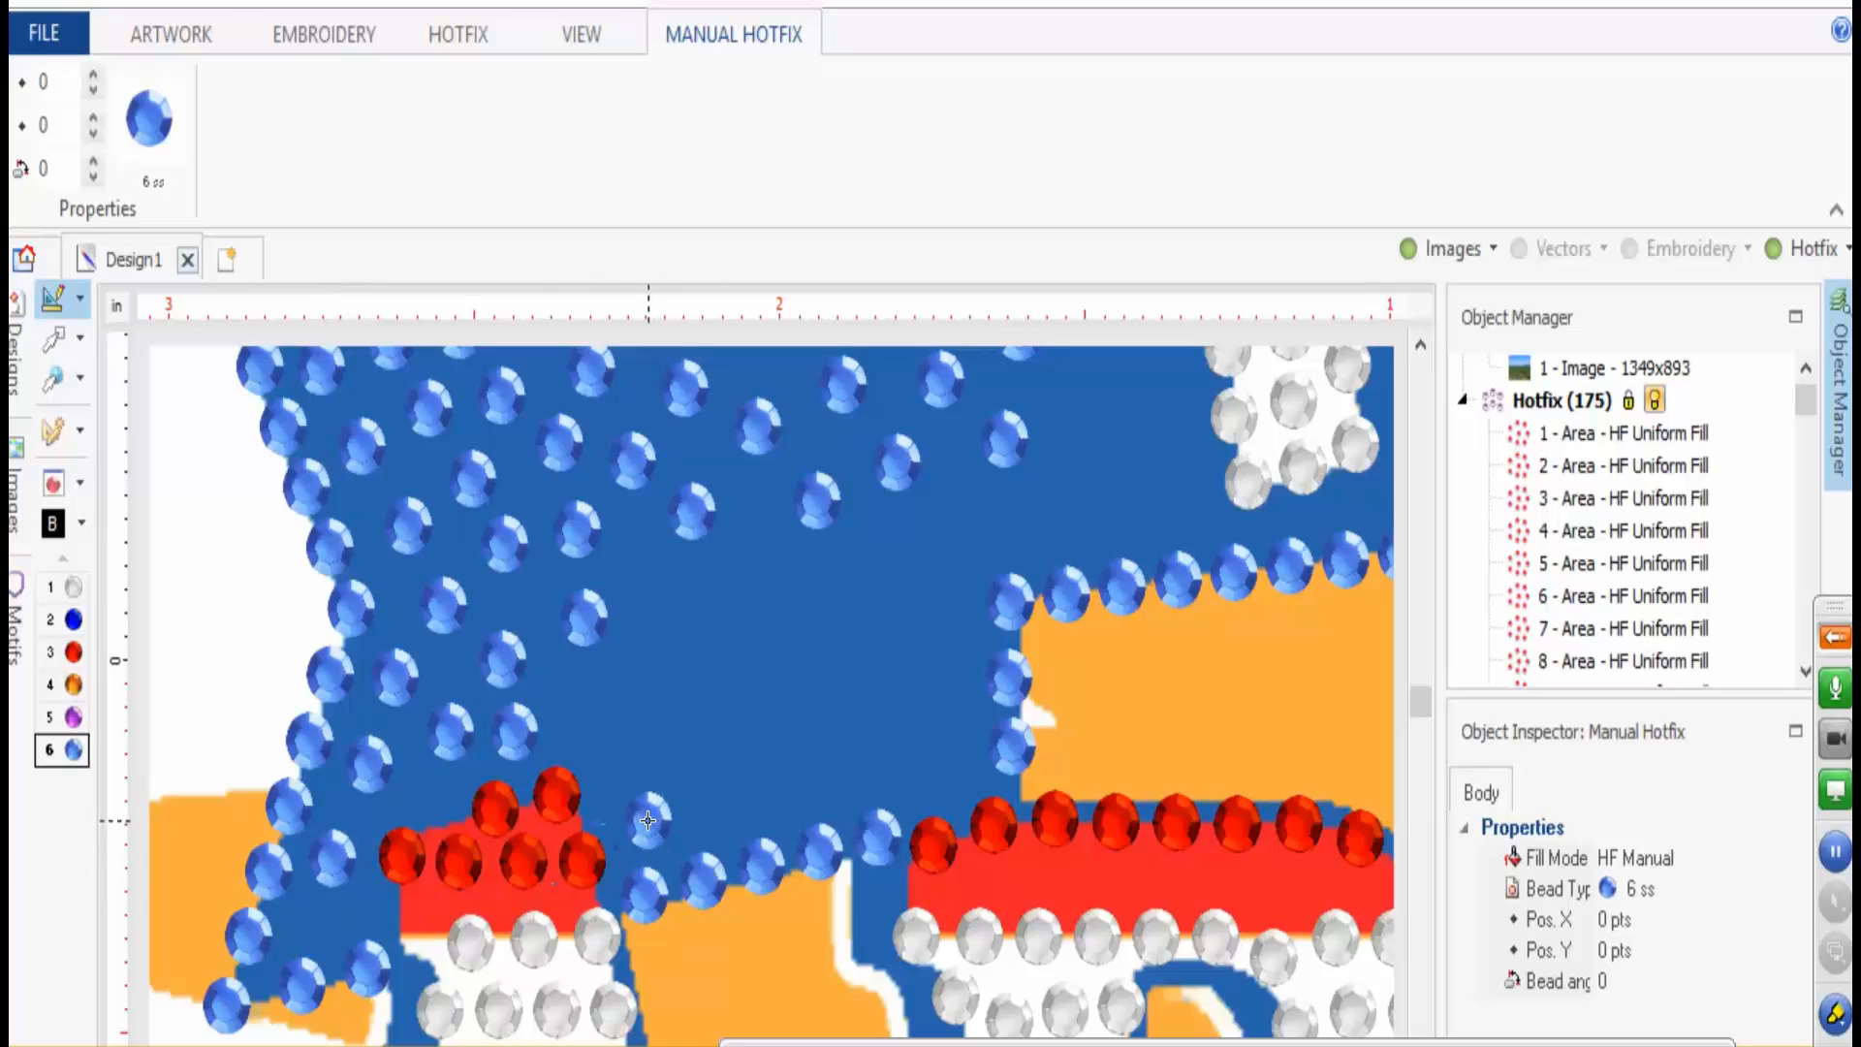
{"action": "left_click", "coordinate": [601, 728]}
{"action": "left_click_drag", "start_coordinate": [651, 613], "coordinate": [637, 583]}
{"action": "left_click_drag", "start_coordinate": [710, 597], "coordinate": [751, 565]}
{"action": "left_click", "coordinate": [669, 677]}
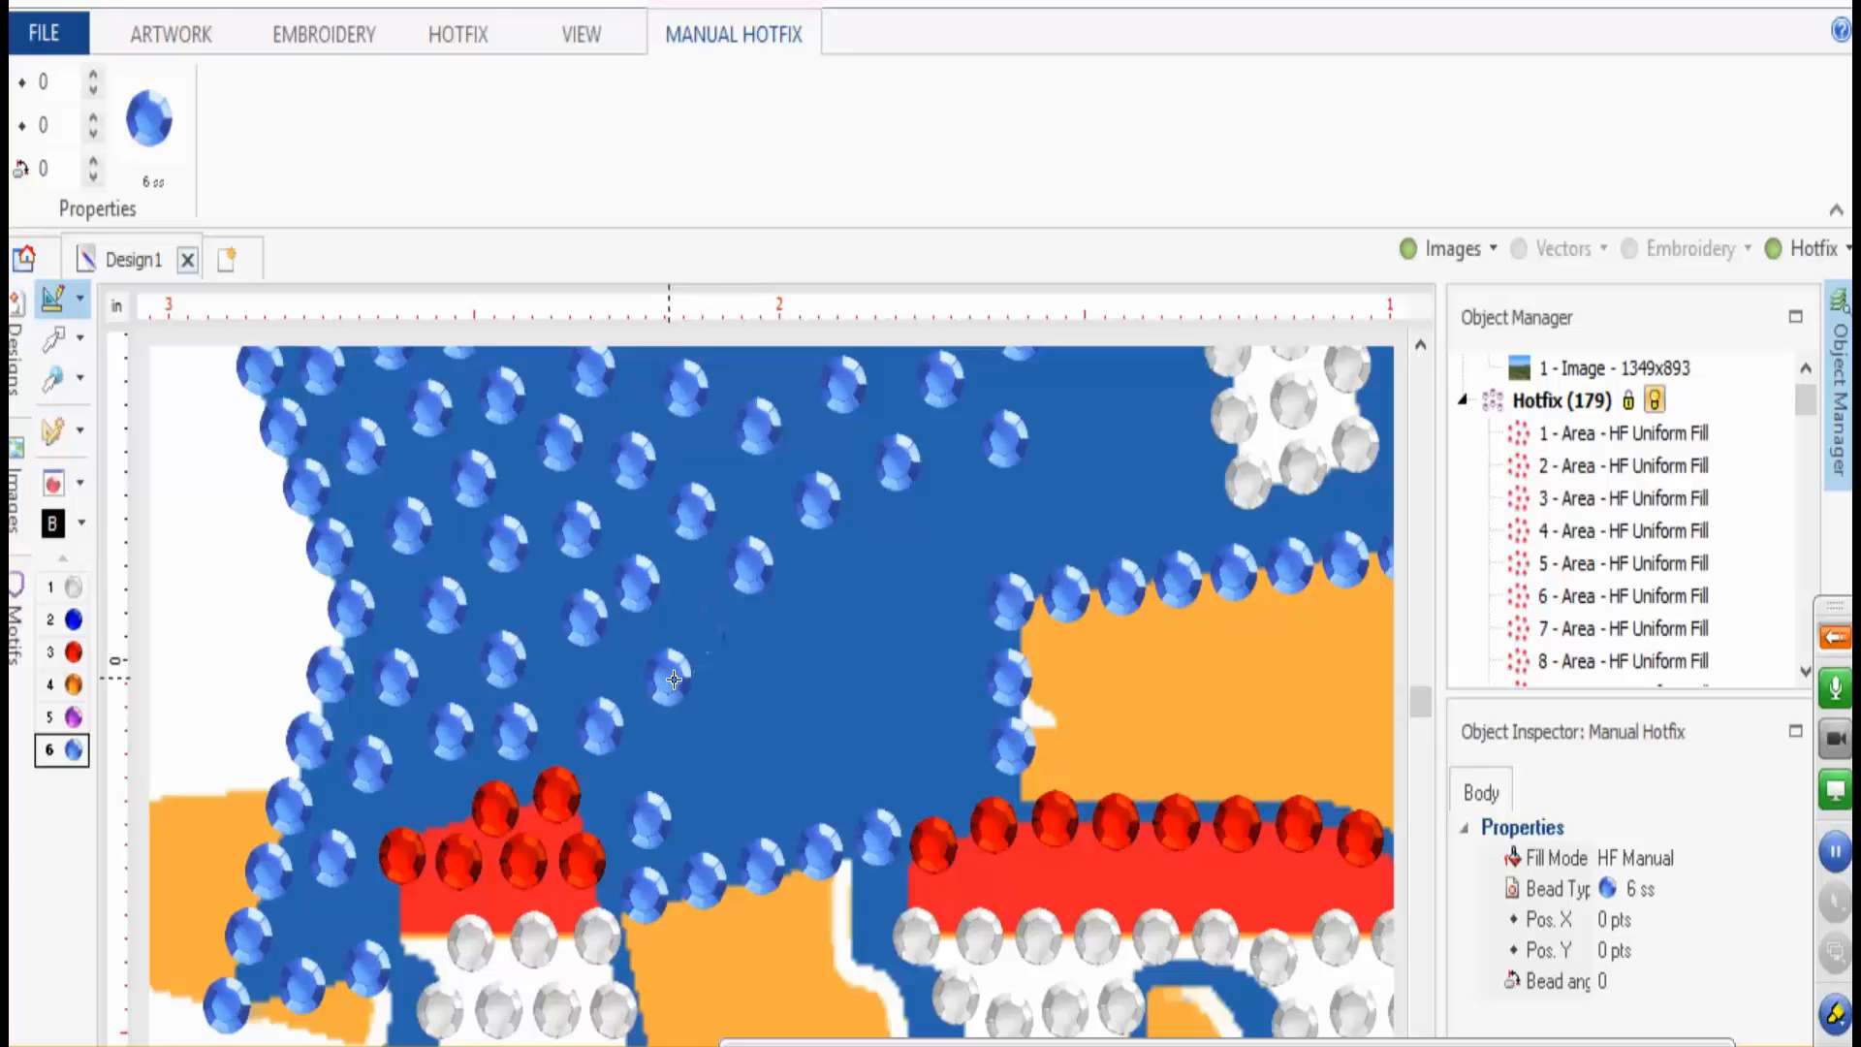
{"action": "left_click", "coordinate": [702, 749]}
{"action": "left_click", "coordinate": [751, 784]}
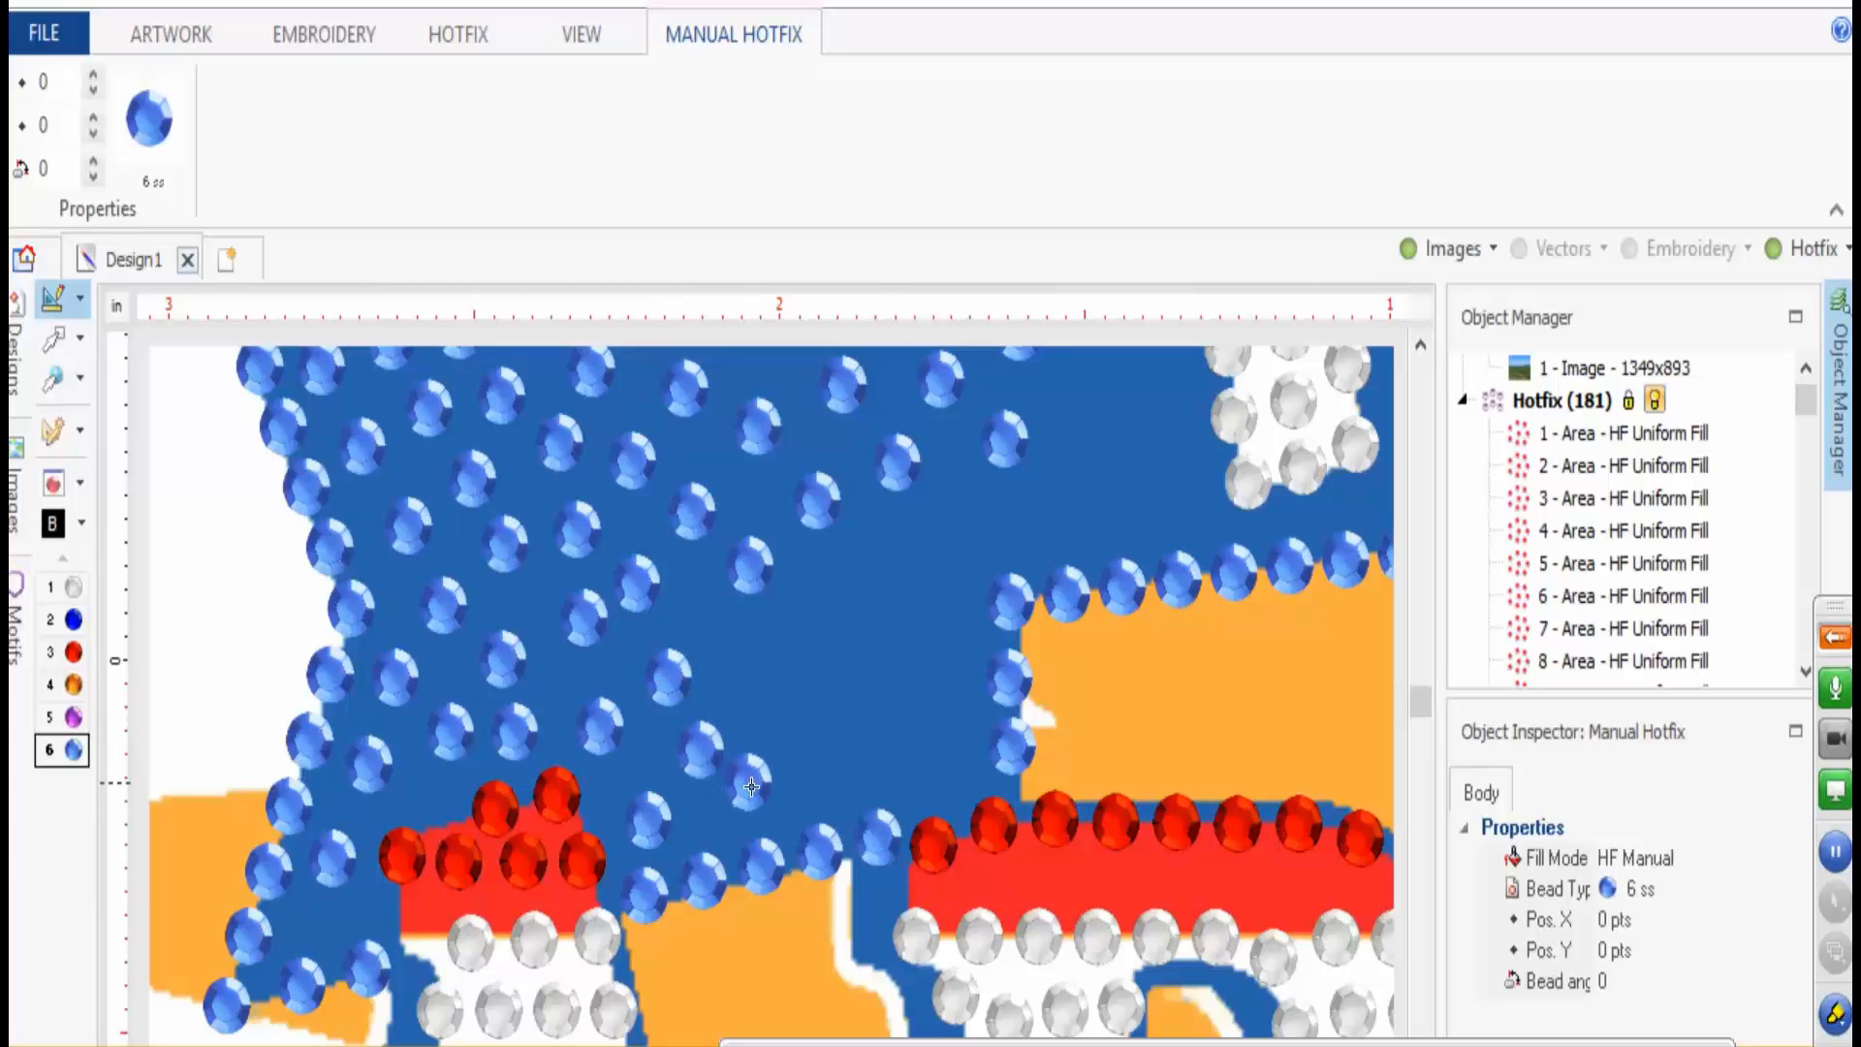
- Extend the scattered blue 6 ss stones in the left tail toward the vertical fold edge above the letter B
{"action": "left_click_drag", "start_coordinate": [751, 787], "coordinate": [761, 793]}
{"action": "left_click_drag", "start_coordinate": [767, 664], "coordinate": [753, 662]}
{"action": "left_click_drag", "start_coordinate": [806, 603], "coordinate": [817, 587]}
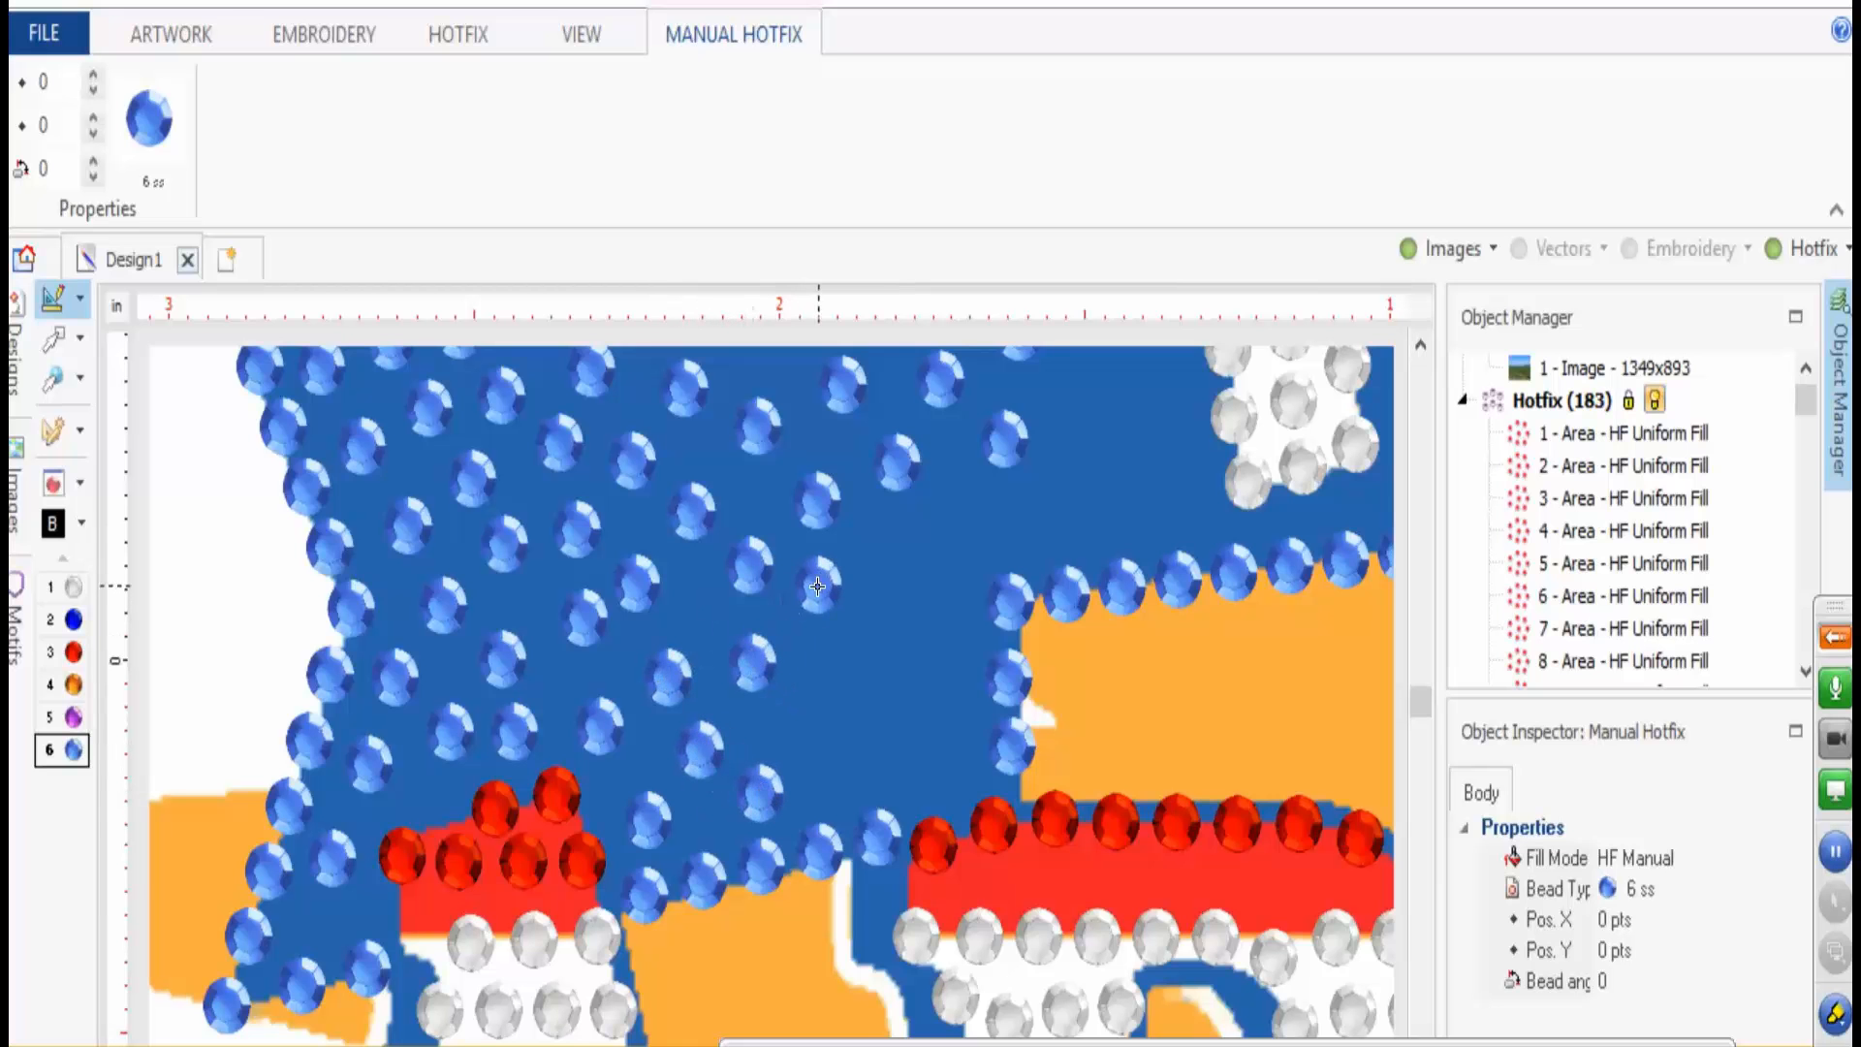
{"action": "left_click", "coordinate": [817, 587]}
{"action": "left_click", "coordinate": [803, 724]}
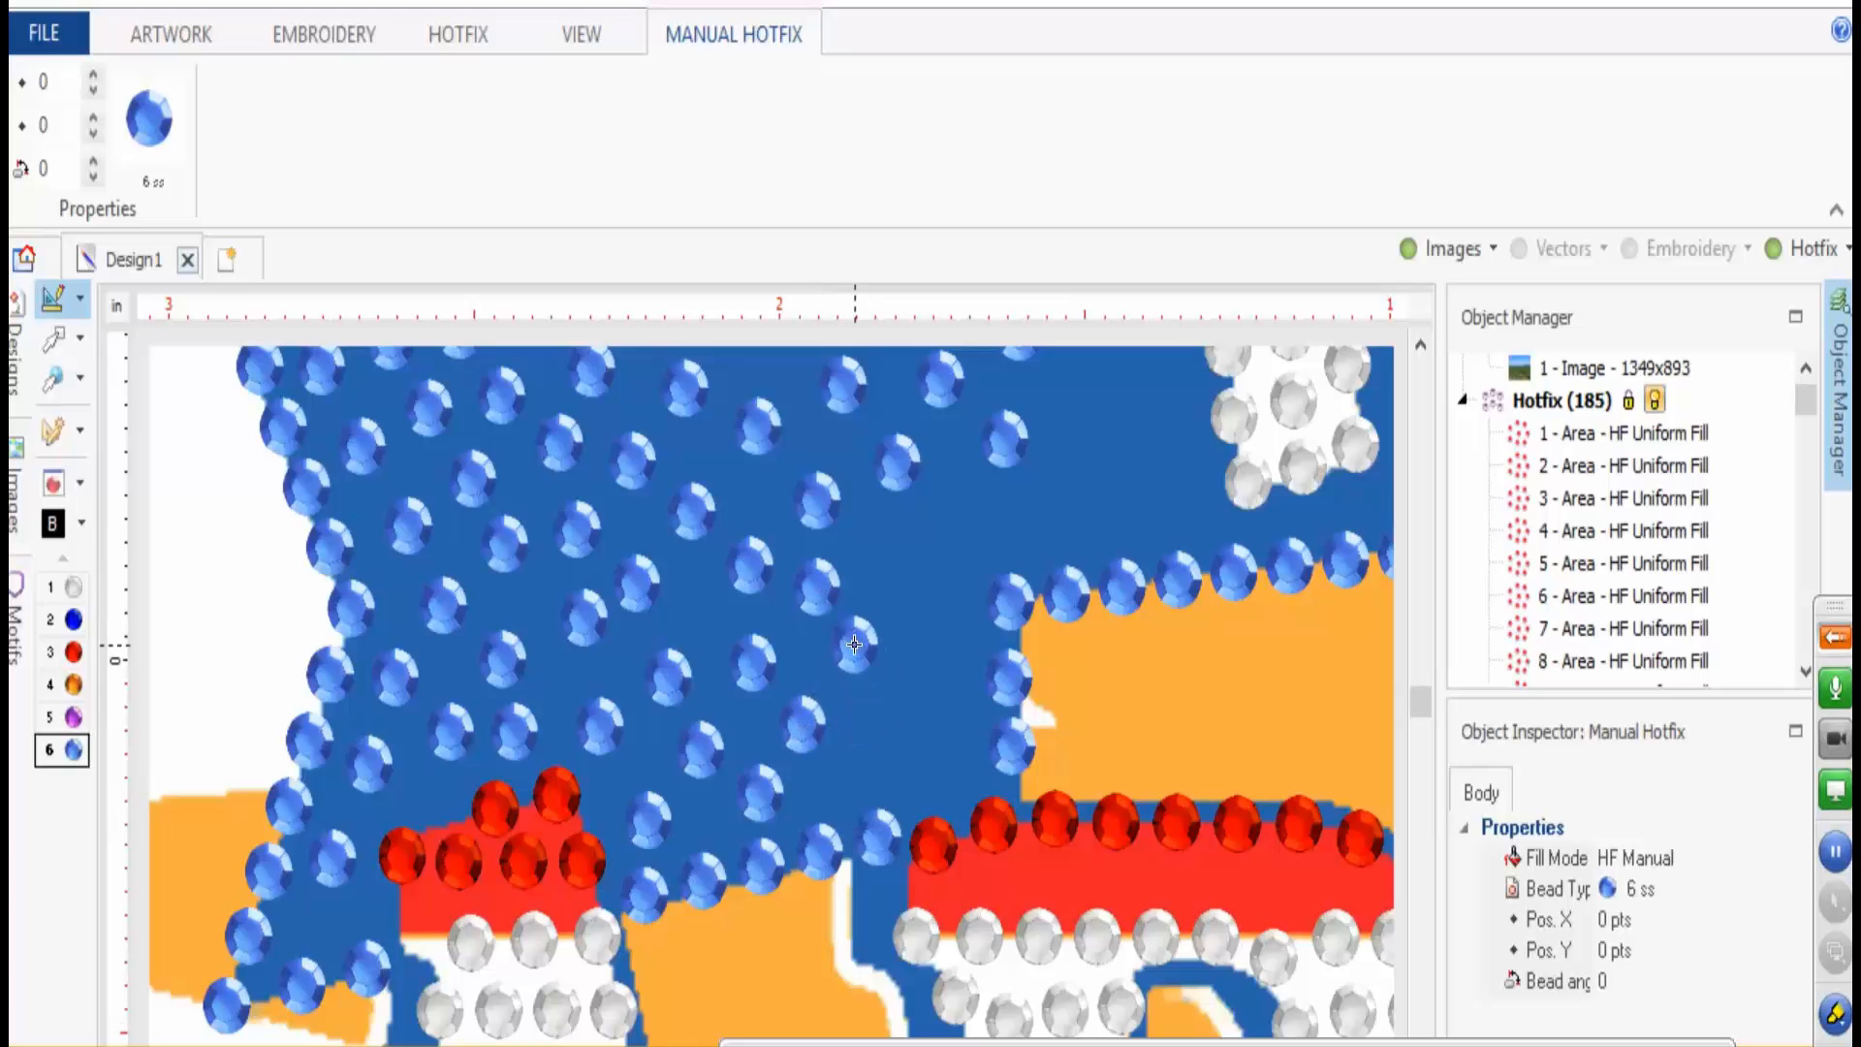
{"action": "left_click", "coordinate": [855, 644]}
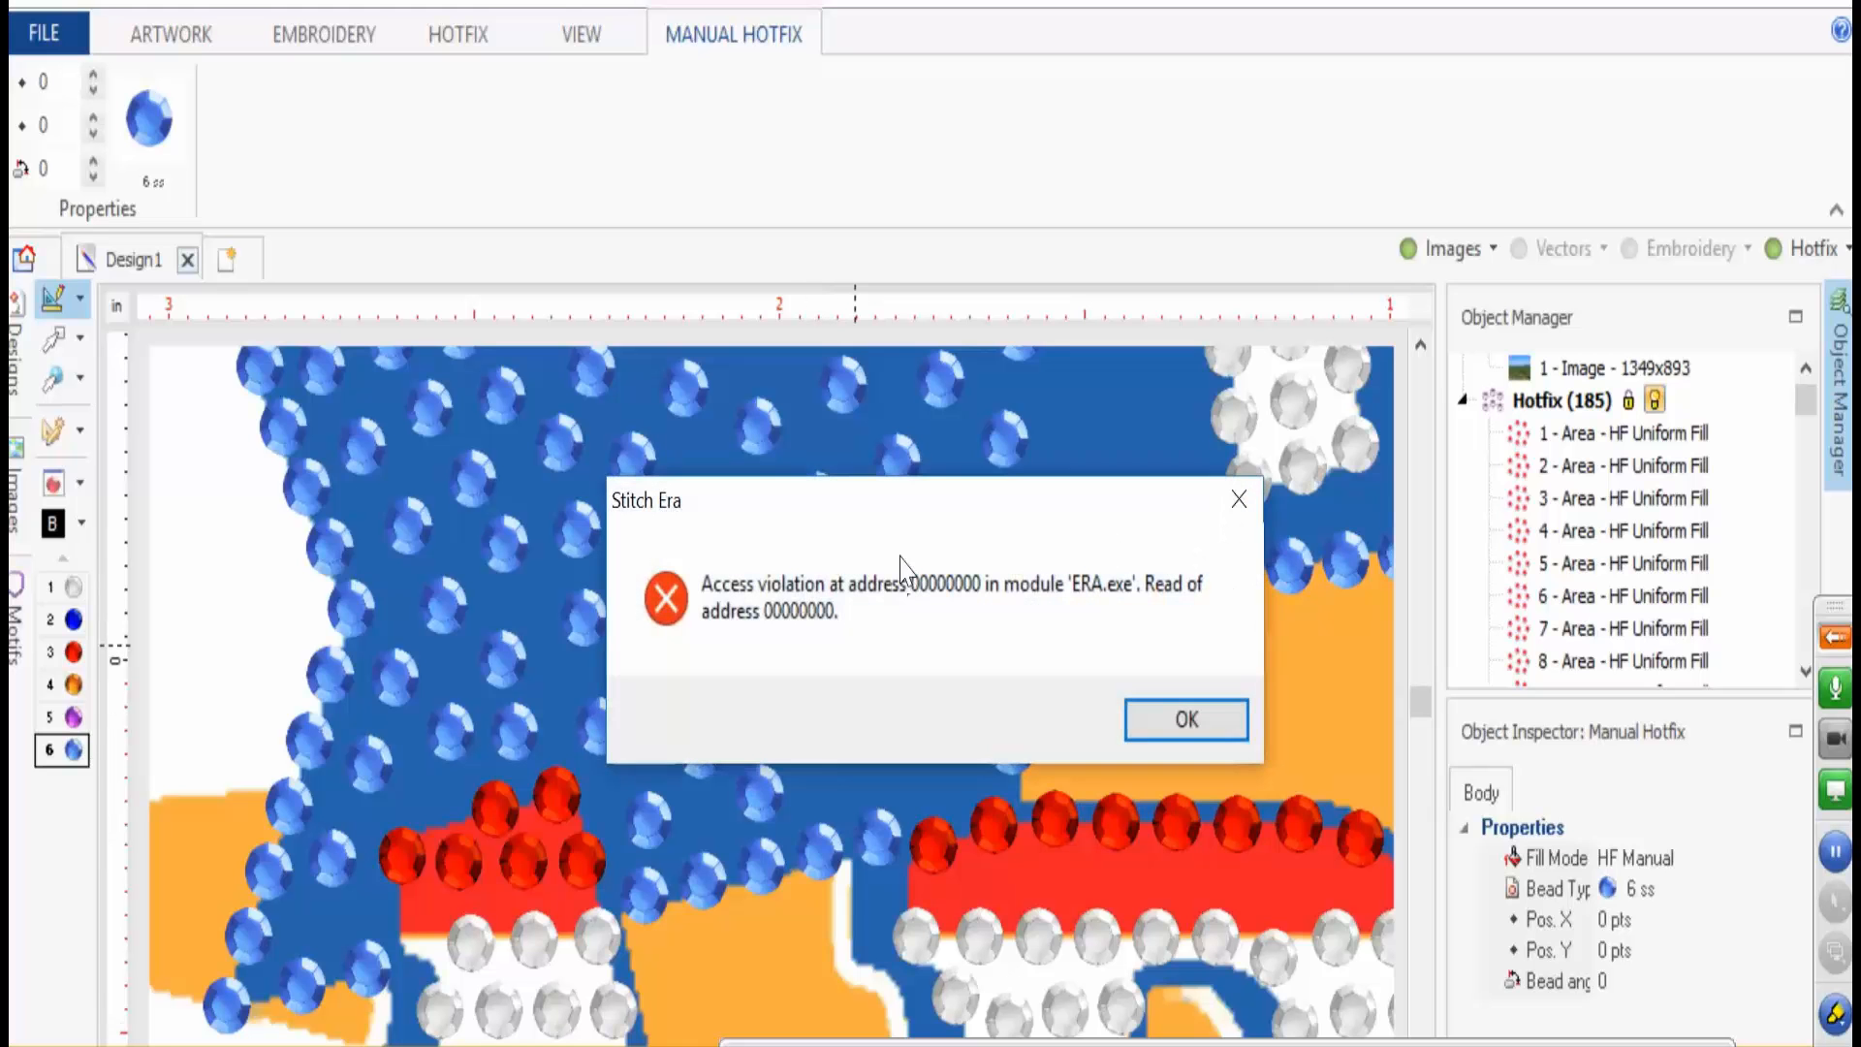
- Dismiss the access violation error messages covering the design
{"action": "left_click", "coordinate": [1178, 717]}
{"action": "left_click", "coordinate": [1179, 712]}
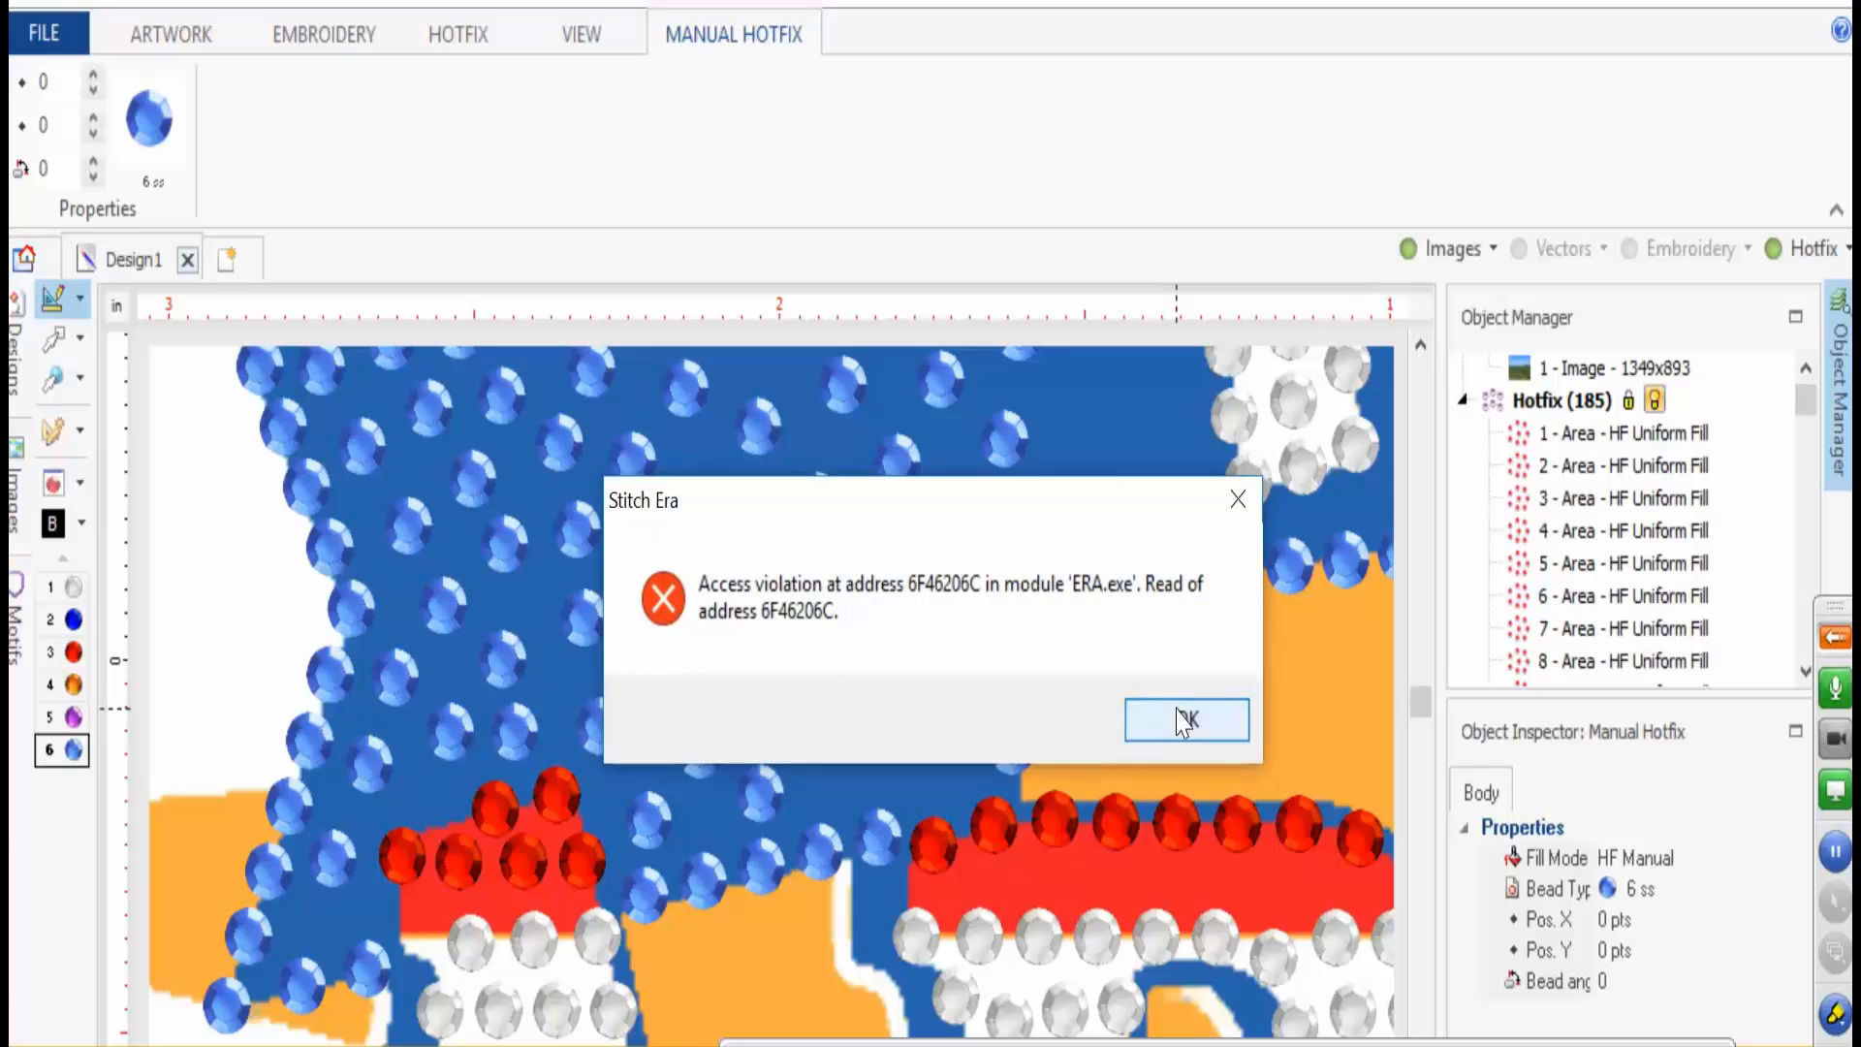
{"action": "left_click", "coordinate": [1178, 711]}
{"action": "left_click", "coordinate": [1176, 712]}
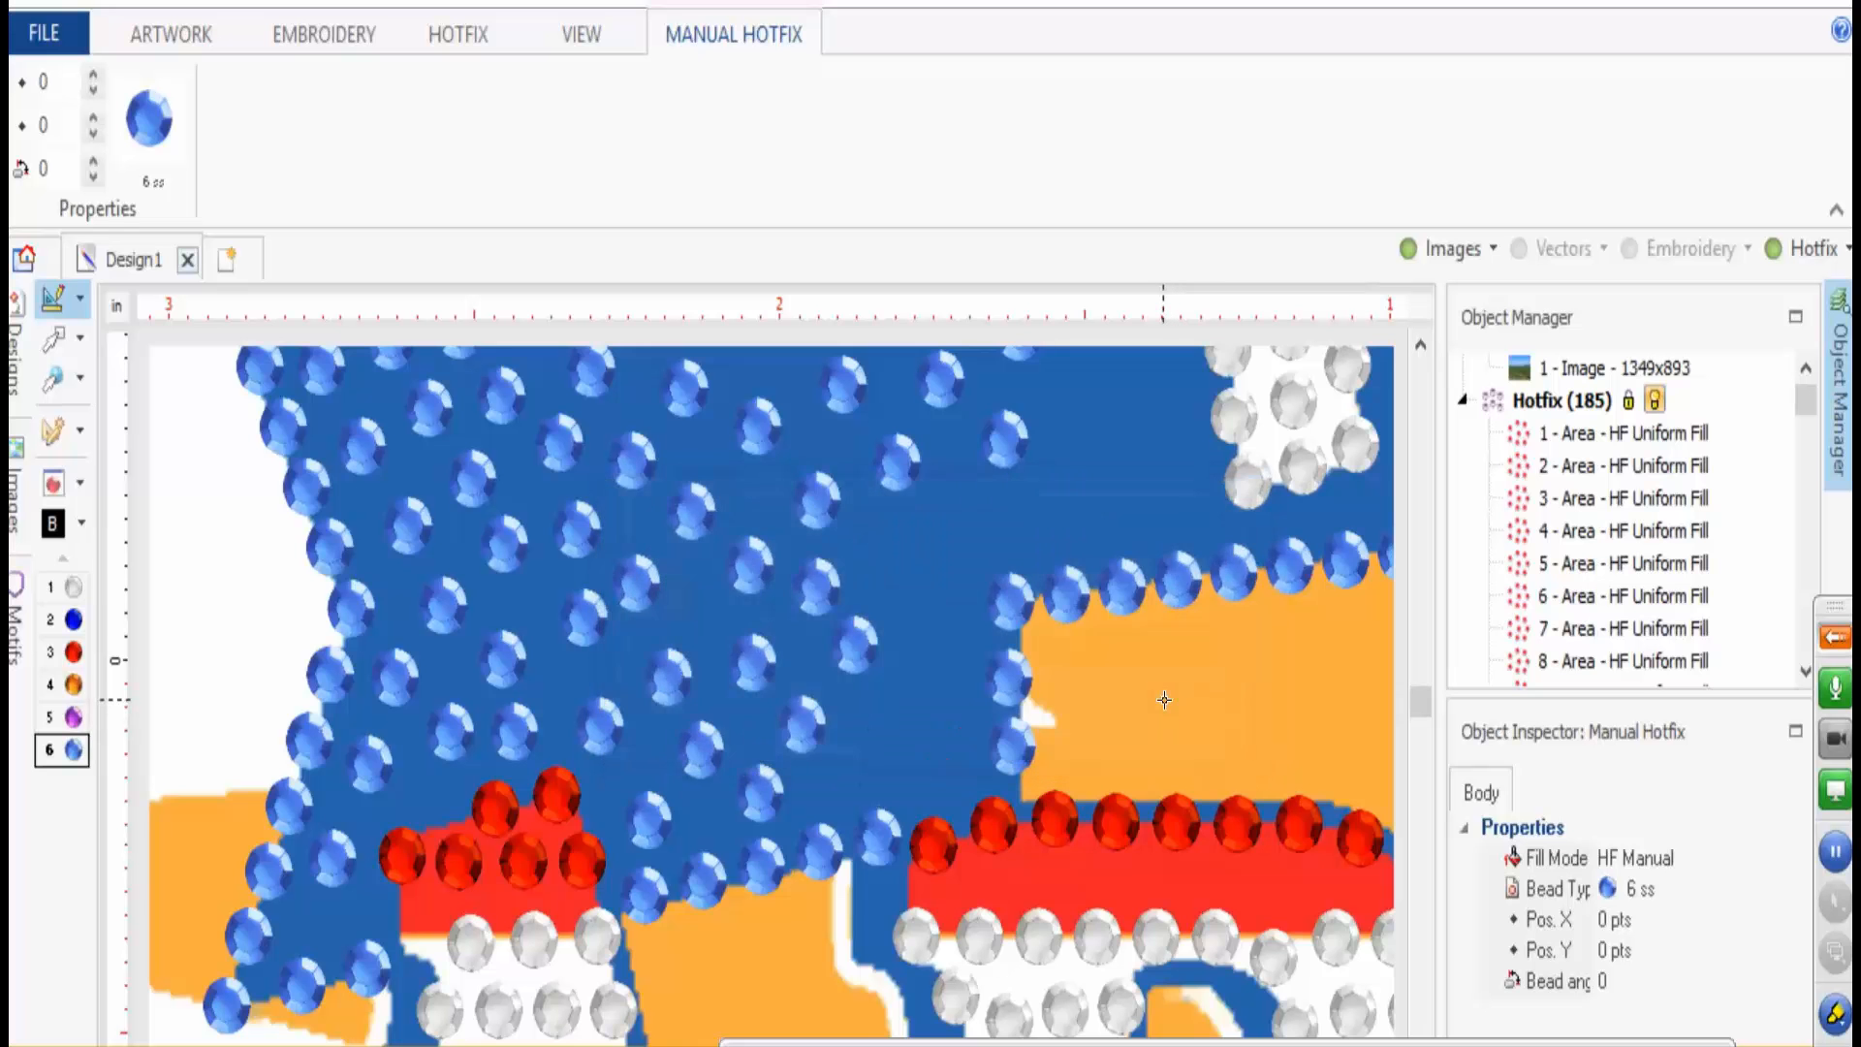
{"action": "left_click", "coordinate": [1167, 719]}
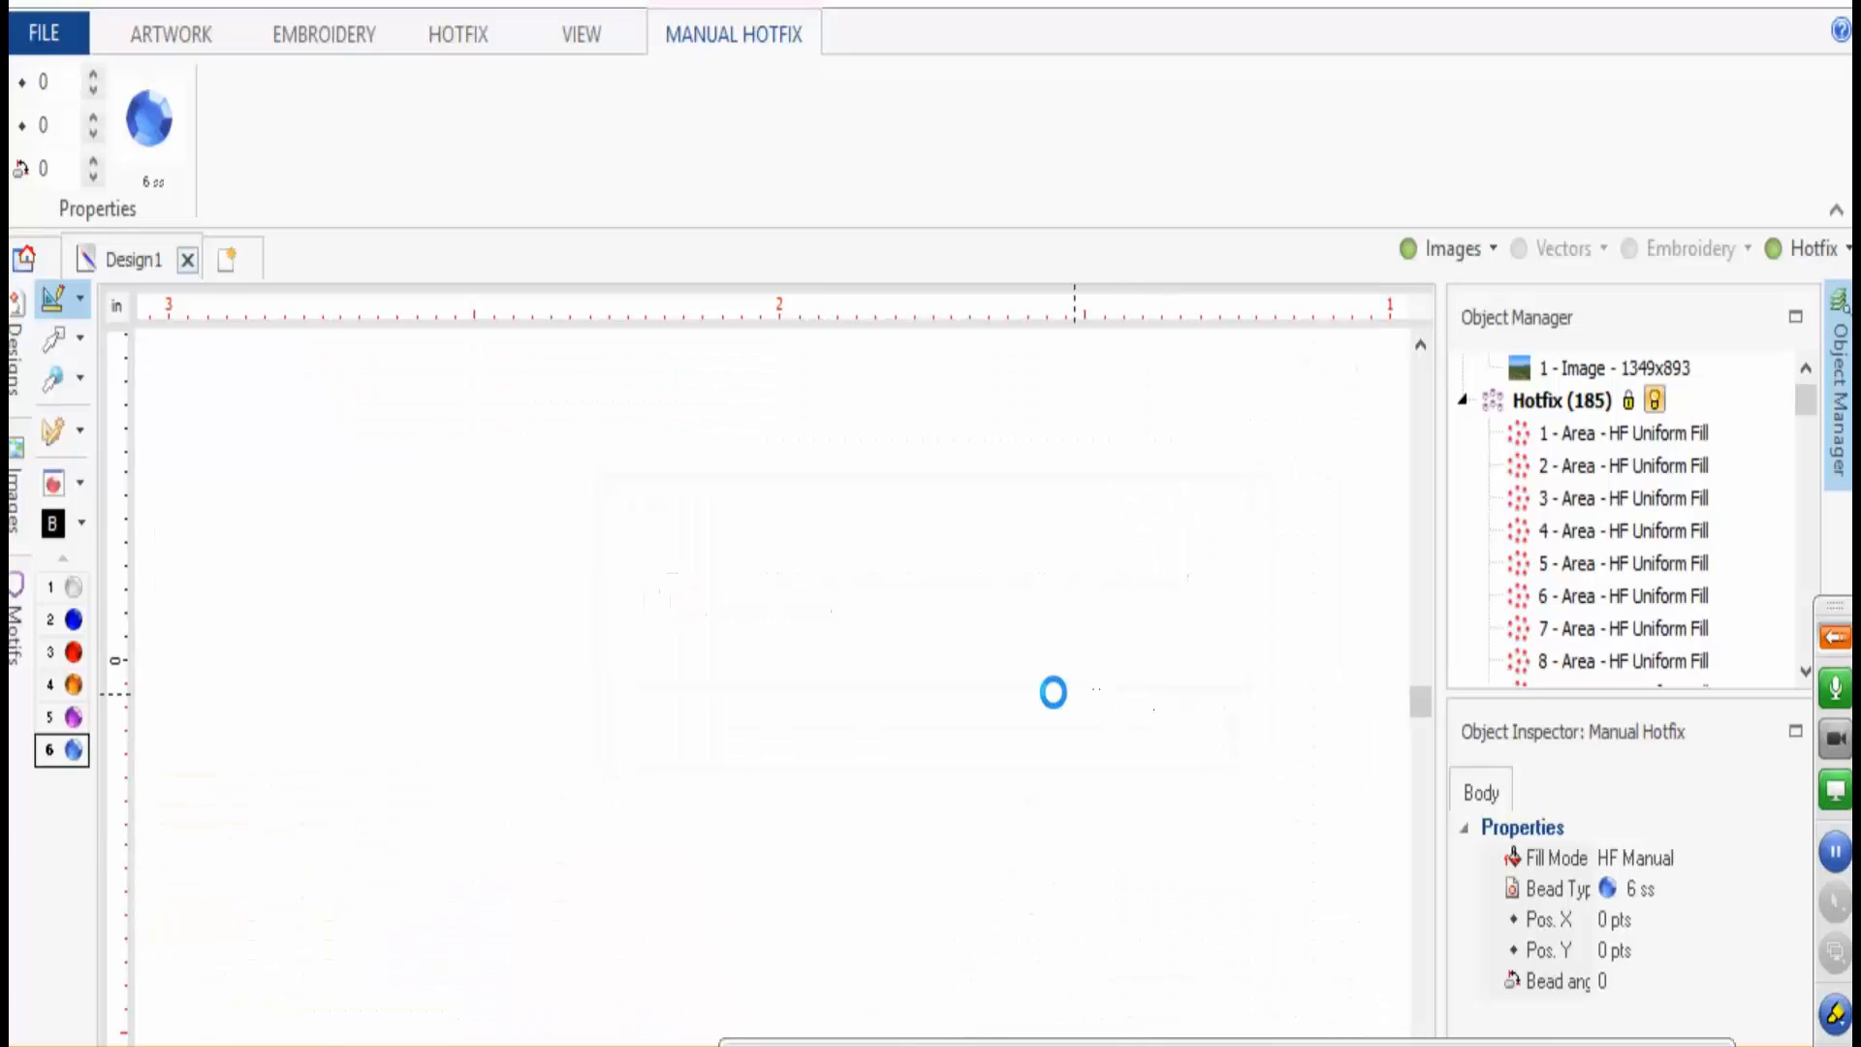
- Try to reach the file commands for the open design, dismissing each error message
{"action": "left_click", "coordinate": [51, 35]}
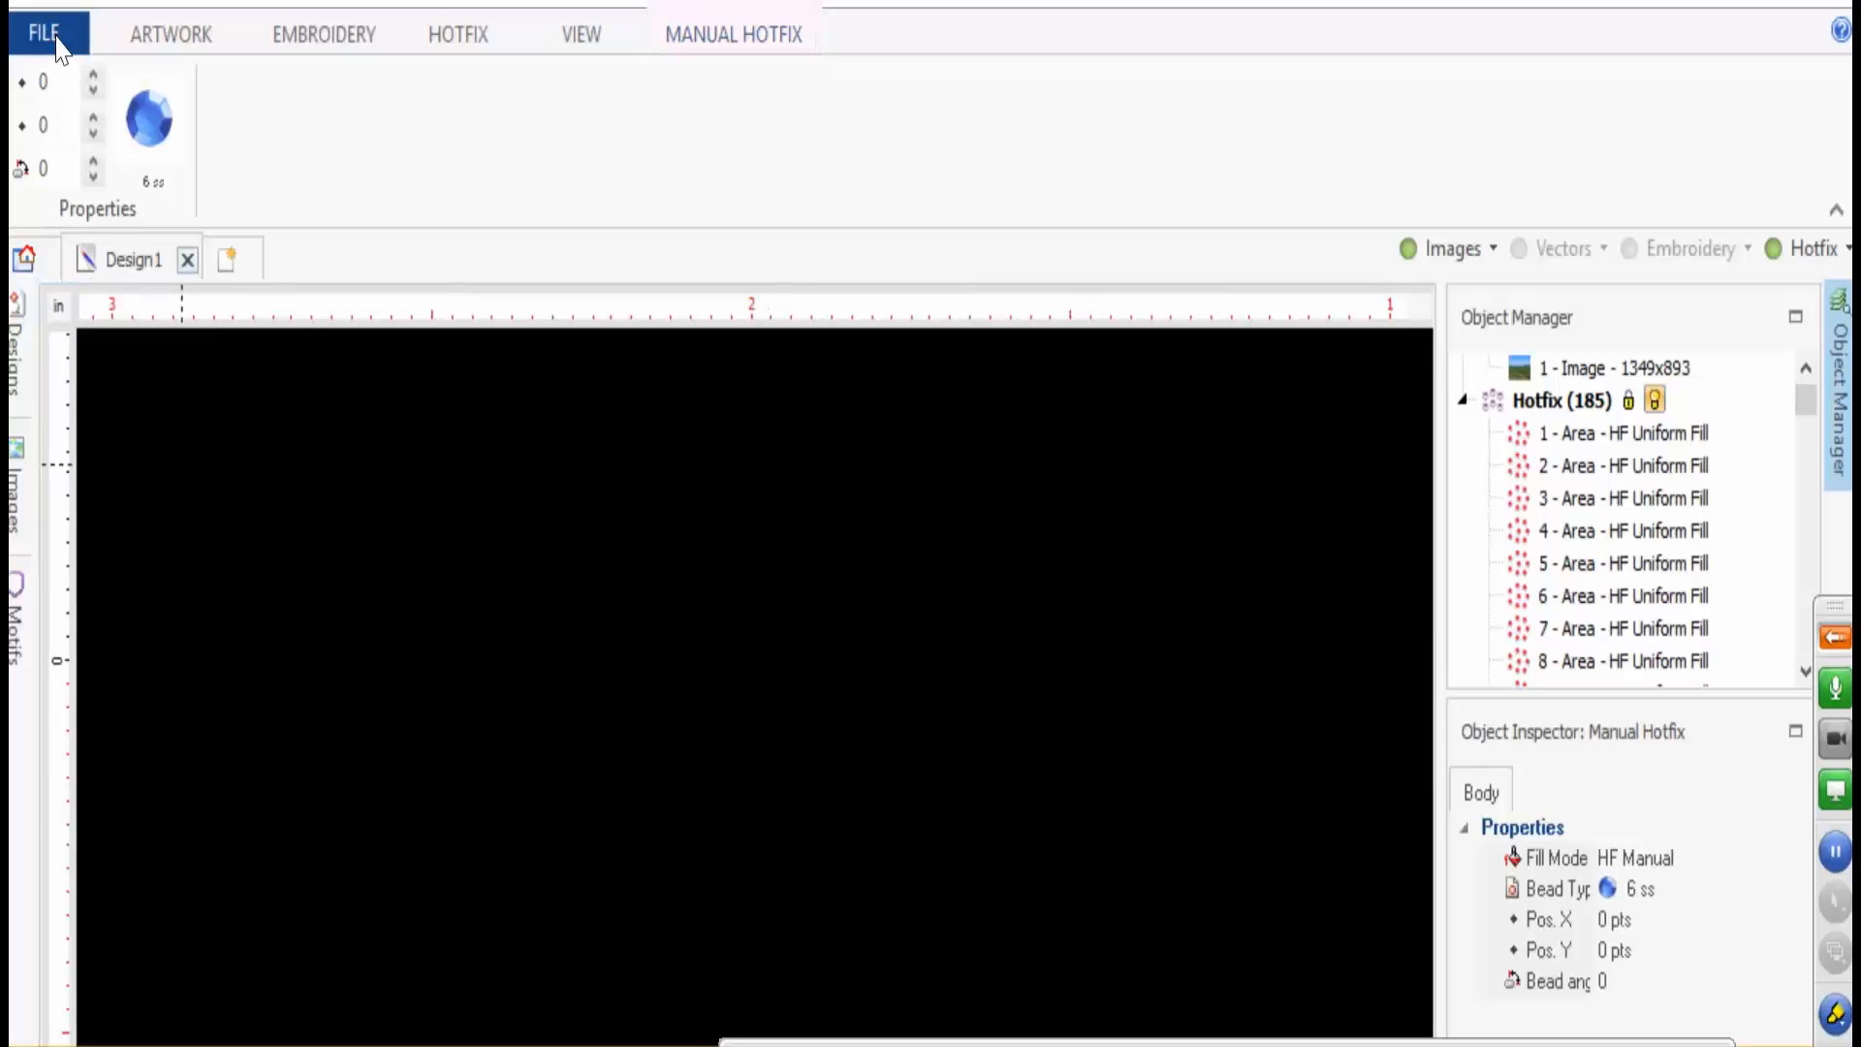
{"action": "left_click", "coordinate": [78, 181]}
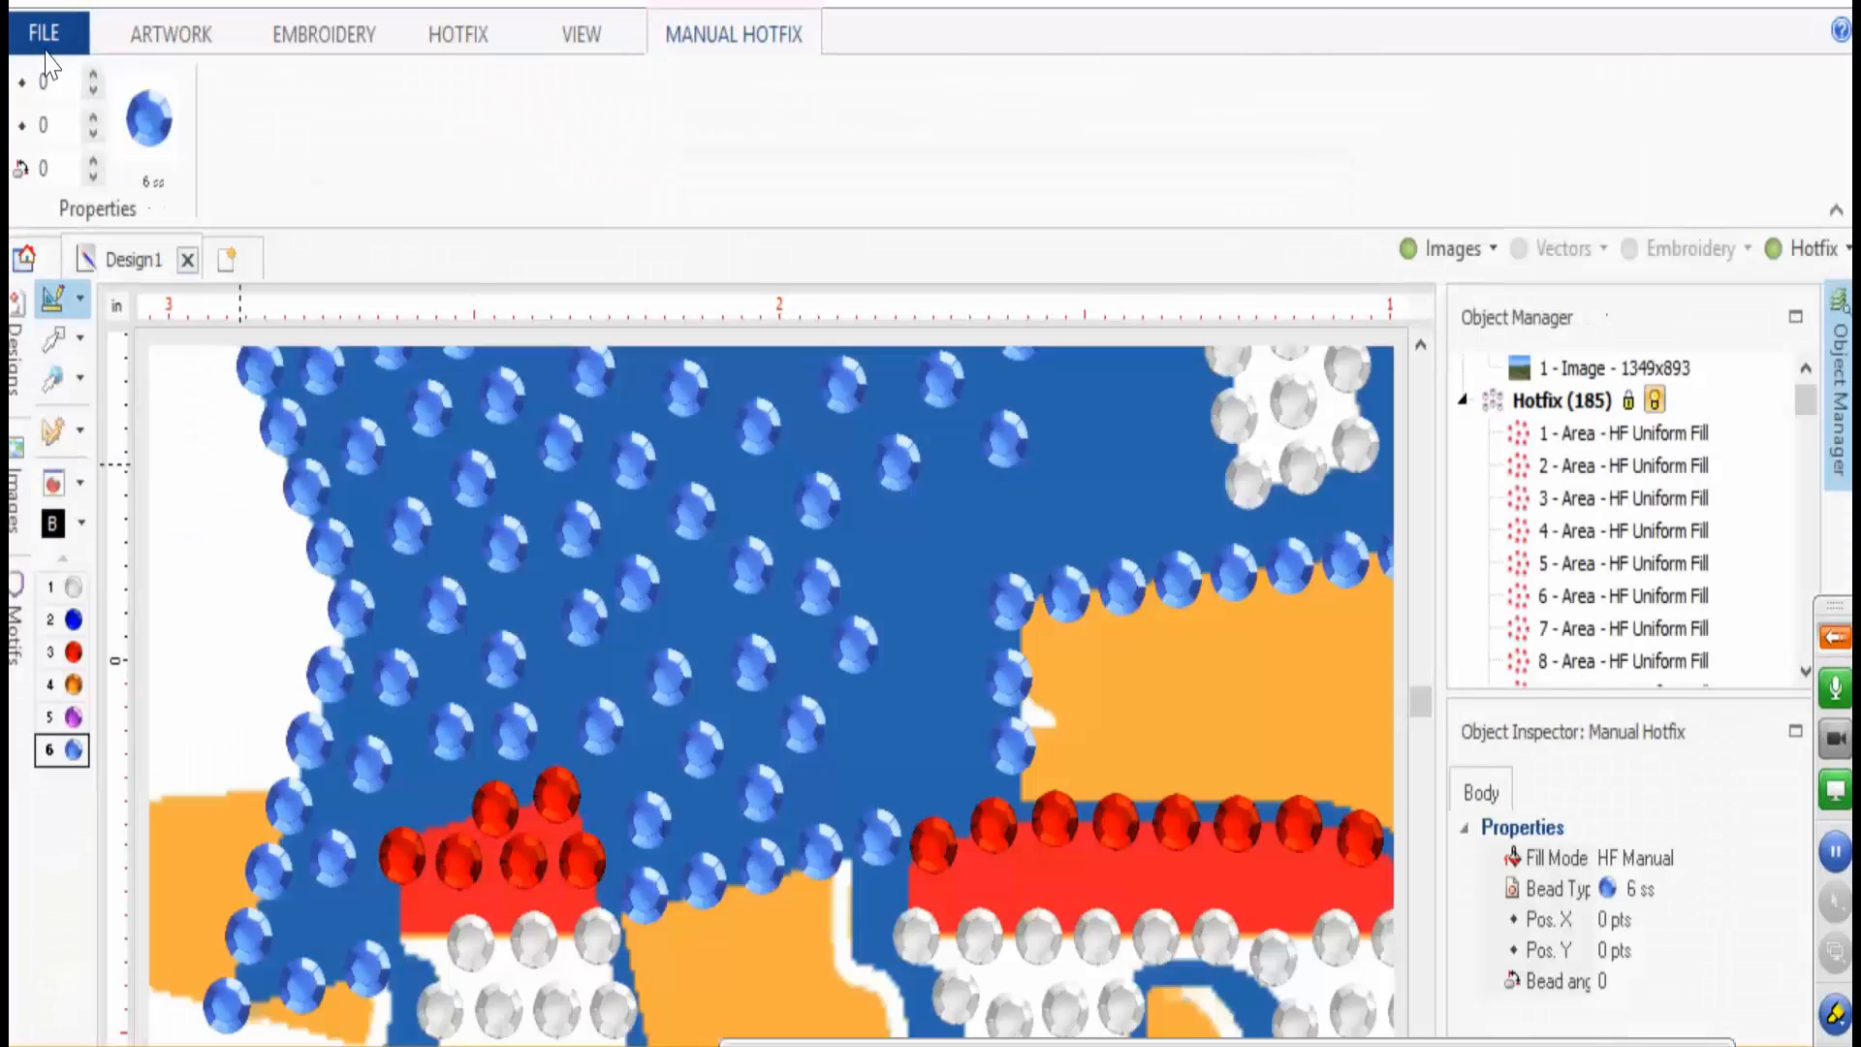
{"action": "left_click", "coordinate": [43, 37]}
{"action": "key", "text": "Return"}
{"action": "left_click", "coordinate": [44, 37]}
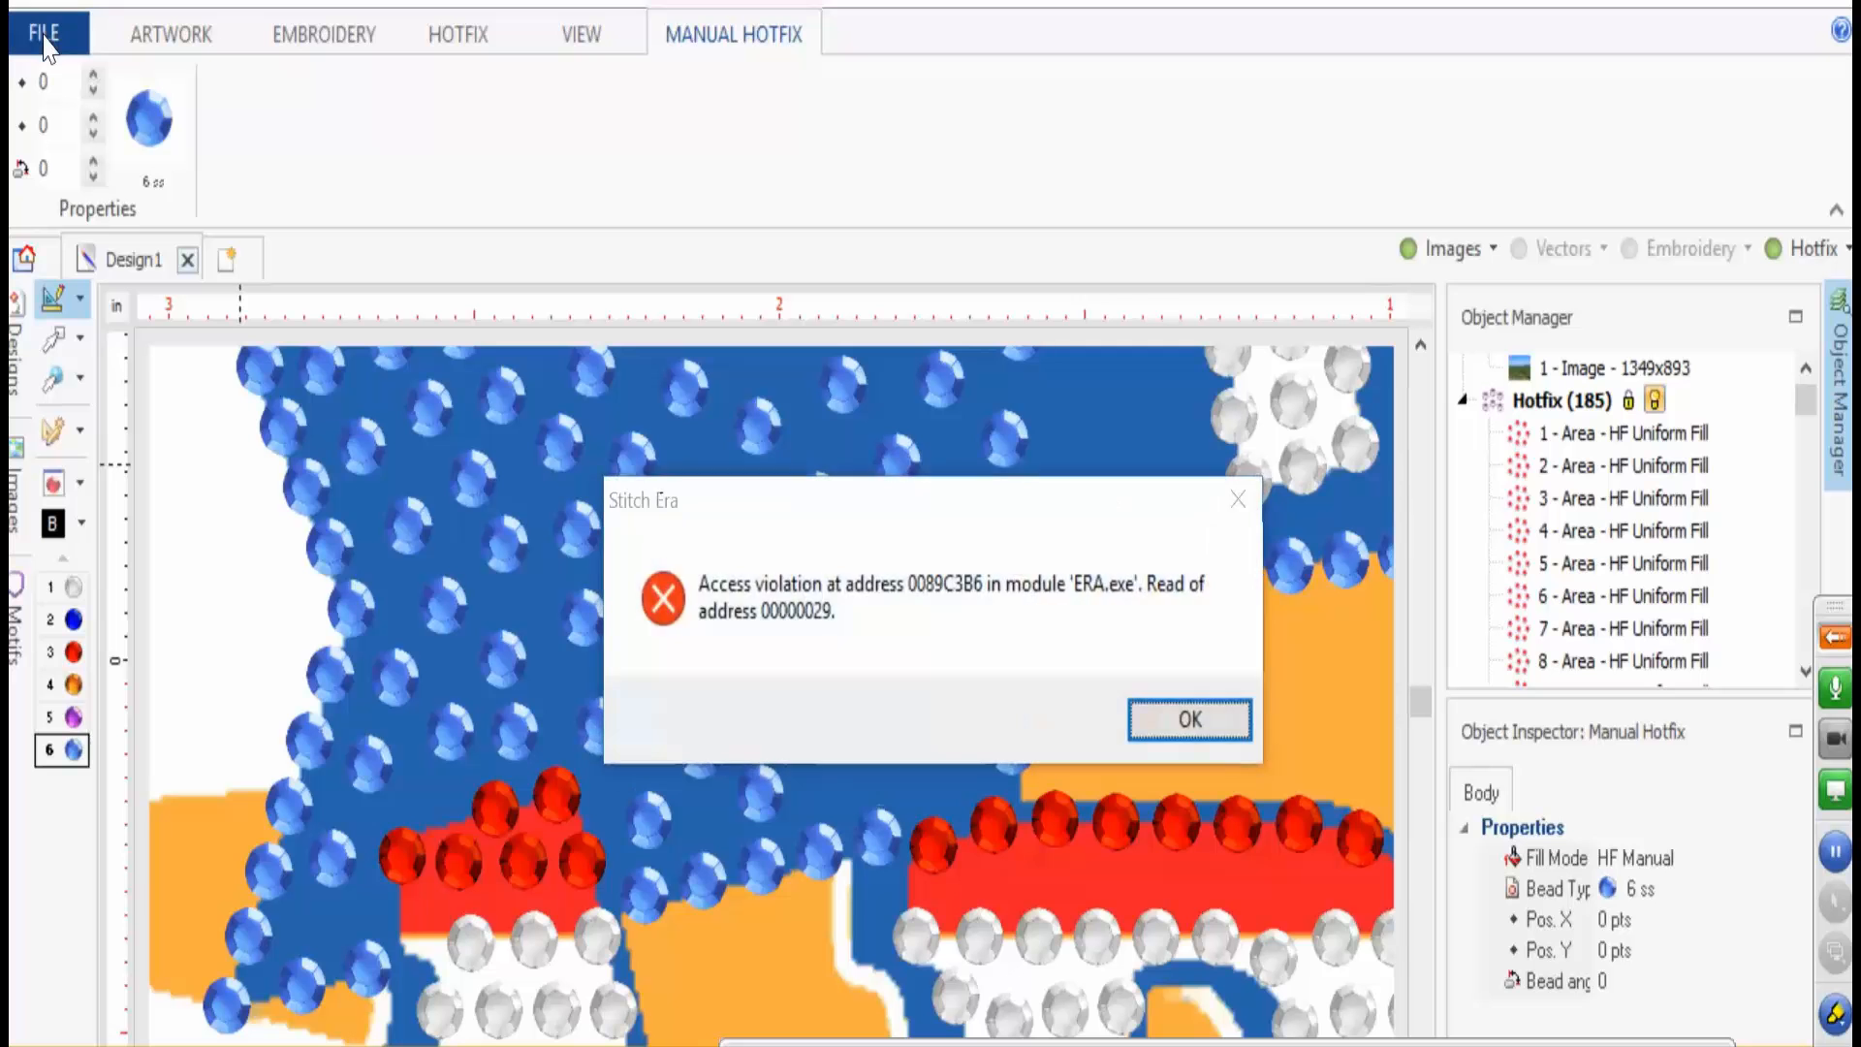
{"action": "key", "text": "Return"}
{"action": "left_click", "coordinate": [44, 37]}
{"action": "key", "text": "Return"}
{"action": "left_click", "coordinate": [44, 37]}
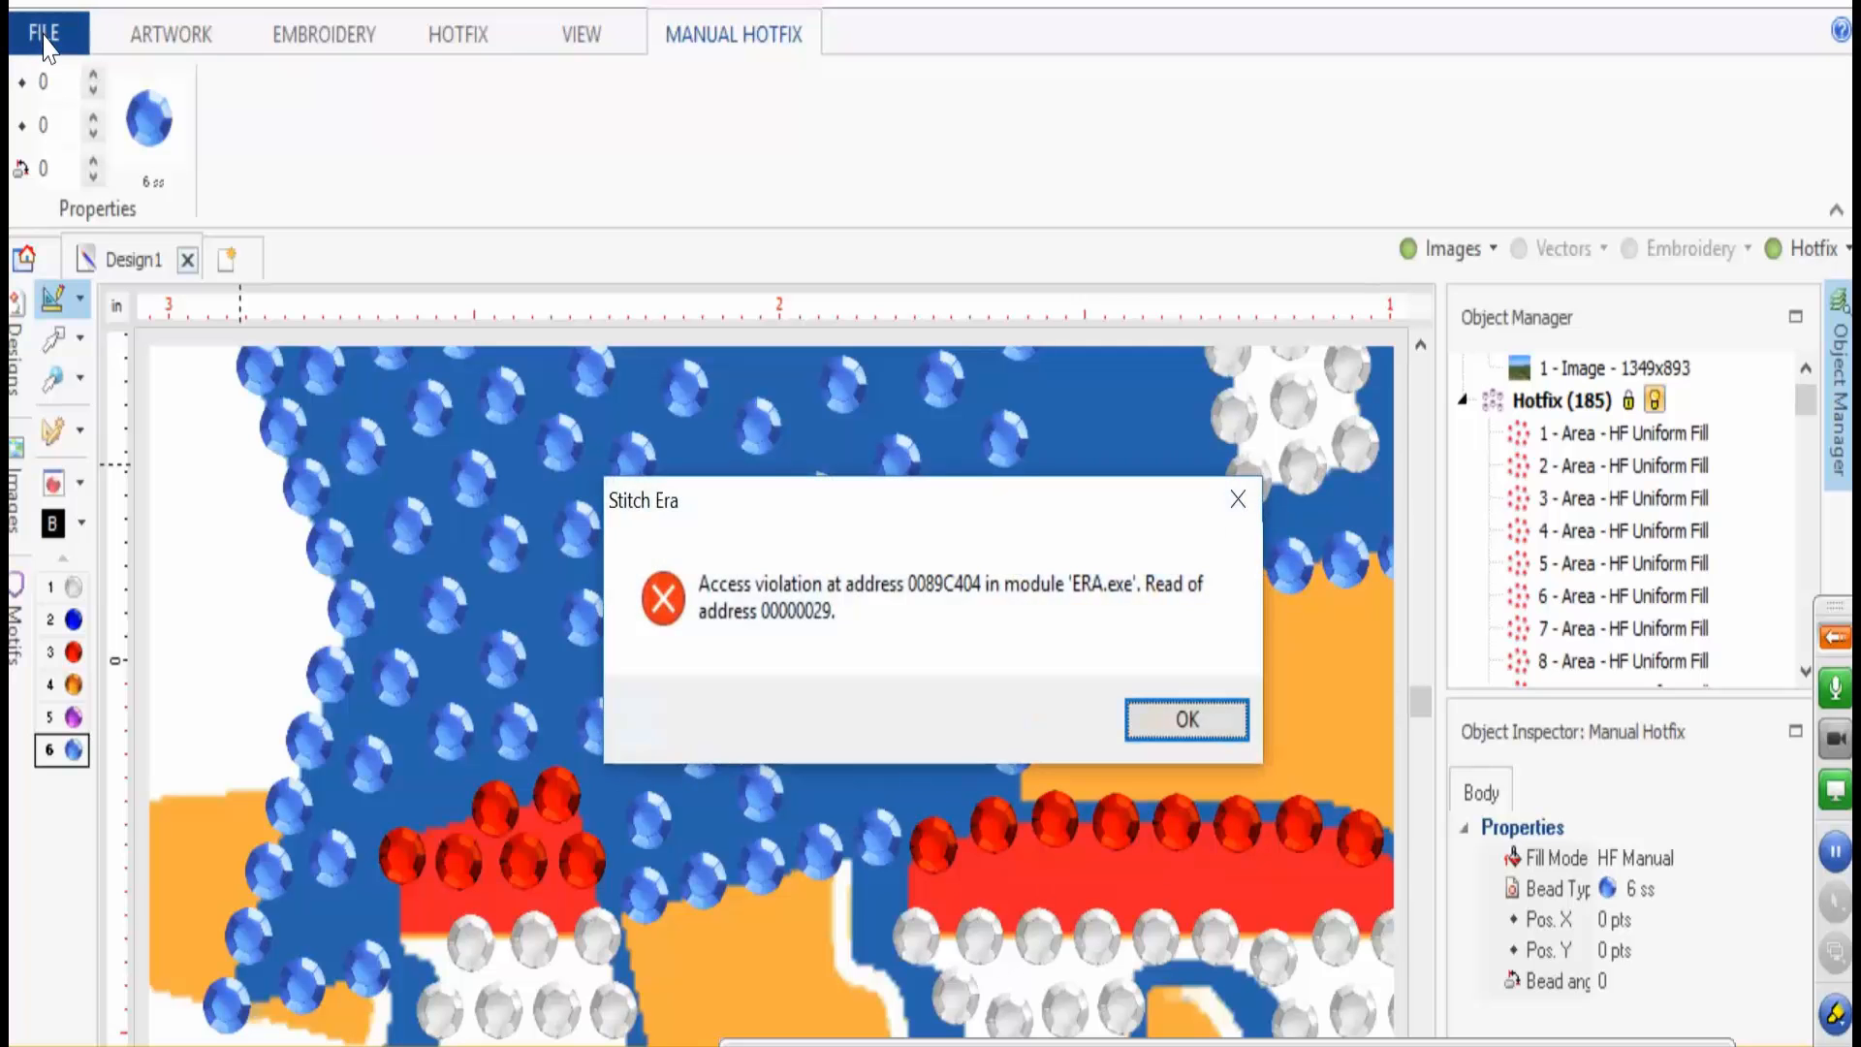
{"action": "key", "text": "Return"}
{"action": "left_click", "coordinate": [44, 37]}
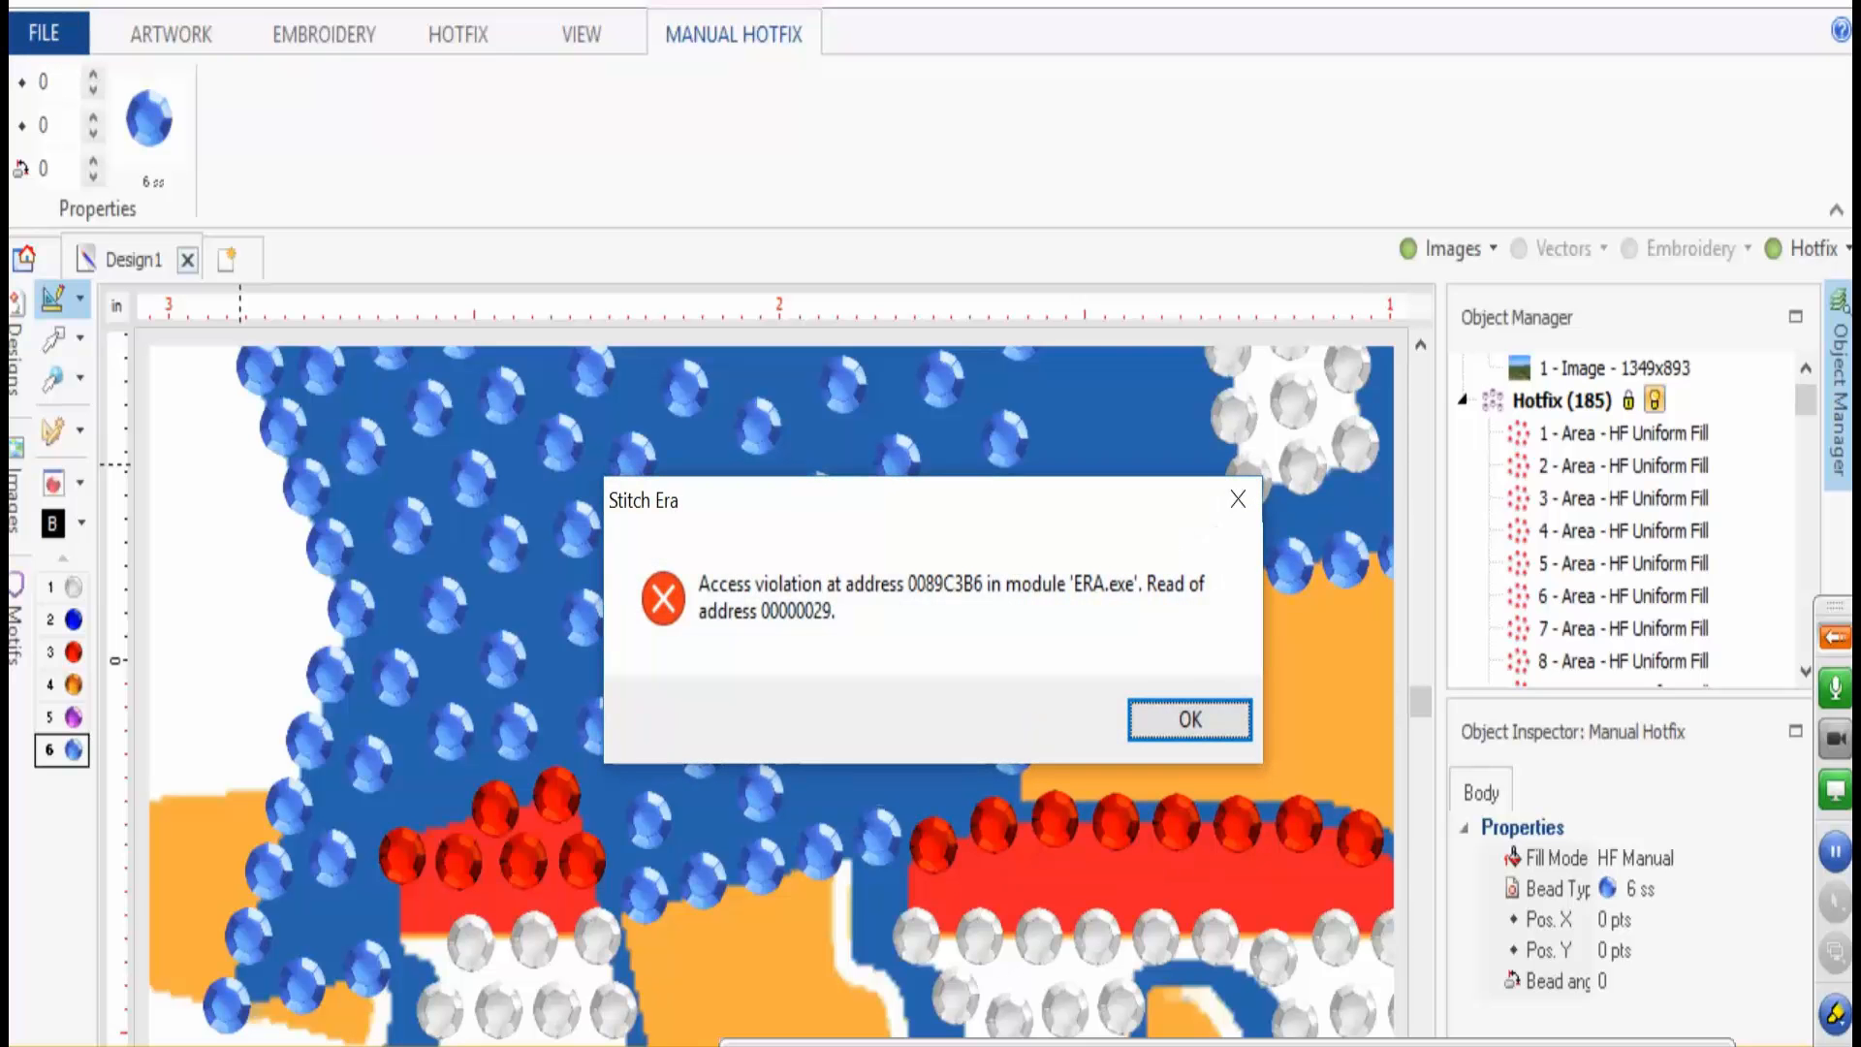
- Force the faulty Design Era program to end with Task Manager and relaunch it from the desktop
{"action": "right_click", "coordinate": [493, 1046]}
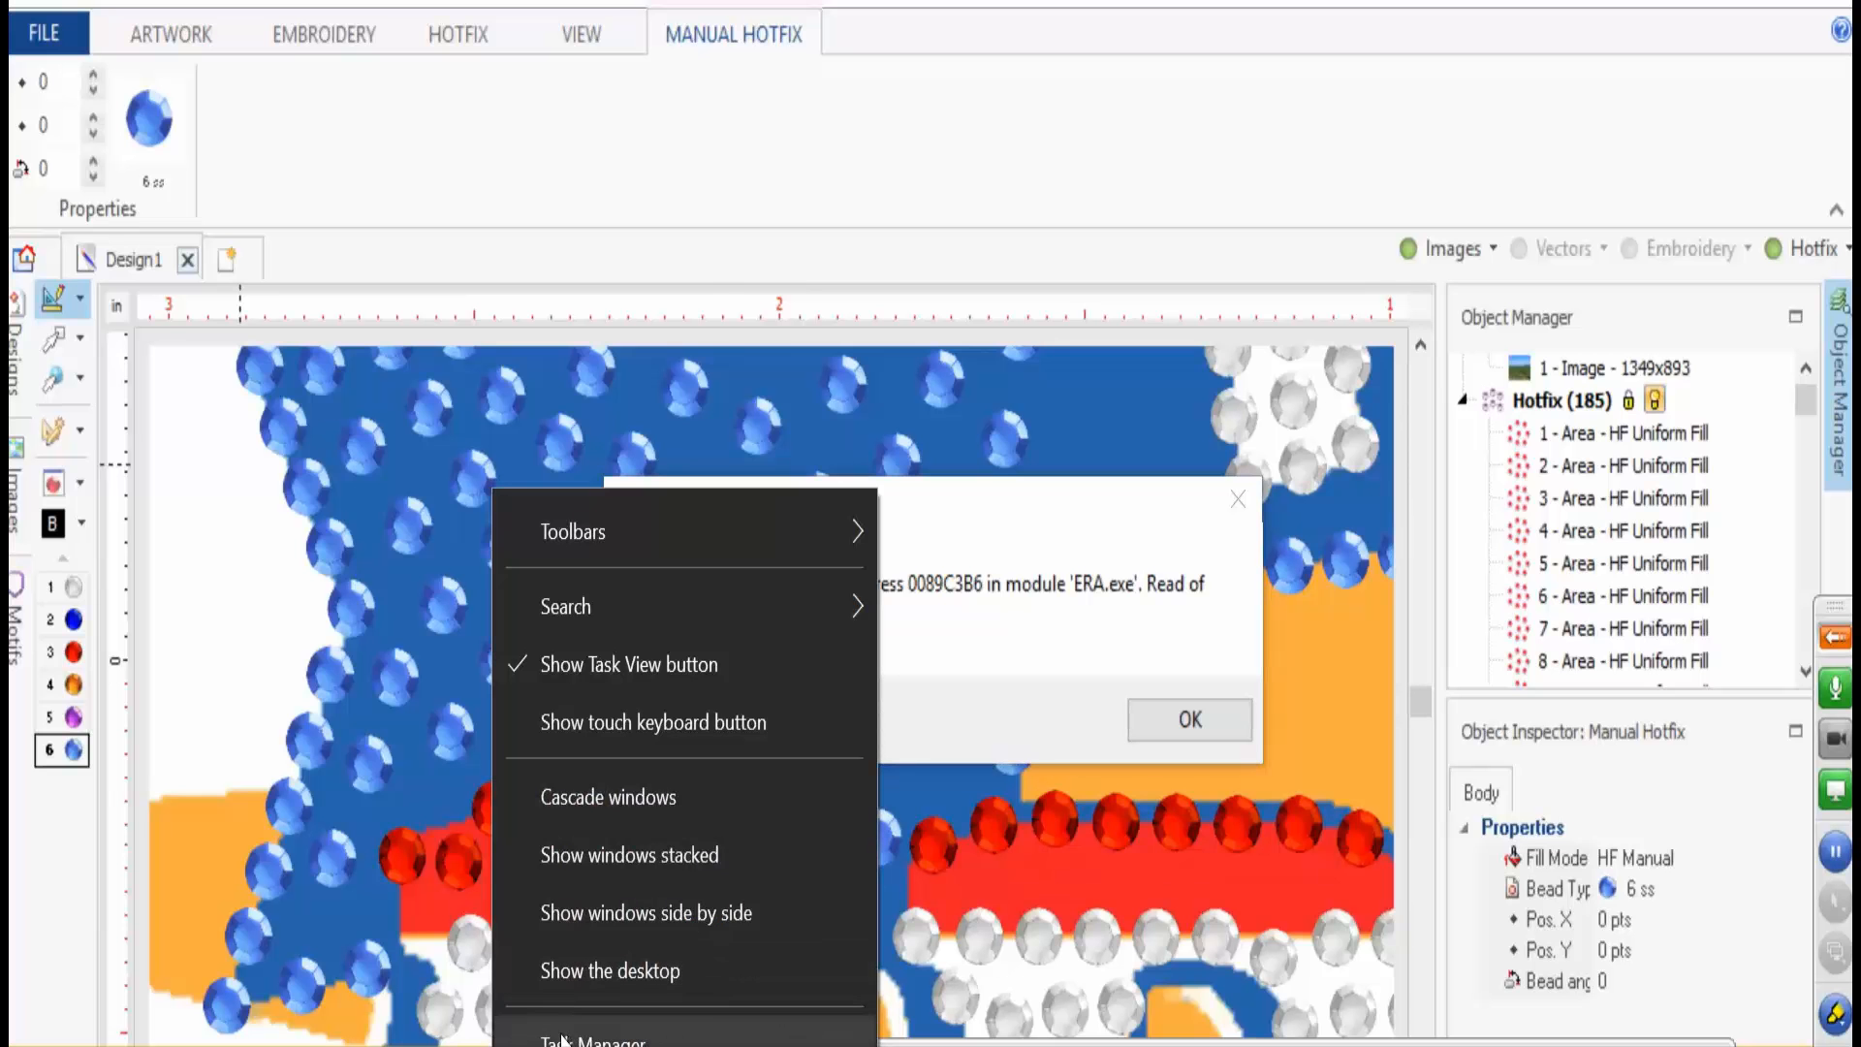
{"action": "left_click", "coordinate": [564, 1042]}
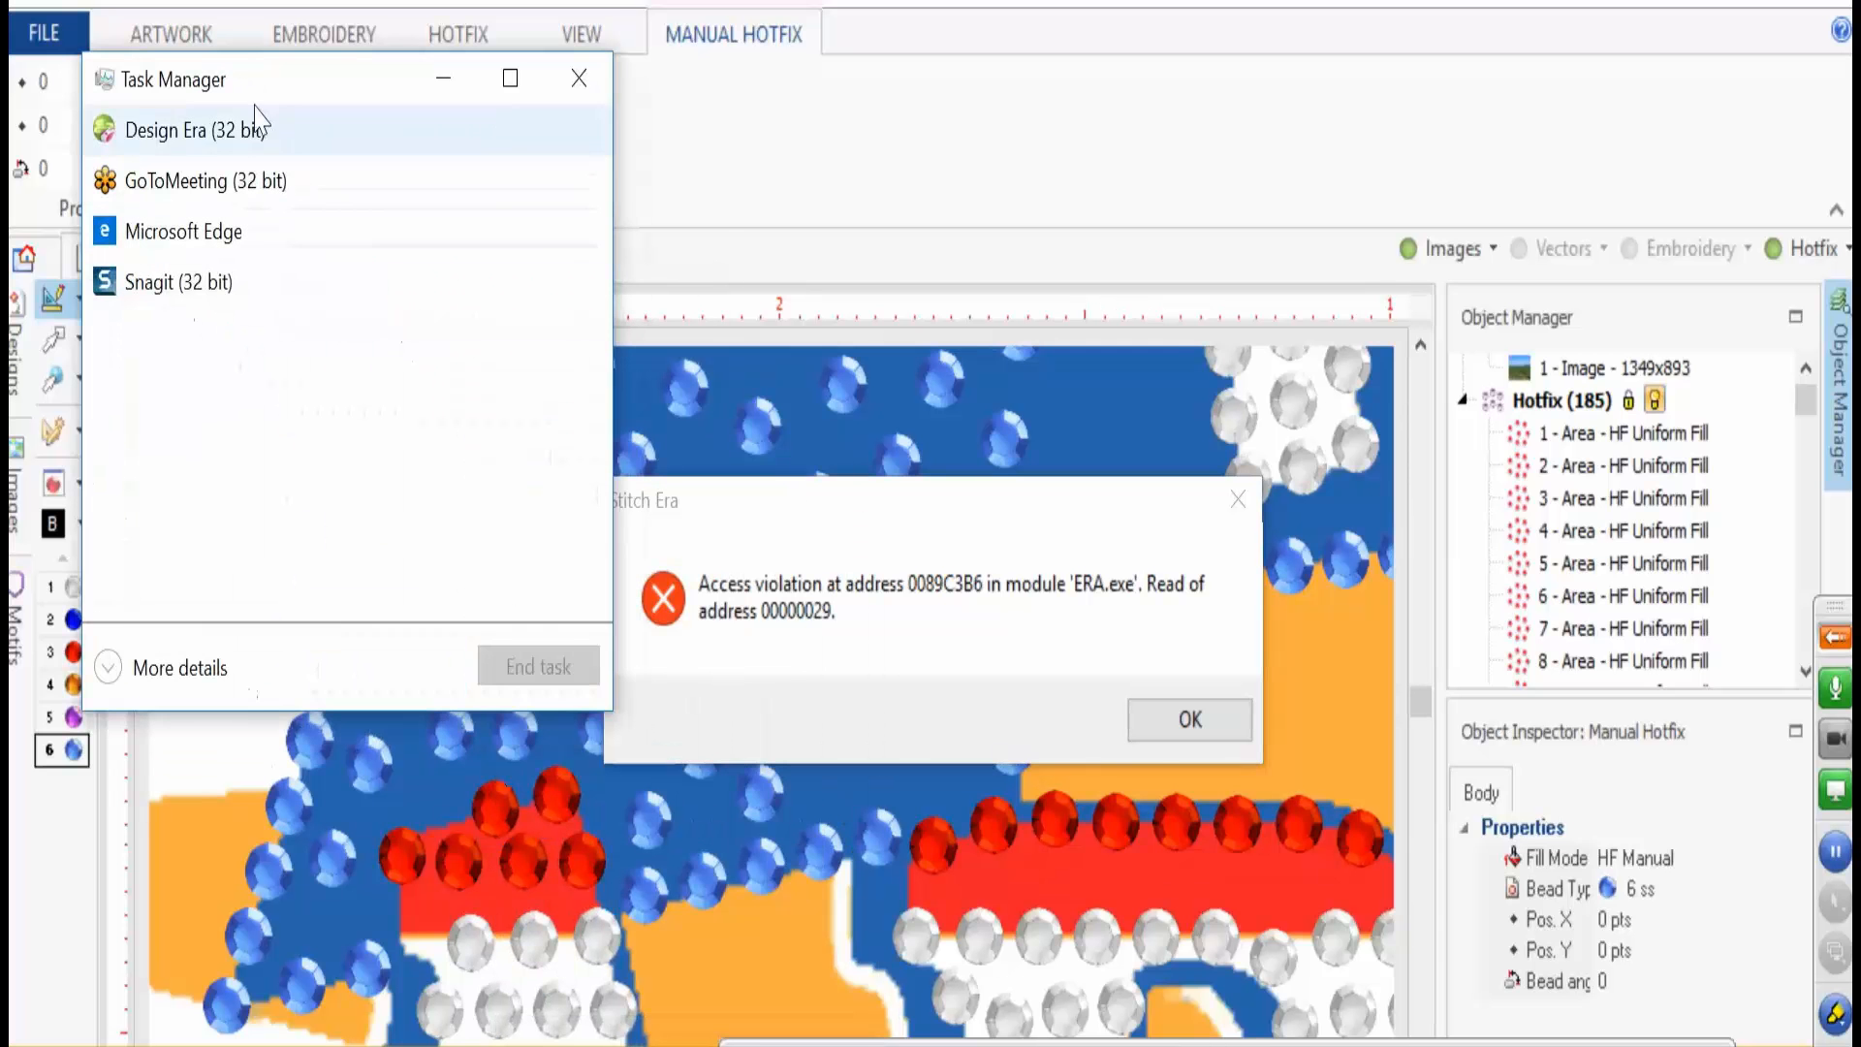
{"action": "left_click", "coordinate": [240, 130]}
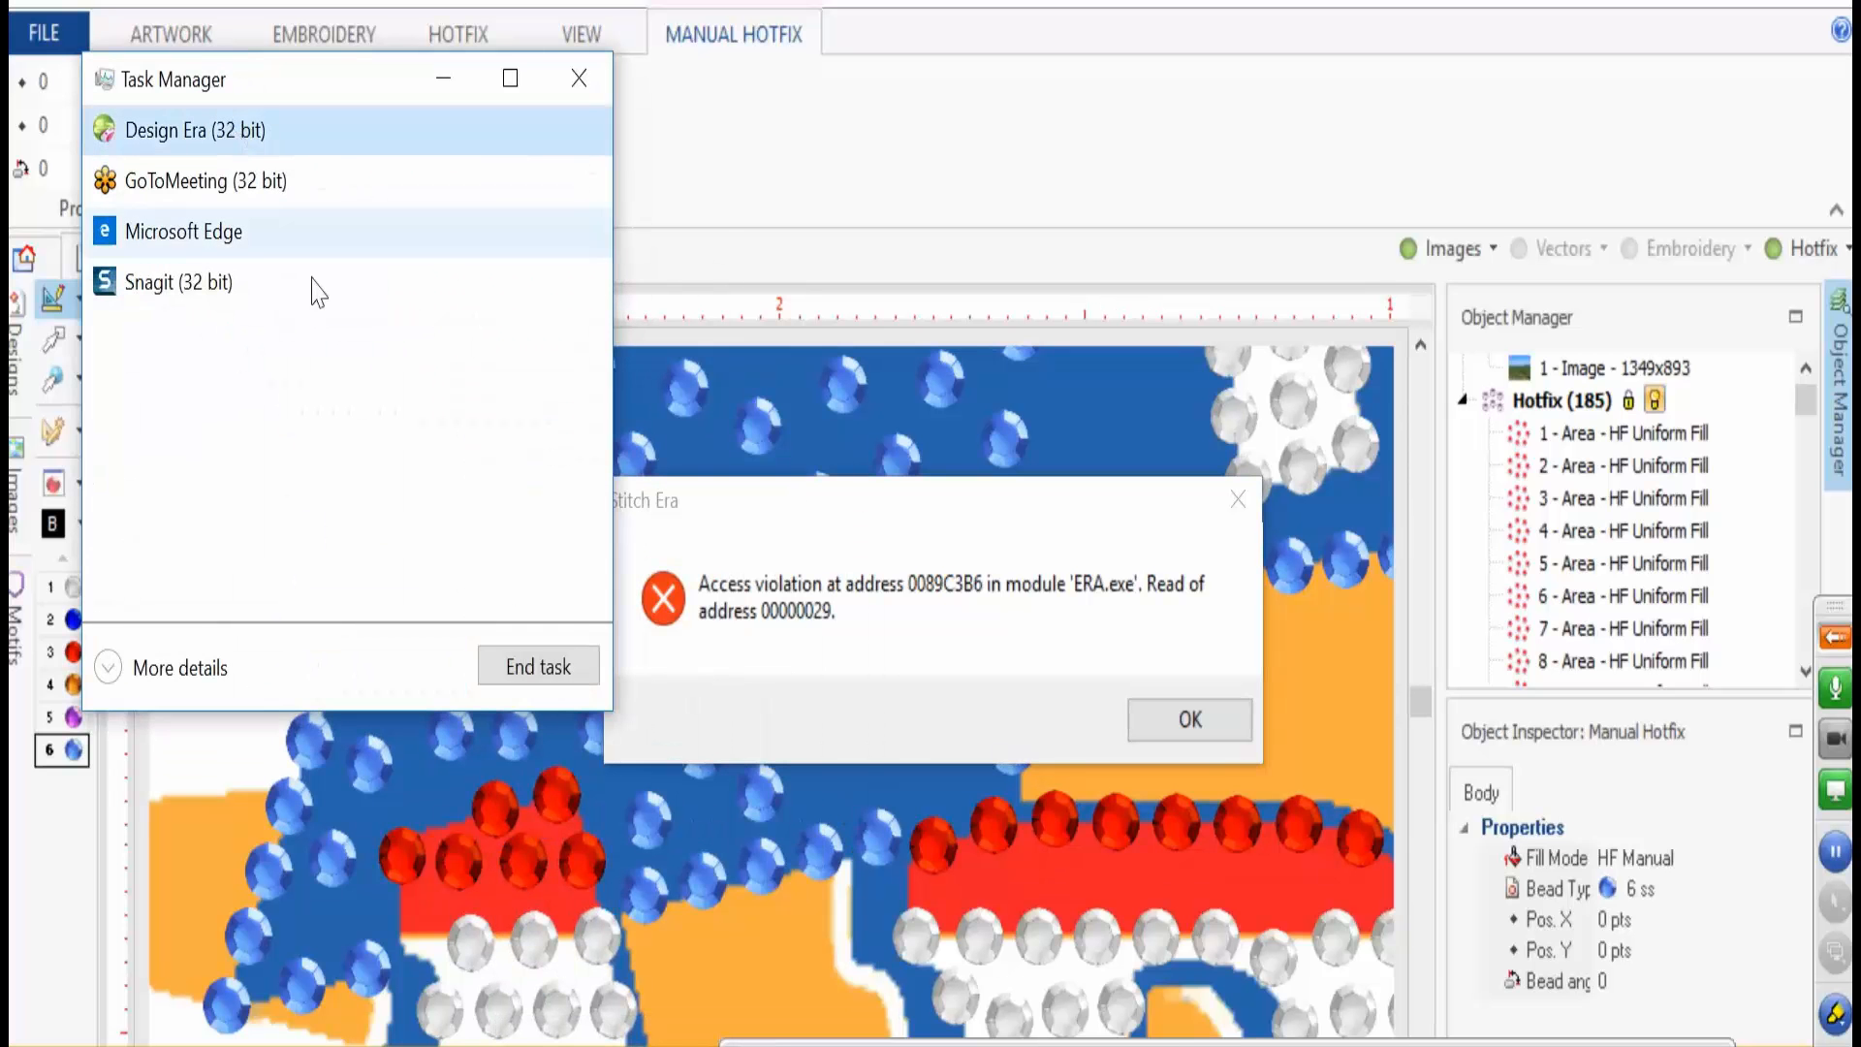
{"action": "left_click", "coordinate": [571, 678]}
{"action": "double_click", "coordinate": [53, 766]}
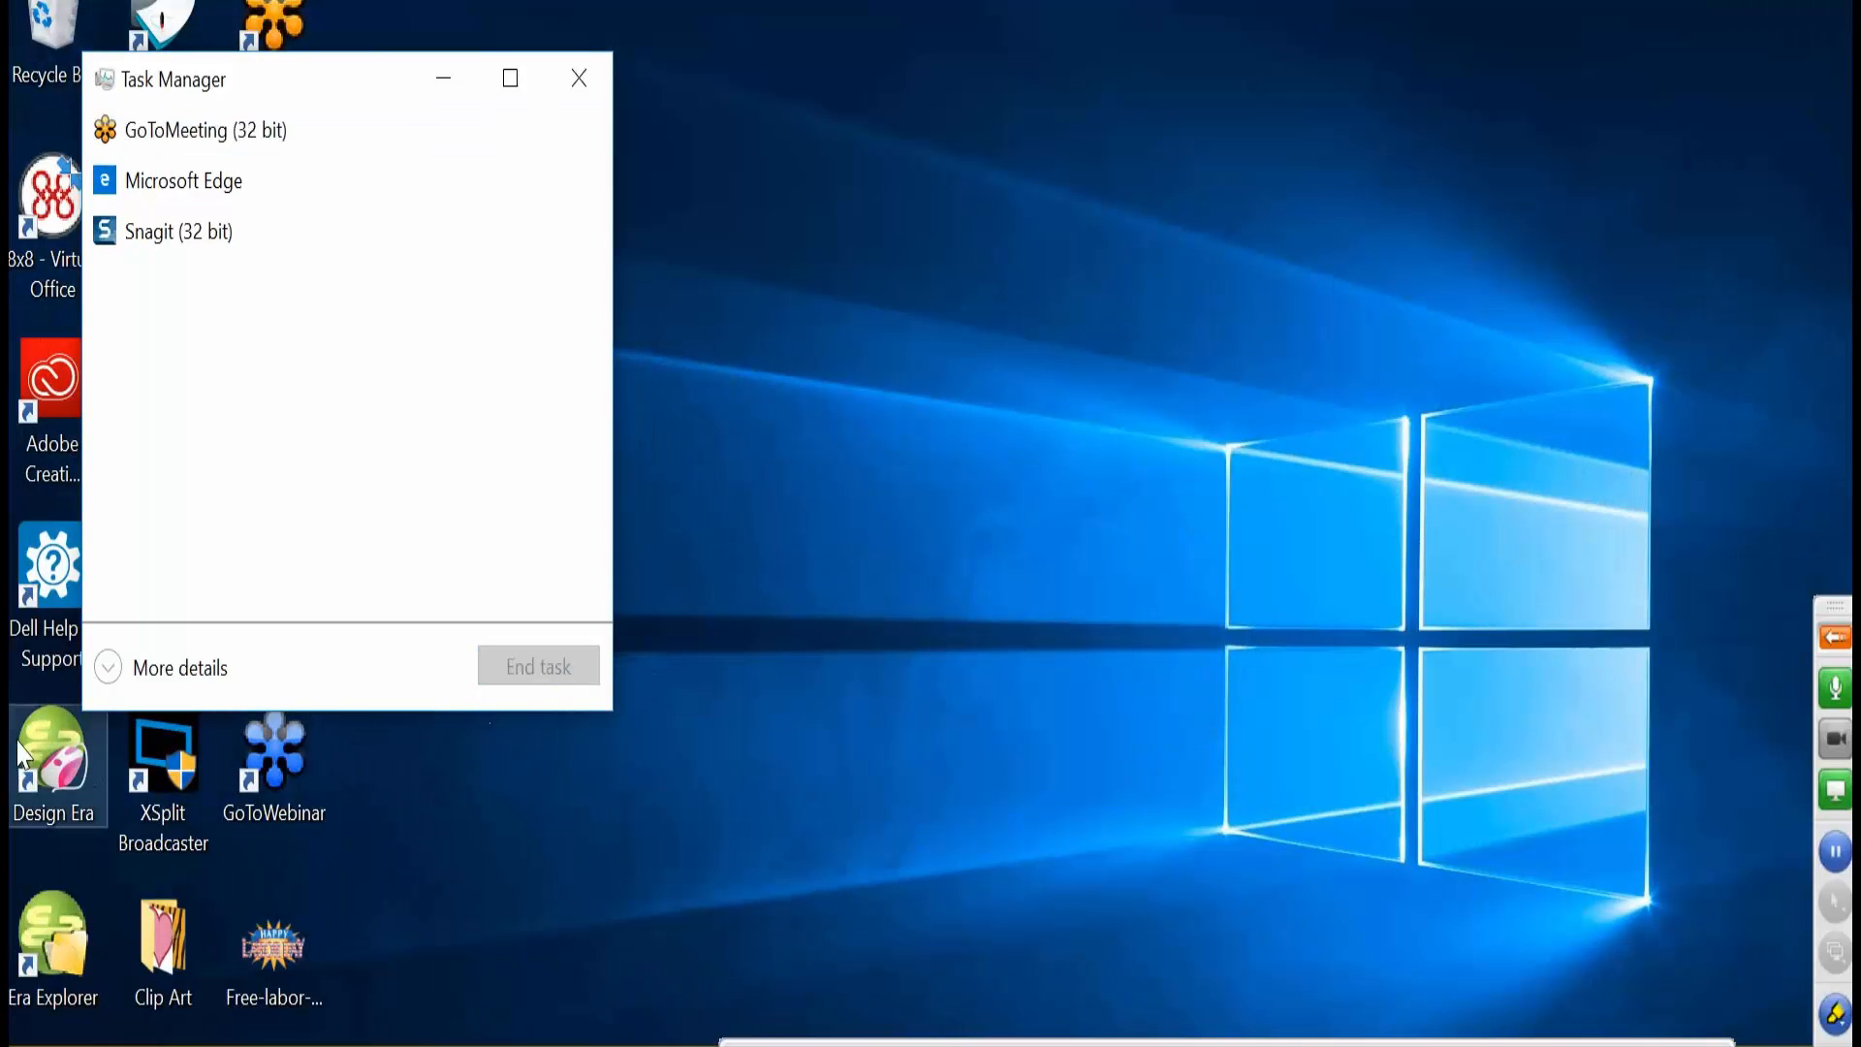
{"action": "left_click", "coordinate": [580, 77]}
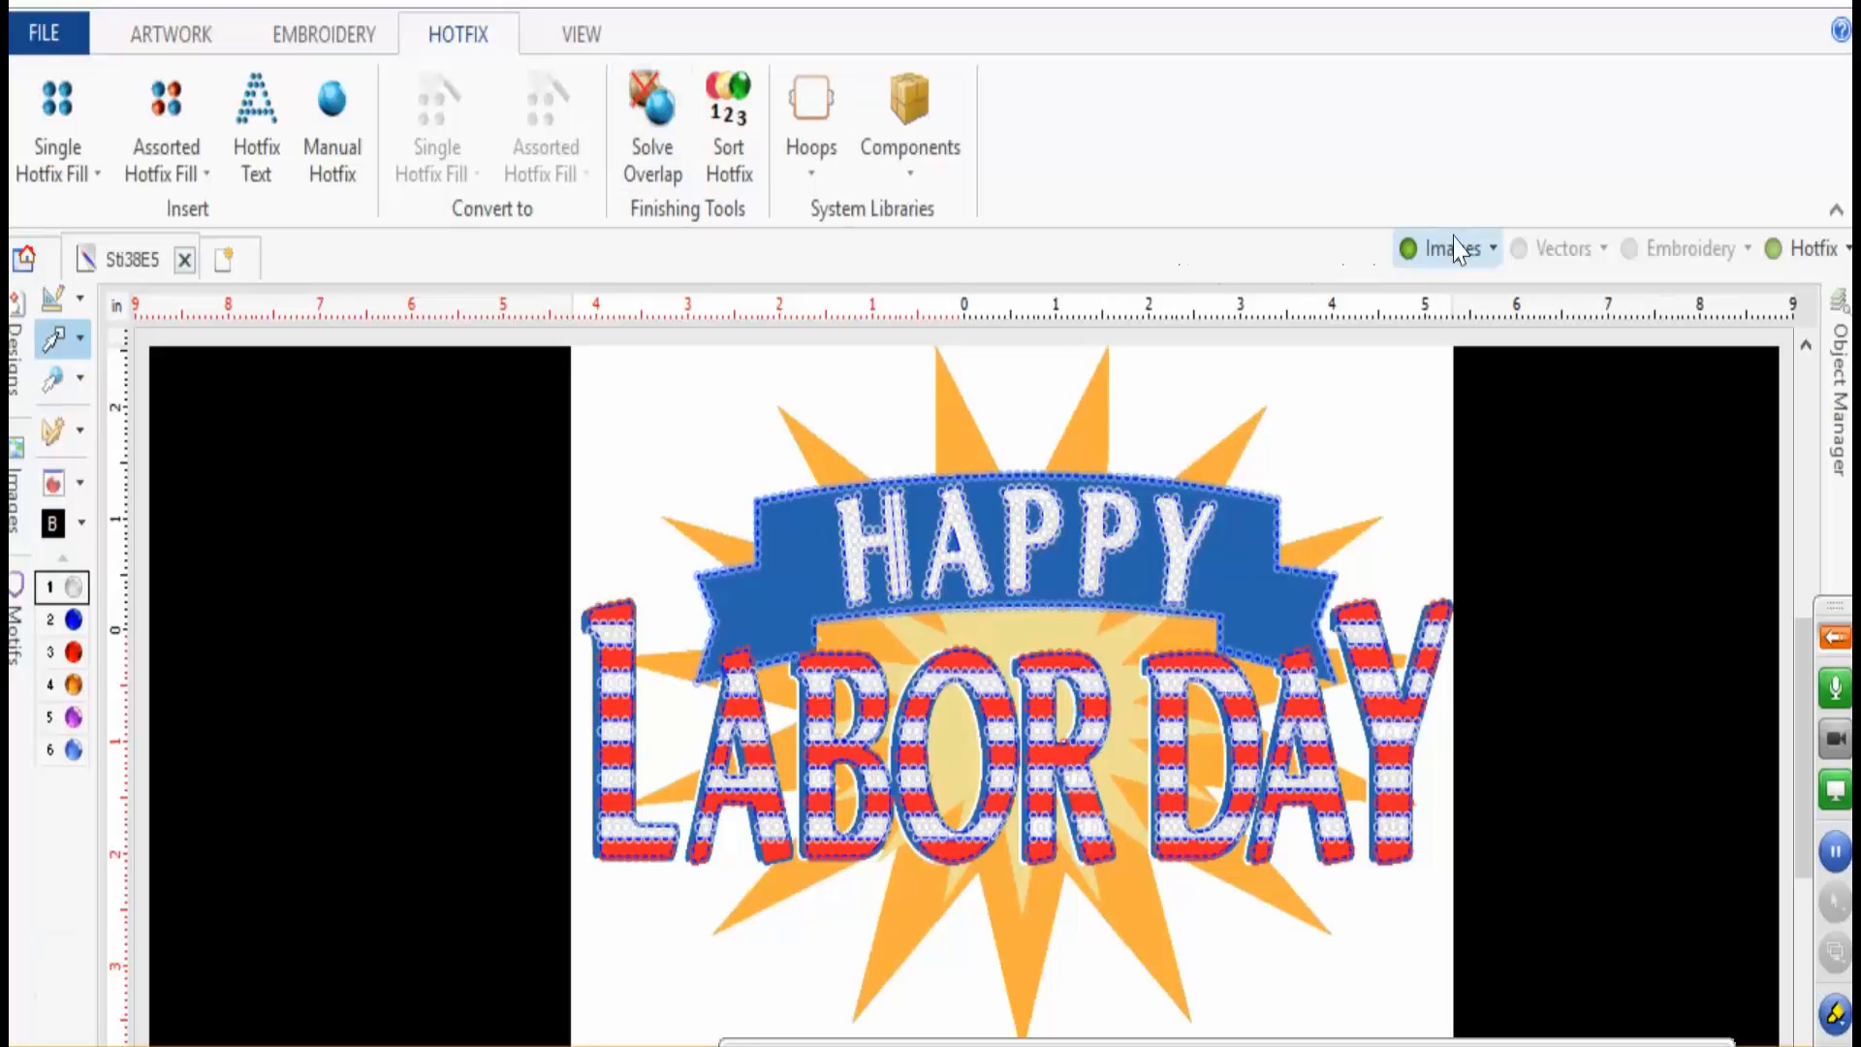
- Hide the background image and manually scatter blue 6 ss stones beside the left tail's notched edge, down toward the letter A
{"action": "left_click", "coordinate": [1411, 250]}
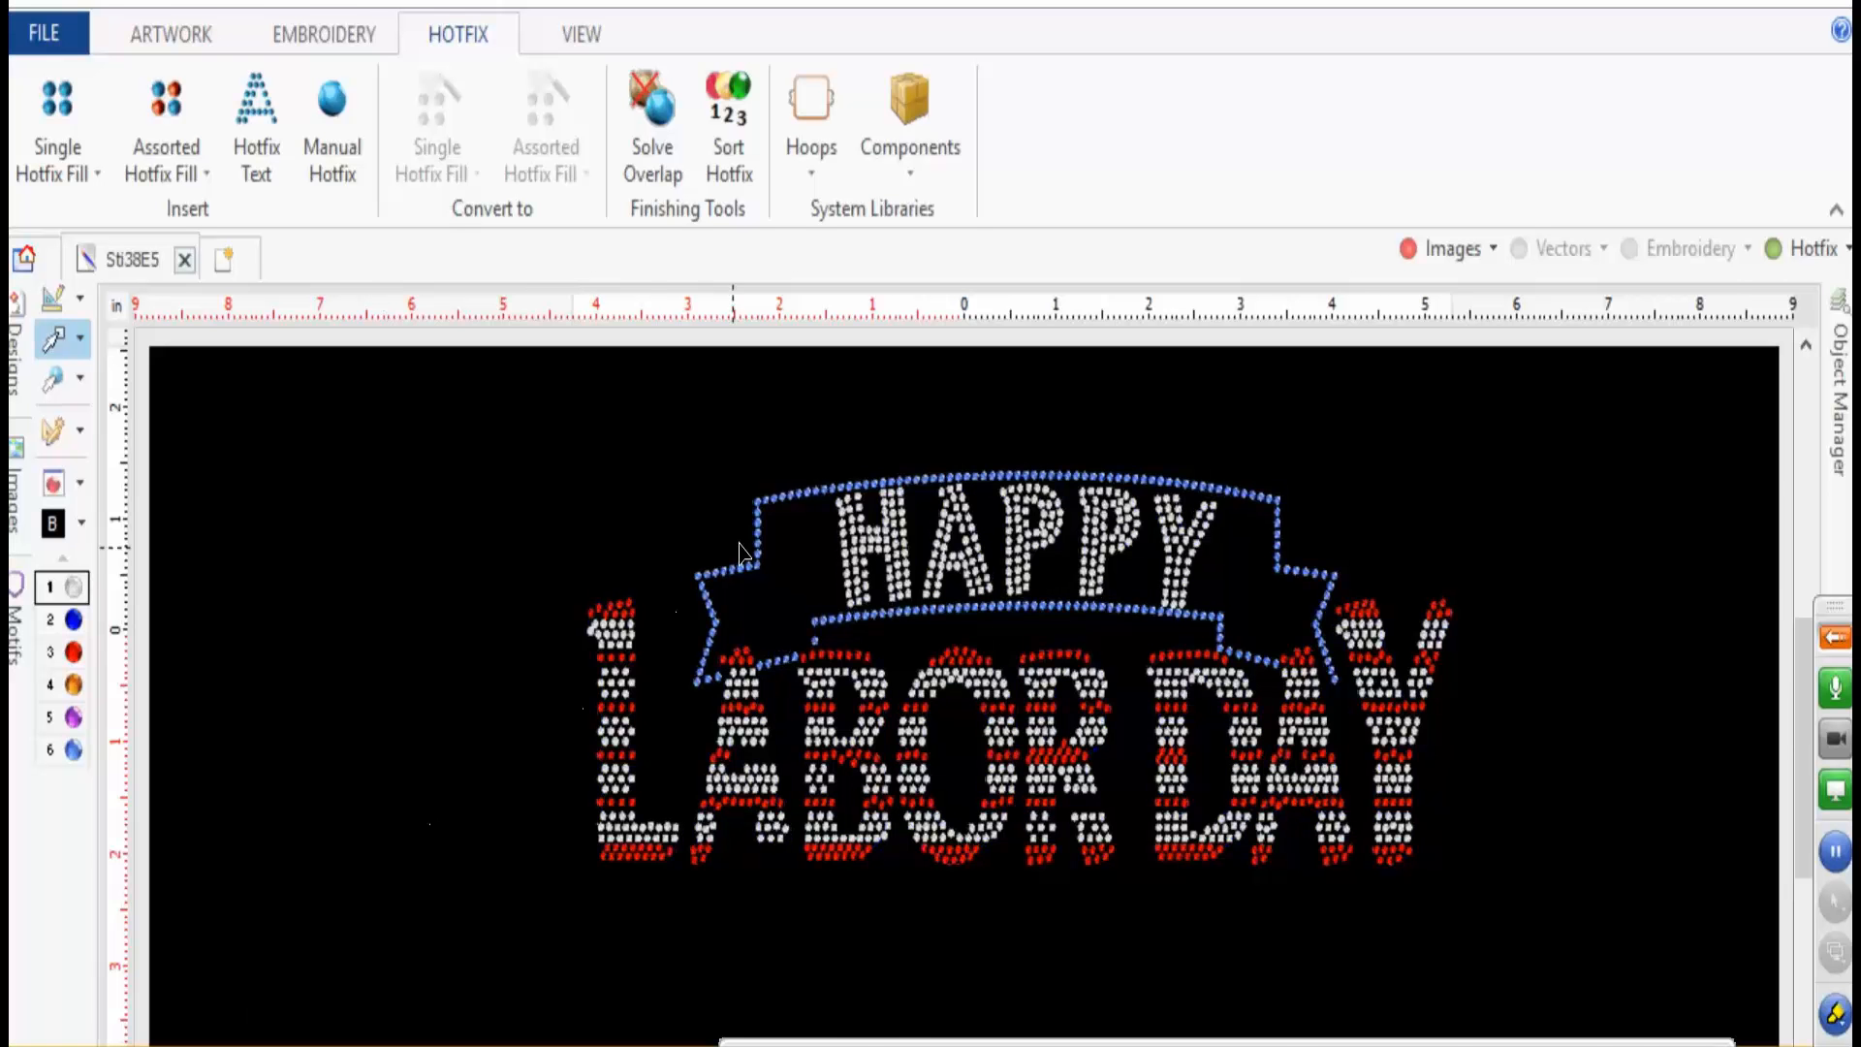
{"action": "scroll", "coordinate": [739, 553], "scroll_direction": "up", "scroll_amount": 2}
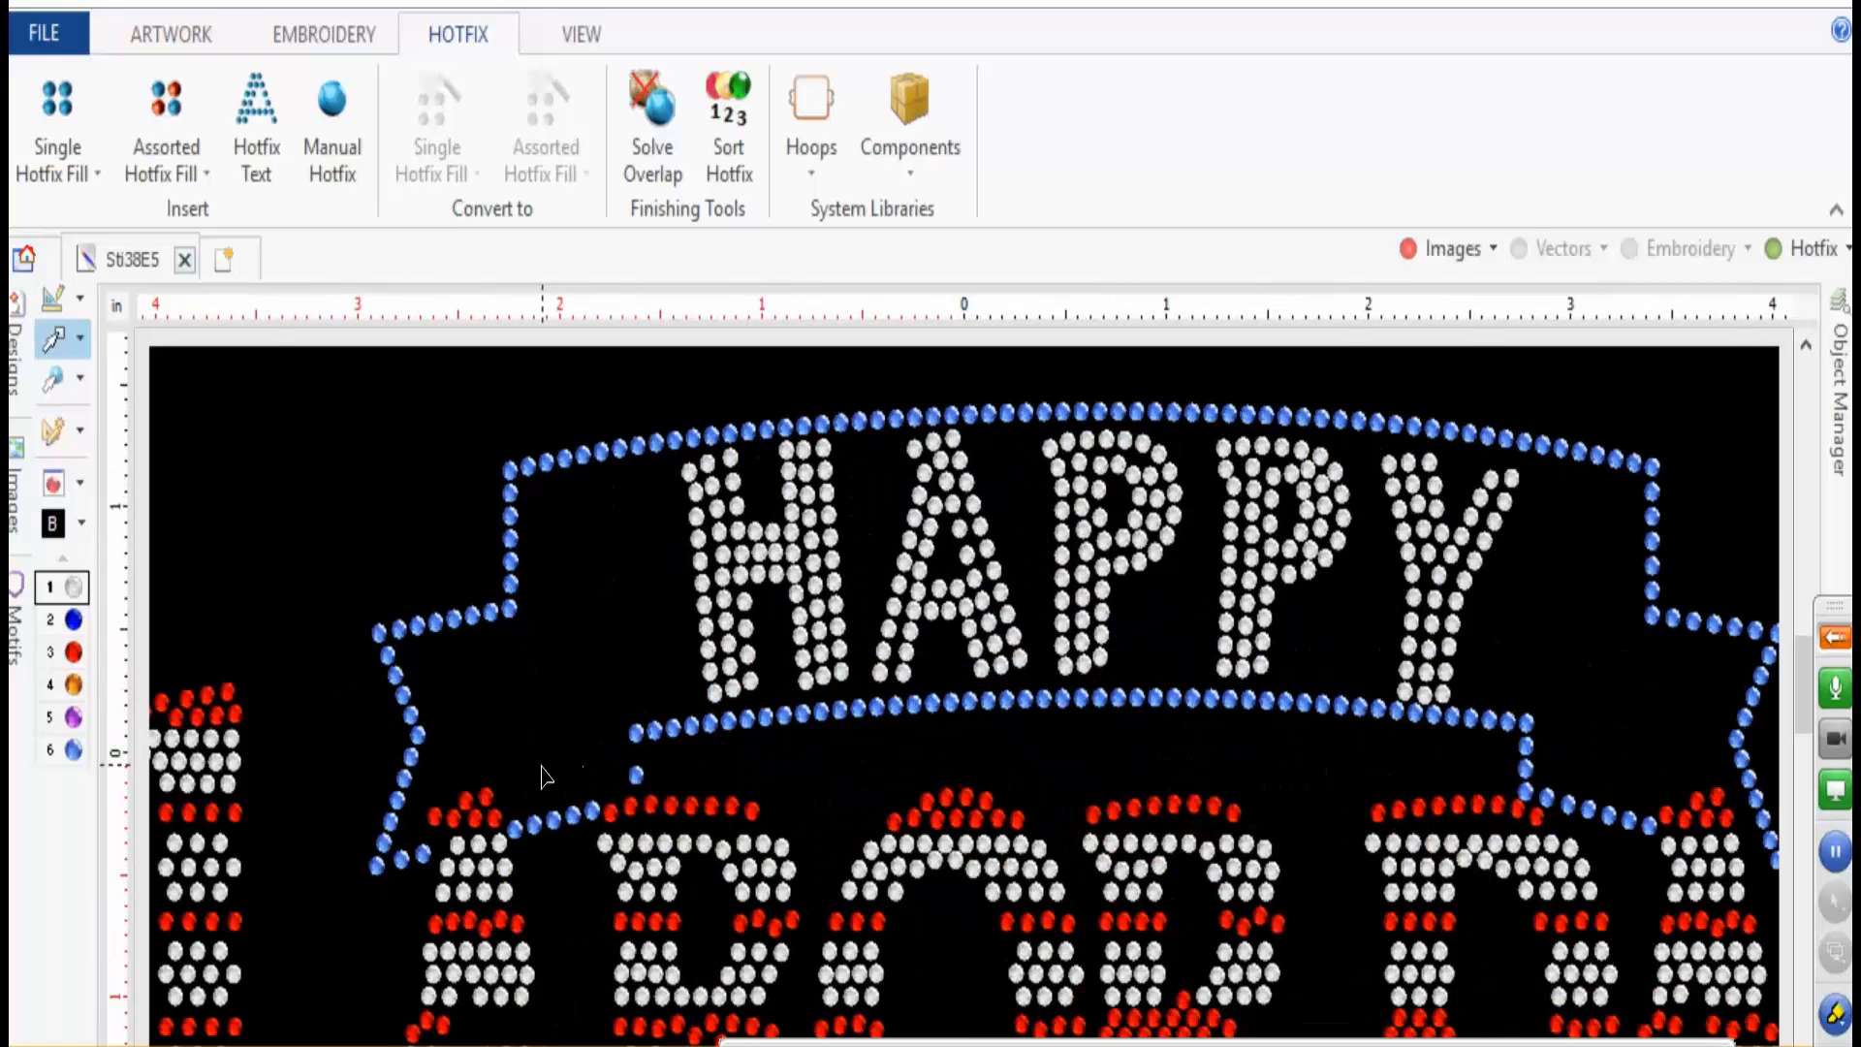
{"action": "scroll", "coordinate": [509, 777], "scroll_direction": "up", "scroll_amount": 2}
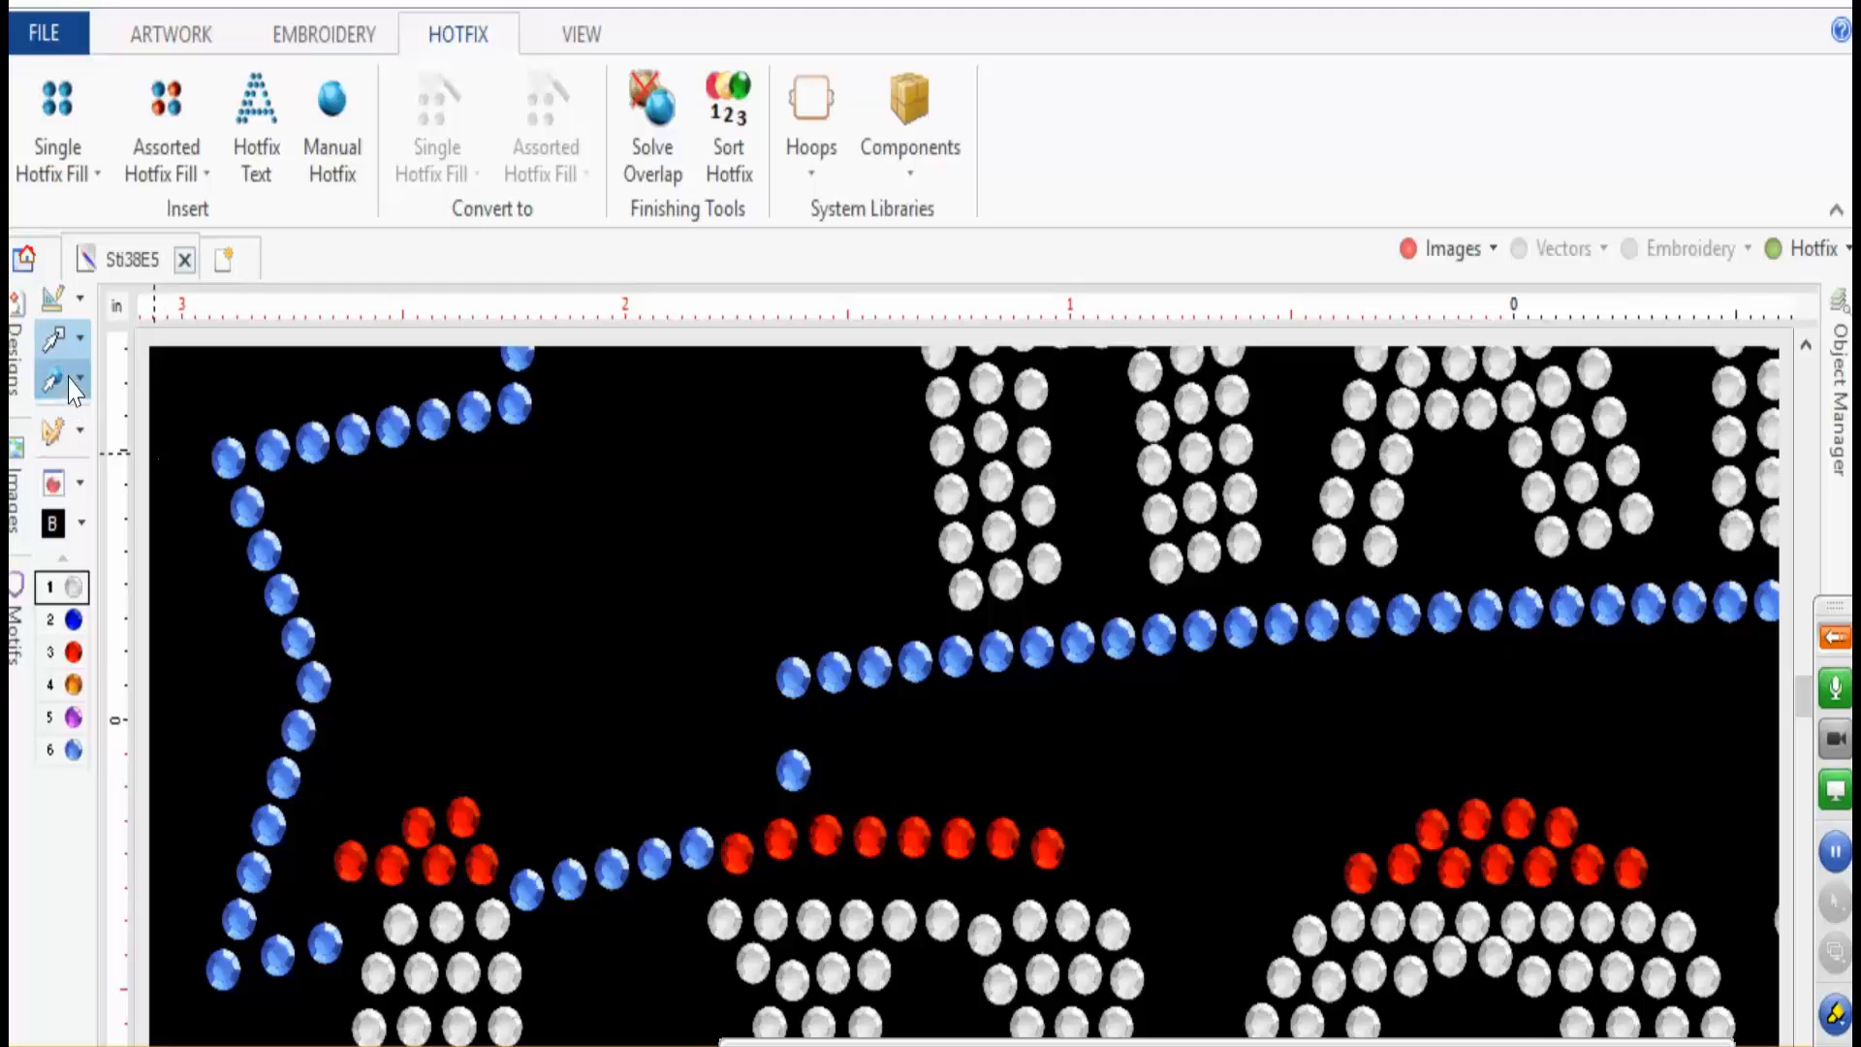
{"action": "left_click", "coordinate": [53, 378]}
{"action": "left_click", "coordinate": [333, 136]}
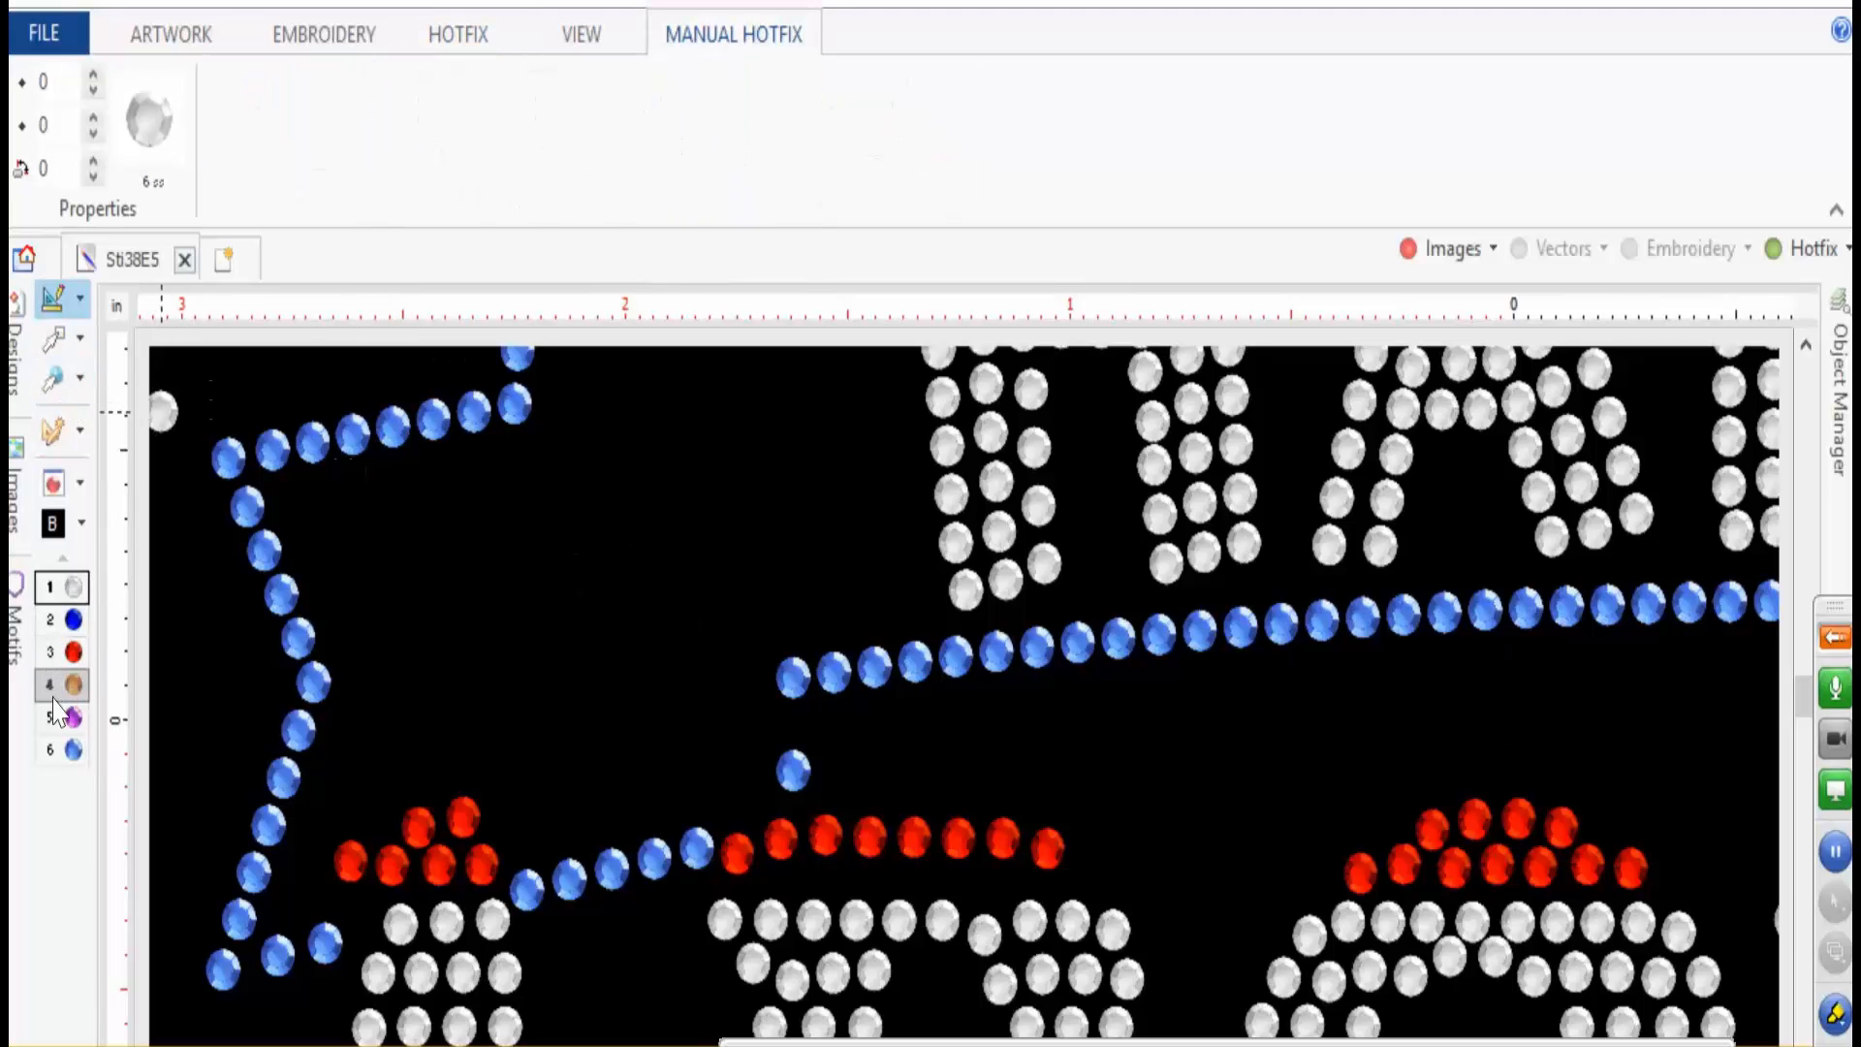
{"action": "left_click", "coordinate": [61, 750]}
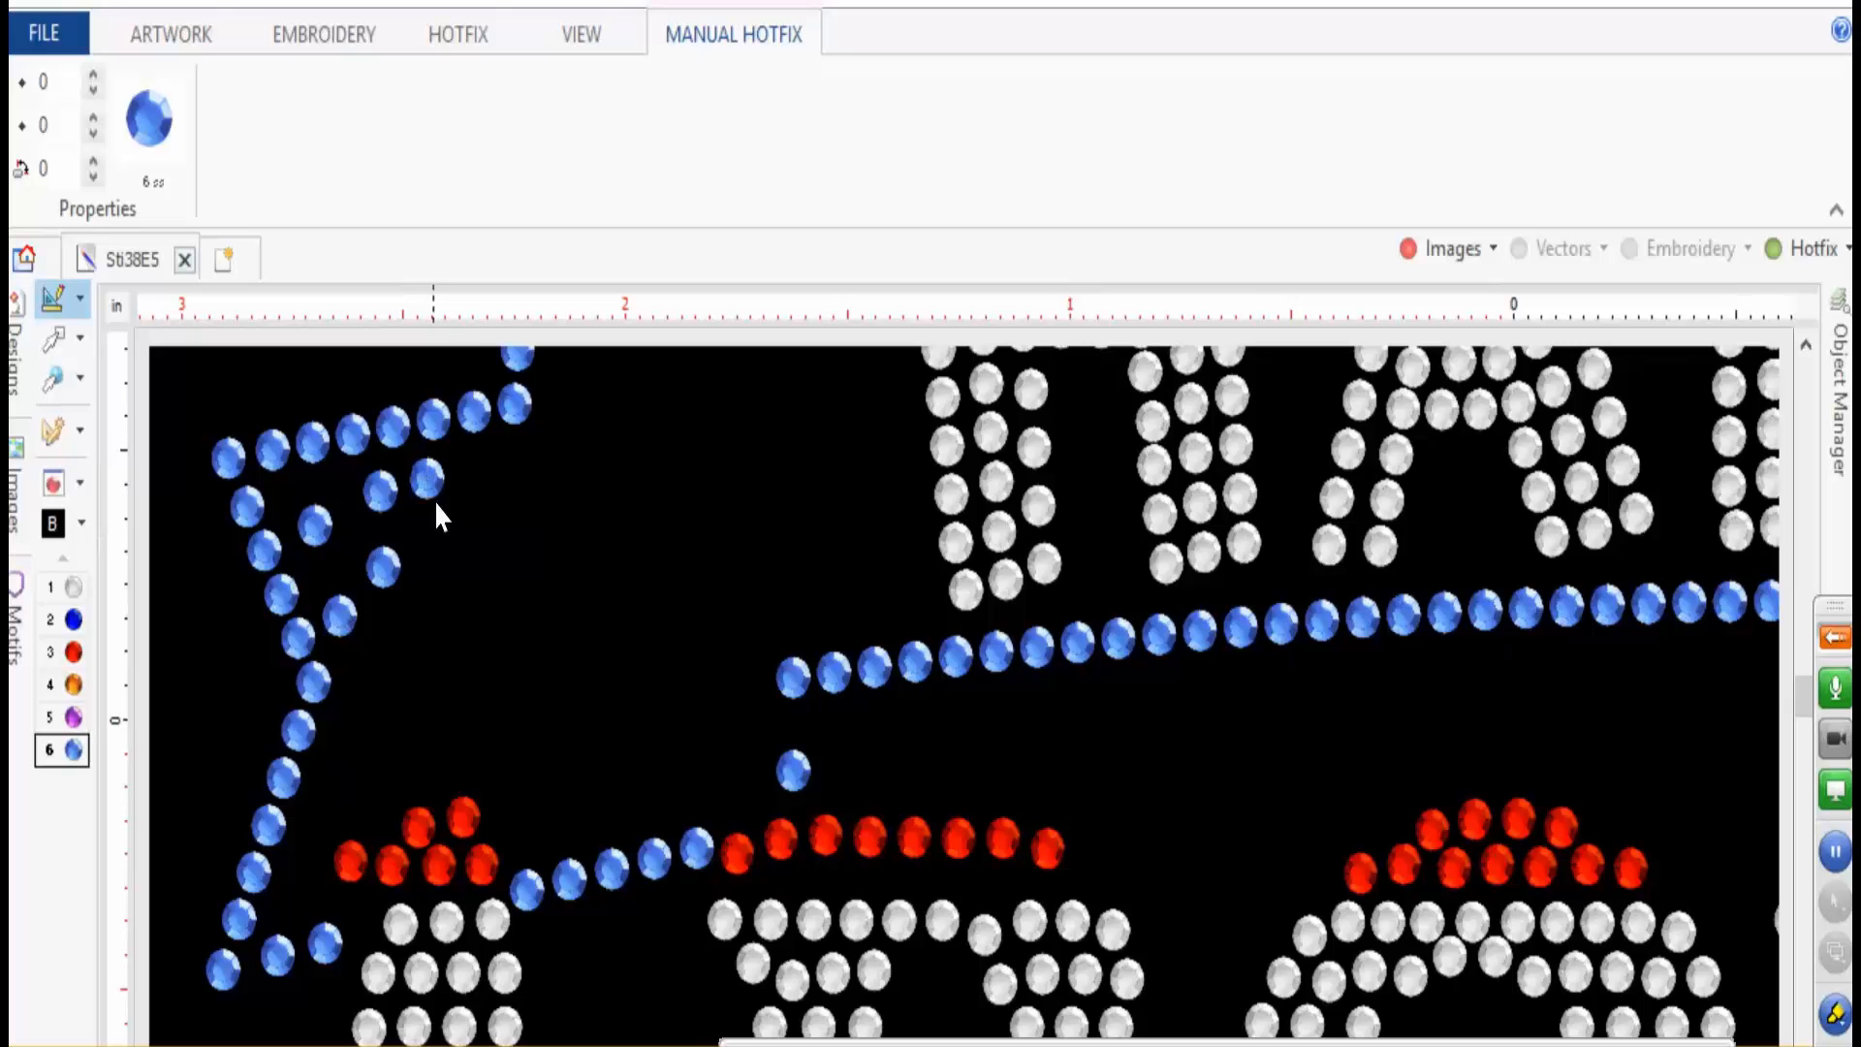
{"action": "left_click", "coordinate": [397, 637]}
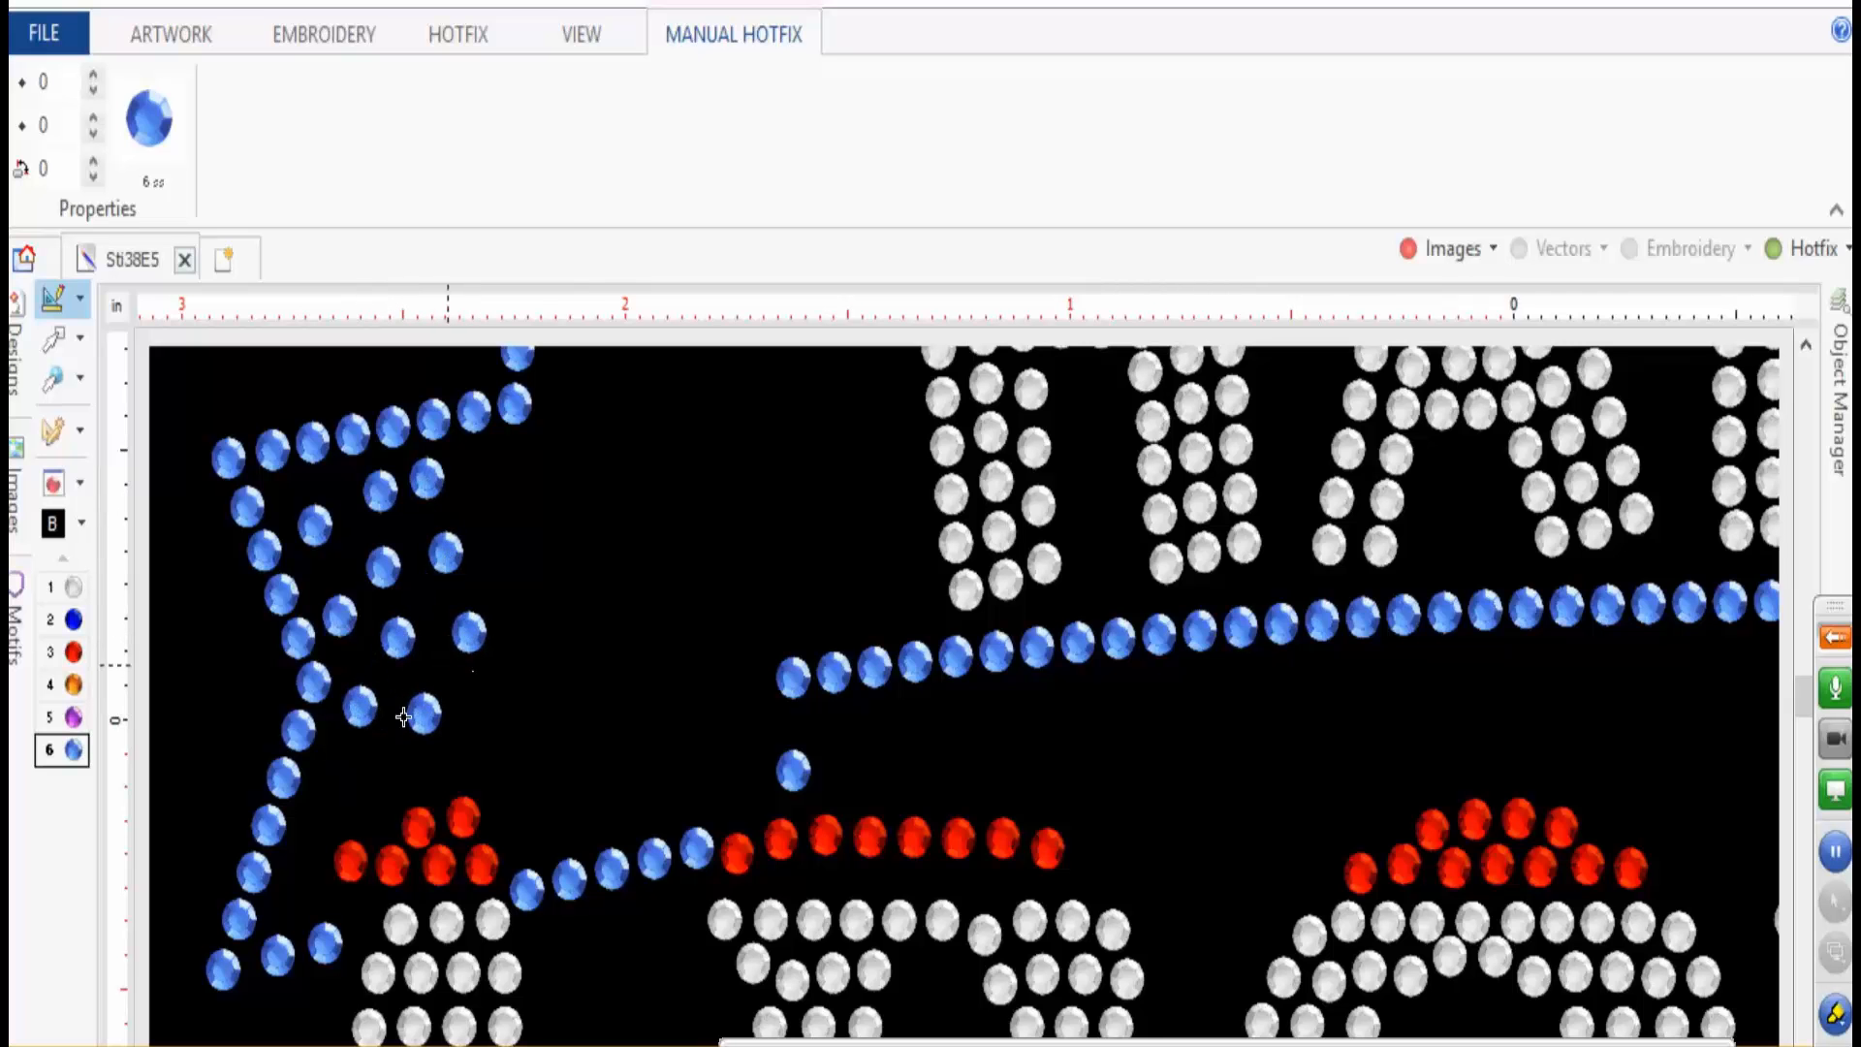
{"action": "left_click", "coordinate": [376, 769]}
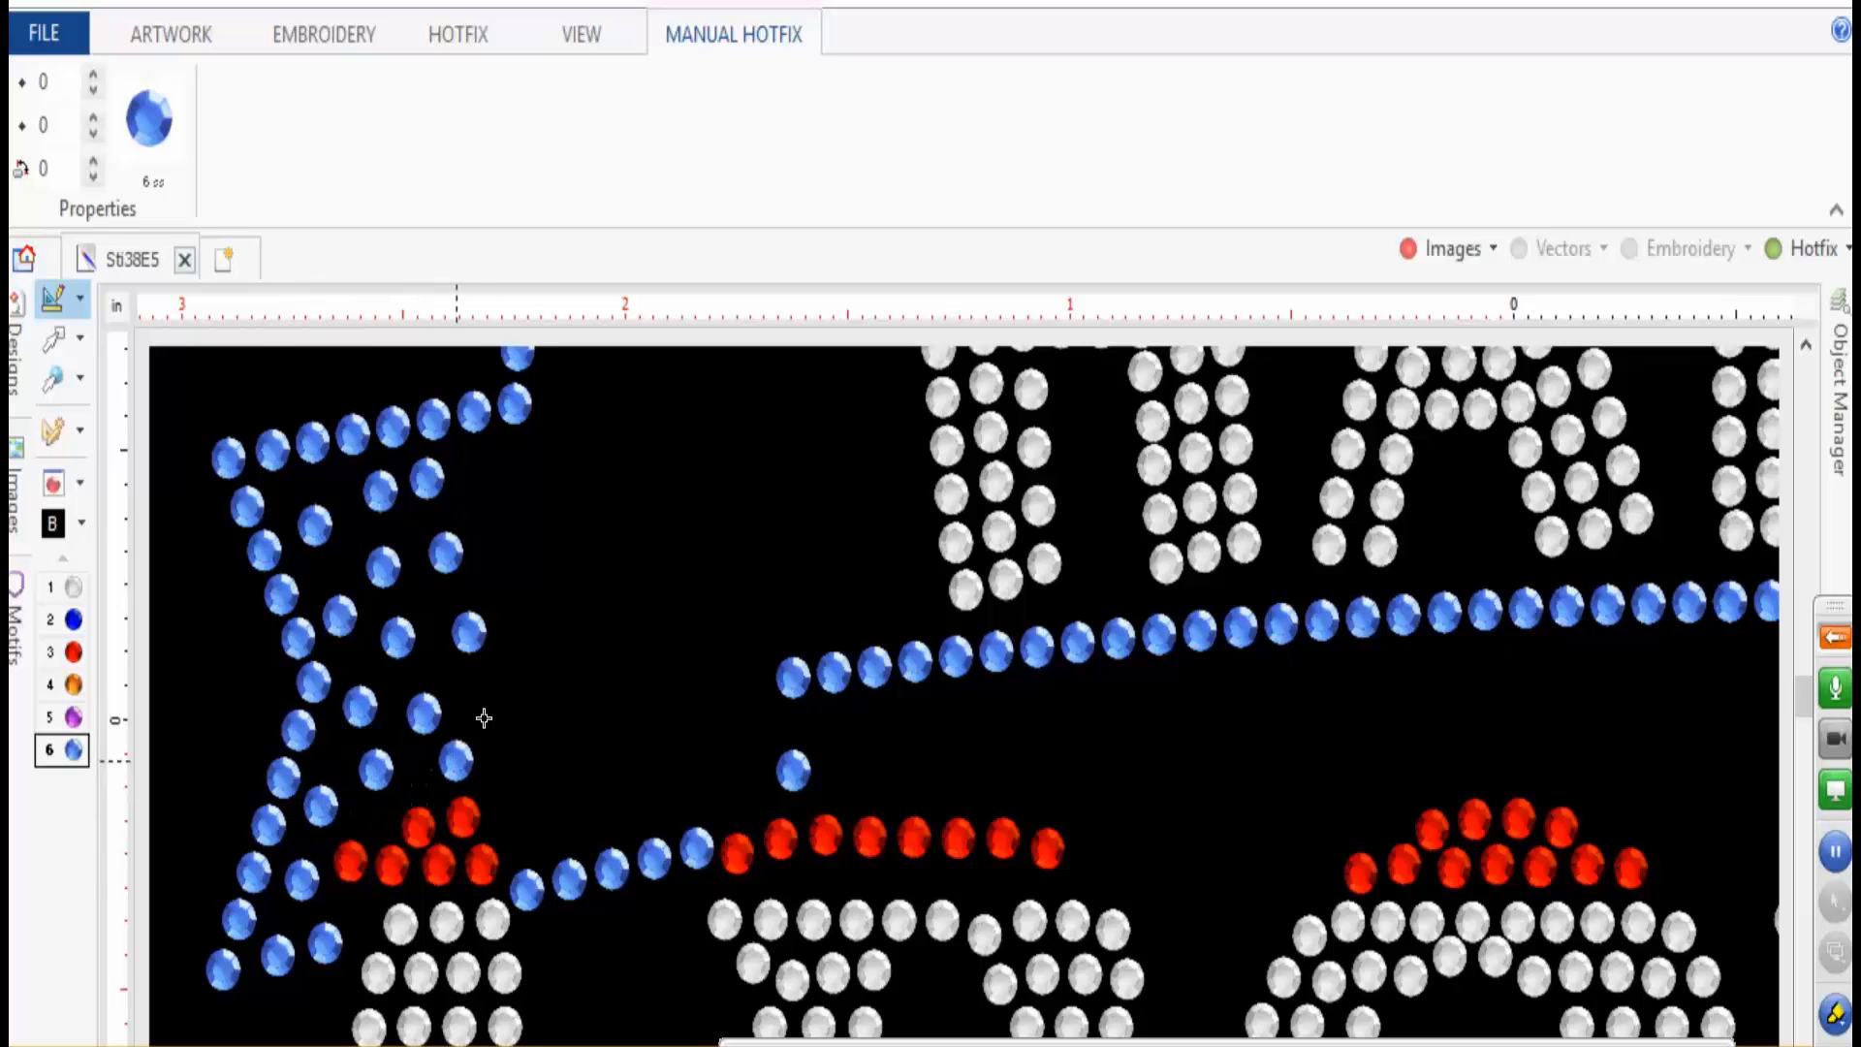
- Scatter more blue 6 ss stones in the middle of the left tail and just right of the letter A's red top
{"action": "left_click", "coordinate": [498, 685]}
{"action": "left_click", "coordinate": [495, 576]}
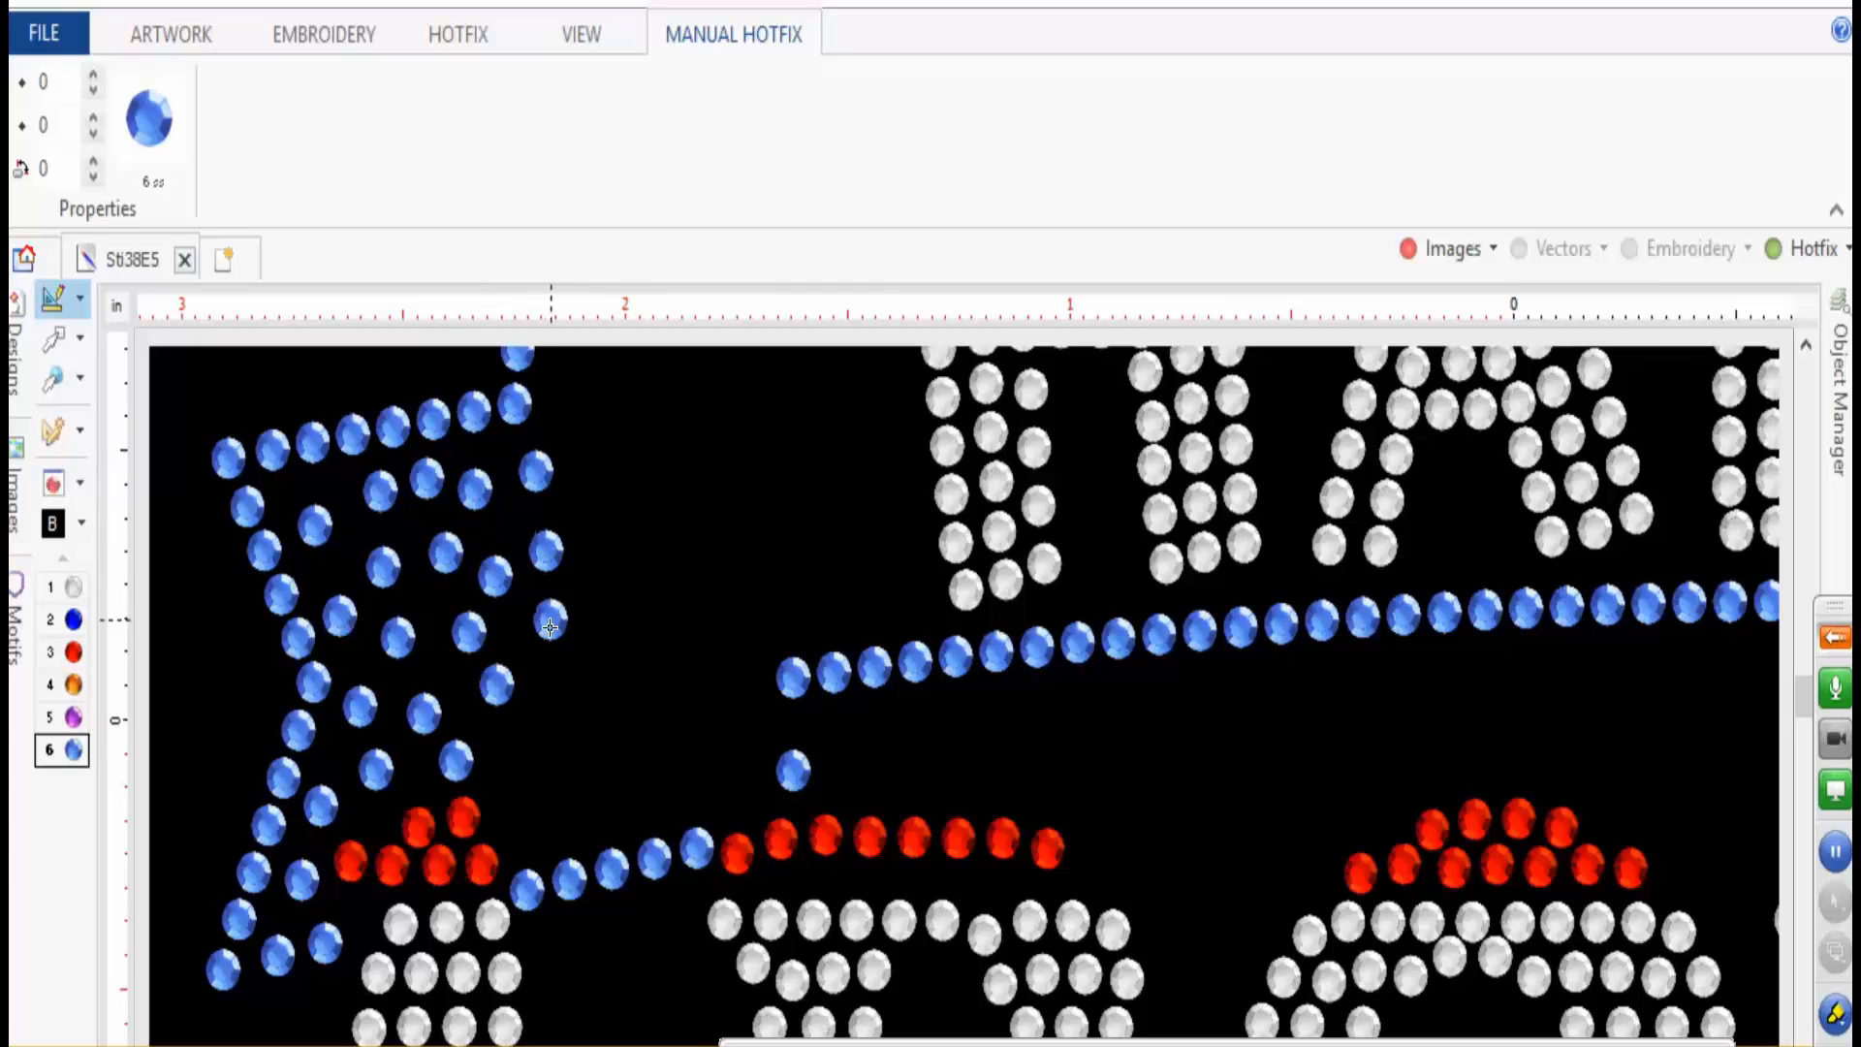
{"action": "left_click", "coordinate": [500, 761]}
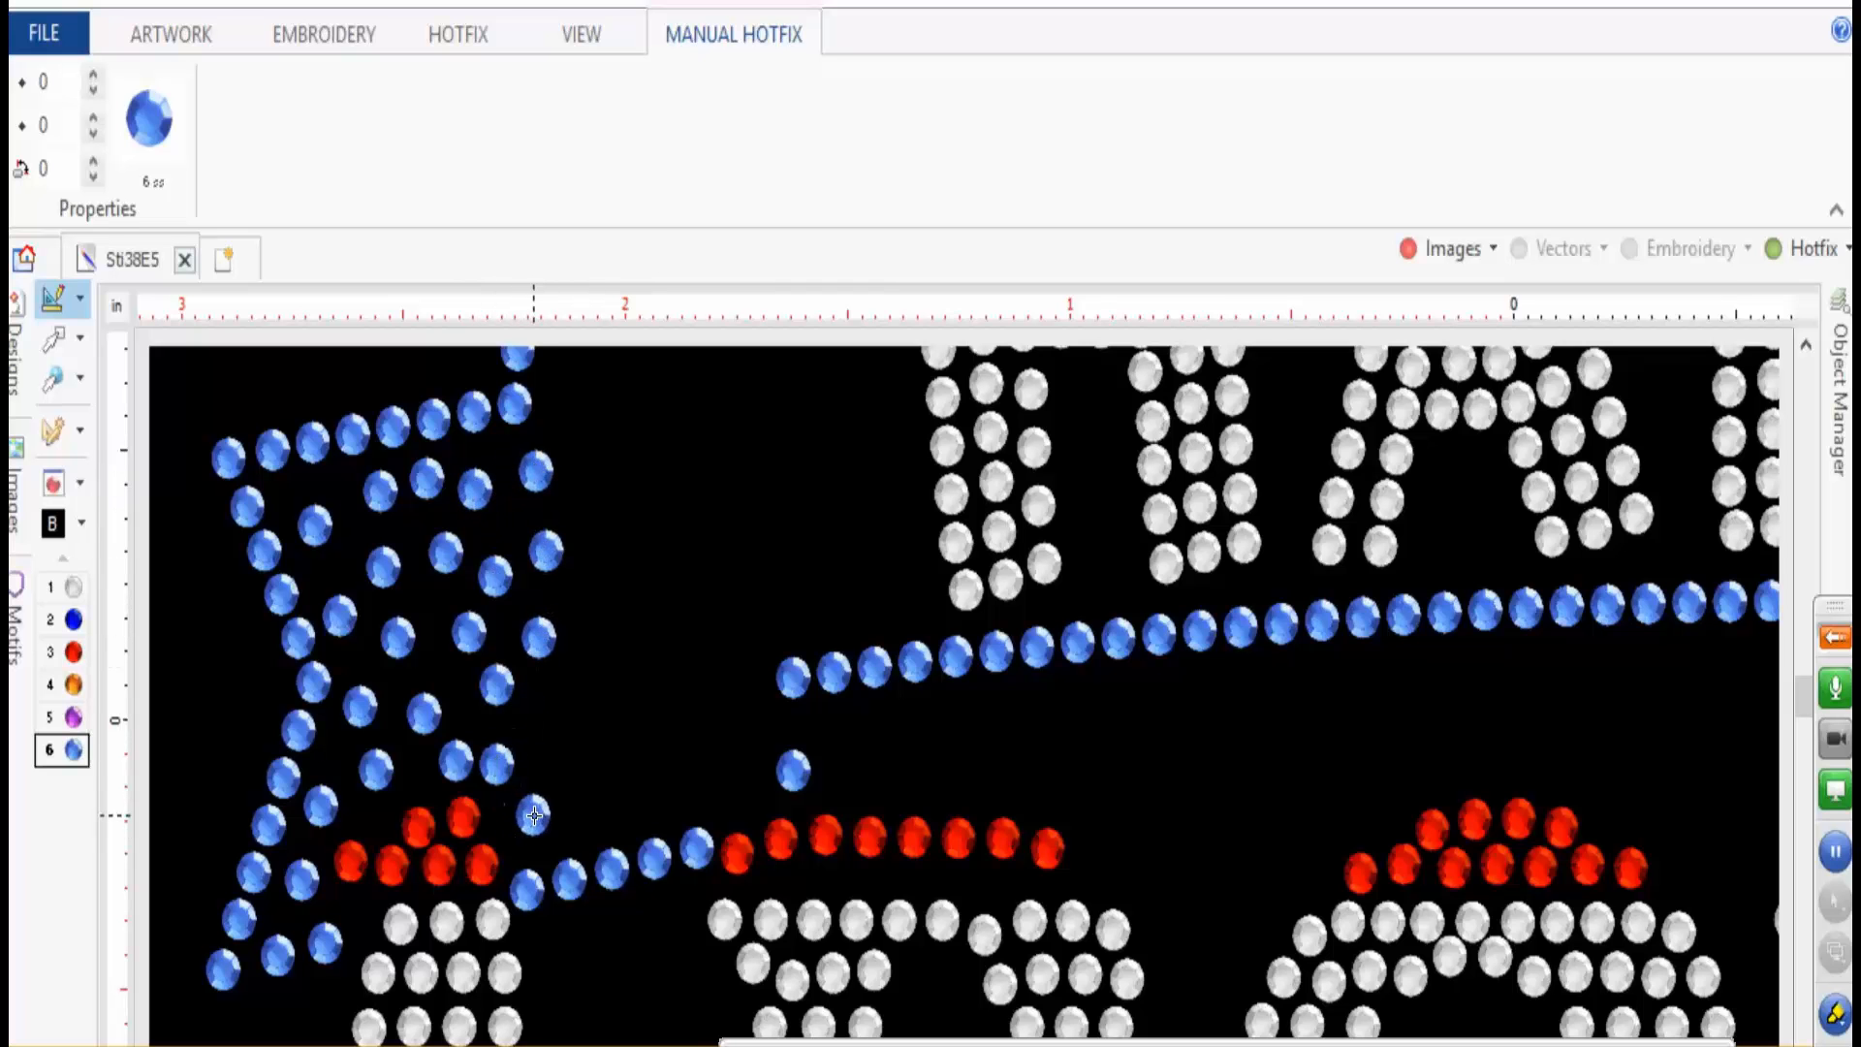
{"action": "left_click", "coordinate": [543, 814]}
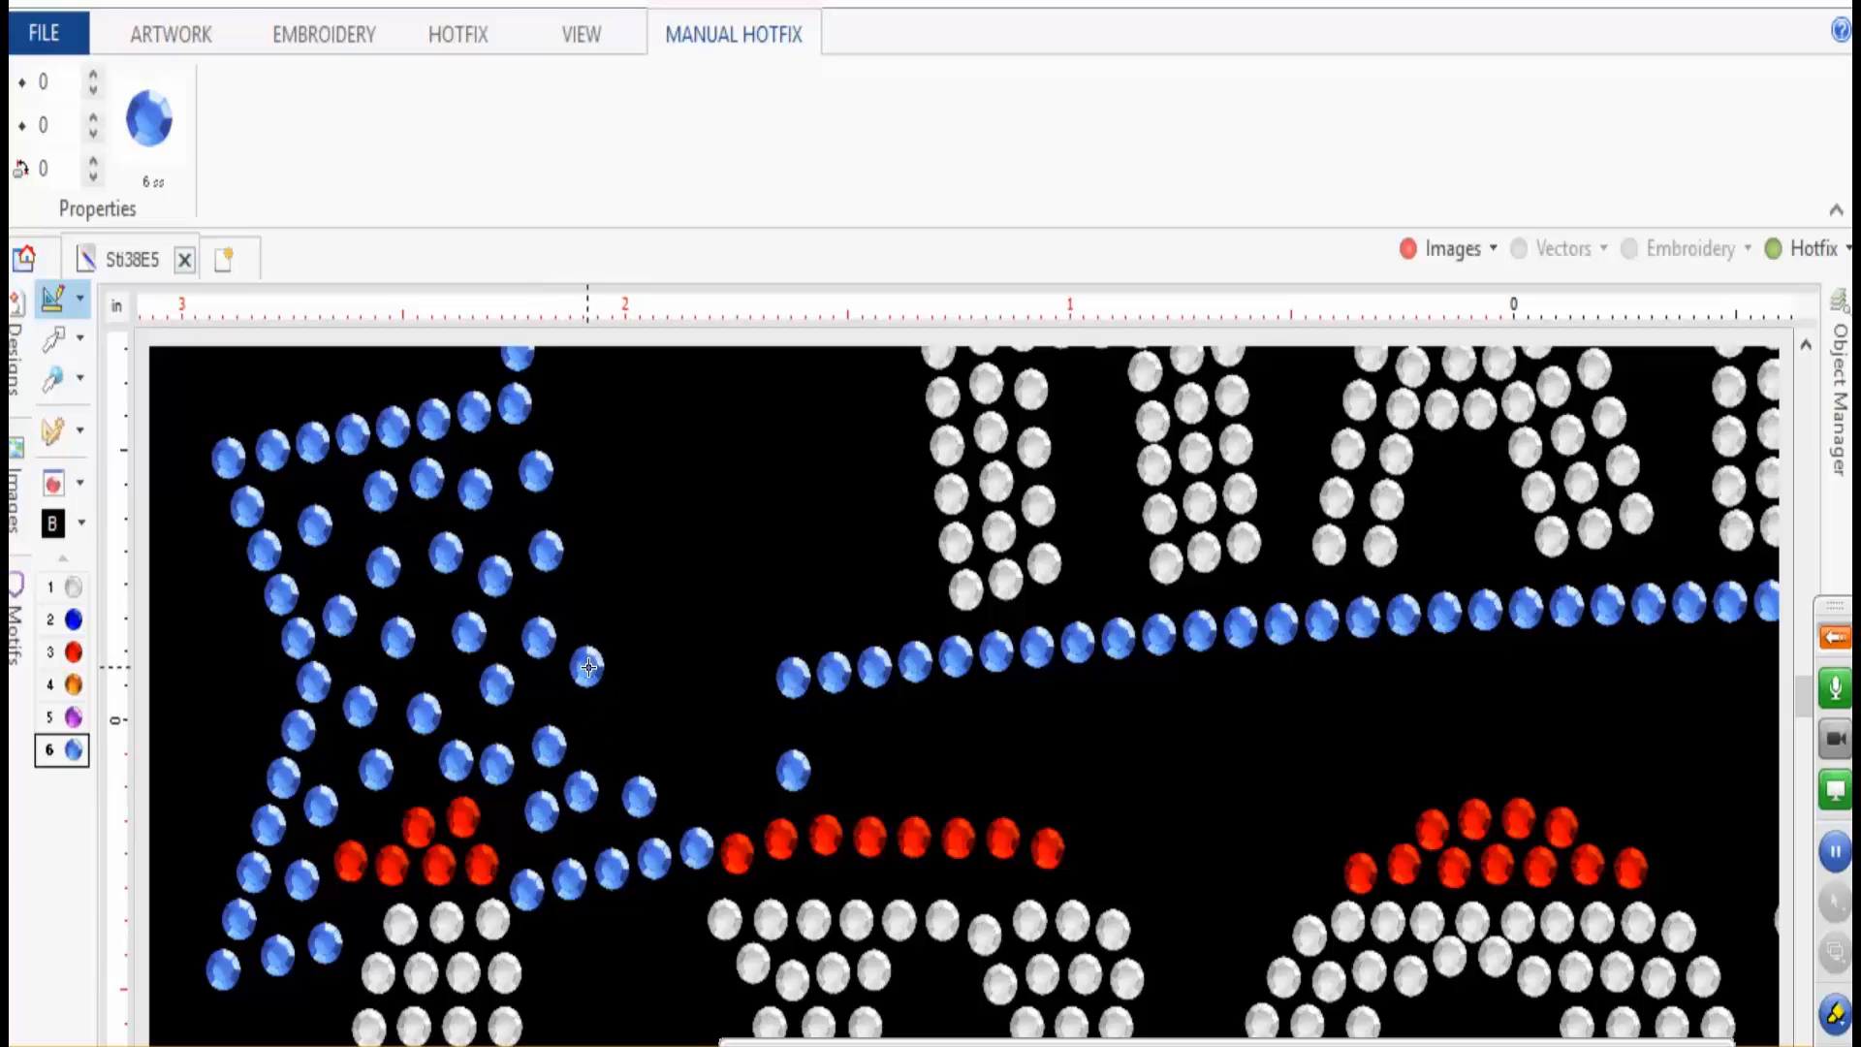
- Extend the scattered blue 6 ss stones in the left tail toward the banner's lower fold corner and up its inner side
{"action": "left_click", "coordinate": [591, 686]}
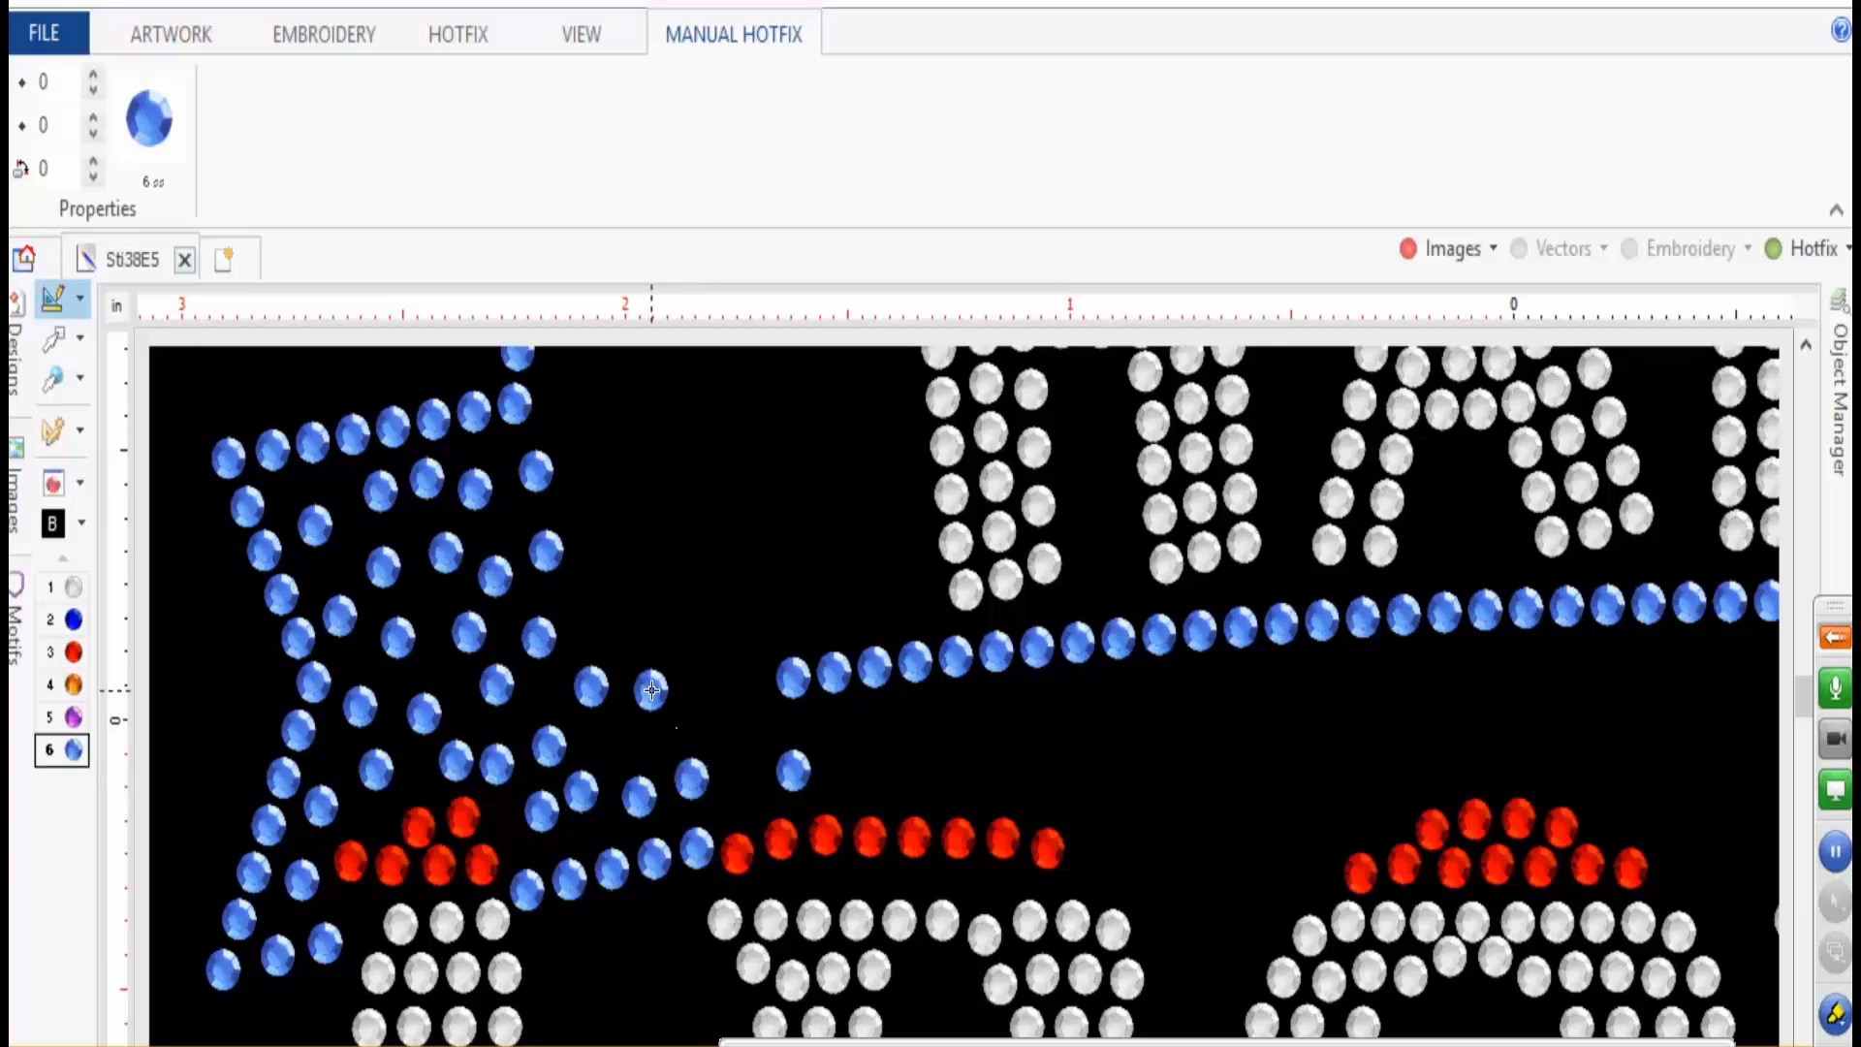
{"action": "left_click", "coordinate": [668, 703]}
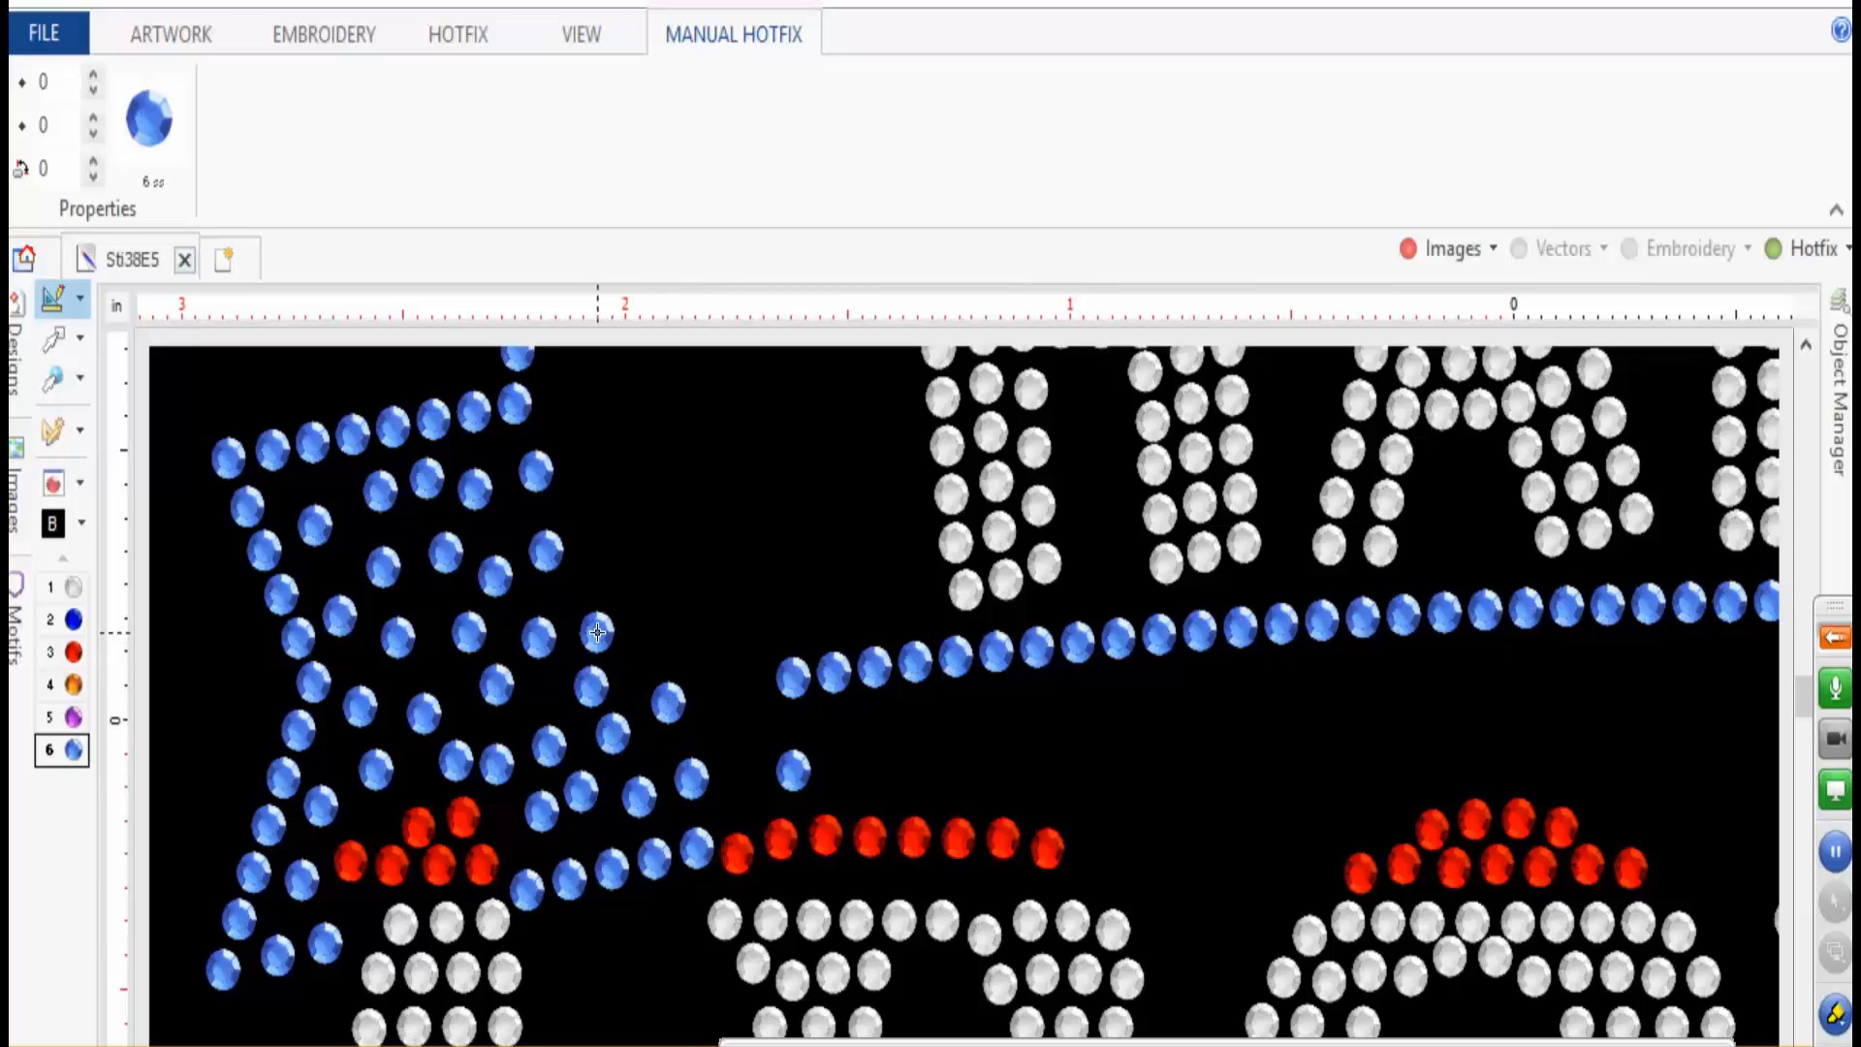
{"action": "left_click", "coordinate": [589, 601]}
{"action": "left_click", "coordinate": [639, 642]}
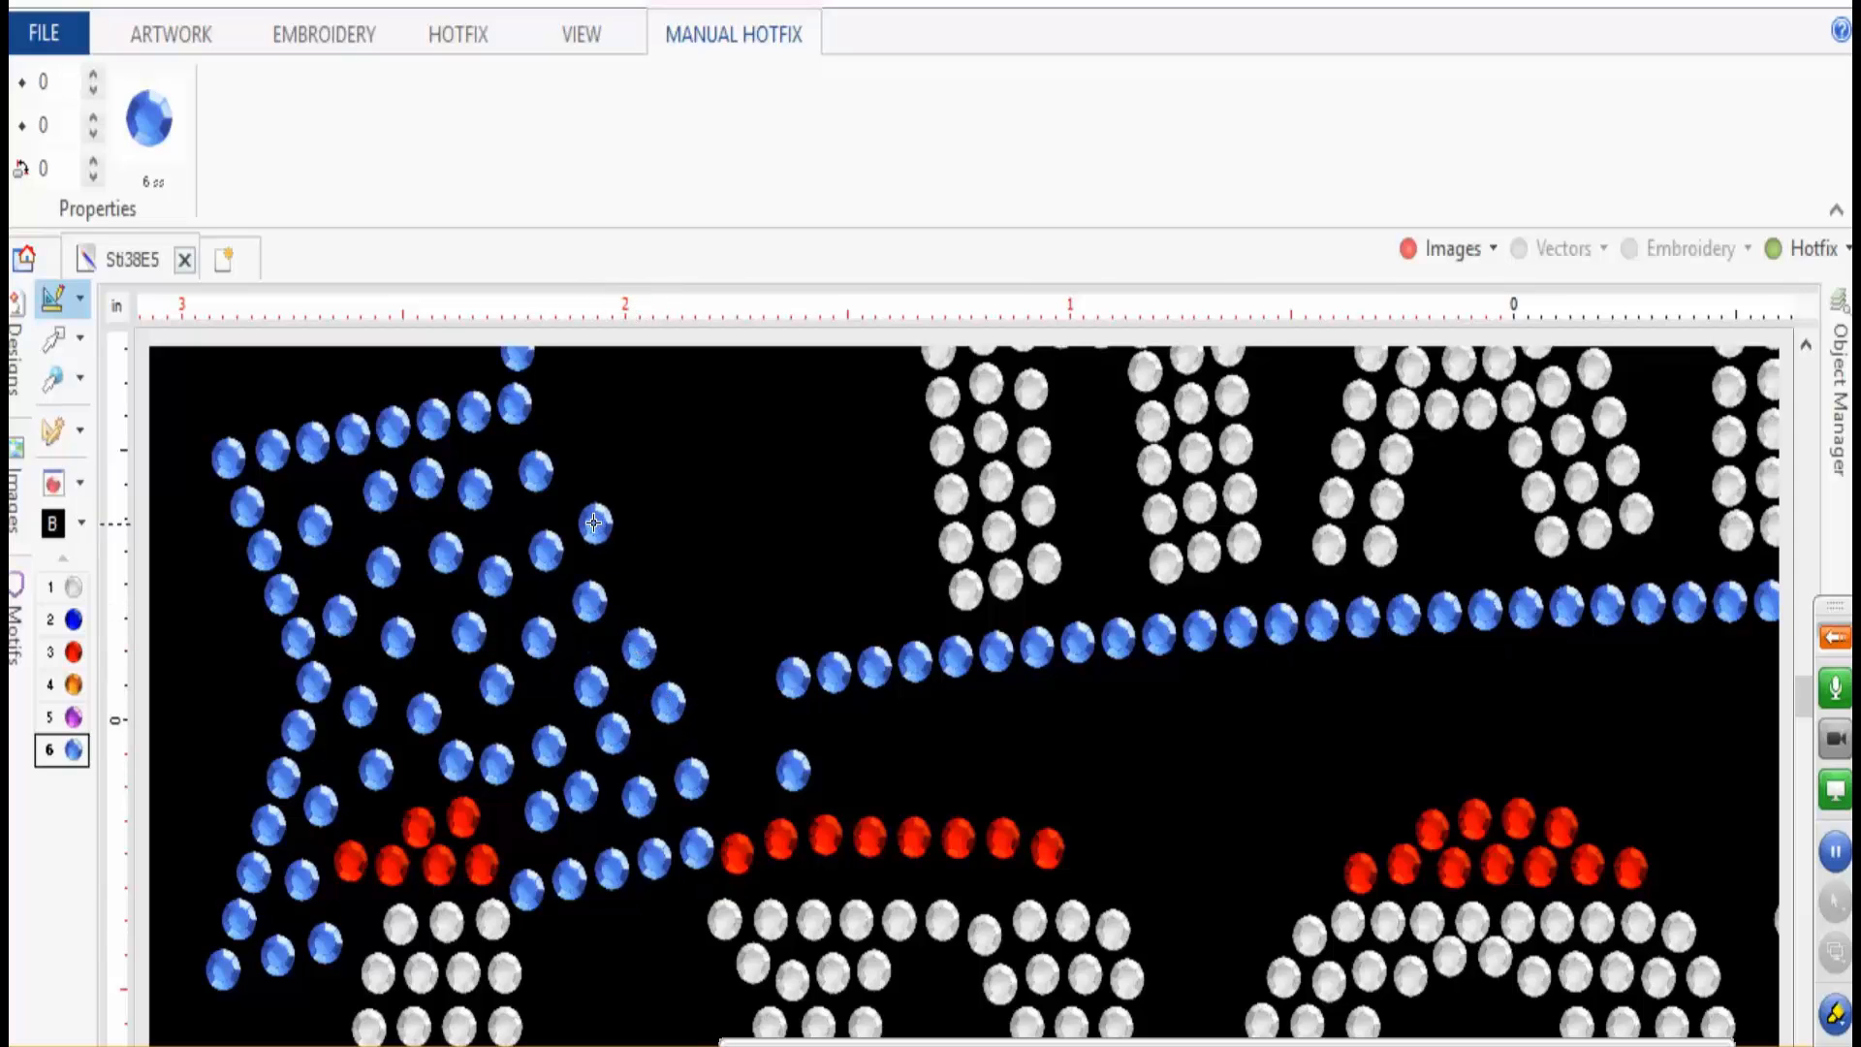
{"action": "left_click", "coordinate": [583, 502]}
- Show the background image again and leave manual stone placement with nothing selected
{"action": "scroll", "coordinate": [665, 632], "scroll_direction": "down", "scroll_amount": 8}
{"action": "scroll", "coordinate": [892, 608], "scroll_direction": "up", "scroll_amount": 5}
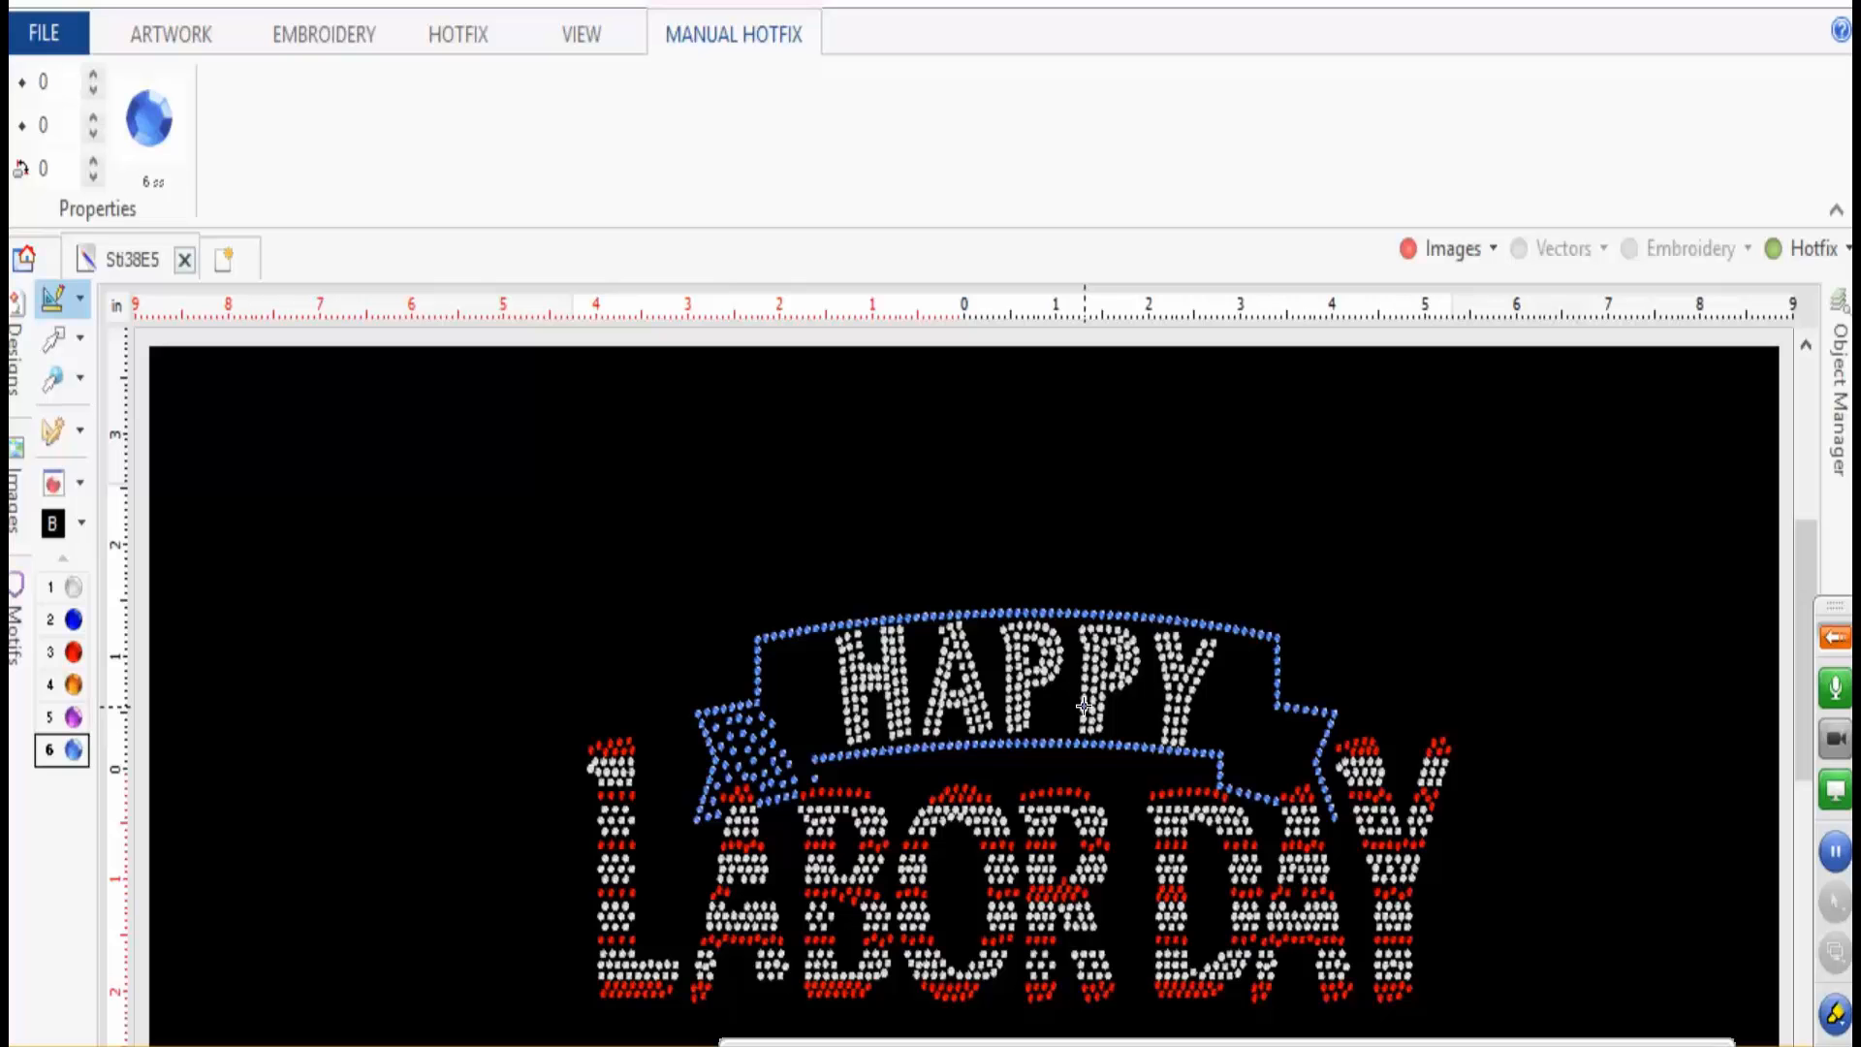
{"action": "scroll", "coordinate": [1165, 708], "scroll_direction": "down", "scroll_amount": 4}
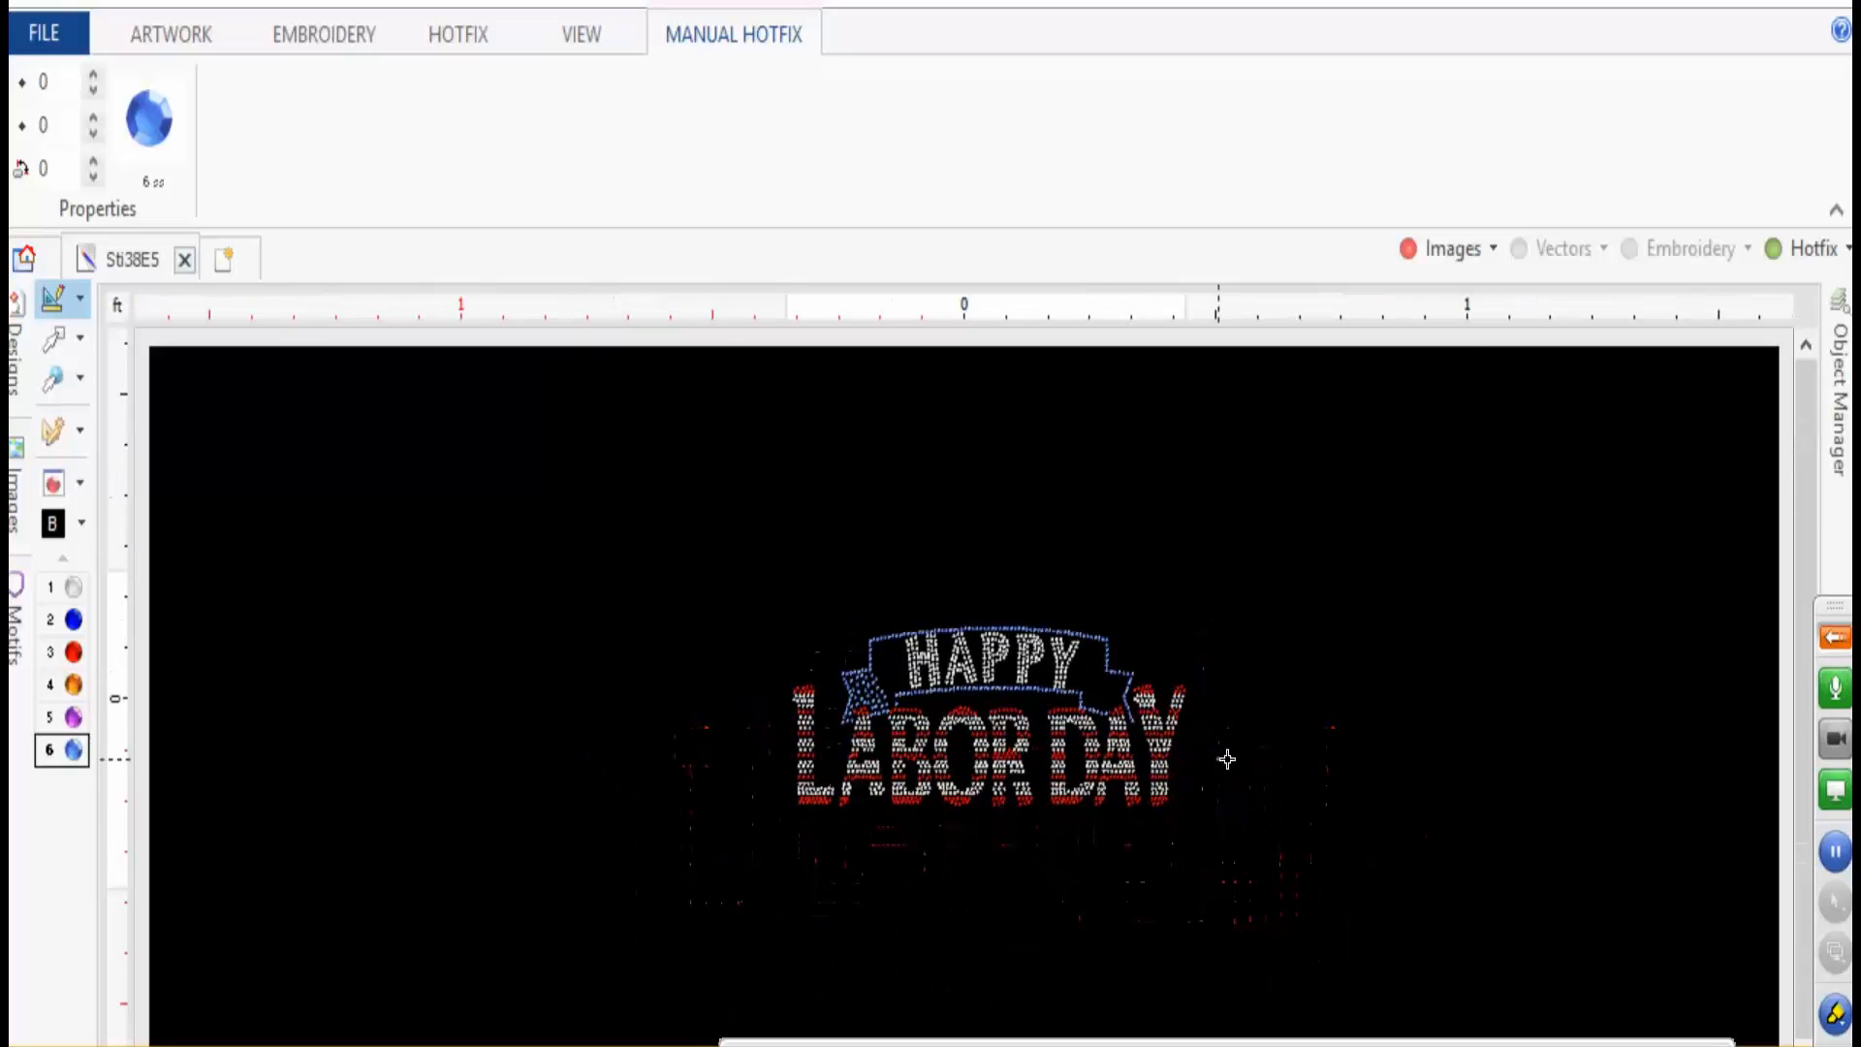
{"action": "left_click", "coordinate": [1446, 249]}
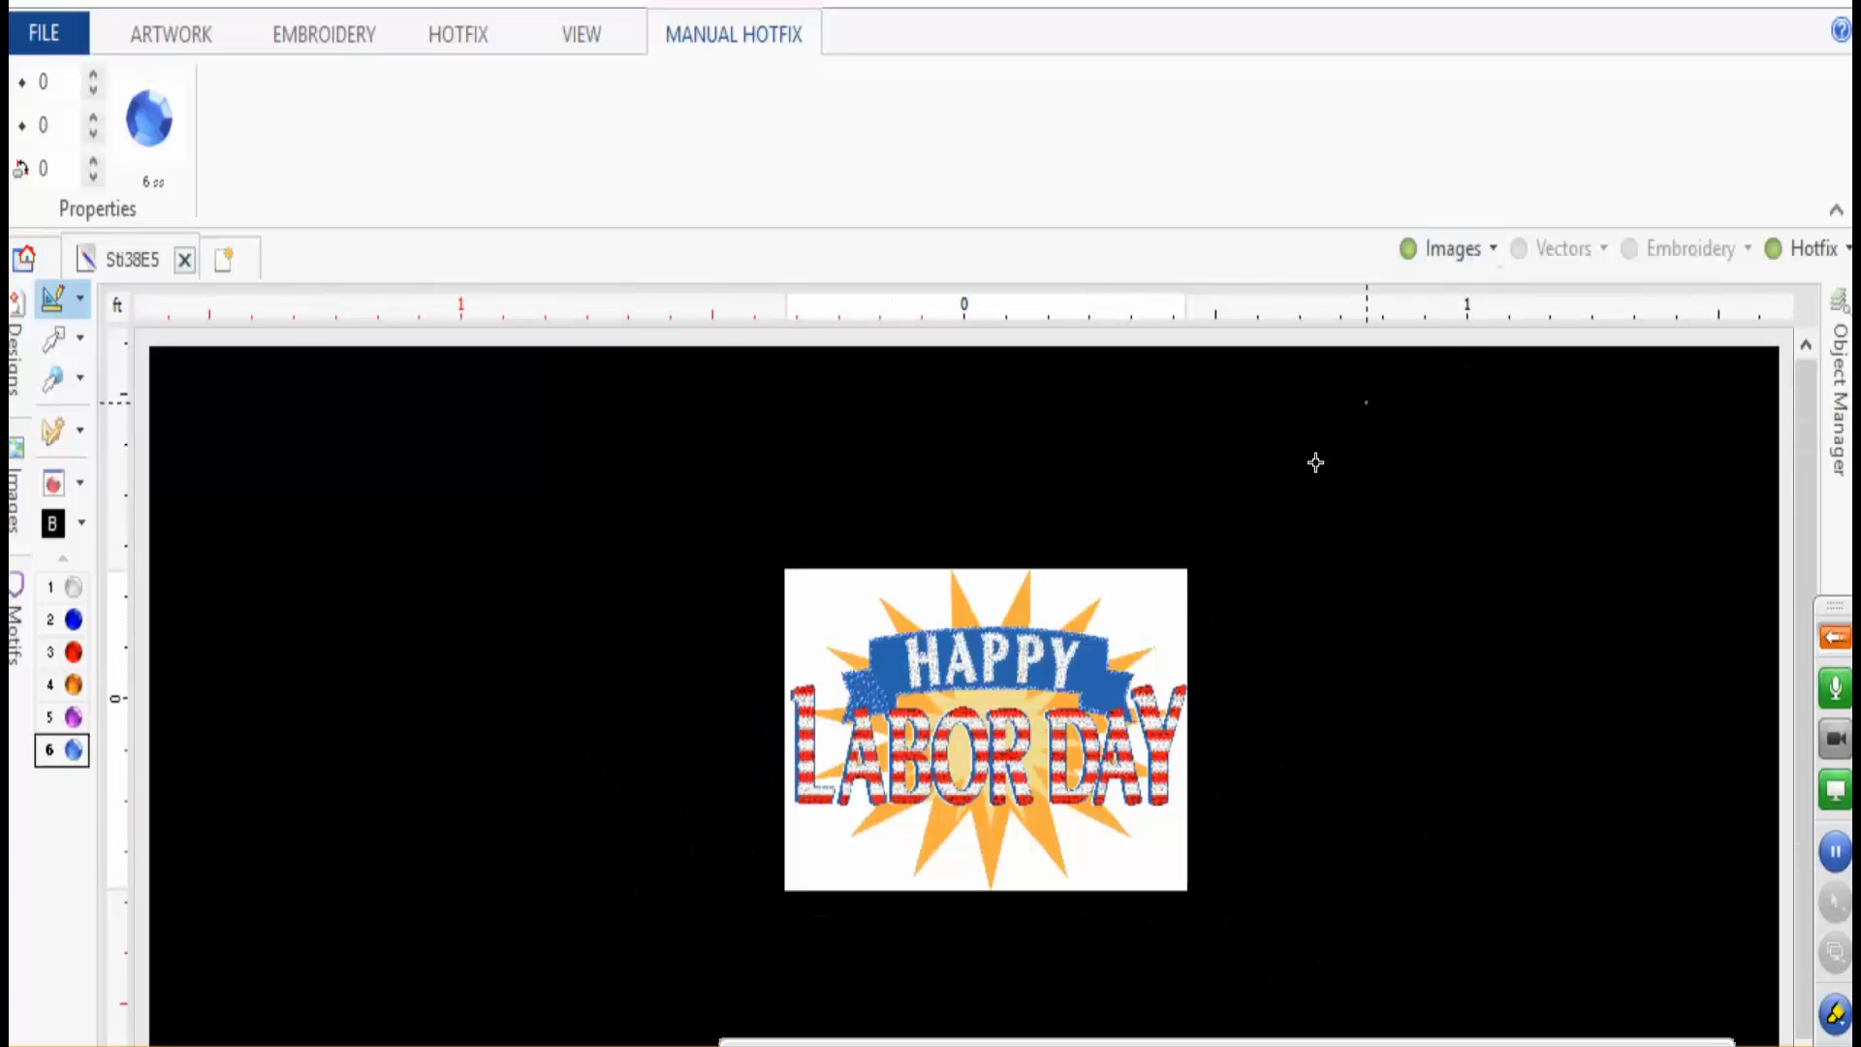
{"action": "scroll", "coordinate": [1024, 835], "scroll_direction": "up", "scroll_amount": 5}
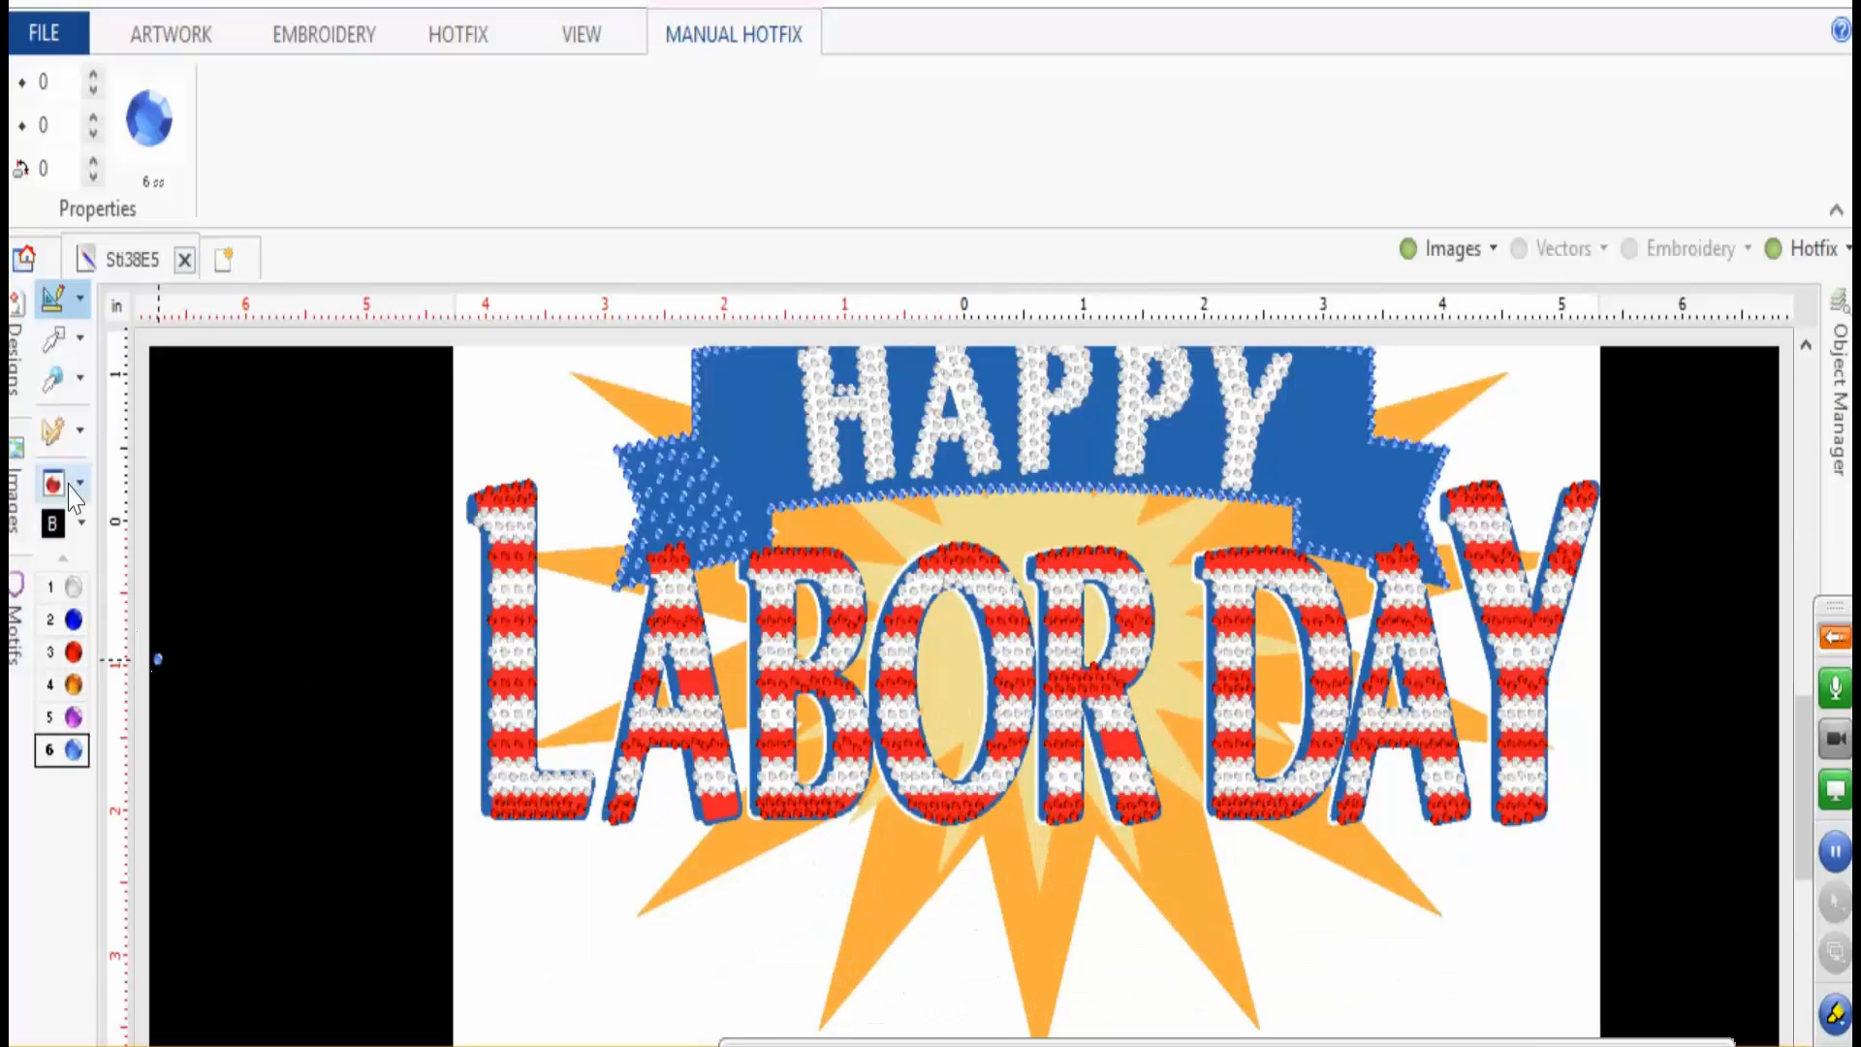
{"action": "left_click", "coordinate": [73, 358]}
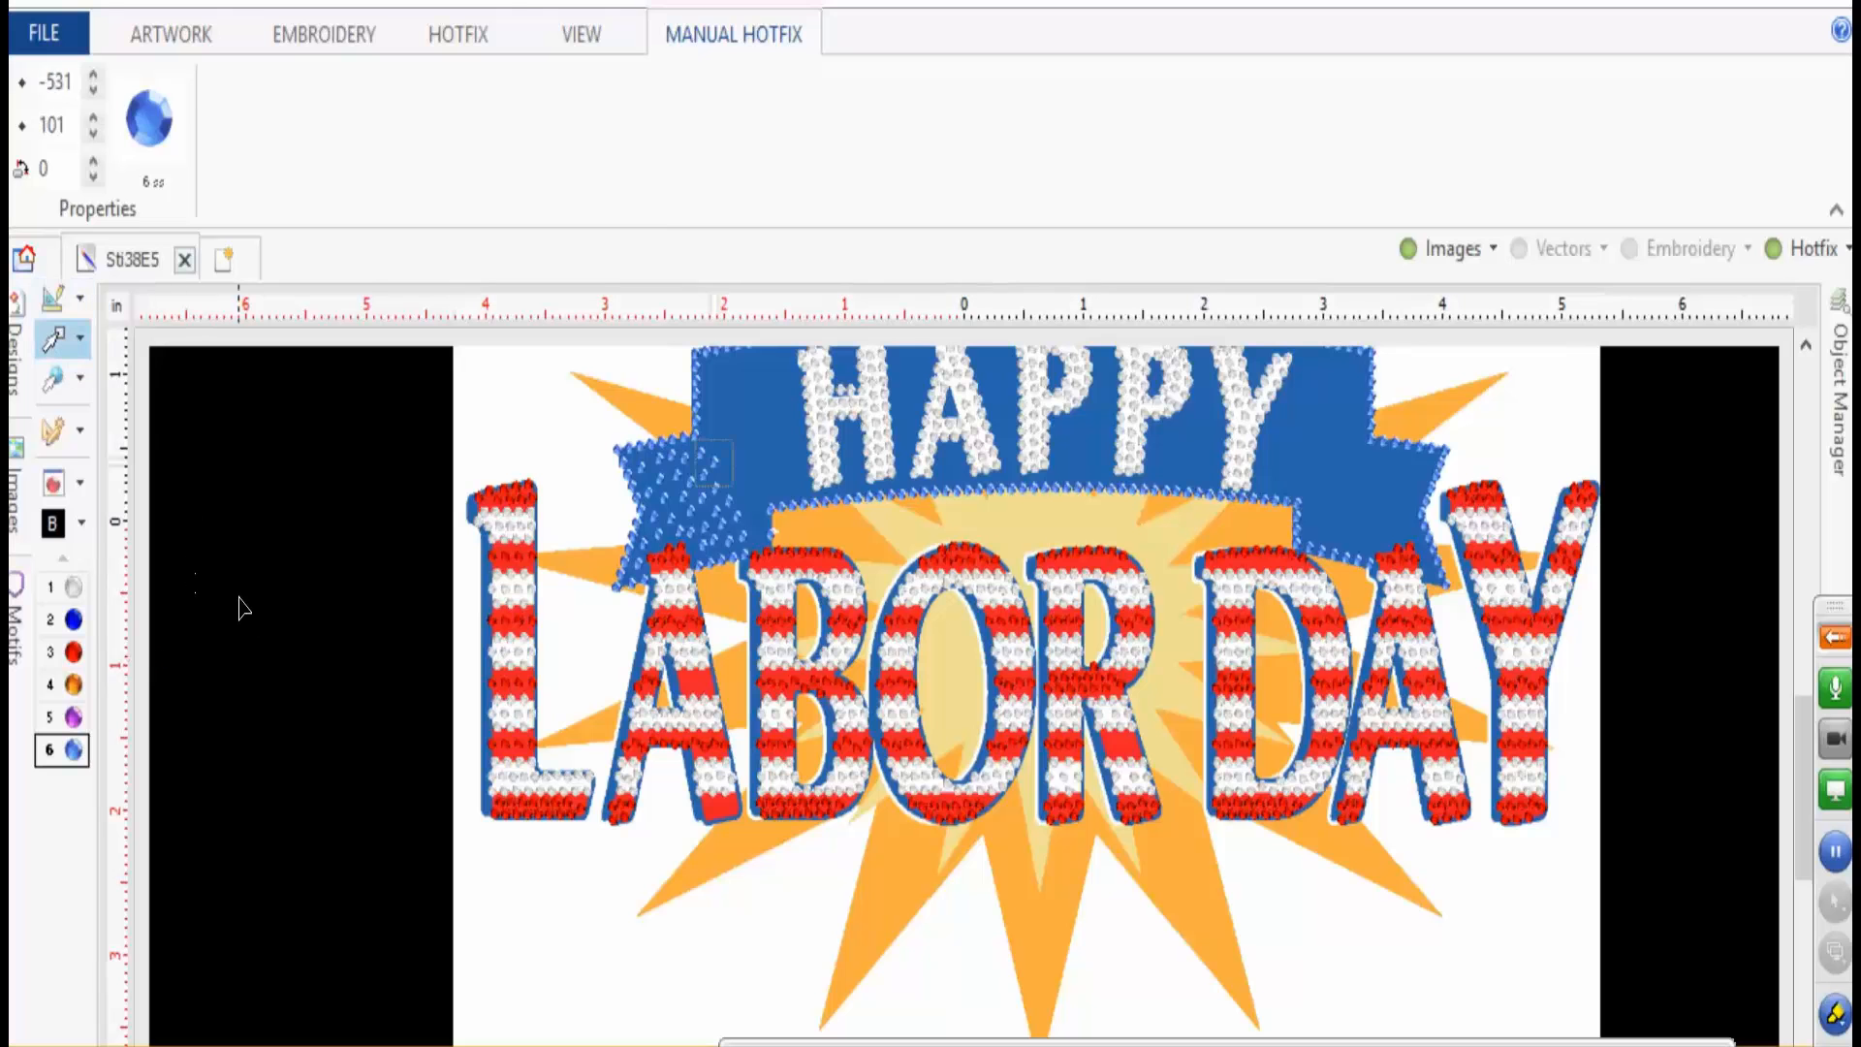
{"action": "left_click", "coordinate": [240, 710]}
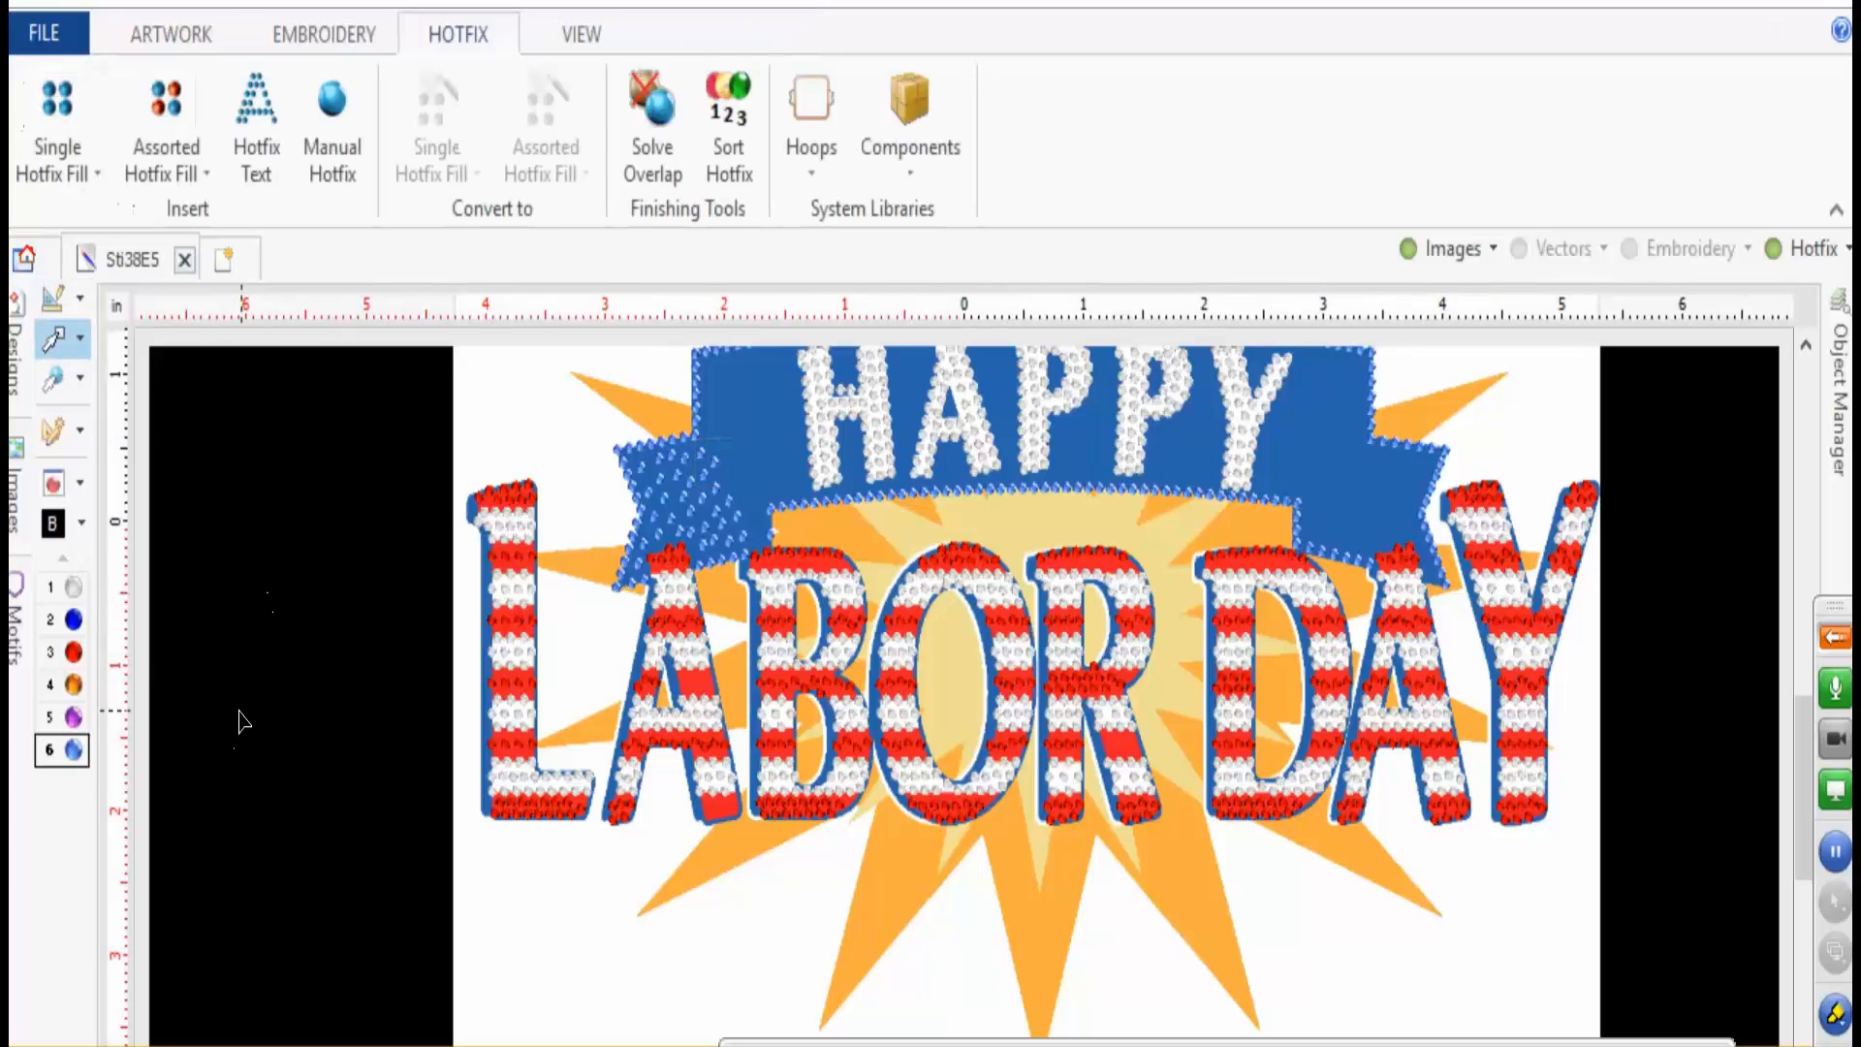
- Replace the unused amethyst bead in the hotfix palette with a standard round 6 ss Citrine rhinestone
{"action": "left_click", "coordinate": [53, 482]}
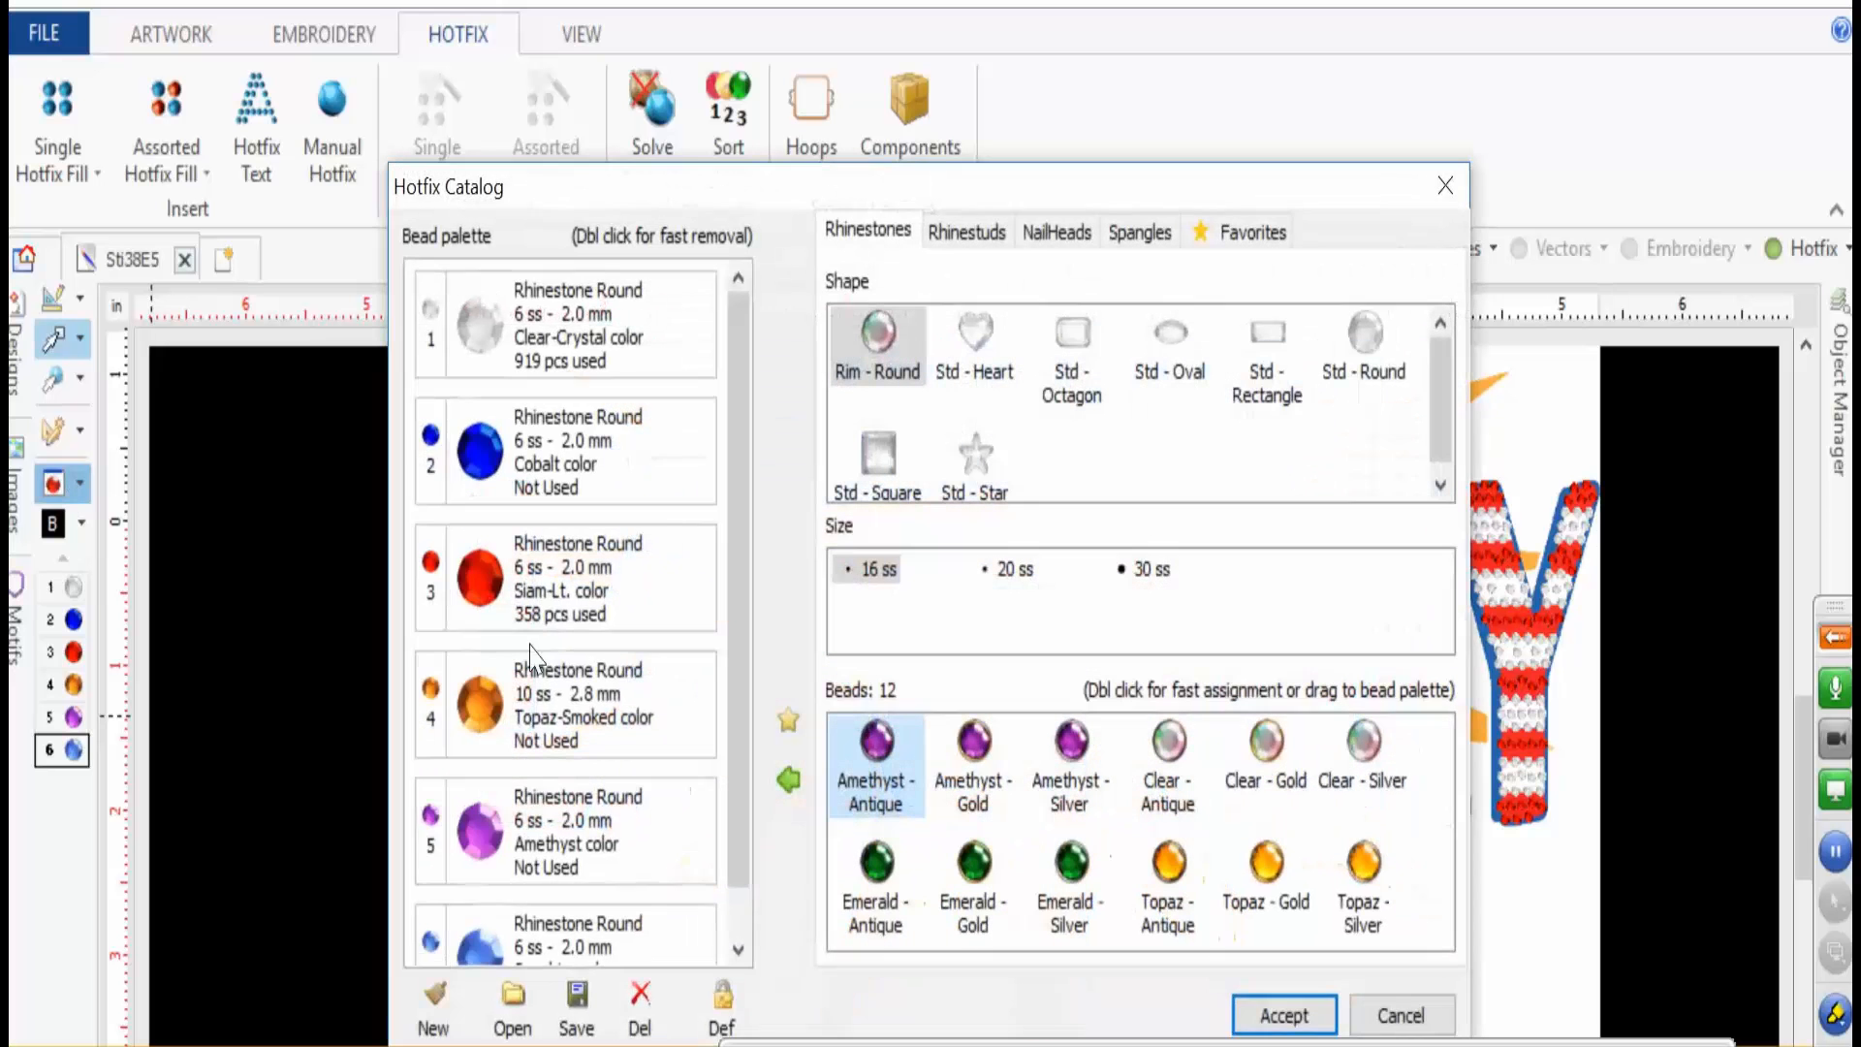
{"action": "left_click", "coordinate": [532, 830]}
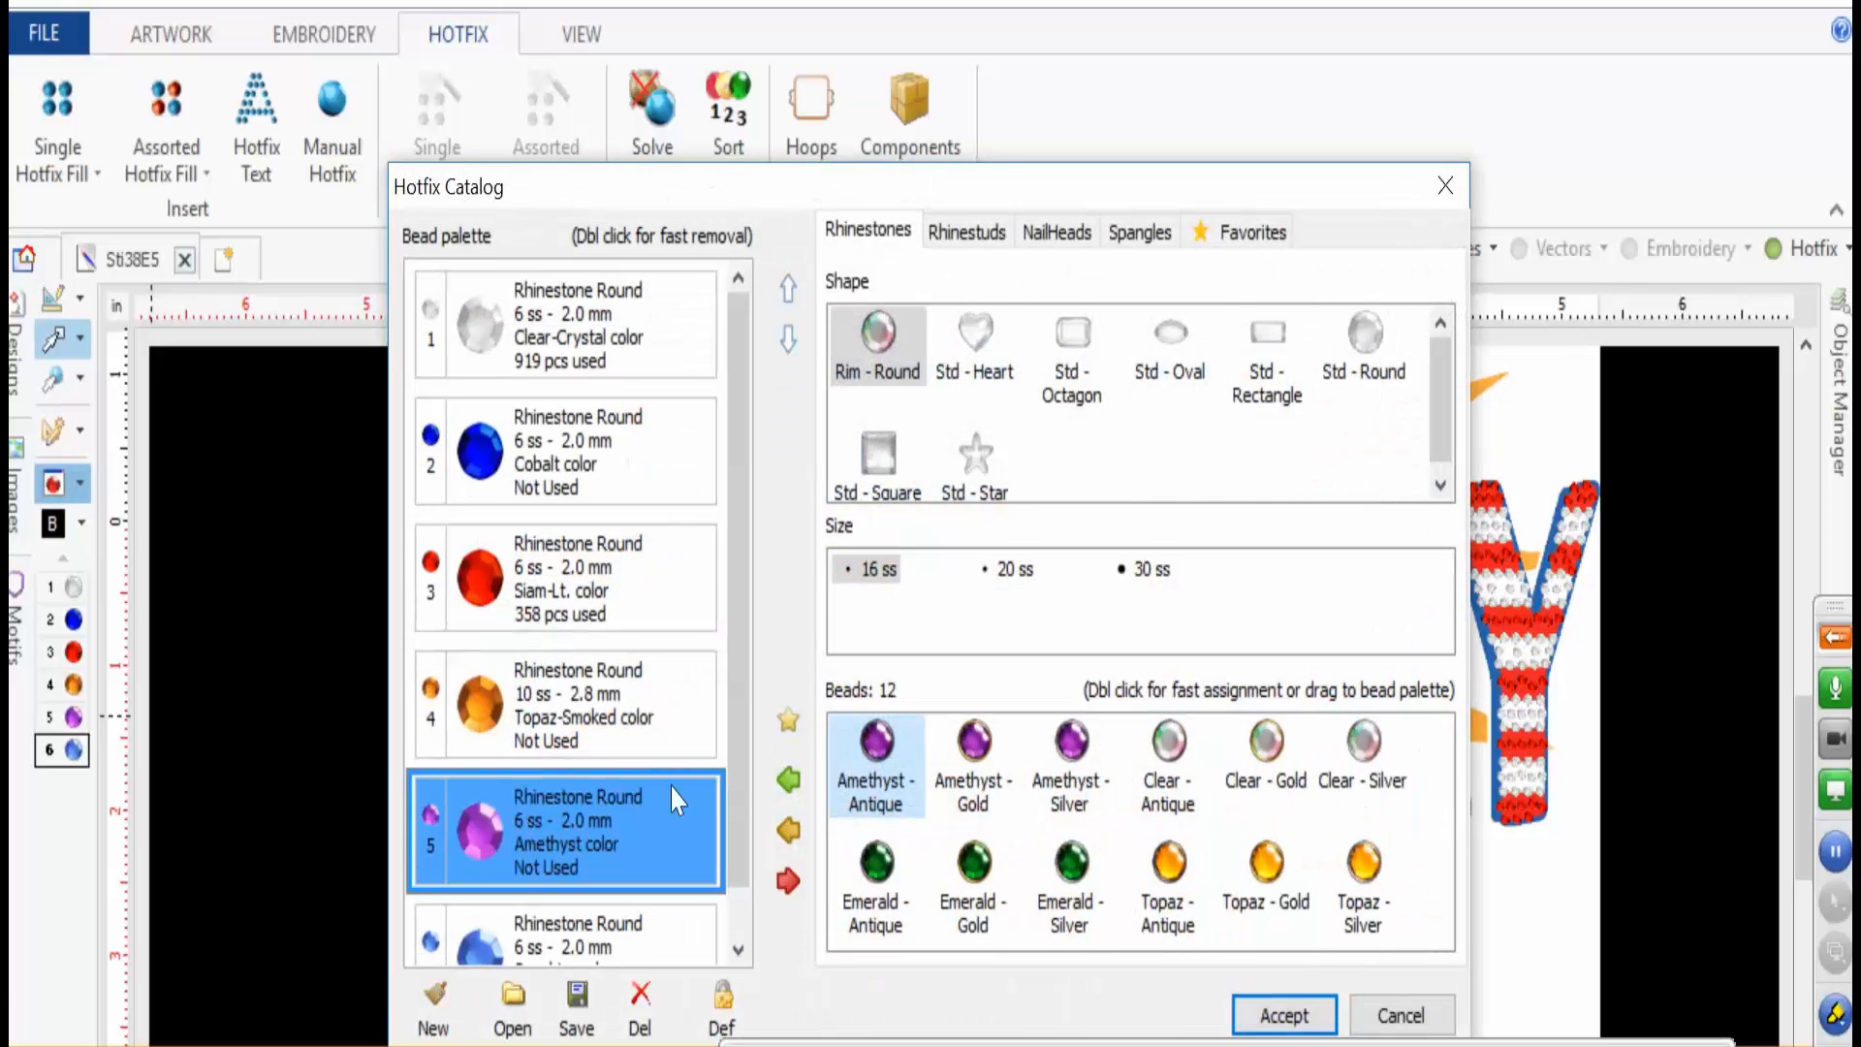
{"action": "left_click", "coordinate": [1338, 351]}
{"action": "left_click", "coordinate": [1007, 570]}
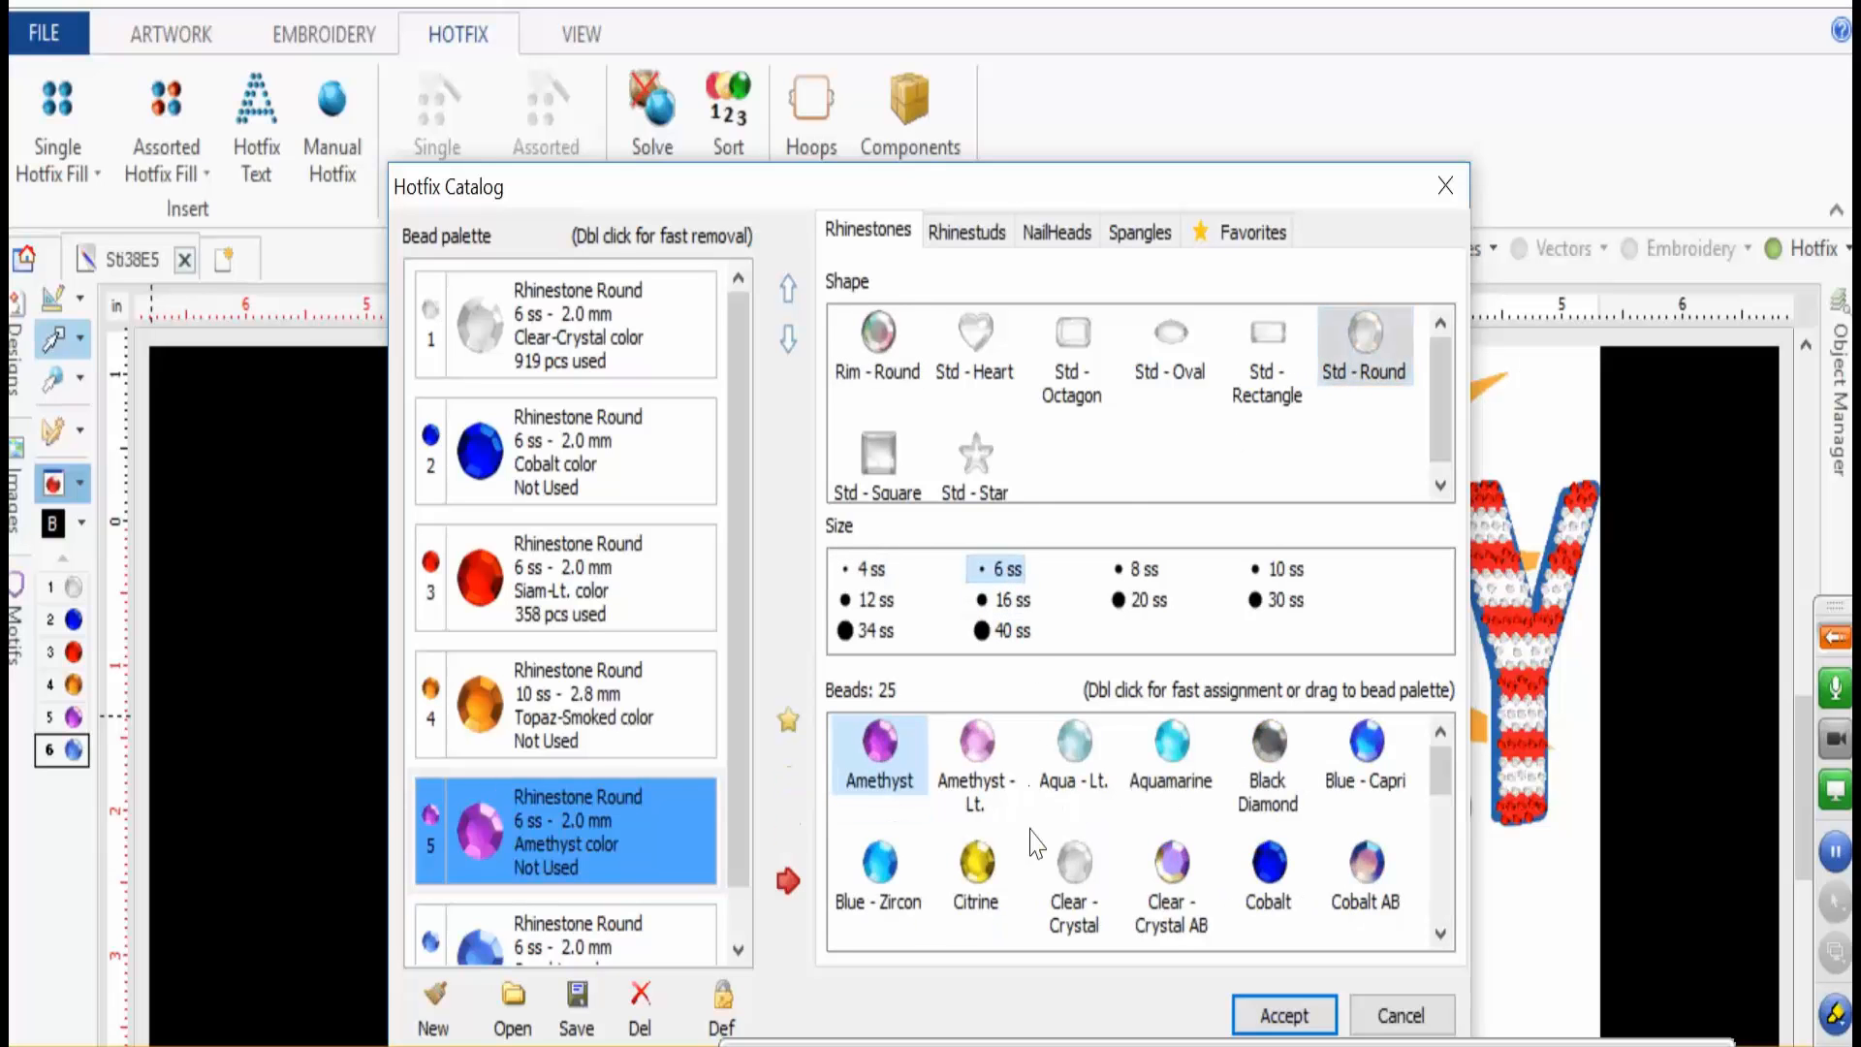
{"action": "left_click", "coordinate": [1008, 873]}
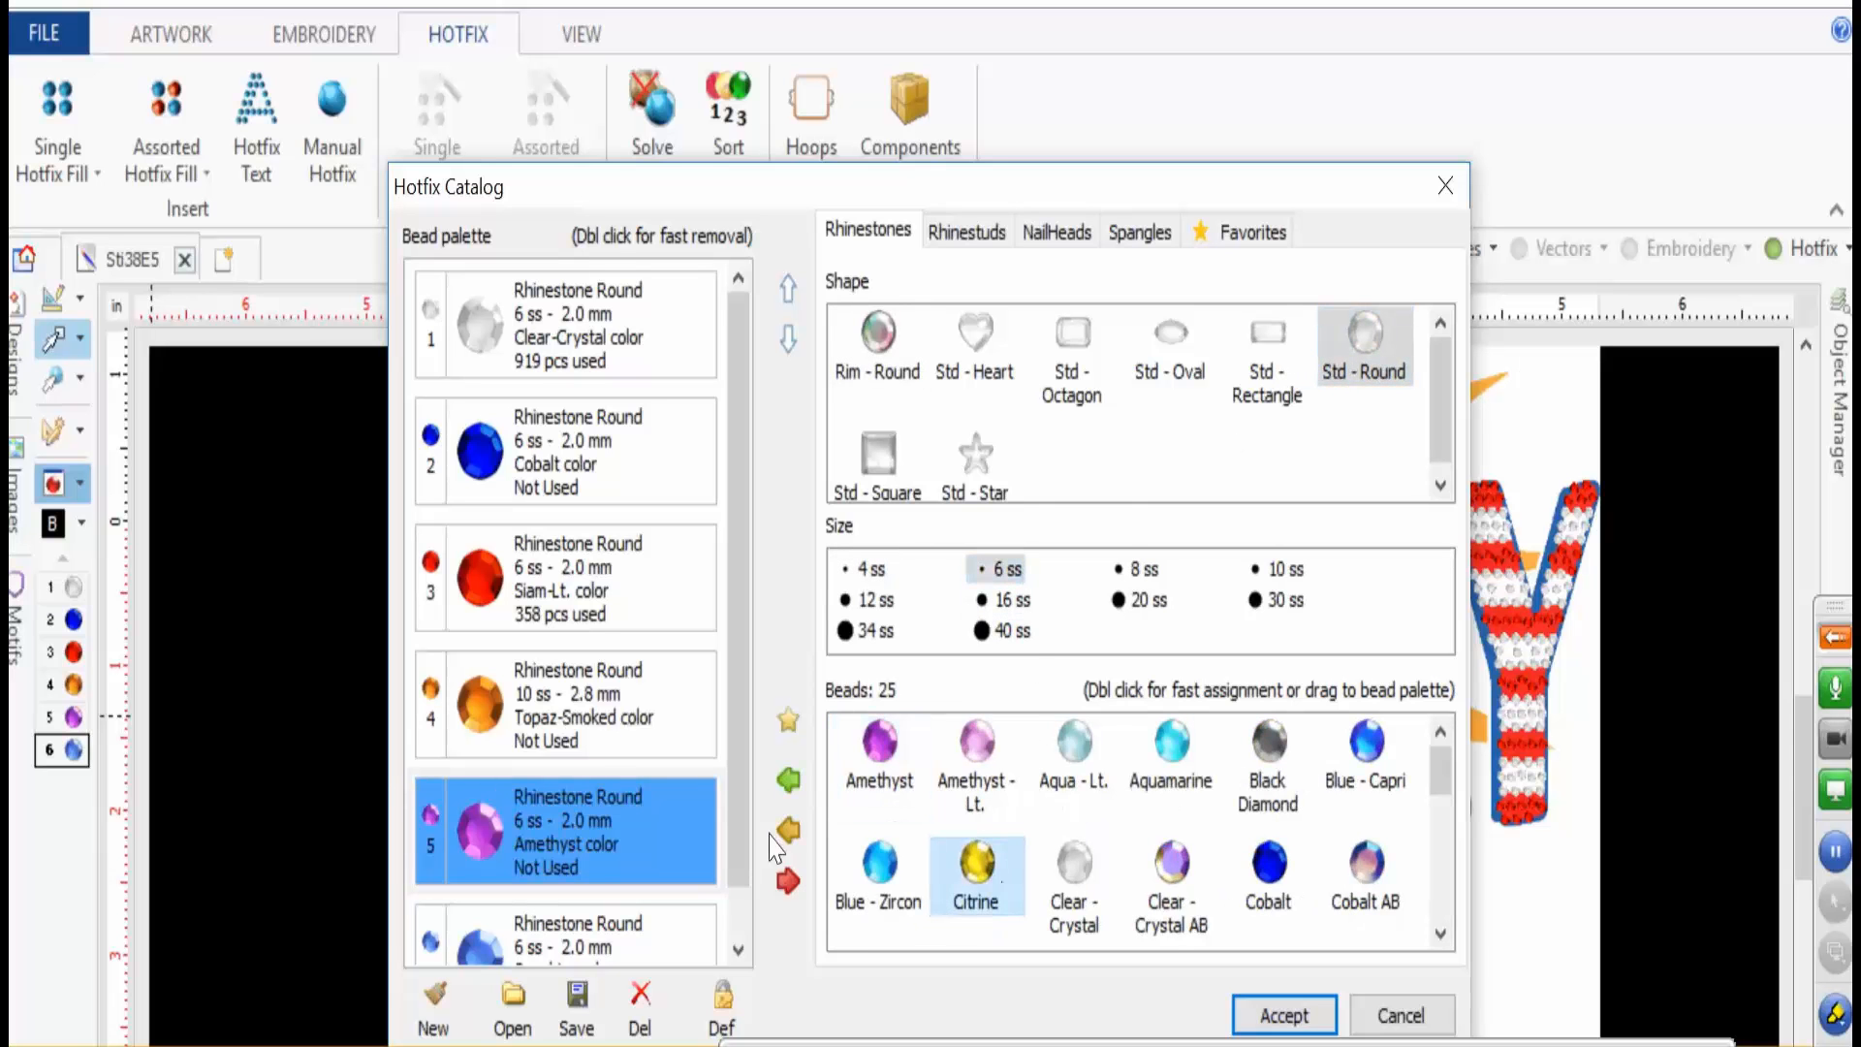
{"action": "left_click", "coordinate": [778, 832]}
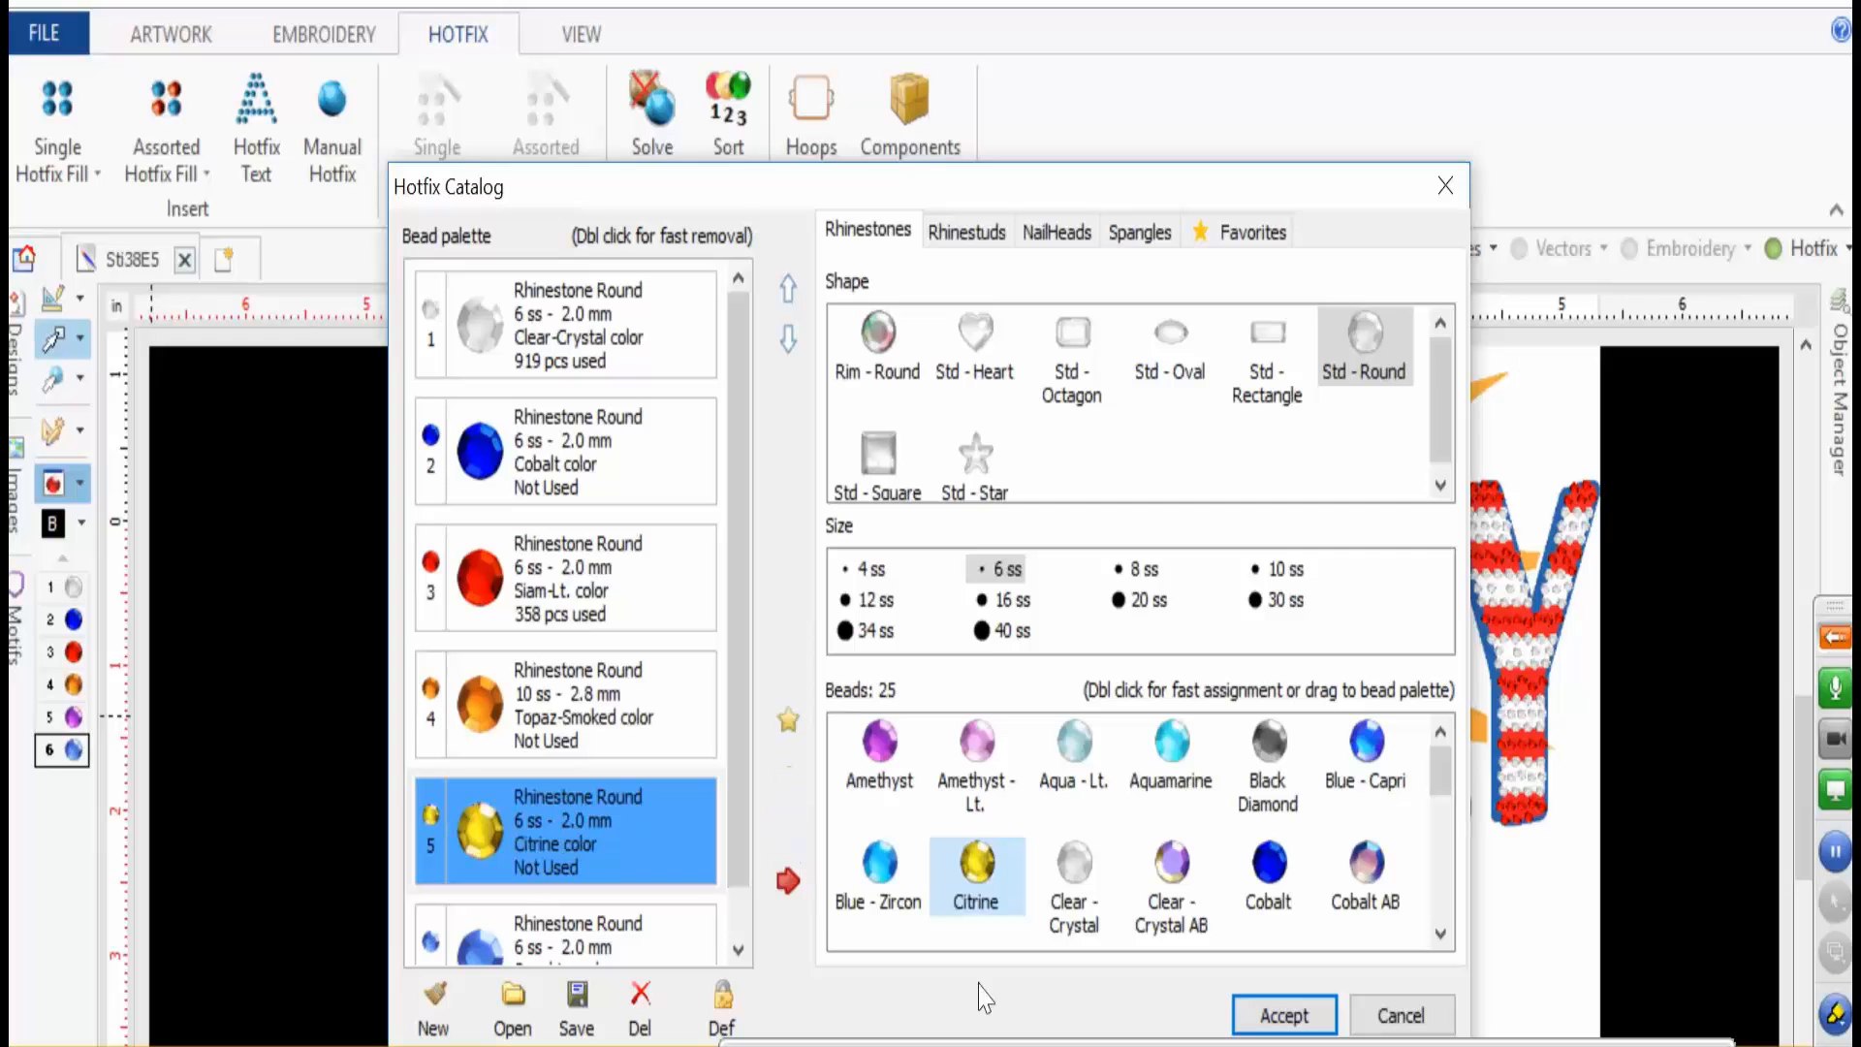
{"action": "left_click", "coordinate": [1251, 1018]}
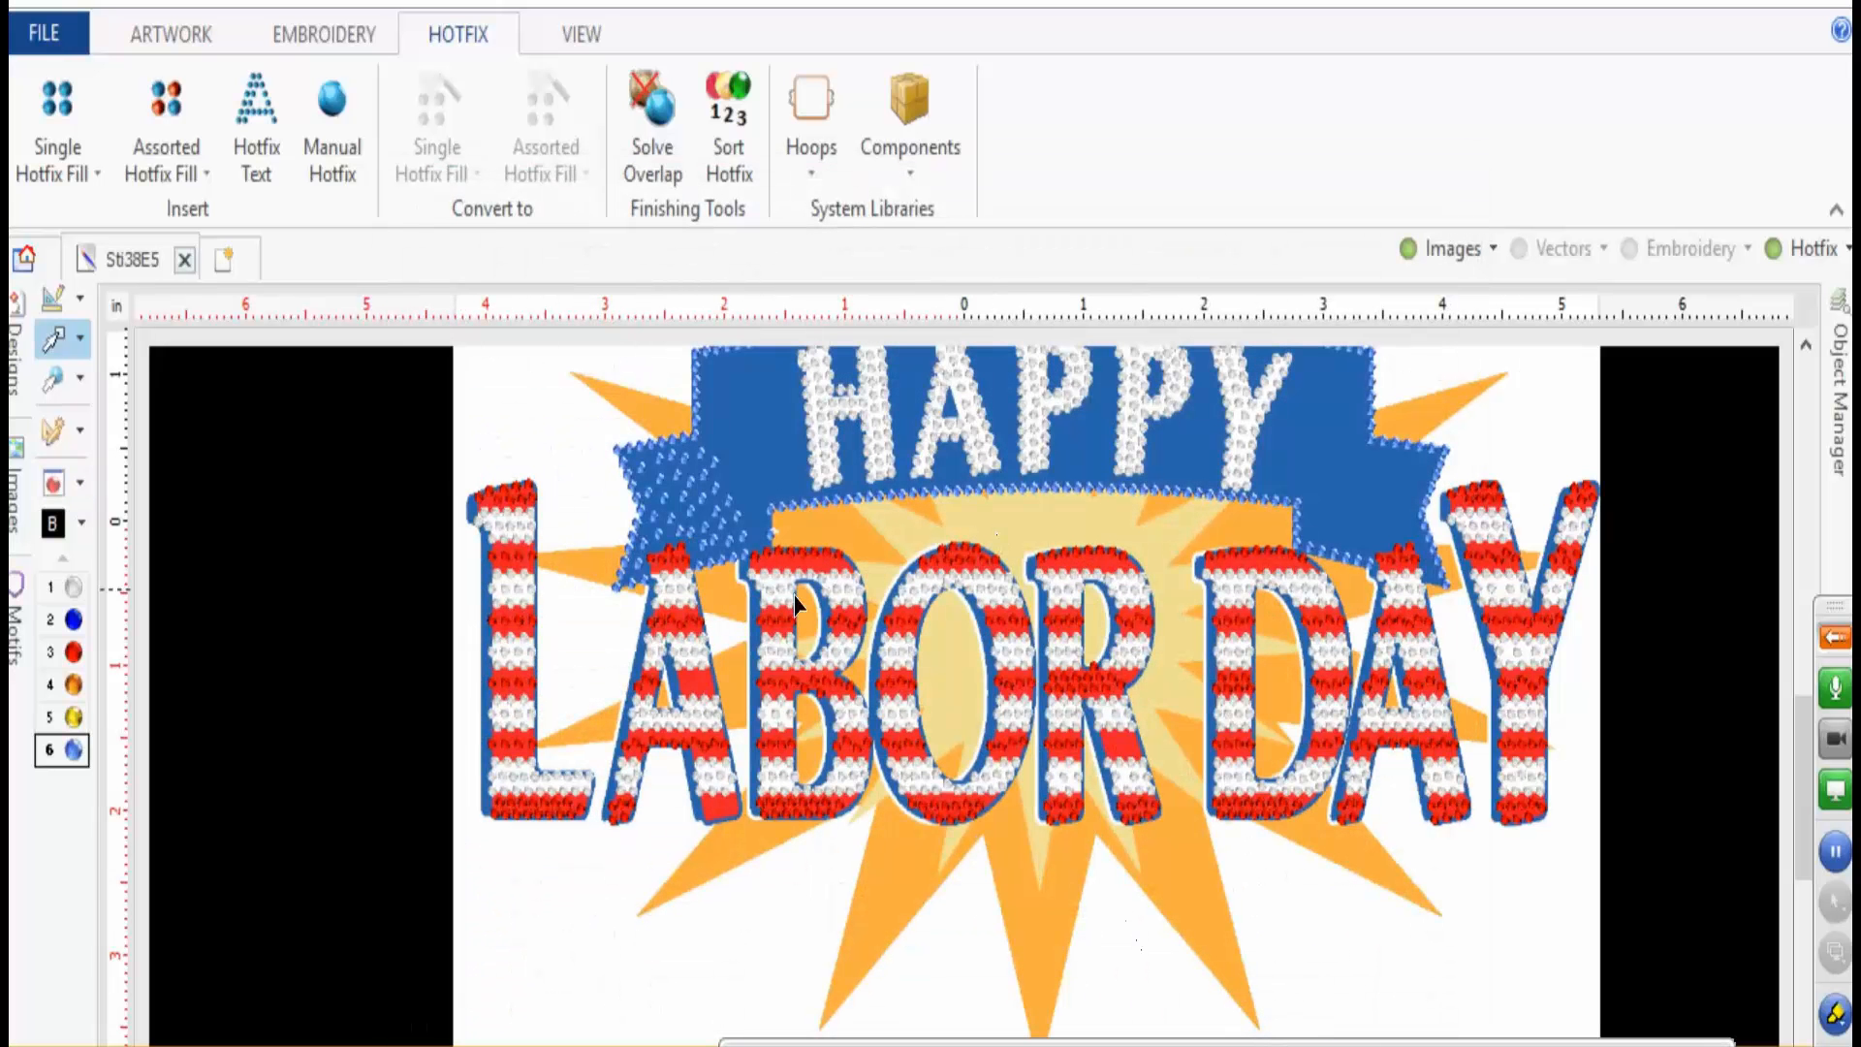
- Fill the pale center of the letter O with citrine beads using Uniform Fill, a bead spacing of 3 and Auto Complete tracing
{"action": "left_click", "coordinate": [61, 717]}
{"action": "left_click", "coordinate": [61, 177]}
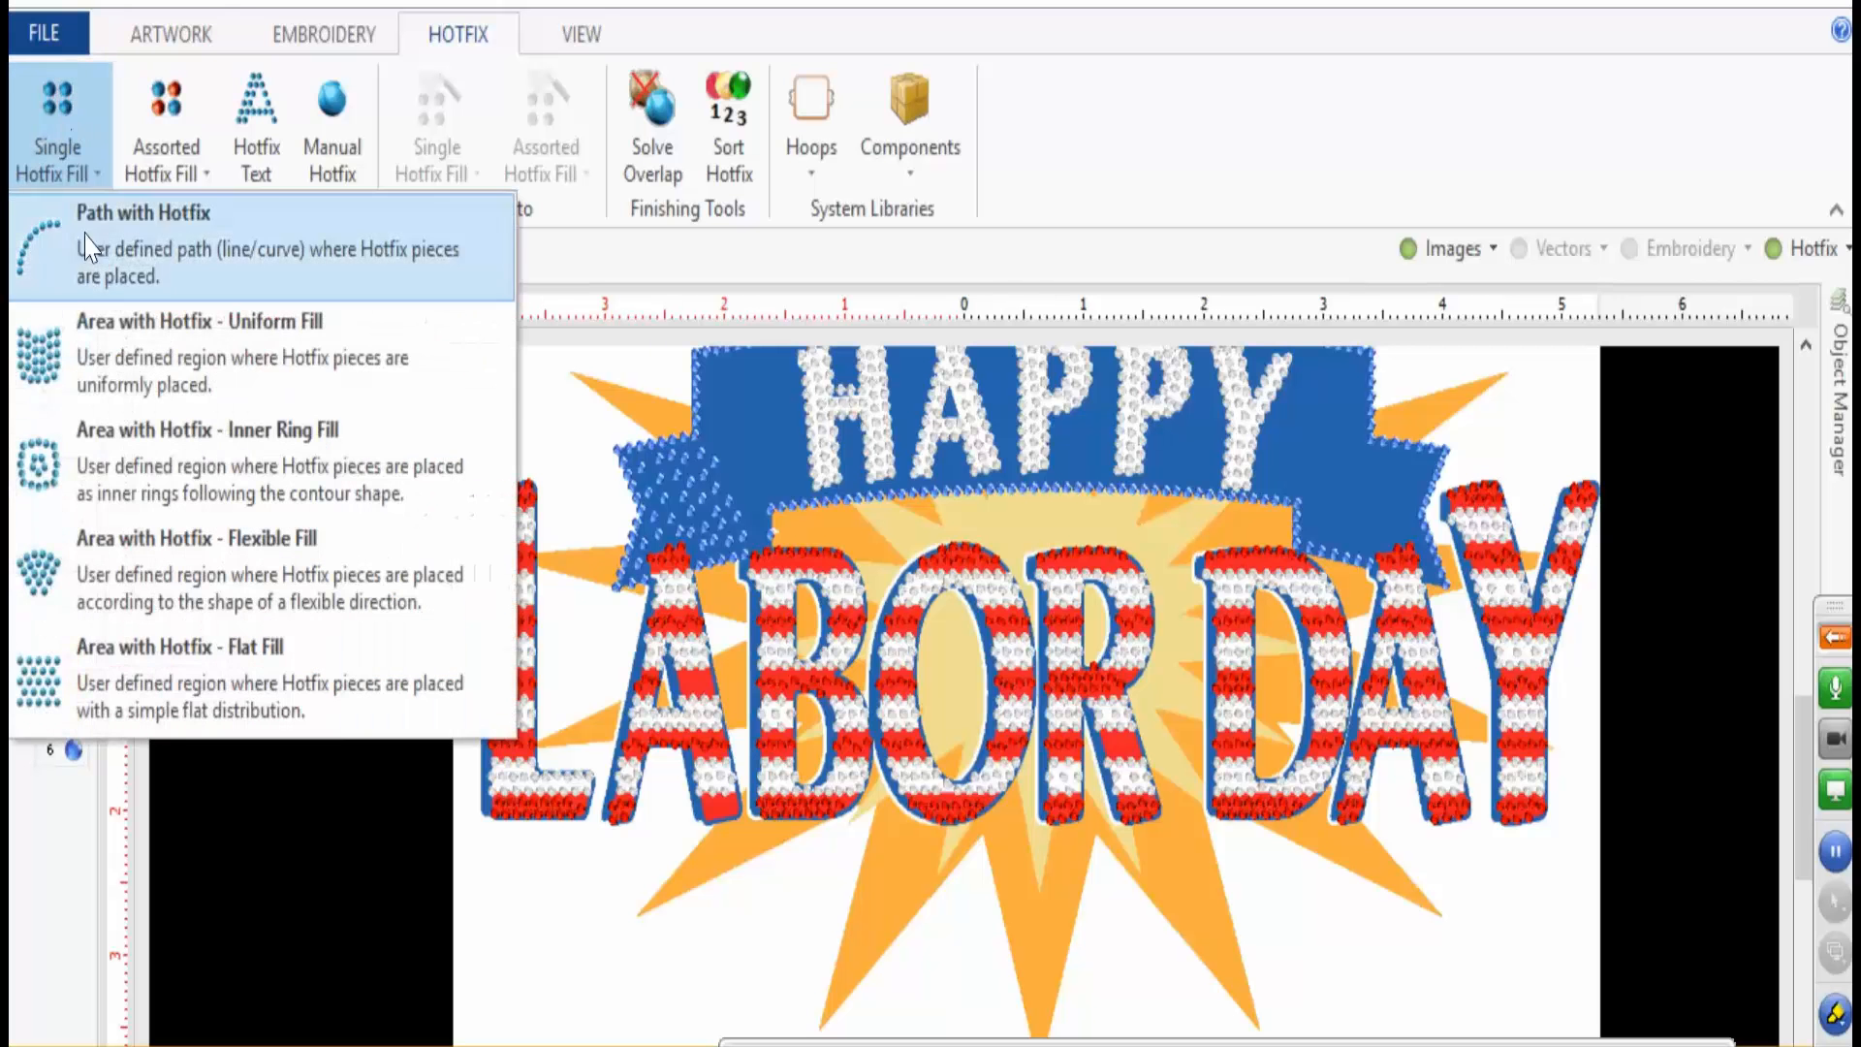
{"action": "left_click", "coordinate": [102, 334]}
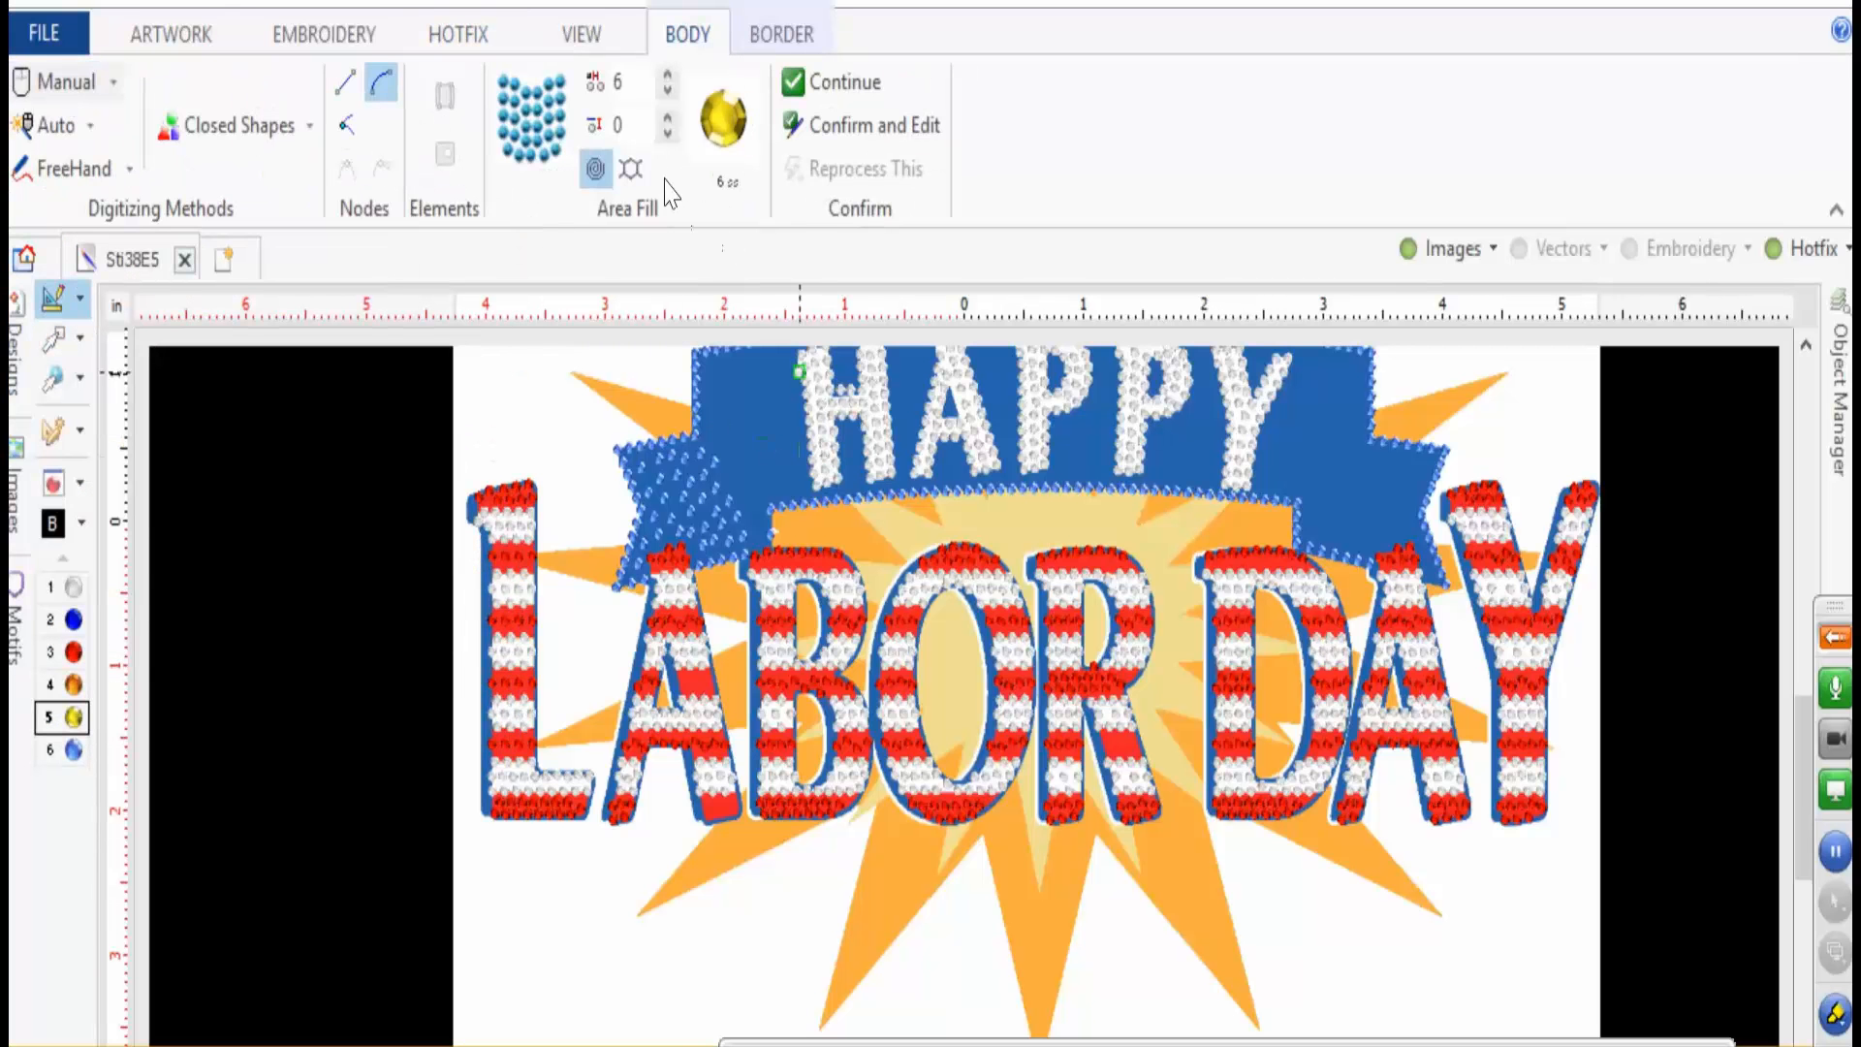
{"action": "double_click", "coordinate": [641, 81]}
{"action": "type", "text": "3"}
{"action": "left_click", "coordinate": [59, 124]}
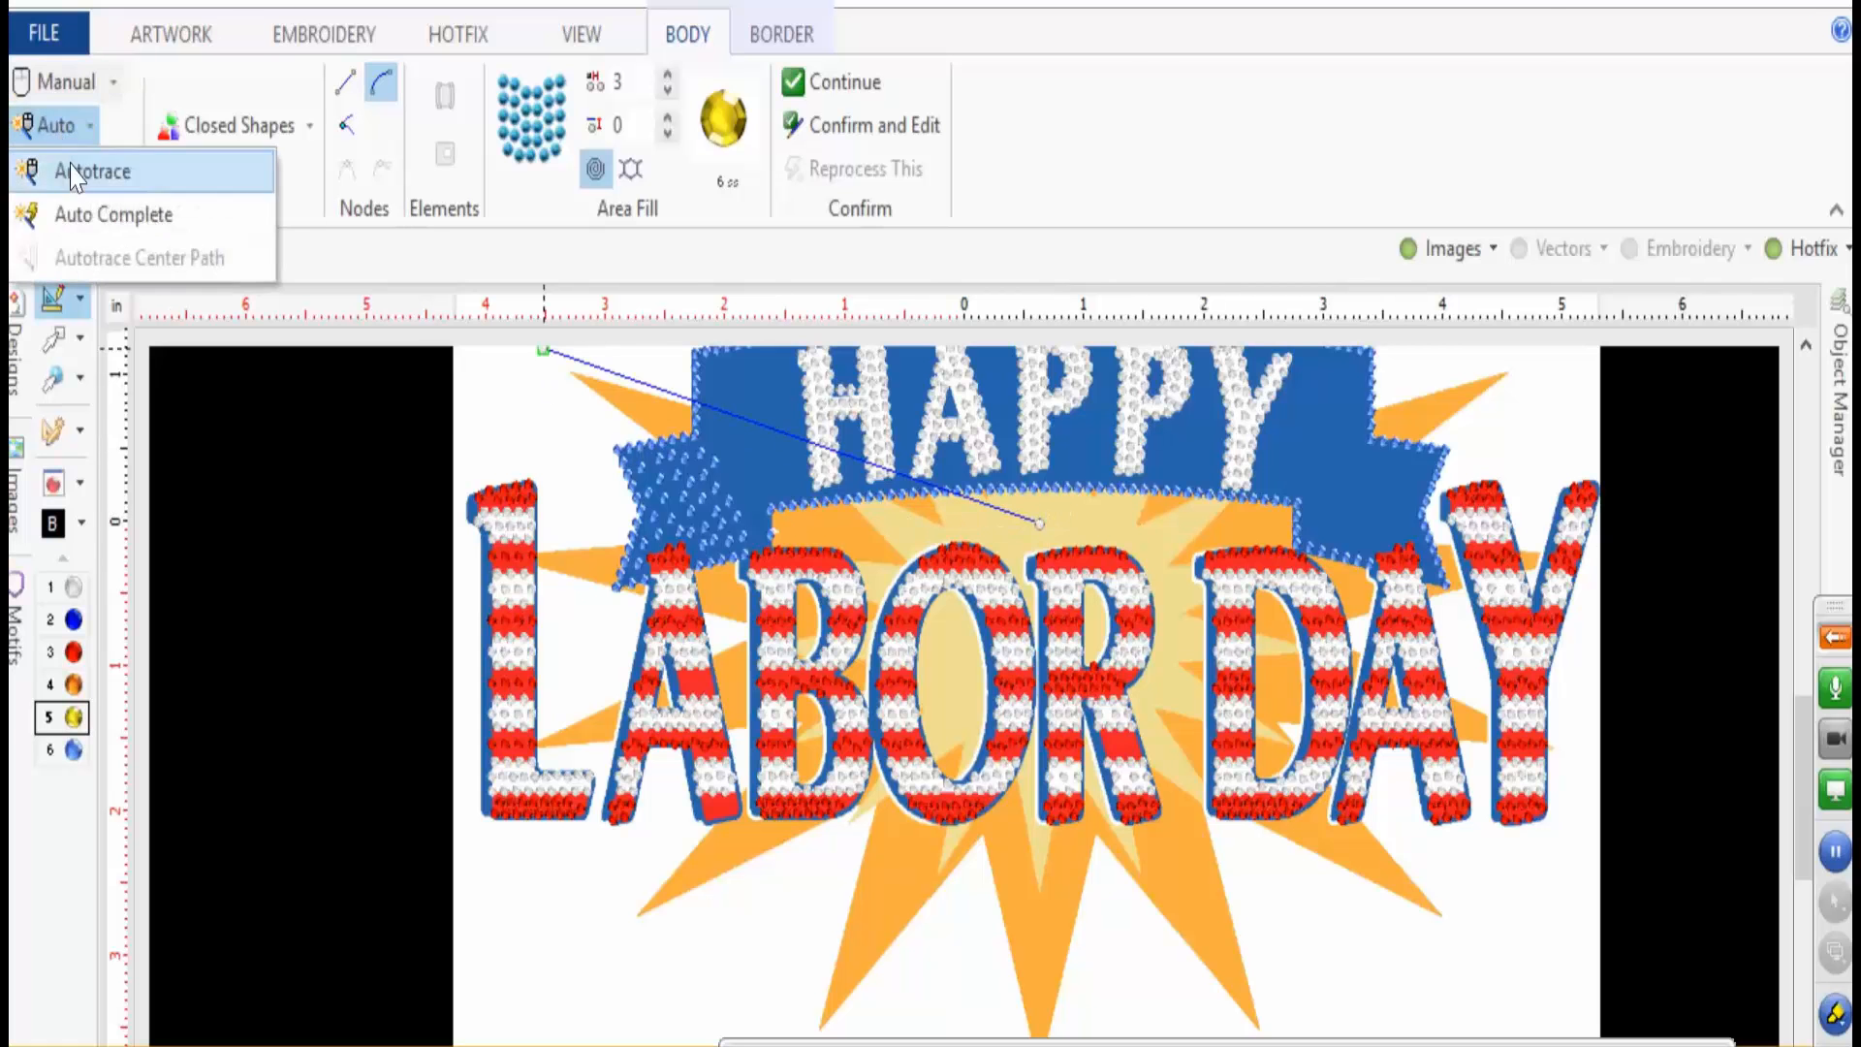
{"action": "left_click", "coordinate": [83, 211]}
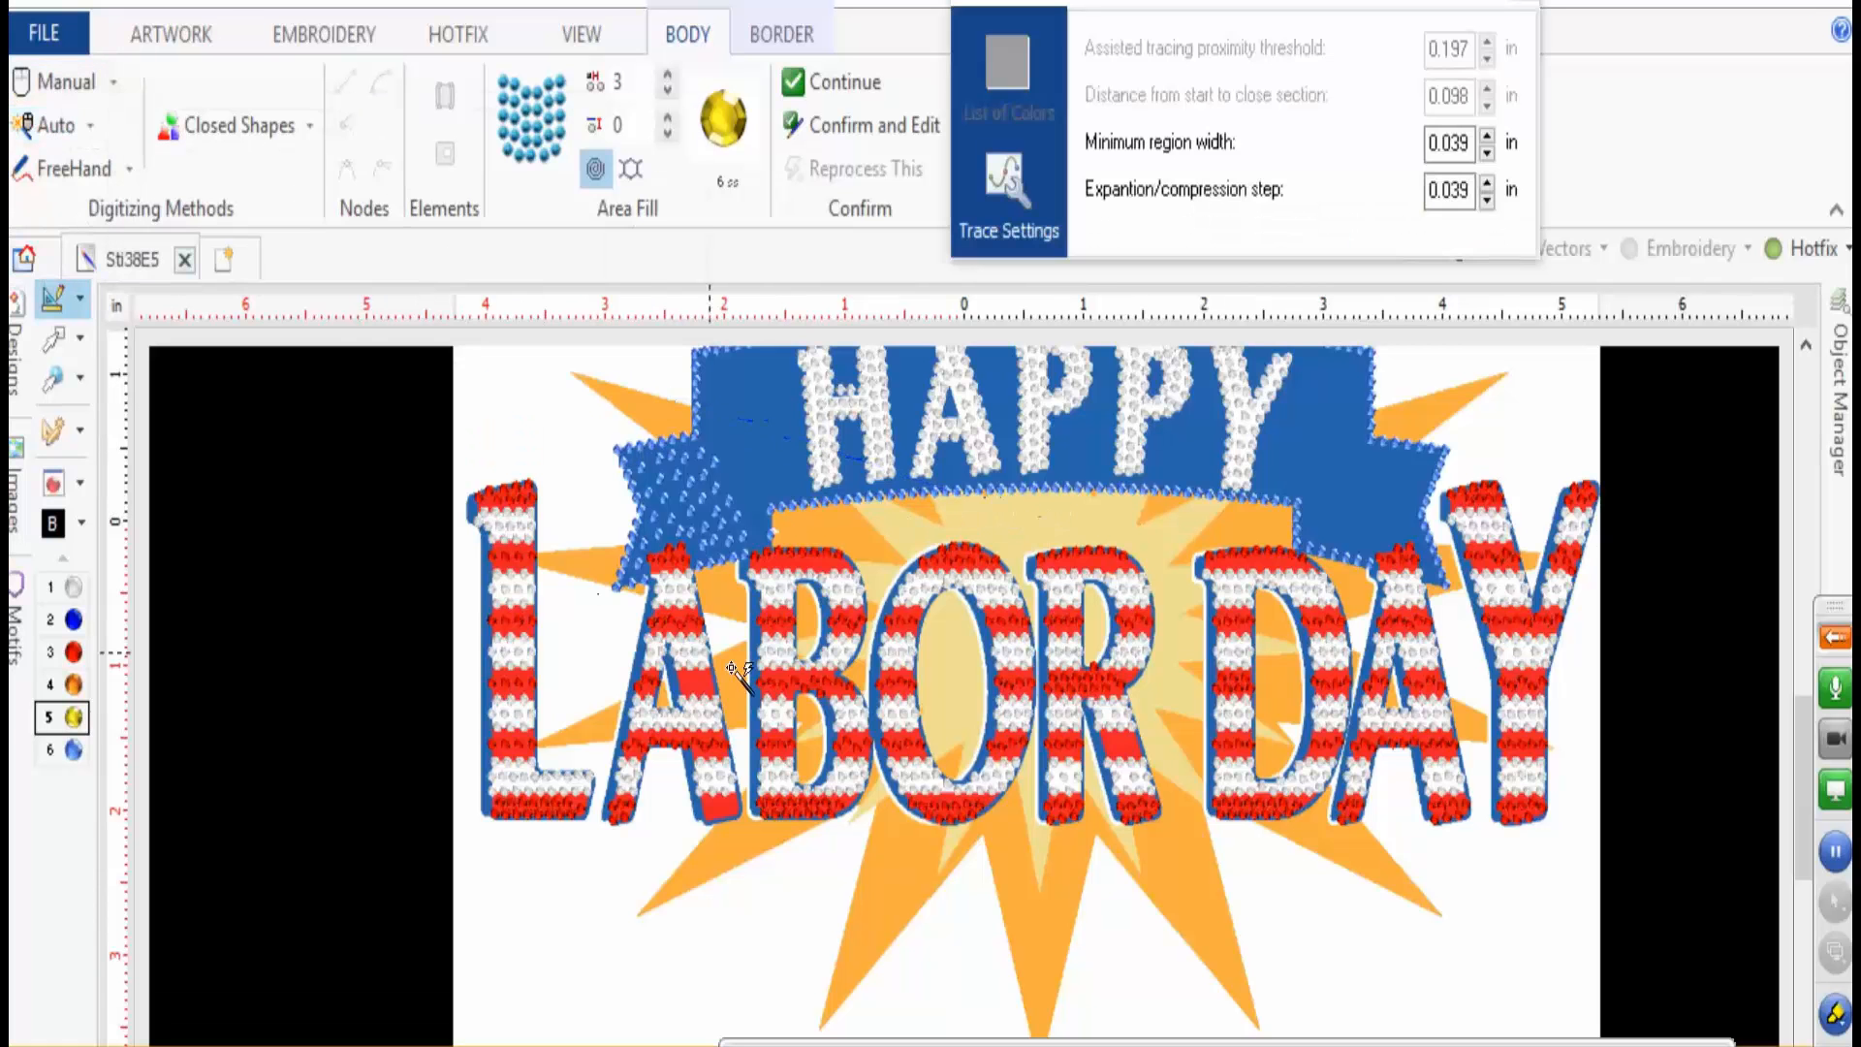
{"action": "left_click", "coordinate": [964, 682]}
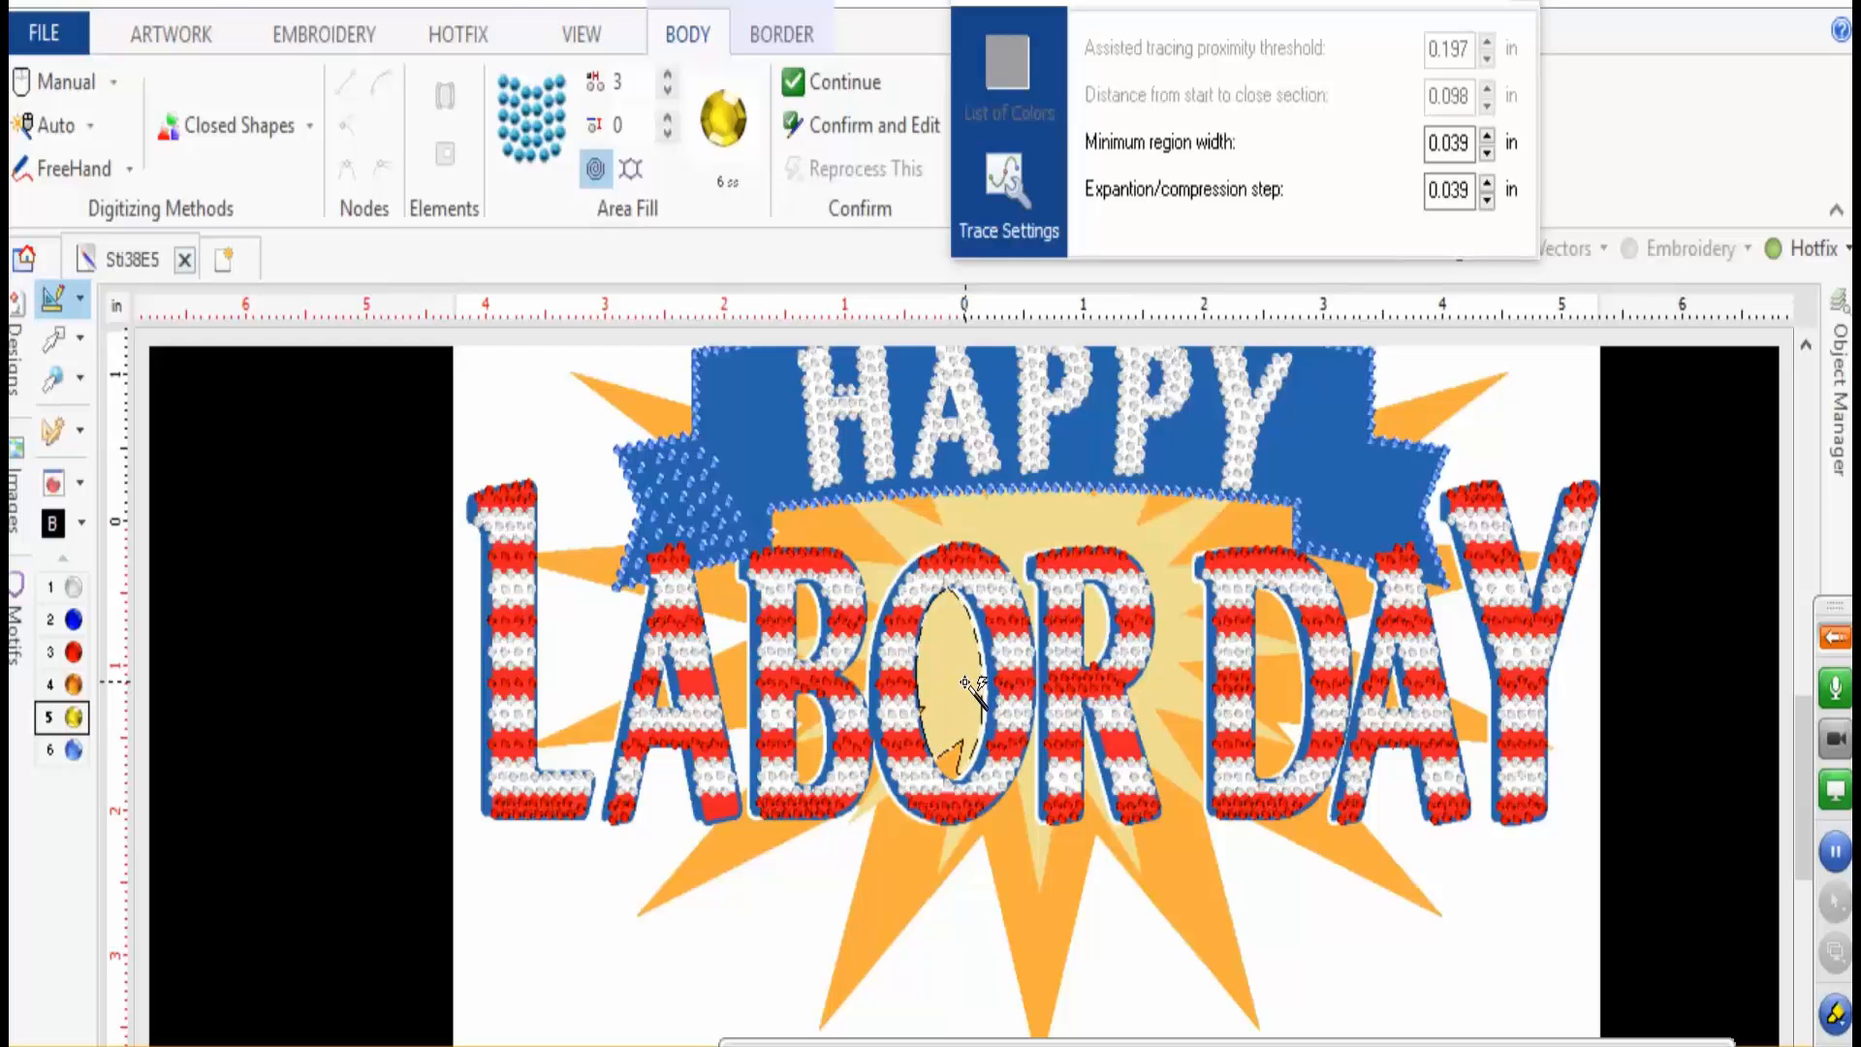
{"action": "right_click", "coordinate": [972, 785]}
{"action": "scroll", "coordinate": [914, 620], "scroll_direction": "up", "scroll_amount": 3}
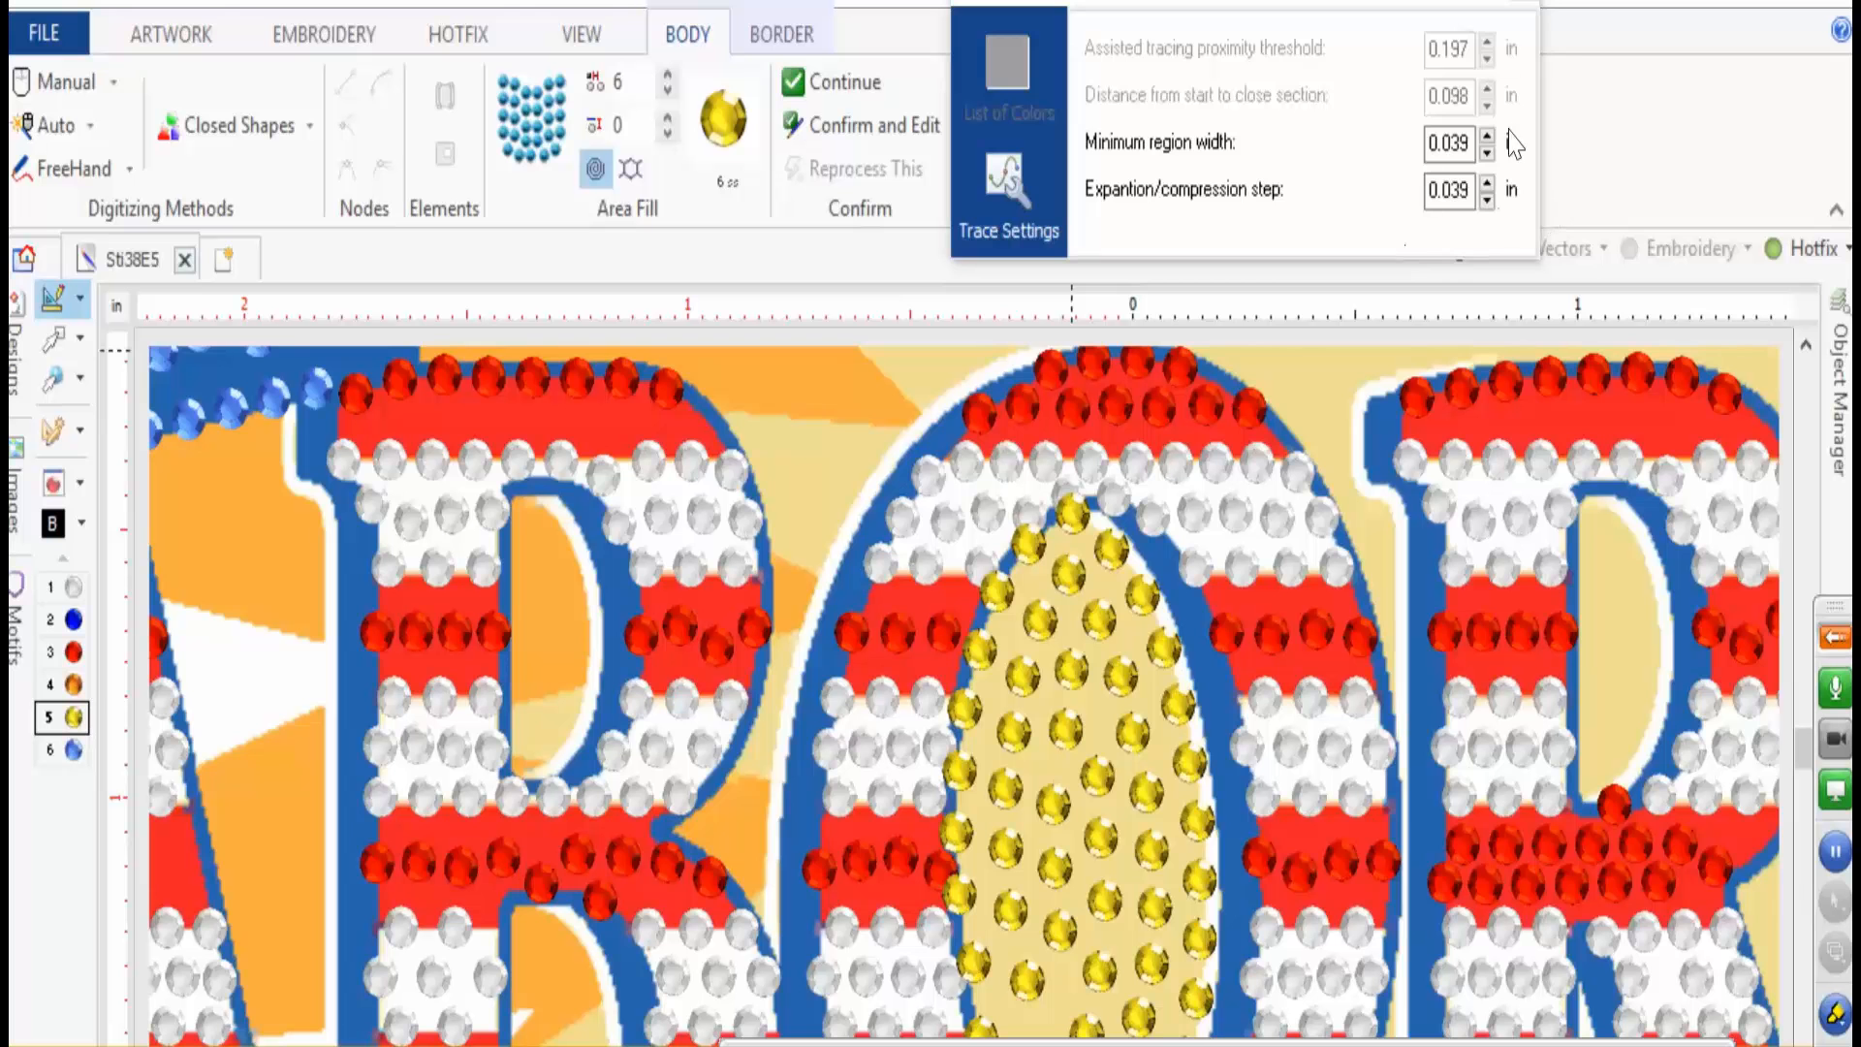
- Hide the background image and set the bead spacing of the letter O's citrine fill to 3
{"action": "left_click", "coordinate": [1501, 7]}
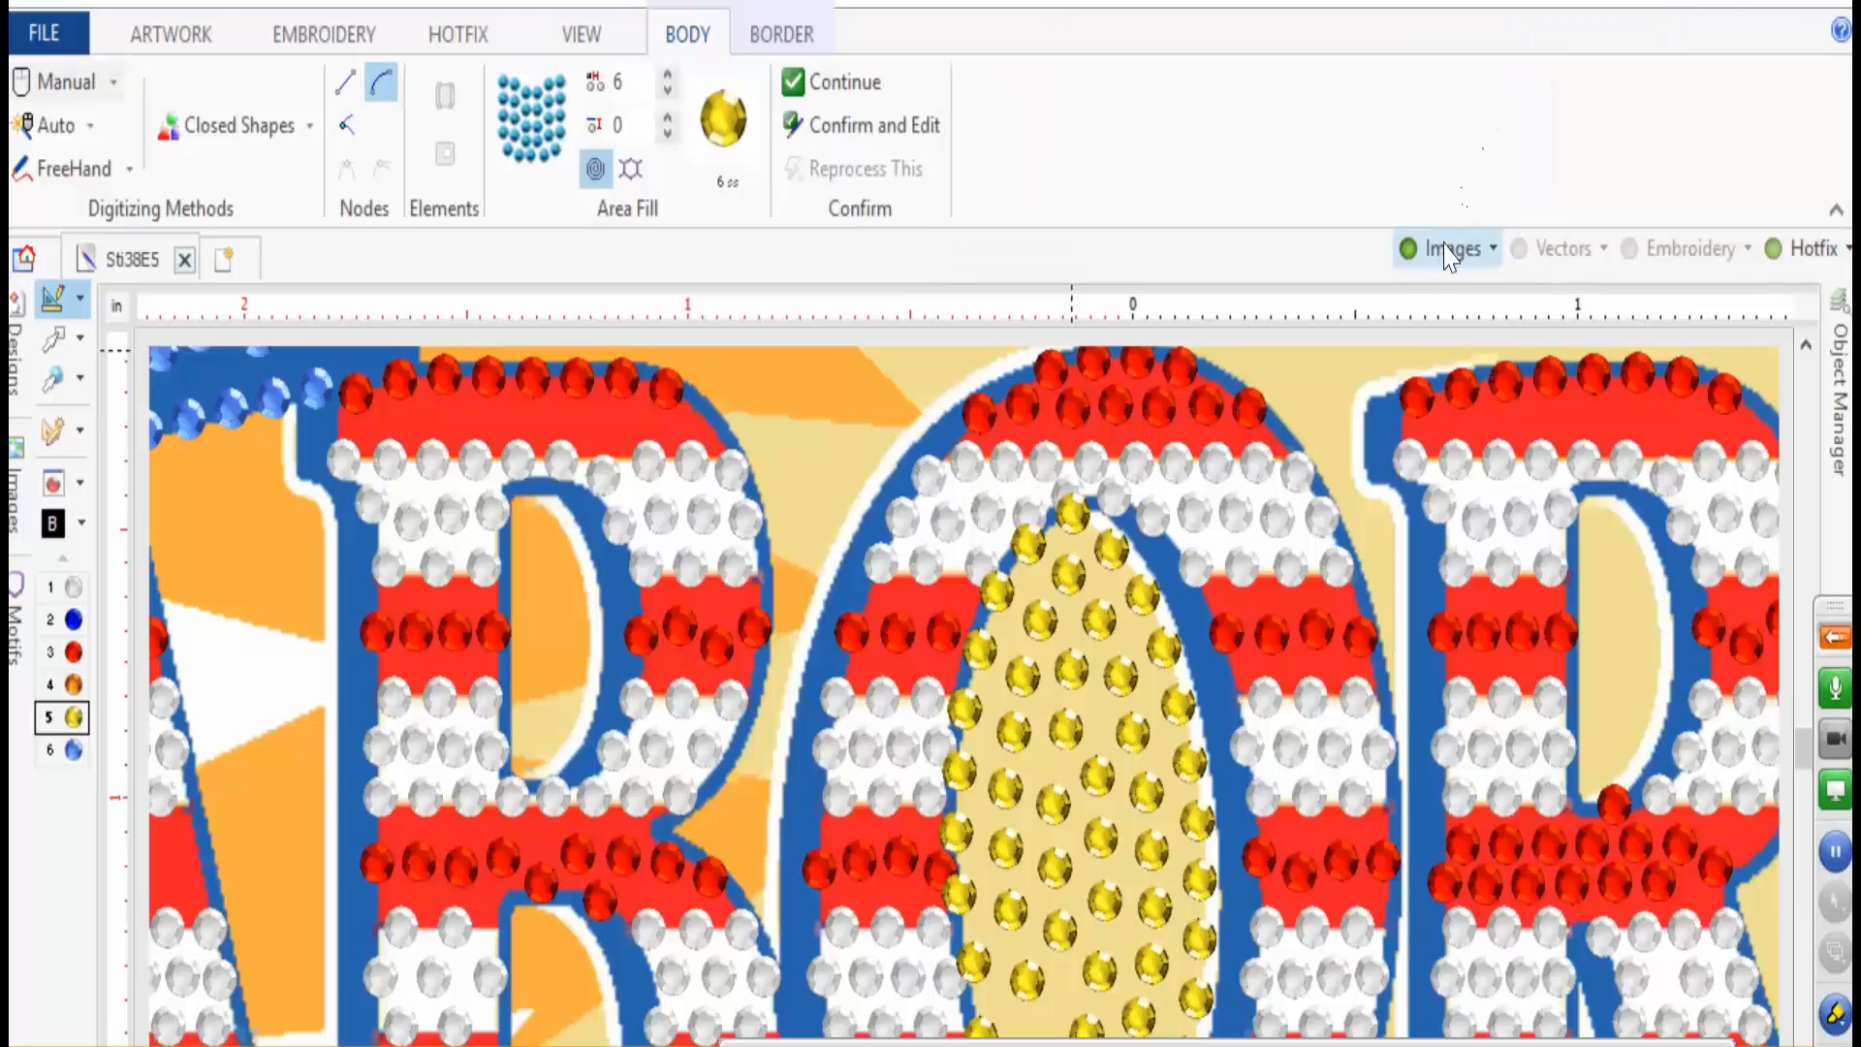
{"action": "left_click", "coordinate": [1451, 254]}
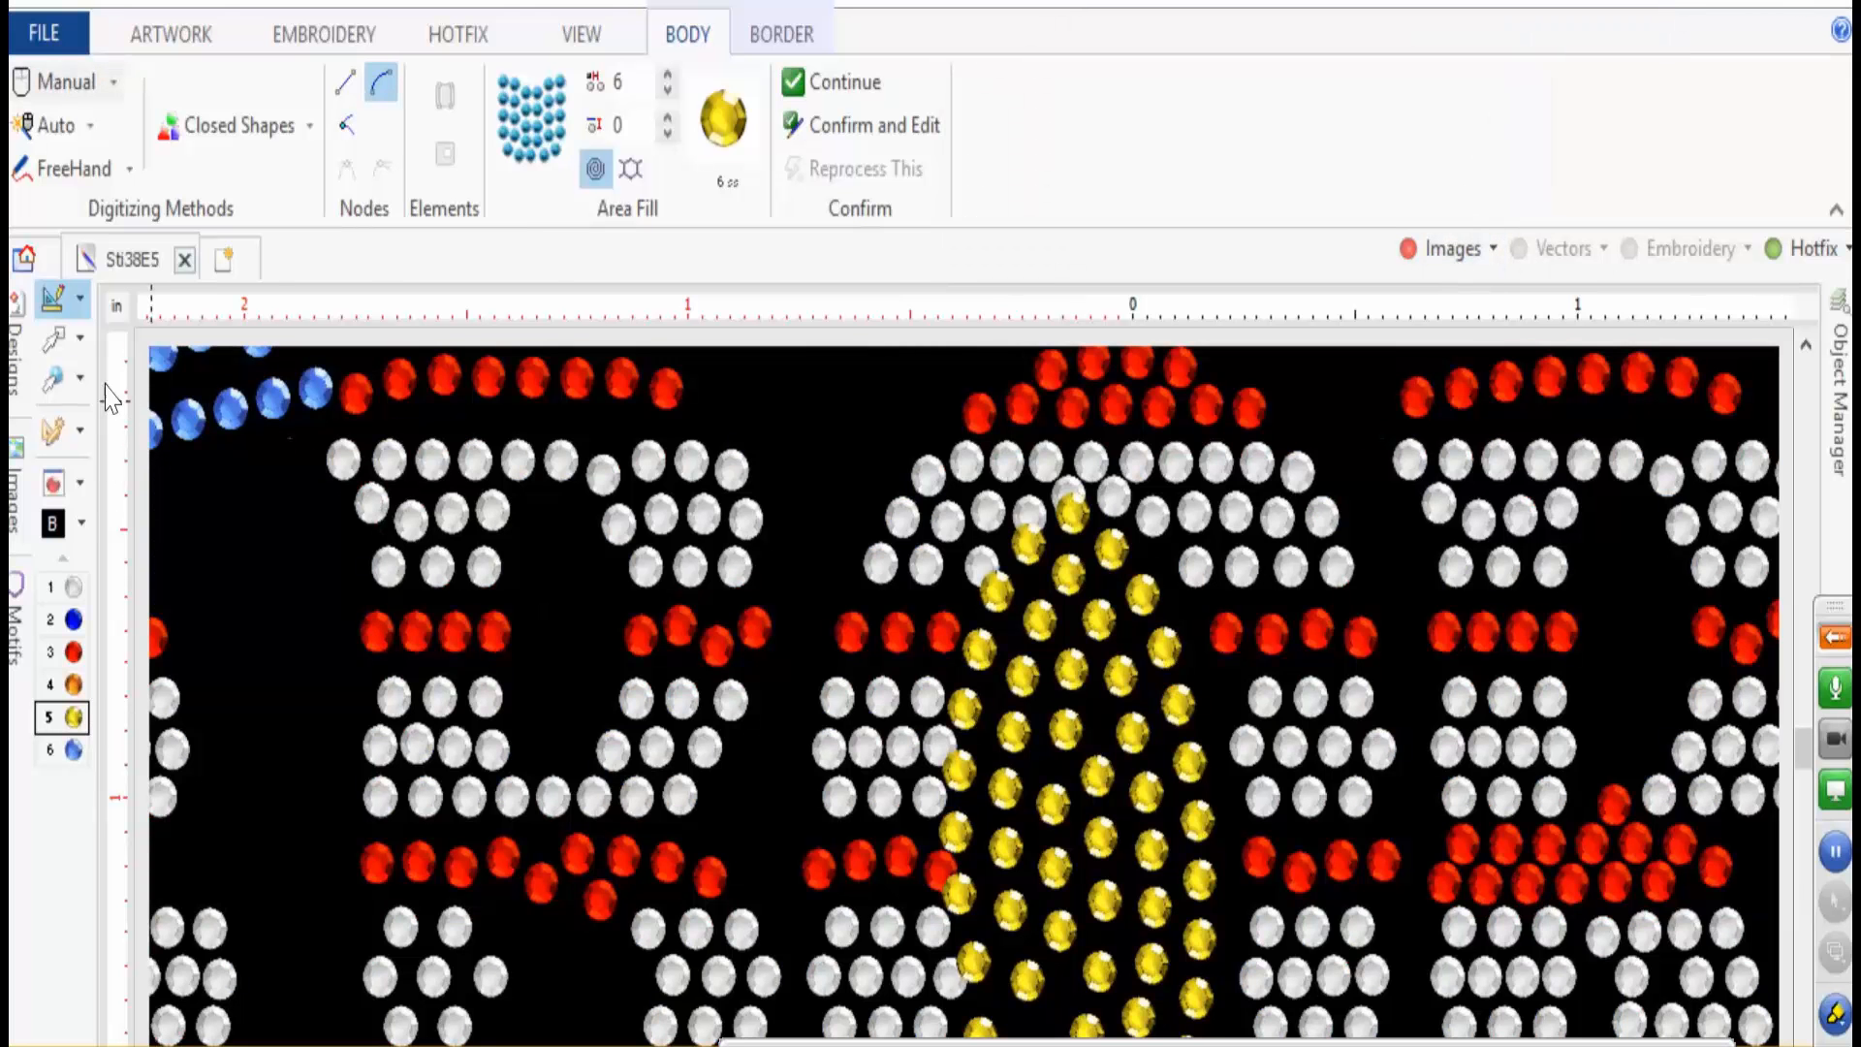
{"action": "left_click", "coordinate": [54, 337]}
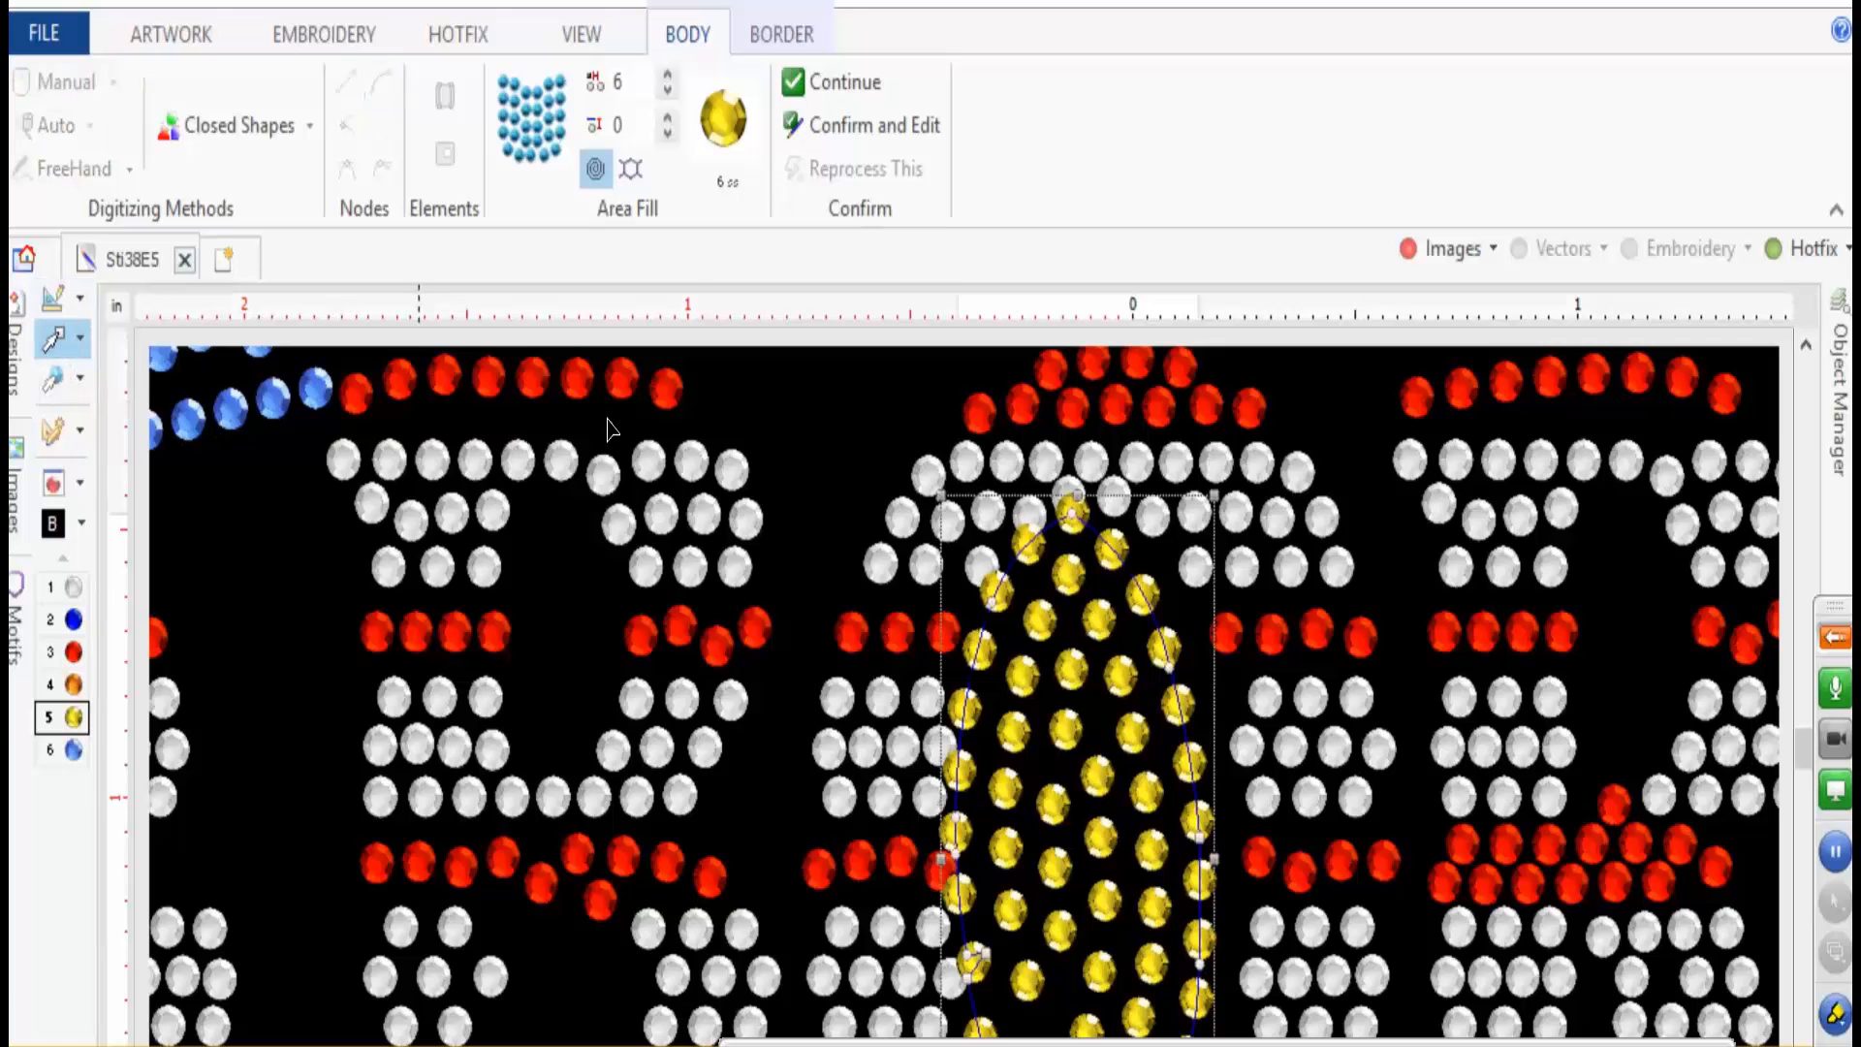
{"action": "left_click", "coordinate": [667, 75]}
{"action": "left_click", "coordinate": [635, 82]}
{"action": "type", "text": "3"}
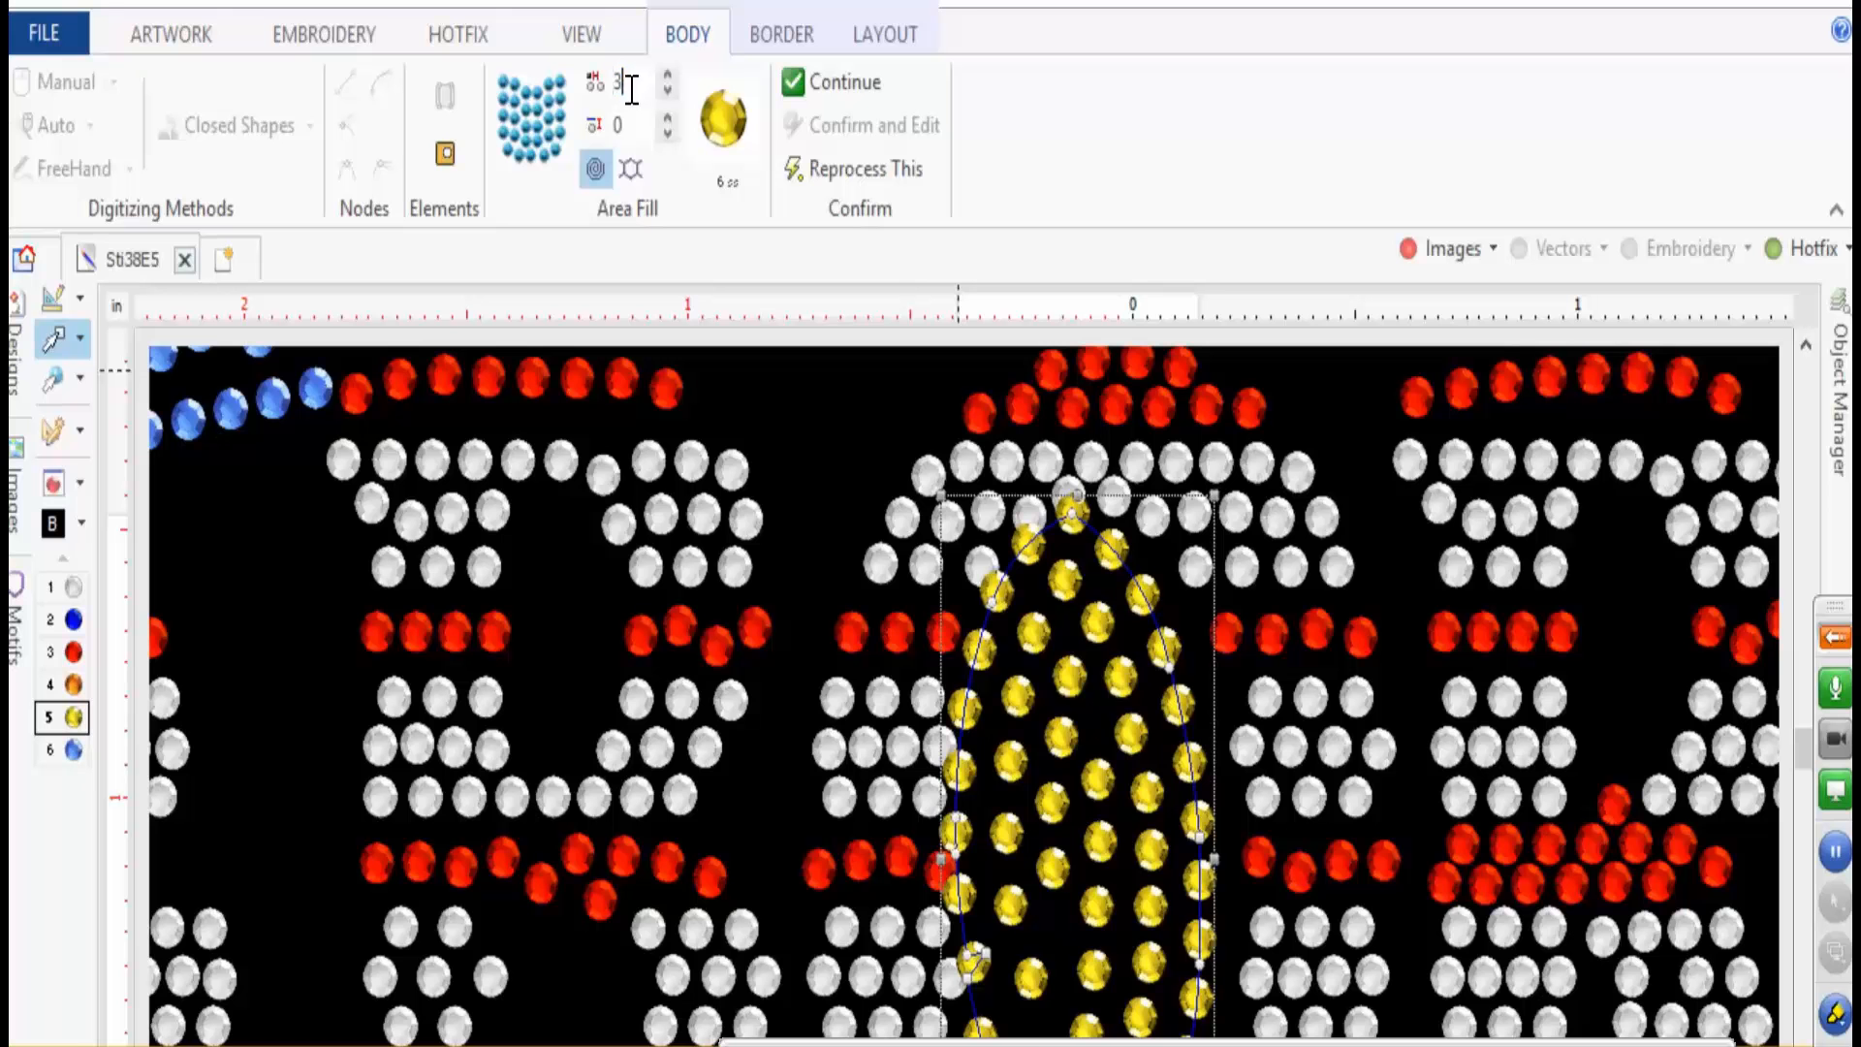
{"action": "key", "text": "Return"}
- Set the margin of the letter O's citrine fill to 13, then show the background image again and deselect the fill
{"action": "left_click", "coordinate": [626, 126]}
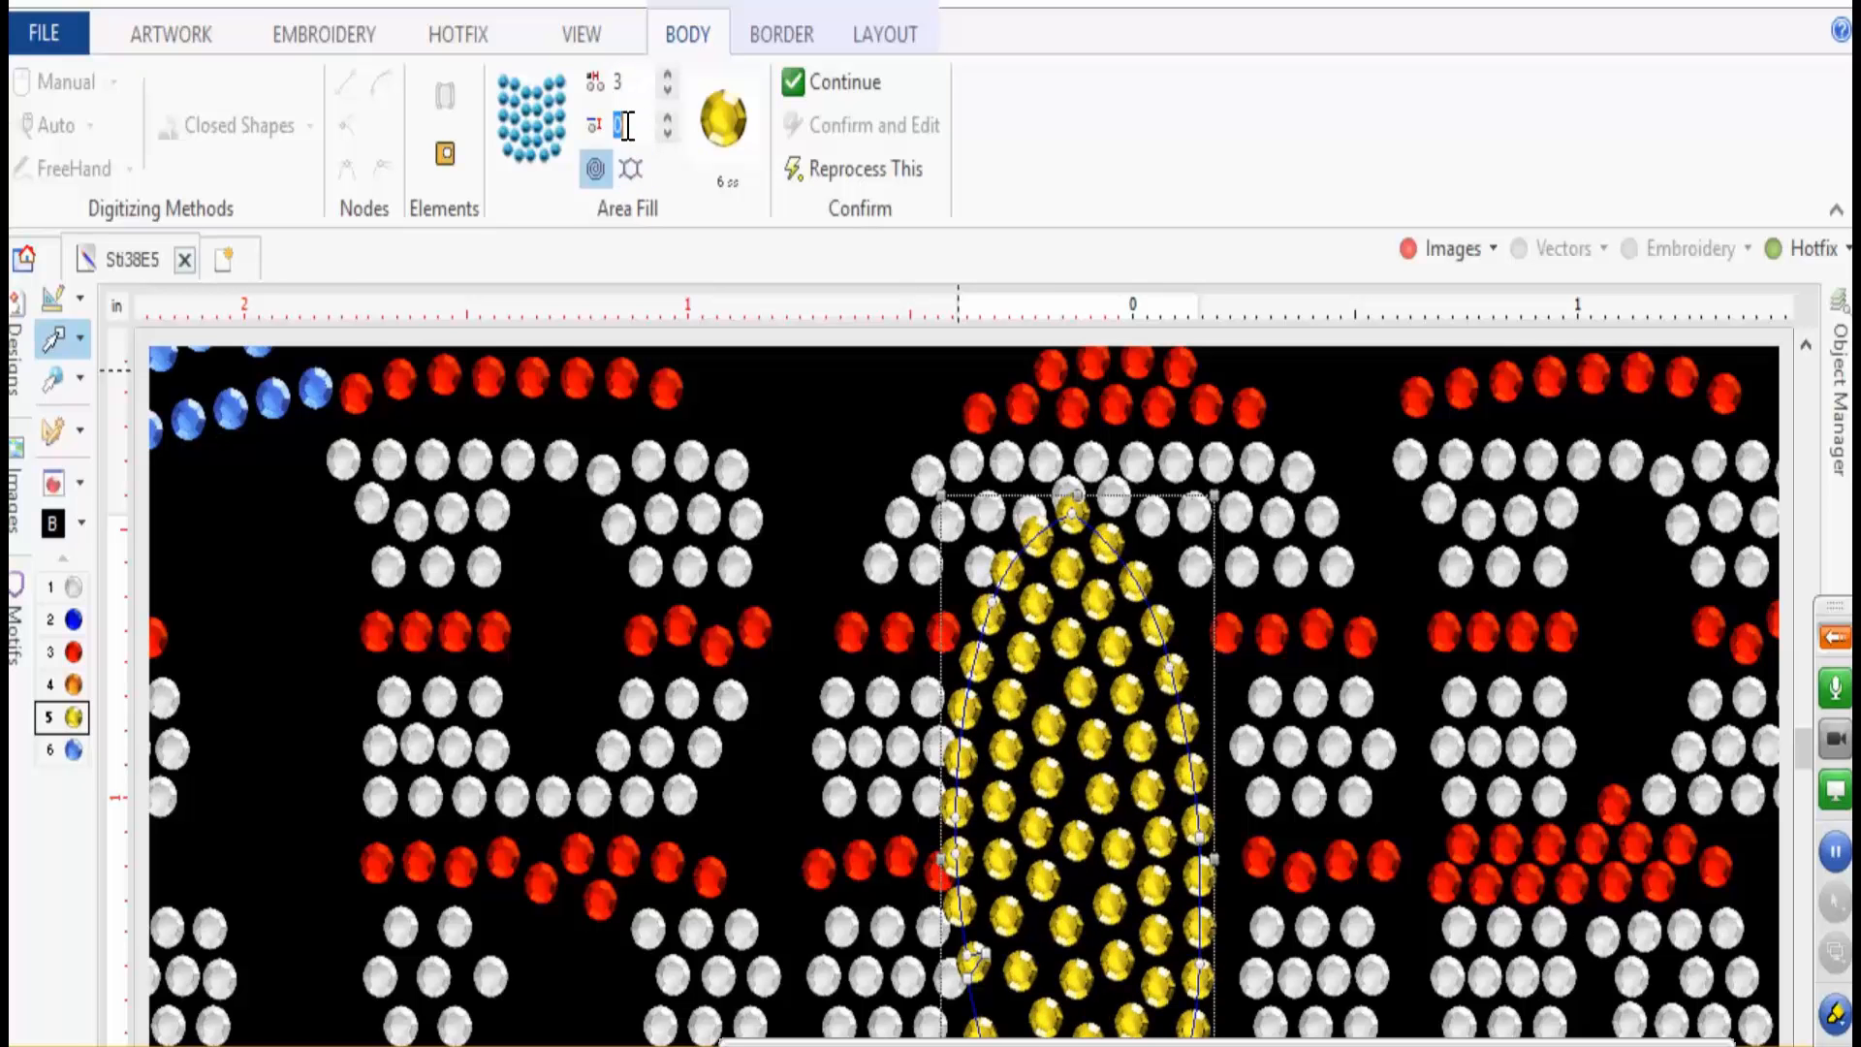
{"action": "type", "text": "8"}
{"action": "key", "text": "Return"}
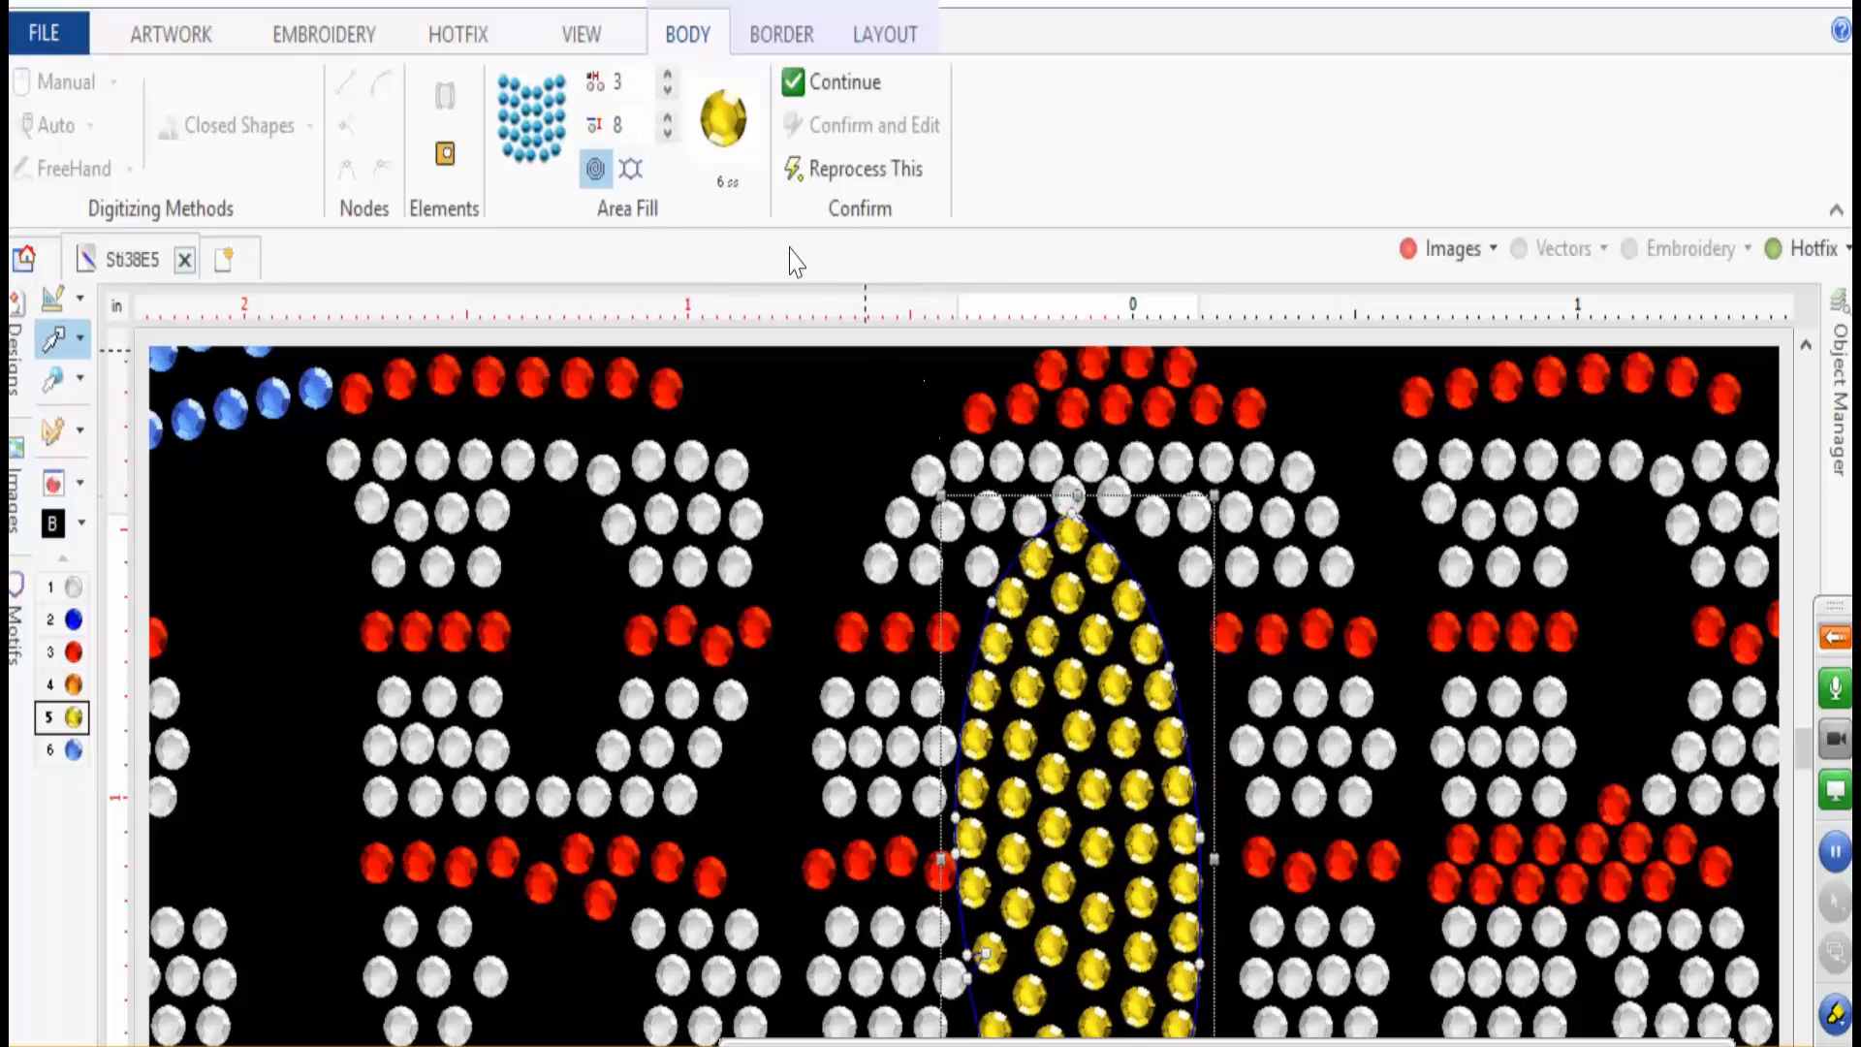
{"action": "left_click", "coordinate": [626, 126]}
{"action": "type", "text": "12"}
{"action": "key", "text": "Return"}
{"action": "scroll", "coordinate": [817, 438], "scroll_direction": "down", "scroll_amount": 3}
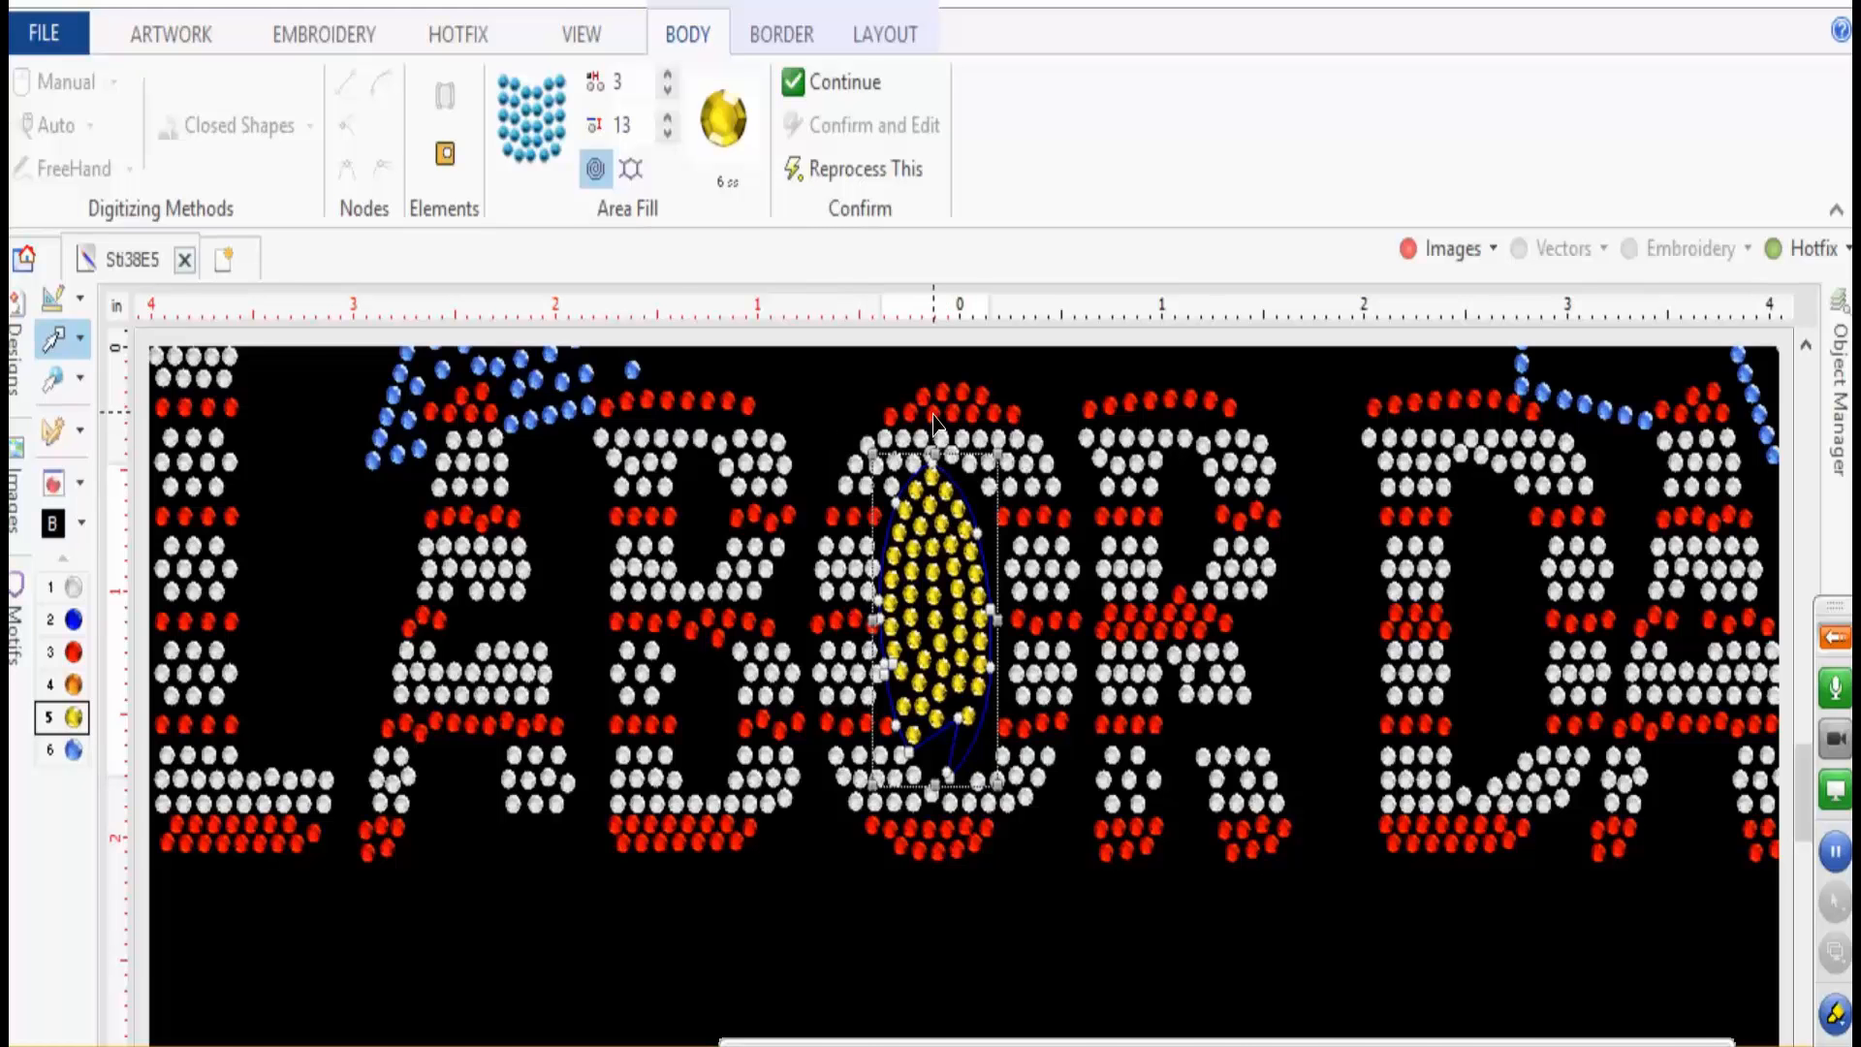
{"action": "scroll", "coordinate": [934, 418], "scroll_direction": "up", "scroll_amount": 3}
{"action": "scroll", "coordinate": [936, 427], "scroll_direction": "down", "scroll_amount": 3}
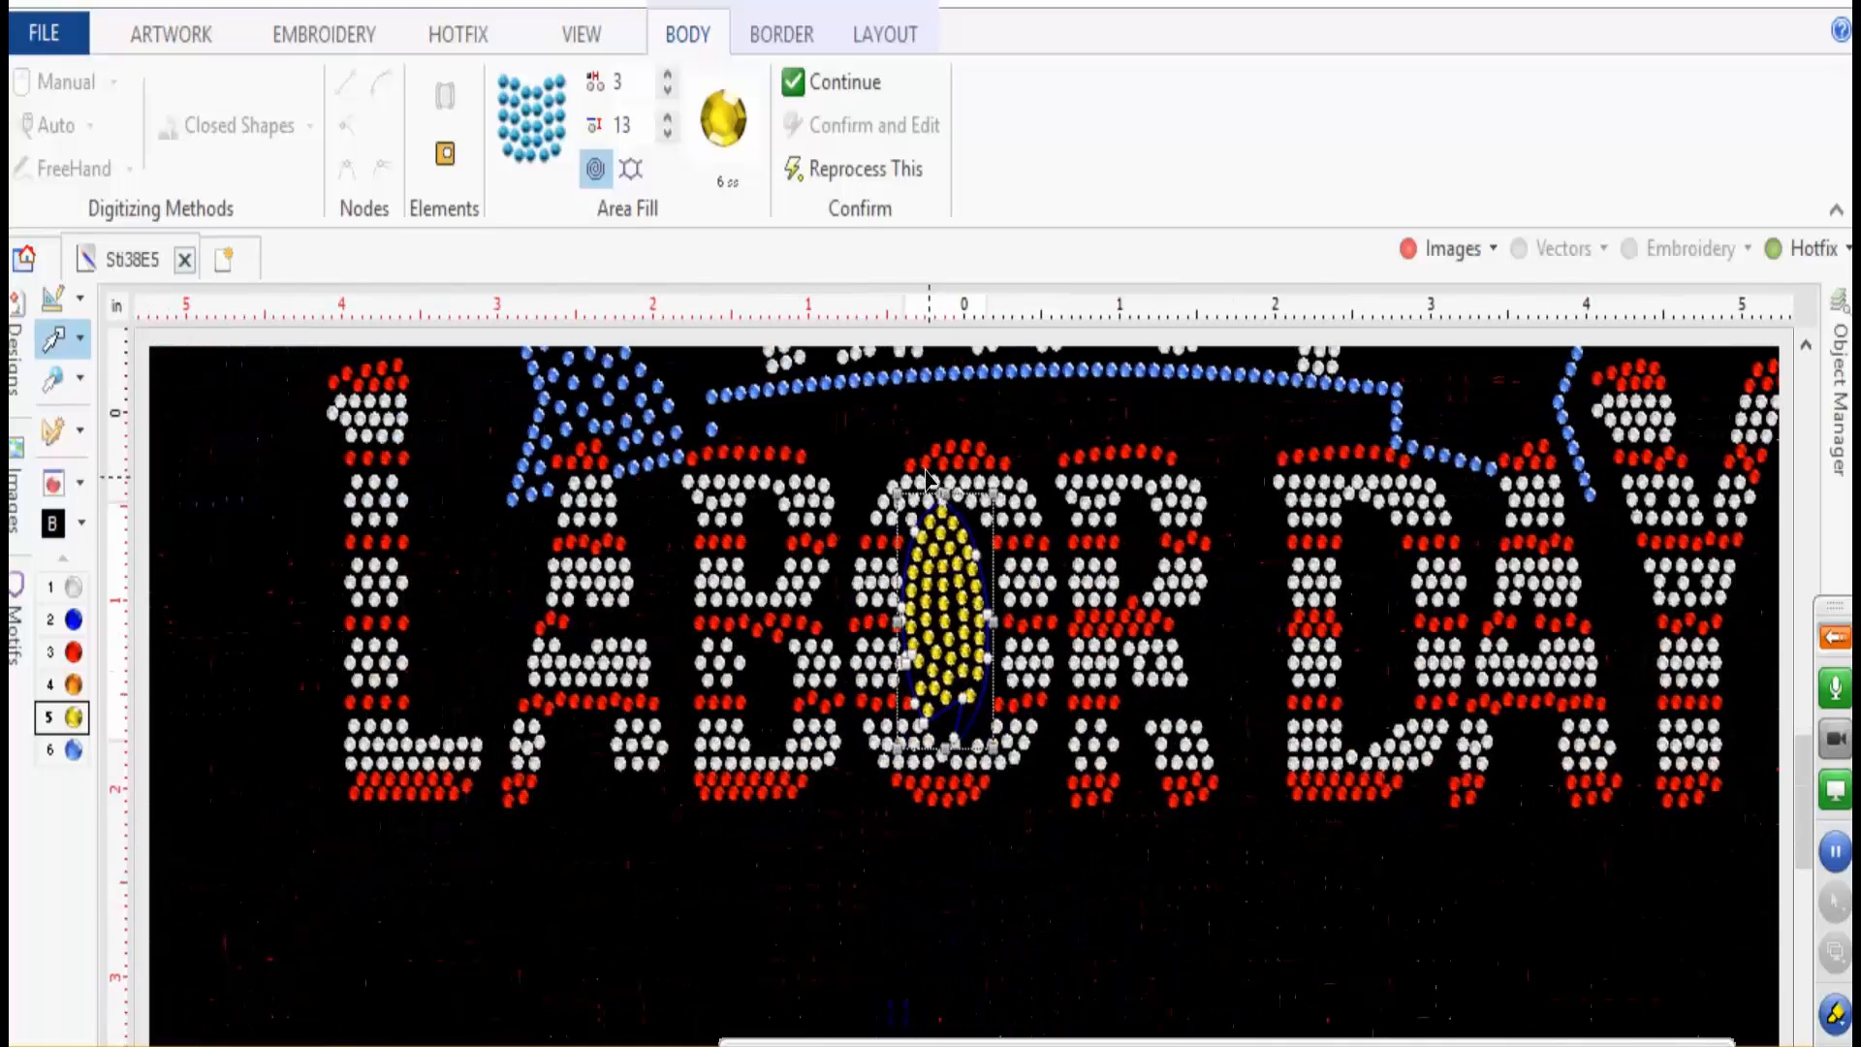
{"action": "left_click", "coordinate": [1449, 251]}
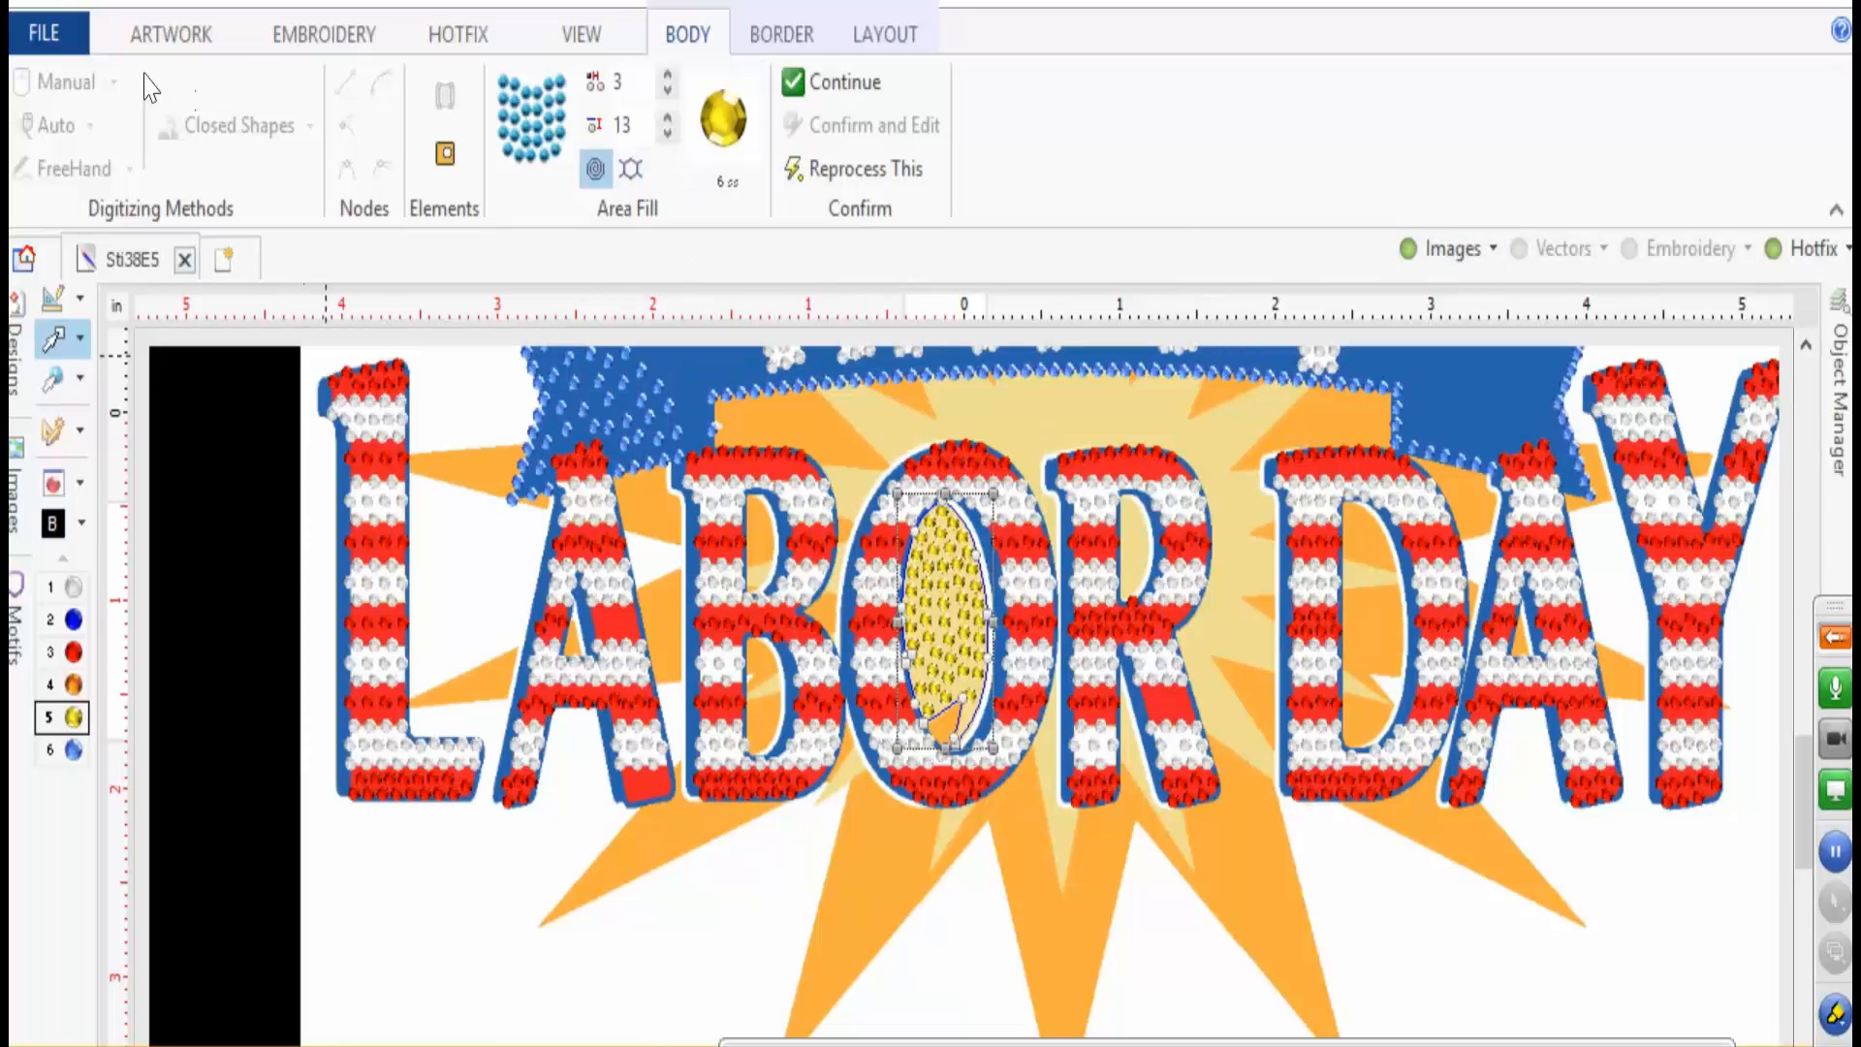
{"action": "left_click", "coordinate": [179, 482]}
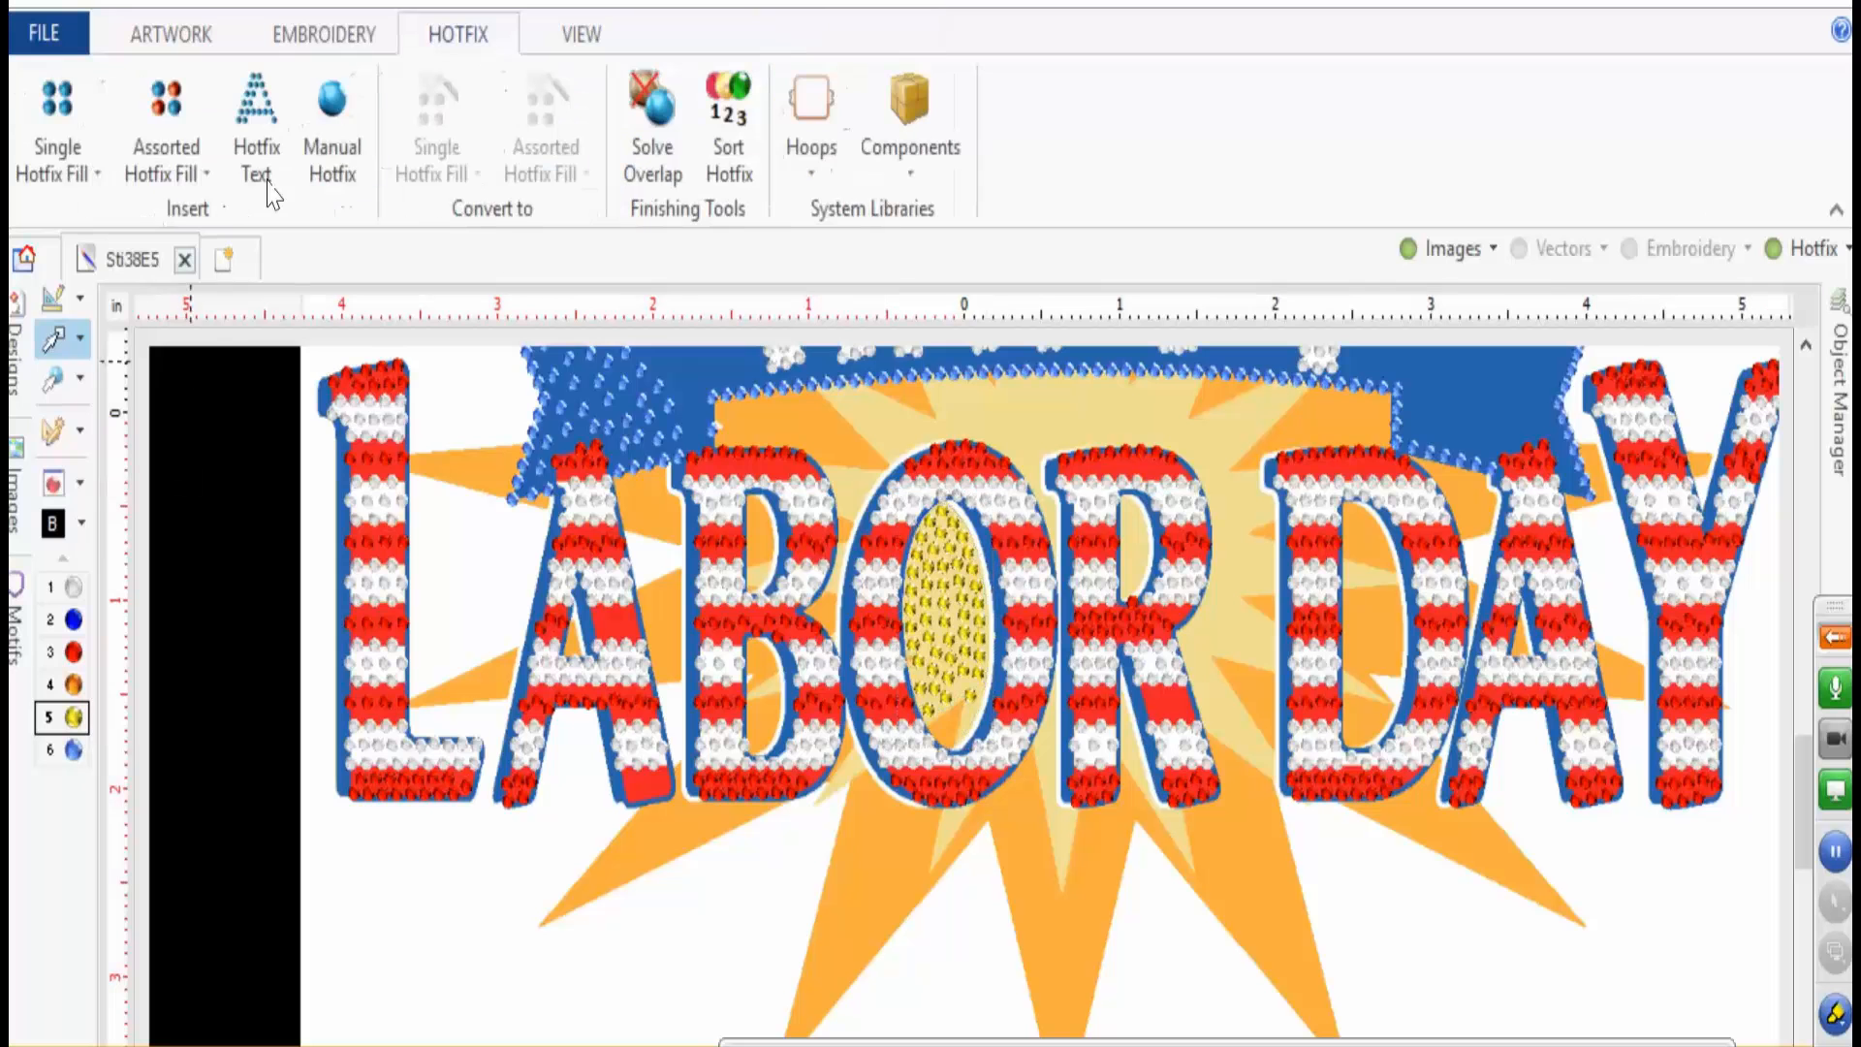
- Auto-trace the large pale yellow burst area behind O, R and D as a citrine uniform fill with spacing 3 and margin 13
{"action": "left_click", "coordinate": [58, 121]}
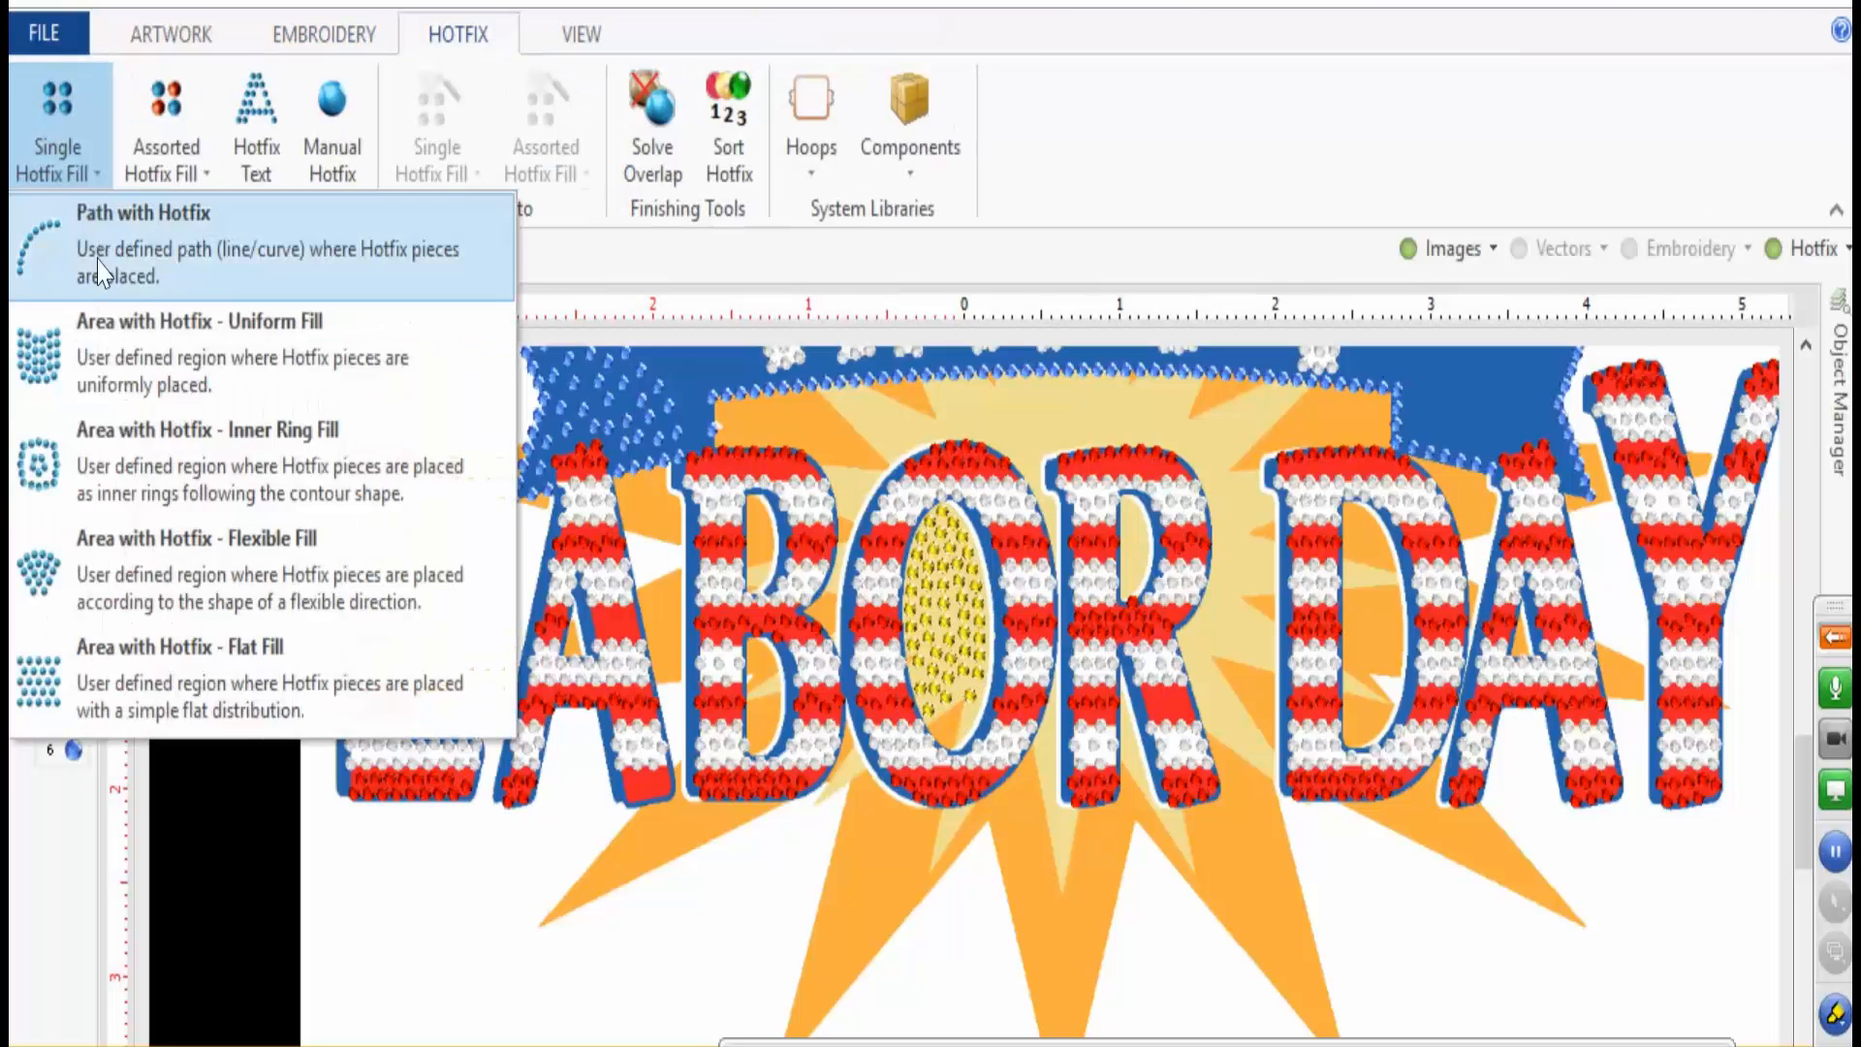
{"action": "left_click", "coordinate": [90, 329]}
{"action": "double_click", "coordinate": [633, 74]}
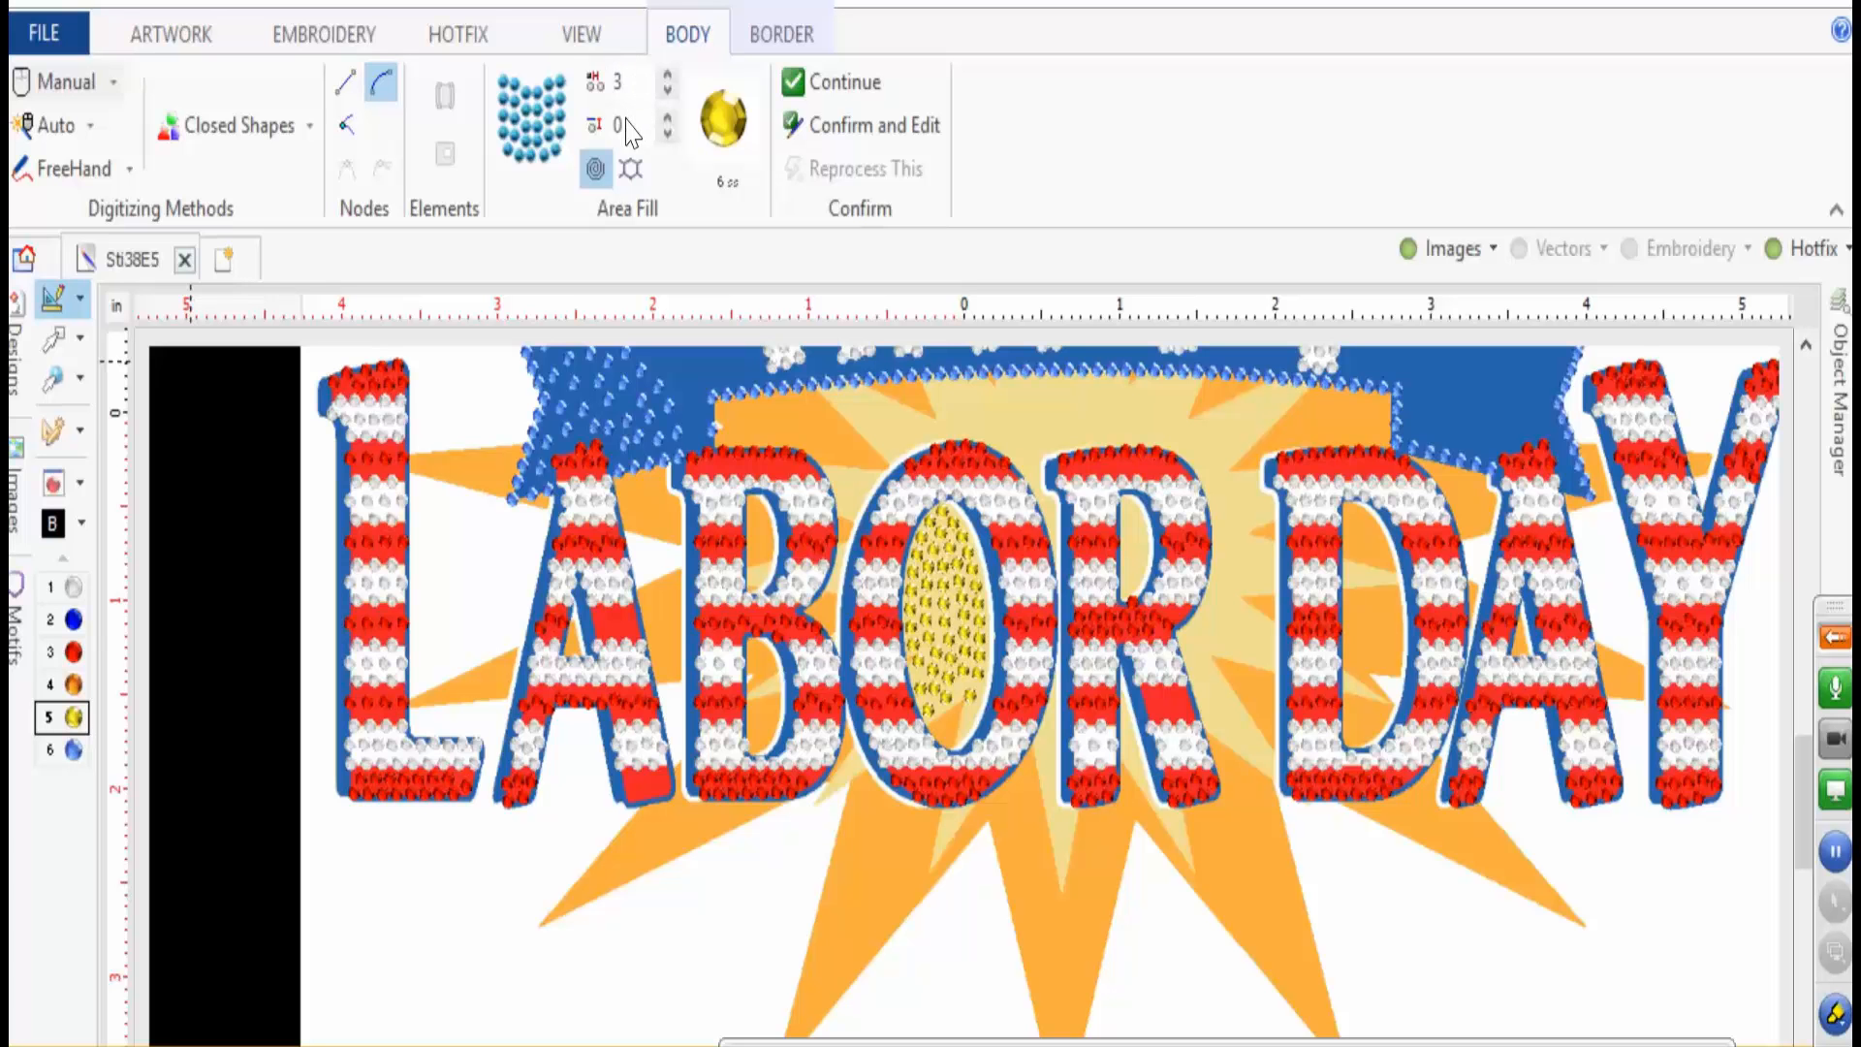
{"action": "double_click", "coordinate": [627, 123]}
{"action": "left_click", "coordinate": [55, 125]}
{"action": "left_click", "coordinate": [101, 217]}
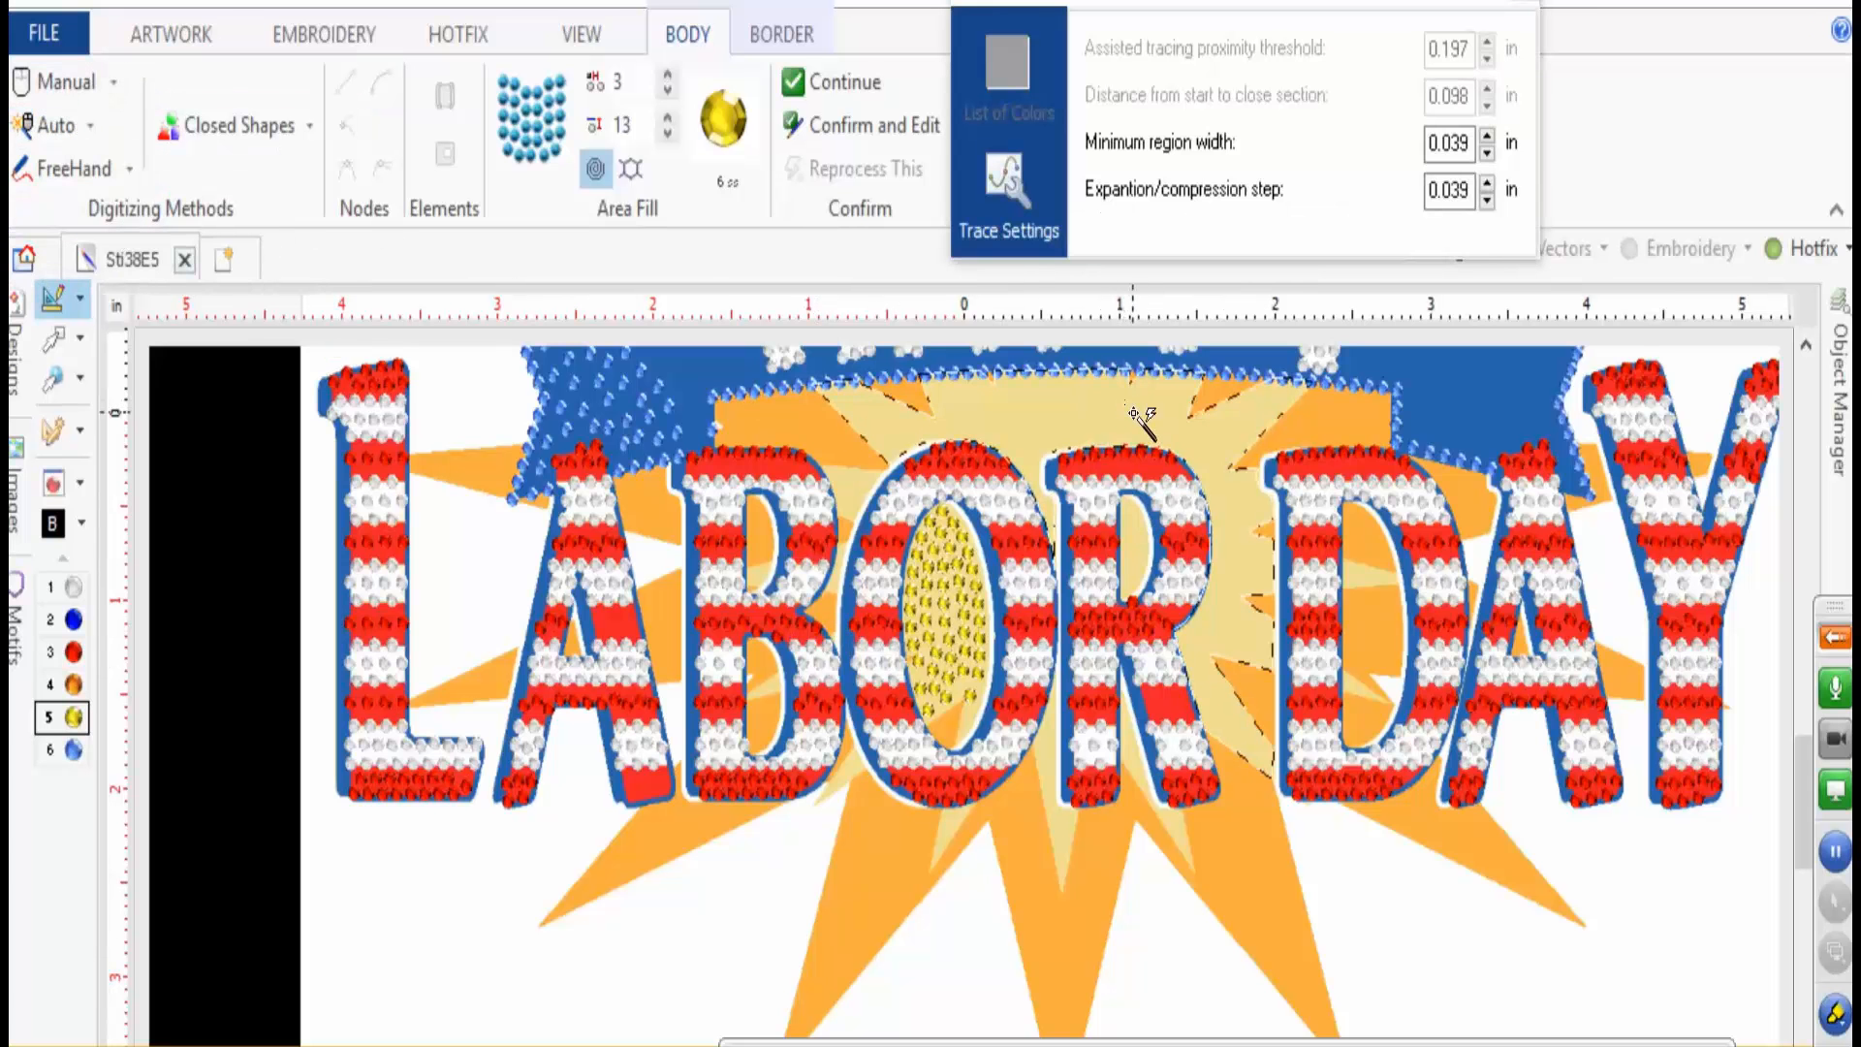
{"action": "left_click", "coordinate": [1146, 451]}
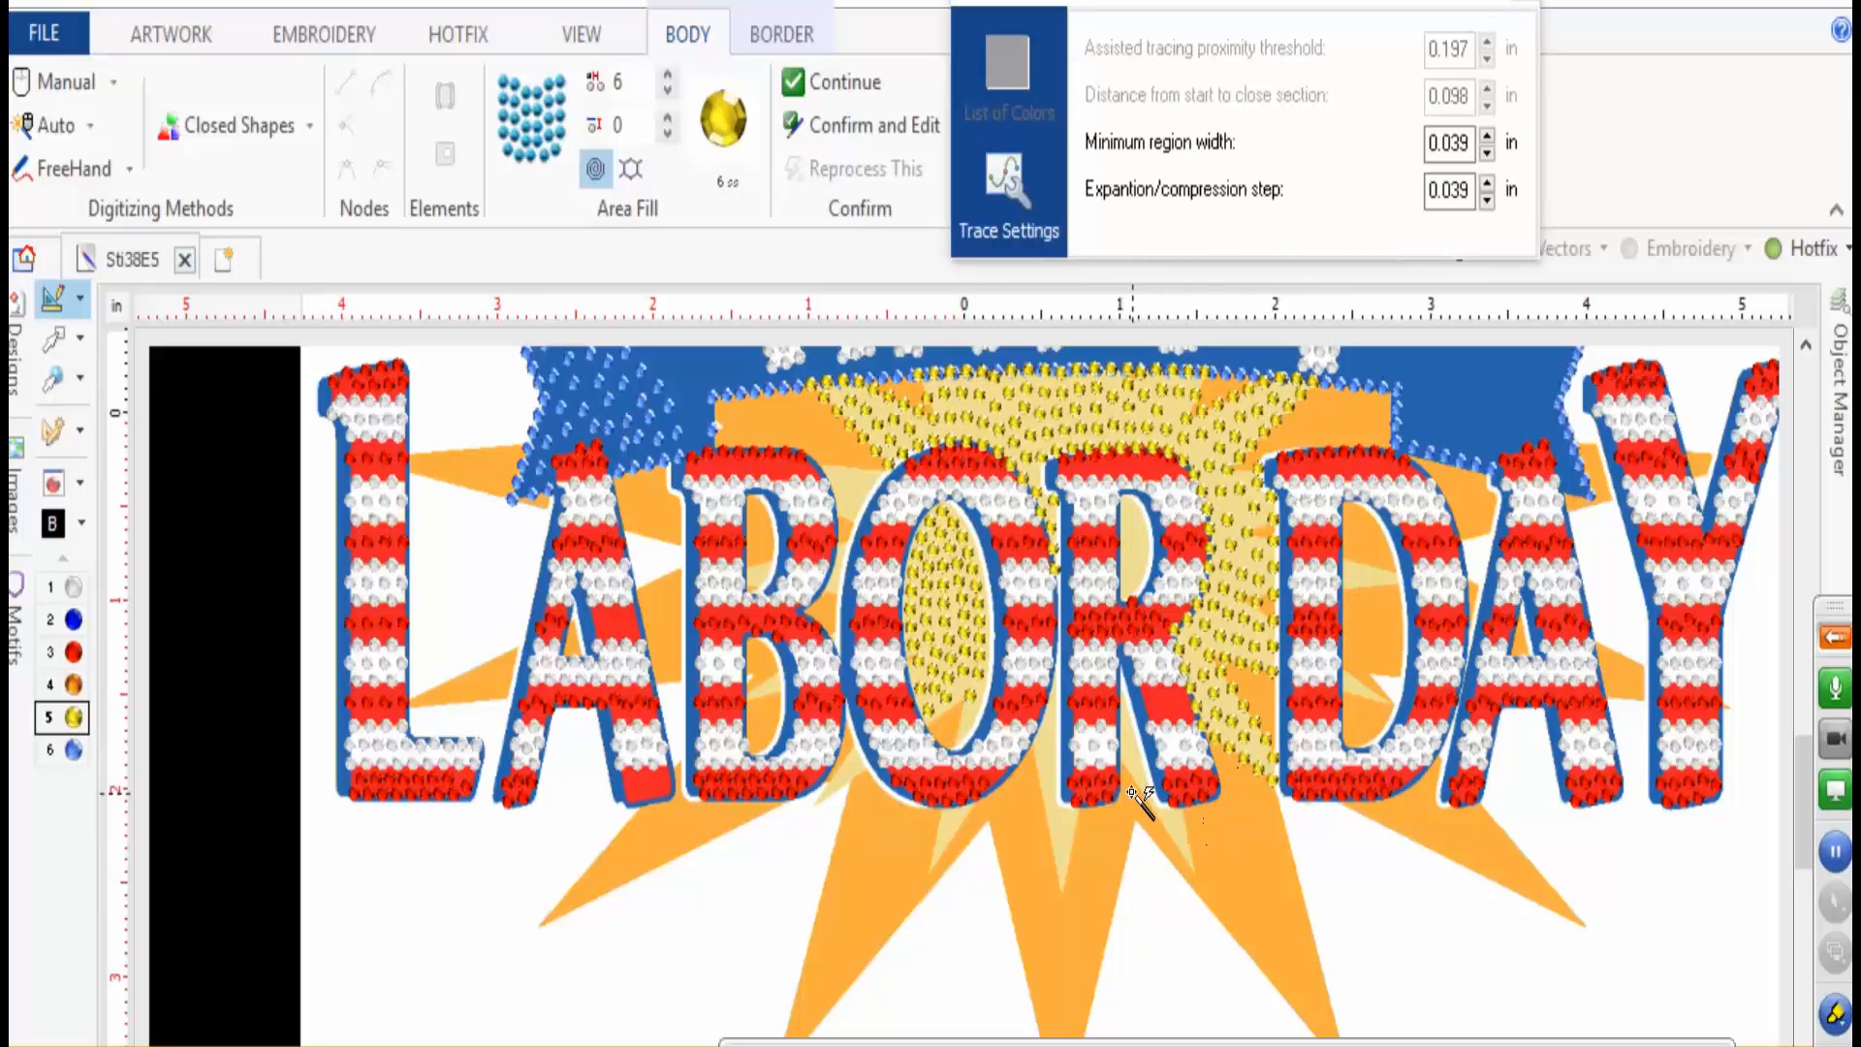
- Add citrine uniform fills to the pale burst pieces below the letters, around and inside the B, and inside the D
{"action": "left_click", "coordinate": [998, 846]}
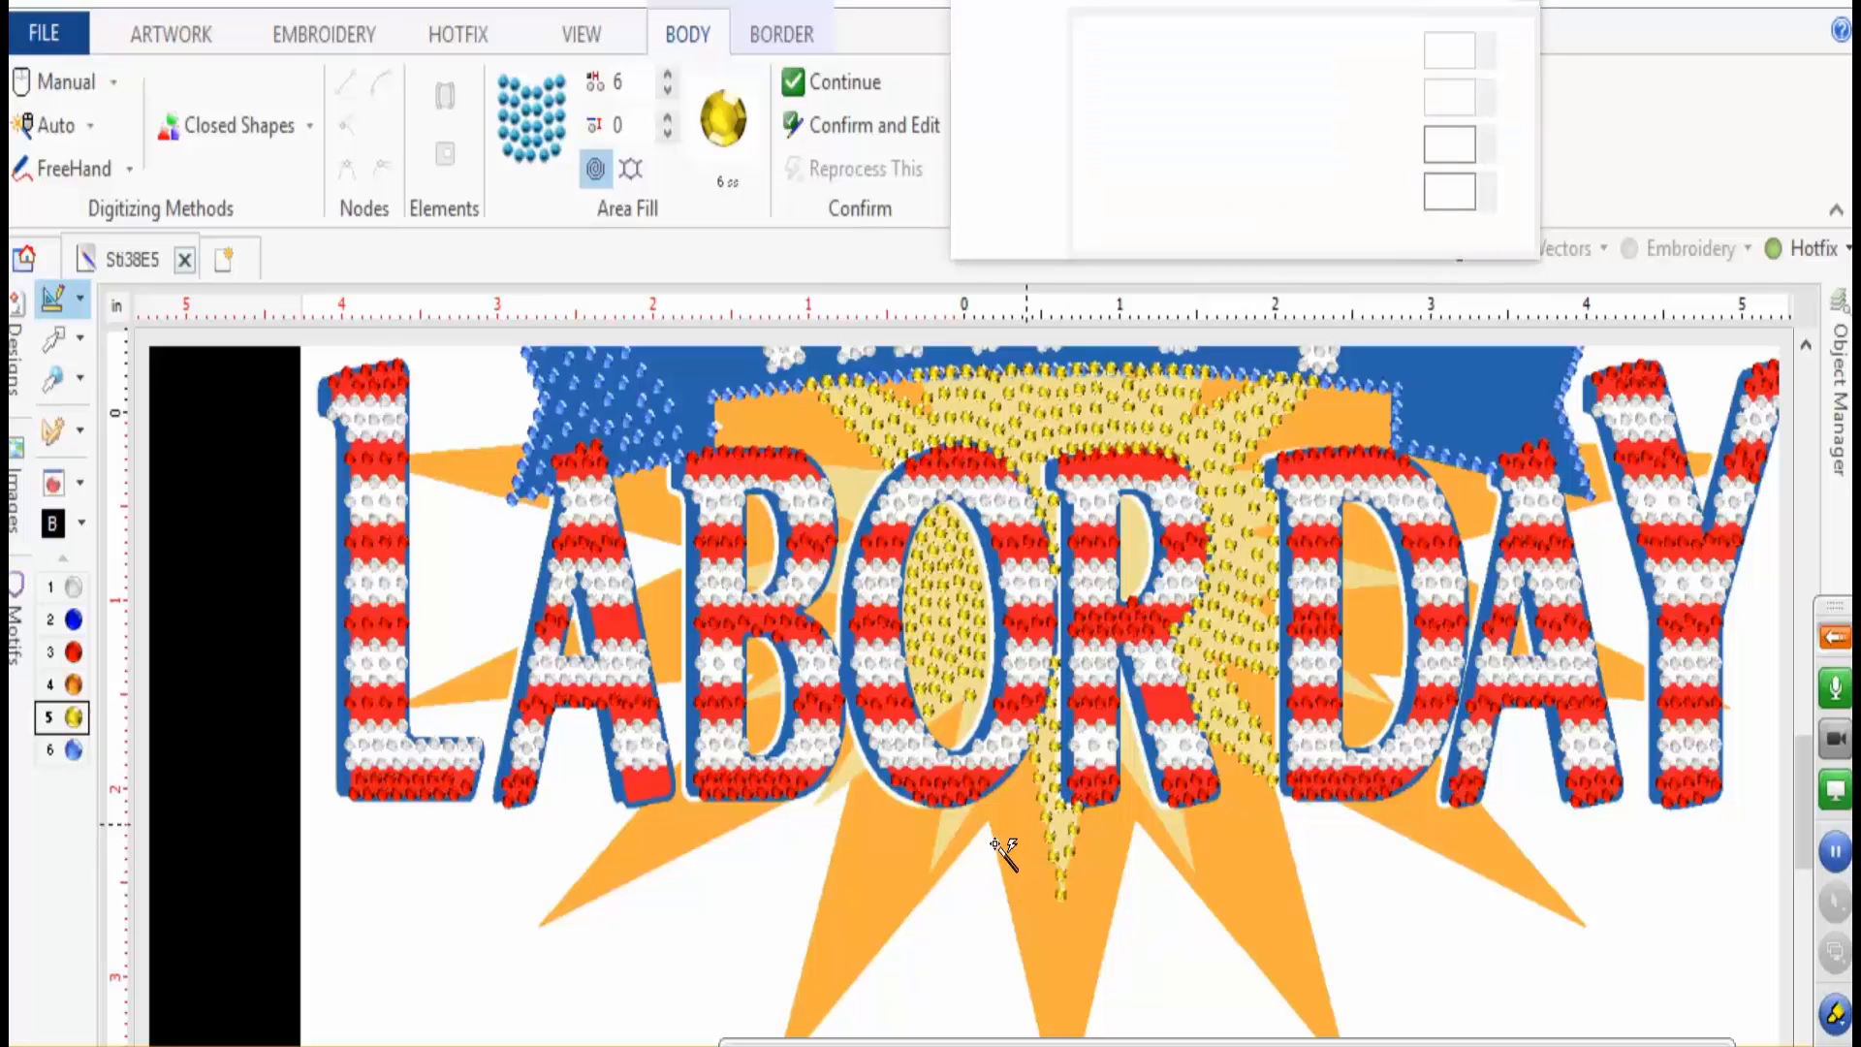
{"action": "left_click", "coordinate": [945, 841]}
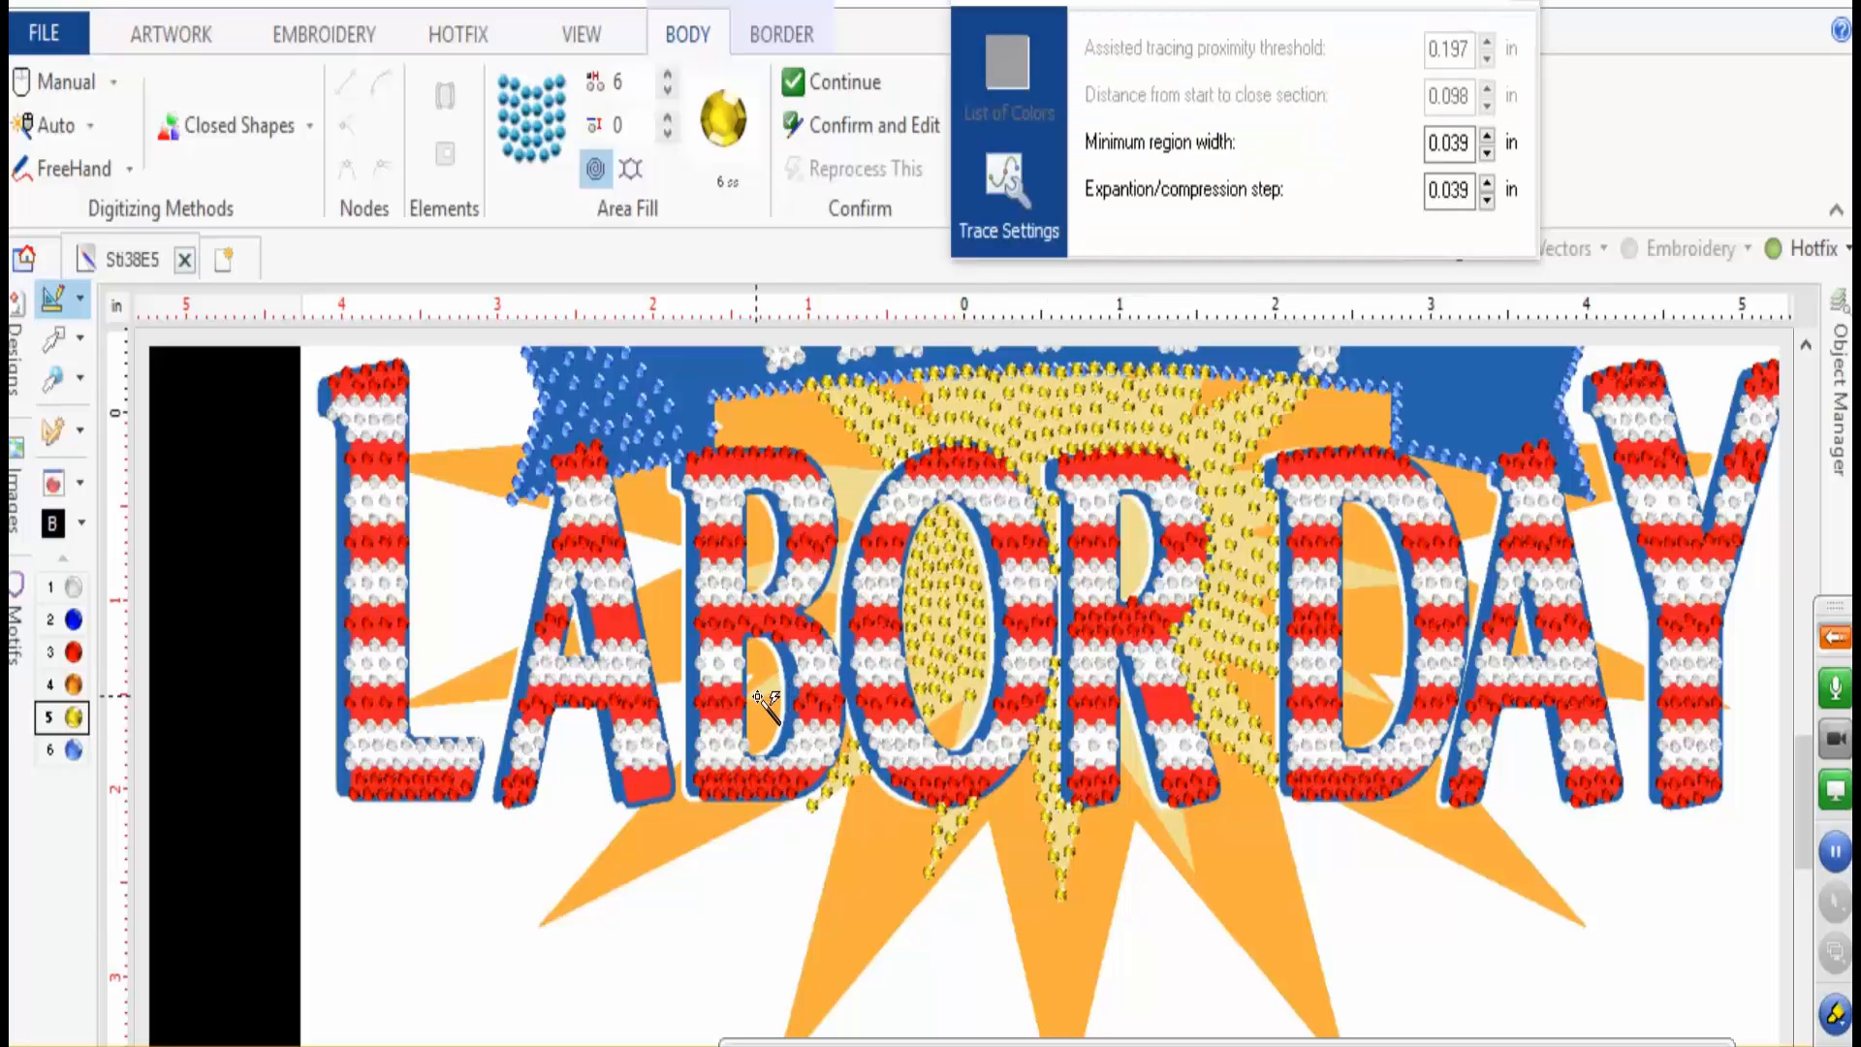
{"action": "left_click", "coordinate": [792, 684]}
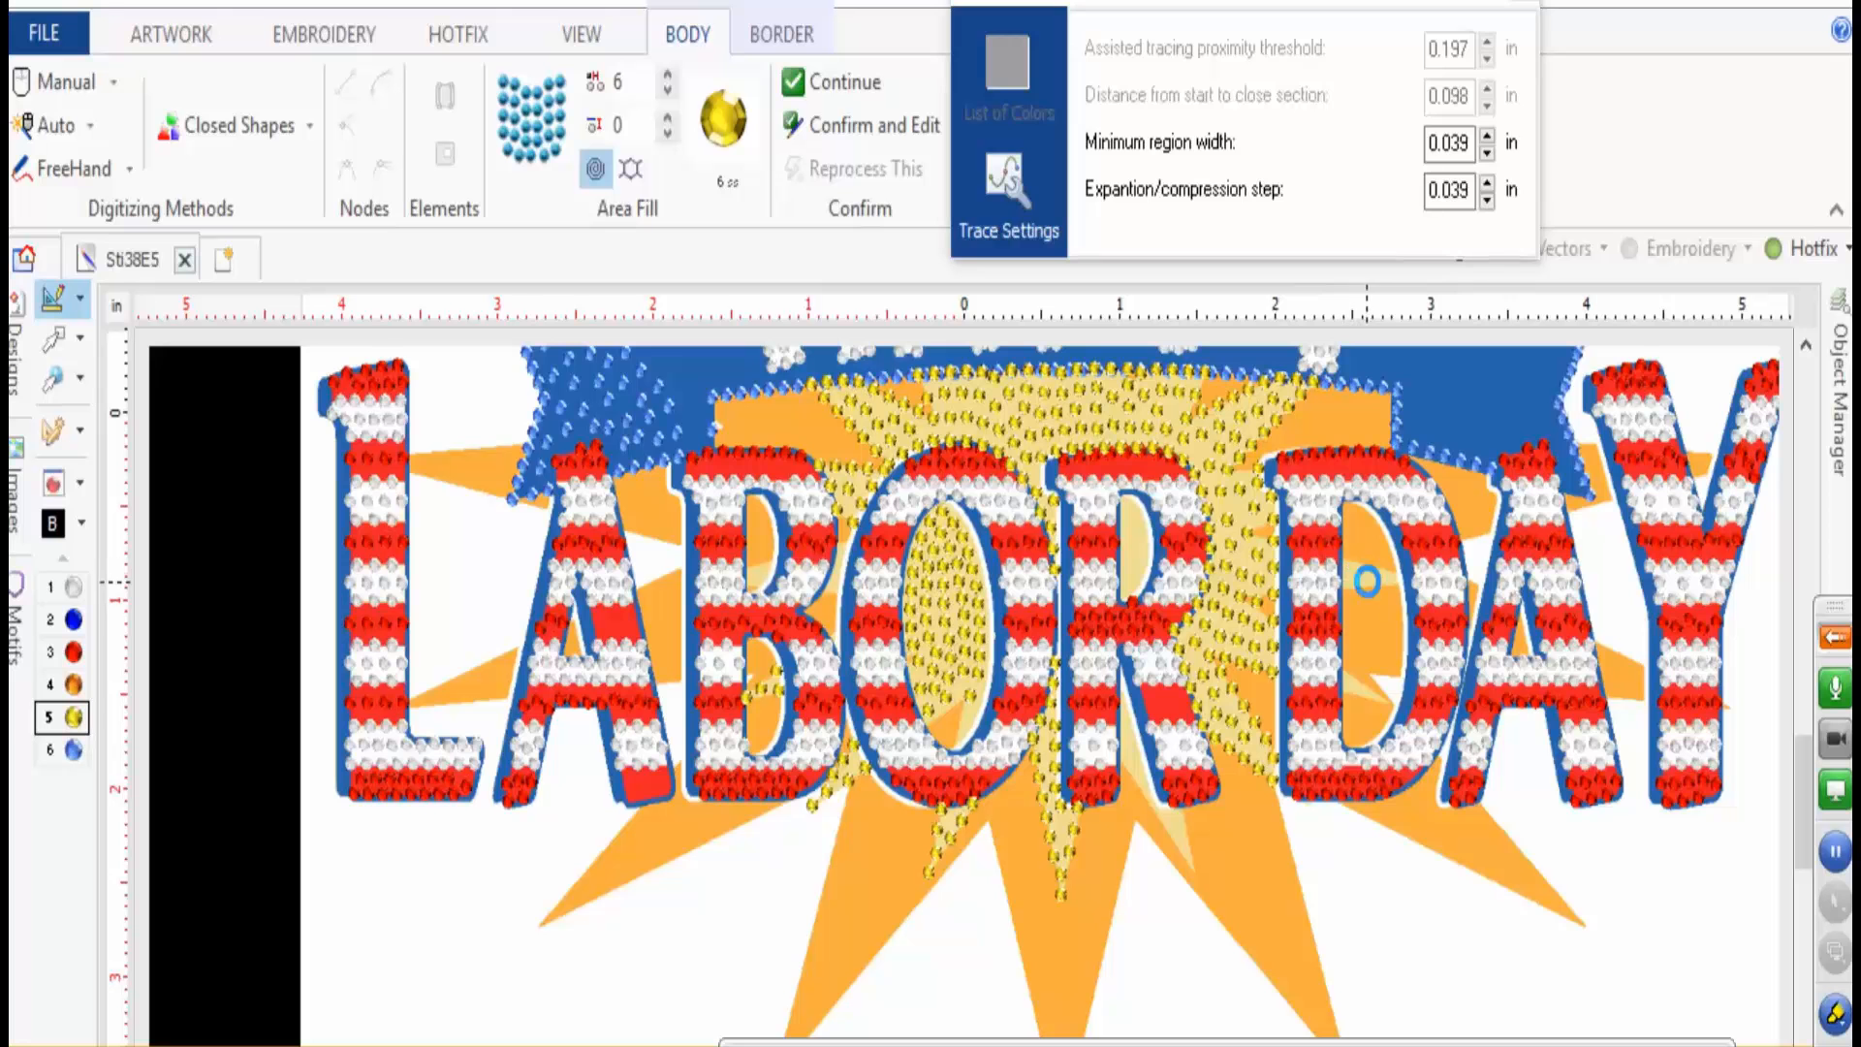
{"action": "left_click", "coordinate": [1363, 691]}
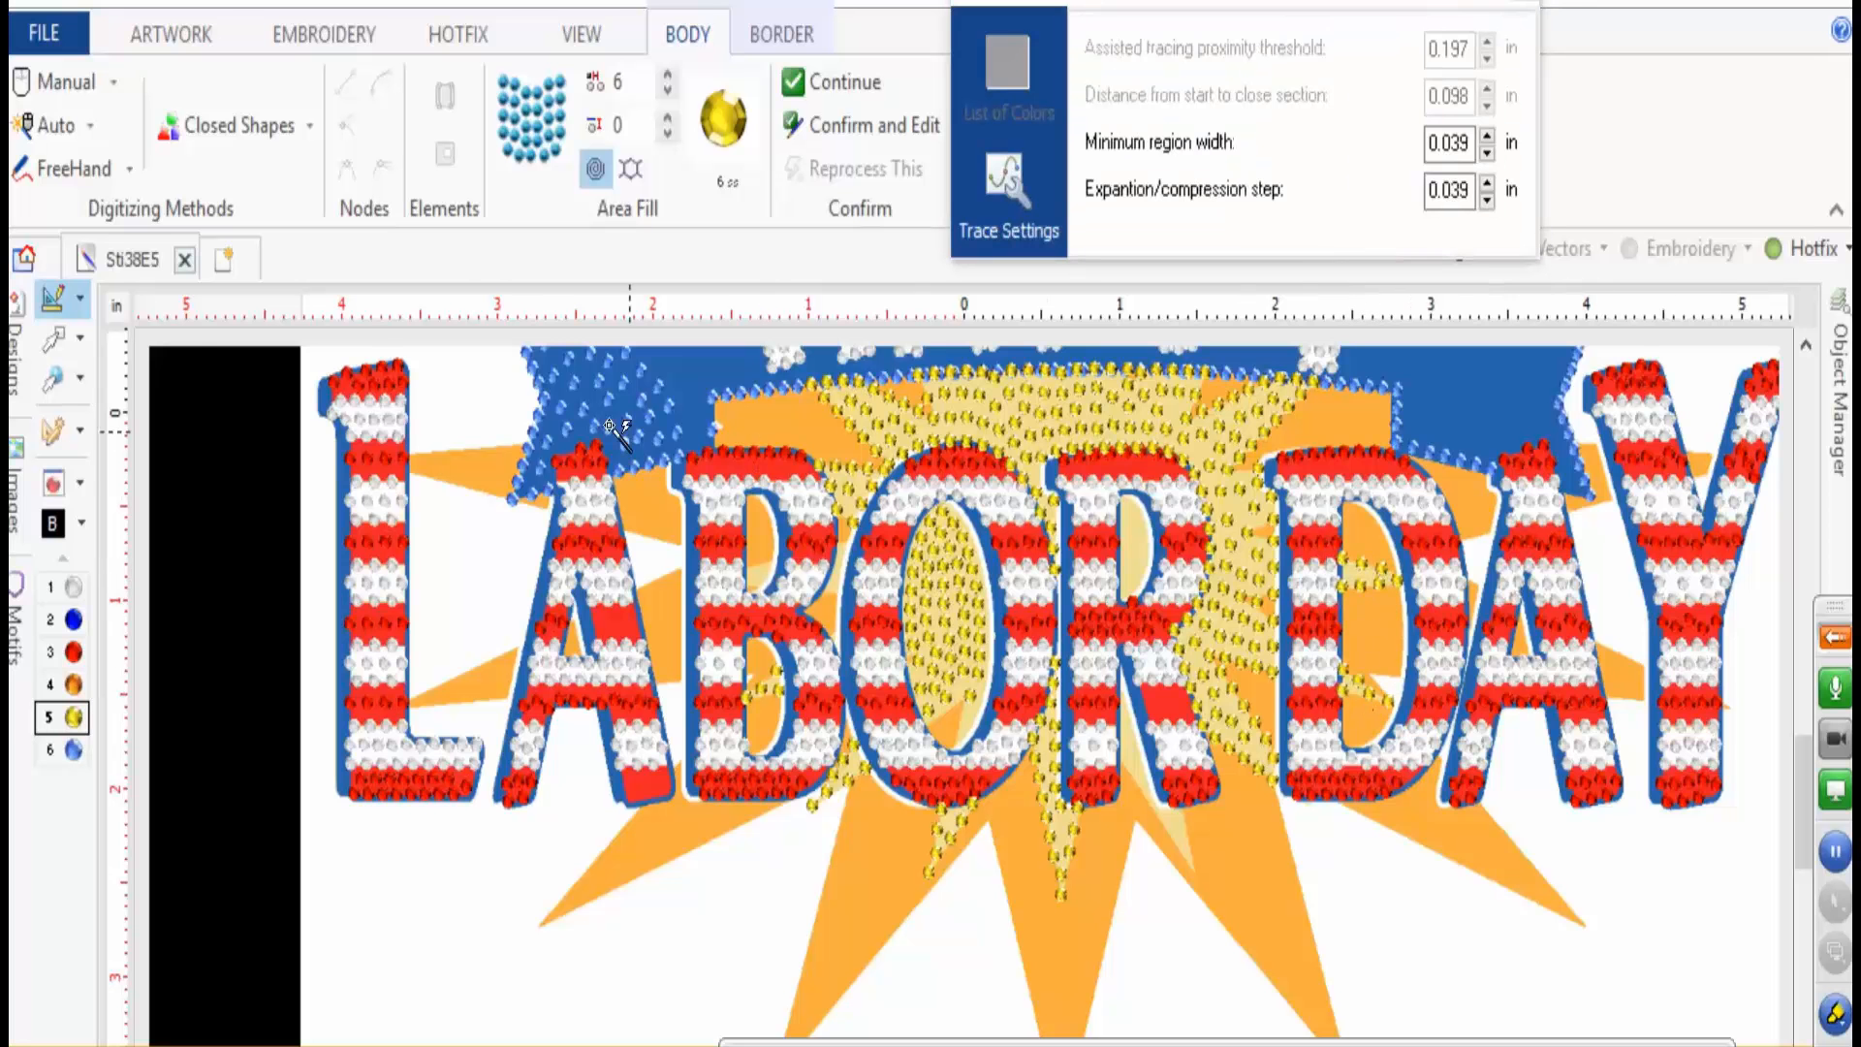
{"action": "left_click", "coordinate": [53, 339]}
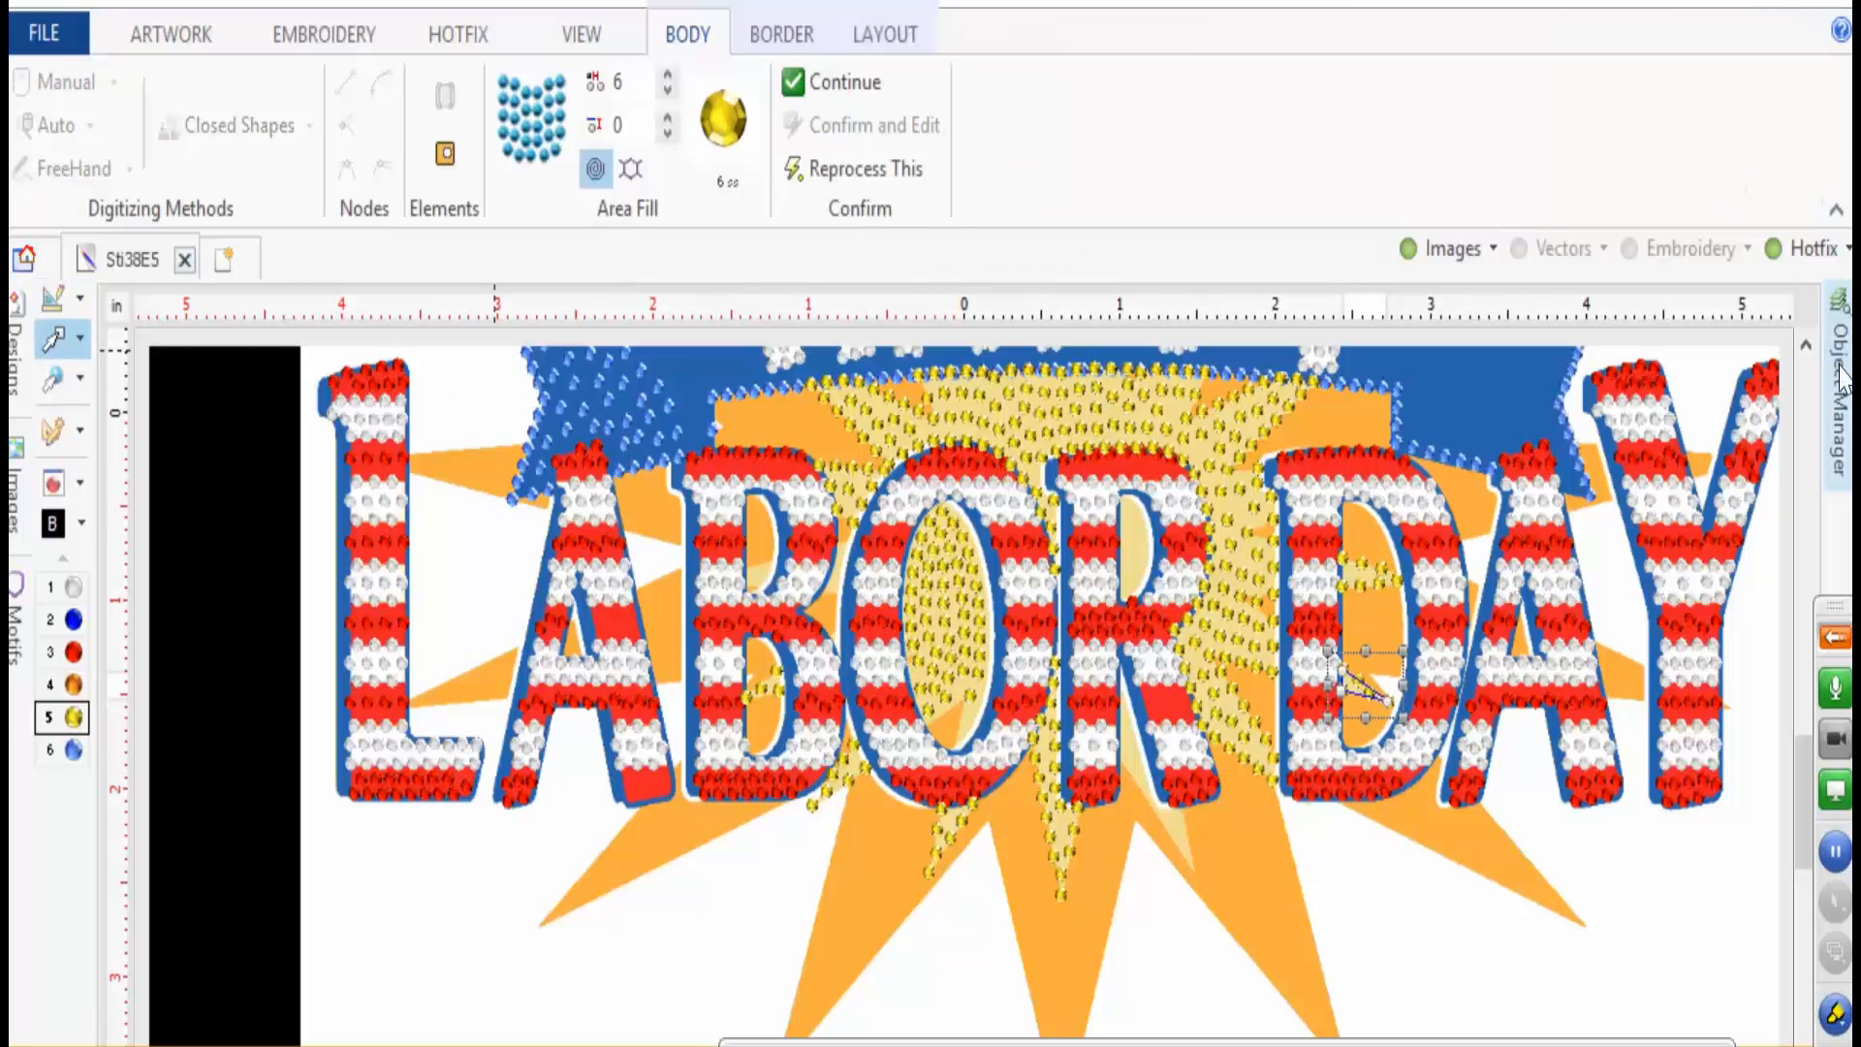
- Select all nine citrine uniform fills, objects 147 to 155, and apply bead spacing 3 and margin 13 to them, then deselect
{"action": "mouse_move", "coordinate": [1845, 378]}
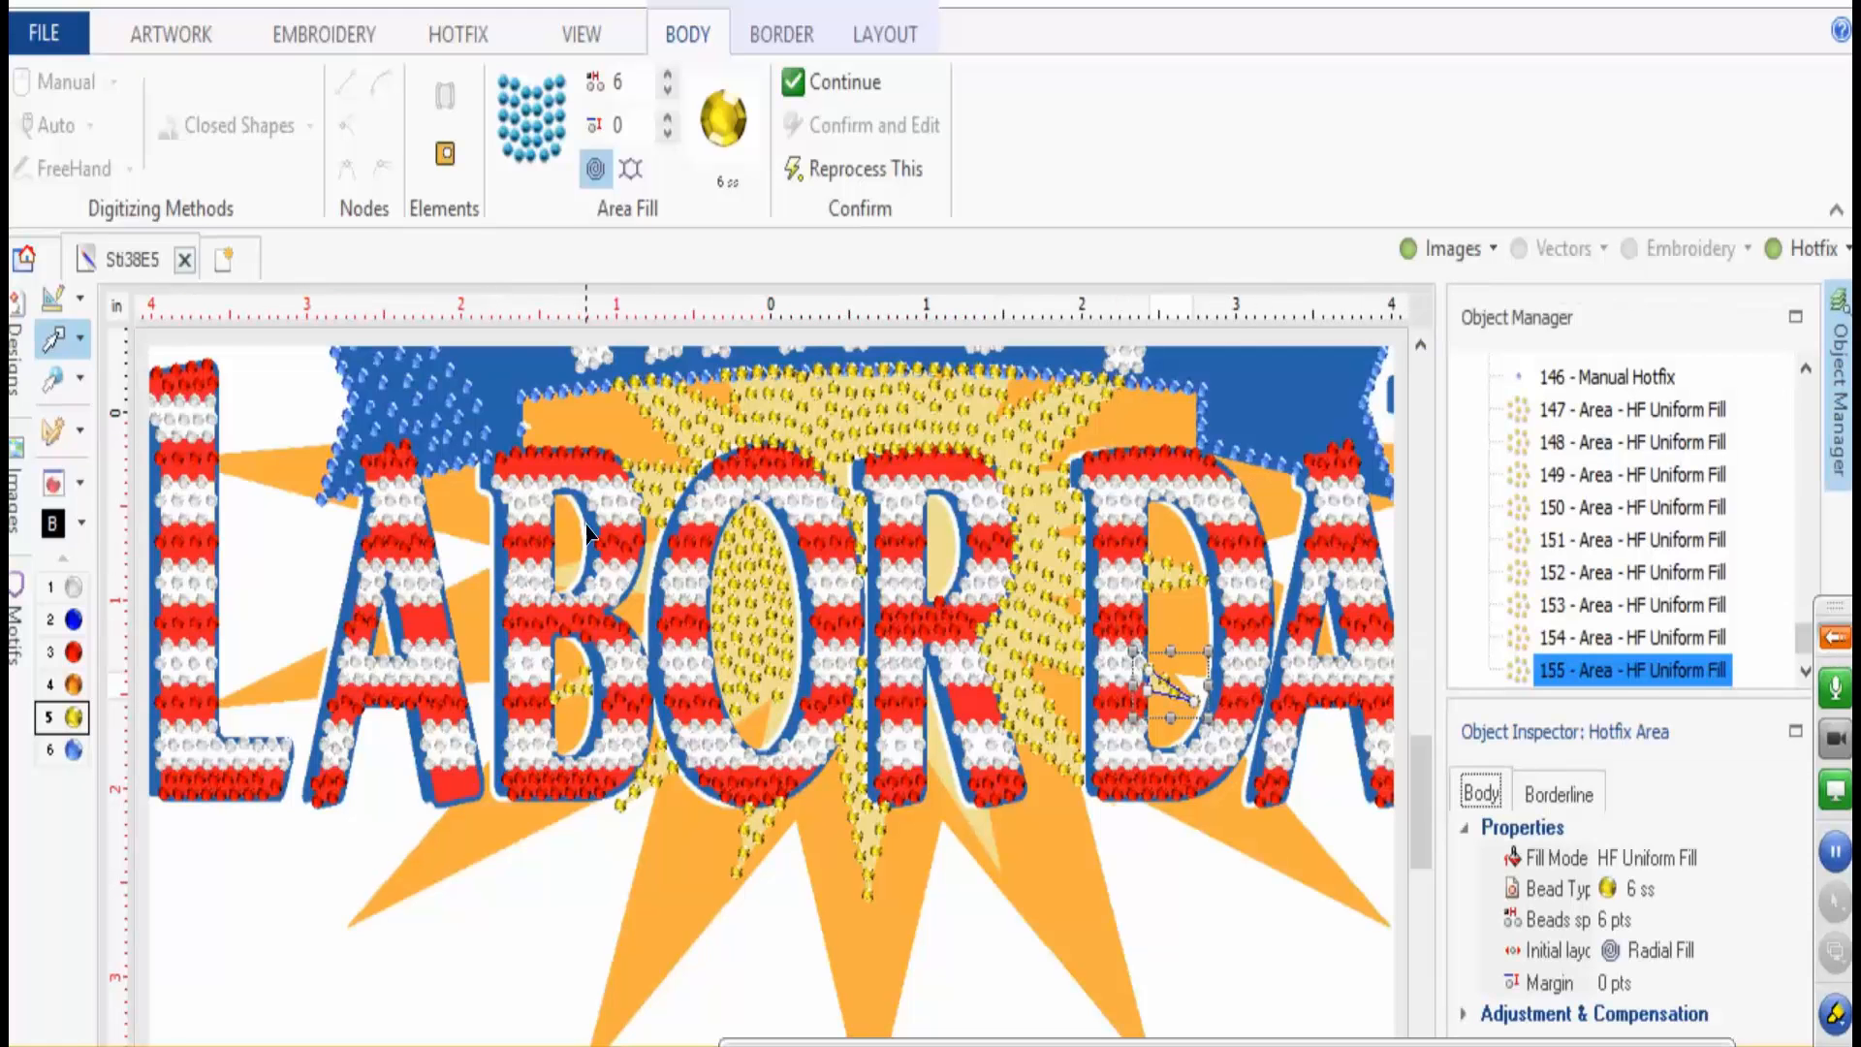
{"action": "left_click", "coordinate": [781, 415]}
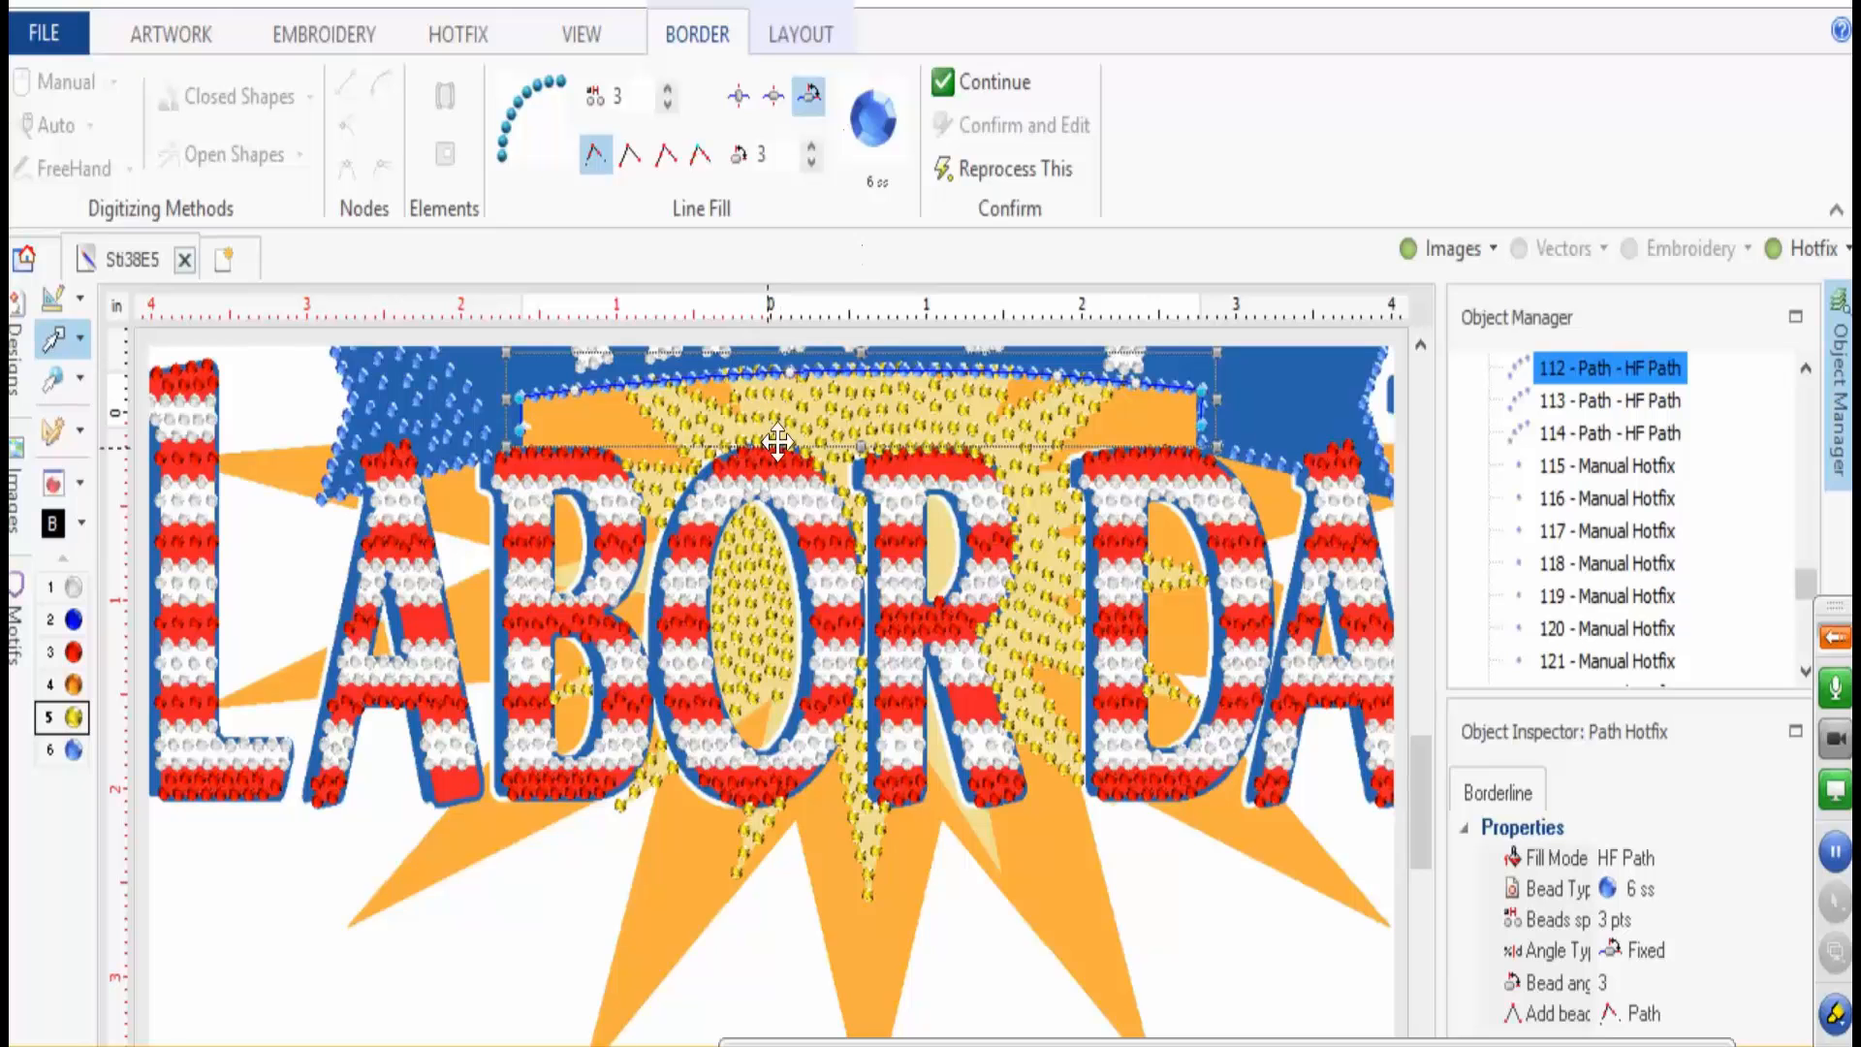
{"action": "left_click", "coordinate": [847, 475]}
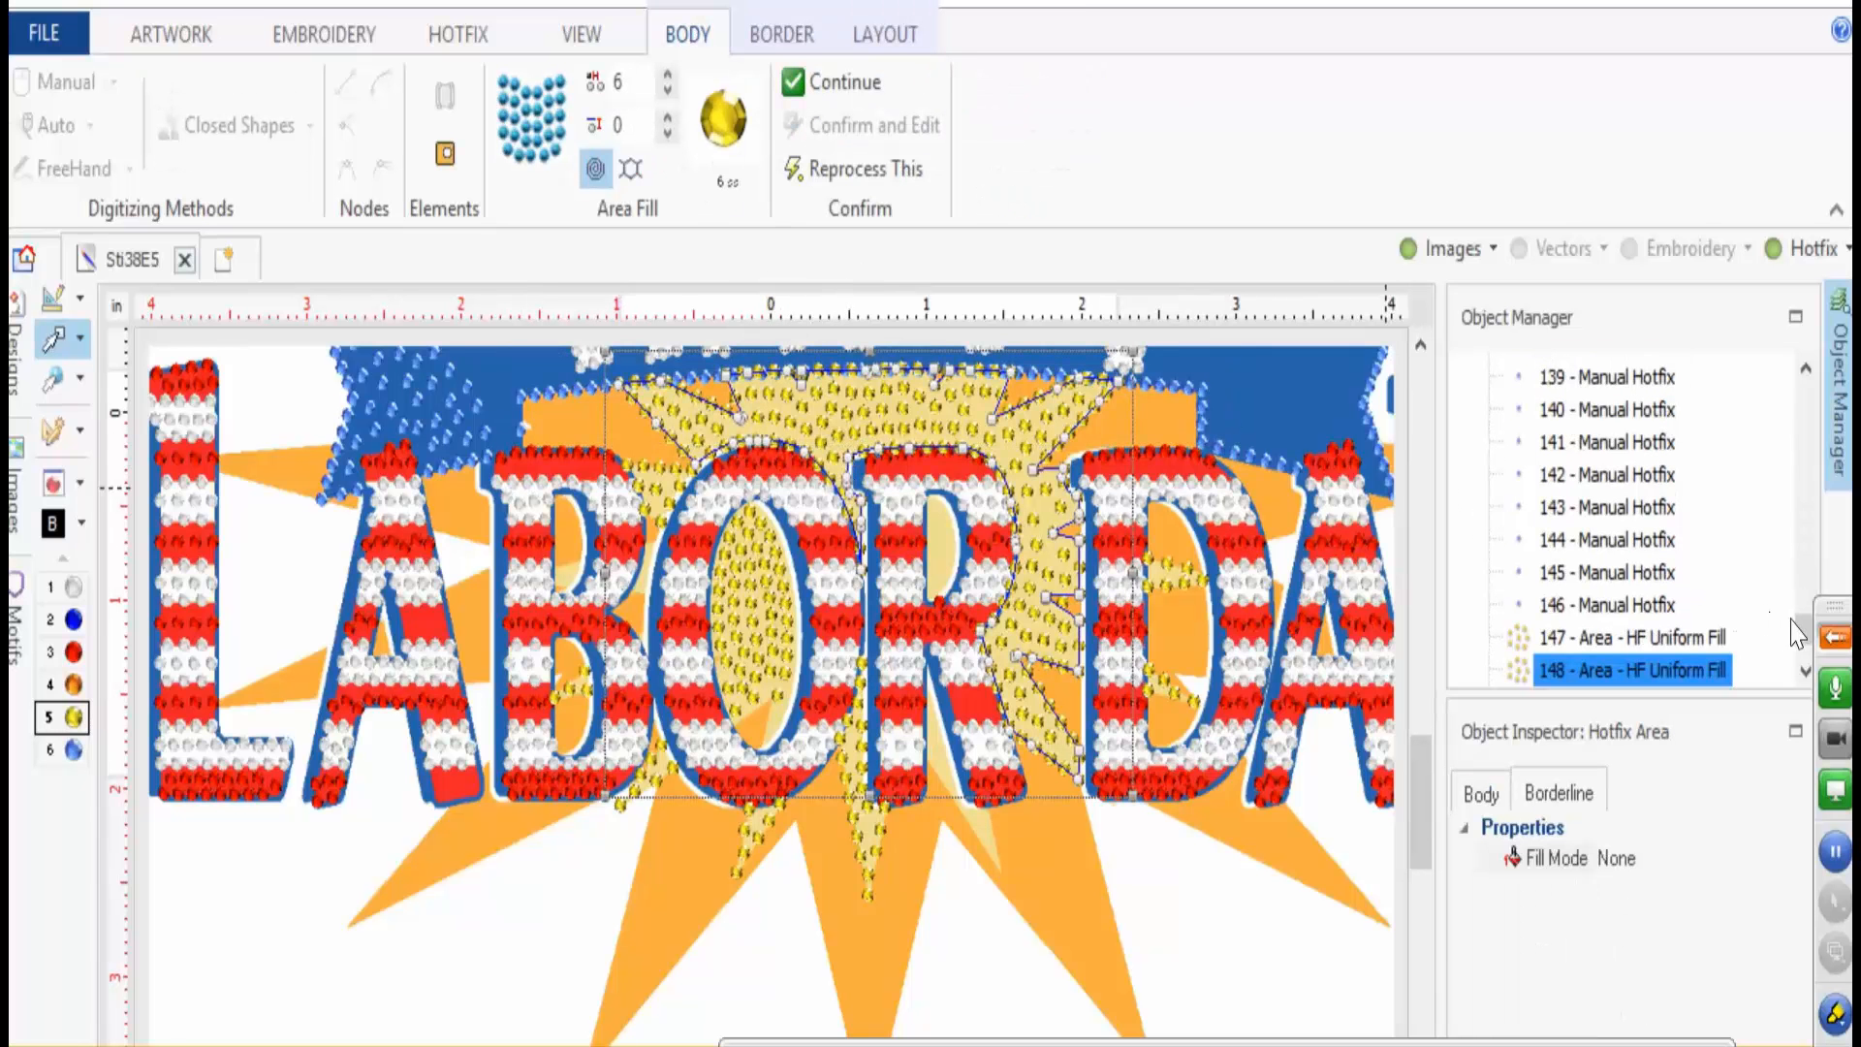
{"action": "scroll", "coordinate": [1804, 640], "scroll_direction": "down", "scroll_amount": 3}
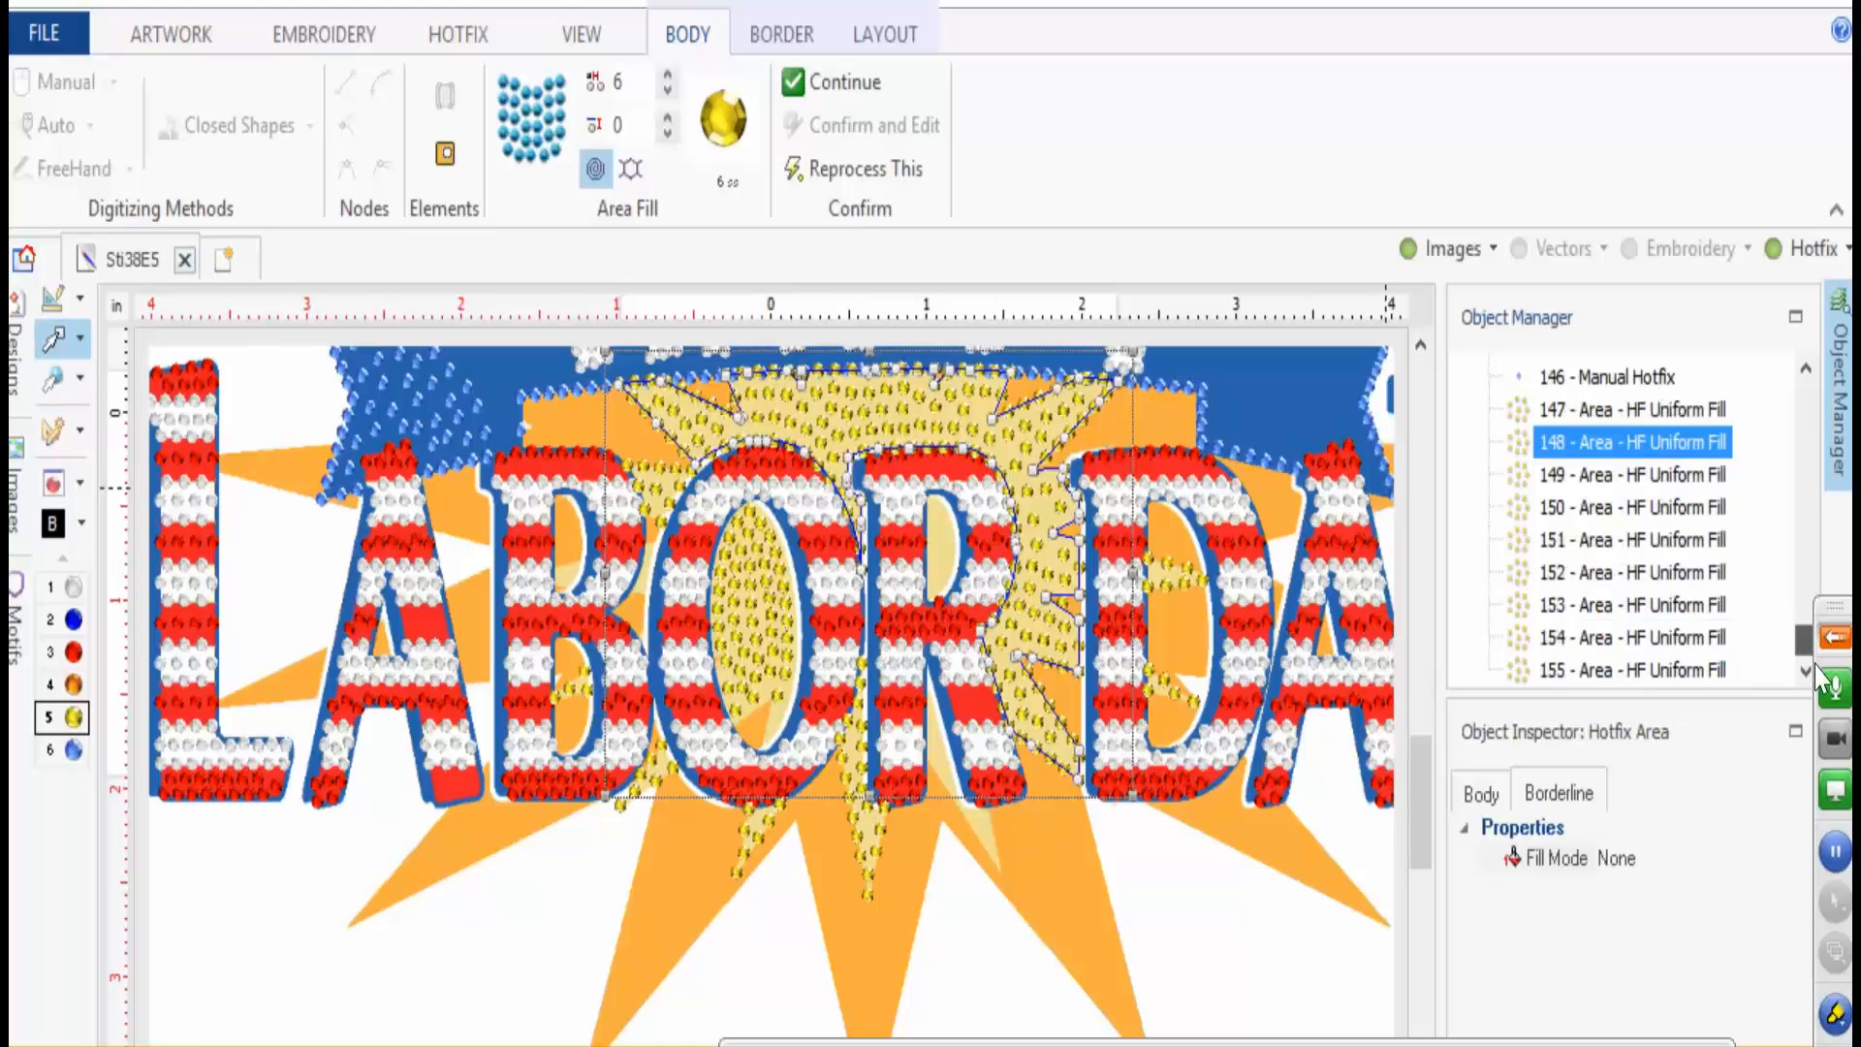
{"action": "left_click", "coordinate": [1679, 411]}
{"action": "left_click", "coordinate": [1678, 670], "text": "shift"}
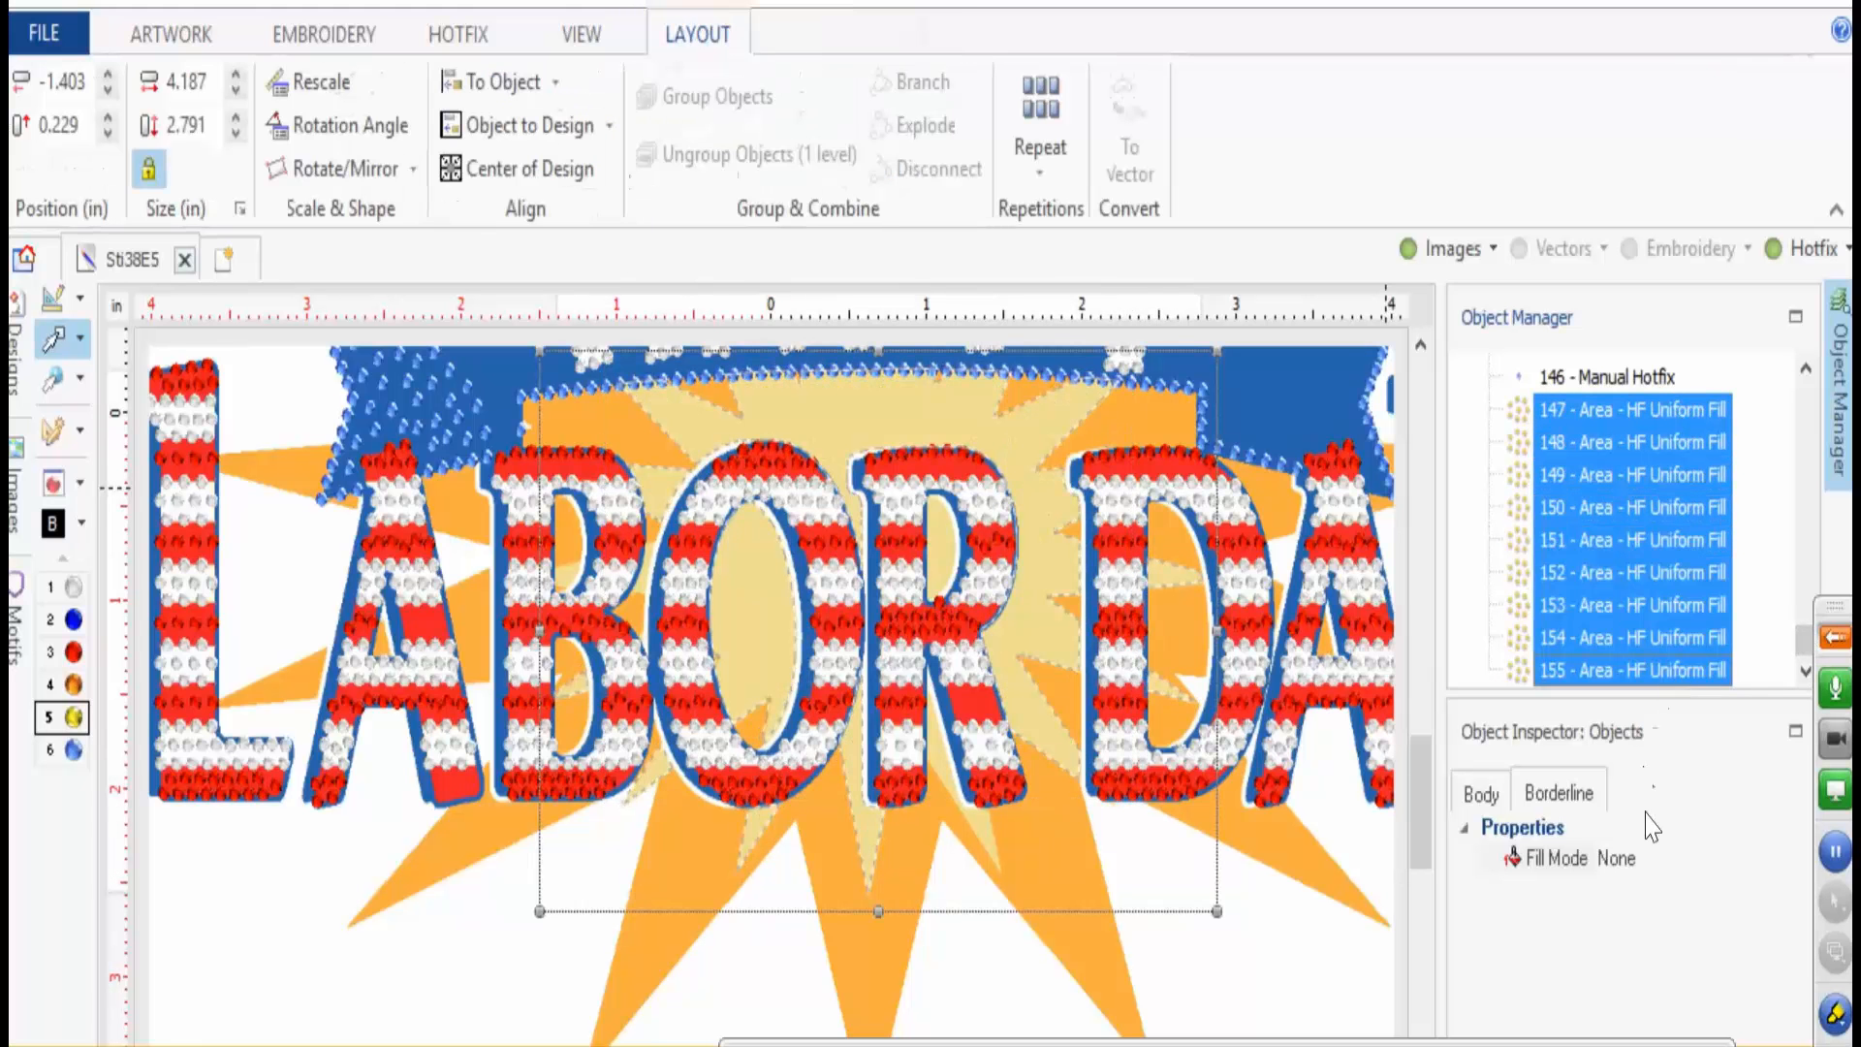
{"action": "left_click", "coordinate": [1483, 795]}
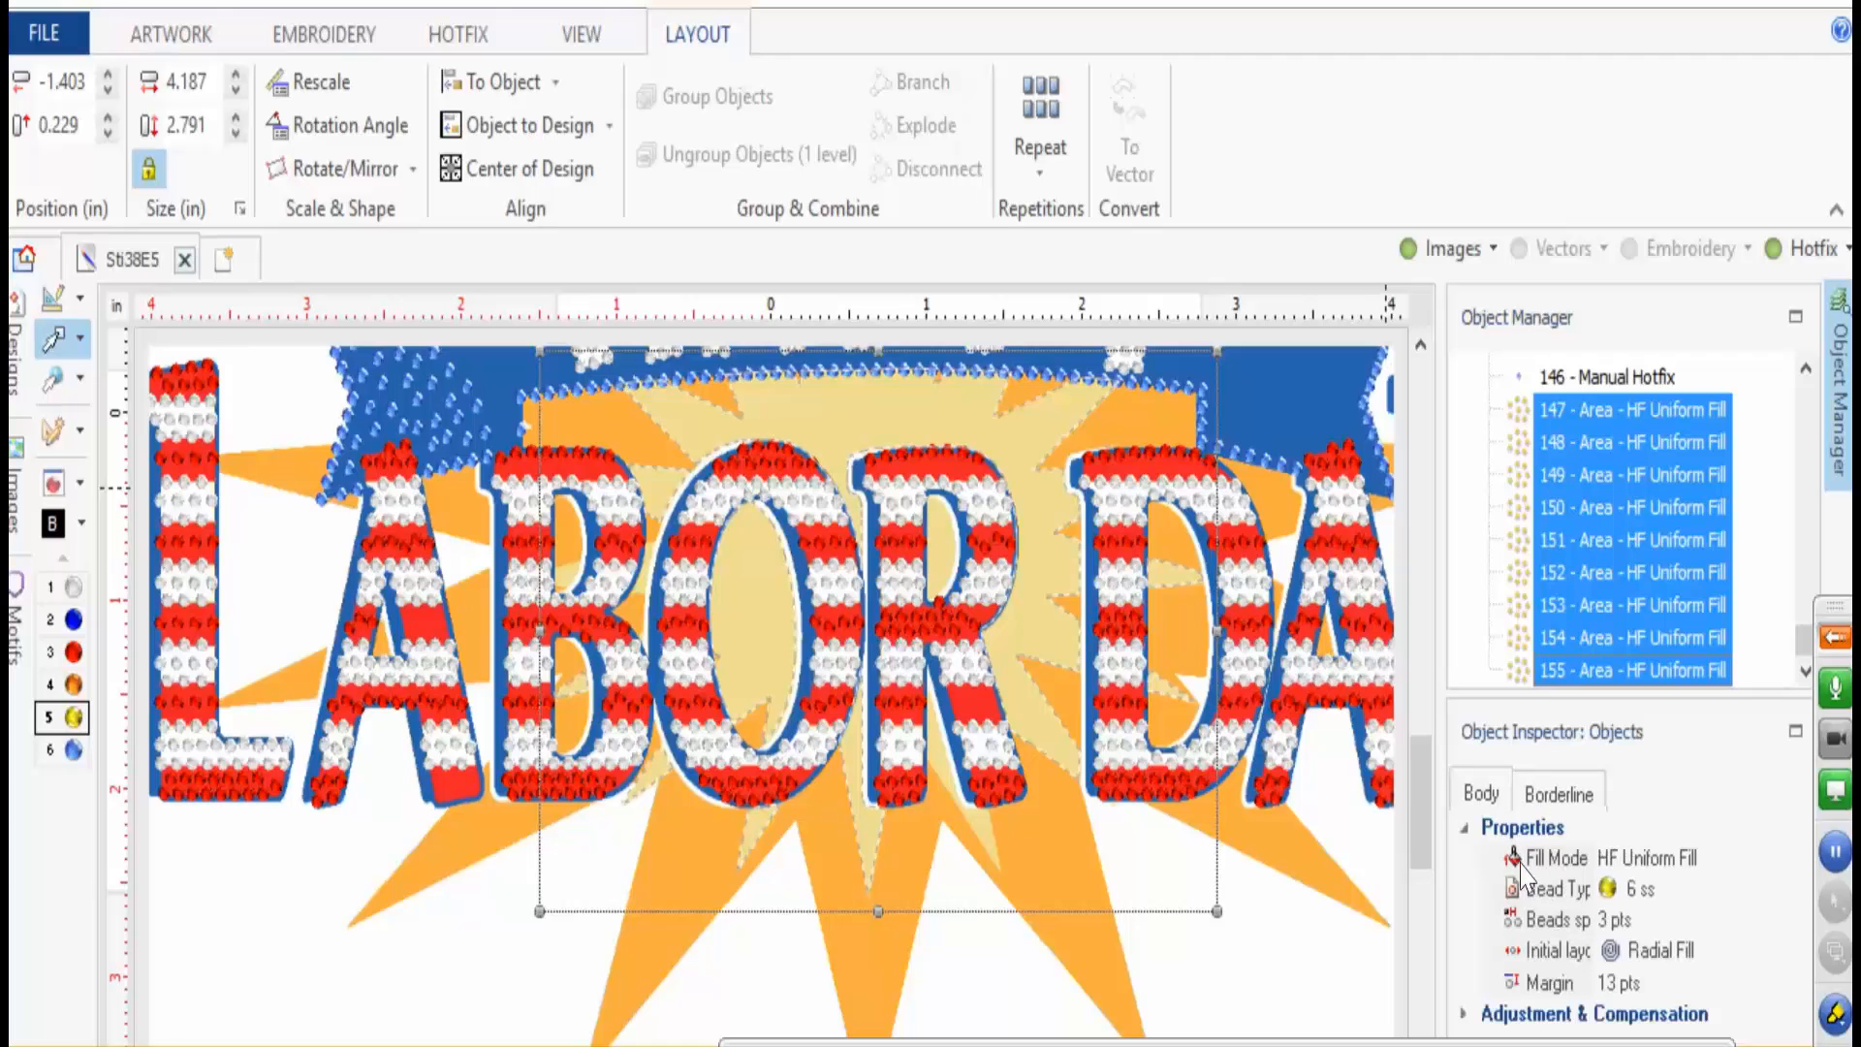
{"action": "left_click", "coordinate": [1637, 985]}
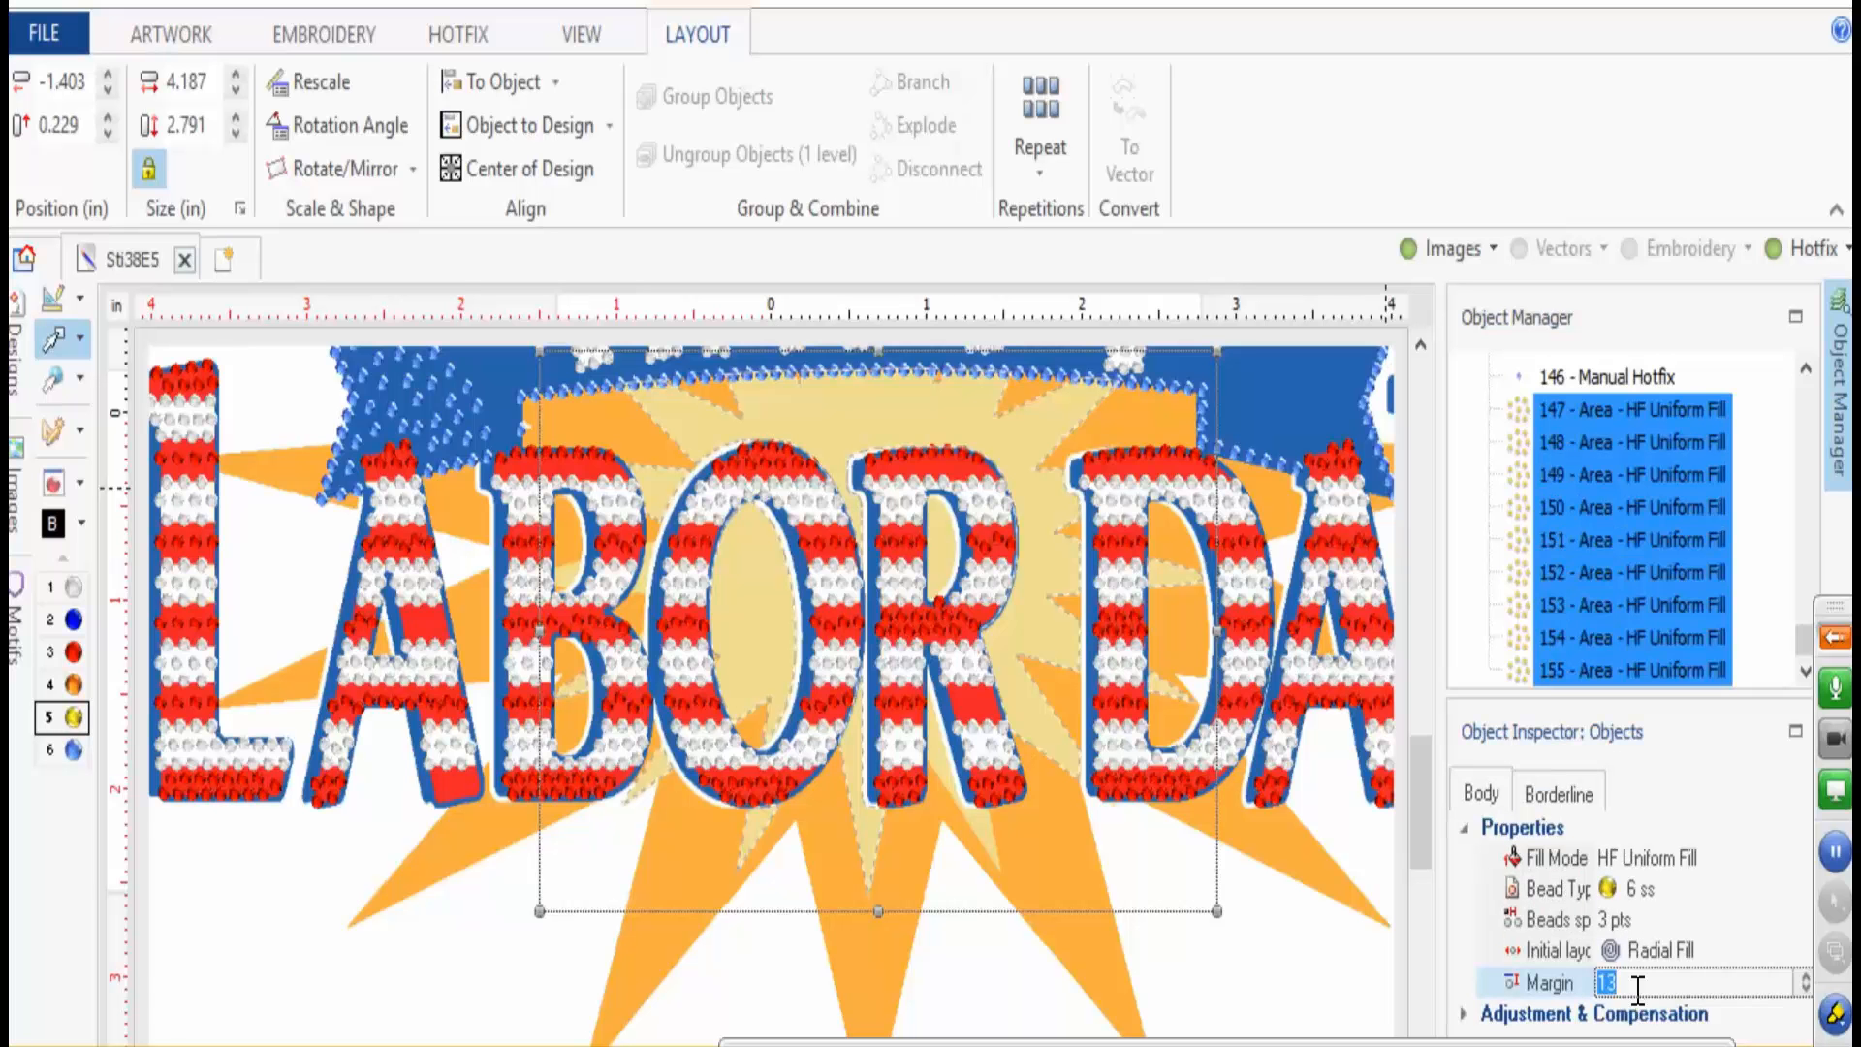
{"action": "left_click", "coordinate": [1614, 950]}
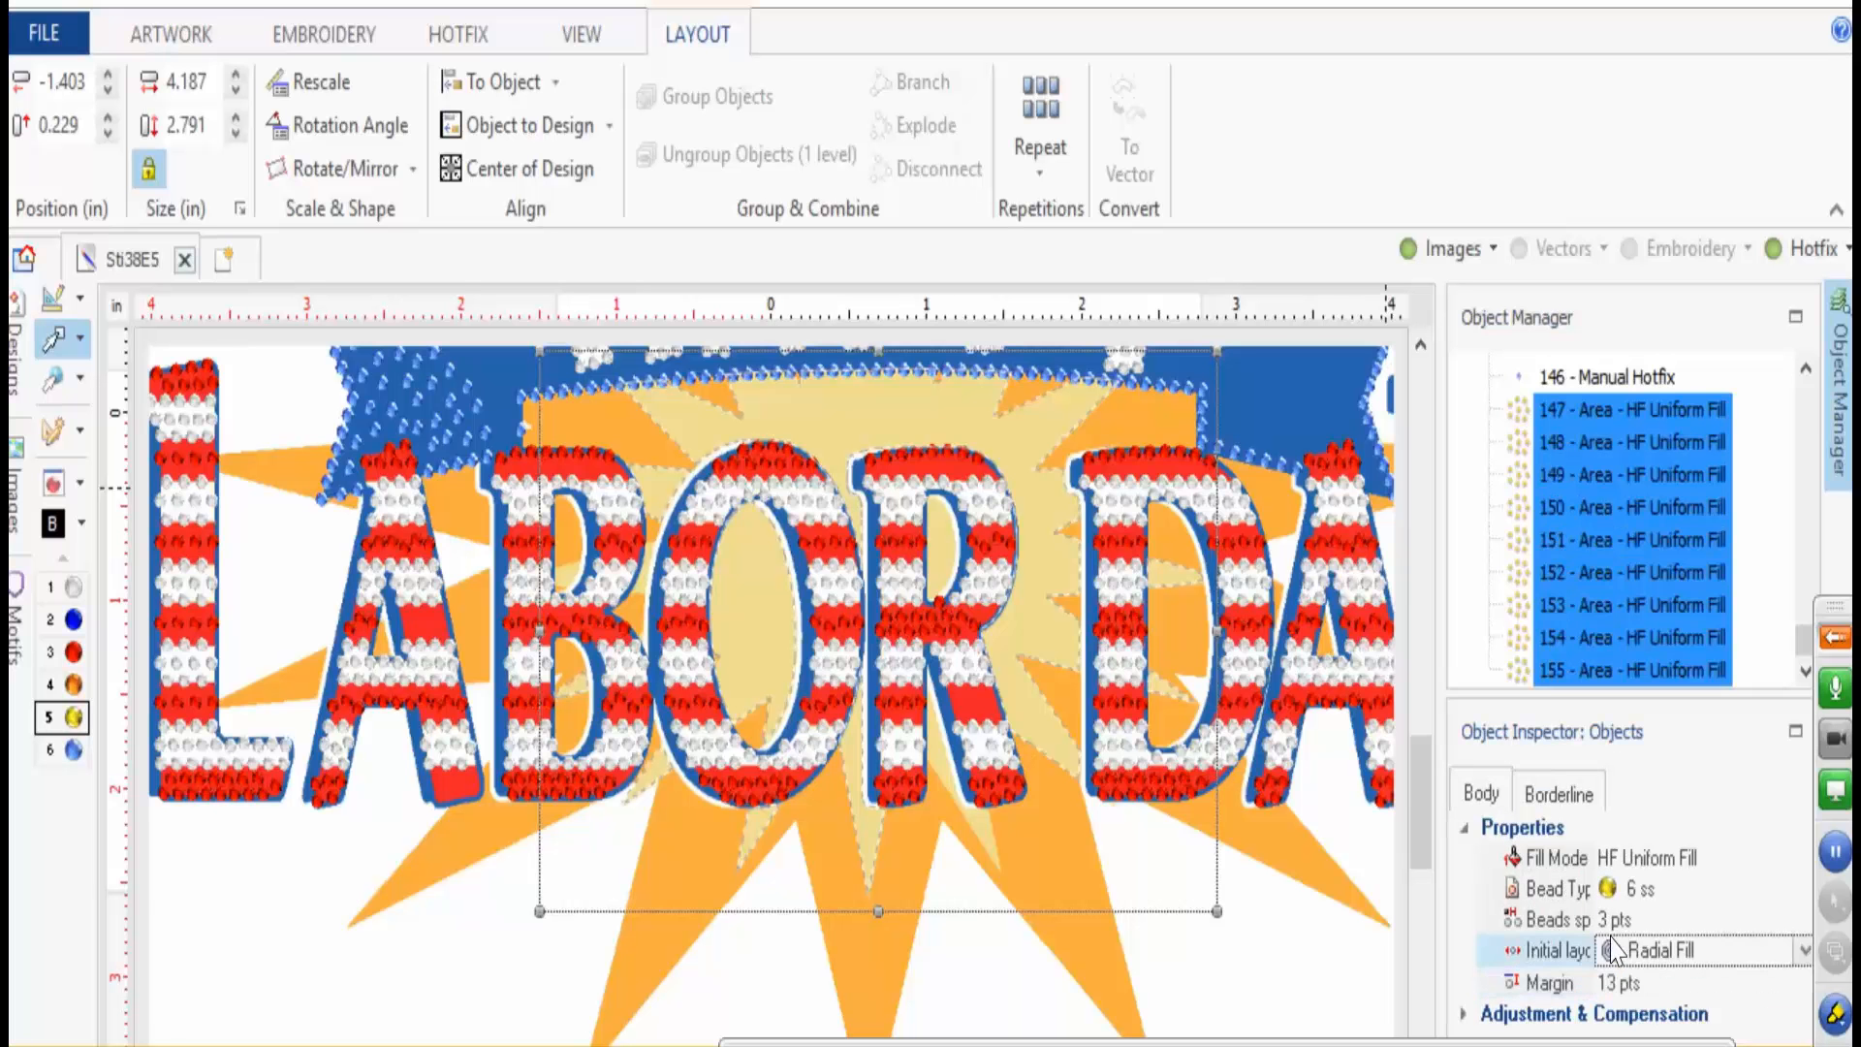
{"action": "left_click", "coordinate": [1609, 903]}
{"action": "left_click", "coordinate": [1613, 919]}
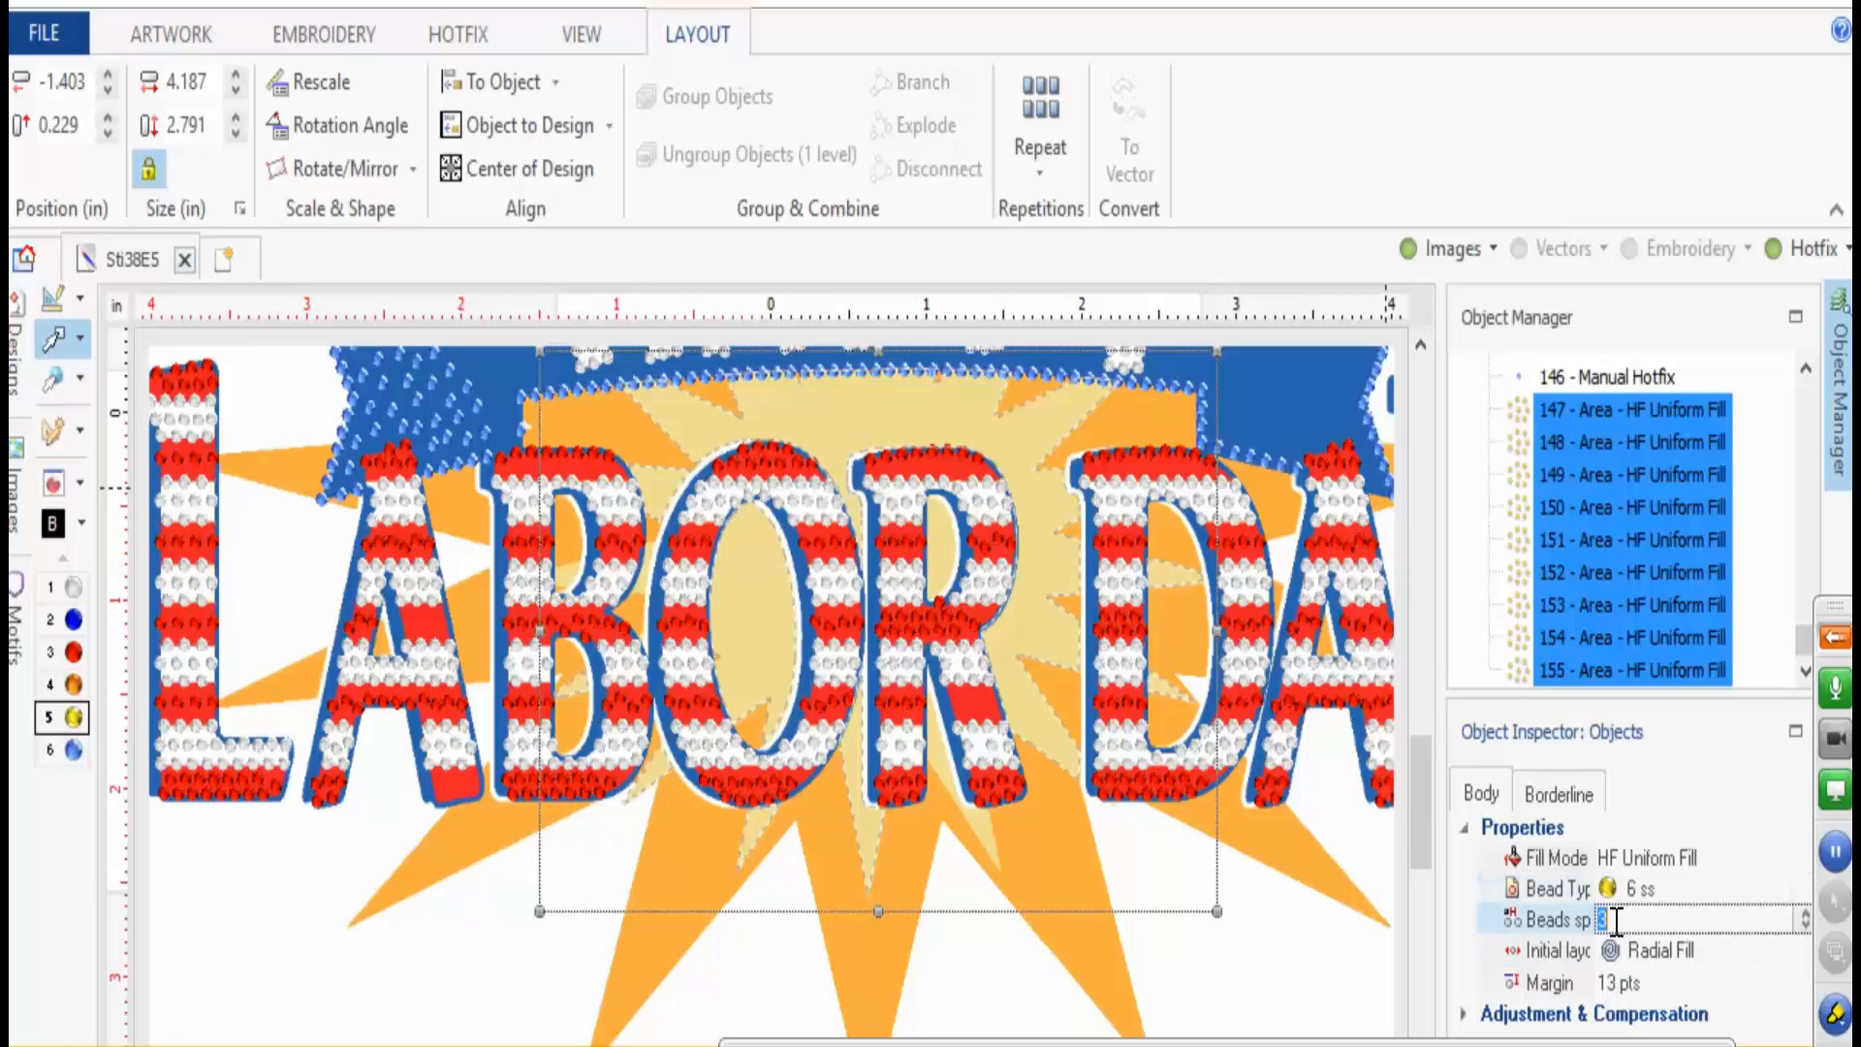
{"action": "left_click", "coordinate": [1324, 973]}
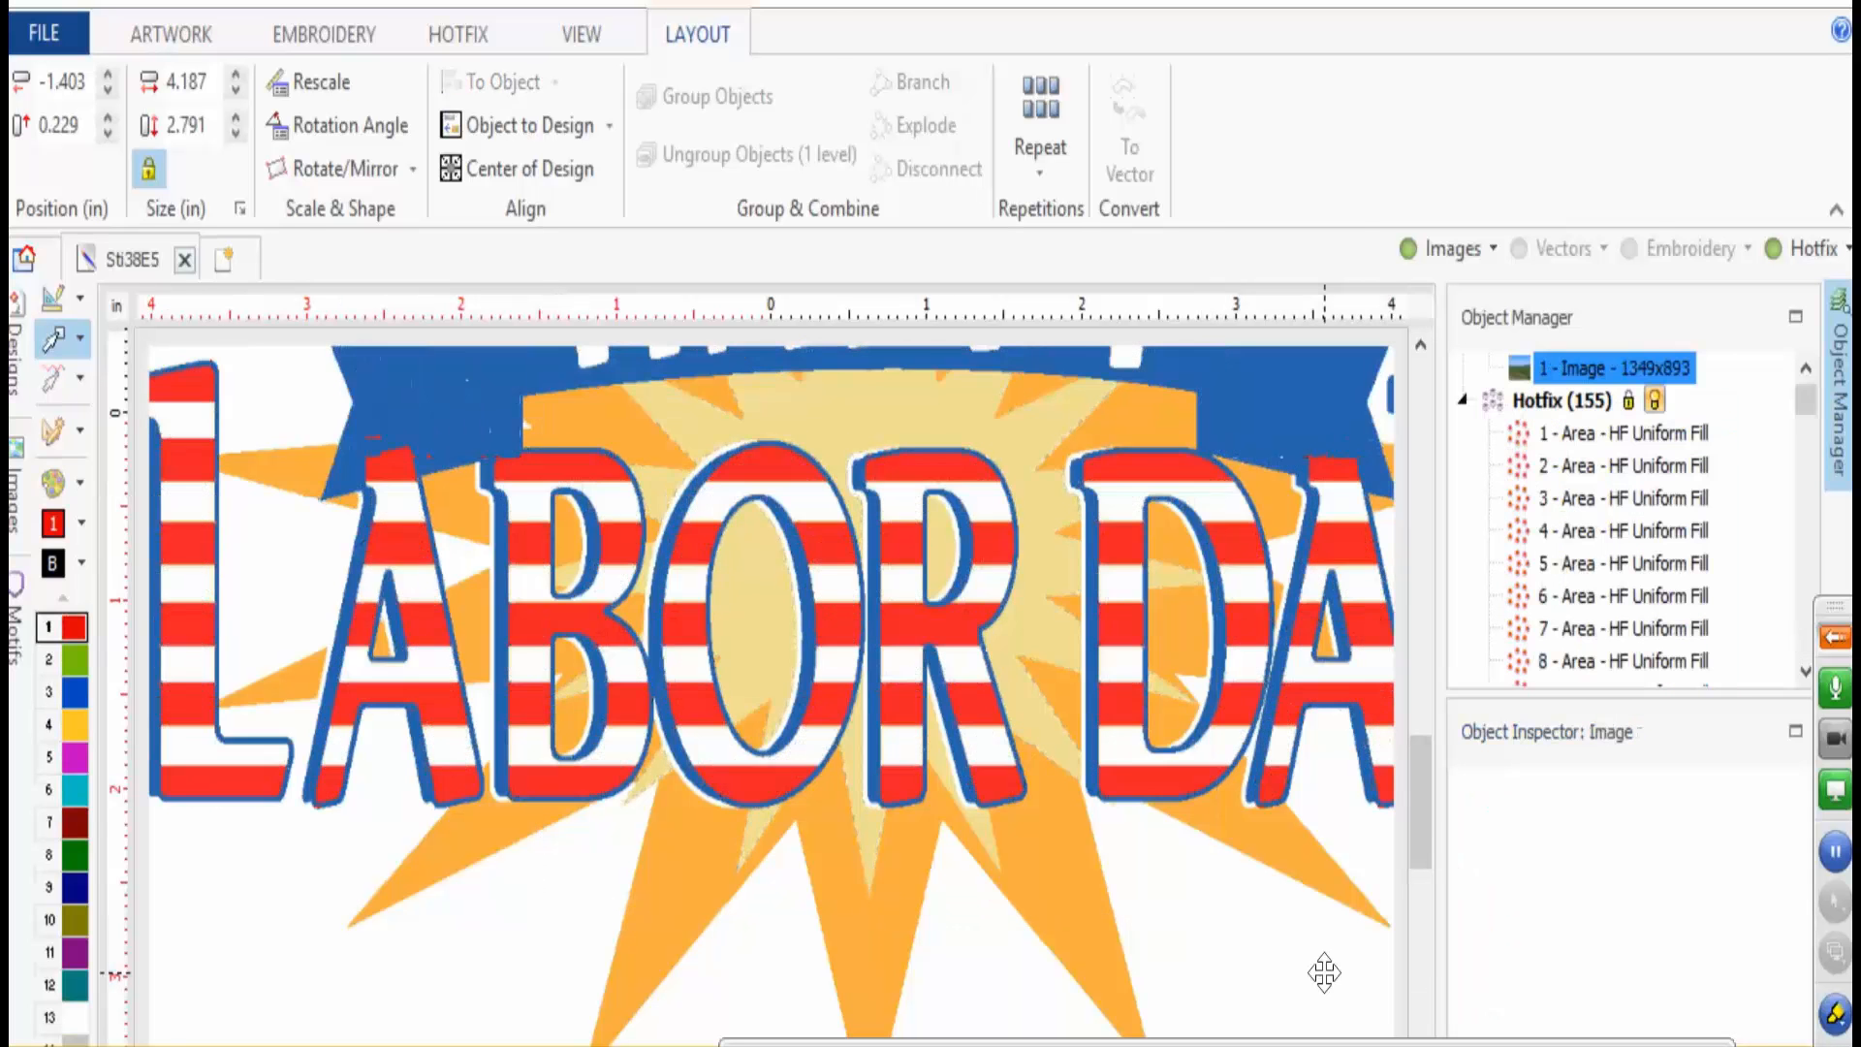
{"action": "scroll", "coordinate": [1189, 901], "scroll_direction": "down", "scroll_amount": 3}
{"action": "left_click", "coordinate": [1215, 795]}
- Raise the margin of the large citrine burst fill behind O, R and D to 25
{"action": "scroll", "coordinate": [793, 684], "scroll_direction": "up", "scroll_amount": 4}
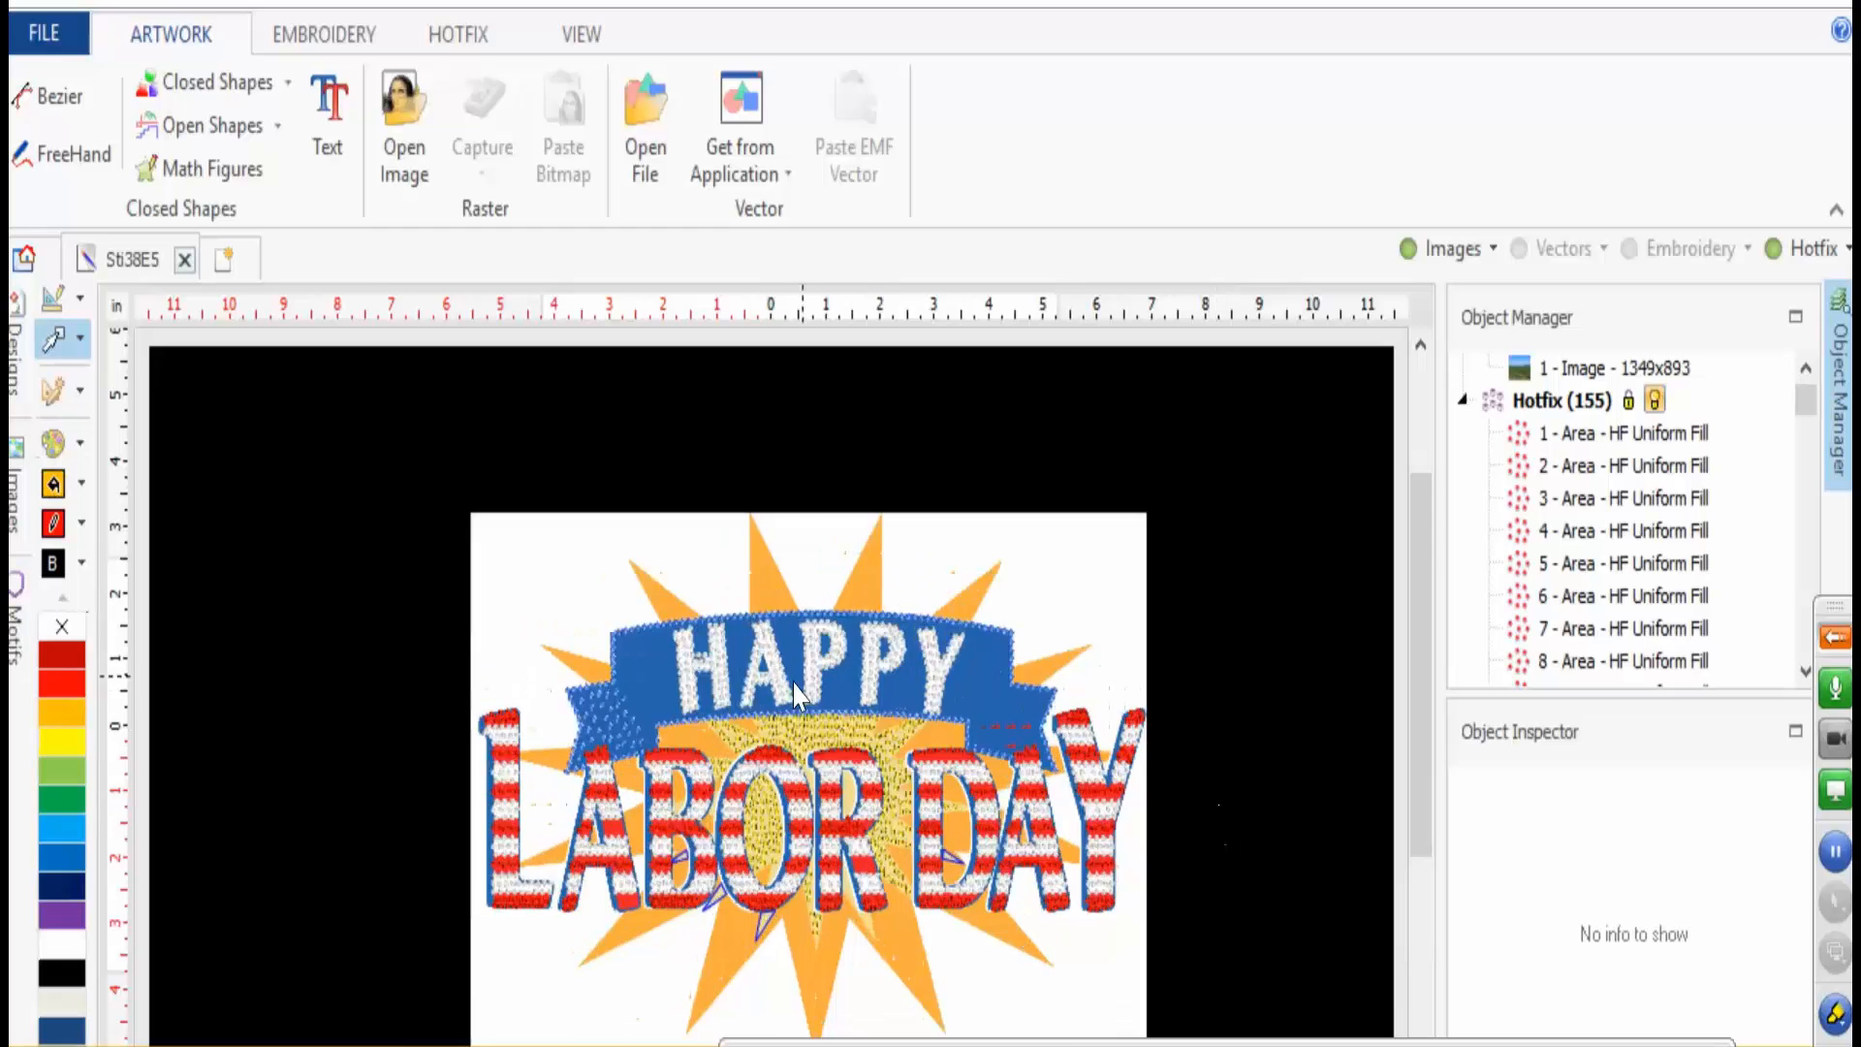
{"action": "scroll", "coordinate": [797, 834], "scroll_direction": "up", "scroll_amount": 4}
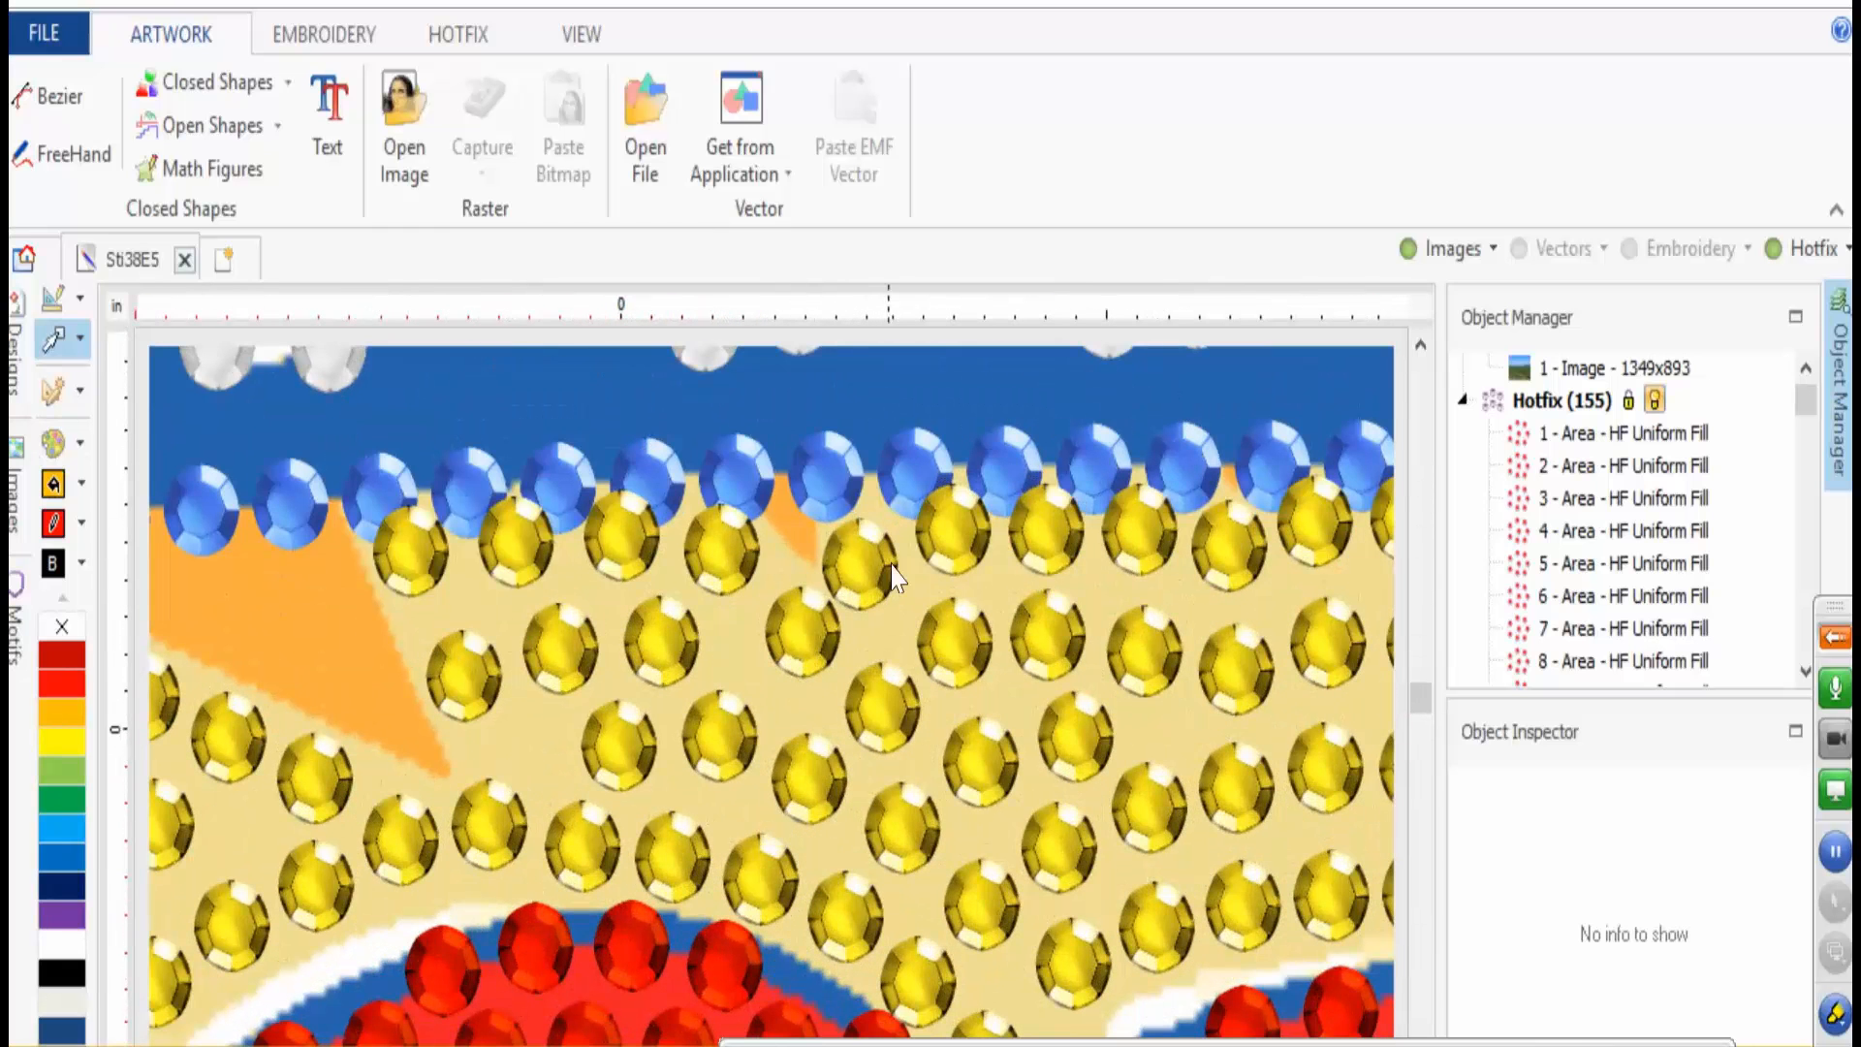
{"action": "left_click", "coordinate": [938, 596]}
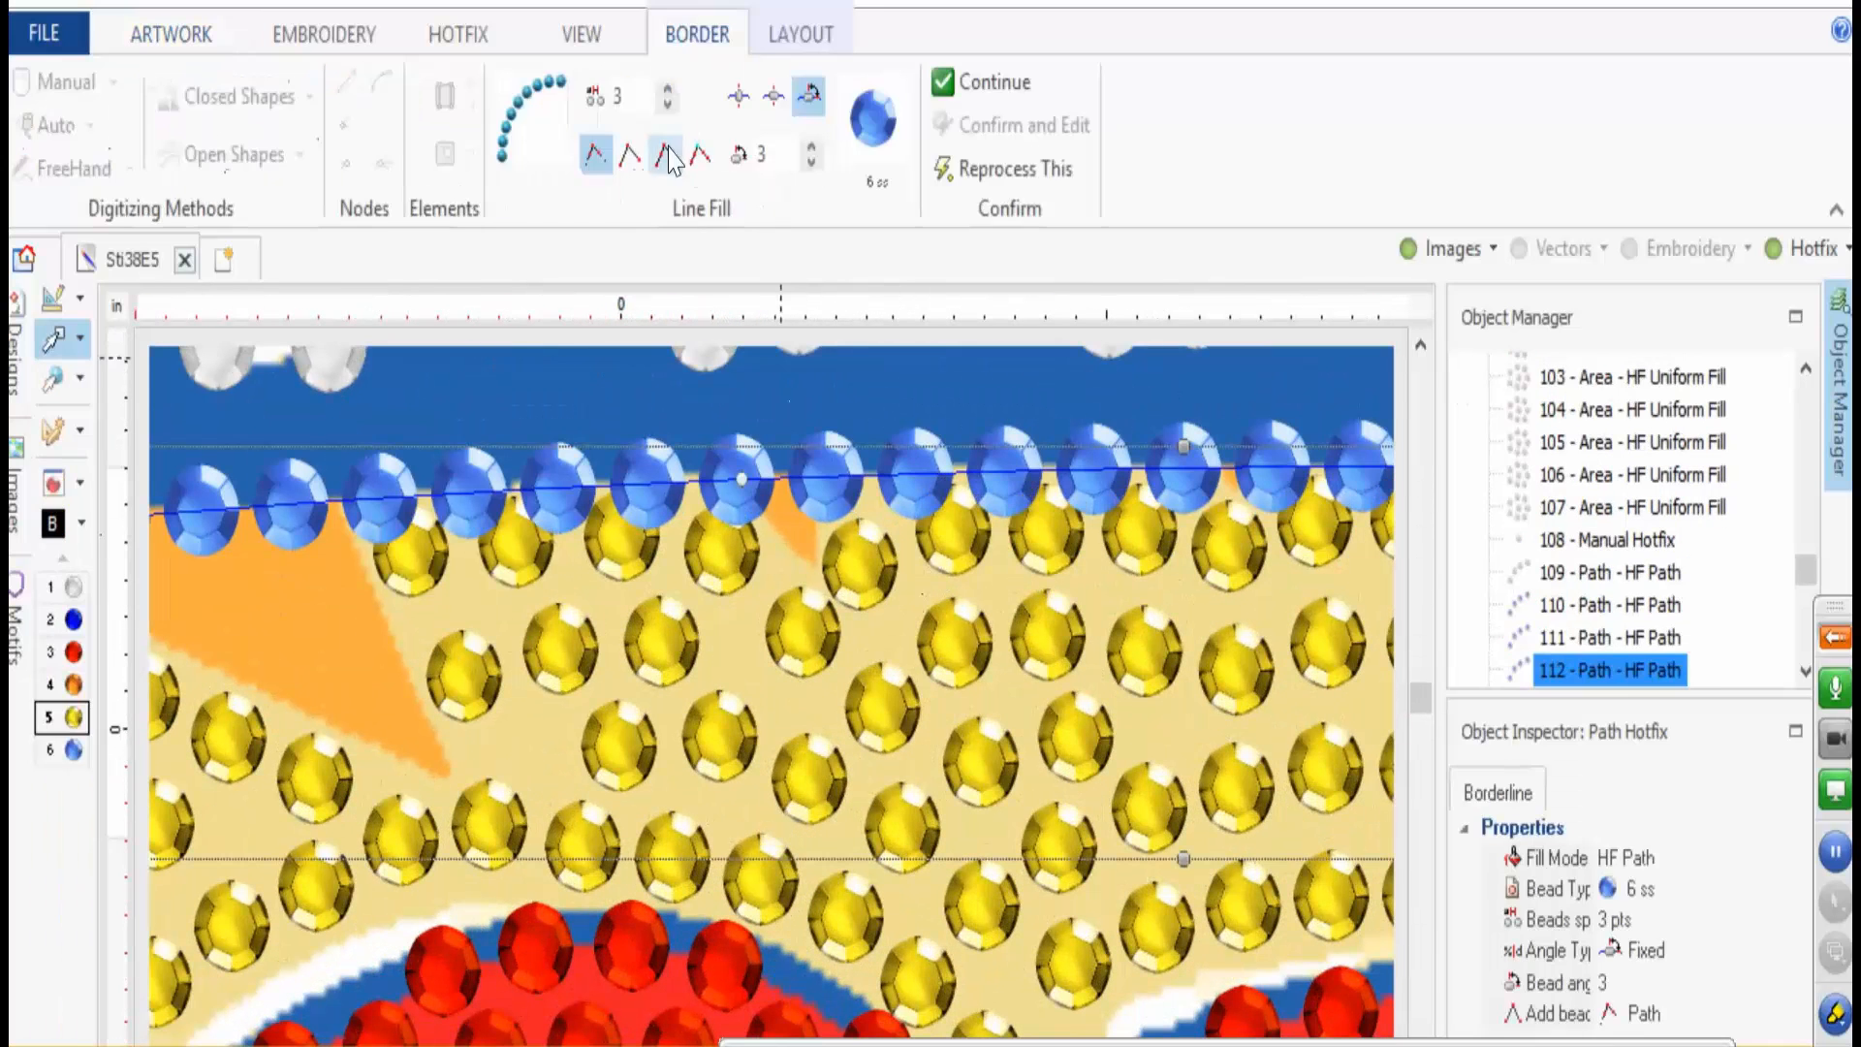
{"action": "left_click", "coordinate": [999, 912]}
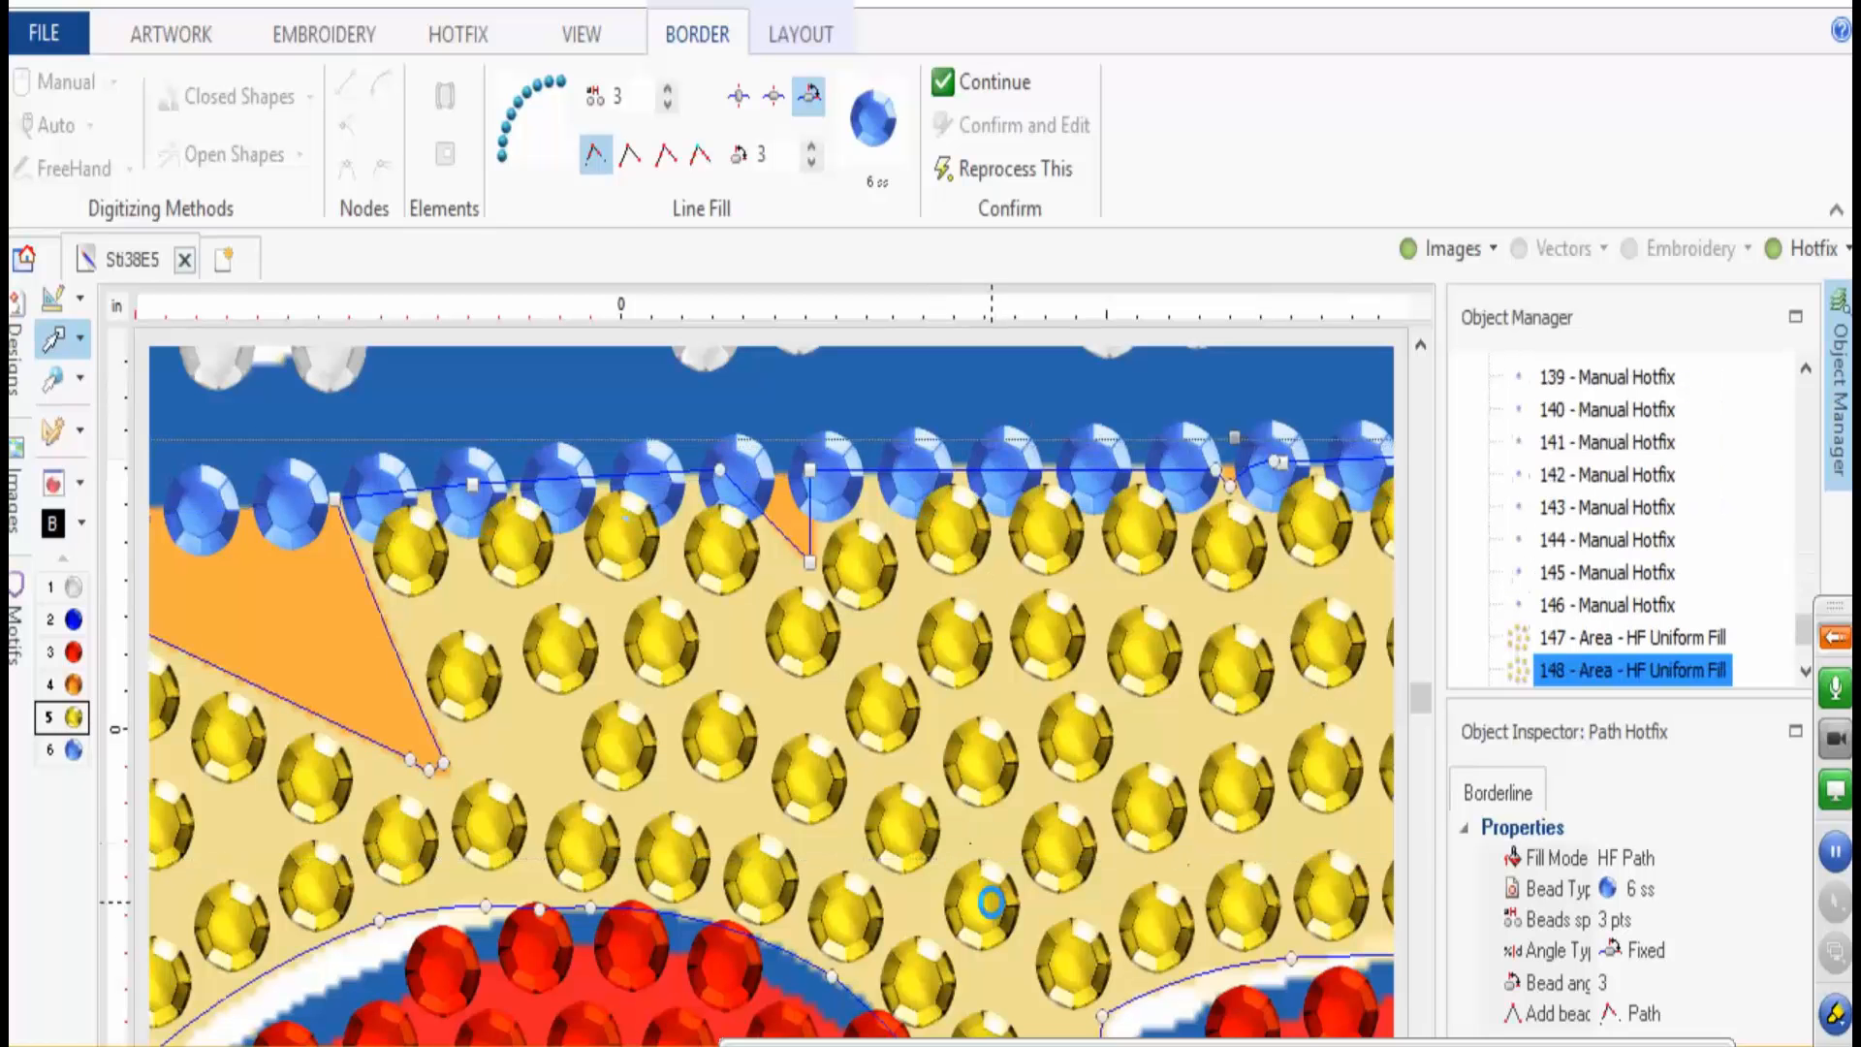
{"action": "left_click", "coordinate": [667, 117]}
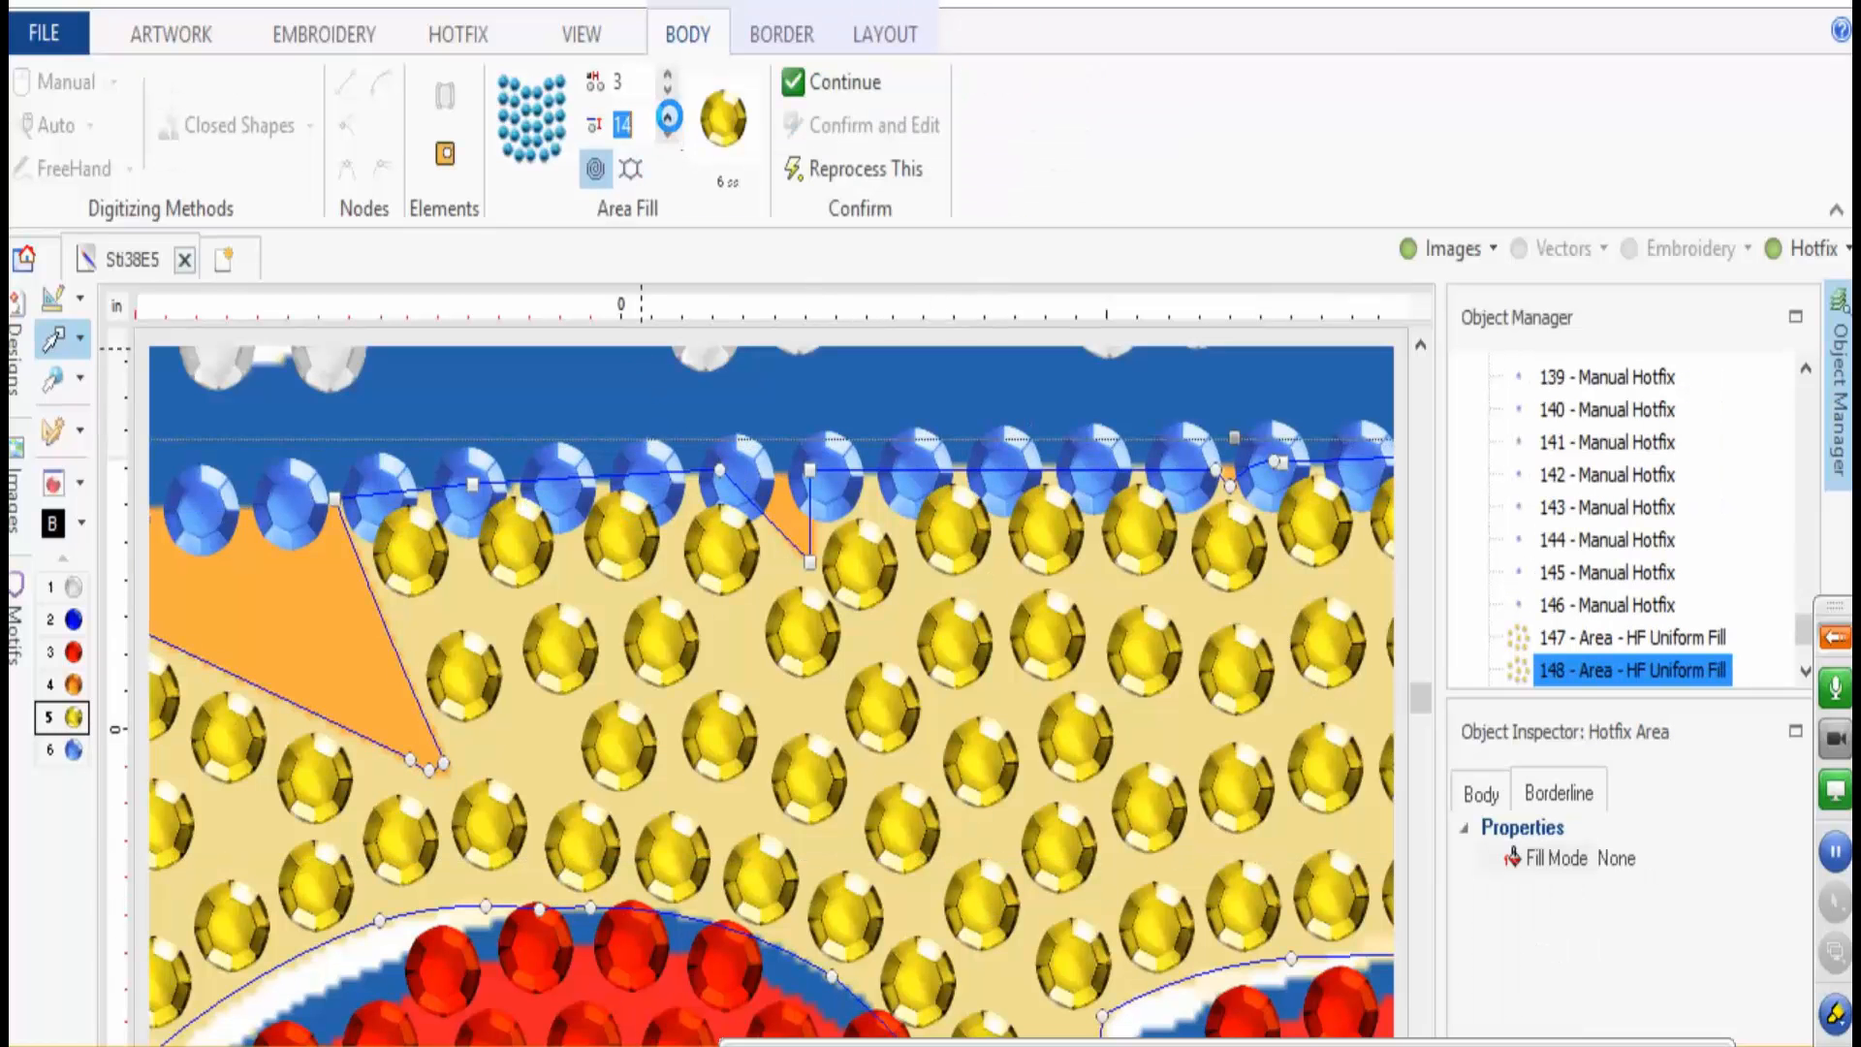
{"action": "left_click", "coordinate": [667, 117]}
{"action": "left_click", "coordinate": [667, 117]}
{"action": "left_click", "coordinate": [668, 117]}
{"action": "left_click", "coordinate": [668, 118]}
{"action": "left_click", "coordinate": [668, 117]}
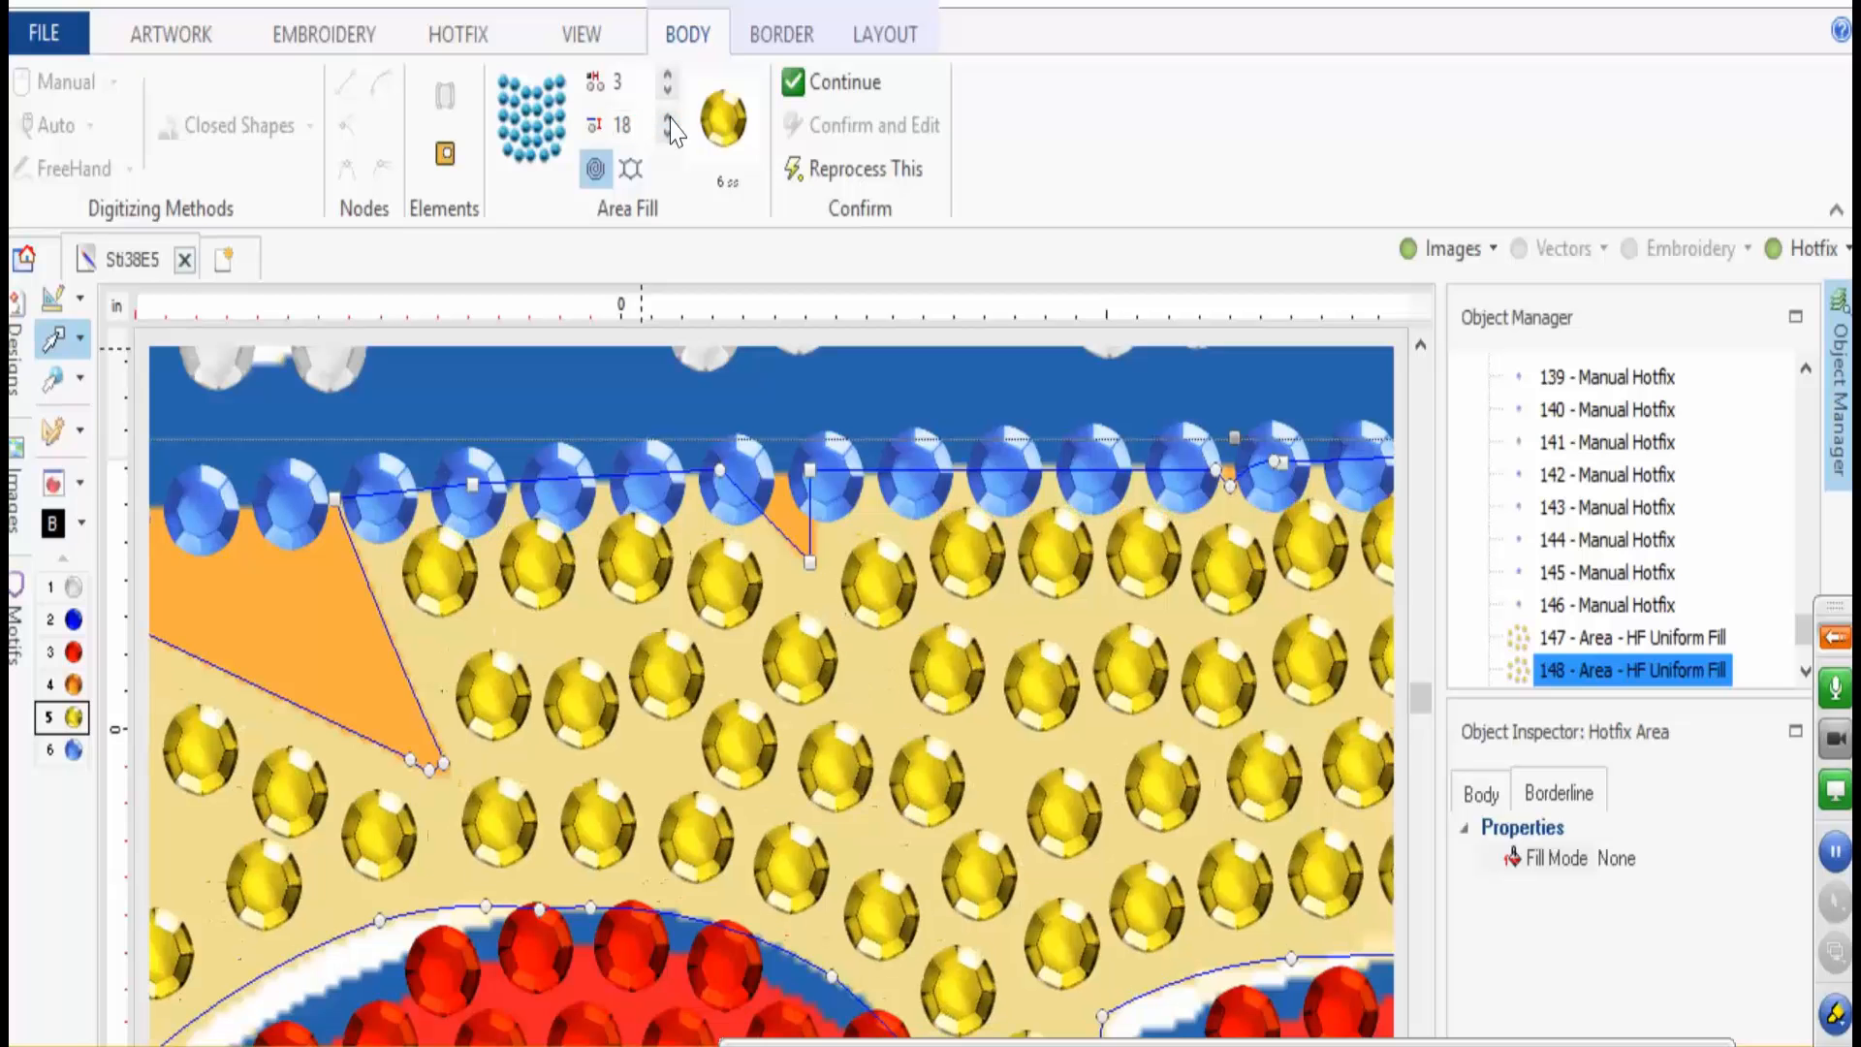
{"action": "left_click", "coordinate": [668, 118]}
{"action": "left_click", "coordinate": [668, 117]}
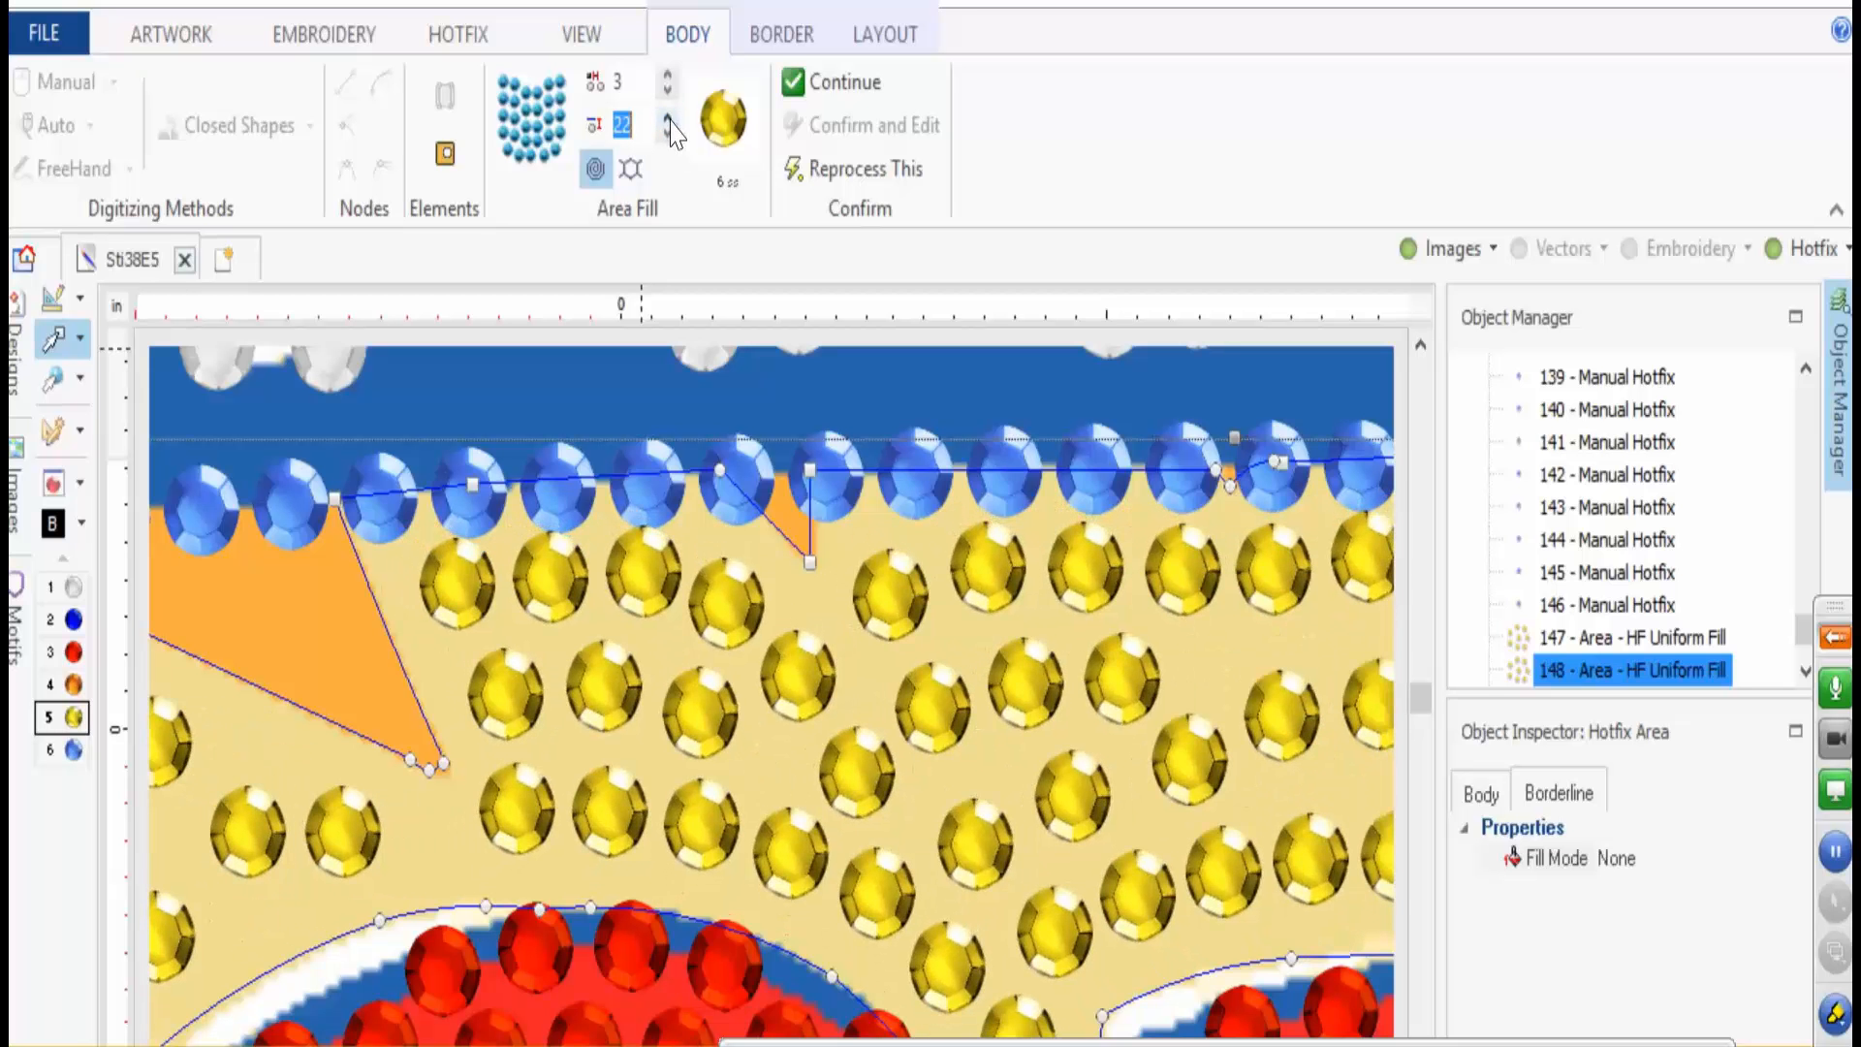
{"action": "left_click", "coordinate": [668, 117]}
{"action": "left_click", "coordinate": [668, 117]}
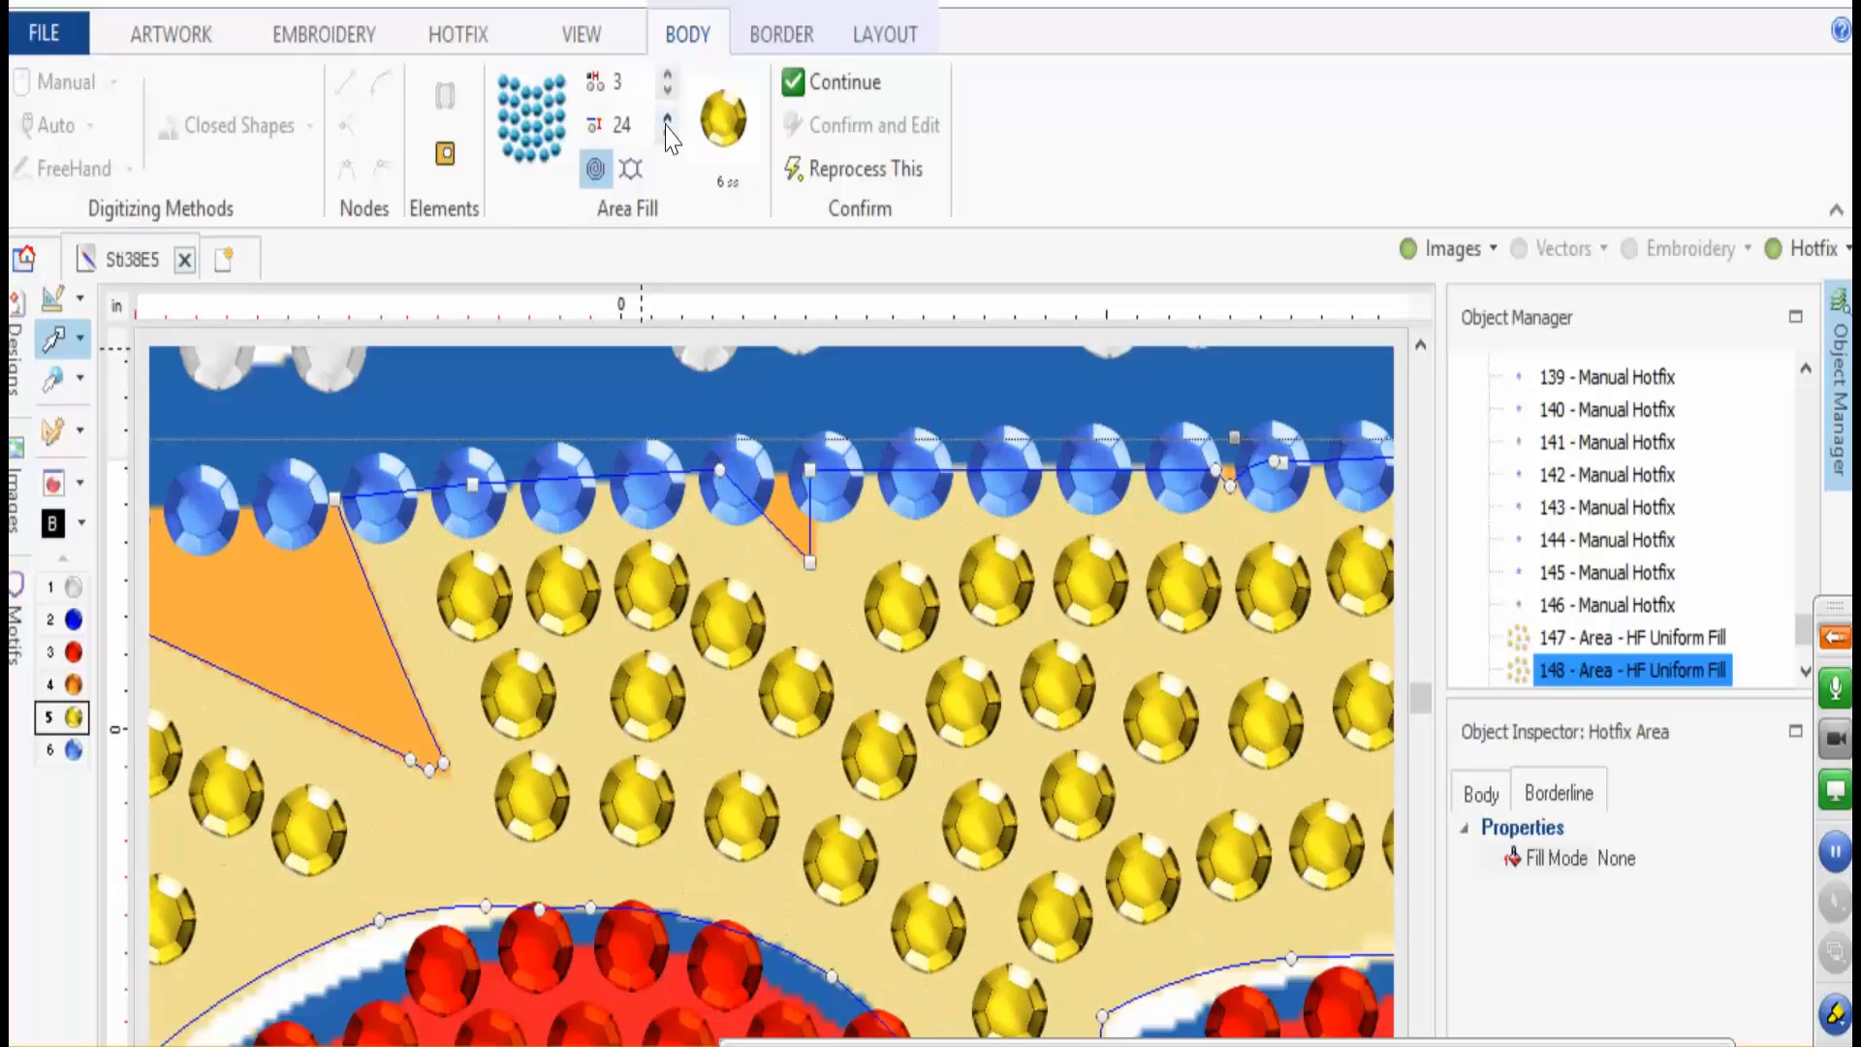
{"action": "left_click", "coordinate": [668, 117]}
{"action": "right_click", "coordinate": [668, 124]}
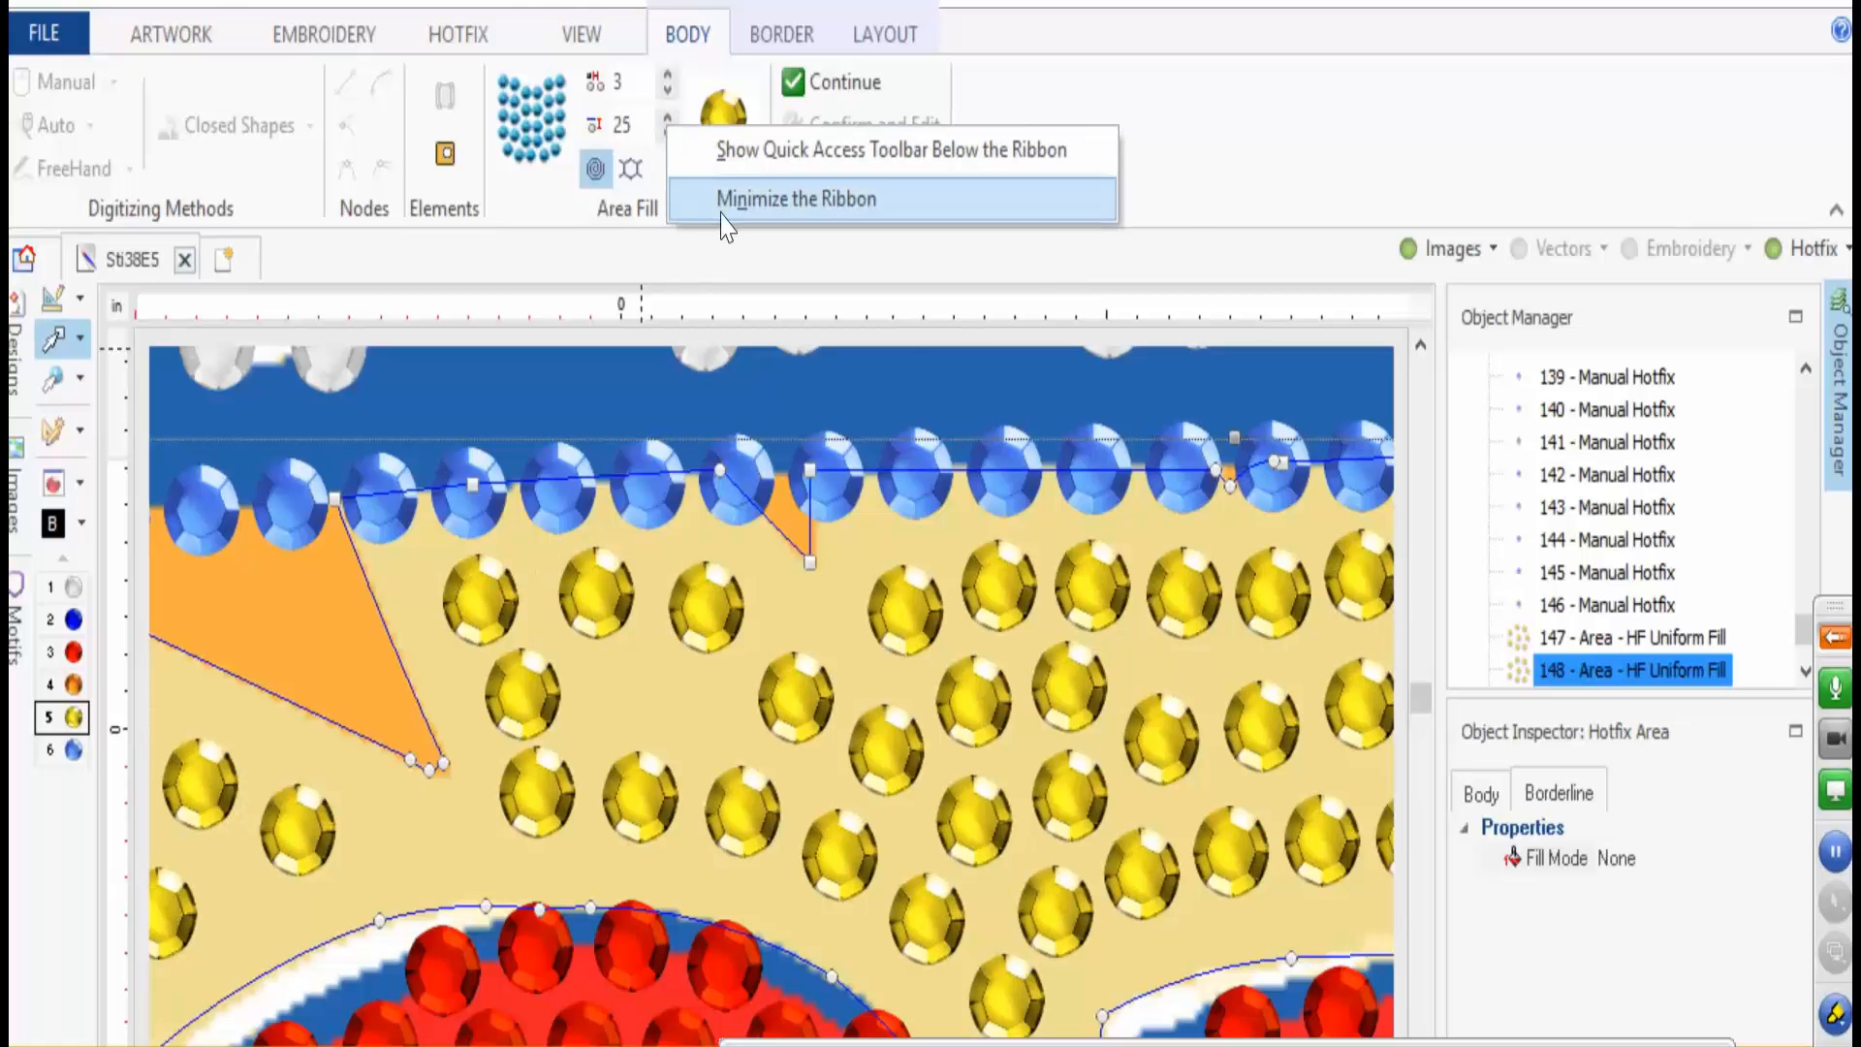
{"action": "left_click", "coordinate": [1228, 158]}
- Deselect the burst fill and hide the background image so only the stones are shown
{"action": "scroll", "coordinate": [1159, 402], "scroll_direction": "down", "scroll_amount": 5}
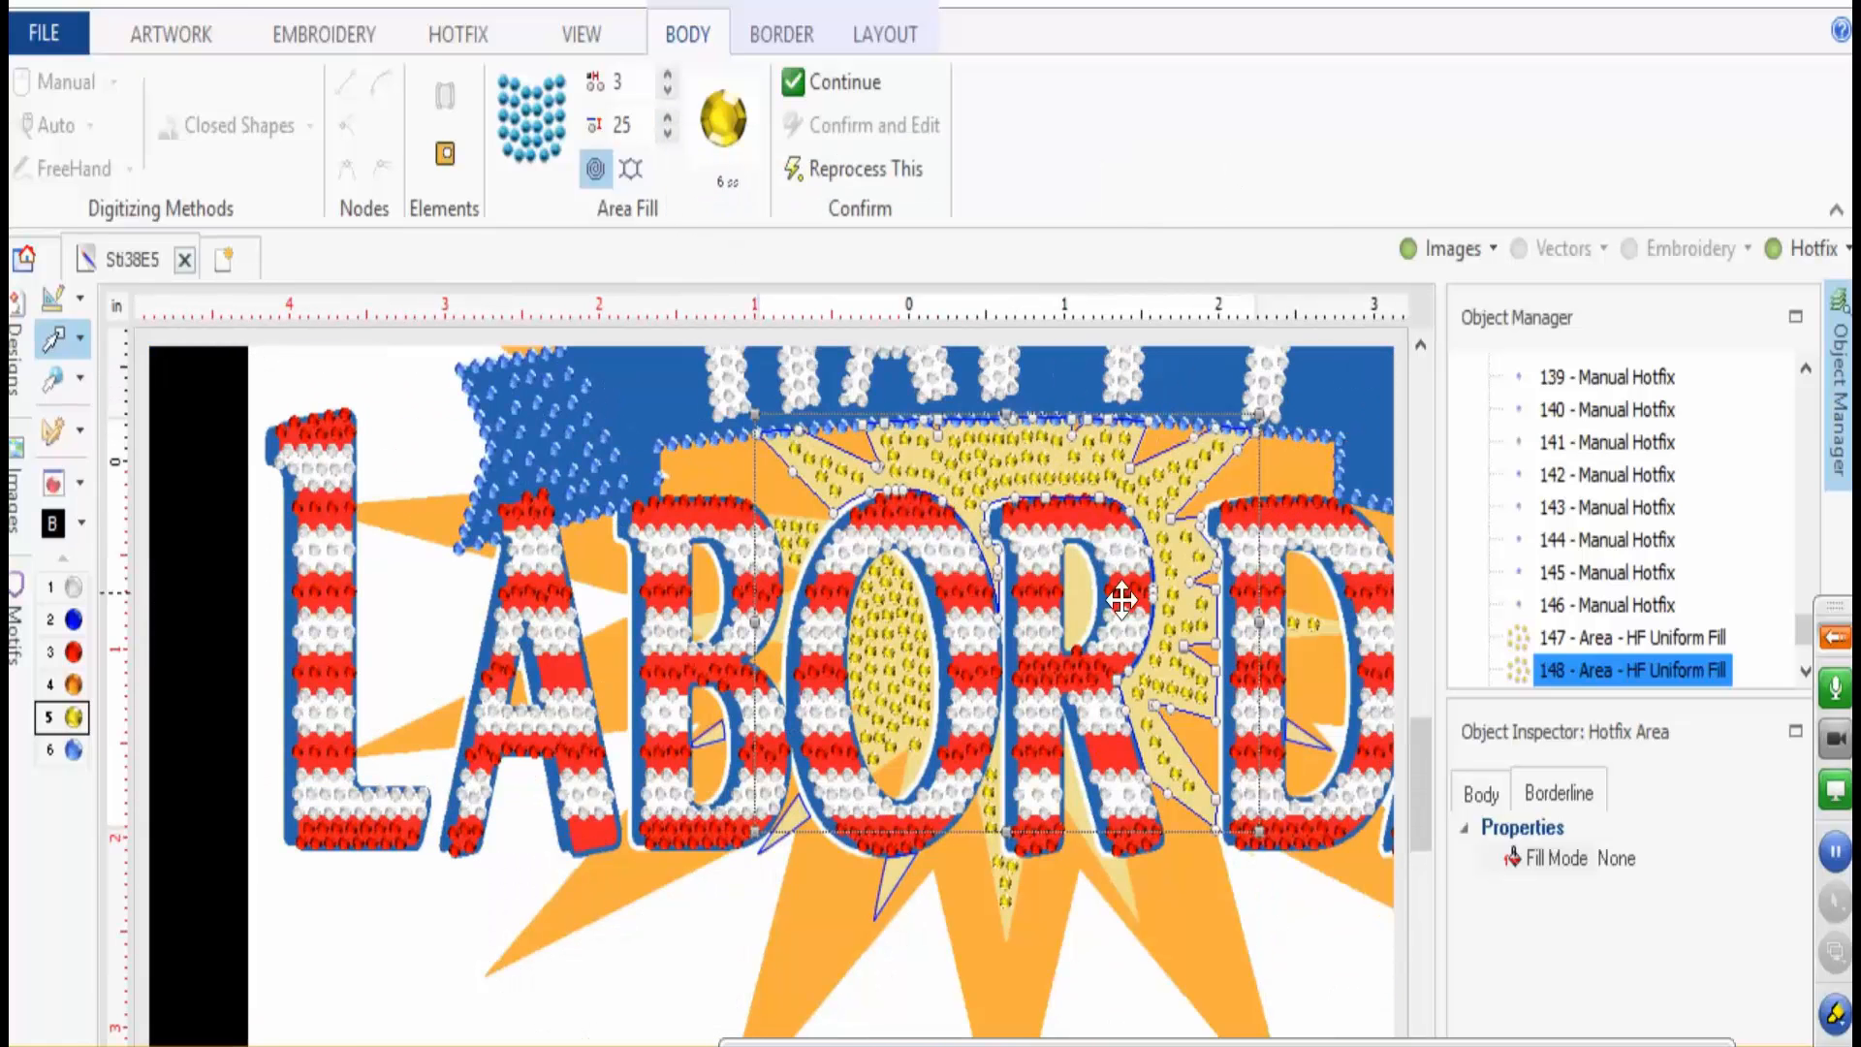
{"action": "scroll", "coordinate": [1188, 690], "scroll_direction": "up", "scroll_amount": 1}
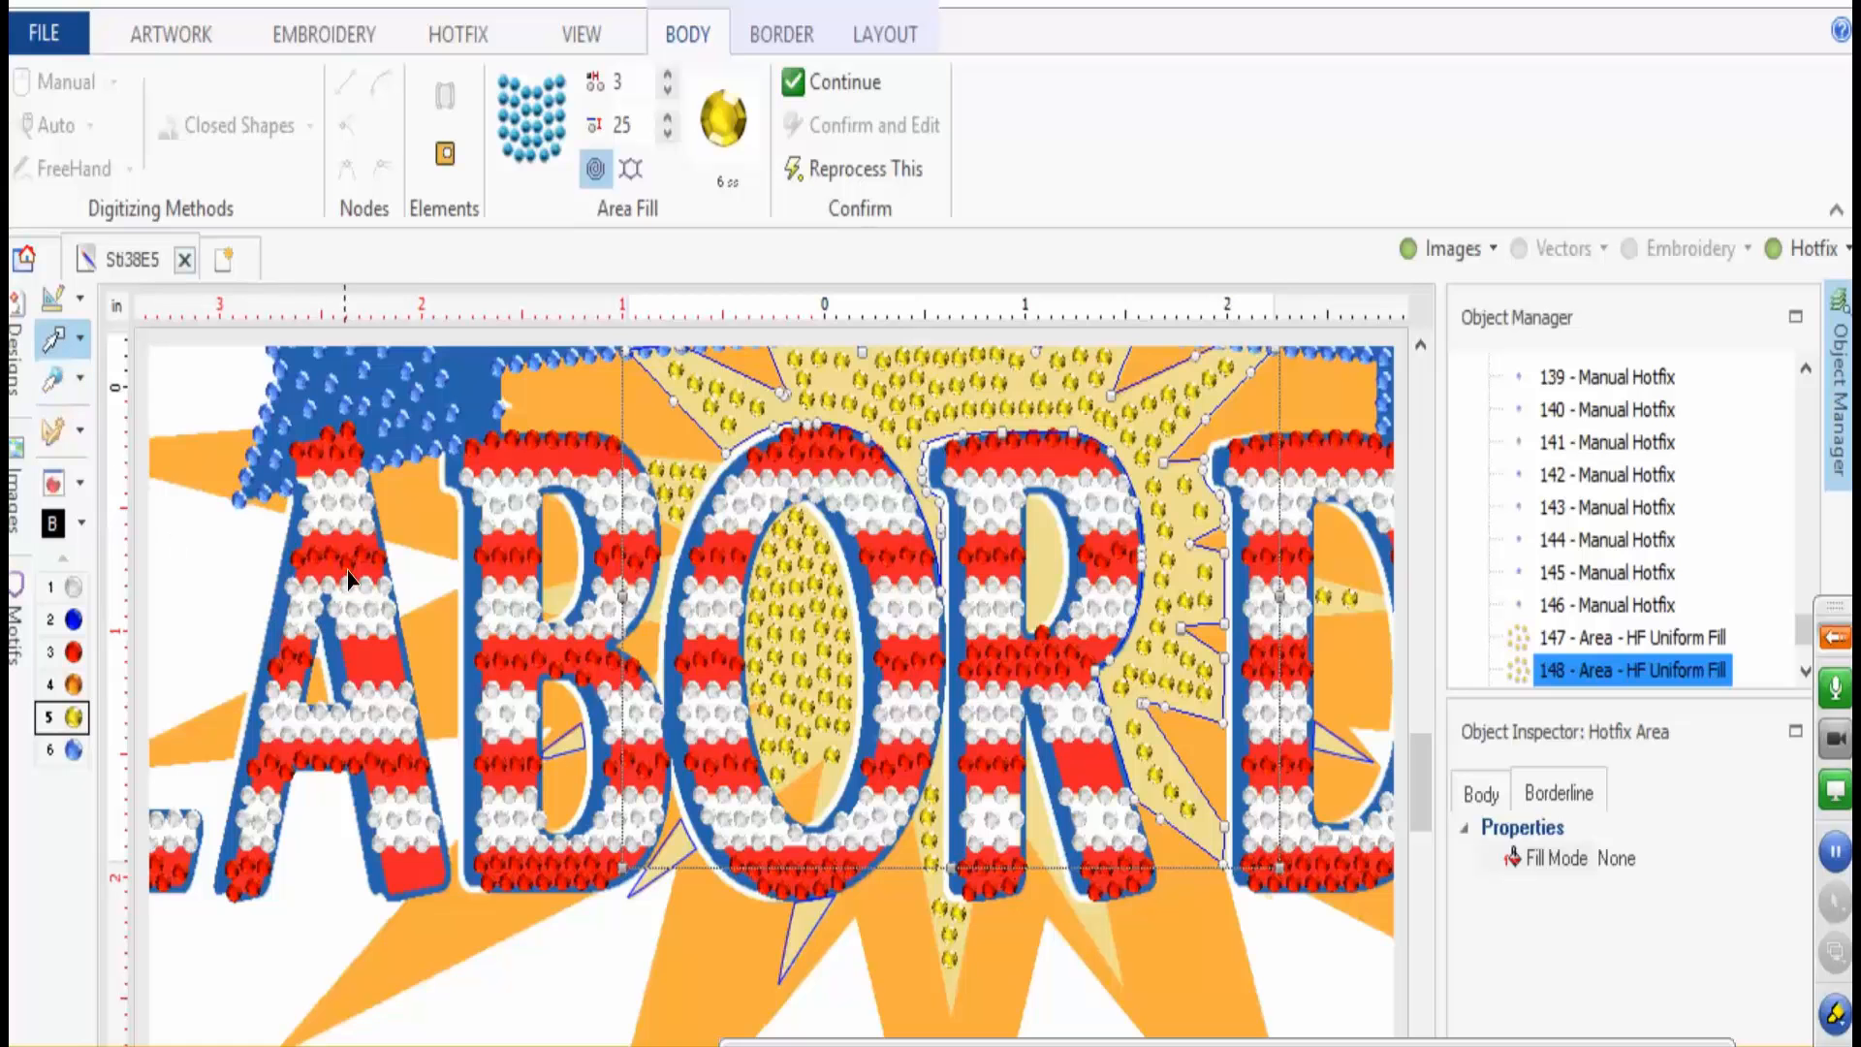
{"action": "scroll", "coordinate": [431, 781], "scroll_direction": "down", "scroll_amount": 3}
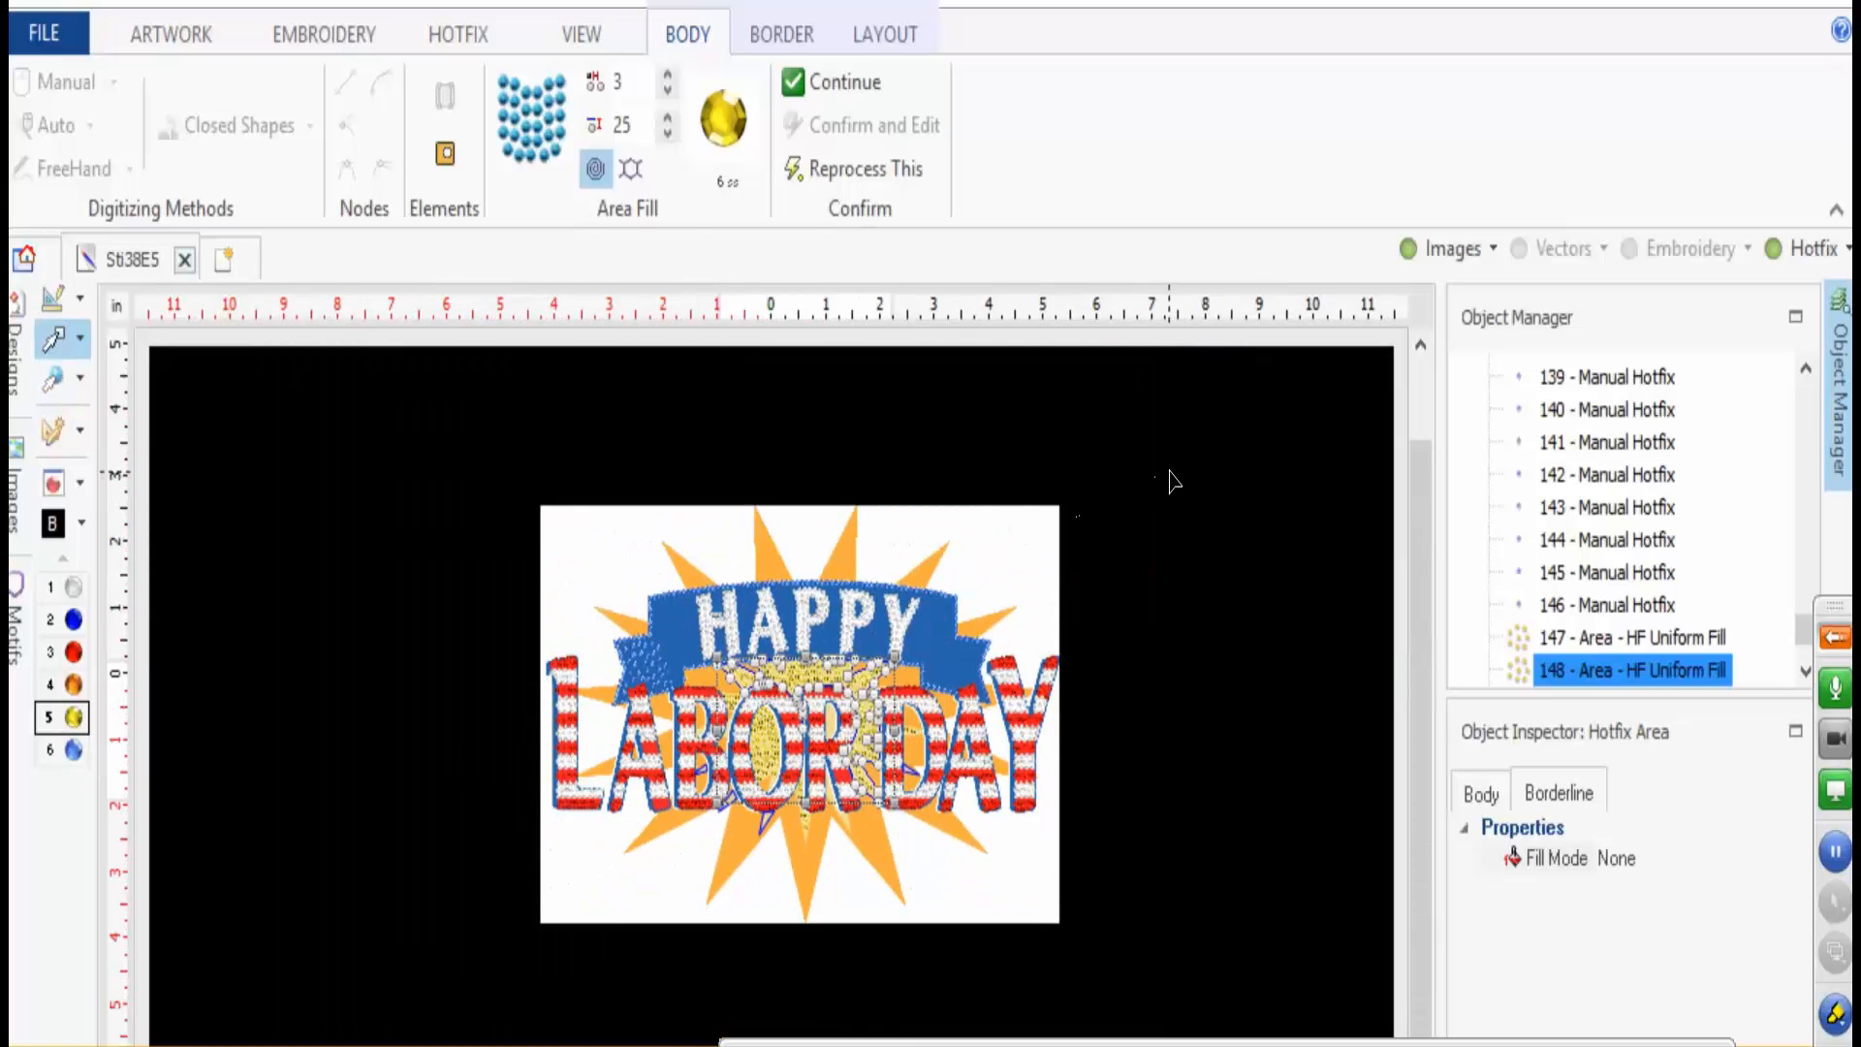
{"action": "key", "text": "Escape"}
{"action": "left_click", "coordinate": [1411, 249]}
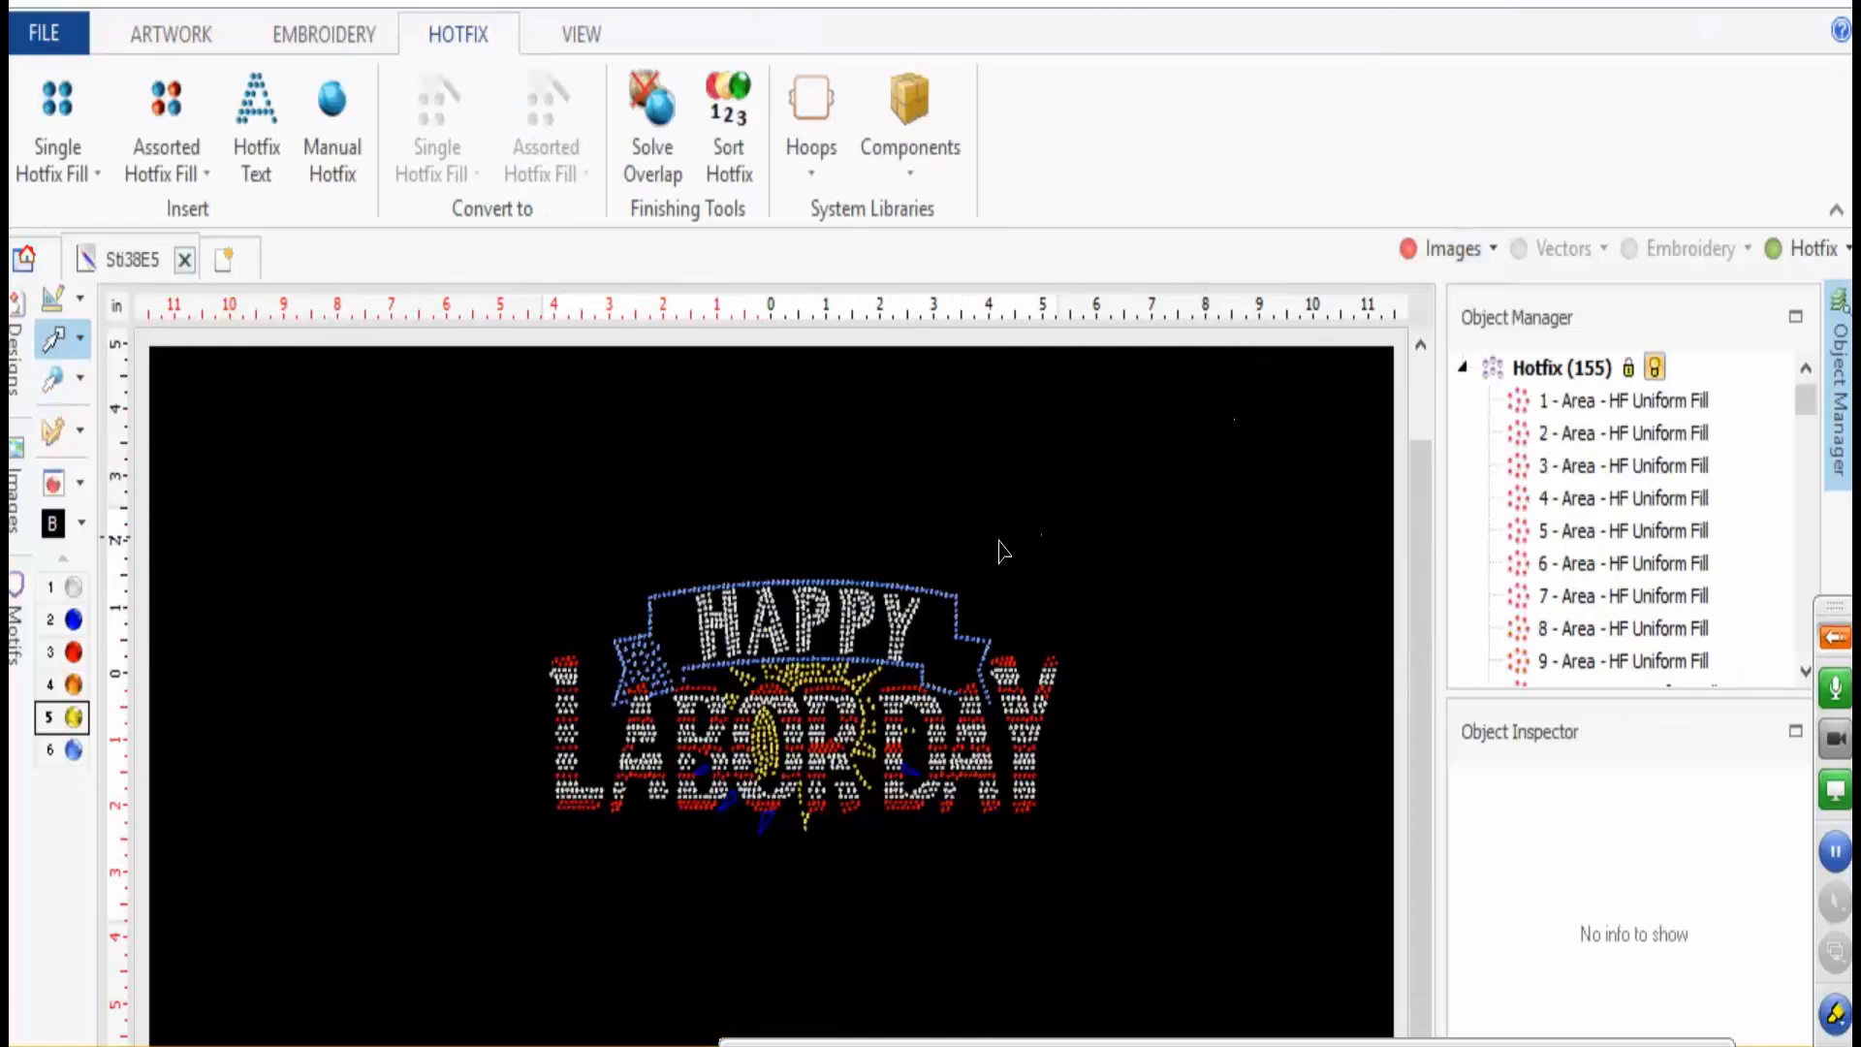
{"action": "scroll", "coordinate": [822, 651], "scroll_direction": "up", "scroll_amount": 4}
{"action": "scroll", "coordinate": [793, 693], "scroll_direction": "up", "scroll_amount": 3}
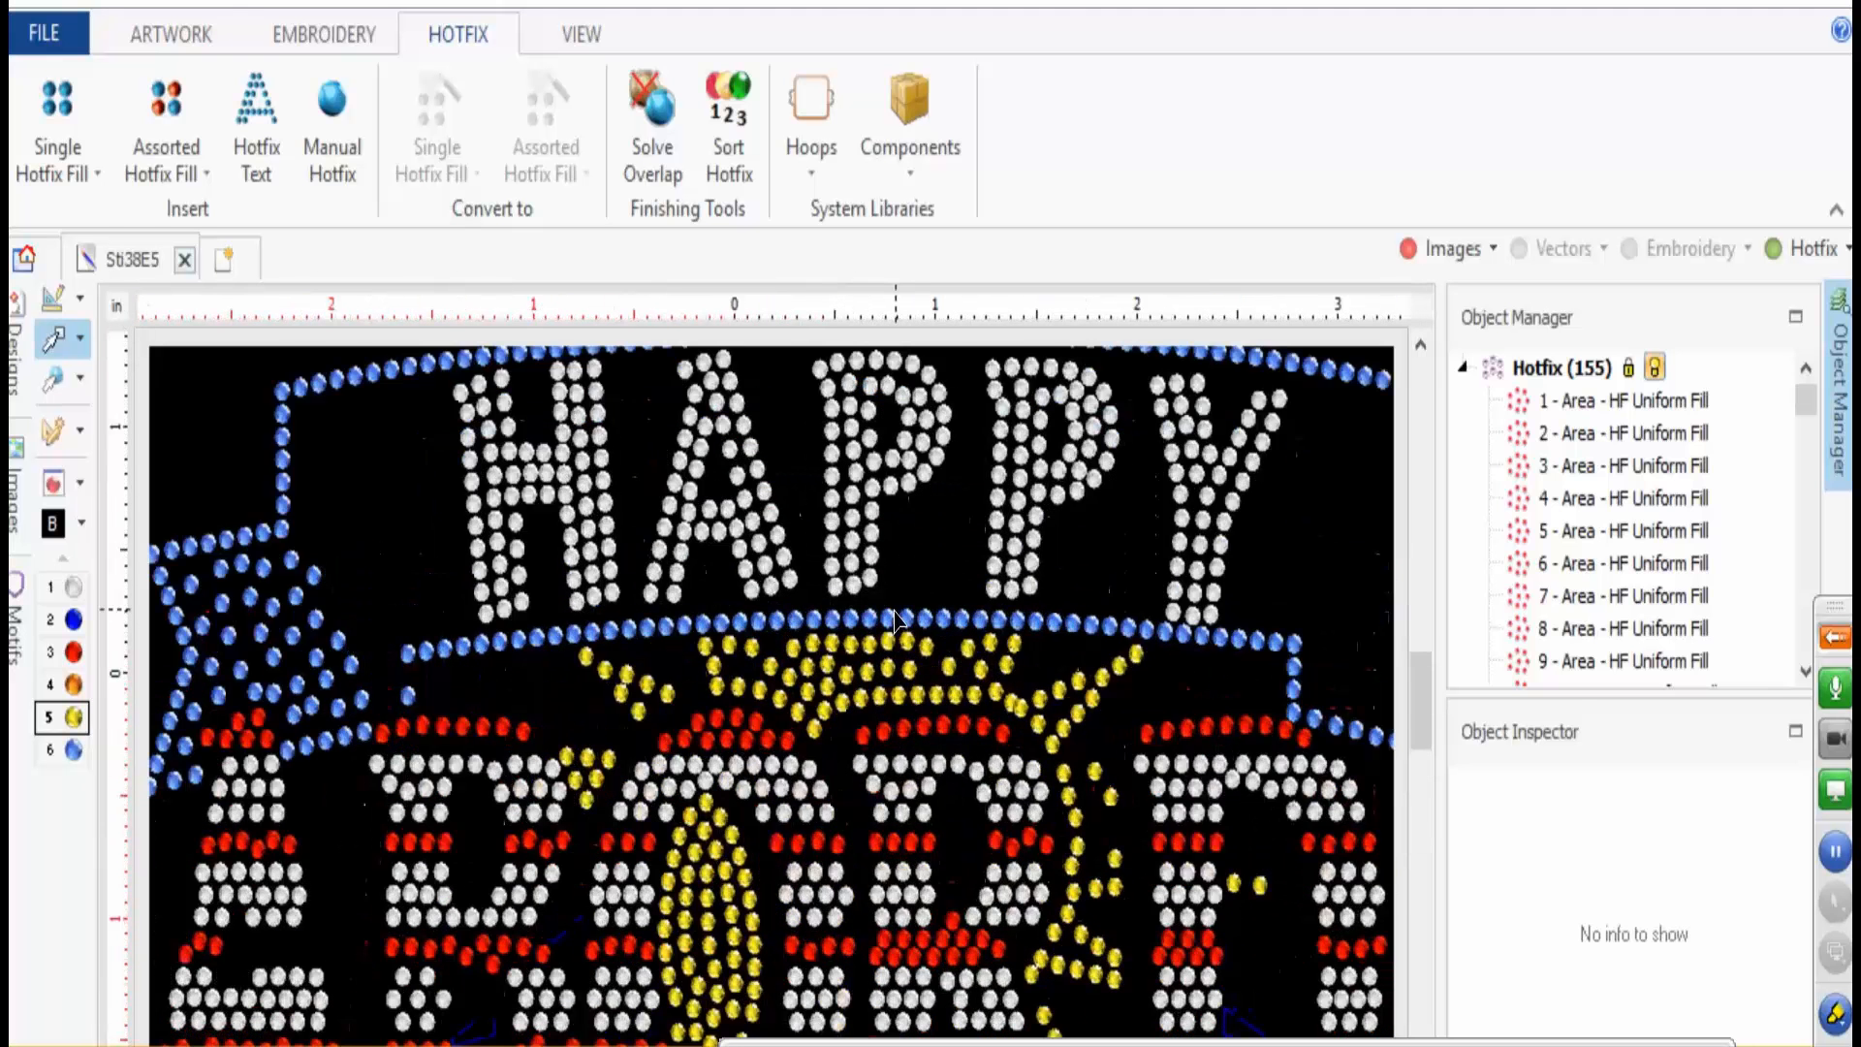
- Switch the large citrine burst fill from the radial to the hexagonal layout and set its bead spacing to 17
{"action": "left_click", "coordinate": [865, 628]}
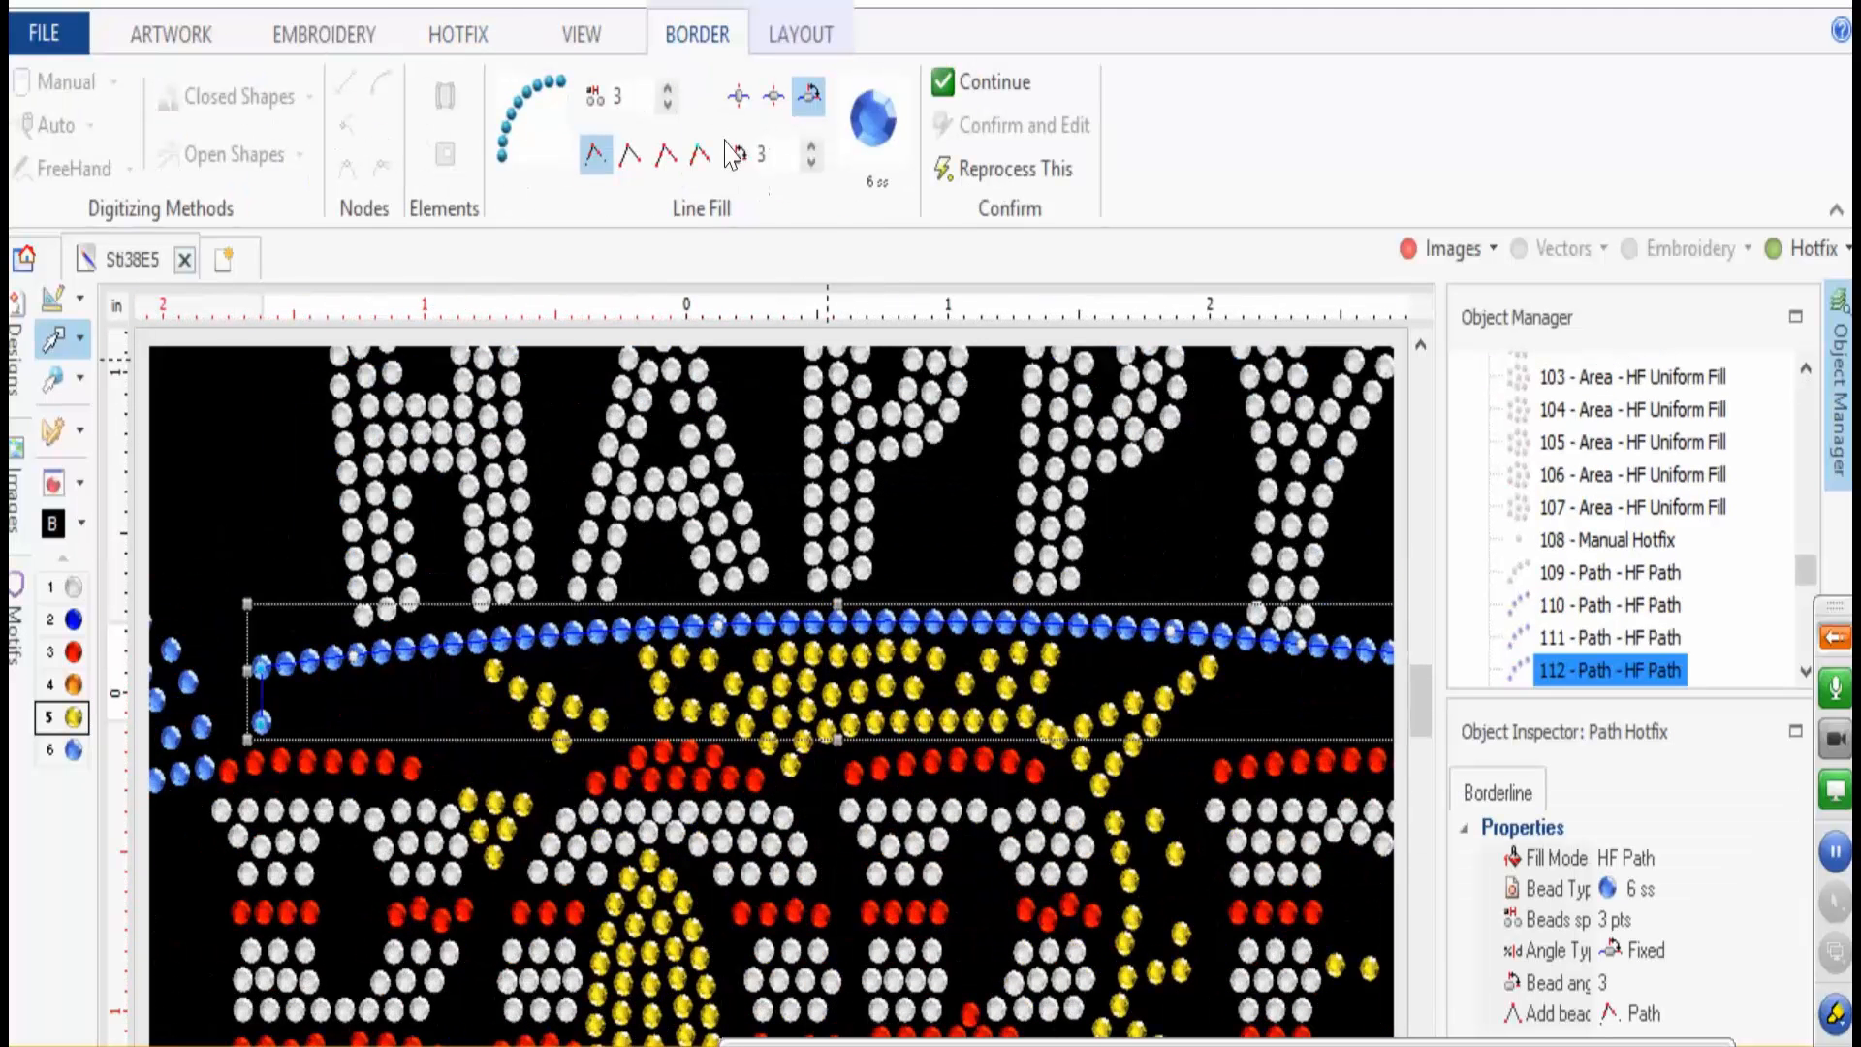
{"action": "left_click", "coordinate": [791, 763]}
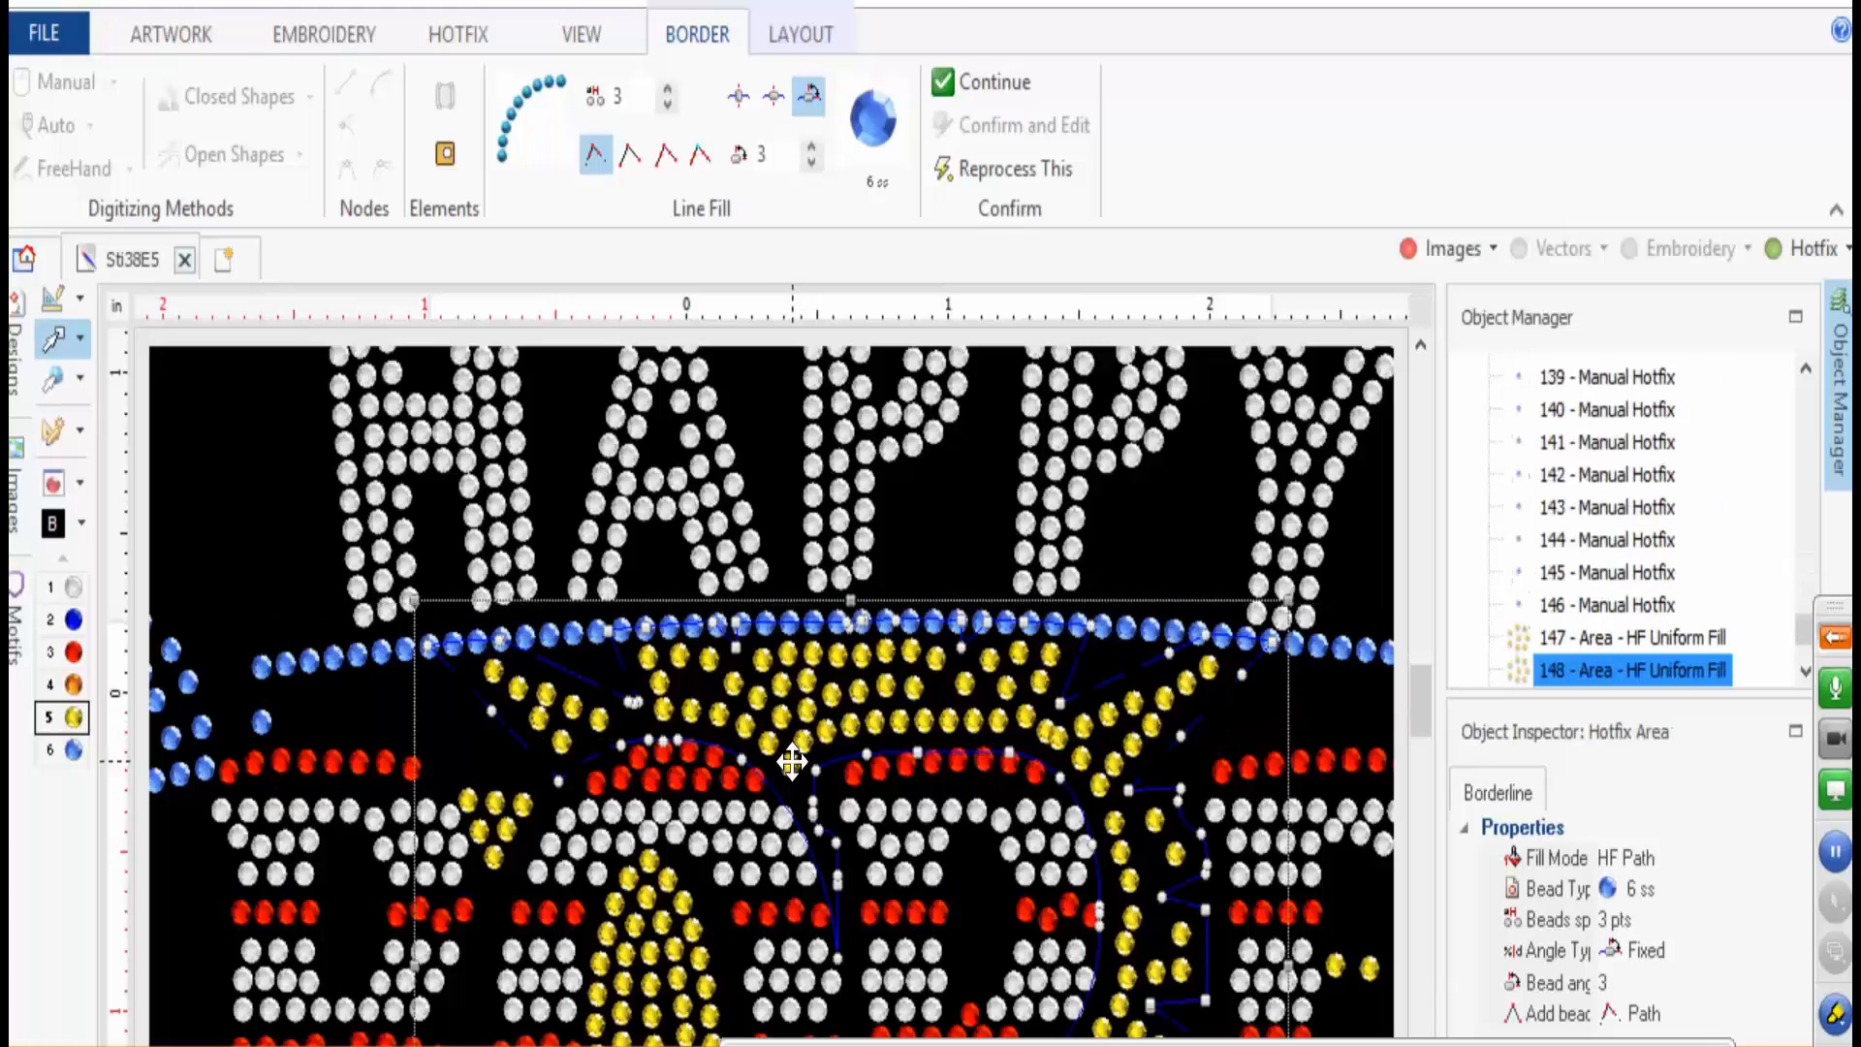
{"action": "left_click", "coordinate": [630, 170]}
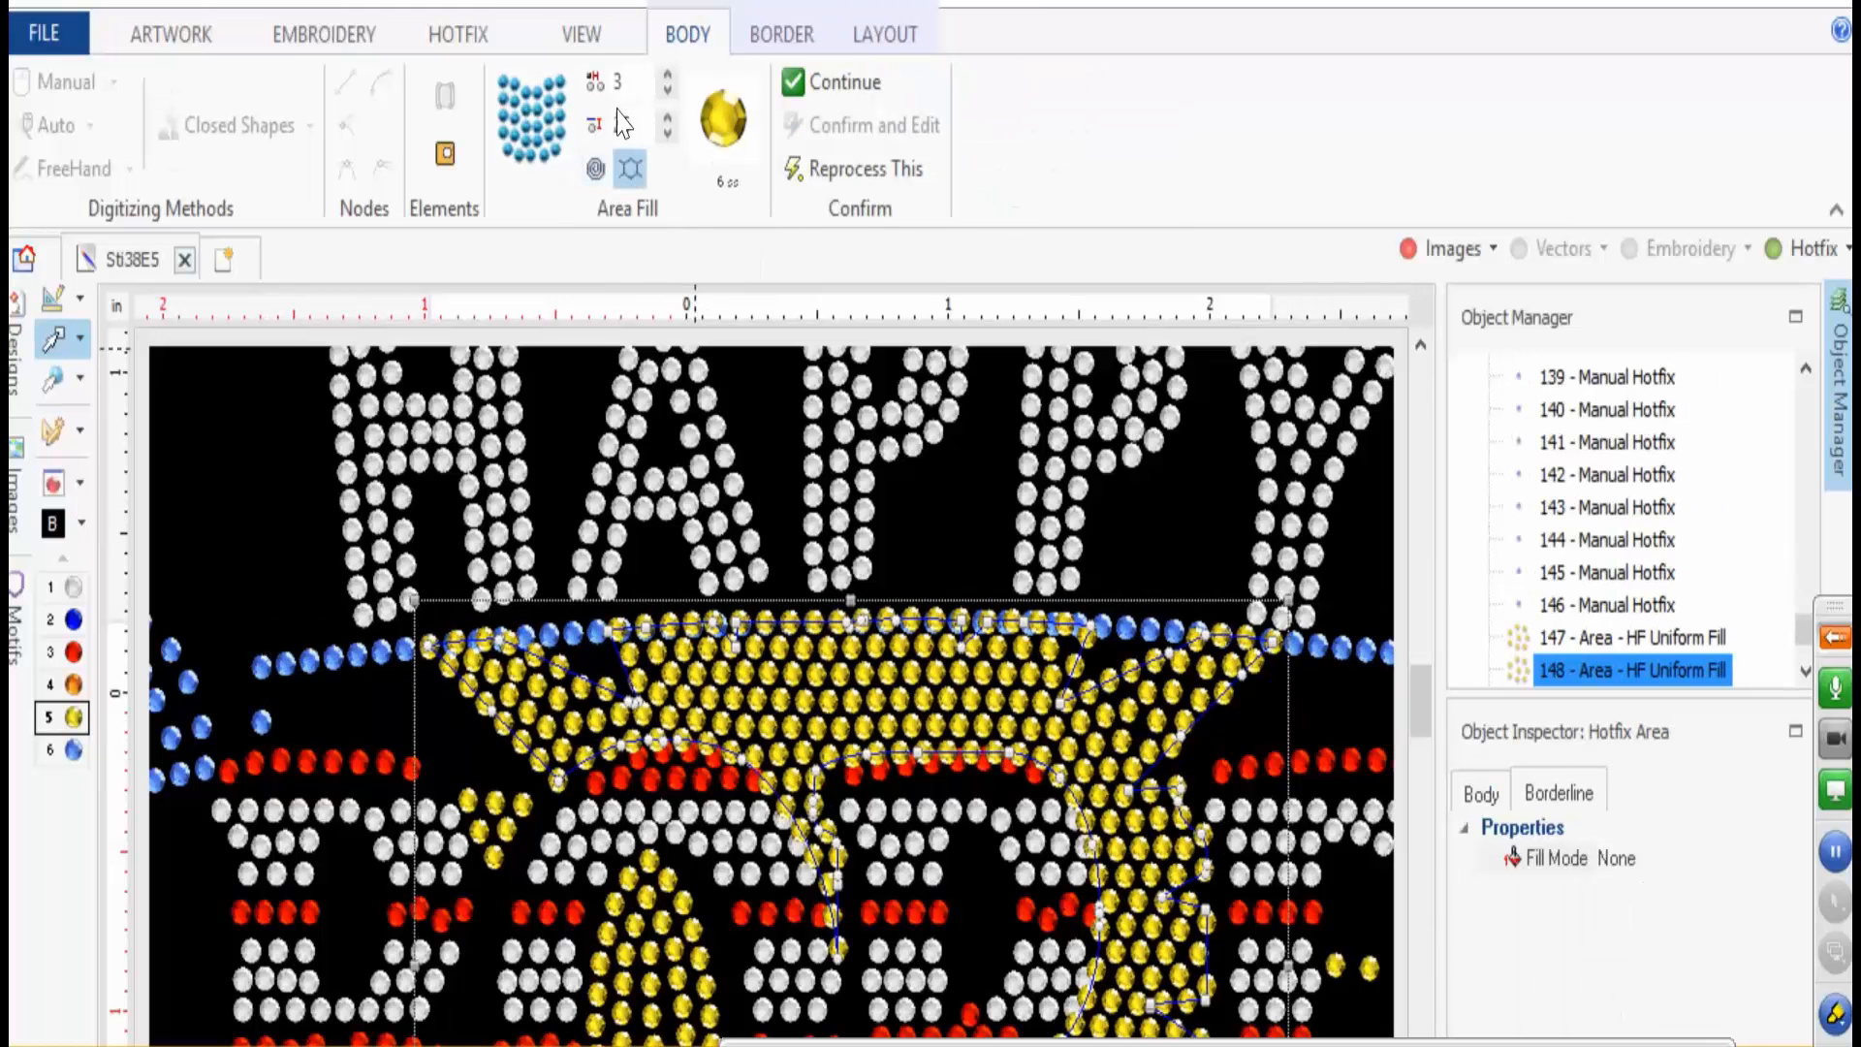
{"action": "left_click", "coordinate": [637, 83]}
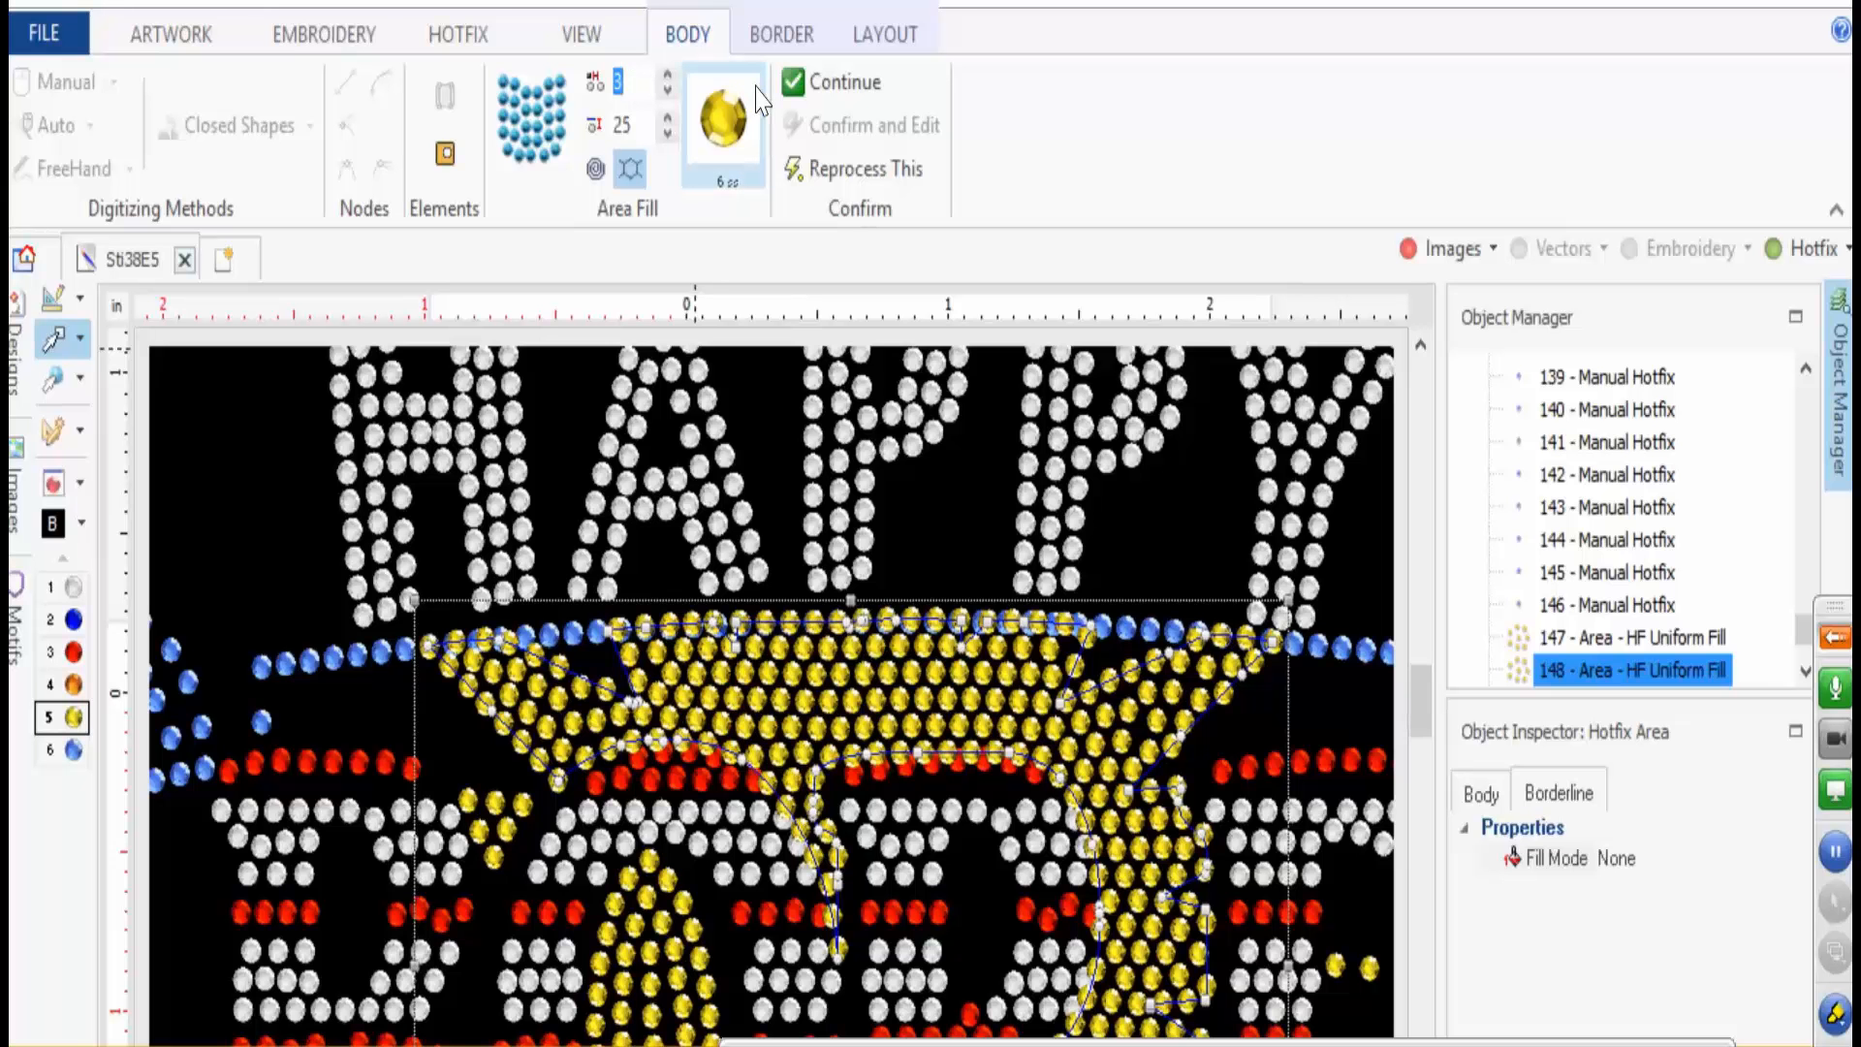
{"action": "type", "text": "17"}
{"action": "key", "text": "Return"}
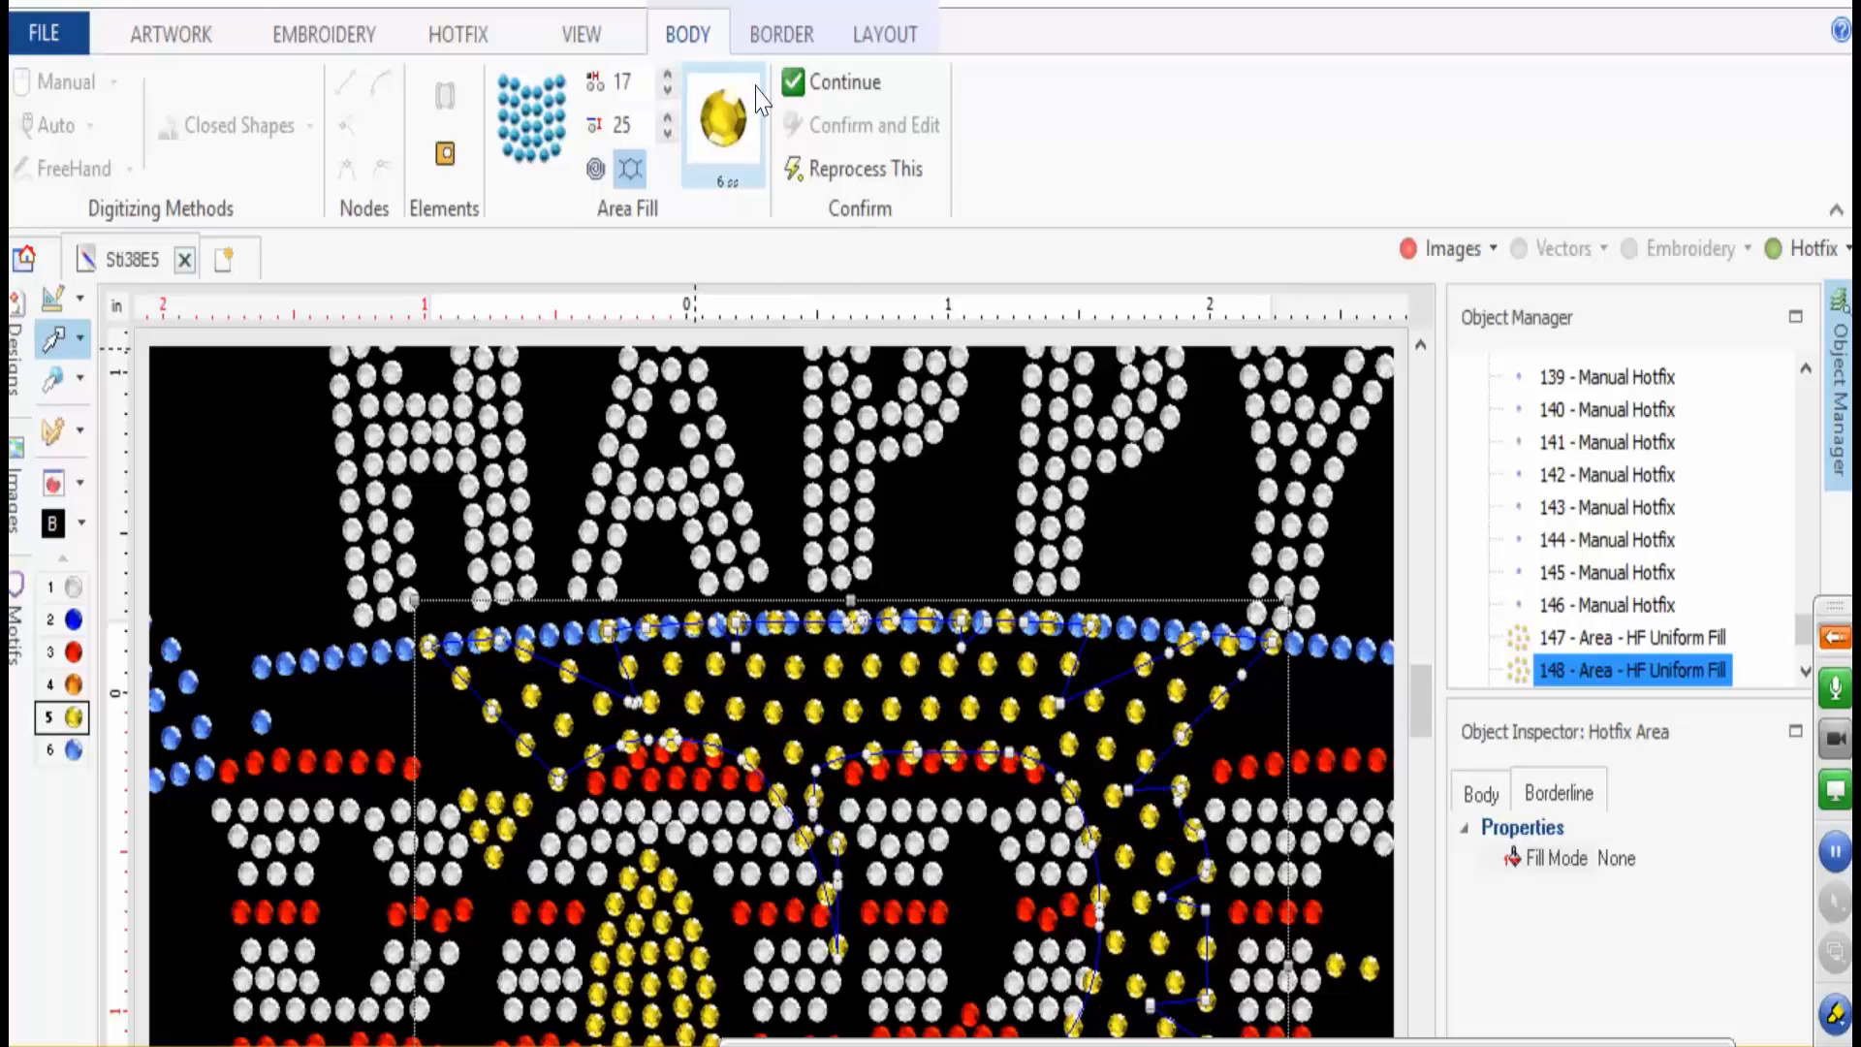
- Set the large citrine burst fill's margin to 0 and its bead spacing to 12
{"action": "left_click", "coordinate": [633, 119]}
{"action": "left_click", "coordinate": [644, 77]}
{"action": "type", "text": "12"}
{"action": "key", "text": "Return"}
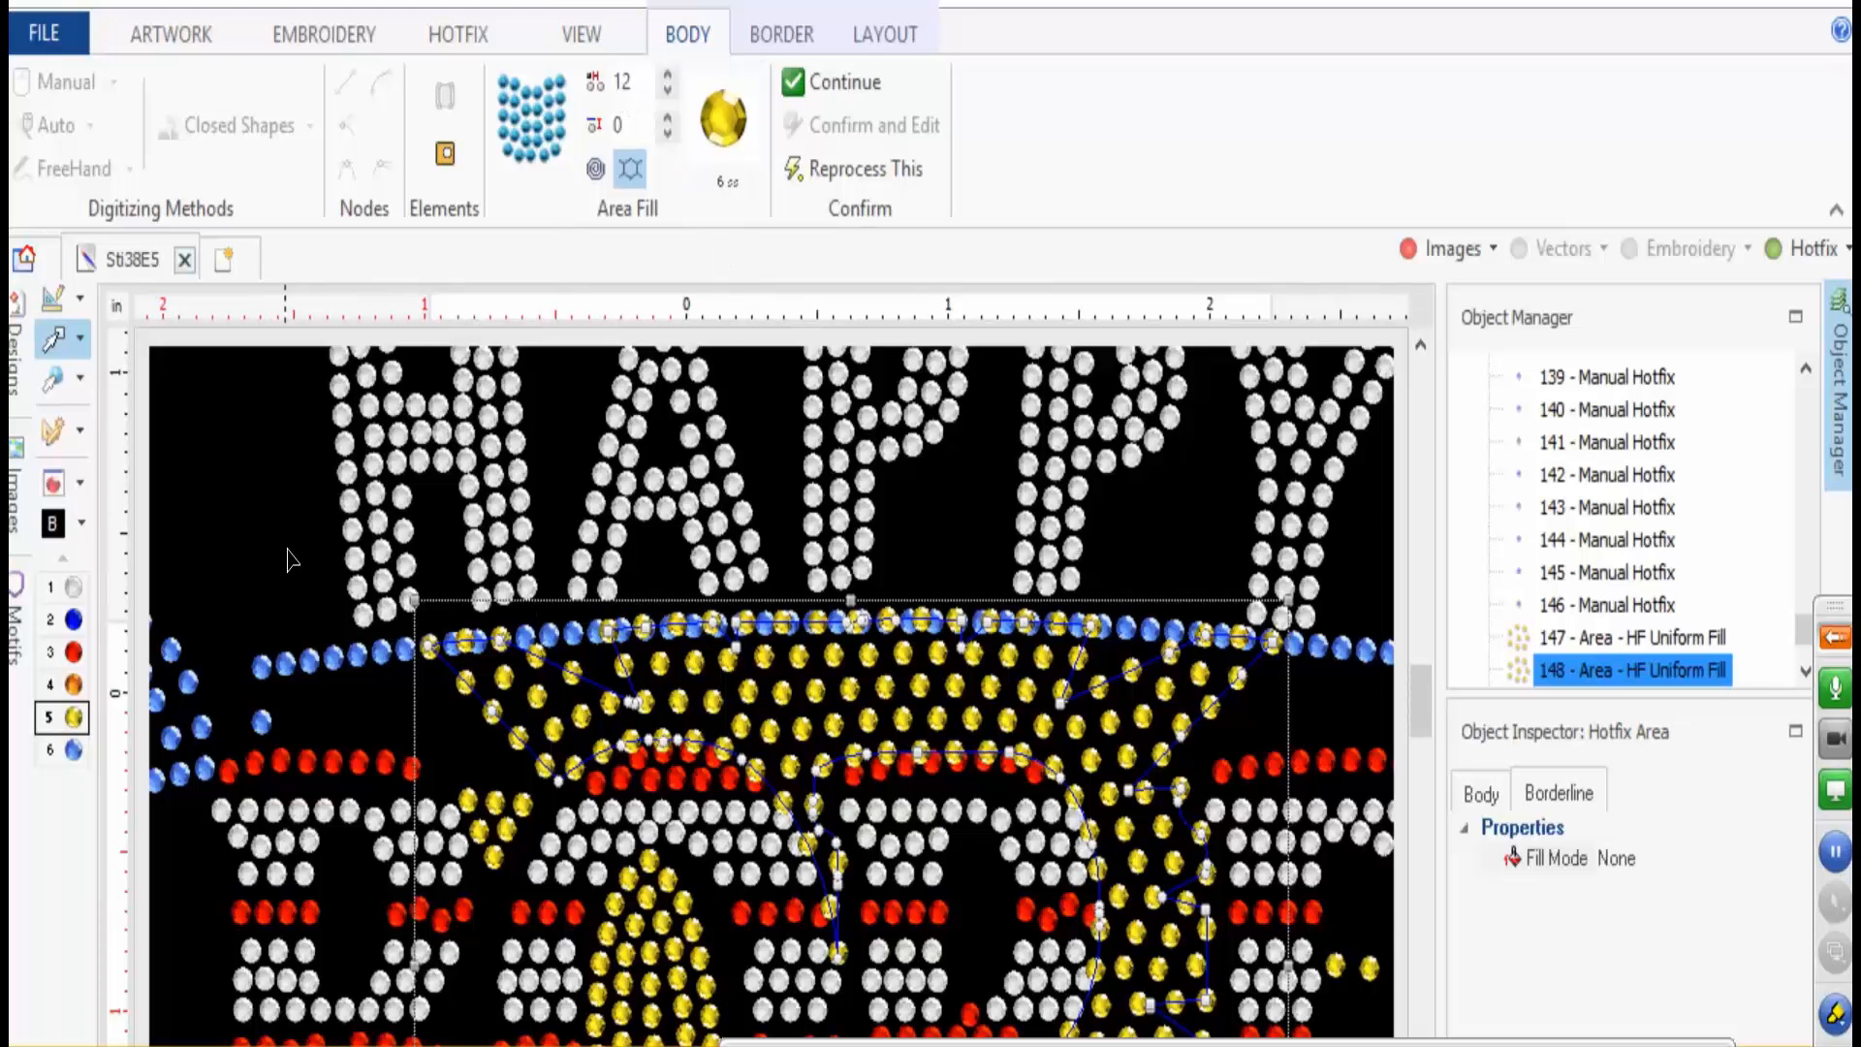
- Set the burst fill's bead spacing to 8, compare it with the radial layout, and keep the hexagonal layout
{"action": "scroll", "coordinate": [603, 535], "scroll_direction": "down", "scroll_amount": 3}
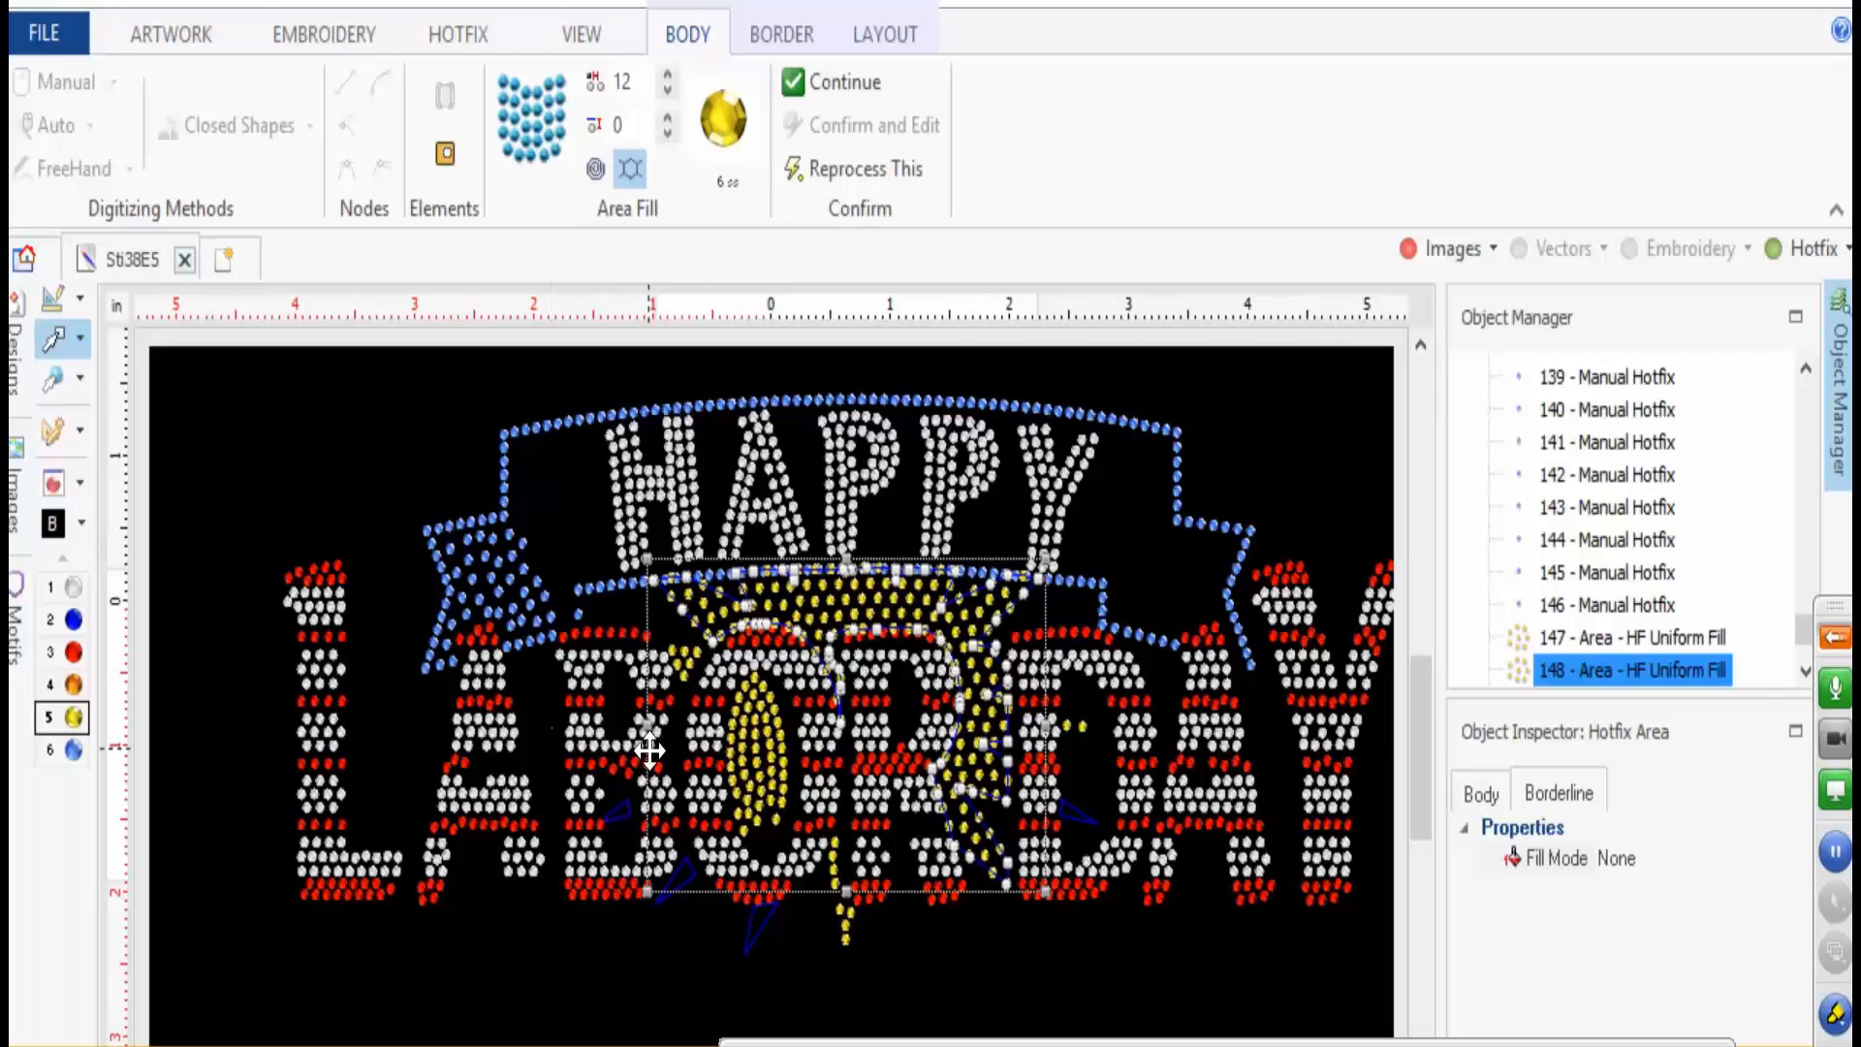
{"action": "double_click", "coordinate": [623, 82]}
{"action": "type", "text": "8"}
{"action": "key", "text": "Return"}
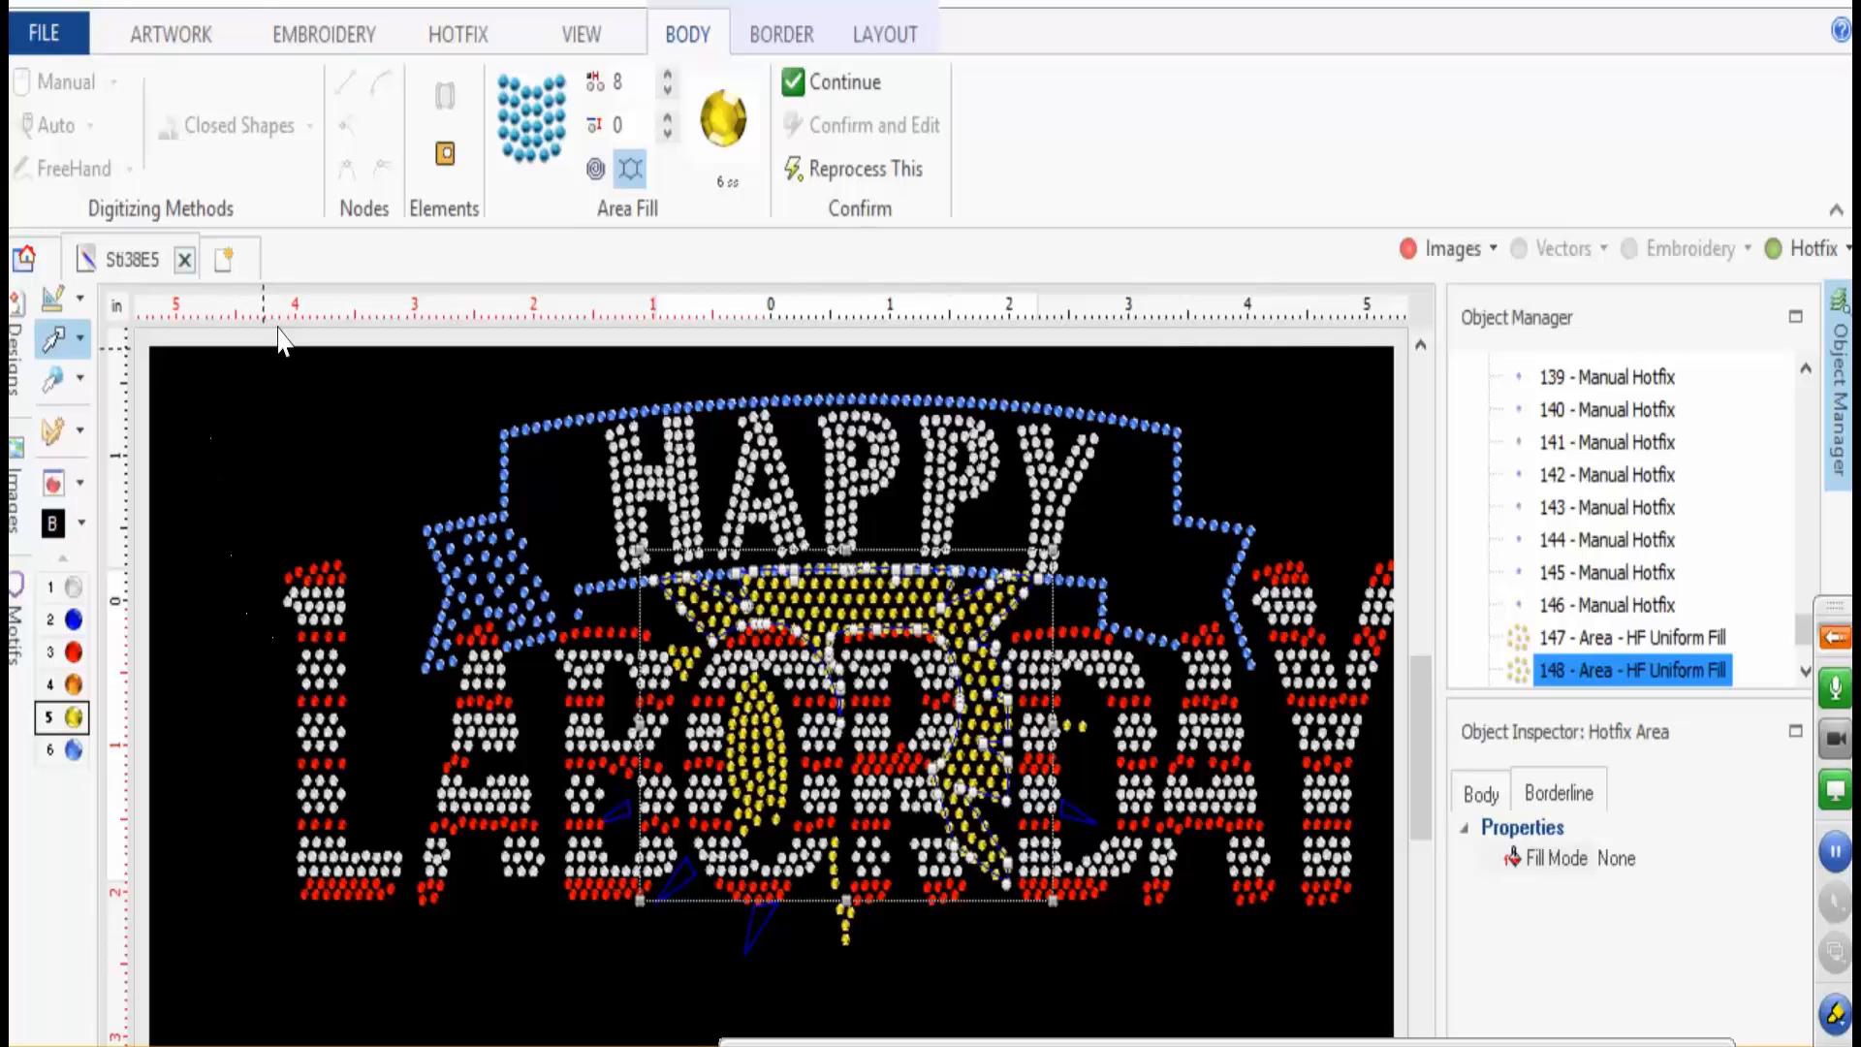
{"action": "left_click", "coordinate": [597, 166]}
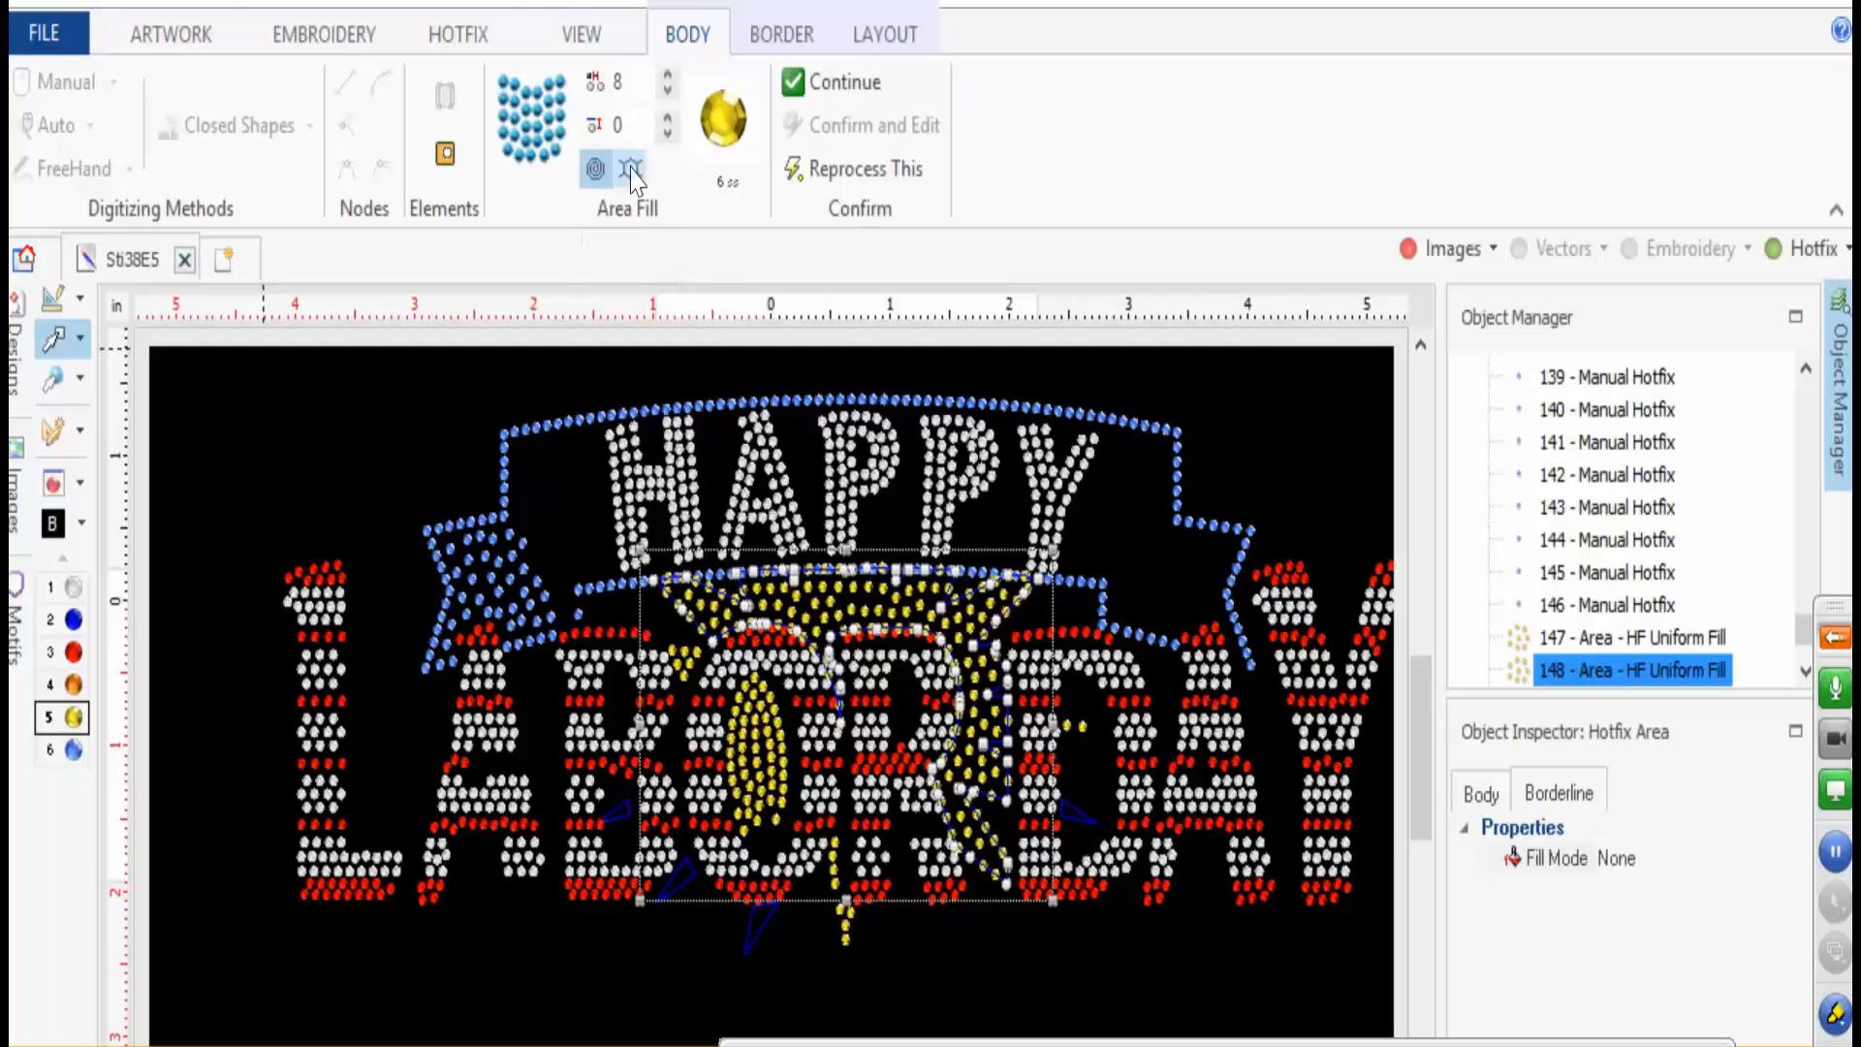
{"action": "left_click", "coordinate": [630, 168]}
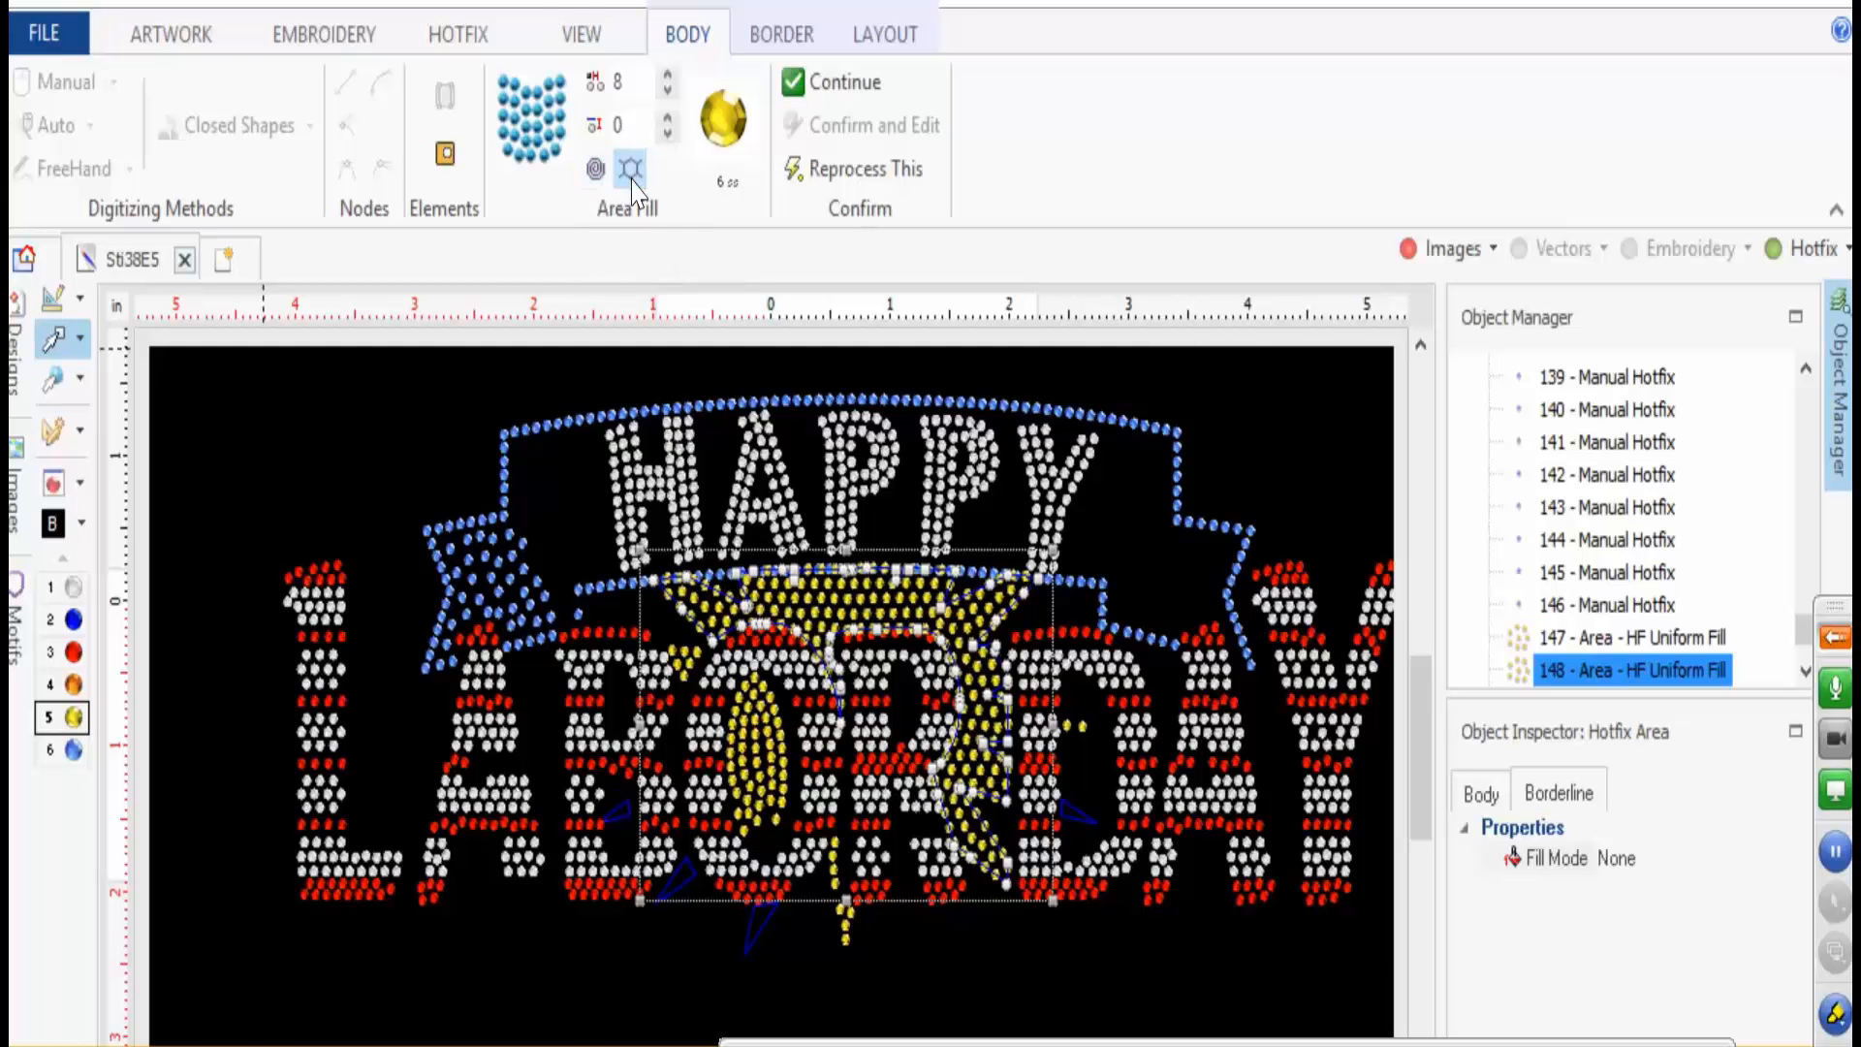
{"action": "left_click", "coordinate": [235, 586]}
{"action": "scroll", "coordinate": [768, 736], "scroll_direction": "up", "scroll_amount": 3}
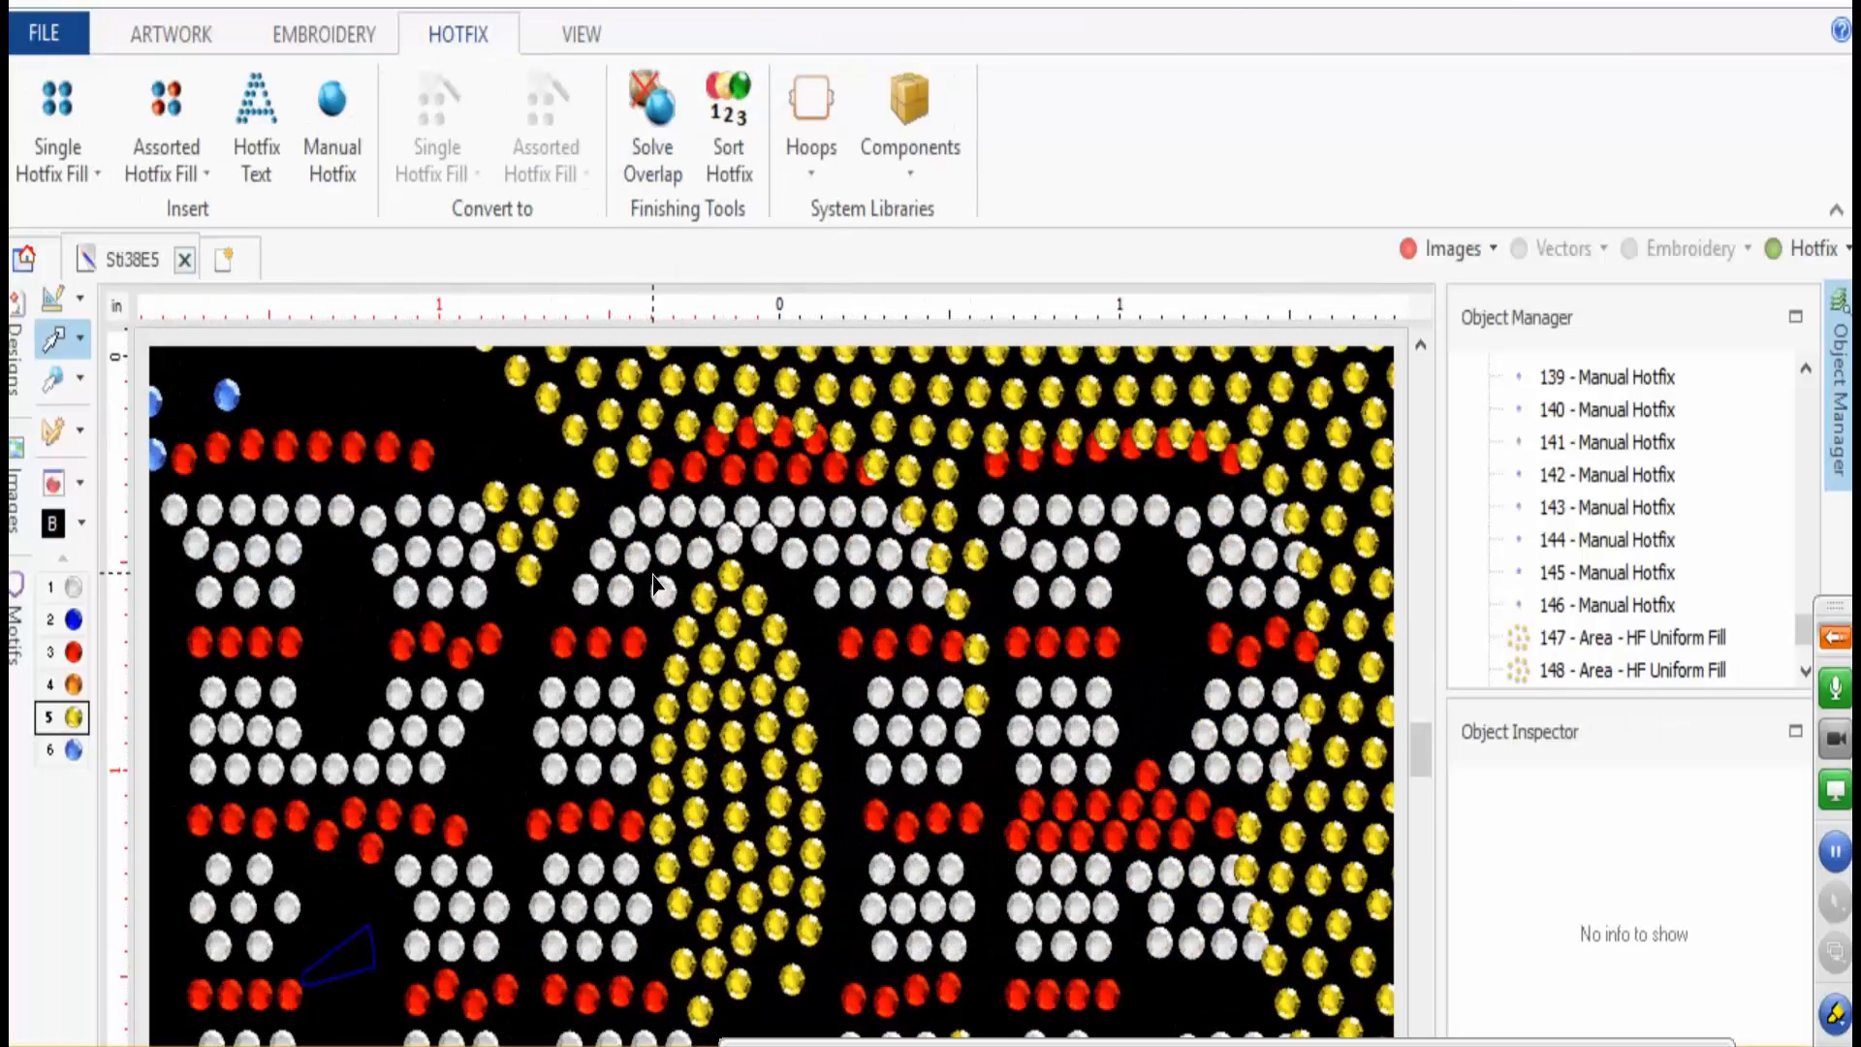
- Check where the burst fill overlaps the letters, and move the 6 ss Citrine stone to the first position in the bead palette
{"action": "left_click", "coordinate": [947, 539]}
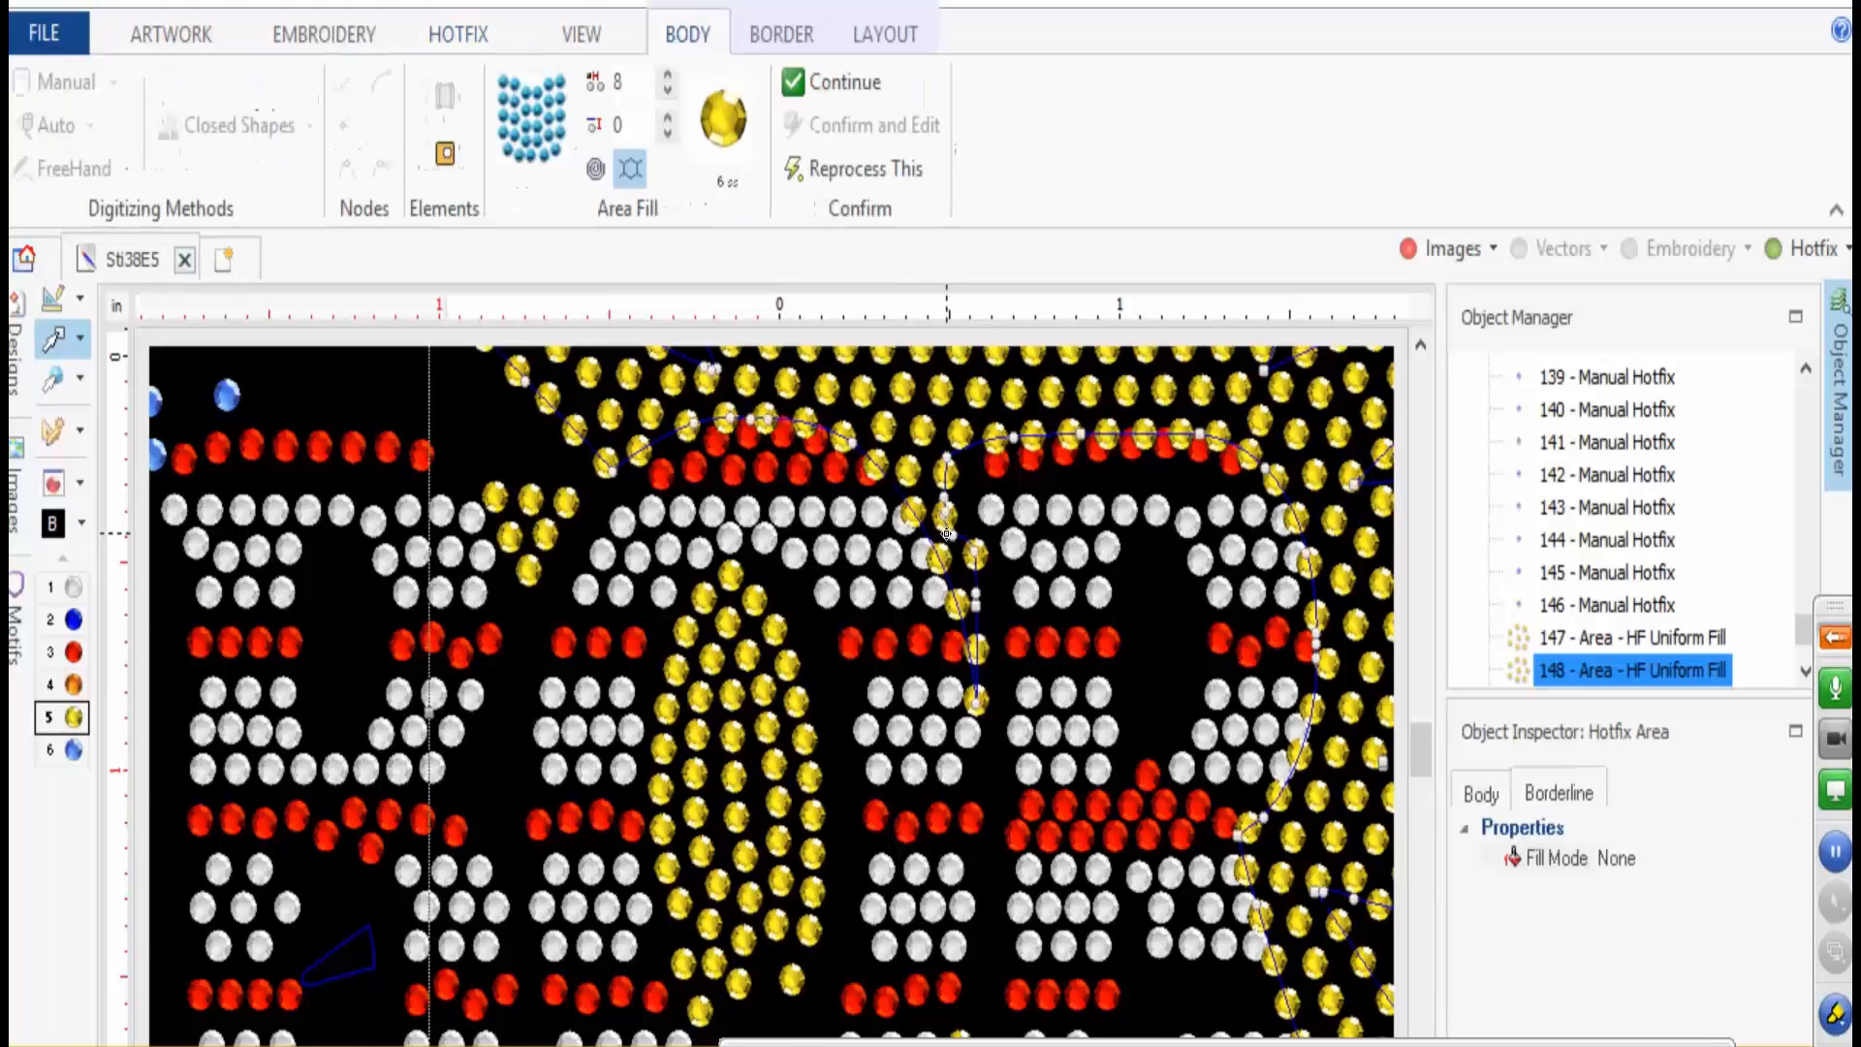
{"action": "scroll", "coordinate": [943, 548], "scroll_direction": "up", "scroll_amount": 2}
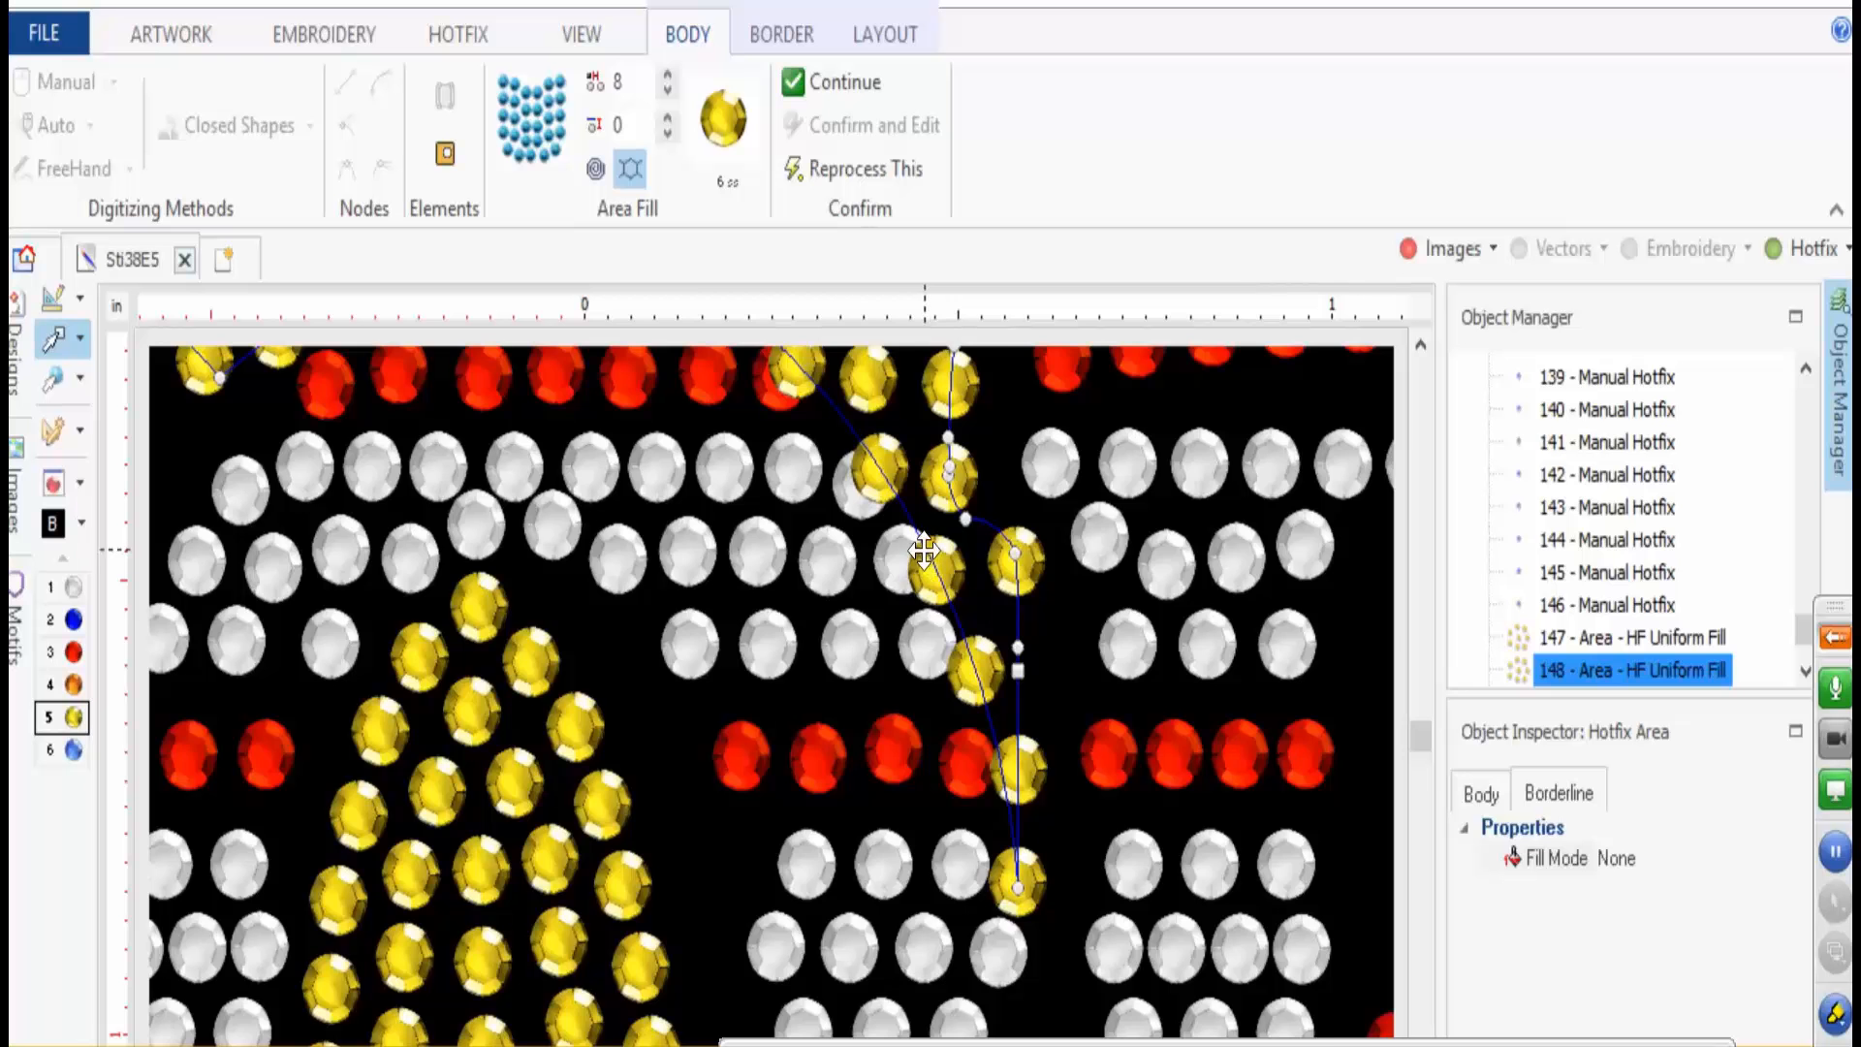
{"action": "scroll", "coordinate": [929, 557], "scroll_direction": "down", "scroll_amount": 5}
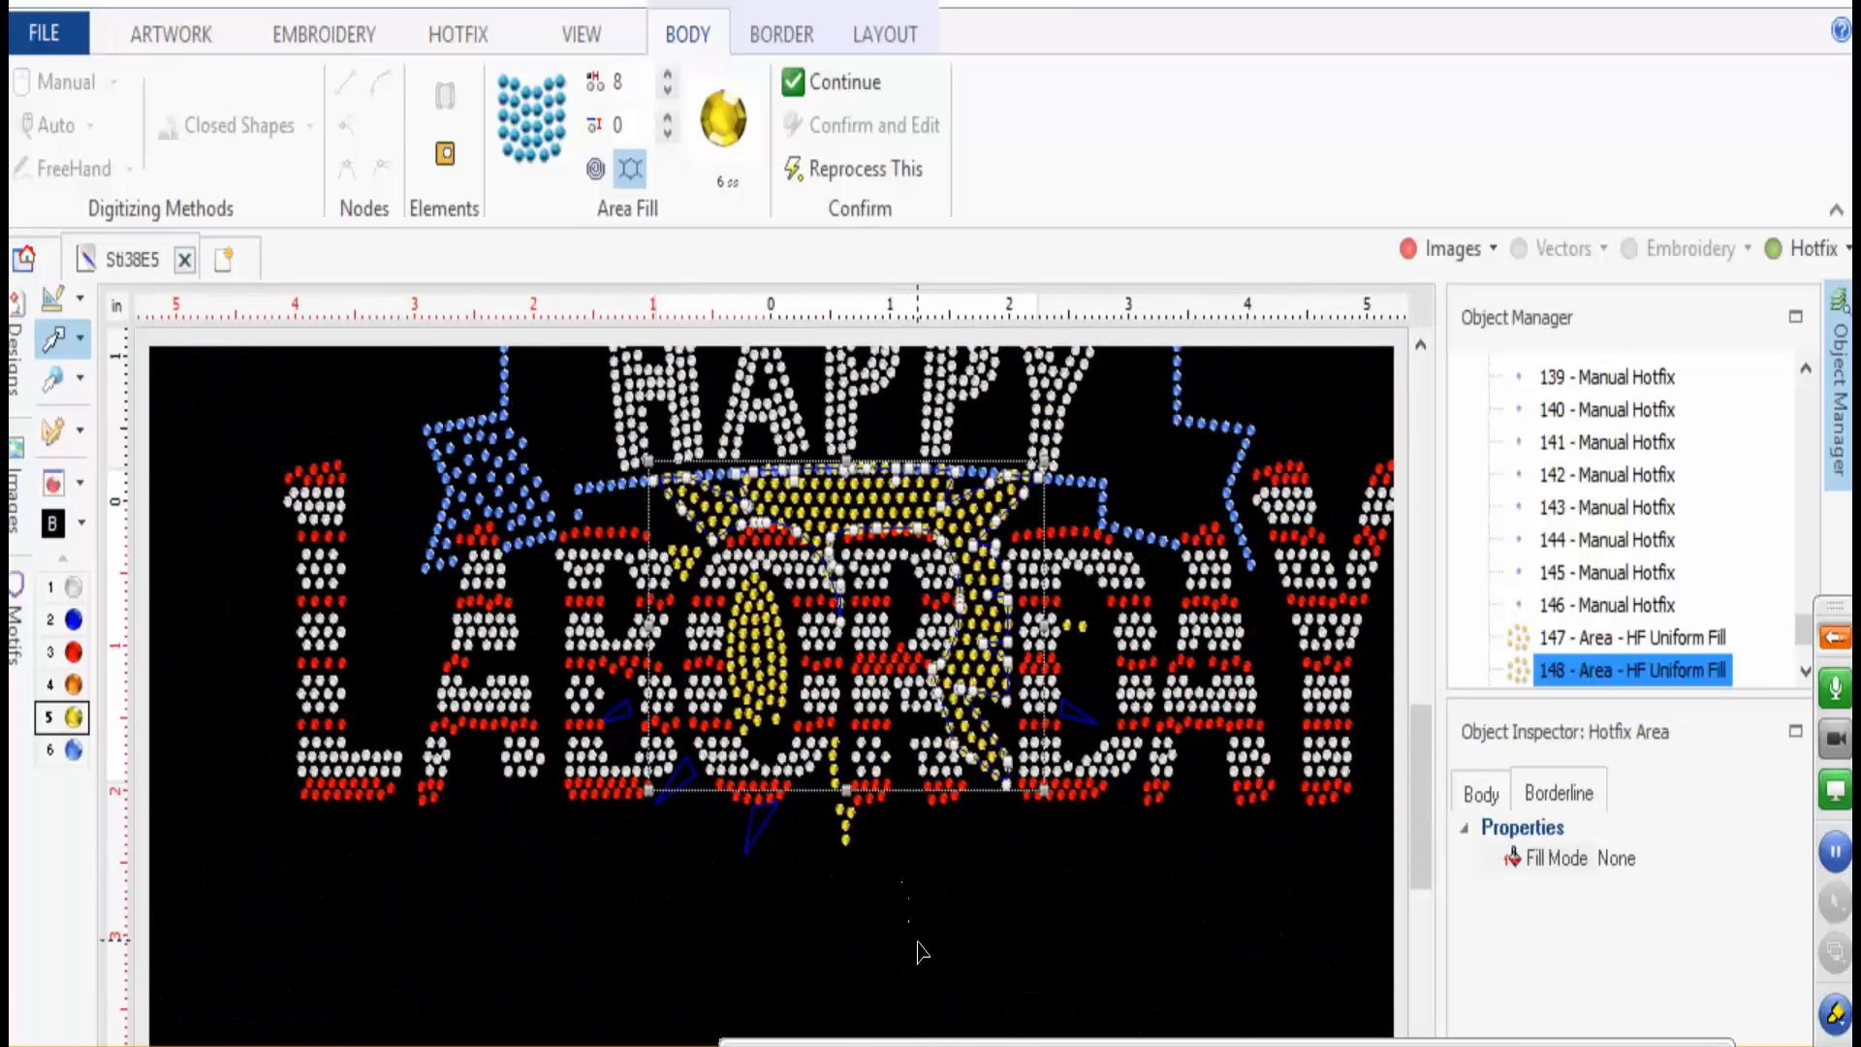
{"action": "left_click", "coordinate": [922, 953]}
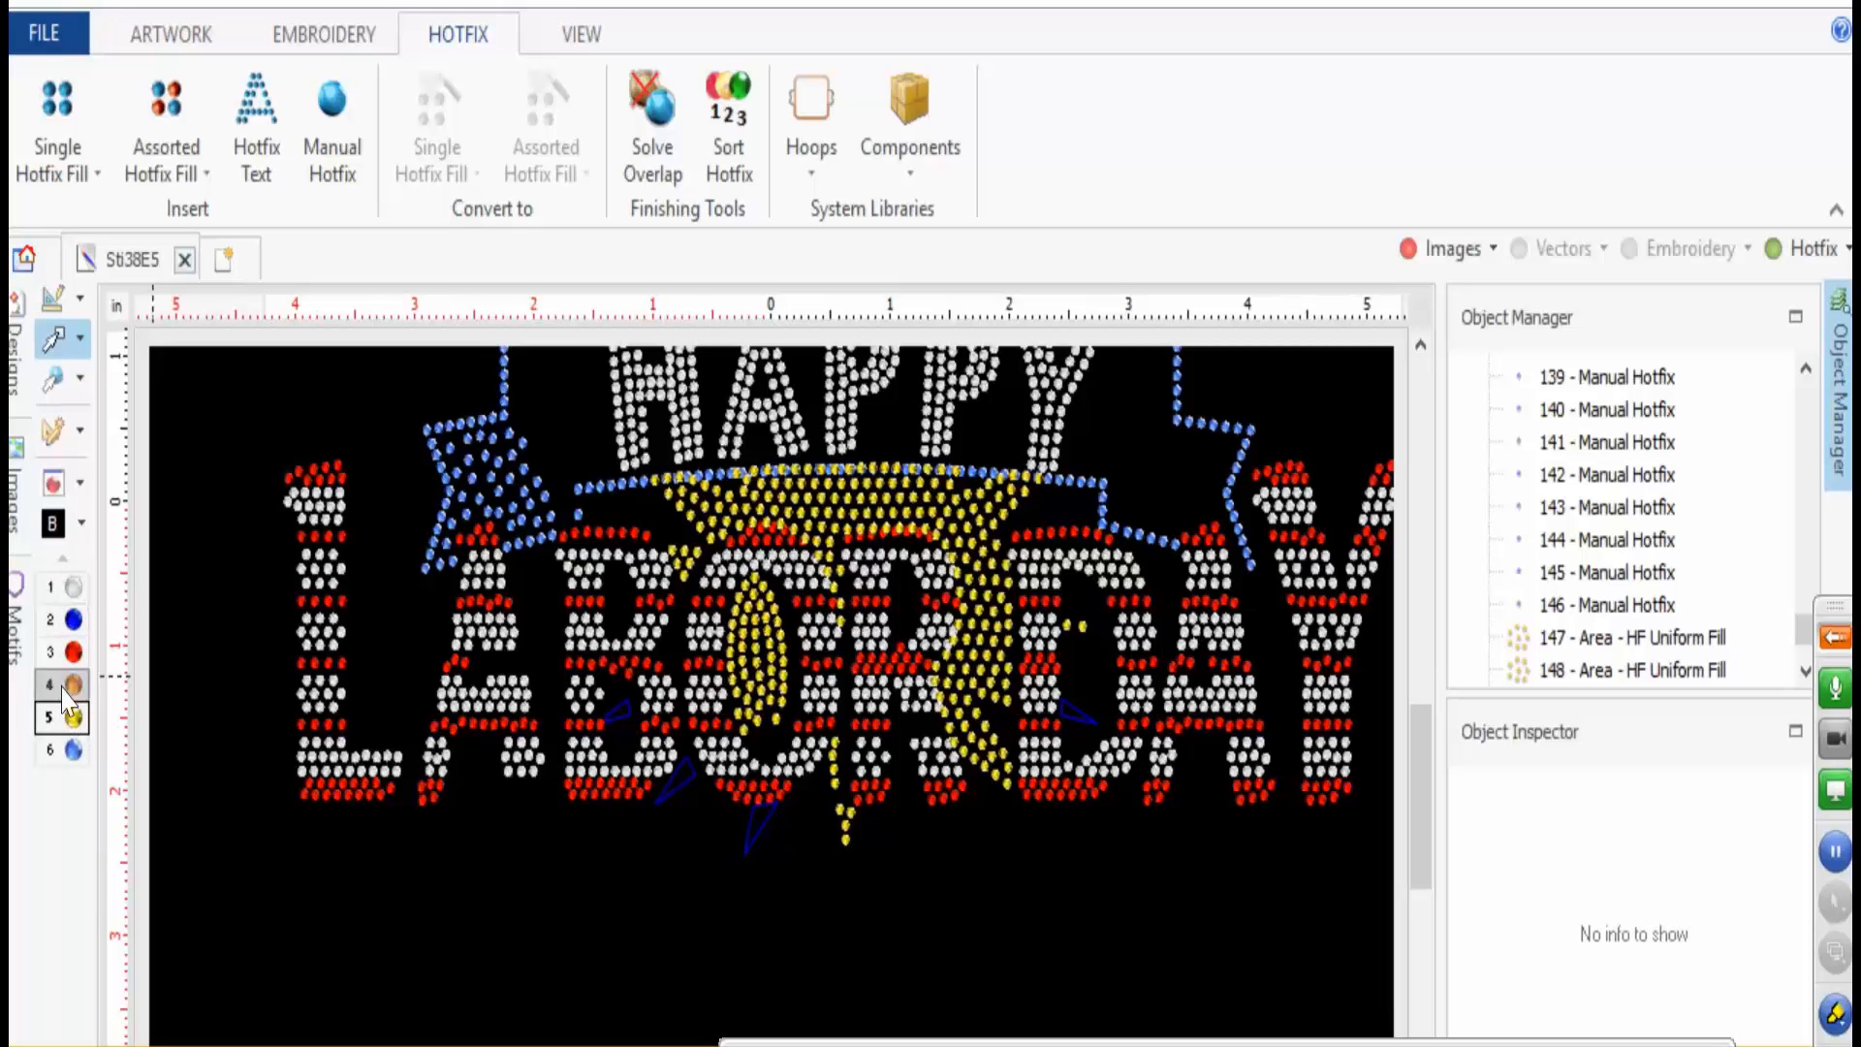
{"action": "left_click", "coordinate": [53, 482]}
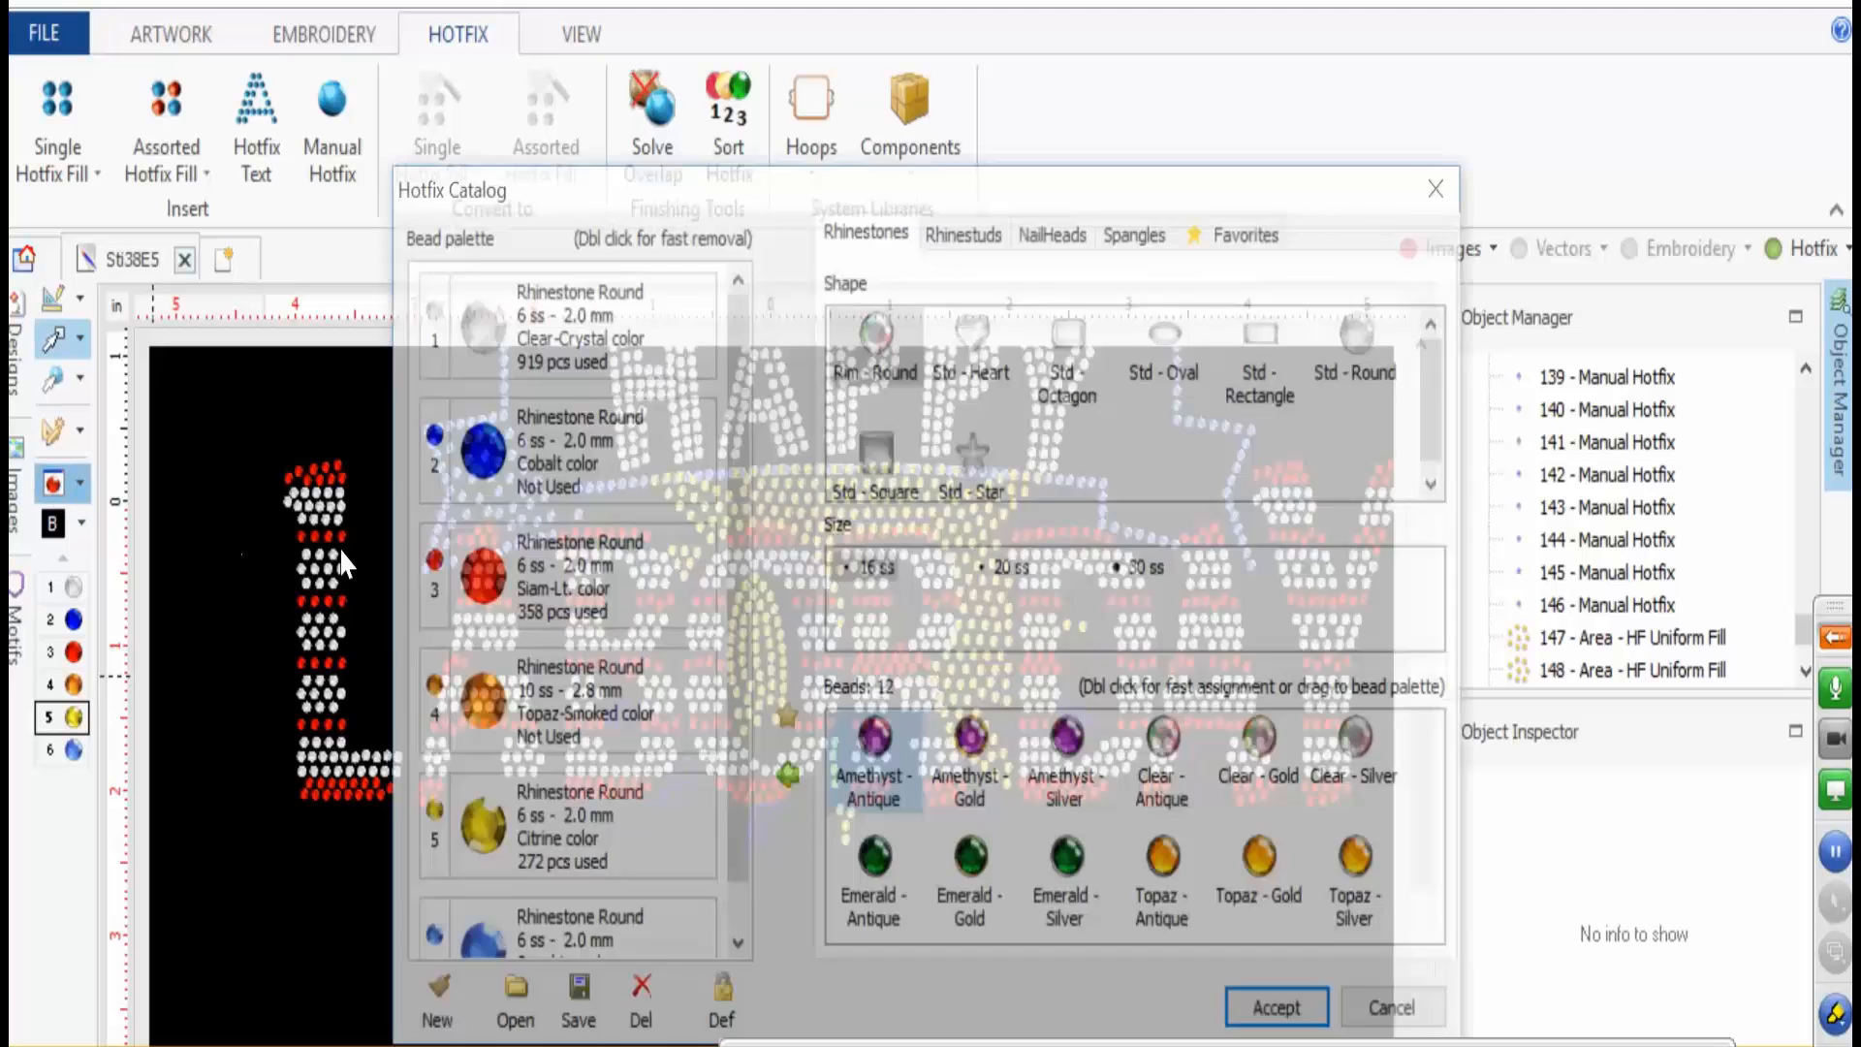
{"action": "left_click", "coordinate": [594, 854]}
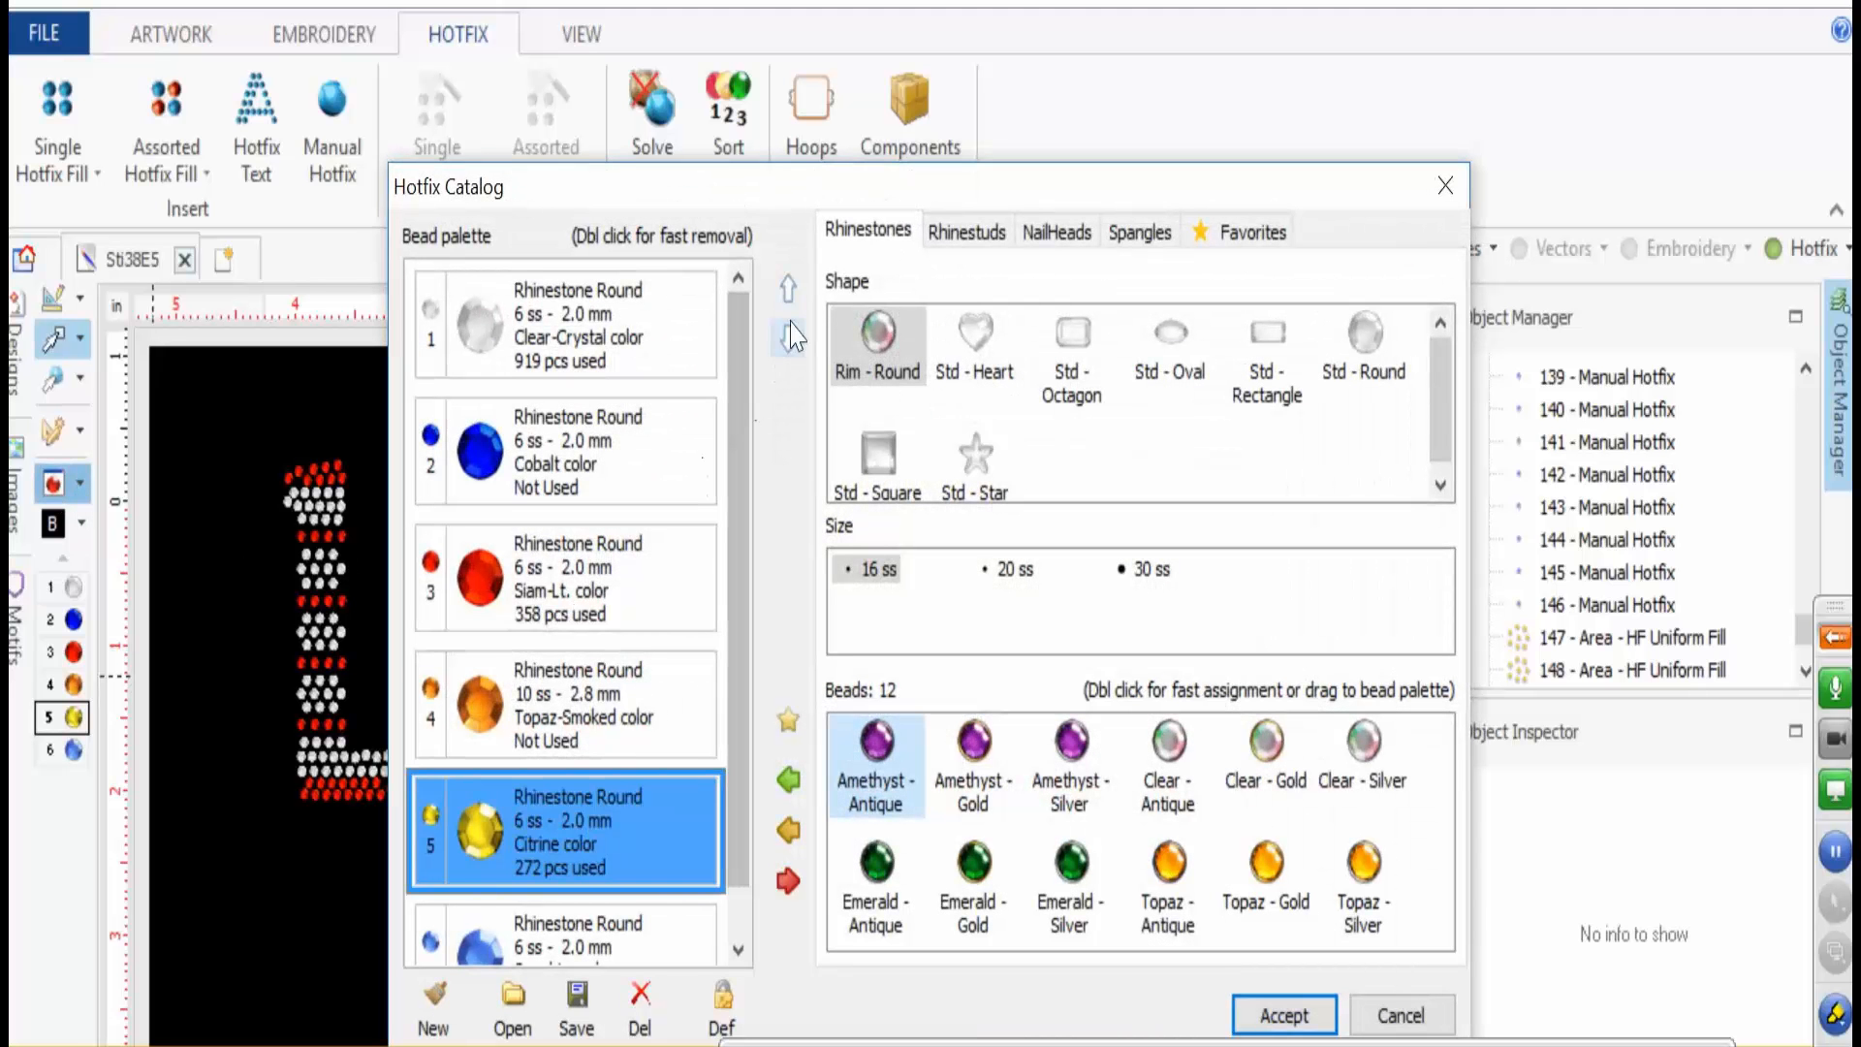
{"action": "left_click", "coordinate": [782, 296]}
{"action": "left_click", "coordinate": [783, 296]}
{"action": "left_click", "coordinate": [782, 295]}
{"action": "left_click", "coordinate": [782, 295]}
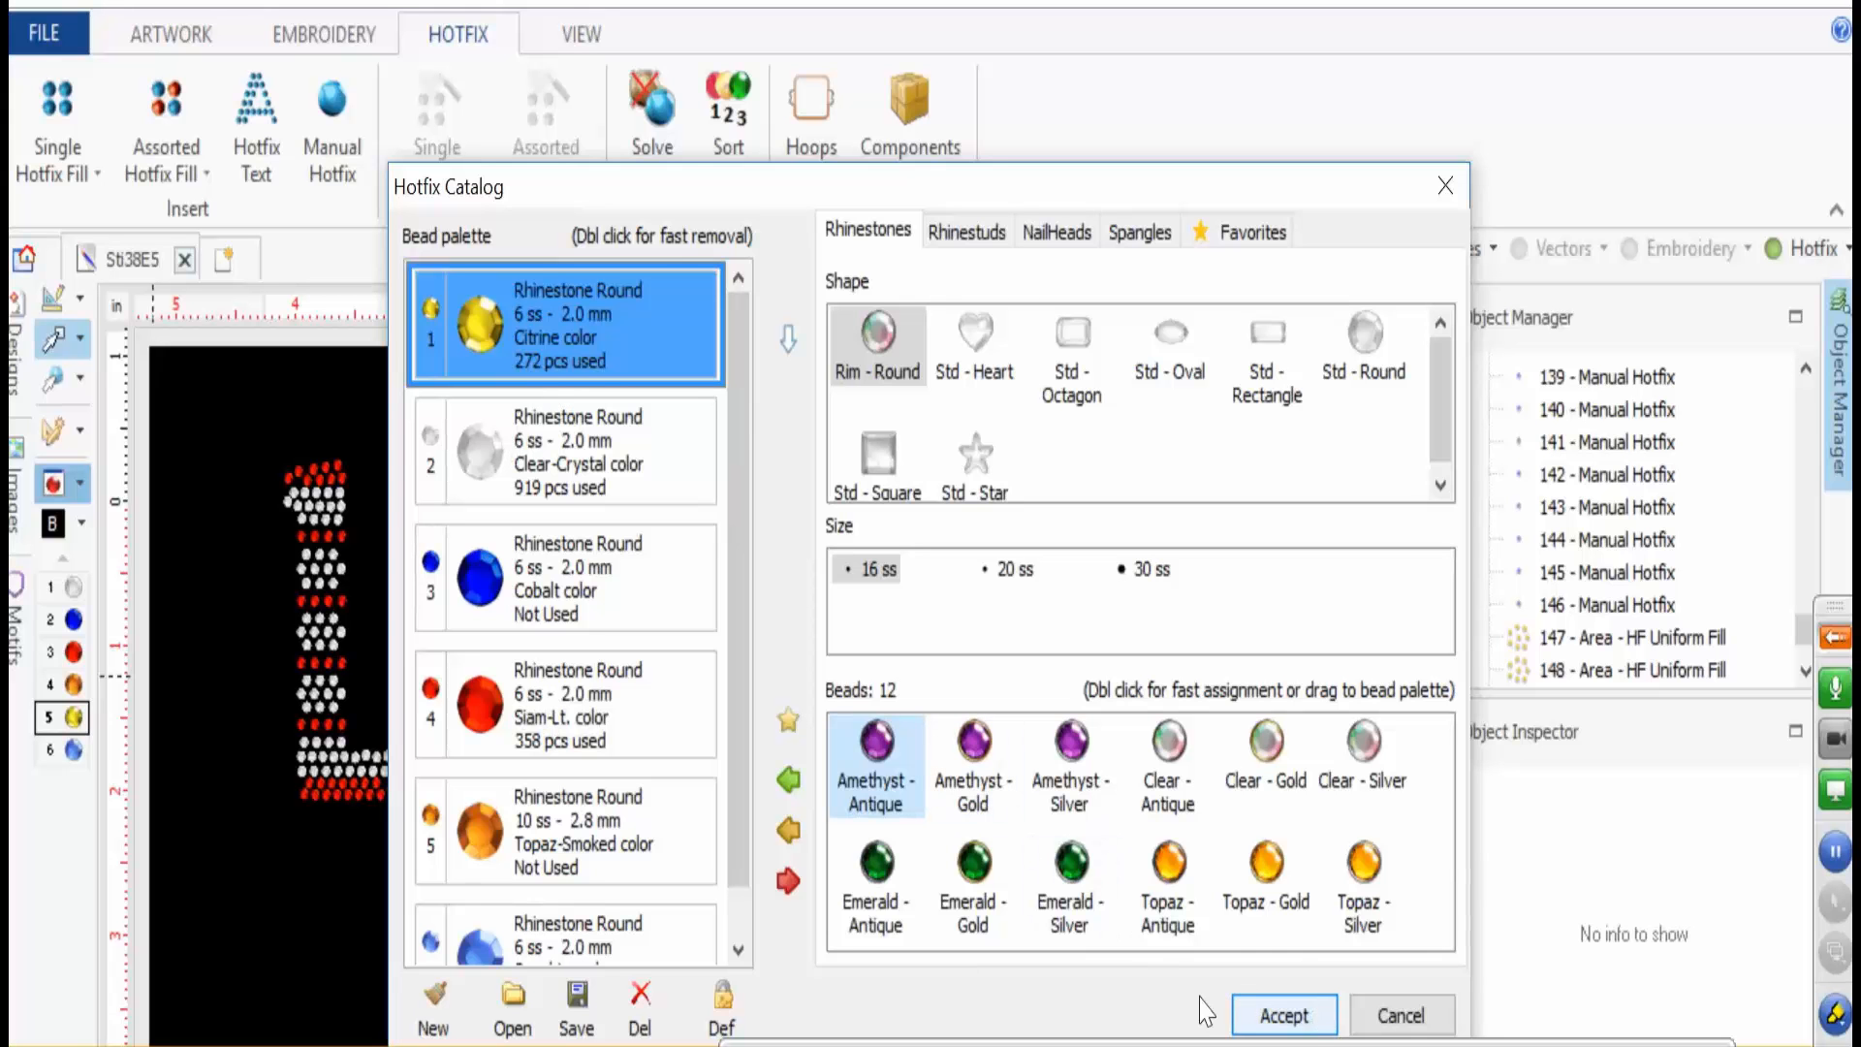
{"action": "left_click", "coordinate": [1265, 1016]}
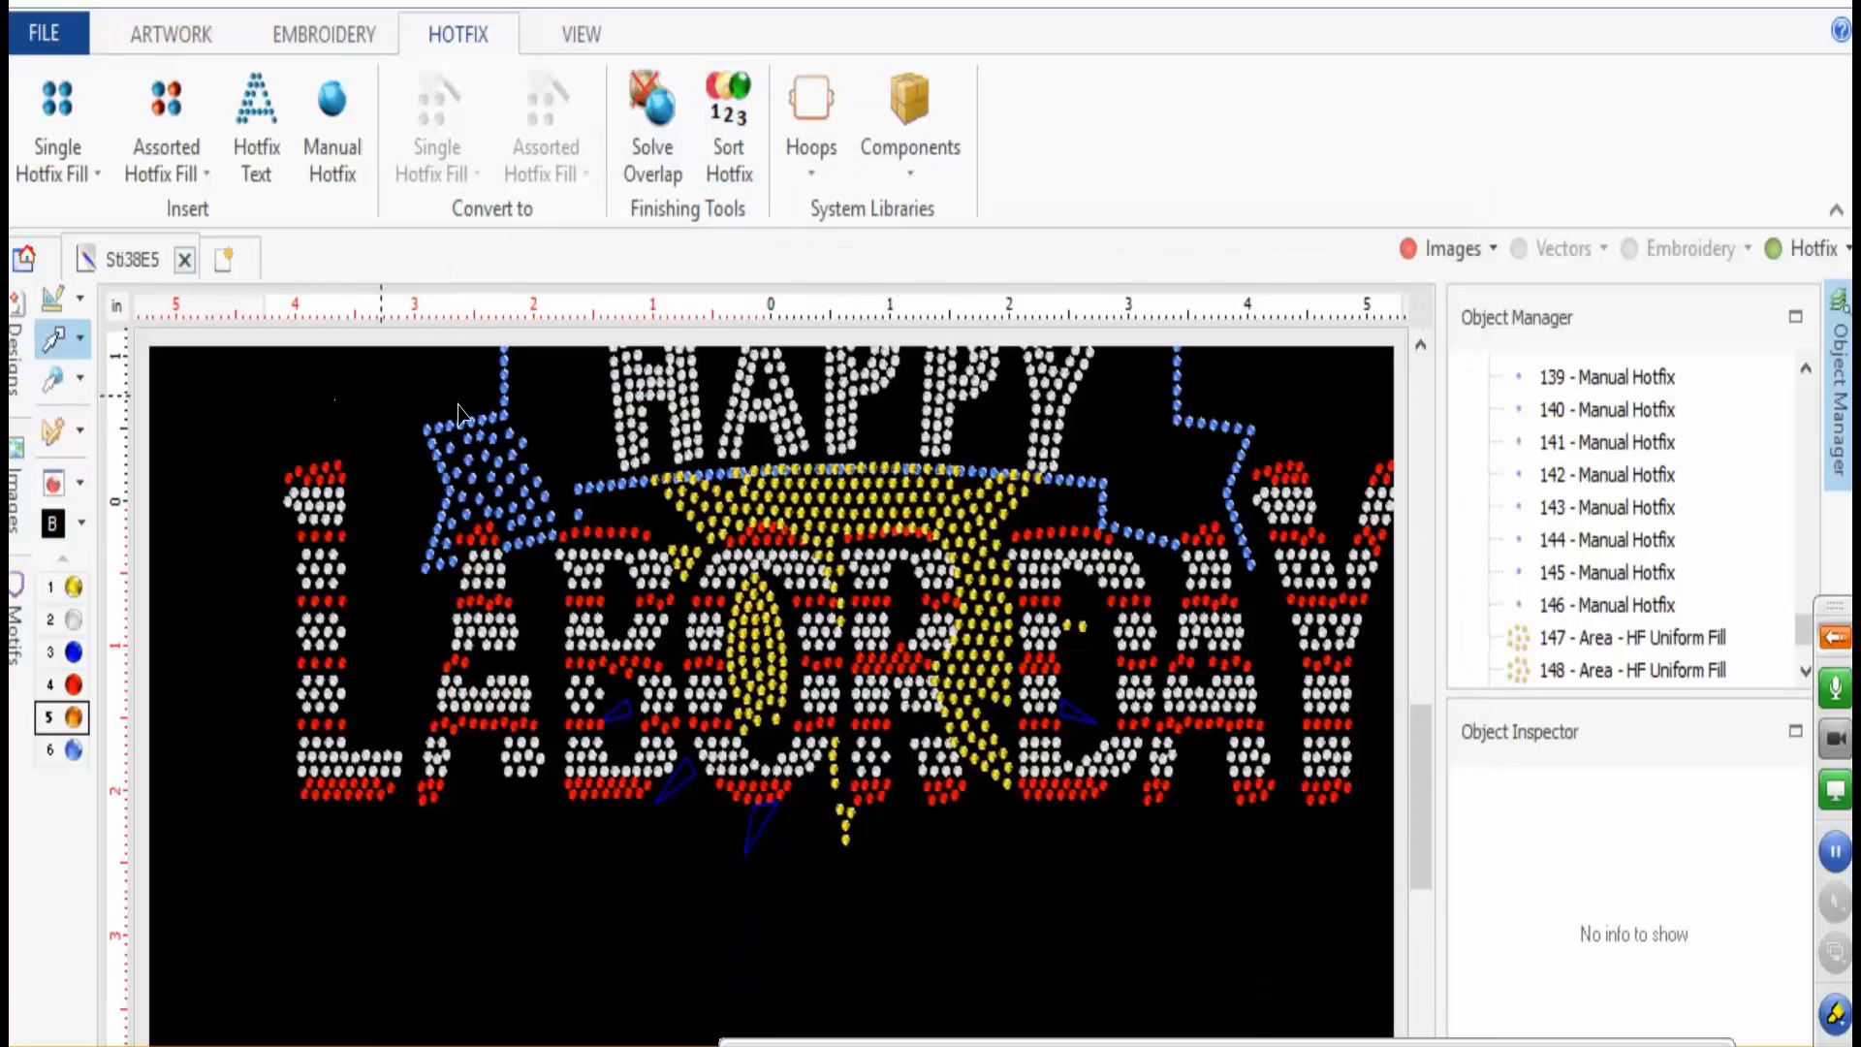
- Sort the hotfix sequence by palette order
{"action": "scroll", "coordinate": [697, 417], "scroll_direction": "up", "scroll_amount": 5}
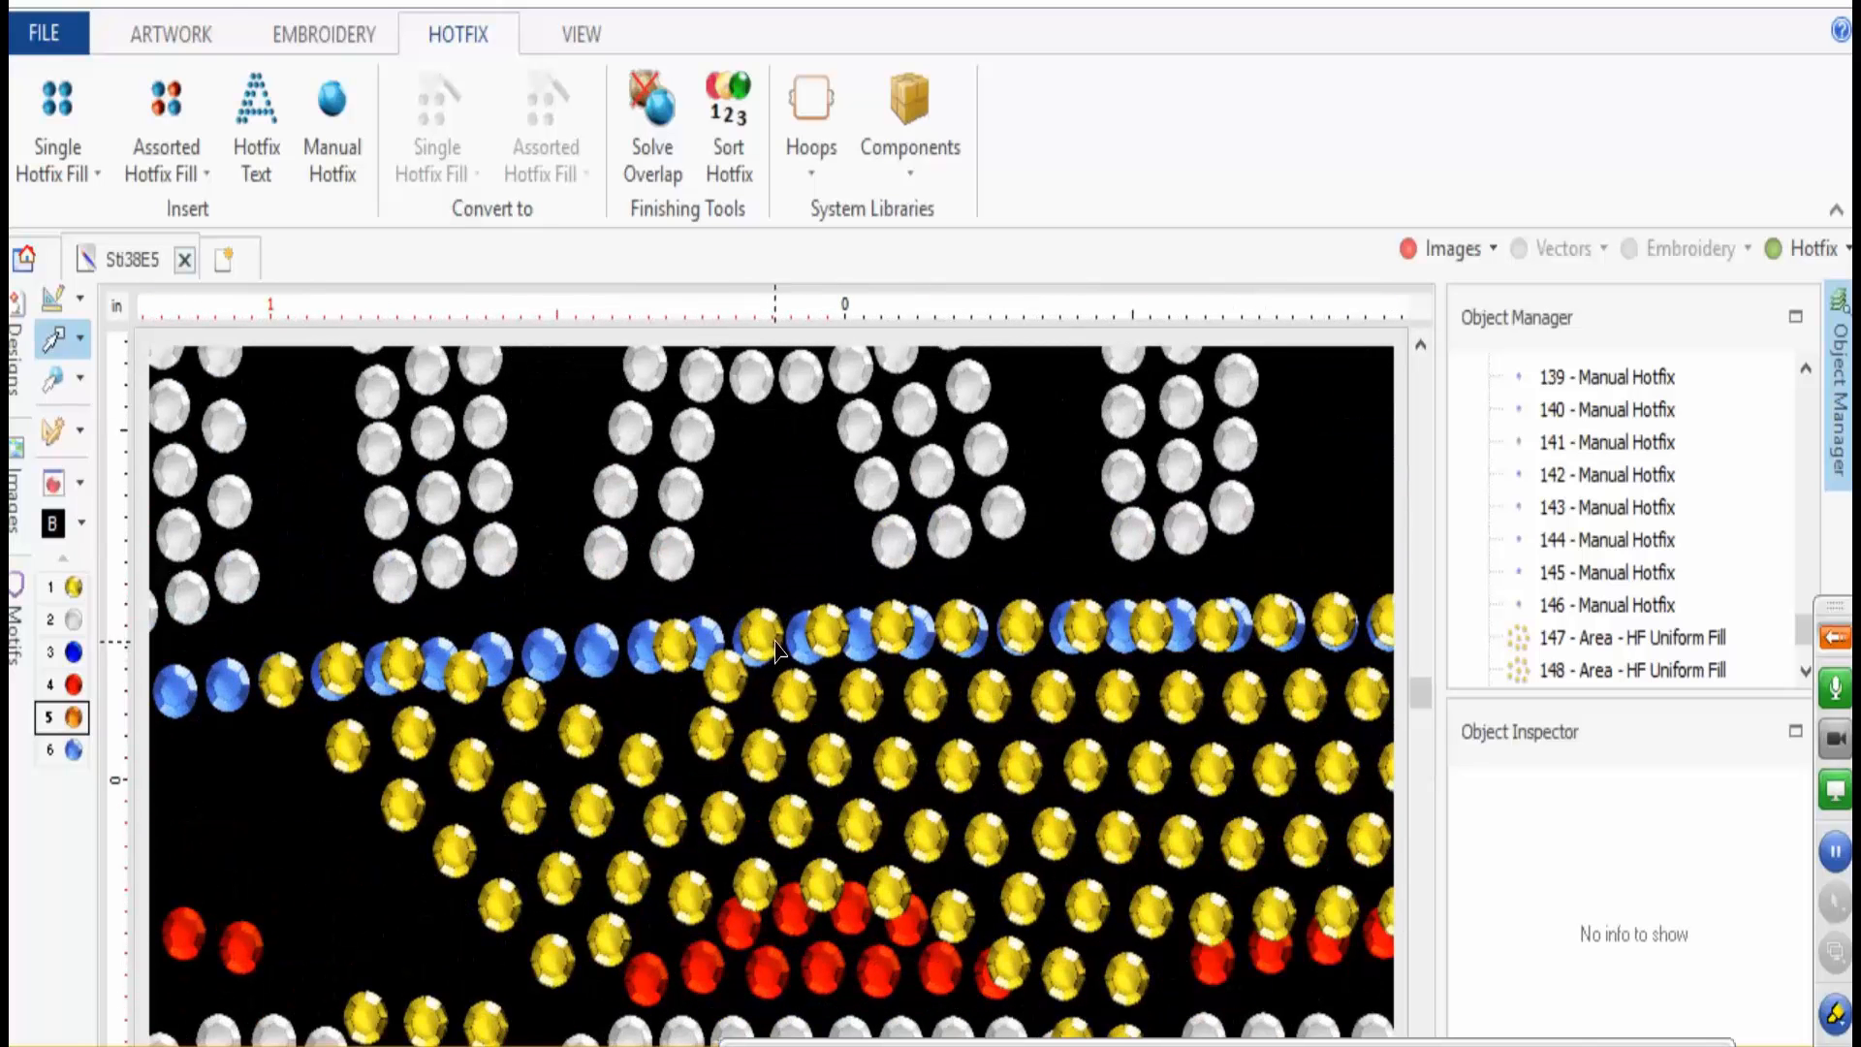
{"action": "left_click", "coordinate": [741, 140]}
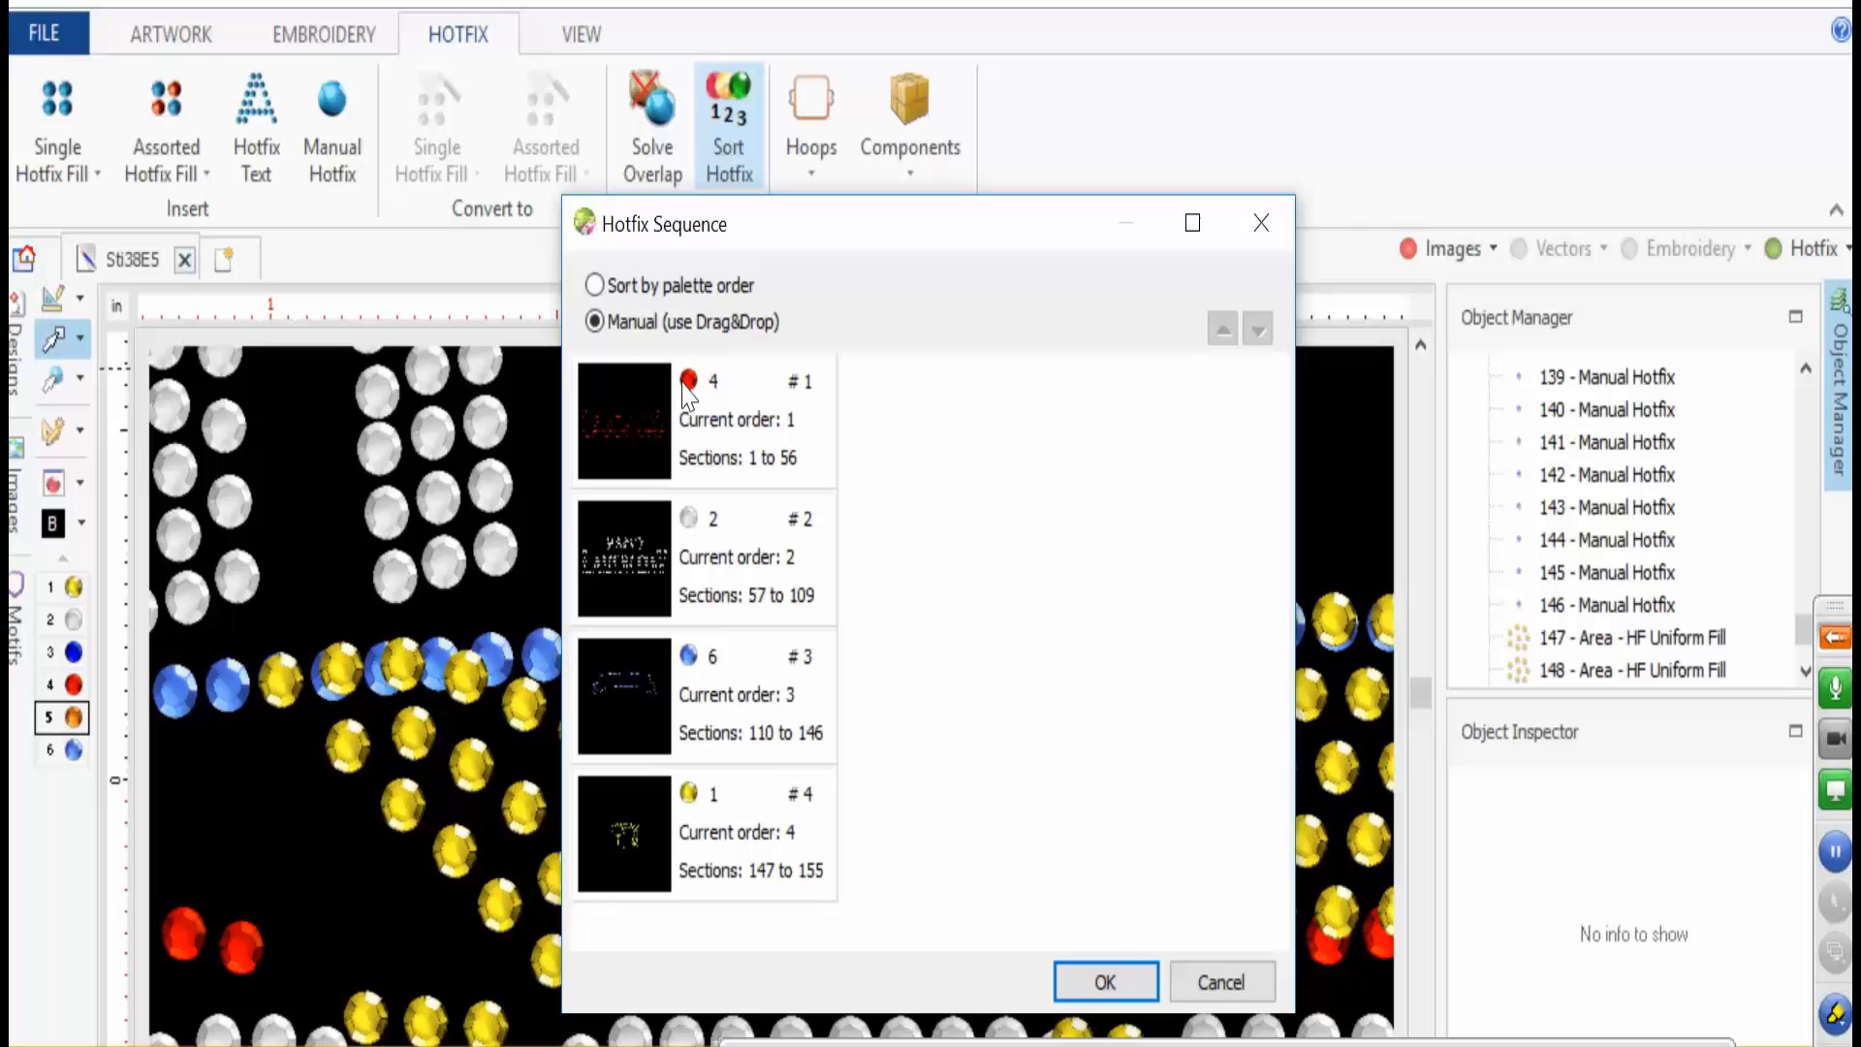
{"action": "left_click", "coordinate": [644, 285]}
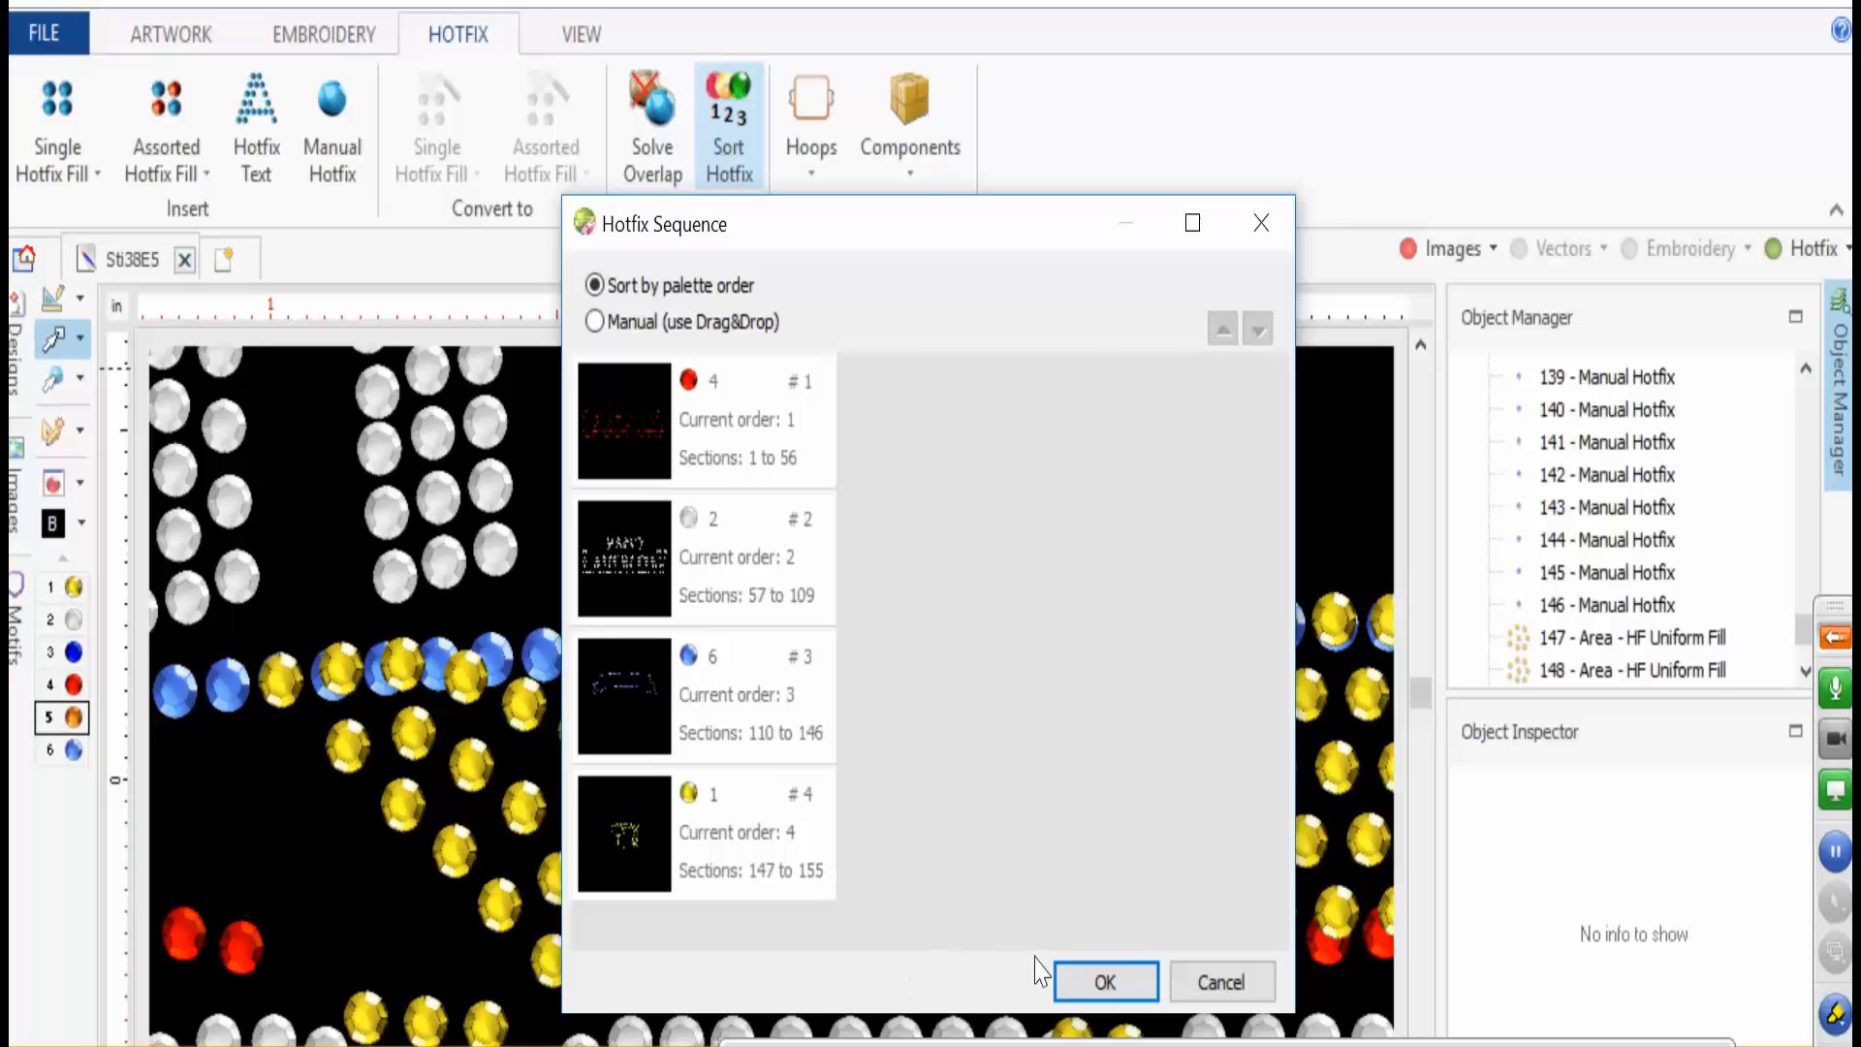
{"action": "left_click", "coordinate": [1086, 981]}
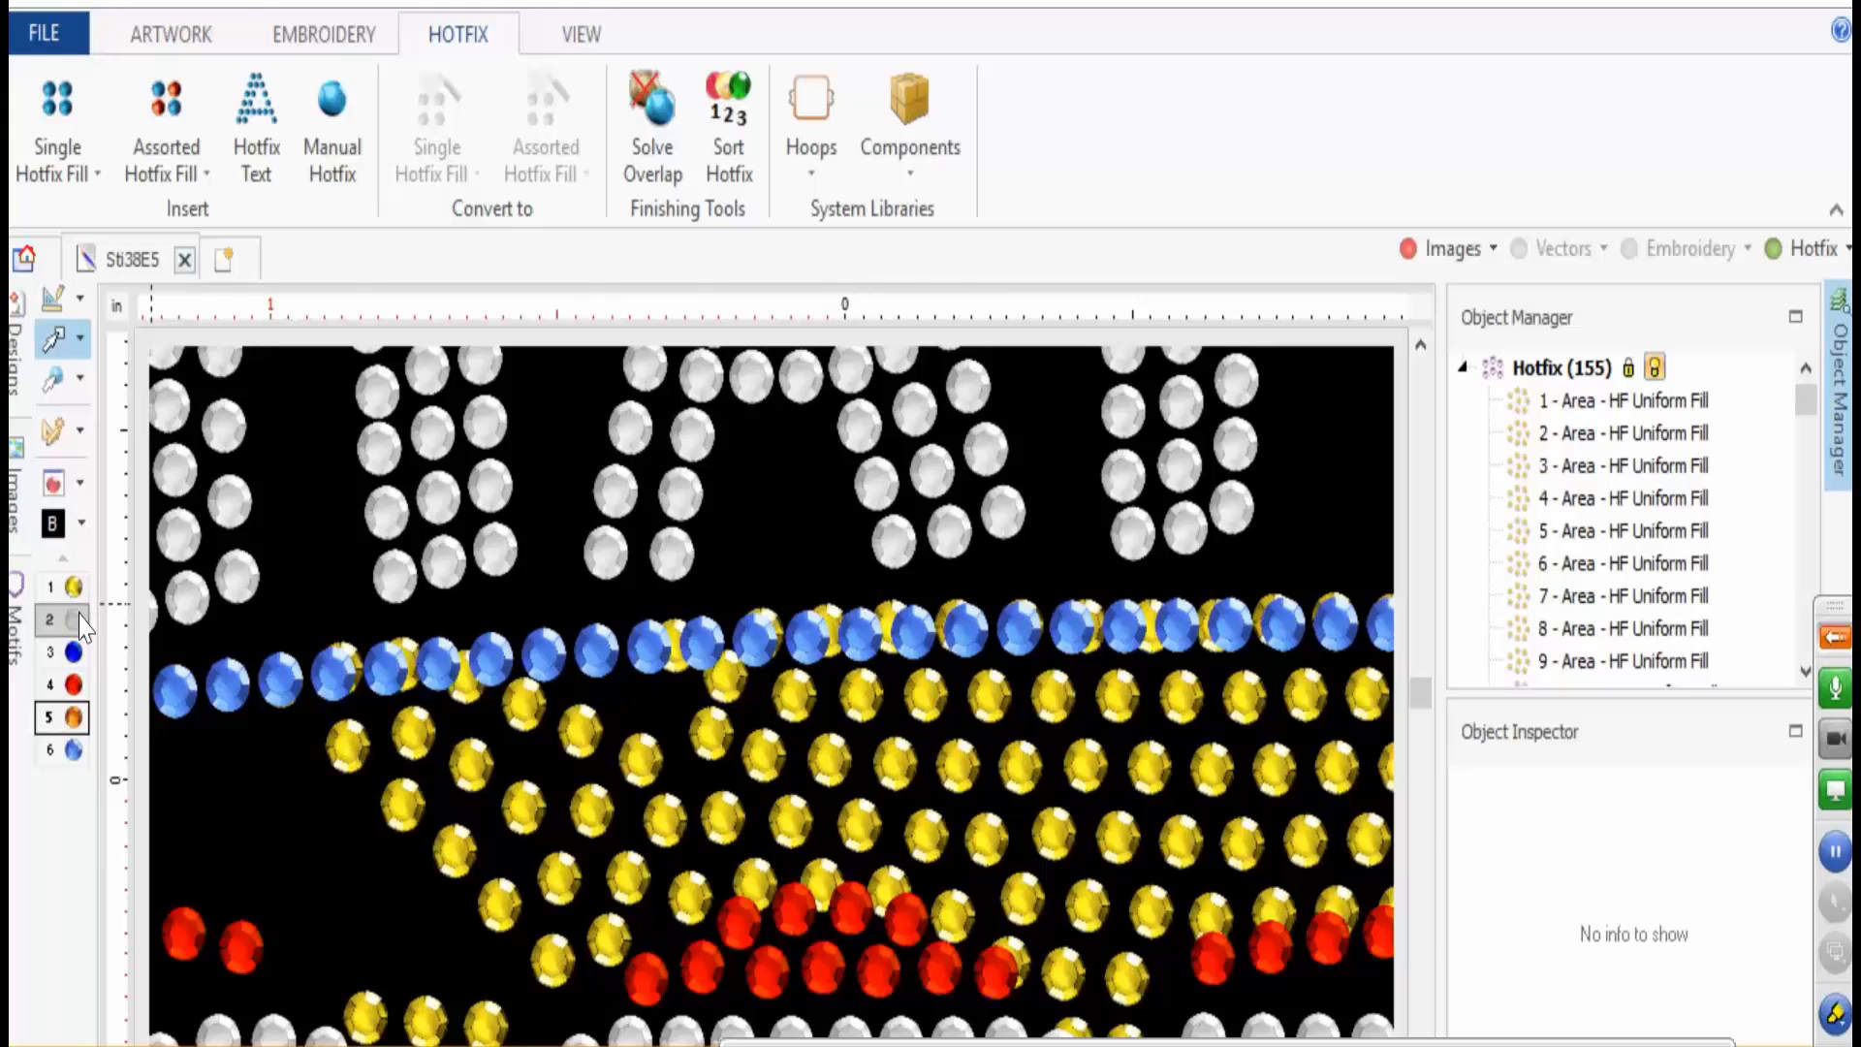
- Solve all stone overlaps found in the design, leaving sequins out of the check
{"action": "mouse_move", "coordinate": [81, 604]}
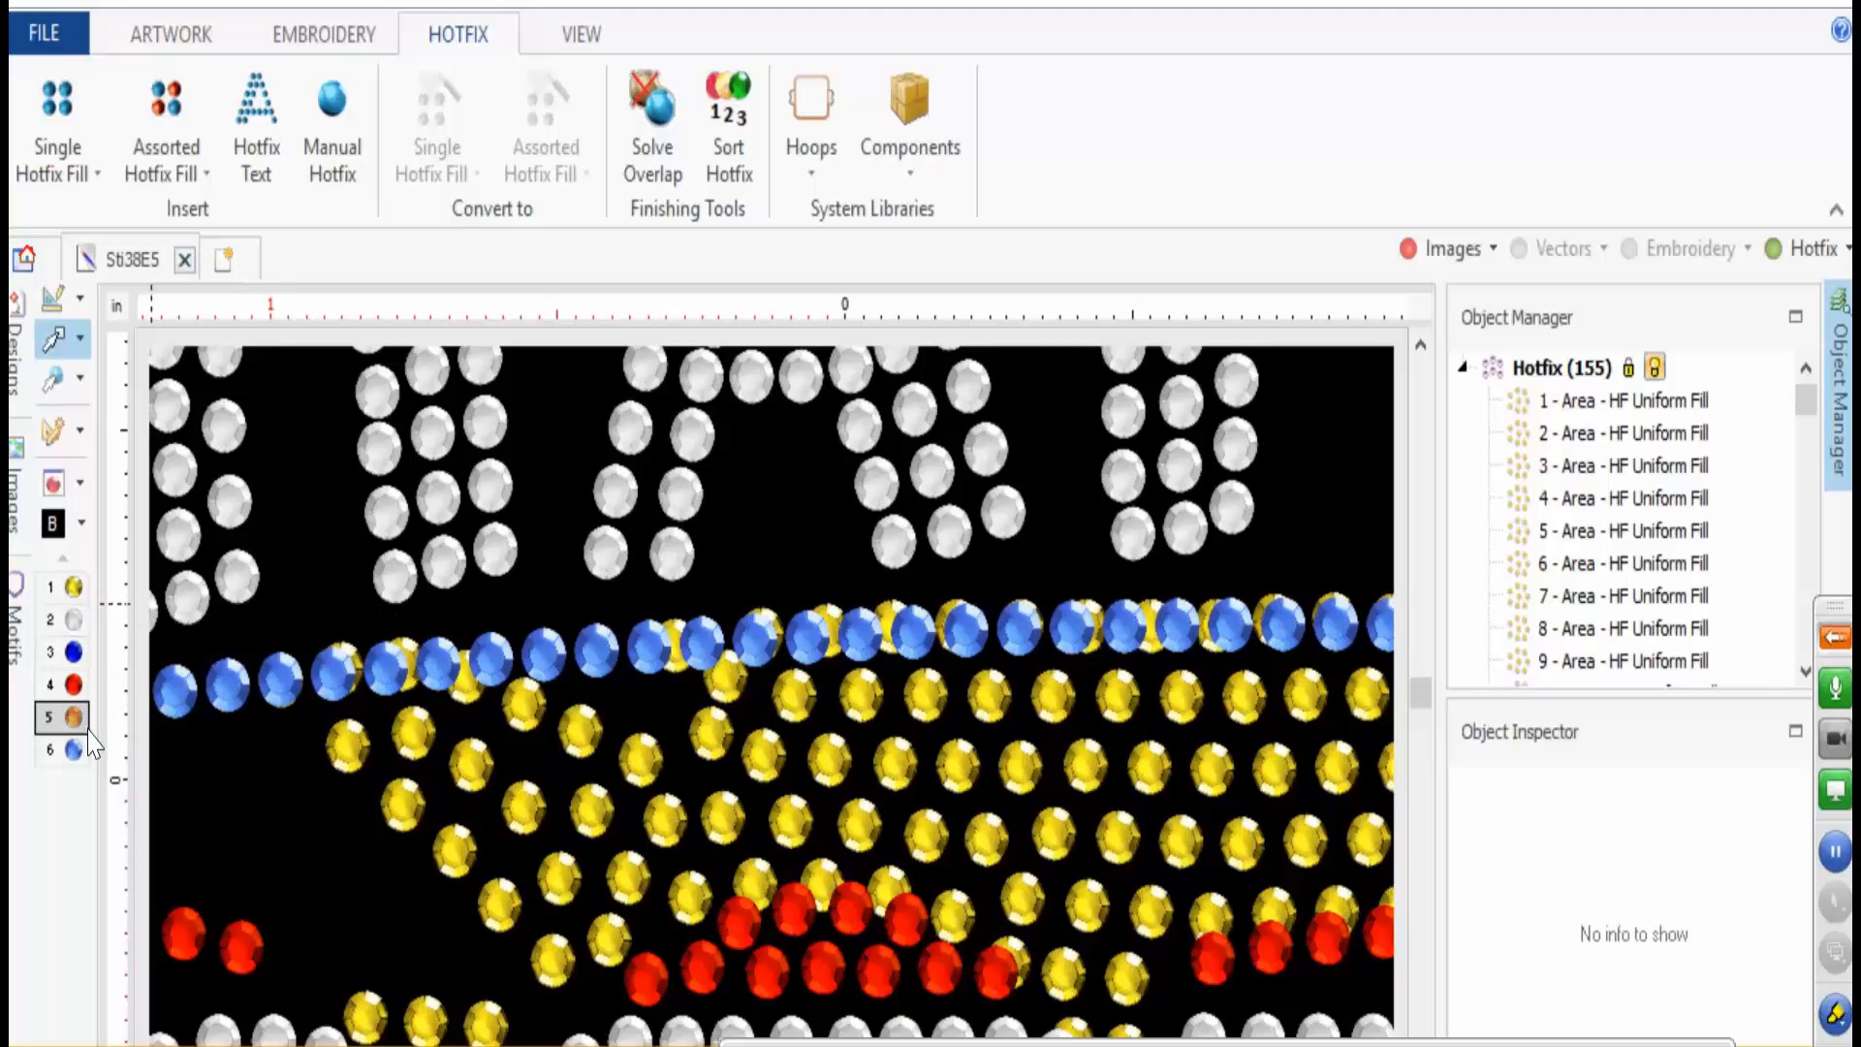
{"action": "scroll", "coordinate": [831, 764], "scroll_direction": "down", "scroll_amount": 2}
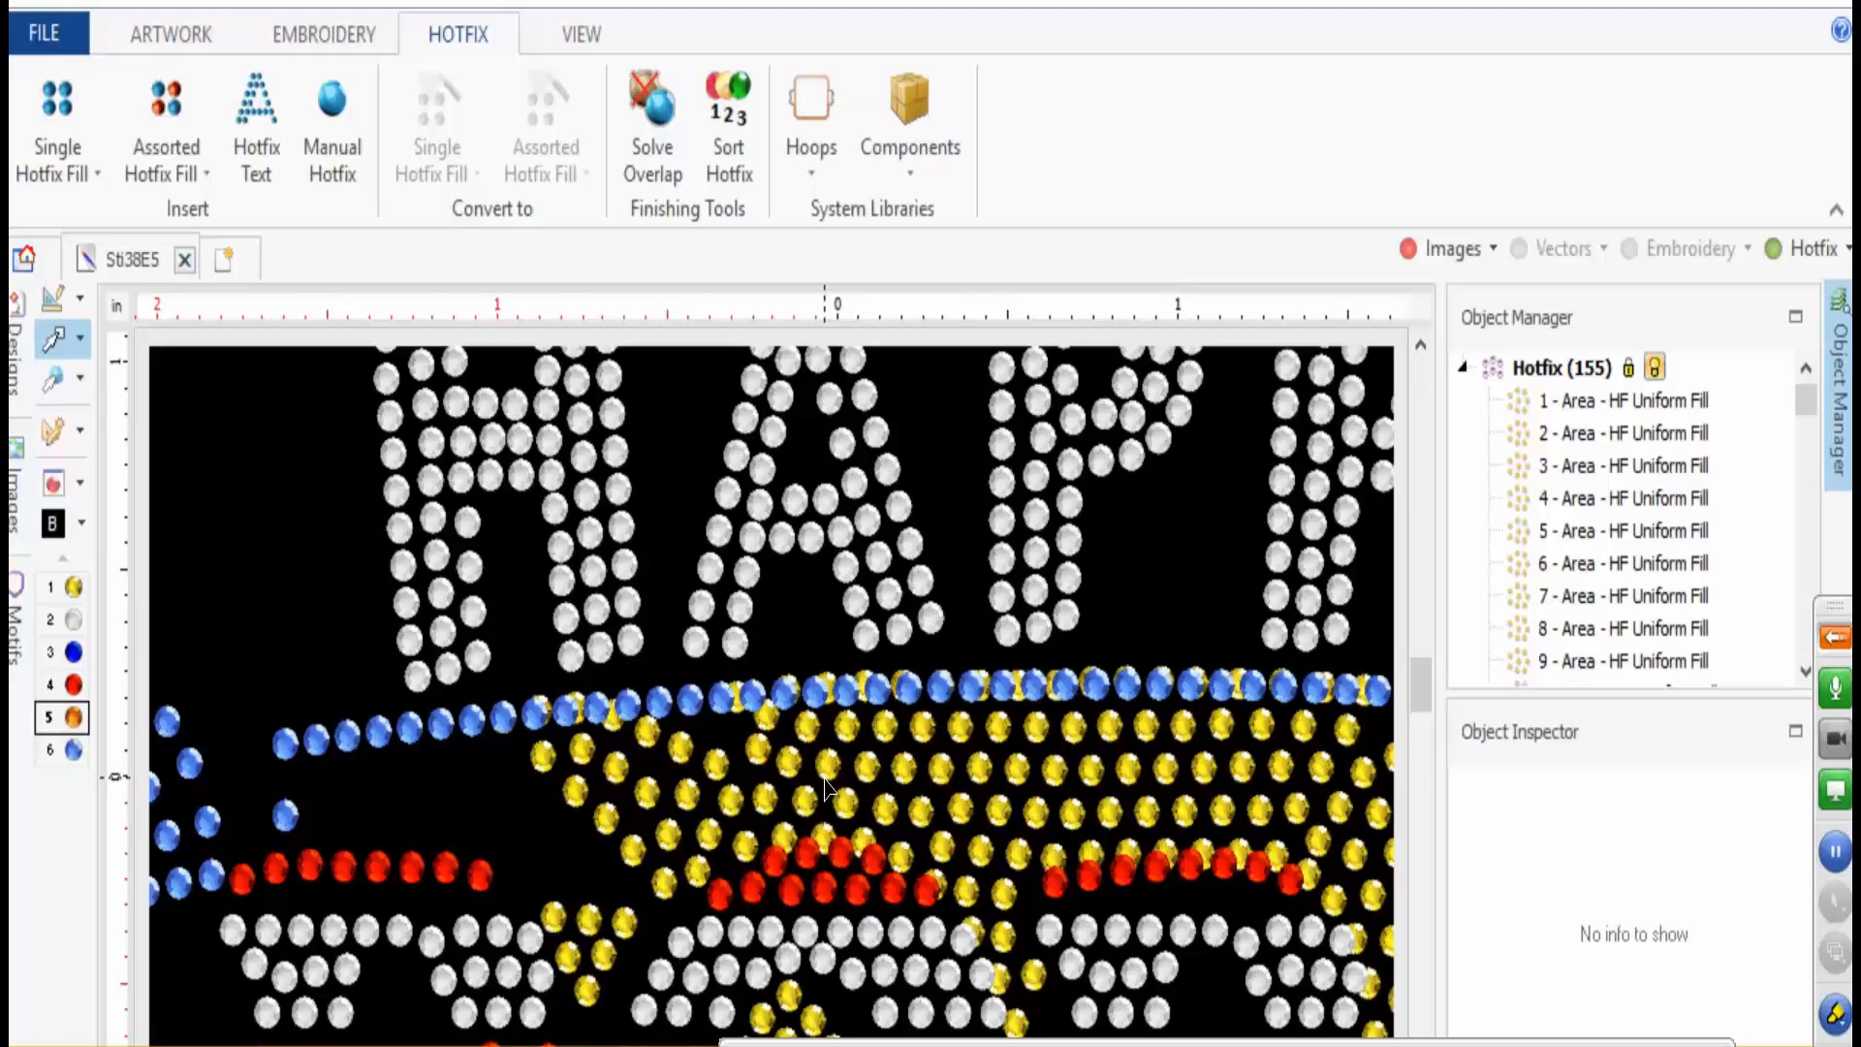
{"action": "scroll", "coordinate": [826, 788], "scroll_direction": "down", "scroll_amount": 3}
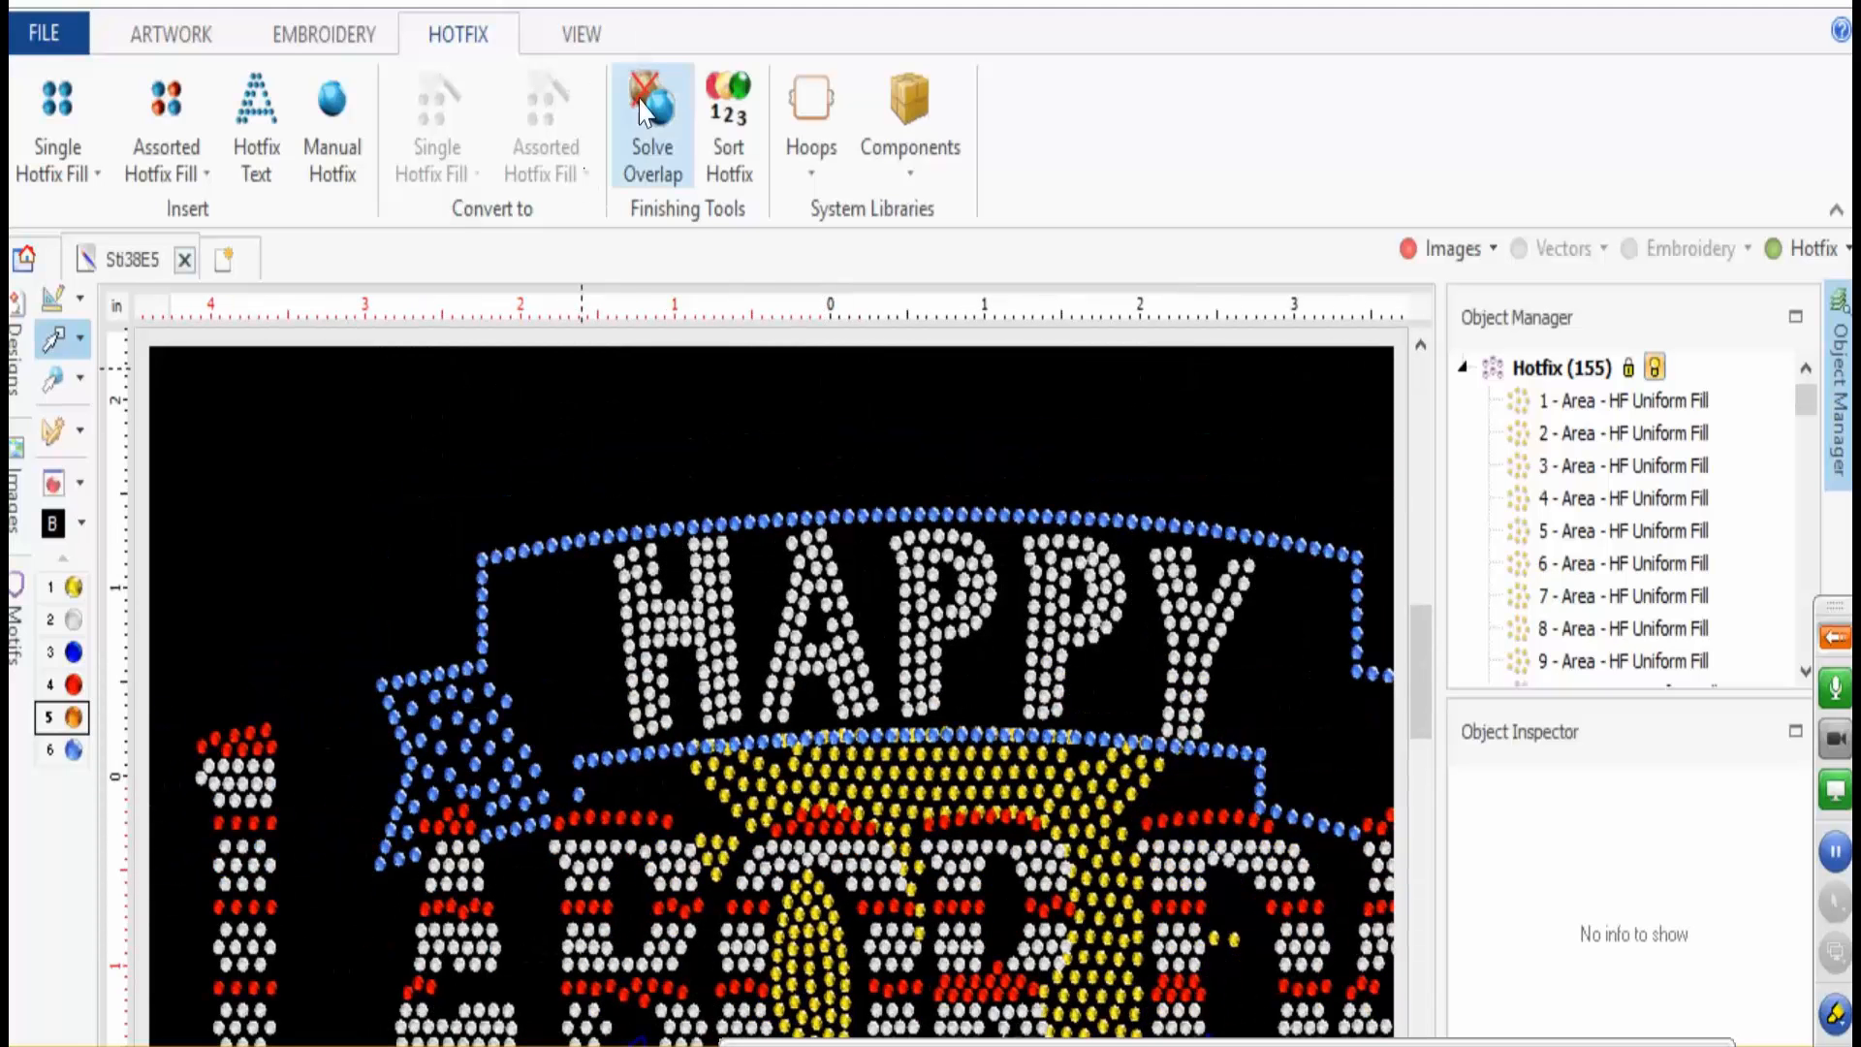
{"action": "left_click", "coordinate": [652, 126]}
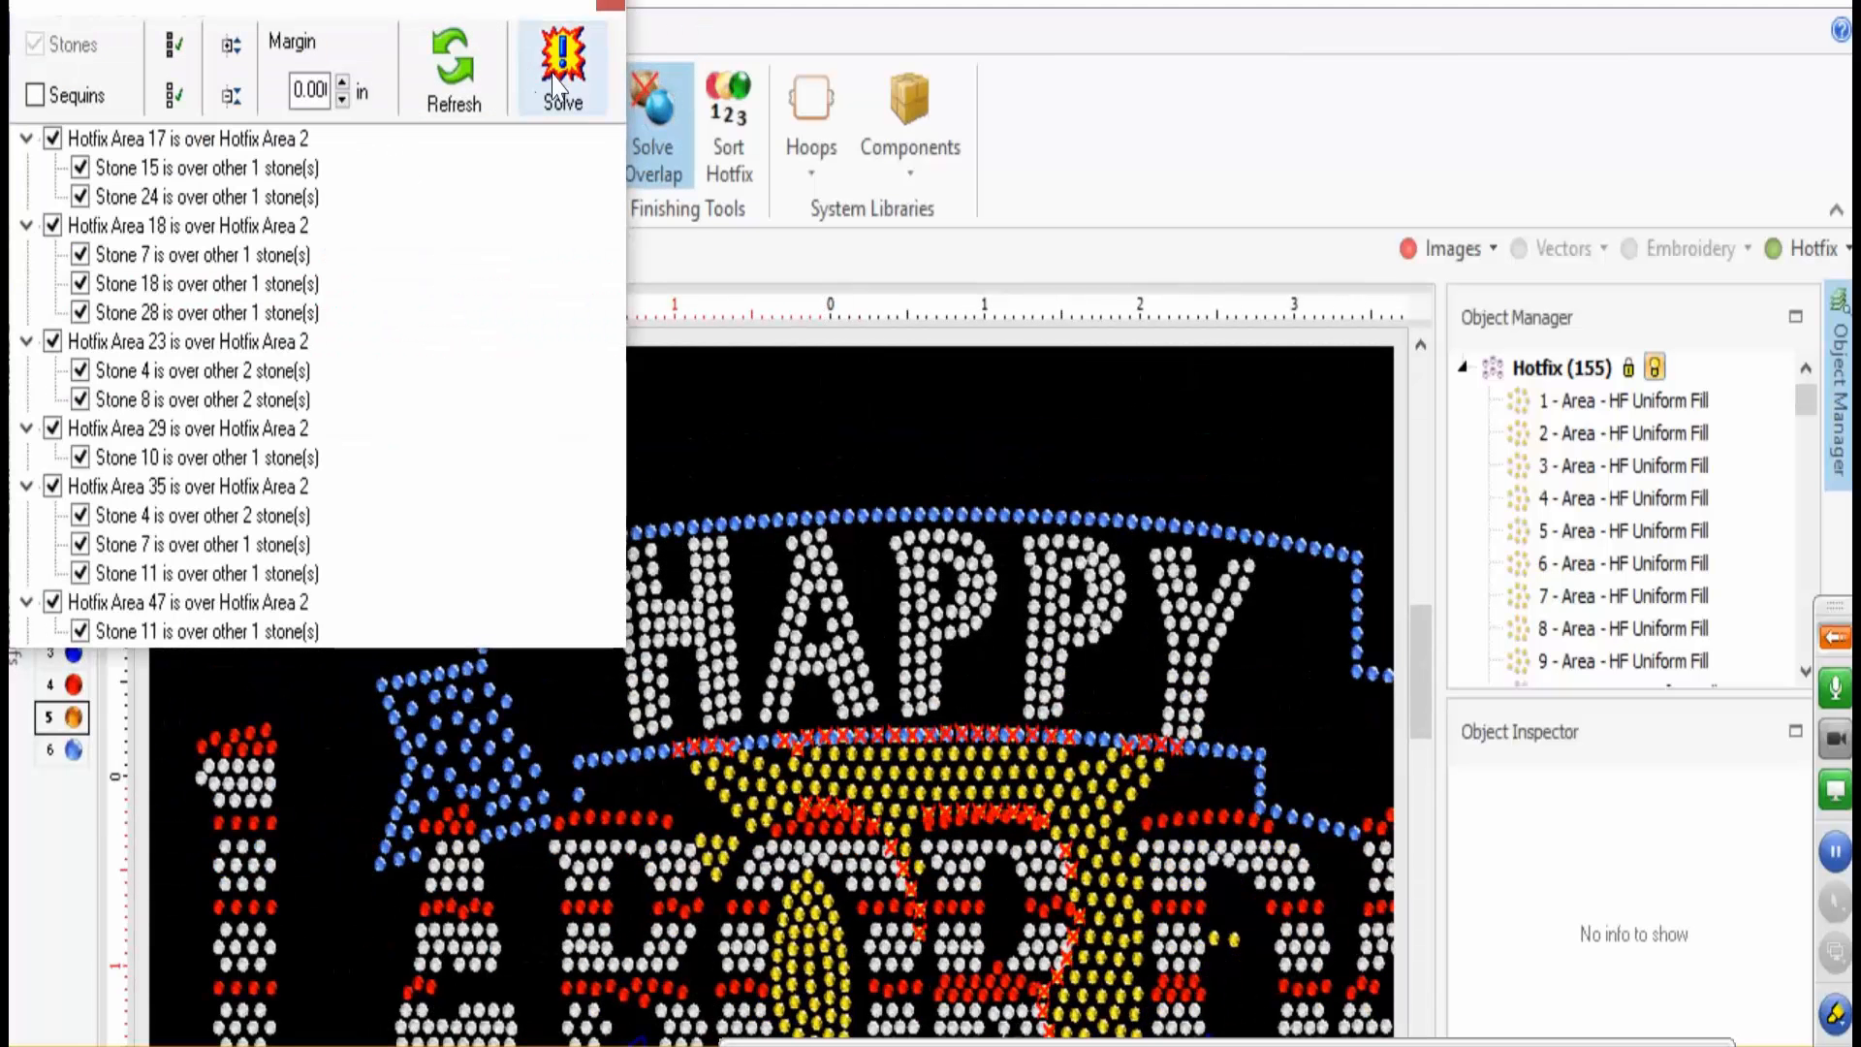
{"action": "left_click", "coordinate": [558, 83]}
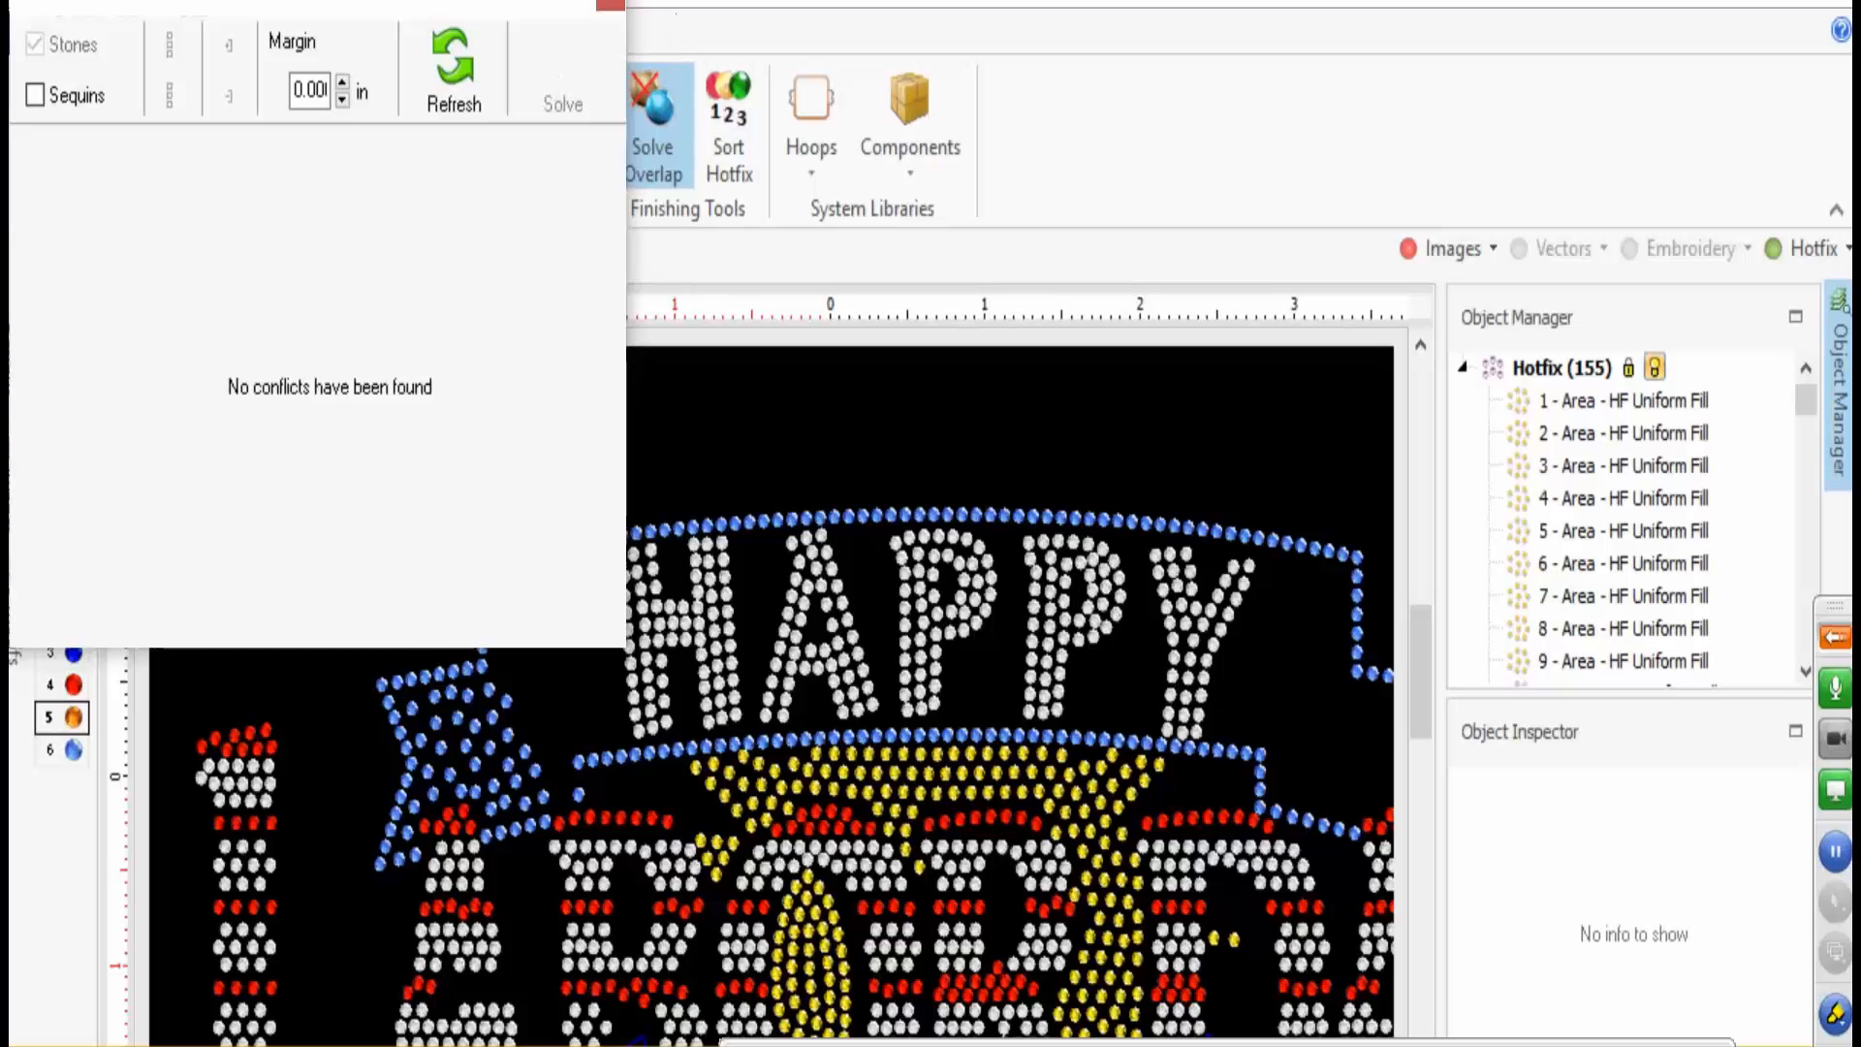
{"action": "left_click", "coordinate": [612, 8]}
- Show the background image behind the stones again
{"action": "scroll", "coordinate": [955, 601], "scroll_direction": "down", "scroll_amount": 2}
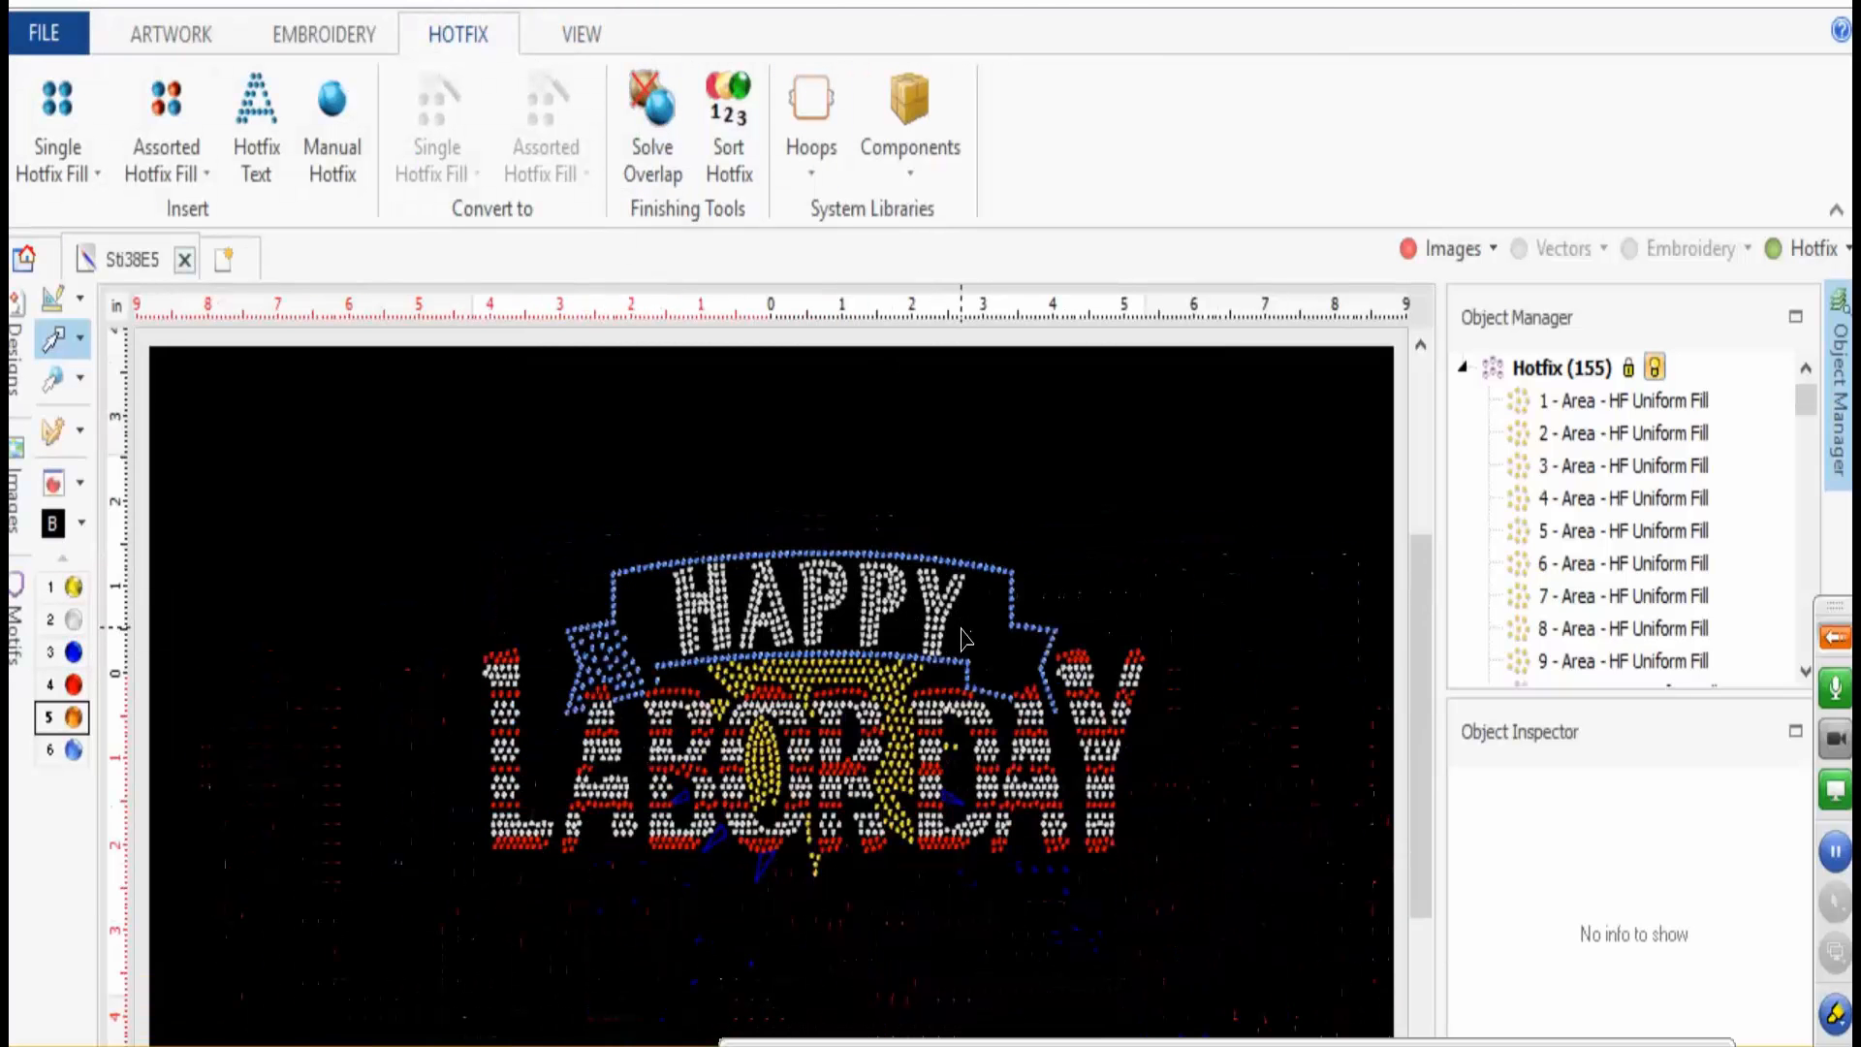
{"action": "scroll", "coordinate": [767, 791], "scroll_direction": "up", "scroll_amount": 1}
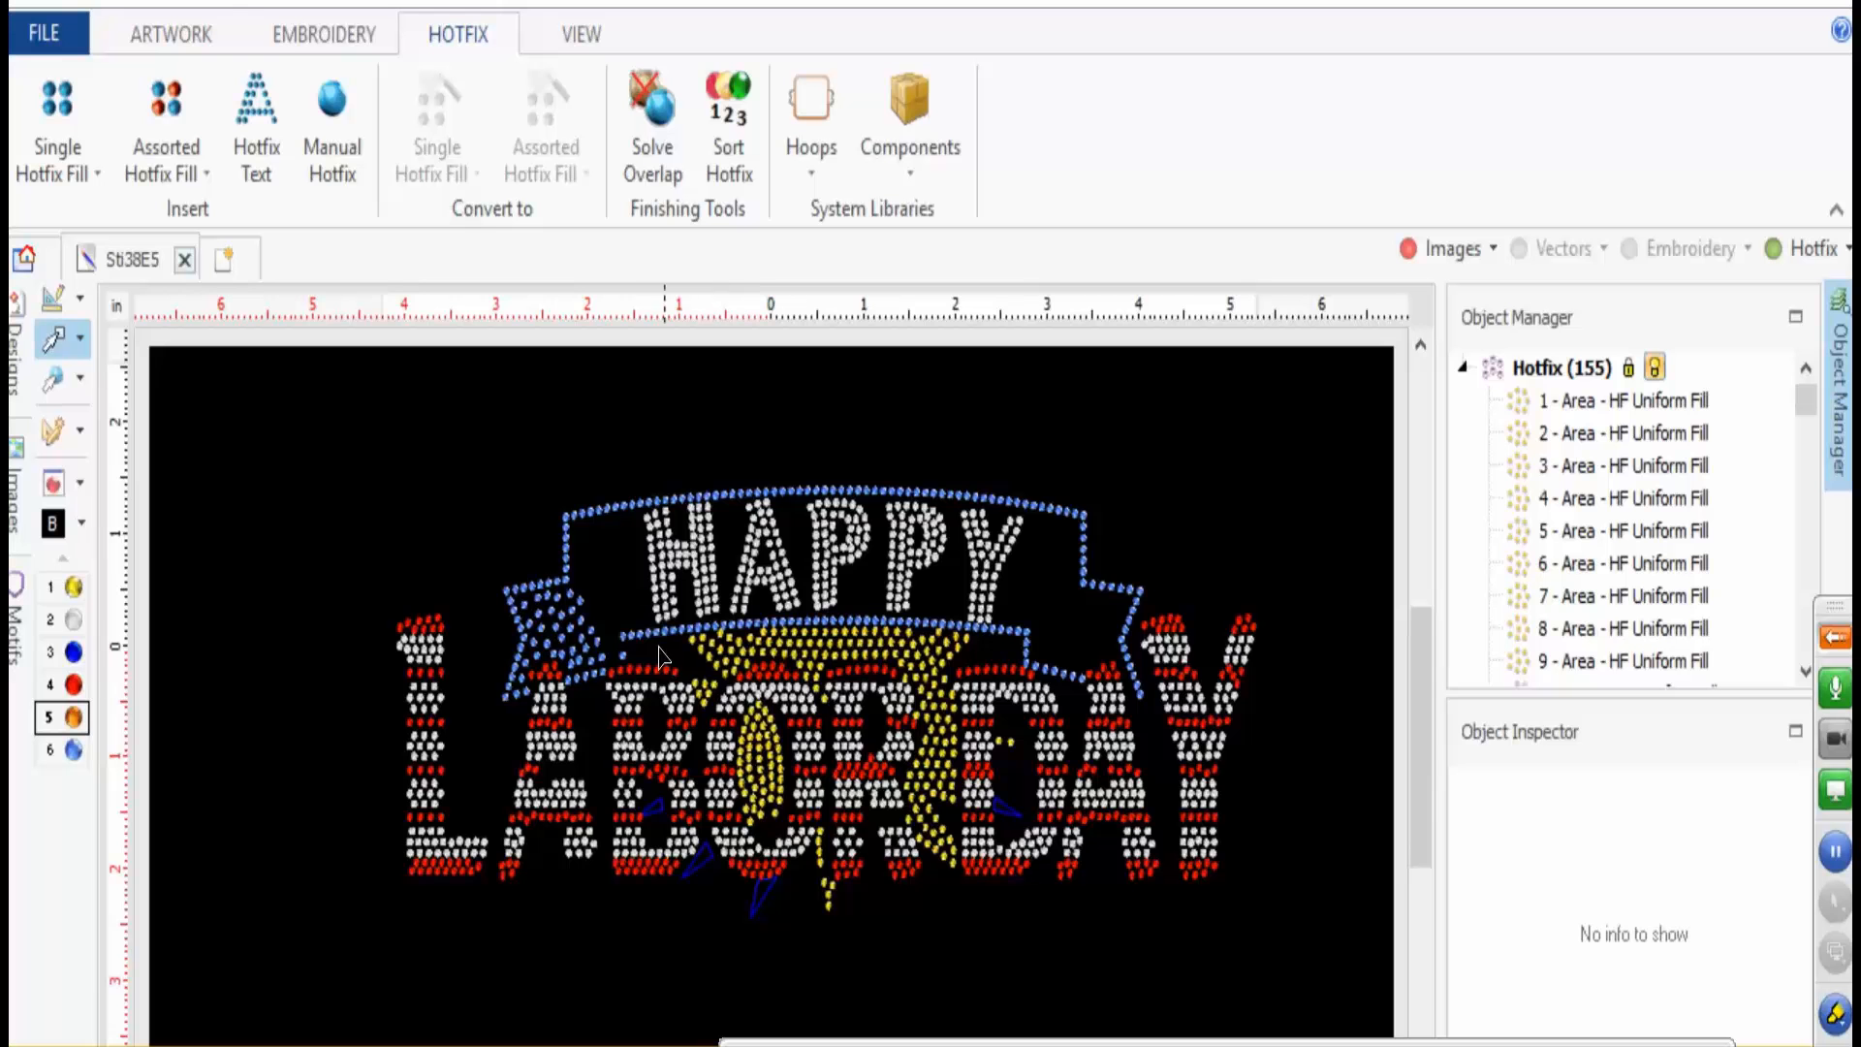
{"action": "scroll", "coordinate": [686, 652], "scroll_direction": "up", "scroll_amount": 1}
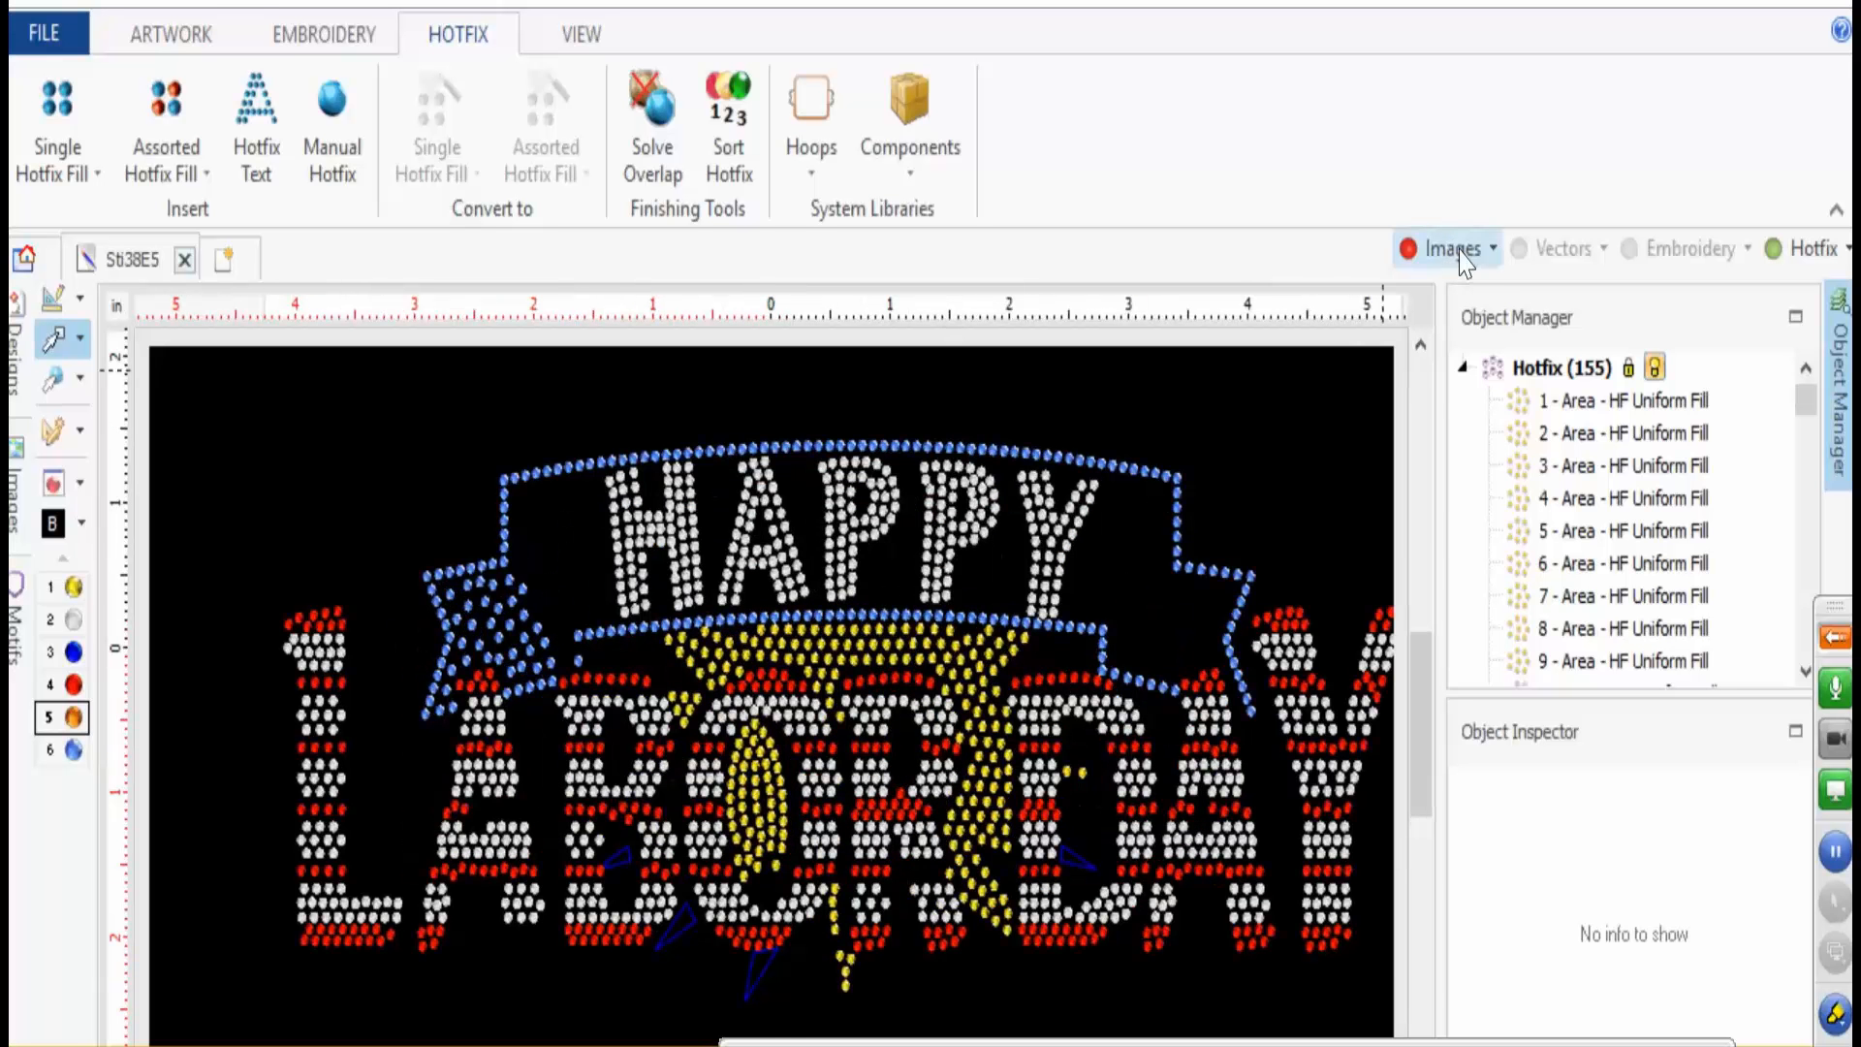
{"action": "left_click", "coordinate": [1409, 248]}
- Manually place 6 ss citrine stones on the pale yellow ray at the R: three between its legs and two below its slanted leg
{"action": "scroll", "coordinate": [960, 1024], "scroll_direction": "up", "scroll_amount": 4}
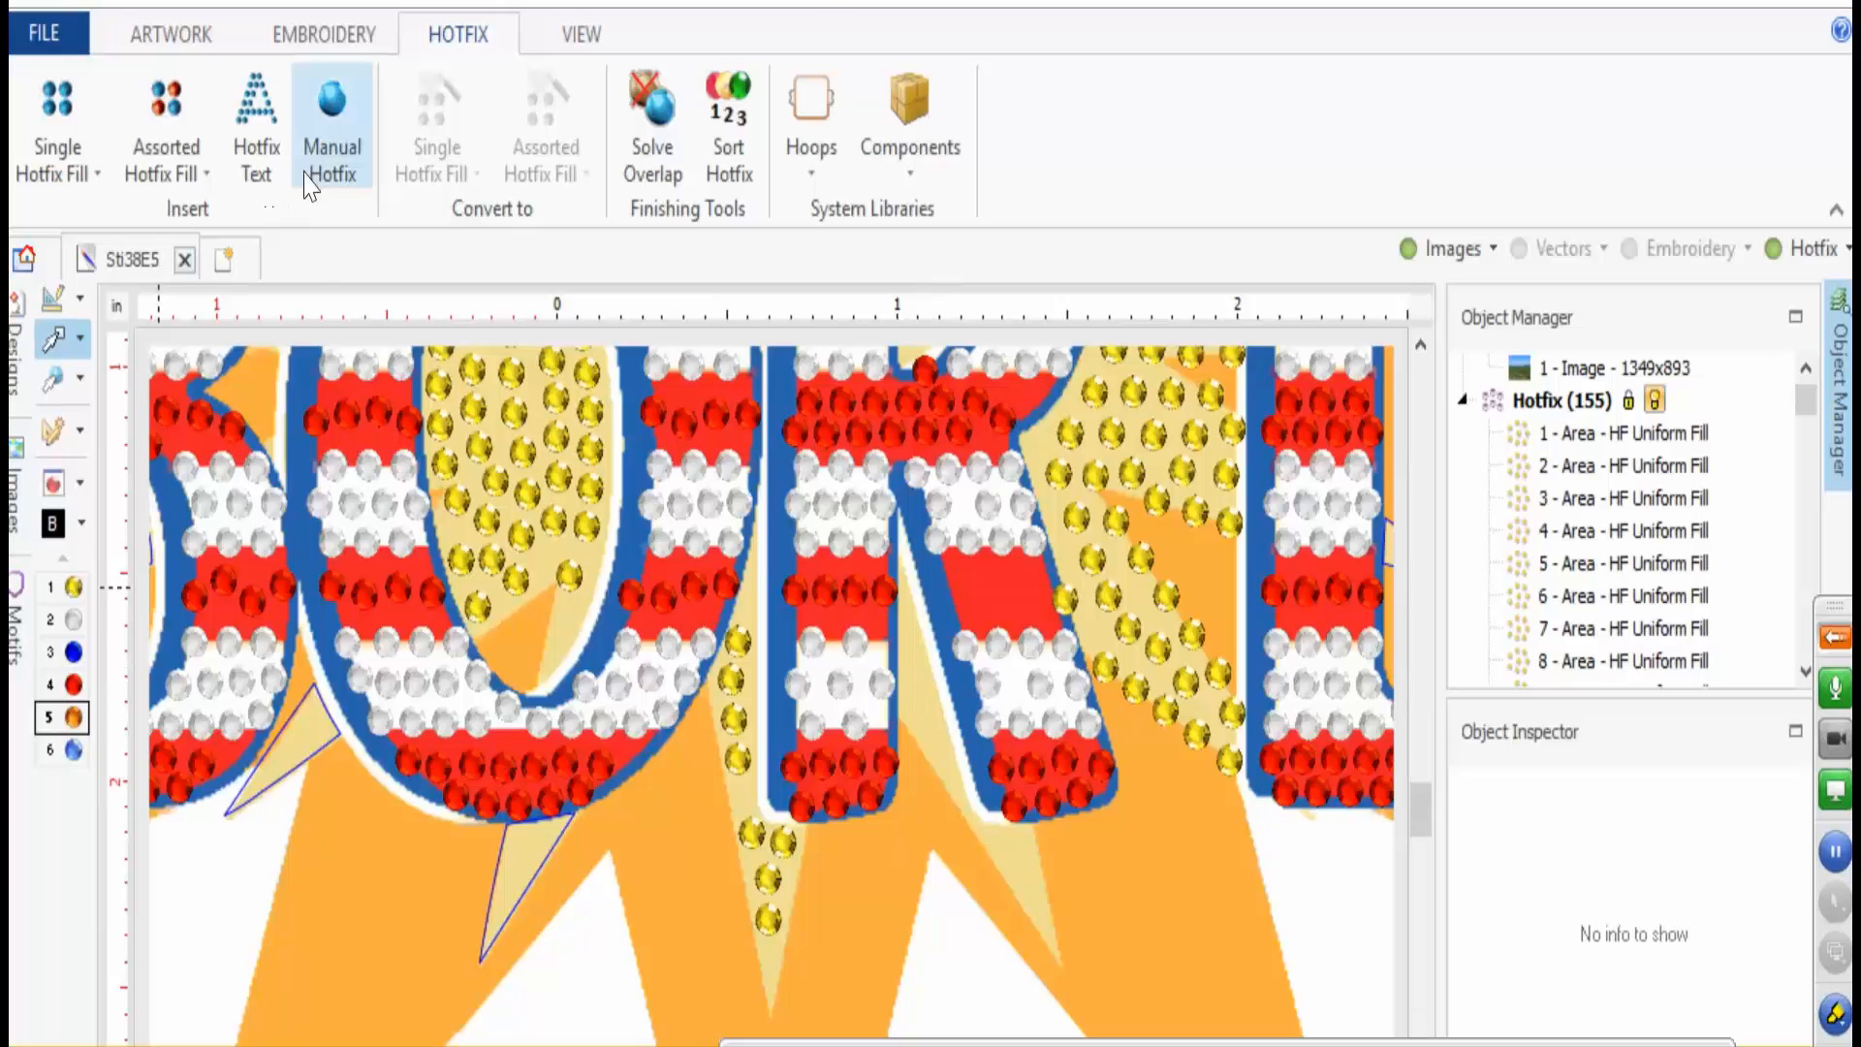
{"action": "left_click", "coordinate": [331, 126]}
{"action": "left_click", "coordinate": [72, 586]}
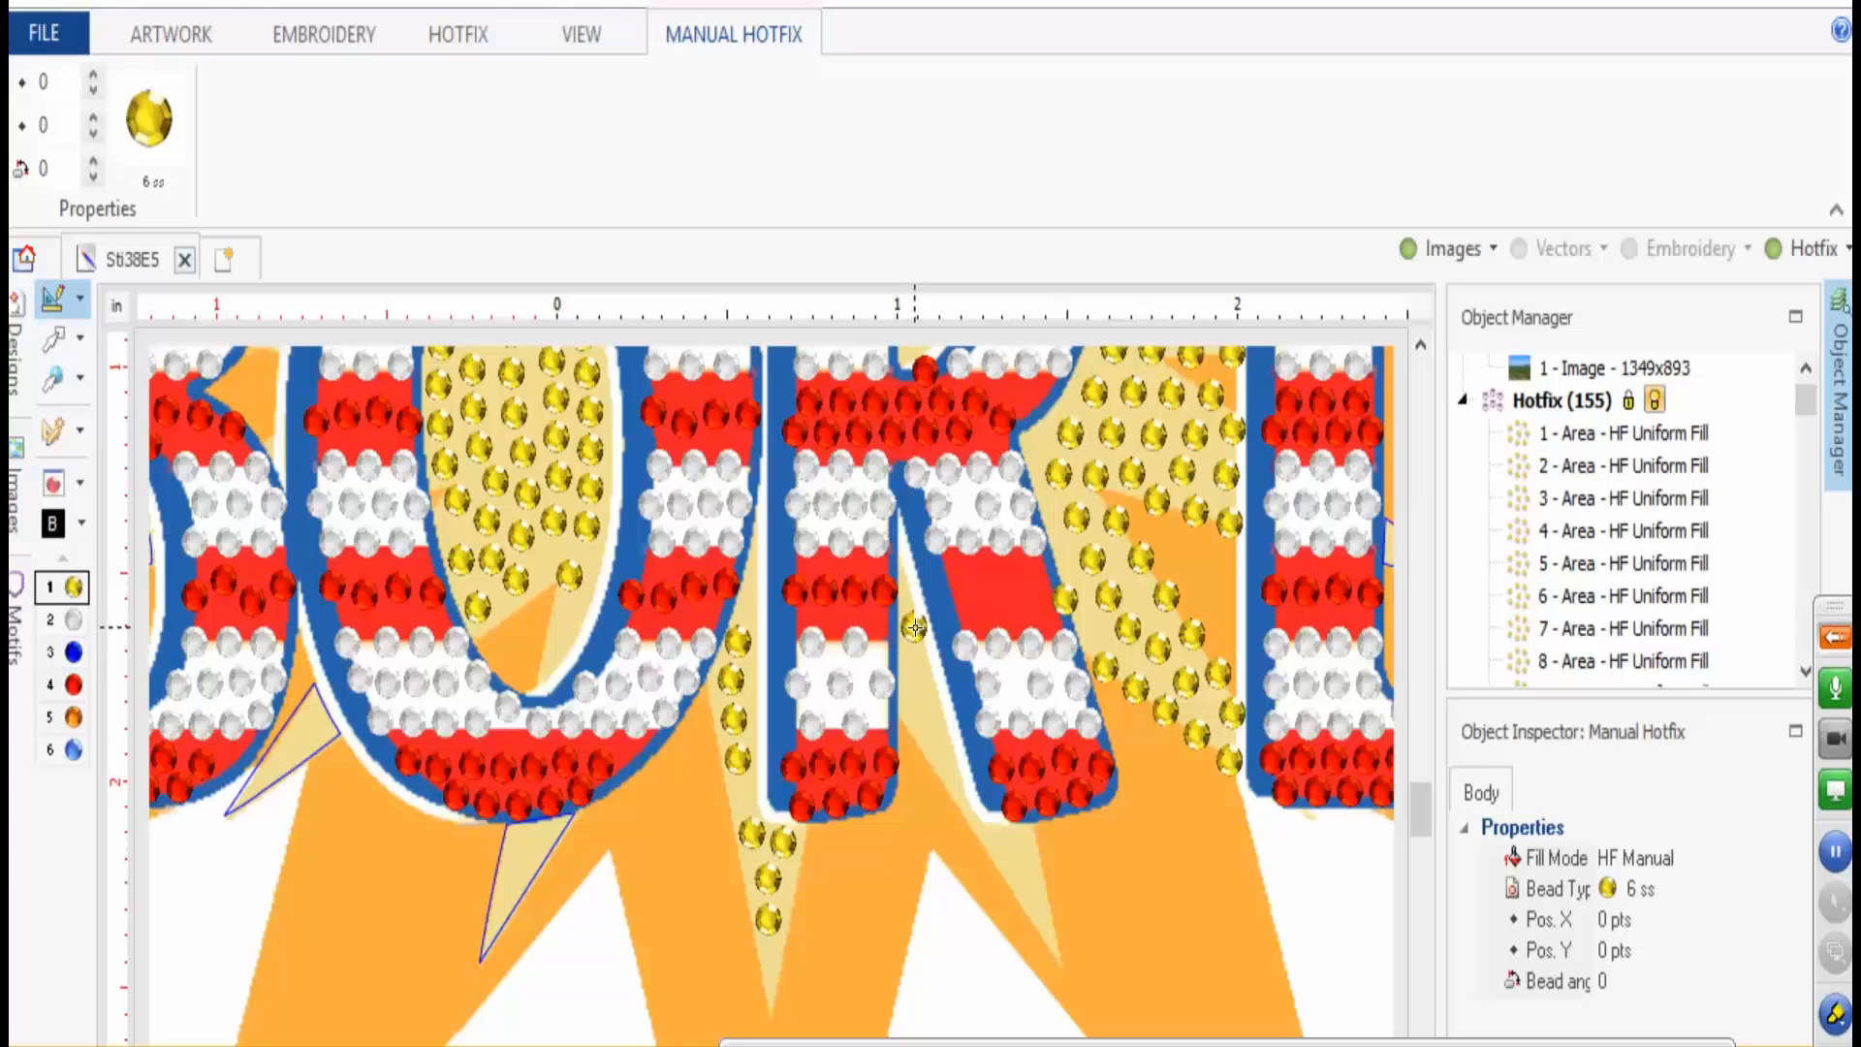
{"action": "left_click", "coordinate": [917, 680]}
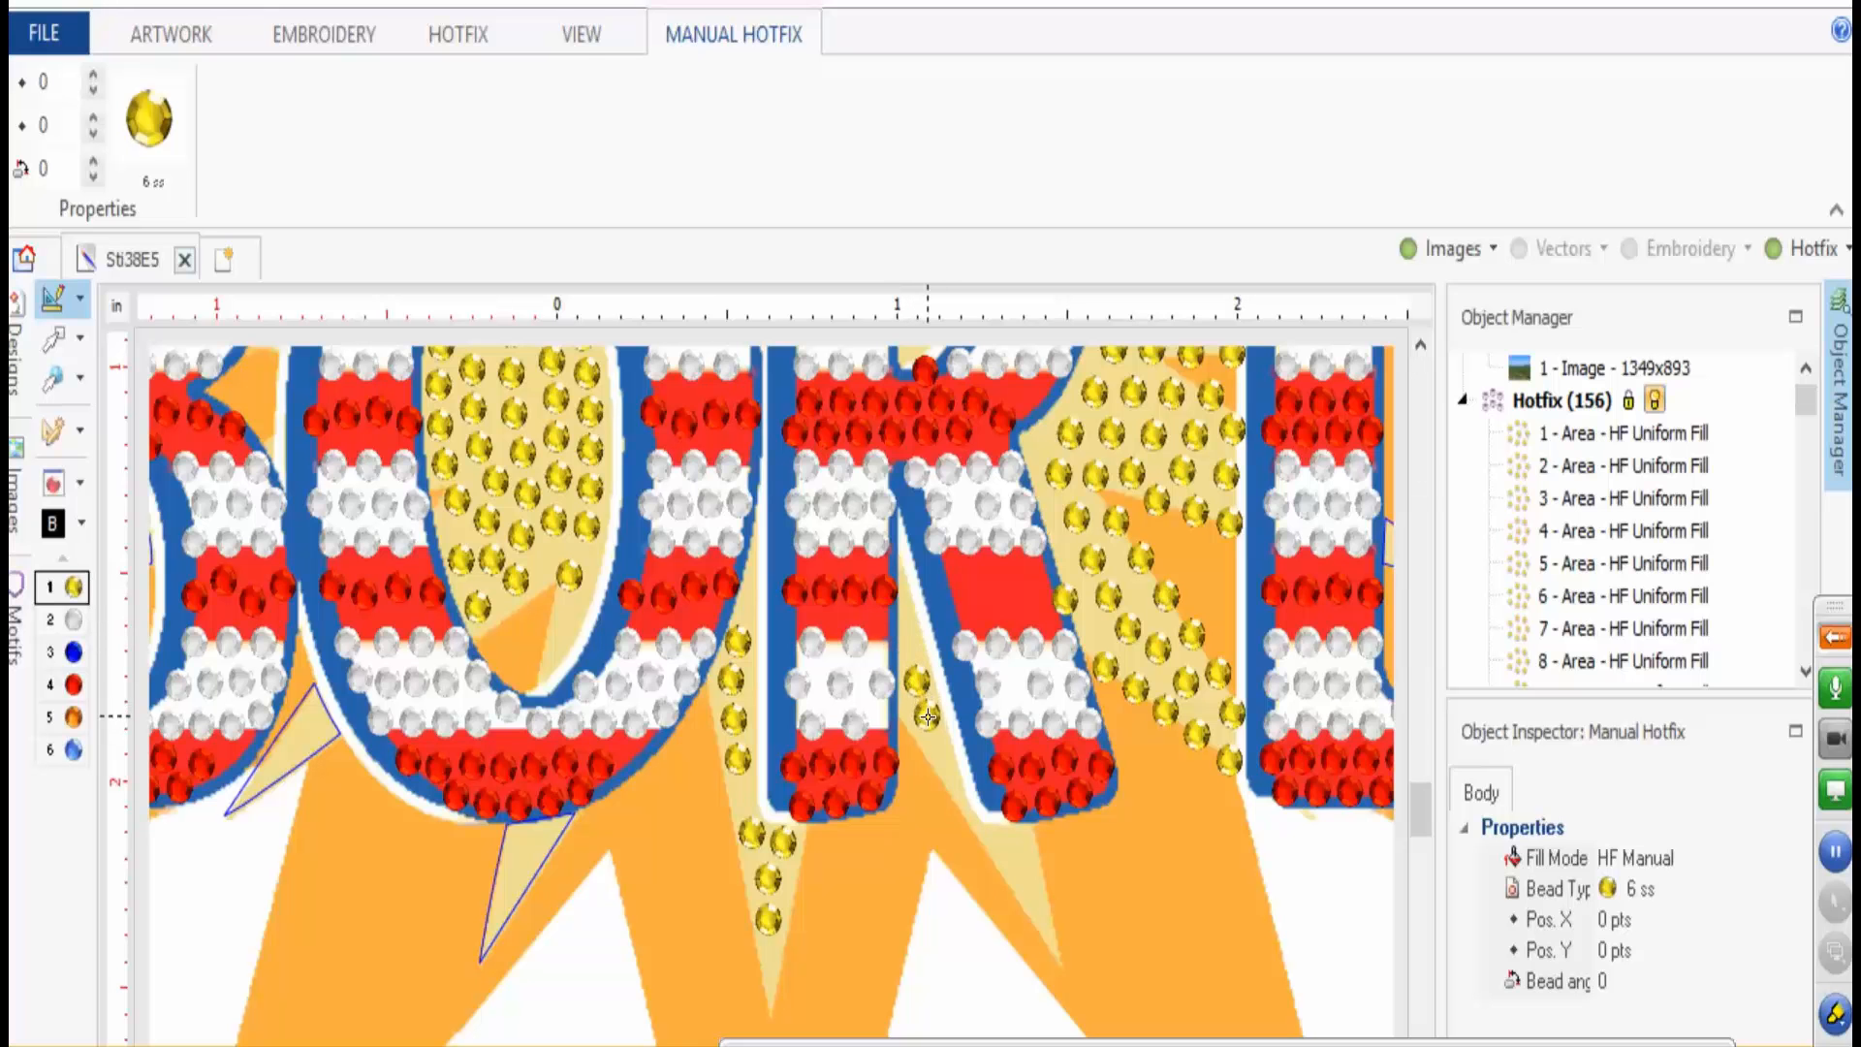
{"action": "left_click", "coordinate": [927, 721]}
{"action": "left_click", "coordinate": [941, 760]}
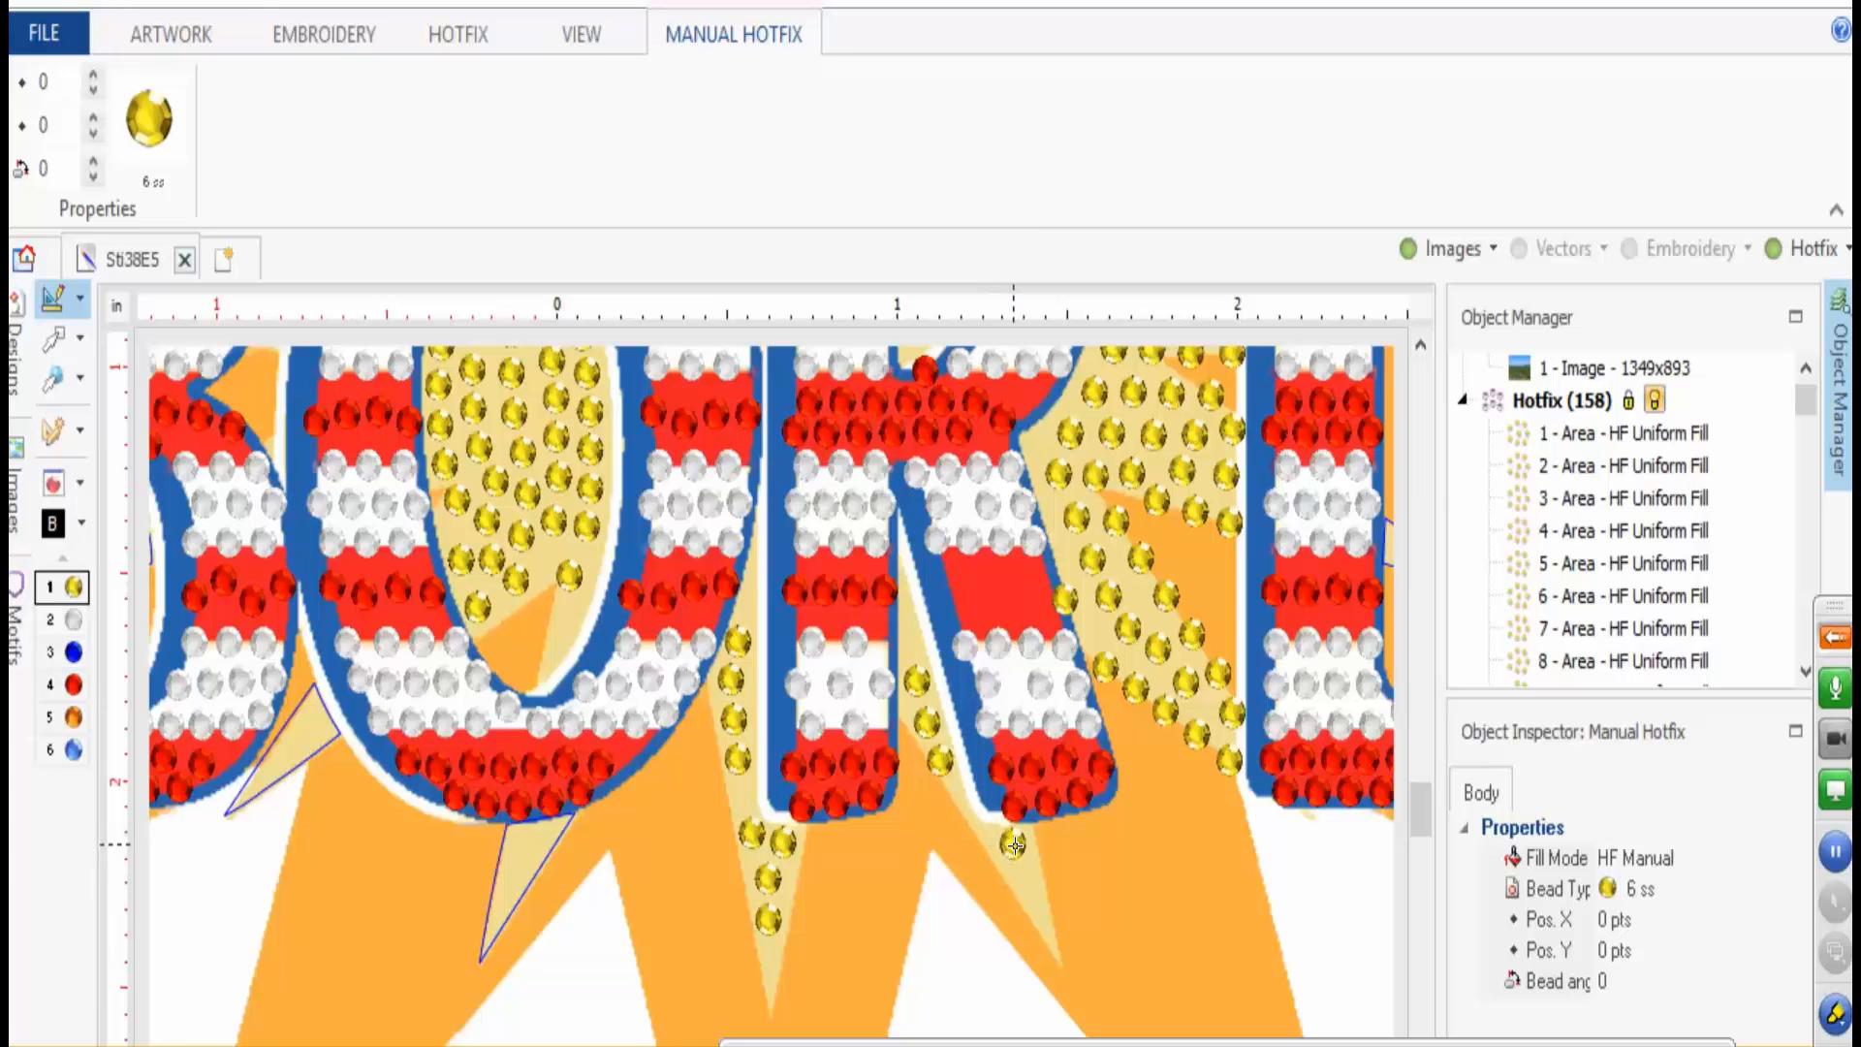
{"action": "left_click", "coordinate": [1014, 845]}
{"action": "left_click", "coordinate": [1029, 875]}
- Manually place three citrine stones in the pale wedge below the O and three in the wedge between the B and O
{"action": "left_click", "coordinate": [534, 840]}
{"action": "left_click", "coordinate": [511, 872]}
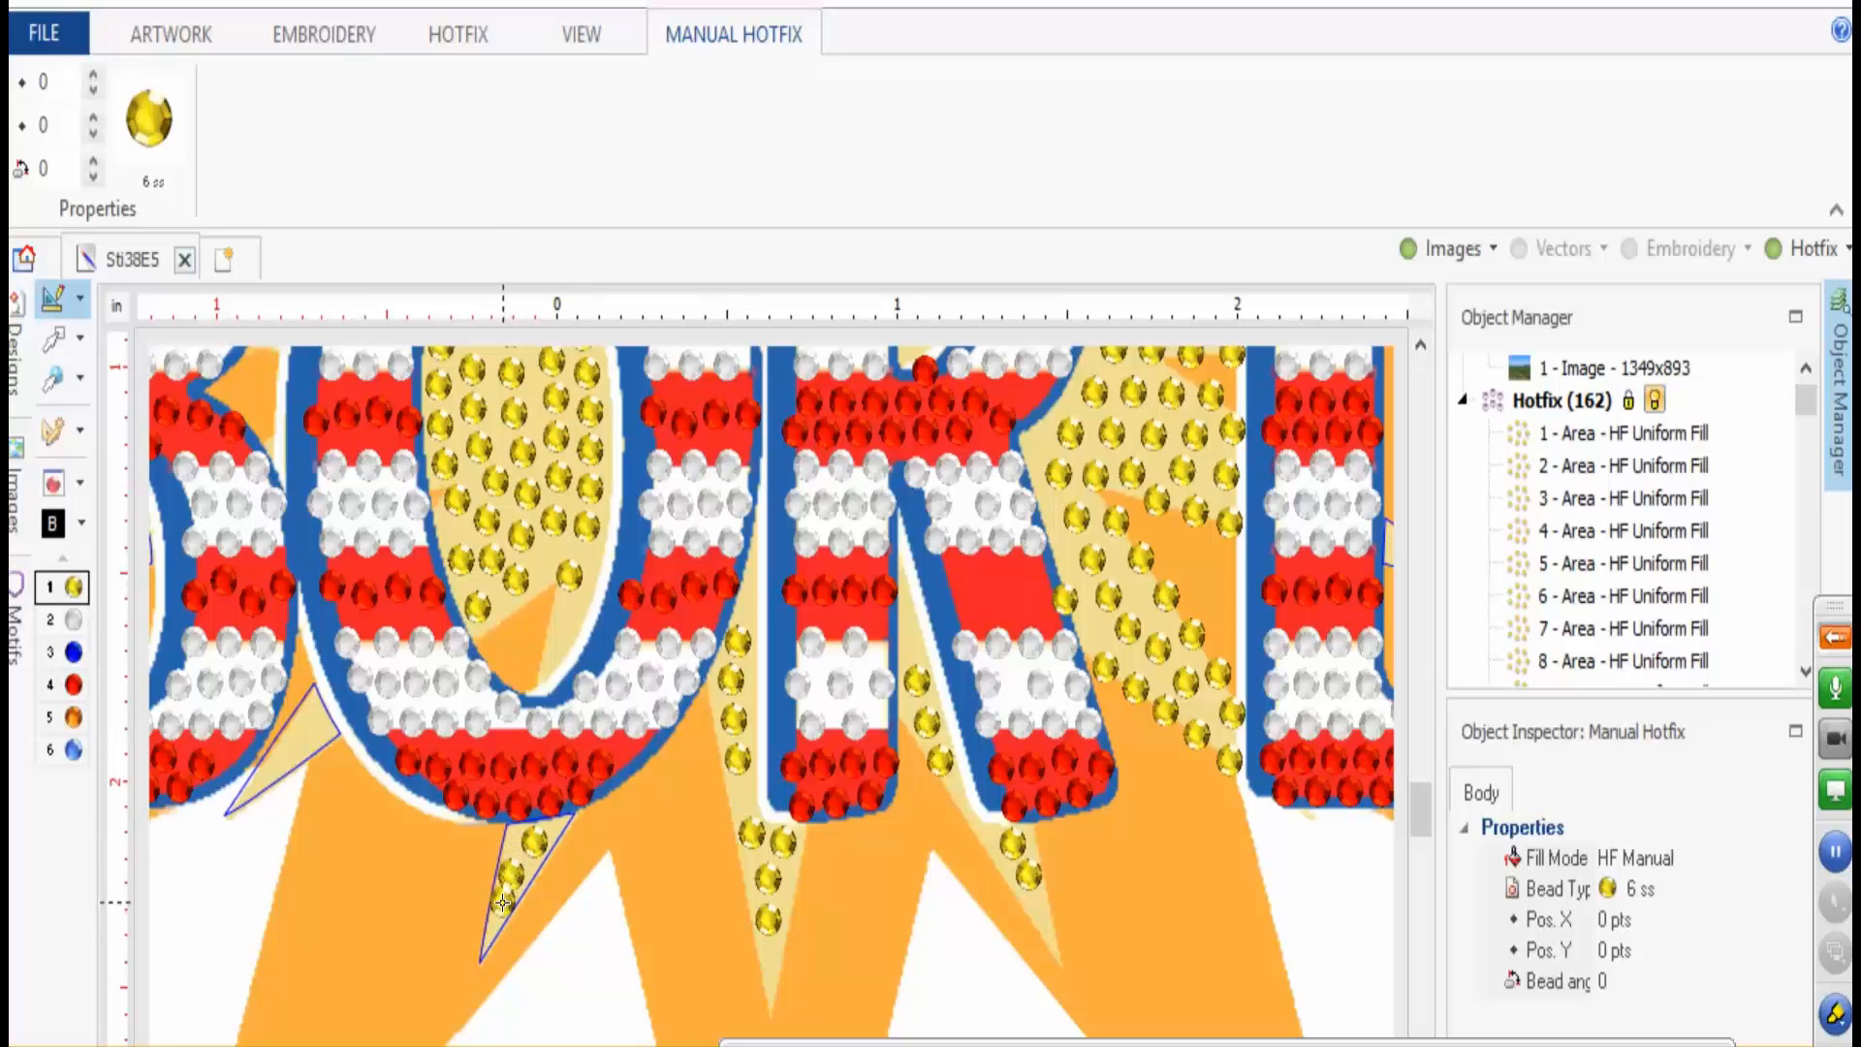
{"action": "left_click", "coordinate": [498, 909]}
{"action": "left_click", "coordinate": [324, 717]}
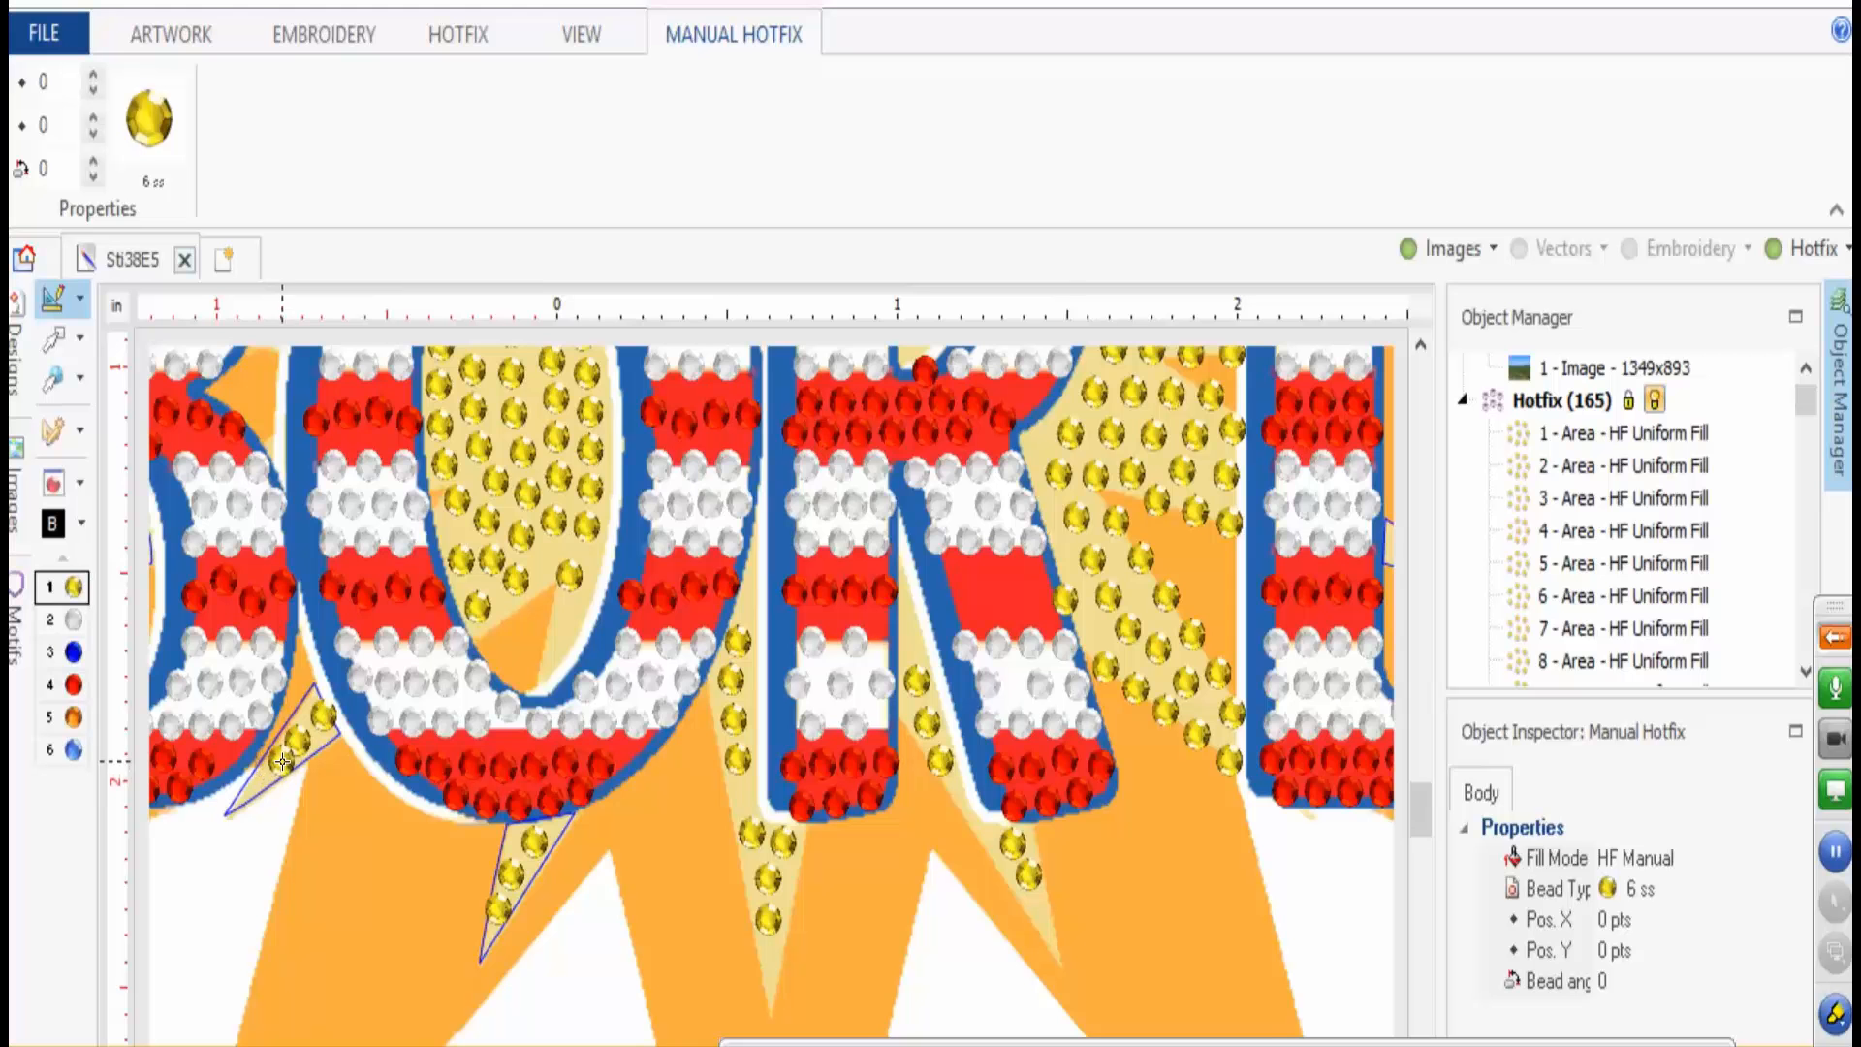
{"action": "left_click", "coordinate": [282, 762]}
- Move the lowest citrine stone in the wedge between the B and O slightly down, away from its neighbour
{"action": "scroll", "coordinate": [282, 762], "scroll_direction": "up", "scroll_amount": 2}
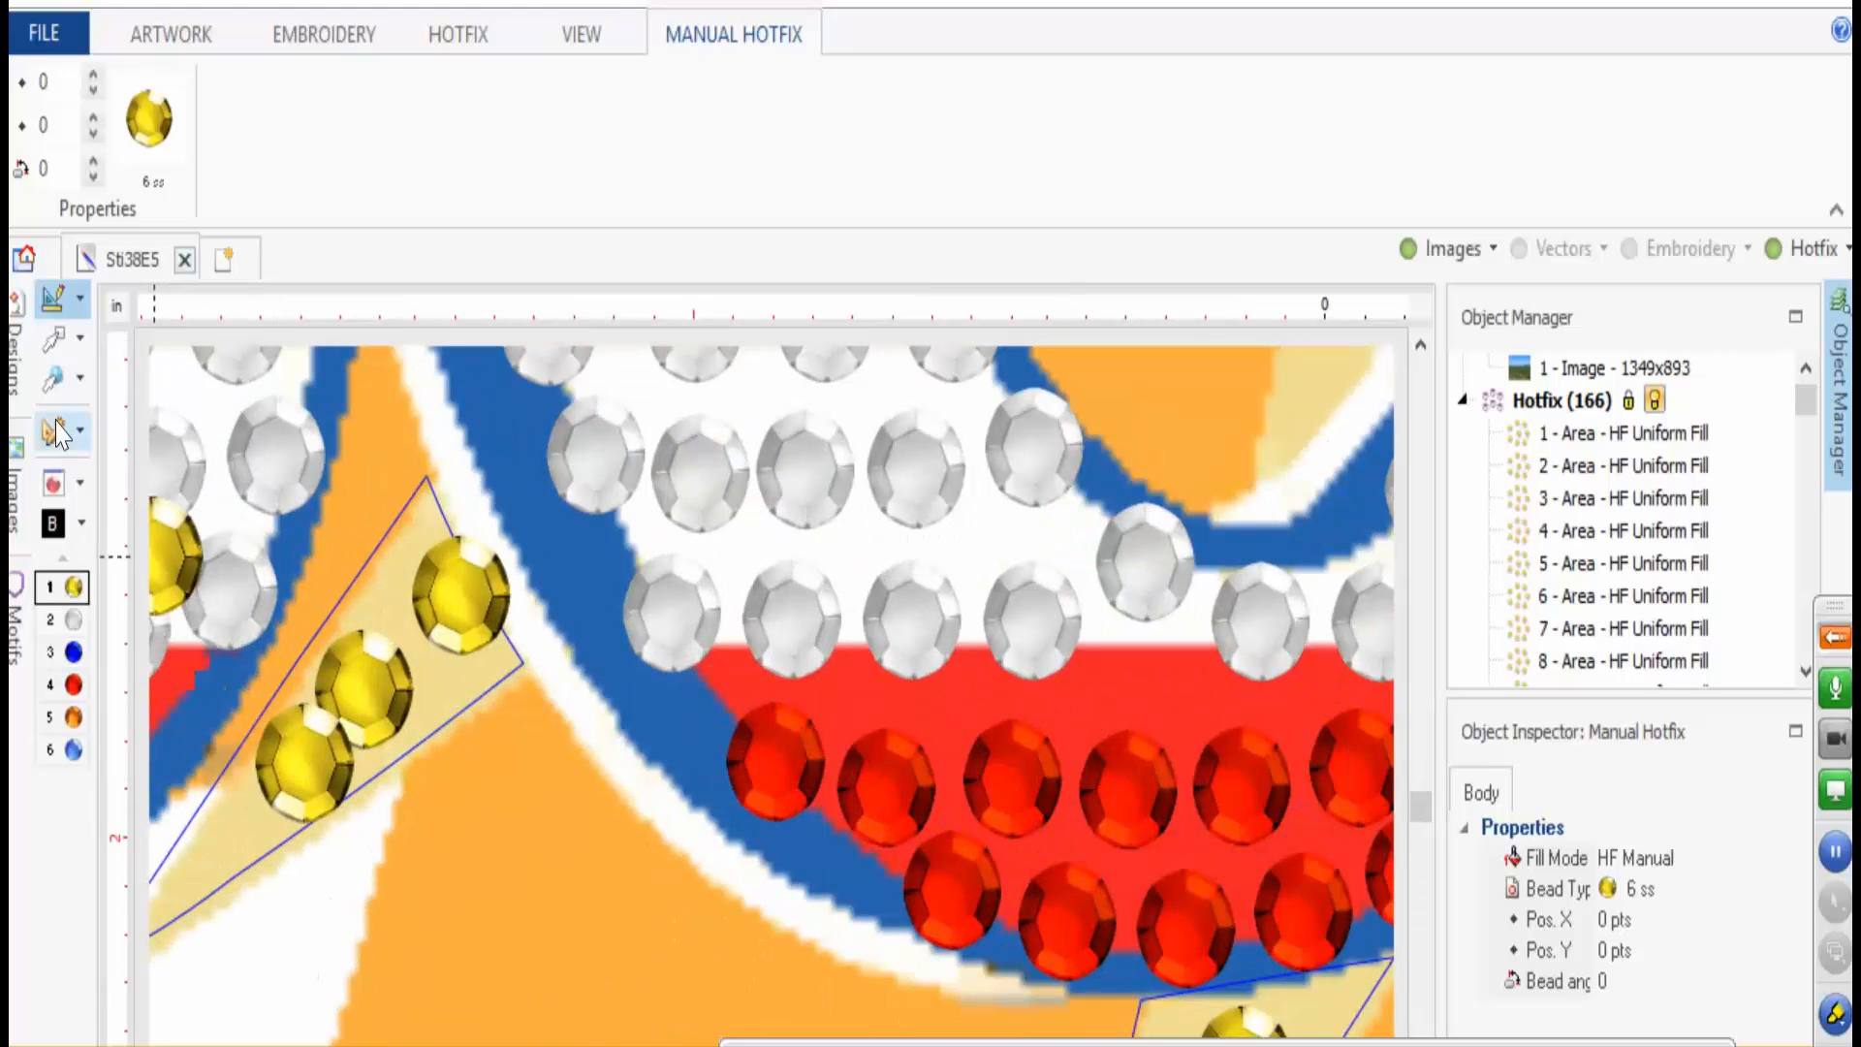
{"action": "left_click", "coordinate": [59, 385]}
{"action": "left_click", "coordinate": [308, 759]}
{"action": "left_click_drag", "start_coordinate": [309, 759], "coordinate": [297, 793]}
- Insert one 6 ss citrine stone into the small pale yellow wedge inside the D
{"action": "scroll", "coordinate": [298, 793], "scroll_direction": "down", "scroll_amount": 3}
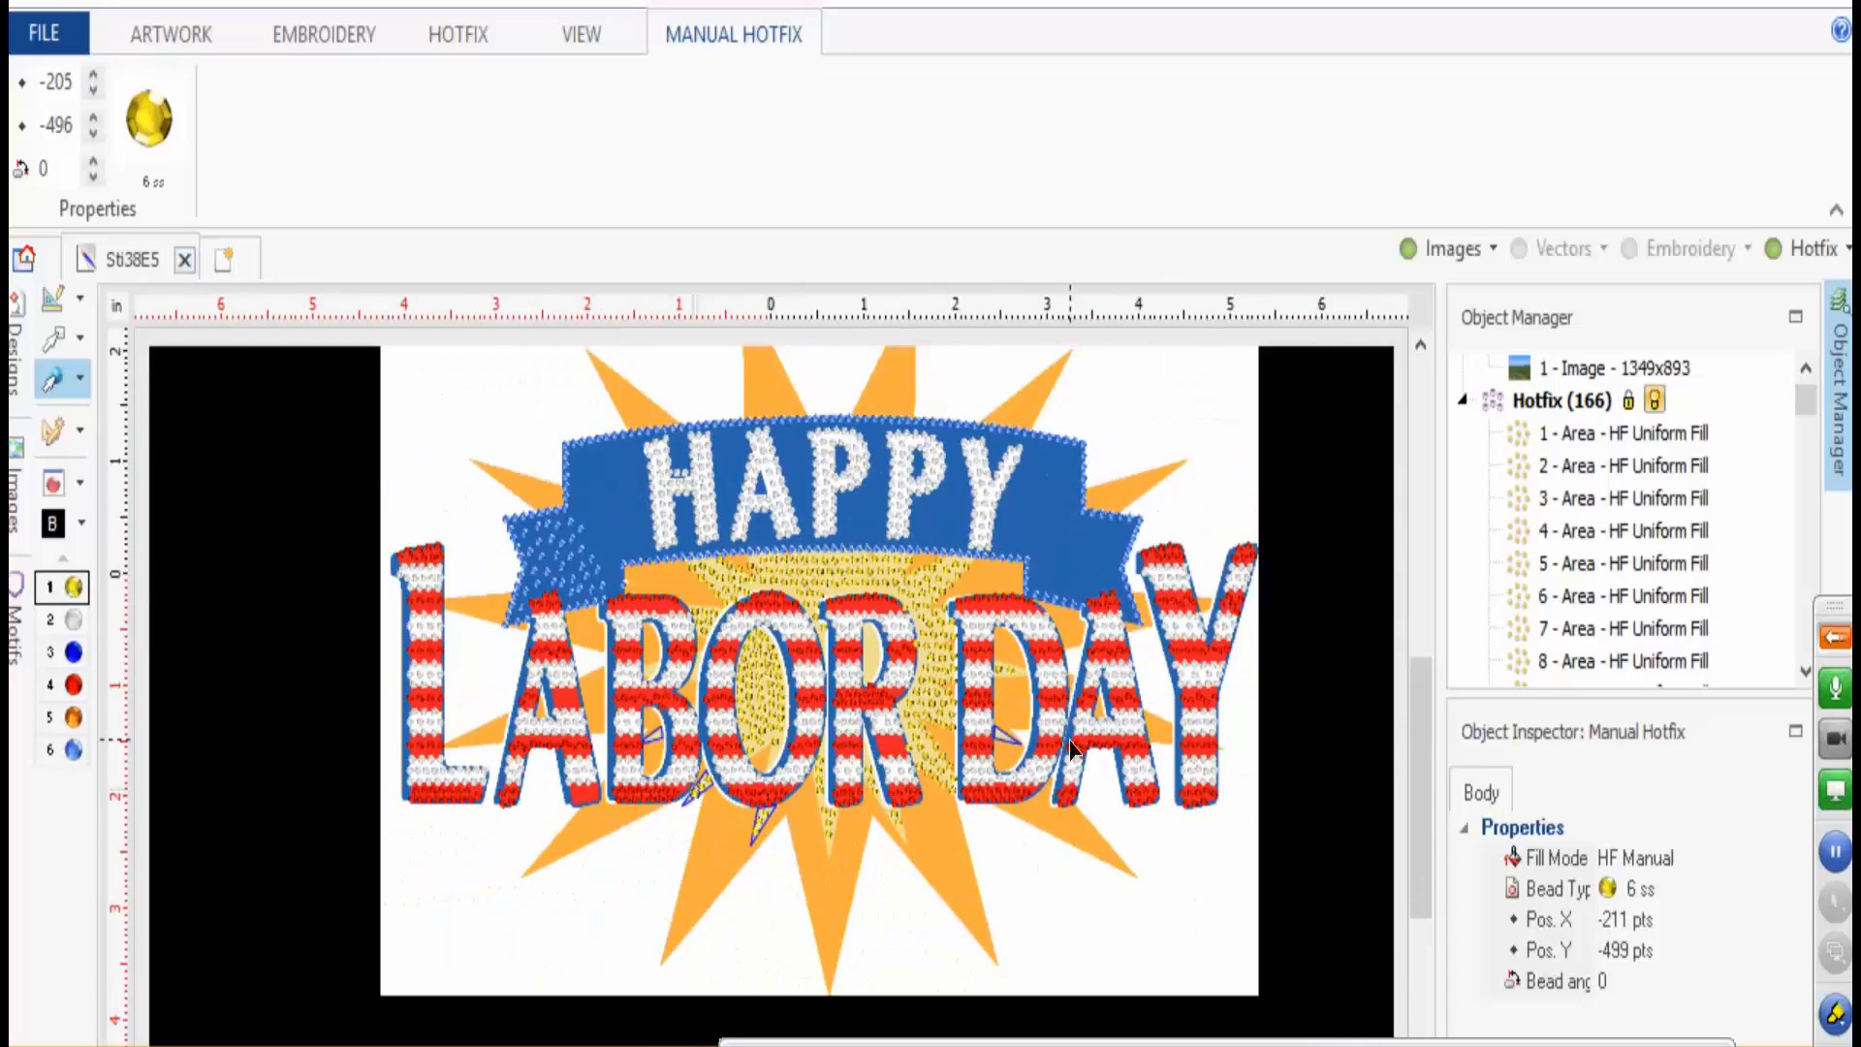
{"action": "scroll", "coordinate": [1045, 716], "scroll_direction": "up", "scroll_amount": 5}
{"action": "scroll", "coordinate": [1109, 859], "scroll_direction": "down", "scroll_amount": 3}
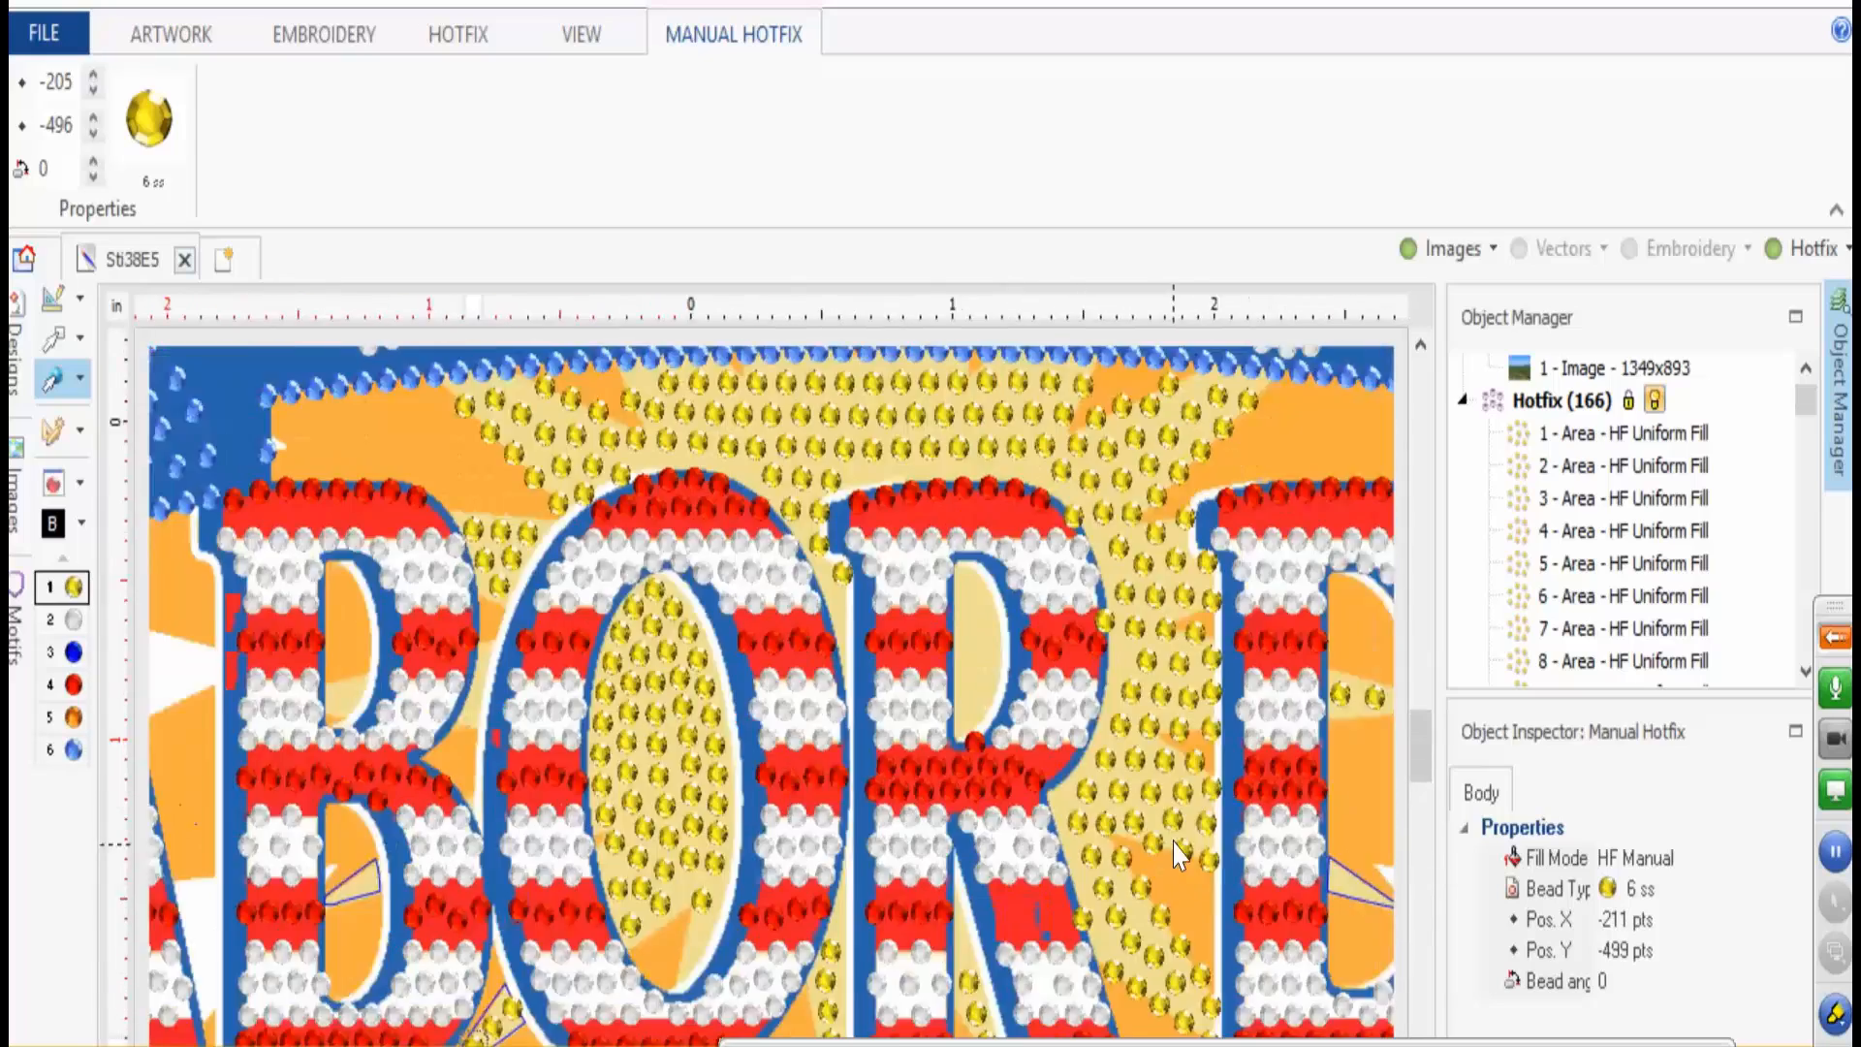
{"action": "scroll", "coordinate": [1259, 862], "scroll_direction": "up", "scroll_amount": 5}
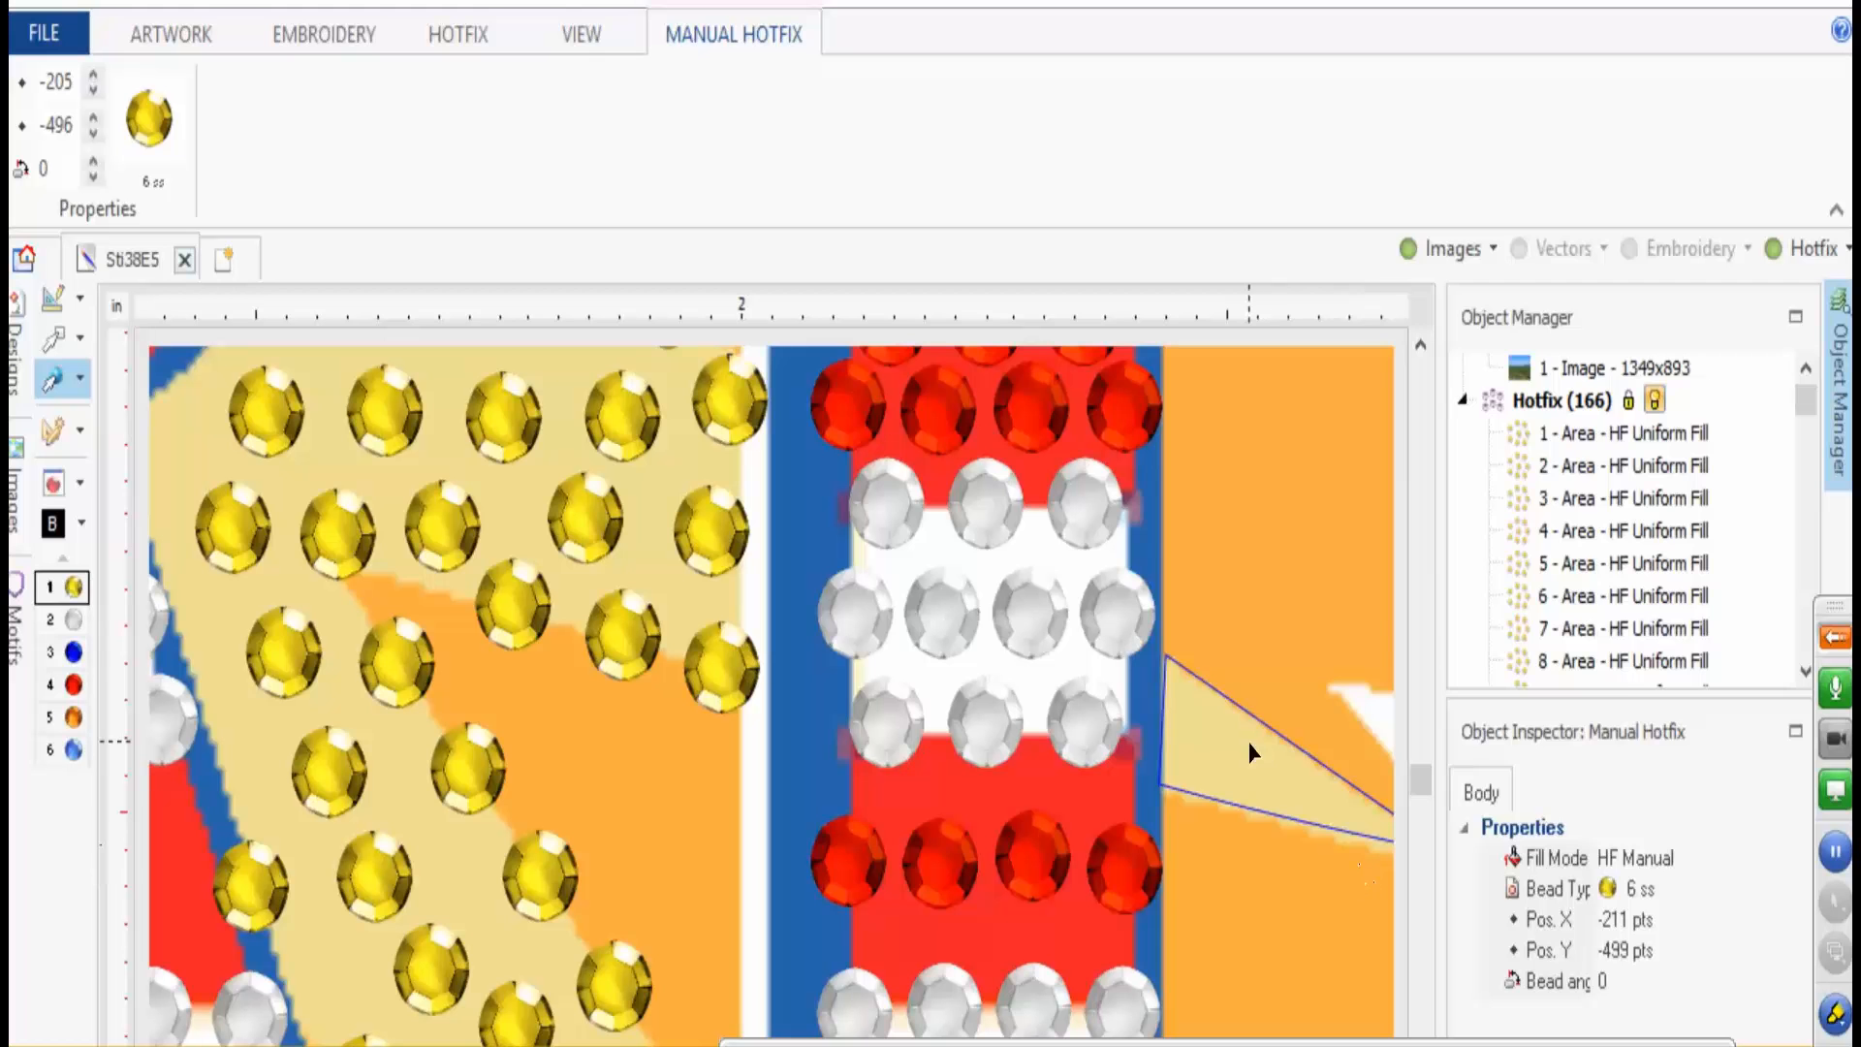
{"action": "right_click", "coordinate": [1249, 741]}
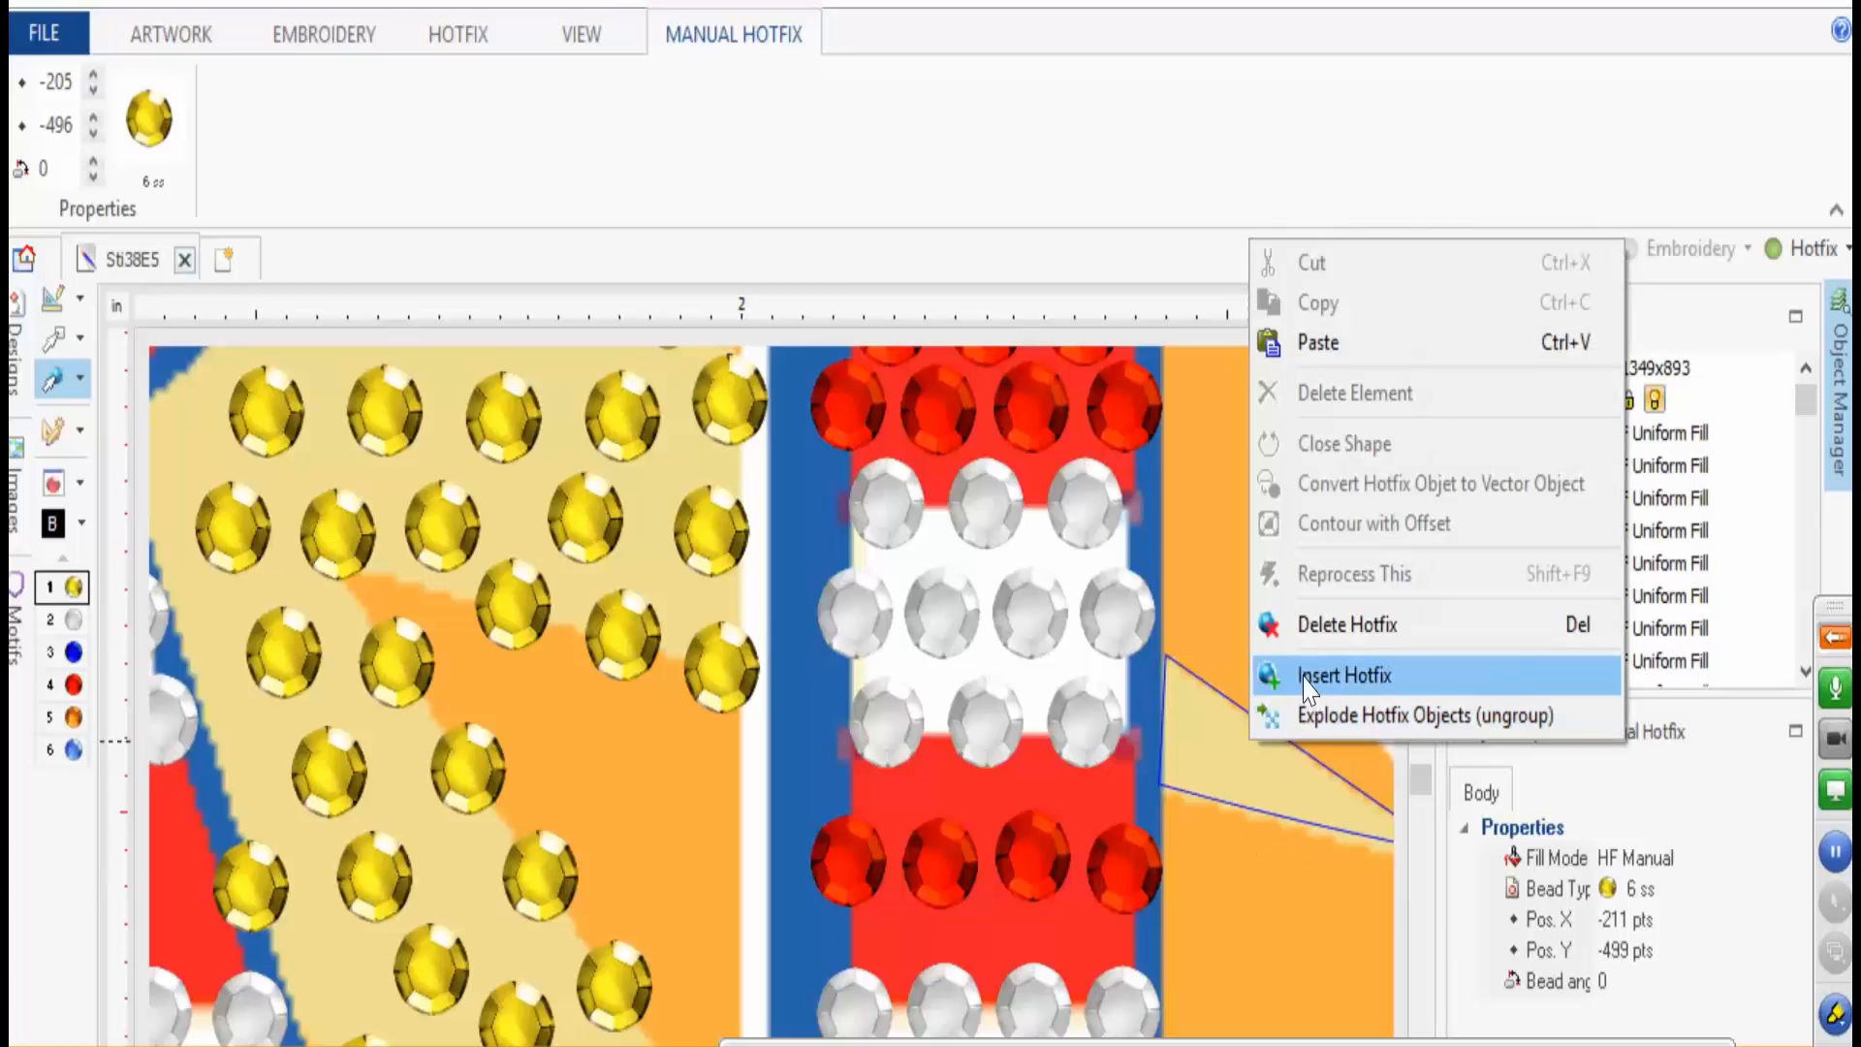
{"action": "left_click", "coordinate": [1306, 681]}
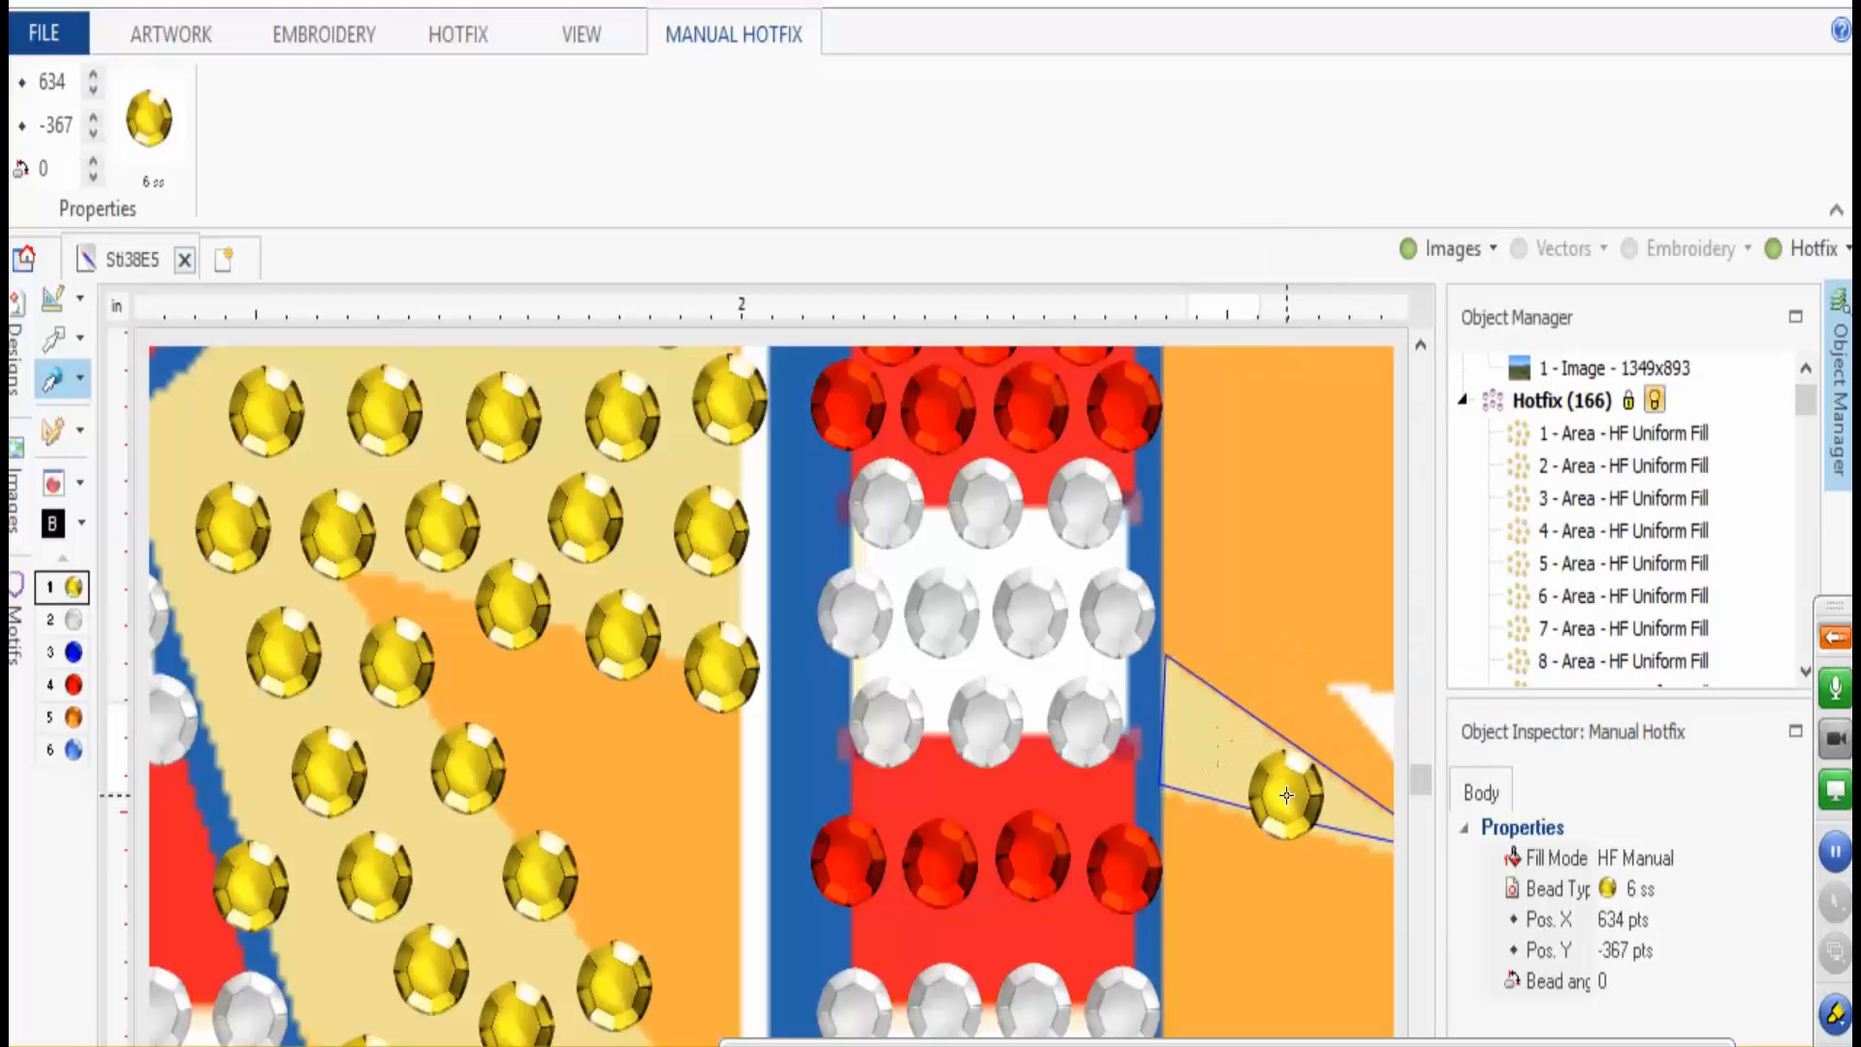
{"action": "scroll", "coordinate": [1250, 810], "scroll_direction": "down", "scroll_amount": 5}
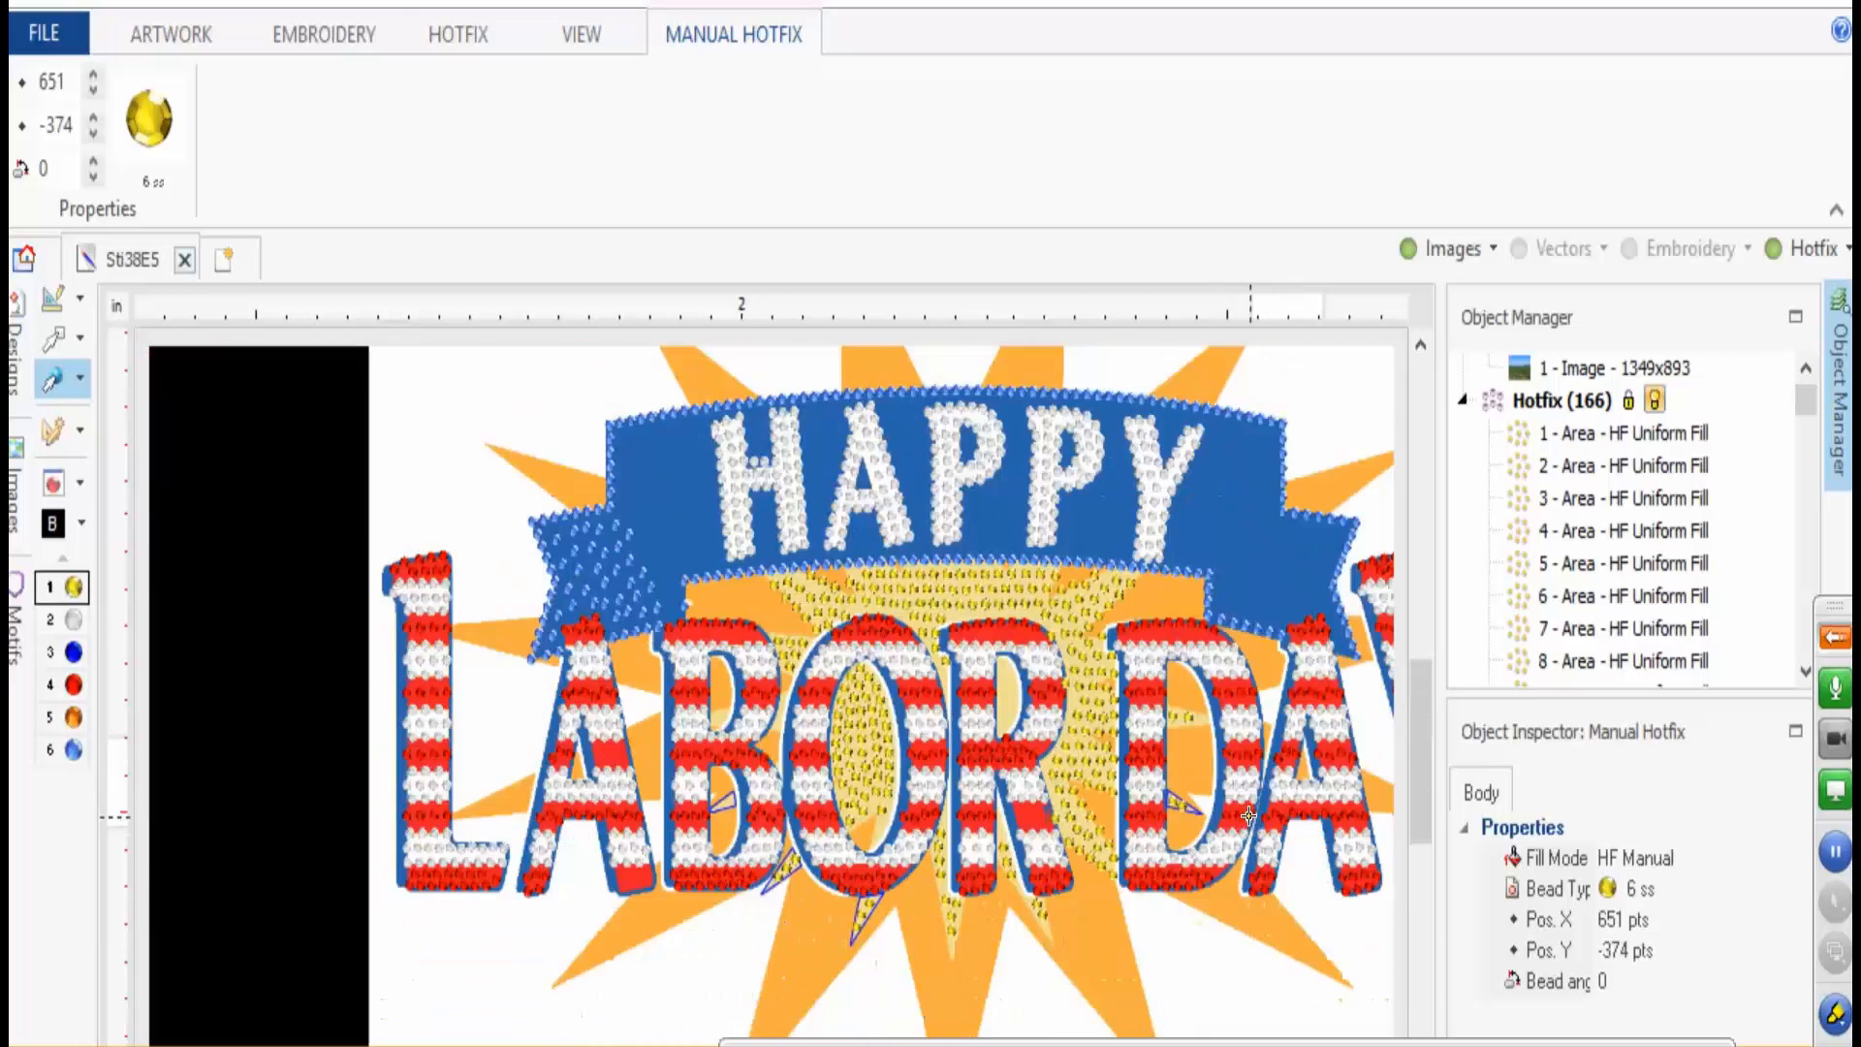
{"action": "scroll", "coordinate": [1249, 816], "scroll_direction": "down", "scroll_amount": 2}
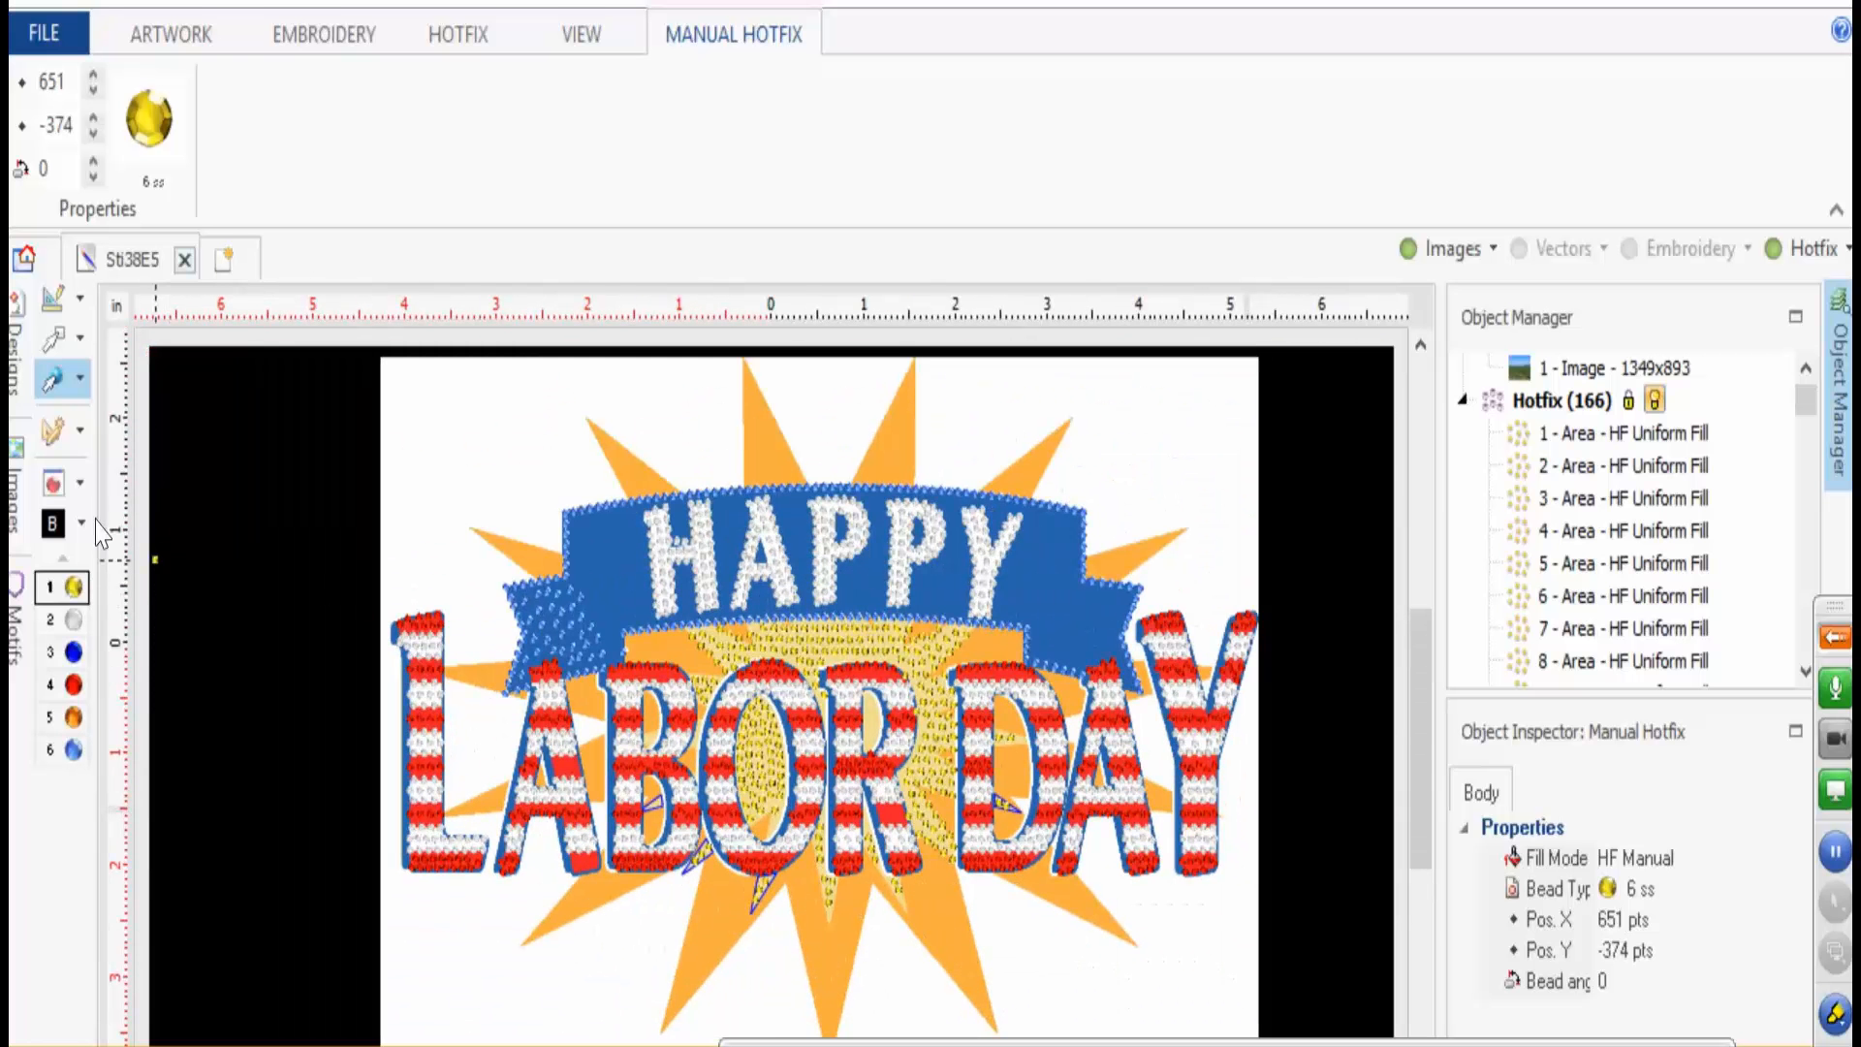
{"action": "left_click", "coordinate": [64, 338]}
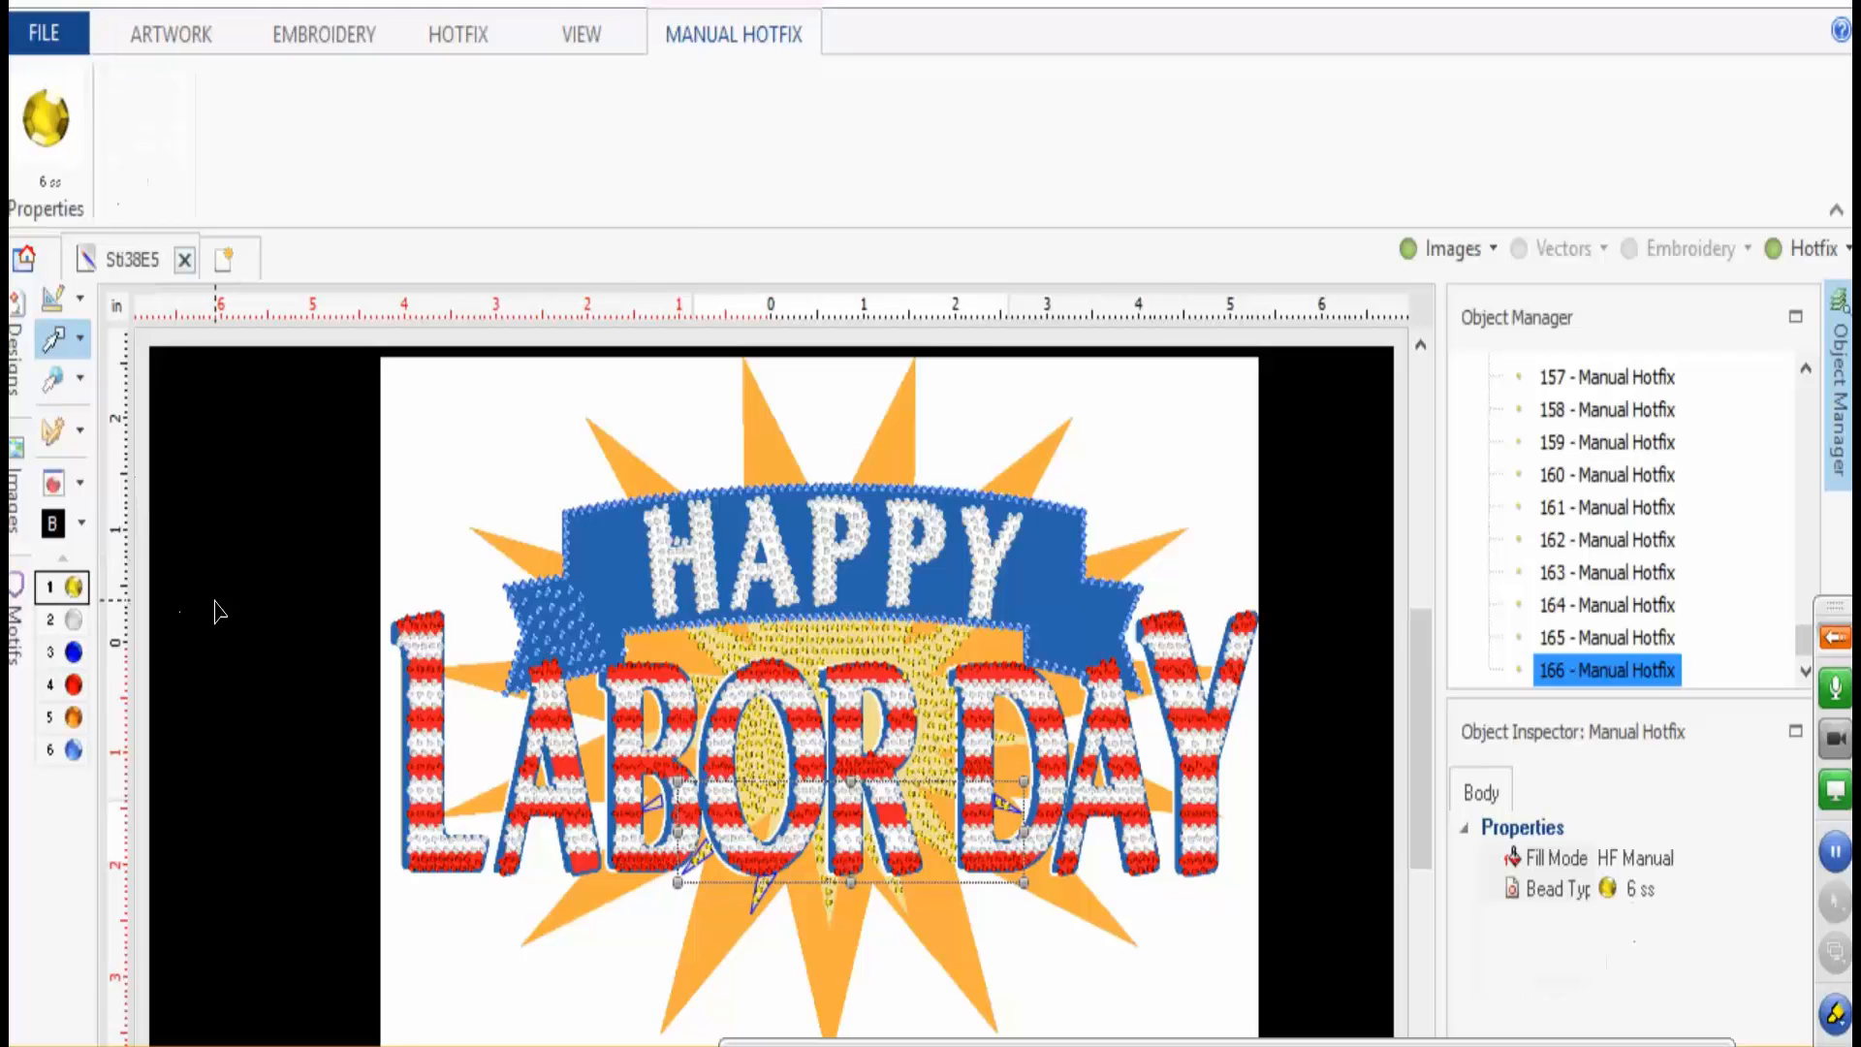
- Fill the orange ray above the A of HAPPY with 10 ss orange stones, using a Single Hotfix Fill with automatic tracing
{"action": "left_click", "coordinate": [215, 605]}
{"action": "left_click", "coordinate": [70, 717]}
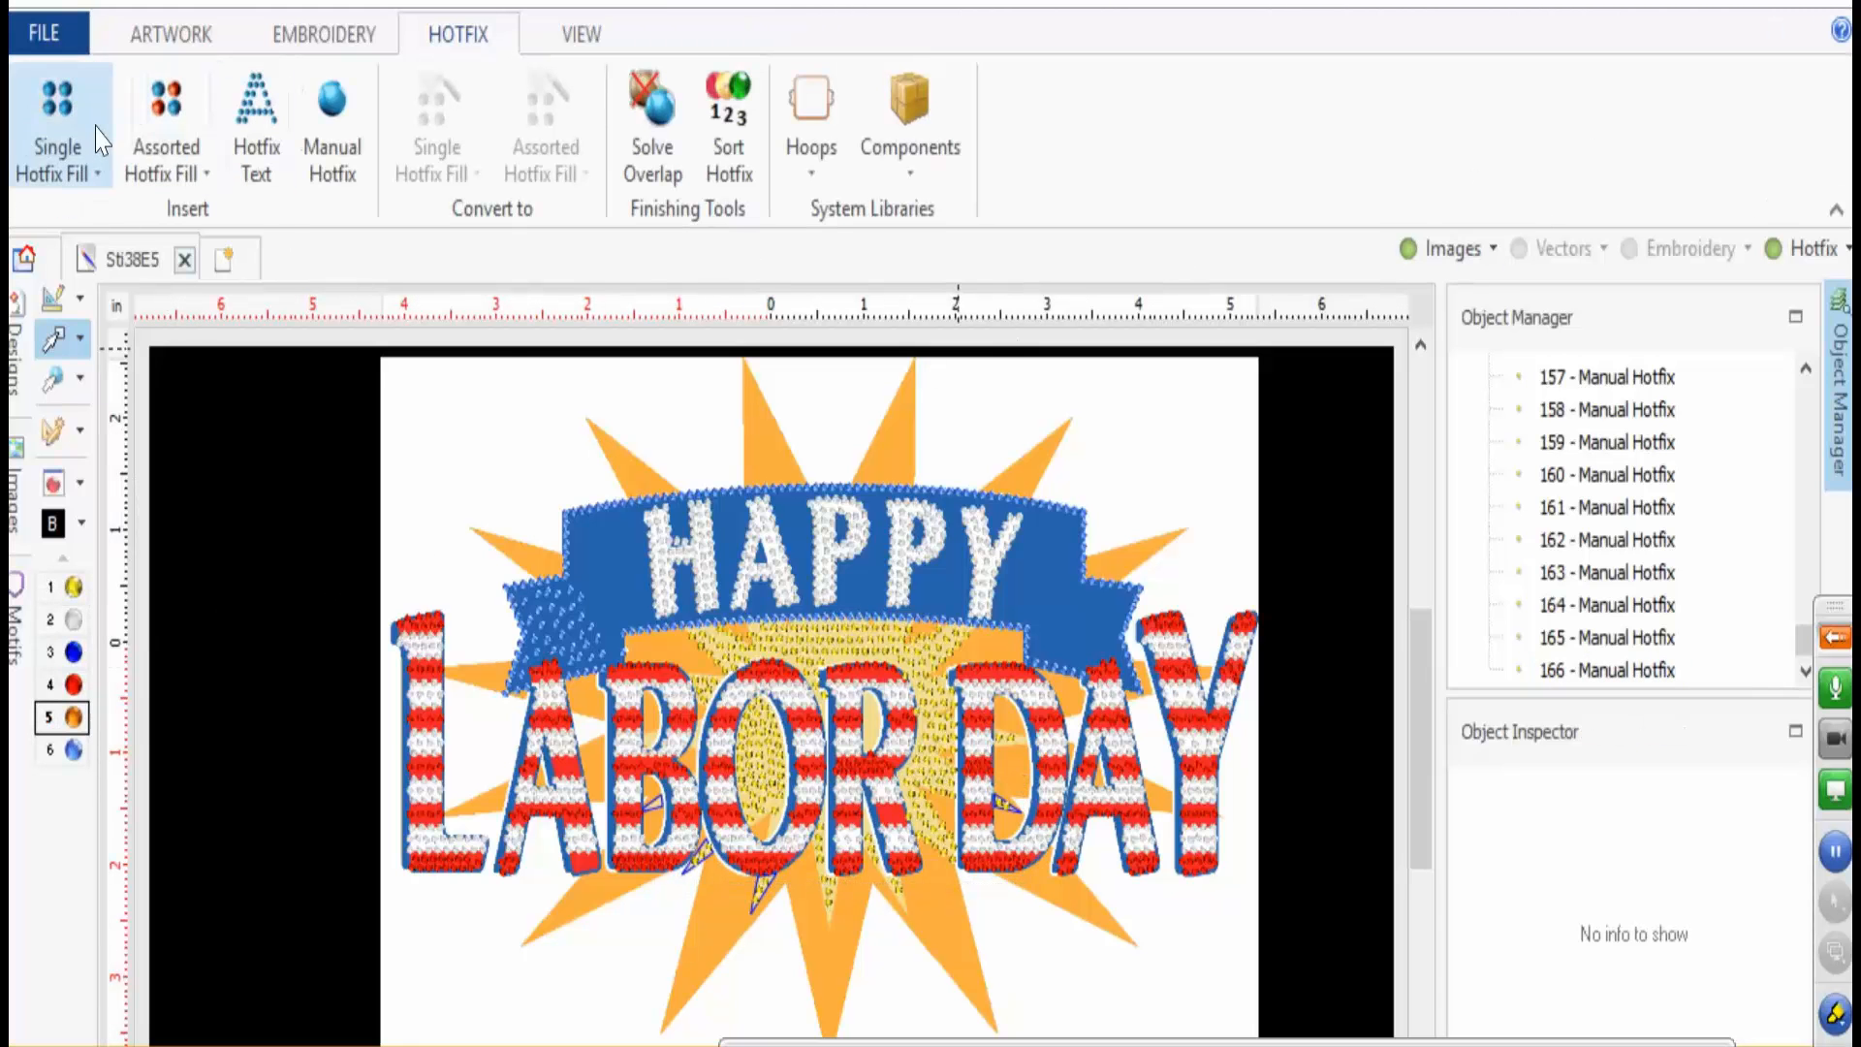
{"action": "left_click", "coordinate": [92, 165]}
{"action": "left_click", "coordinate": [92, 379]}
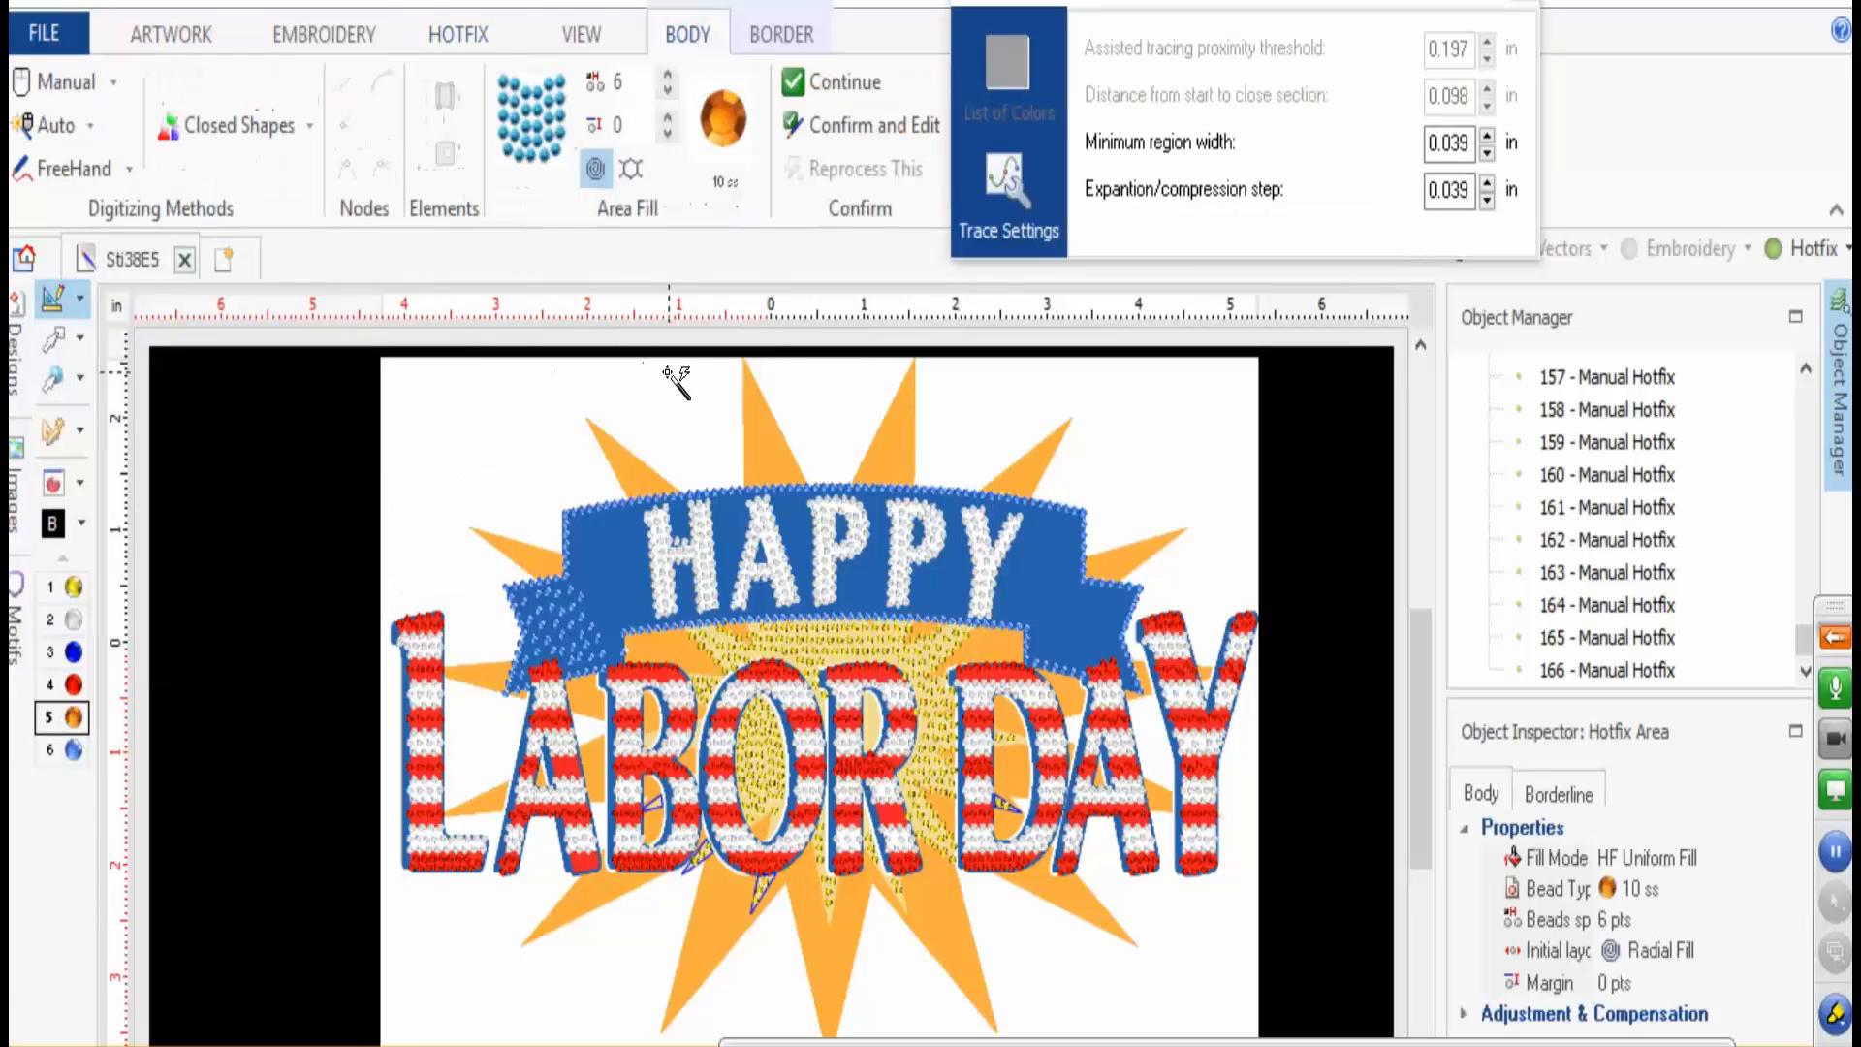
{"action": "left_click", "coordinate": [753, 405]}
{"action": "right_click", "coordinate": [748, 433]}
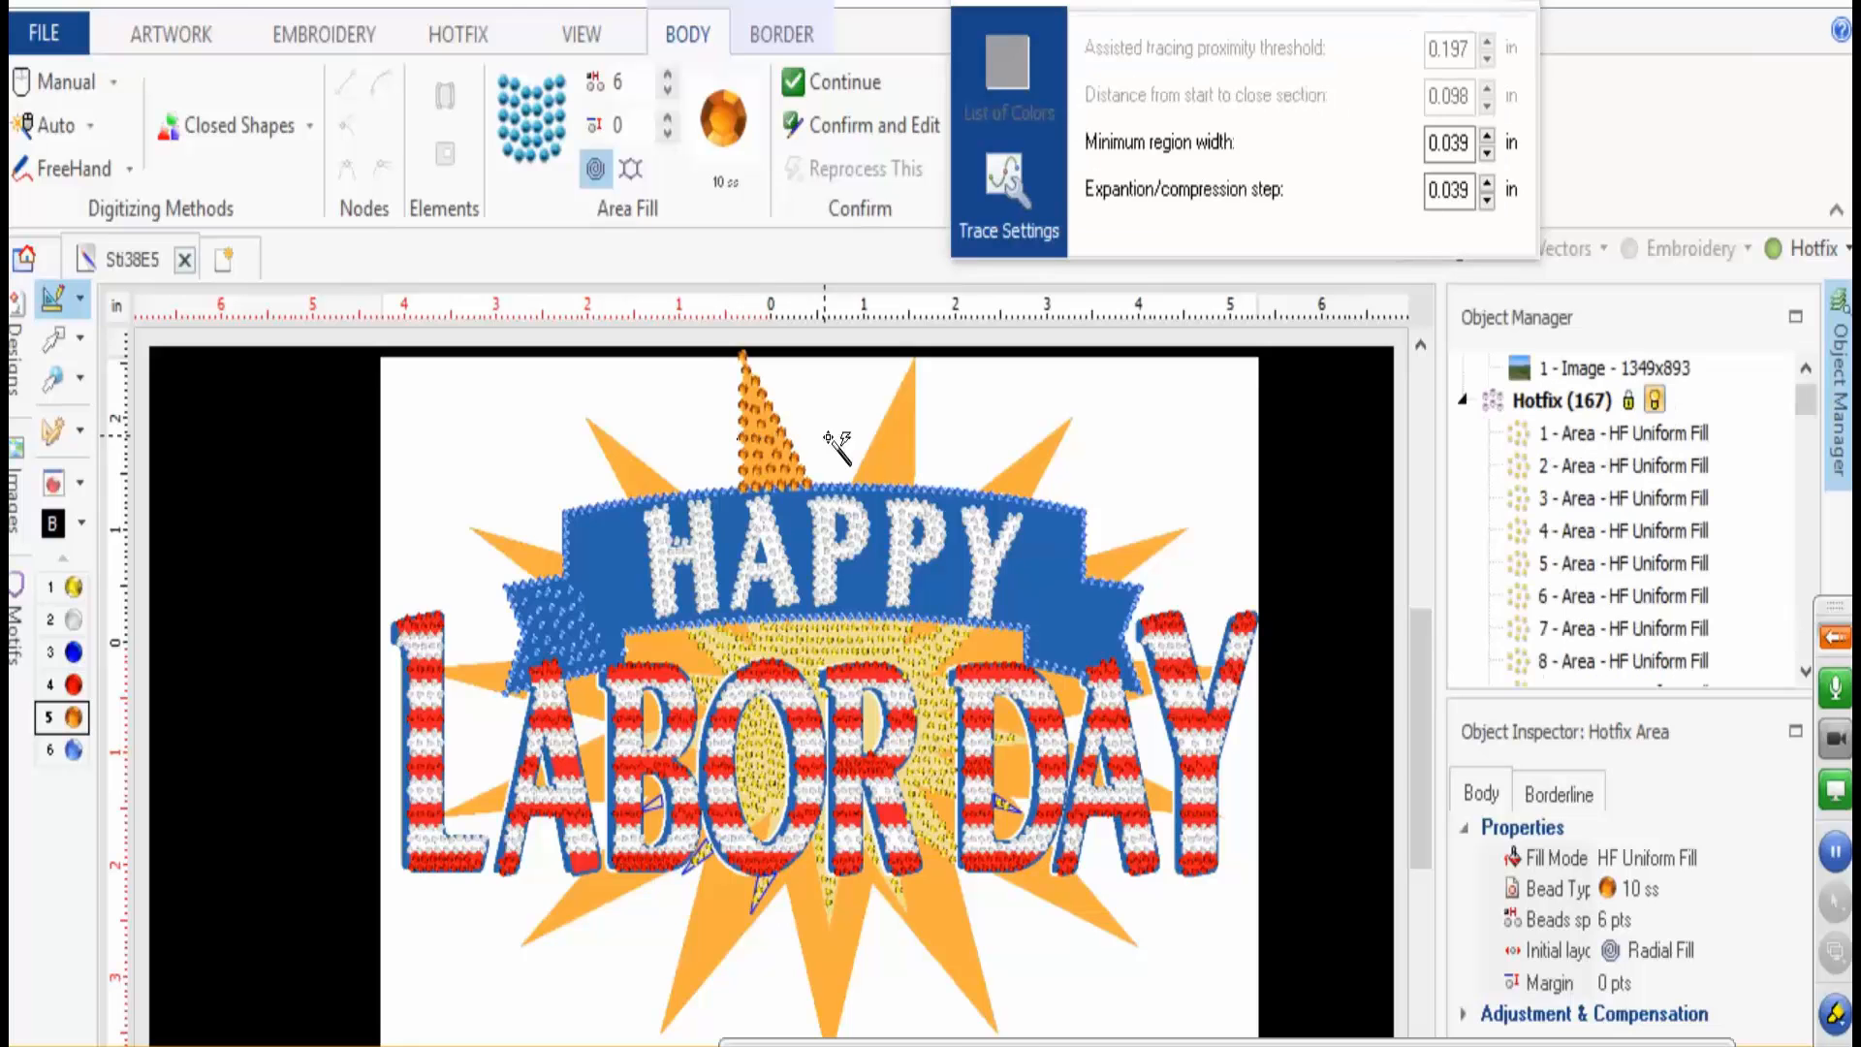
- Set the bead spacing of the ray fill above the A of HAPPY to 4 pts
{"action": "scroll", "coordinate": [783, 420], "scroll_direction": "up", "scroll_amount": 3}
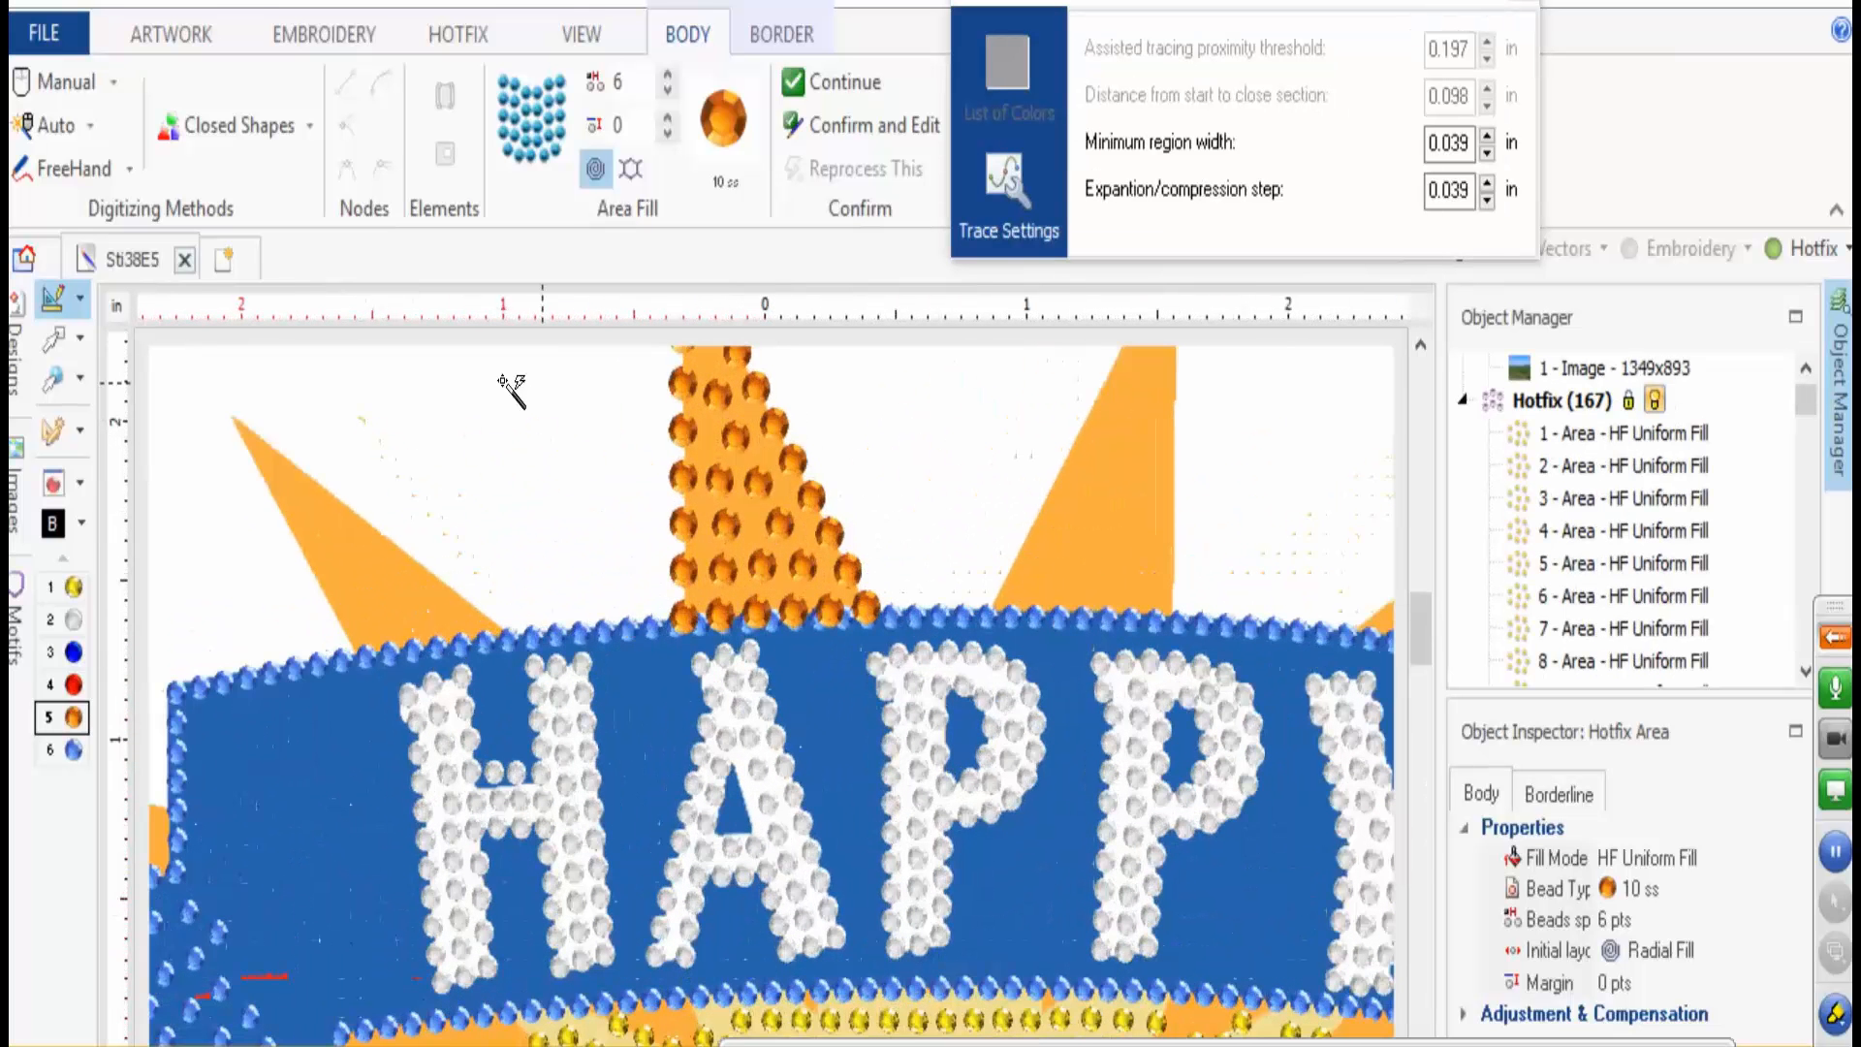
{"action": "left_click", "coordinate": [74, 351]}
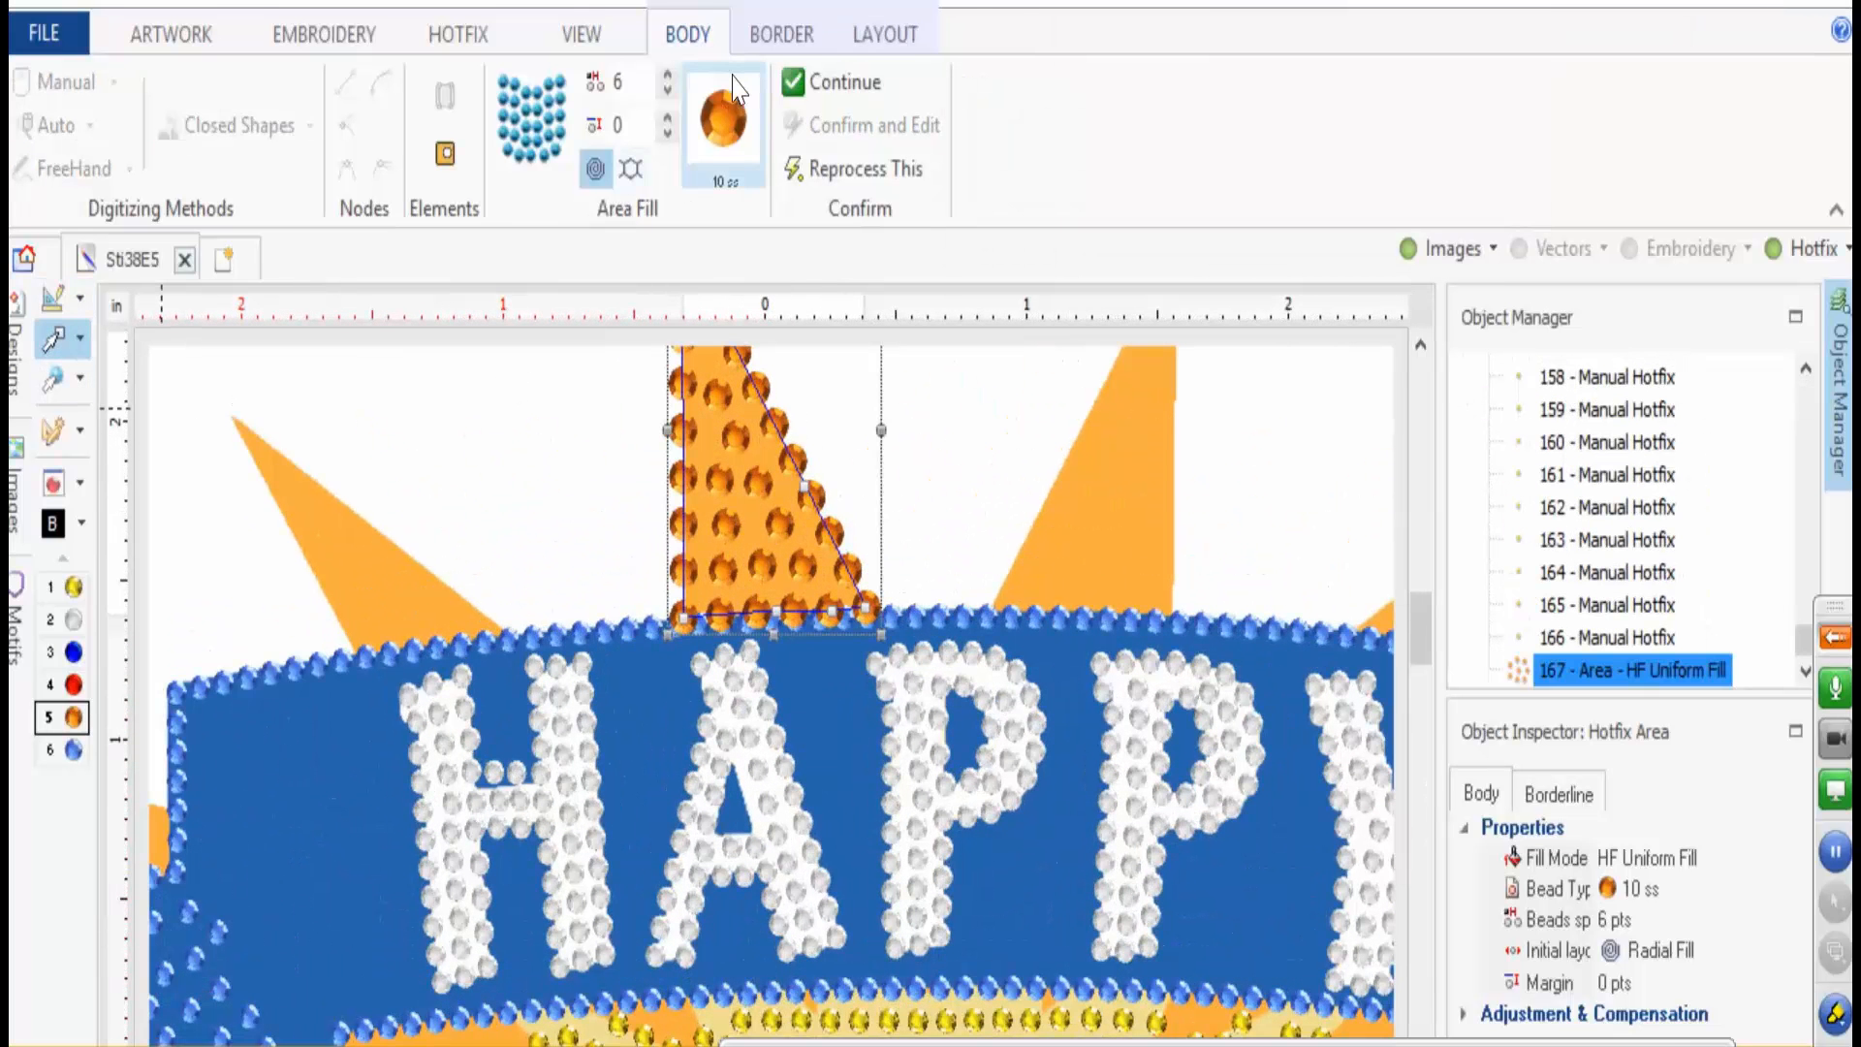
{"action": "double_click", "coordinate": [640, 82]}
{"action": "type", "text": "4"}
{"action": "key", "text": "Return"}
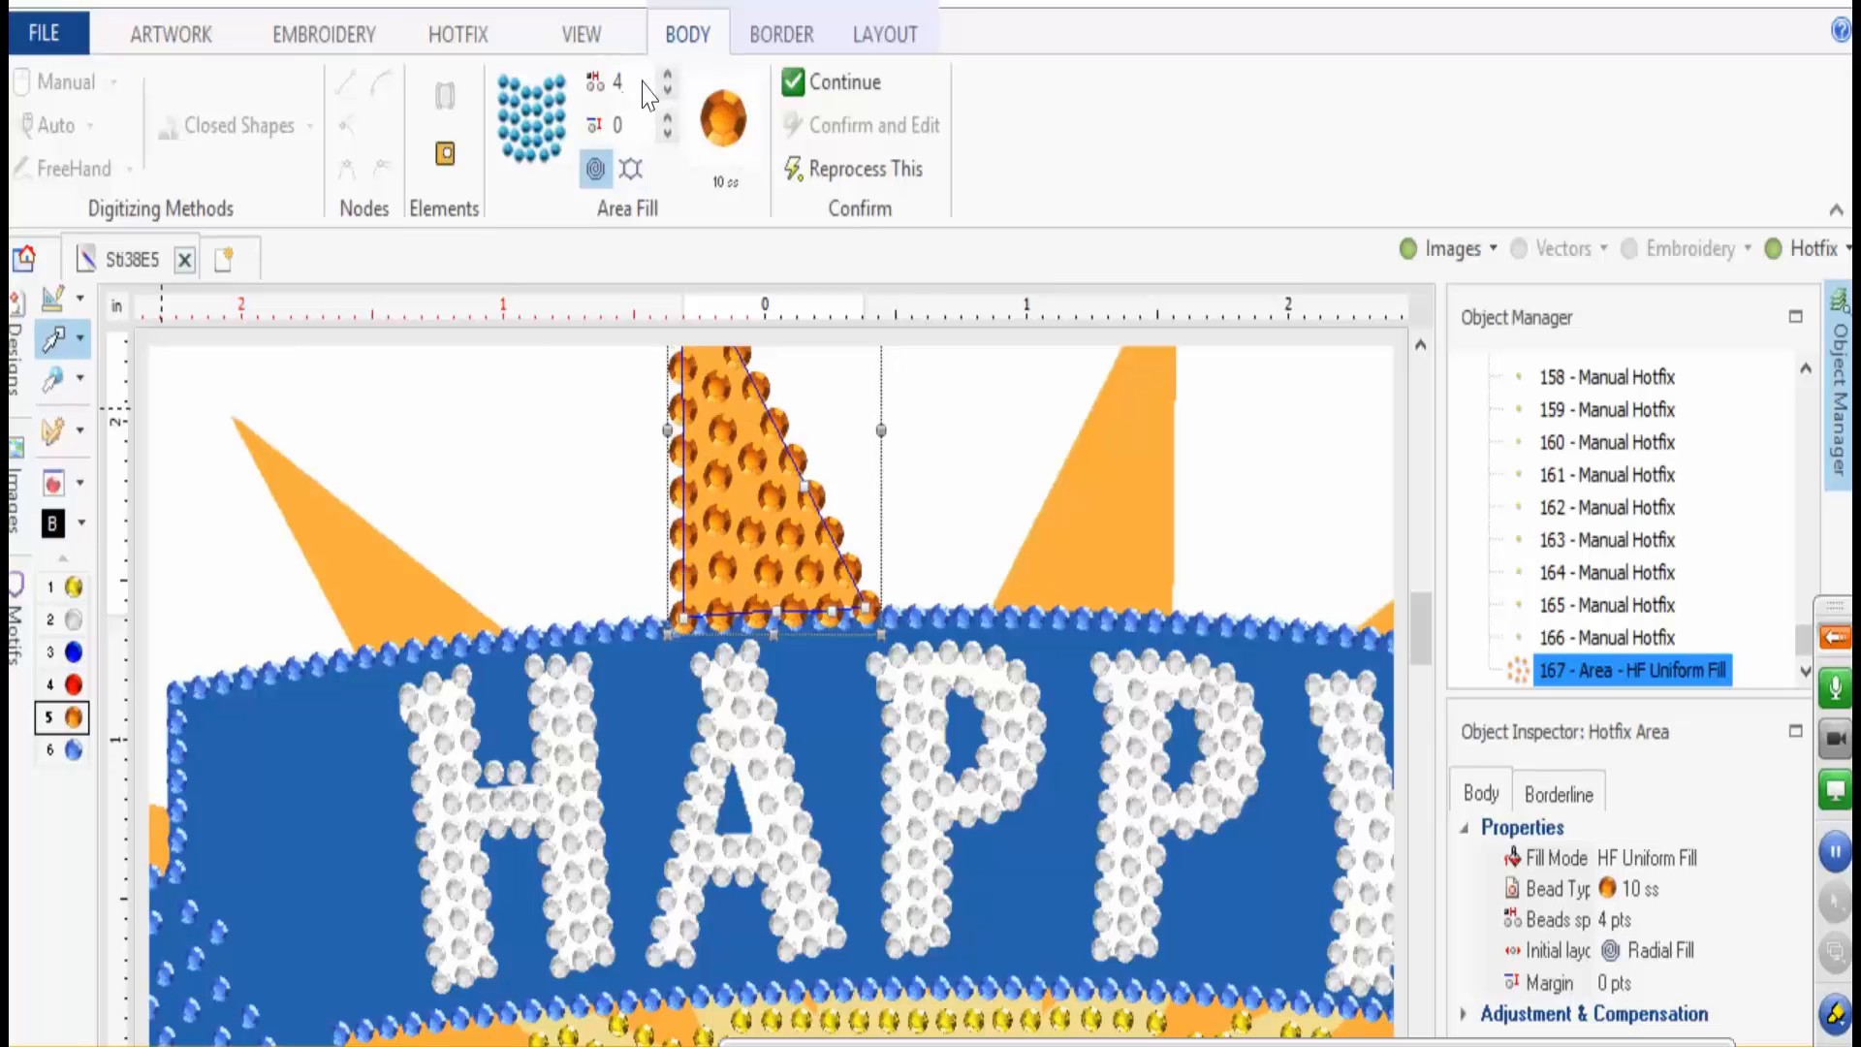
- Set the margin of the same ray fill to 18 pts so its stones sit inside the ray outline
{"action": "double_click", "coordinate": [647, 123]}
{"action": "type", "text": "13"}
{"action": "key", "text": "Return"}
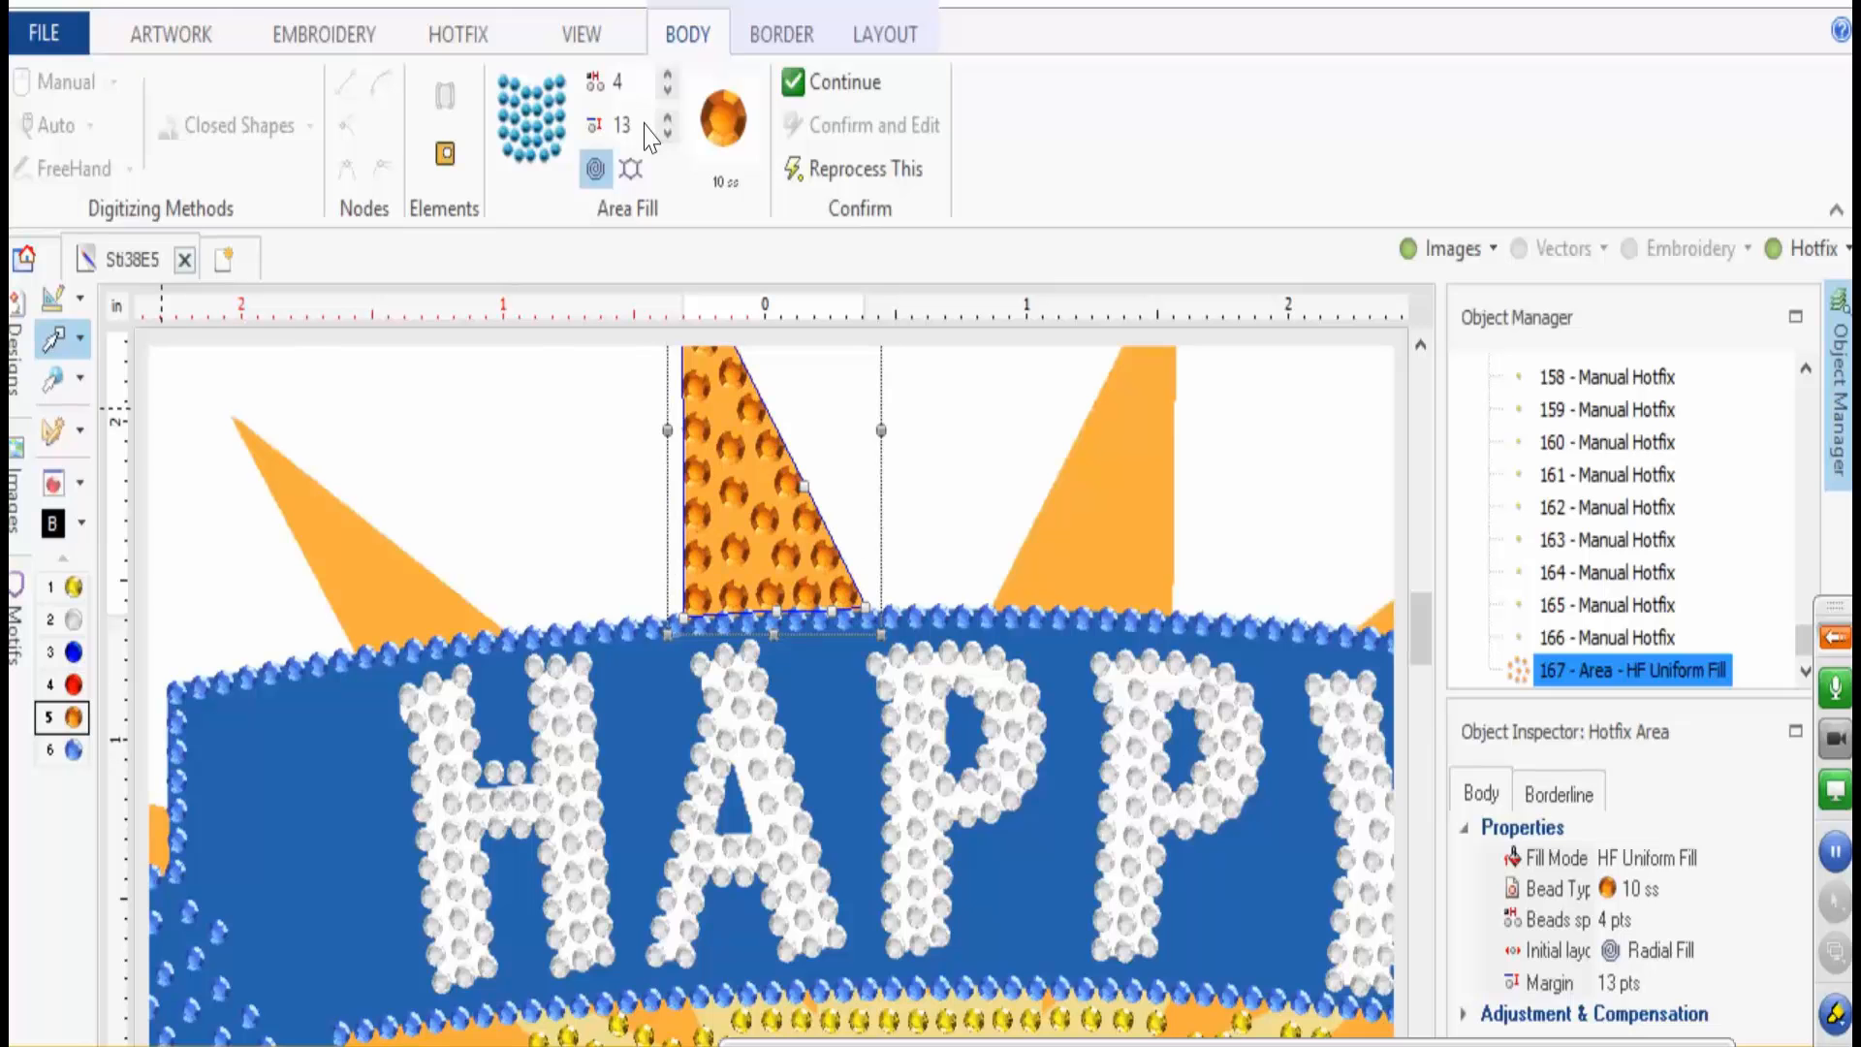
{"action": "left_click", "coordinate": [668, 117]}
{"action": "left_click", "coordinate": [669, 117]}
{"action": "left_click", "coordinate": [669, 117]}
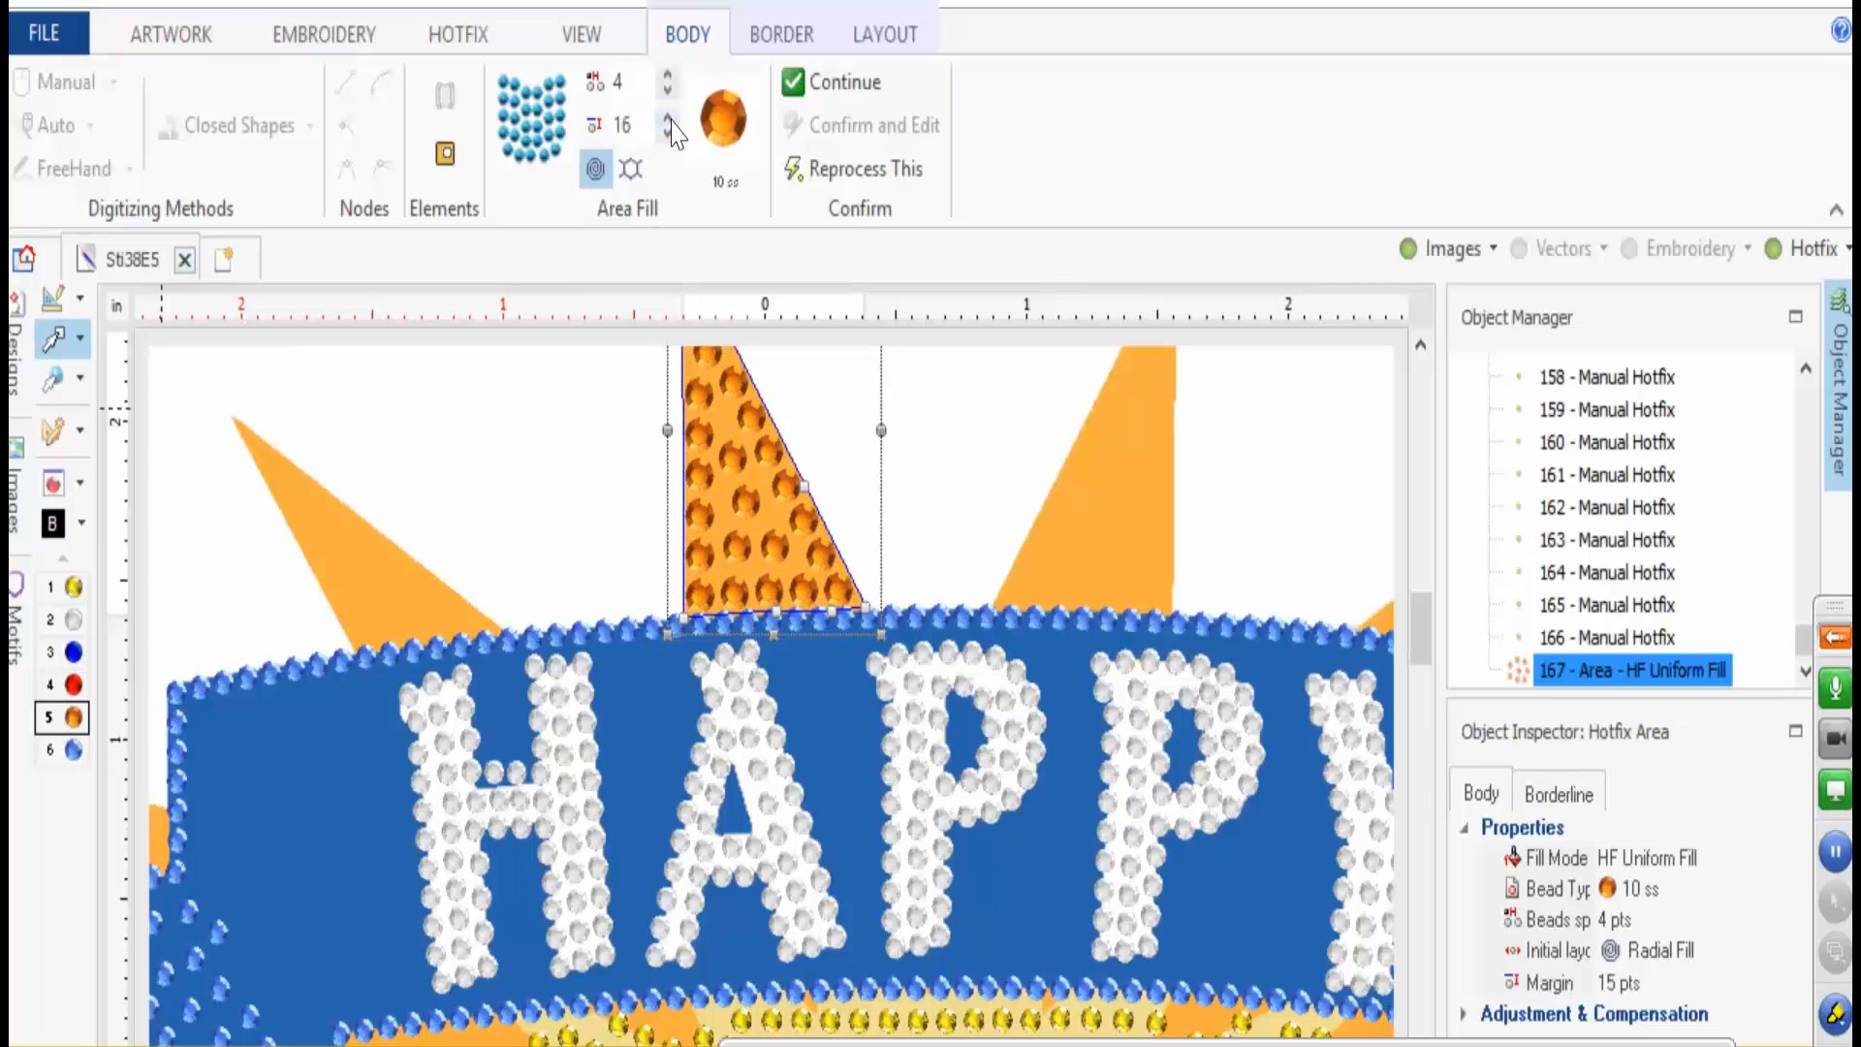
{"action": "left_click", "coordinate": [669, 117]}
{"action": "left_click", "coordinate": [669, 117]}
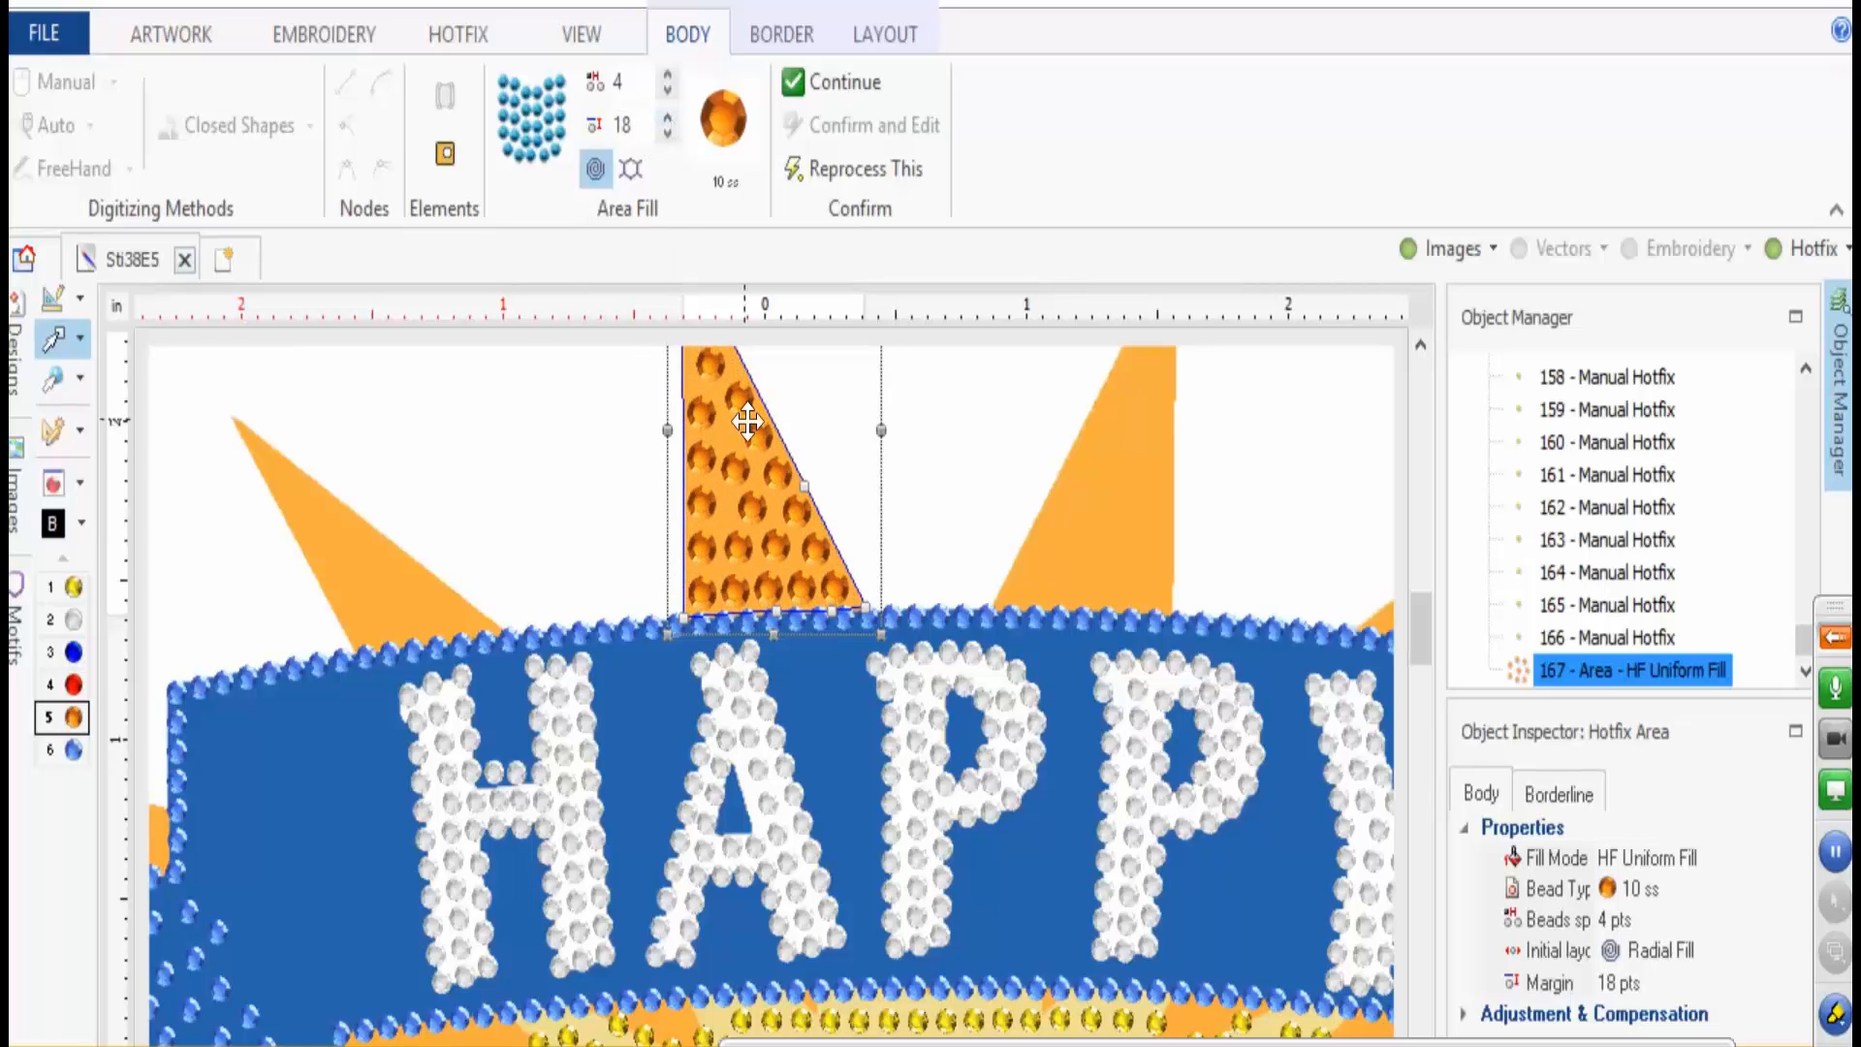
{"action": "scroll", "coordinate": [766, 504], "scroll_direction": "up", "scroll_amount": 3}
{"action": "scroll", "coordinate": [780, 775], "scroll_direction": "down", "scroll_amount": 4}
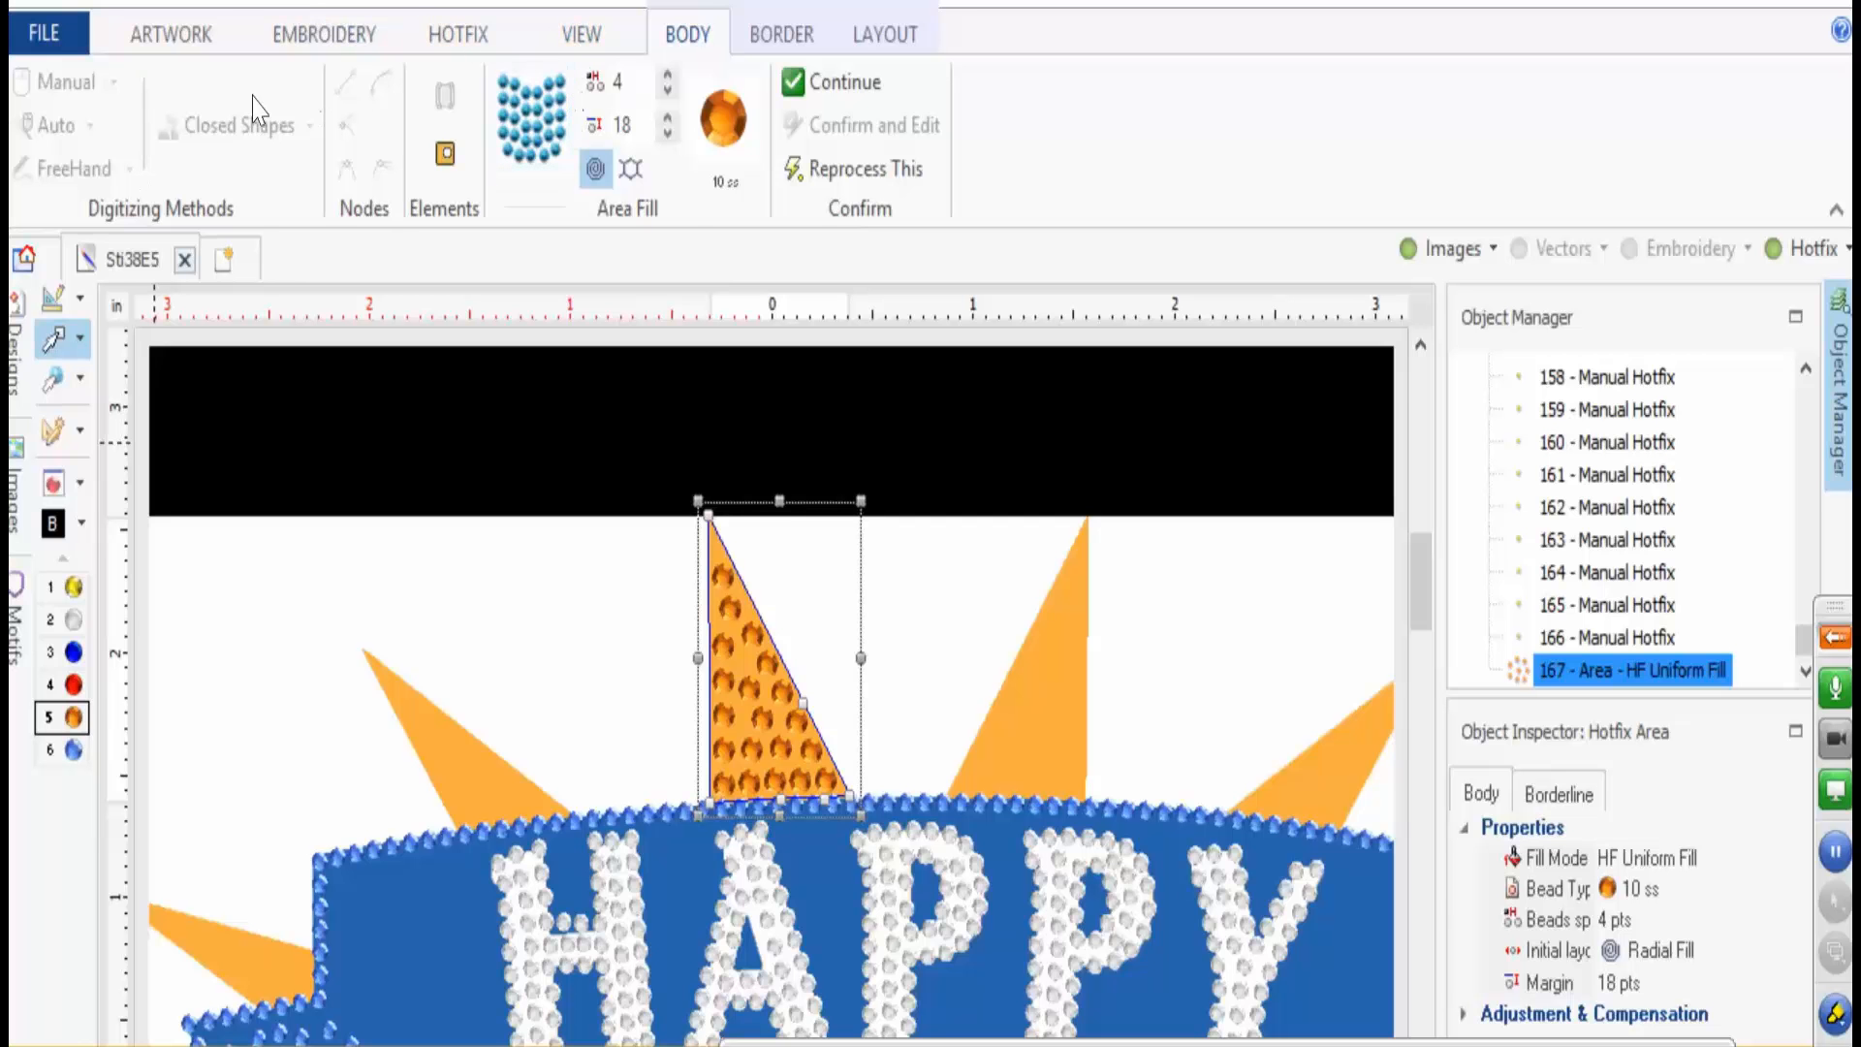
- Auto-trace the orange ray above the second P of HAPPY into a 10 ss single fill with 4 pts spacing and 18 pts margin
{"action": "left_click", "coordinate": [451, 35]}
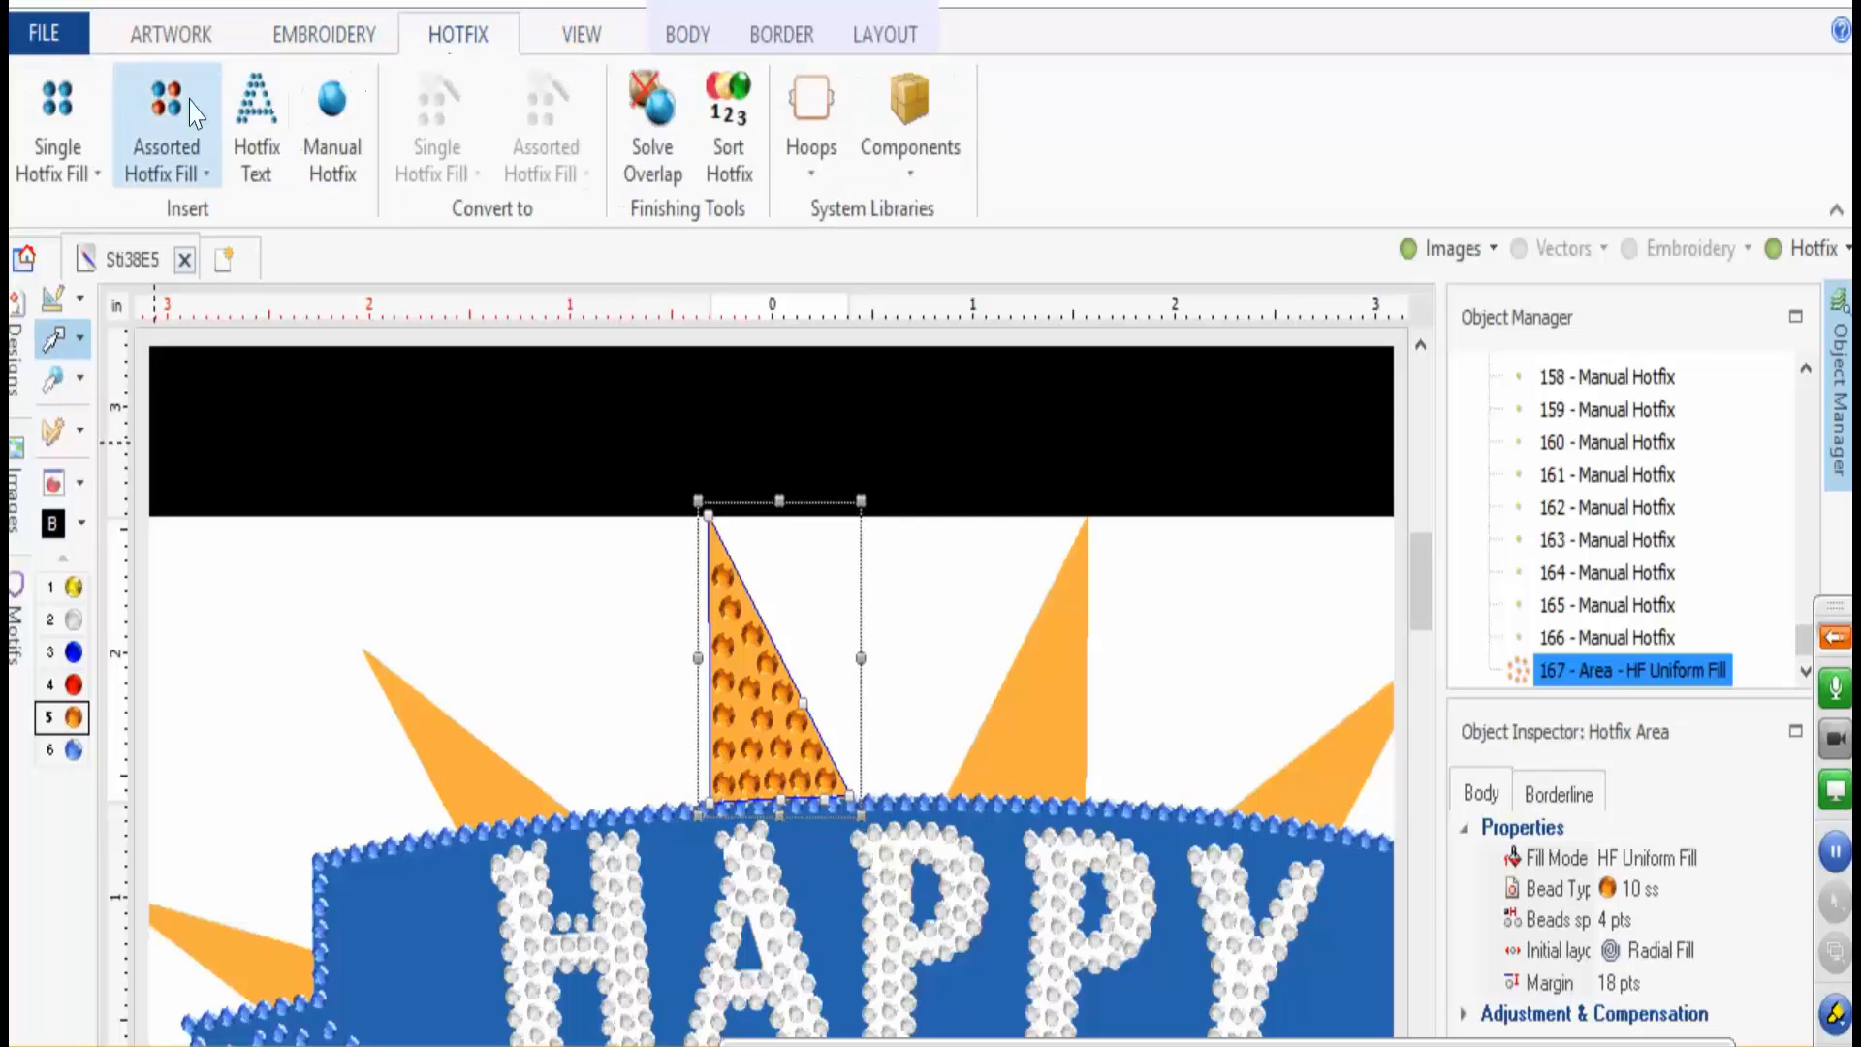
{"action": "left_click", "coordinate": [53, 121]}
{"action": "left_click", "coordinate": [58, 320]}
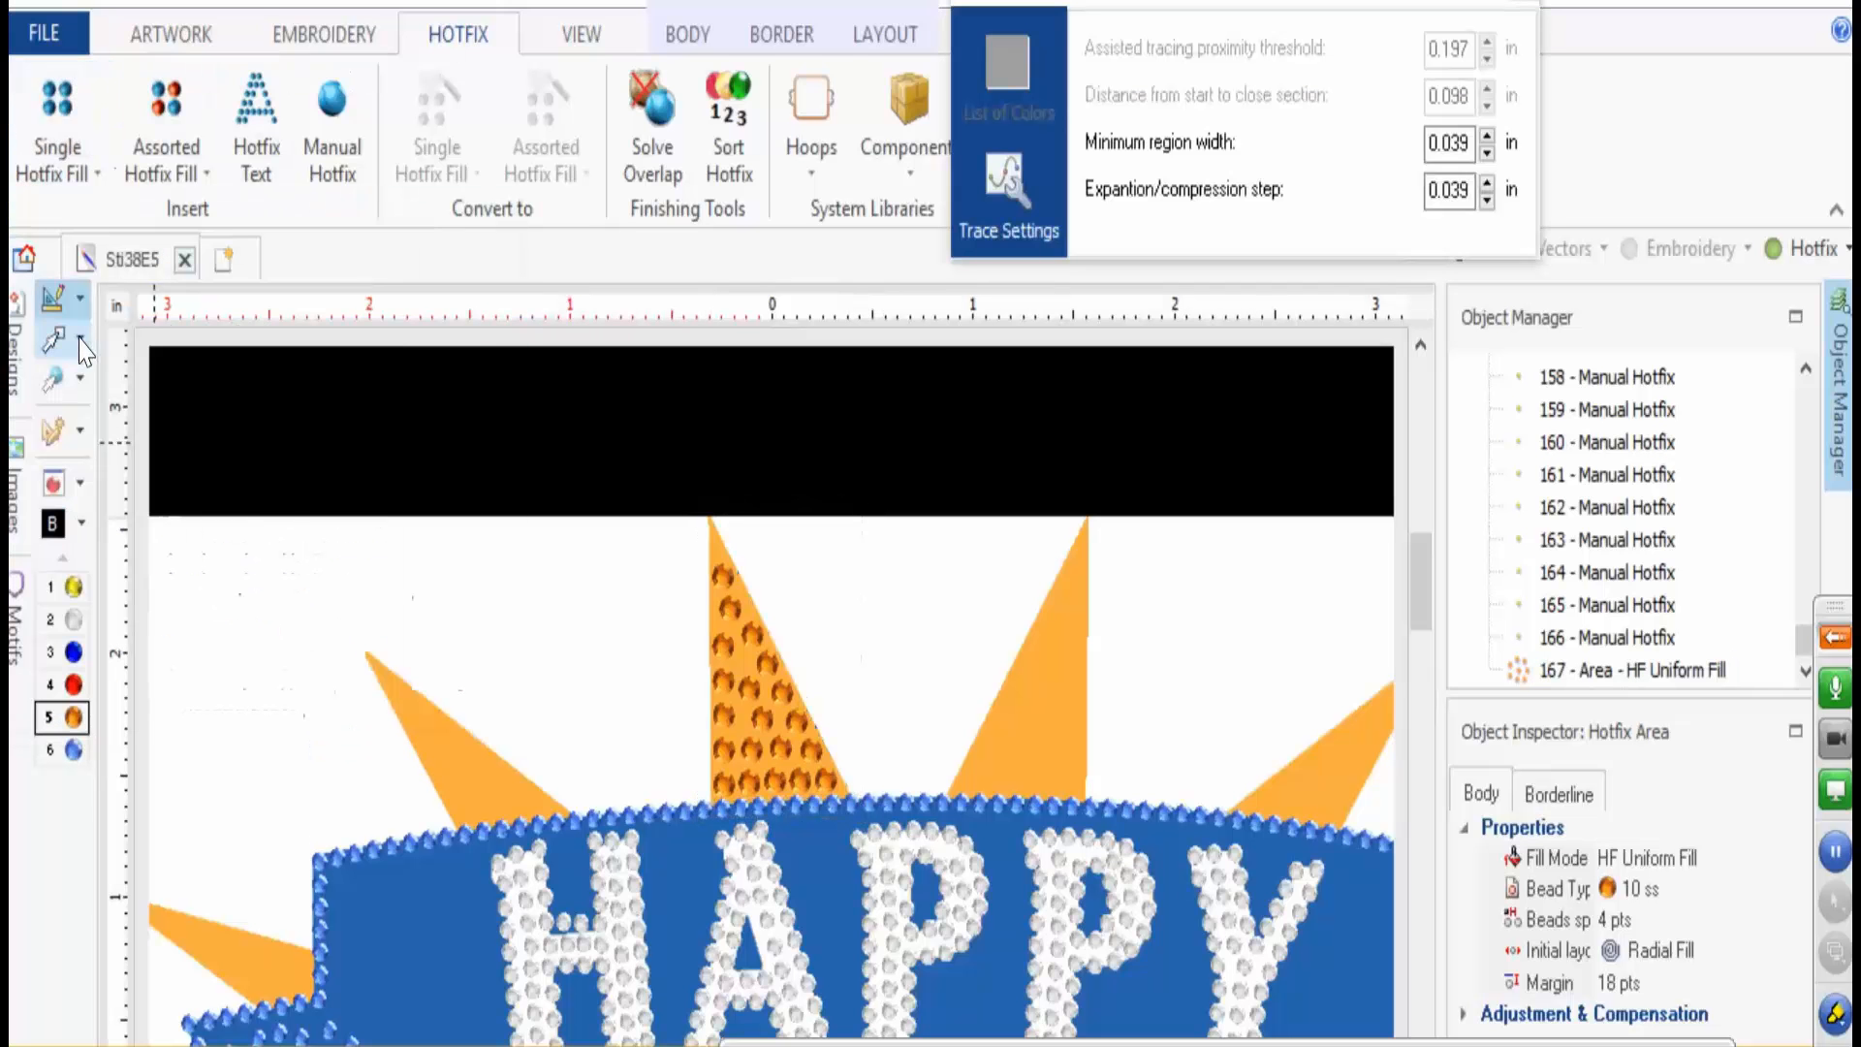
{"action": "double_click", "coordinate": [629, 77]}
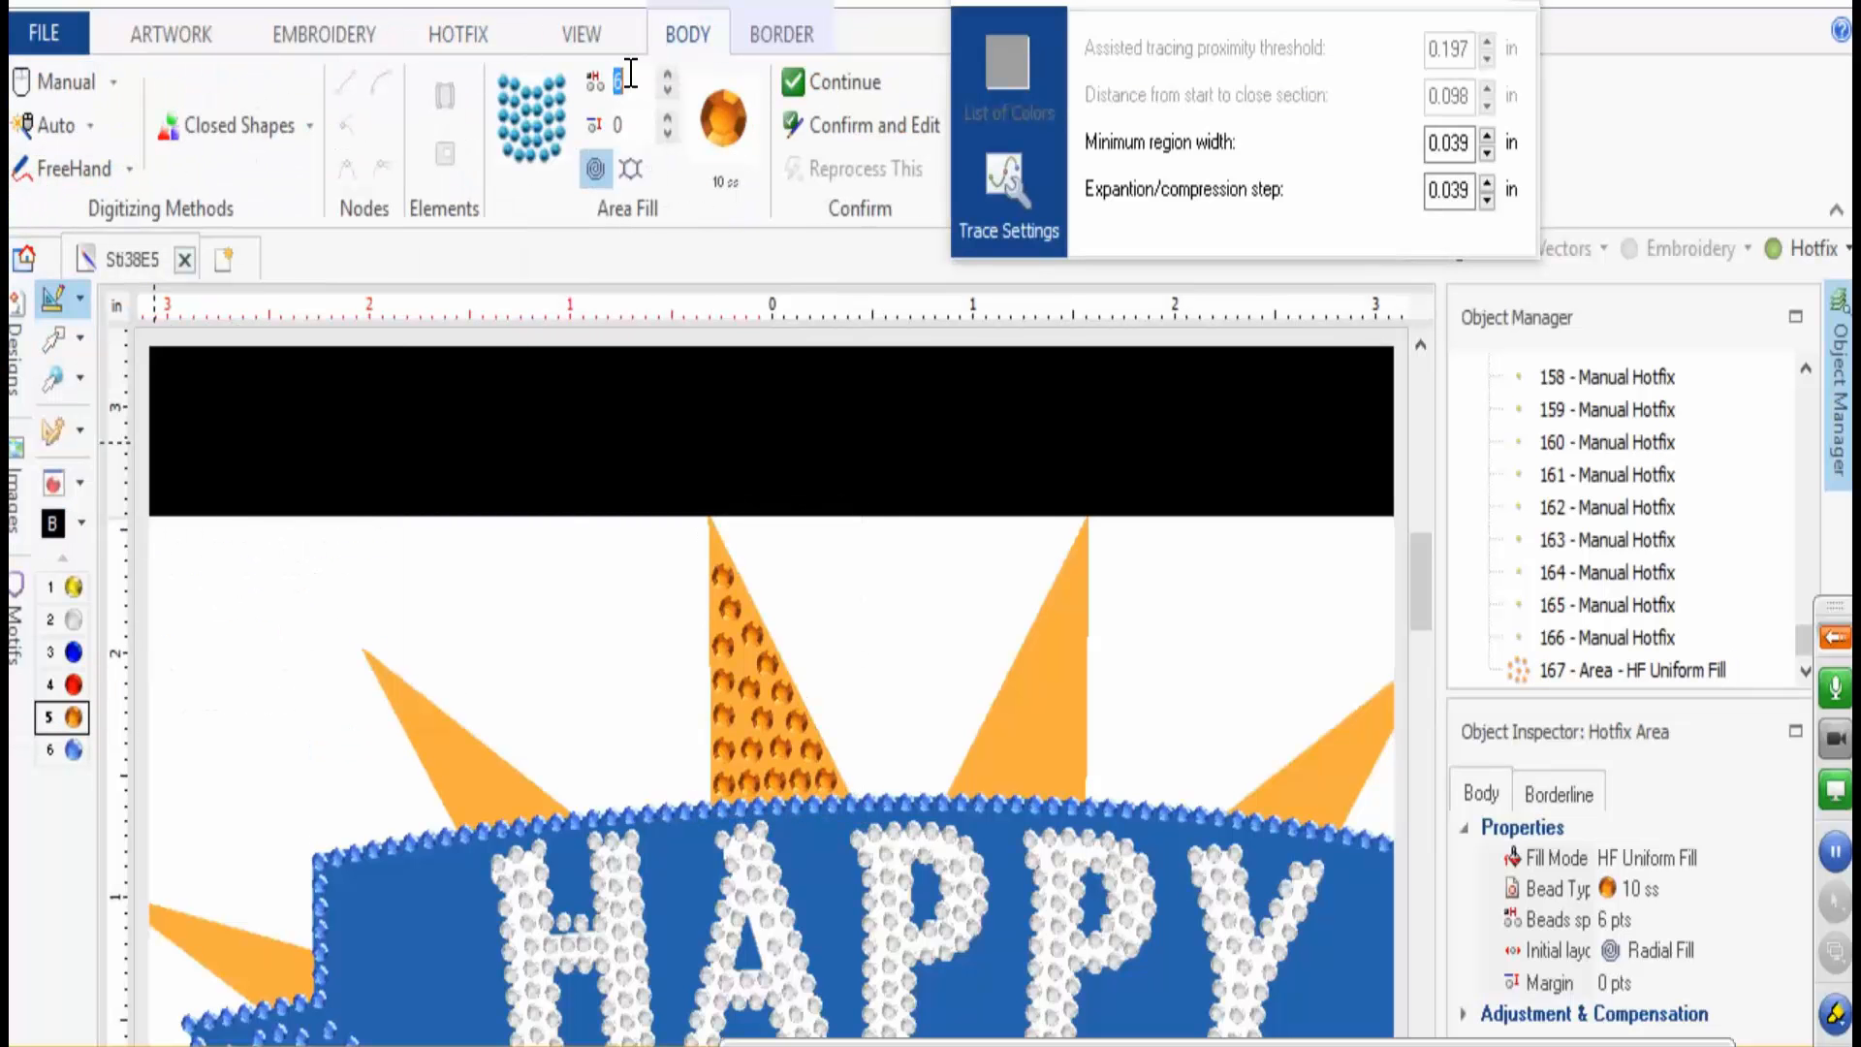
{"action": "type", "text": "4"}
{"action": "key", "text": "Return"}
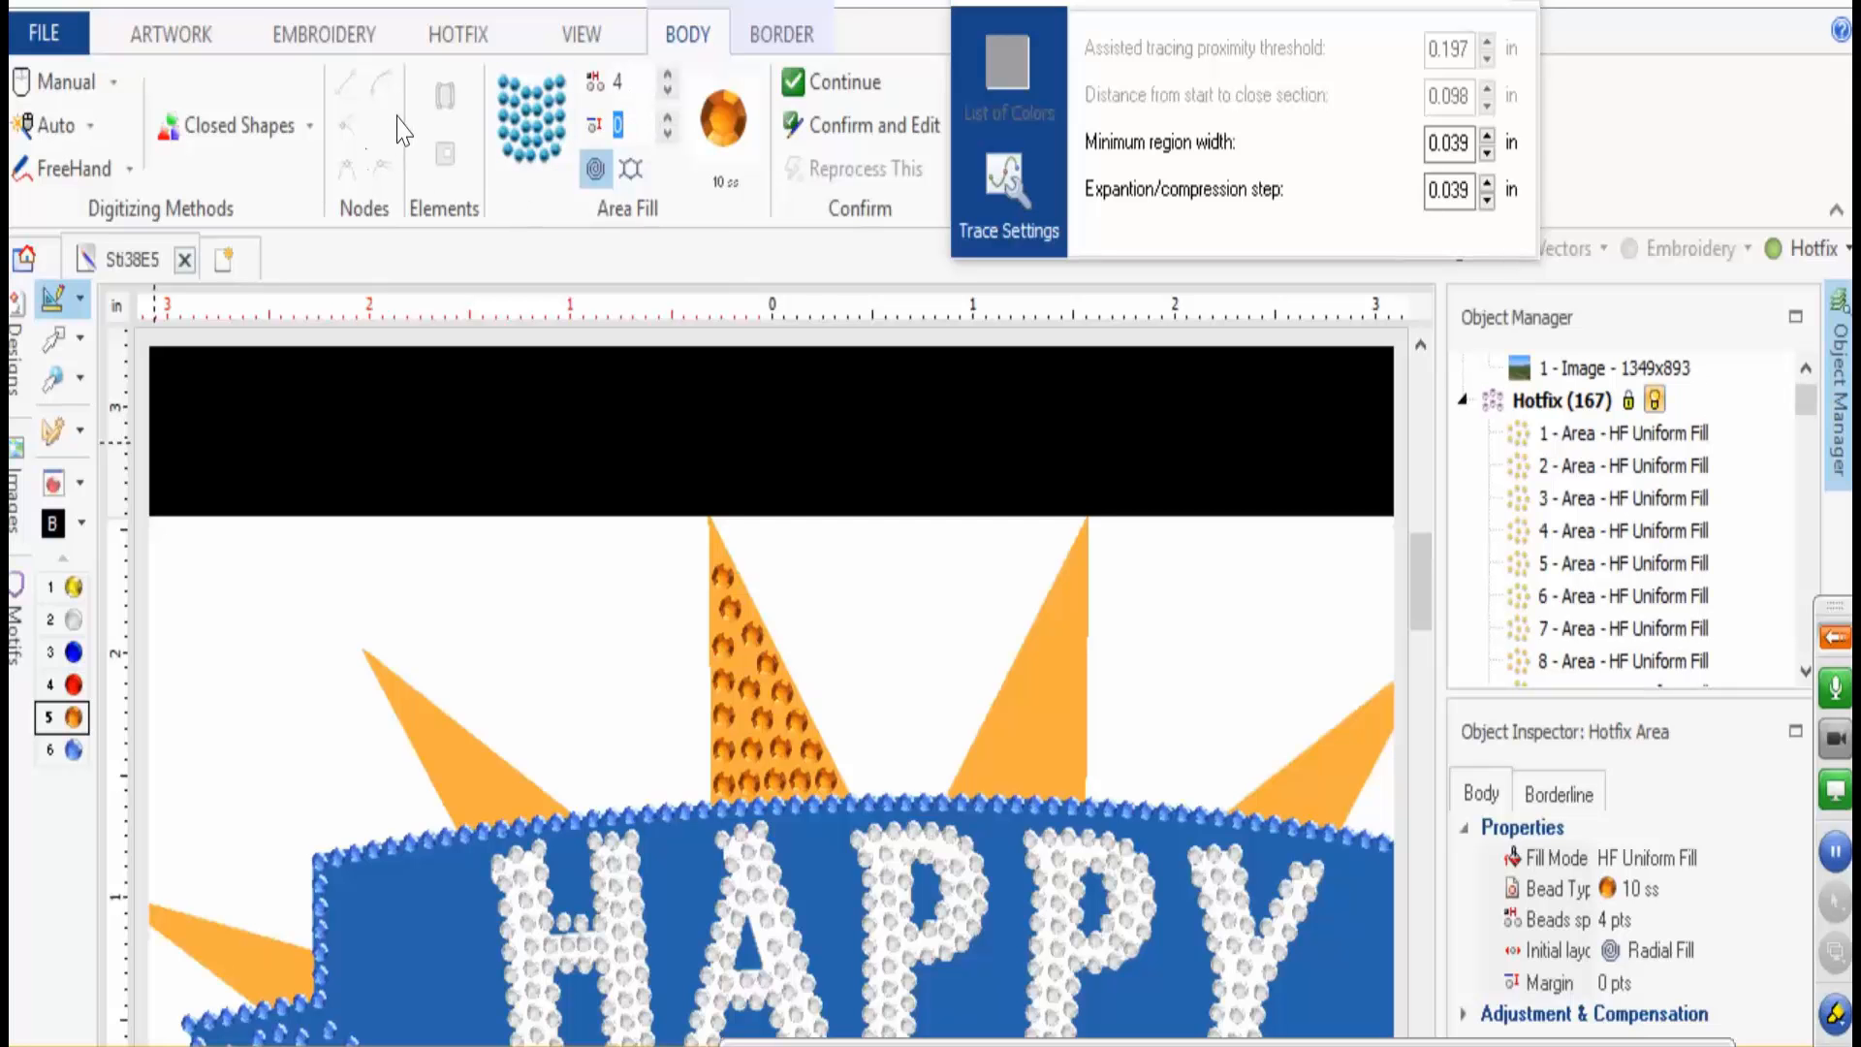
{"action": "key", "text": "Return"}
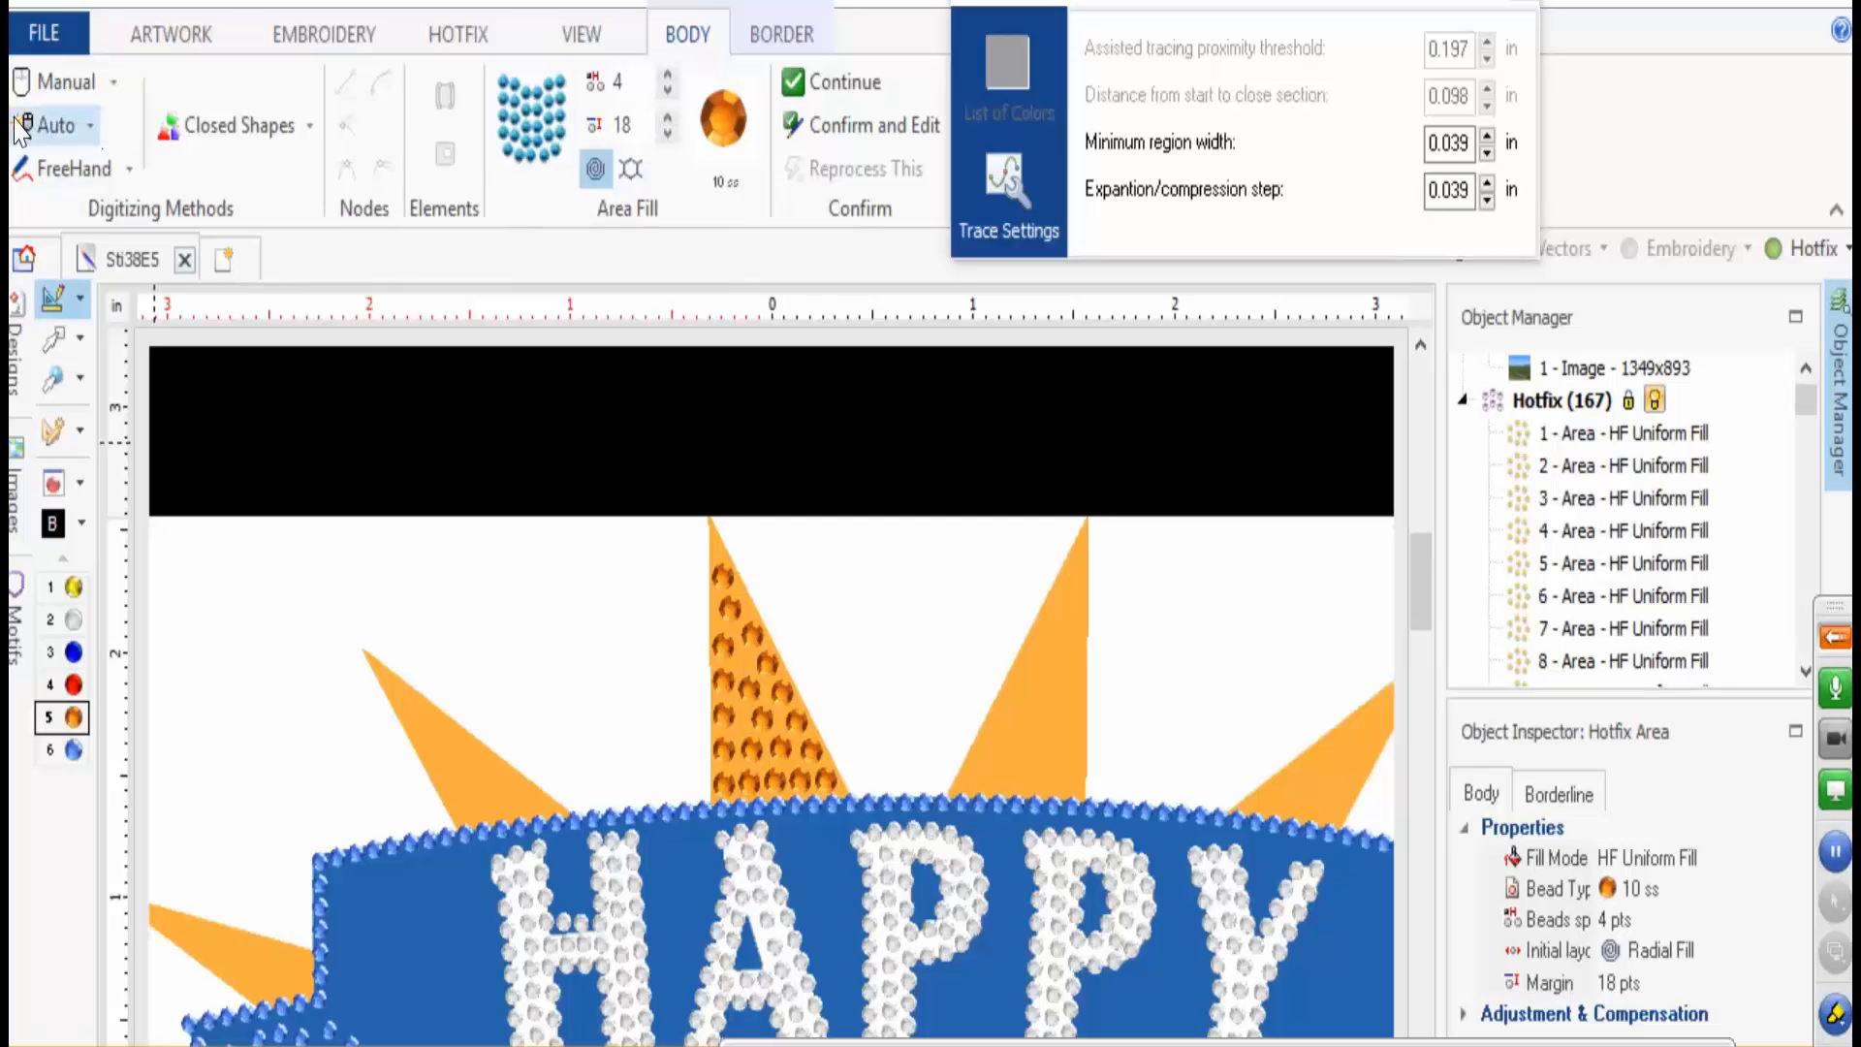
{"action": "left_click", "coordinate": [58, 124]}
{"action": "left_click", "coordinate": [126, 213]}
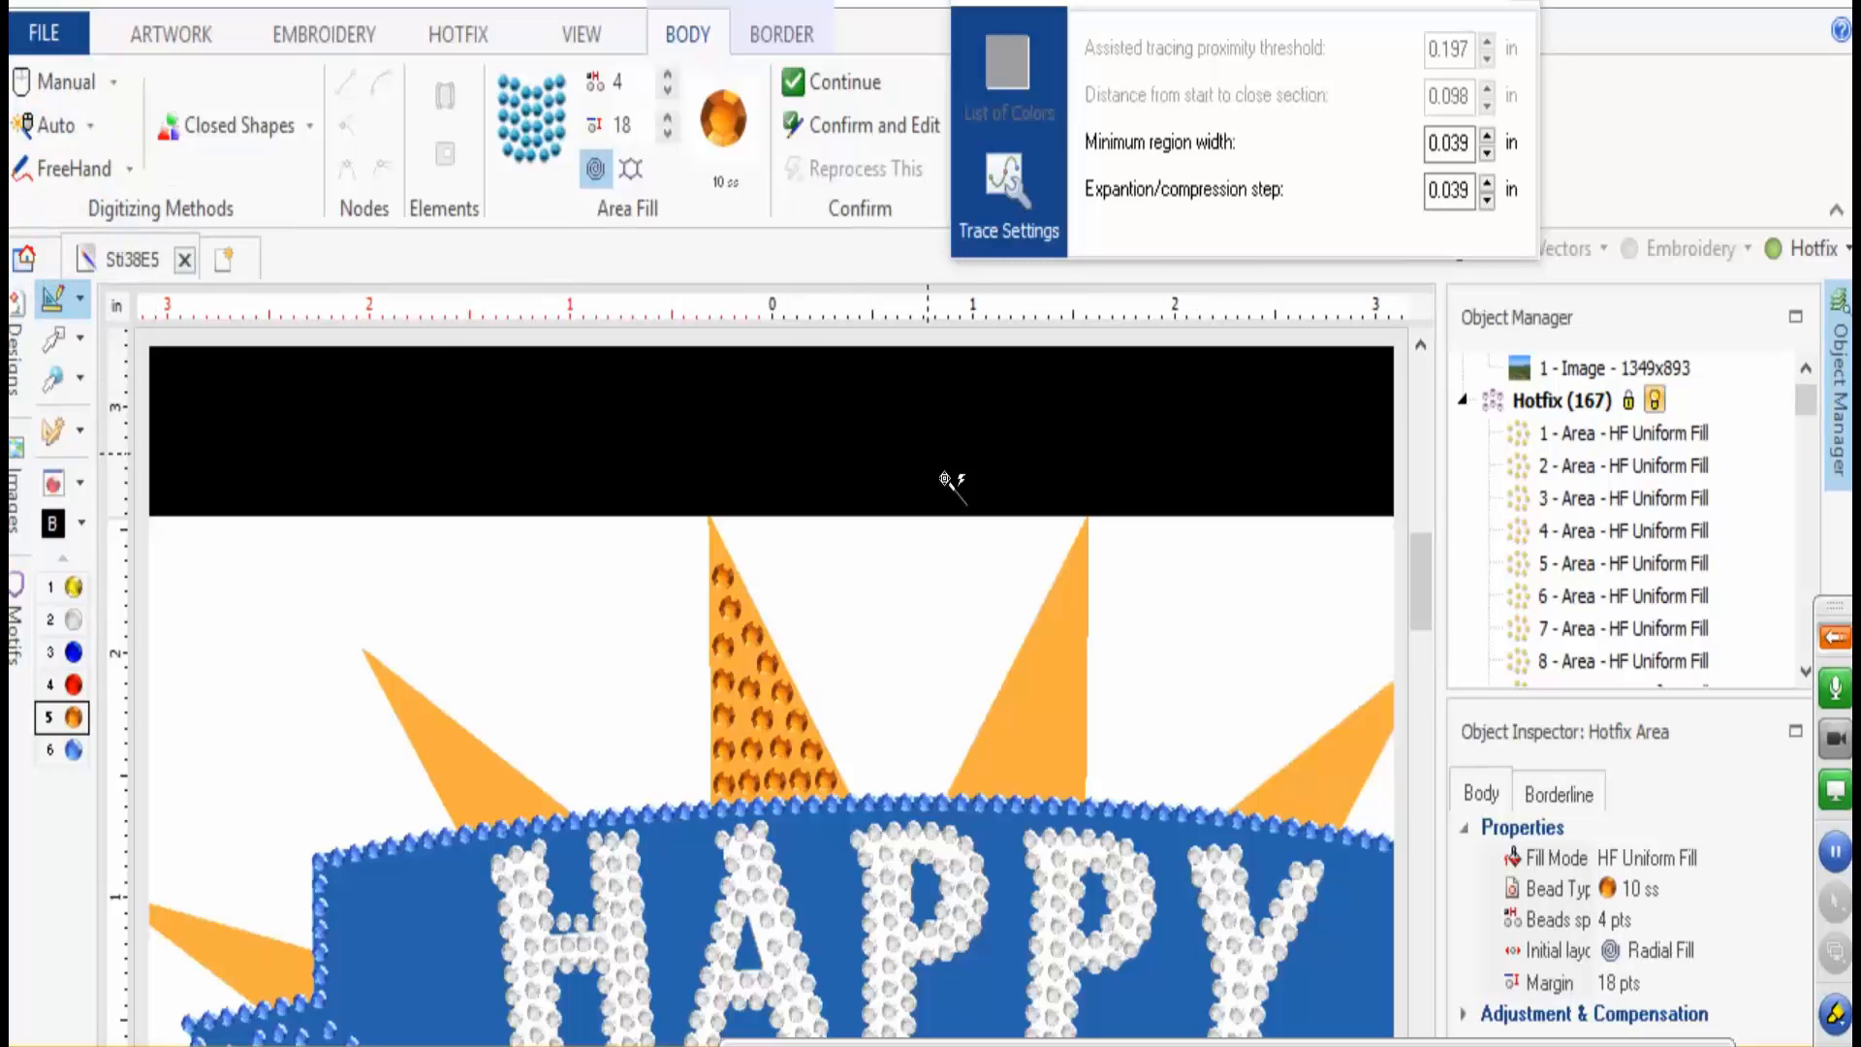
{"action": "left_click", "coordinate": [1040, 709]}
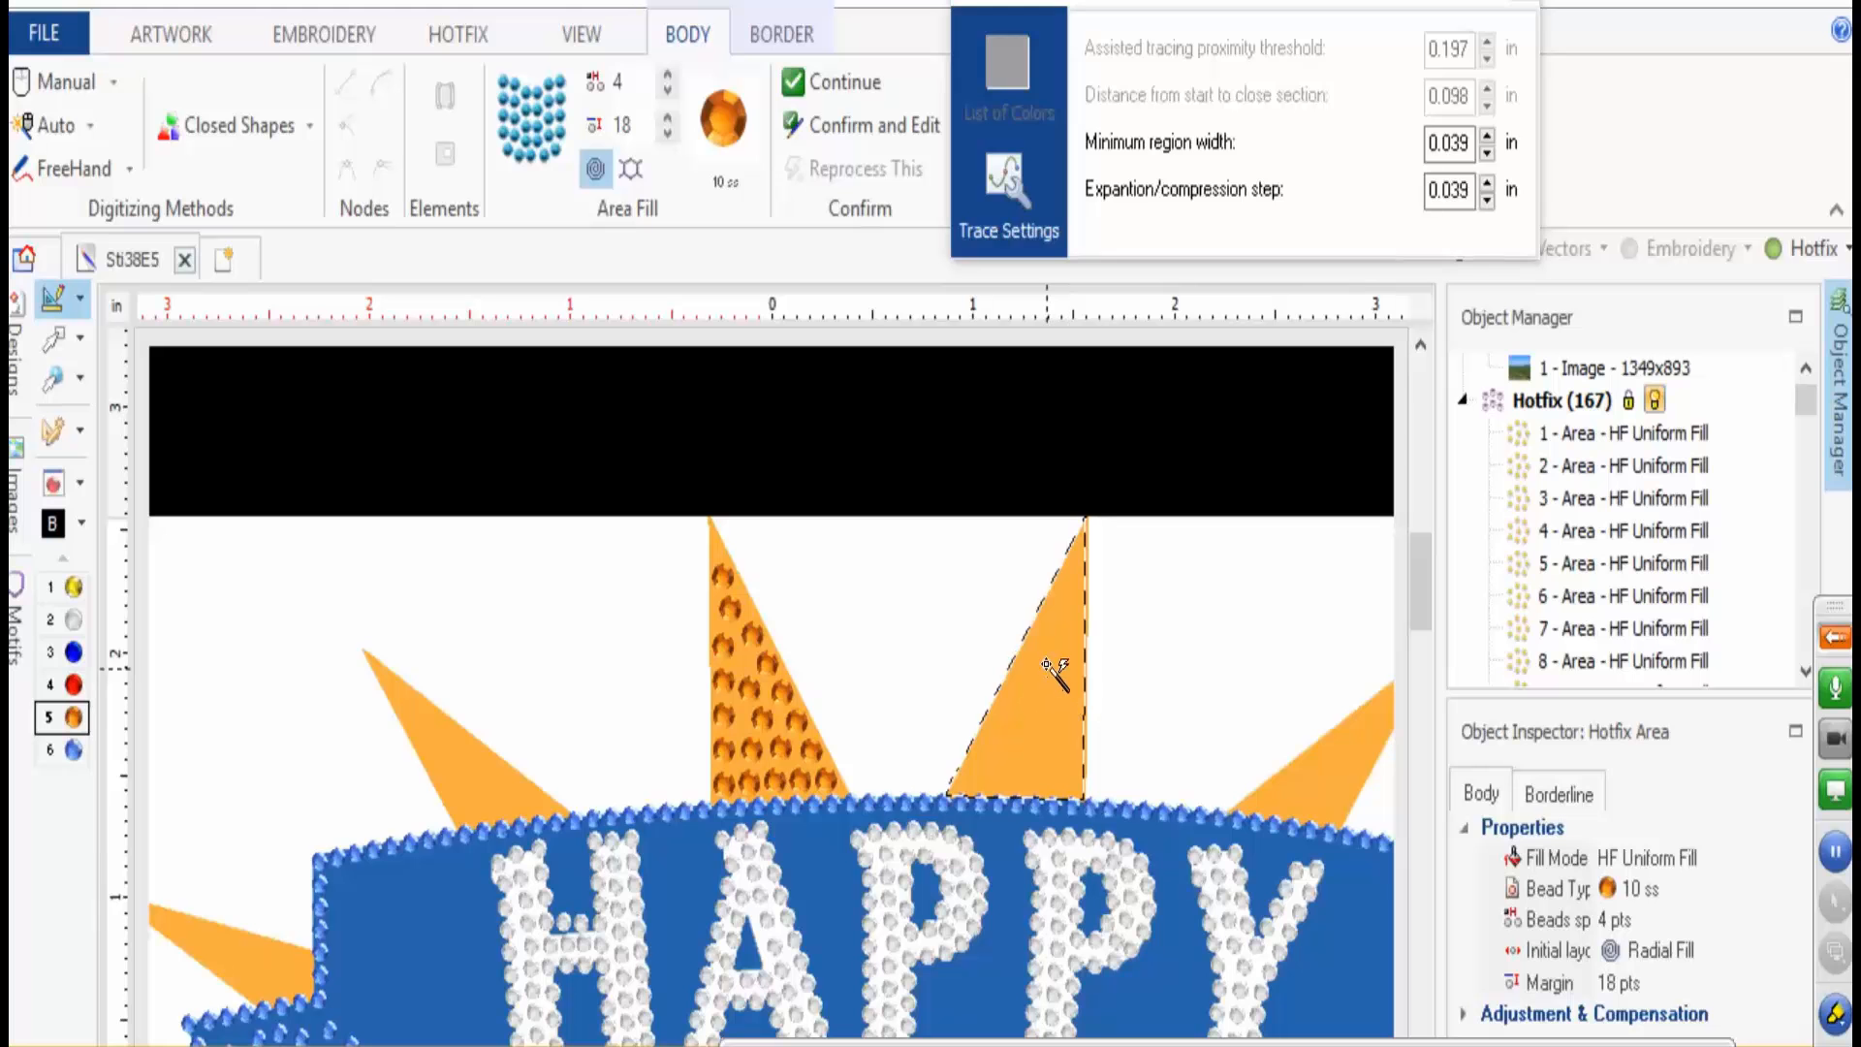
{"action": "right_click", "coordinate": [1047, 663]}
{"action": "left_click", "coordinate": [1332, 799]}
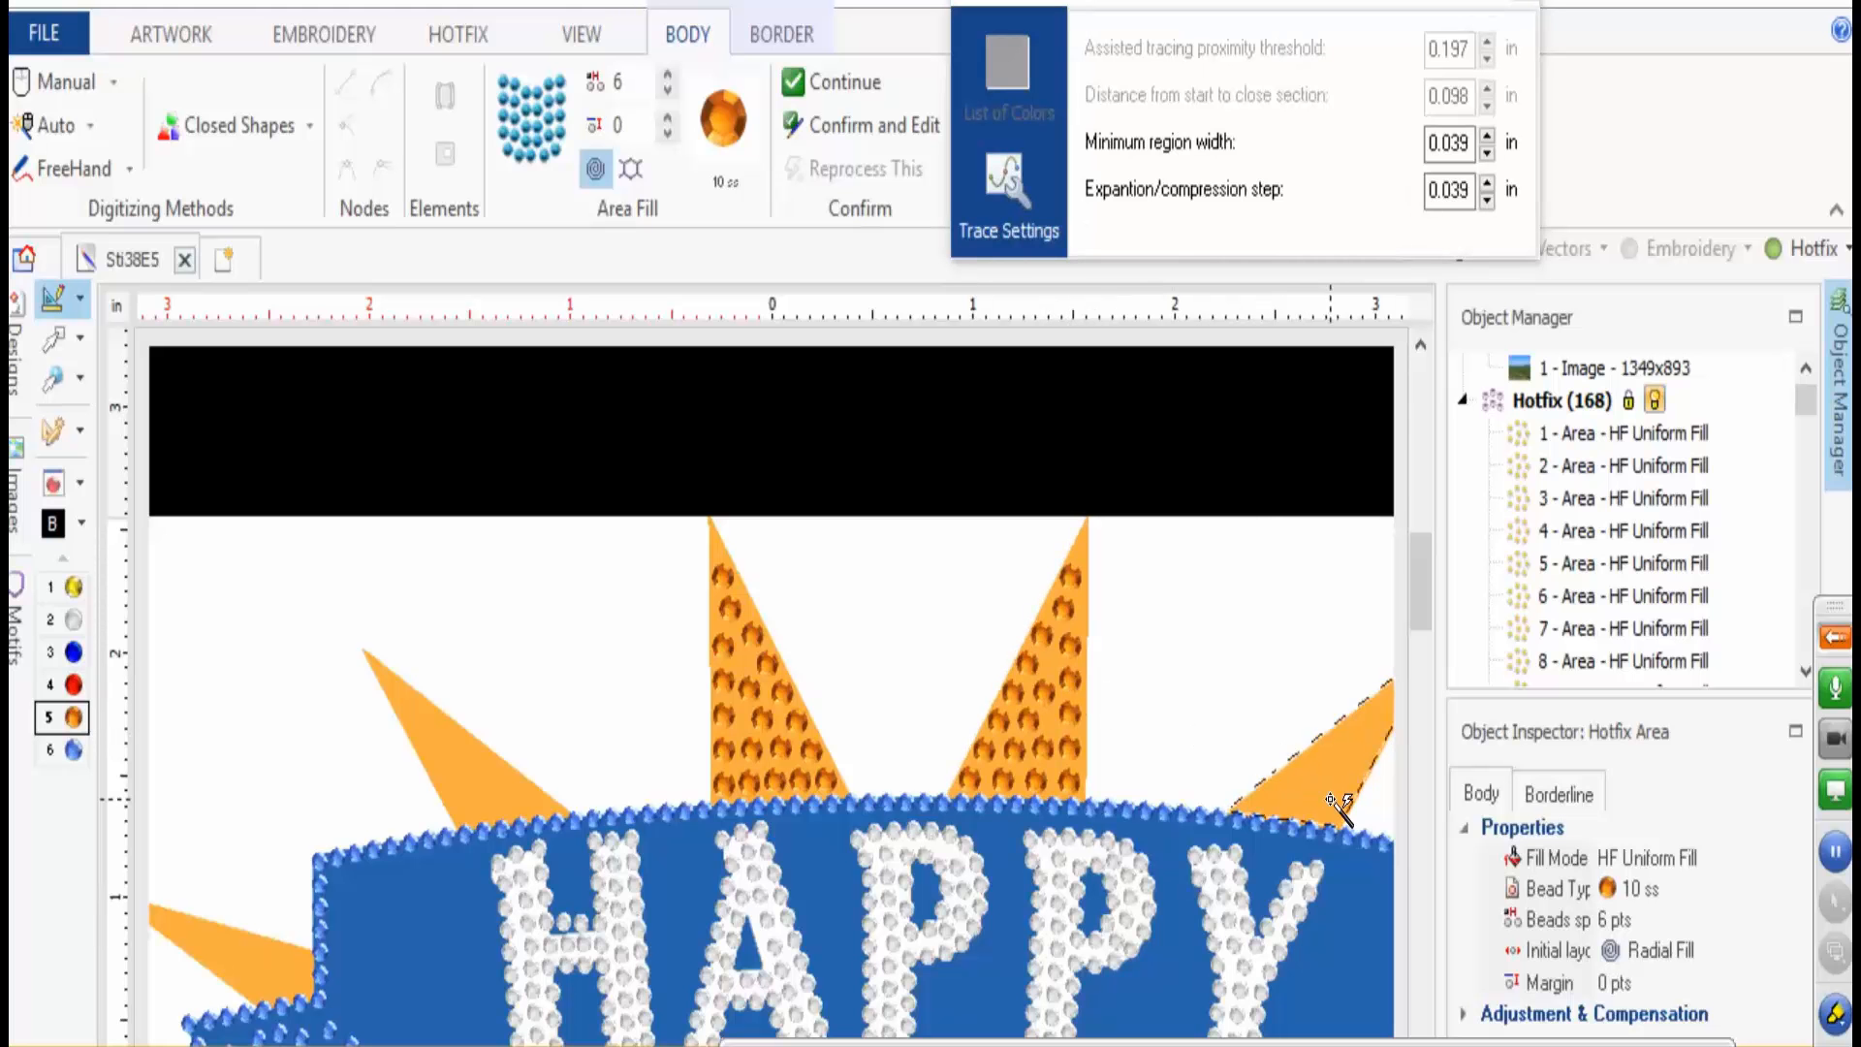
{"action": "right_click", "coordinate": [945, 811]}
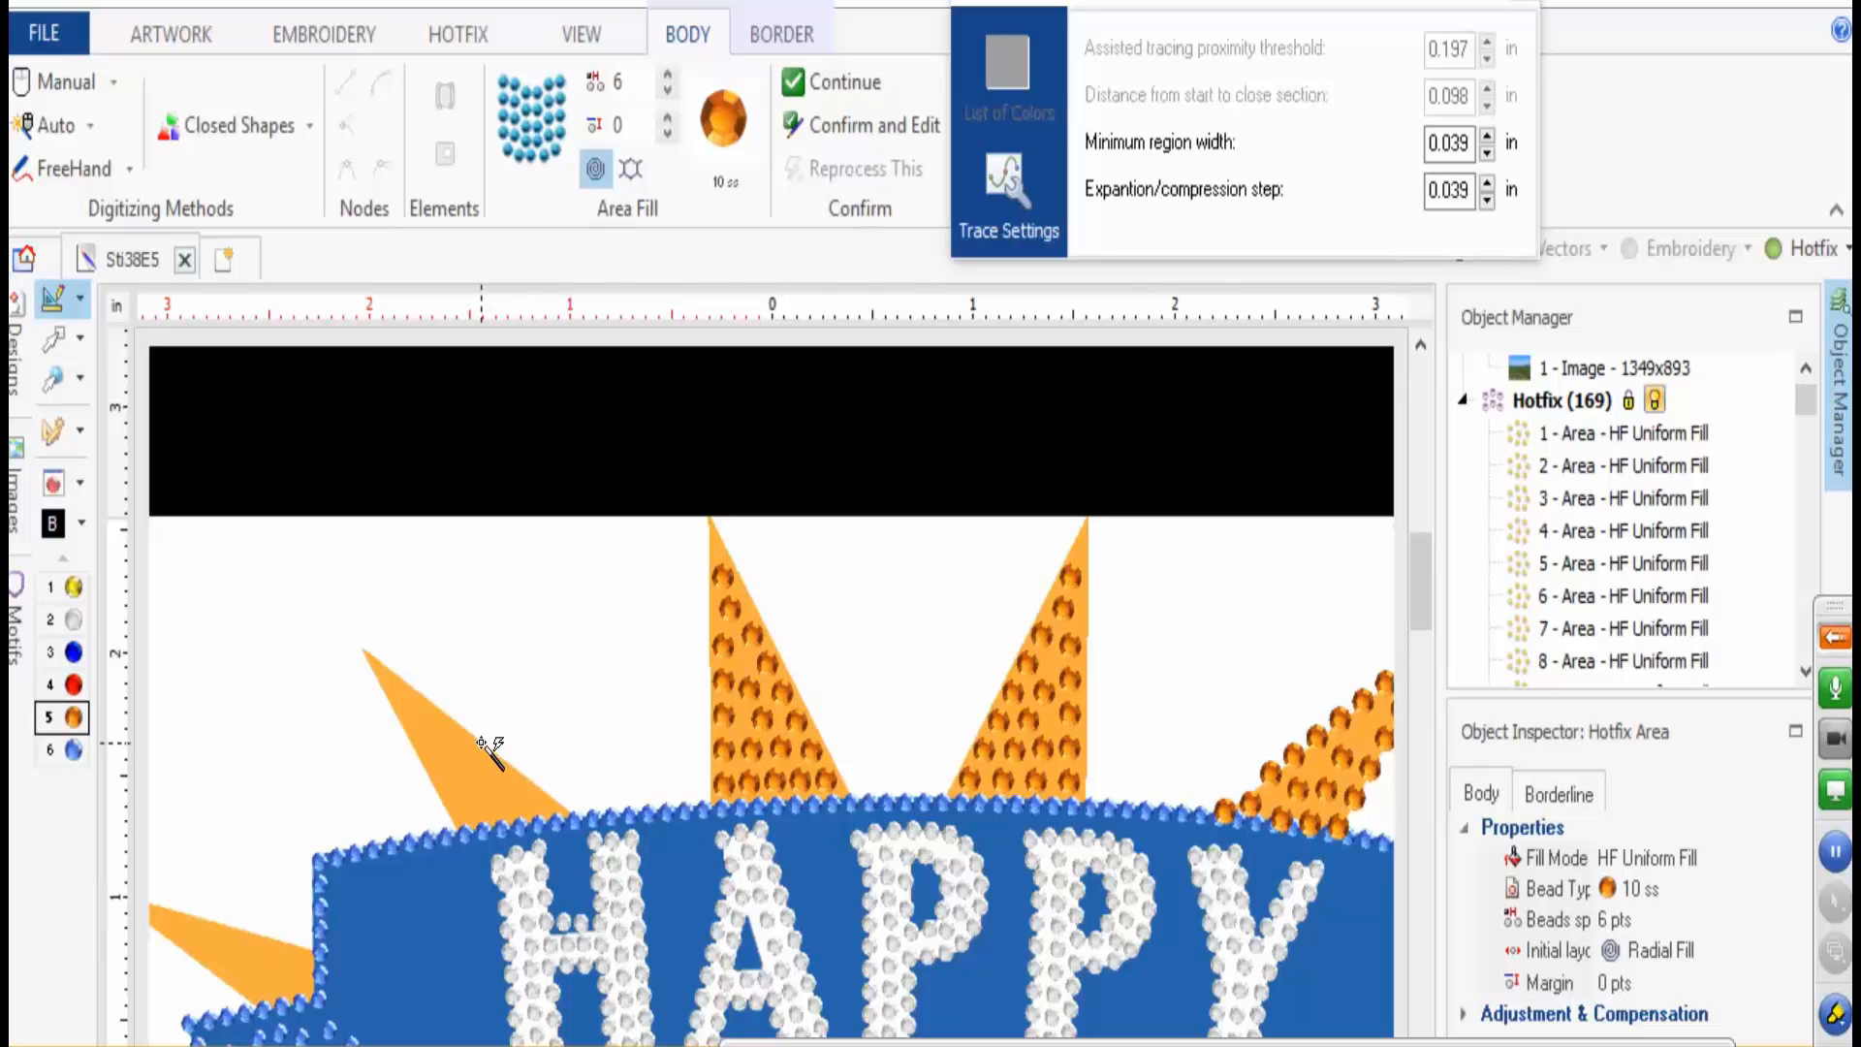
{"action": "key", "text": "Delete"}
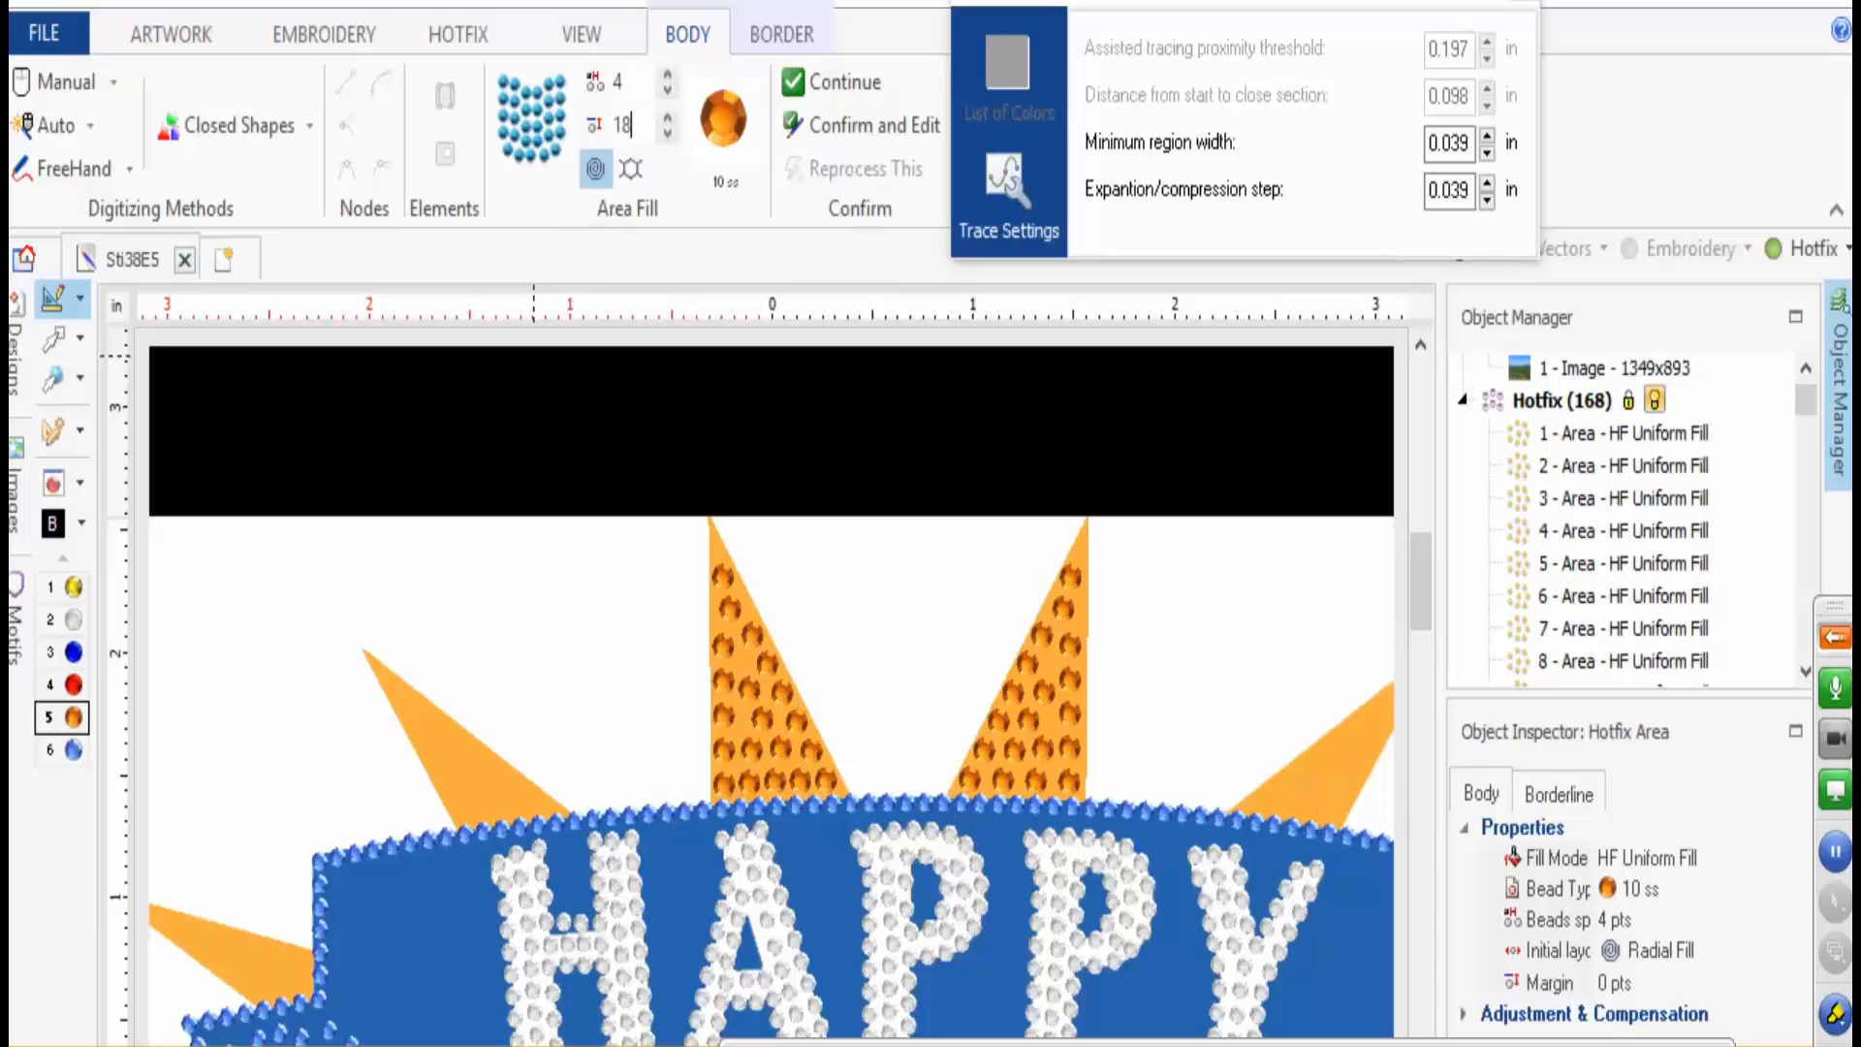
- Fill the outer rays above the banner's two ends with 10 ss orange stones at 4 pts spacing and 18 pts margin
{"action": "left_click", "coordinate": [448, 733]}
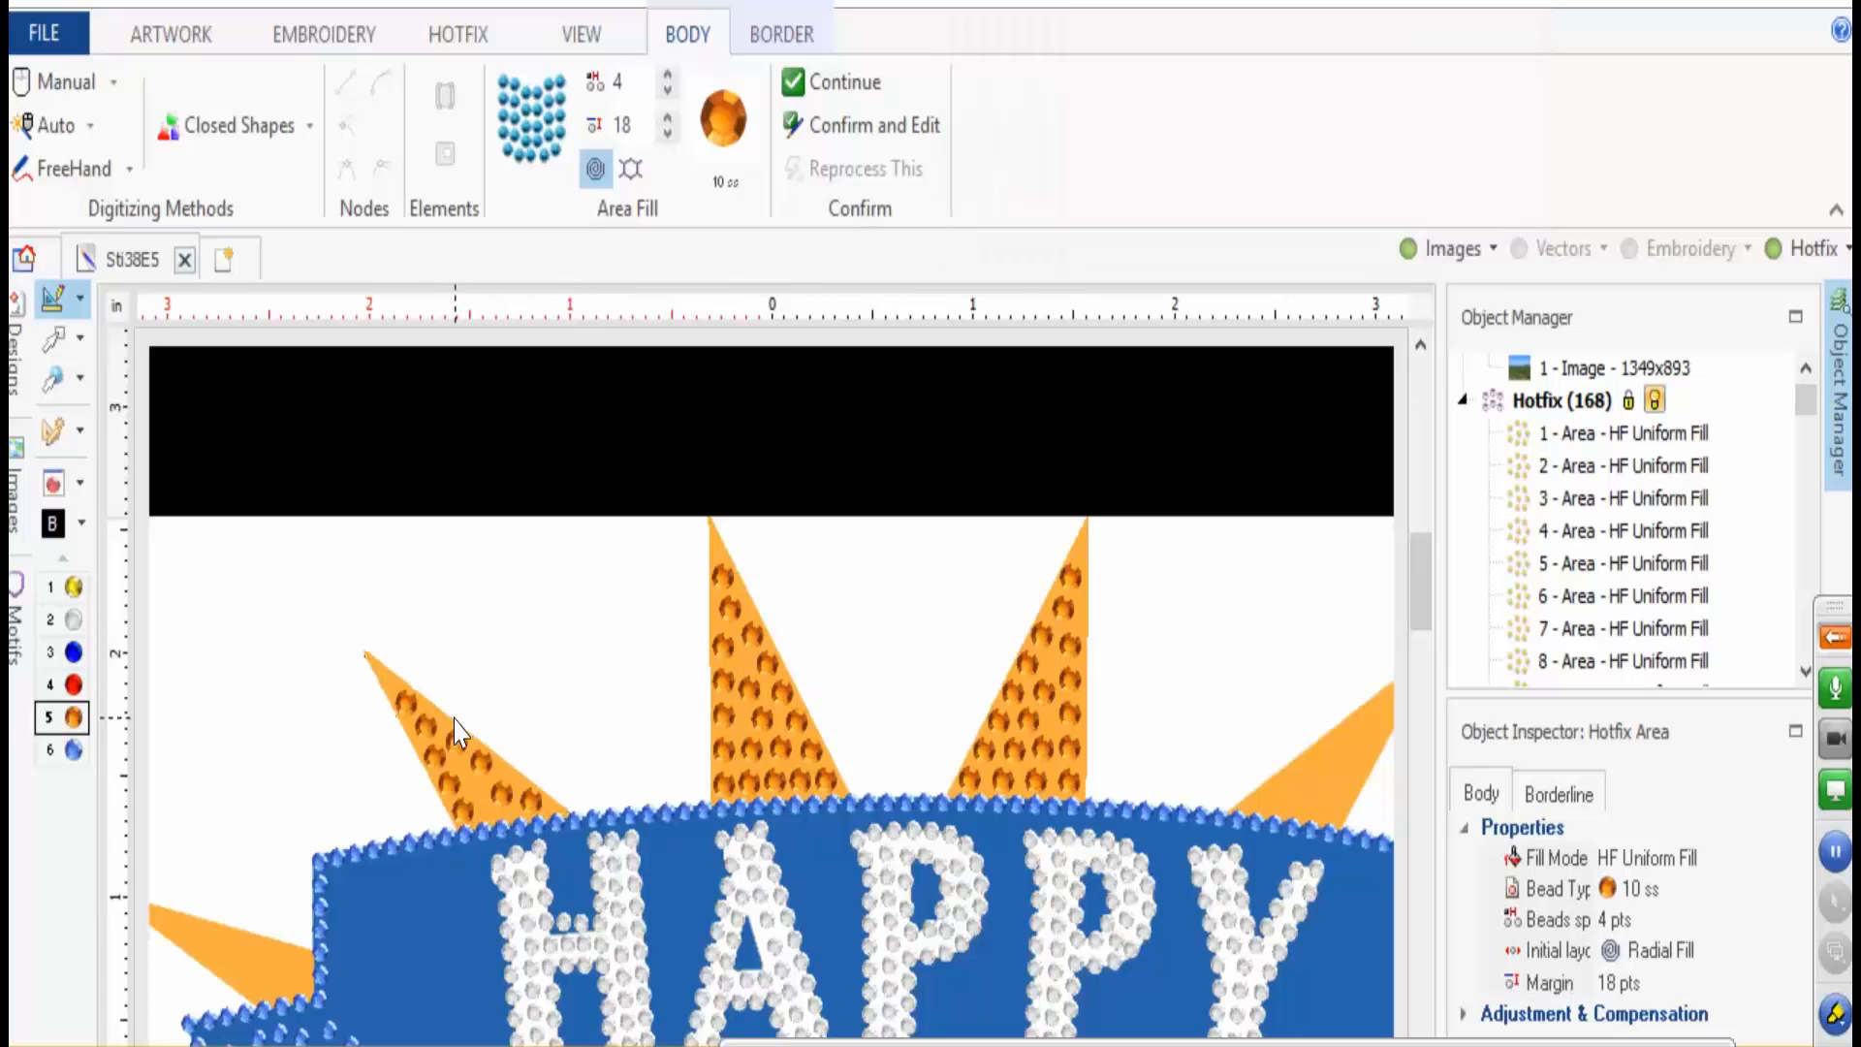
{"action": "double_click", "coordinate": [636, 84]}
{"action": "type", "text": "4"}
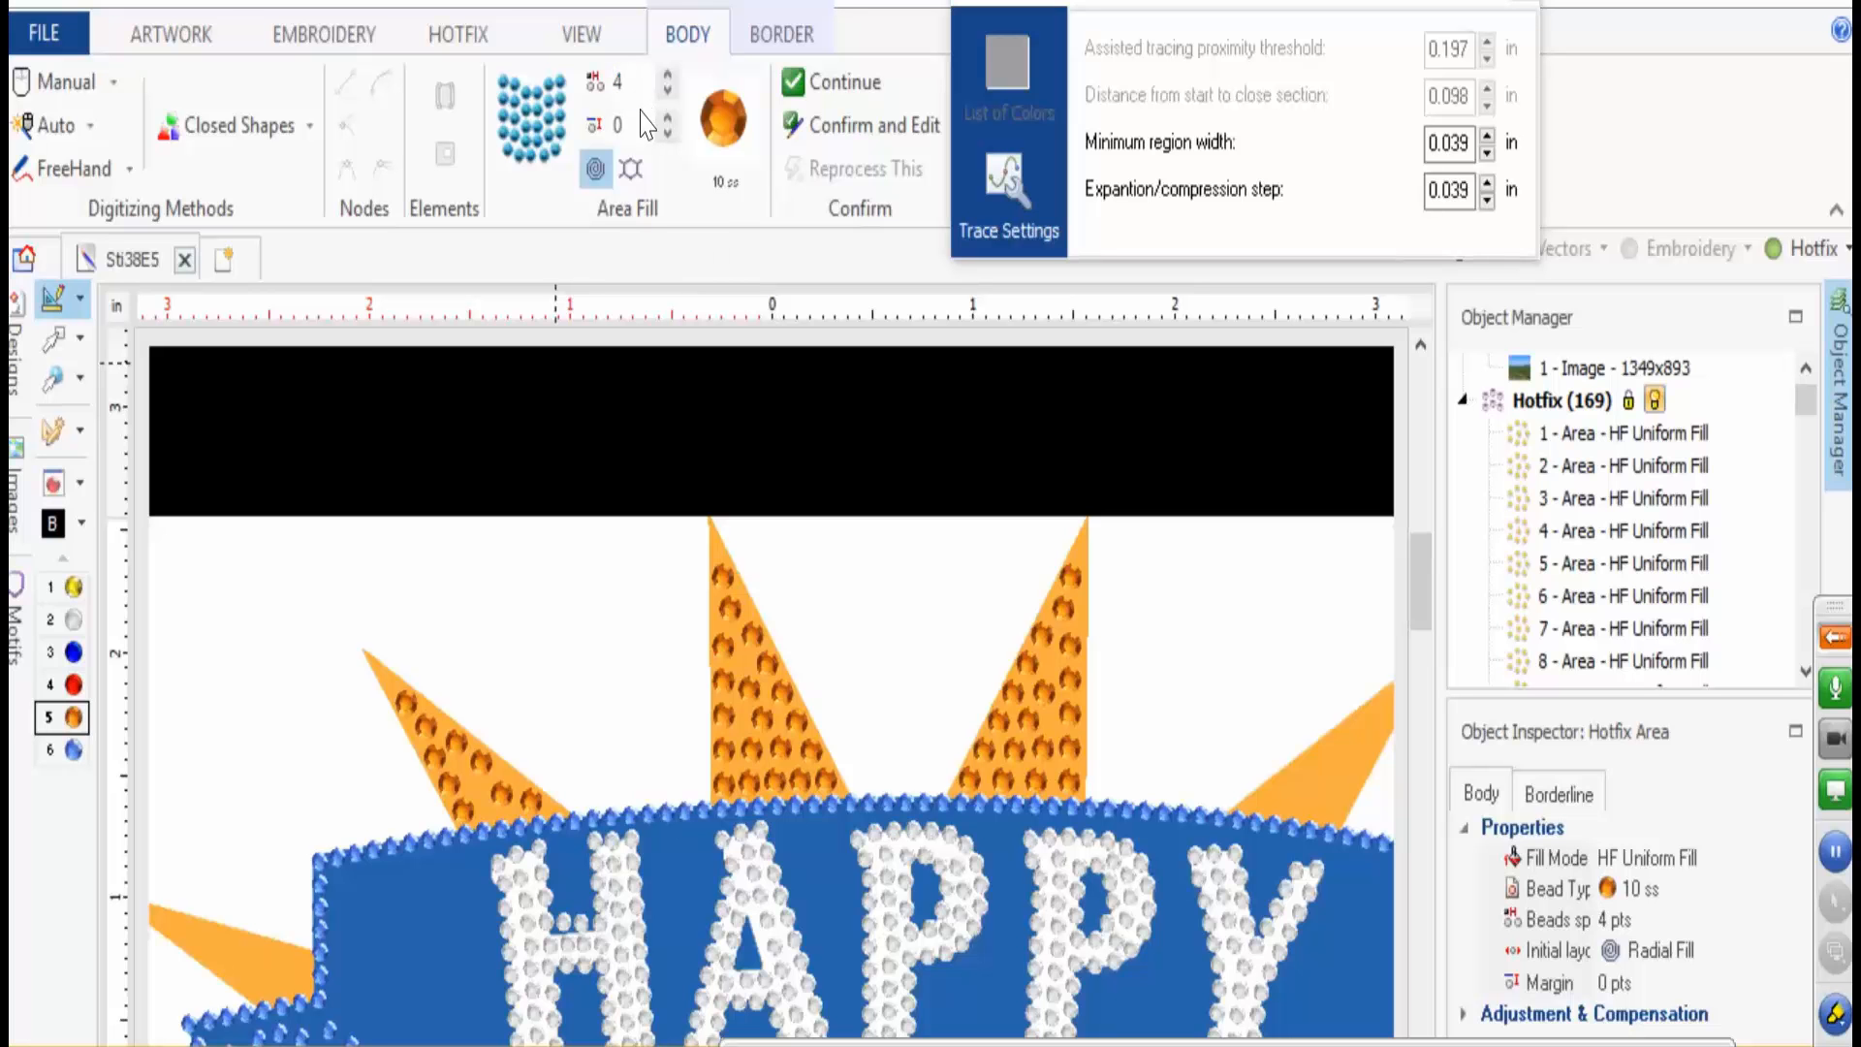
{"action": "double_click", "coordinate": [634, 127]}
{"action": "type", "text": "18"}
{"action": "key", "text": "Return"}
{"action": "right_click", "coordinate": [1321, 773]}
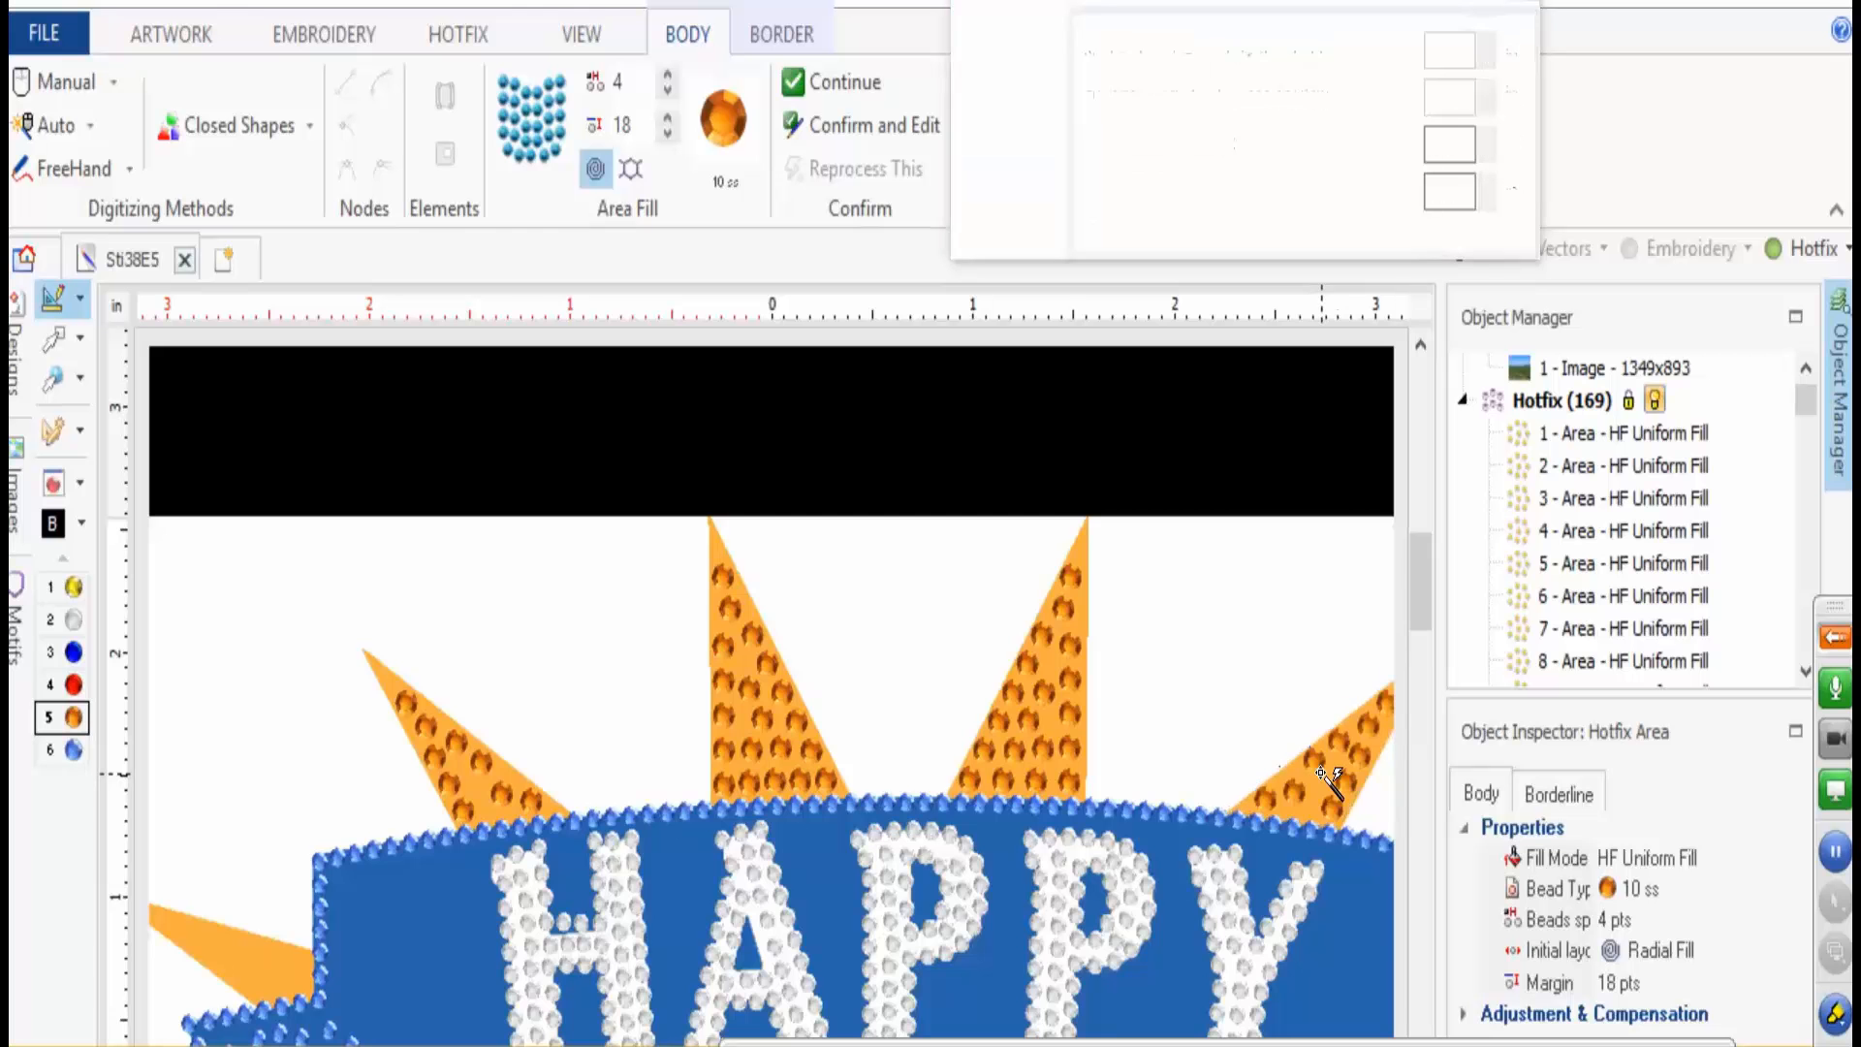
- Fill four orange areas around the banner's left end and above the B with 10 ss stones at 6 pts spacing and 0 pts margin
{"action": "scroll", "coordinate": [1164, 775], "scroll_direction": "down", "scroll_amount": 3}
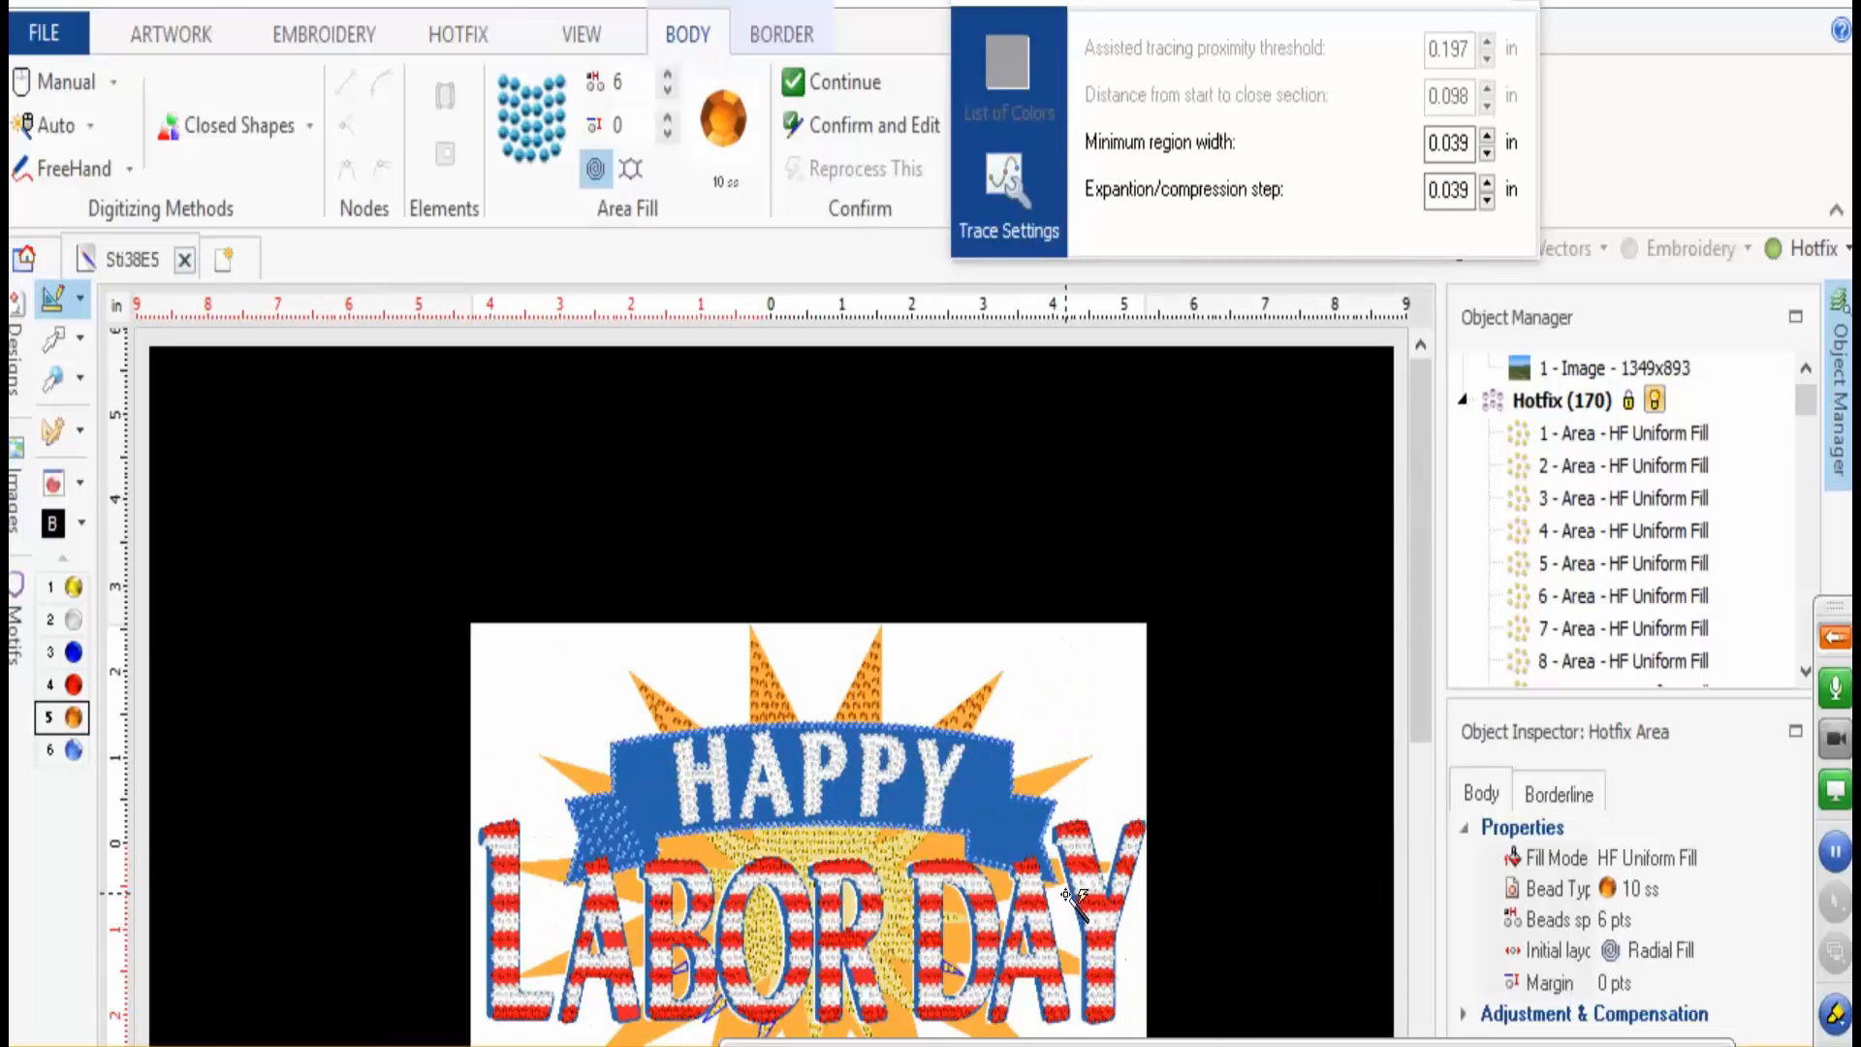
{"action": "scroll", "coordinate": [704, 939], "scroll_direction": "up", "scroll_amount": 3}
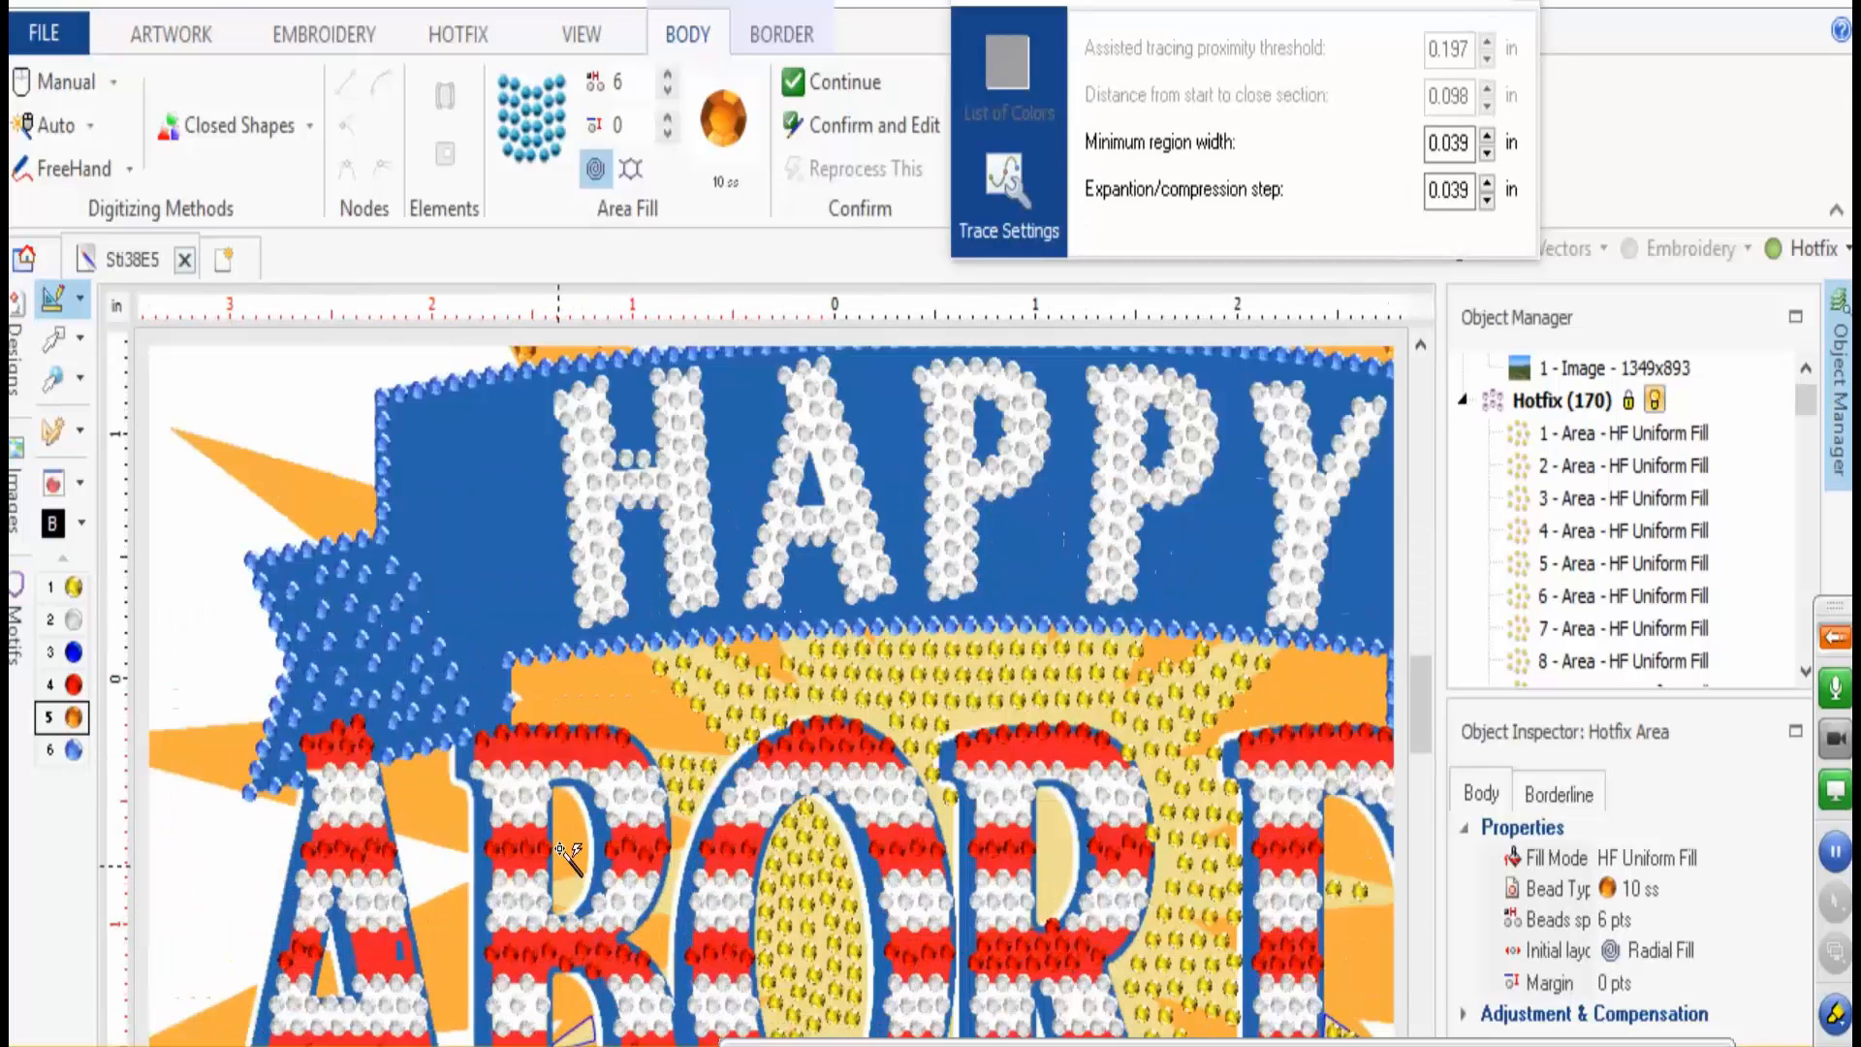
{"action": "left_click", "coordinate": [304, 488]}
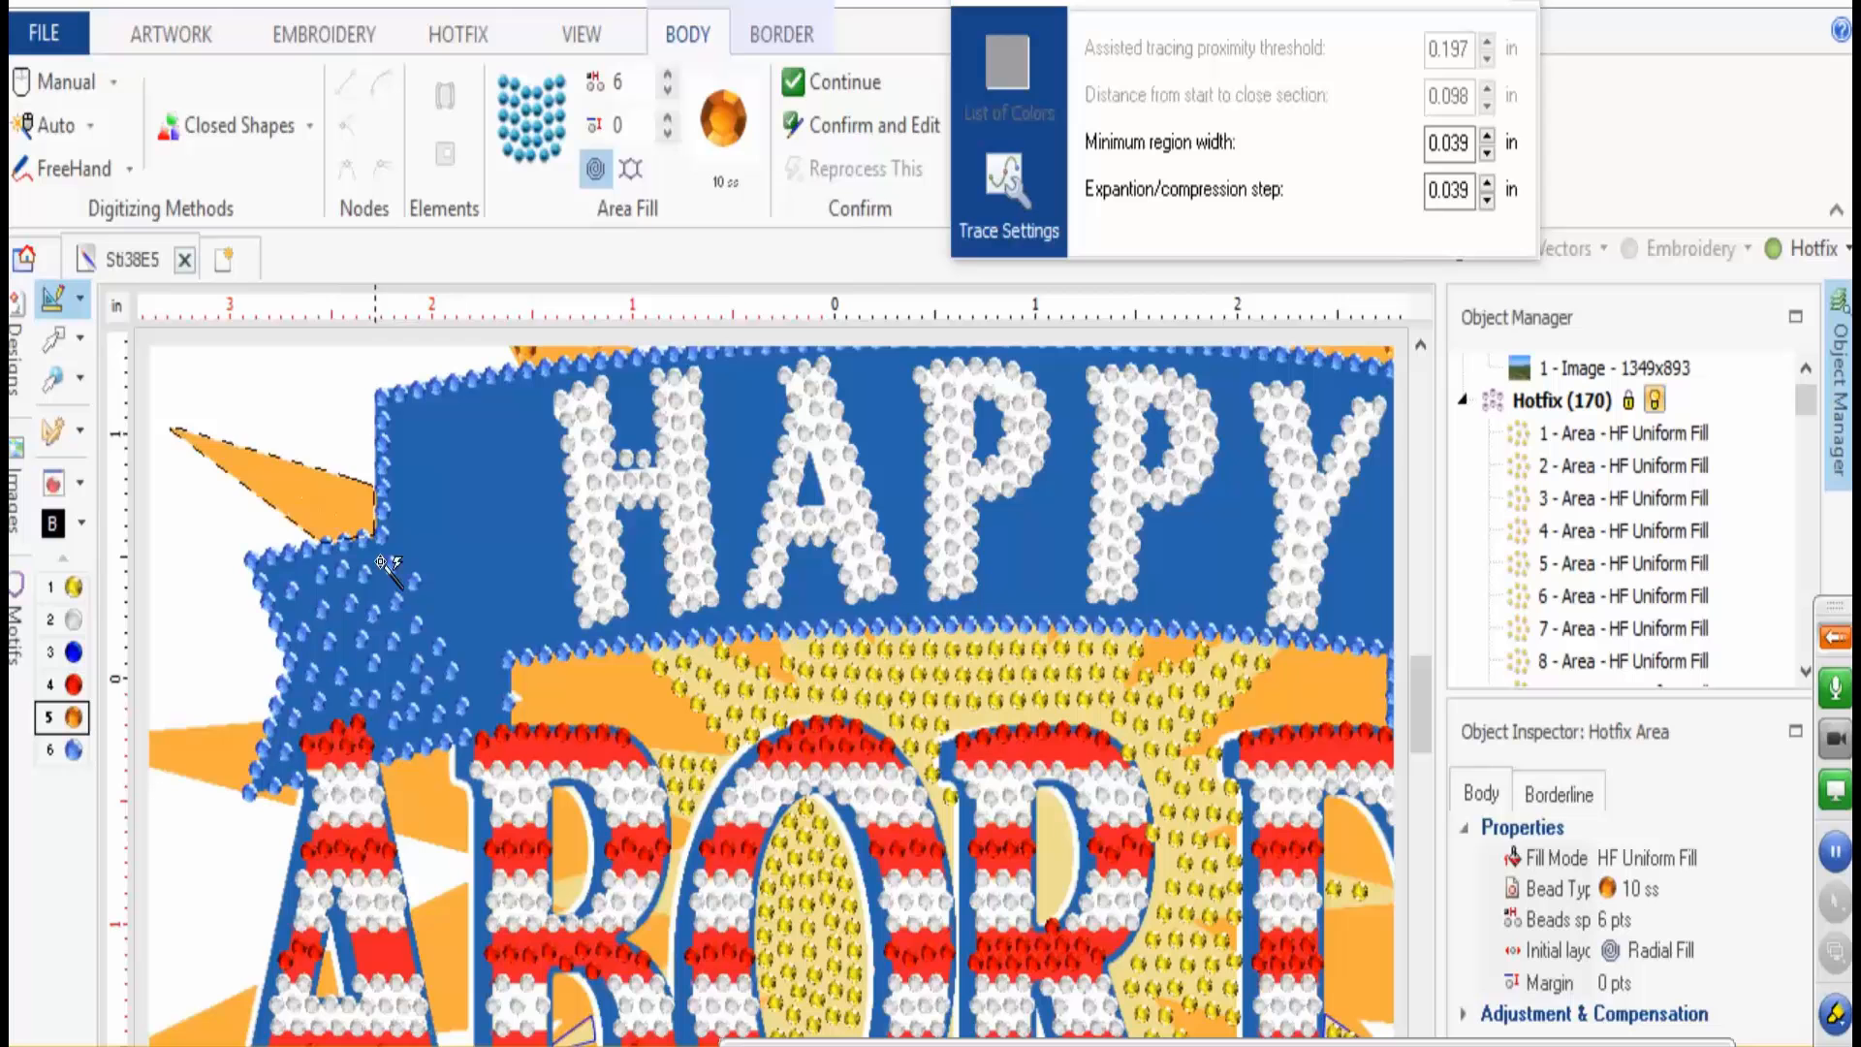
{"action": "left_click", "coordinate": [611, 717]}
{"action": "left_click", "coordinate": [442, 806]}
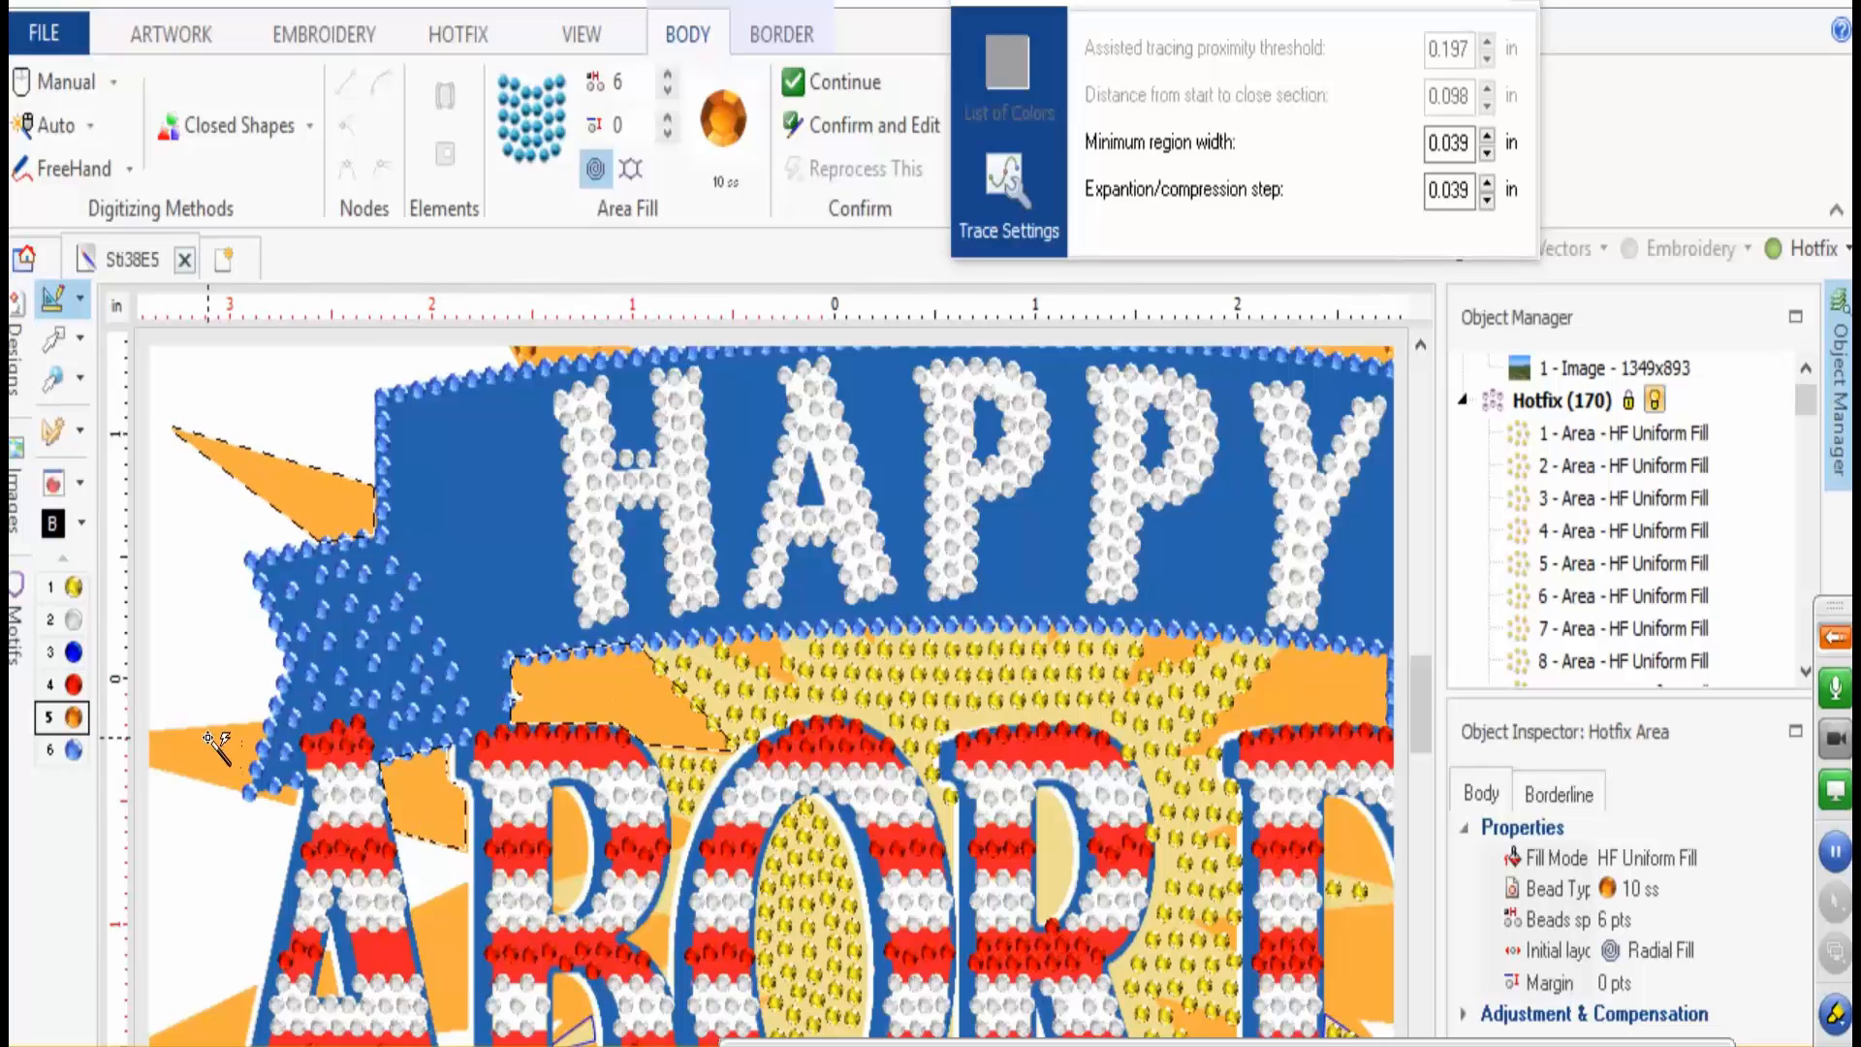
{"action": "left_click", "coordinate": [231, 761]}
{"action": "key", "text": "Return"}
- Fill the ray below LABOR's A and B, the patch between those letters and the large bottom burst with 10 ss stones, 6 pts spacing, 0 margin
{"action": "scroll", "coordinate": [518, 814], "scroll_direction": "down", "scroll_amount": 5}
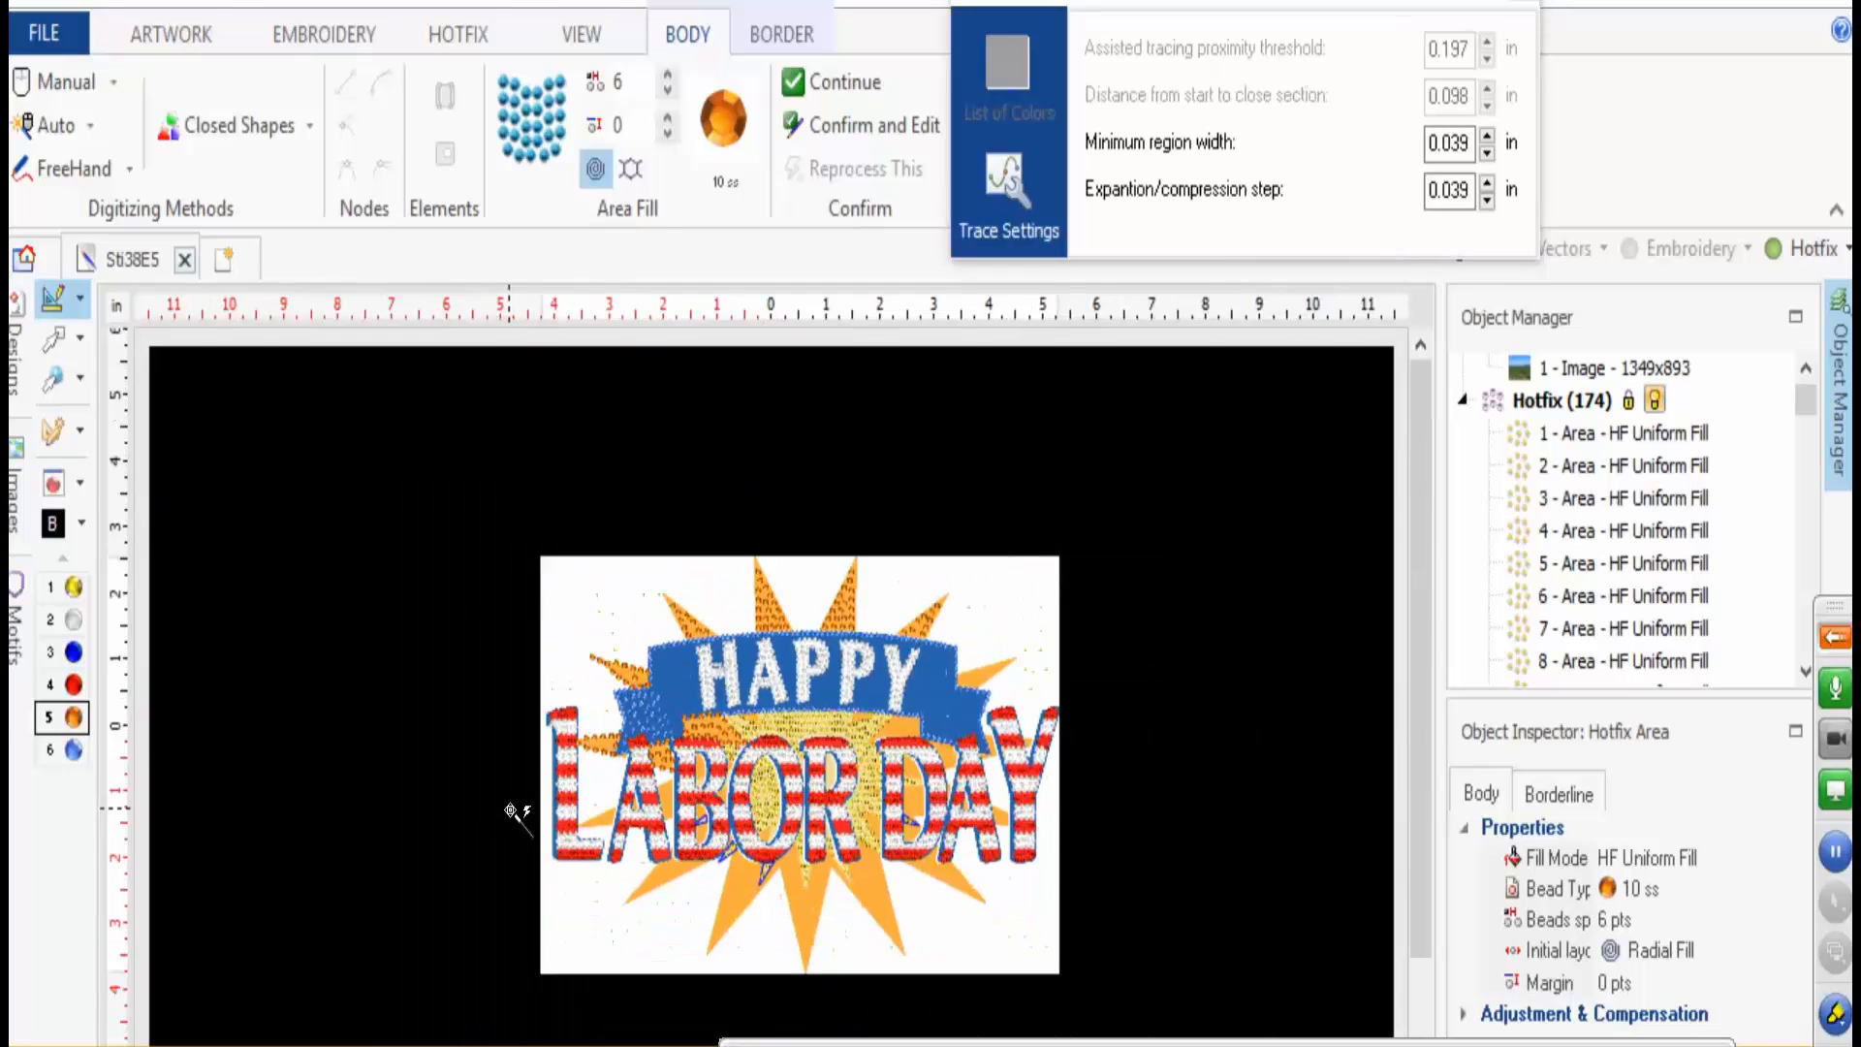
{"action": "scroll", "coordinate": [581, 853], "scroll_direction": "up", "scroll_amount": 6}
{"action": "left_click", "coordinate": [420, 825]}
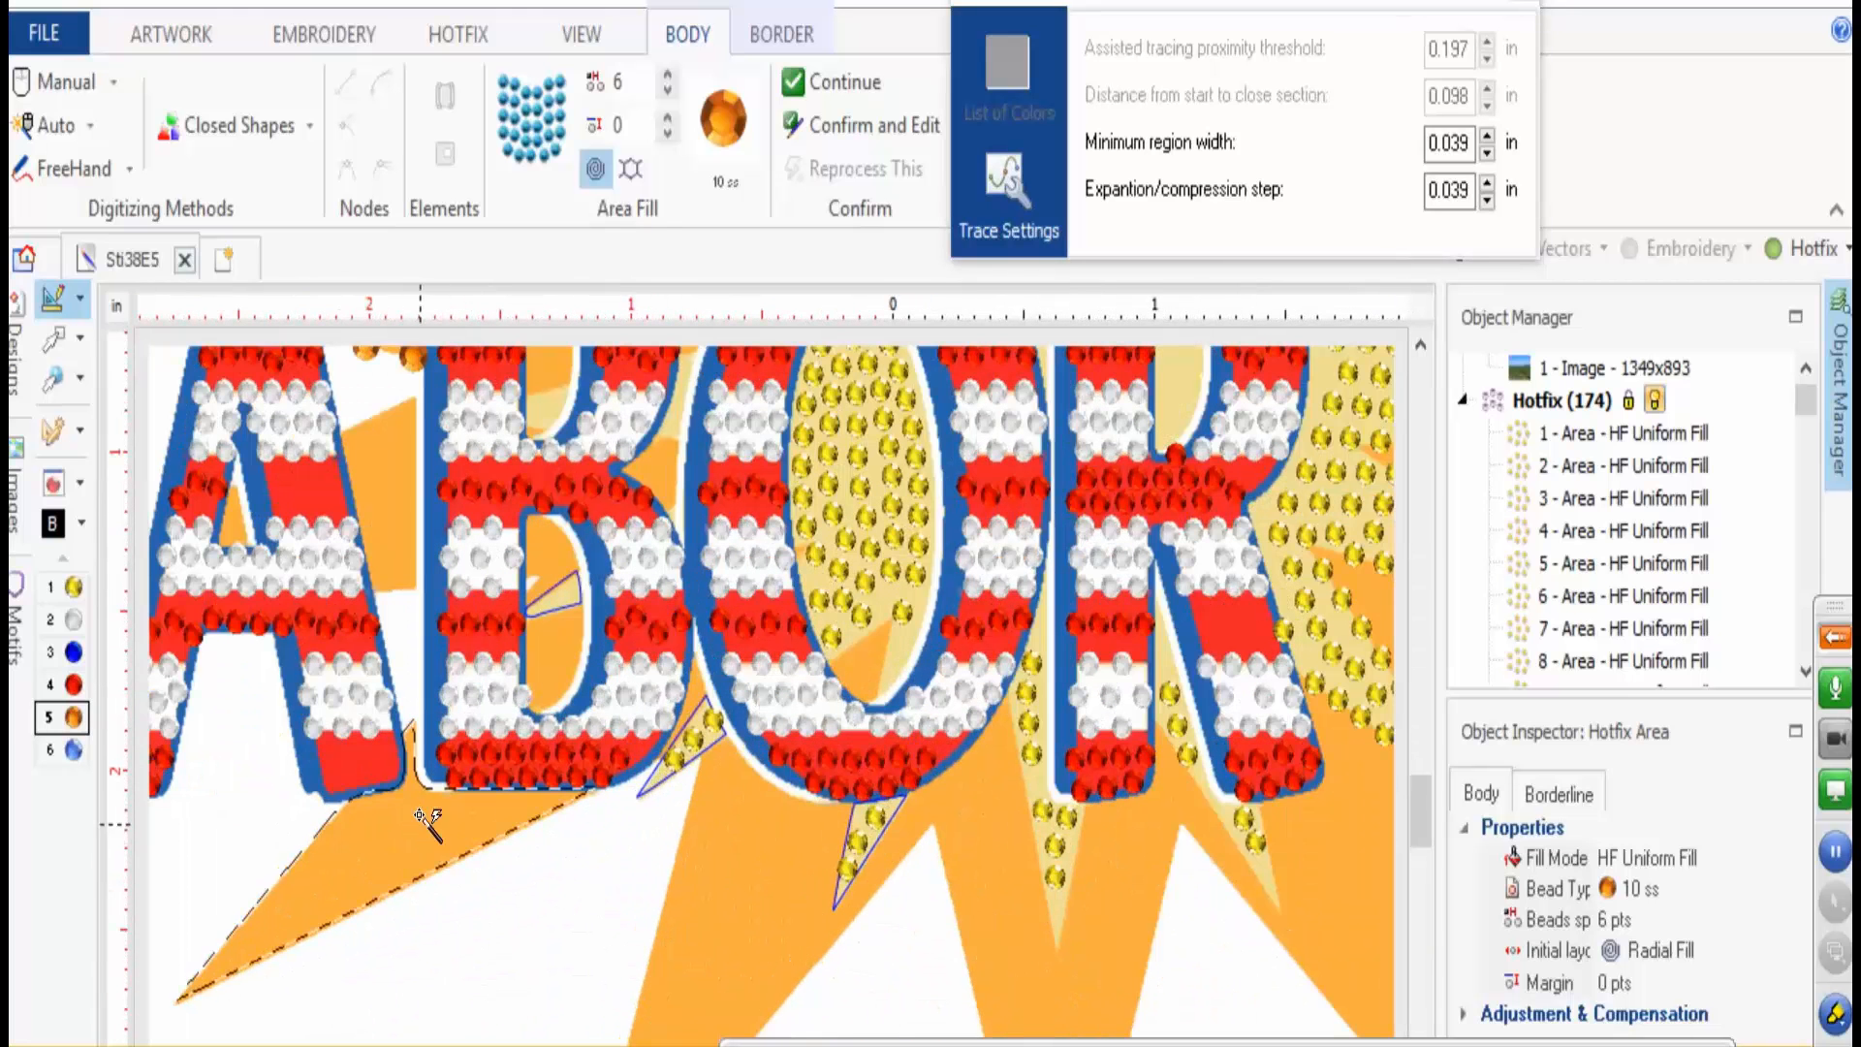
{"action": "left_click", "coordinate": [388, 457]}
{"action": "left_click", "coordinate": [713, 945]}
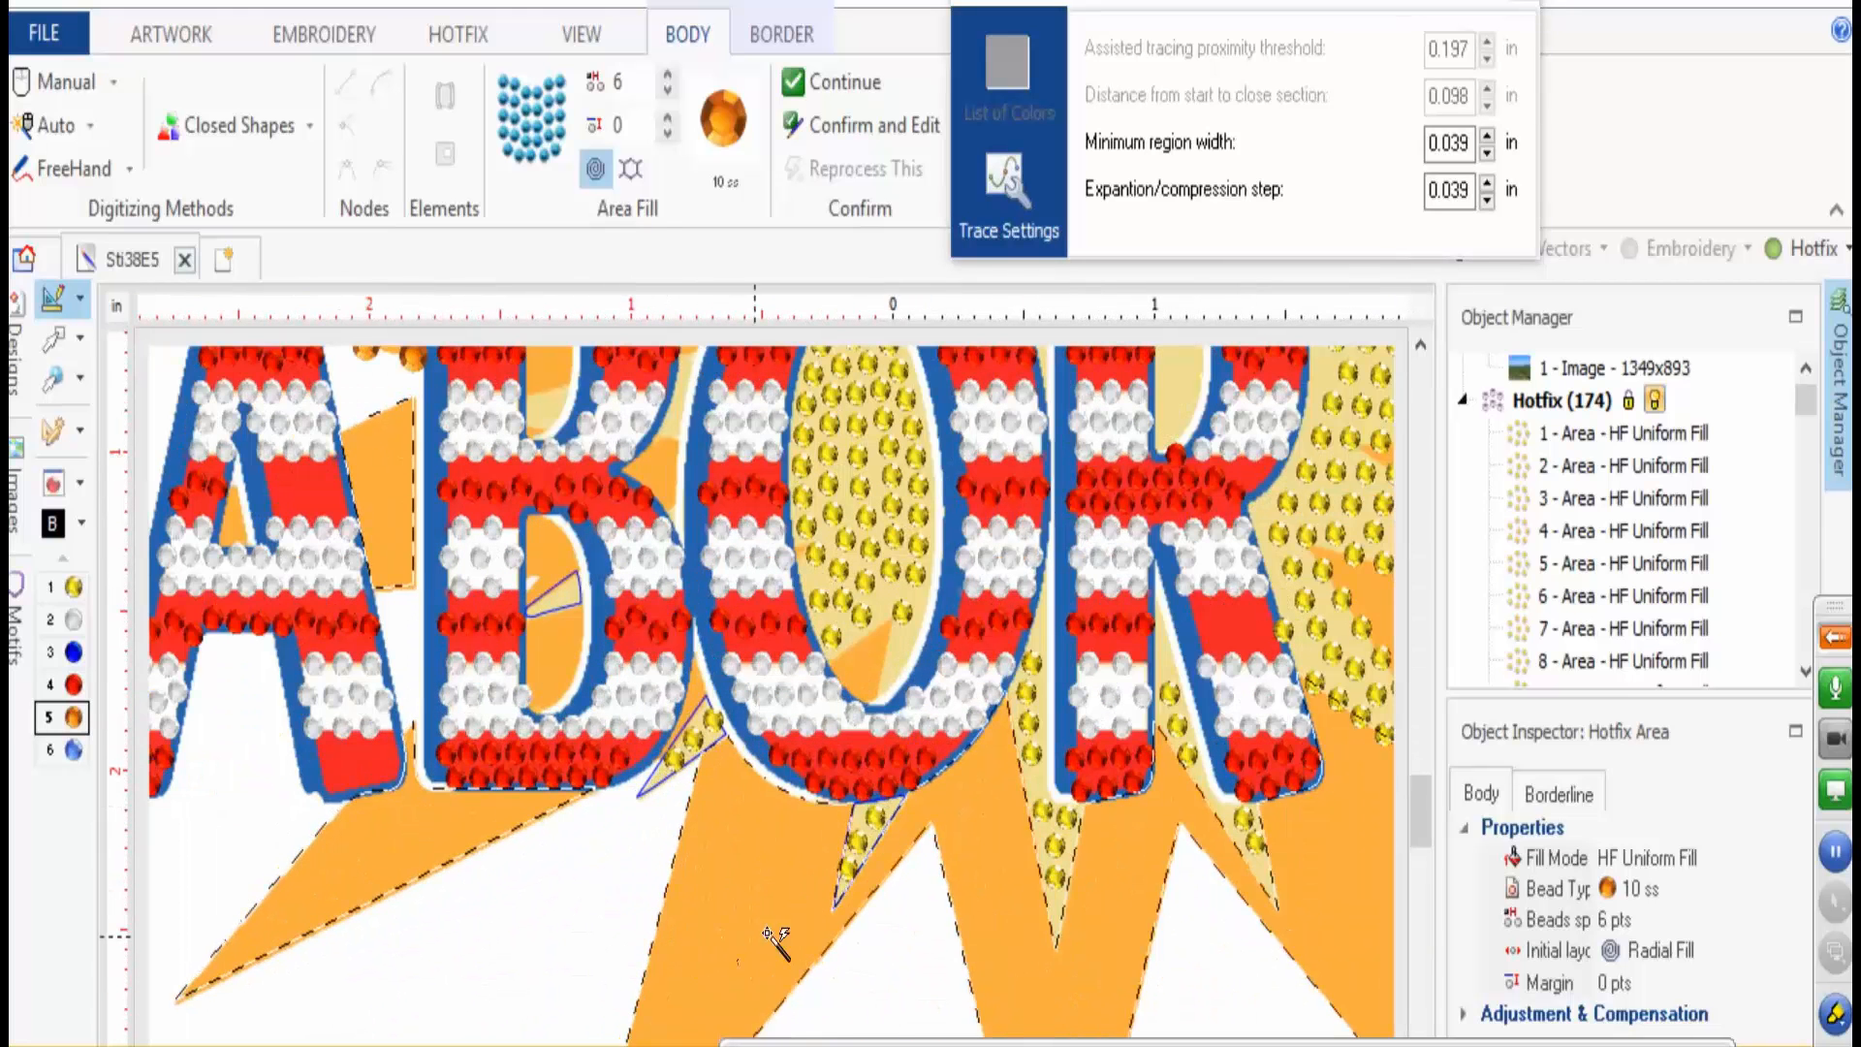
{"action": "key", "text": "Return"}
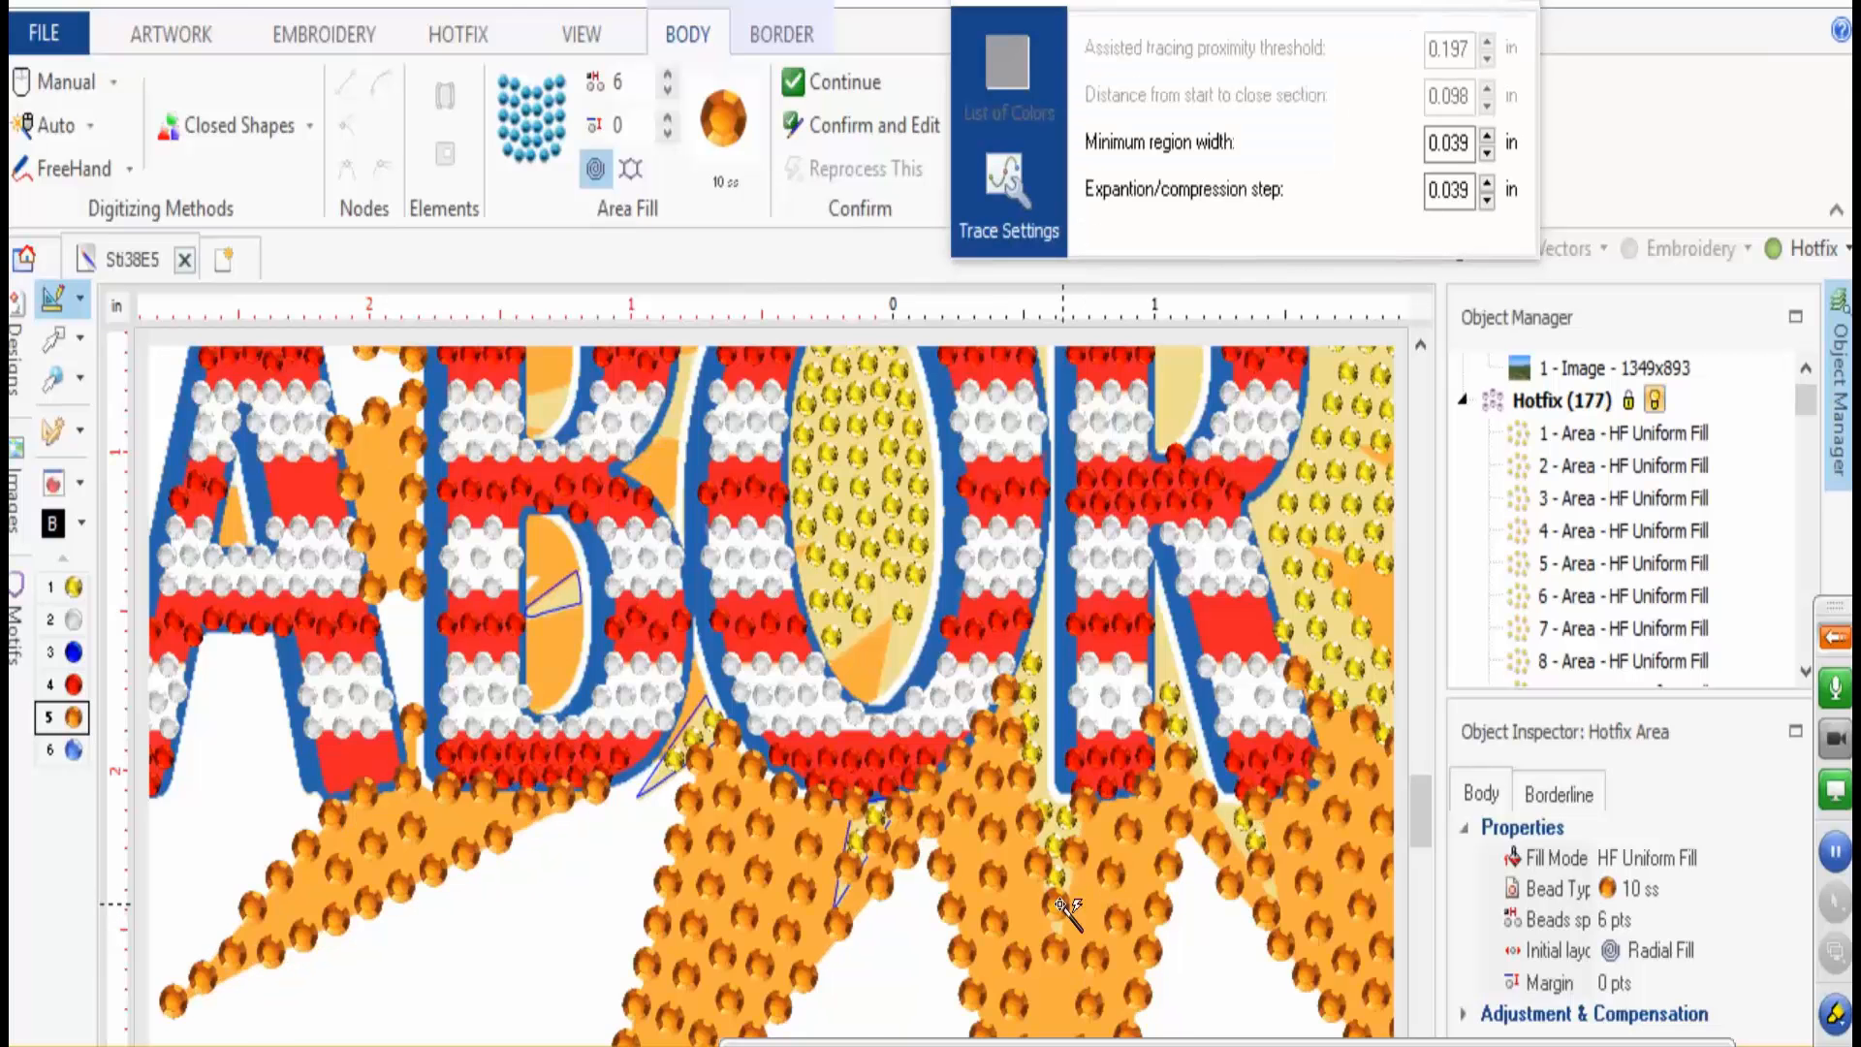
- Fill the orange ray piece between the L and A of LABOR with 10 ss stones at 6 pts spacing and 0 pts margin
{"action": "scroll", "coordinate": [669, 890], "scroll_direction": "down", "scroll_amount": 3}
{"action": "left_click", "coordinate": [395, 758]}
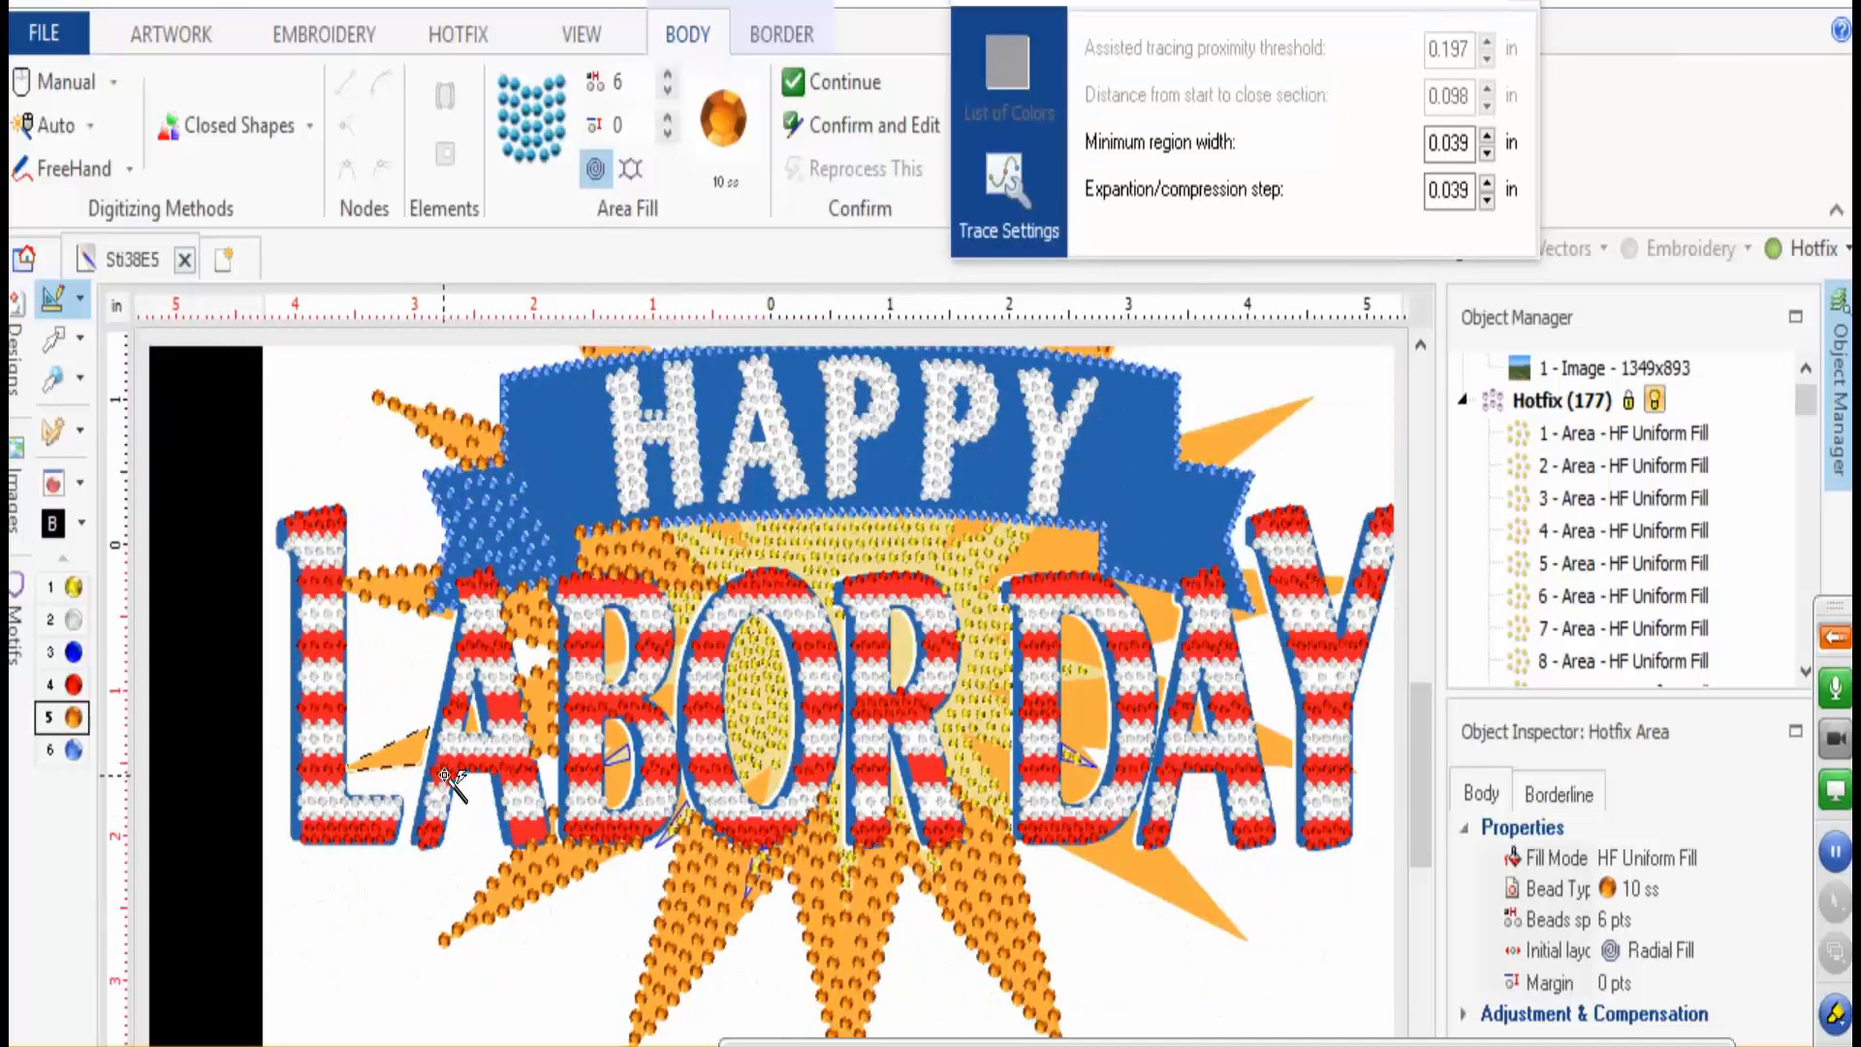
{"action": "key", "text": "Return"}
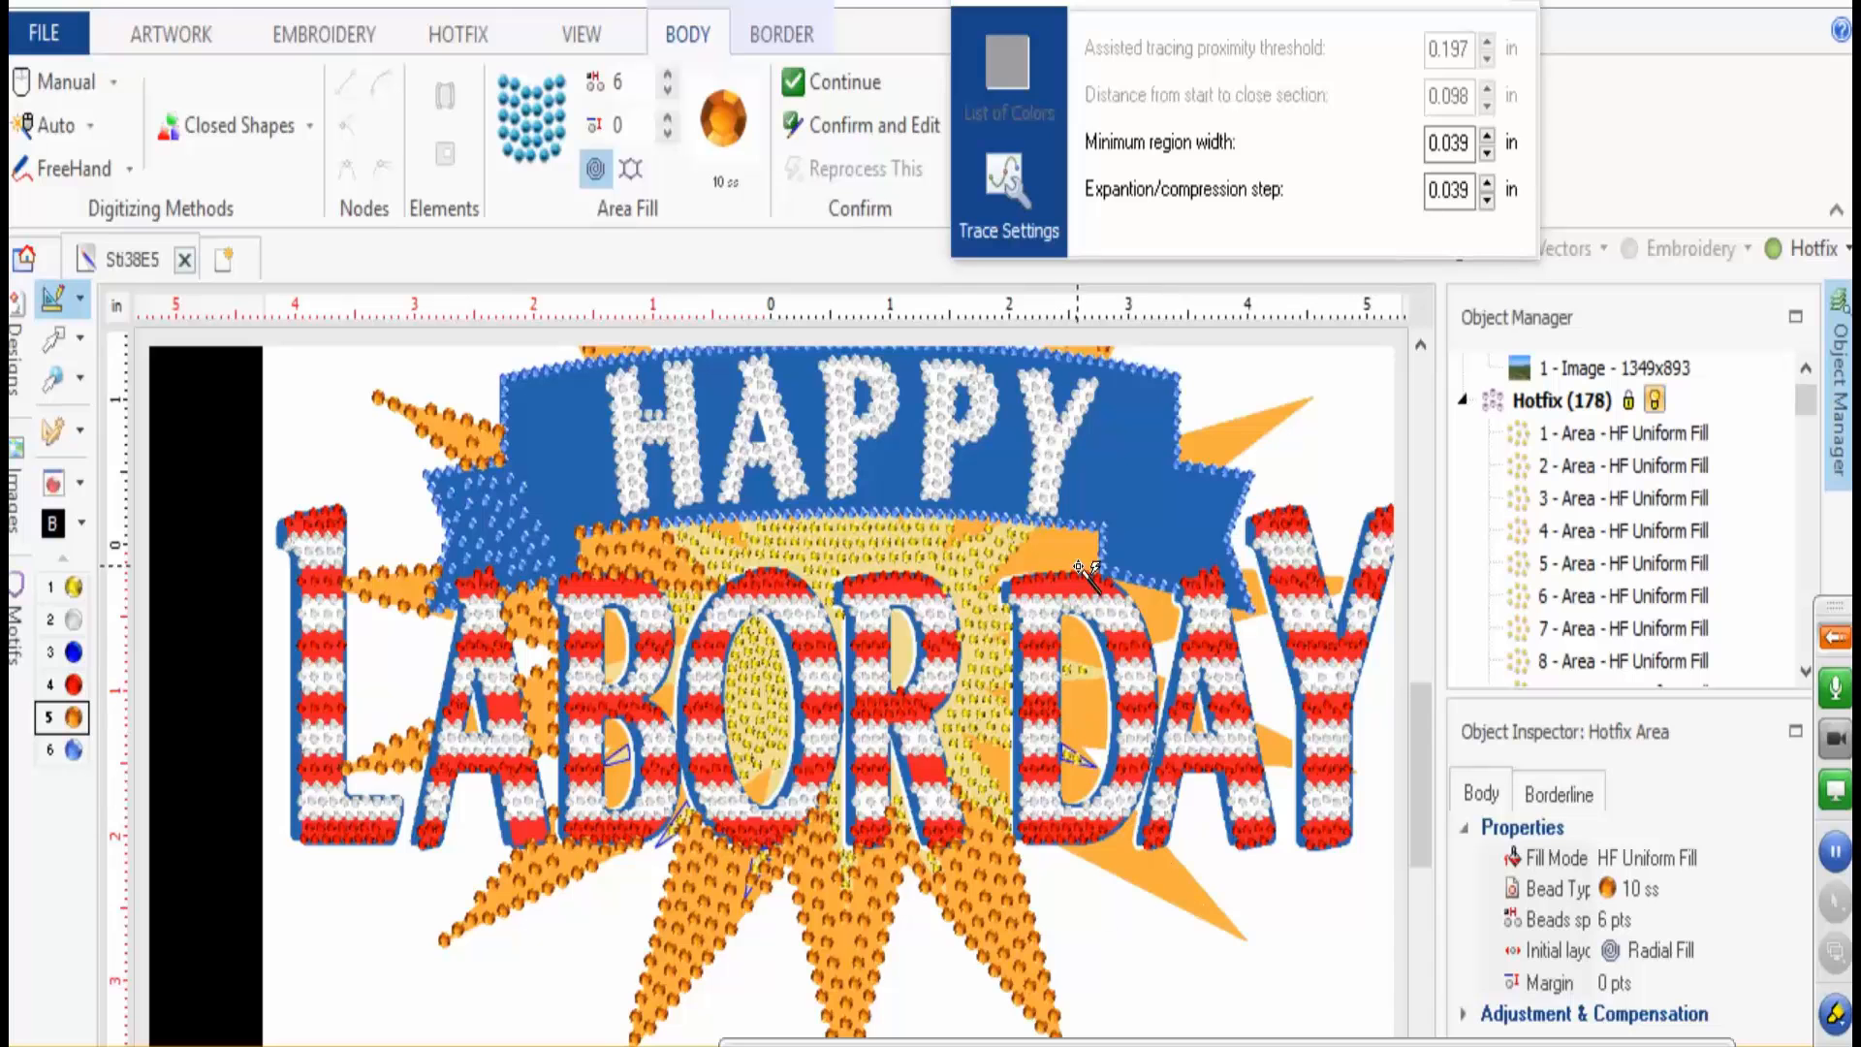
- Fill the orange area above the D of DAY and the ray beside the banner's right end with 10 ss stones, 6 pts spacing, 0 margin
{"action": "left_click", "coordinate": [1095, 559]}
{"action": "key", "text": "Return"}
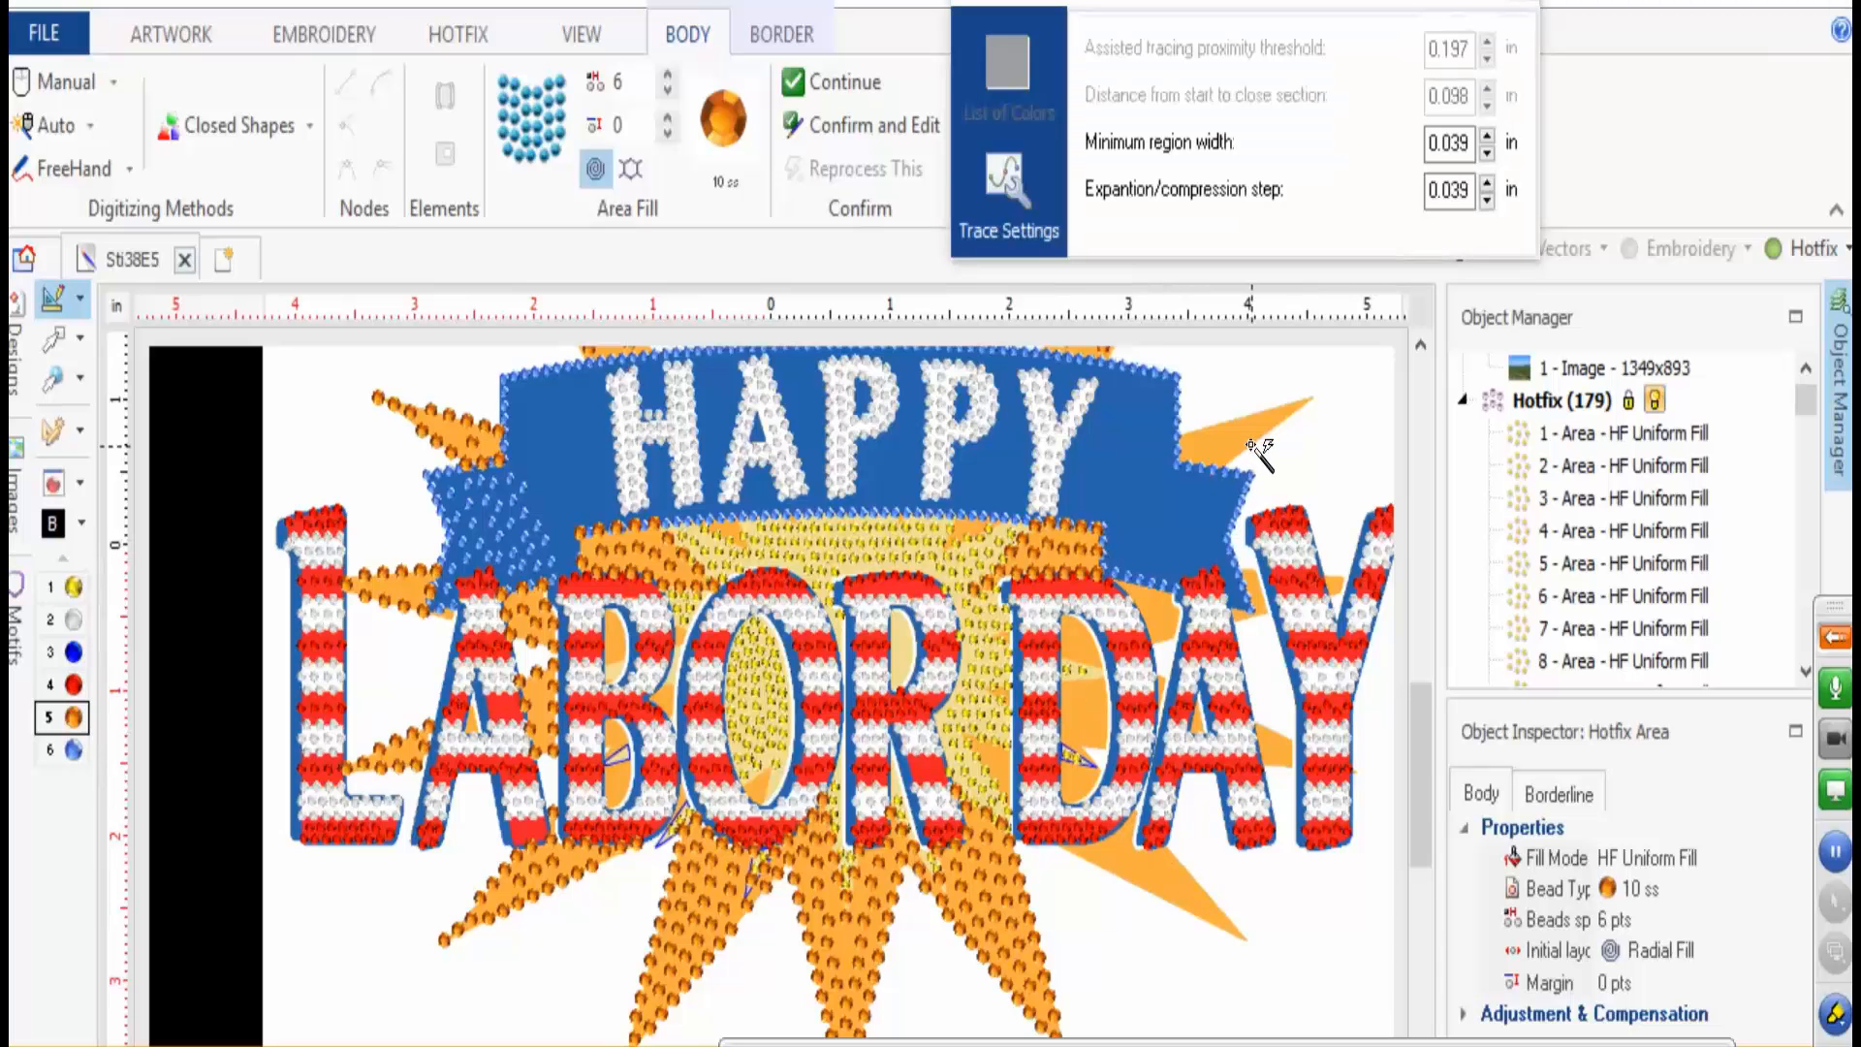
{"action": "left_click", "coordinate": [1253, 441]}
{"action": "key", "text": "Return"}
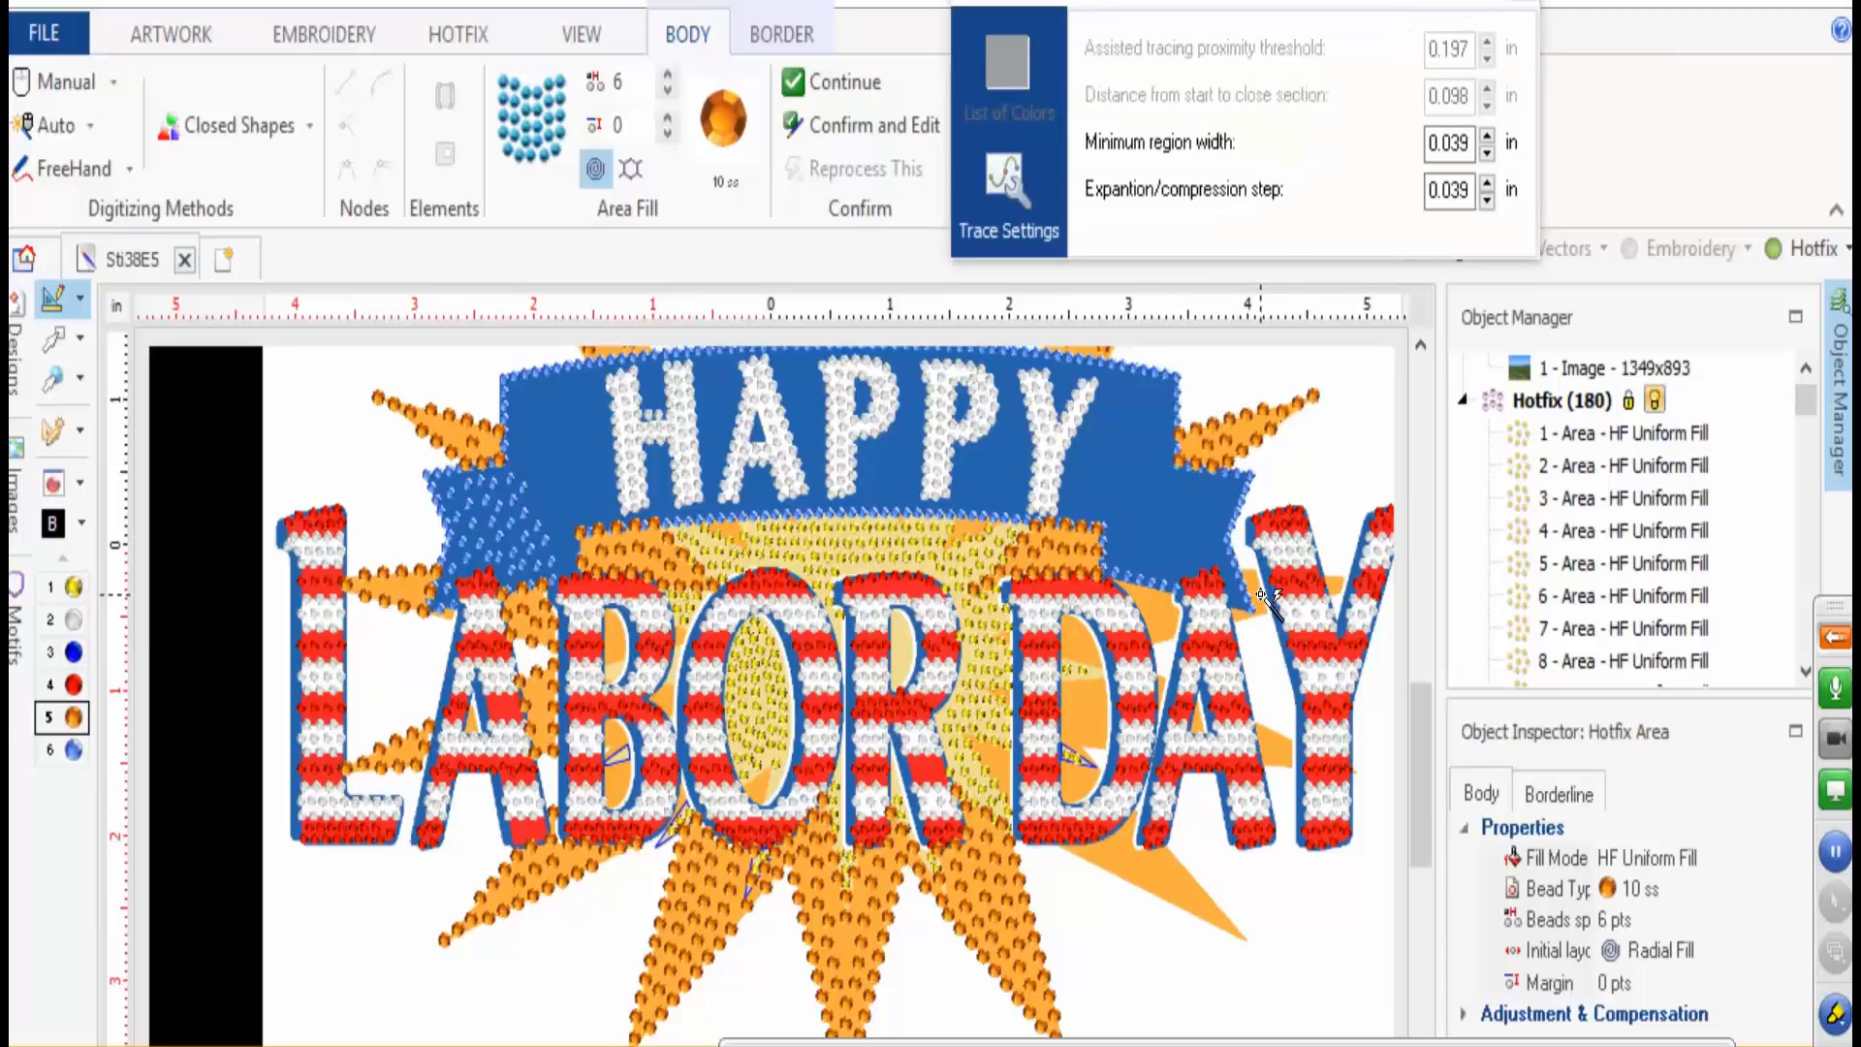
- Fill the orange pieces between DAY's letters, inside its D and in the ray below them with 10 ss stones, 6 pts spacing, 0 margin
{"action": "left_click", "coordinate": [1163, 618]}
{"action": "key", "text": "Return"}
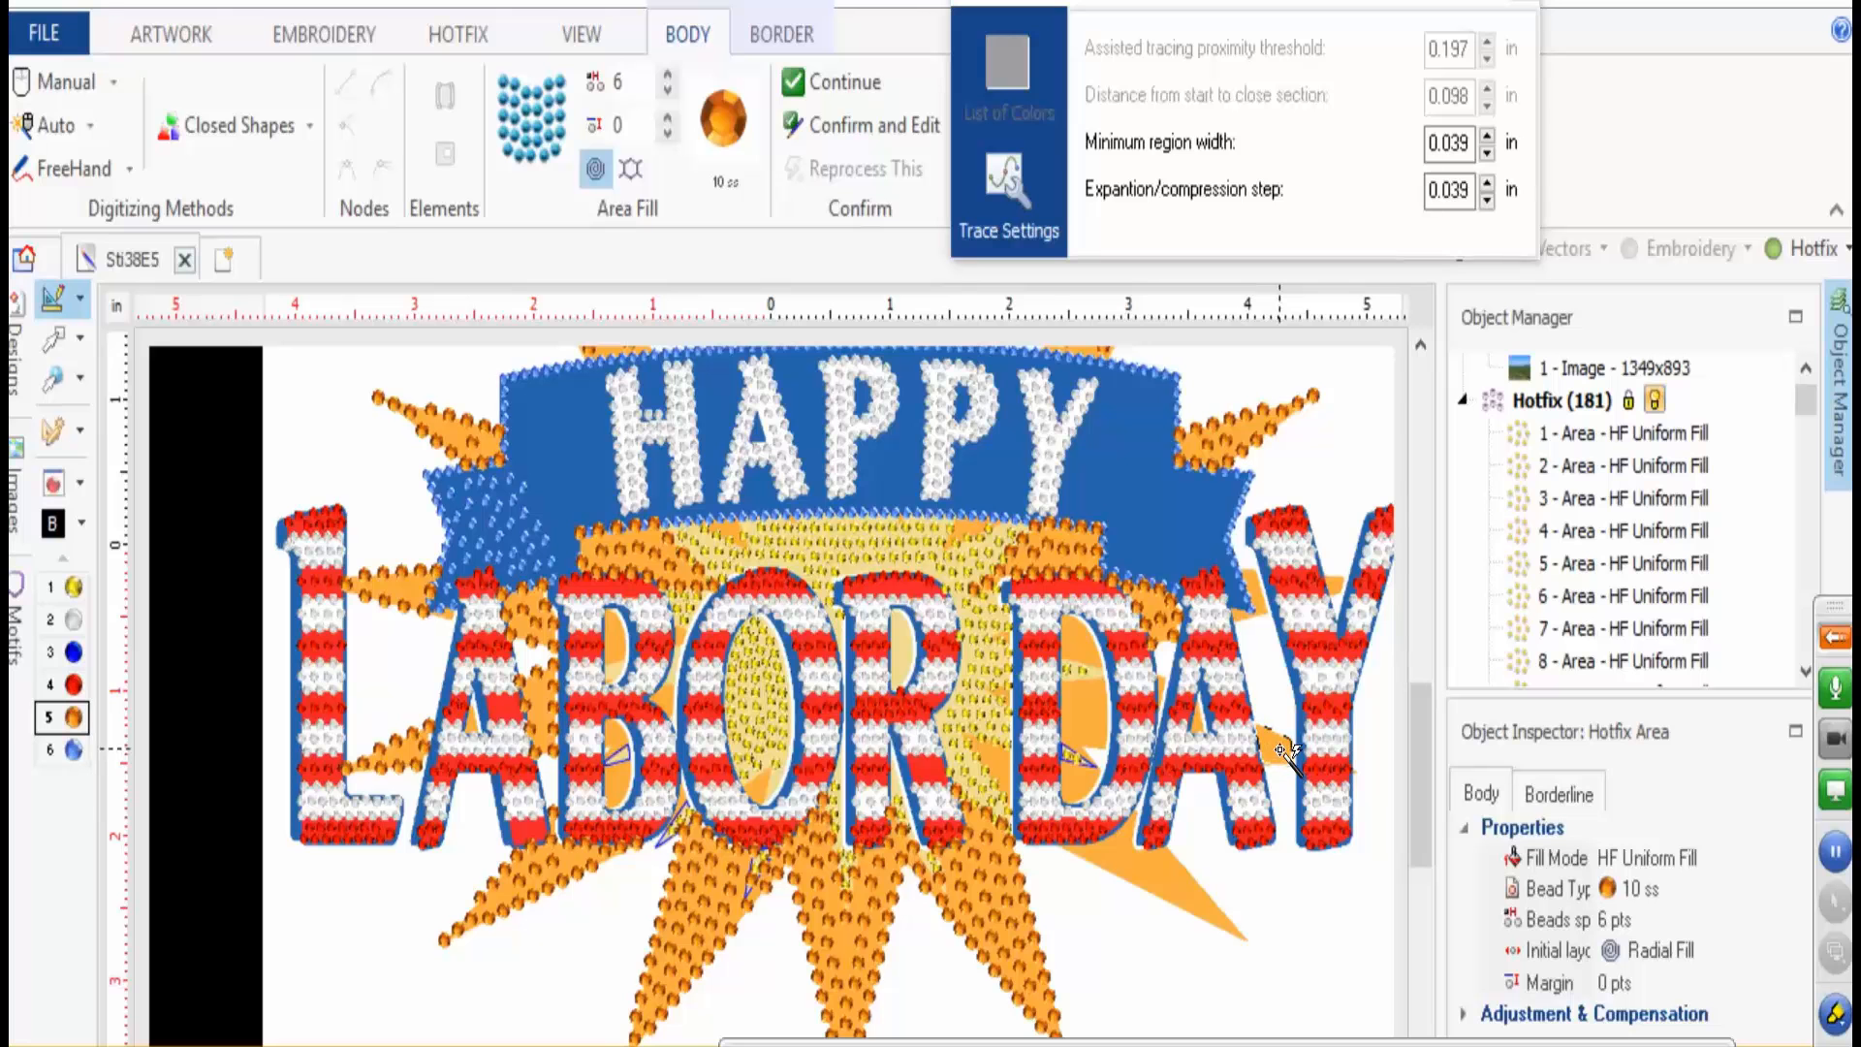
{"action": "left_click", "coordinate": [1280, 750]}
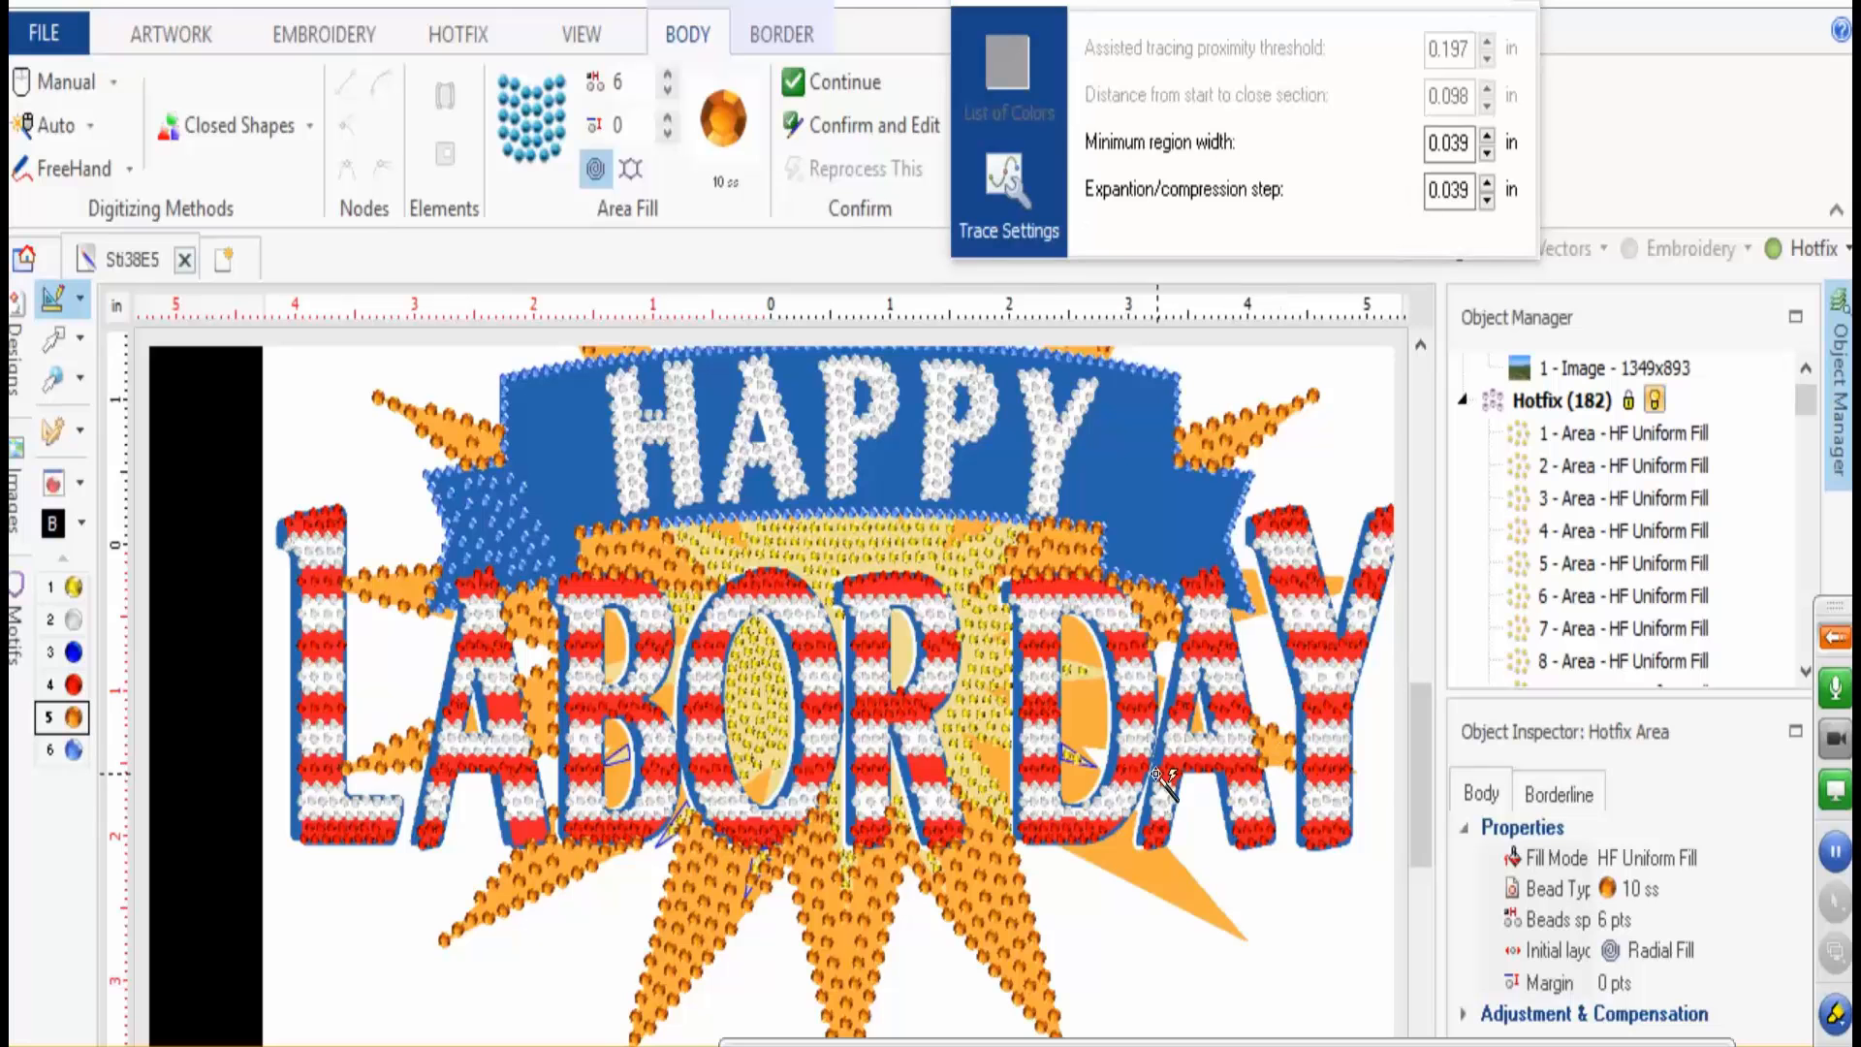
{"action": "left_click", "coordinate": [1093, 713]}
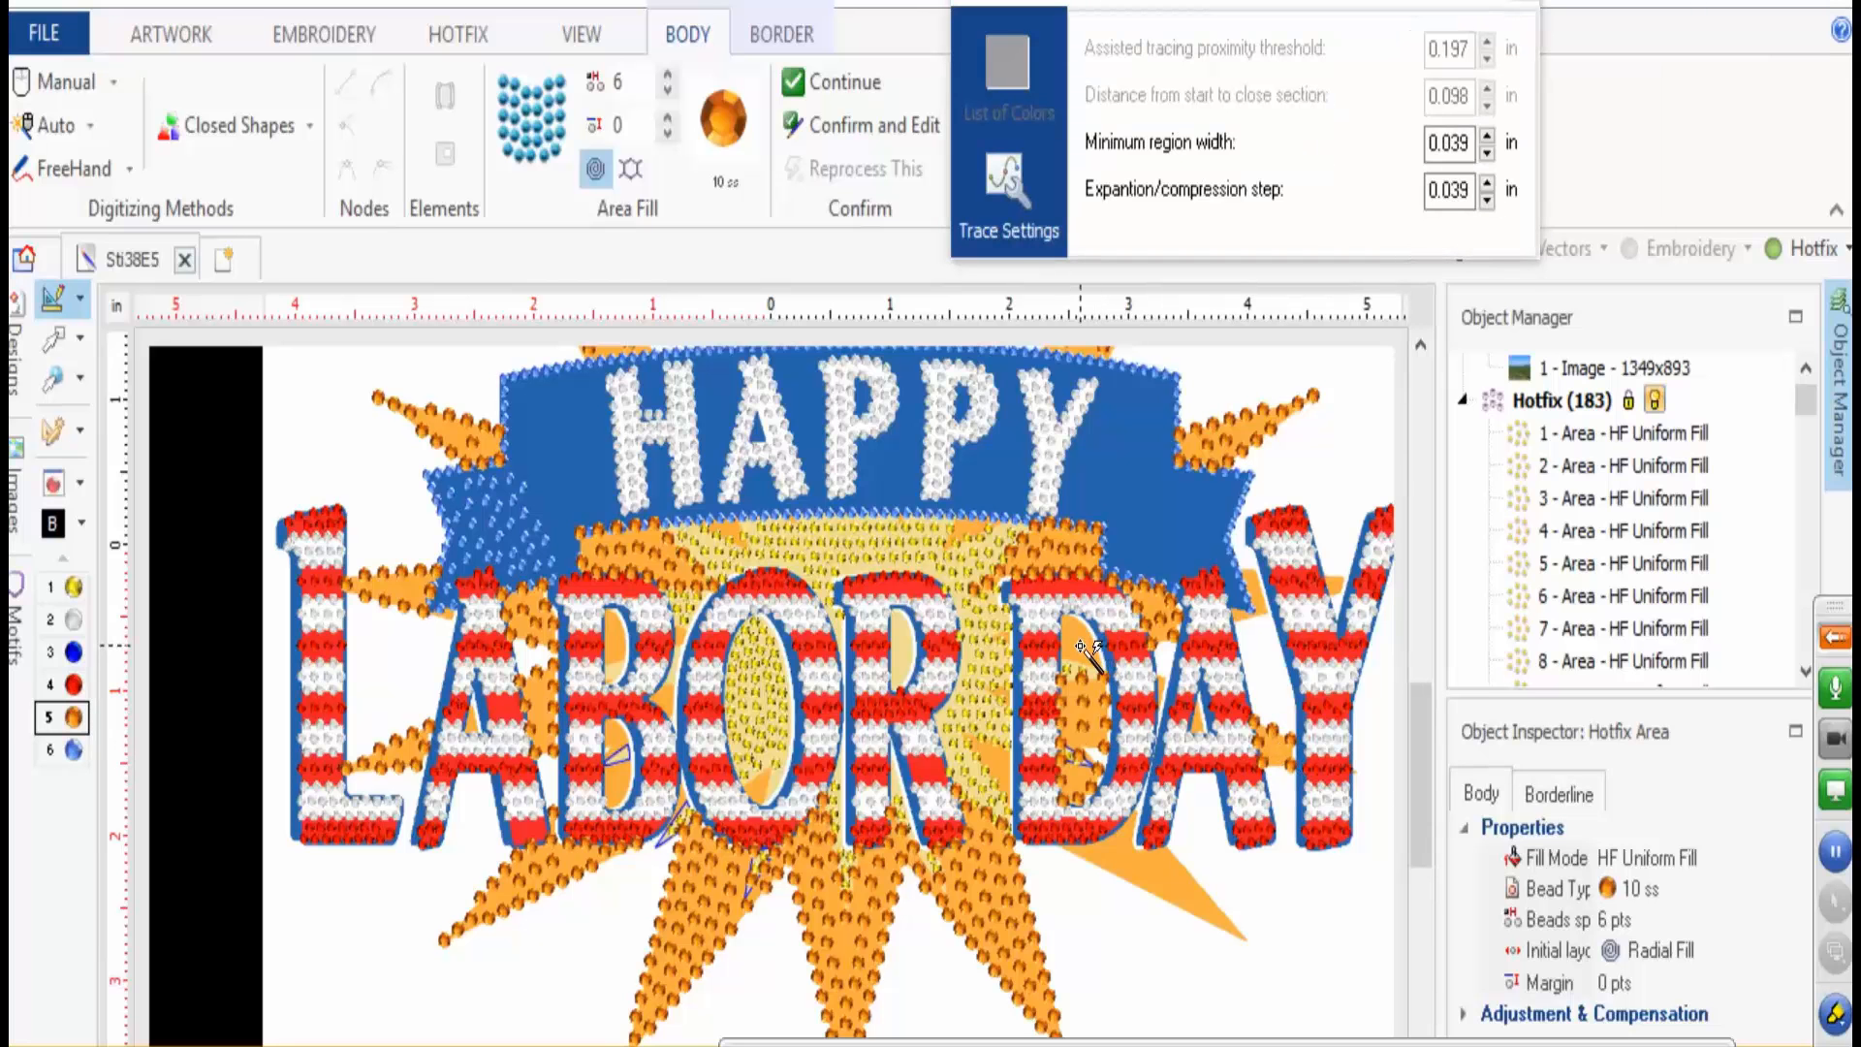
{"action": "left_click", "coordinate": [1083, 646]}
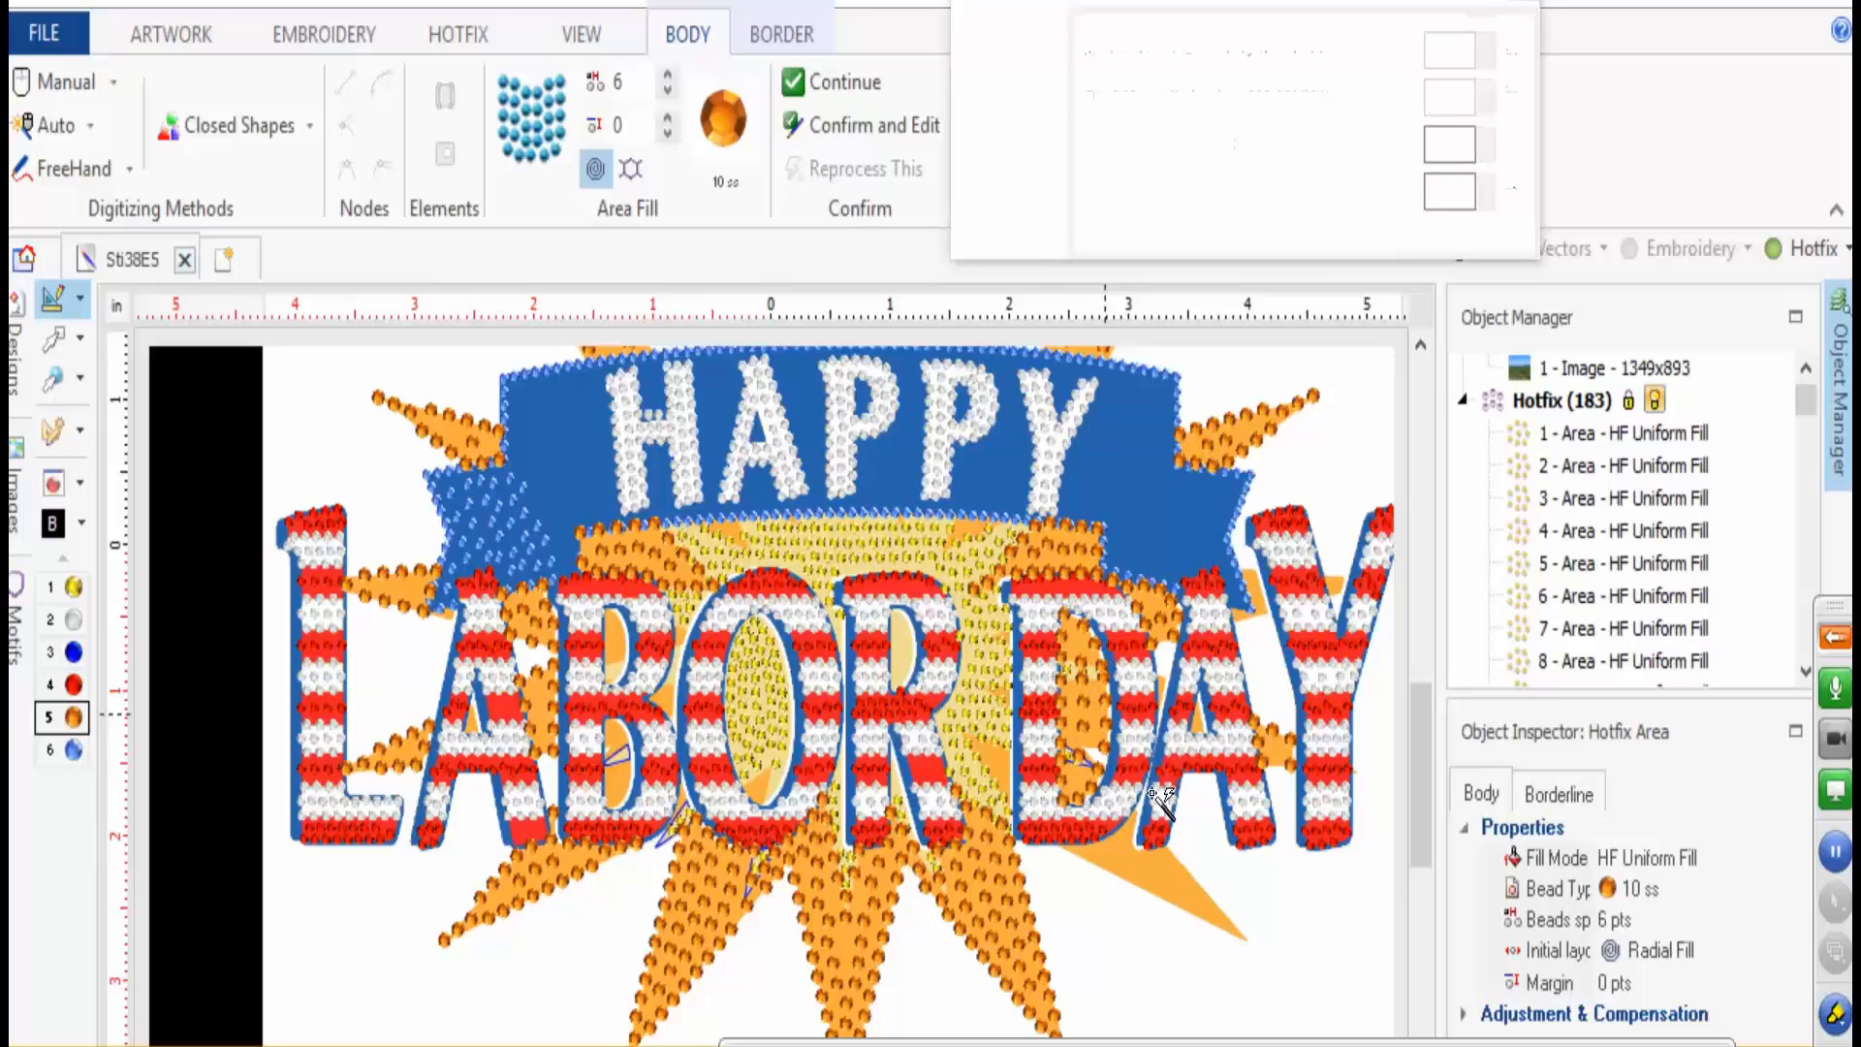
{"action": "left_click", "coordinate": [1194, 906]}
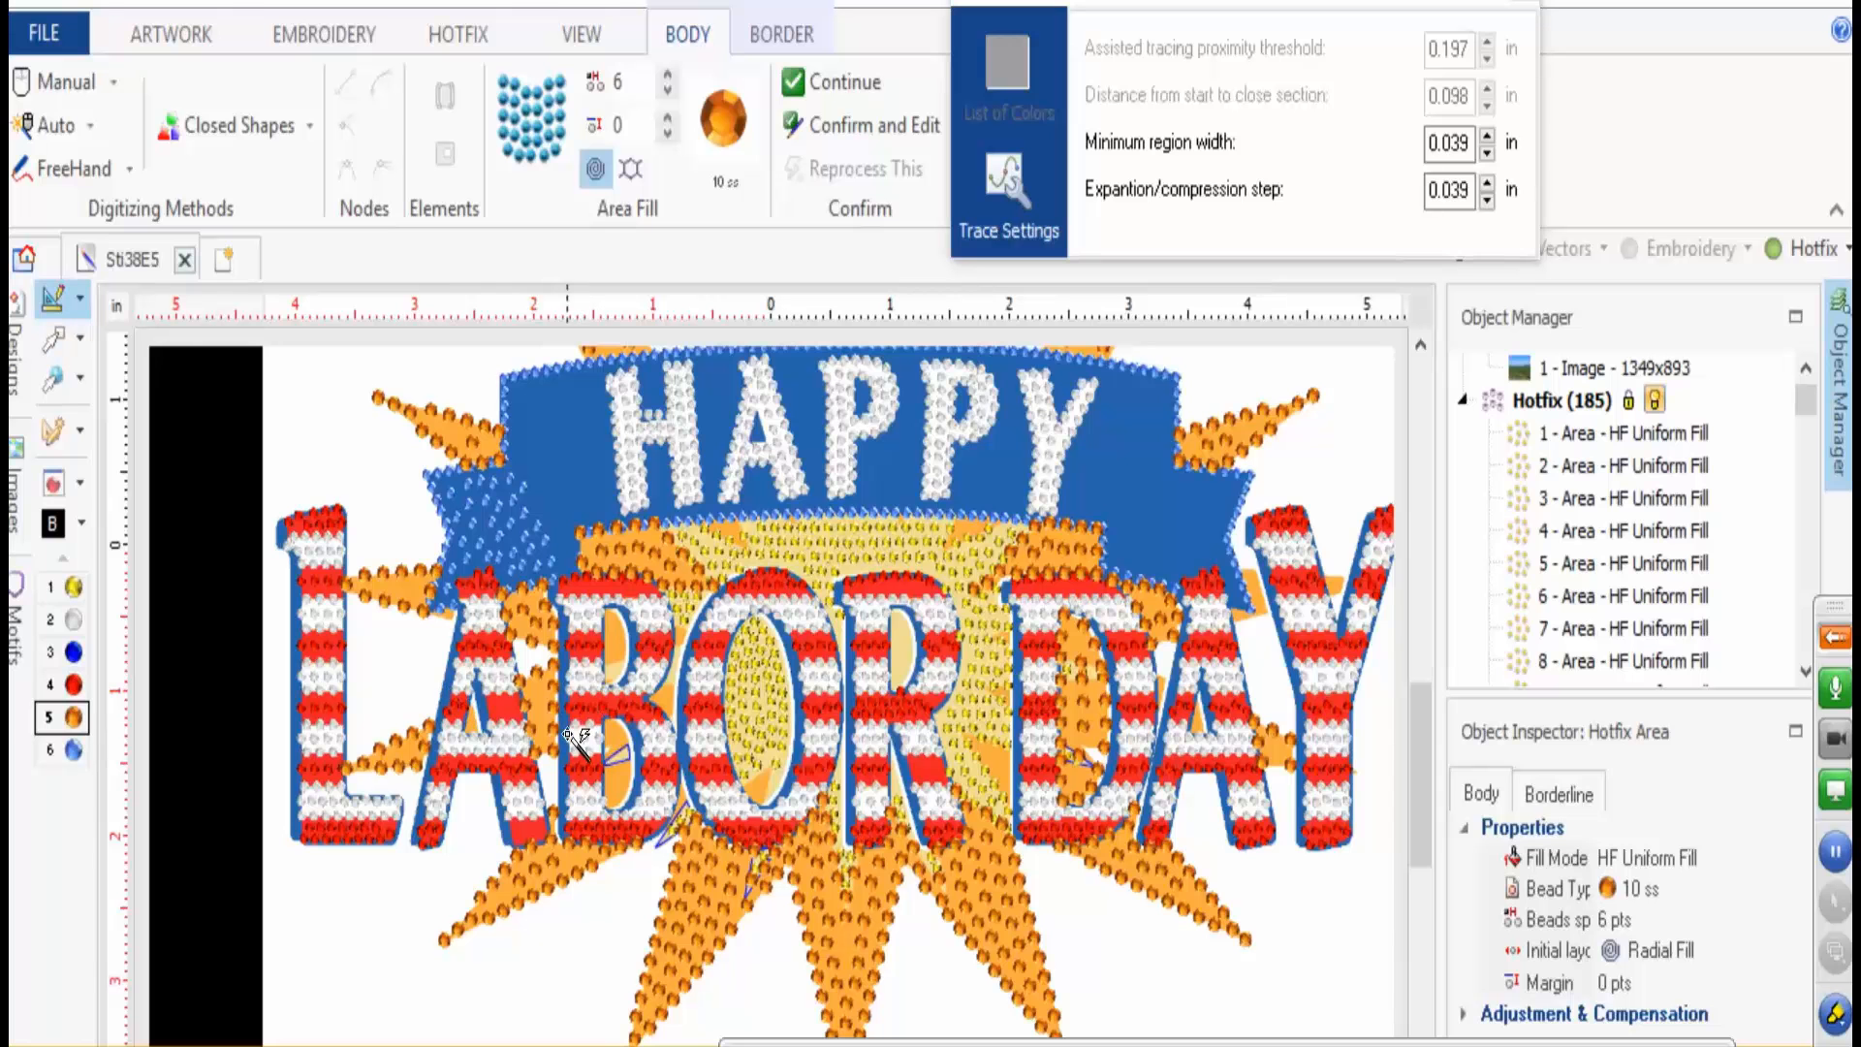
- Fill the orange areas inside both openings of LABOR's B with 10 ss stones at 6 pts spacing and 0 pts margin
{"action": "left_click", "coordinate": [638, 741]}
{"action": "left_click", "coordinate": [624, 647]}
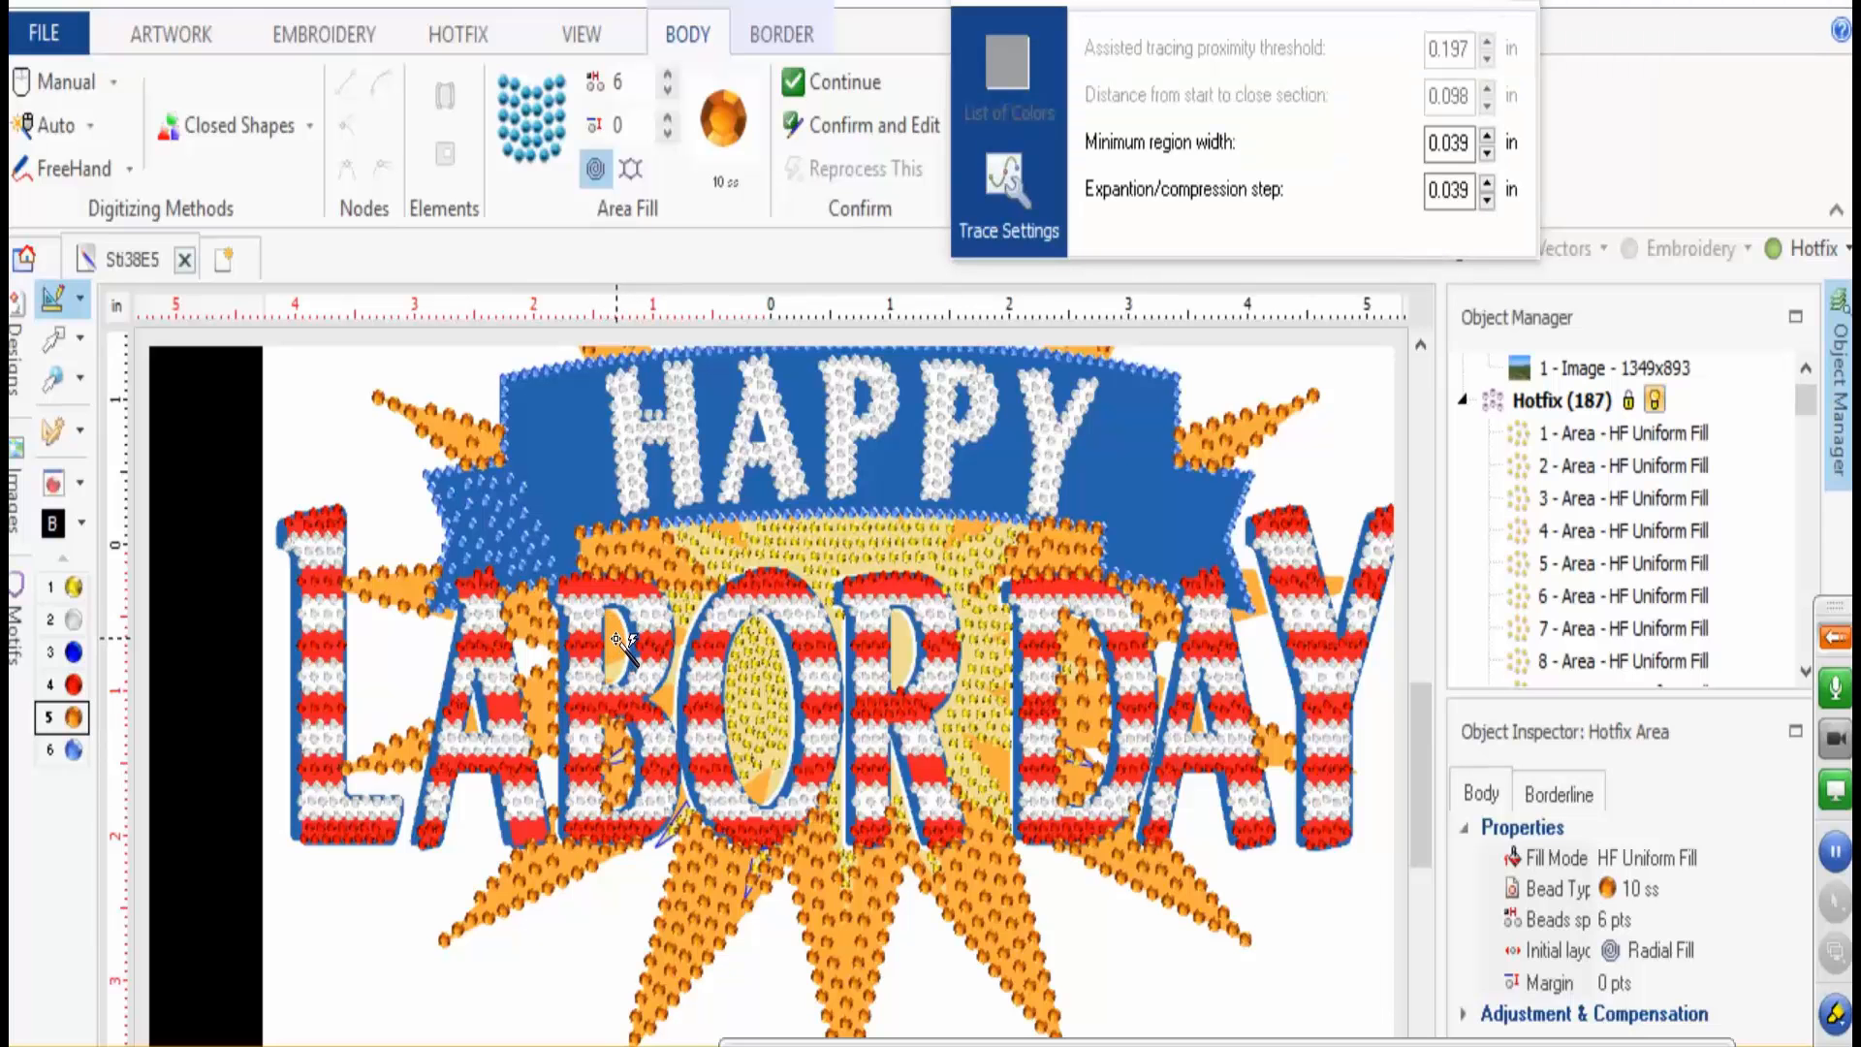
{"action": "left_click", "coordinate": [621, 647]}
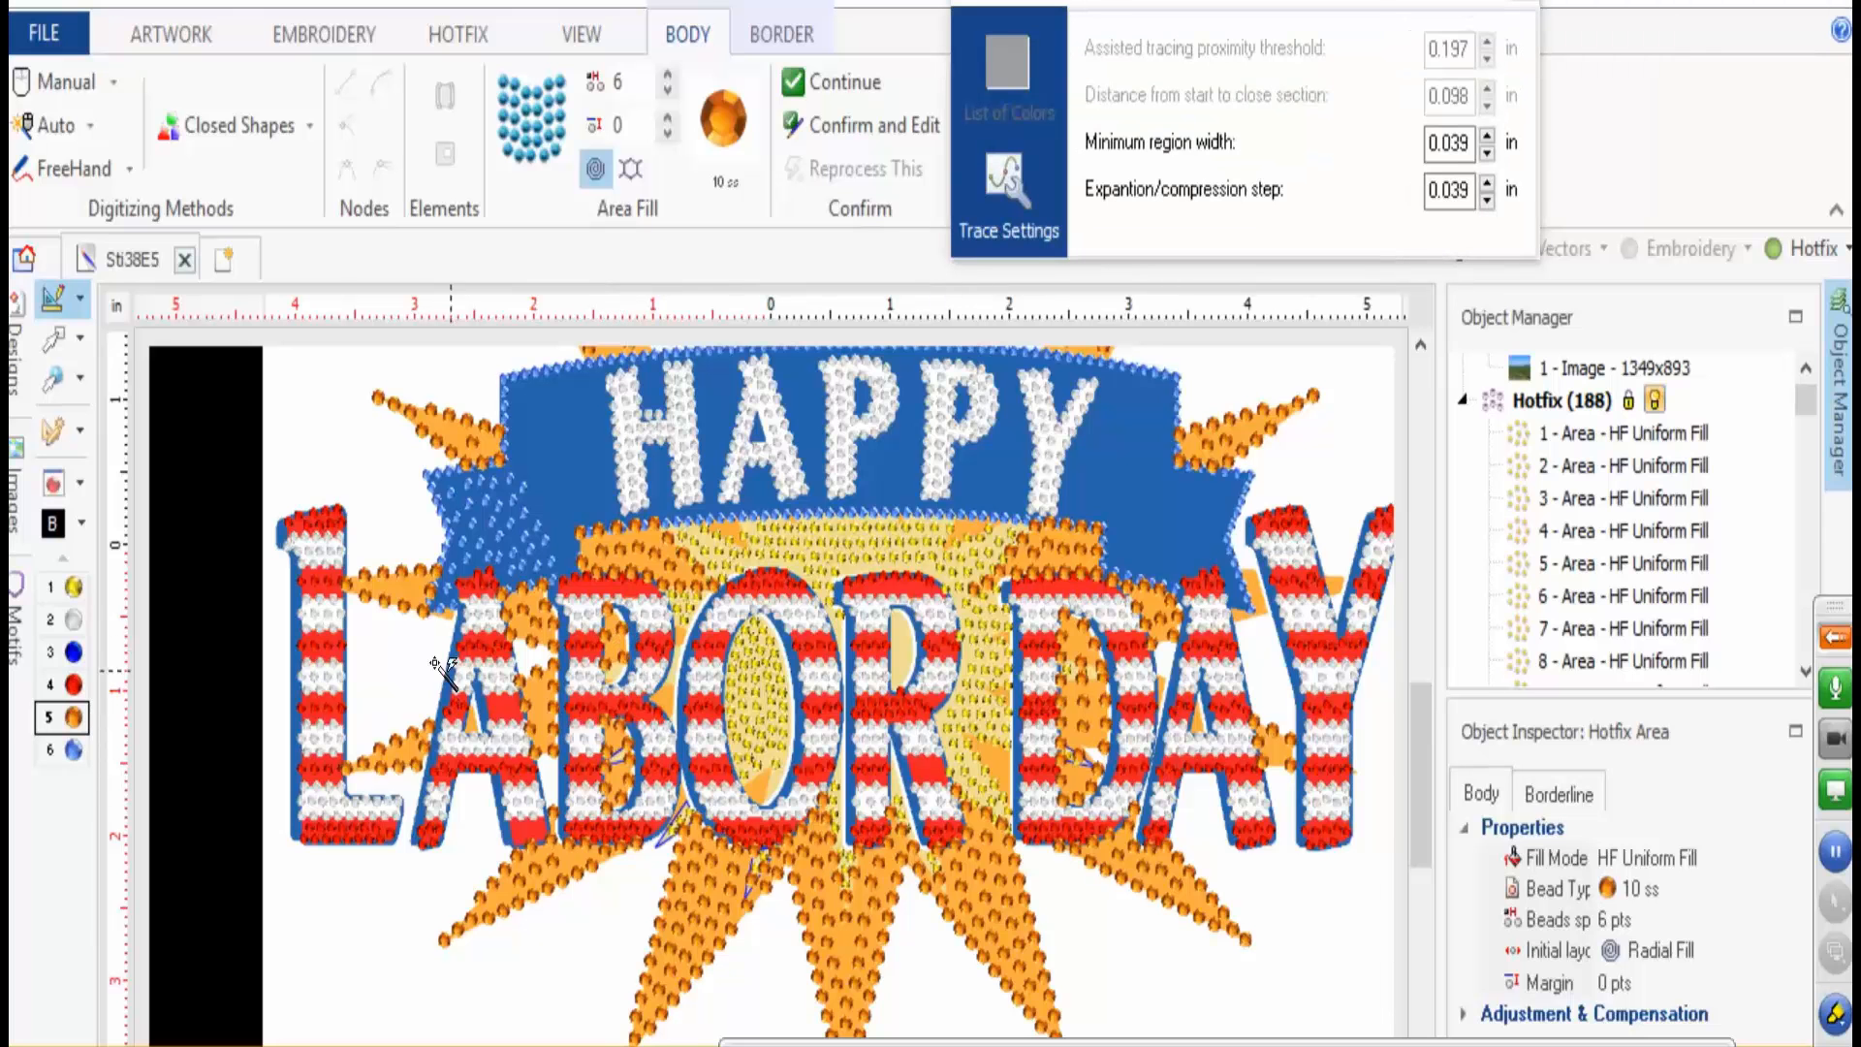
- Select all orange fill areas from 167 to 188 and set their bead spacing to 4 pts and margin to 18 pts
{"action": "left_click", "coordinate": [43, 334]}
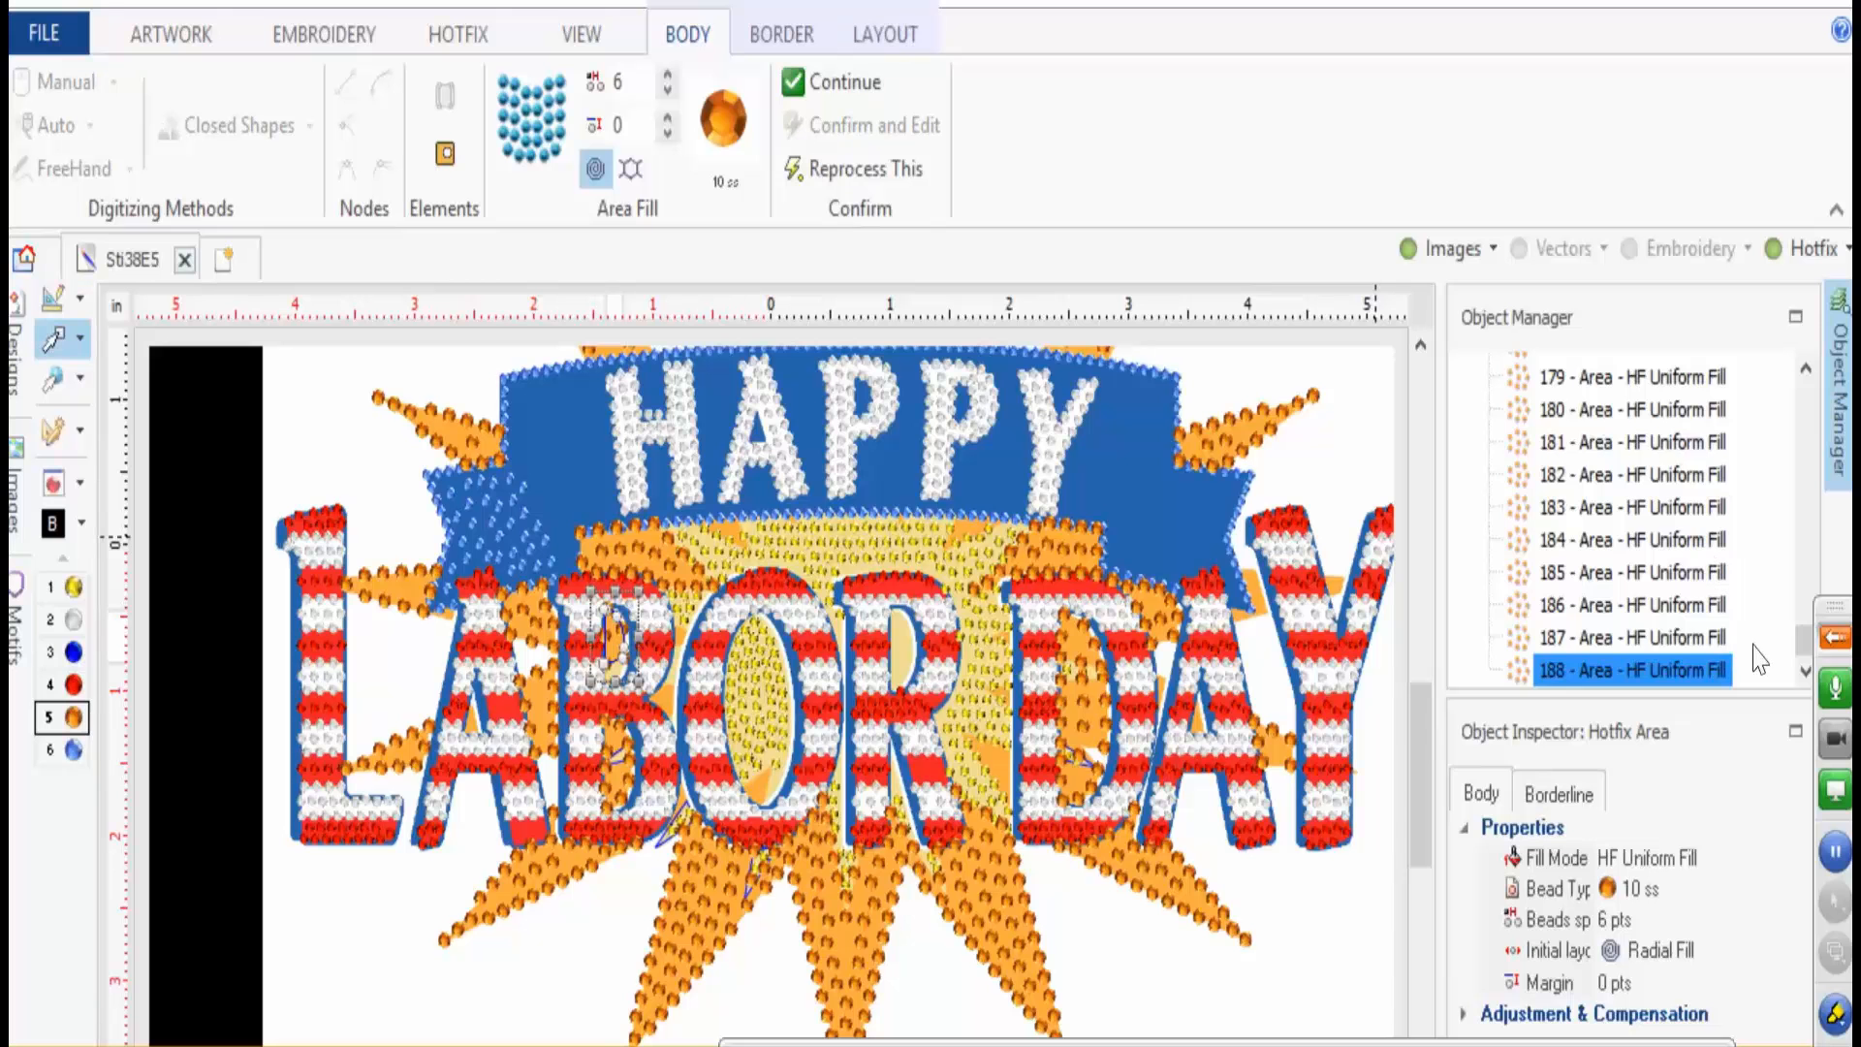
{"action": "left_click_drag", "start_coordinate": [1800, 644], "coordinate": [1809, 613]}
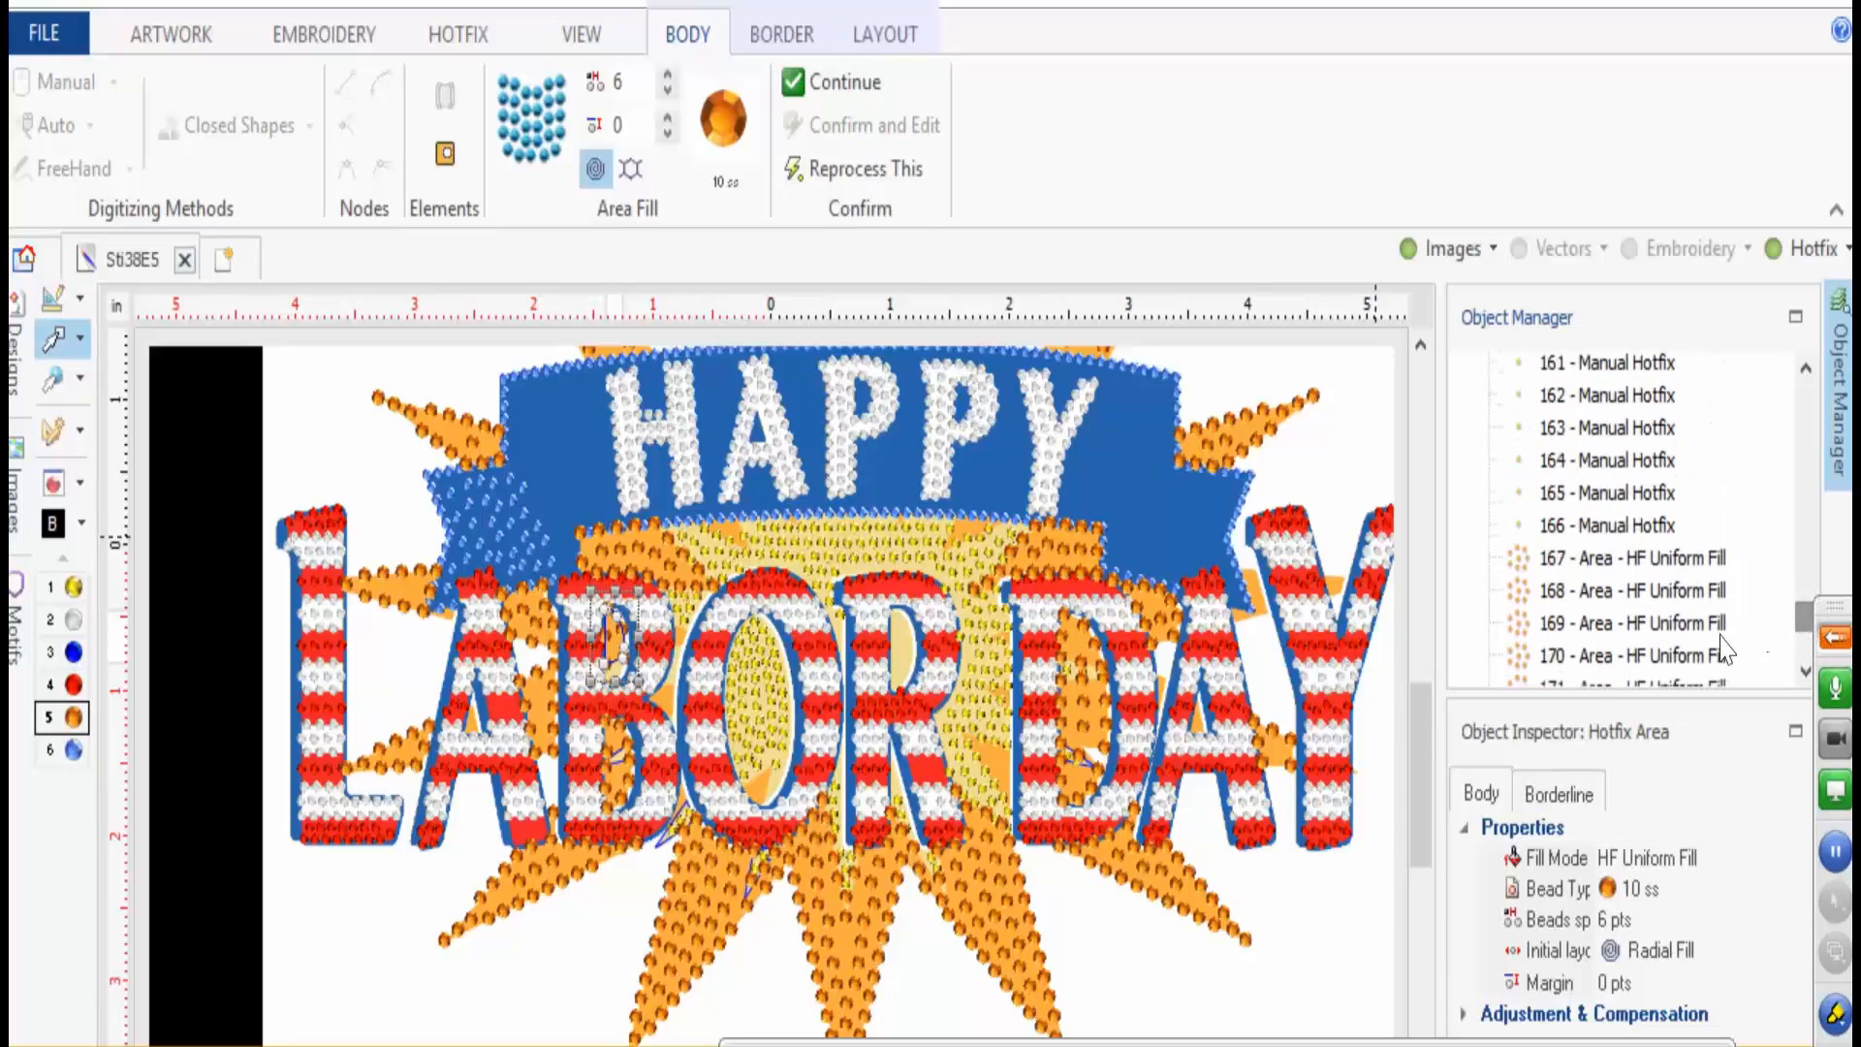
{"action": "left_click", "coordinate": [1645, 559], "text": "shift"}
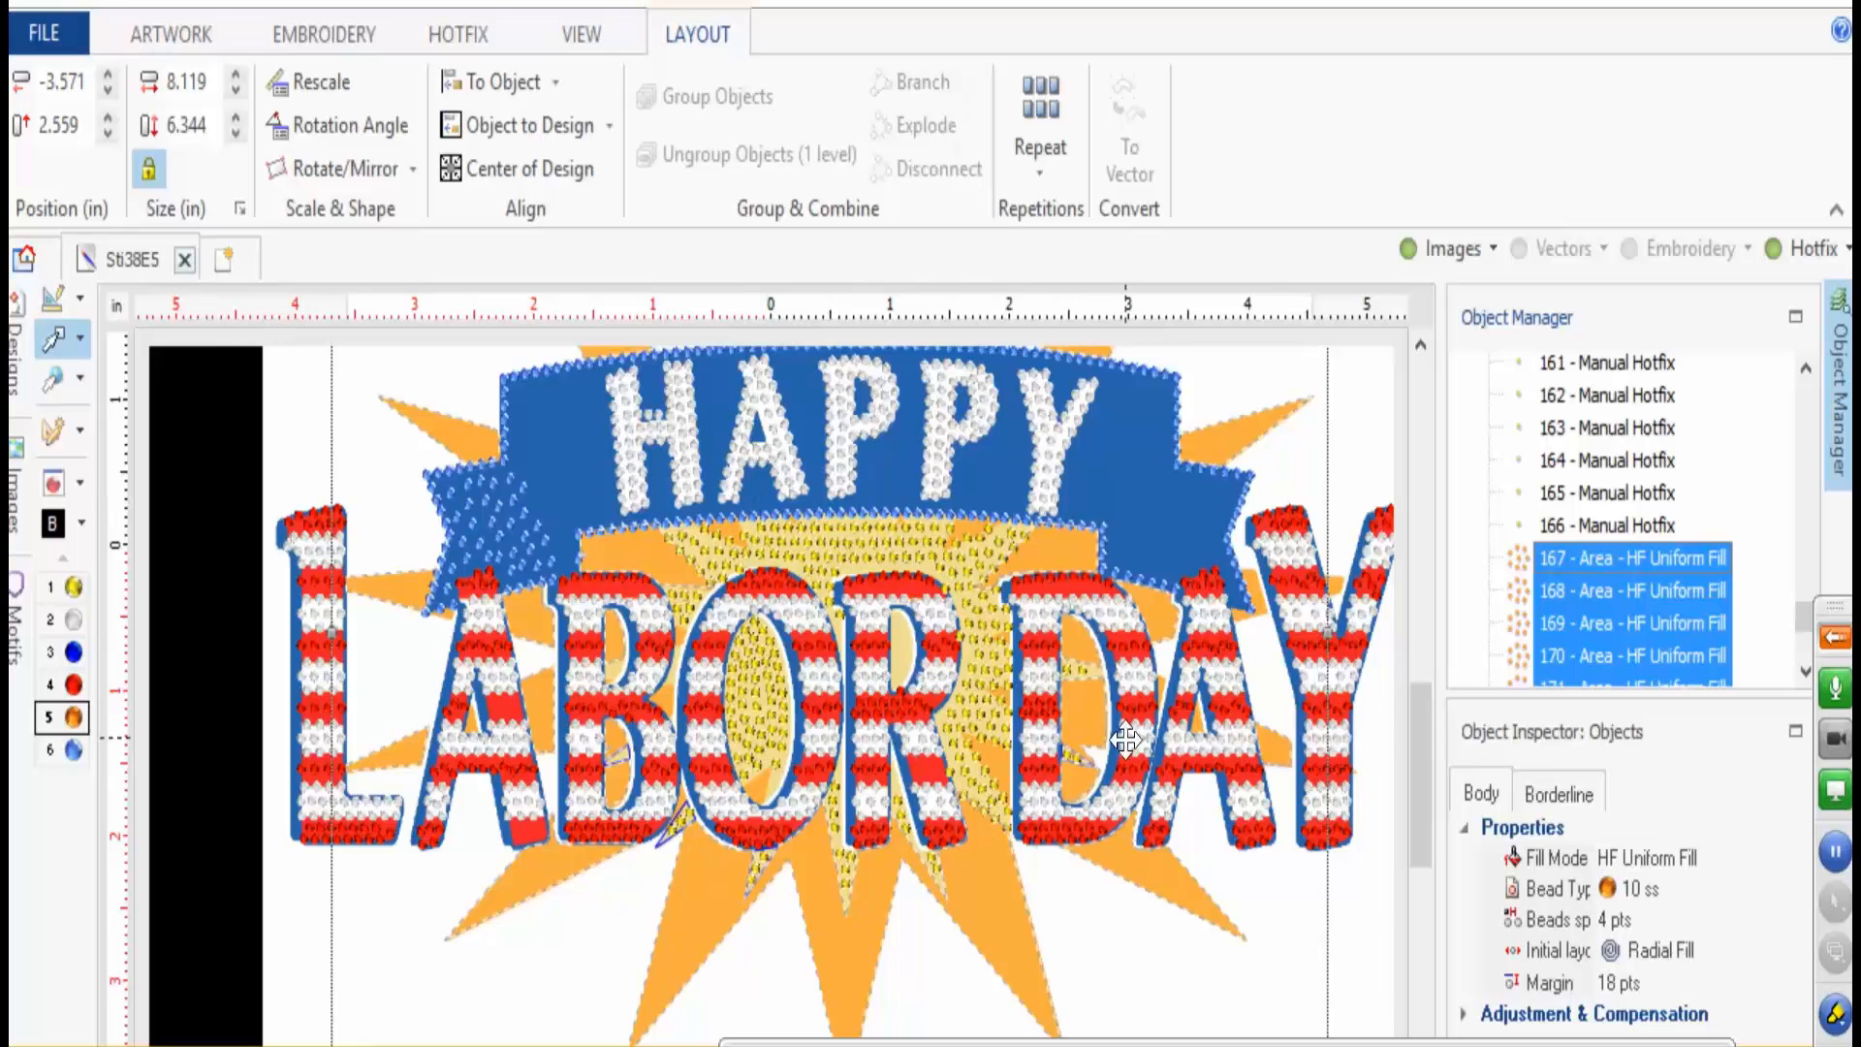
{"action": "left_click", "coordinate": [1629, 919]}
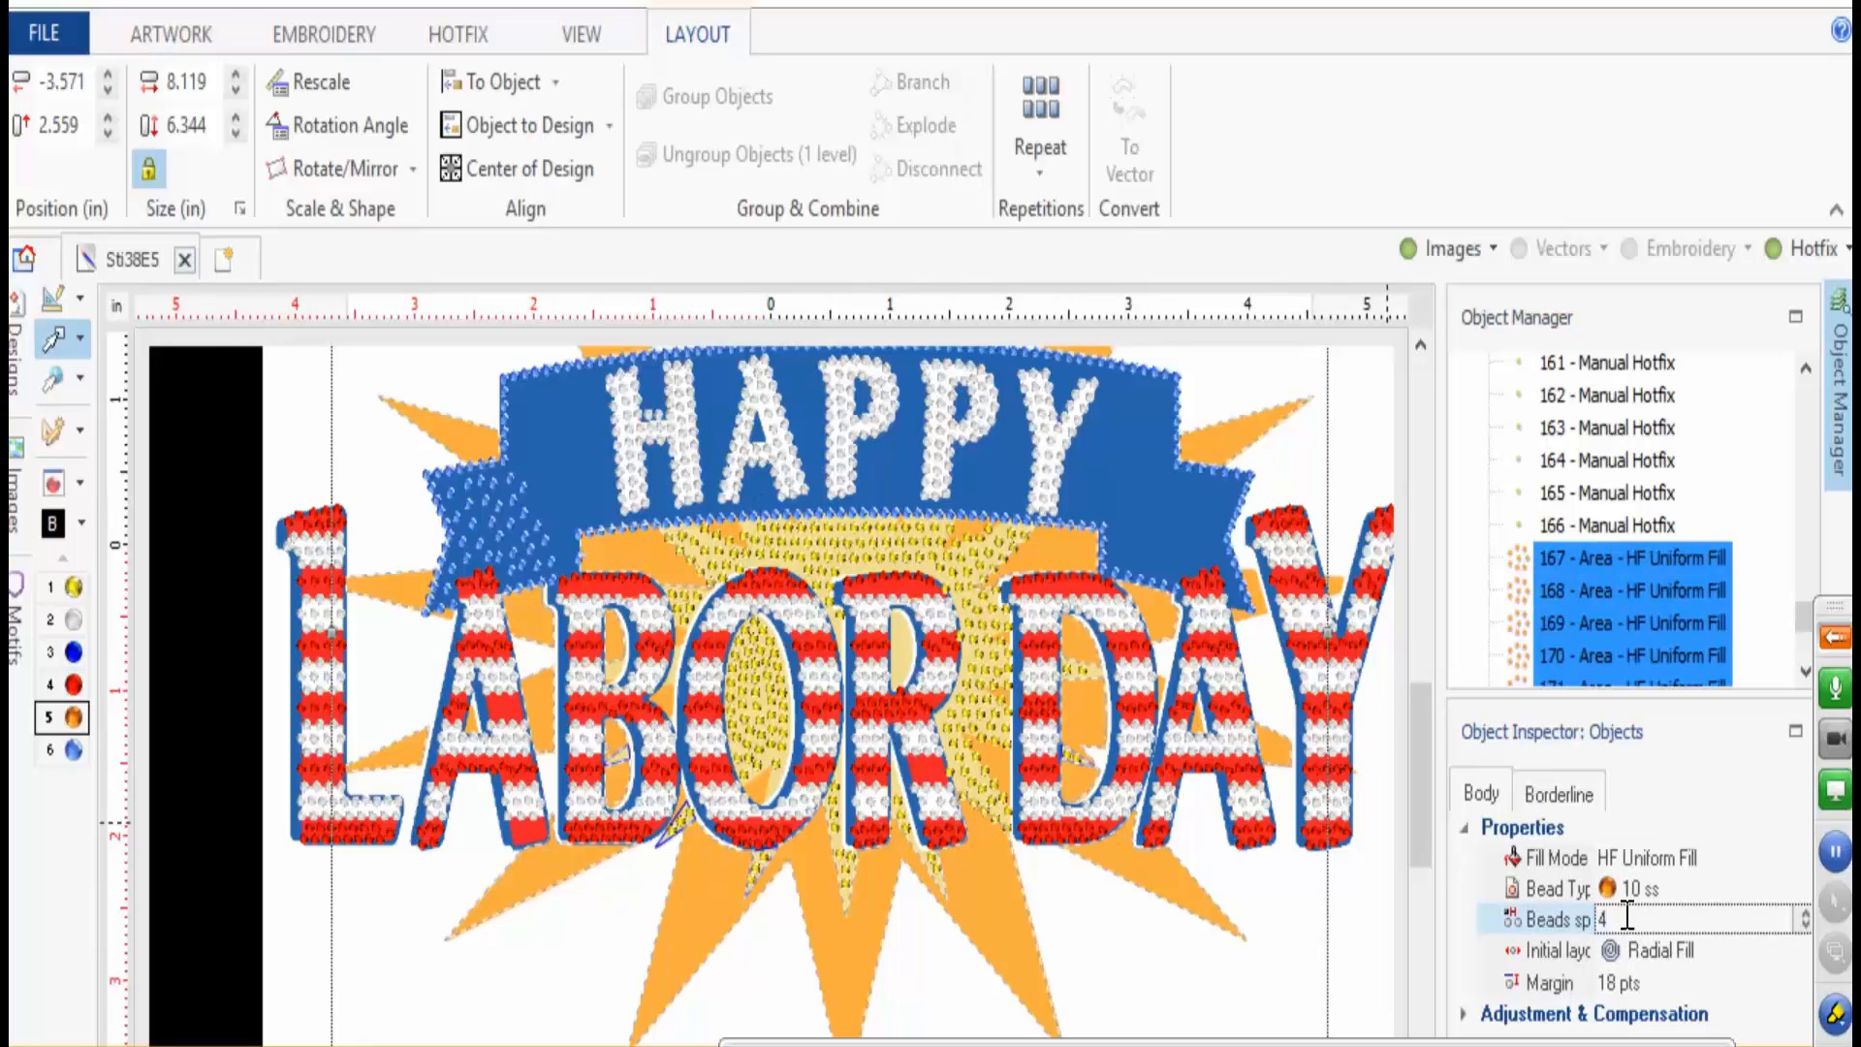
{"action": "left_click", "coordinate": [1635, 985]}
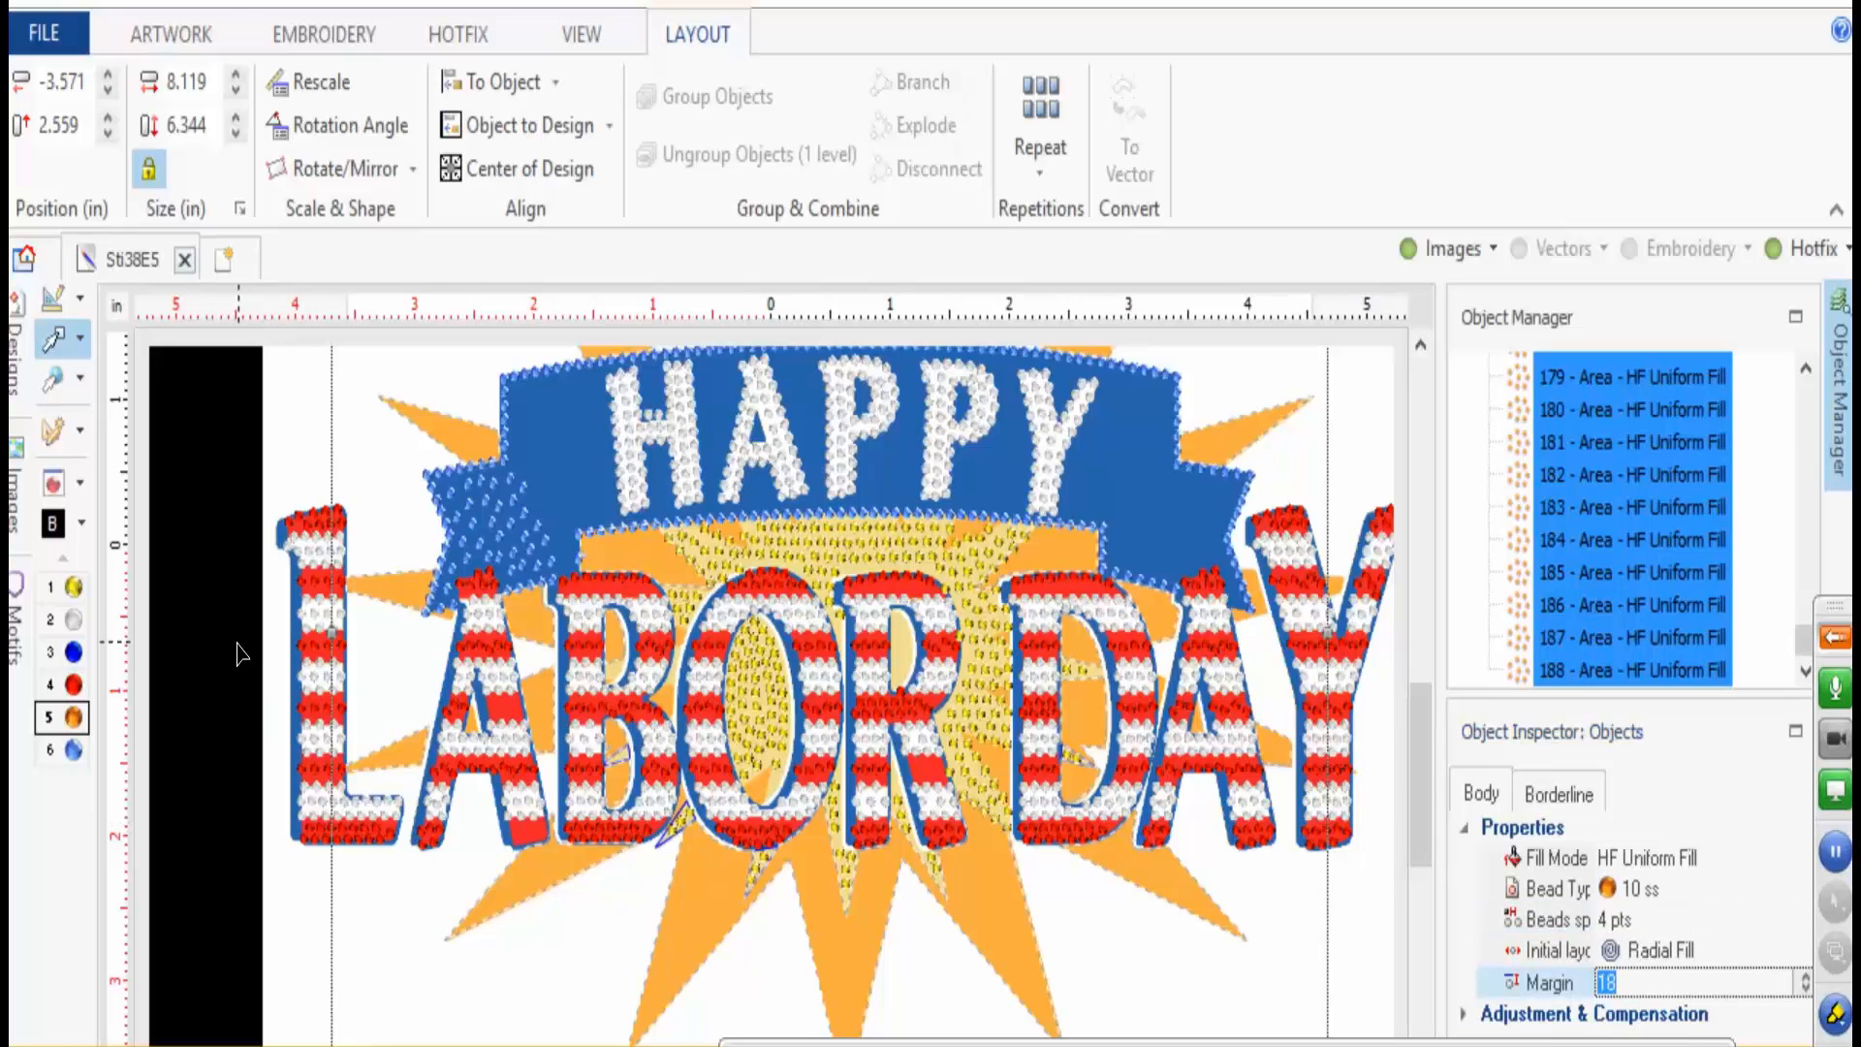
{"action": "left_click", "coordinate": [286, 703]}
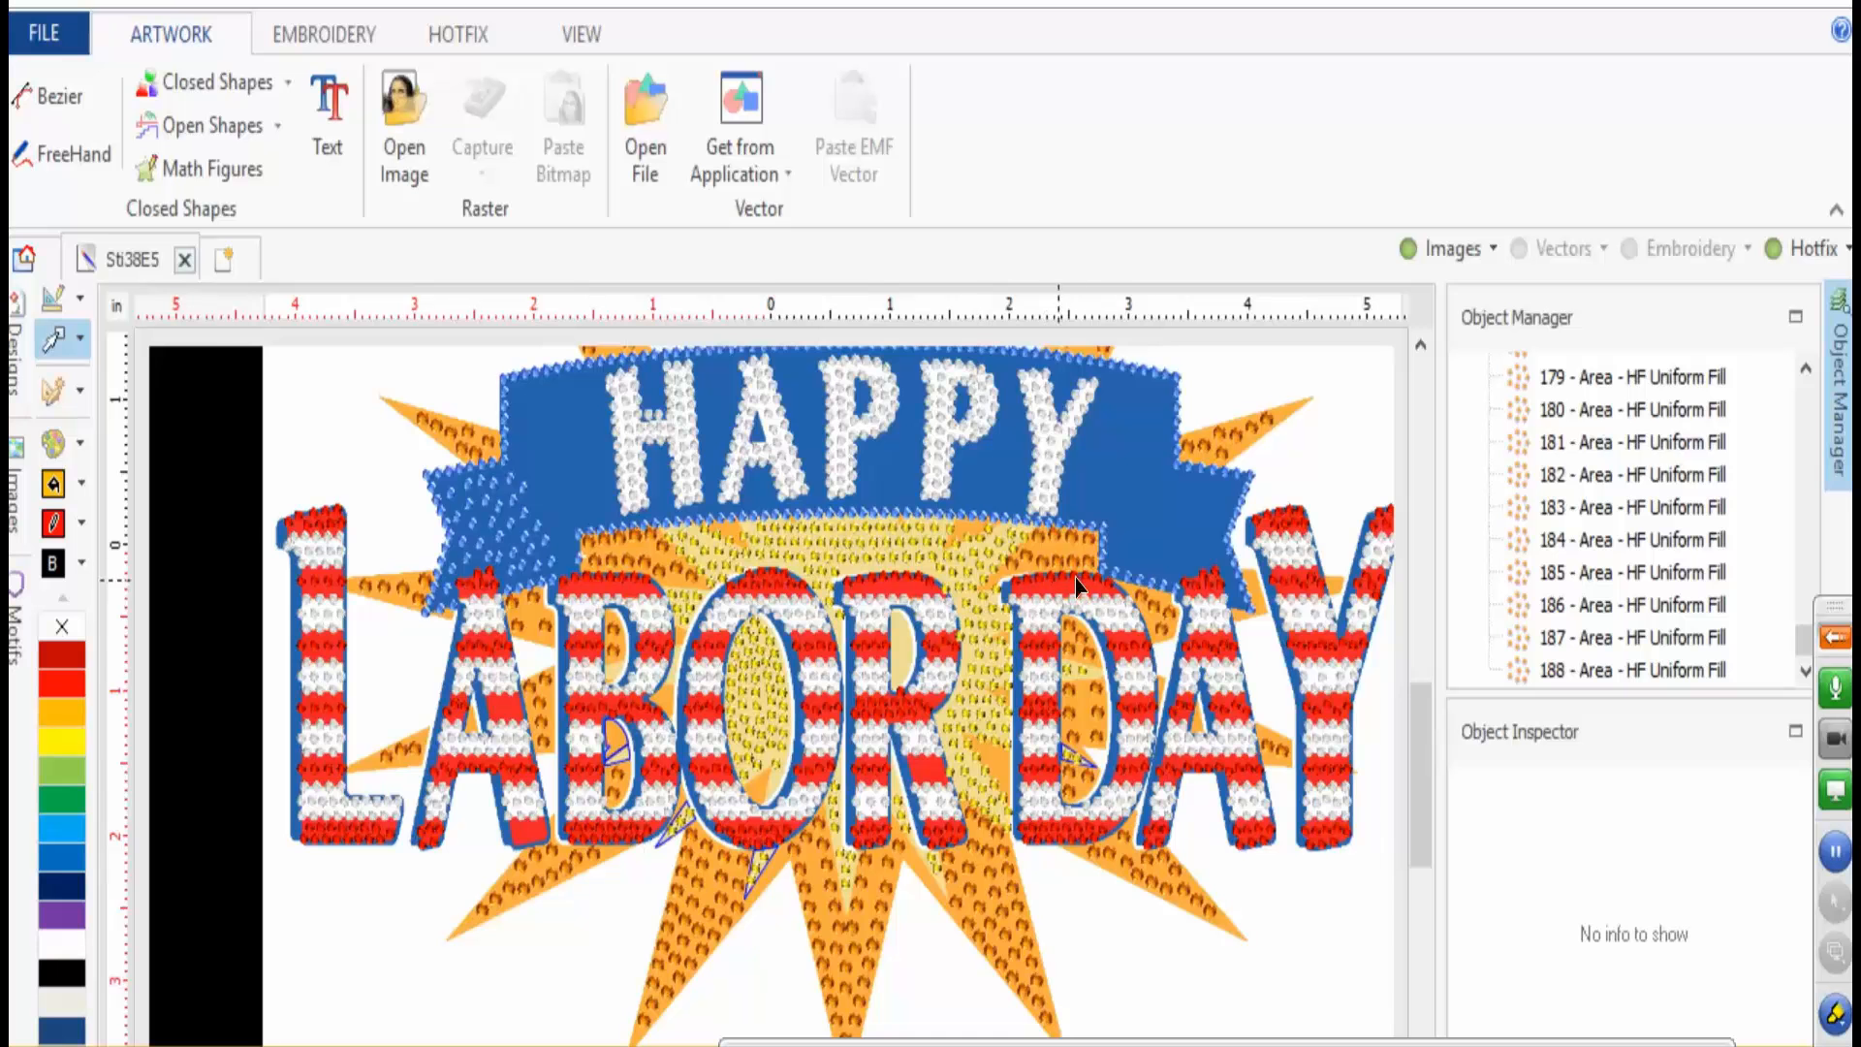
- Hide the source image and examine the whole stone design on the black background
{"action": "left_click", "coordinate": [1437, 244]}
{"action": "scroll", "coordinate": [1096, 528], "scroll_direction": "down", "scroll_amount": 2}
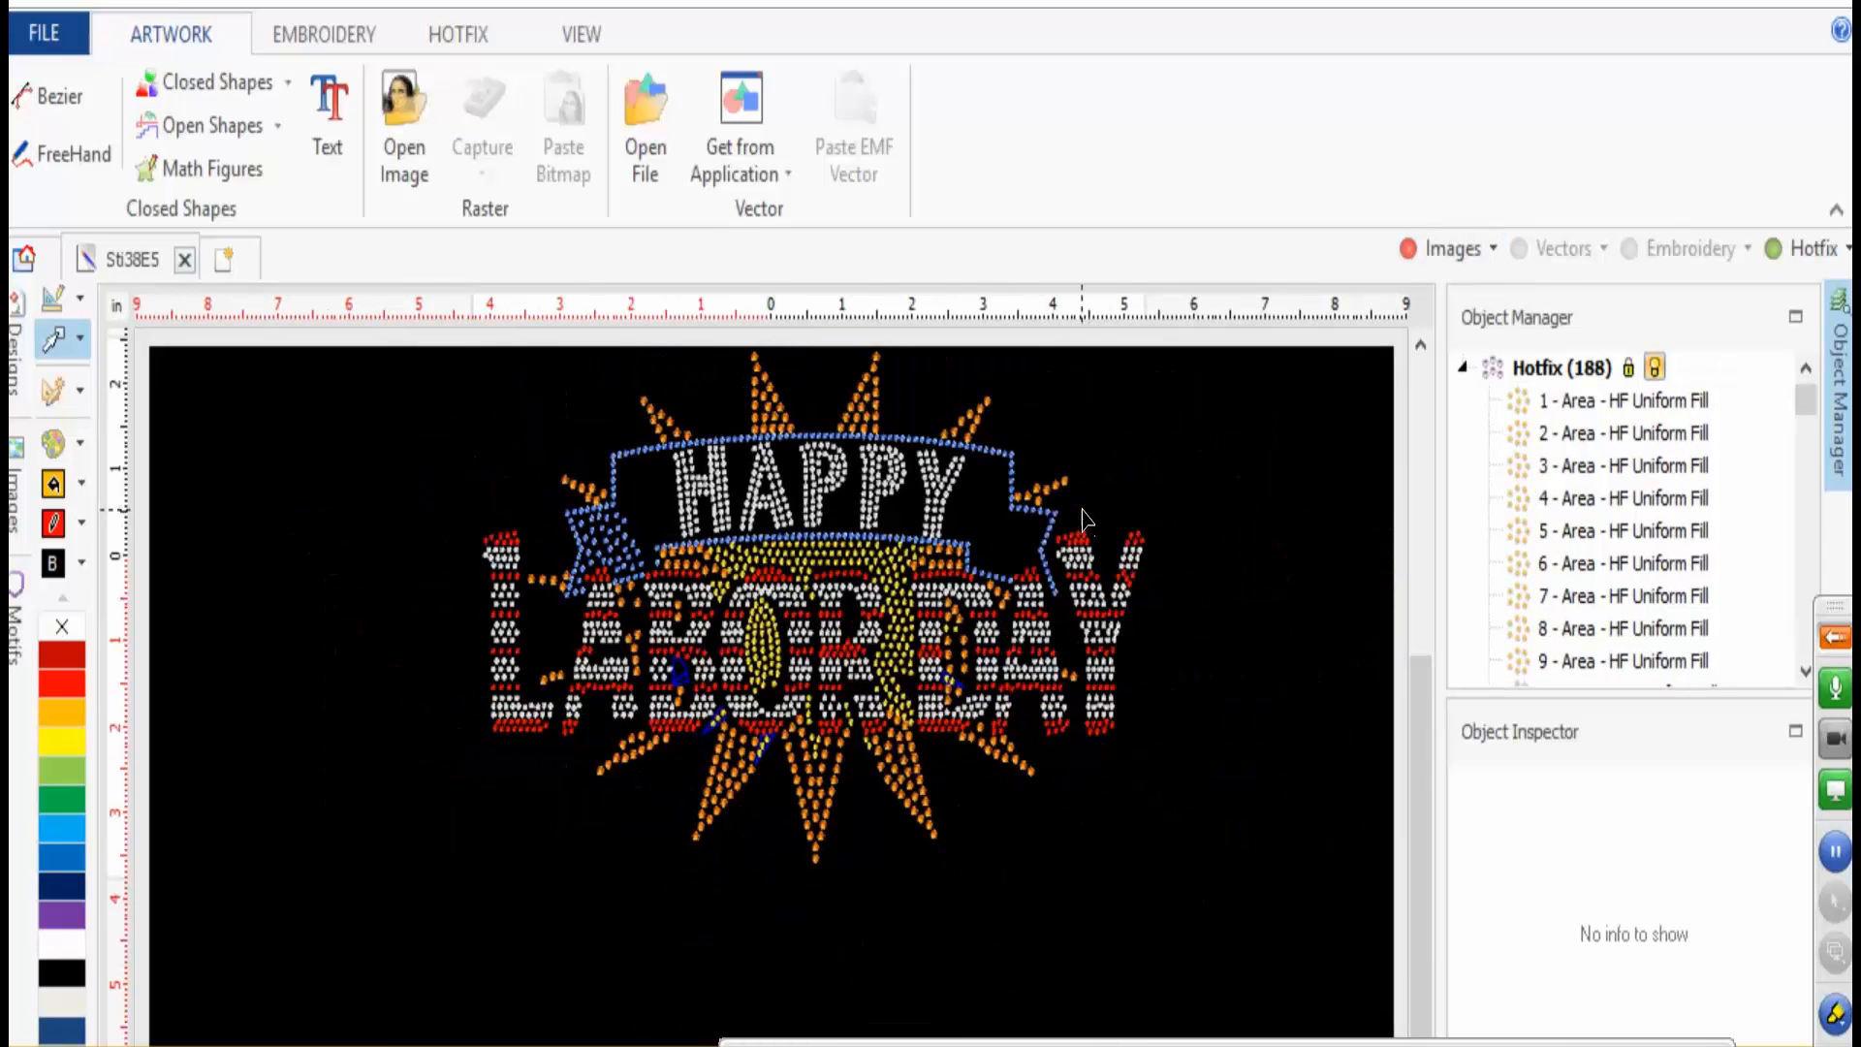
{"action": "scroll", "coordinate": [1085, 520], "scroll_direction": "down", "scroll_amount": 1}
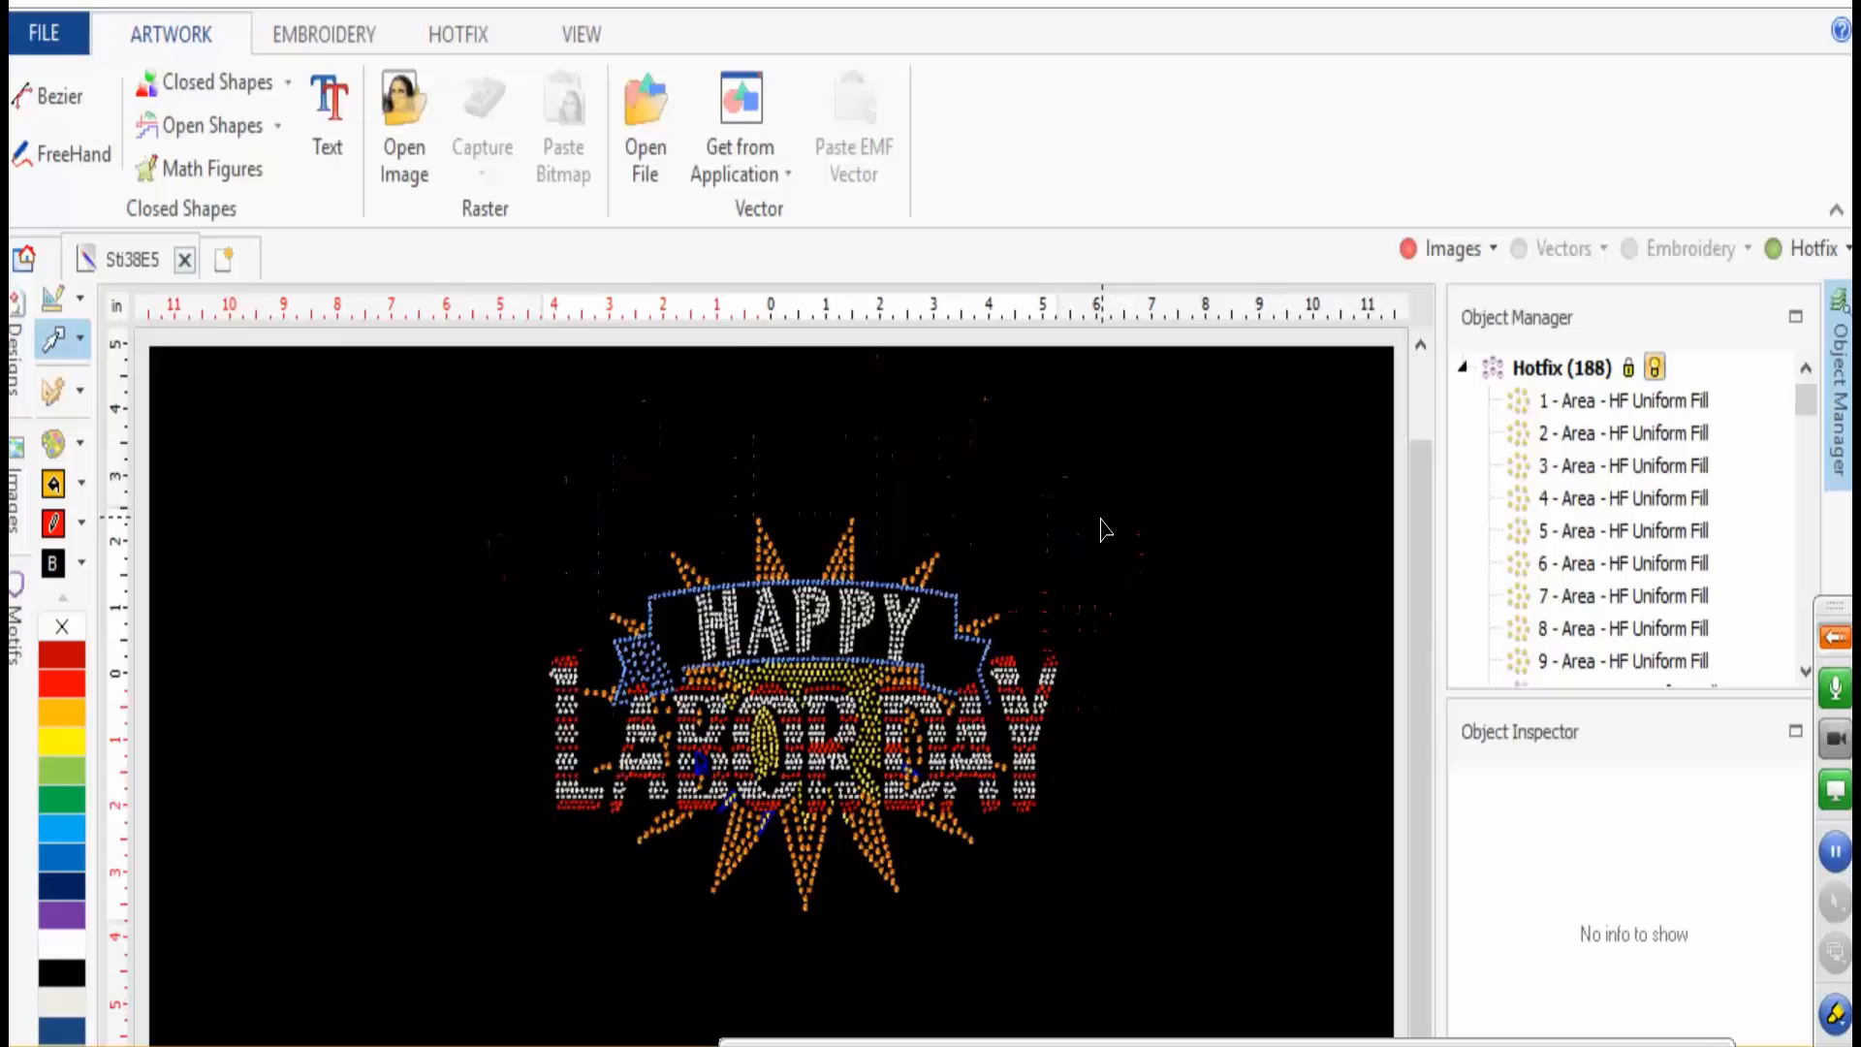
- Enlarge the complete design with its source image proportionally to about 12.59 by 8.34 in, and hide the image
{"action": "left_click", "coordinate": [1436, 248]}
{"action": "left_click_drag", "start_coordinate": [461, 435], "coordinate": [1231, 1020]}
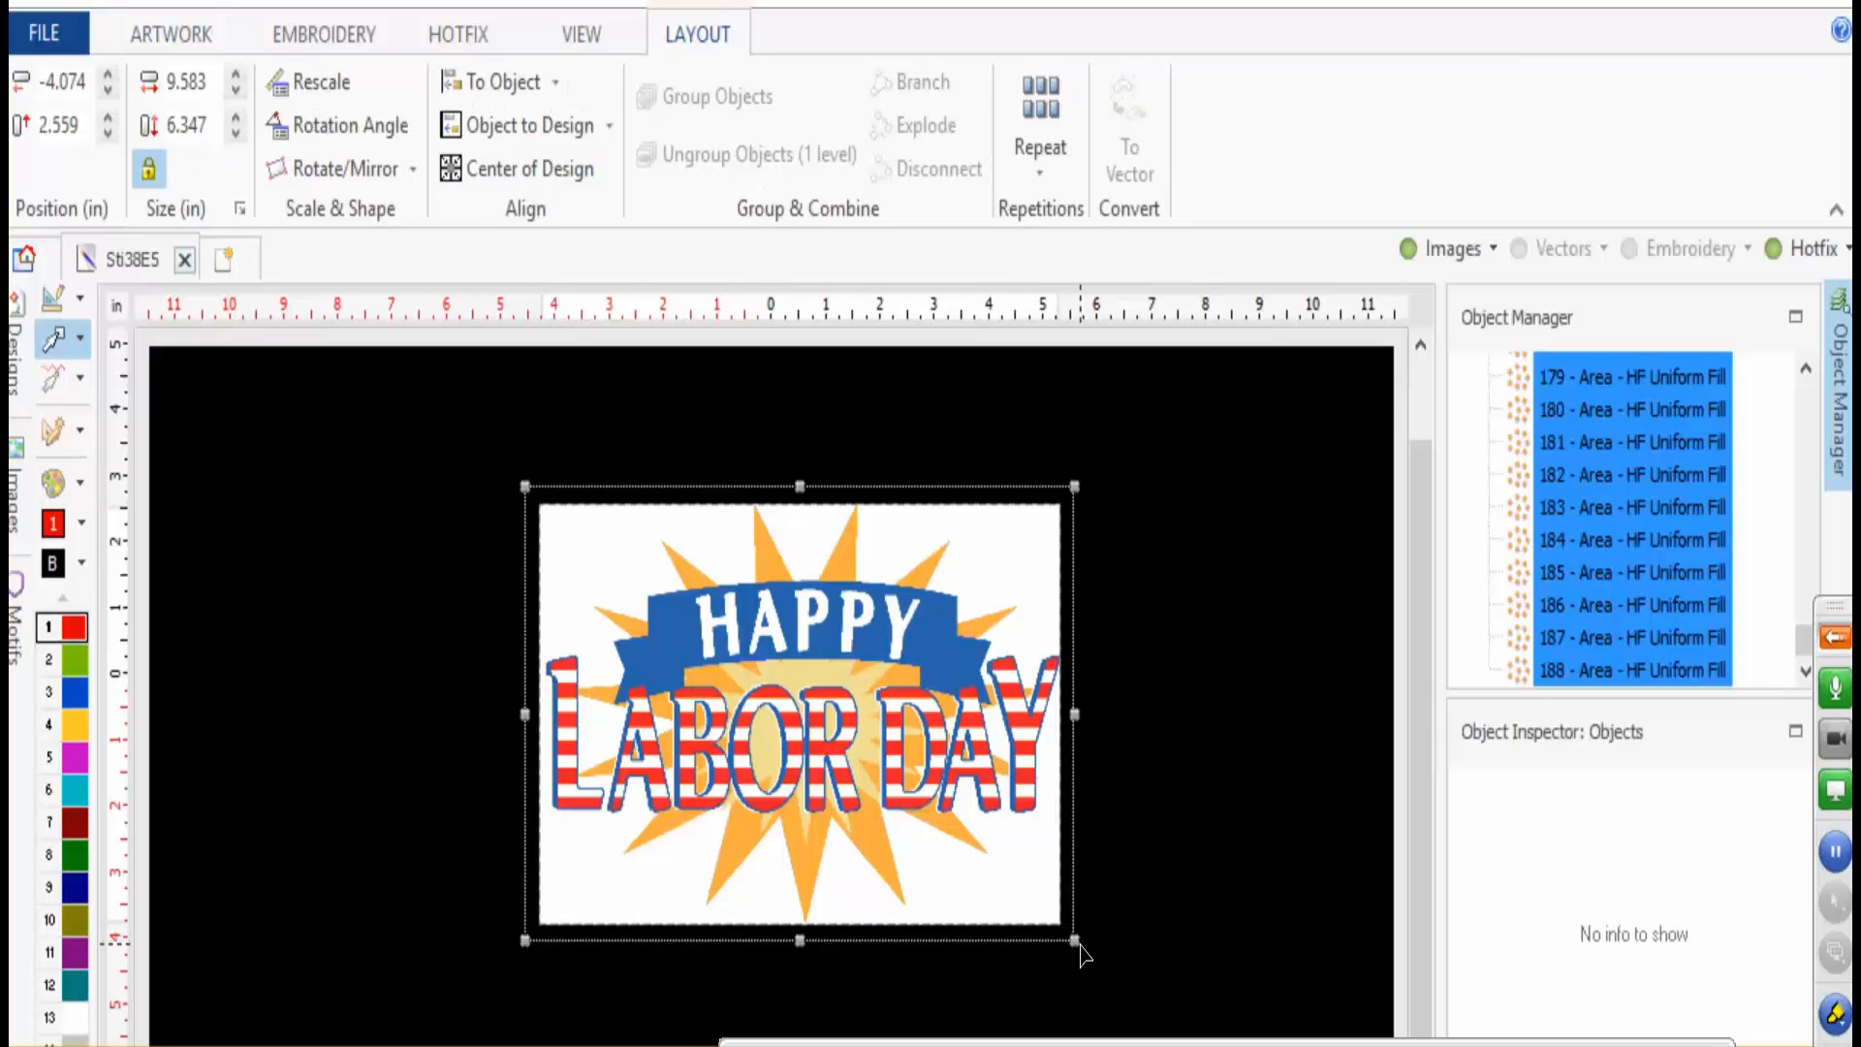
{"action": "left_click_drag", "start_coordinate": [1075, 942], "coordinate": [1154, 1013]}
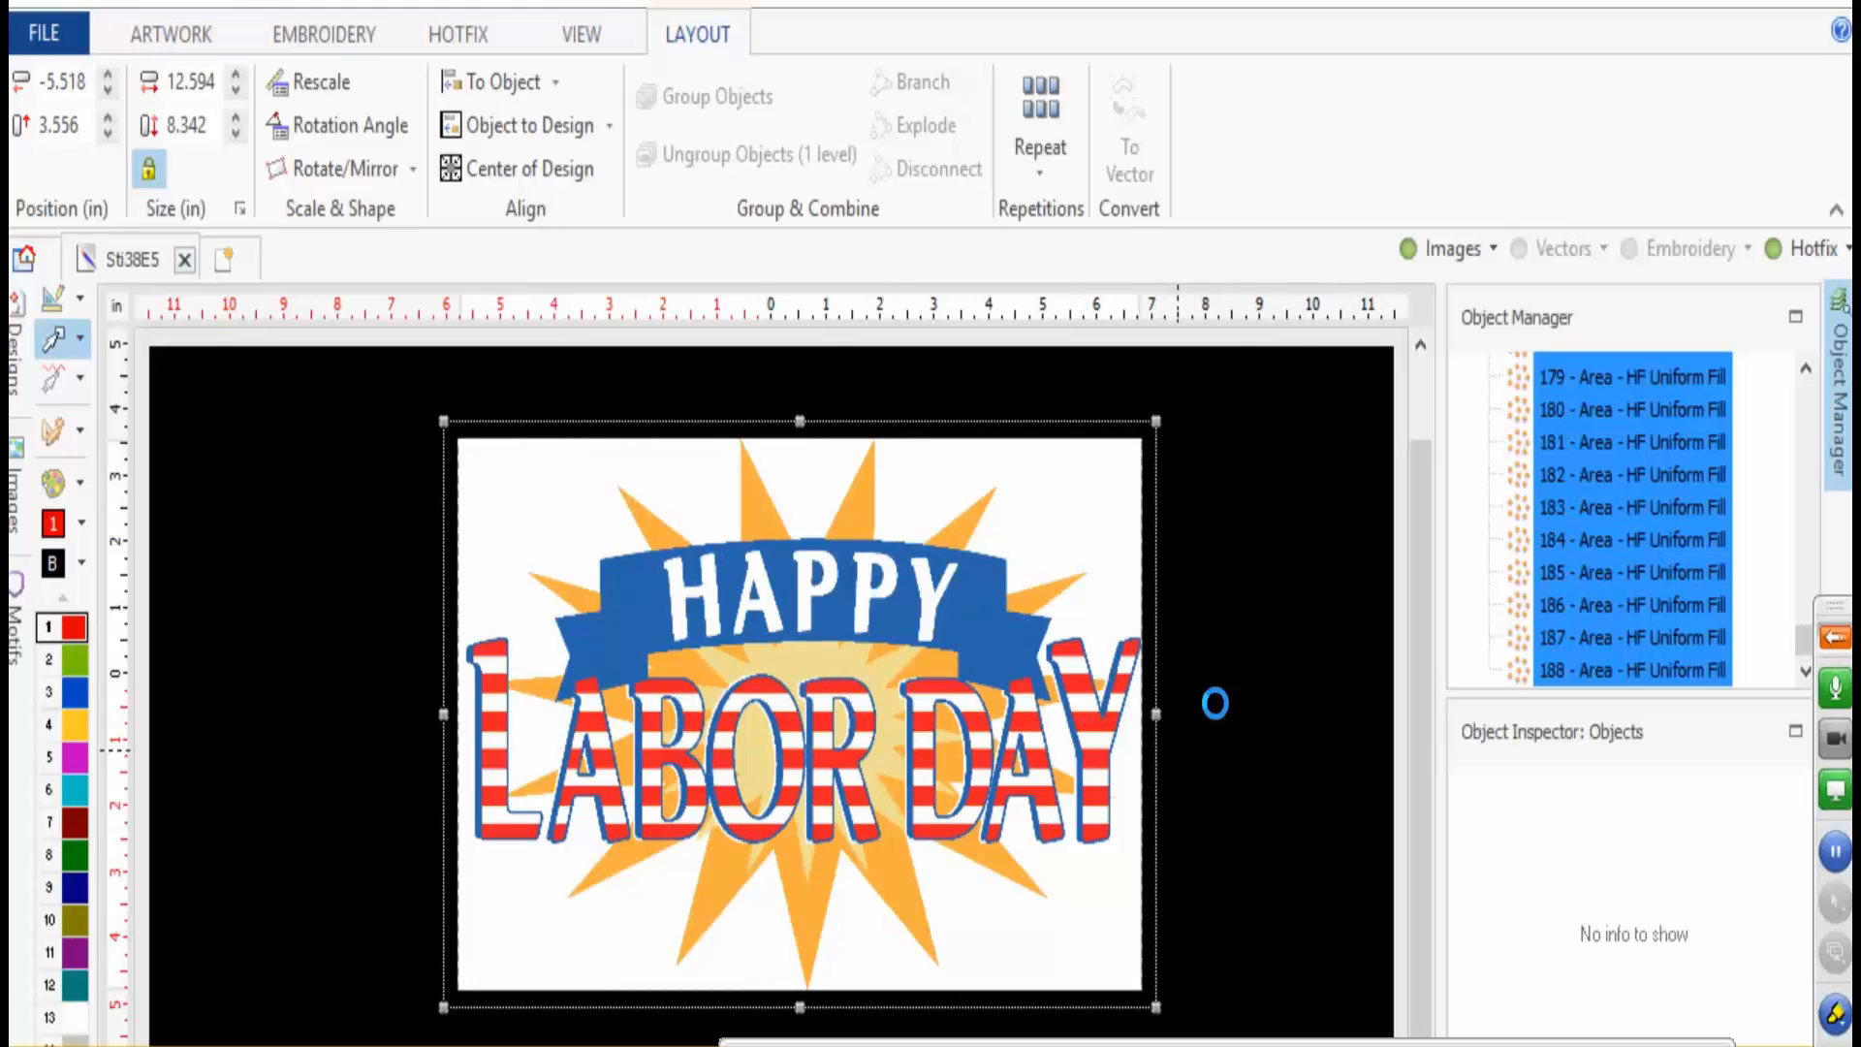
{"action": "left_click", "coordinate": [1245, 415]}
{"action": "left_click", "coordinate": [1451, 248]}
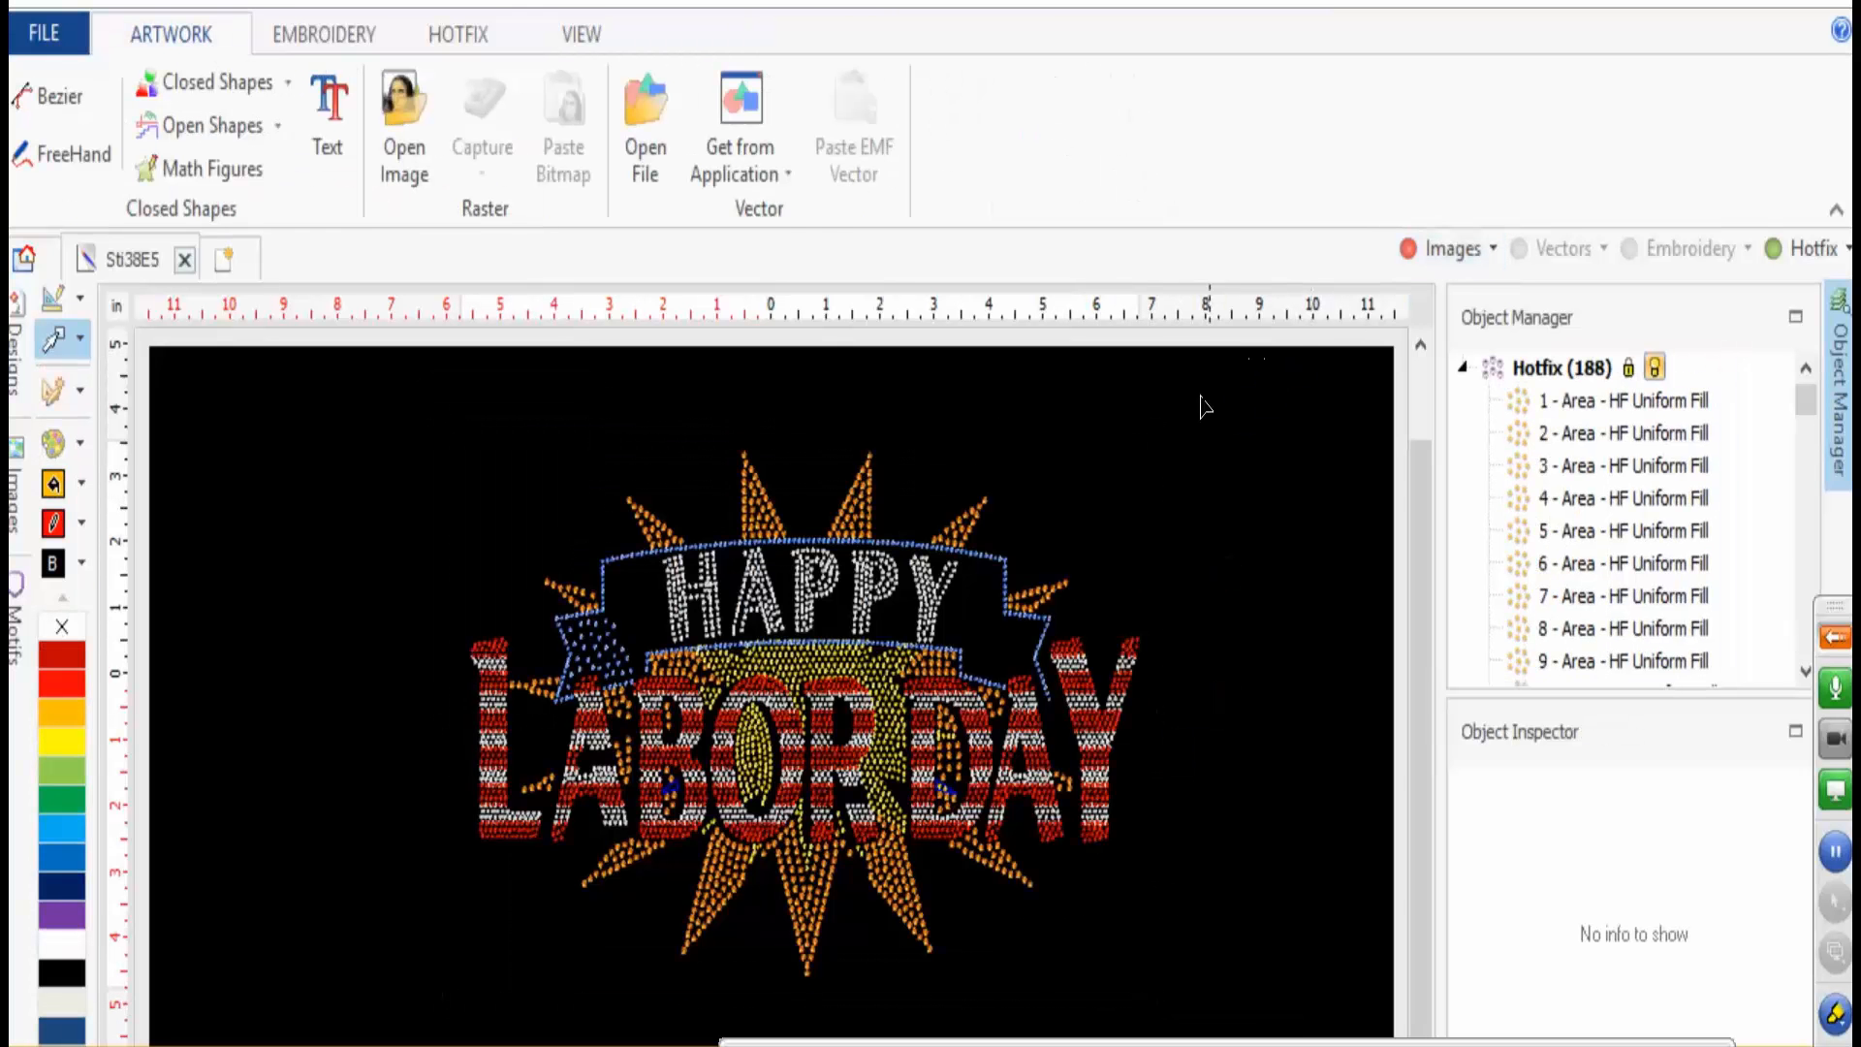
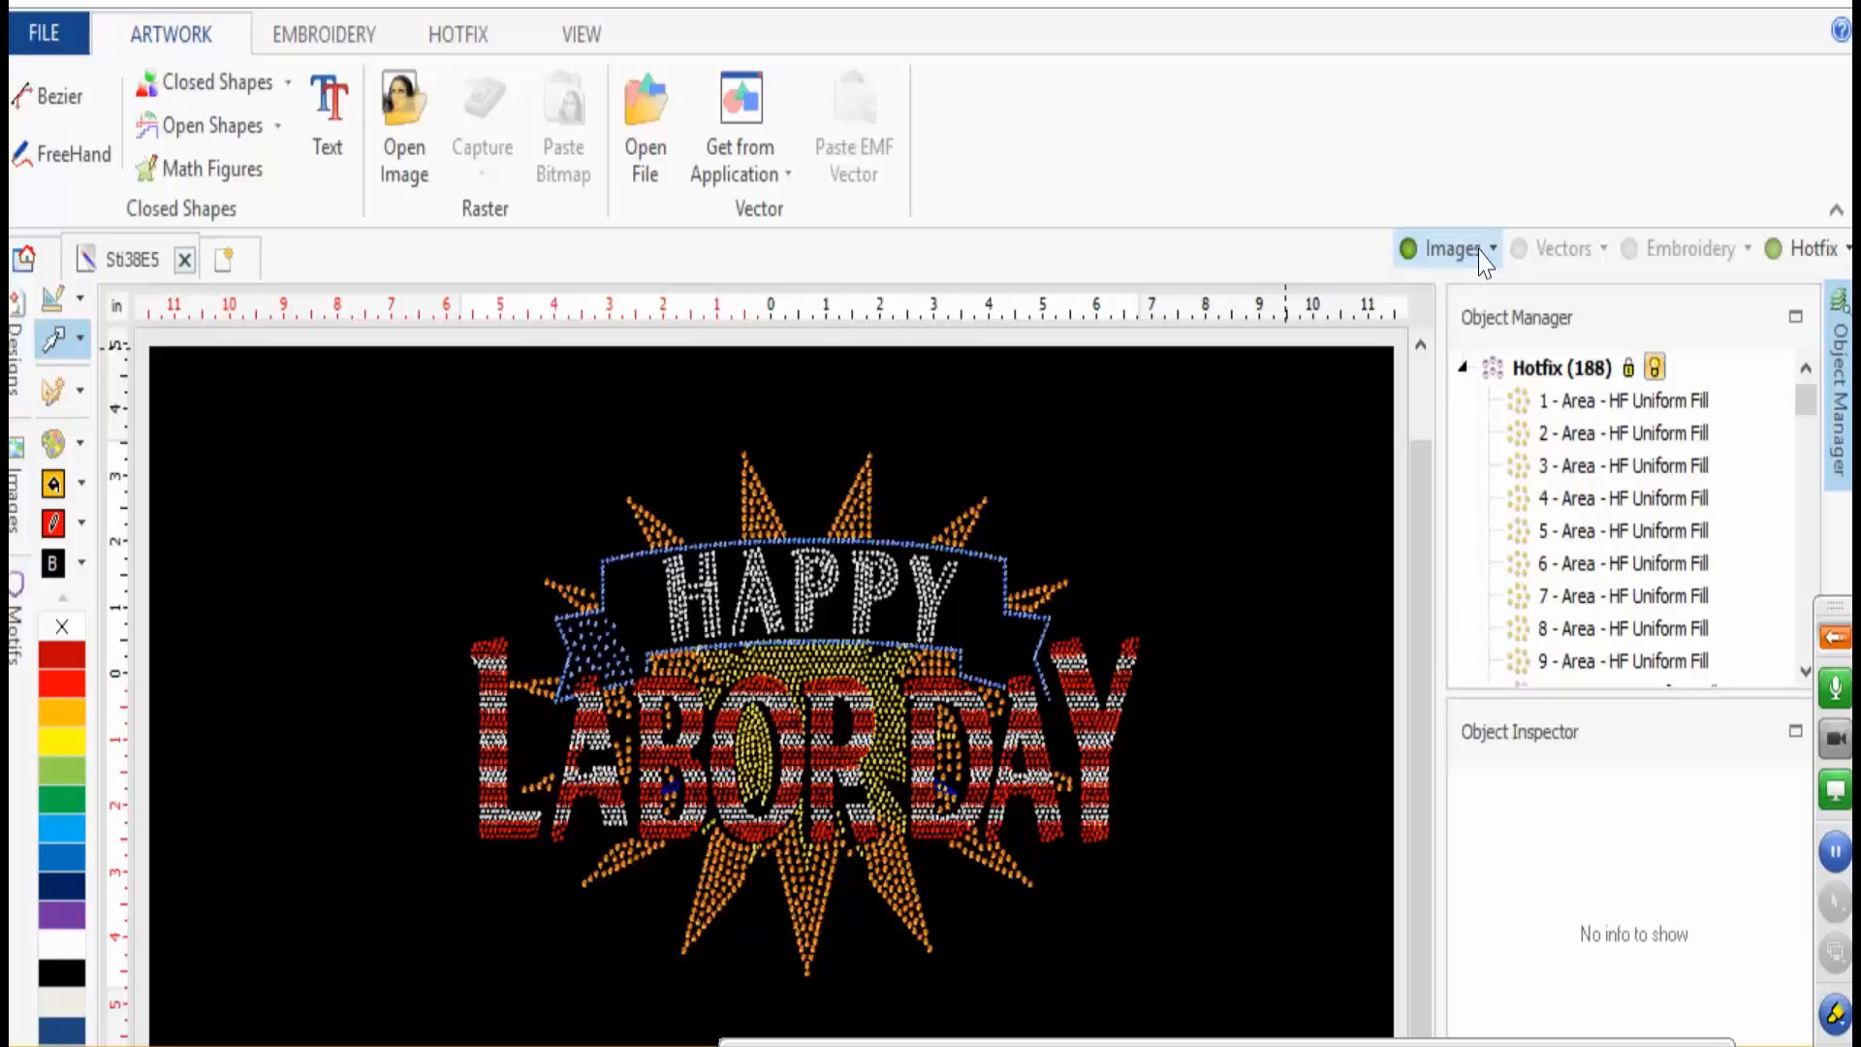
- Show the source image again and remove the 10 ss Topaz-Smoked and 6 ss Citrine rhinestones from the bead palette
{"action": "left_click", "coordinate": [1479, 250]}
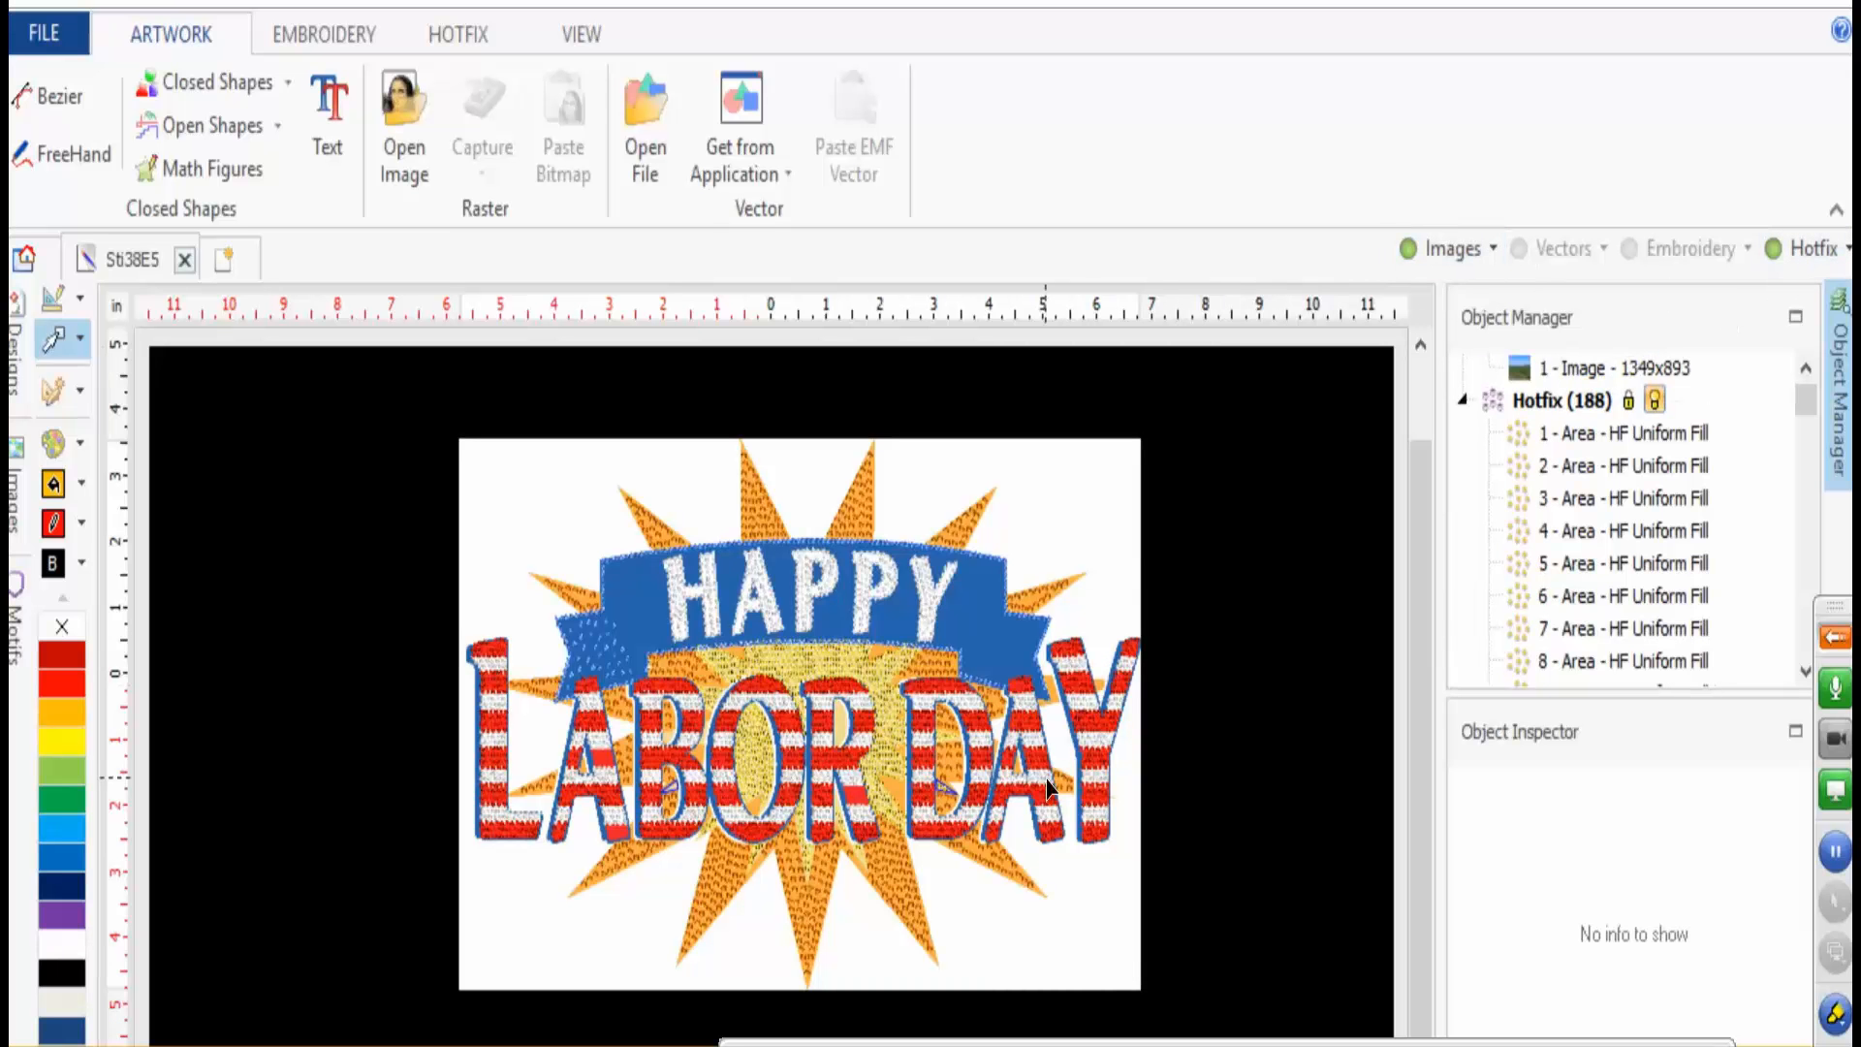
{"action": "left_click", "coordinate": [1701, 437]}
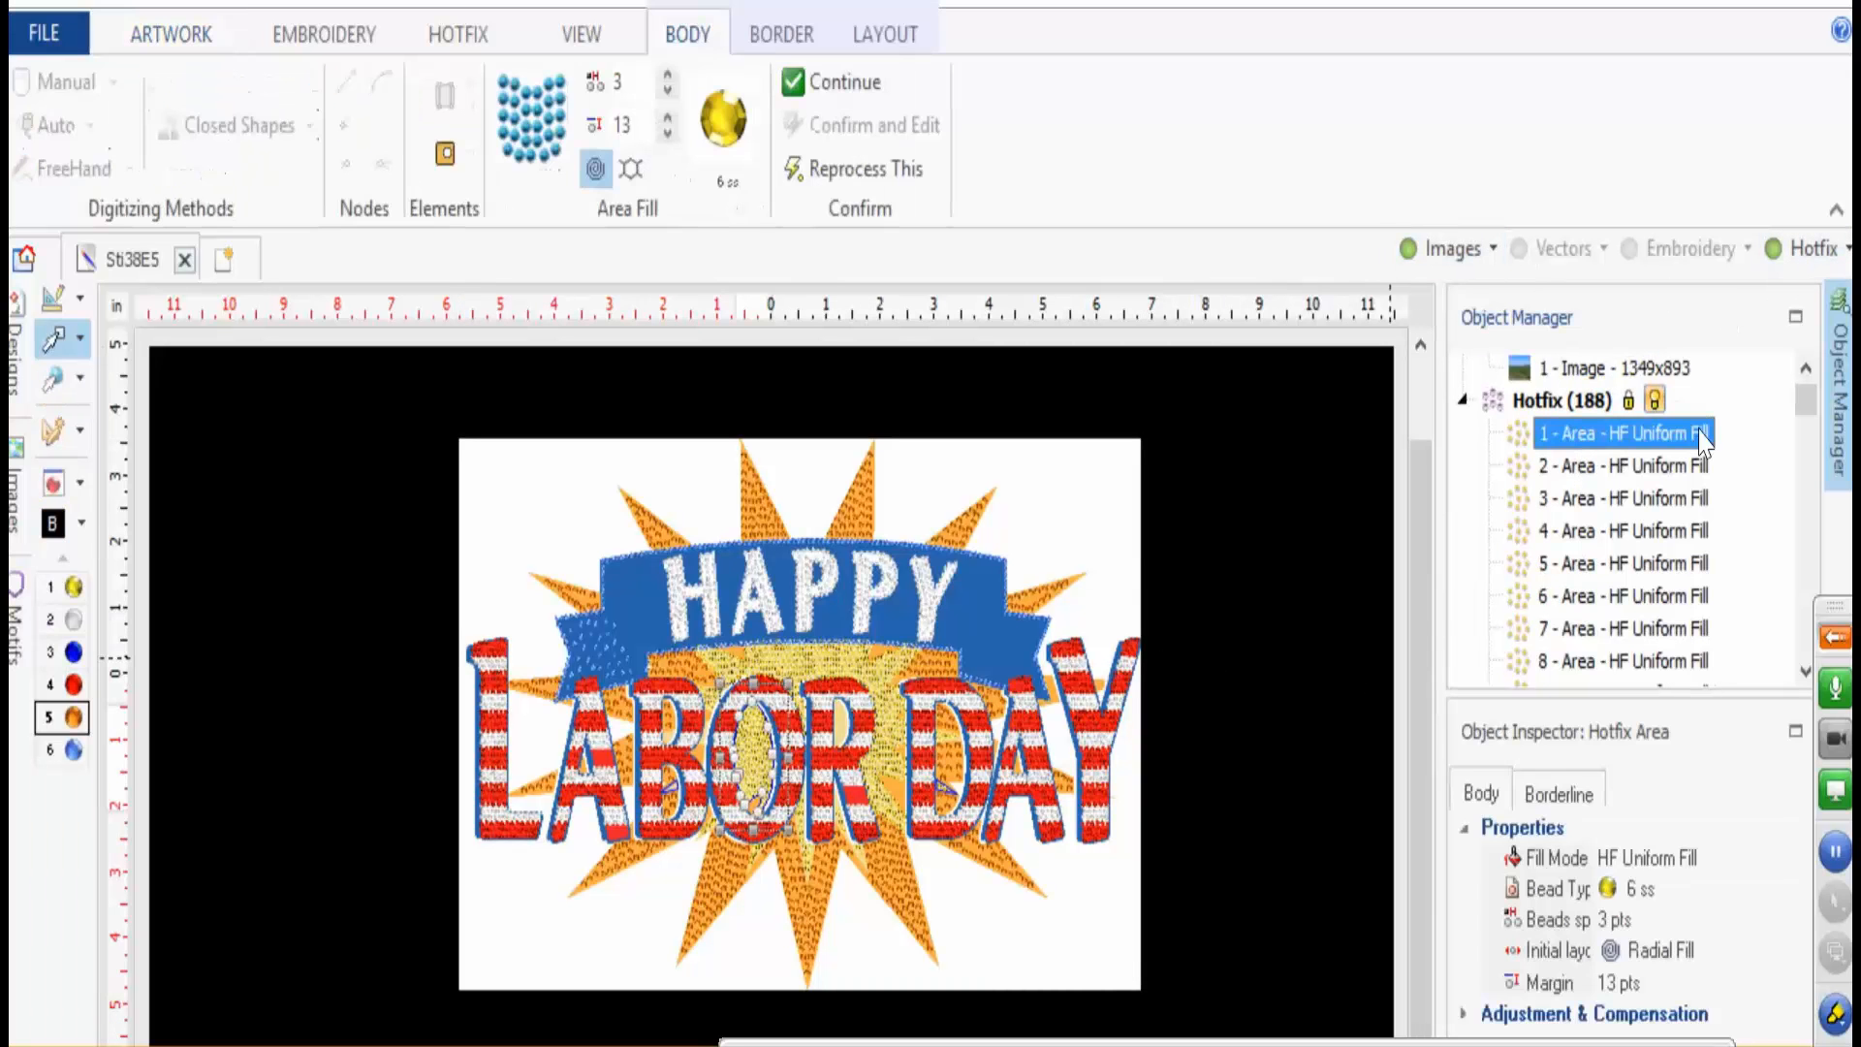
{"action": "left_click_drag", "start_coordinate": [1805, 402], "coordinate": [1802, 631]}
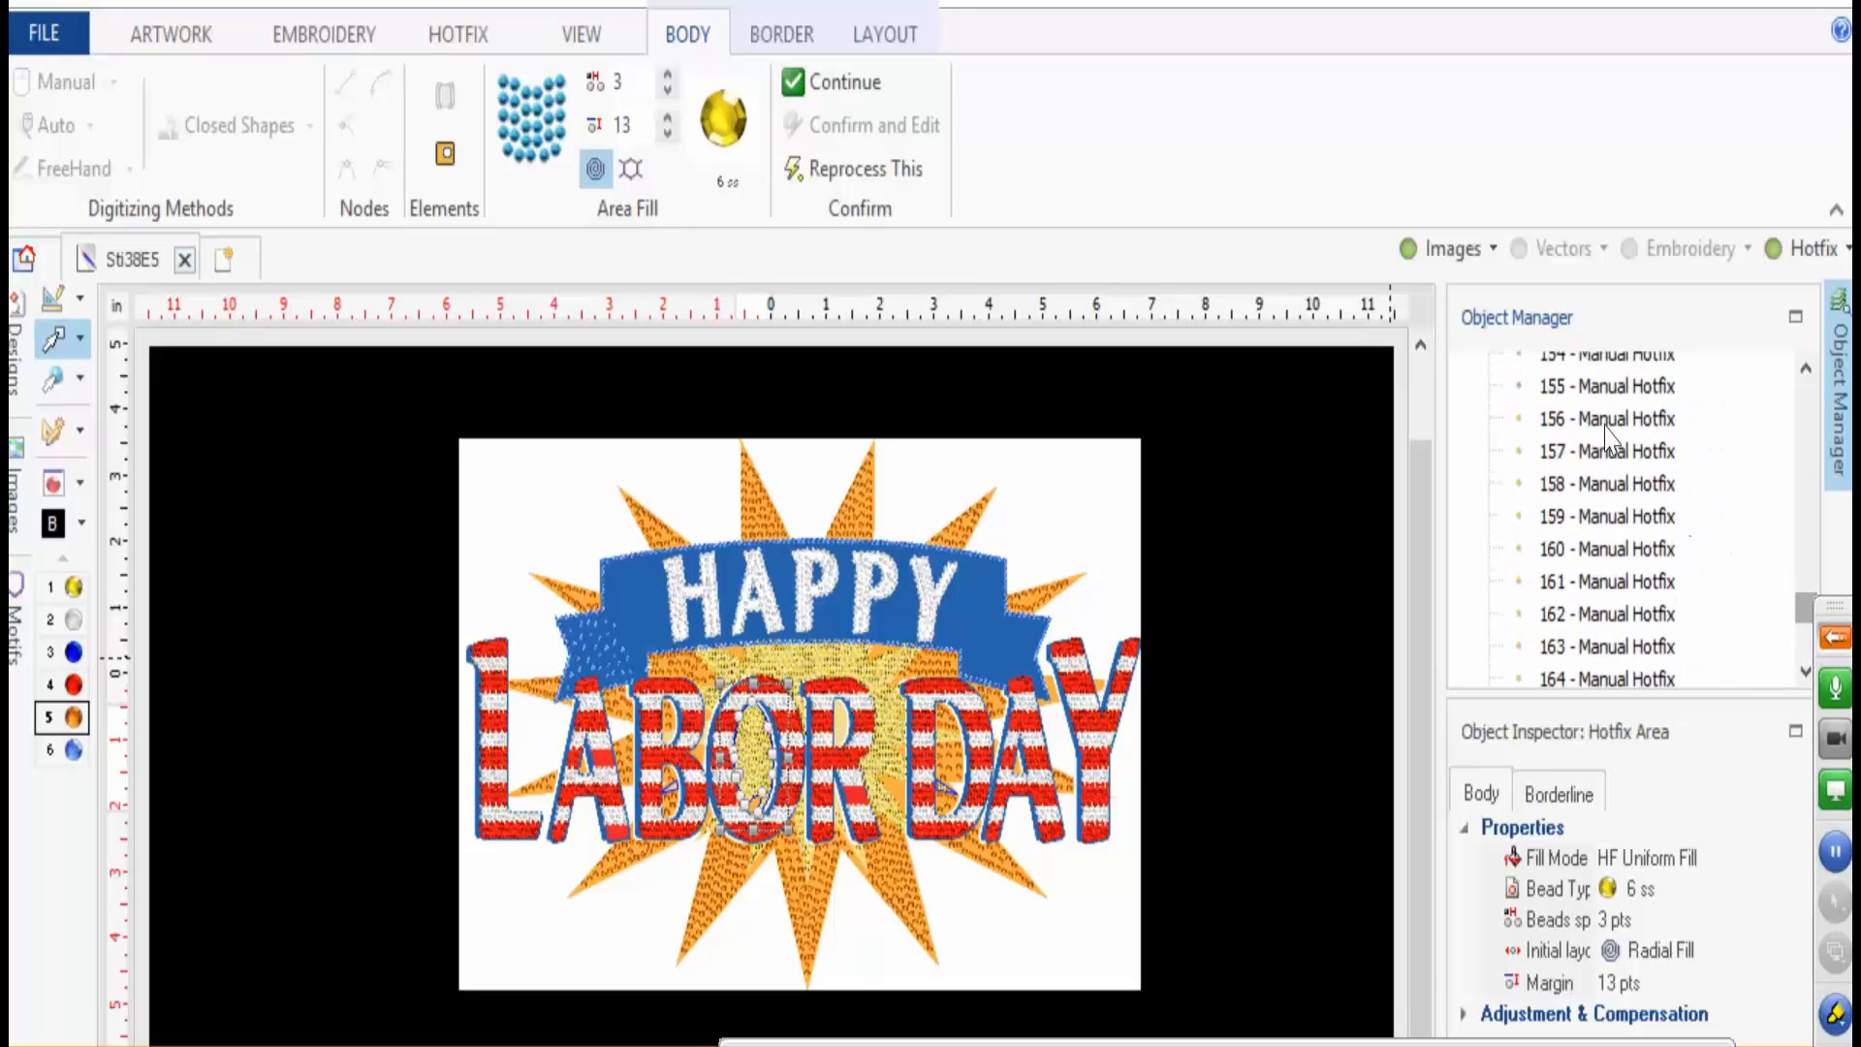
{"action": "left_click", "coordinate": [1606, 422]}
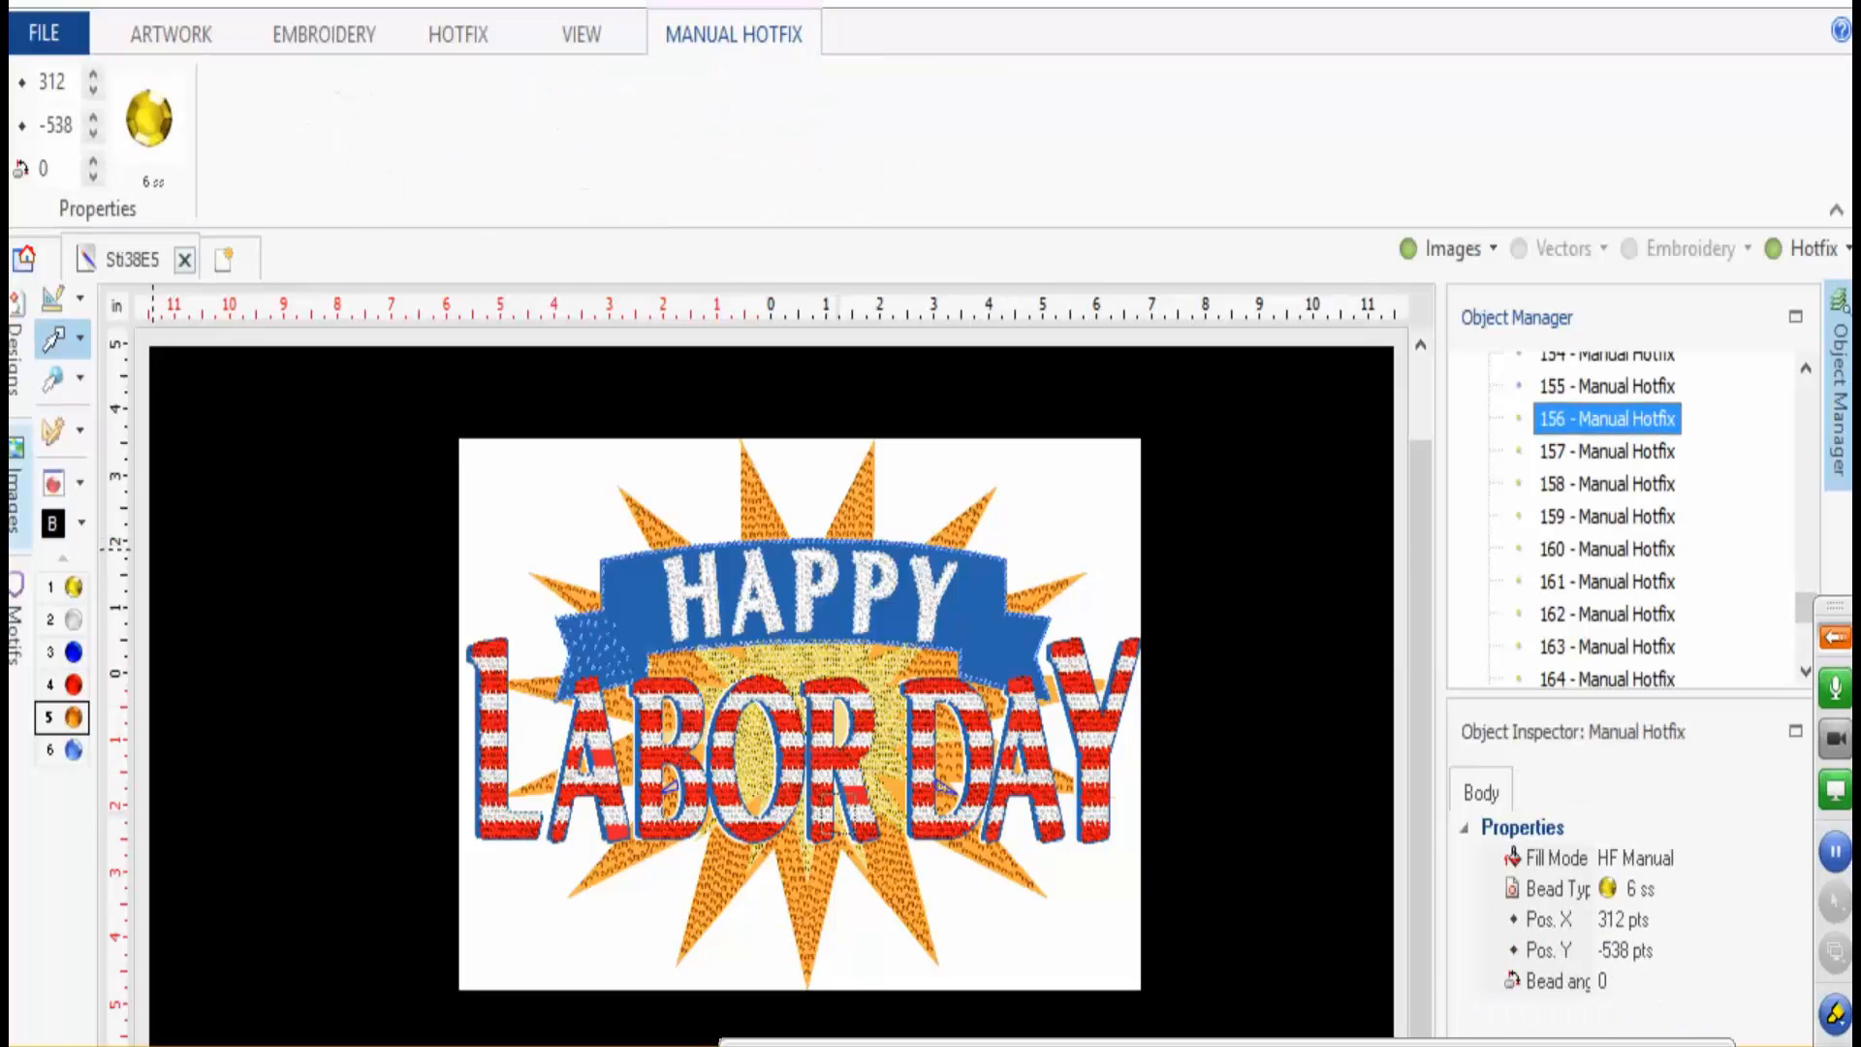
{"action": "left_click", "coordinate": [54, 482]}
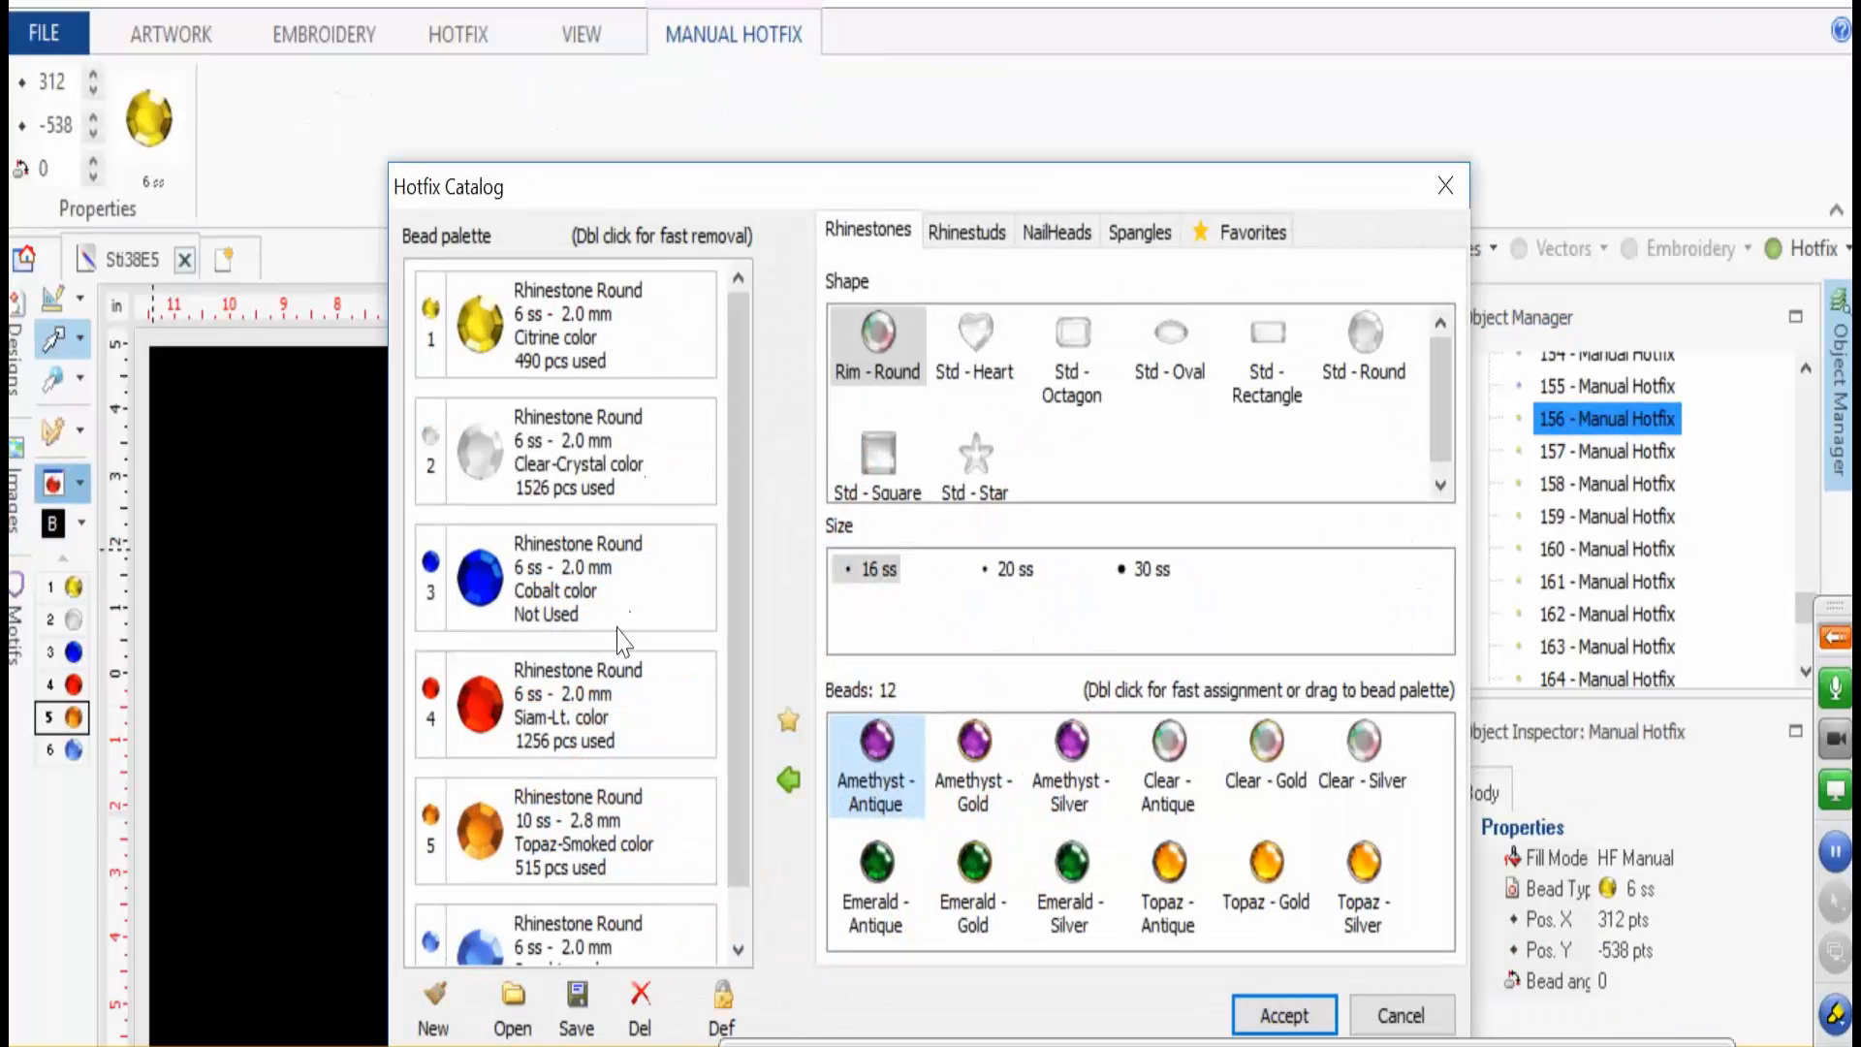
{"action": "left_click", "coordinate": [601, 822]}
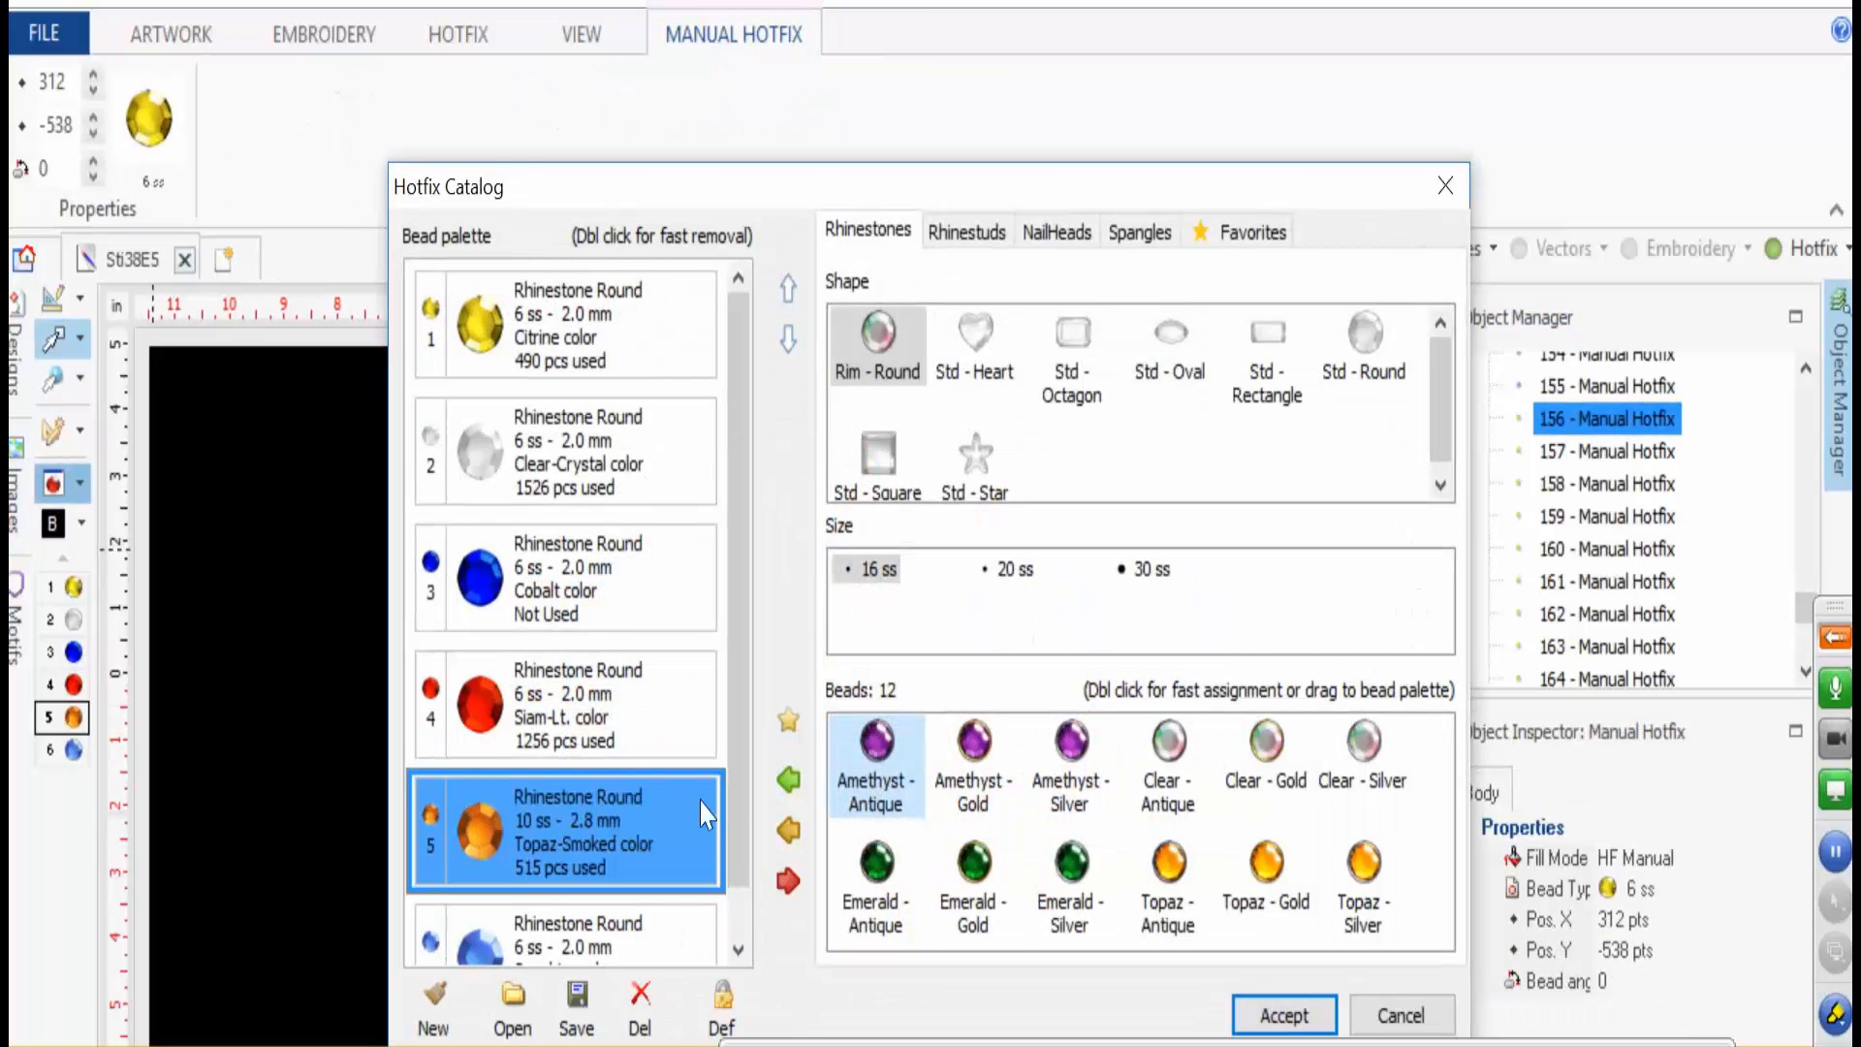
{"action": "left_click", "coordinate": [788, 880]}
{"action": "left_click", "coordinate": [548, 368]}
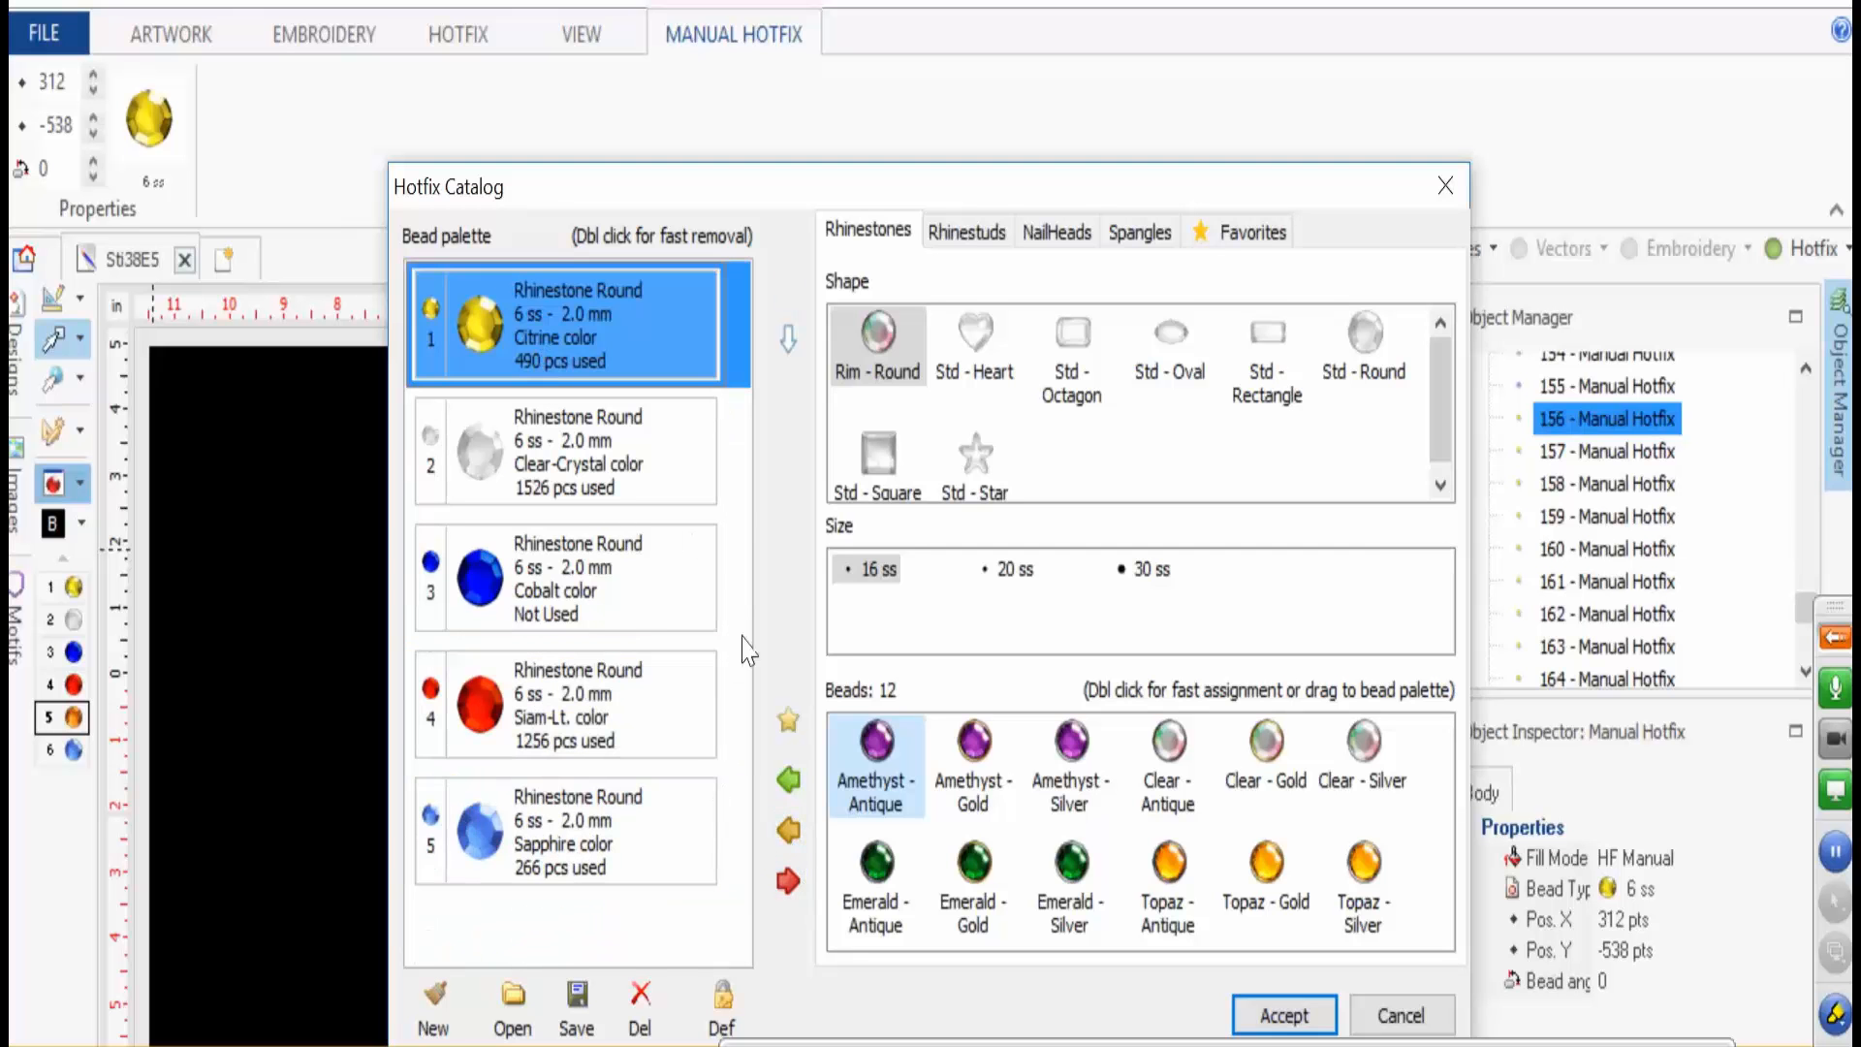
{"action": "left_click", "coordinate": [790, 882]}
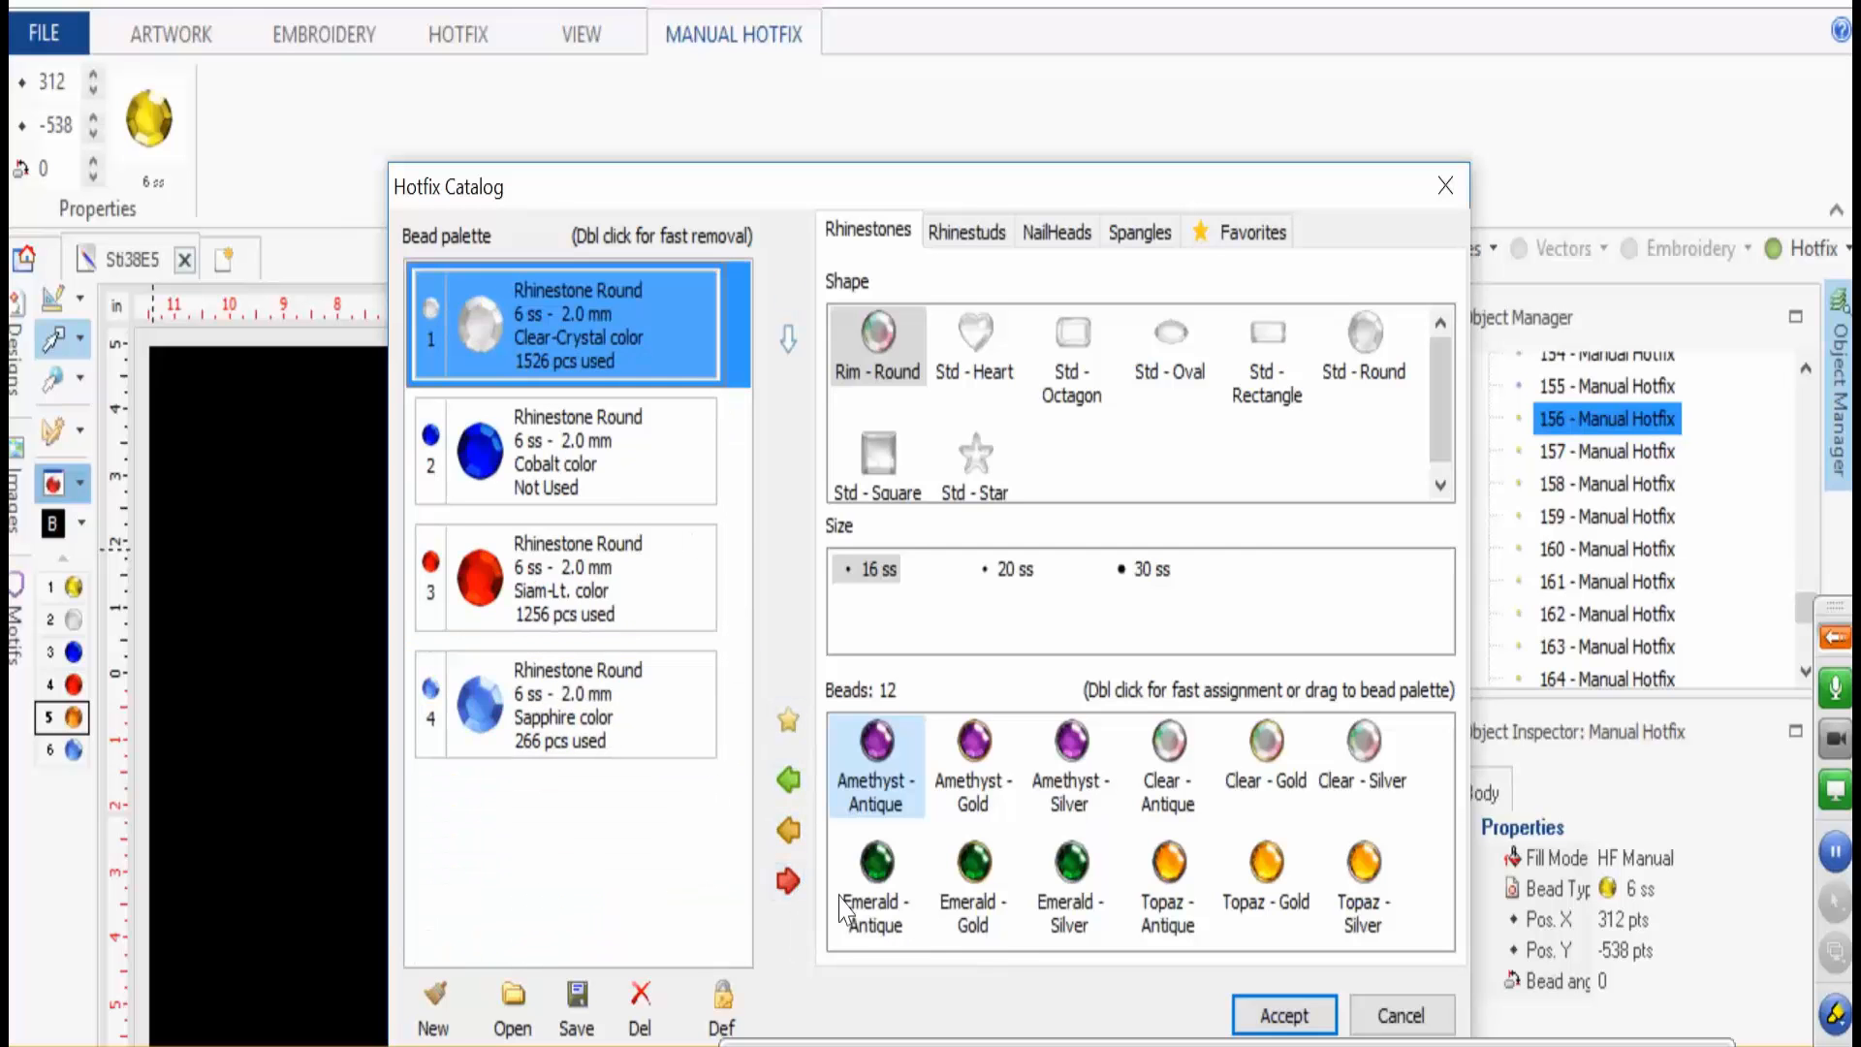
{"action": "left_click", "coordinate": [1283, 1013]}
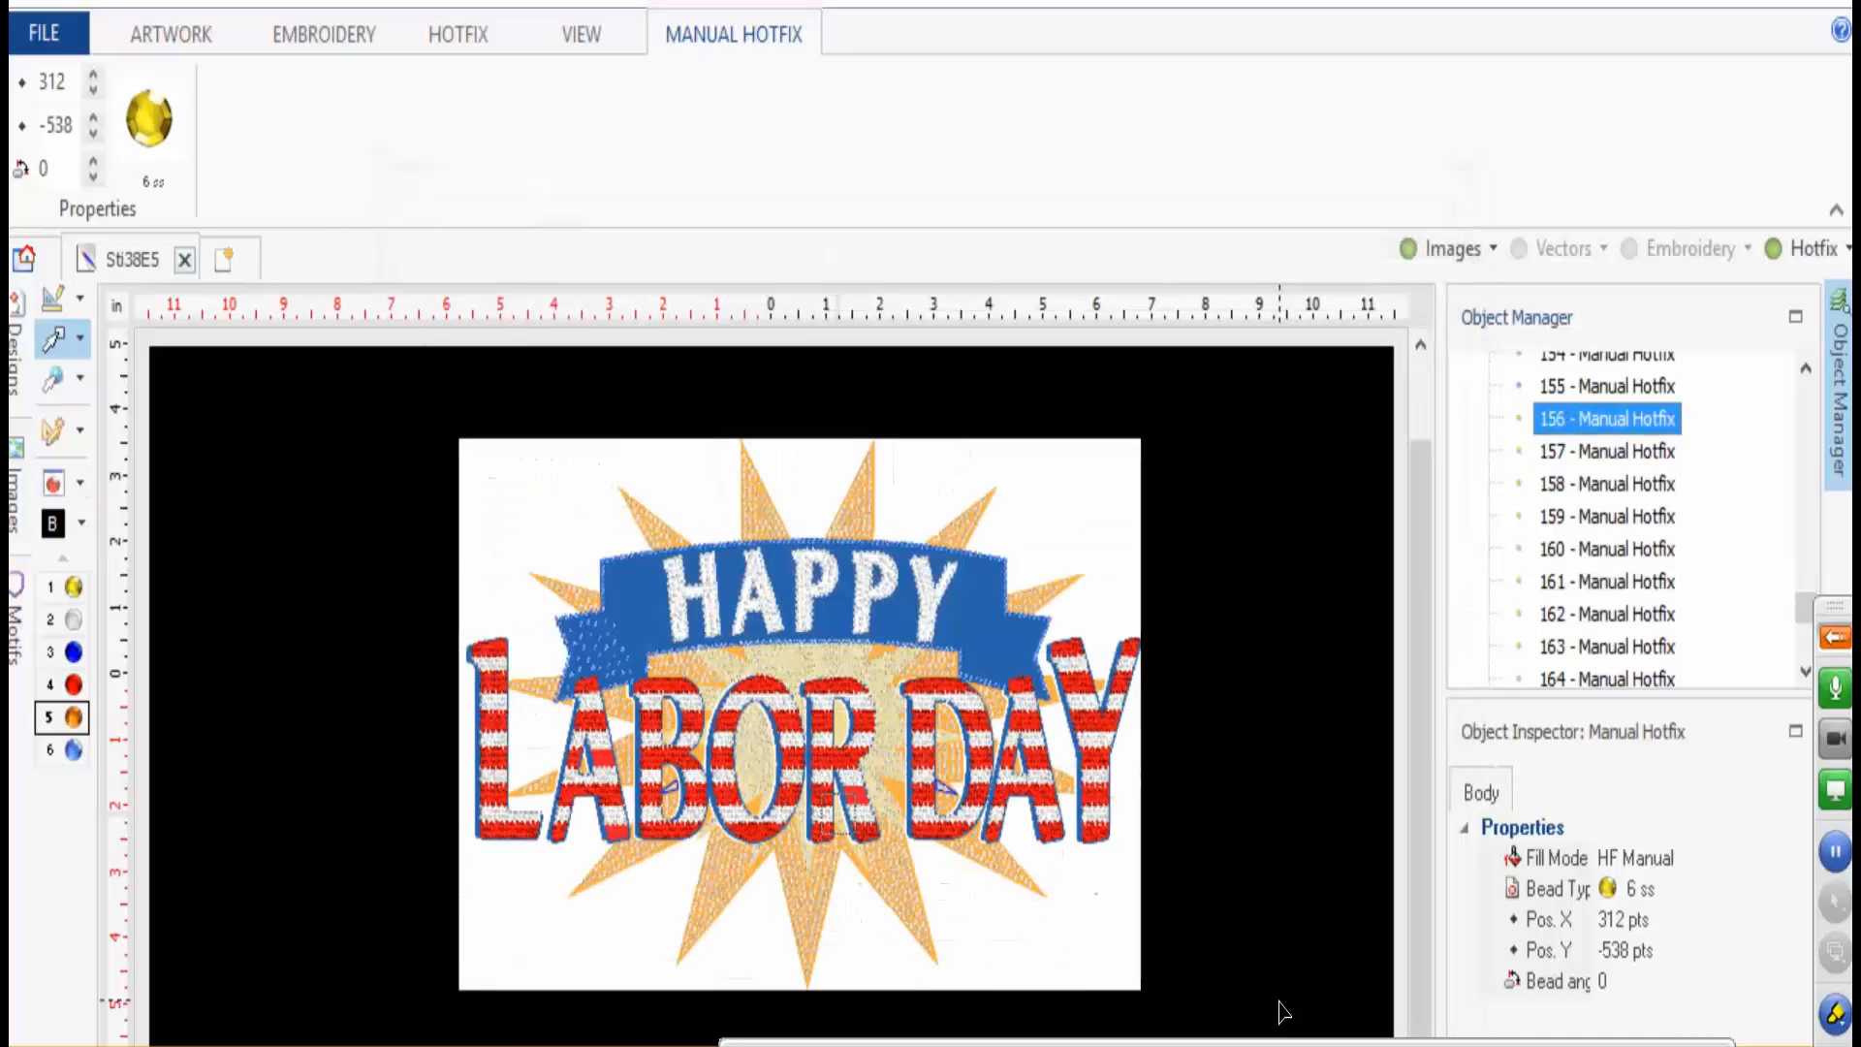
{"action": "left_click", "coordinate": [337, 635]}
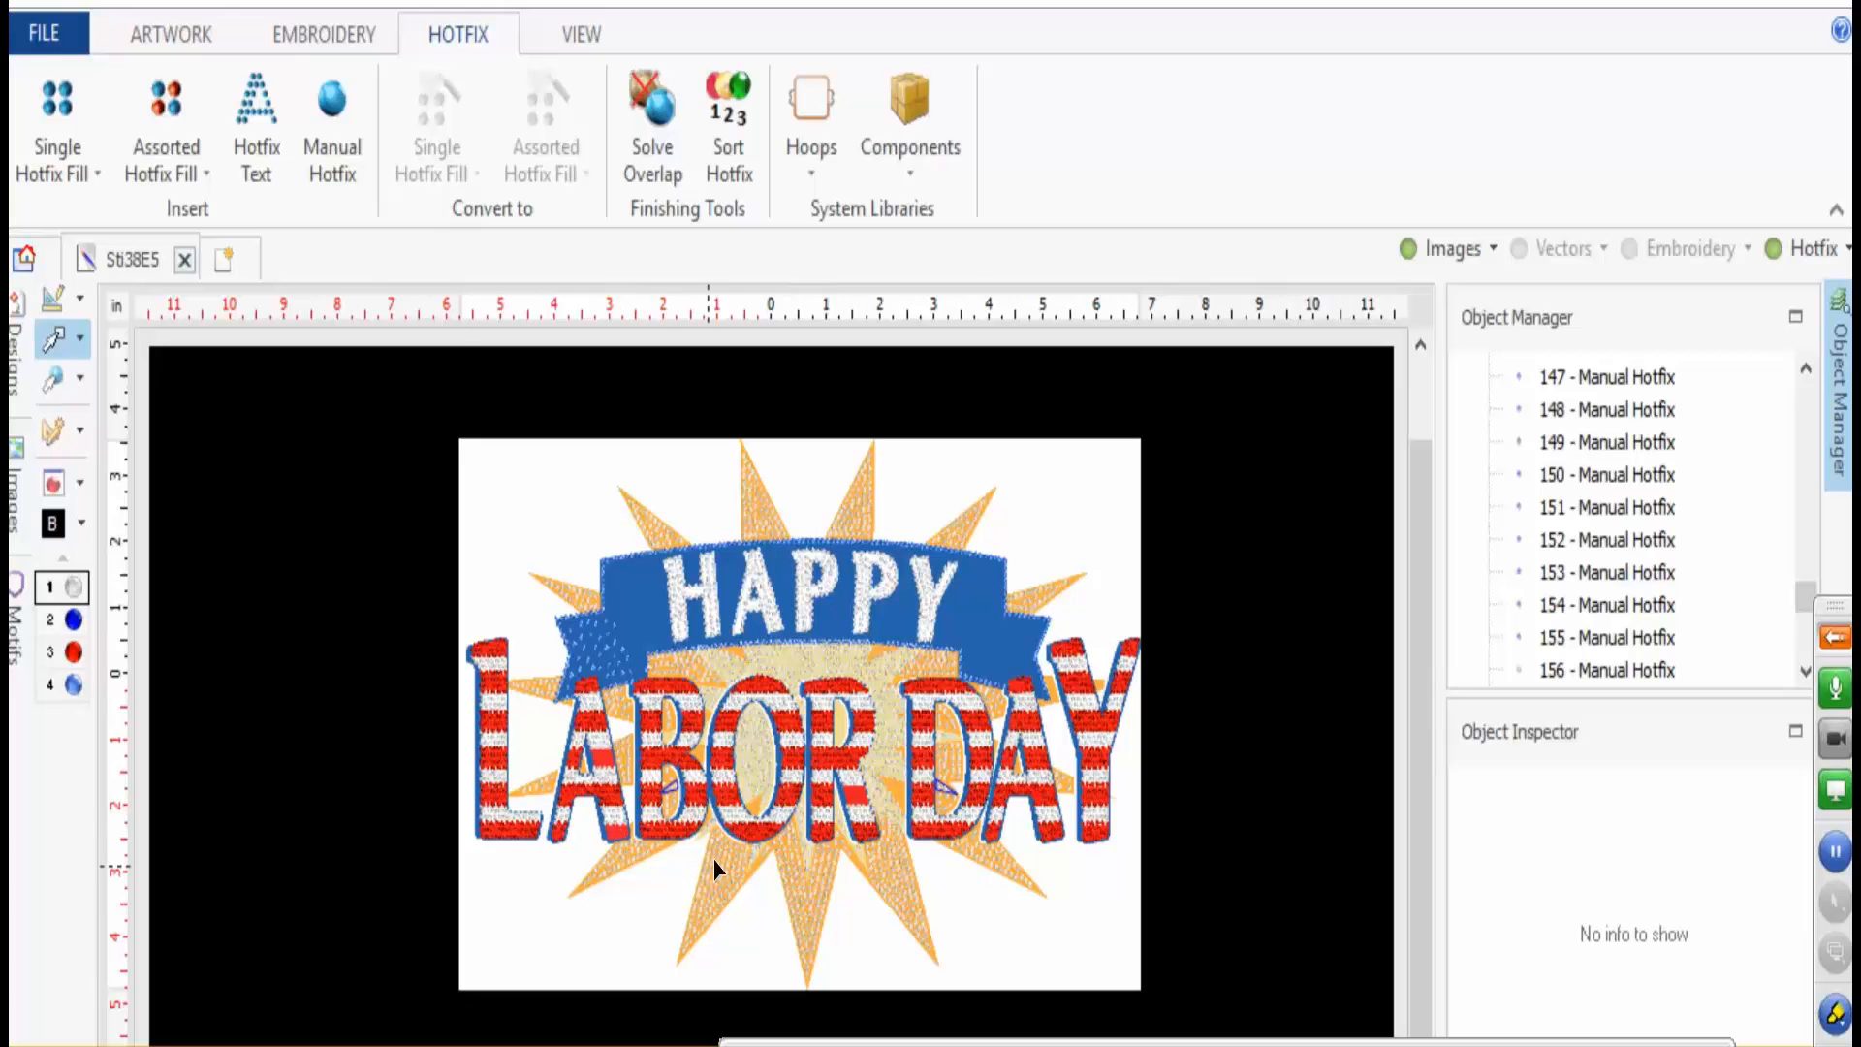
- Delete the hotfix fills of the large bottom burst and of the yellow area around LABOR's R
{"action": "left_click", "coordinate": [701, 897]}
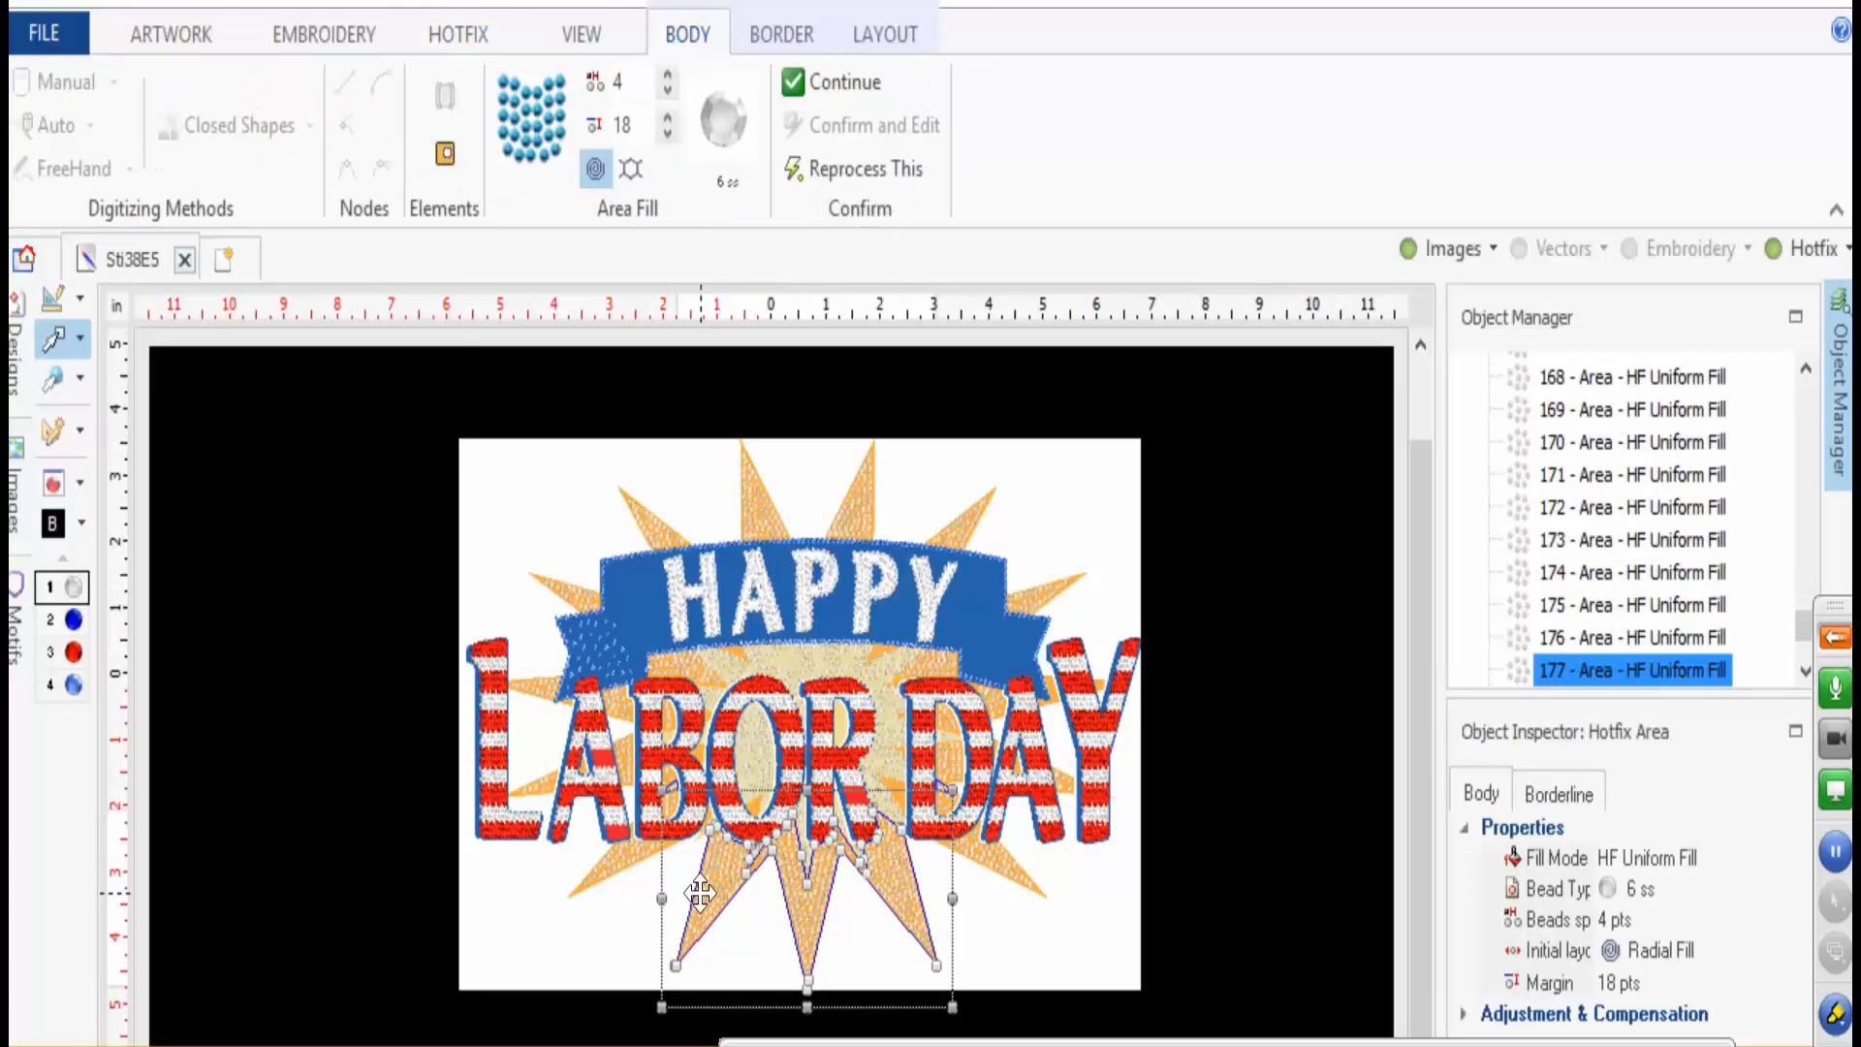
{"action": "key", "text": "Delete"}
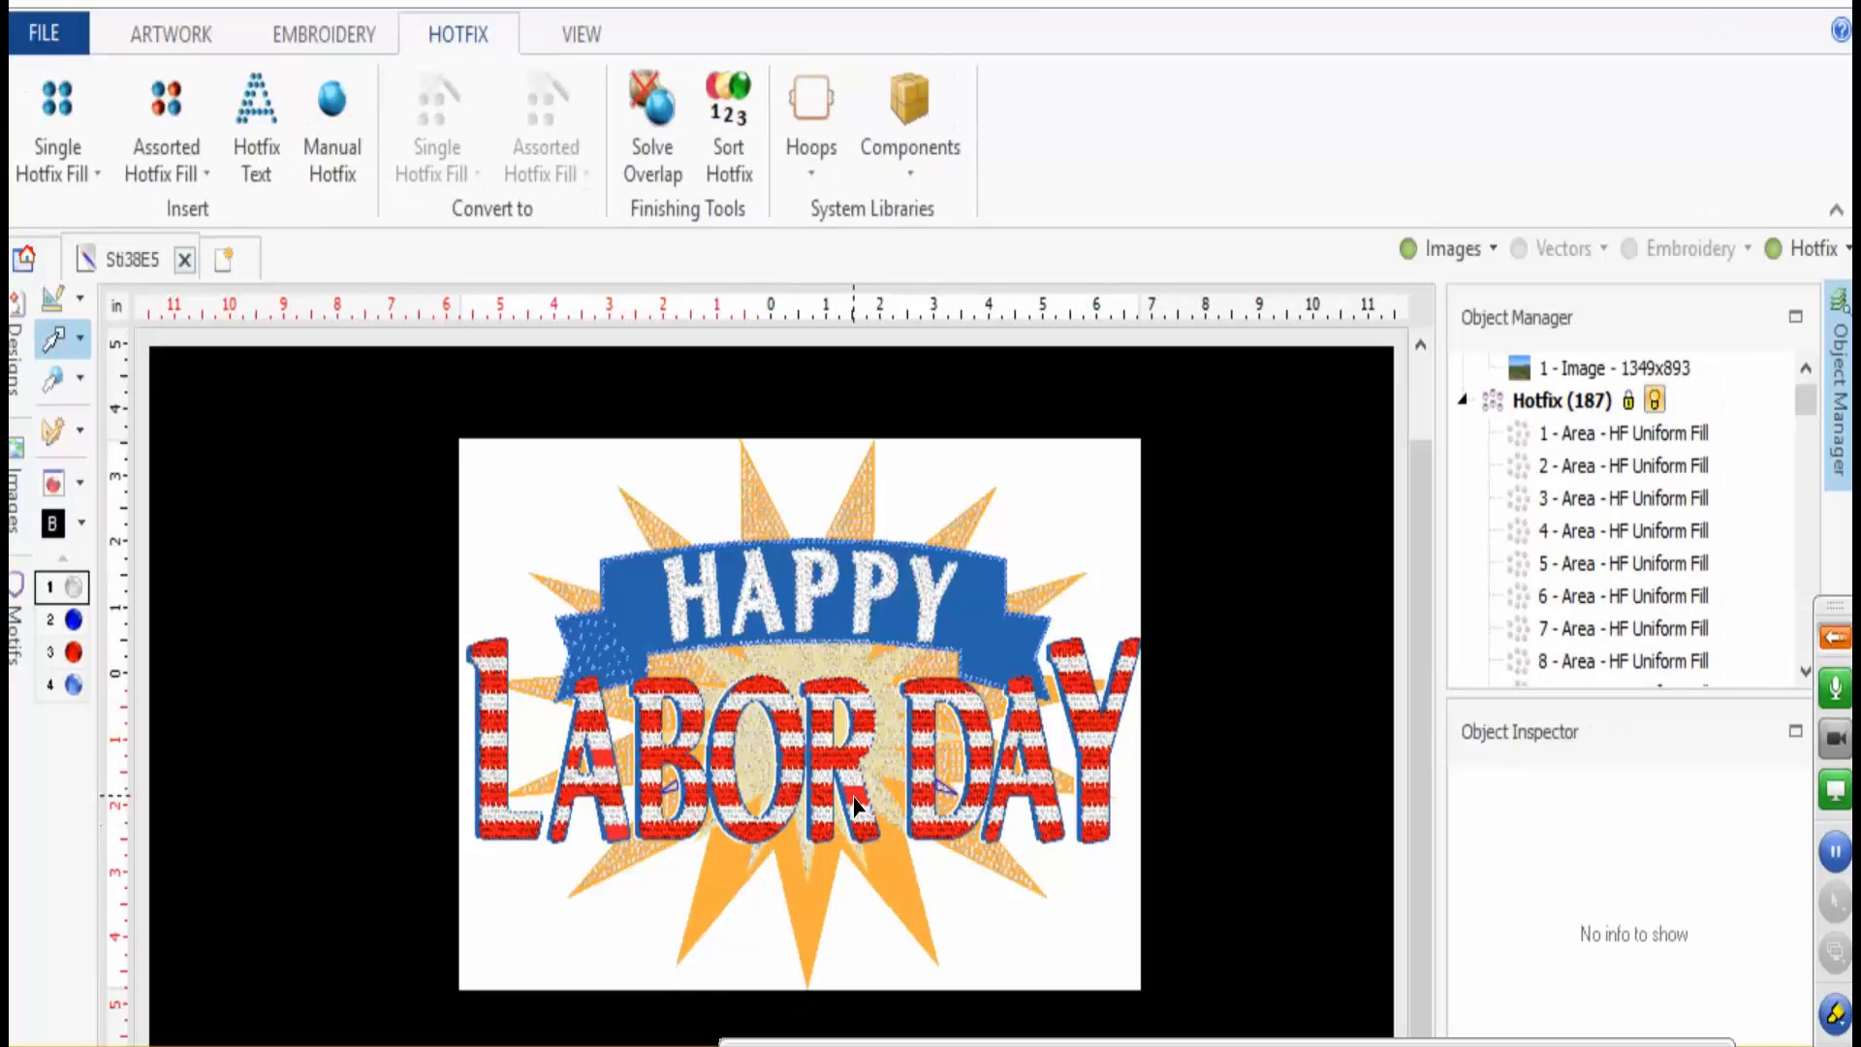
{"action": "left_click", "coordinate": [875, 764]}
{"action": "key", "text": "Delete"}
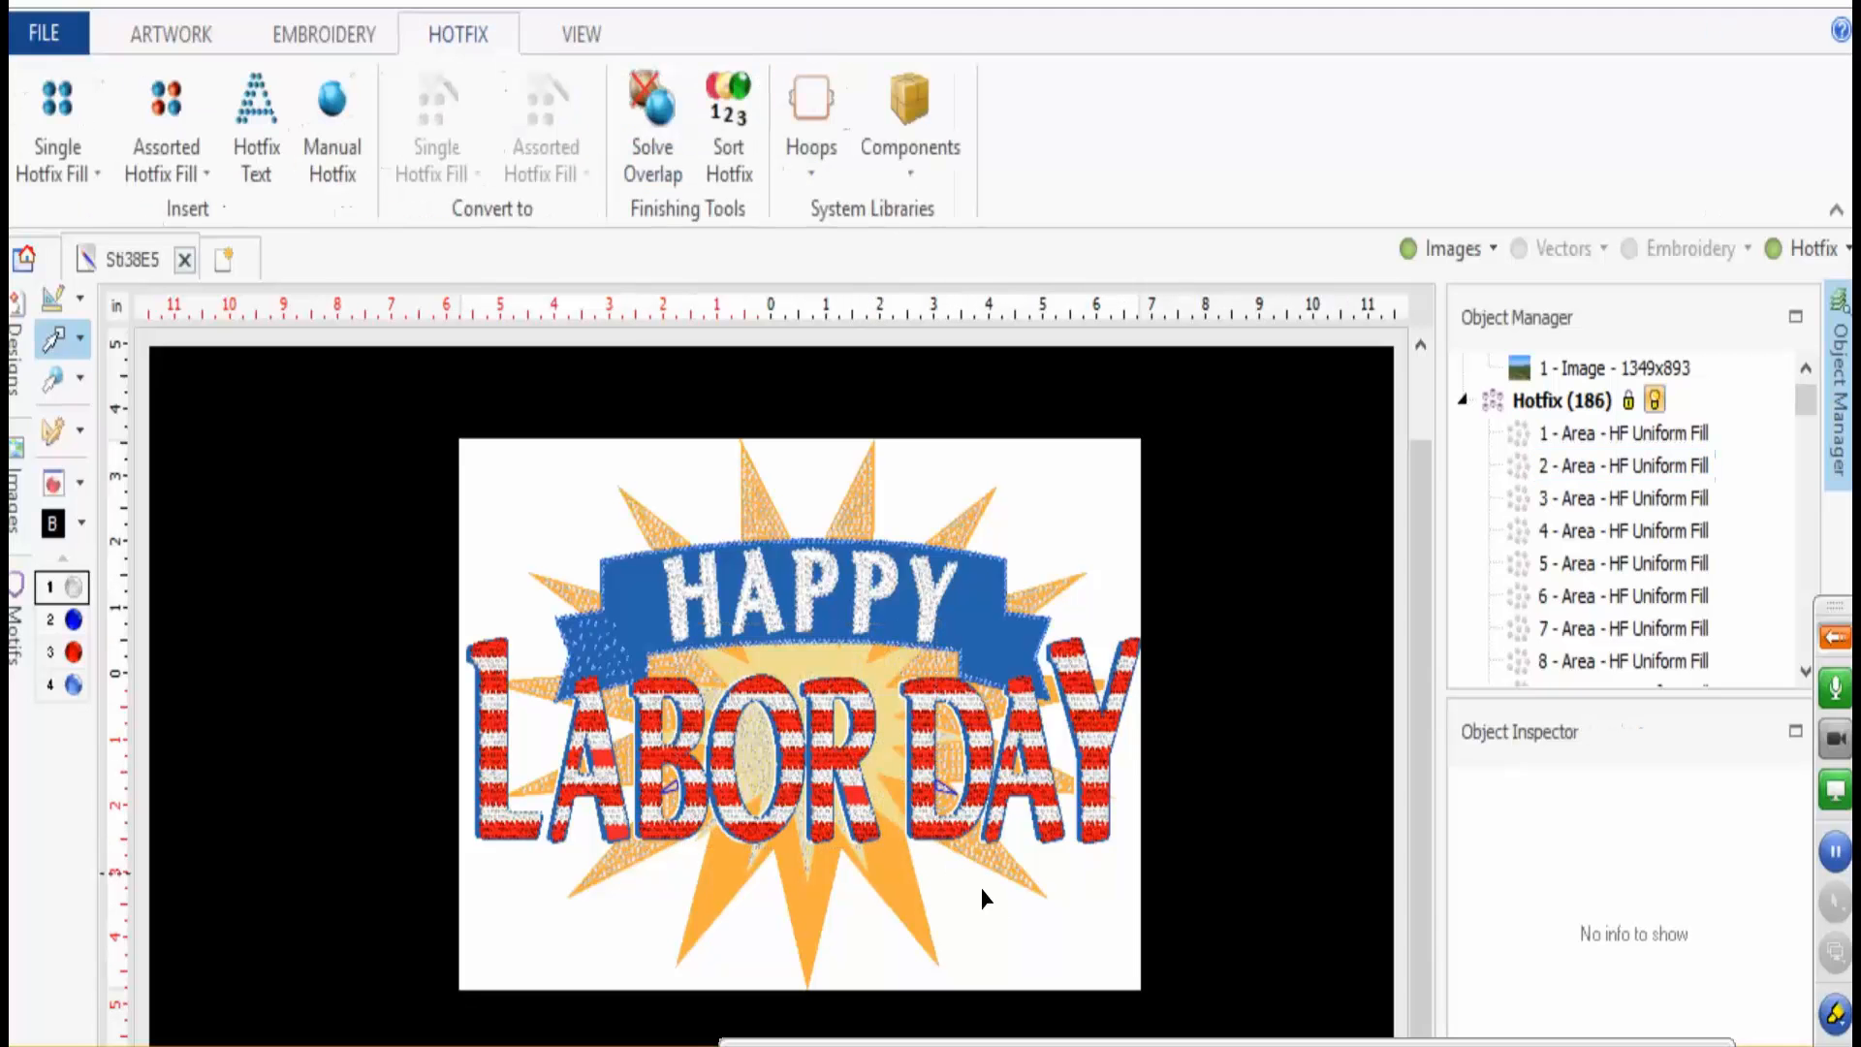
- Delete the hotfix fills of the ray below DAY, the areas inside the D and the orange area above the D
{"action": "left_click", "coordinate": [1012, 871]}
{"action": "key", "text": "Delete"}
{"action": "left_click", "coordinate": [948, 800]}
{"action": "key", "text": "Delete"}
{"action": "left_click", "coordinate": [953, 714]}
{"action": "key", "text": "Delete"}
{"action": "left_click", "coordinate": [939, 669]}
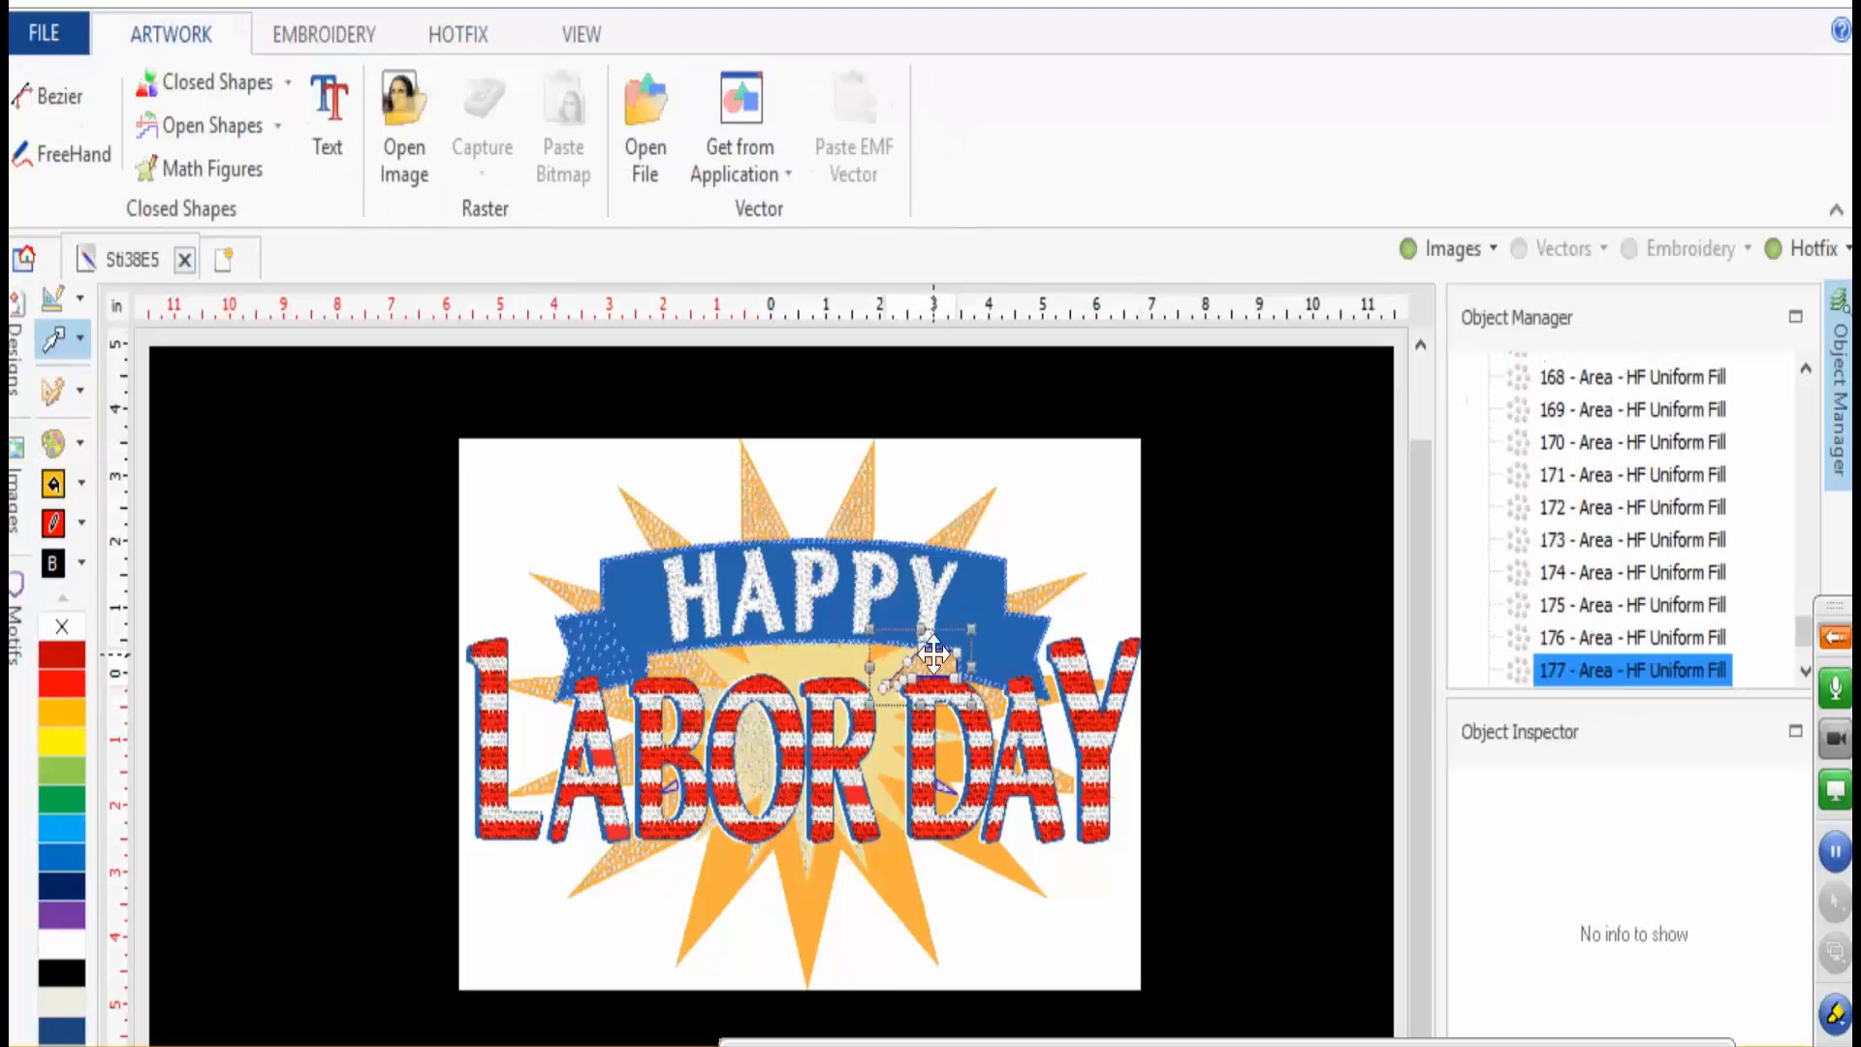
{"action": "key", "text": "Delete"}
- Delete the hotfix fills of the area between DAY's D and A and of the three sunburst rays around HAPPY's right half
{"action": "left_click", "coordinate": [994, 705]}
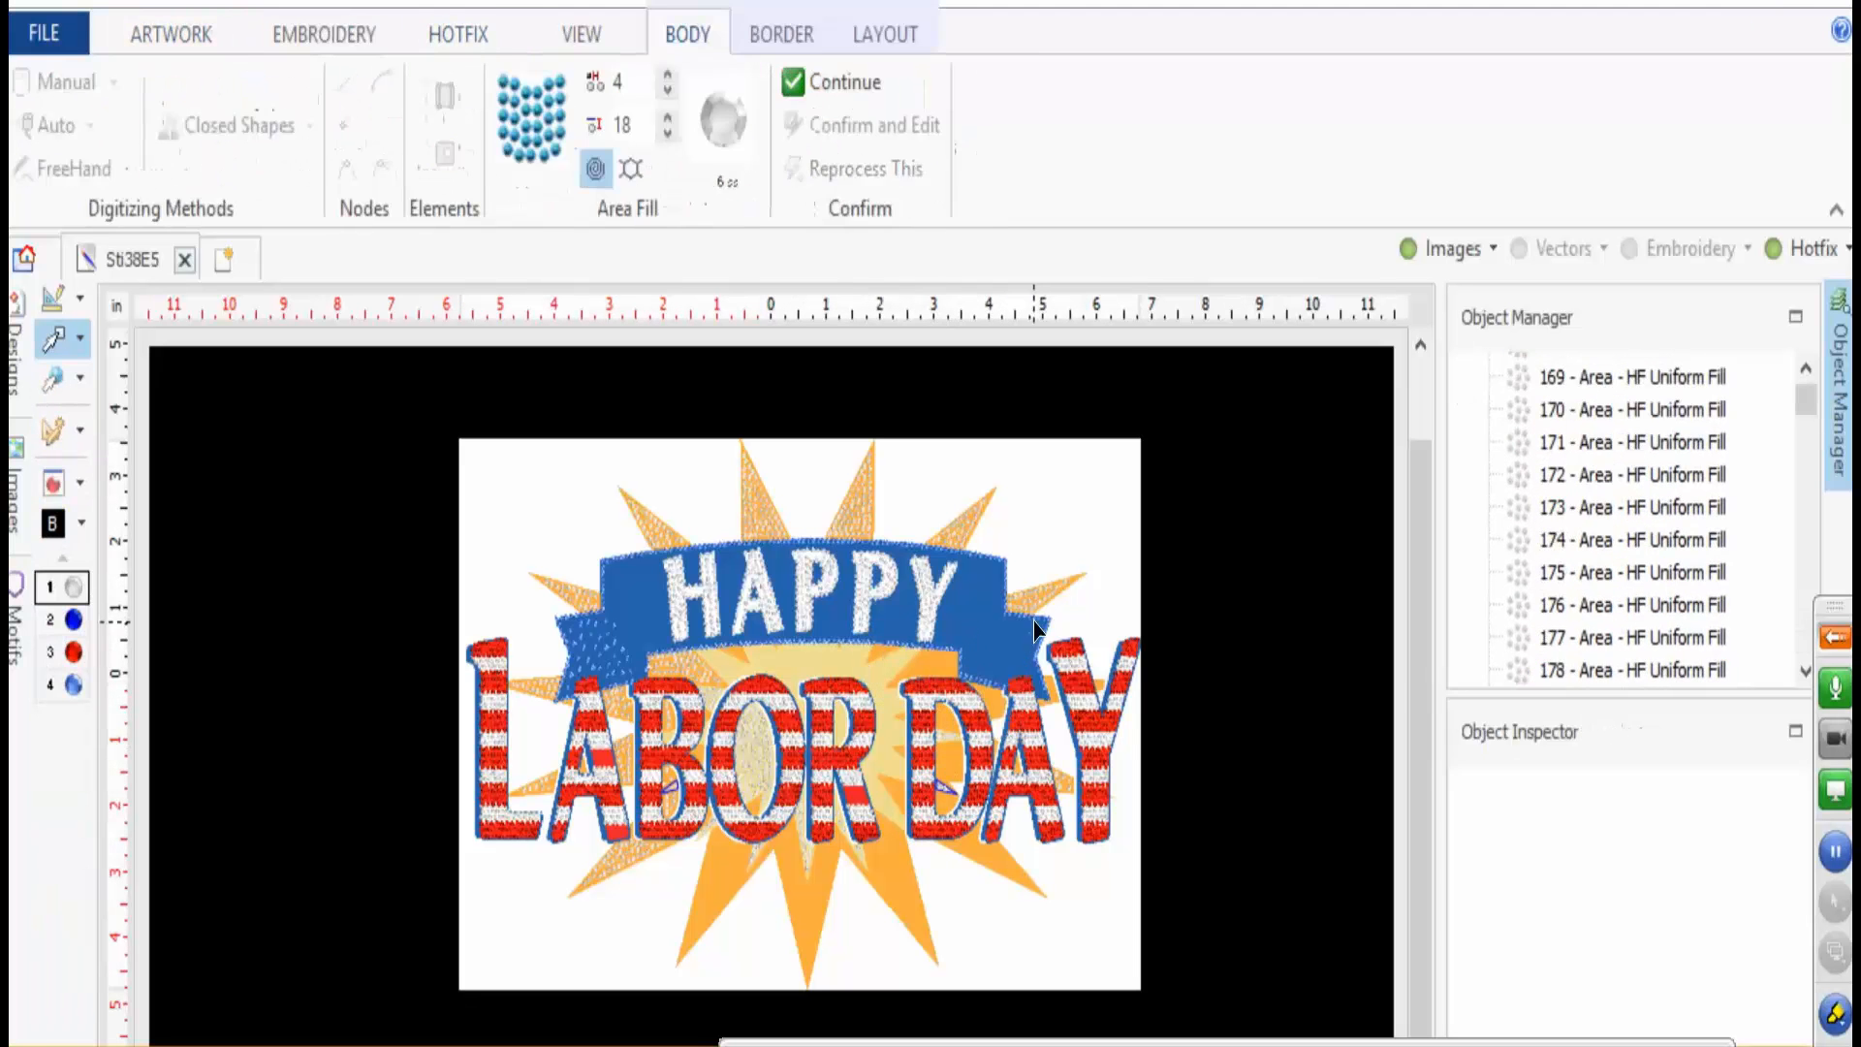
{"action": "key", "text": "Delete"}
{"action": "left_click", "coordinate": [1039, 596]}
{"action": "key", "text": "Delete"}
{"action": "left_click", "coordinate": [977, 516]}
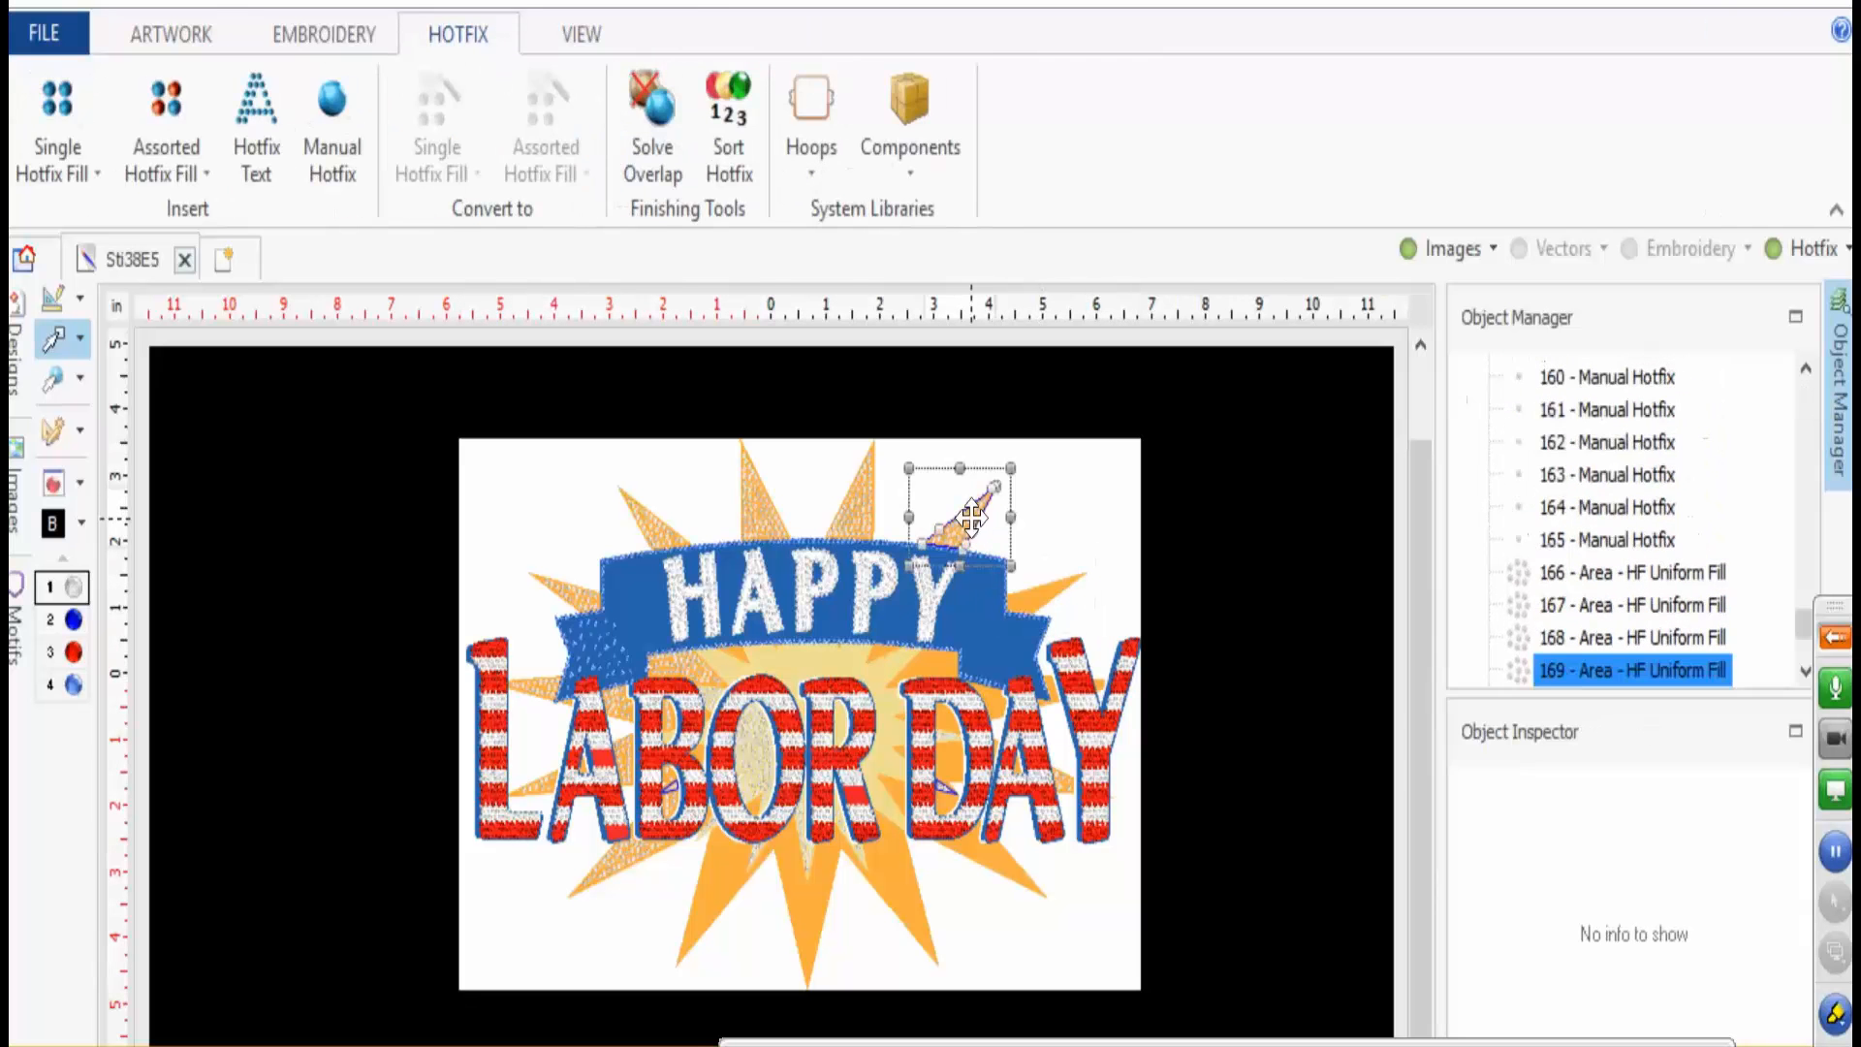
{"action": "key", "text": "Delete"}
{"action": "left_click", "coordinate": [858, 510]}
{"action": "key", "text": "Delete"}
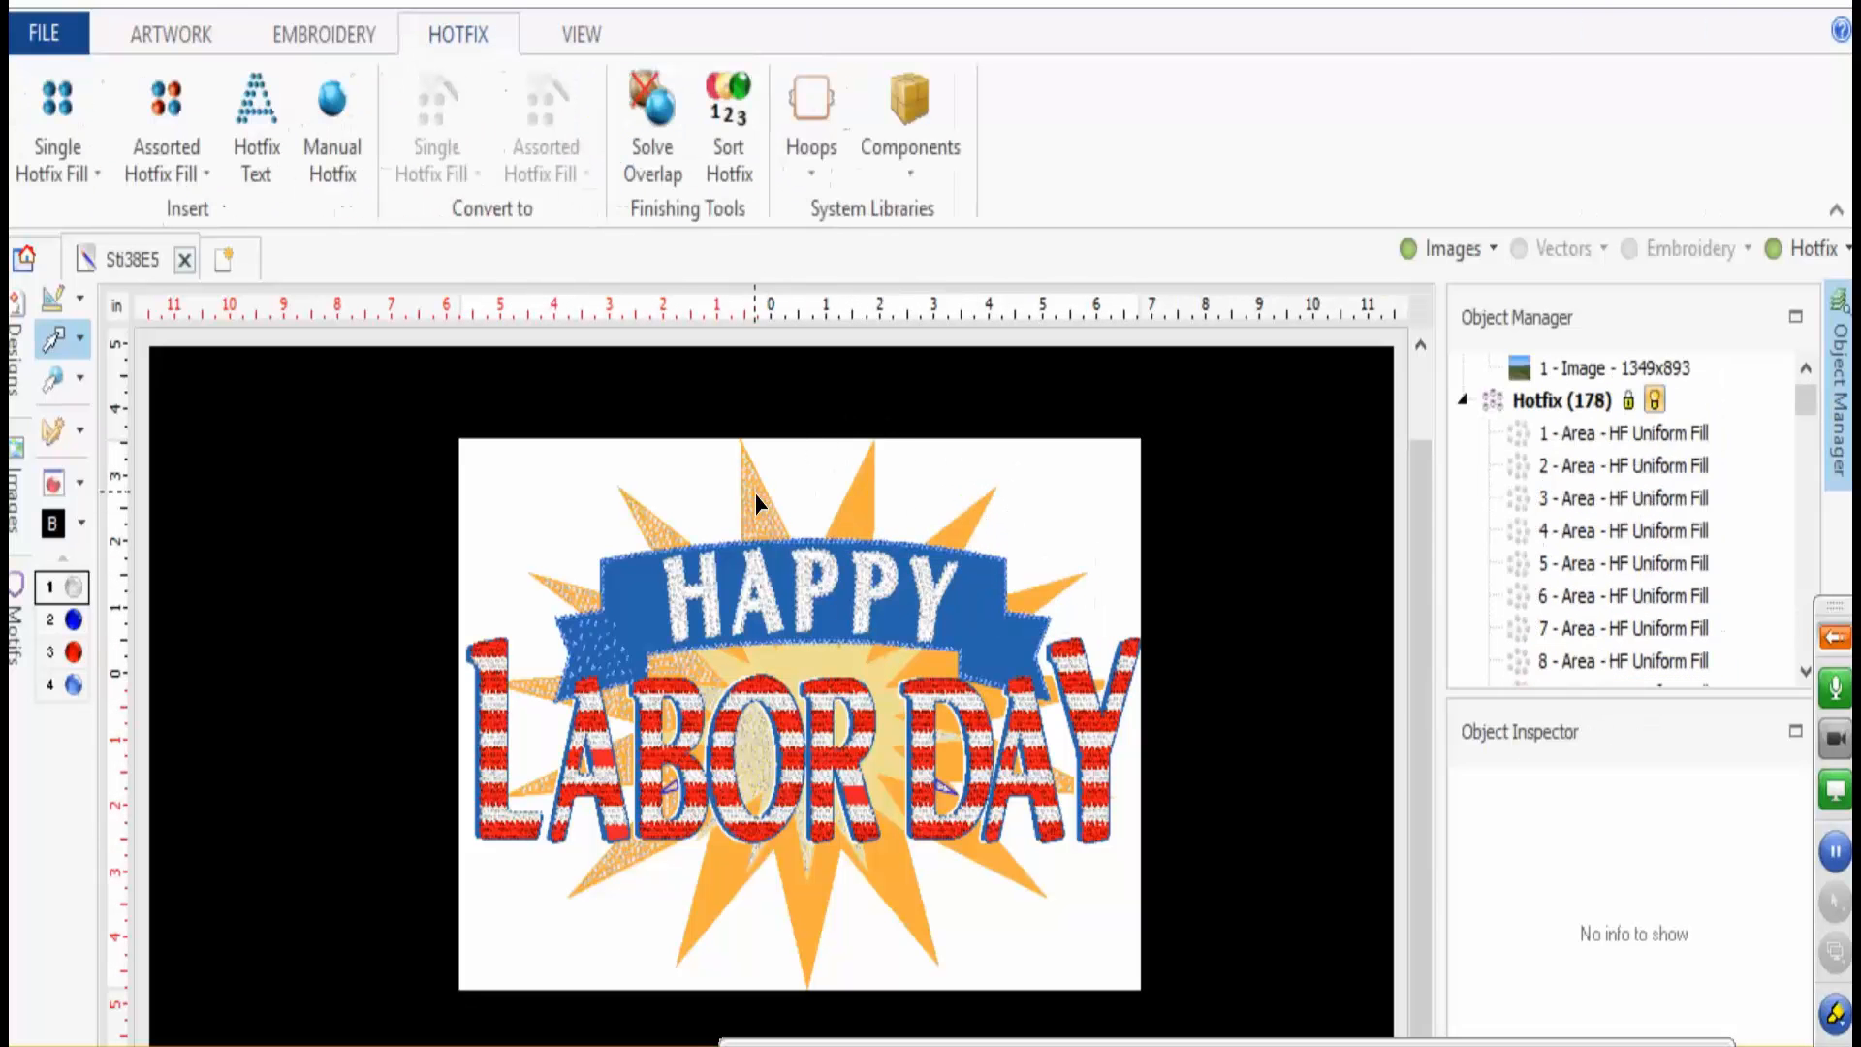
- Delete the hotfix fills of the three sunburst rays around the left half of the HAPPY banner
{"action": "left_click", "coordinate": [754, 492]}
{"action": "key", "text": "Delete"}
{"action": "left_click", "coordinate": [643, 520]}
{"action": "key", "text": "Delete"}
{"action": "left_click", "coordinate": [572, 609]}
{"action": "key", "text": "Delete"}
- Delete the hotfix fills of the sunburst areas around LABOR's B and O and of the ray below LABOR's A
{"action": "left_click", "coordinate": [690, 676]}
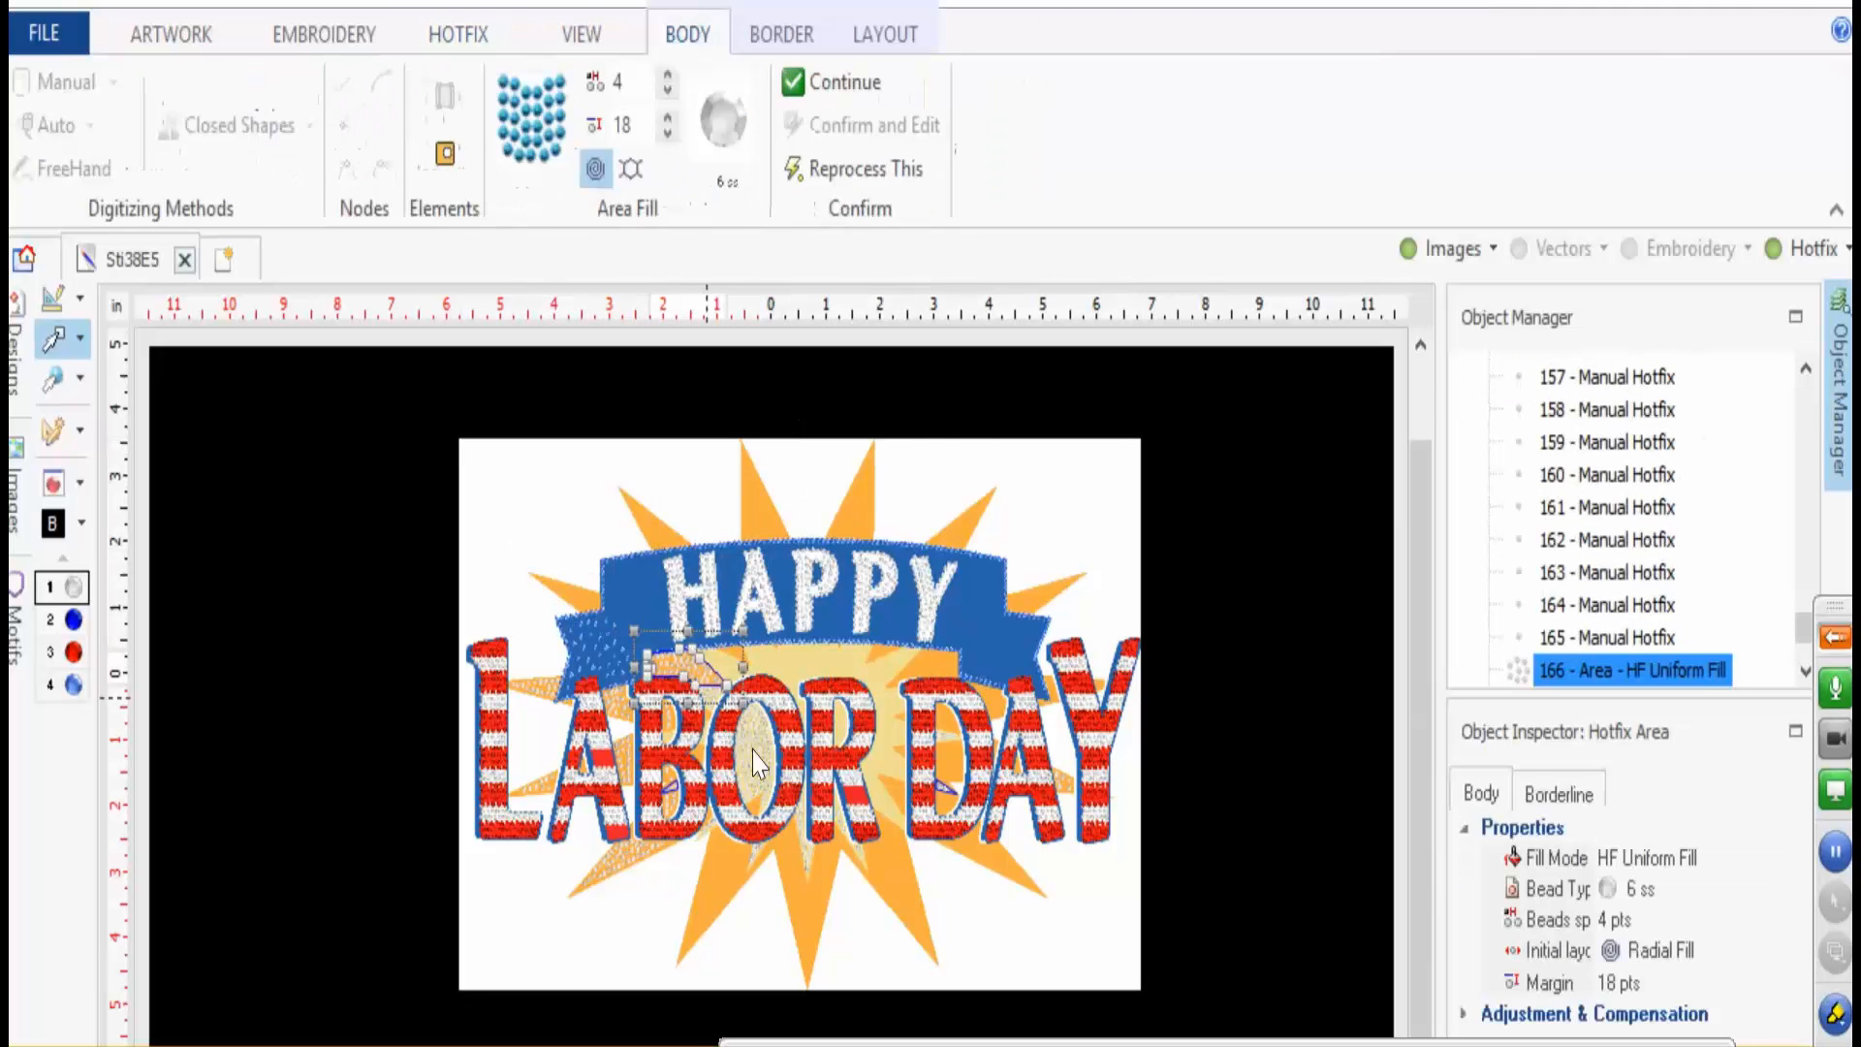
{"action": "key", "text": "Delete"}
{"action": "left_click", "coordinate": [648, 773]}
{"action": "key", "text": "Delete"}
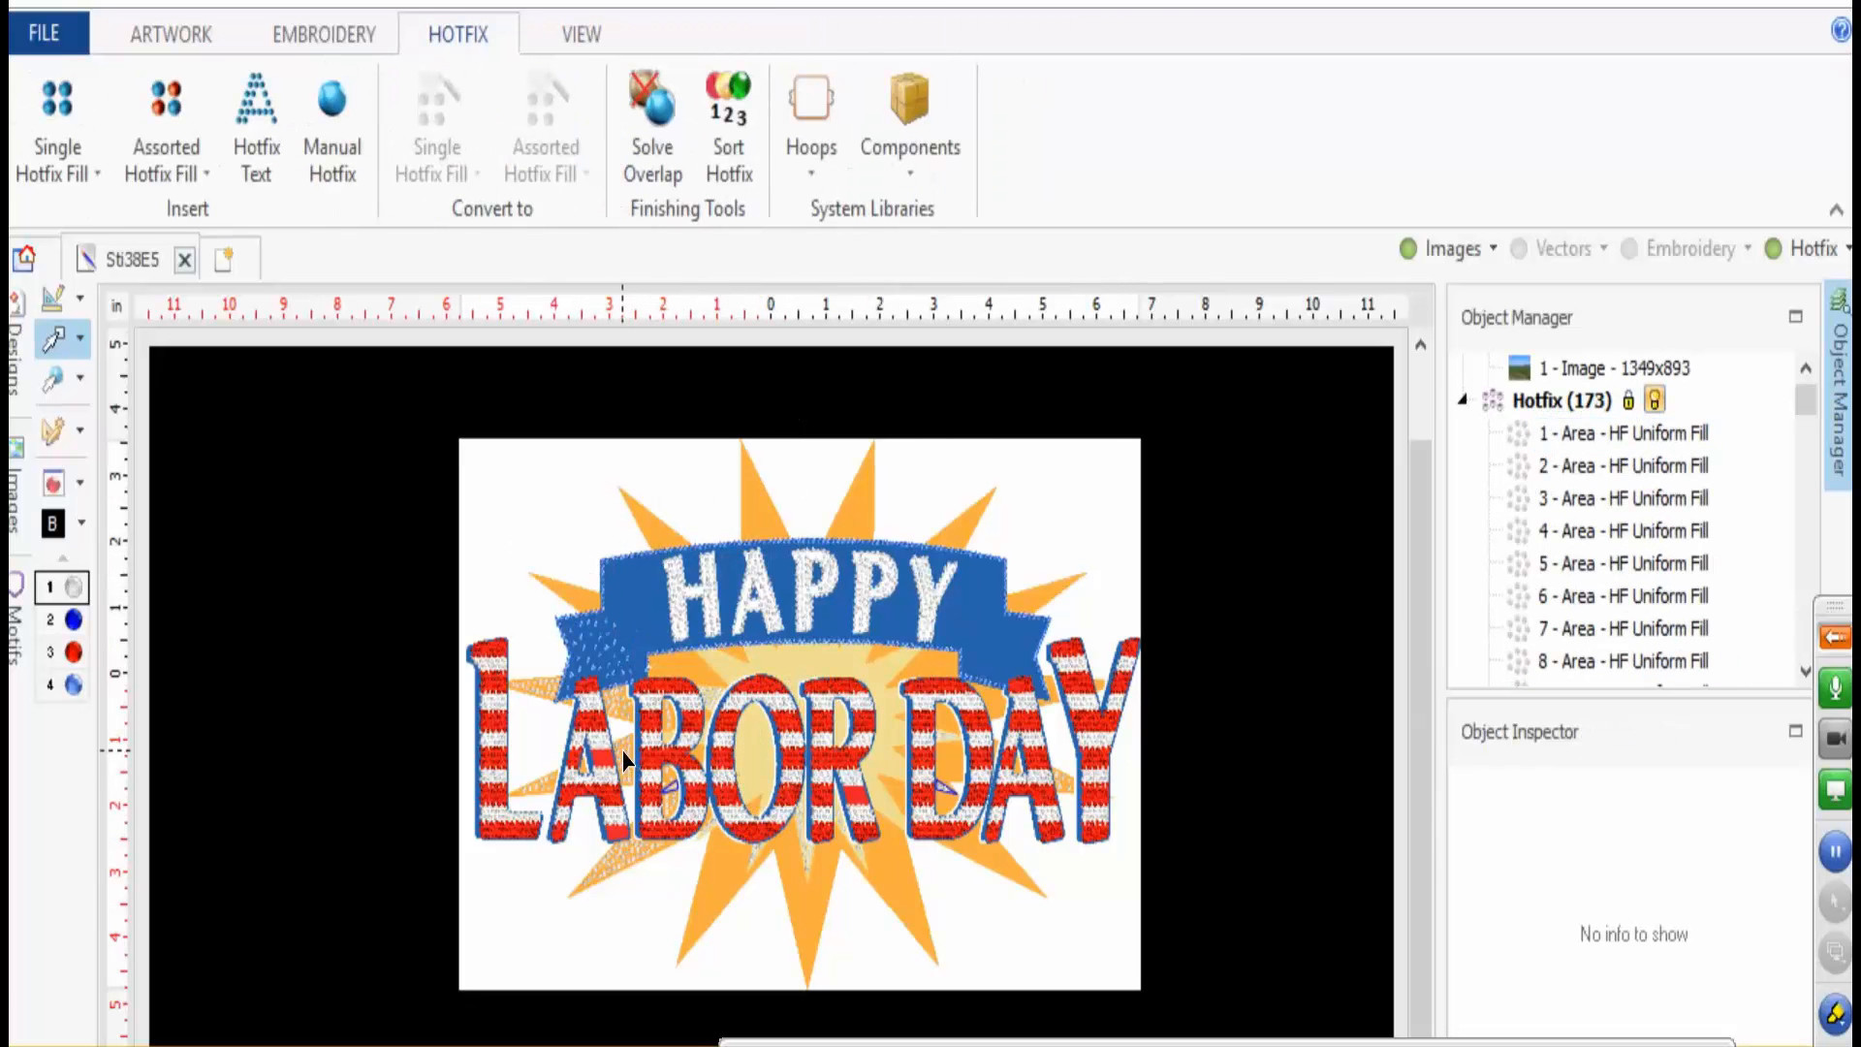
{"action": "left_click", "coordinate": [607, 870]}
{"action": "key", "text": "Delete"}
{"action": "left_click", "coordinate": [607, 870]}
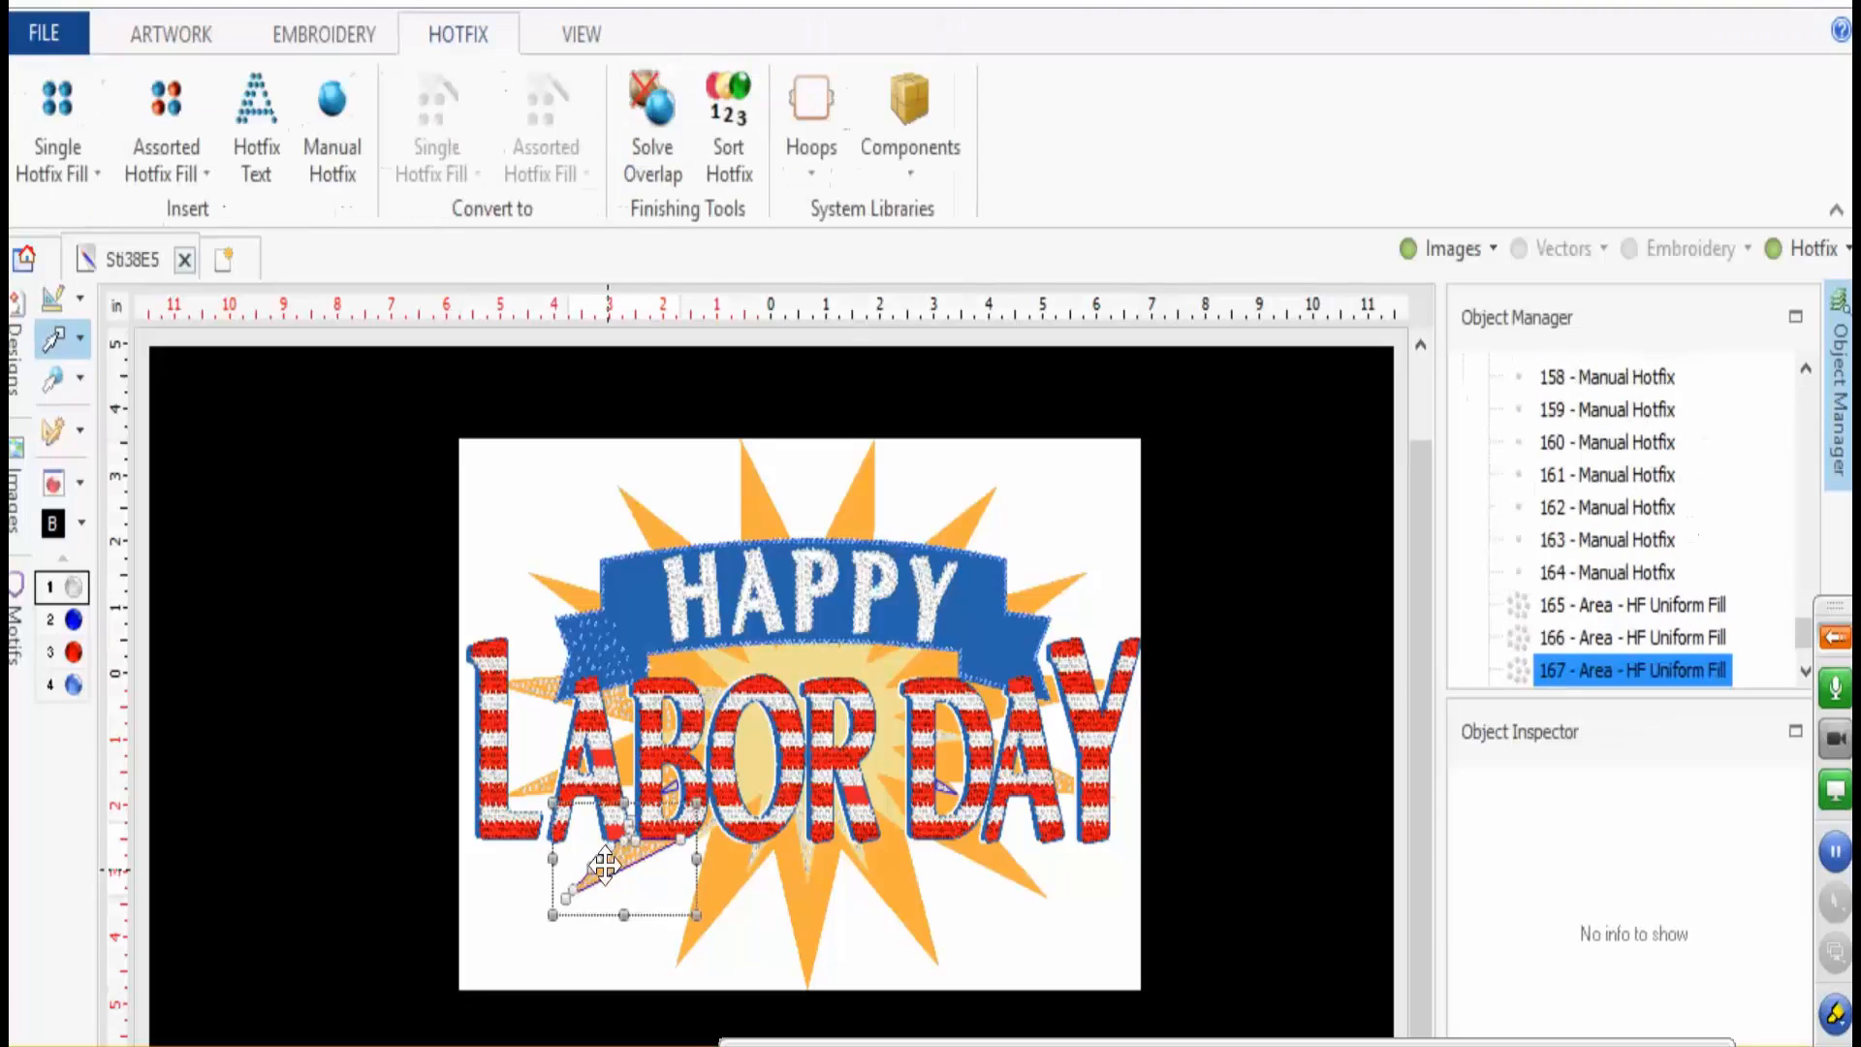
- Delete the hotfix fills of the two rays beside the L and of the area between LABOR's A and B
{"action": "left_click", "coordinate": [524, 782]}
{"action": "key", "text": "Delete"}
{"action": "left_click", "coordinate": [533, 688]}
{"action": "key", "text": "Delete"}
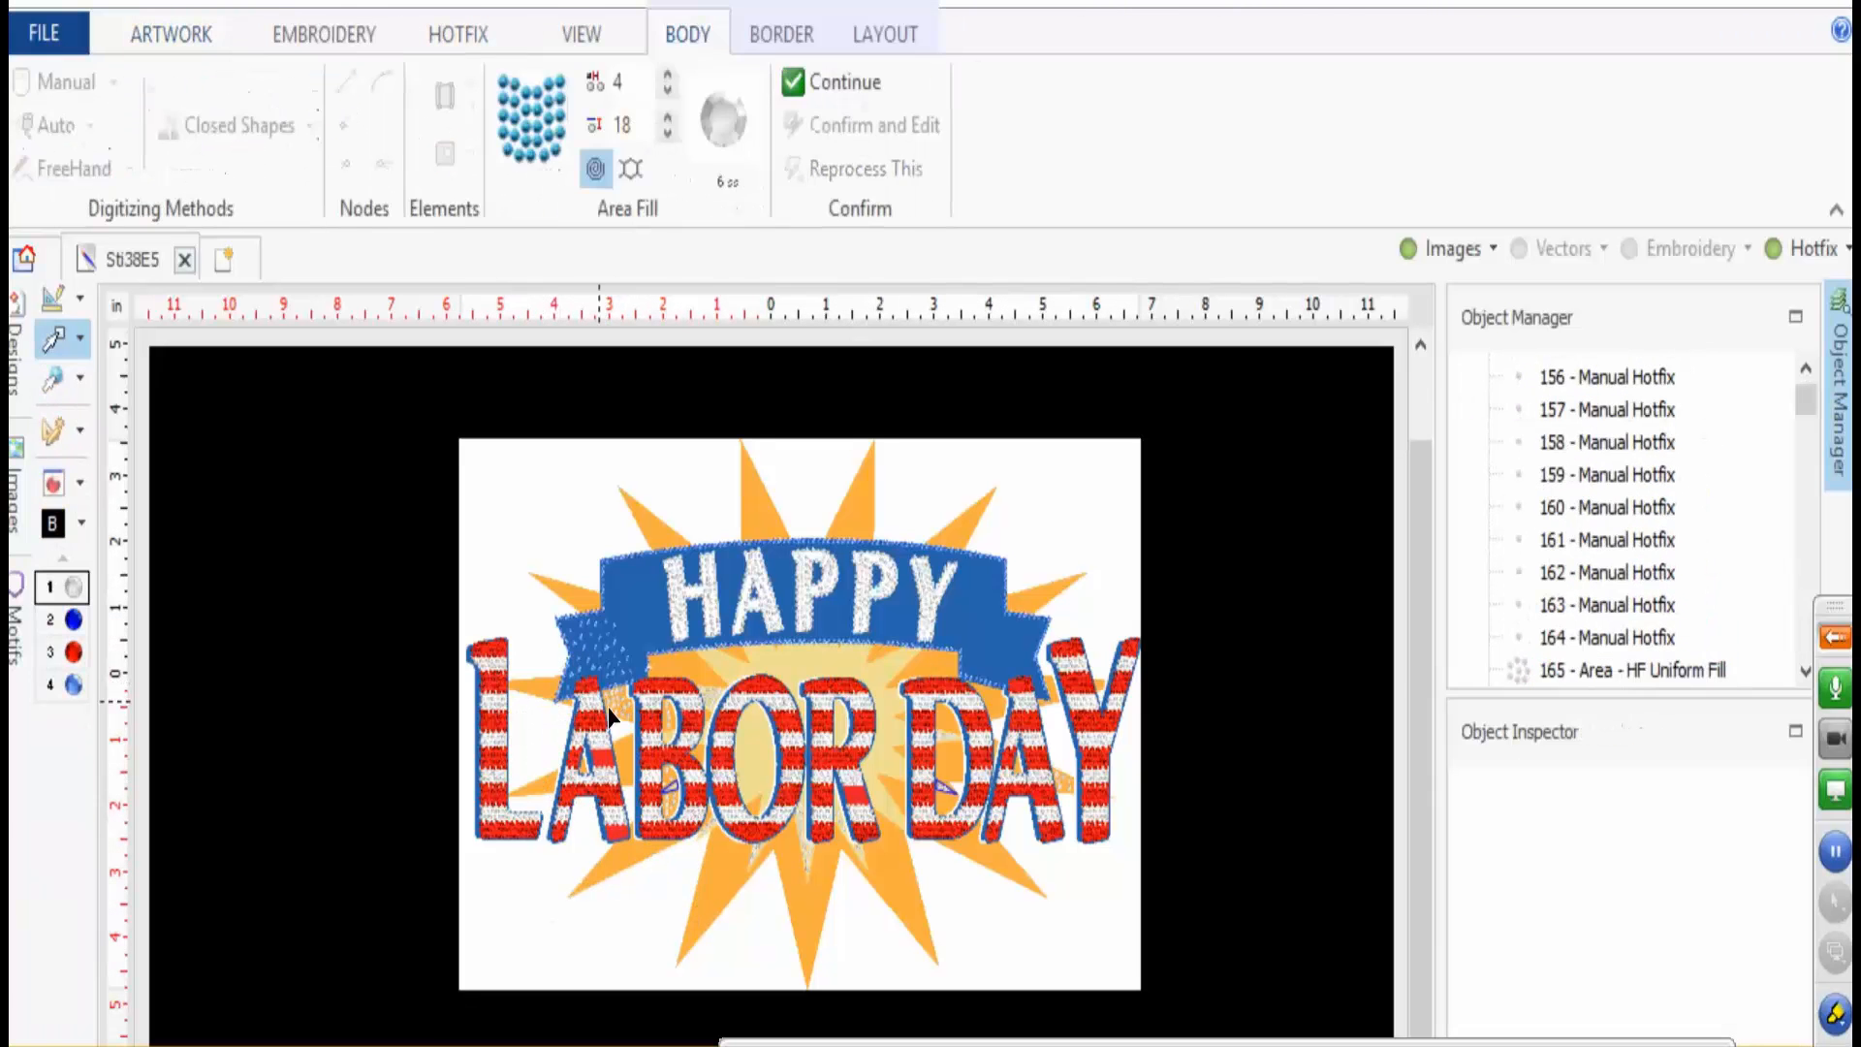
{"action": "key", "text": "Delete"}
{"action": "left_click", "coordinate": [625, 720]}
{"action": "key", "text": "Delete"}
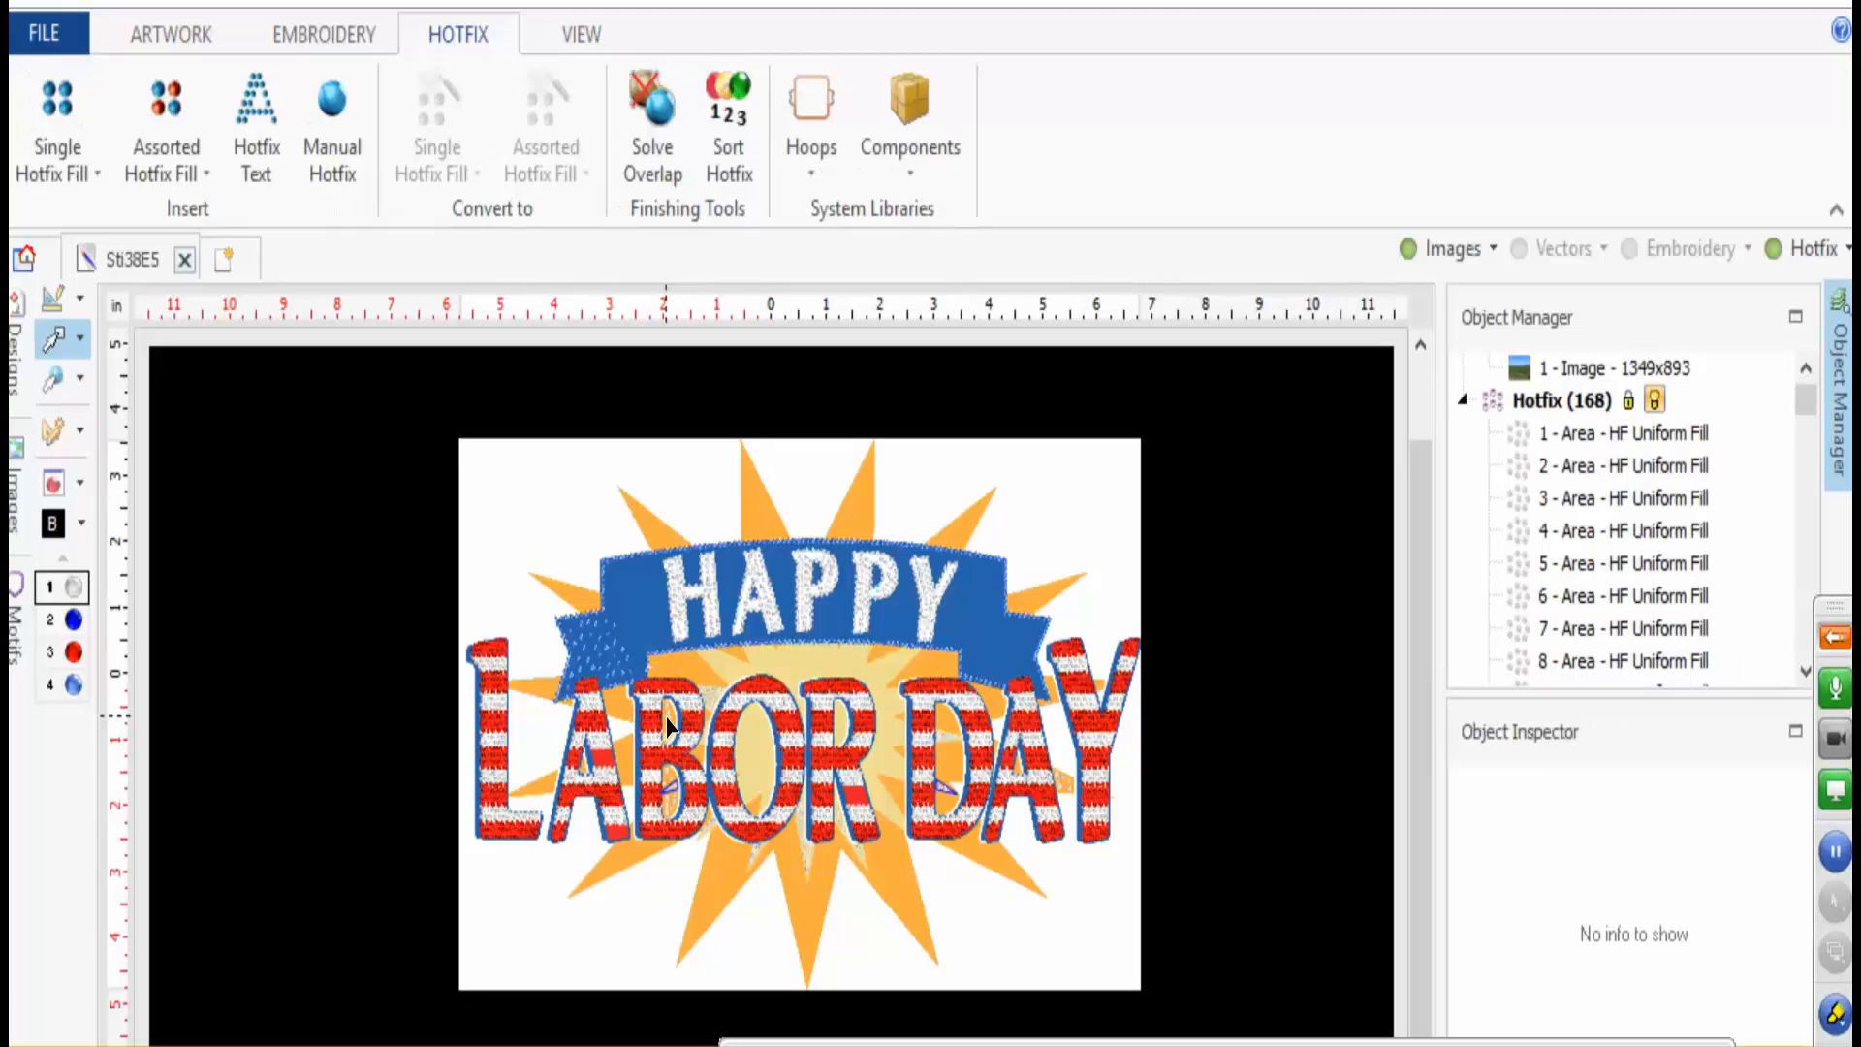
- Delete the remaining sunburst hotfix fills inside the B, between the B and O, and between DAY's A and Y
{"action": "left_click", "coordinate": [667, 727]}
{"action": "key", "text": "Delete"}
{"action": "left_click", "coordinate": [673, 776]}
{"action": "key", "text": "Delete"}
{"action": "left_click", "coordinate": [710, 714]}
{"action": "key", "text": "Delete"}
{"action": "left_click", "coordinate": [711, 698]}
{"action": "key", "text": "Delete"}
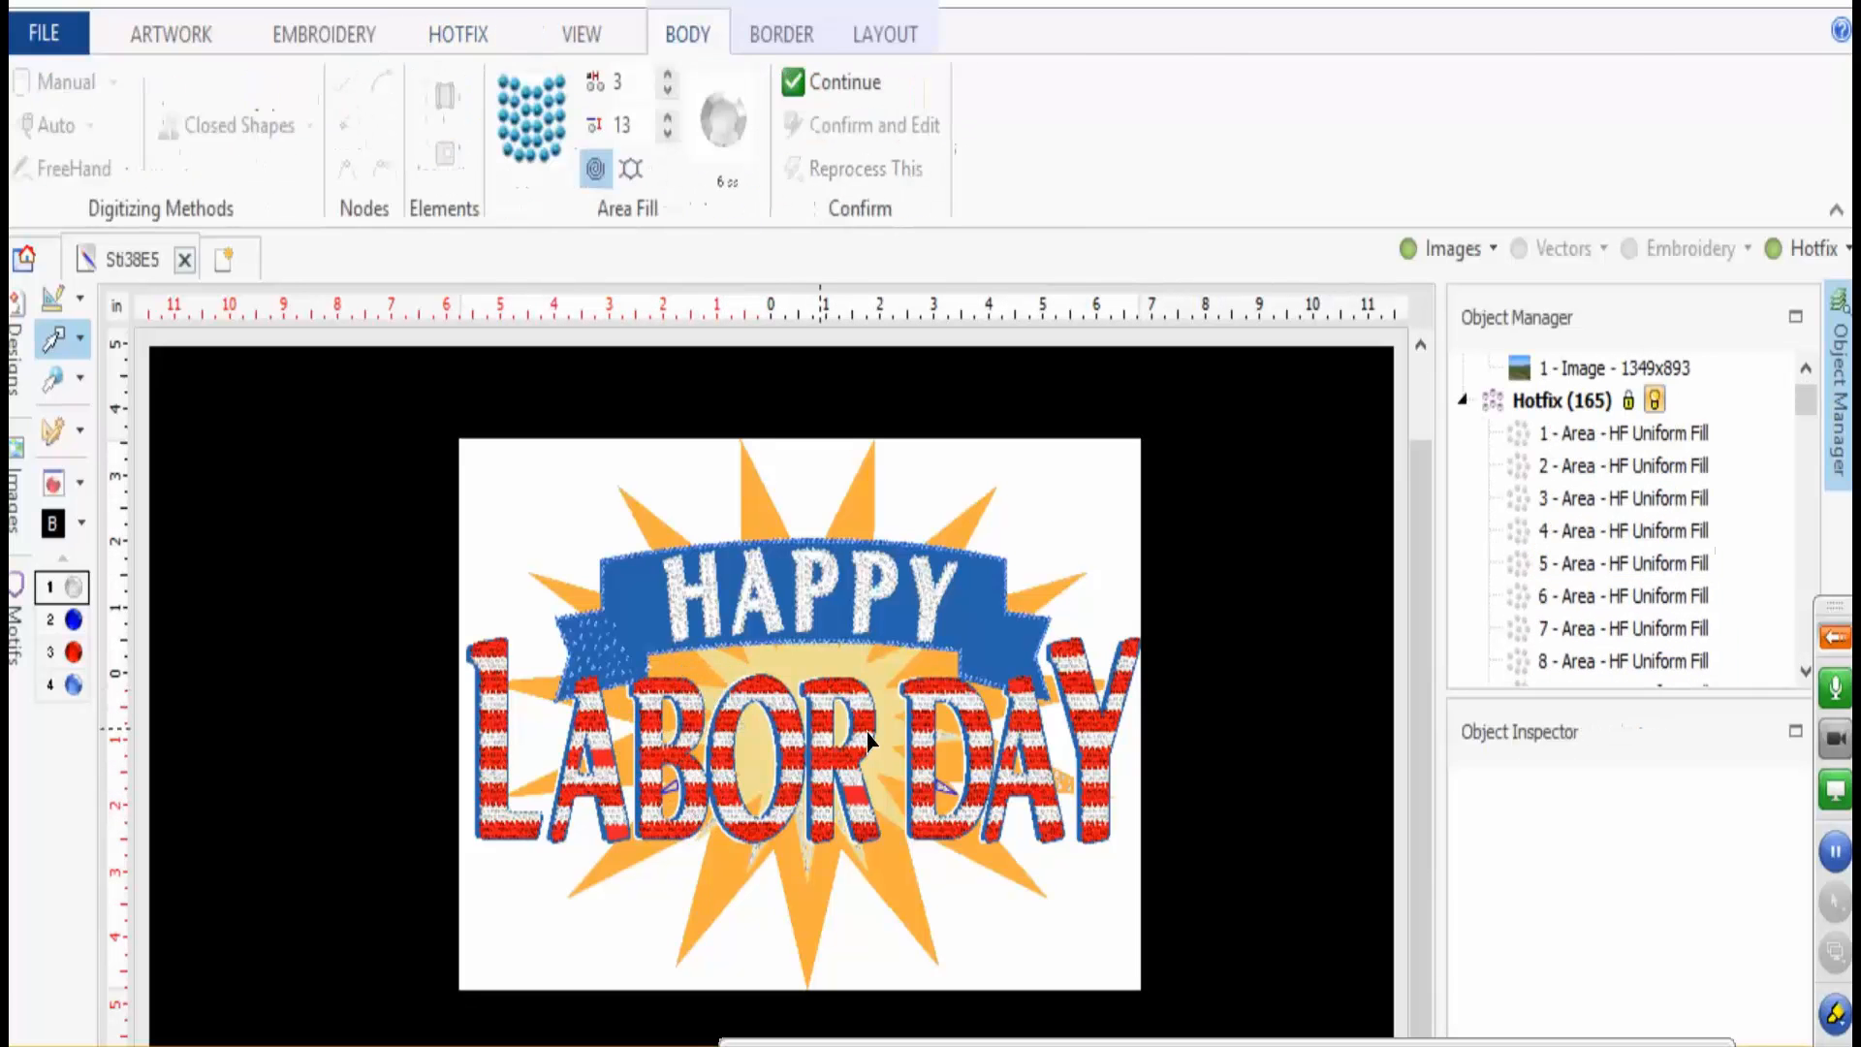
{"action": "left_click", "coordinate": [1064, 791]}
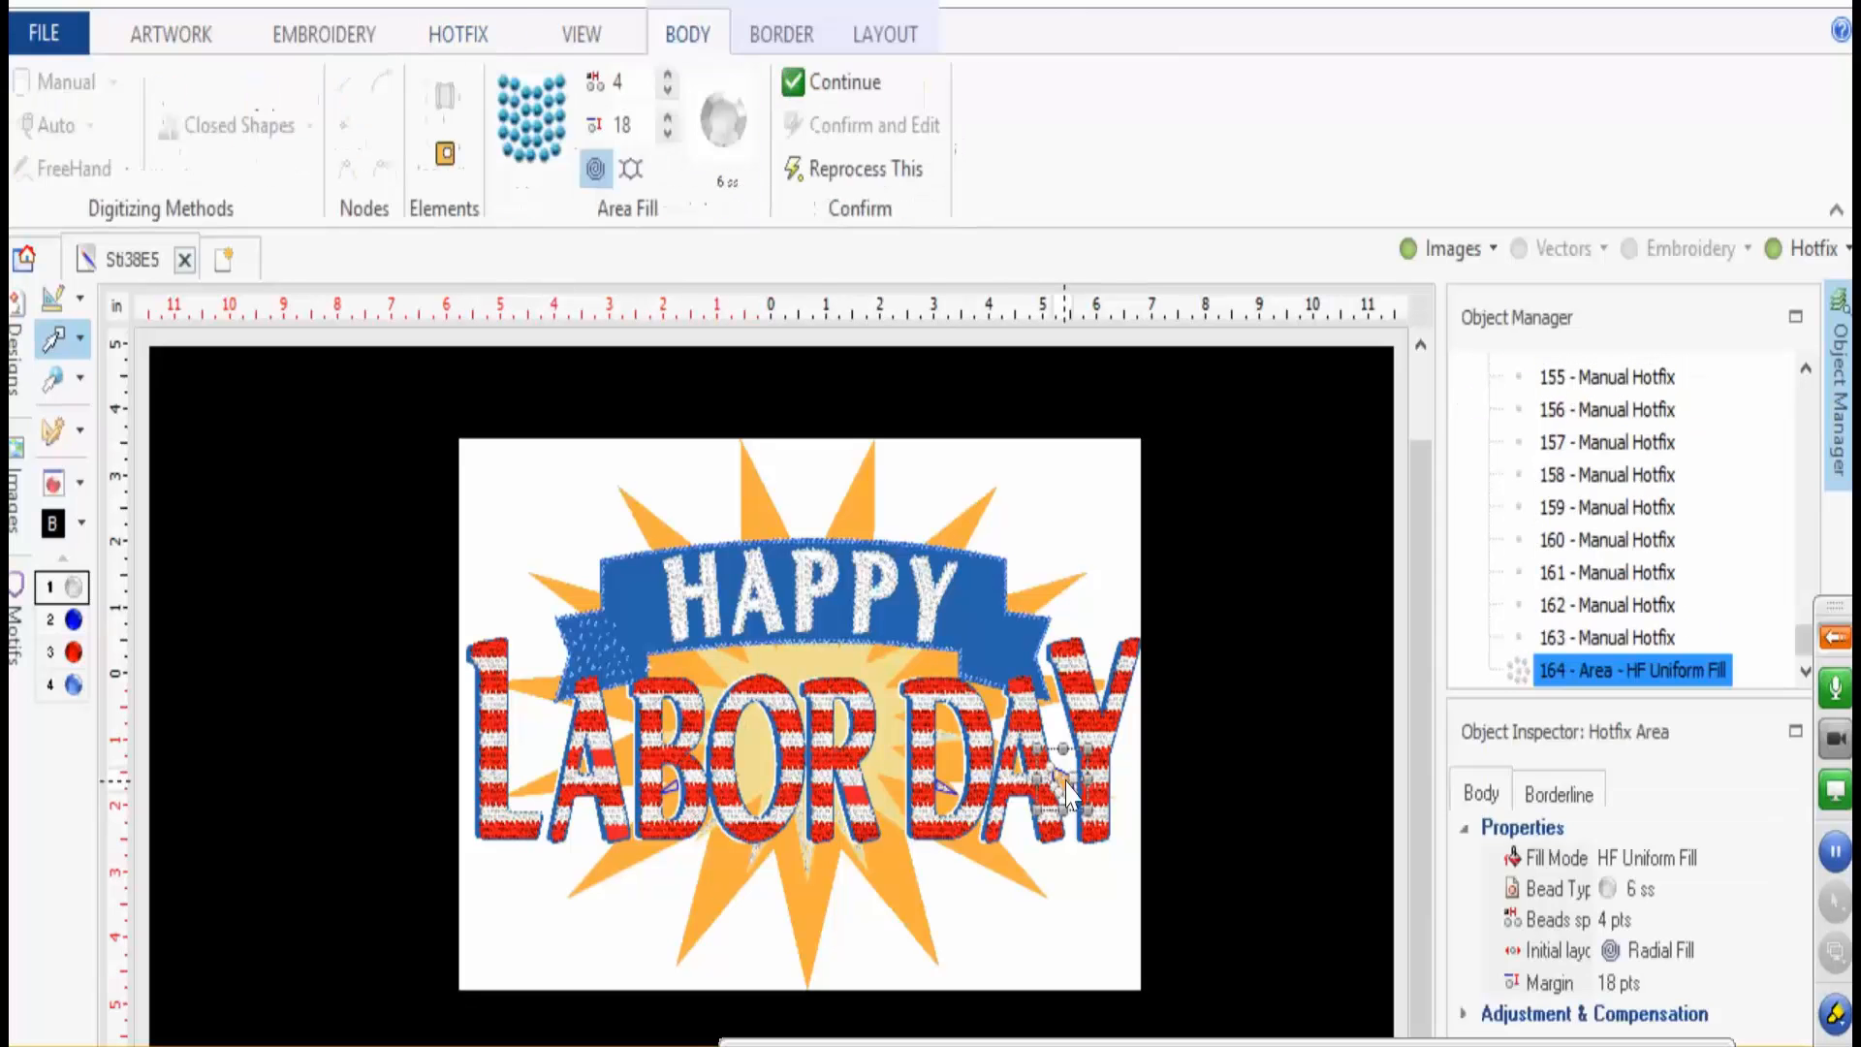
{"action": "key", "text": "Delete"}
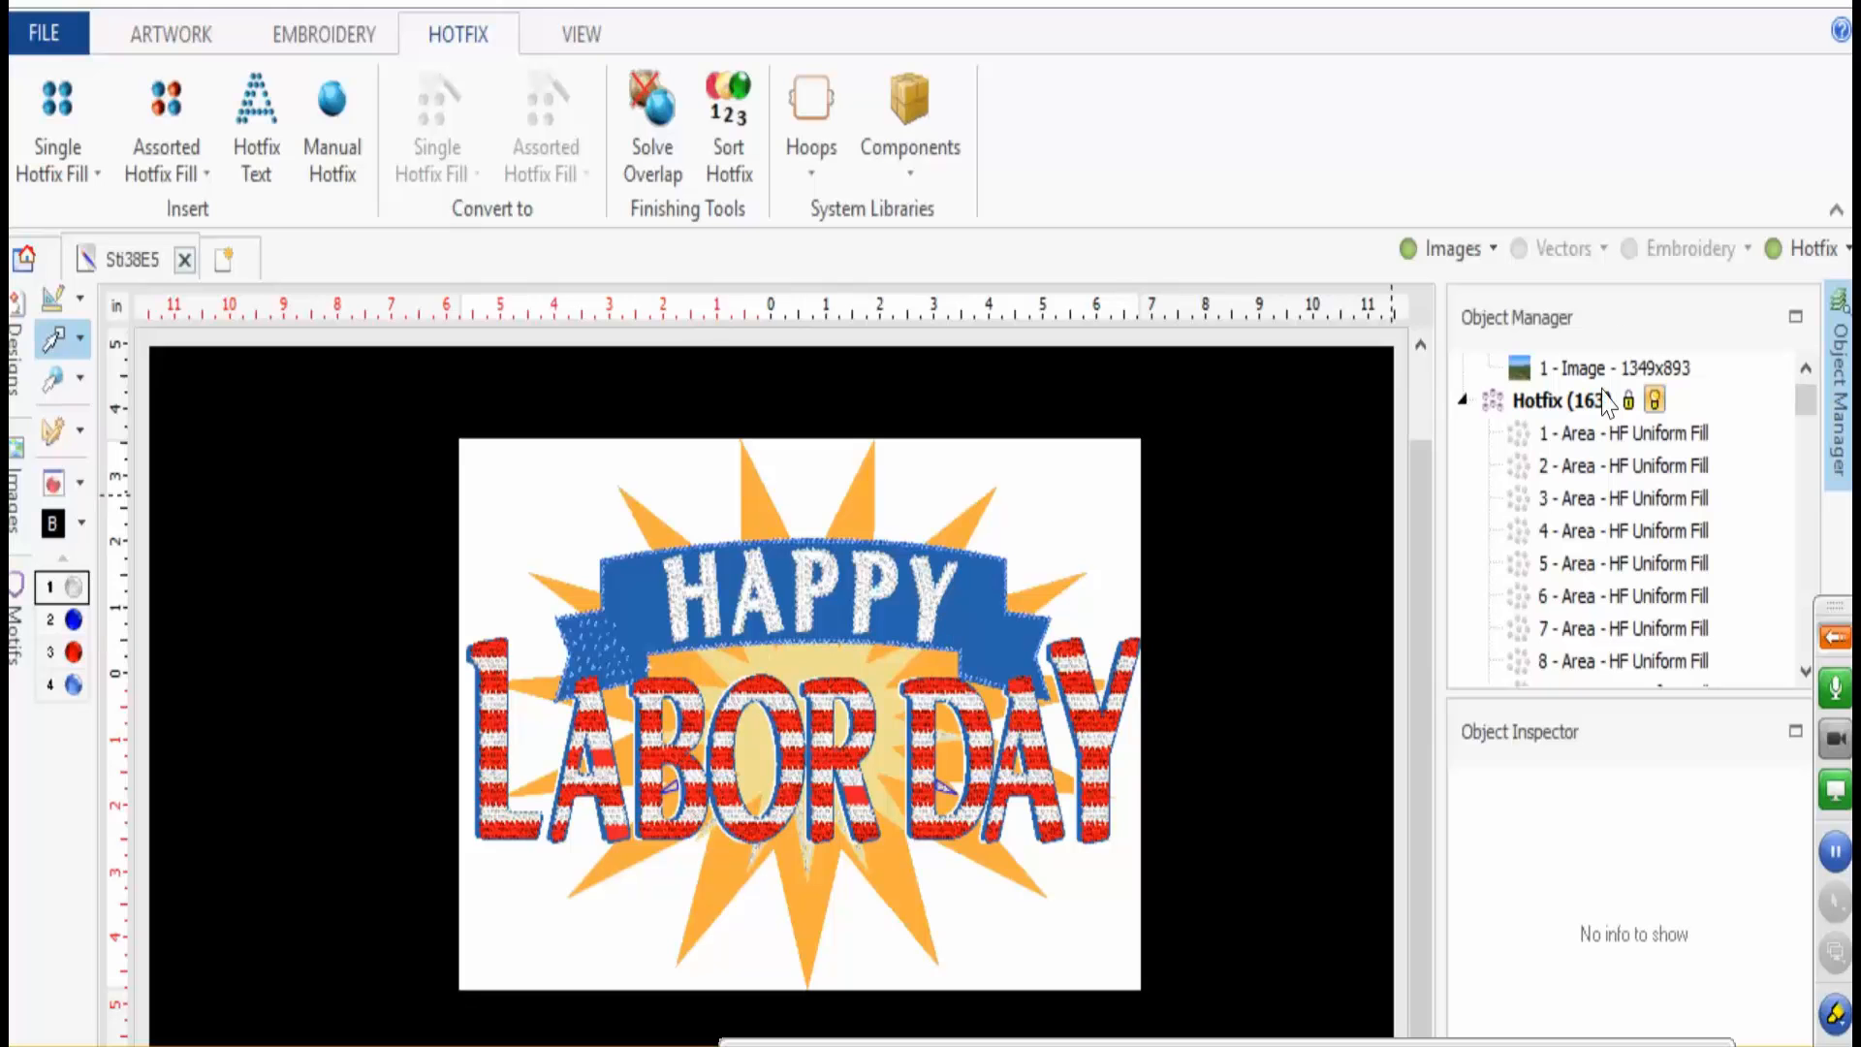
- Hide the hotfix objects and open the source image for conversion to vectors
{"action": "left_click", "coordinate": [1773, 248]}
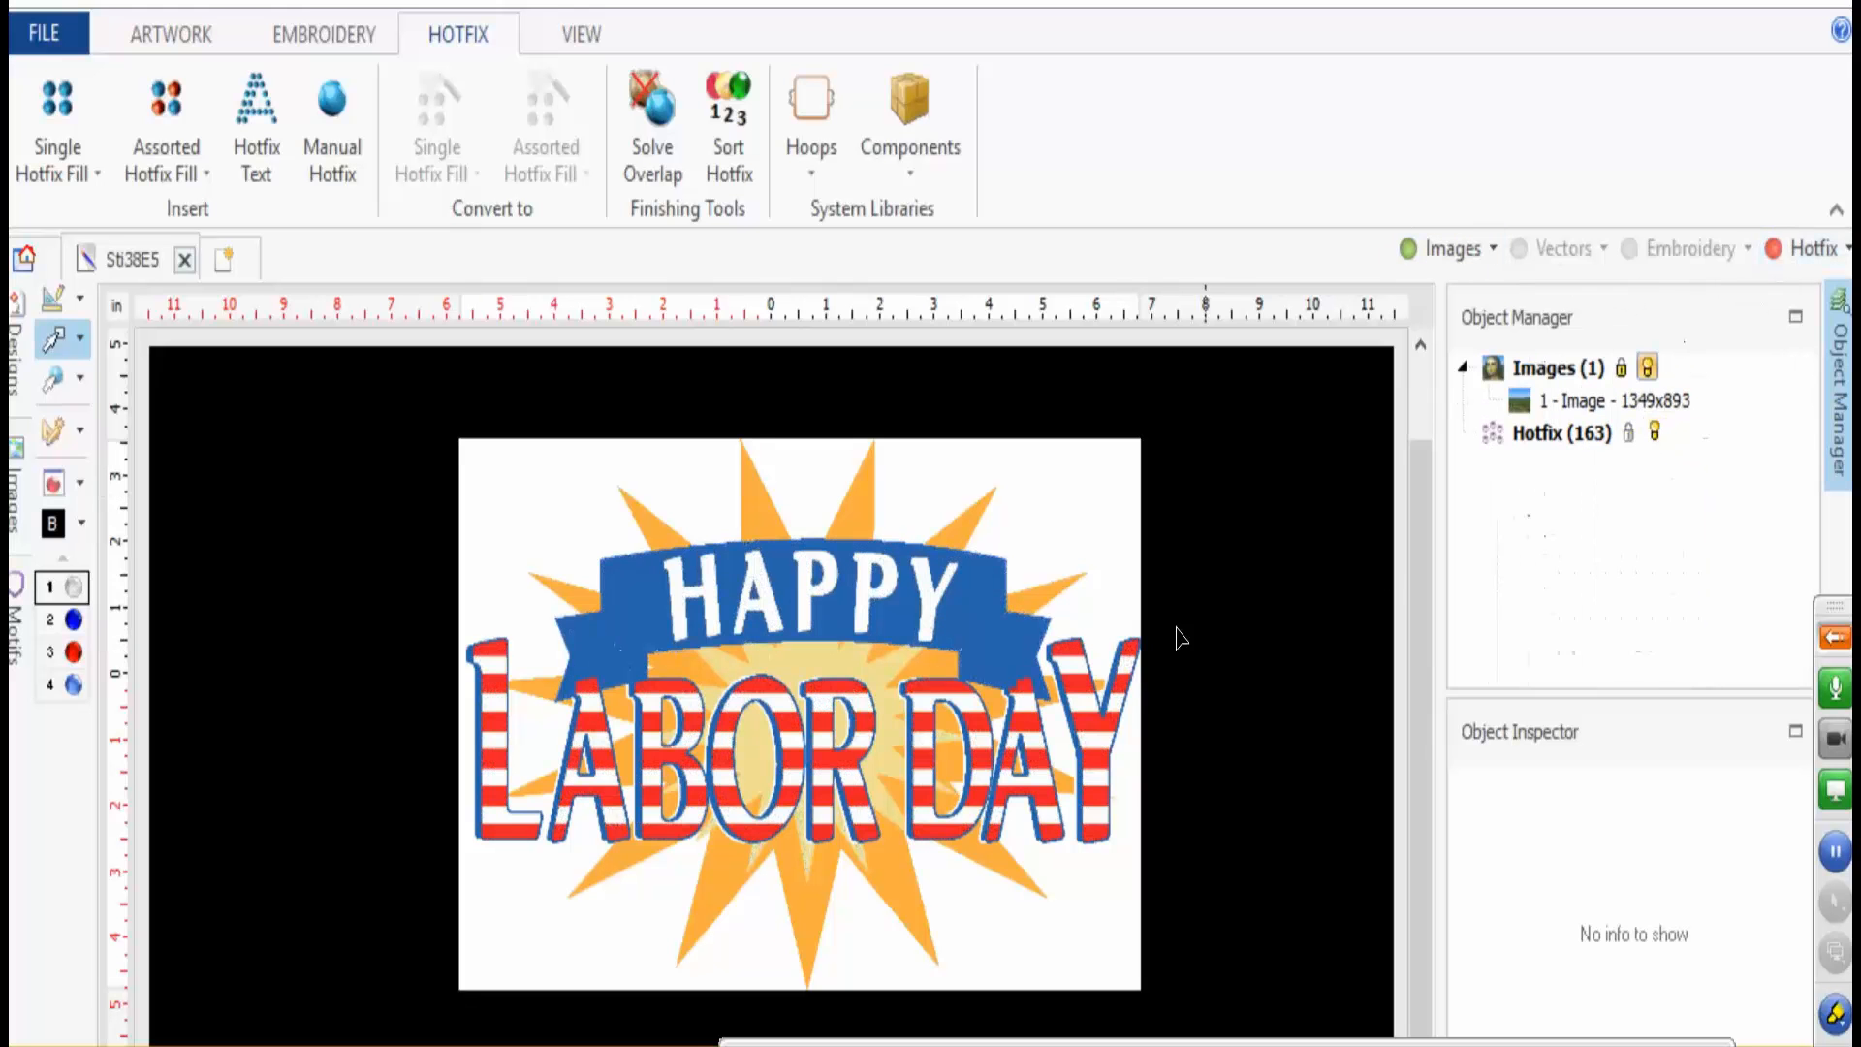
{"action": "left_click", "coordinate": [889, 657]}
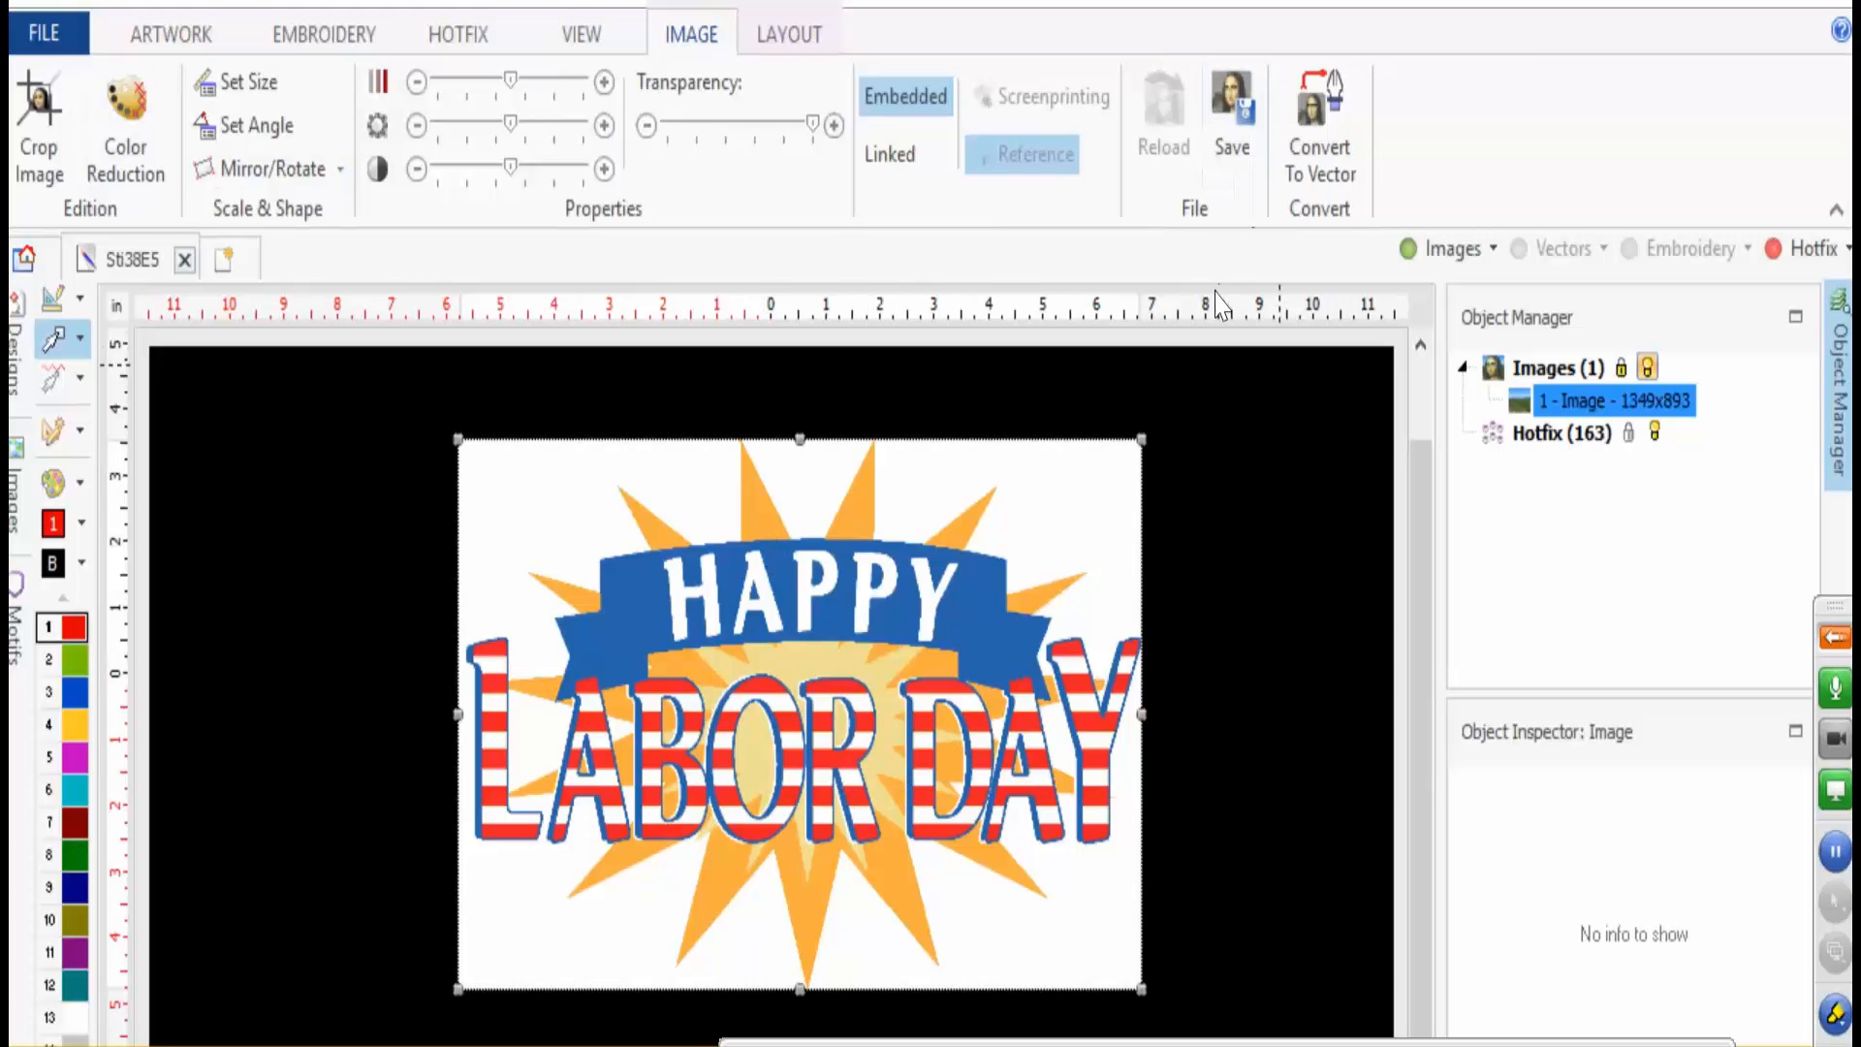
{"action": "left_click", "coordinate": [1320, 156]}
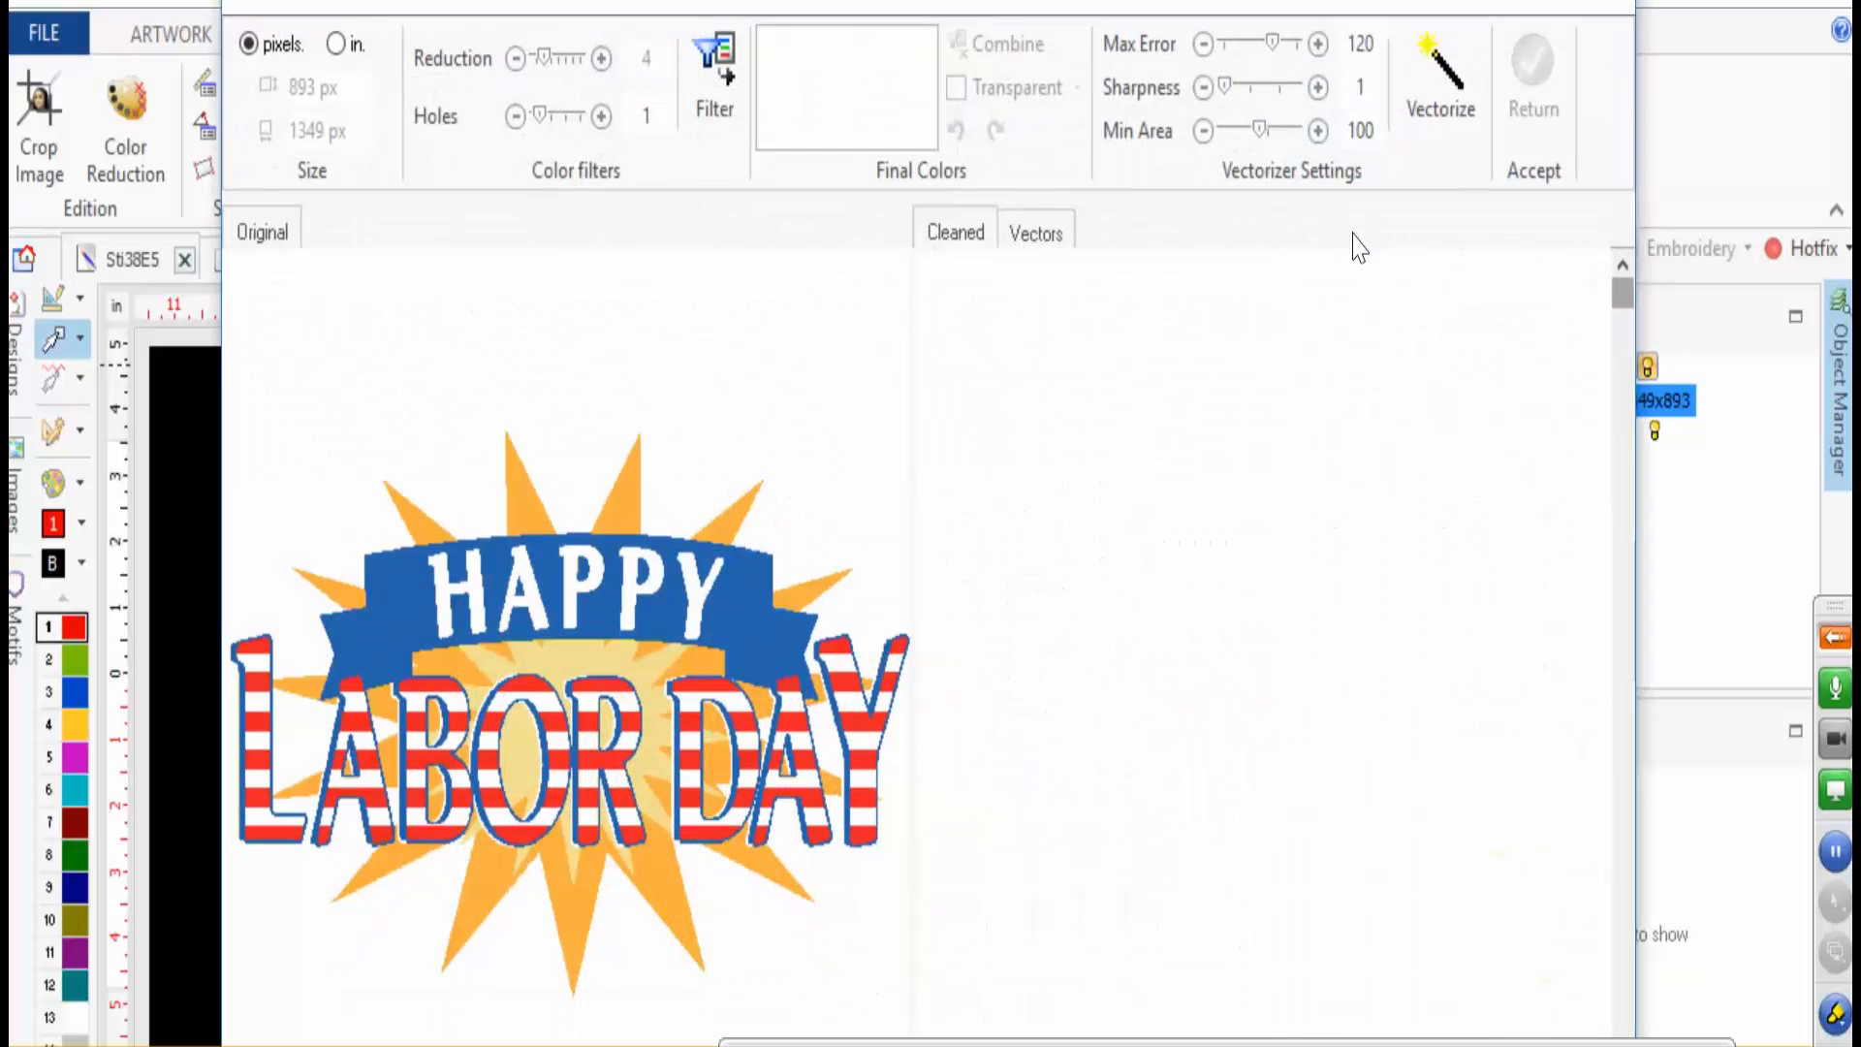
- Filter the image's colors with the reduction set to 16
{"action": "left_click", "coordinate": [715, 87]}
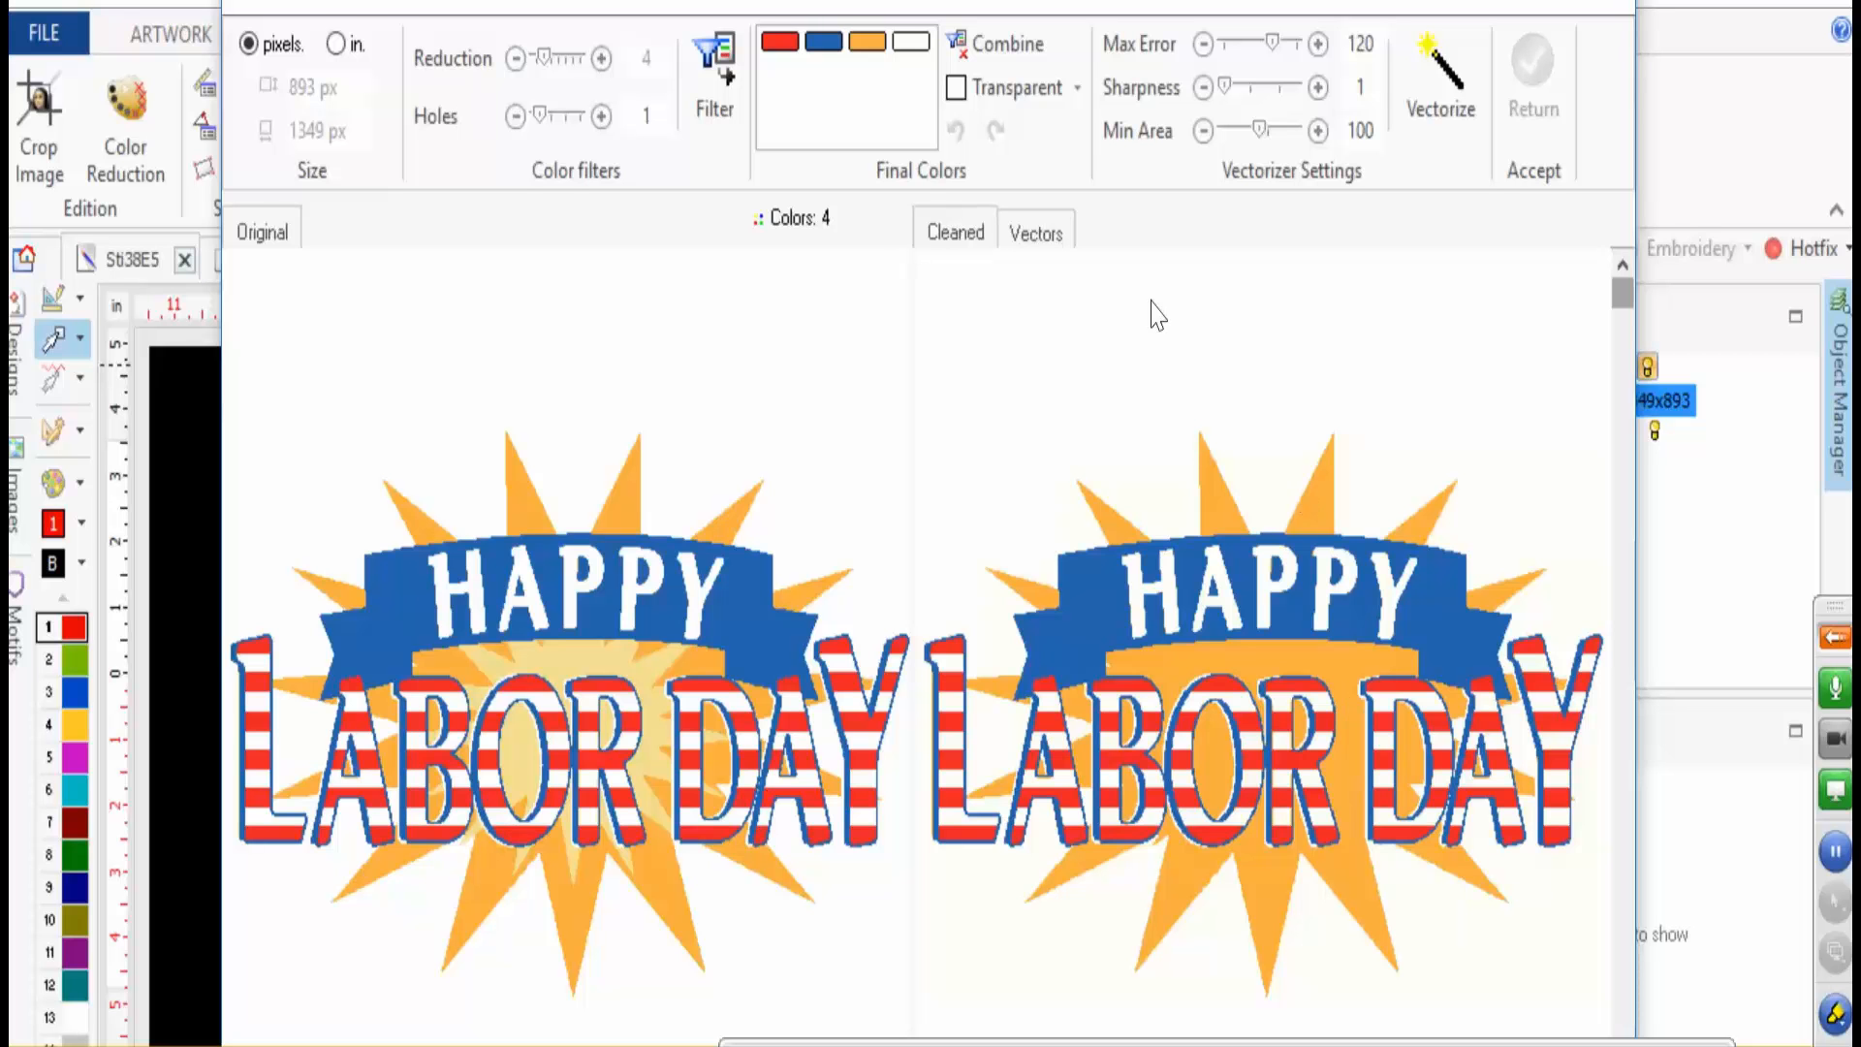
{"action": "left_click", "coordinate": [601, 58]}
{"action": "left_click", "coordinate": [601, 58]}
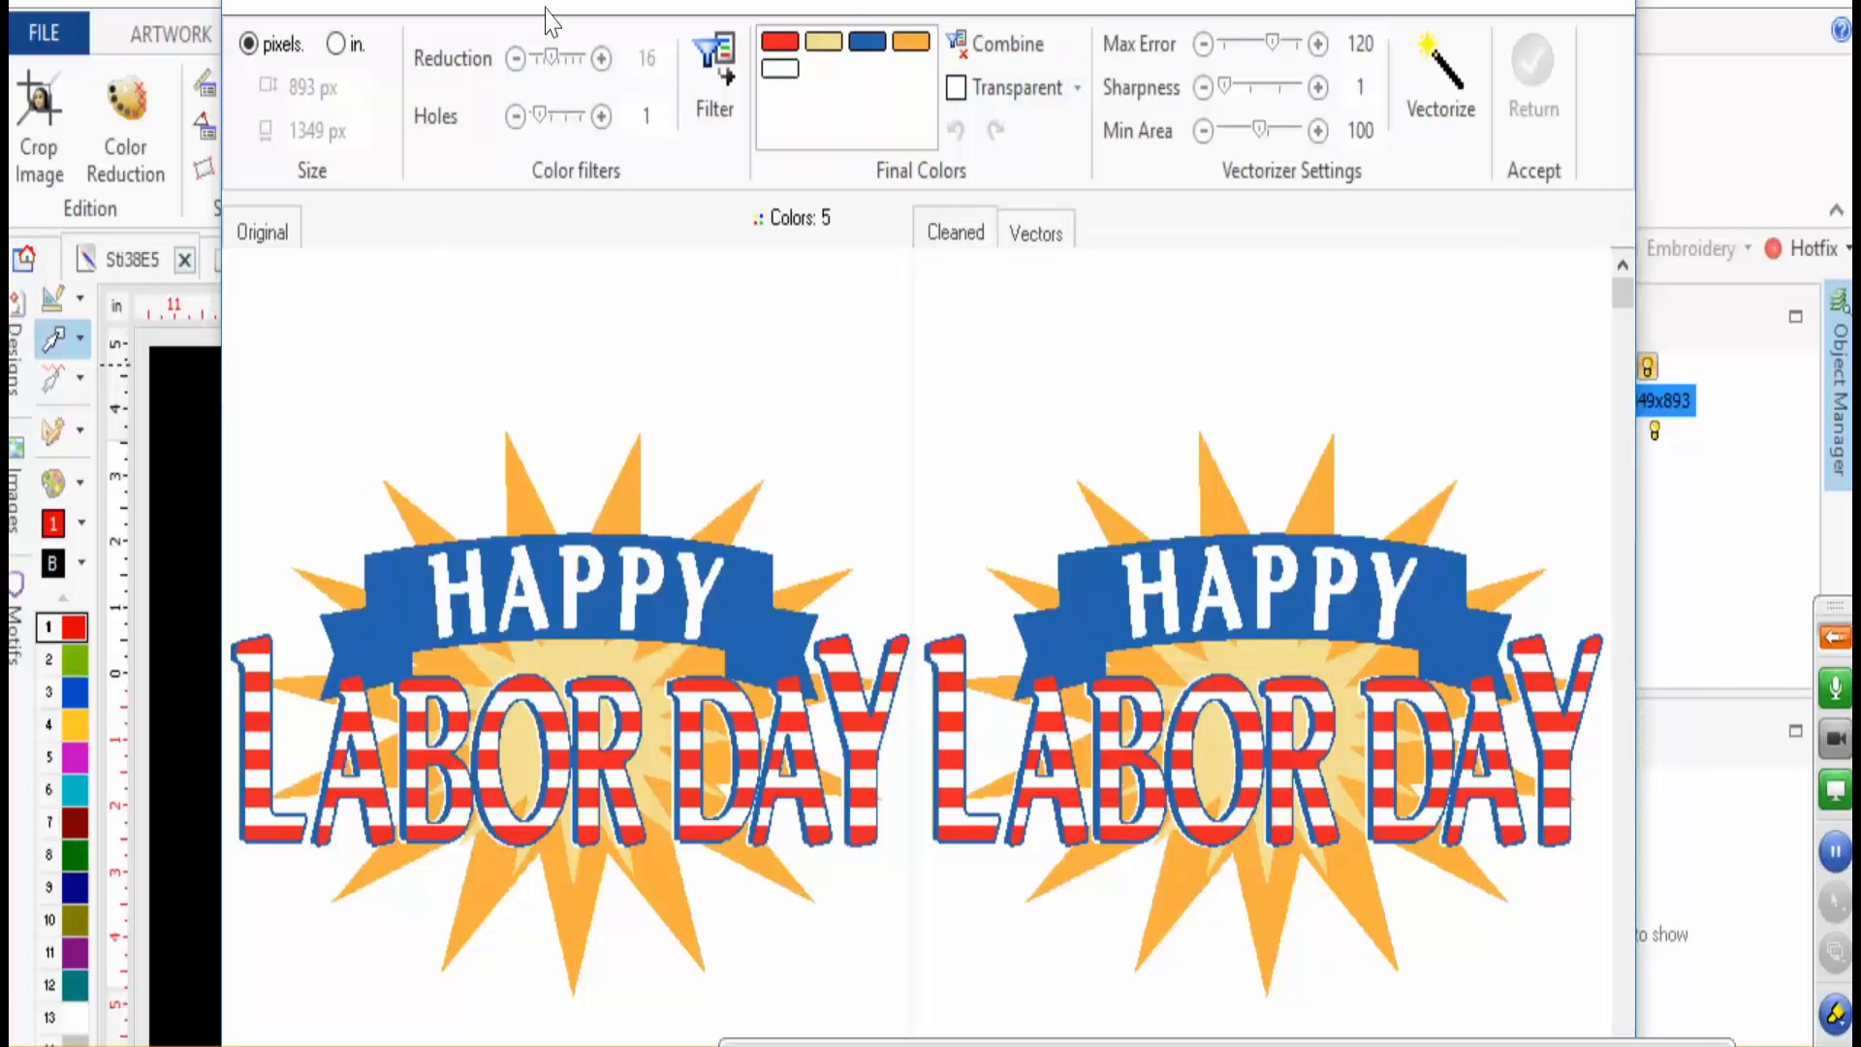
{"action": "left_click_drag", "start_coordinate": [582, 7], "coordinate": [907, 8]}
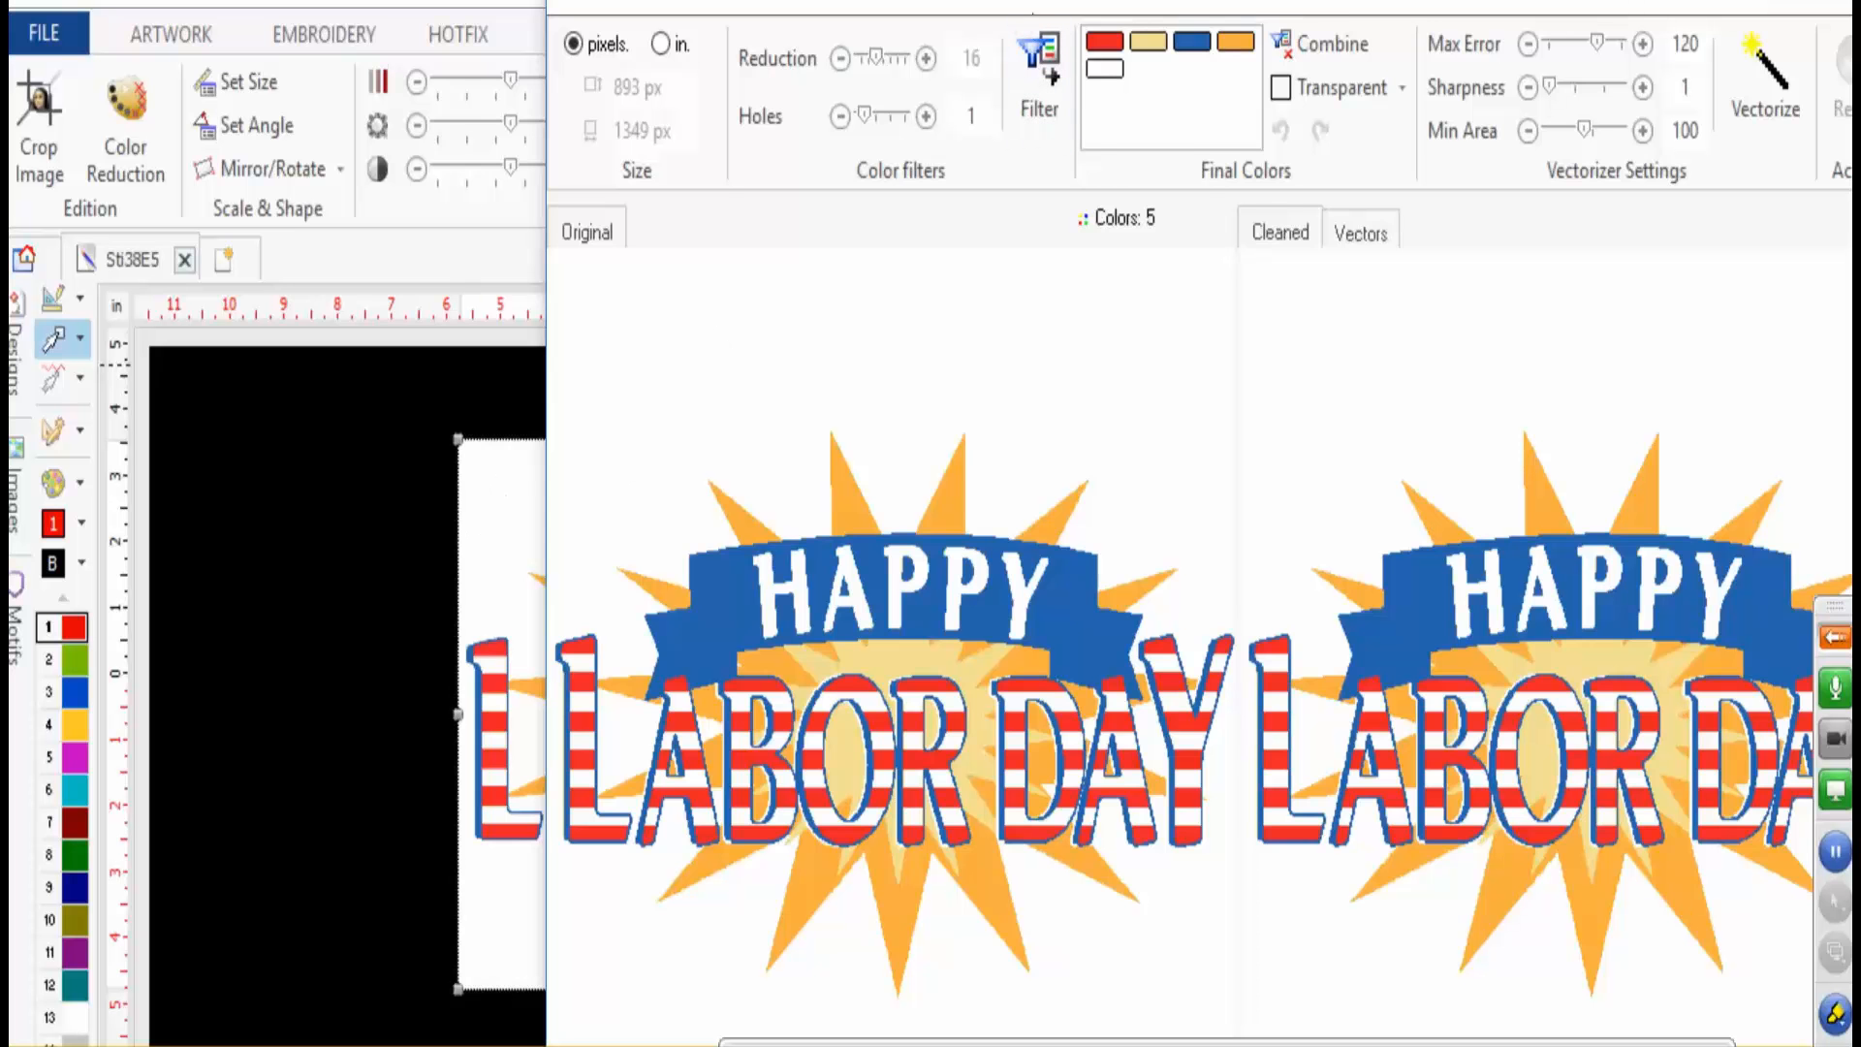
{"action": "left_click_drag", "start_coordinate": [1034, 12], "coordinate": [660, 36]}
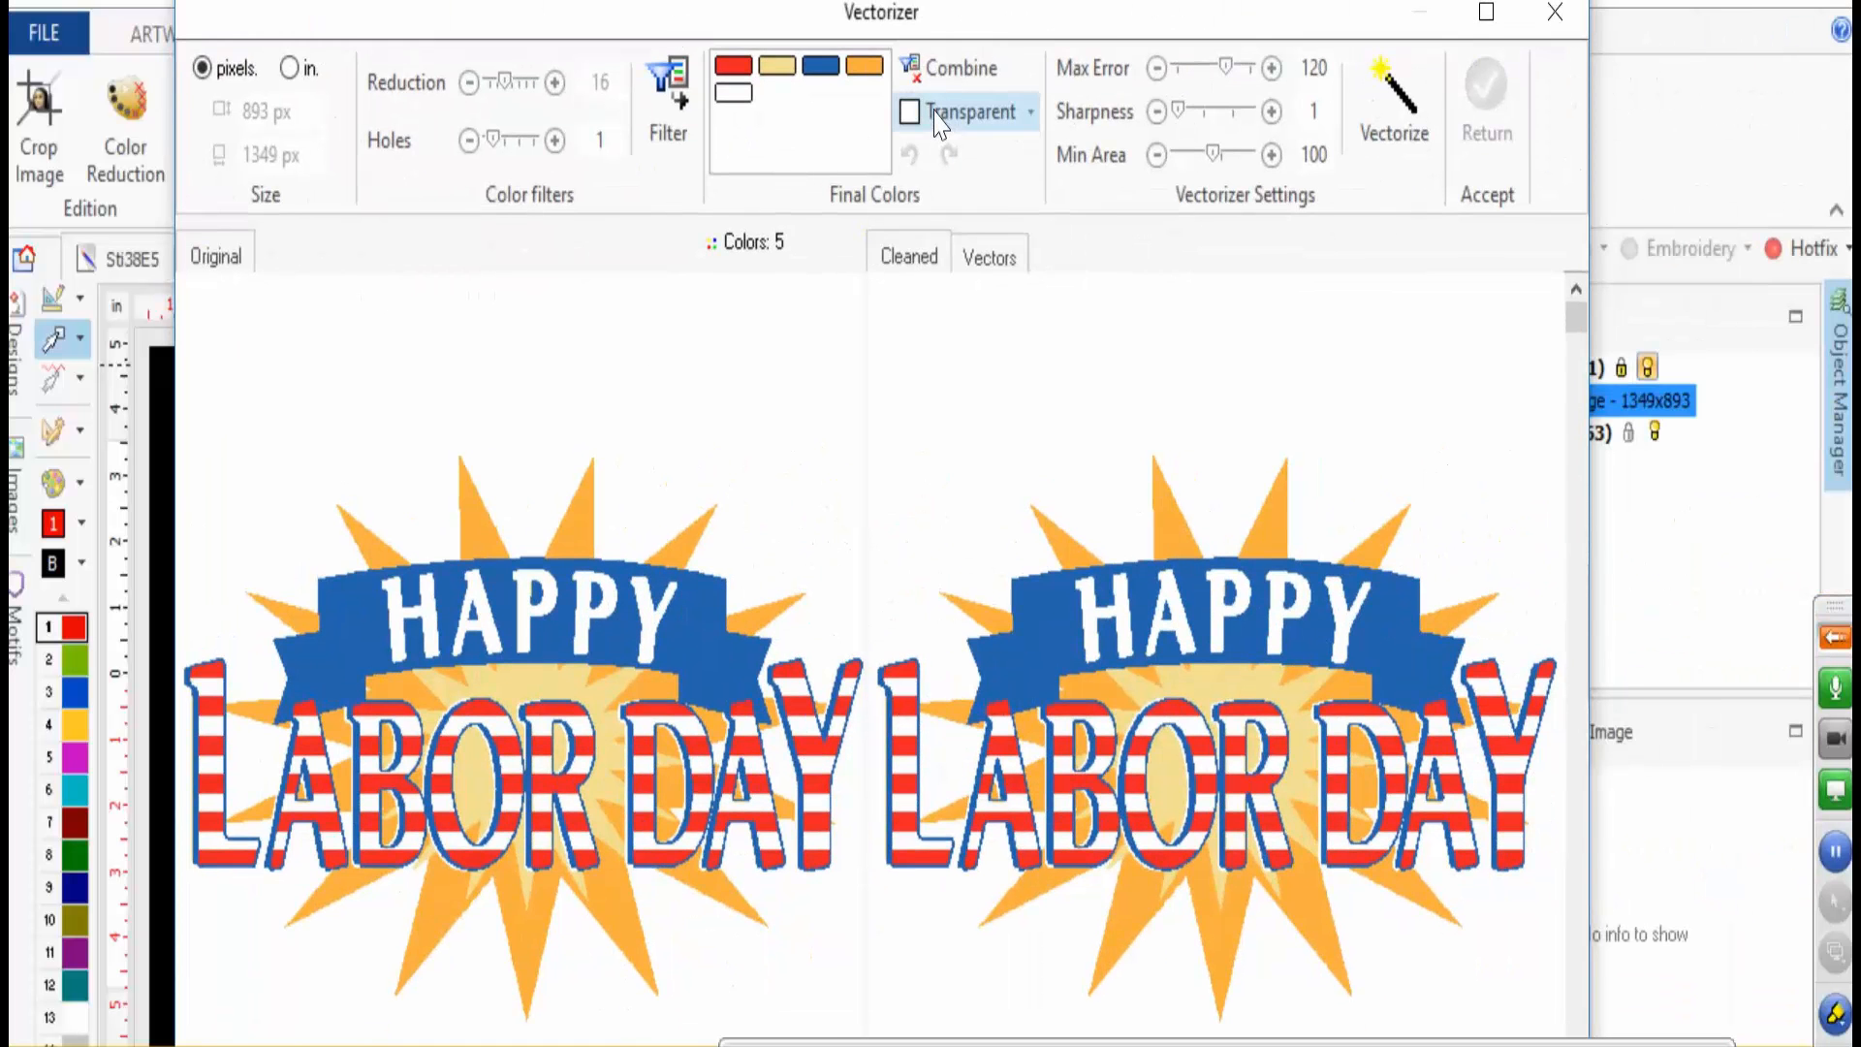
- Vectorize the filtered image with white as the transparent color and return the vectors to the design
{"action": "left_click", "coordinate": [938, 118]}
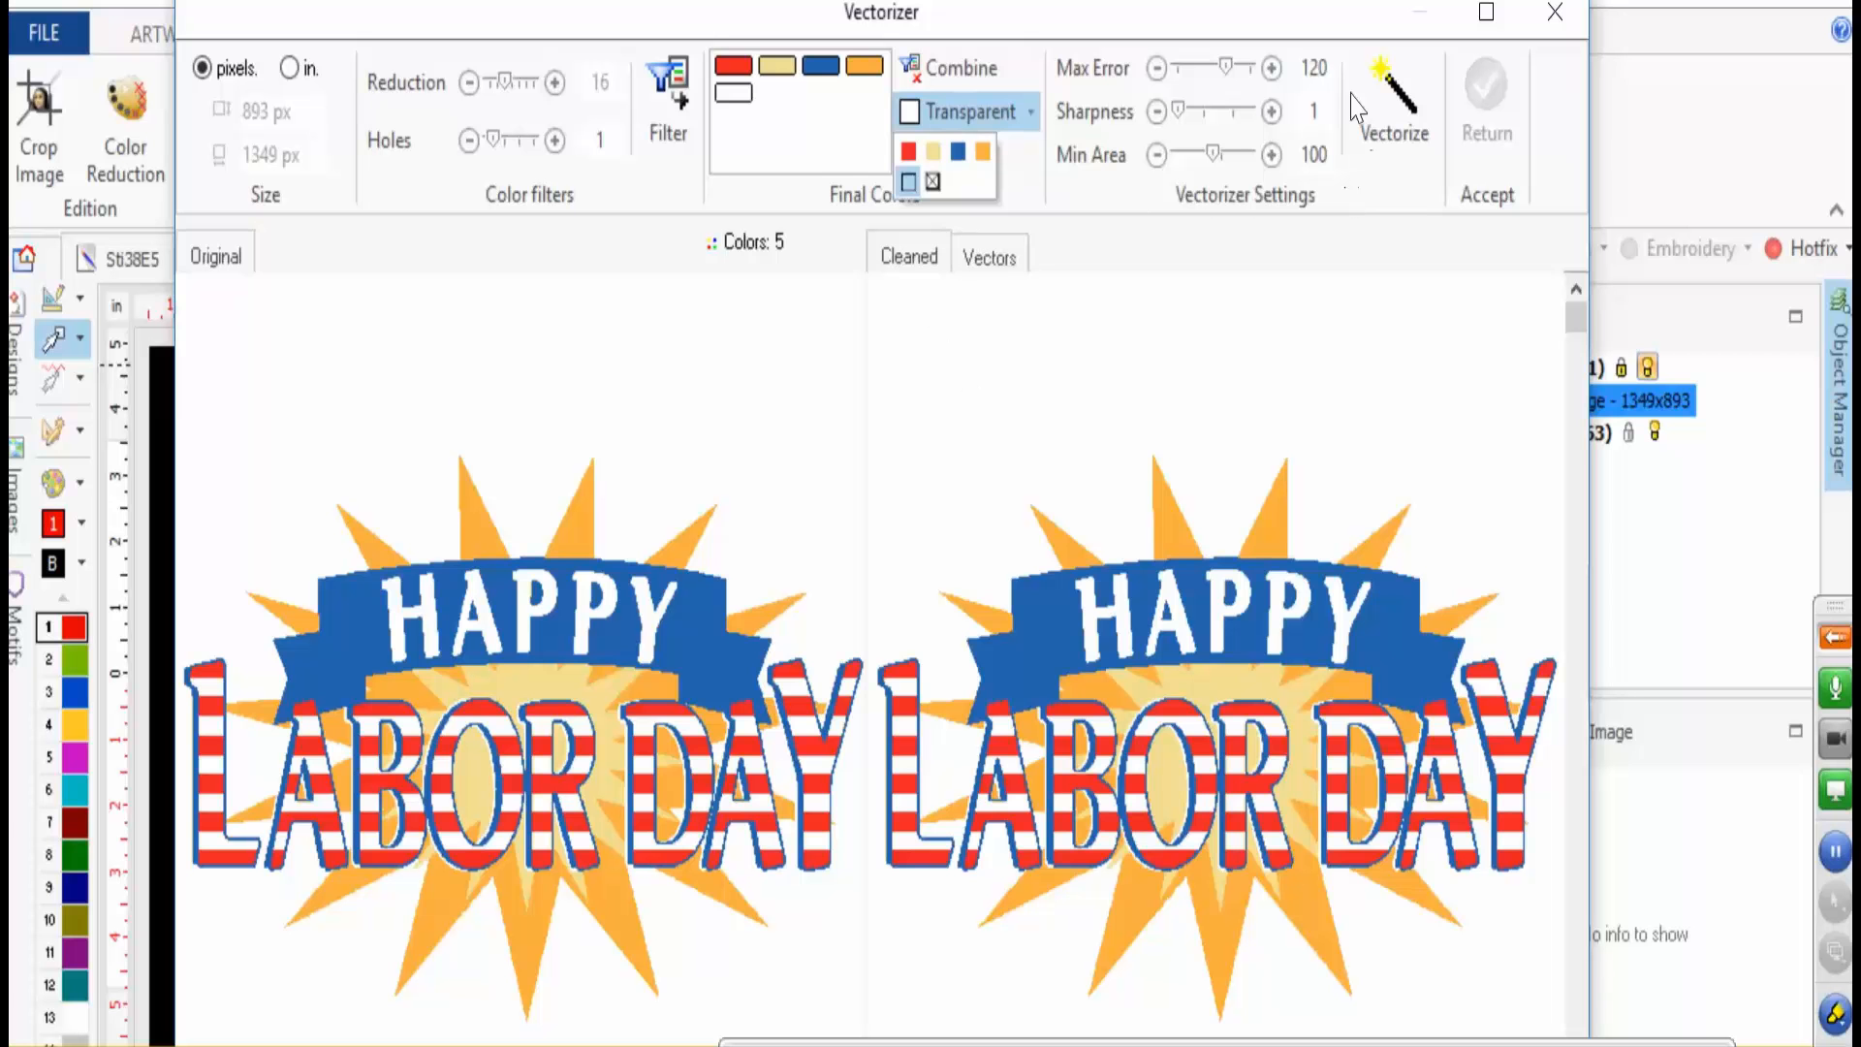
{"action": "left_click", "coordinate": [1392, 114]}
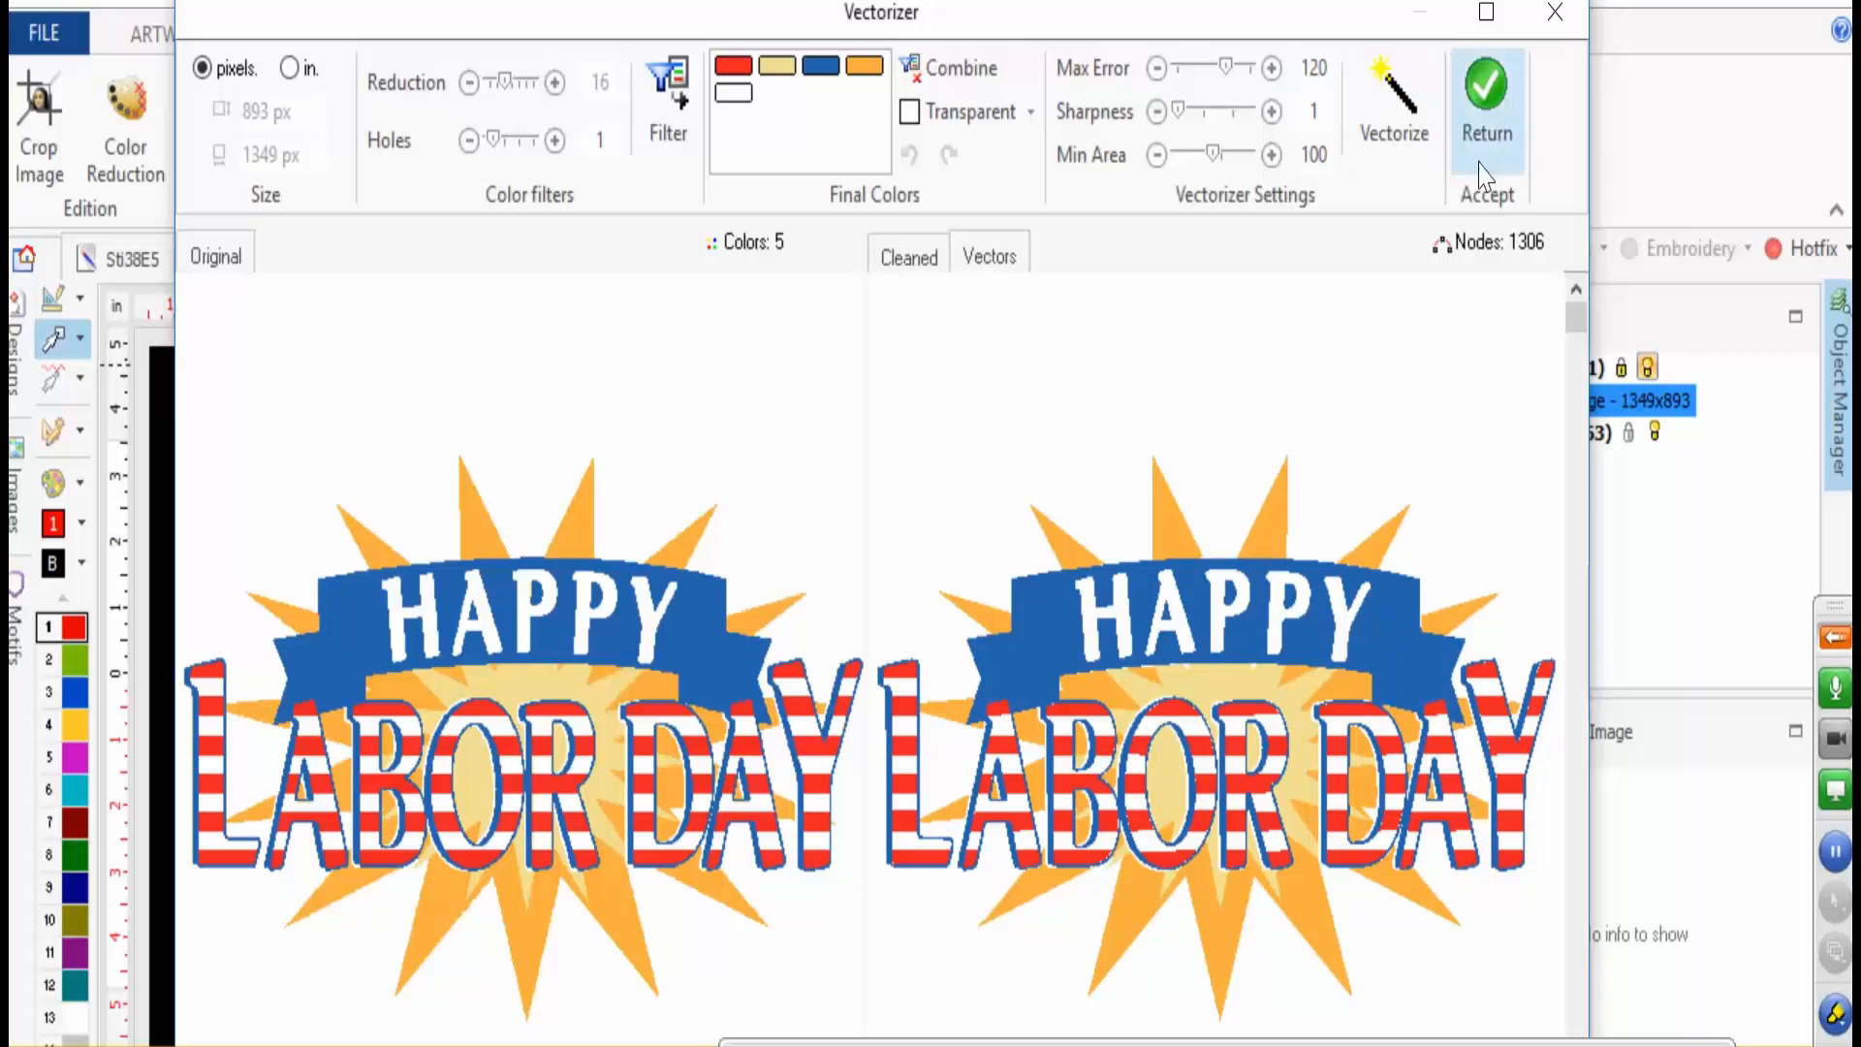
{"action": "left_click", "coordinate": [1483, 102]}
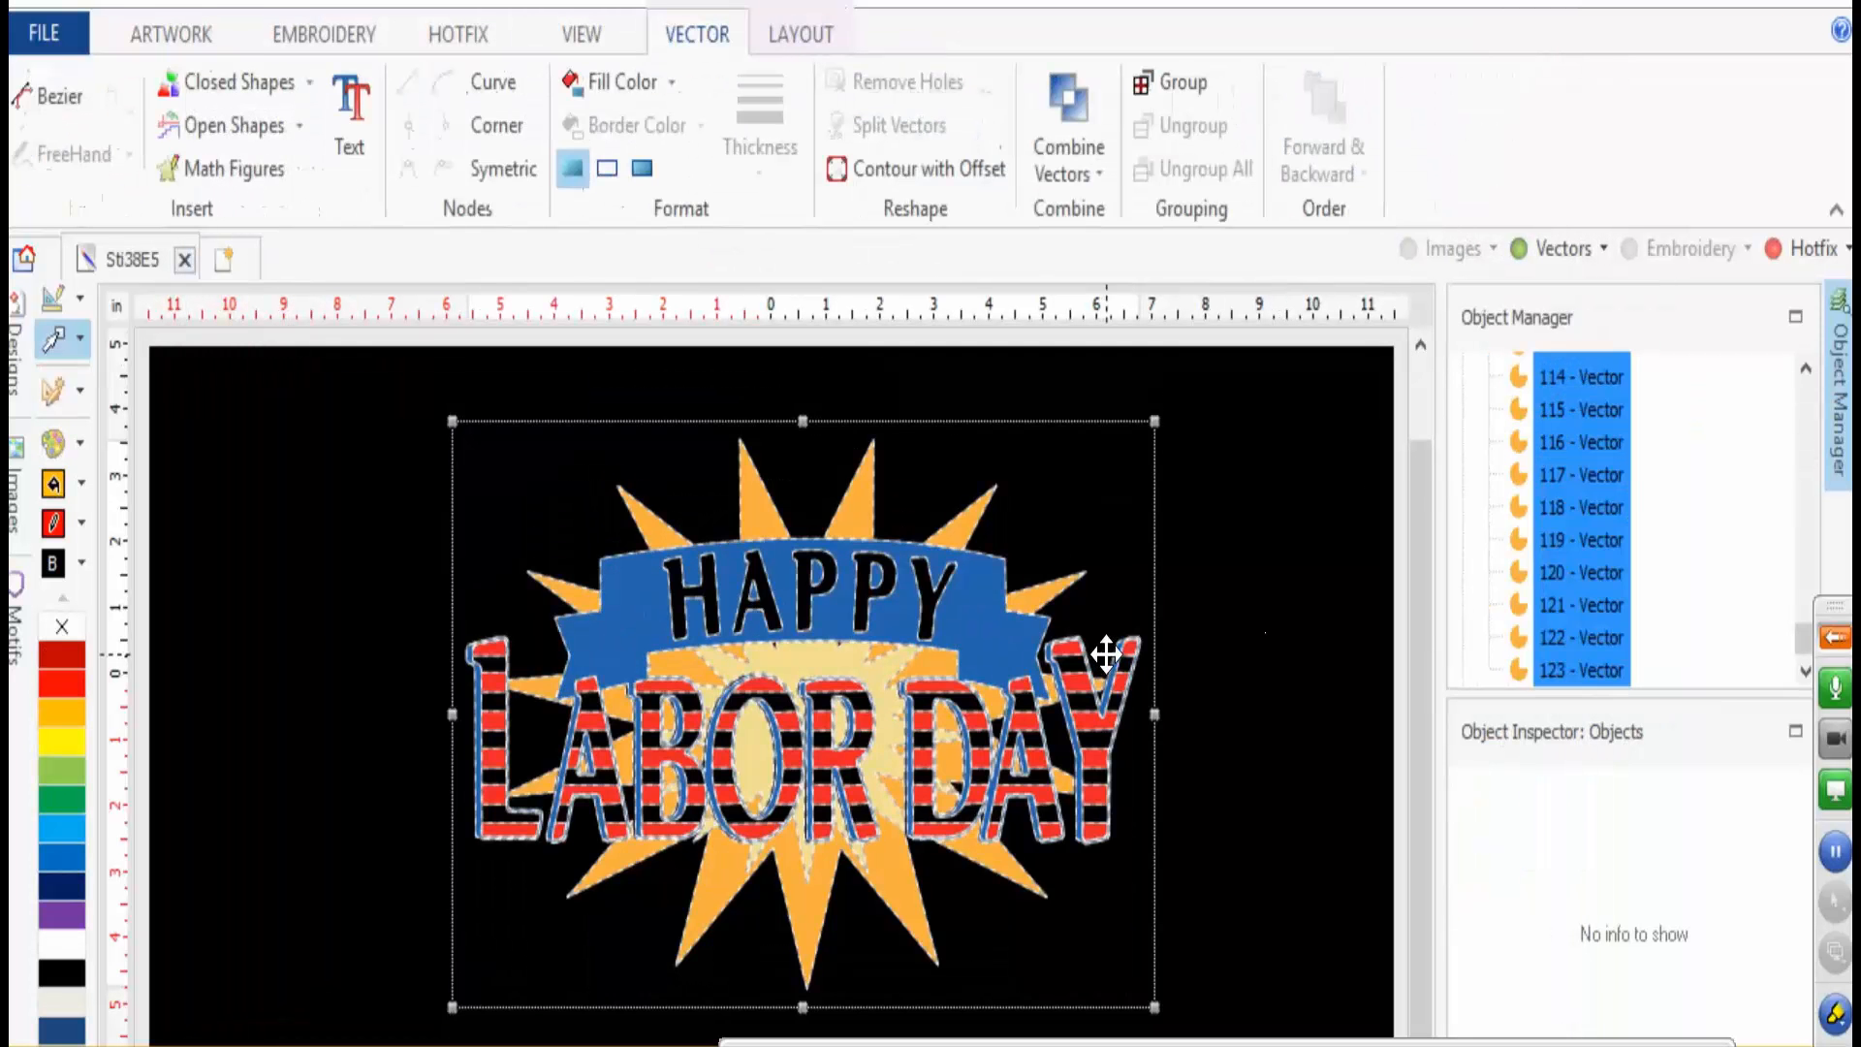
{"action": "left_click", "coordinate": [1231, 615]}
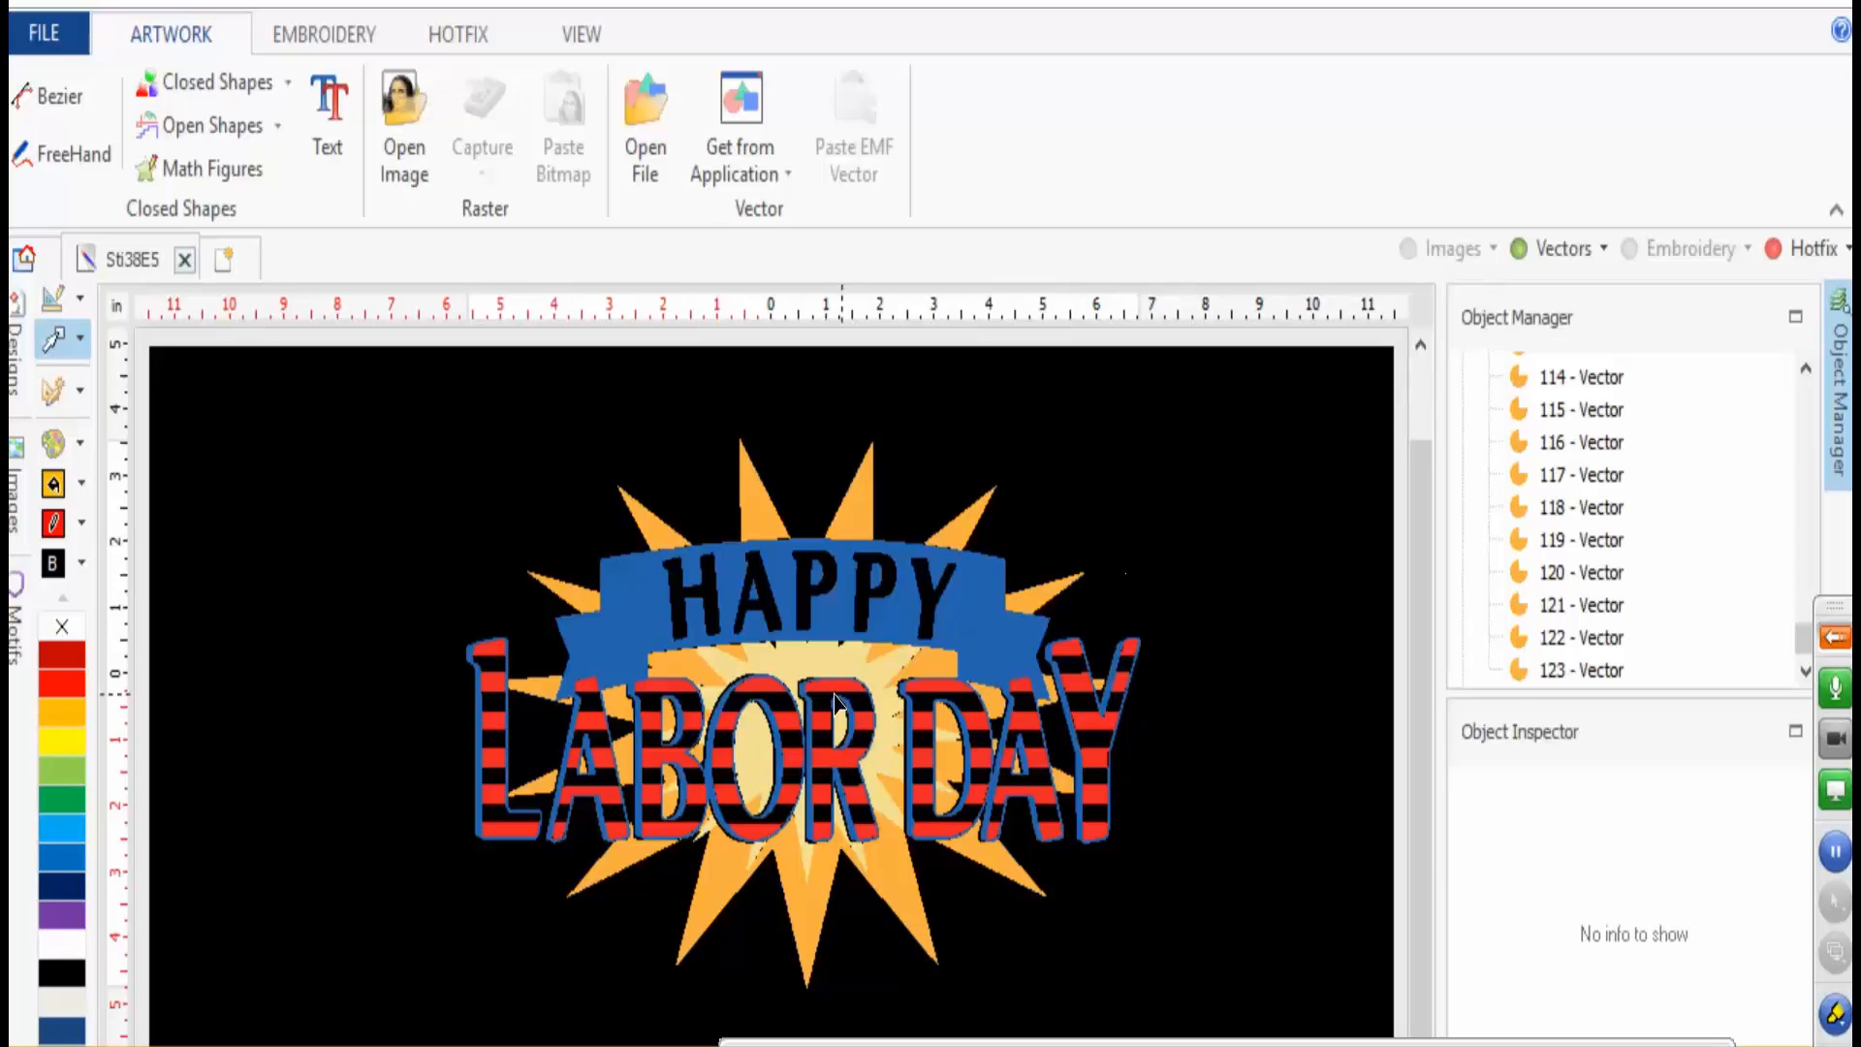
- Delete the blue banner vector and the three small blue vectors inside HAPPY's A and P letters
{"action": "left_click", "coordinate": [648, 608]}
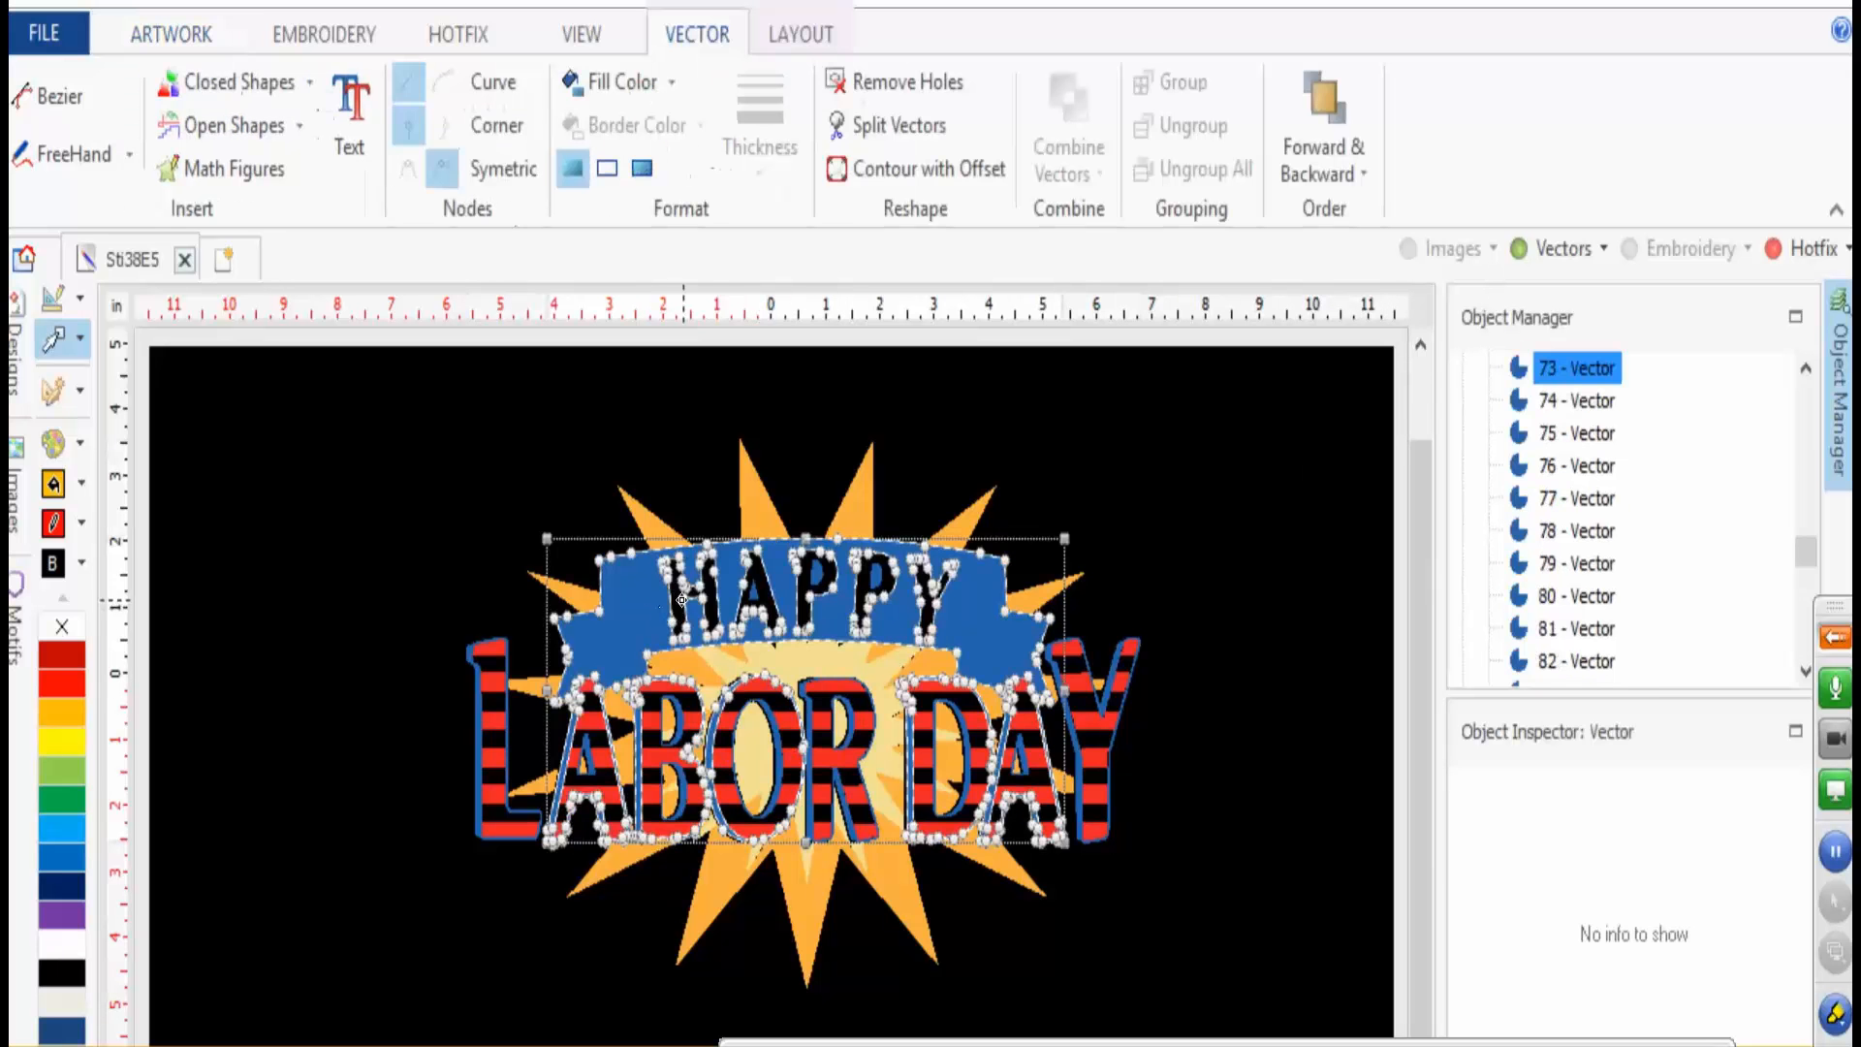
{"action": "key", "text": "Delete"}
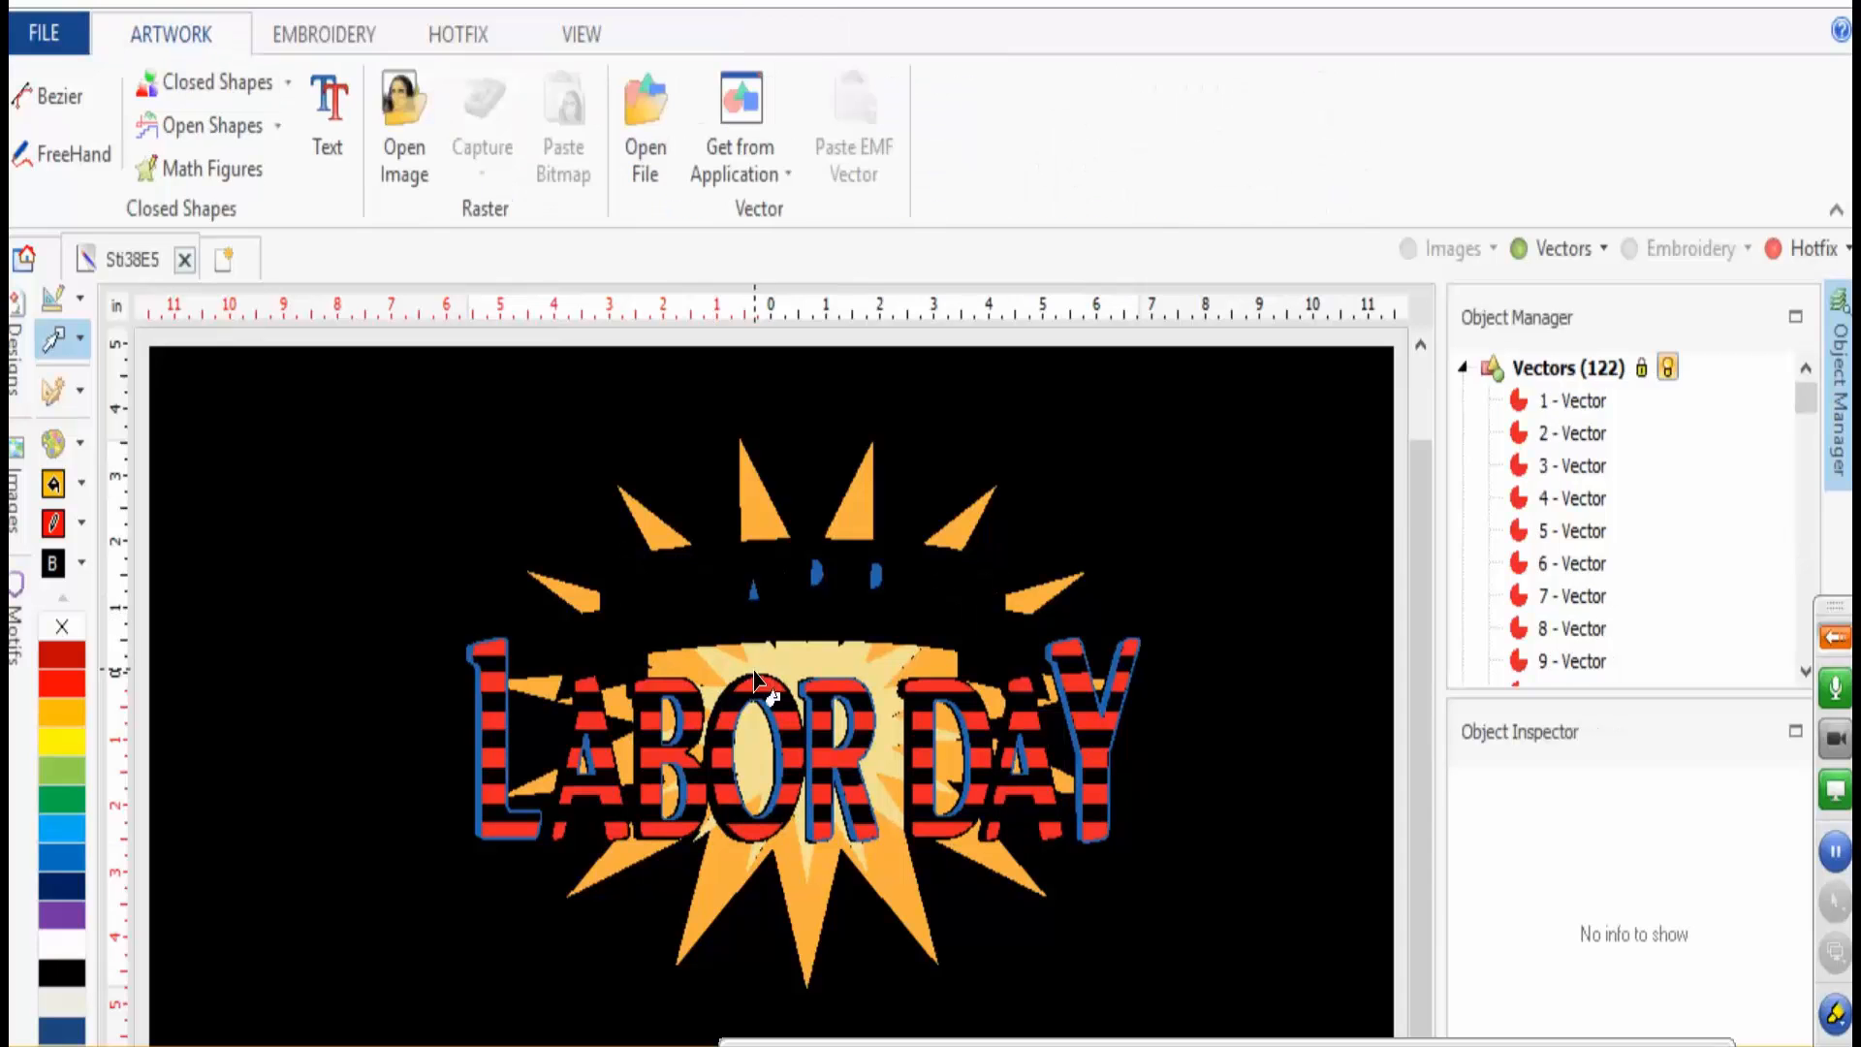
{"action": "left_click", "coordinate": [753, 591]}
{"action": "key", "text": "Delete"}
{"action": "left_click", "coordinate": [818, 579]}
{"action": "key", "text": "Delete"}
{"action": "key", "text": "Delete"}
{"action": "left_click", "coordinate": [875, 573]}
{"action": "key", "text": "Delete"}
- Delete the red stripe vectors of the letter L
{"action": "left_click_drag", "start_coordinate": [461, 608], "coordinate": [507, 889]}
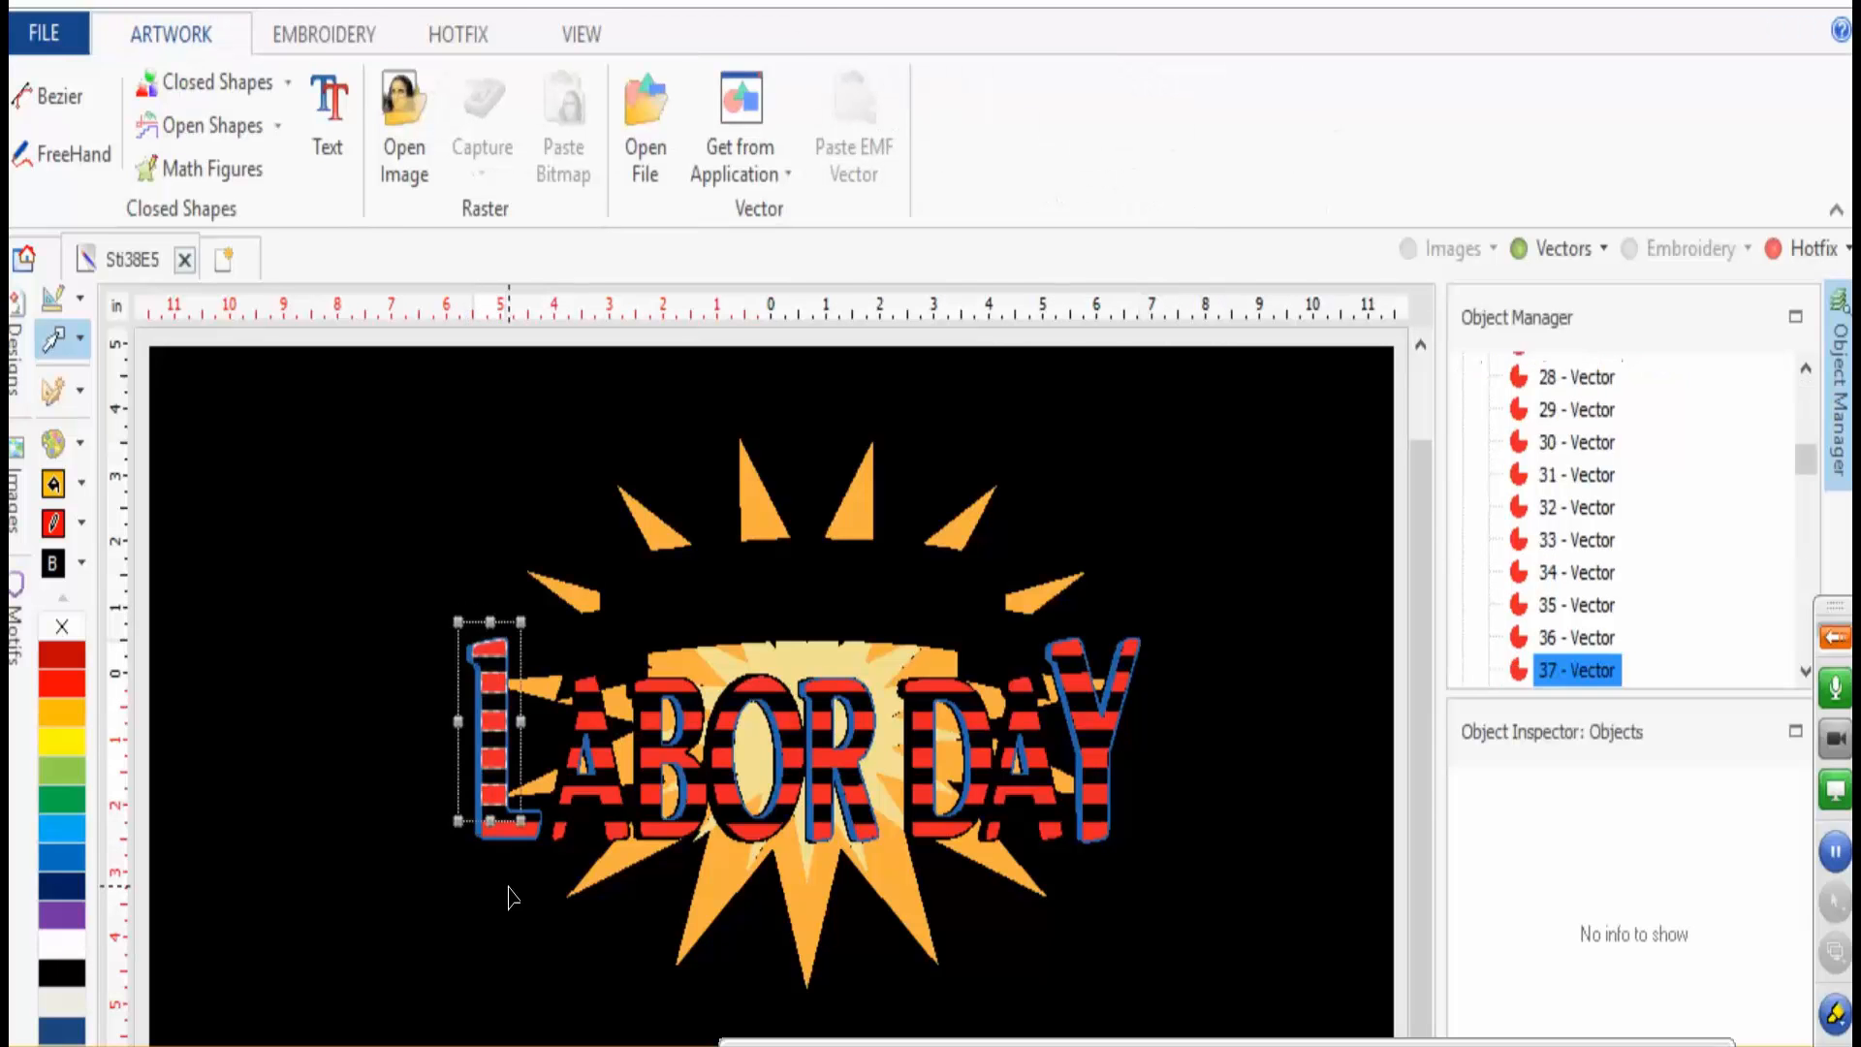
{"action": "key", "text": "Delete"}
{"action": "left_click", "coordinate": [500, 816]}
{"action": "key", "text": "Delete"}
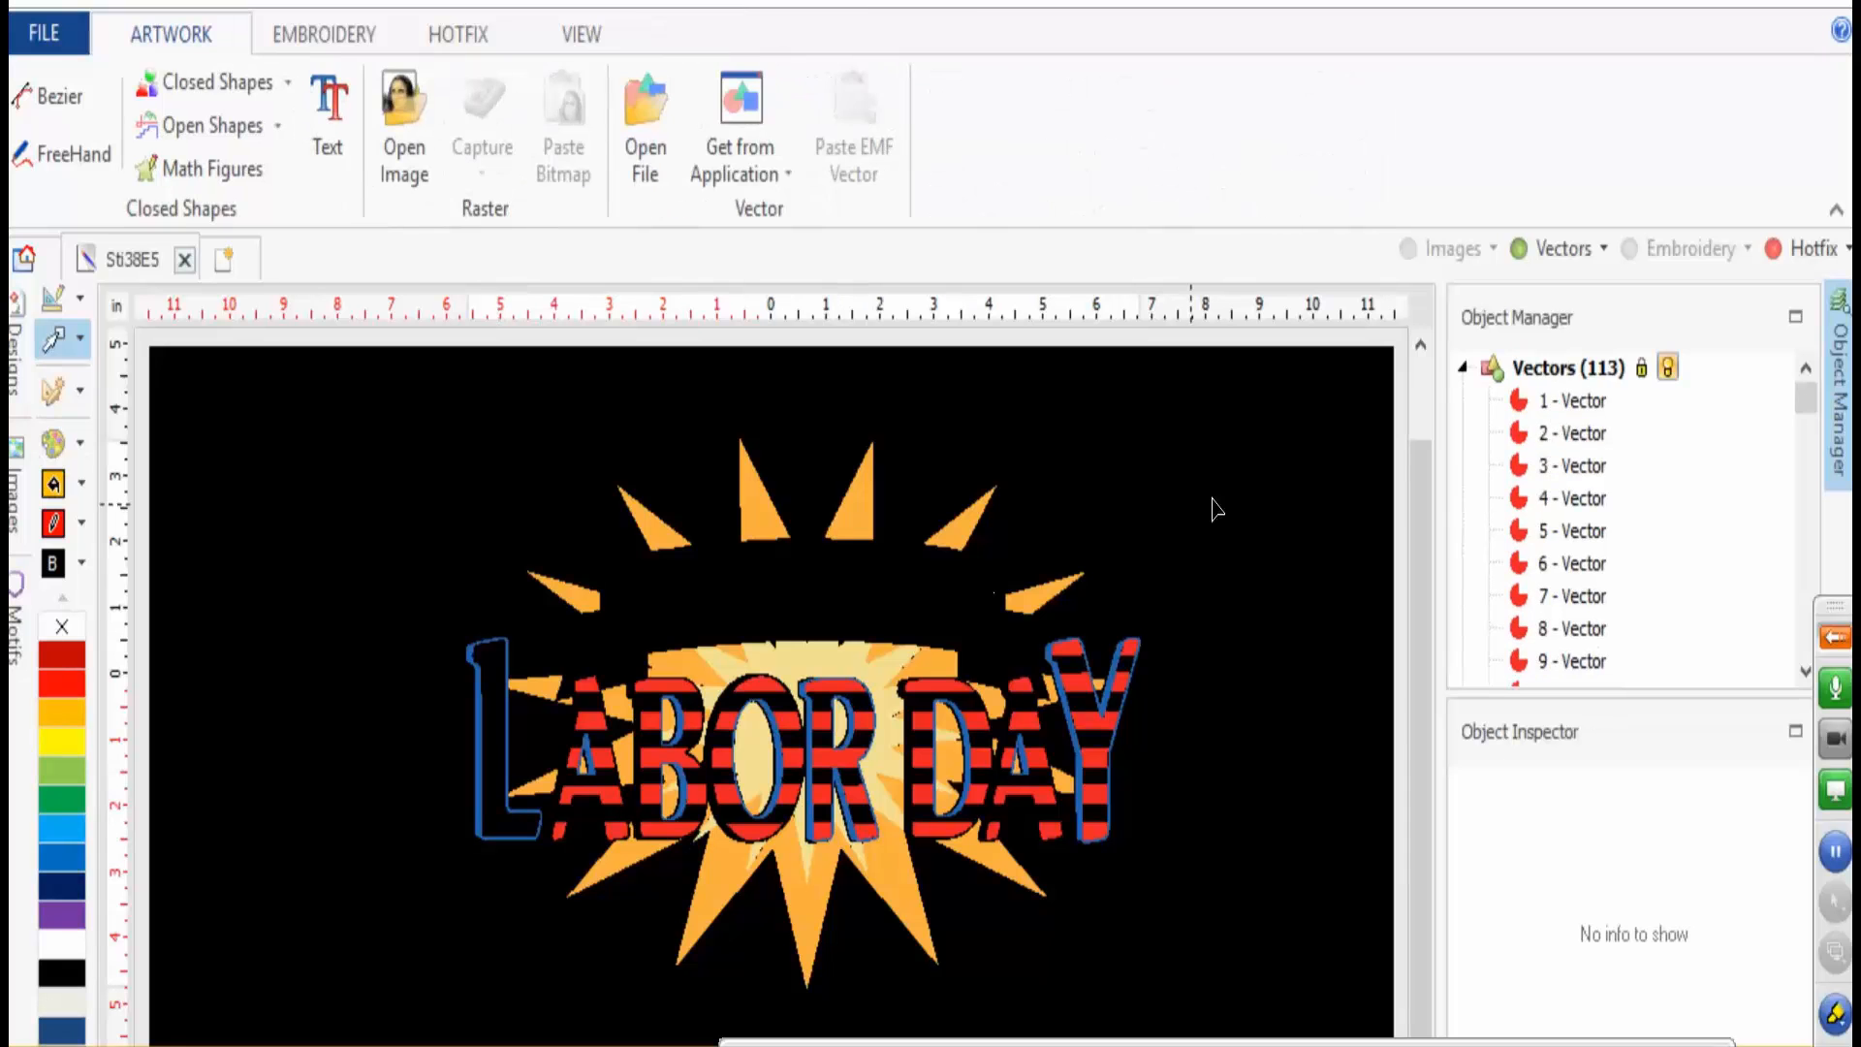
- Select all remaining red vectors, 1 to 53, and delete them together
{"action": "left_click", "coordinate": [1552, 401]}
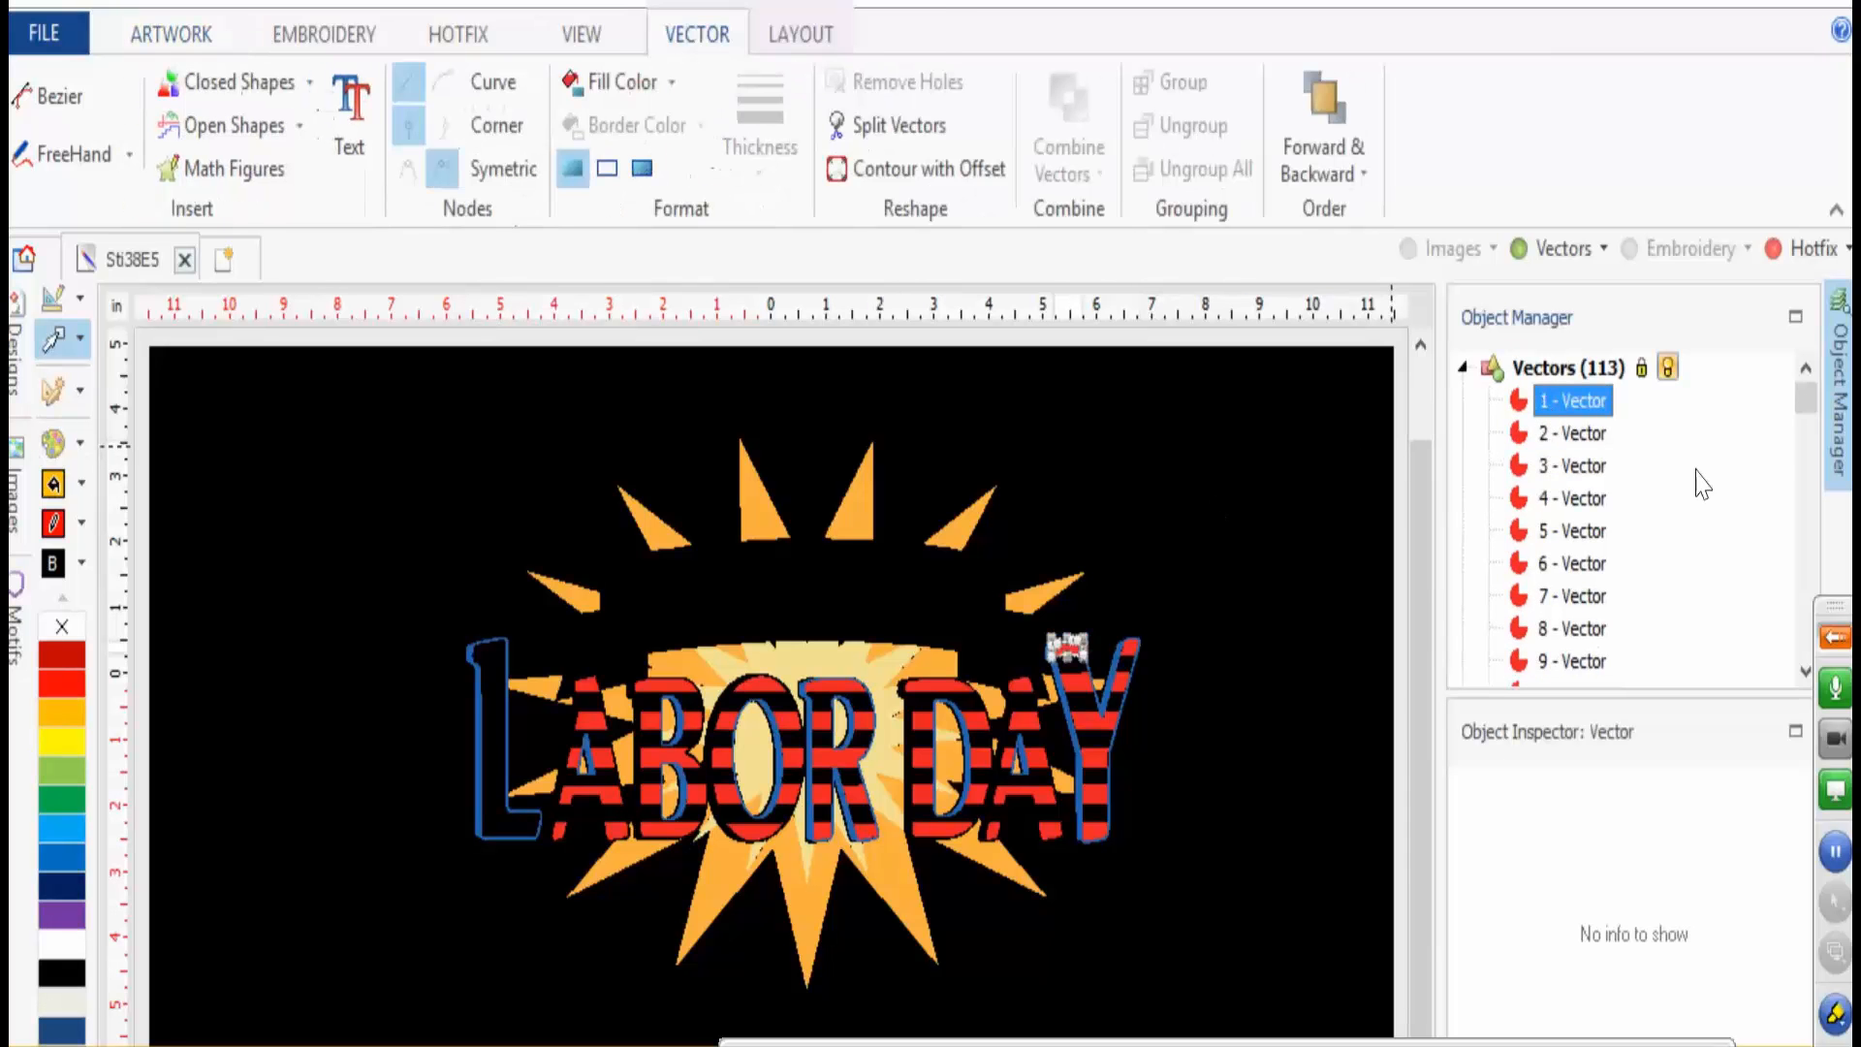
{"action": "left_click_drag", "start_coordinate": [1805, 402], "coordinate": [1811, 509]}
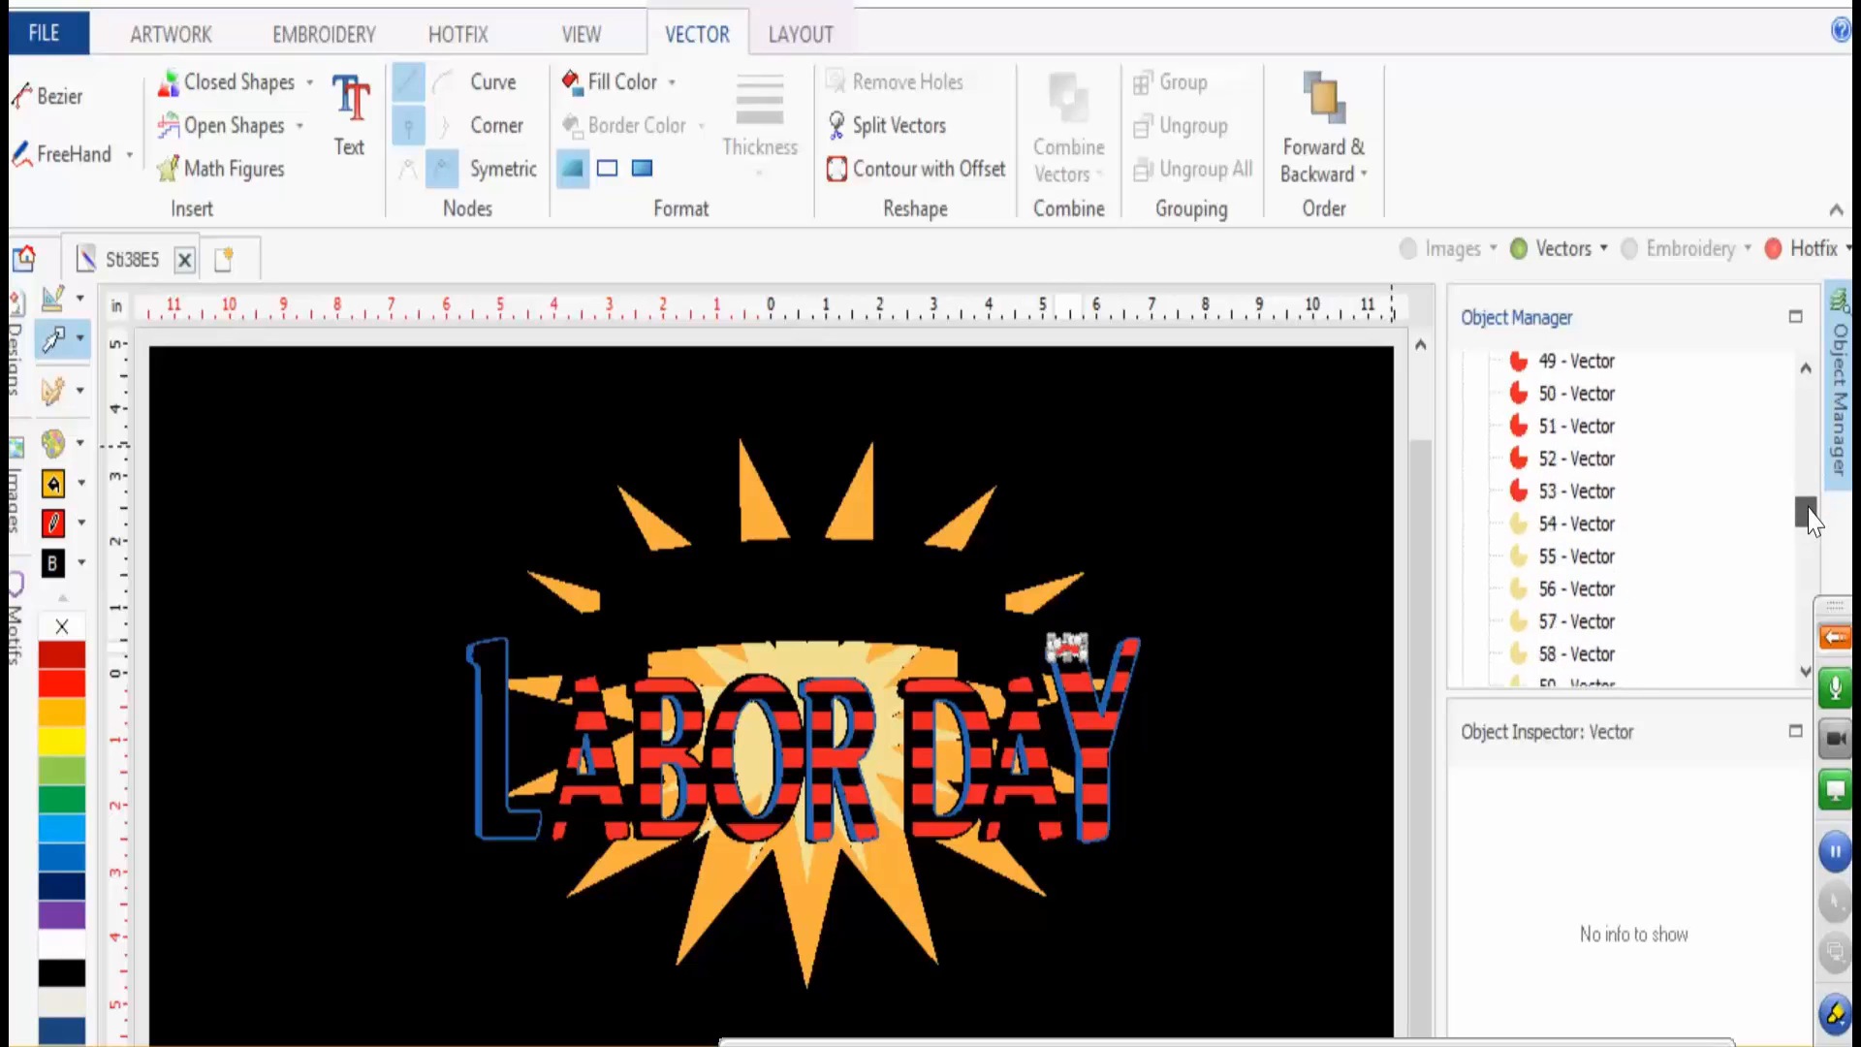
{"action": "left_click", "coordinate": [1594, 519], "text": "shift"}
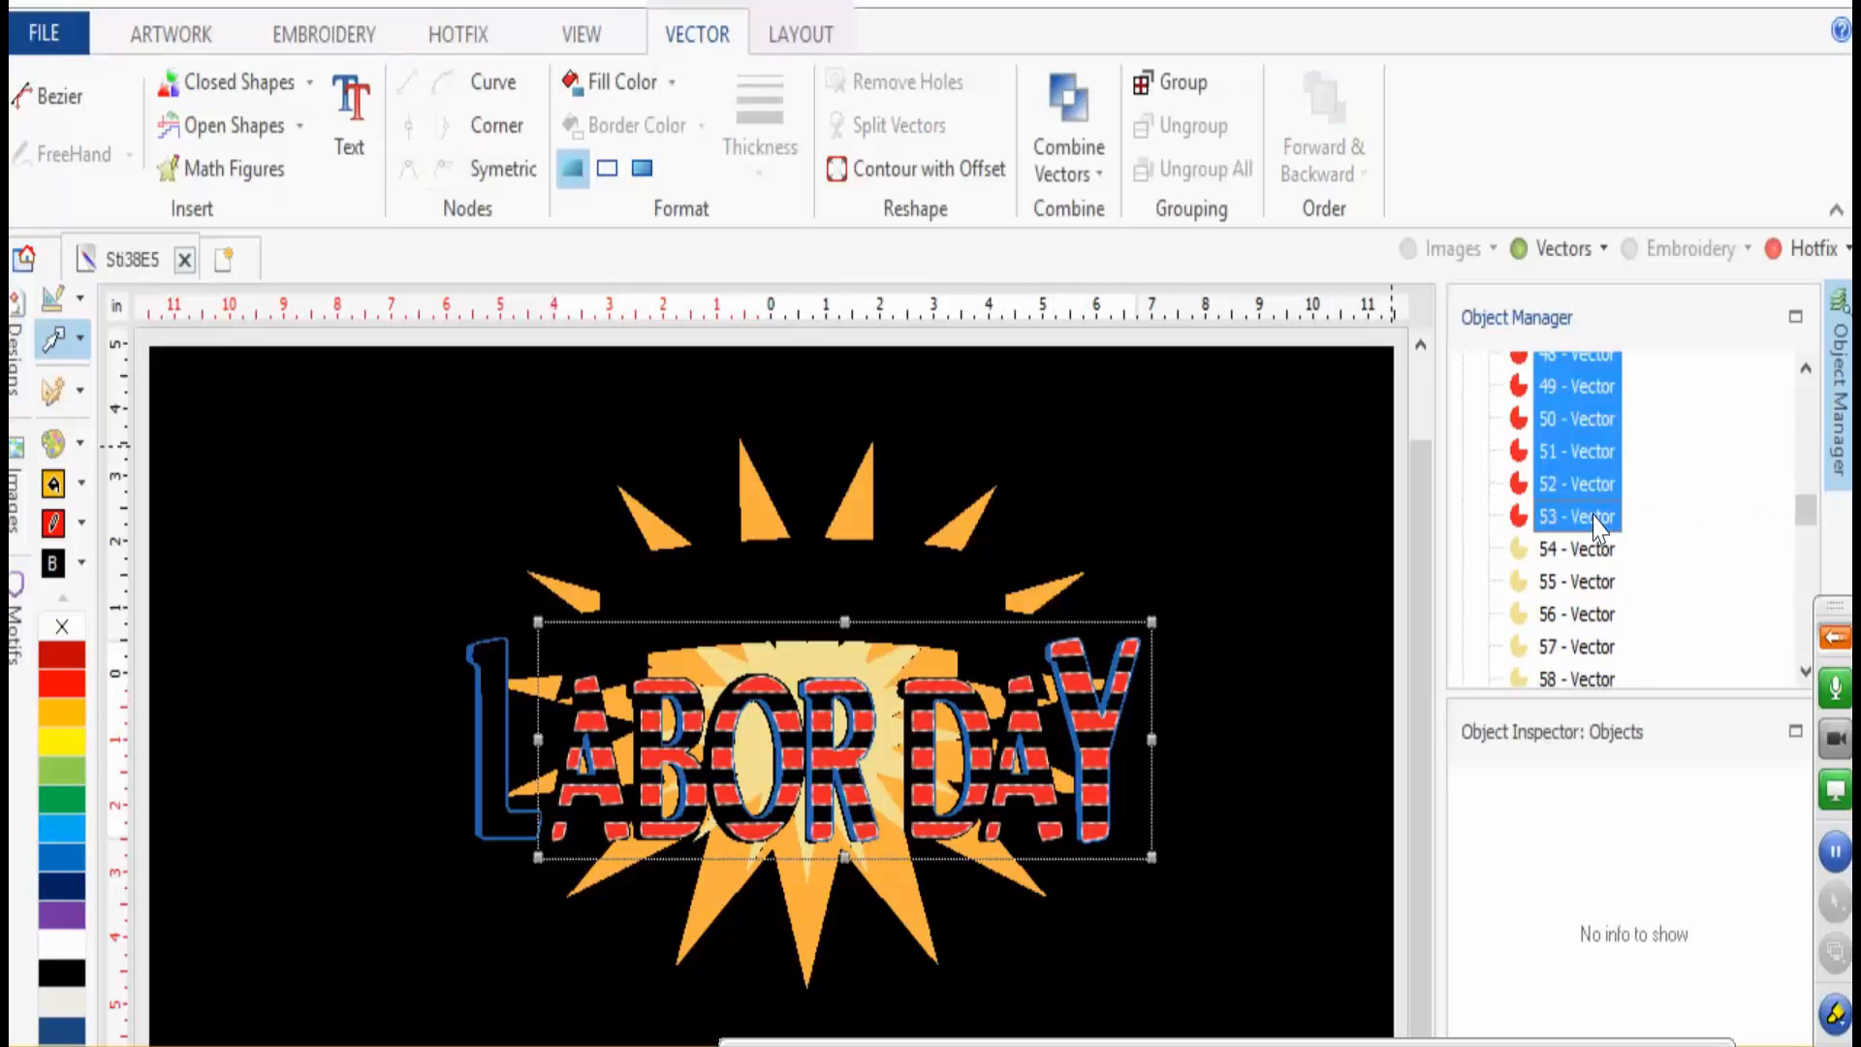
{"action": "right_click", "coordinate": [1594, 518]}
{"action": "left_click", "coordinate": [1684, 663]}
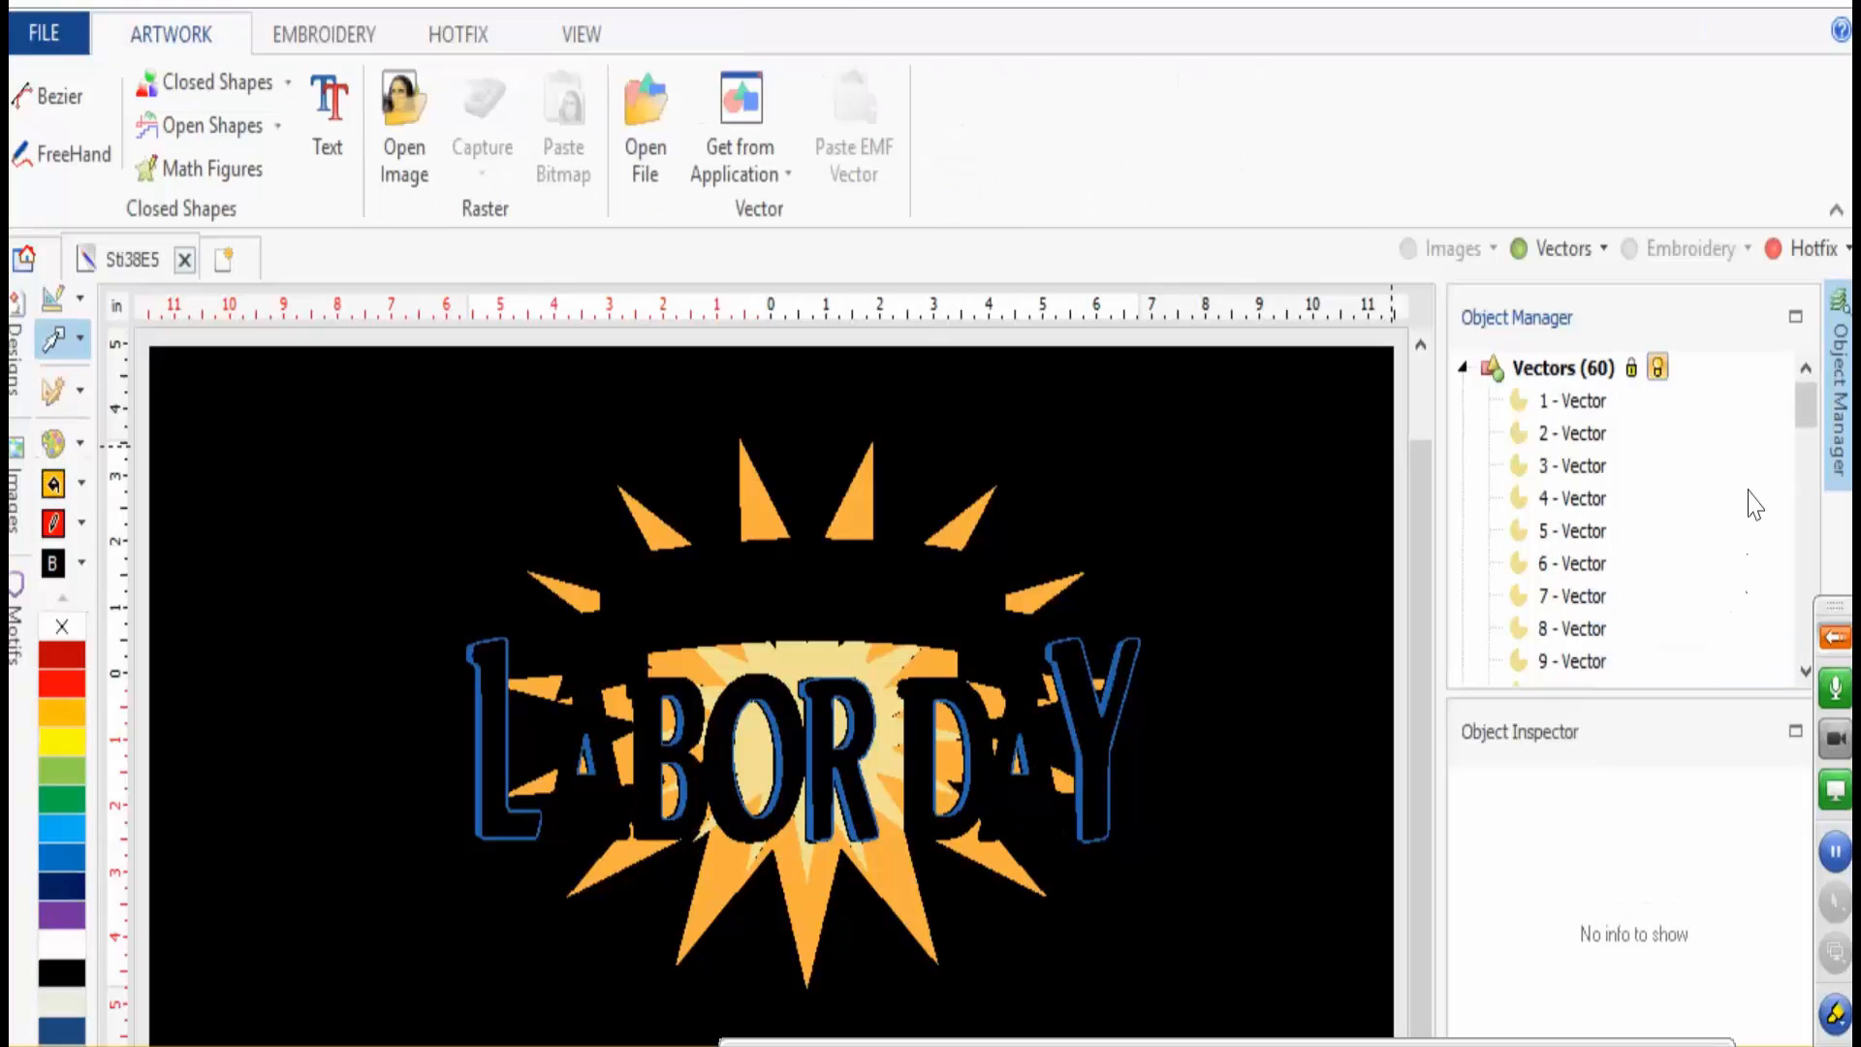
- Select the blue letter outline vectors, 14 to 23, and delete them together
{"action": "left_click_drag", "start_coordinate": [1809, 396], "coordinate": [1701, 444]}
{"action": "left_click", "coordinate": [1578, 422]}
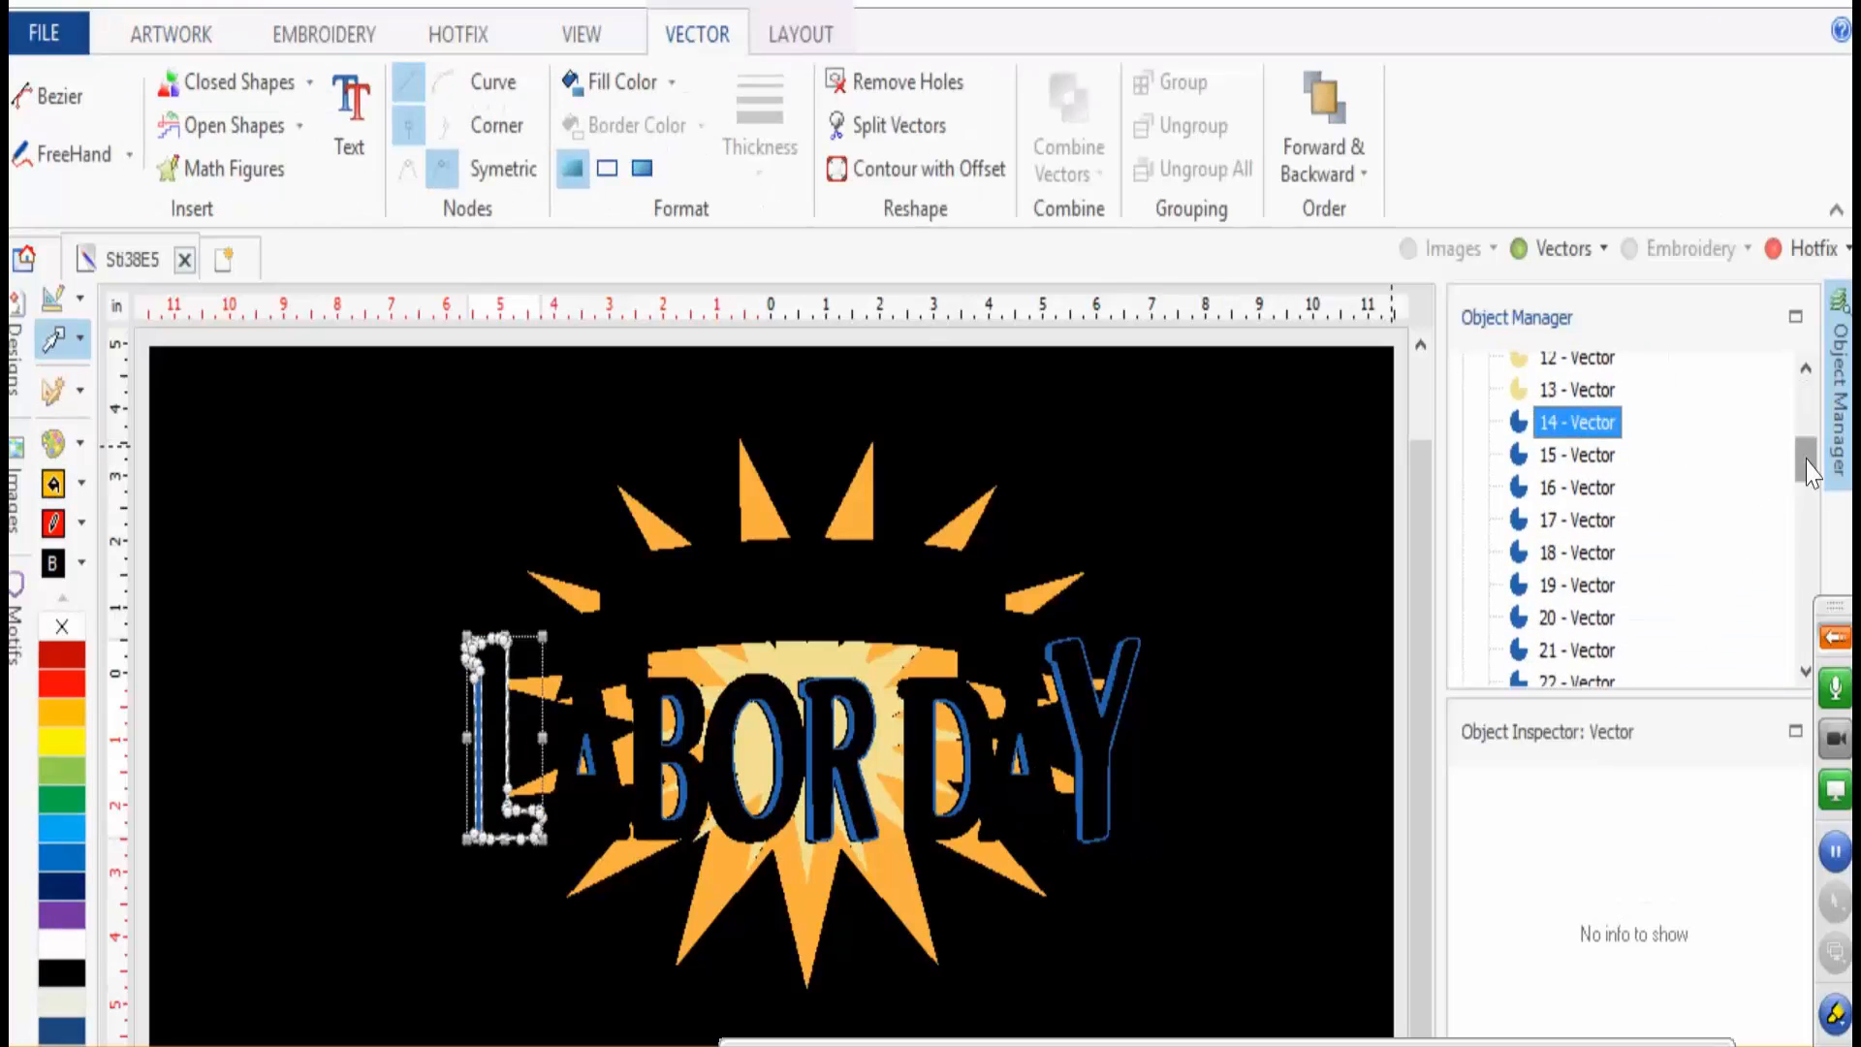
{"action": "left_click_drag", "start_coordinate": [1807, 463], "coordinate": [1809, 492]}
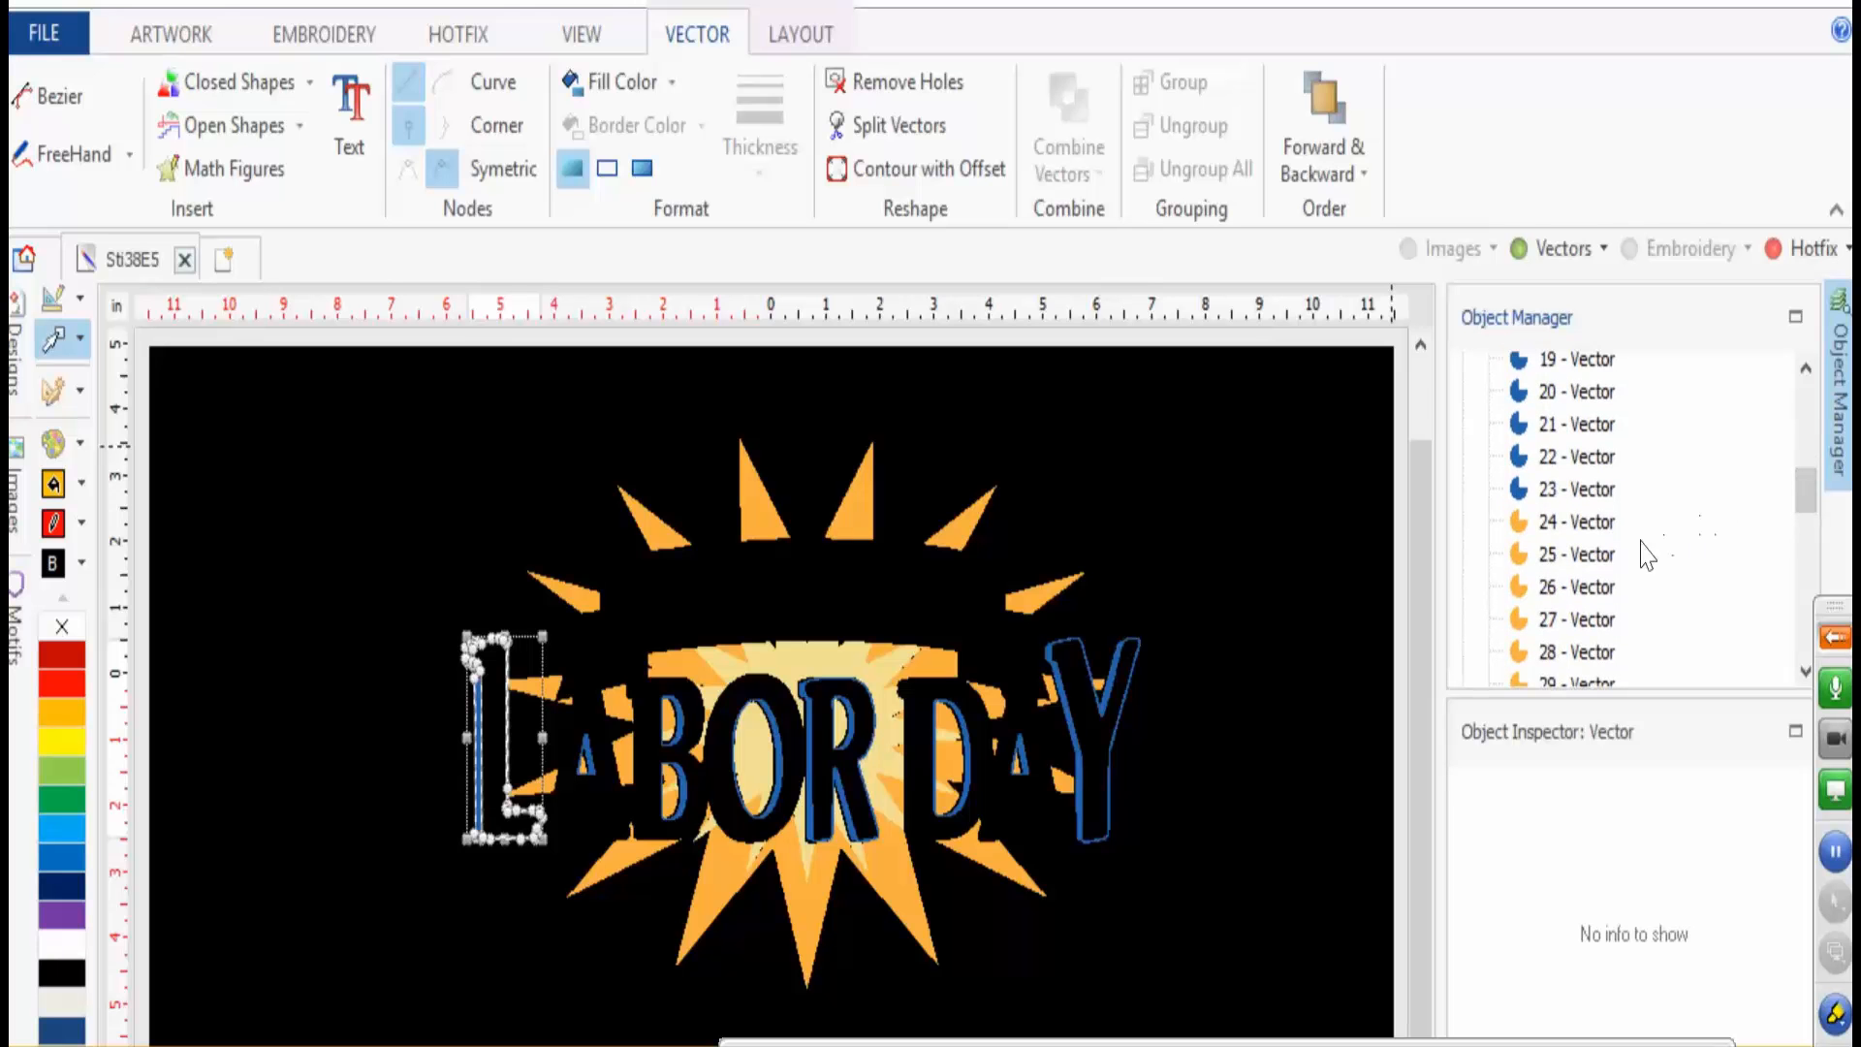
{"action": "left_click", "coordinate": [1562, 502], "text": "shift"}
{"action": "right_click", "coordinate": [1561, 496]}
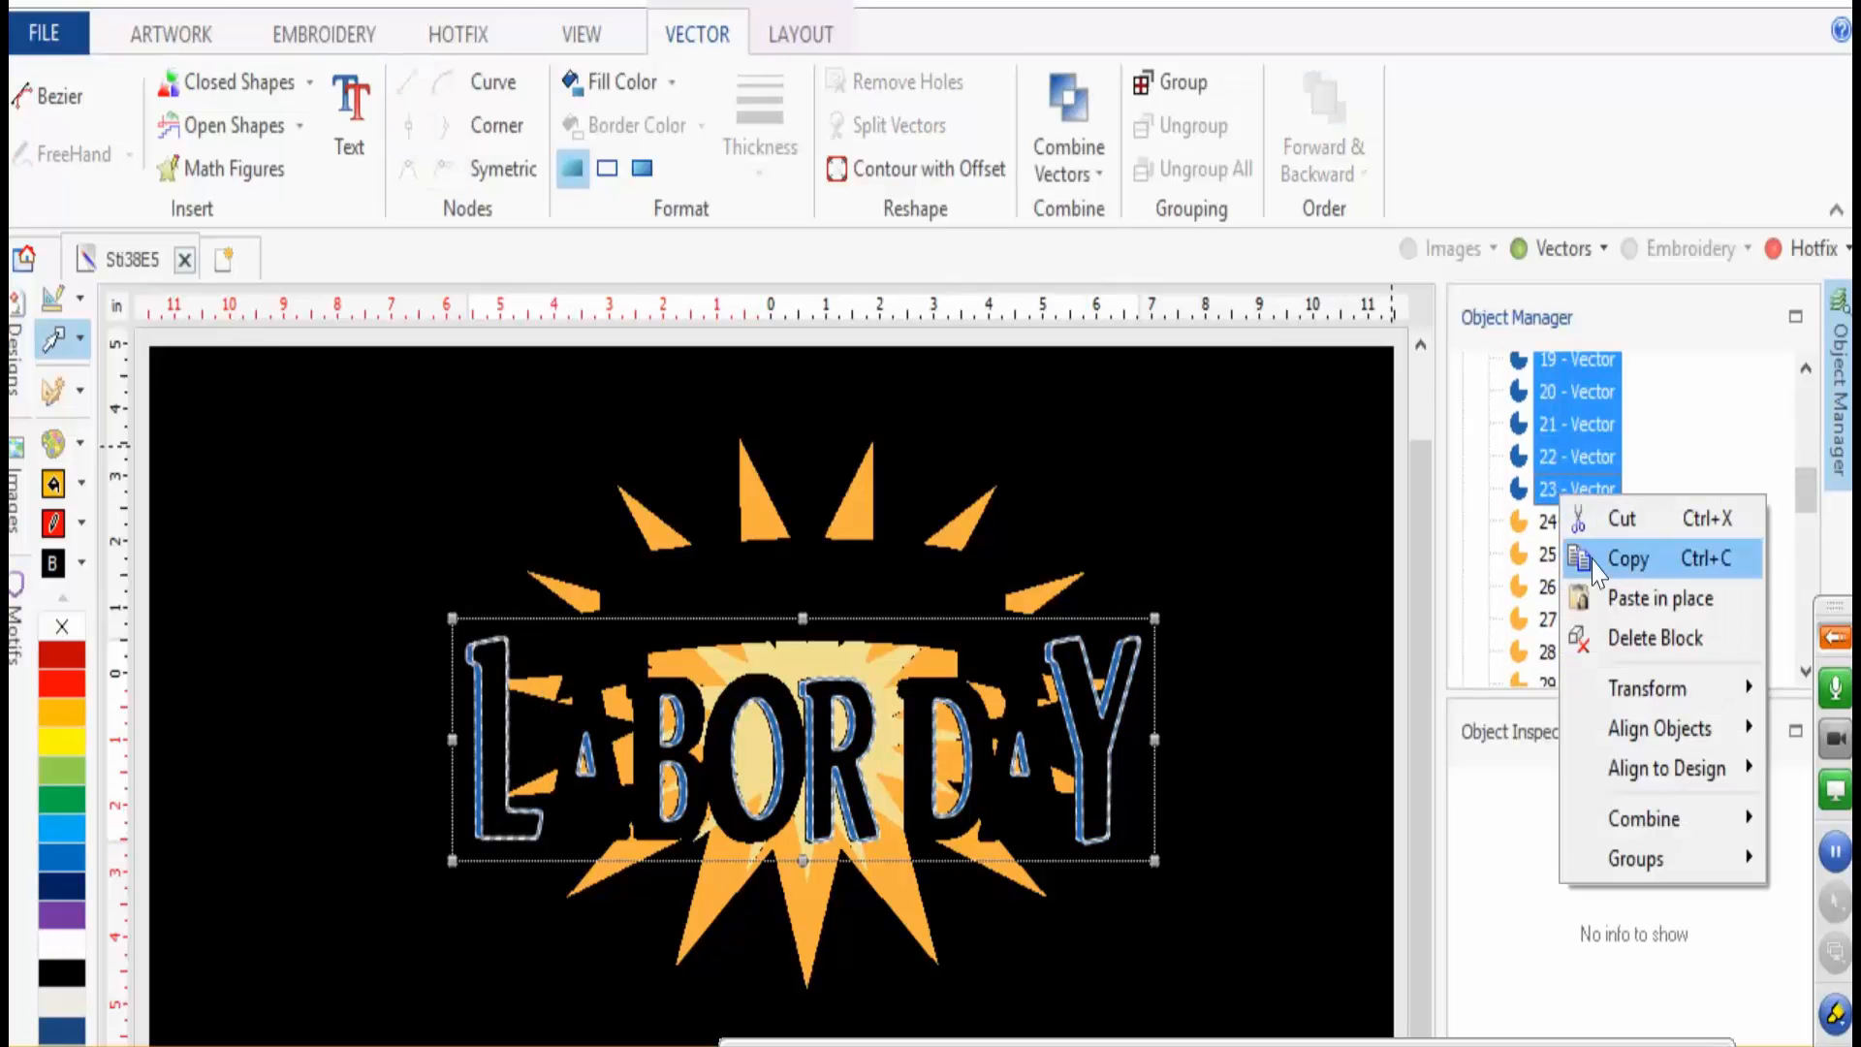
{"action": "left_click", "coordinate": [1648, 638]}
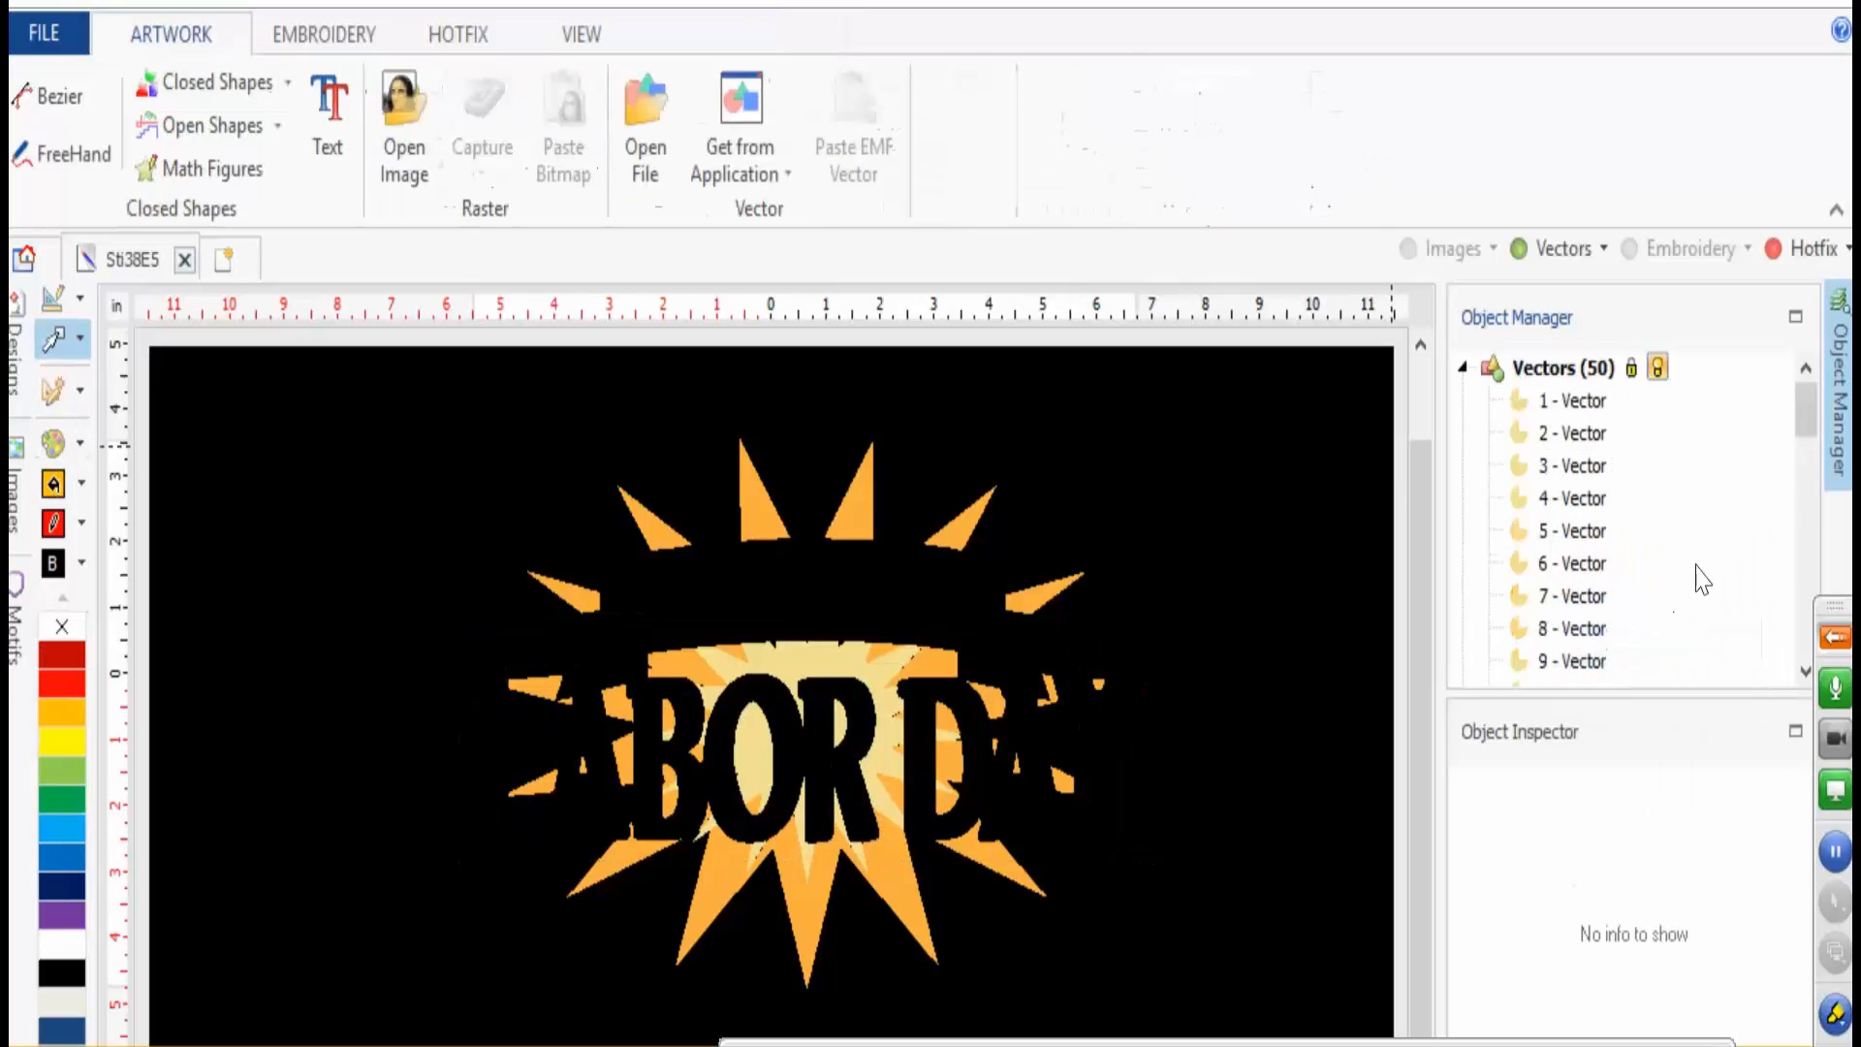
- Try moving the pale yellow centre vector upward out of the sunburst, and undo the move
{"action": "left_click_drag", "start_coordinate": [1816, 398], "coordinate": [1814, 408]}
{"action": "left_click", "coordinate": [833, 652]}
{"action": "scroll", "coordinate": [872, 591], "scroll_direction": "up", "scroll_amount": 5}
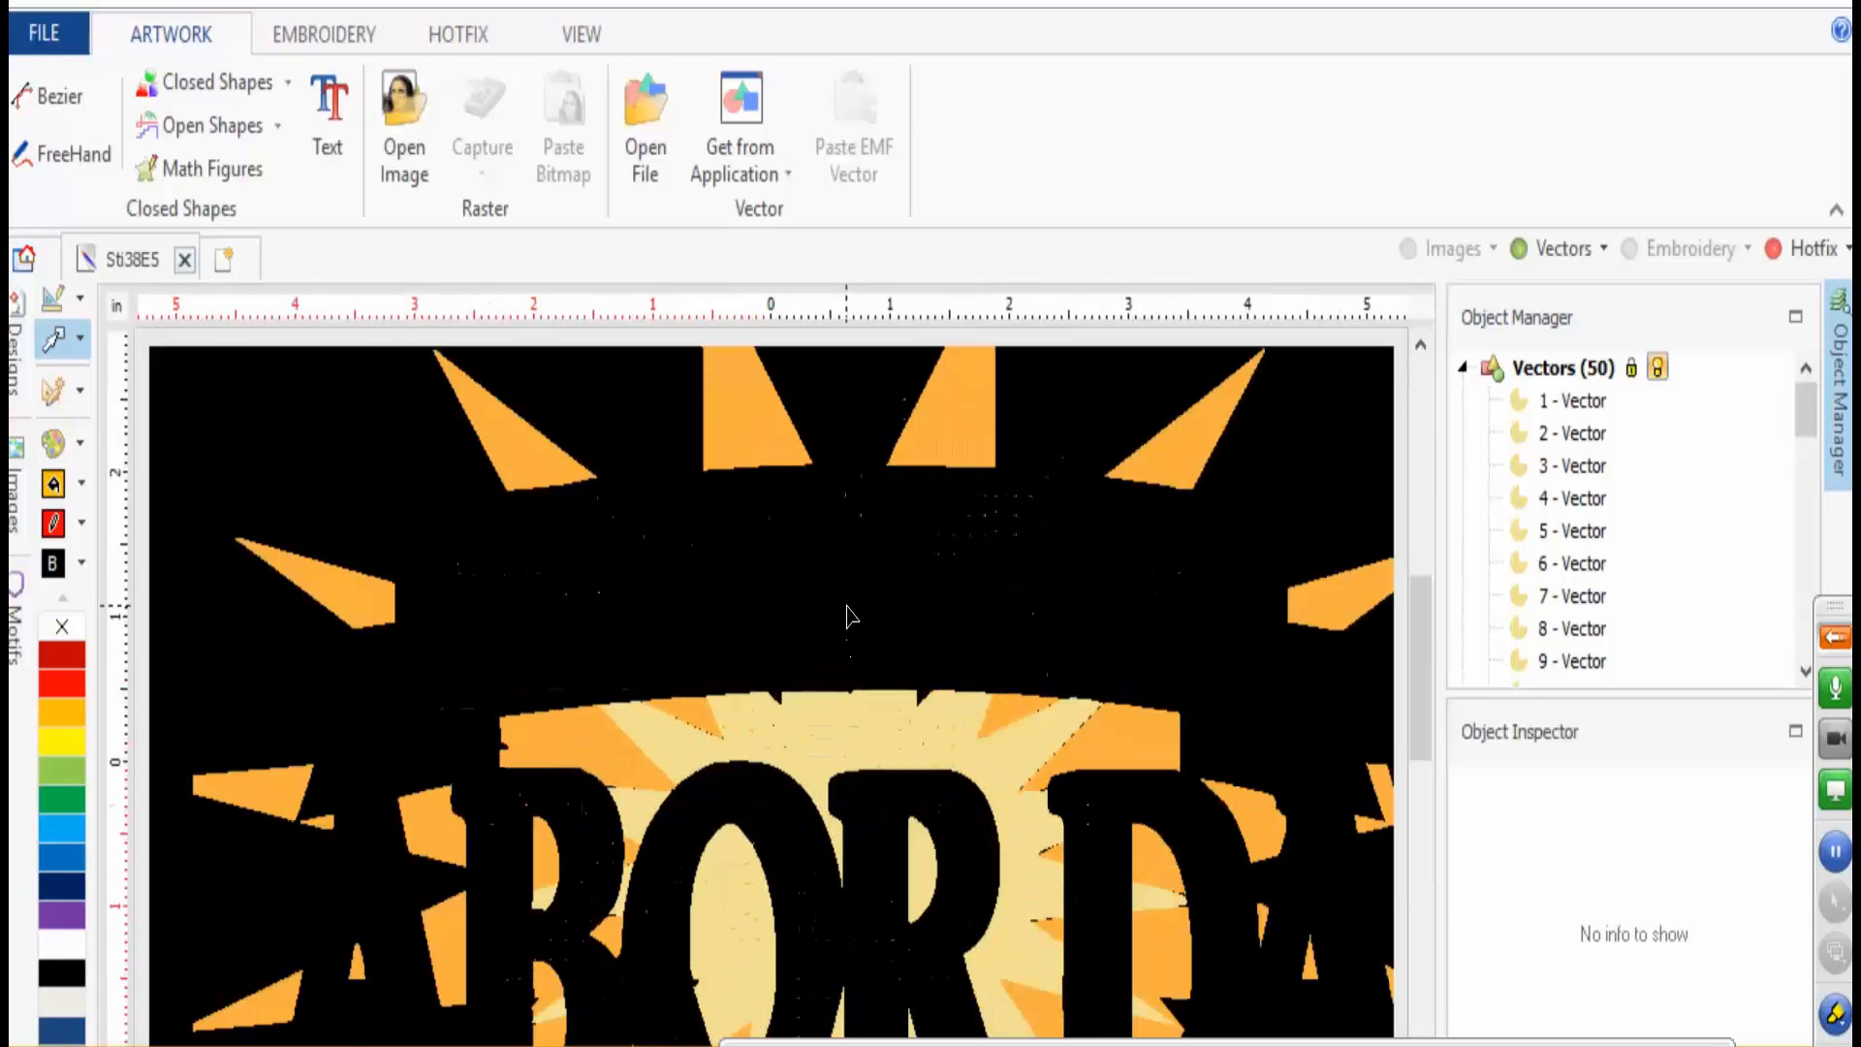
{"action": "left_click", "coordinate": [848, 814]}
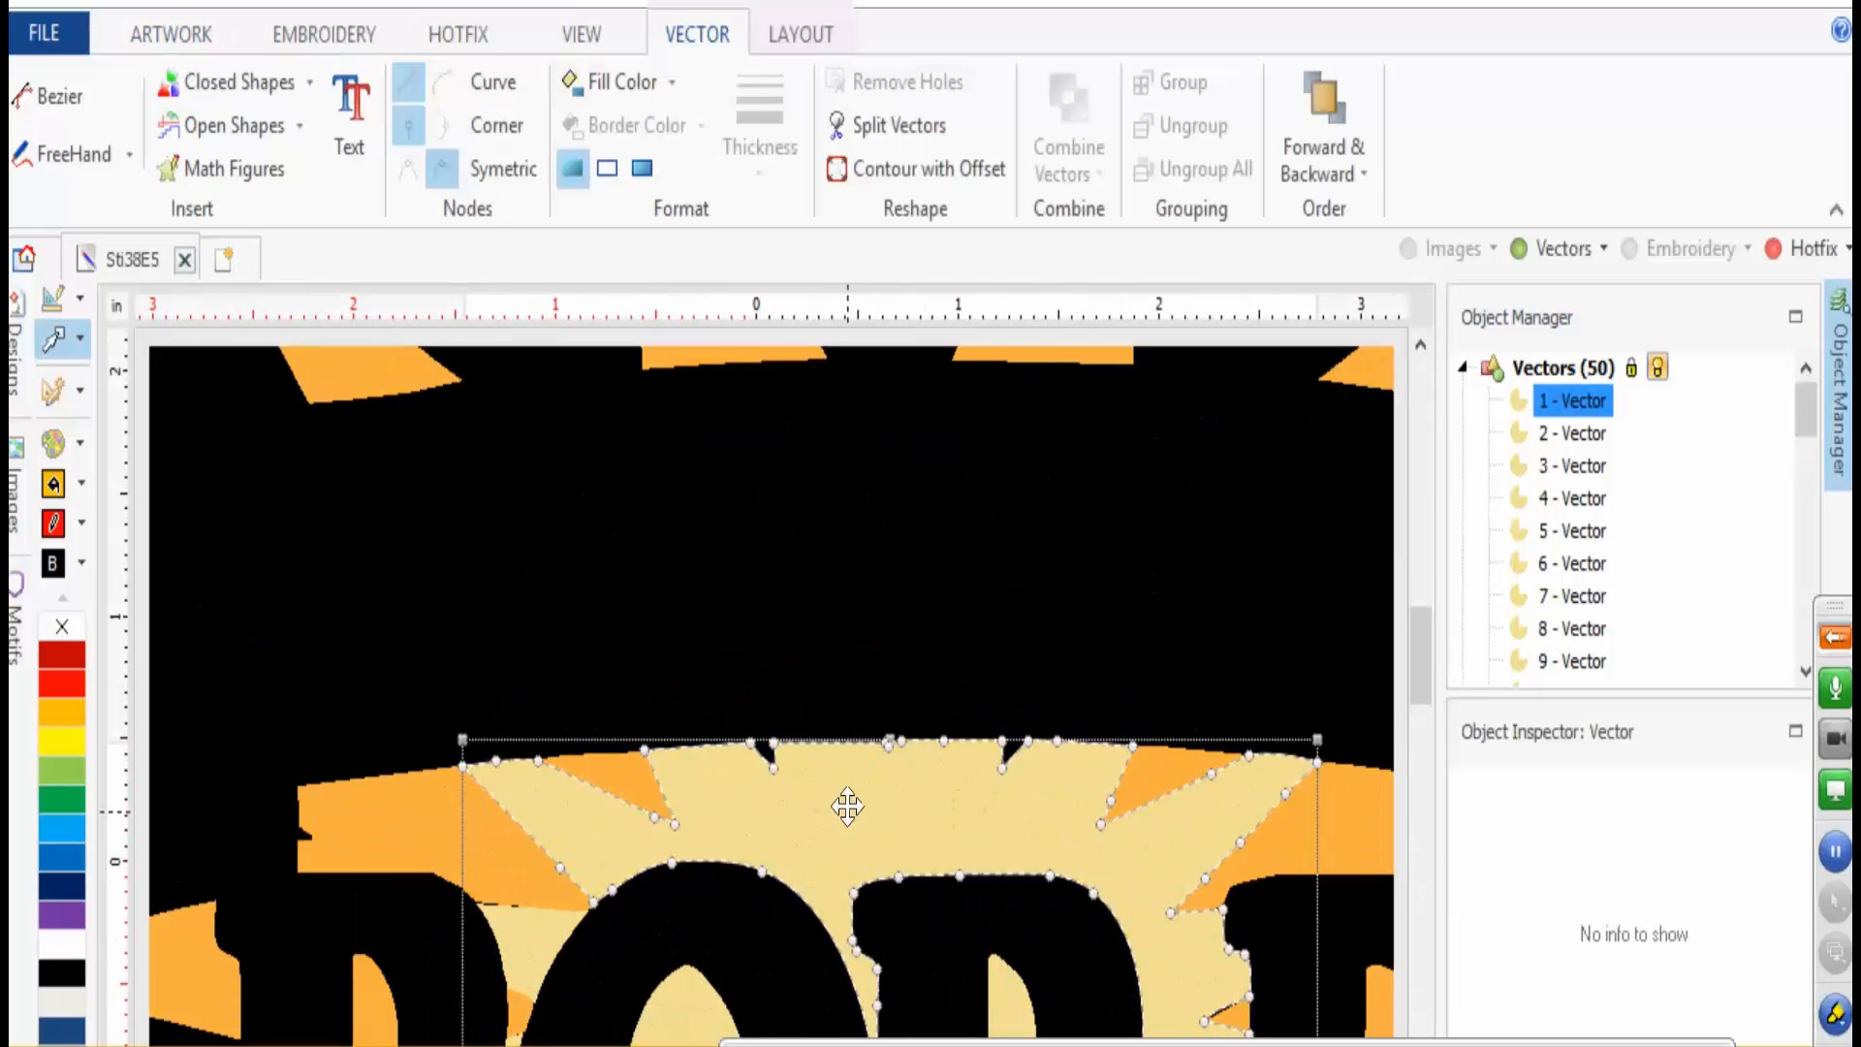
{"action": "left_click_drag", "start_coordinate": [847, 810], "coordinate": [887, 549]}
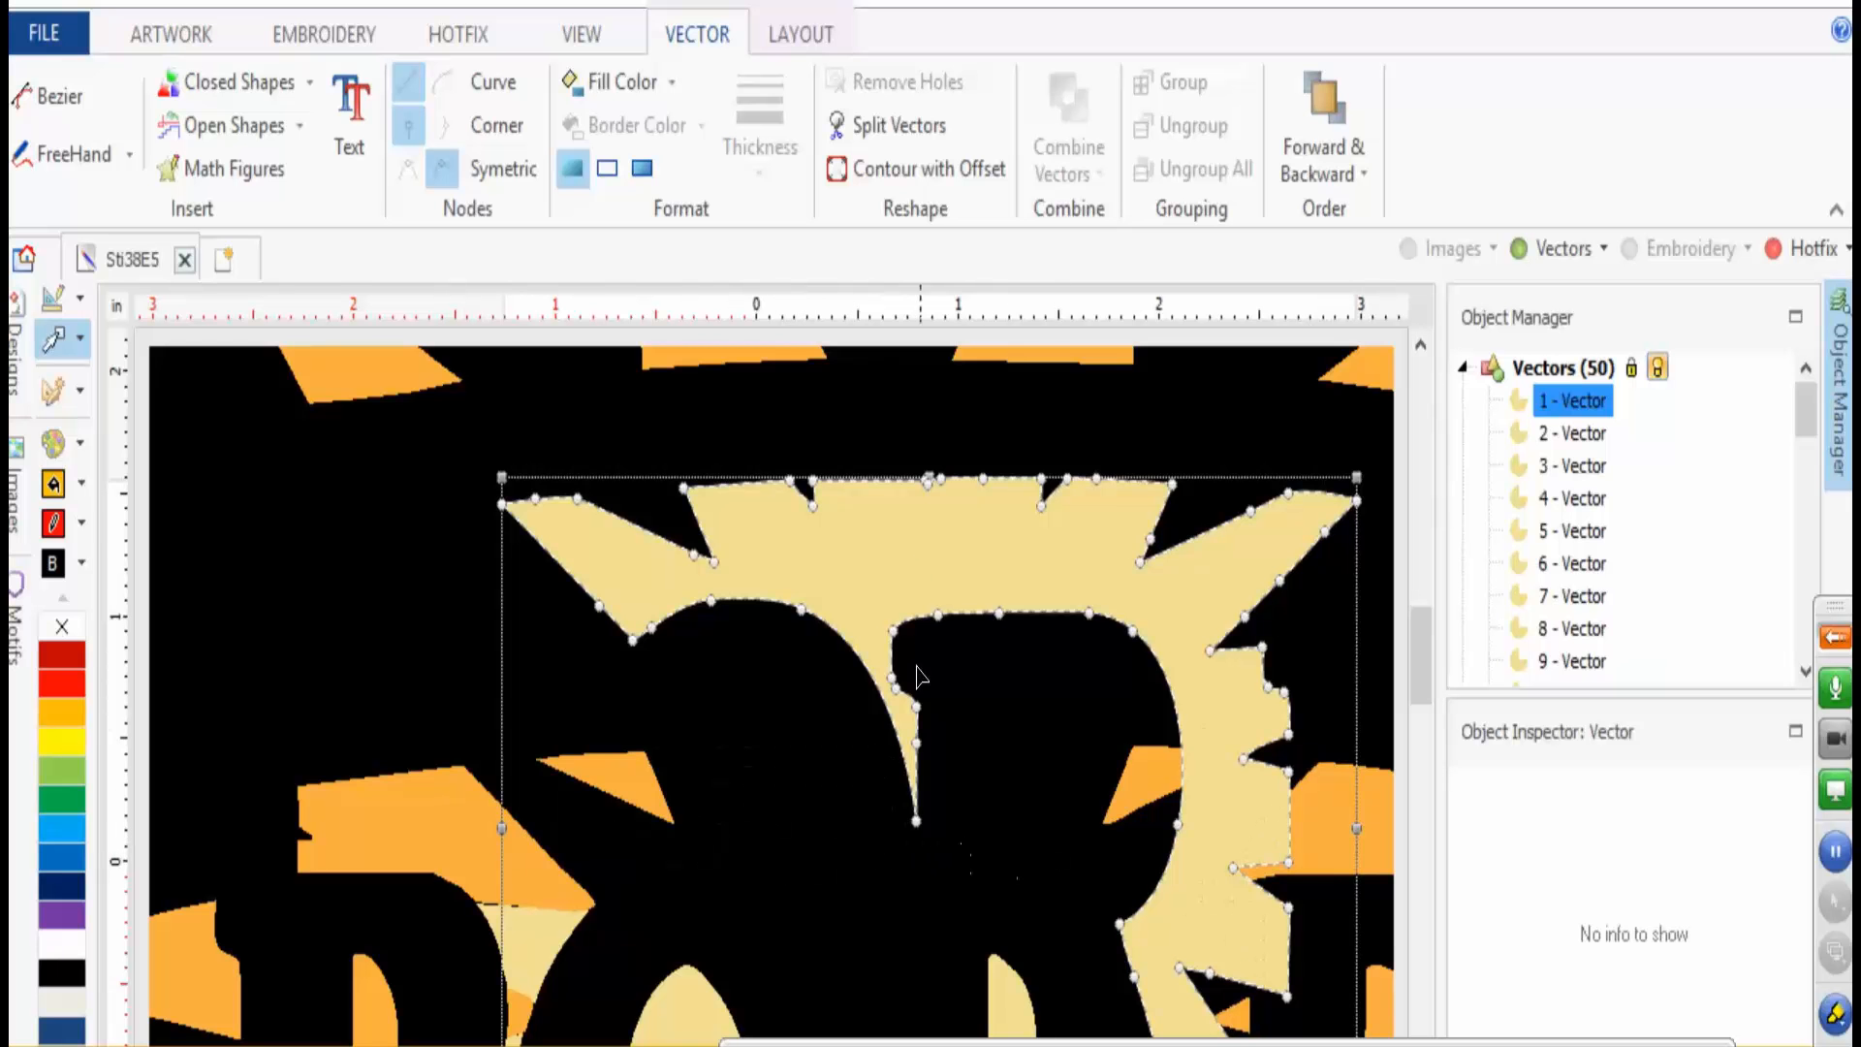
{"action": "key", "text": "ctrl+z"}
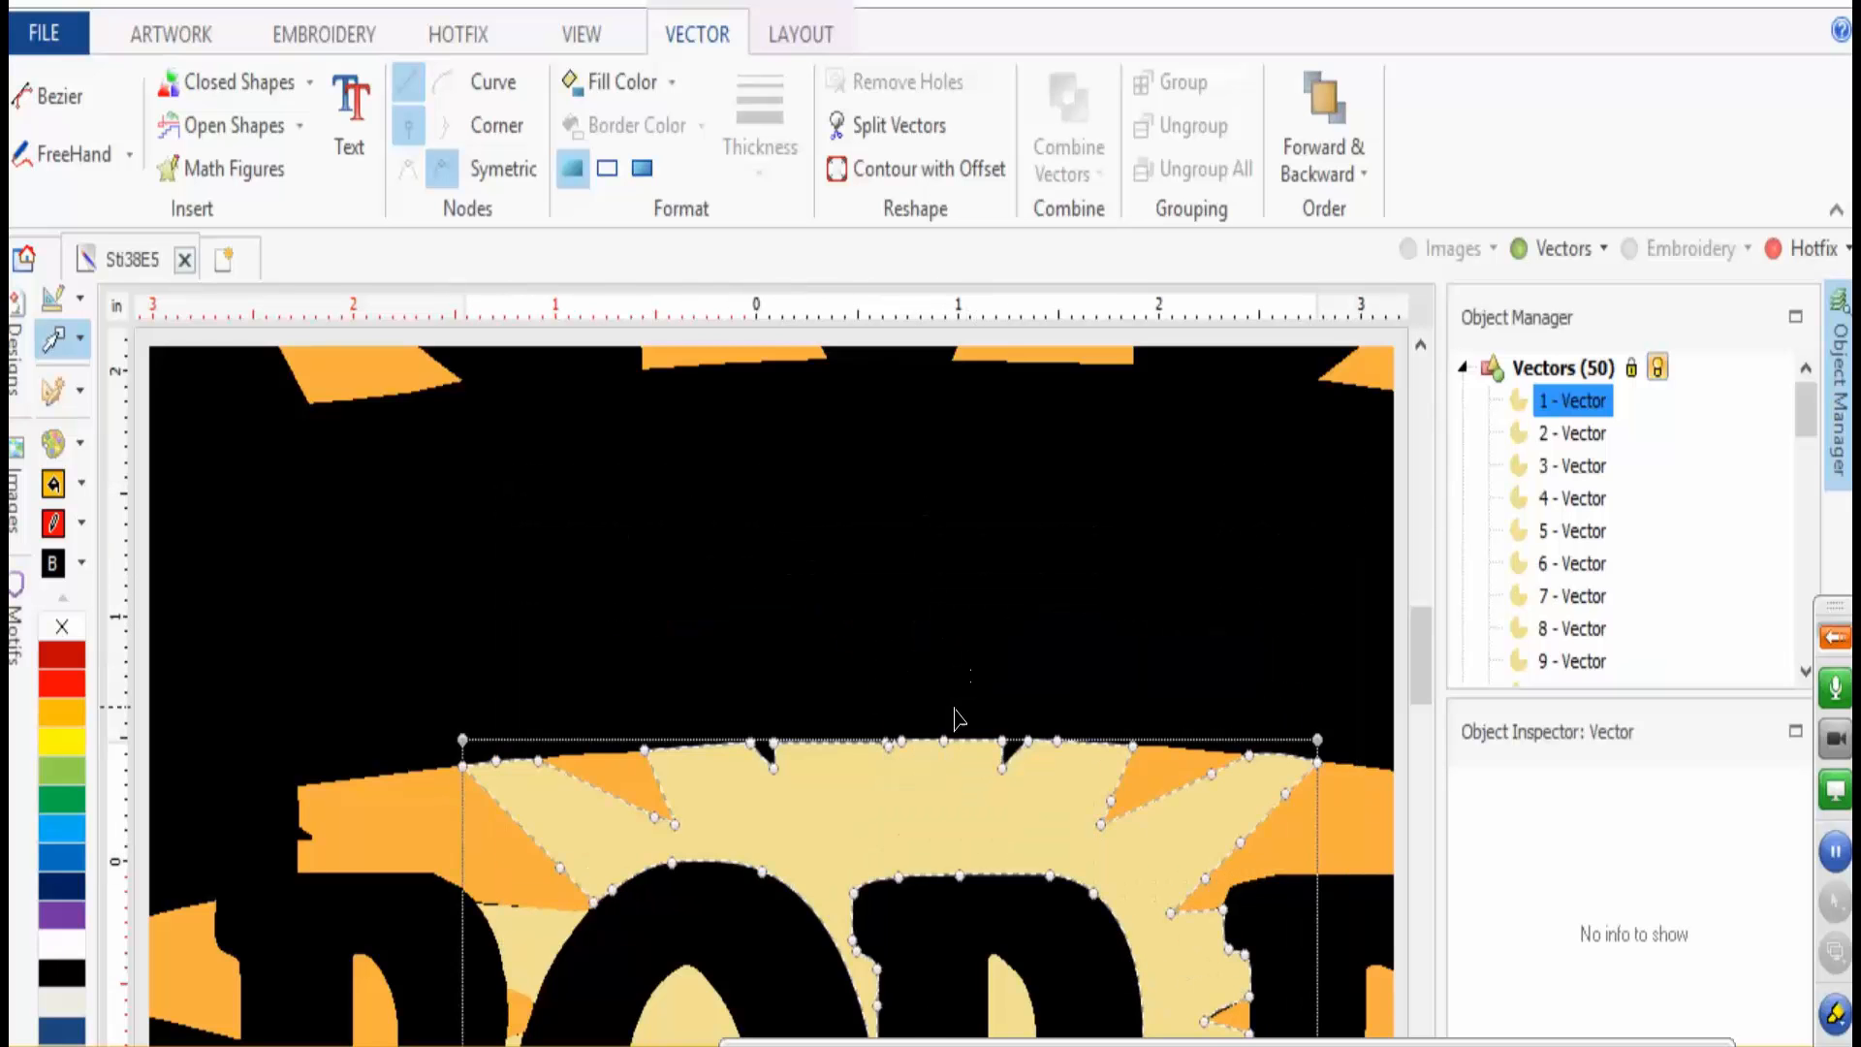
{"action": "scroll", "coordinate": [958, 717], "scroll_direction": "down", "scroll_amount": 4}
{"action": "left_click", "coordinate": [1144, 496]}
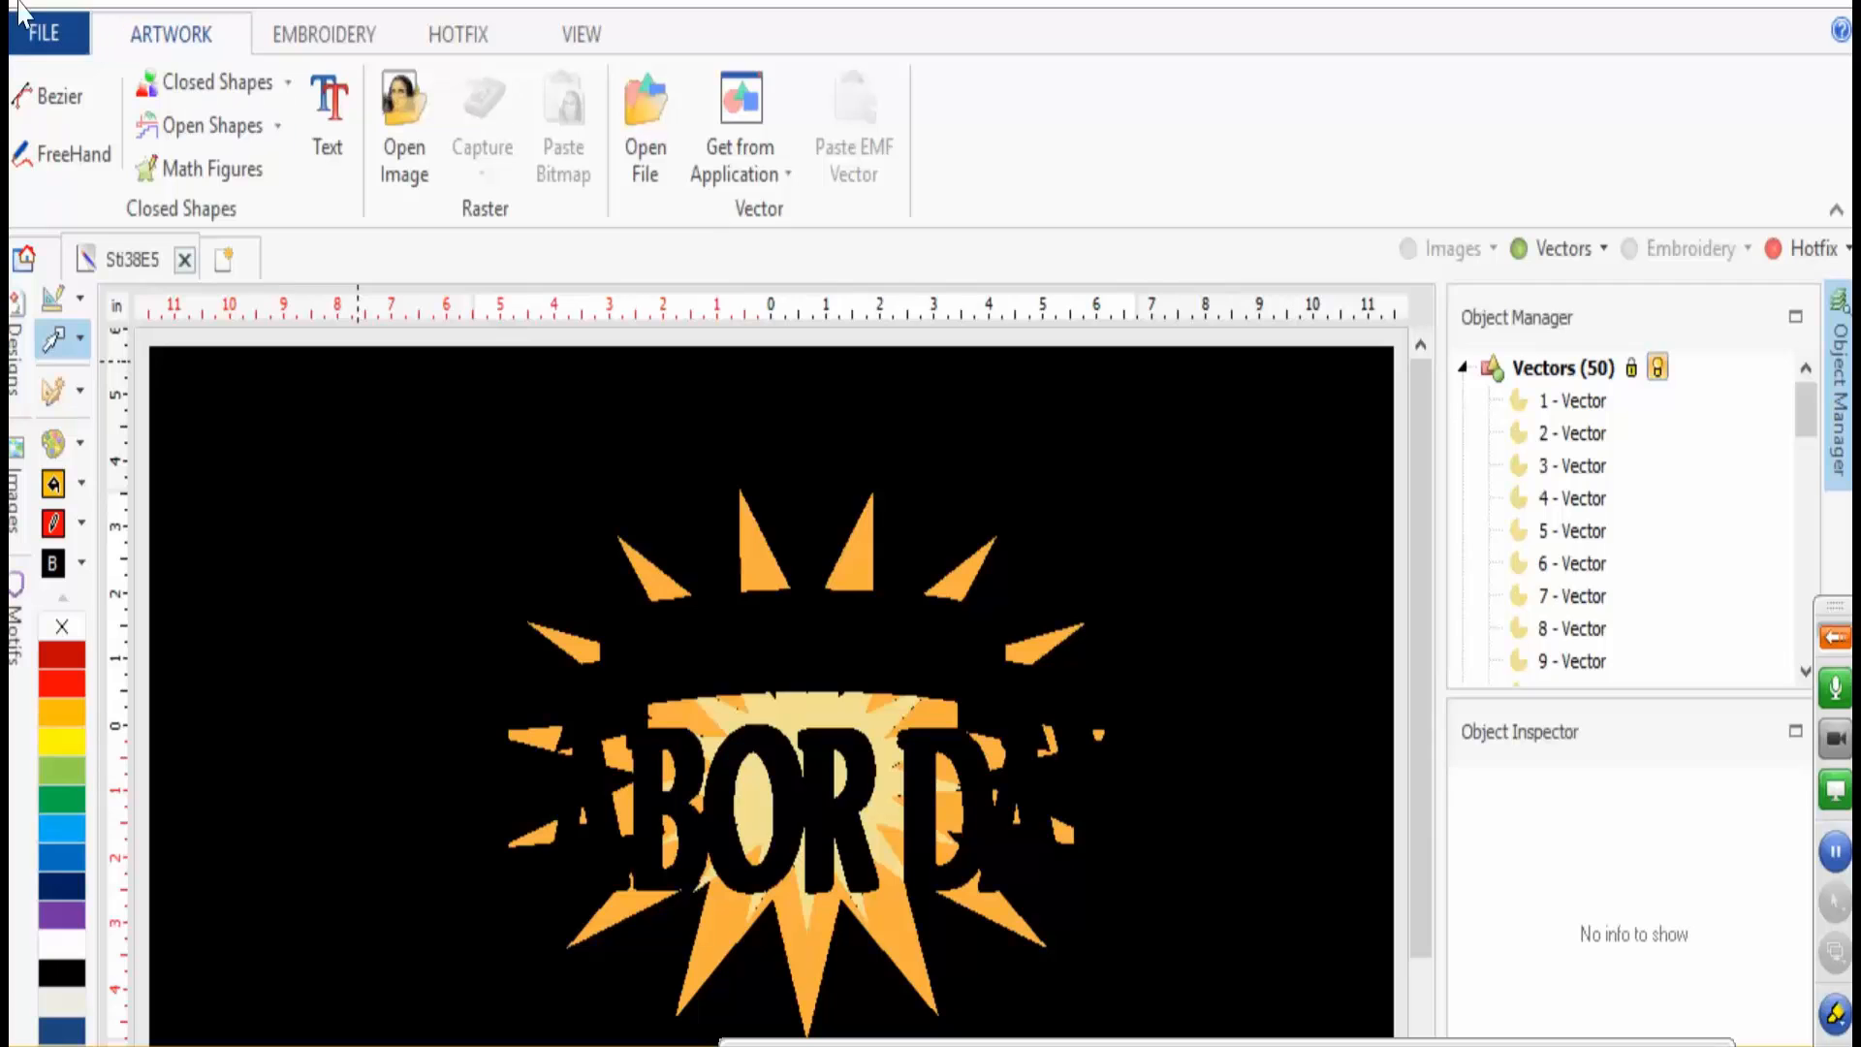
- Preview all figures in the Send Vector Graphic to the Cutter dialog and close it without sending
{"action": "left_click", "coordinate": [44, 32]}
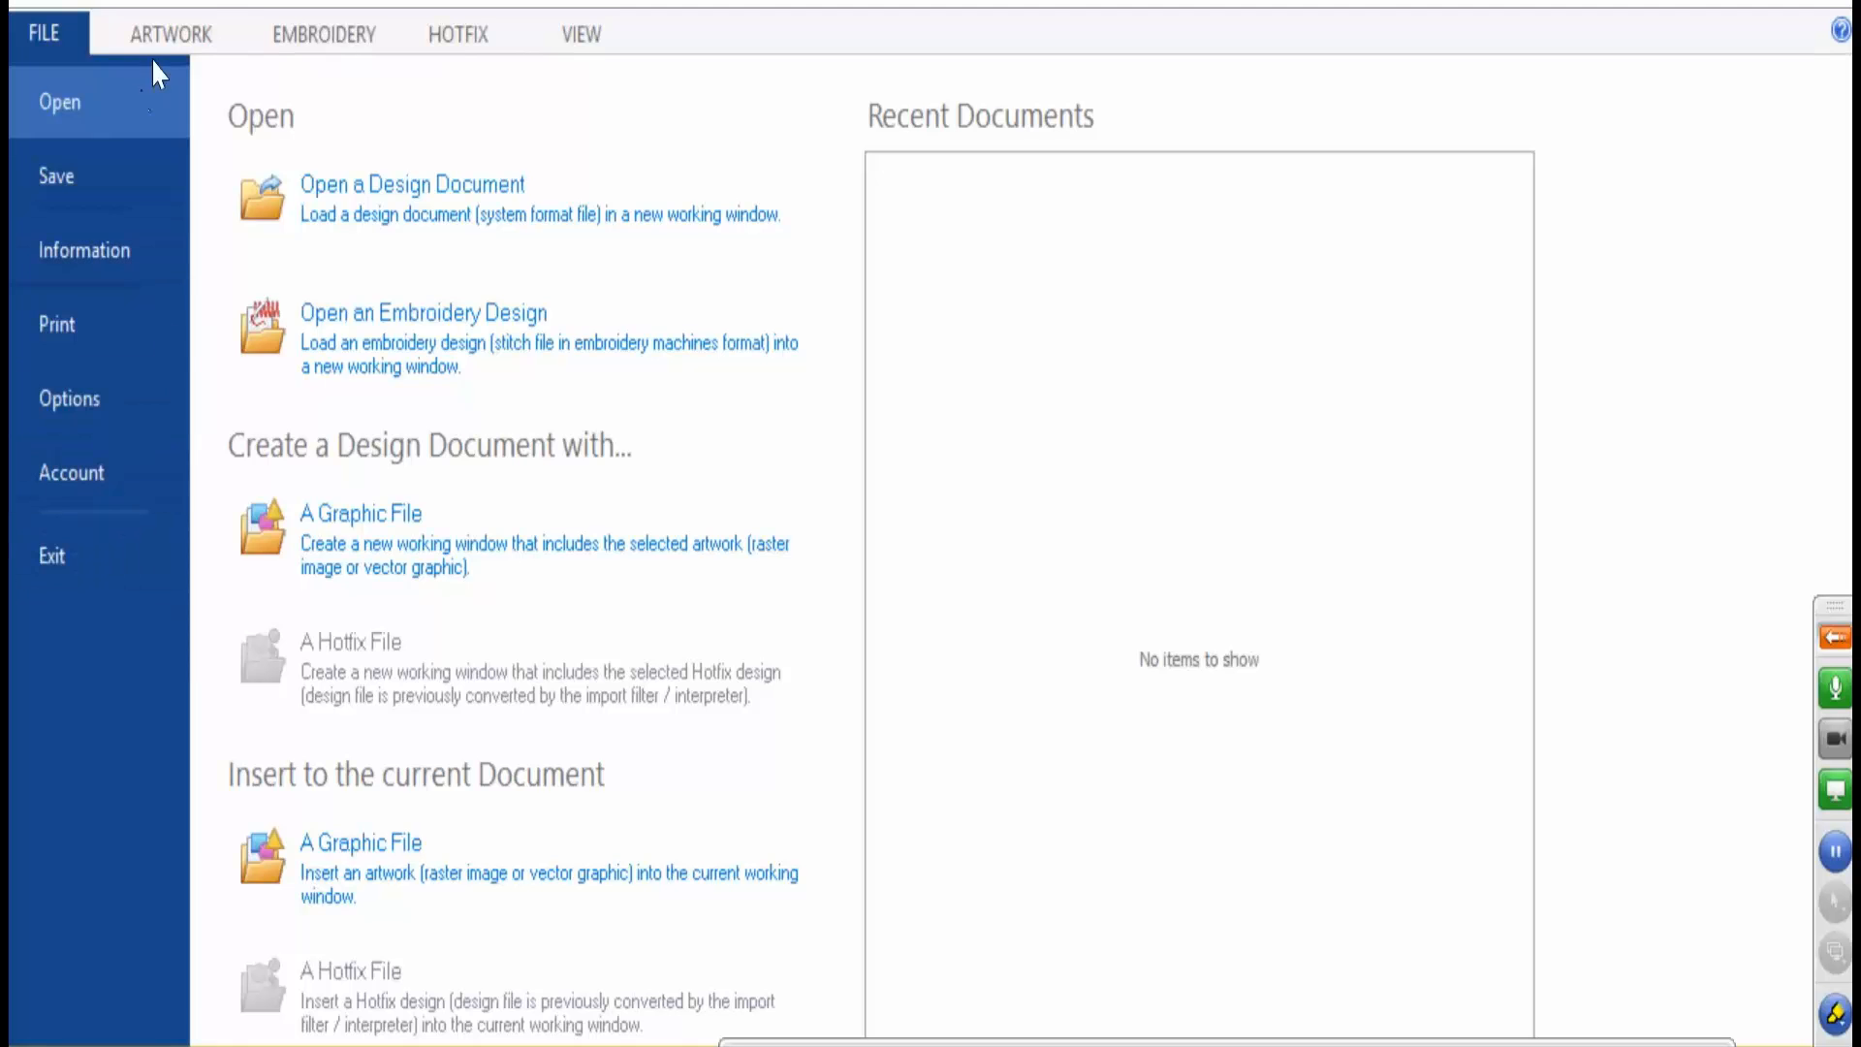
{"action": "left_click", "coordinate": [77, 190]}
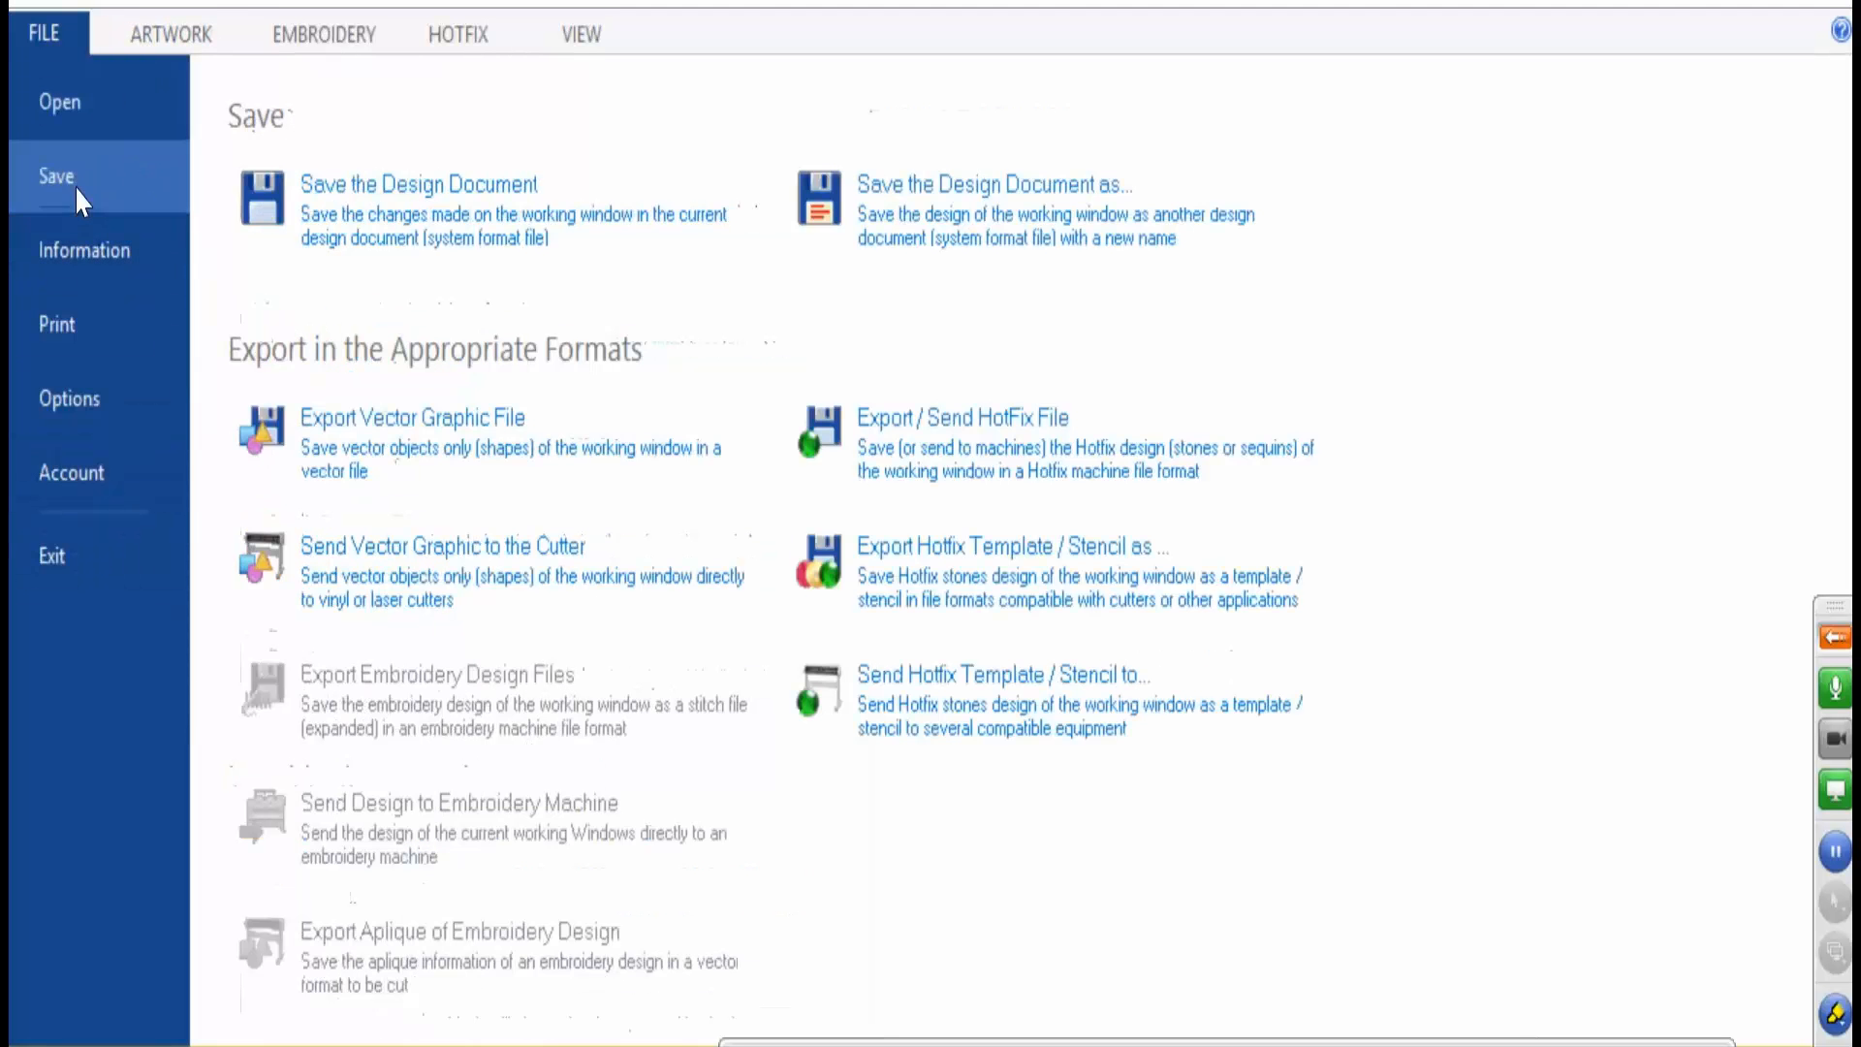
{"action": "left_click", "coordinate": [520, 573]}
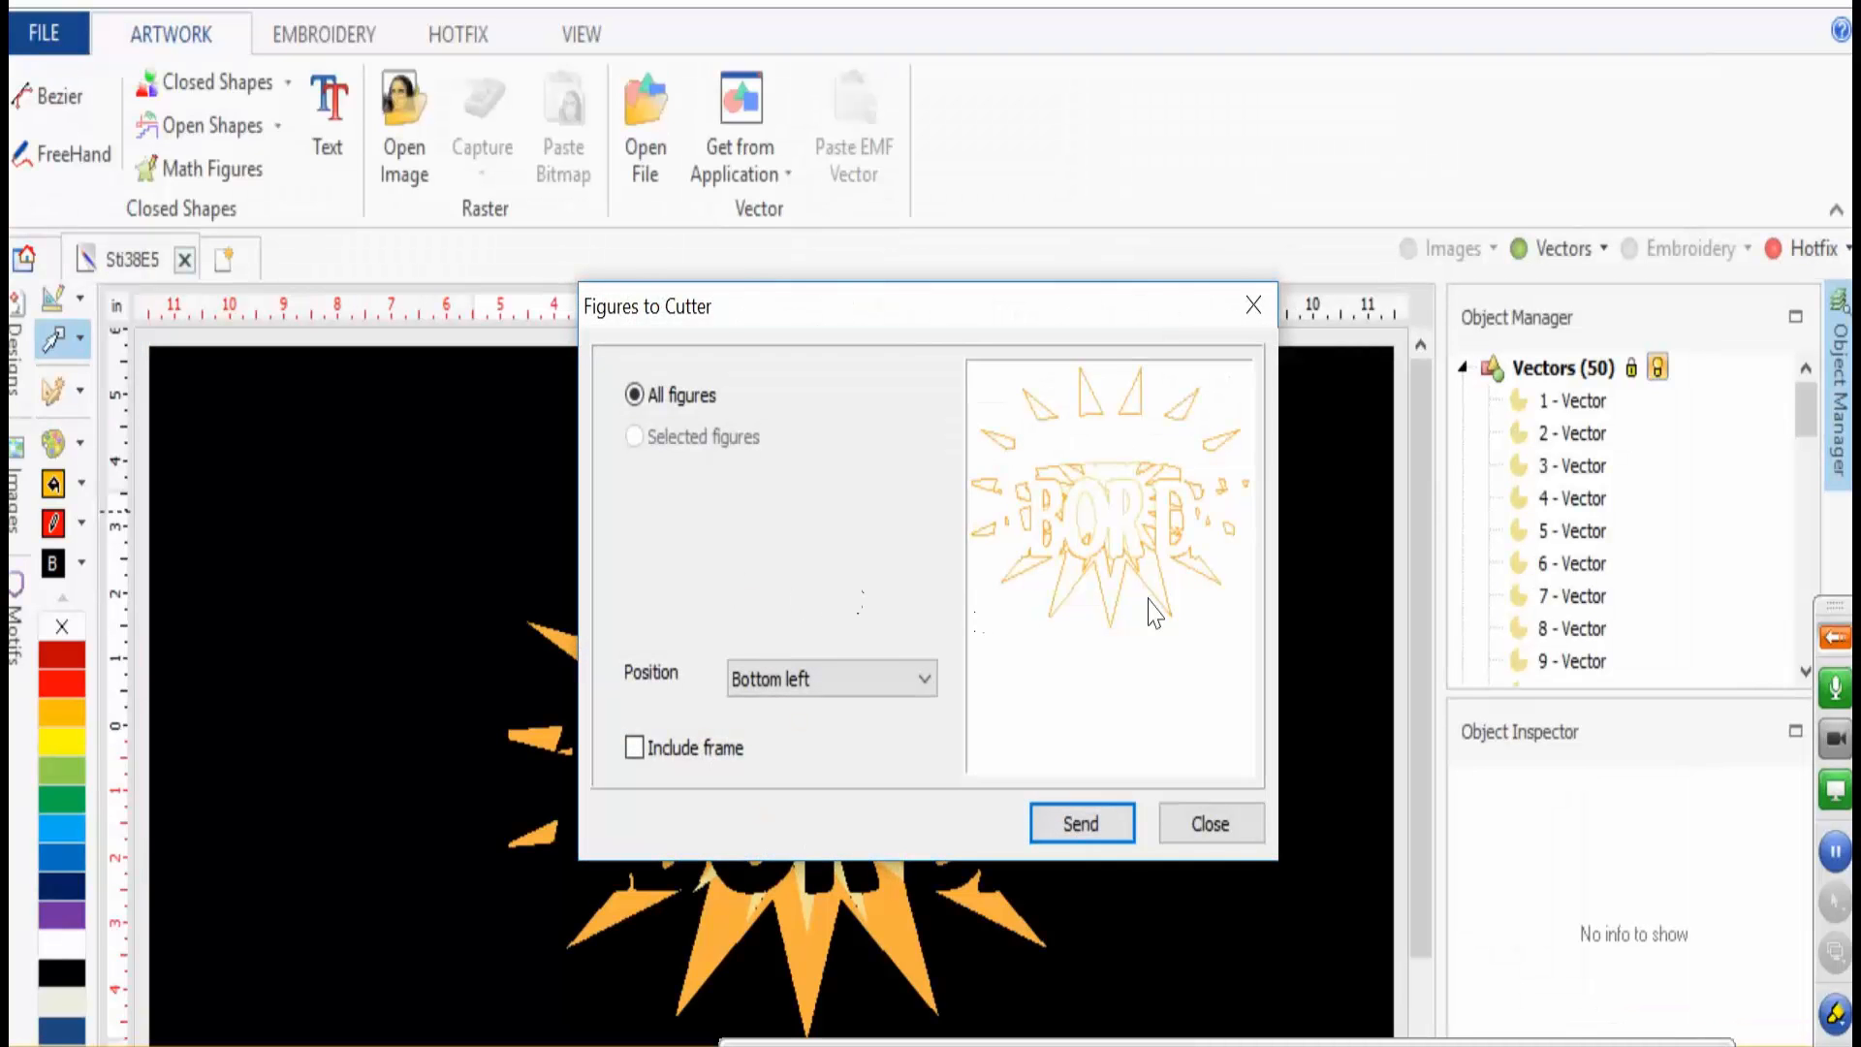
{"action": "left_click", "coordinate": [1210, 824]}
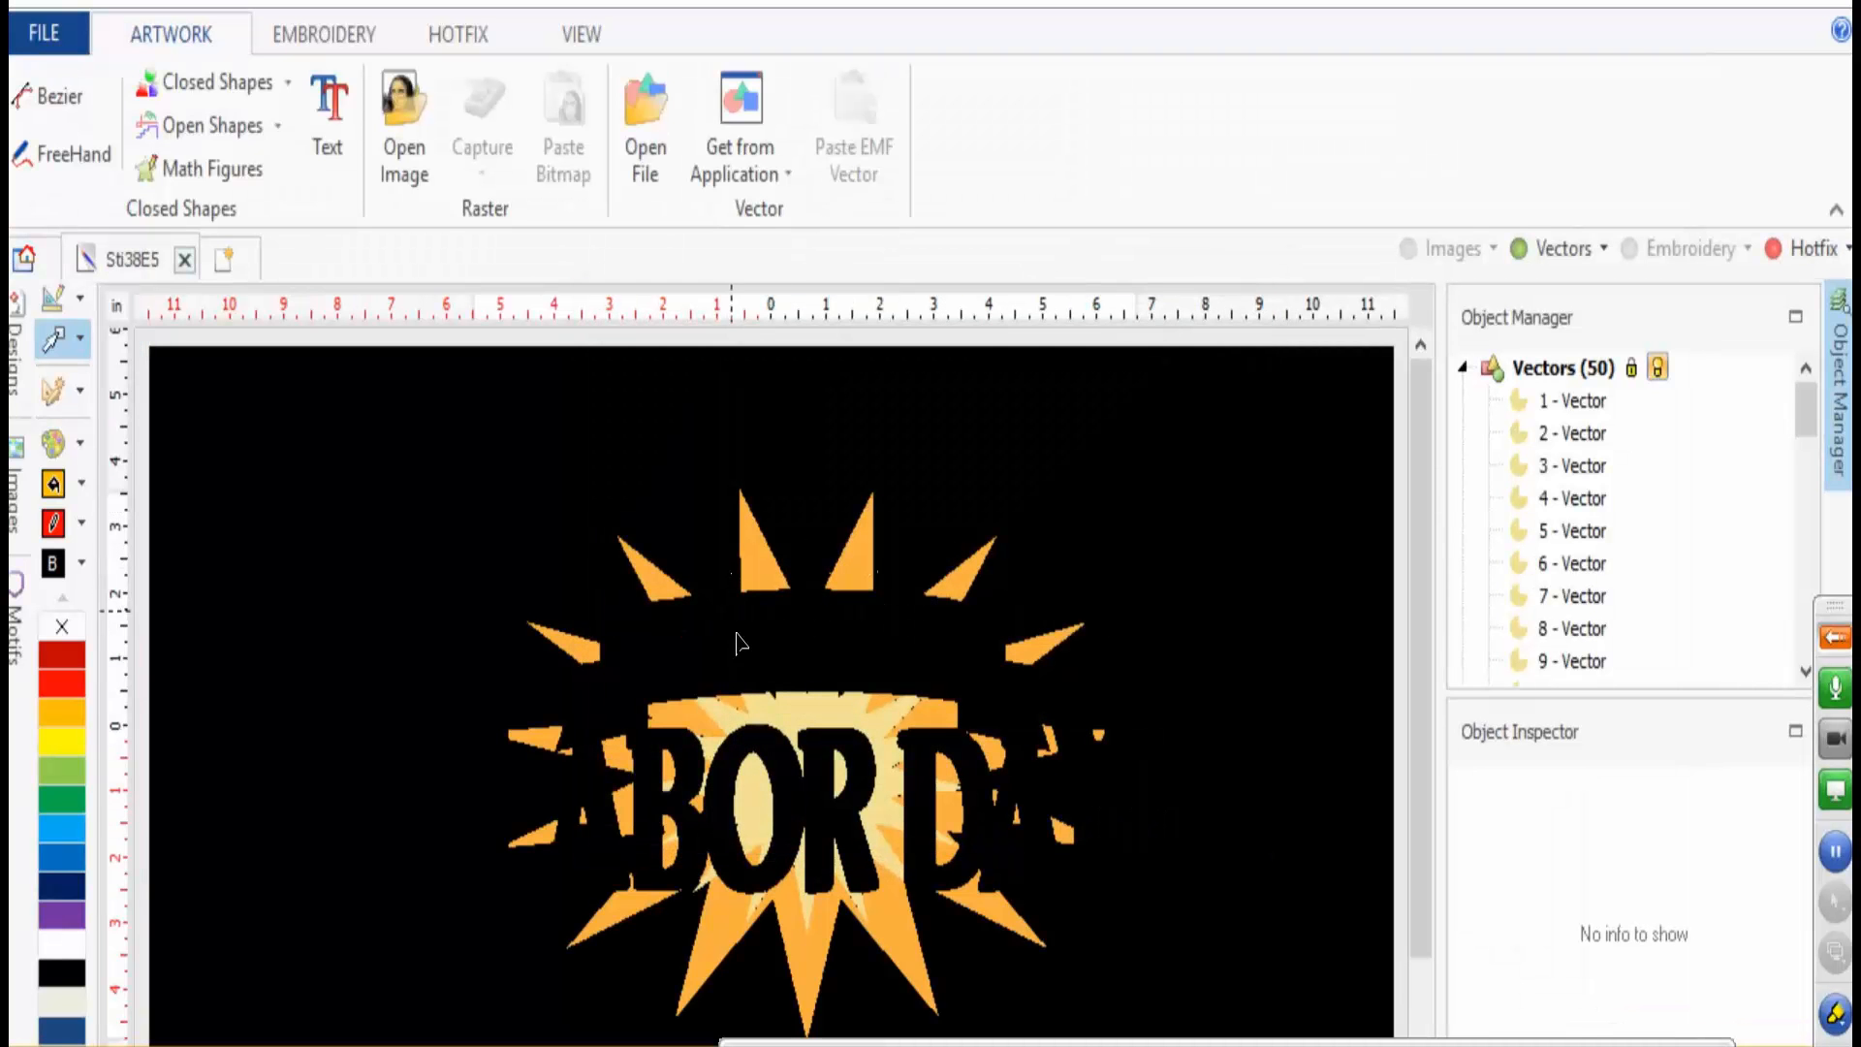
- Select the pale yellow vectors, 1 to 13, preview only the selected figures for the cutter, and close the dialog
{"action": "left_click", "coordinate": [1554, 401]}
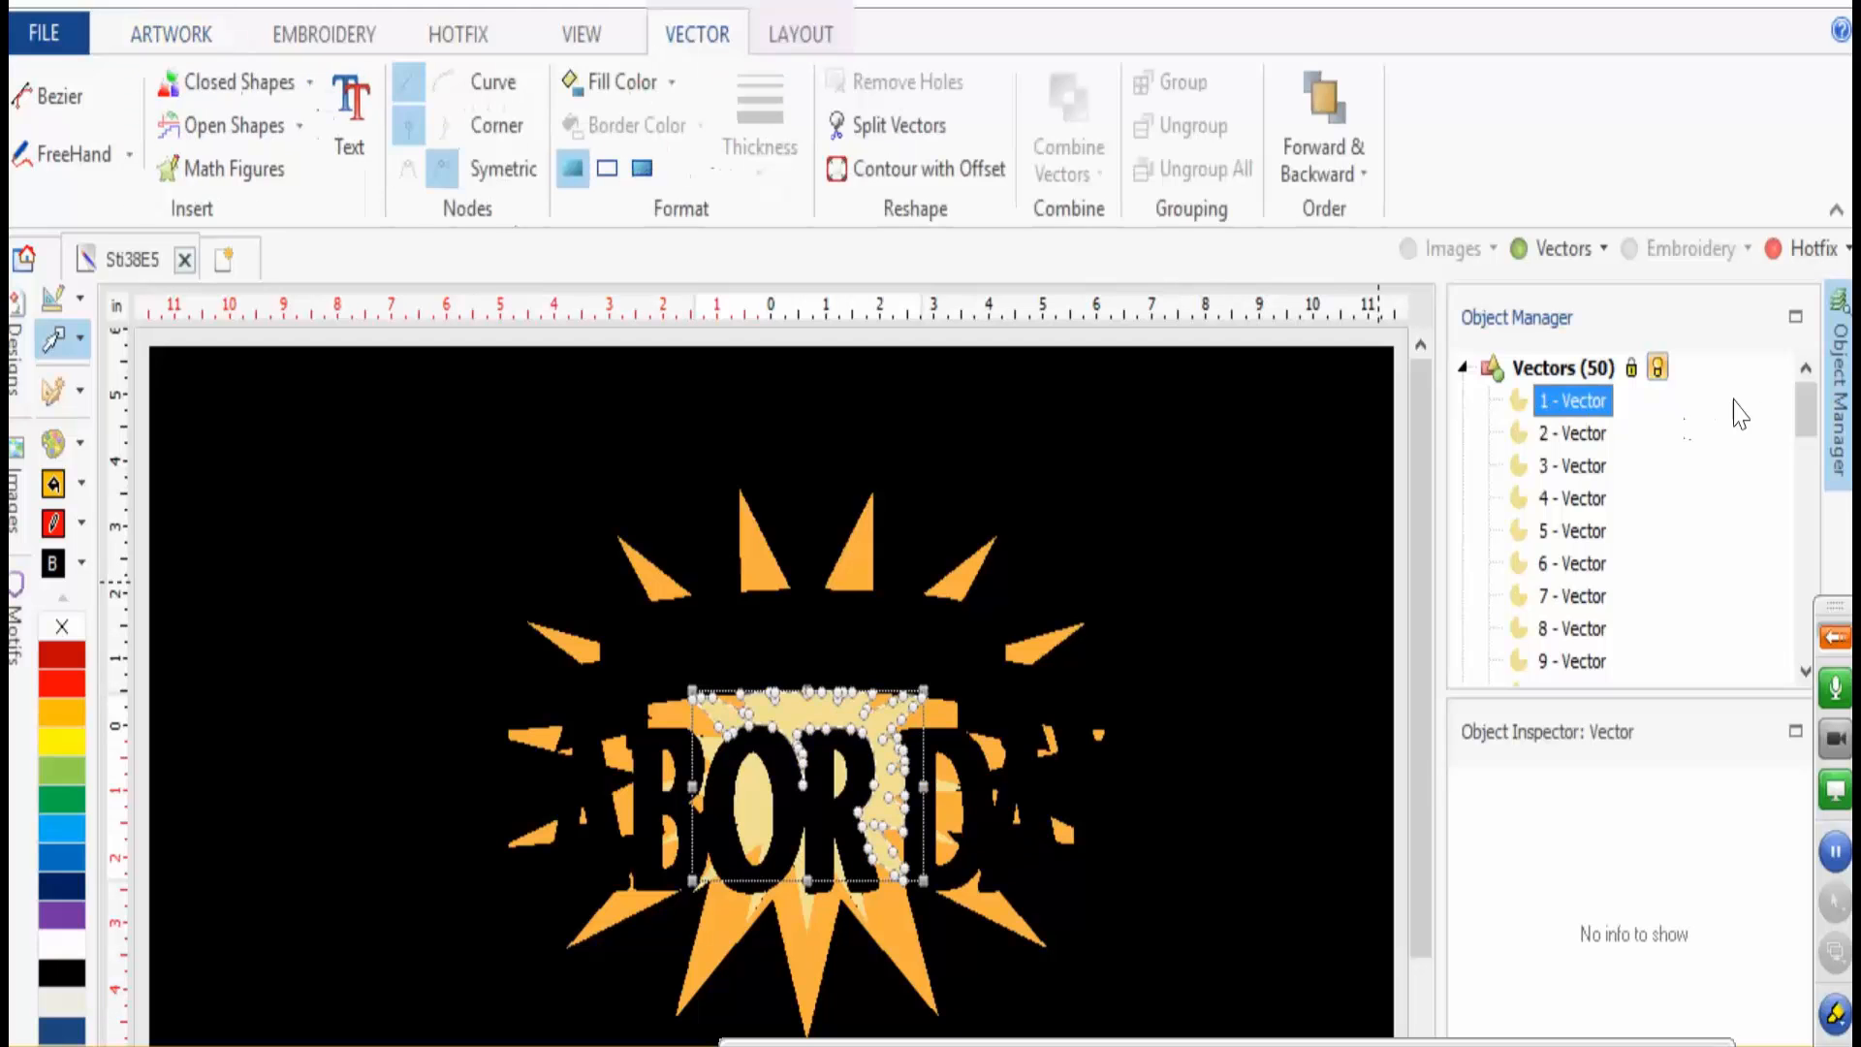
{"action": "left_click_drag", "start_coordinate": [1799, 409], "coordinate": [1803, 465]}
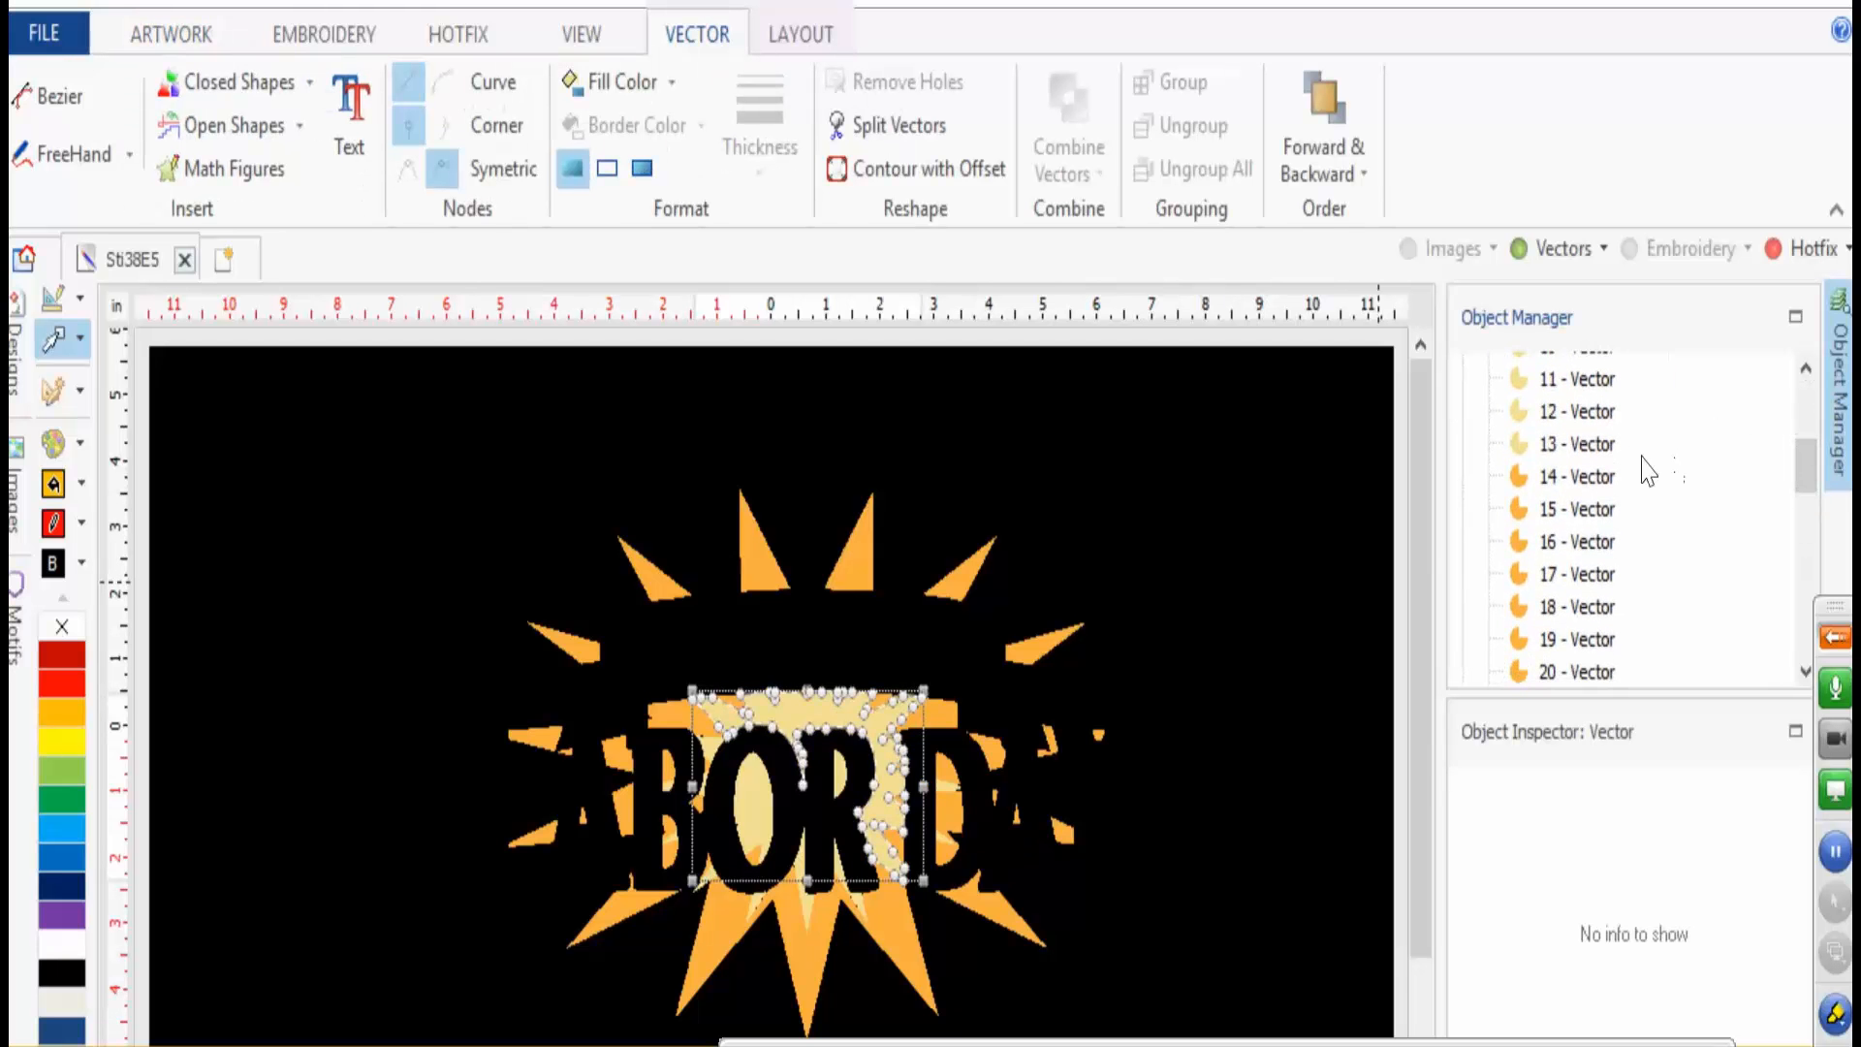
{"action": "left_click", "coordinate": [1598, 446], "text": "shift"}
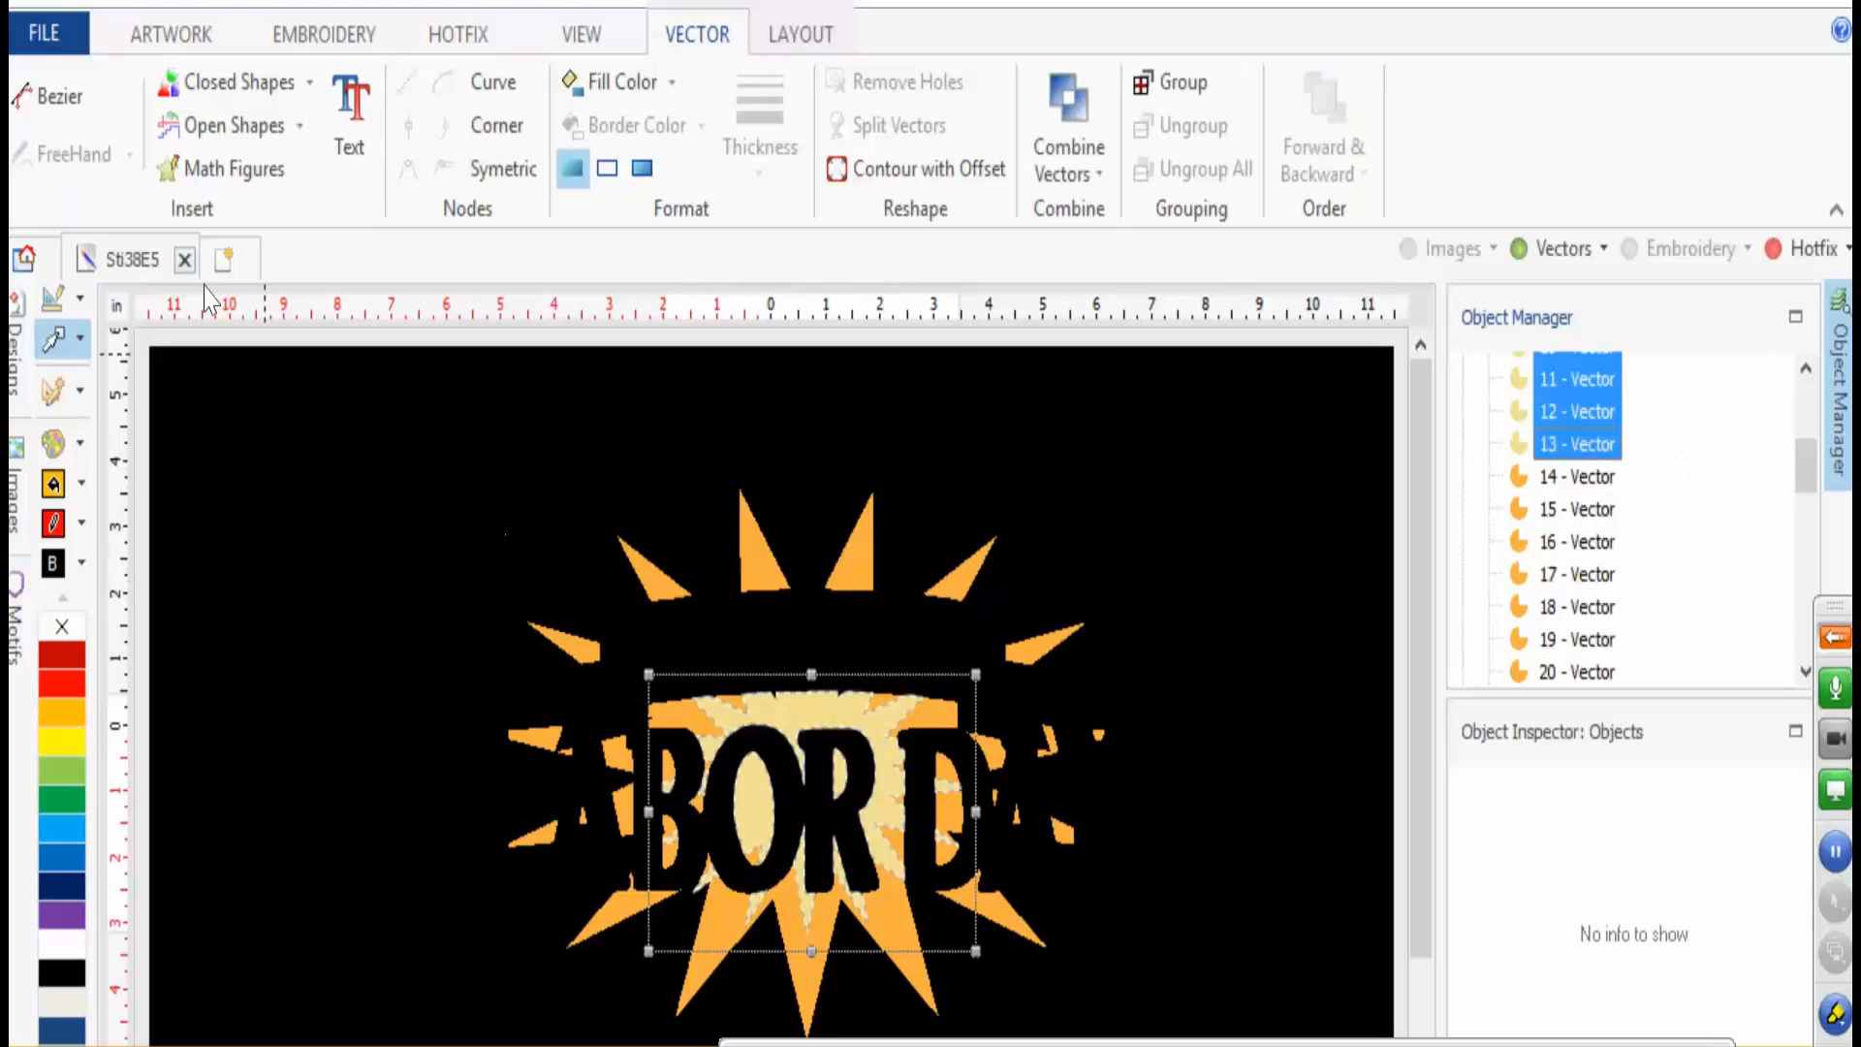
{"action": "left_click", "coordinate": [58, 44]}
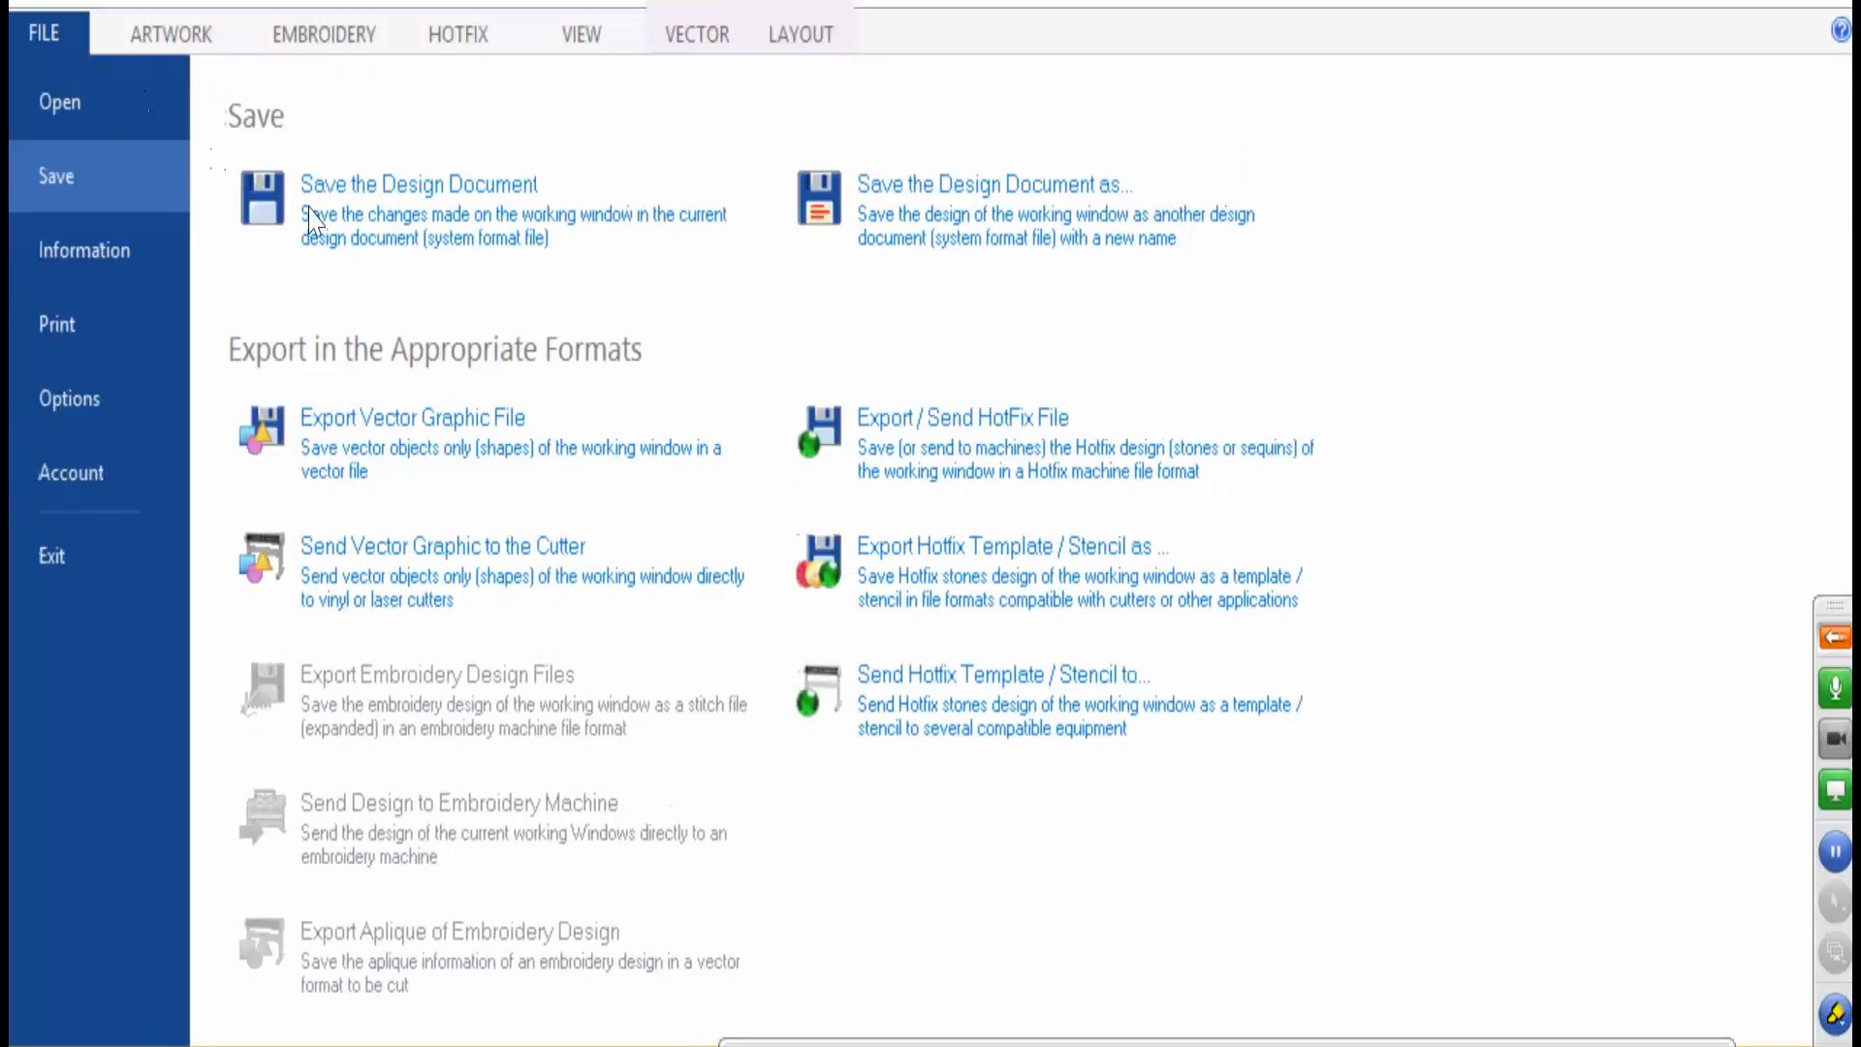
{"action": "left_click", "coordinate": [398, 574]}
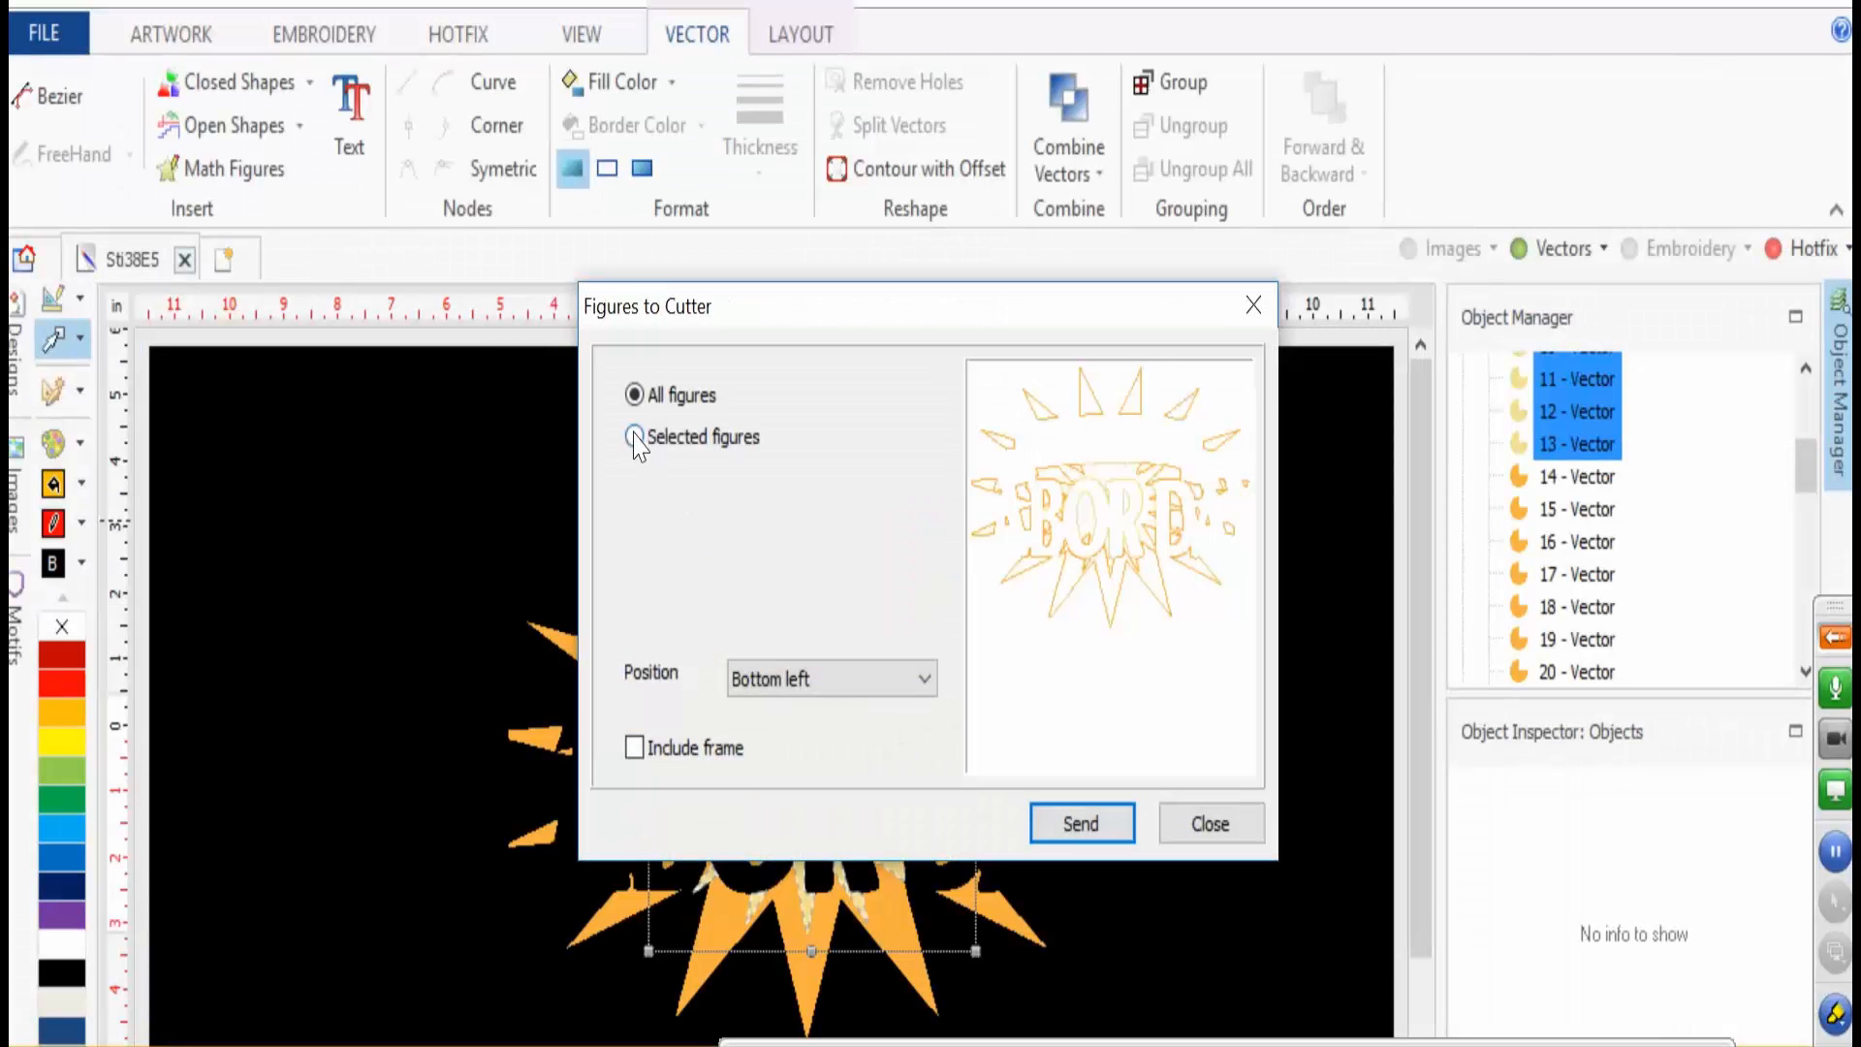
{"action": "left_click", "coordinate": [635, 436]}
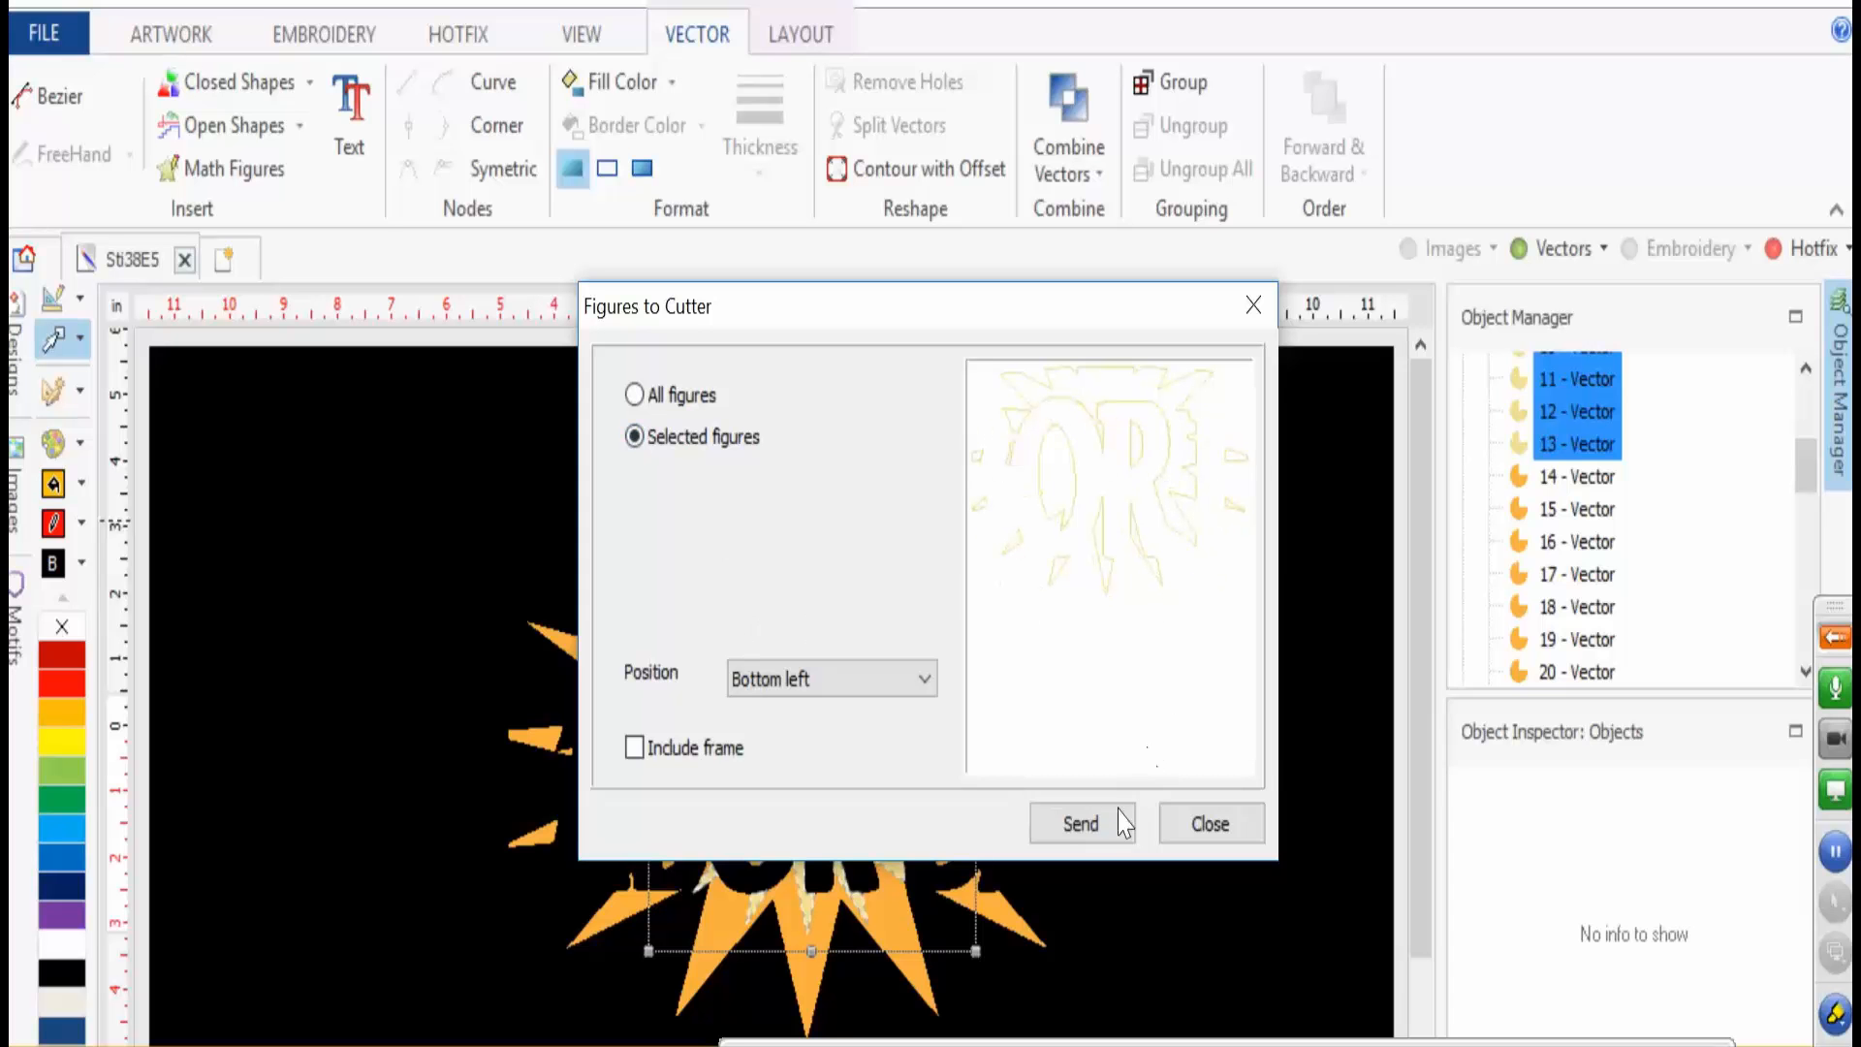
{"action": "left_click", "coordinate": [1213, 834]}
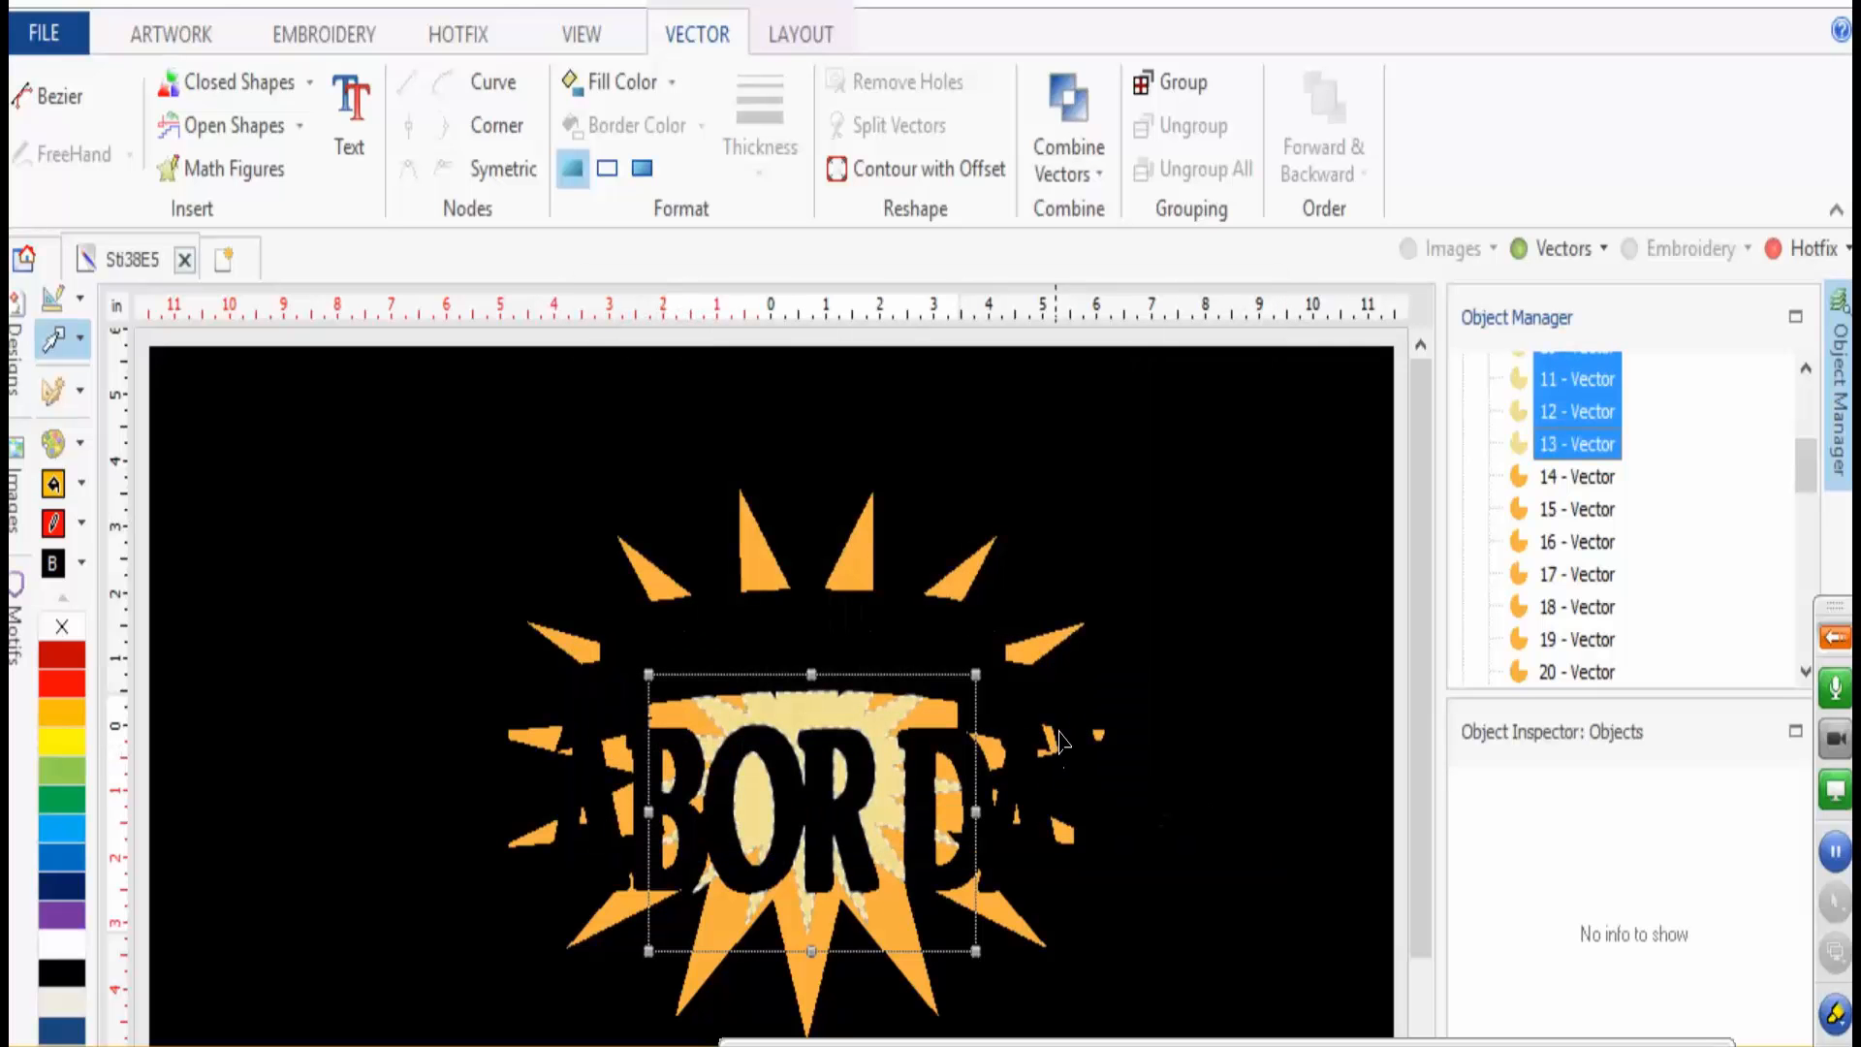
- Select the orange vectors, 14 to 50, send only the selected figures to the cutter, and clear the selection
{"action": "left_click", "coordinate": [1518, 477]}
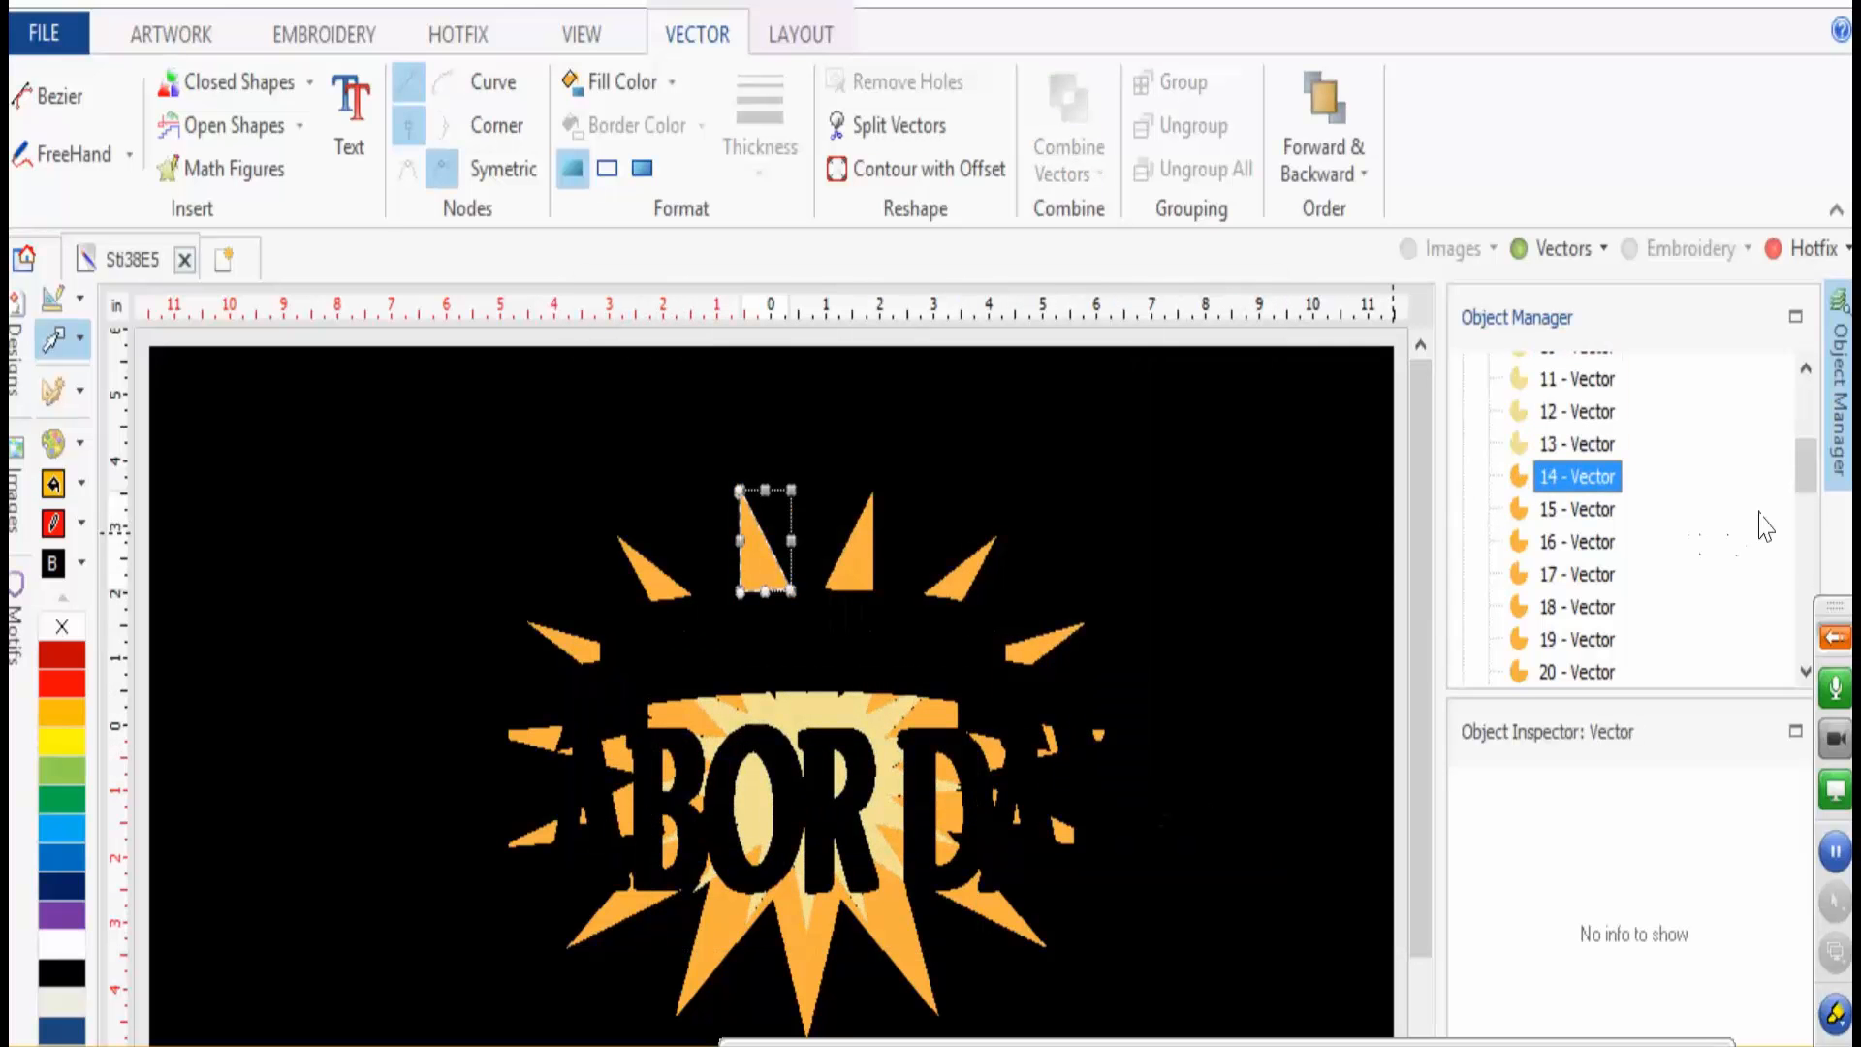
{"action": "left_click_drag", "start_coordinate": [1802, 488], "coordinate": [1799, 659]}
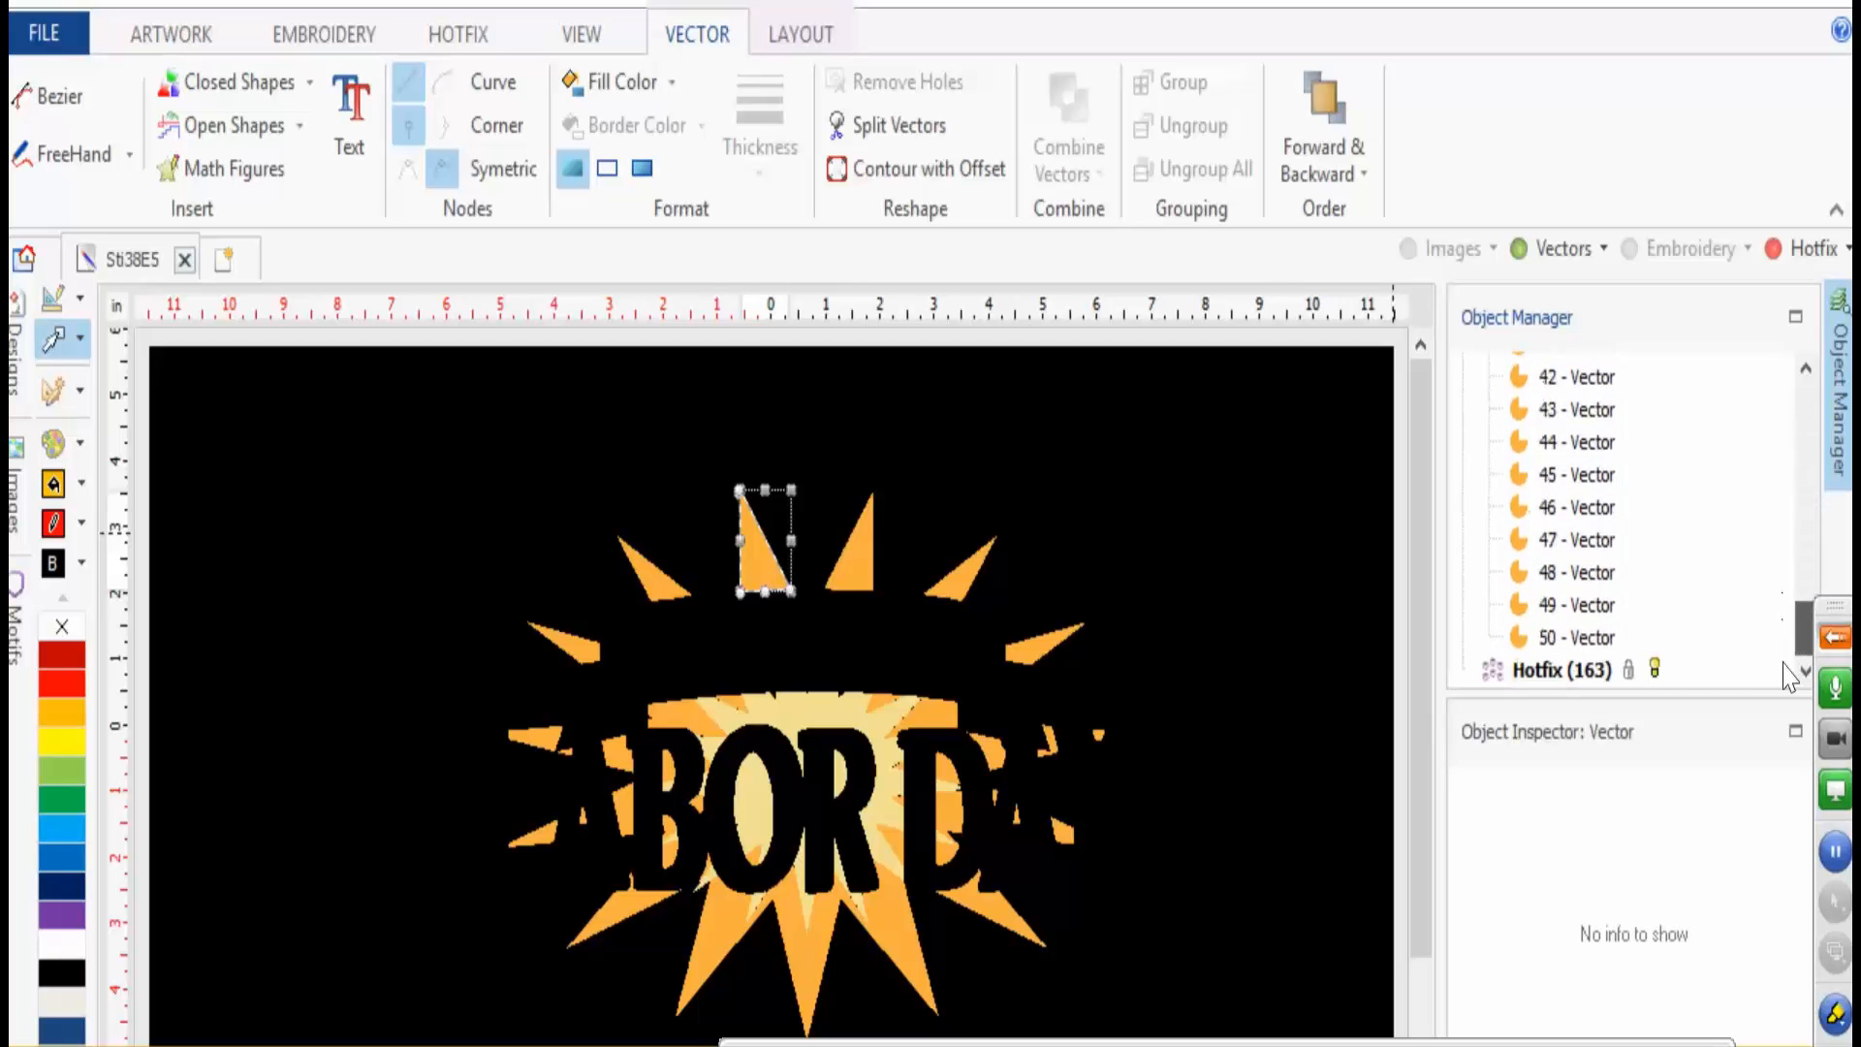
{"action": "left_click", "coordinate": [1558, 638], "text": "shift"}
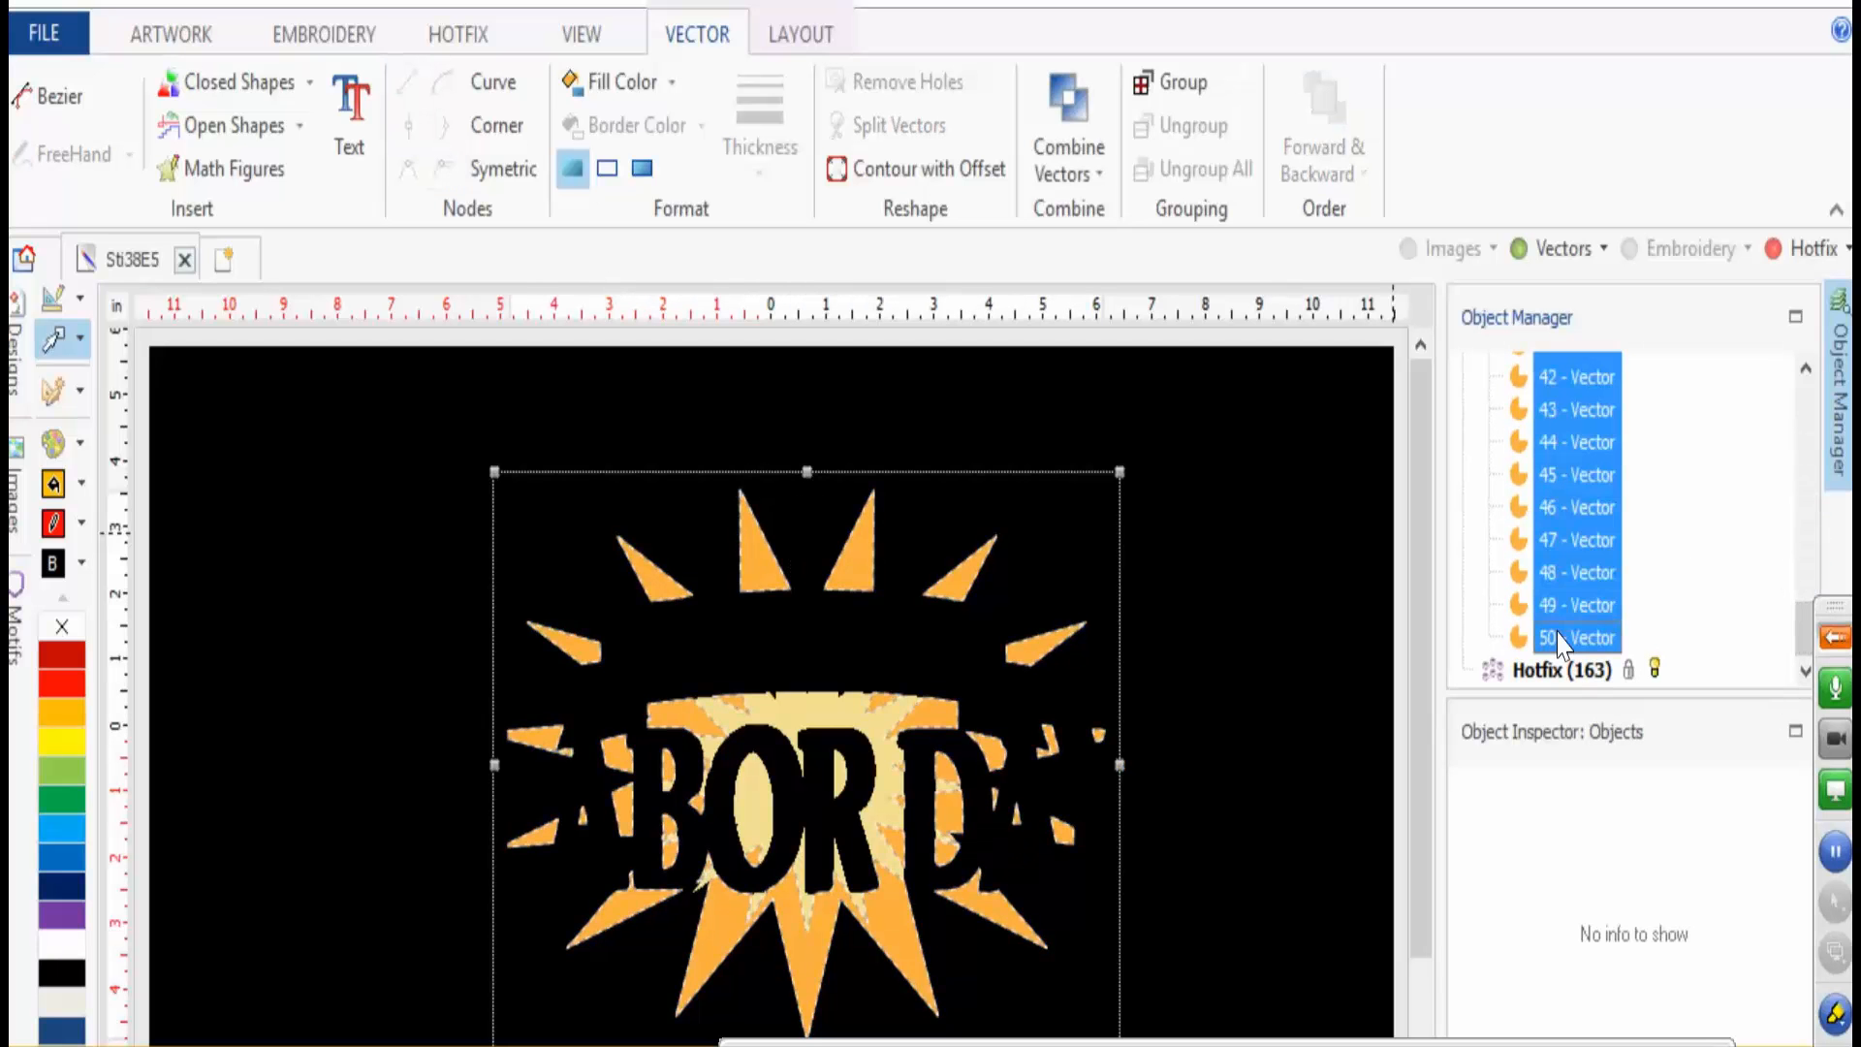
{"action": "left_click", "coordinate": [44, 35]}
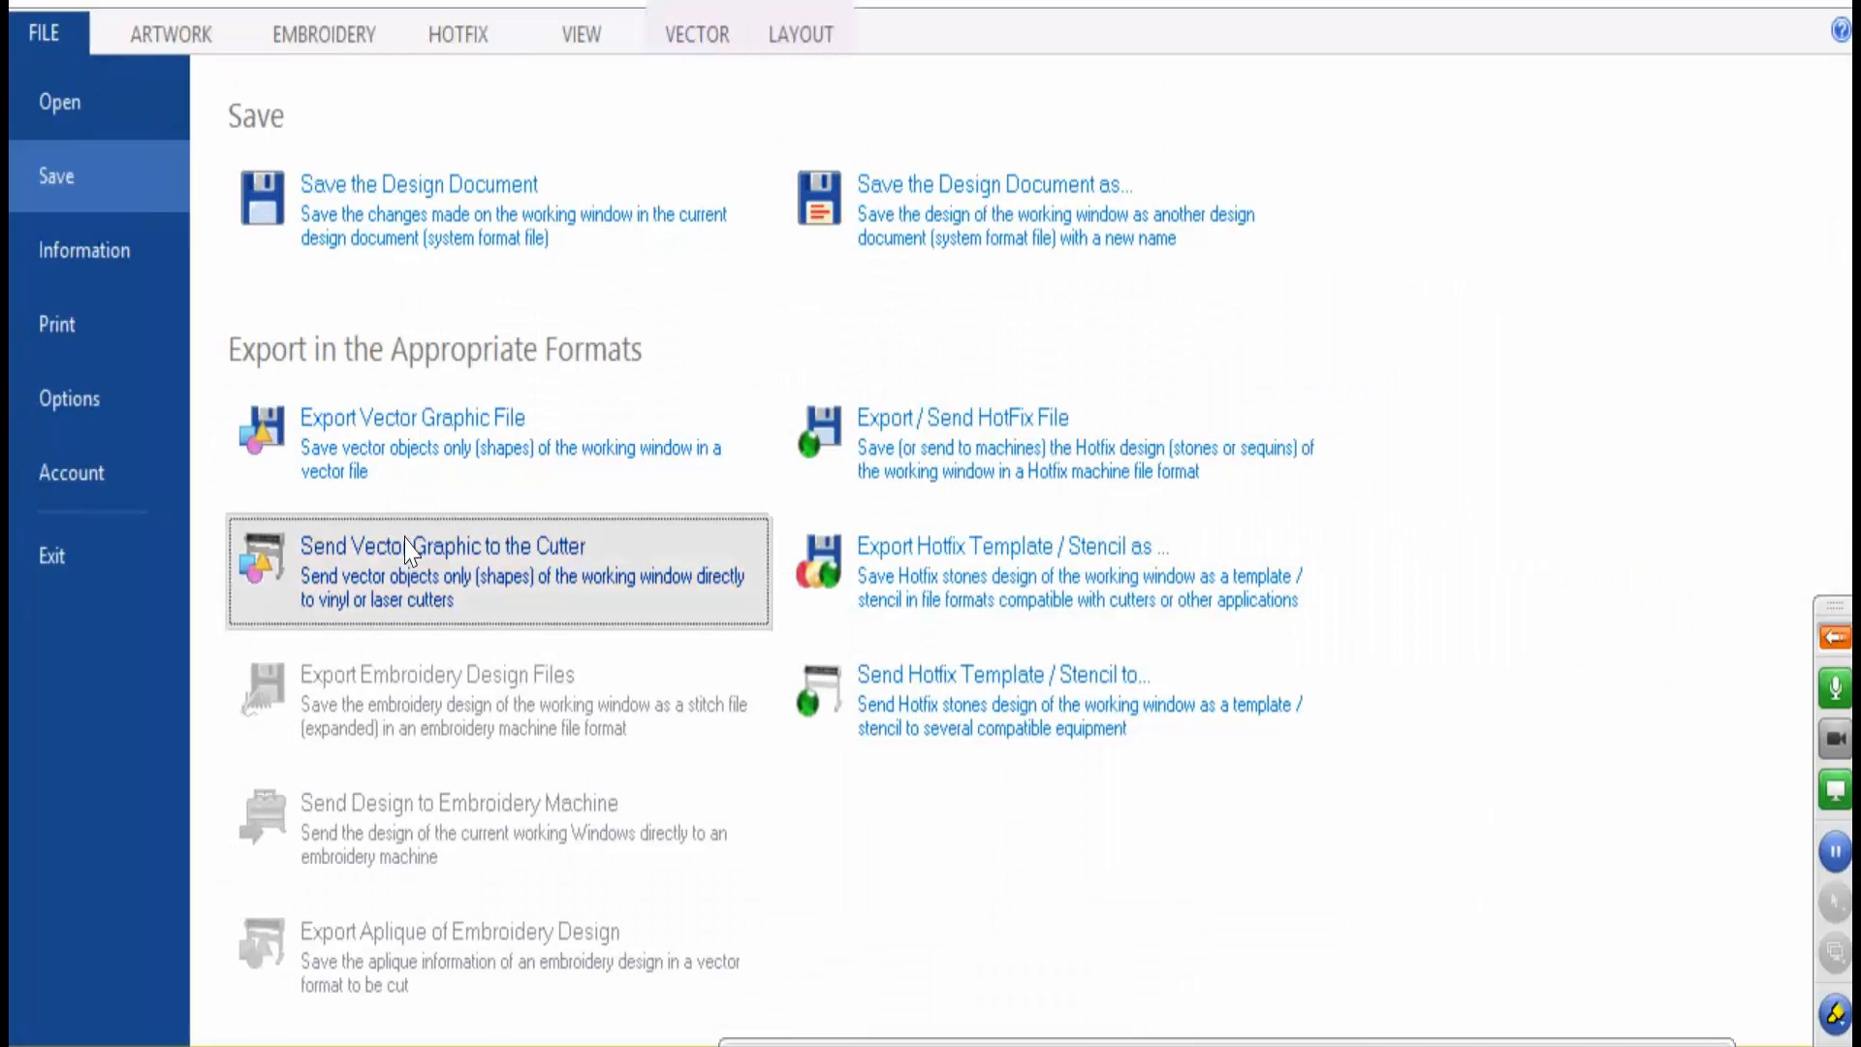
{"action": "left_click", "coordinate": [437, 563]}
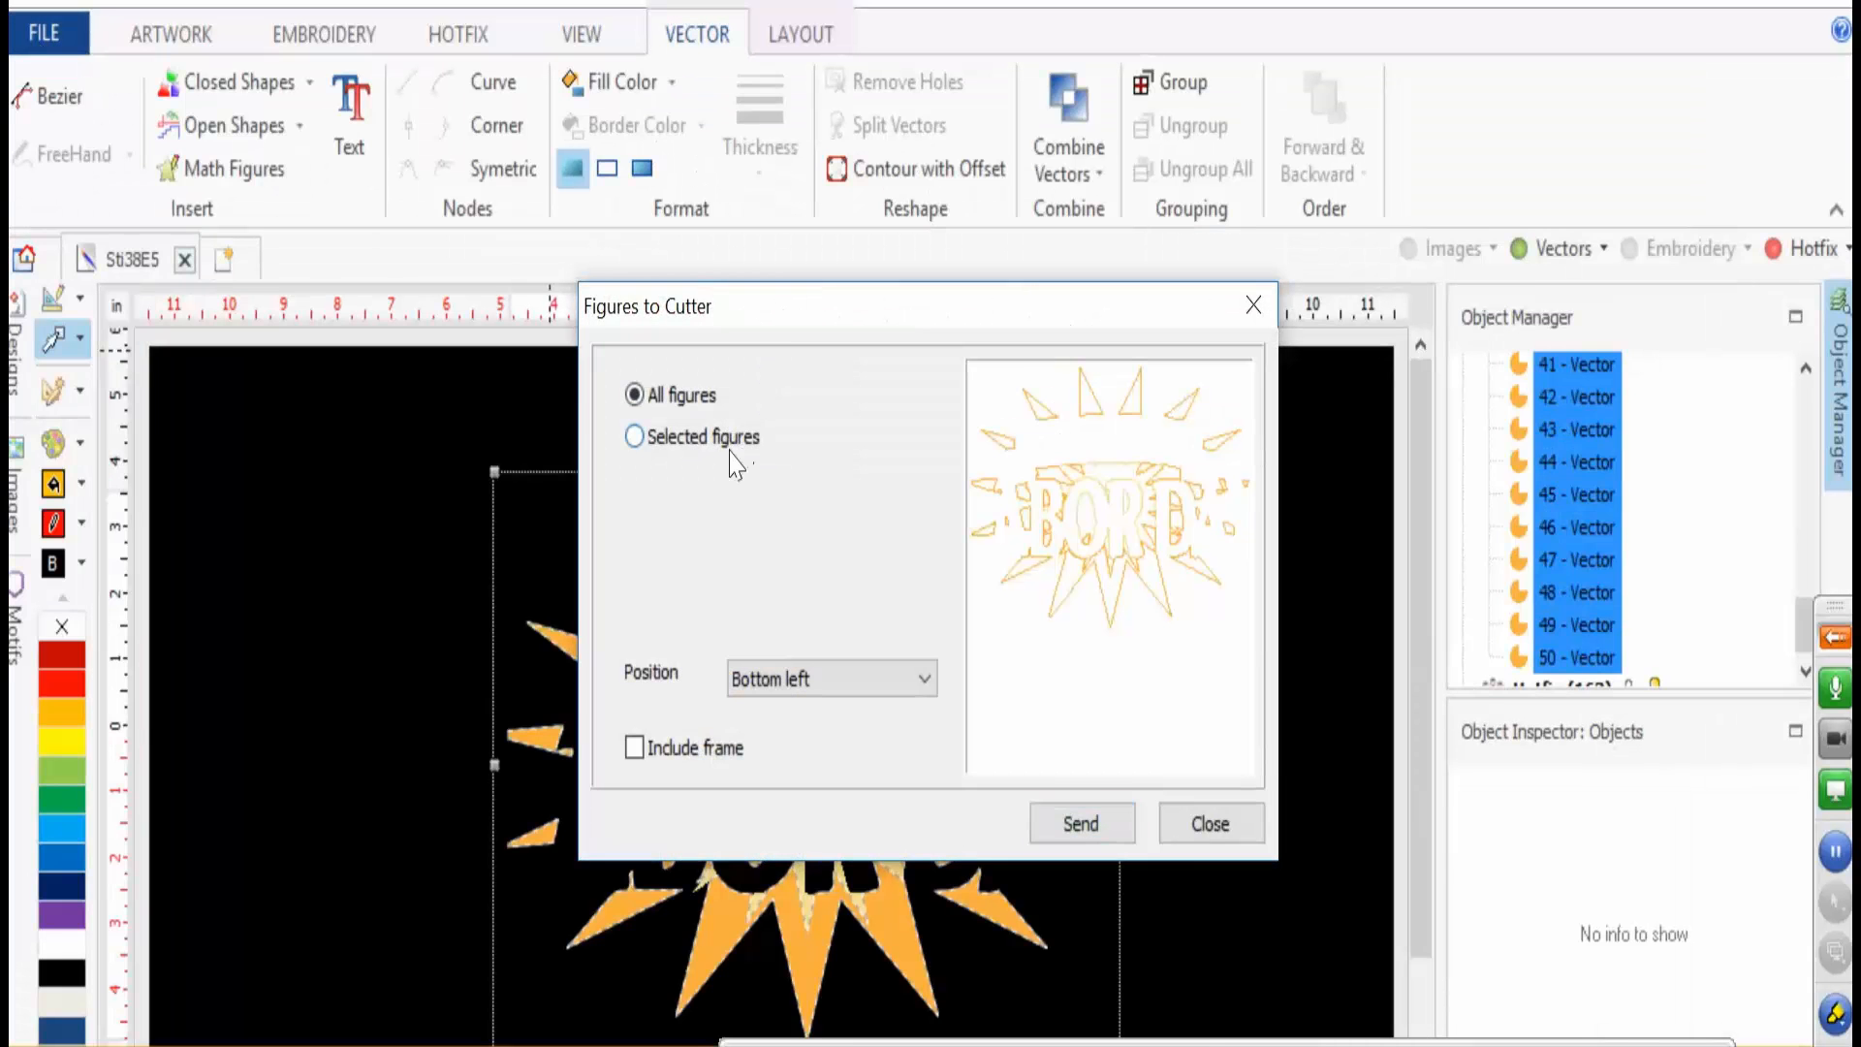
{"action": "left_click", "coordinate": [732, 457]}
{"action": "left_click", "coordinate": [1103, 824]}
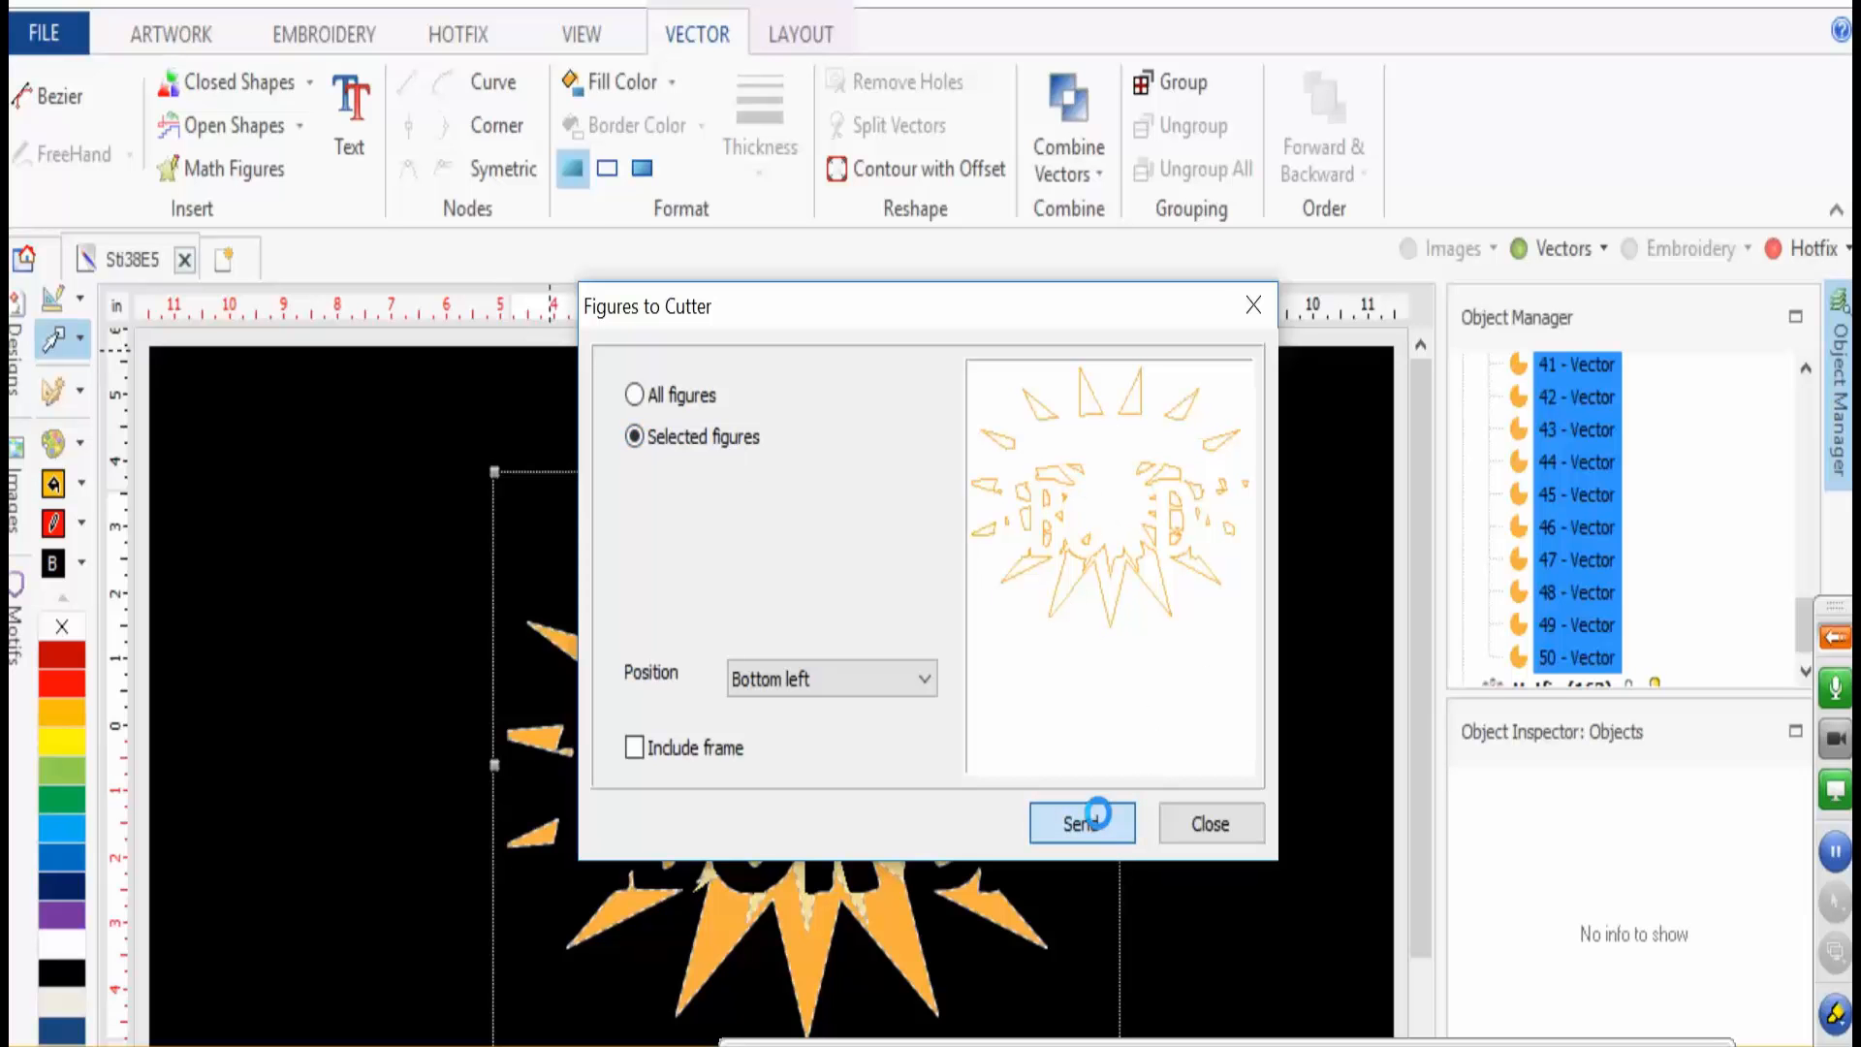
{"action": "left_click", "coordinate": [1173, 744]}
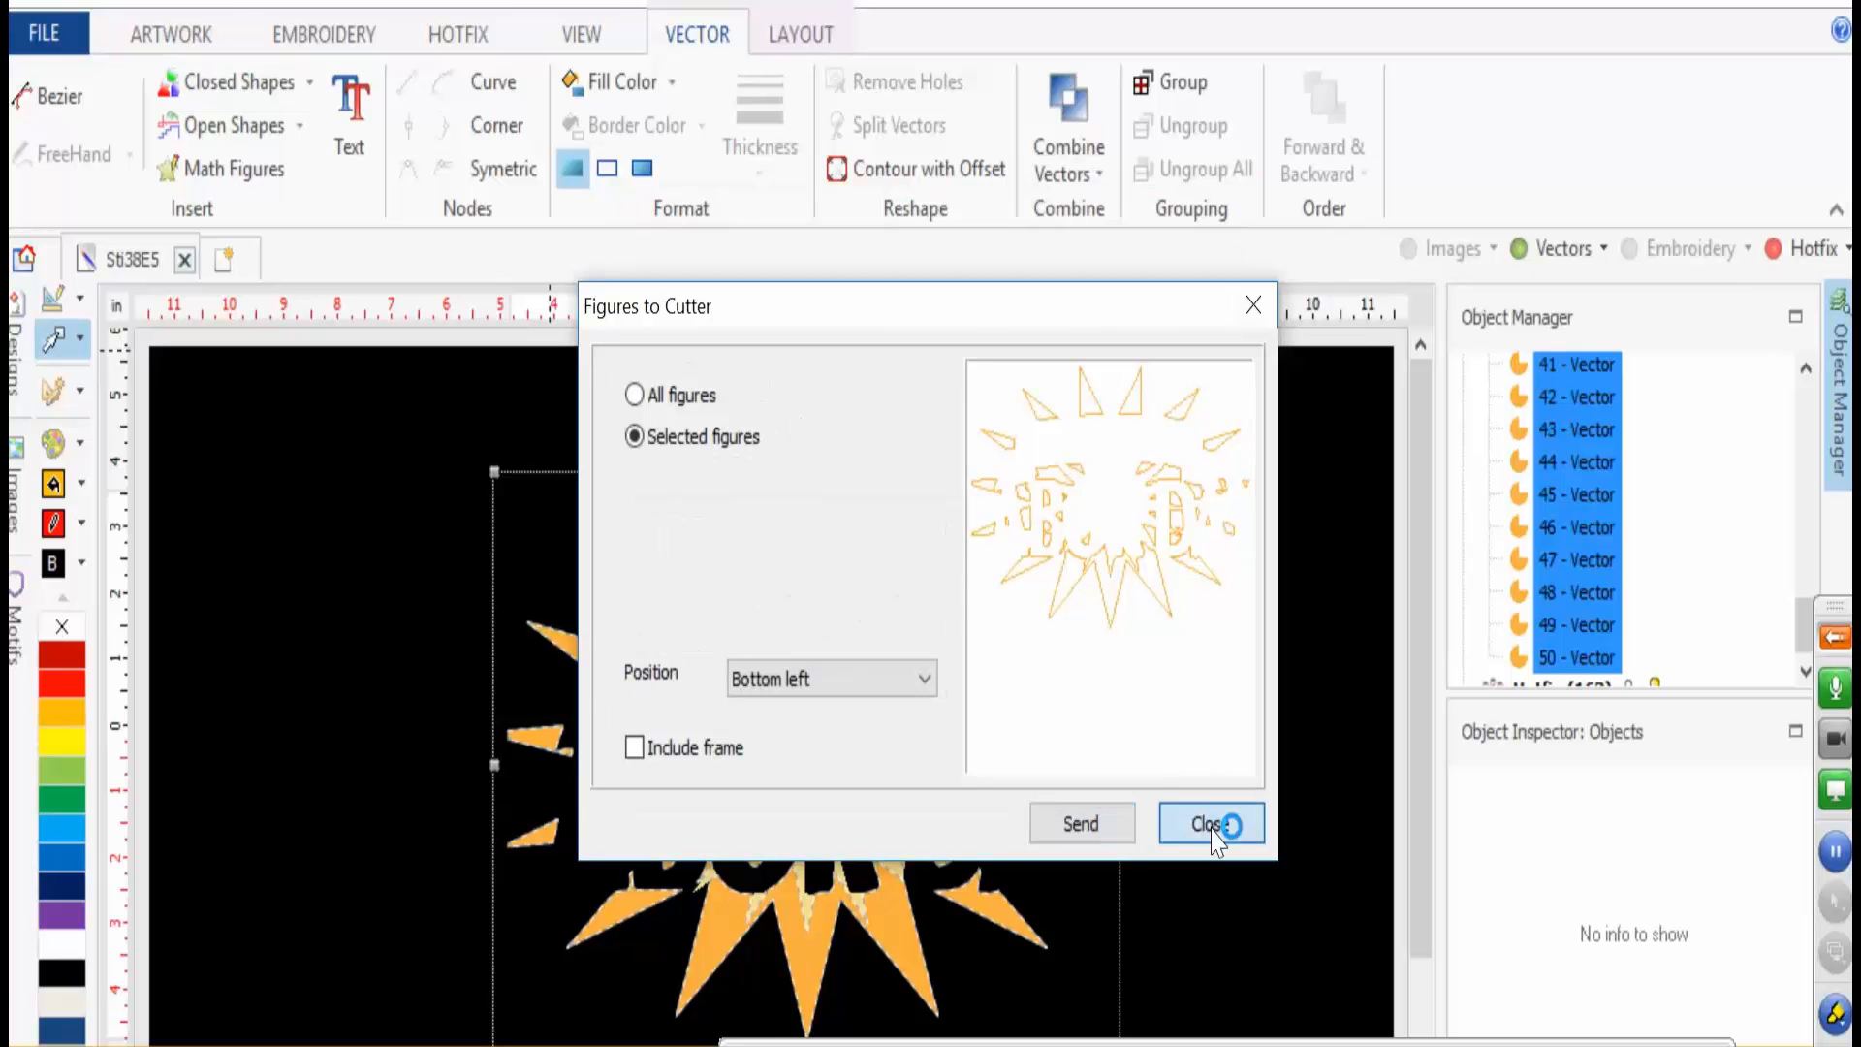
{"action": "left_click", "coordinate": [1214, 822]}
{"action": "left_click", "coordinate": [1632, 387]}
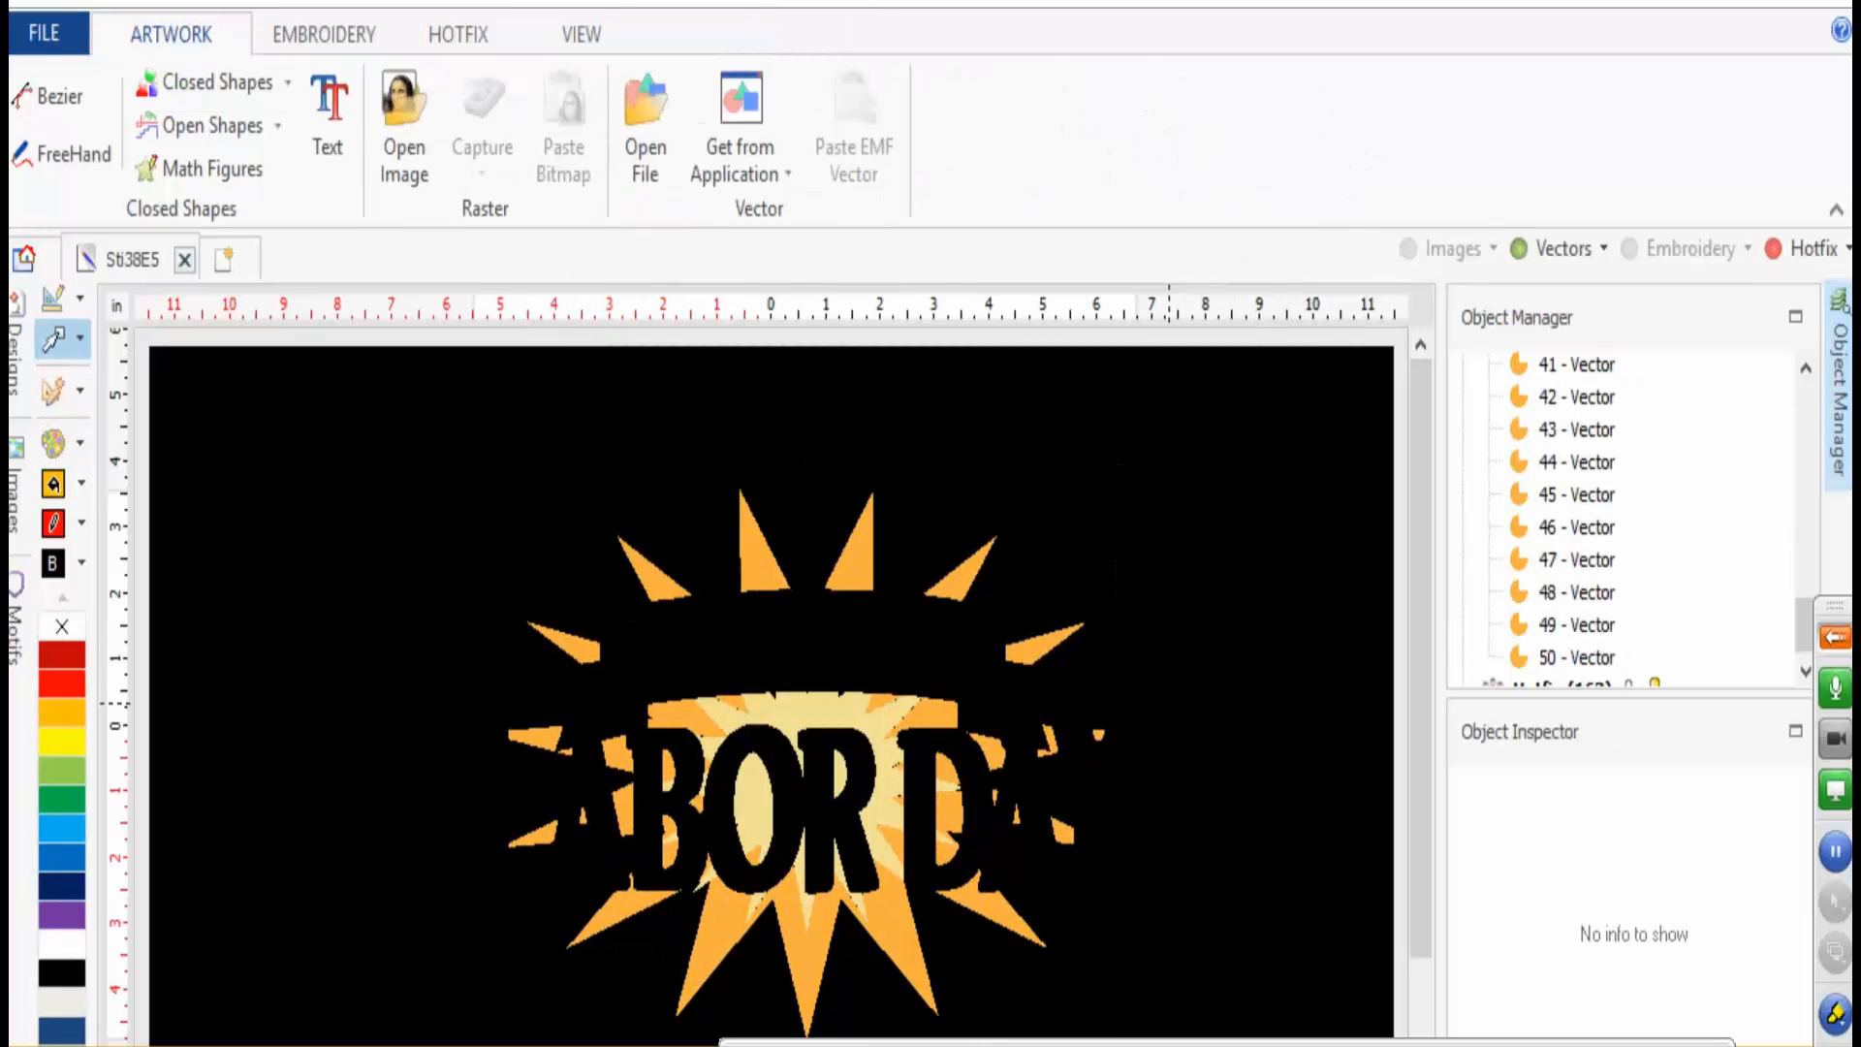
- Show the hotfix stones together with the sunburst vectors and inspect the combined Happy Labor Day design
{"action": "left_click", "coordinate": [1790, 251]}
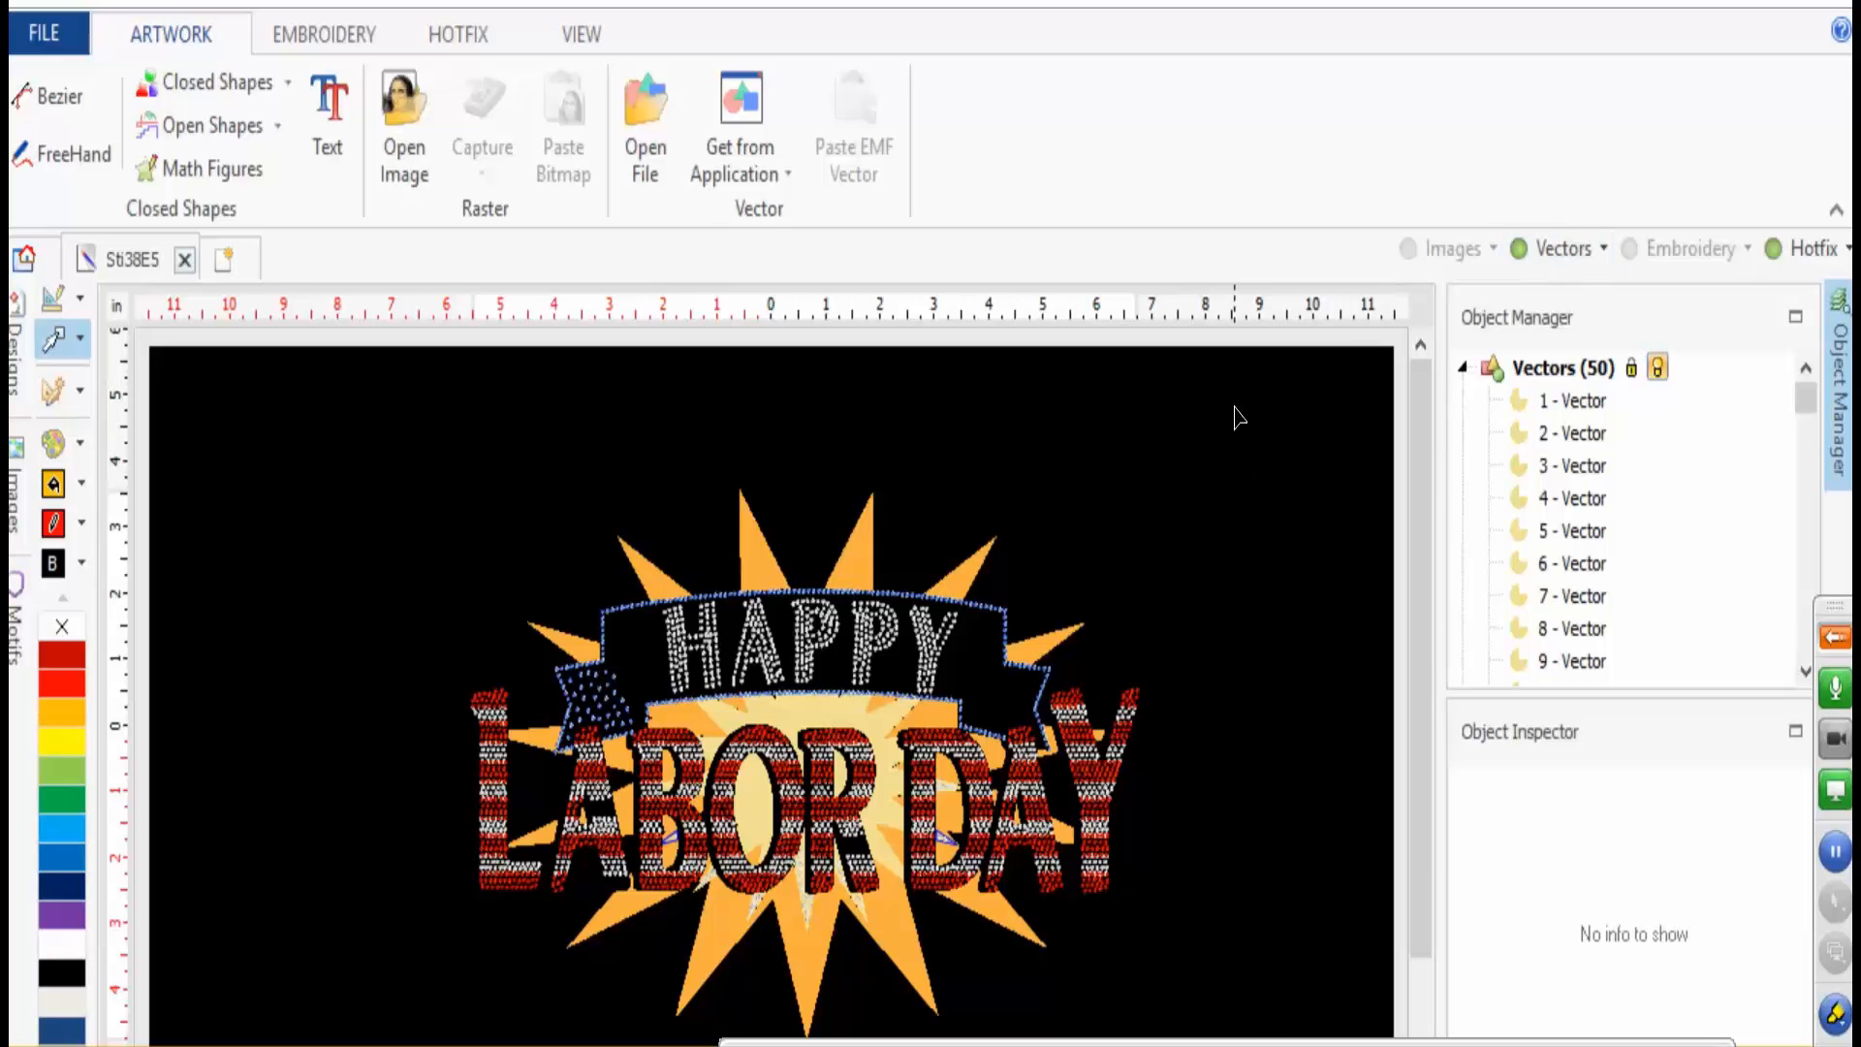
{"action": "scroll", "coordinate": [800, 609], "scroll_direction": "up", "scroll_amount": 3}
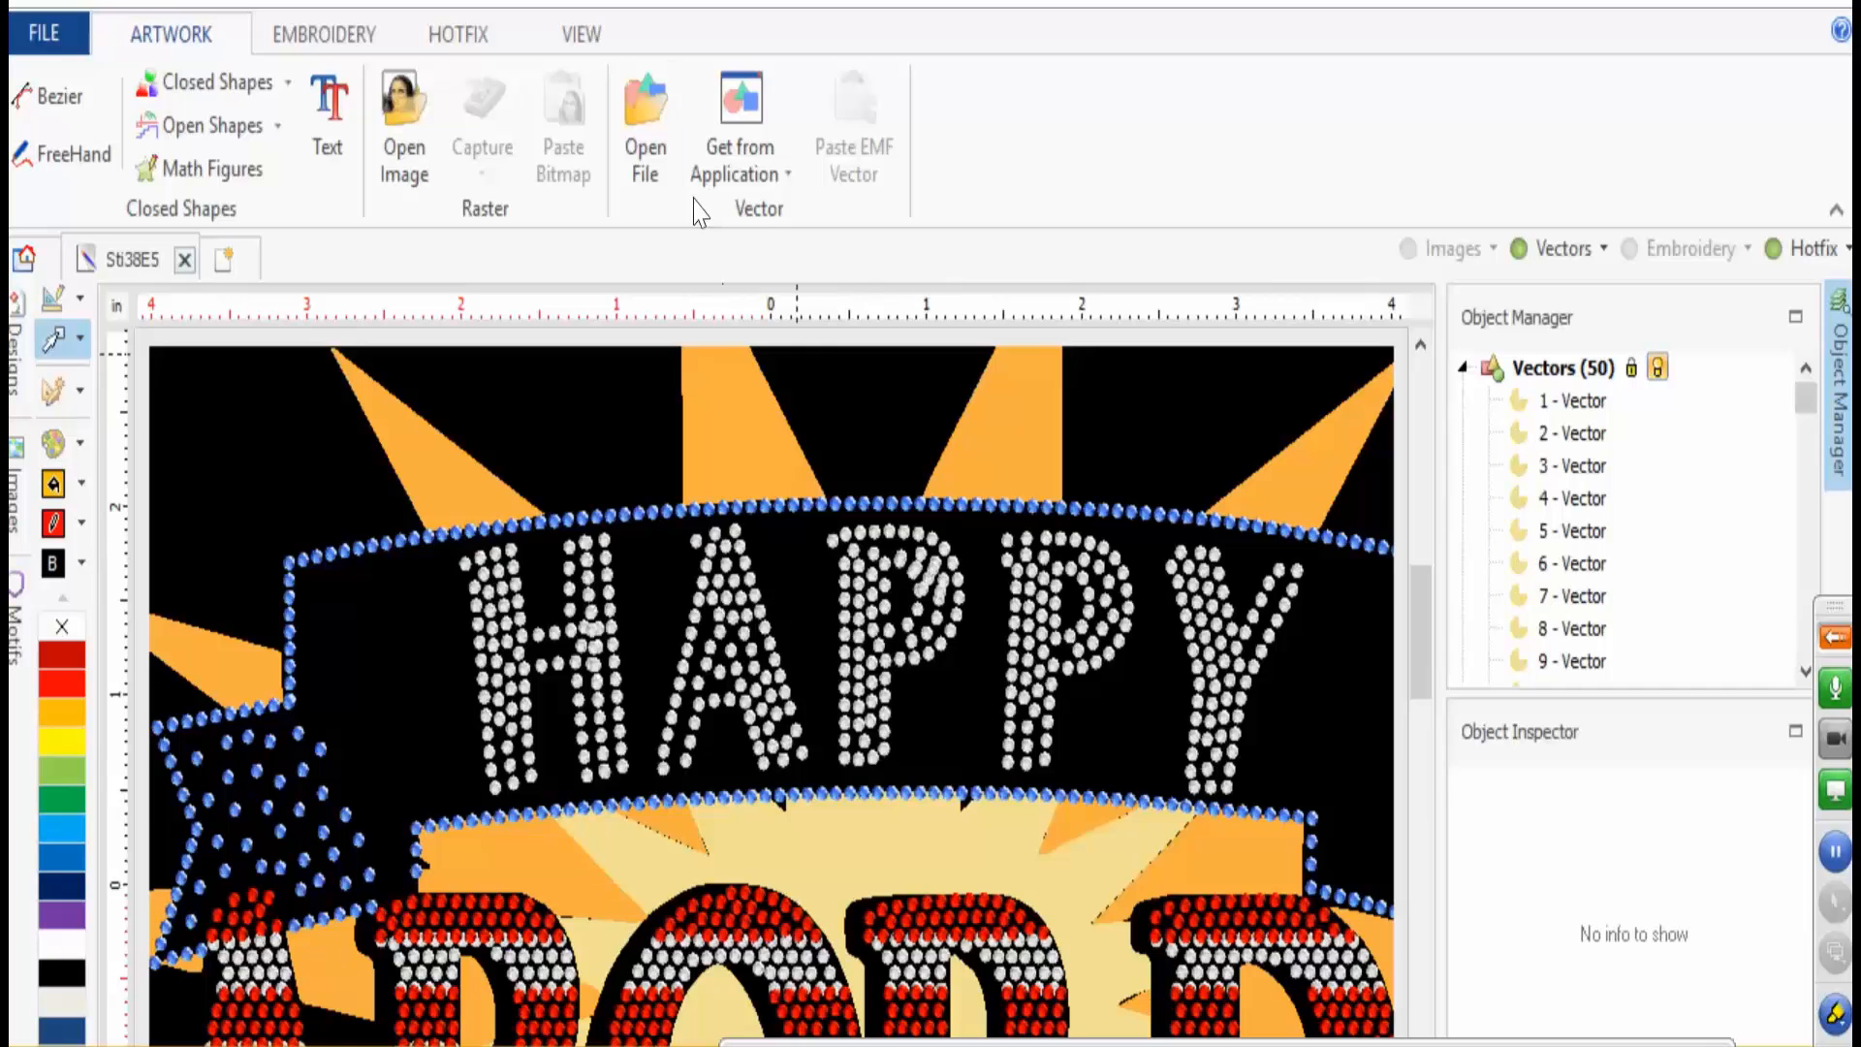
{"action": "scroll", "coordinate": [850, 418], "scroll_direction": "down", "scroll_amount": 3}
{"action": "scroll", "coordinate": [877, 538], "scroll_direction": "down", "scroll_amount": 2}
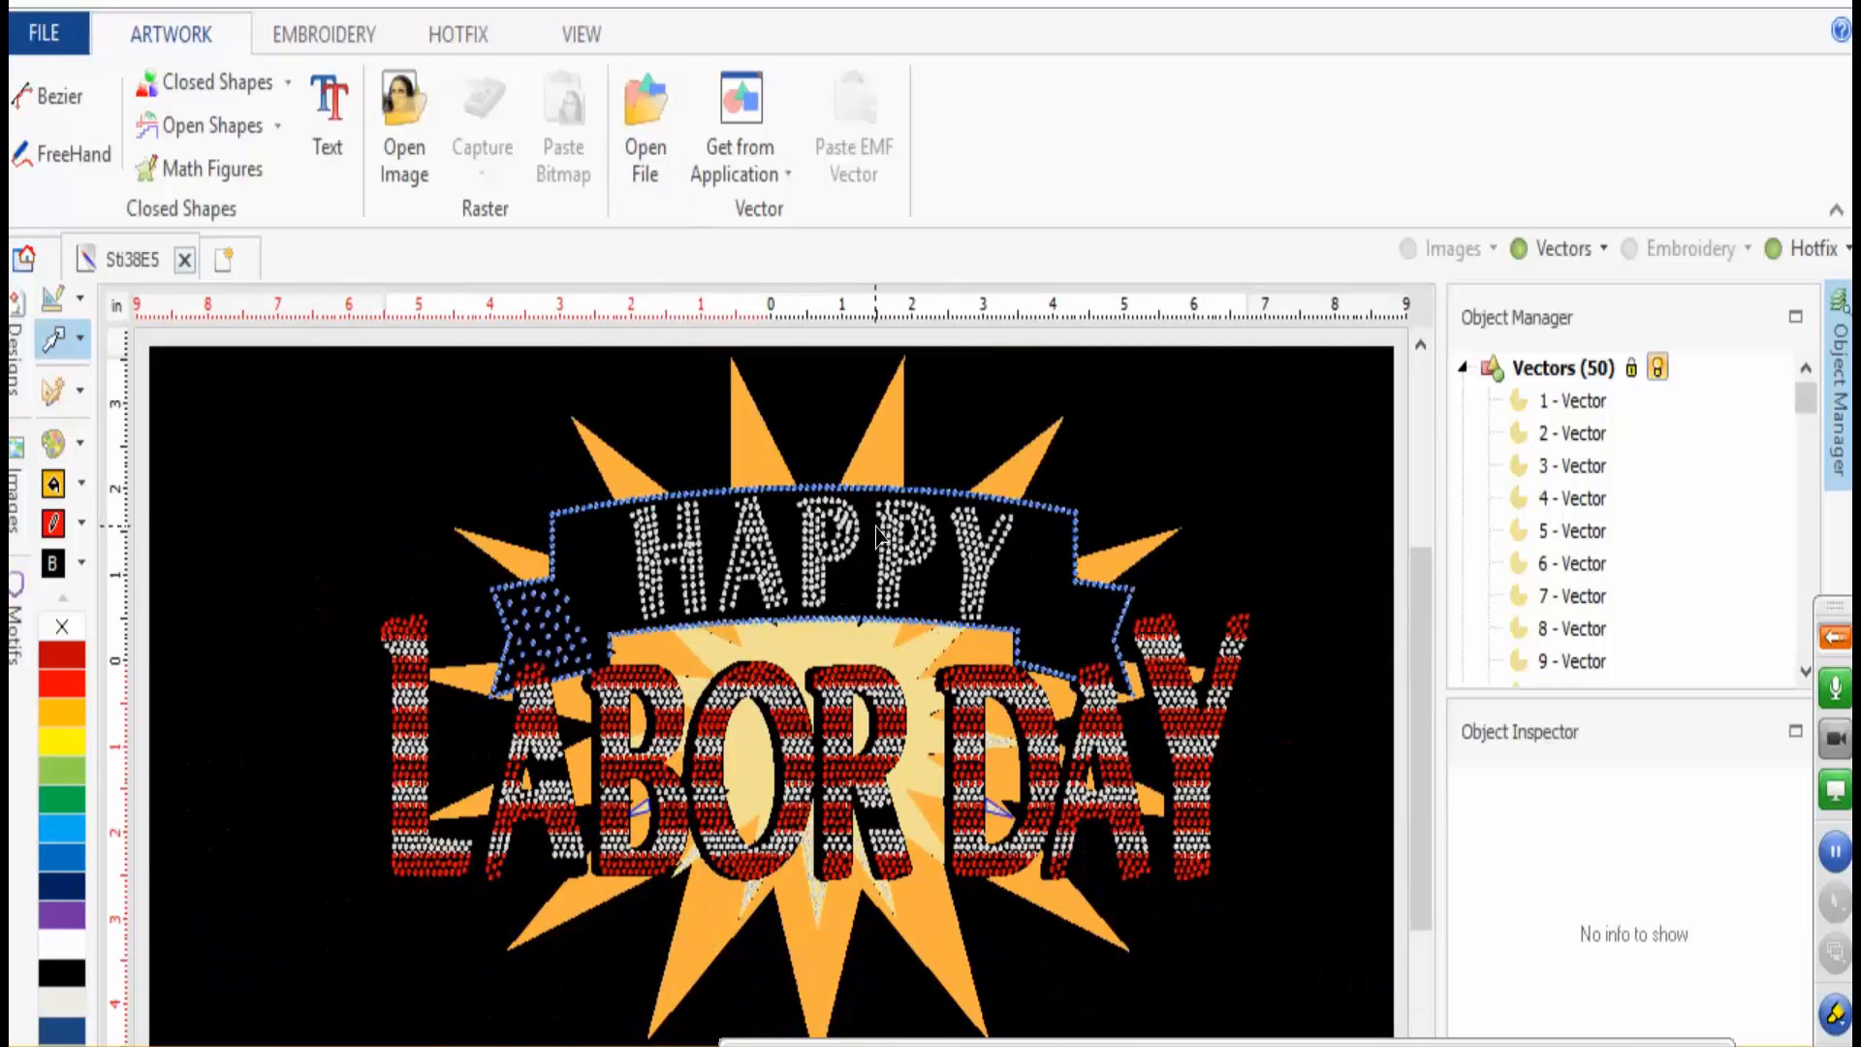